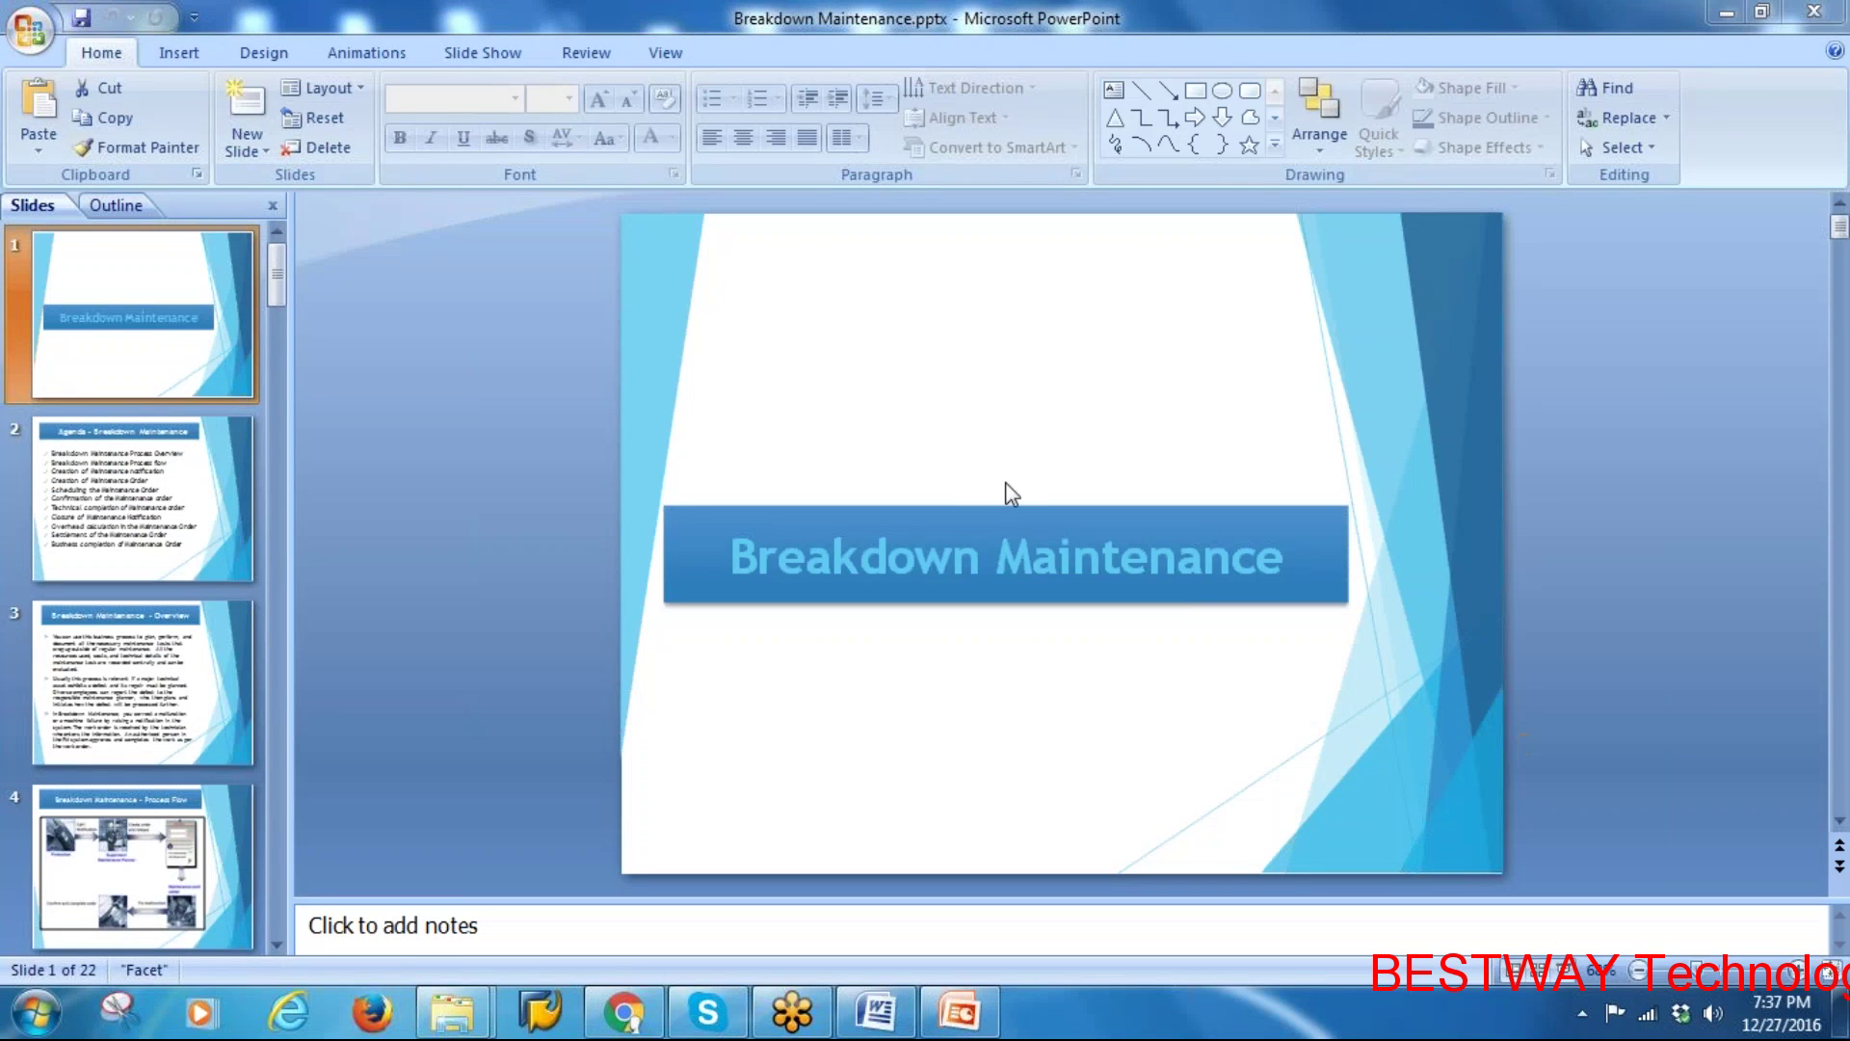
click(1714, 1016)
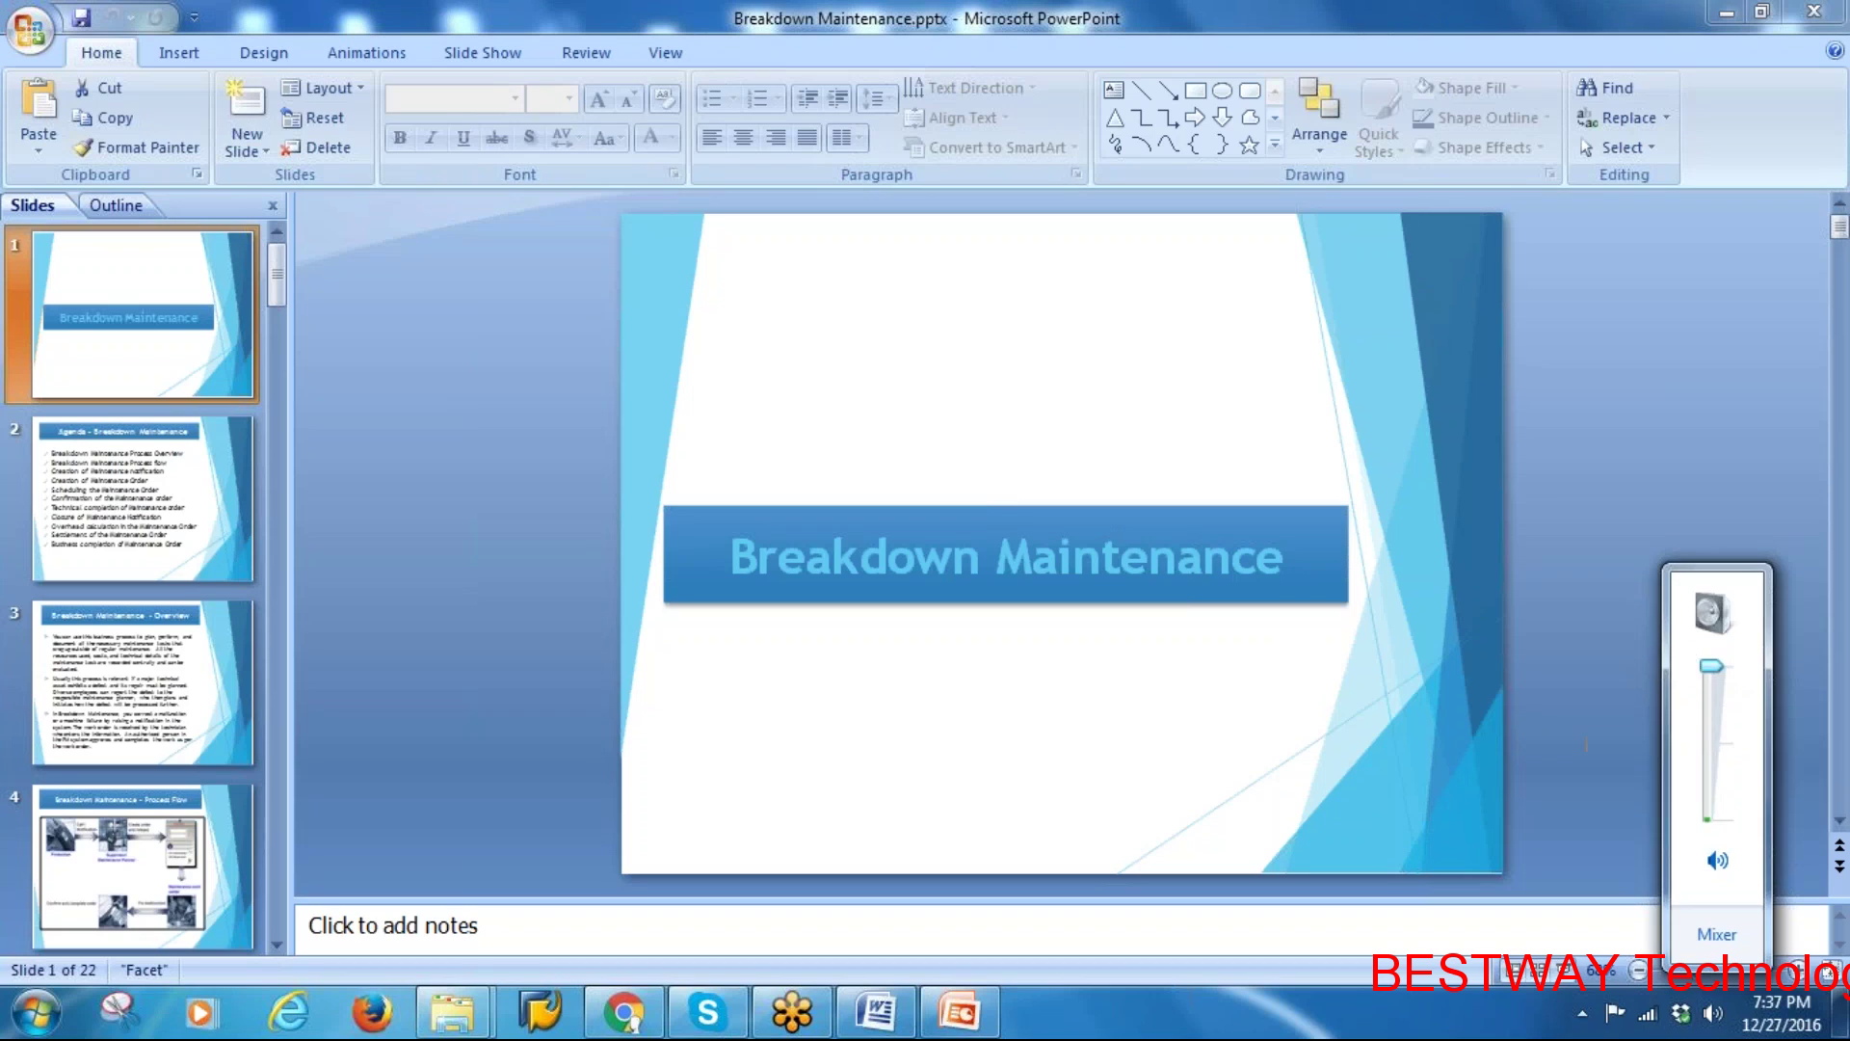
click(428, 471)
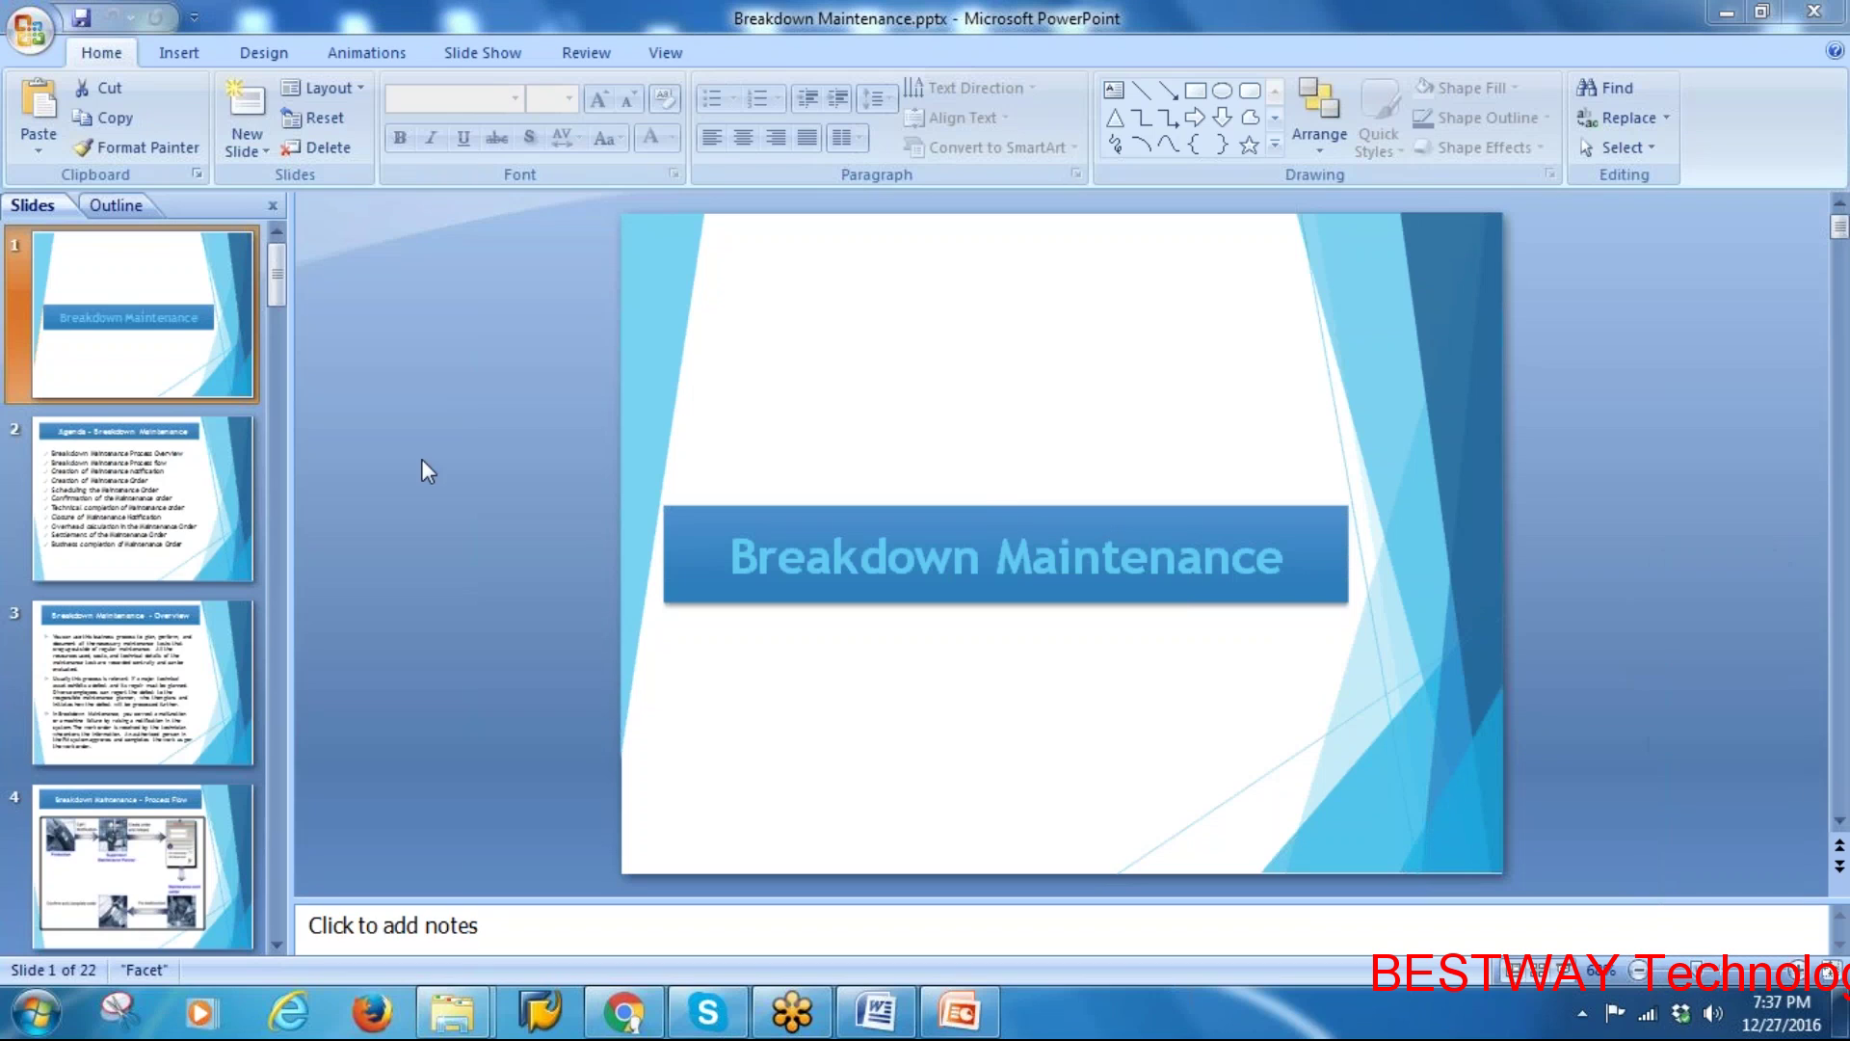
Show the Agenda - Breakdown Maintenance slide and highlight its items one by one, from Process Overview to Business completion of Maintenance Order
click(77, 484)
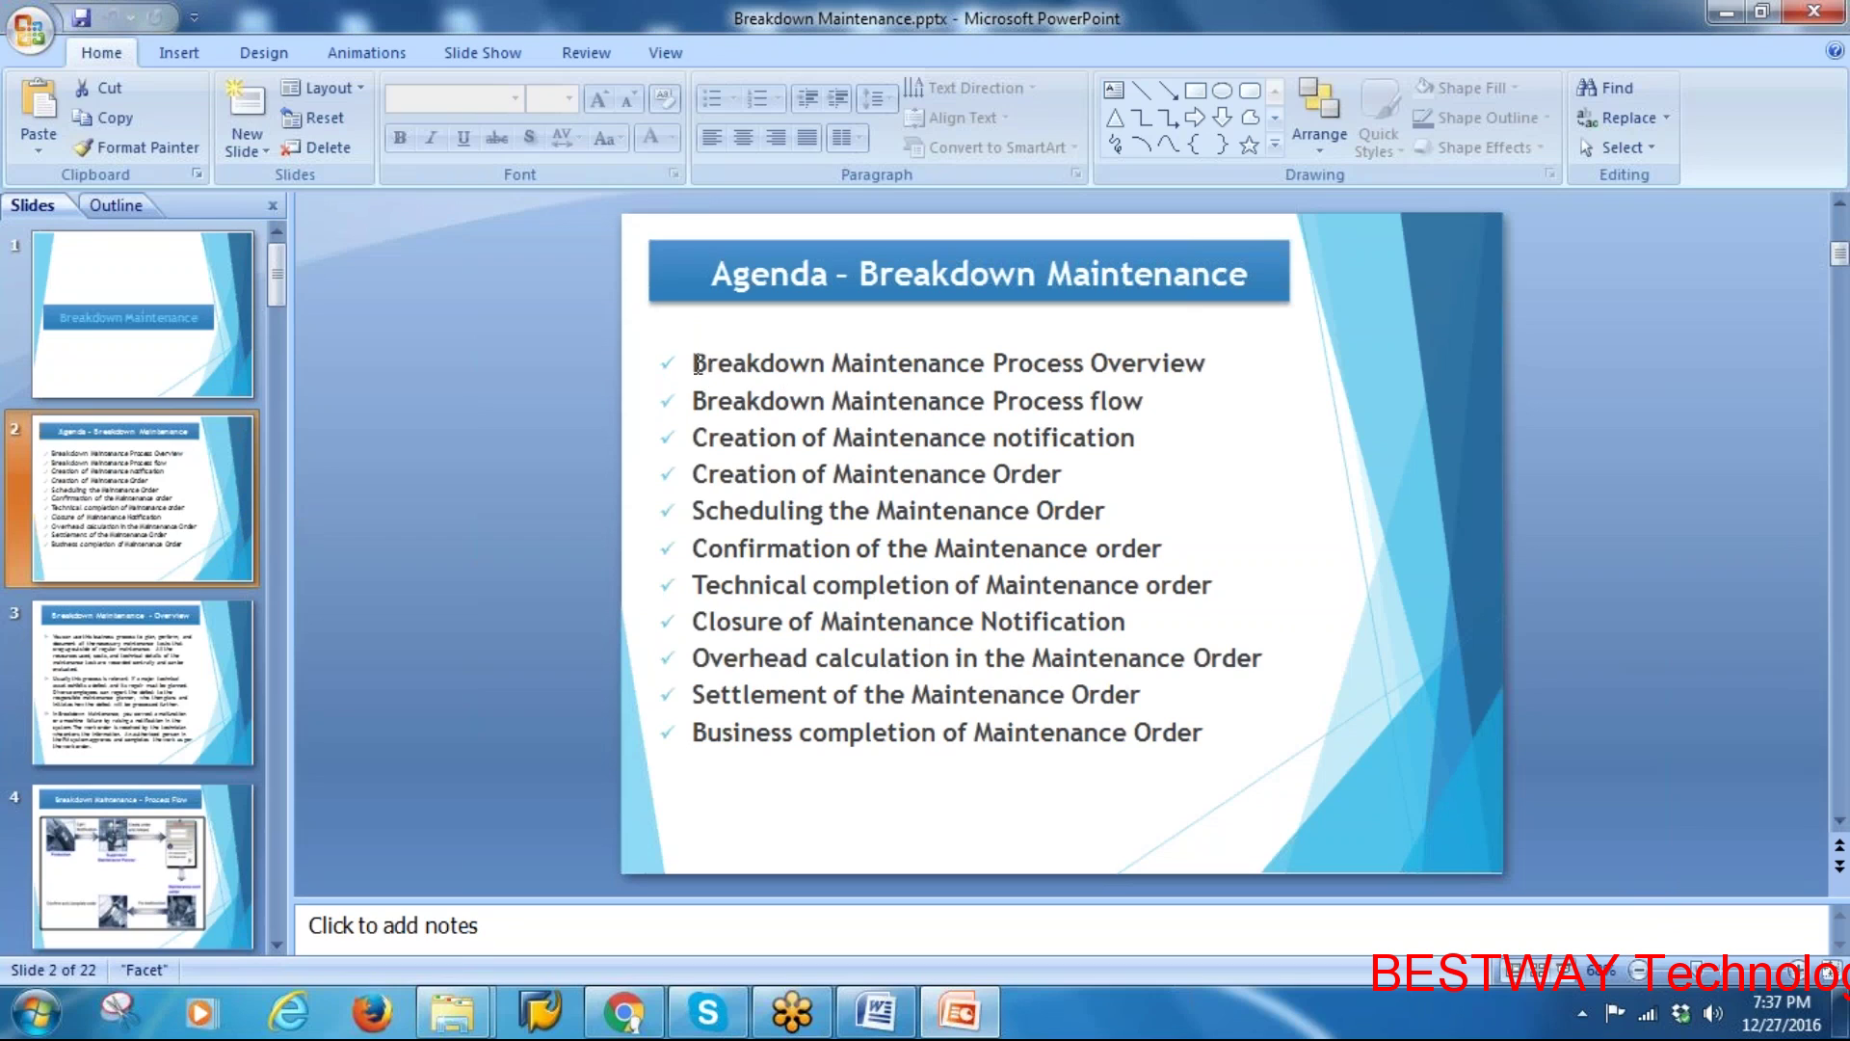
drag(693, 364, 1137, 364)
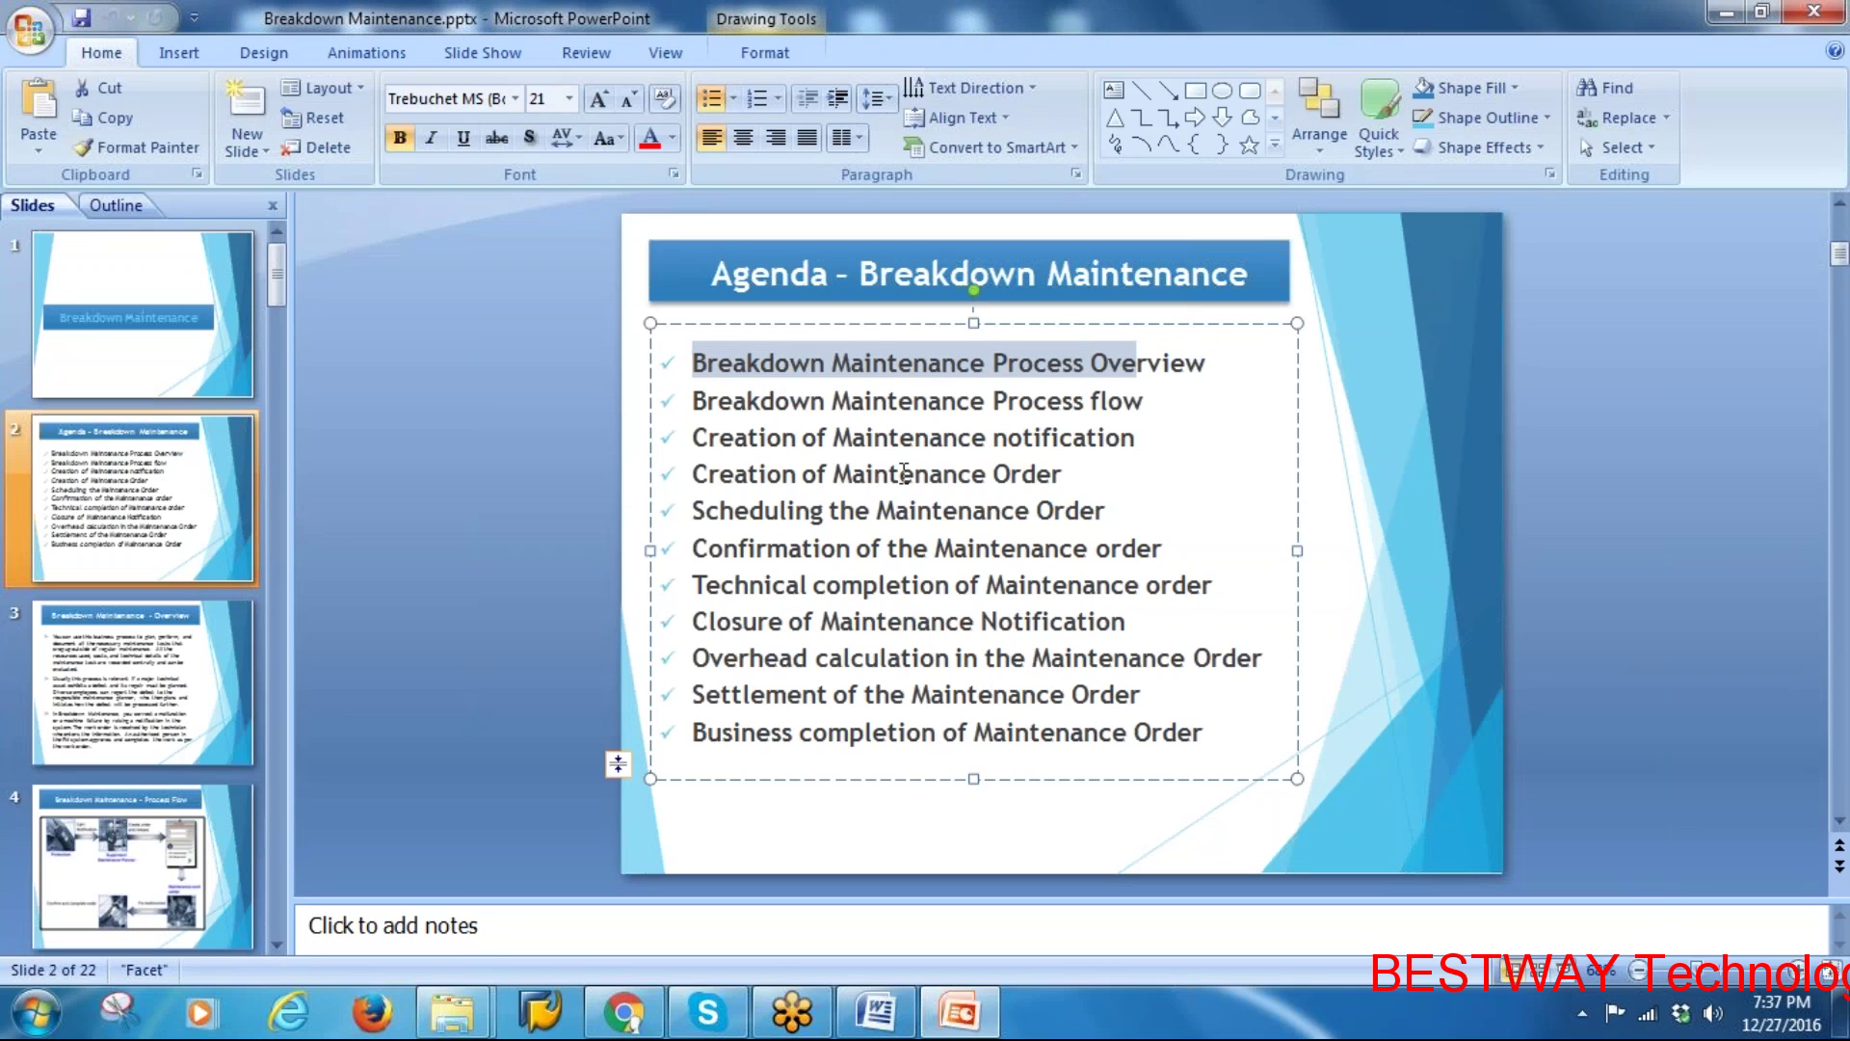
drag(693, 401, 1075, 419)
click(1032, 405)
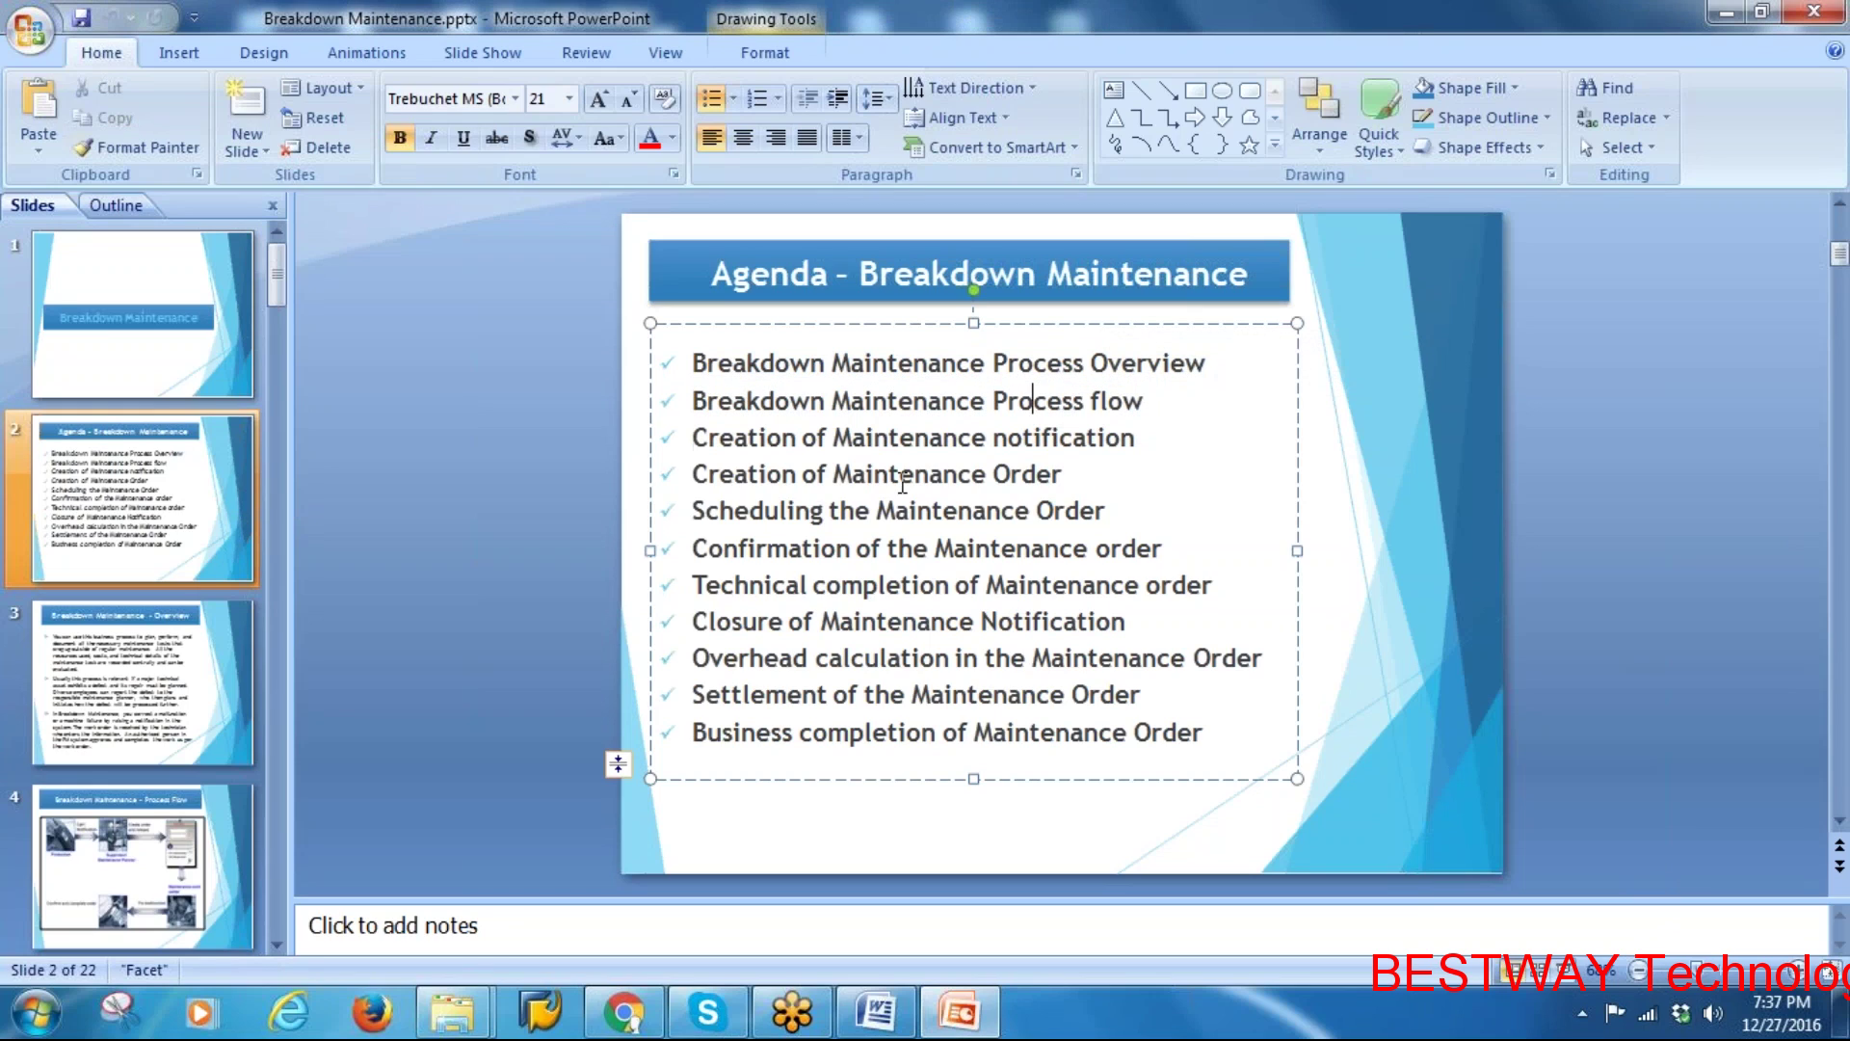
drag(693, 437, 1072, 439)
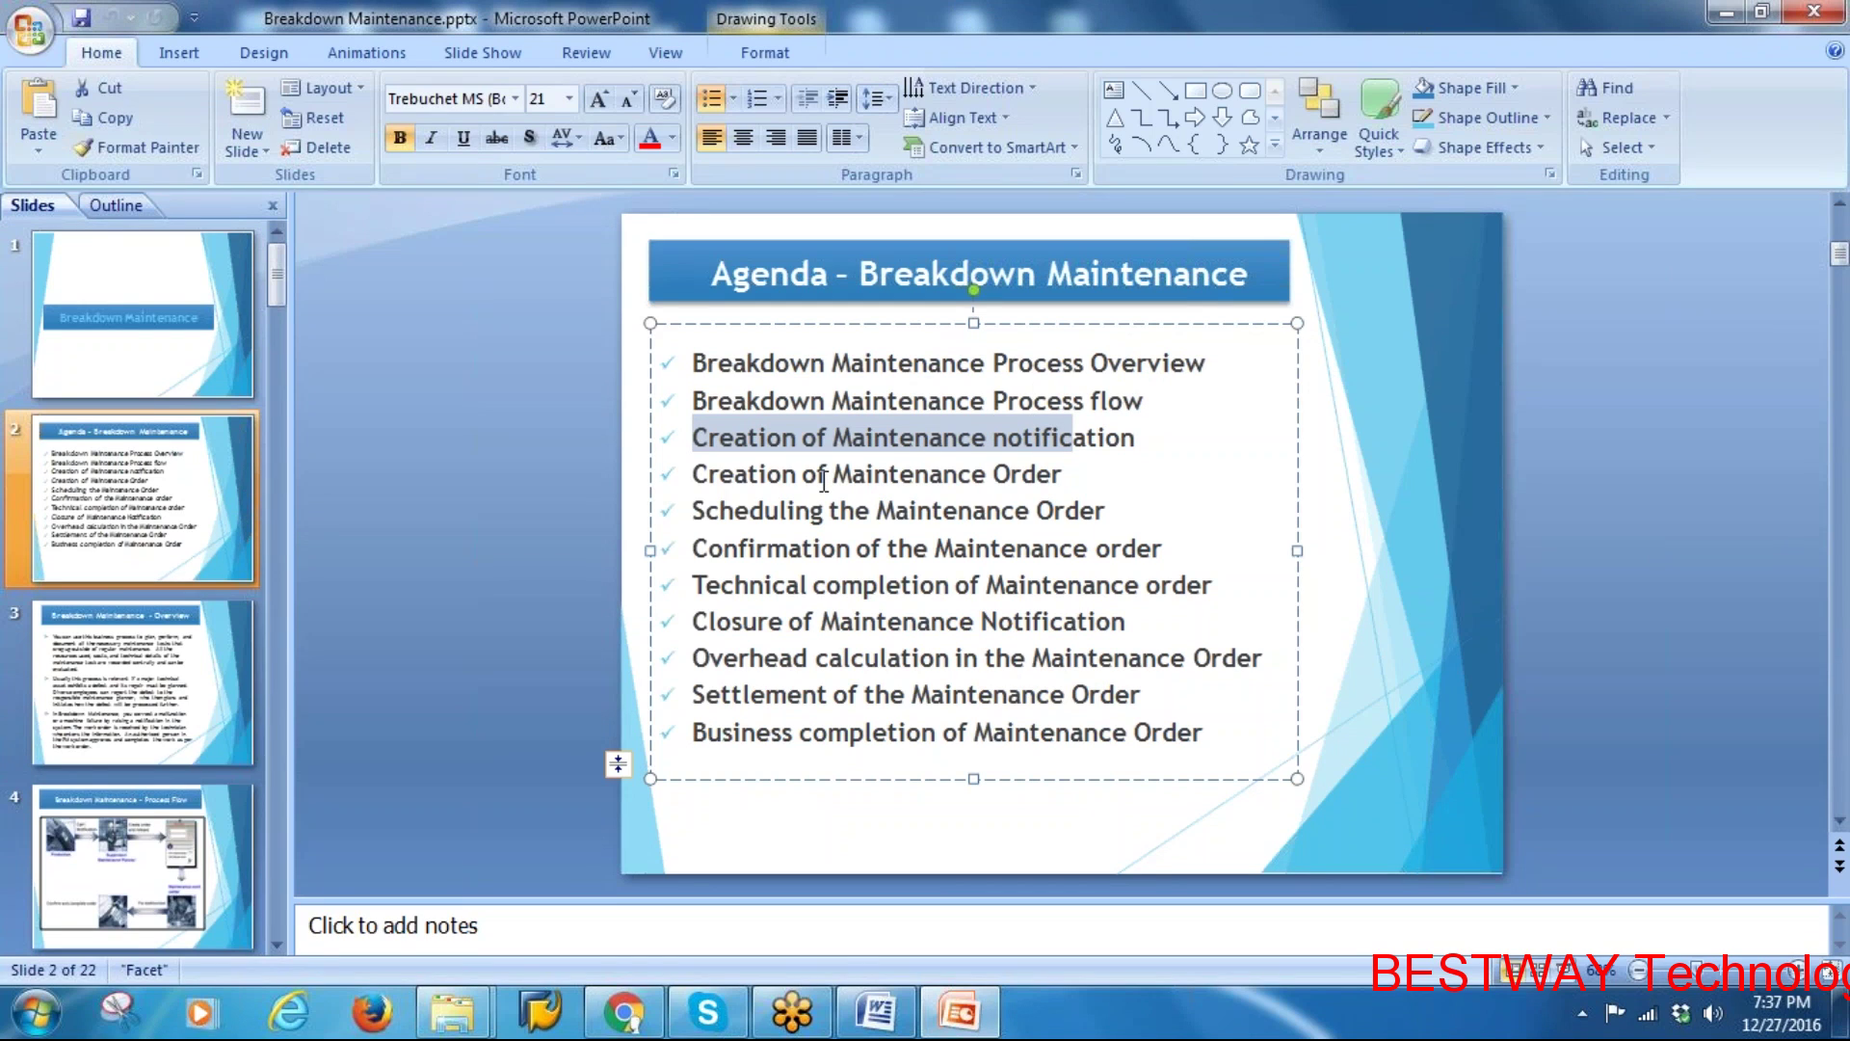
drag(691, 474, 1044, 488)
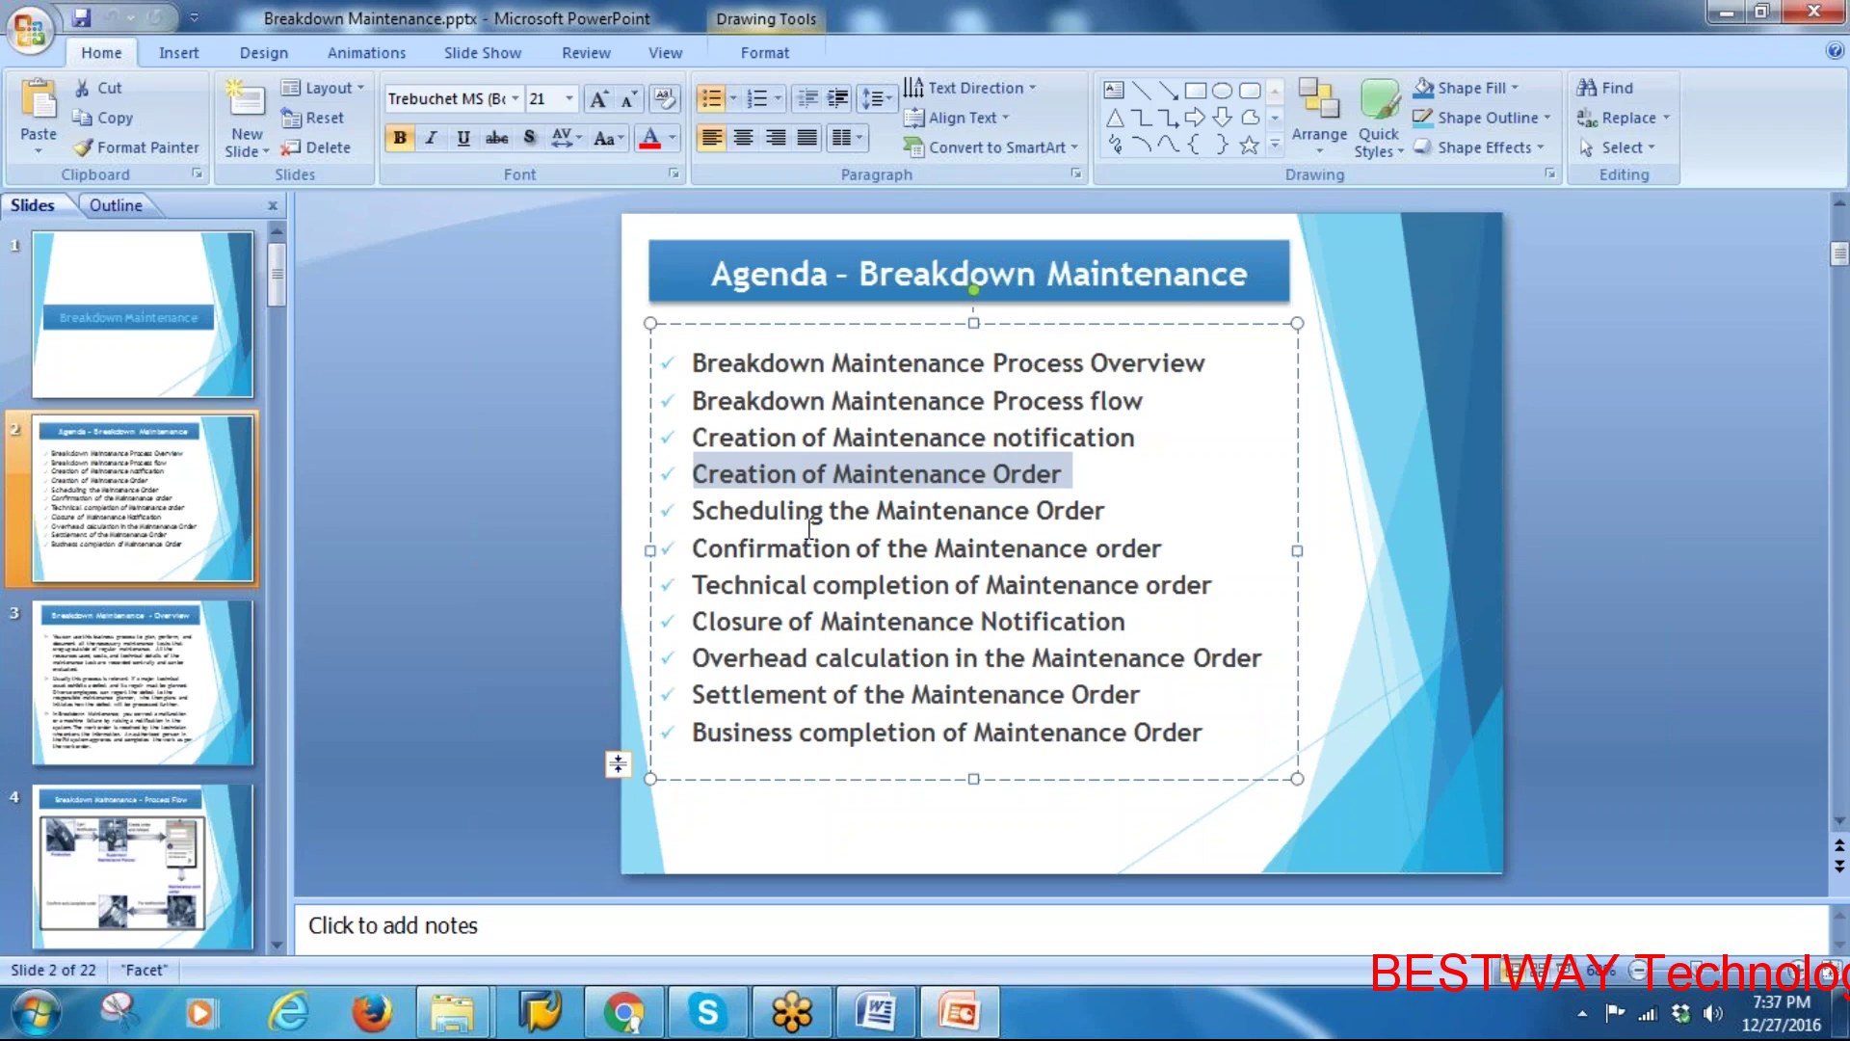
drag(693, 511, 1057, 517)
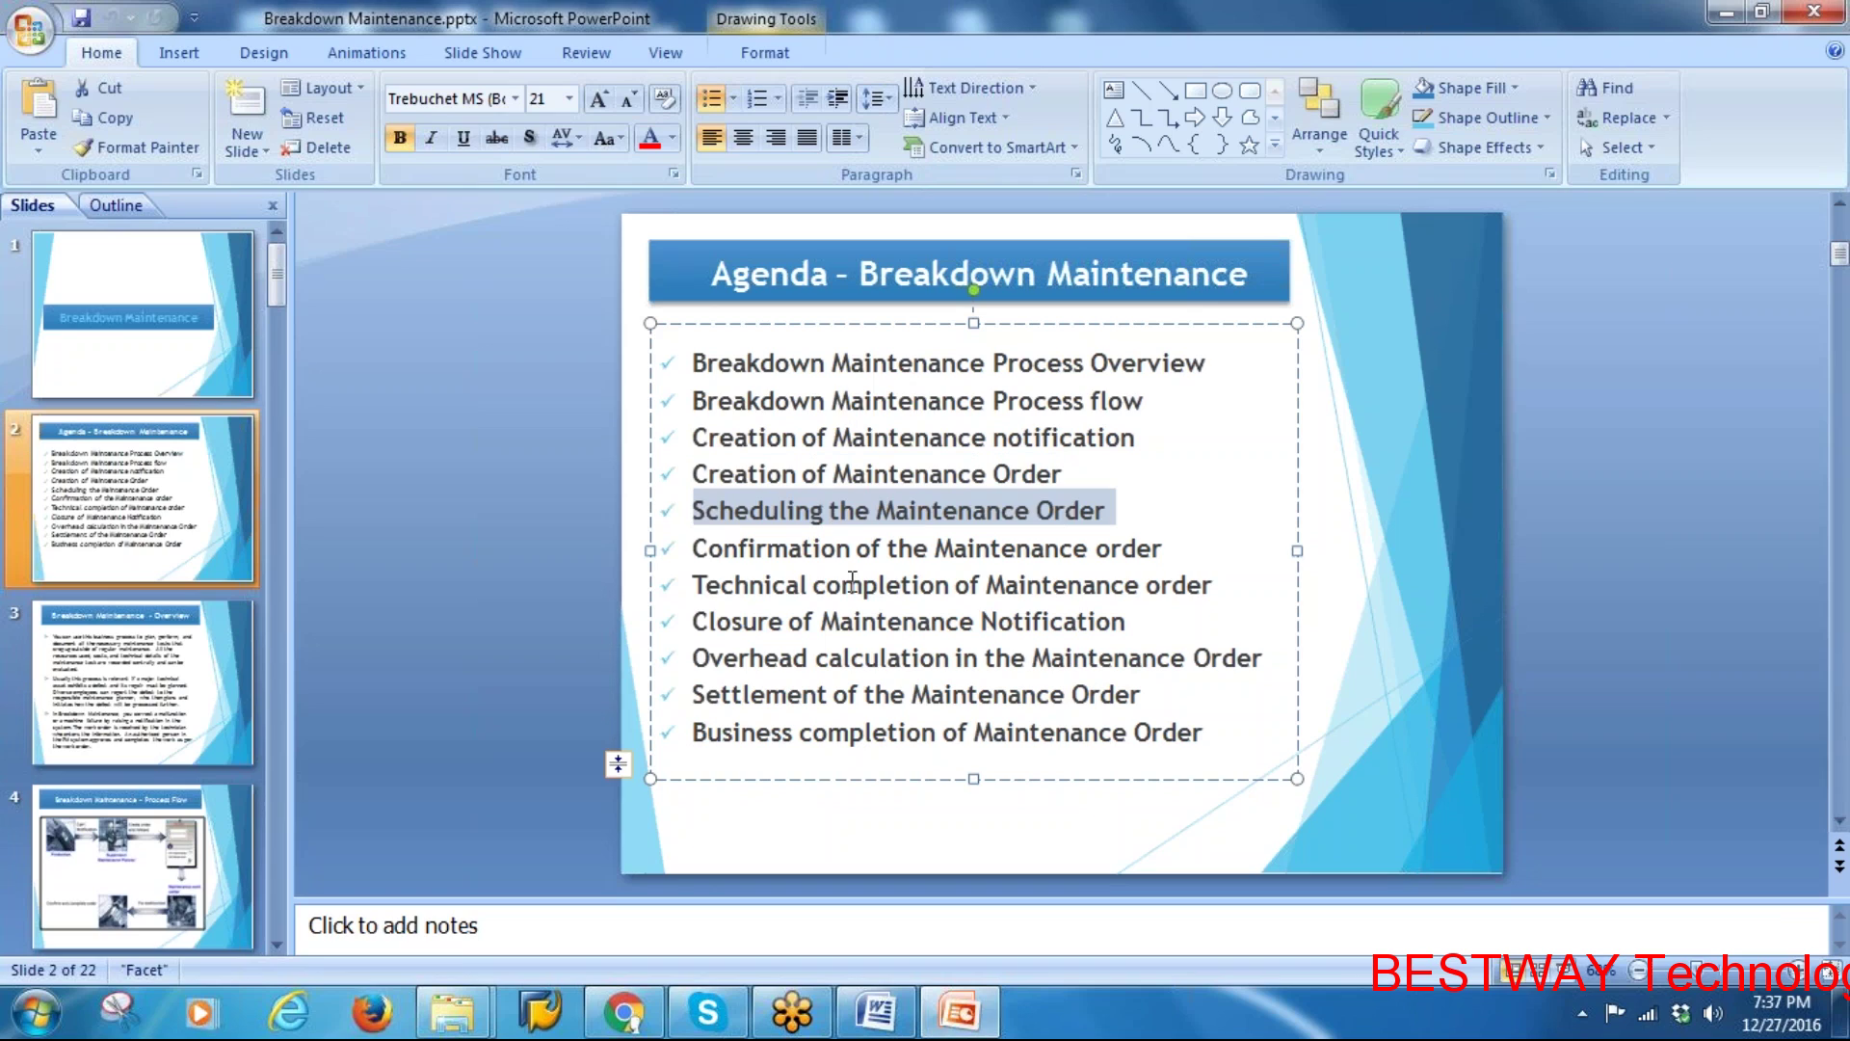
click(707, 549)
drag(706, 549, 1147, 557)
drag(695, 584, 717, 655)
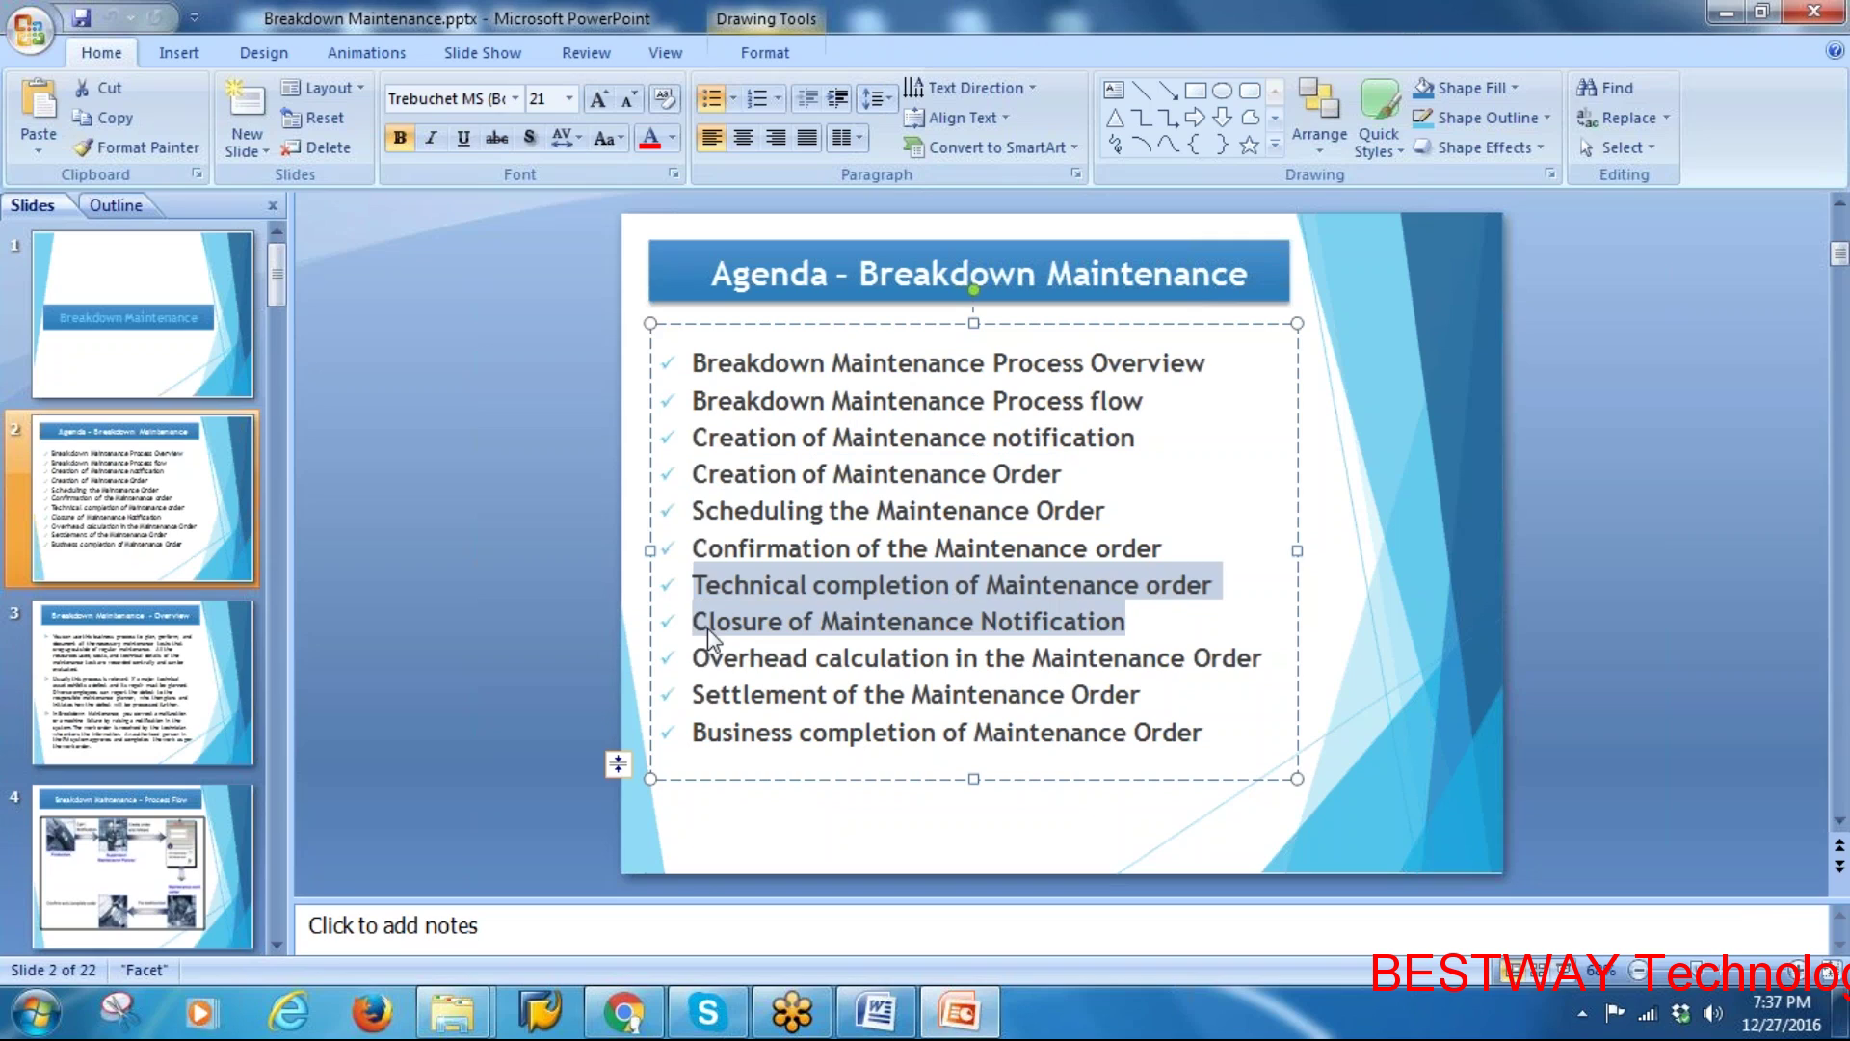
click(716, 622)
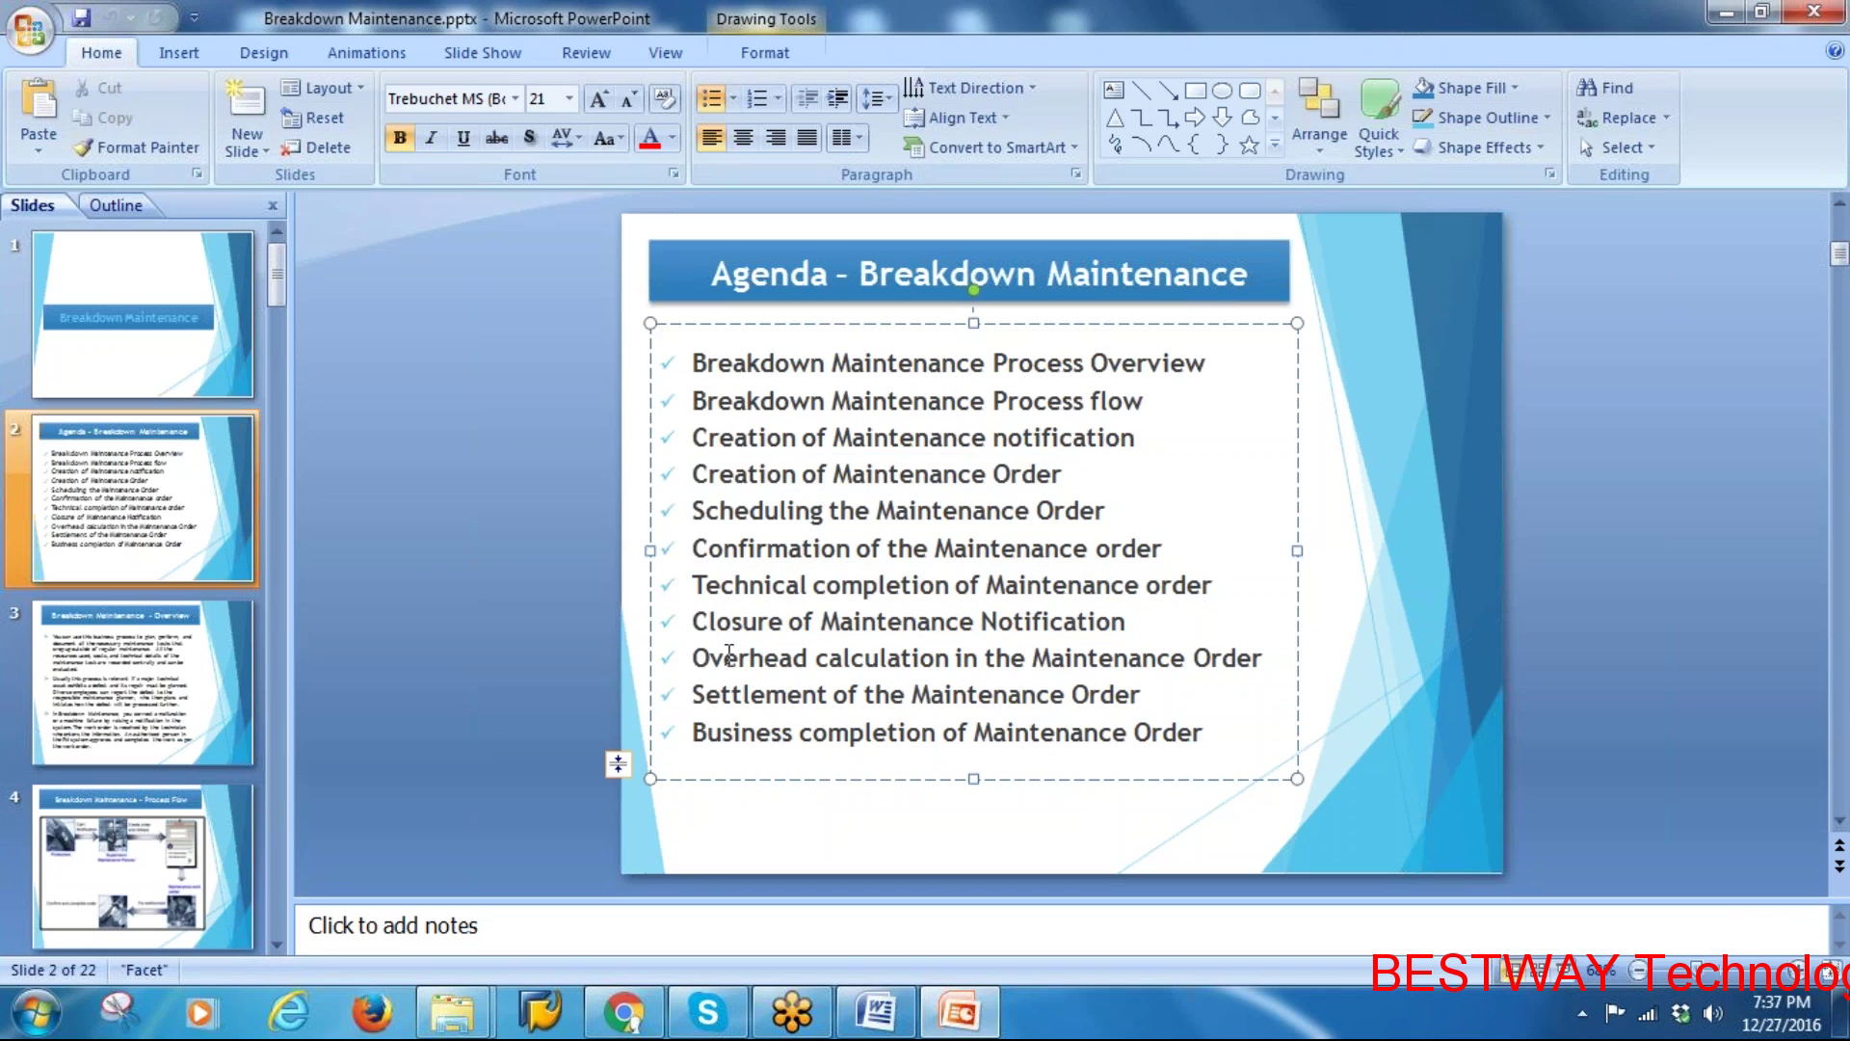
drag(693, 658, 1165, 661)
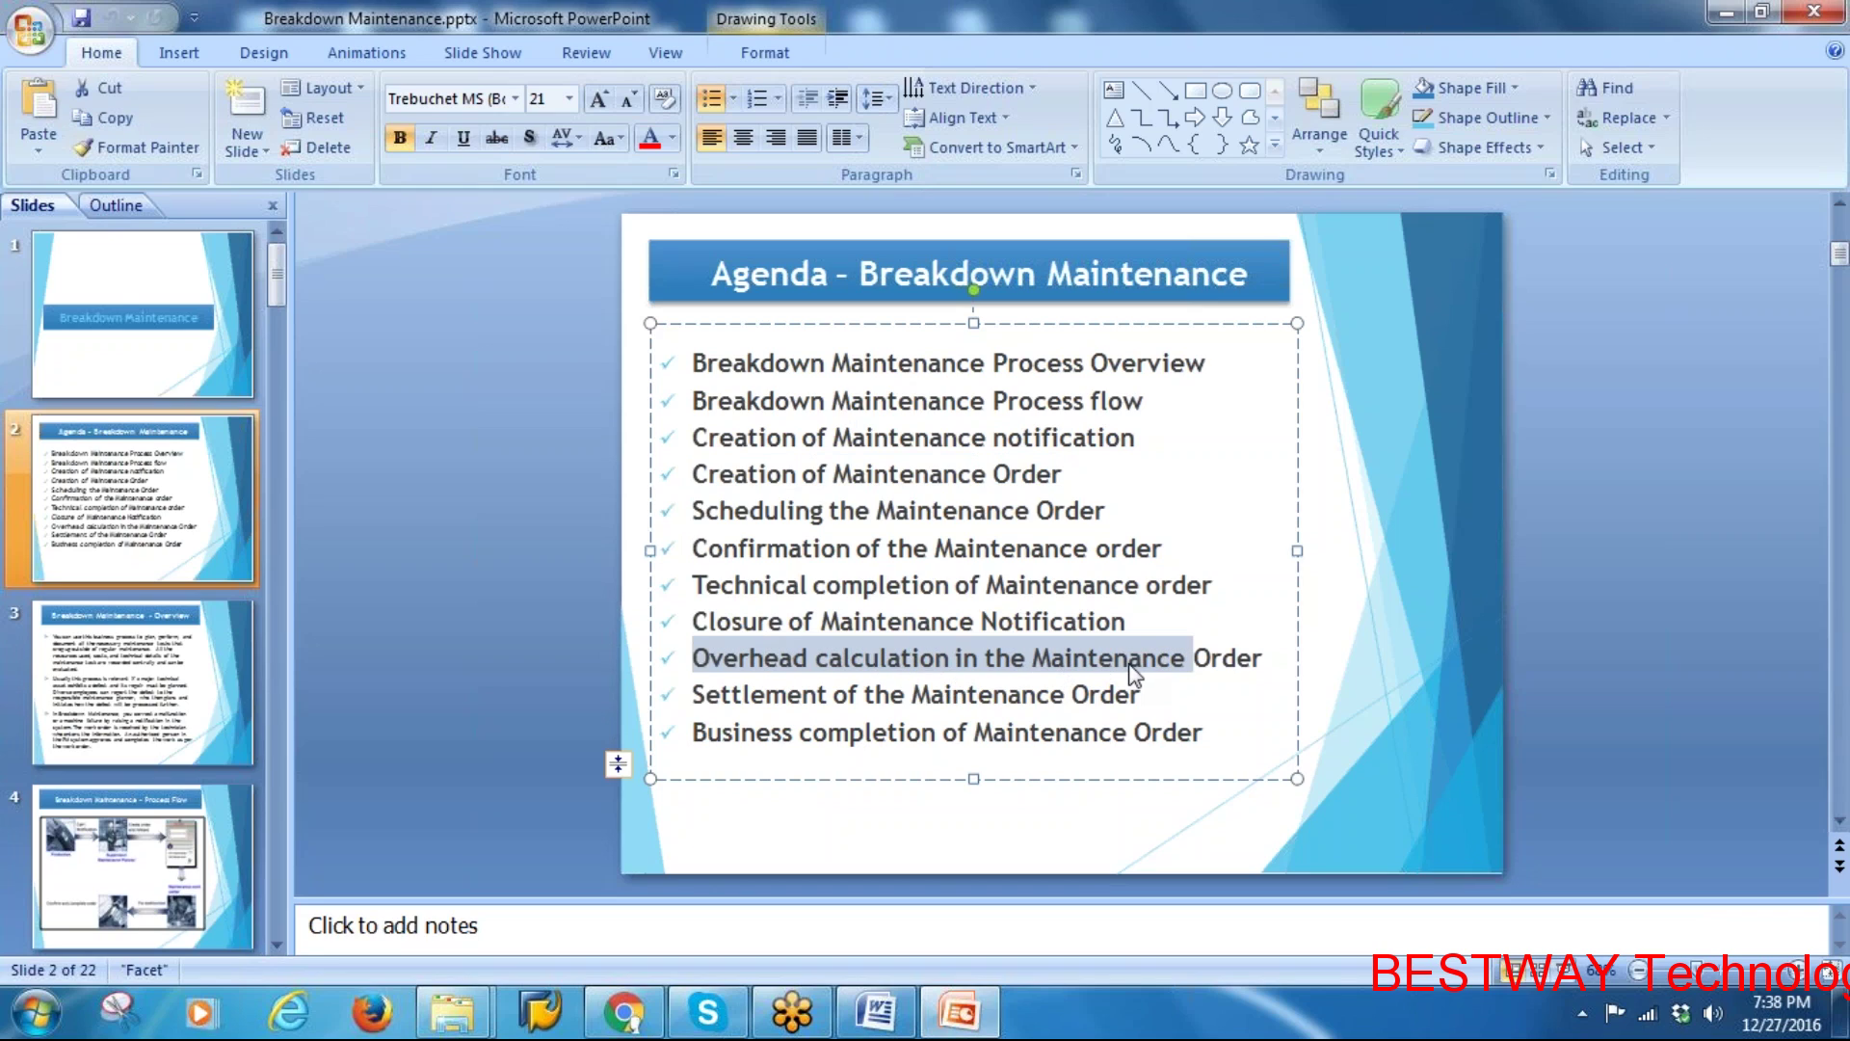
drag(701, 708, 1148, 695)
drag(695, 733, 1166, 743)
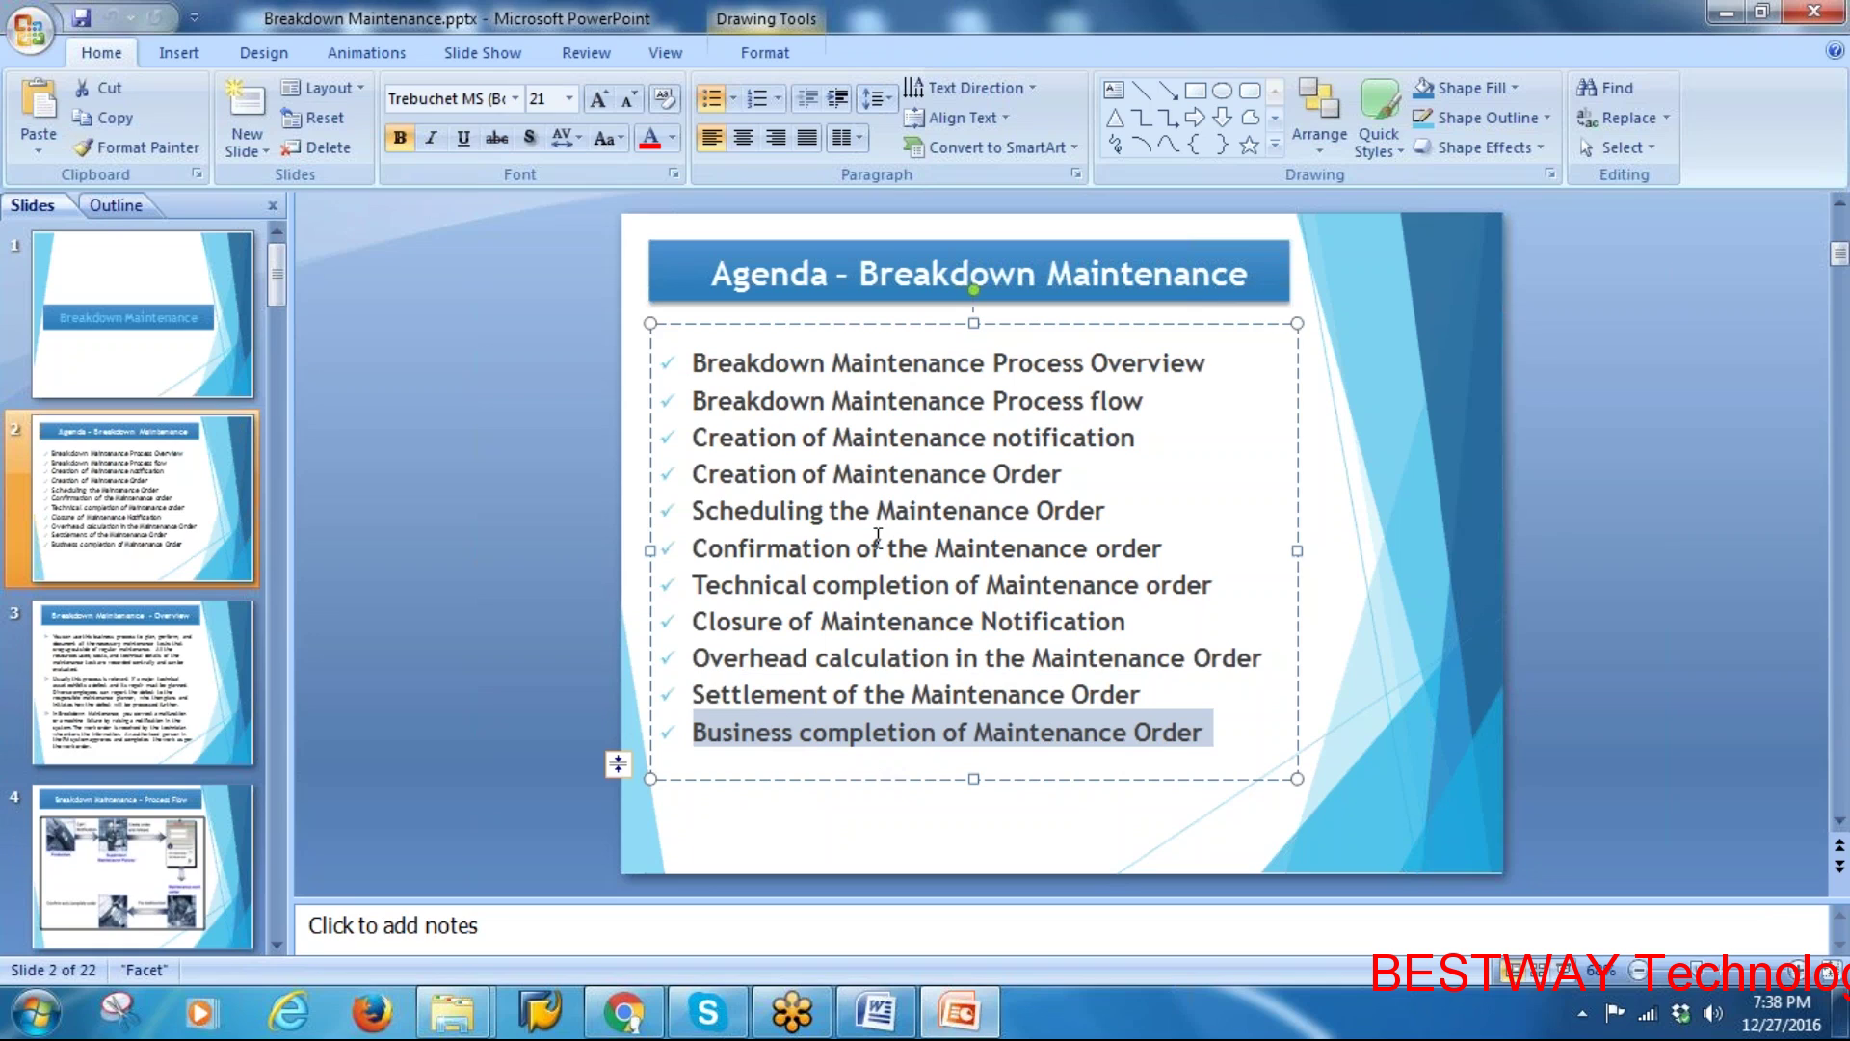
Show the Breakdown Maintenance - Overview slide and point out the bullets on asset defects and on correcting malfunctions through a notification
click(130, 698)
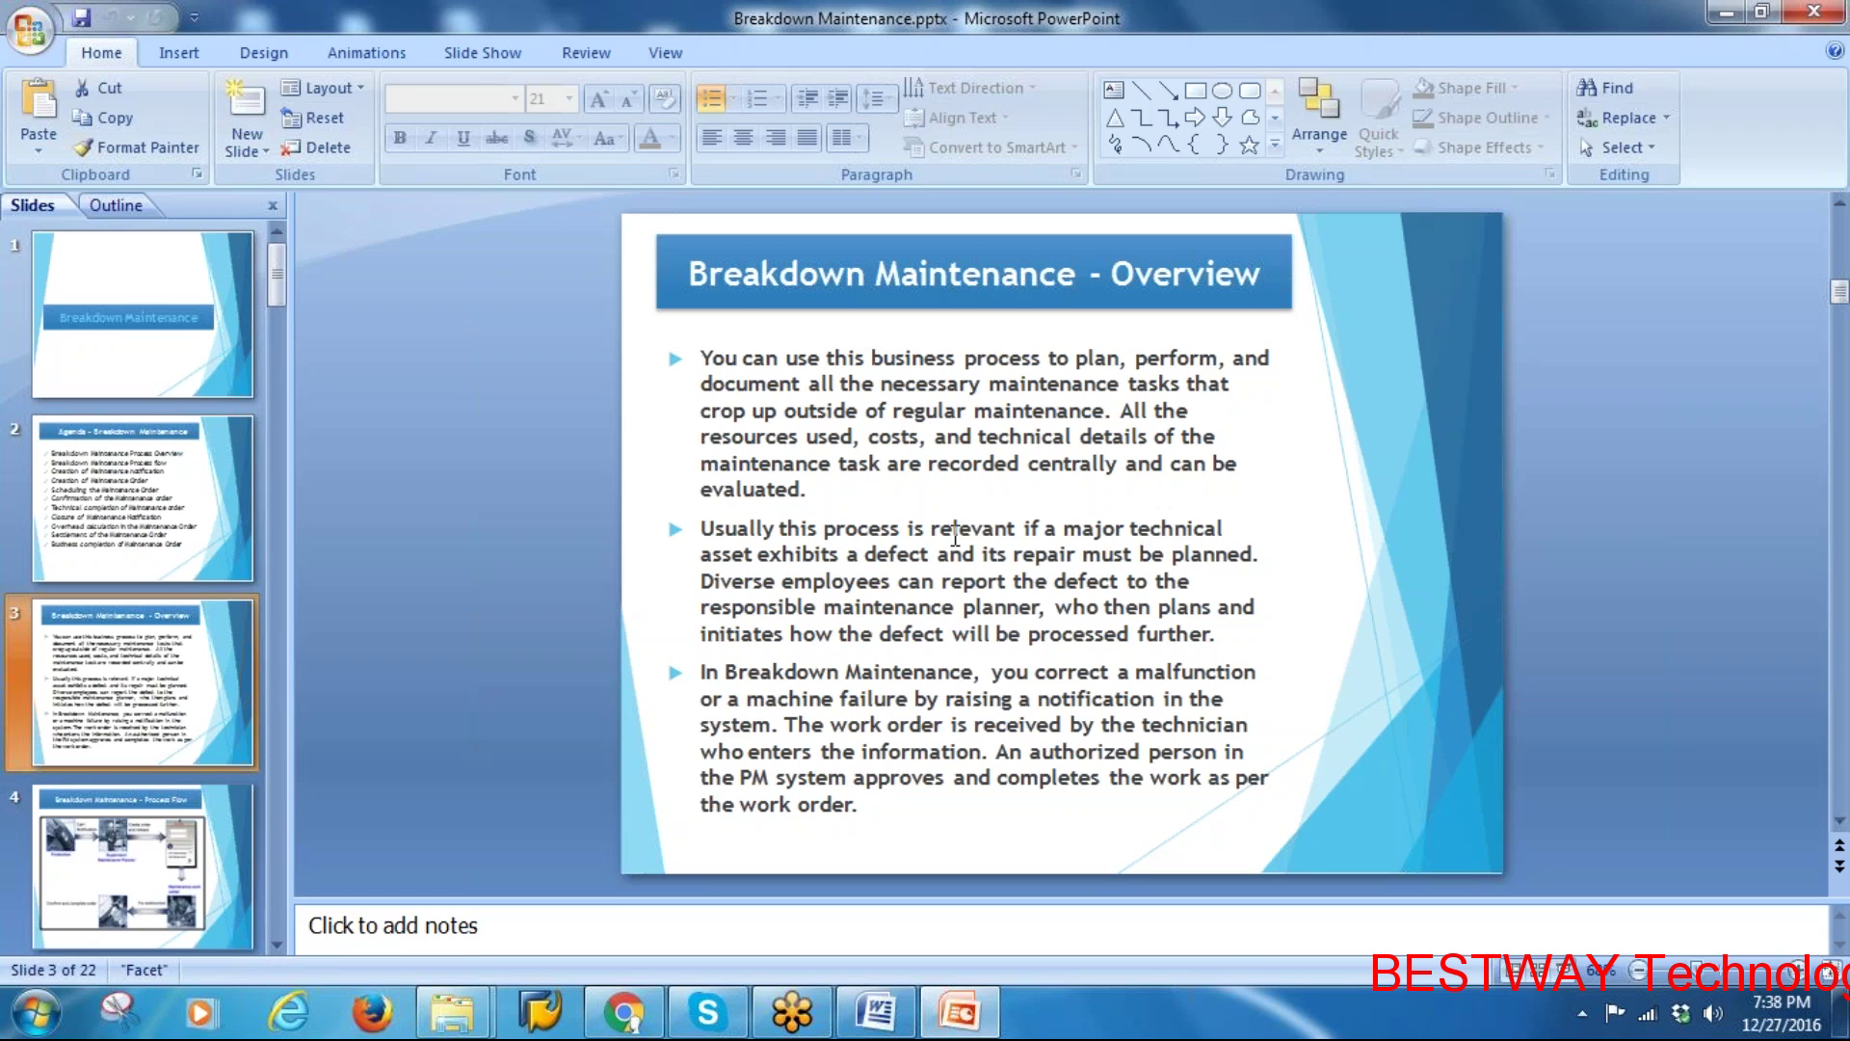
double_click(881, 557)
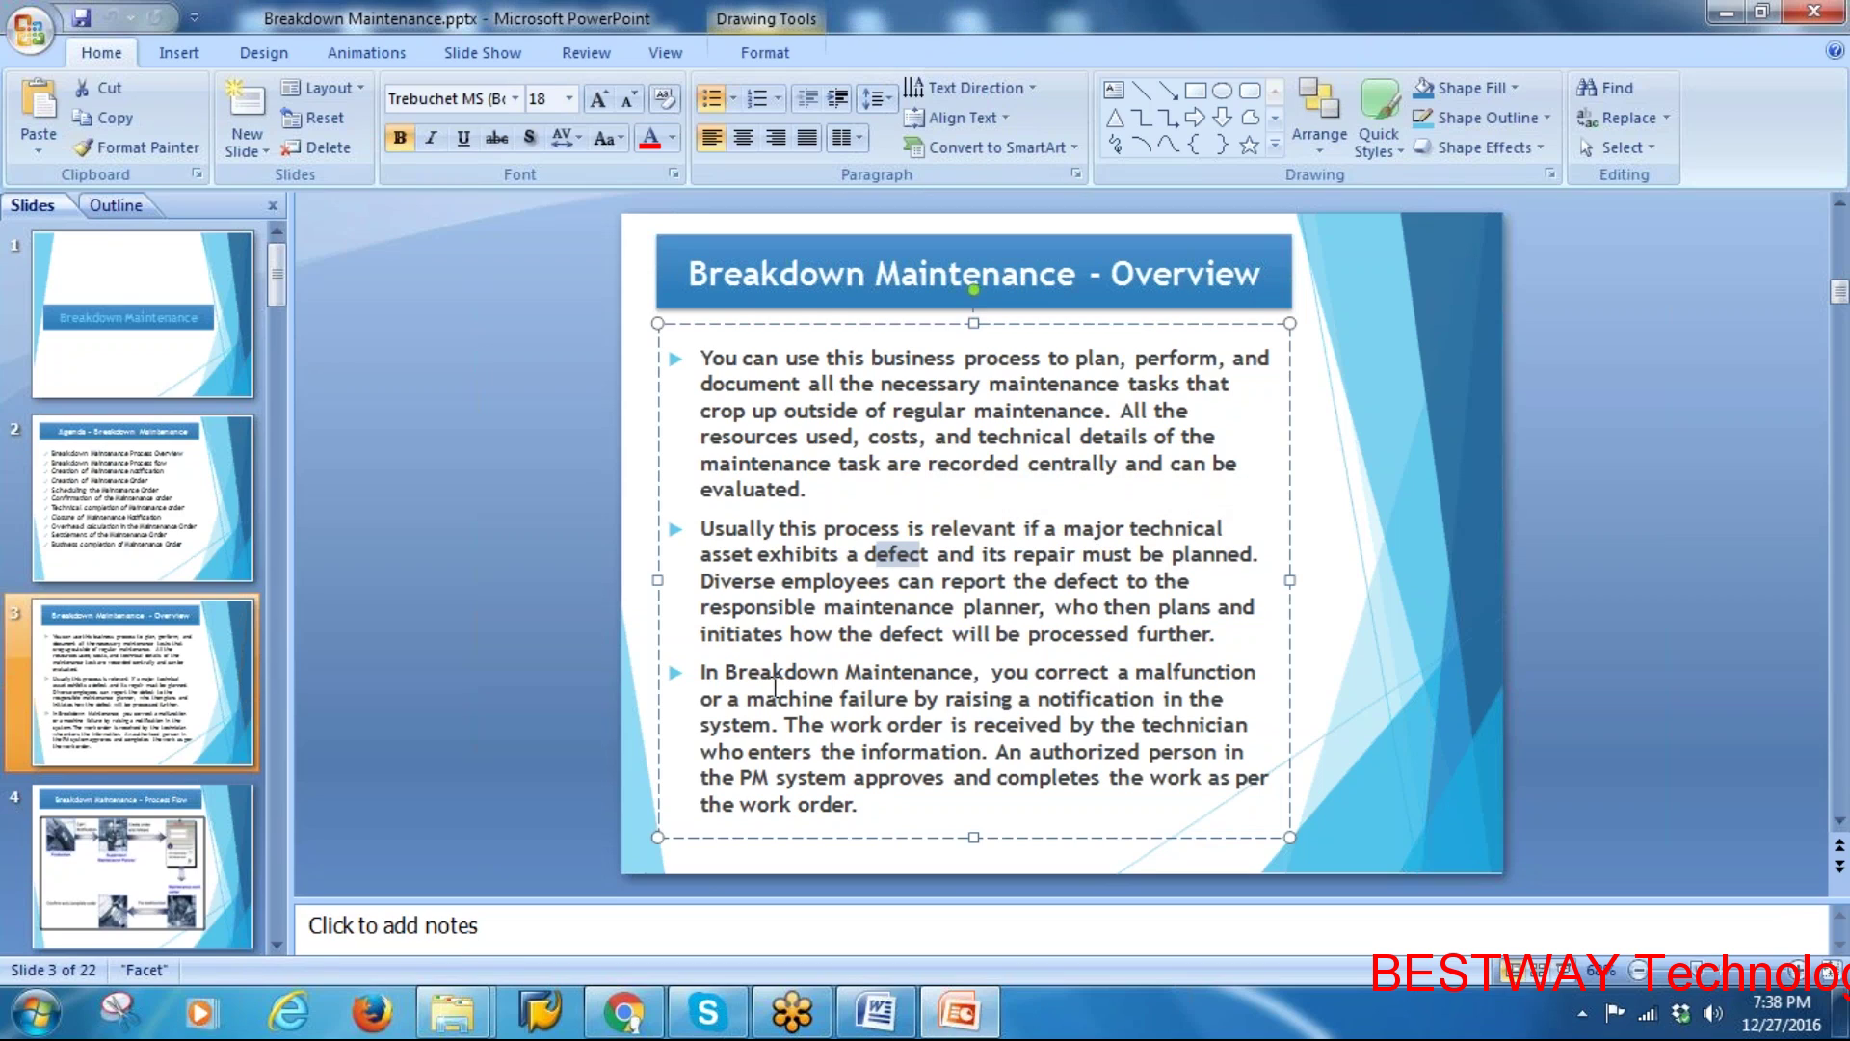
click(879, 671)
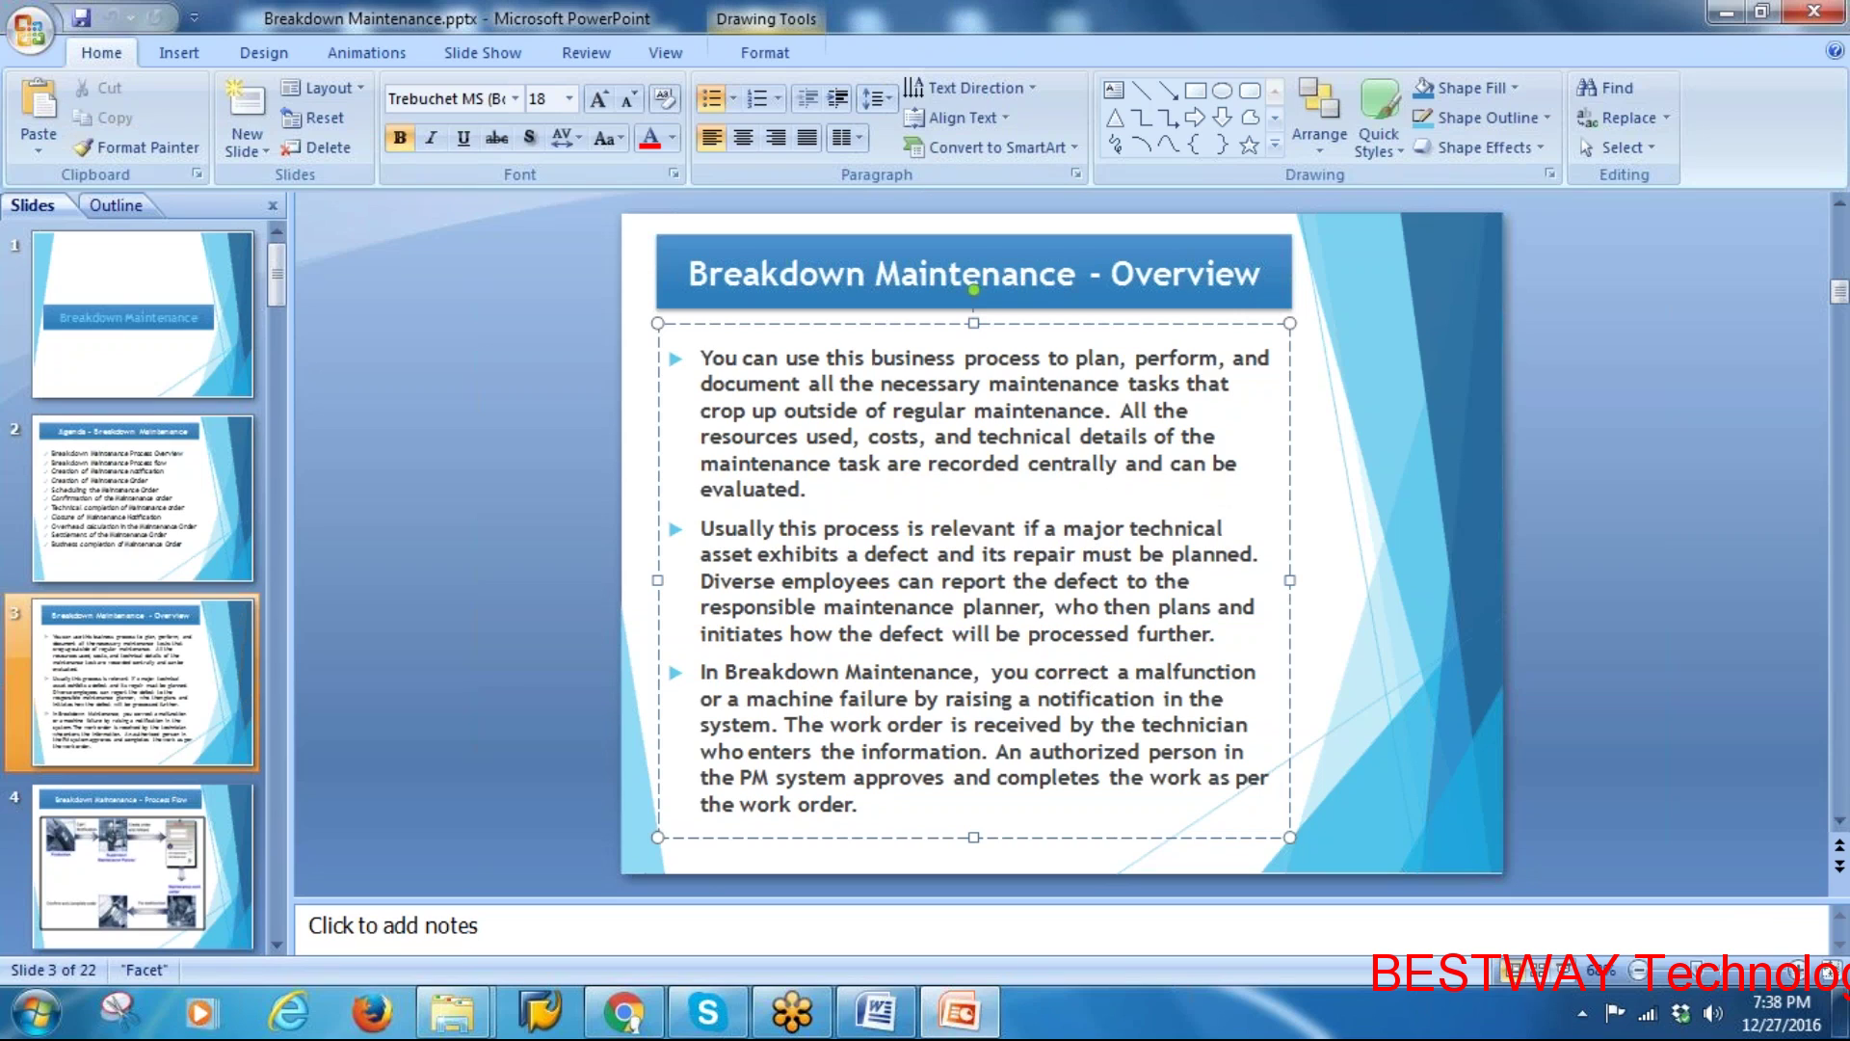
click(720, 726)
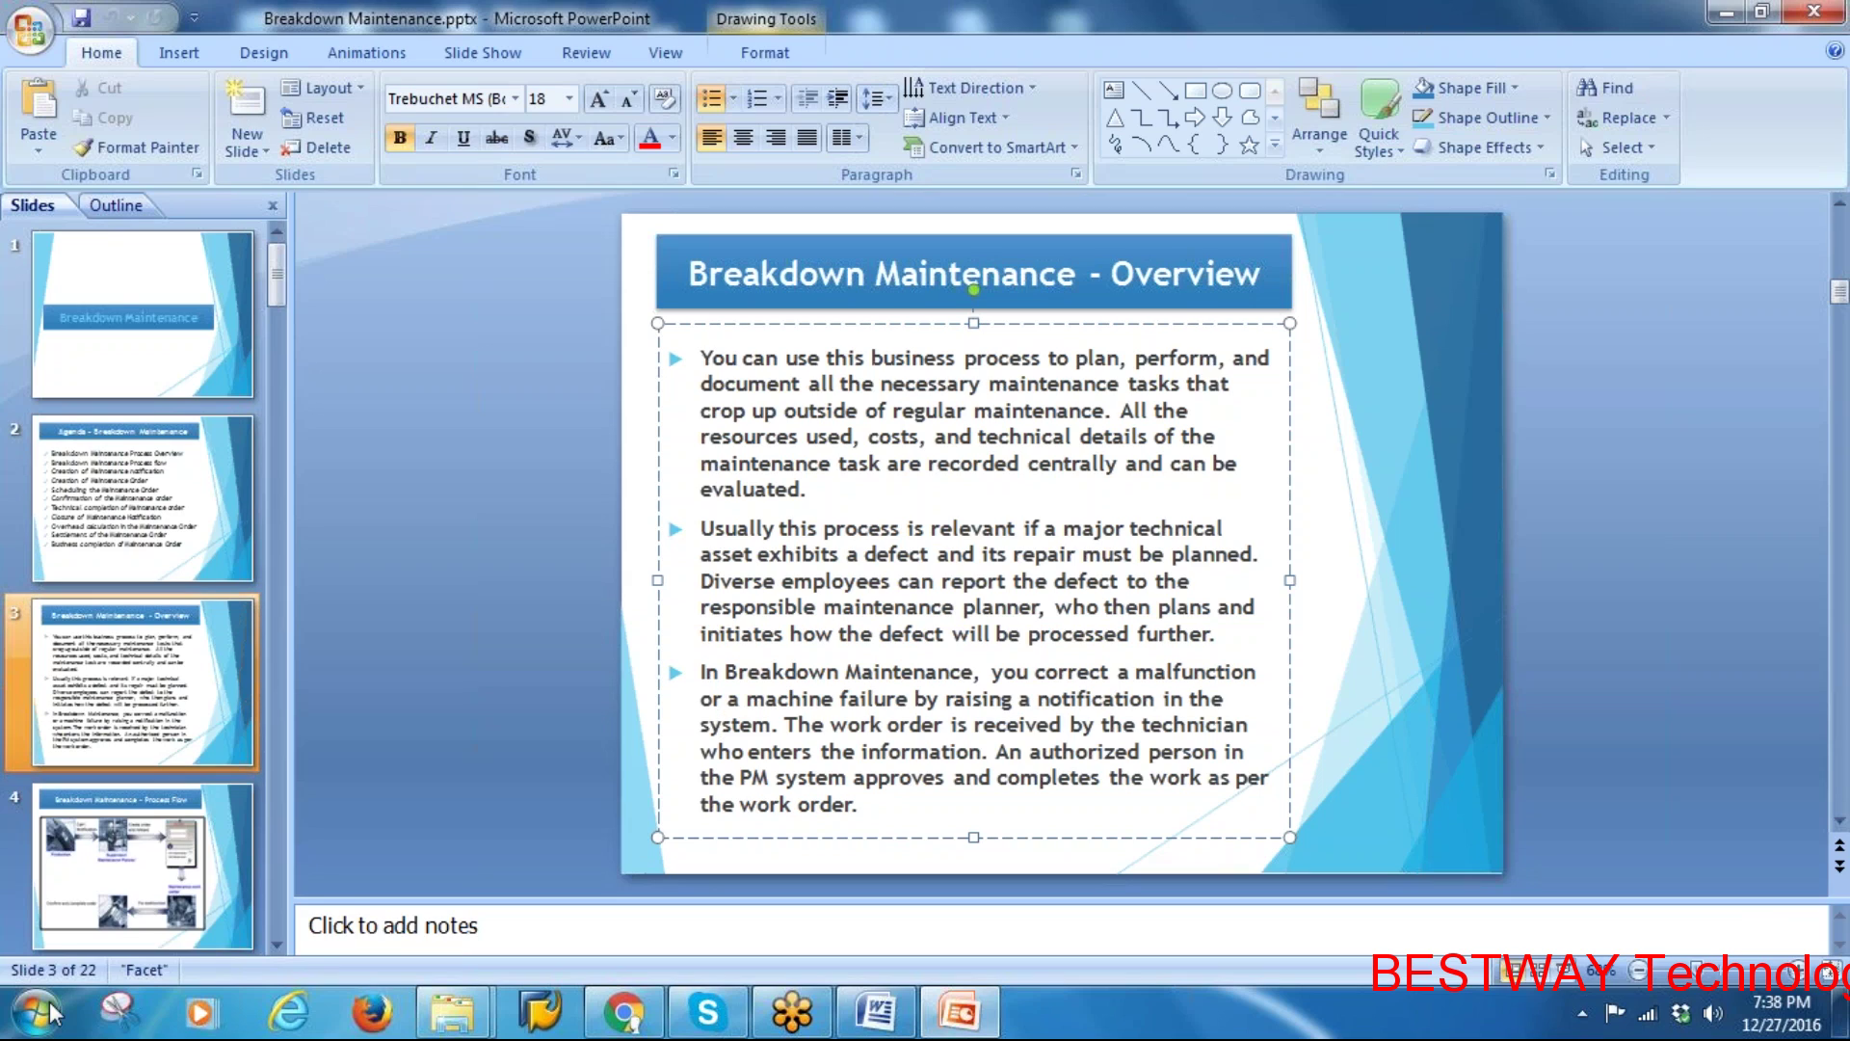
Present the Process Flow slide full screen and mark Production, the notification arrow and Supervisor/Maintenance Planner with the red pen
click(112, 869)
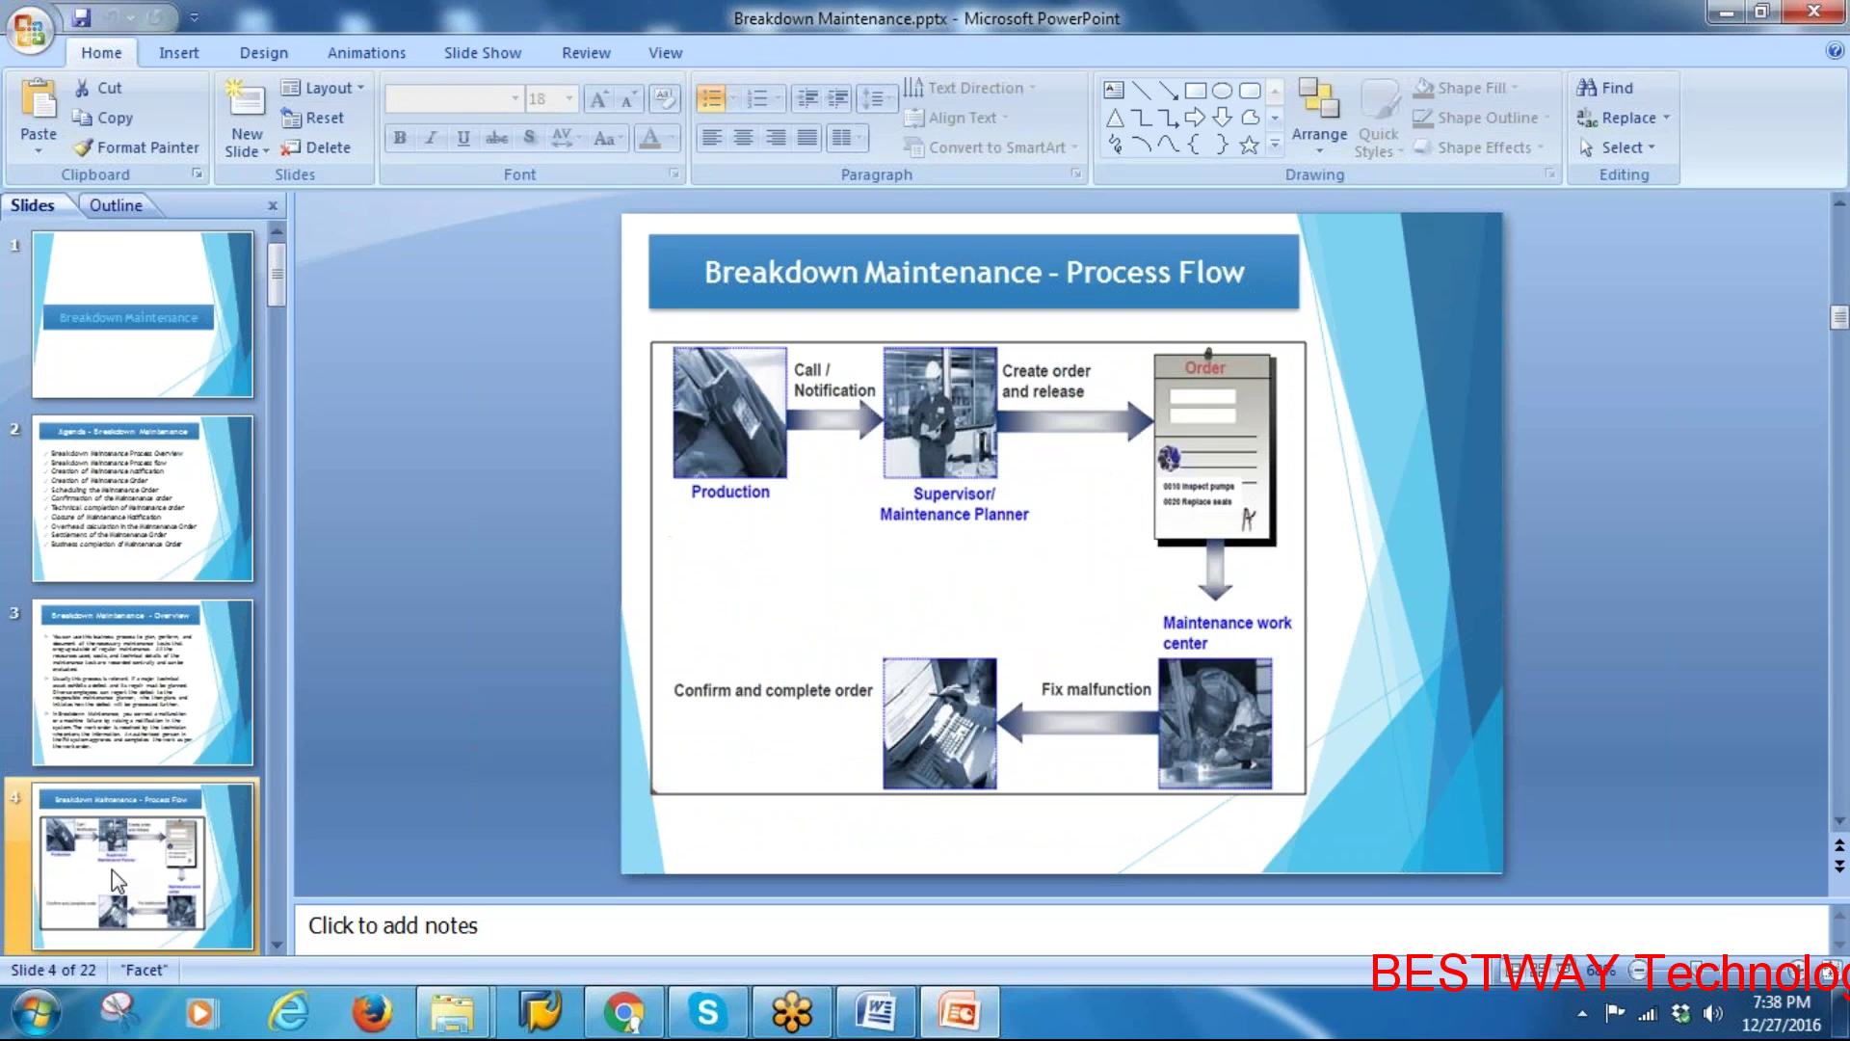
key(shift+F5)
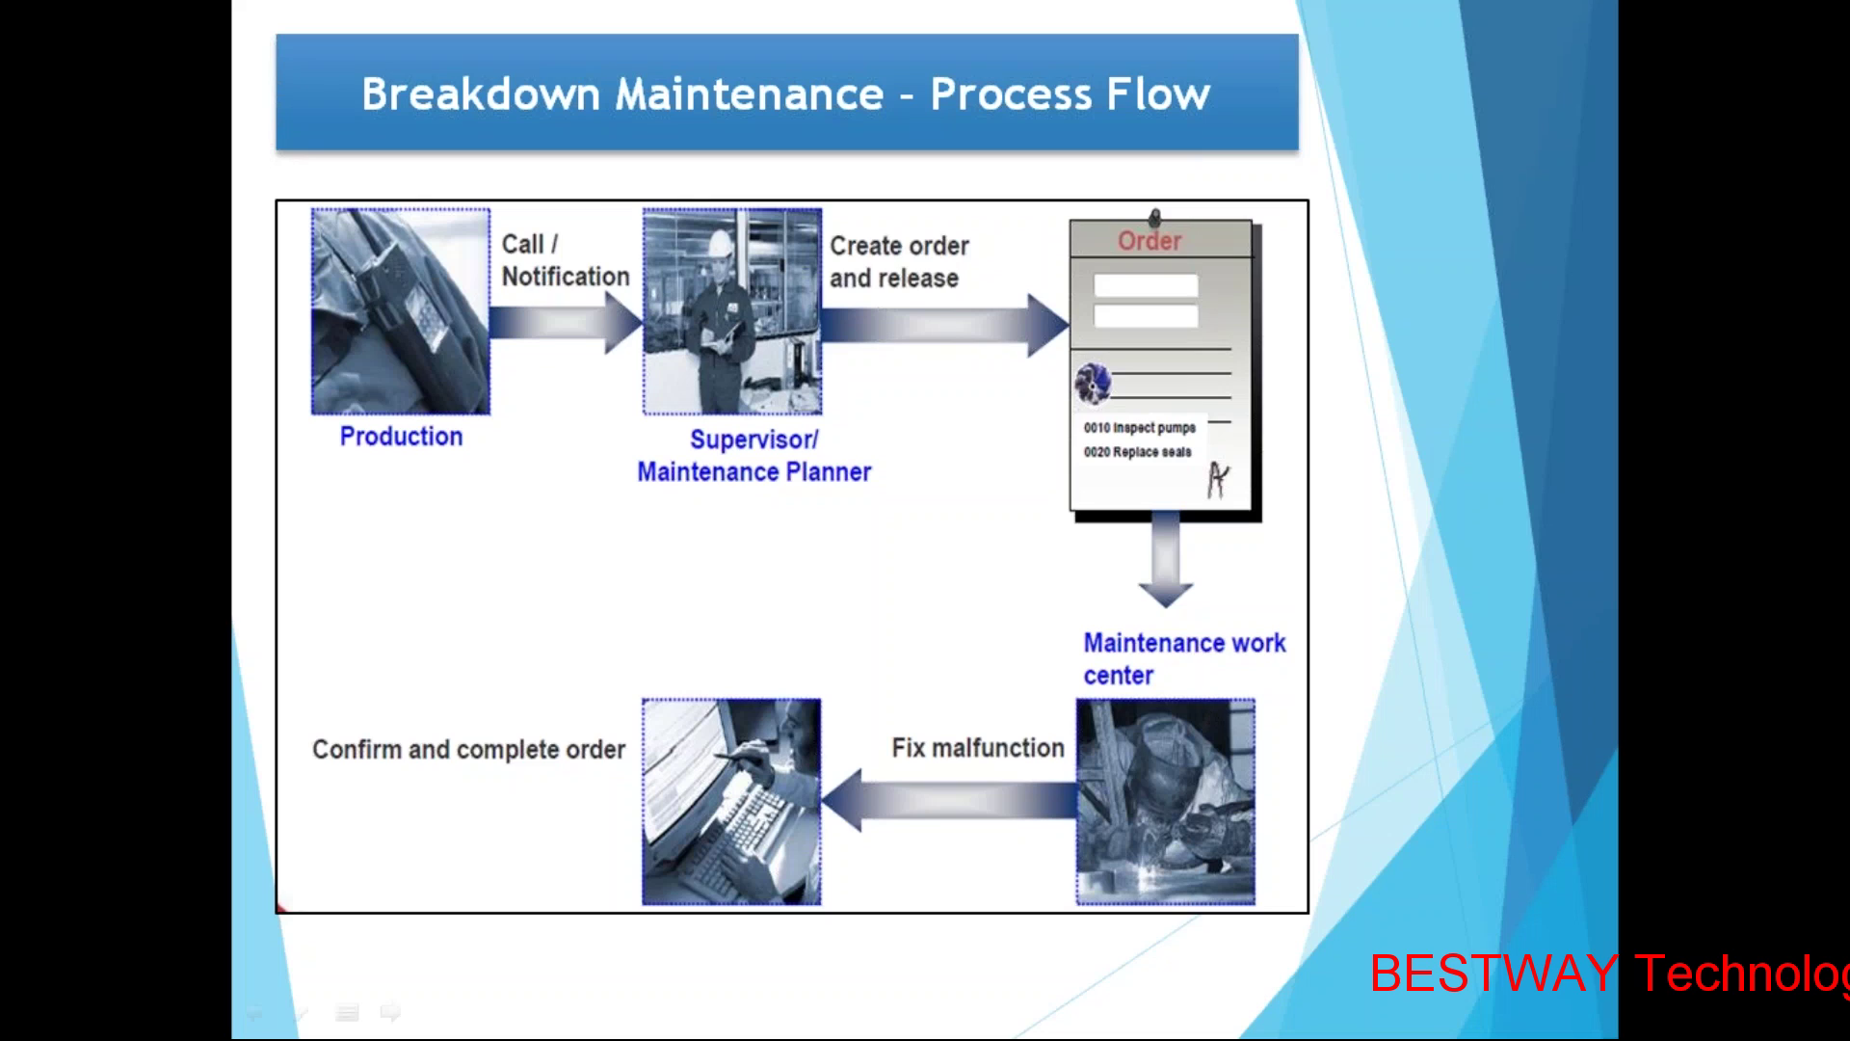
mouse_move(300, 200)
mouse_down()
mouse_move(280, 419)
mouse_move(460, 481)
mouse_move(381, 157)
mouse_move(267, 186)
mouse_up()
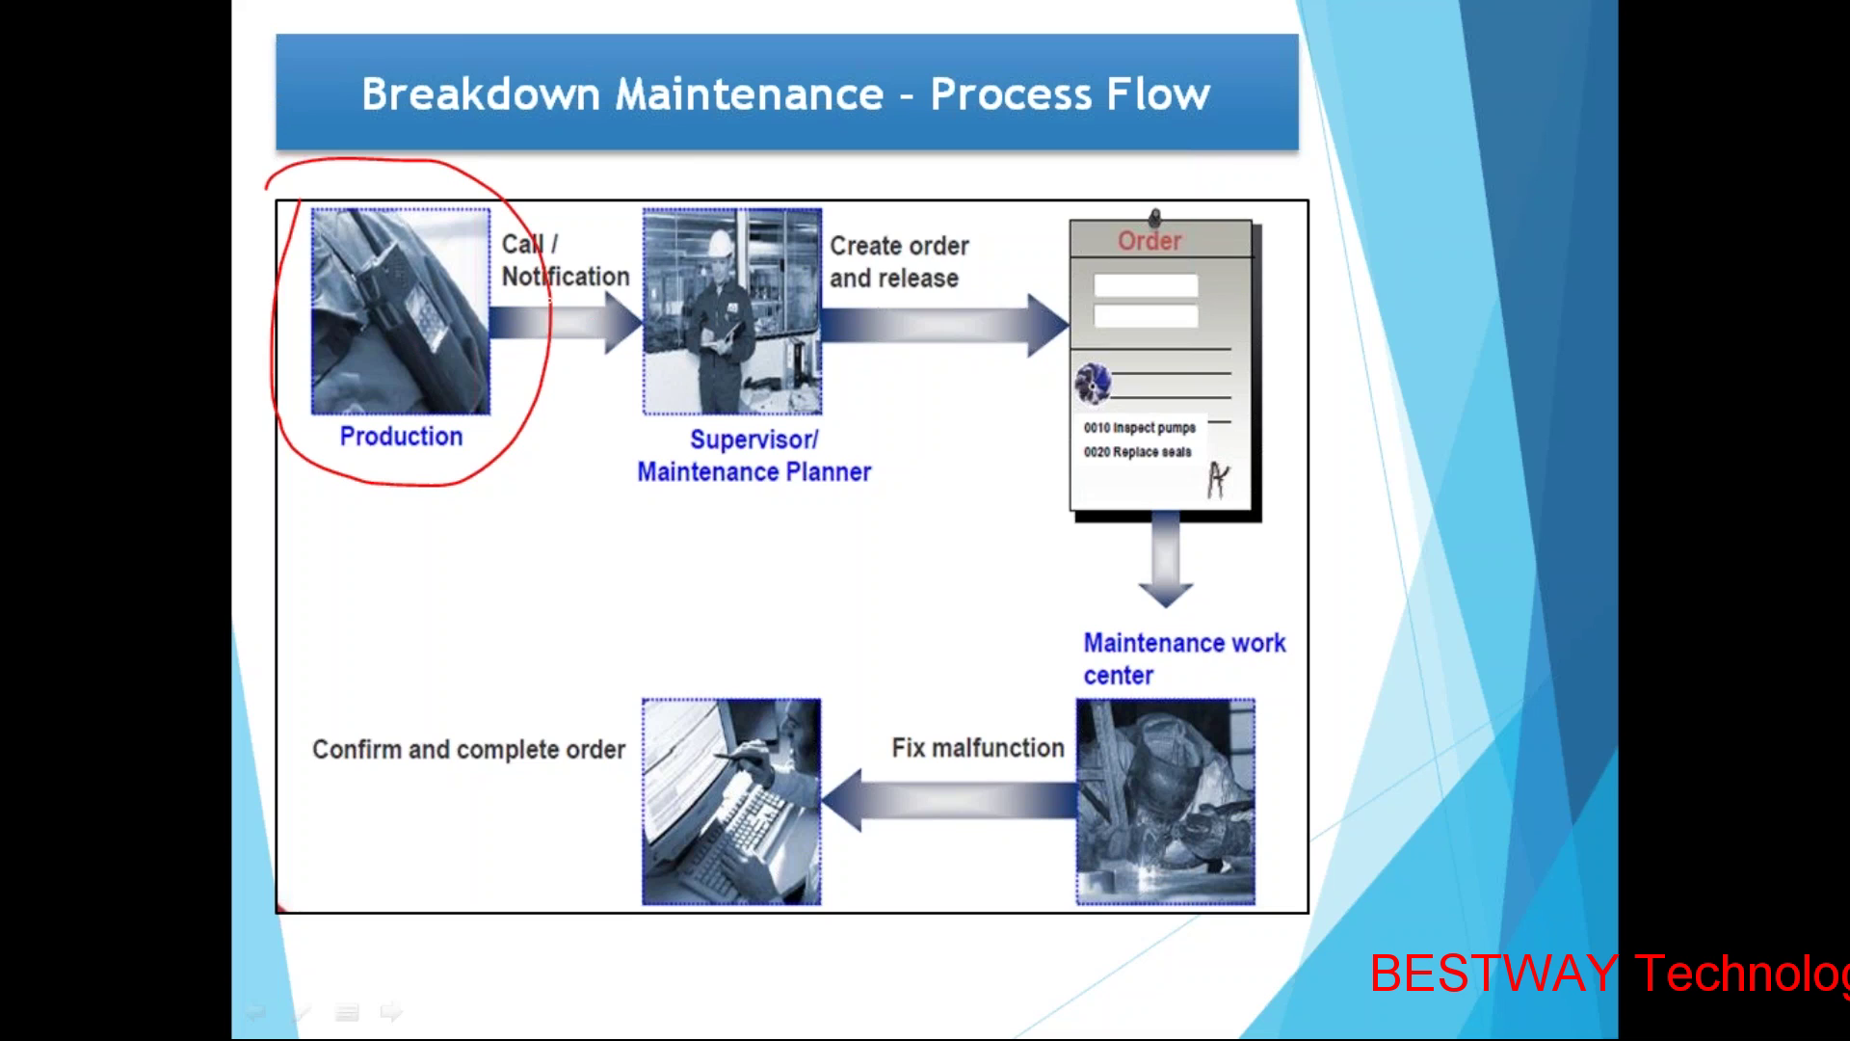
drag(503, 294, 598, 241)
mouse_move(497, 334)
mouse_down()
mouse_move(654, 313)
mouse_move(673, 445)
mouse_move(747, 402)
mouse_up()
mouse_move(651, 441)
mouse_down()
mouse_move(632, 479)
mouse_move(950, 487)
mouse_move(644, 461)
mouse_up()
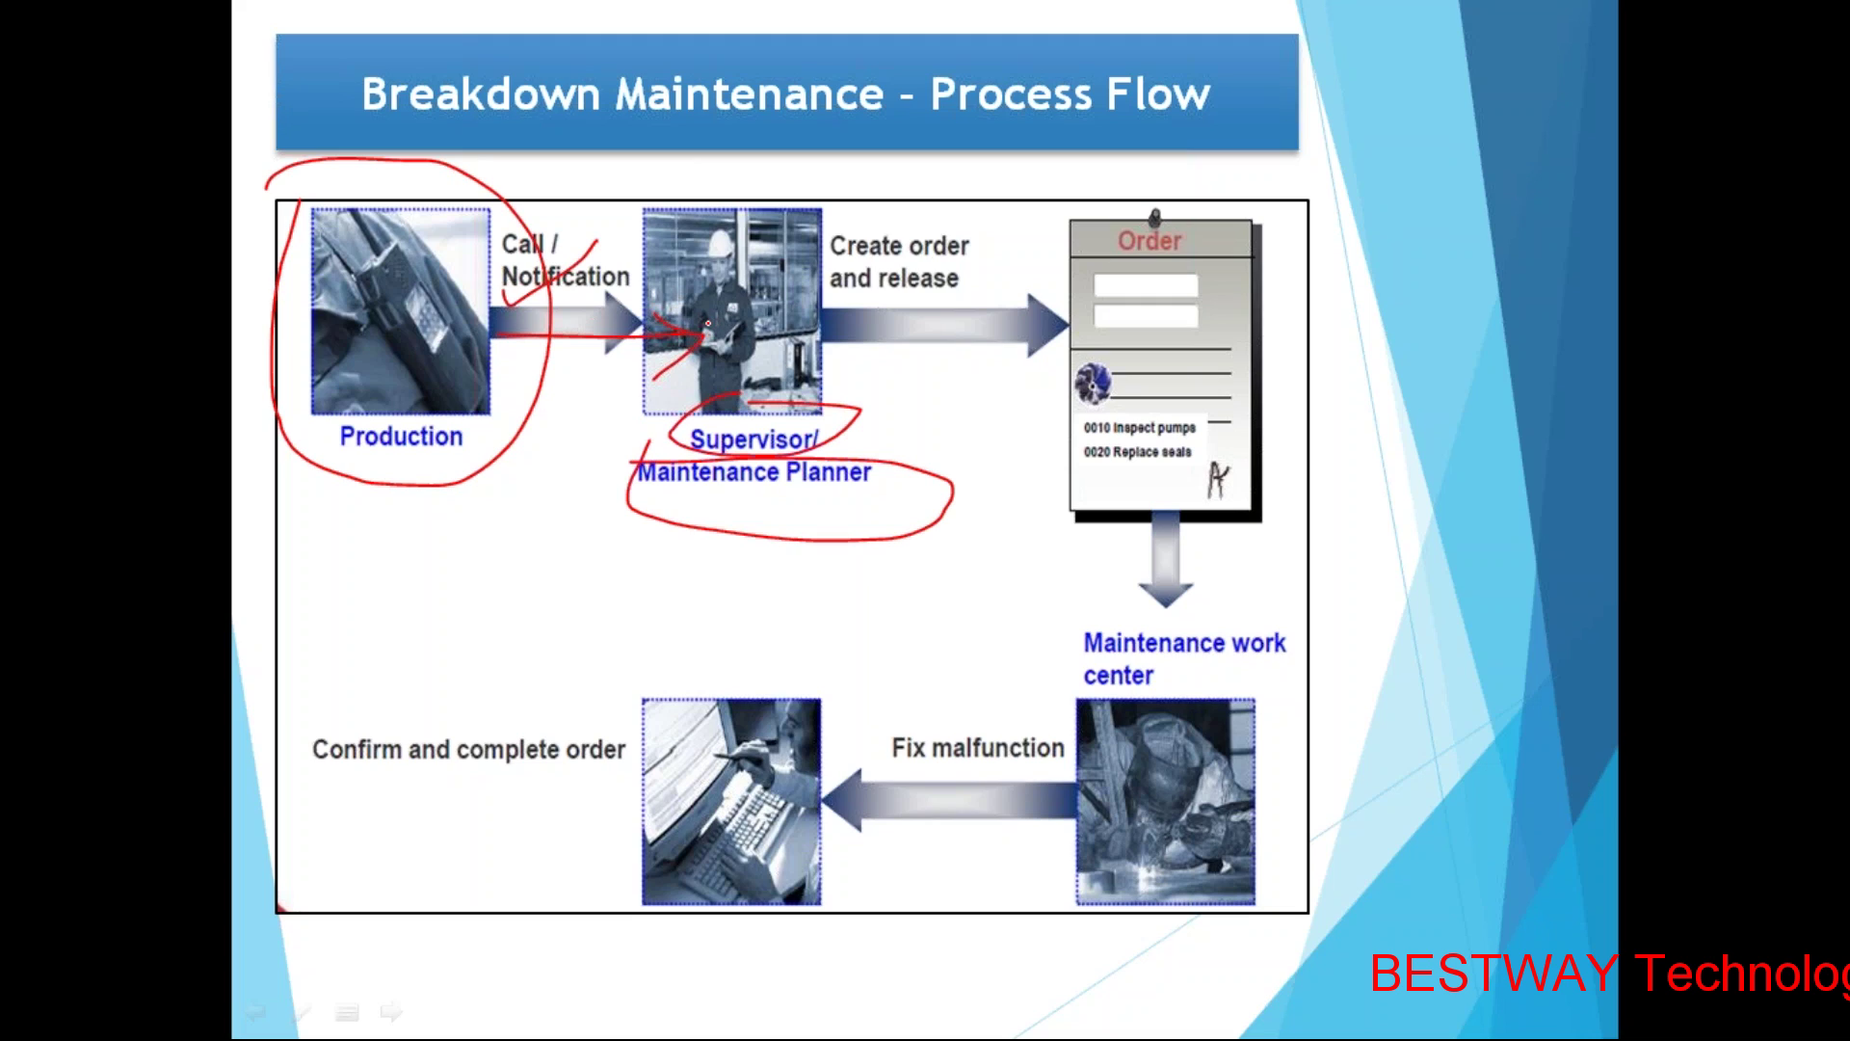
Circle the order, the maintenance work center, Fix malfunction and the confirmation picture in red ink, and trace an arrow around the whole flow
mouse_move(1056, 249)
mouse_down()
mouse_move(1002, 487)
mouse_move(1270, 505)
mouse_move(1117, 233)
mouse_move(1042, 233)
mouse_up()
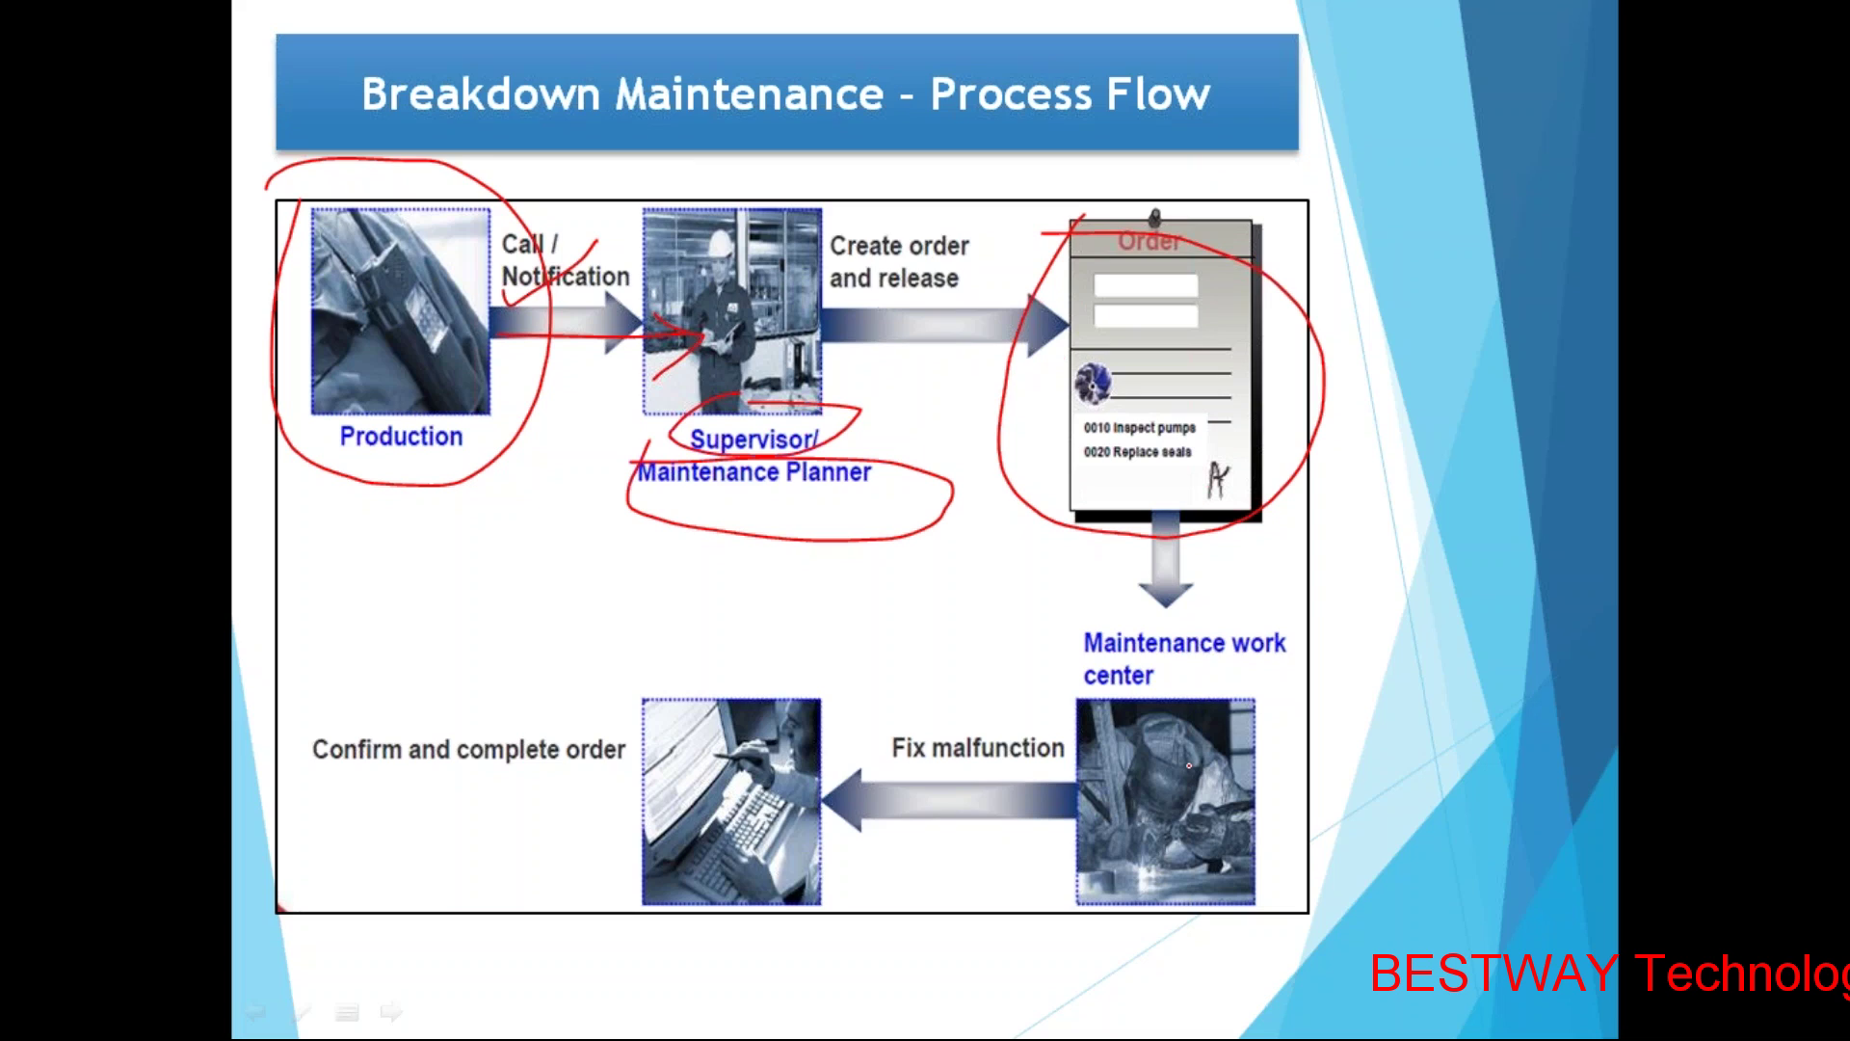
mouse_move(1060, 685)
mouse_down()
mouse_move(1029, 789)
mouse_move(1205, 959)
mouse_move(1189, 636)
mouse_move(1012, 657)
mouse_up()
mouse_move(920, 712)
mouse_down()
mouse_move(883, 754)
mouse_move(1077, 728)
mouse_move(901, 711)
mouse_up()
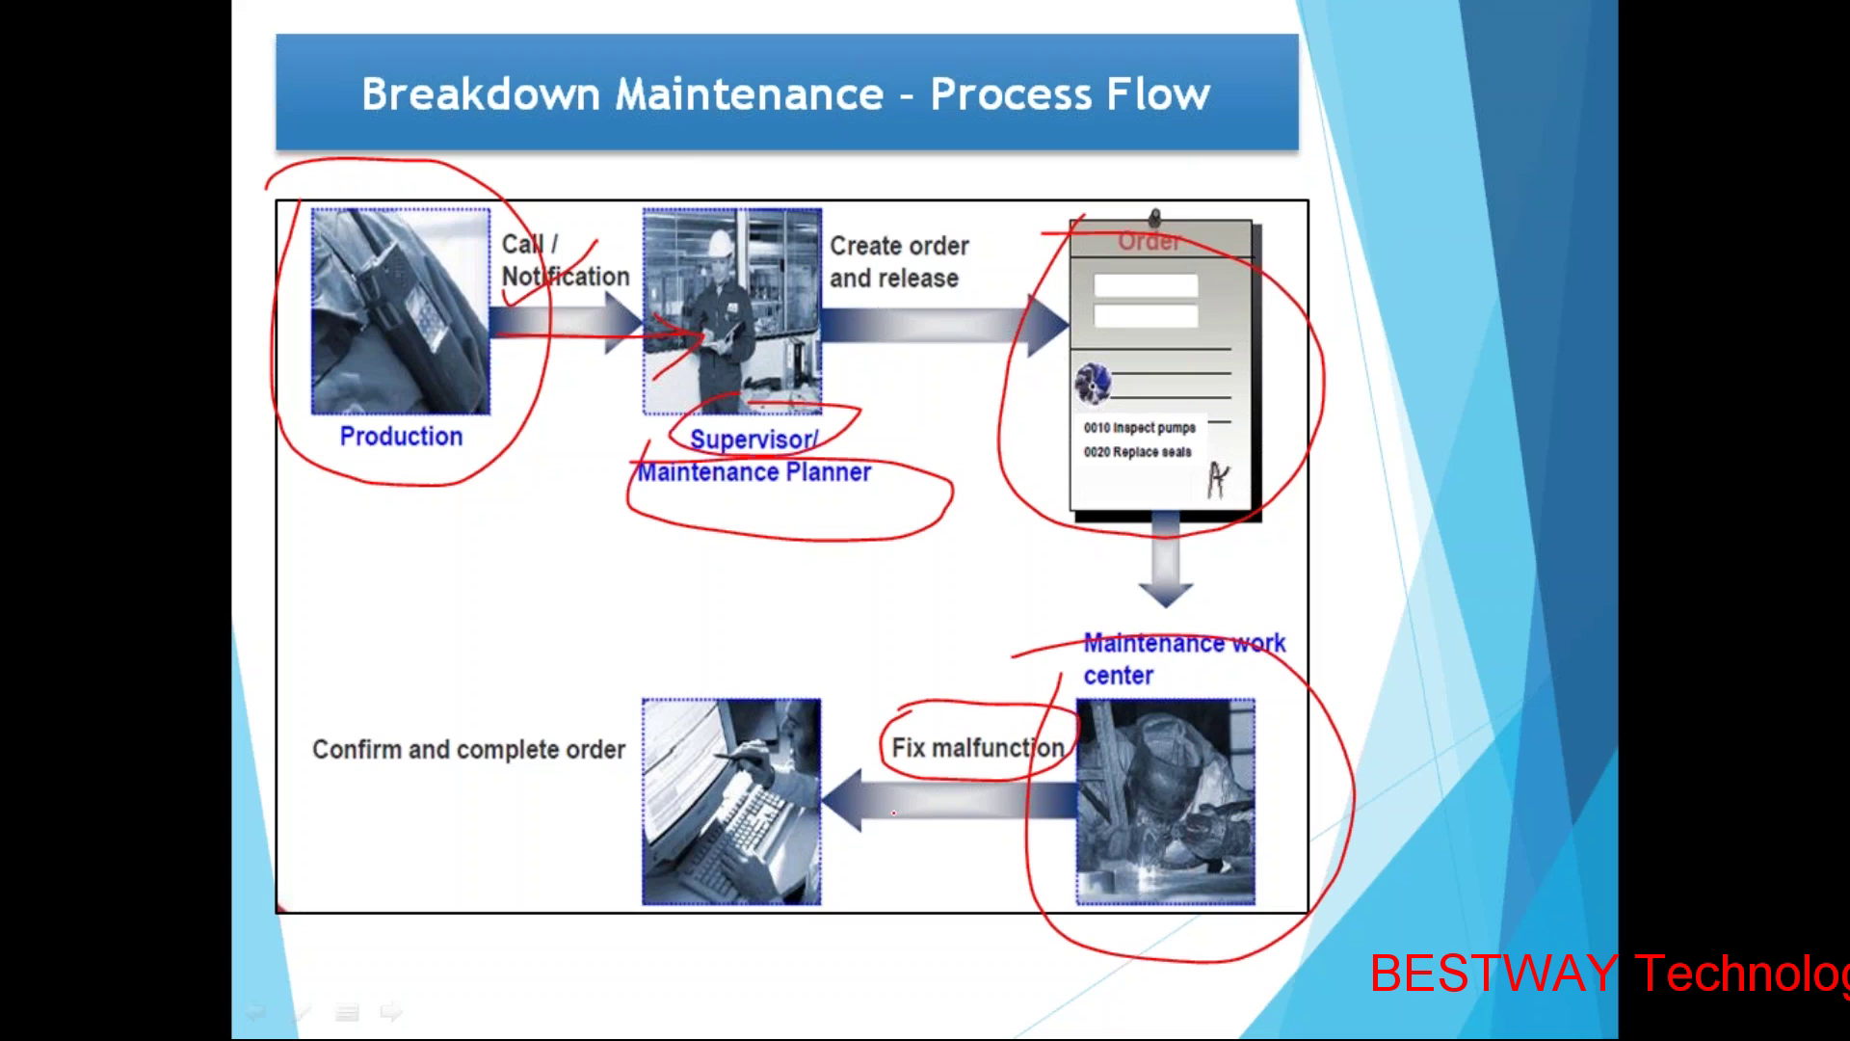
mouse_move(612, 682)
mouse_down()
mouse_move(569, 824)
mouse_move(803, 971)
mouse_move(872, 756)
mouse_move(613, 688)
mouse_up()
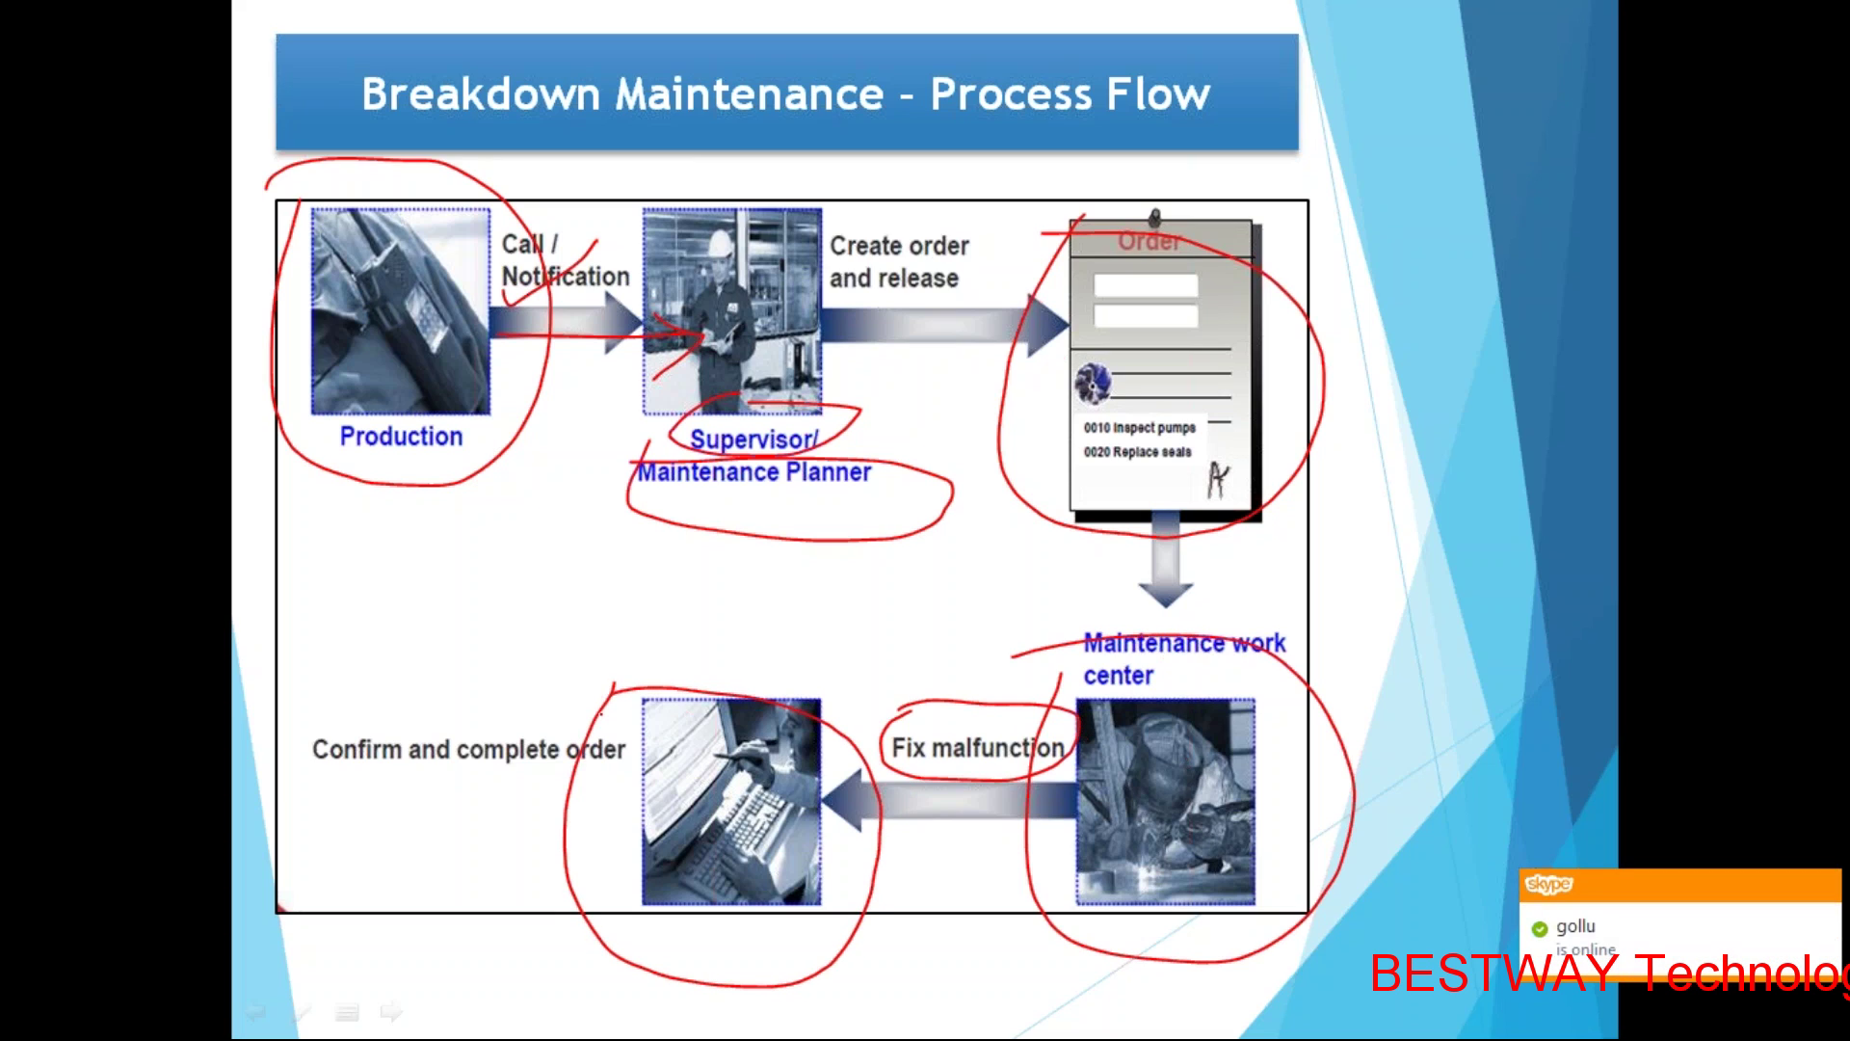
drag(689, 750, 752, 728)
mouse_move(313, 176)
mouse_down()
mouse_move(702, 178)
mouse_move(1370, 255)
mouse_move(1414, 891)
mouse_move(792, 976)
mouse_move(434, 946)
mouse_move(521, 981)
mouse_up()
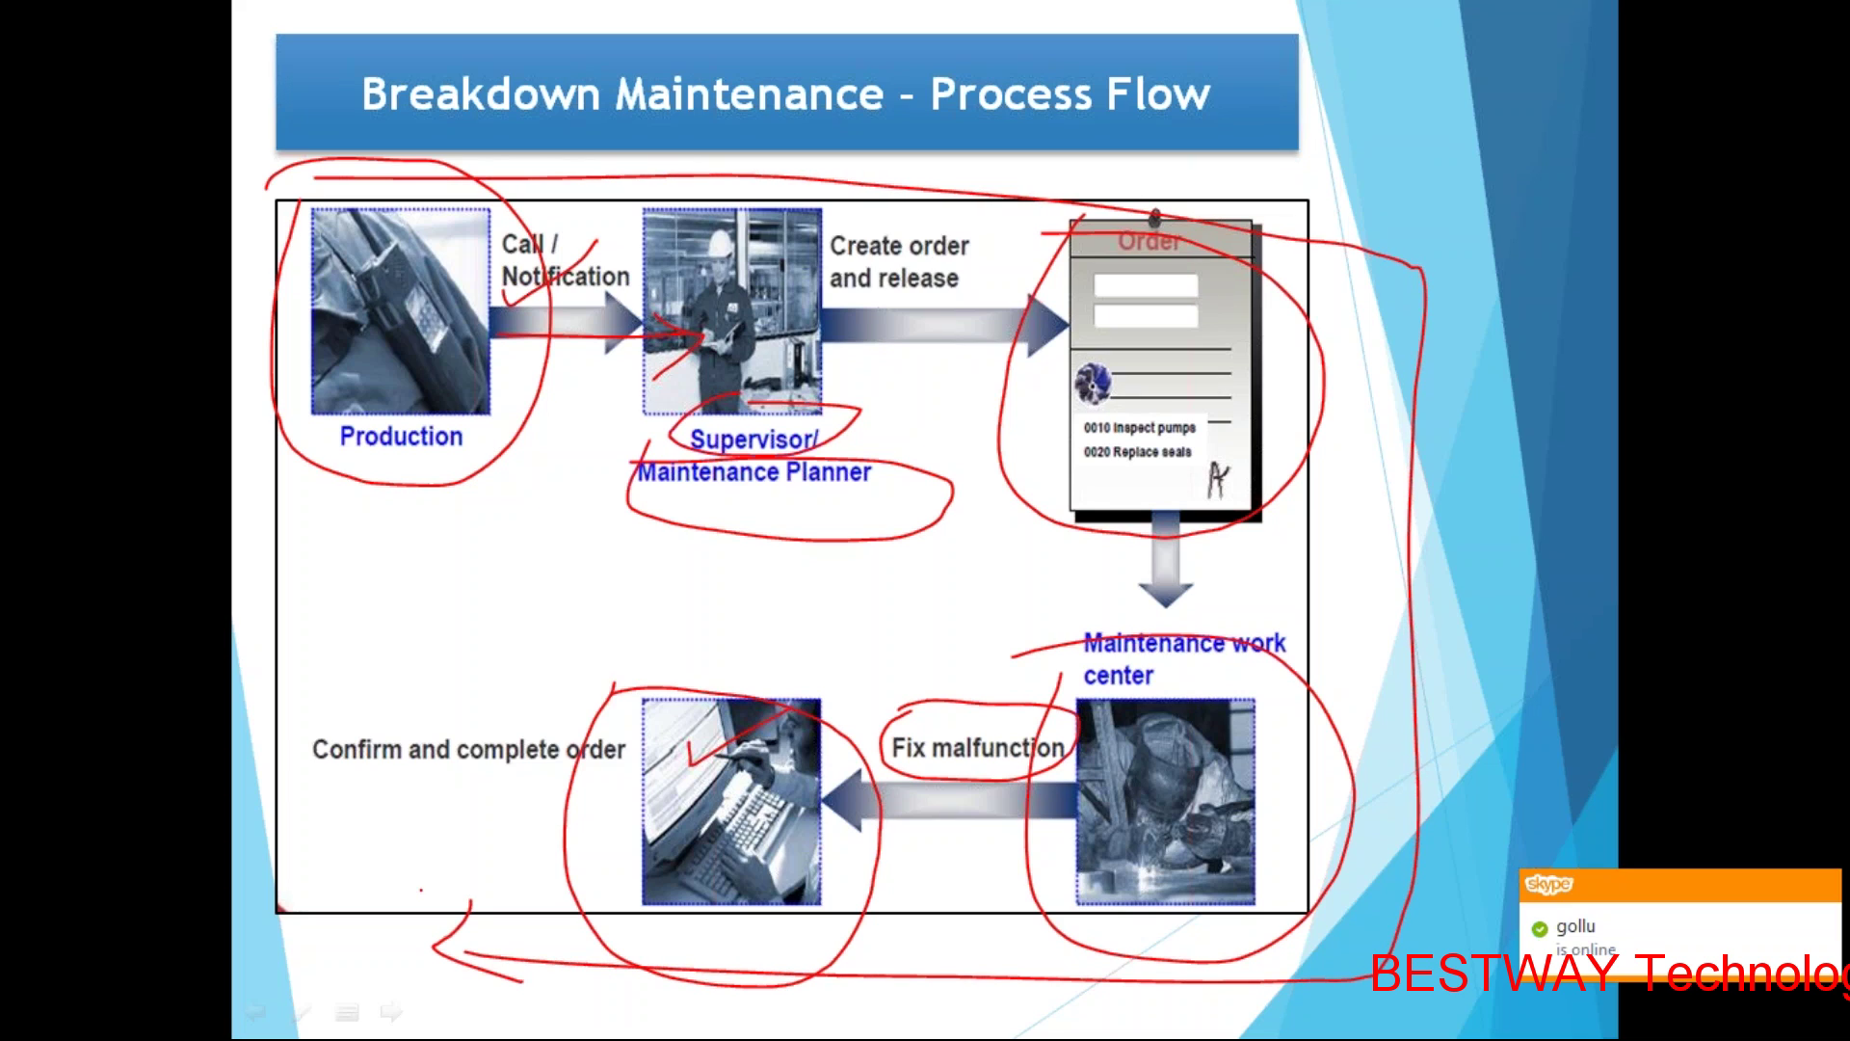
drag(463, 617, 645, 571)
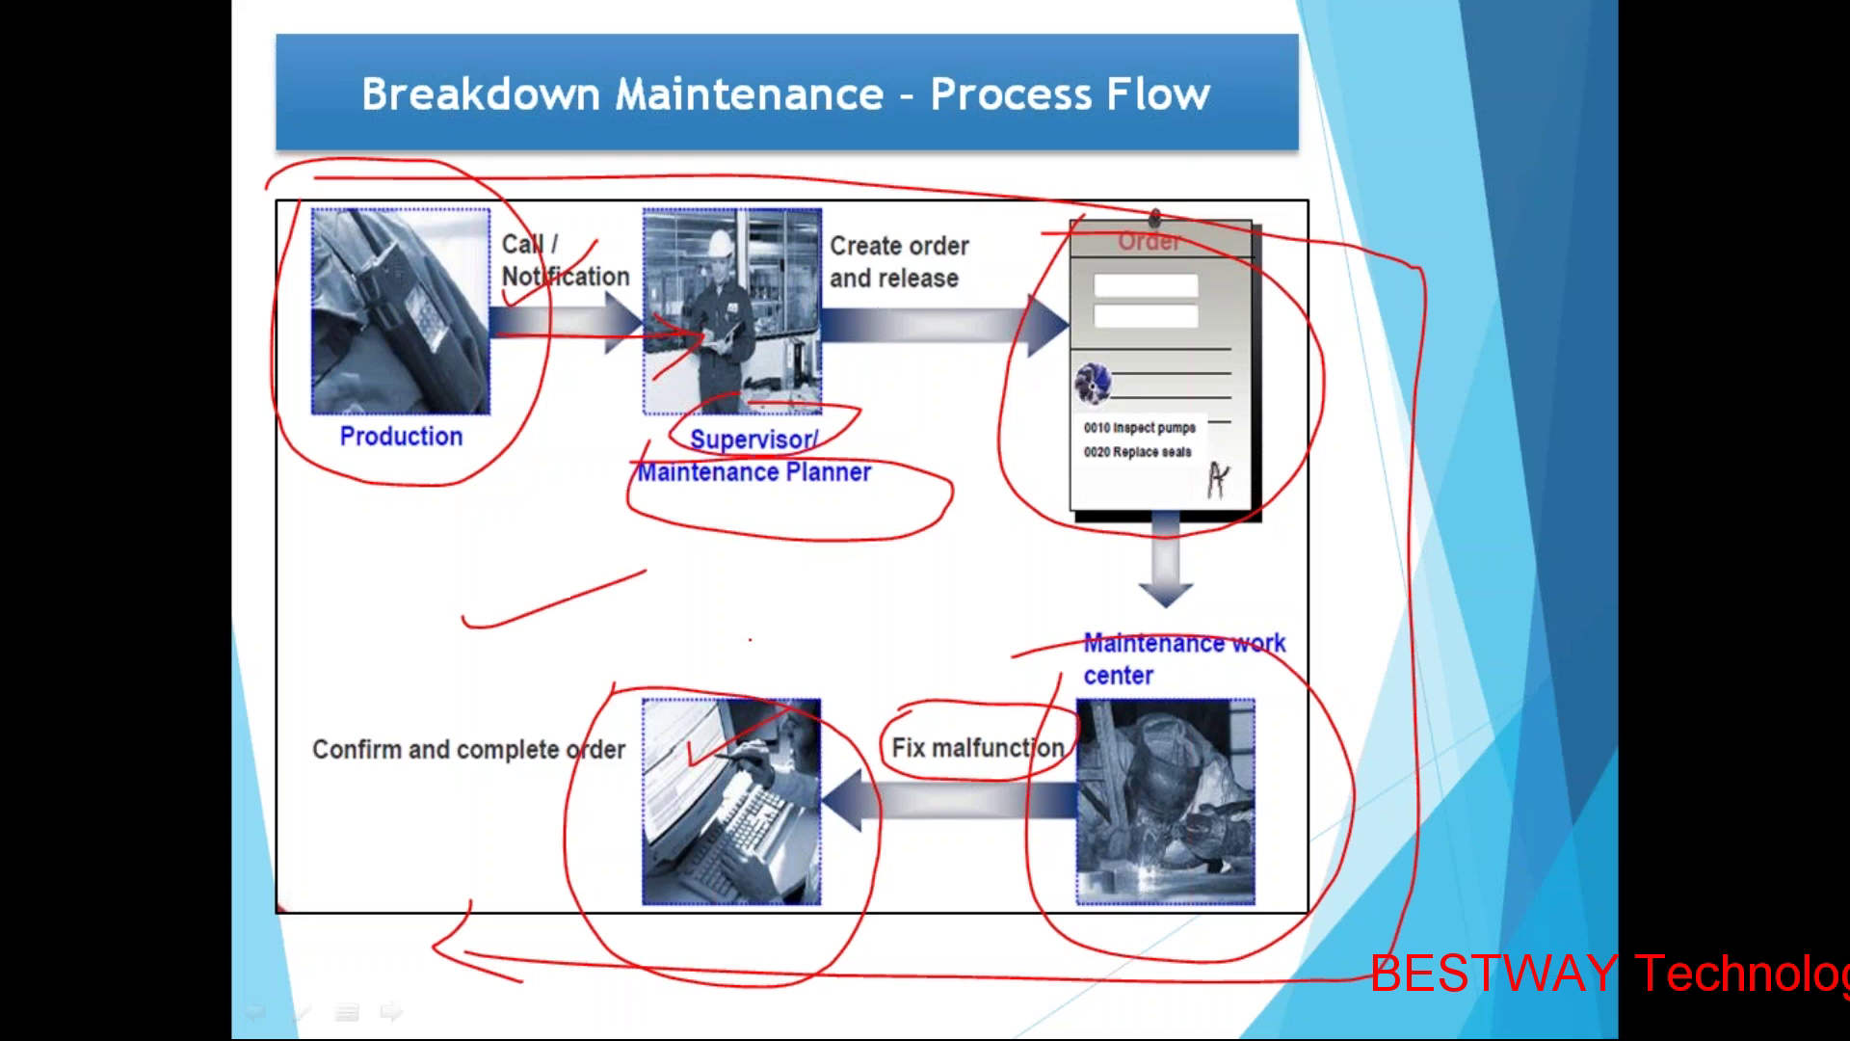
Erase all ink annotations from the Process Flow slide and end the slide show
key(e)
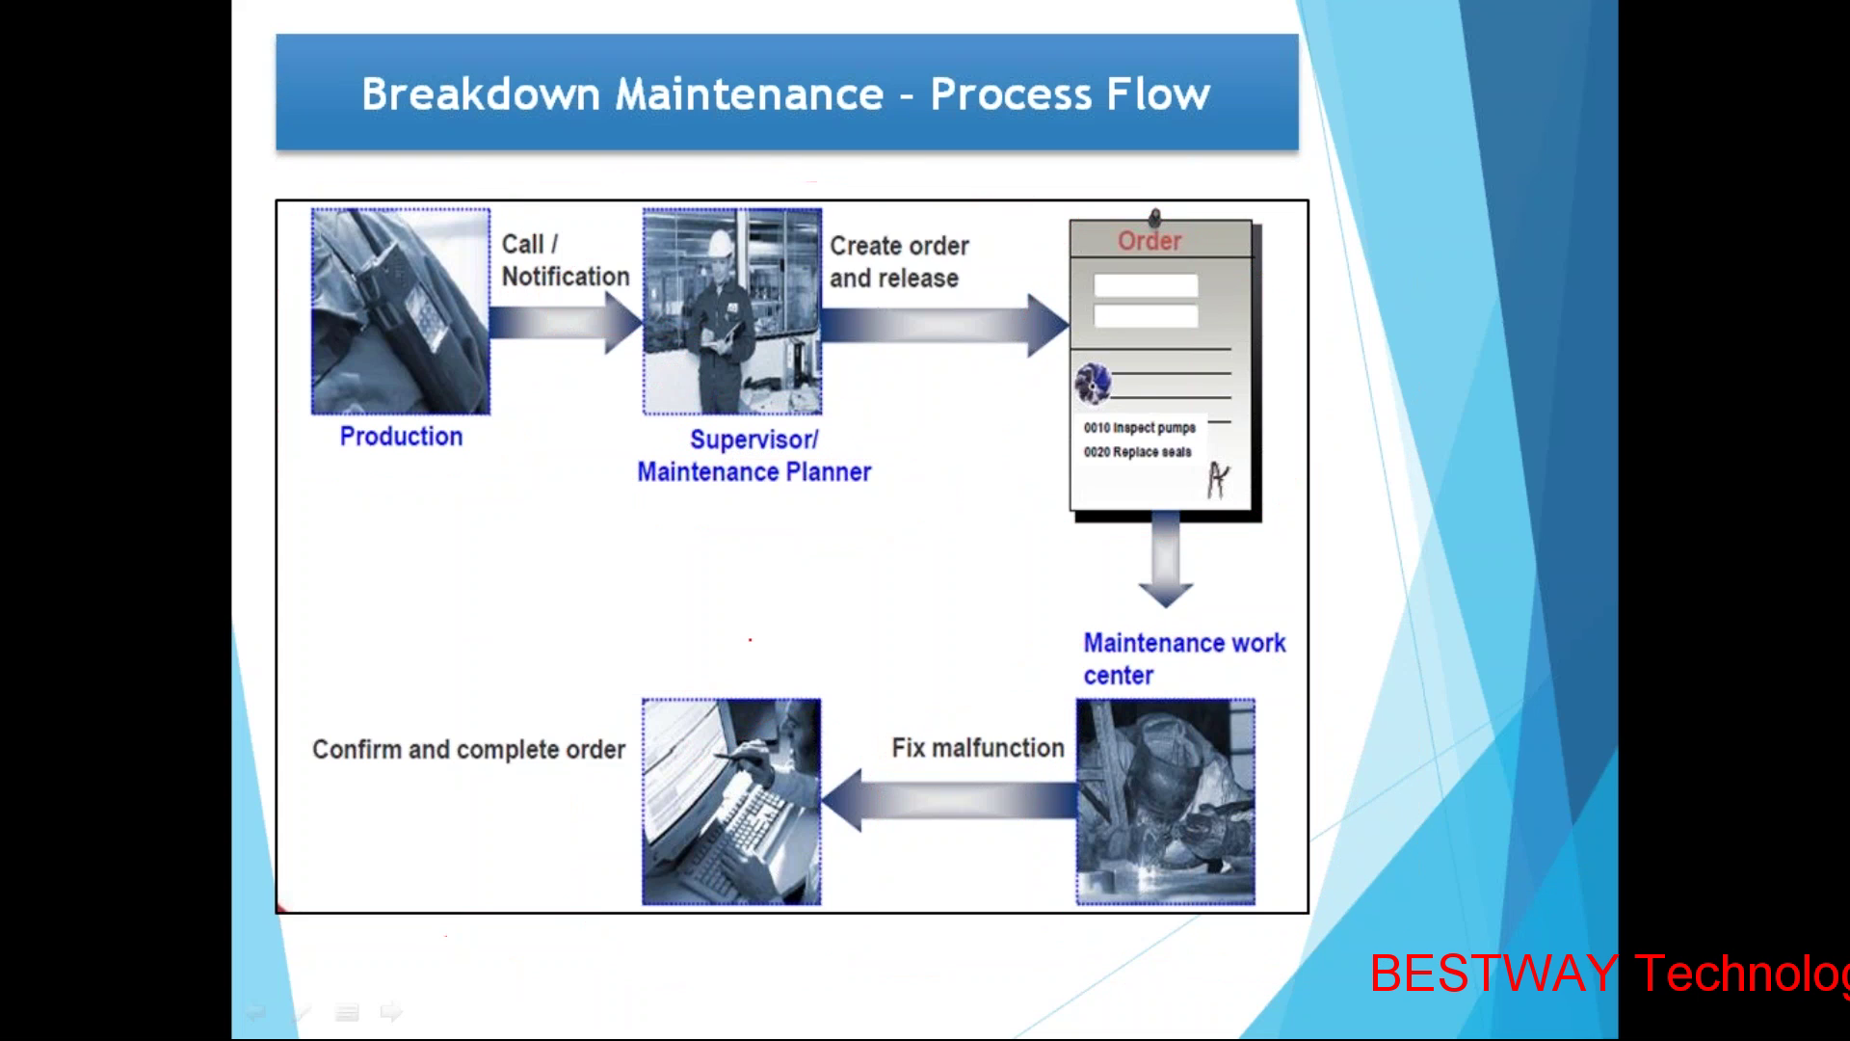
key(Escape)
Show the Maintenance Notification - Overview slide and highlight the wording on notifications, technical objects and the malfunction description
scroll(197, 771, down, 3)
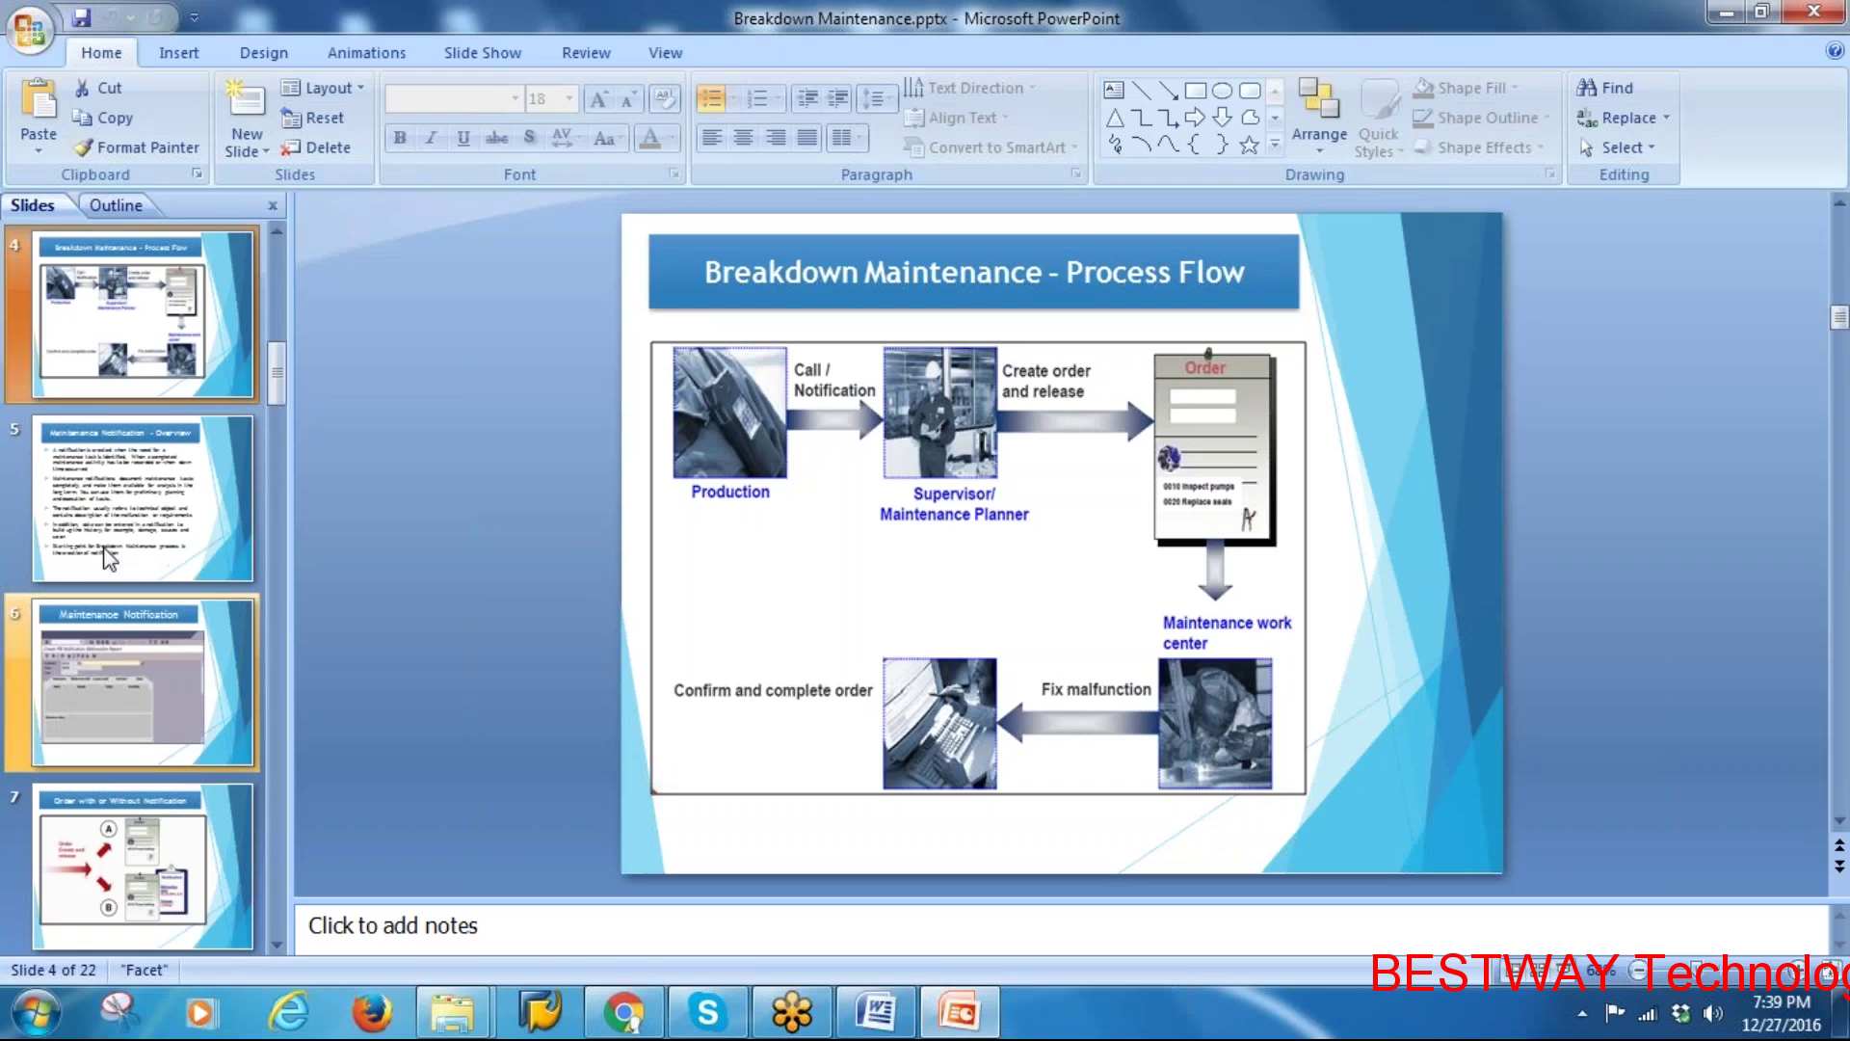
click(221, 501)
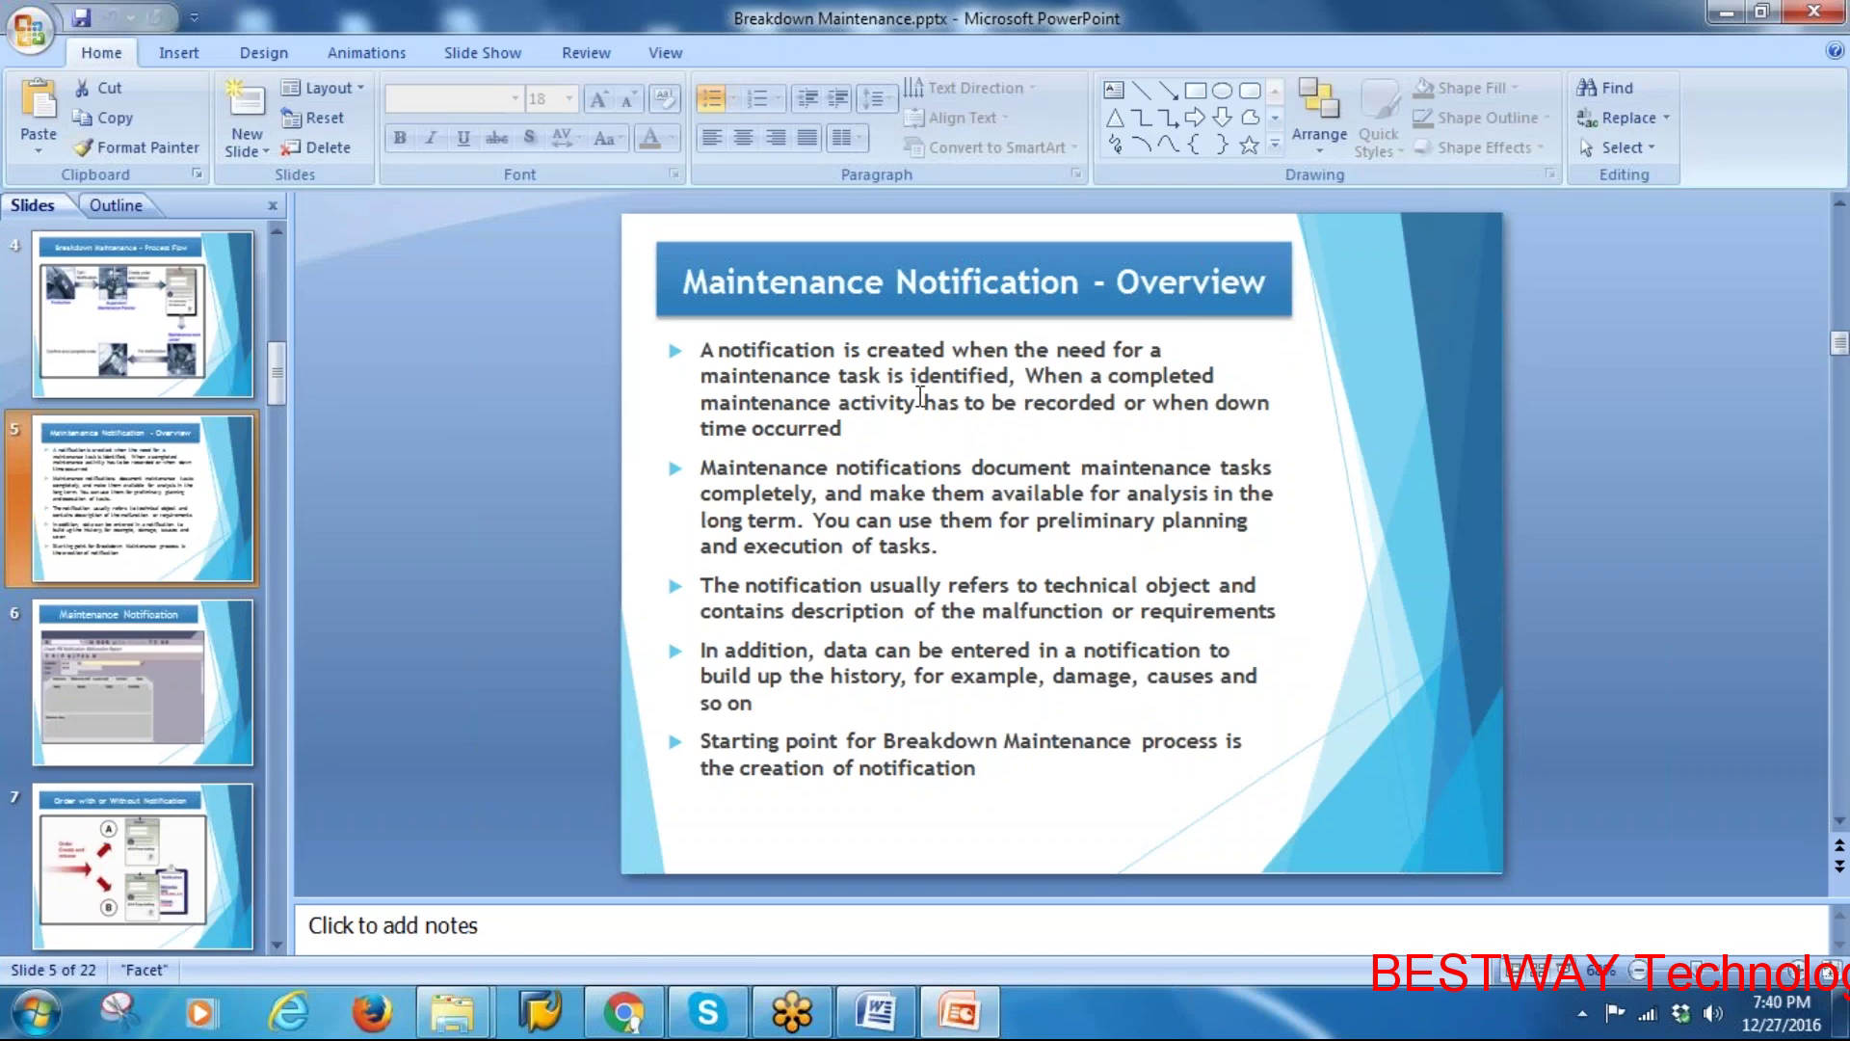
drag(719, 349, 825, 349)
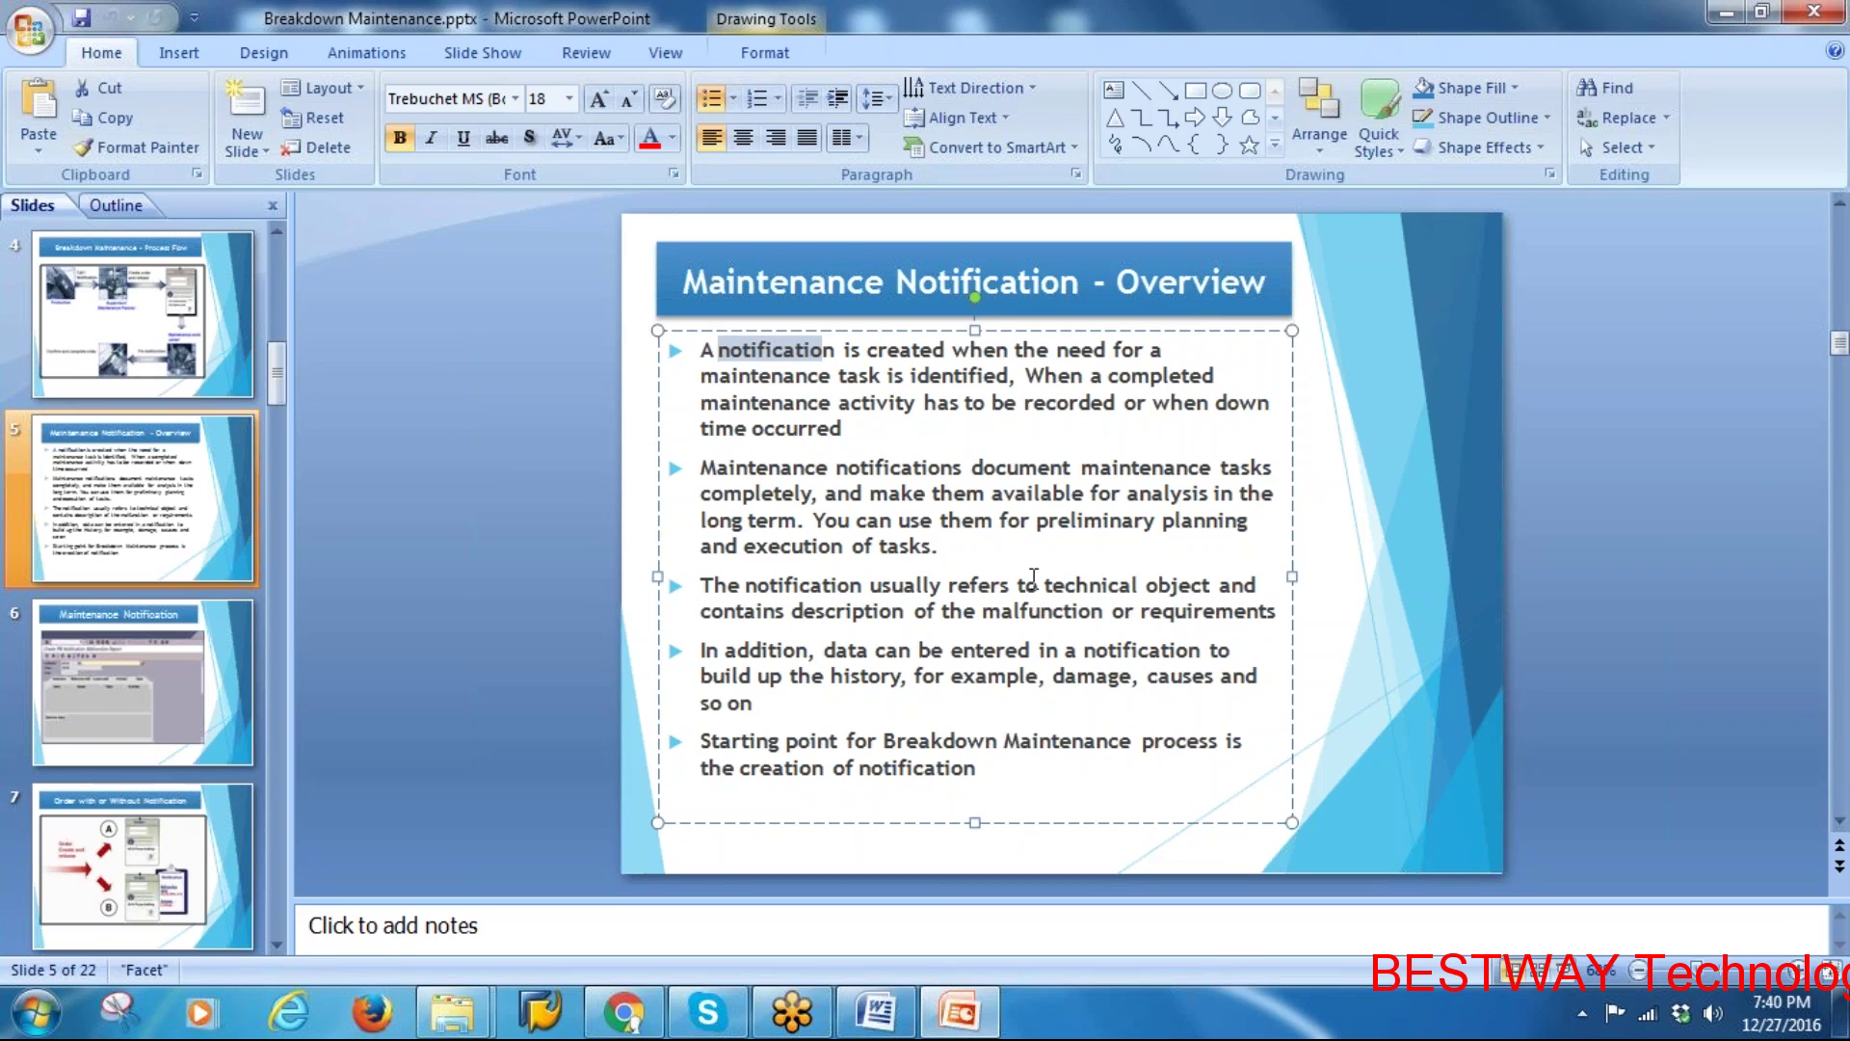
drag(1045, 586, 1177, 586)
drag(792, 613, 1088, 618)
click(1161, 612)
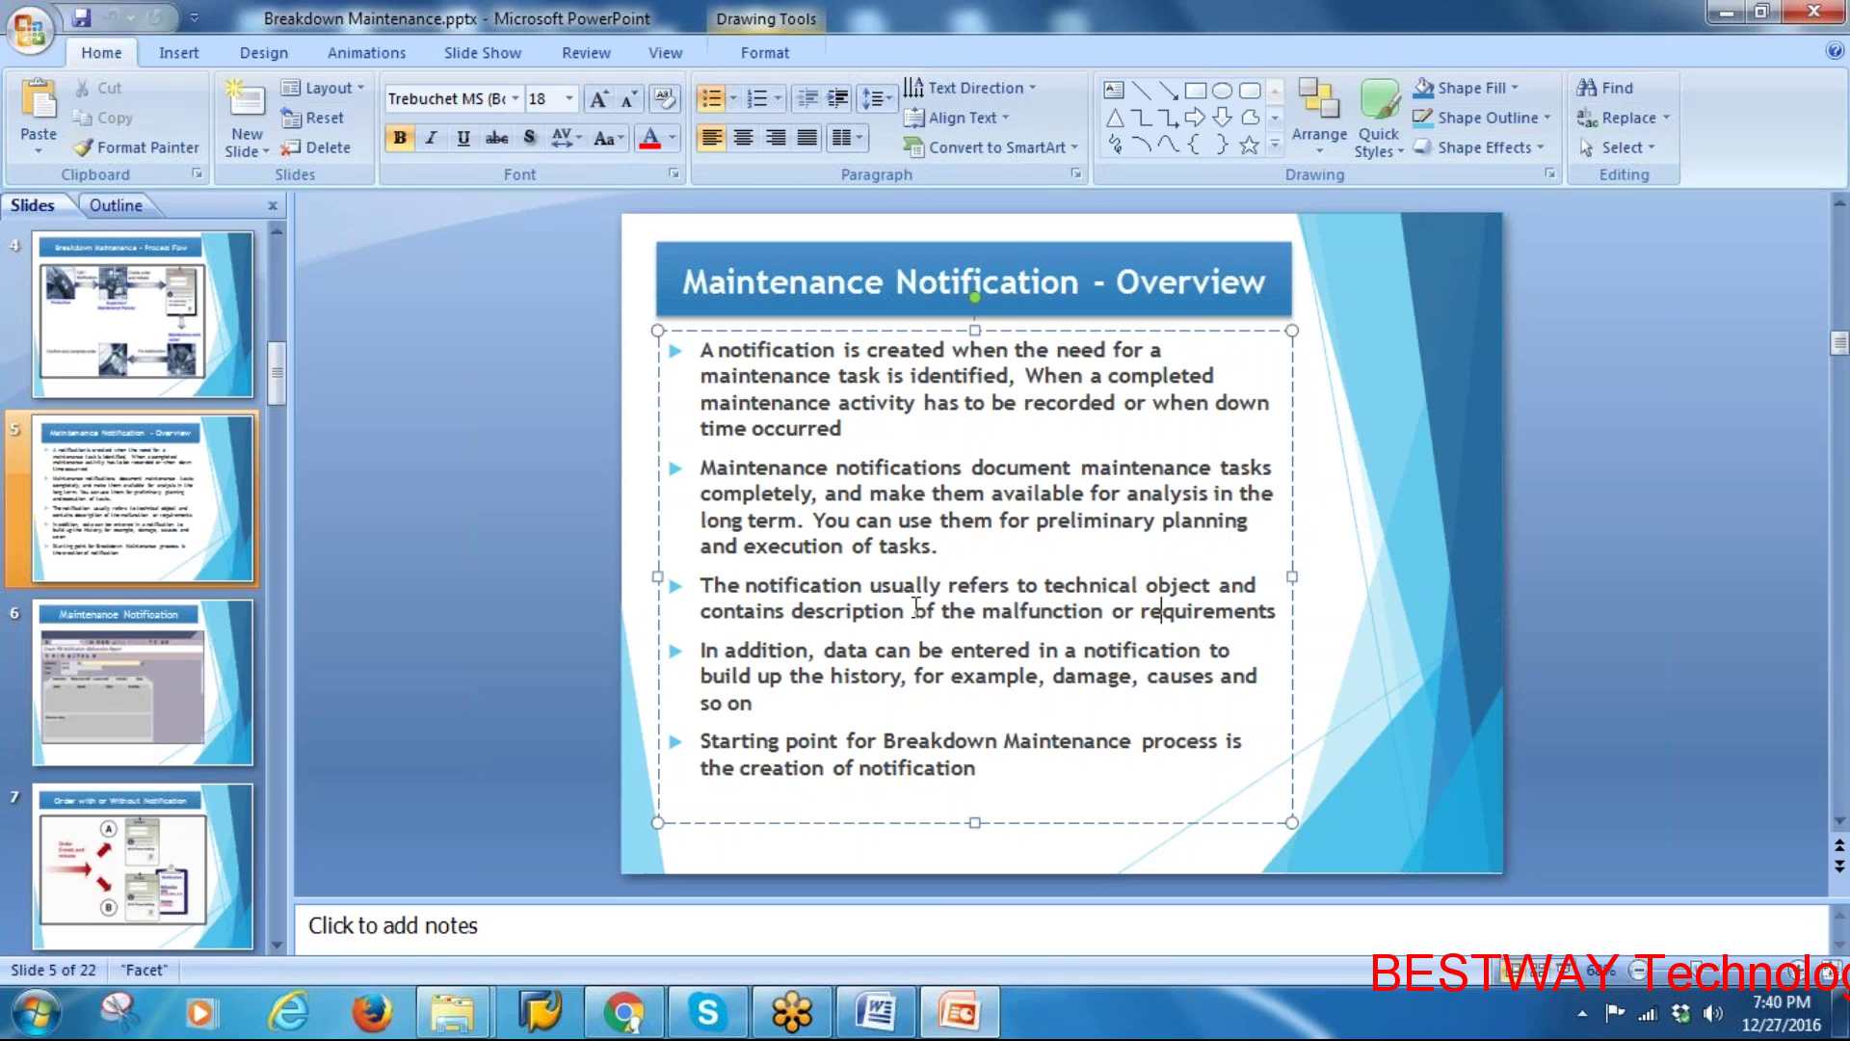
click(712, 585)
drag(749, 585, 1275, 612)
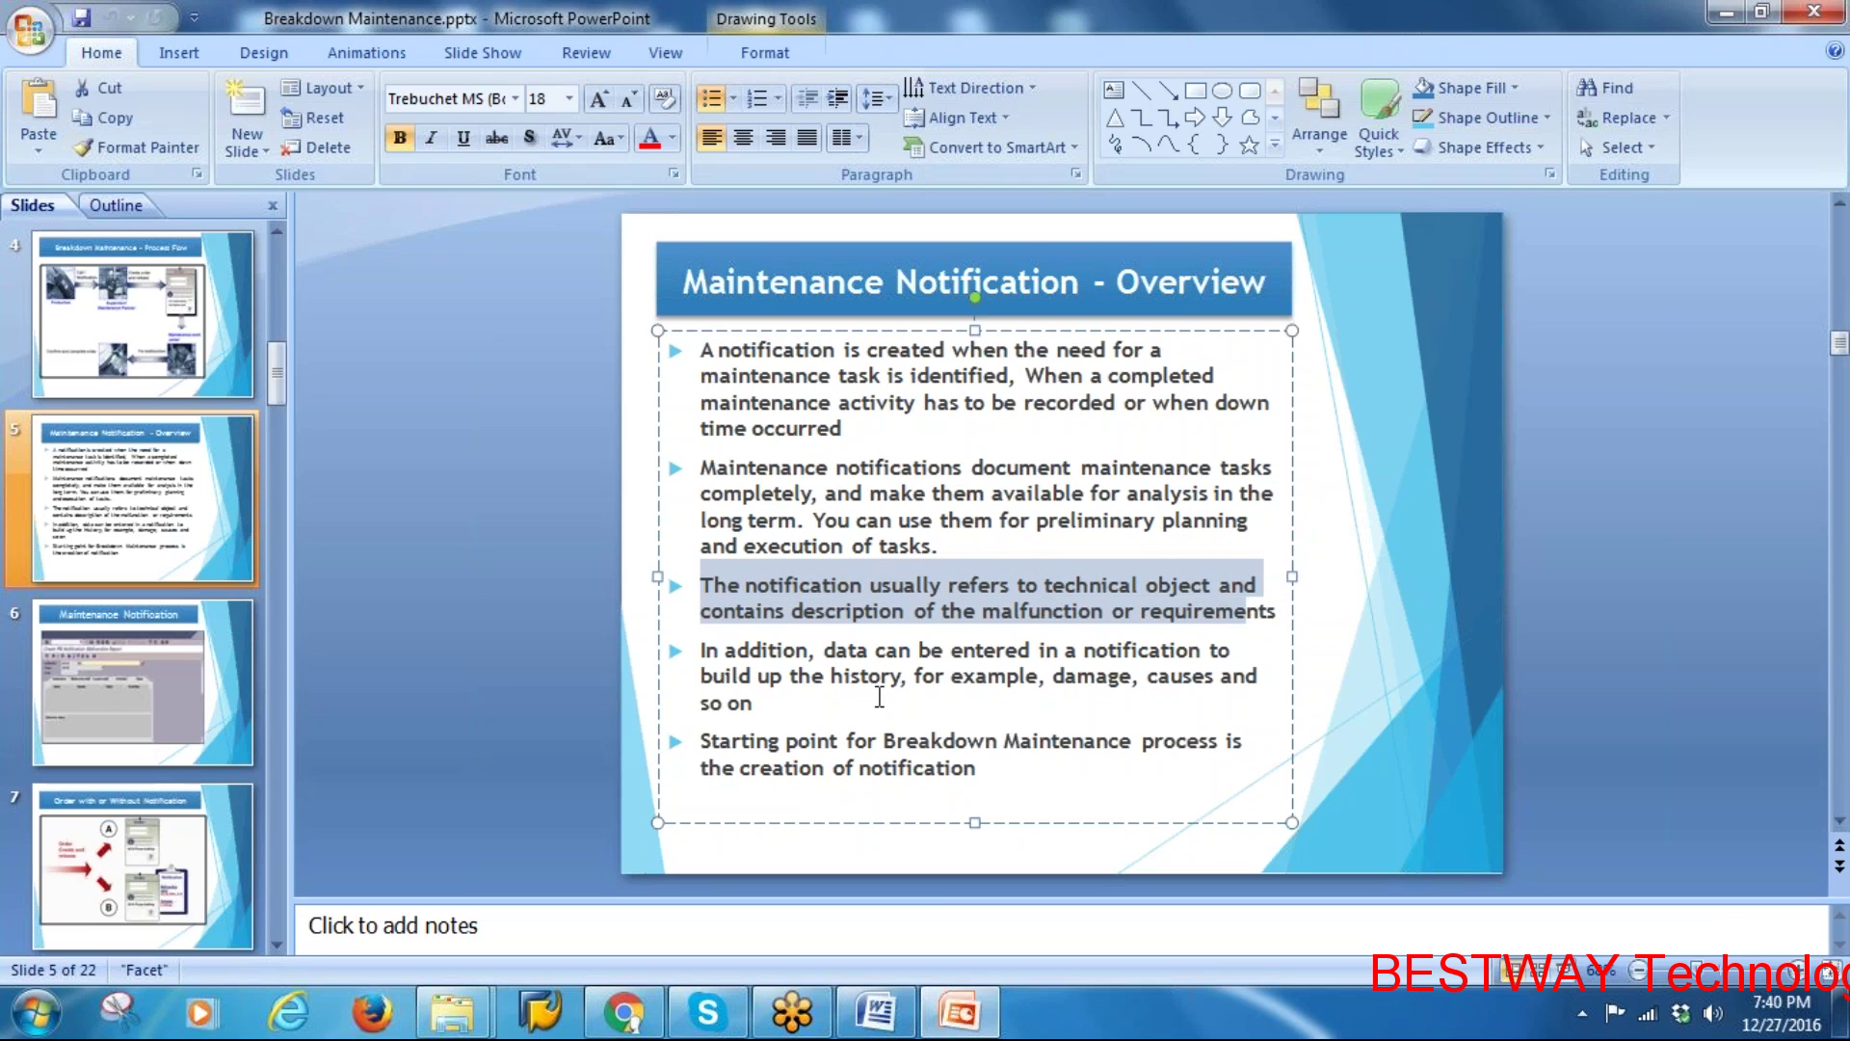
Add a full stop at the end of the last bullet, about the starting point for the Breakdown Maintenance process
drag(883, 742, 1140, 743)
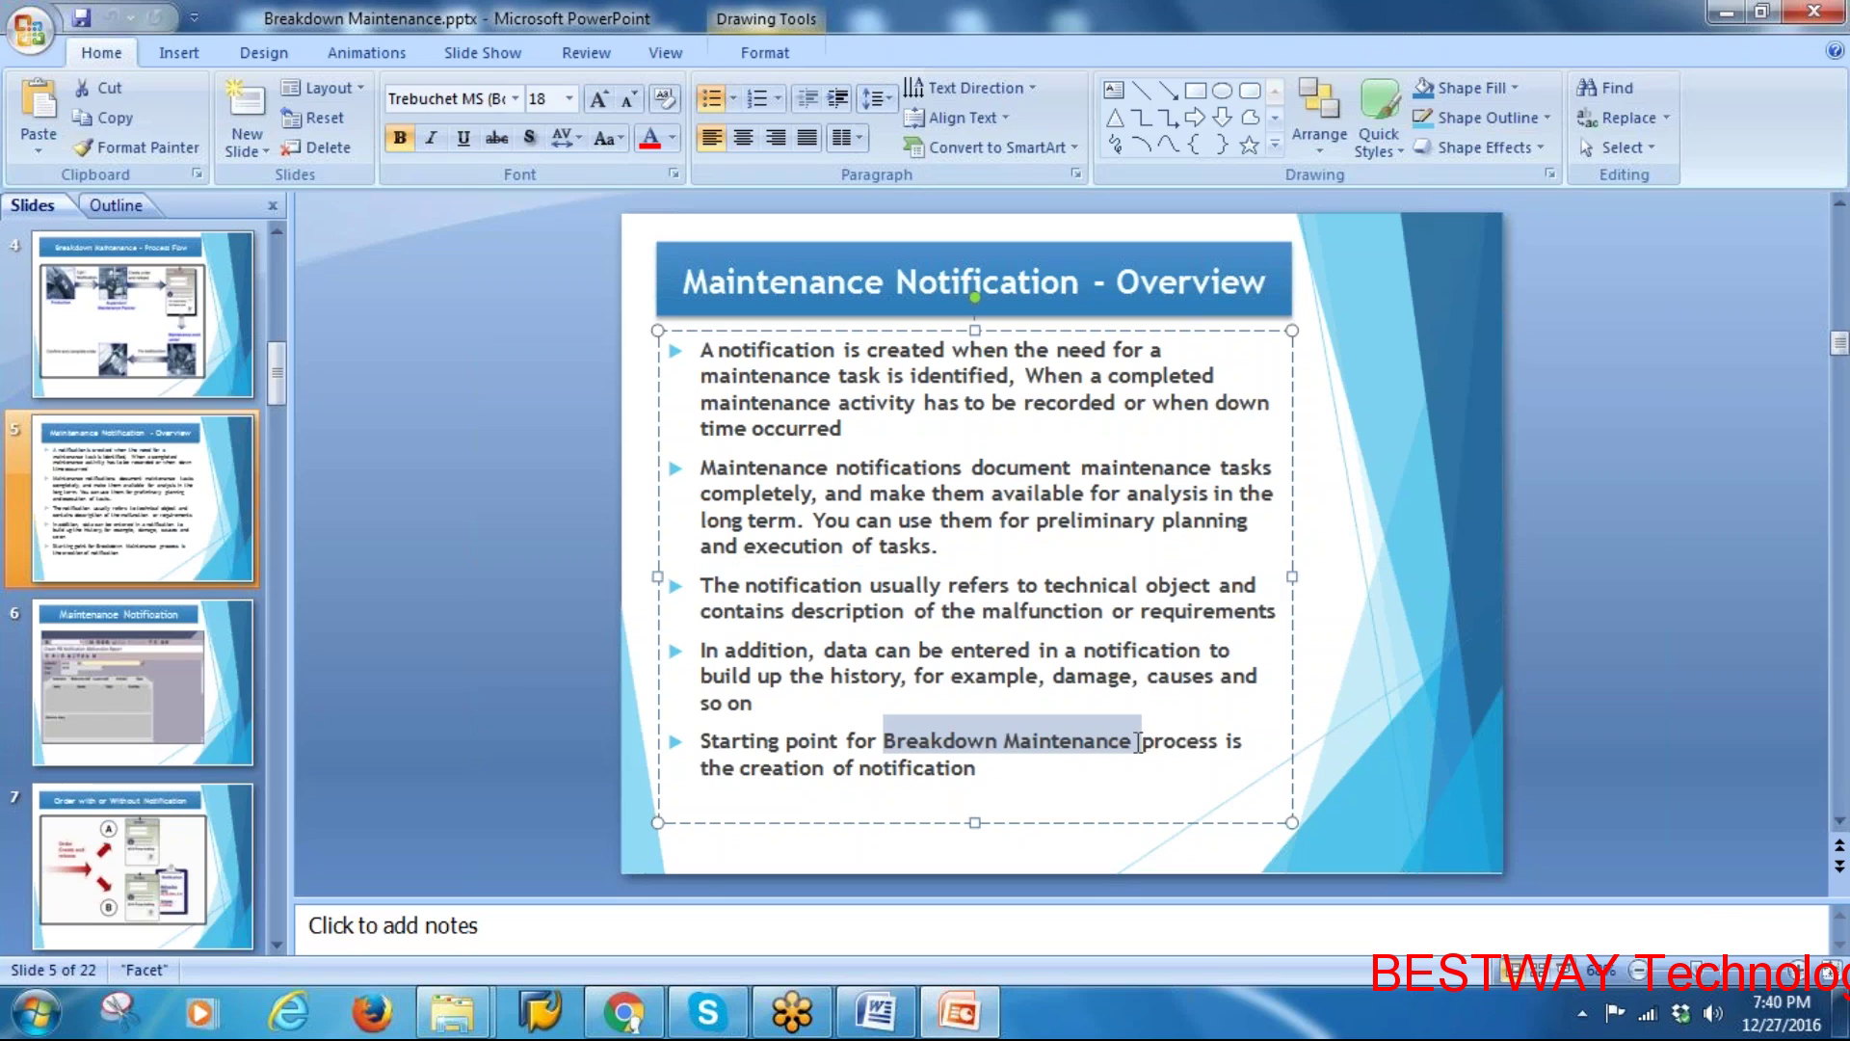
click(975, 770)
text(.)
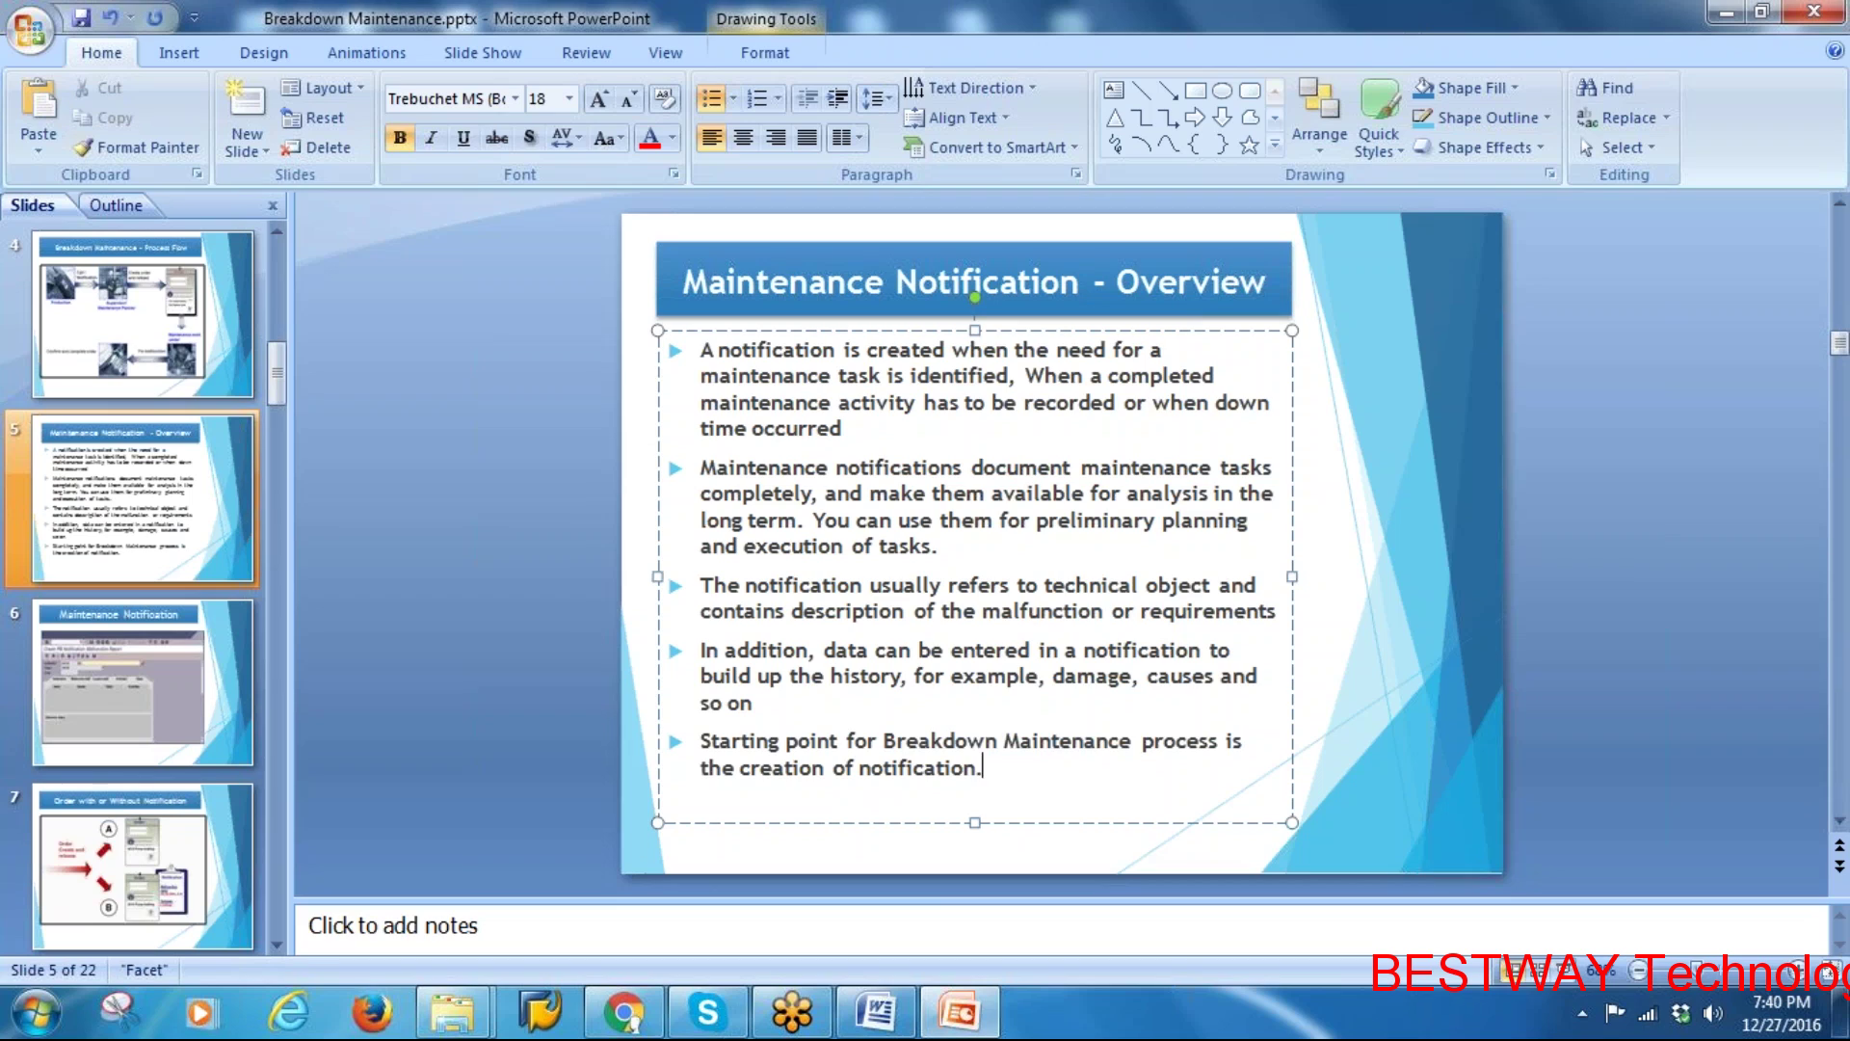
Highlight the last bullet's wording on the creation of notification, and show the Maintenance Notification slide with the malfunction report screen
drag(876, 742, 1045, 761)
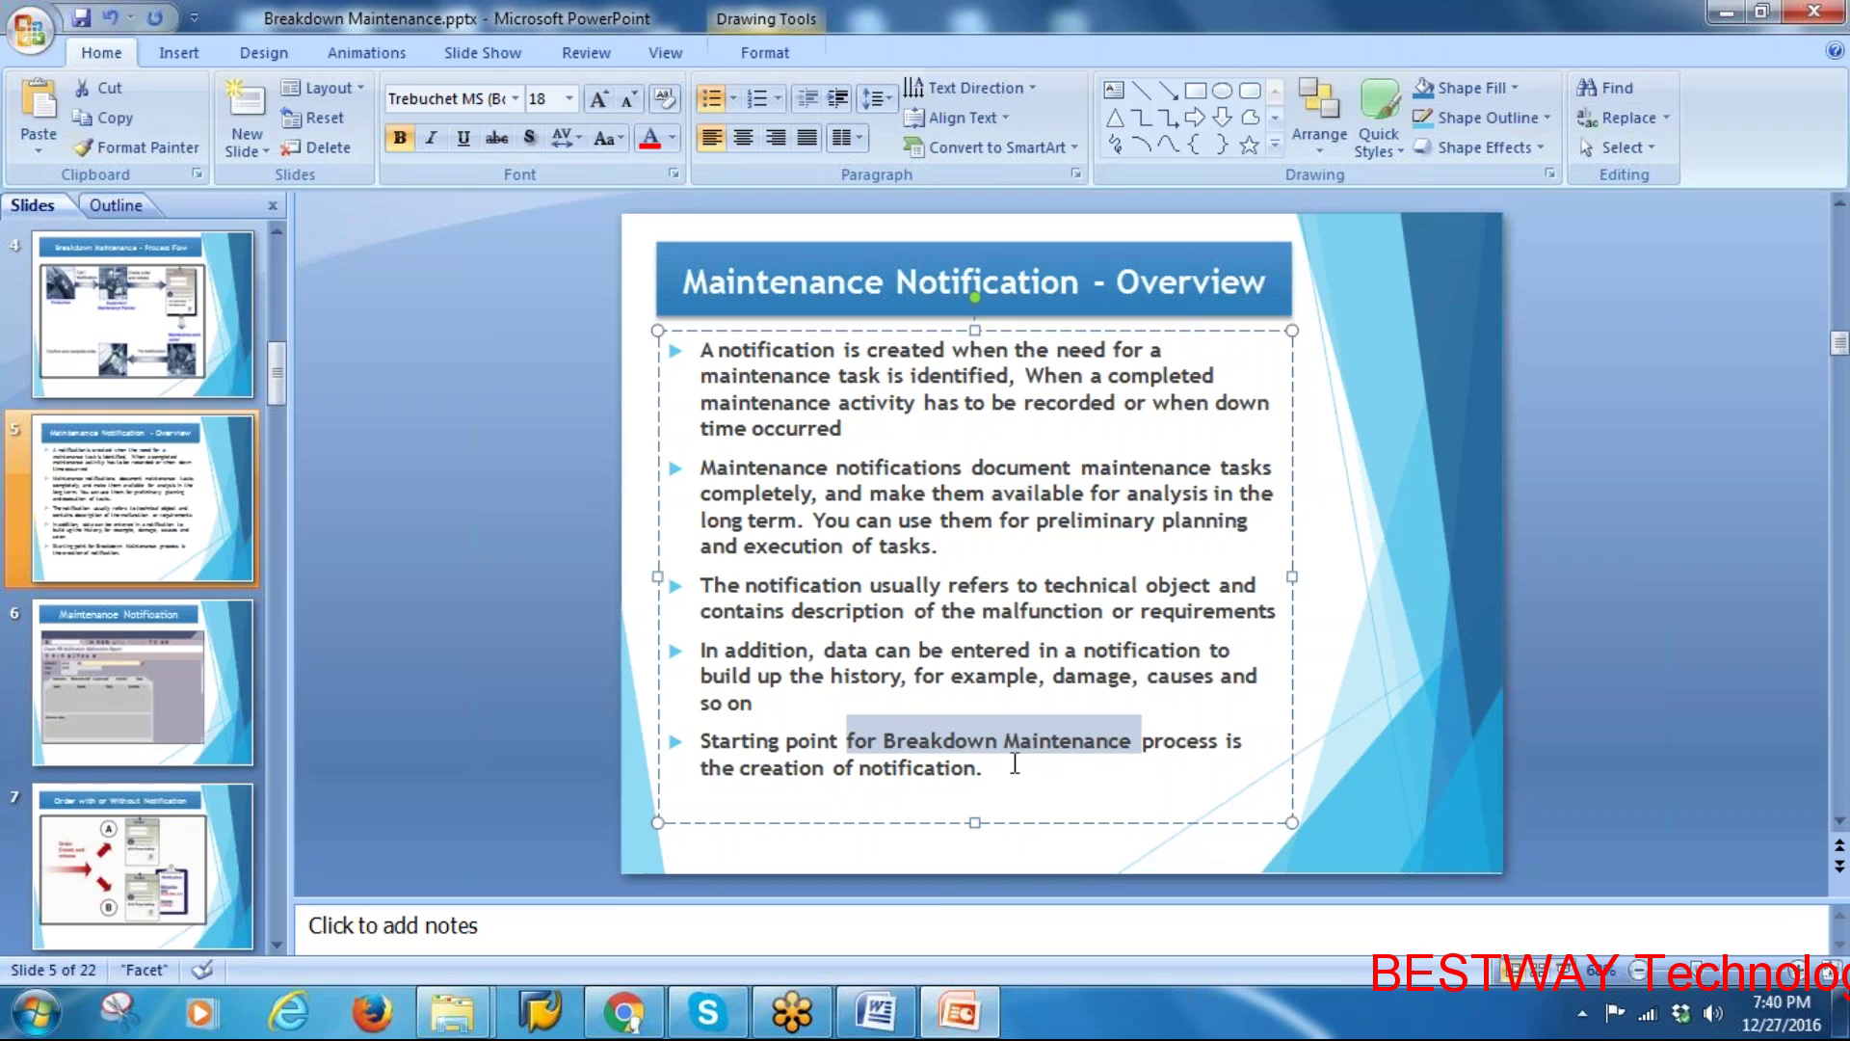
drag(741, 768, 952, 766)
click(143, 703)
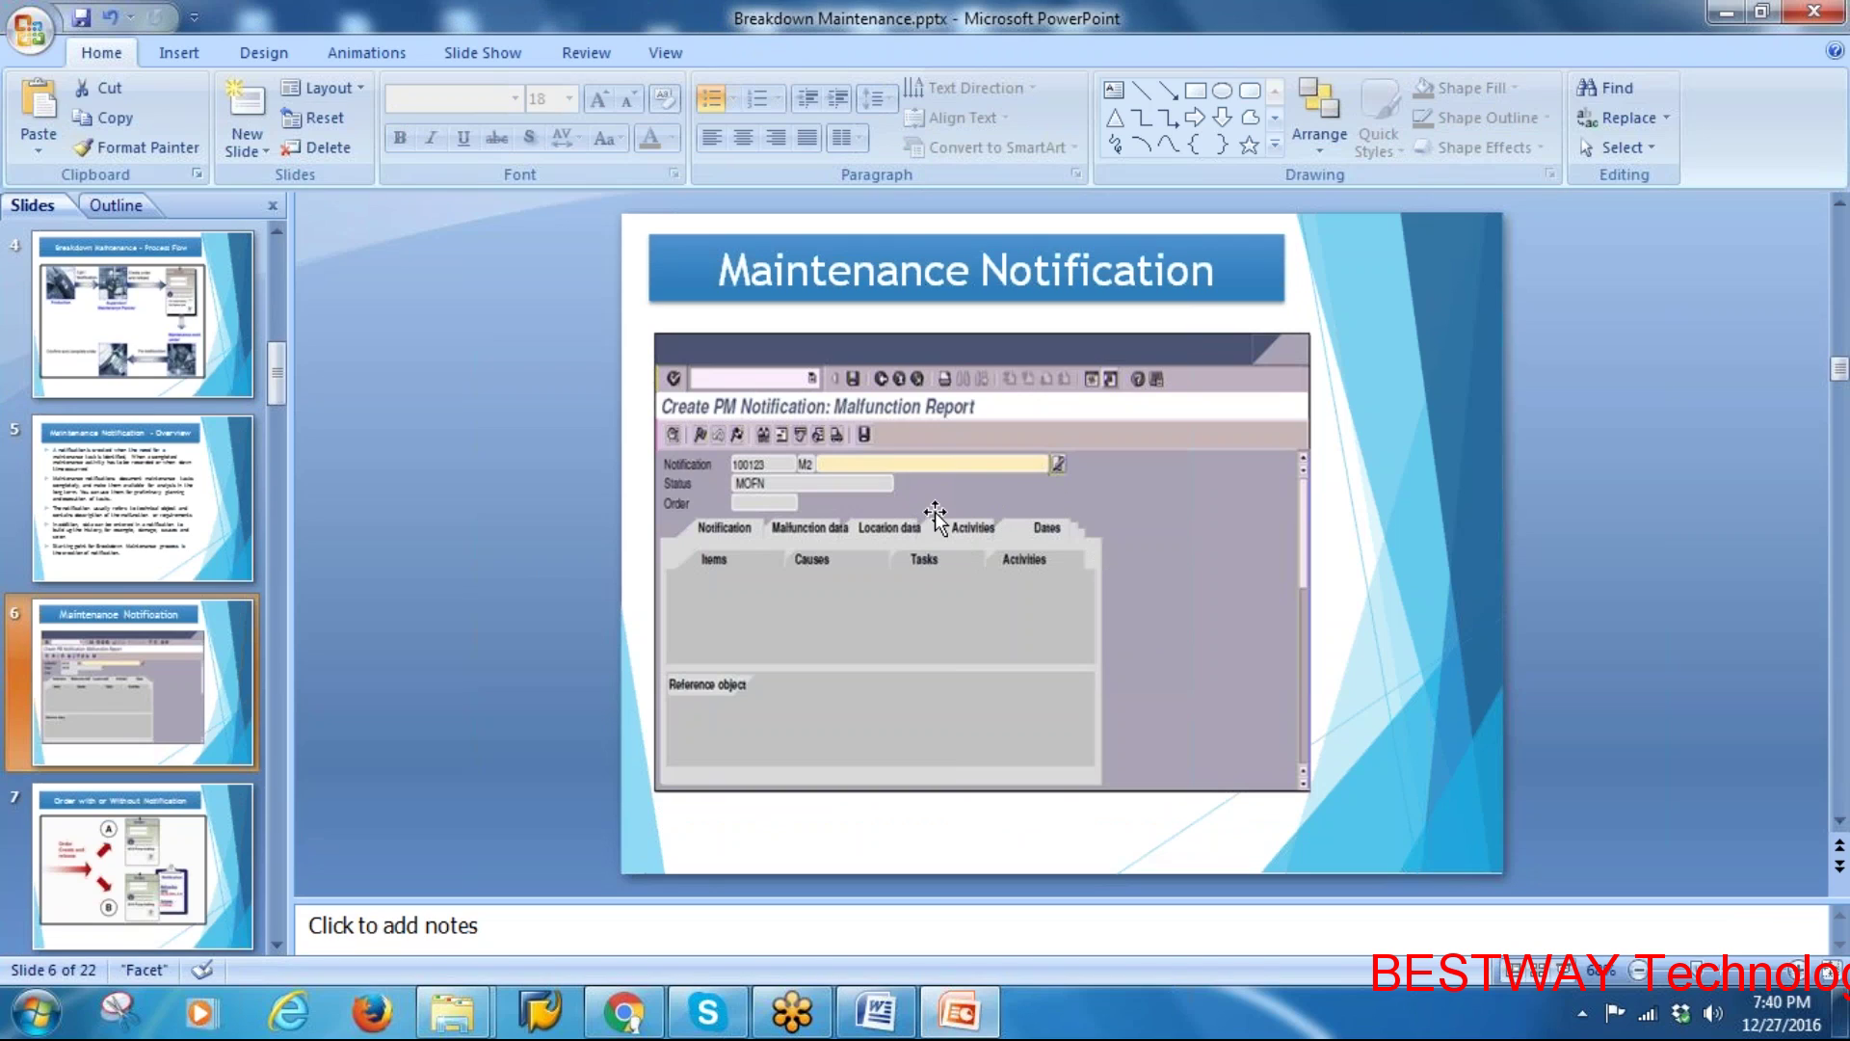
Open SAP Logon, connect to the Acutesoft system and log on as ppuser1 with the account password
key(super+d)
double_click(151, 410)
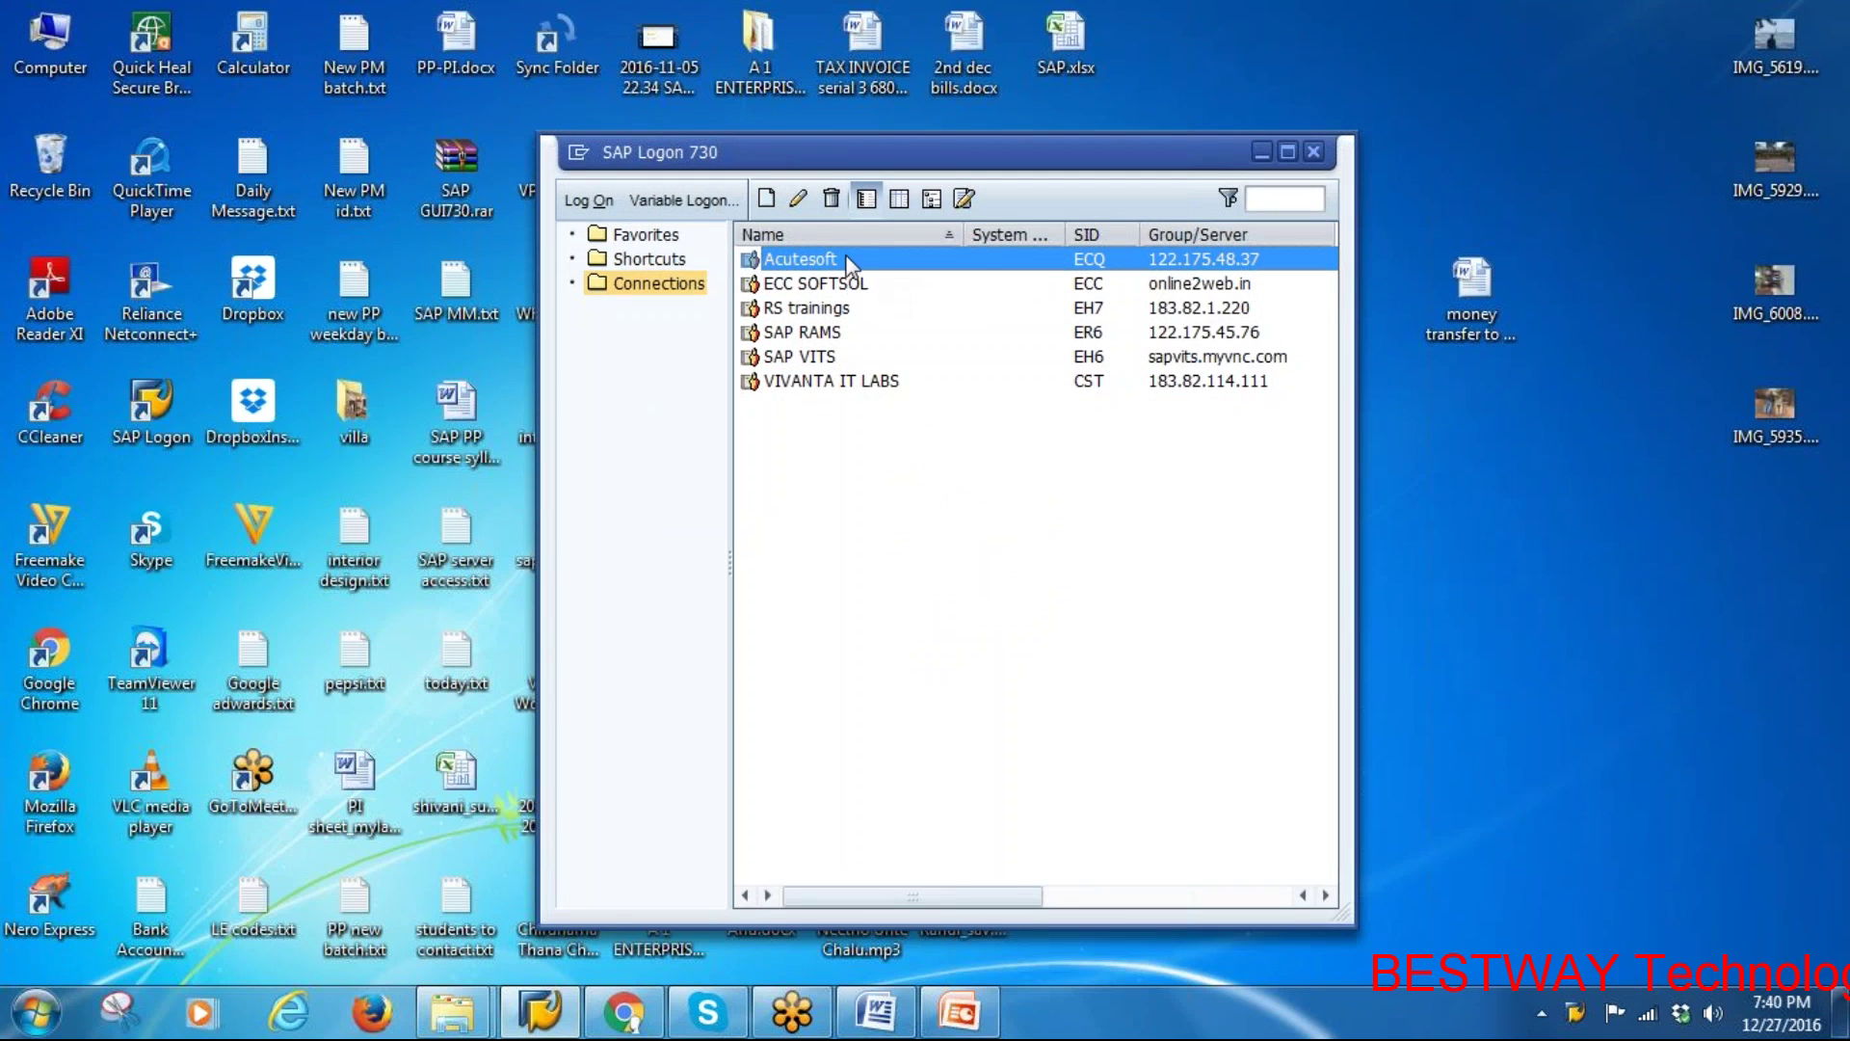
double_click(848, 262)
text(ppuser1)
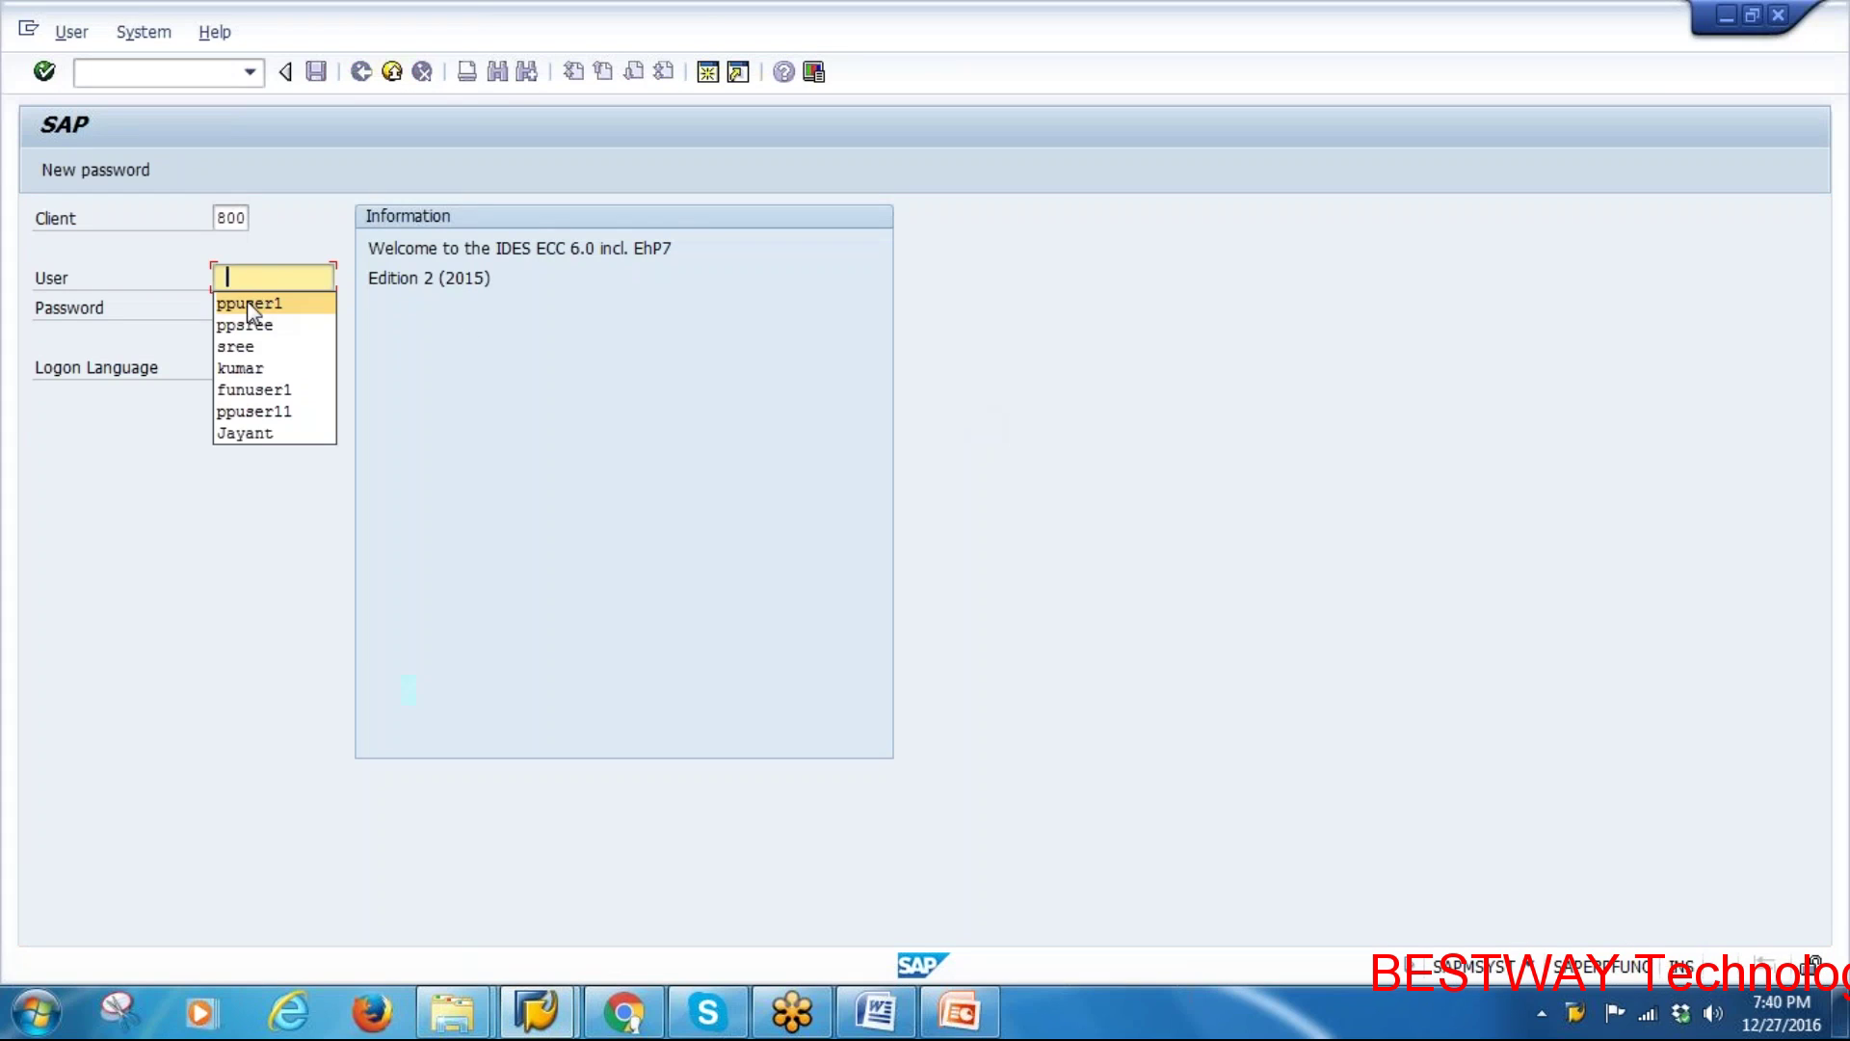
key(Tab)
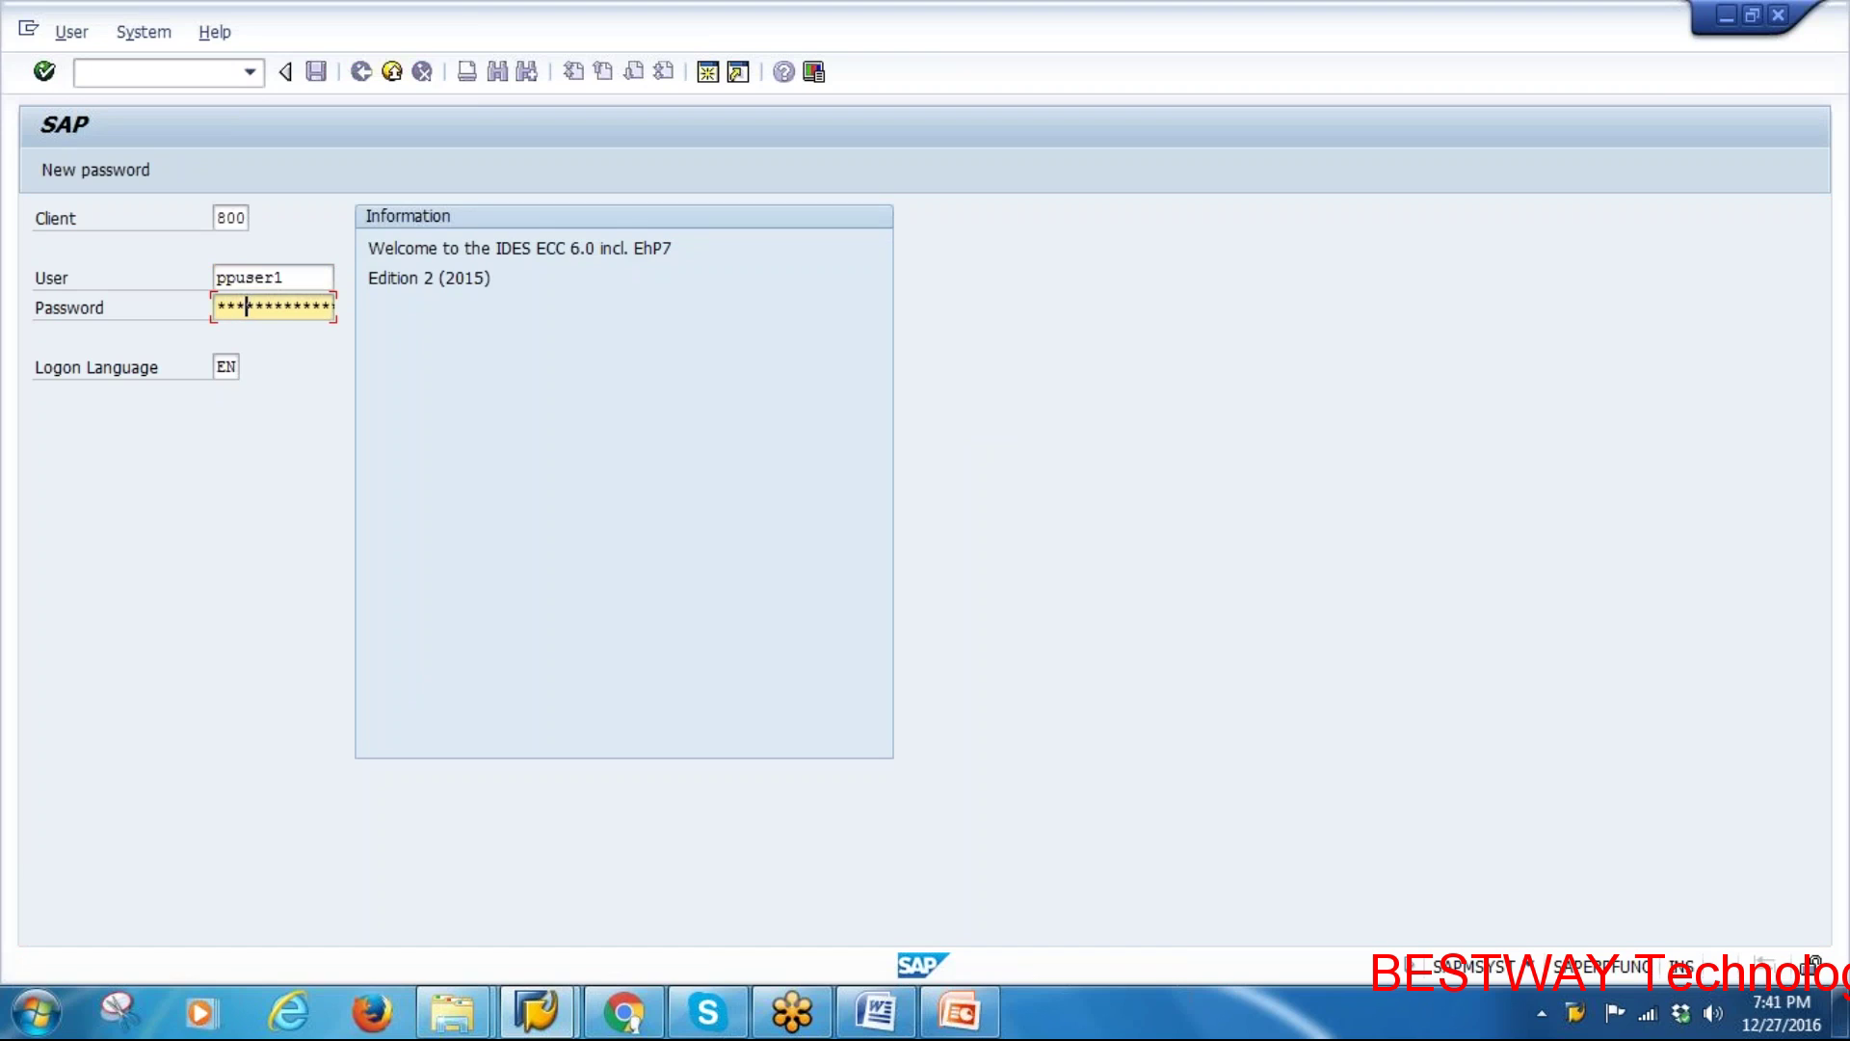
key(Return)
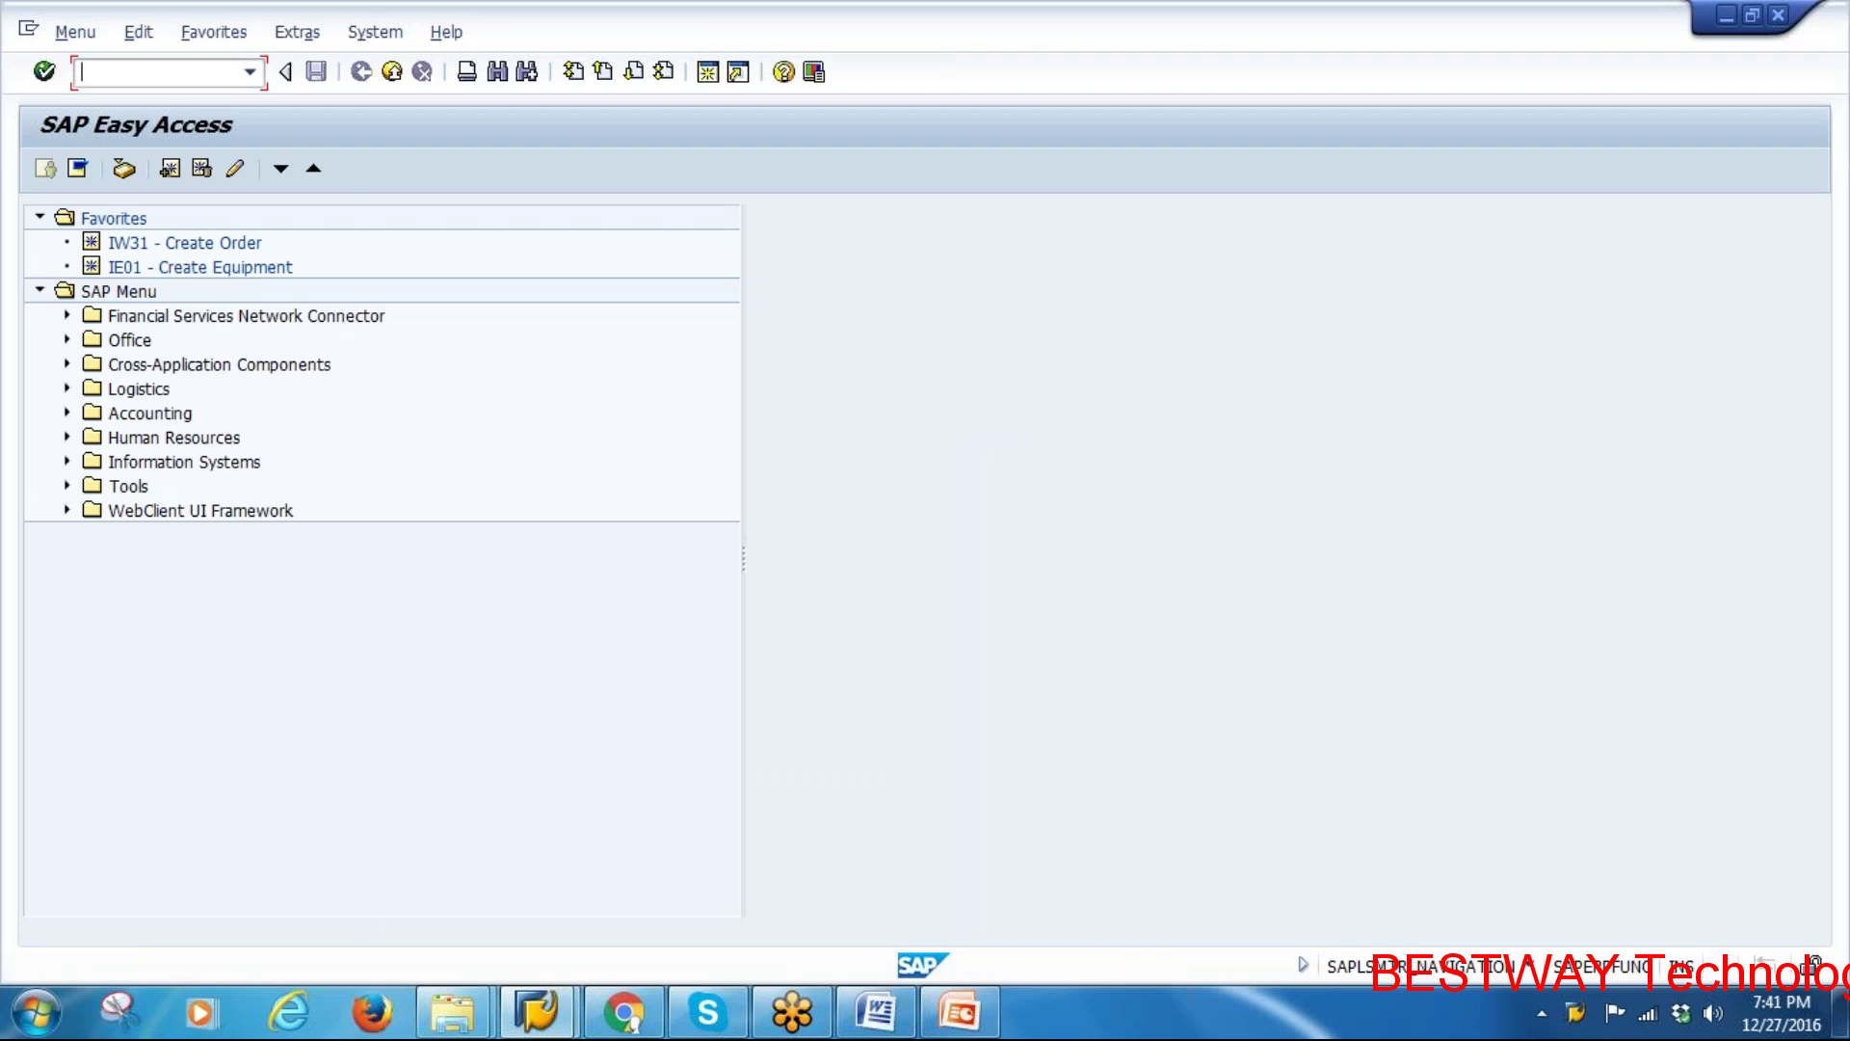
Start transaction IW21 and open a new PM notification of type M2, Malfunction report
text(iw21)
key(Return)
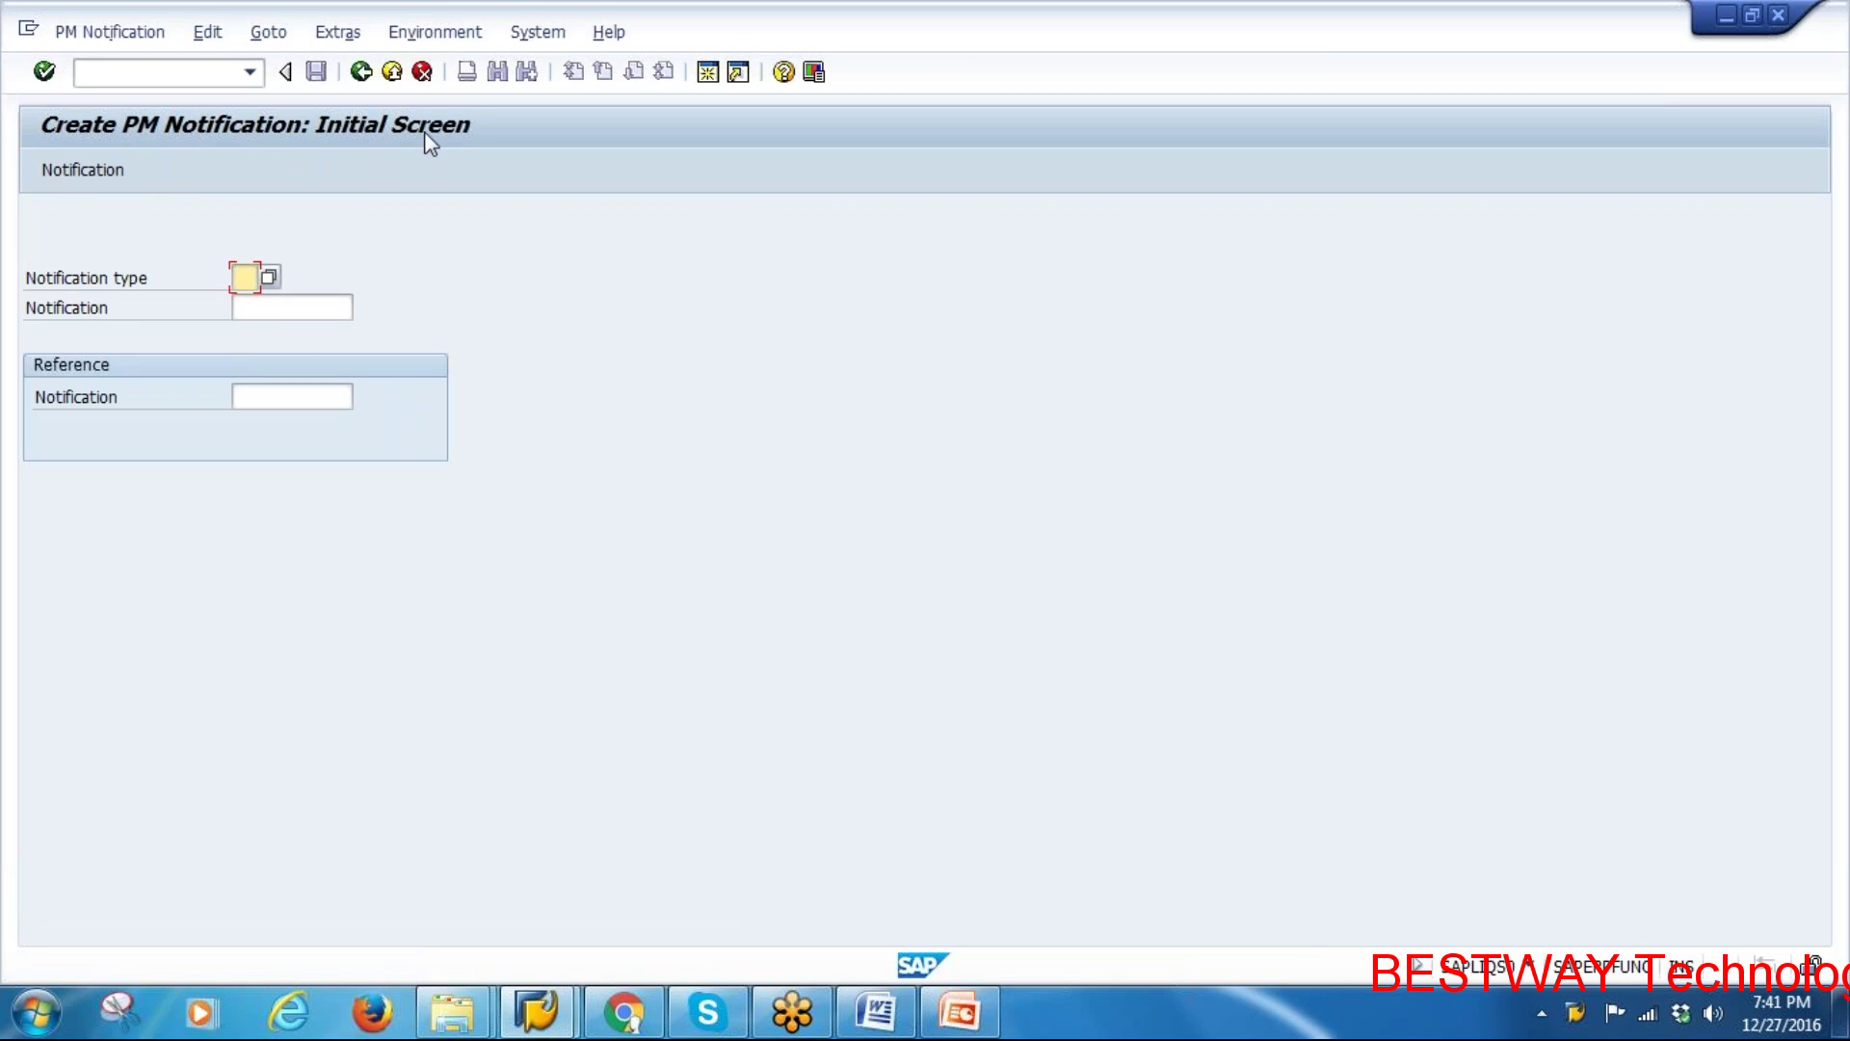
click(269, 276)
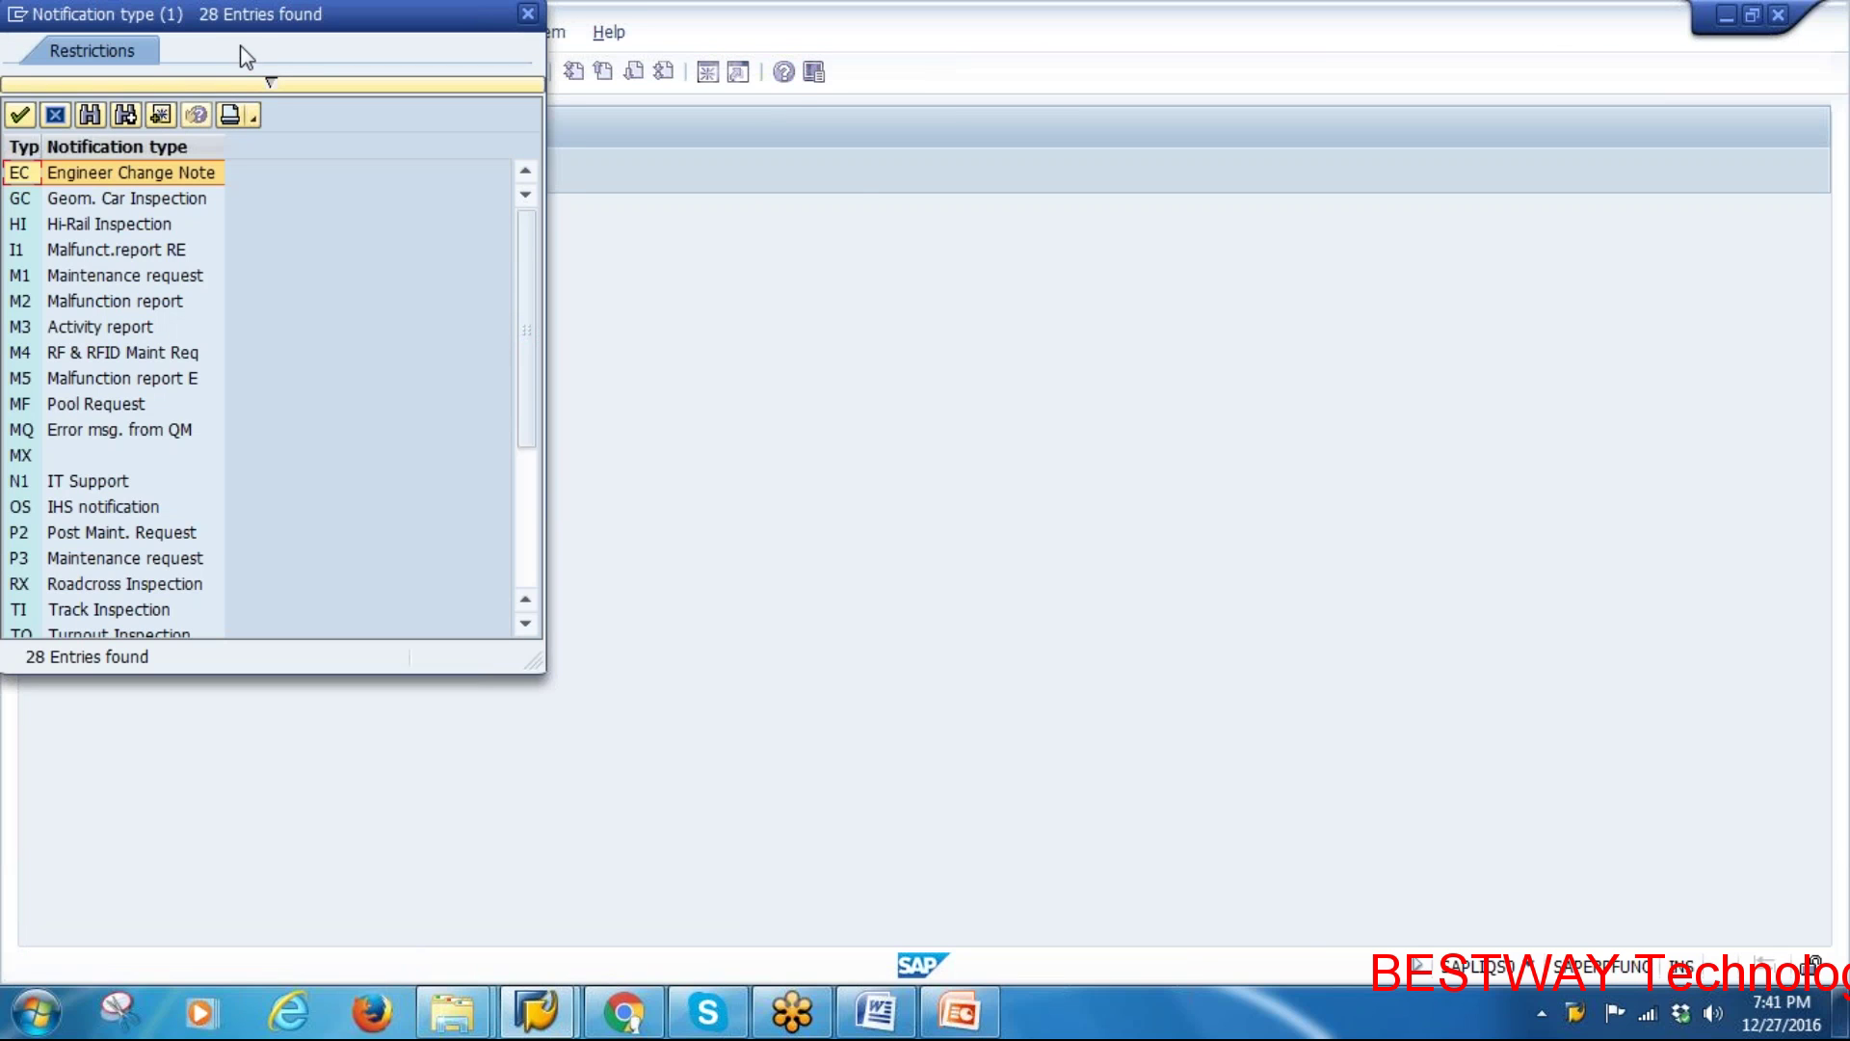
click(439, 420)
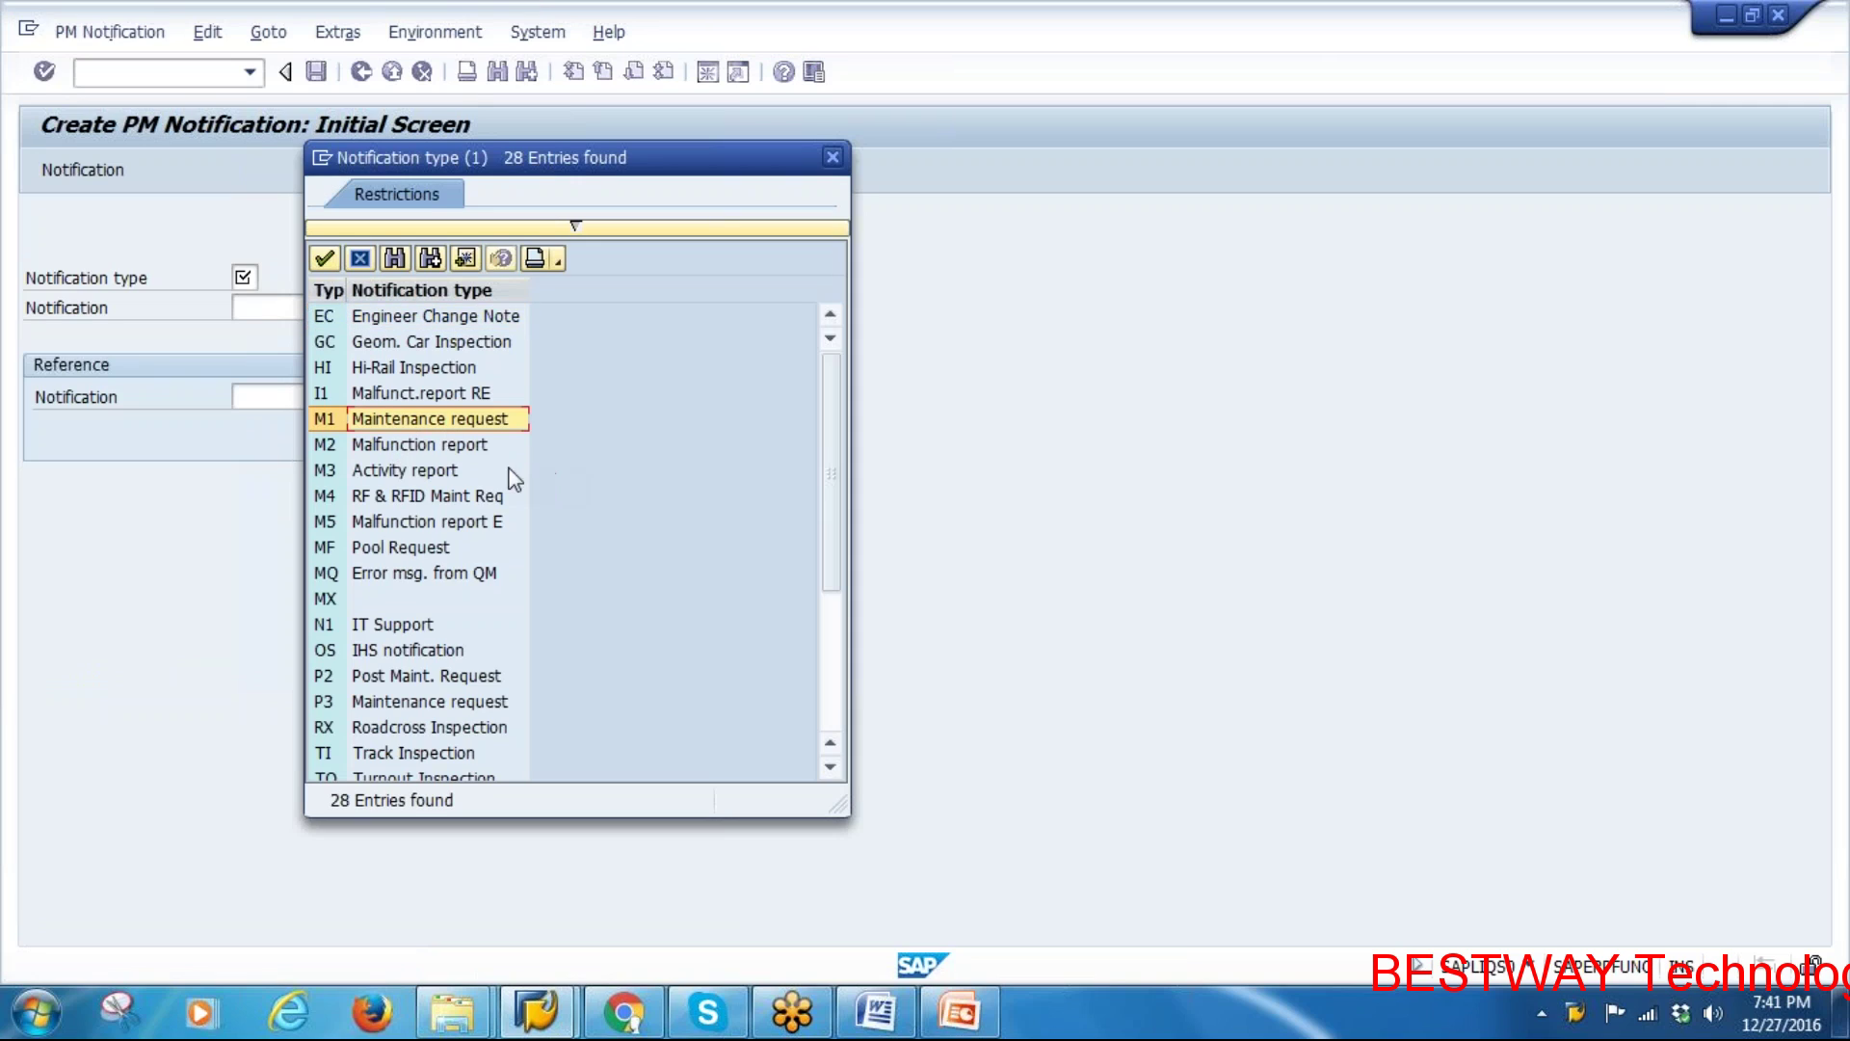
double_click(383, 449)
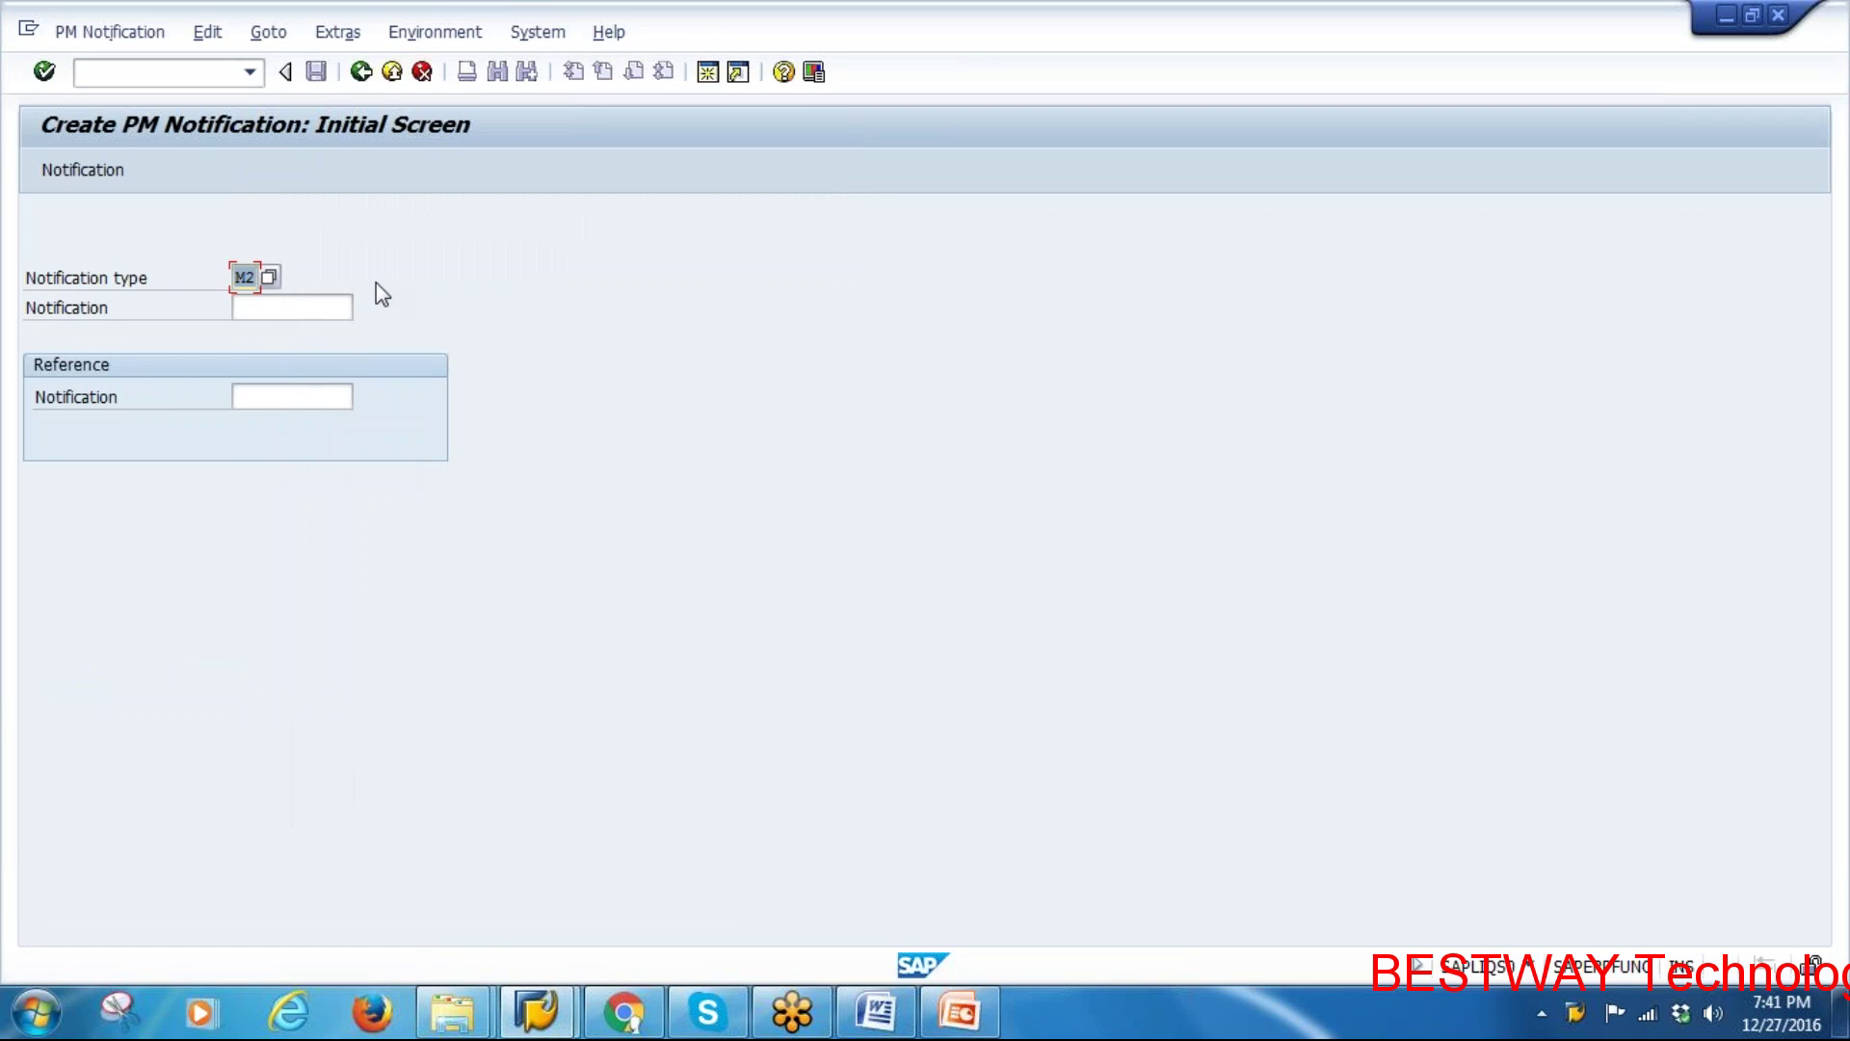
key(Return)
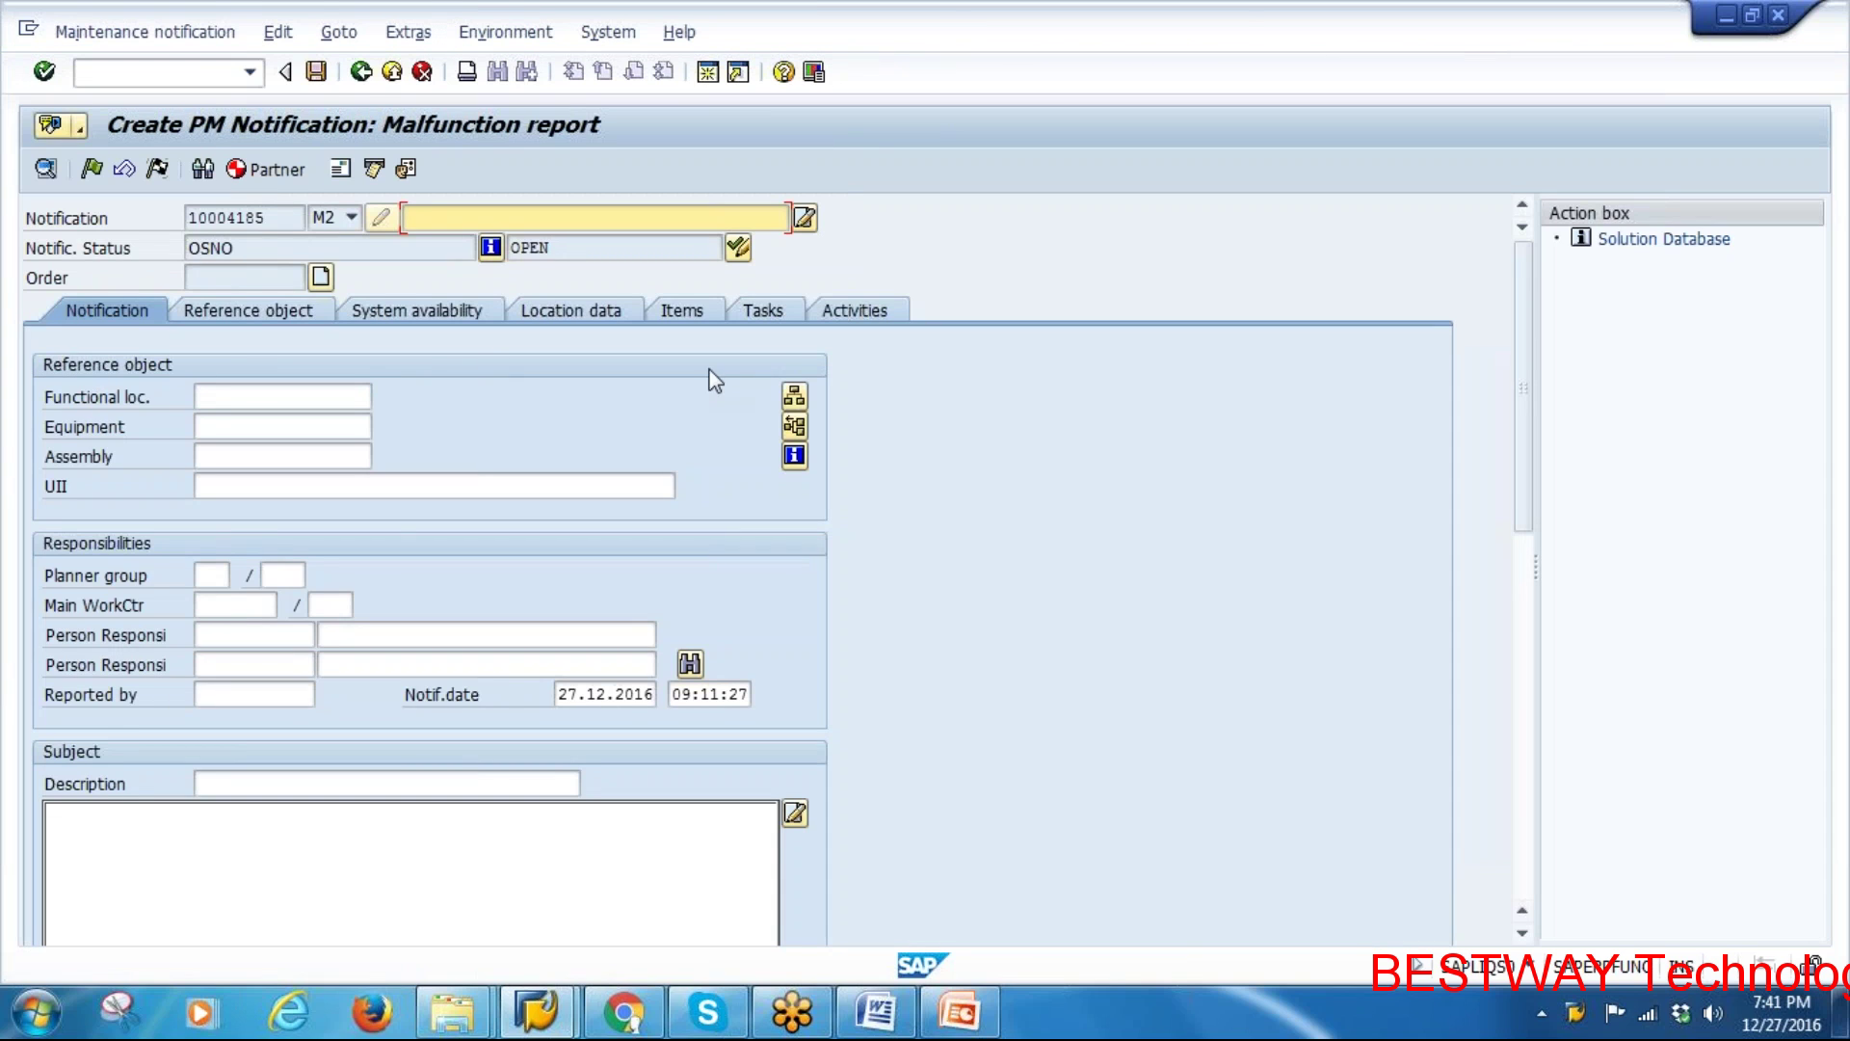
Enter equipment 10006975 and the short text "DG not working" in the malfunction report
click(257, 428)
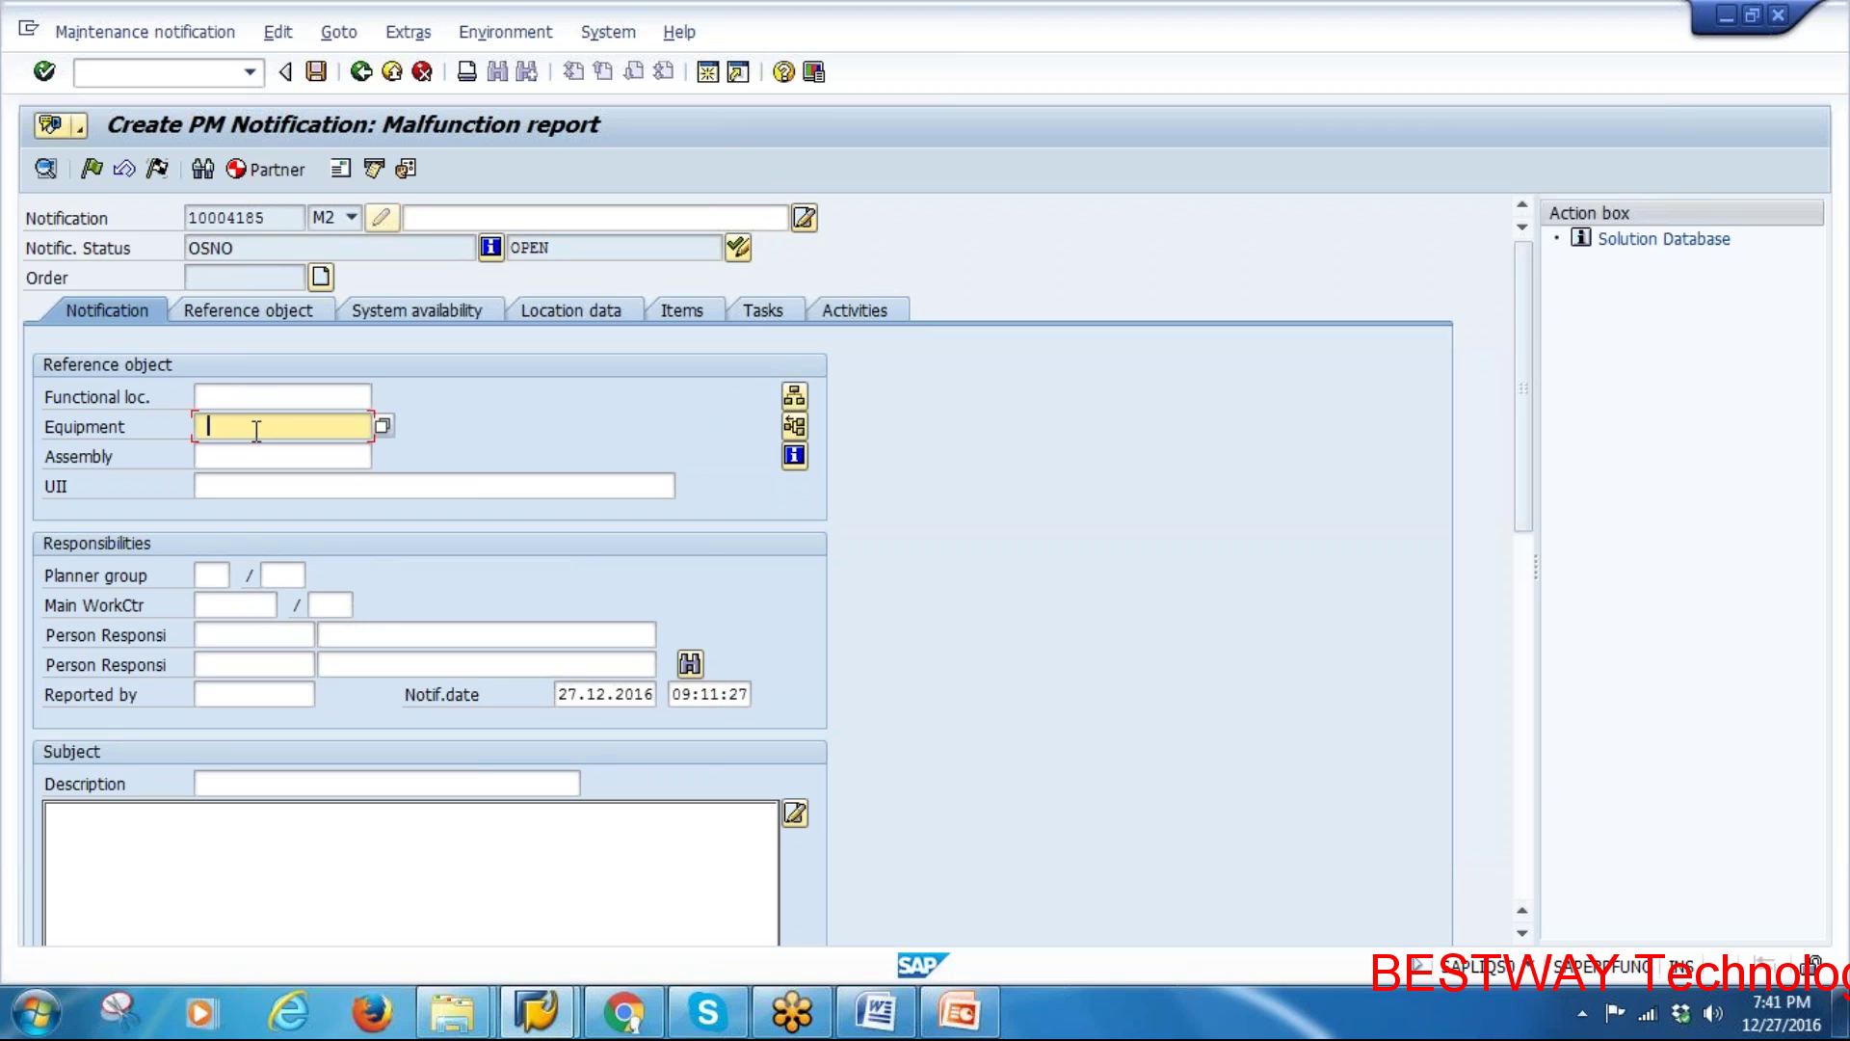
click(262, 447)
drag(313, 428, 177, 430)
click(424, 220)
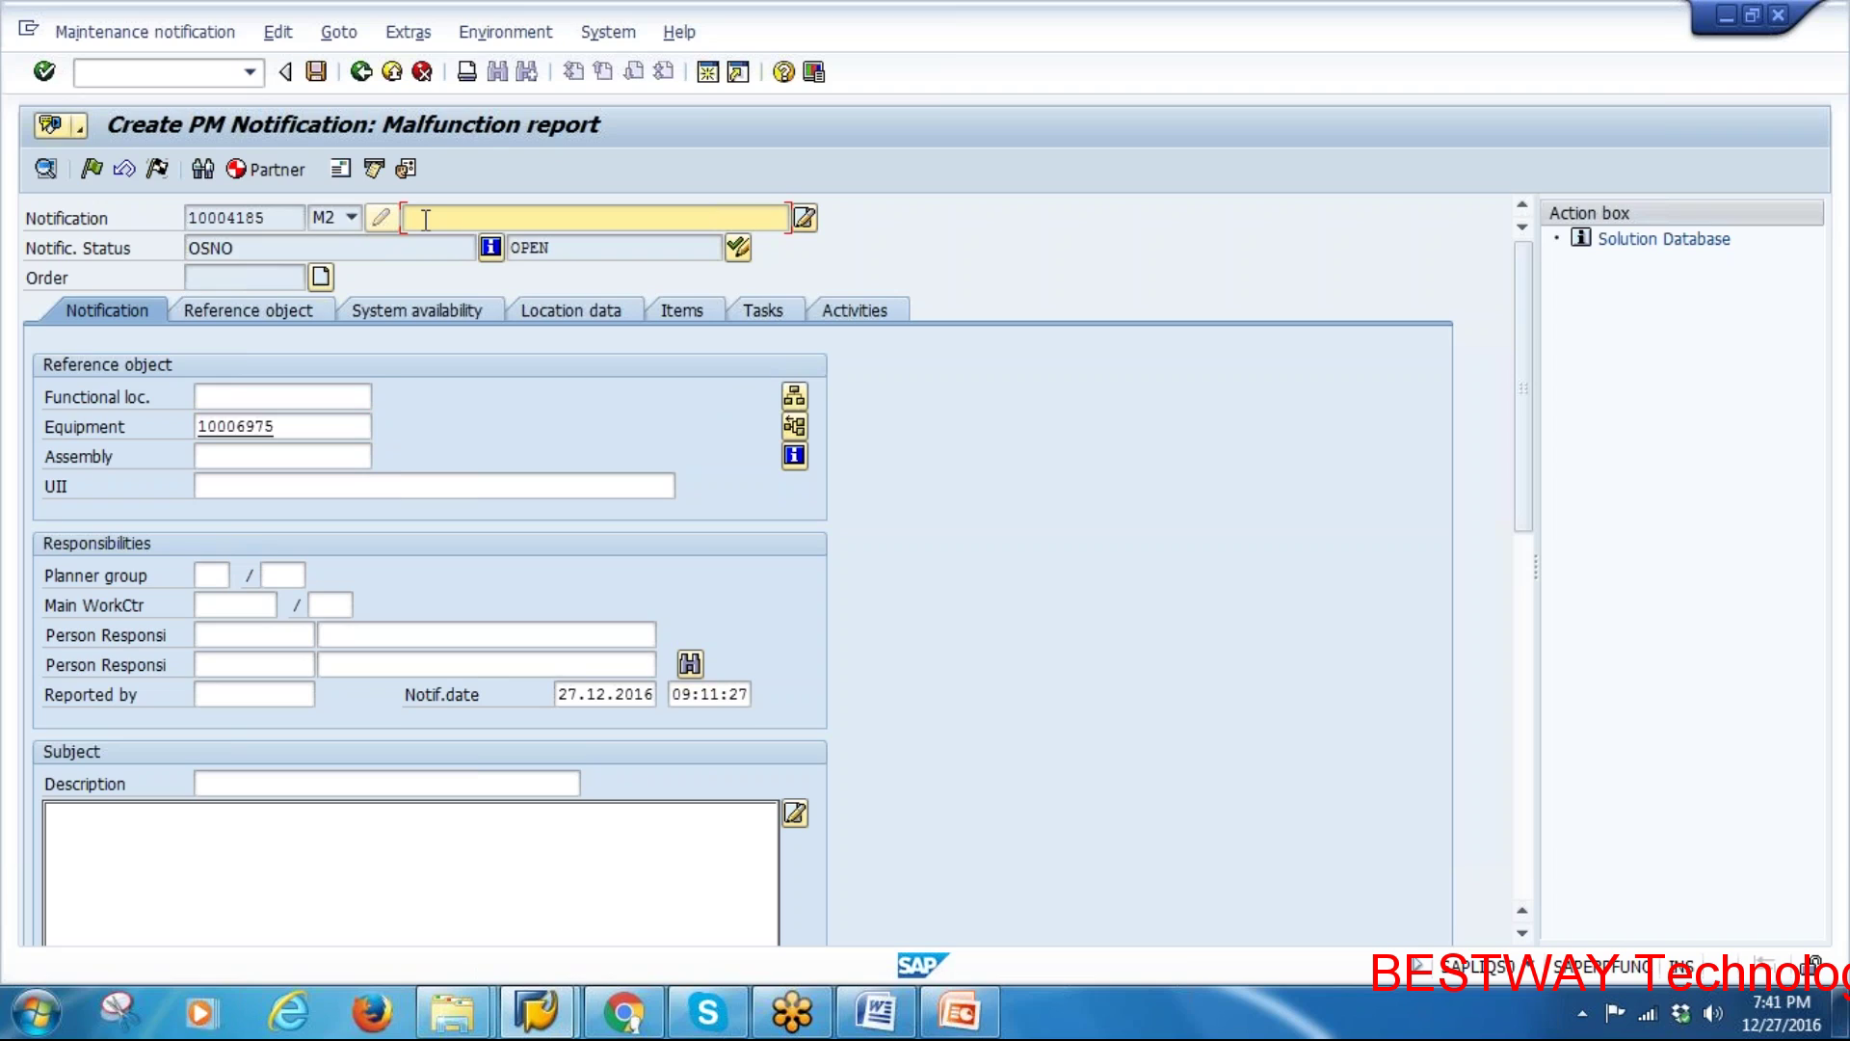
text(DG not working)
key(shift+Home)
Confirm the entered equipment to pull its data into the notification, and acknowledge the warranty check
drag(315, 434, 123, 427)
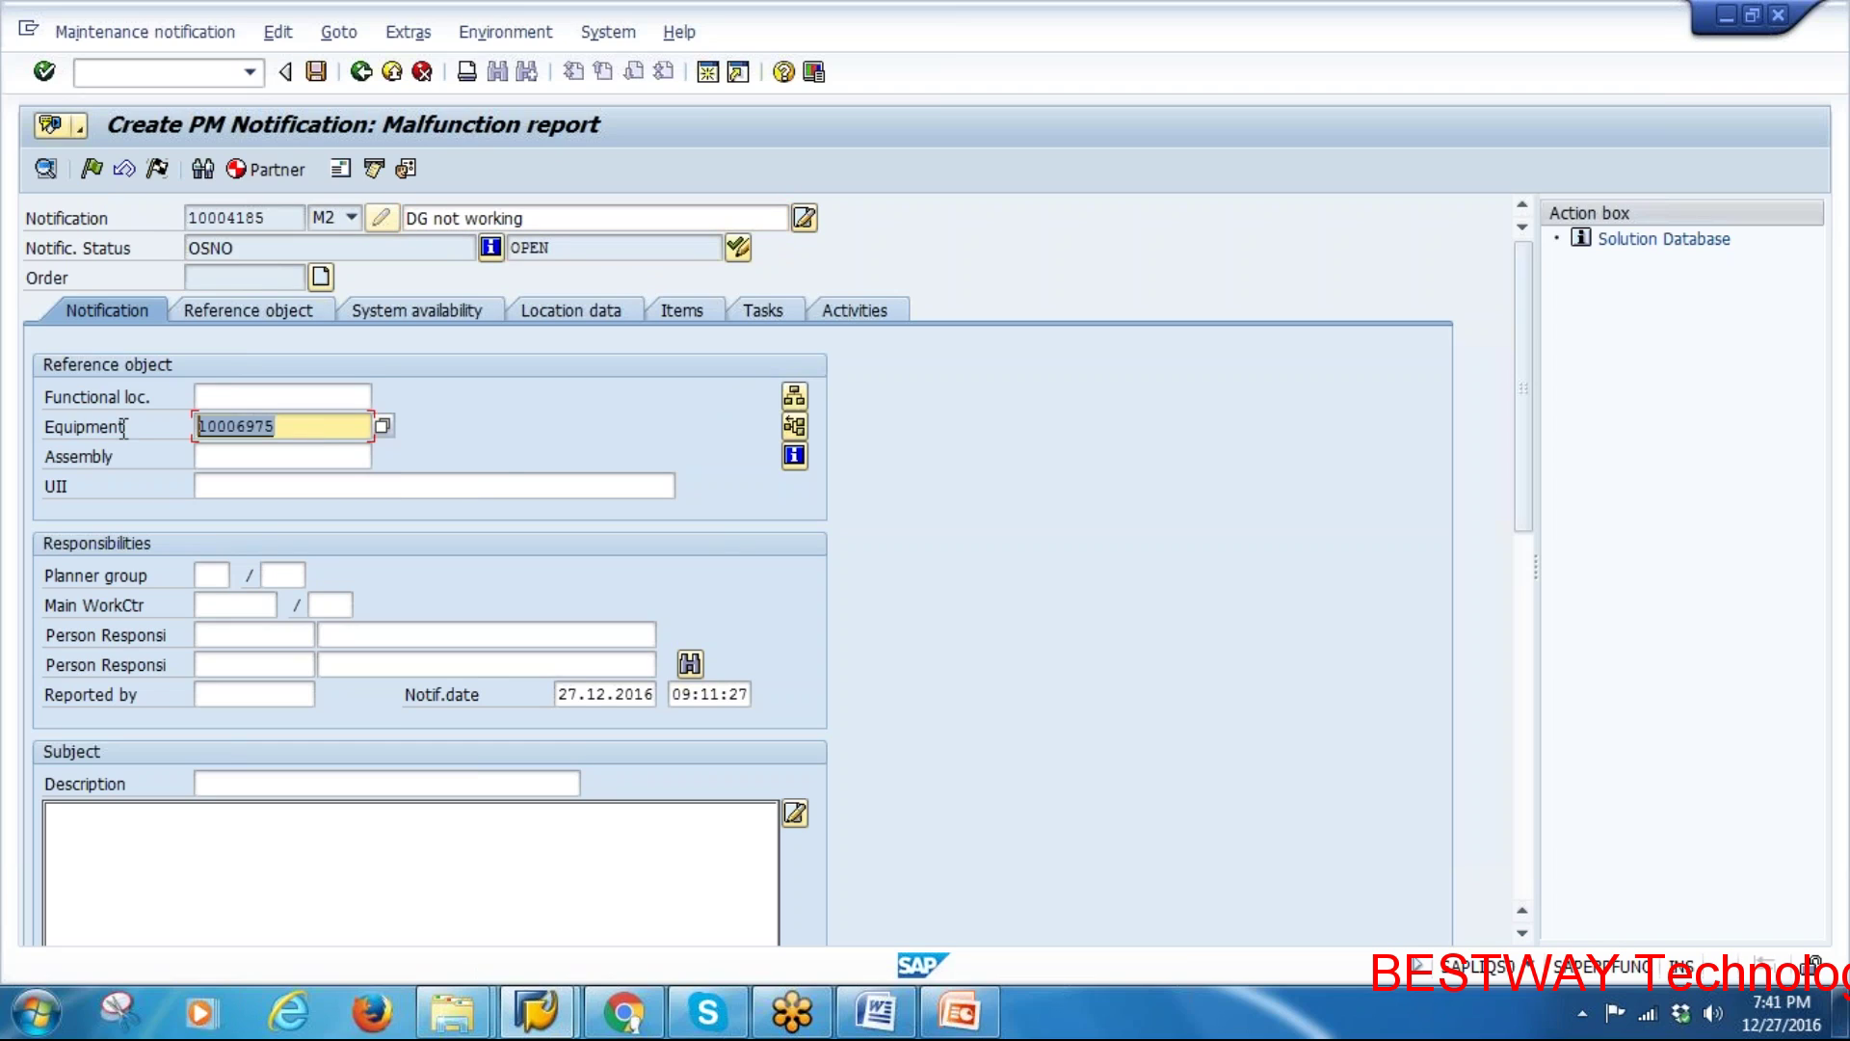
key(Return)
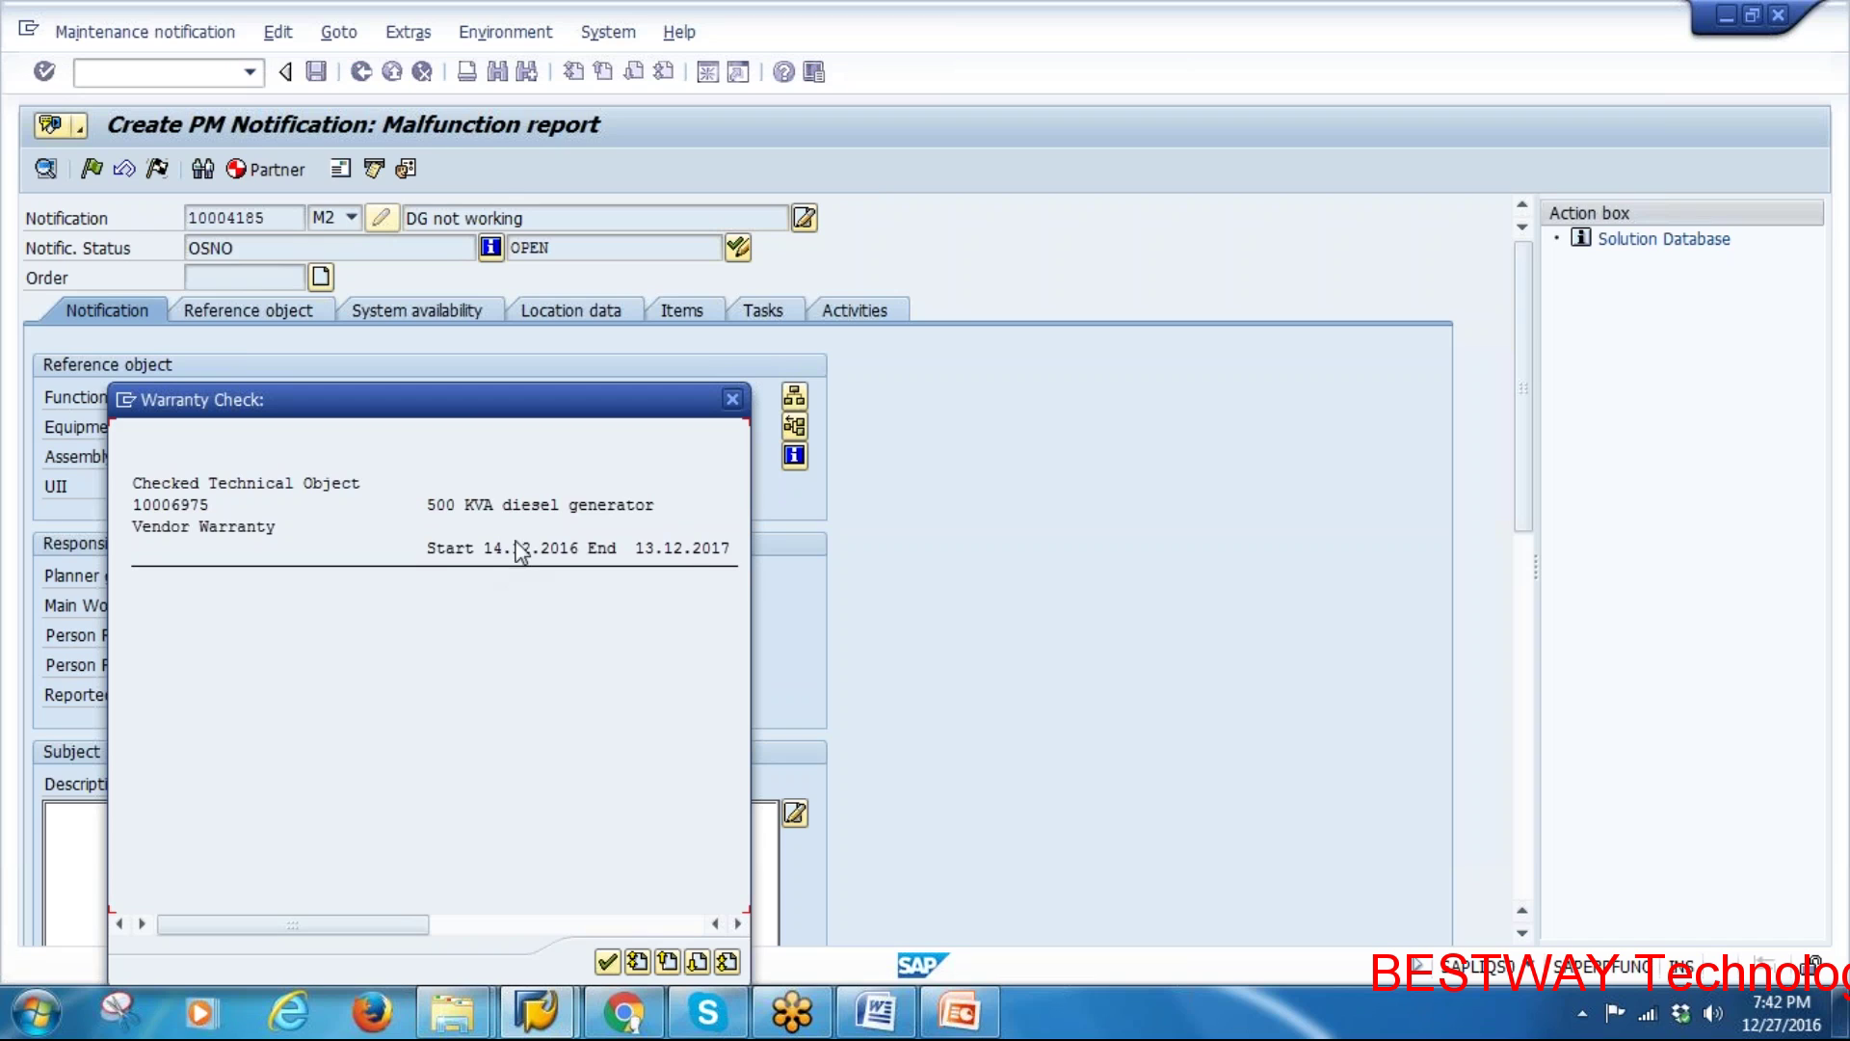
drag(493, 400, 574, 303)
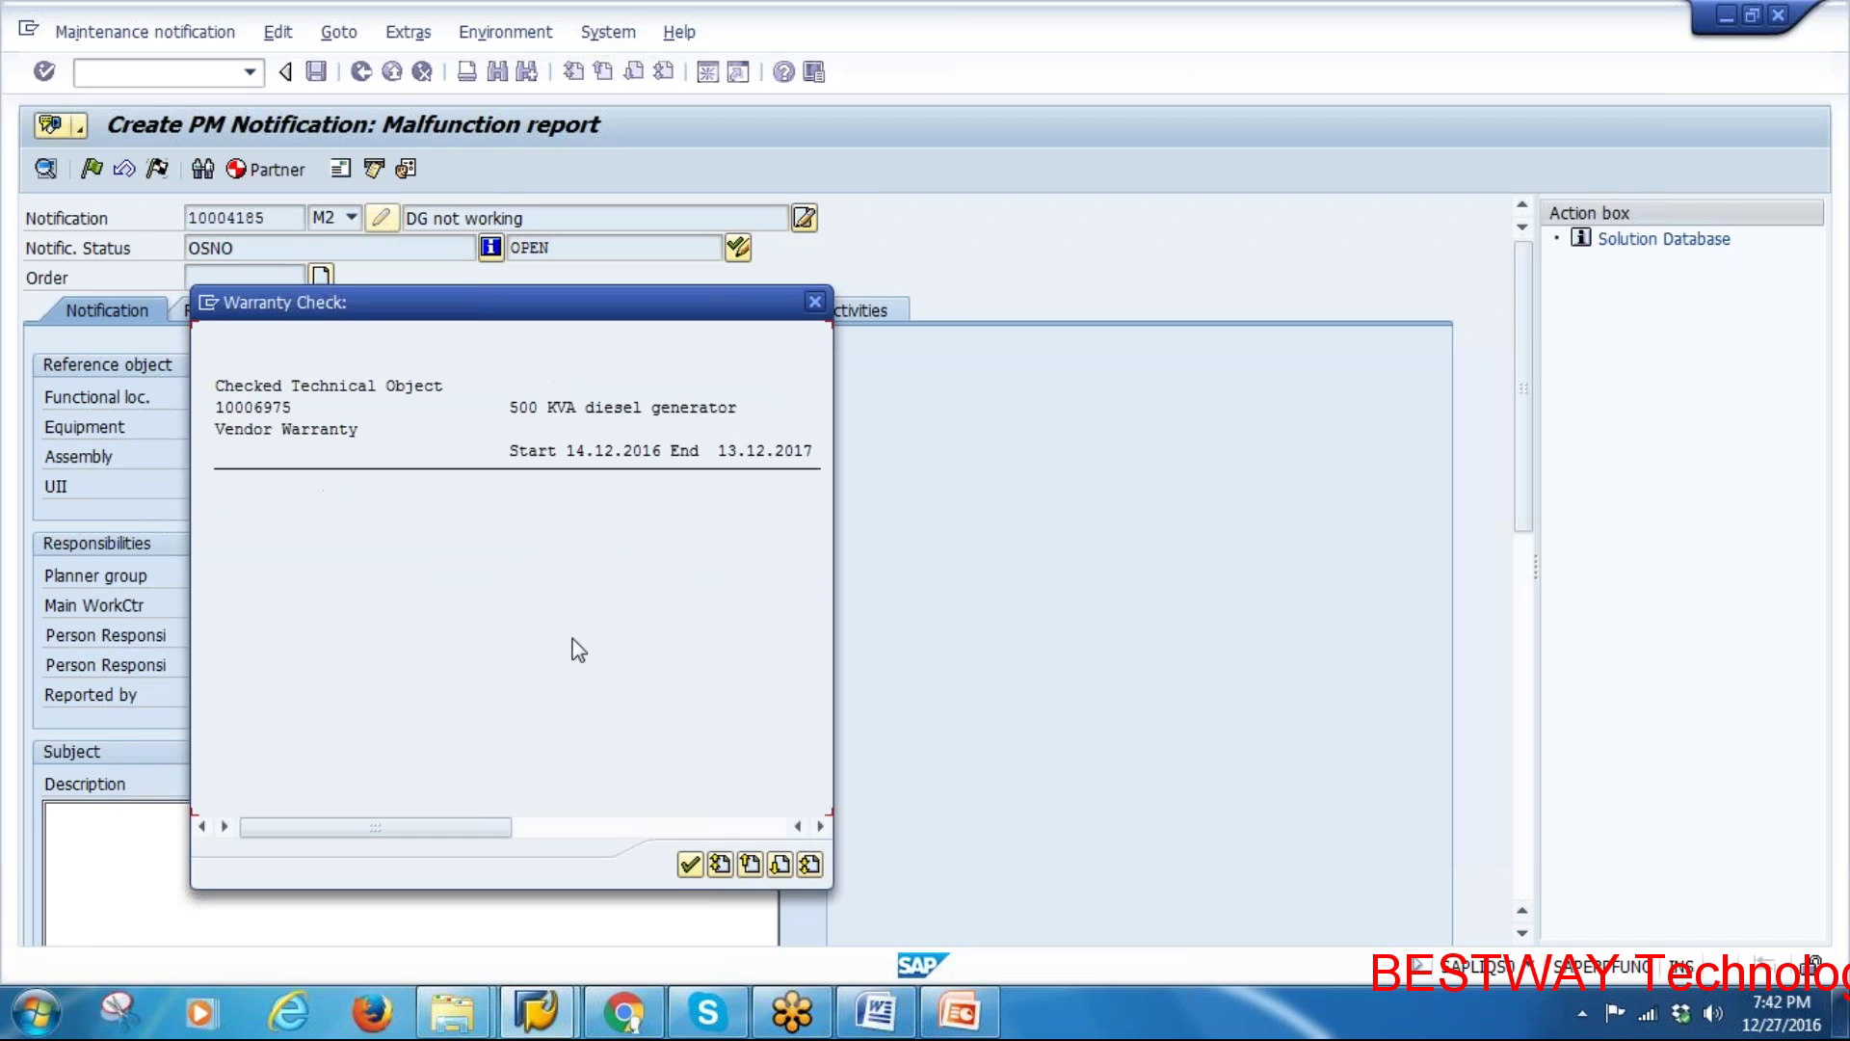
key(Return)
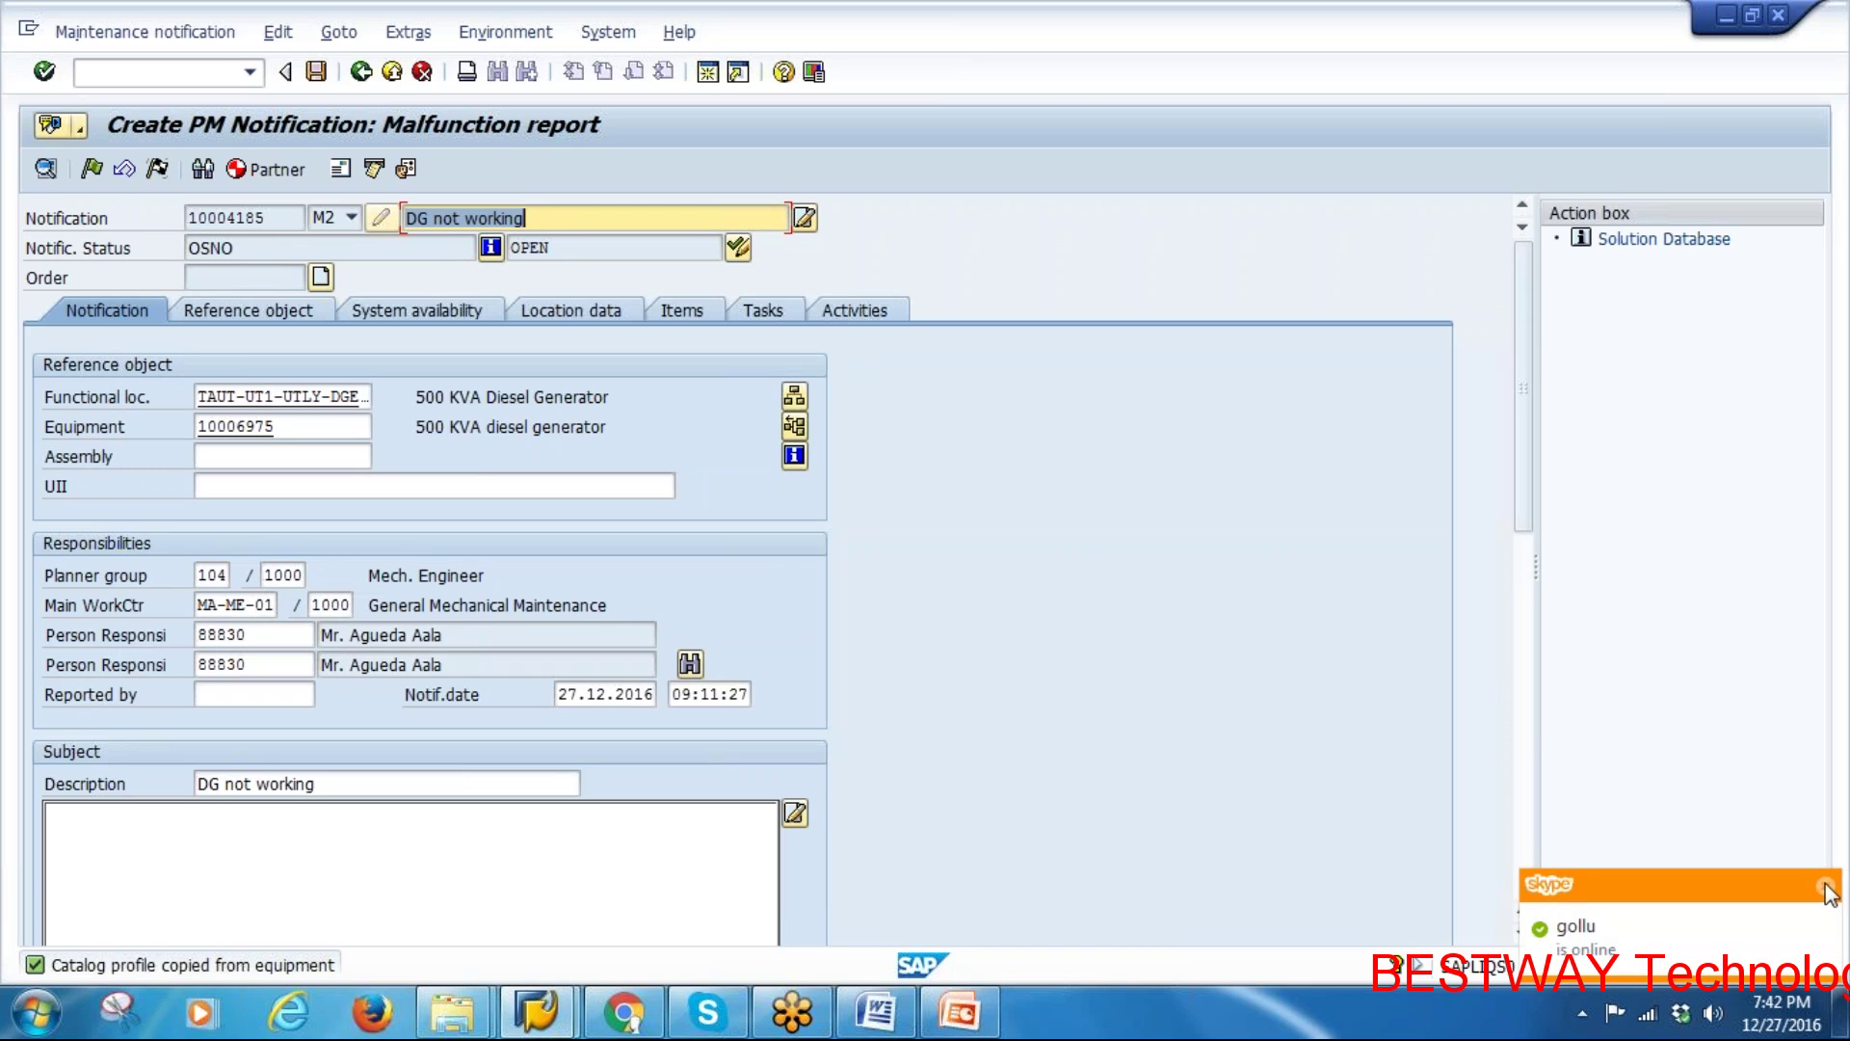
Flag the malfunction as a Breakdown in the notification's malfunction data
double_click(280, 436)
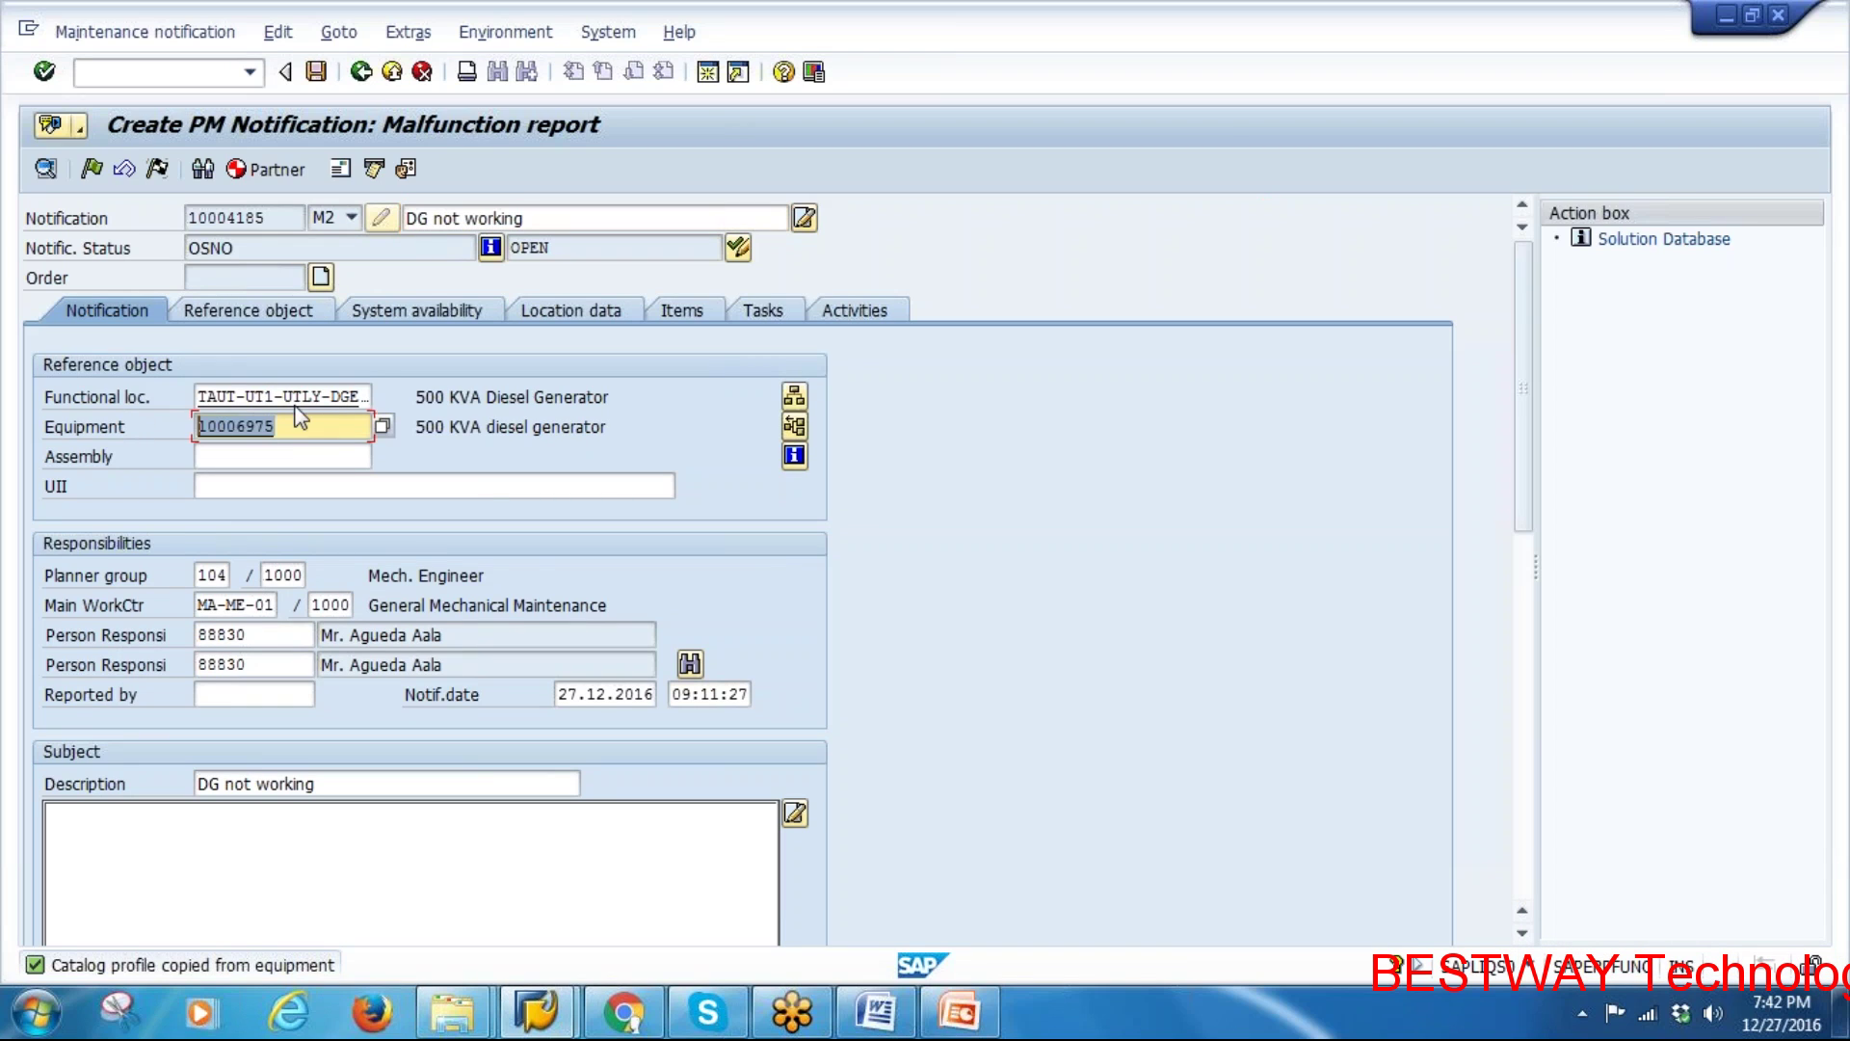
scroll(912, 654, down, 1)
scroll(912, 655, down, 5)
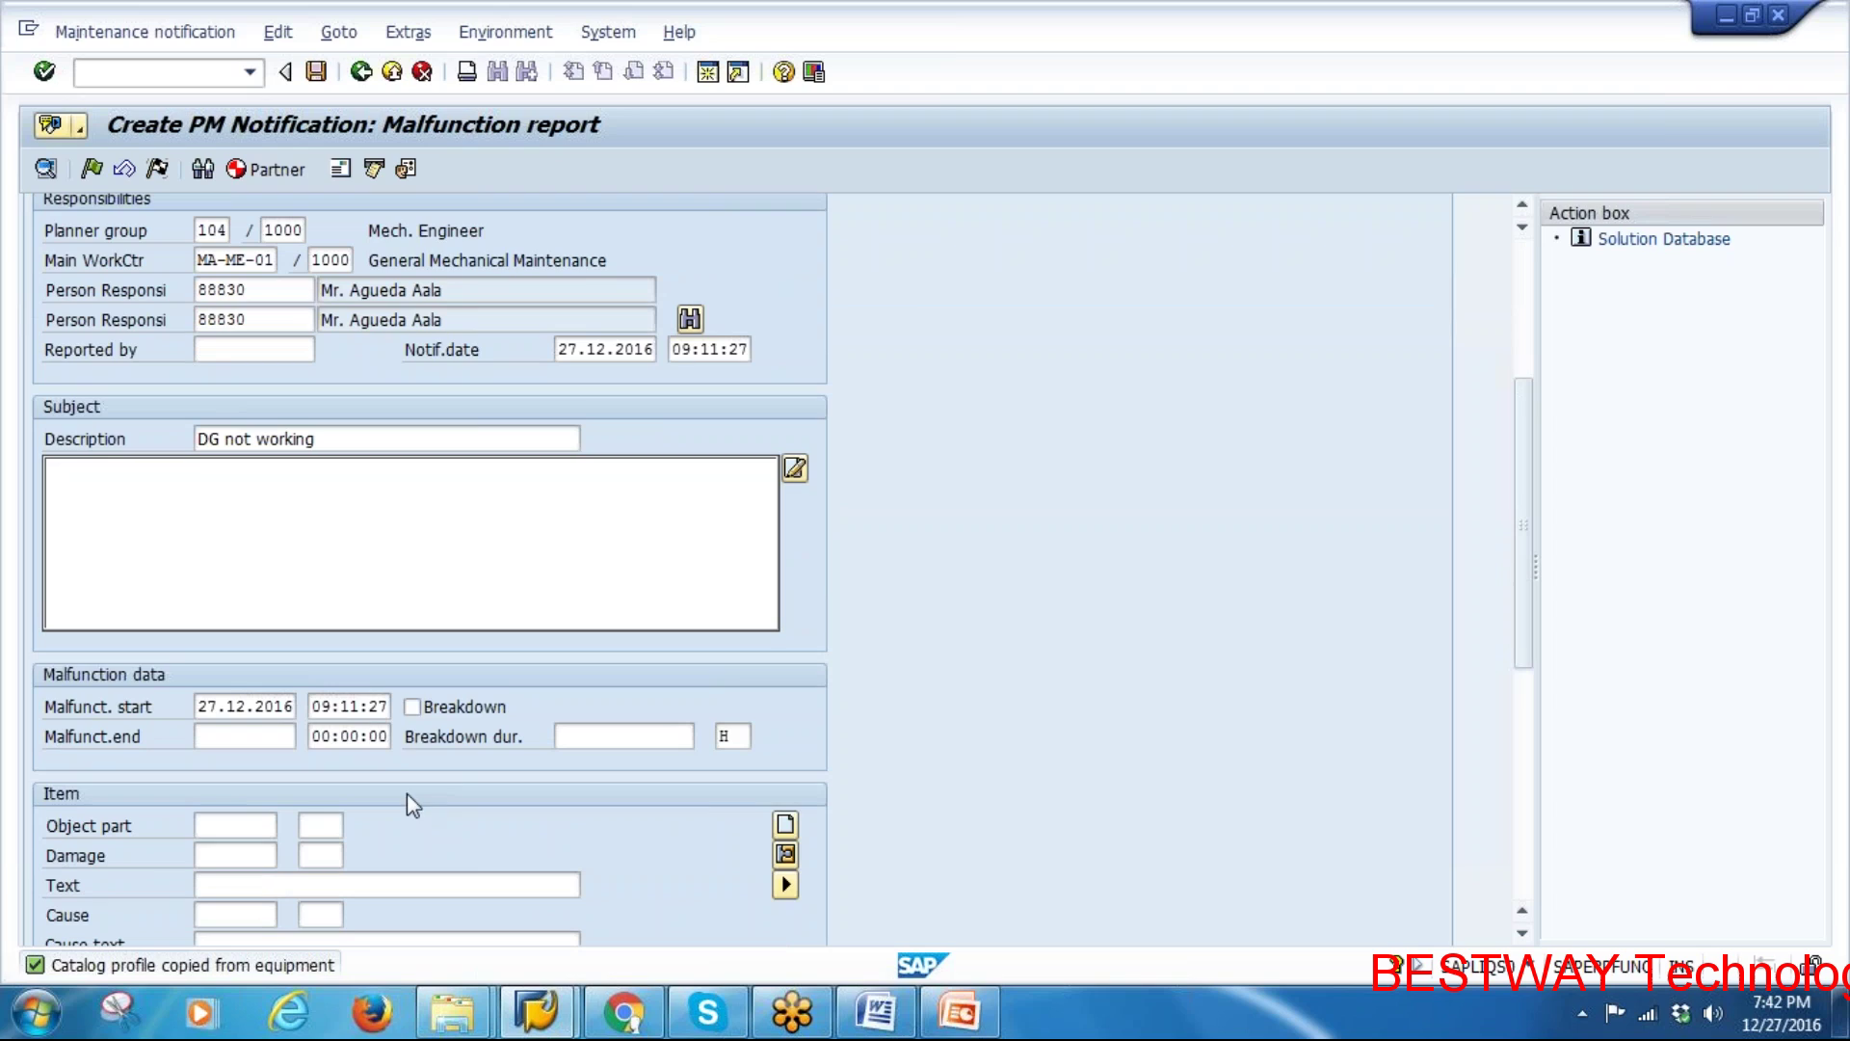
click(412, 708)
scroll(864, 665, up, 5)
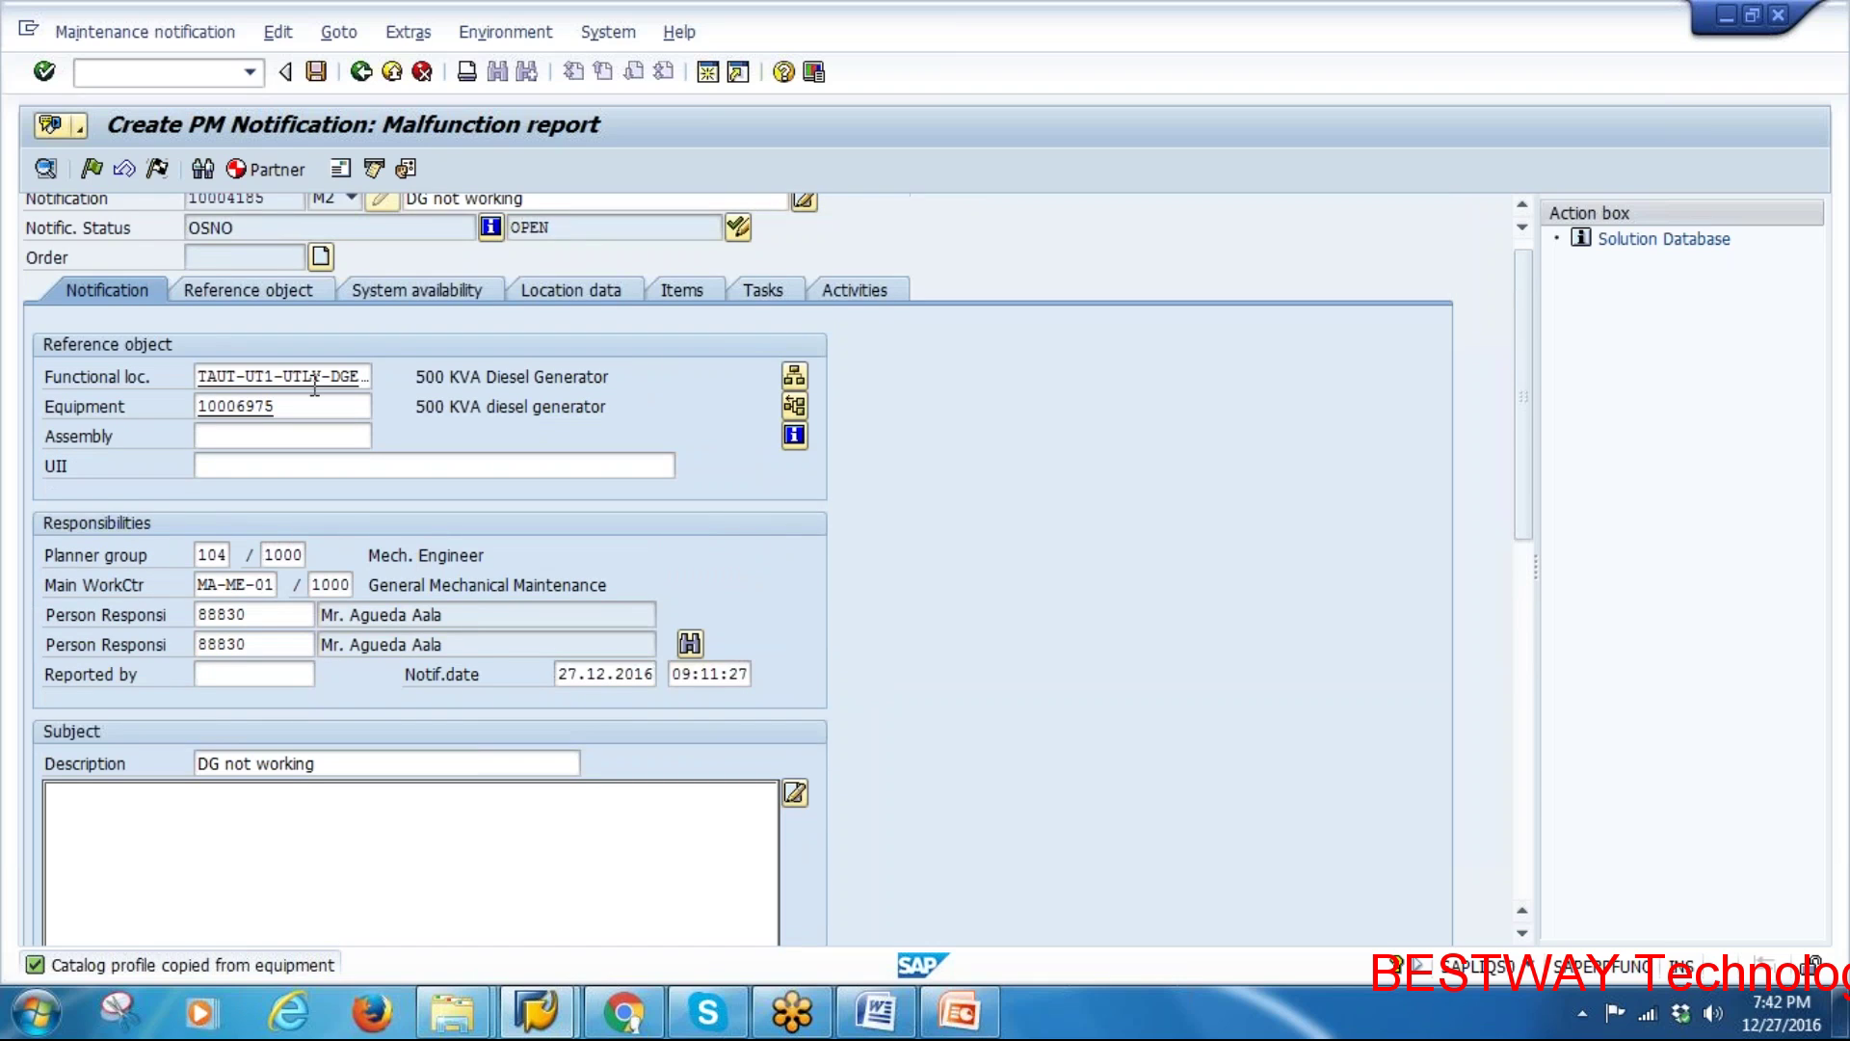
scroll(638, 614, up, 1)
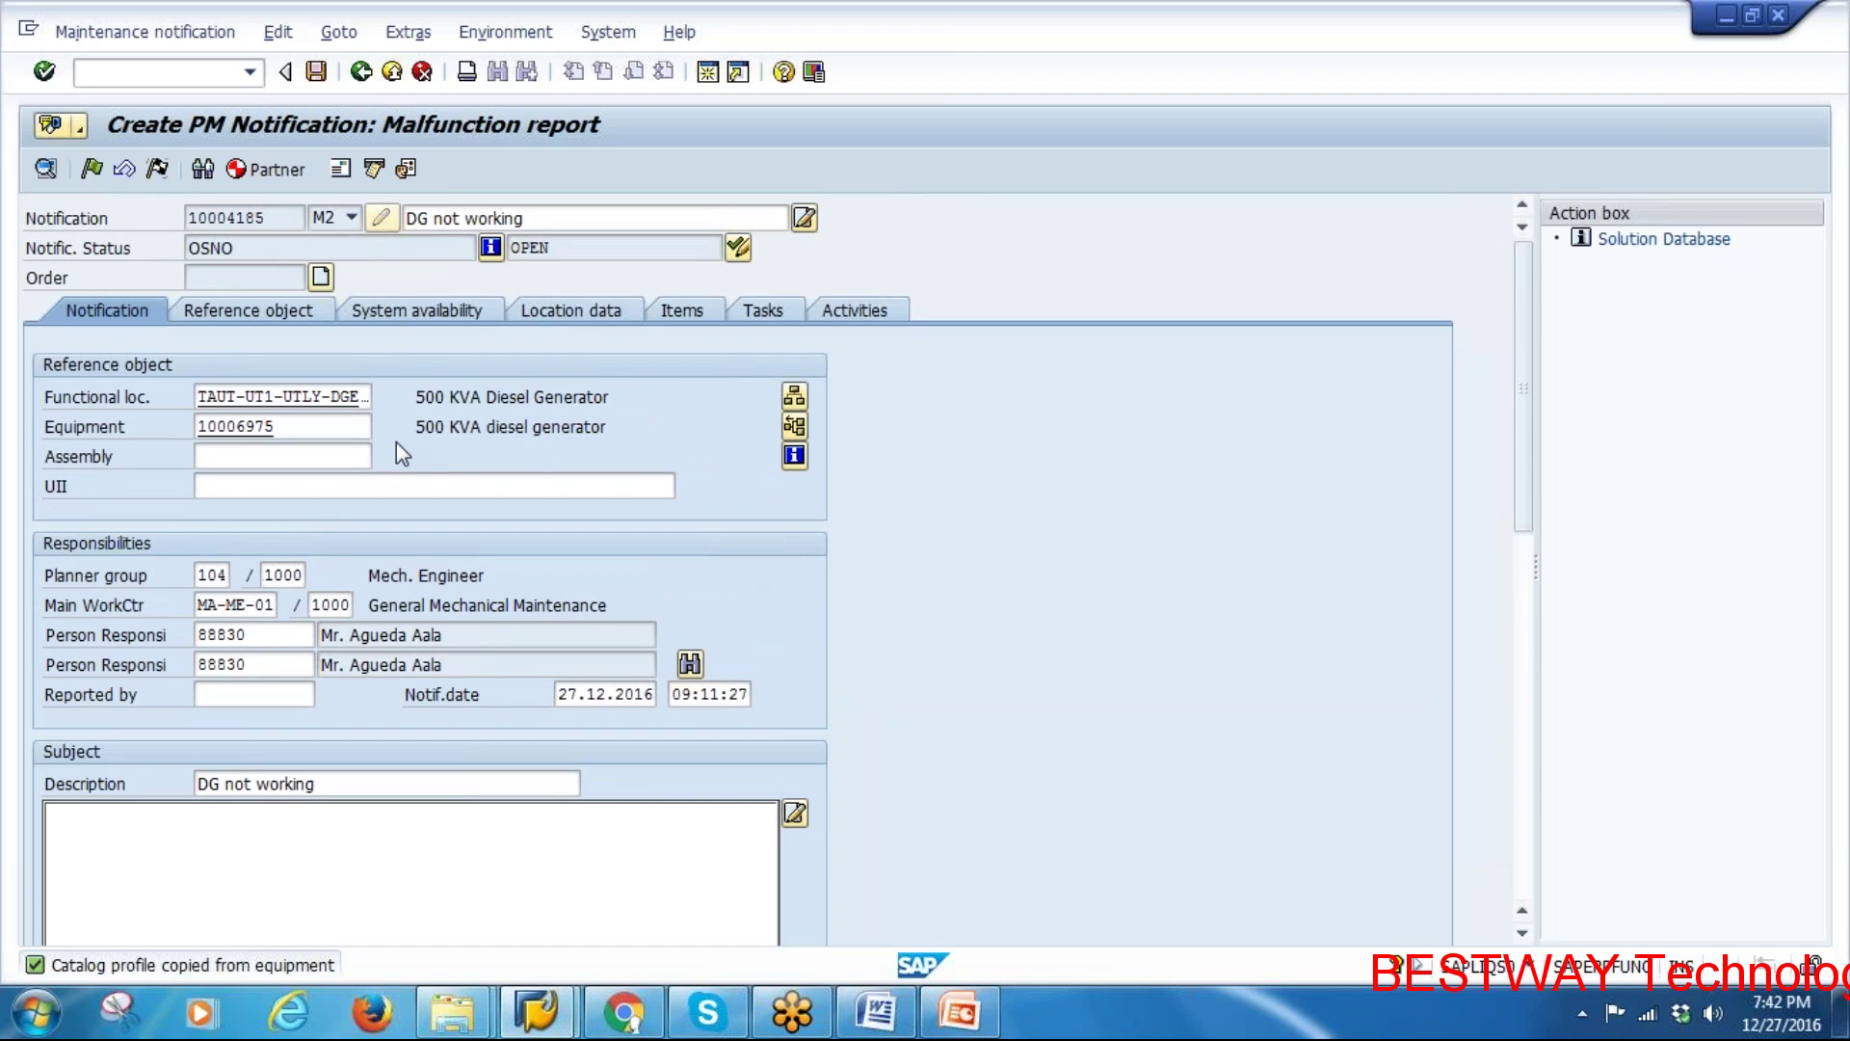
Examine the meaning of the notification's OSNO system status in the status details and return to the notification
click(234, 254)
double_click(217, 248)
click(491, 248)
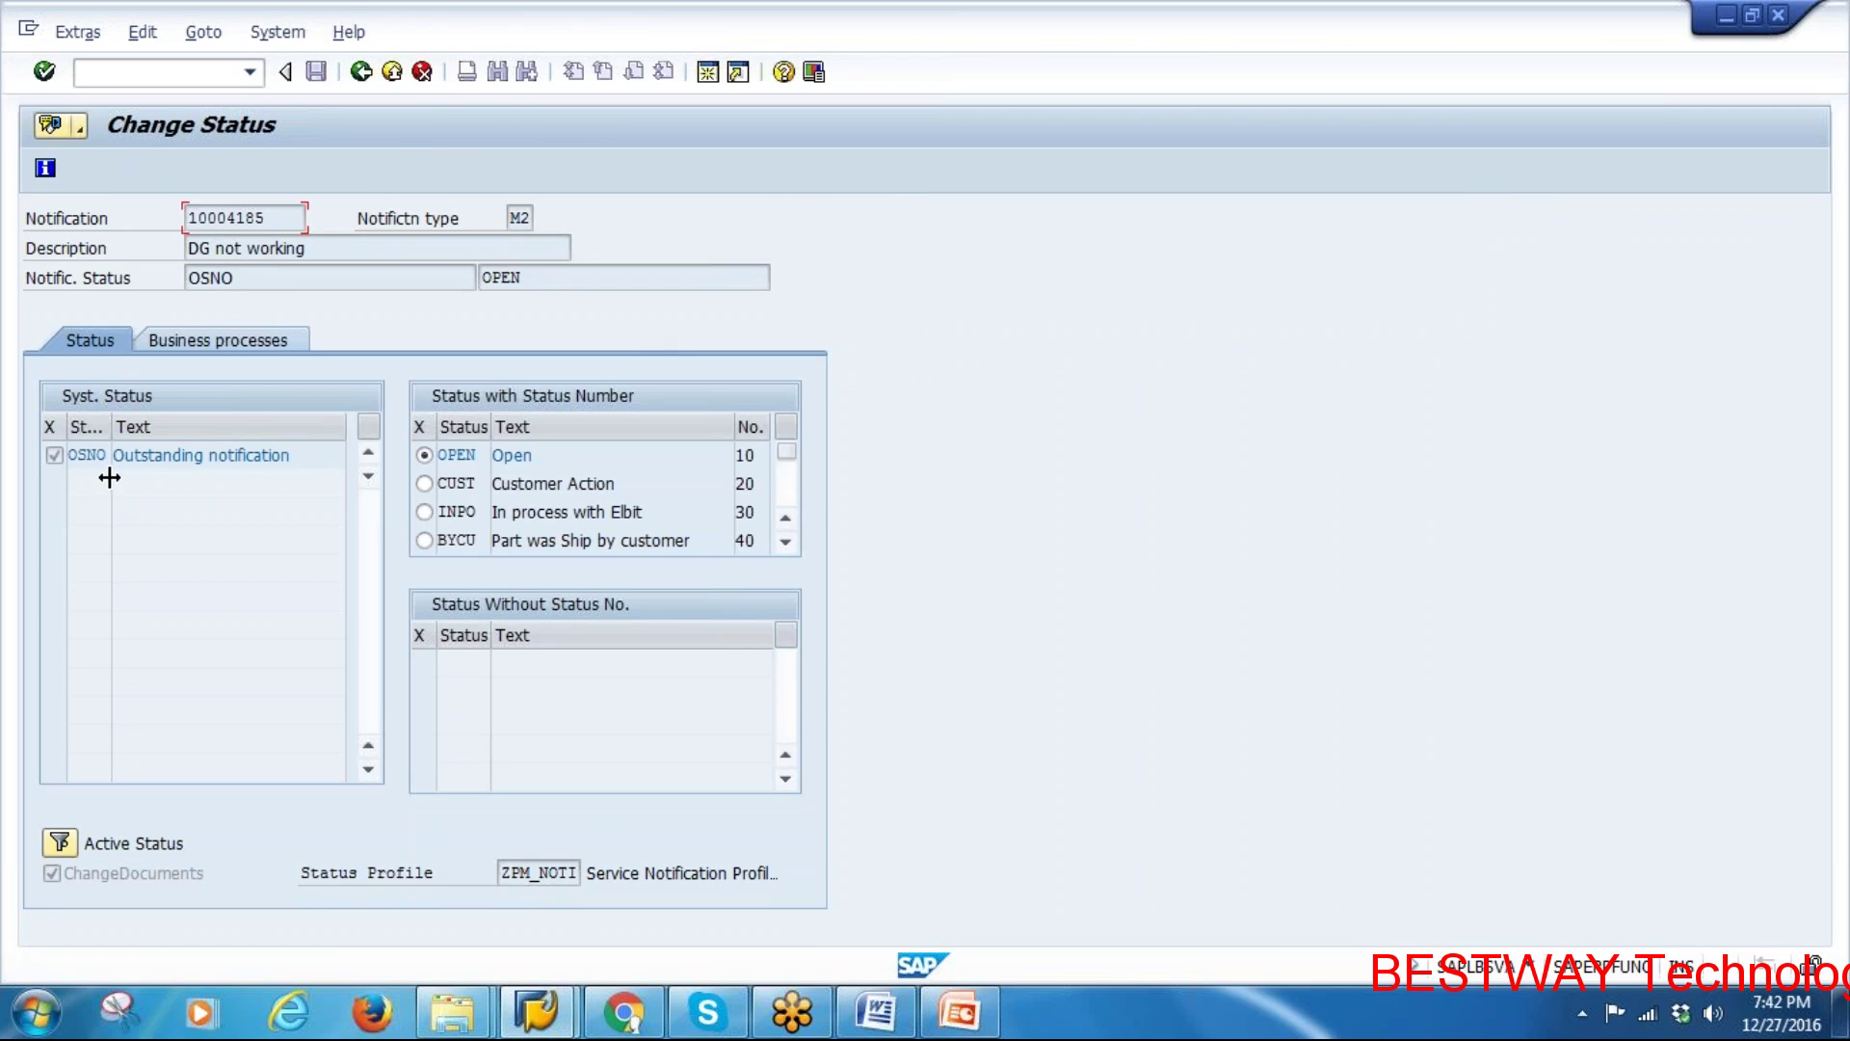
drag(113, 455, 300, 455)
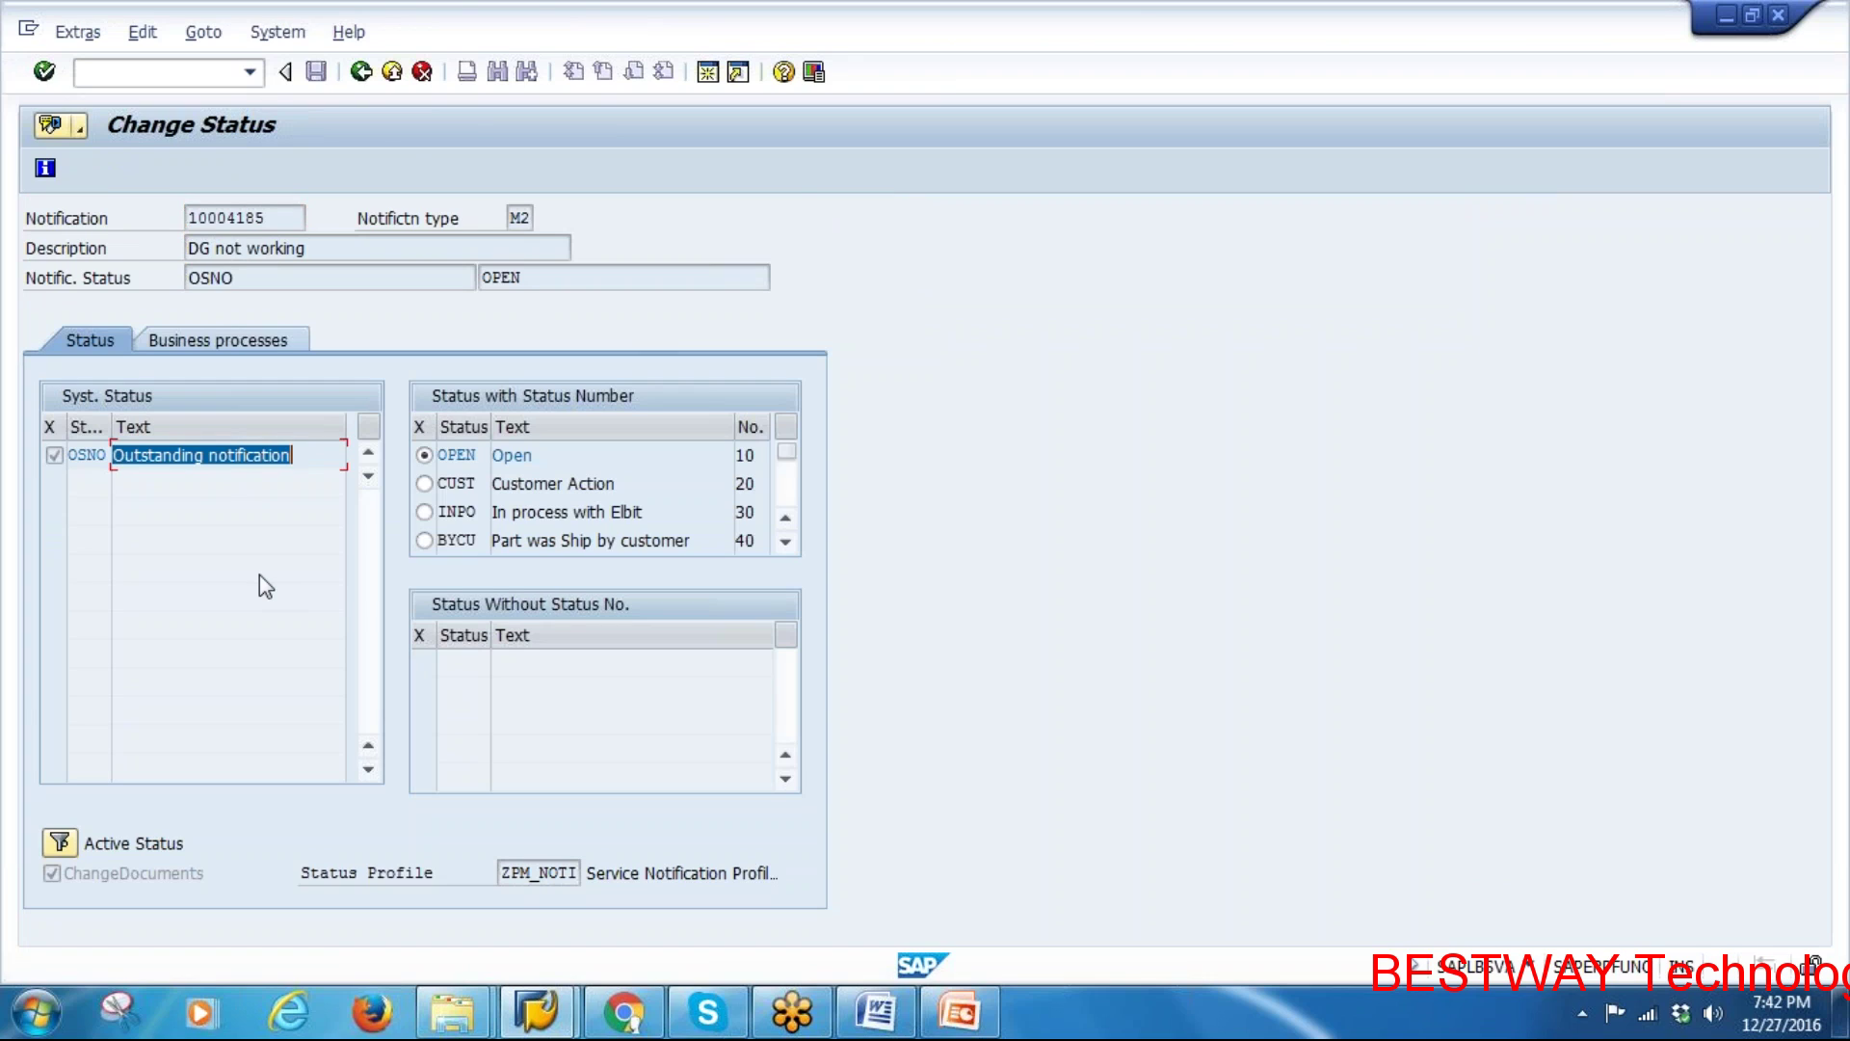
click(360, 71)
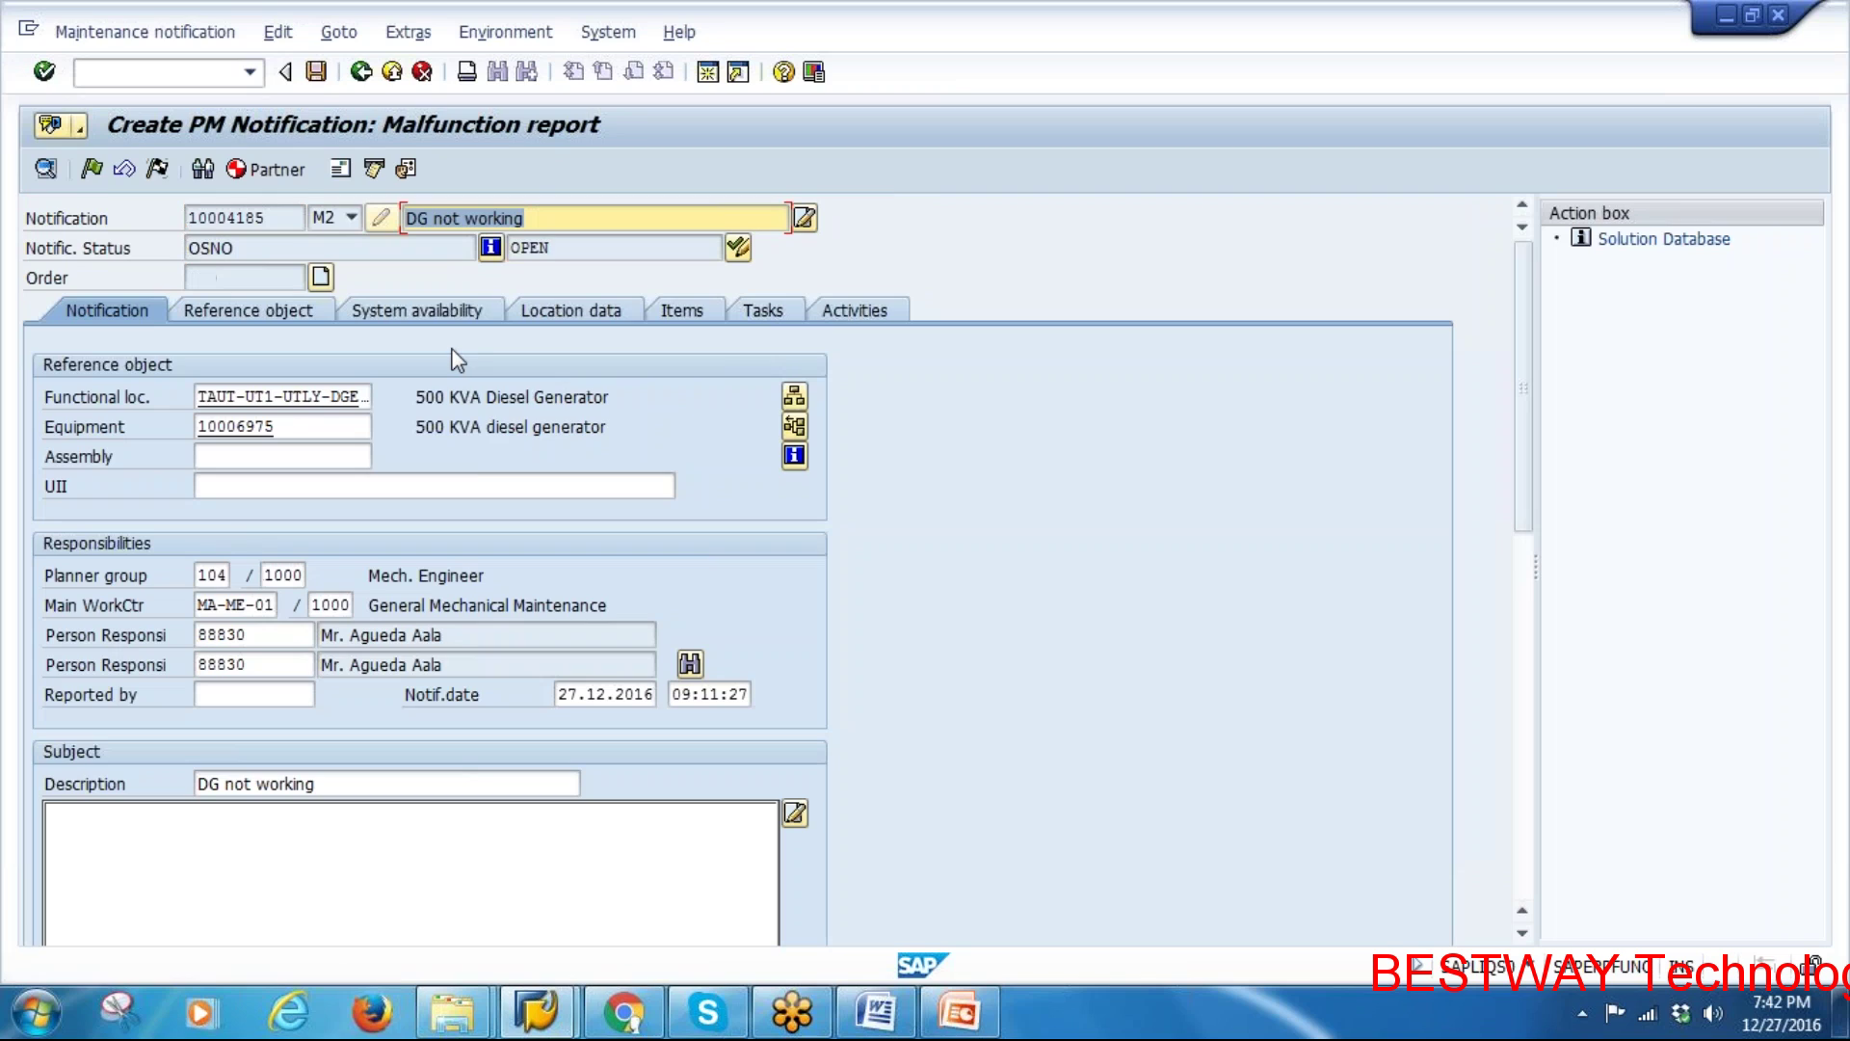
Save the malfunction report notification
click(384, 219)
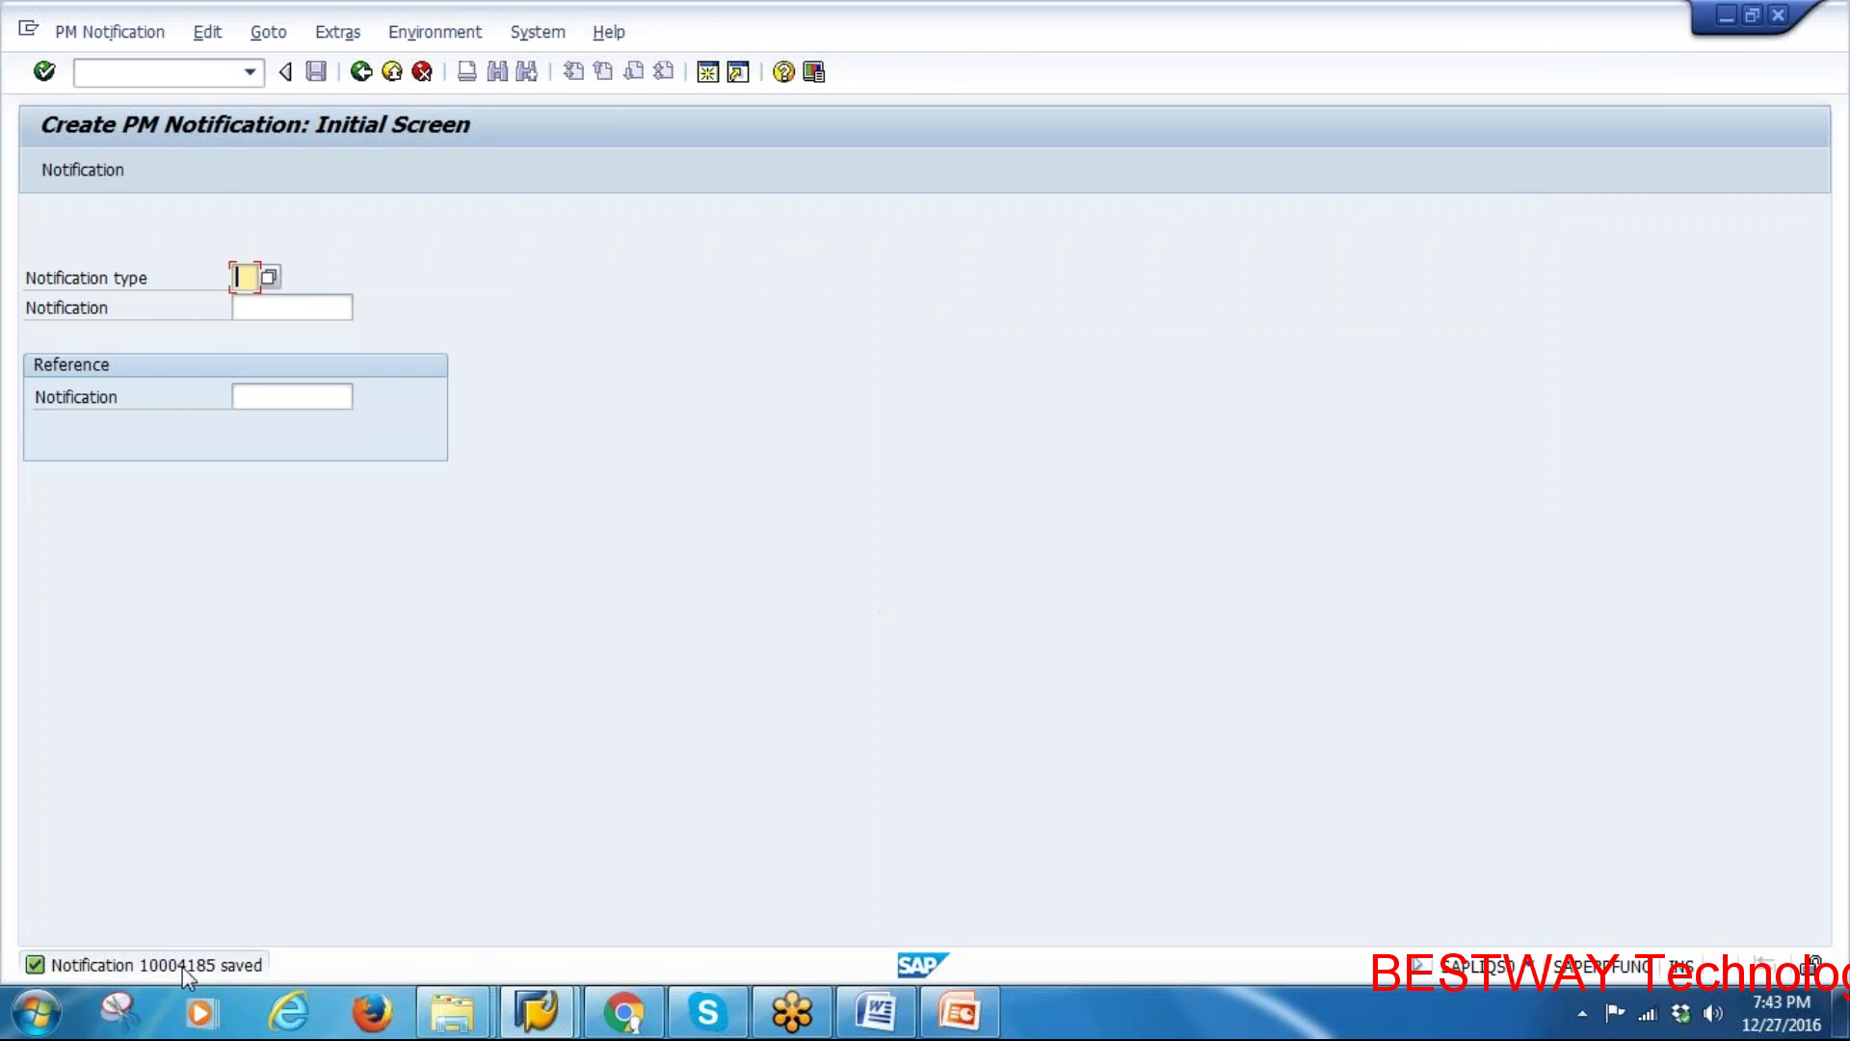
Switch to PowerPoint and show the Breakdown Maintenance - Process Flow slide
click(959, 1012)
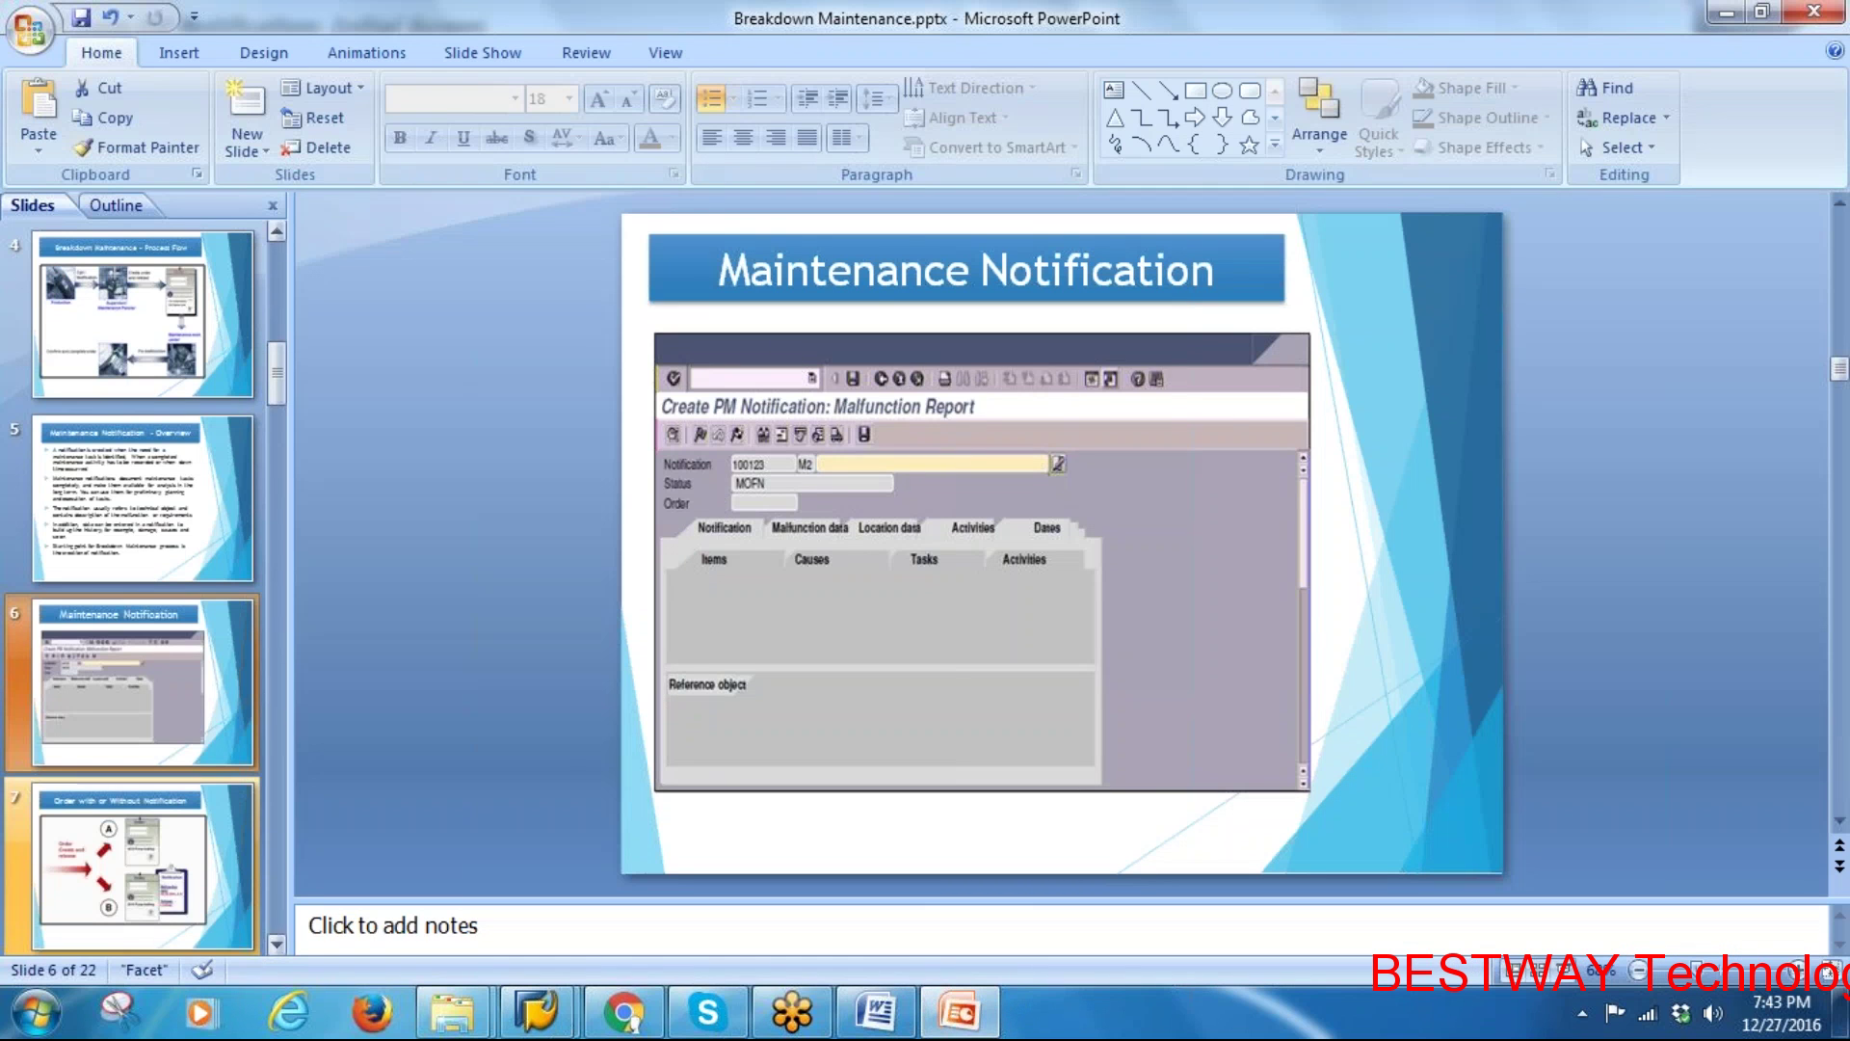
click(145, 852)
click(116, 655)
click(135, 356)
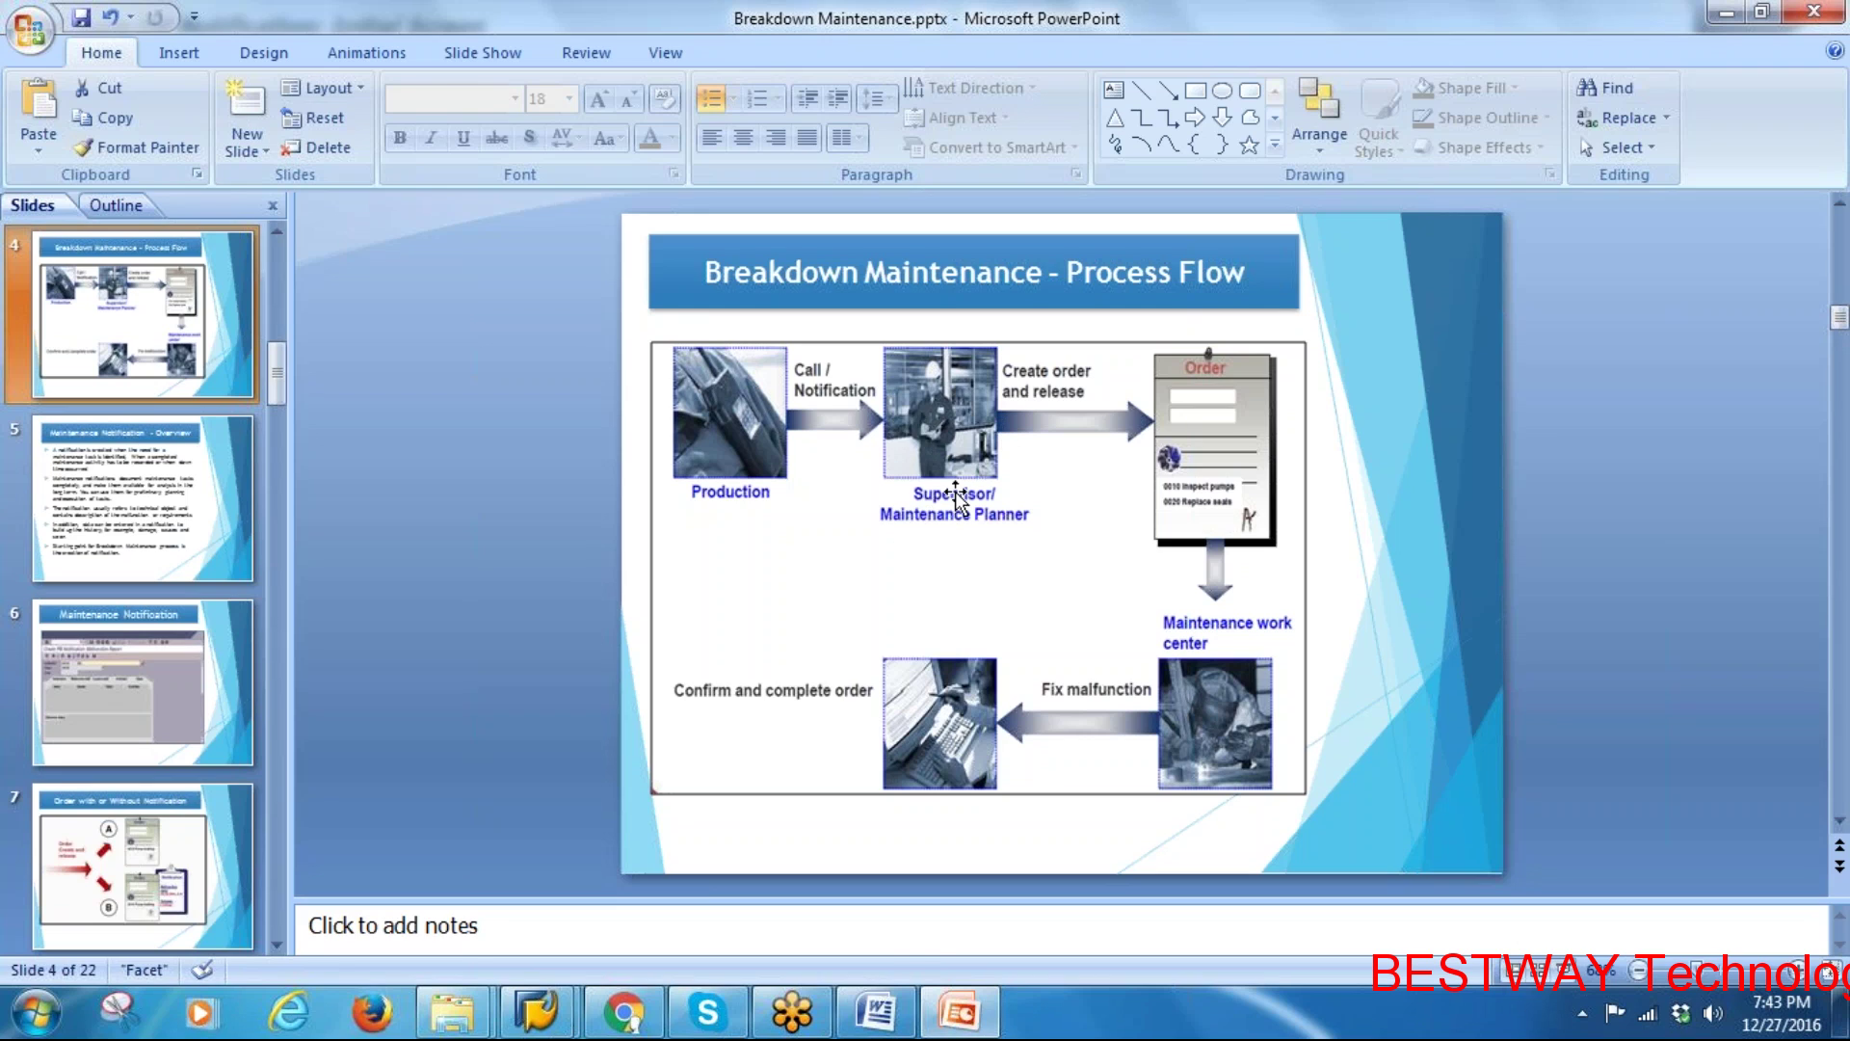
Switch back to SAP and open the saved notification 10004185 for changing
key(alt+Tab)
click(108, 33)
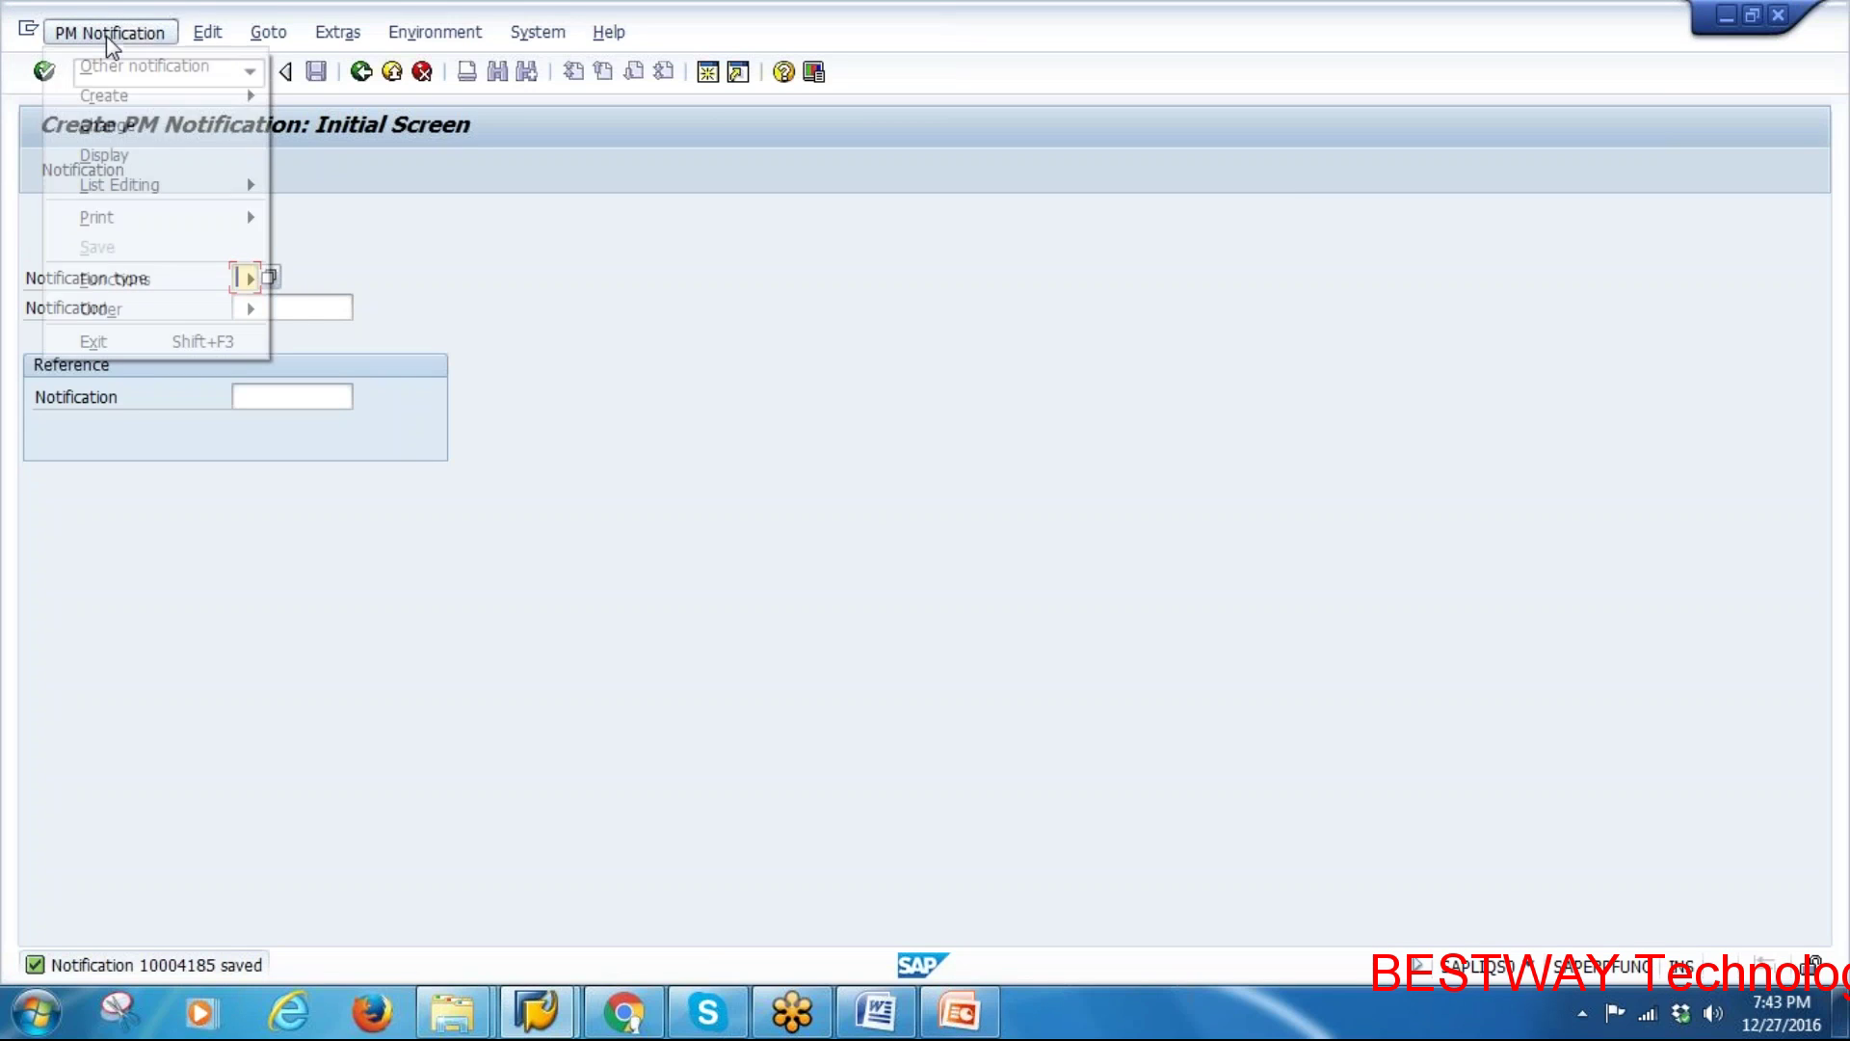
click(113, 126)
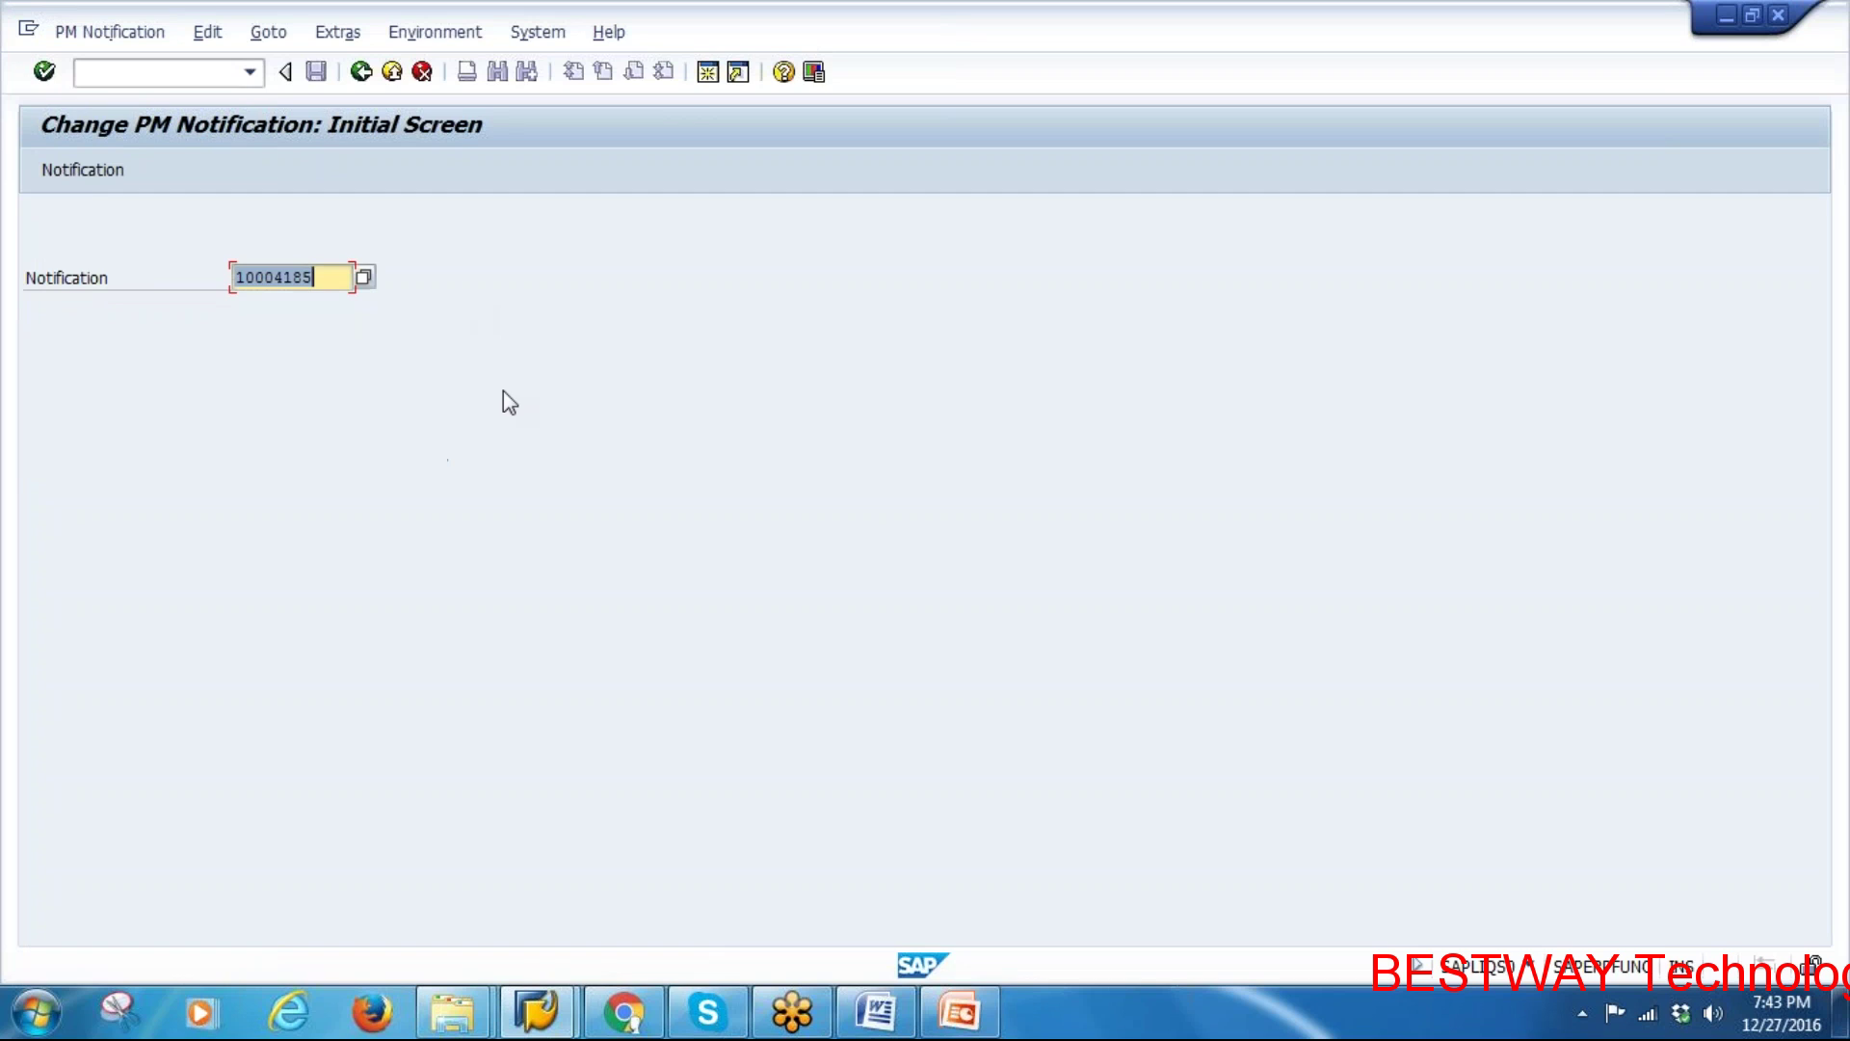
key(Return)
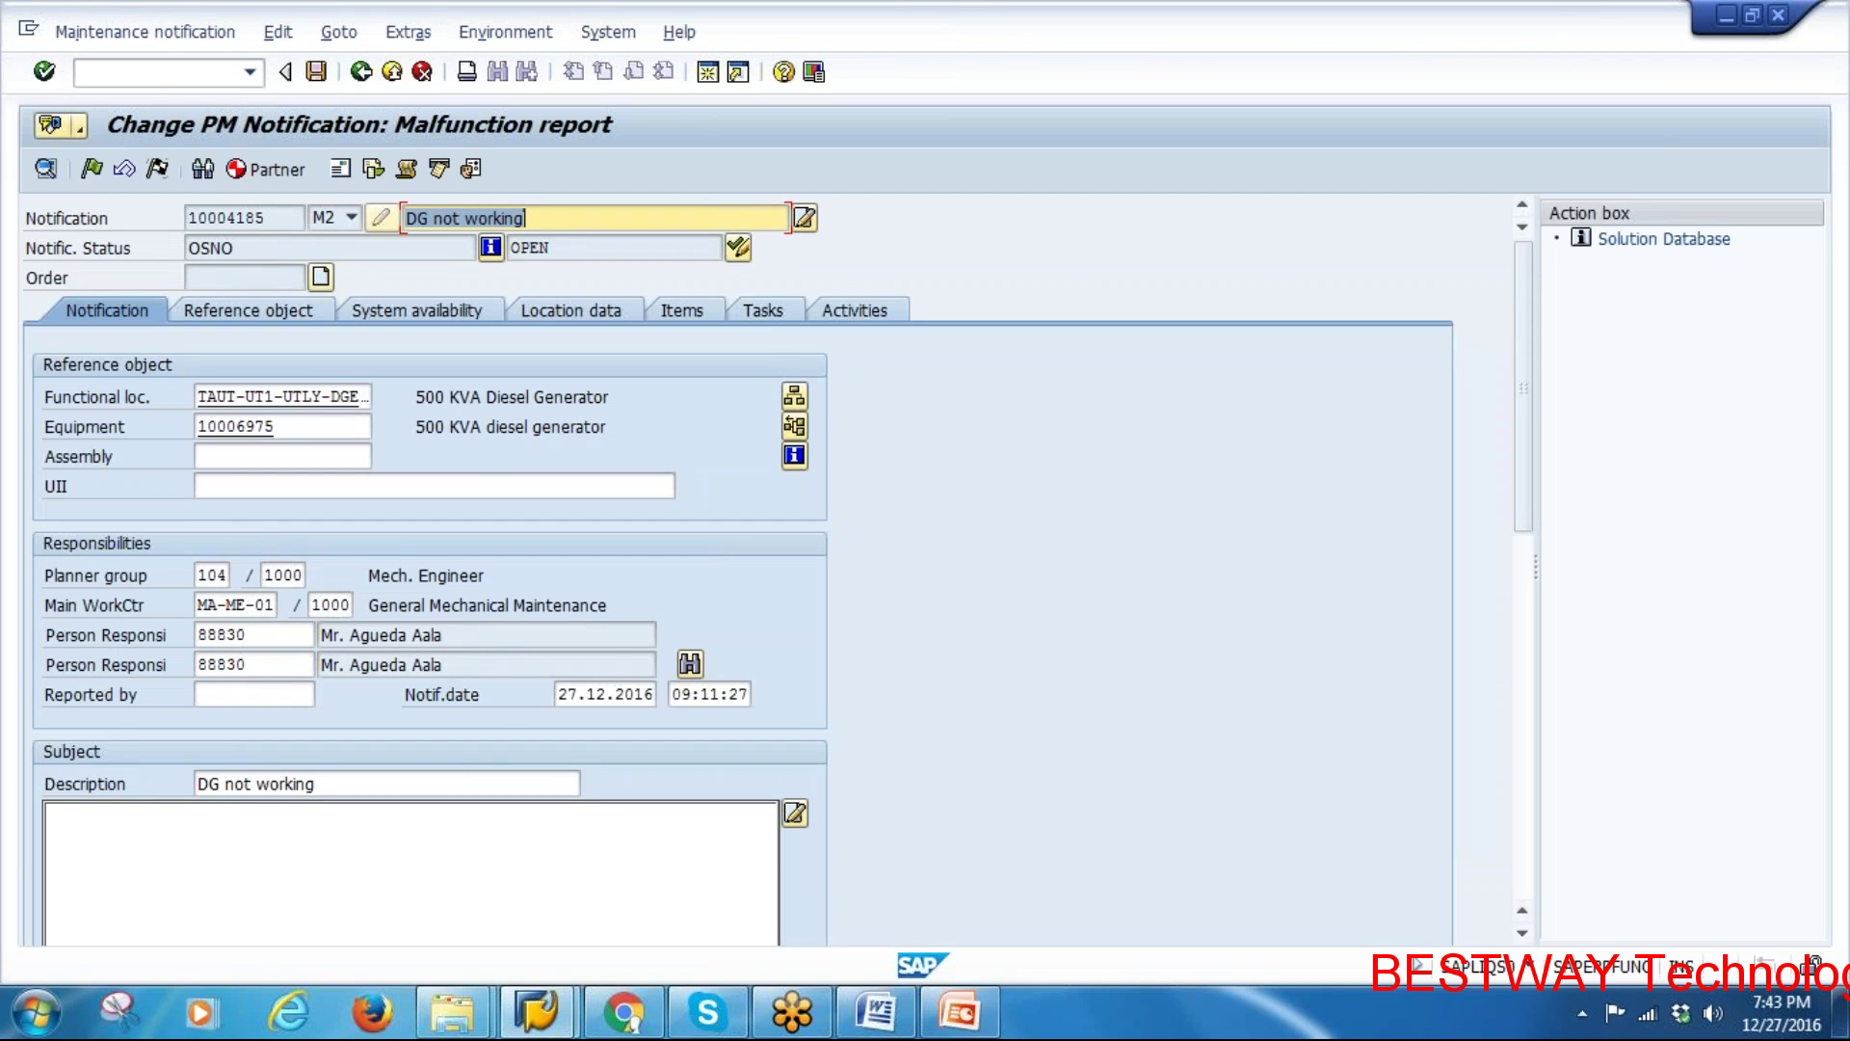
Set Reported by to ppuser1 in the notification's responsibilities and point out the notification date and time
click(238, 693)
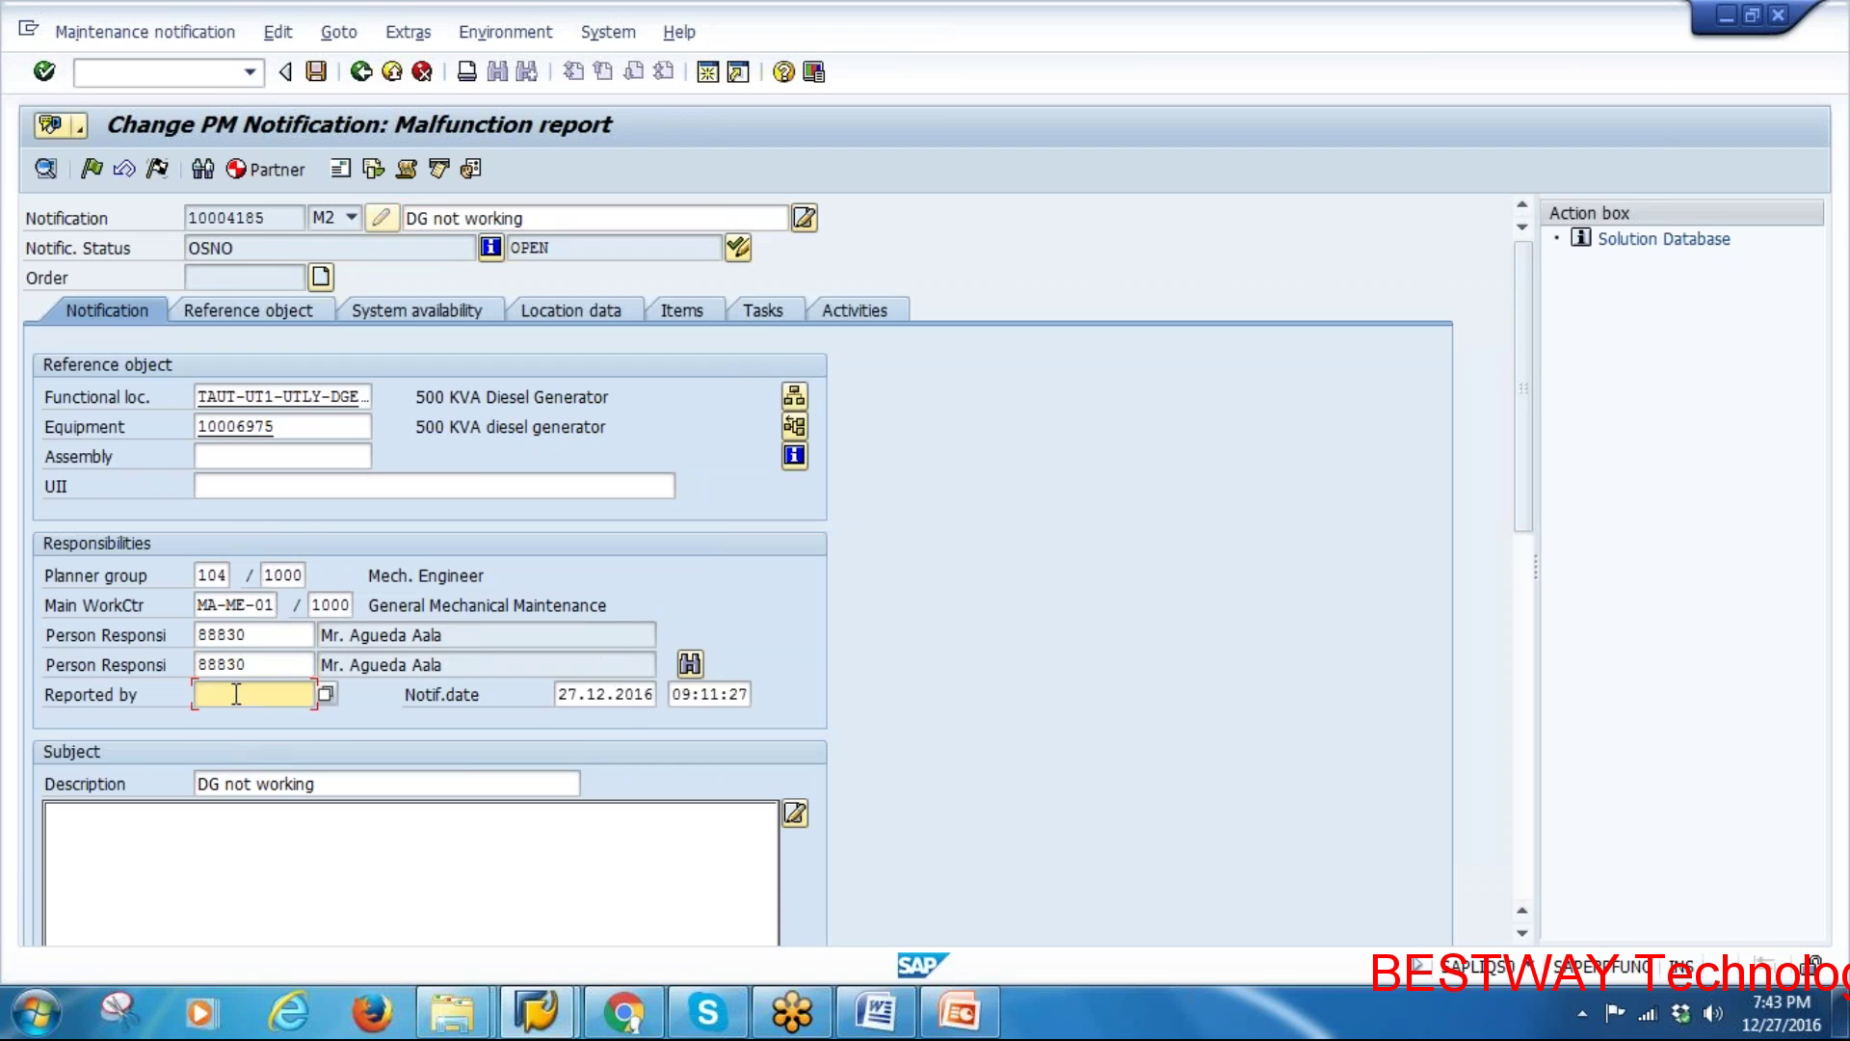
text(PP)
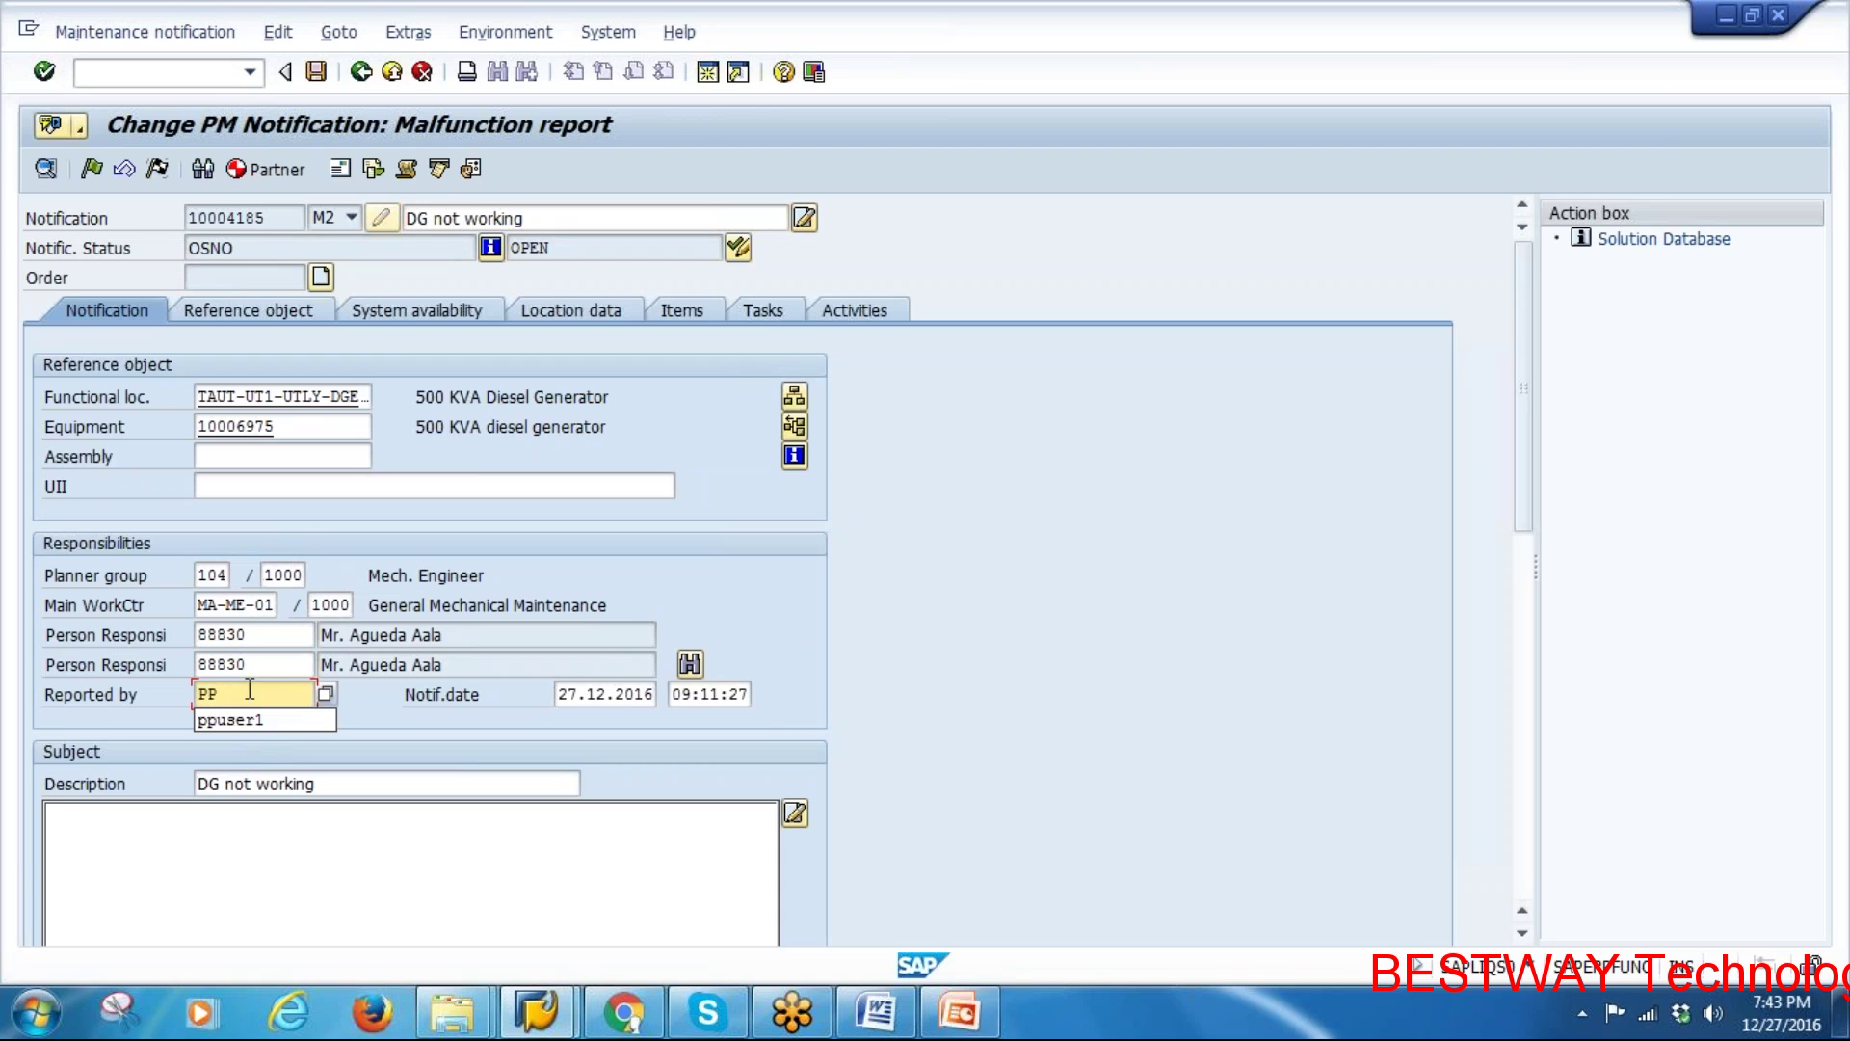
click(260, 715)
key(Return)
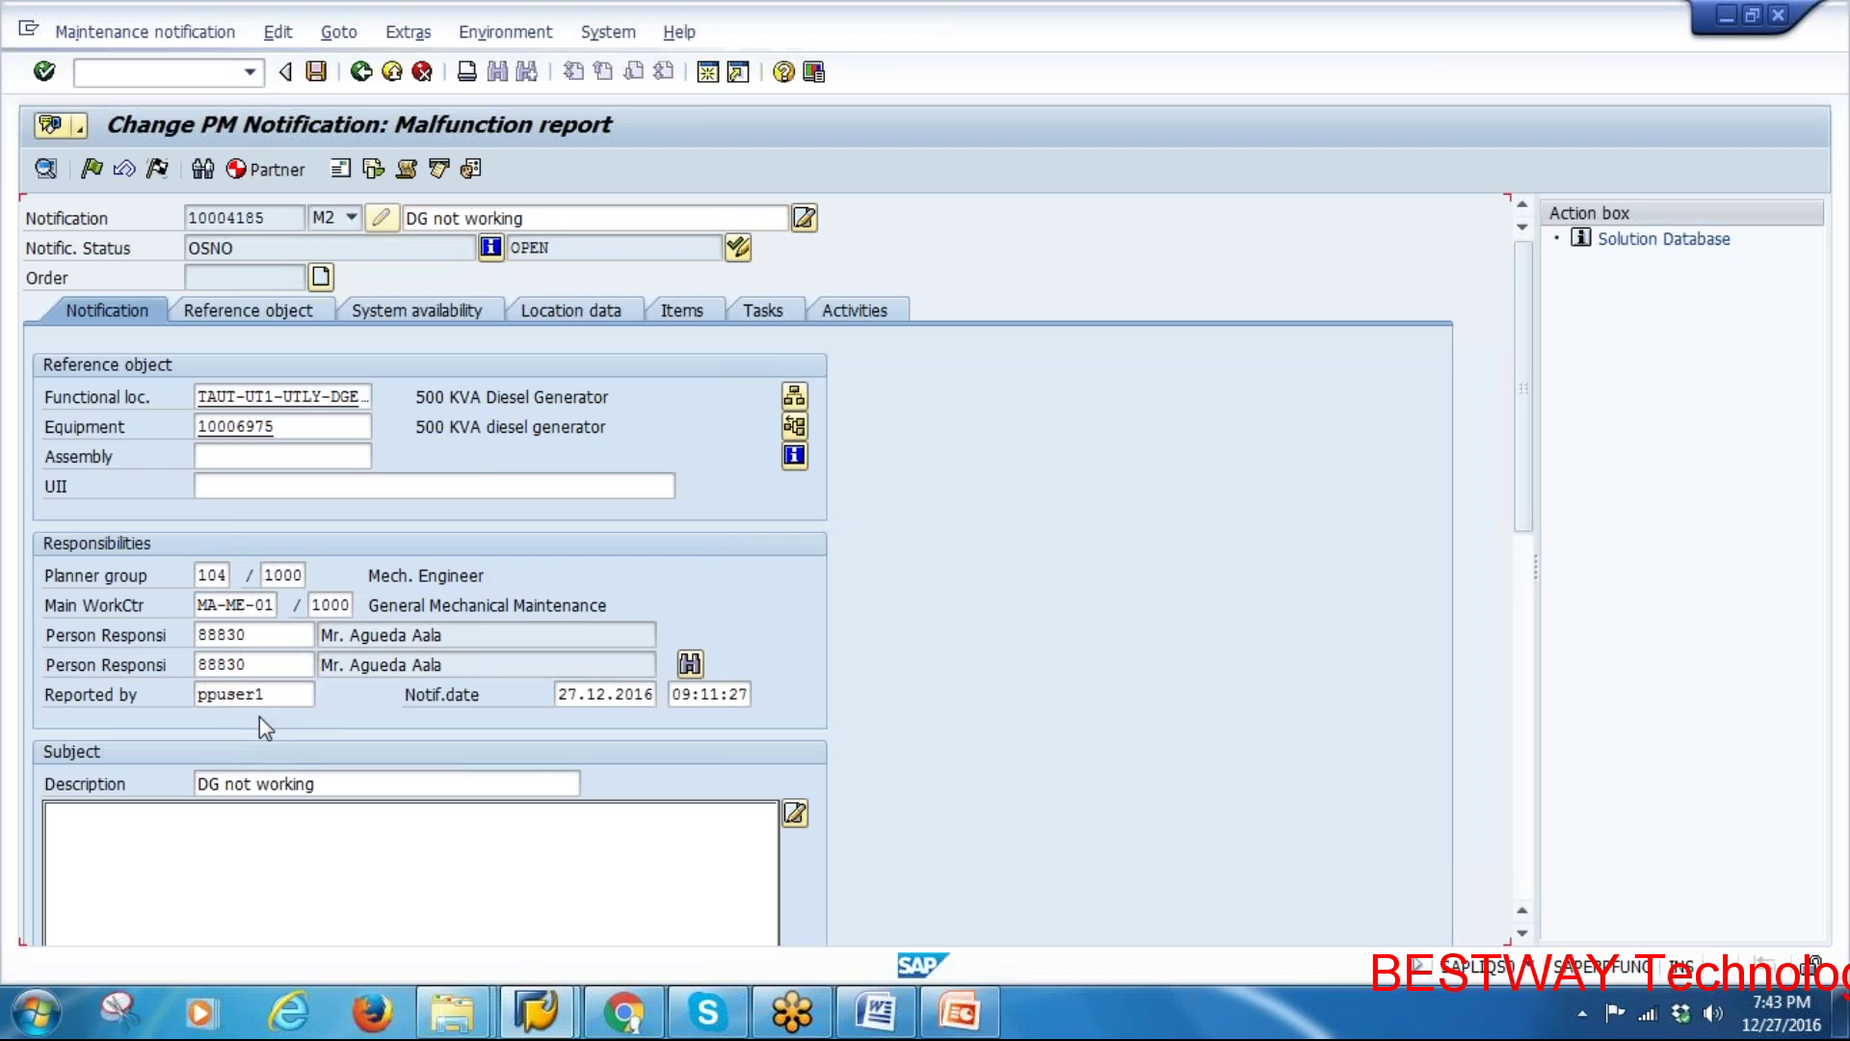
click(556, 695)
click(723, 701)
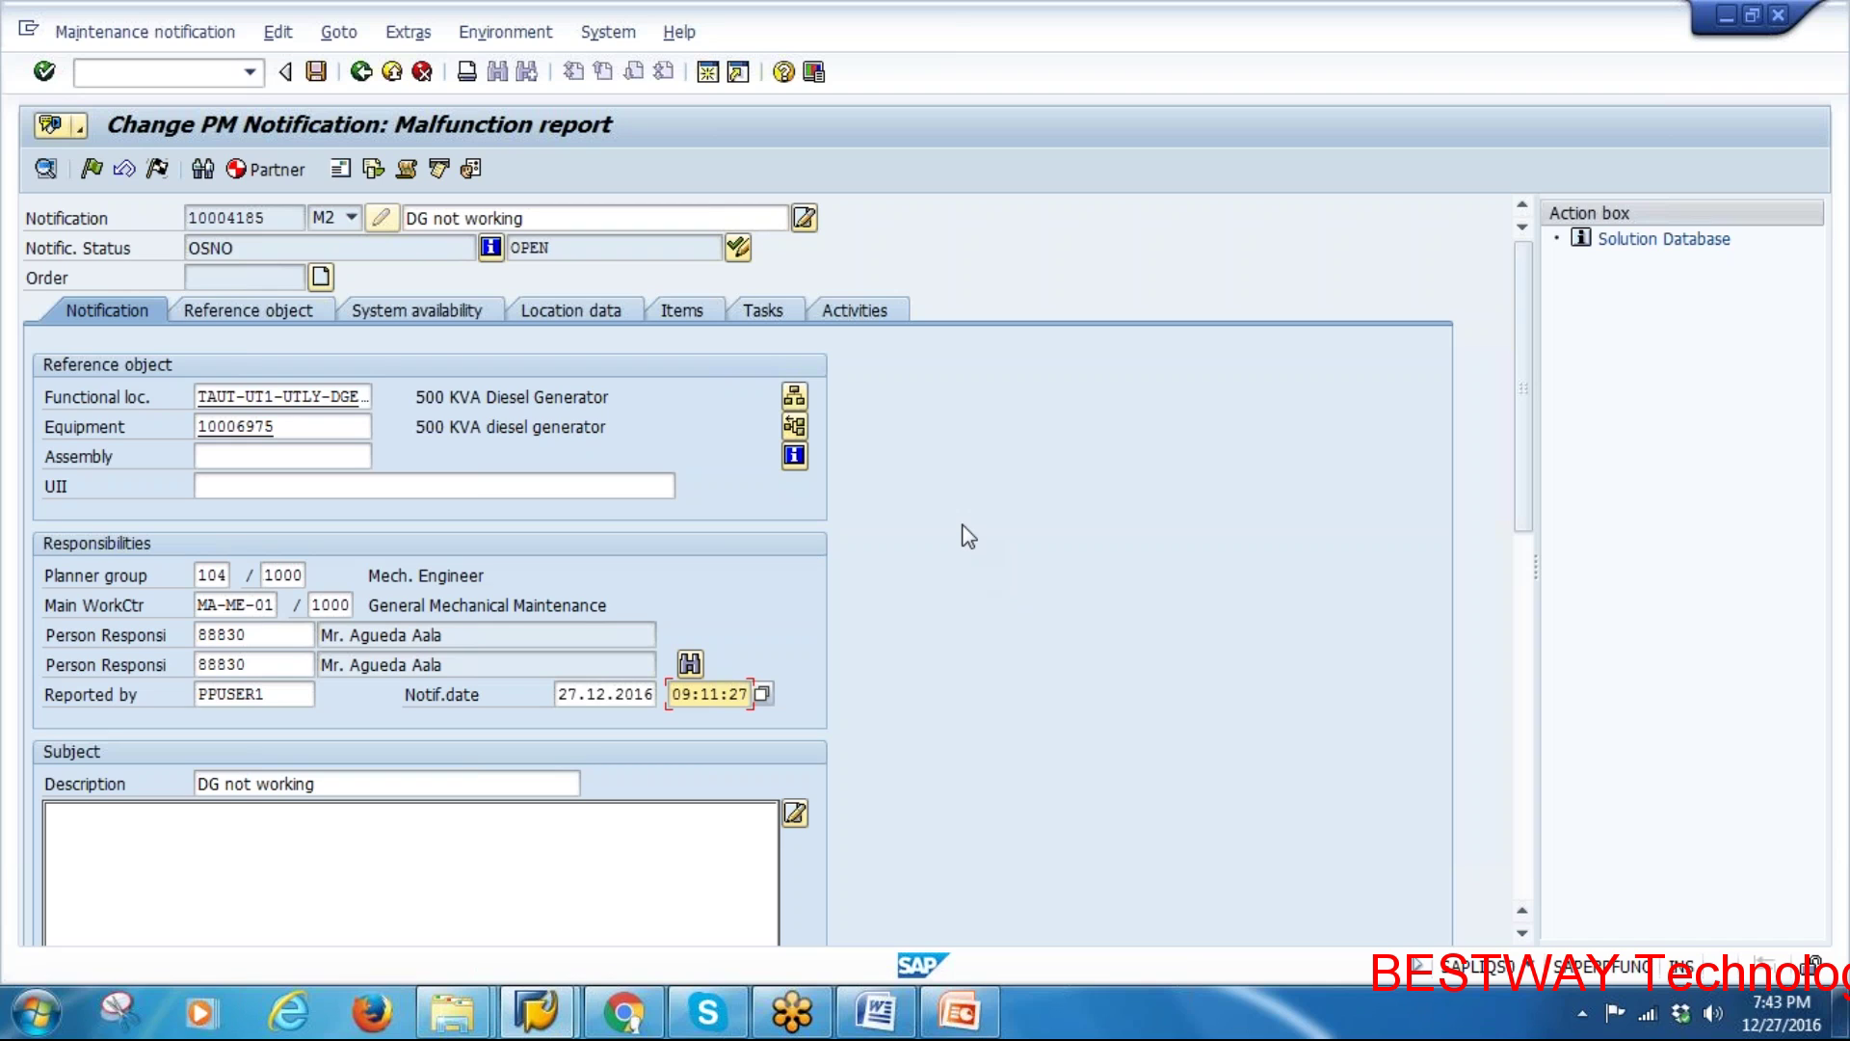
Set the notification item's object part to Engine (GENERATR 0010) and its damage to Bearing (GENERATR 0010)
scroll(969, 536, down, 5)
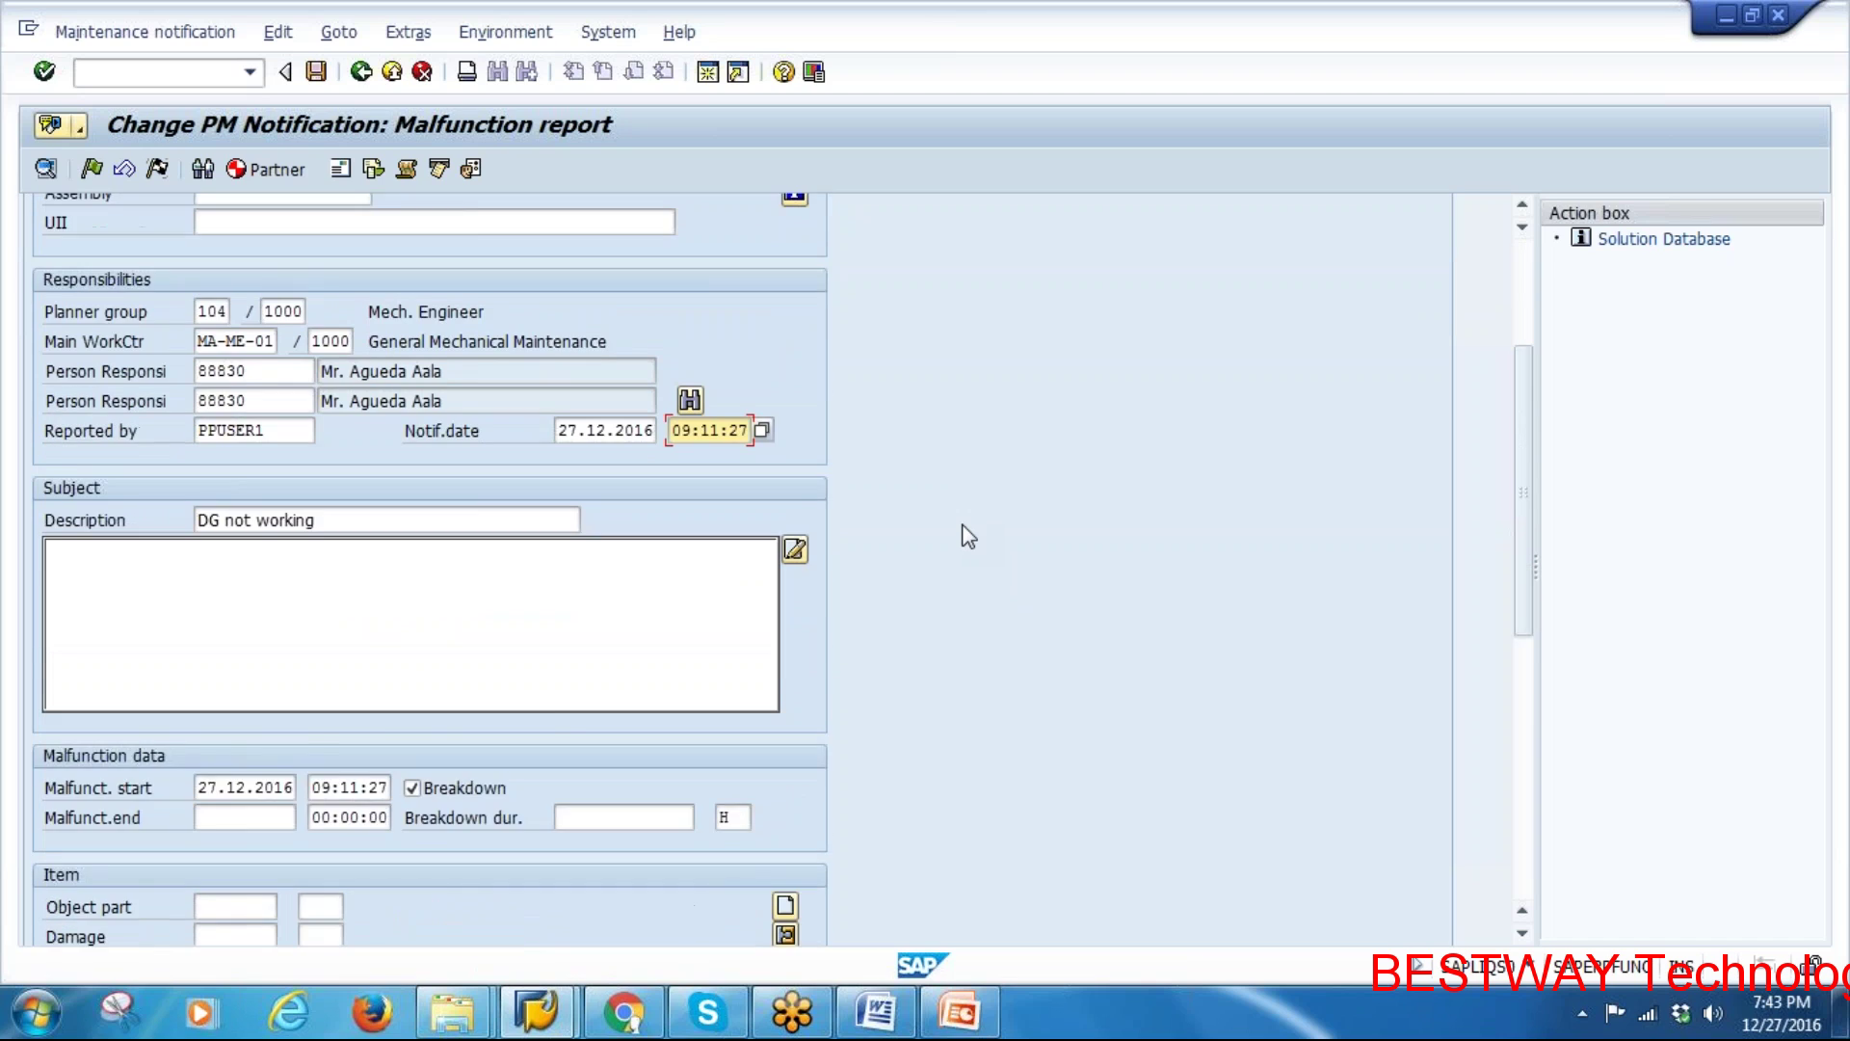
scroll(968, 537, down, 3)
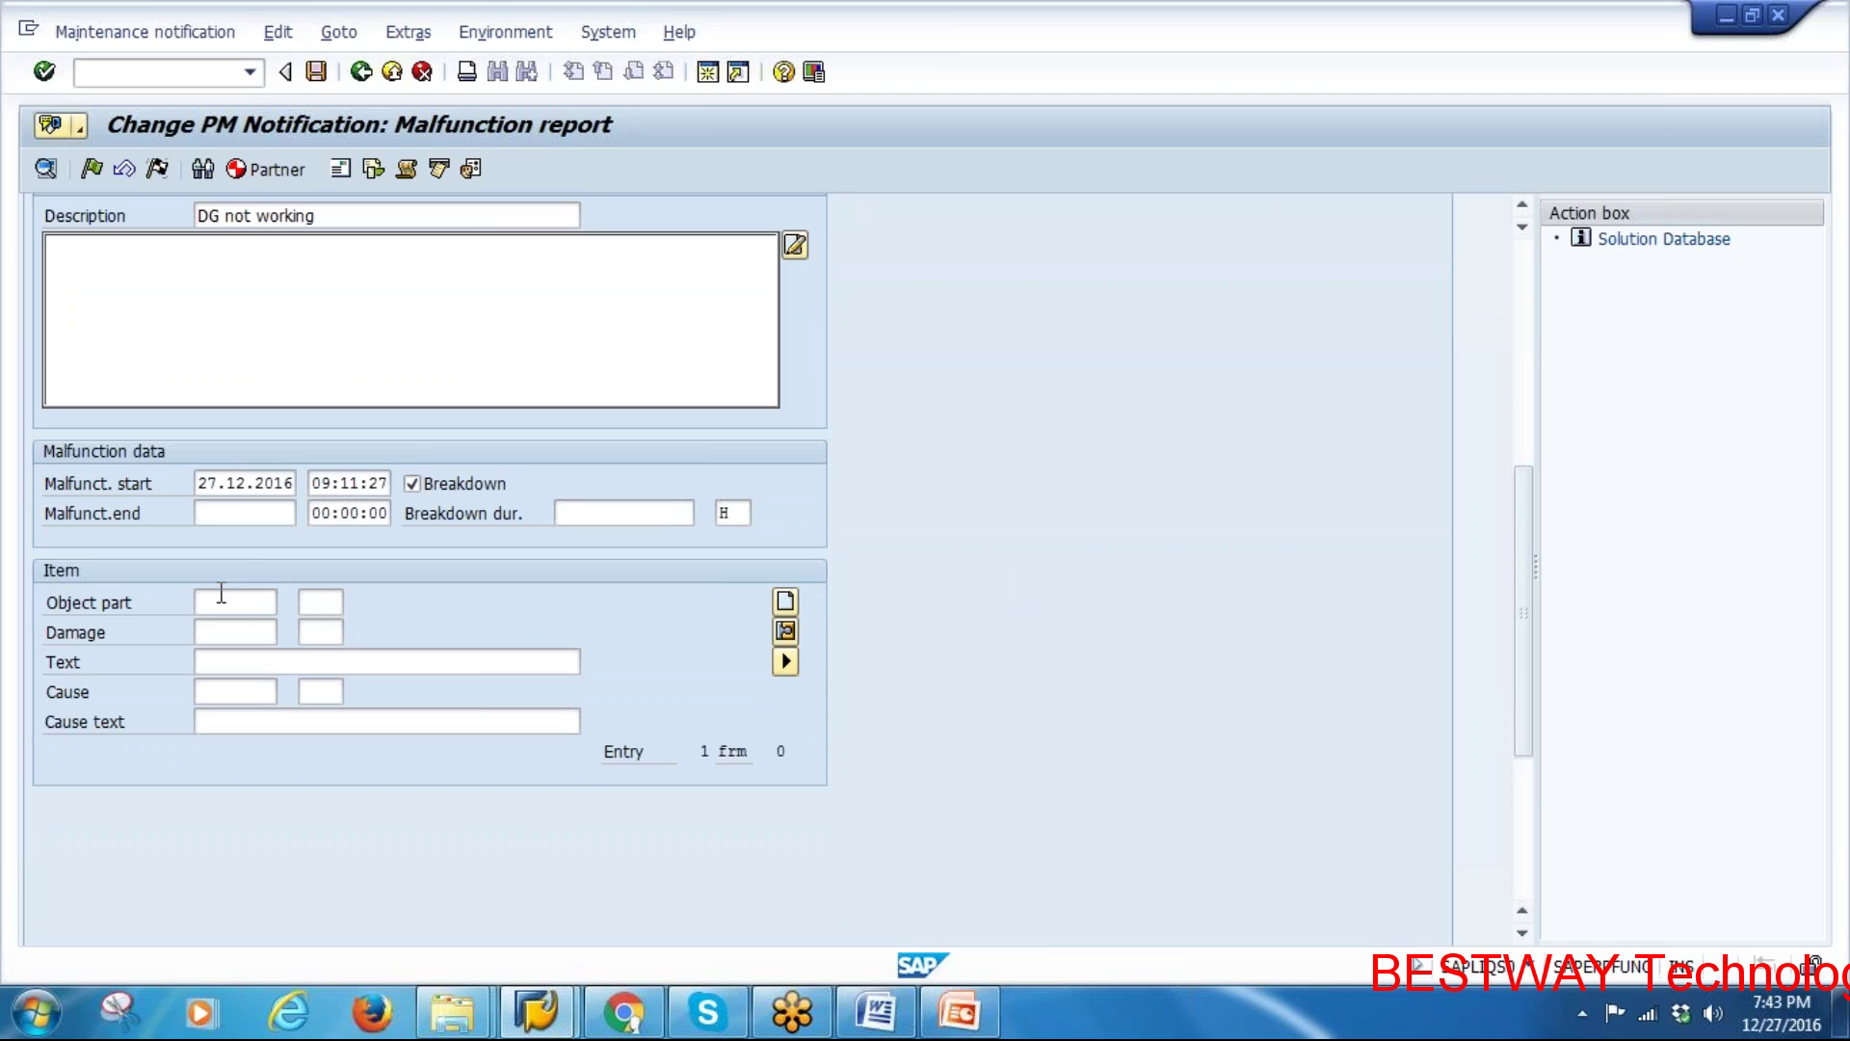
click(224, 601)
click(292, 605)
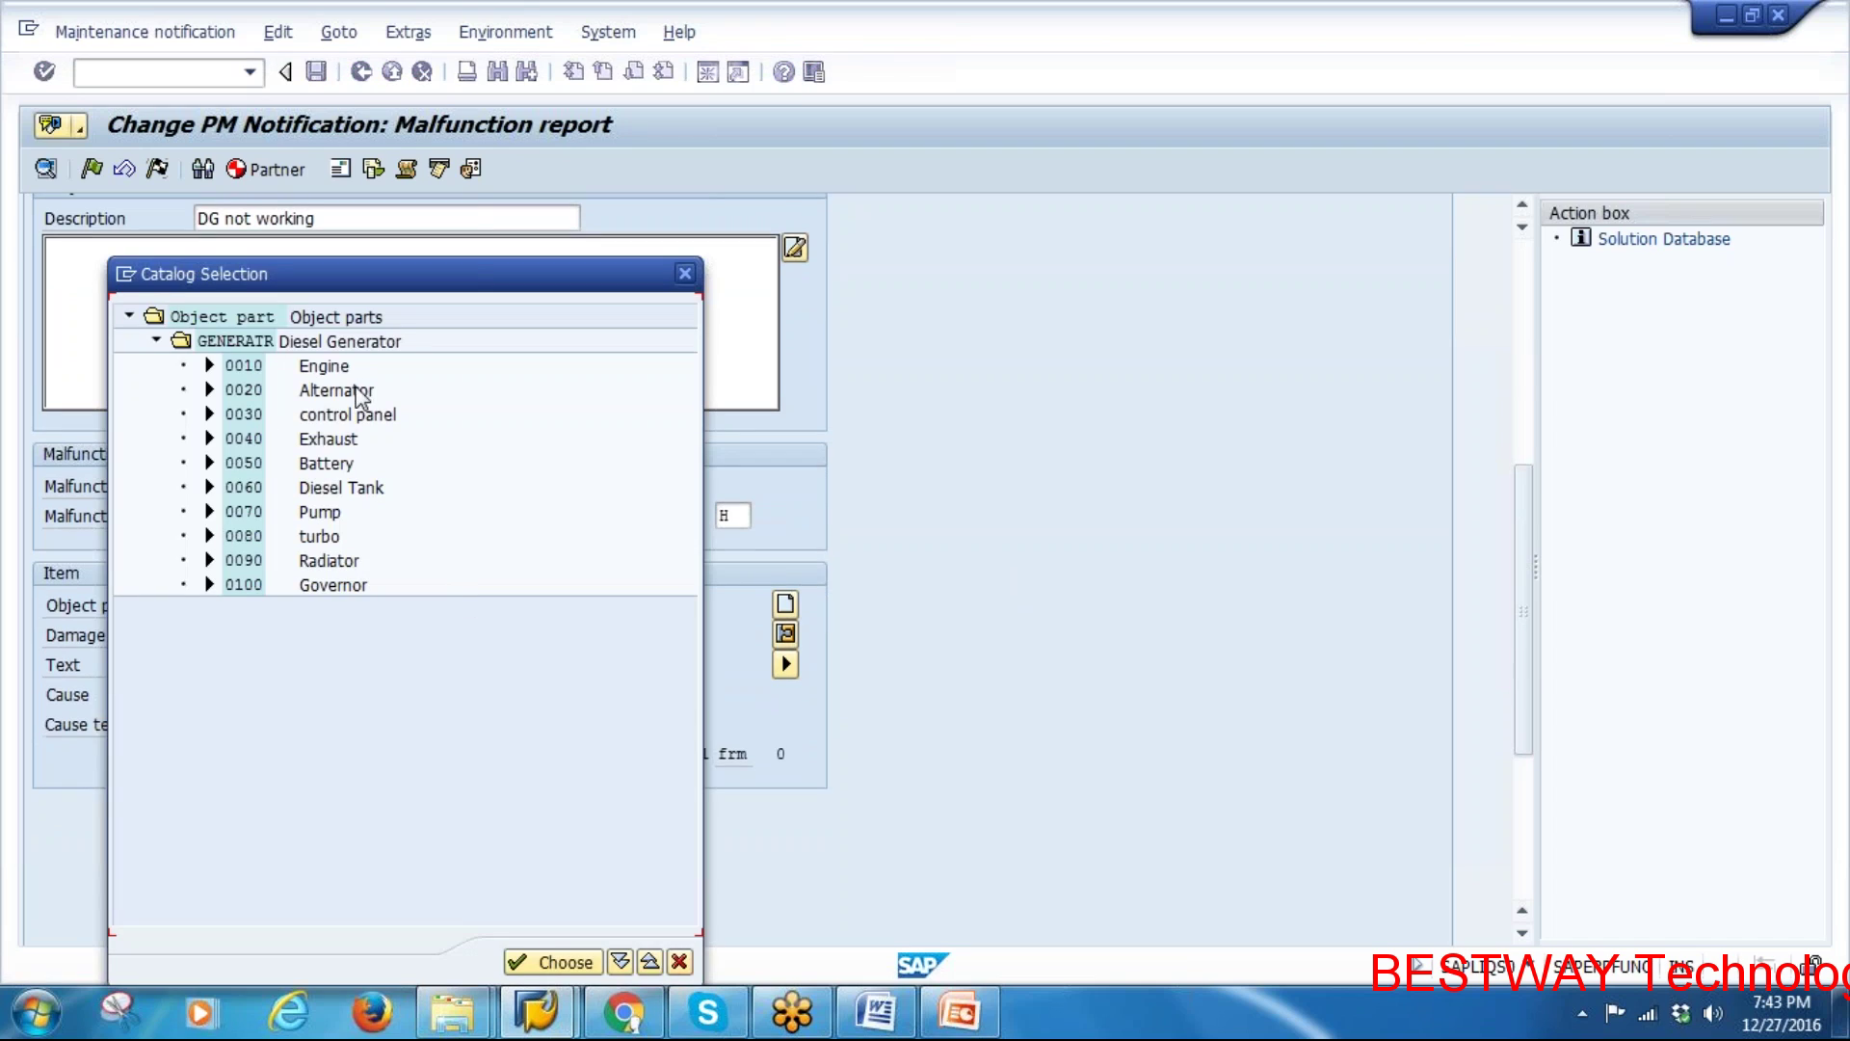
double_click(323, 366)
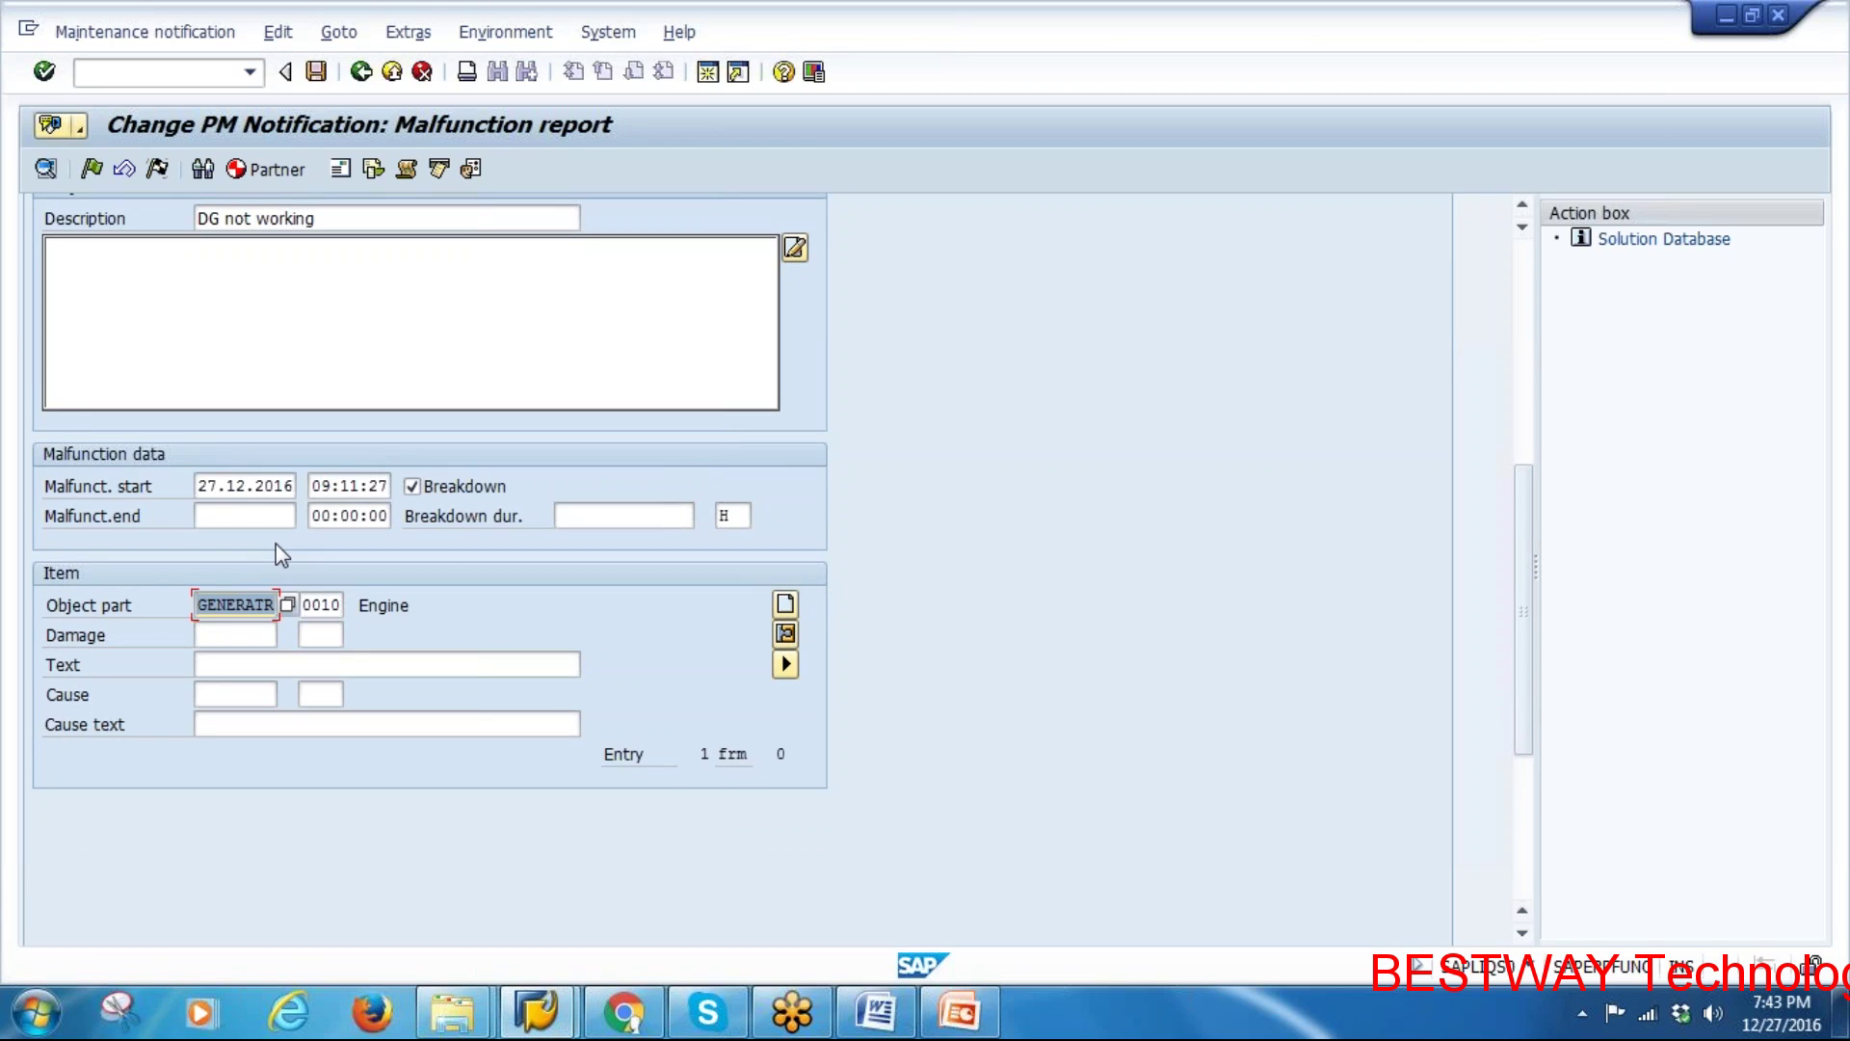
click(249, 636)
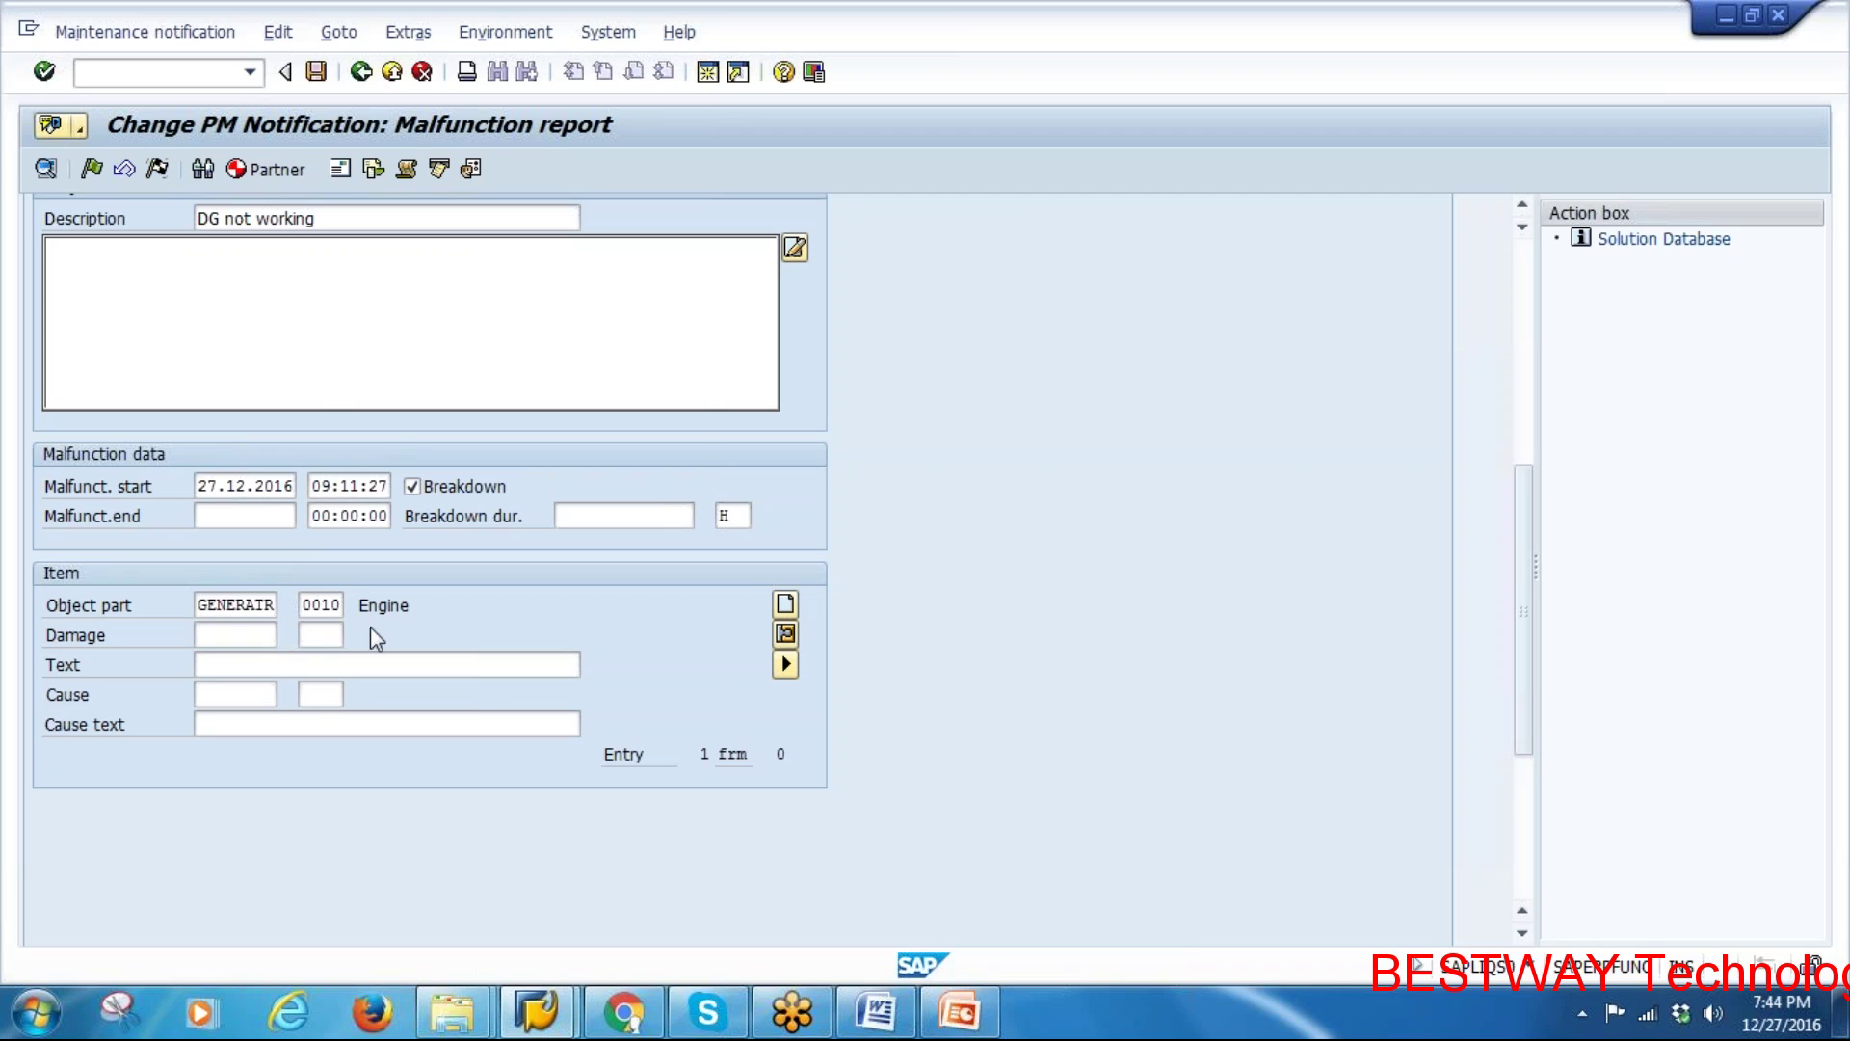
key(F4)
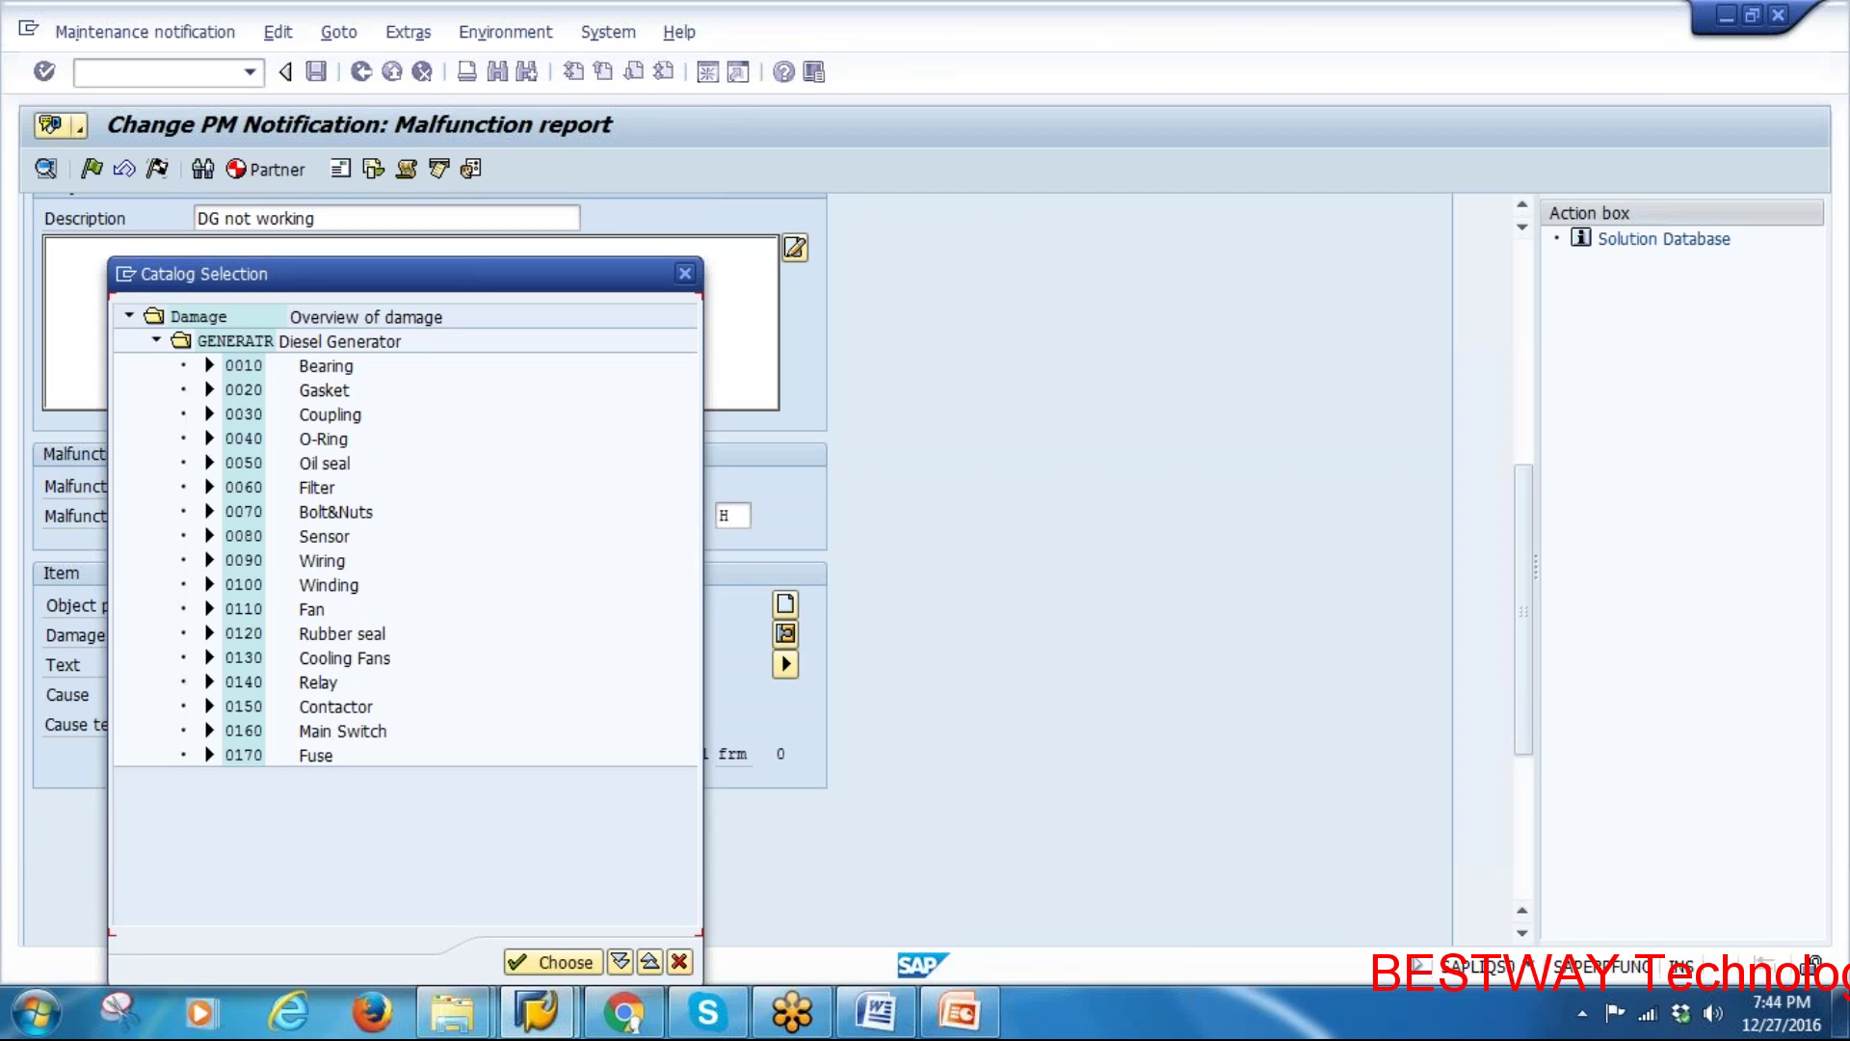
double_click(319, 369)
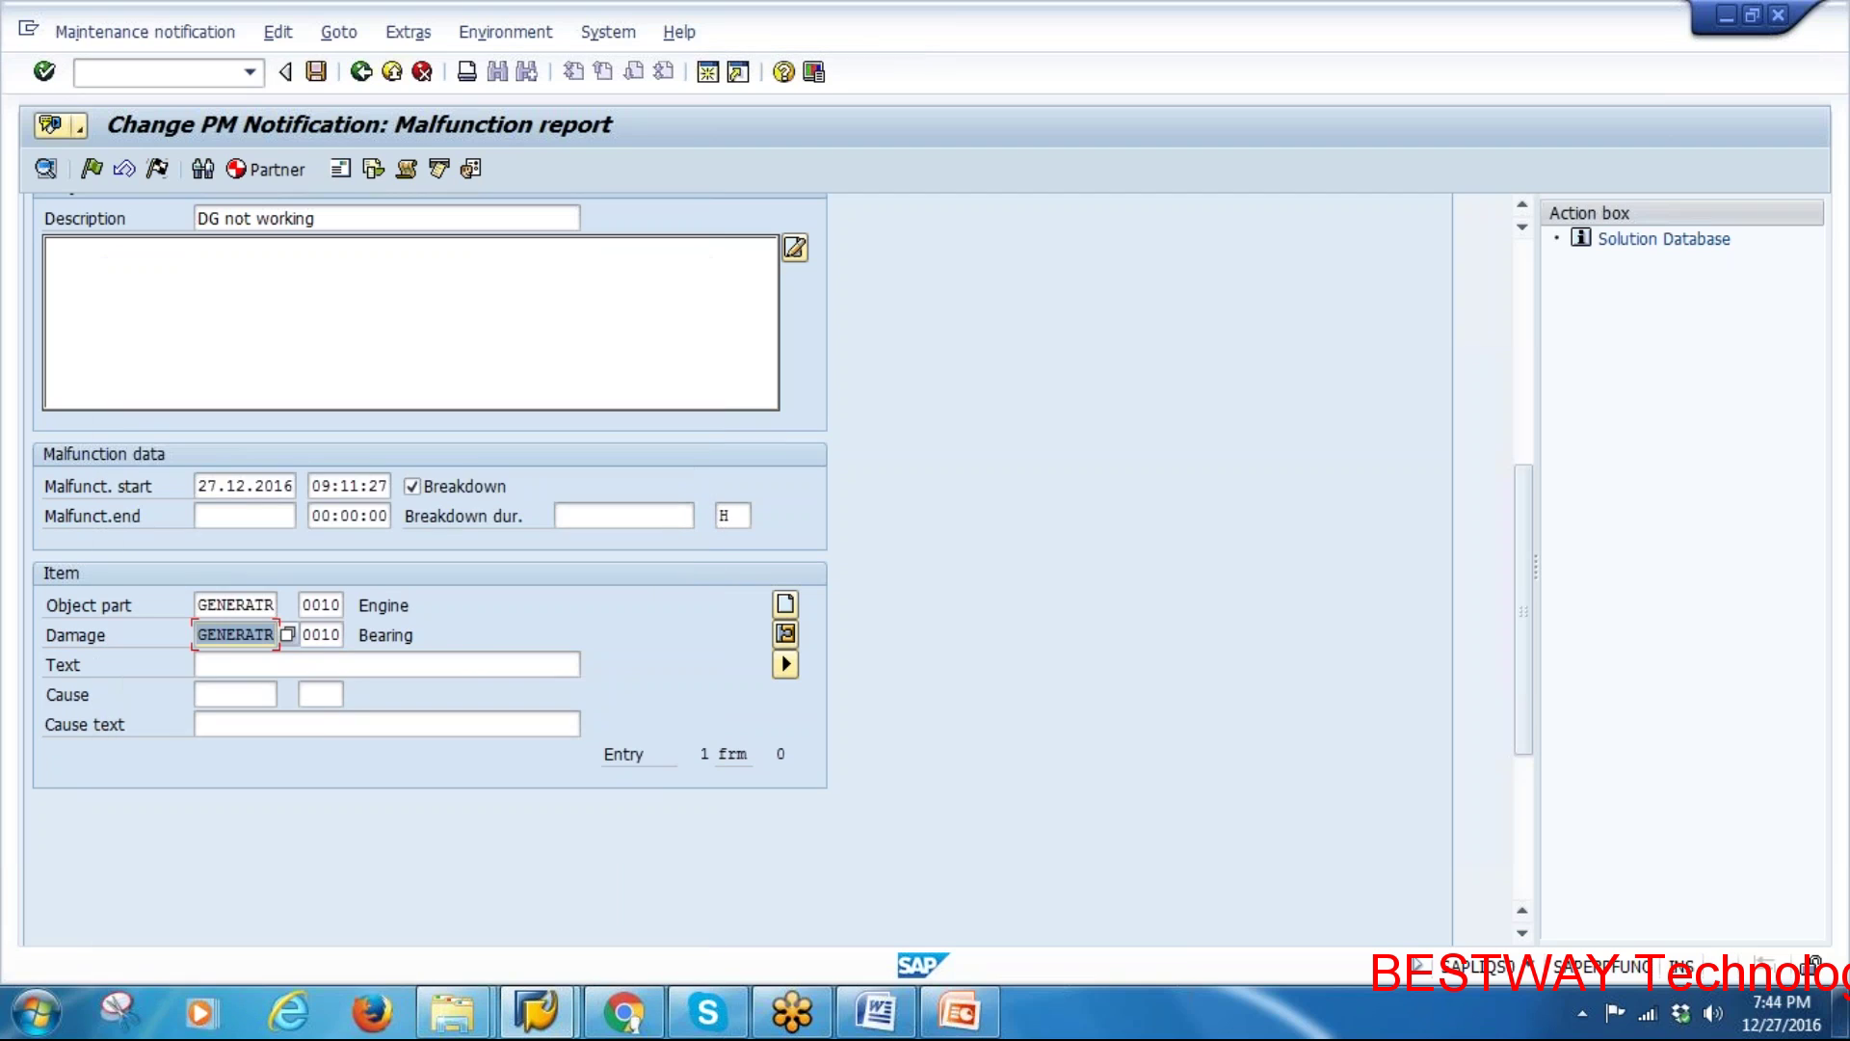
Set the cause of the bearing damage to Overload (GENERATR 0010) and confirm the item entry
click(286, 693)
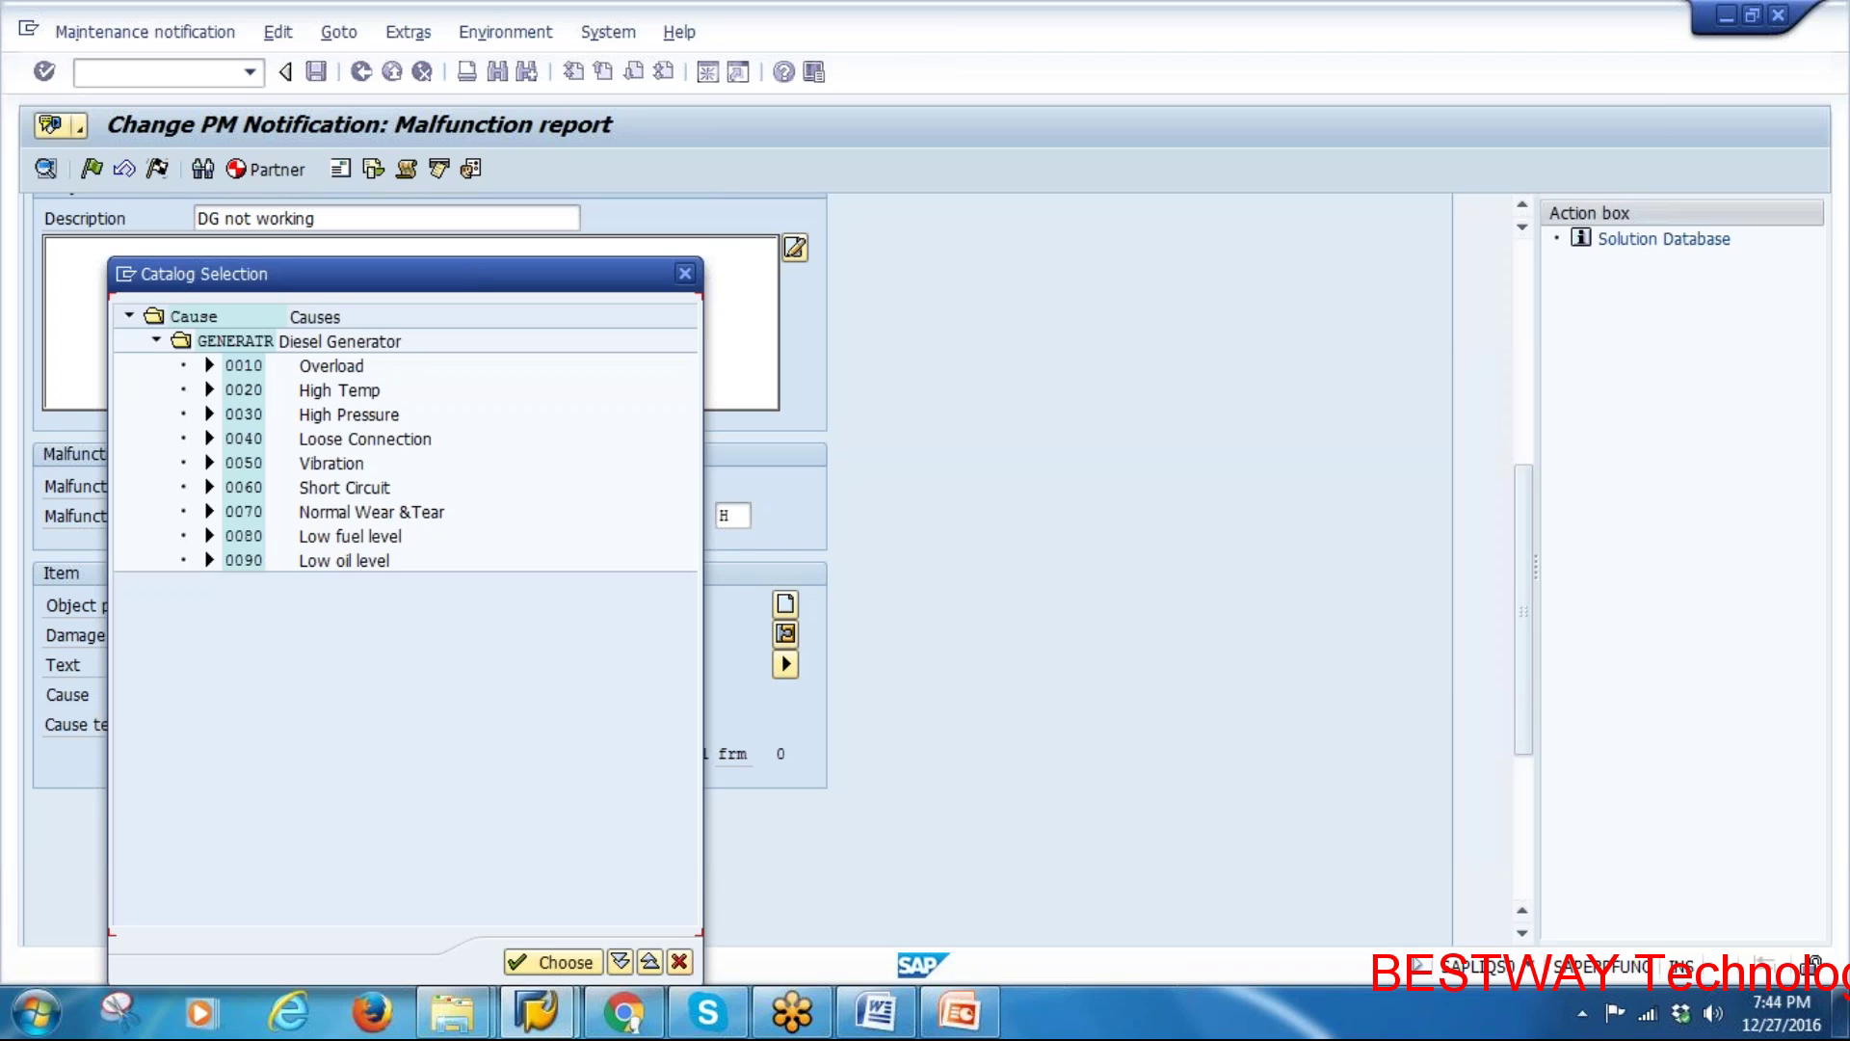
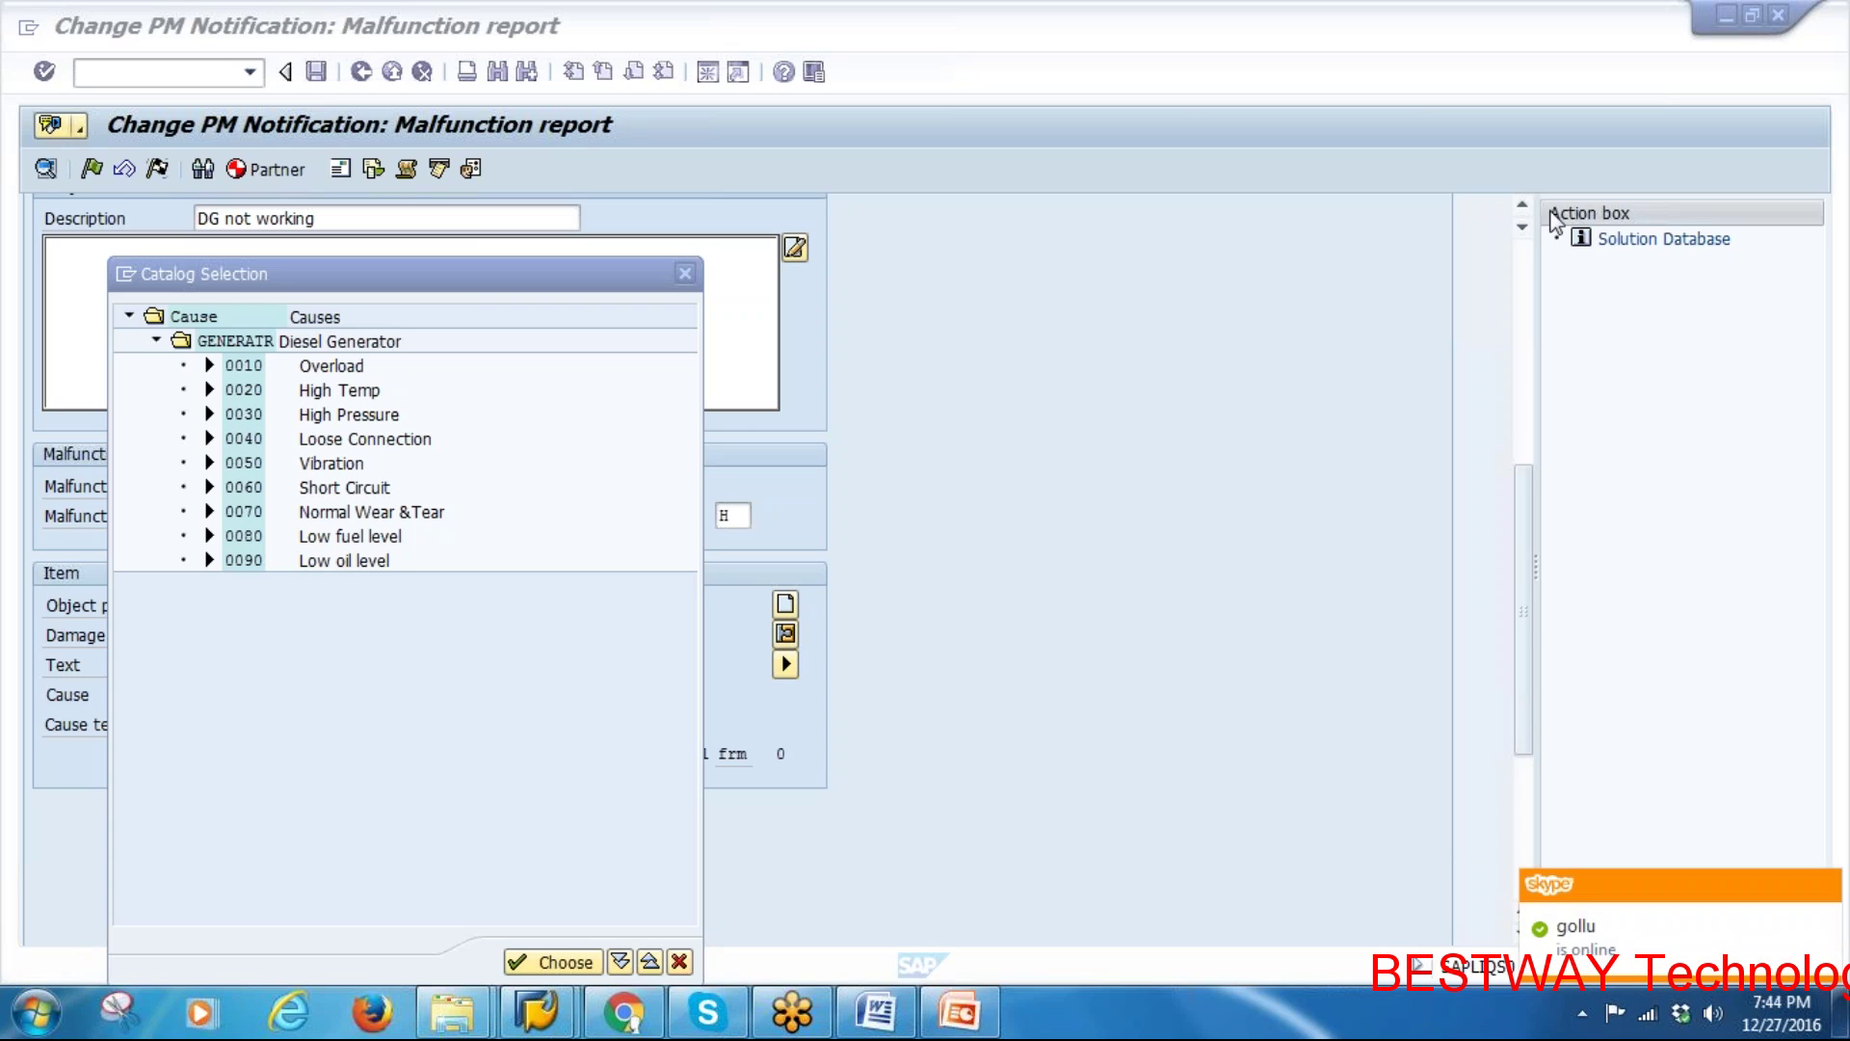
drag(352, 273, 720, 273)
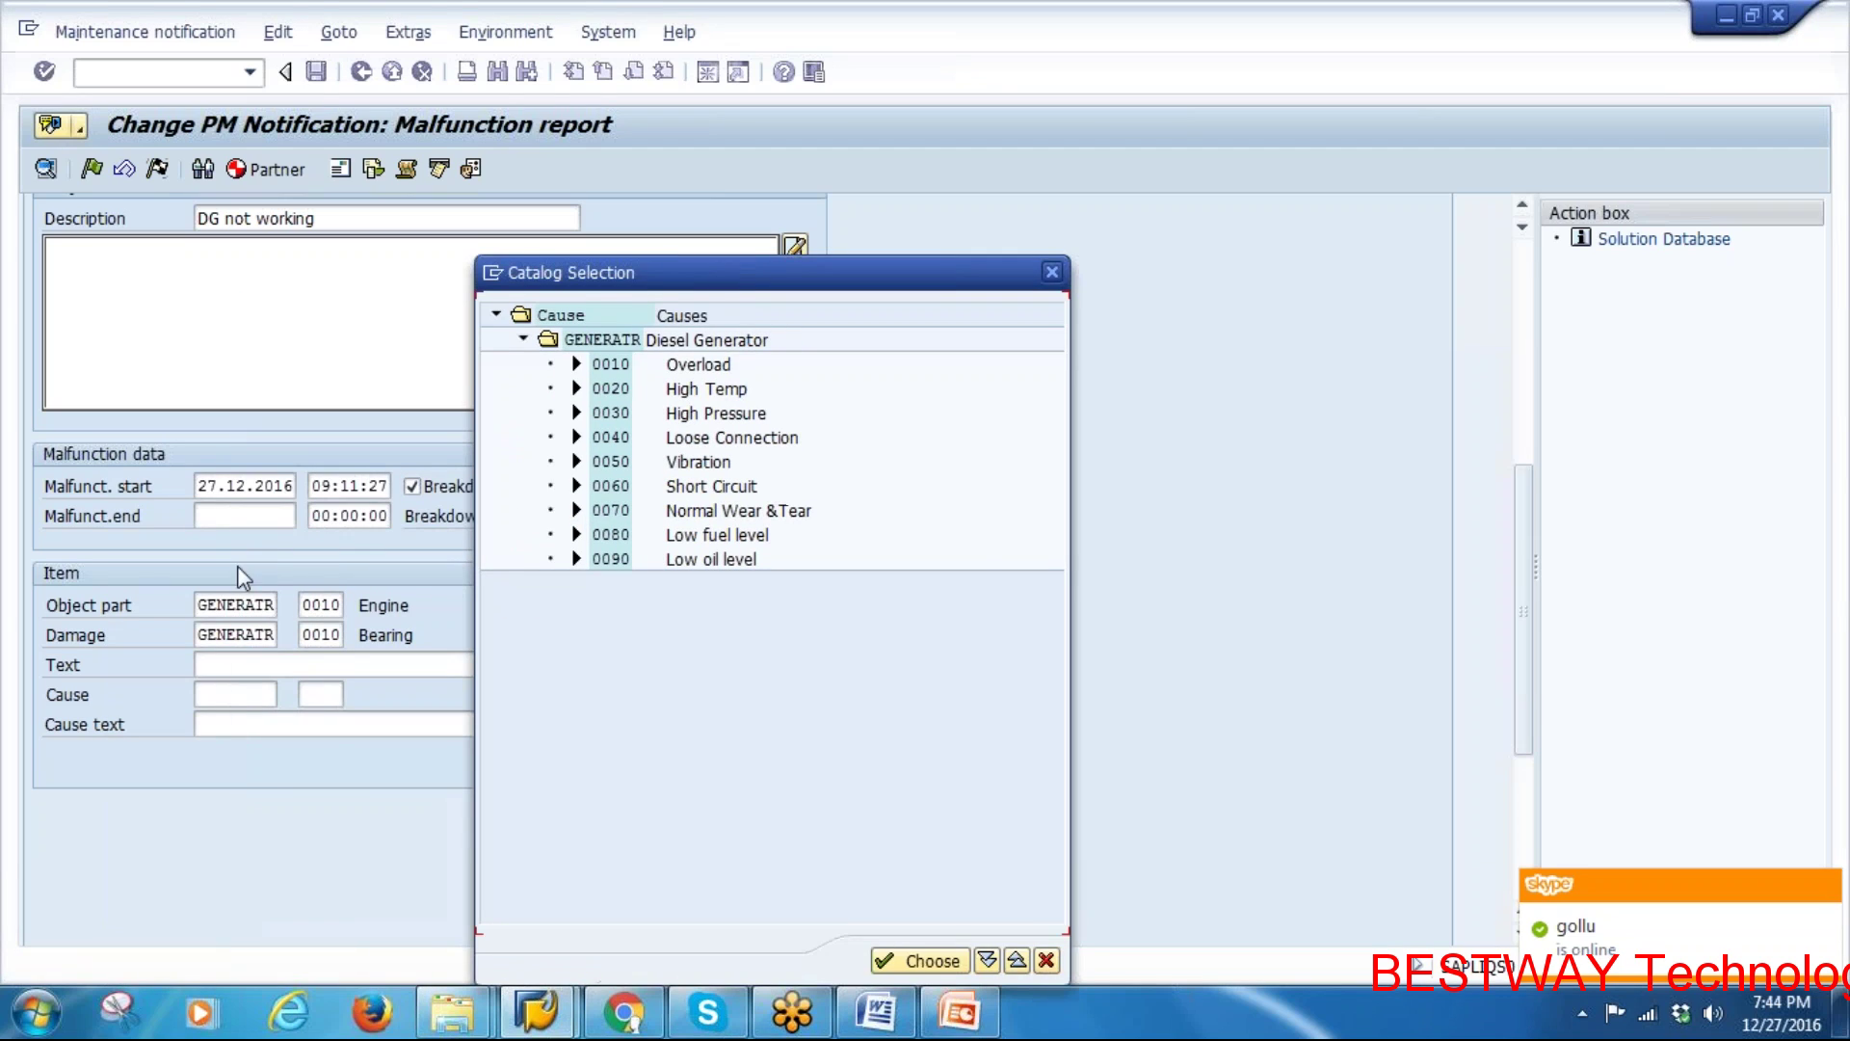
double_click(696, 365)
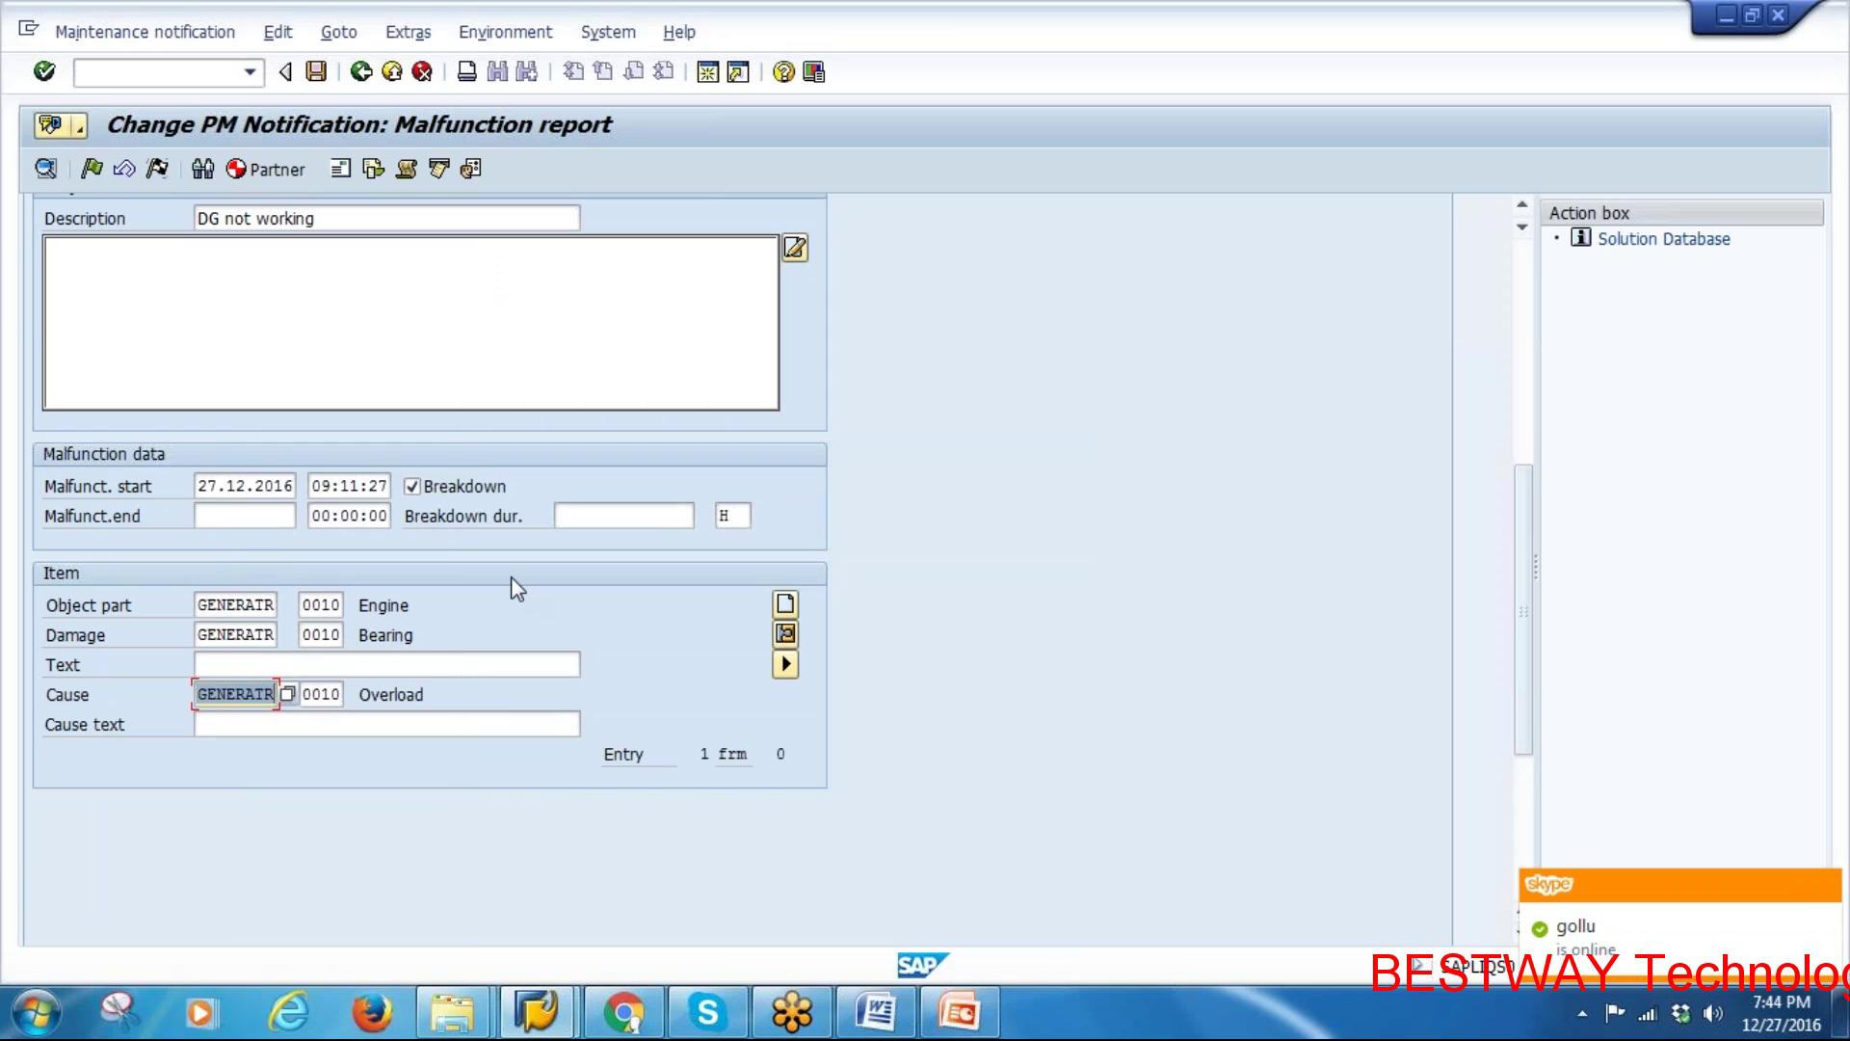
key(Return)
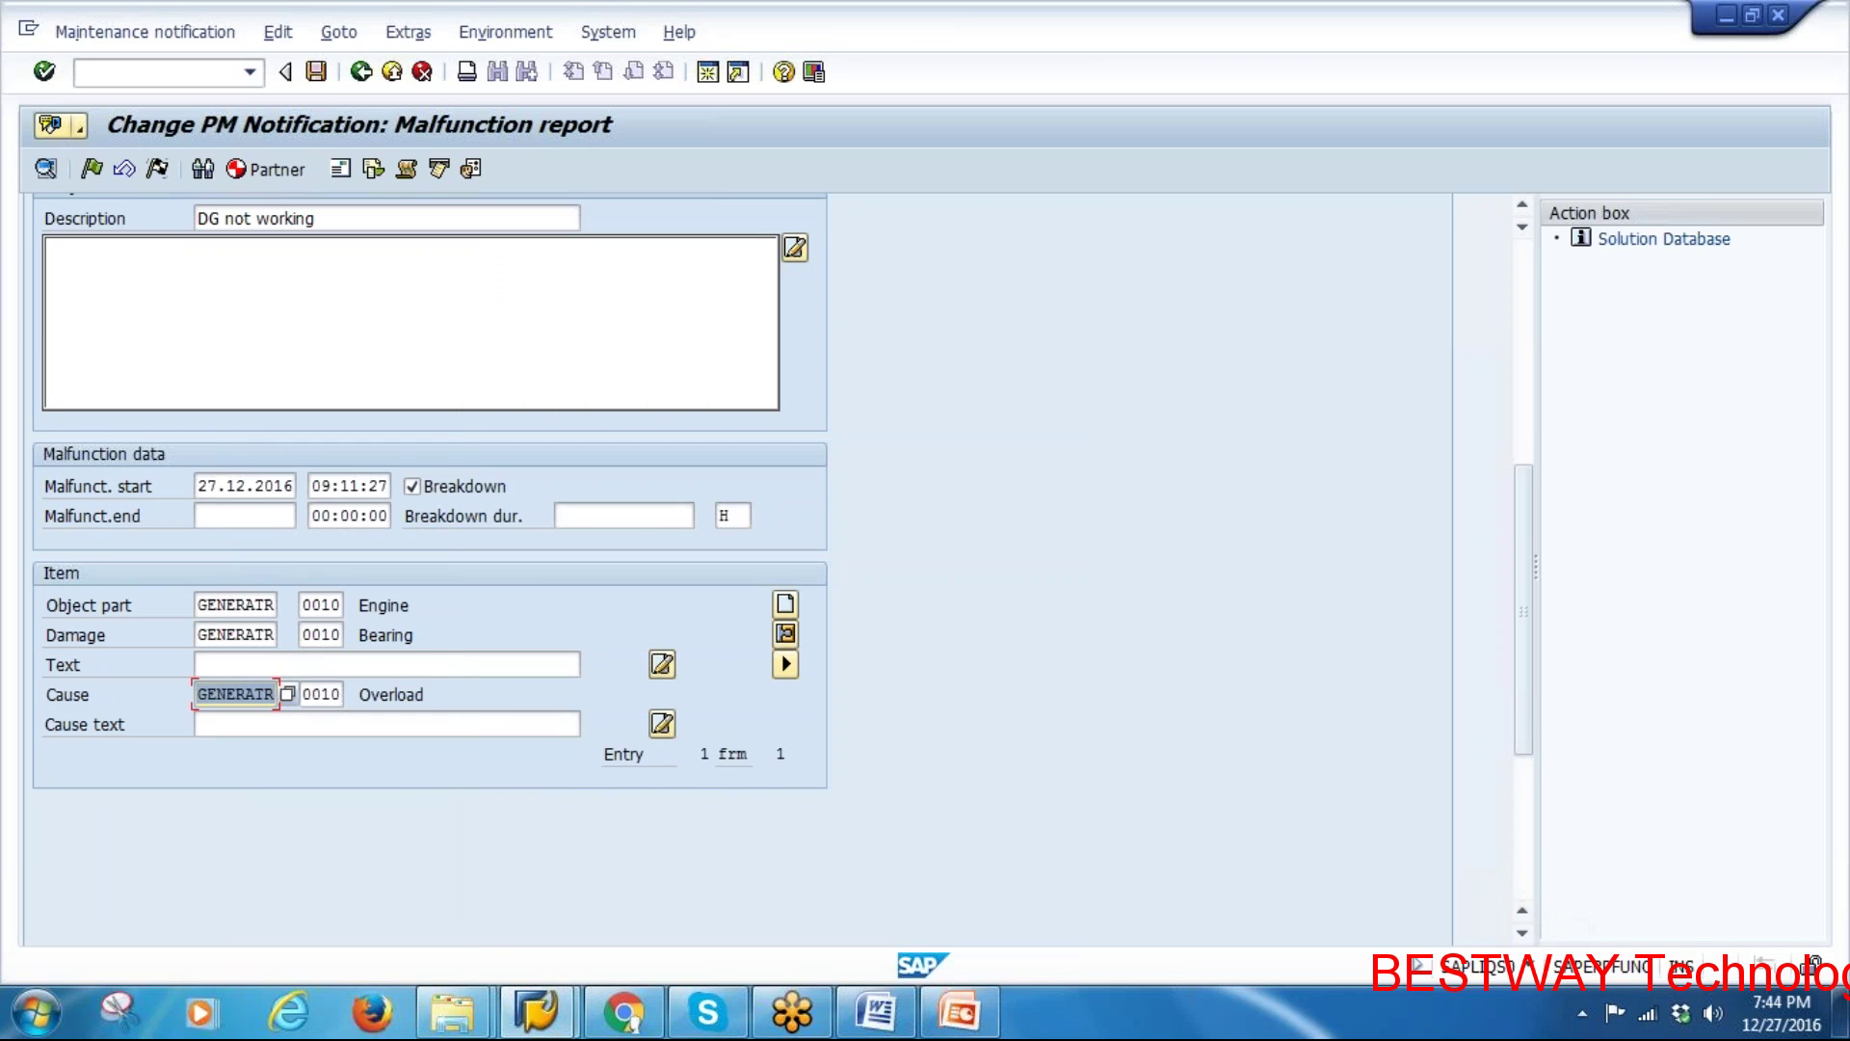
Add a second item with object part Engine (GENERATR 0010) and damage Gasket (GENERATR 0020)
click(786, 605)
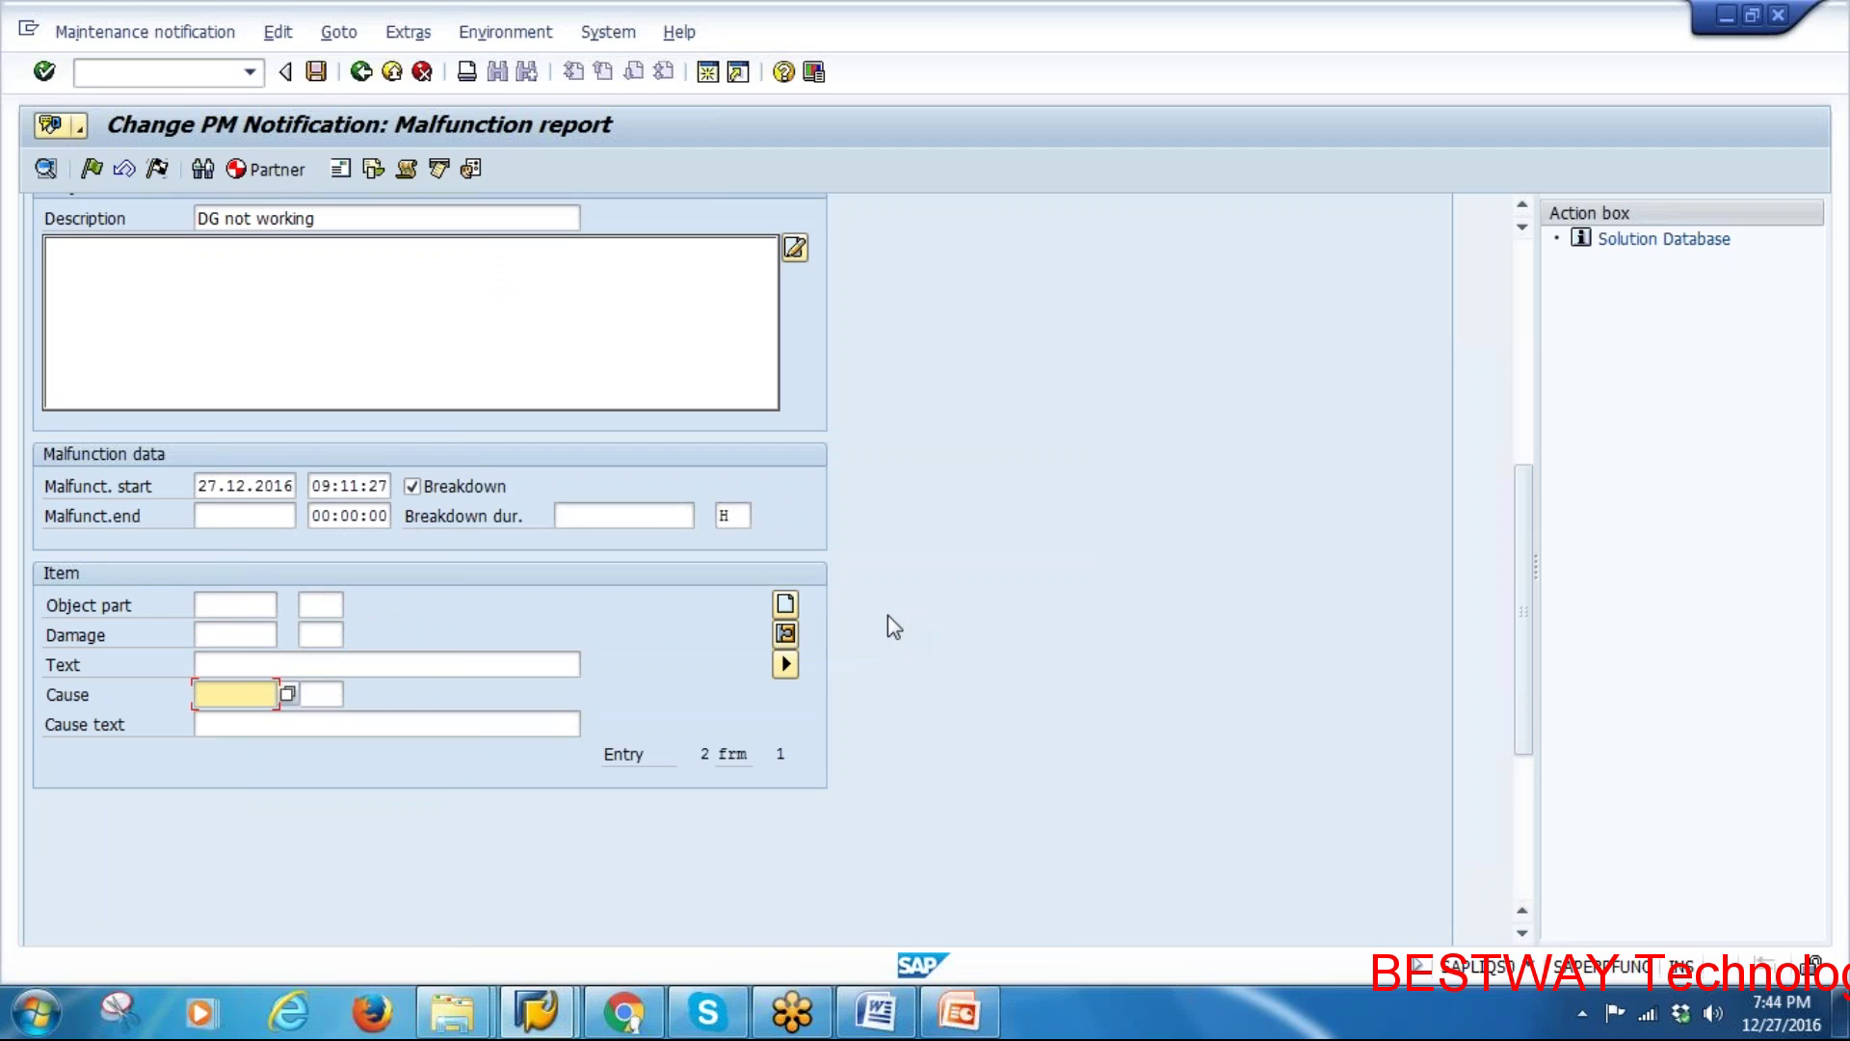
click(226, 606)
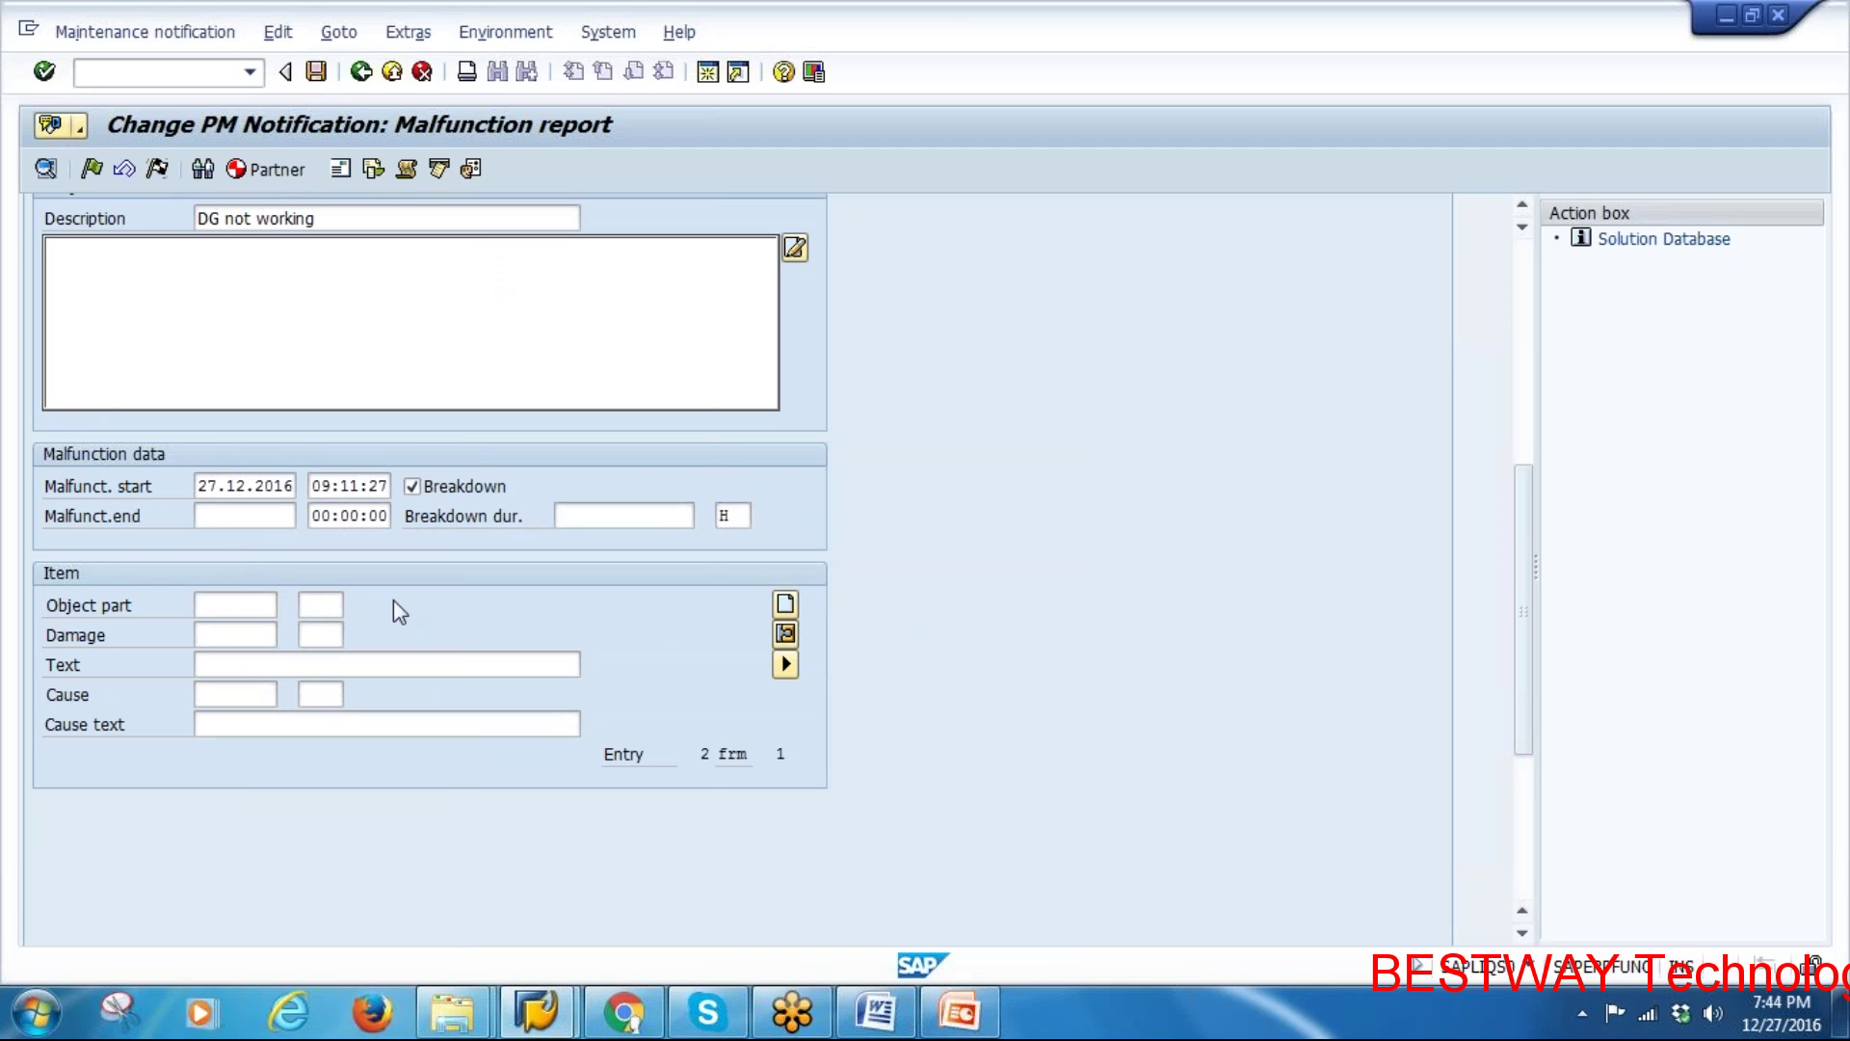
key(F4)
double_click(324, 365)
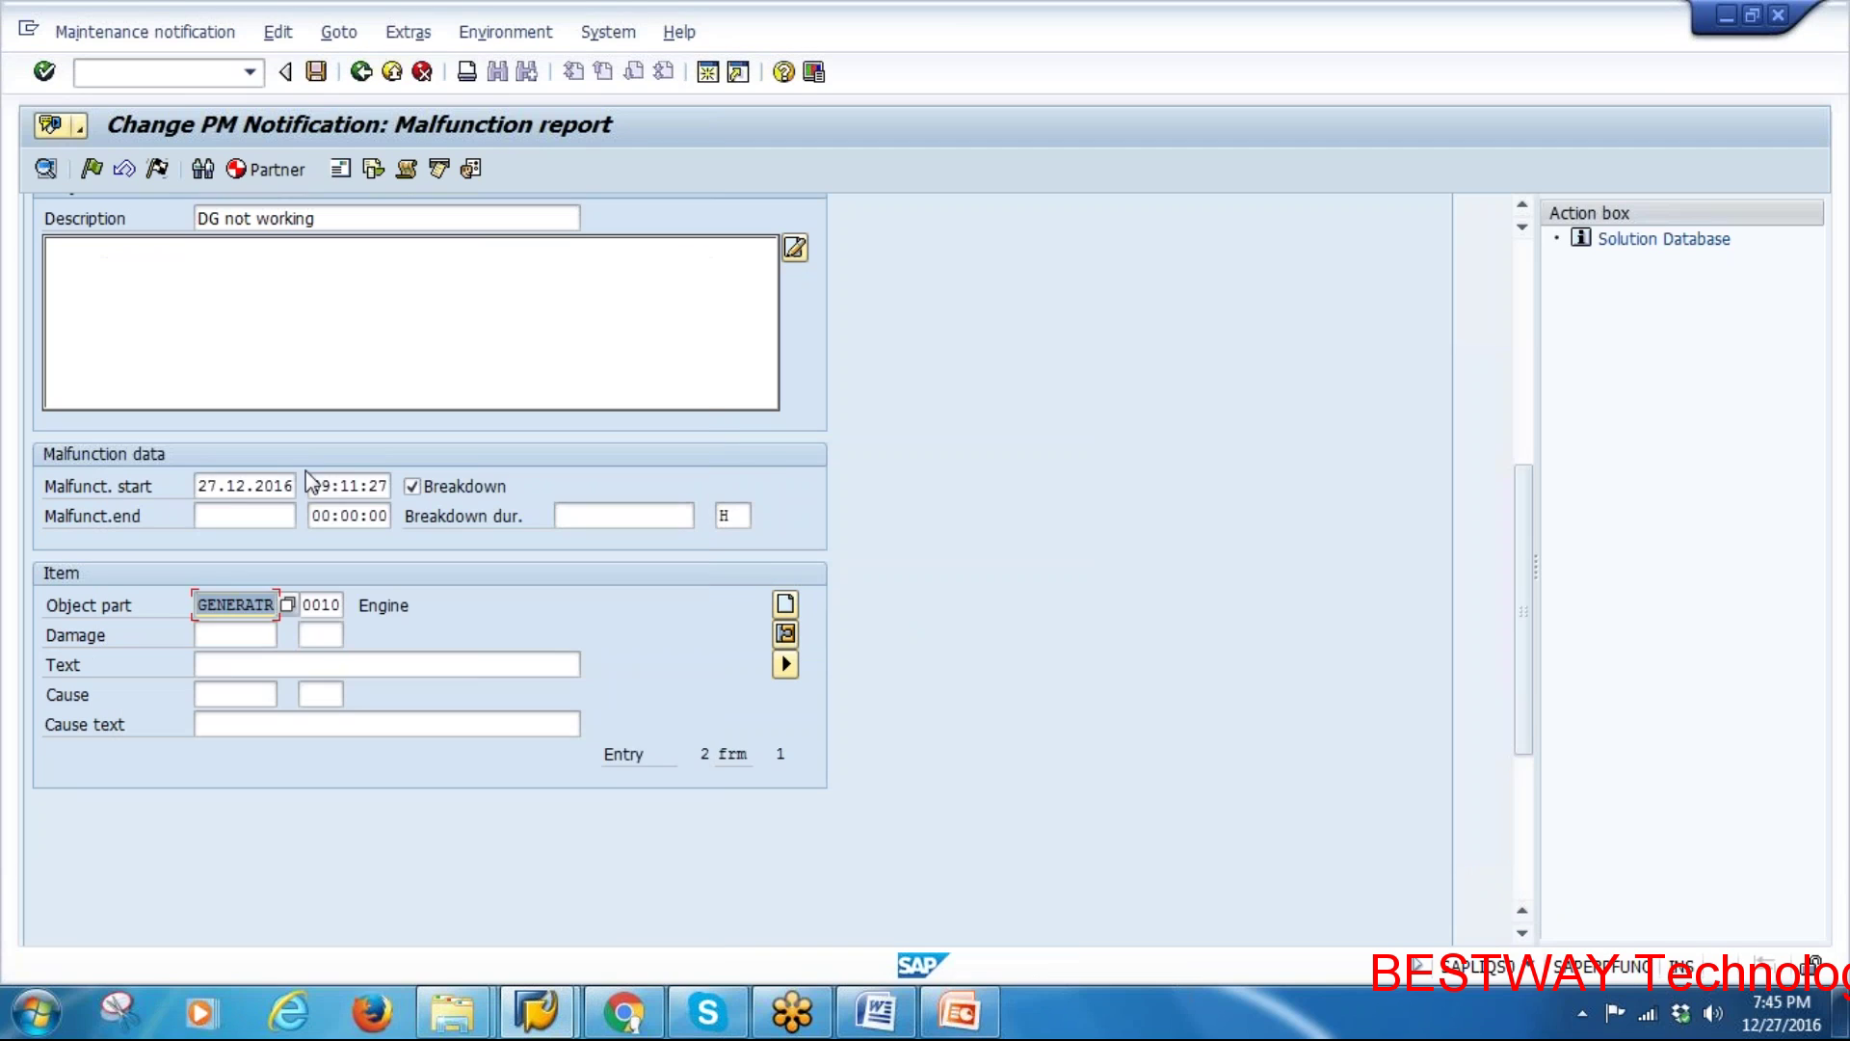
click(225, 636)
click(287, 634)
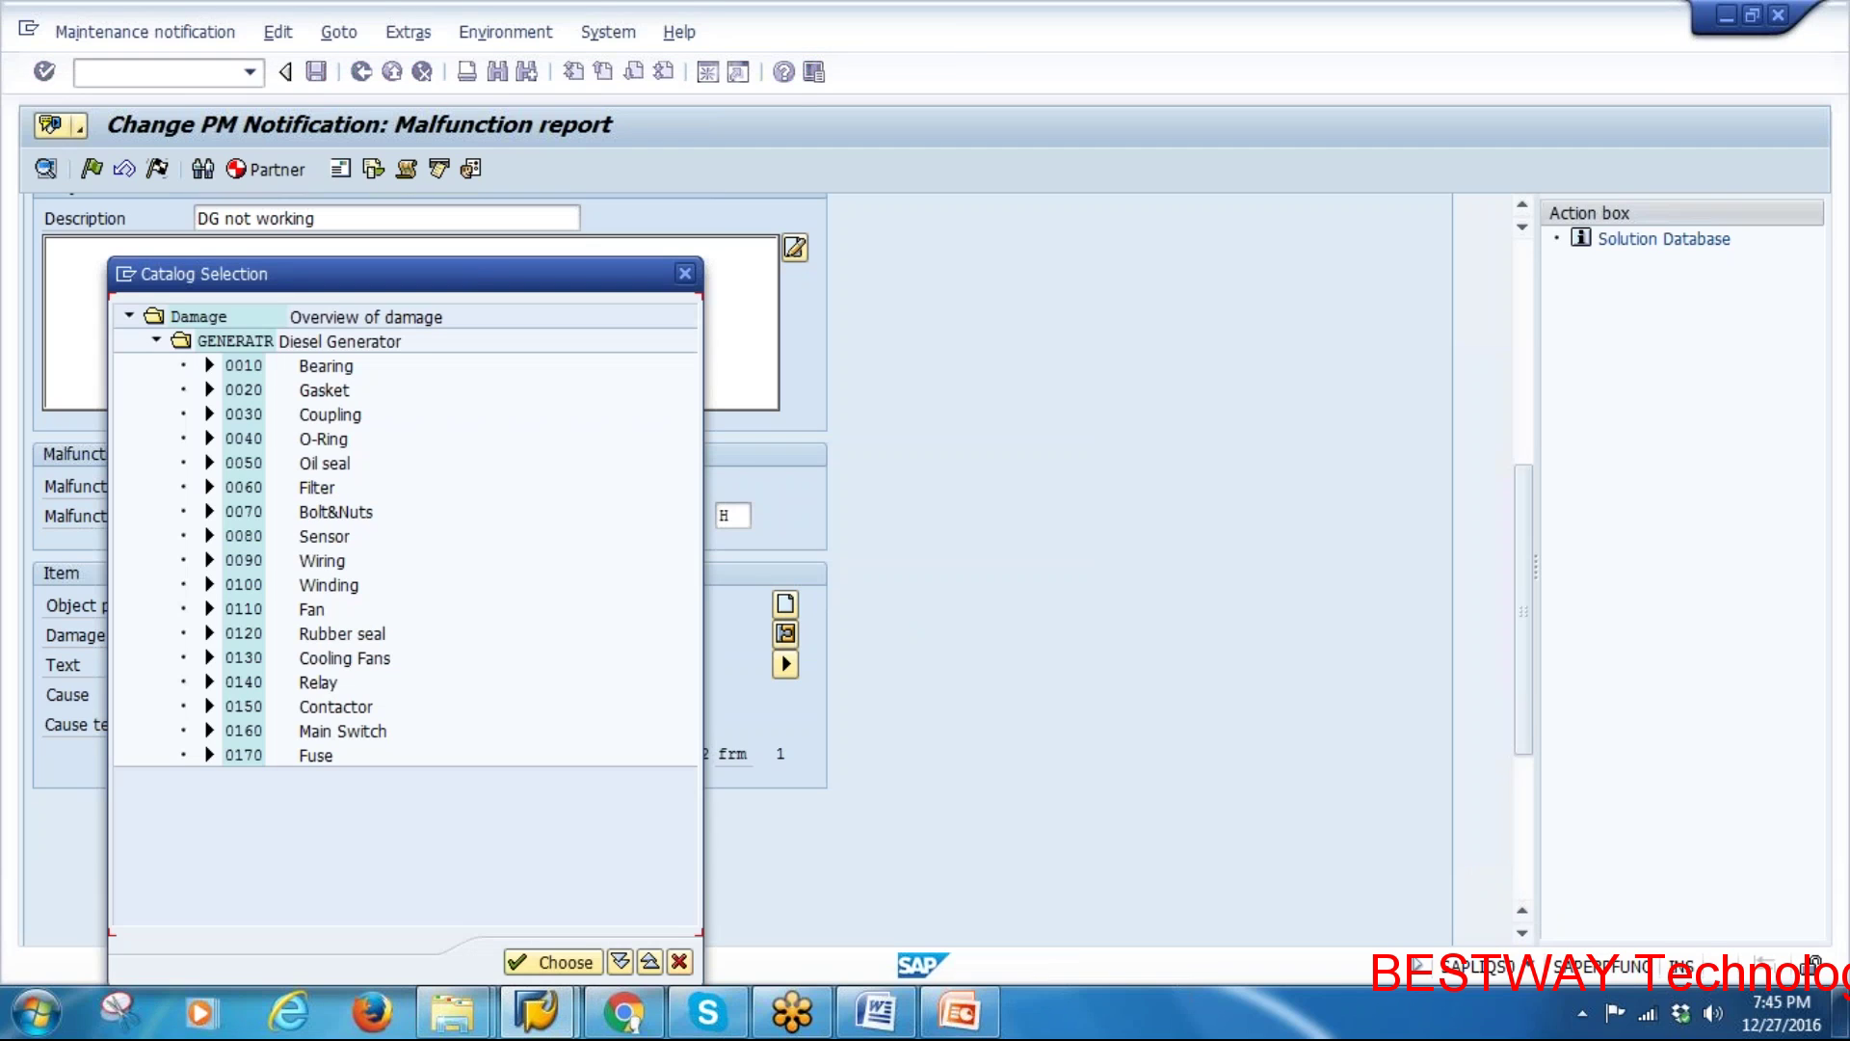
double_click(323, 390)
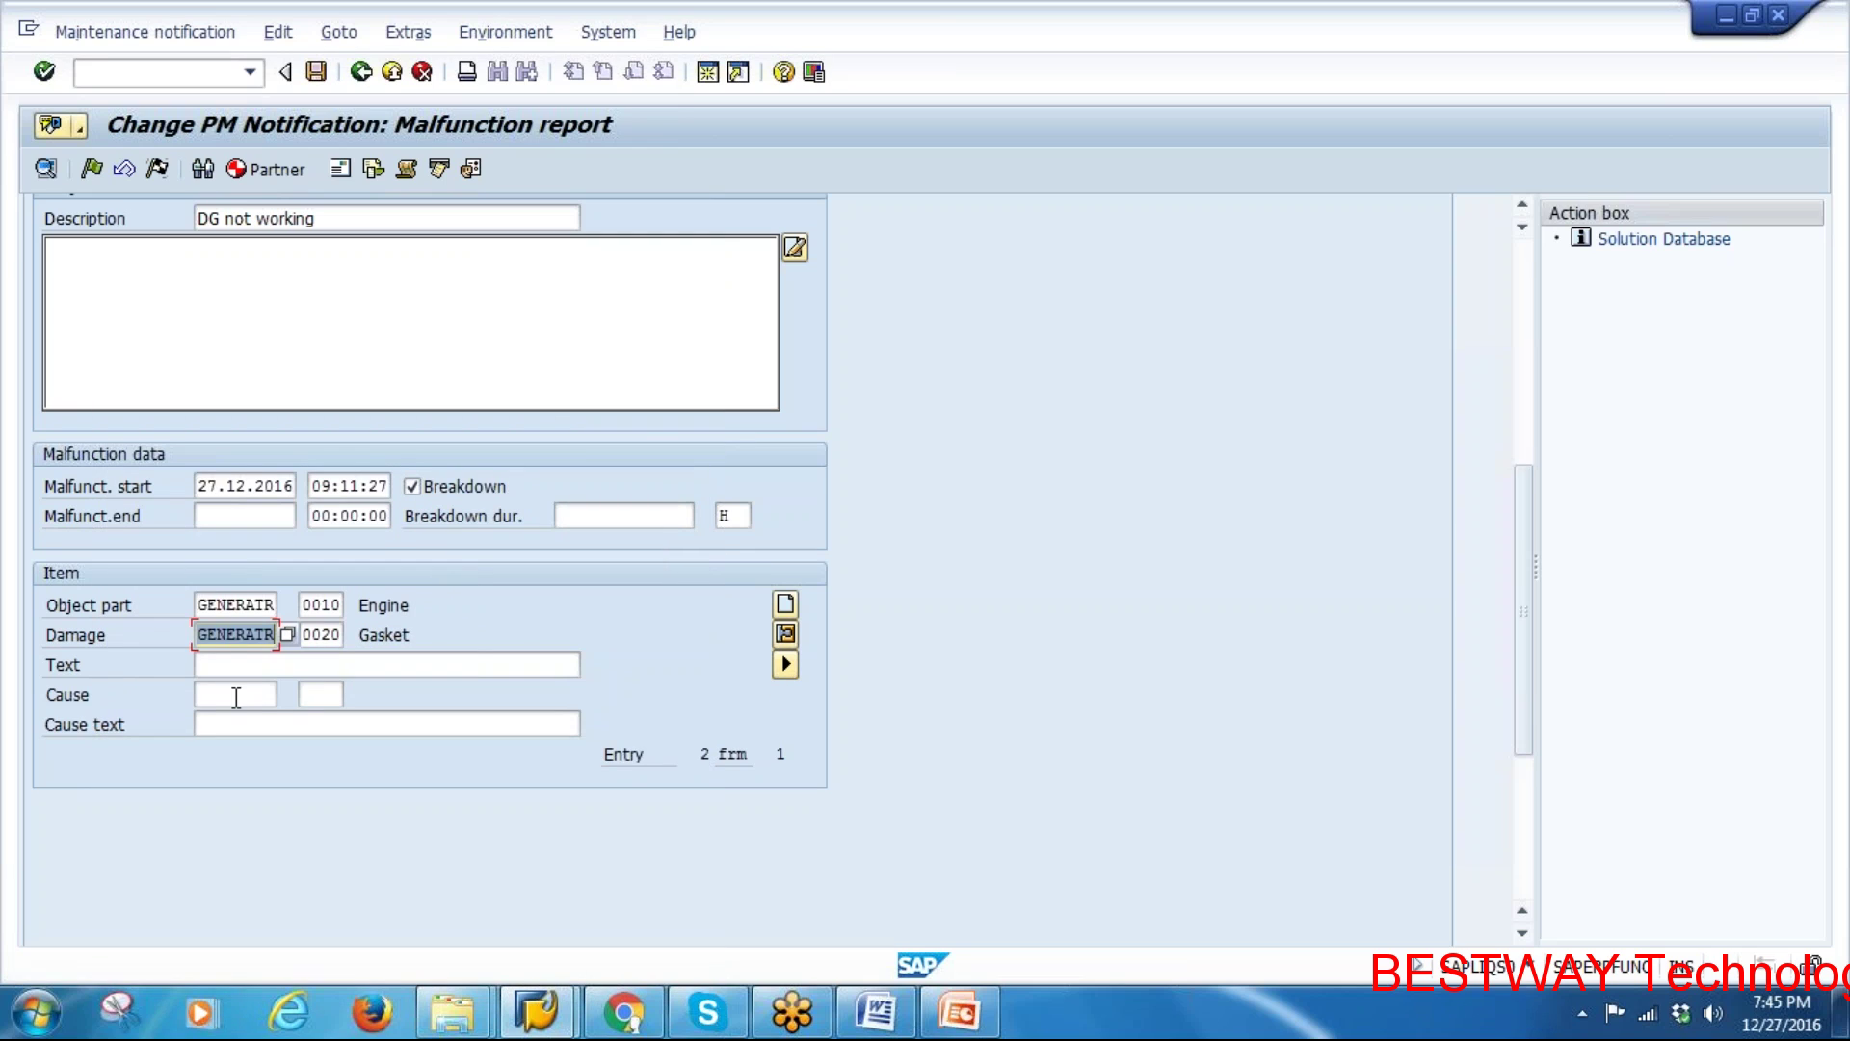
Set the cause of the gasket damage to Overload (GENERATR 0010)
click(236, 696)
click(287, 693)
double_click(331, 366)
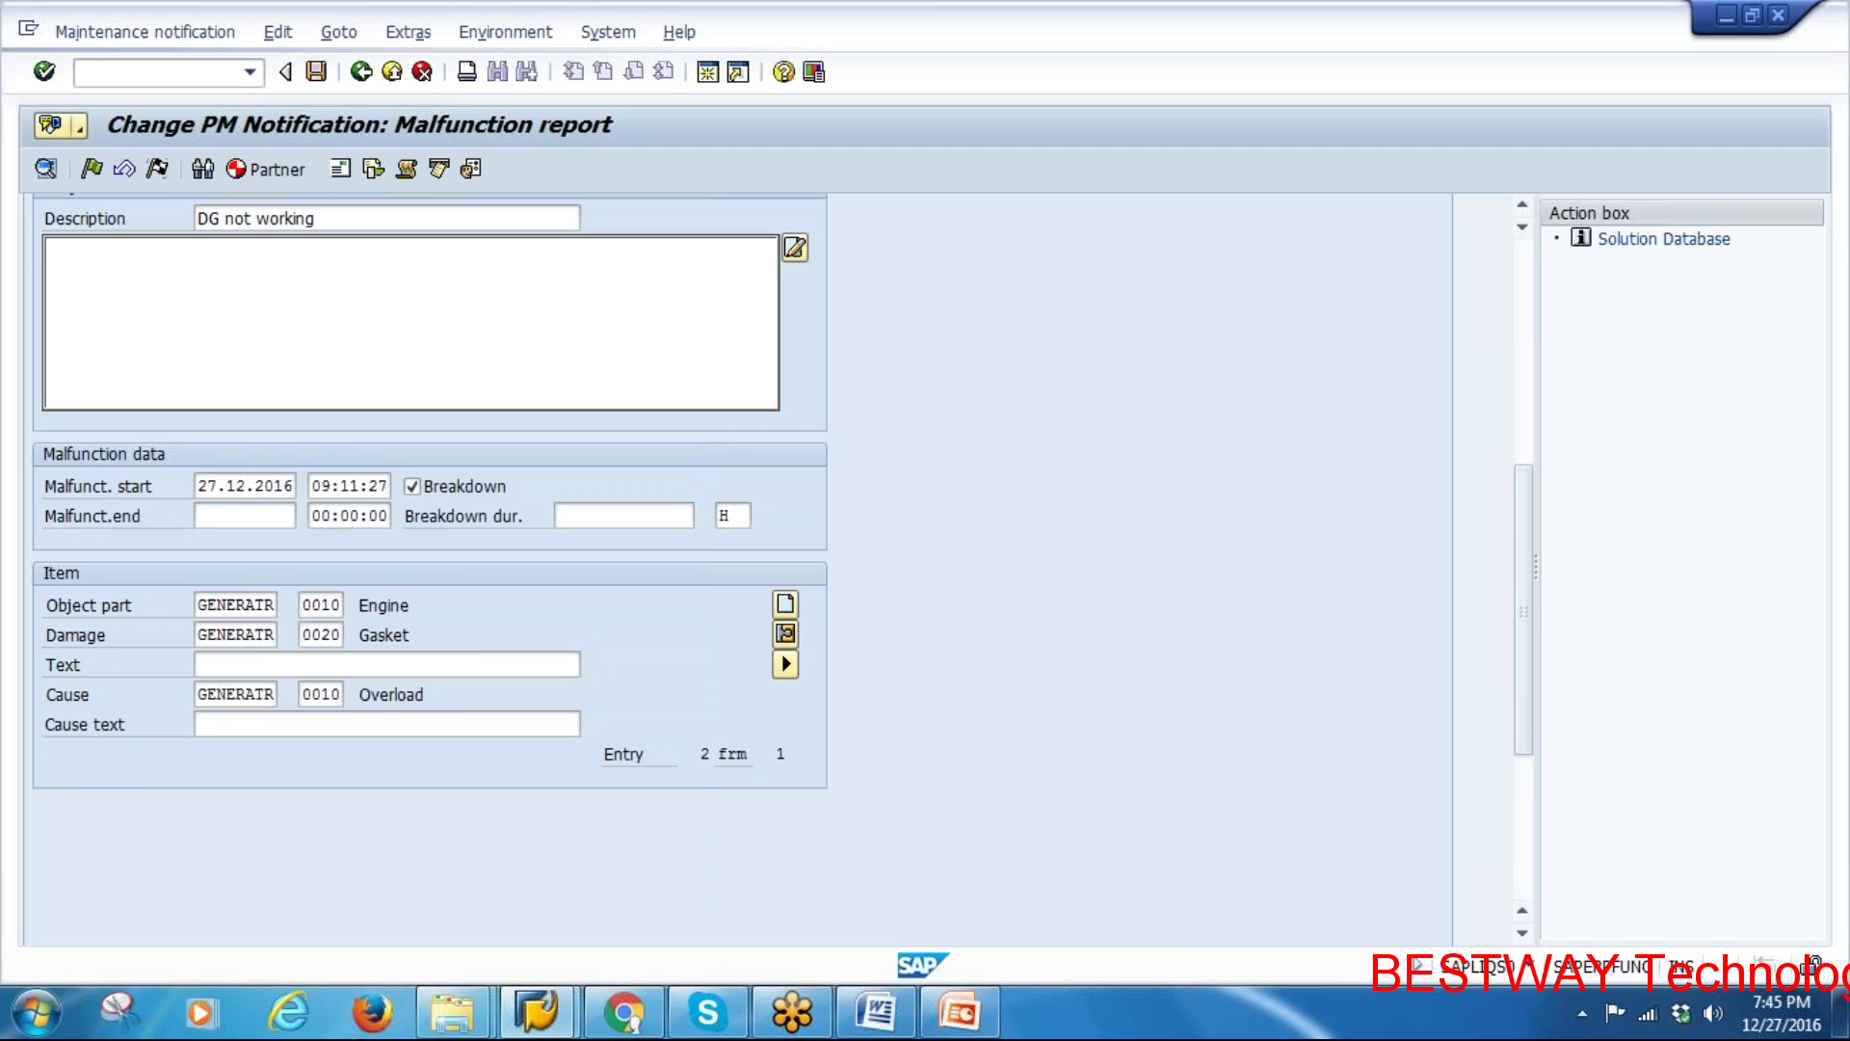
Add a third item with object part Engine (GENERATR 0010) and damage Coupling (GENERATR 0030)
click(785, 604)
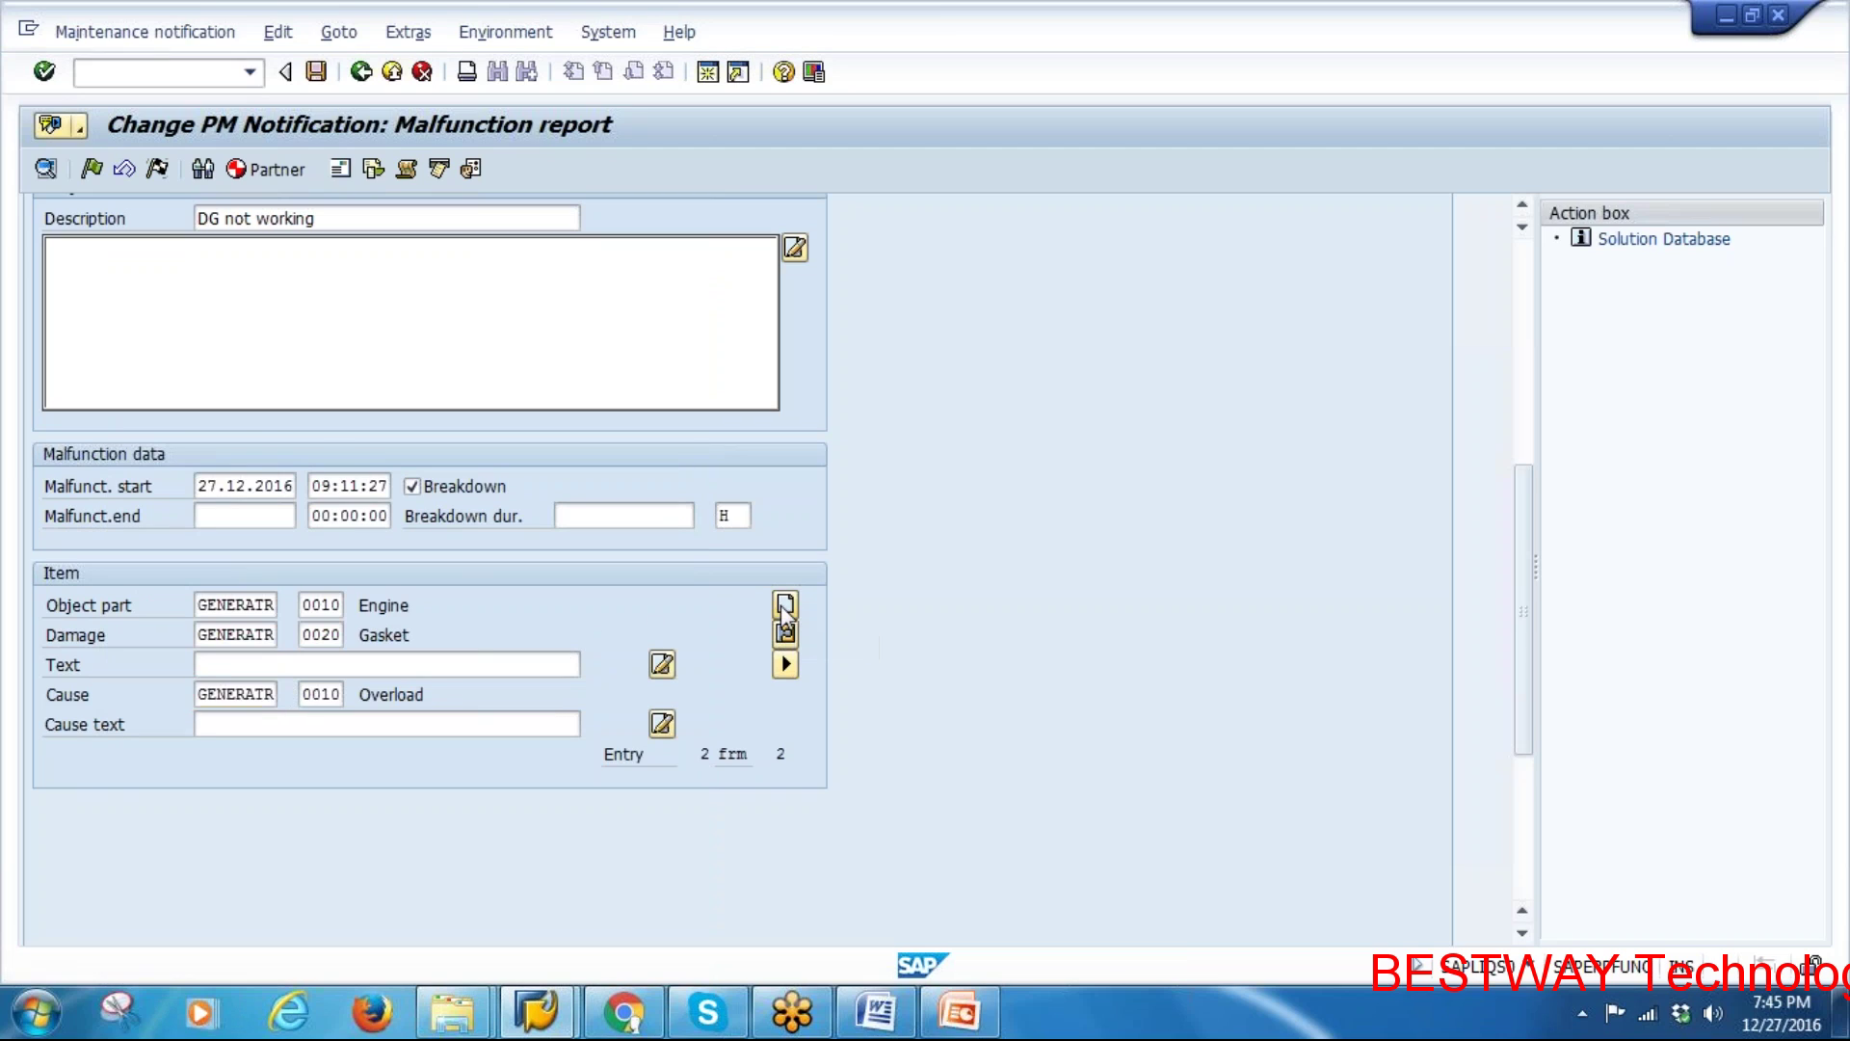
click(247, 607)
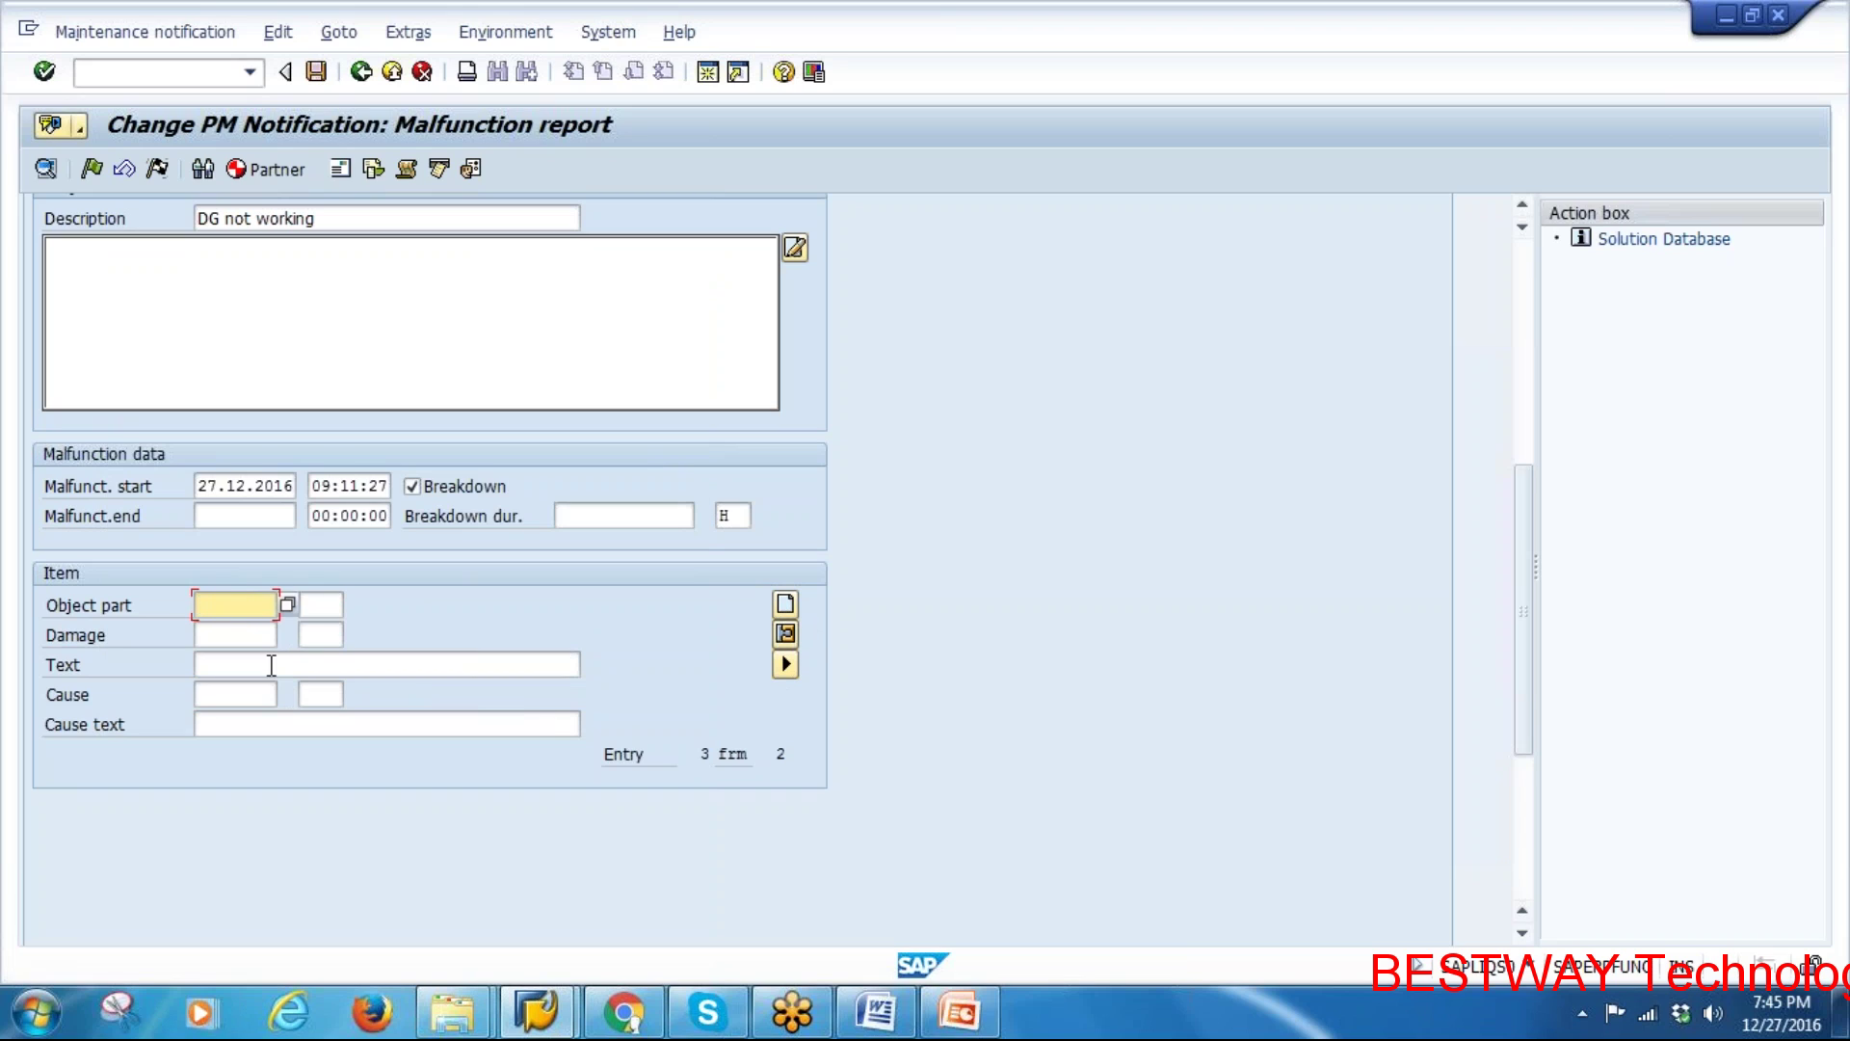
click(287, 604)
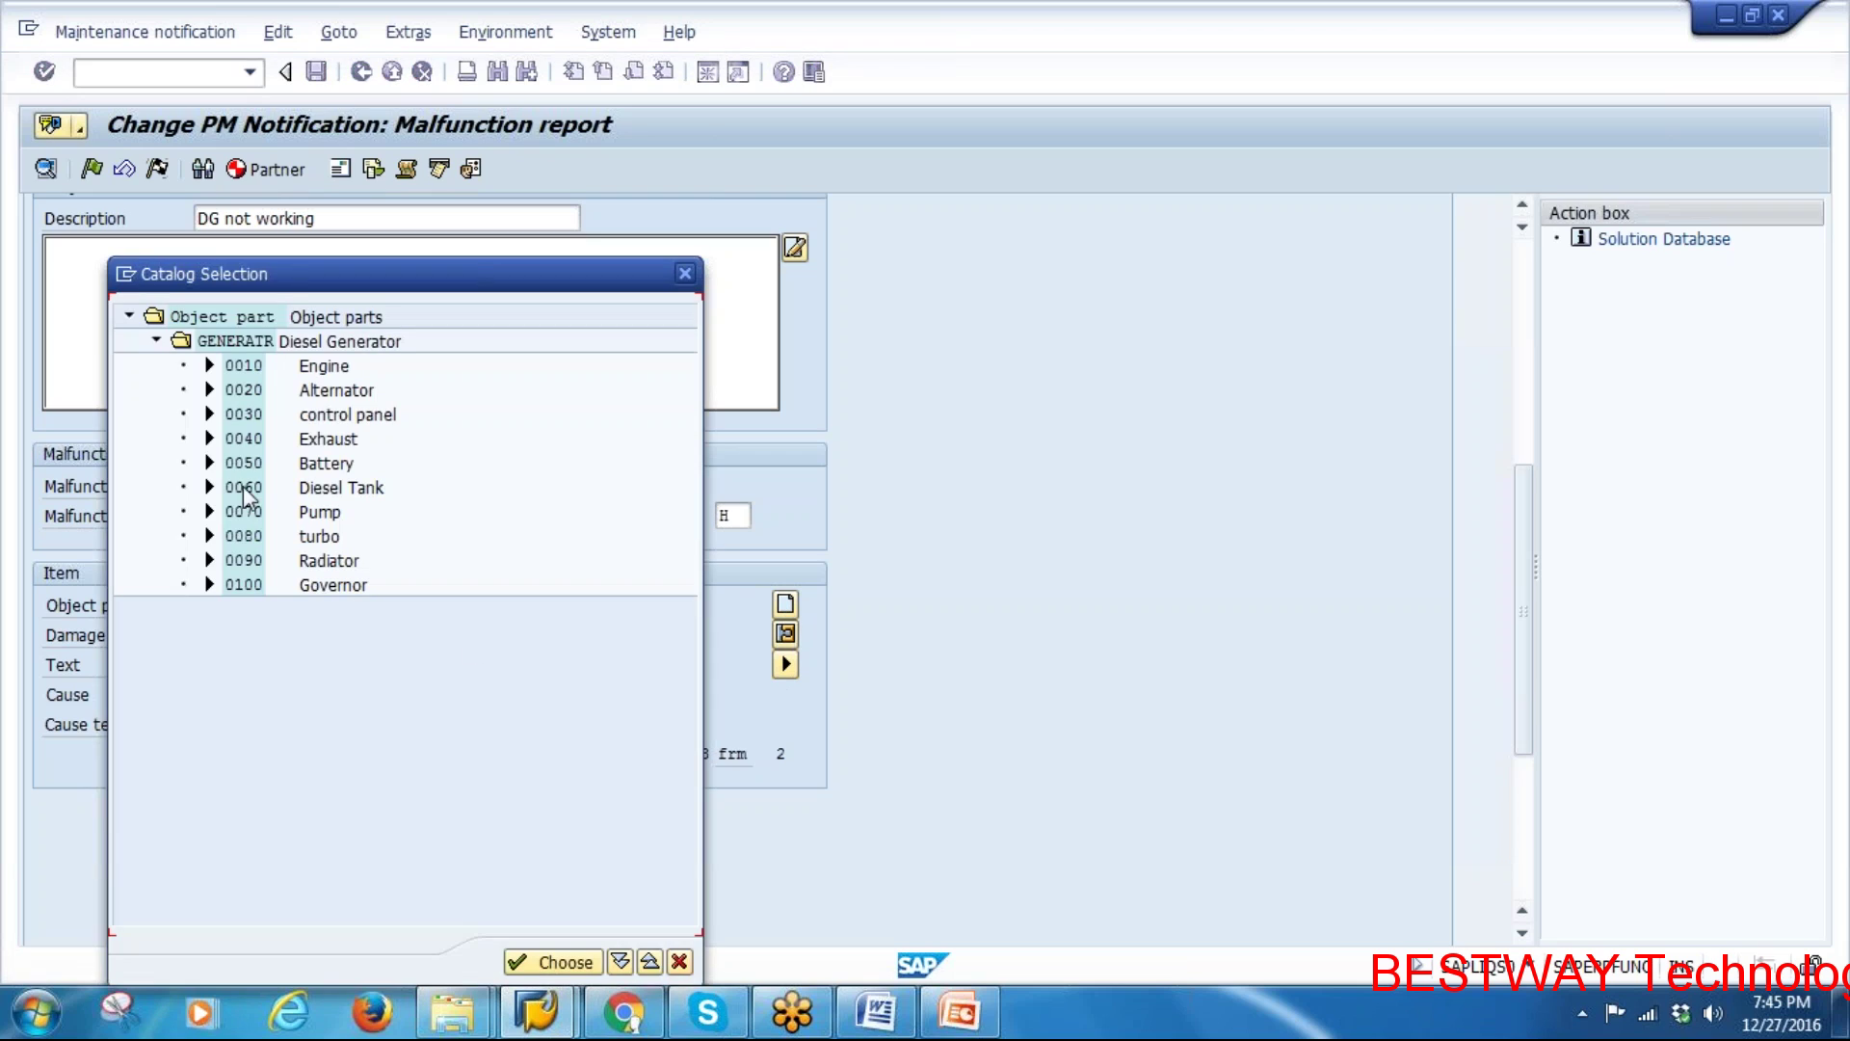
click(322, 370)
double_click(322, 367)
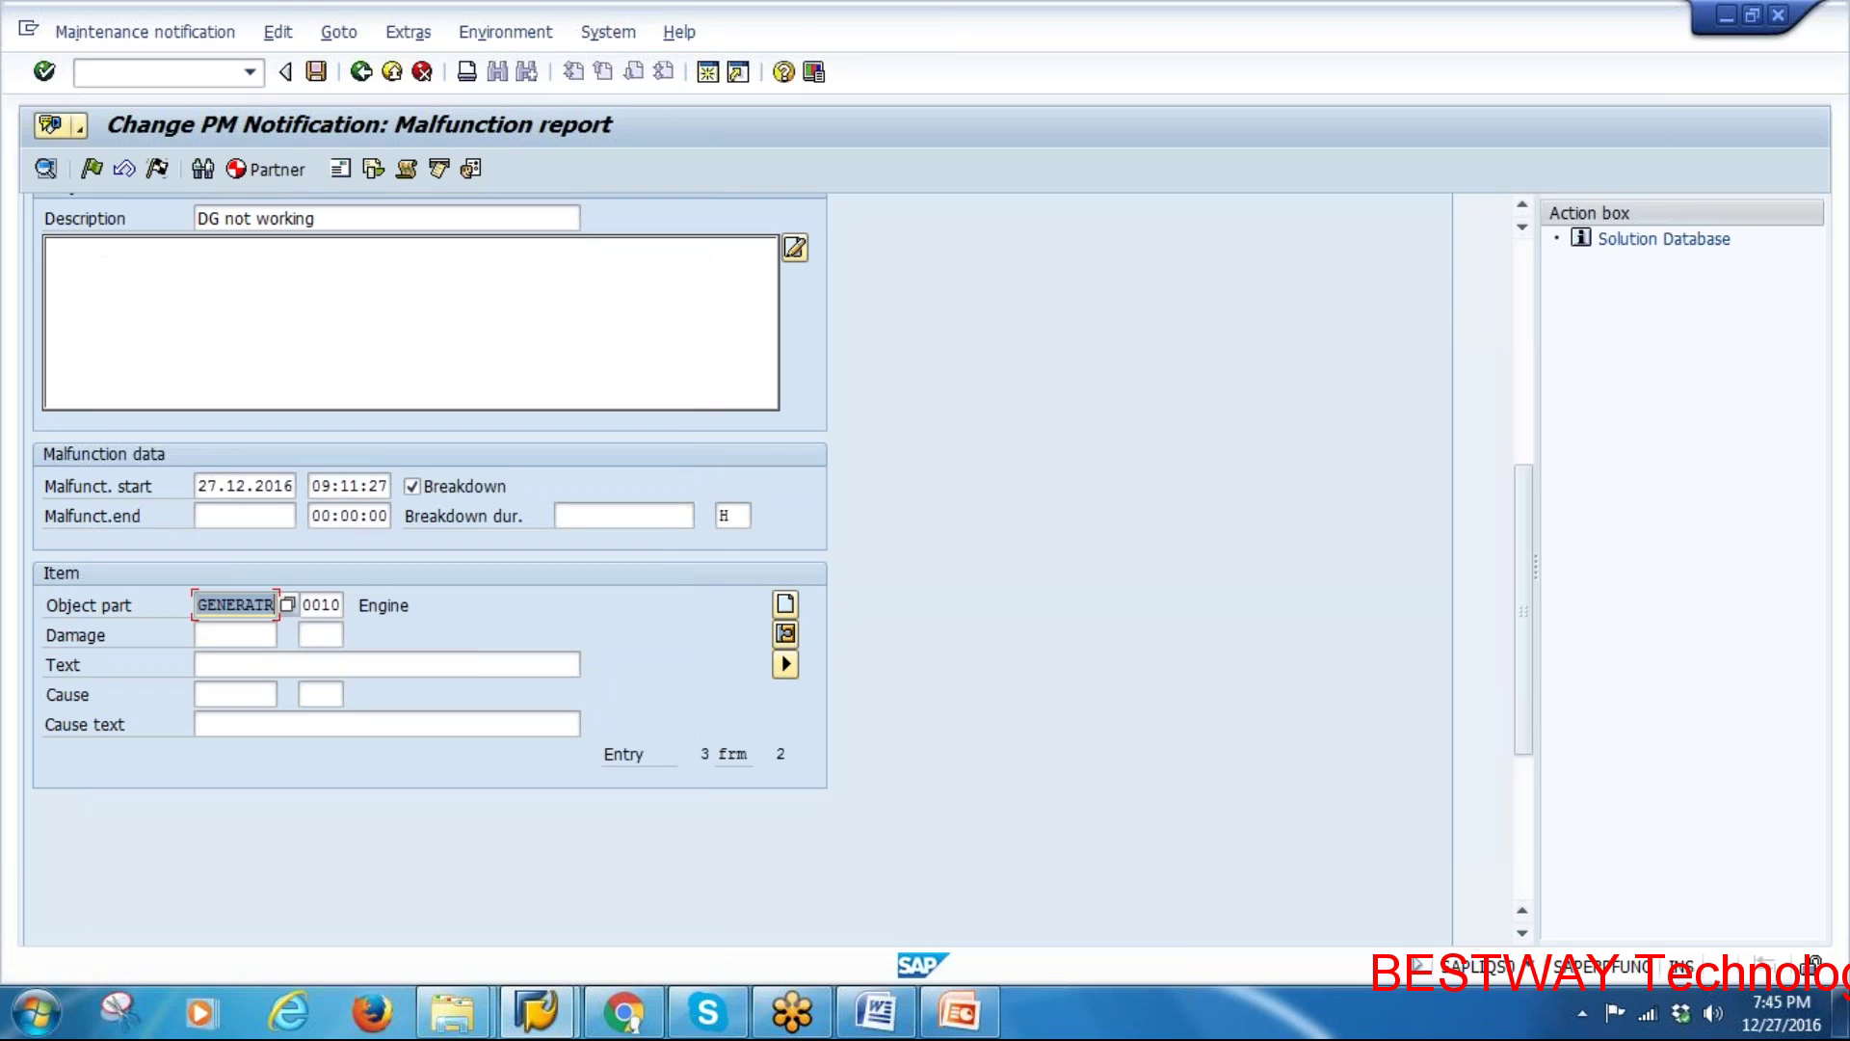
click(288, 634)
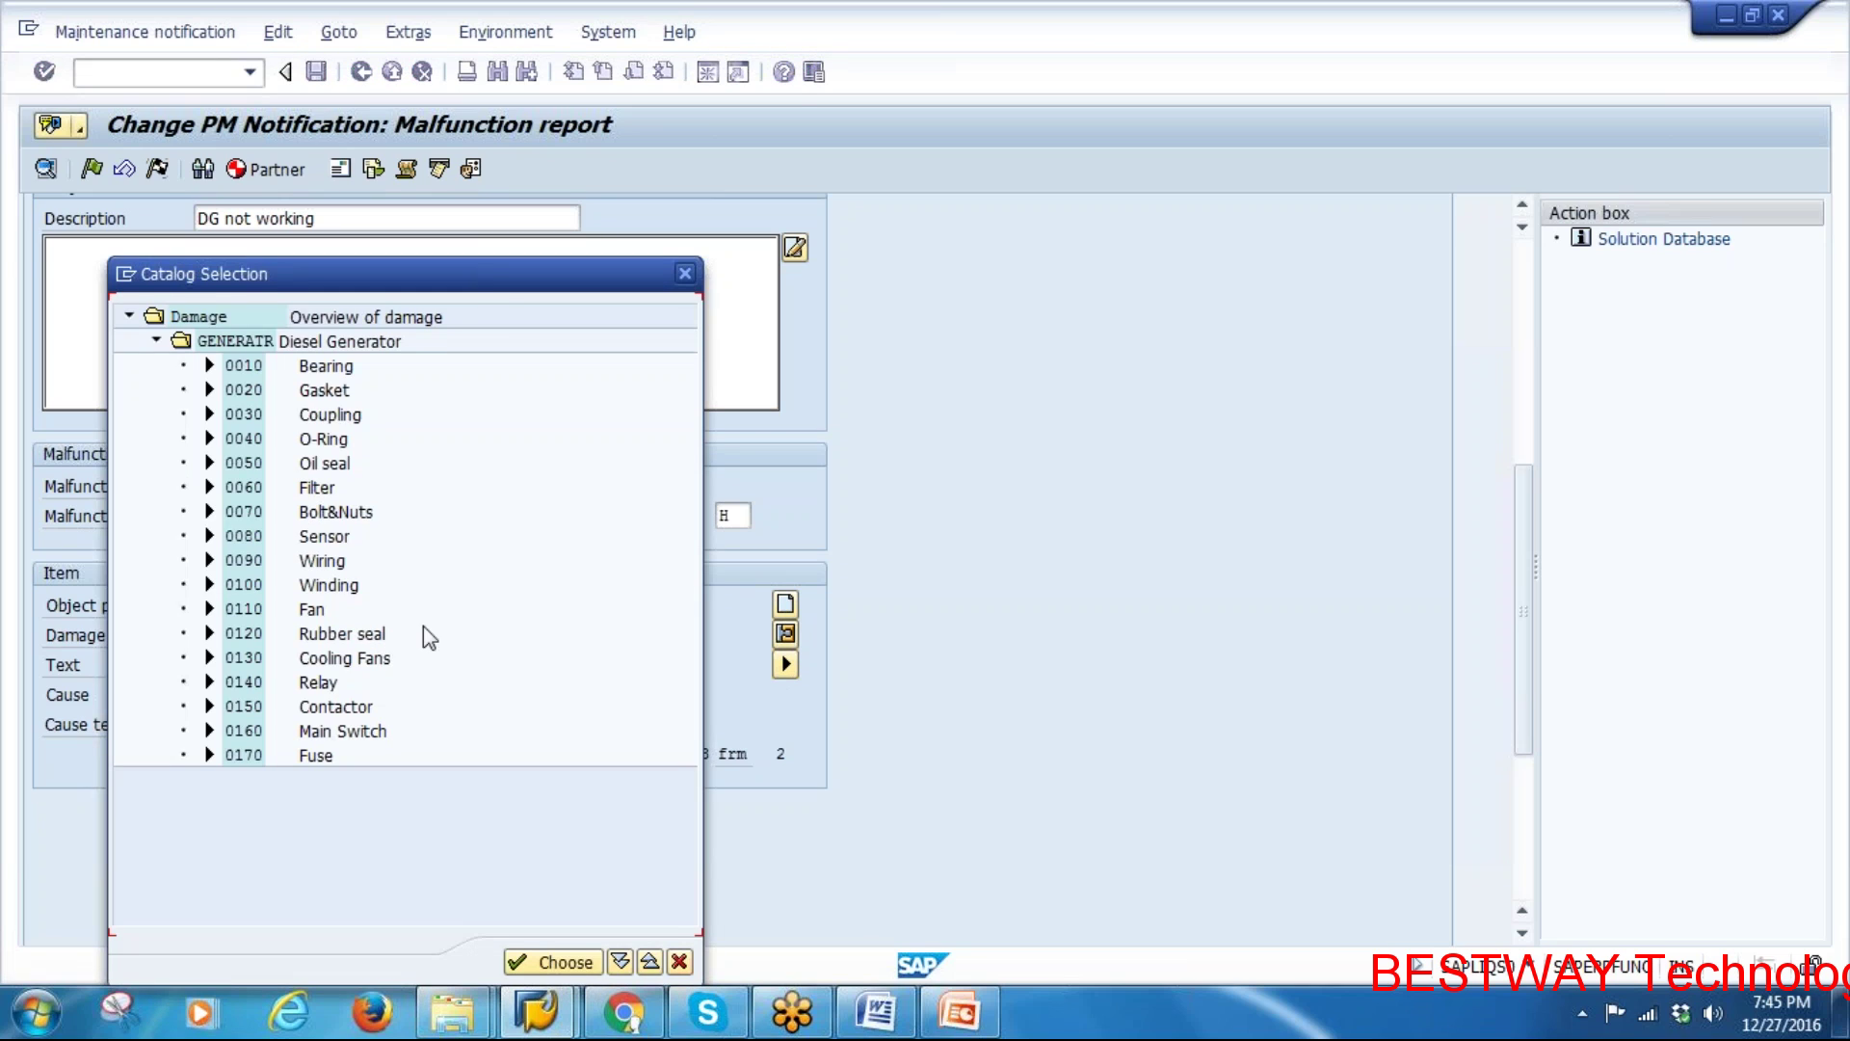
click(370, 424)
double_click(370, 424)
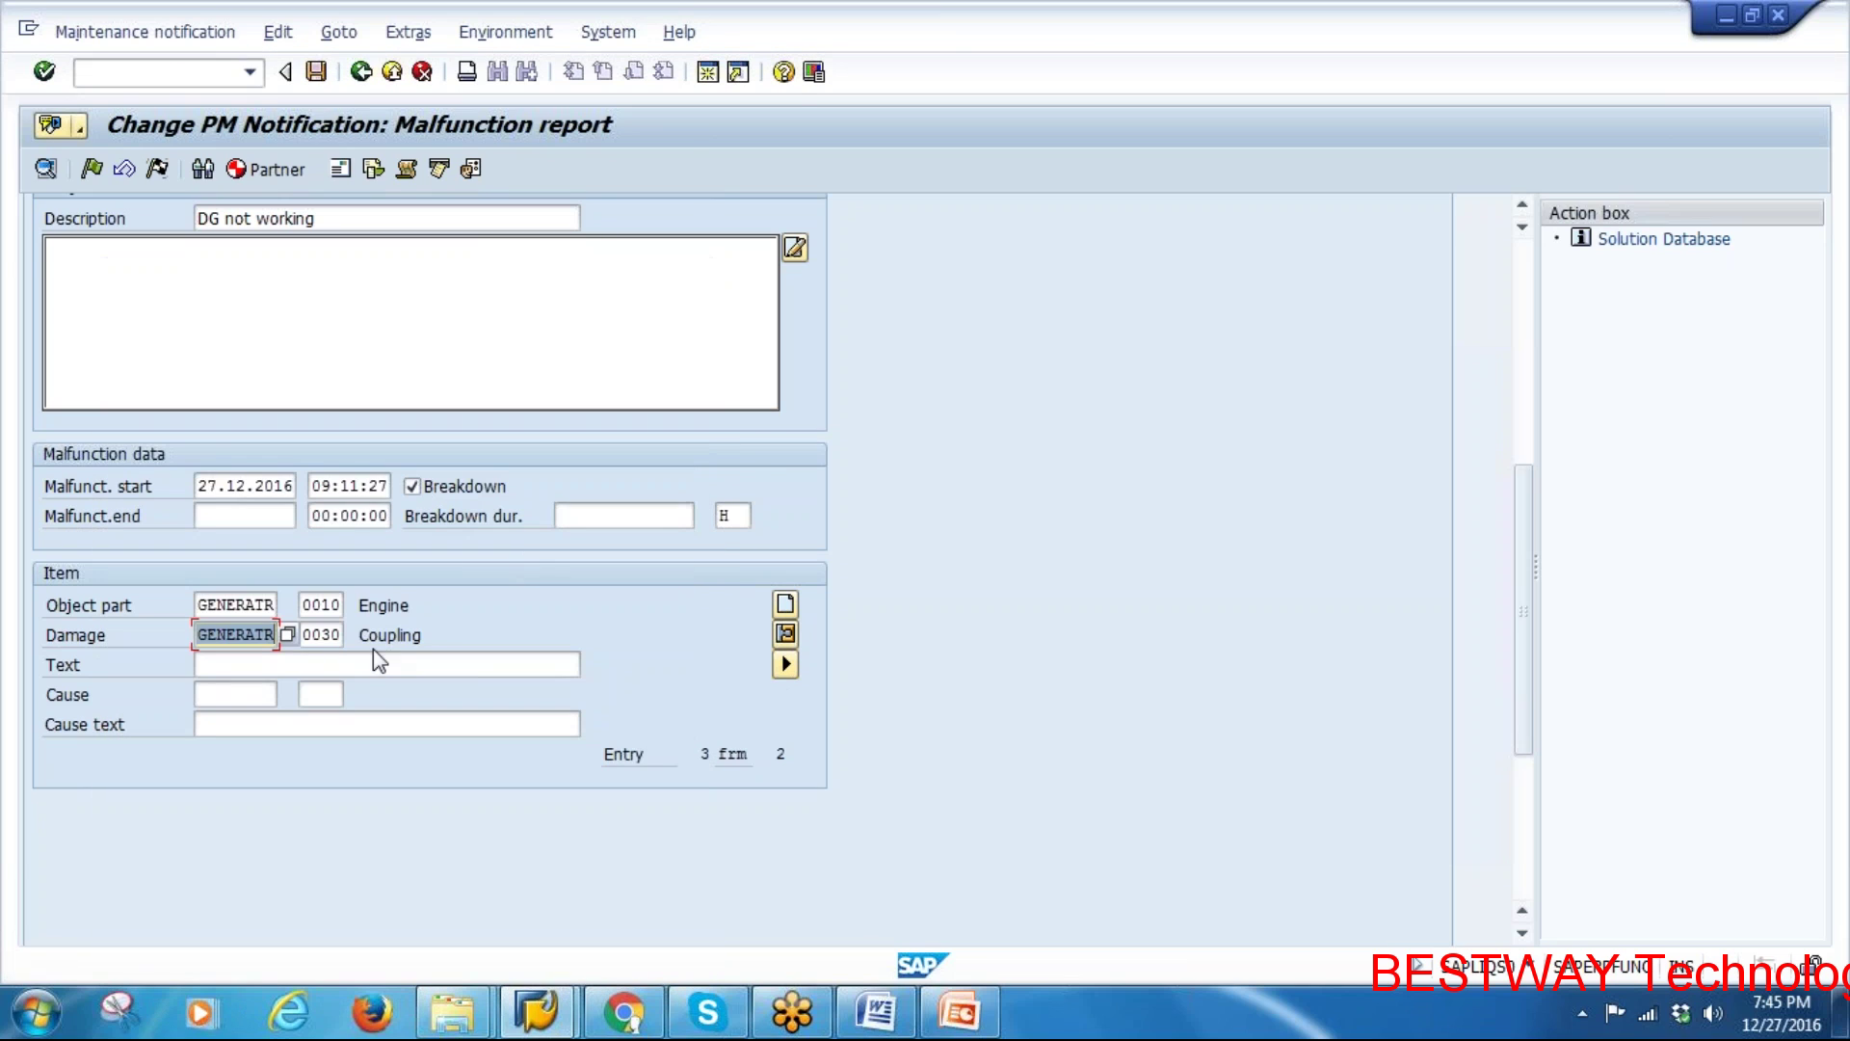
Set the cause of the coupling damage to Overload (GENERATR 0010)
click(236, 694)
key(F4)
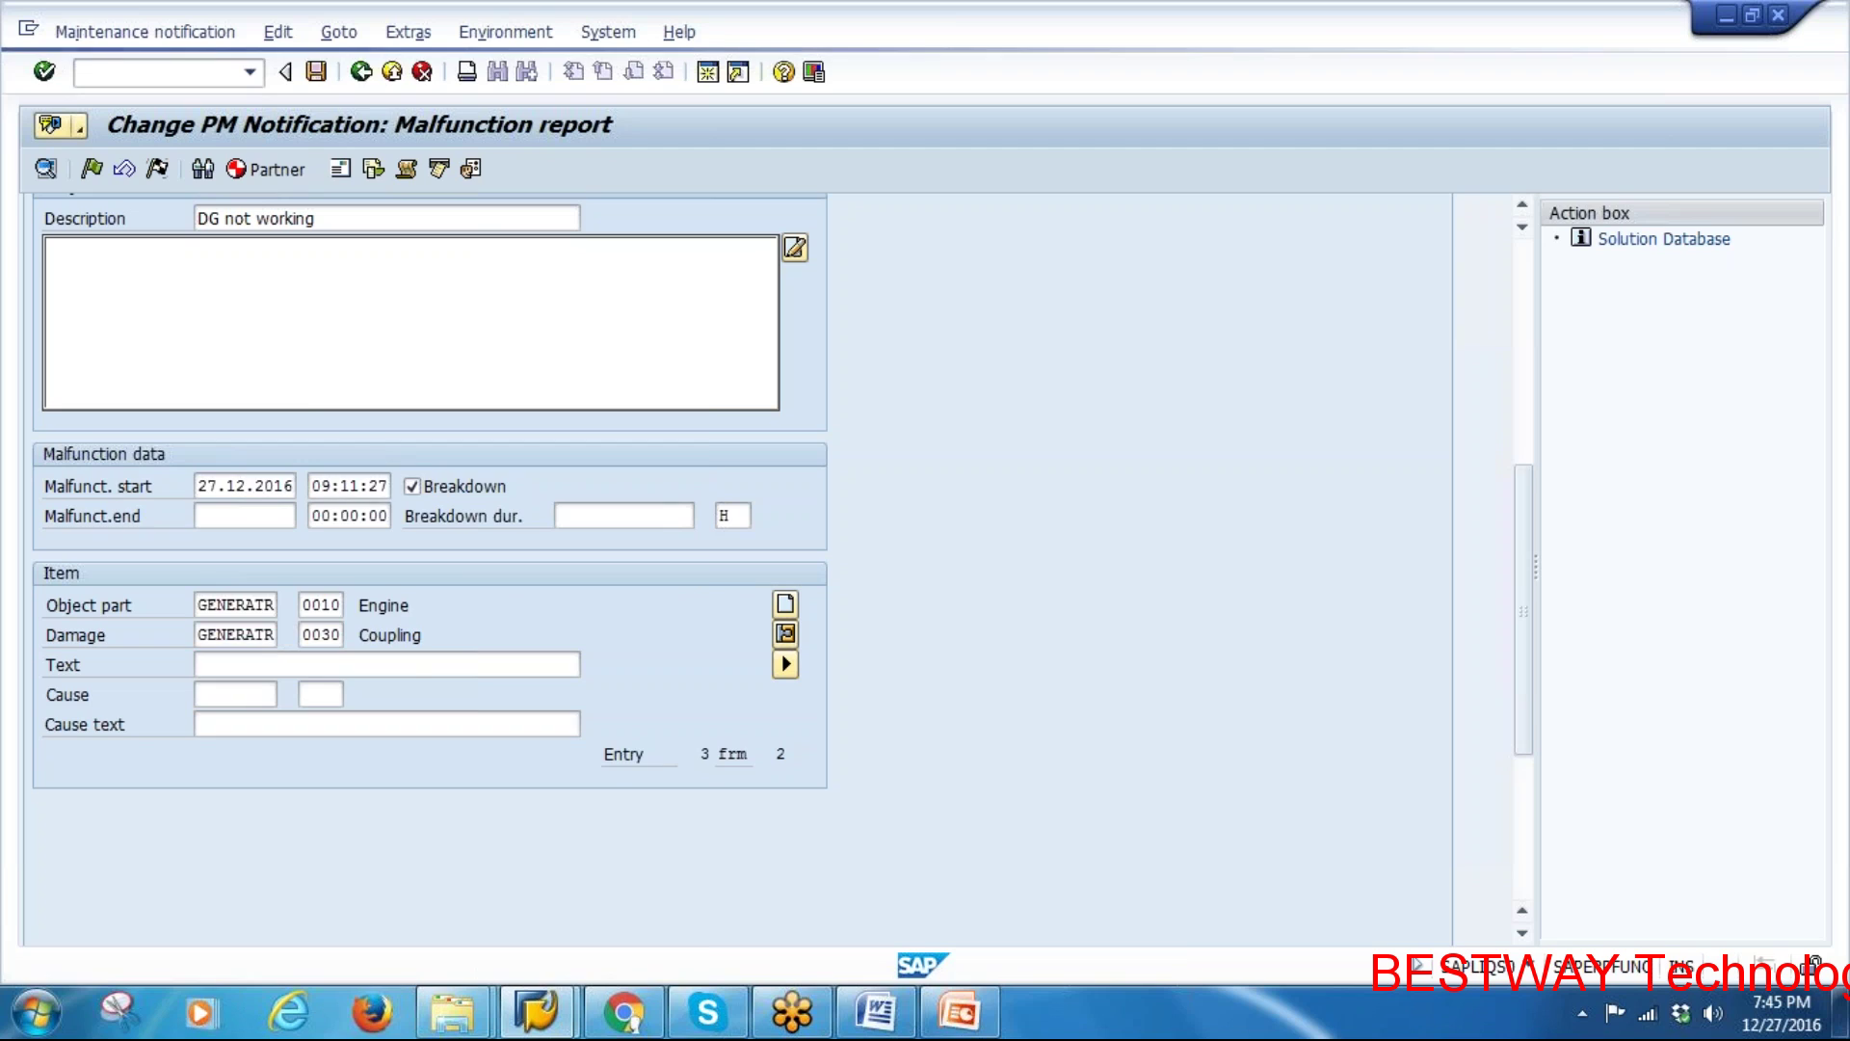
click(330, 372)
double_click(331, 372)
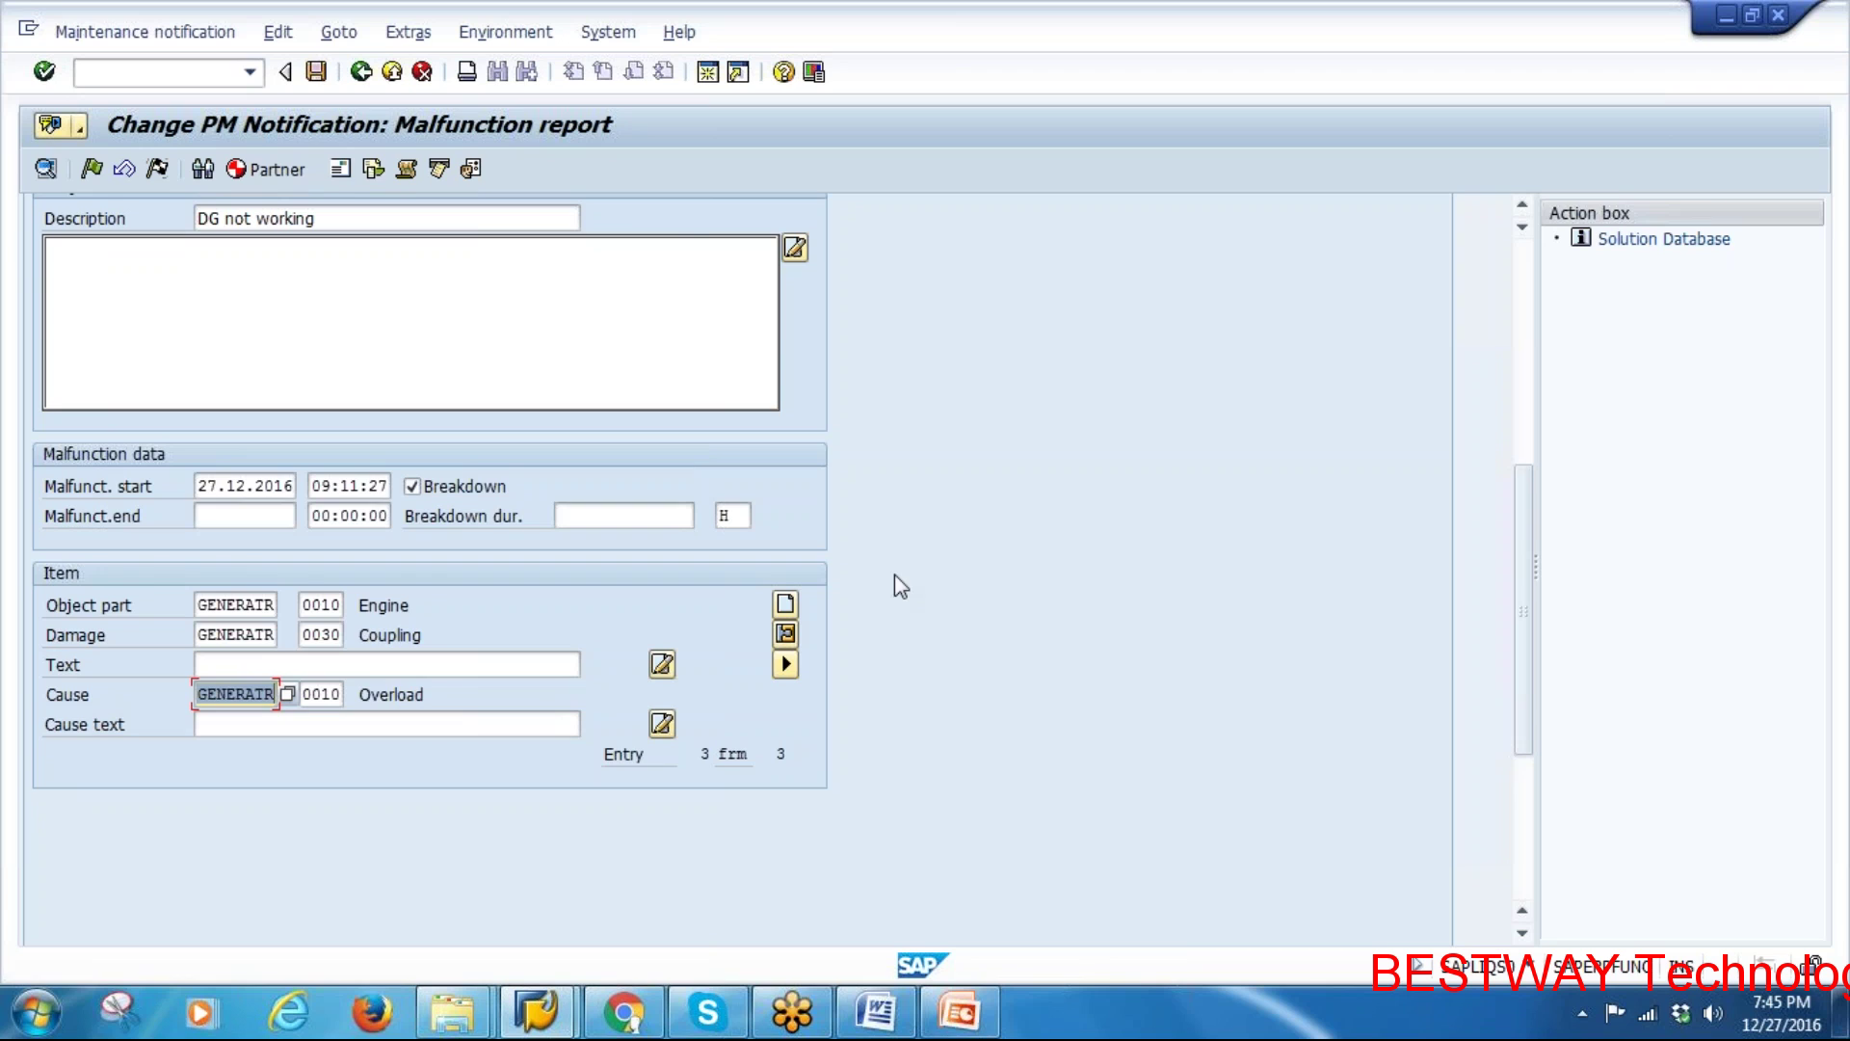
Put the malfunction notification in process
scroll(900, 587, up, 6)
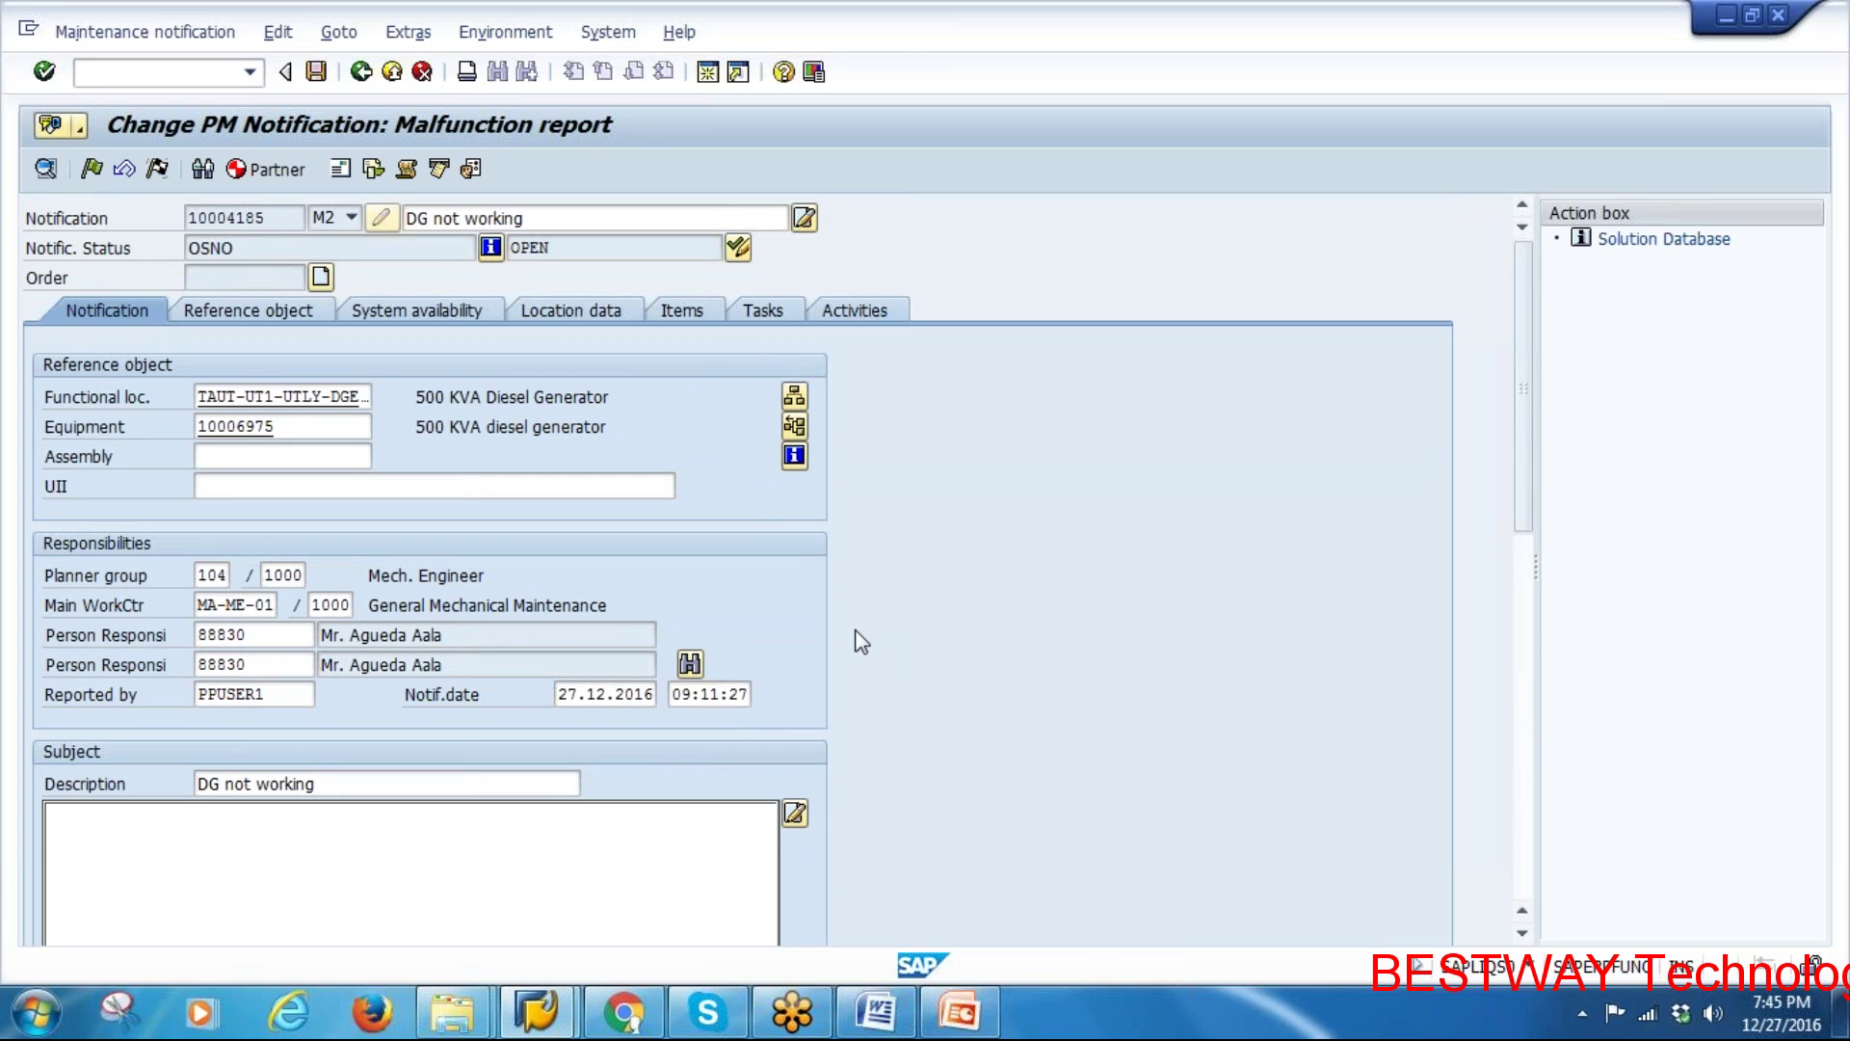
click(93, 172)
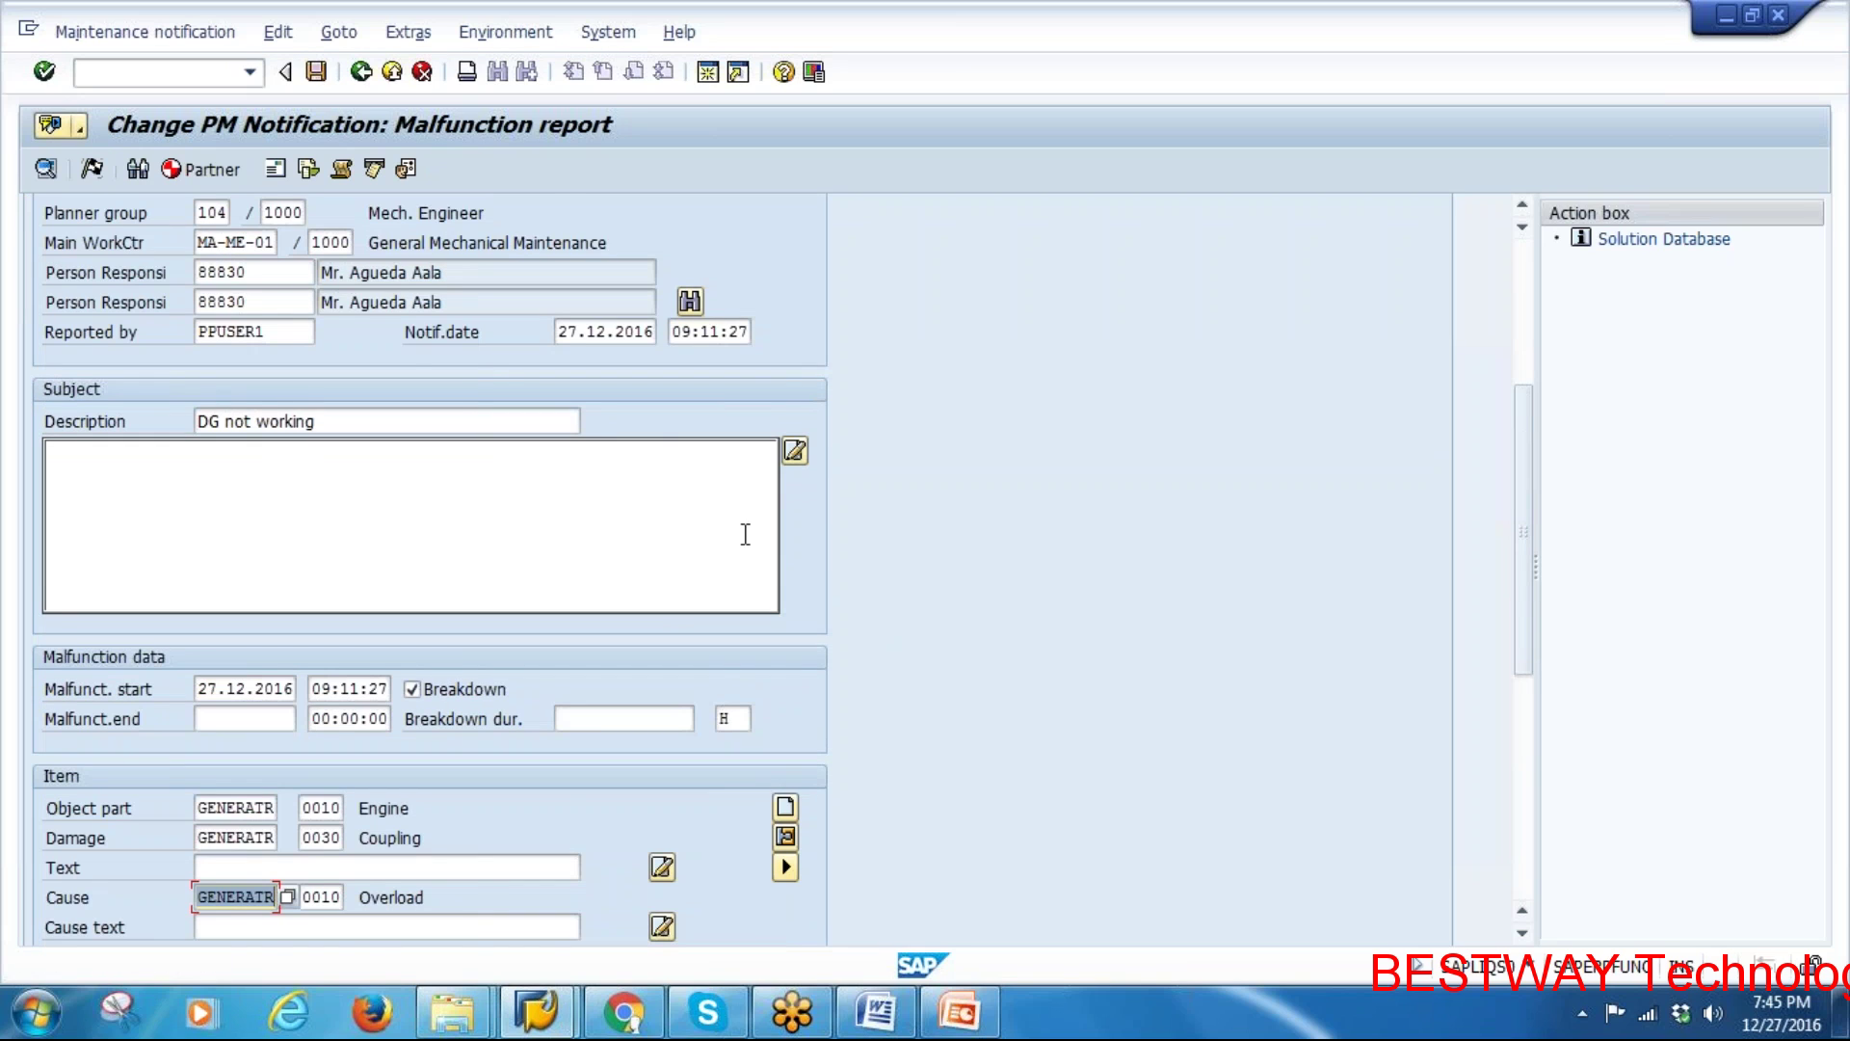
scroll(745, 534, up, 5)
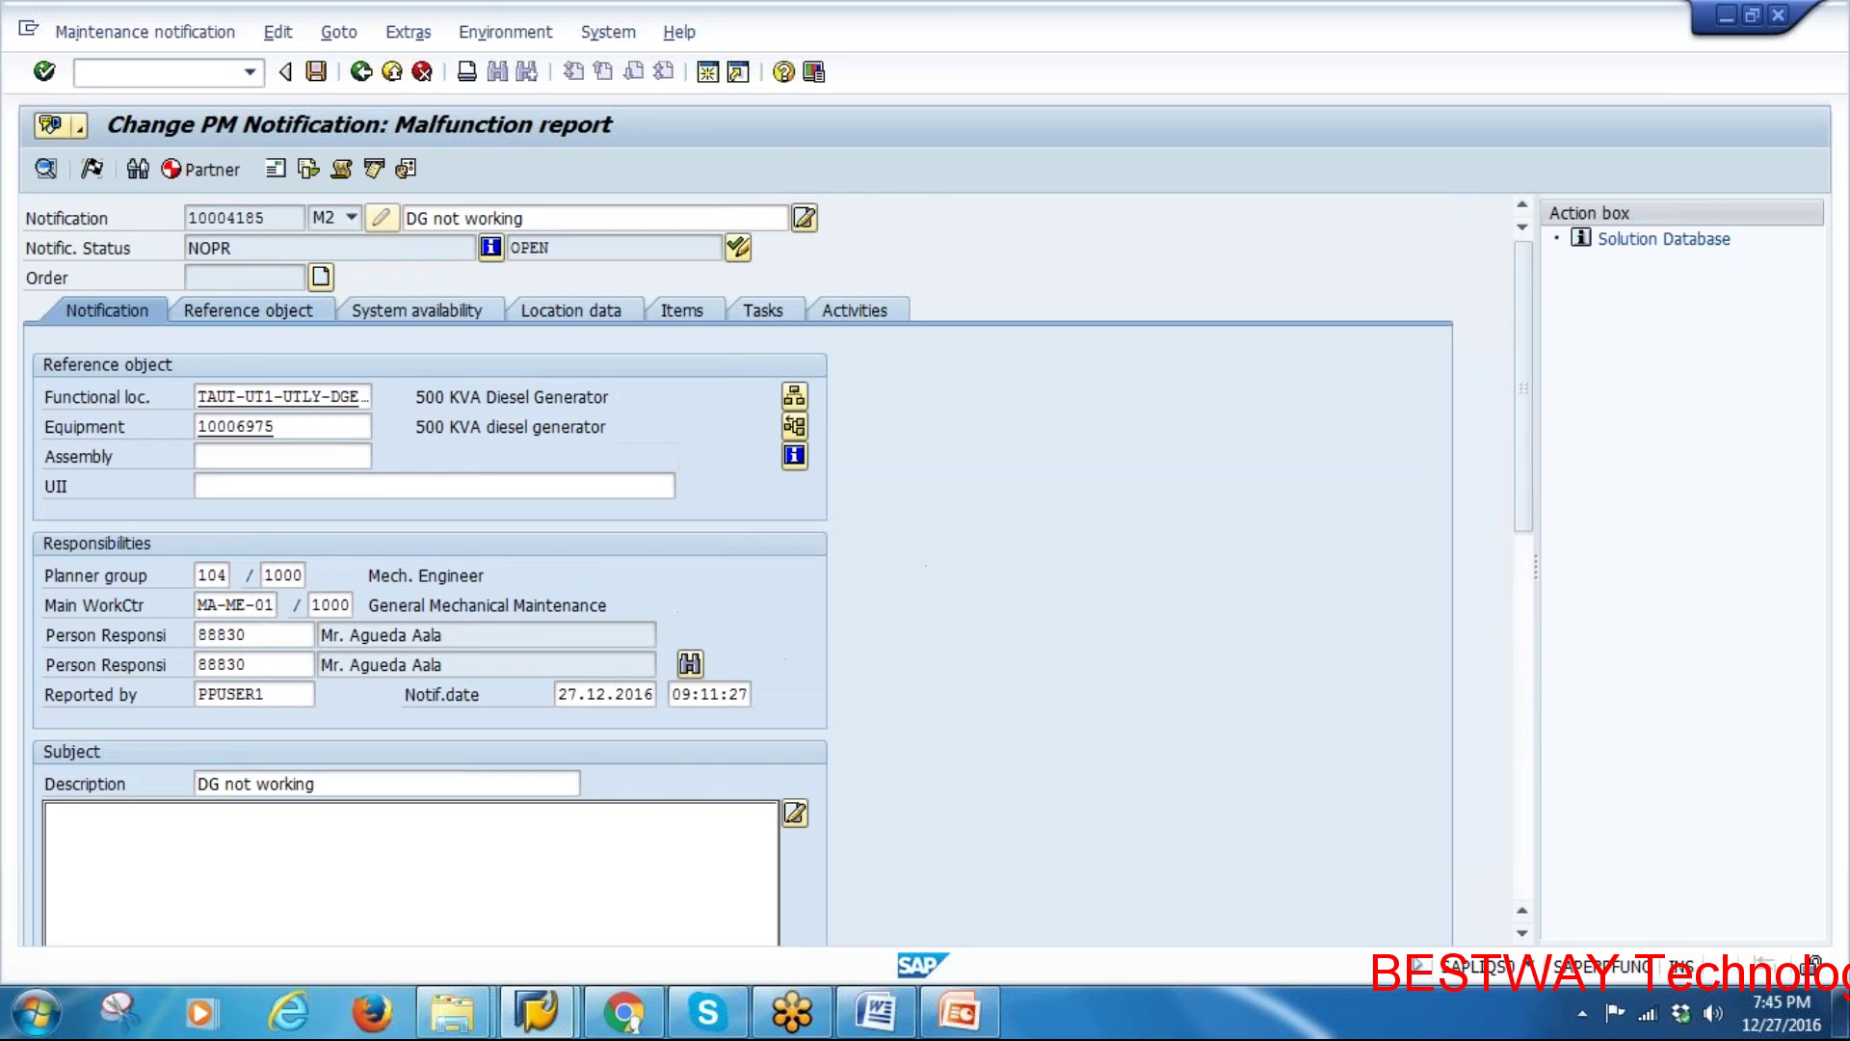
View the notification's system status details, point out the status text, and return to the notification
drag(240, 247, 195, 252)
click(491, 247)
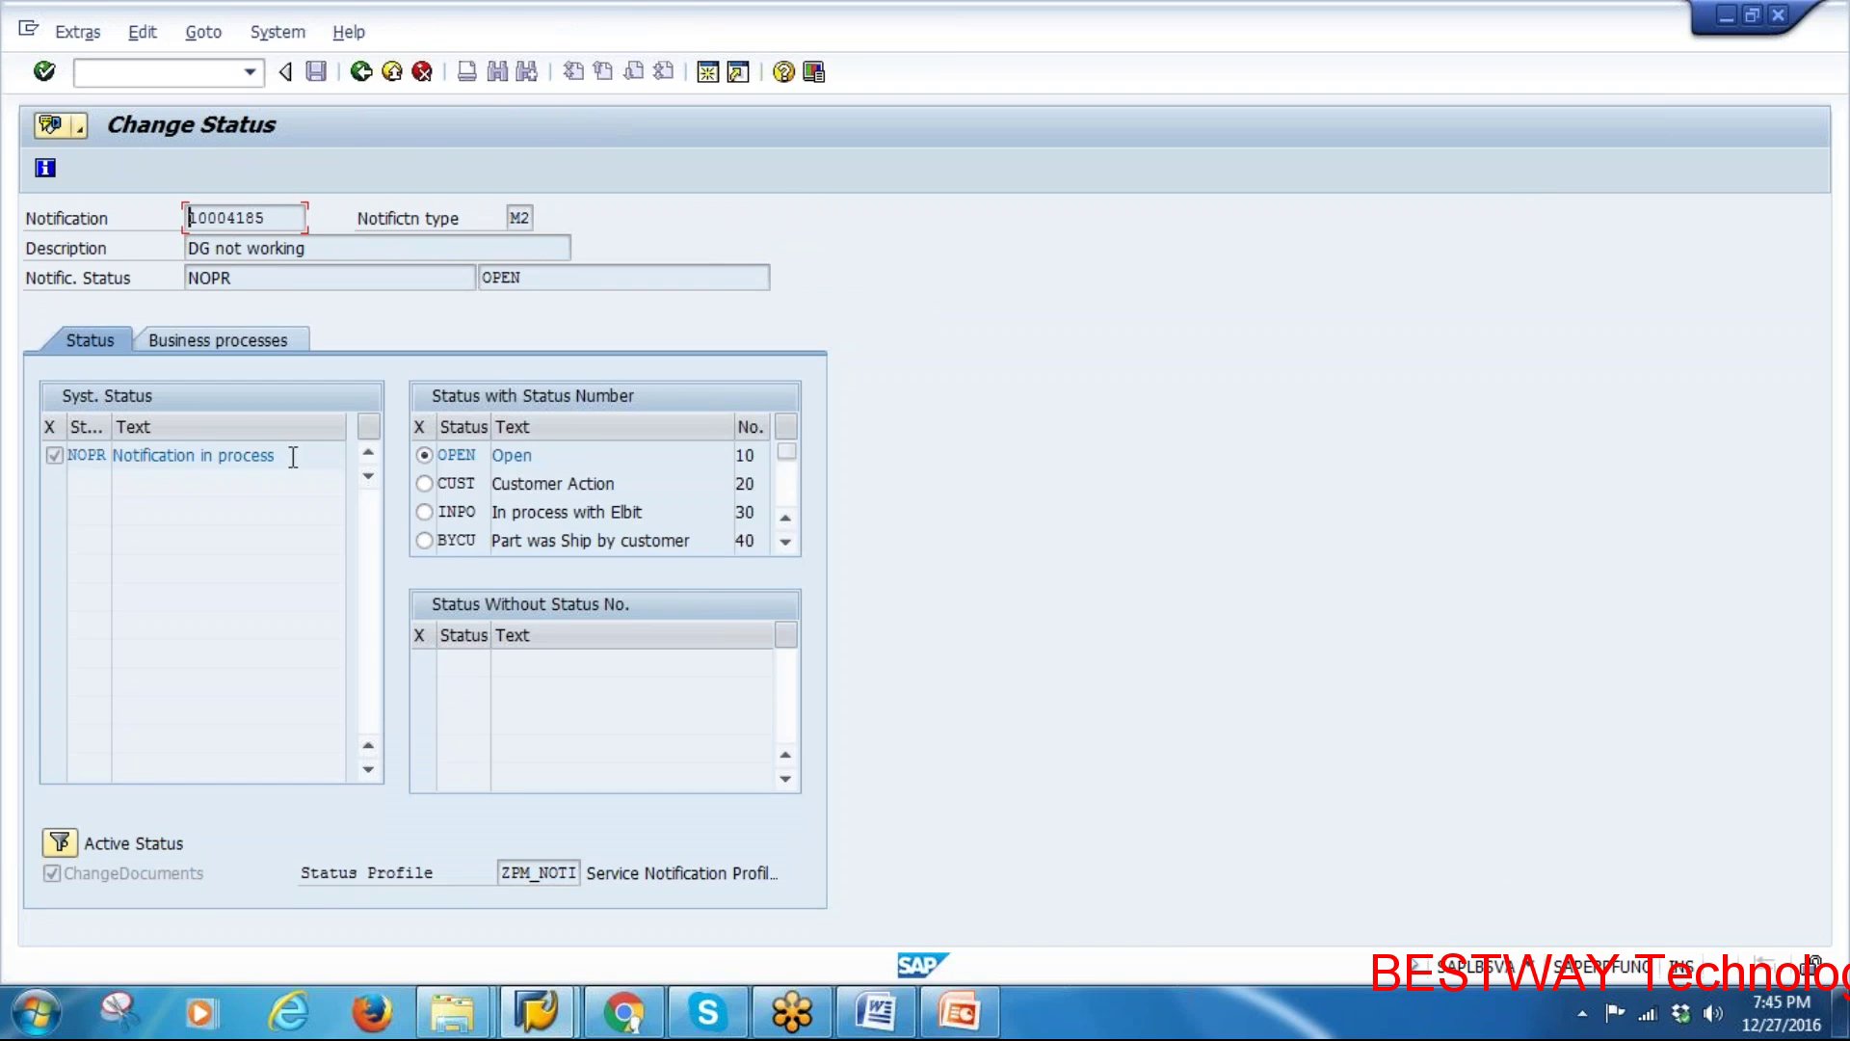
drag(293, 456, 99, 453)
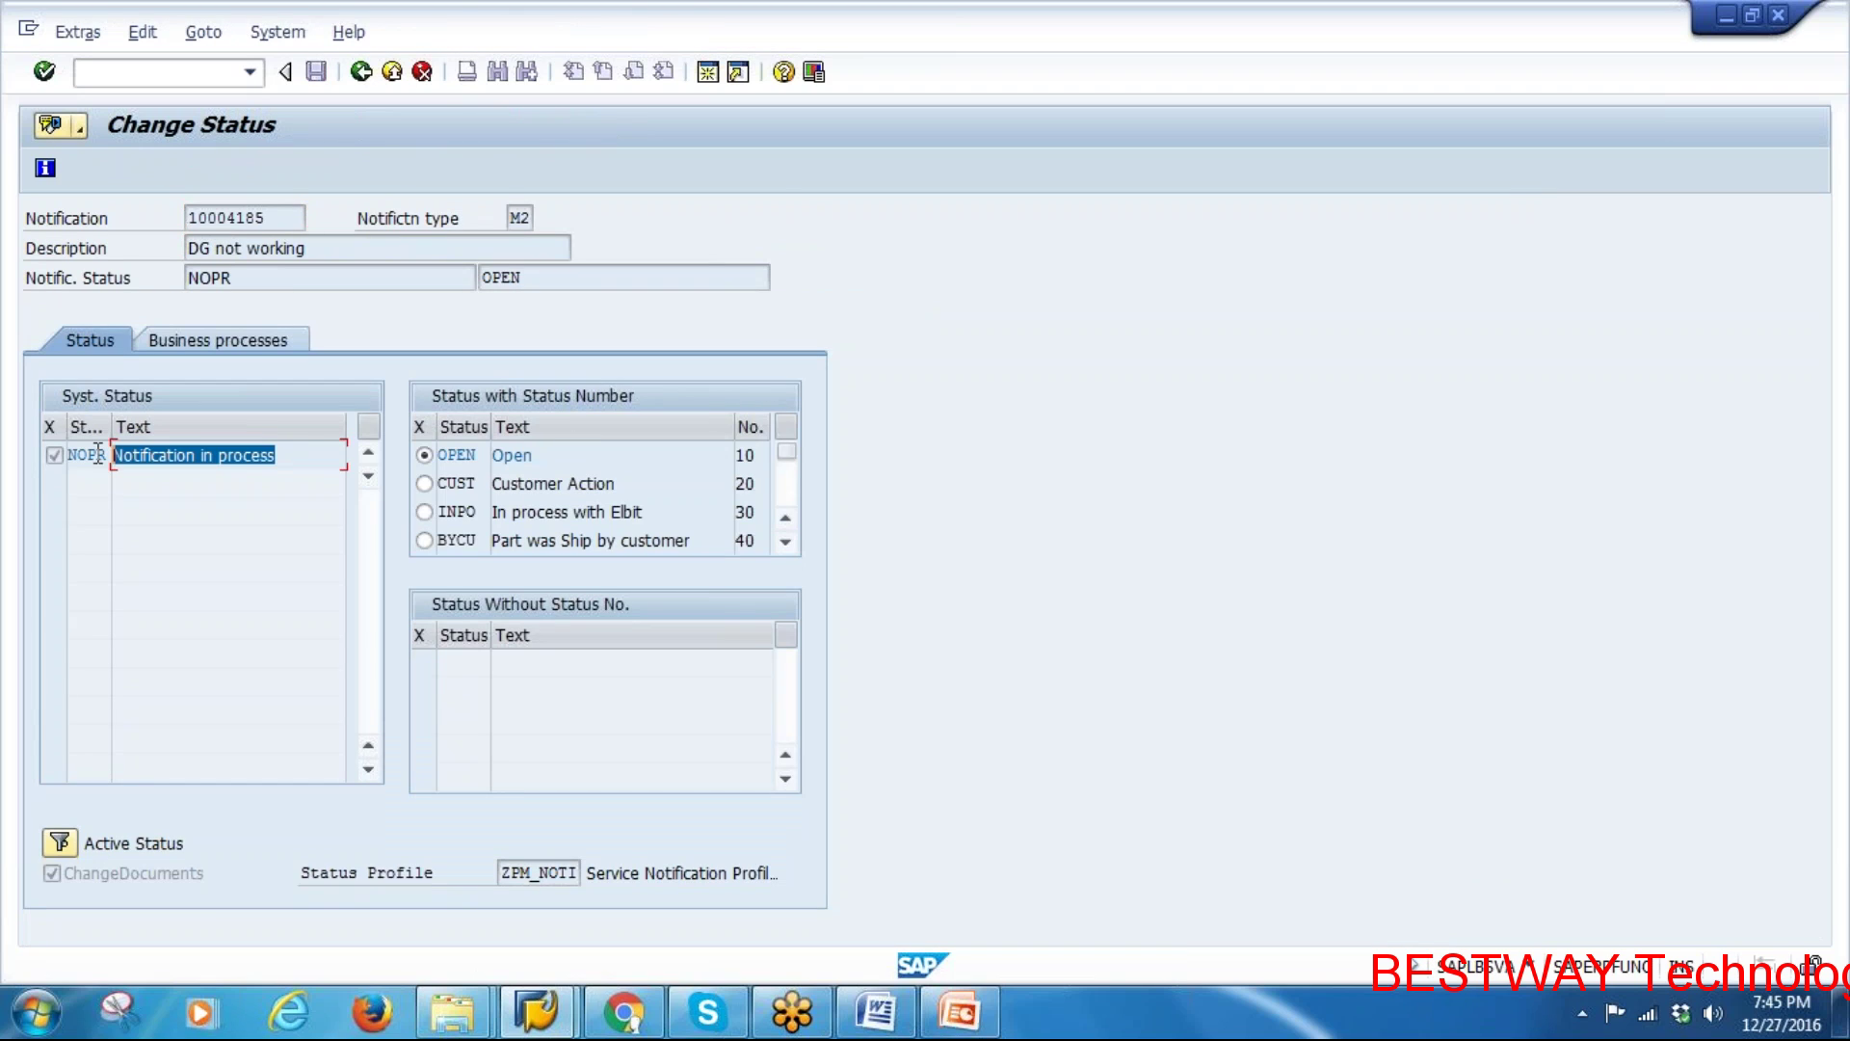
click(360, 71)
Open the notification's items overview and point out the damage entries in the first two rows
scroll(940, 730, down, 3)
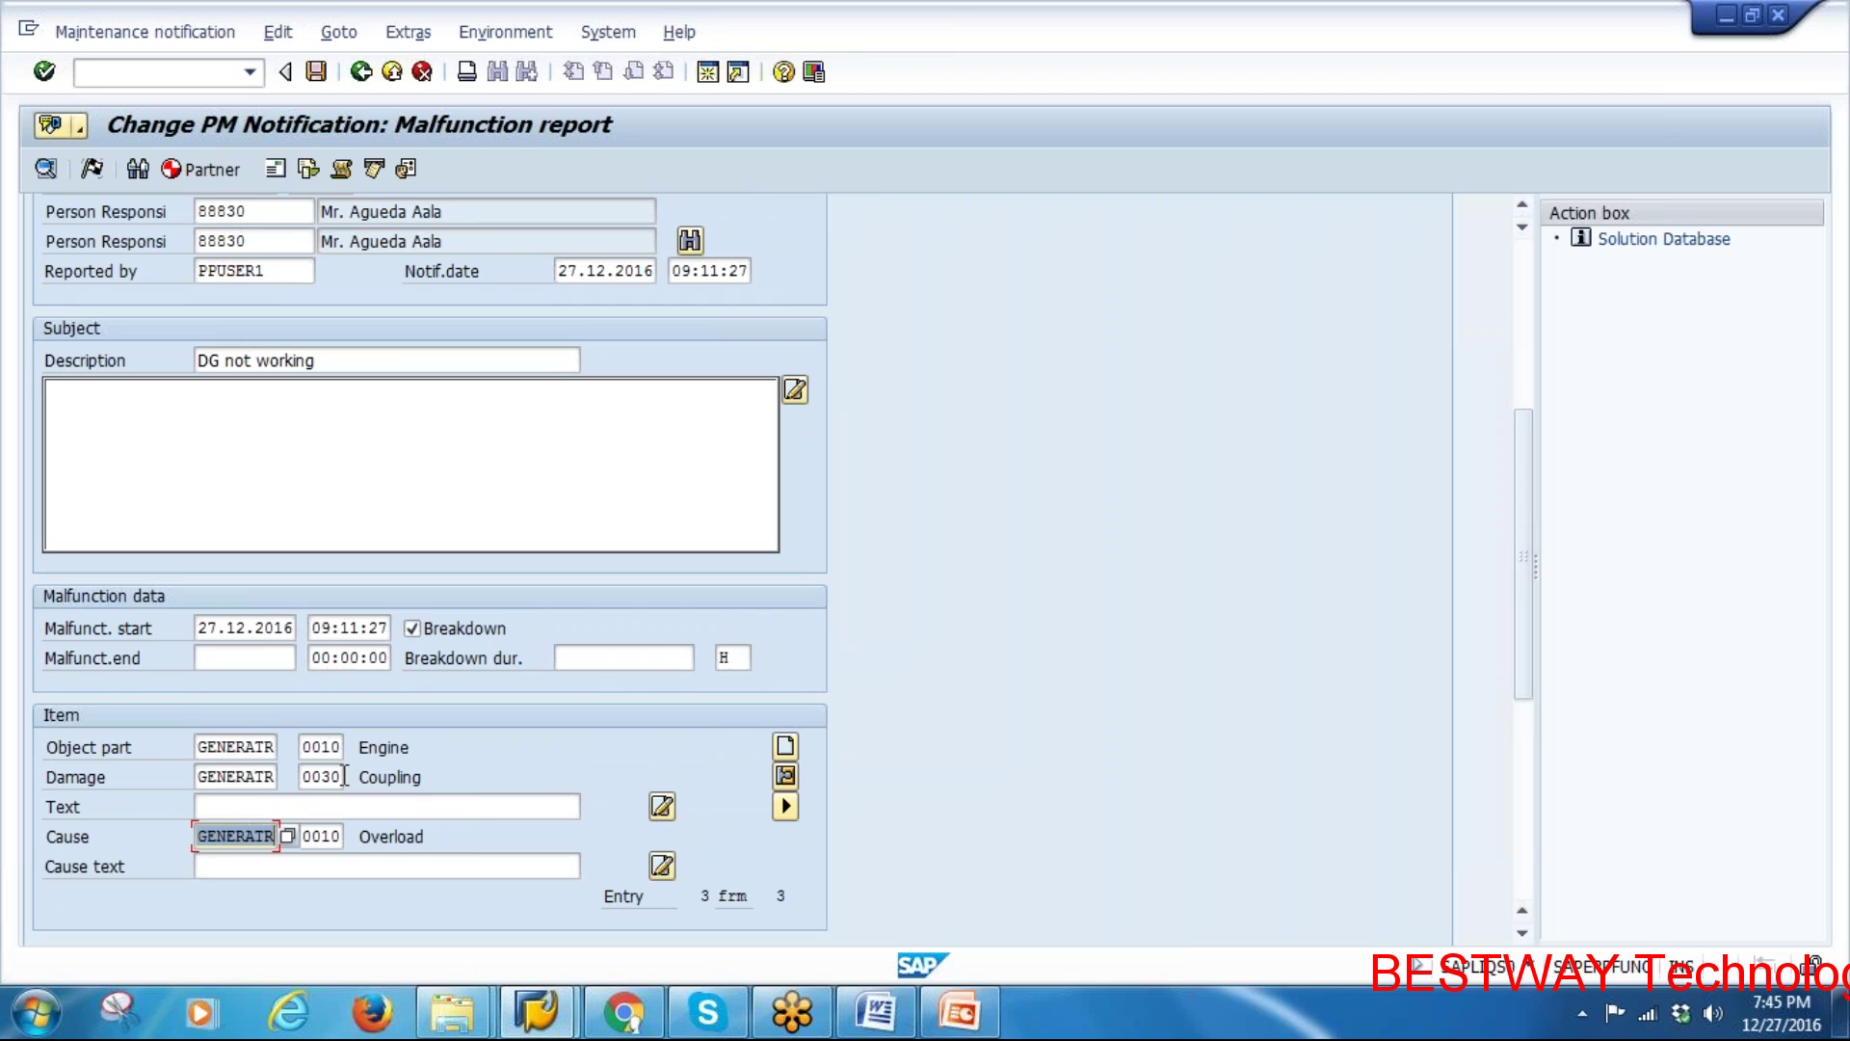
scroll(936, 631, up, 5)
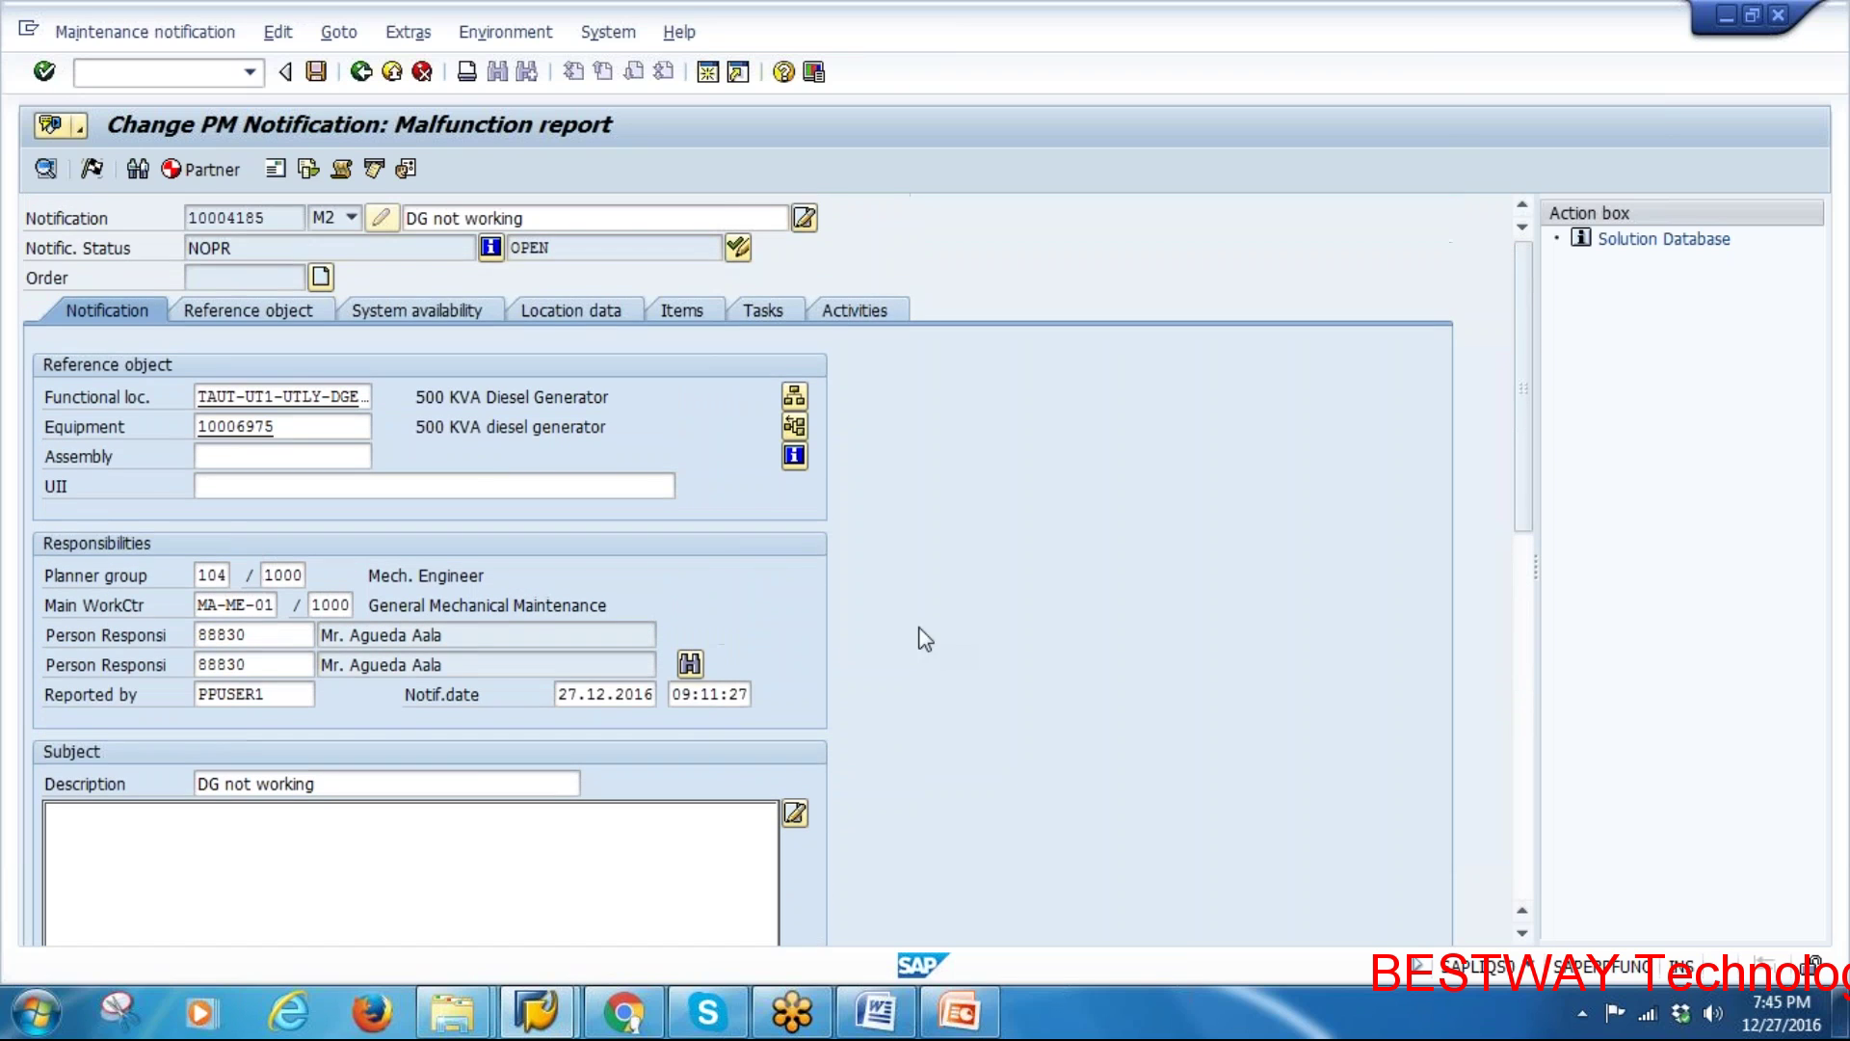
click(681, 311)
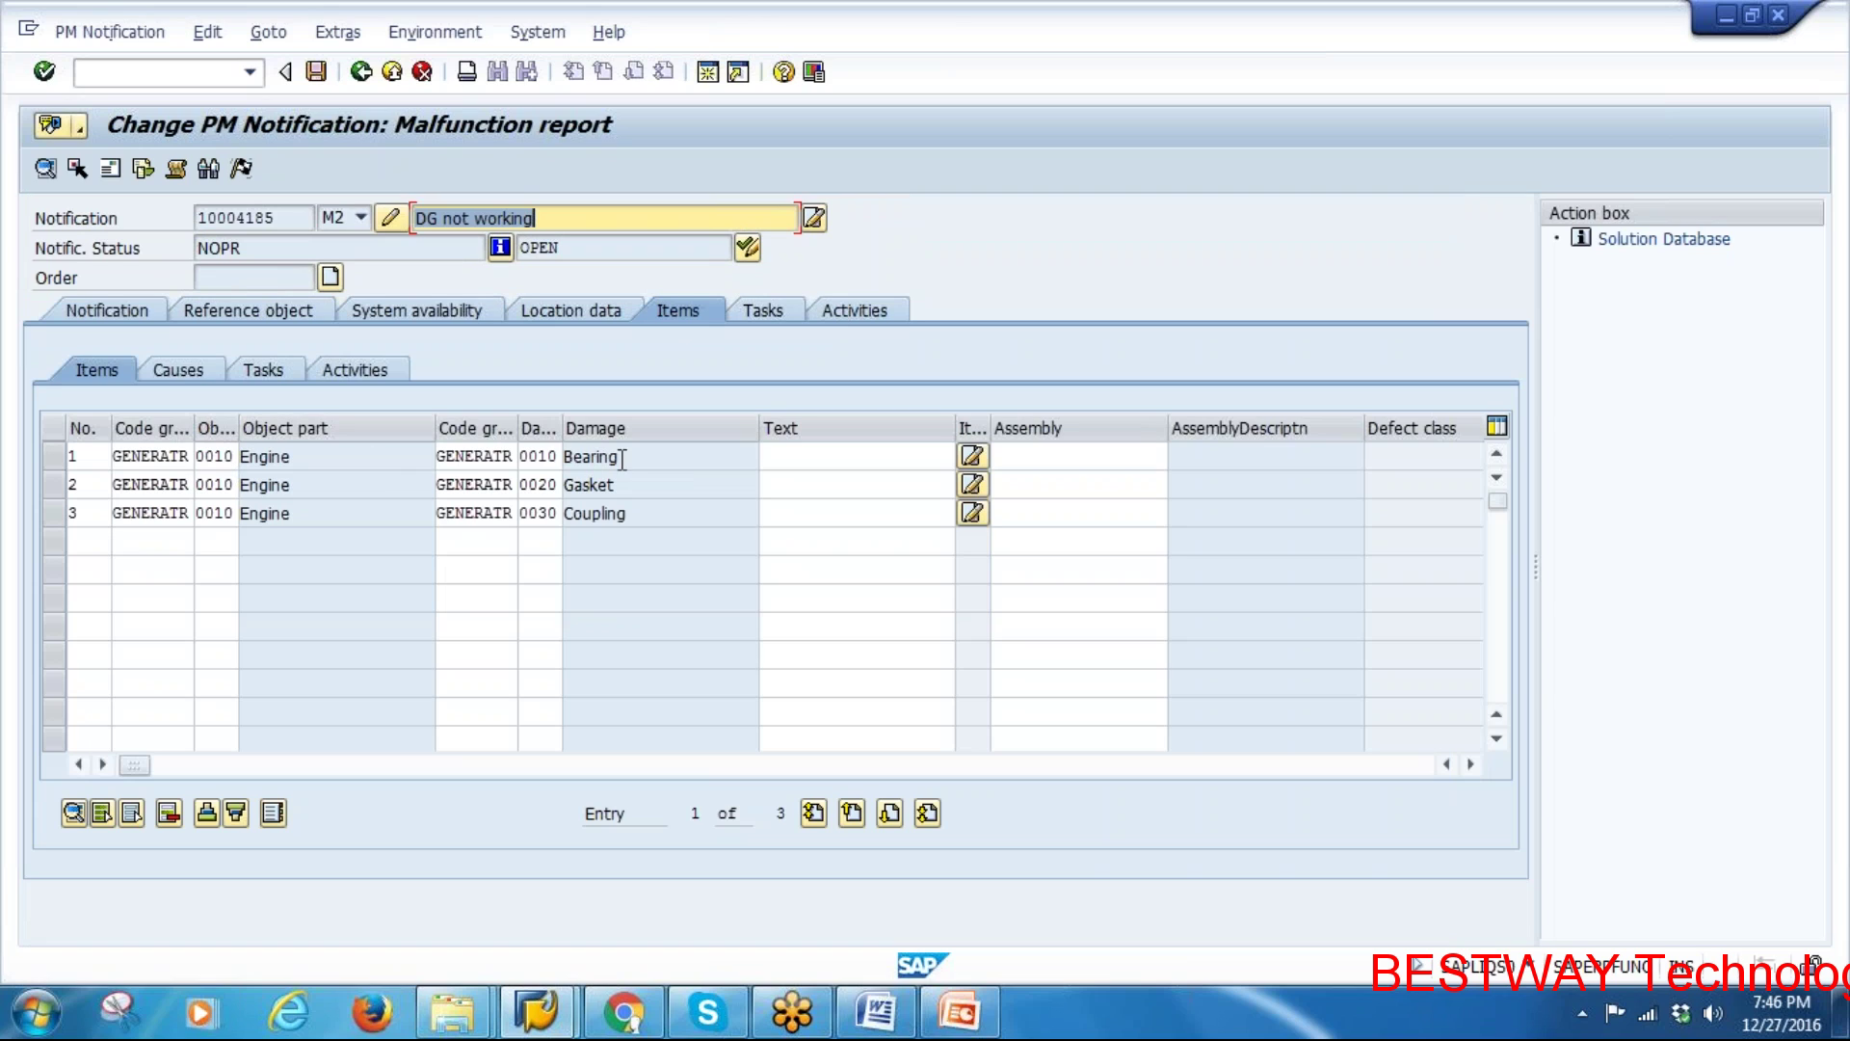
click(590, 457)
click(642, 474)
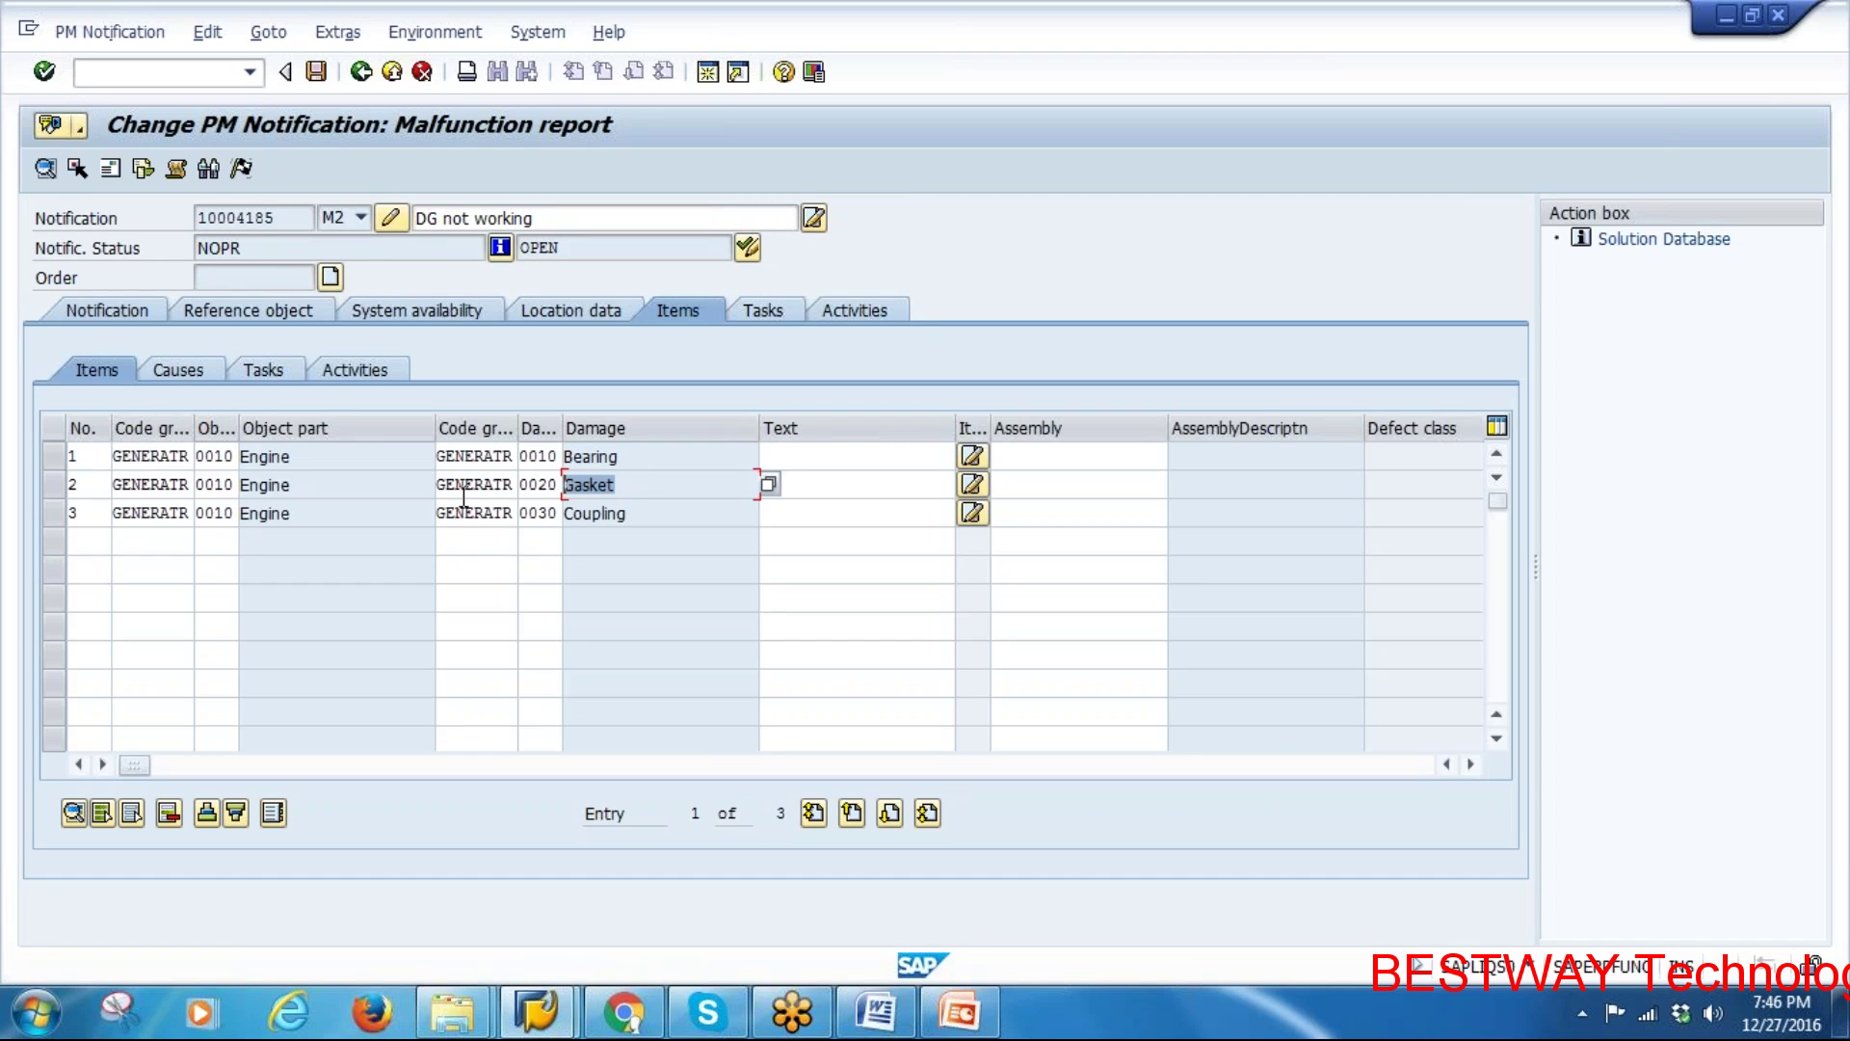
Add the GENERATR tasks Replace Bearing (0010), Replace Gasket (0020) and Replace Coupling (0030) to the malfunction notification
click(627, 513)
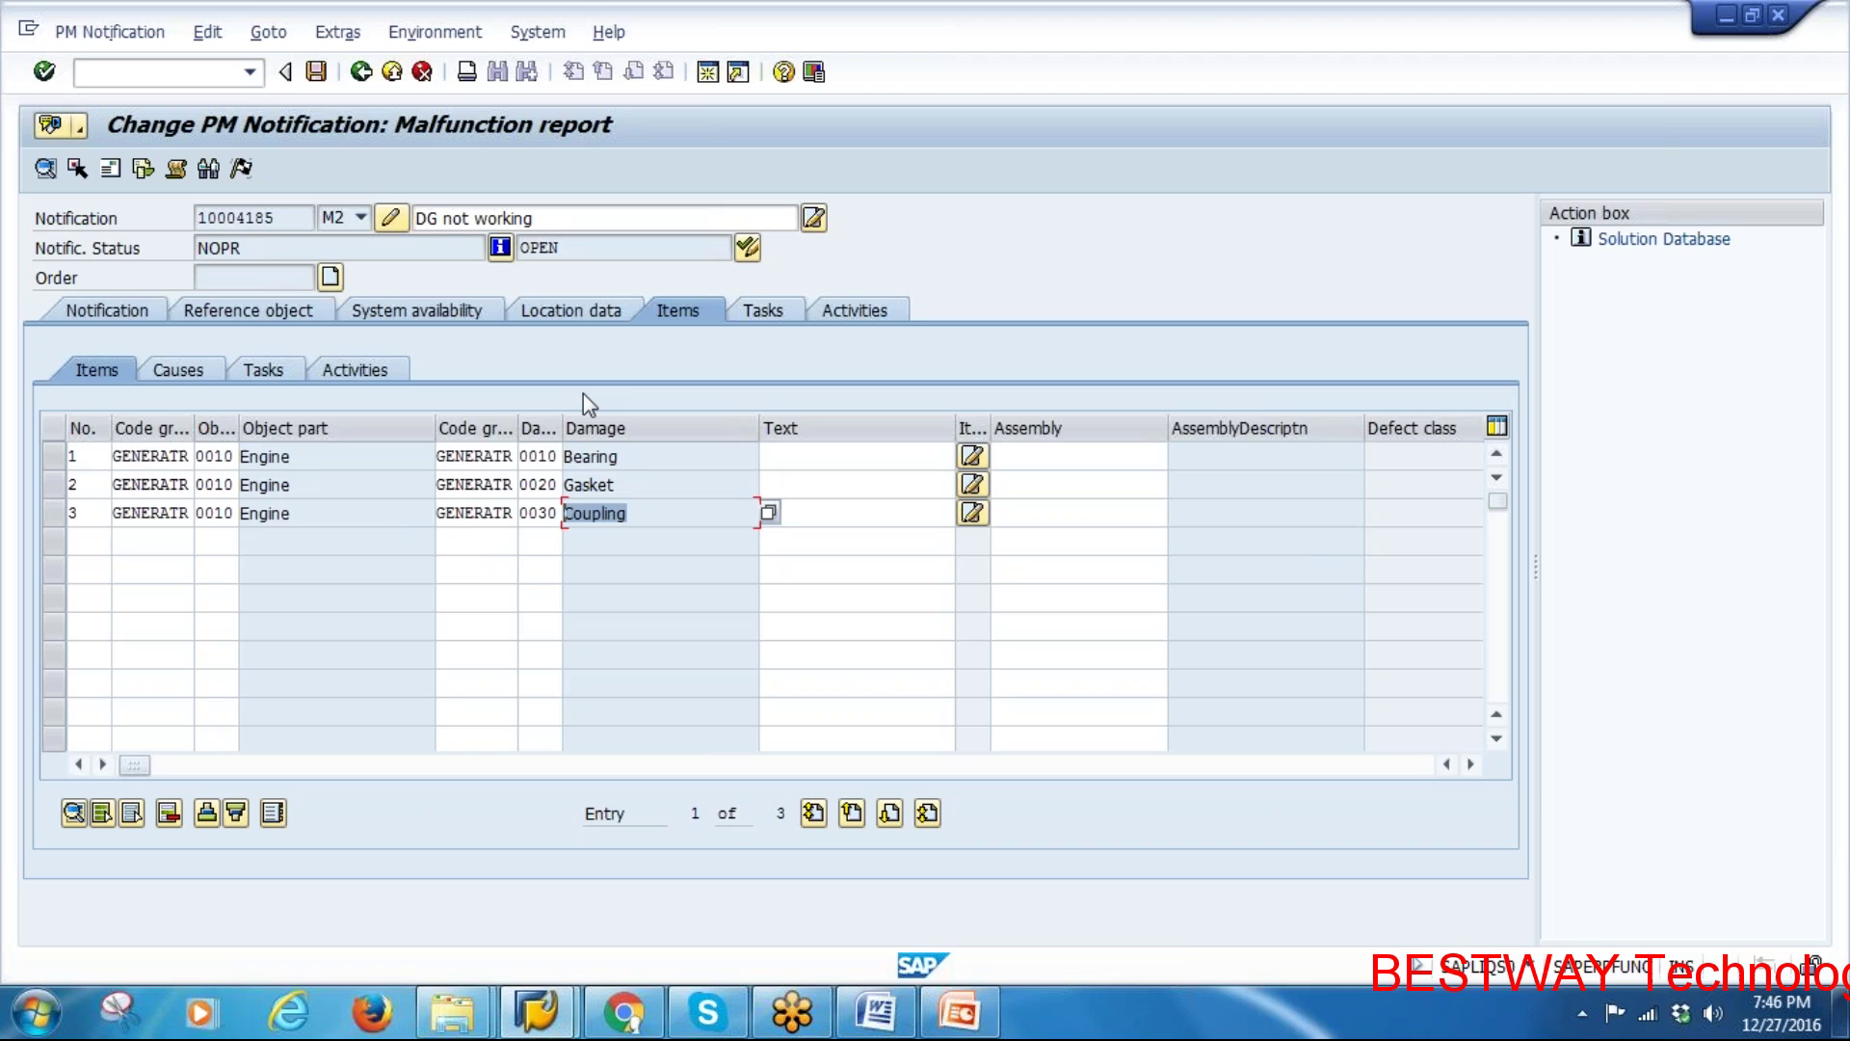
click(768, 313)
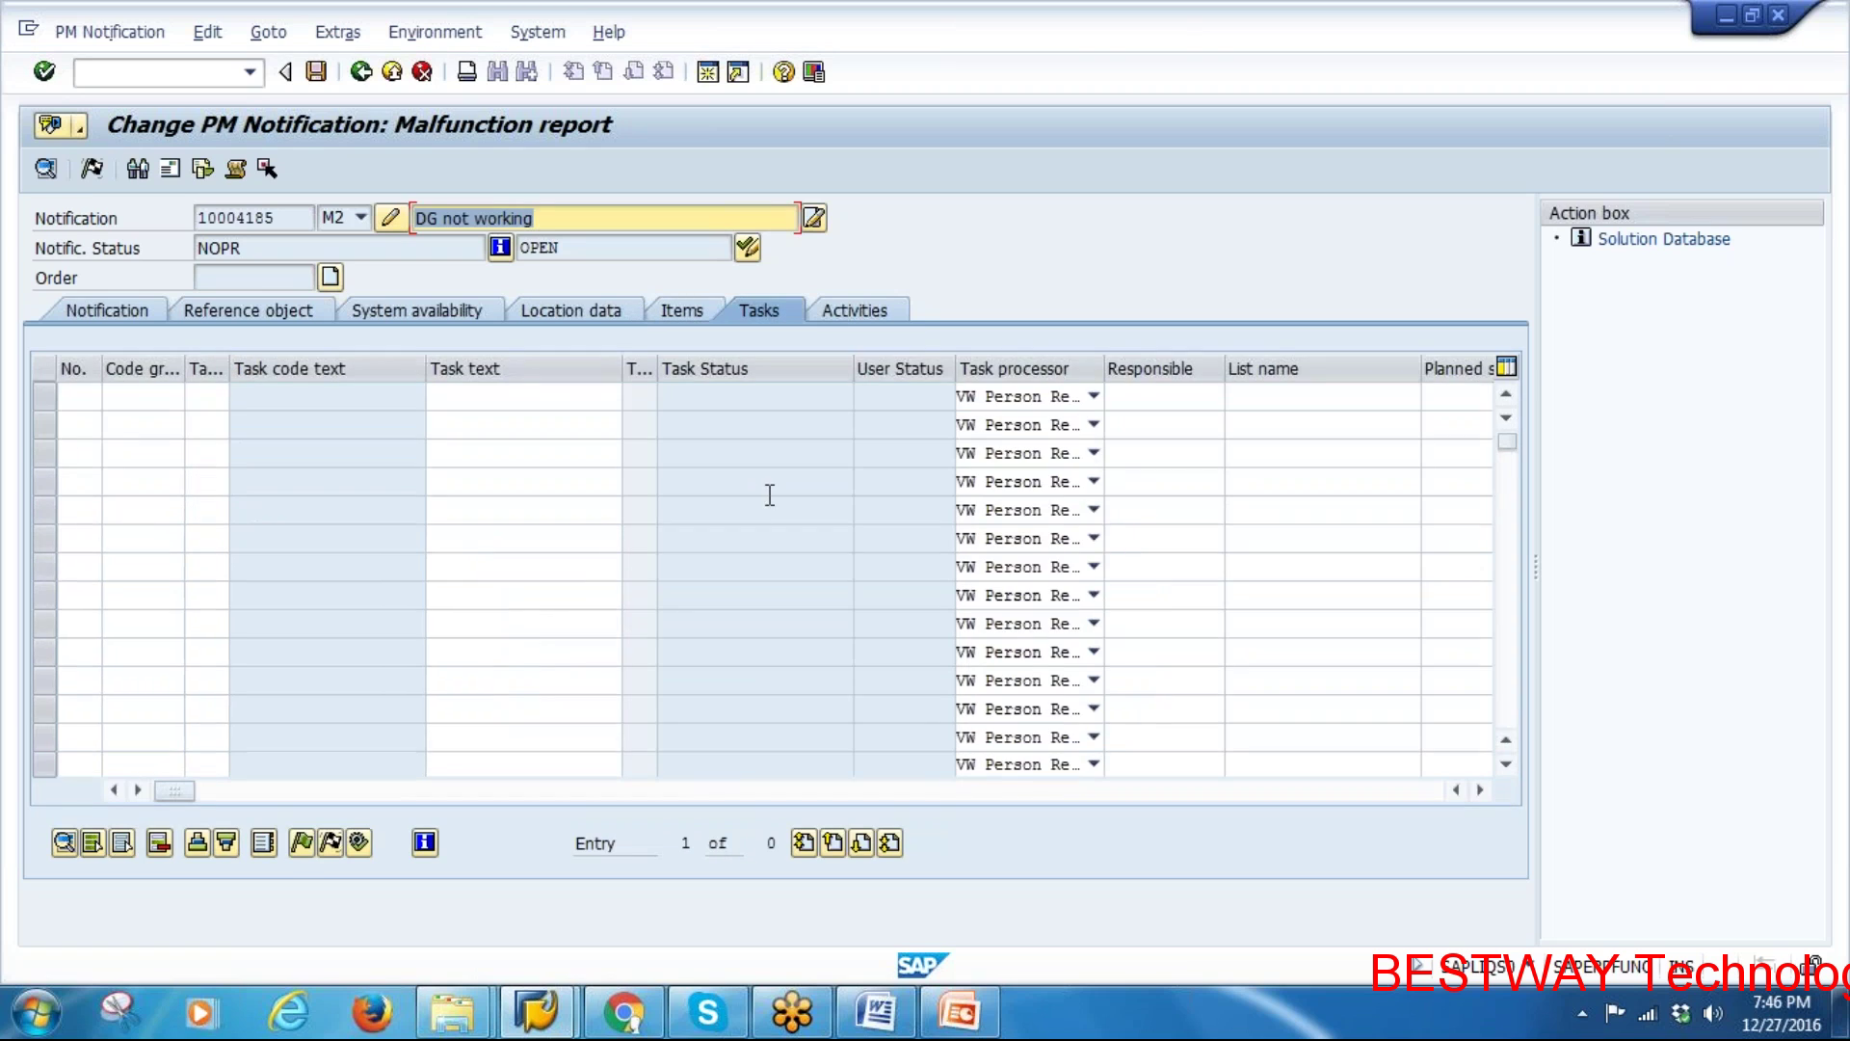
click(145, 396)
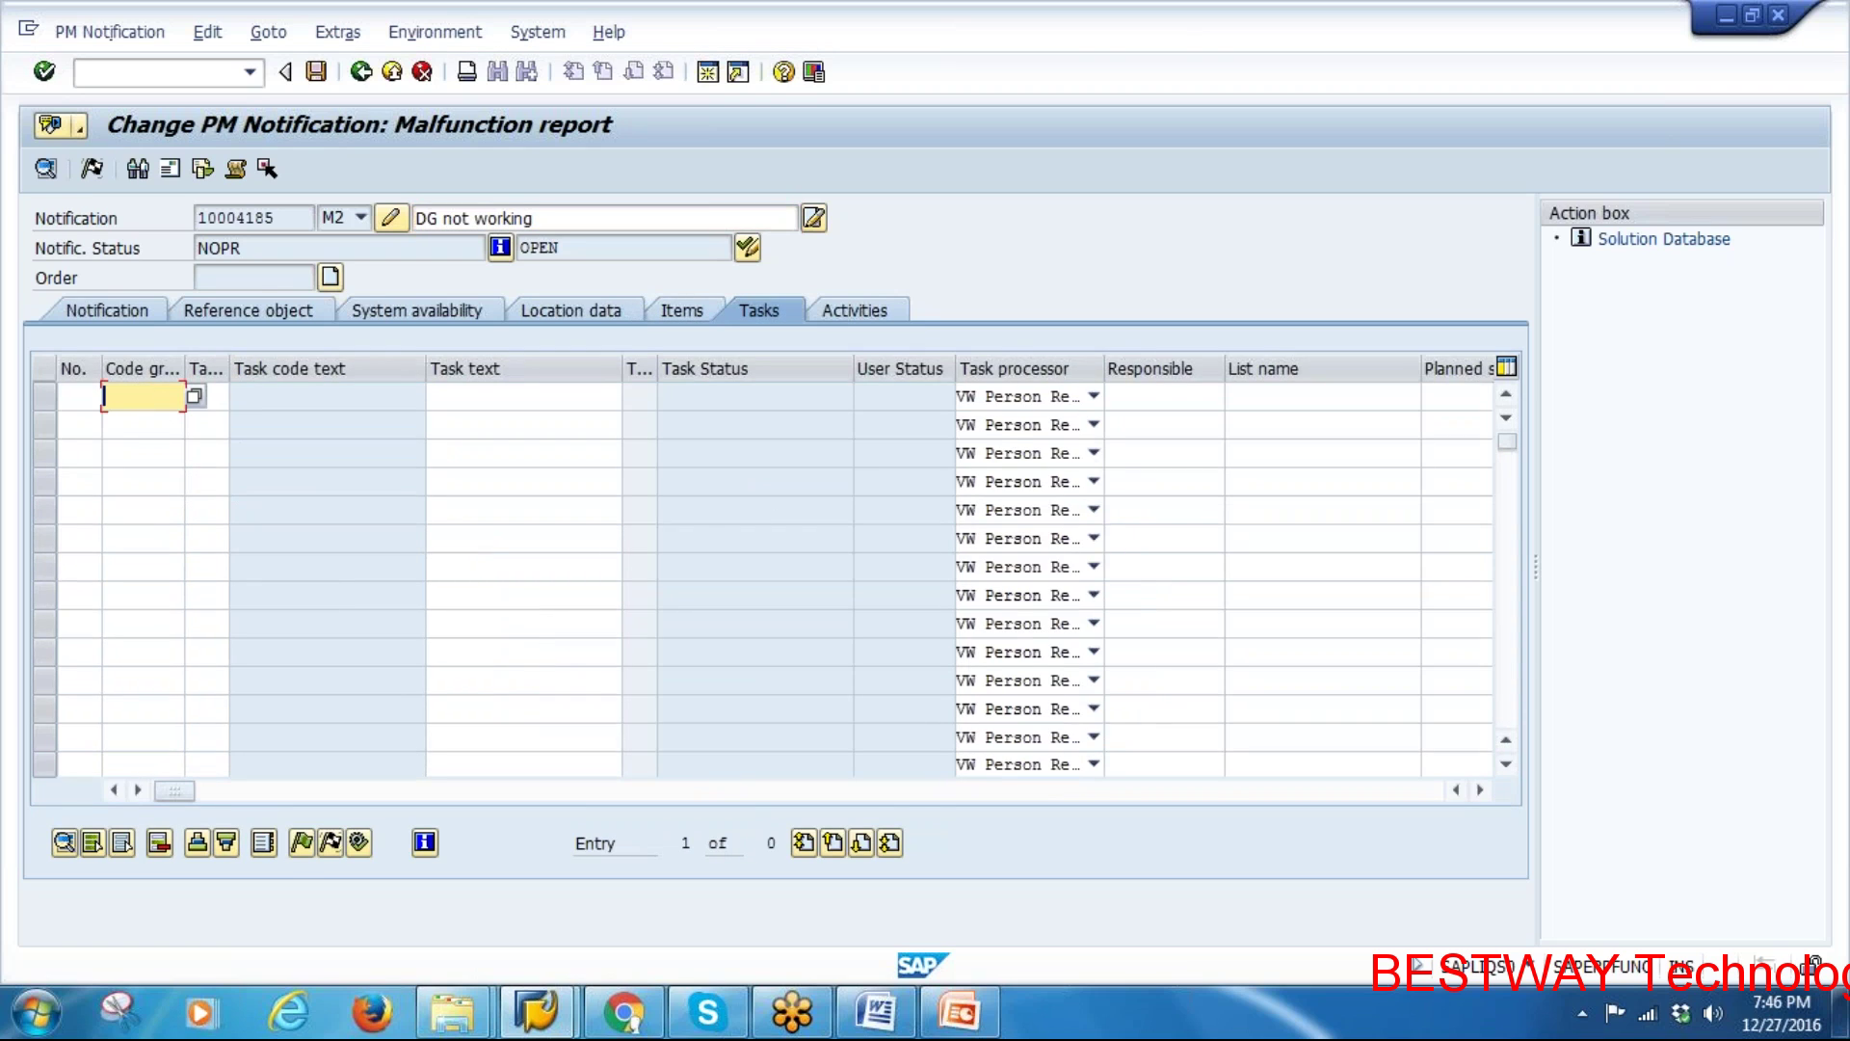
key(F4)
double_click(328, 367)
click(144, 424)
key(F4)
double_click(345, 391)
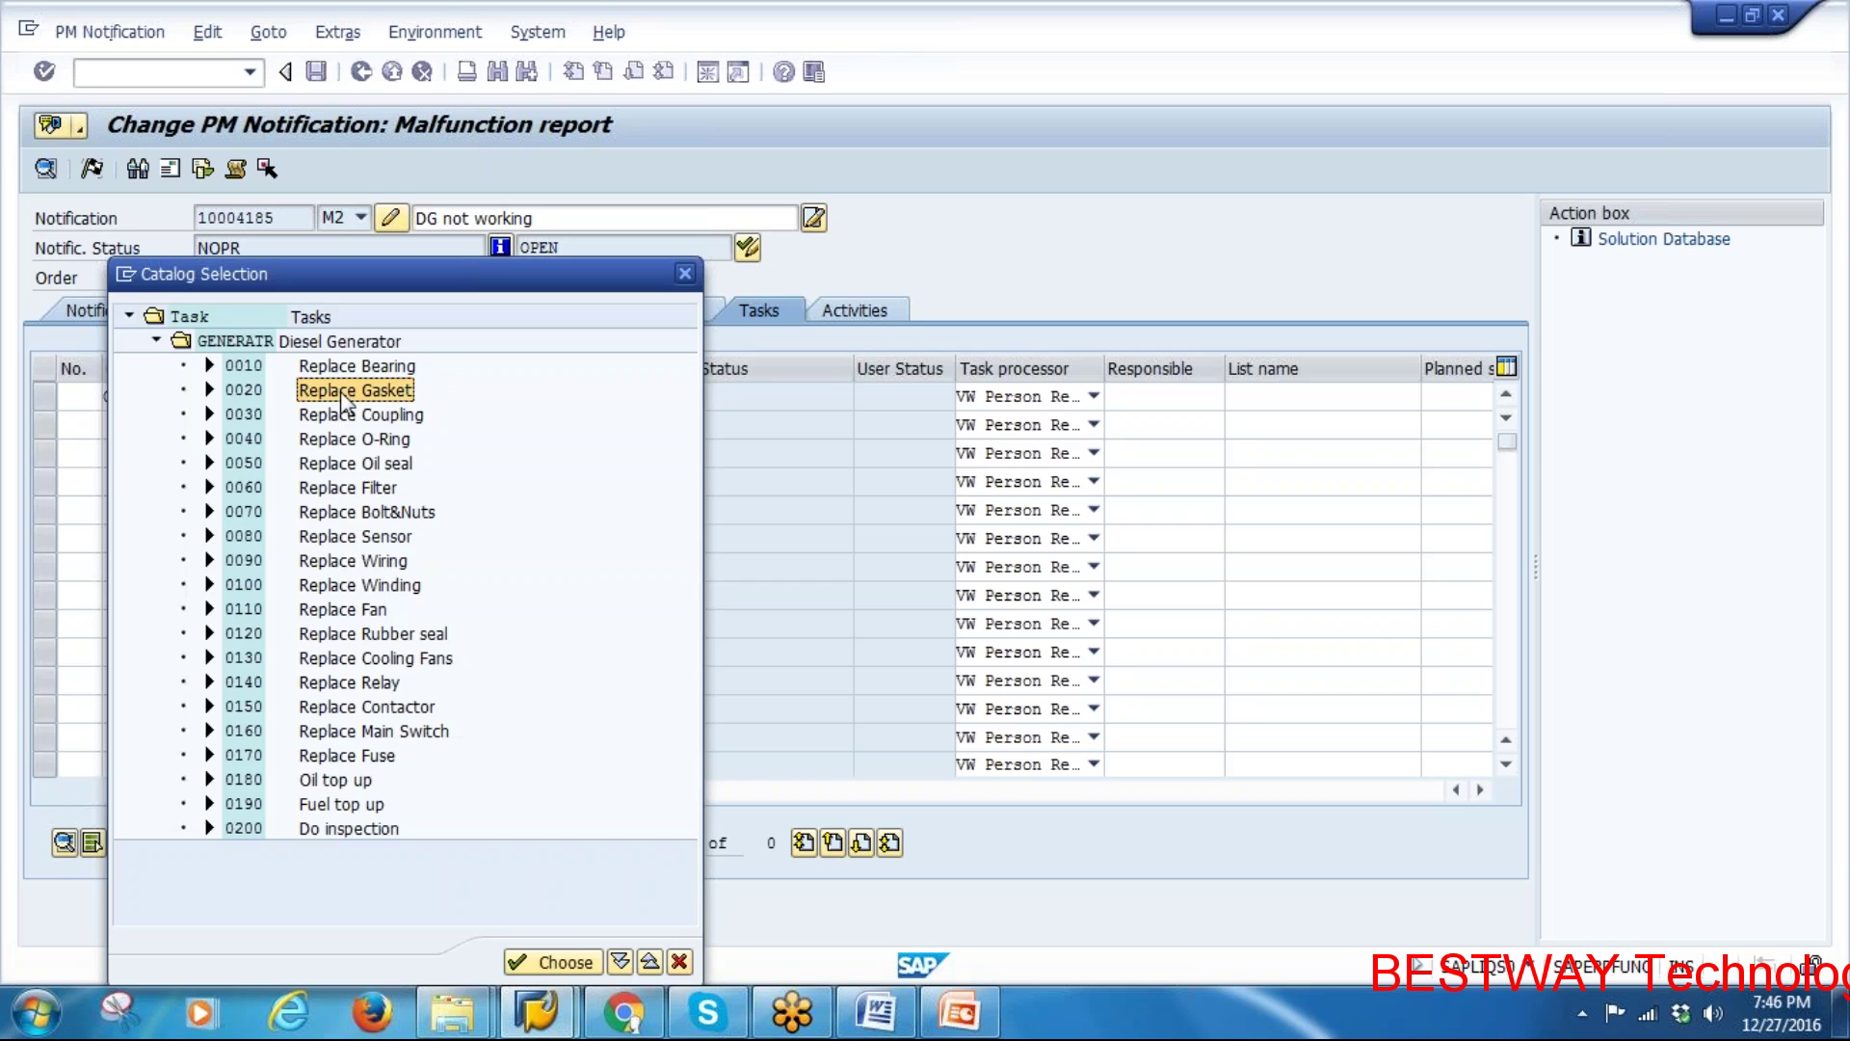
click(143, 455)
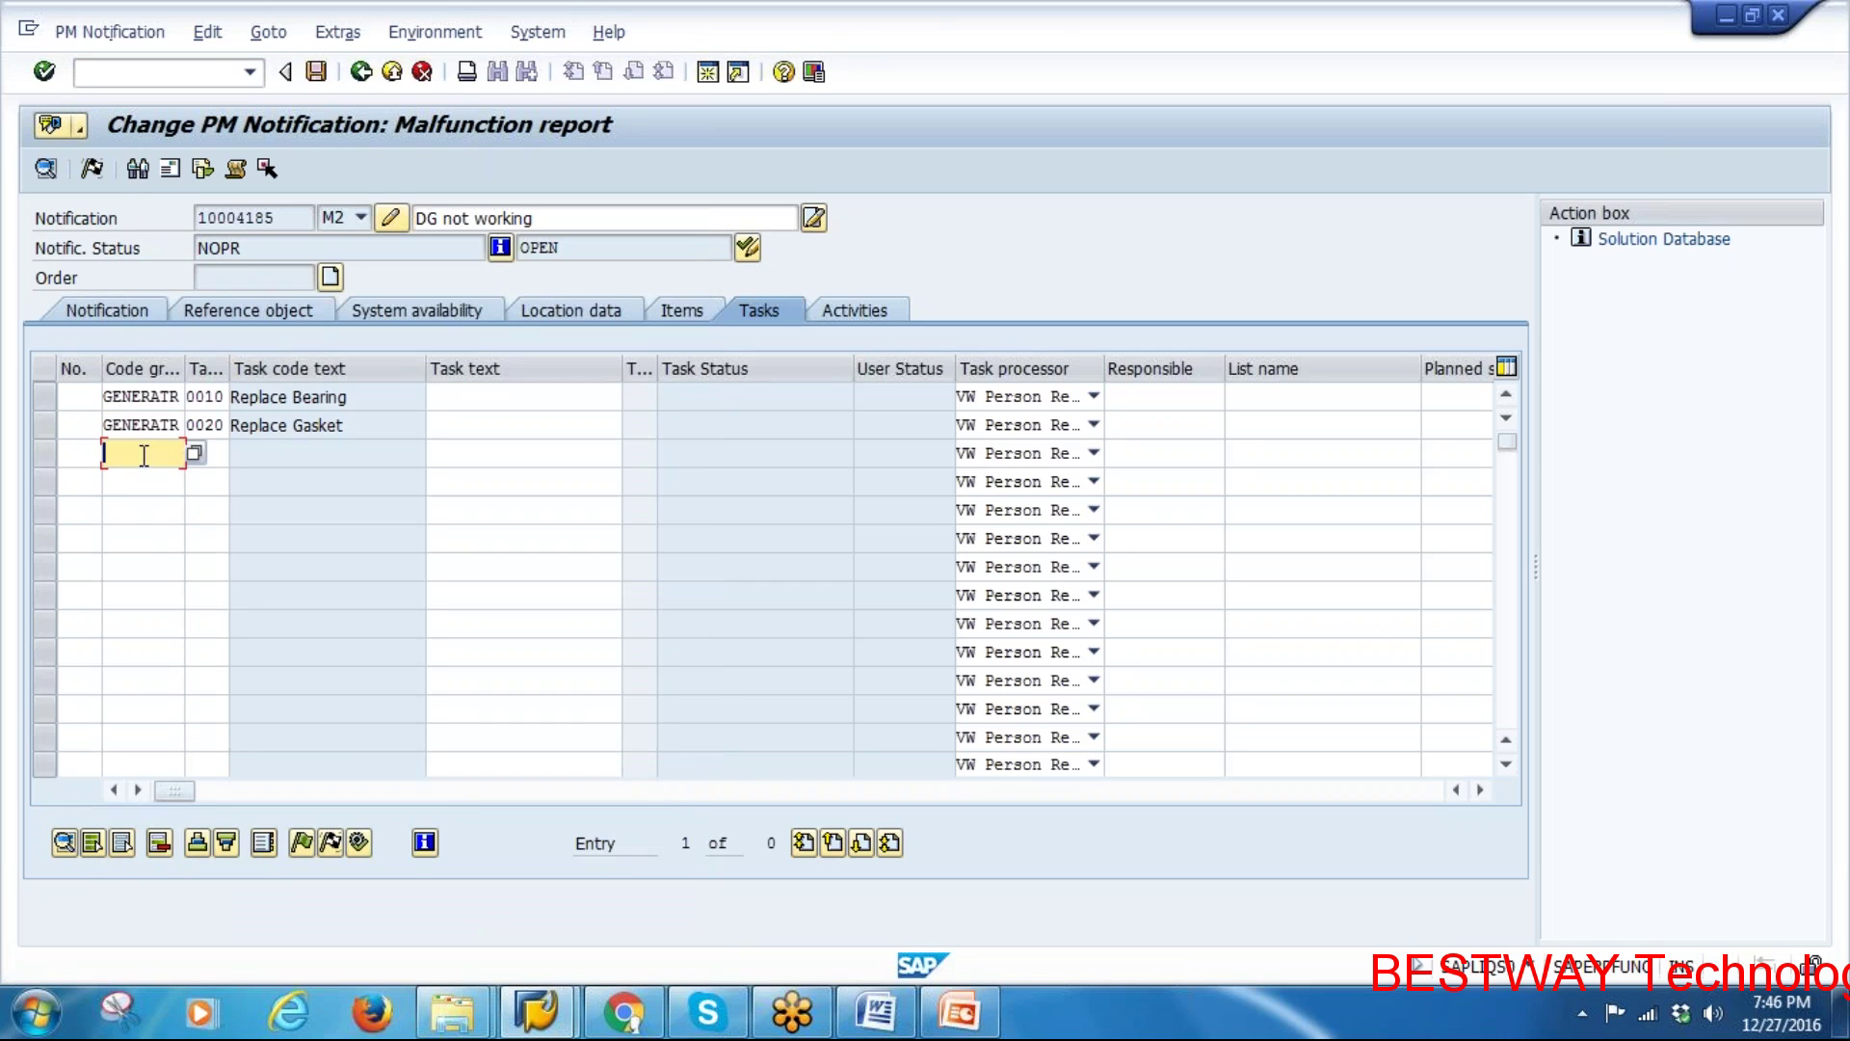
click(193, 453)
double_click(361, 415)
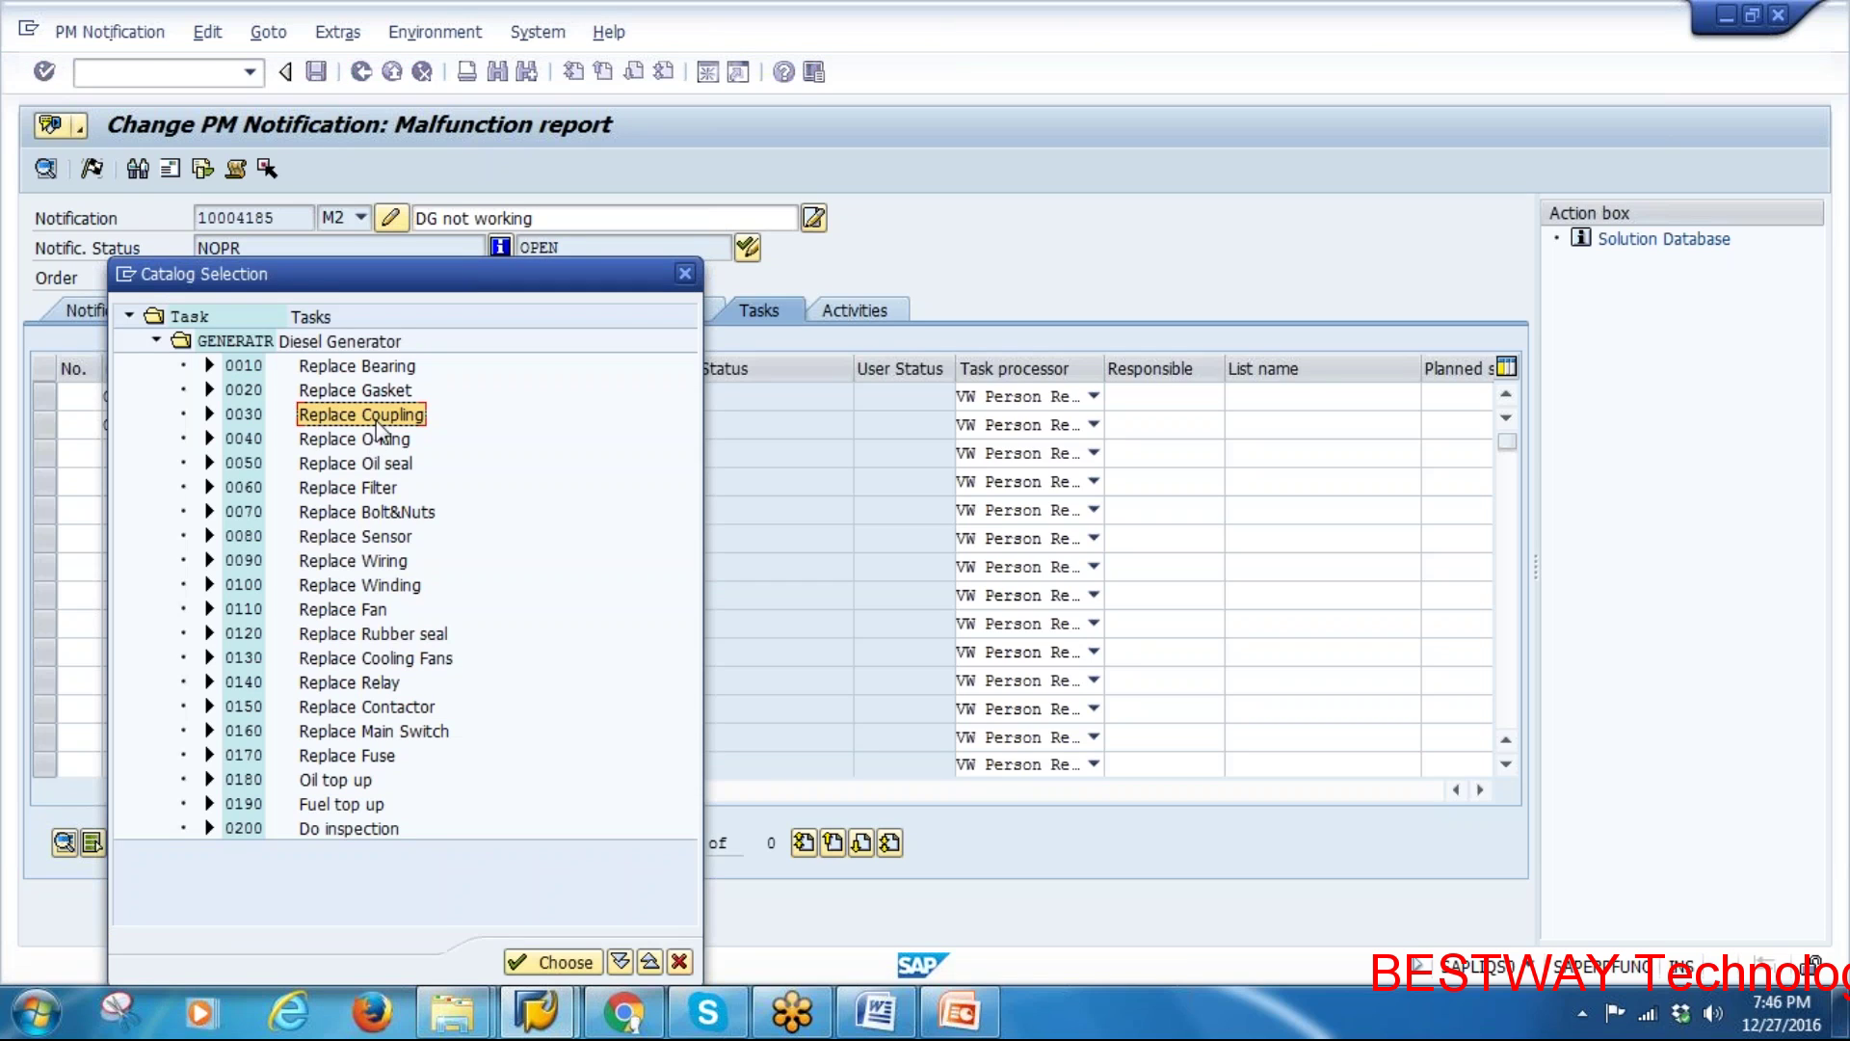
key(Return)
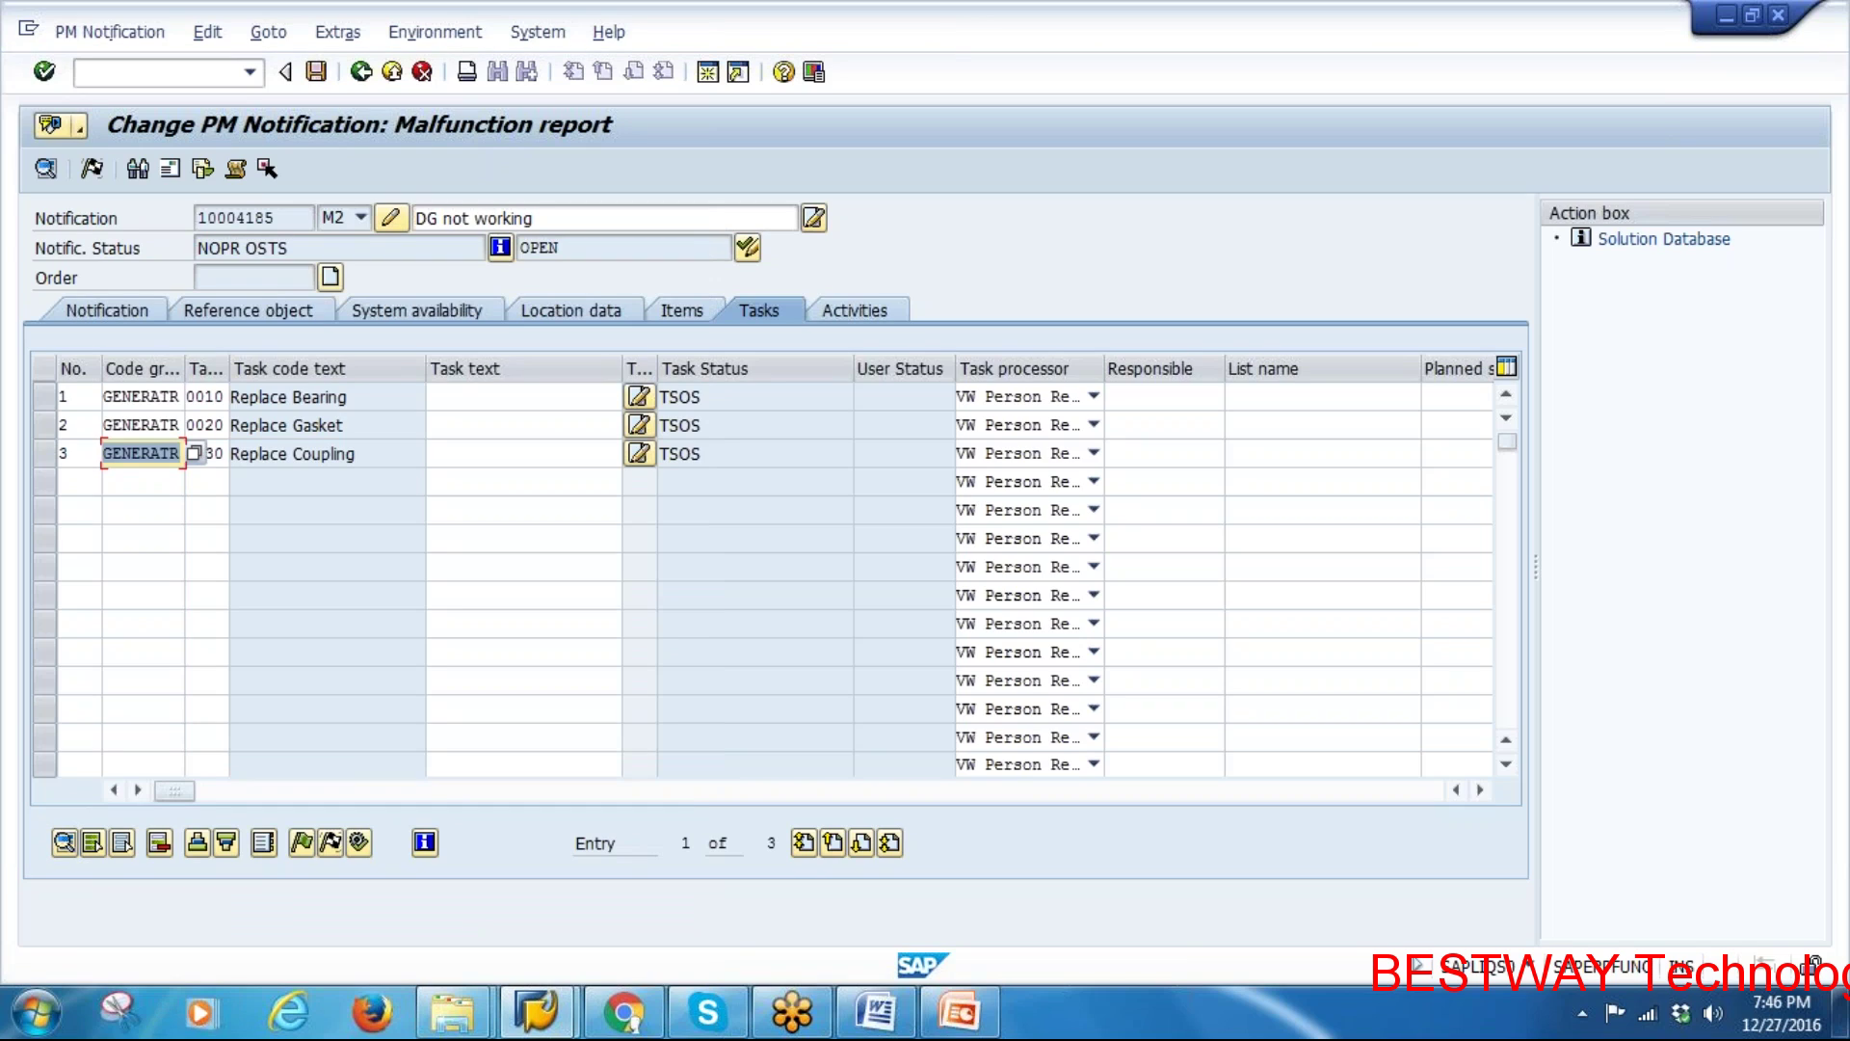
Add the GENERATR tasks Replace Bolt&Nuts (0070) and Do inspection (0200) to the notification
click(154, 483)
click(195, 483)
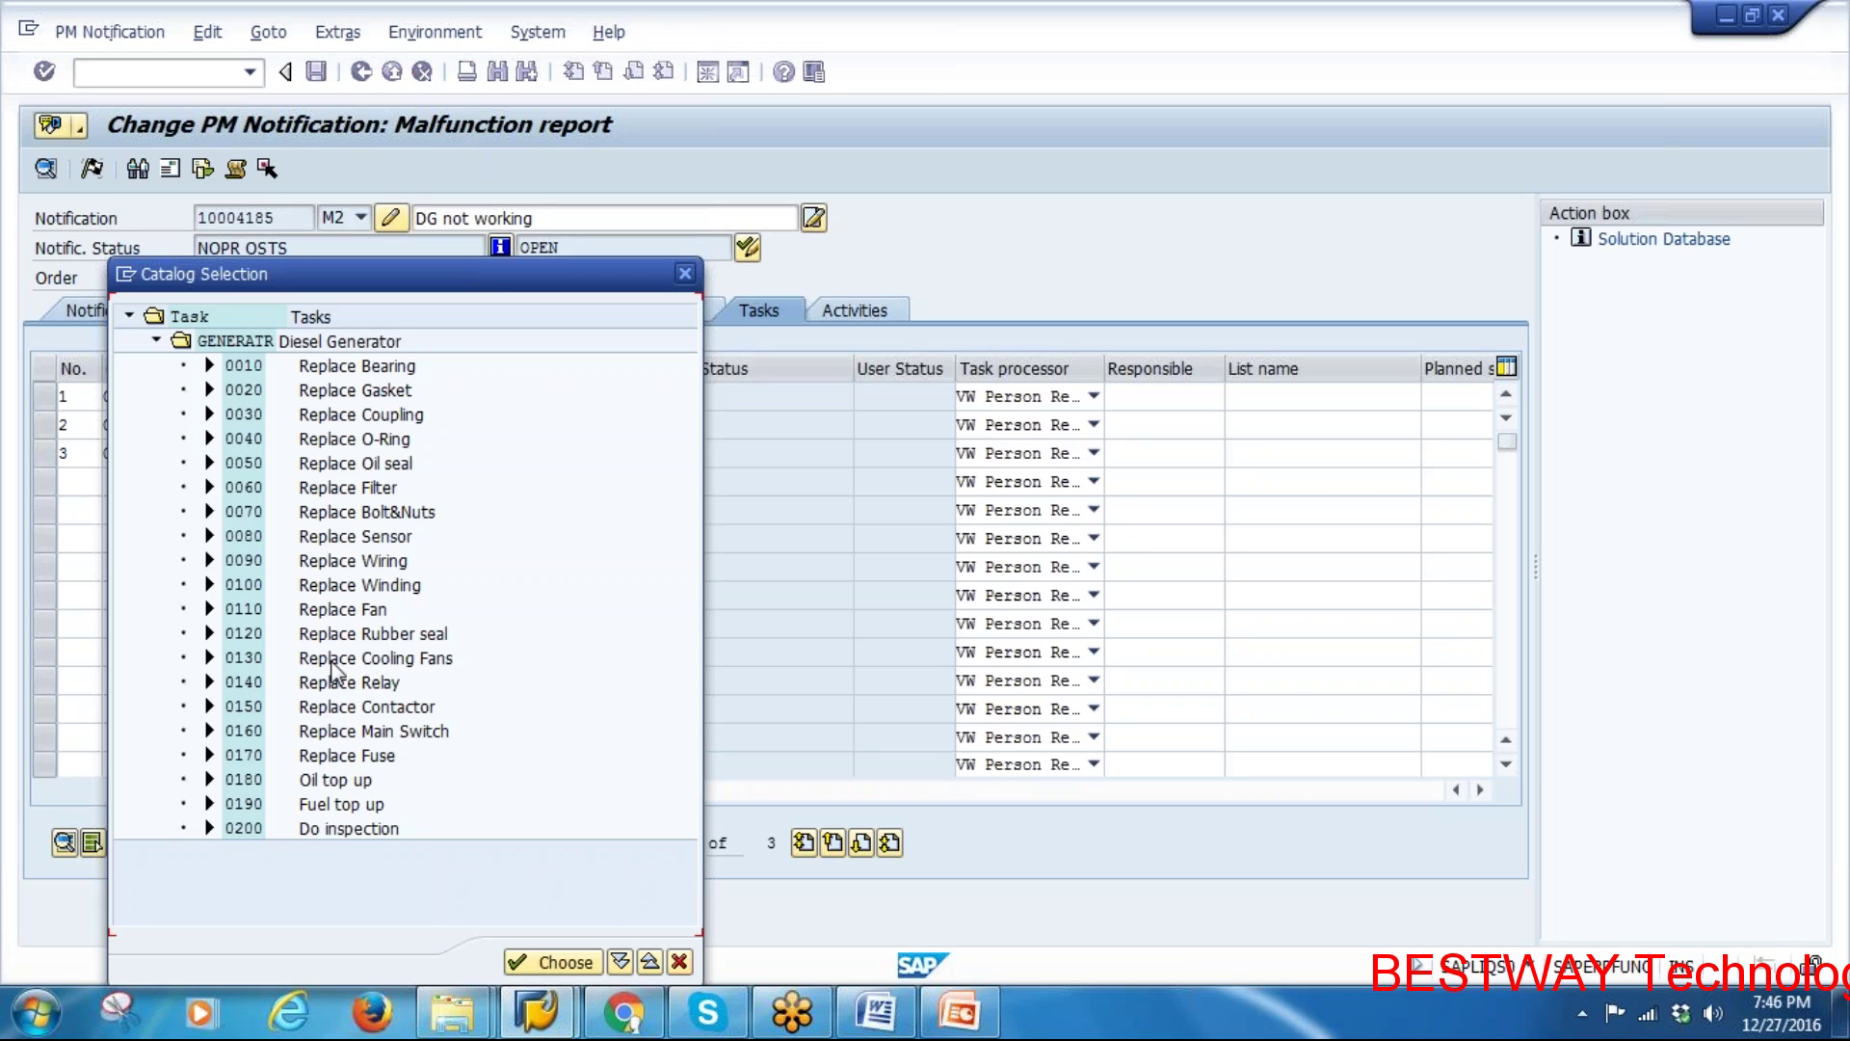
click(355, 516)
double_click(354, 512)
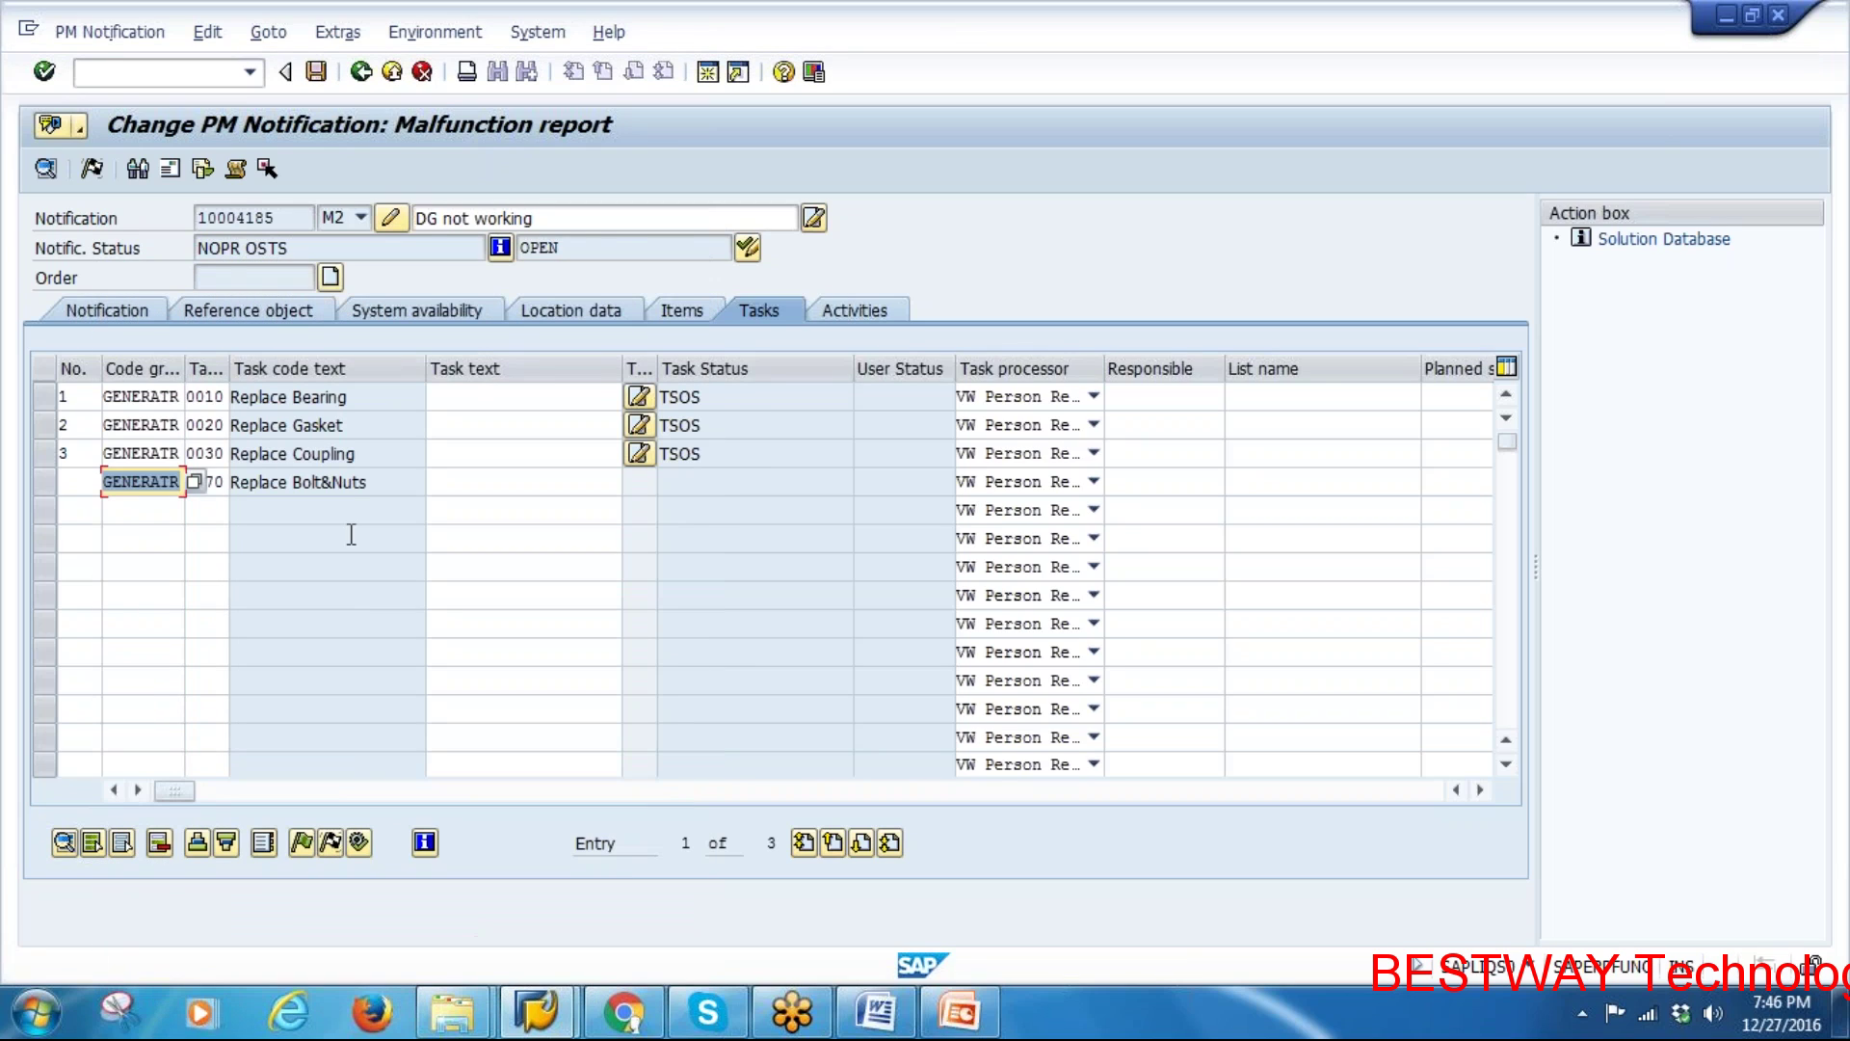
key(F4)
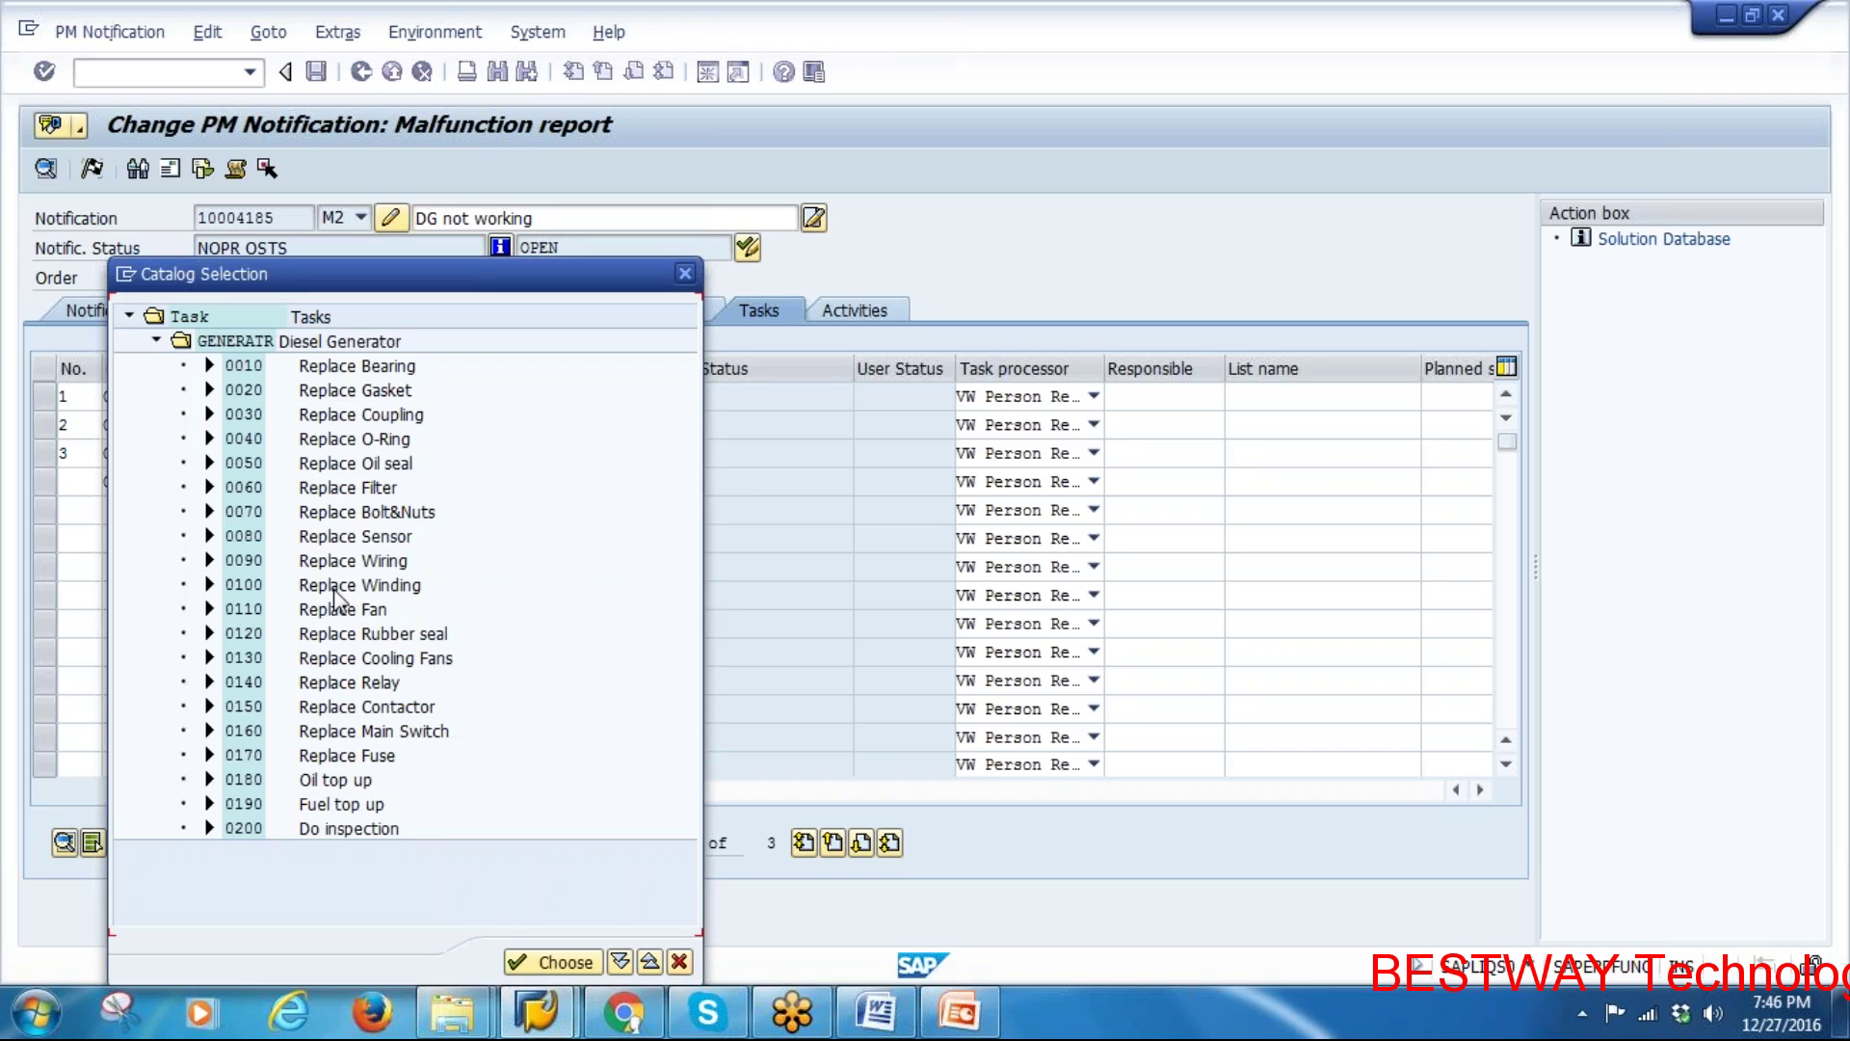
double_click(310, 833)
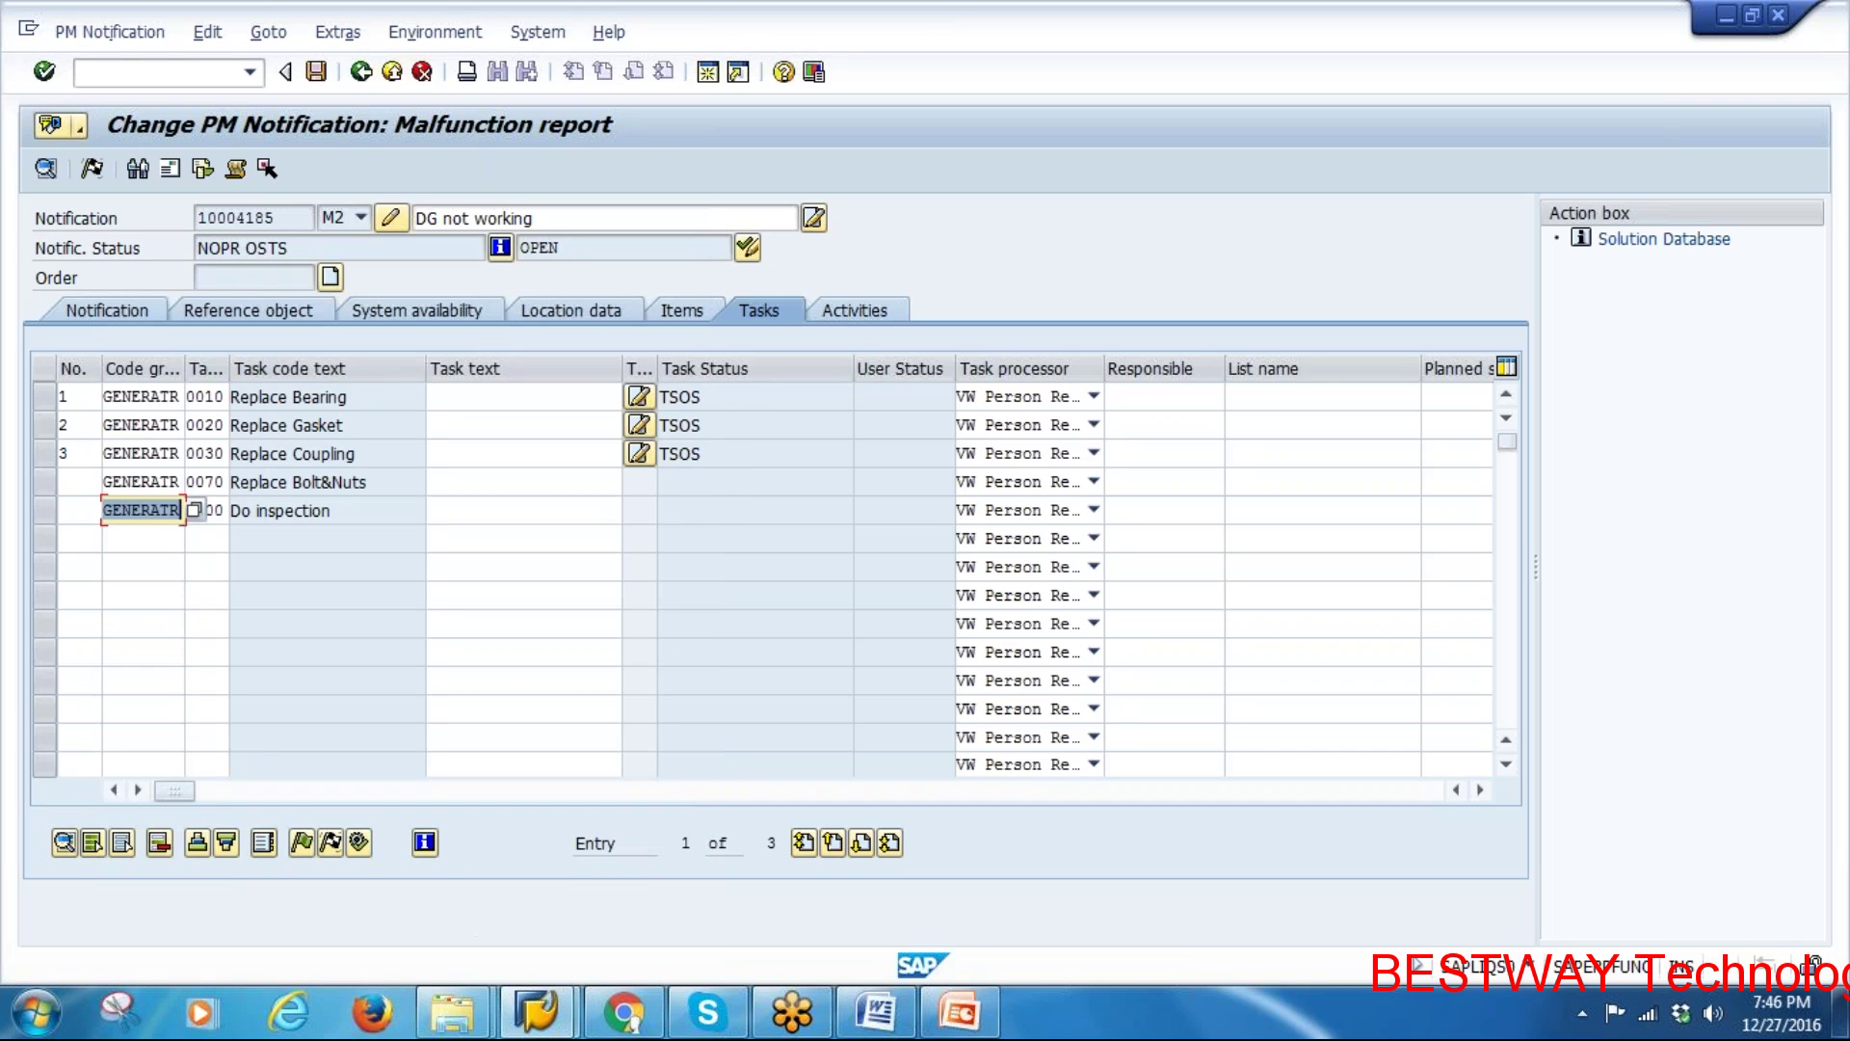
key(Return)
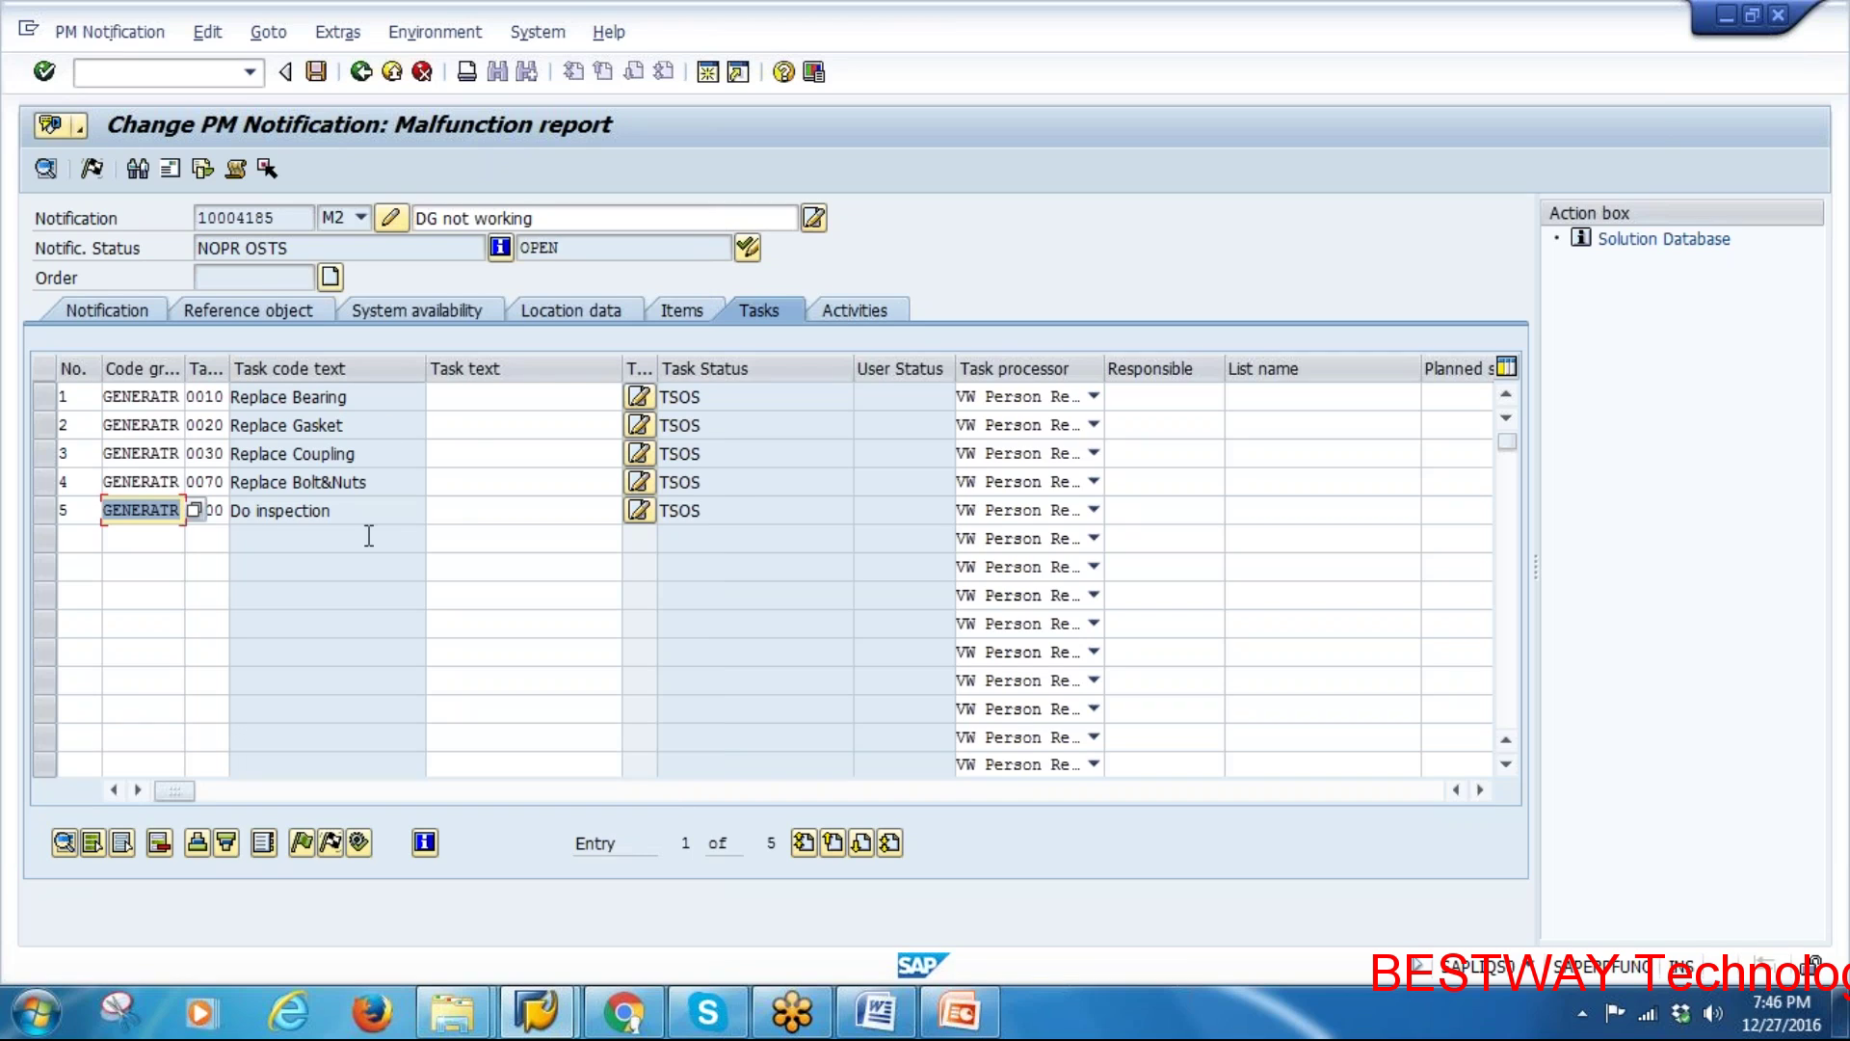
Point out the task code texts of the first four tasks one after another
click(245, 403)
click(352, 425)
click(374, 457)
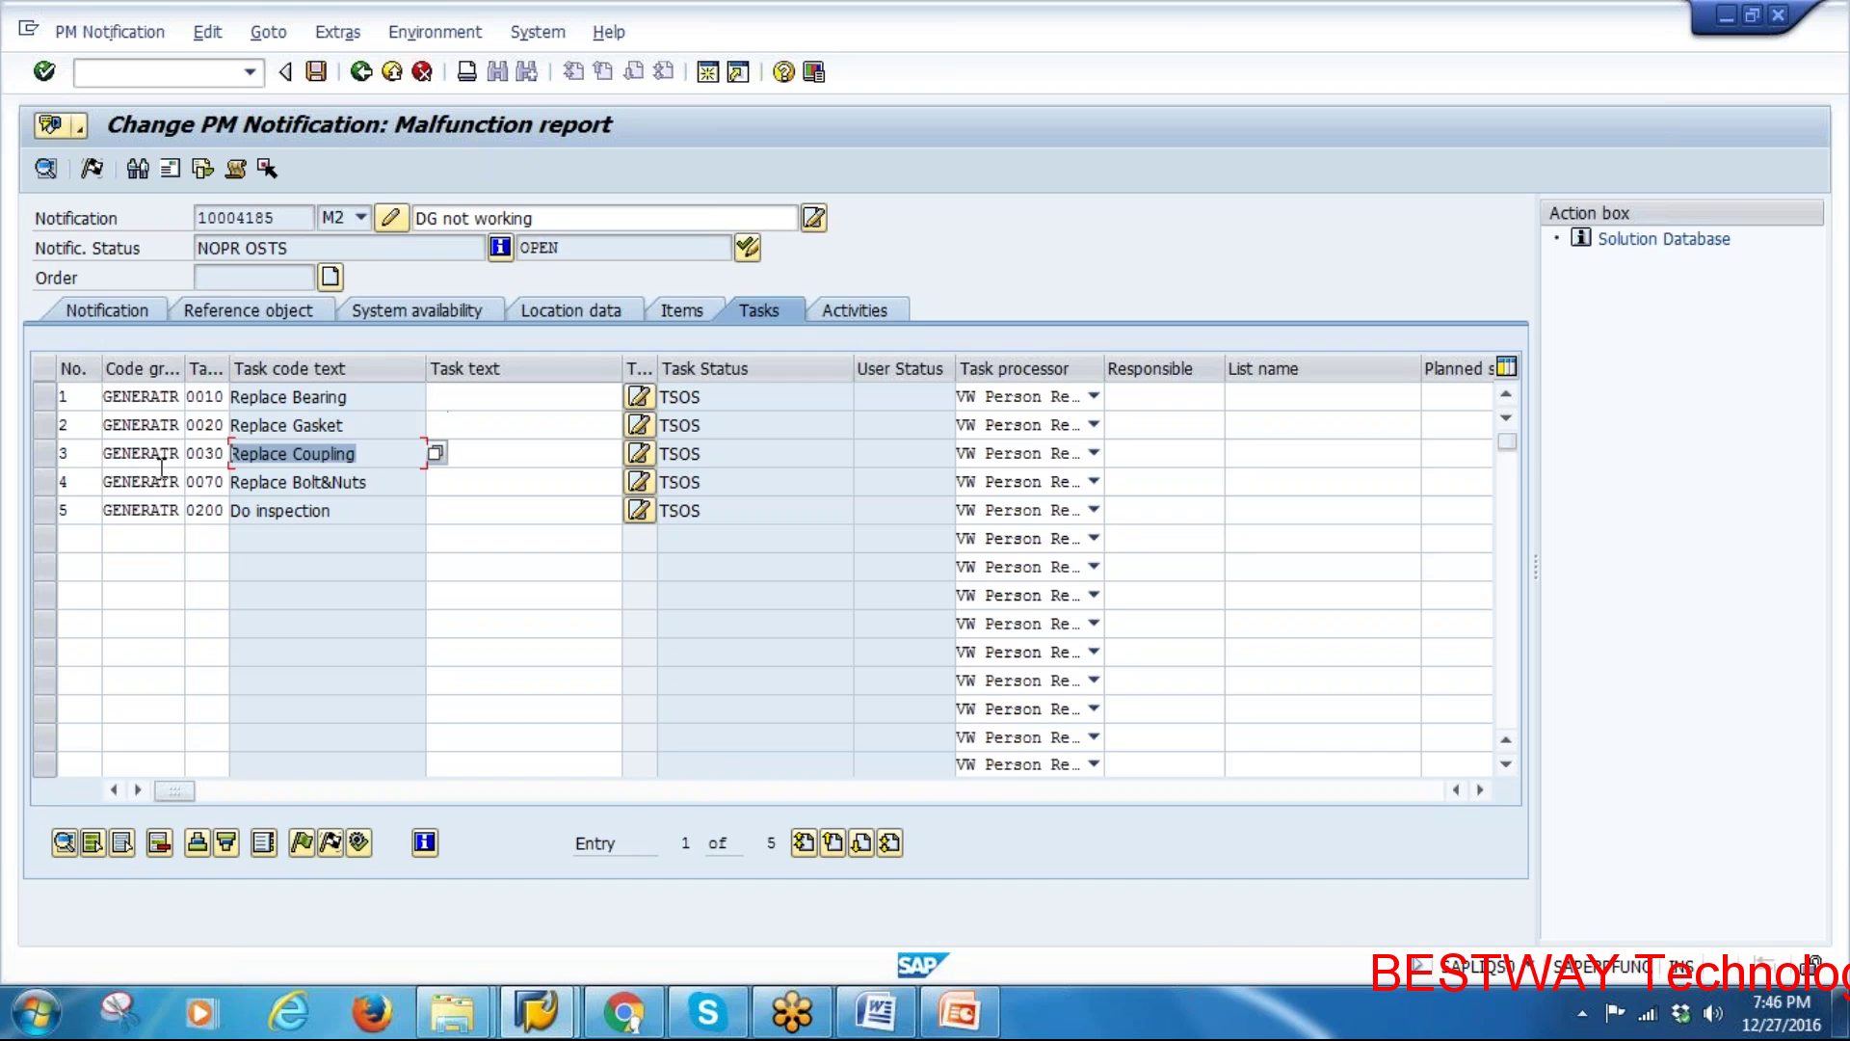
click(369, 484)
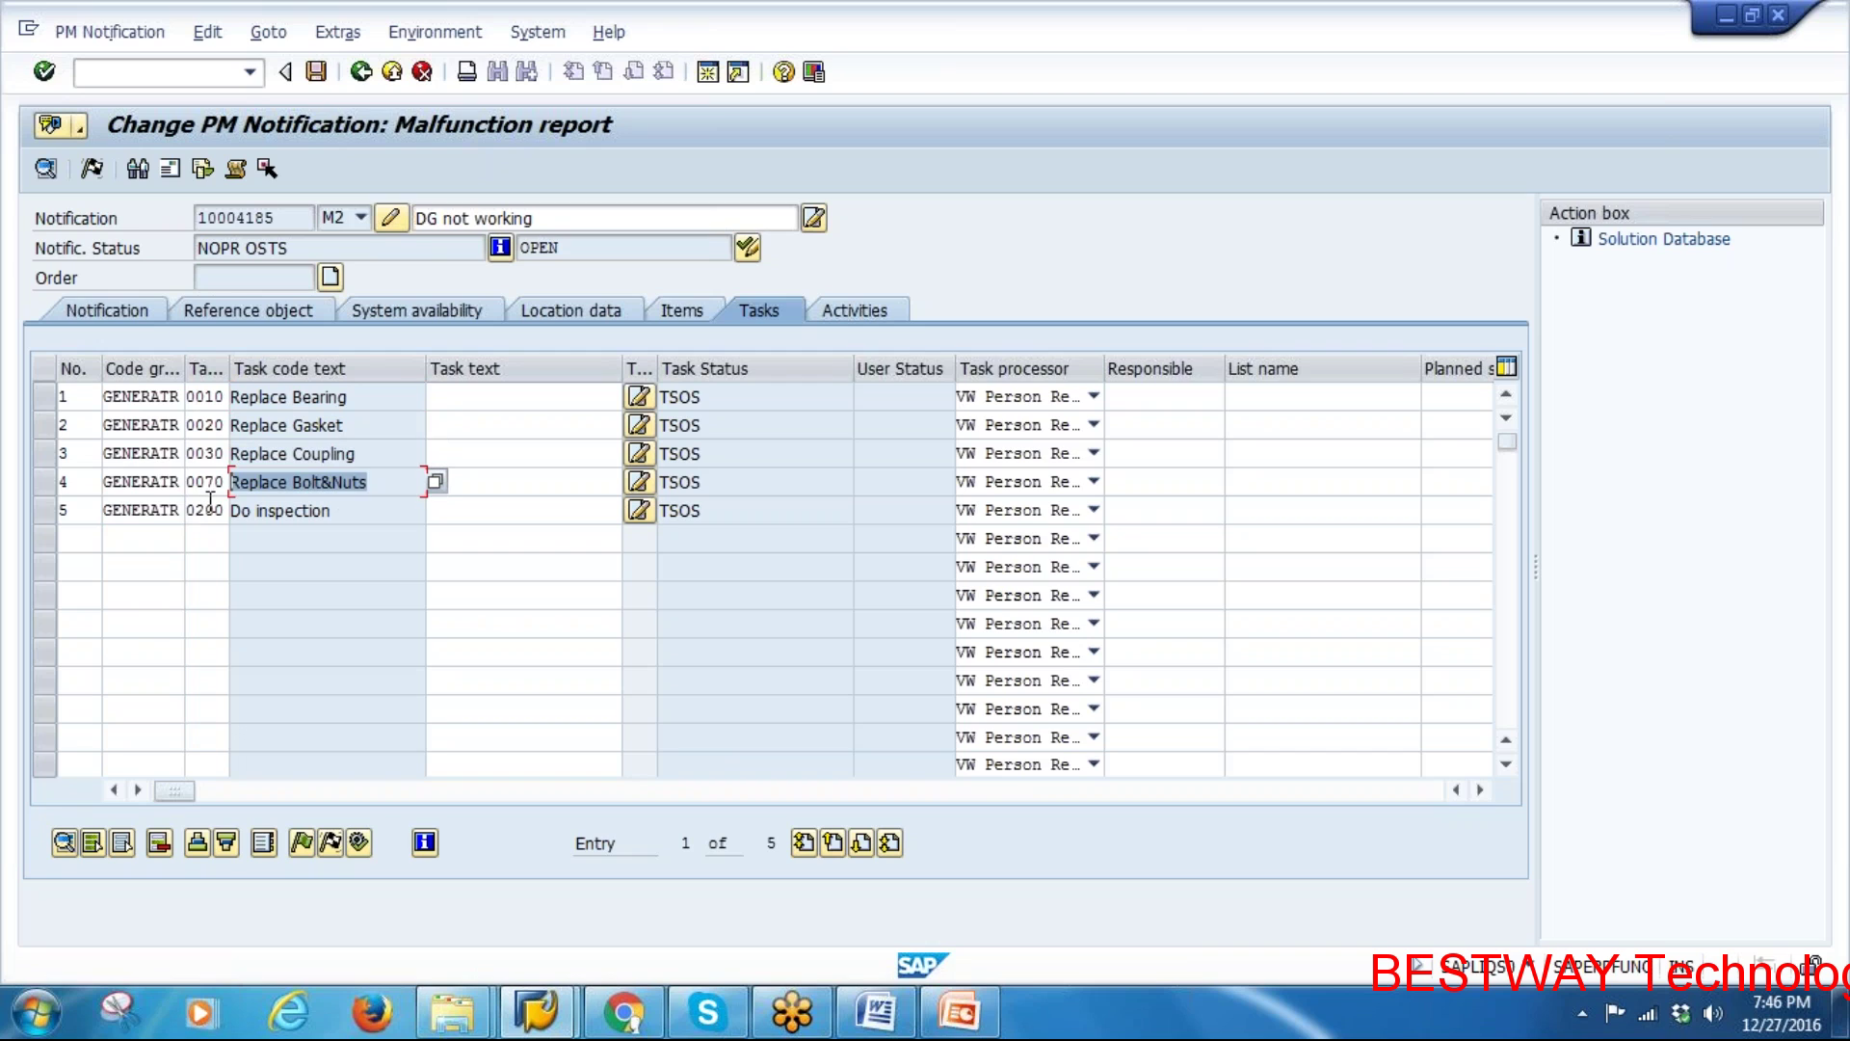
Switch to the SAP PM course syllabus in Word and point out the Catalogs topic under Master Data
click(858, 1017)
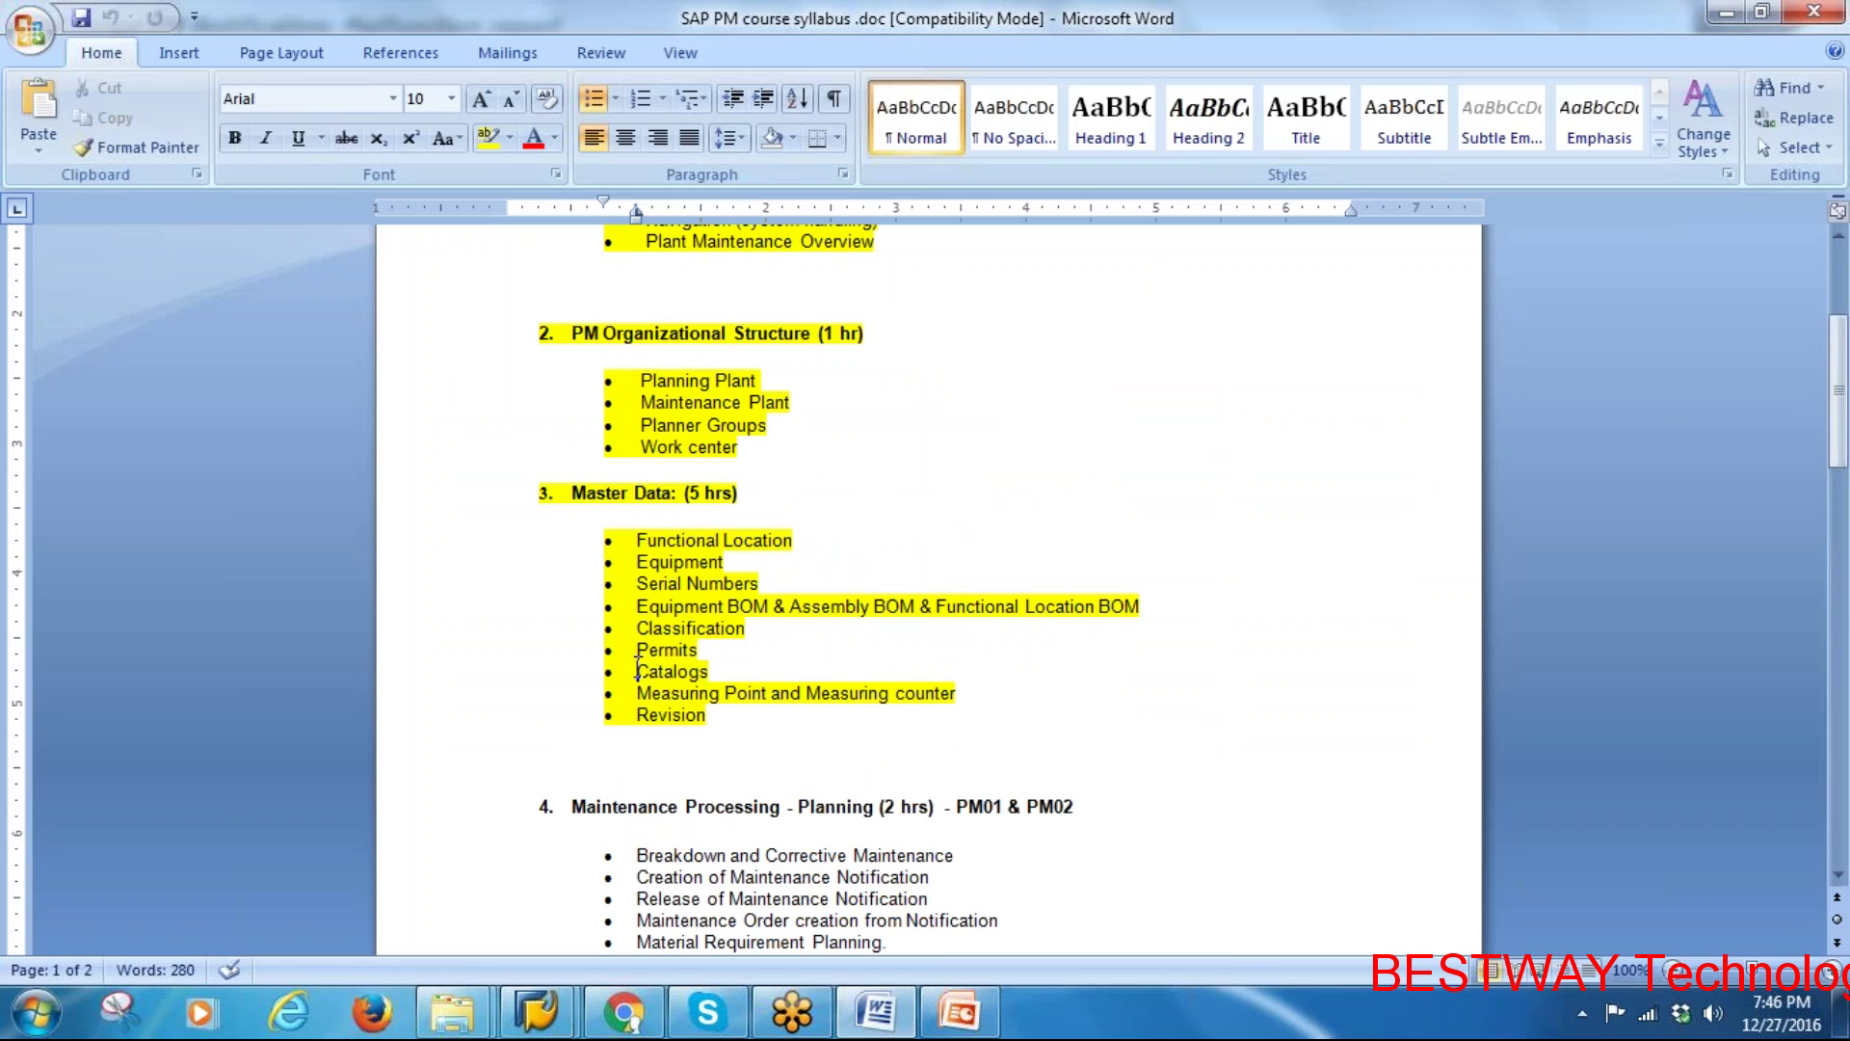
double_click(637, 667)
drag(646, 693, 657, 693)
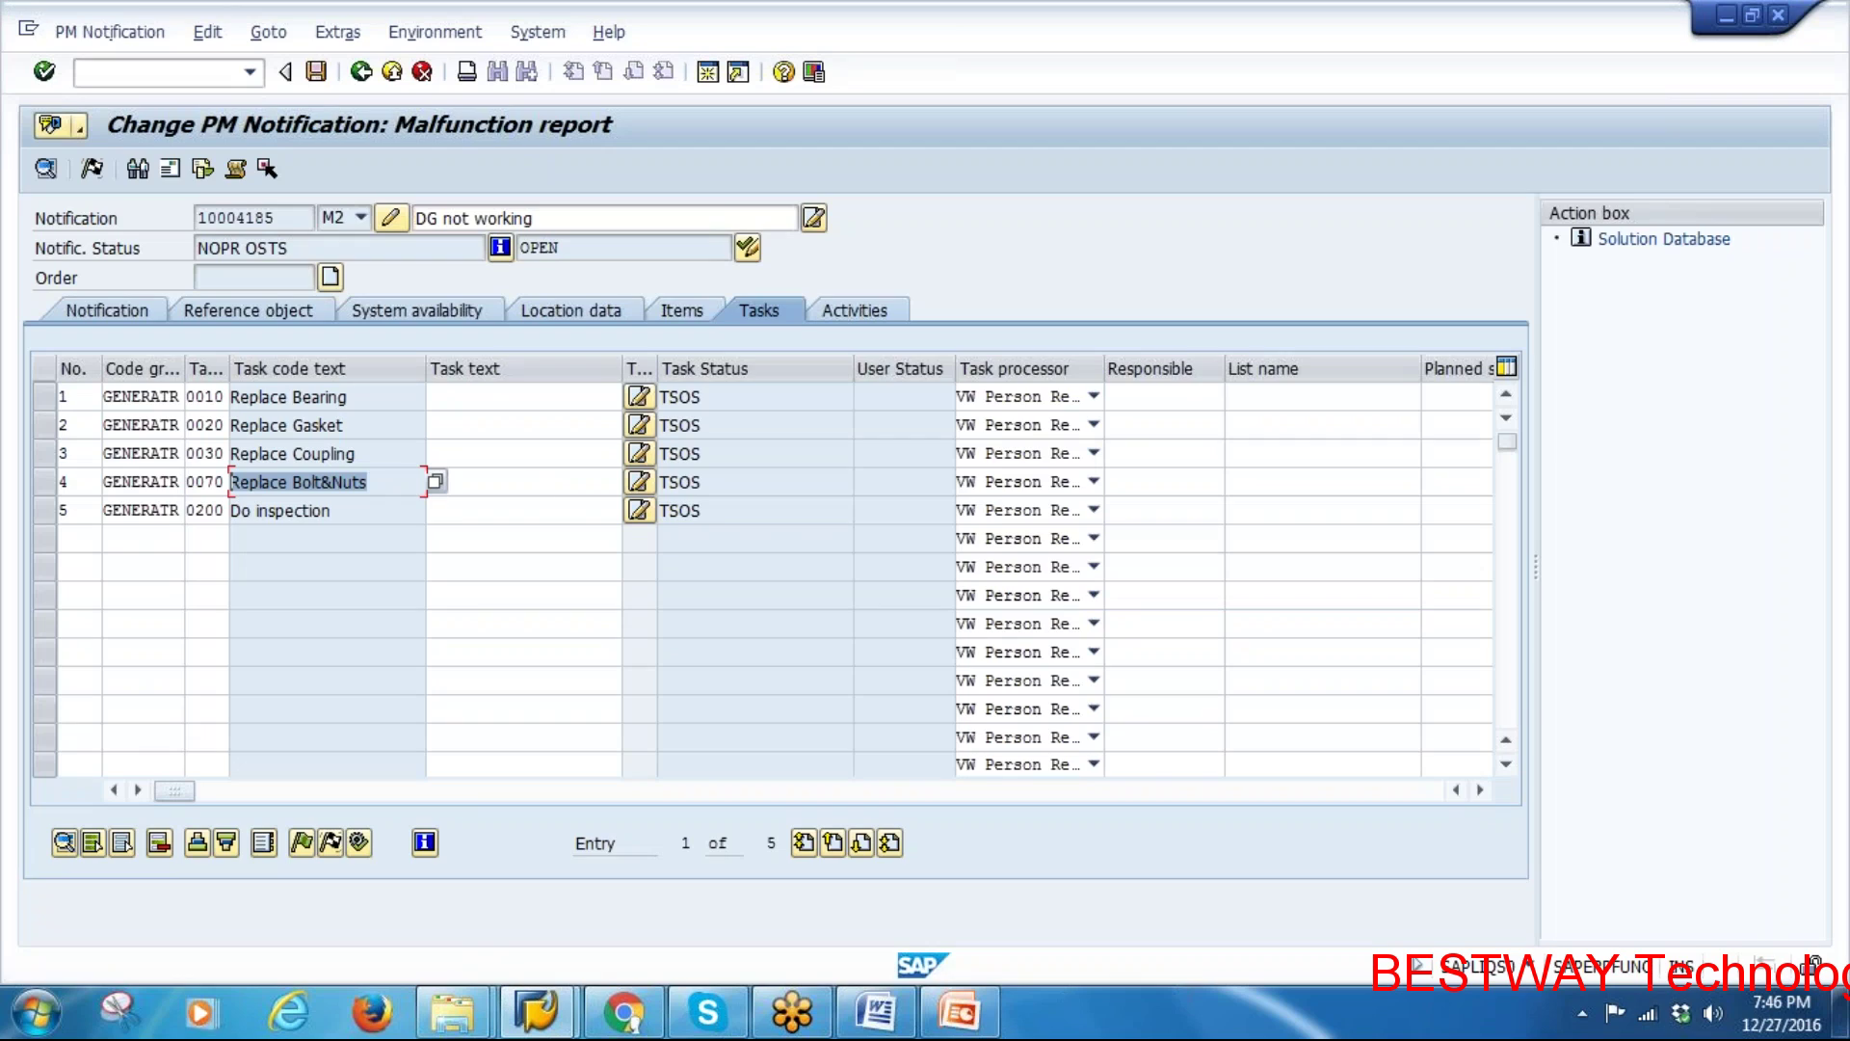
Return to the notification in SAP and go through the task status of all five tasks
double_click(661, 396)
key(Down)
key(Down)
key(Down)
key(Down)
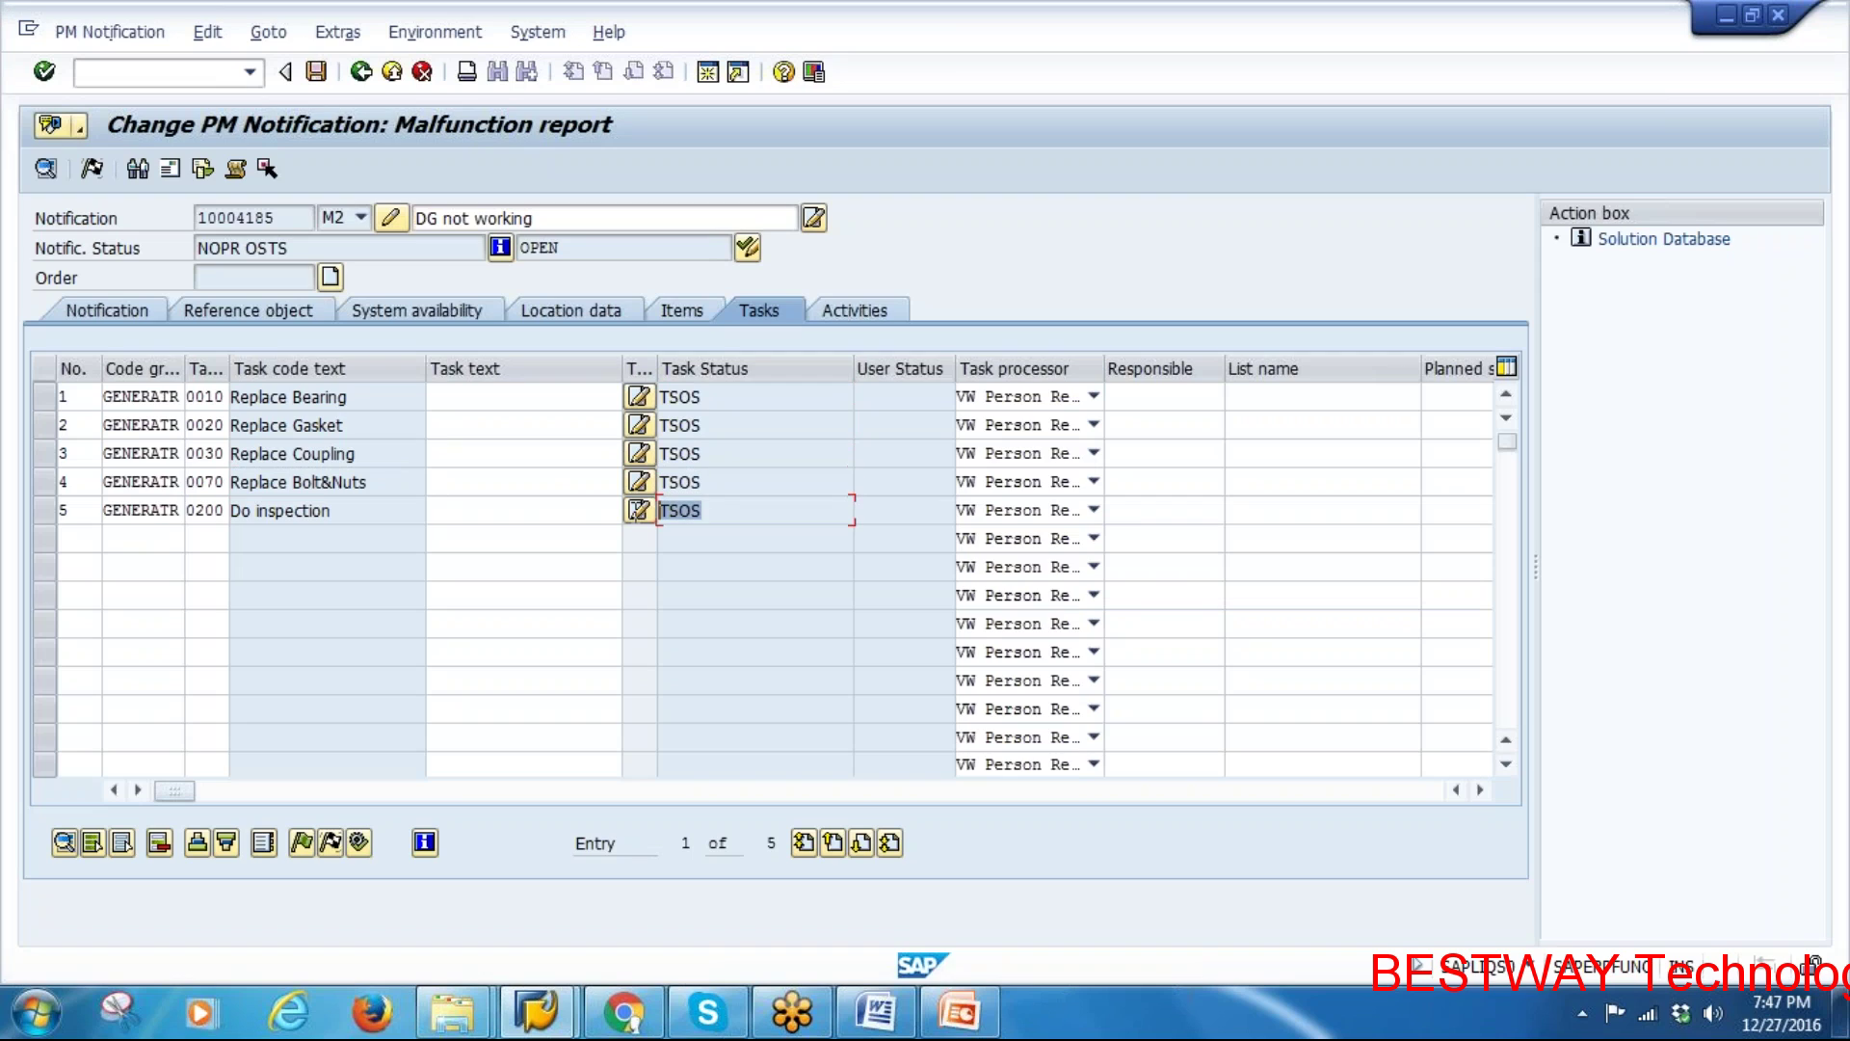
Release all five tasks of the notification and check their task statuses row by row
drag(49, 397, 50, 510)
click(302, 844)
drag(697, 396, 613, 389)
key(Down)
key(Down)
key(Down)
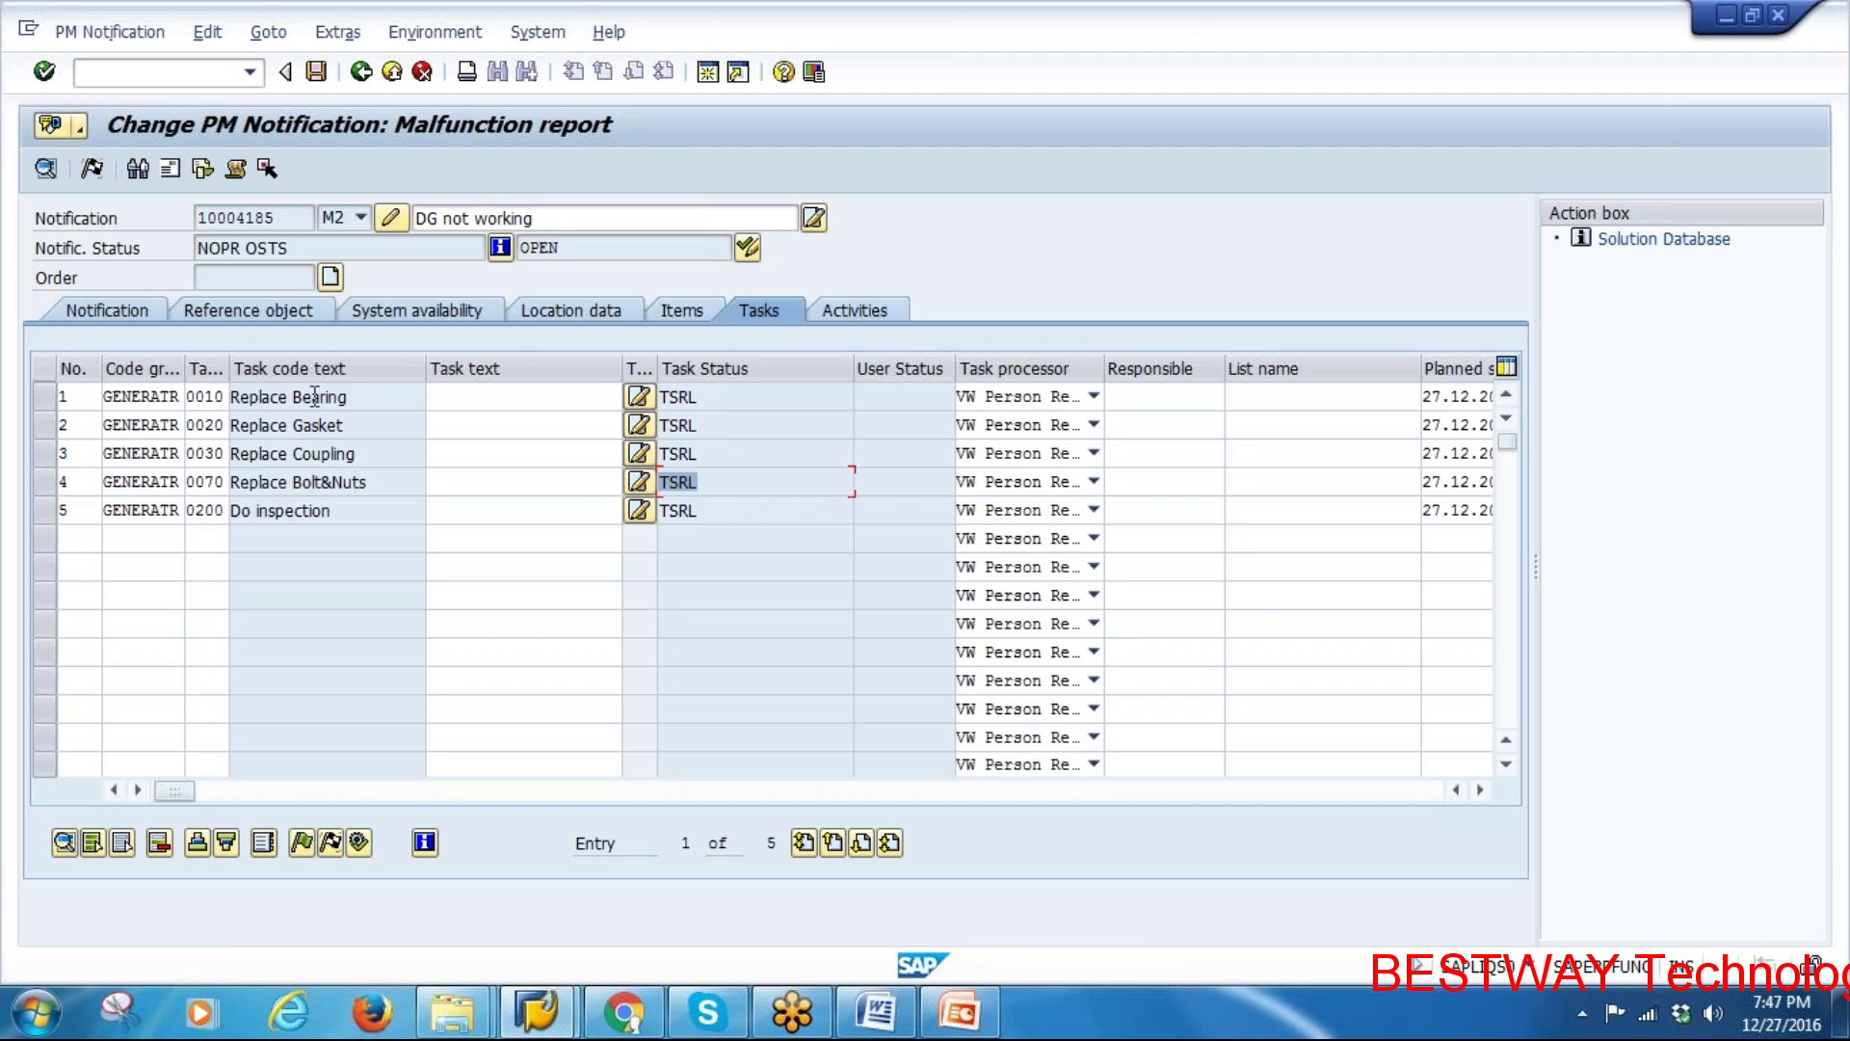
Point out the replacement tasks, save the notification, and switch to the Breakdown Maintenance presentation in PowerPoint
drag(347, 396, 260, 451)
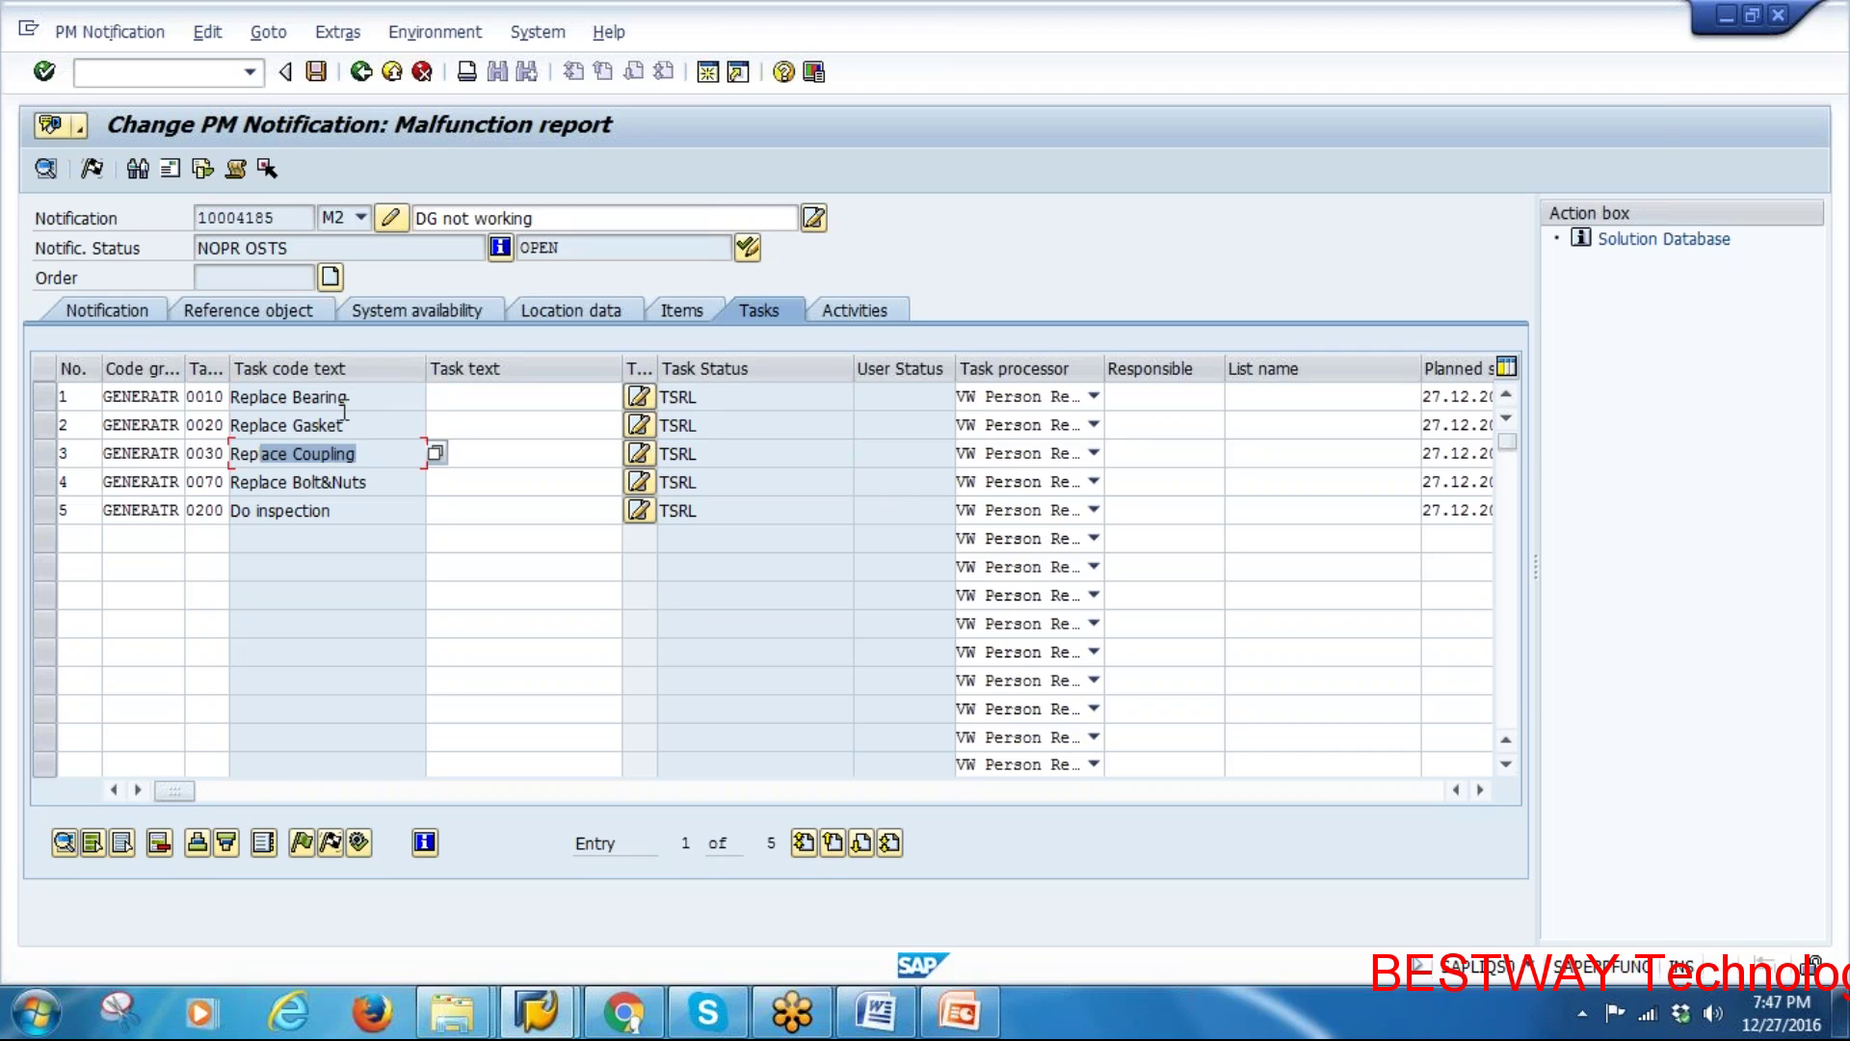
click(319, 425)
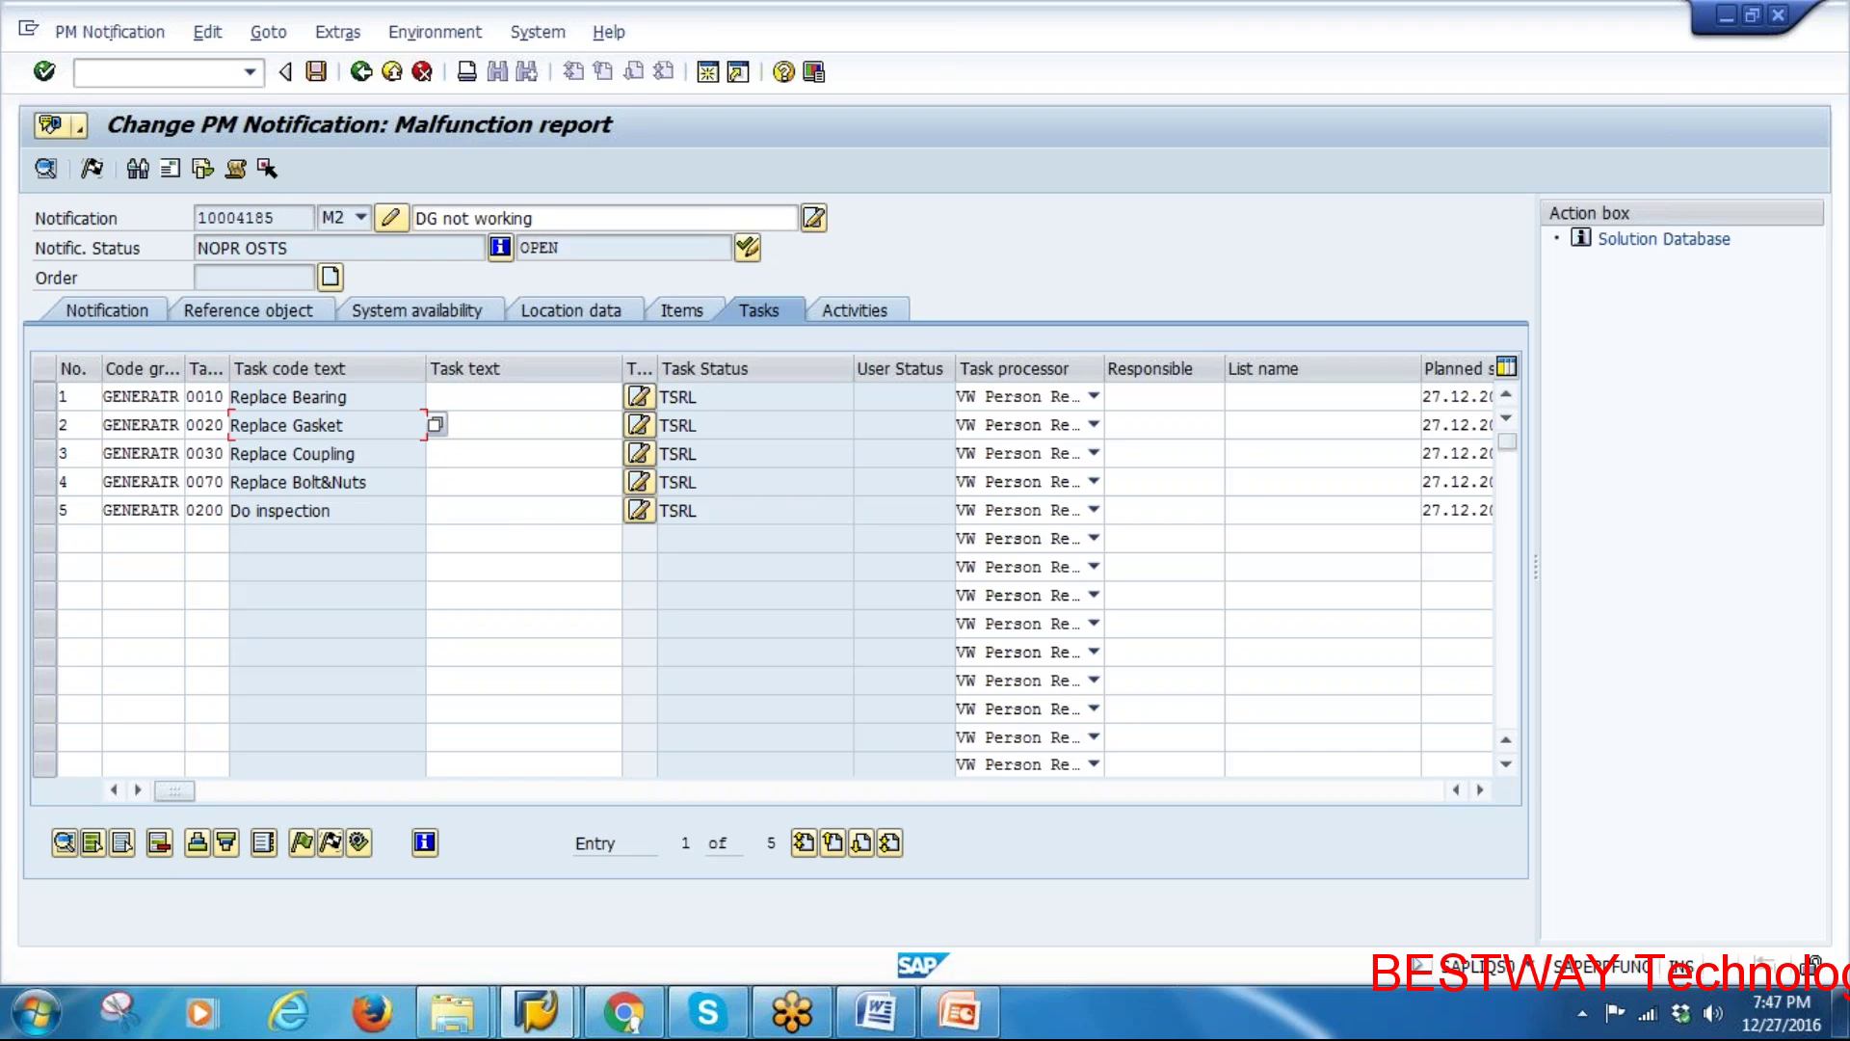
click(316, 74)
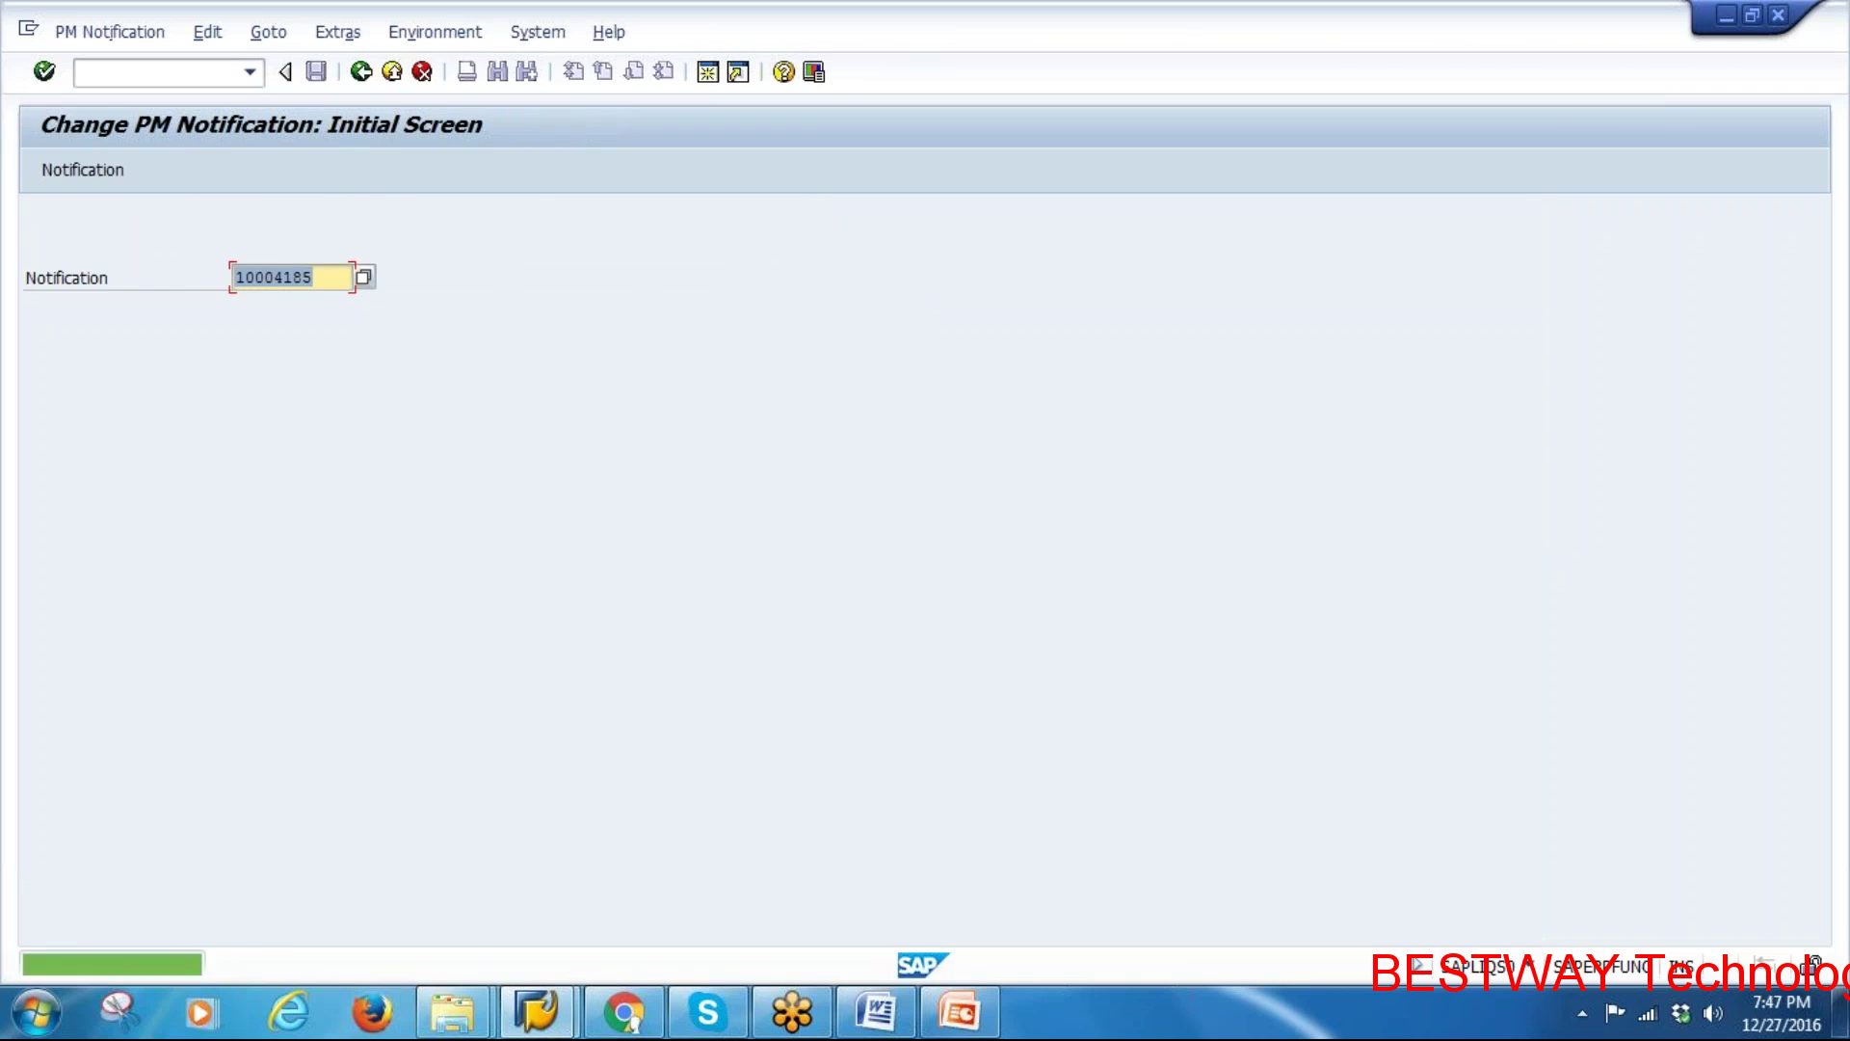
click(954, 1014)
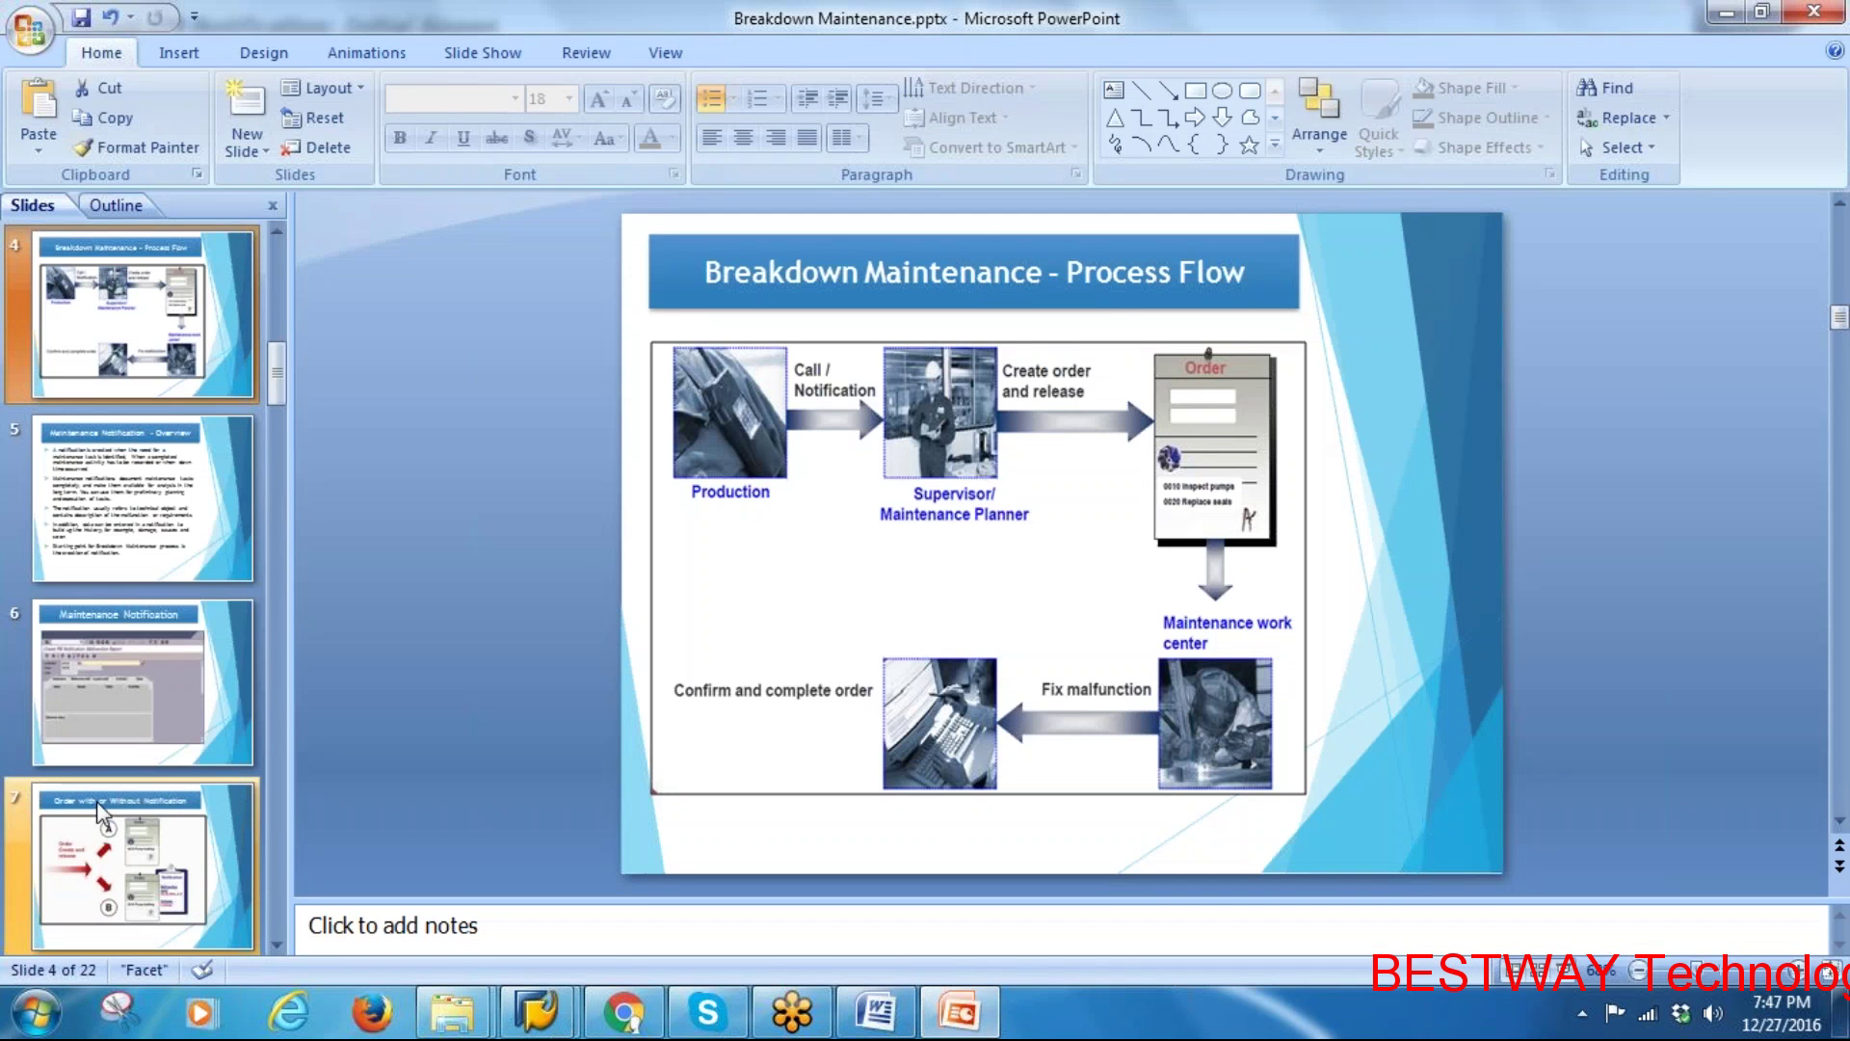
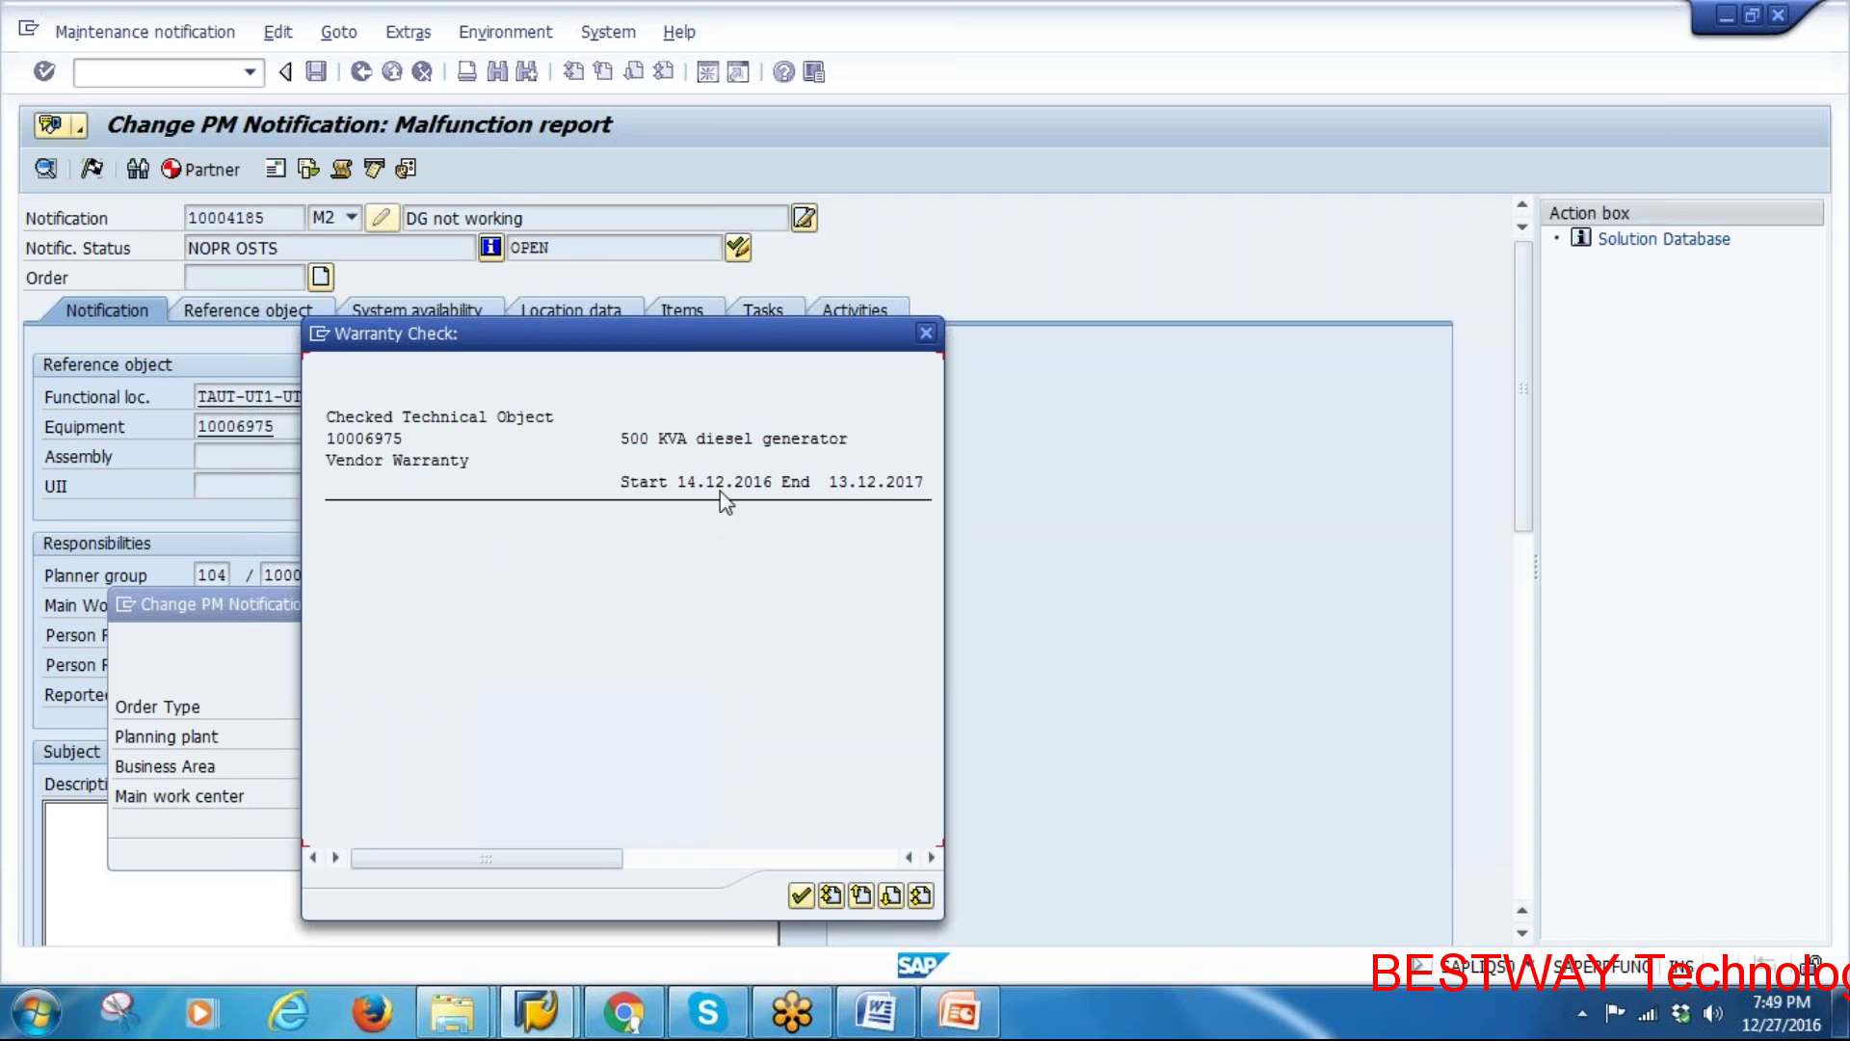
Acknowledge the warranty check and create a repair order of type PM02 from the notification
click(800, 897)
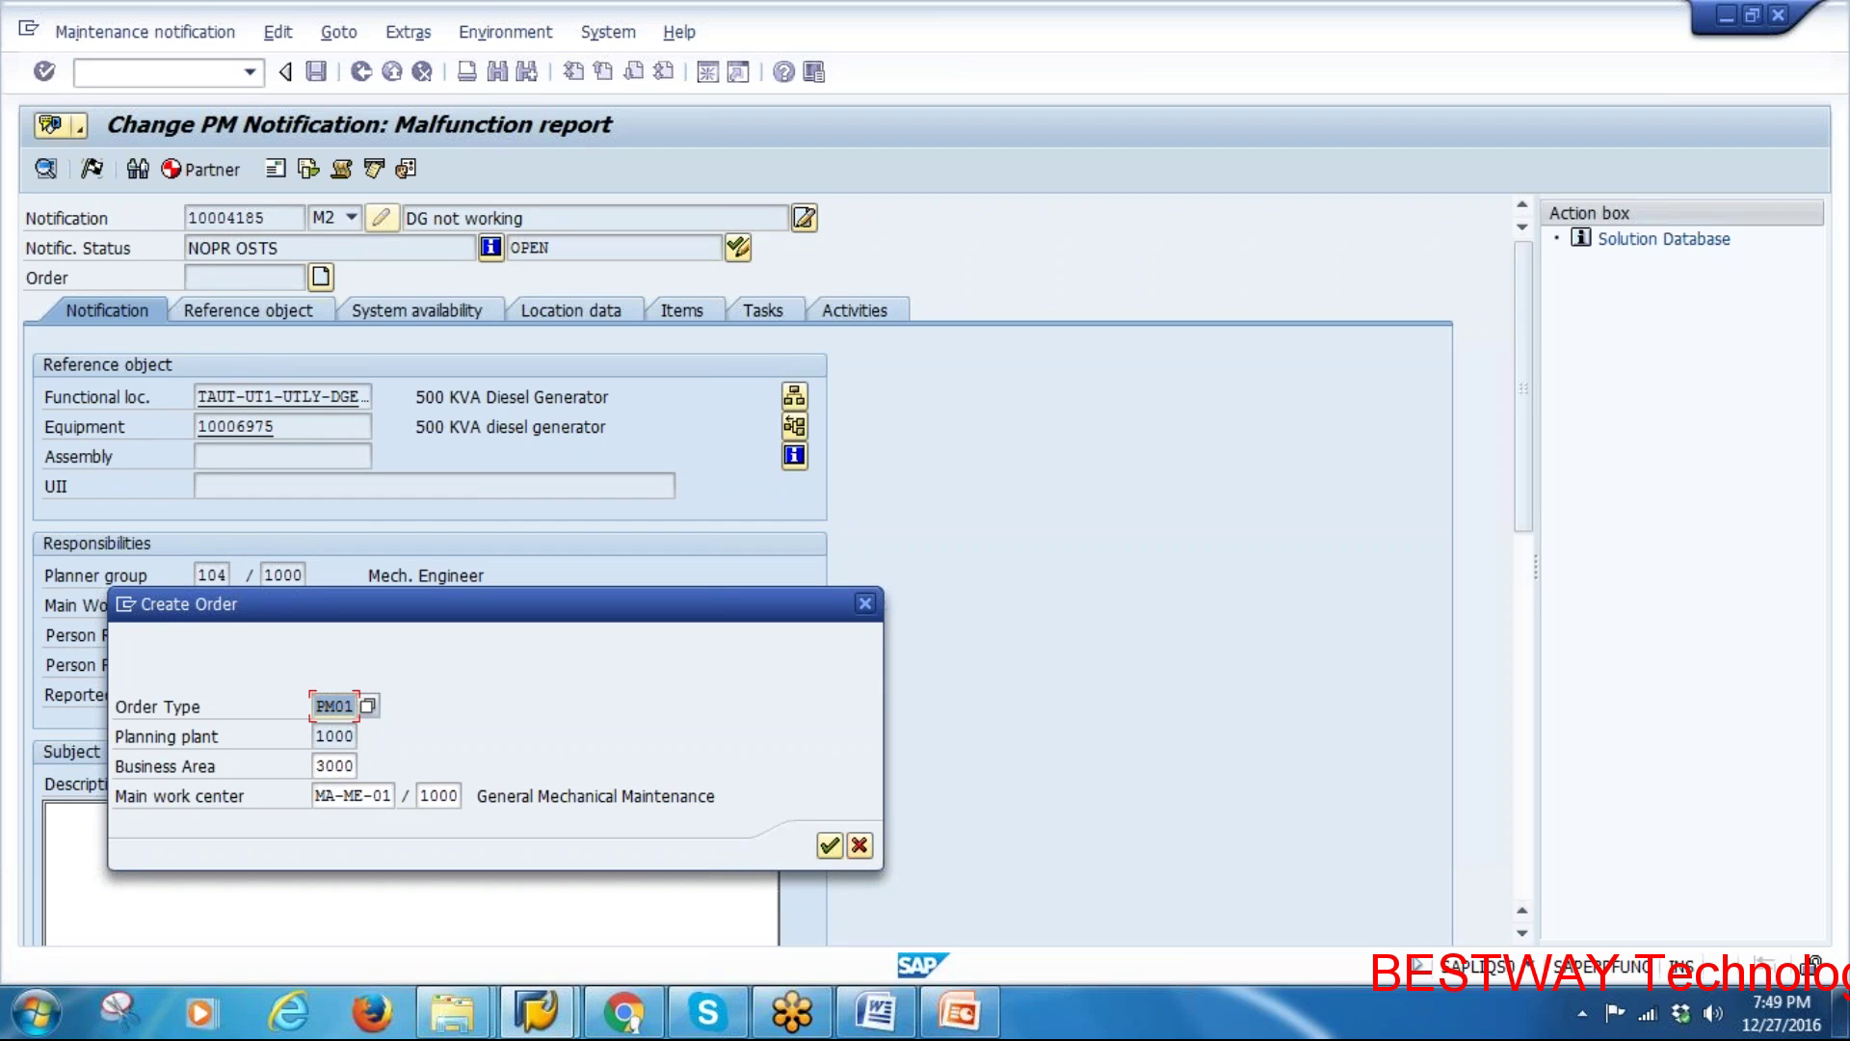
key(Return)
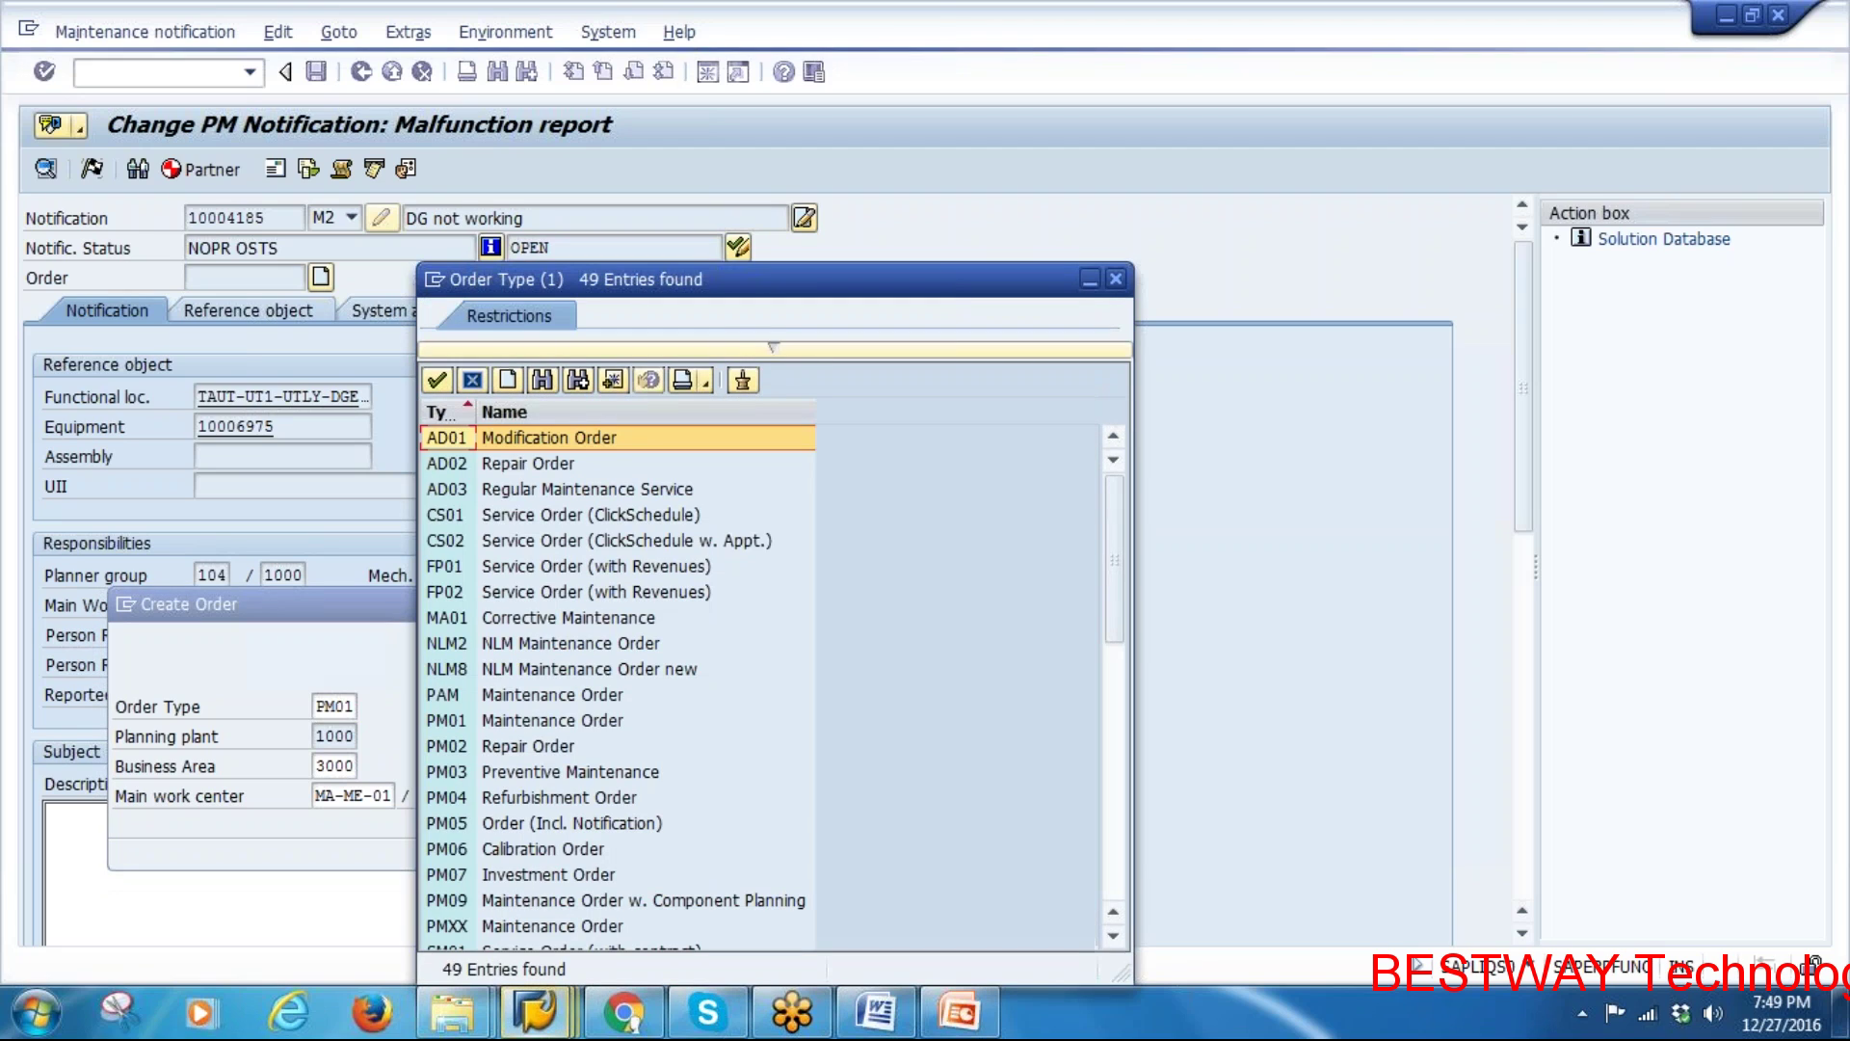
double_click(483, 744)
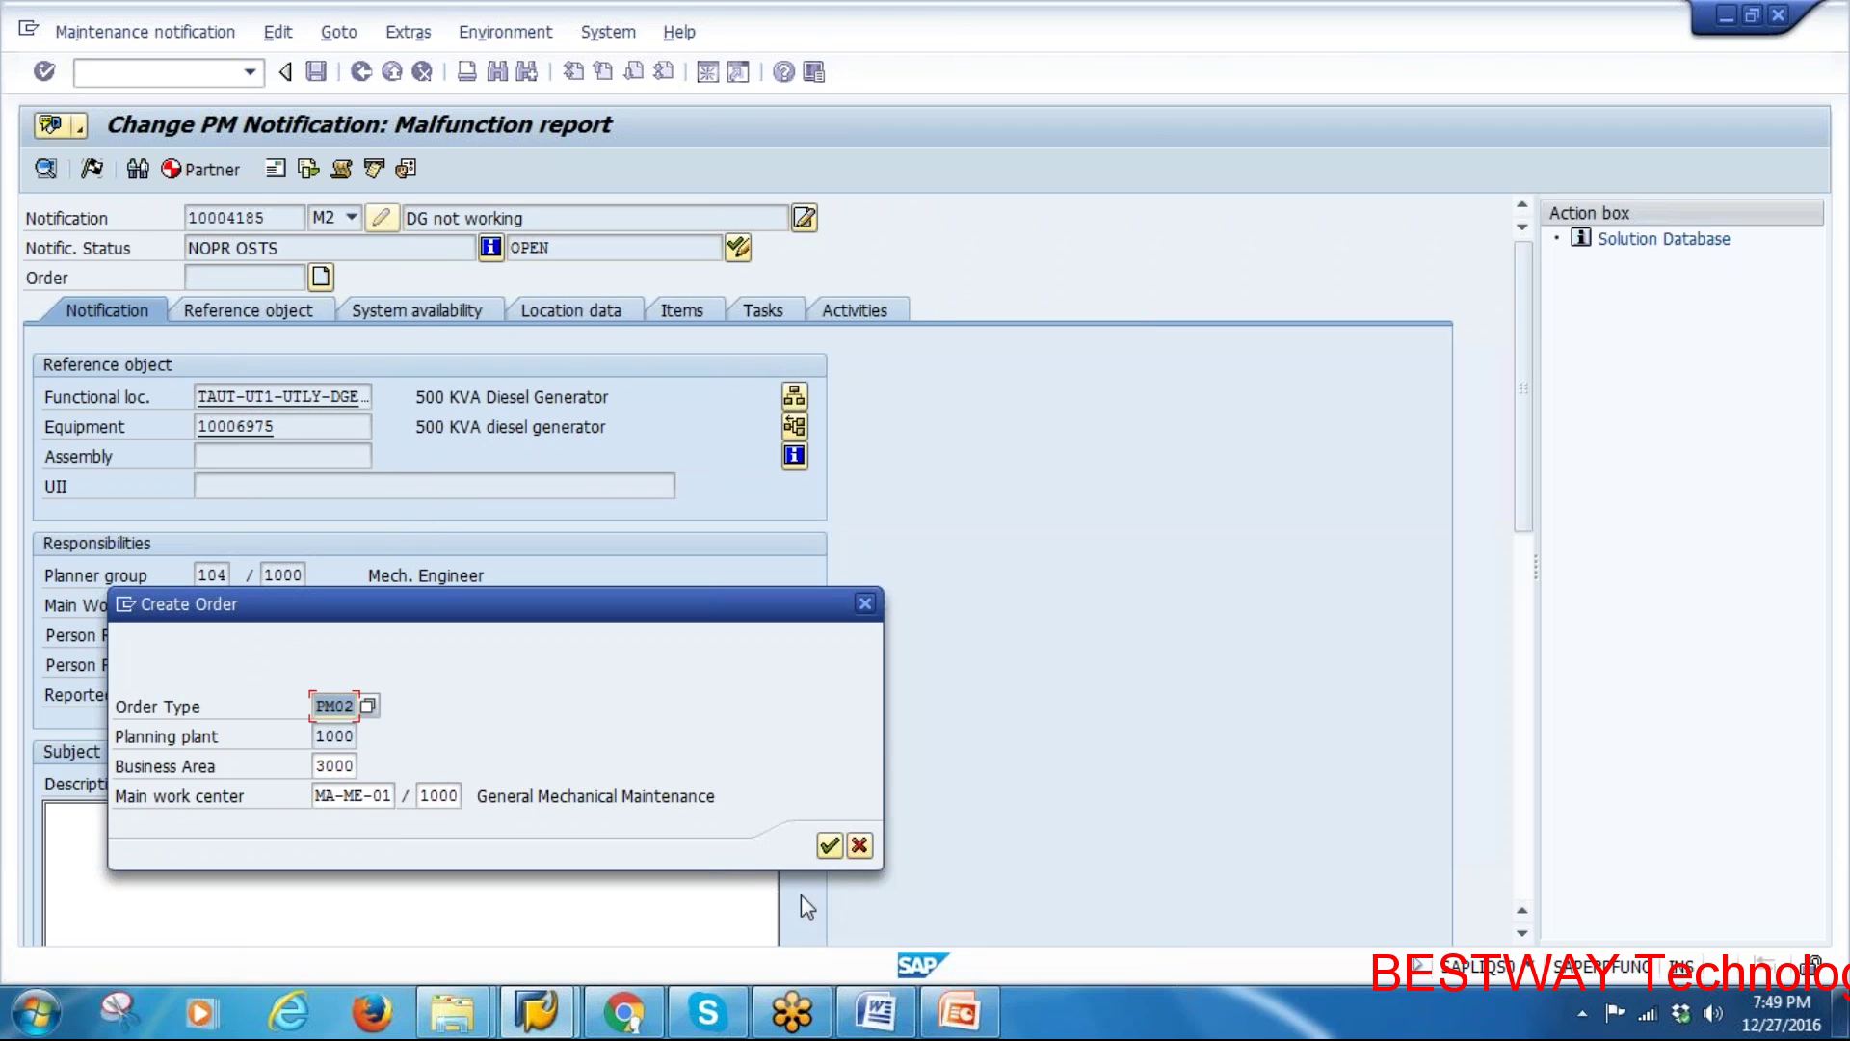
click(828, 847)
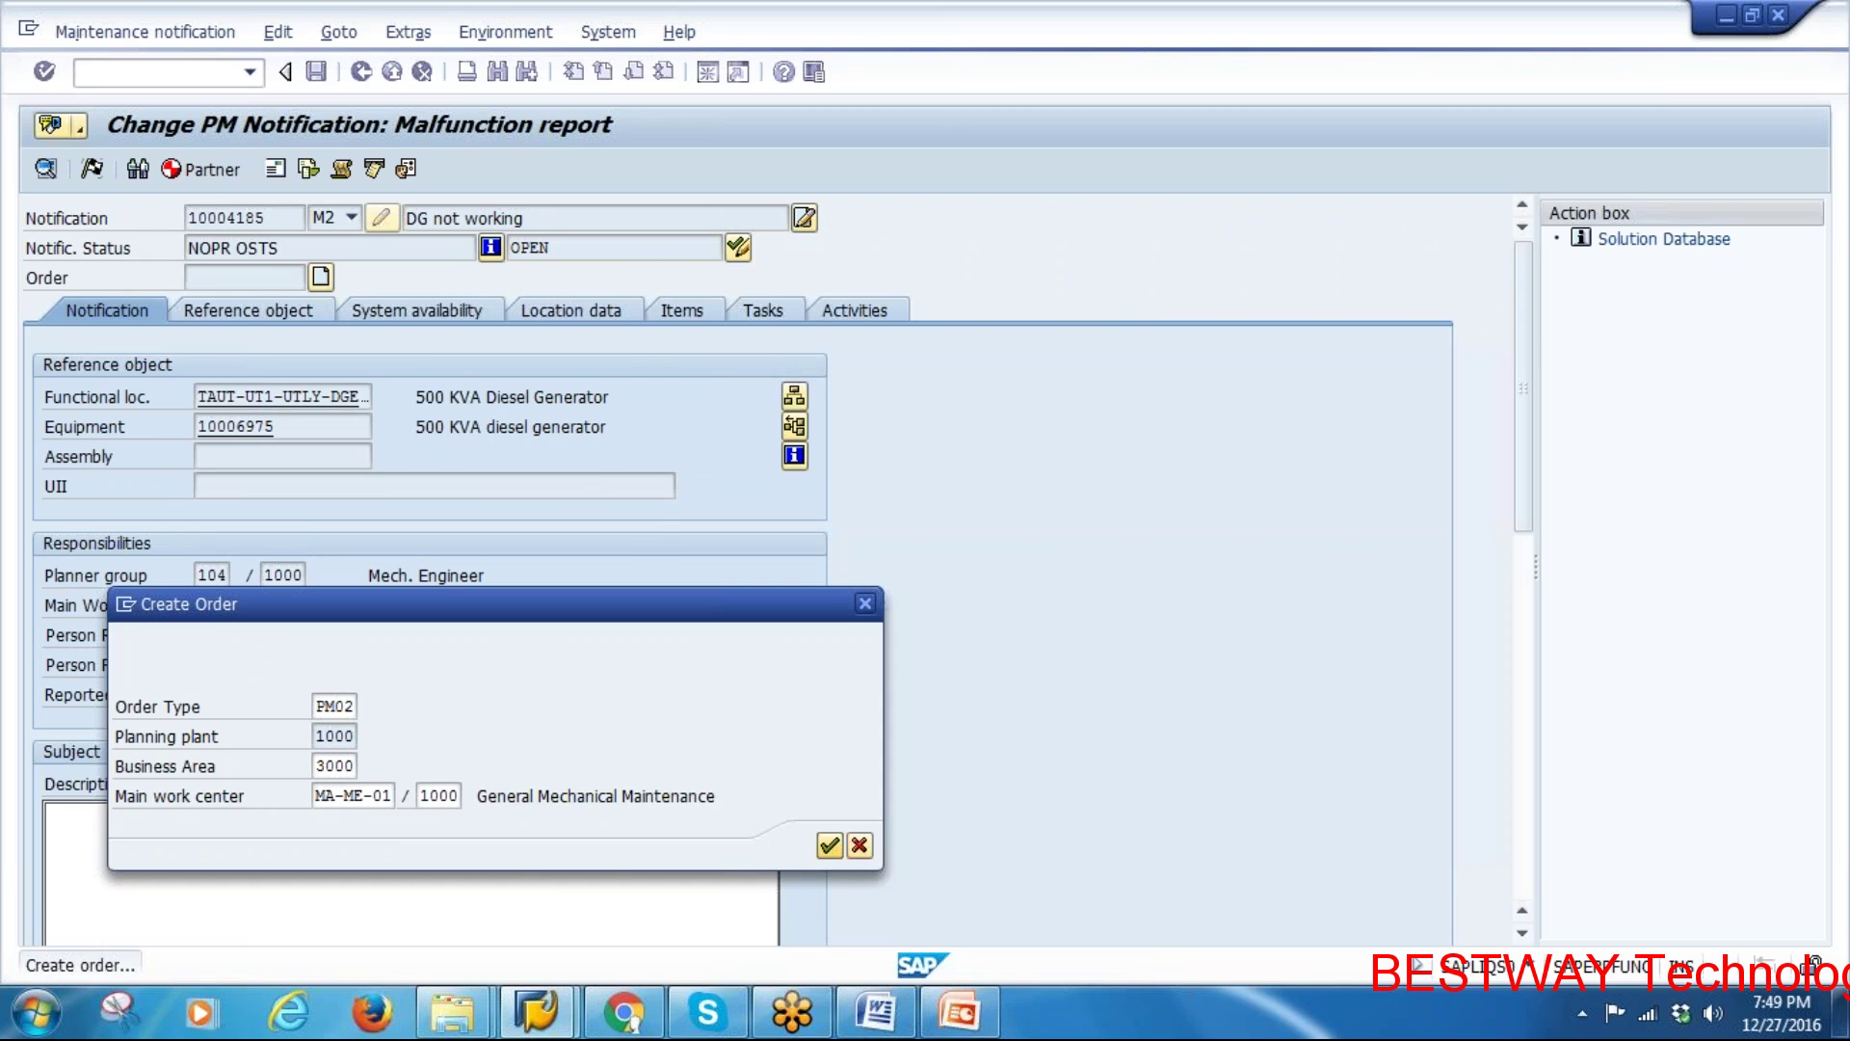
click(592, 875)
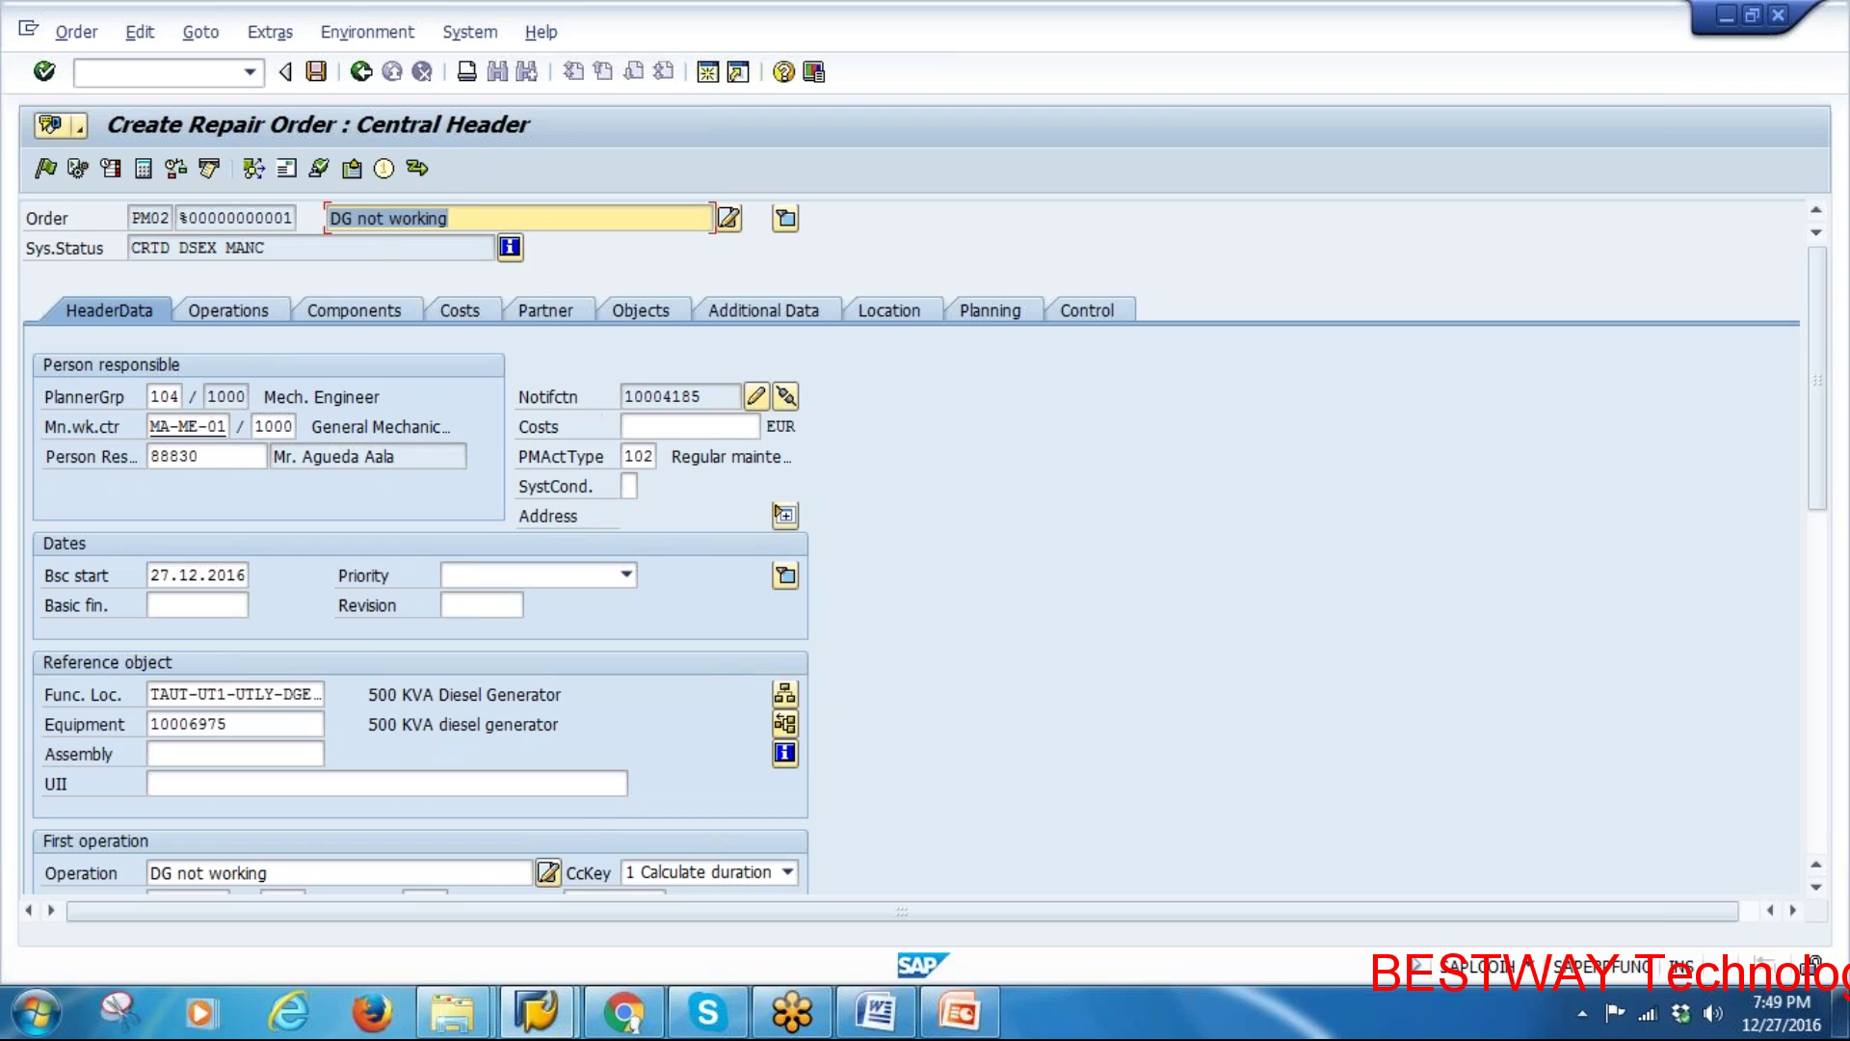
Examine the repair order's header data: linked notification, equipment, functional location and main work center
drag(710, 396, 609, 399)
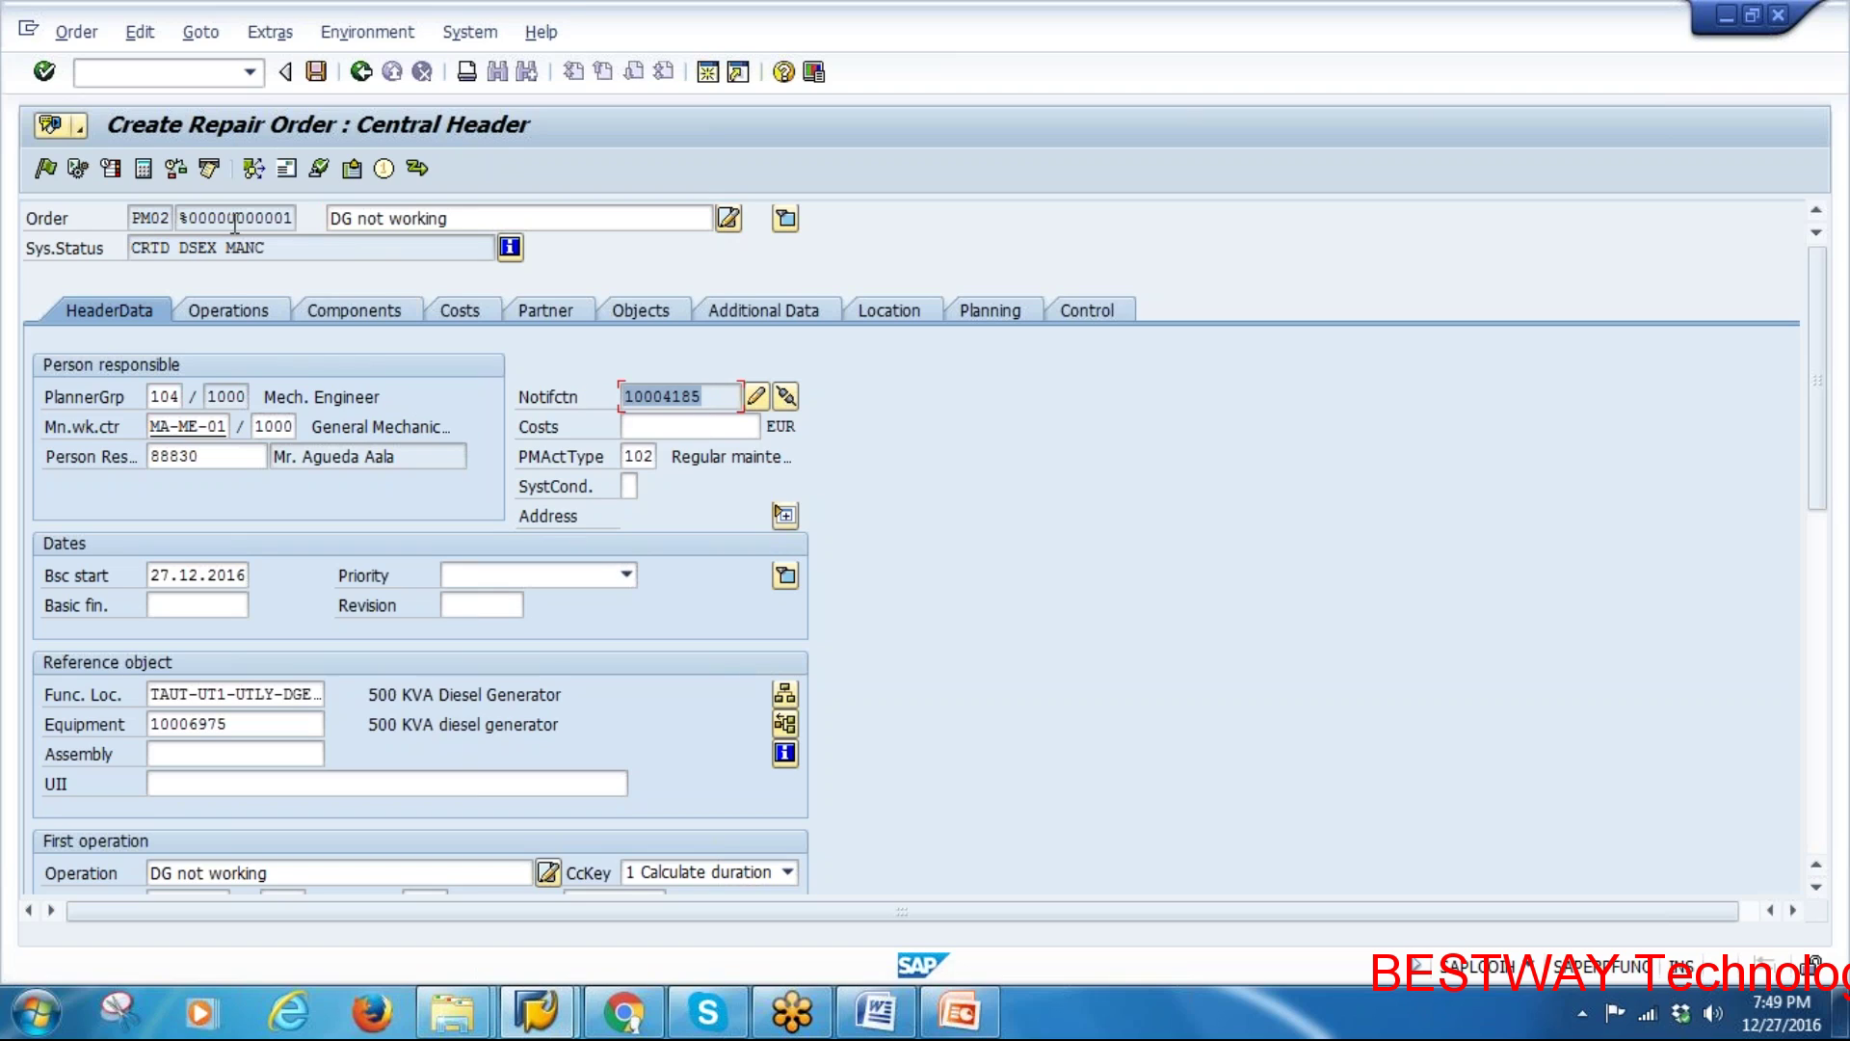
drag(706, 395, 649, 386)
click(218, 727)
click(266, 694)
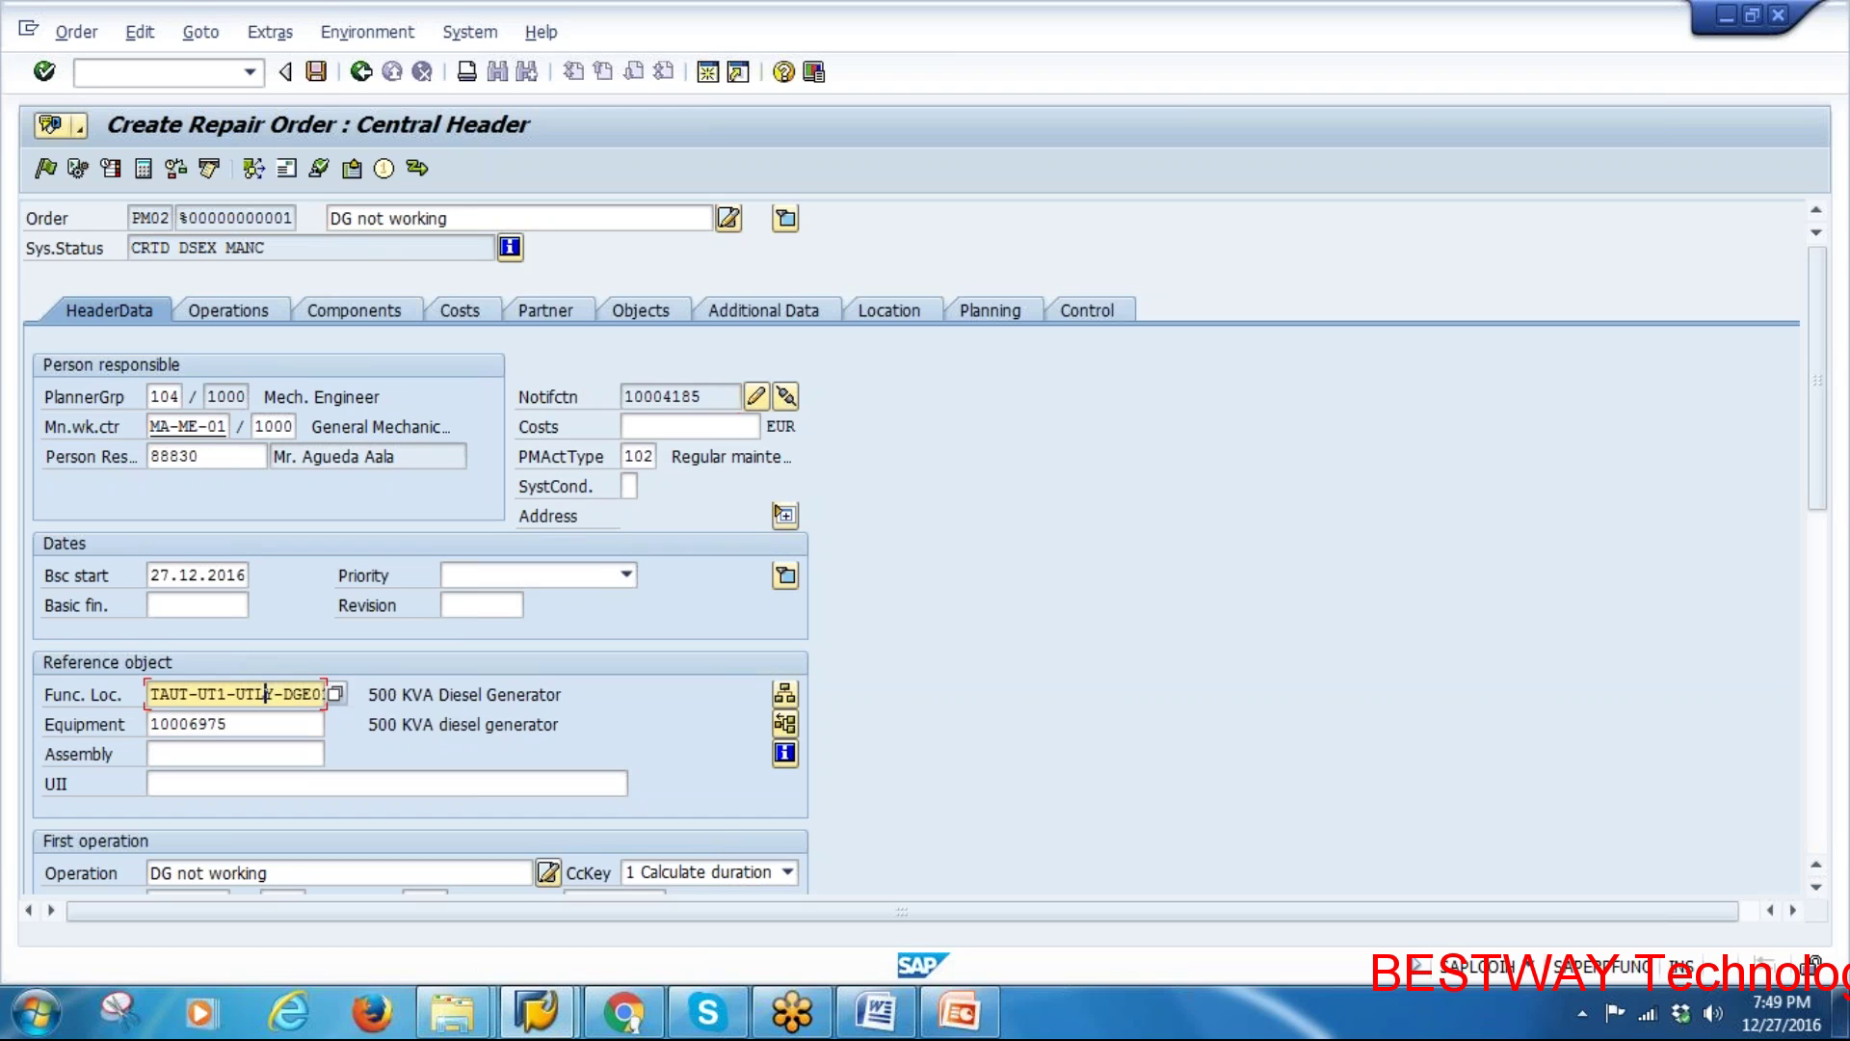
click(188, 426)
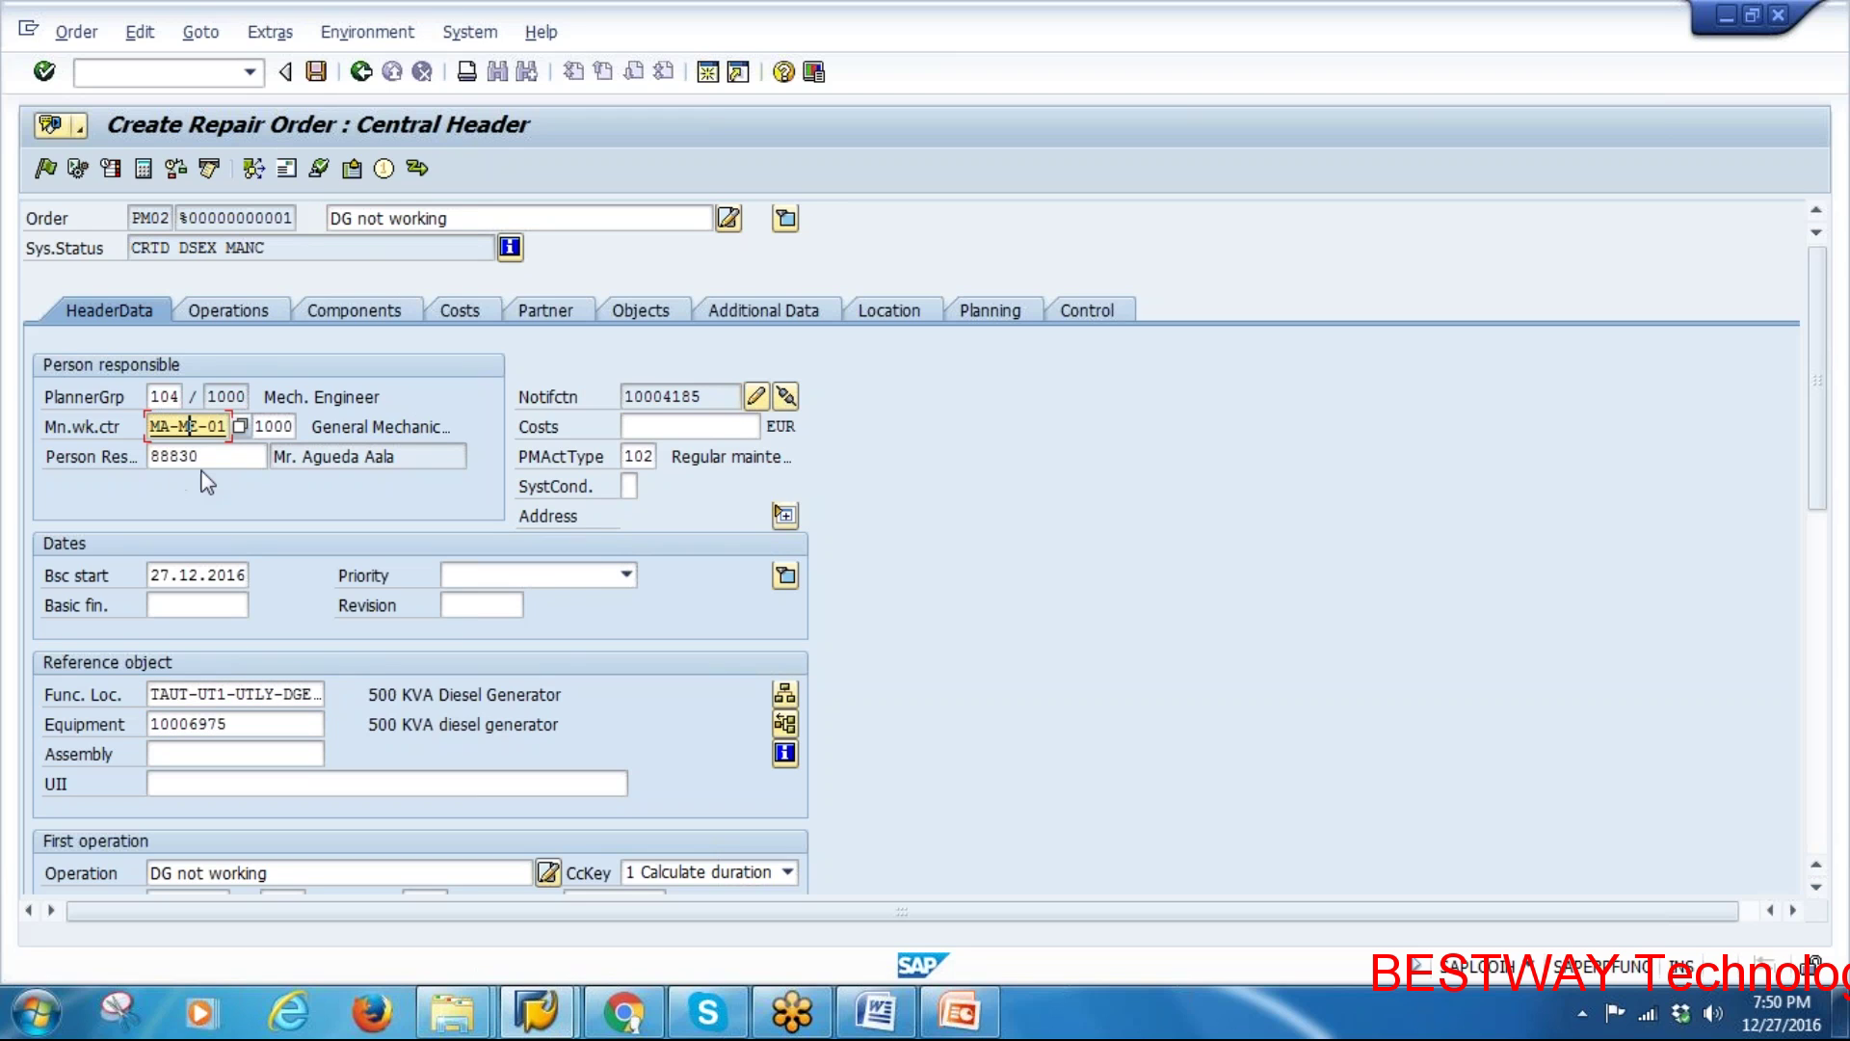
scroll(206, 481, down, 4)
scroll(421, 539, up, 4)
Switch to the Breakdown Maintenance presentation in PowerPoint and show the Maintenance Order Creation slide full screen
click(959, 1011)
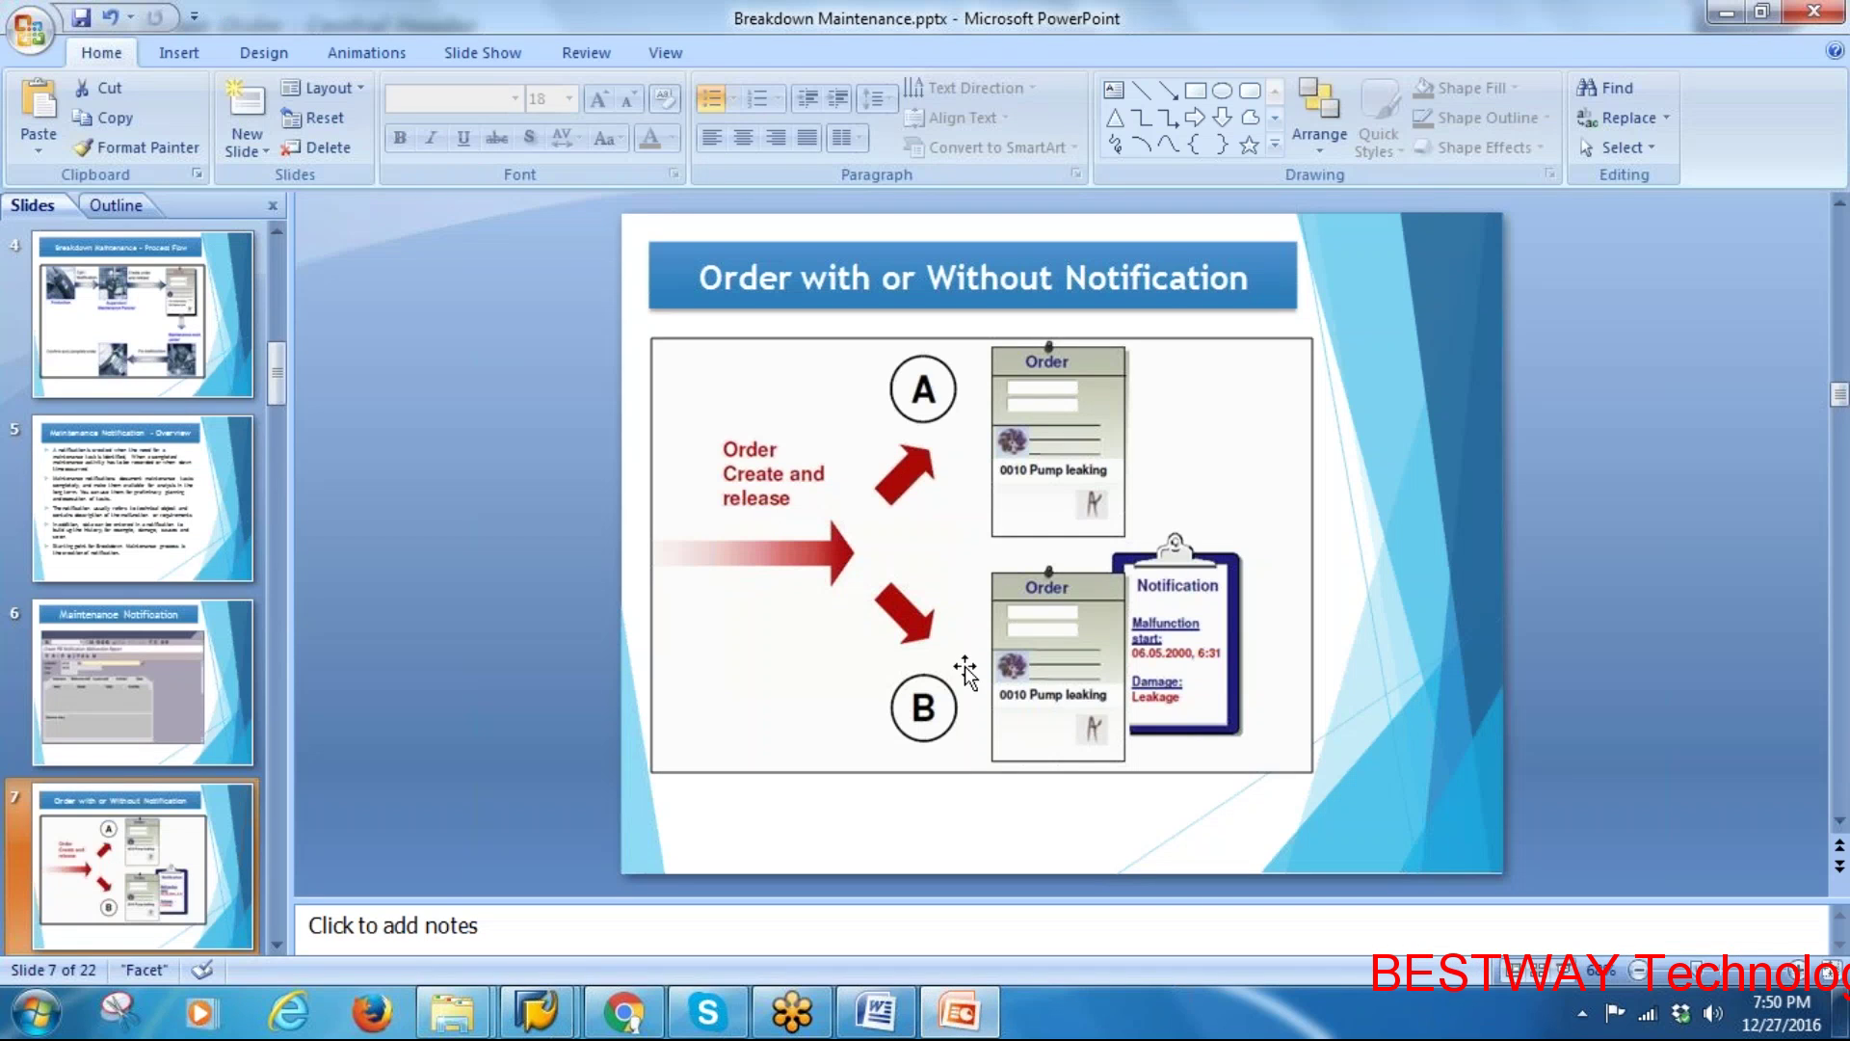
scroll(82, 925, down, 3)
click(145, 685)
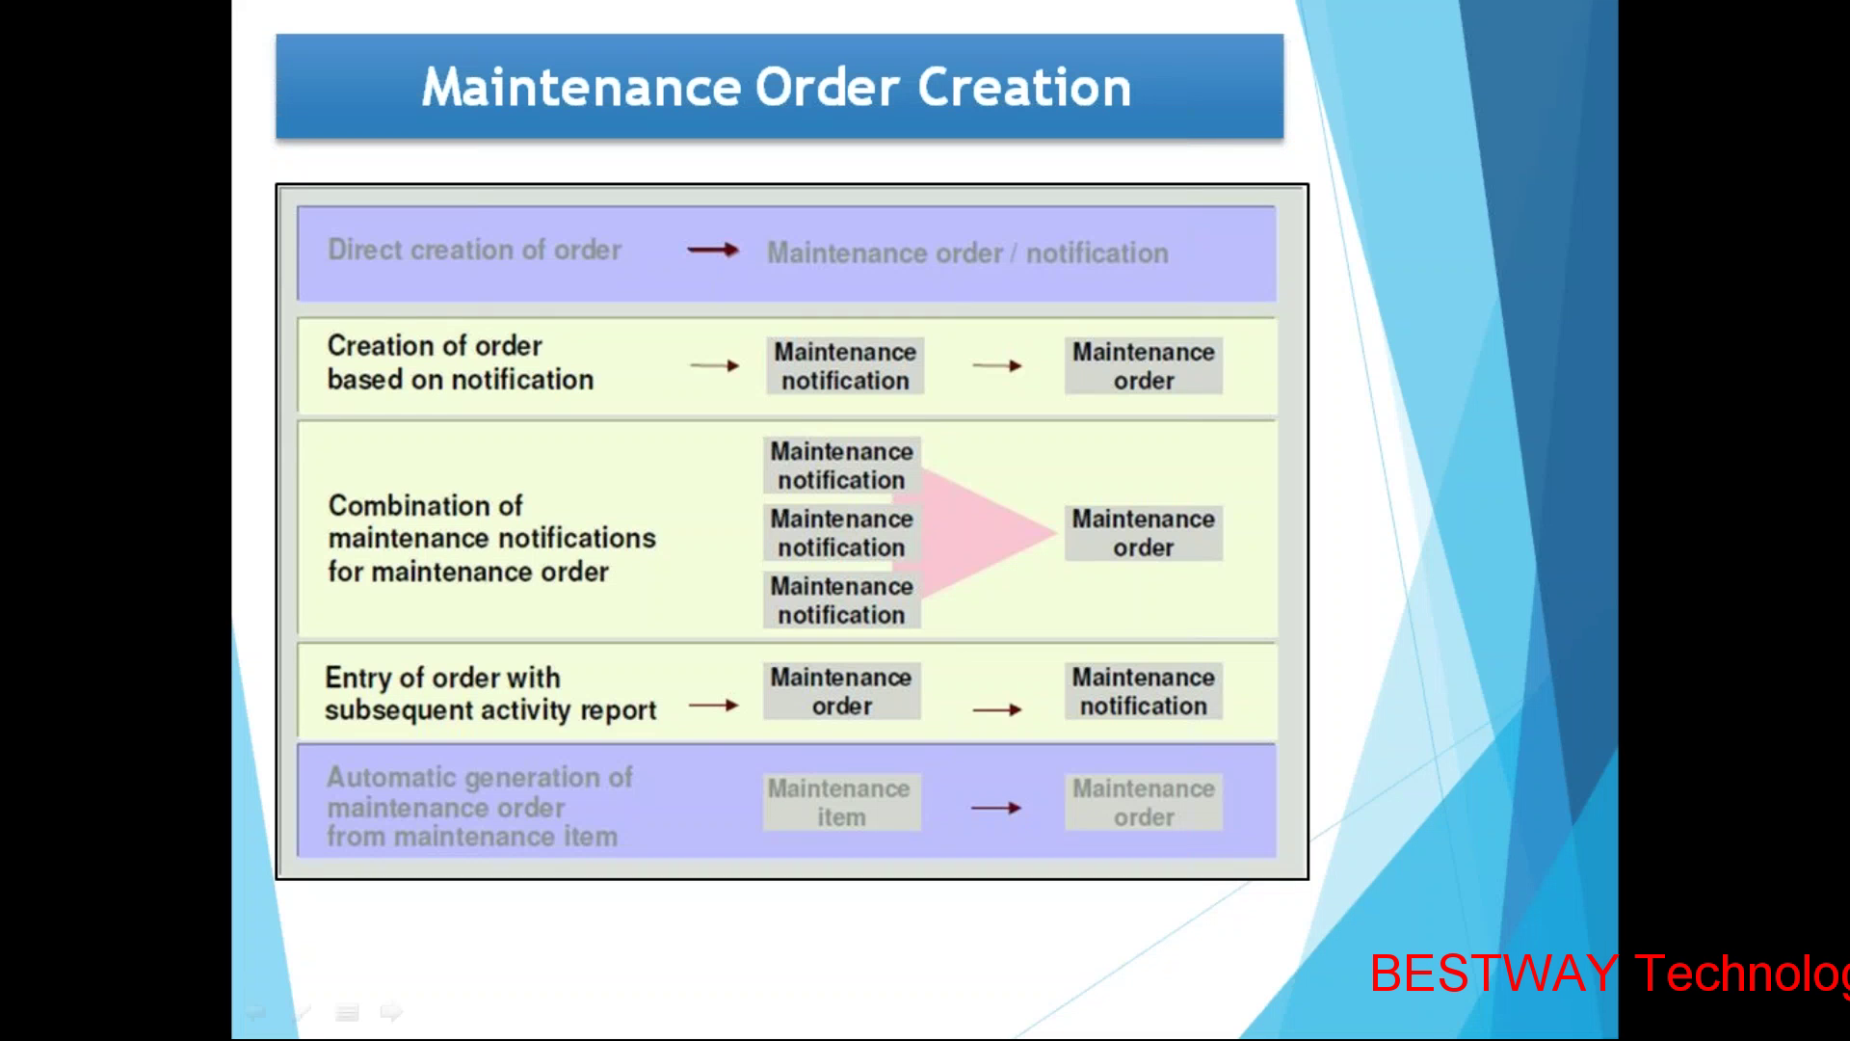
In the row for order creation based on notification, circle Maintenance notification, draw an arrow to Maintenance order, and circle that too
mouse_move(755, 339)
mouse_down()
mouse_move(858, 416)
mouse_move(761, 313)
mouse_up()
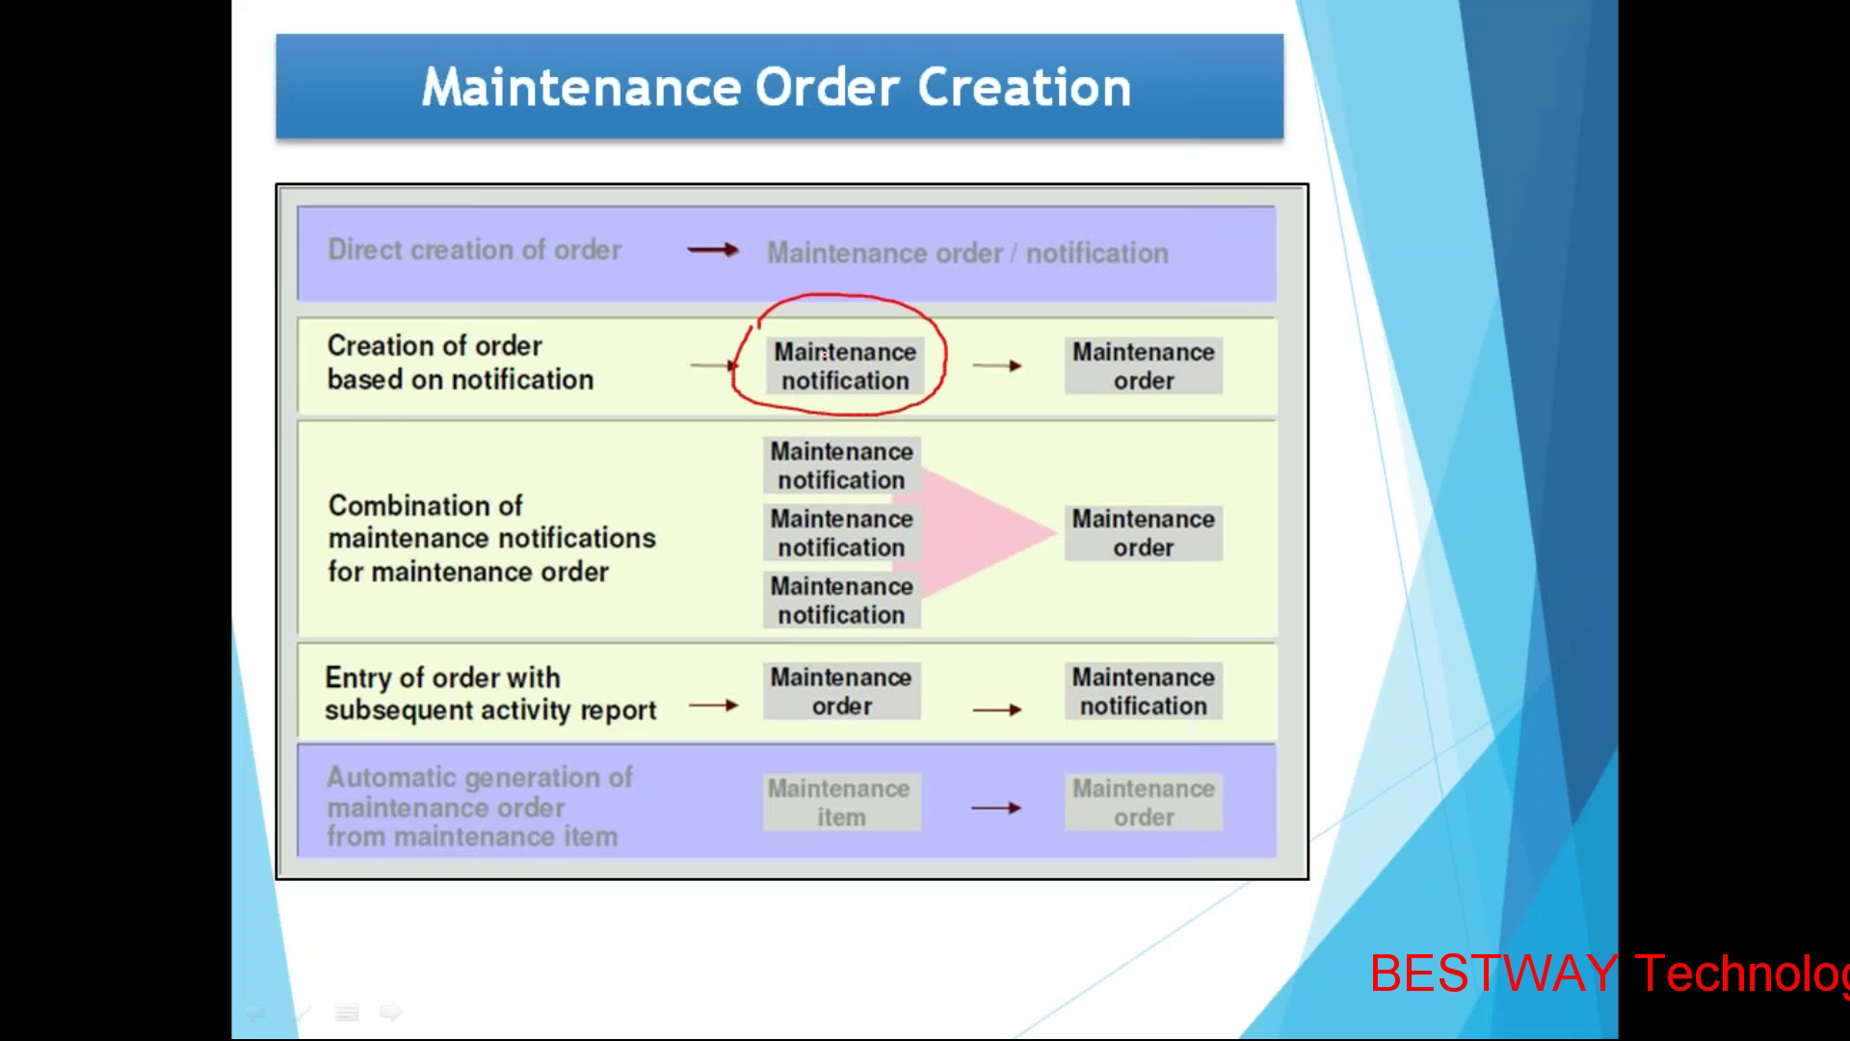
drag(915, 359, 1101, 357)
drag(1021, 382, 1099, 358)
mouse_move(1127, 288)
mouse_down()
mouse_move(1079, 349)
mouse_move(1251, 349)
mouse_move(1081, 301)
mouse_up()
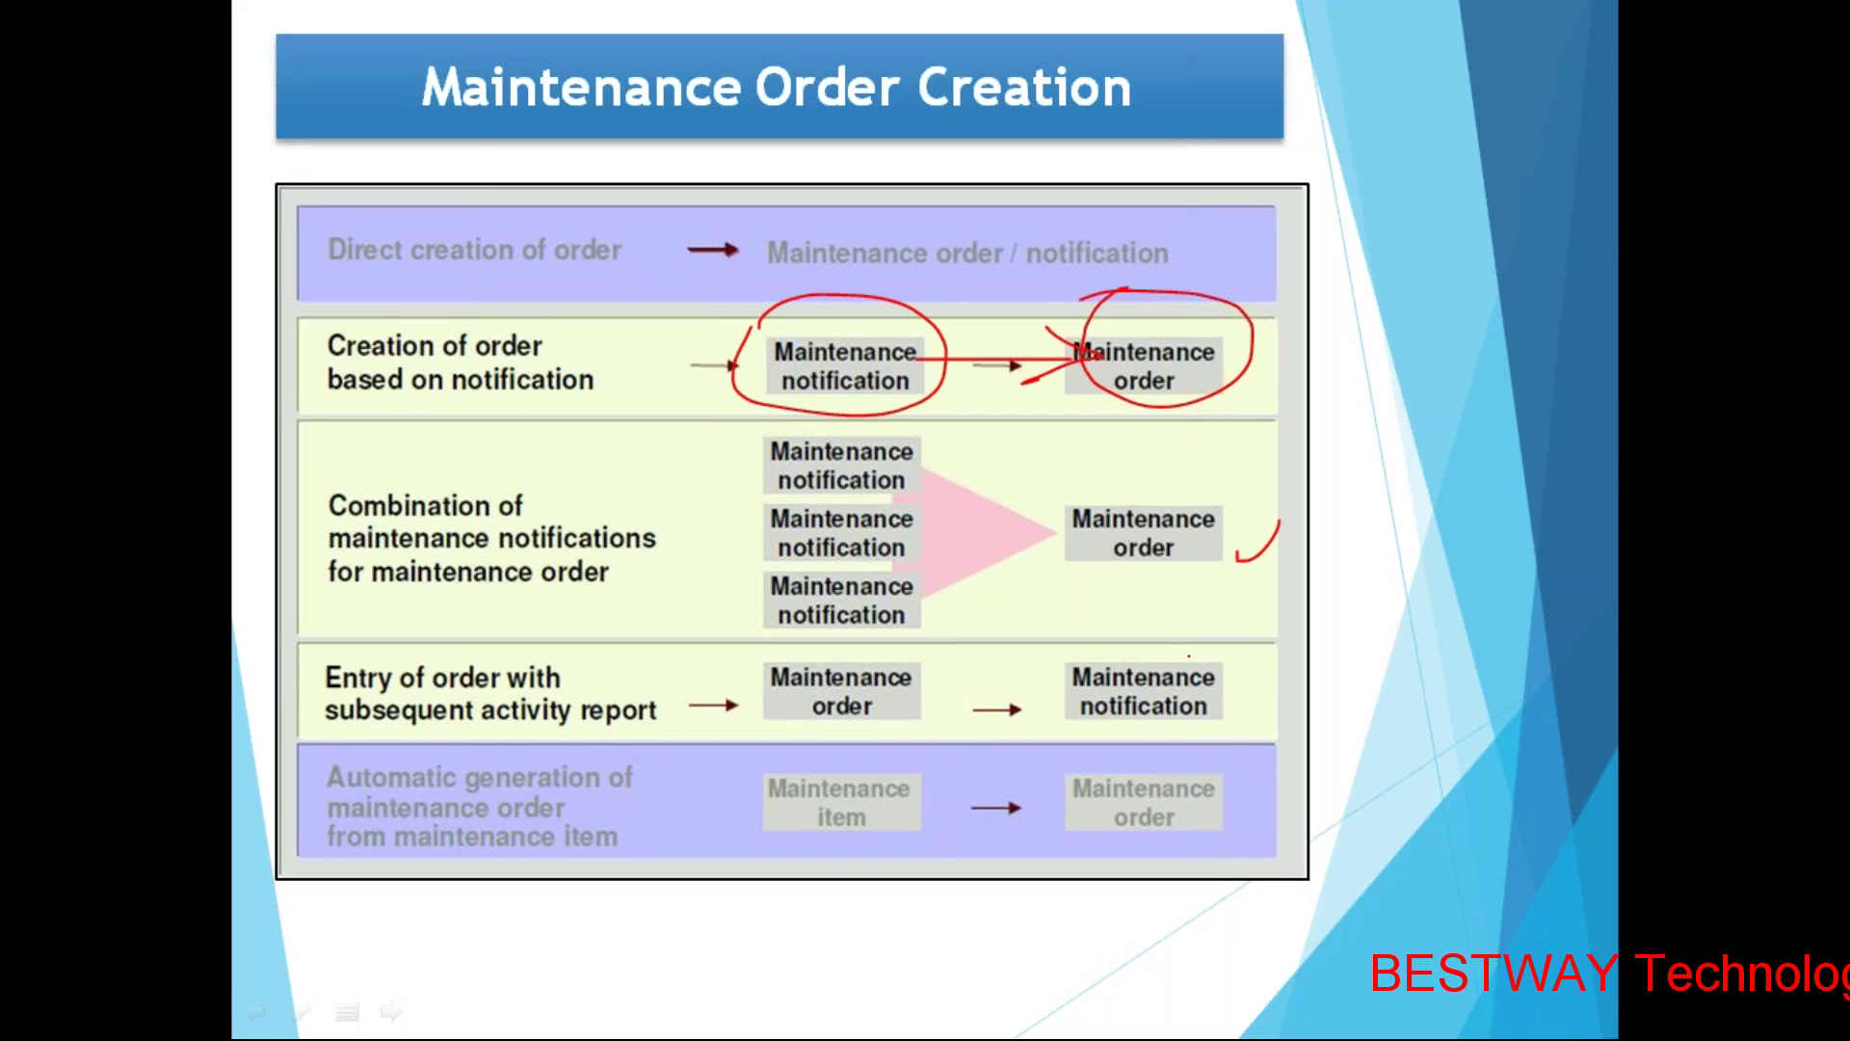
Erase the pen marks from the Maintenance Order Creation slide, leave the slide show and switch back to SAP
drag(1186, 249, 1289, 214)
key(e)
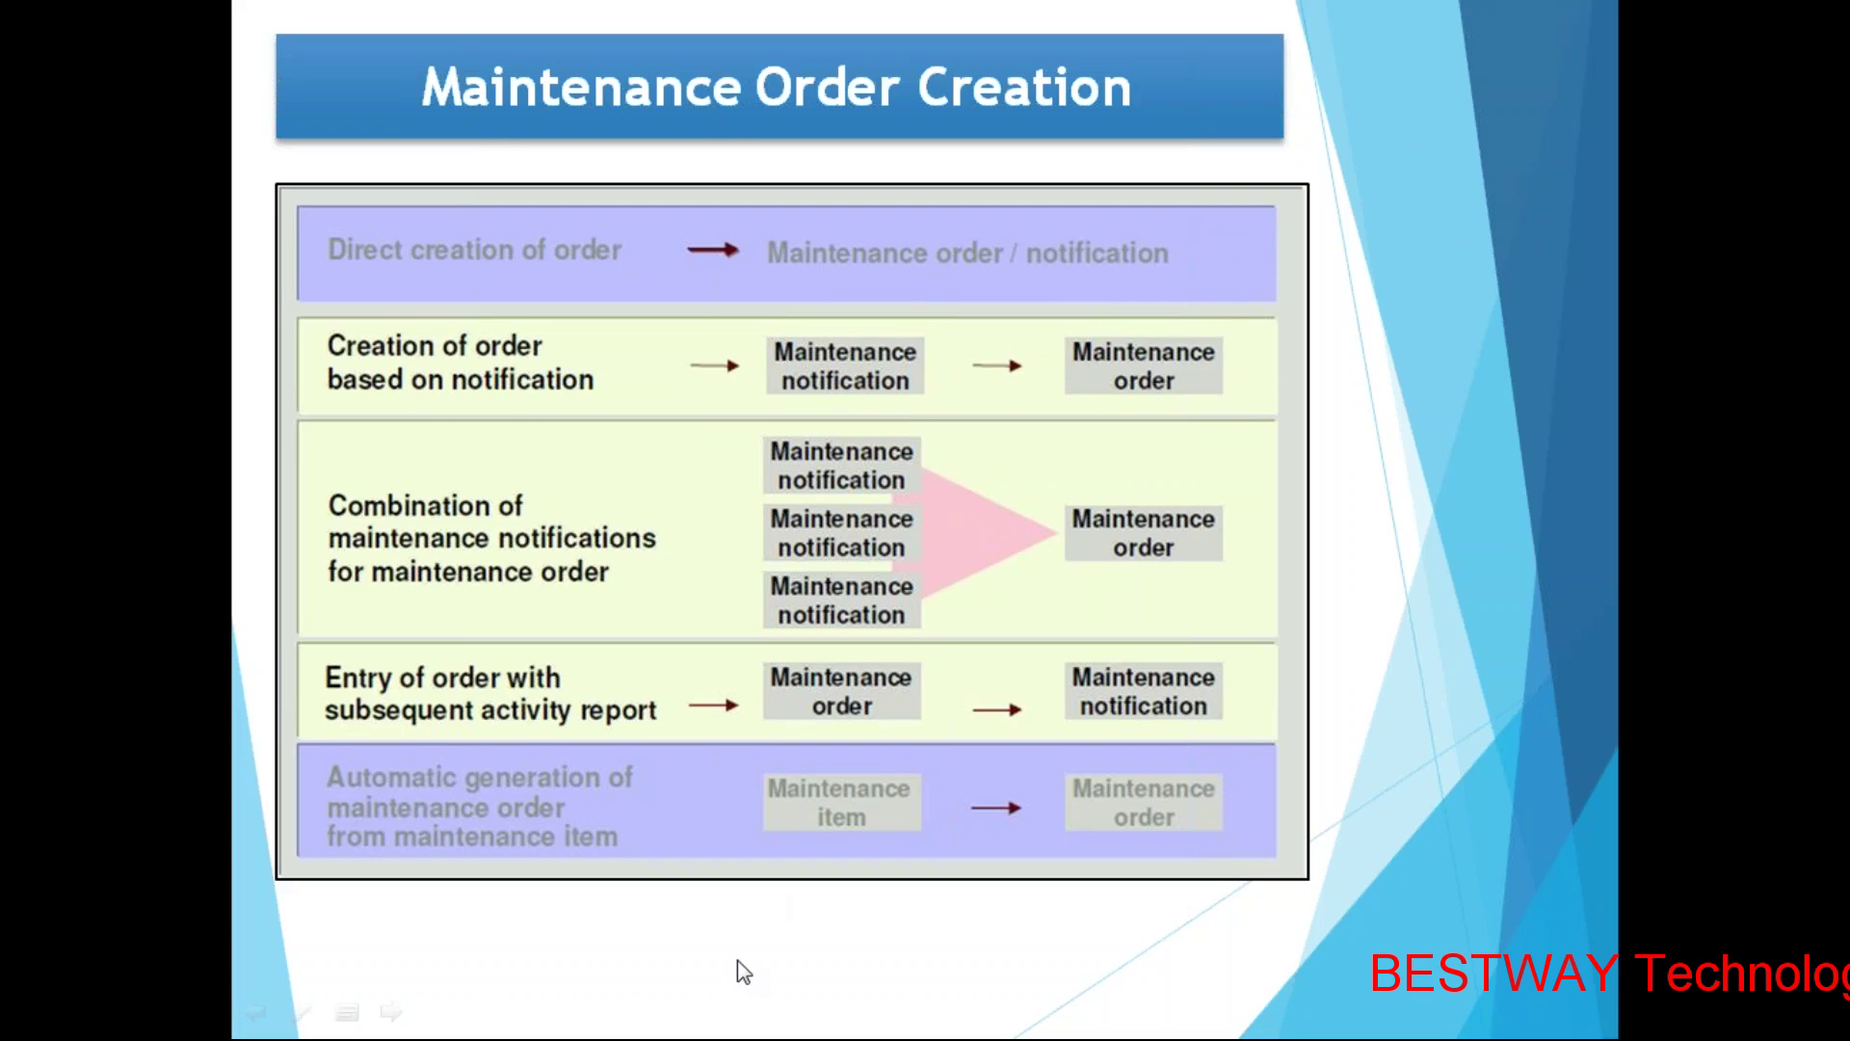
key(Escape)
click(552, 1029)
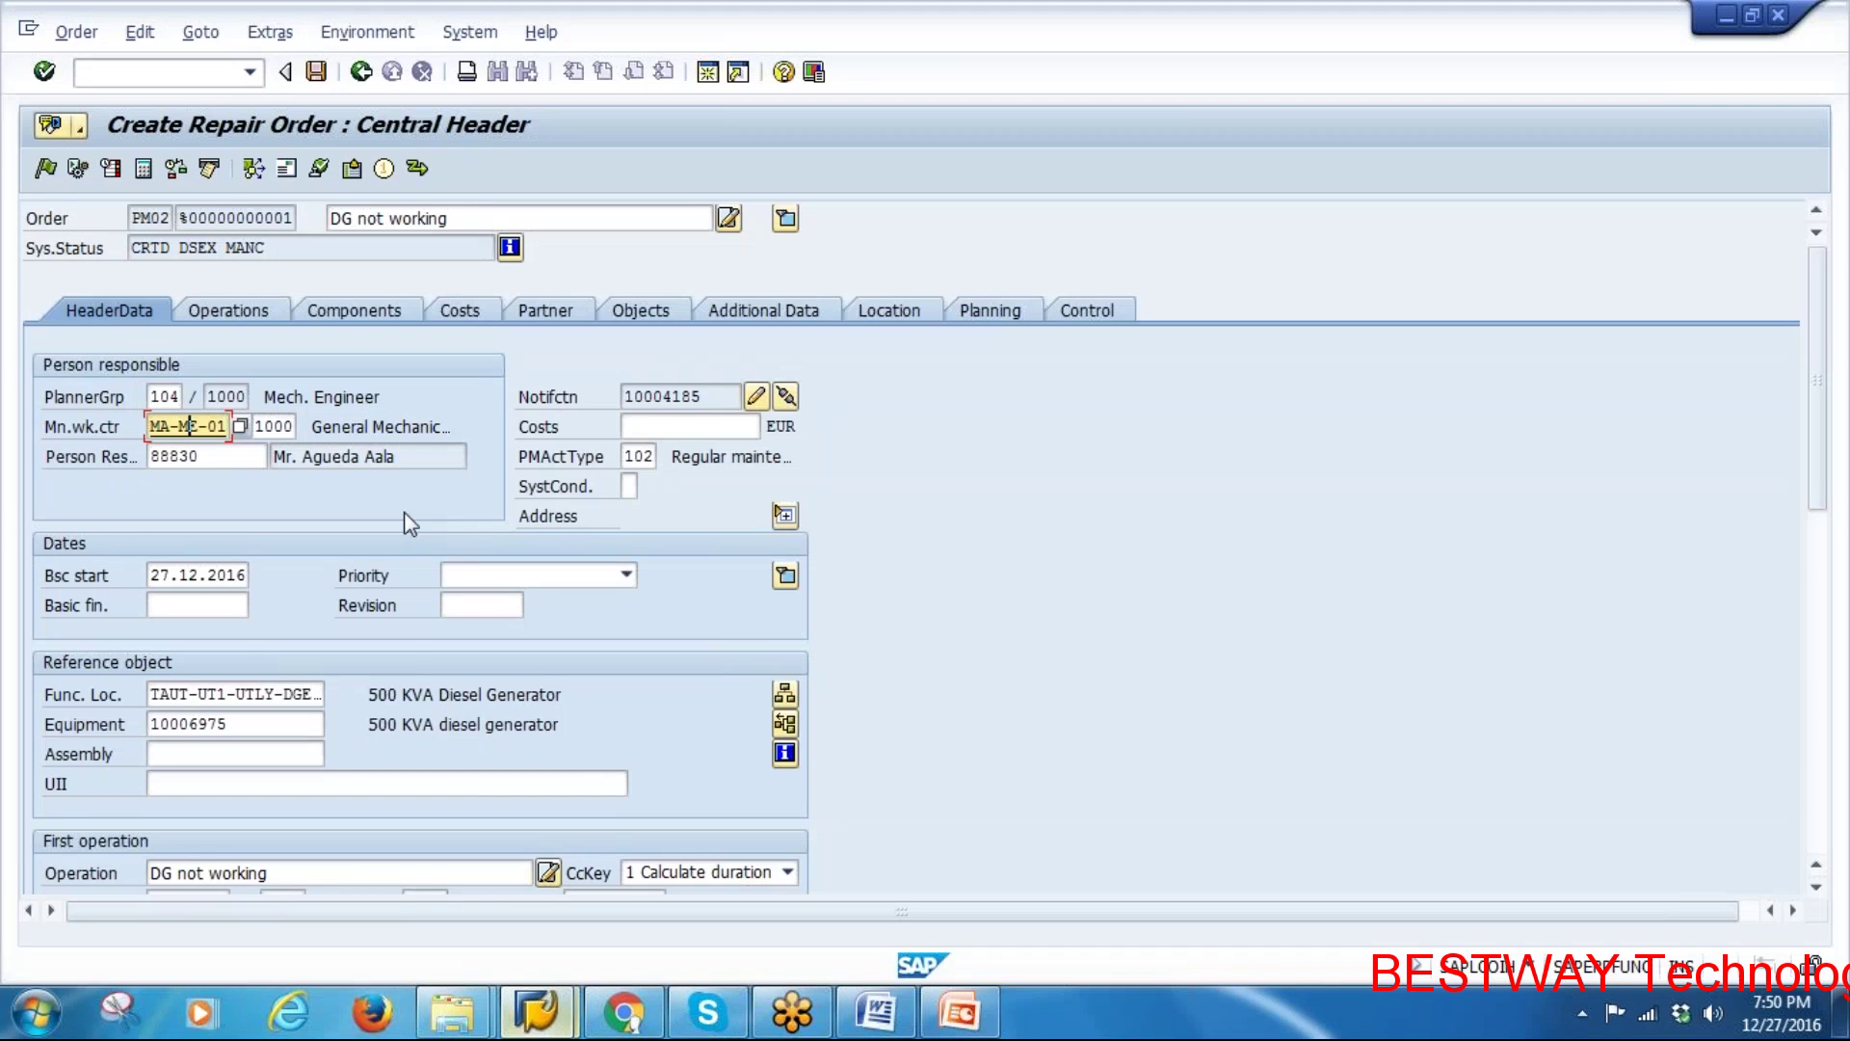
Save the repair order and copy its order number from the full text of the save message
click(316, 74)
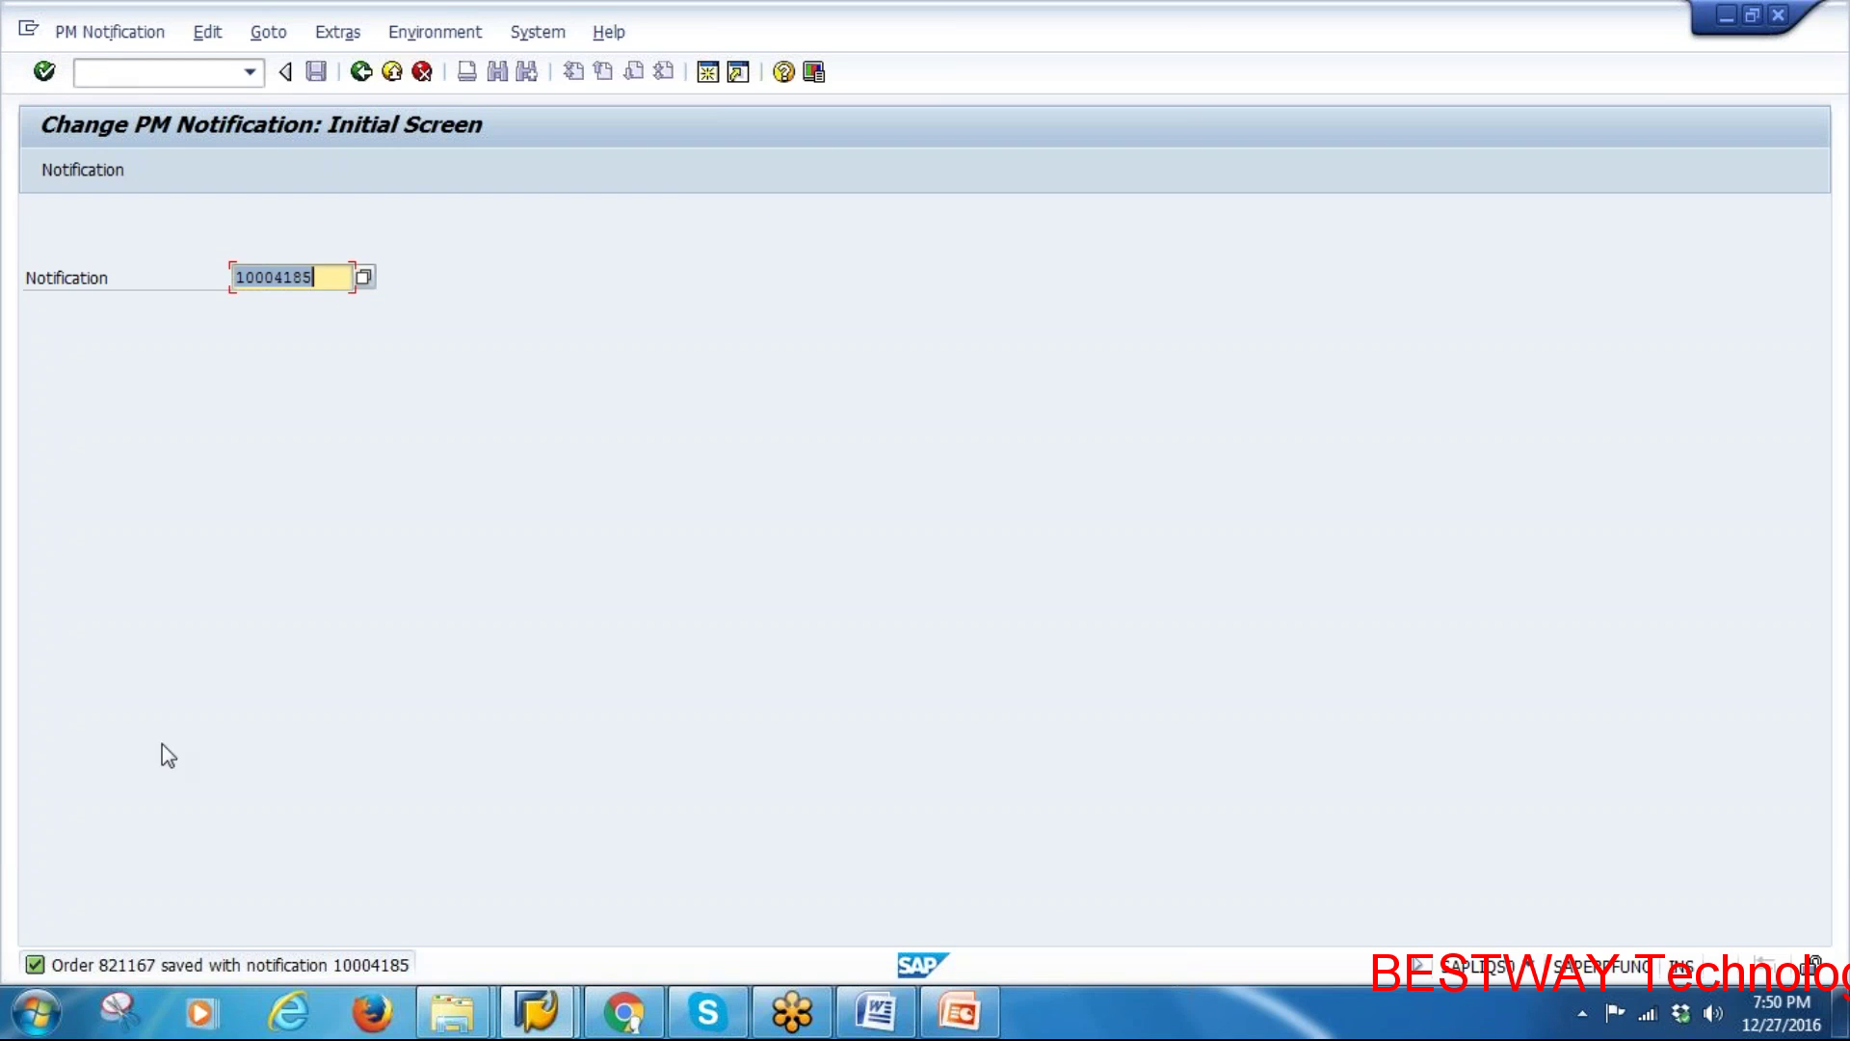
click(186, 967)
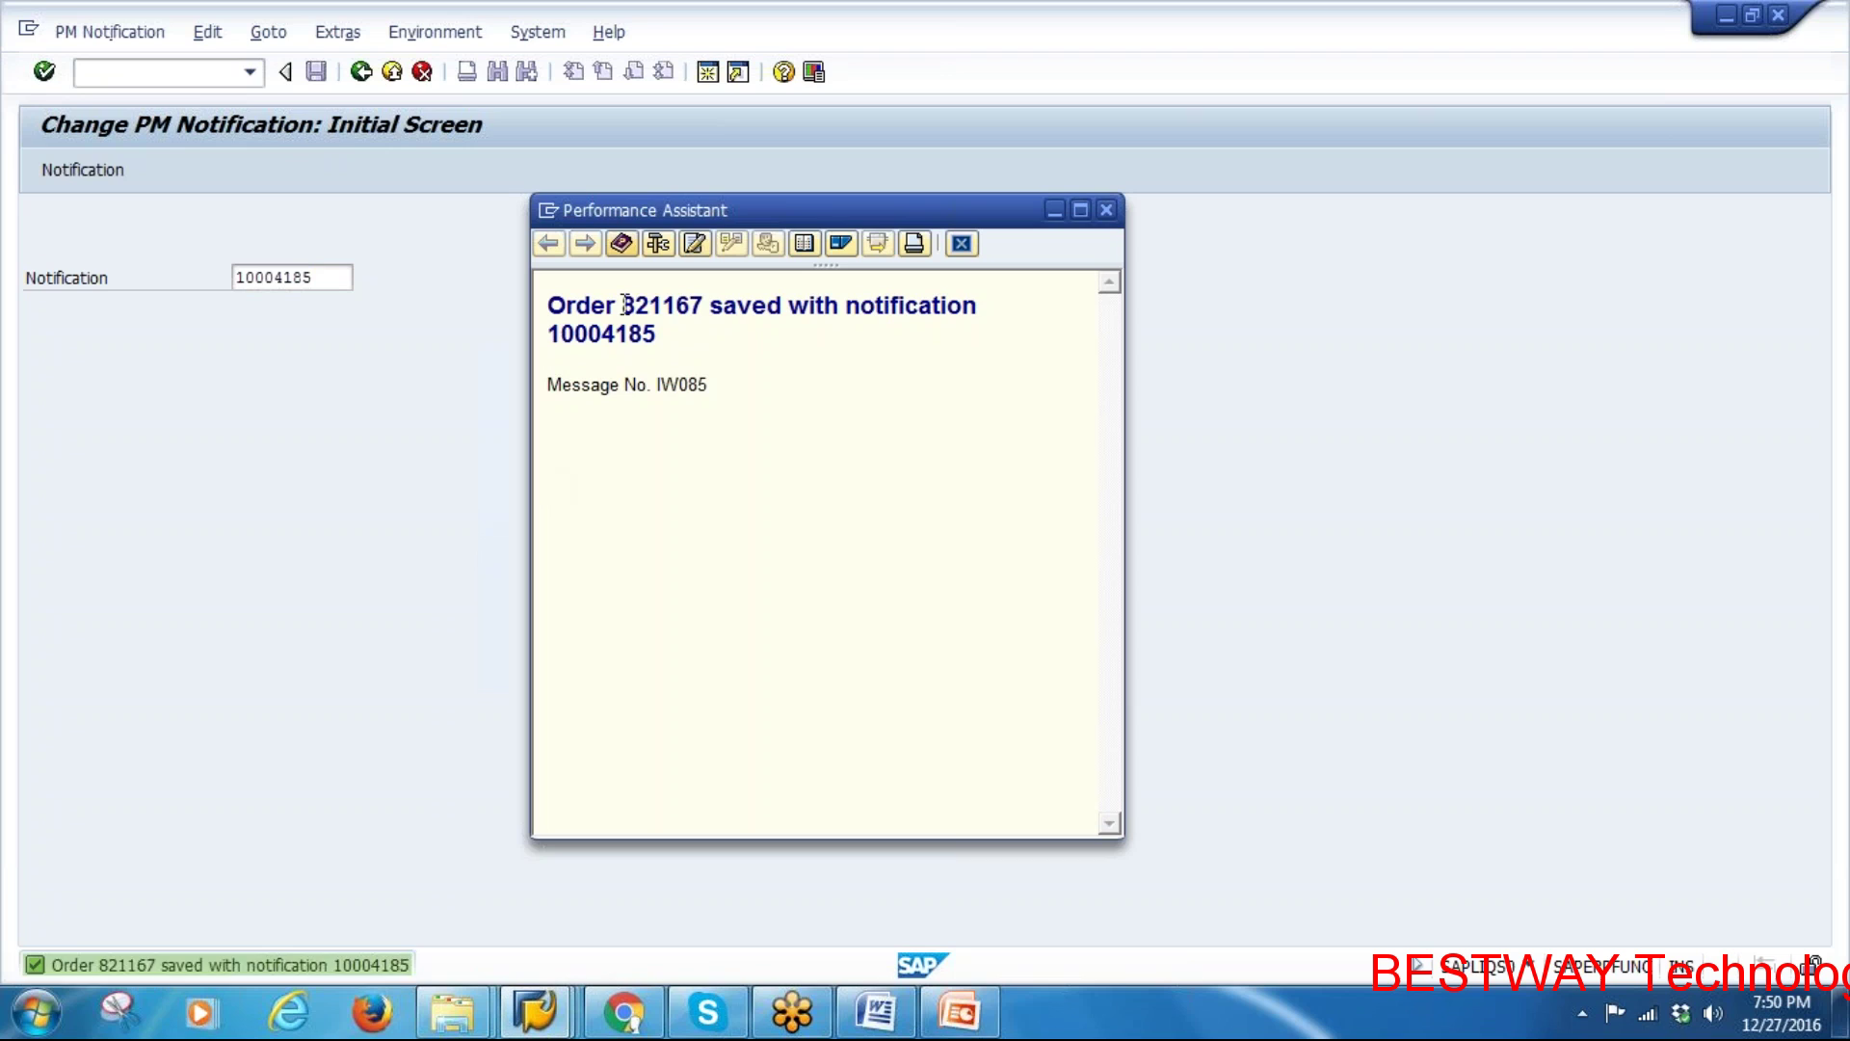
drag(622, 305, 702, 305)
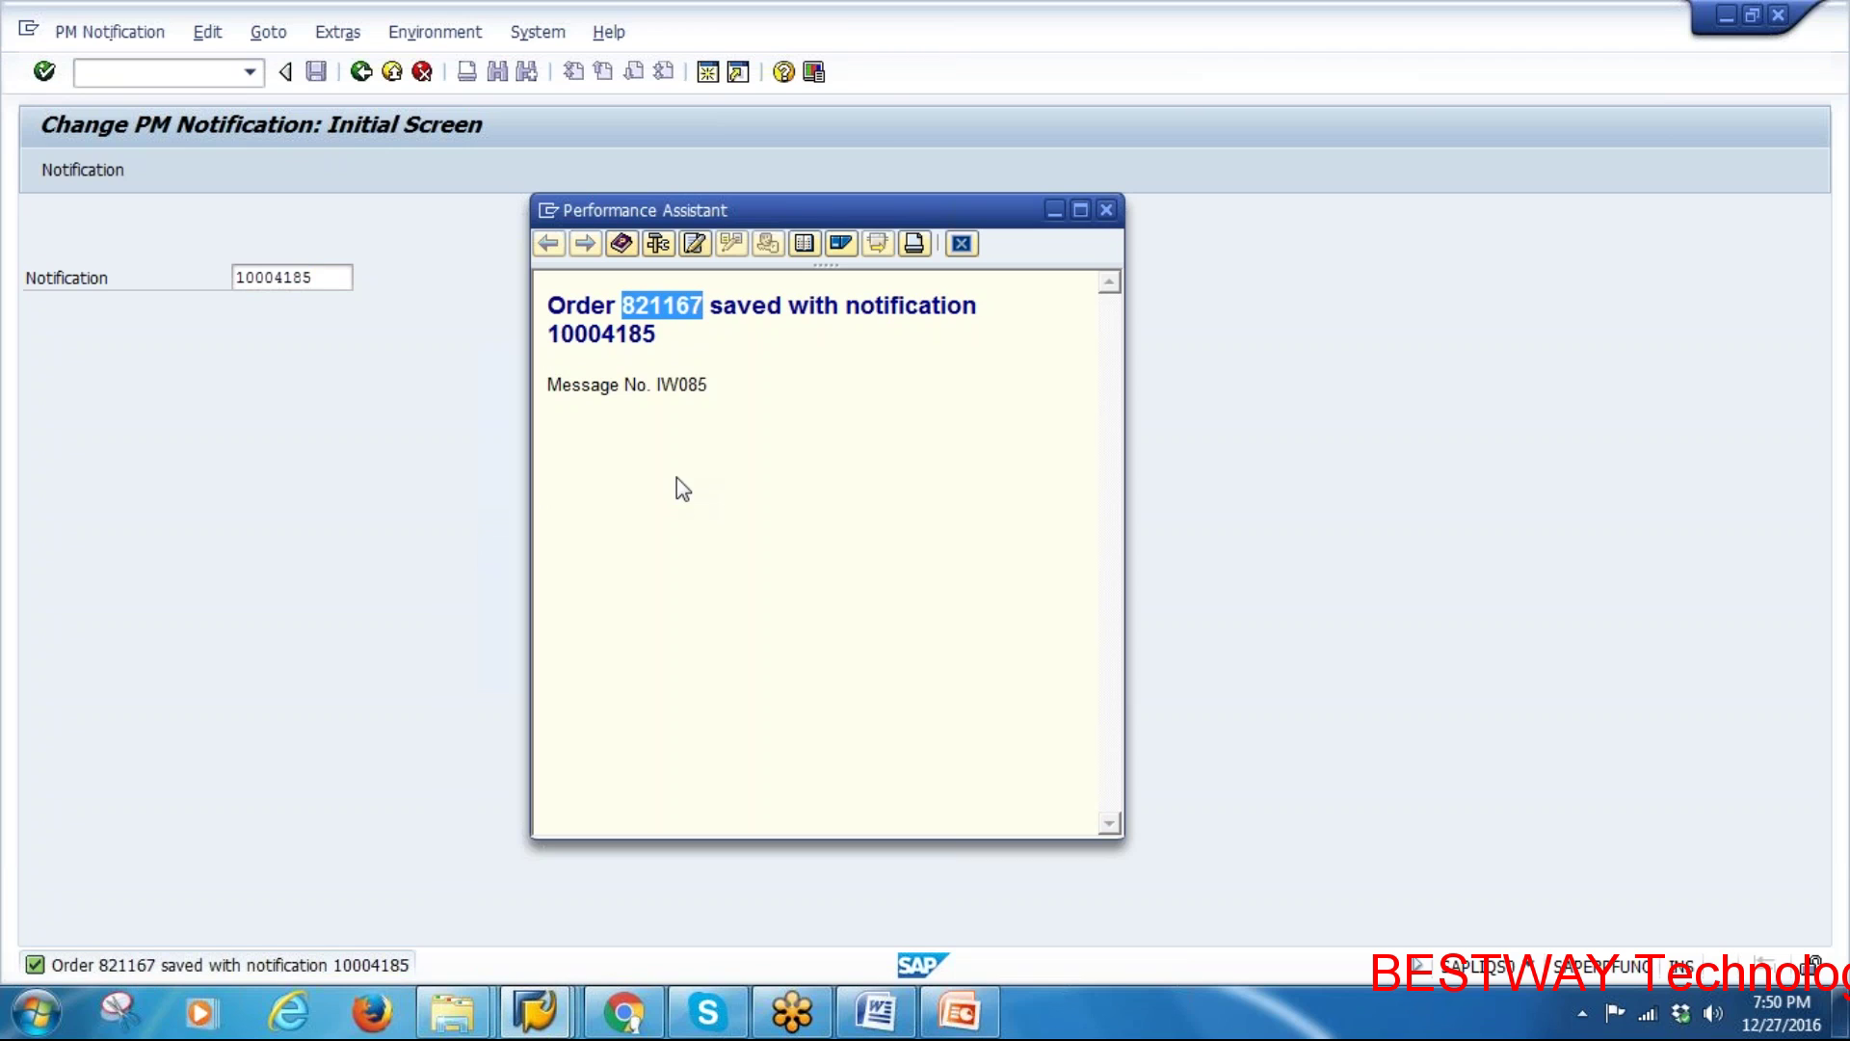
click(1106, 208)
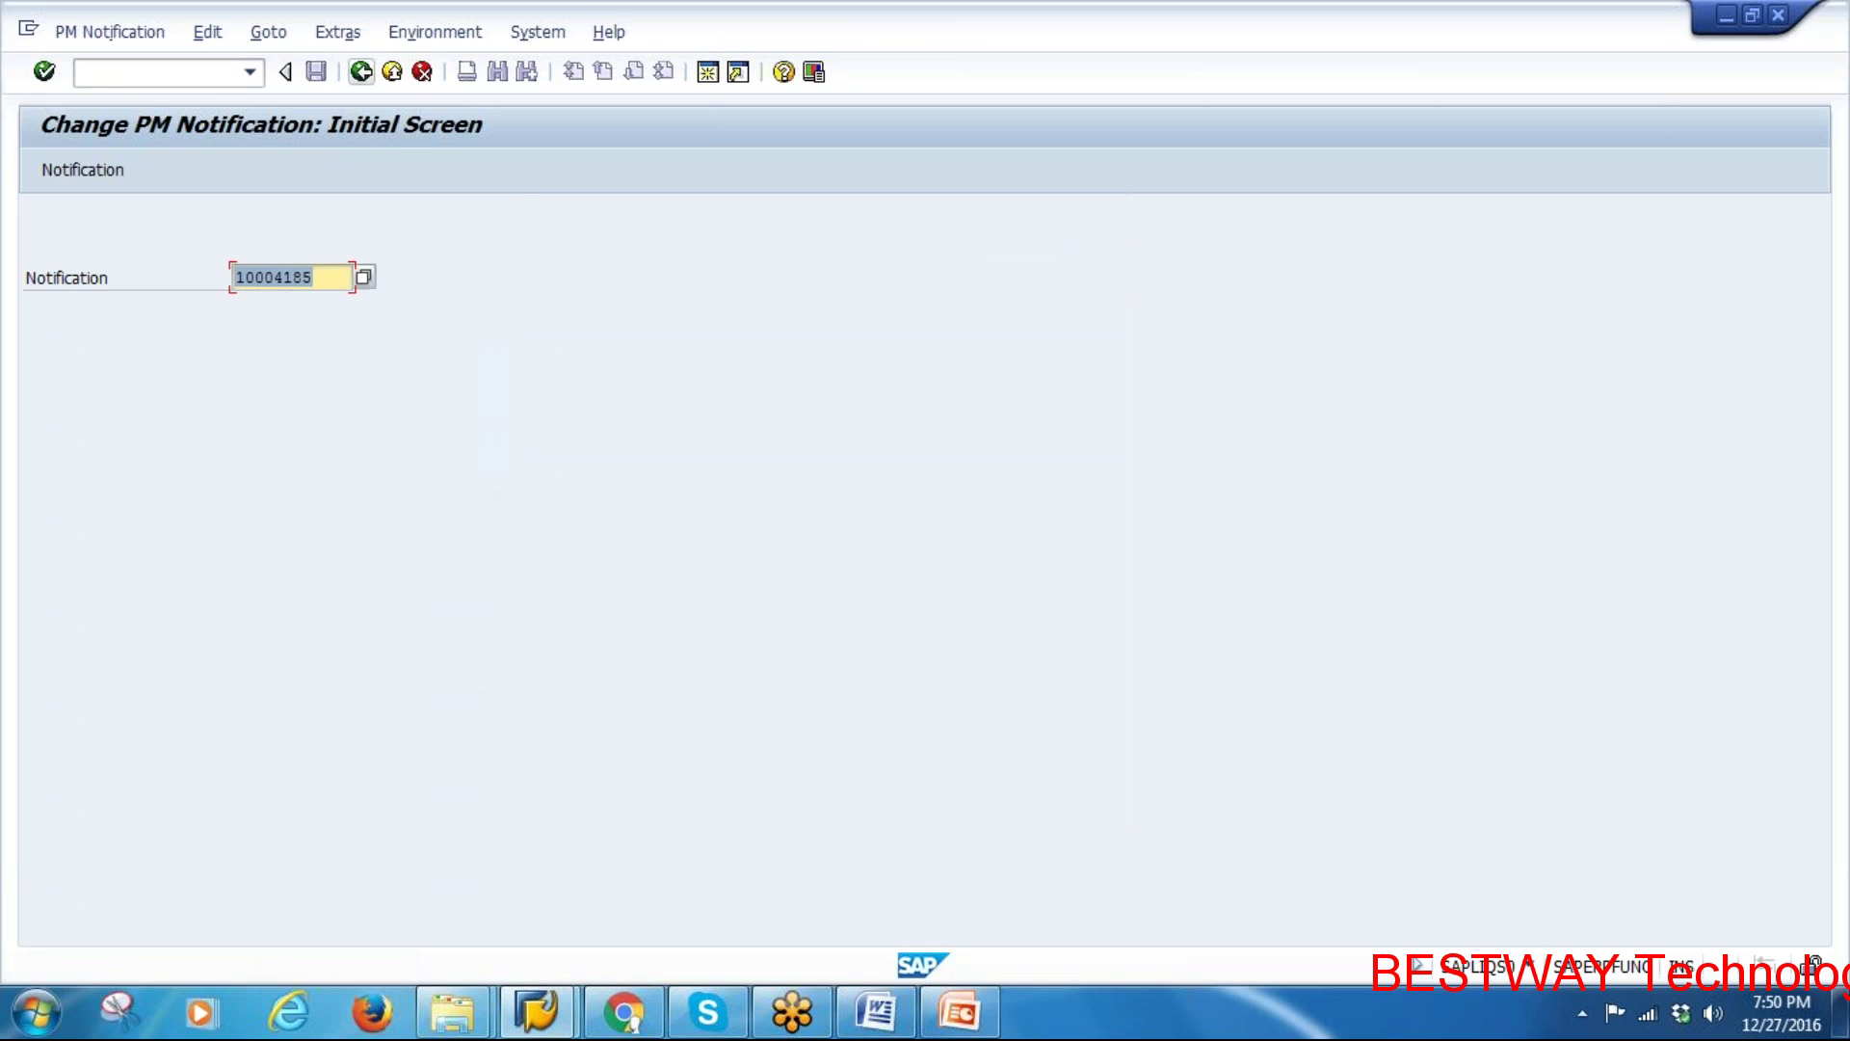
Return to SAP Easy Access, start the Change Order transaction and open the repair order just saved
key(F3)
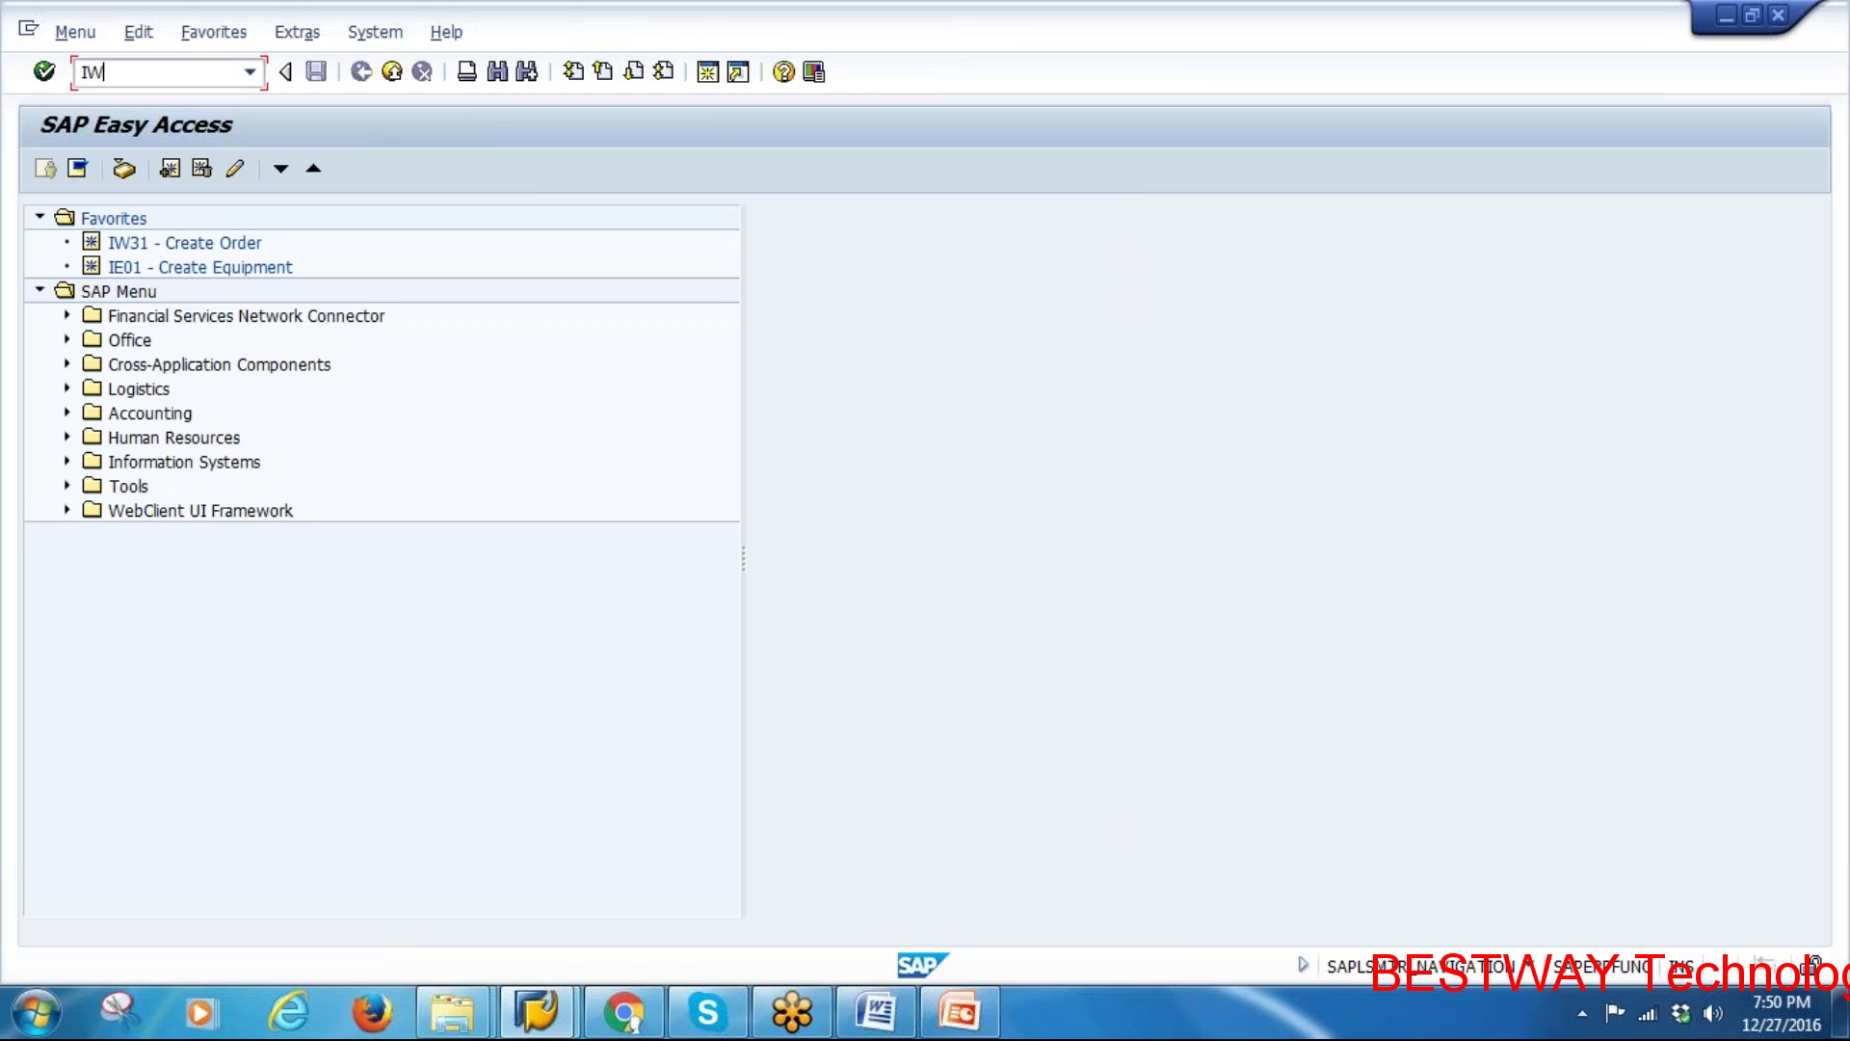
key(Return)
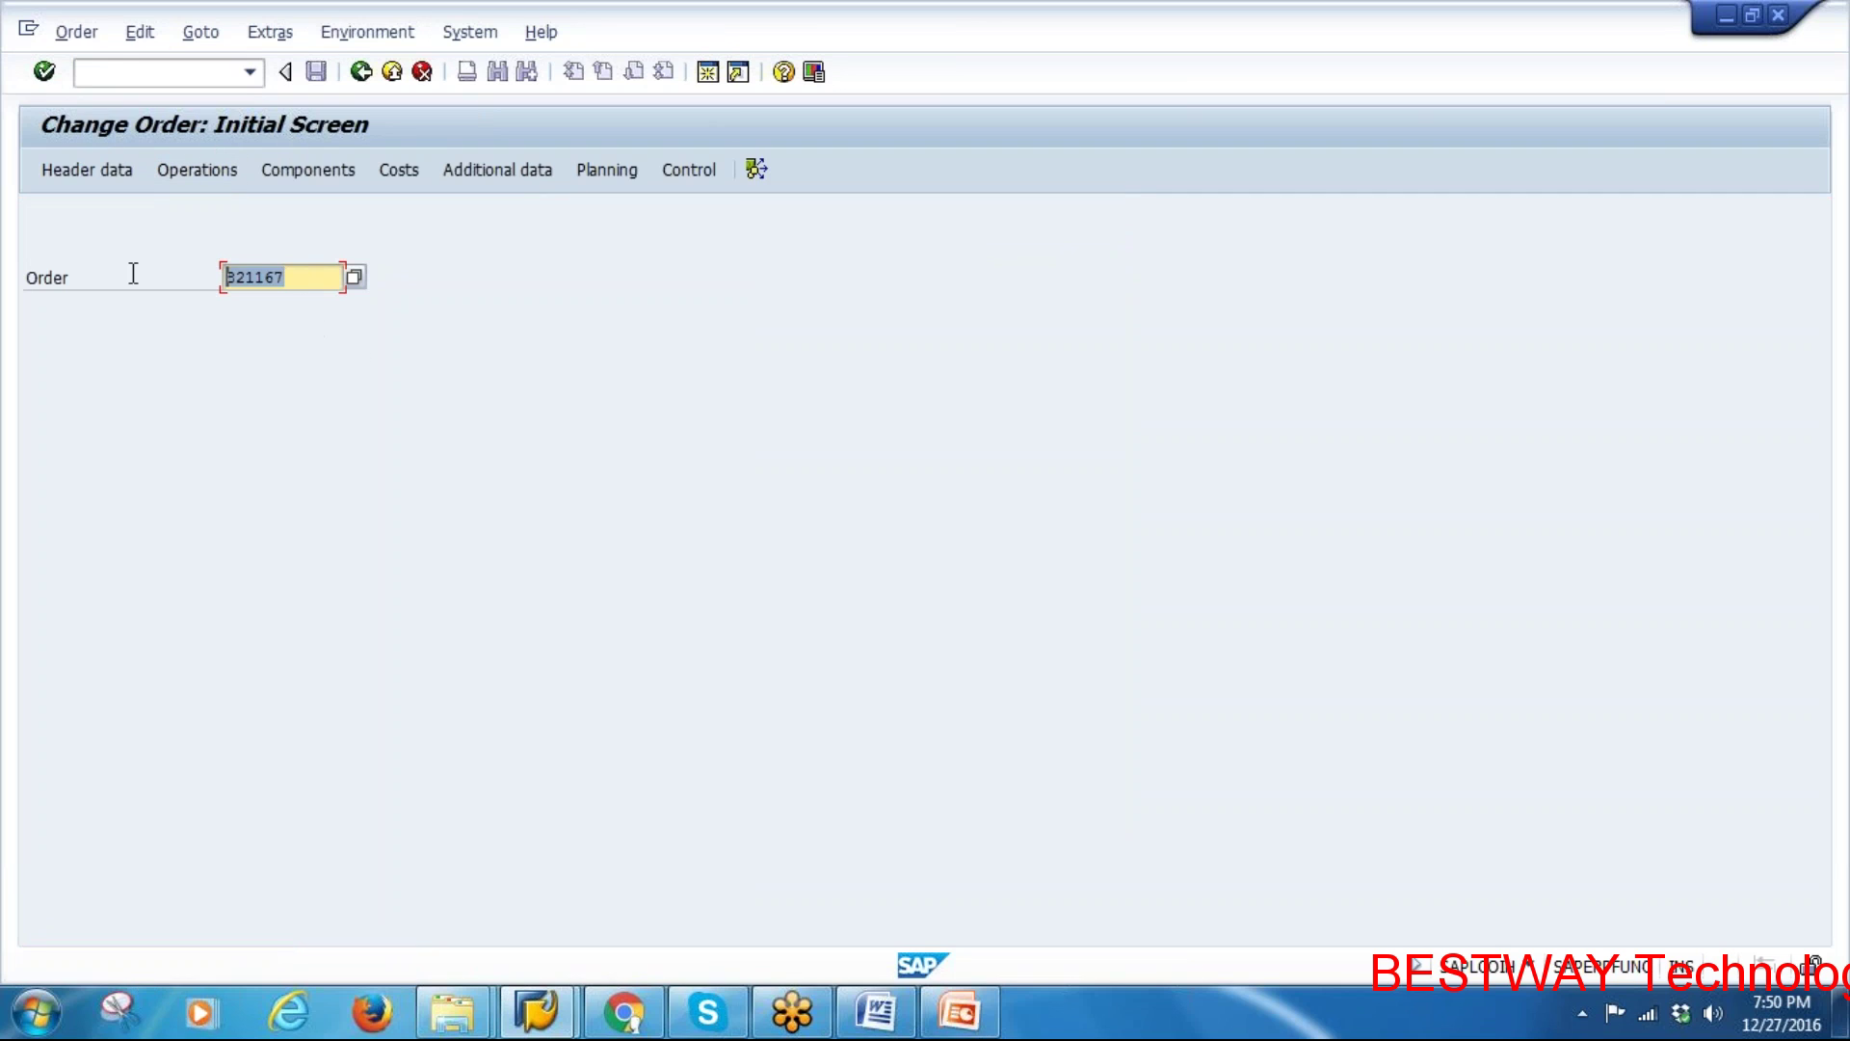
key(Return)
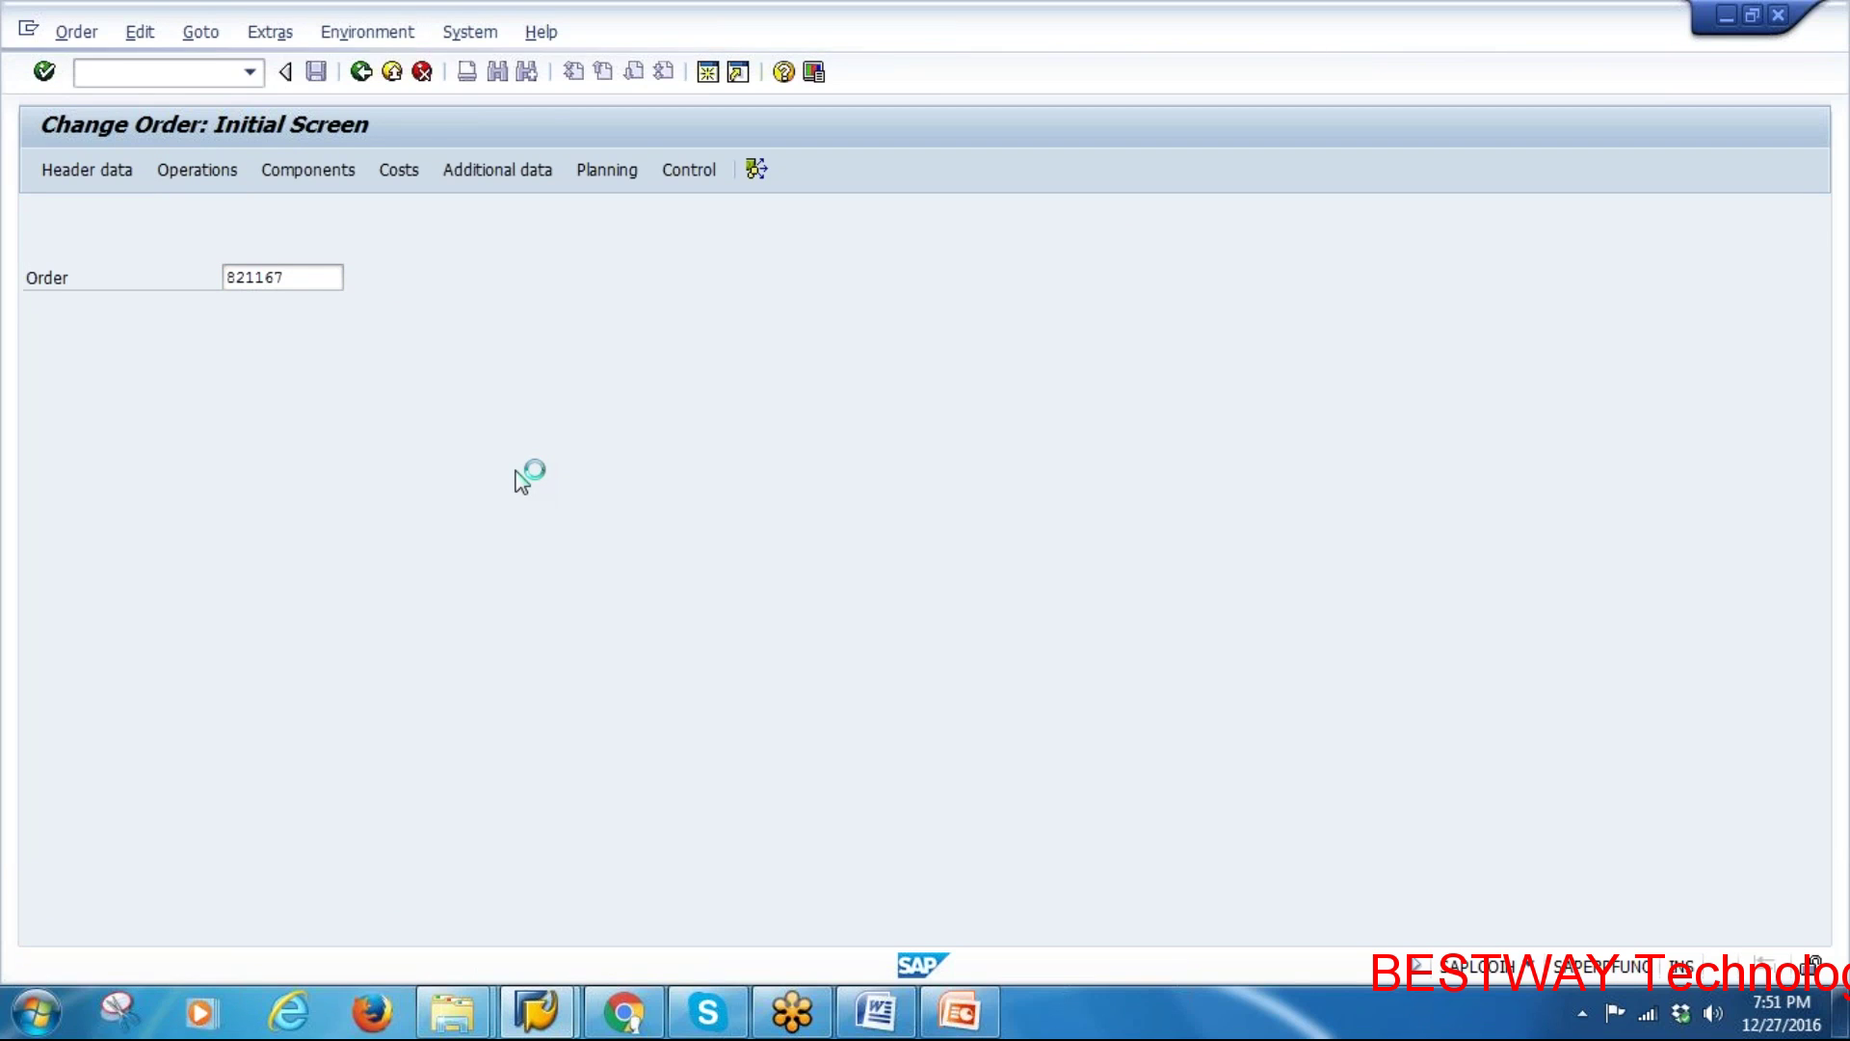
Switch to the PowerPoint presentation and review slides 9 to 11, up to Operations of Maintenance Order
click(961, 1013)
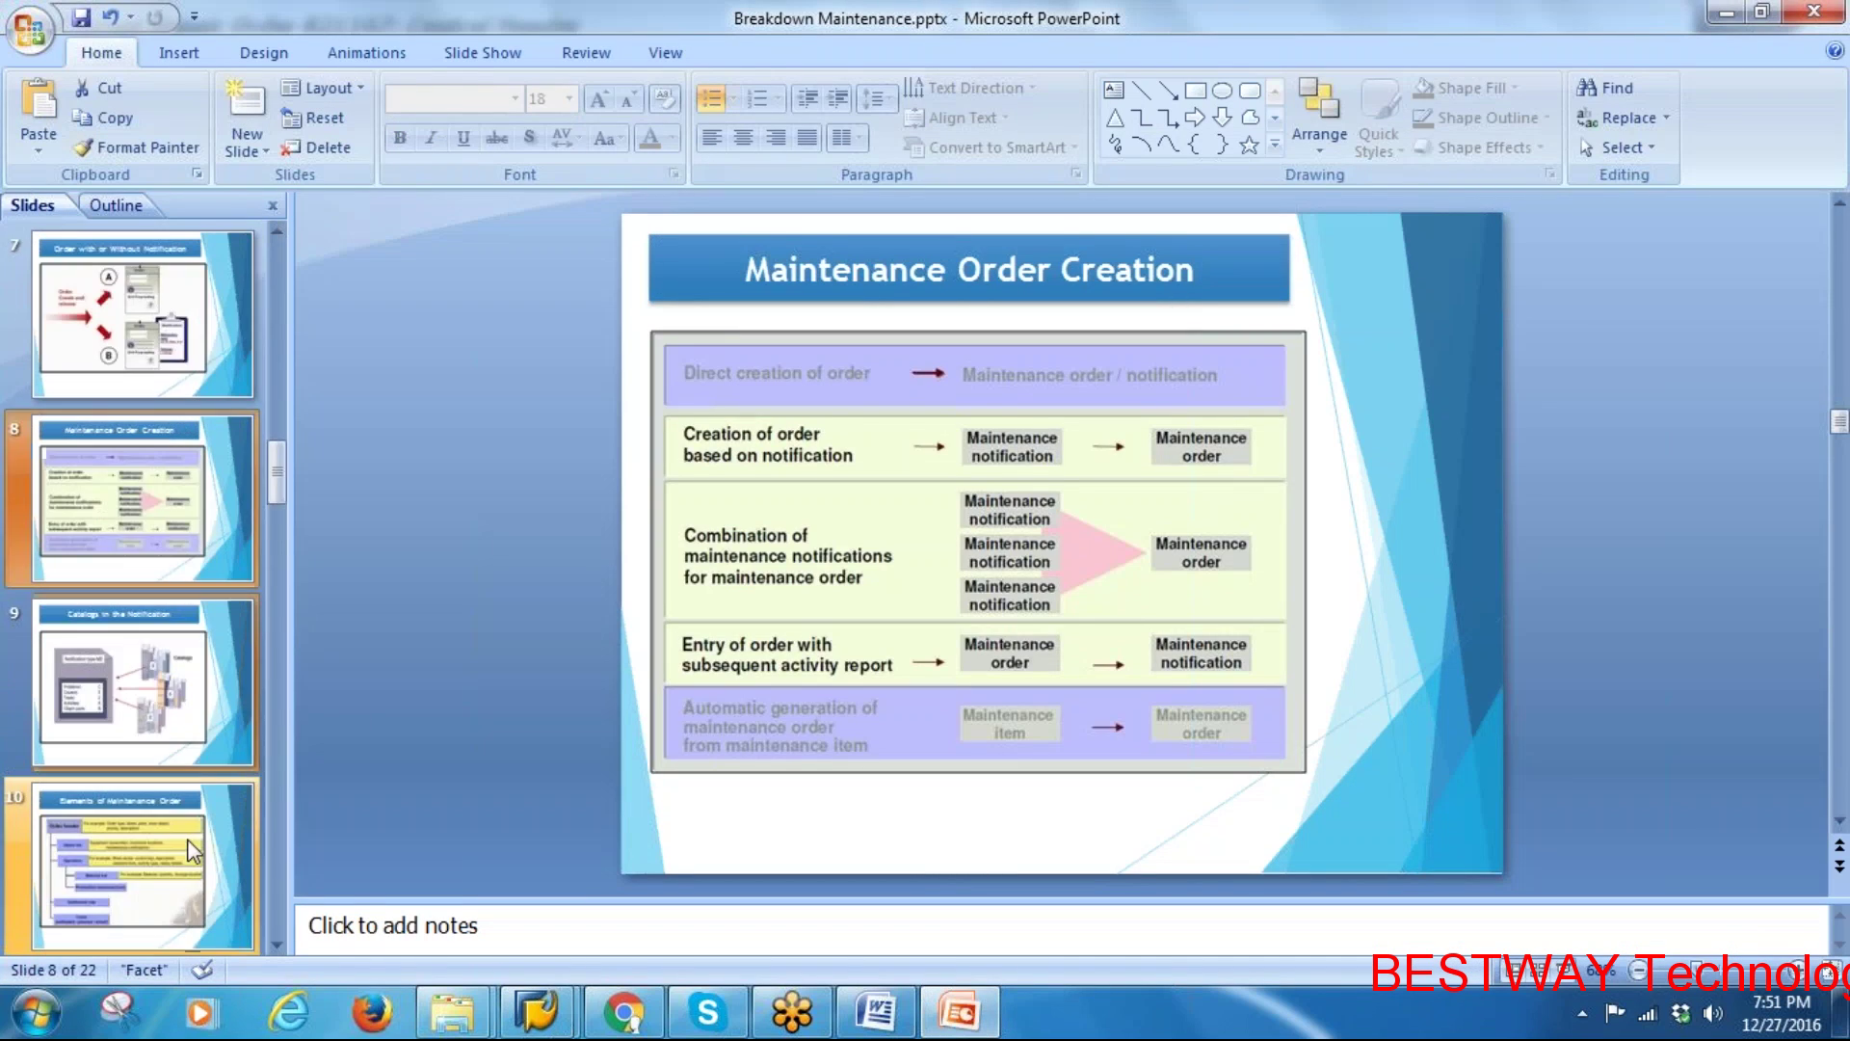
key(Down)
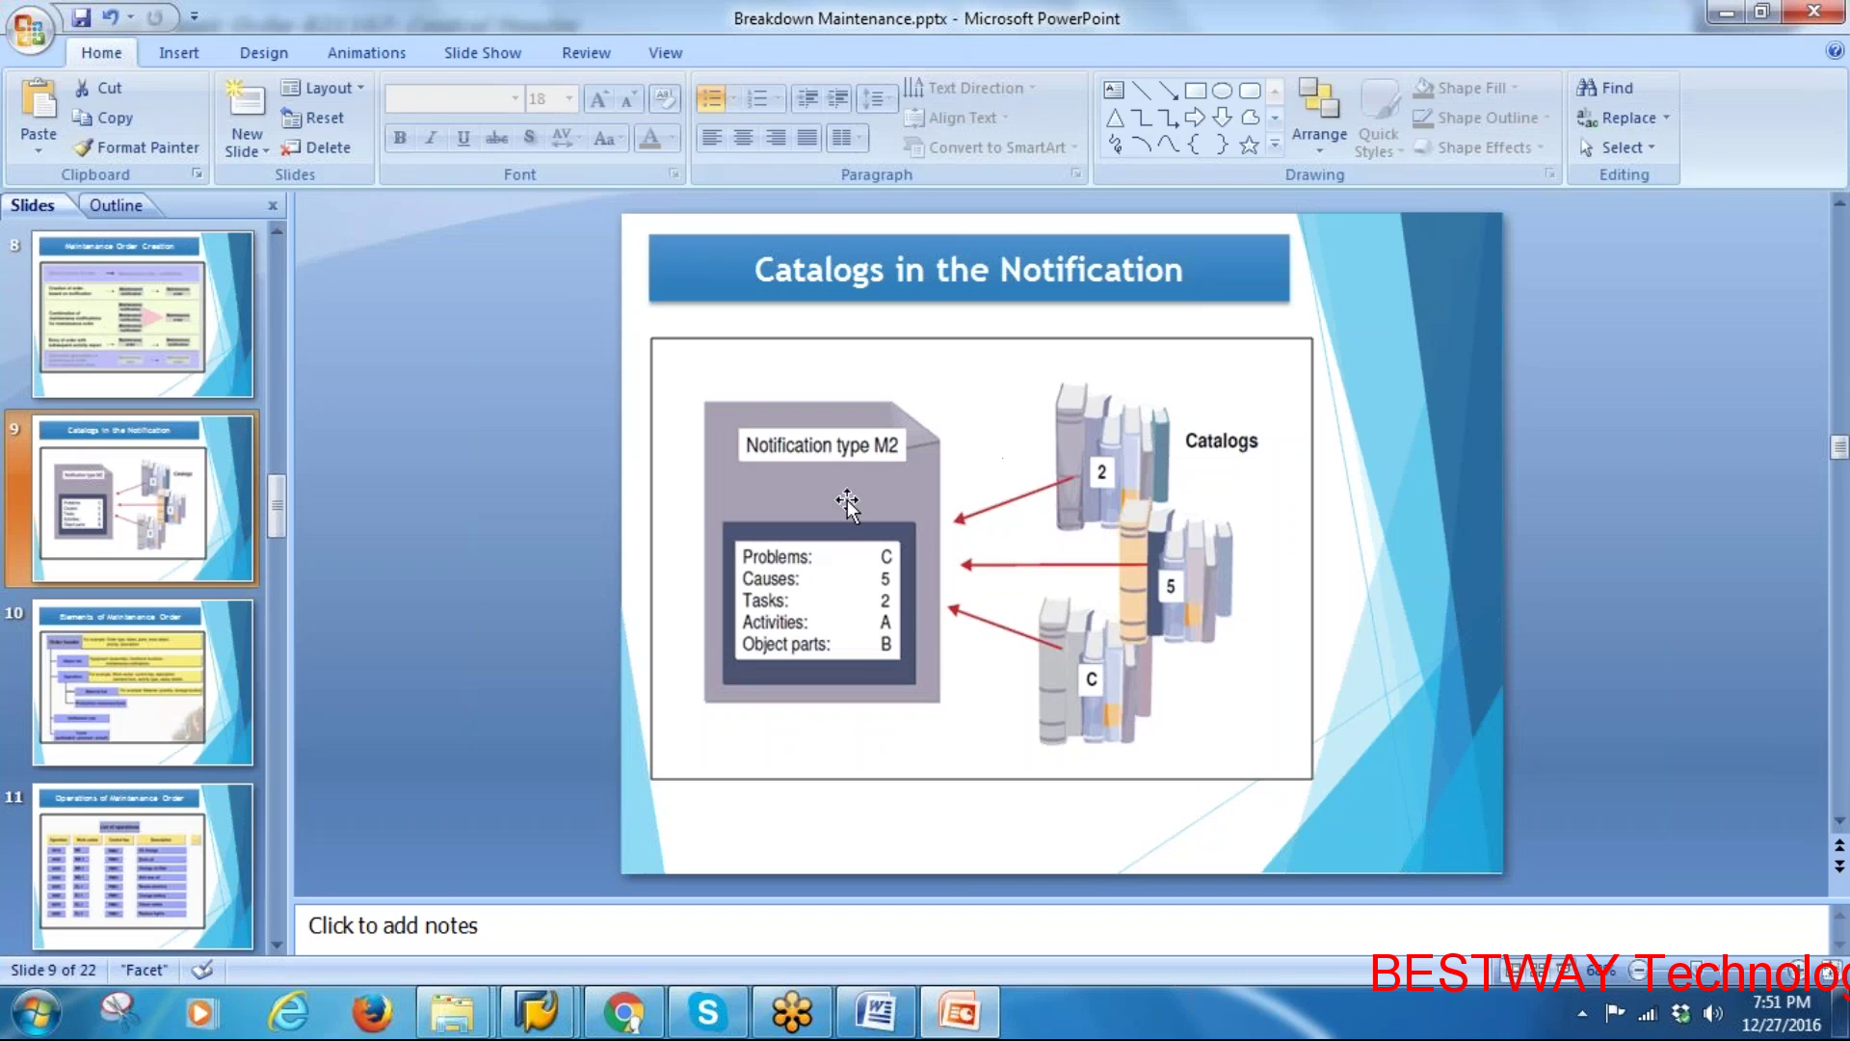
key(Down)
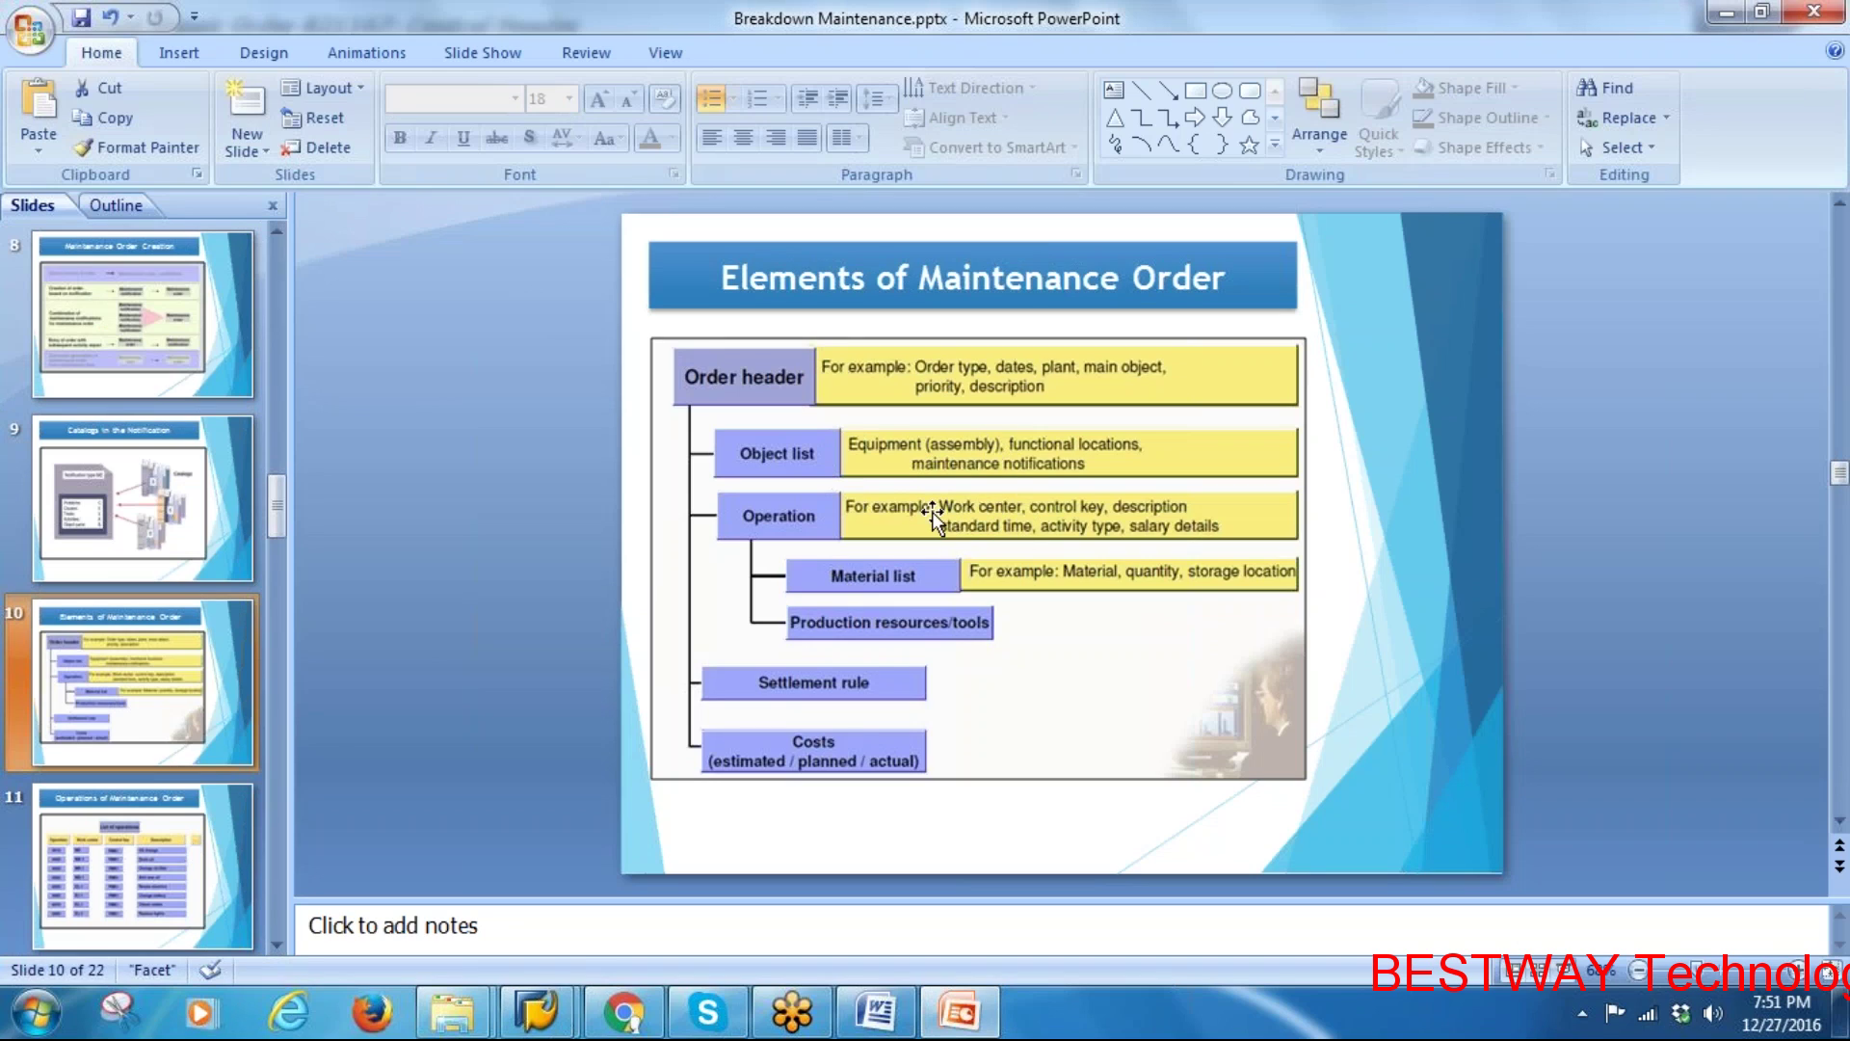
click(164, 872)
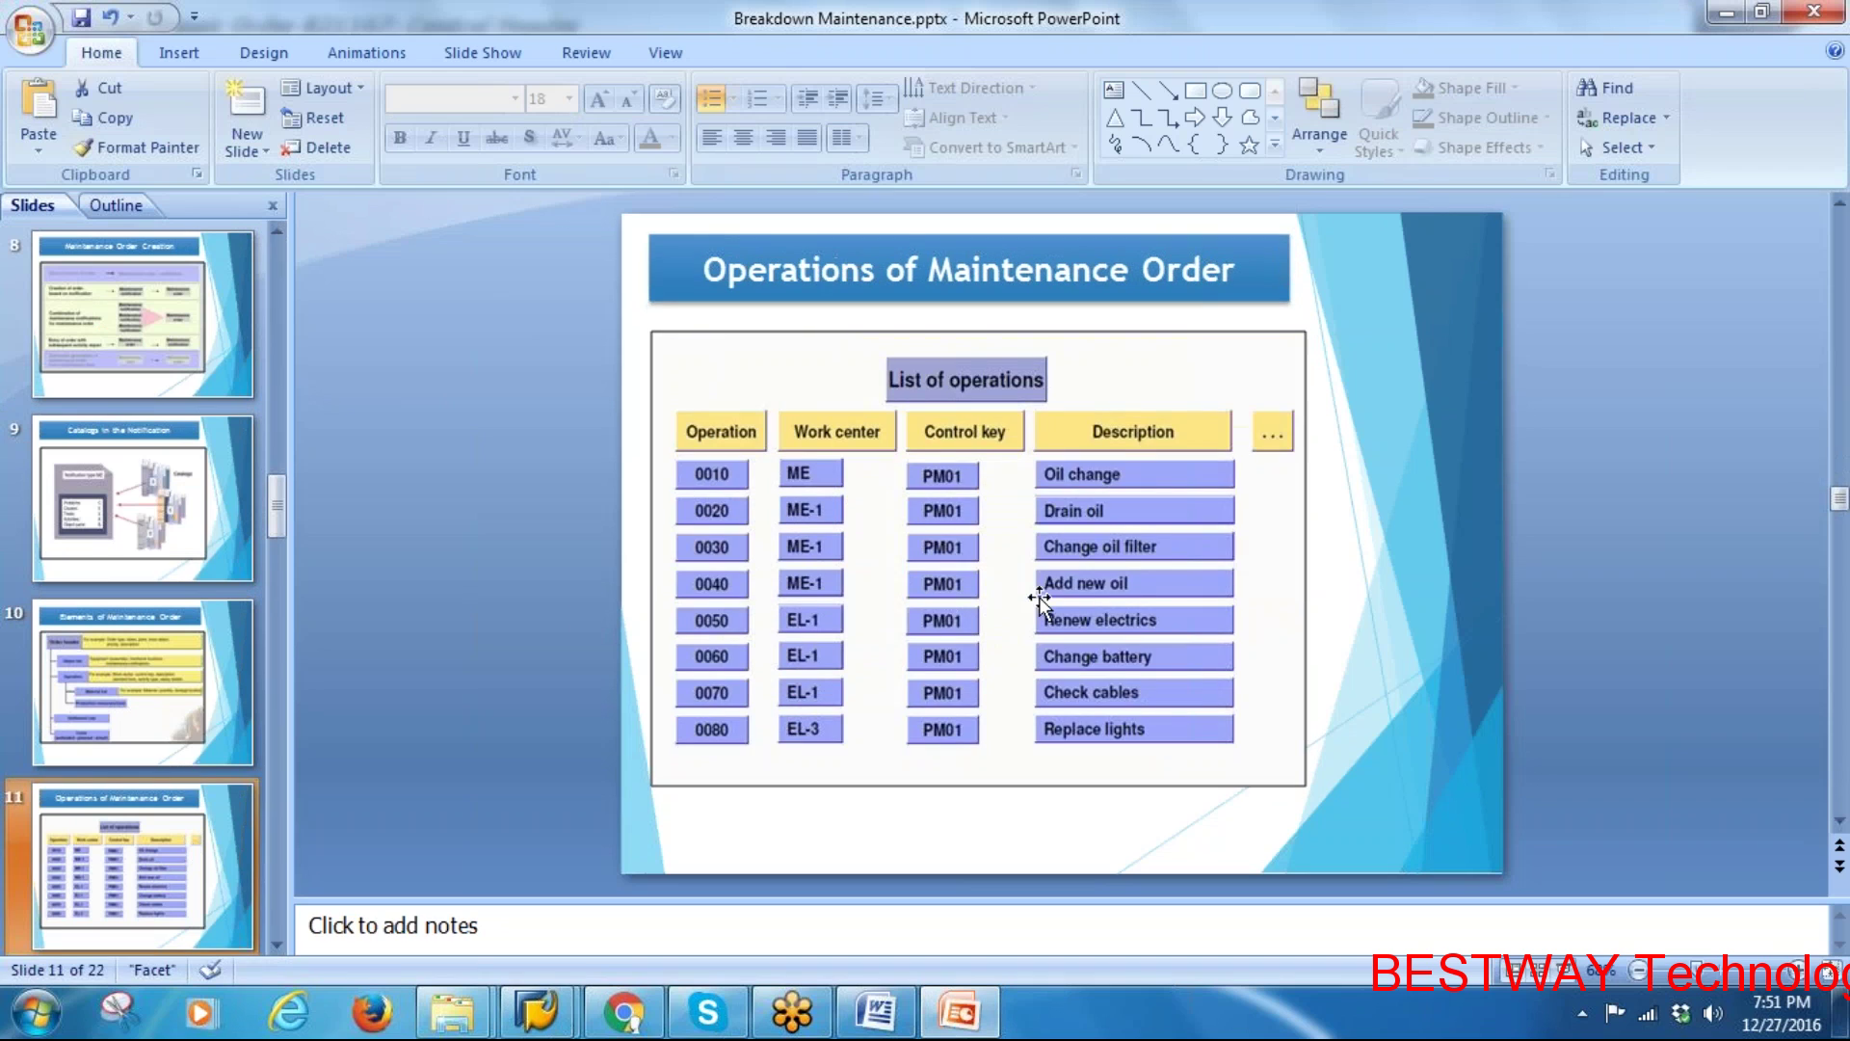
Switch back to SAP and replace the short text of the repair order's operation 0010 with "Open the end cover"
key(alt+Tab)
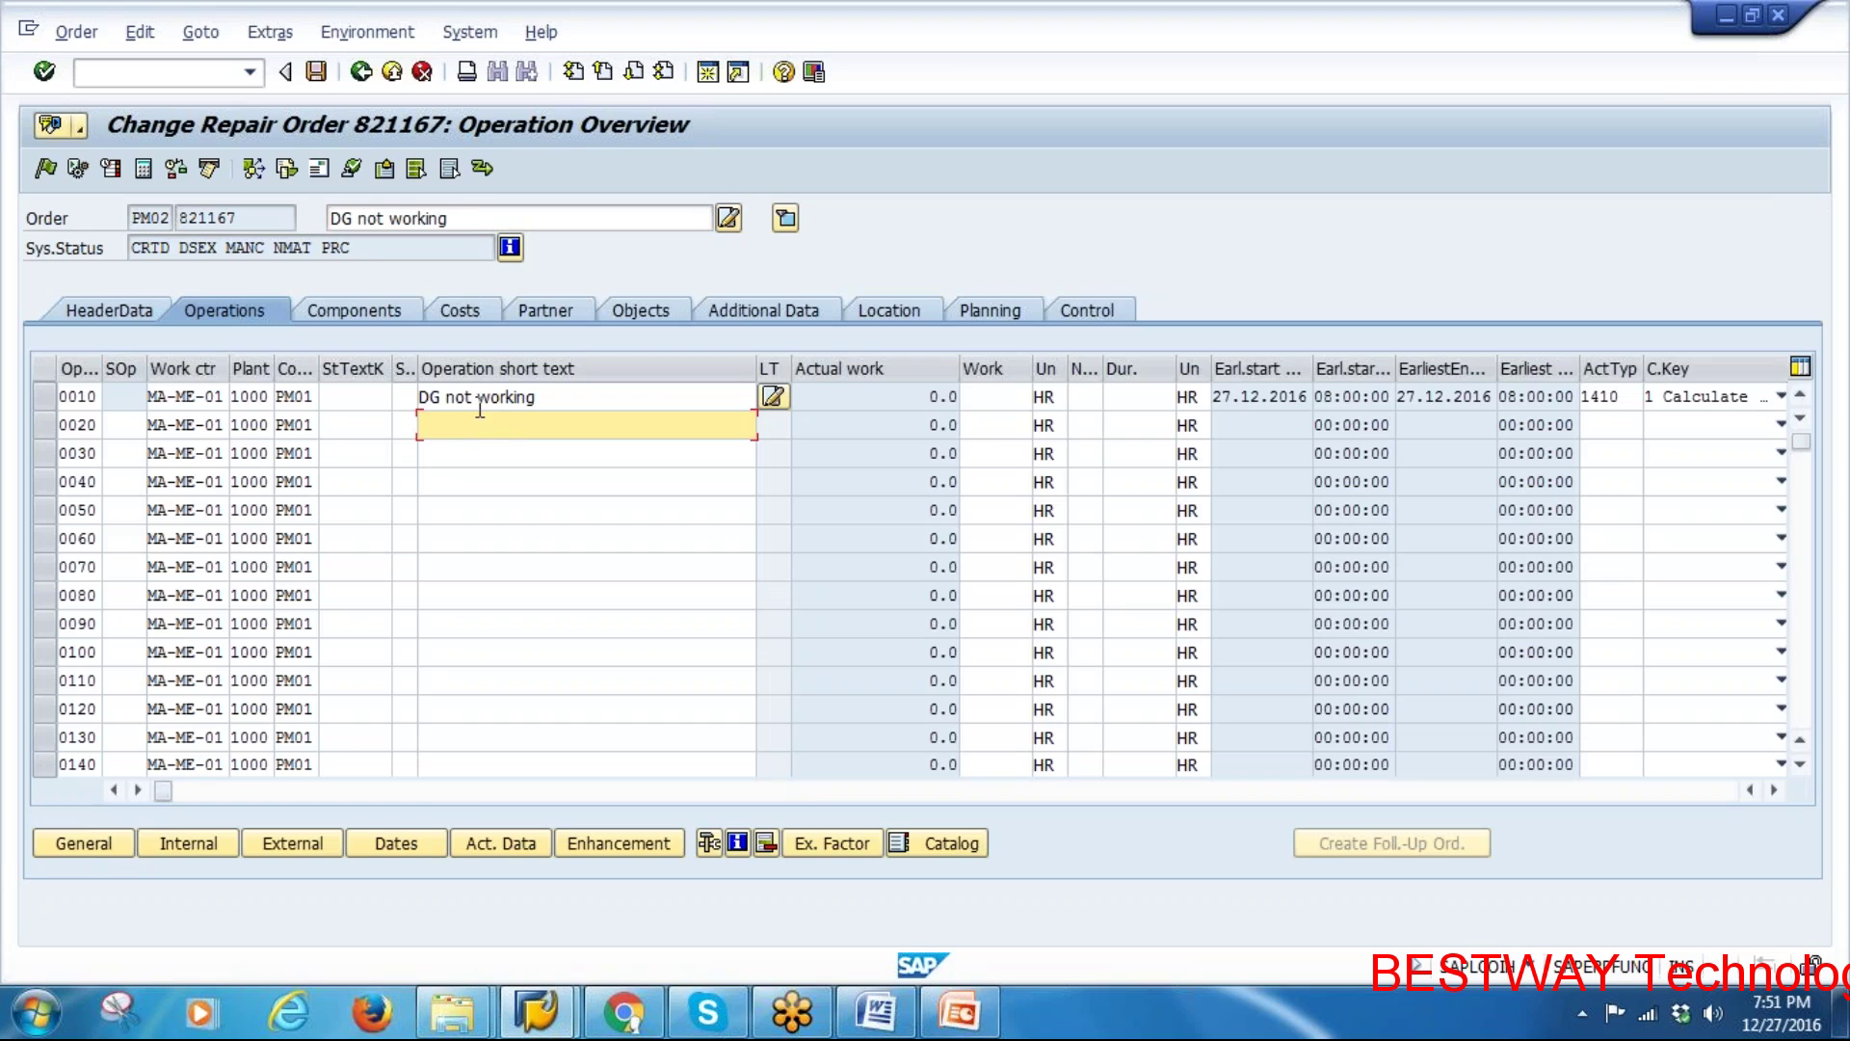
drag(561, 396, 383, 396)
key(Delete)
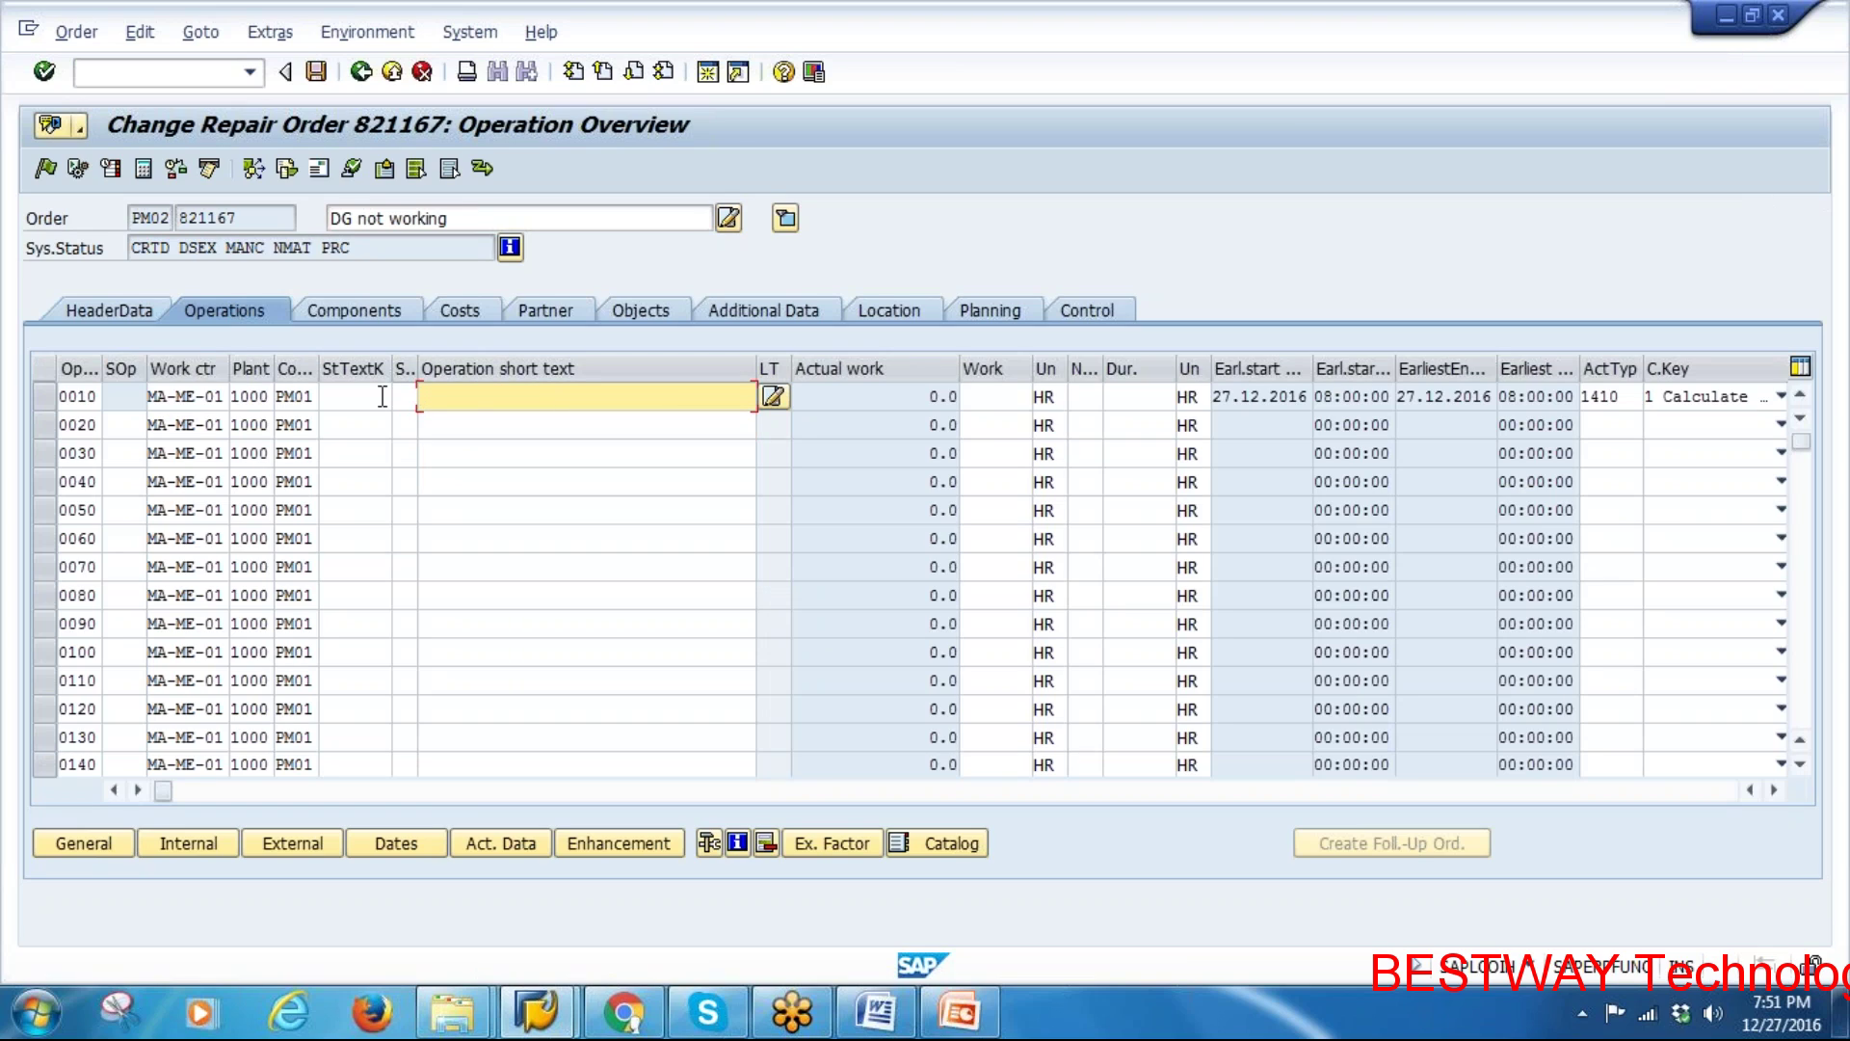
text(Open the)
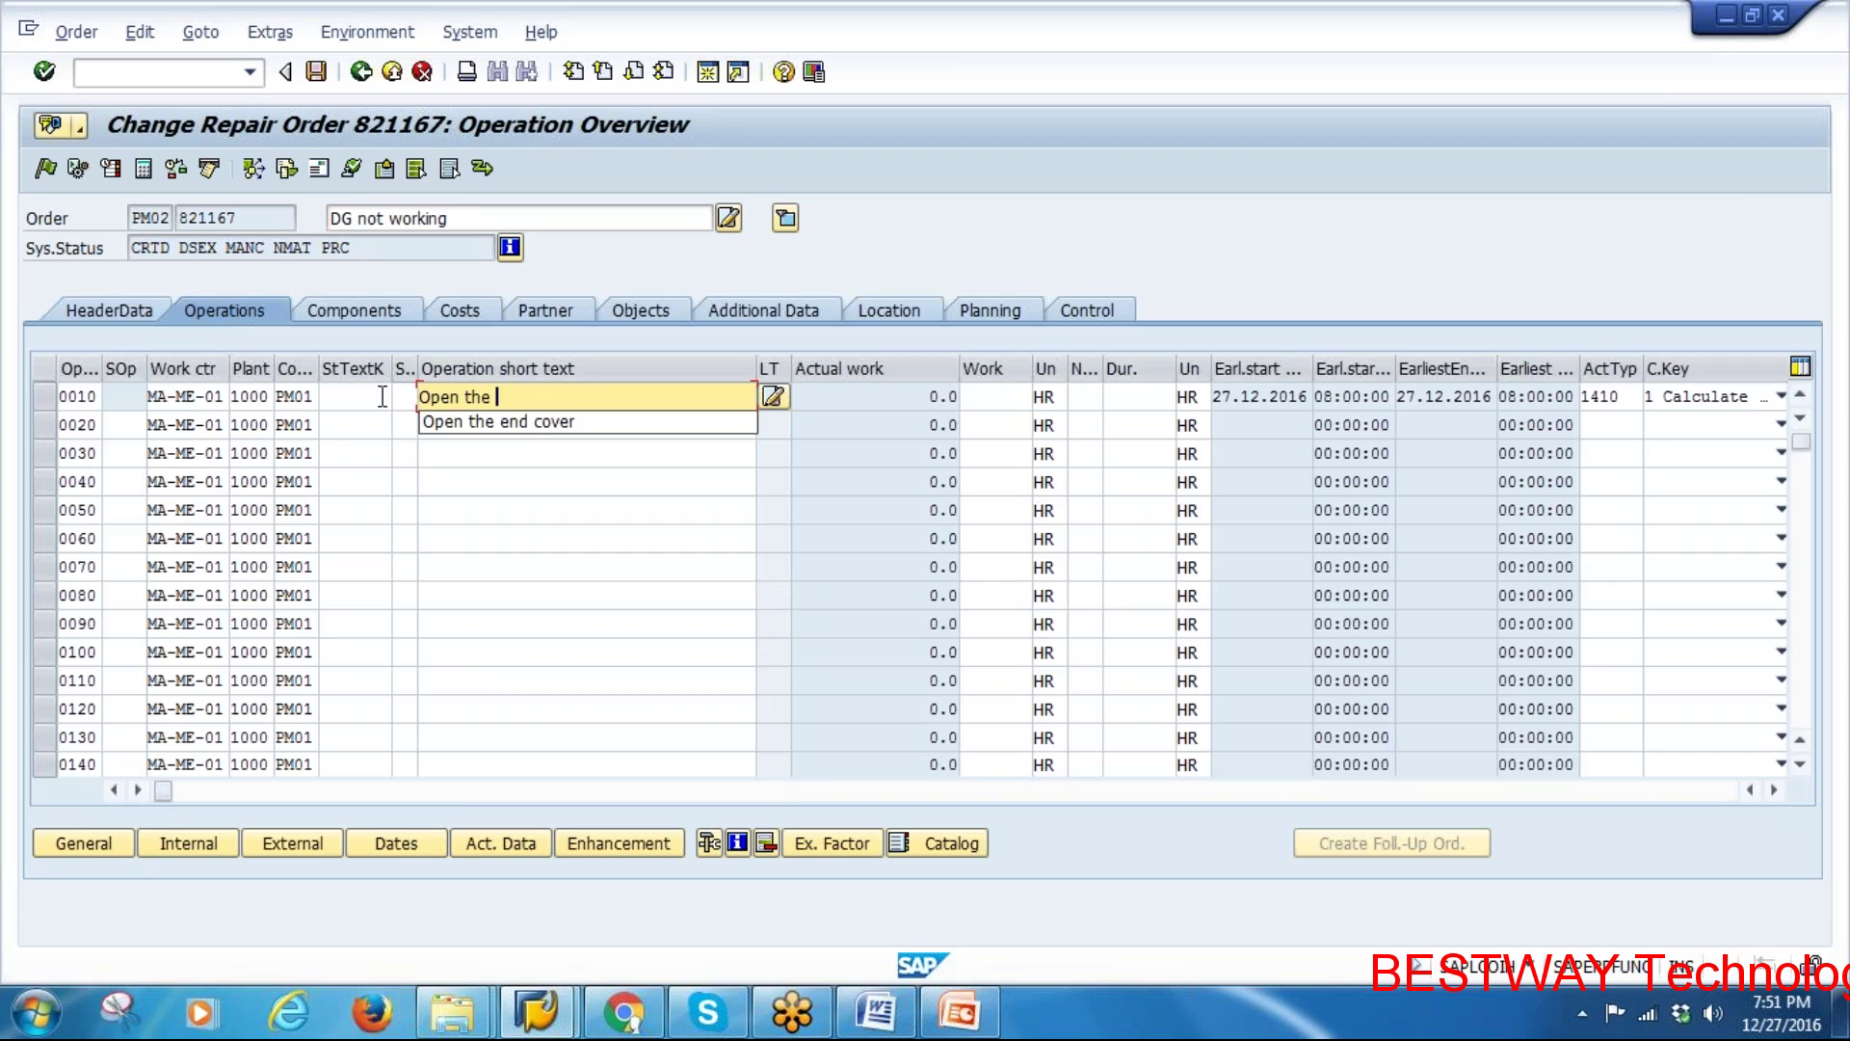
text( end cover)
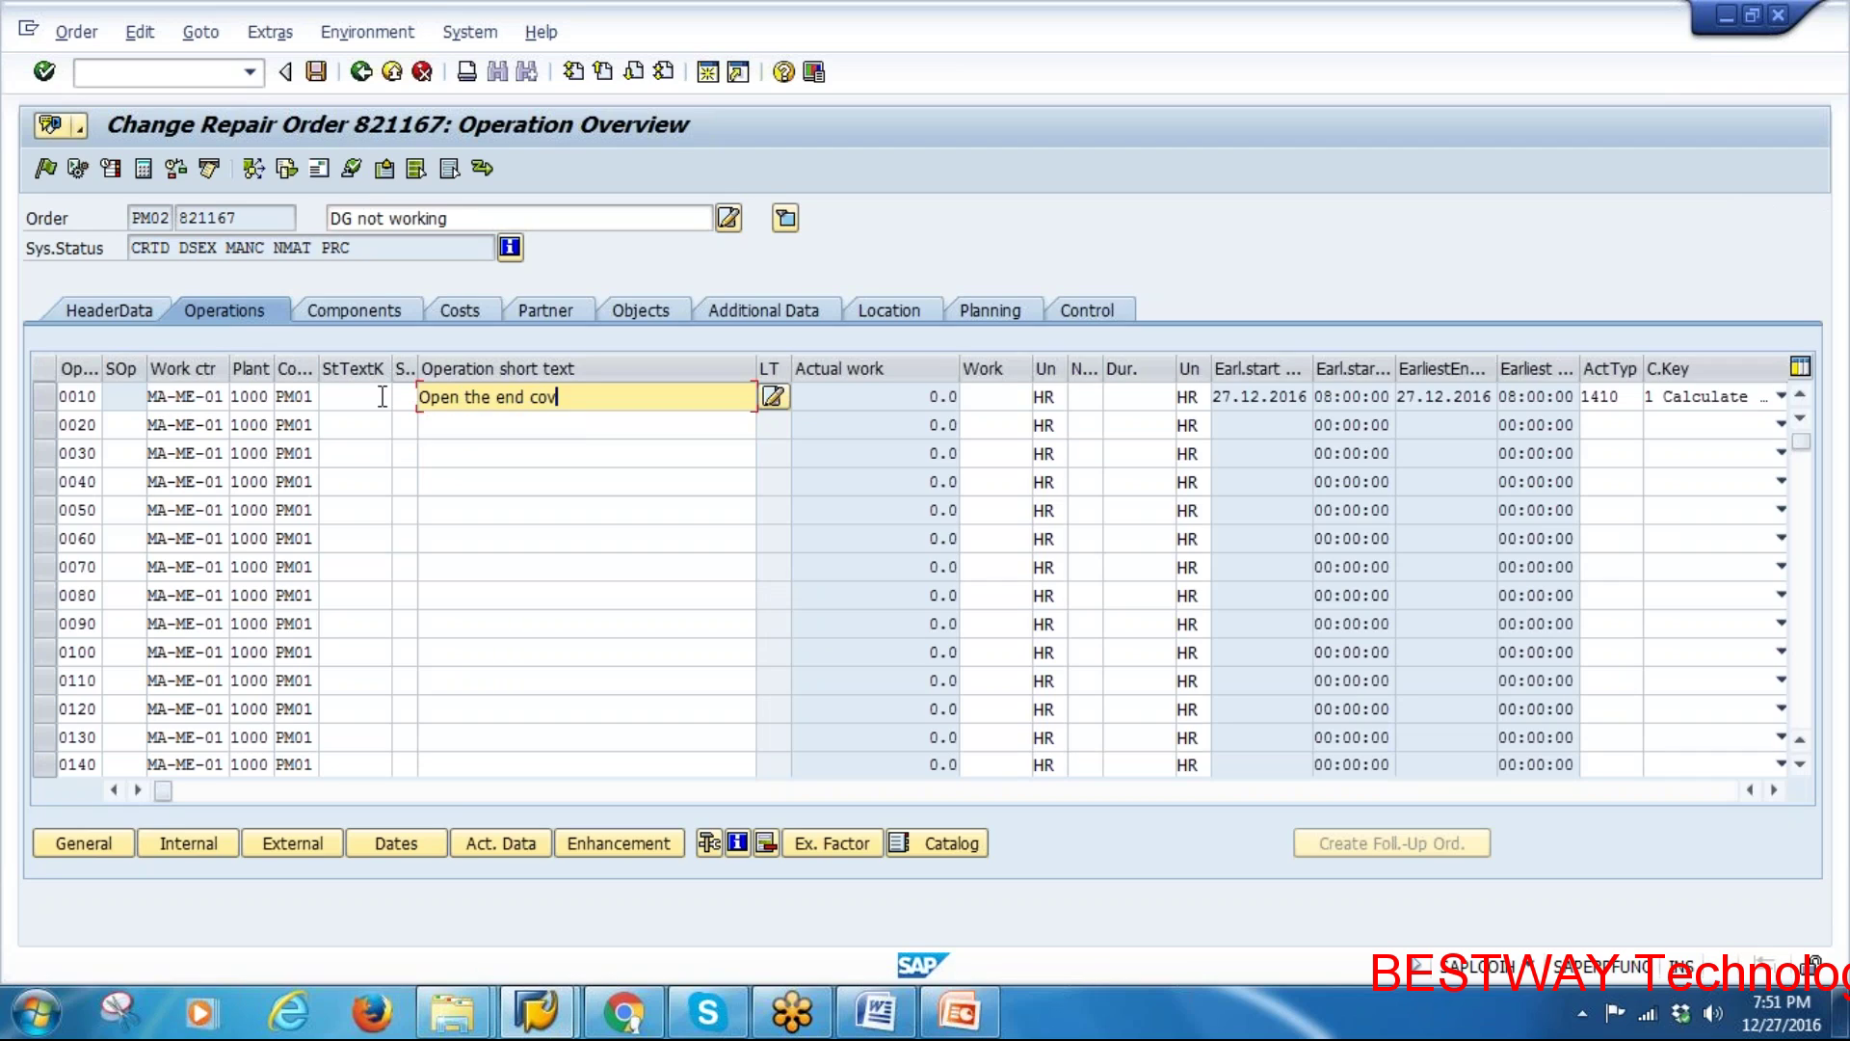
Enter "remove the failure Gasket" as operation 0020 and "Replace with New bearing" as operation 0030
click(479, 424)
text(remo)
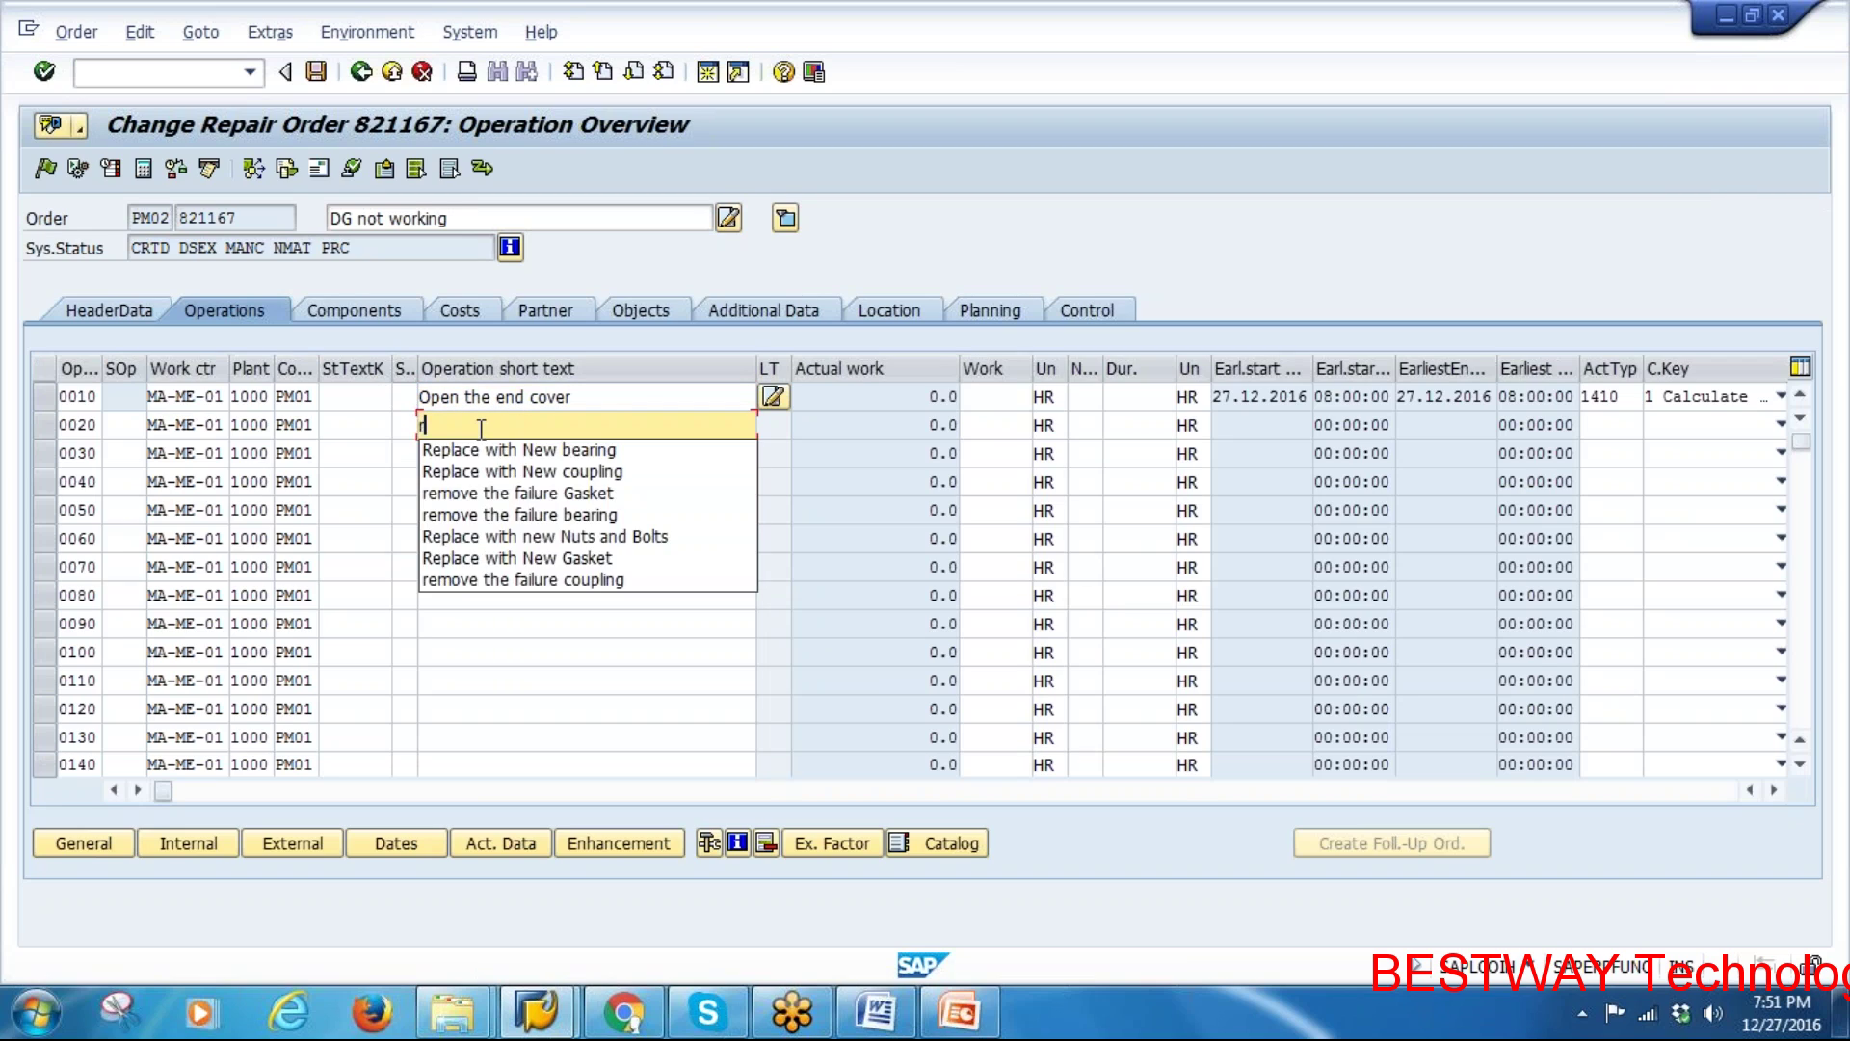
click(484, 451)
click(484, 455)
text(re)
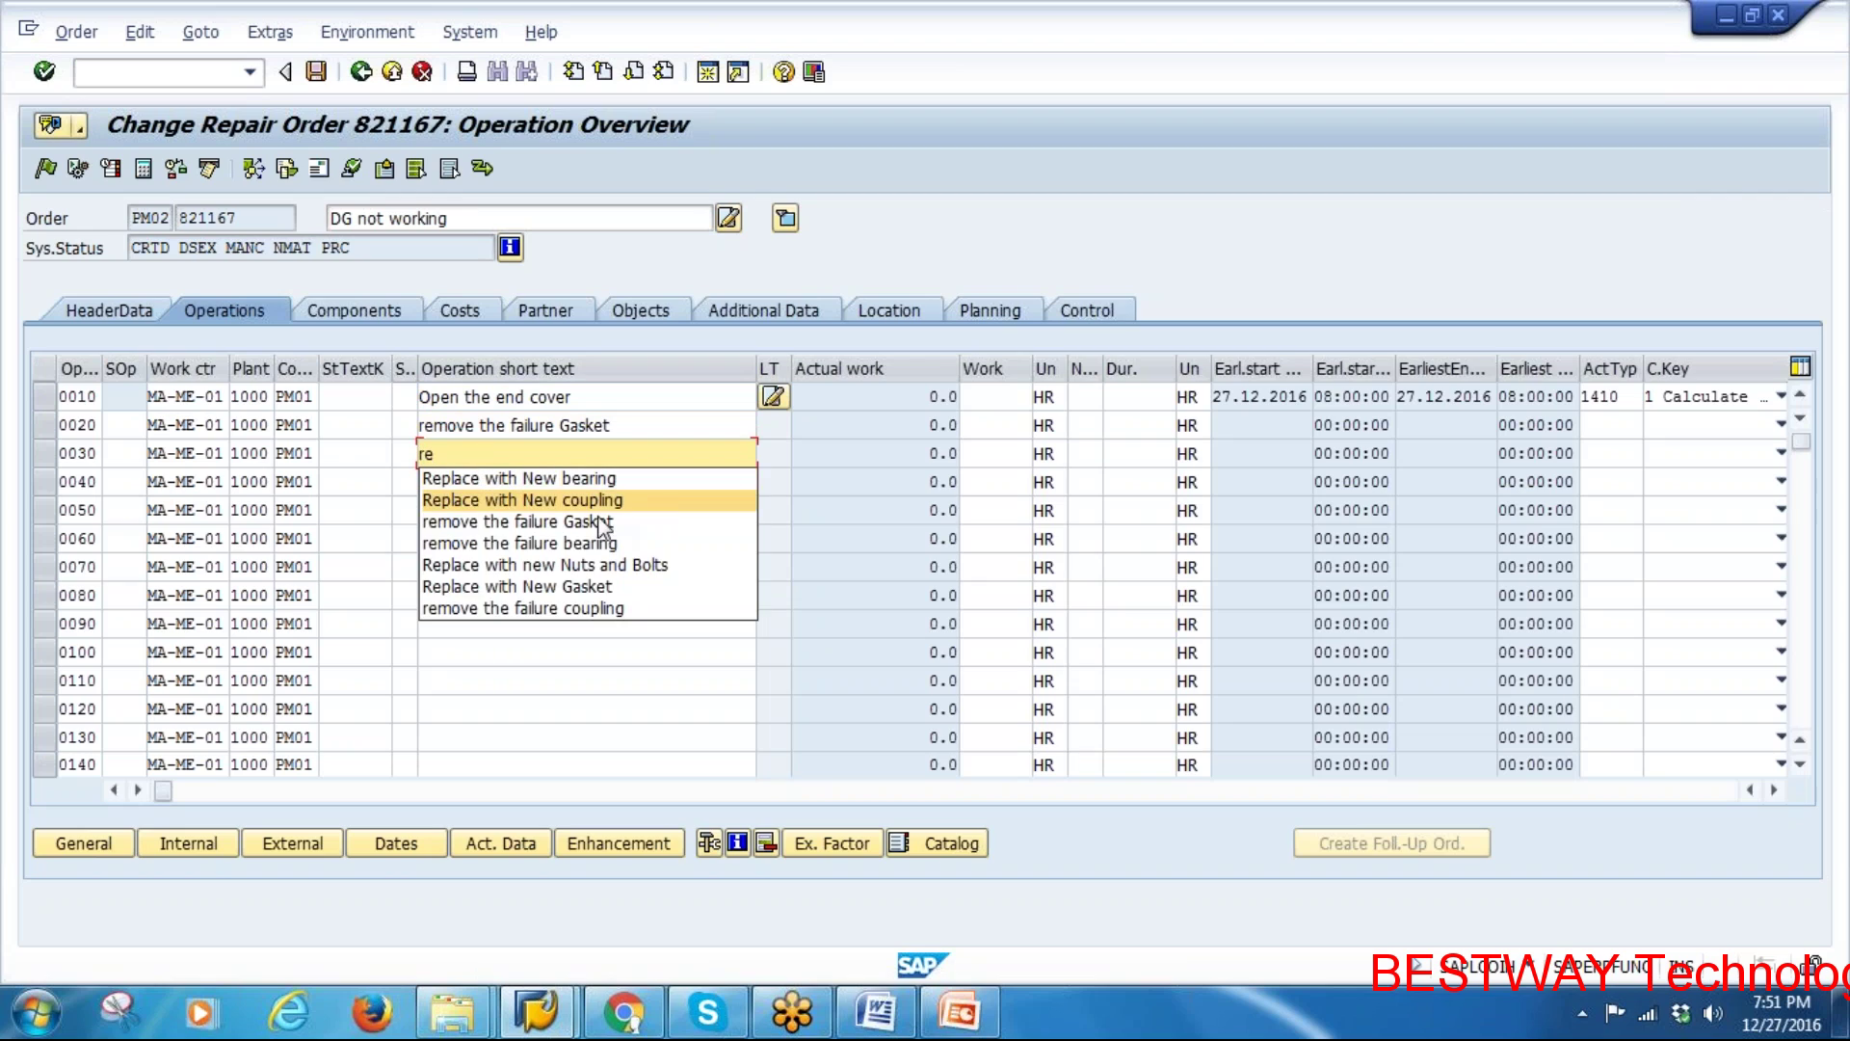
click(554, 479)
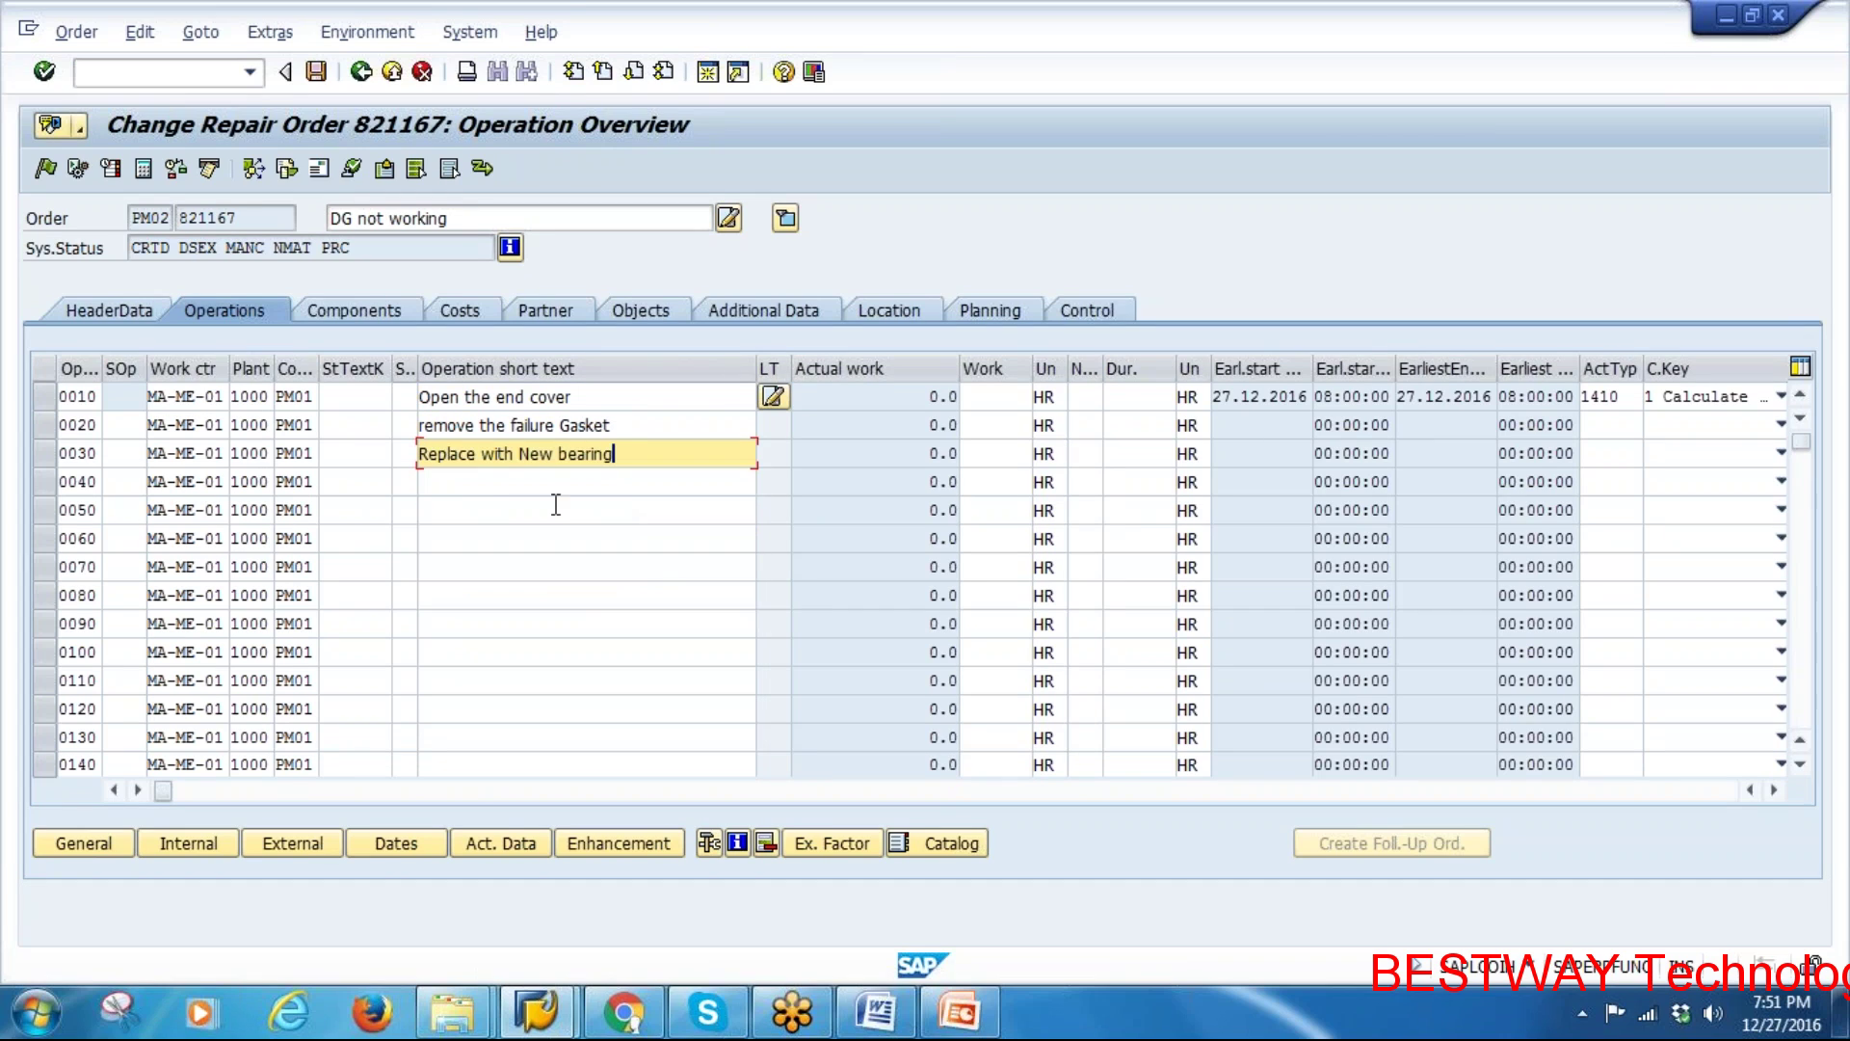
Change the short text of operation 0020 to "remove the failure bearing" and operation 0030 to "remove the failure Gasket"
click(483, 484)
text(r)
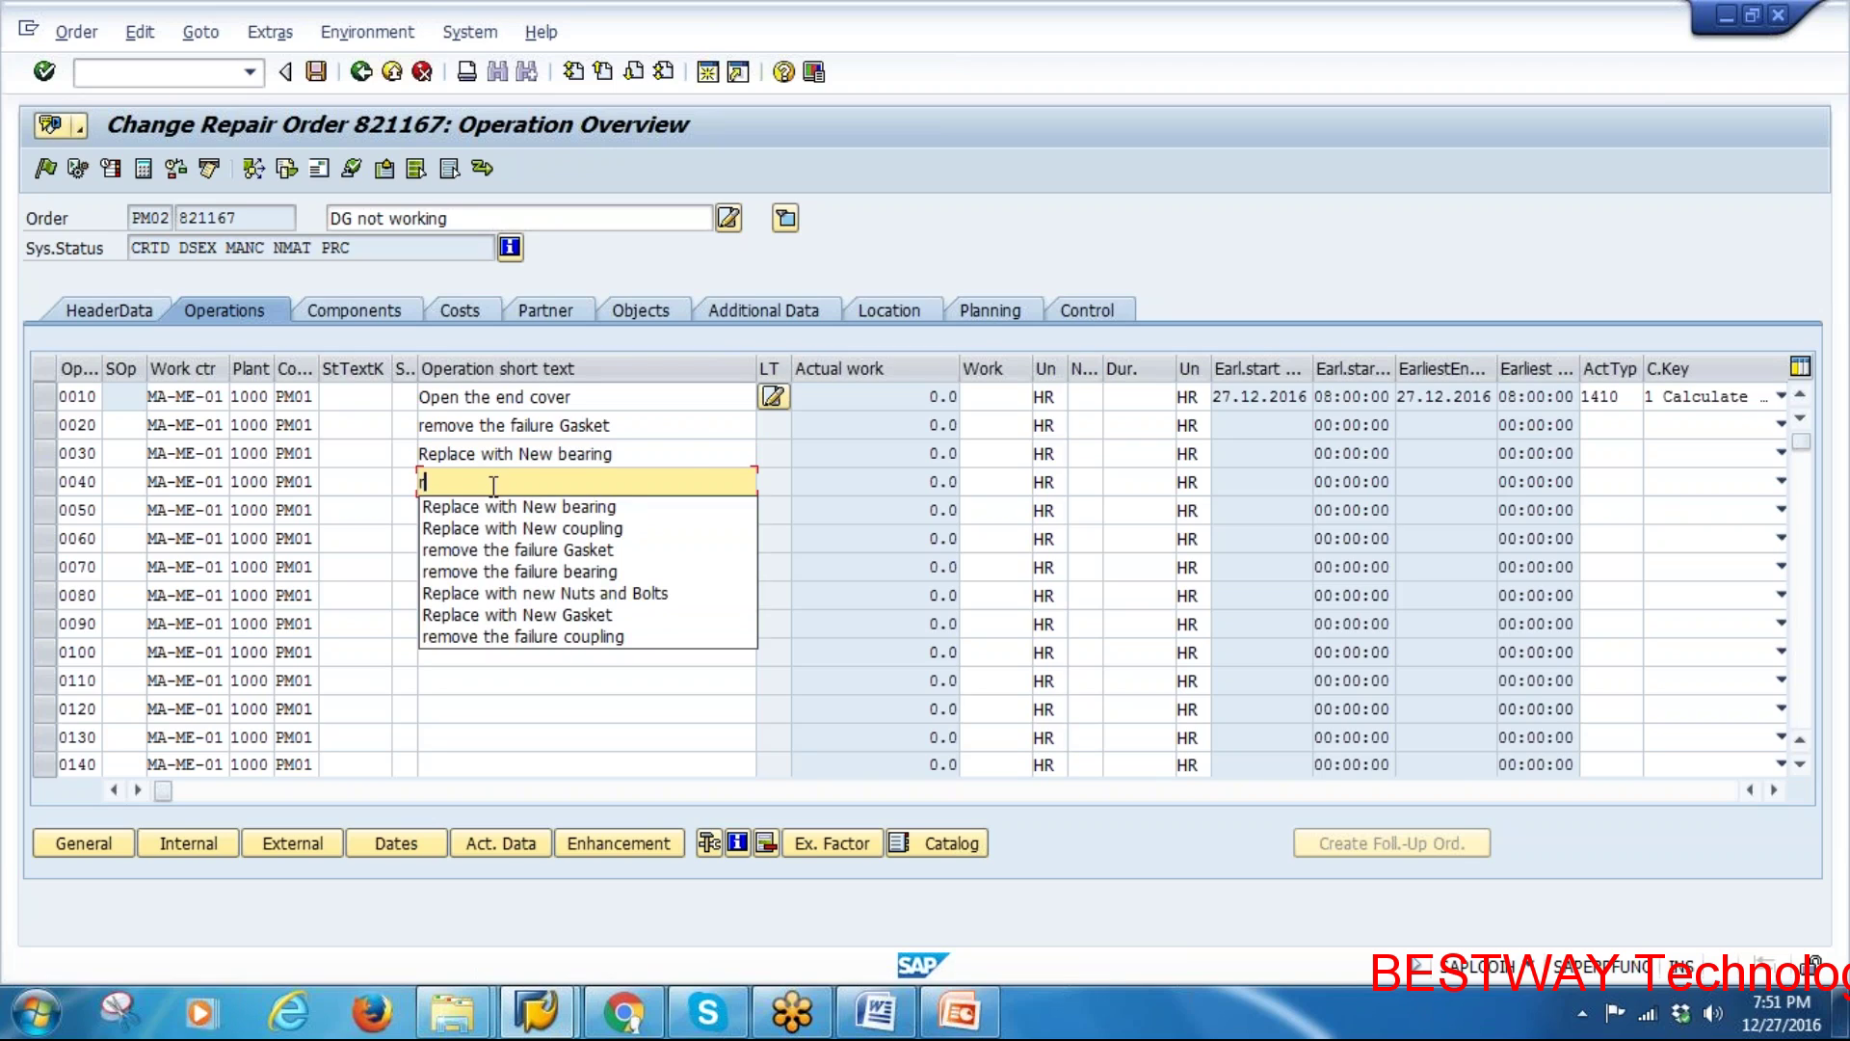
click(682, 450)
drag(682, 450, 312, 454)
text(re)
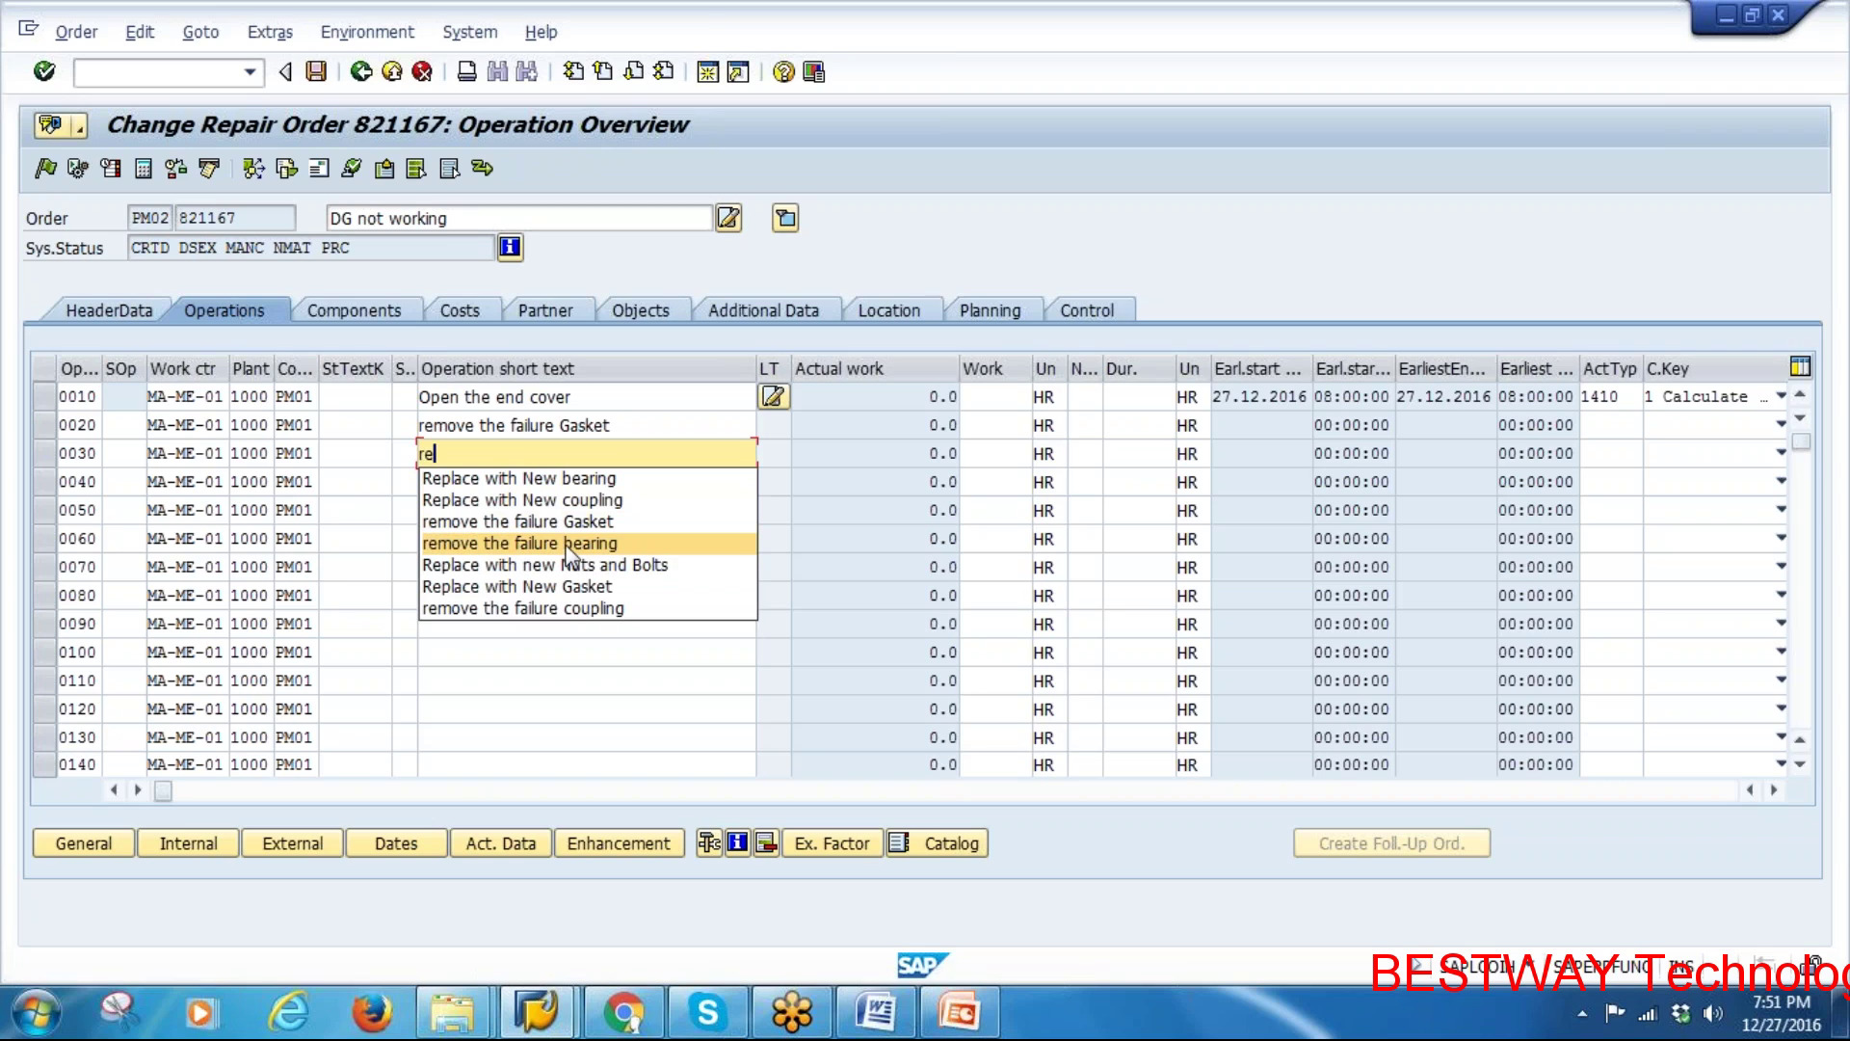
drag(615, 425, 568, 431)
text(be)
click(599, 446)
click(485, 480)
click(464, 459)
text(m)
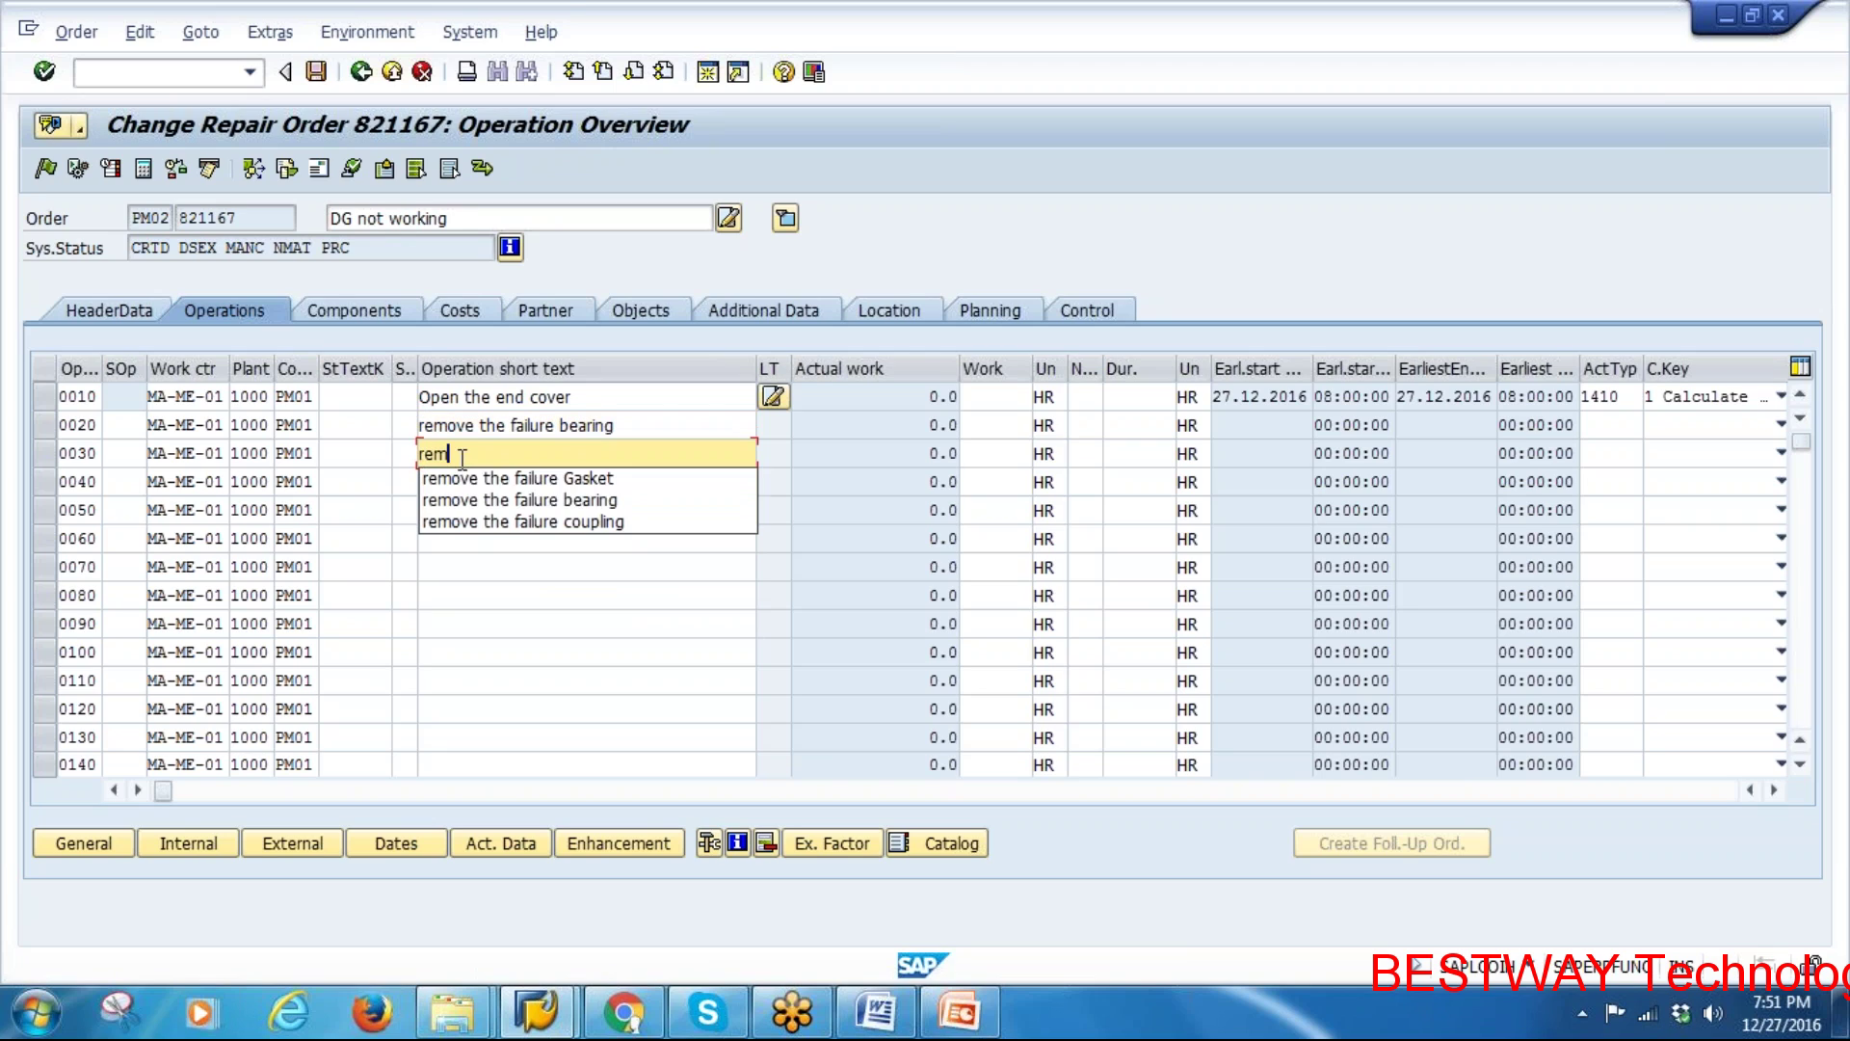
click(582, 479)
Enter "remove the failure coupling" as operation 0040 and "Replace with New bearing" as operation 0050
click(582, 482)
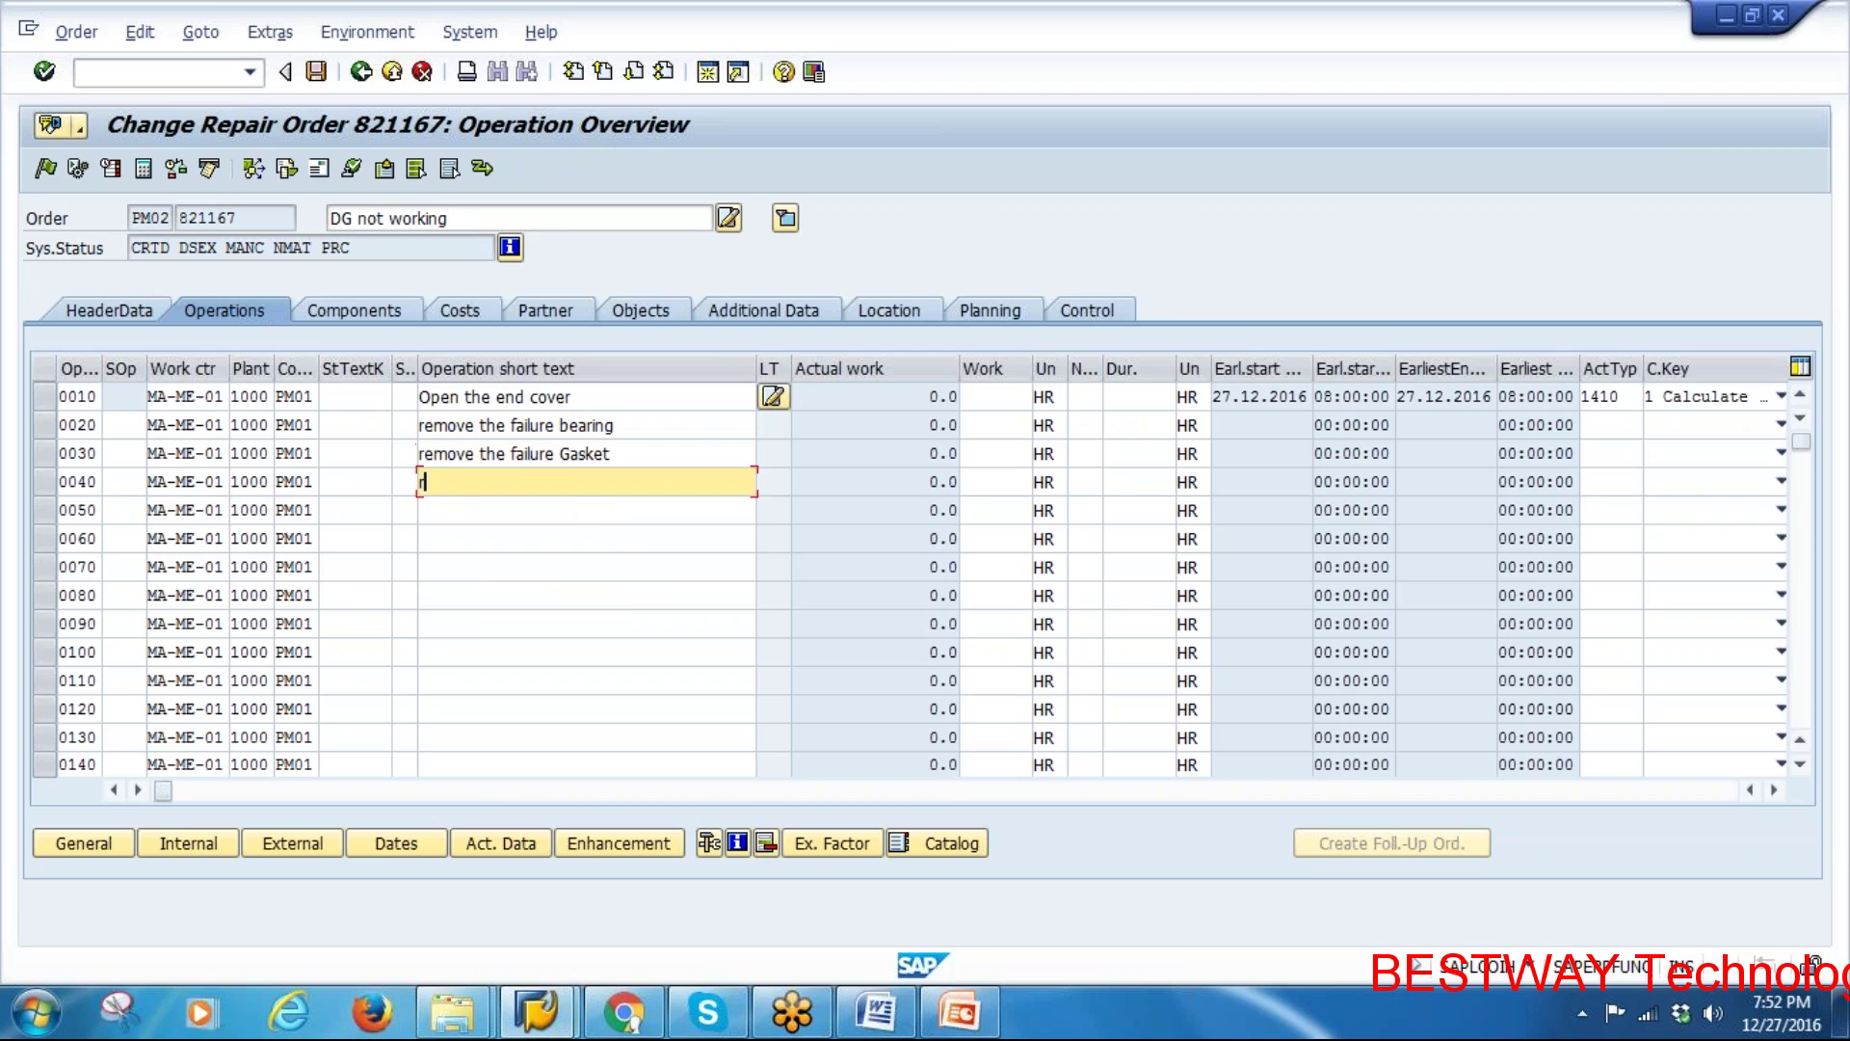
text(re)
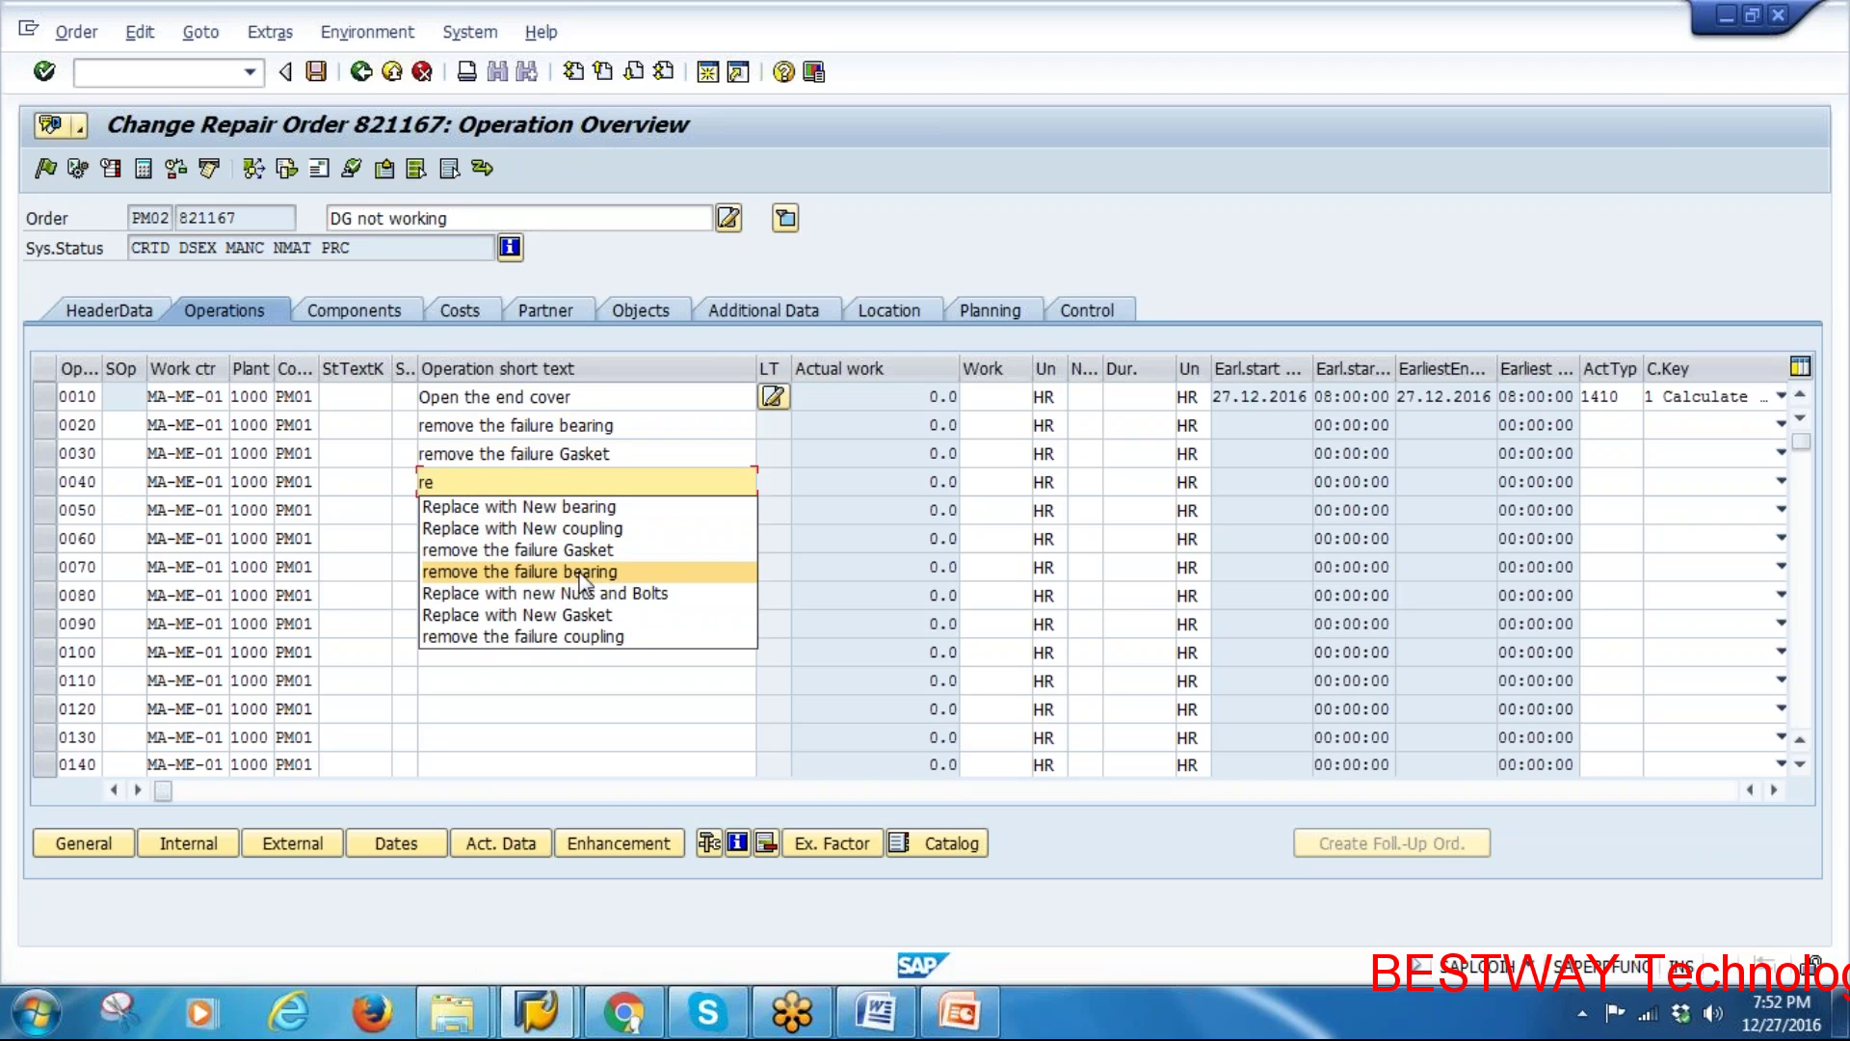
click(578, 638)
click(461, 513)
text(re)
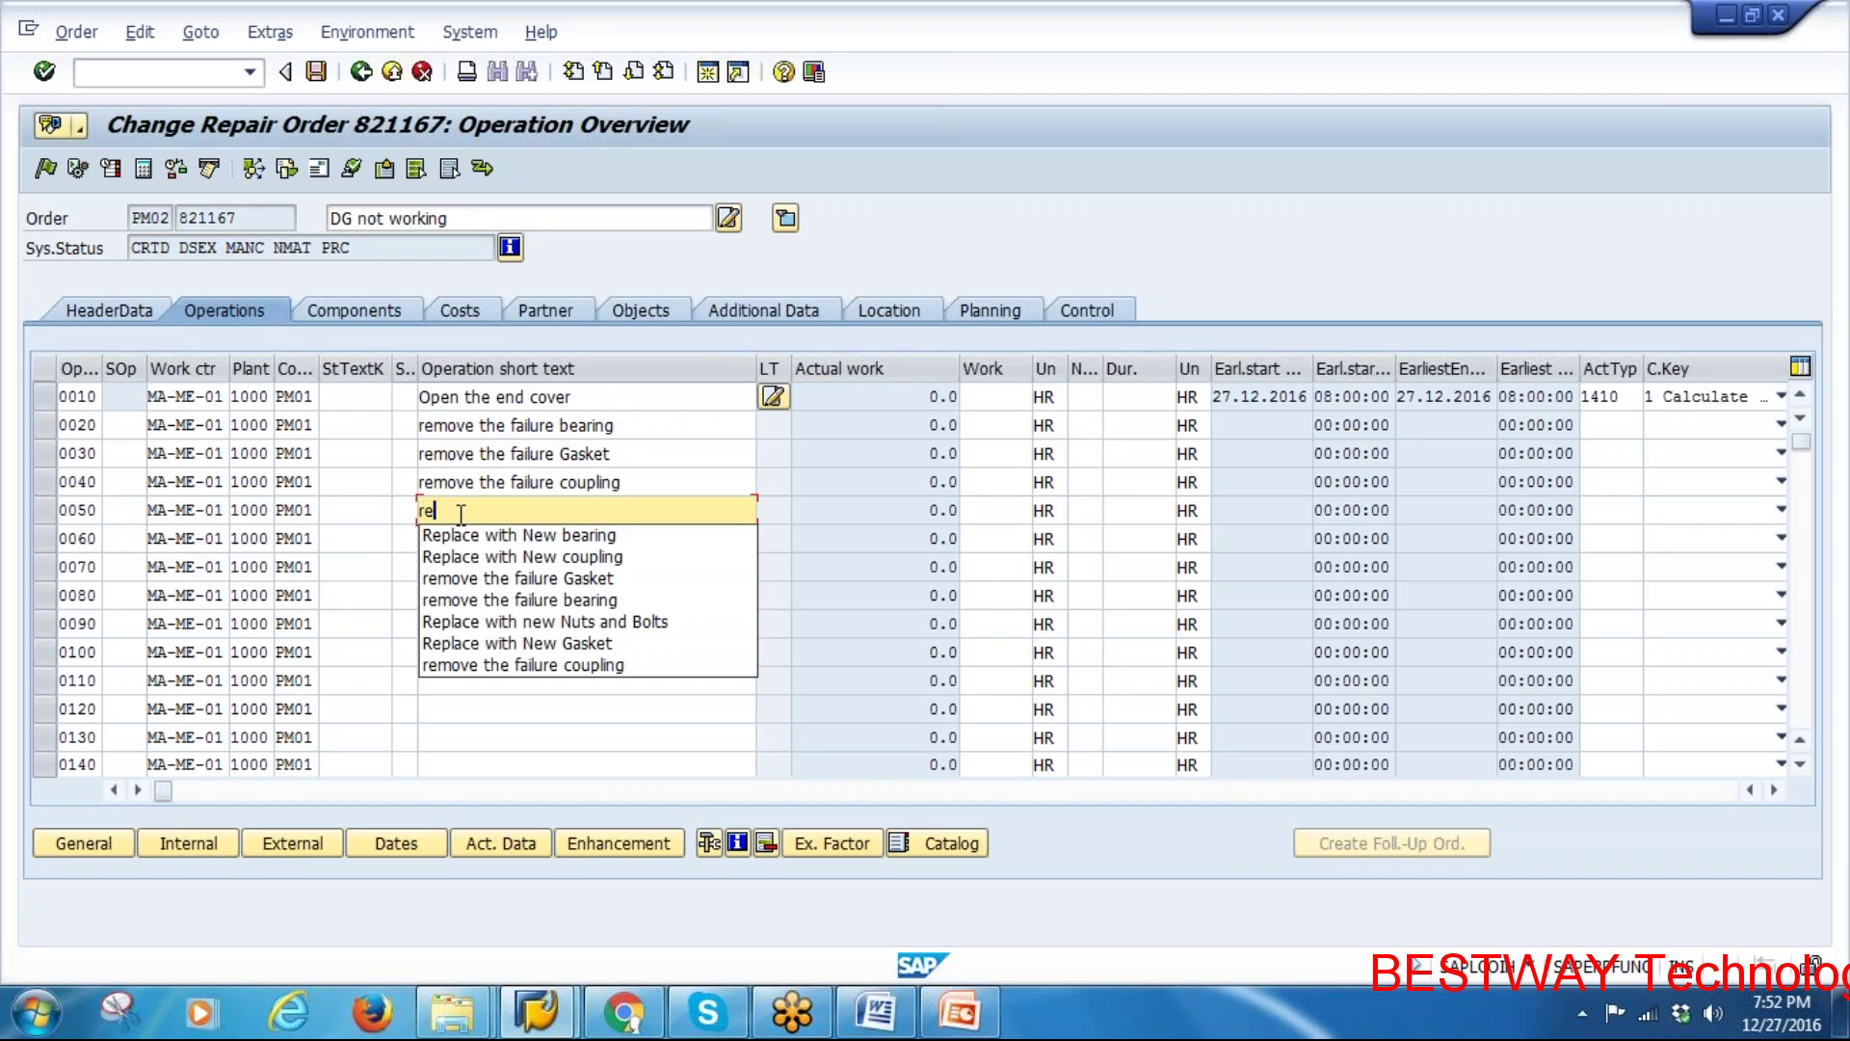
click(591, 538)
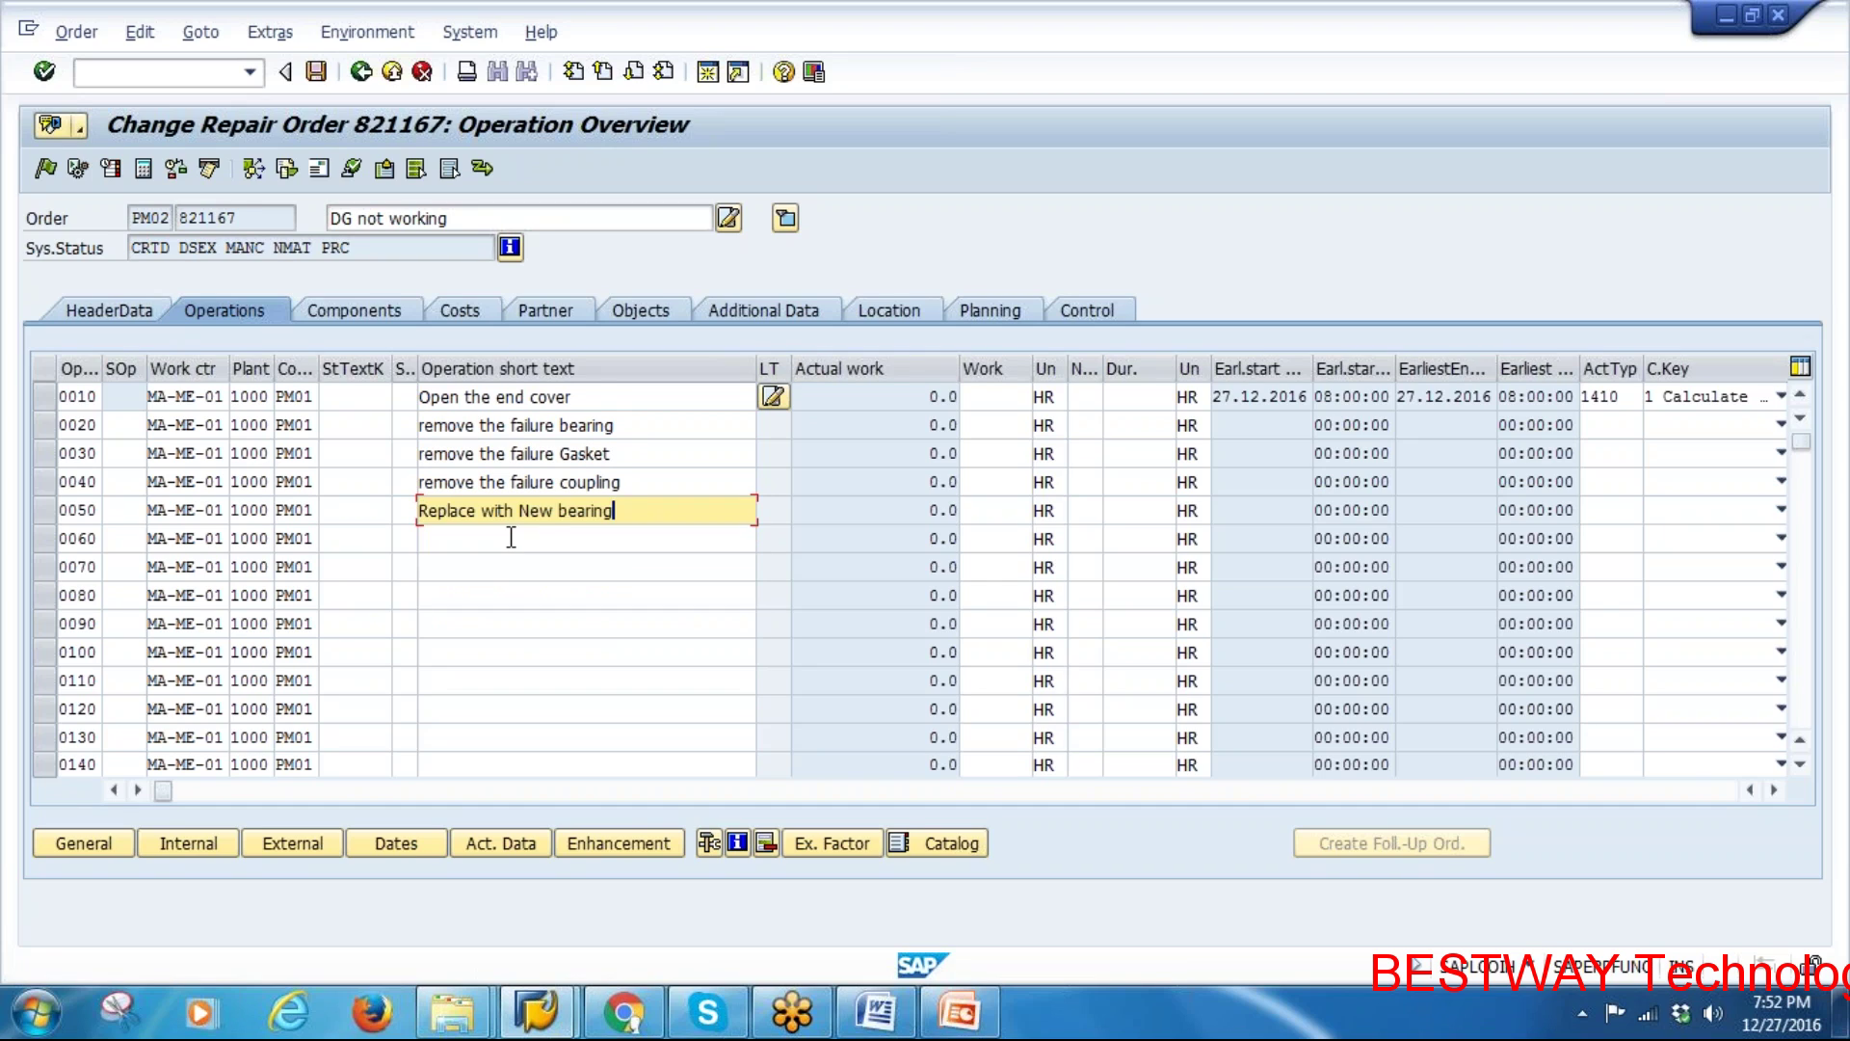
Enter "Replace with New Gasket" as the short text of operation 0060
click(511, 536)
text(re)
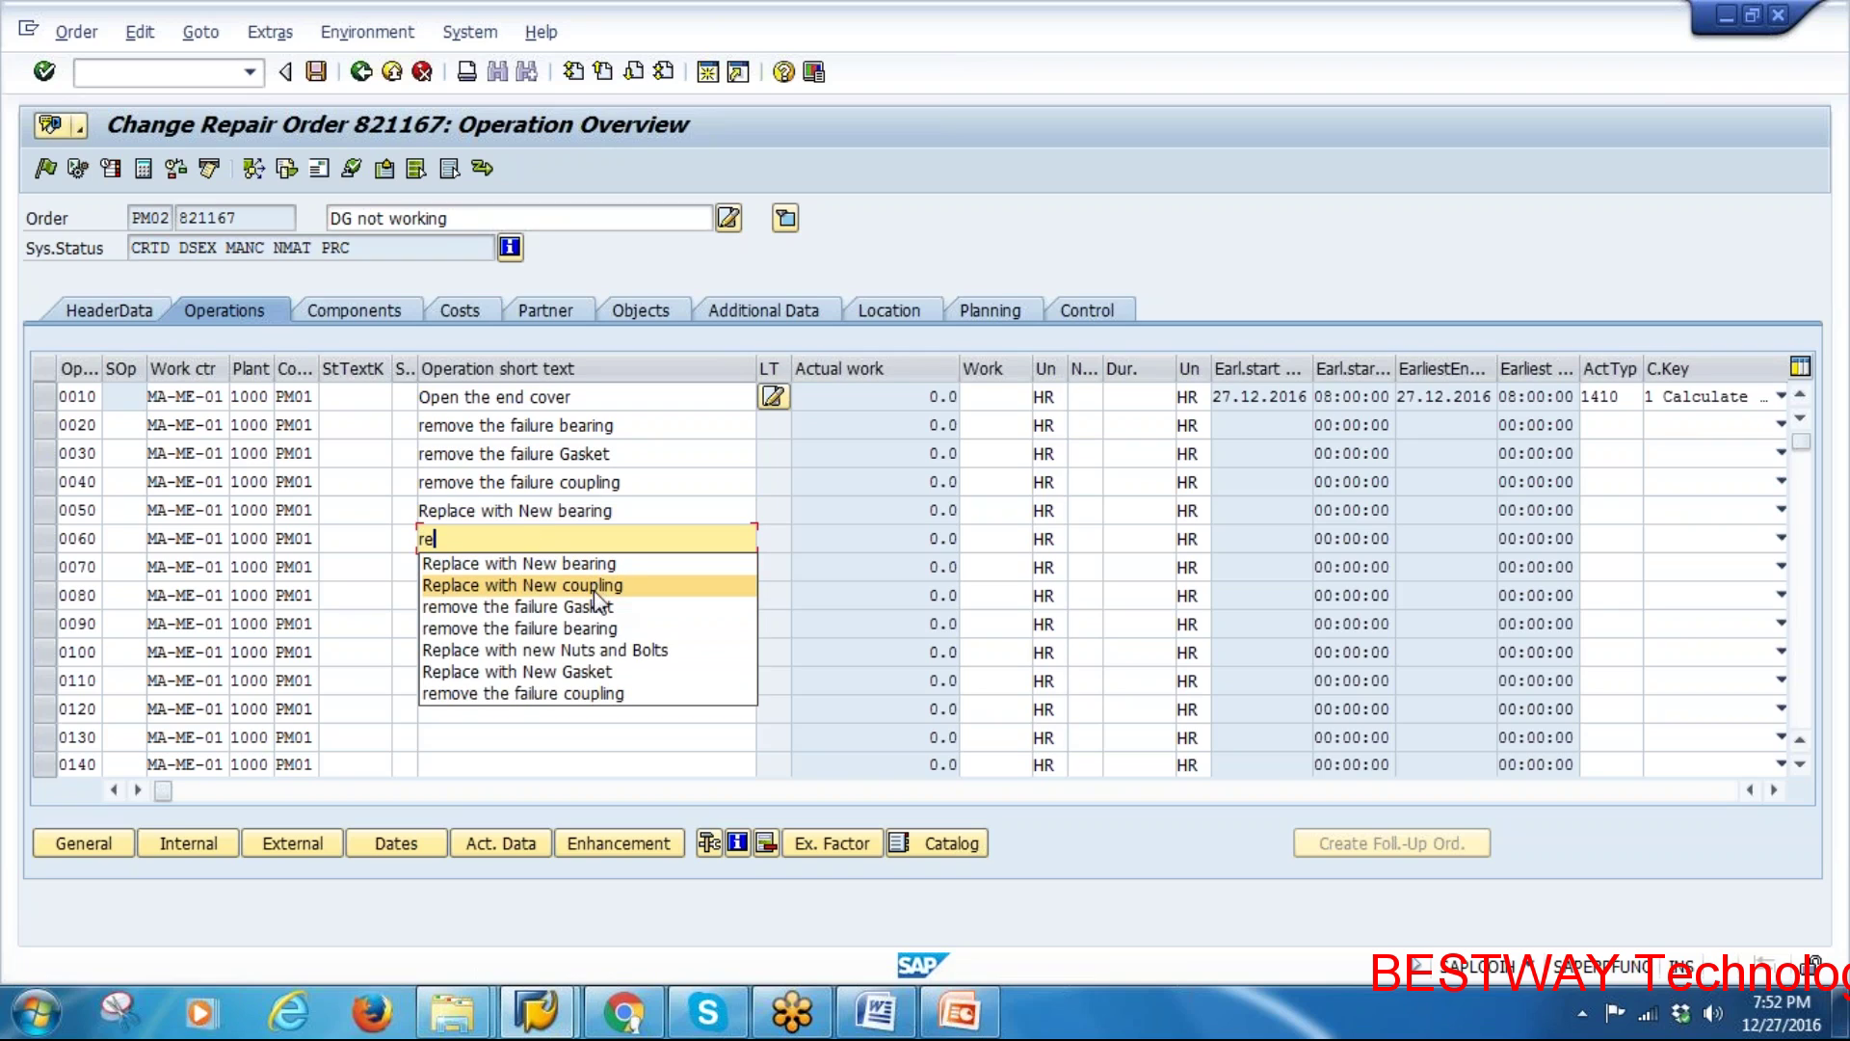
click(592, 606)
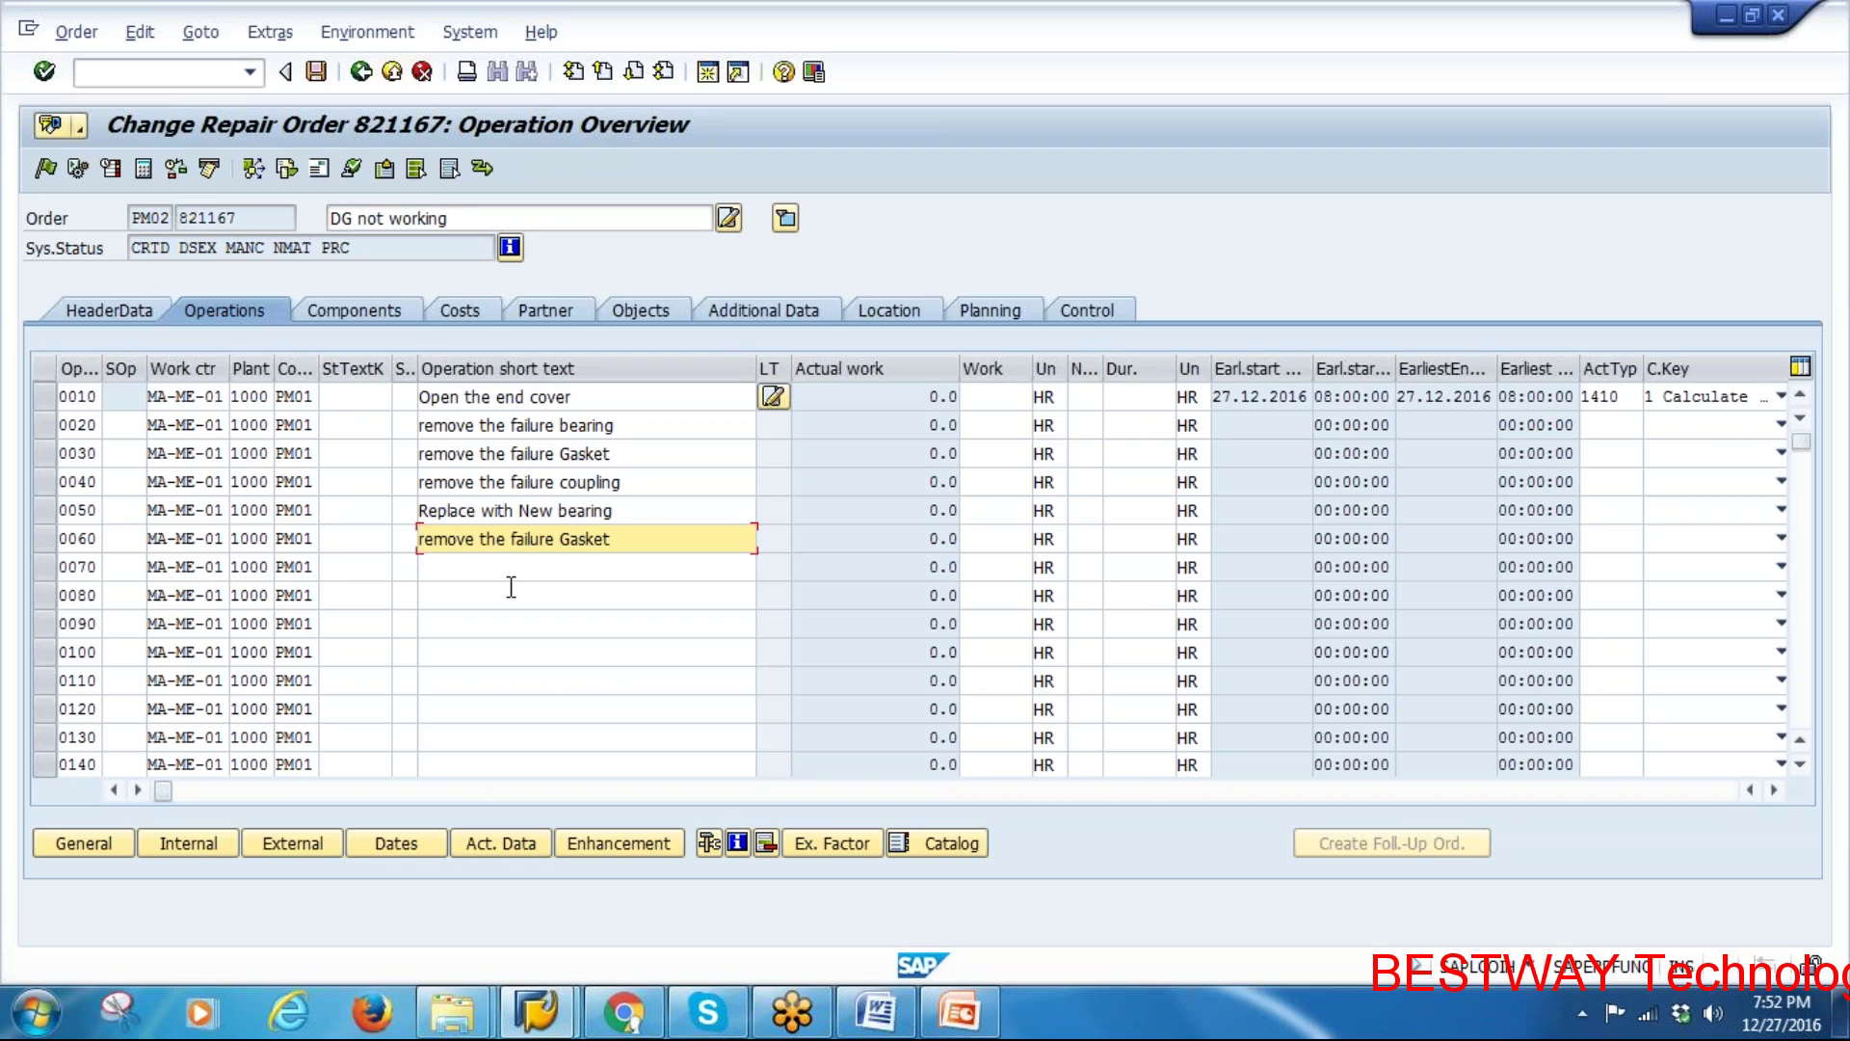
drag(645, 545, 350, 536)
text(re)
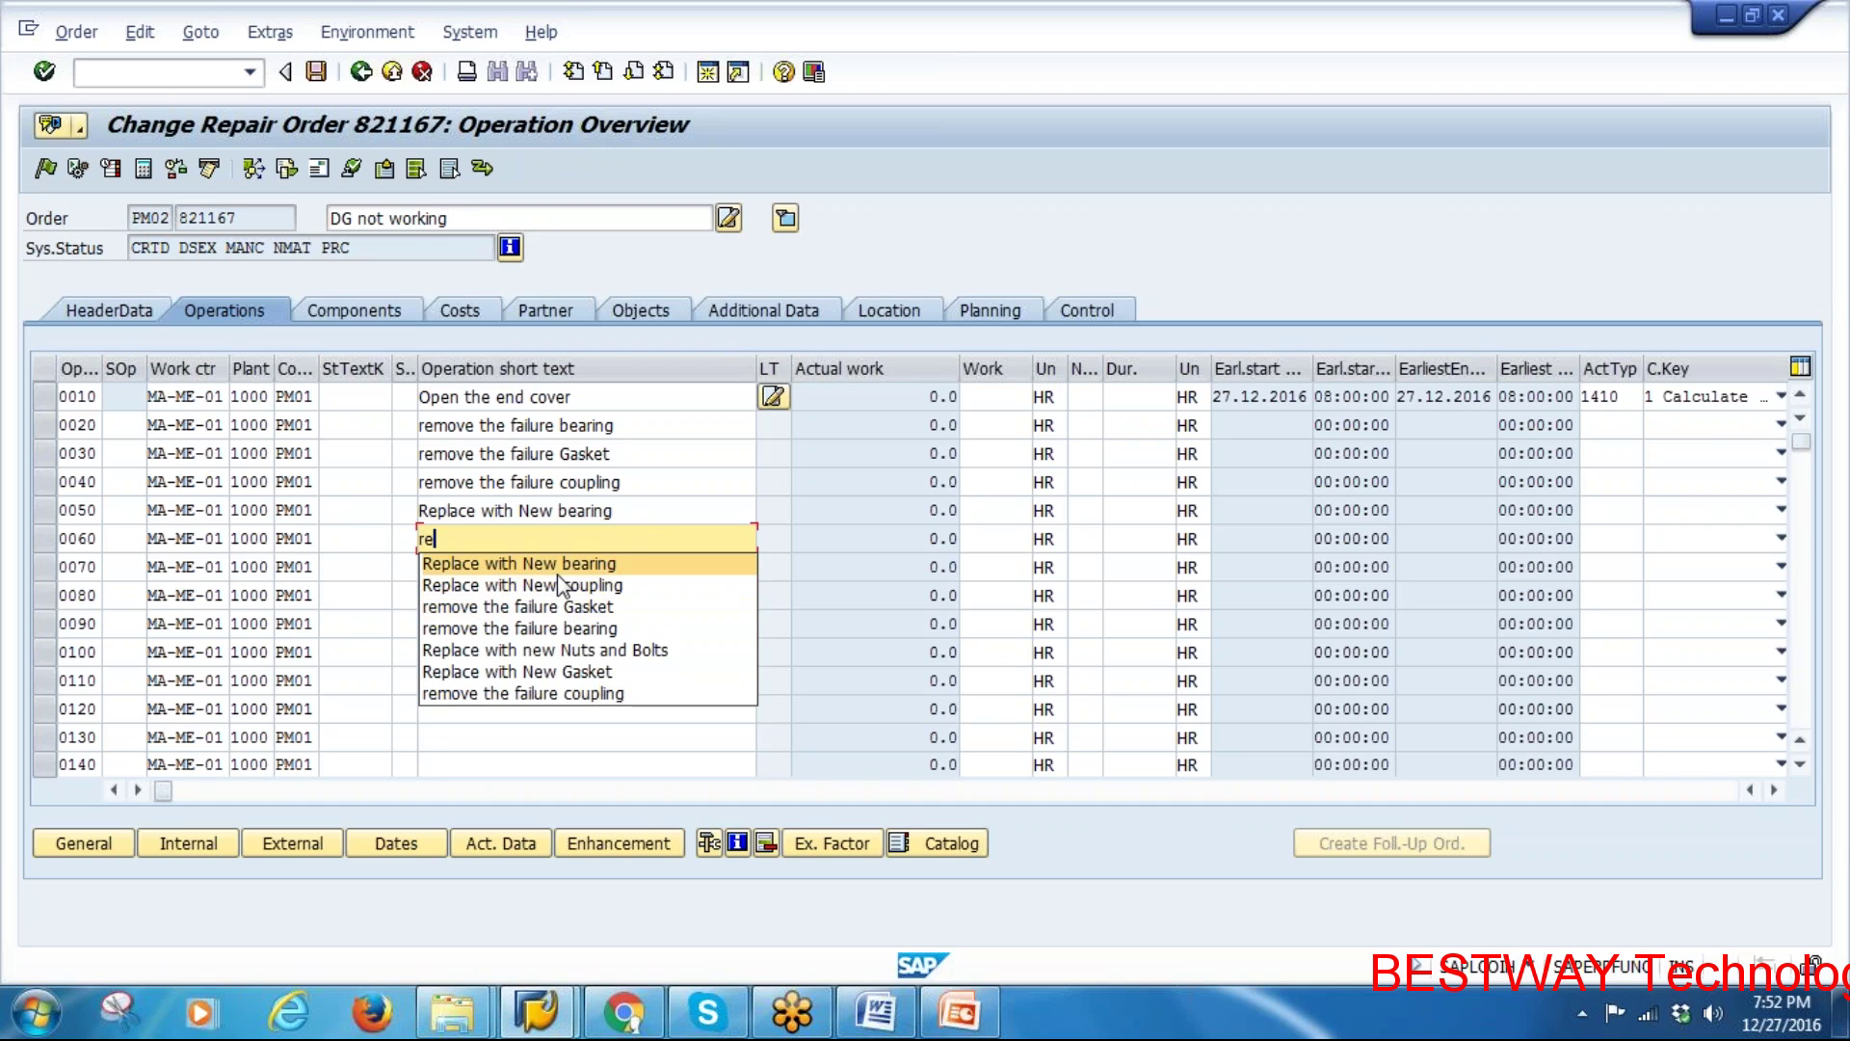
click(567, 672)
Enter "Replace with New coupling" as operation 0070 and "do the inspection" as operation 0080
click(472, 568)
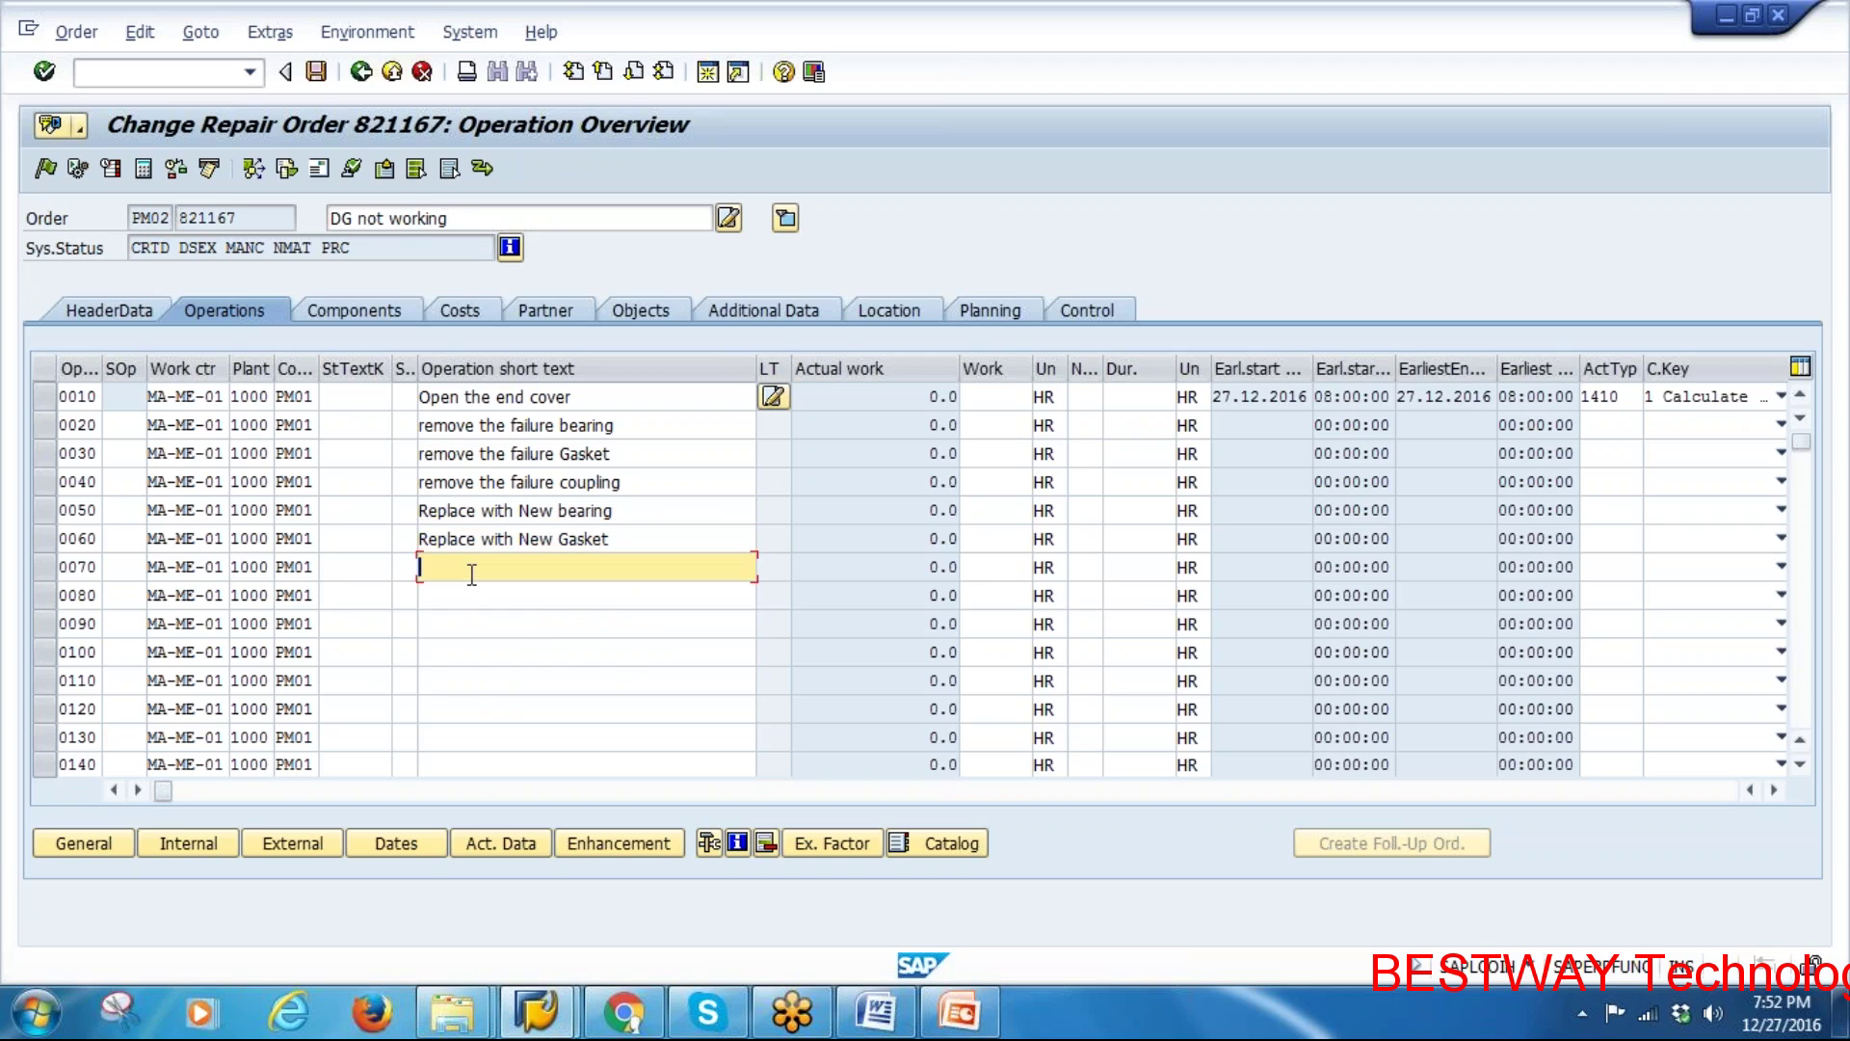
text(re)
click(582, 619)
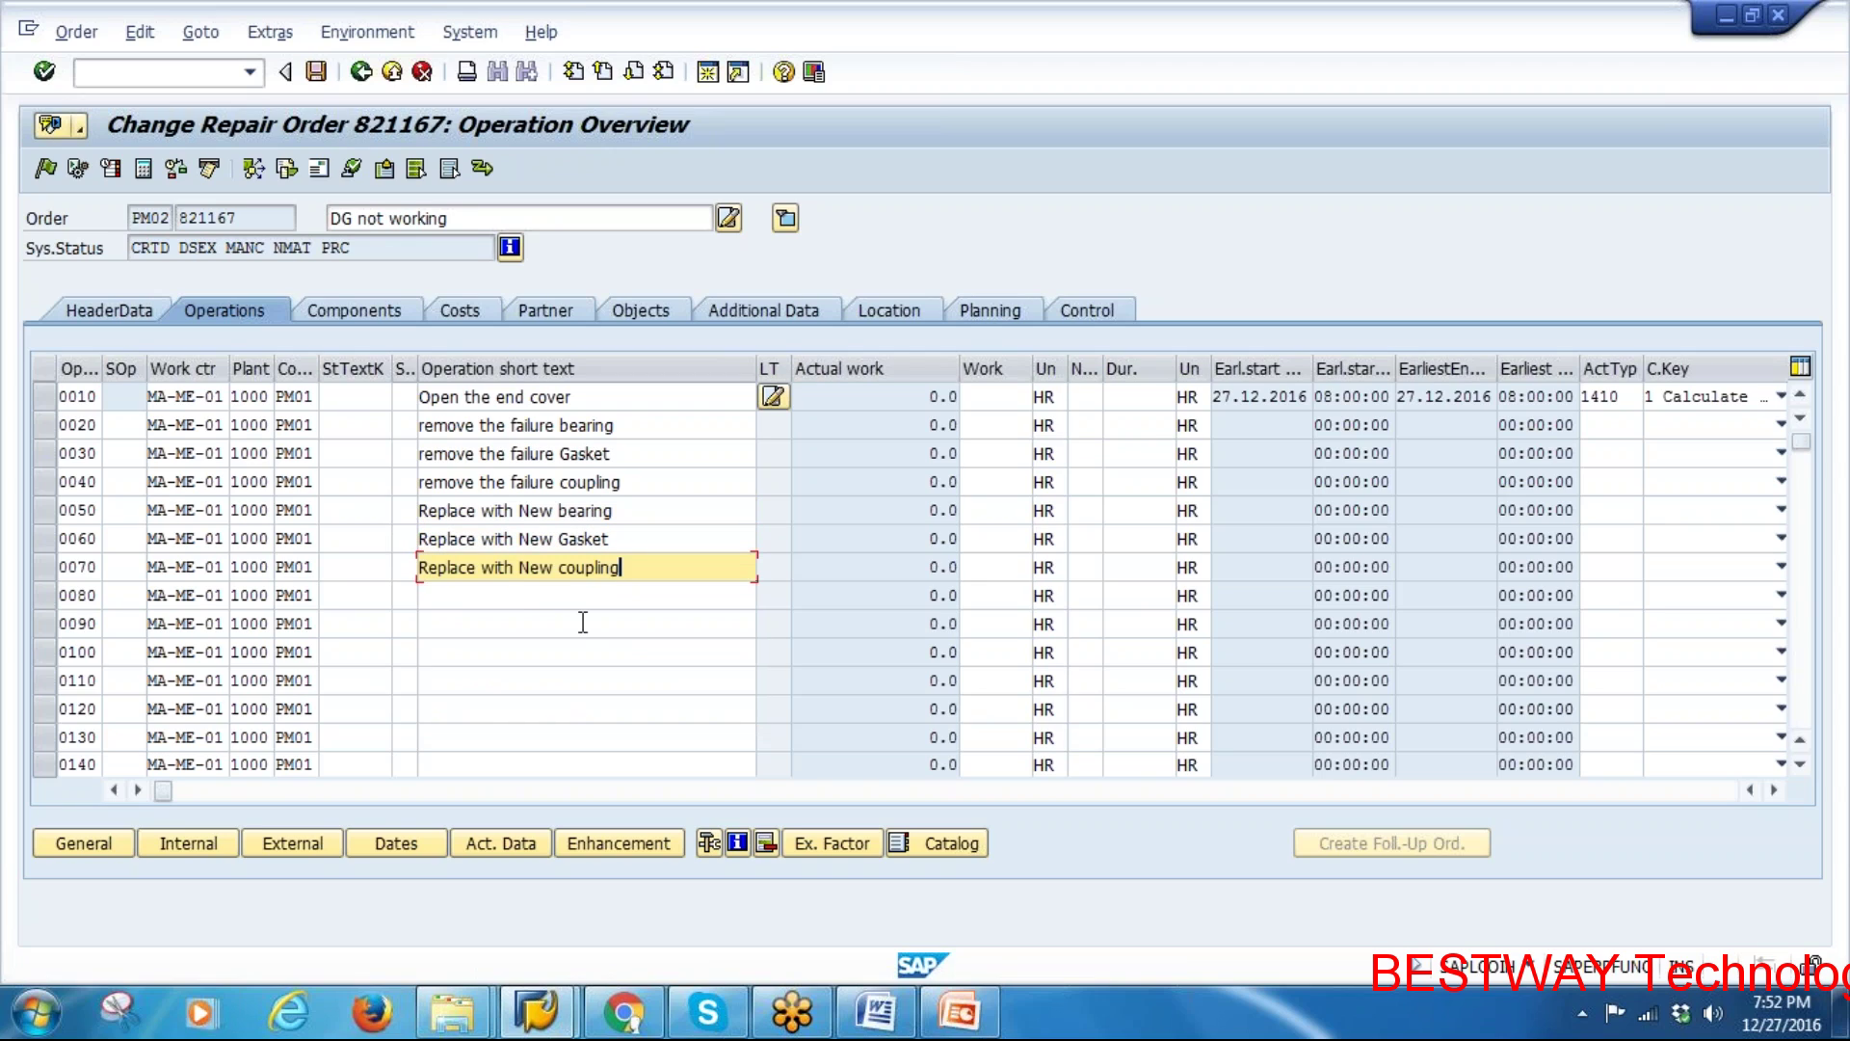
click(463, 596)
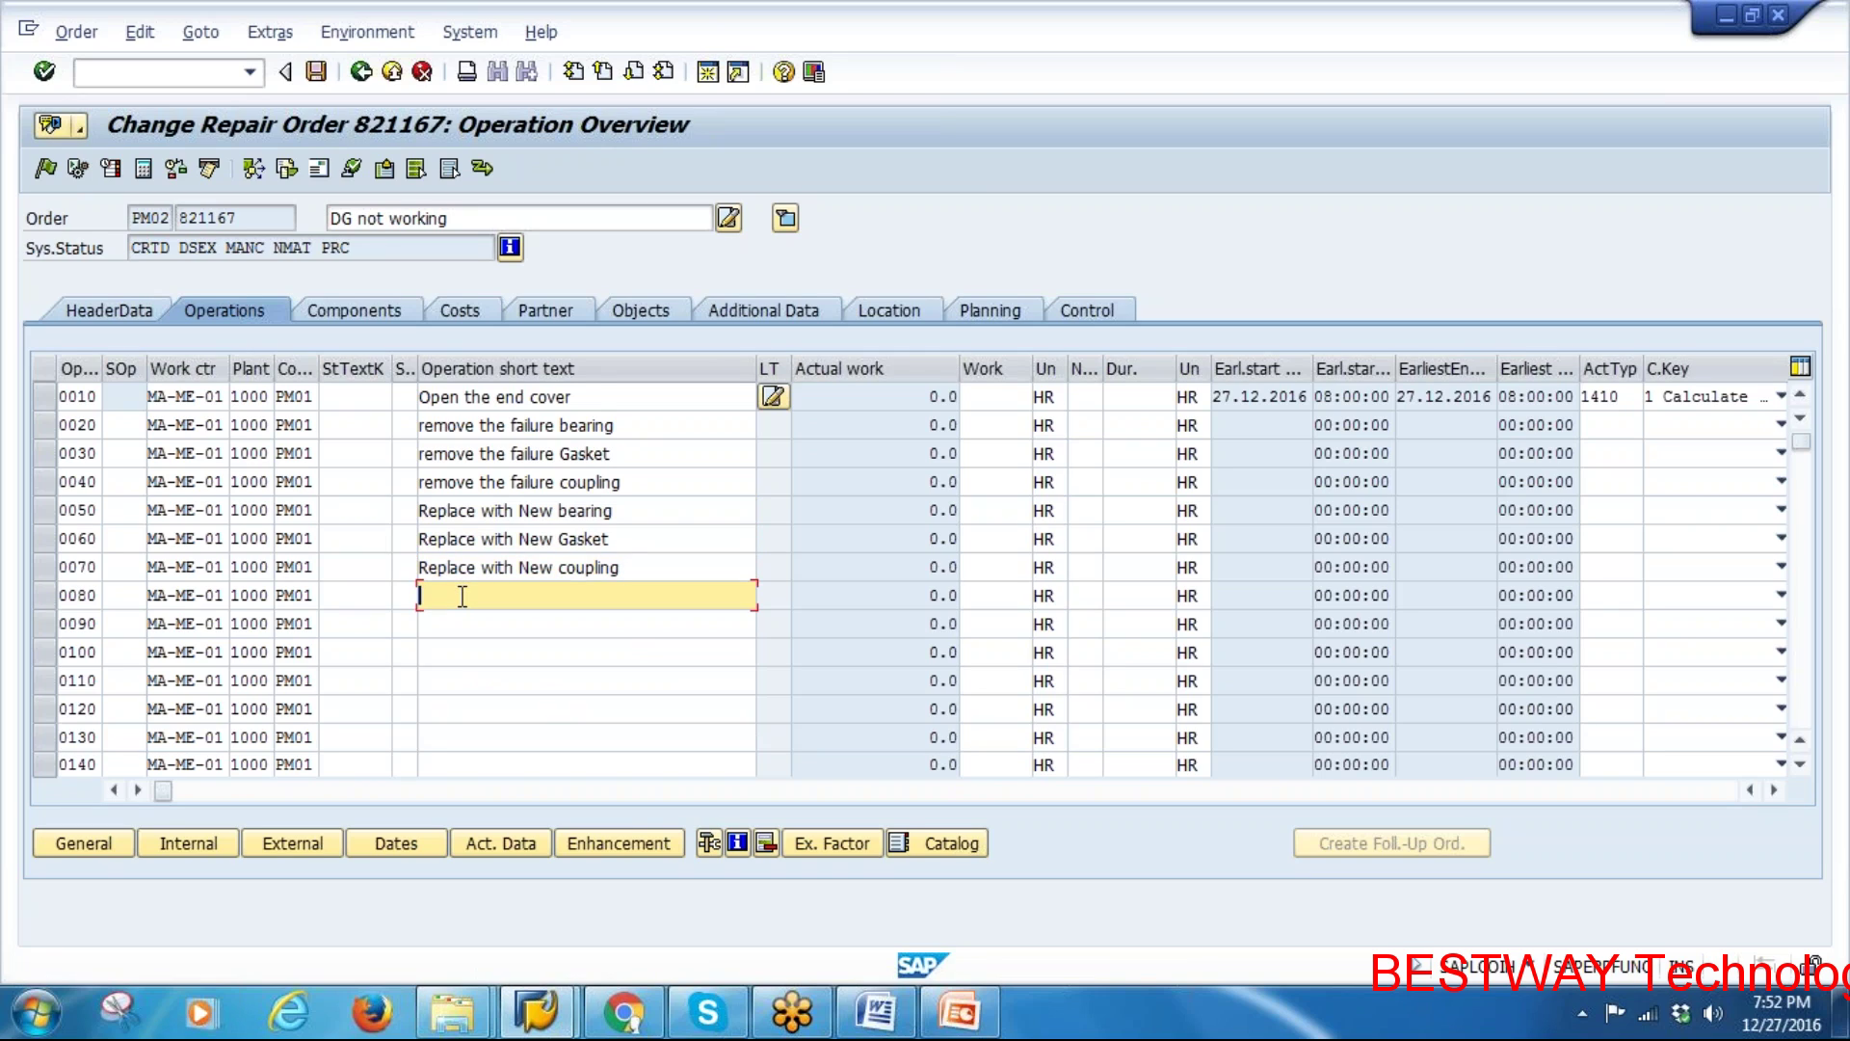
text(Do)
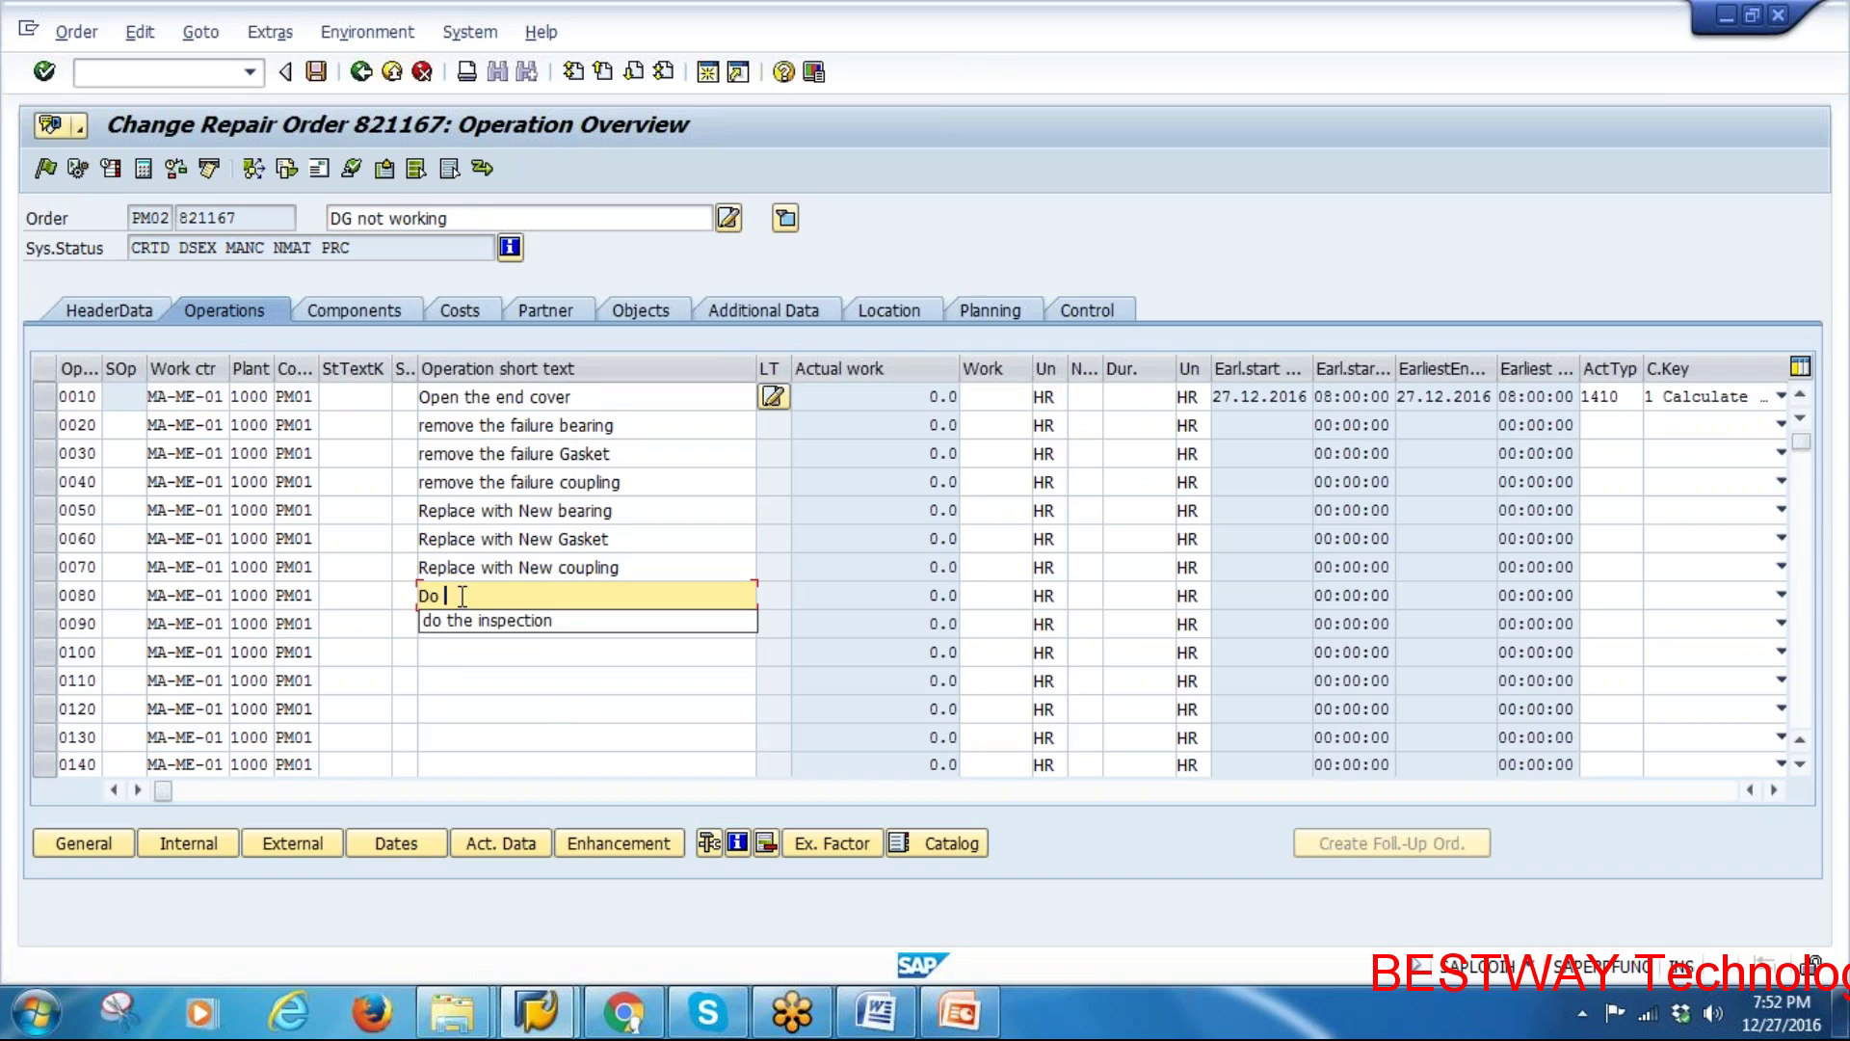
key(Return)
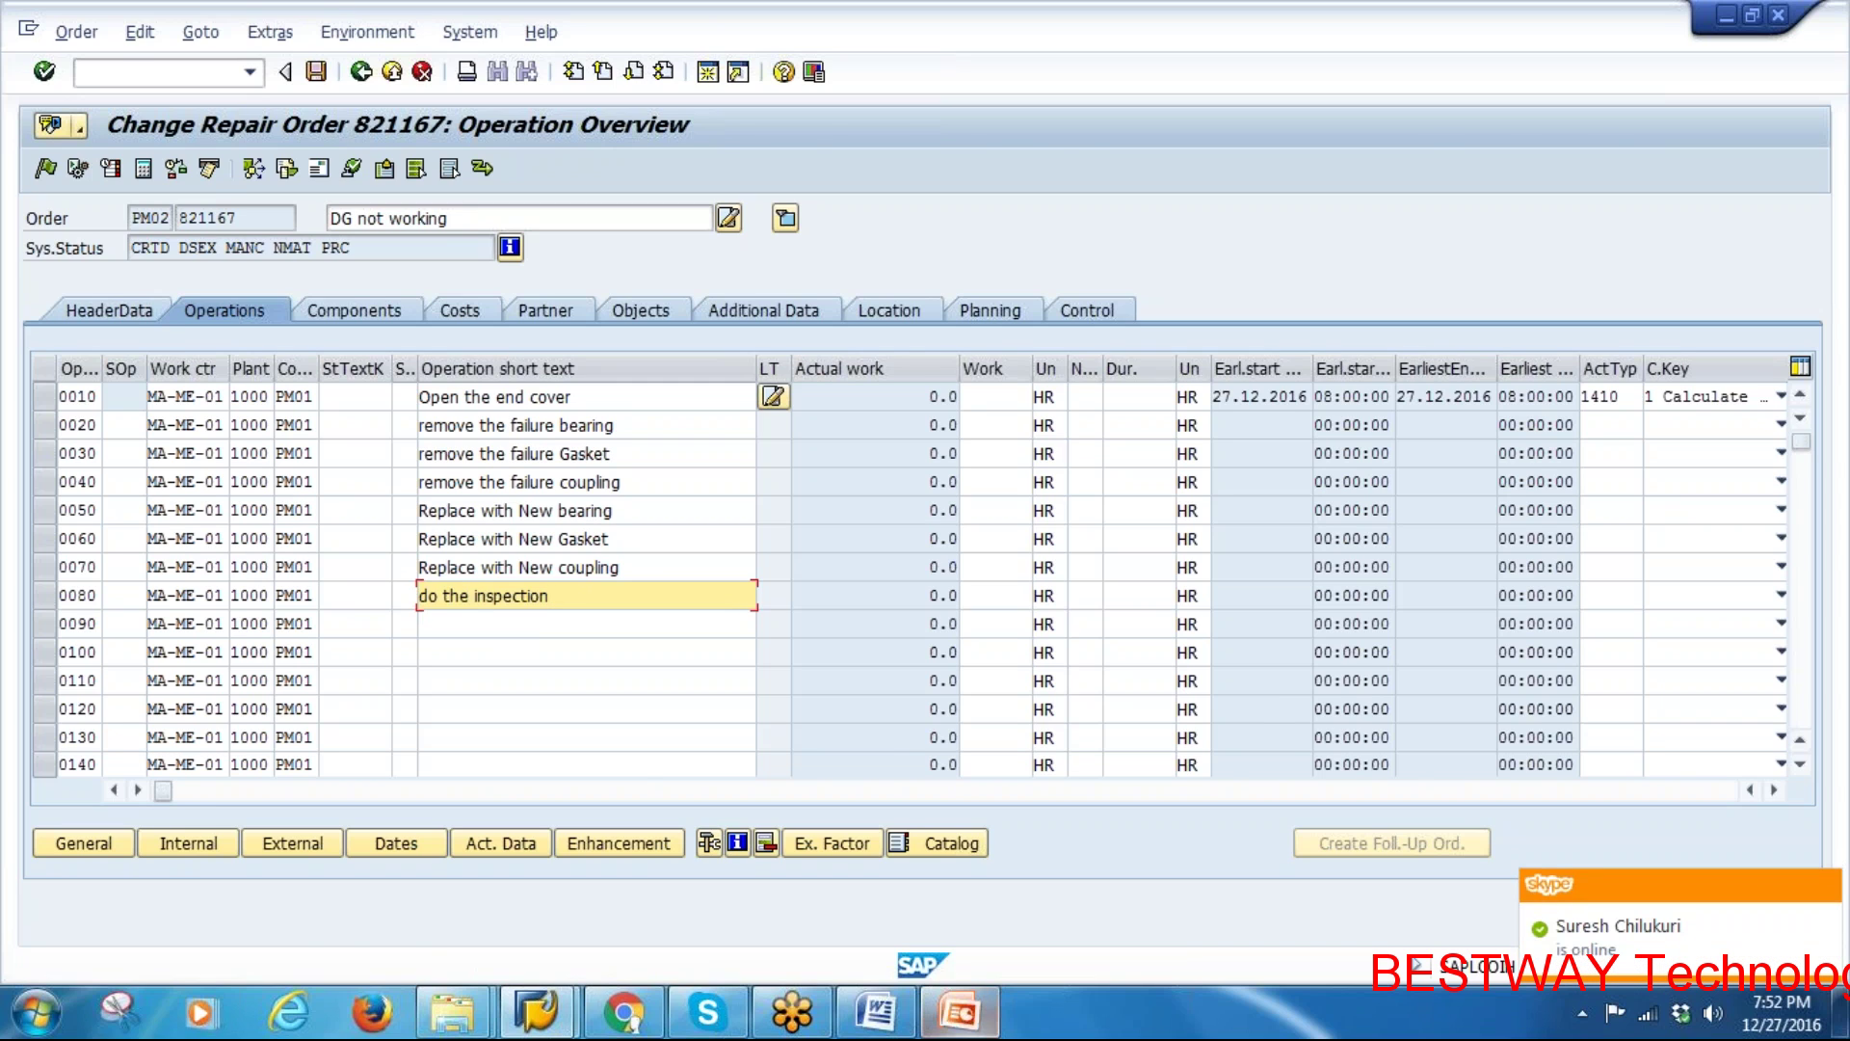
key(alt+Tab)
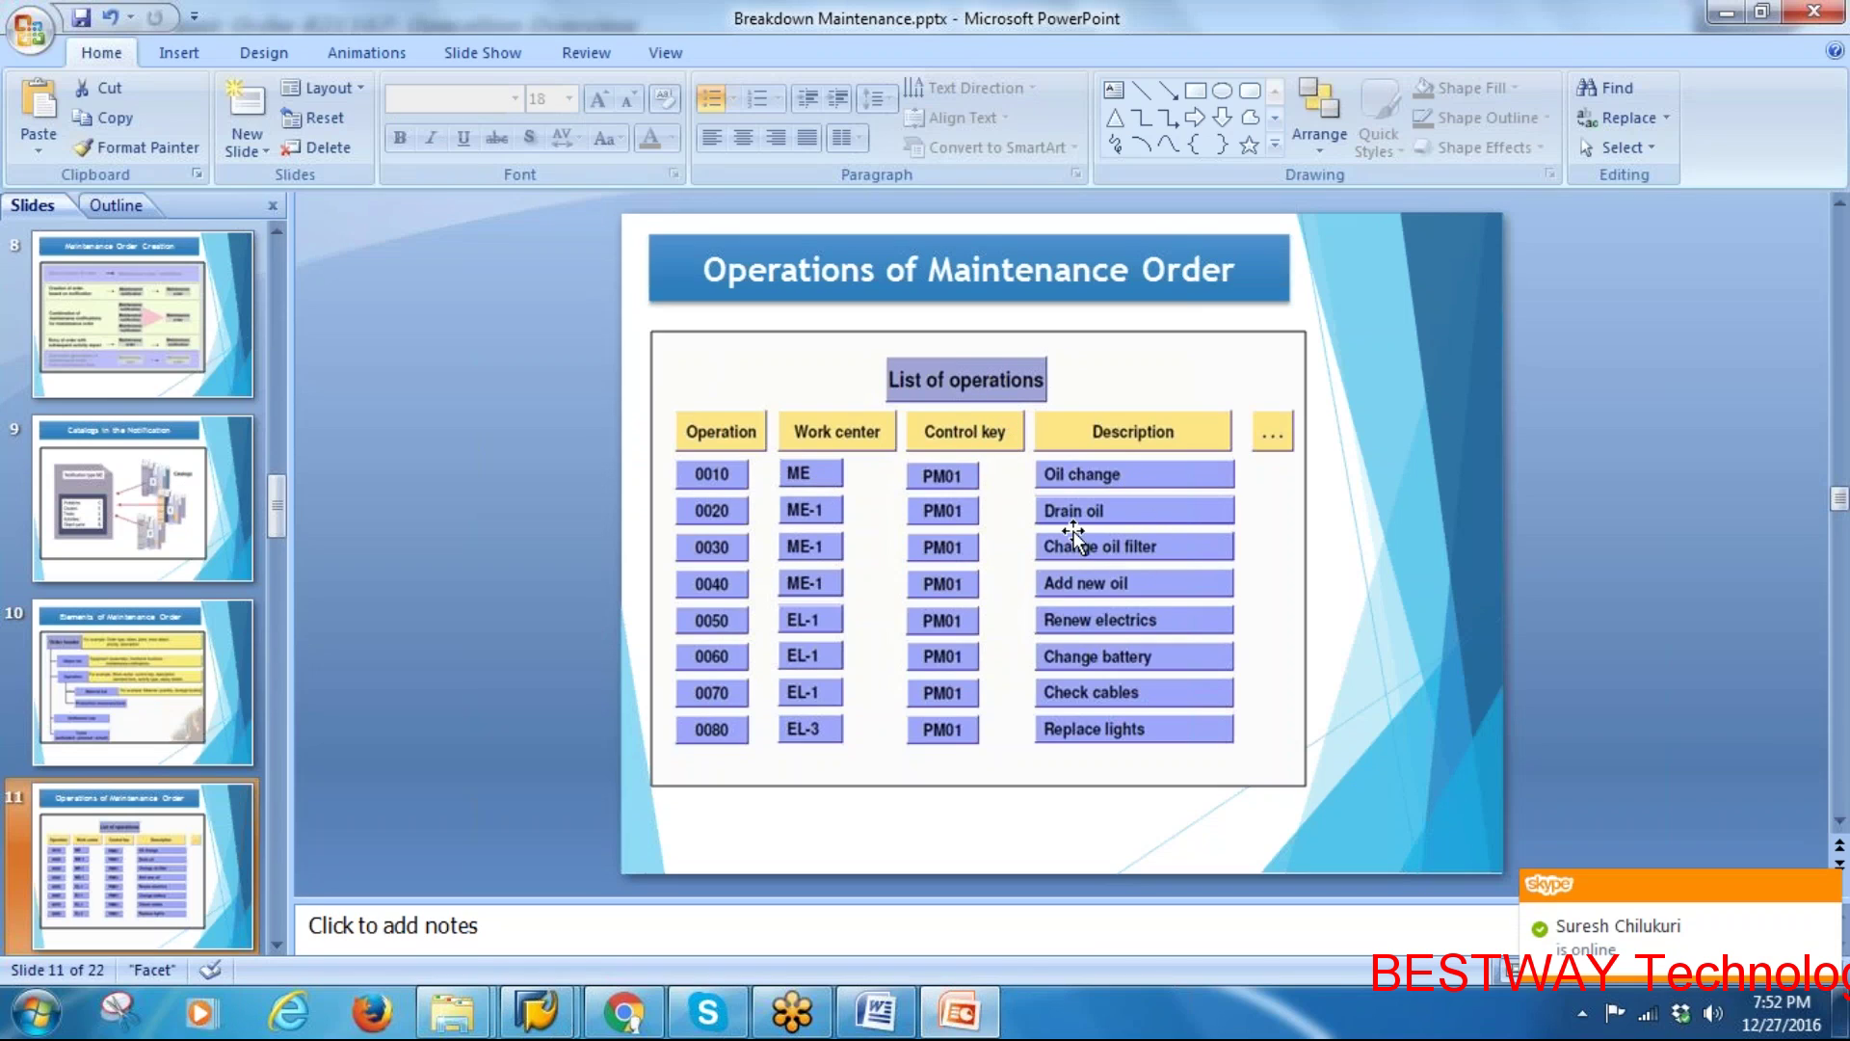
click(1824, 884)
key(alt+Tab)
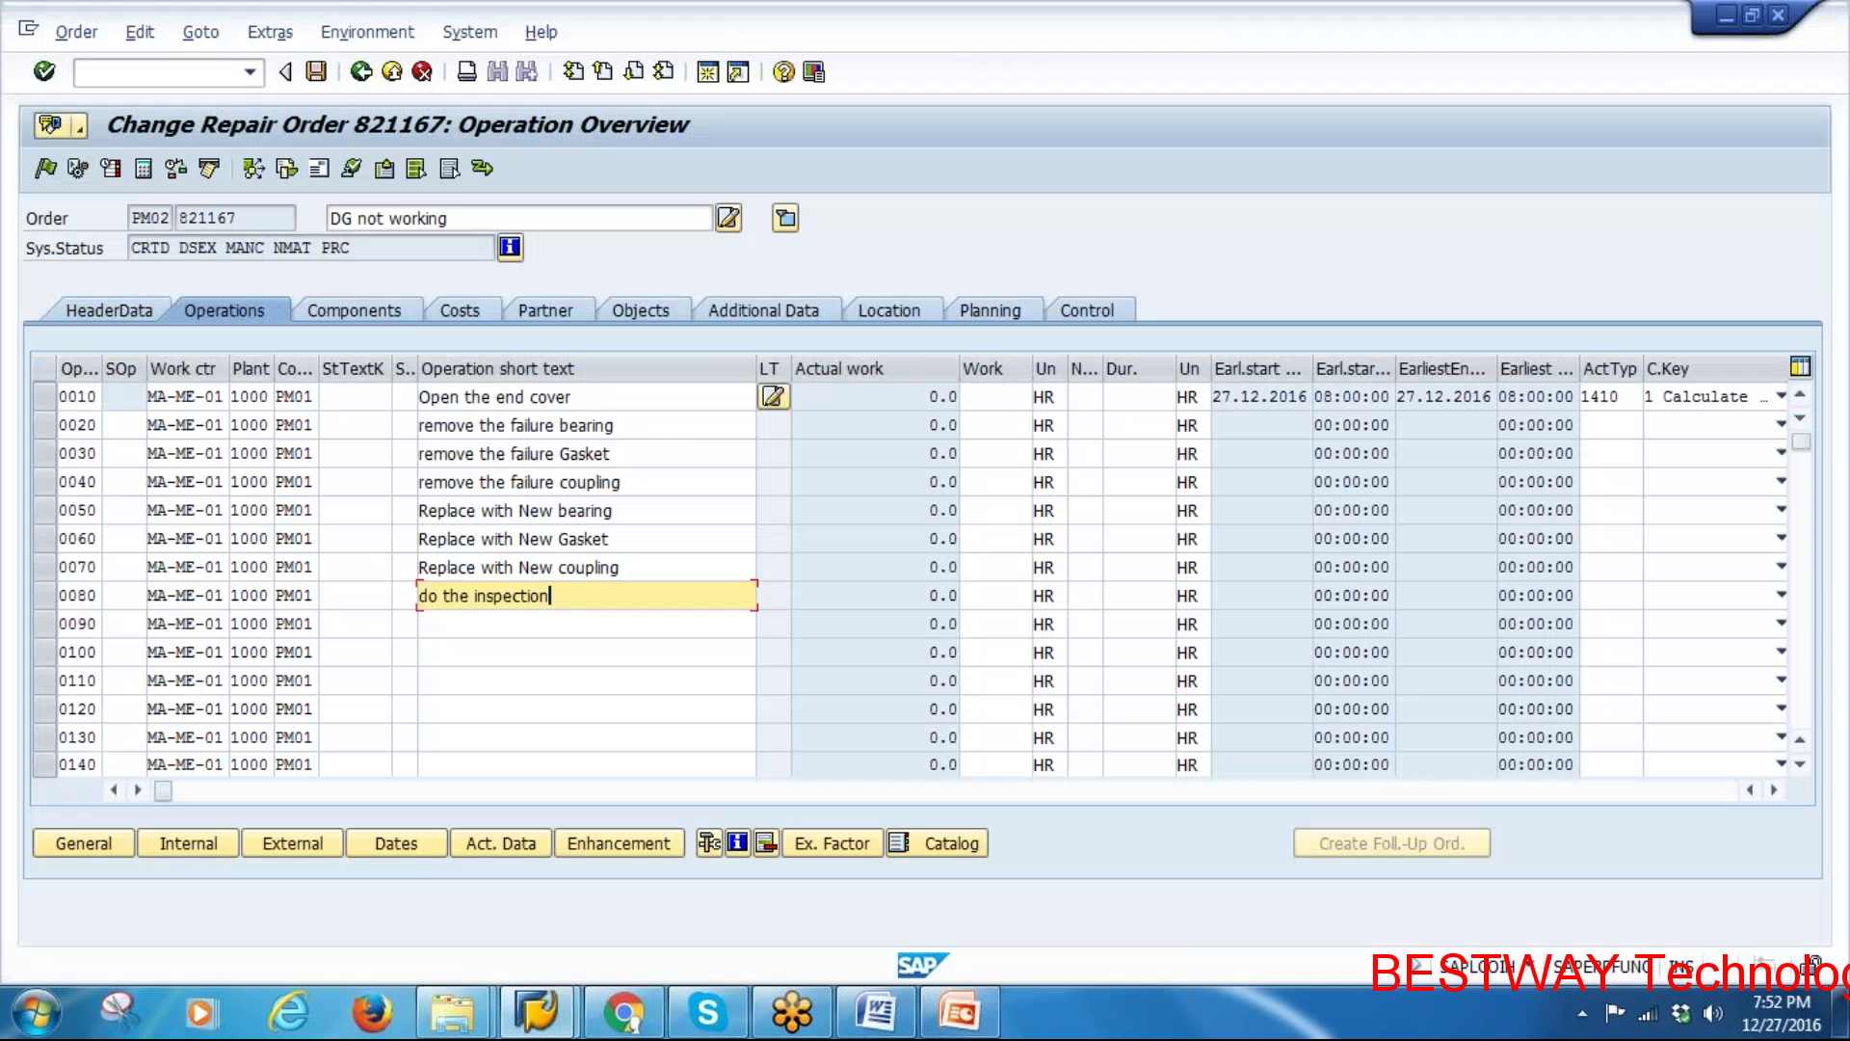
Set the number of capacities to 2 for each of the operations 0010 to 0080
click(969, 404)
click(1075, 399)
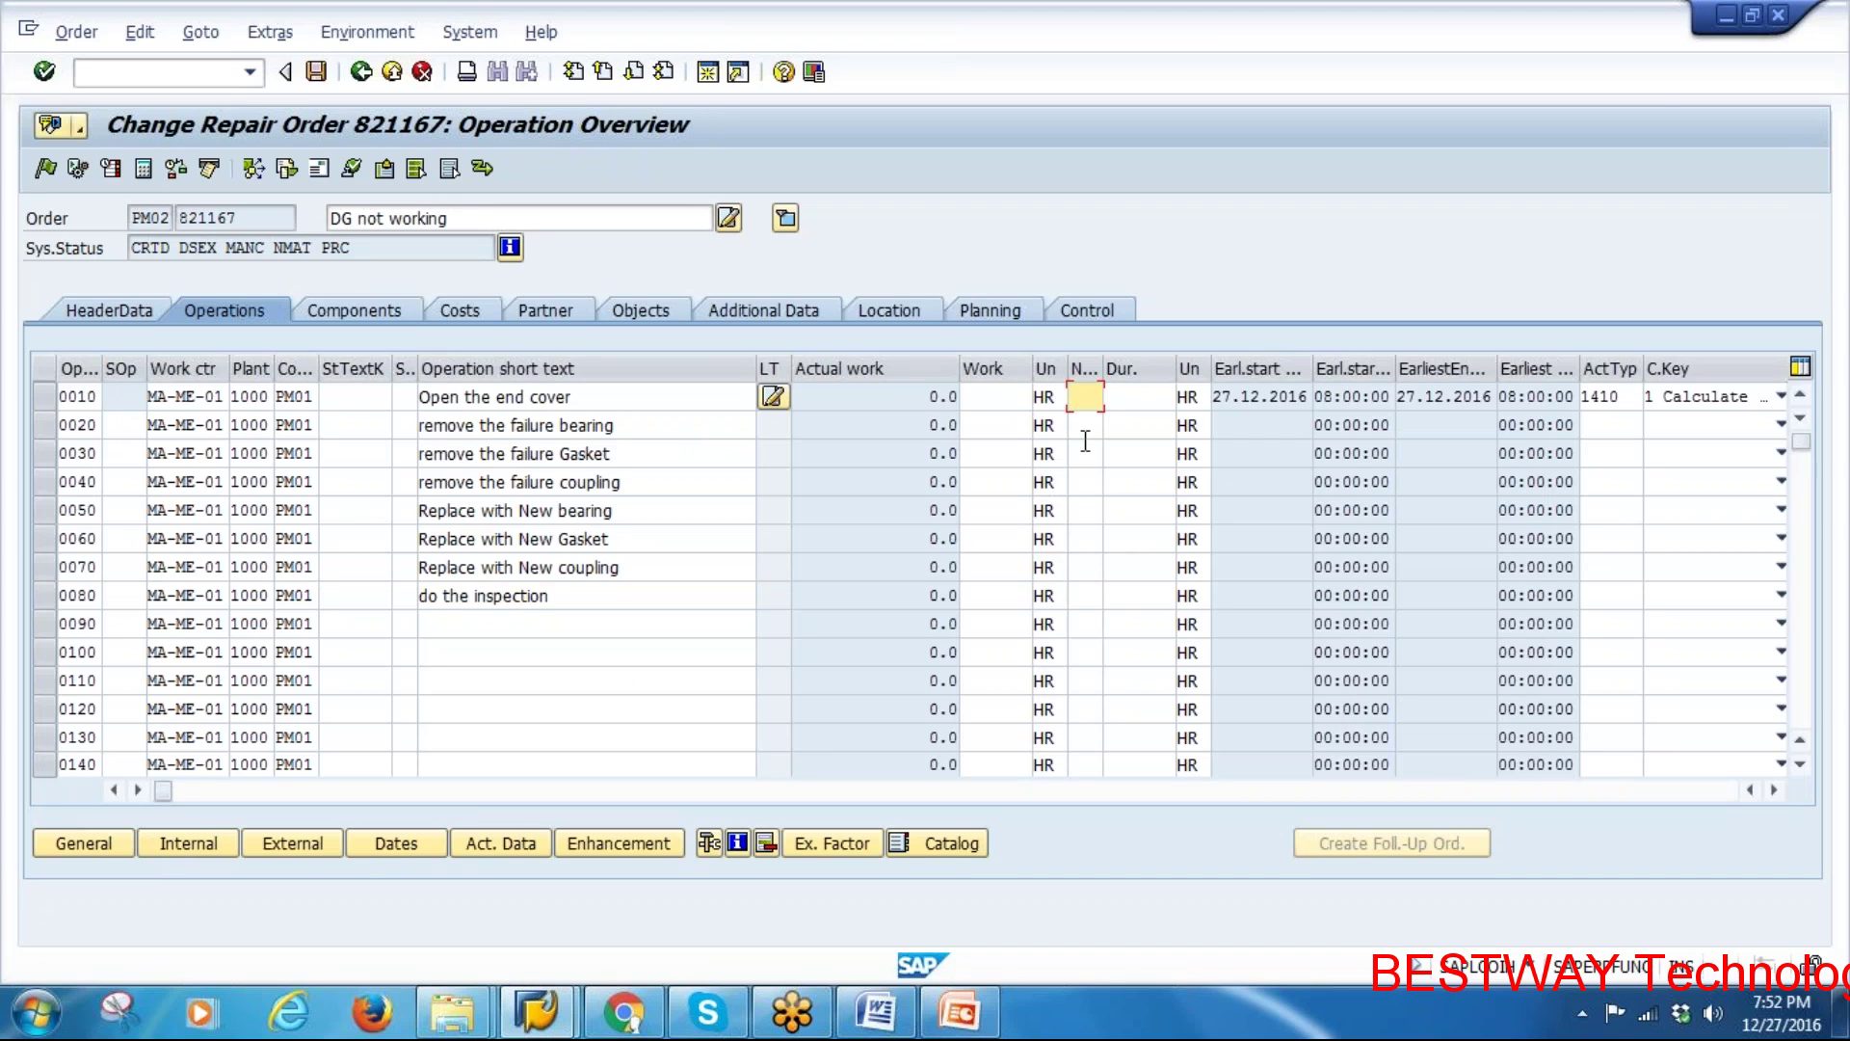
text(2)
key(Down)
text(2)
key(Down)
key(2)
key(Down)
key(2)
key(Down)
text(2)
key(Down)
text(2)
key(Down)
text(2)
key(Down)
text(2)
key(Down)
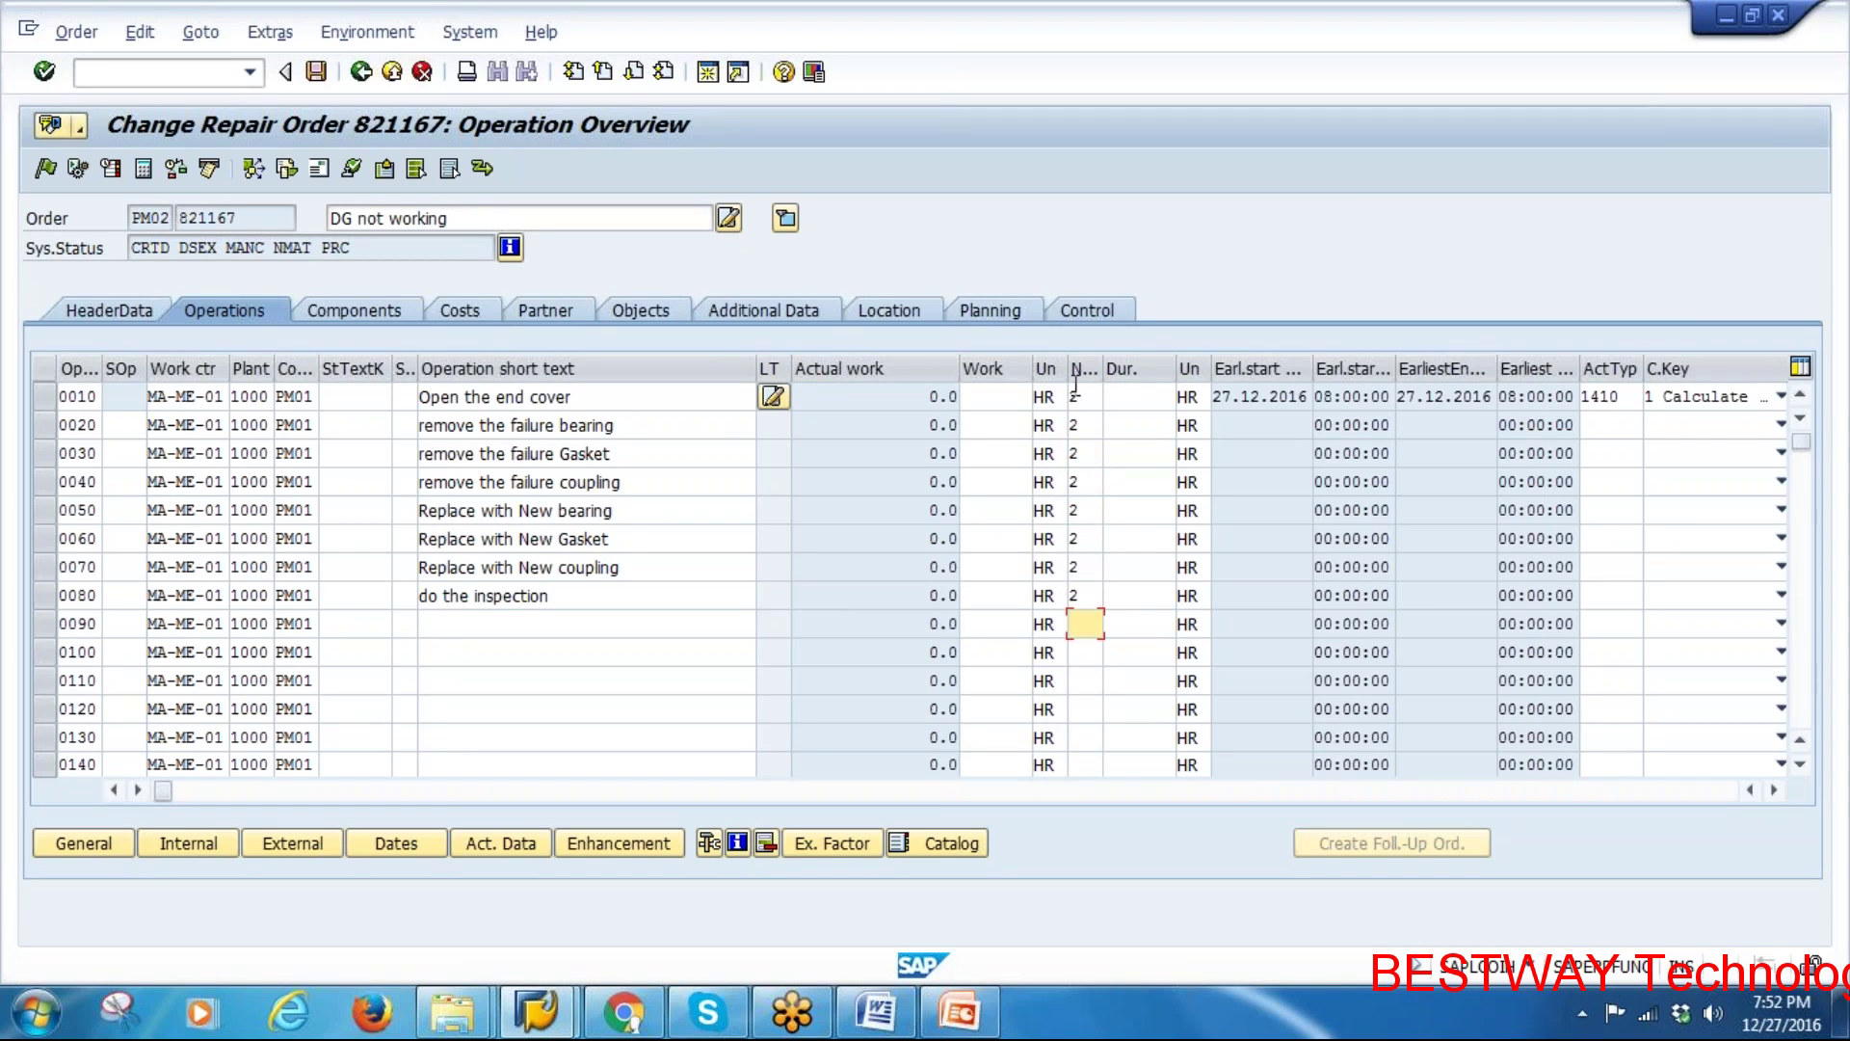
Check the available calculation key options for operation 0010 without changing the selection
click(1173, 396)
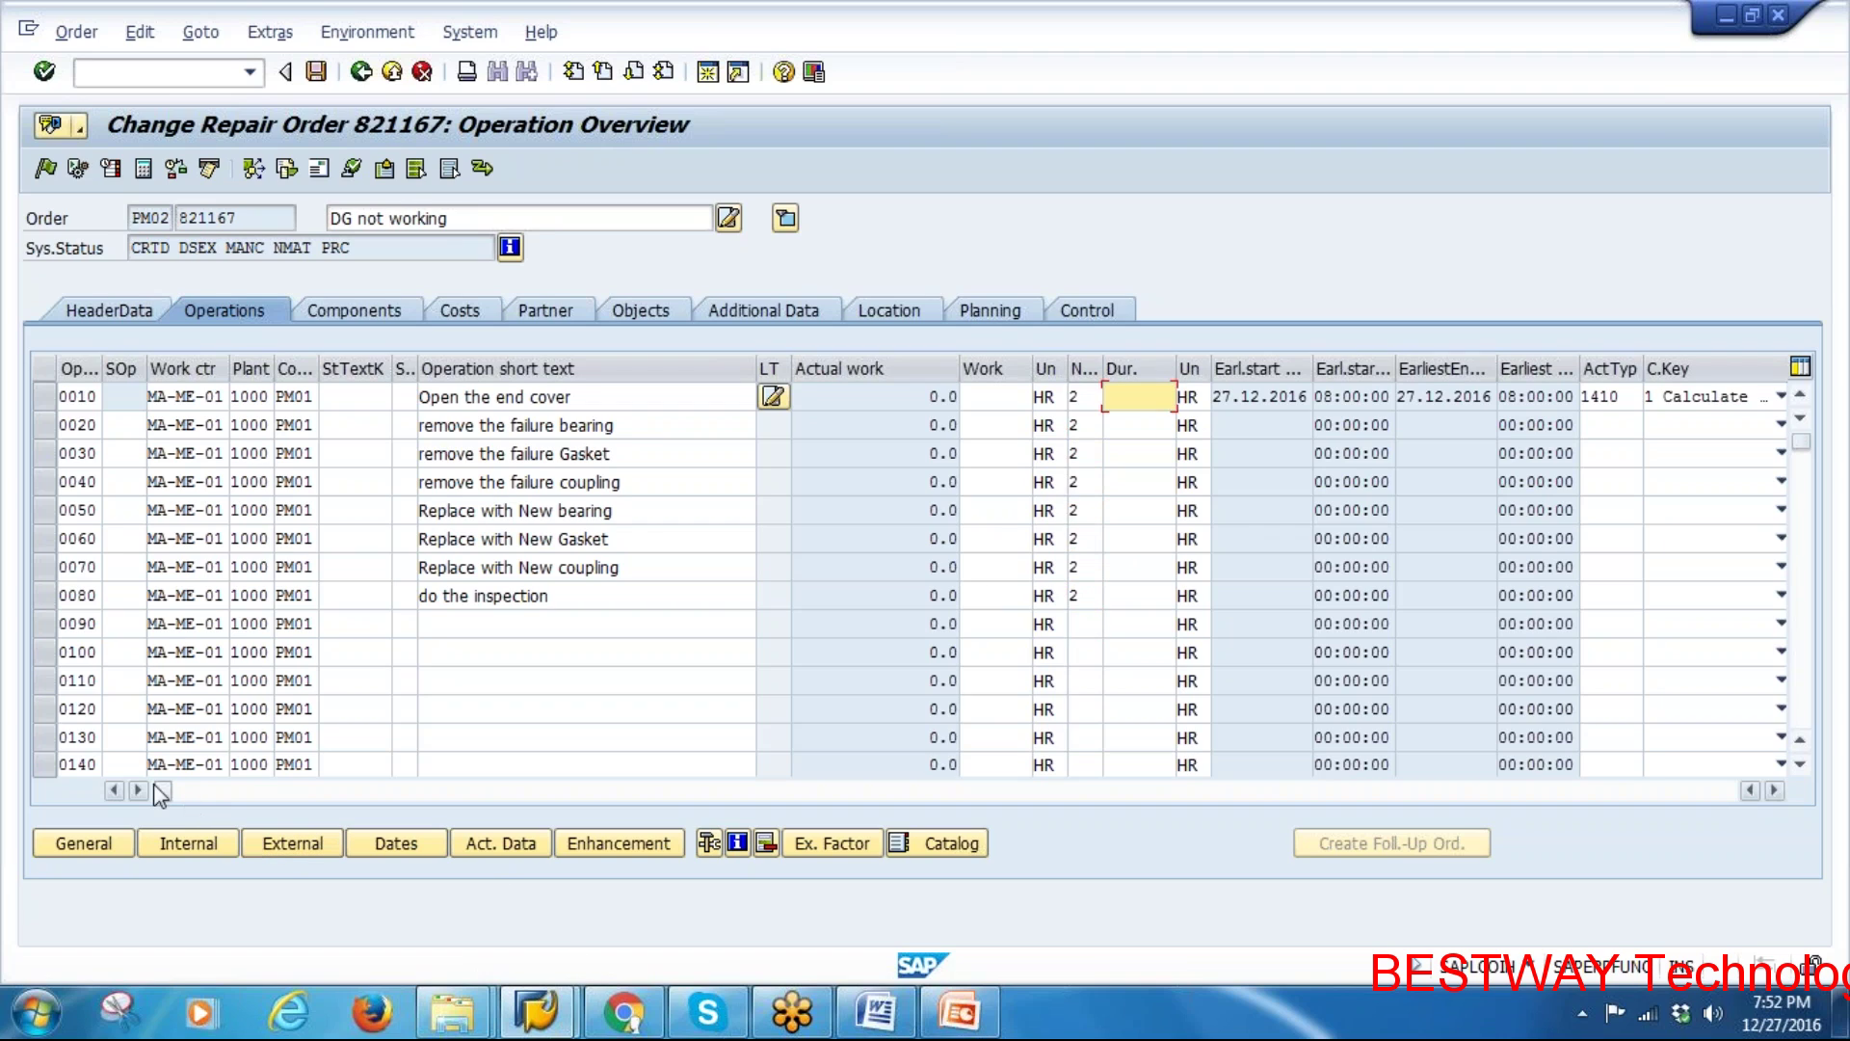
drag(163, 792, 378, 801)
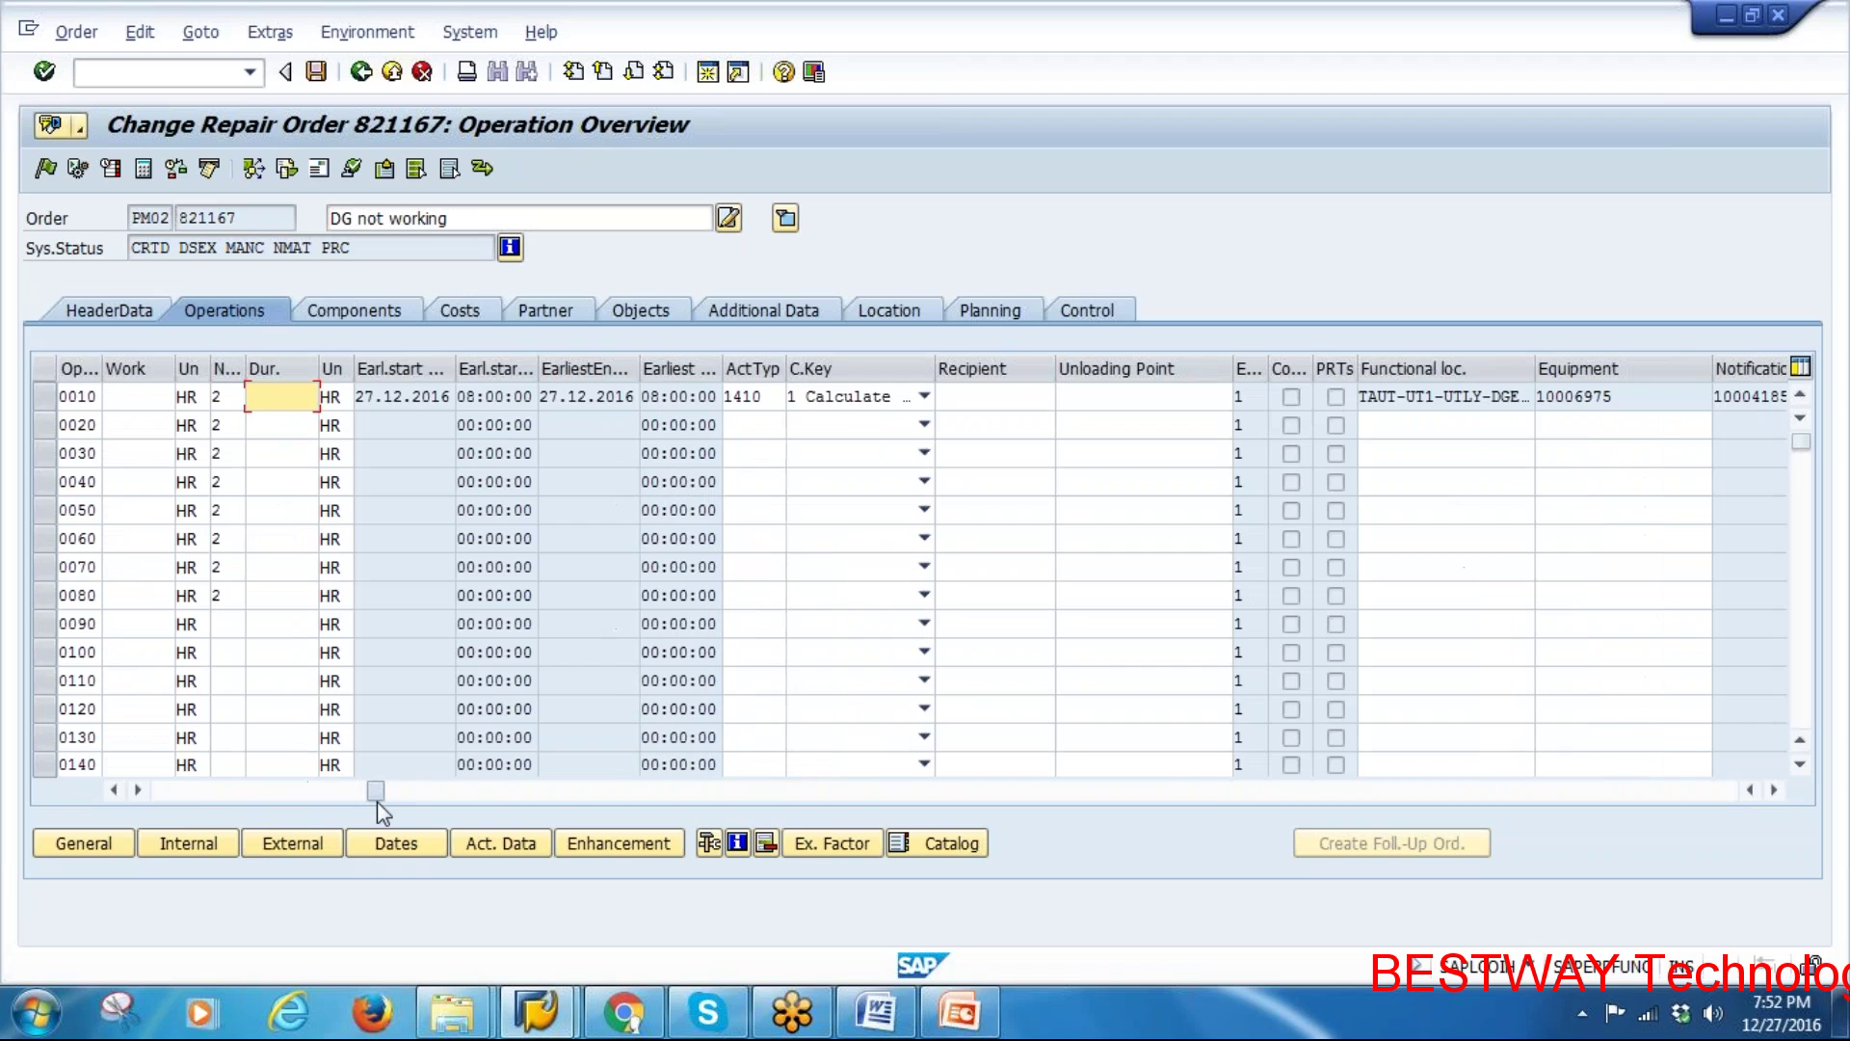
click(924, 396)
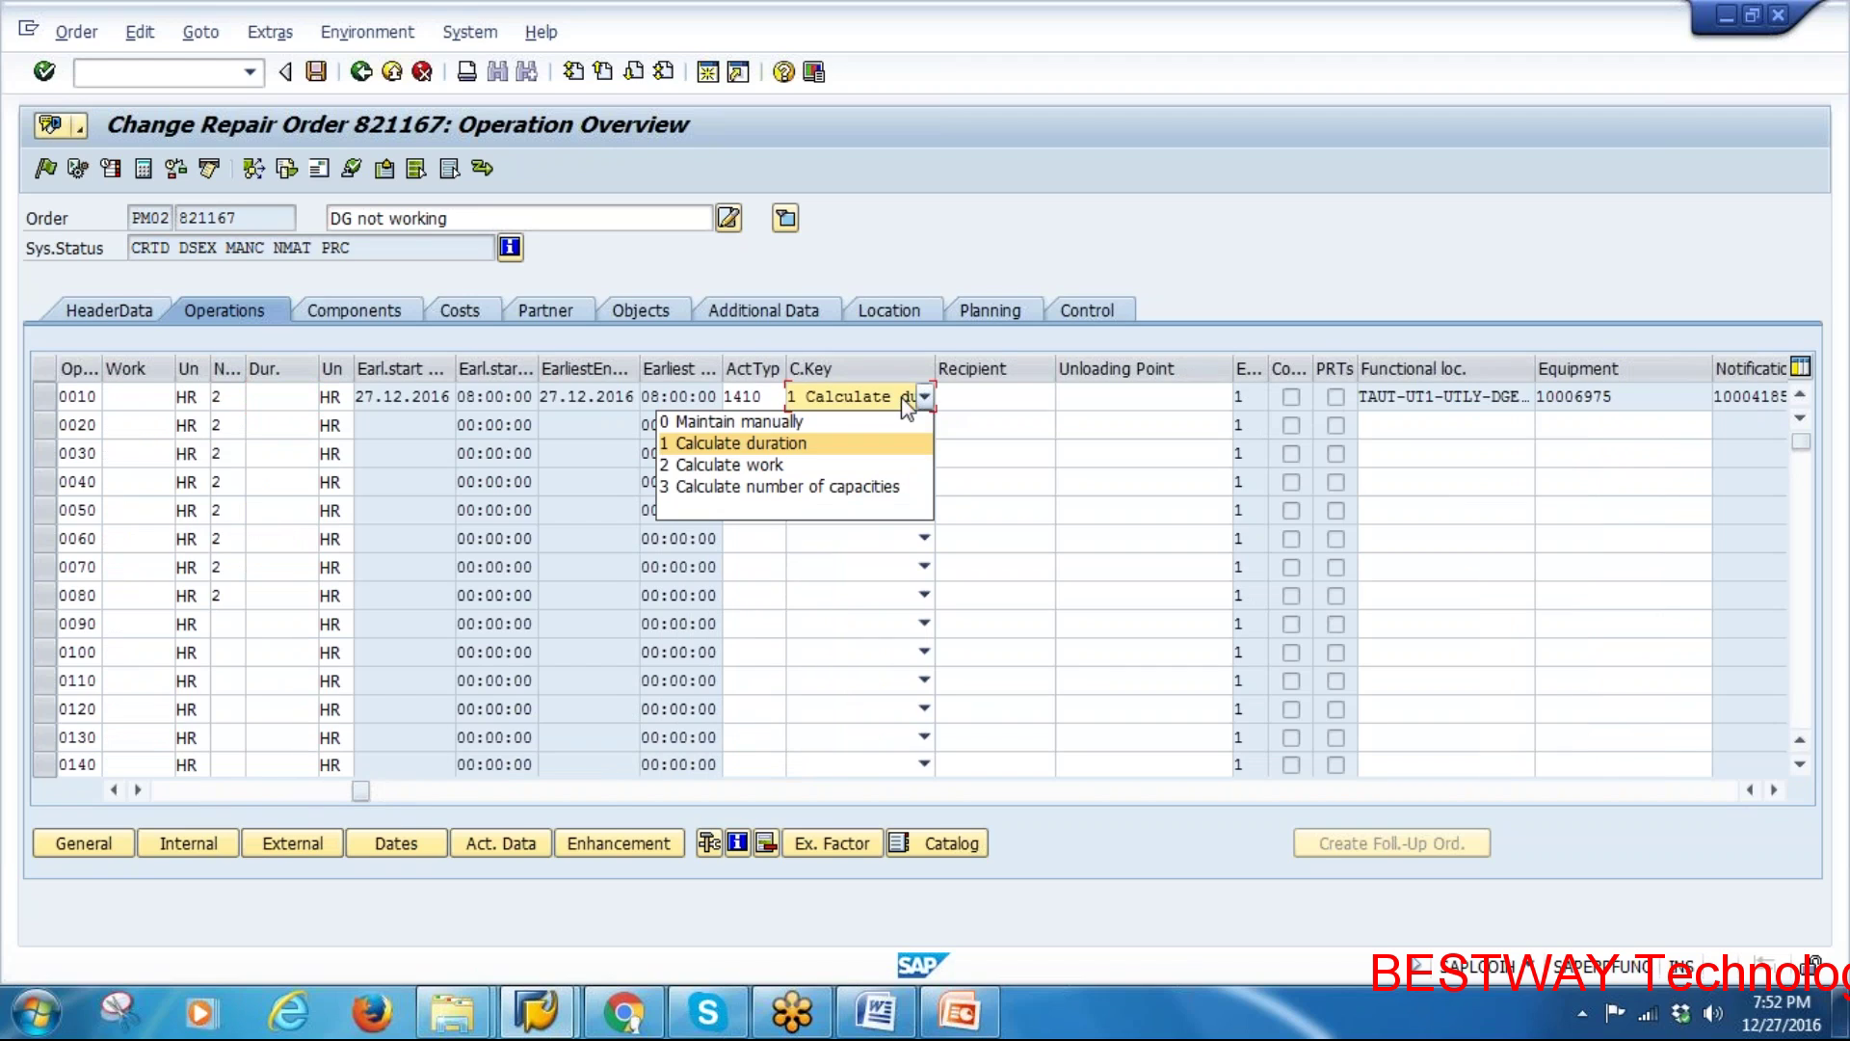
click(314, 790)
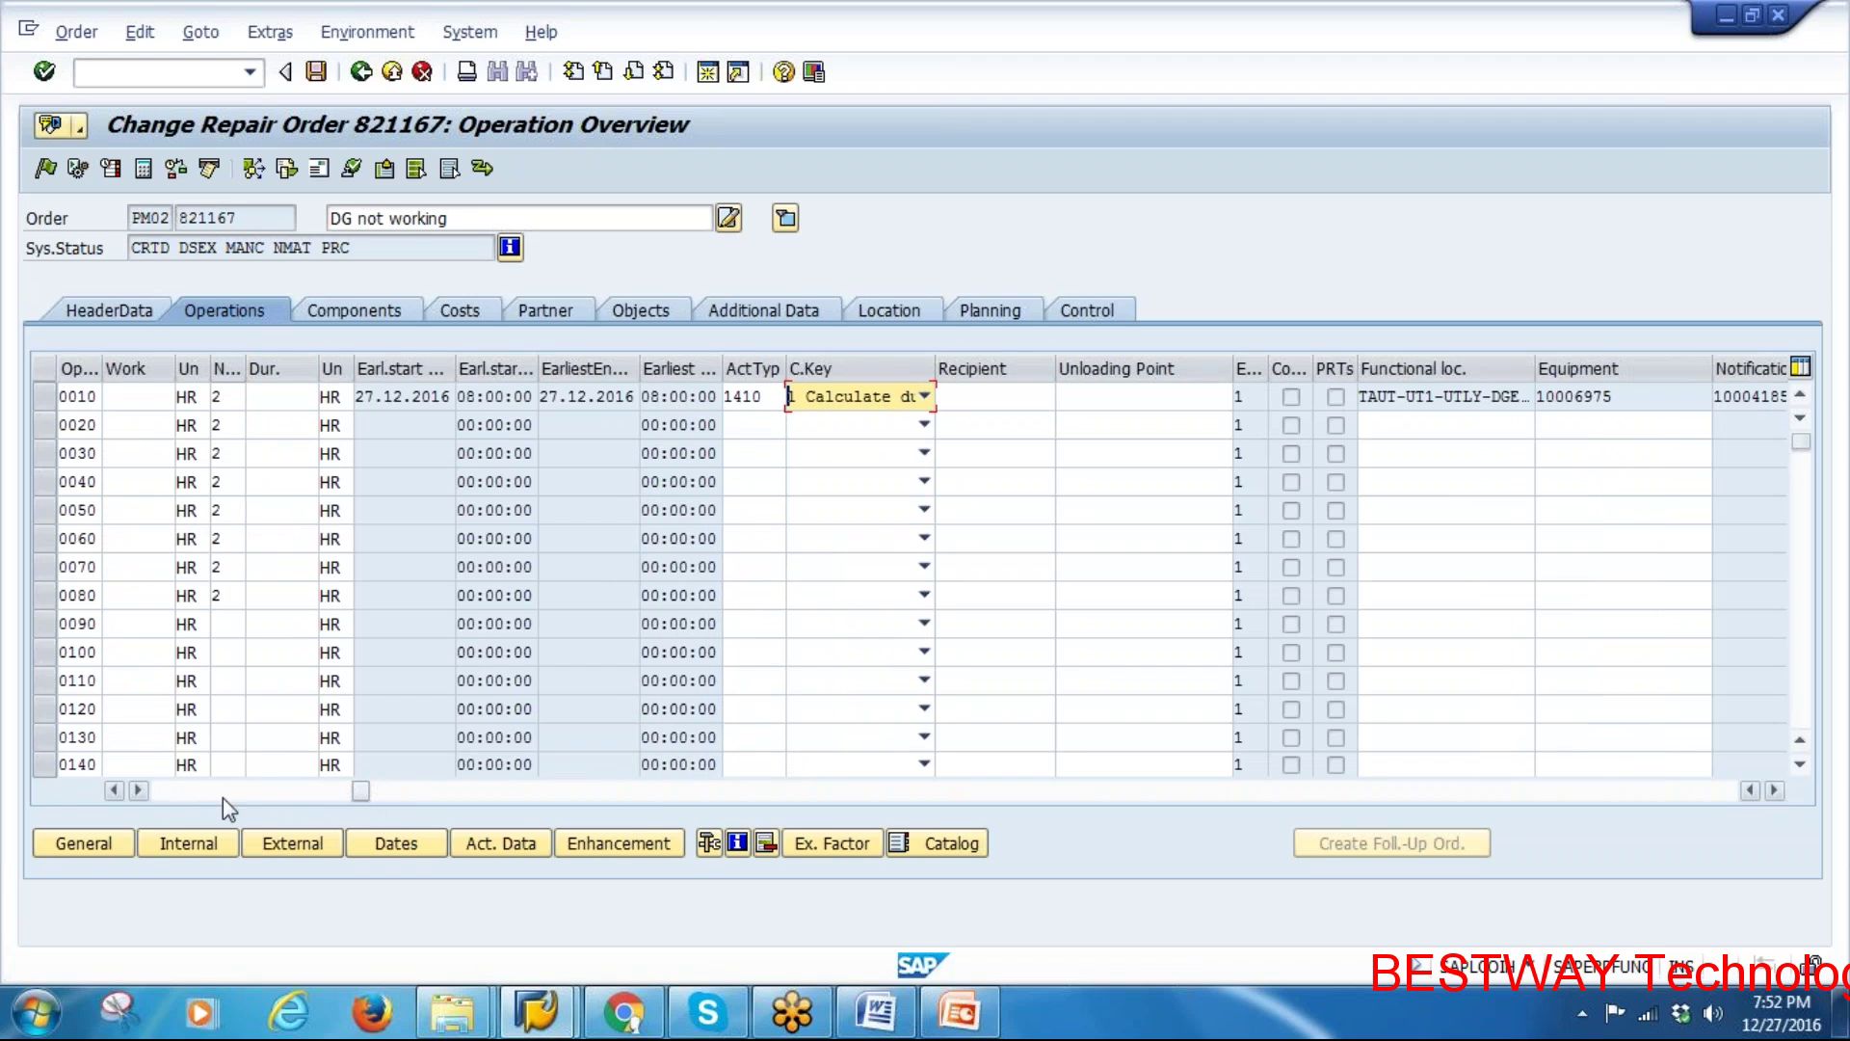
drag(358, 791, 142, 784)
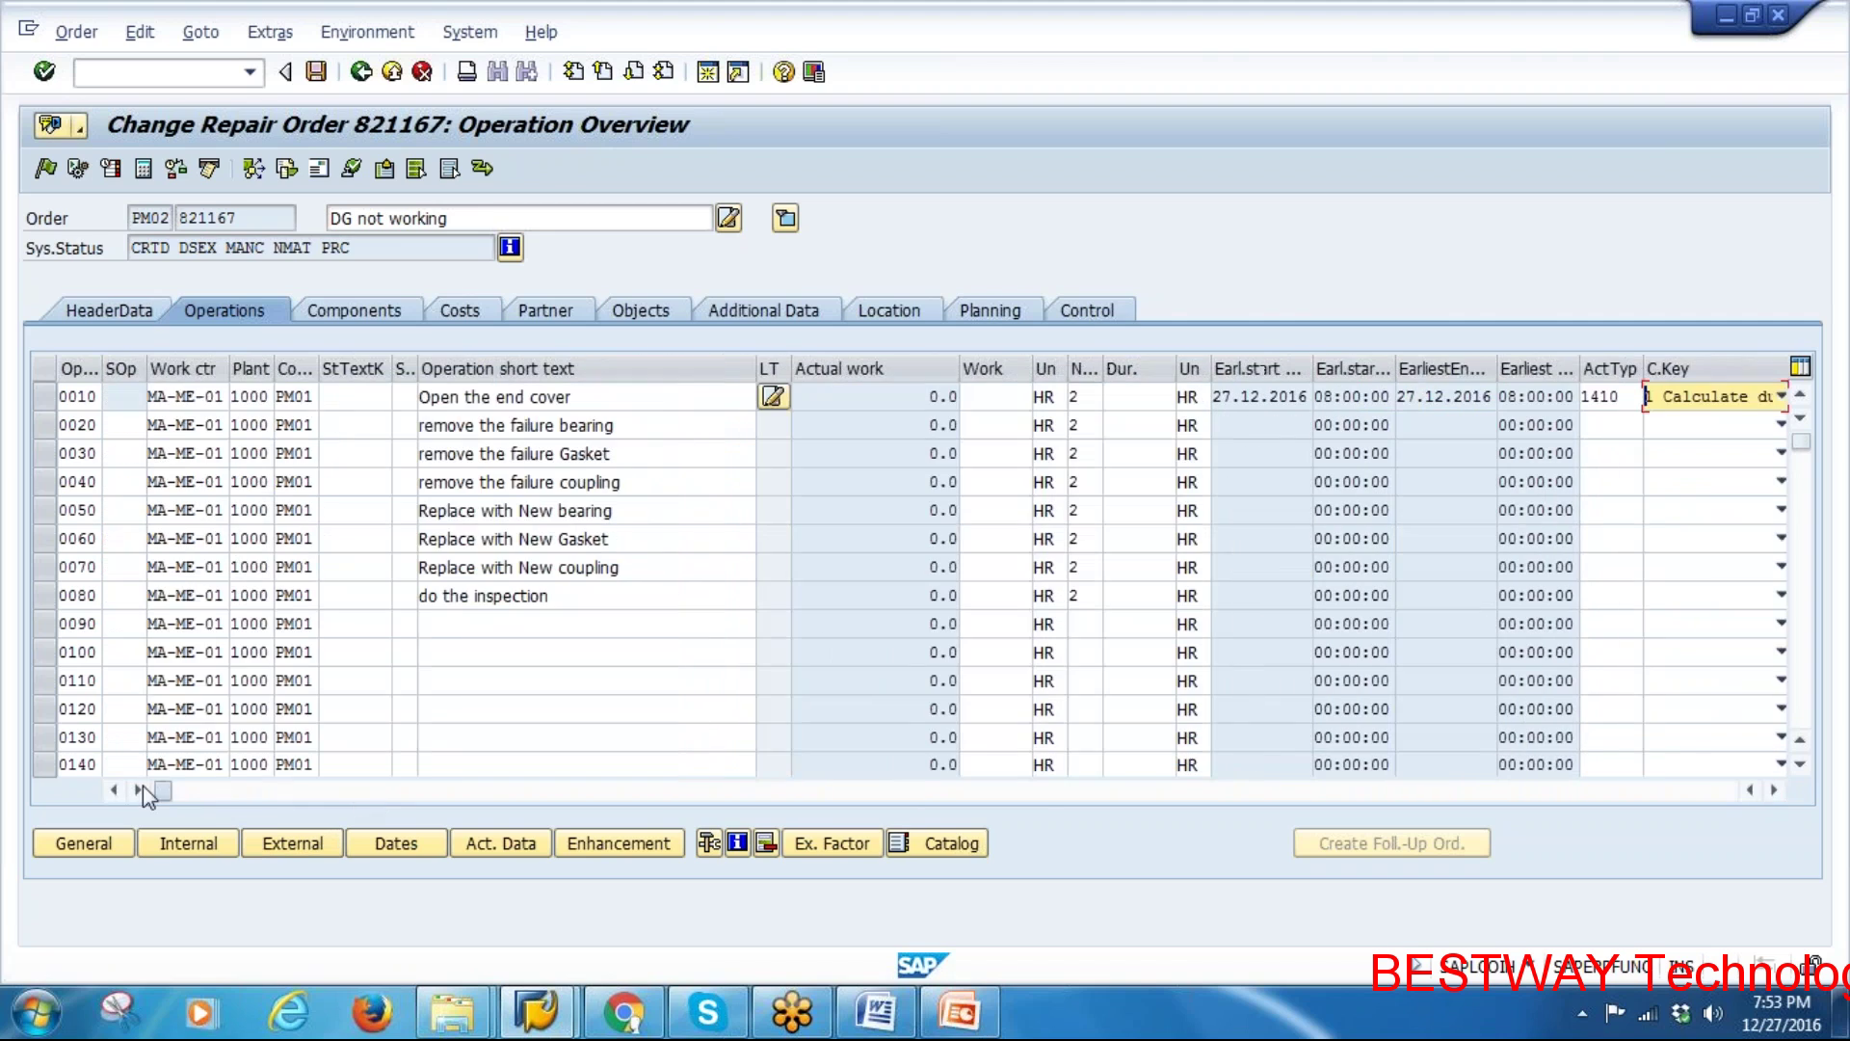
Enter planned work of 4, 3, 5, 2, 5, 3, 2 and 2 HR for operations 0010 to 0080 and calculate their durations
click(1007, 399)
text(4)
key(Down)
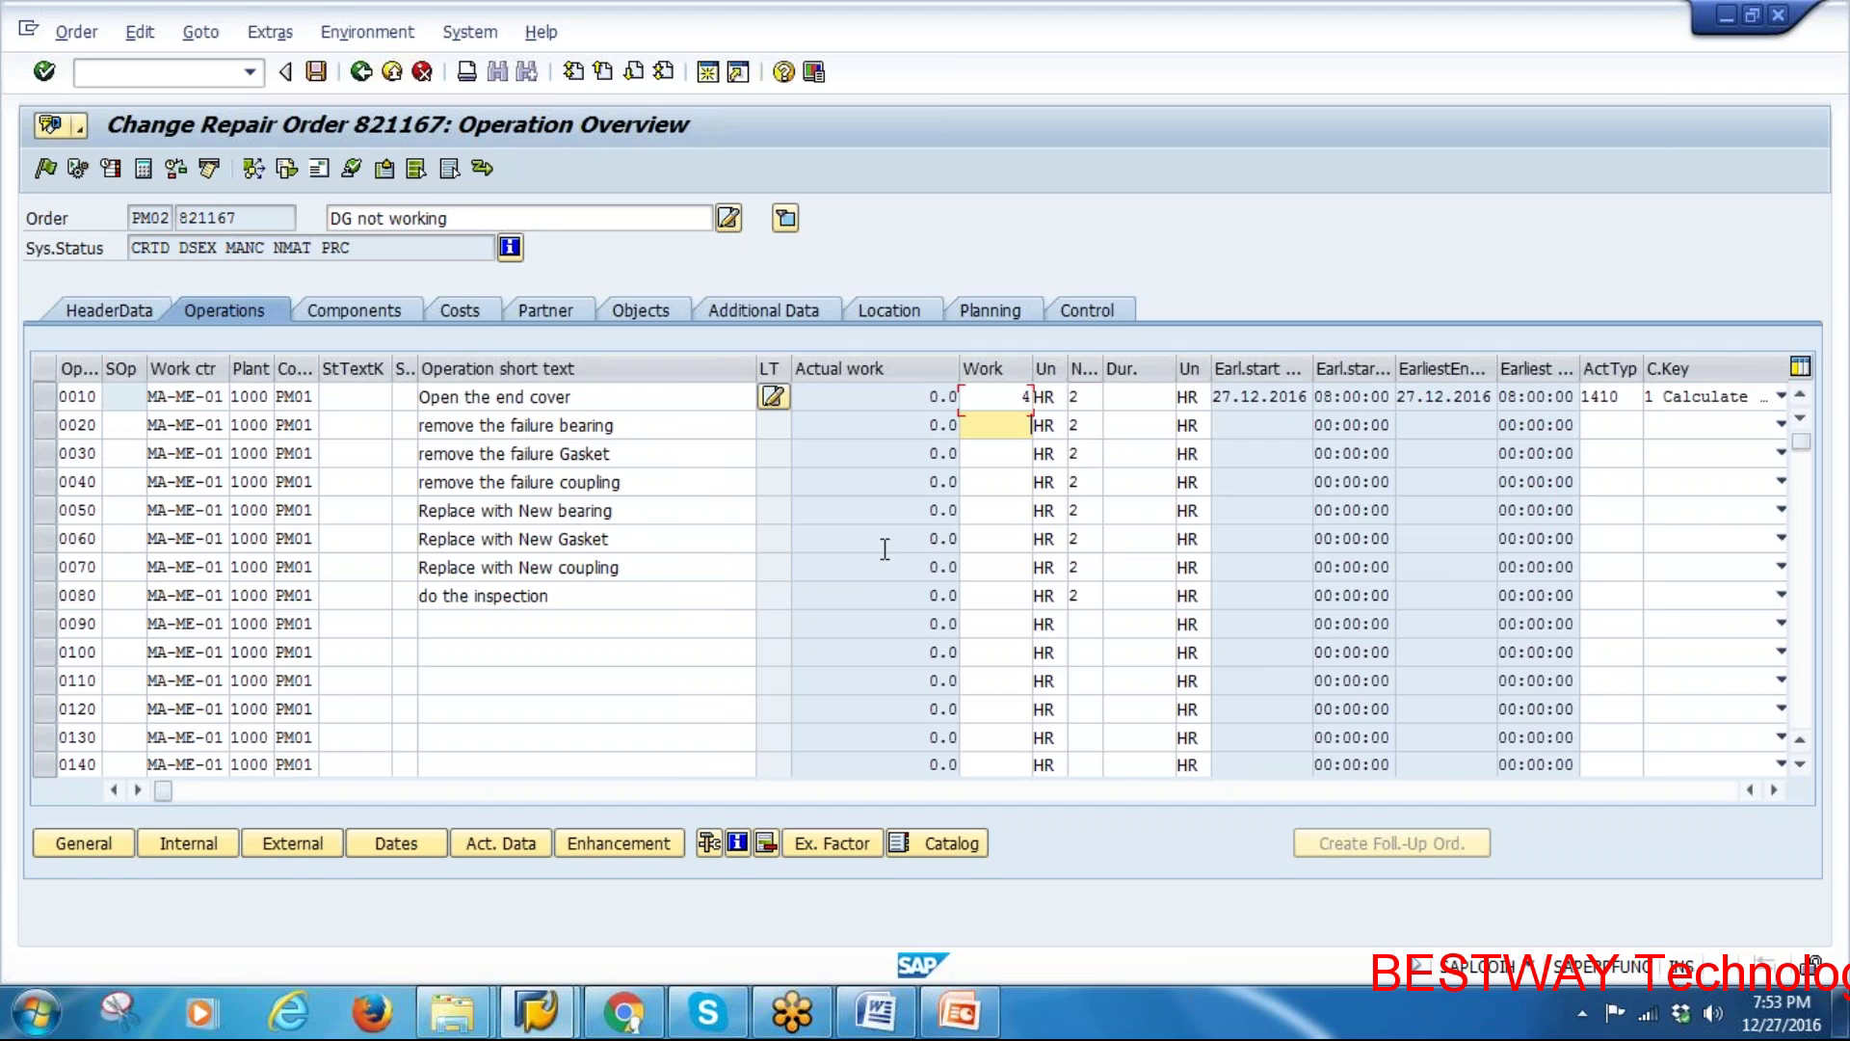
text(3)
key(Down)
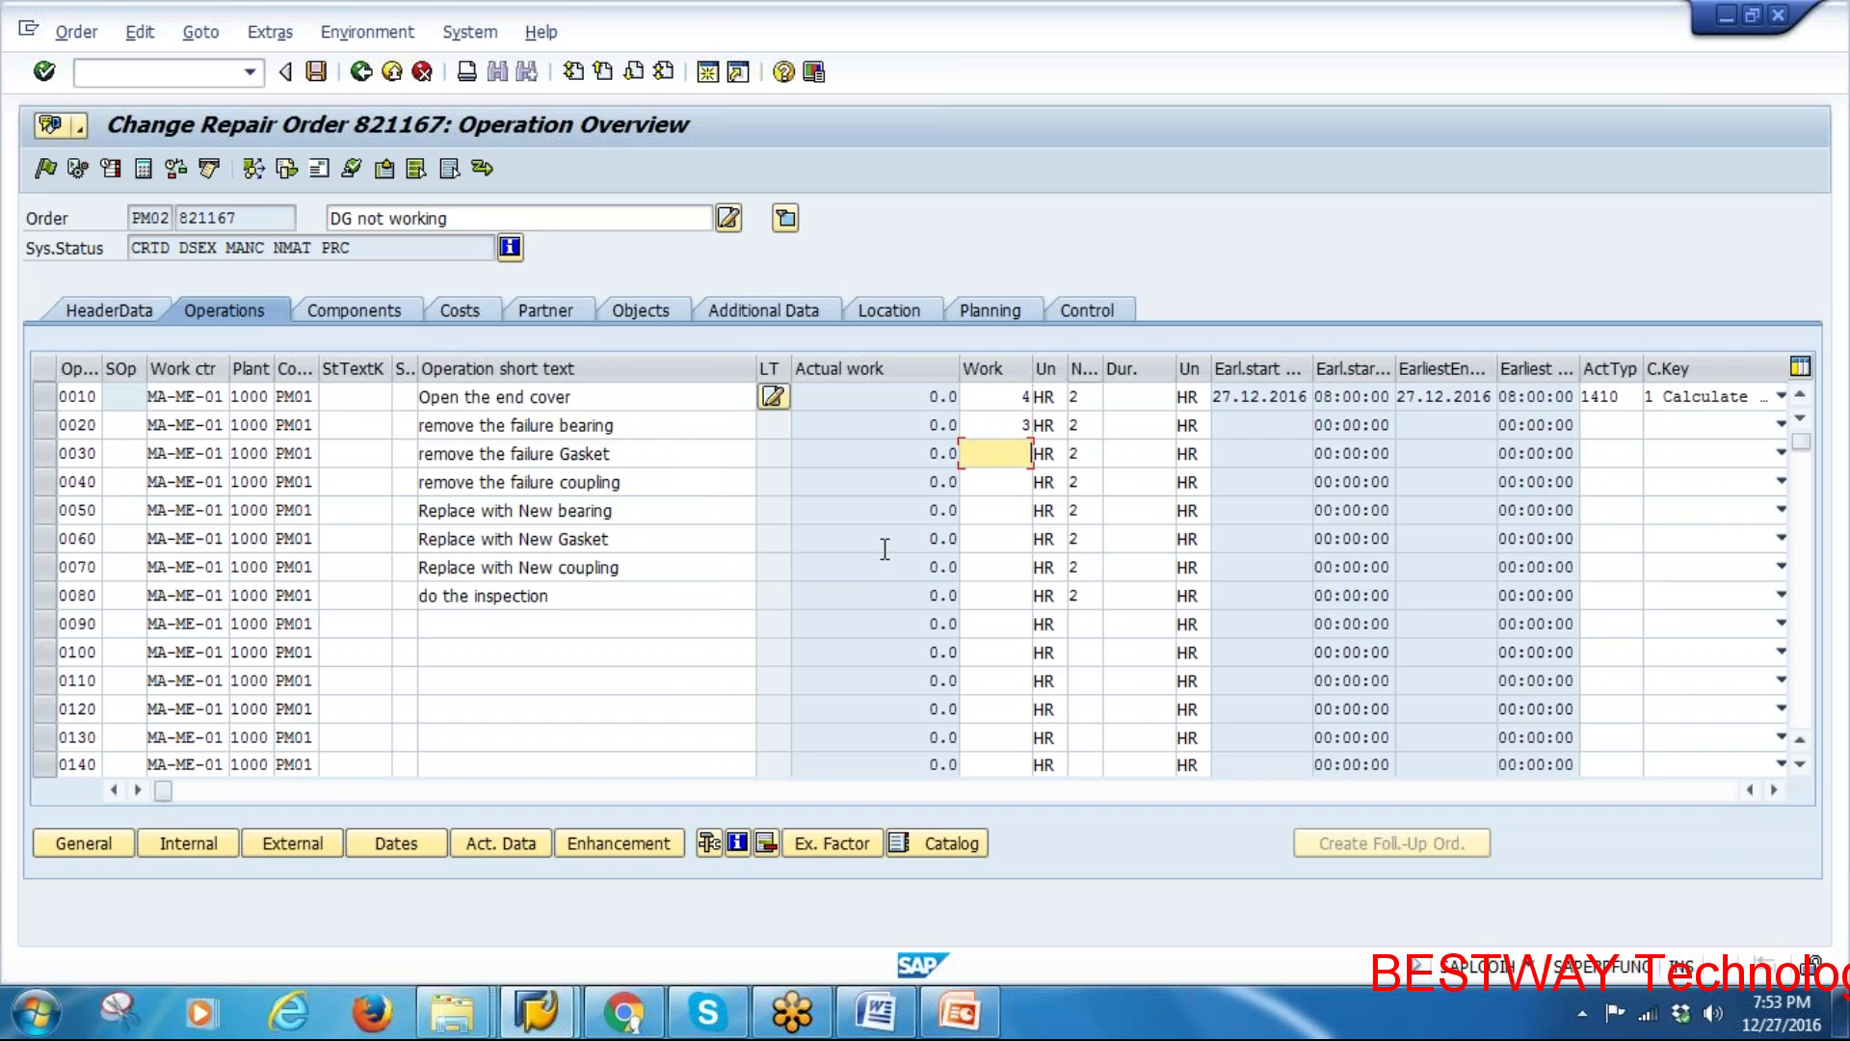
text(5)
key(Down)
key(Down)
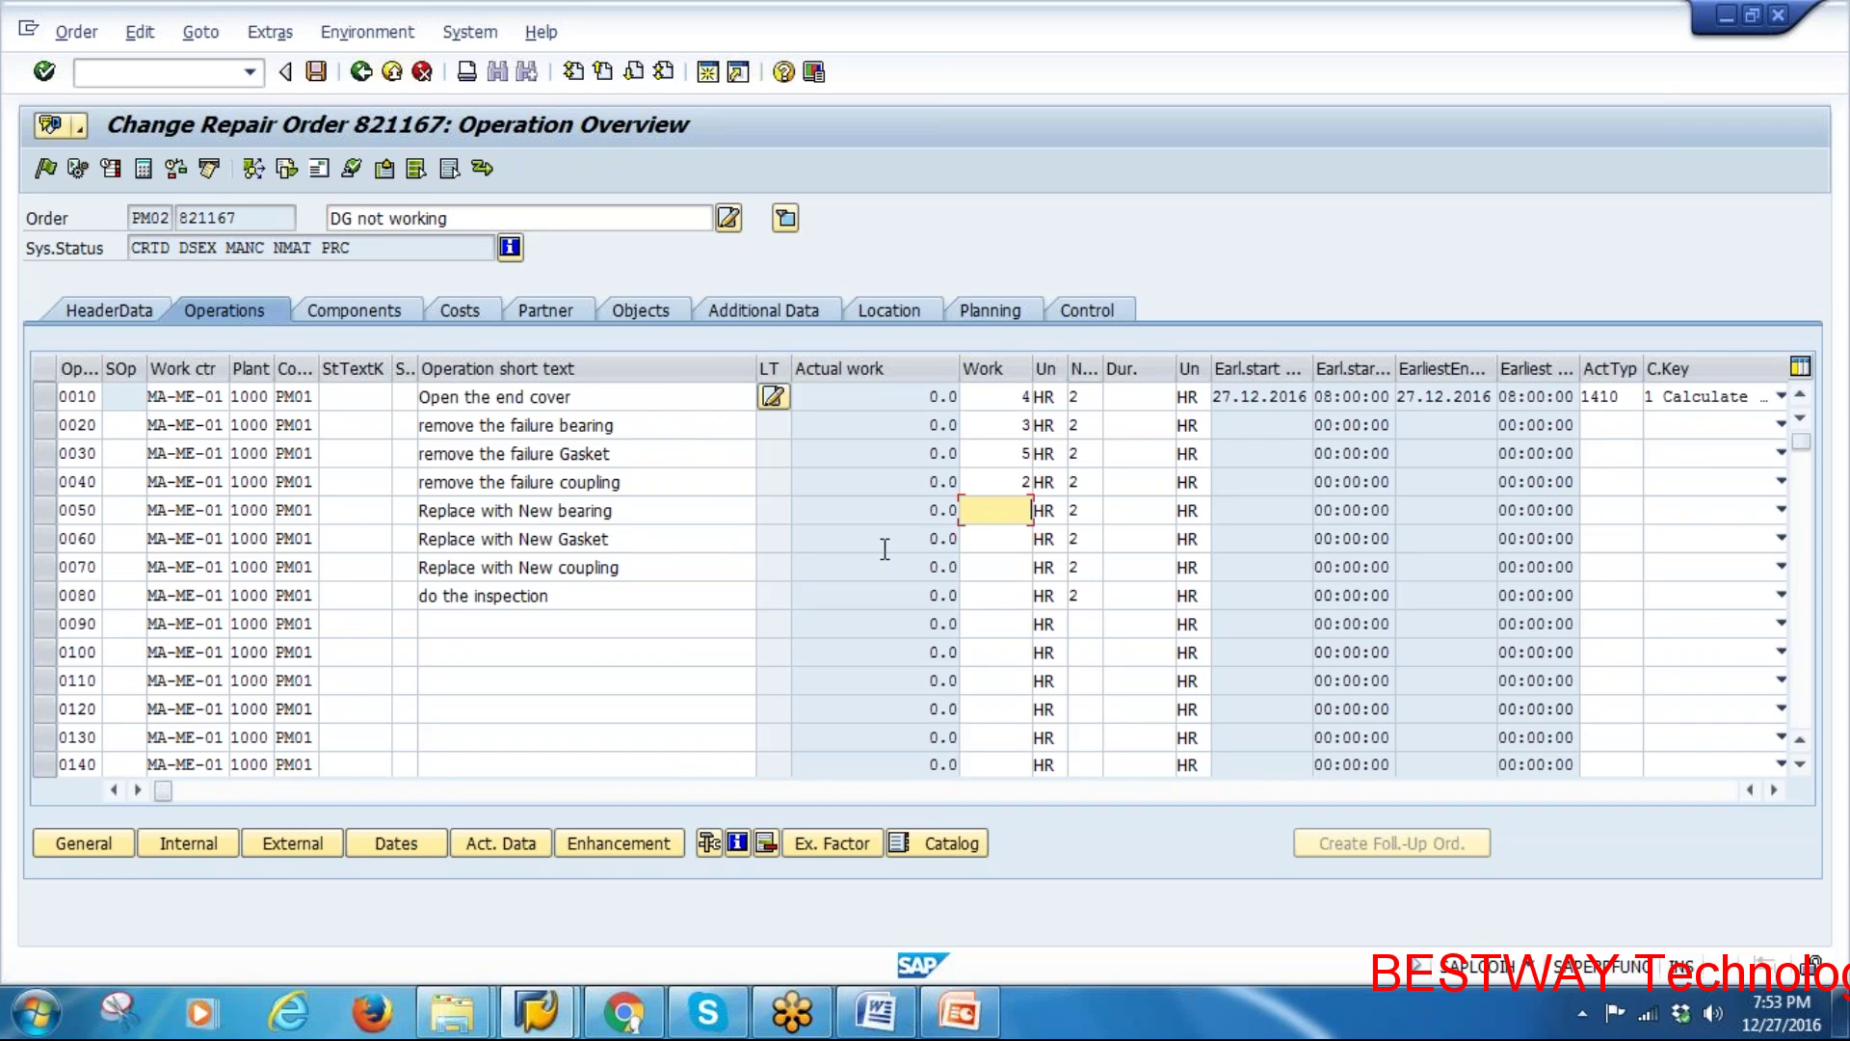
key(Down)
text(3)
key(Down)
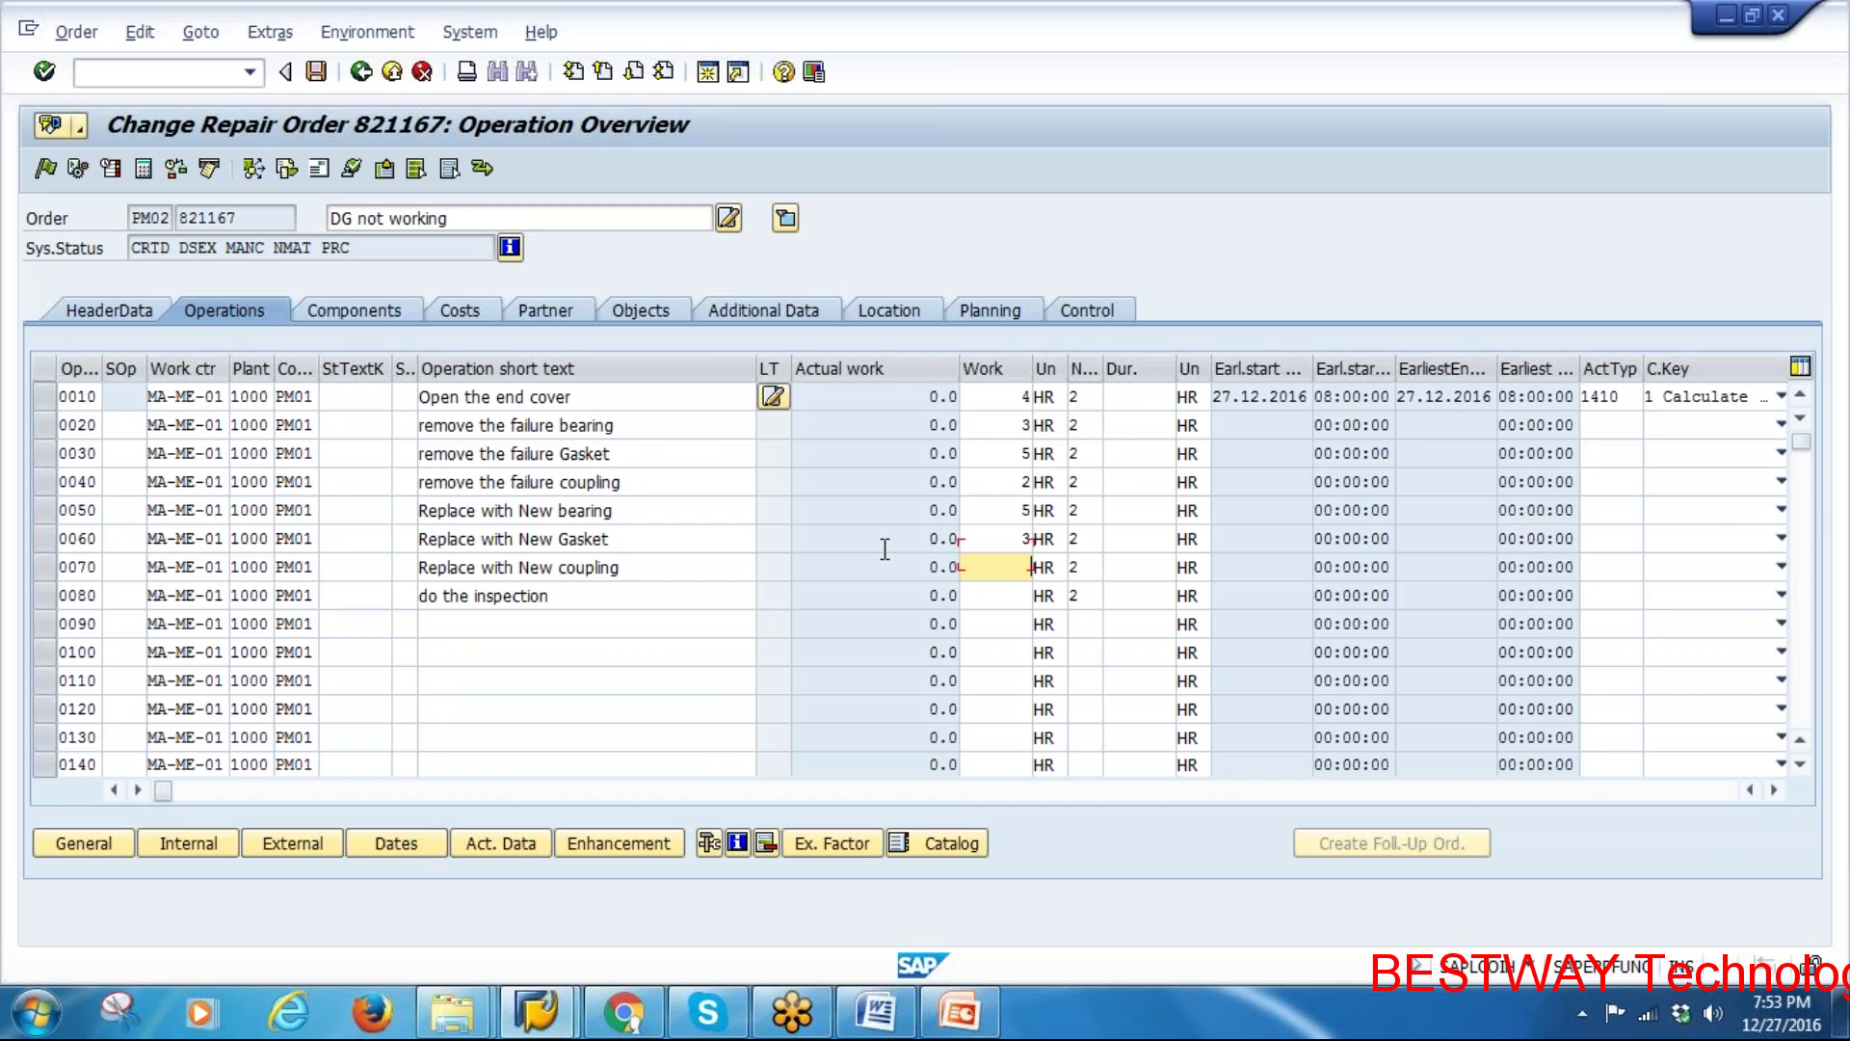
key(Down)
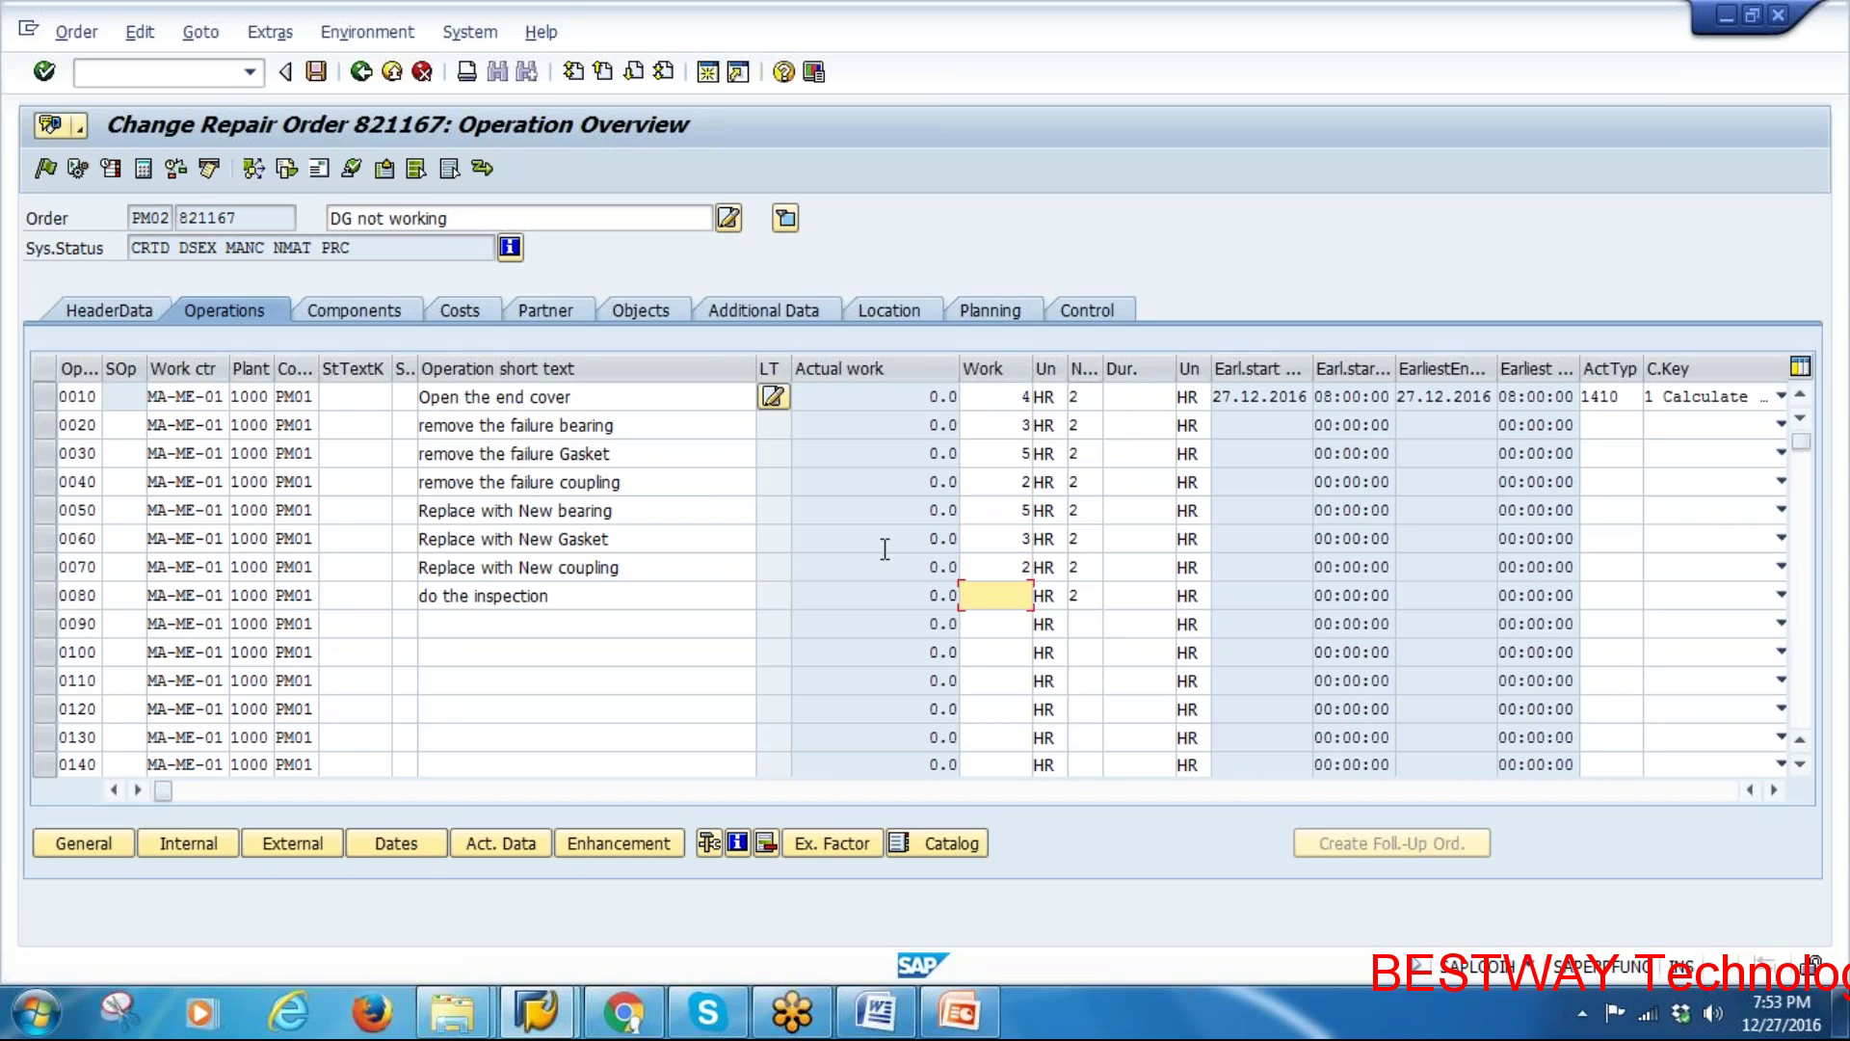
key(Return)
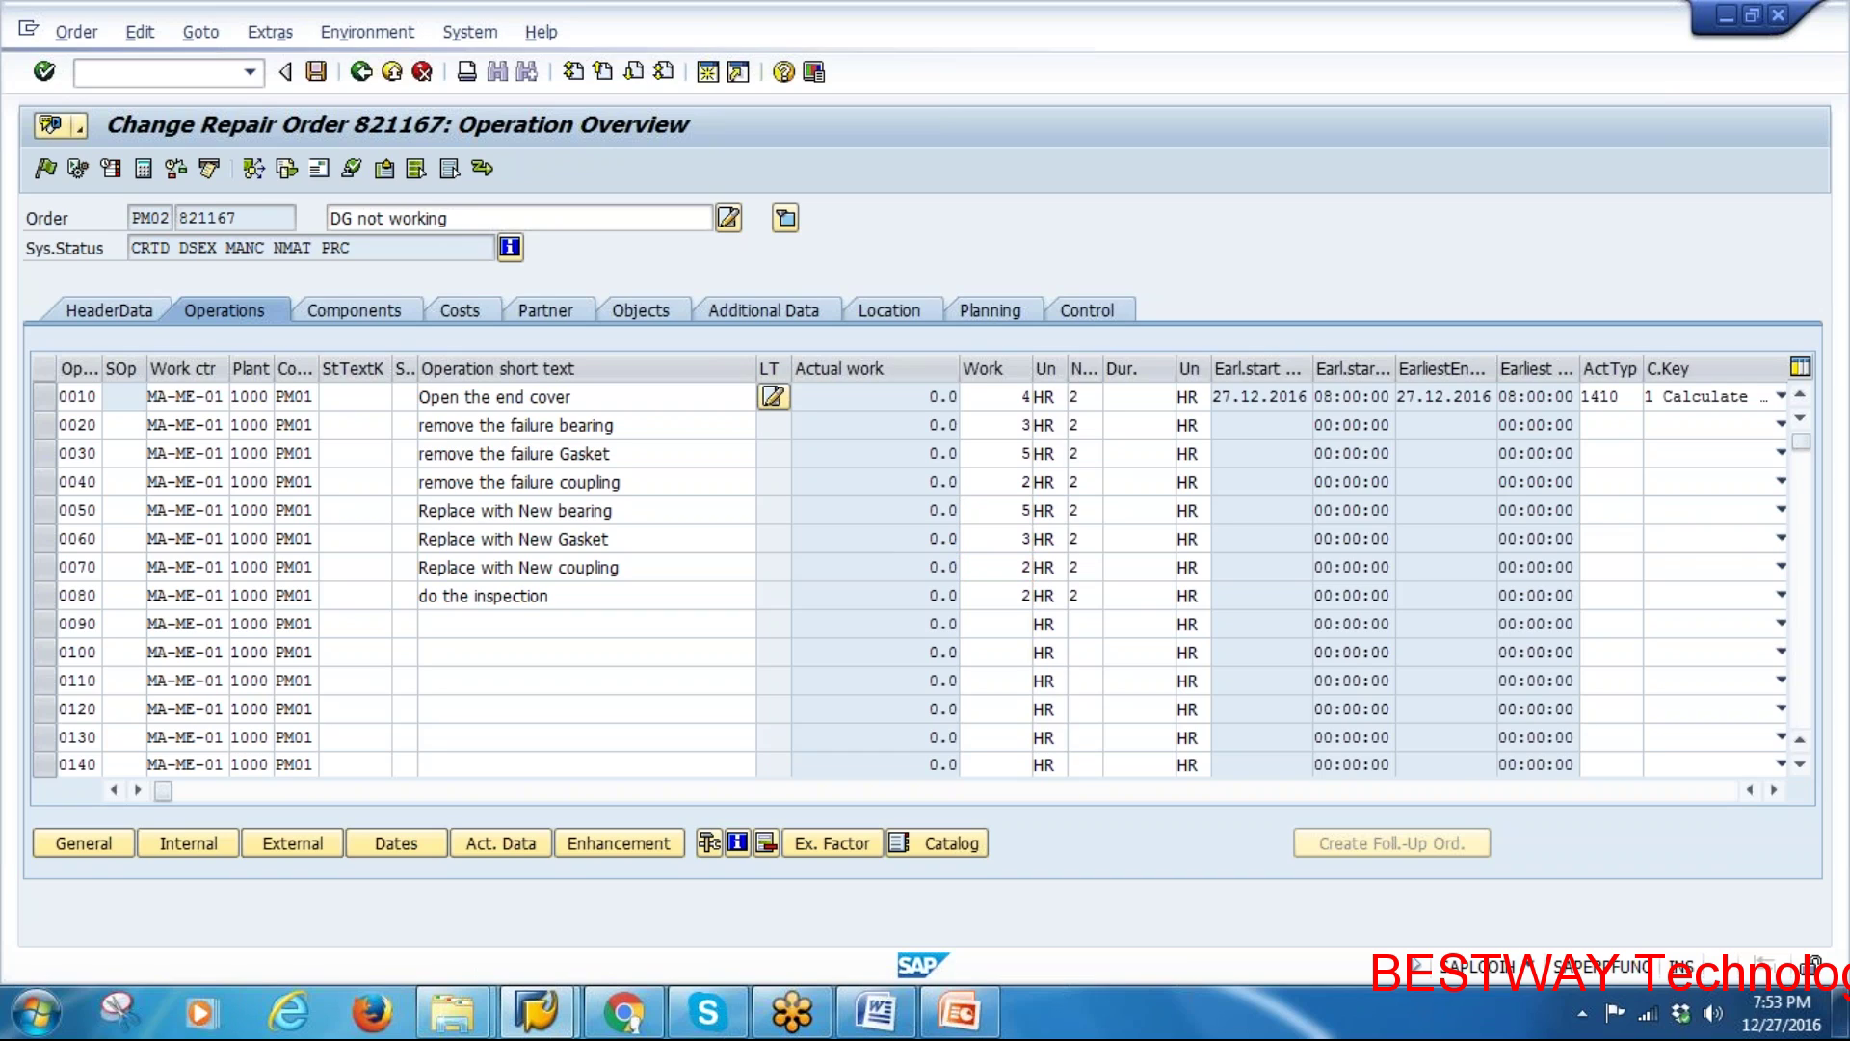
Review how the work and number of capacities of operation 0010 relate to its calculated duration
double_click(1137, 396)
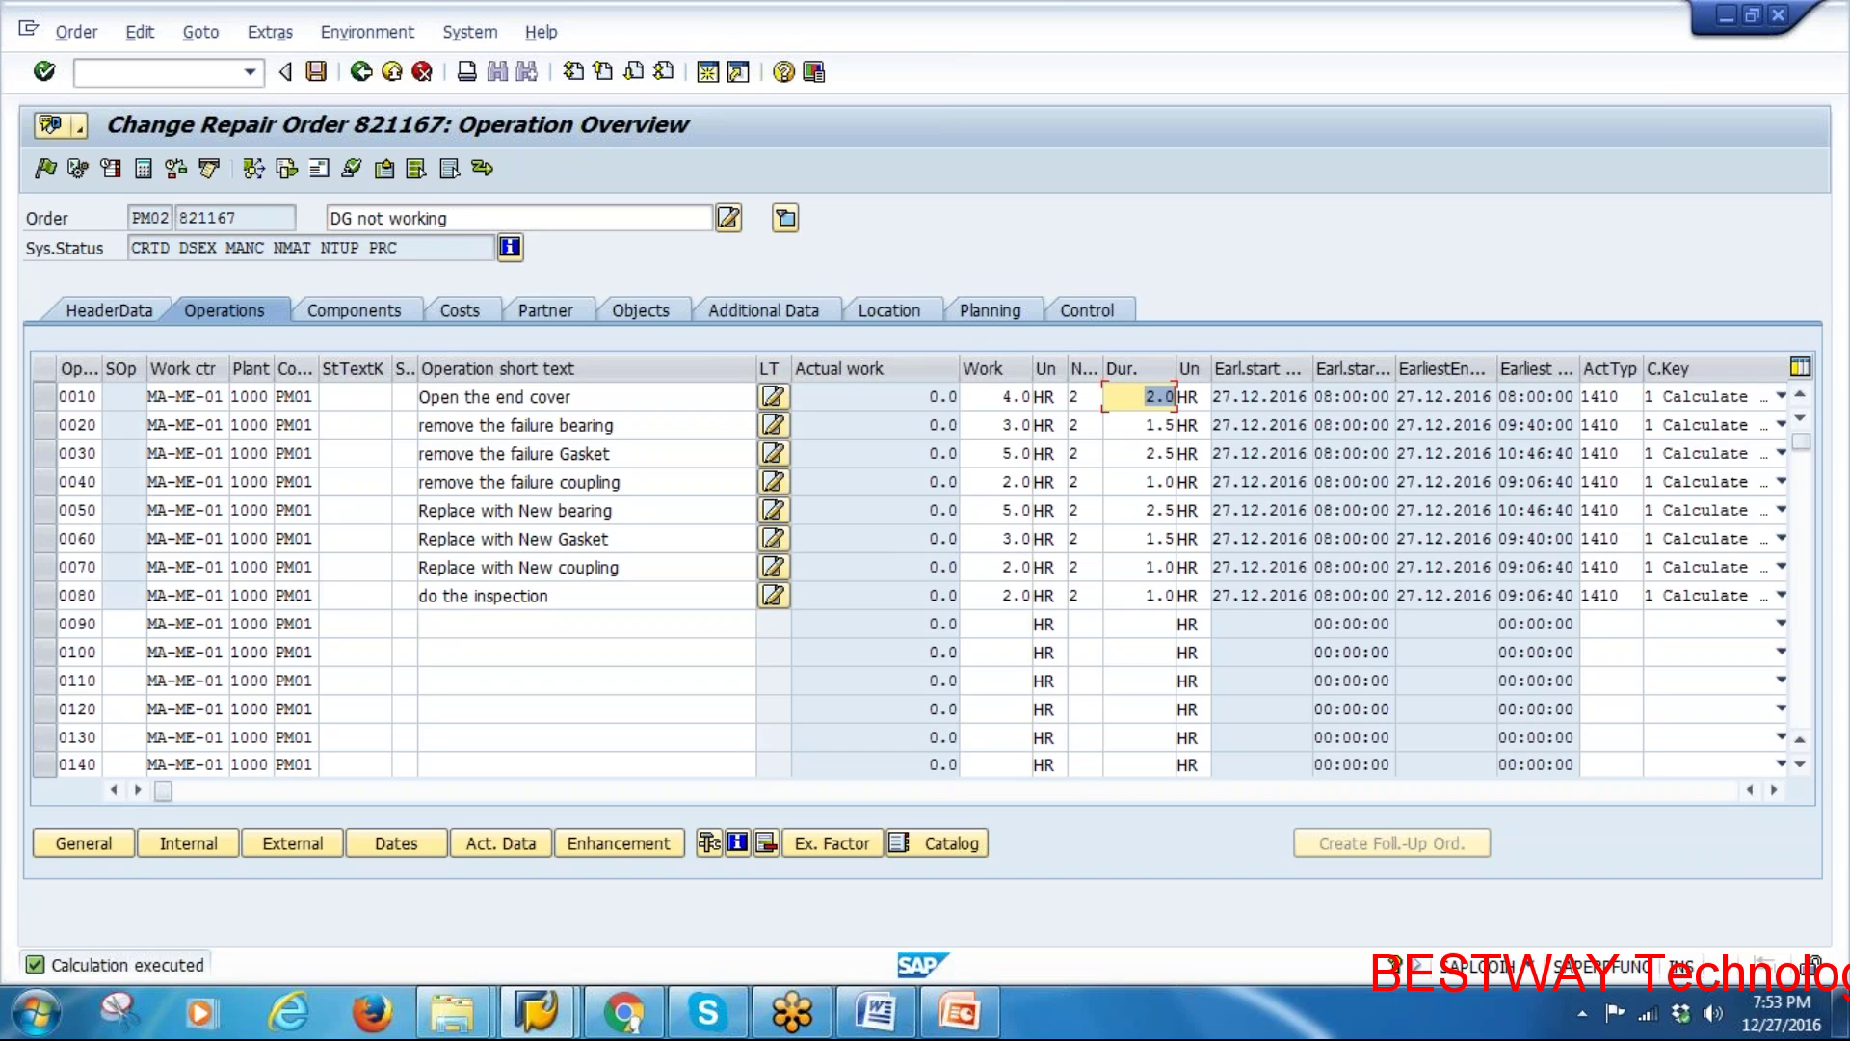
double_click(1001, 399)
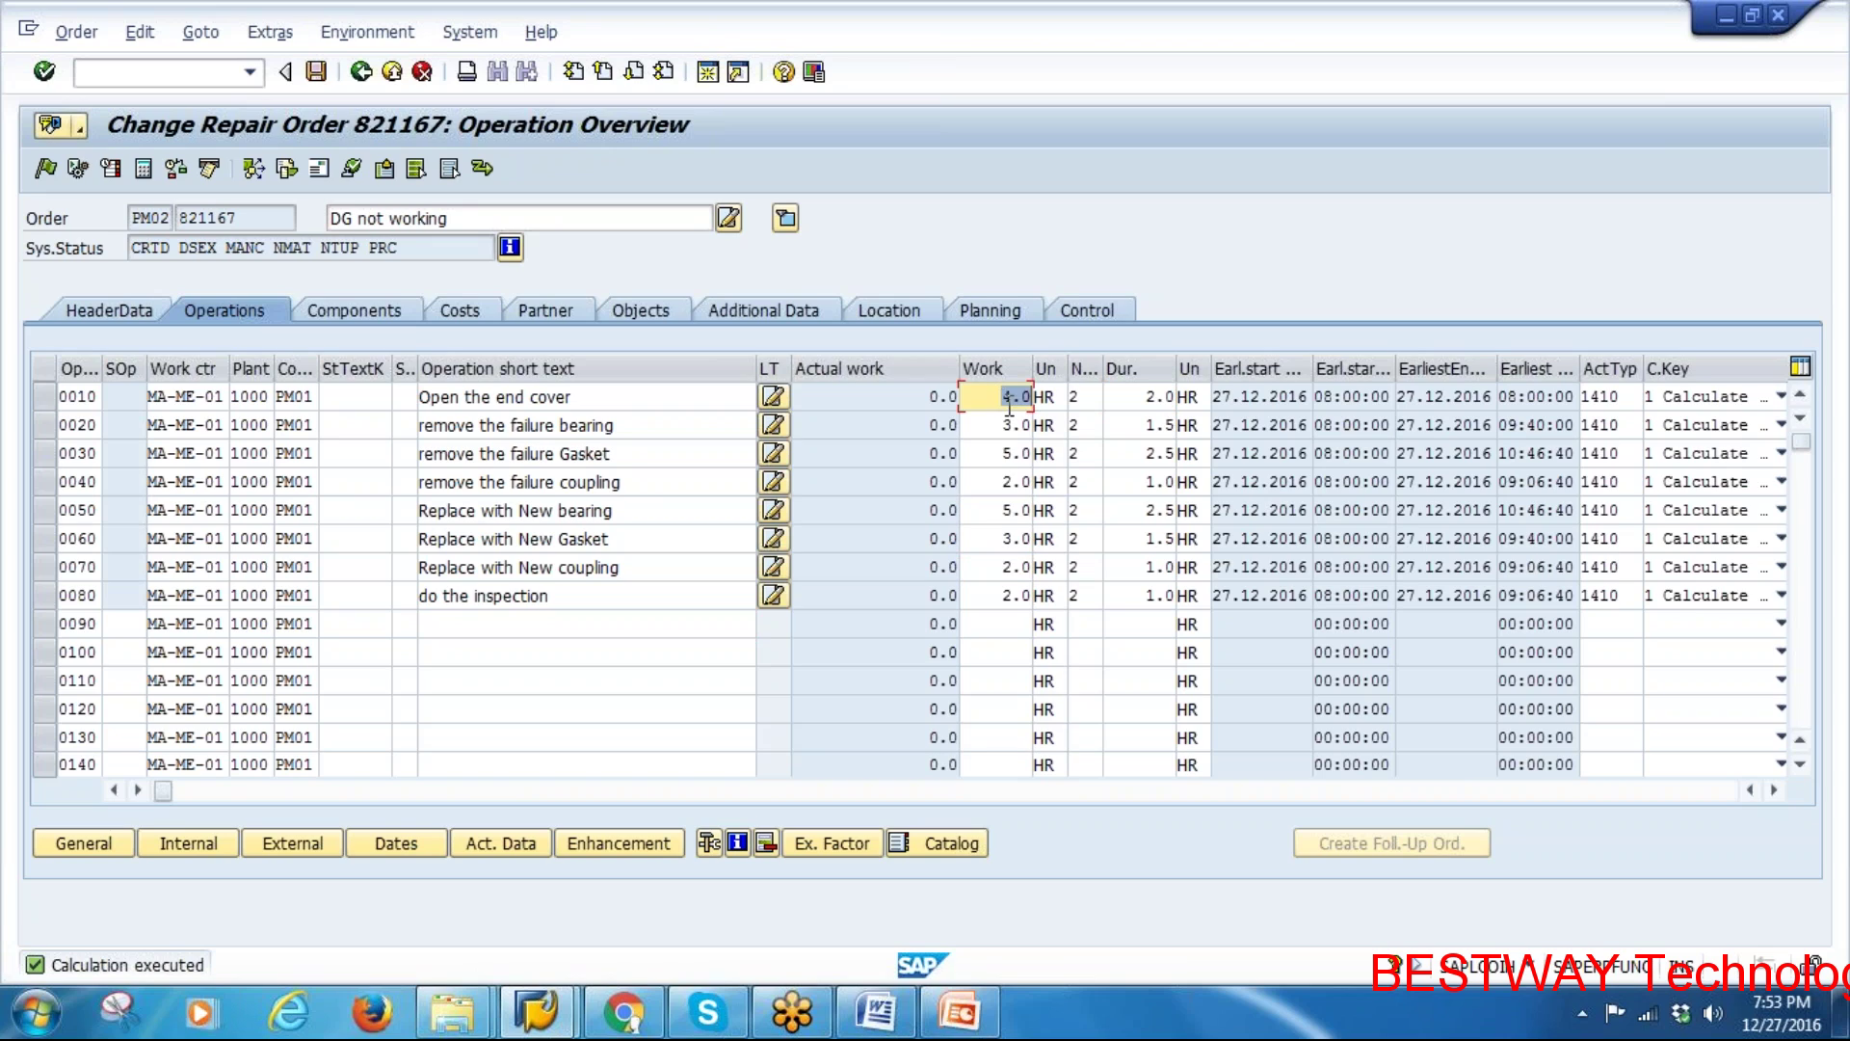
double_click(1079, 398)
double_click(1009, 402)
double_click(1078, 402)
double_click(1139, 406)
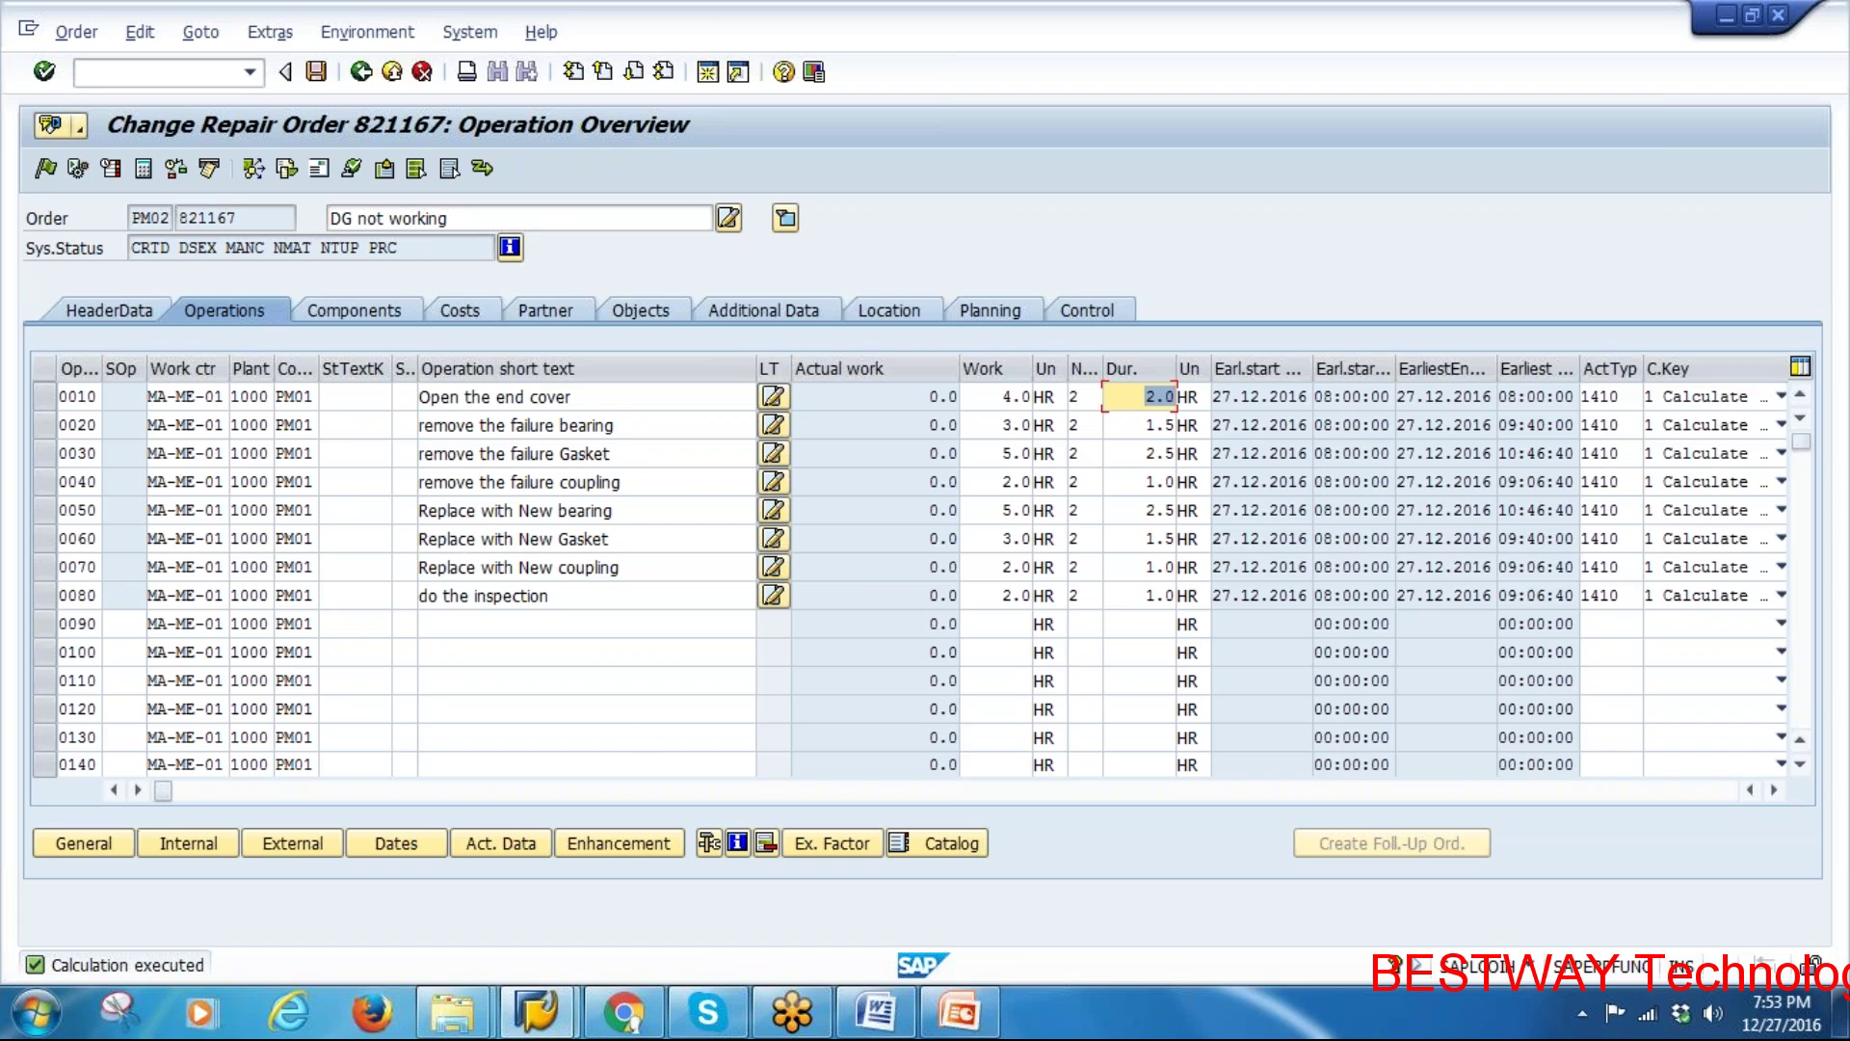
Switch to the PowerPoint presentation, view the Stock Material Process Flow slide, and return to the SAP repair order
click(957, 1012)
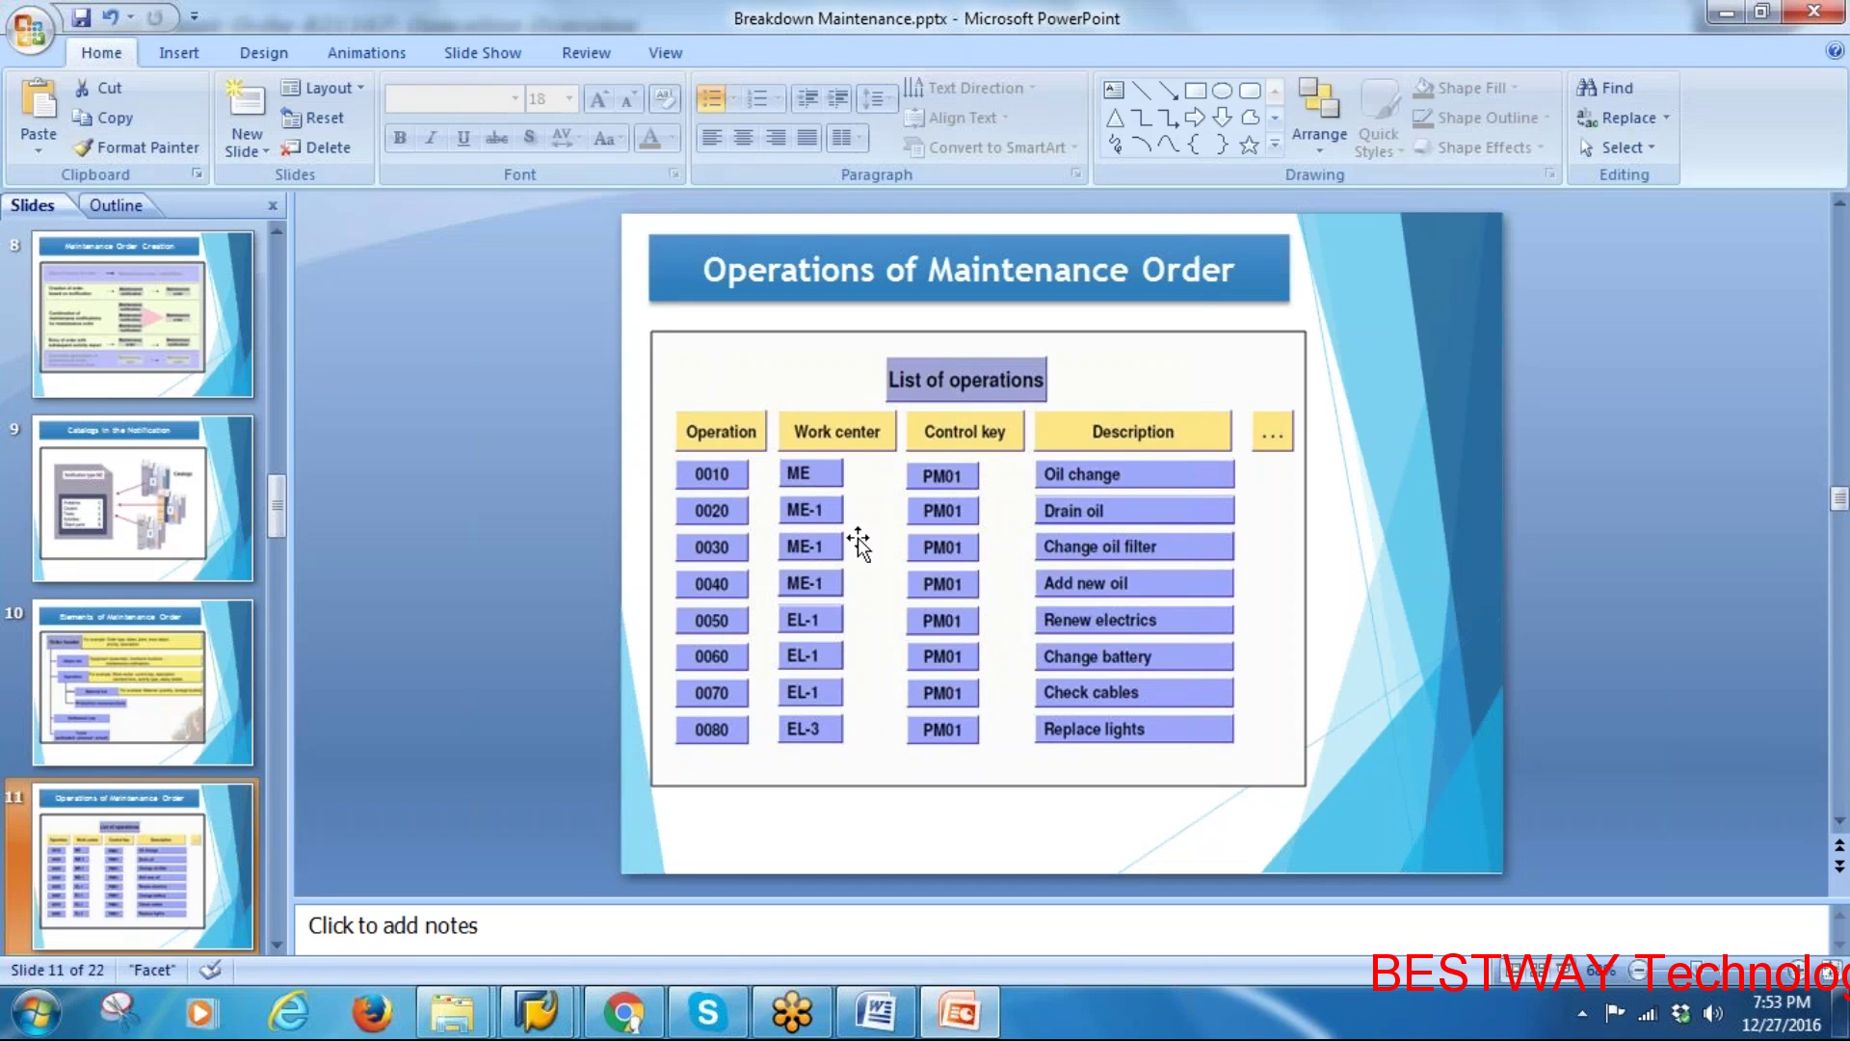
scroll(135, 665, down, 2)
click(114, 680)
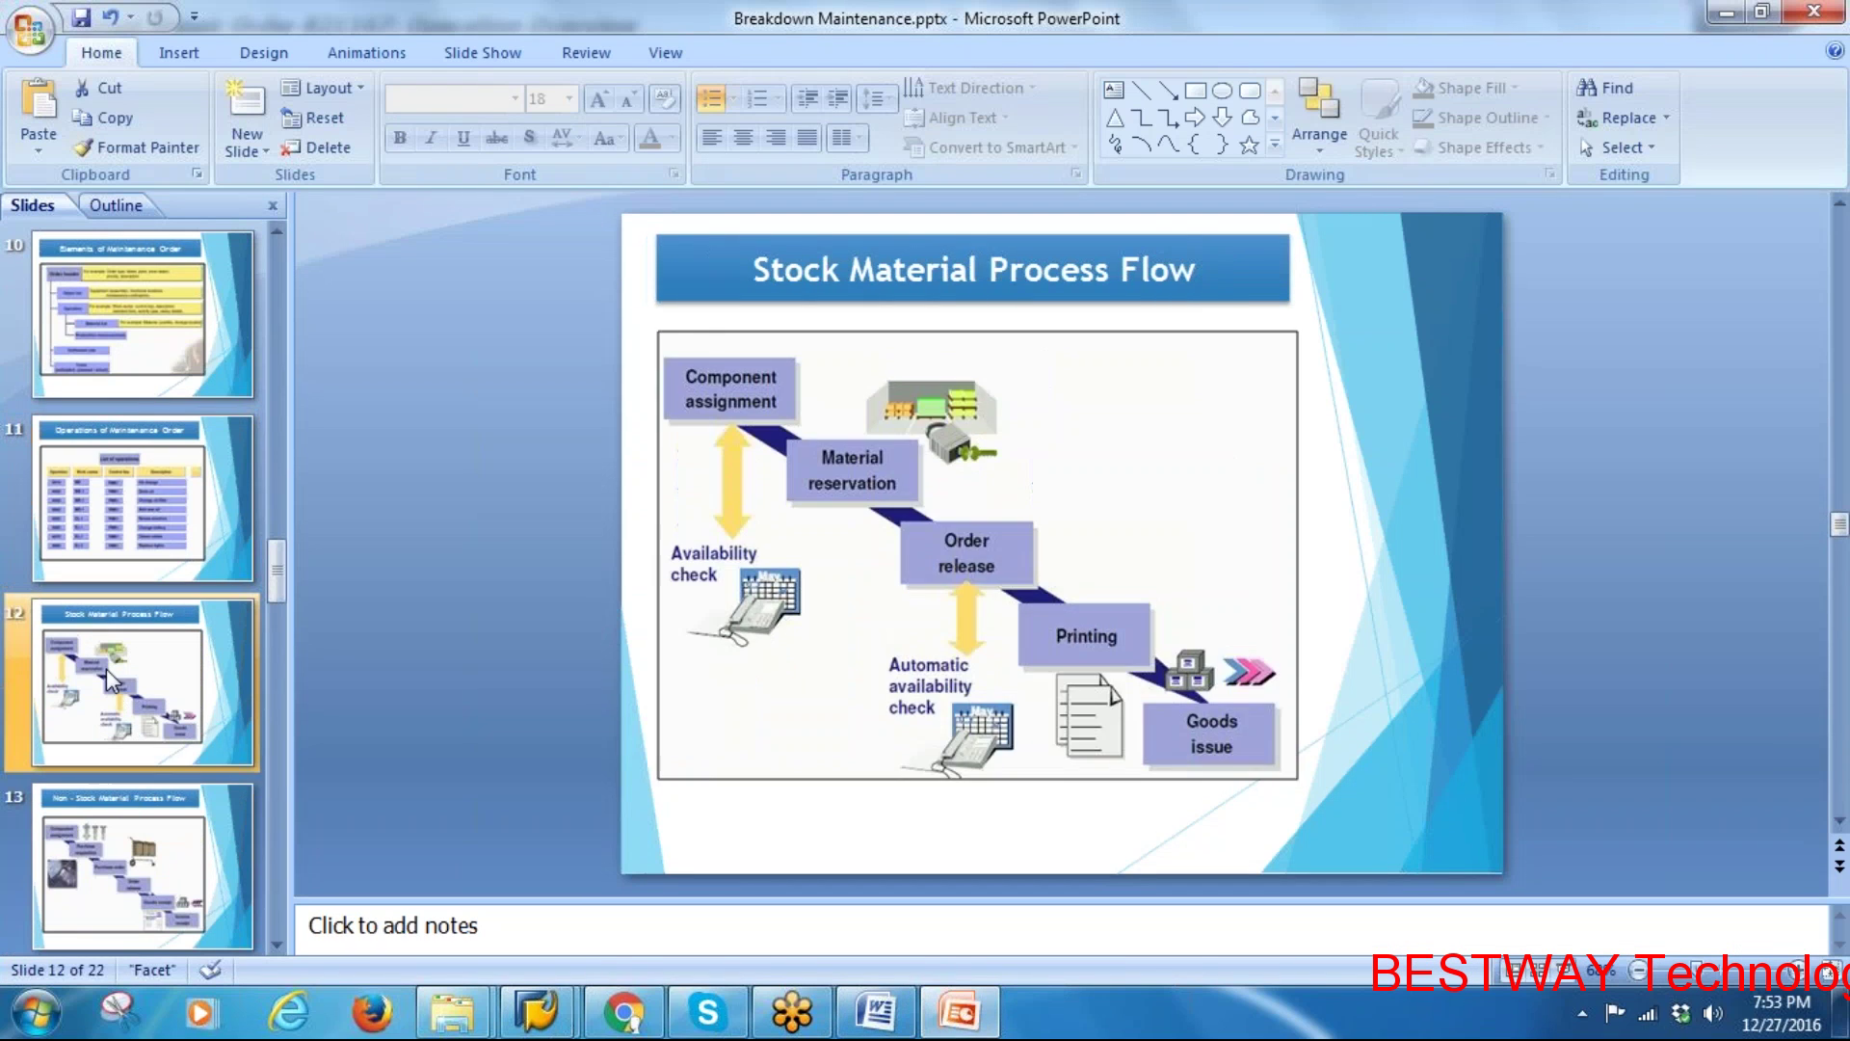
key(alt+Tab)
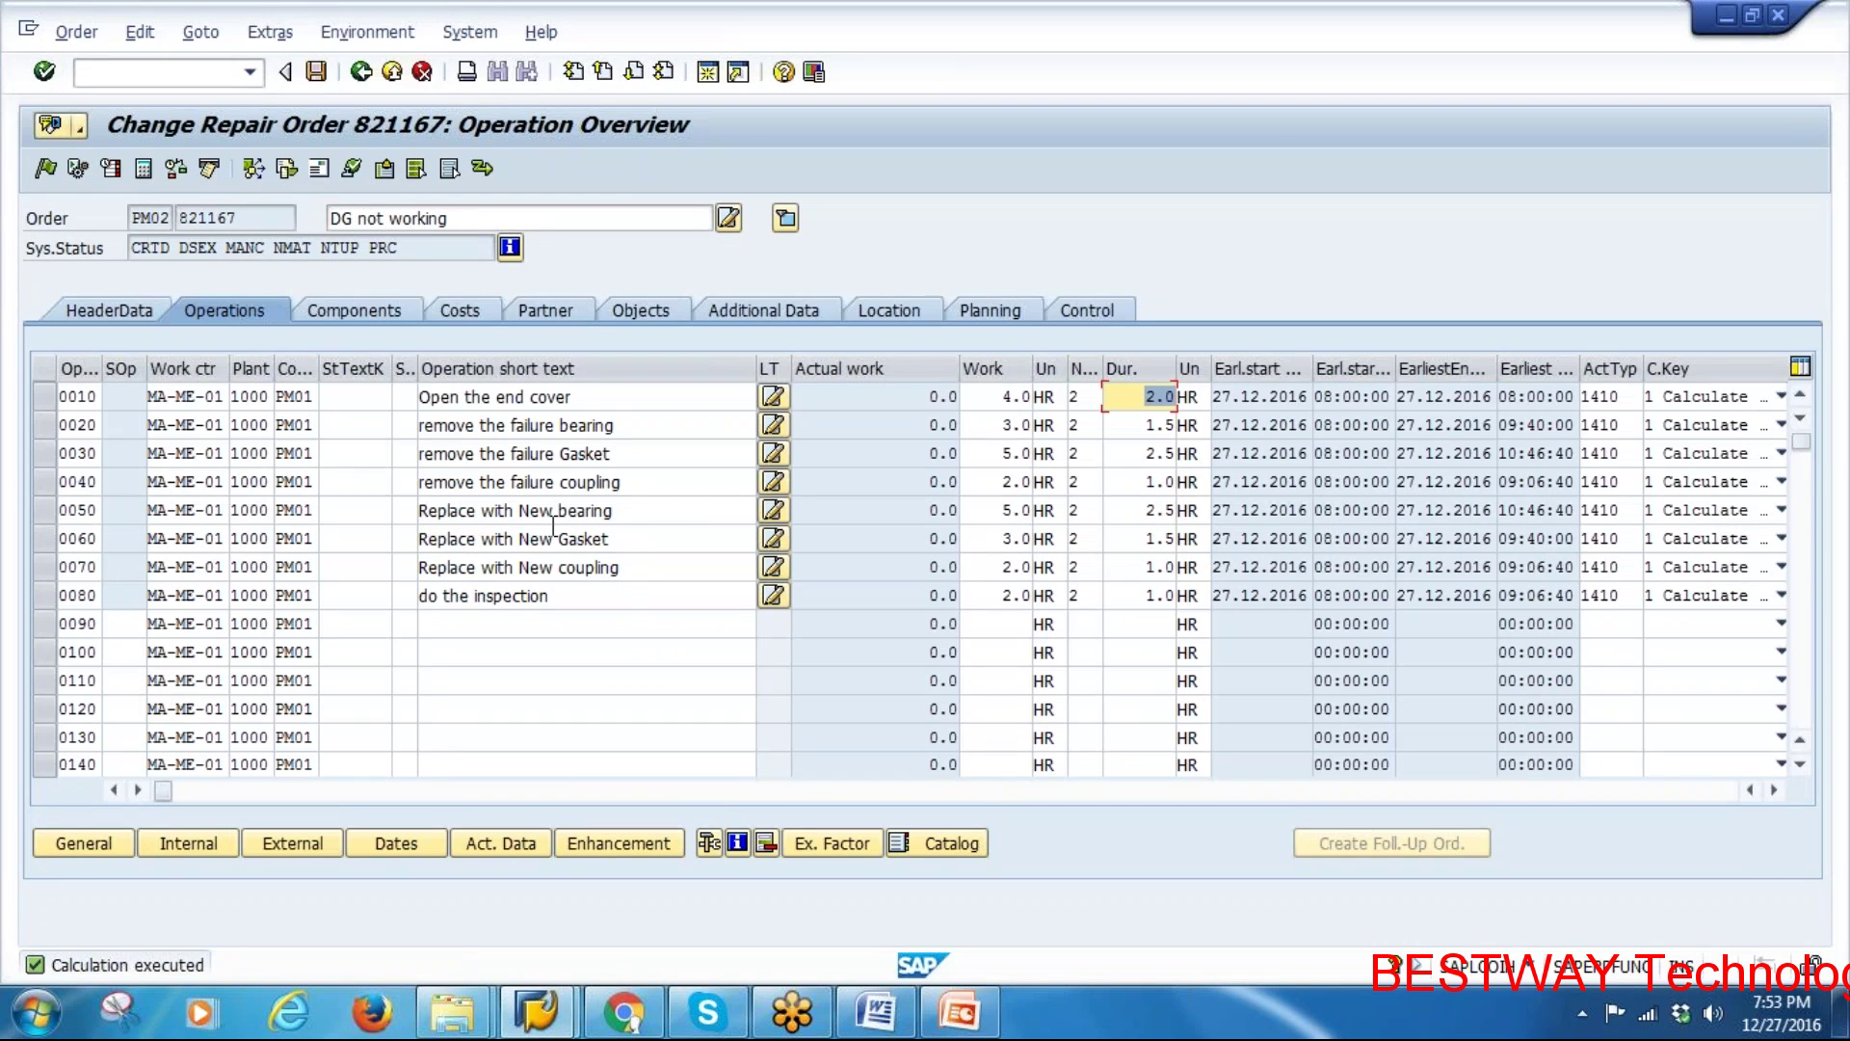
Highlight the short text of operation 0050, and view the Non-Stock and Stock Material Process Flow slides in PowerPoint
triple_click(627, 518)
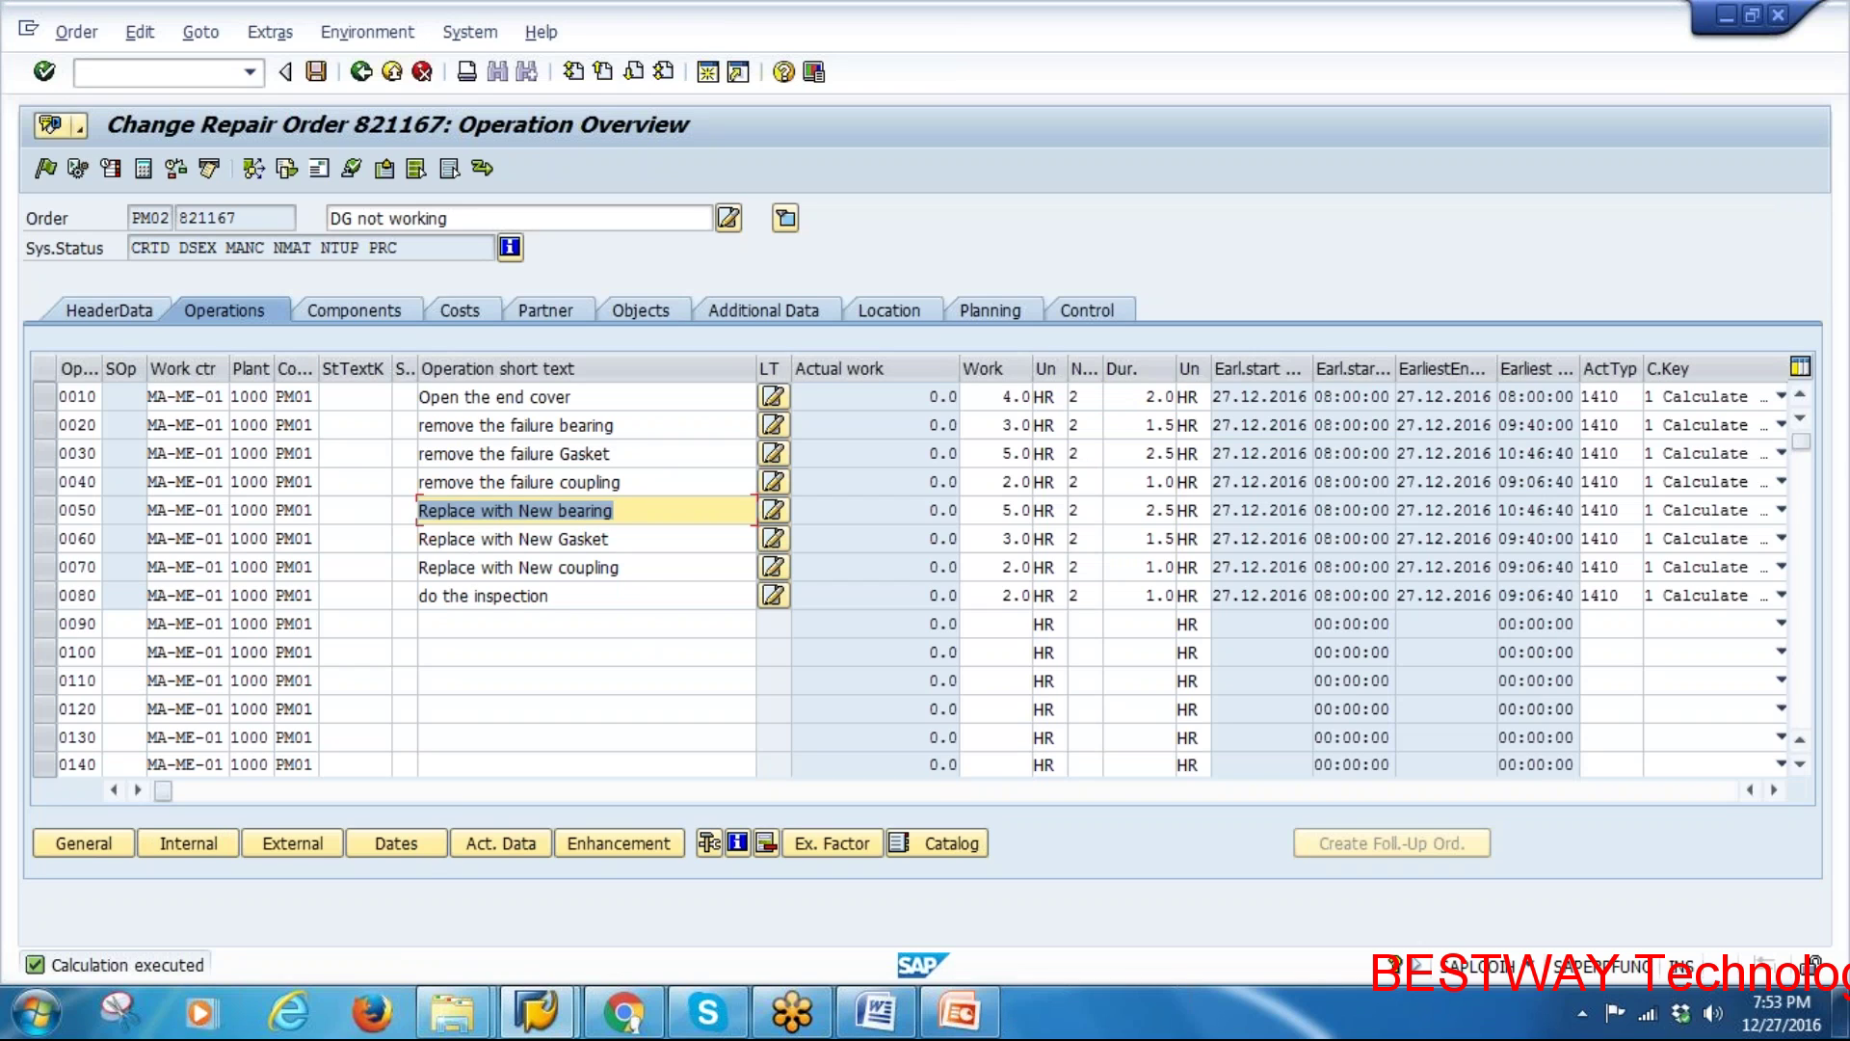
key(alt+Tab)
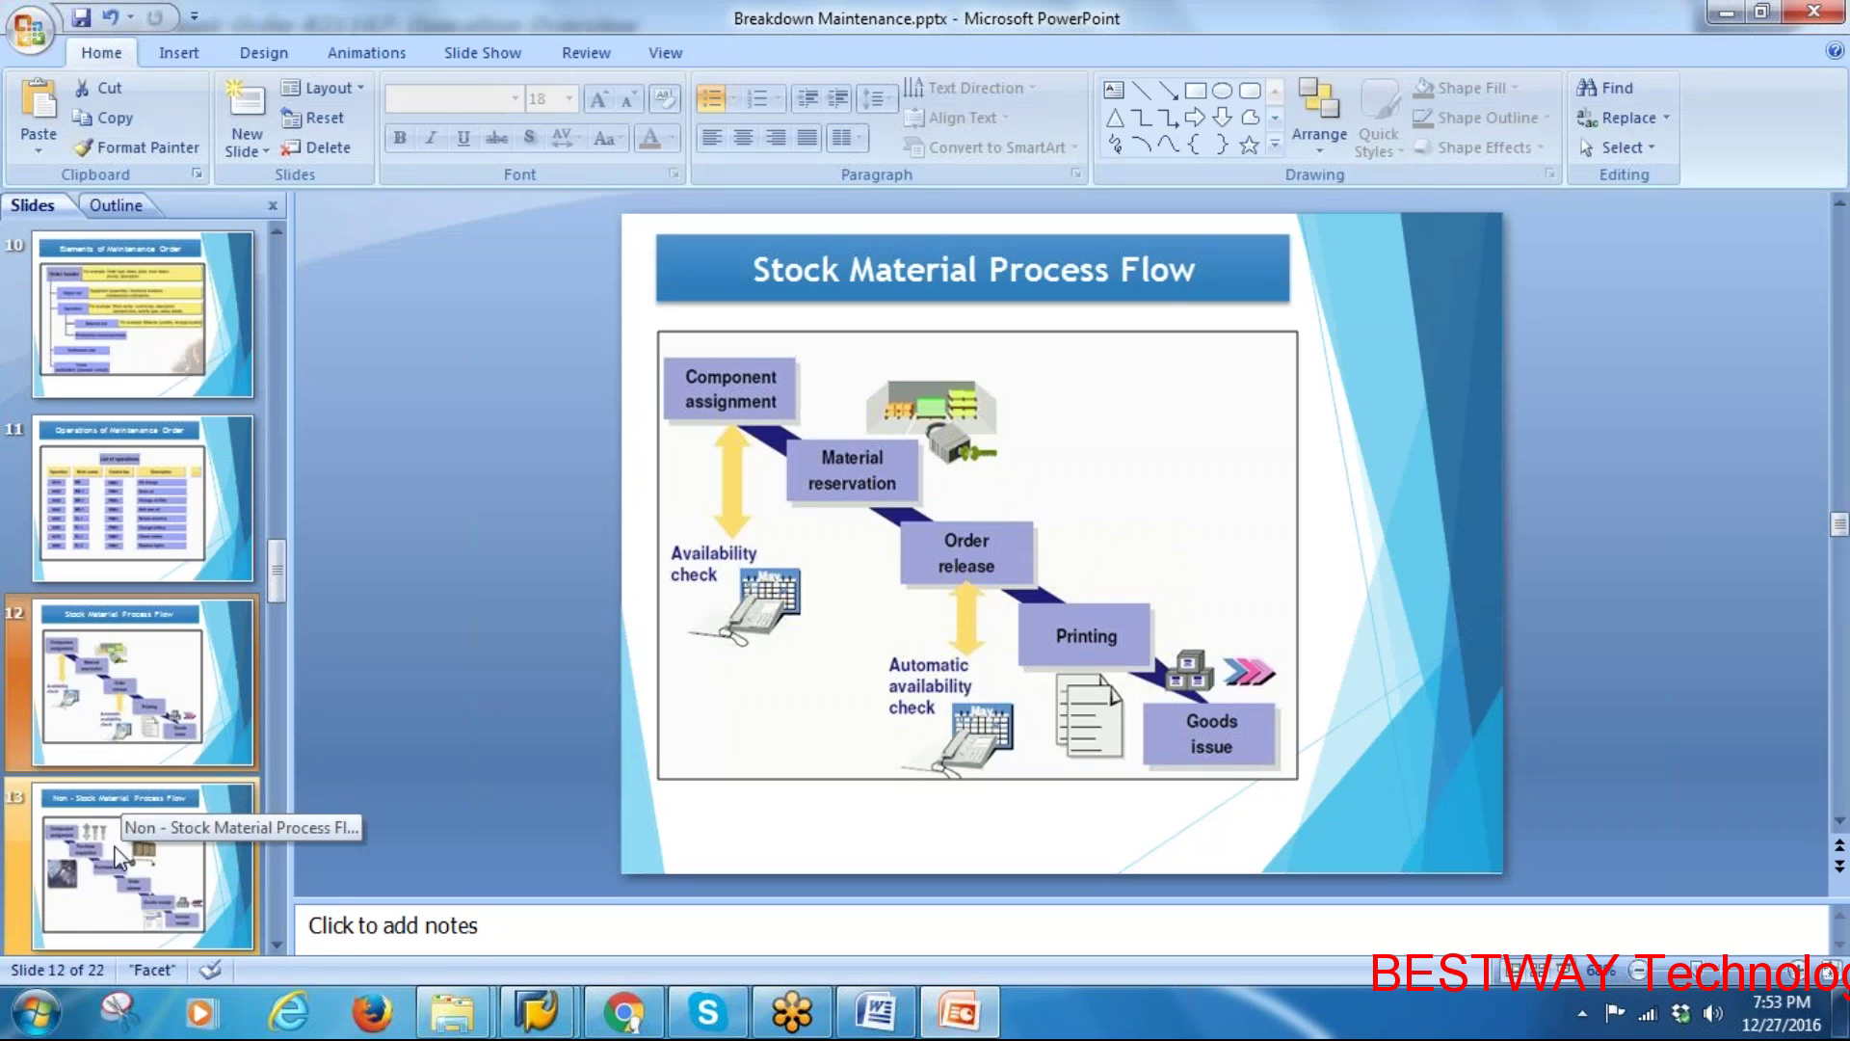
click(117, 814)
click(121, 694)
key(alt+Tab)
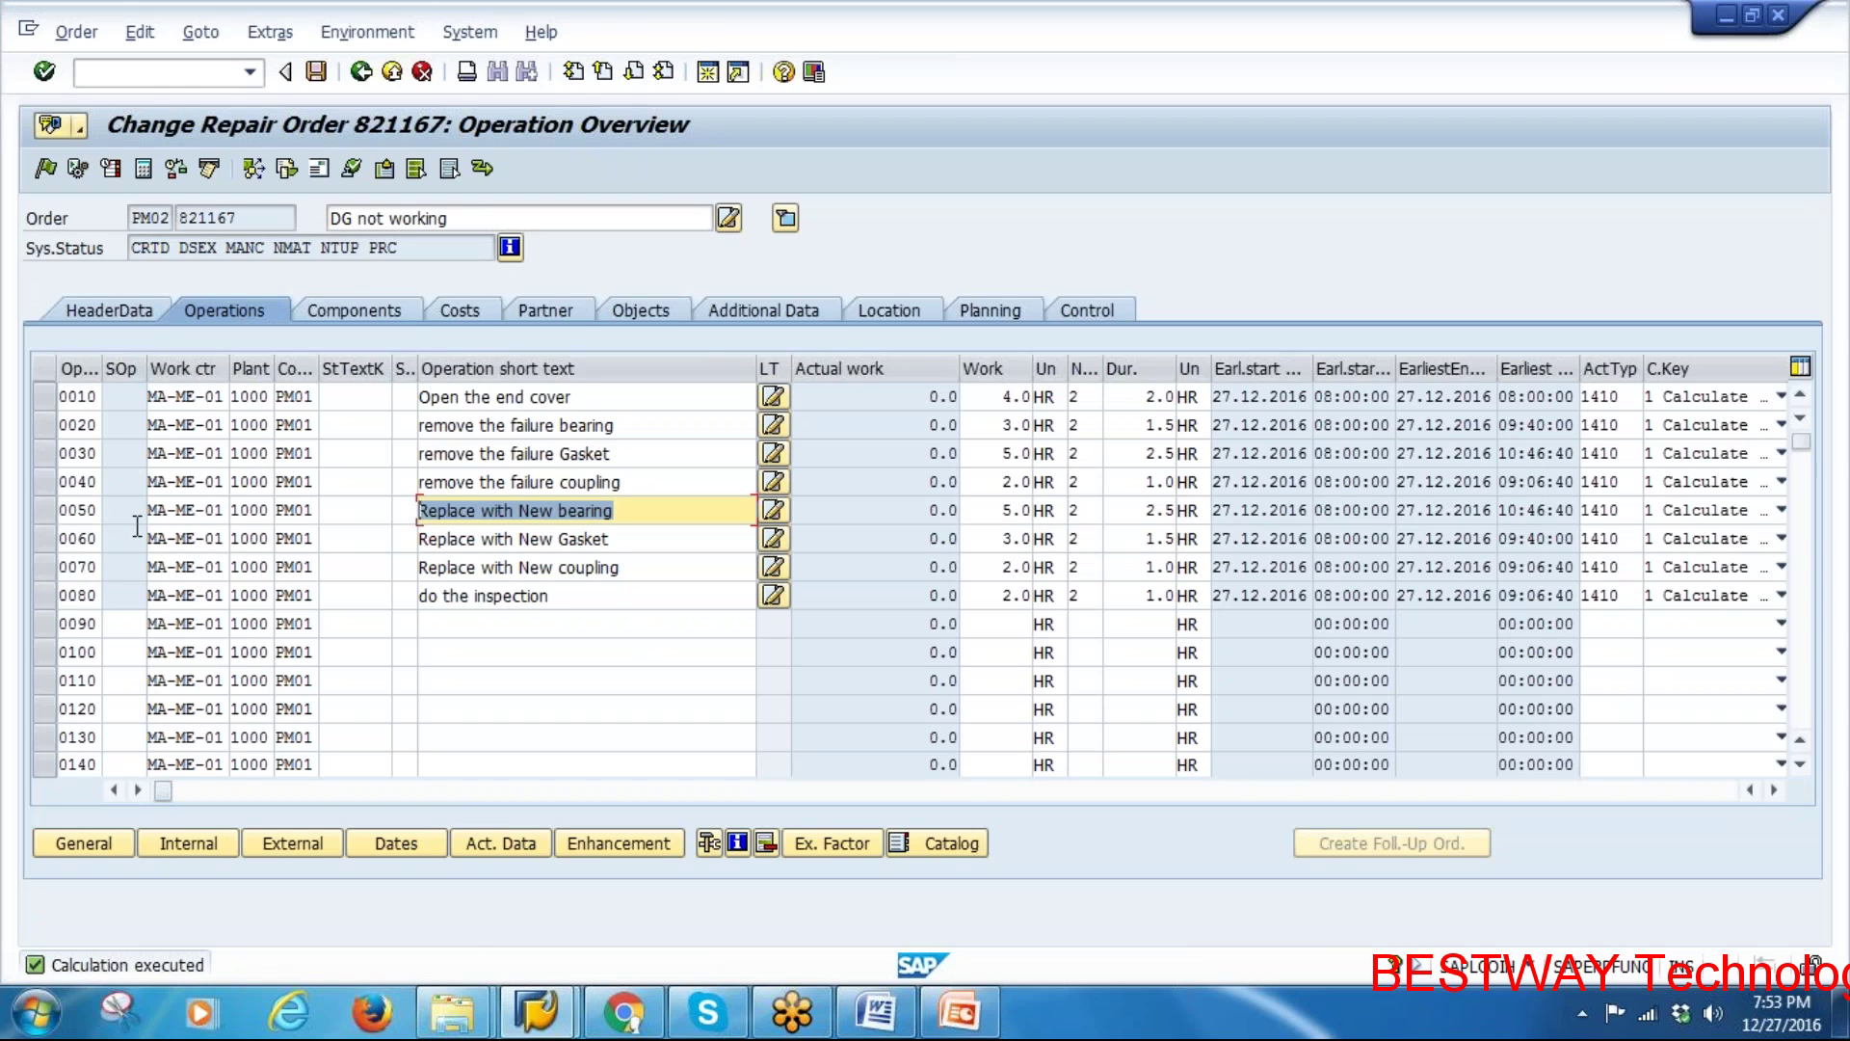
Open the general data of operation 0050 and display the equipment's structure list for component selection
click(42, 510)
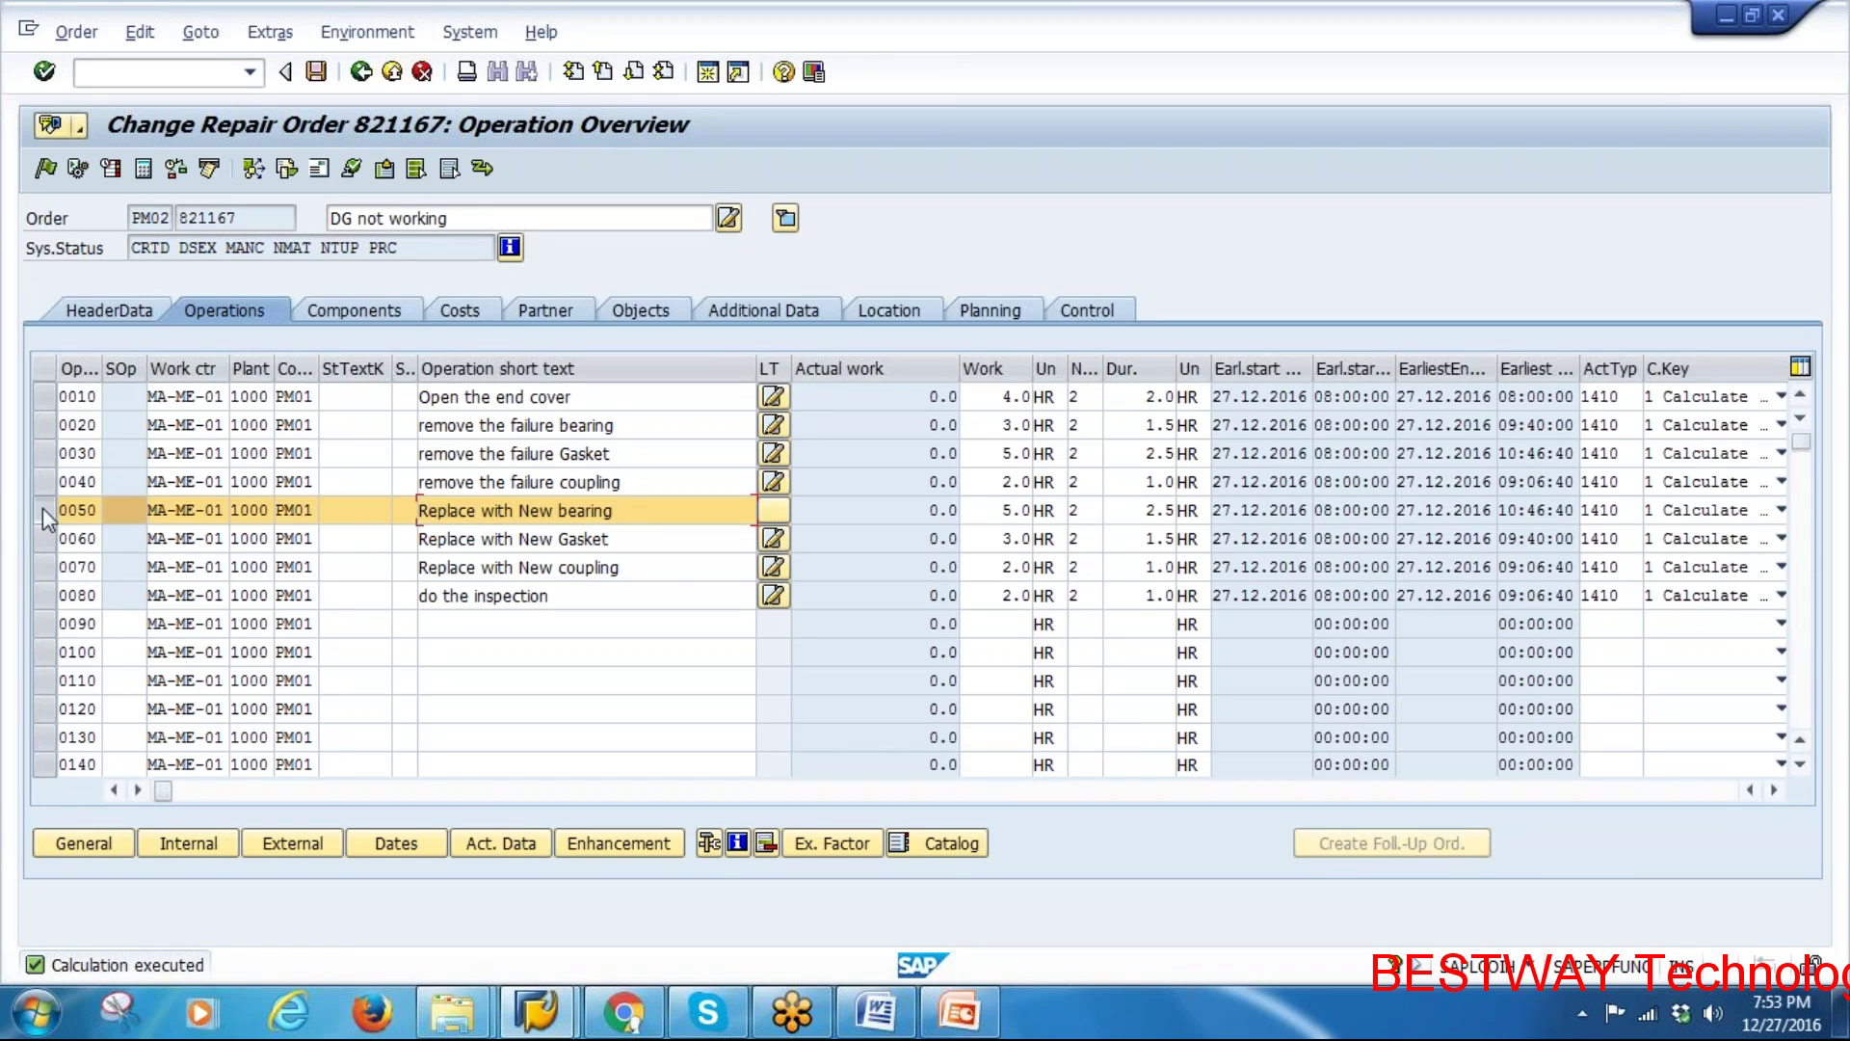
click(87, 844)
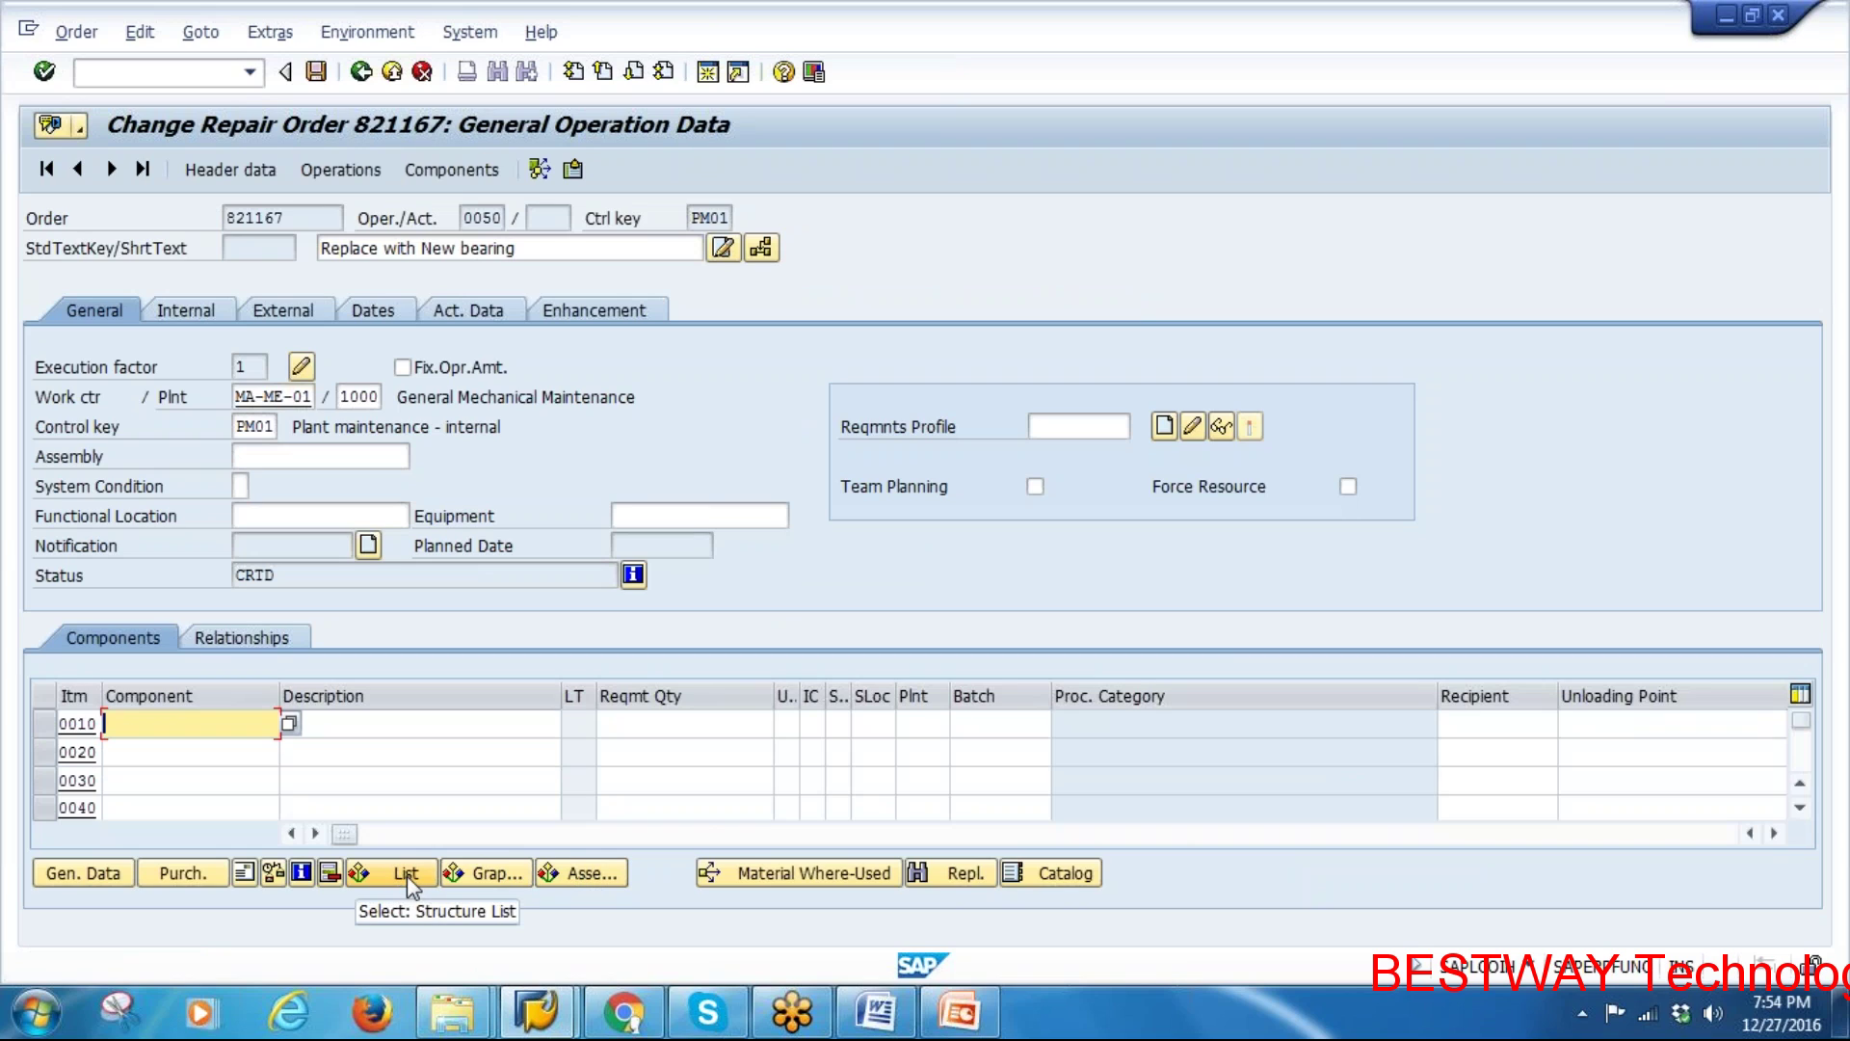
click(407, 874)
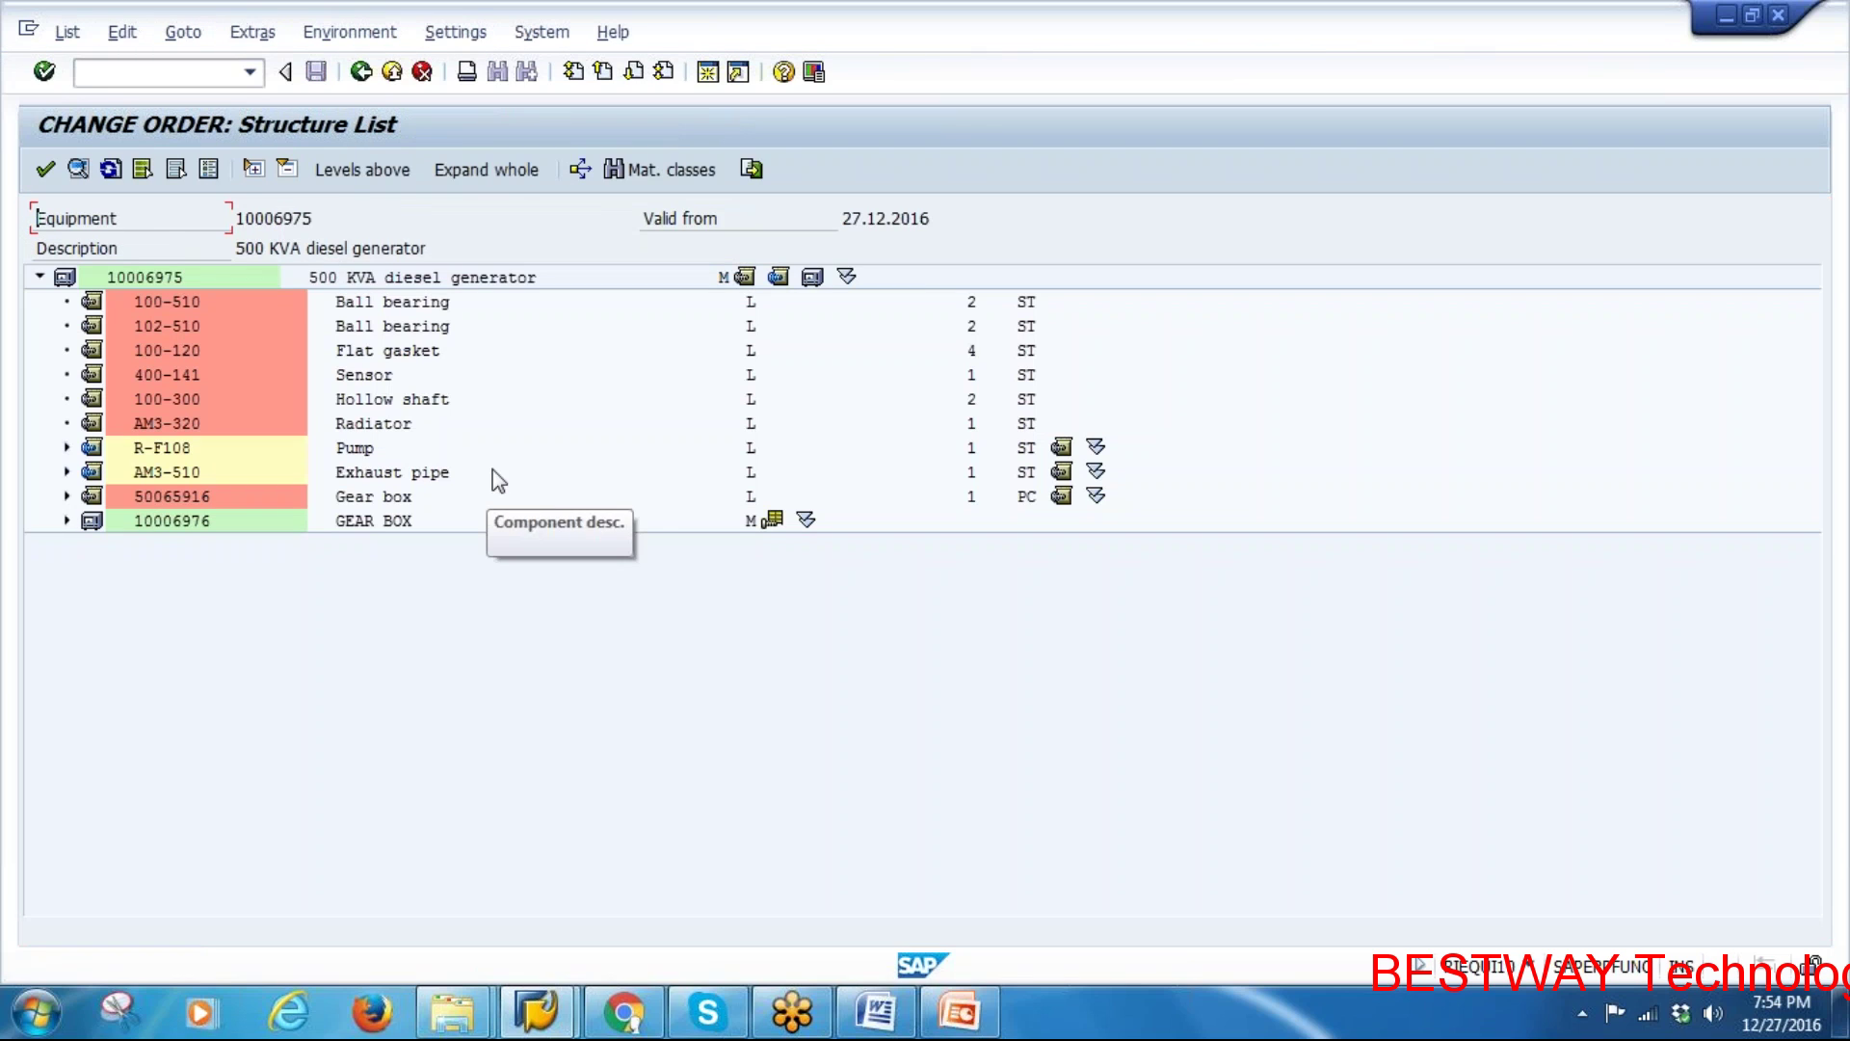
Switch to the course syllabus in Word, highlight "Equipment BOM" under Master Data, and return to the SAP structure list
click(877, 1012)
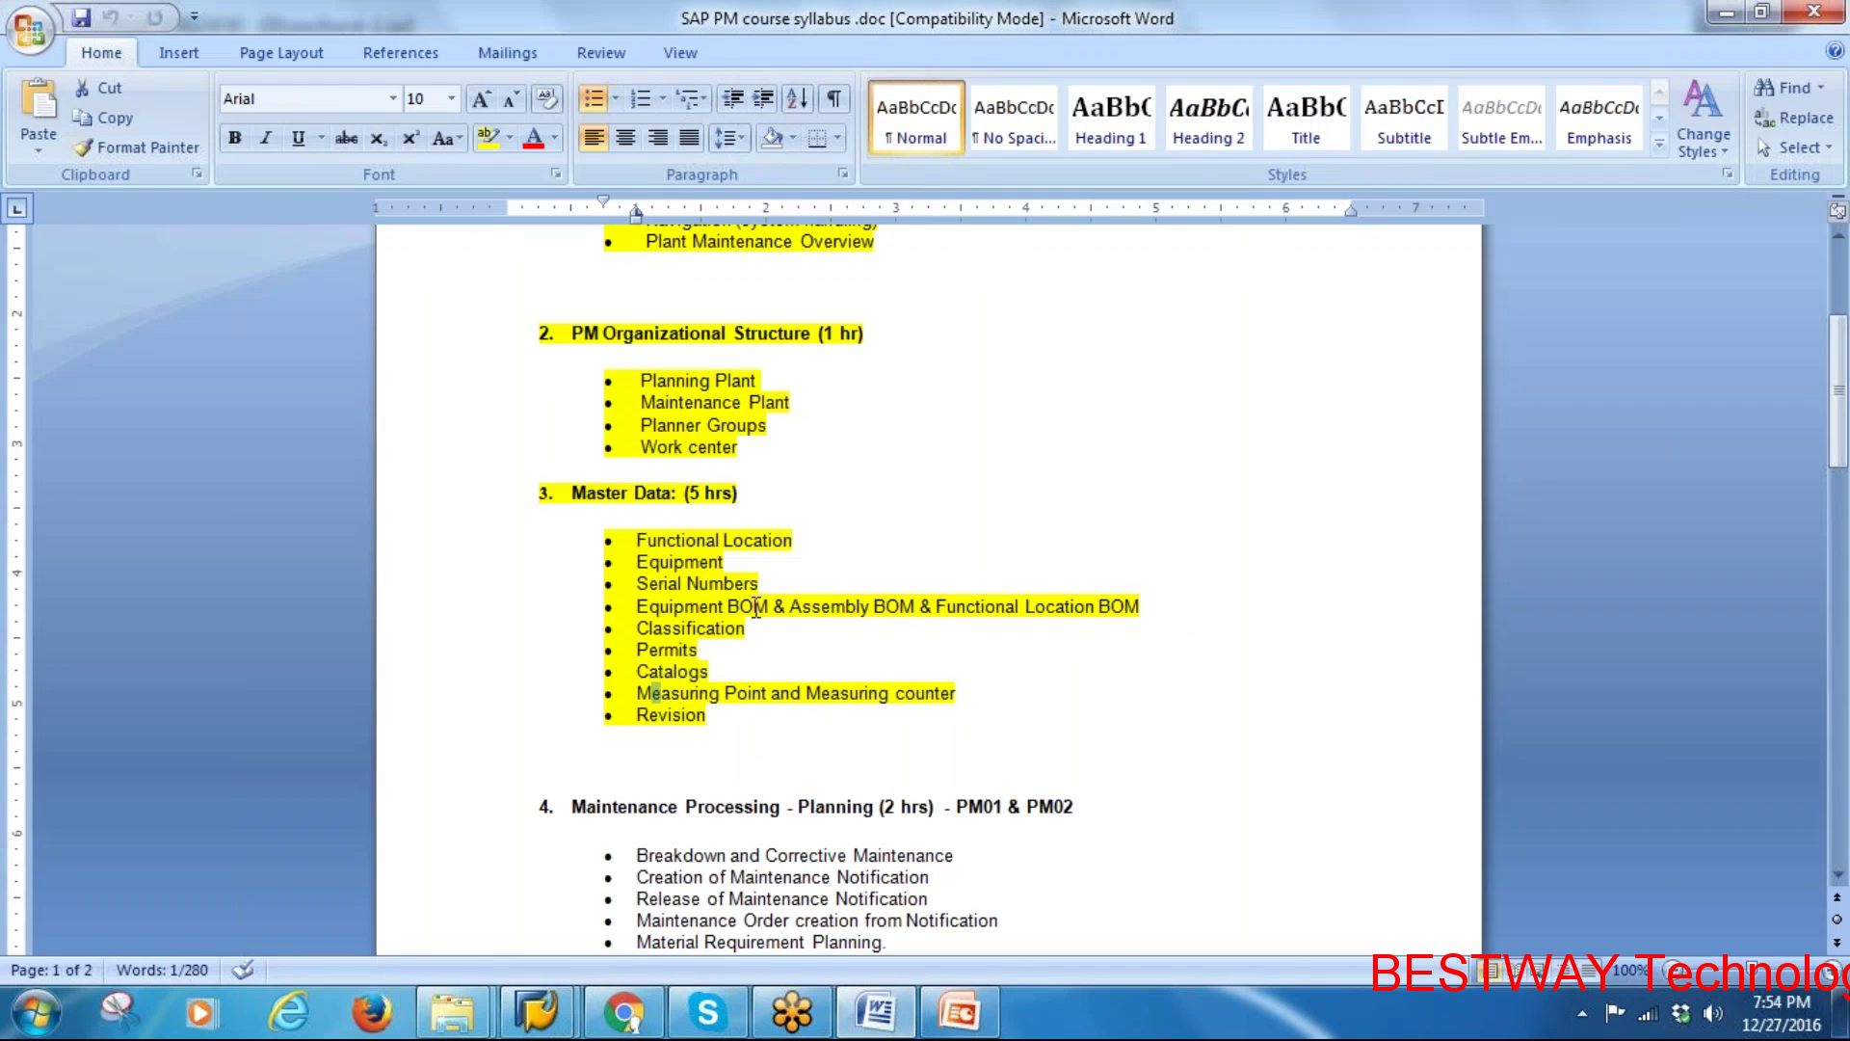
drag(638, 608, 761, 610)
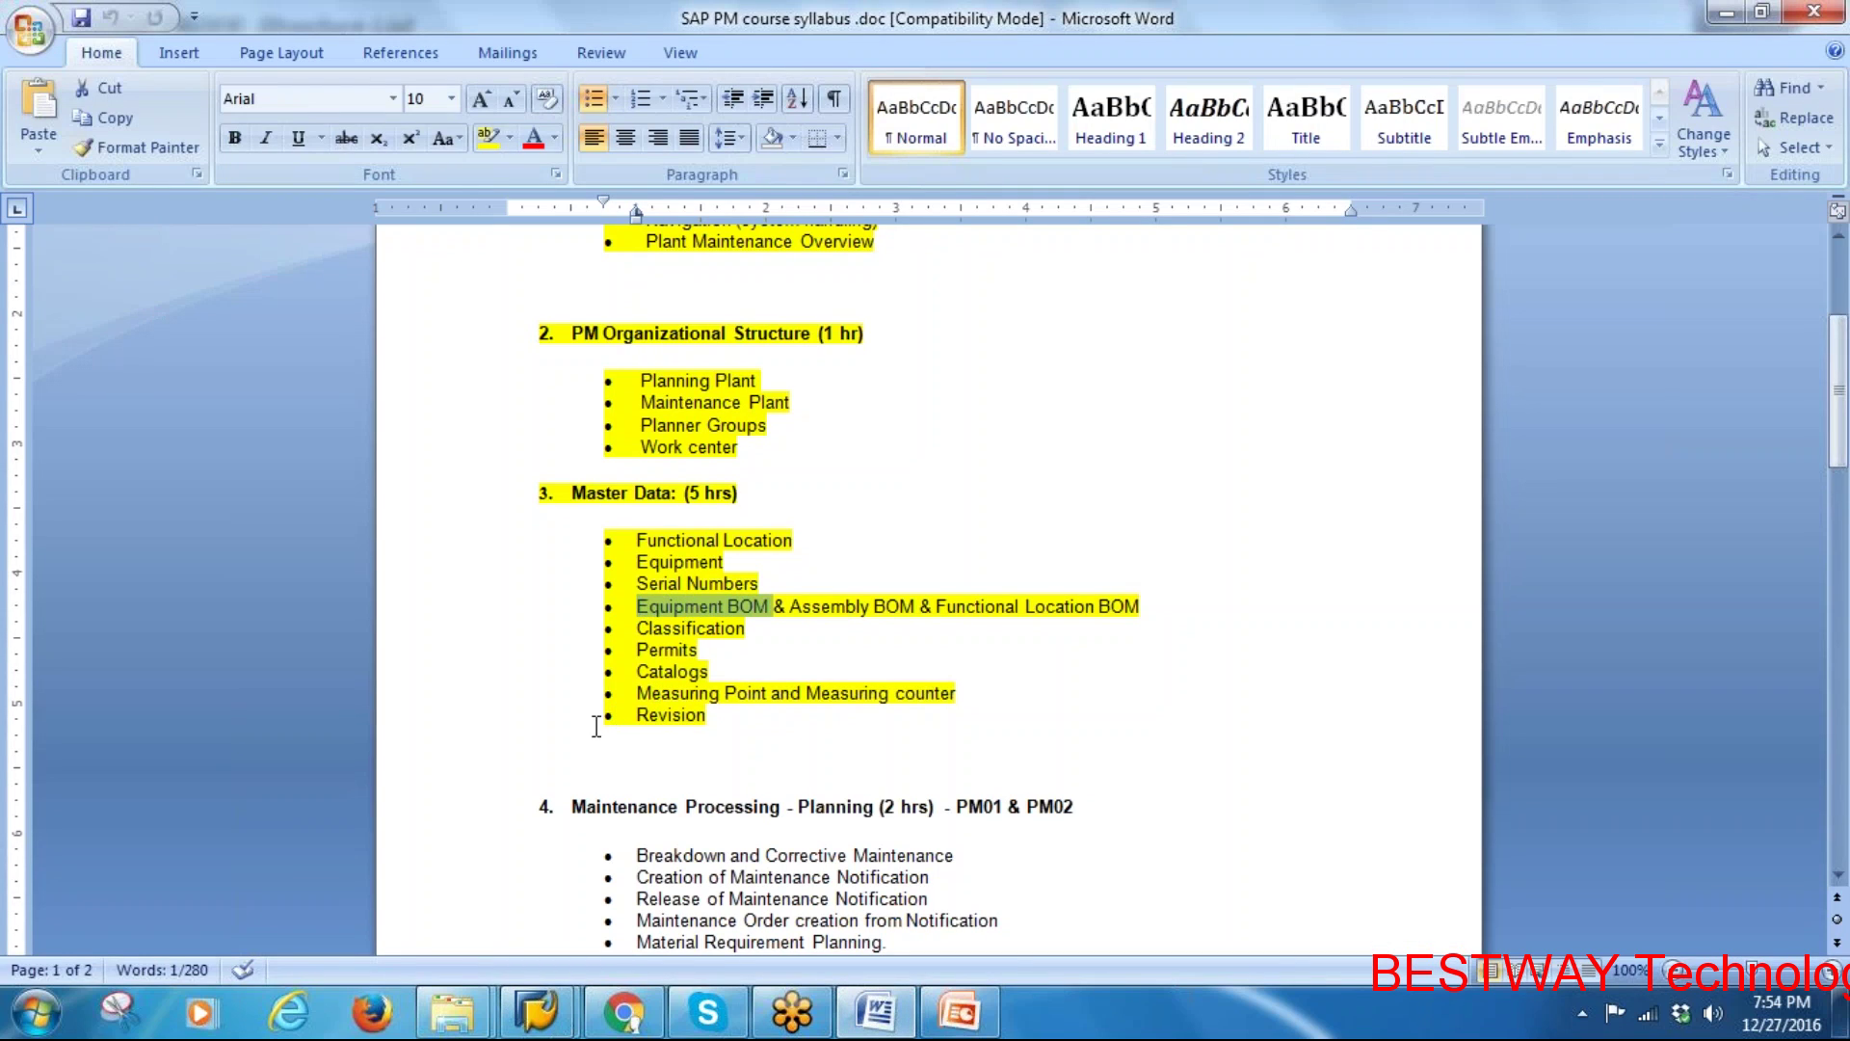
key(alt+Tab)
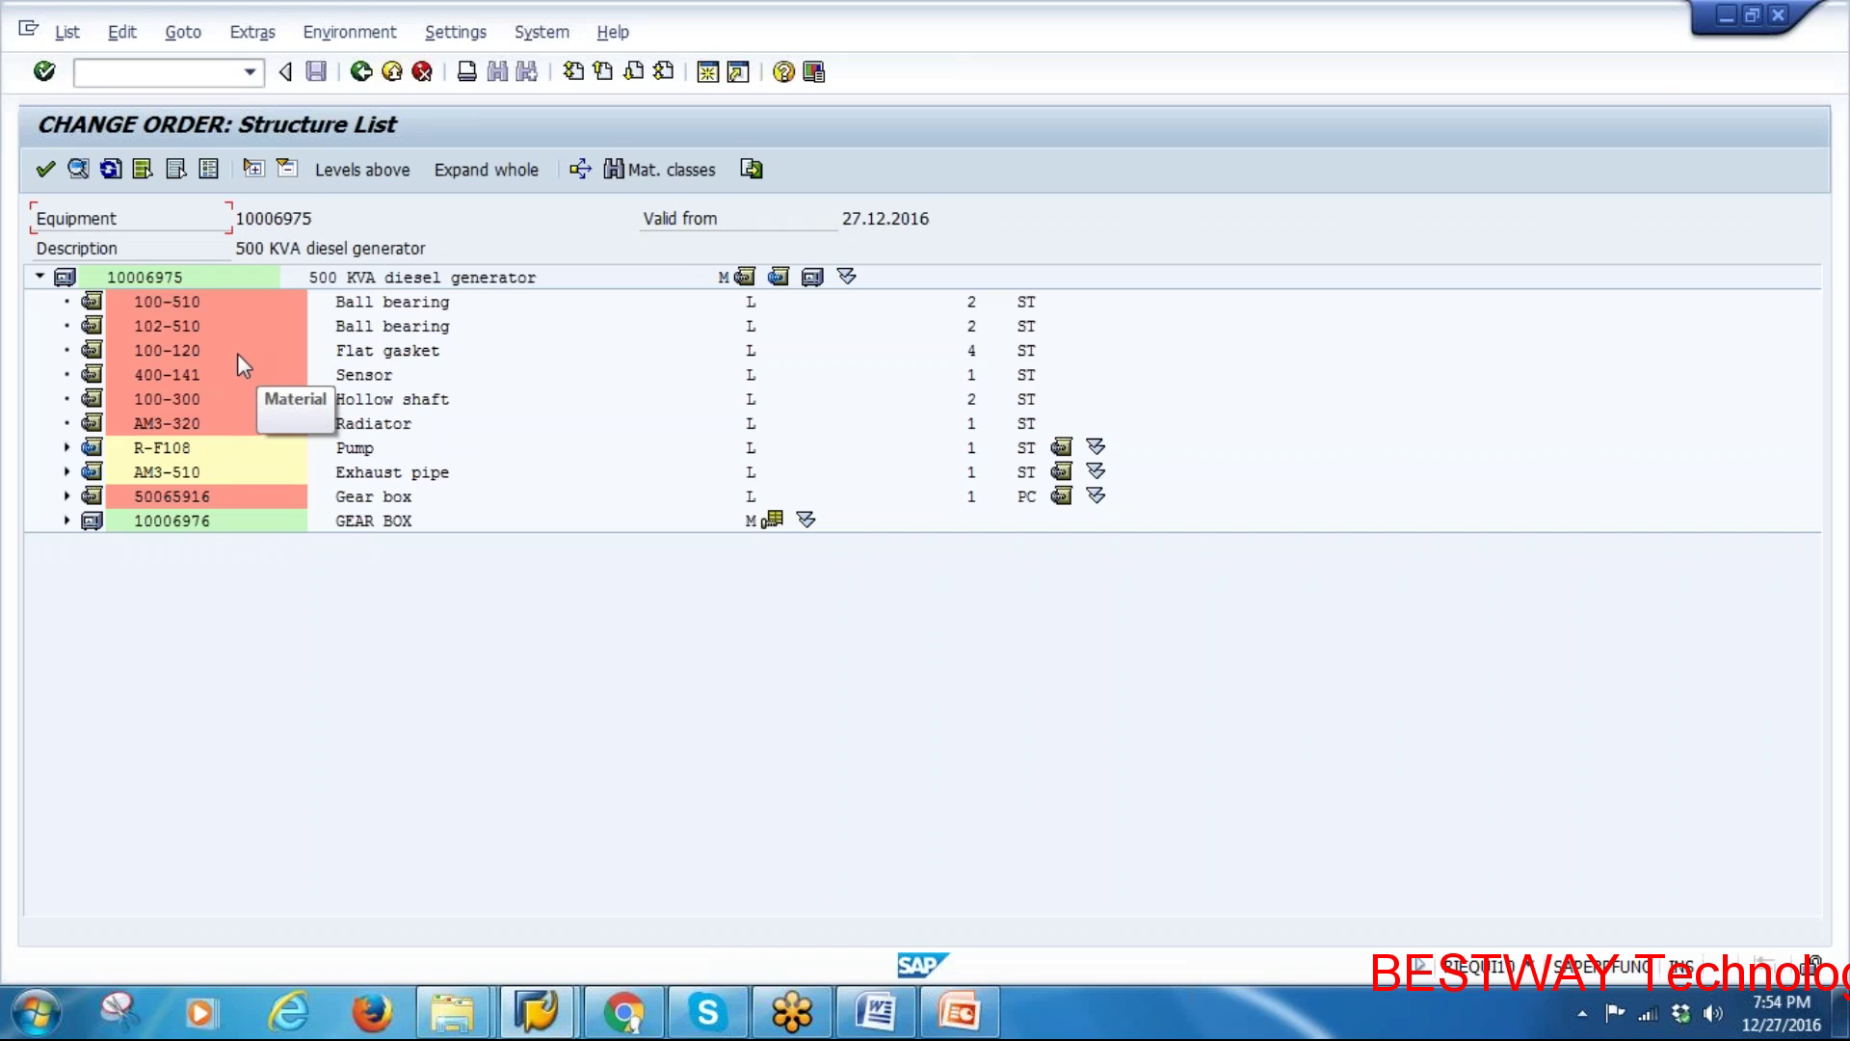
Assign ball bearing 100-510 from the structure list as a component of operation 0050, accepting the messages
double_click(189, 301)
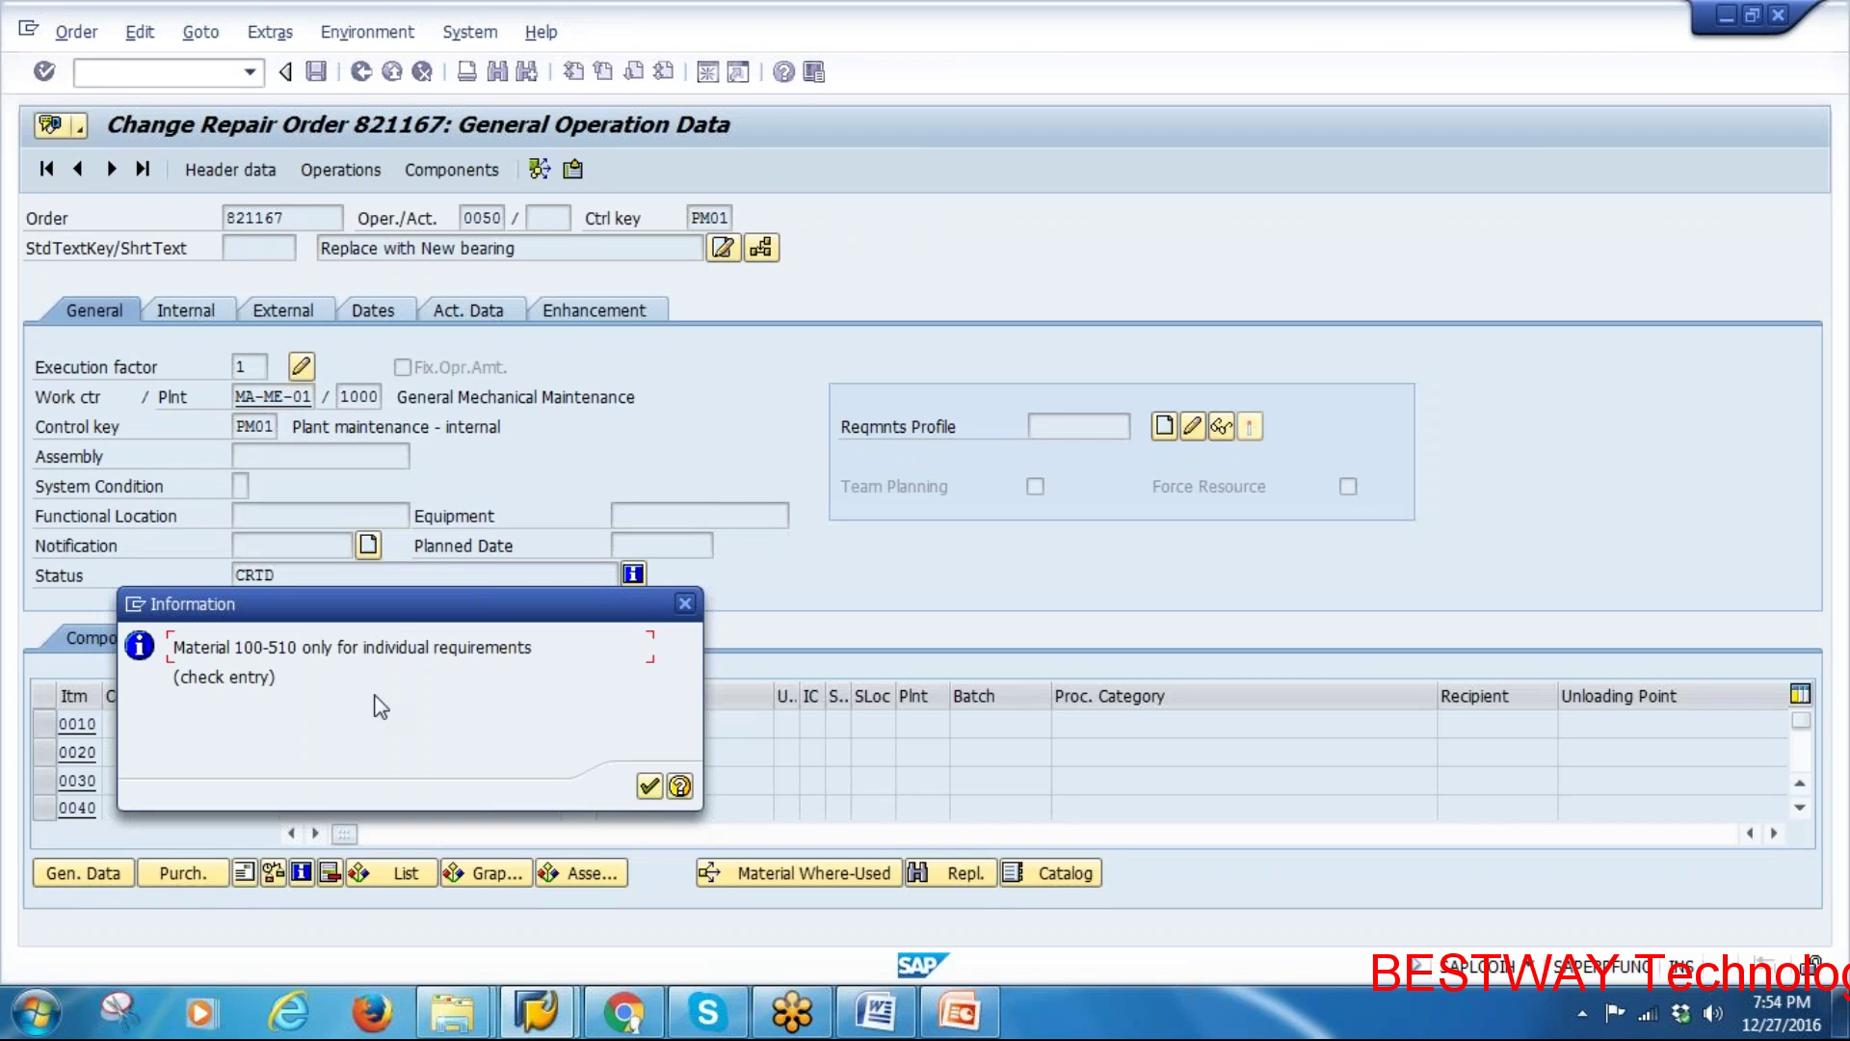
click(647, 789)
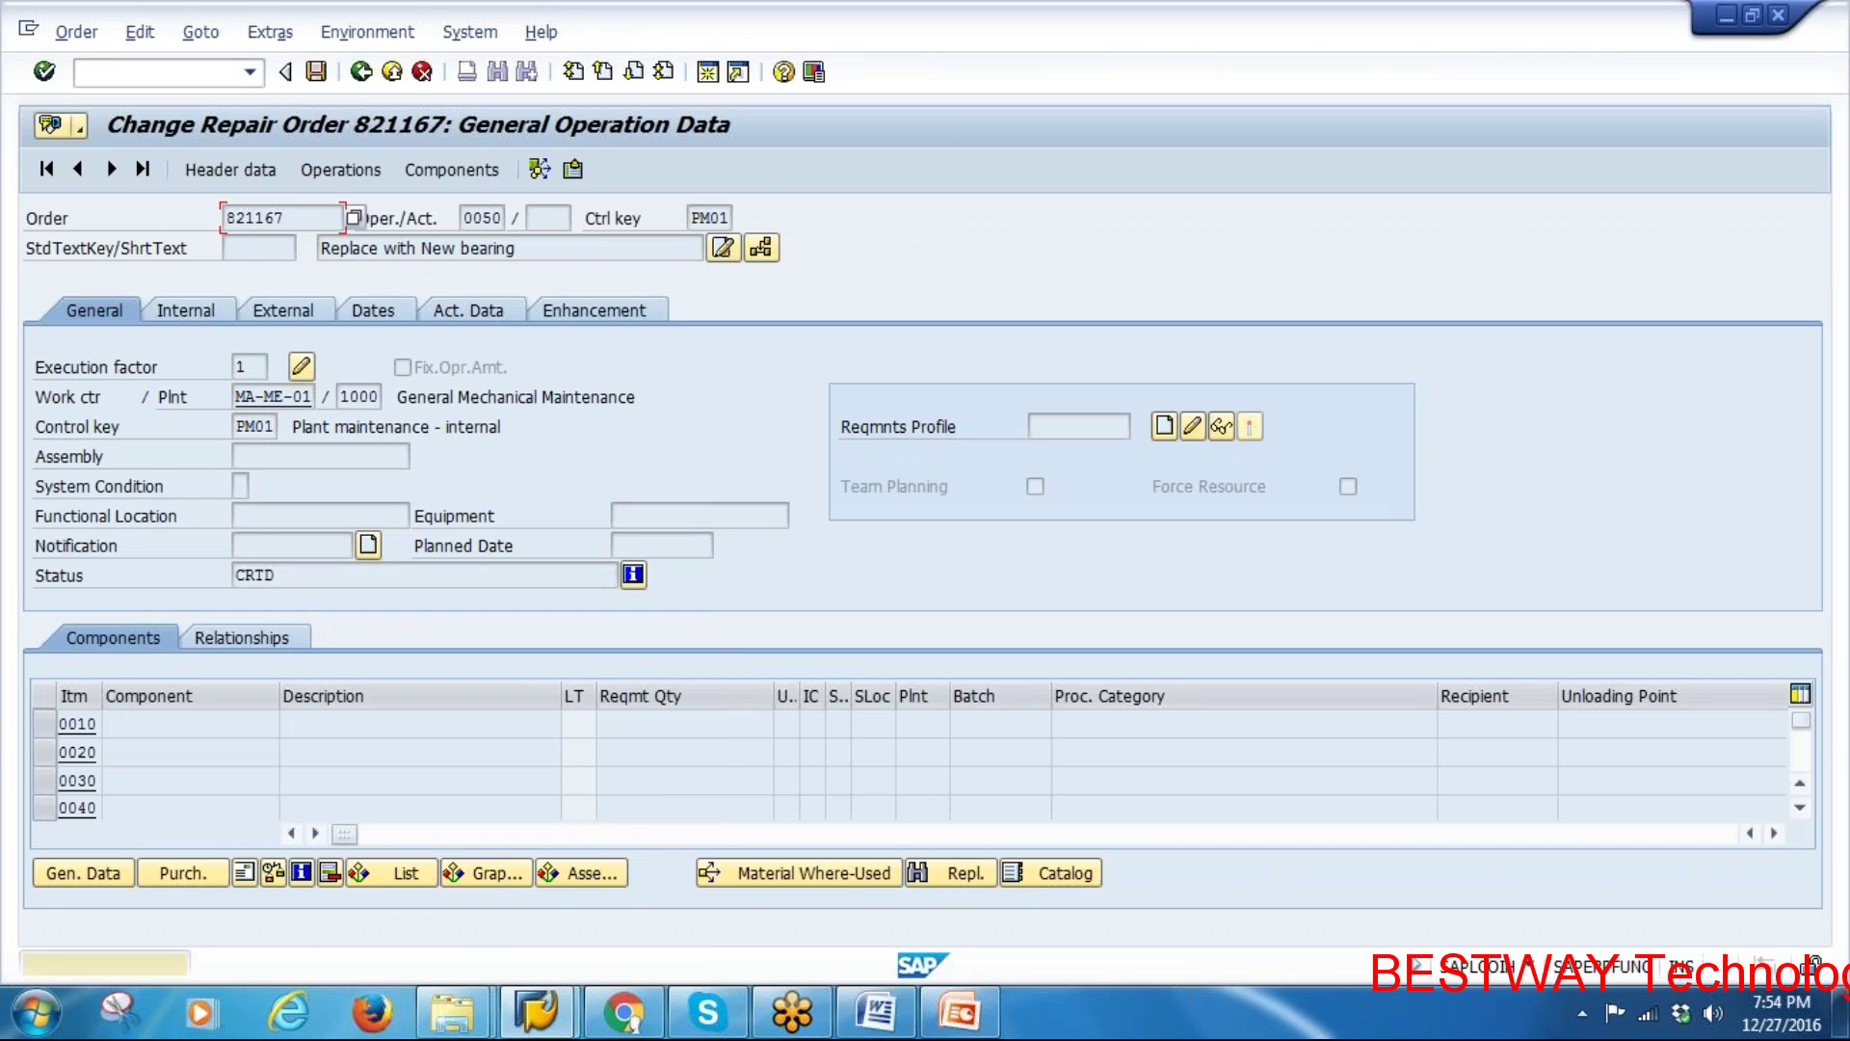
key(Return)
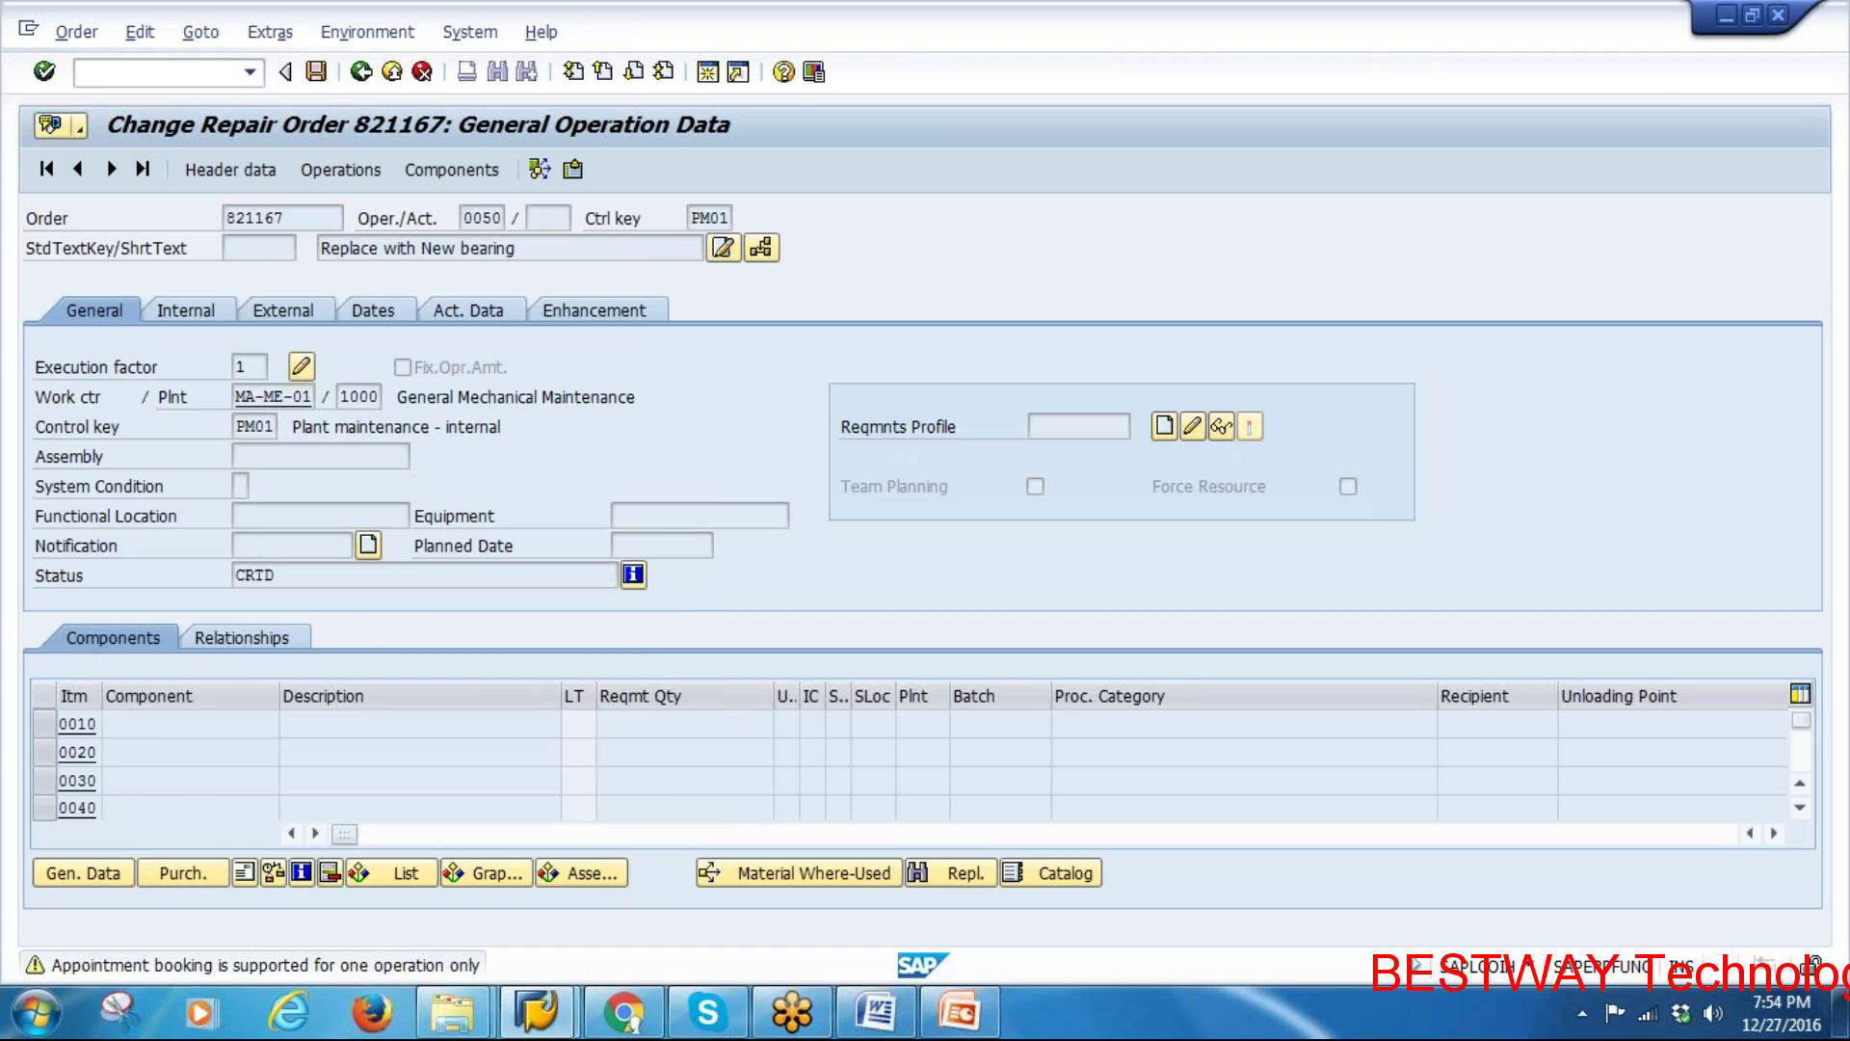
click(591, 874)
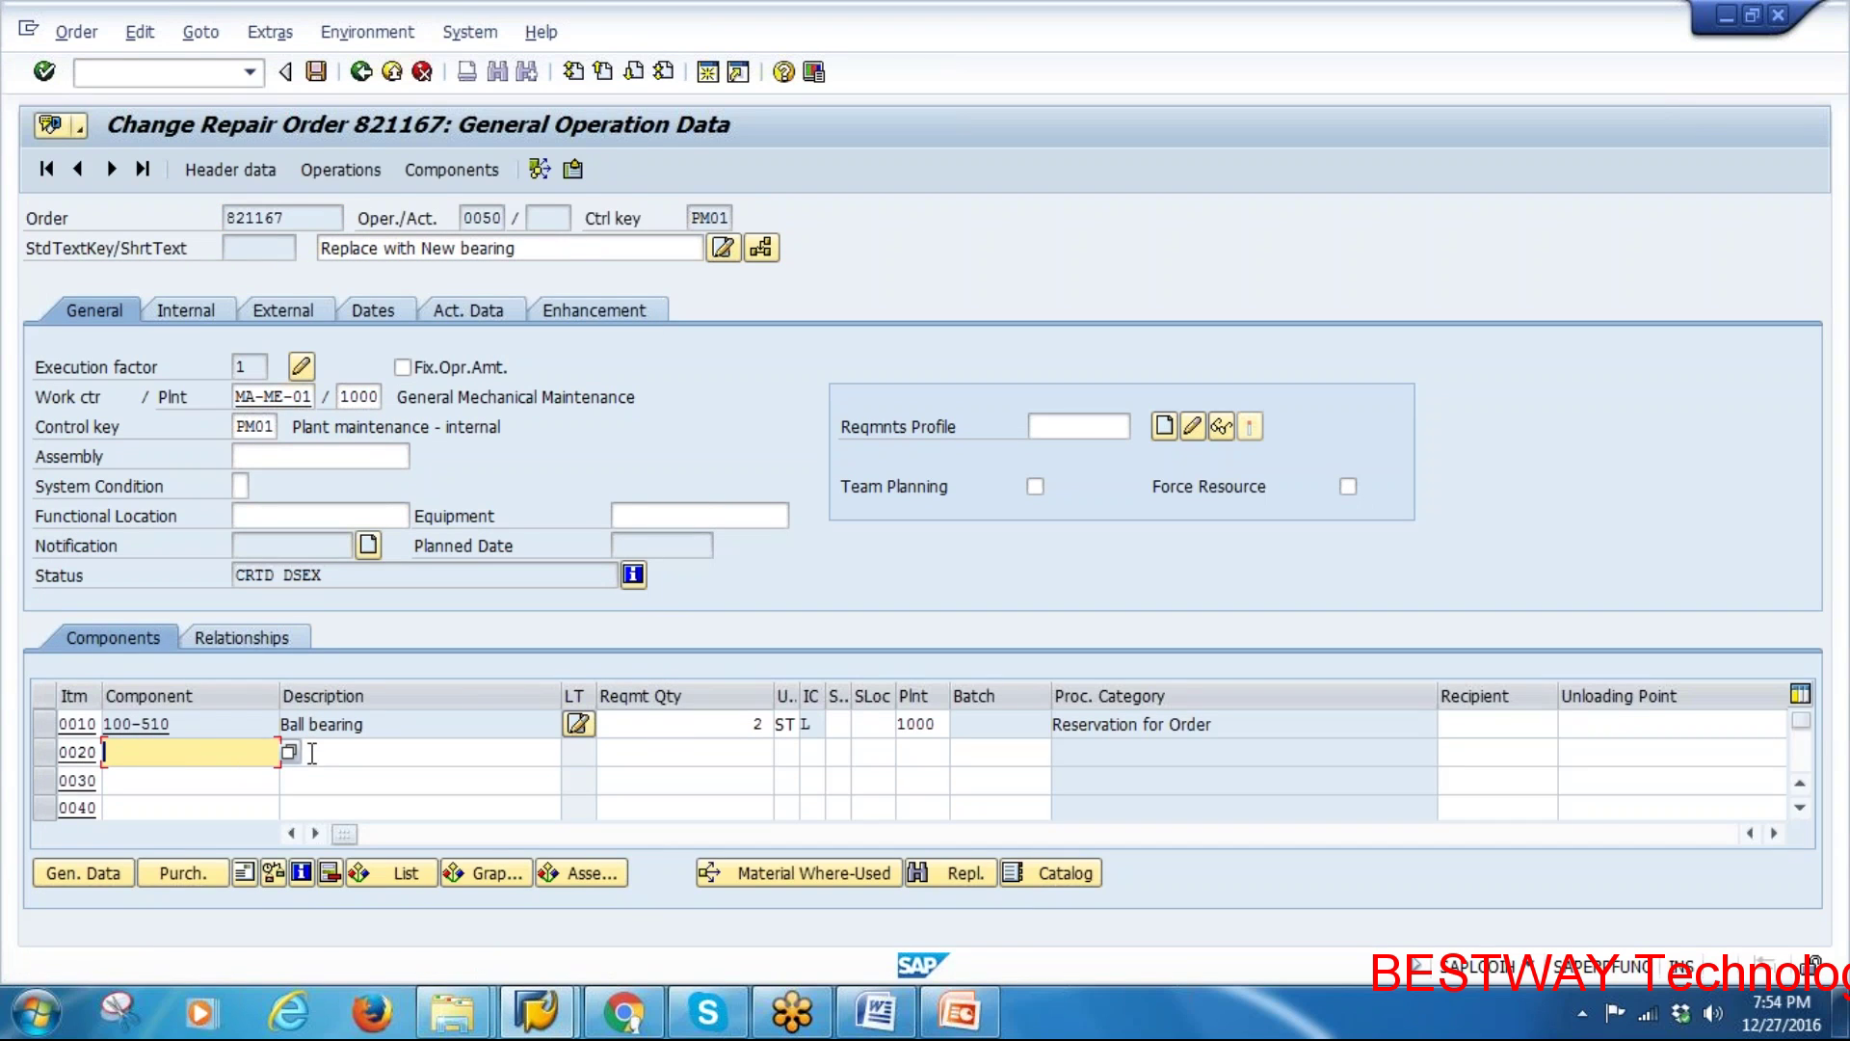
double_click(210, 725)
key(Tab)
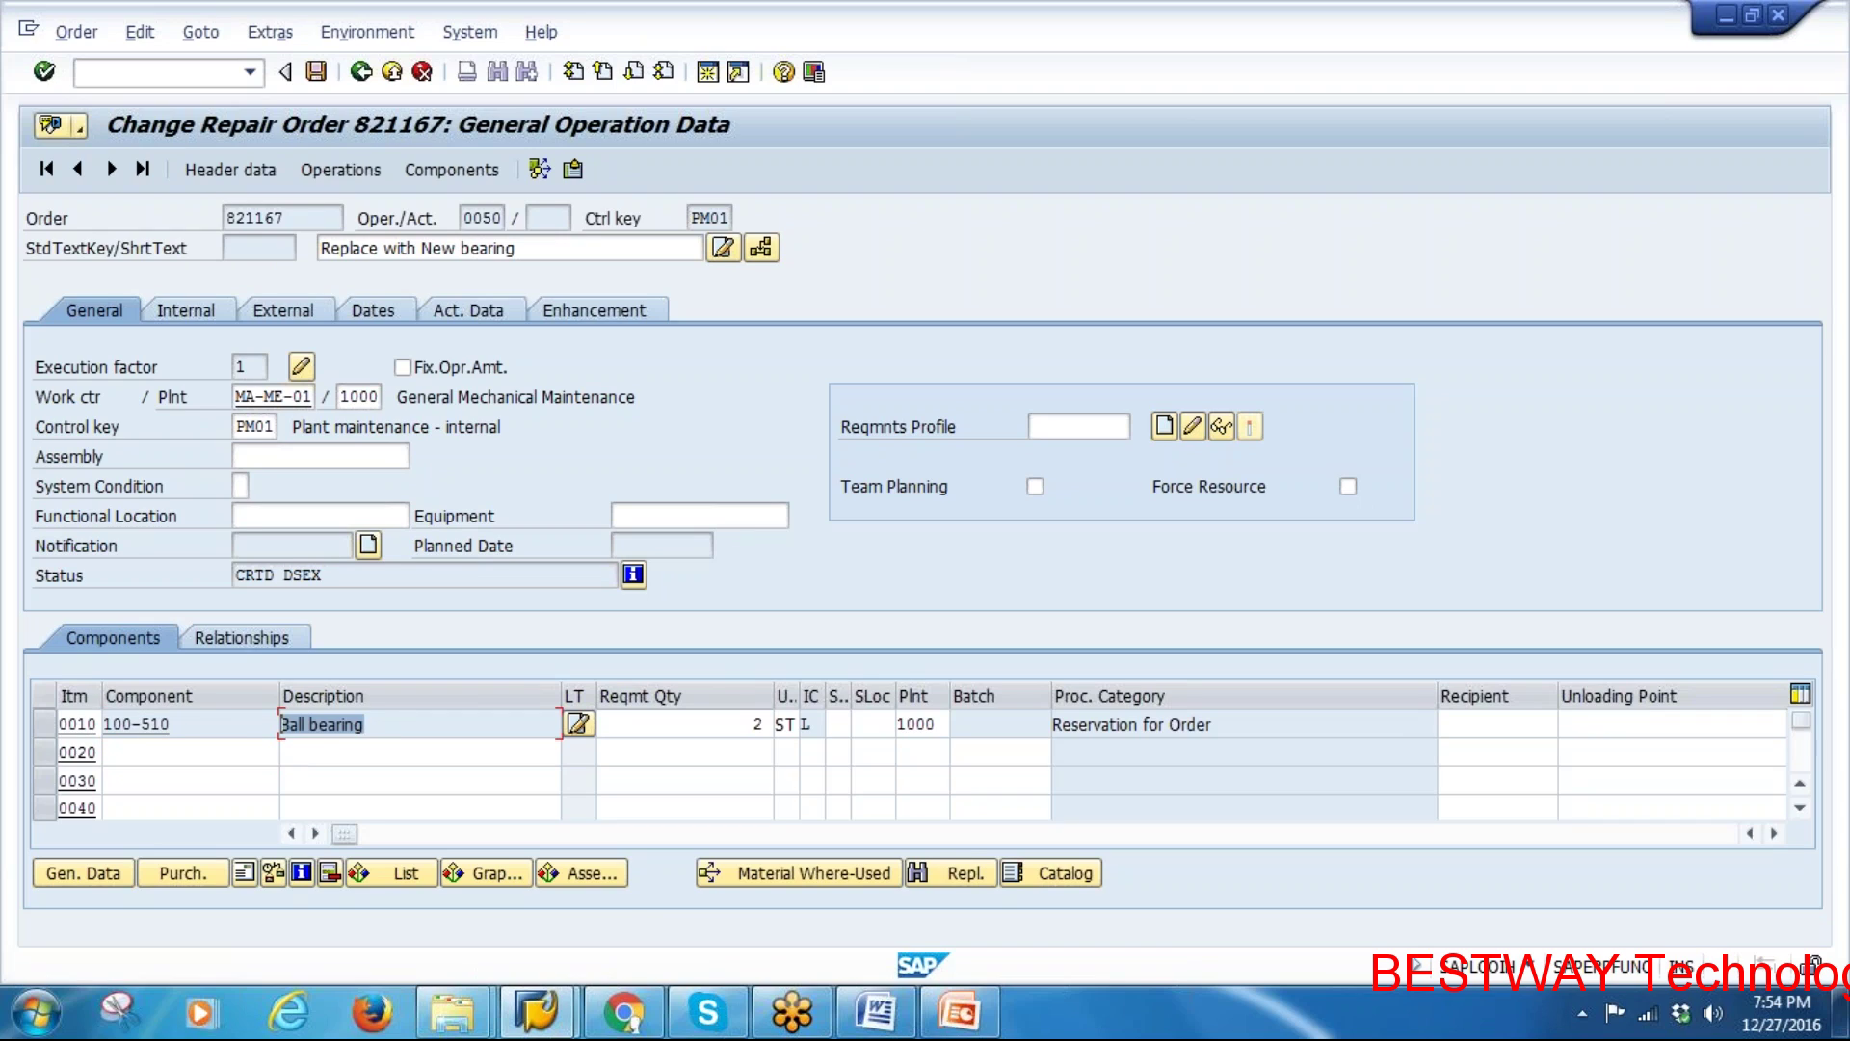
Highlight the ball bearing's requirement quantity, the operation number and the component description, and return to the operation overview
key(Tab)
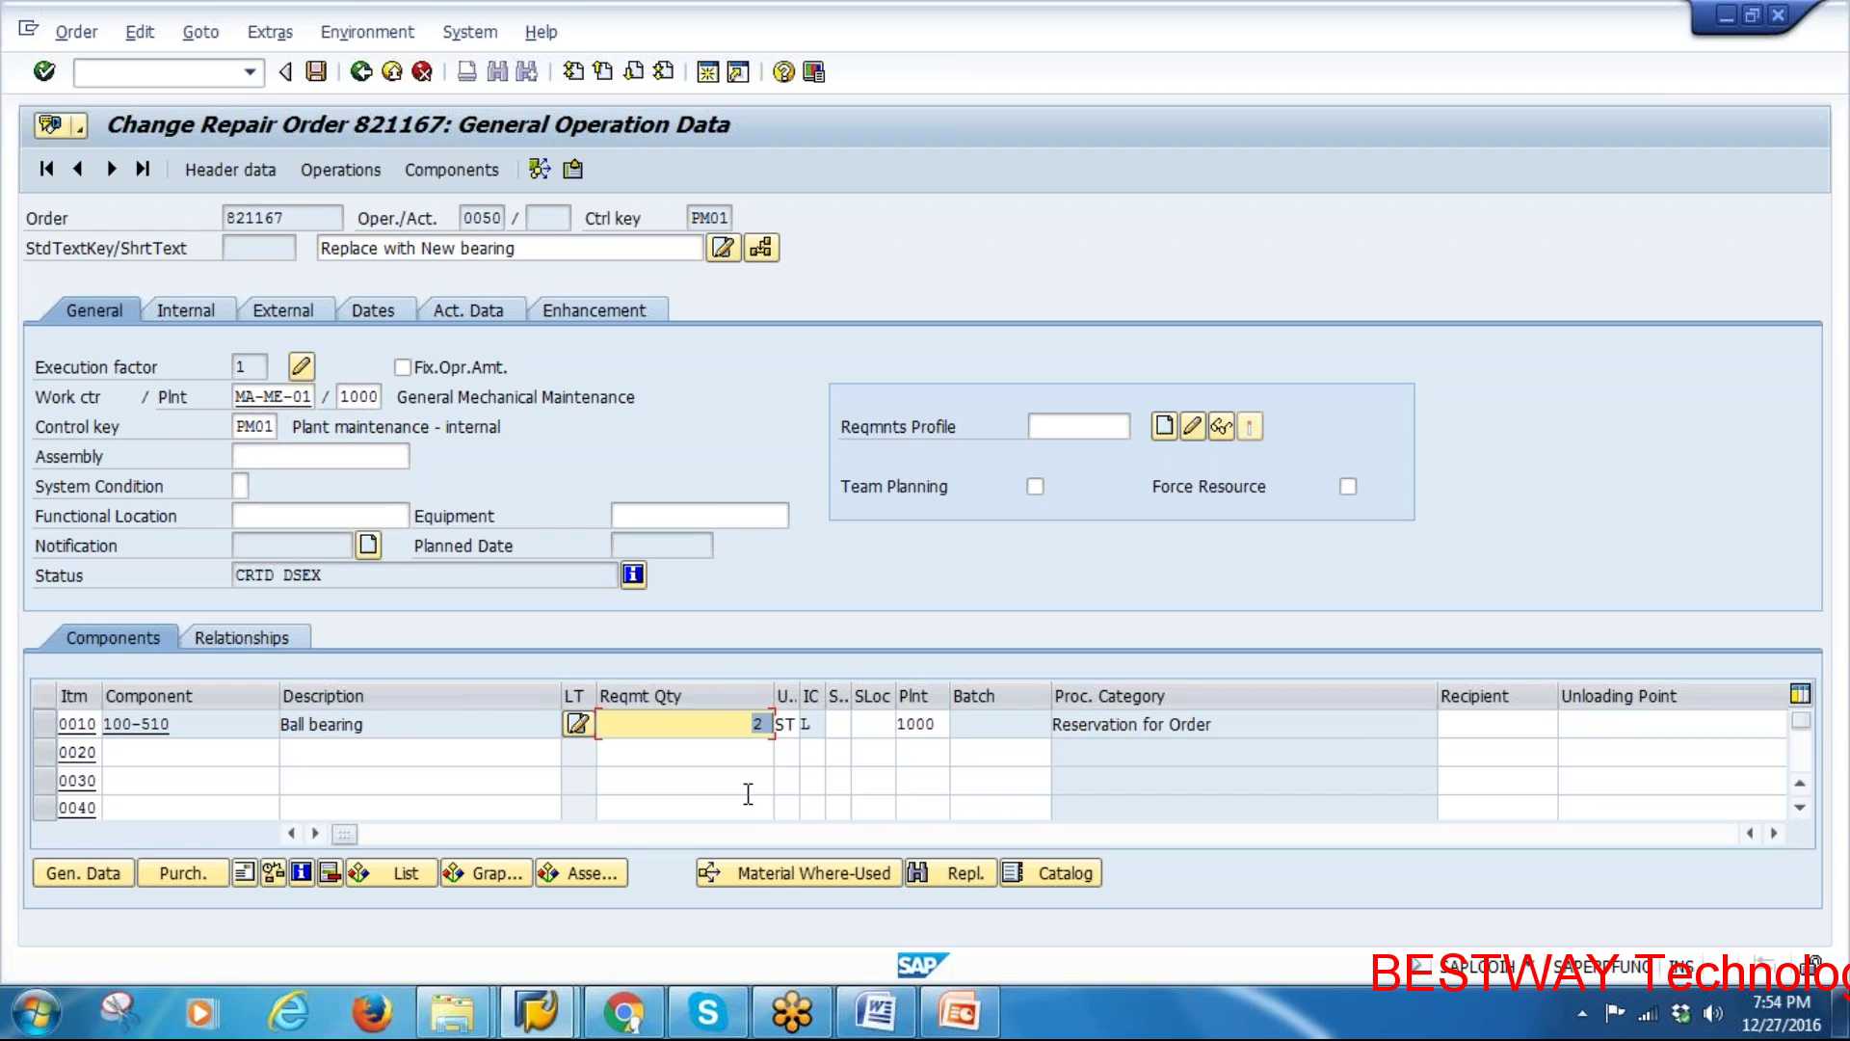
double_click(468, 219)
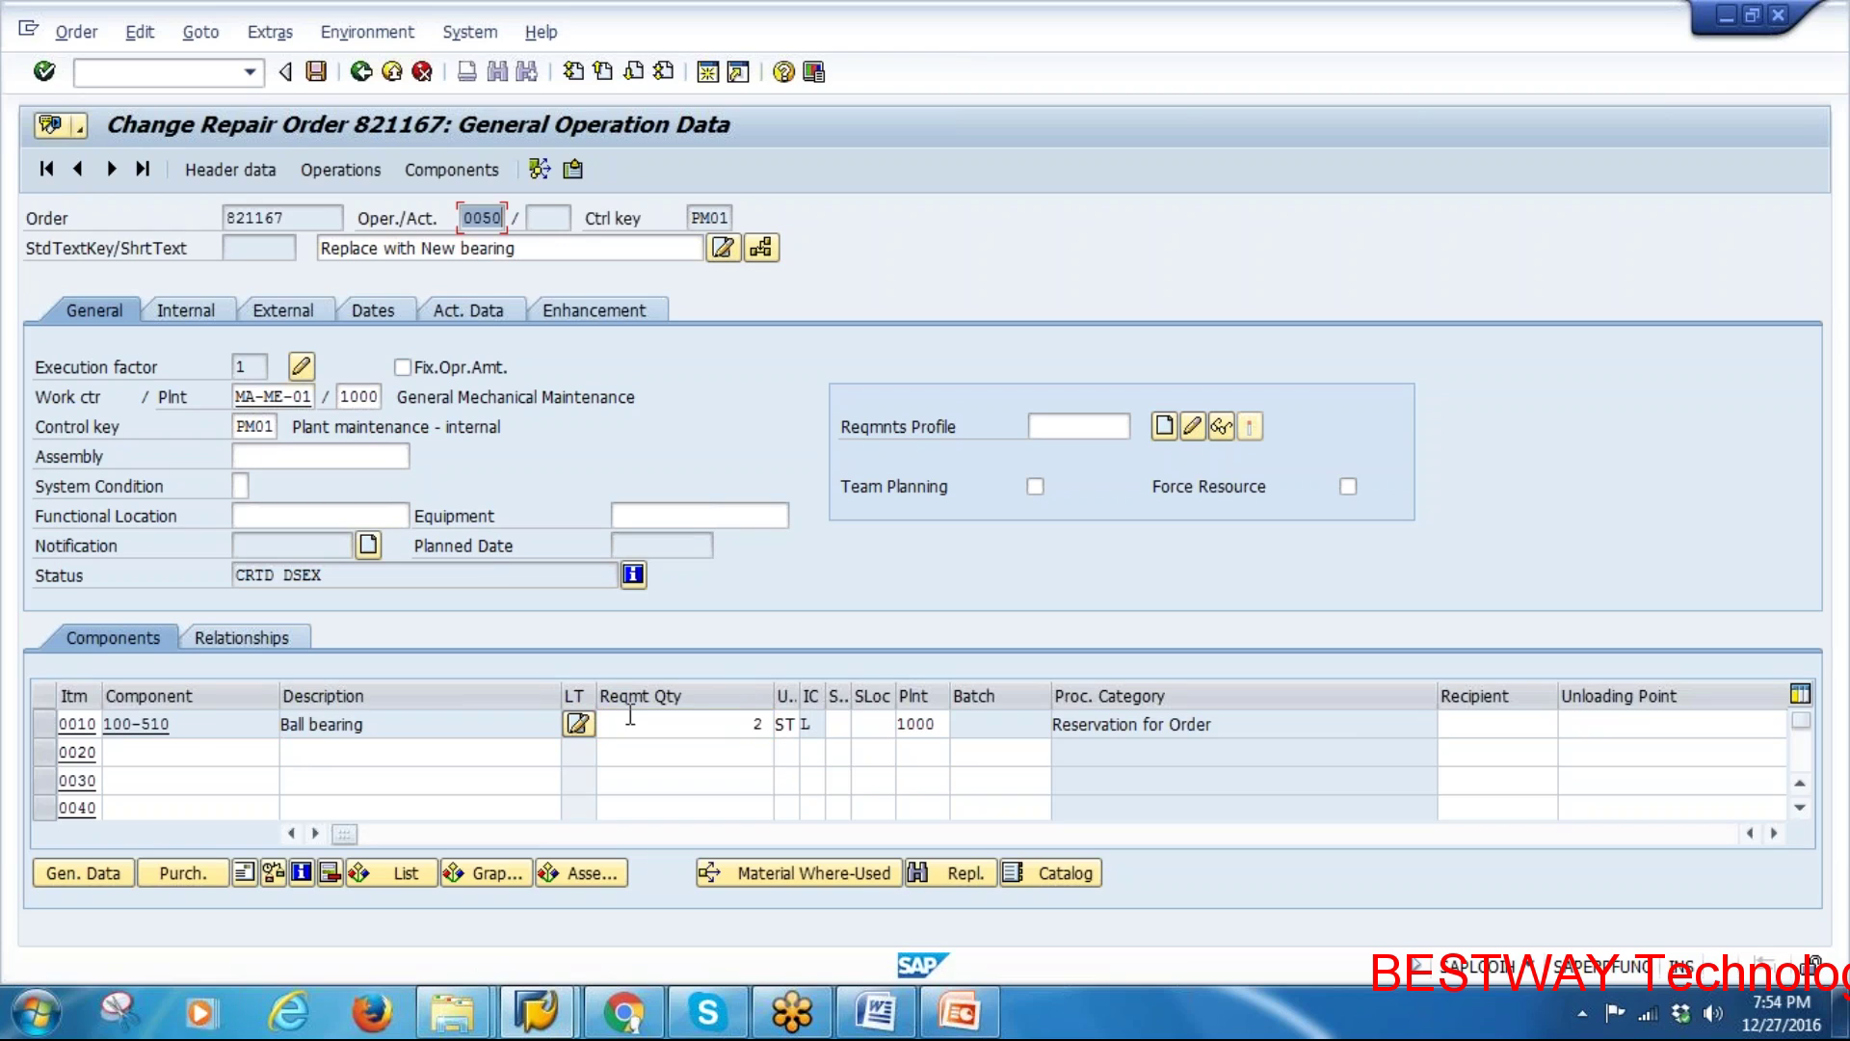
double_click(412, 725)
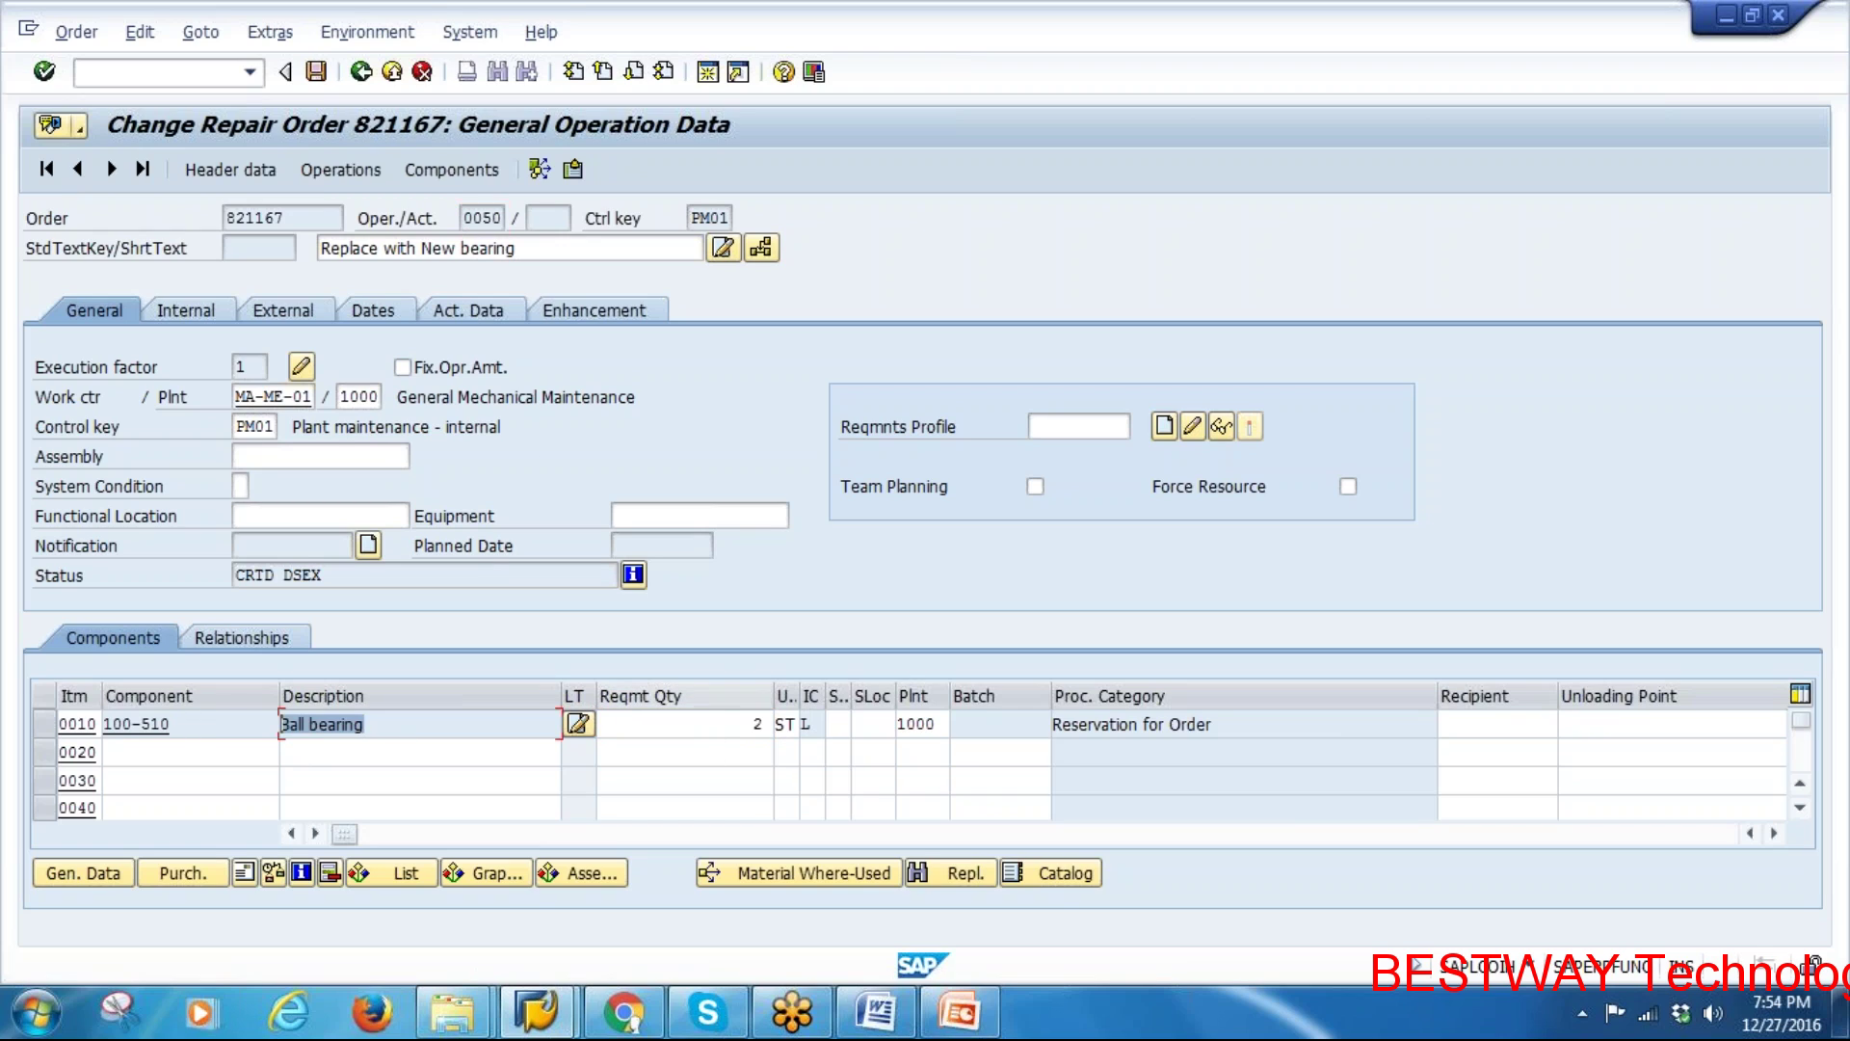
click(360, 73)
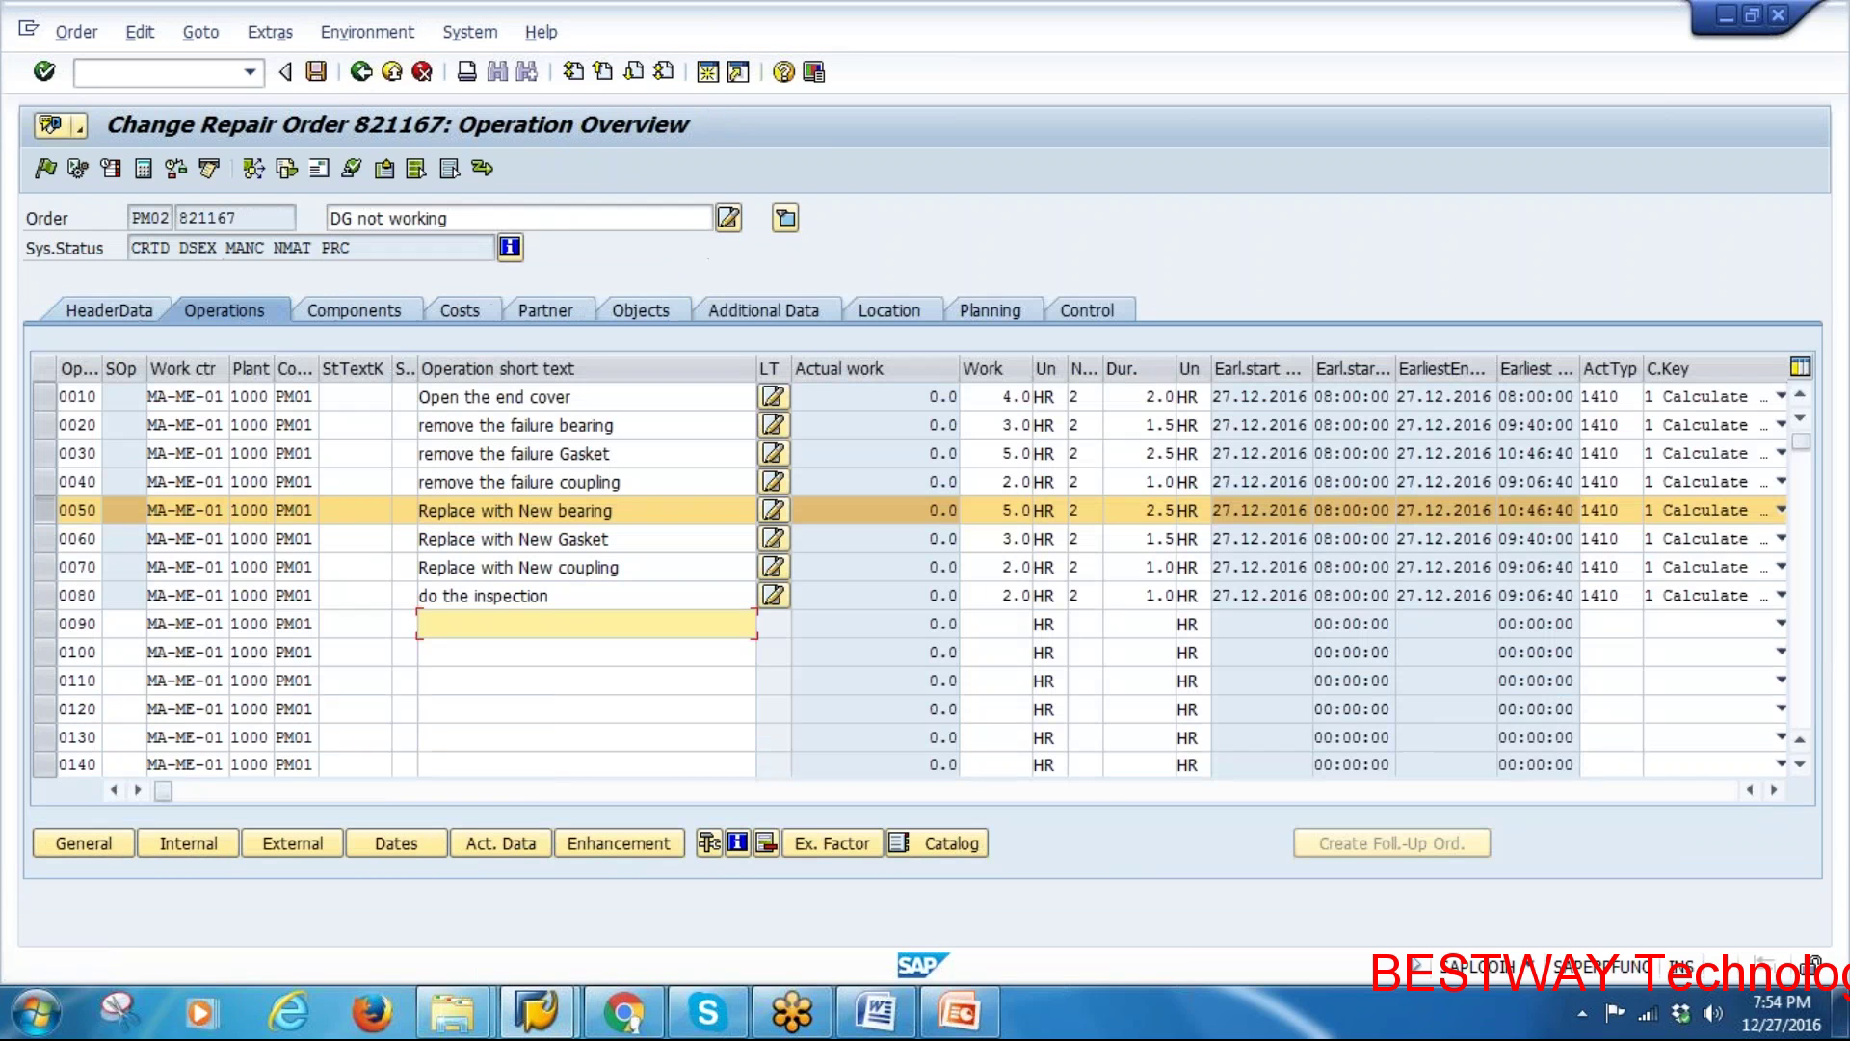
Open the general data of operation 0060, Replace with New Gasket, and display the equipment's structure list
click(60, 538)
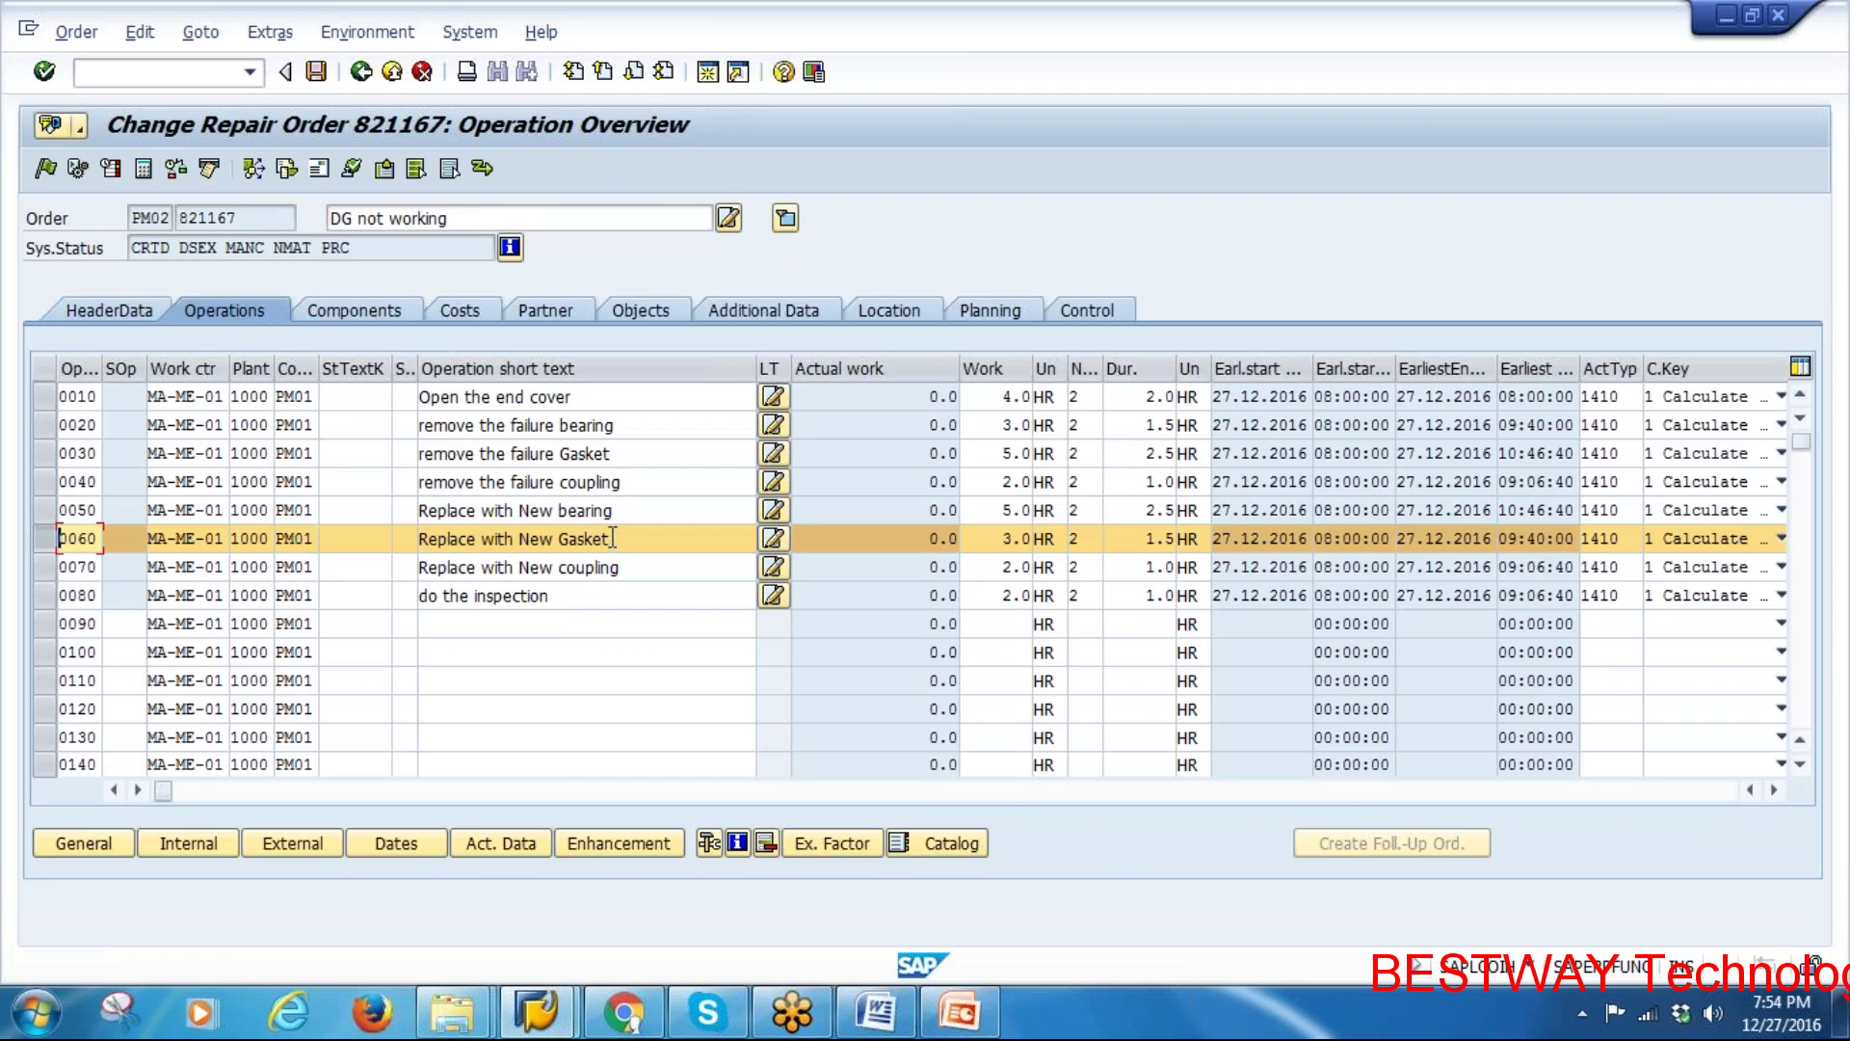
drag(612, 538, 528, 537)
click(38, 535)
click(83, 843)
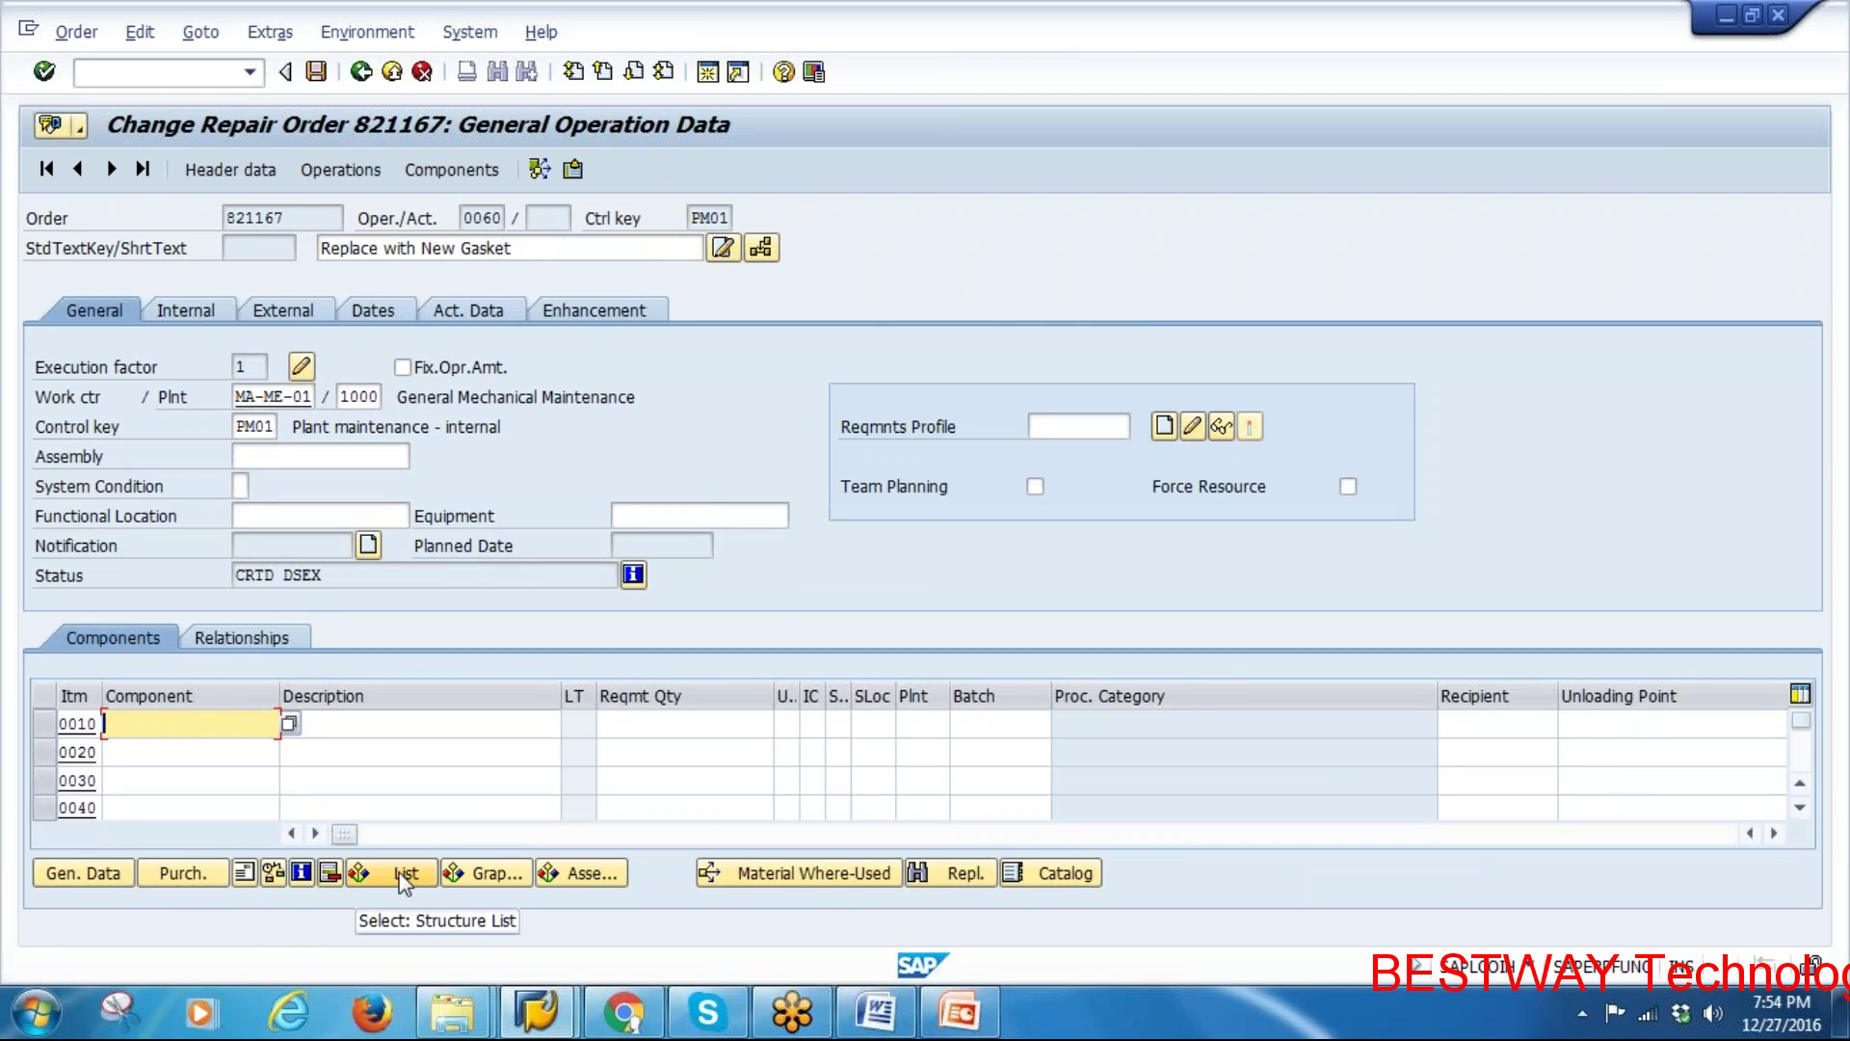
click(411, 875)
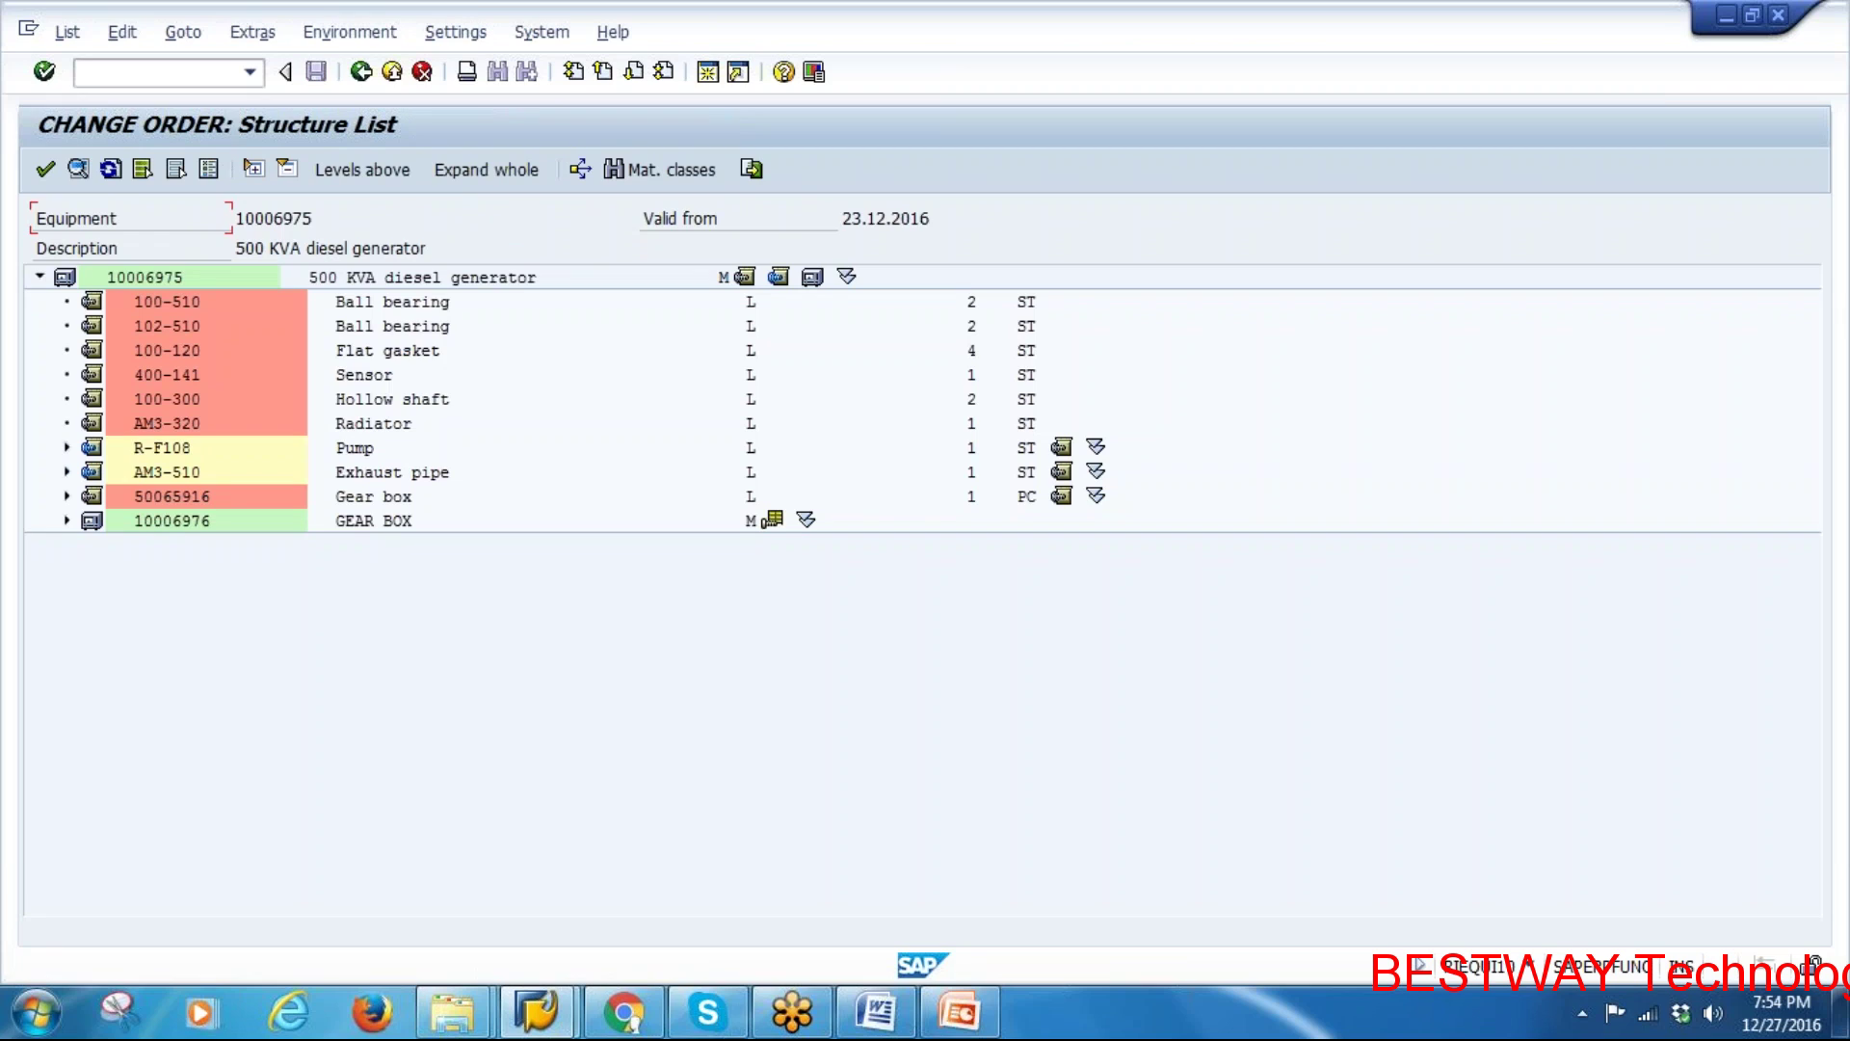
Assign flat gasket 100-120 to operation 0060 with a requirement quantity of 2, and return to the operation overview
double_click(370, 354)
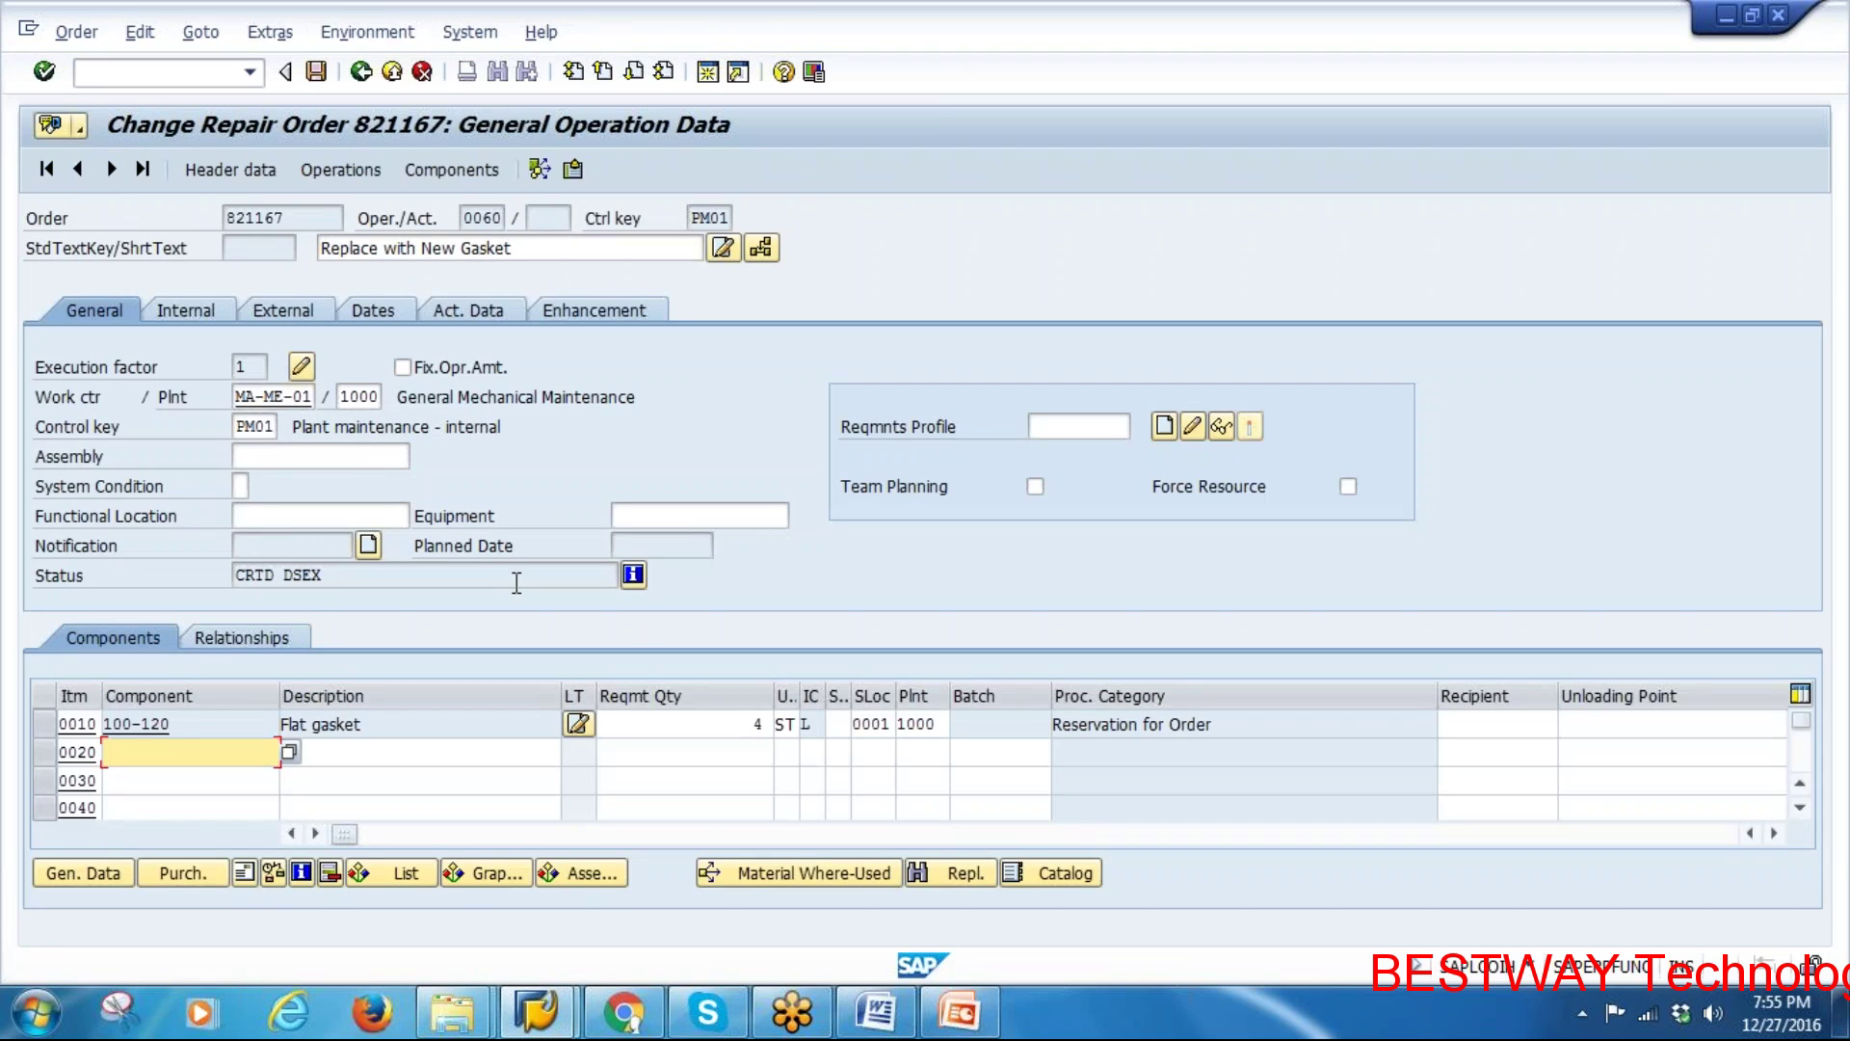
double_click(756, 725)
text(2)
key(Return)
click(361, 72)
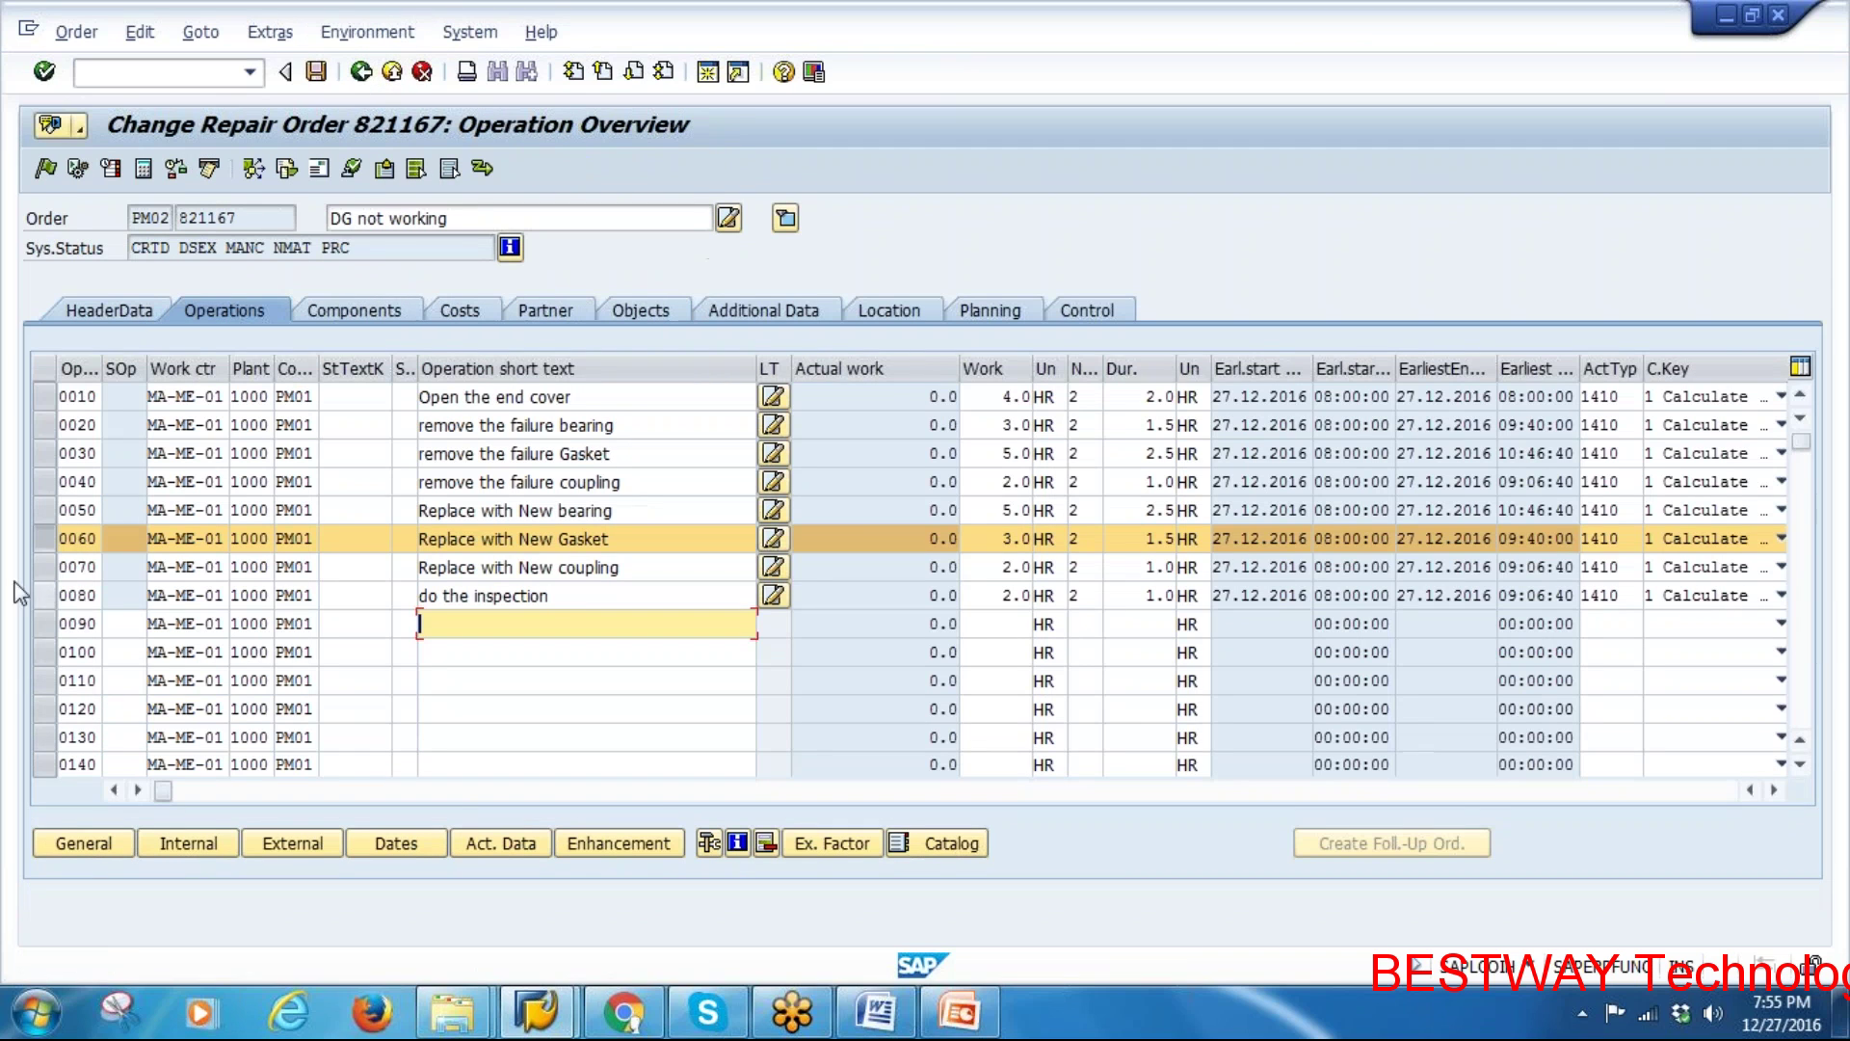
Open the general data of operation 0070, Replace with New coupling, and check the equipment's structure list for a coupling
click(44, 542)
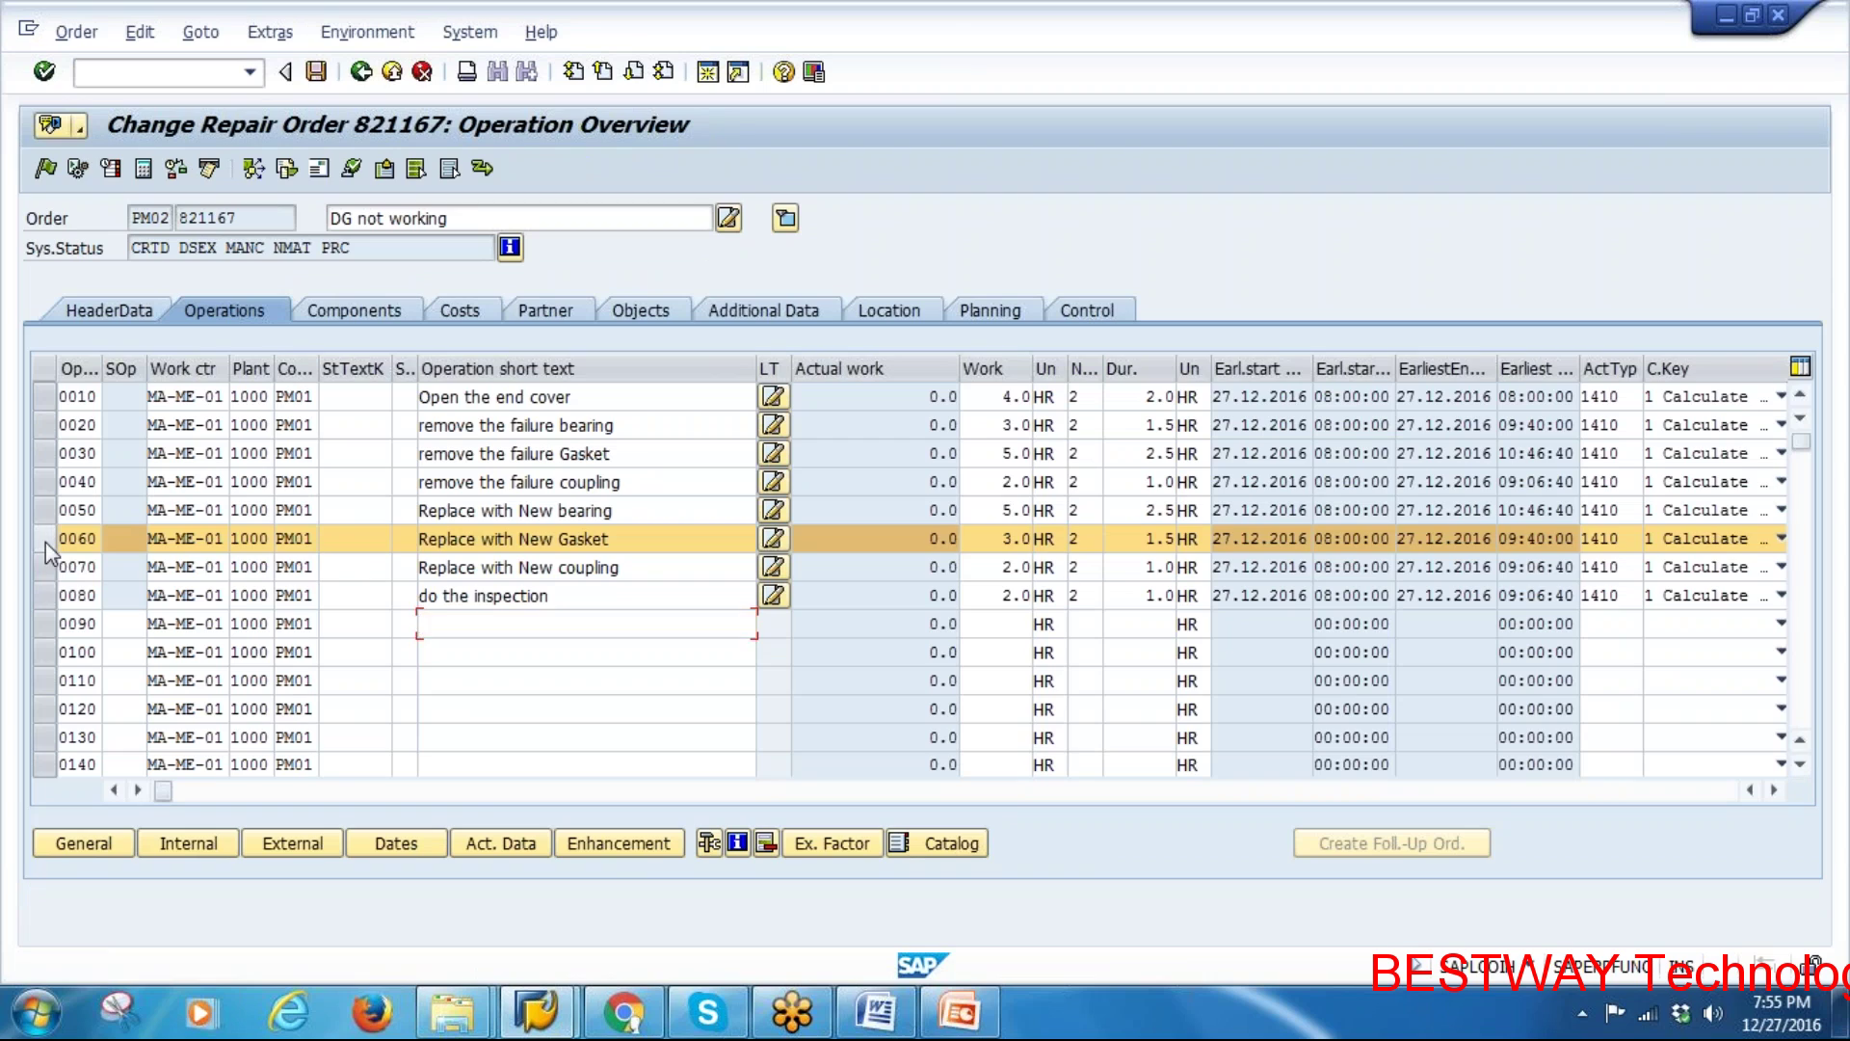
drag(620, 568, 524, 569)
click(44, 570)
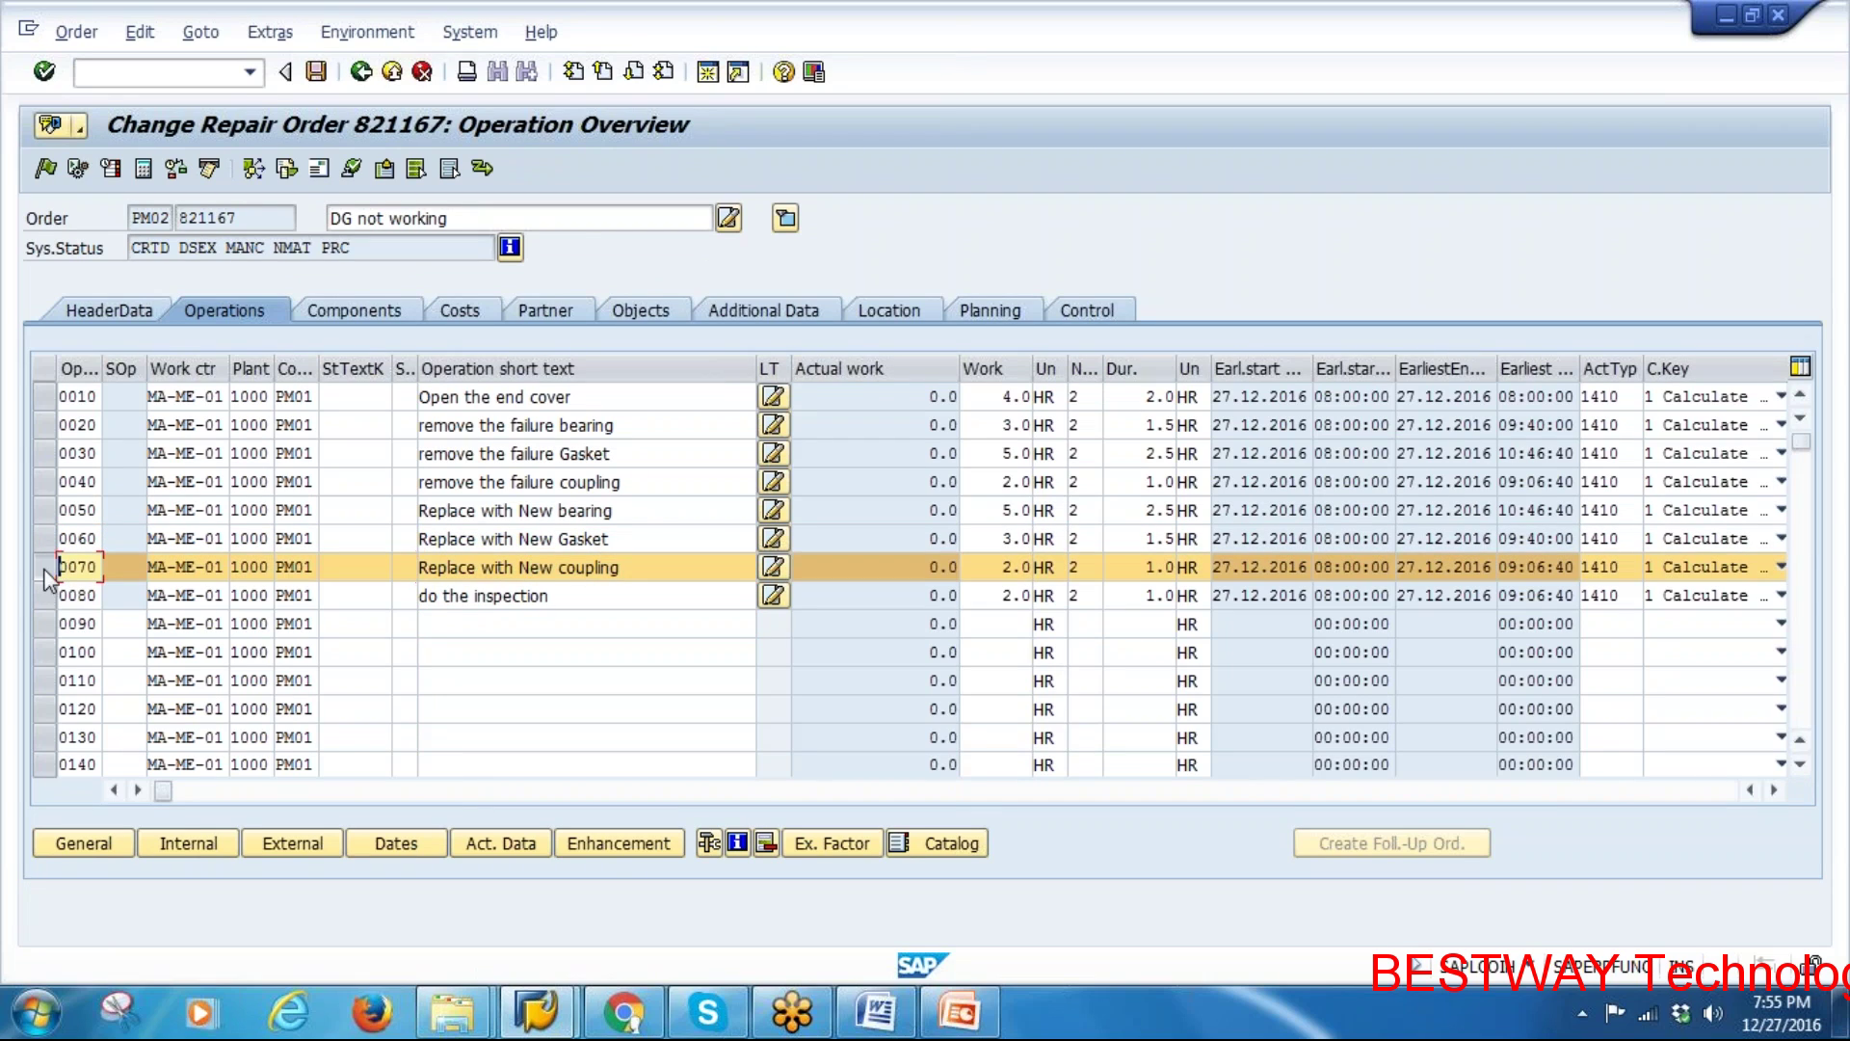
click(96, 842)
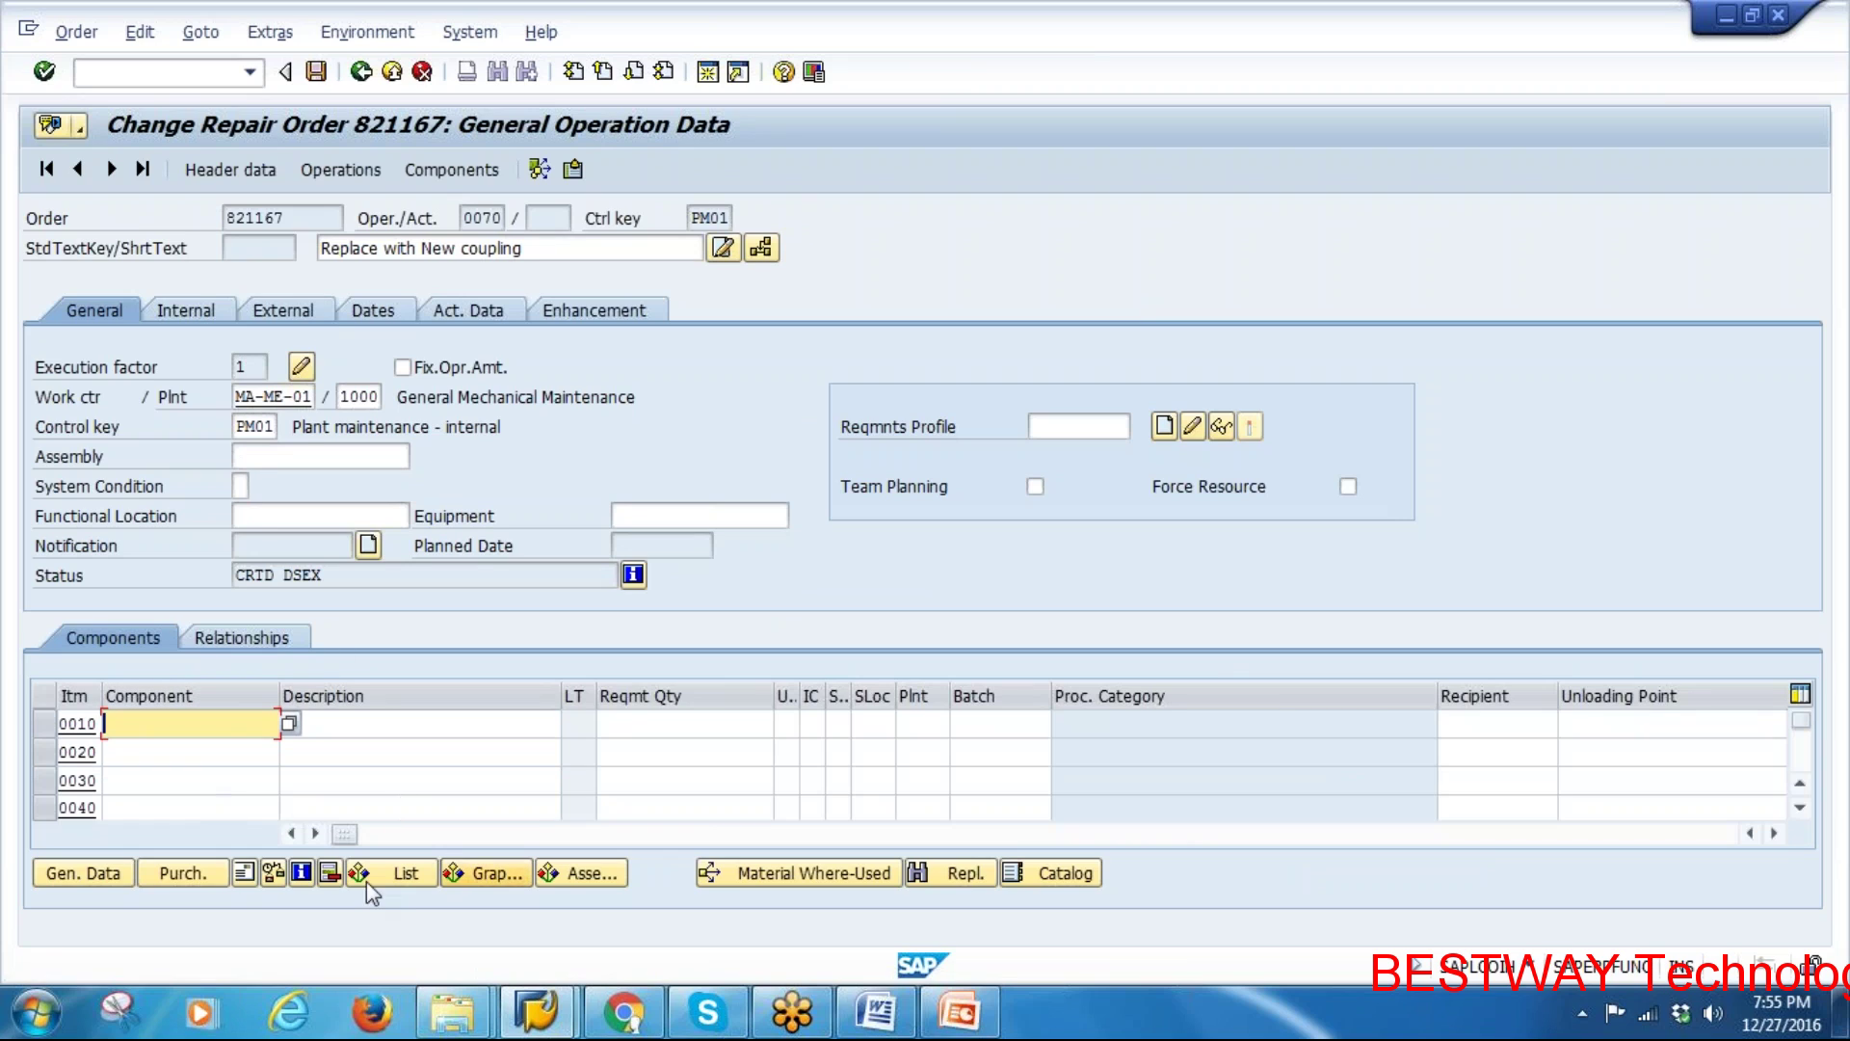
click(398, 882)
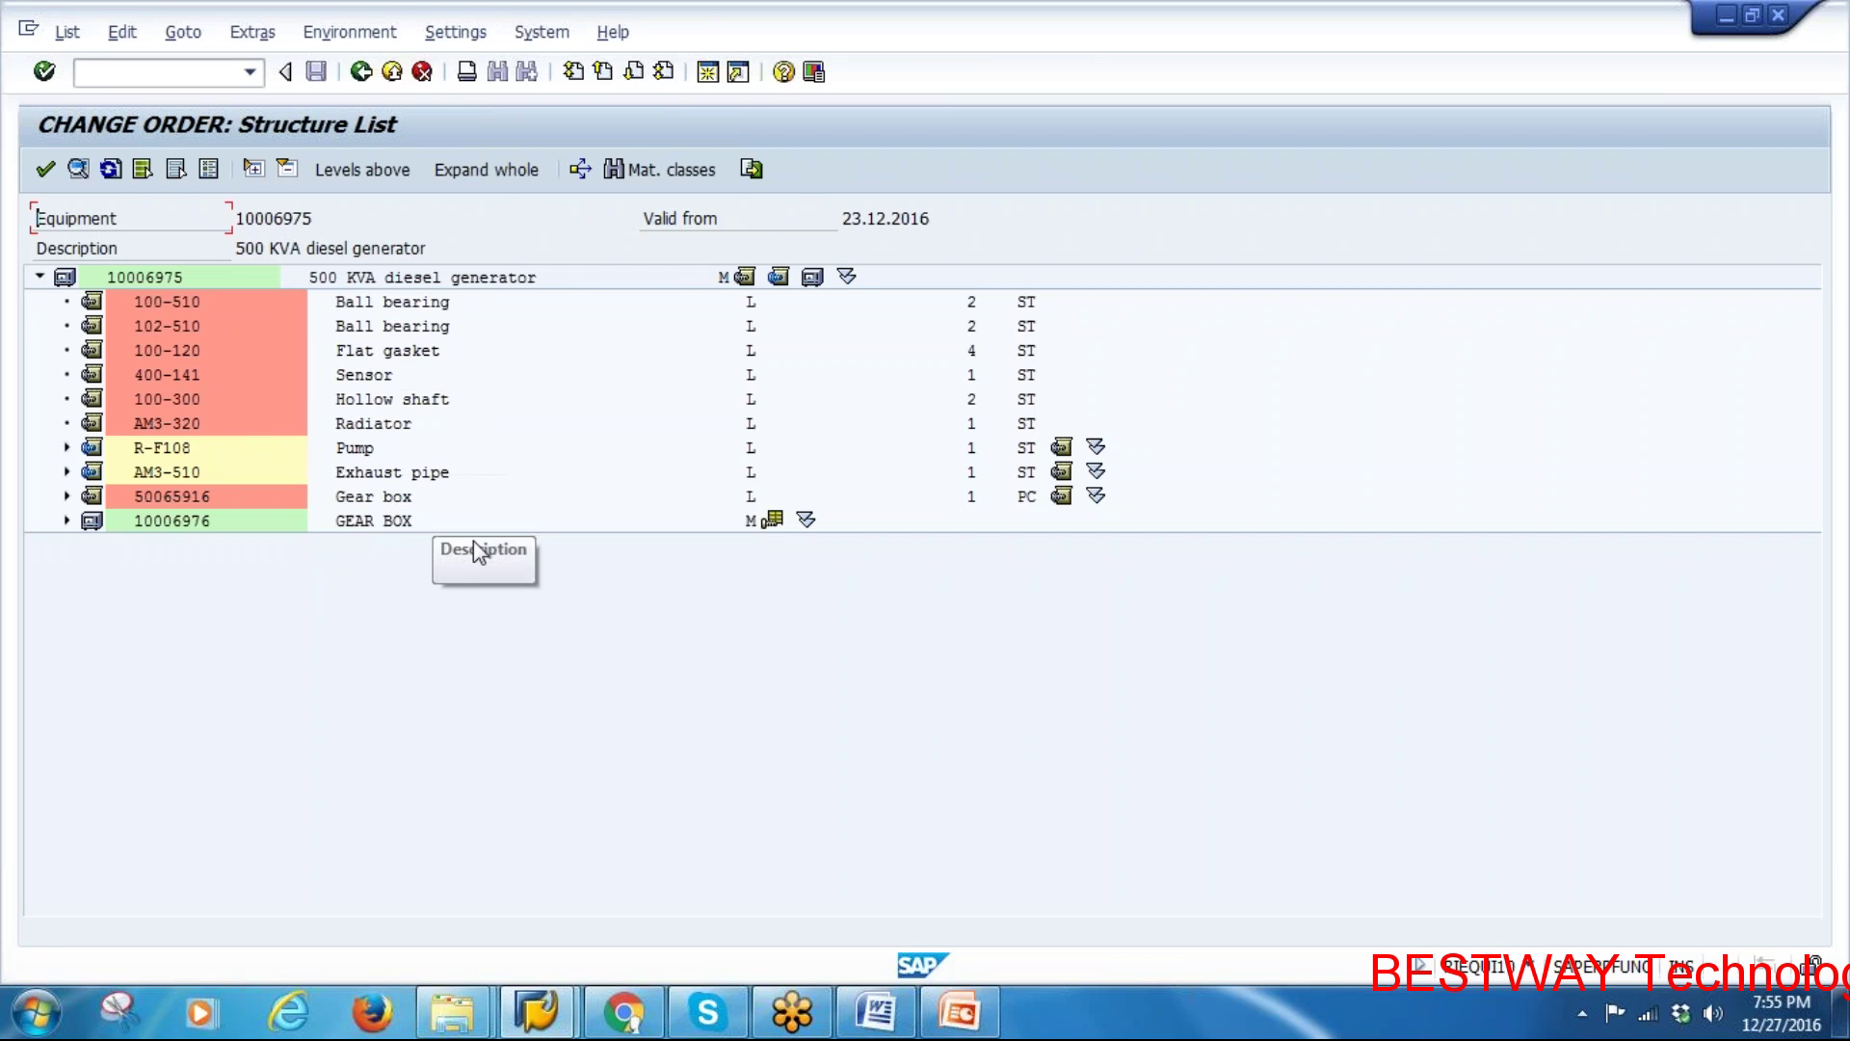
click(360, 72)
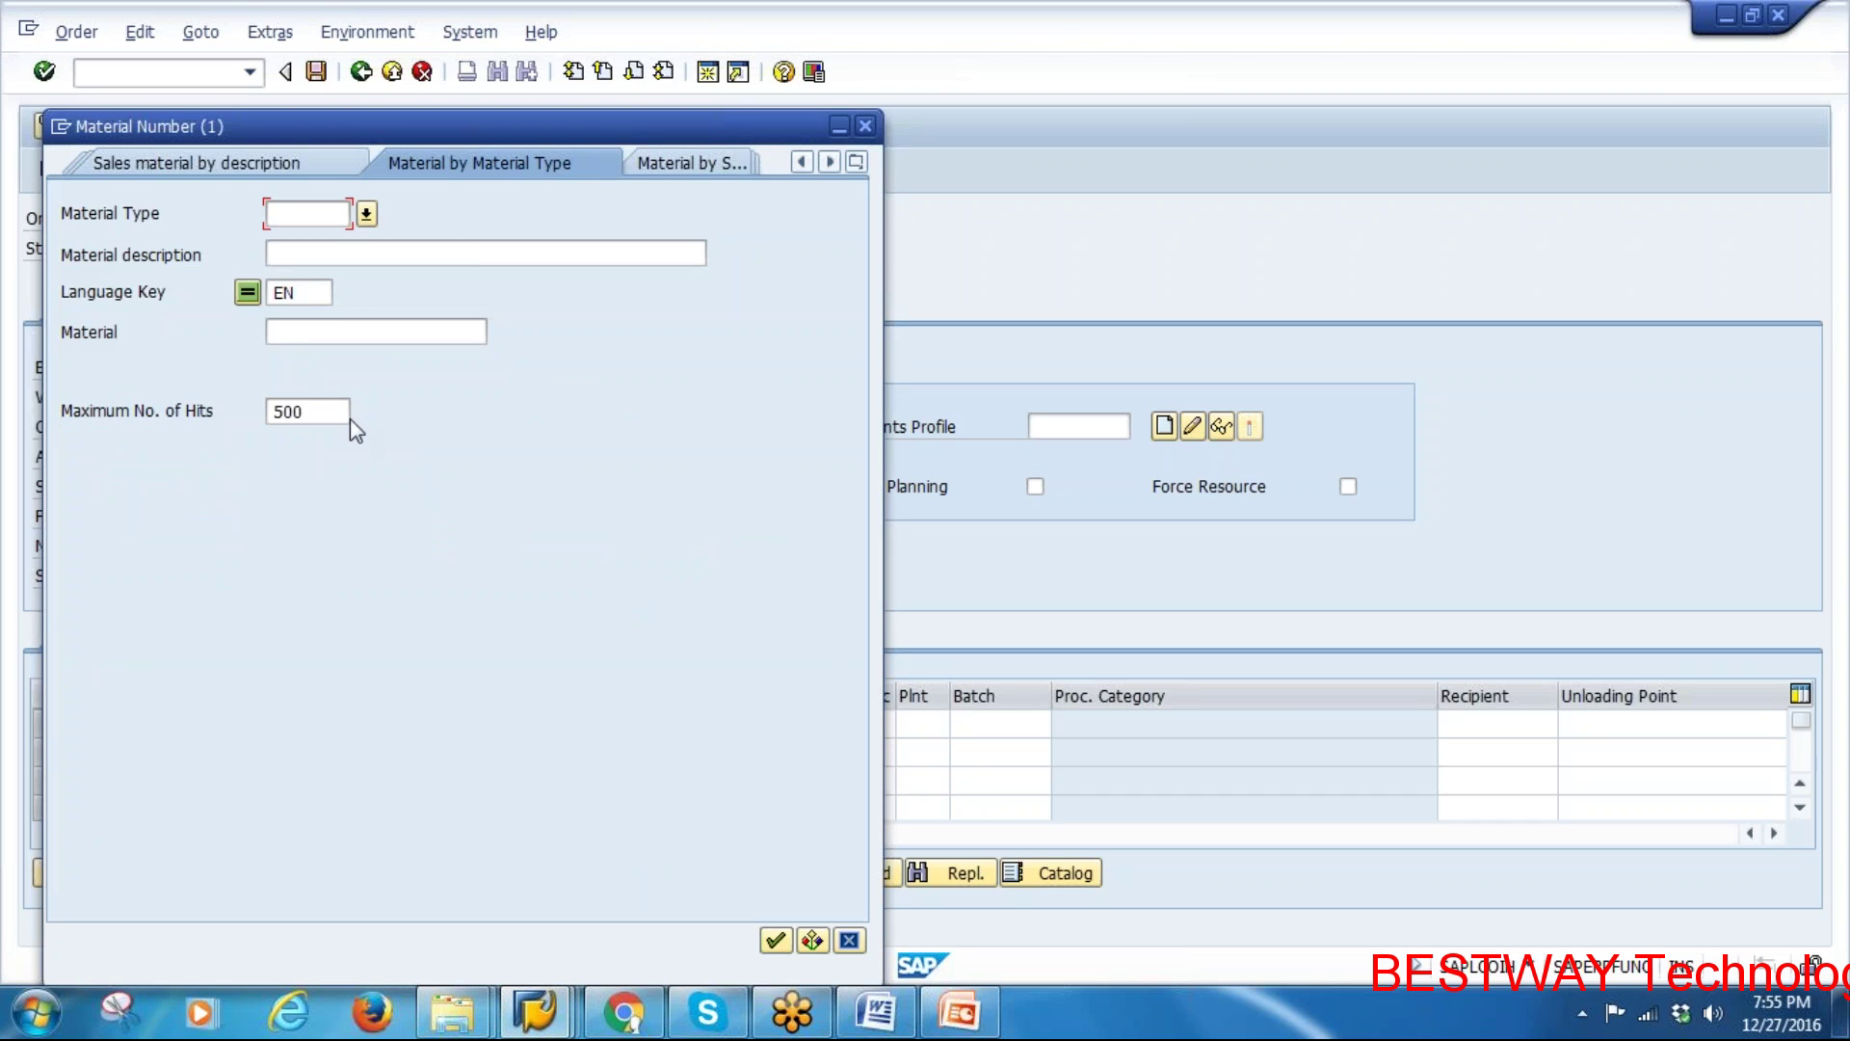
Try the Material by Supply Area search with plant 1000 and material *COUPLING*
click(855, 163)
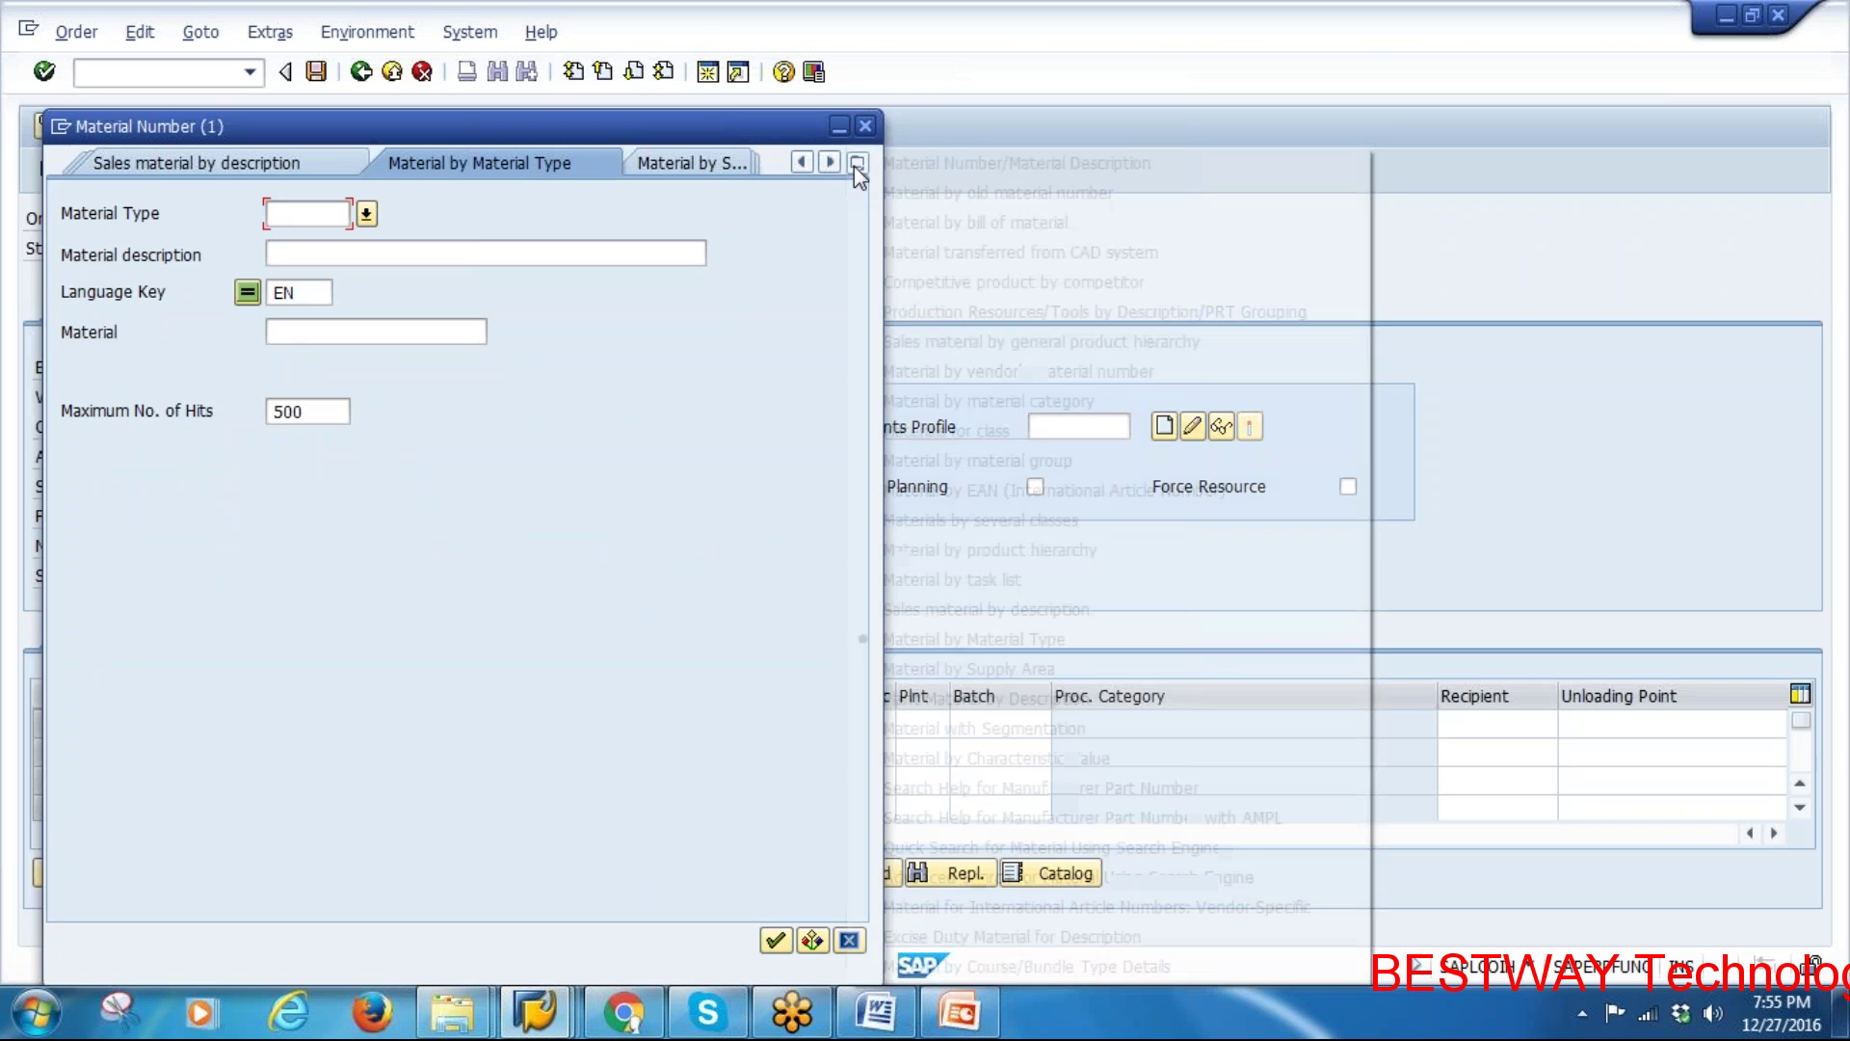
click(891, 670)
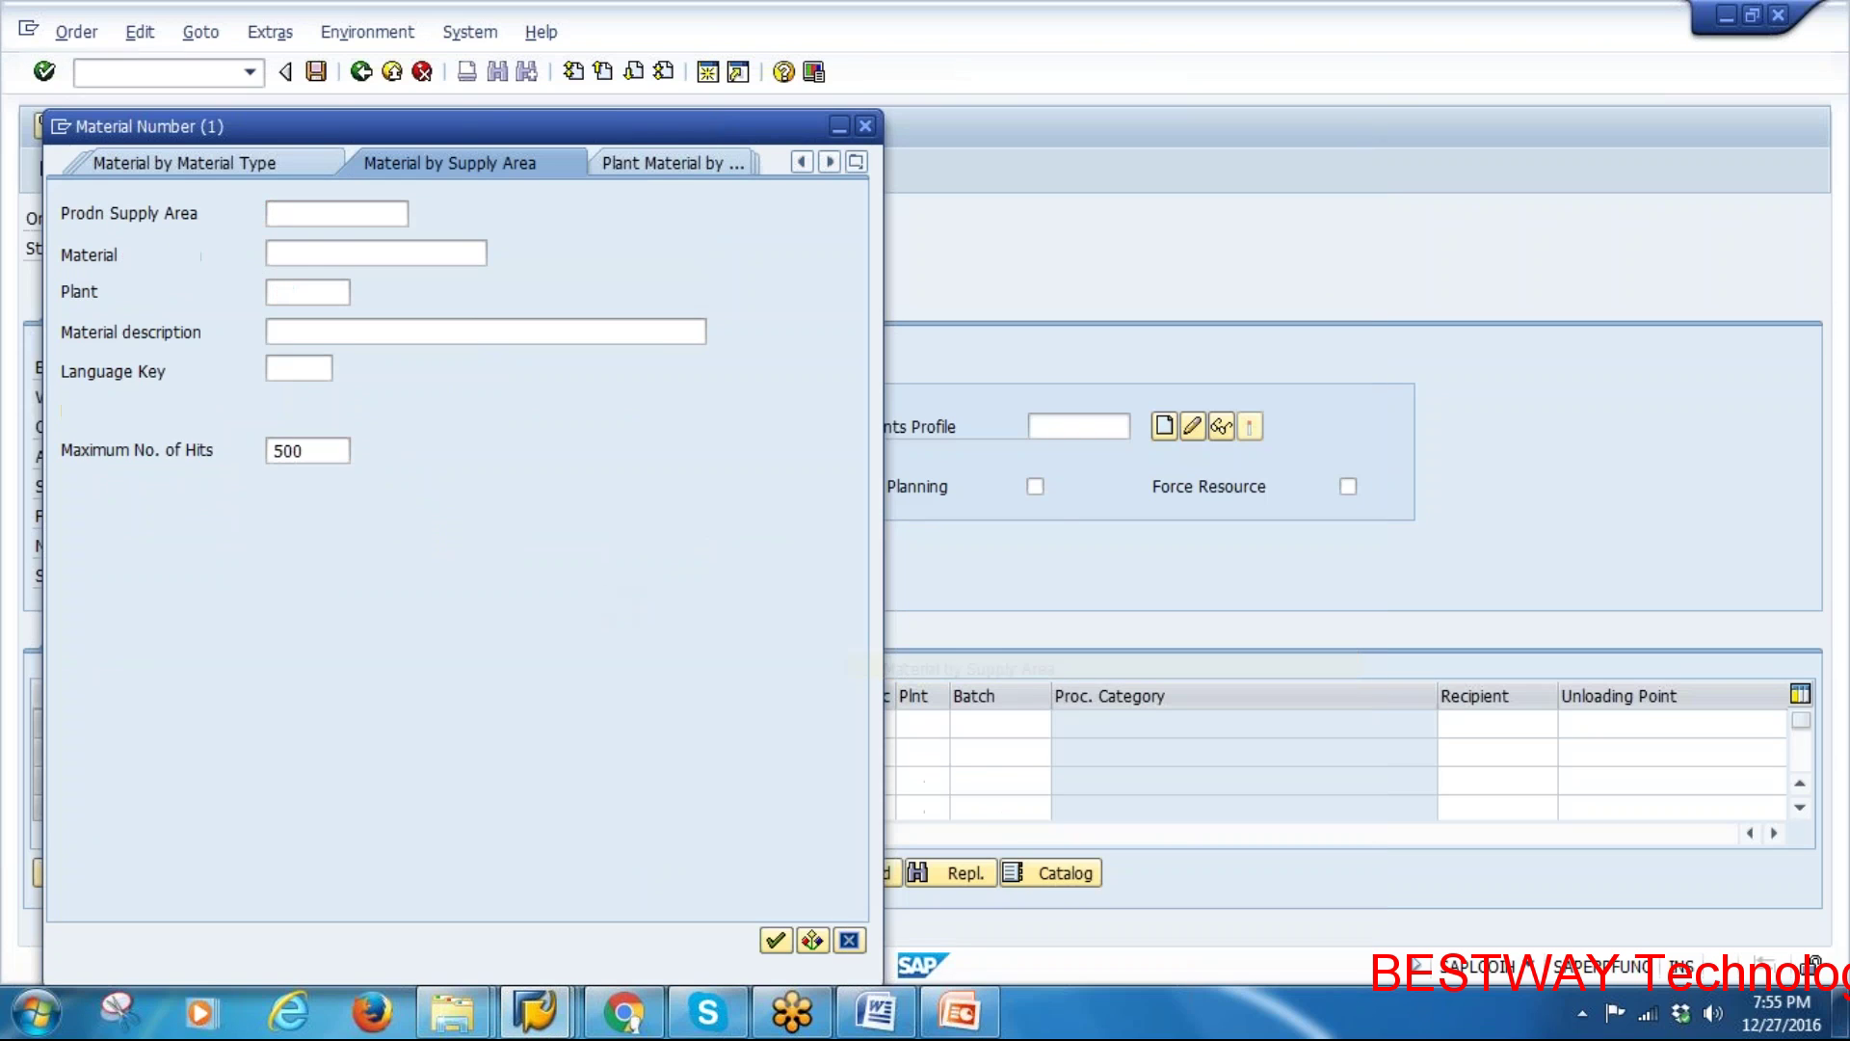
click(303, 291)
text(1000)
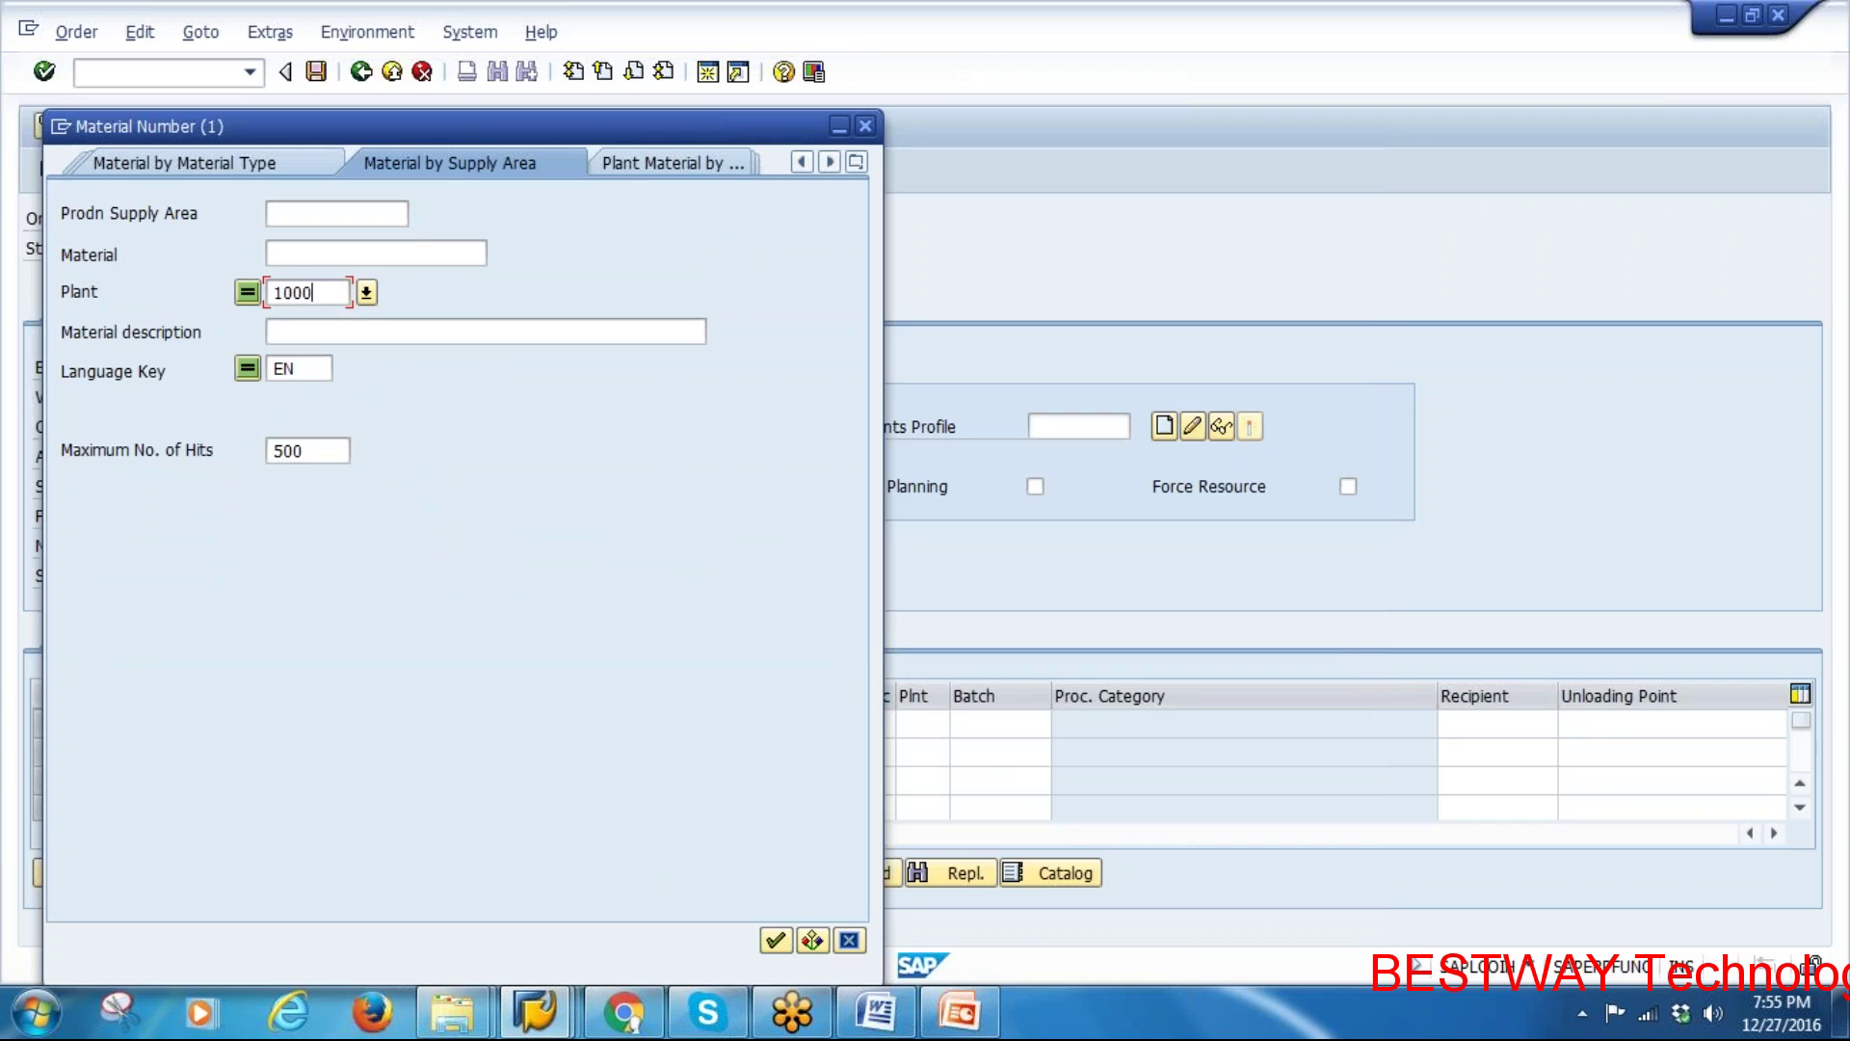
click(279, 252)
text(COUPLI)
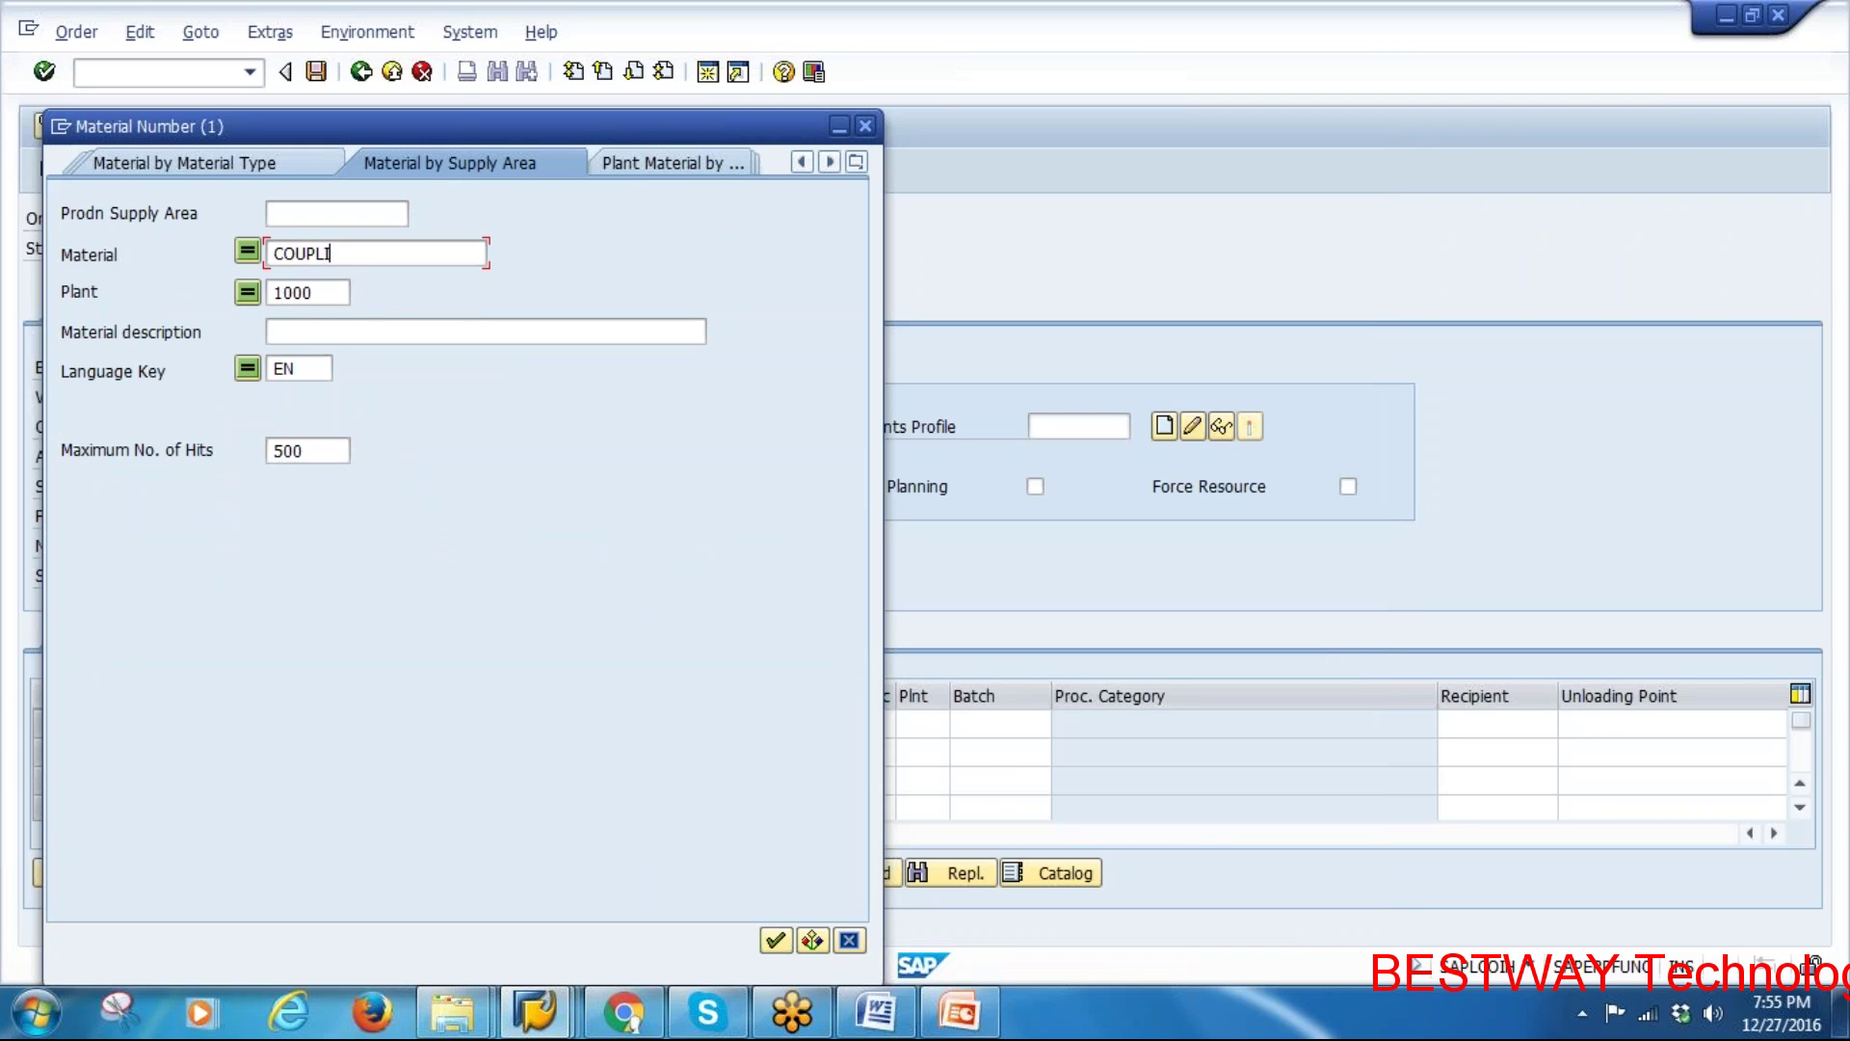
text(*)
key(Left)
key(Left)
key(Left)
key(Left)
text(*)
click(775, 940)
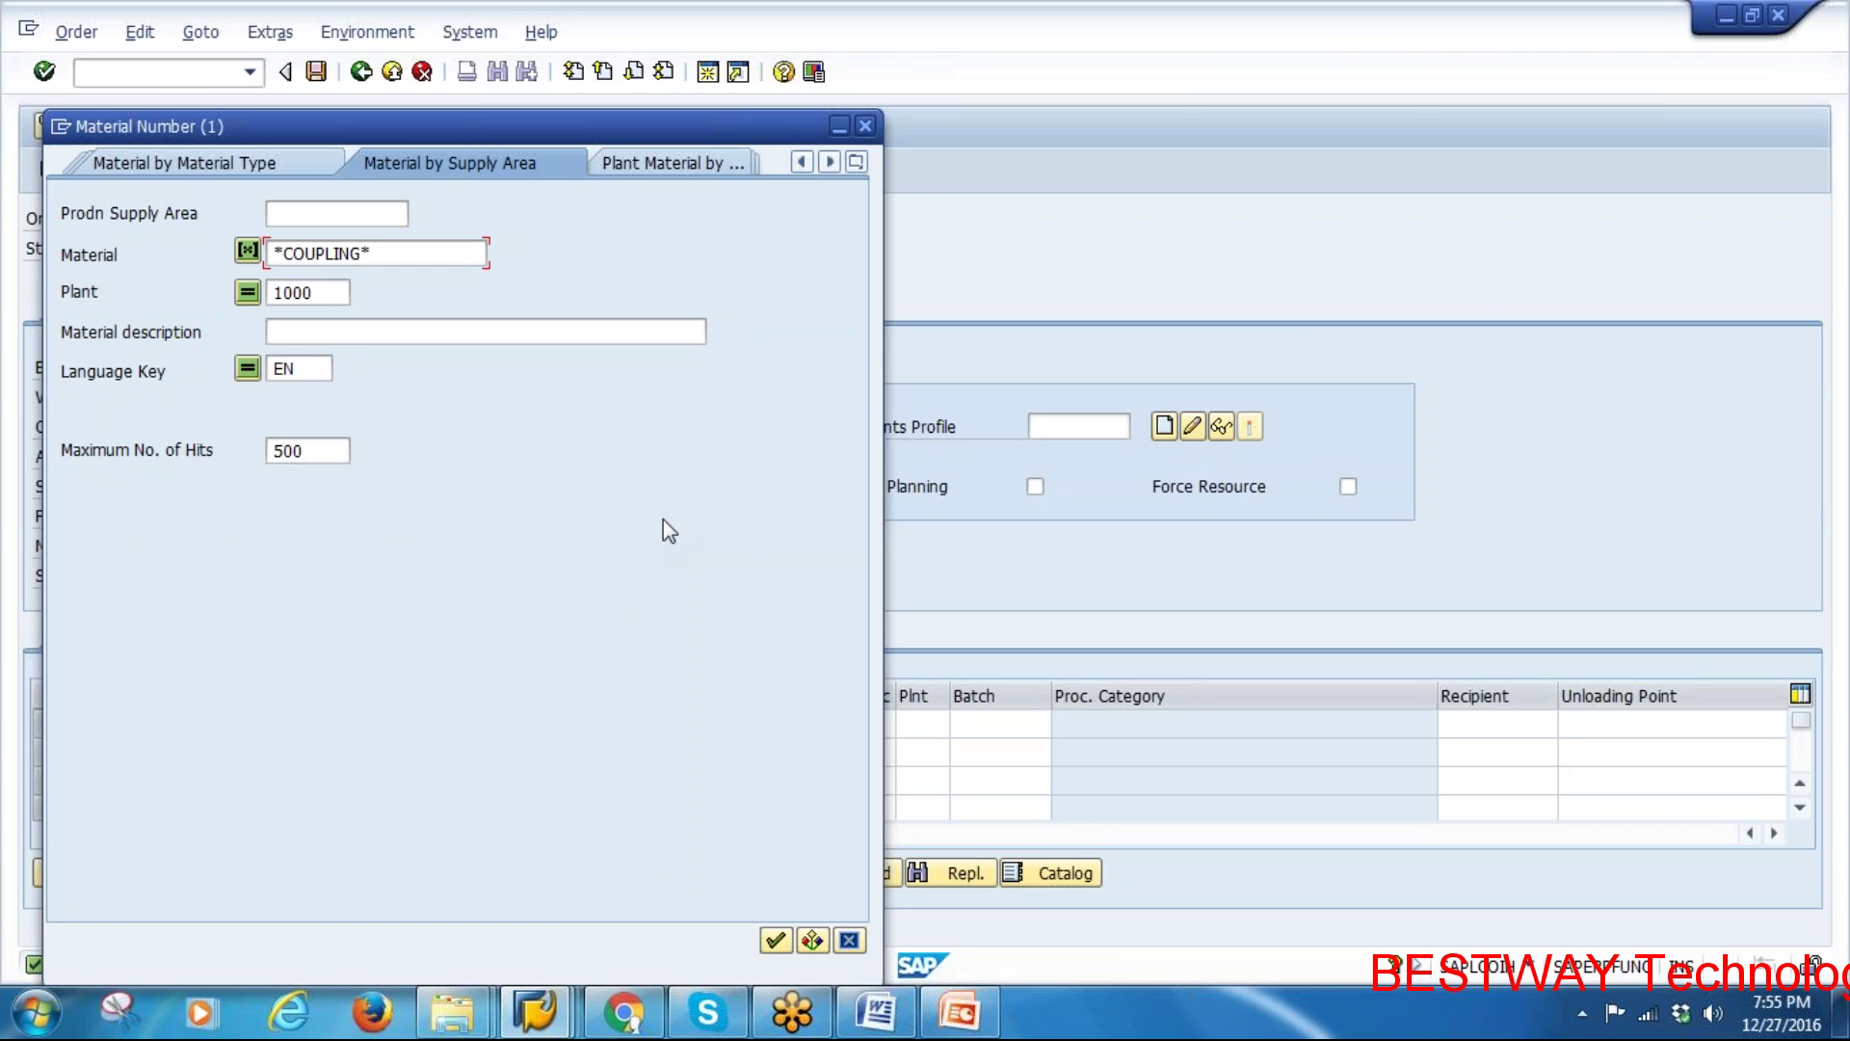
Try the supply area search with the material criterion COUPLING*
key(BackSpace)
key(BackSpace)
key(BackSpace)
text(NG*)
key(Home)
key(Delete)
click(776, 940)
Try the supply area search with the shorter material criterion *COUP*
key(BackSpace)
key(BackSpace)
key(BackSpace)
key(BackSpace)
key(BackSpace)
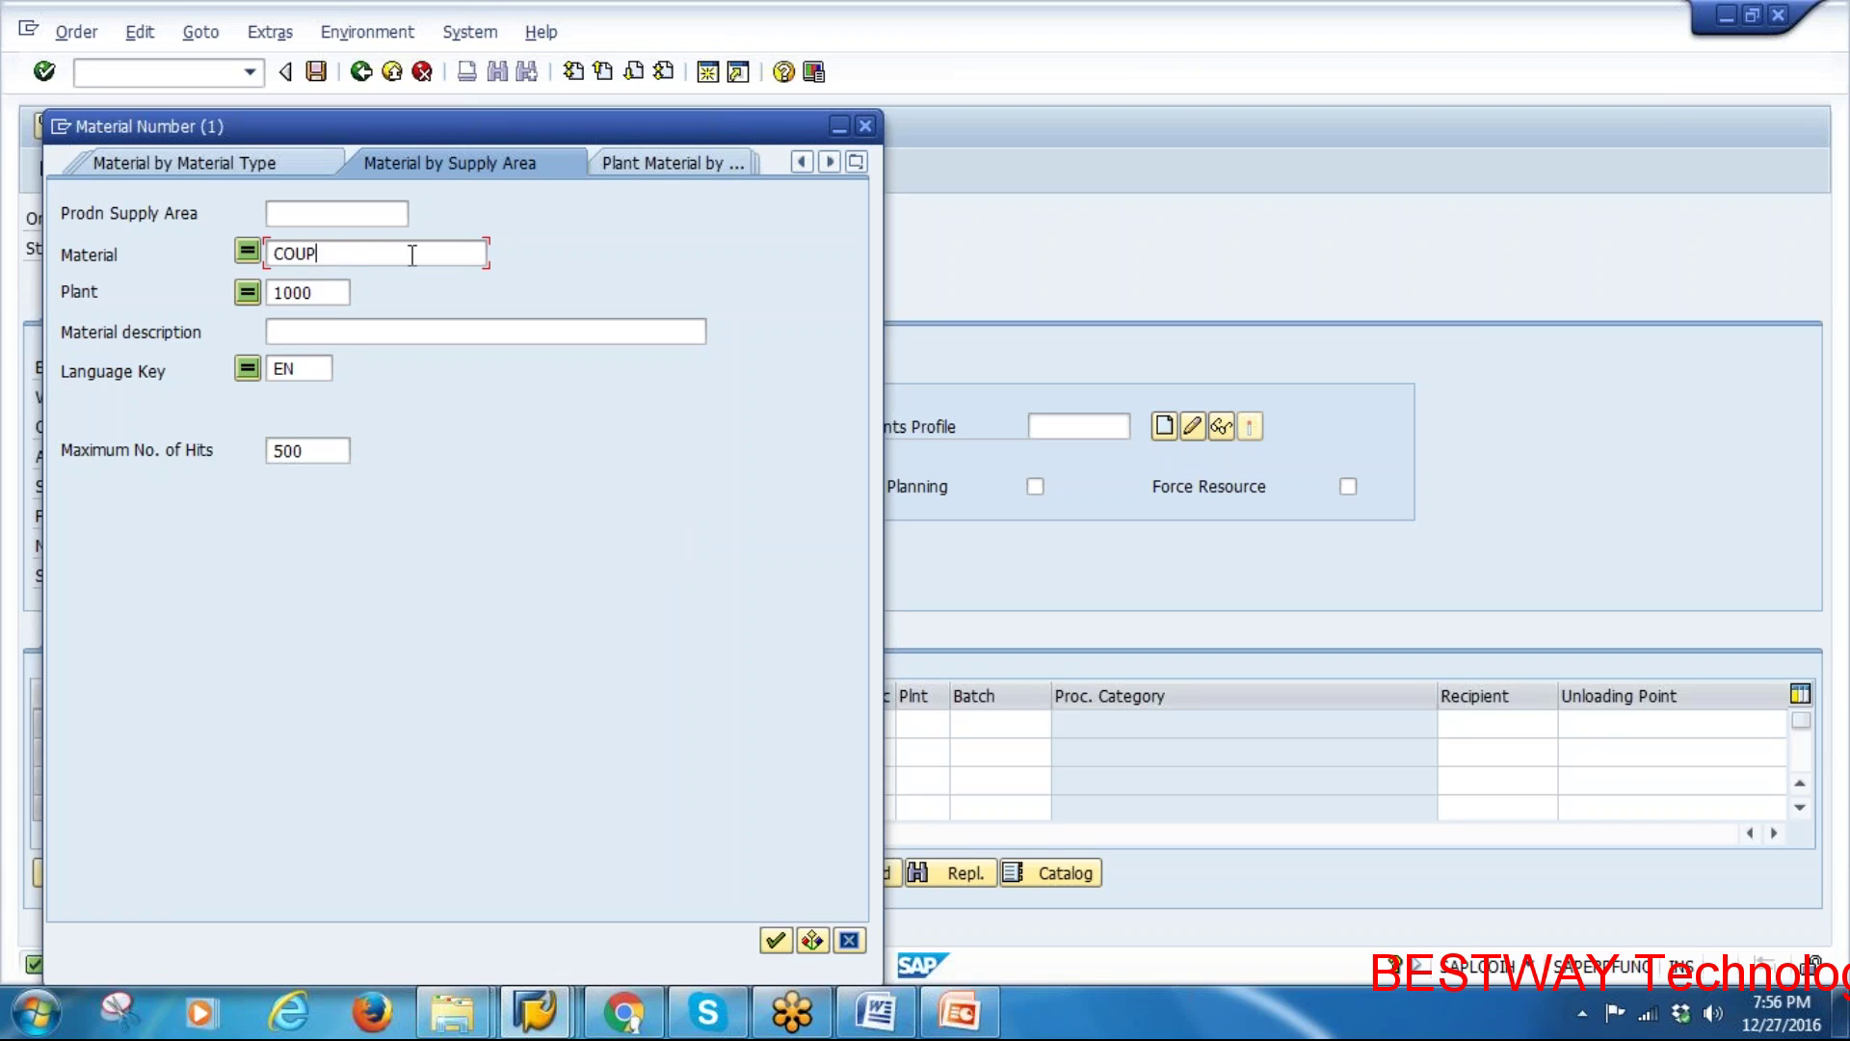
text(*COUP*)
click(776, 940)
Clear the material criterion and try the supply area search with the material description *COUPLING*
key(BackSpace)
key(BackSpace)
key(BackSpace)
key(BackSpace)
key(BackSpace)
key(BackSpace)
click(303, 331)
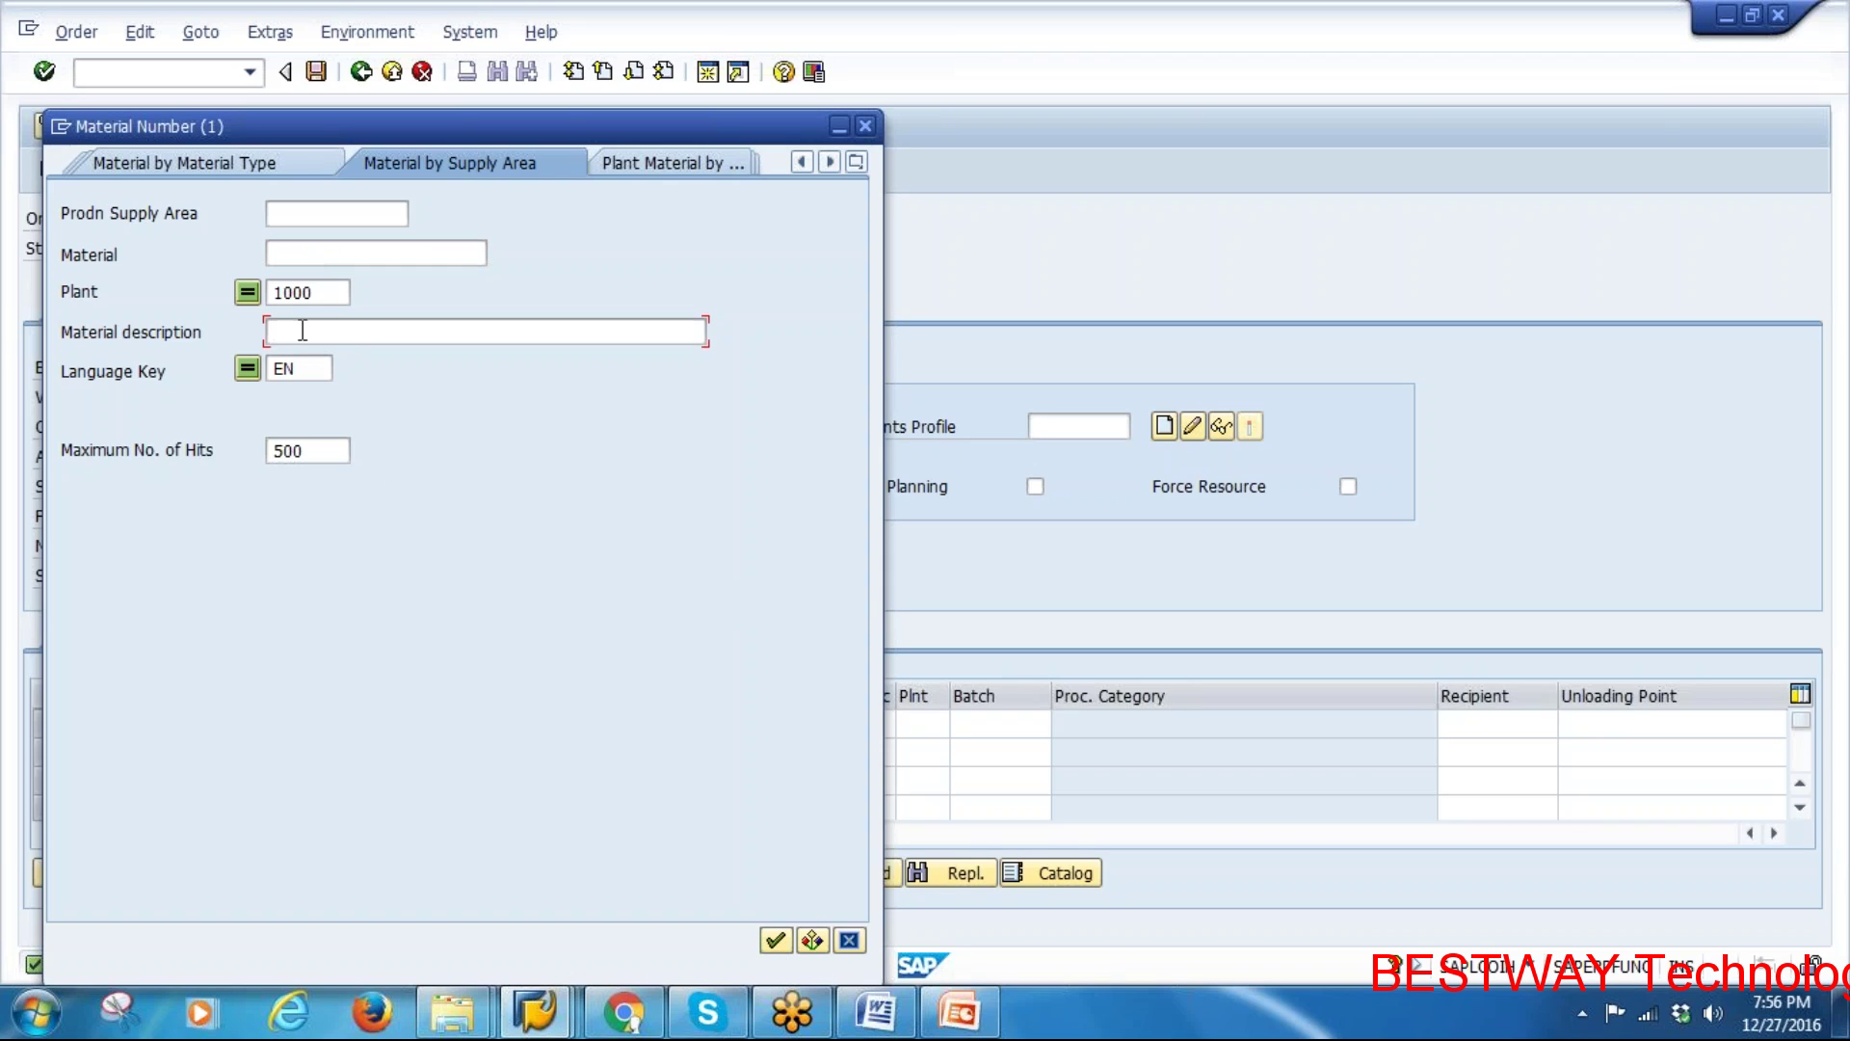
text(COUPLING)
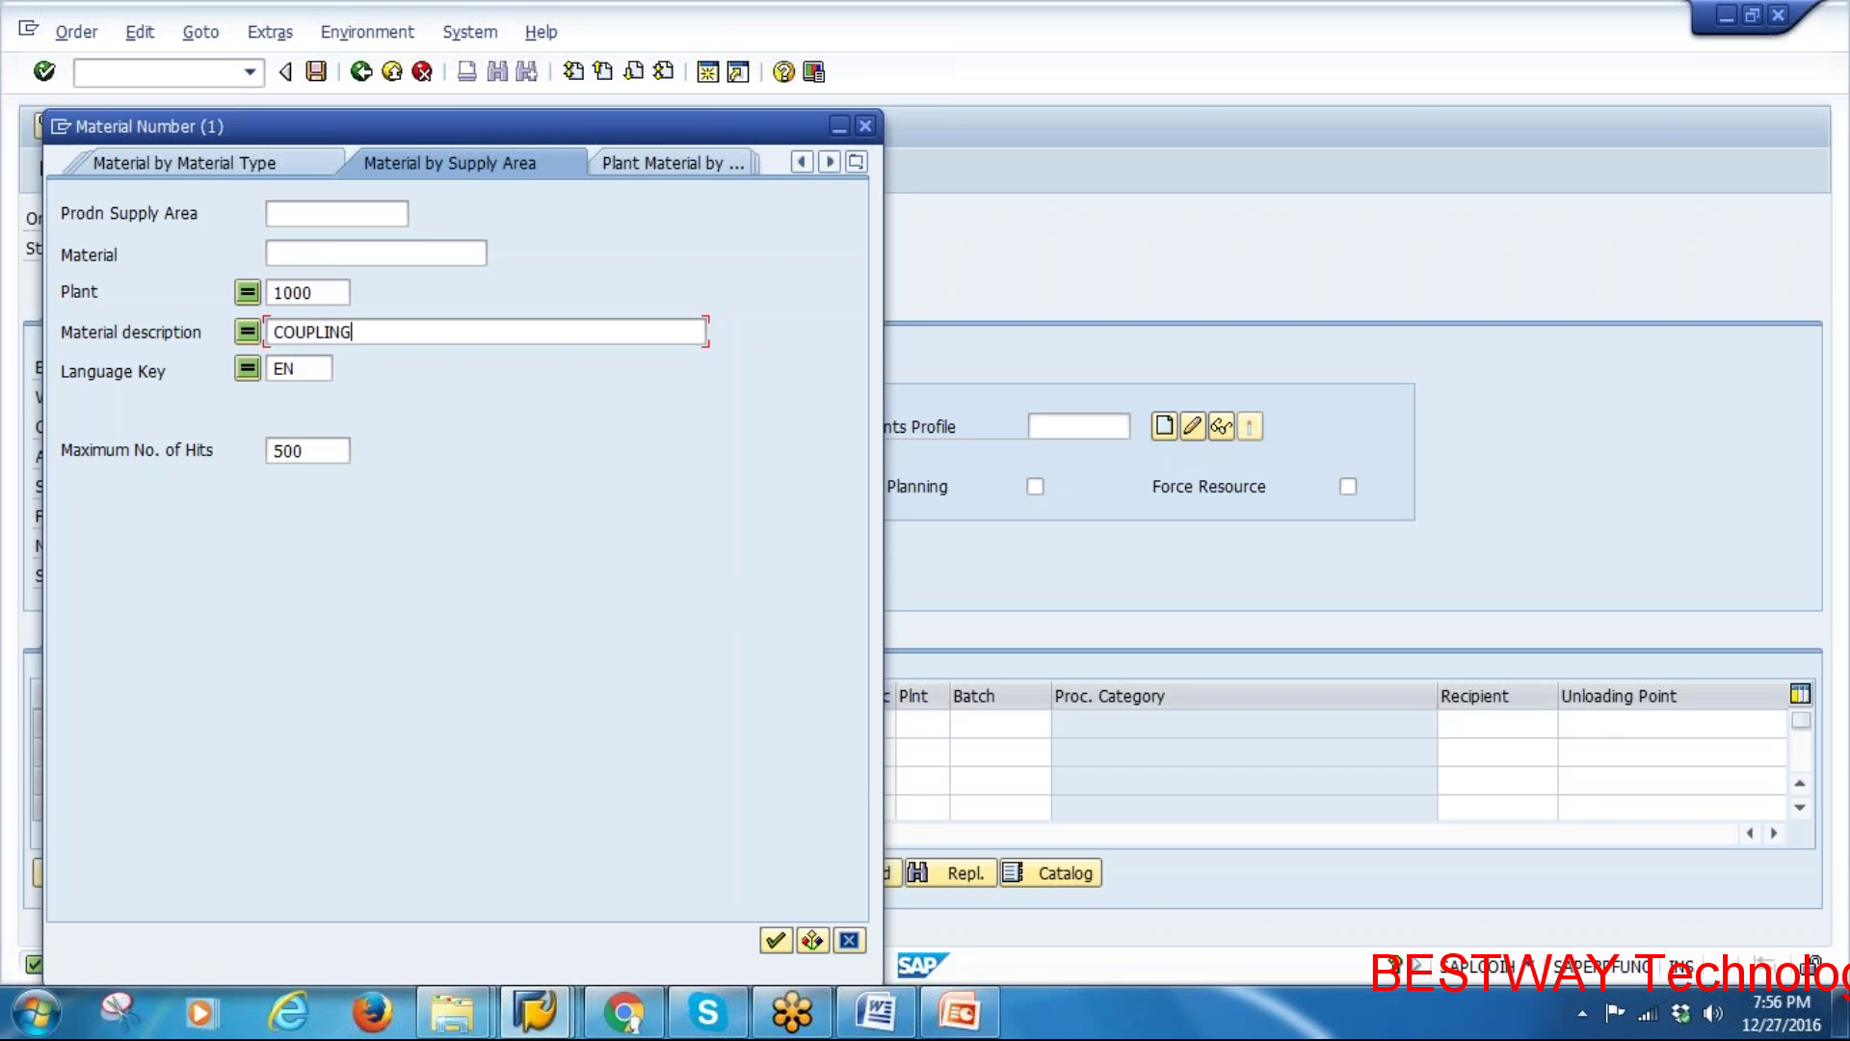
text(*)
key(Left)
key(Left)
key(Left)
key(Left)
key(Left)
text(*)
click(774, 940)
Remove the leading asterisk from the material description and repeat the supply area search with COUPLING*
key(Left)
key(Delete)
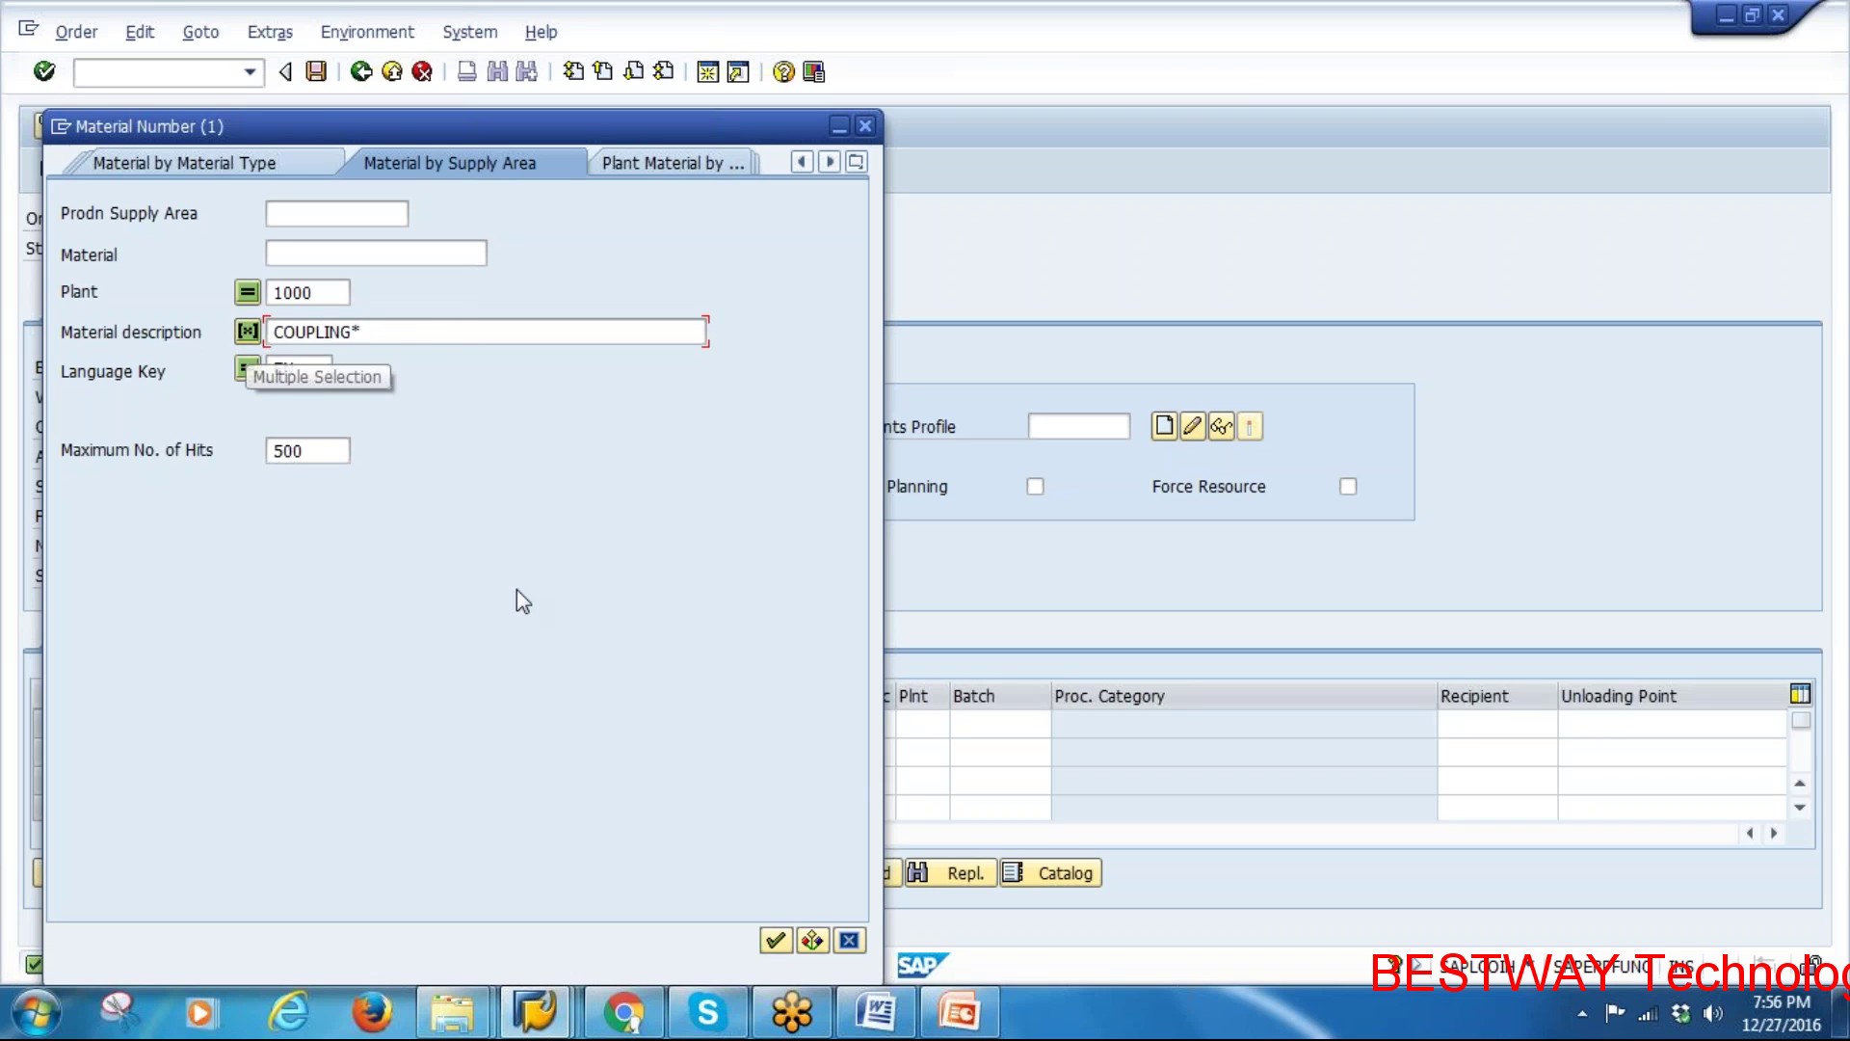
click(776, 940)
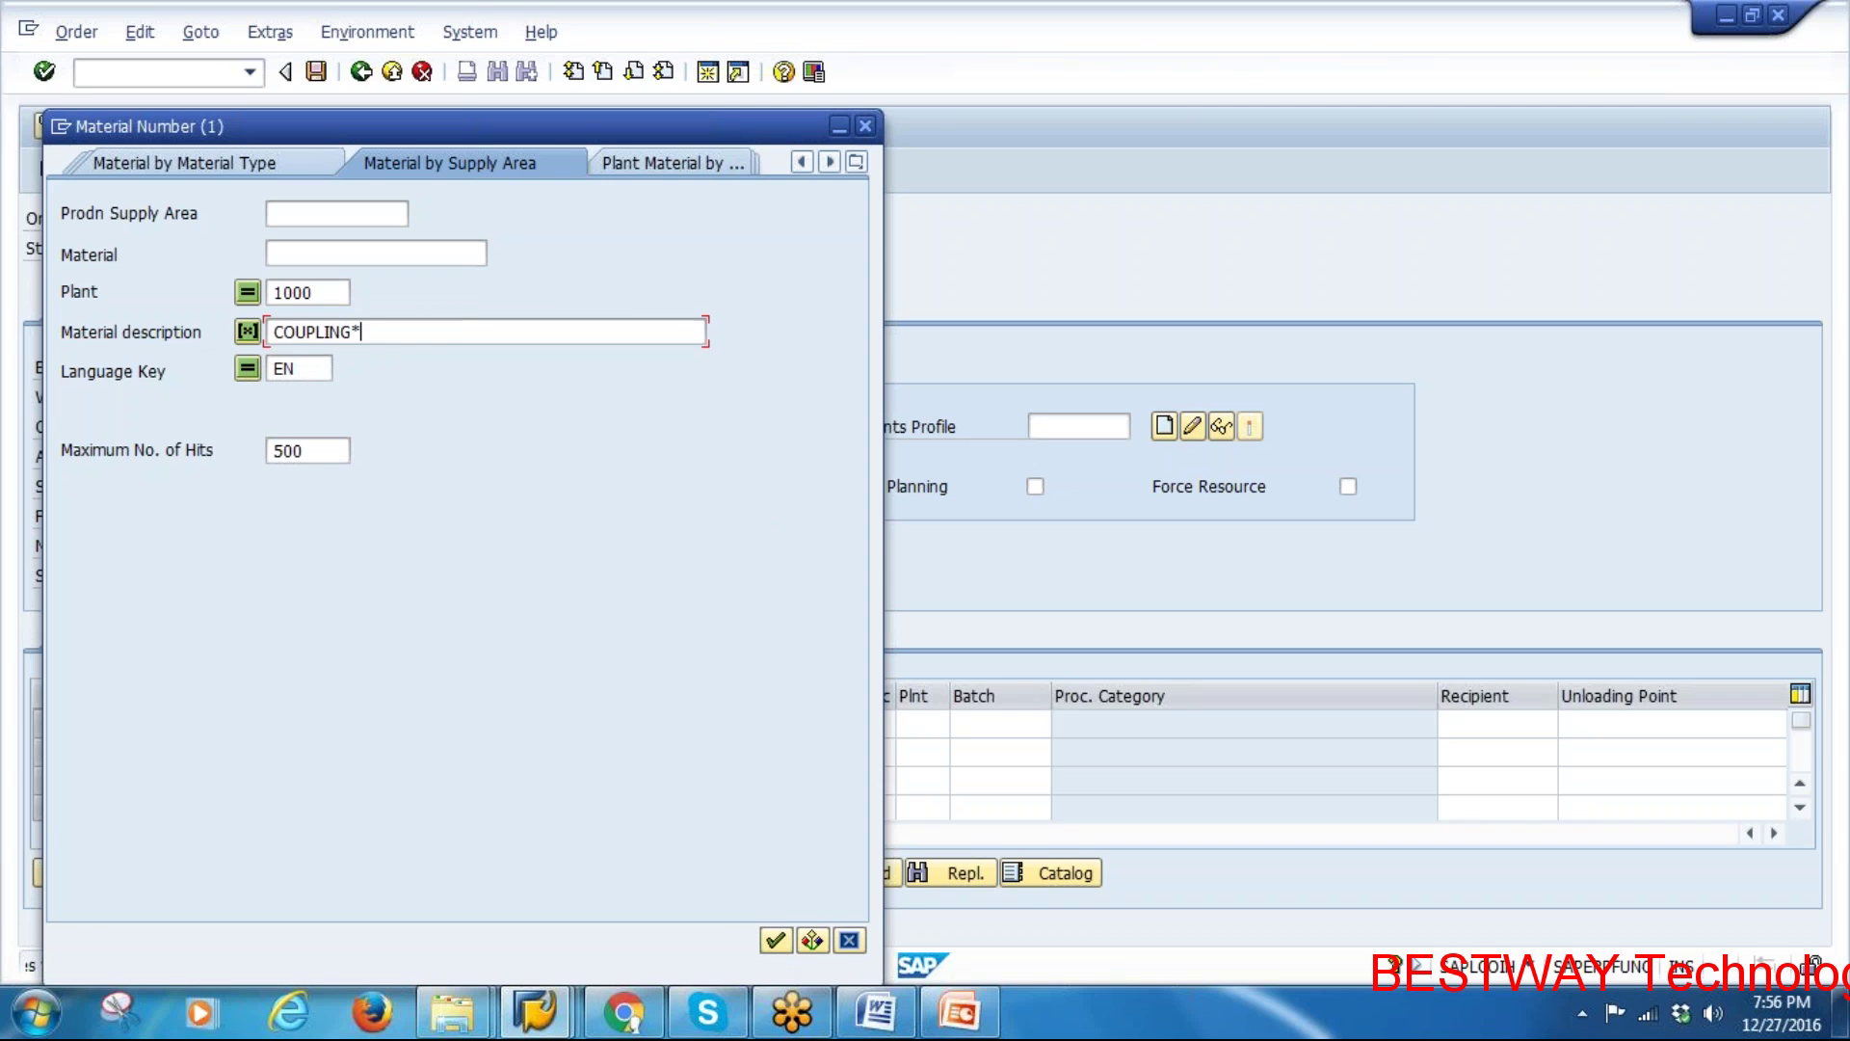
Switch to the Plant Material by Description search and search for the material description COUPLING*
click(670, 162)
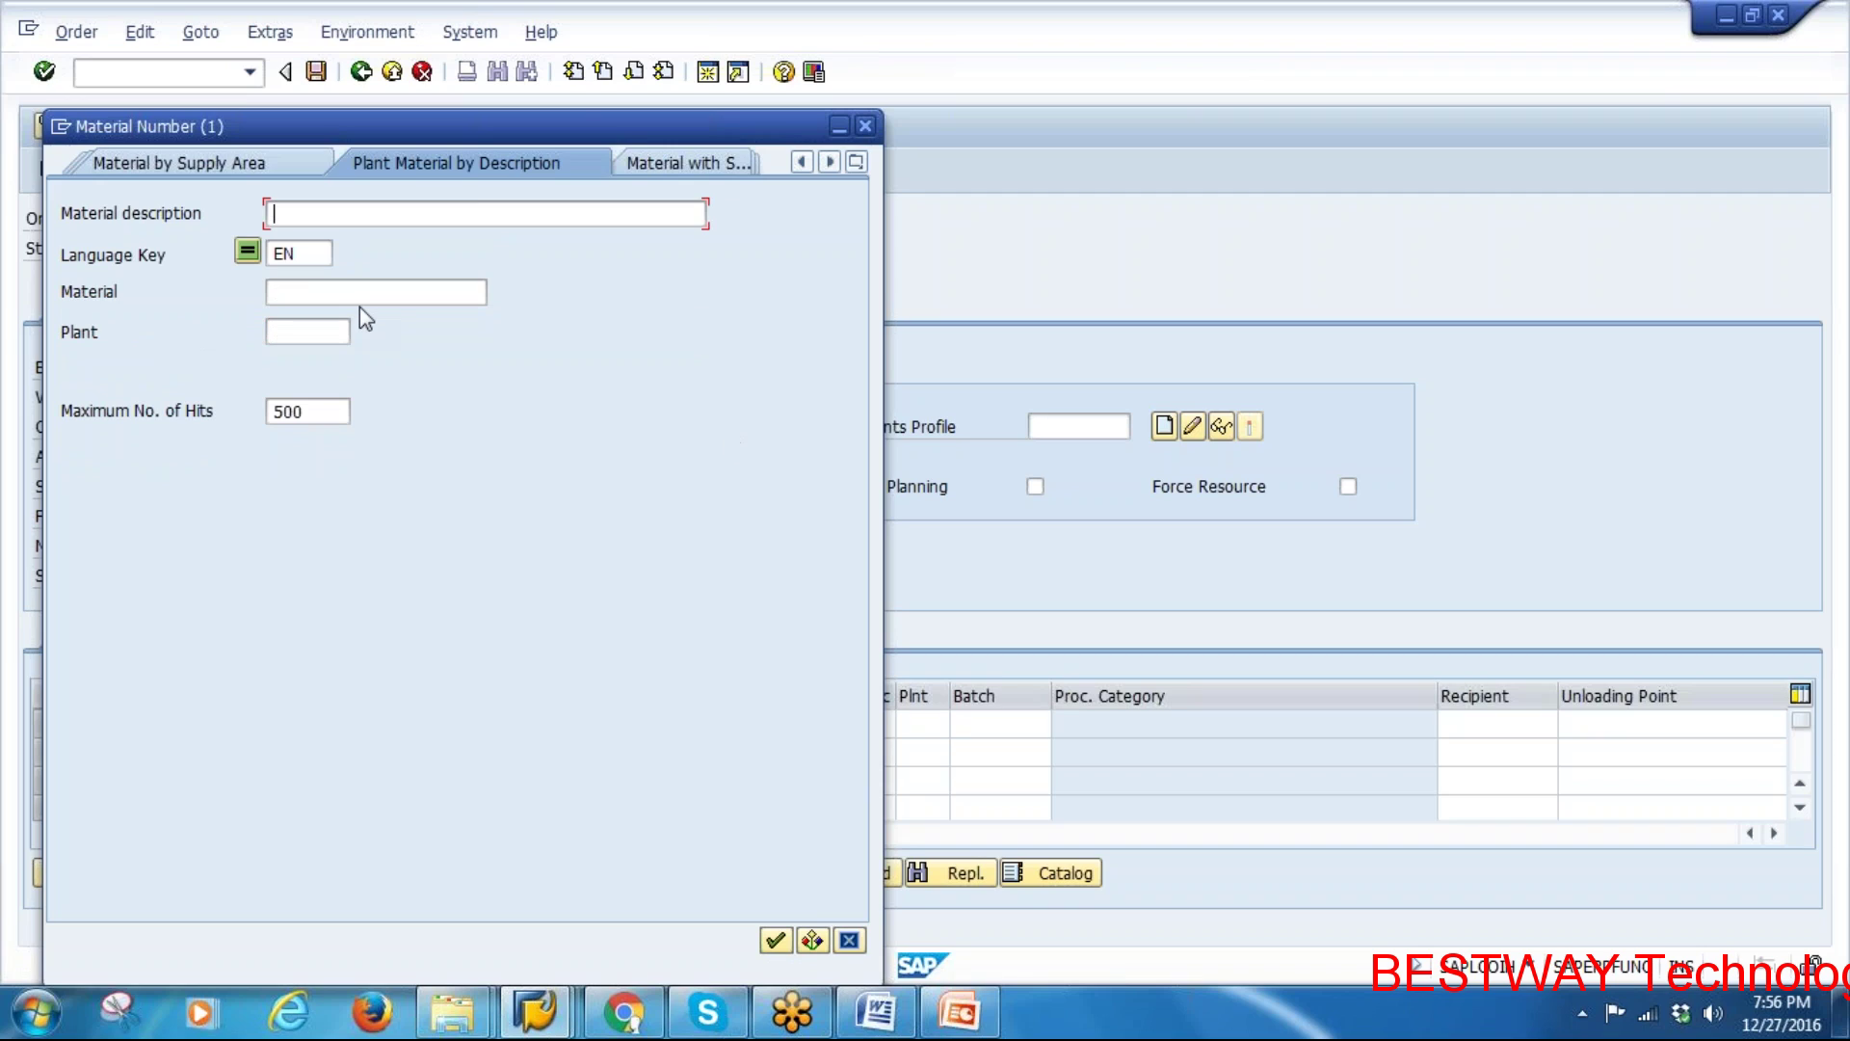
text(Cl)
key(BackSpace)
text(OPLING)
click(294, 214)
text(U)
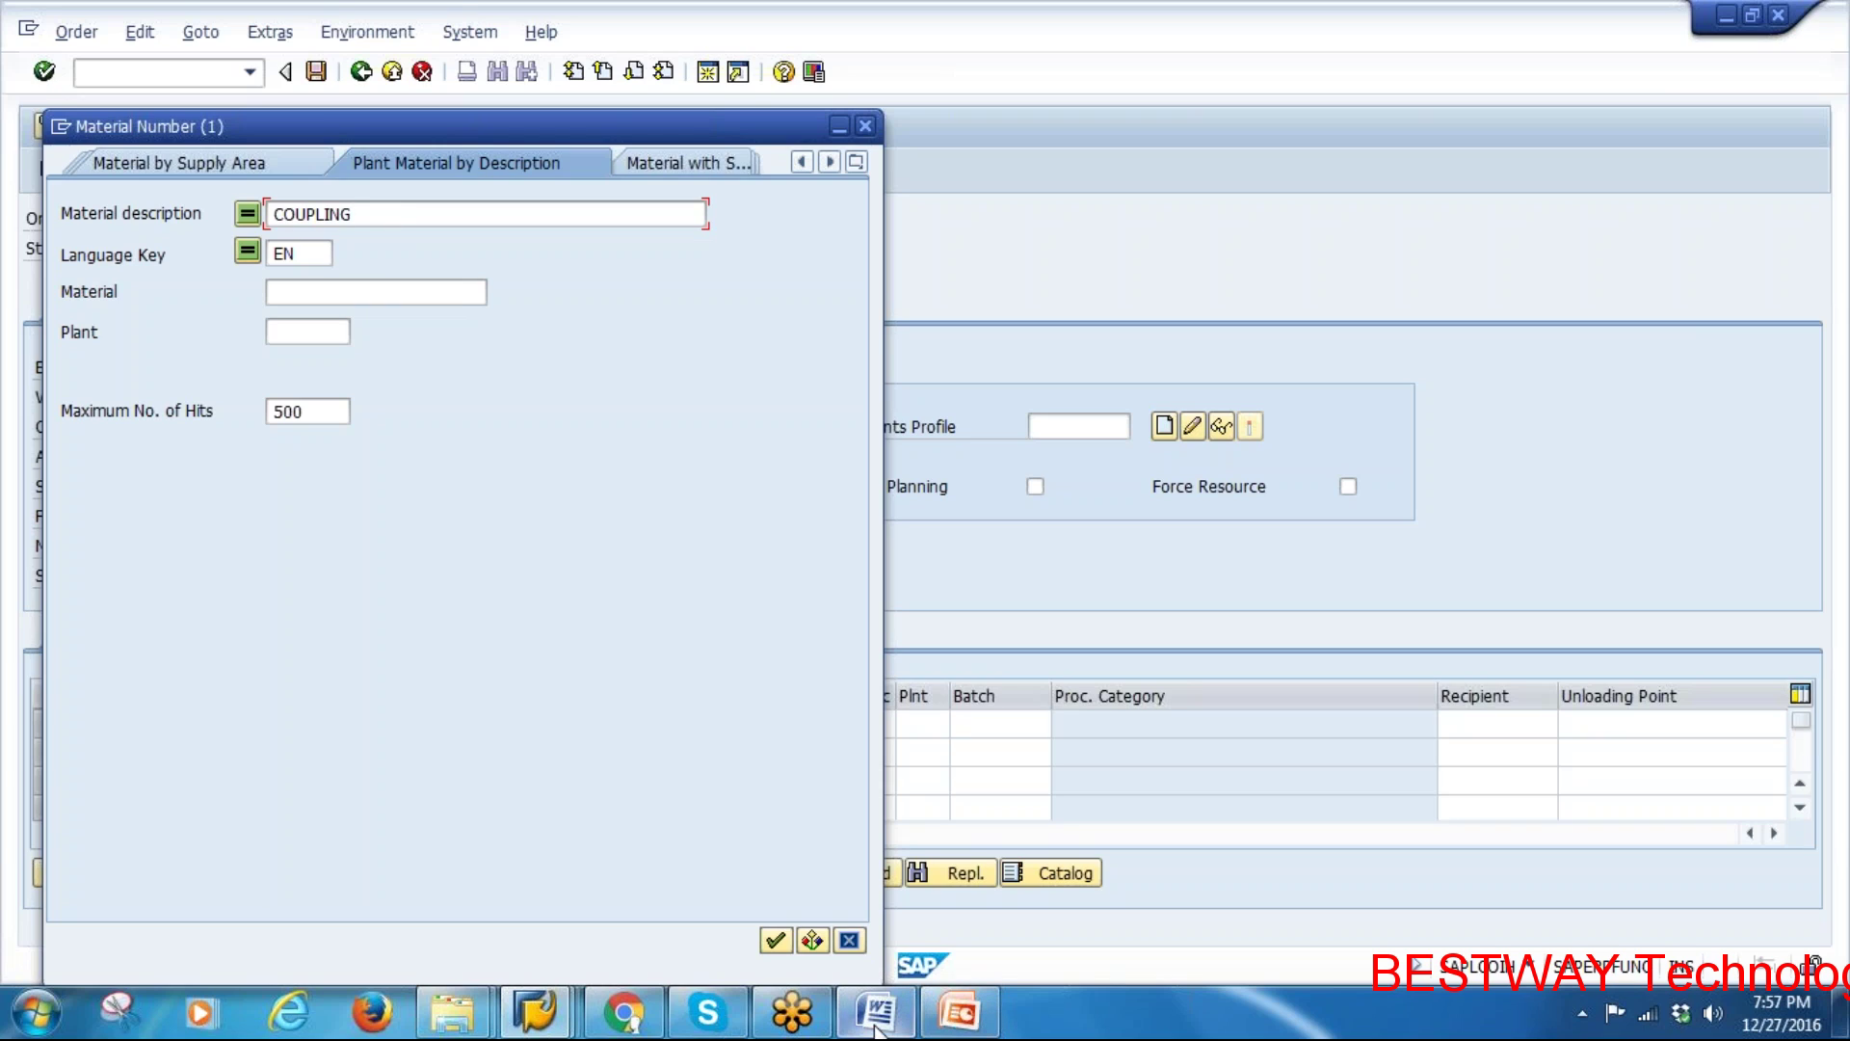
mouse_move(535, 1012)
click(640, 876)
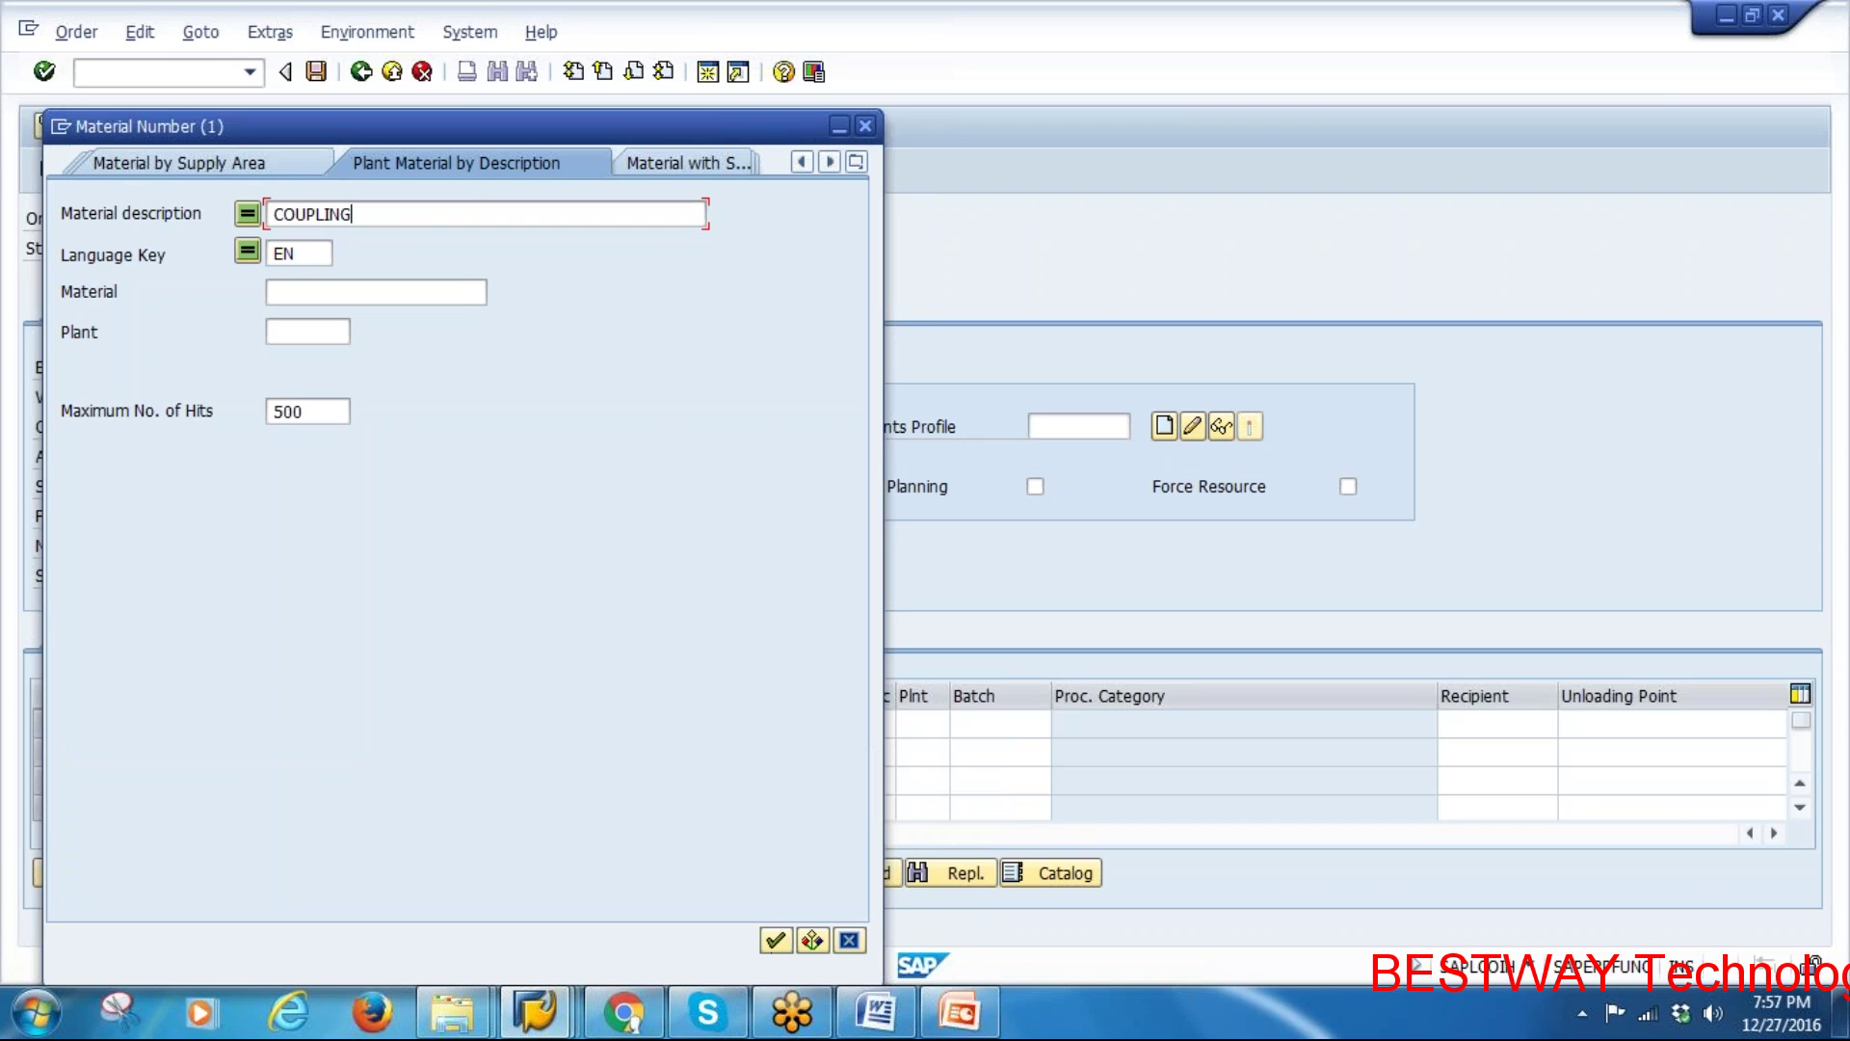
text(*)
click(774, 940)
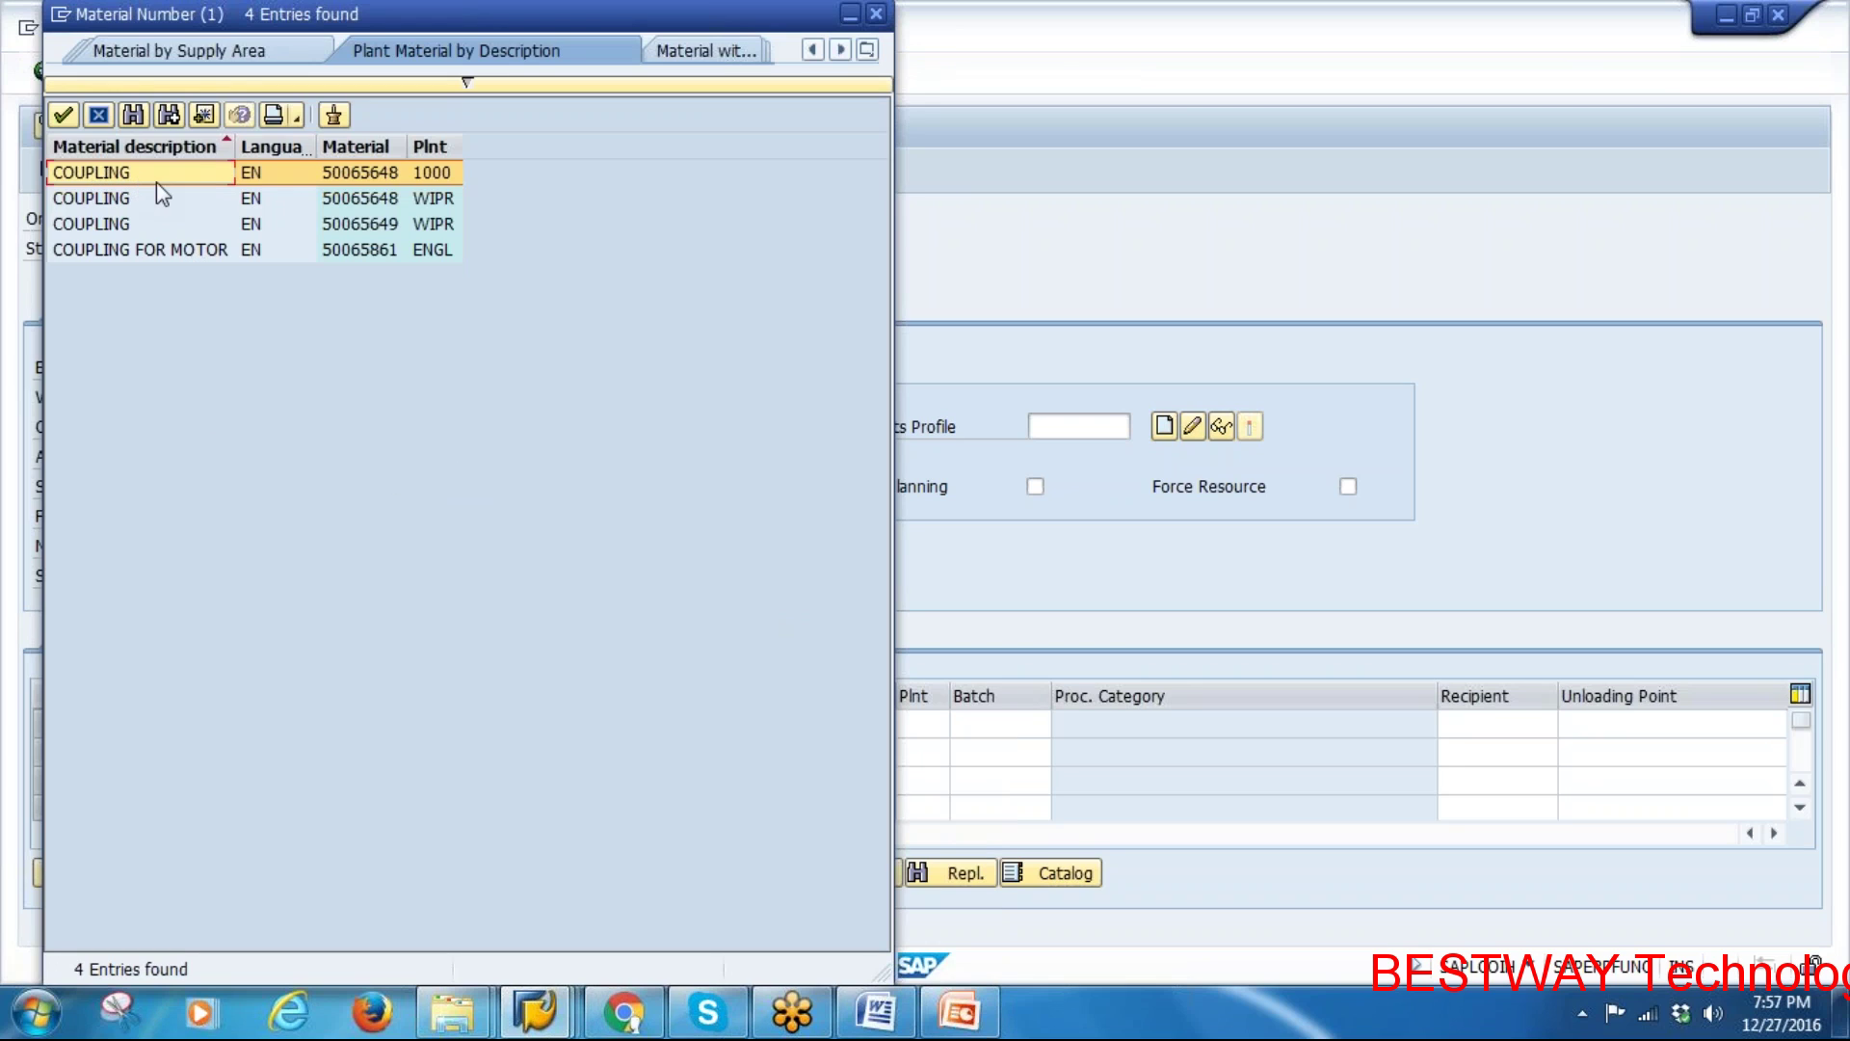
Add coupling 50065648 from plant 1000 to operation 0070 with quantity 3 and item category N, accepting the messages
double_click(378, 176)
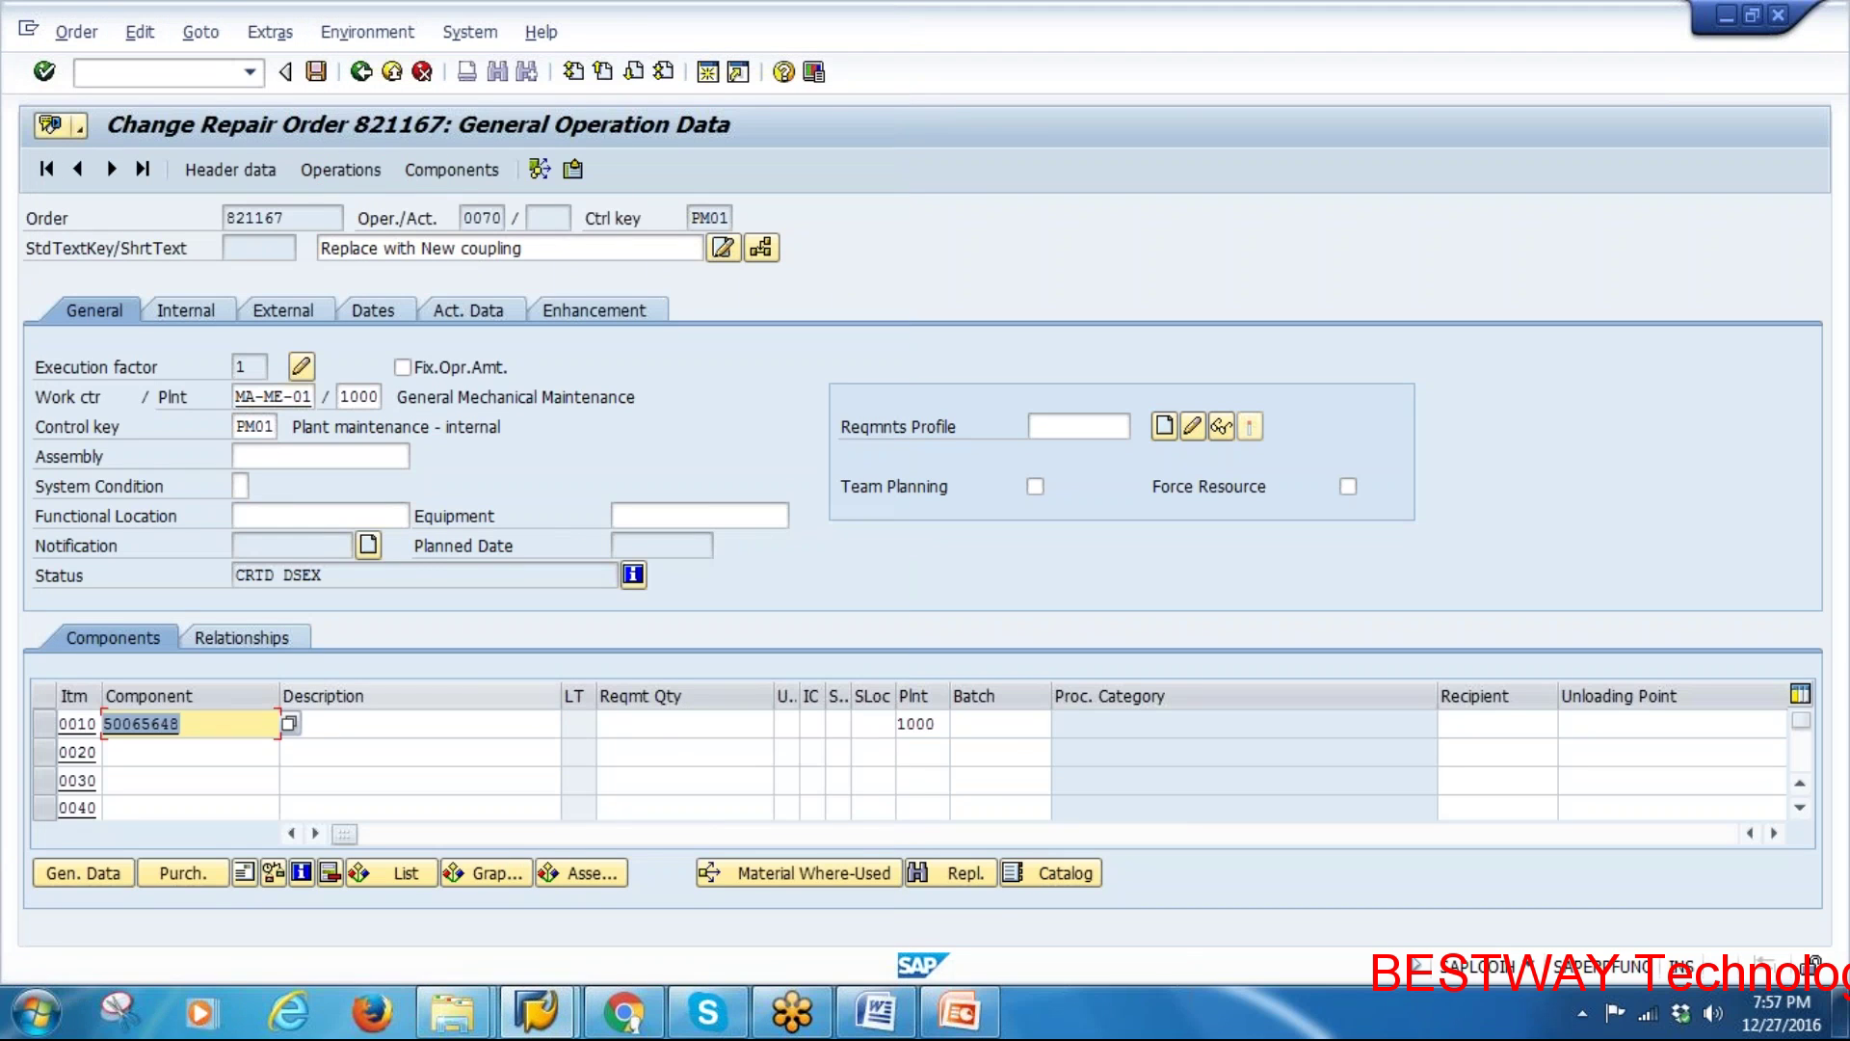
click(657, 721)
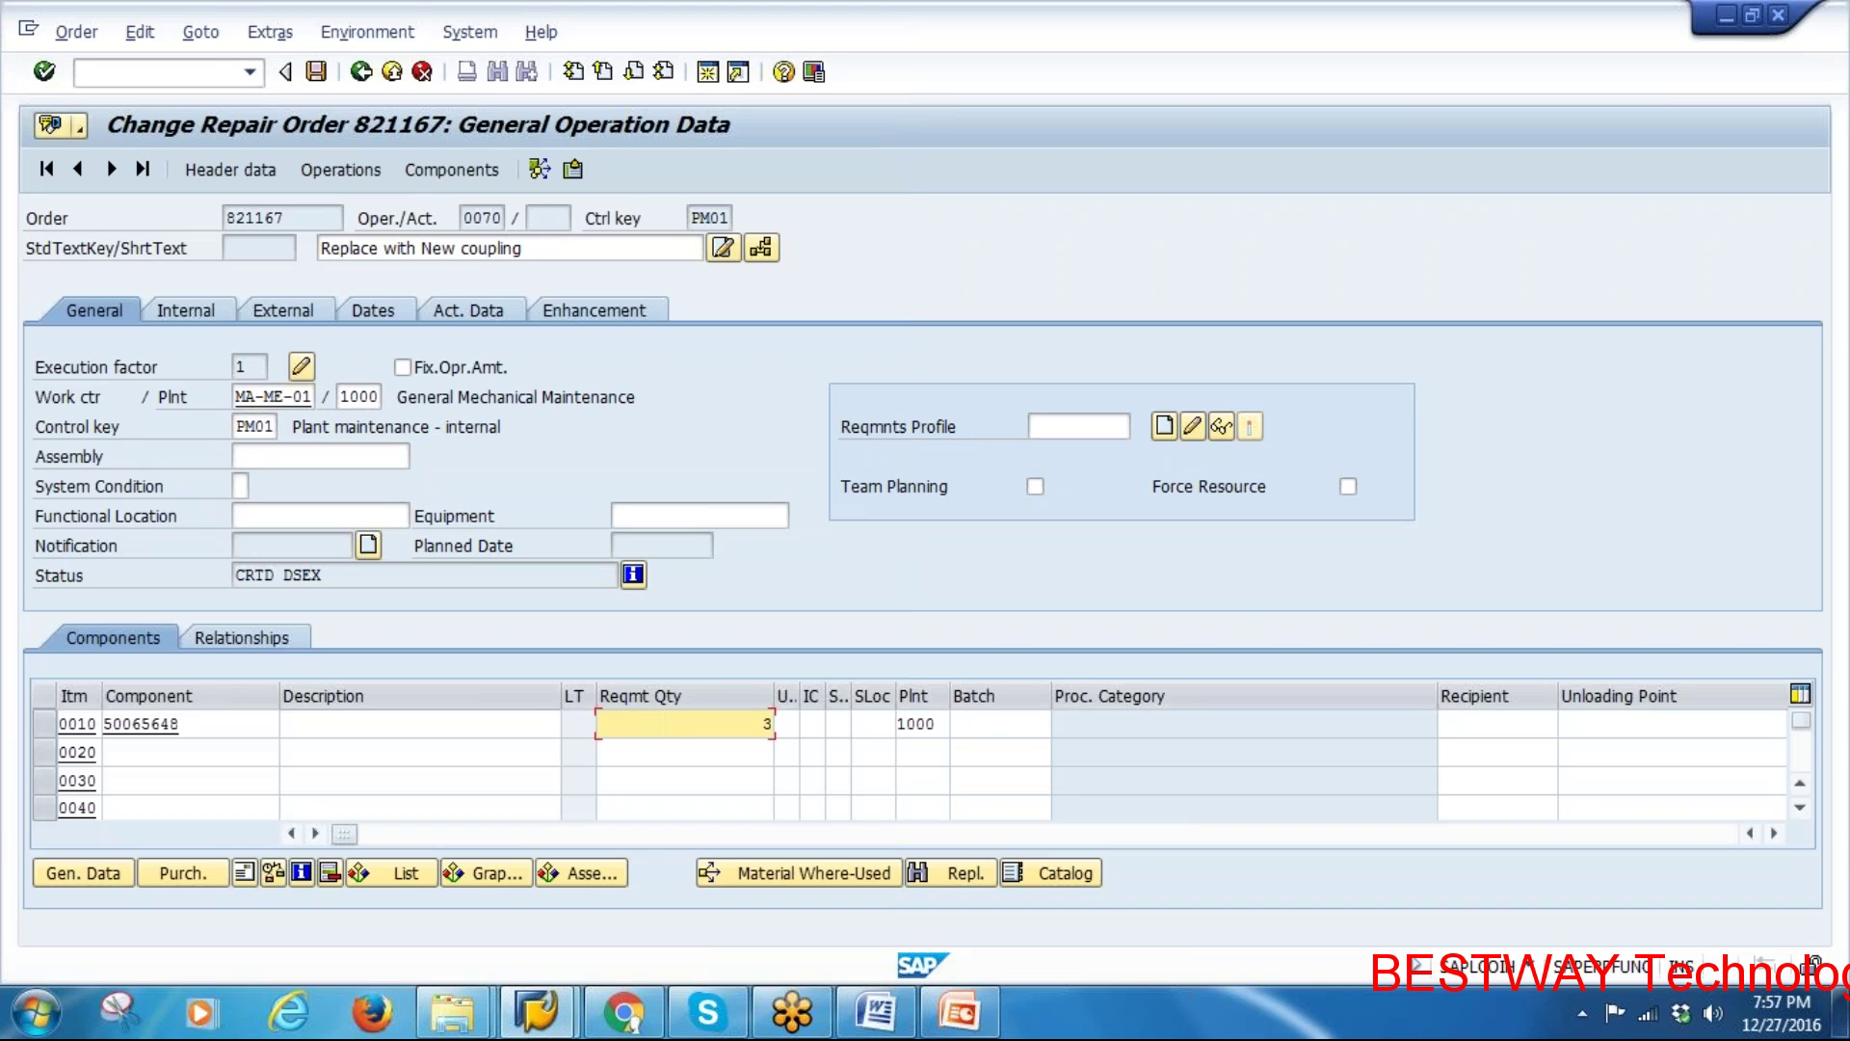
key(Return)
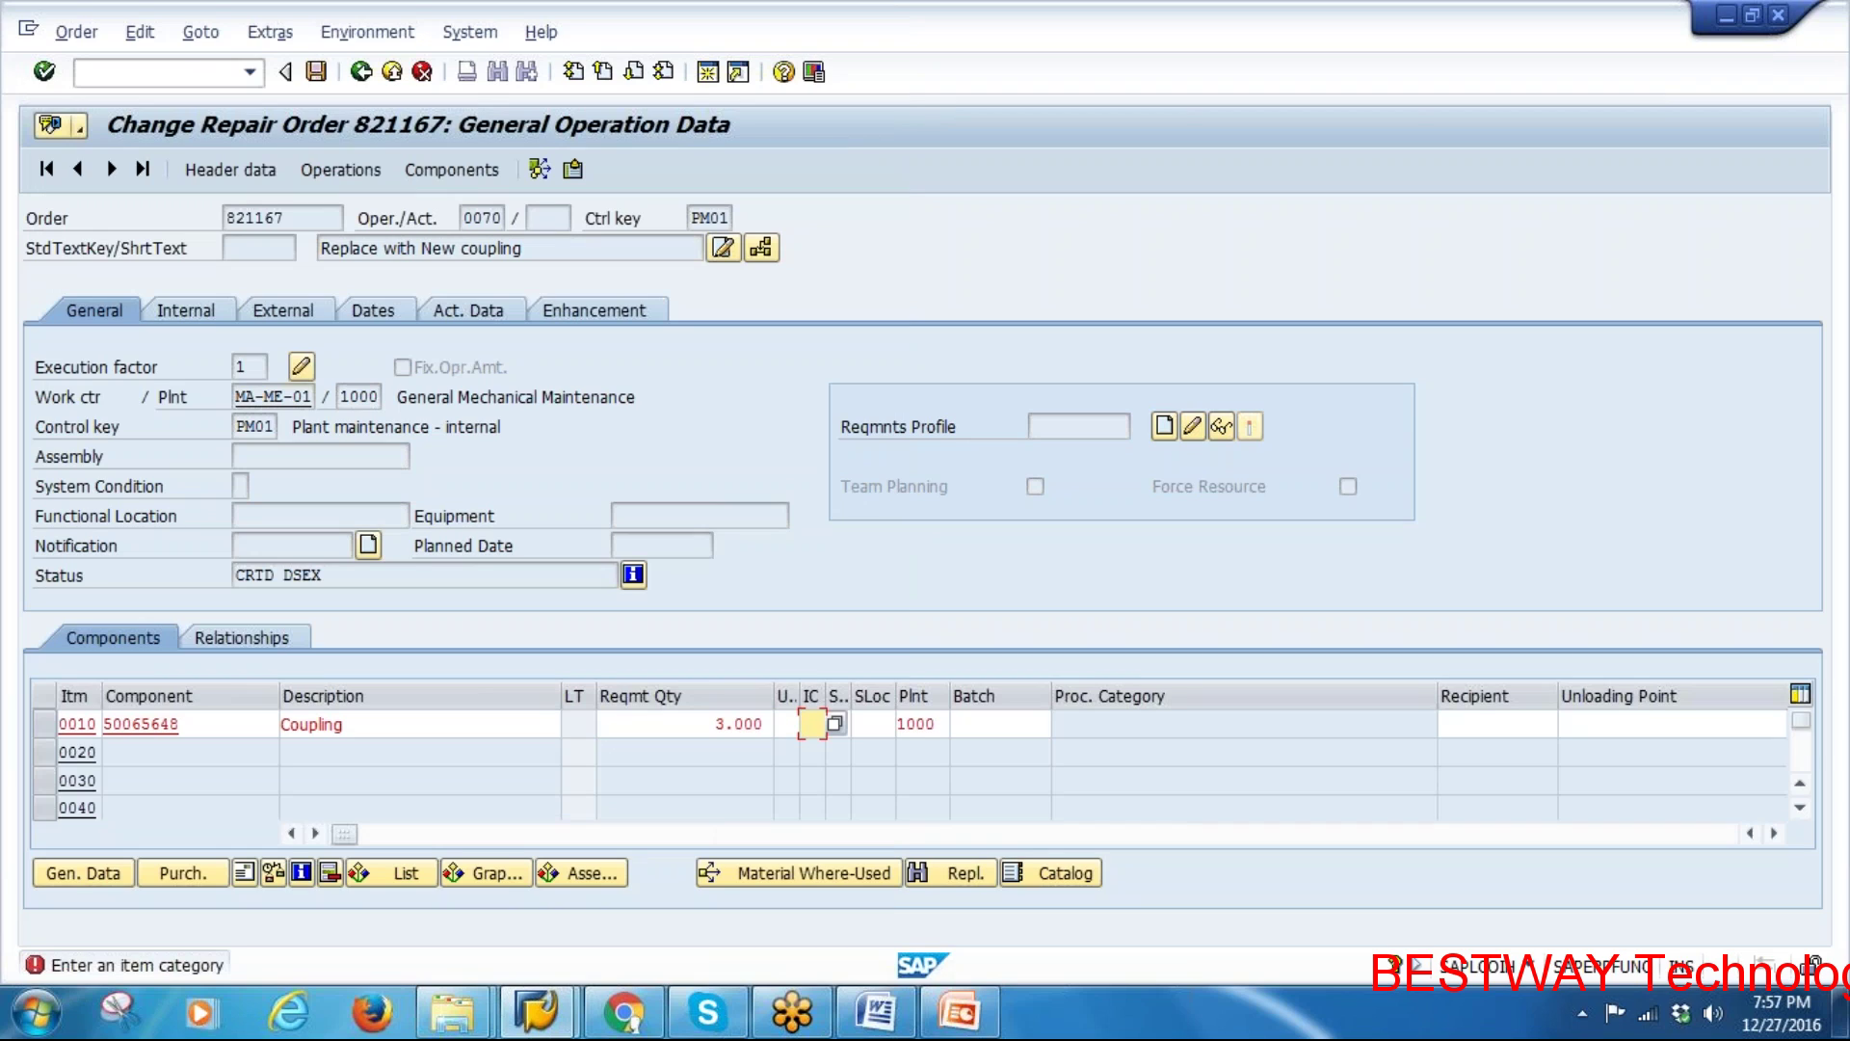
text(N)
key(Return)
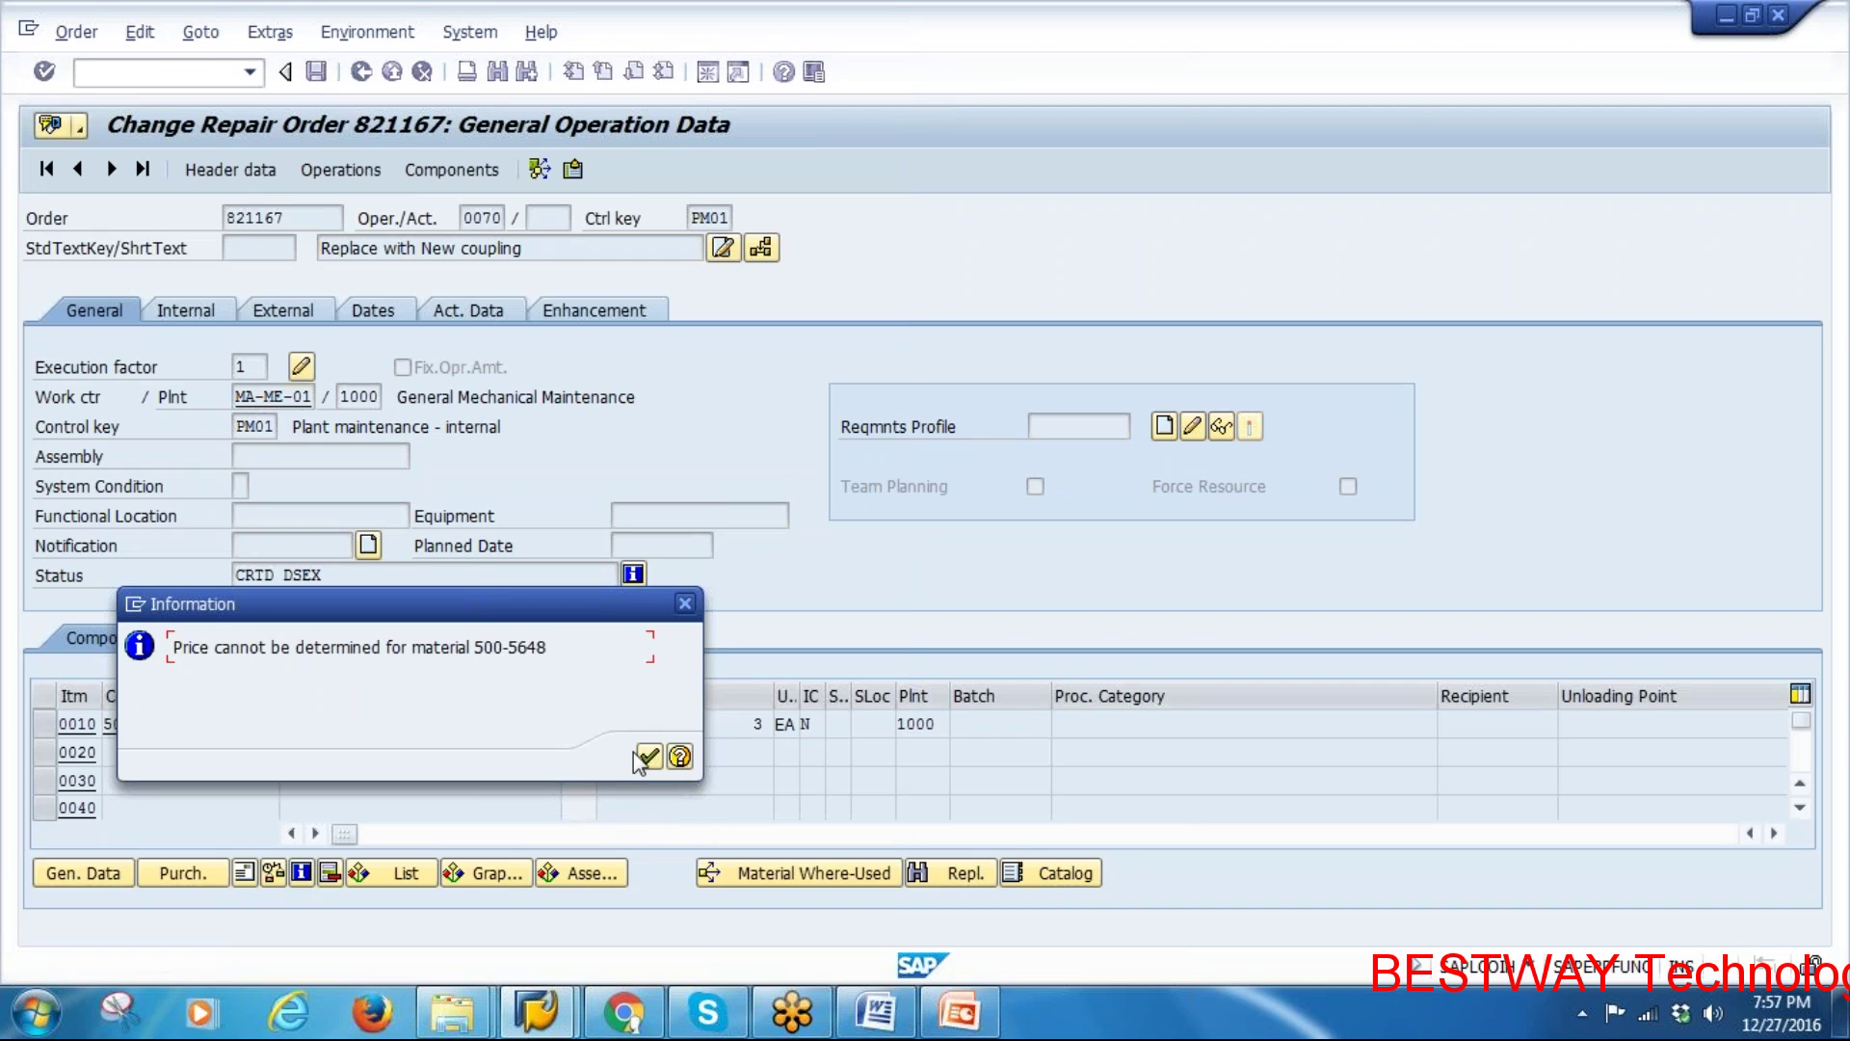
click(646, 757)
click(646, 793)
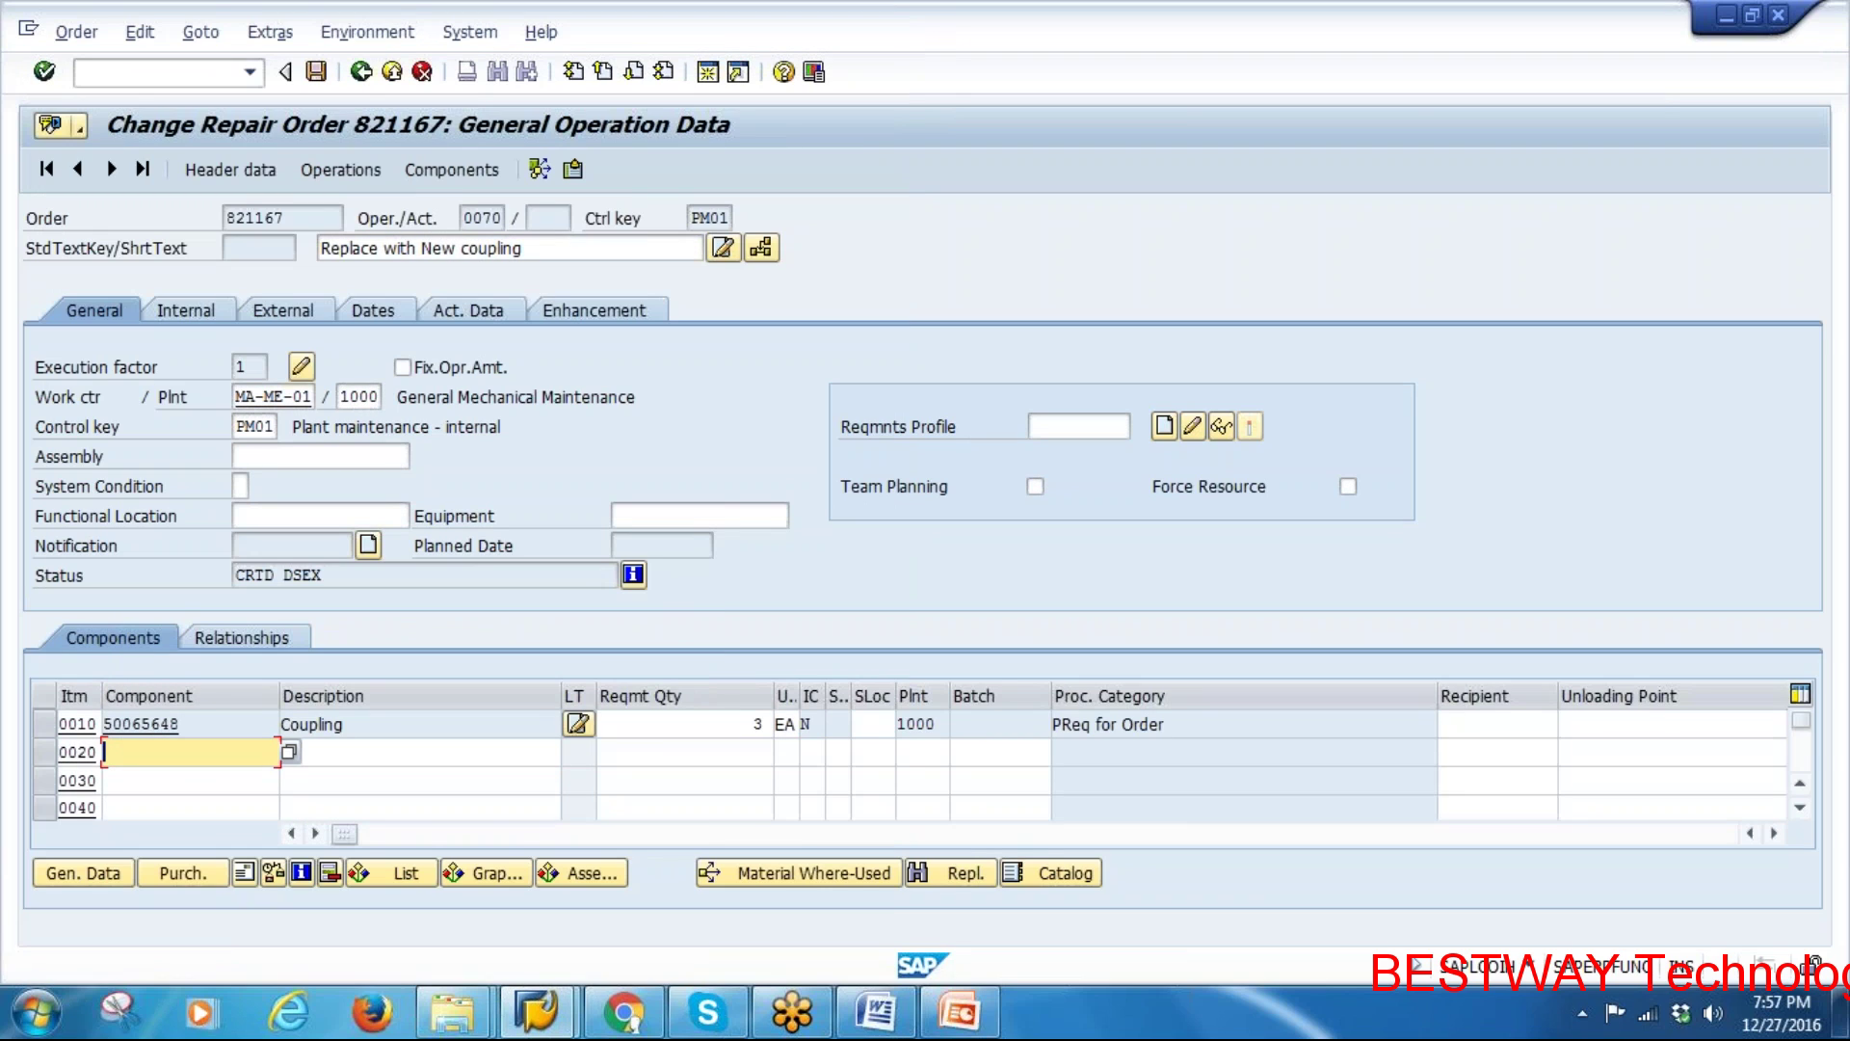
Return to the operation overview and display the order's component overview
click(361, 71)
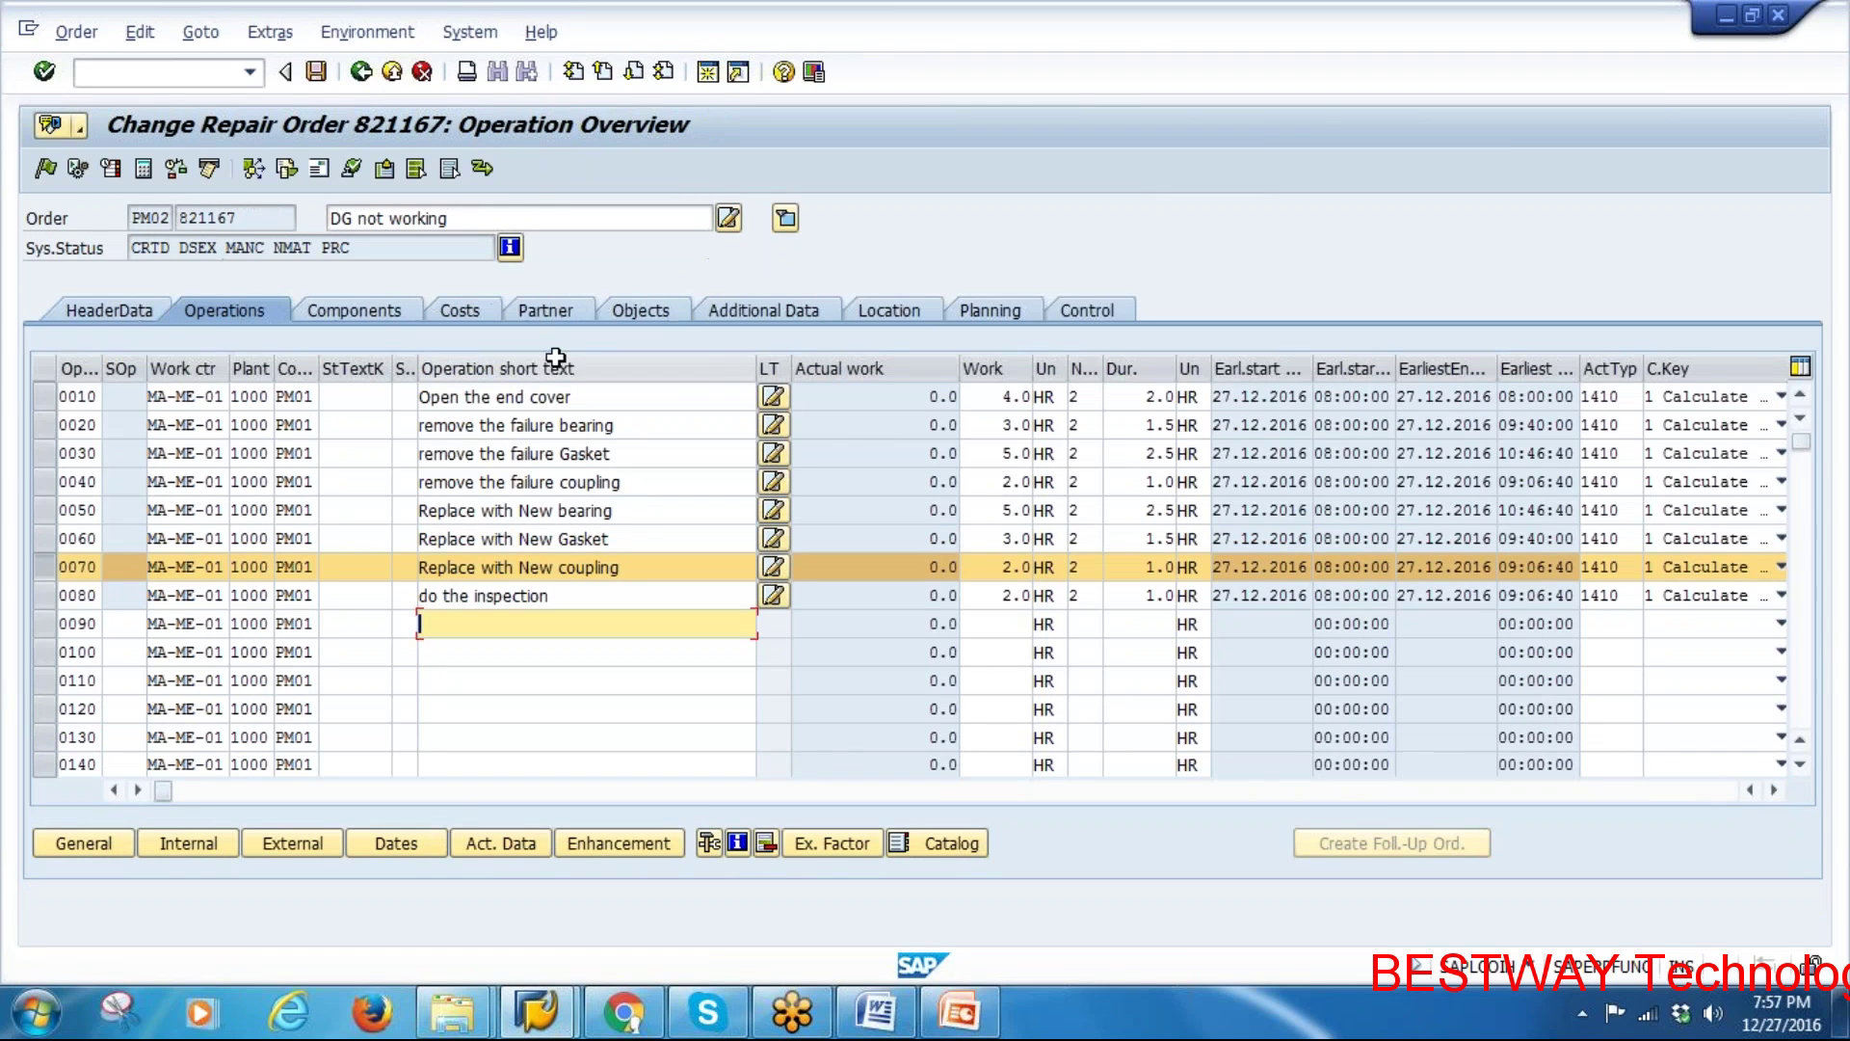
click(376, 310)
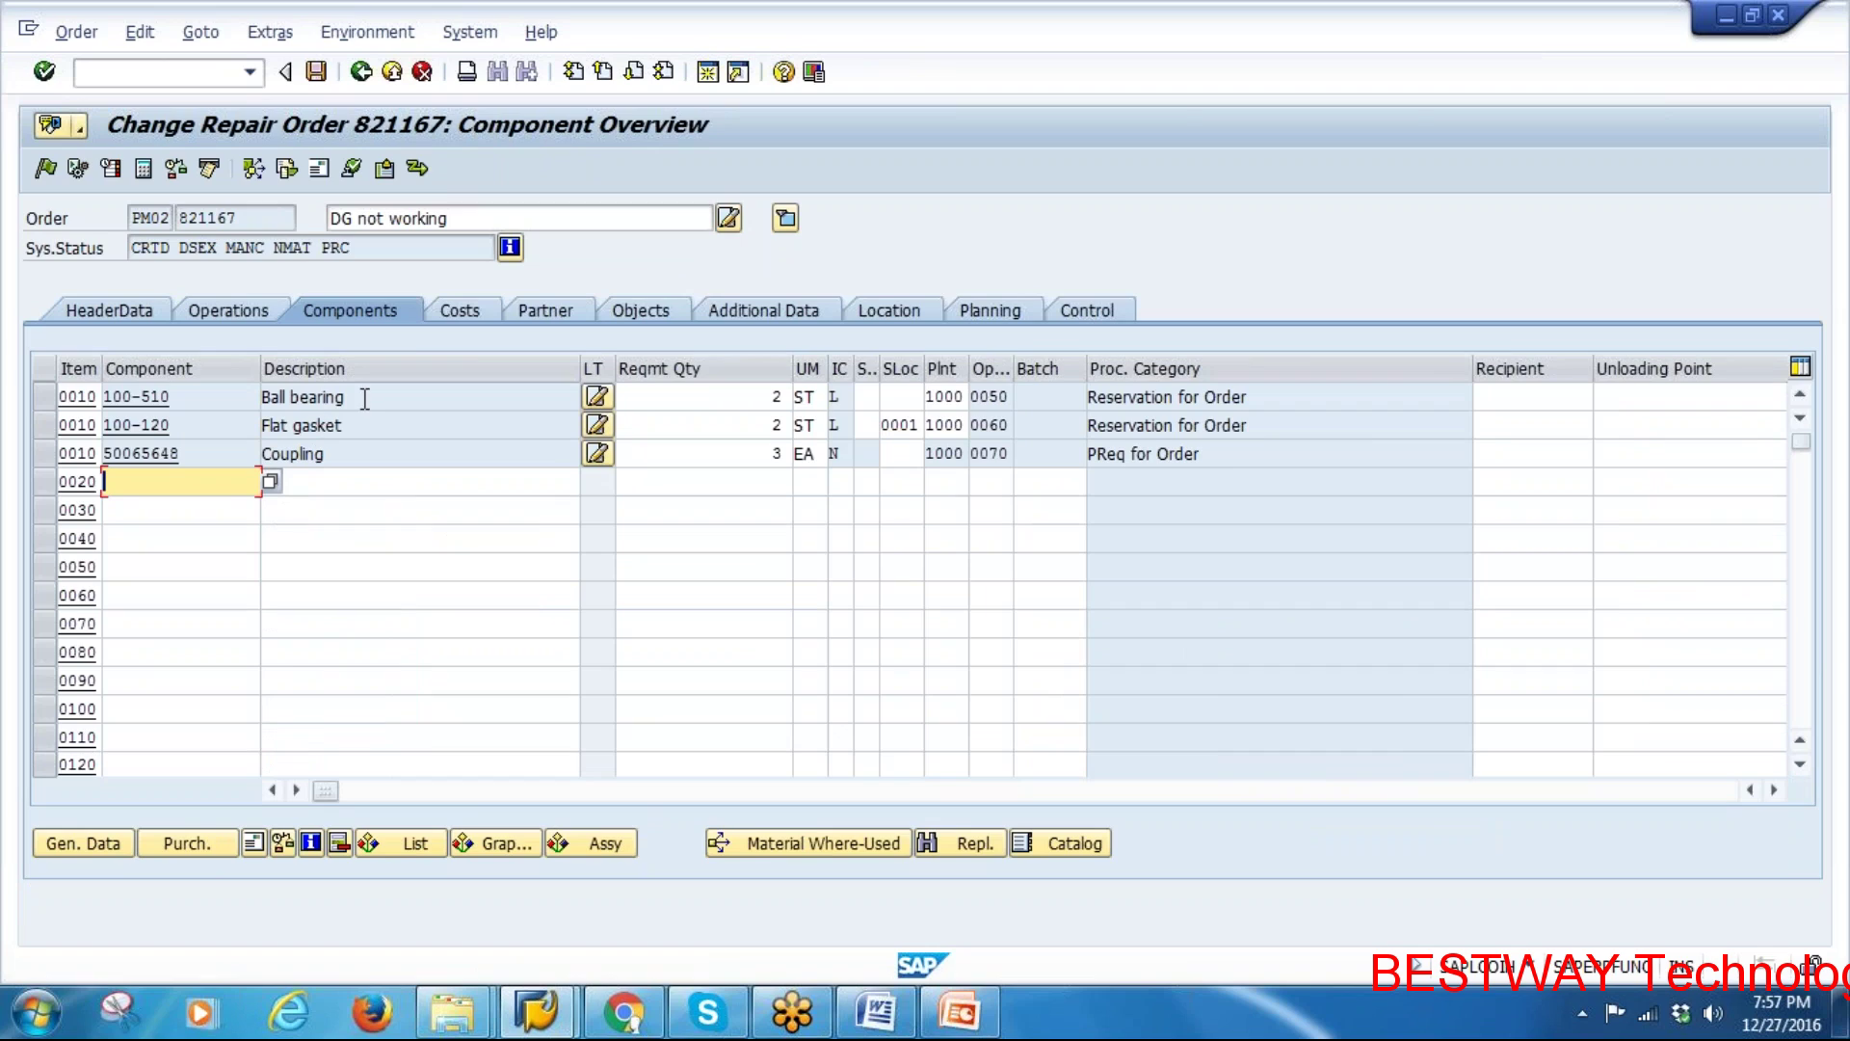
drag(363, 396, 199, 395)
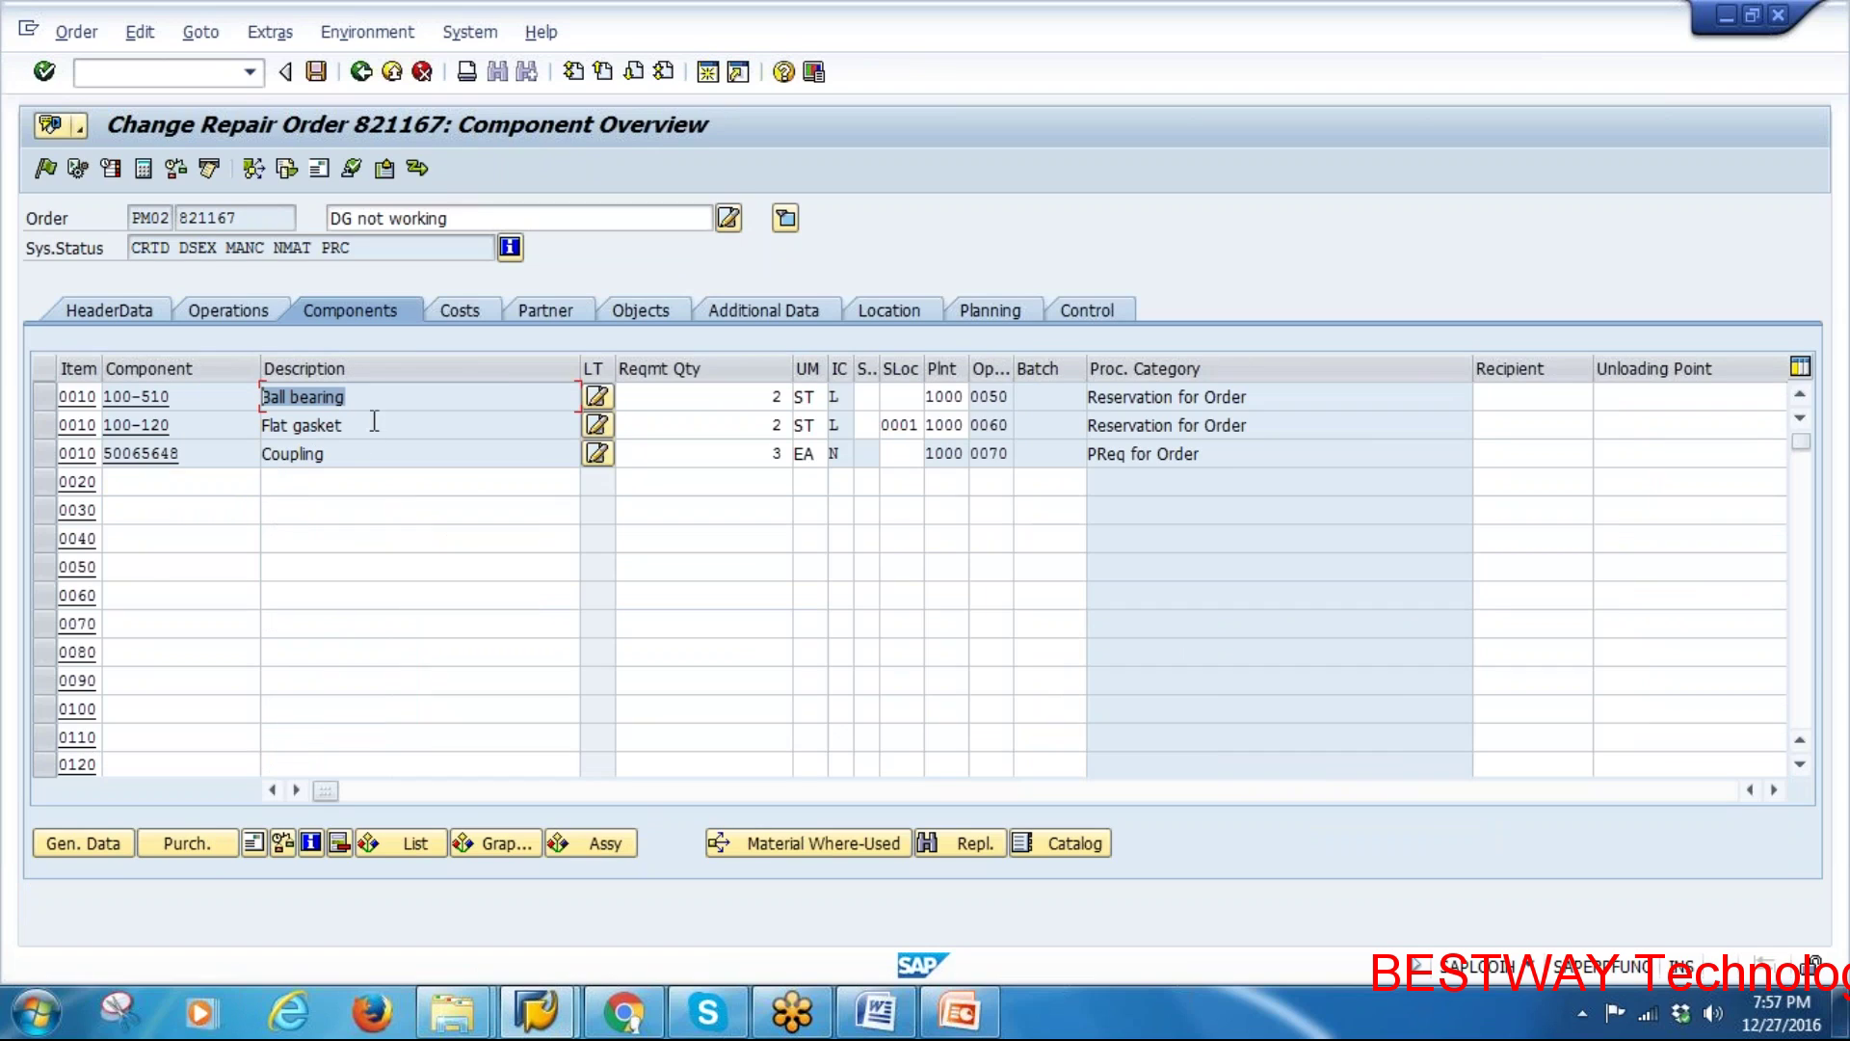
drag(375, 425, 252, 425)
drag(364, 454, 258, 454)
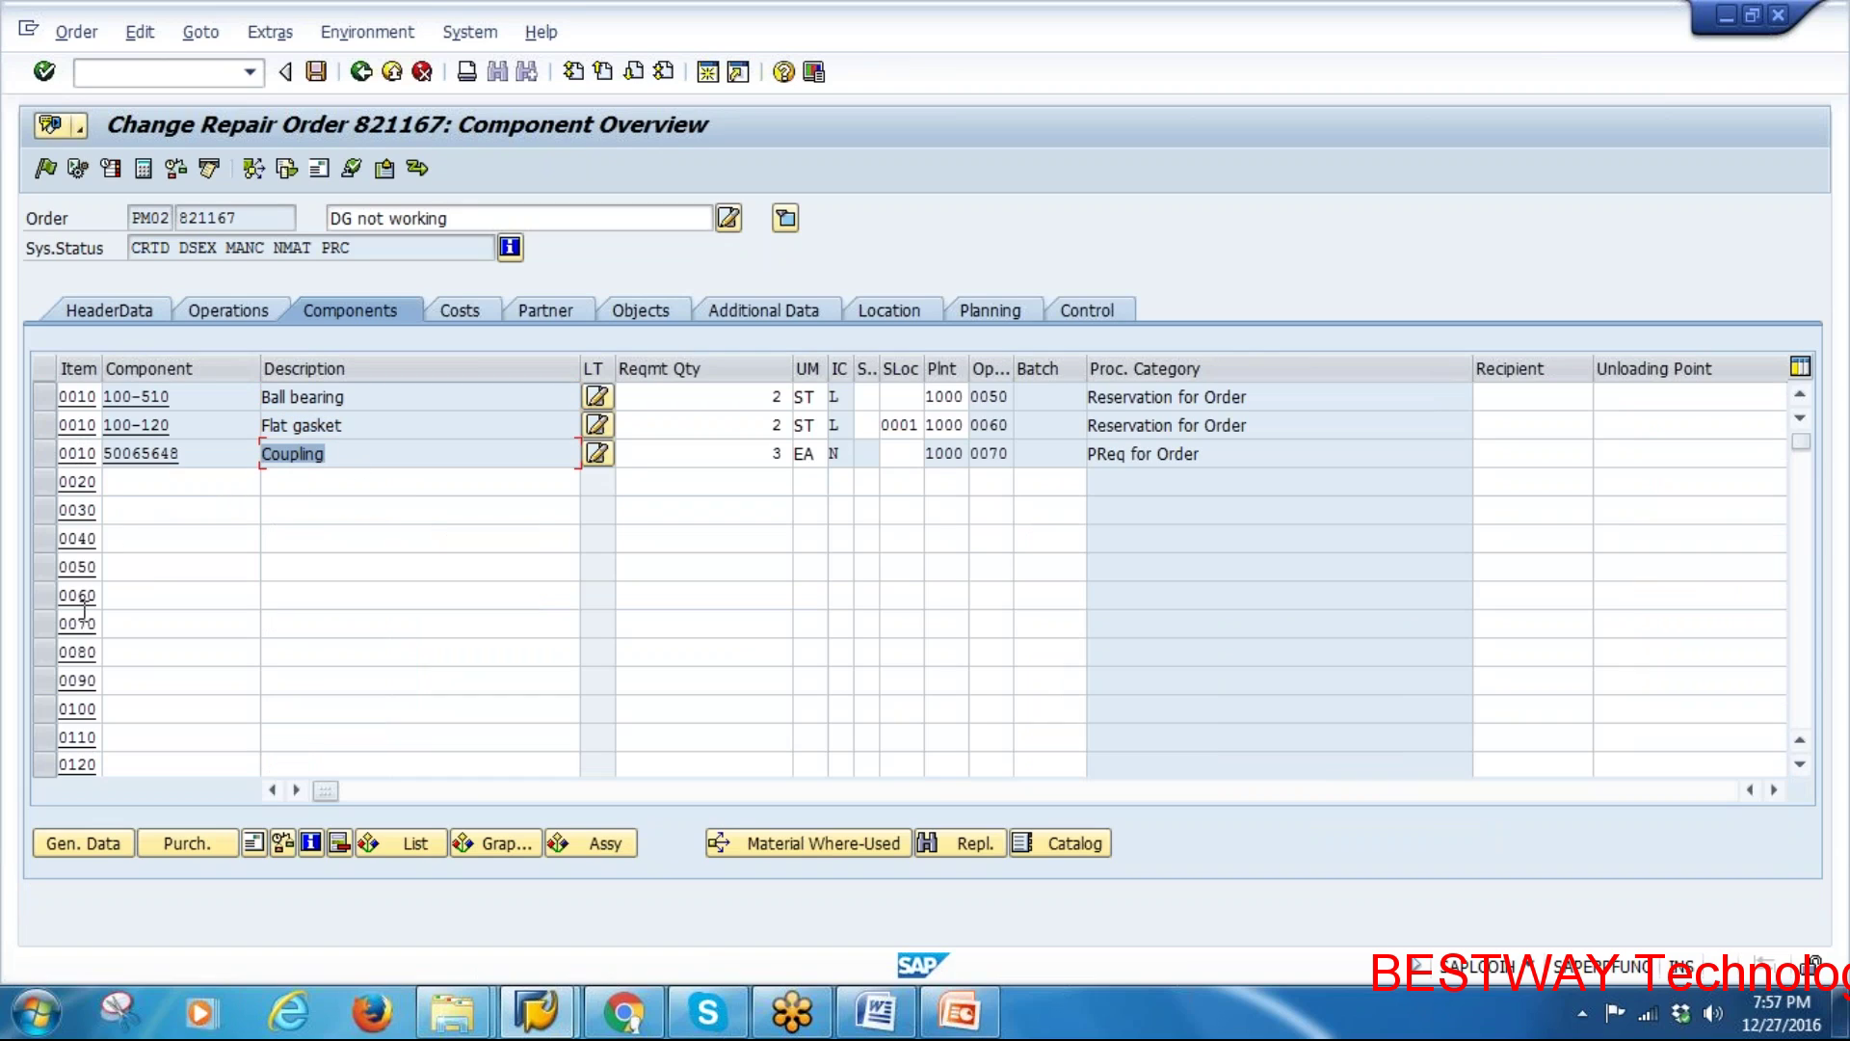
Enter the description 70*40 MM Nuts & Bolts in component item 0020, leaving the material number blank
click(149, 481)
click(319, 479)
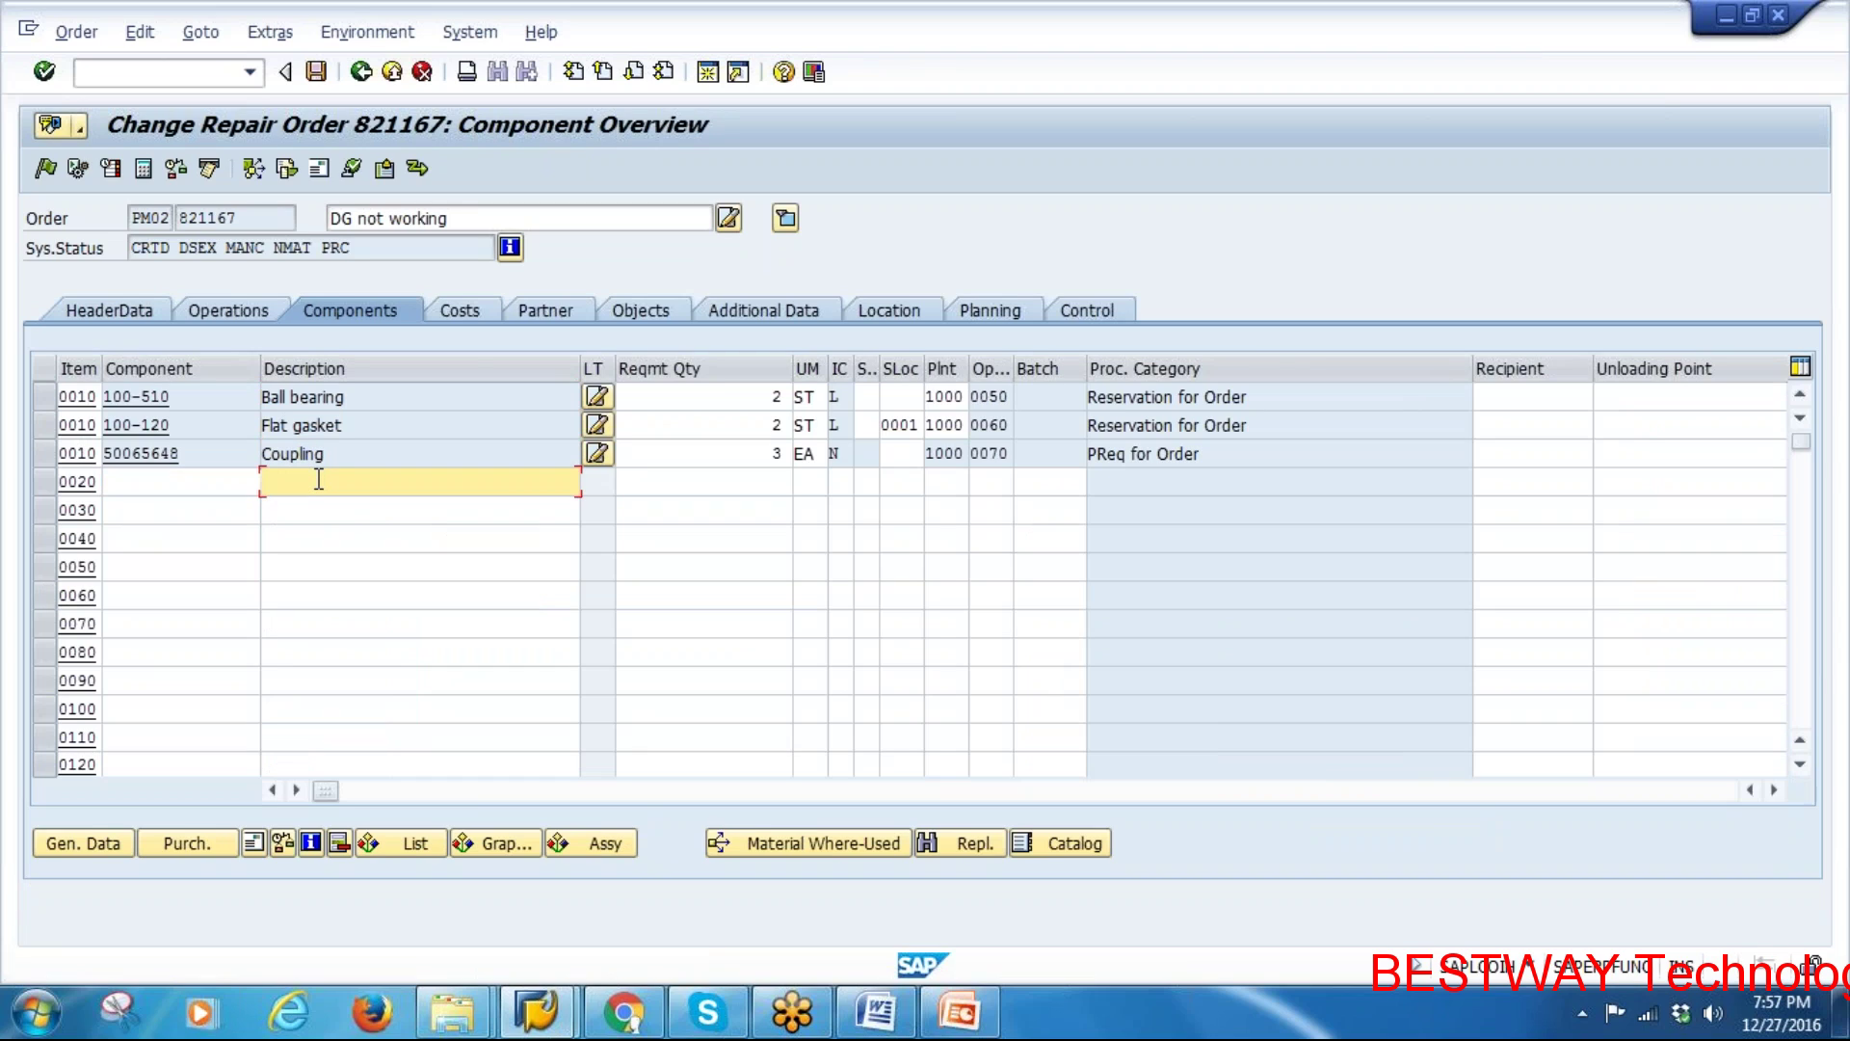
text(7)
text(*)
key(Left)
key(Left)
text(0*40 MM Nuts & Bolts)
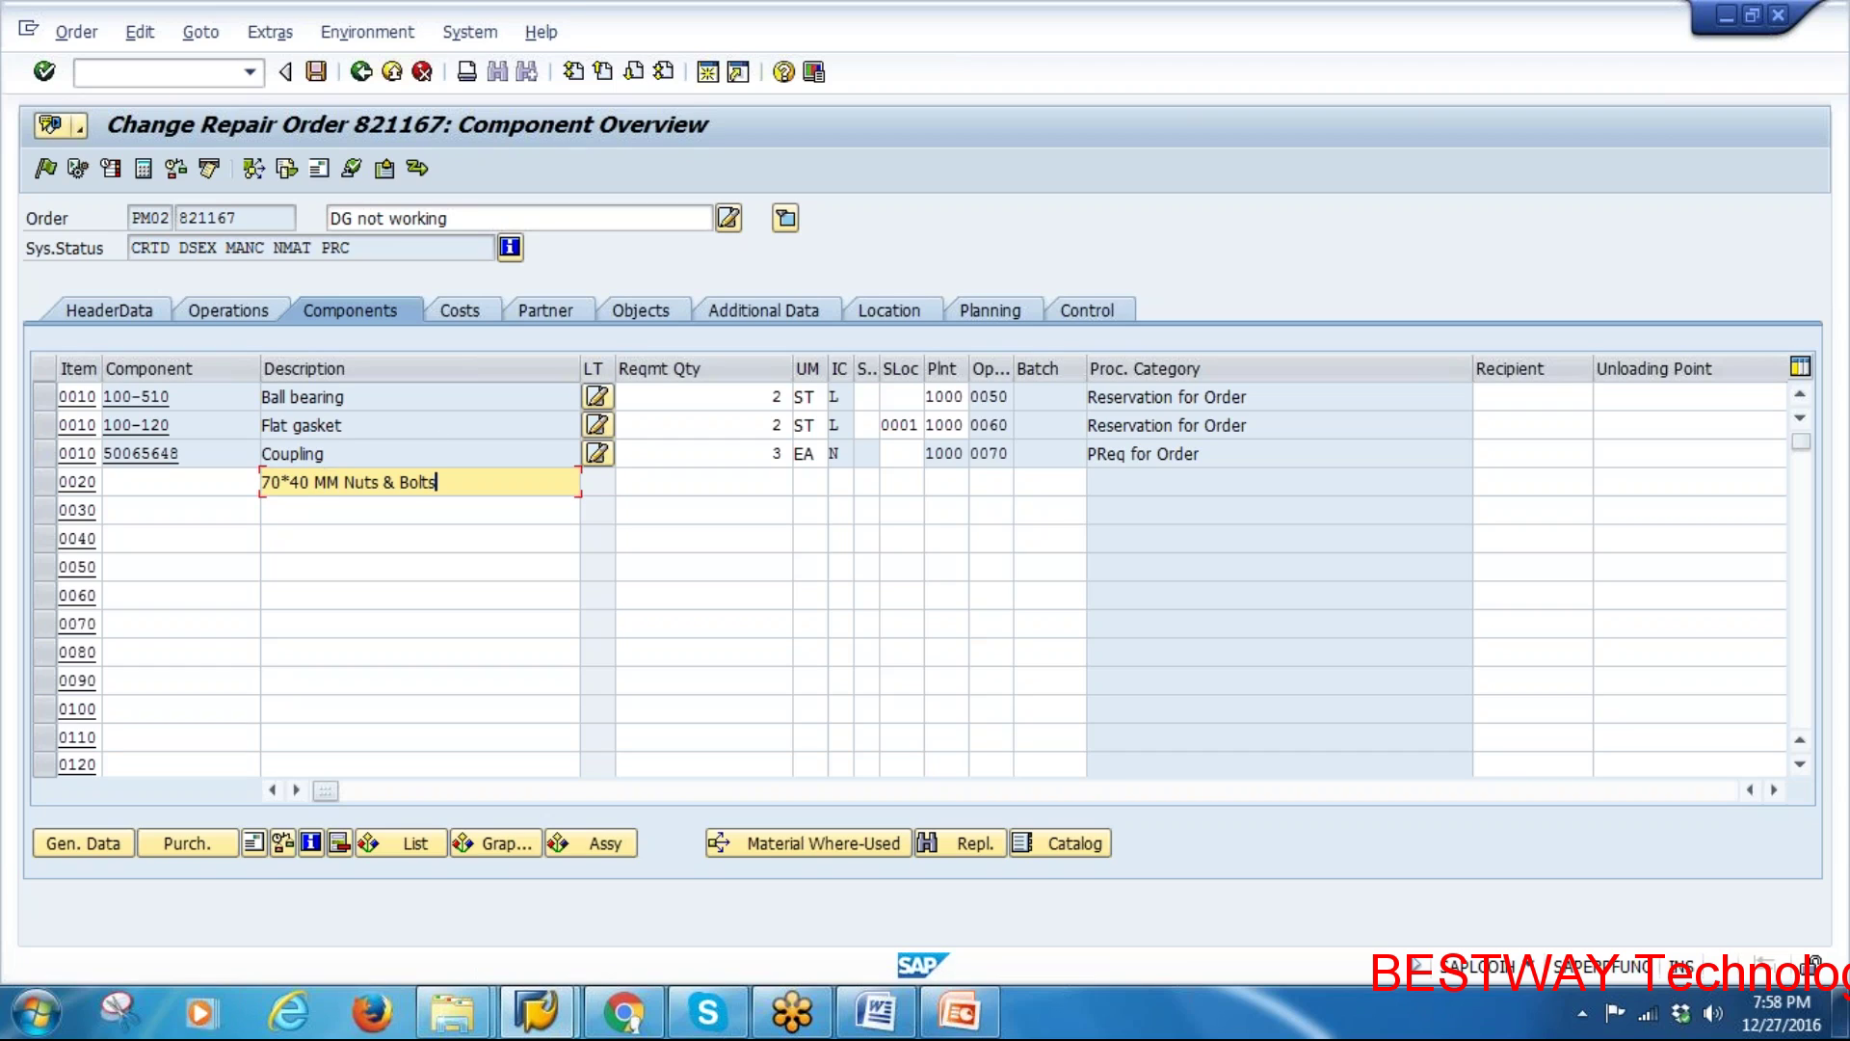
drag(449, 482, 234, 485)
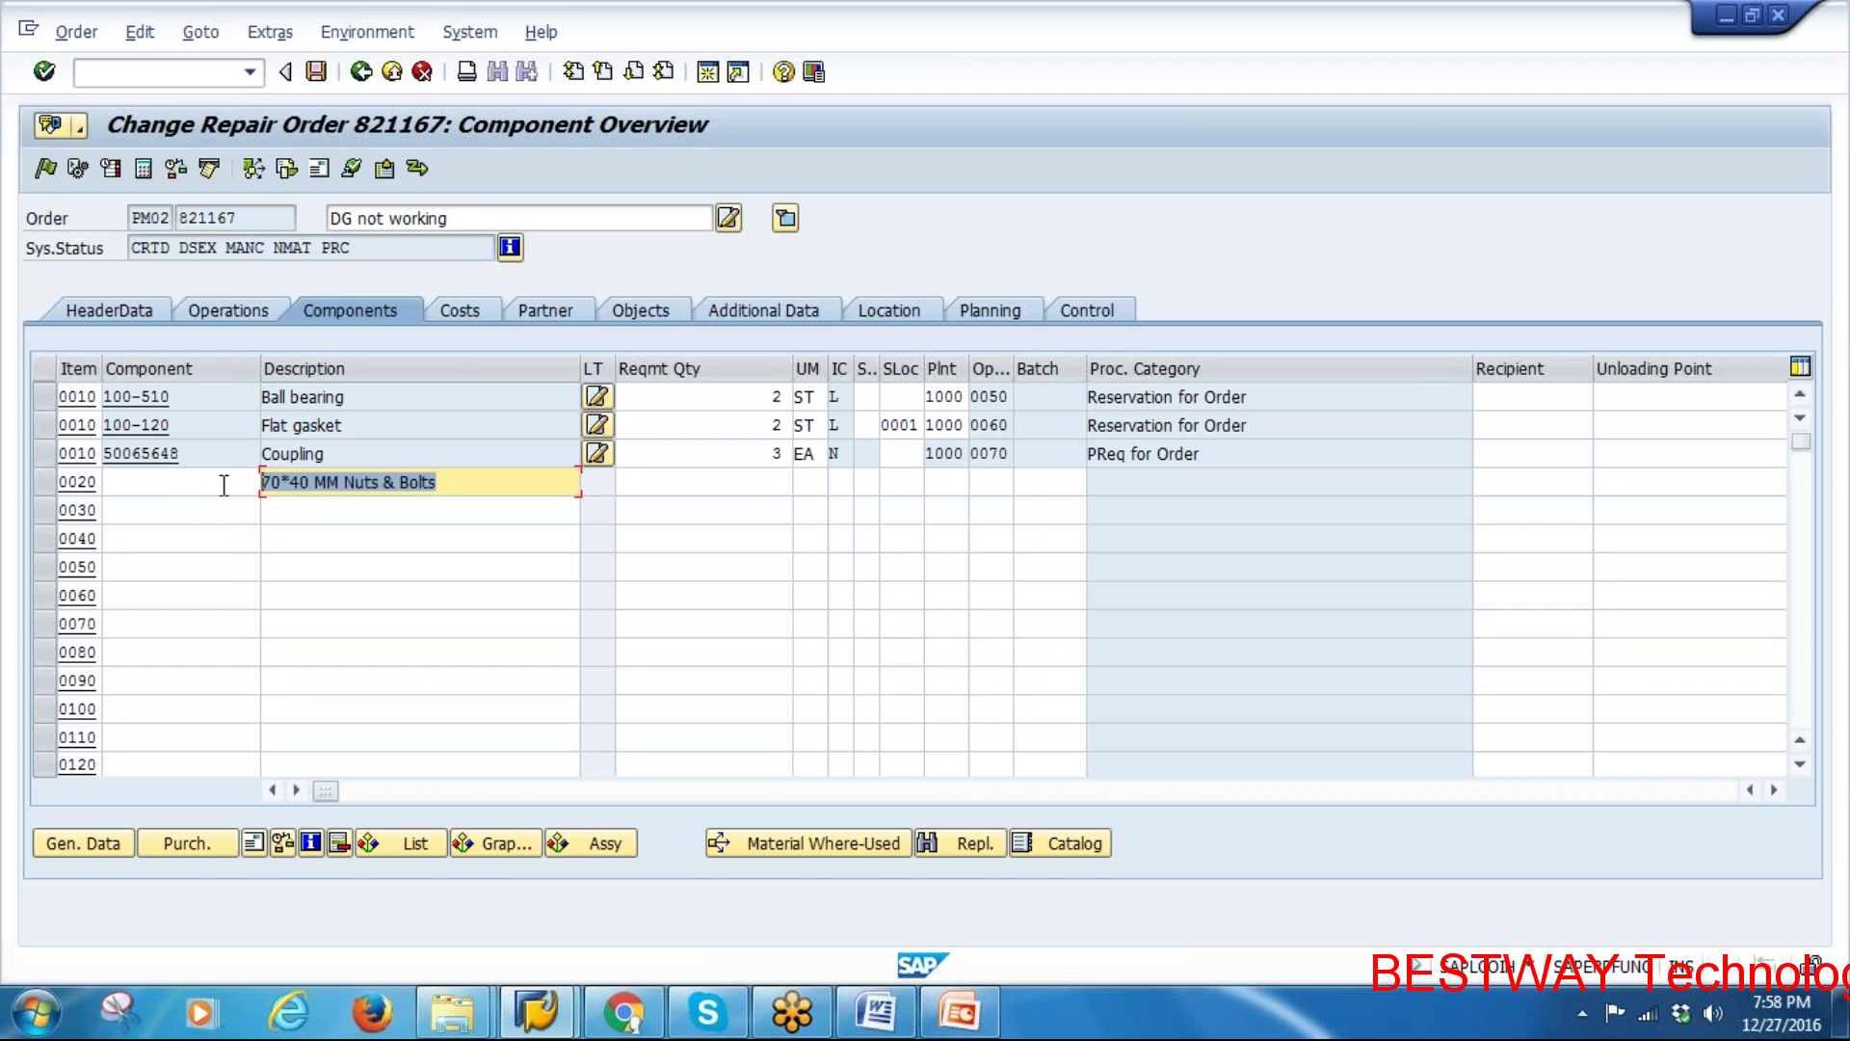
Set the nuts and bolts item's required quantity to 5 and its item category to N
click(750, 483)
text(5)
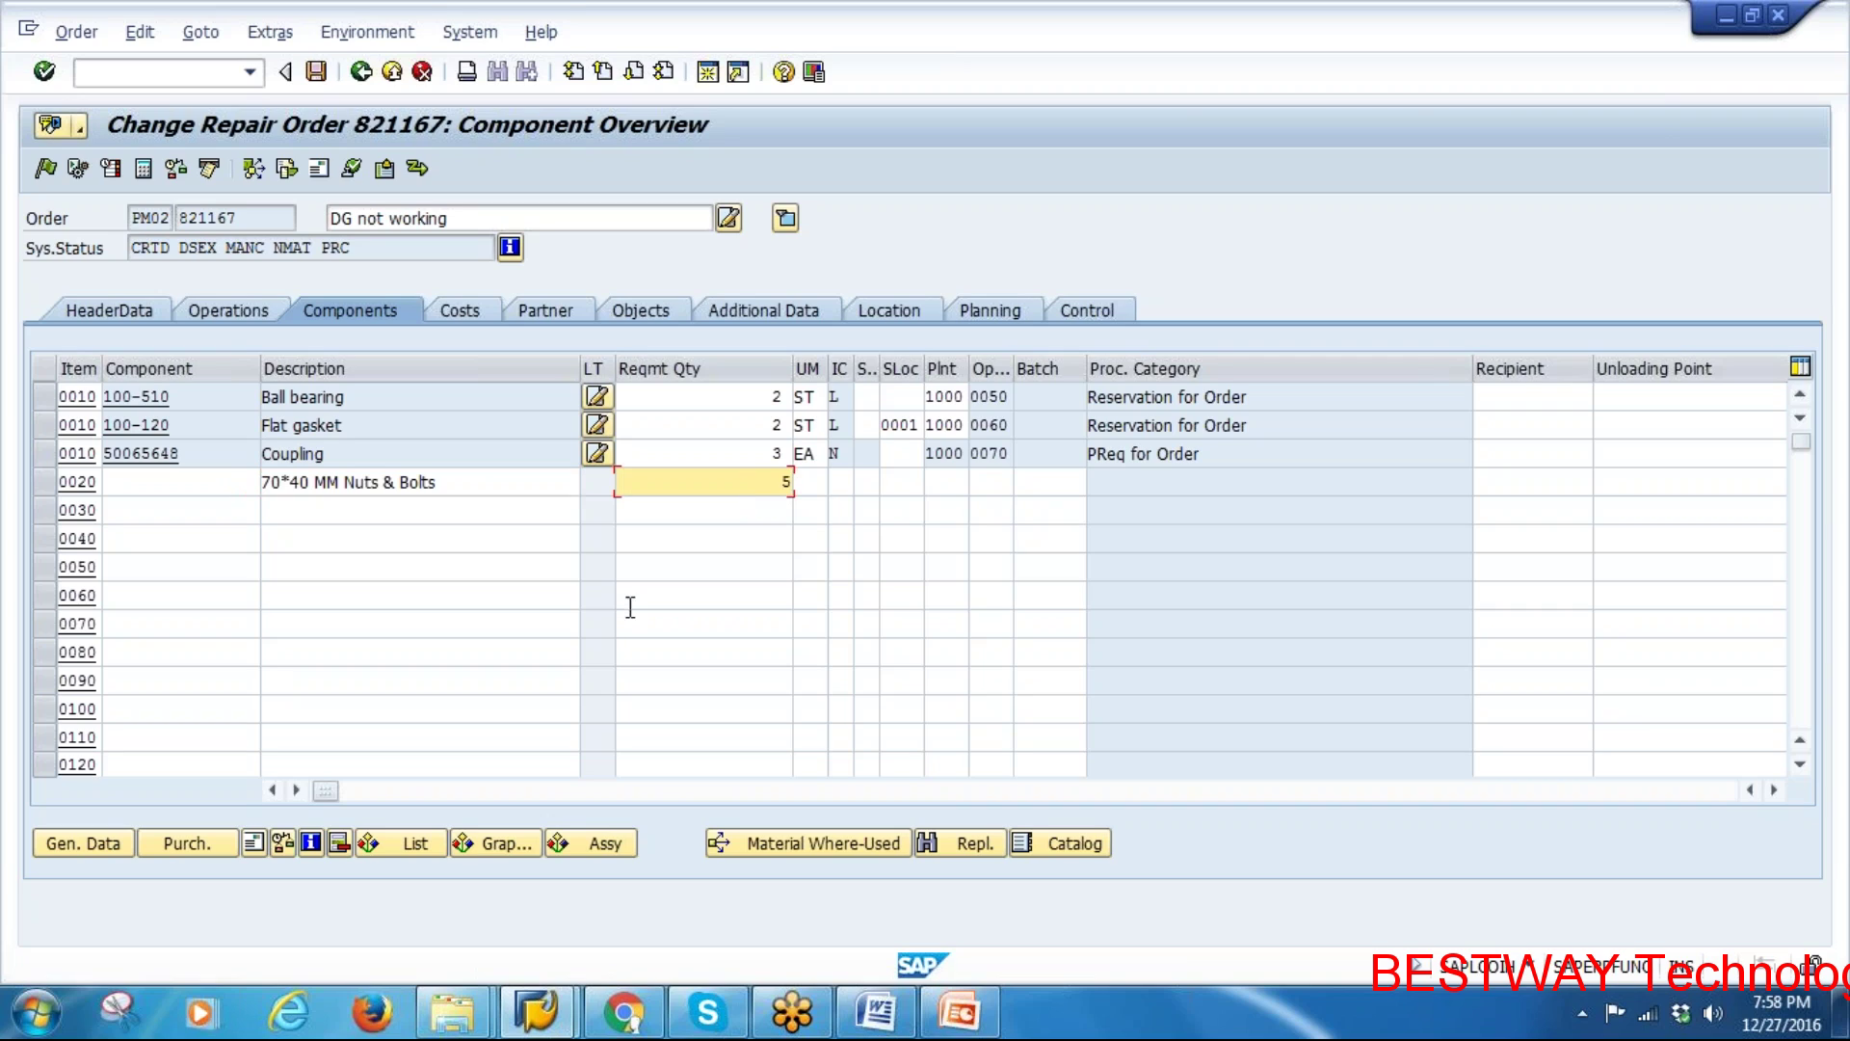
key(Tab)
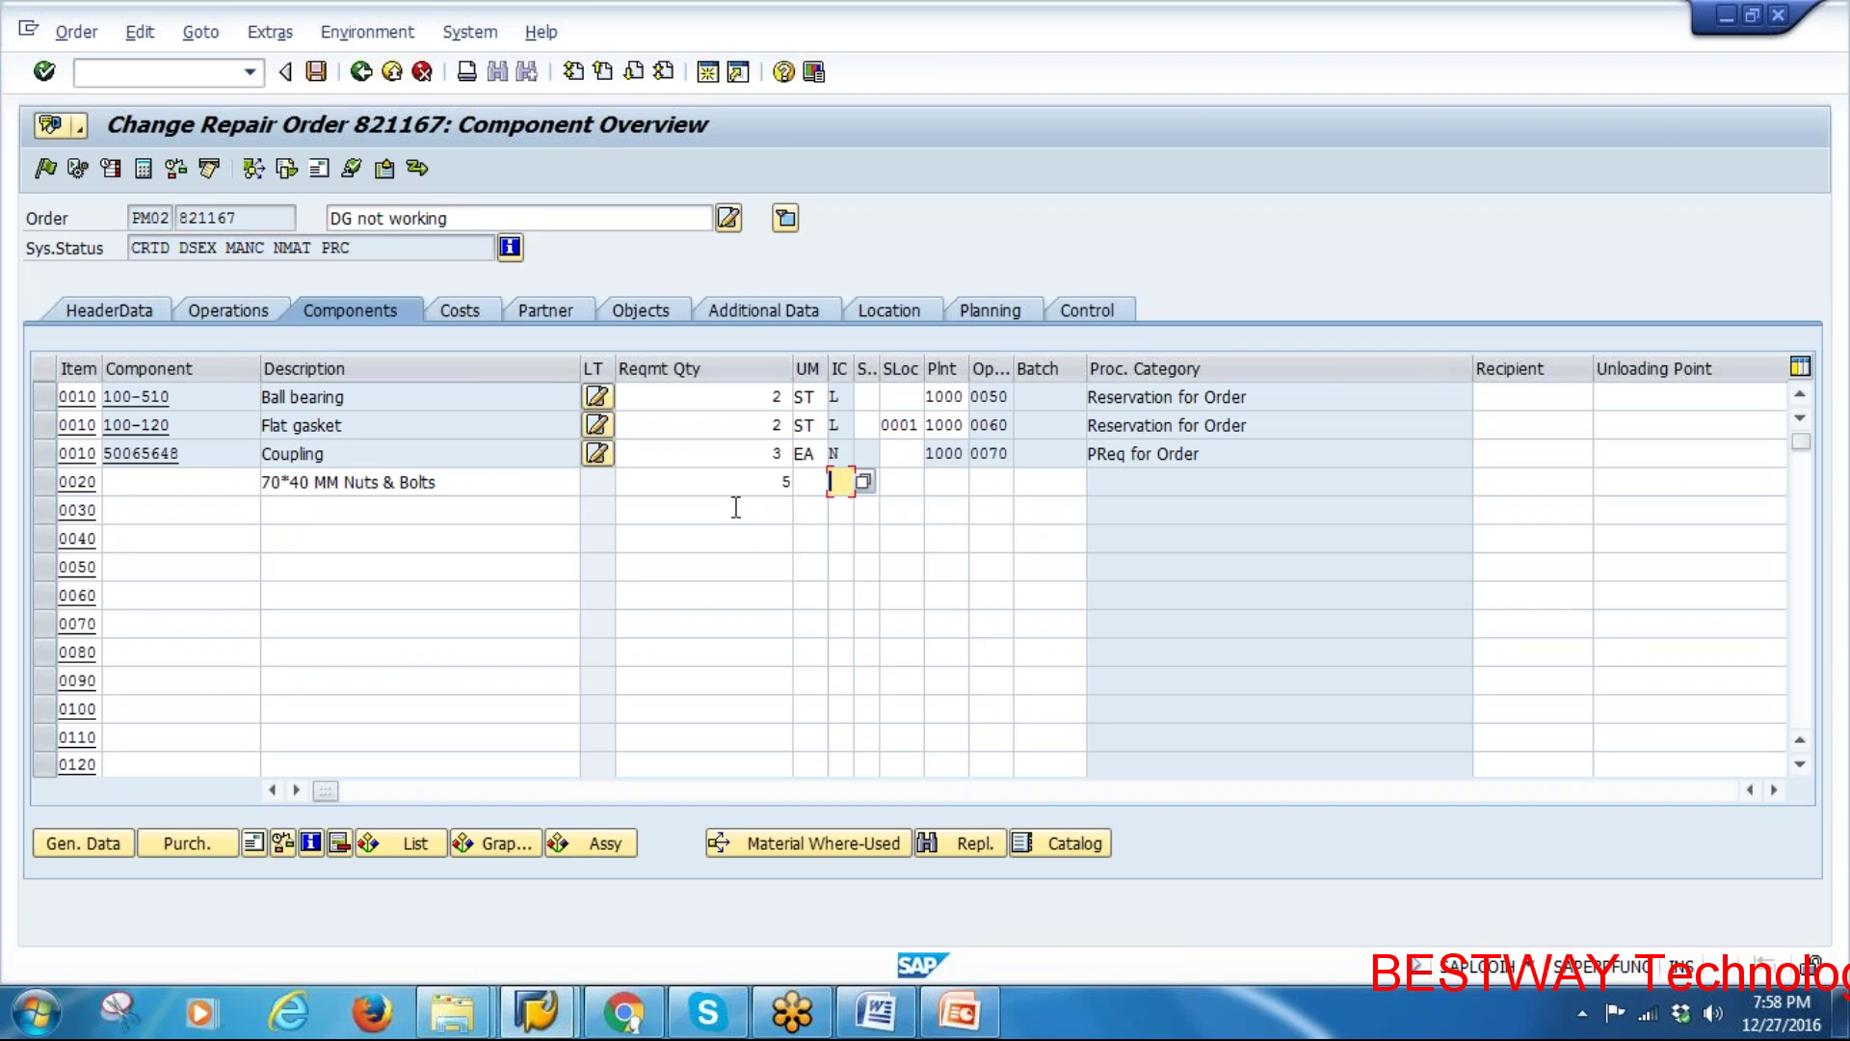
key(Return)
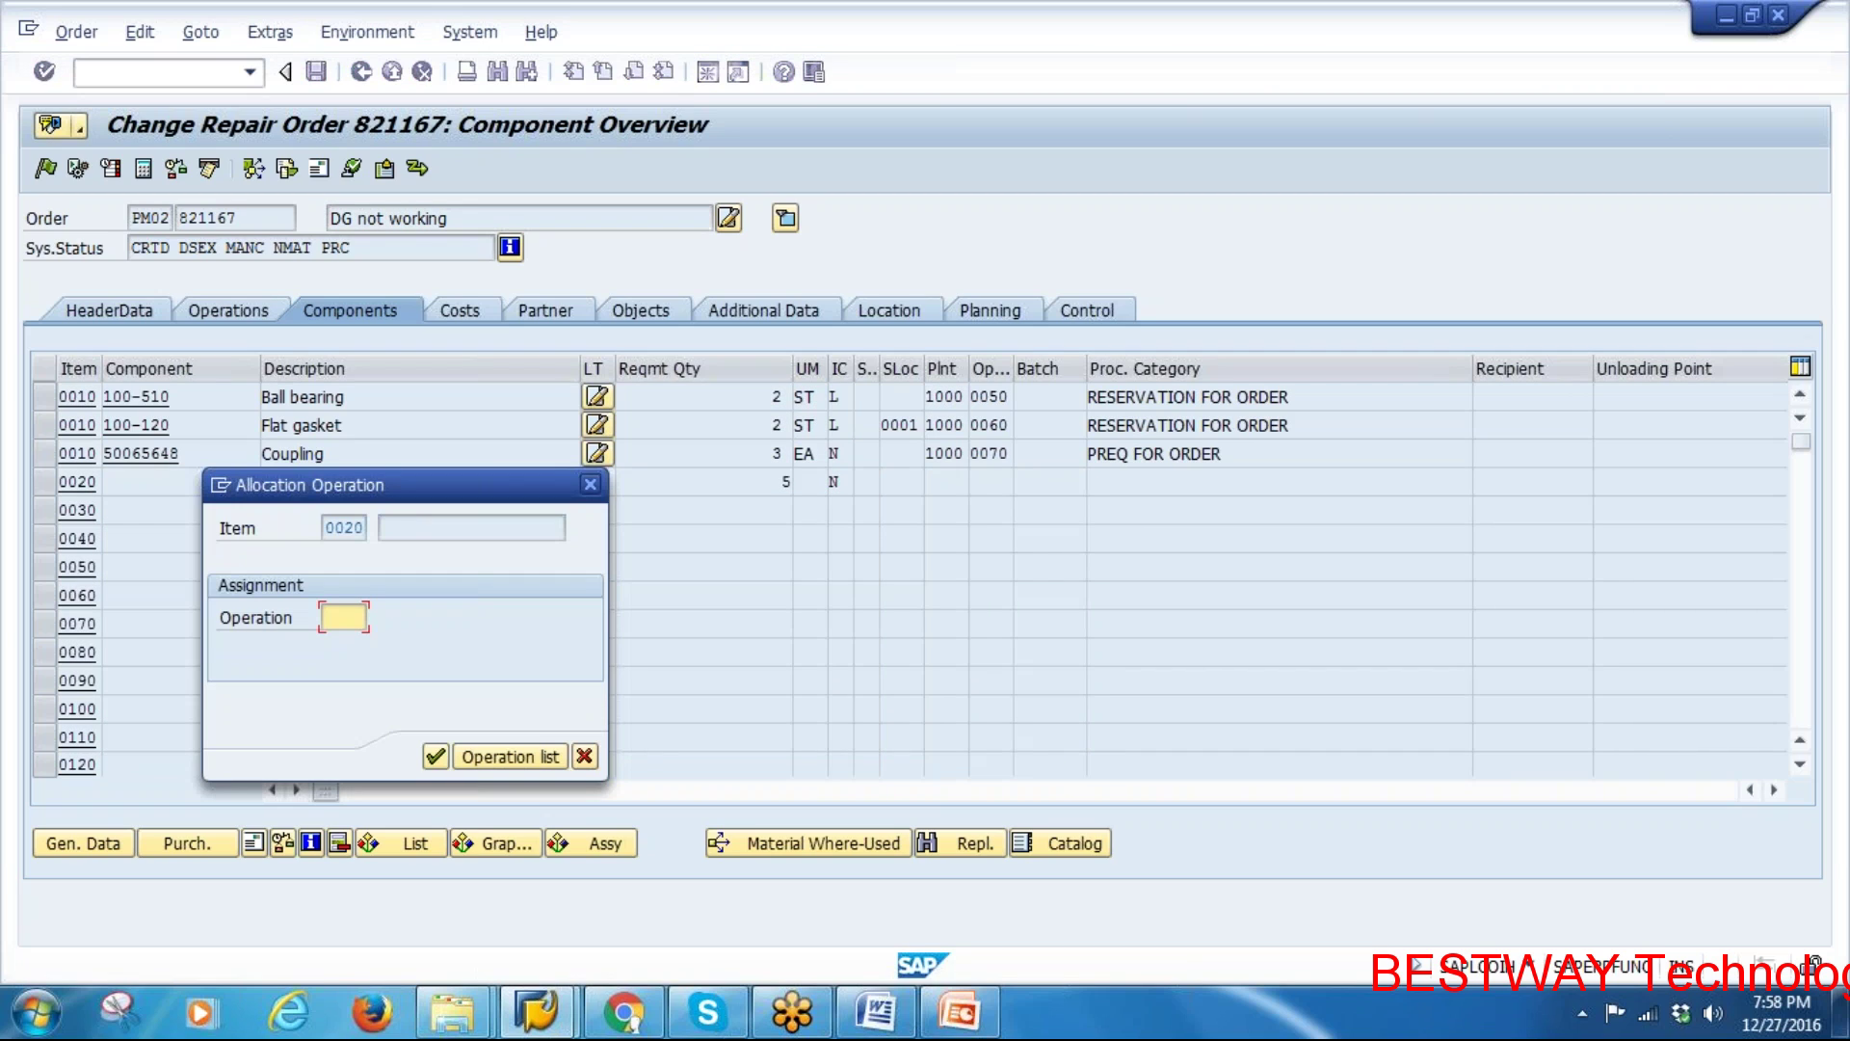
Allocate the nuts and bolts item to operation 0070 and set its unit of measure to EA, accepting the delivery date message
text(00)
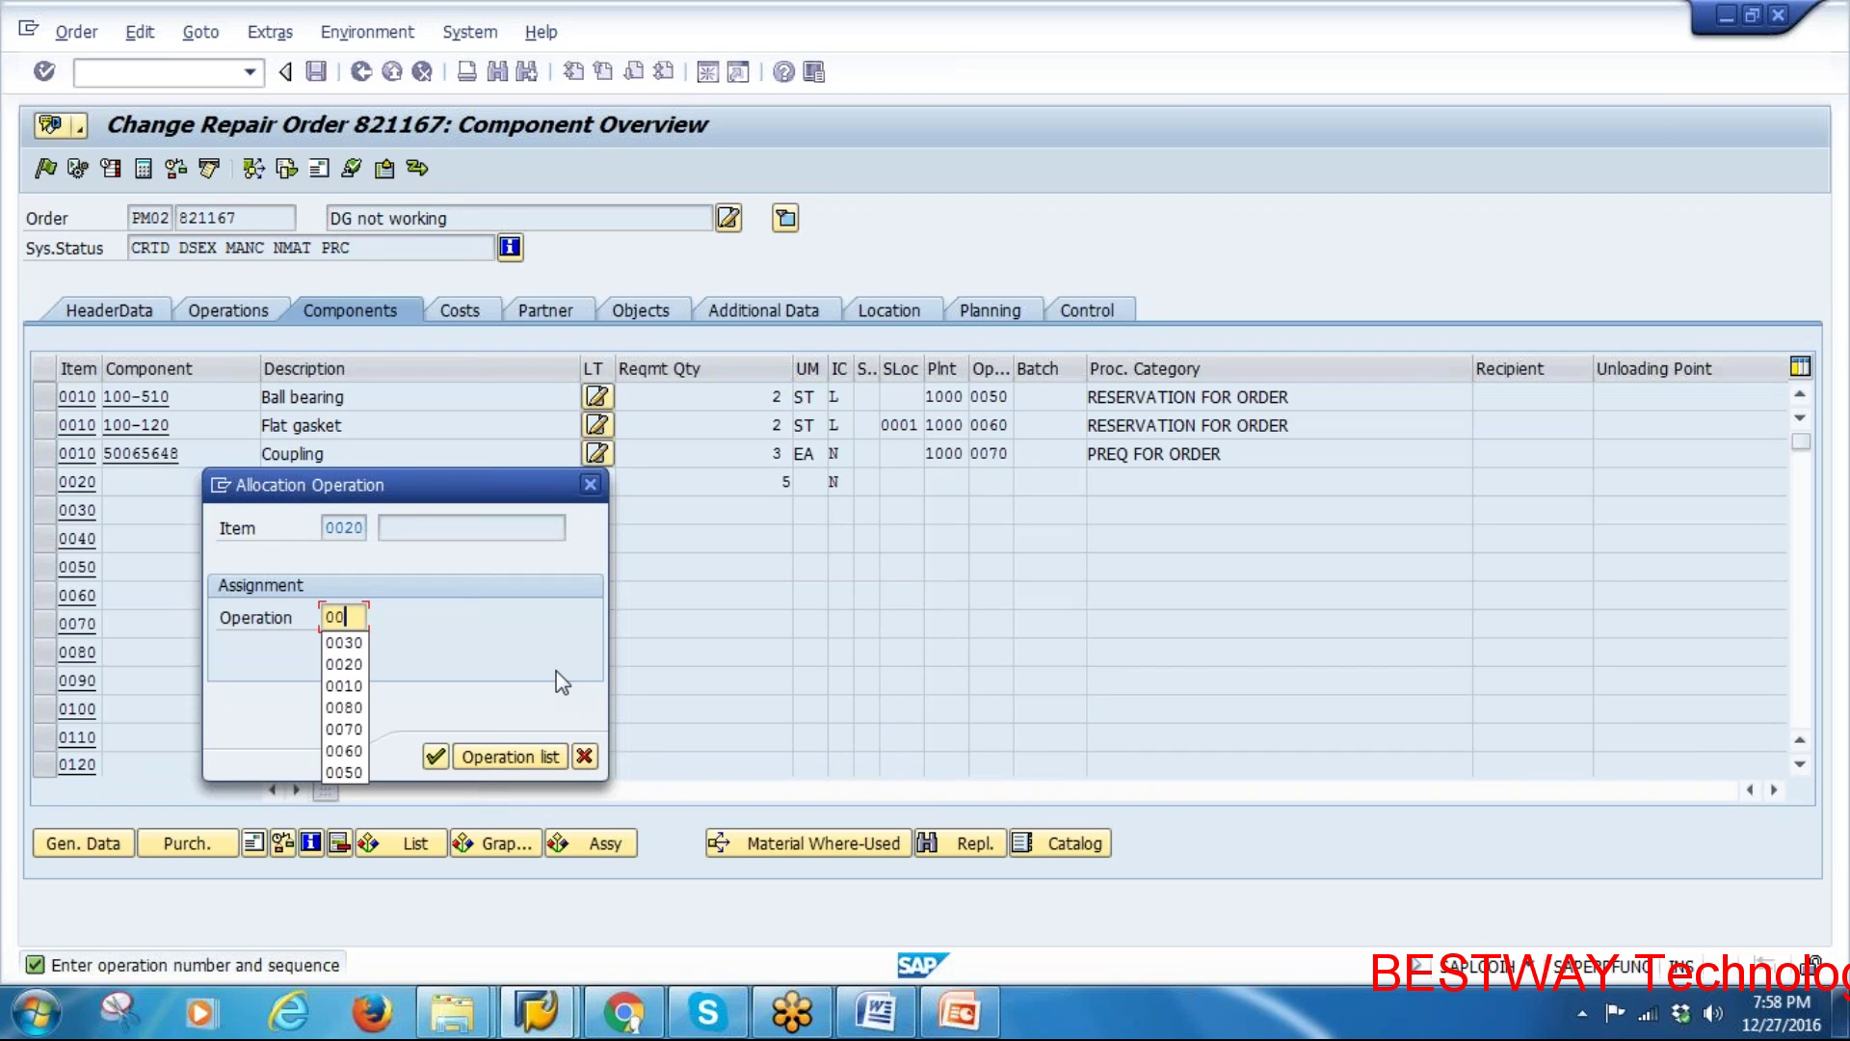
text(5)
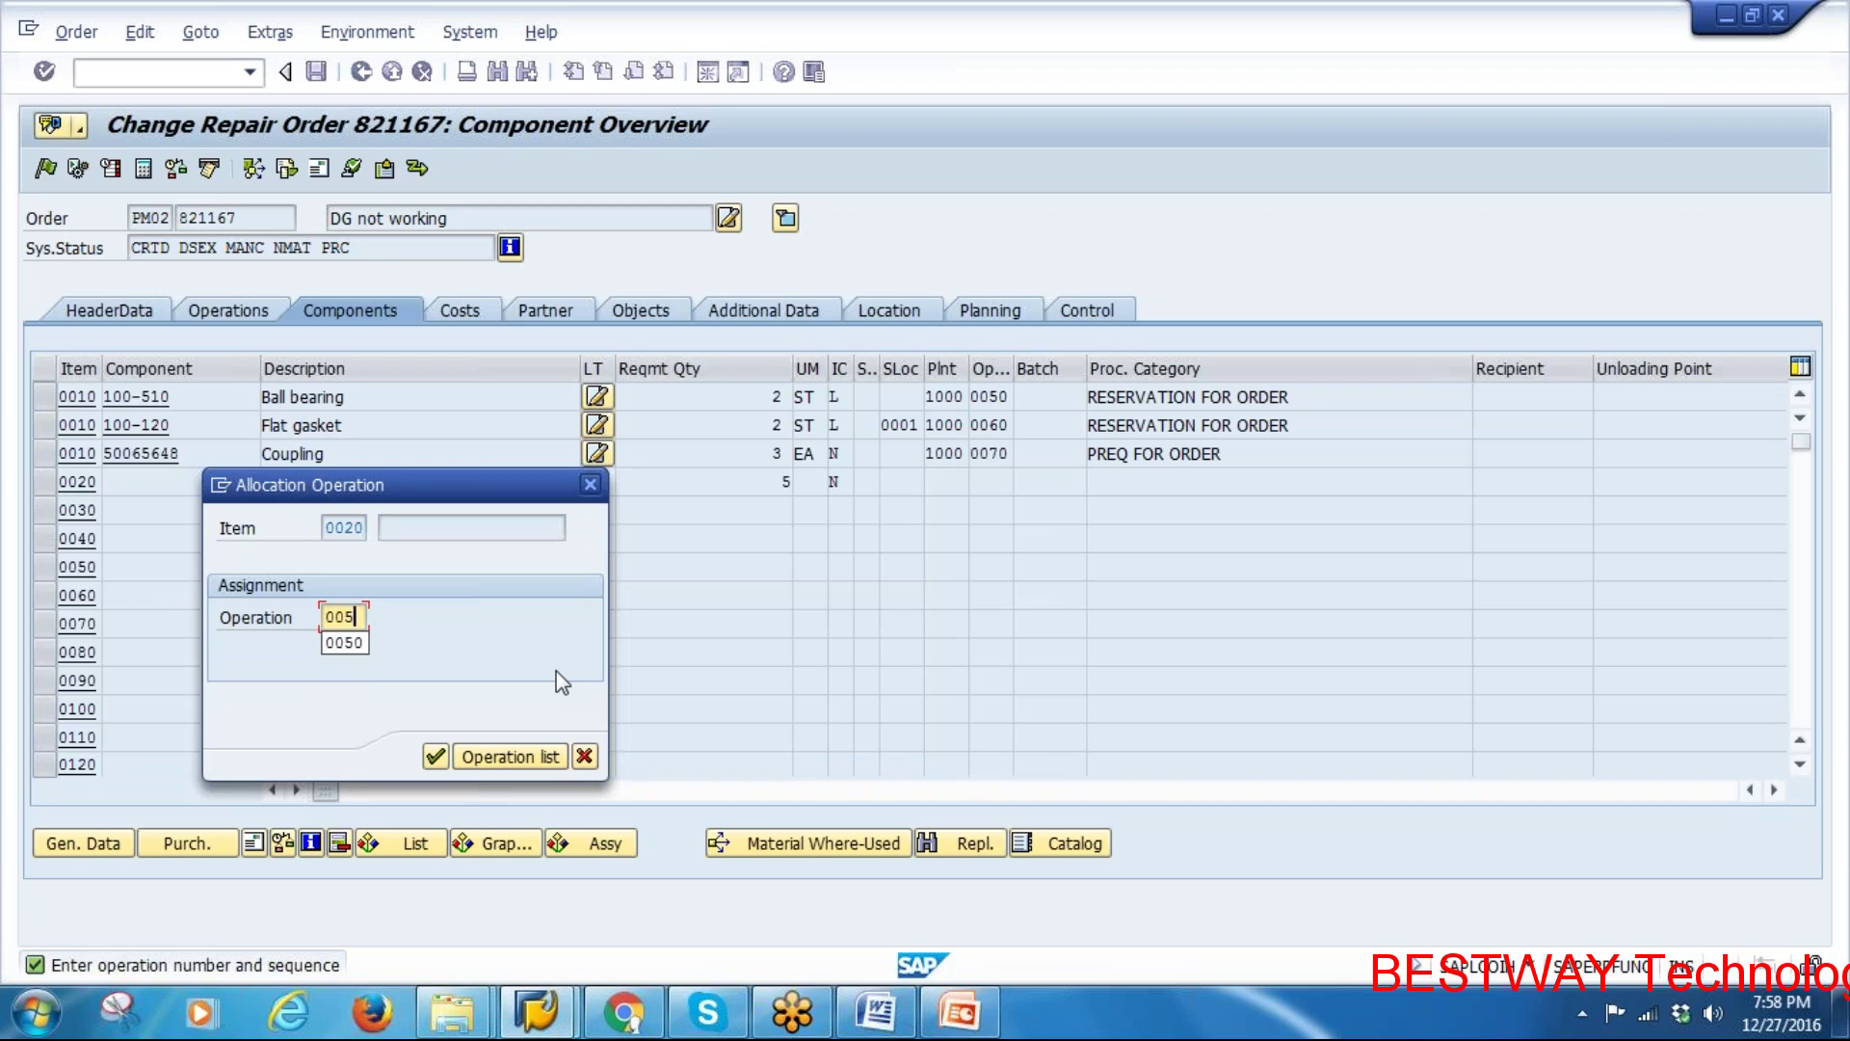
key(BackSpace)
text(70)
key(Return)
key(Return)
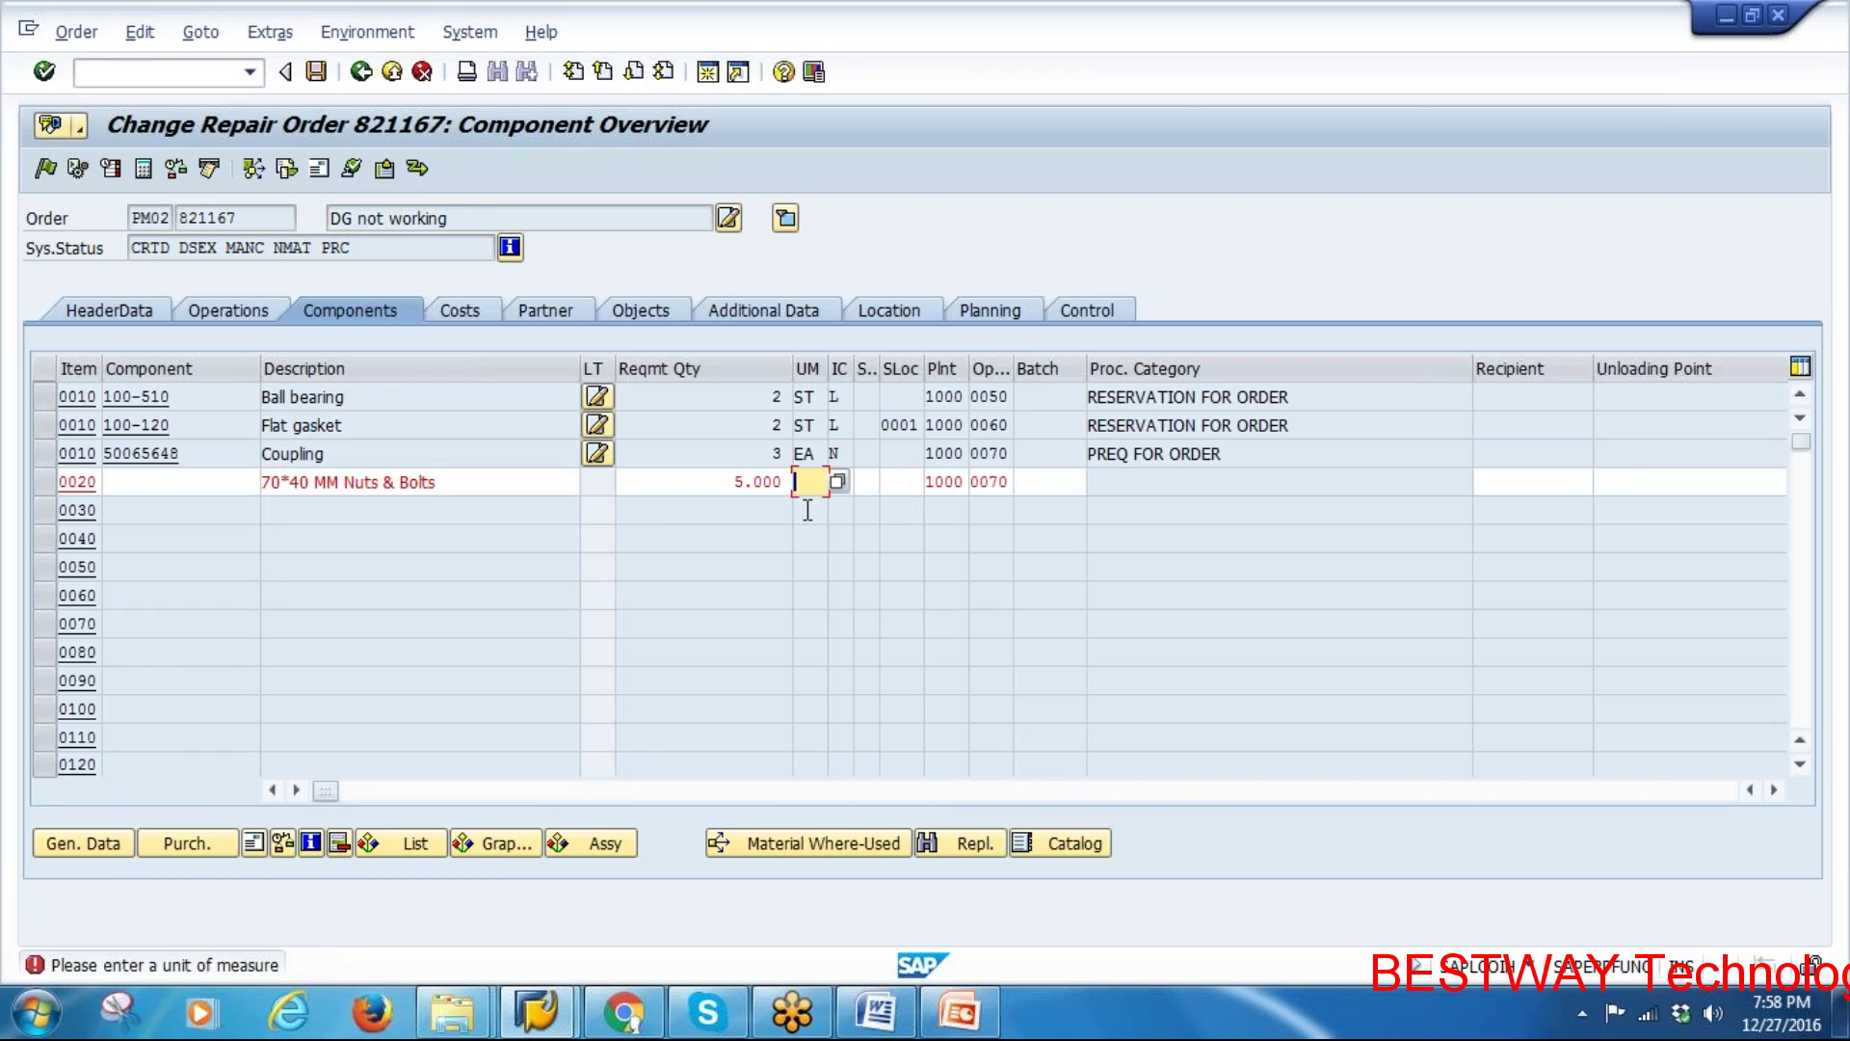
text(EA)
key(Return)
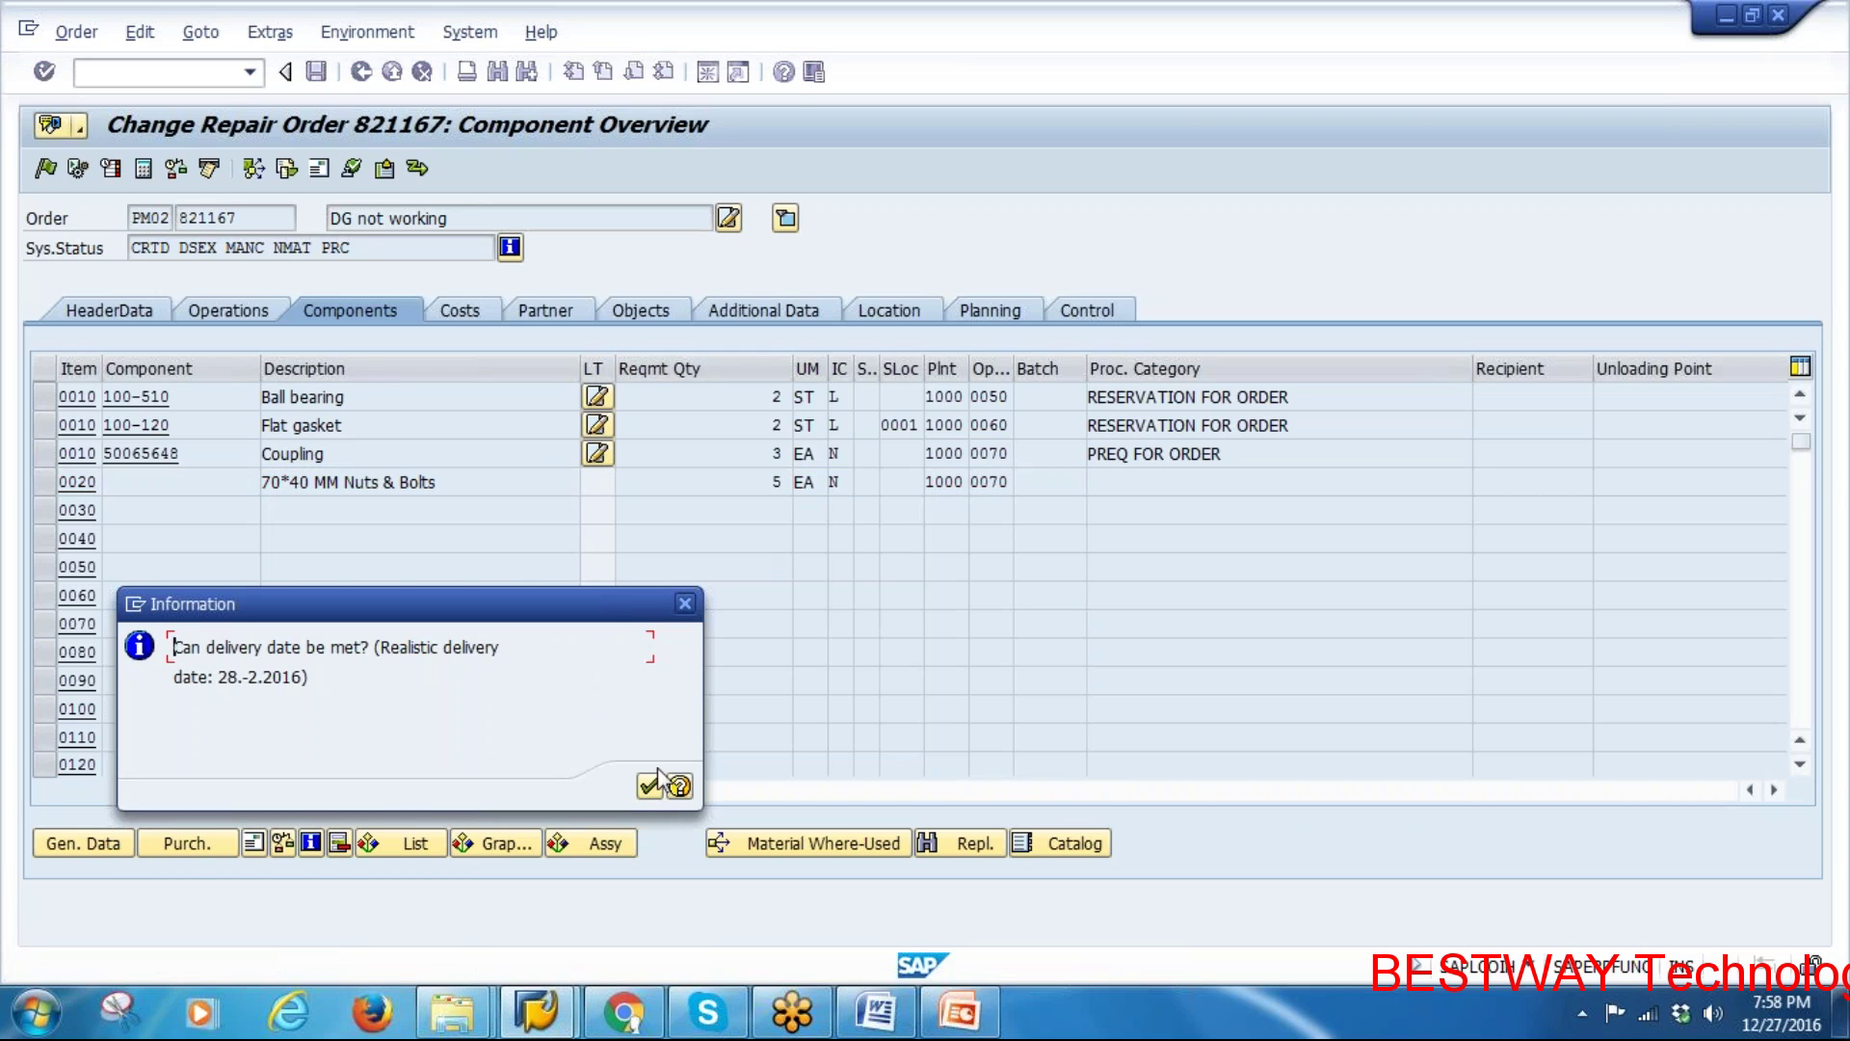
click(651, 785)
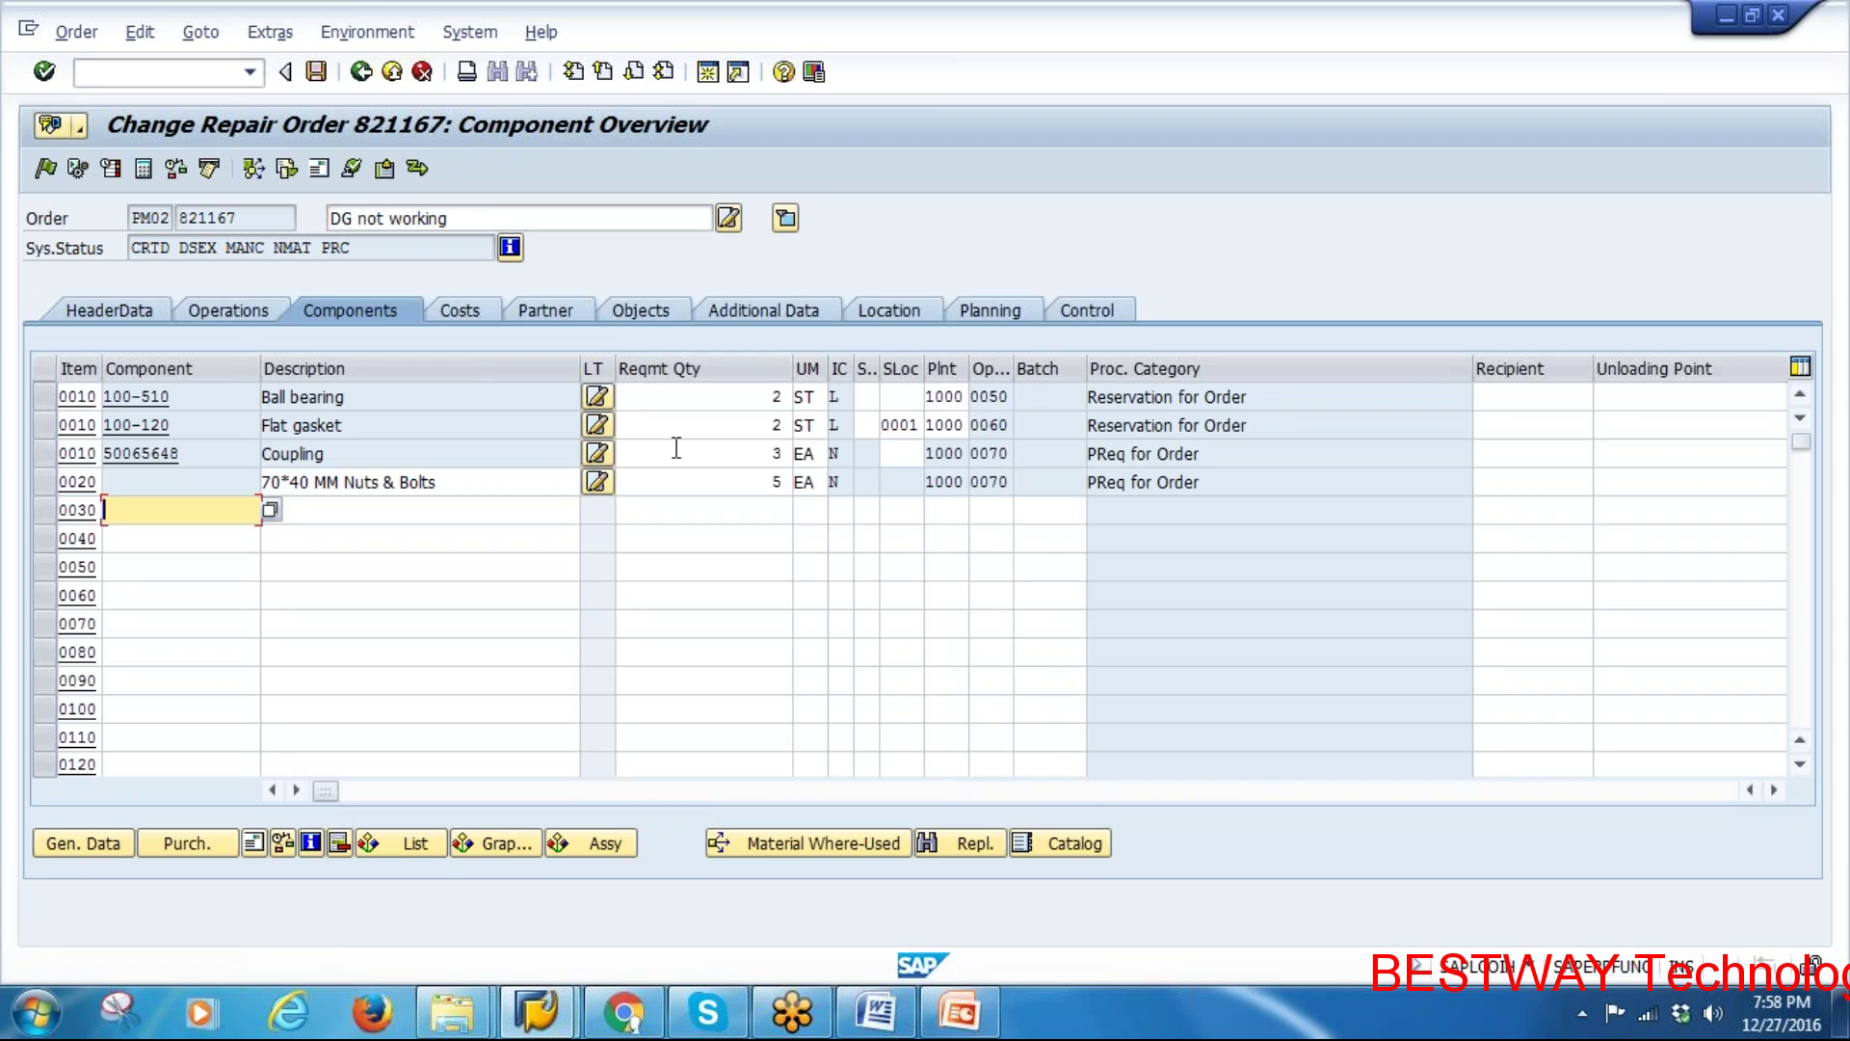
Compare the item categories of the stock and non-stock components, and switch to PowerPoint to view the Stock Material Process Flow slide
click(837, 403)
click(838, 425)
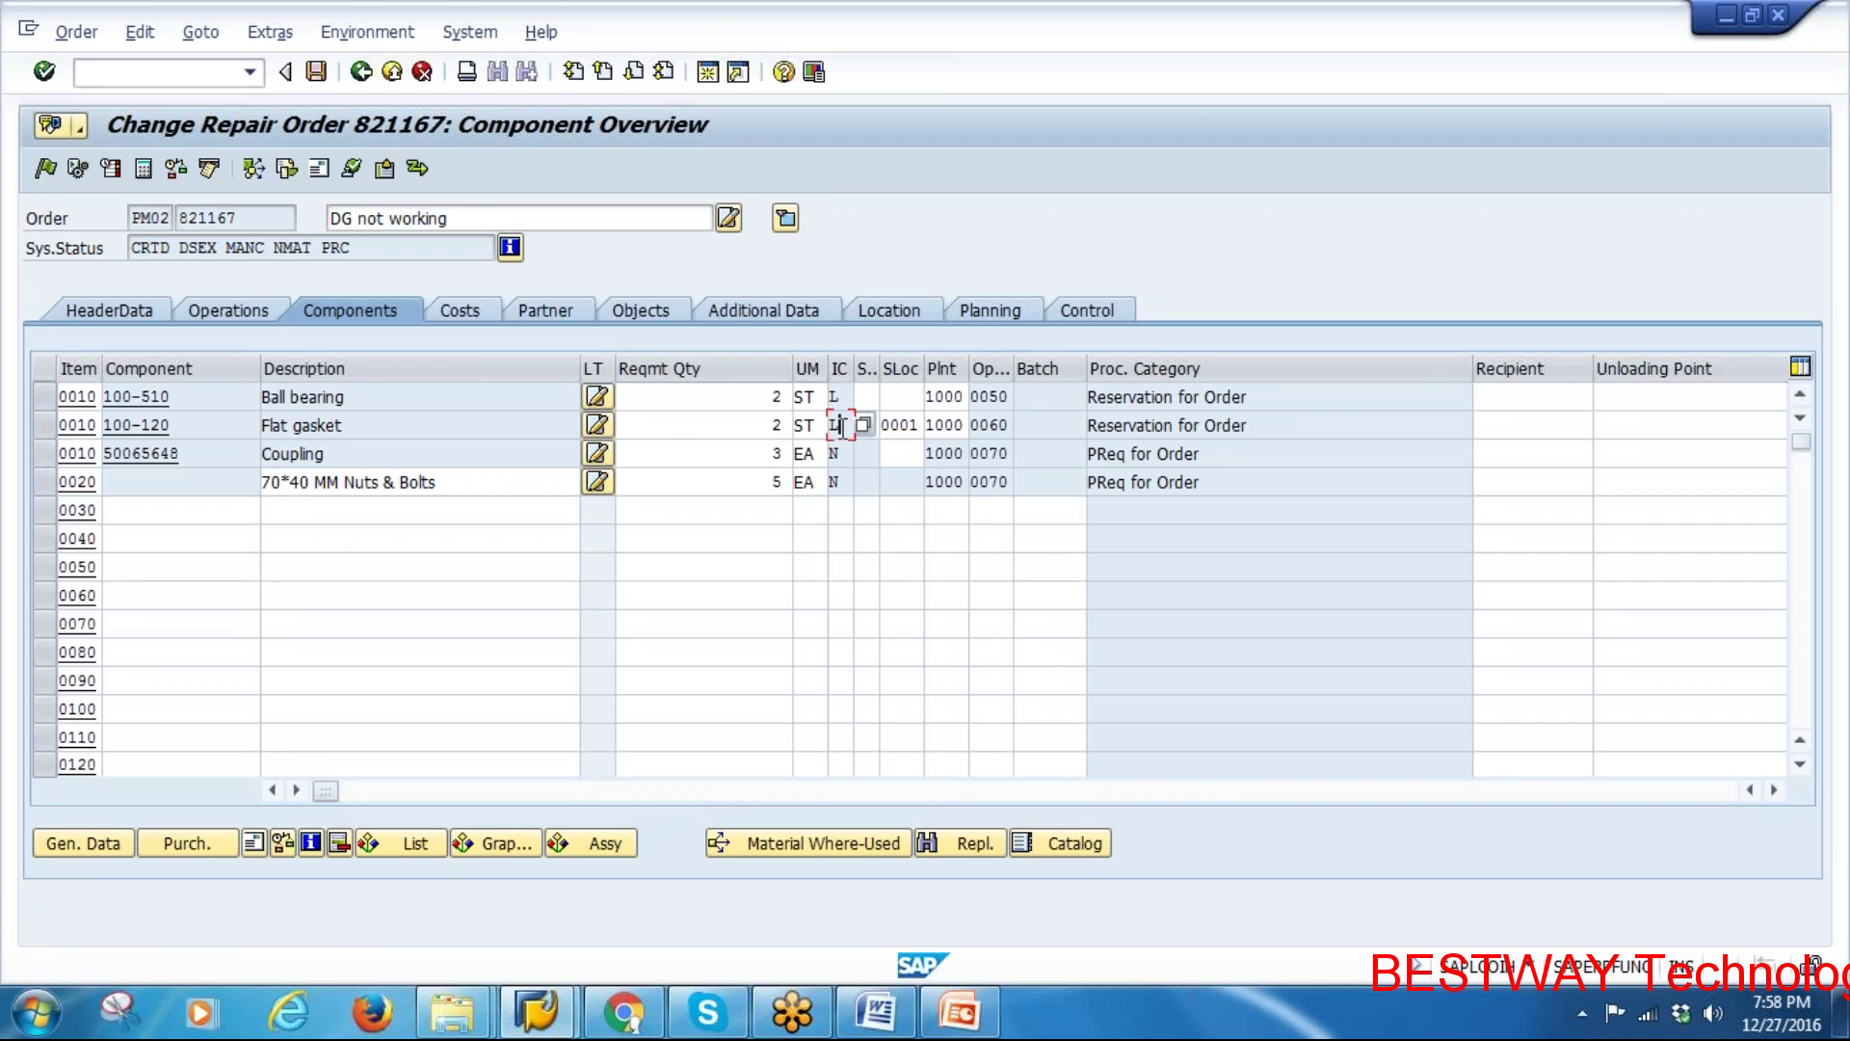
click(844, 397)
click(847, 430)
drag(171, 397, 103, 425)
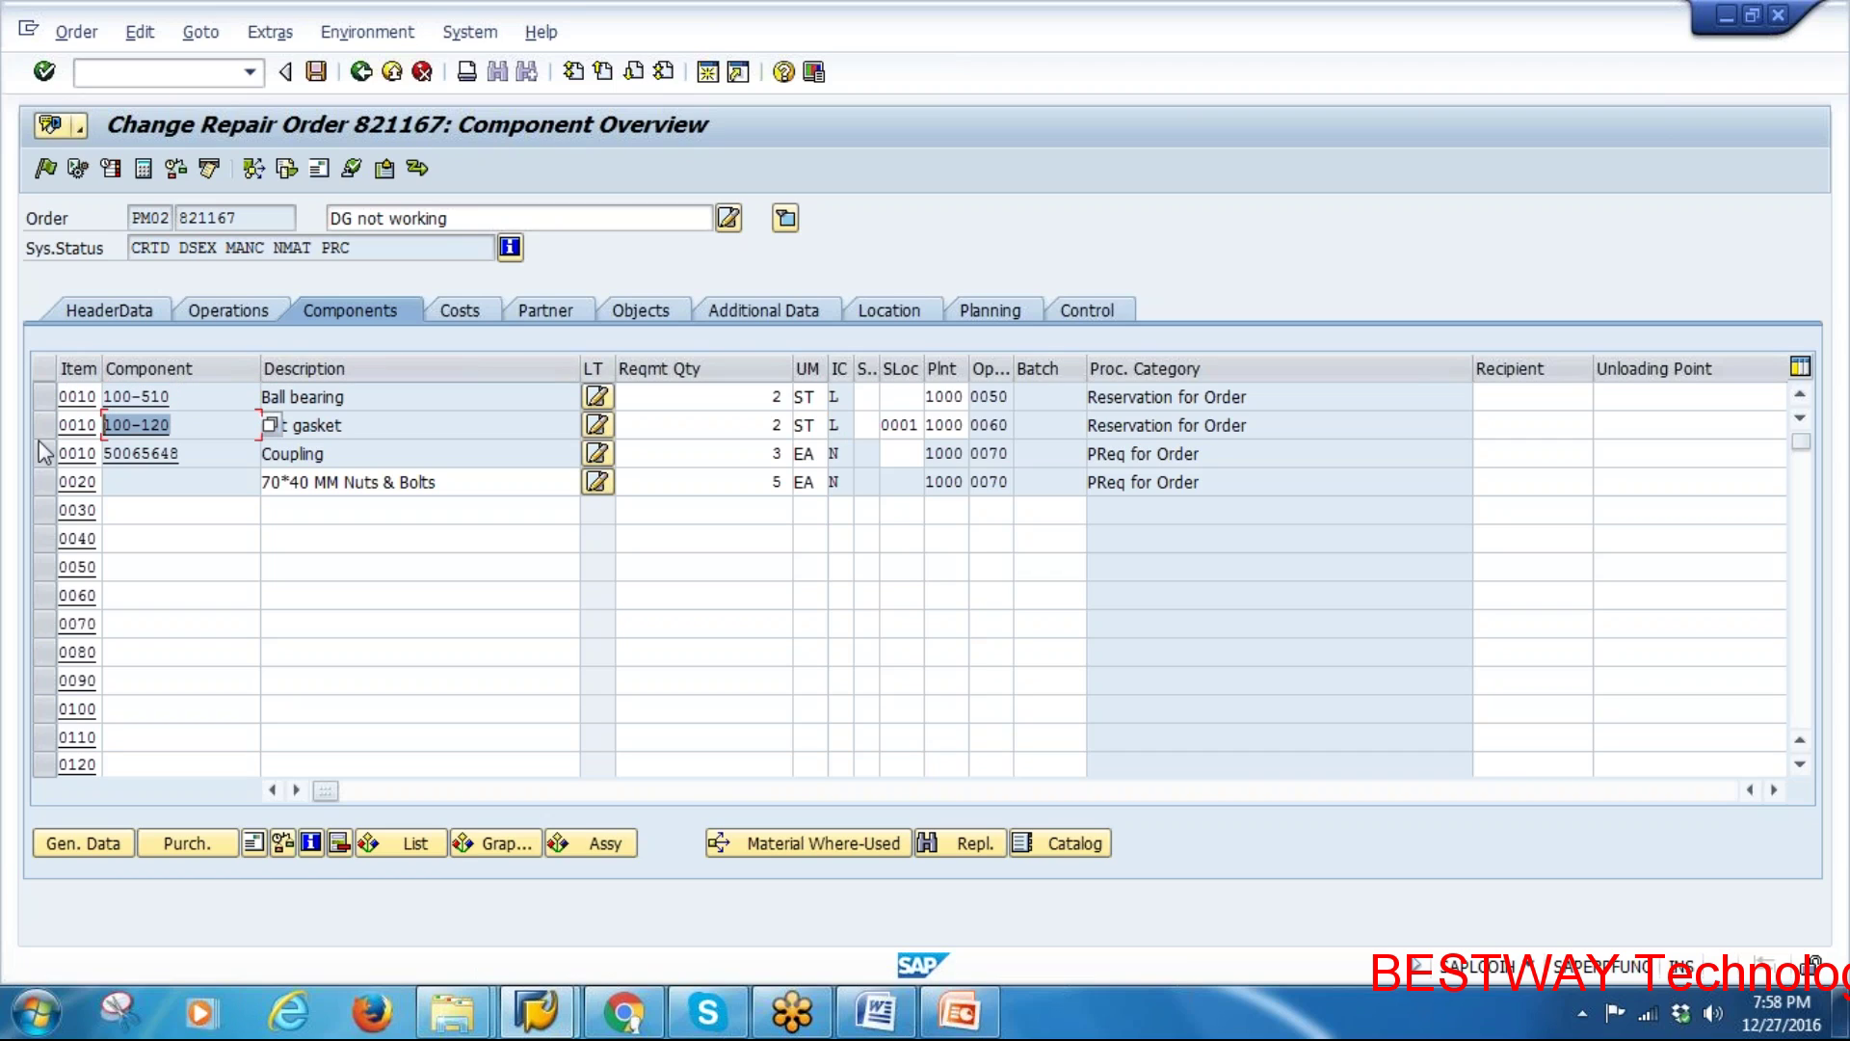
click(838, 454)
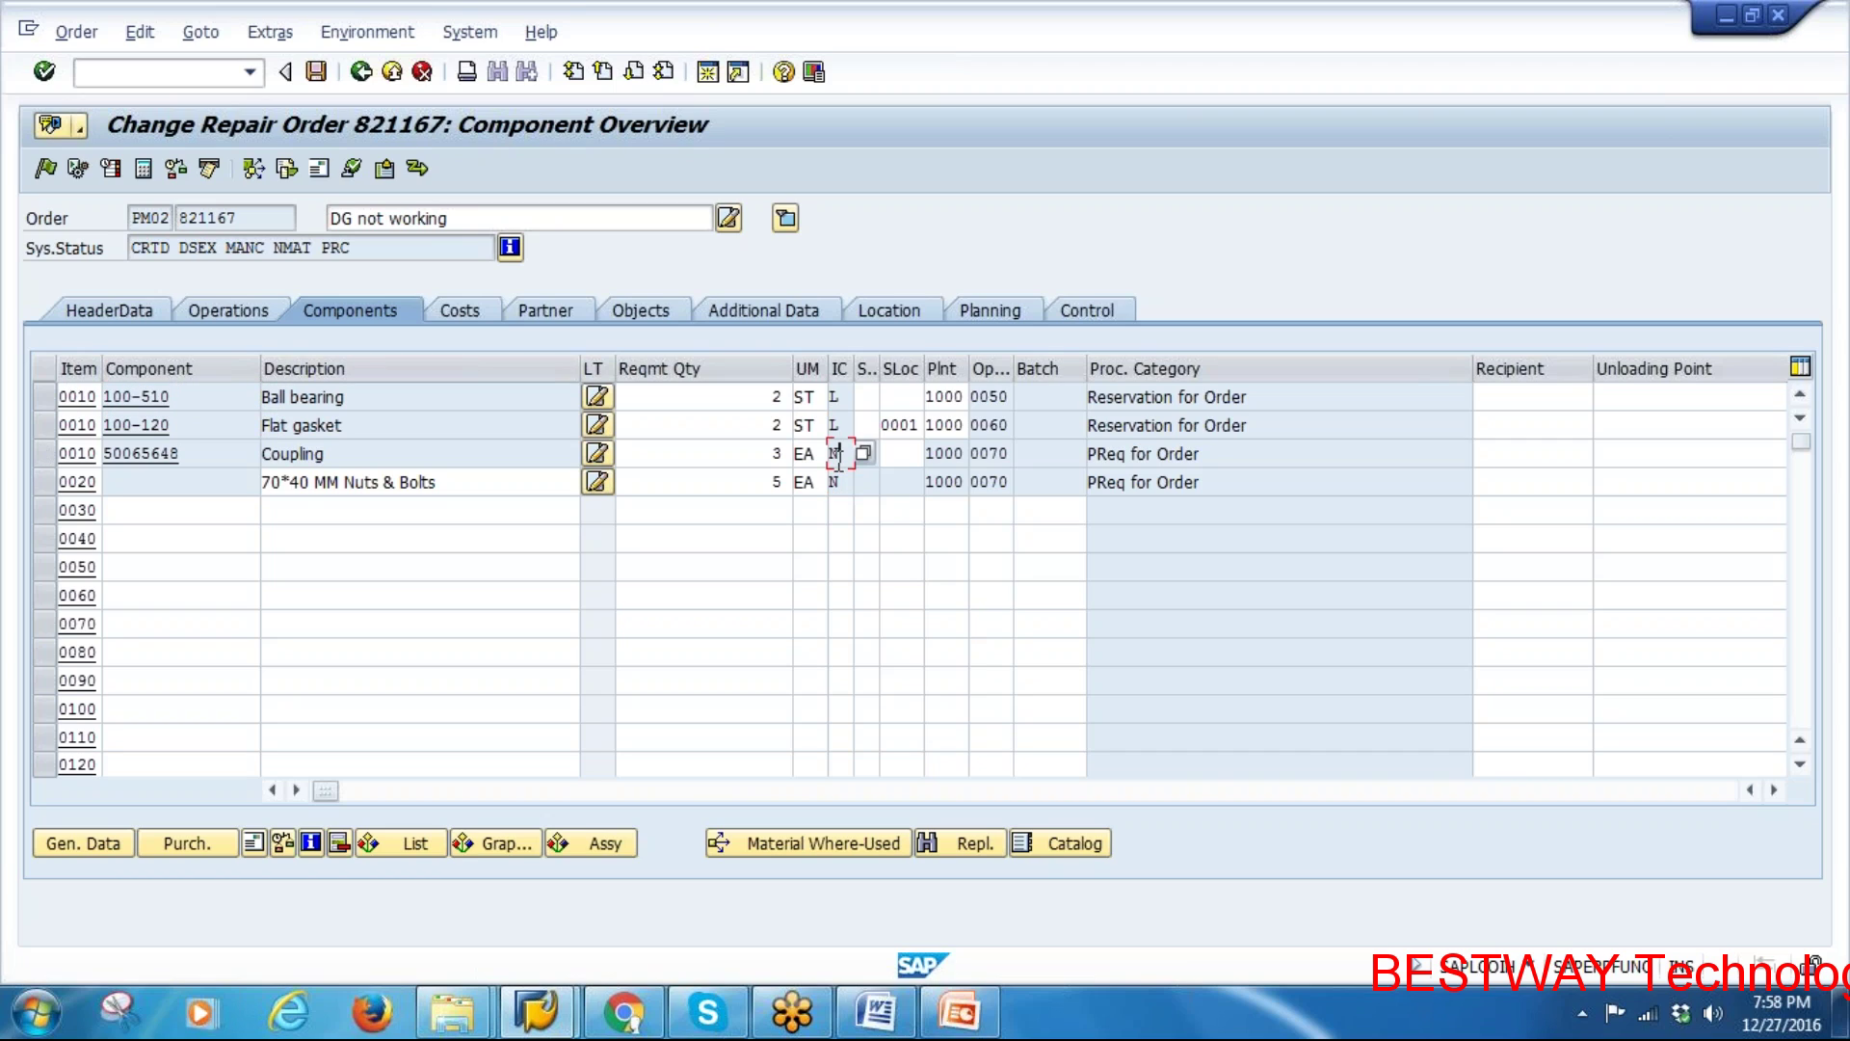
click(206, 453)
drag(466, 482, 281, 547)
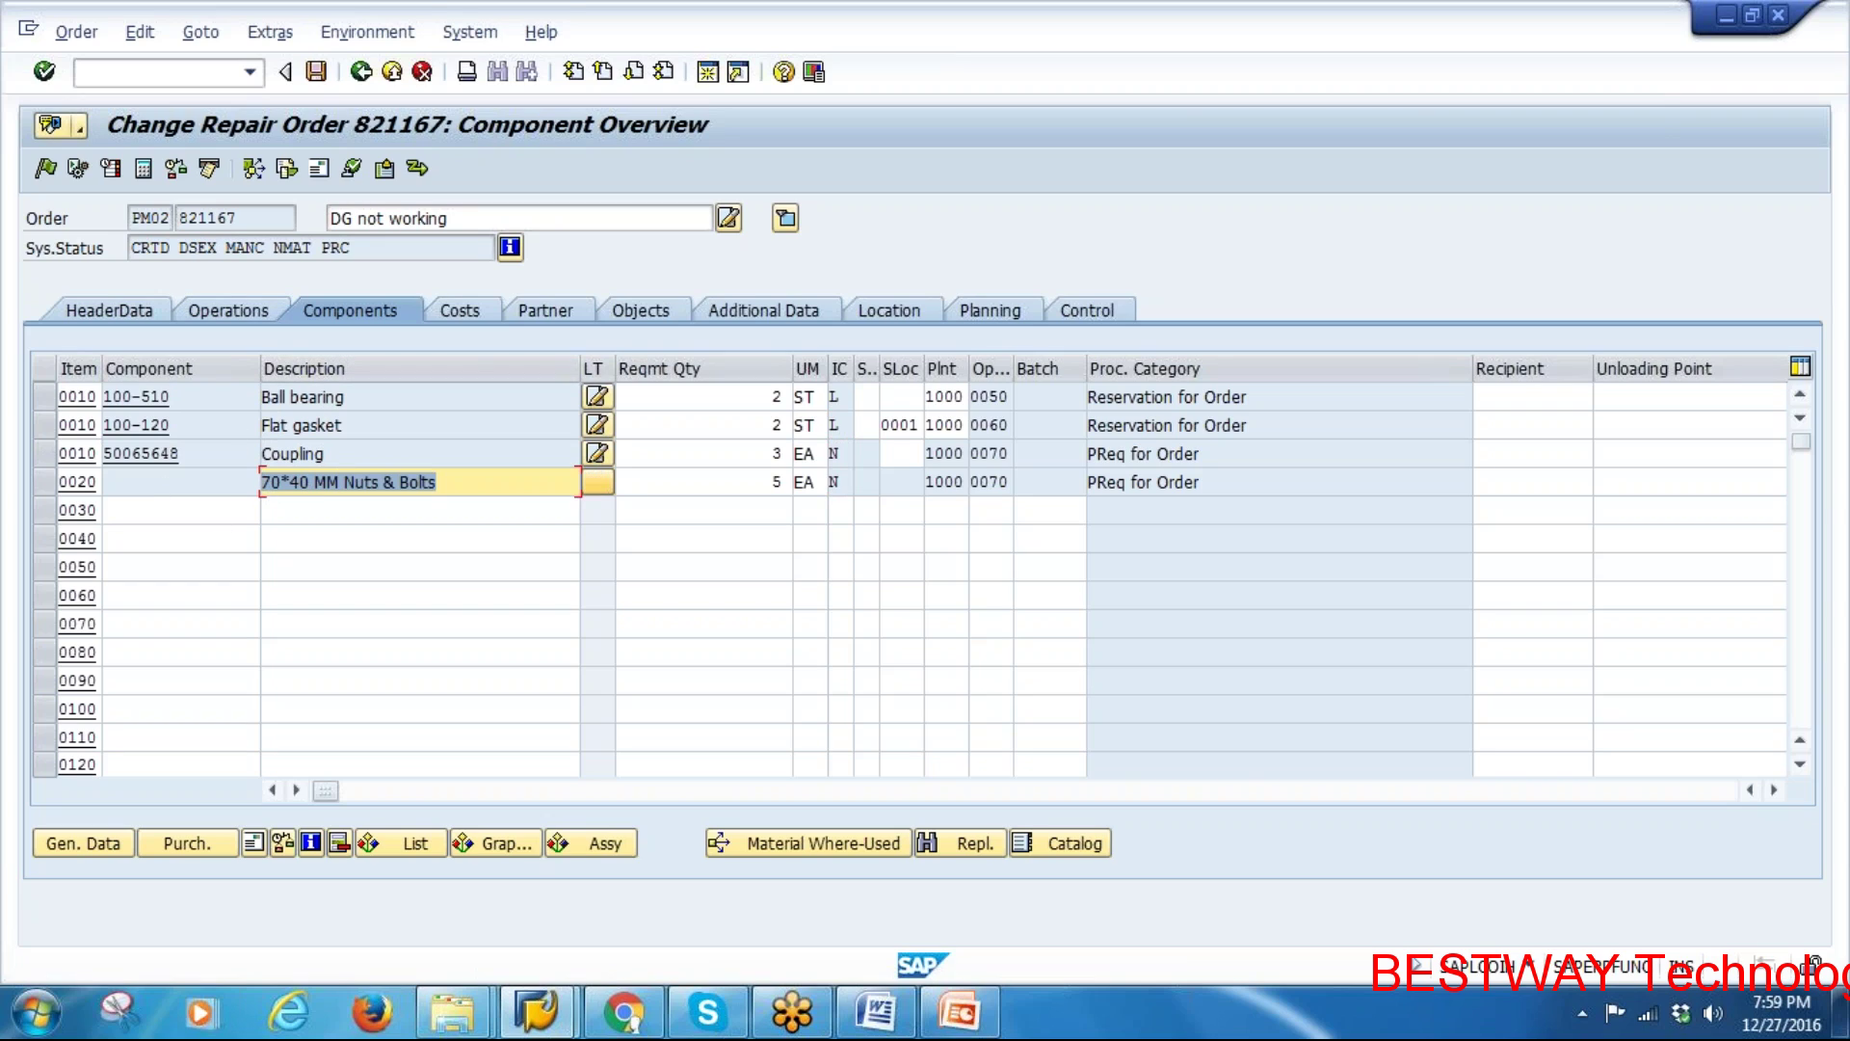
click(959, 1011)
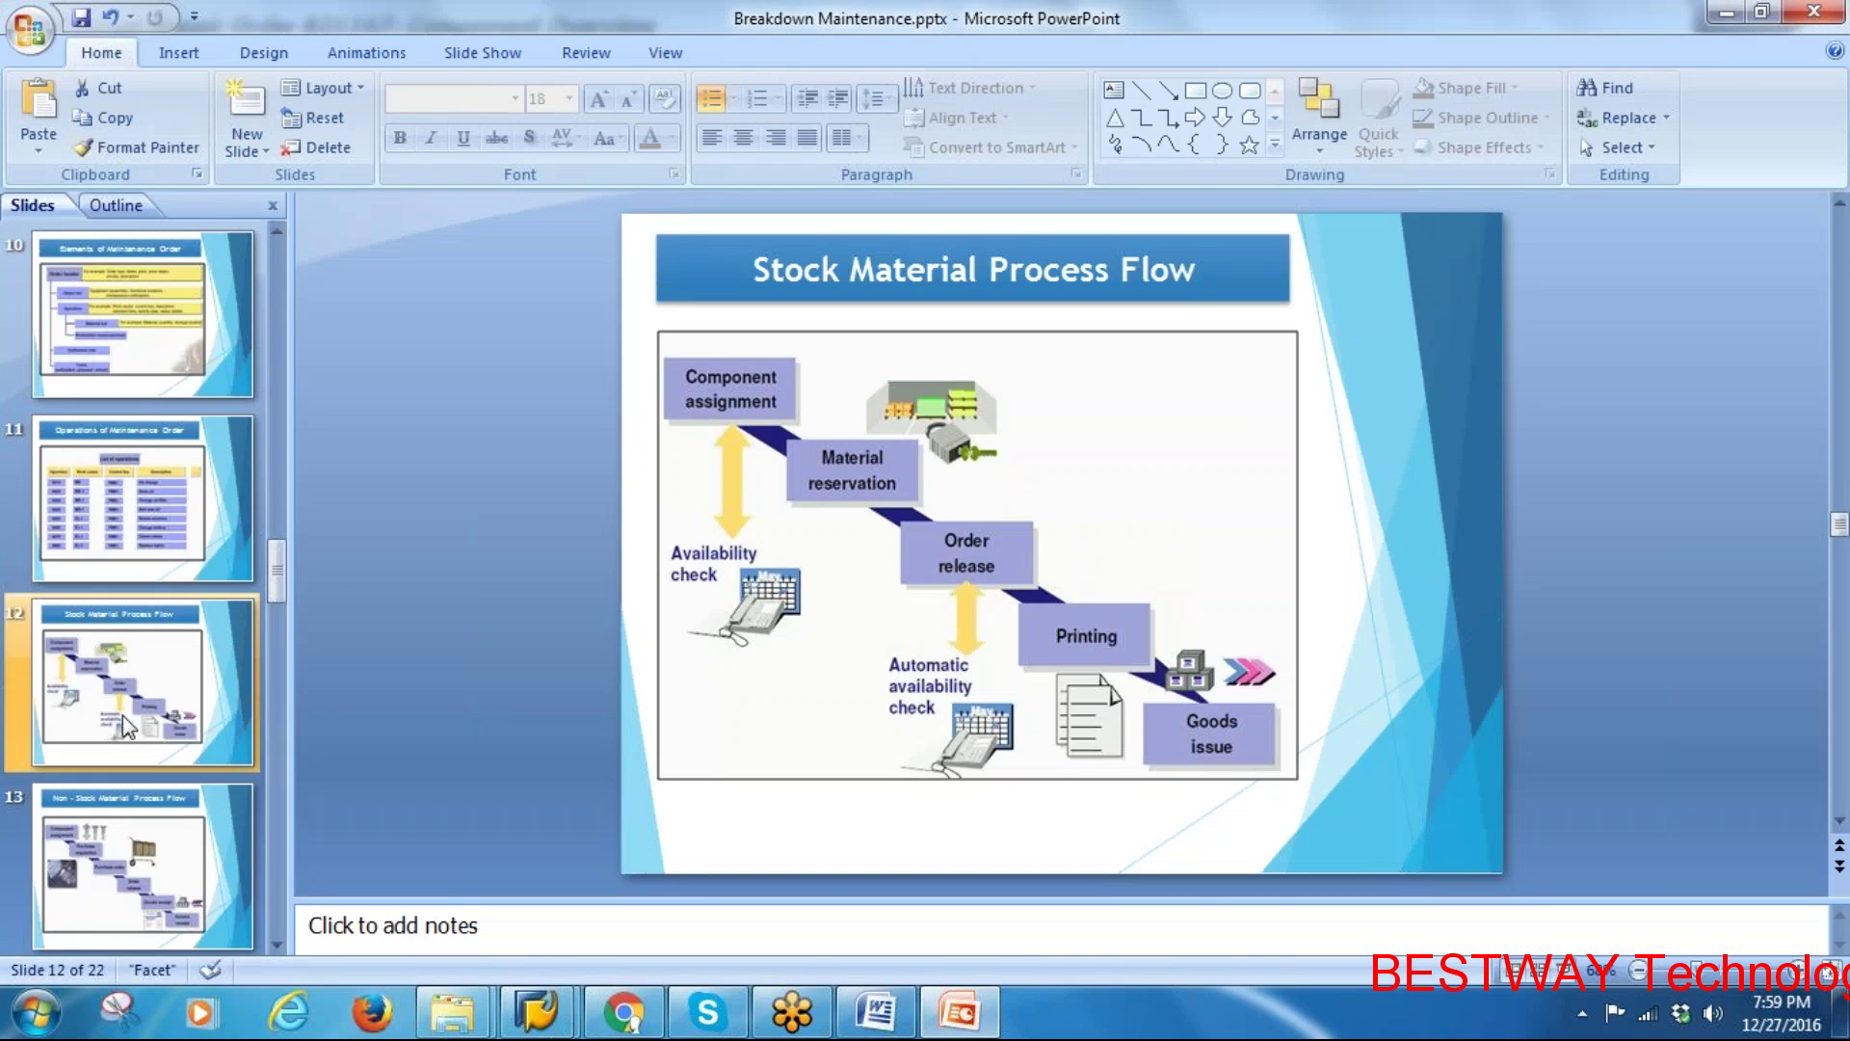
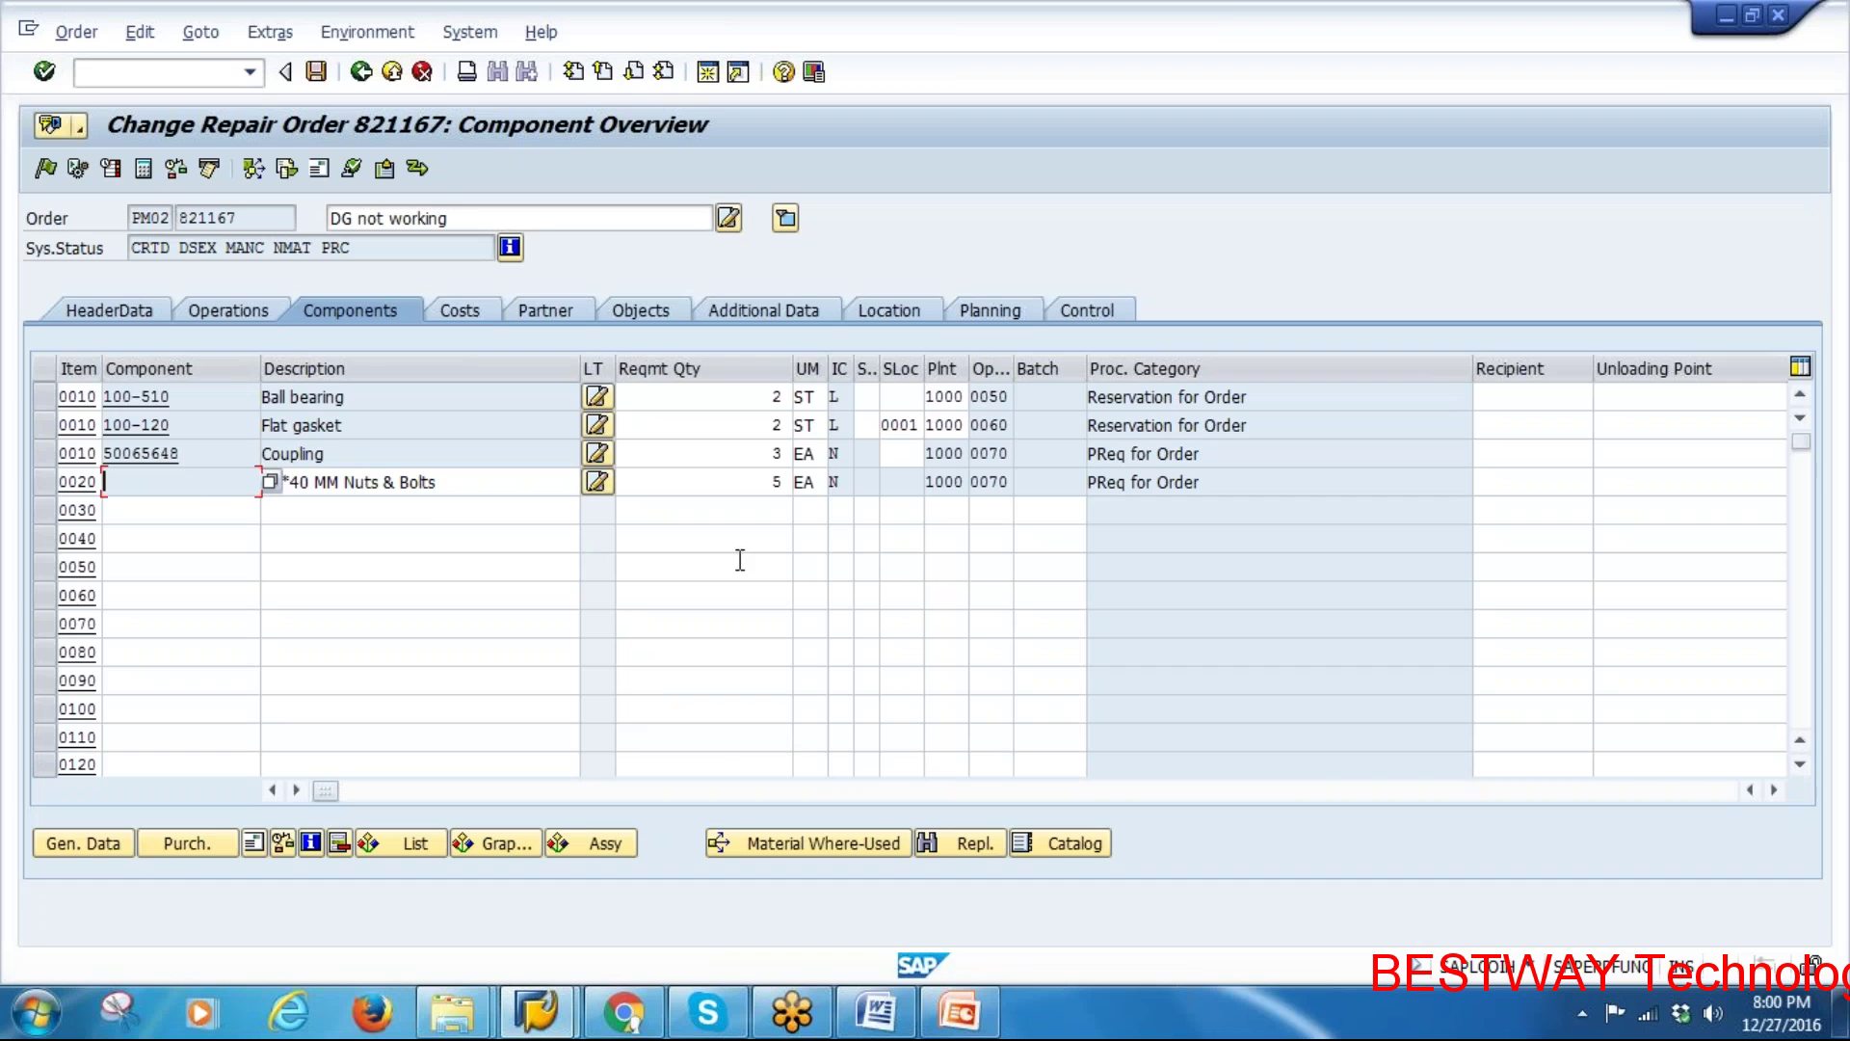
Display the order's cost overview and calculate its costs, accepting the information message
click(464, 311)
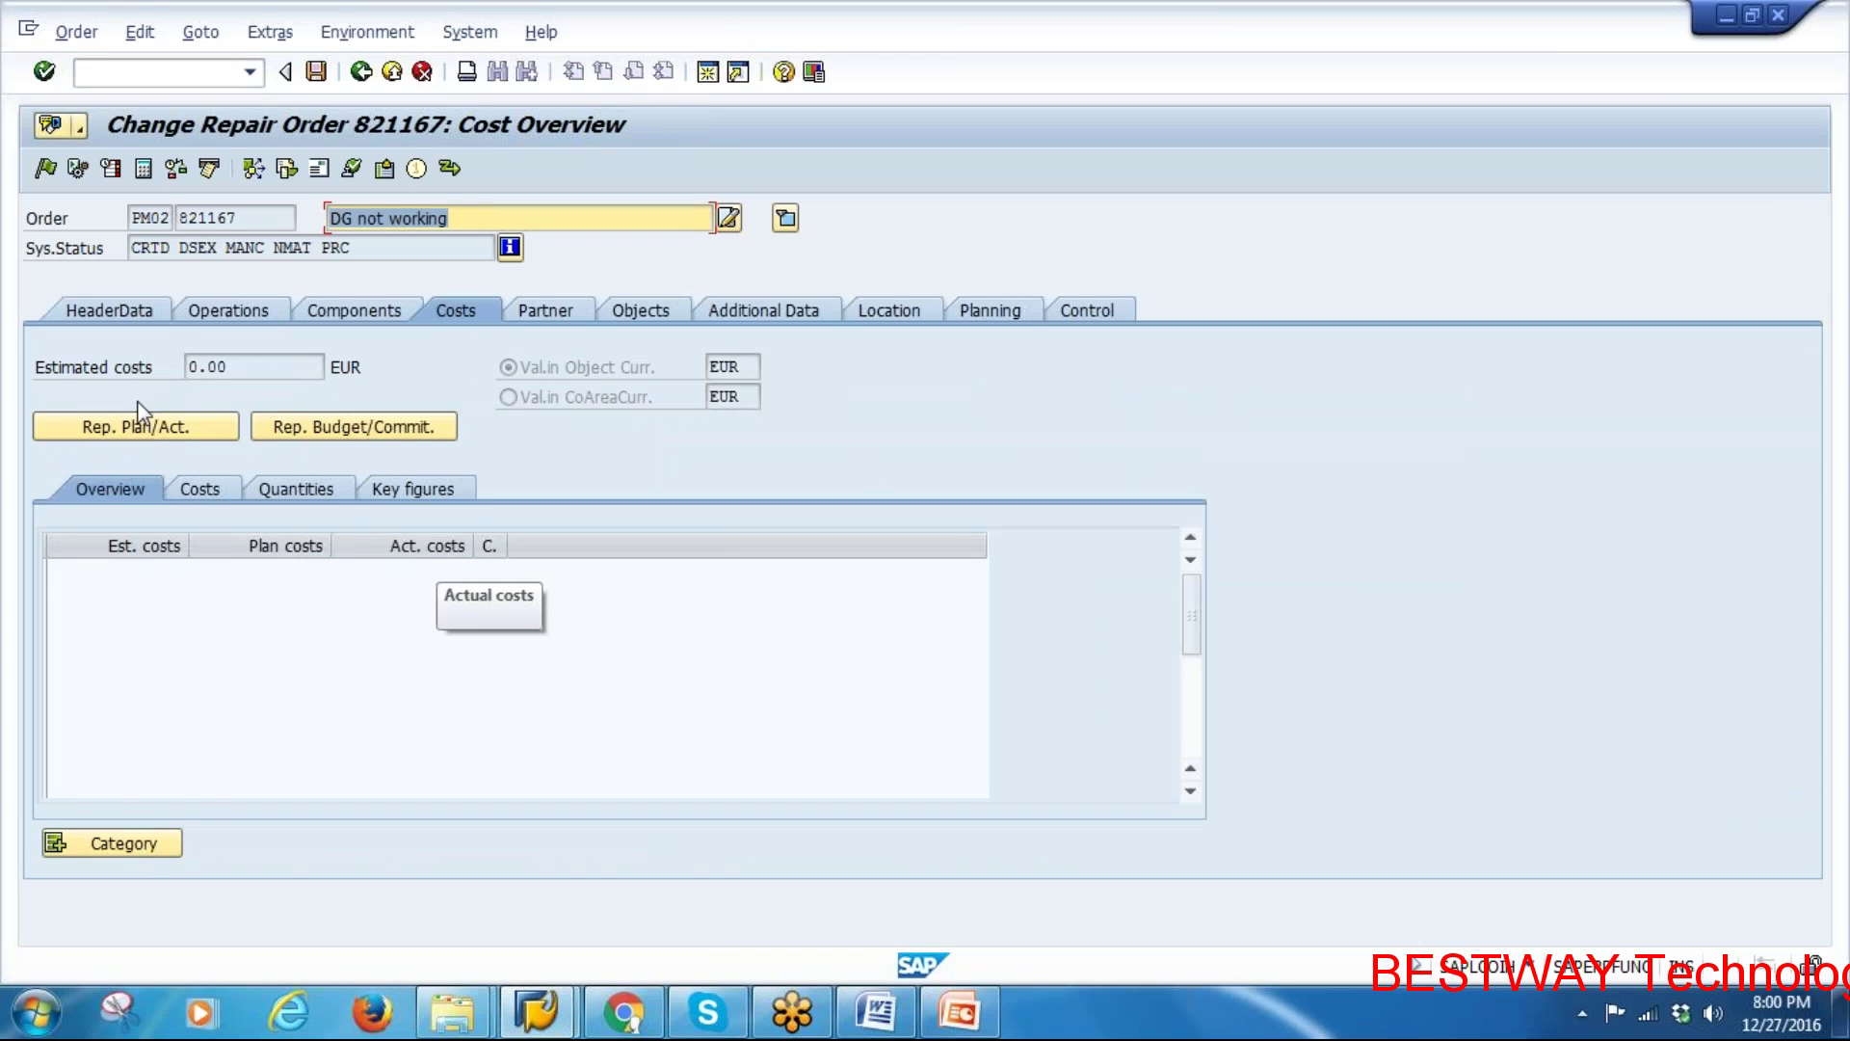
click(142, 170)
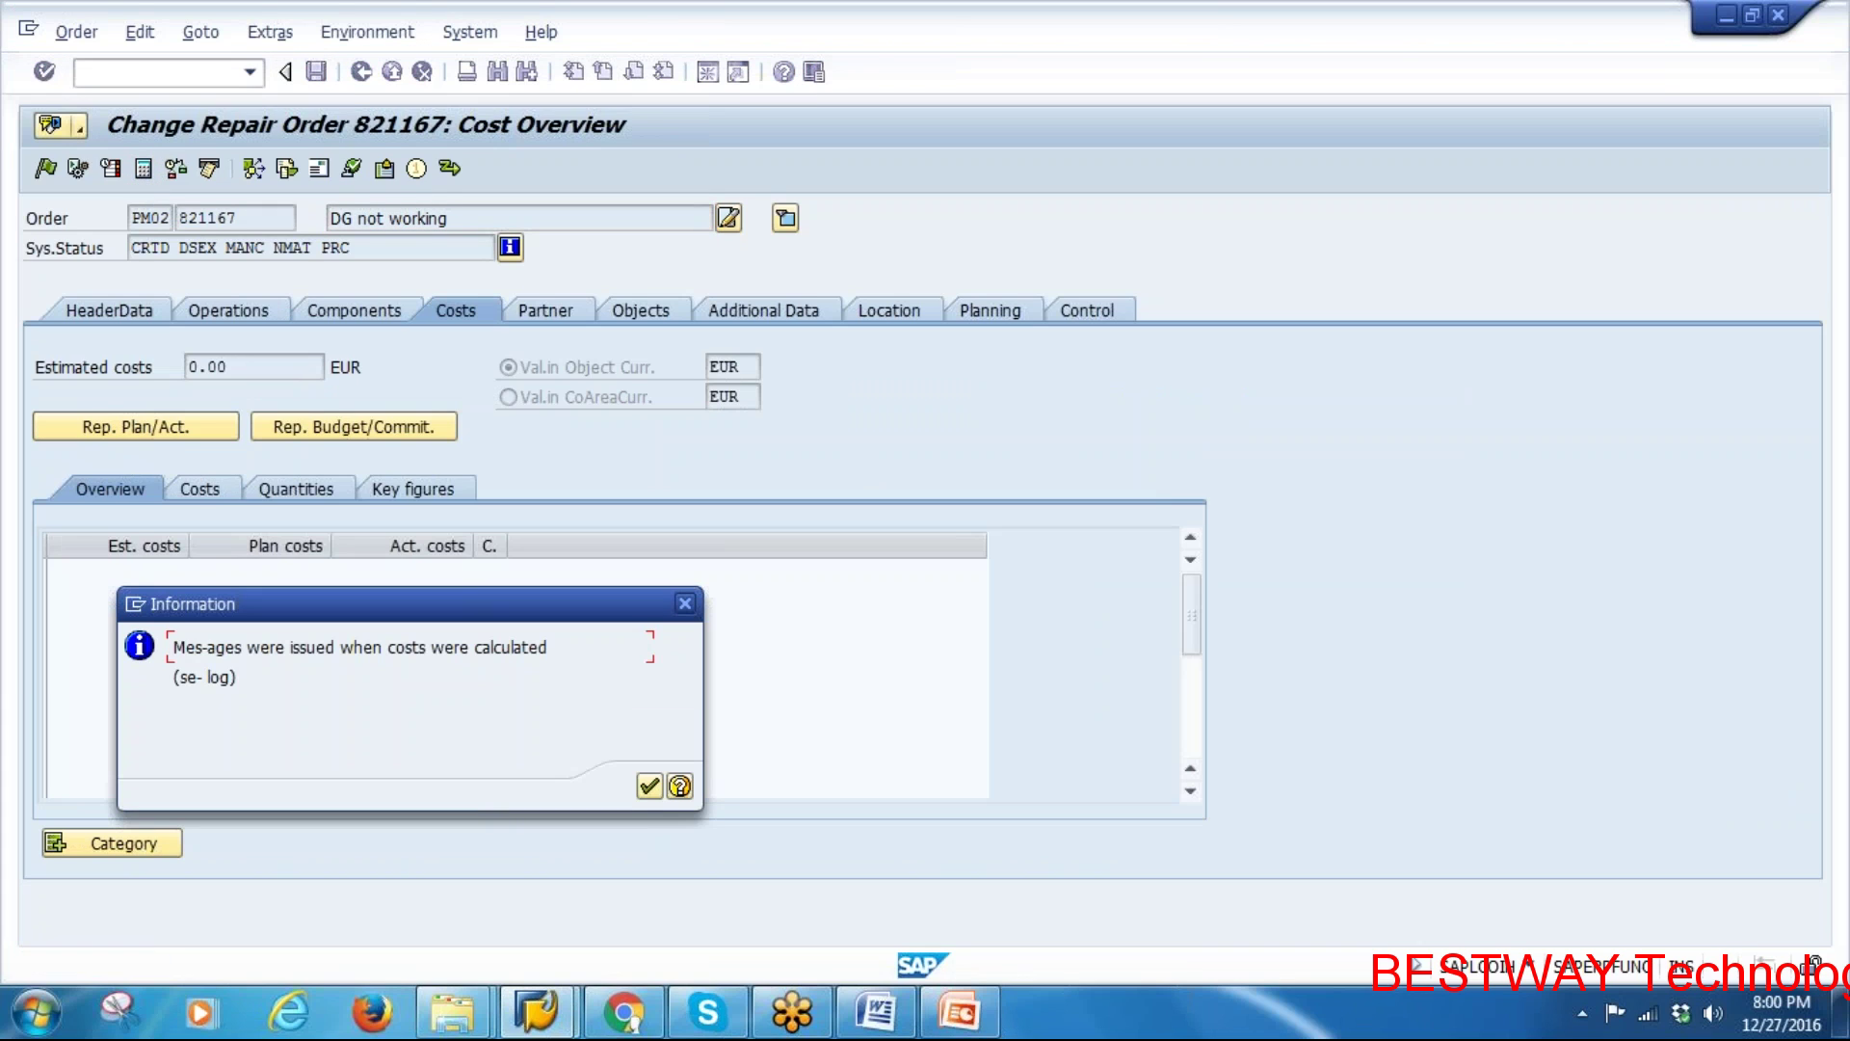
click(660, 790)
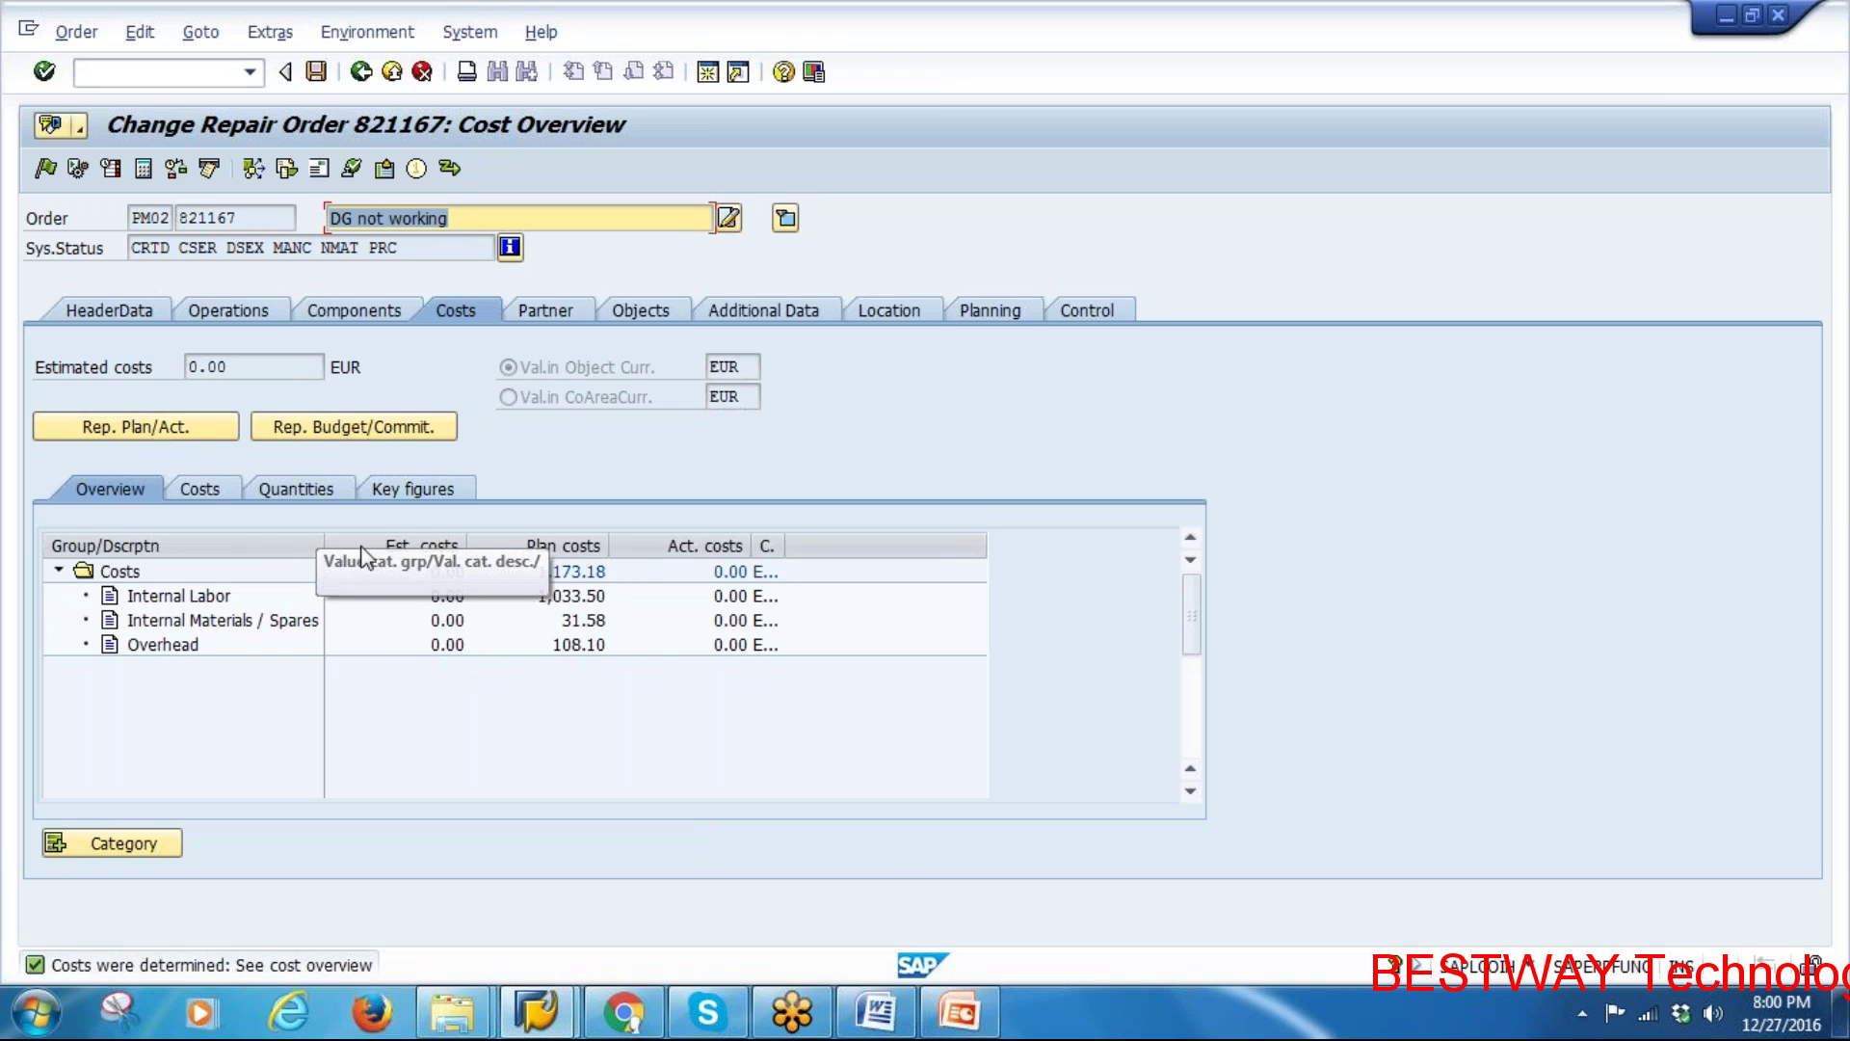
Examine the plan costs for internal labor, internal materials and overhead, and check the estimated costs field in the order header
click(227, 599)
click(576, 599)
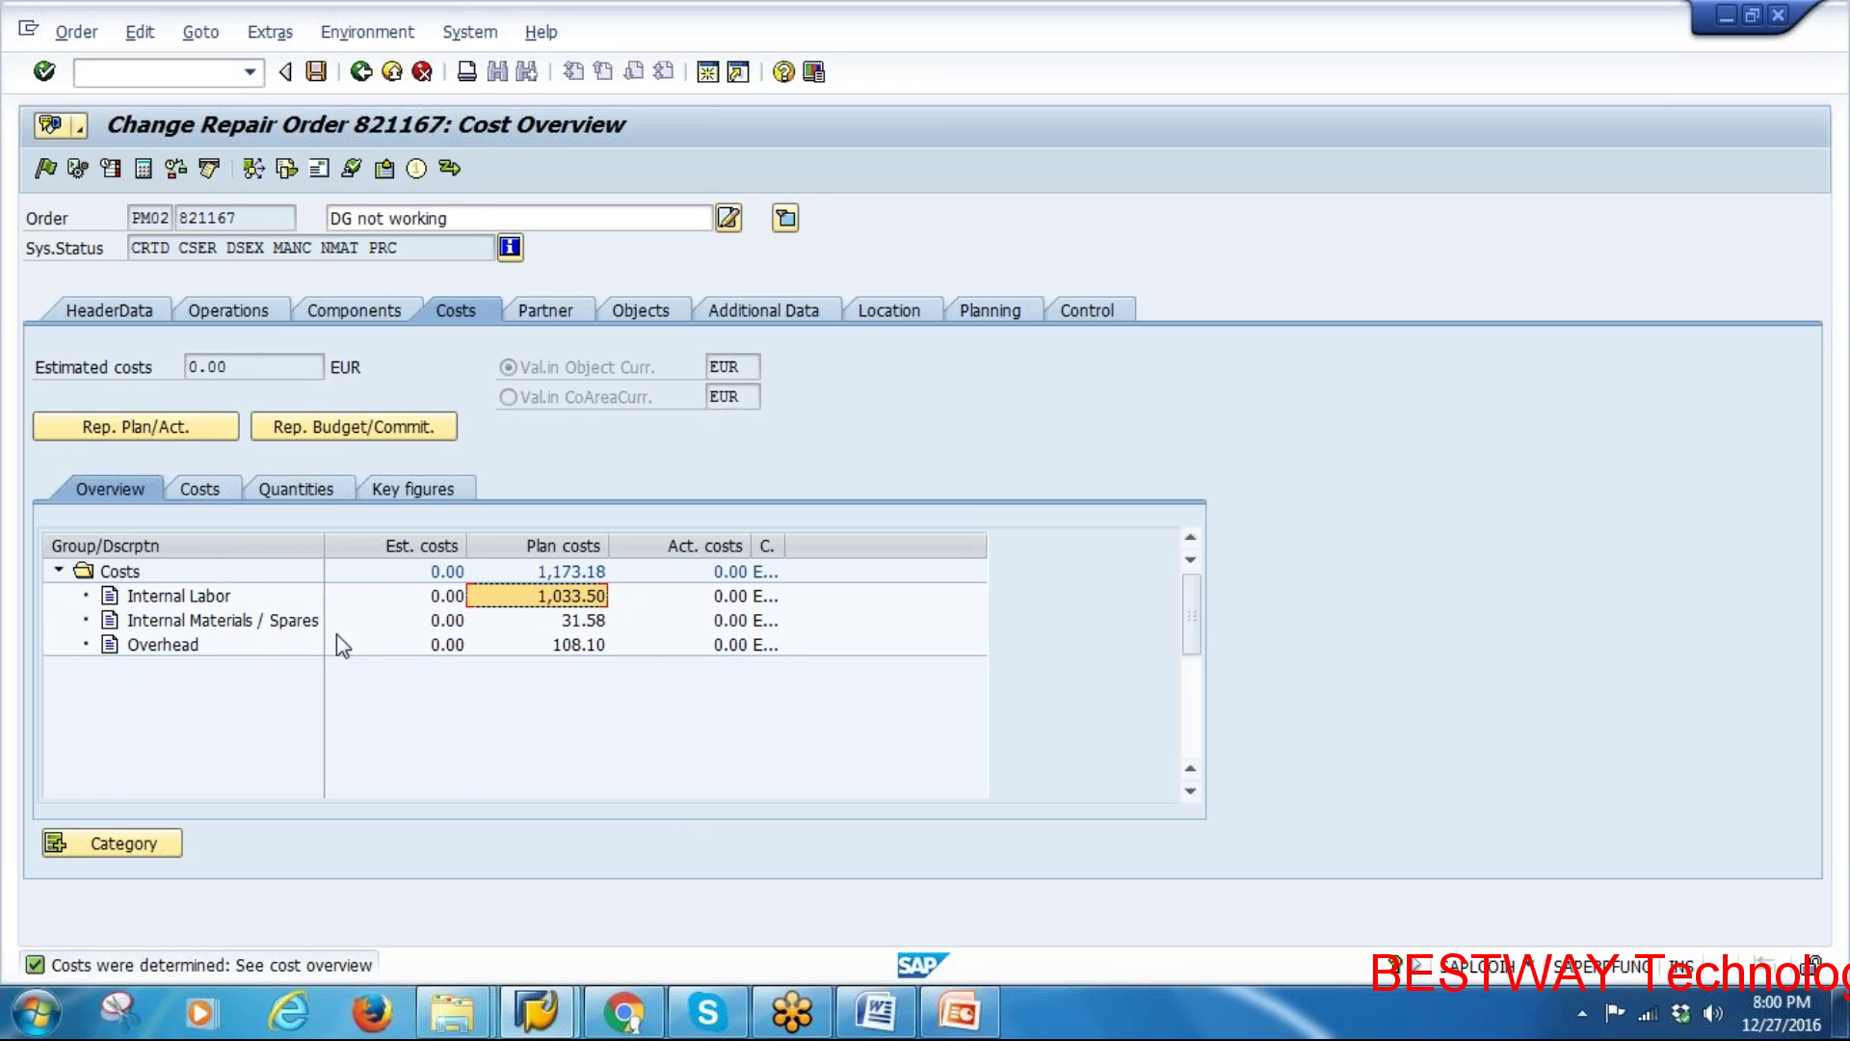
click(584, 622)
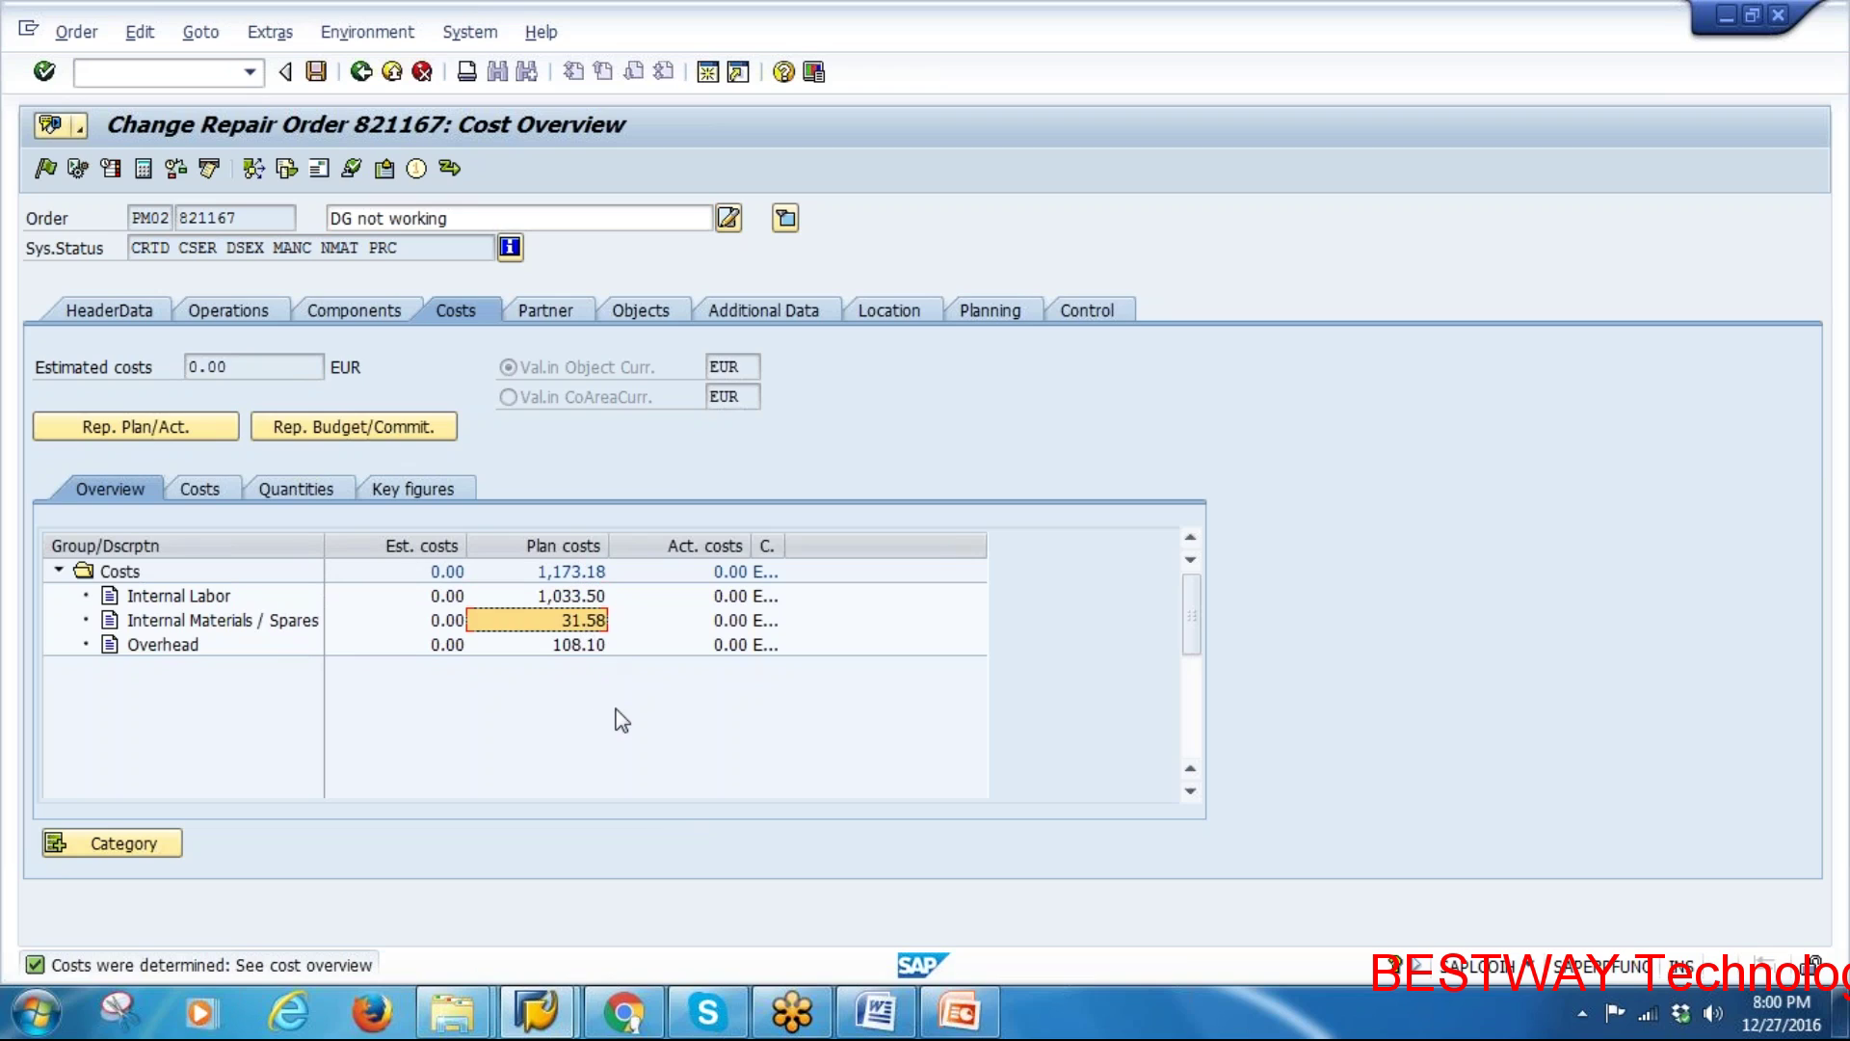
click(575, 645)
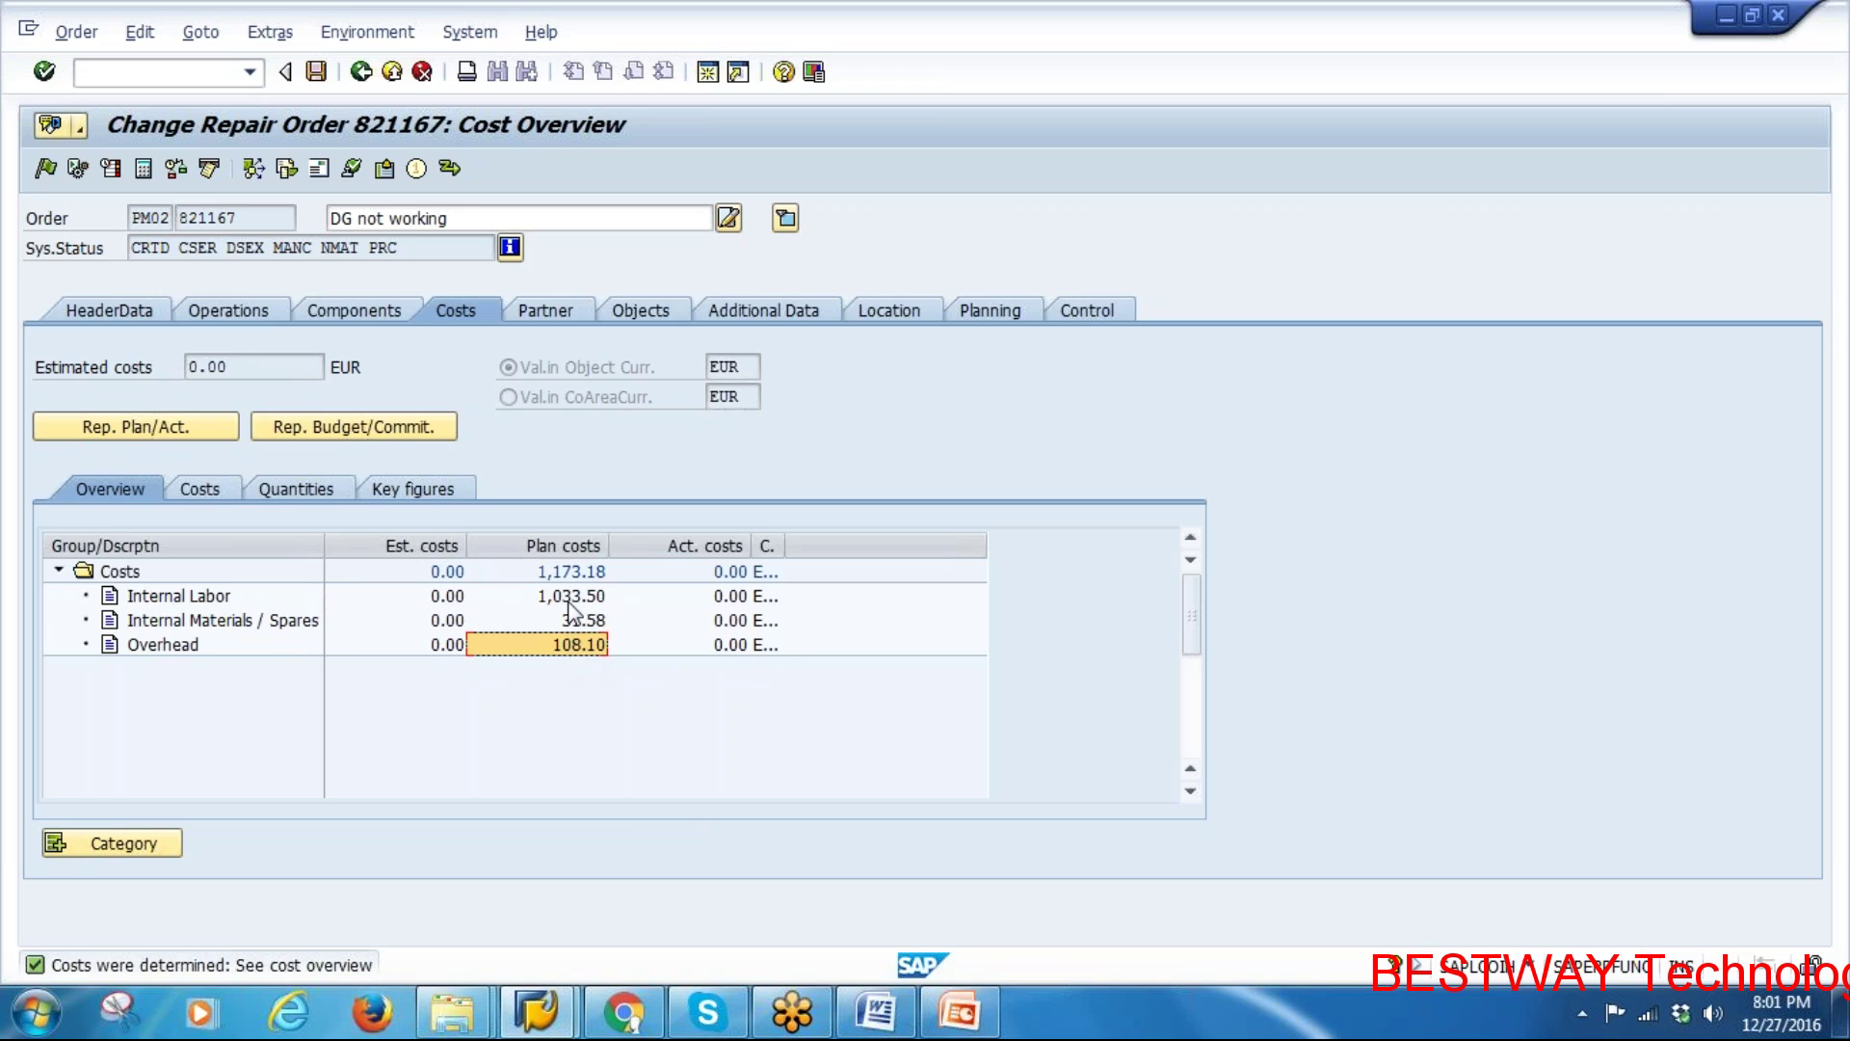
click(571, 598)
click(575, 622)
click(578, 646)
click(123, 314)
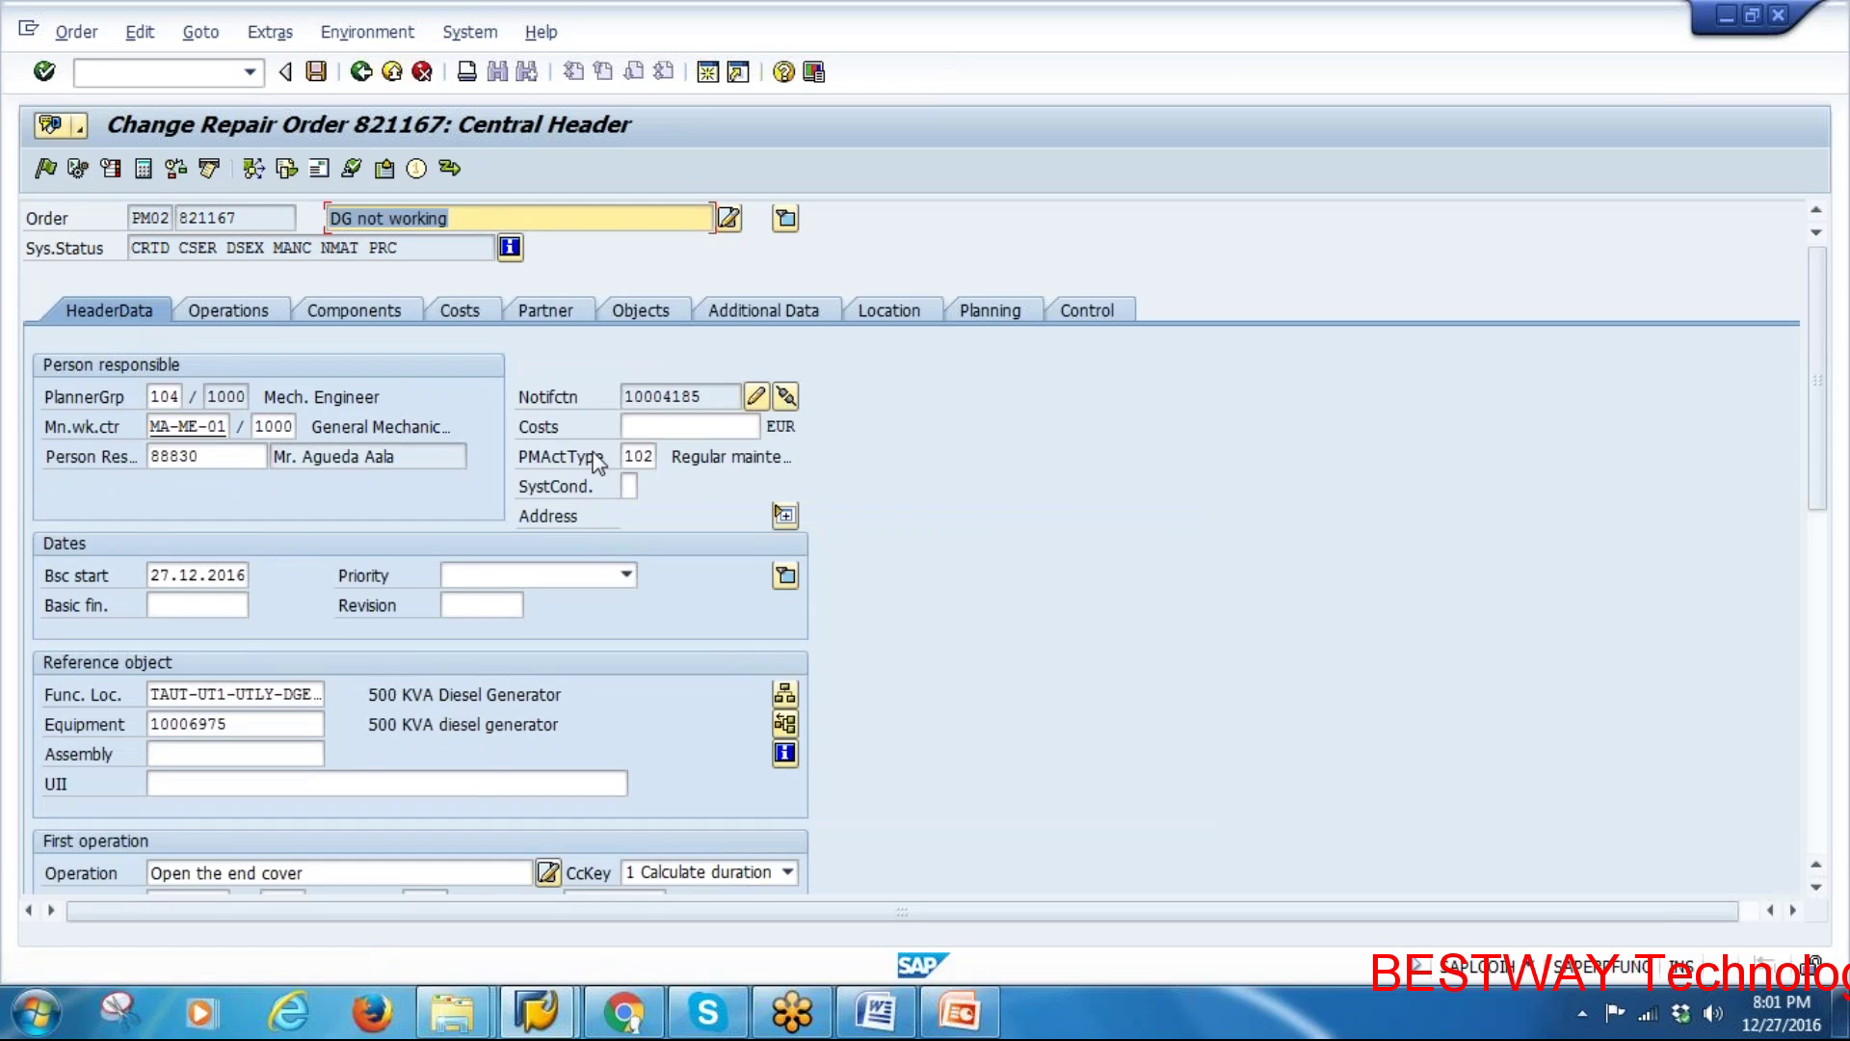
click(645, 426)
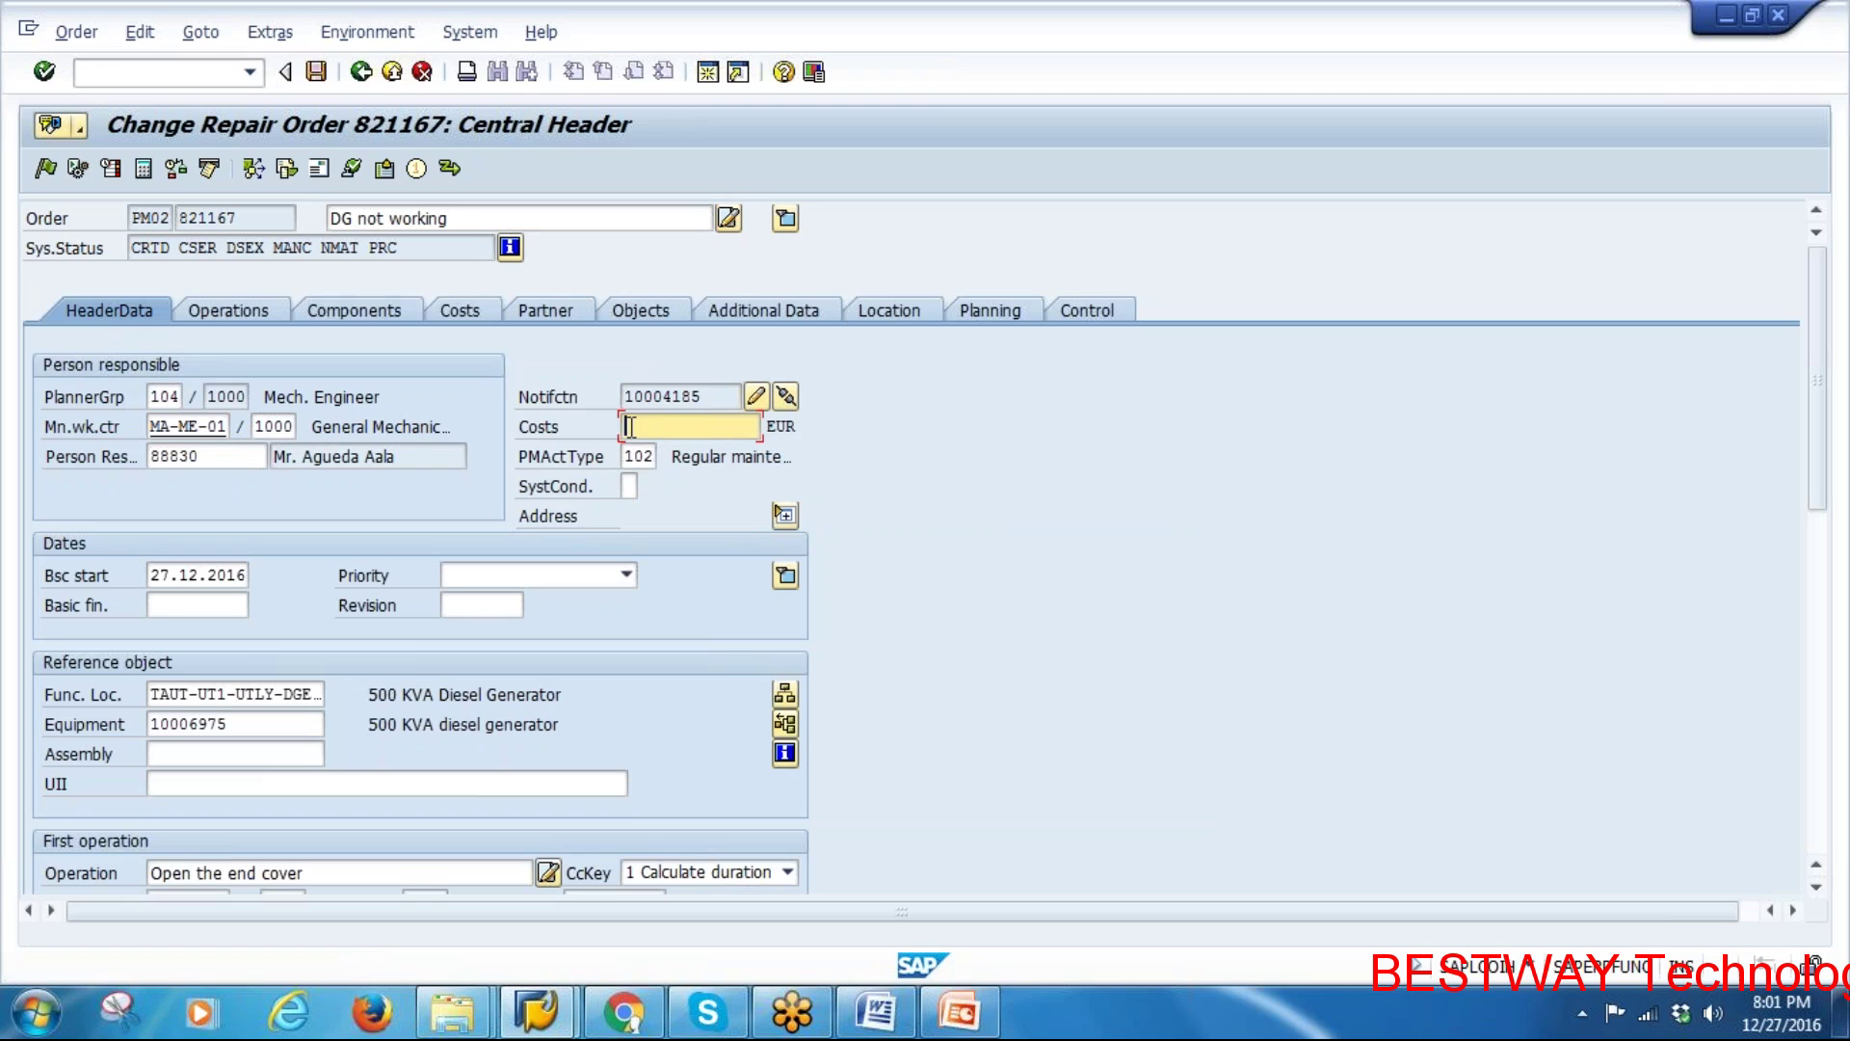
click(462, 311)
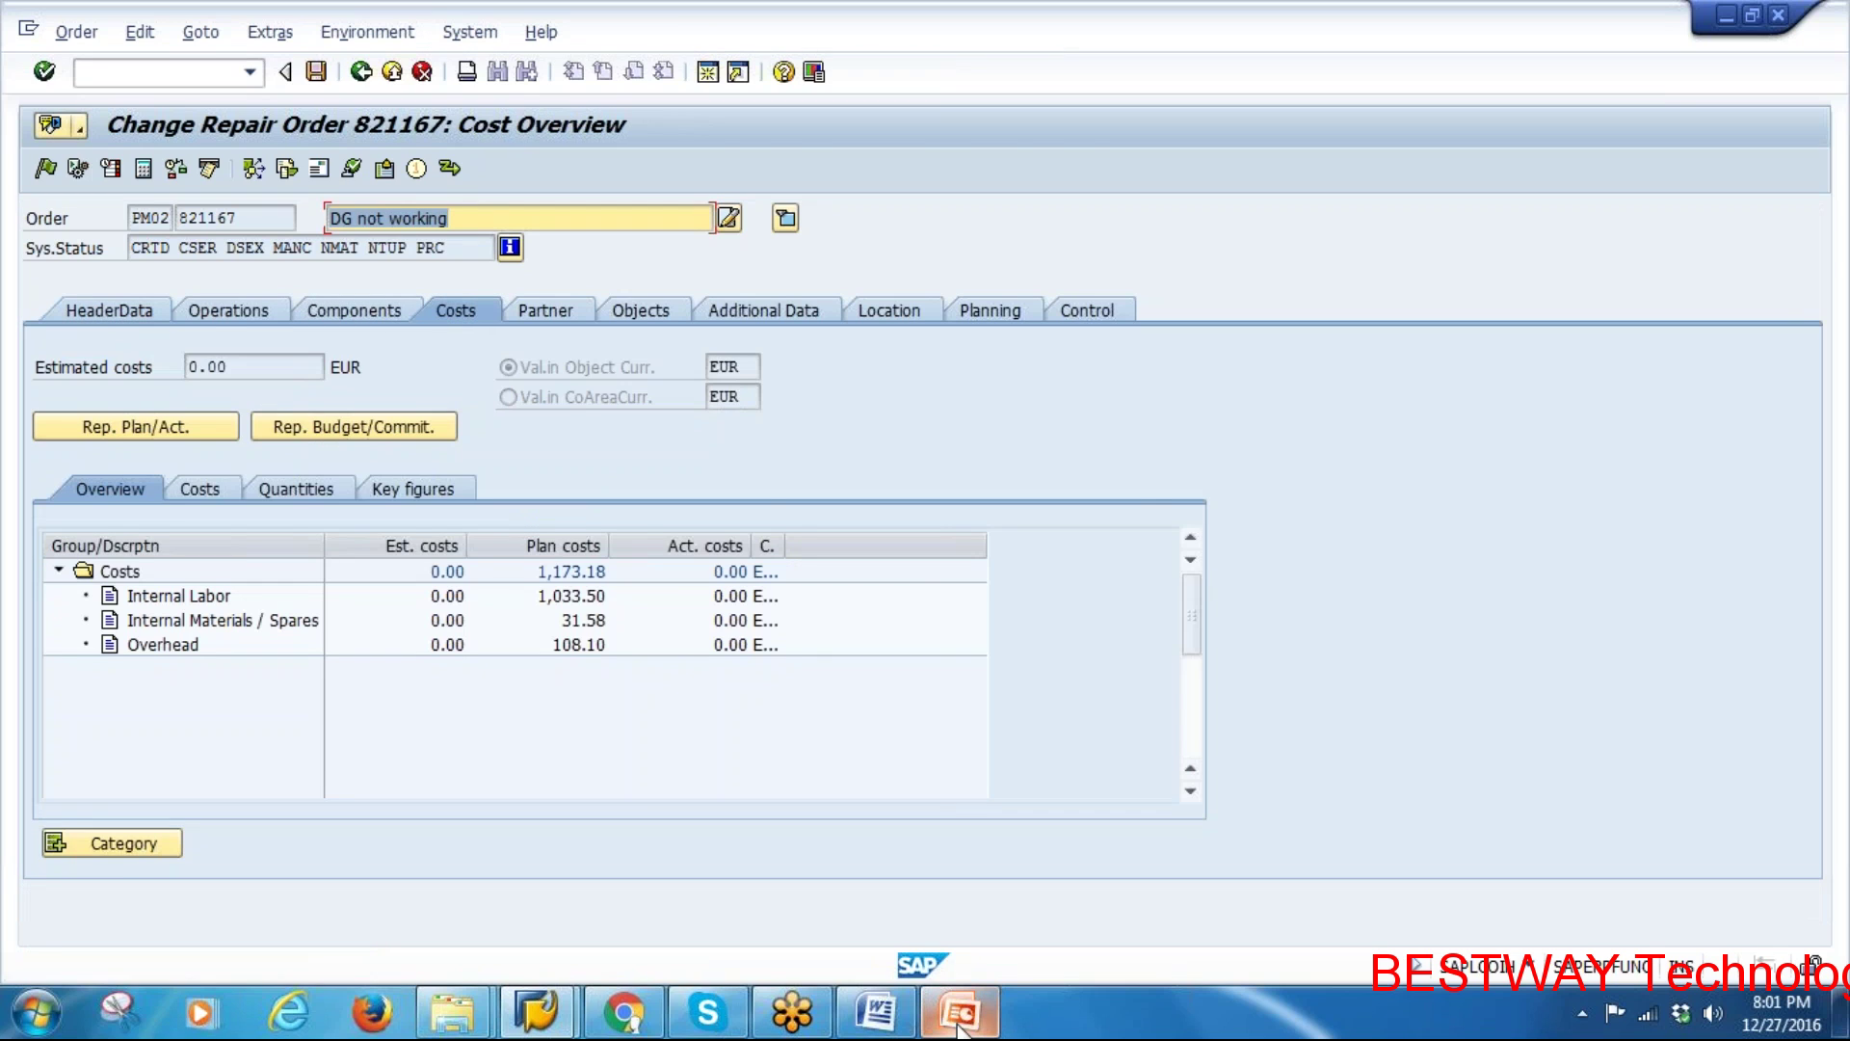
Switch to PowerPoint and display the Costs in Maintenance Order slide
click(961, 1012)
key(Down)
key(Down)
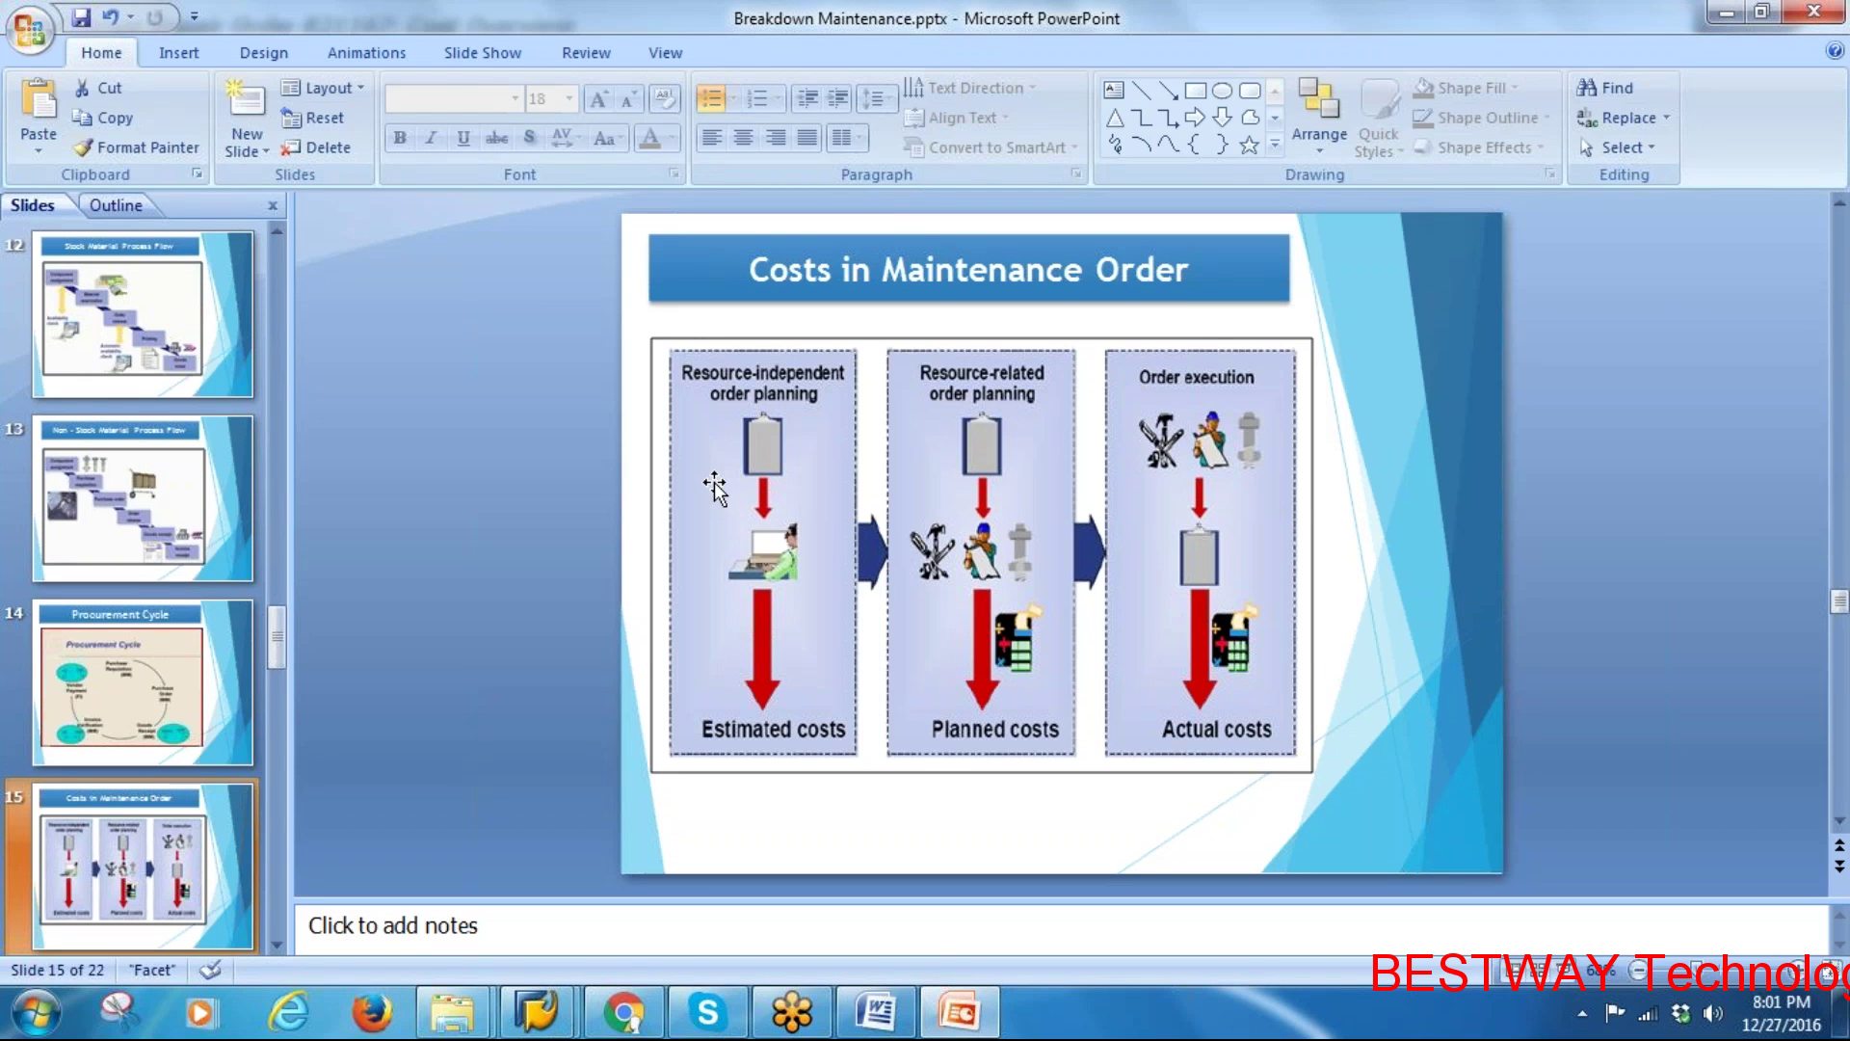
Switch back to SAP and set the estimated costs in the order header to 1,175.00 EUR
key(alt+Tab)
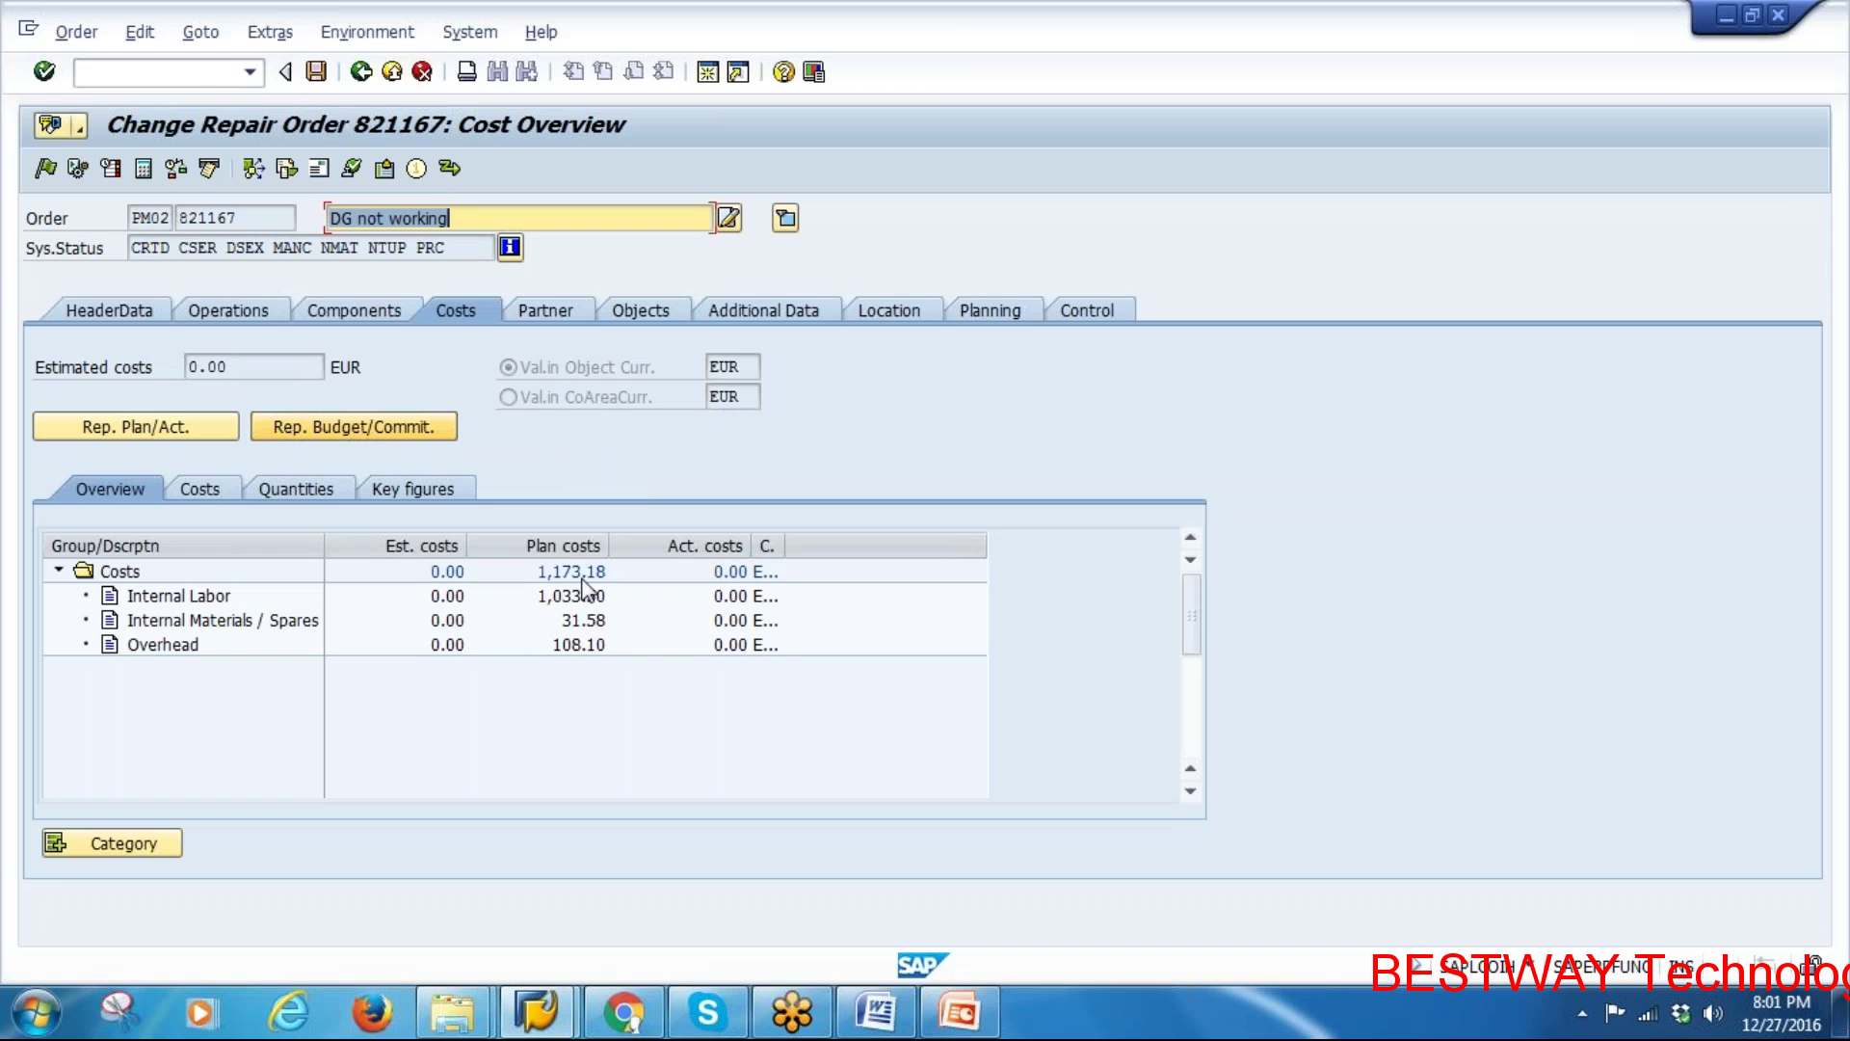
click(130, 306)
click(648, 426)
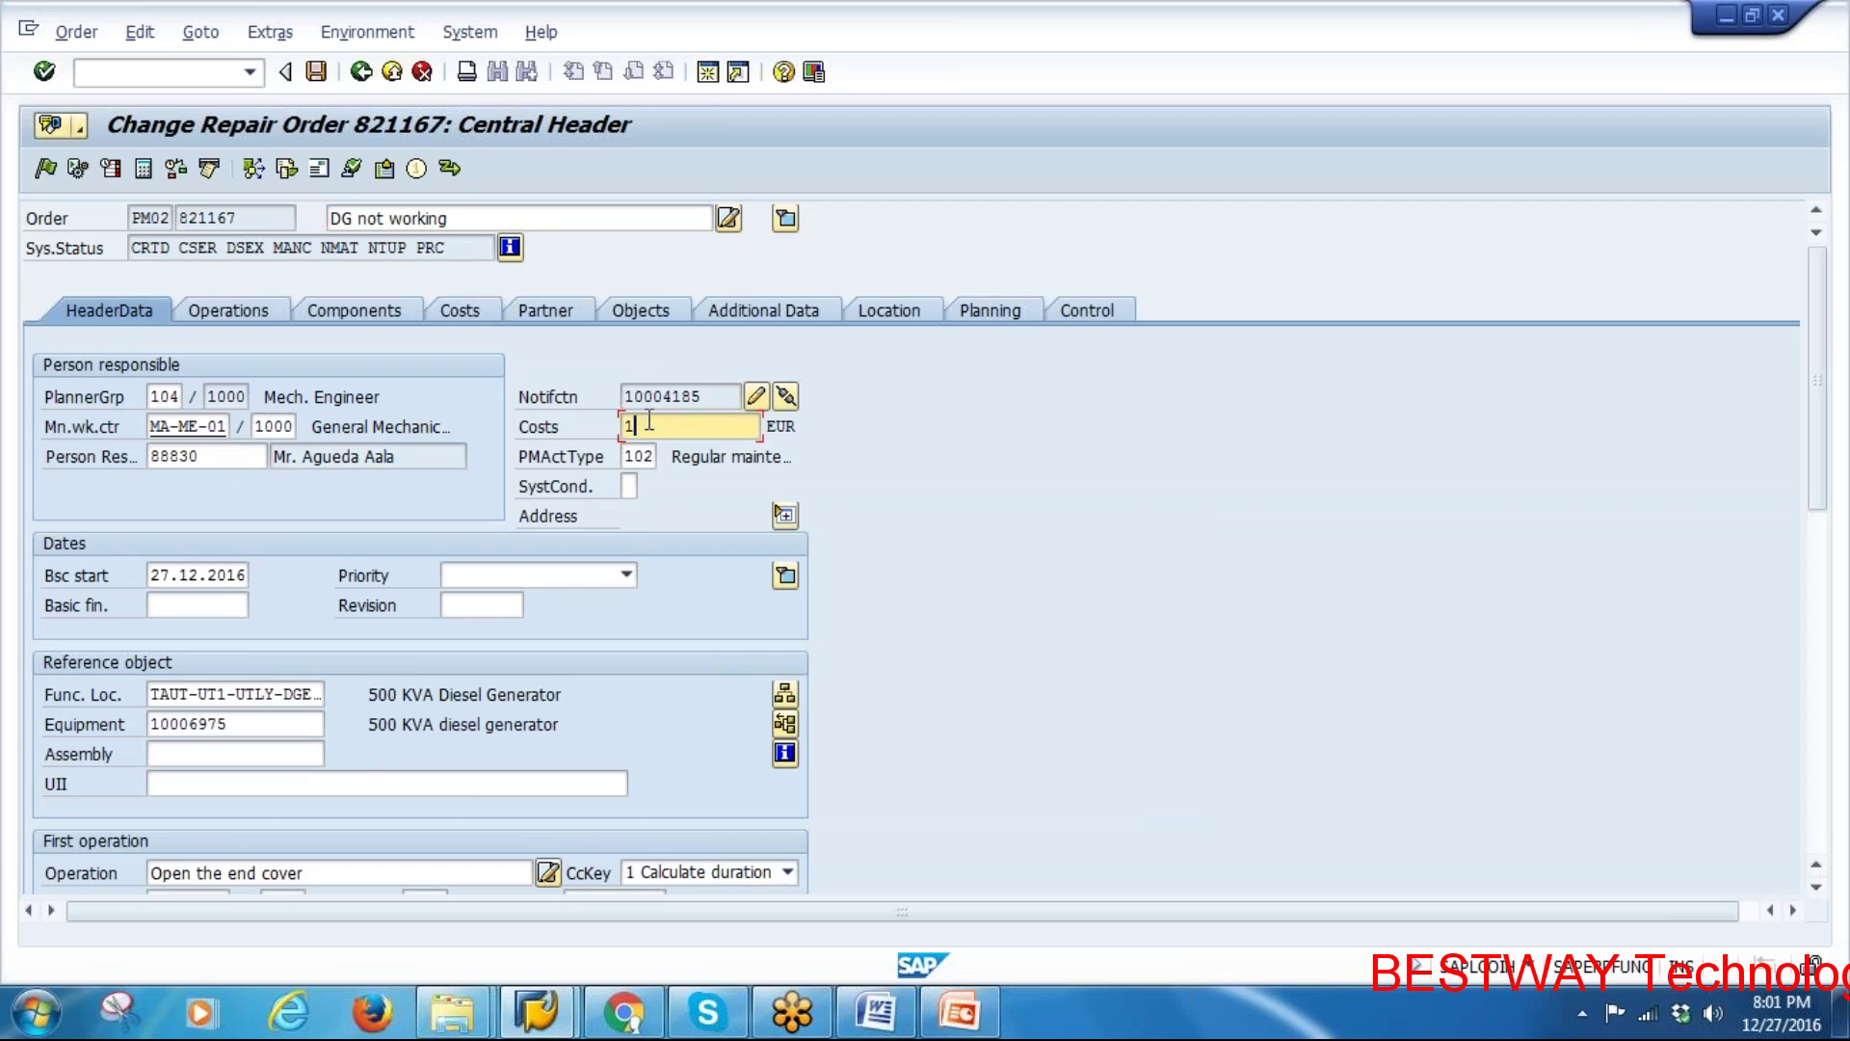
key(Return)
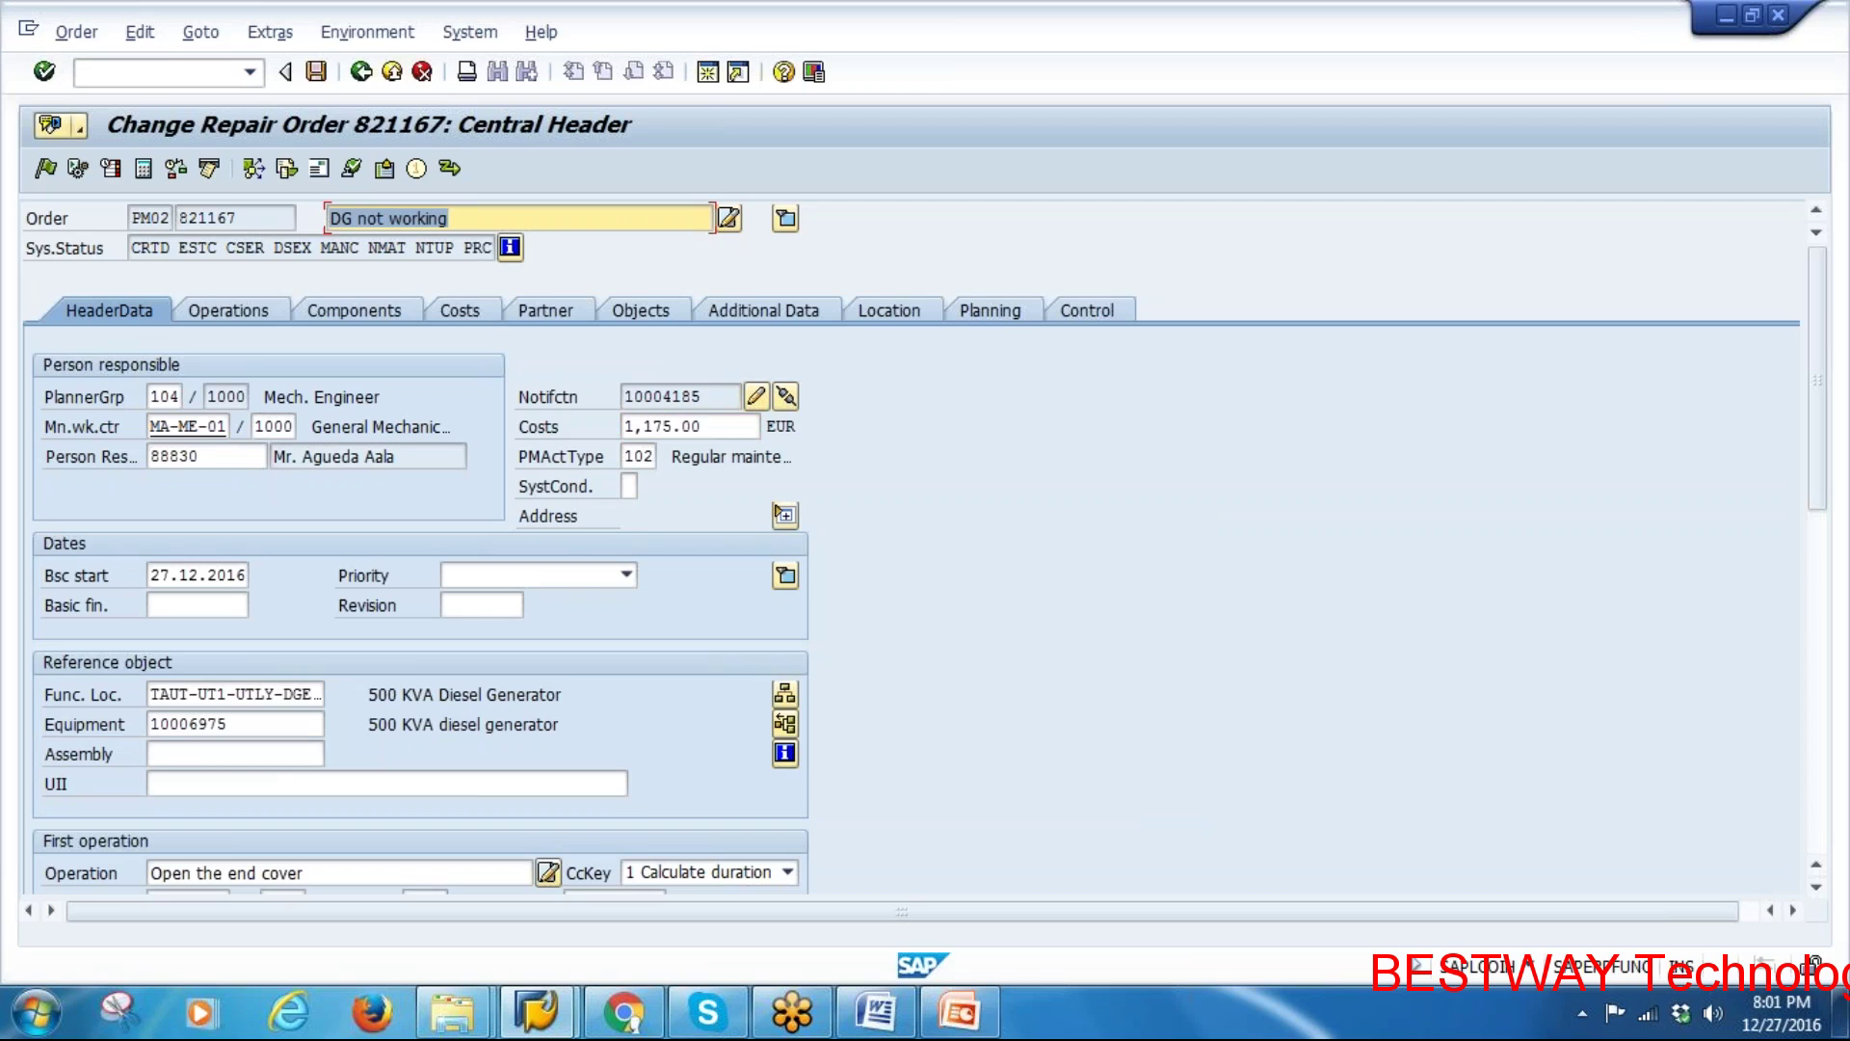
Choose maintenance activity type 102 Regular maintenance and system condition 0 not in operation for the order header
click(638, 457)
key(F4)
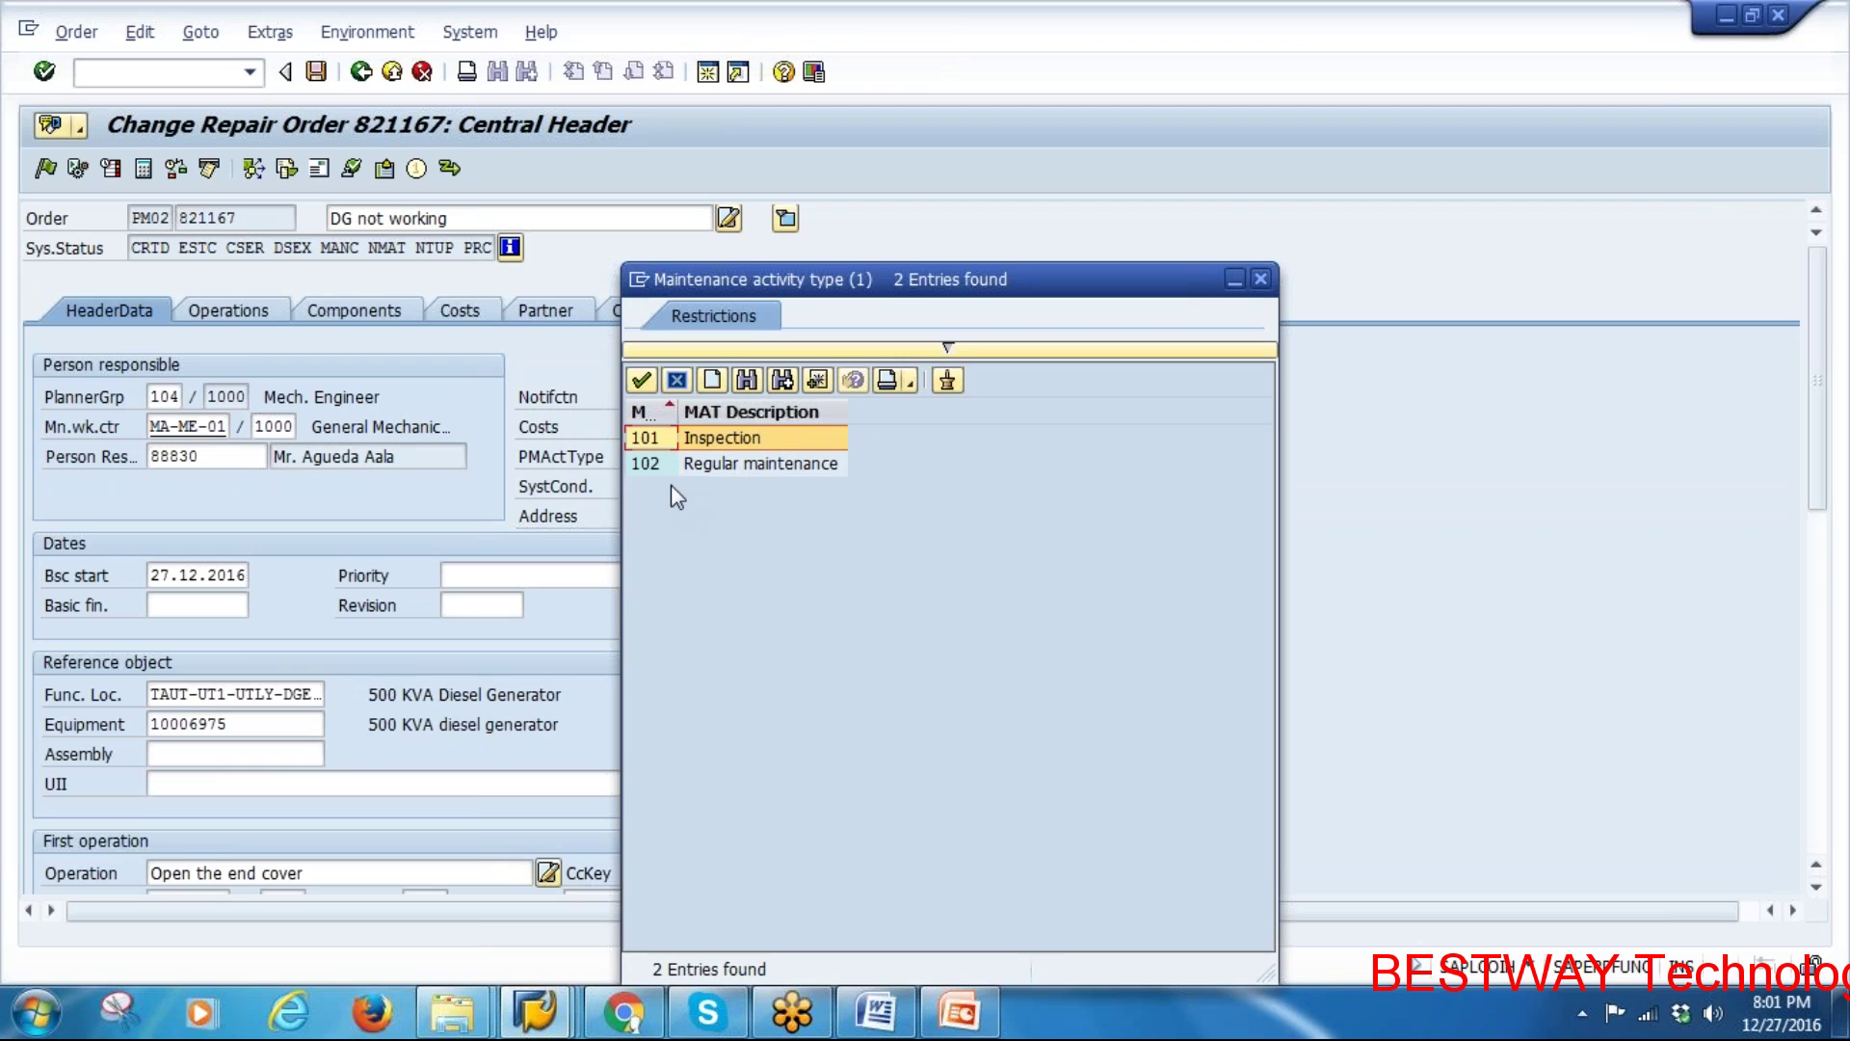
double_click(771, 466)
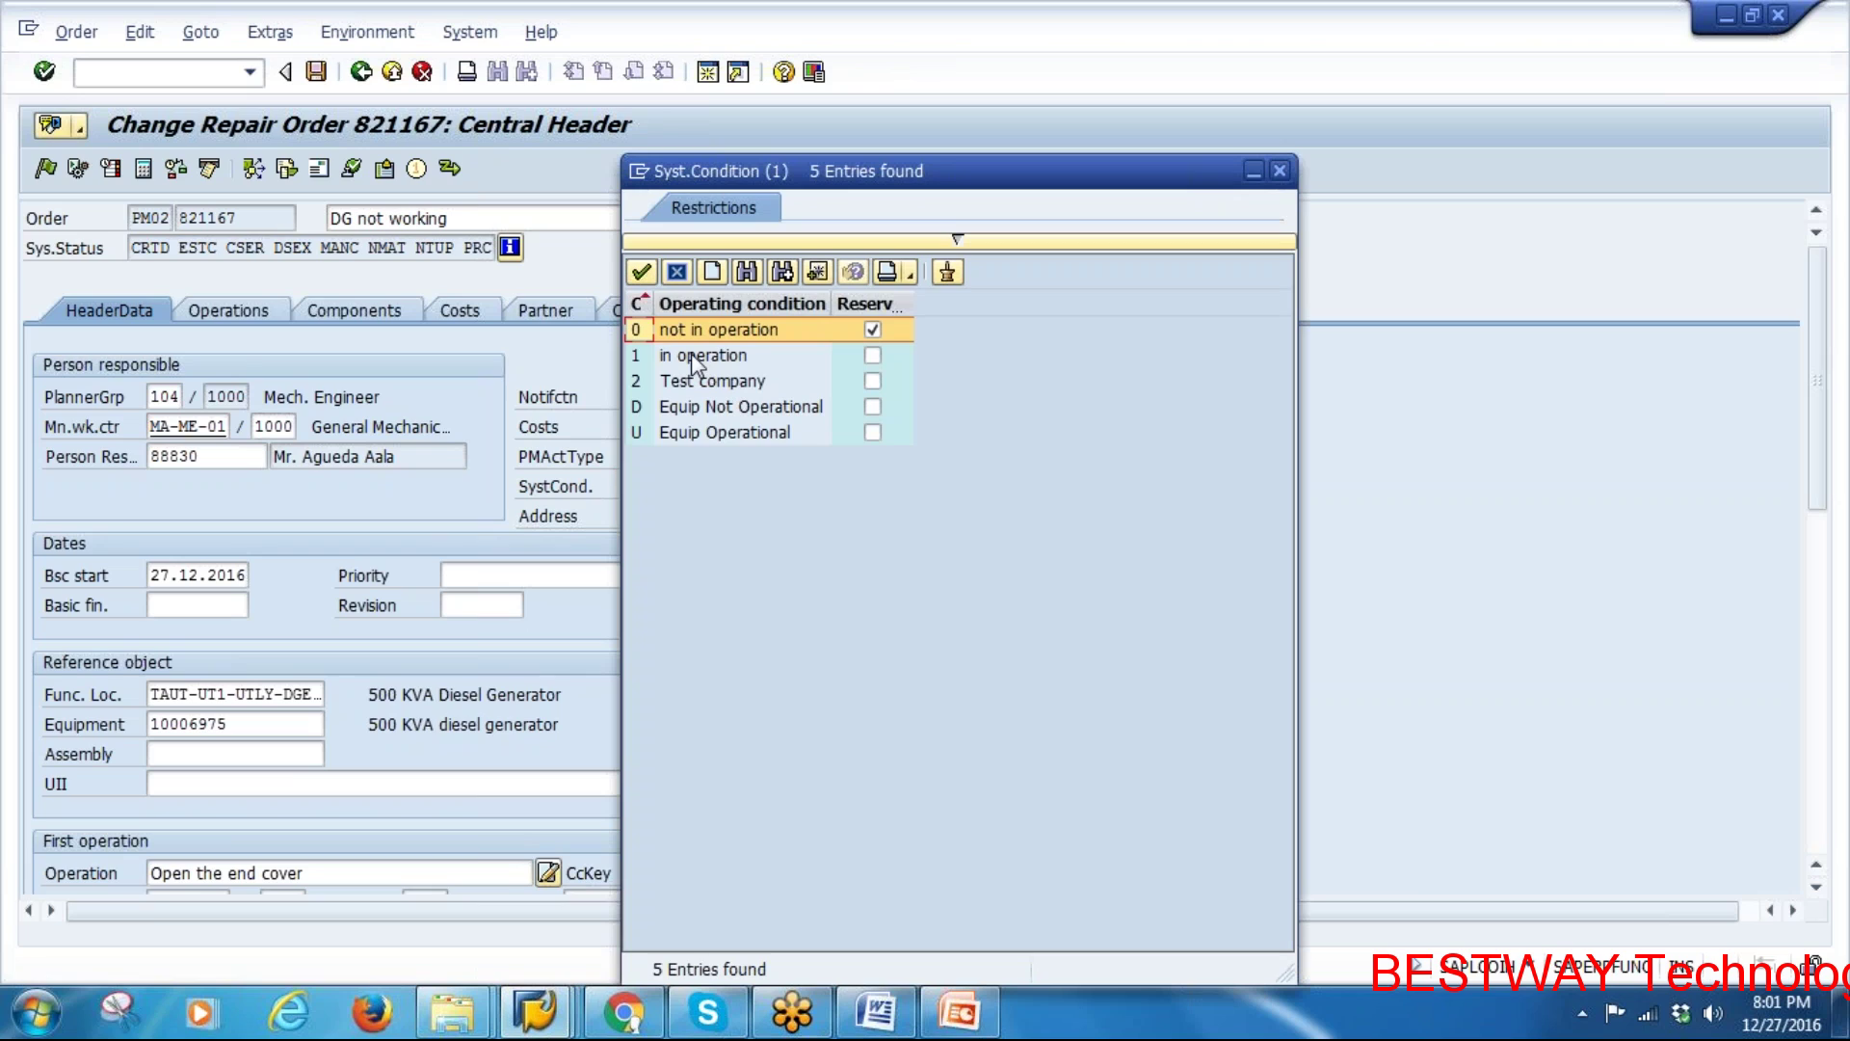
double_click(711, 332)
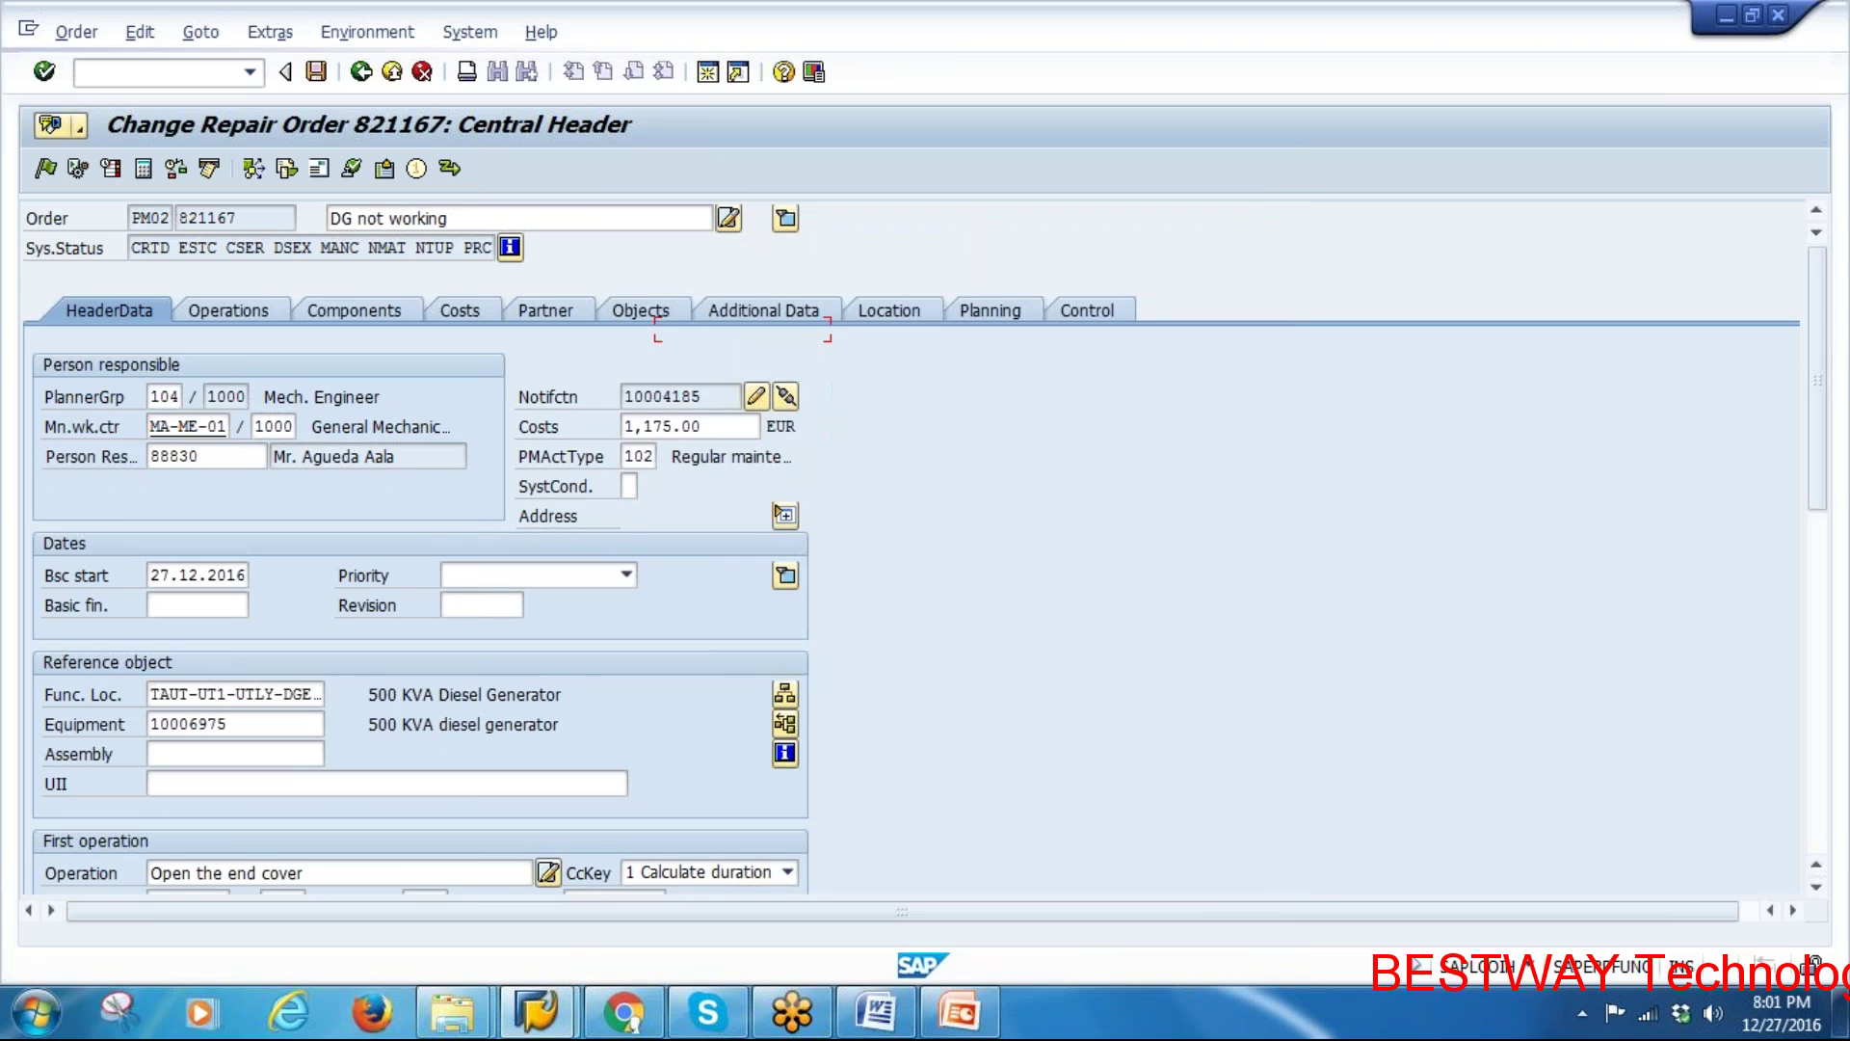
Confirm the header data, try to release the repair order and save it
key(Return)
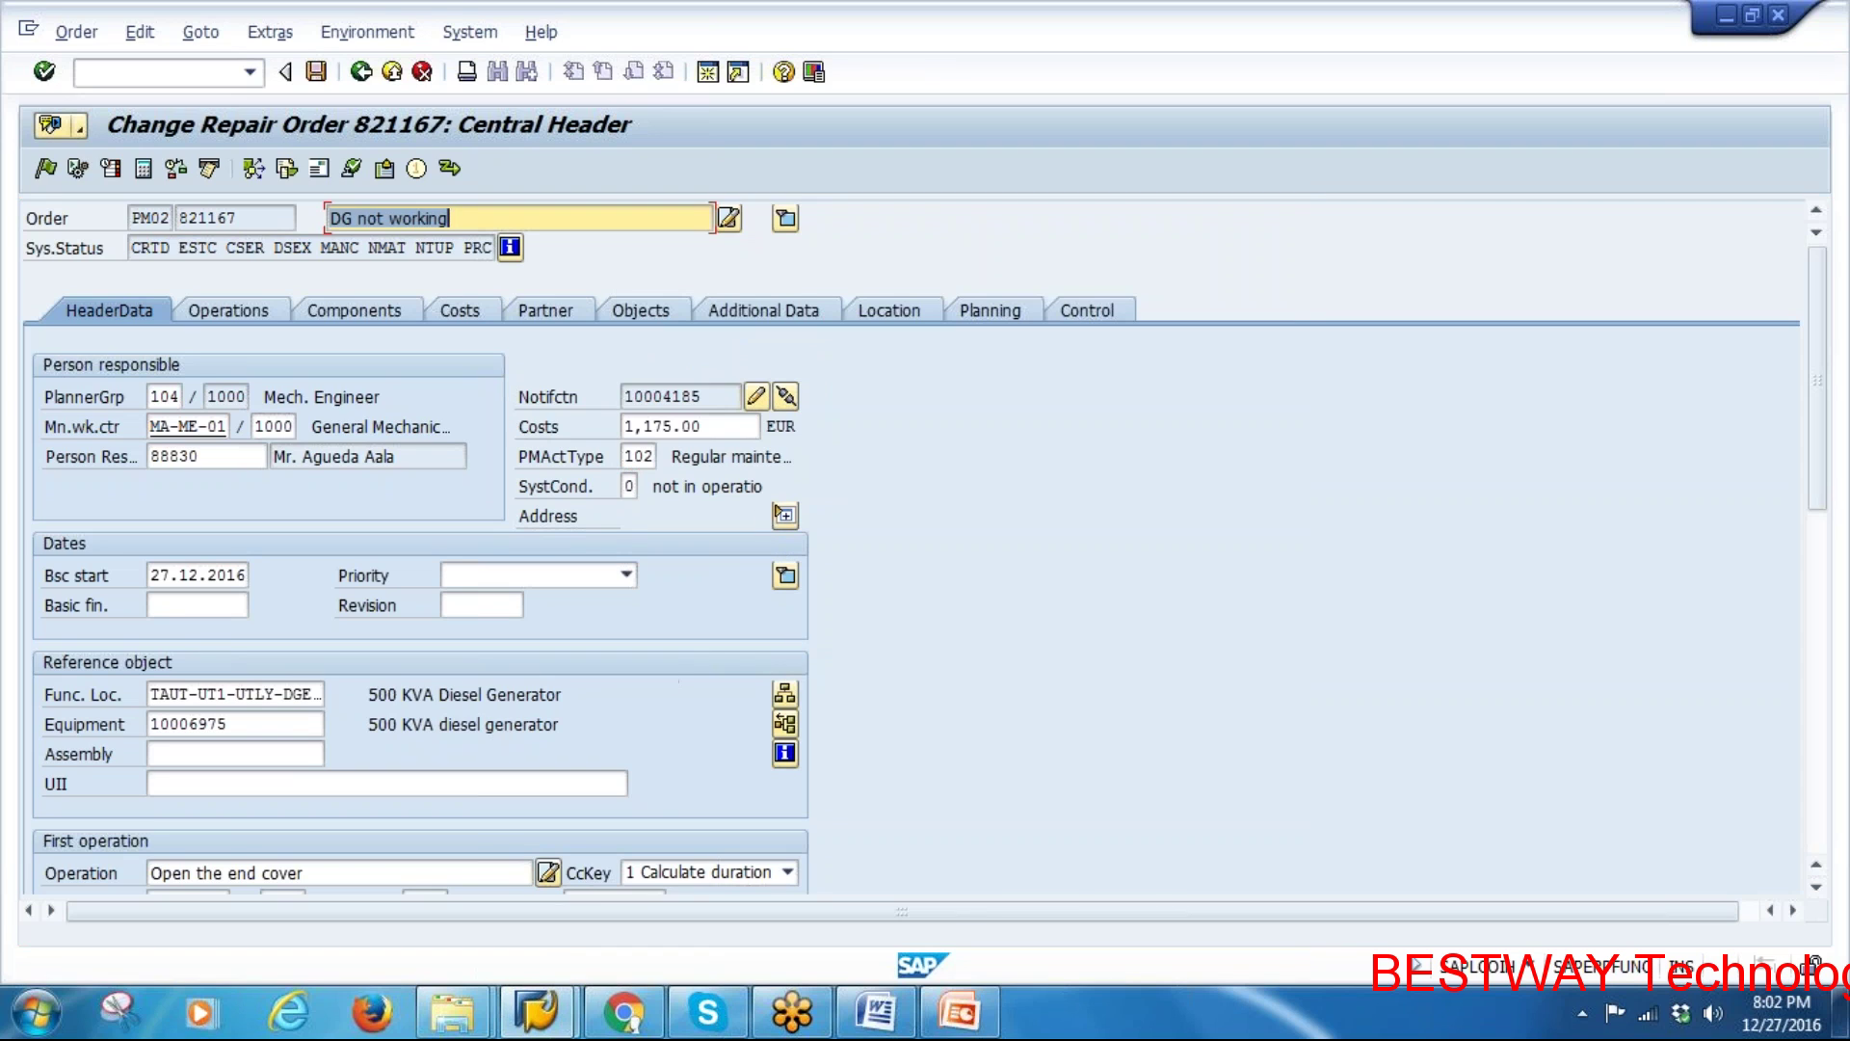
key(Return)
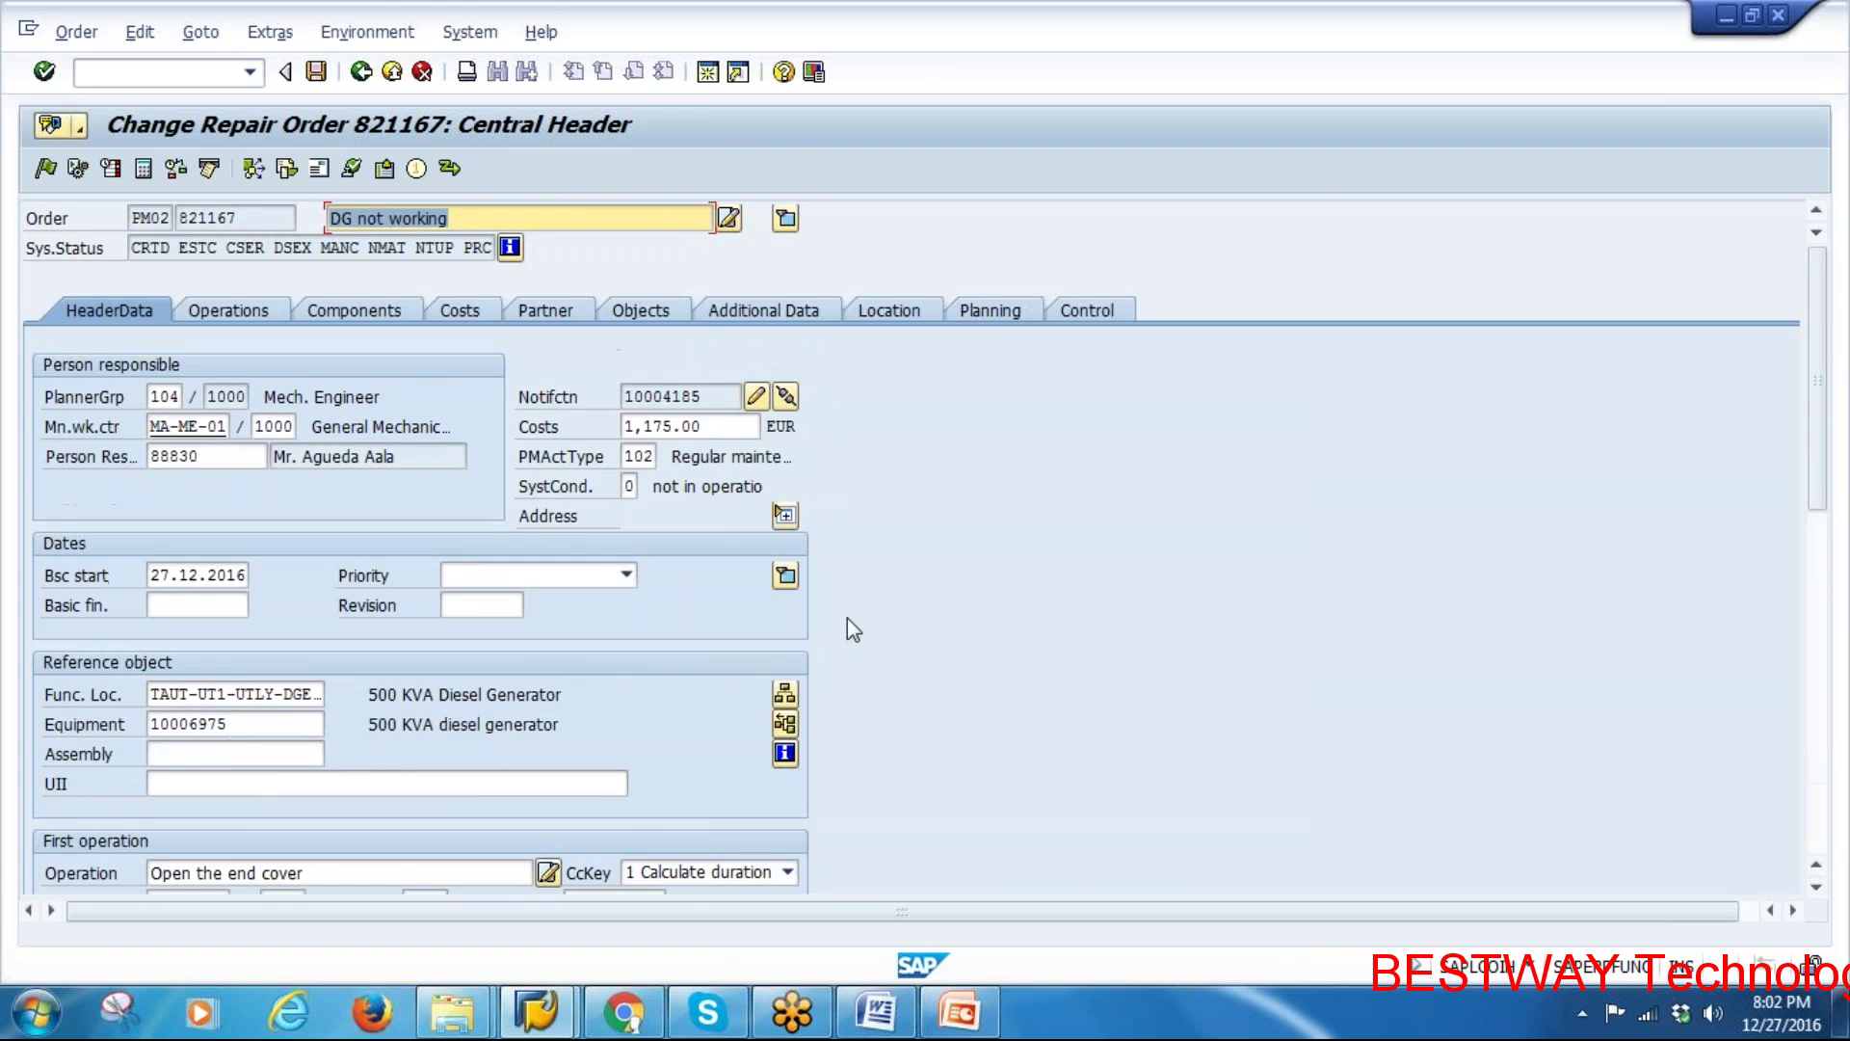
click(44, 170)
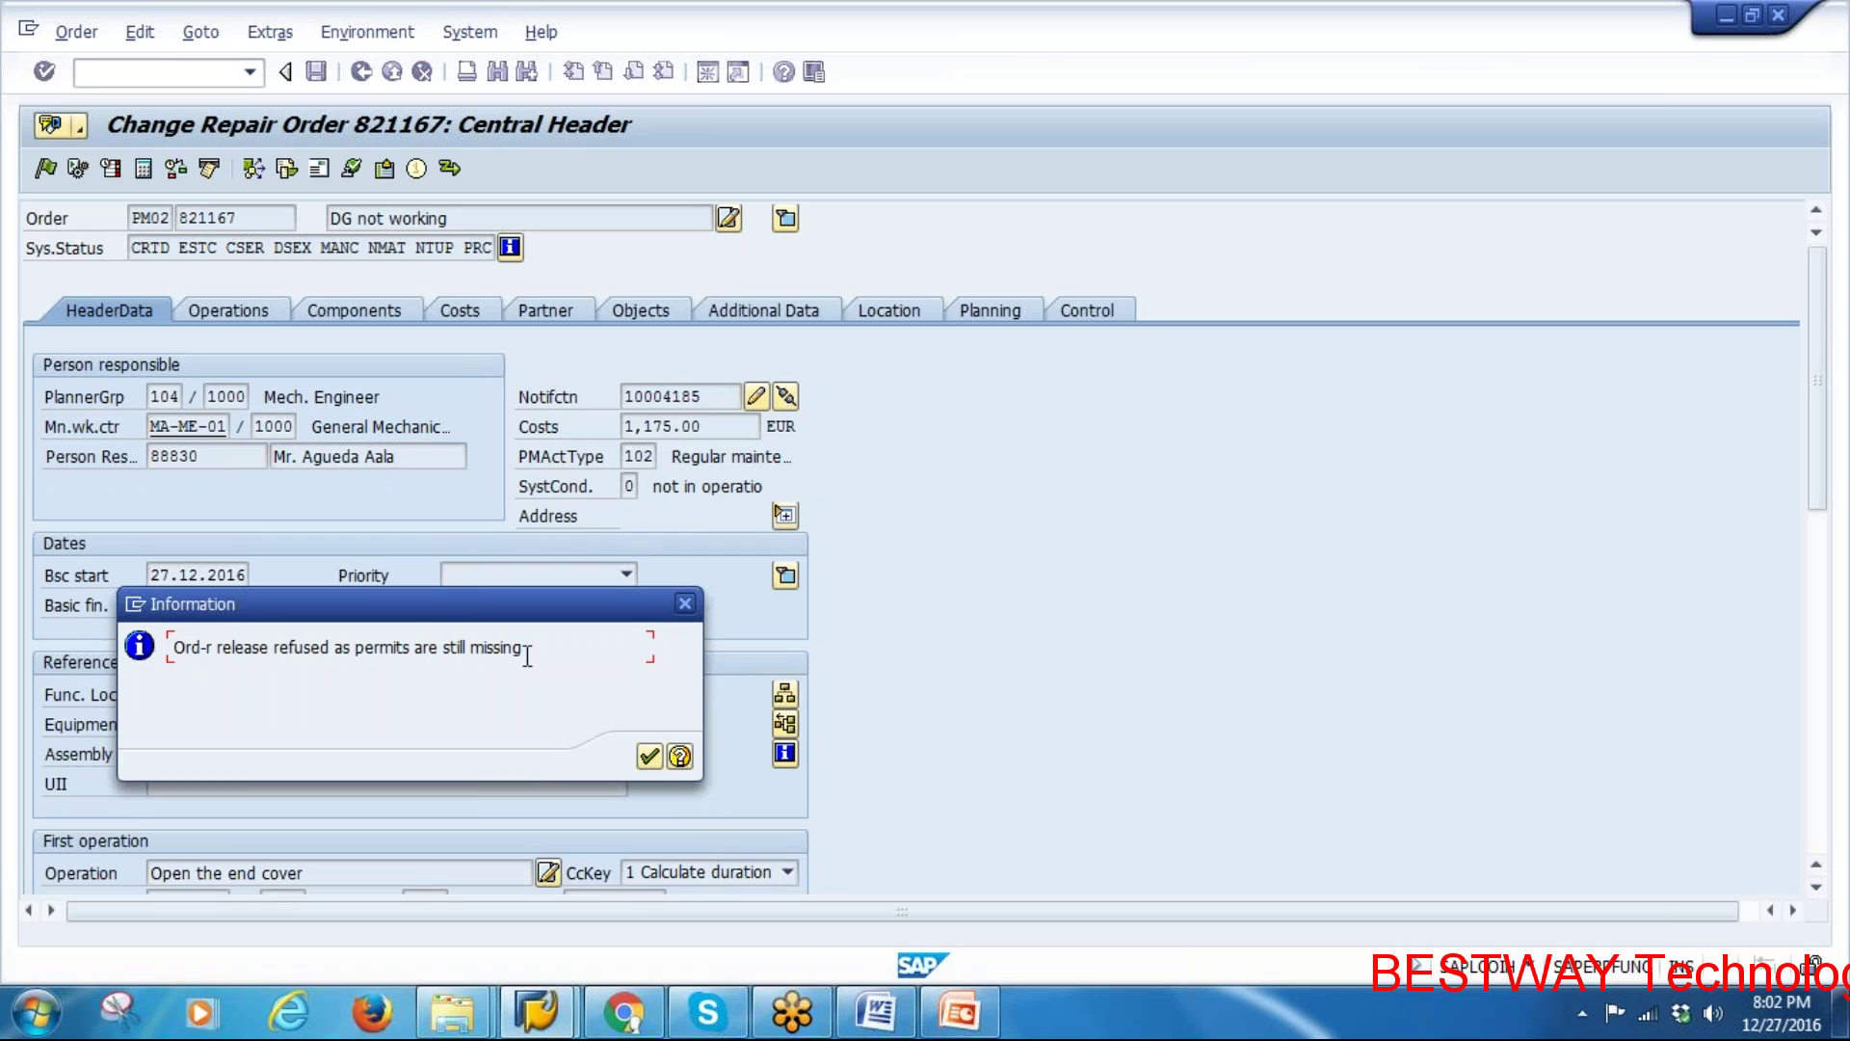
click(649, 757)
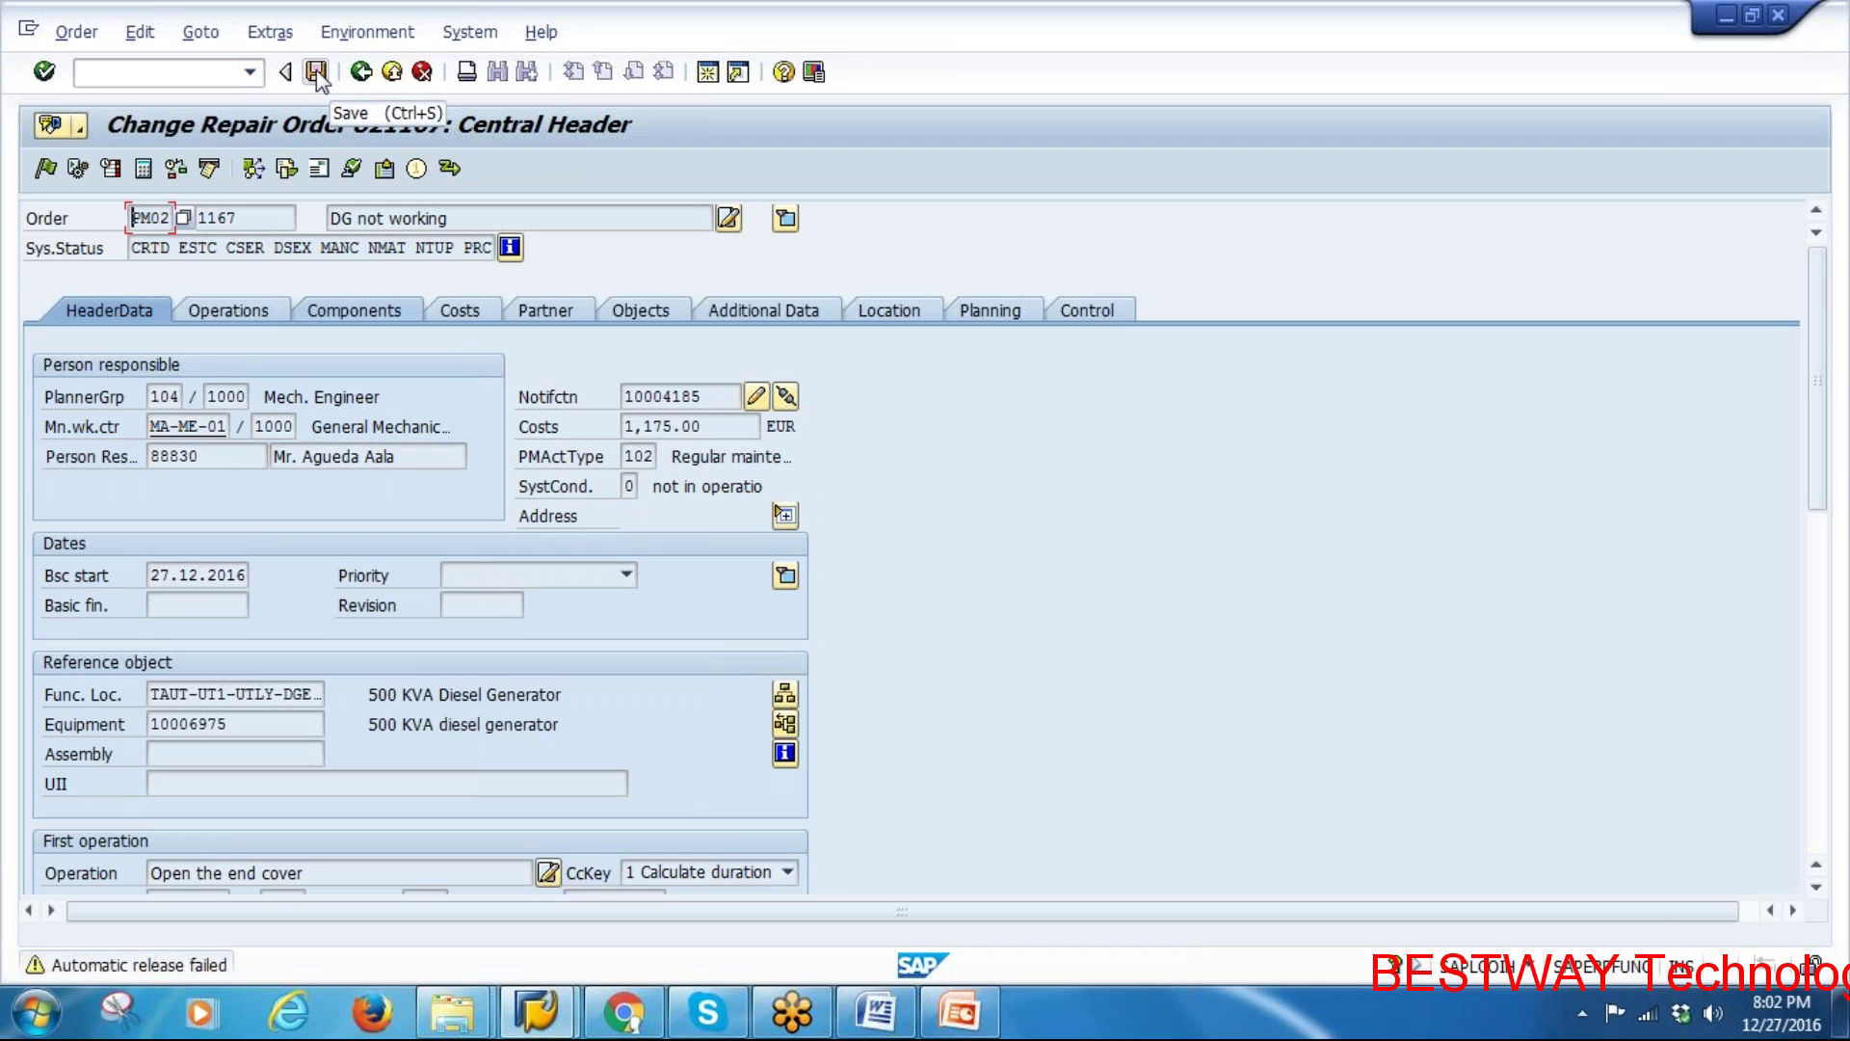
click(317, 73)
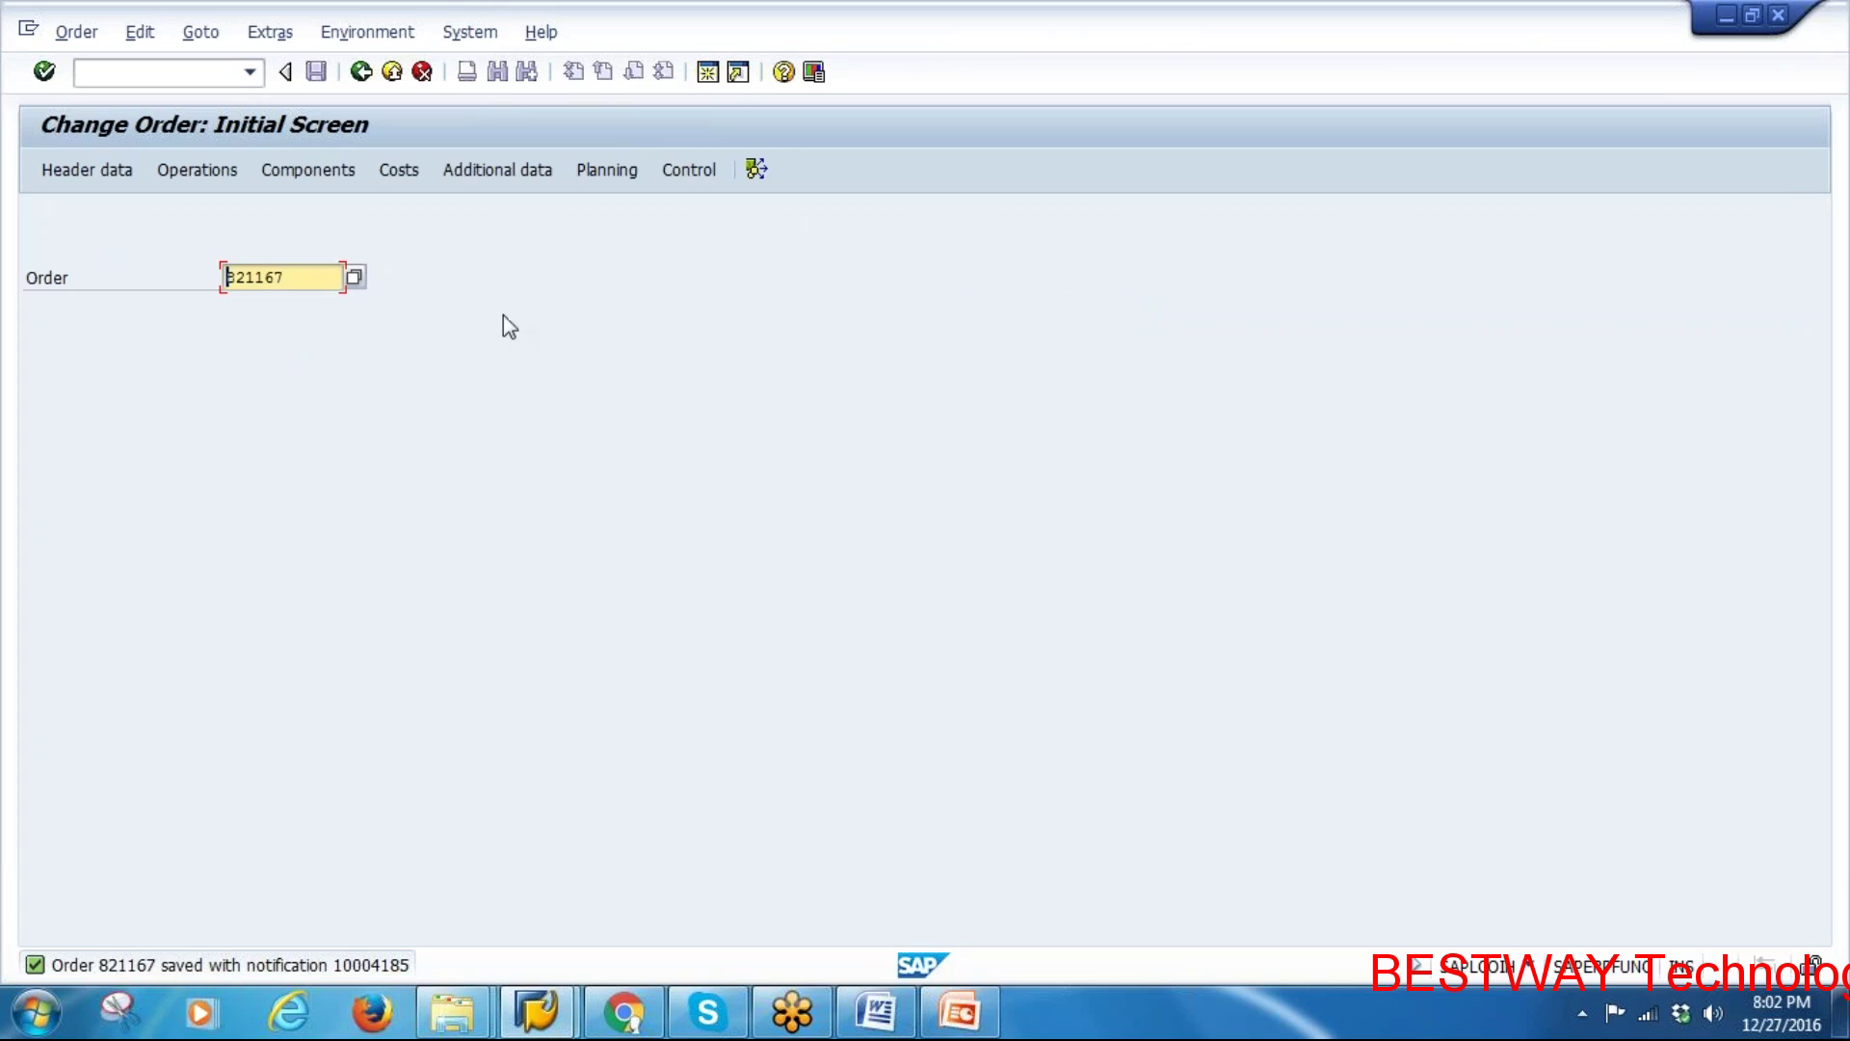
Open the change-permit transaction in a new session and list the not issued permits for the outstanding DG not working order
click(707, 71)
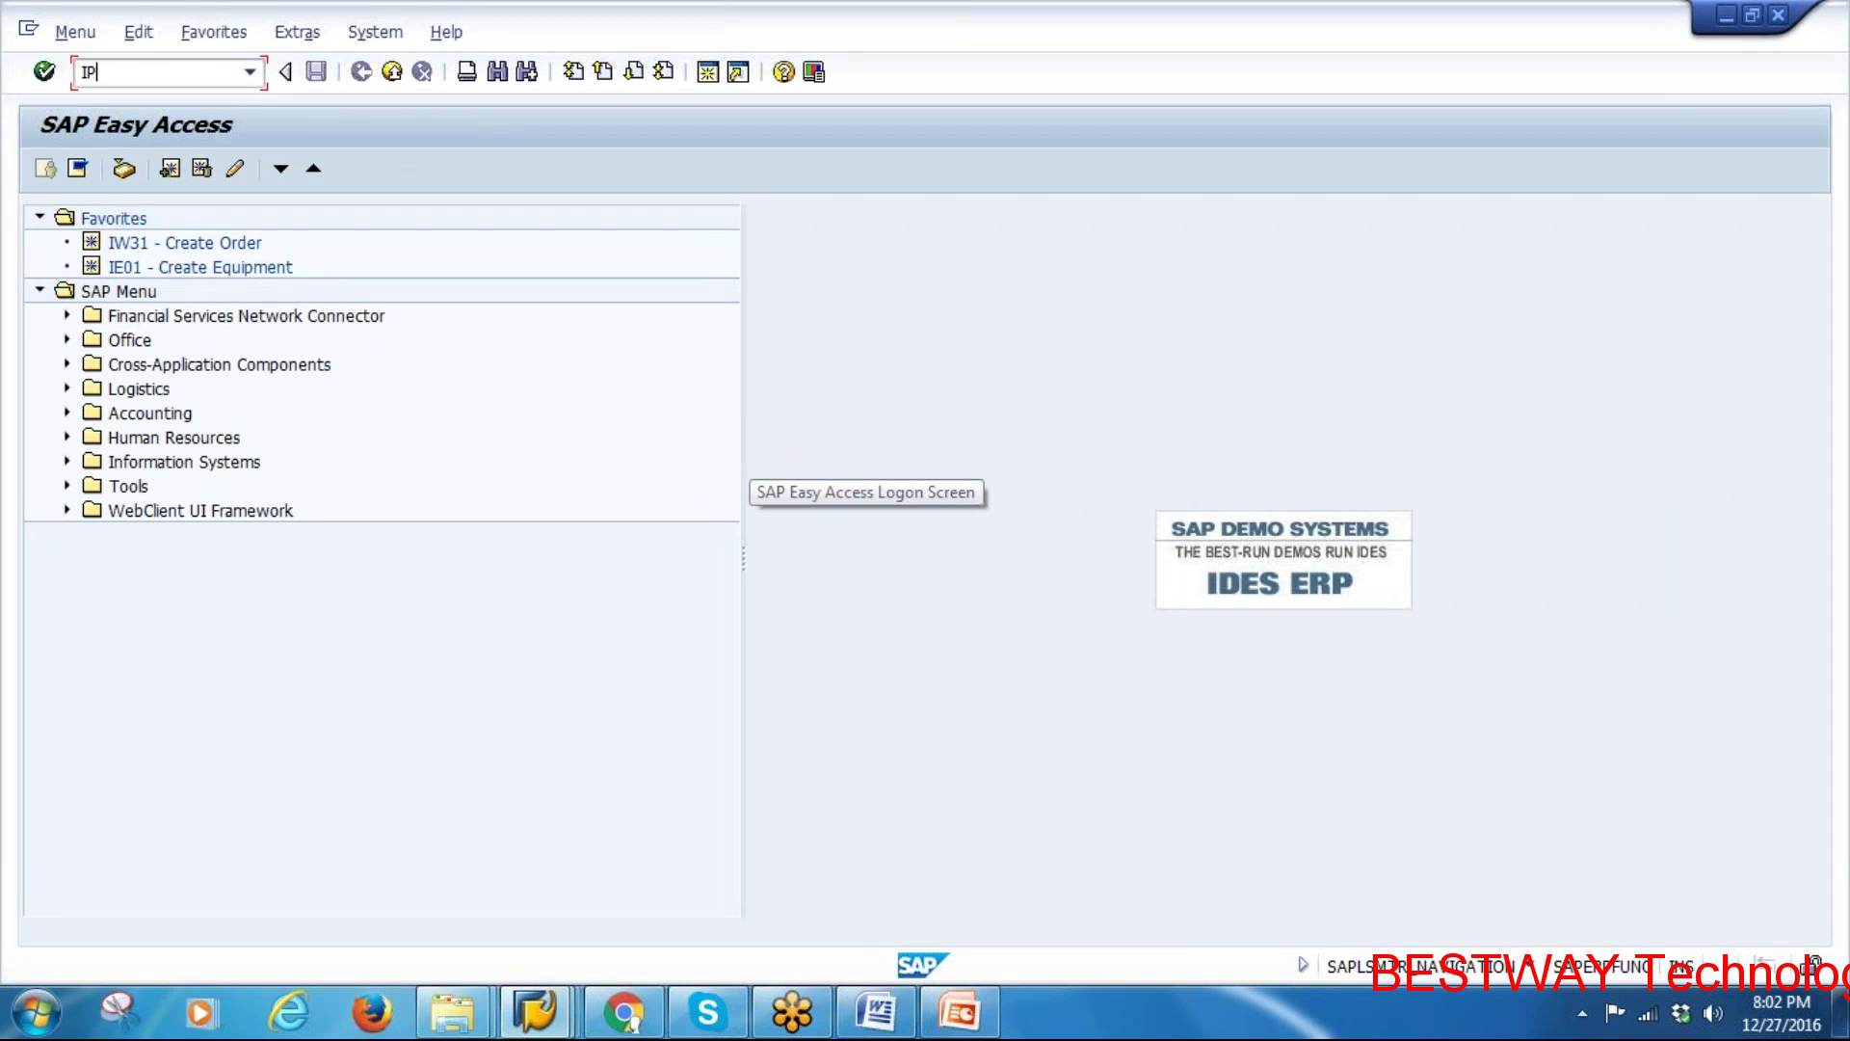
key(Return)
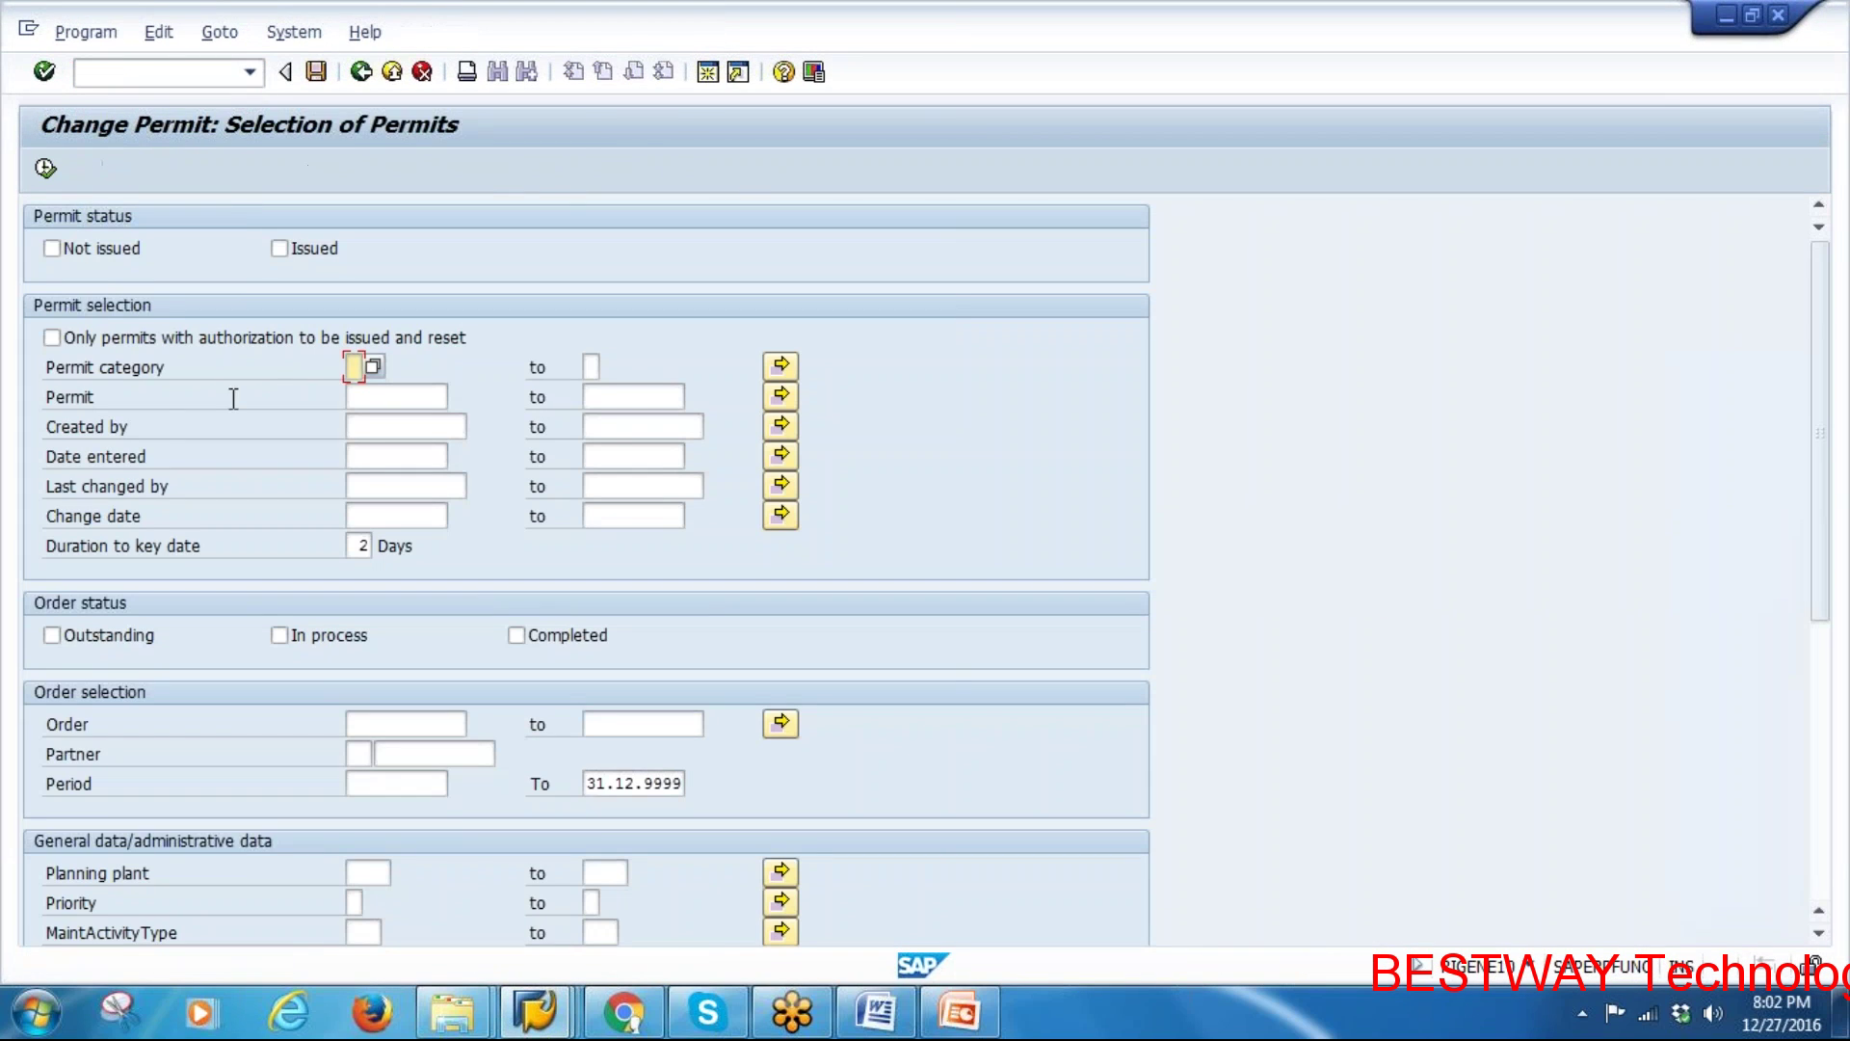
click(396, 726)
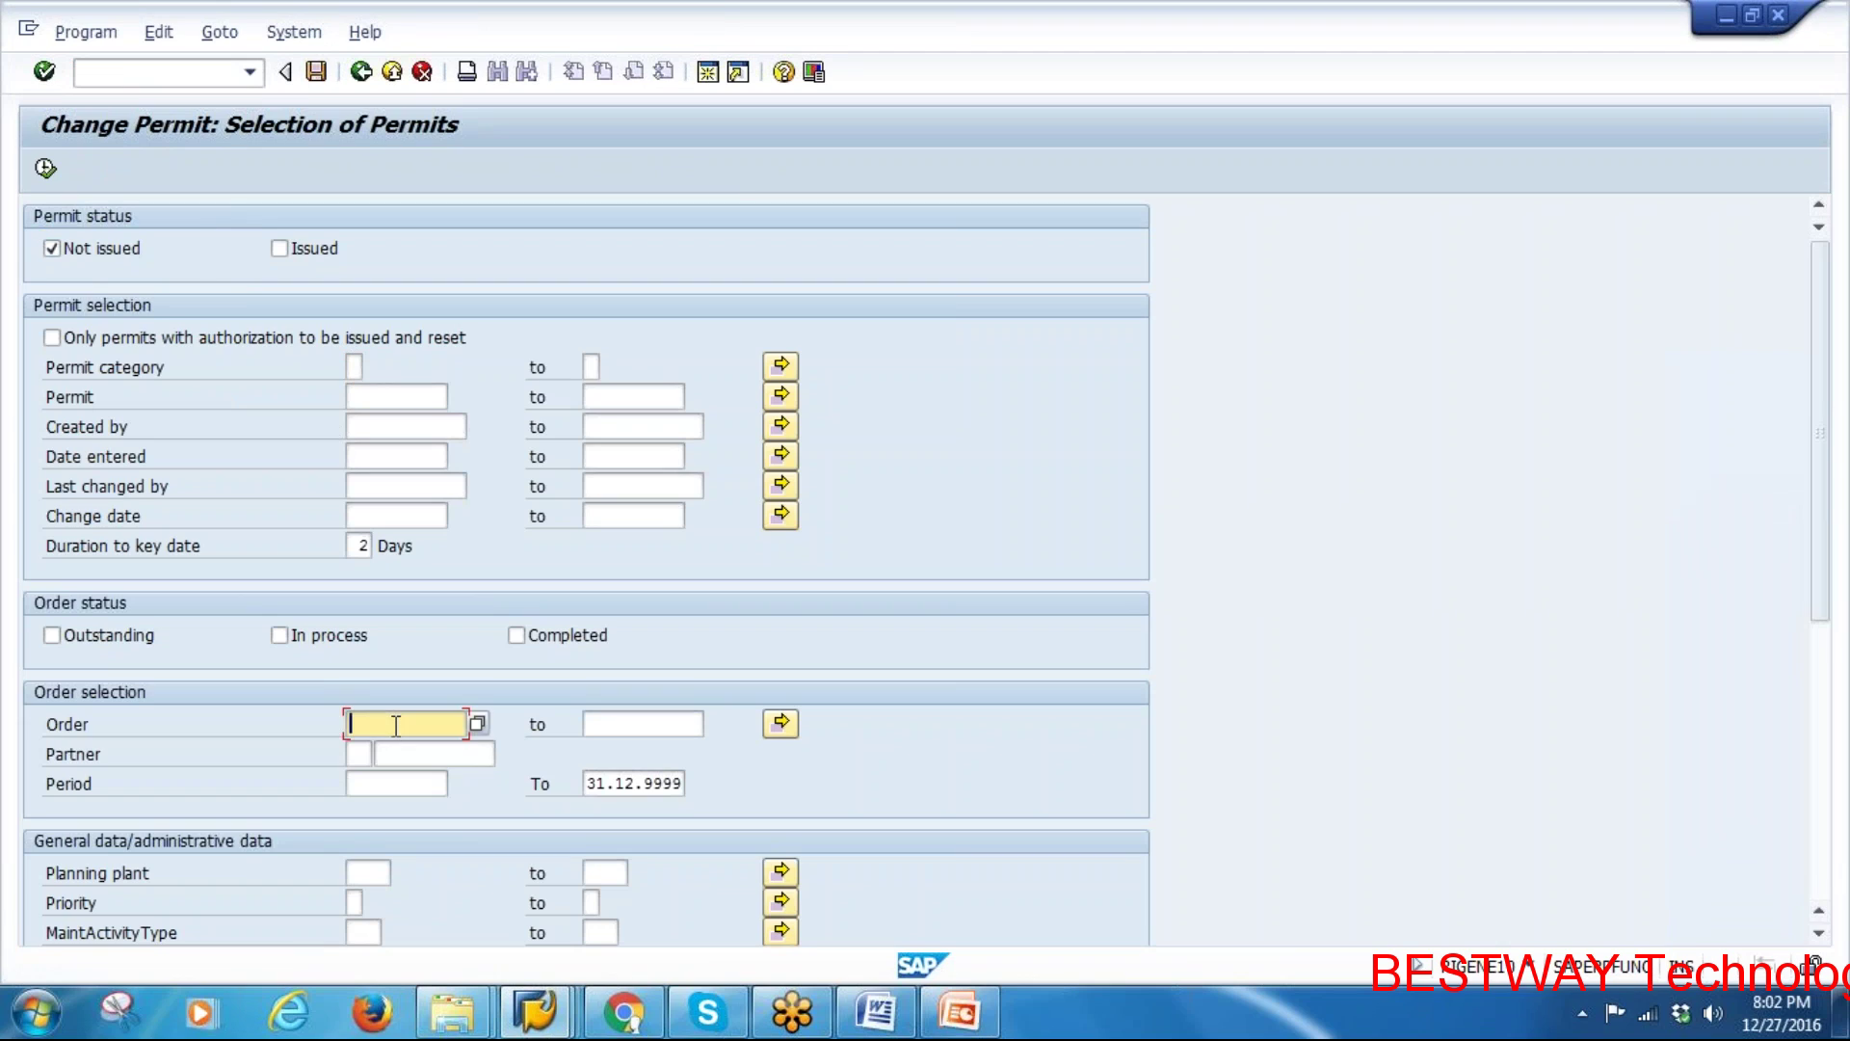
text(821167)
click(102, 640)
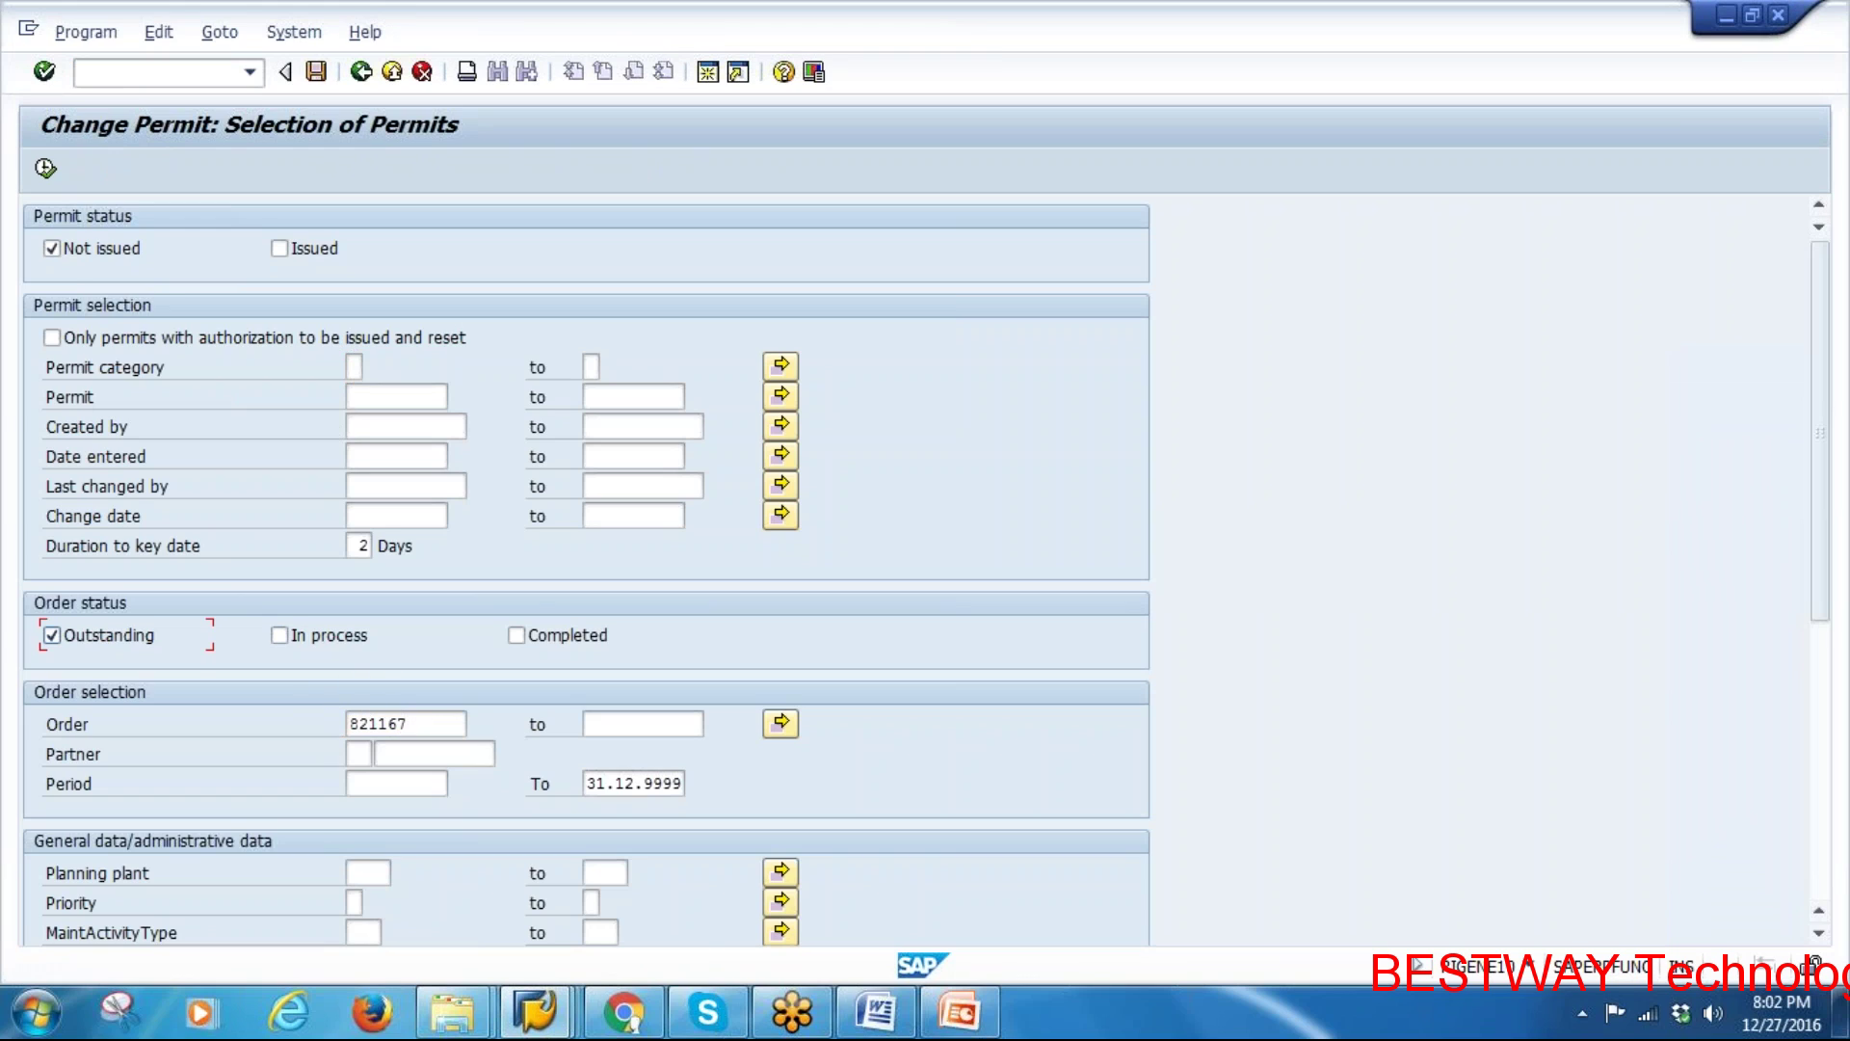
click(45, 169)
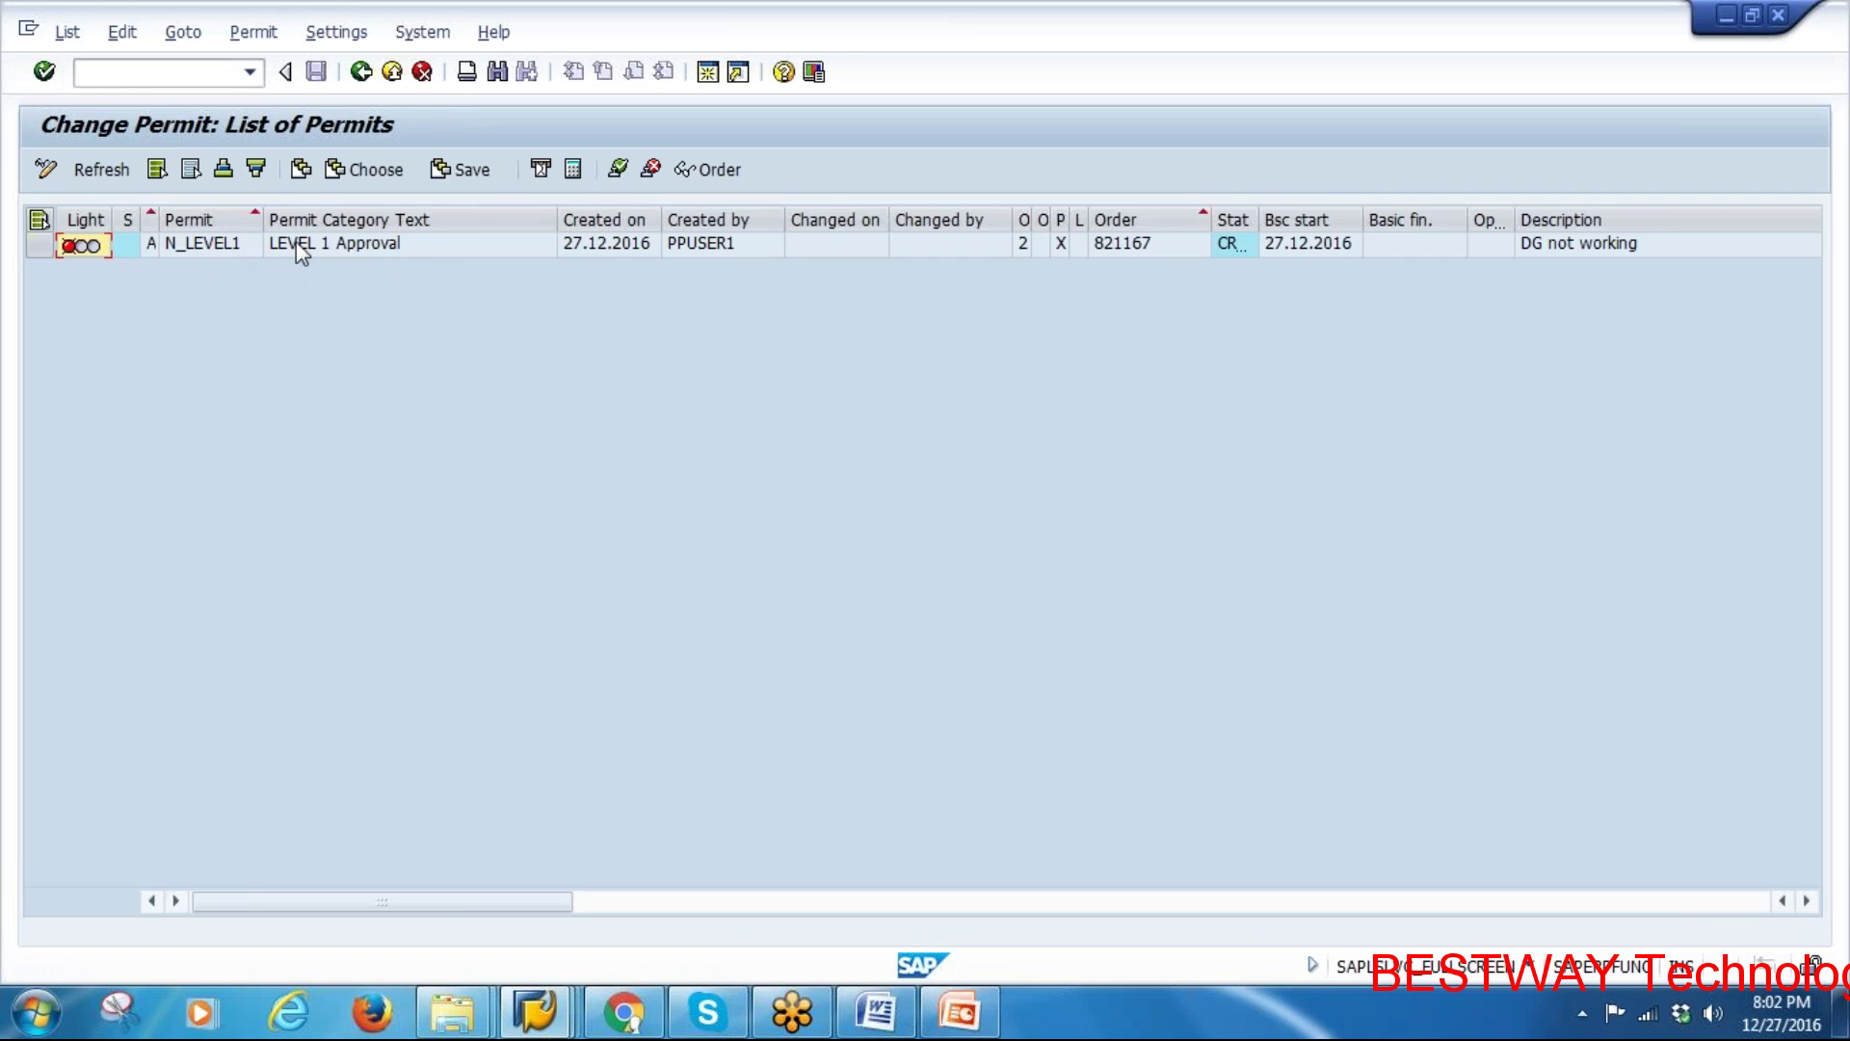
Switch to Word and check the Permits topic under Master Data in the SAP PM course syllabus
click(877, 1012)
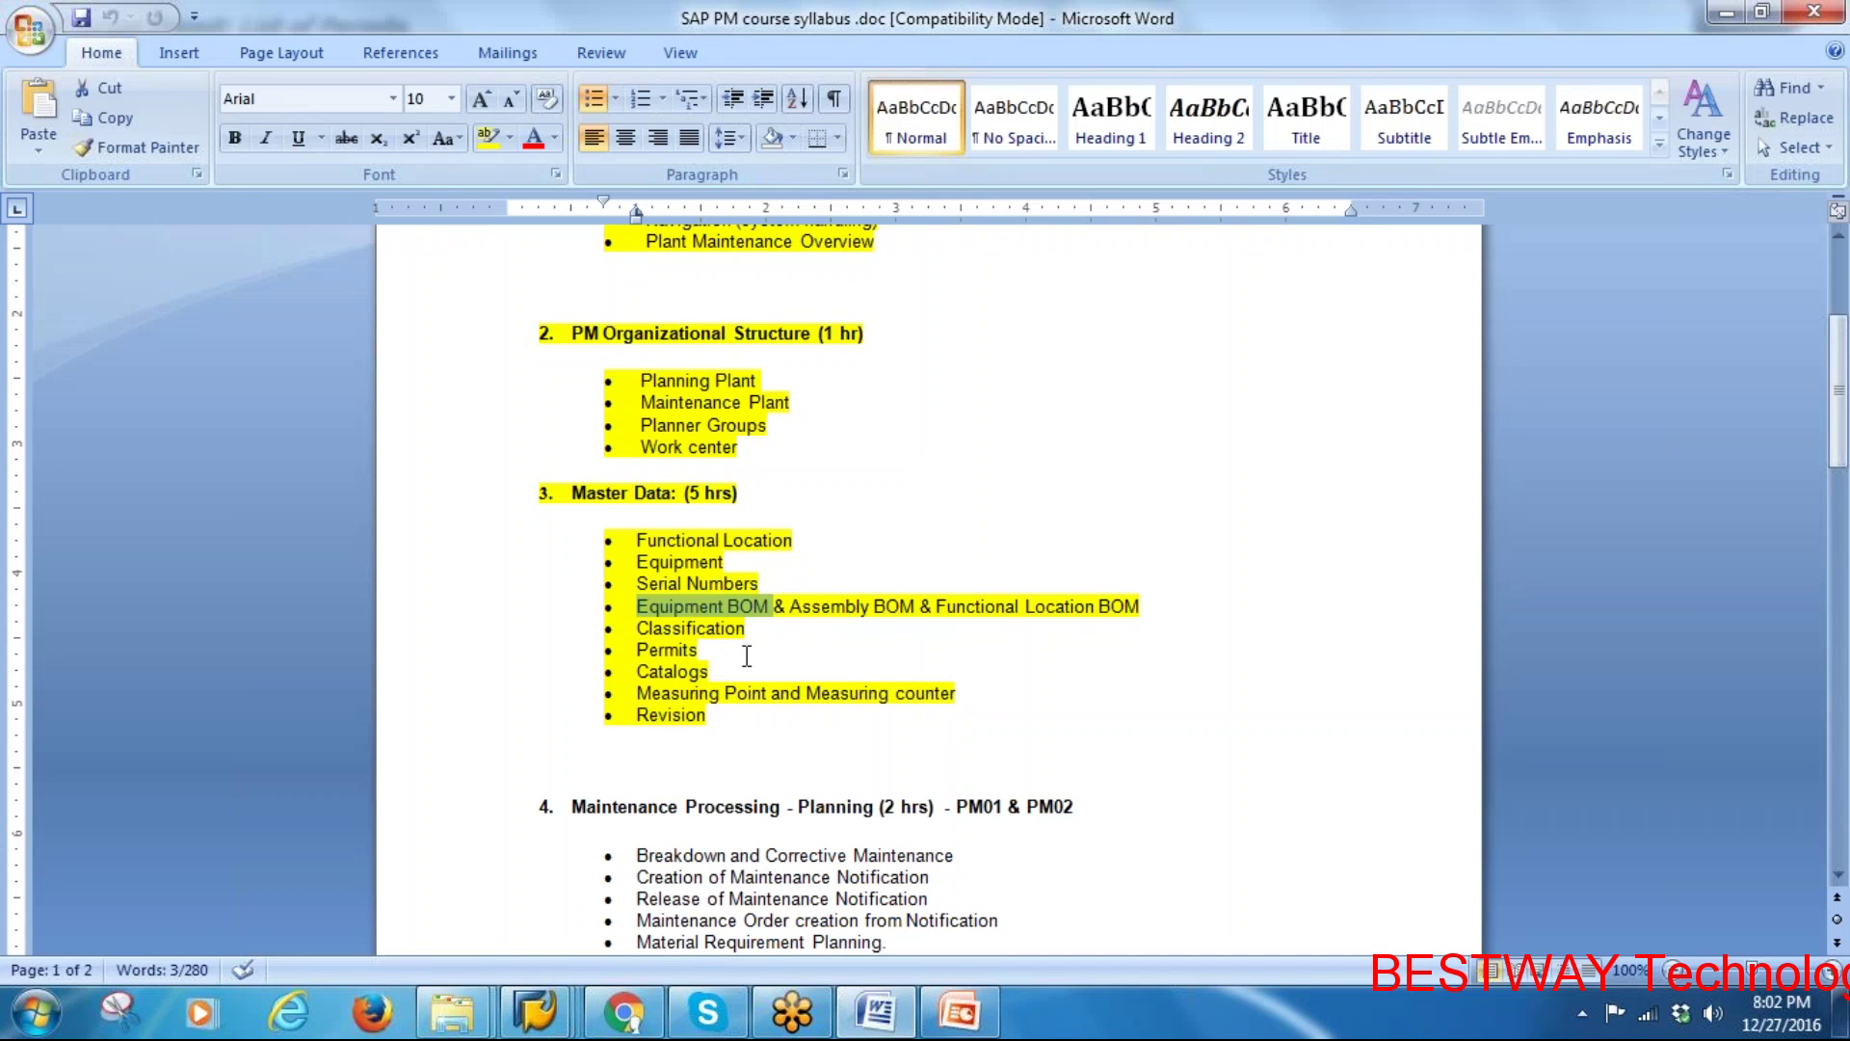
click(671, 656)
double_click(670, 649)
click(665, 672)
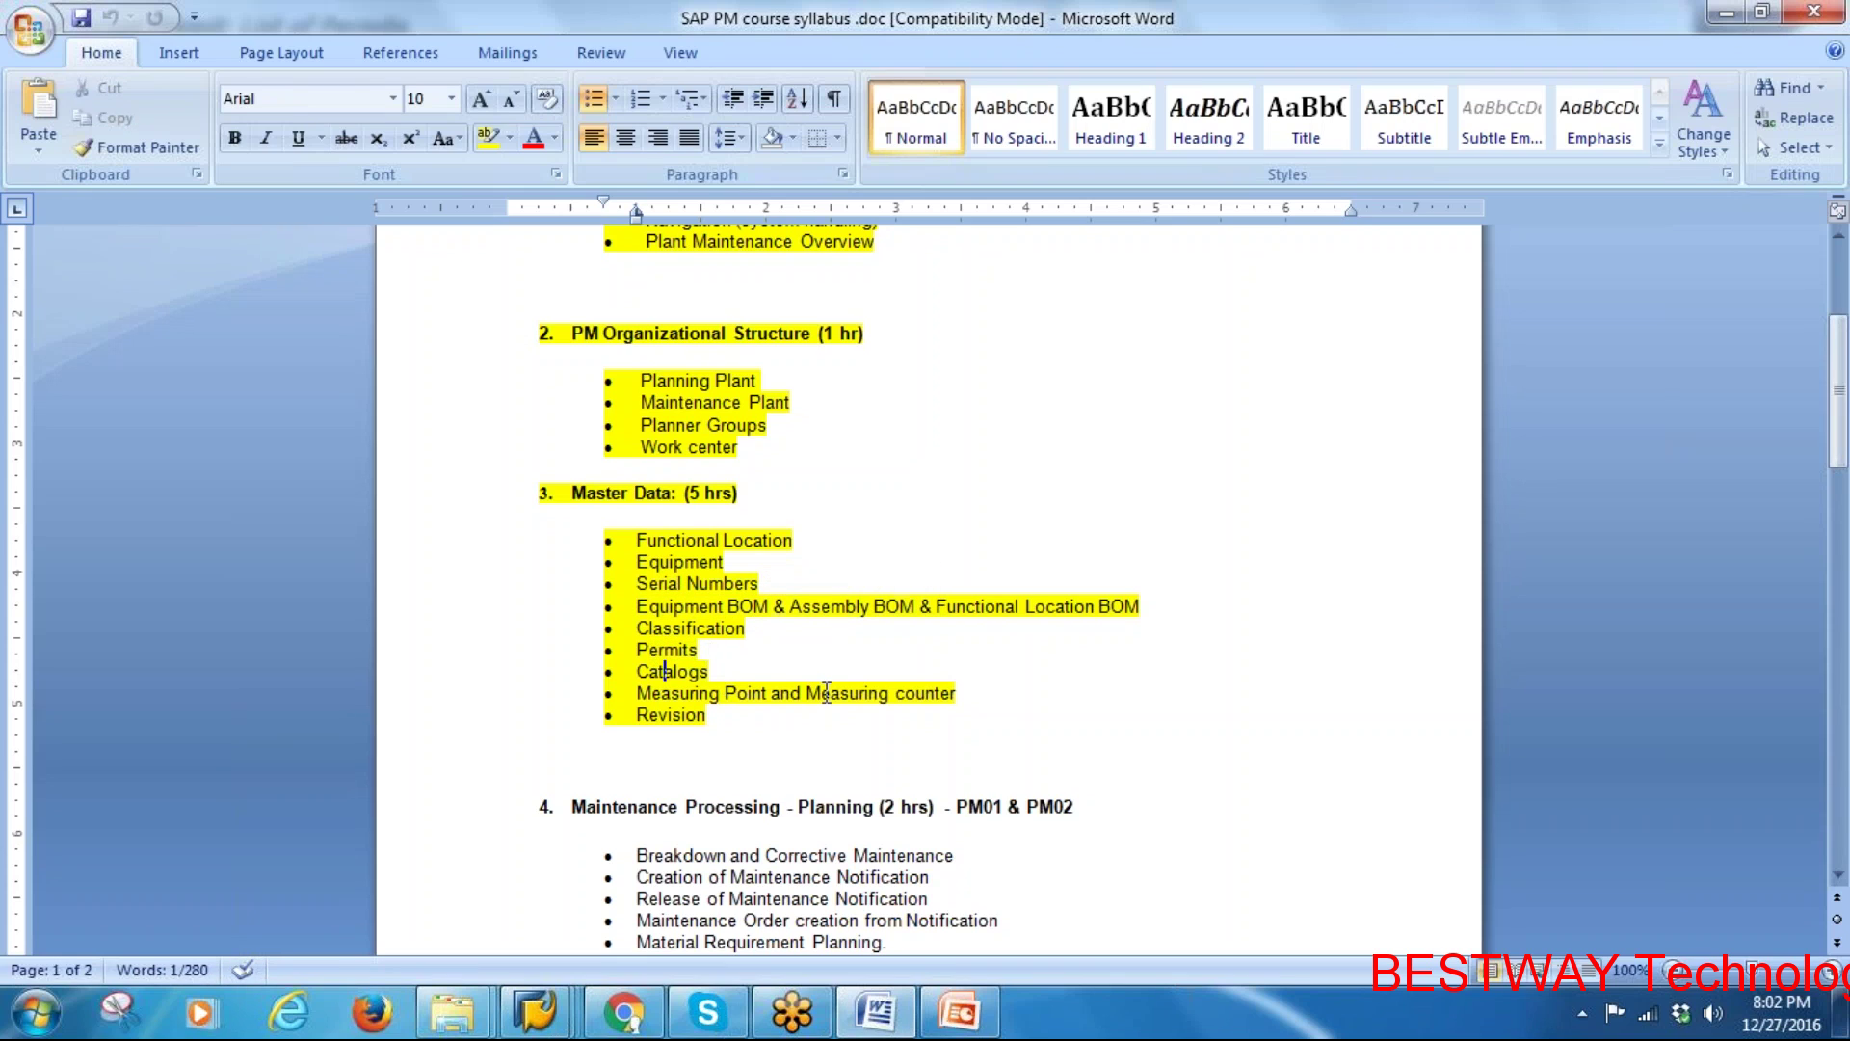
Switch back to SAP and issue the N_LEVEL1 LEVEL 1 Approval permit for the DG not working order
key(alt+Tab)
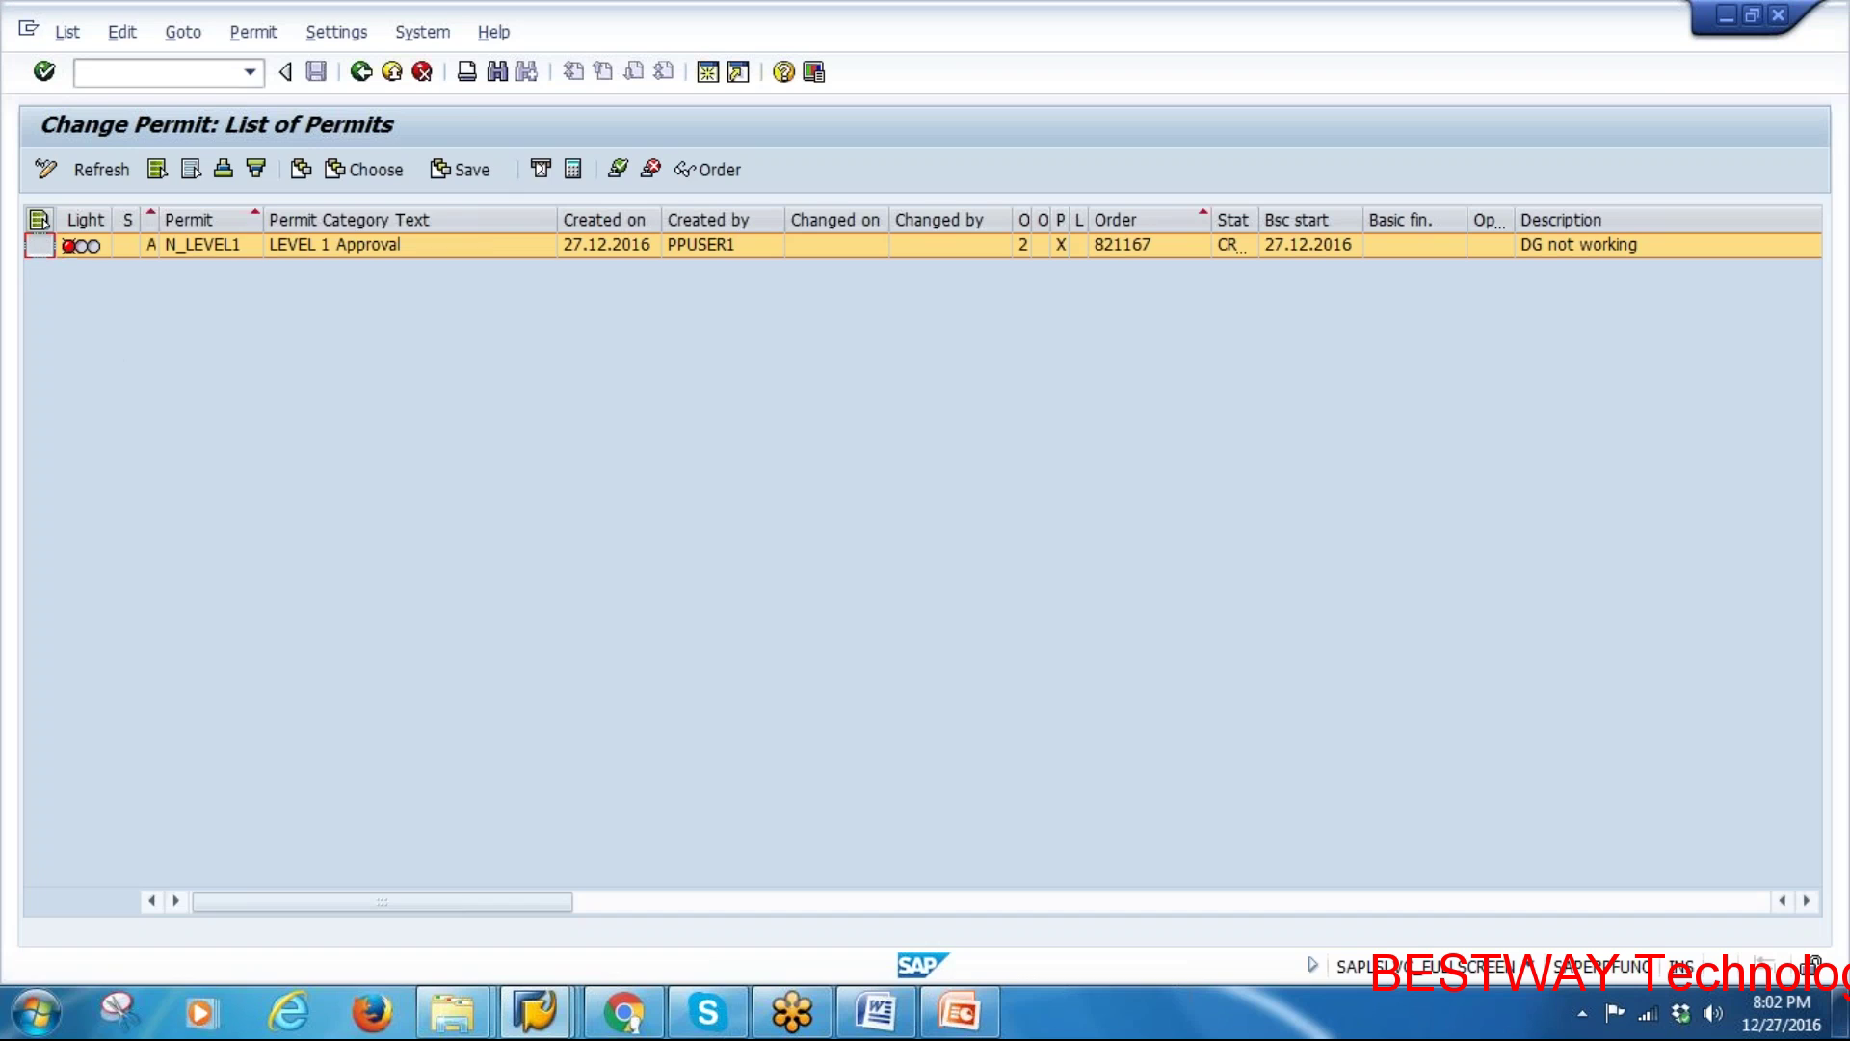
click(618, 170)
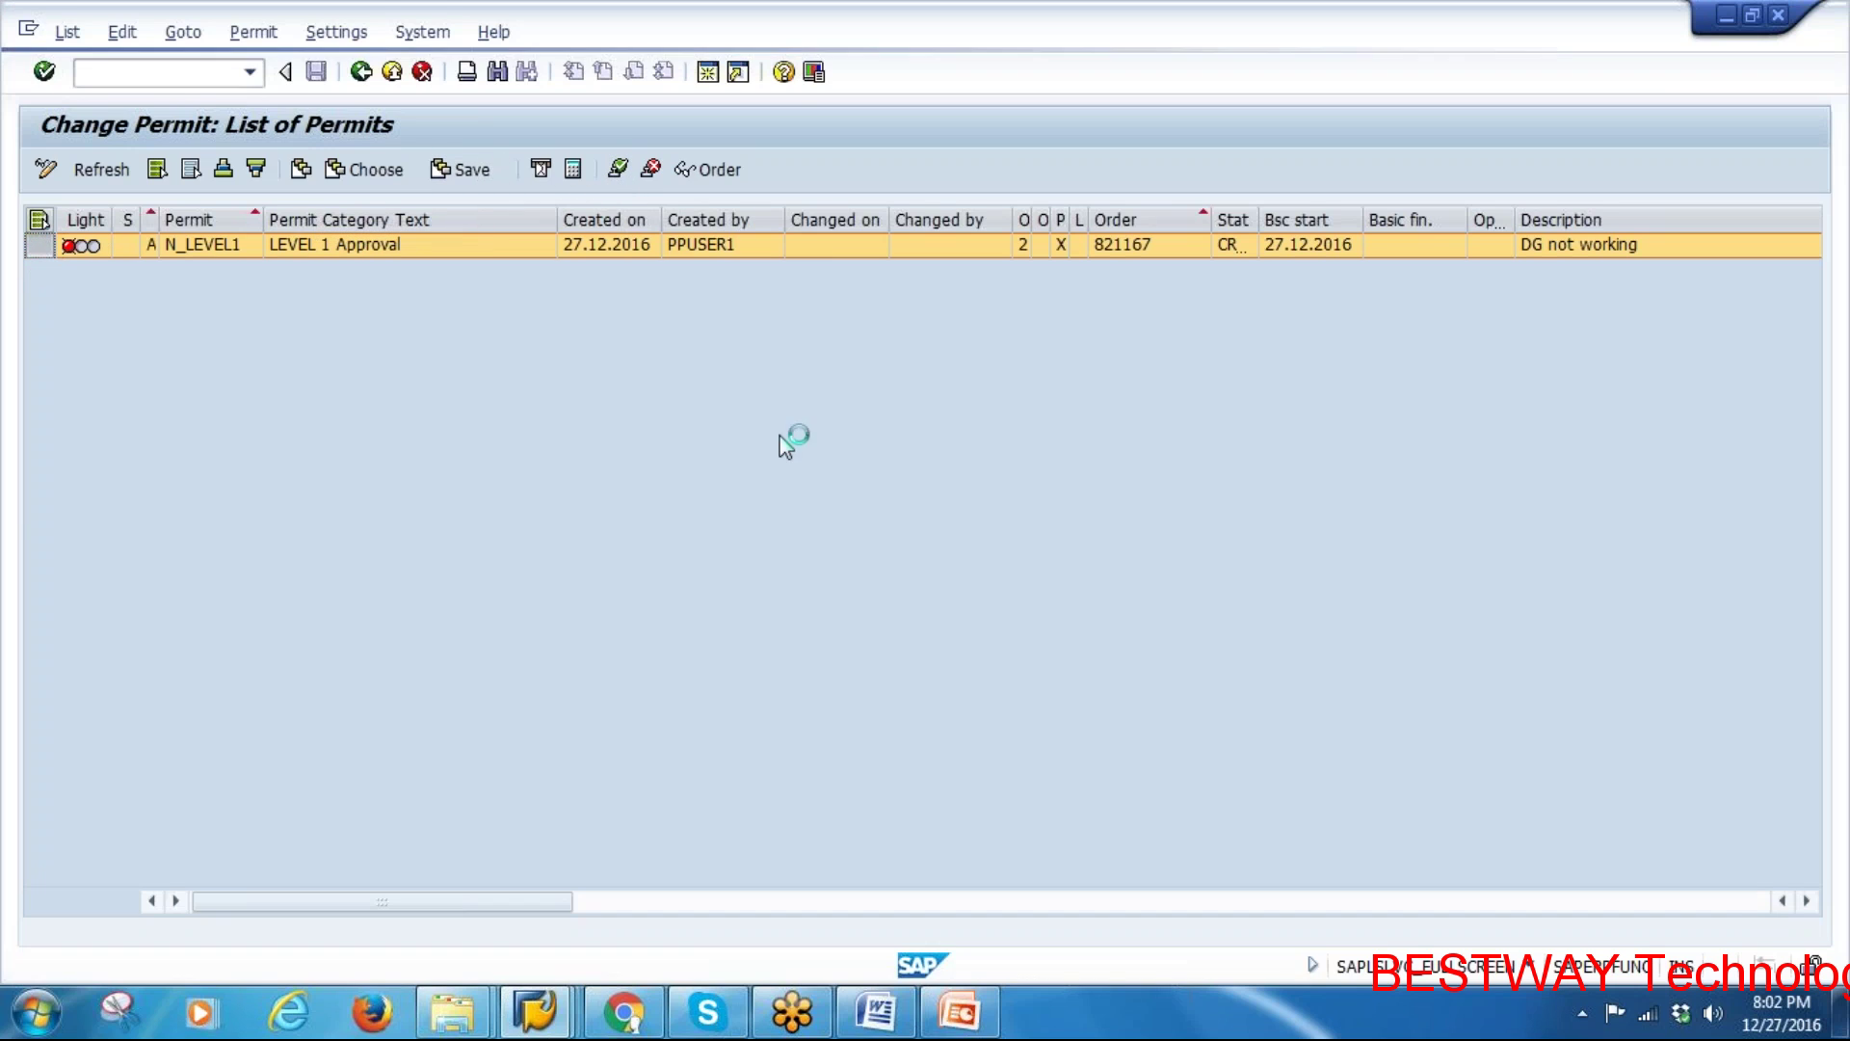
click(48, 492)
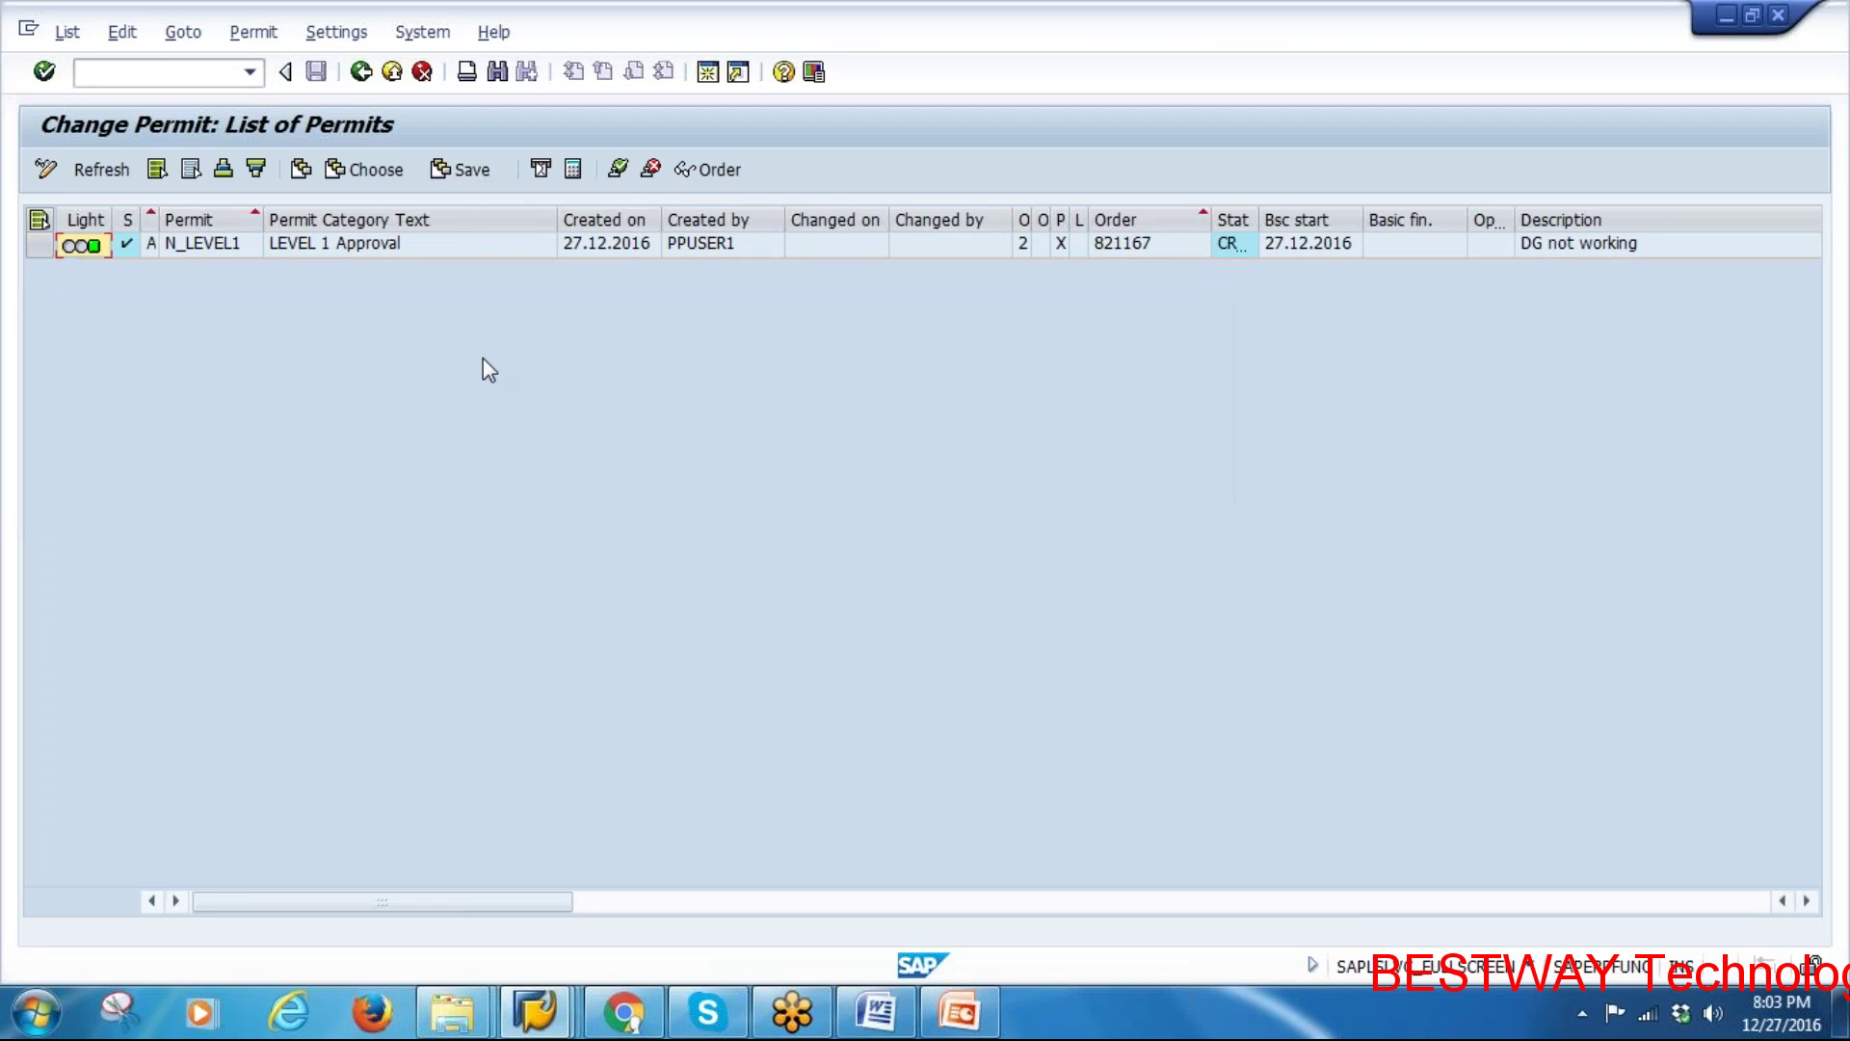
Open the repair order in the change order session, release it and save it despite the cost calculation error
click(535, 1012)
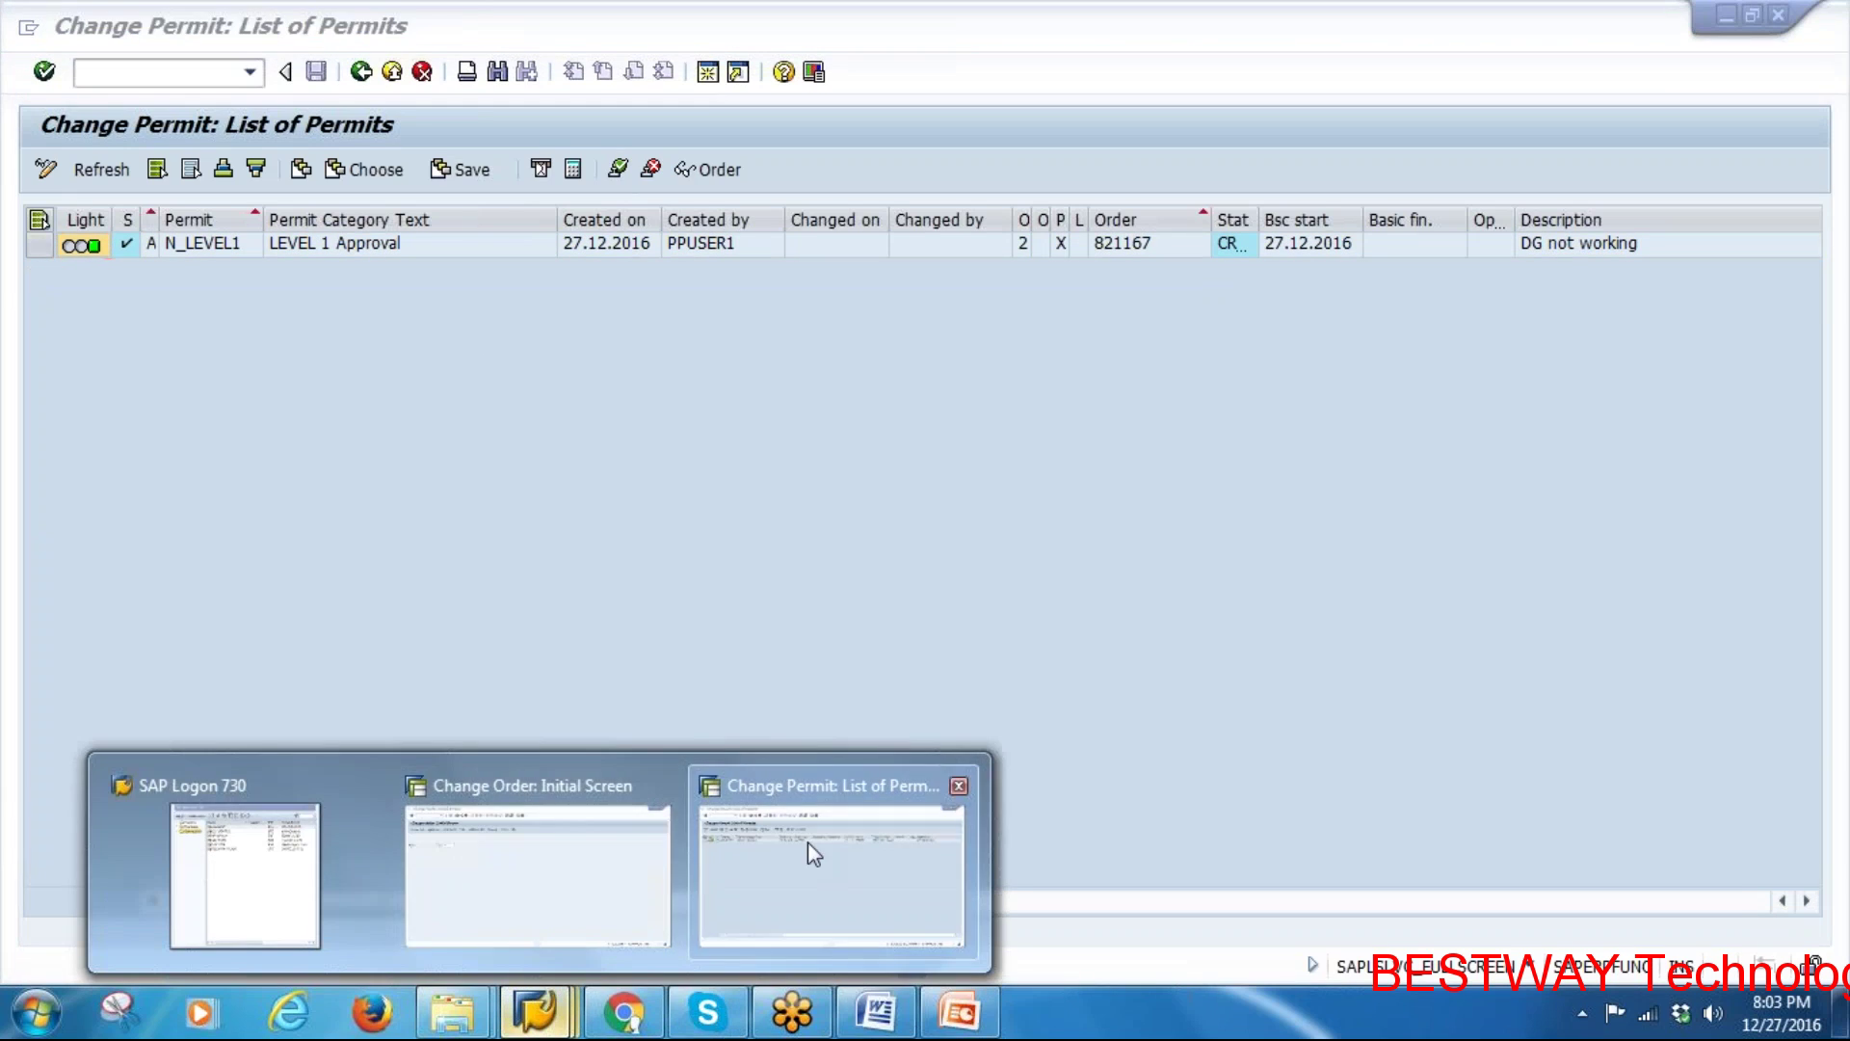
click(568, 869)
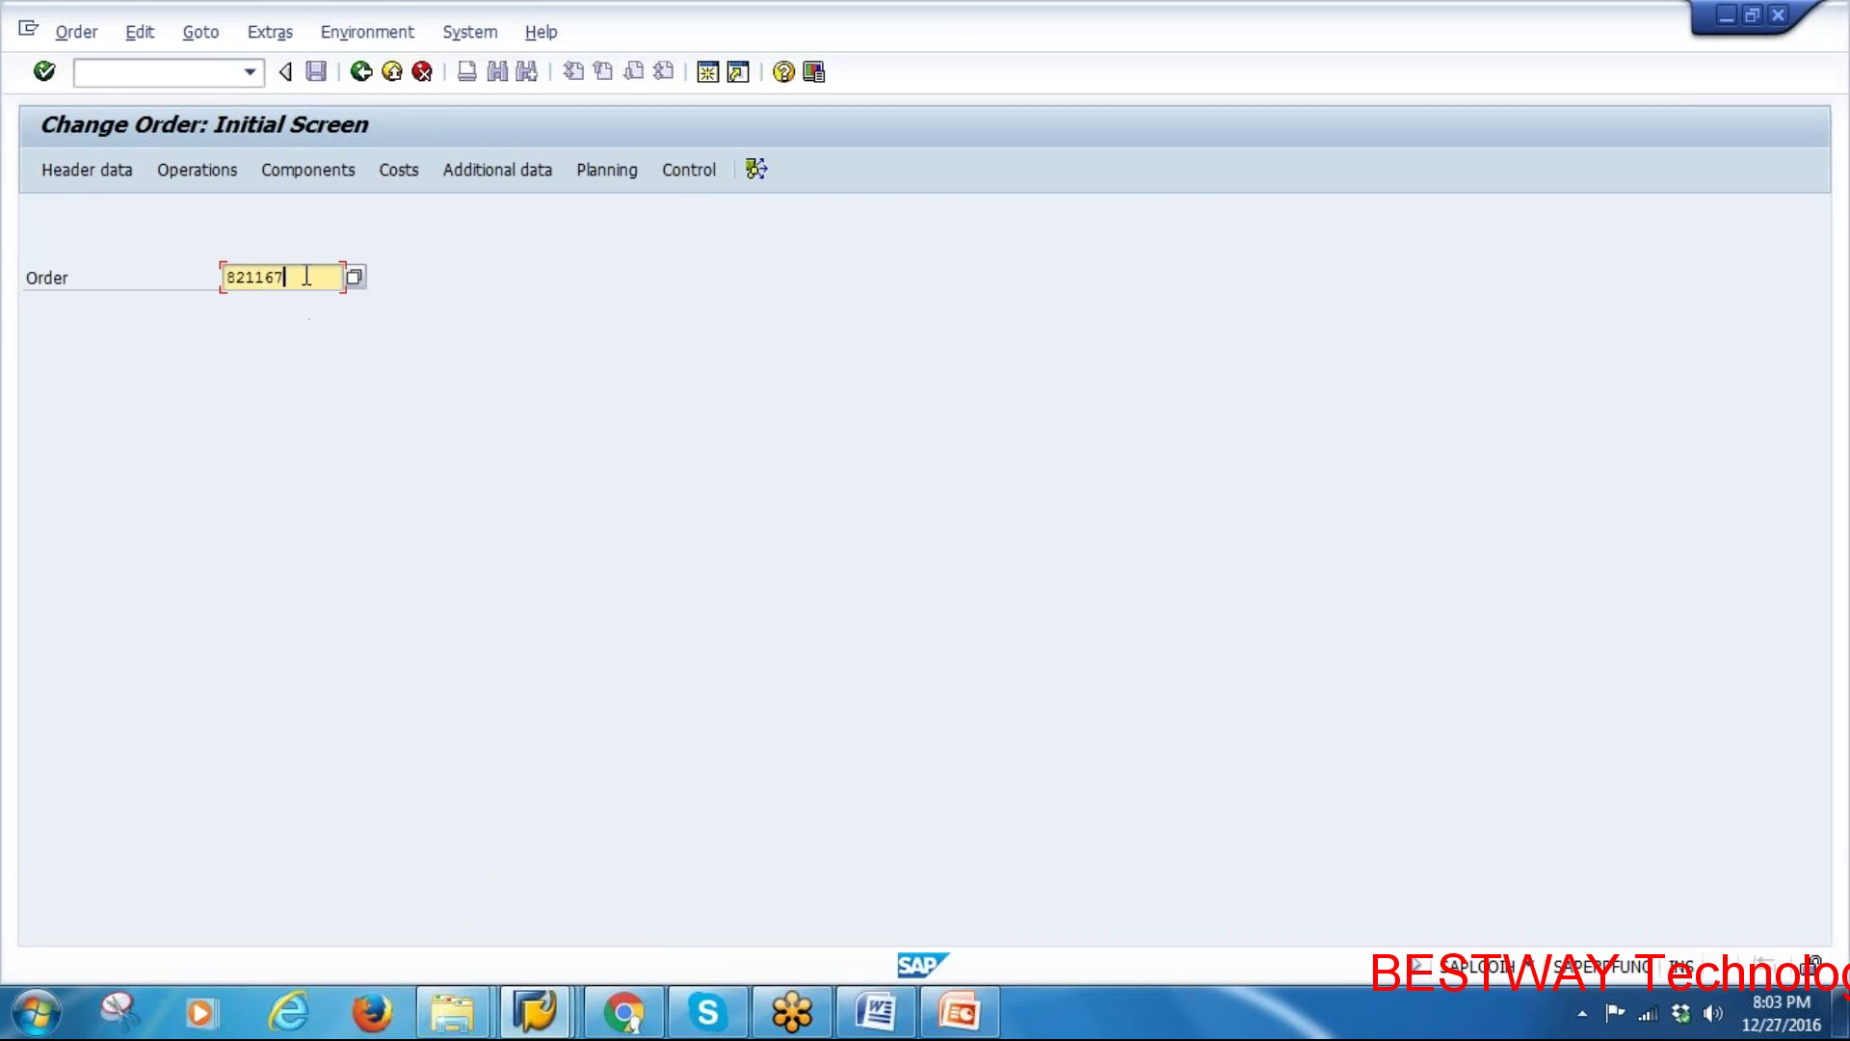
key(Return)
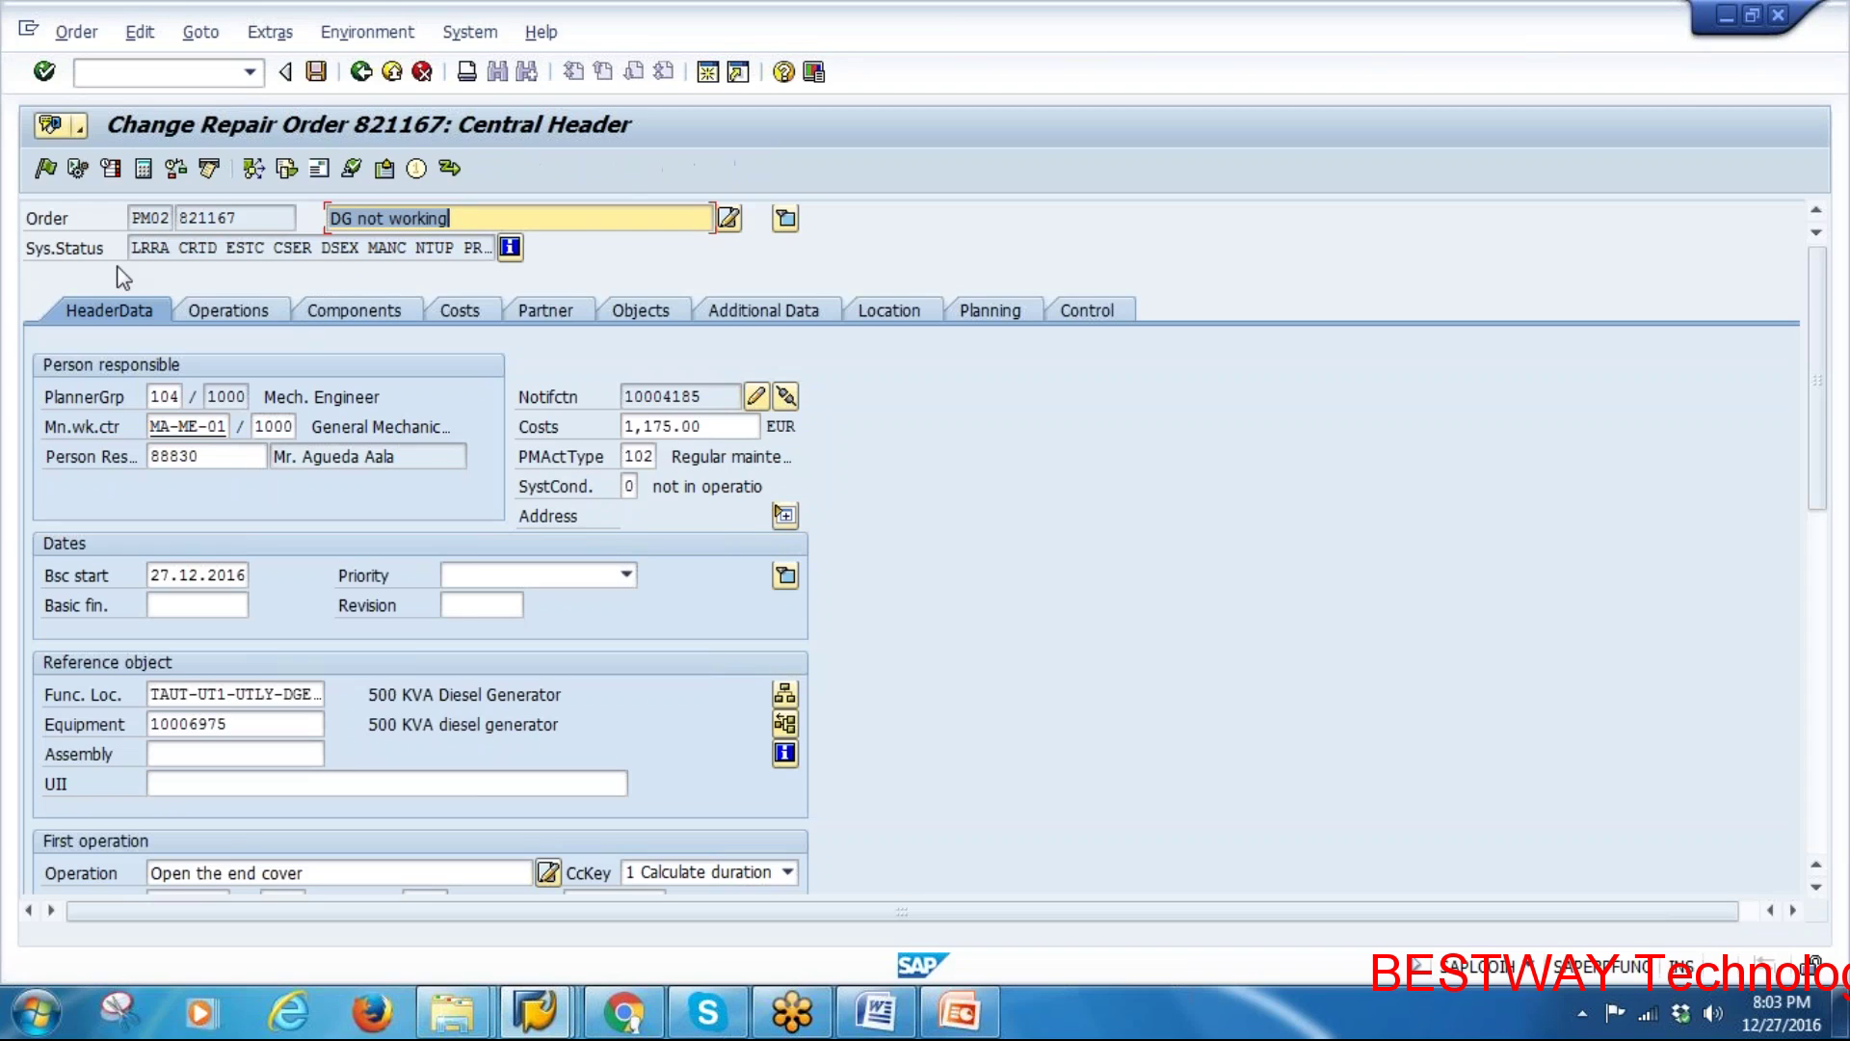
click(46, 170)
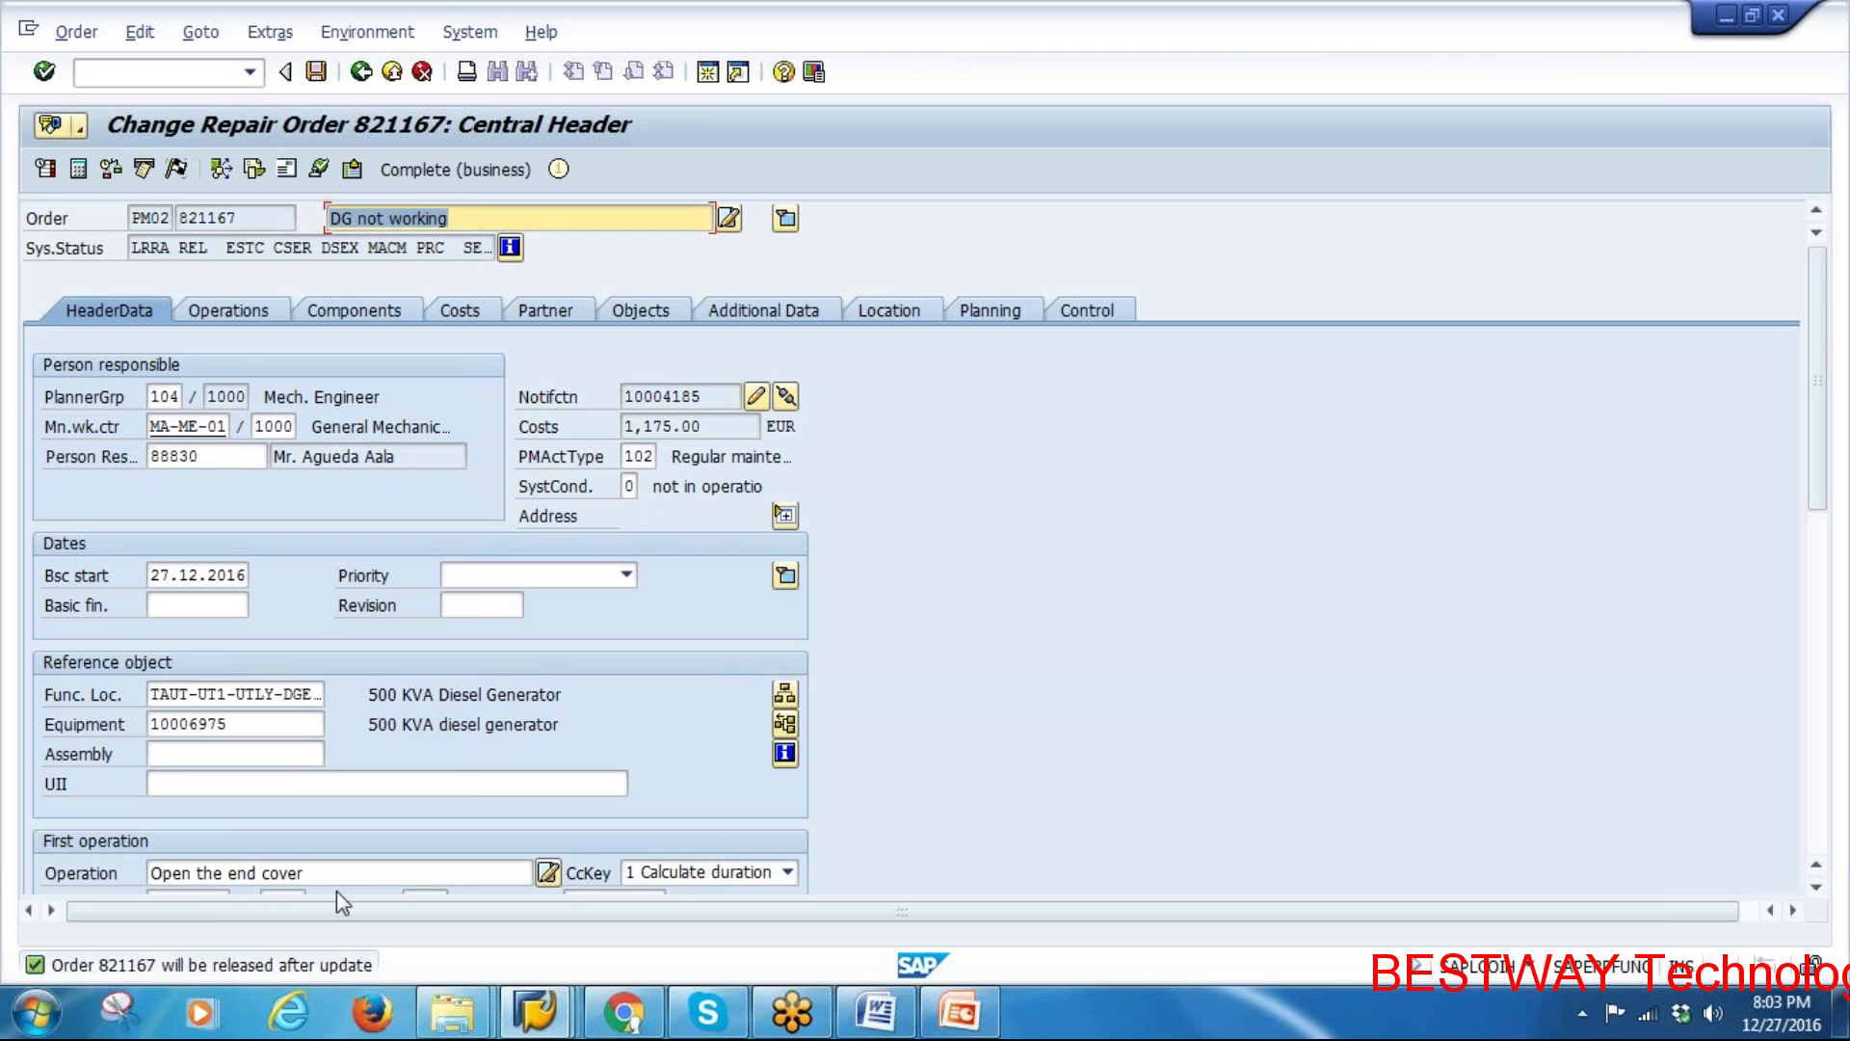
click(315, 71)
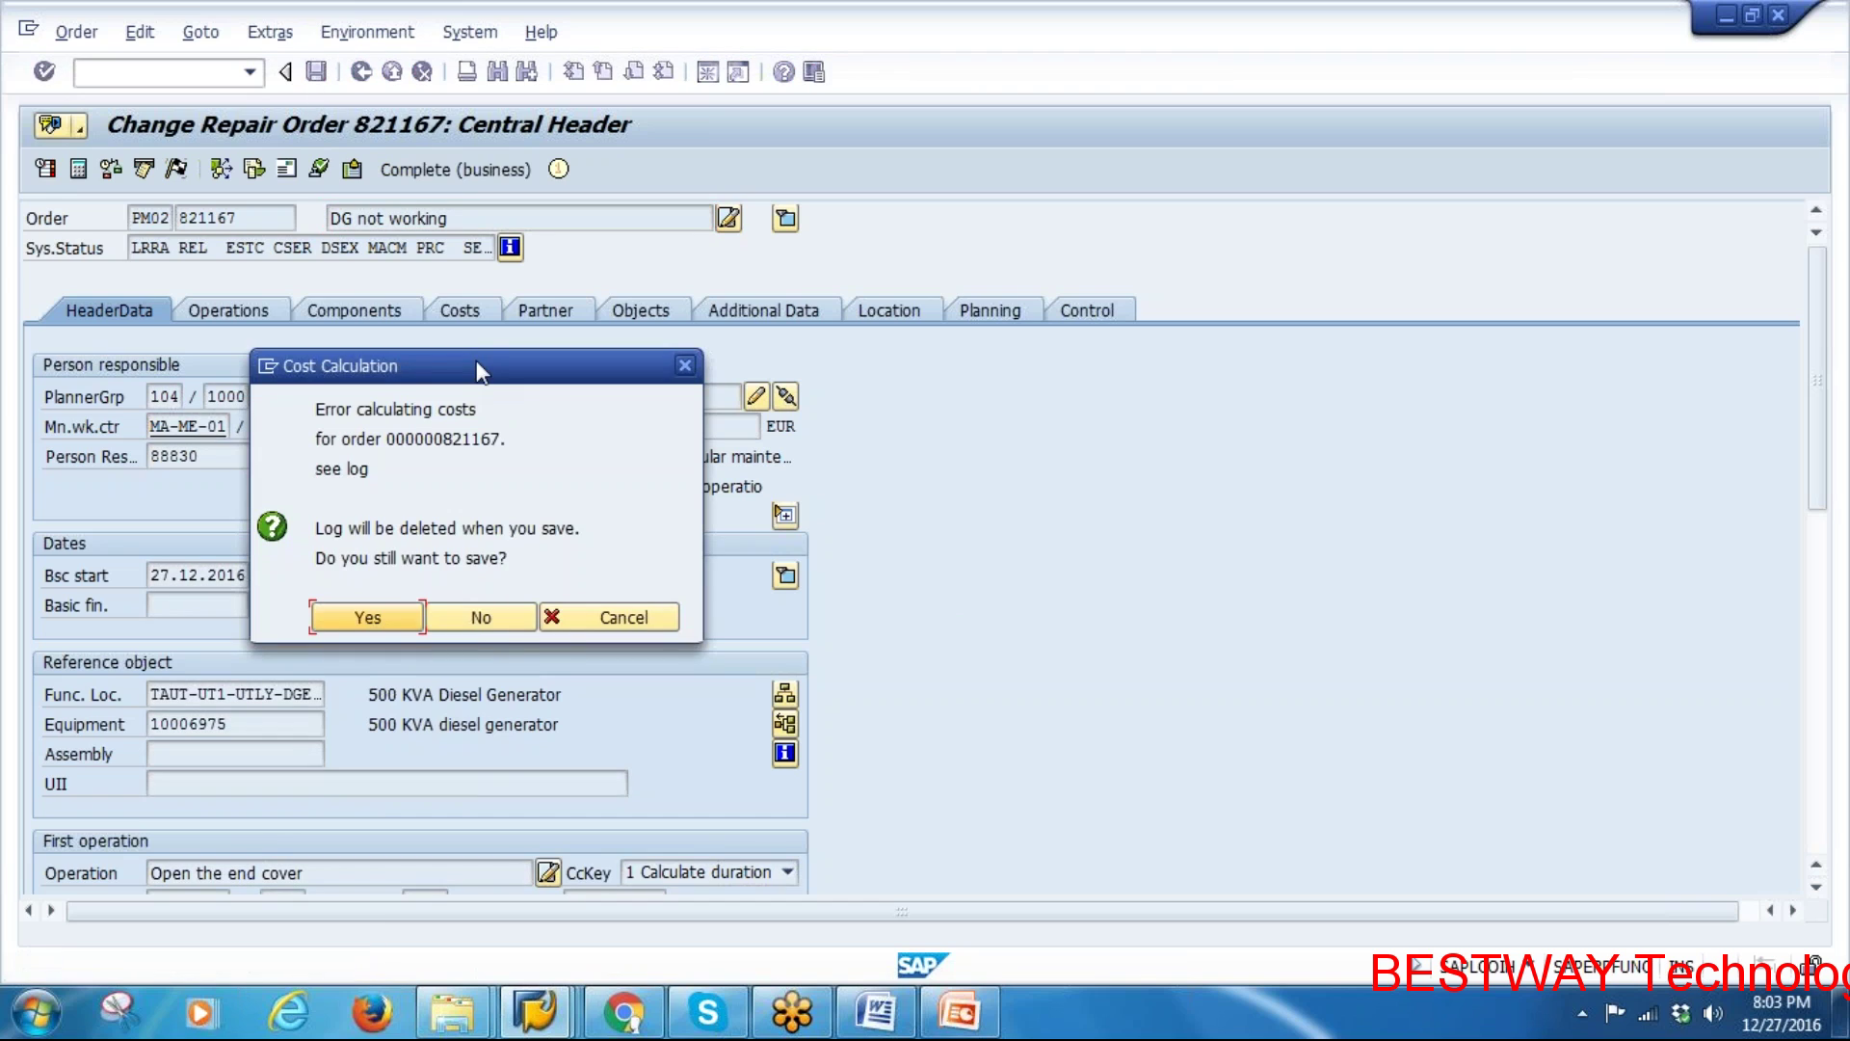
click(360, 613)
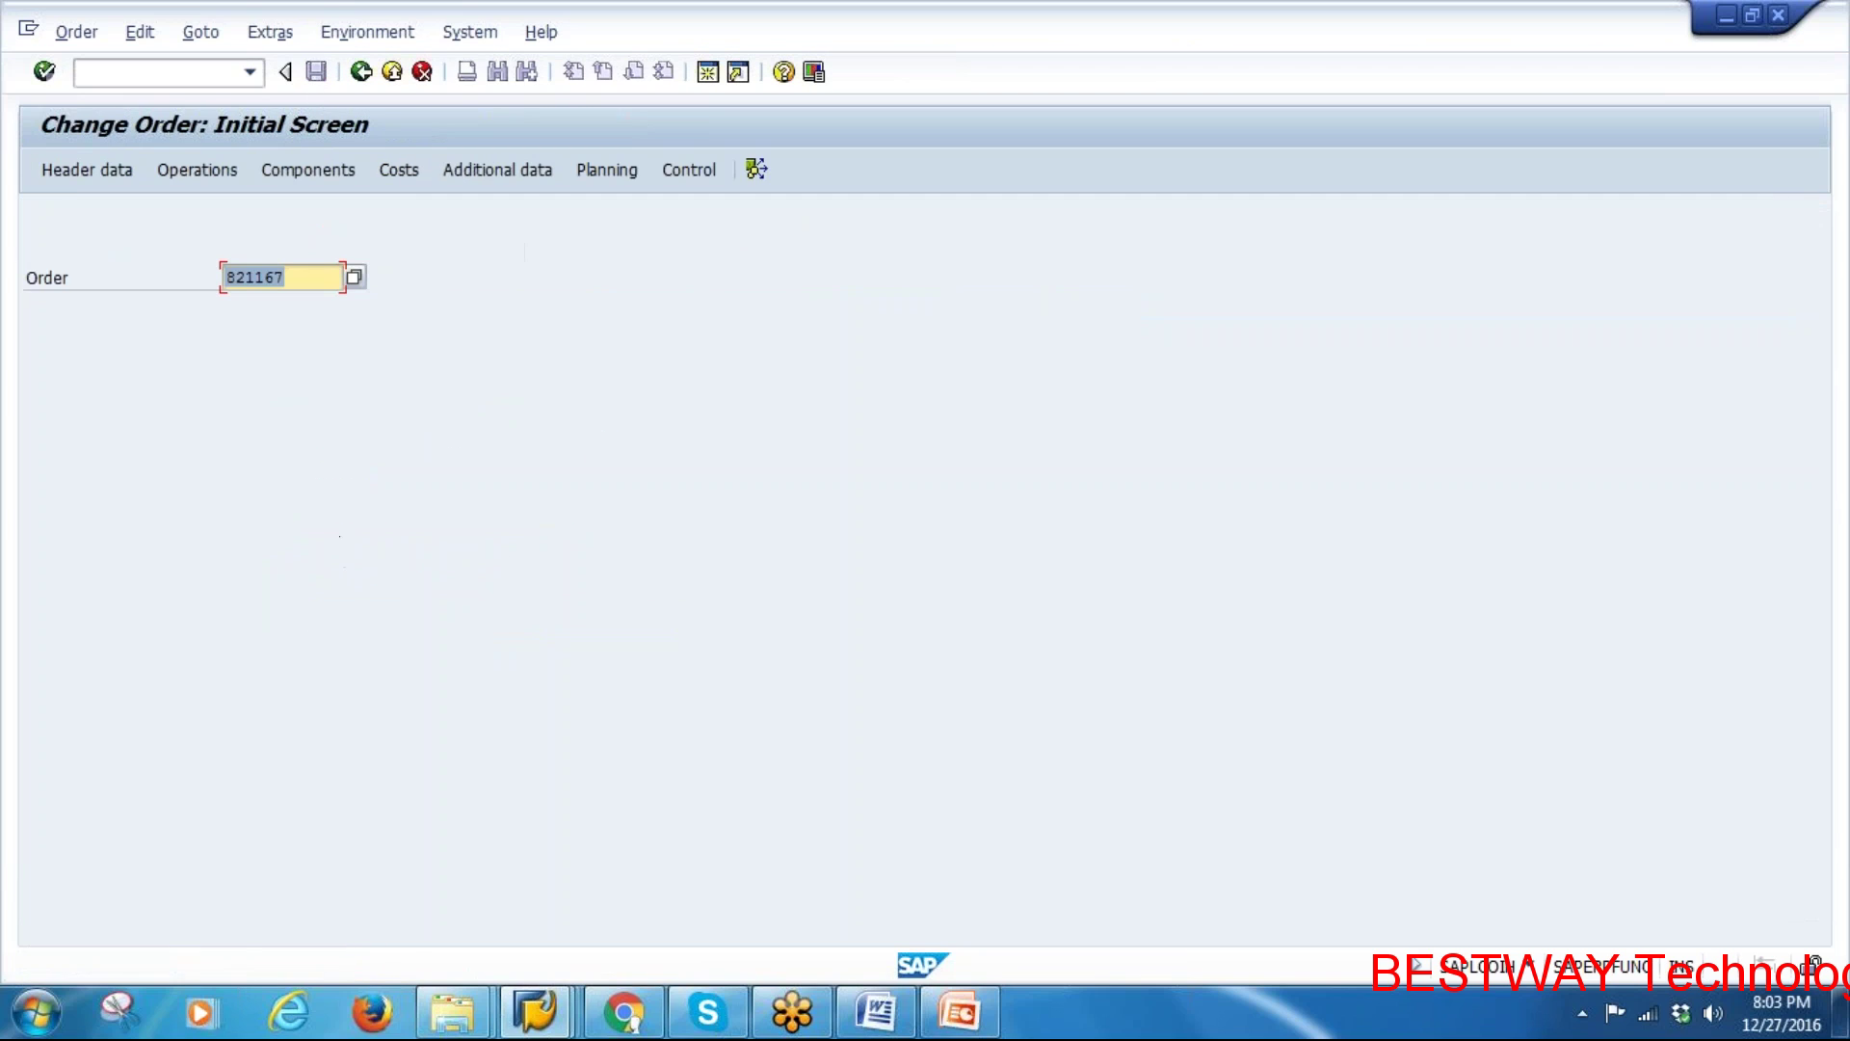
Reopen the saved repair order for changes and check its system status for the release
key(Return)
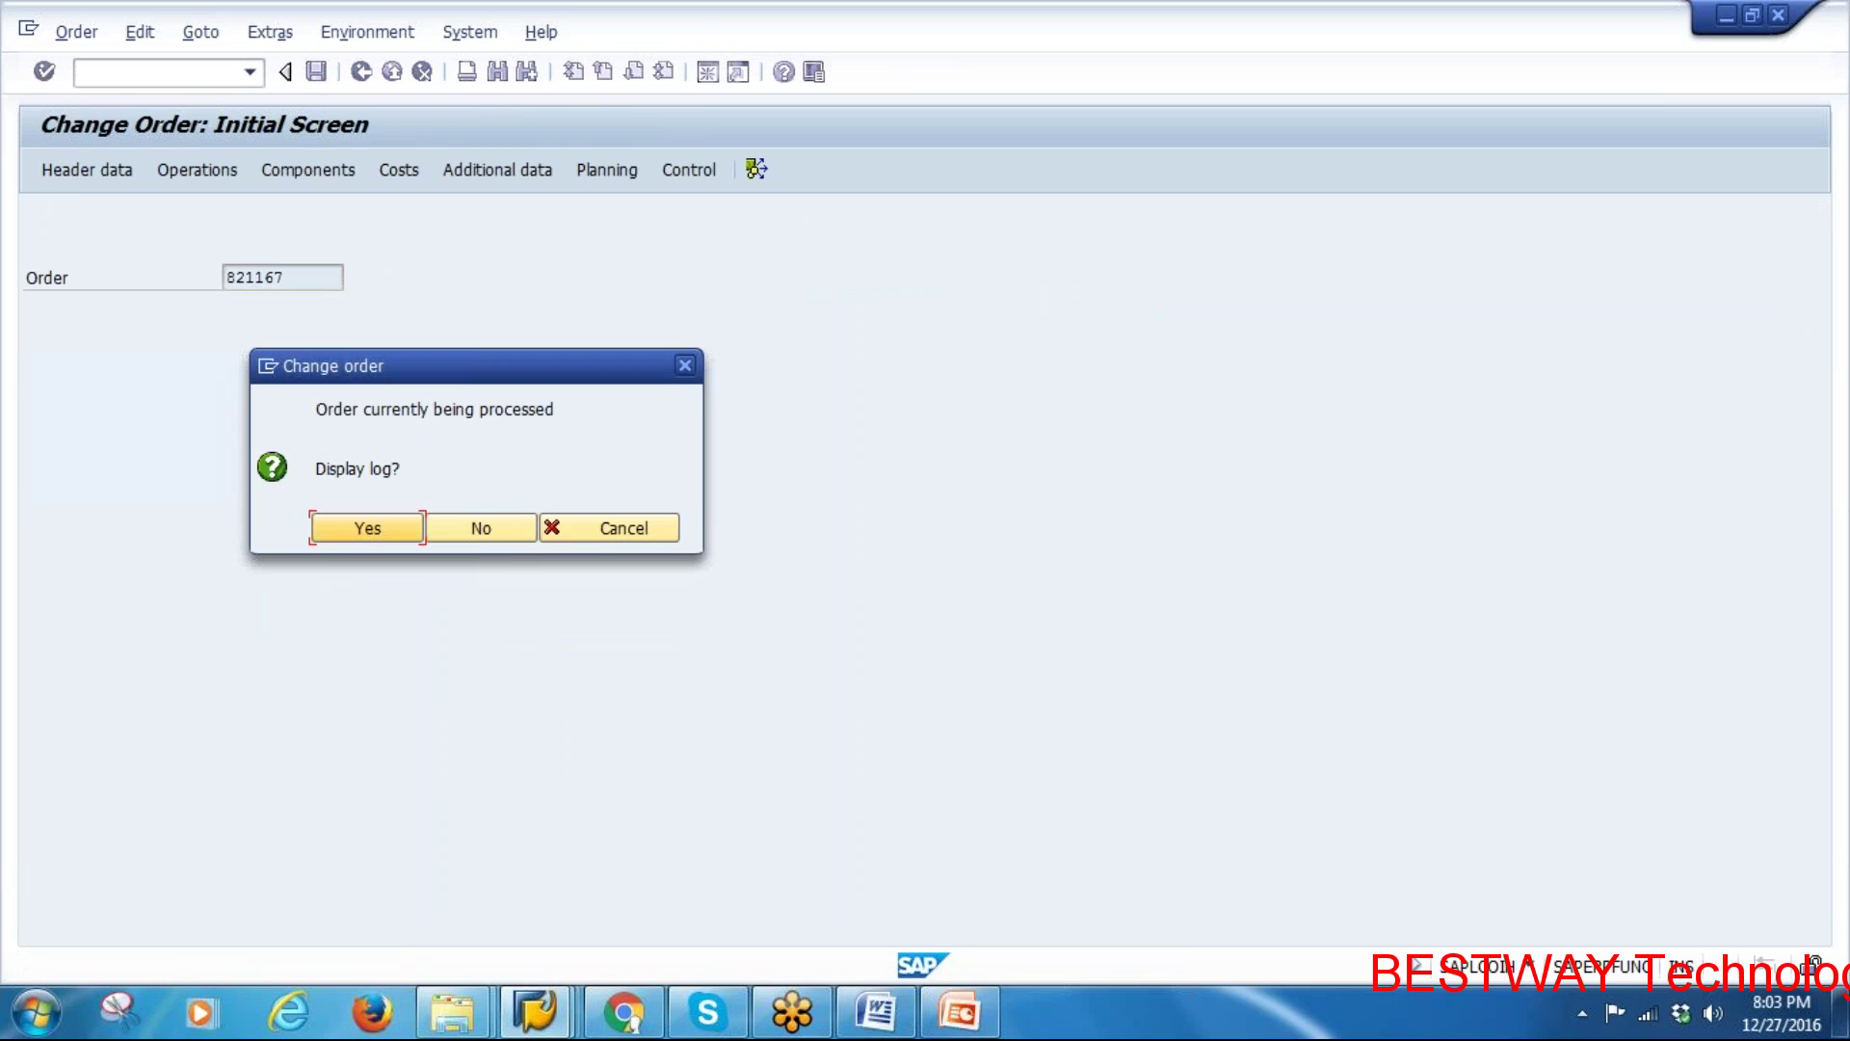
click(364, 529)
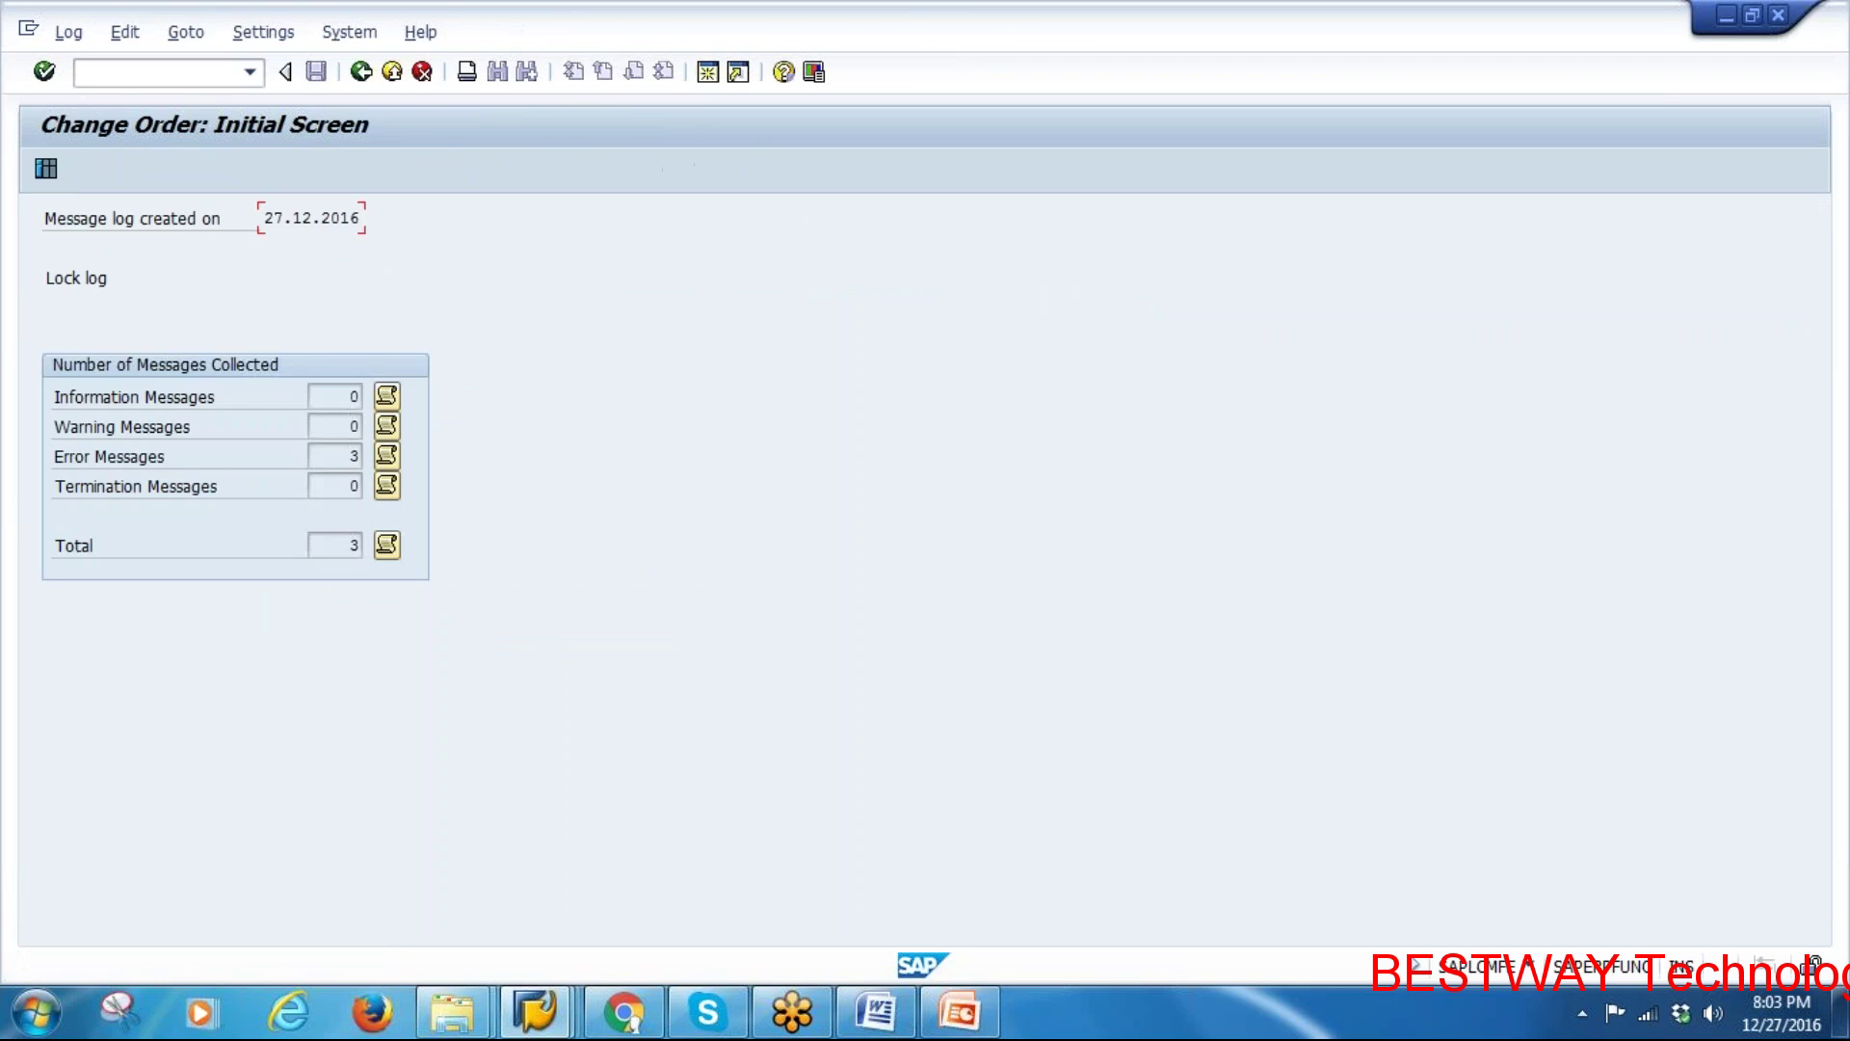
click(360, 71)
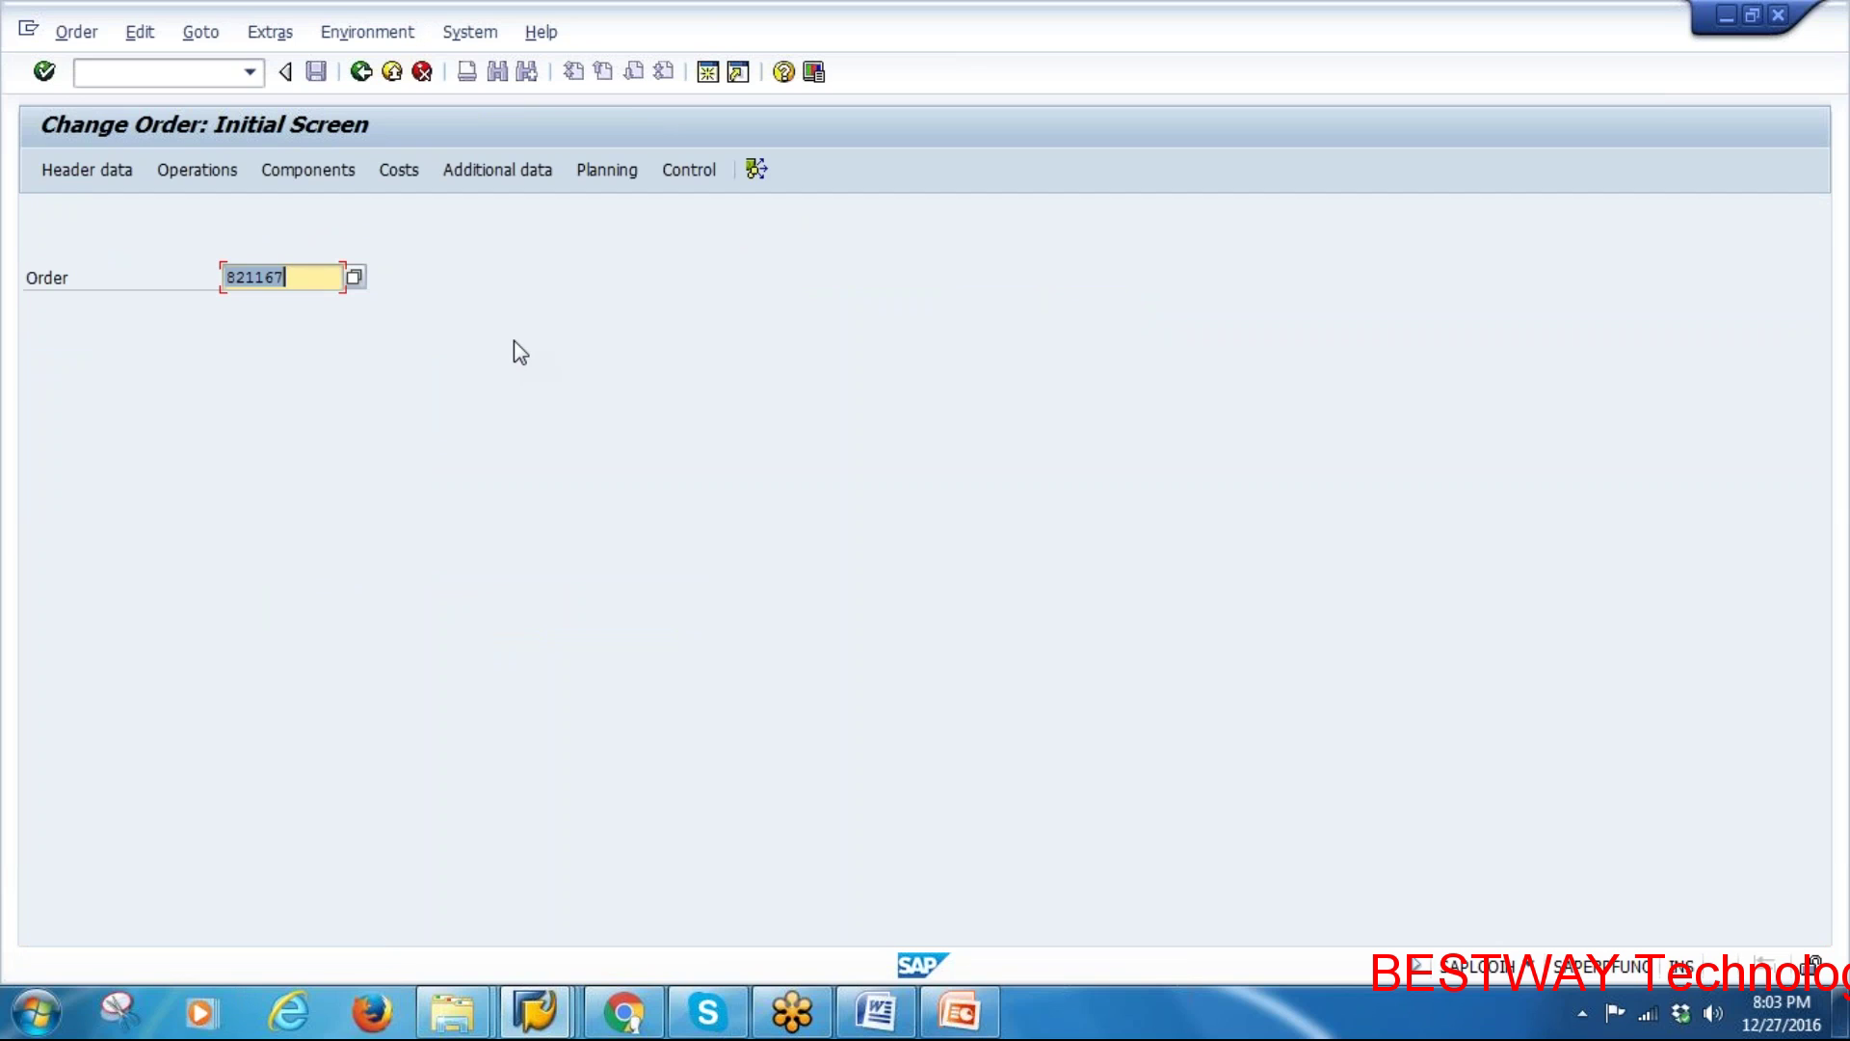
key(Return)
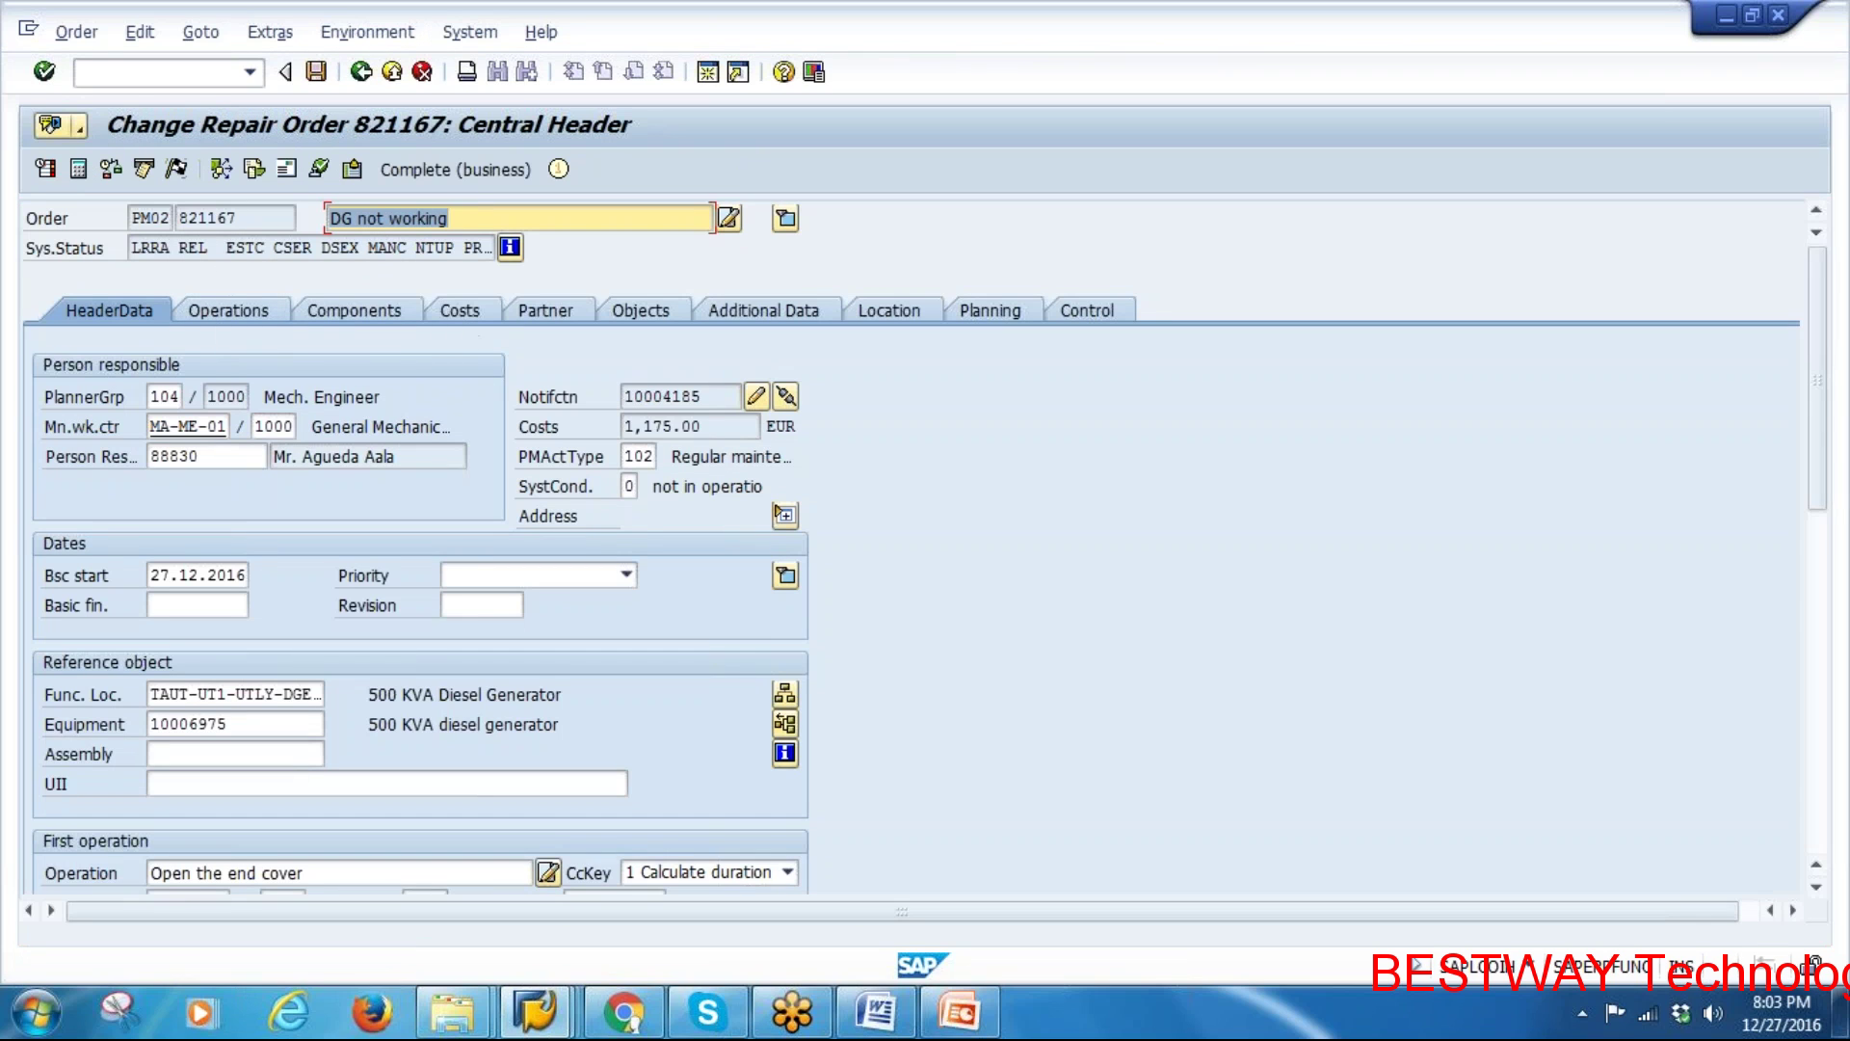
drag(211, 248, 189, 249)
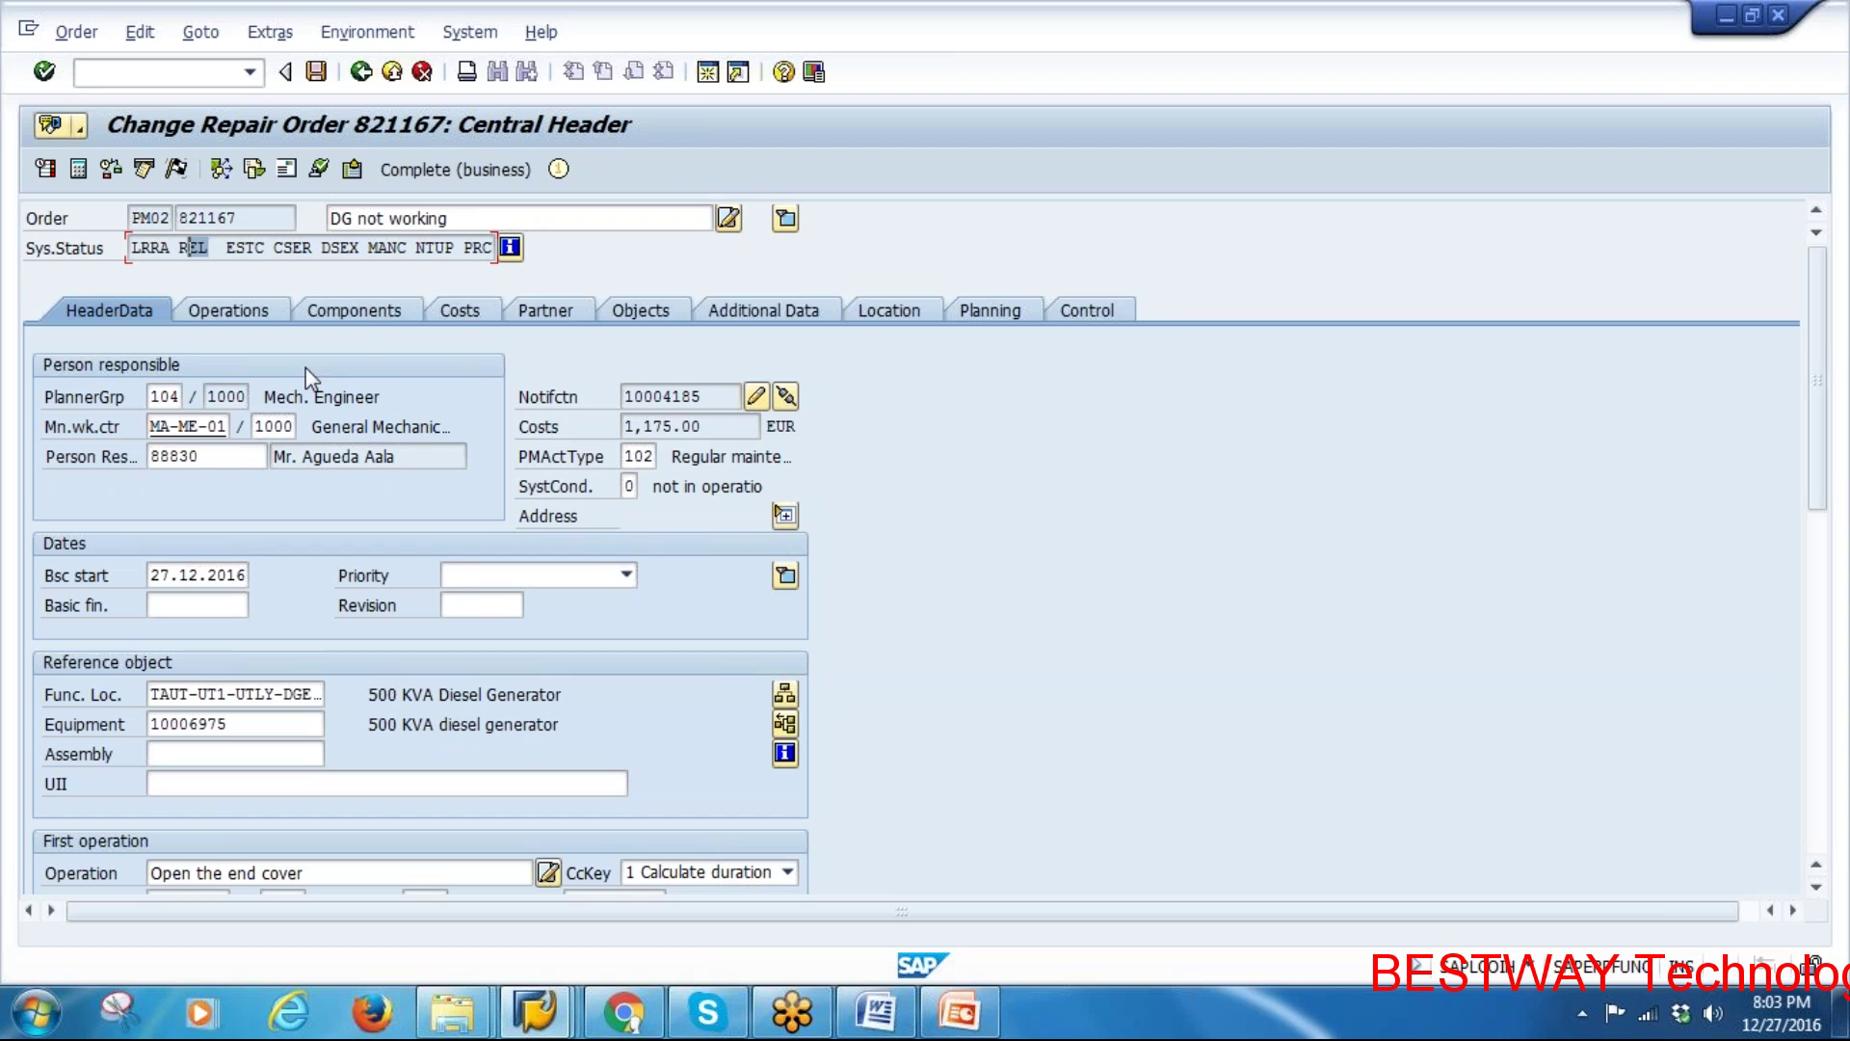
Examine the item category and procurement category of the Ball bearing and Flat gasket stock components
click(381, 314)
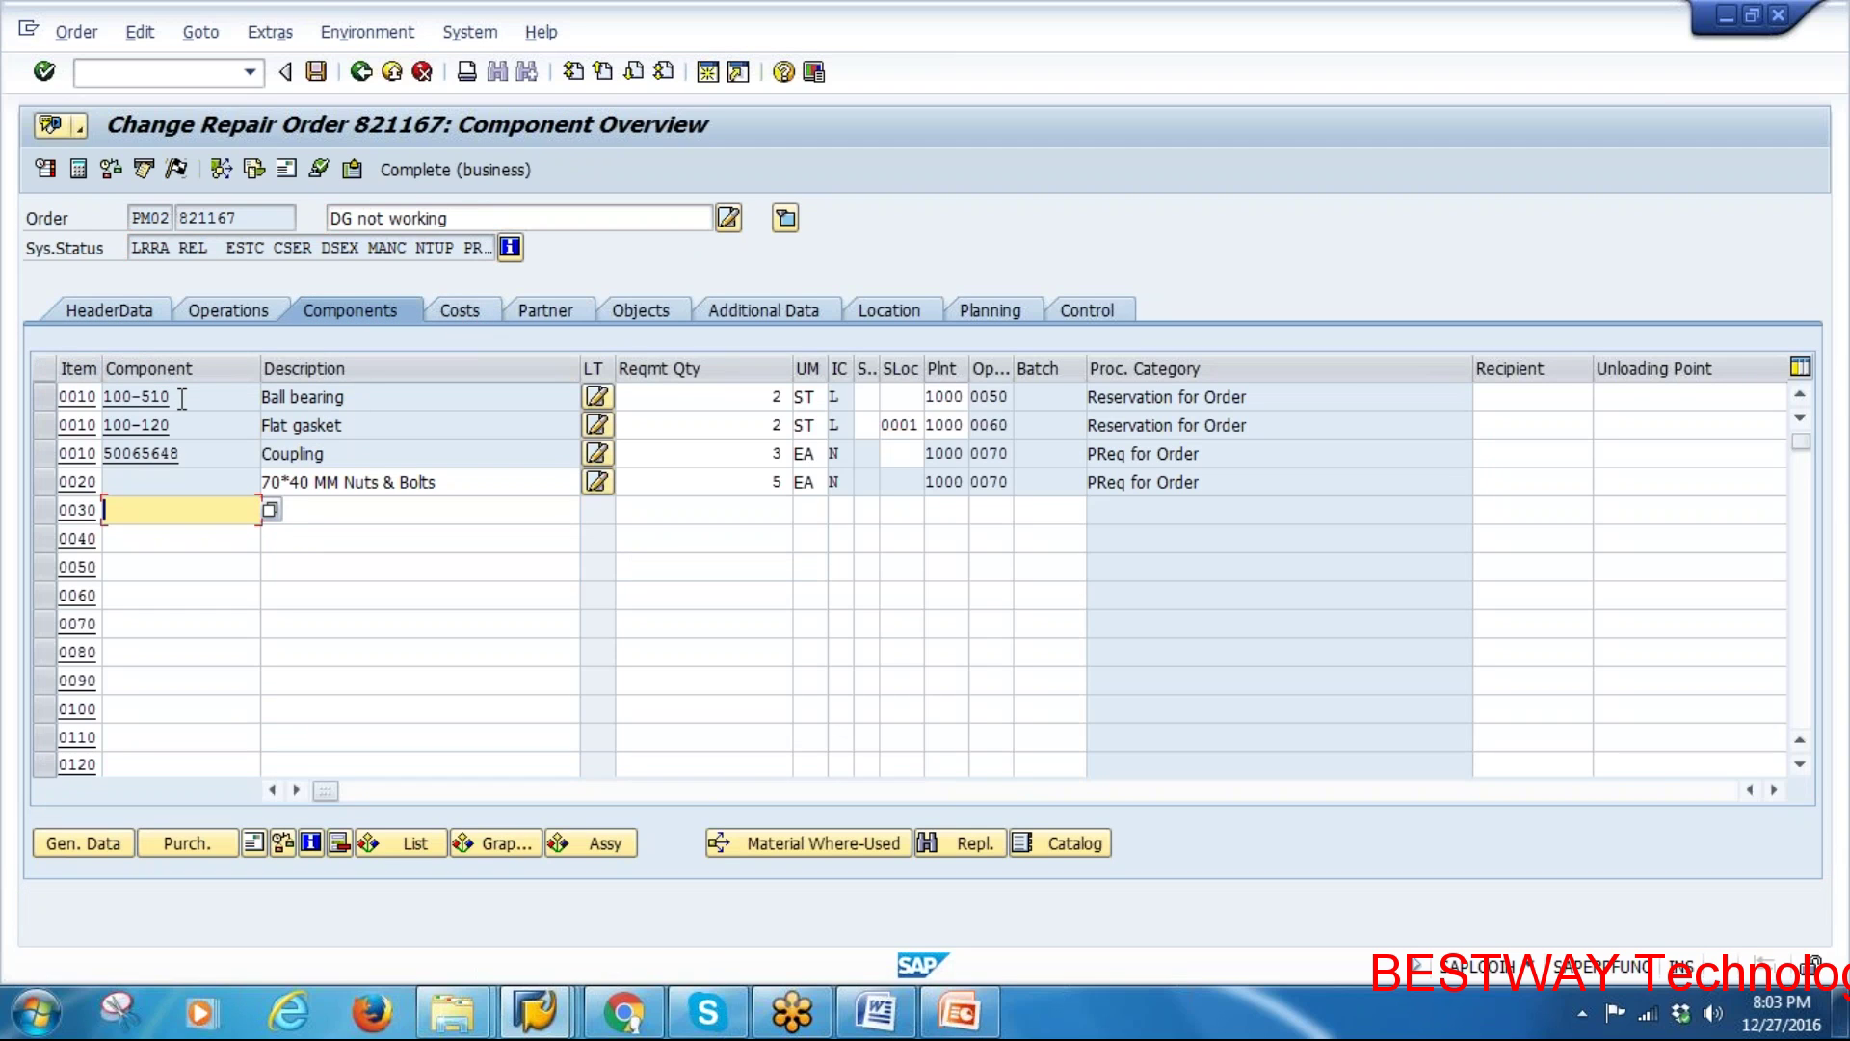
drag(181, 398, 124, 432)
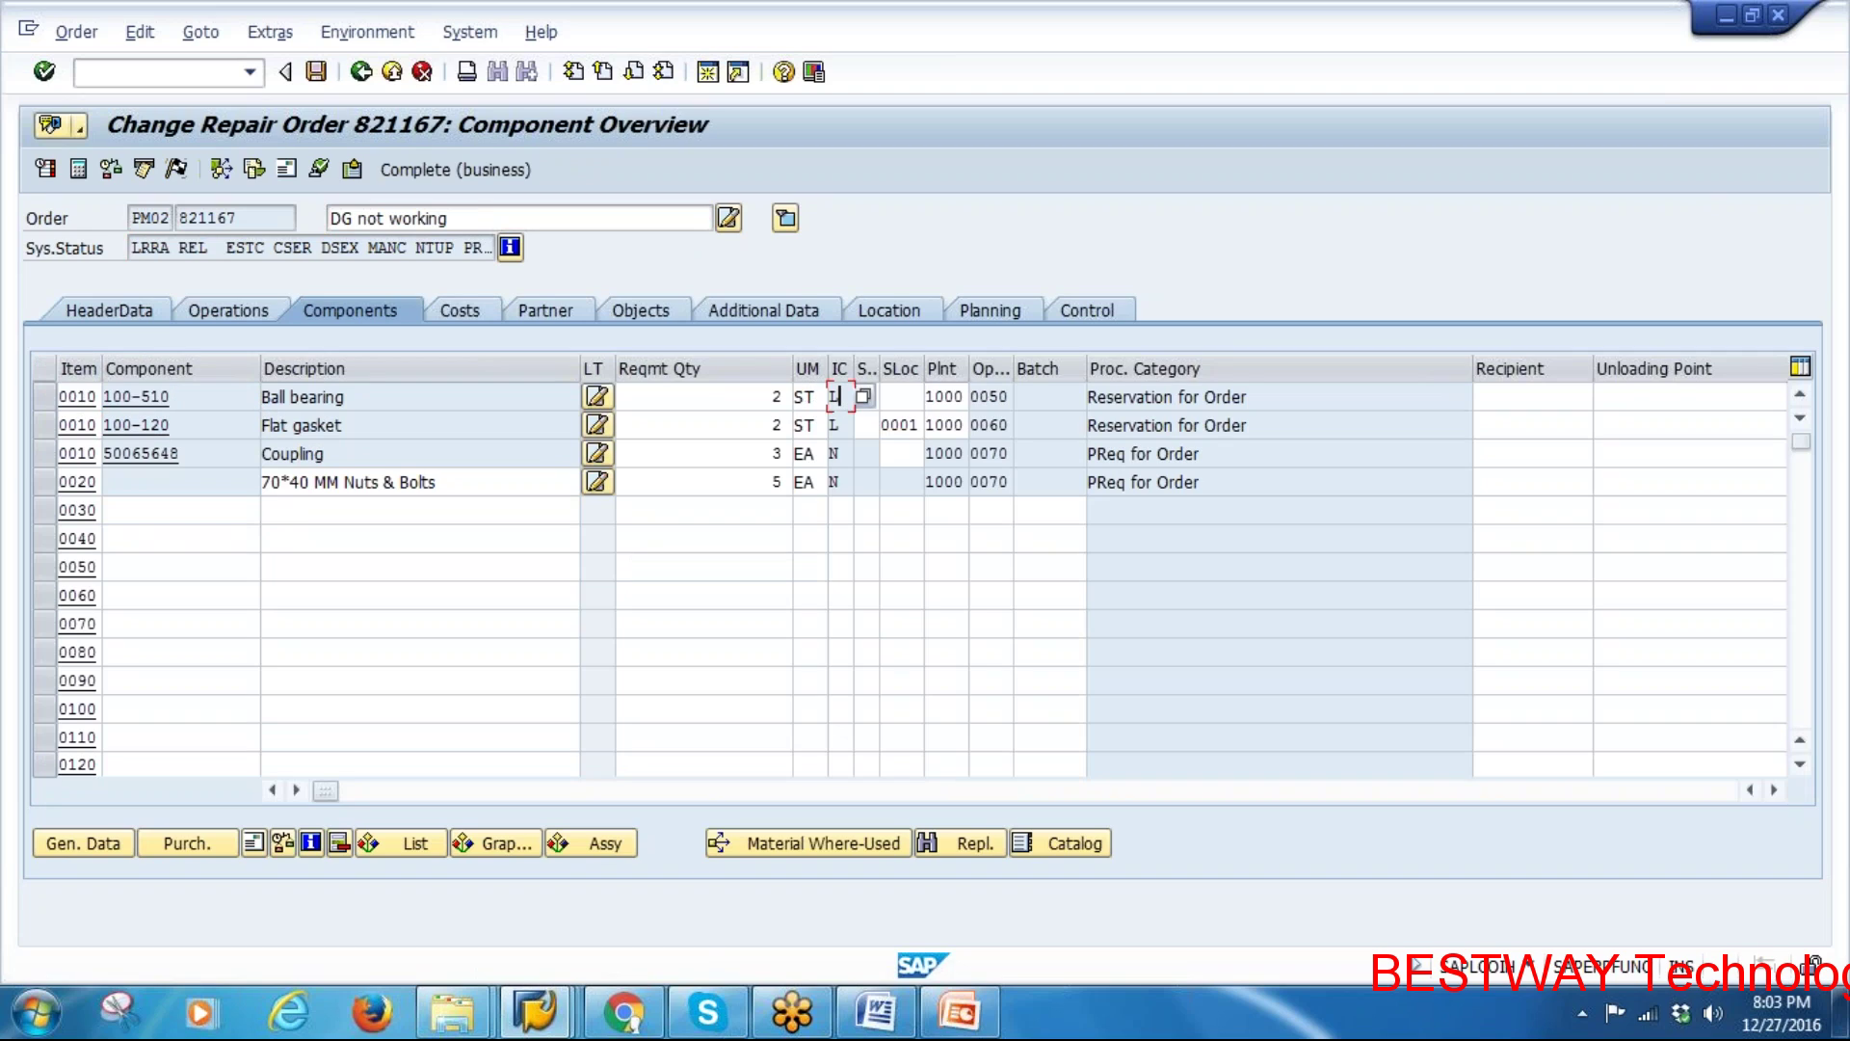
drag(1279, 398, 1109, 398)
drag(1260, 424, 1069, 433)
drag(1254, 395, 996, 432)
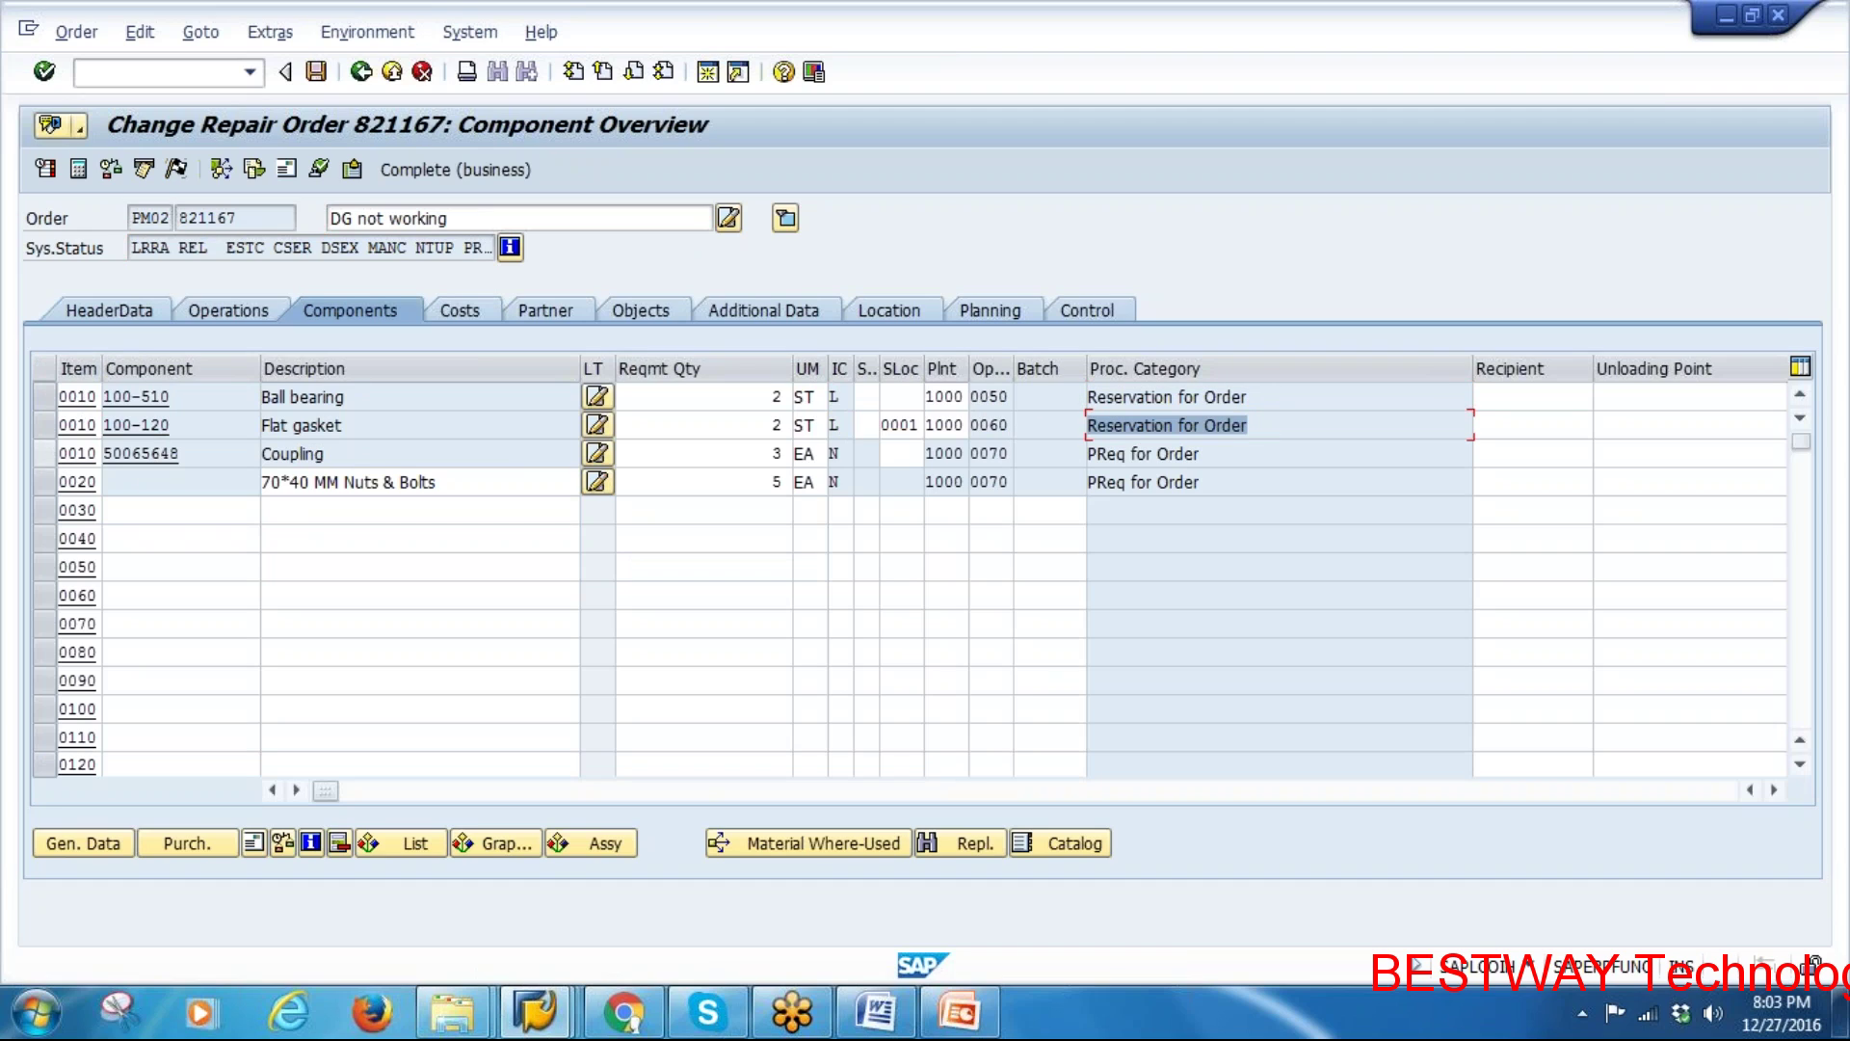
Open the purchasing data of the non-stock Coupling component and check its purchase requisition
click(45, 455)
click(43, 477)
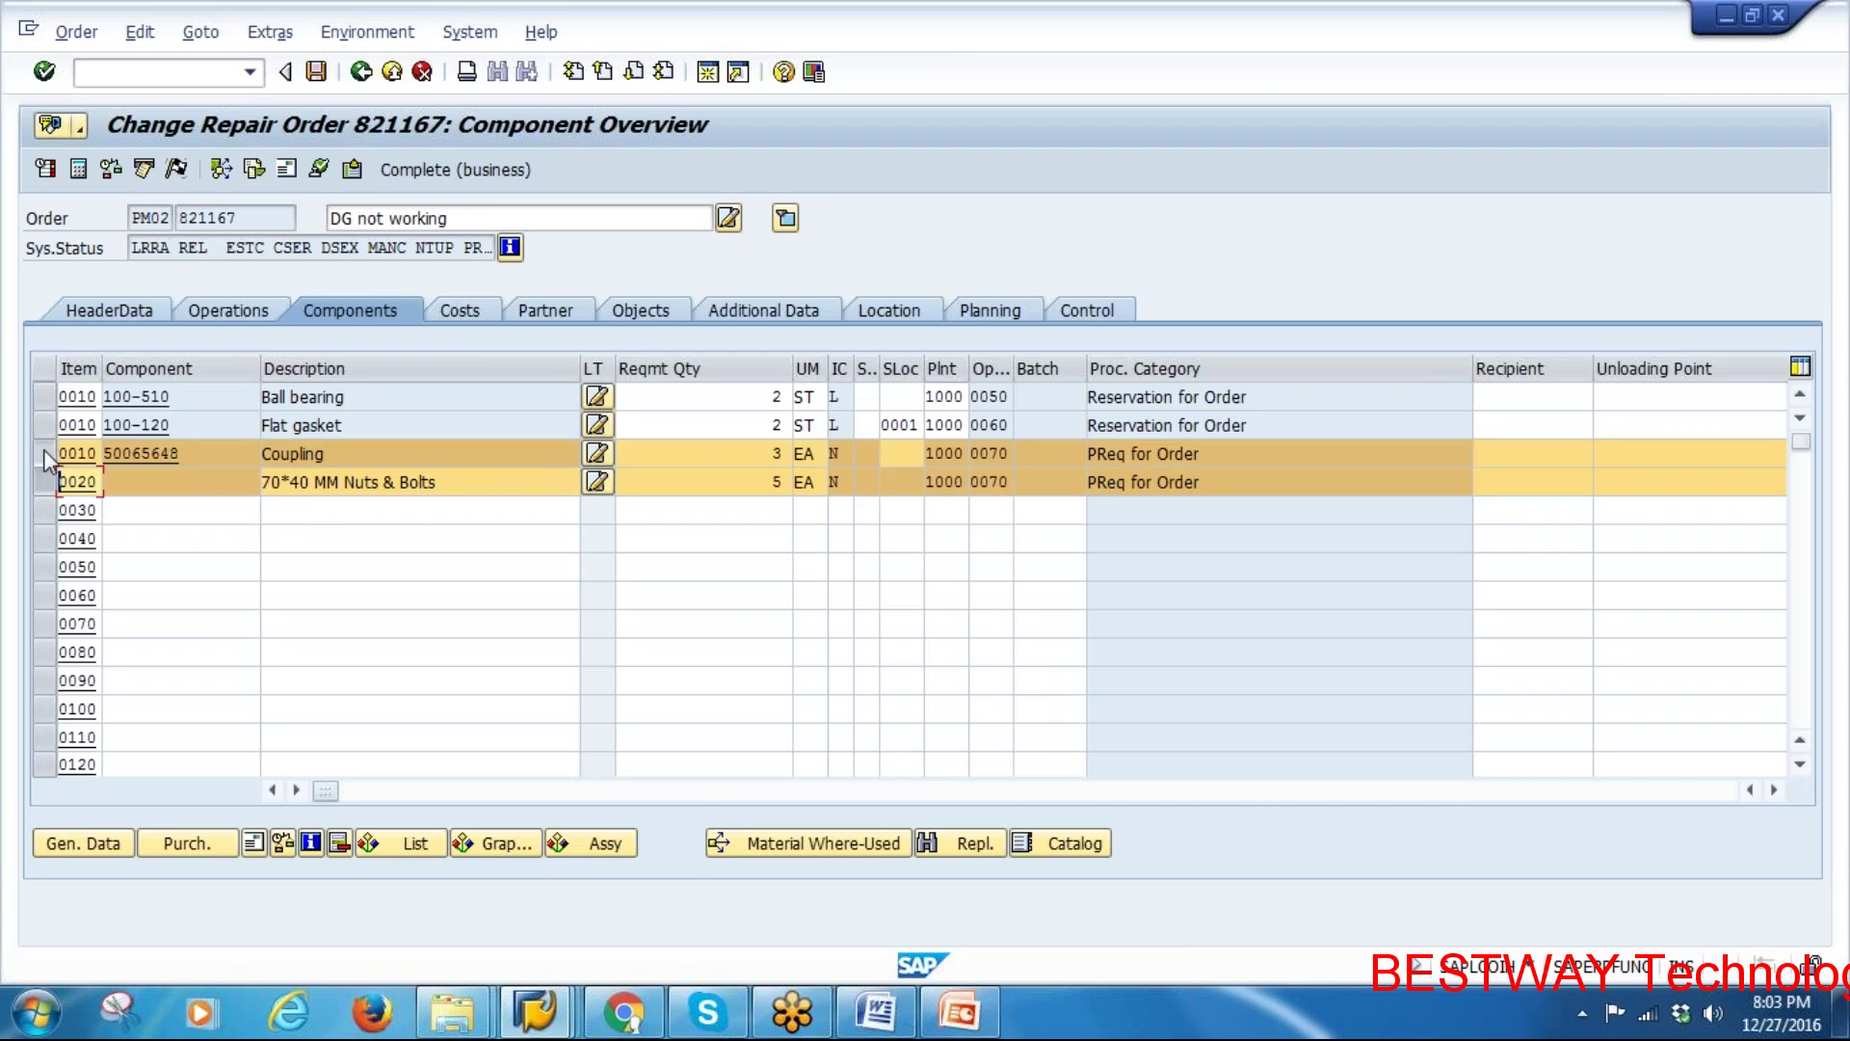
click(44, 450)
click(43, 479)
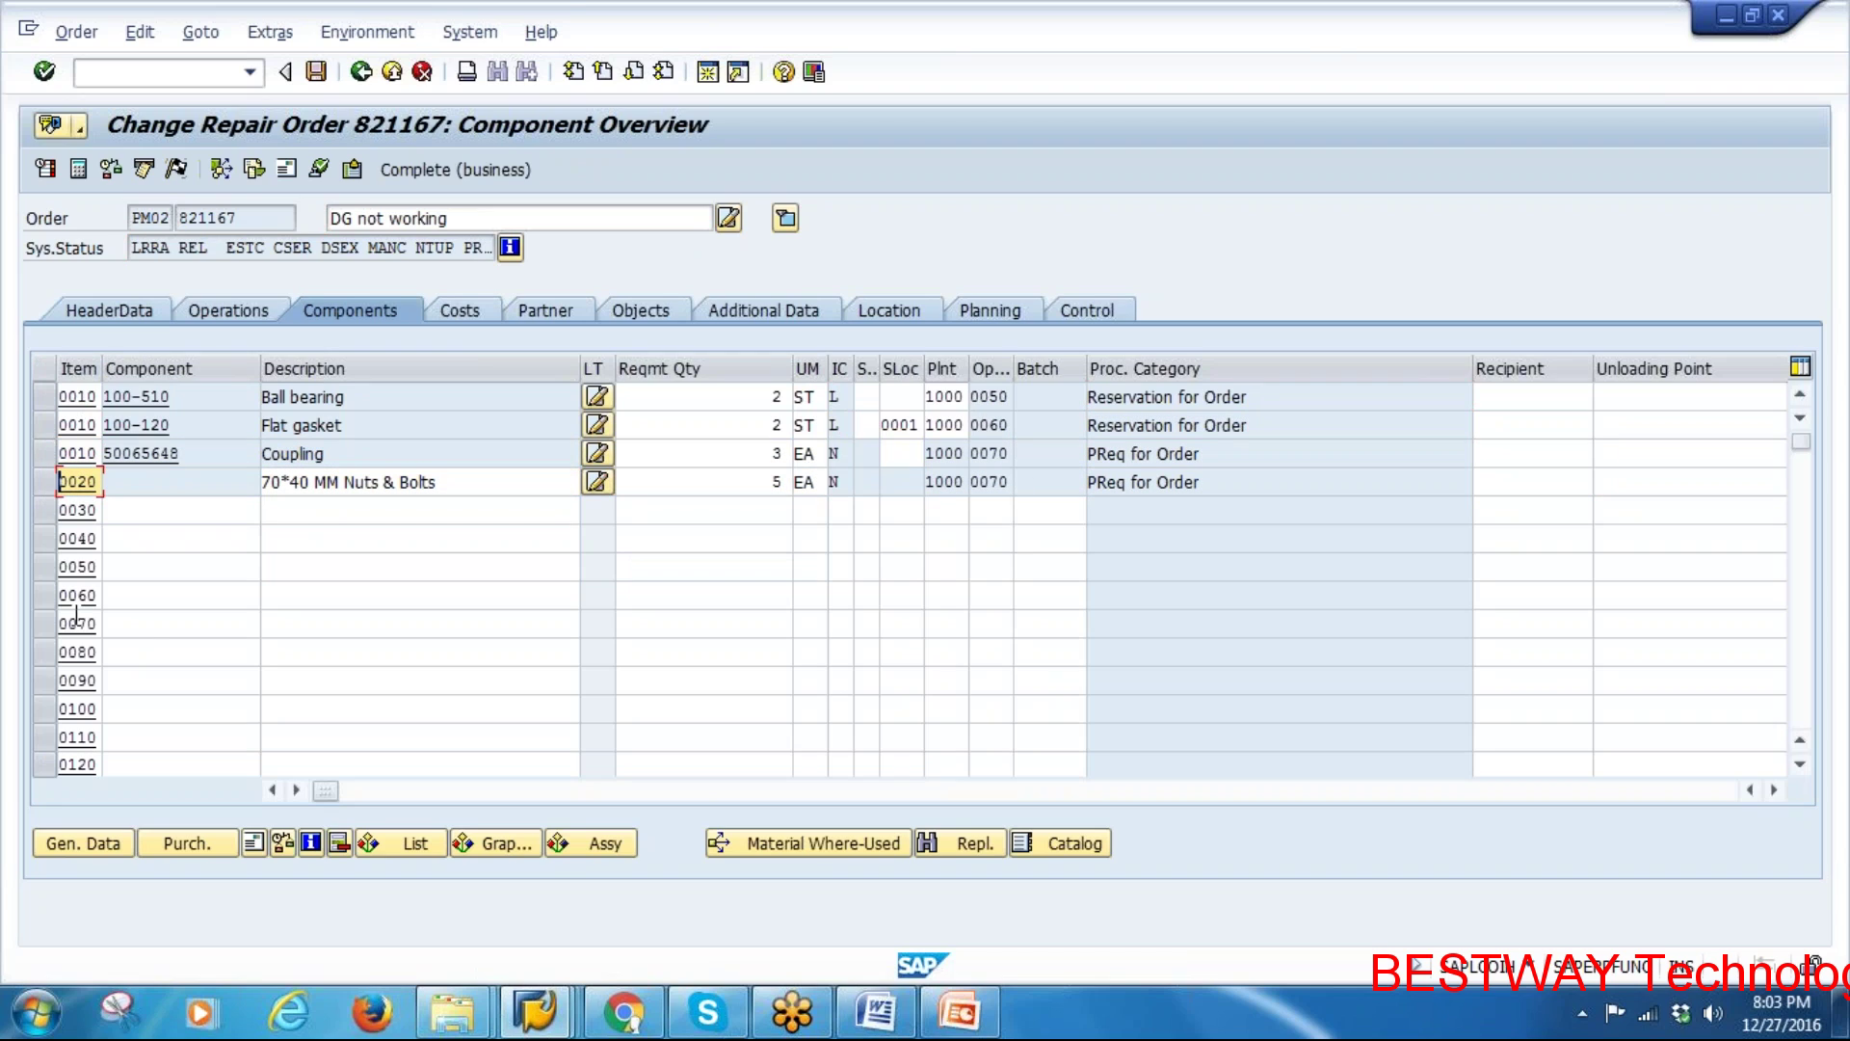
click(44, 451)
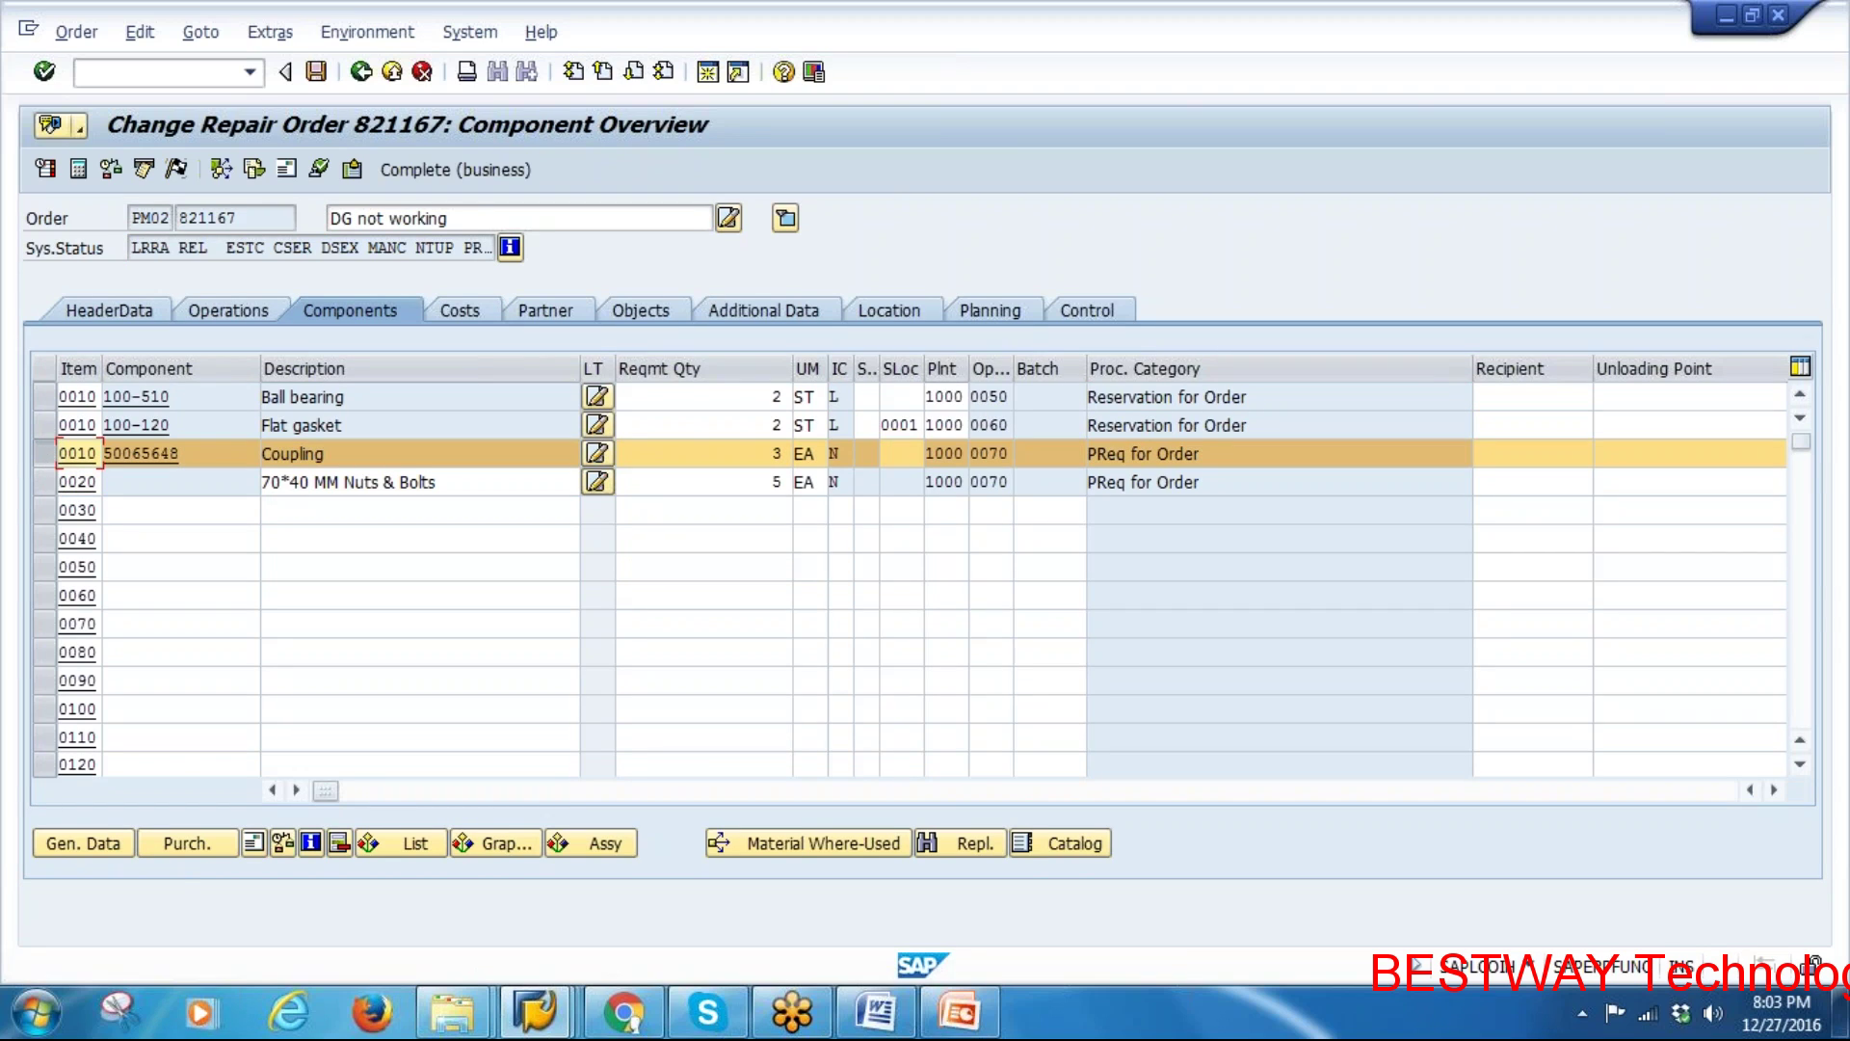
click(188, 848)
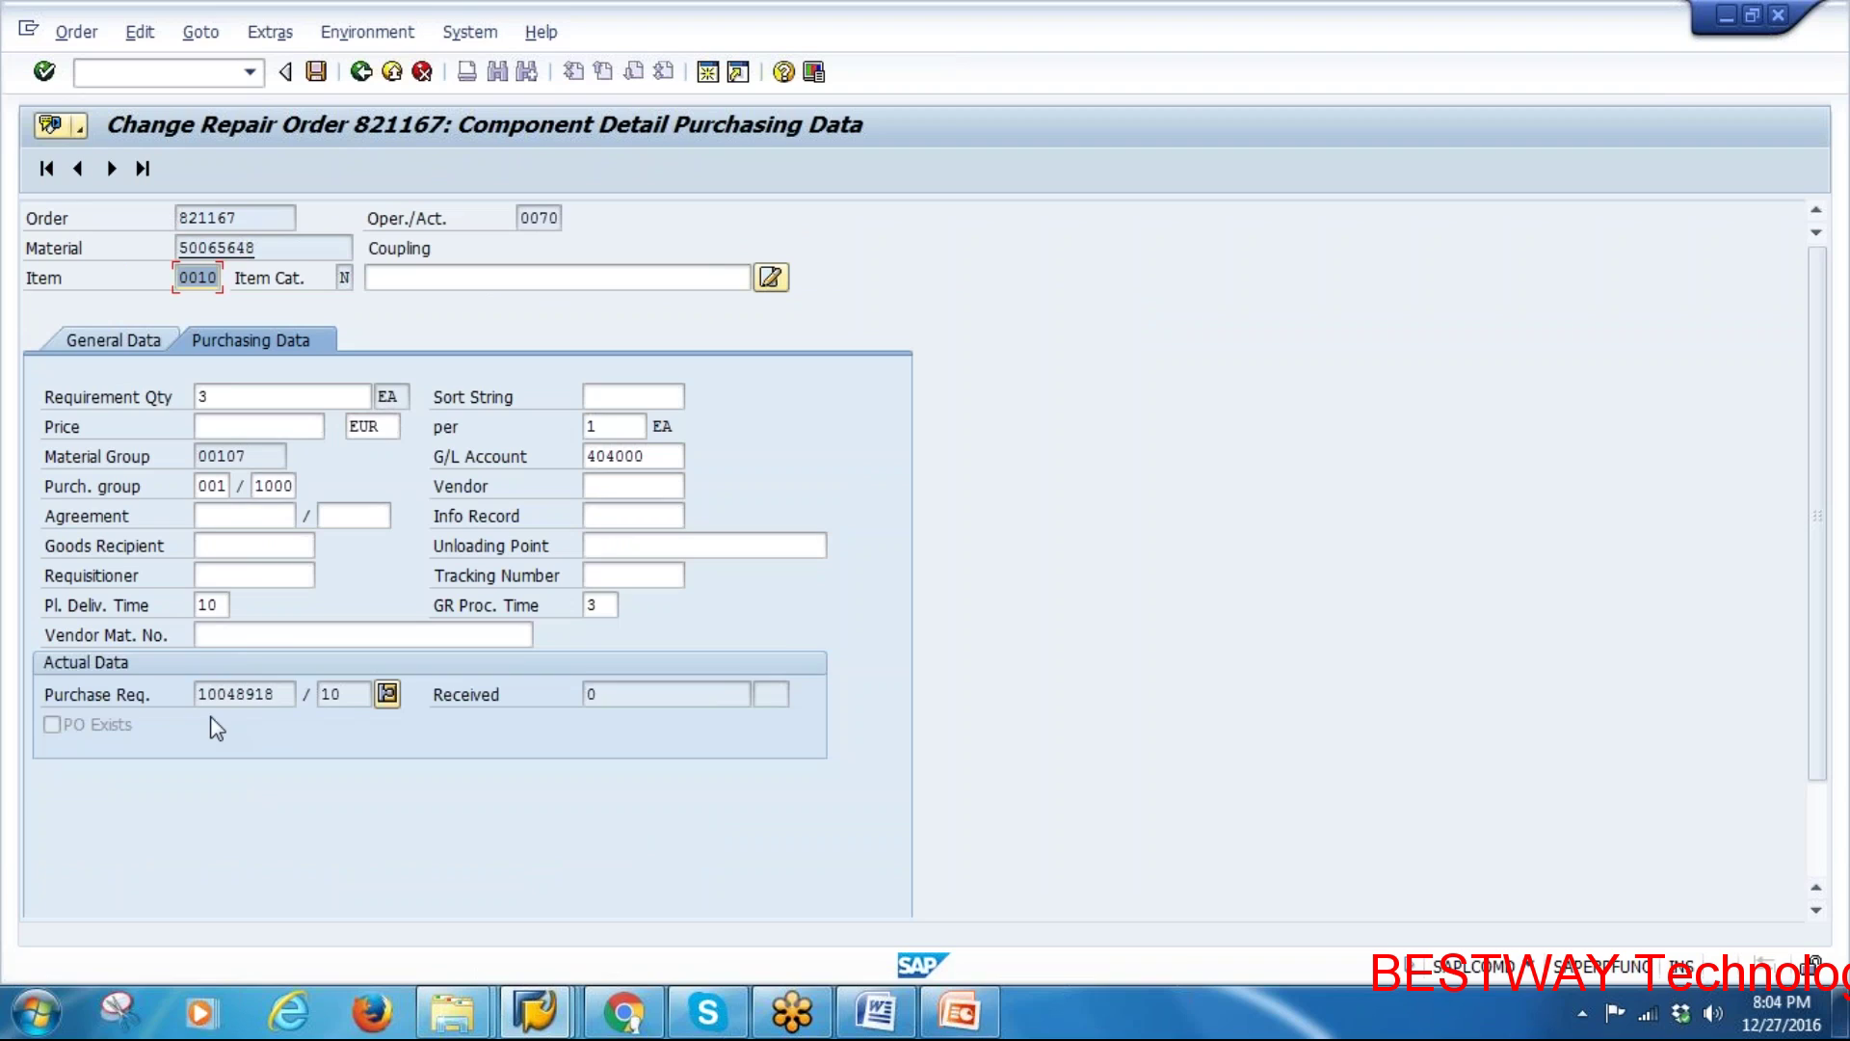
double_click(275, 696)
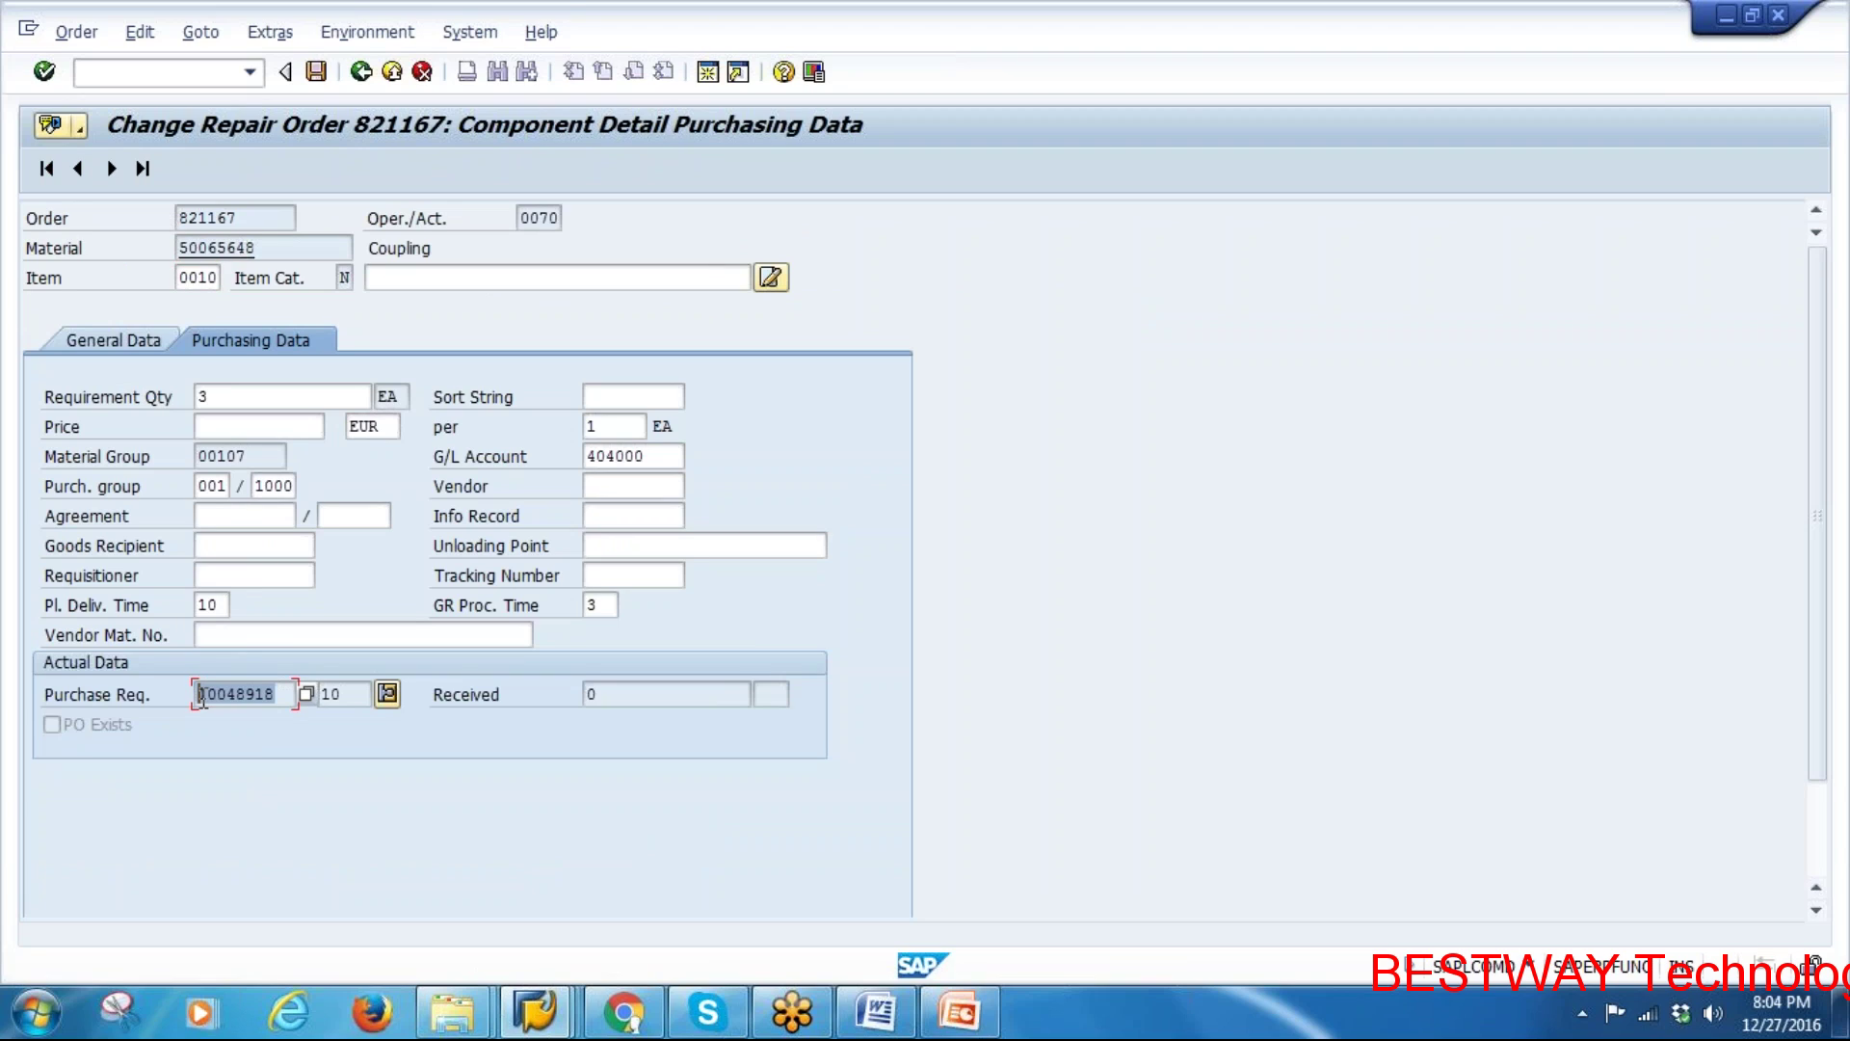
Switch to PowerPoint and display the Non - Stock Material Process Flow slide
click(959, 1012)
click(102, 506)
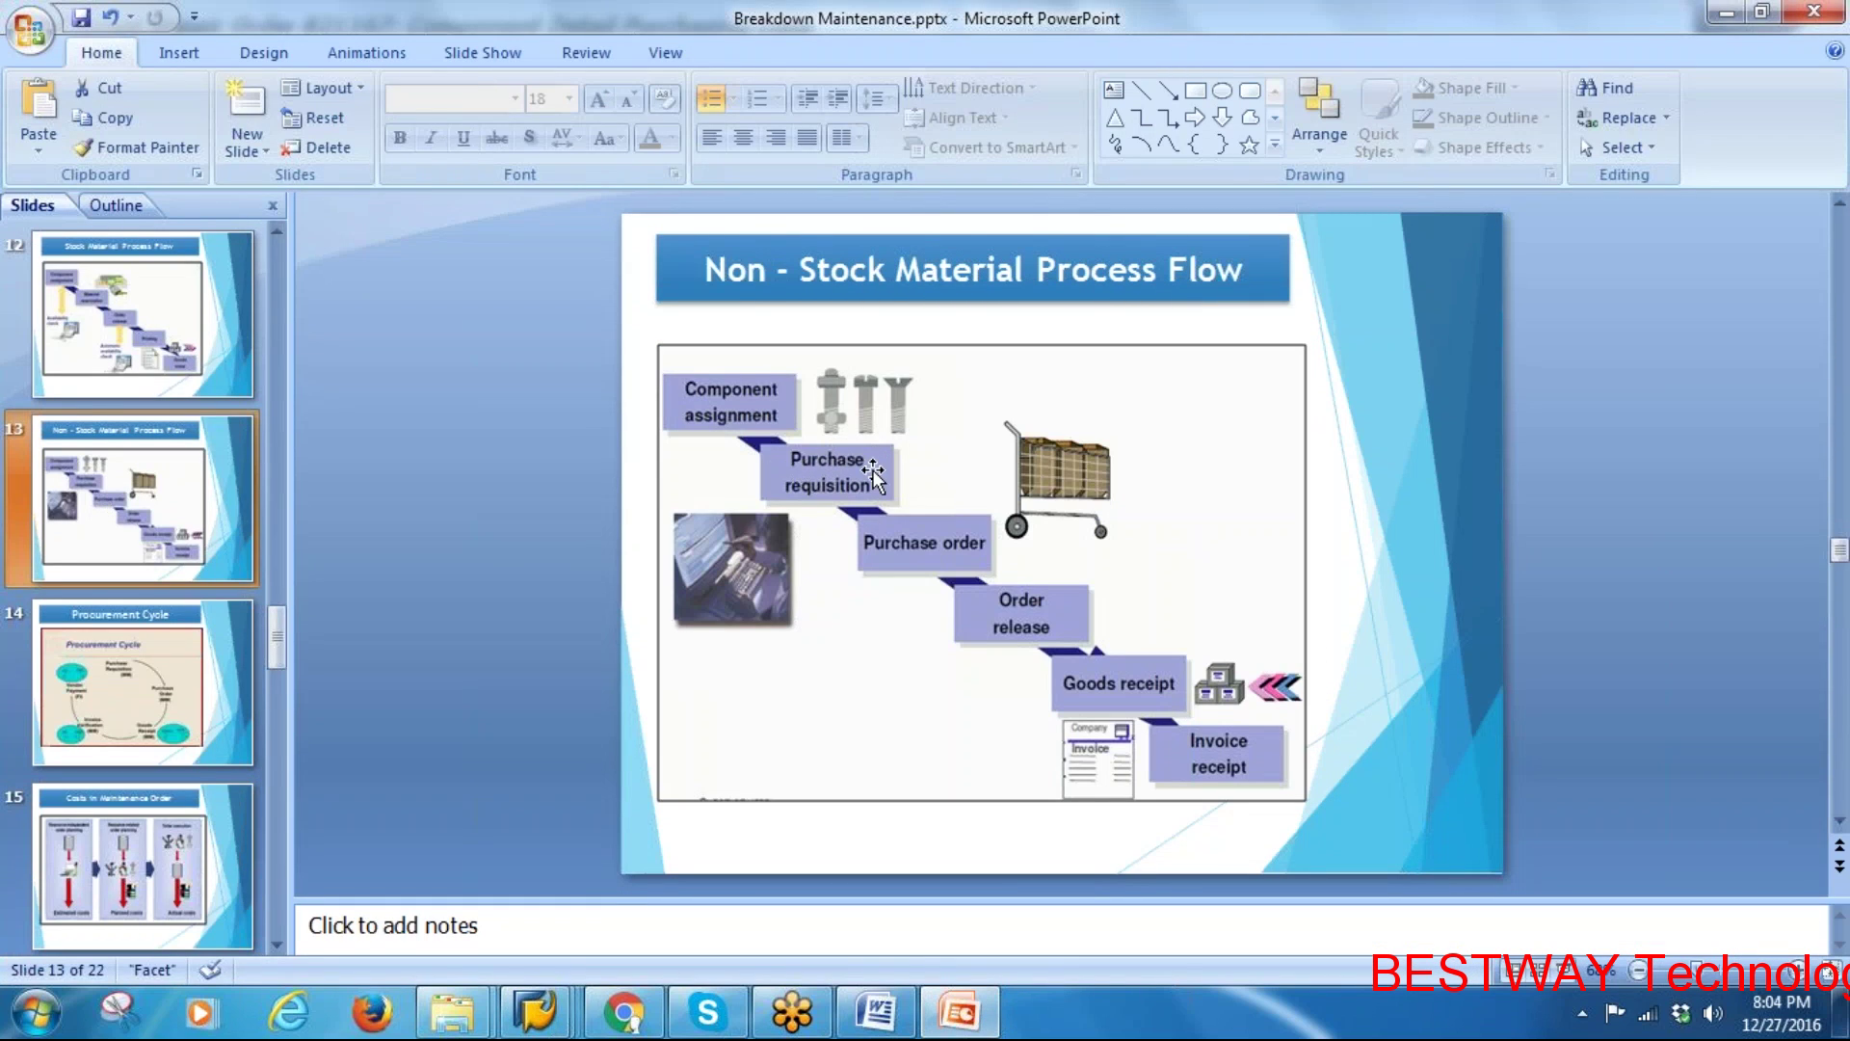
Switch back to SAP and set the Coupling component's price to 10.00 EUR and its vendor to 1015
key(alt+Tab)
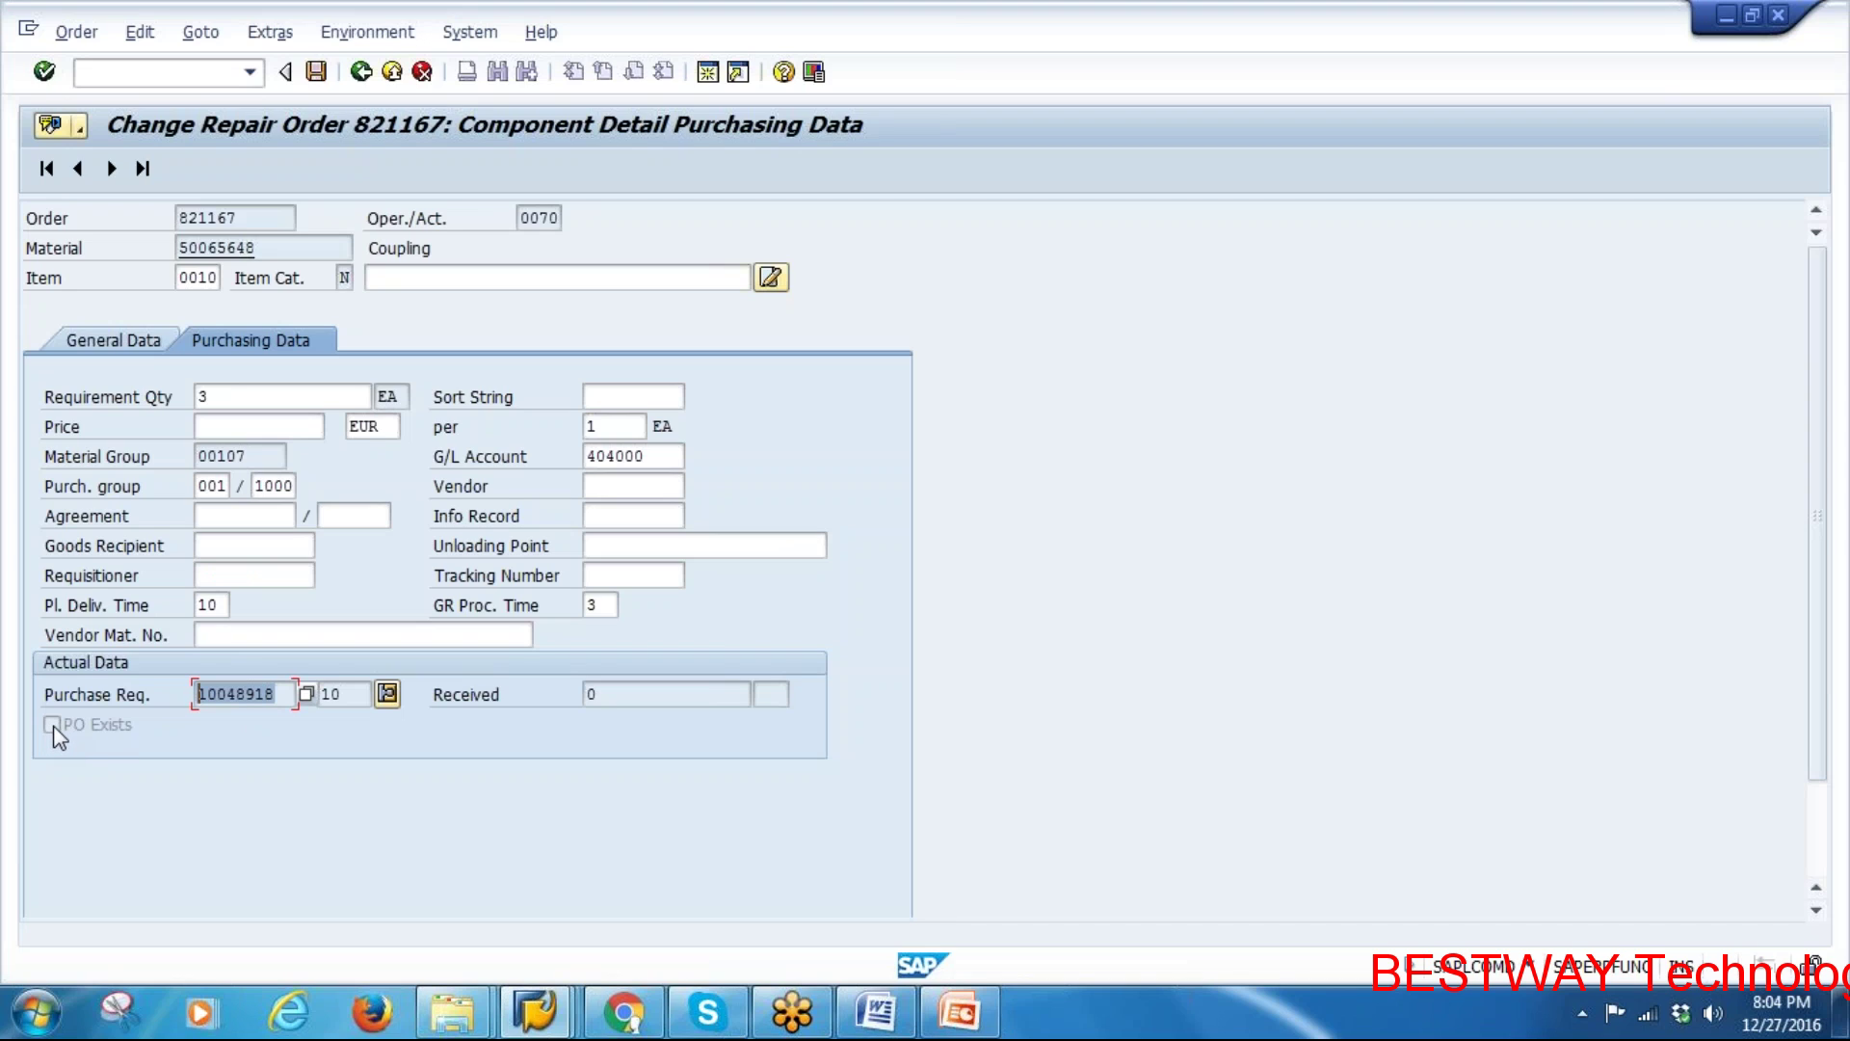
click(250, 425)
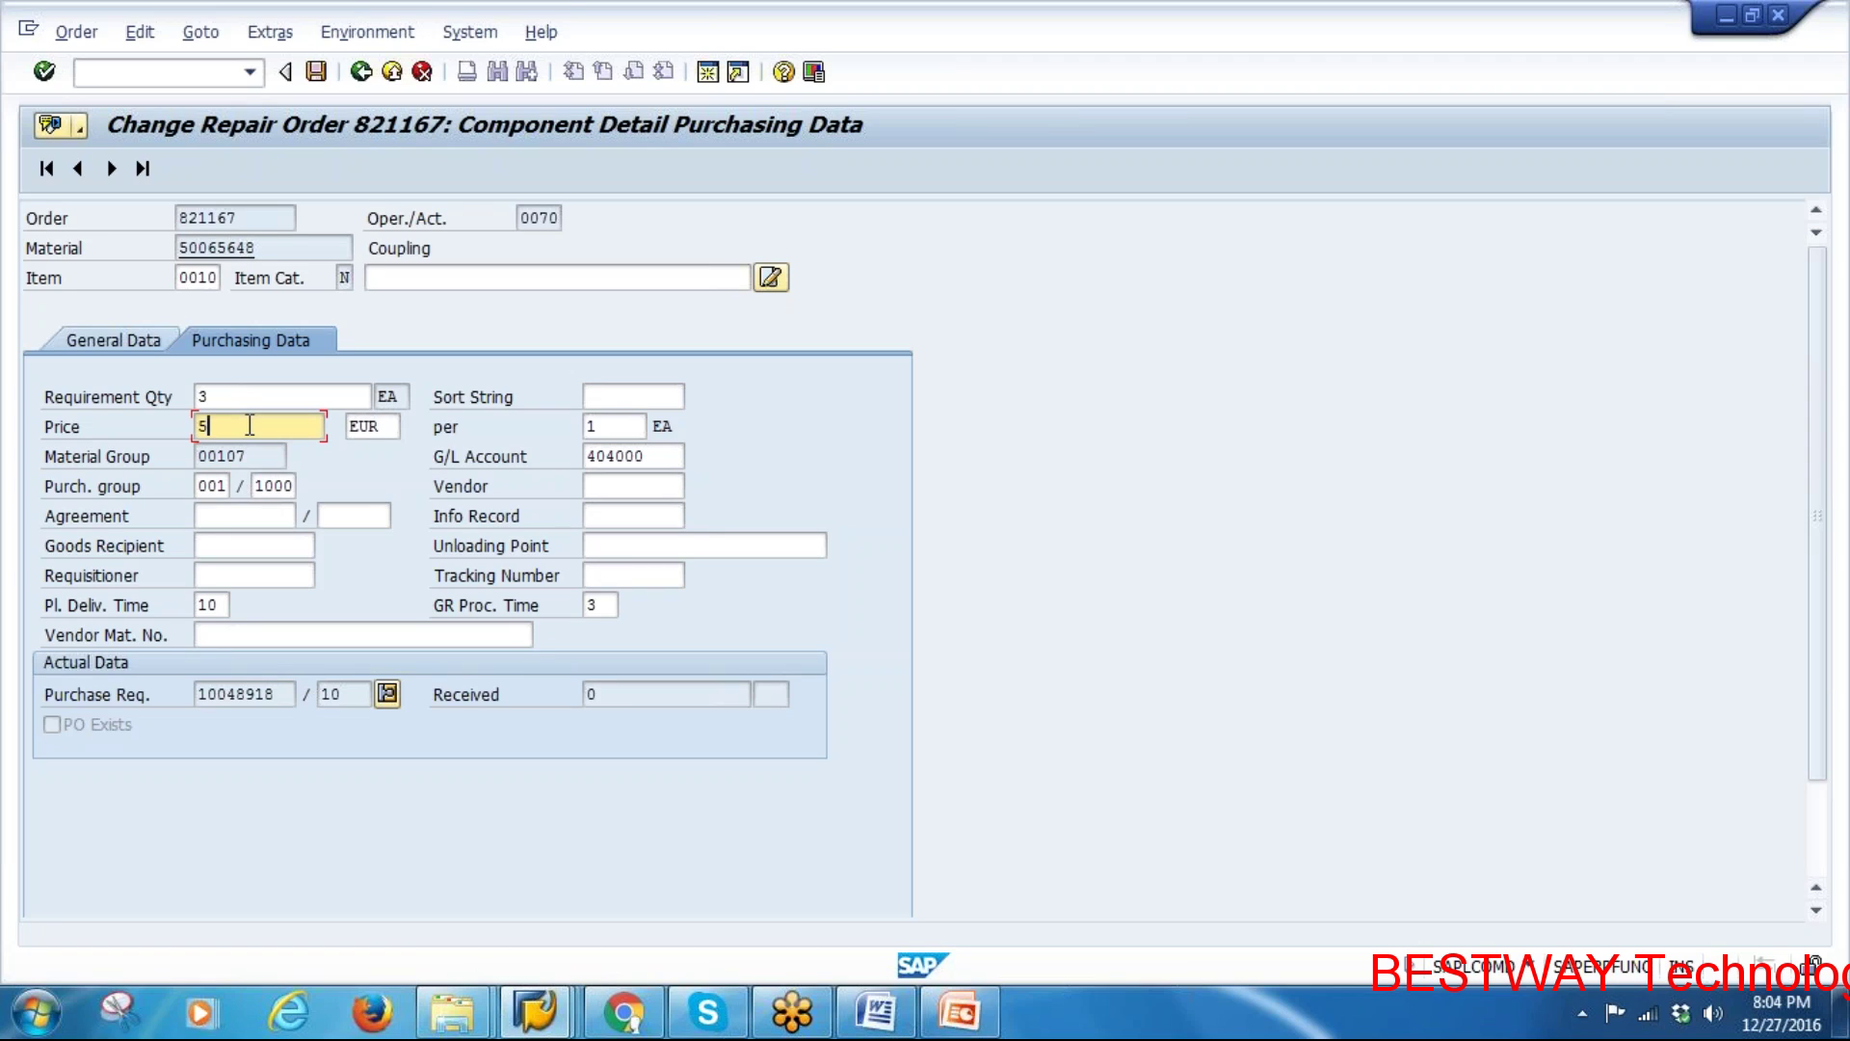
key(BackSpace)
text(10)
key(Return)
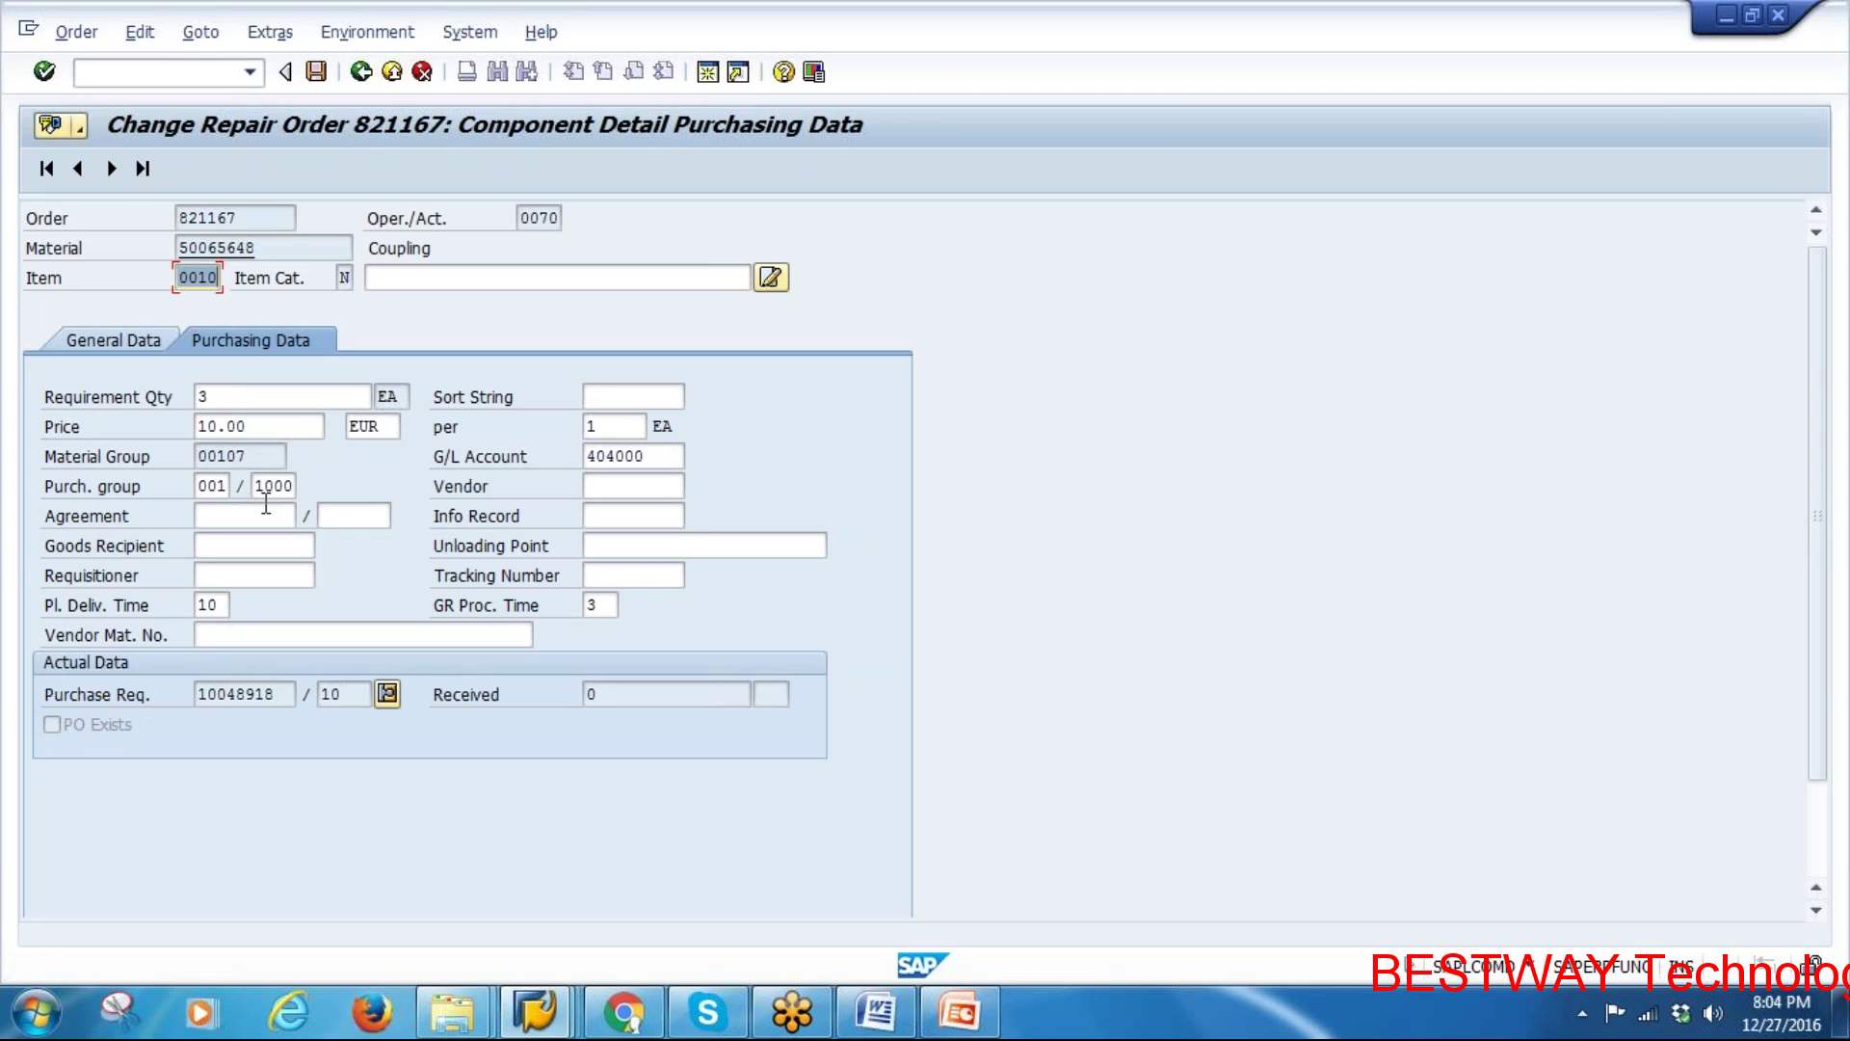
click(633, 489)
text(1015)
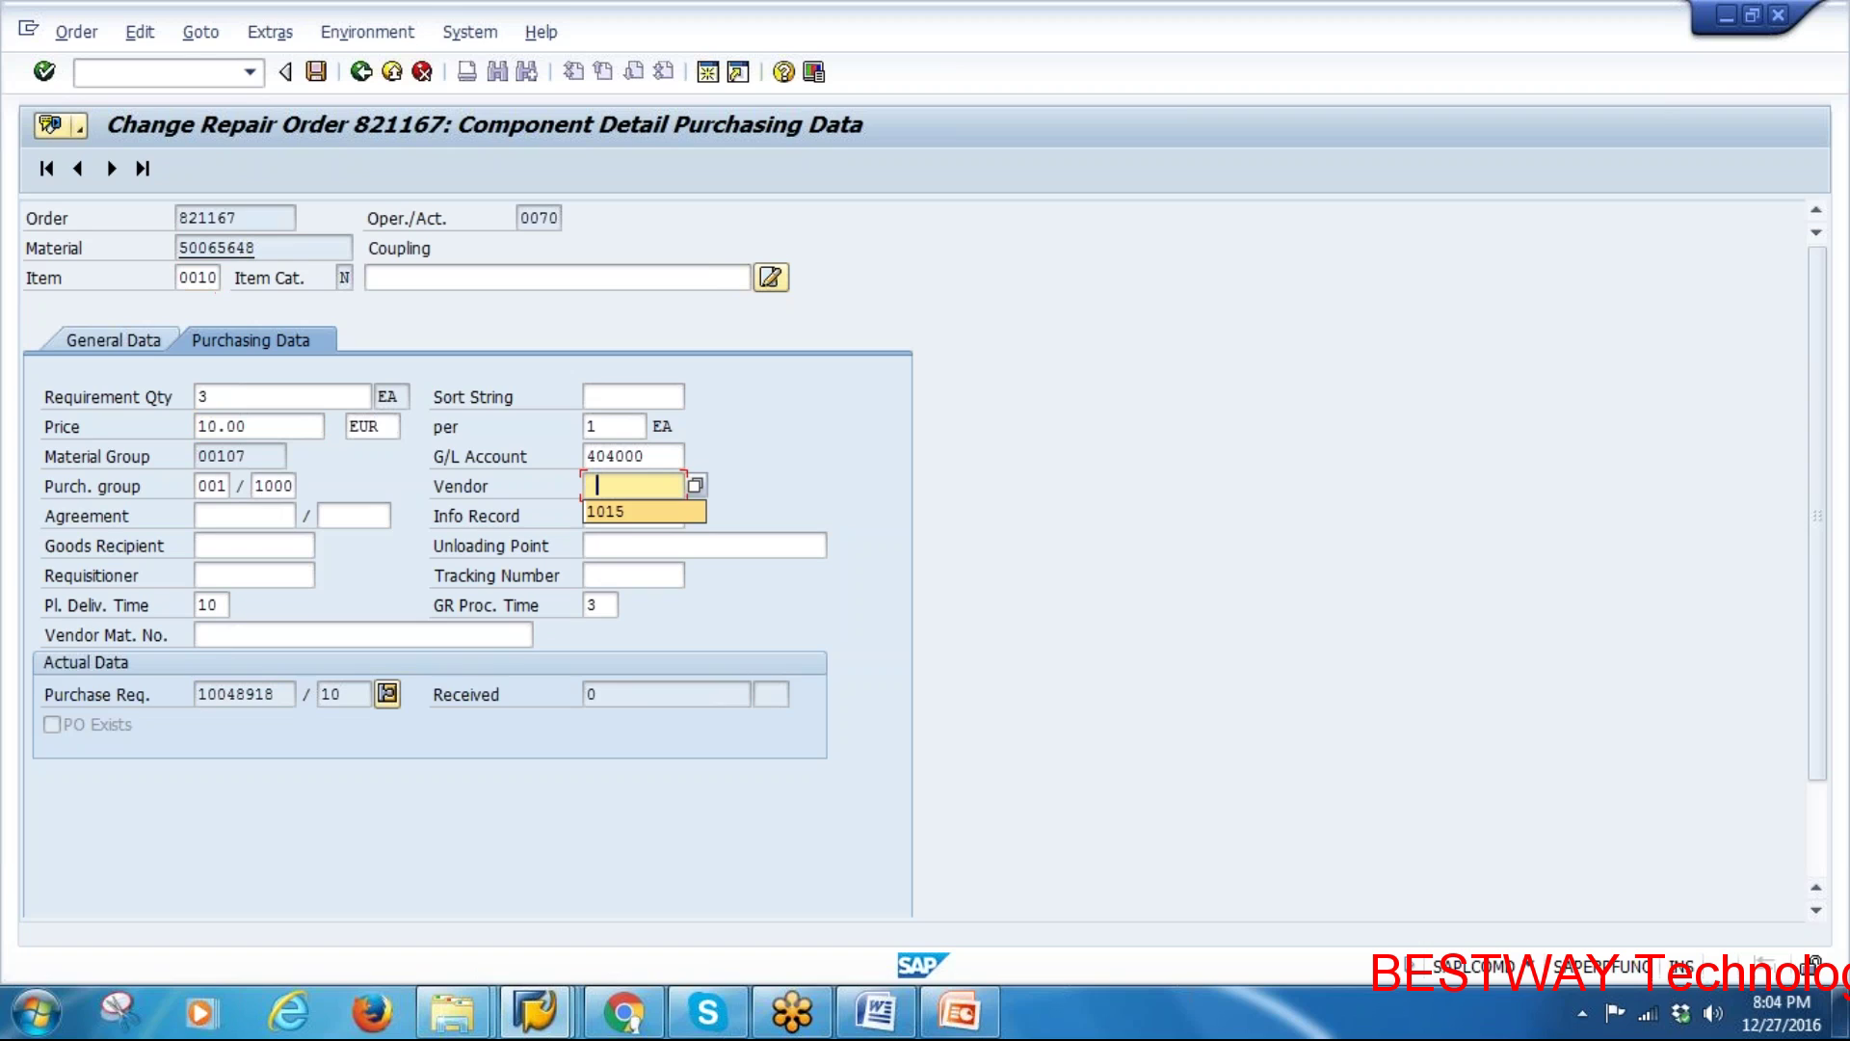
Assign vendor 1015 to the Coupling component, accept the data copied from the info record and return to the component overview
key(Return)
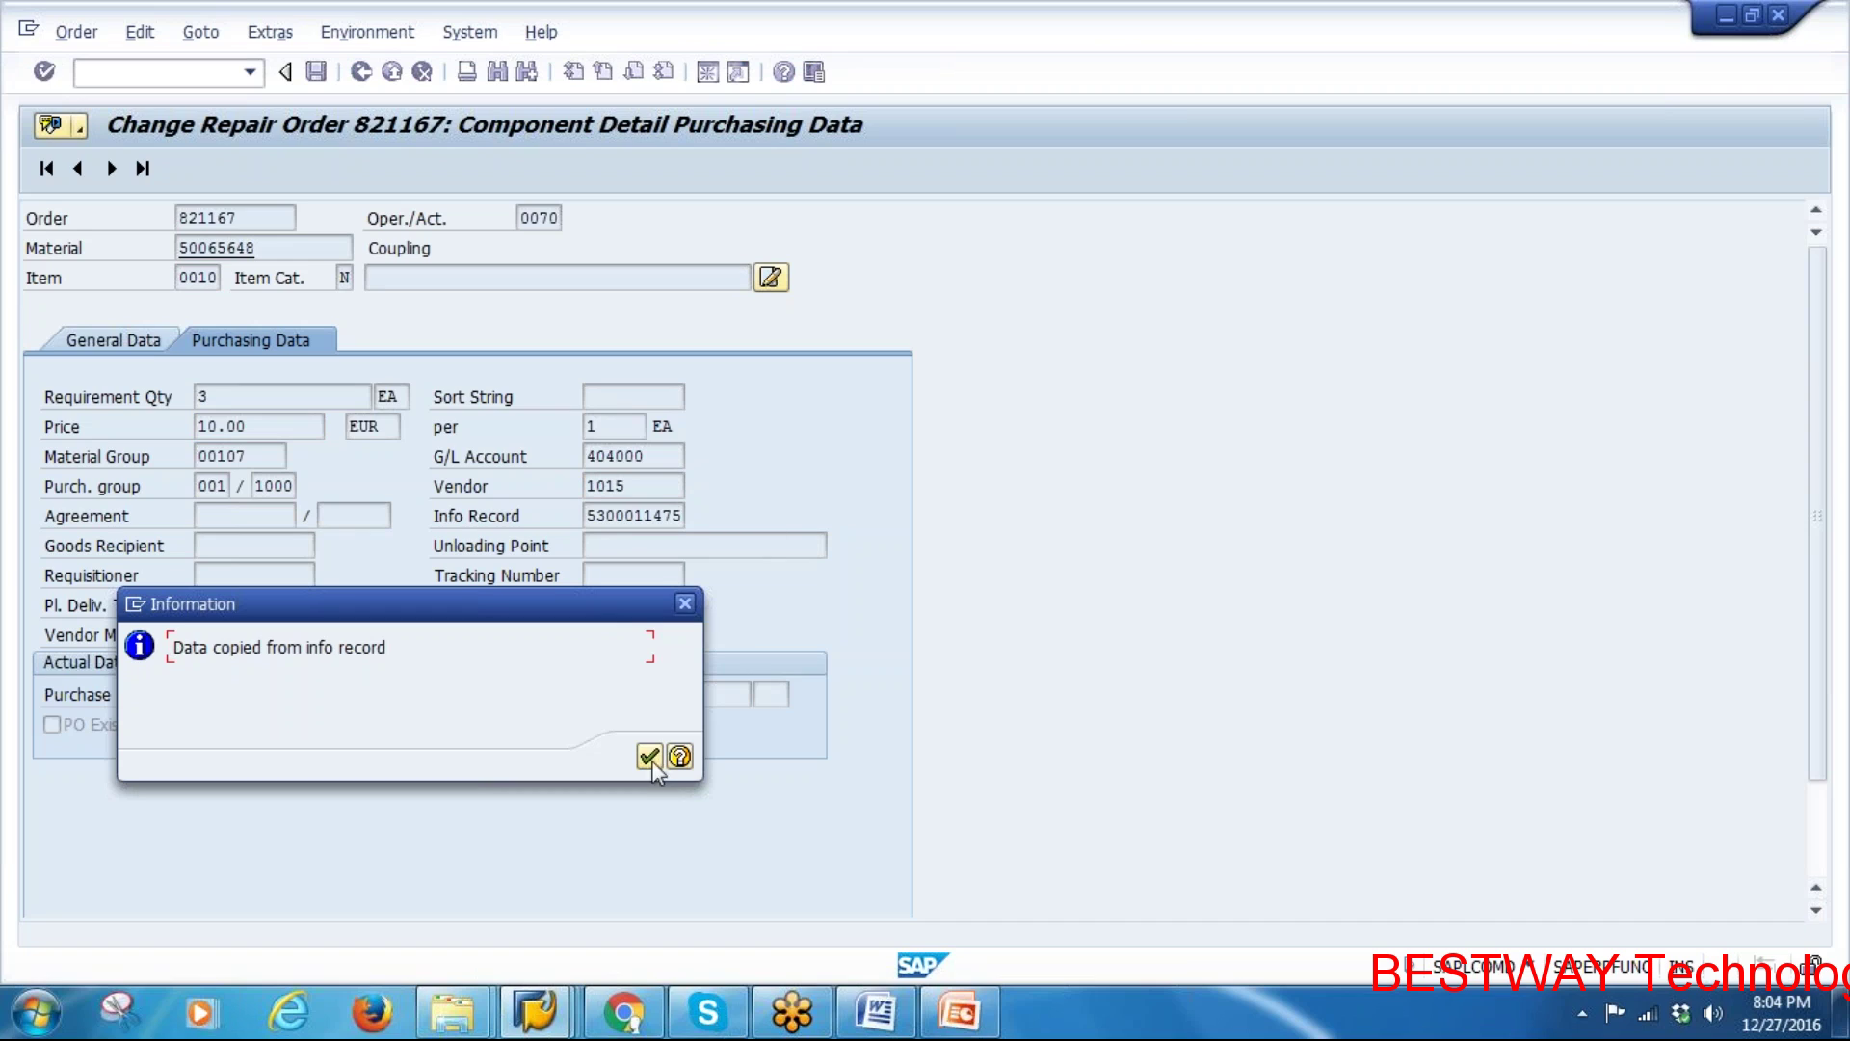
click(649, 757)
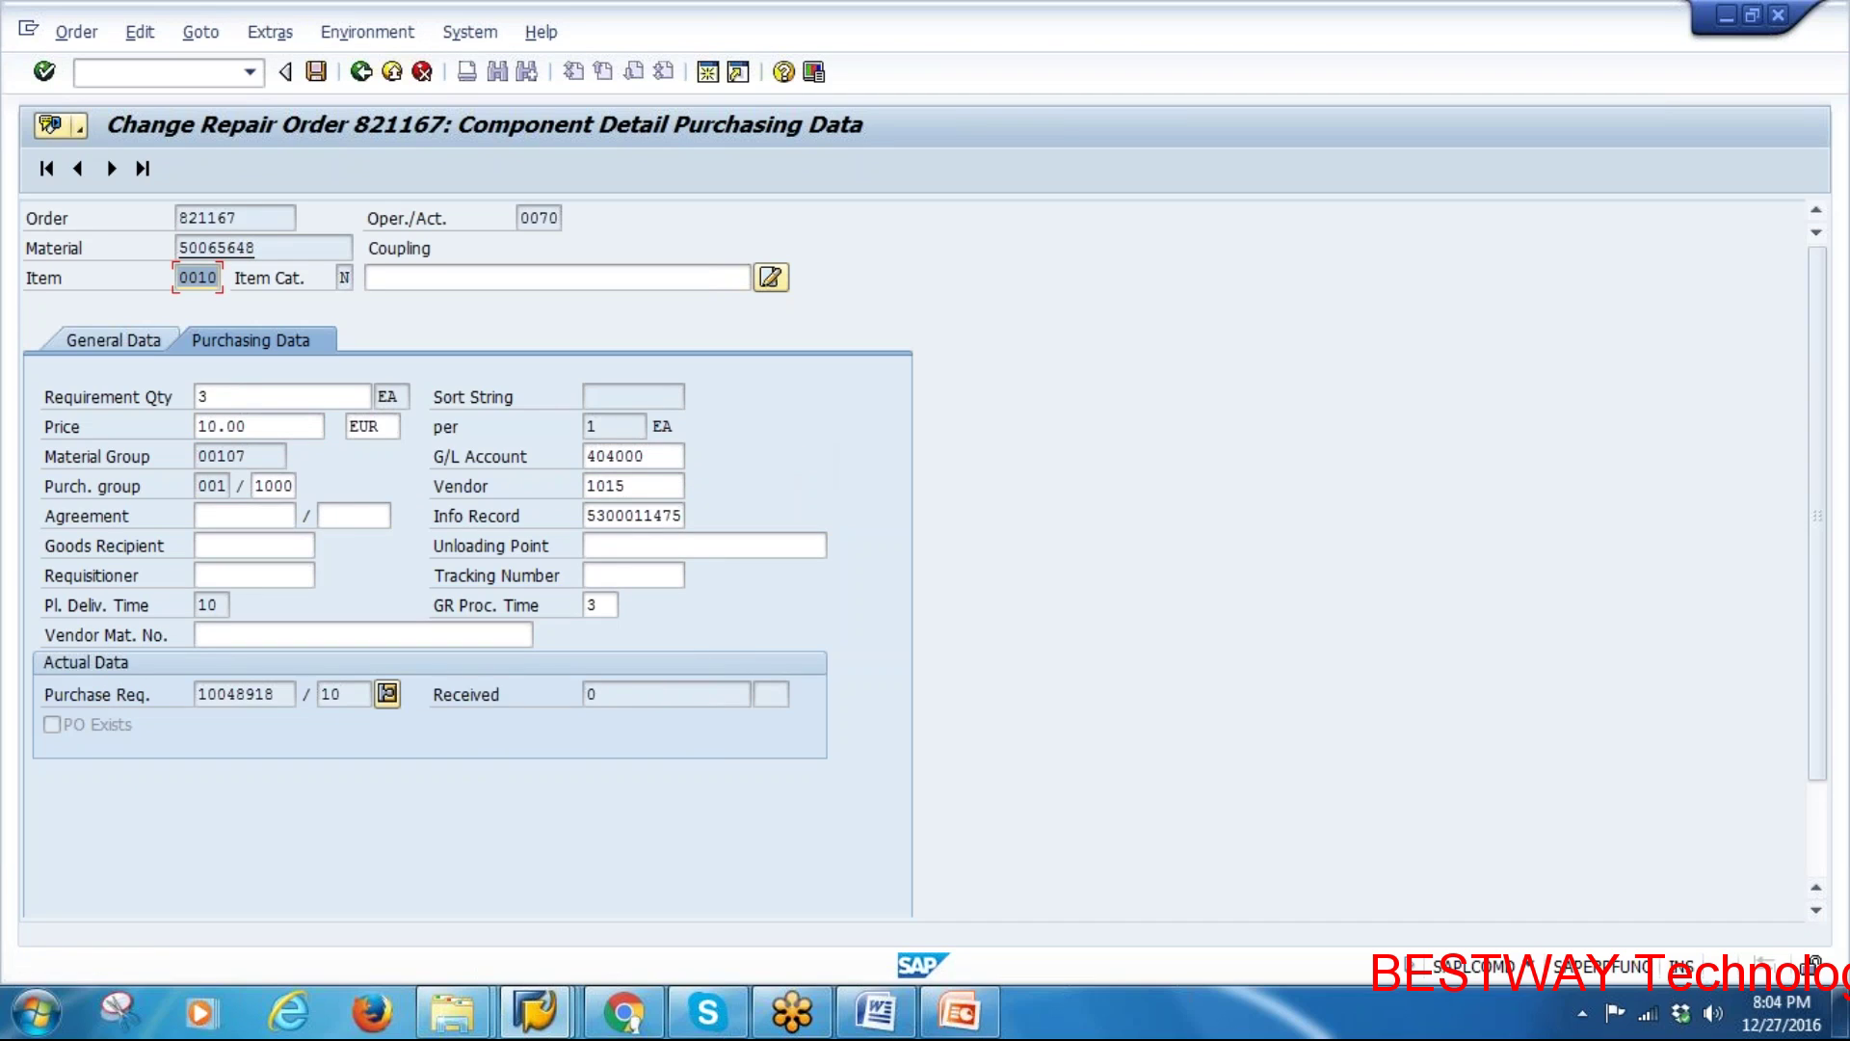
click(362, 71)
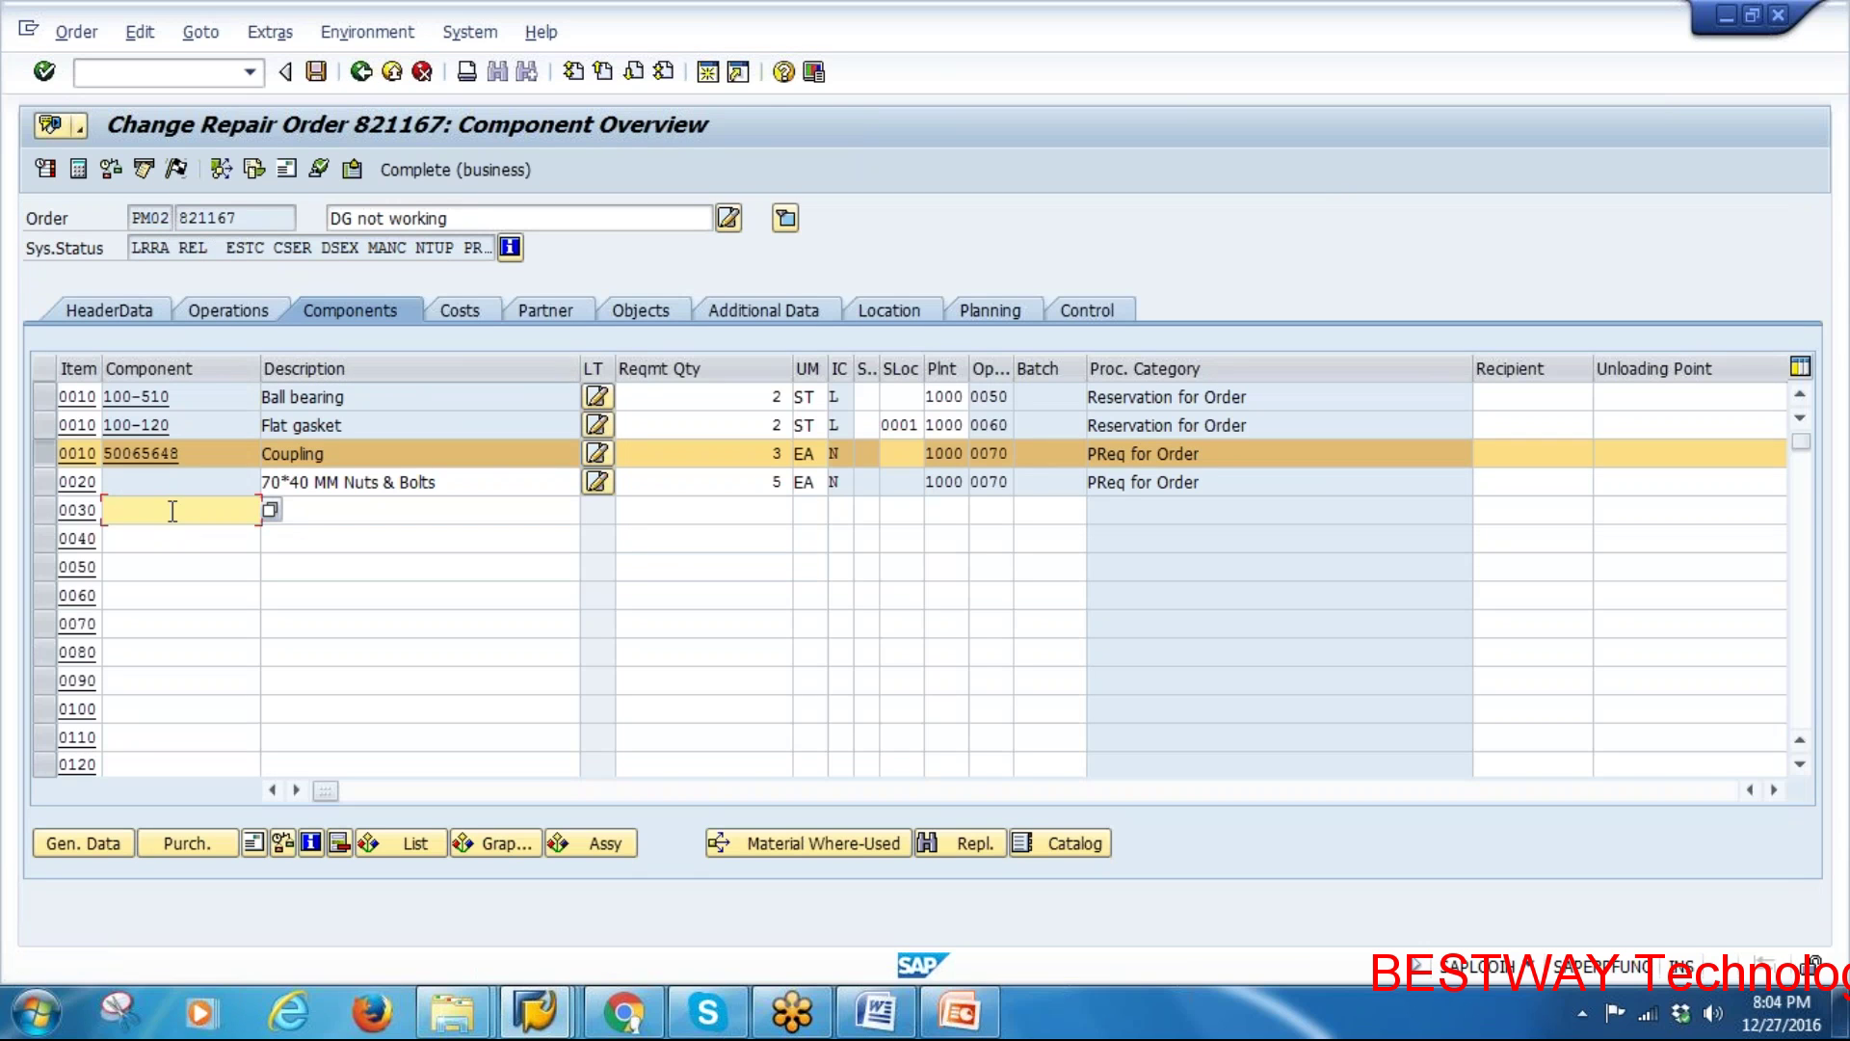
Set the price to 6.00 EUR and the vendor to 1015 in the purchasing data of the 70*40 MM Nuts & Bolts component
click(42, 454)
click(49, 482)
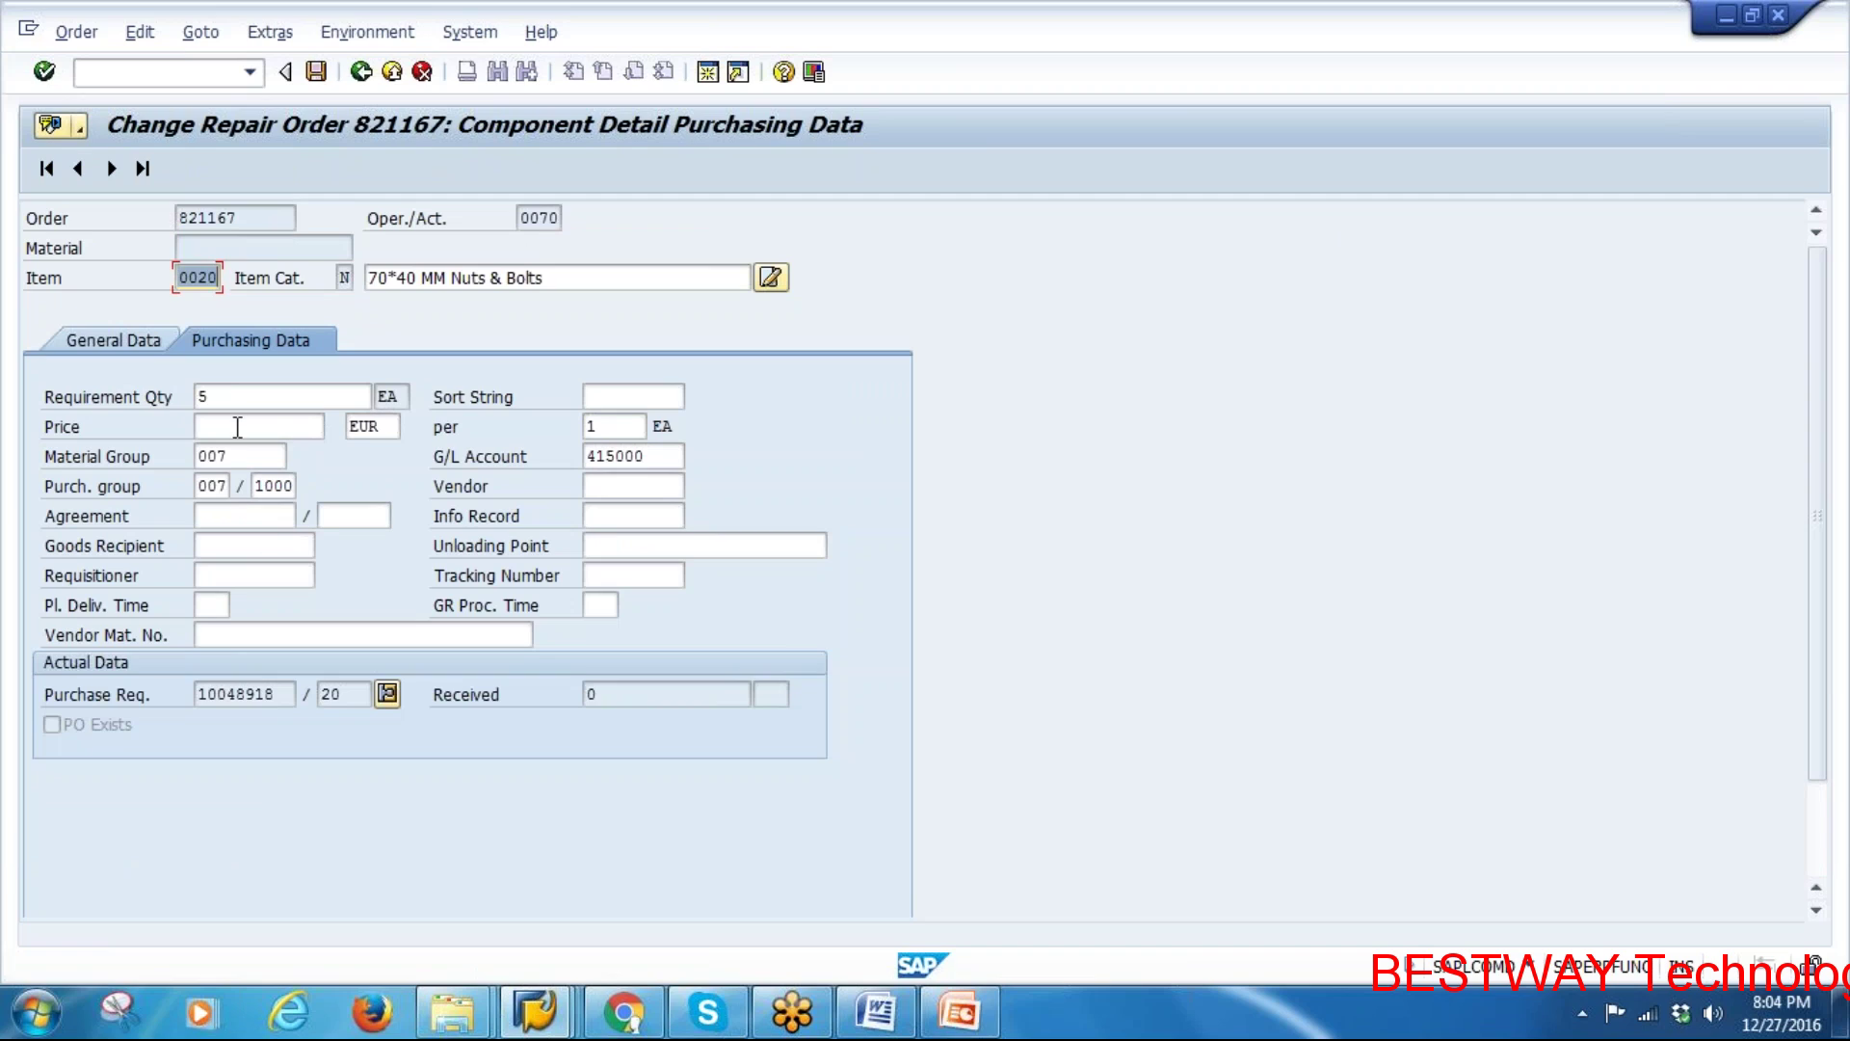
click(237, 427)
click(595, 482)
click(605, 511)
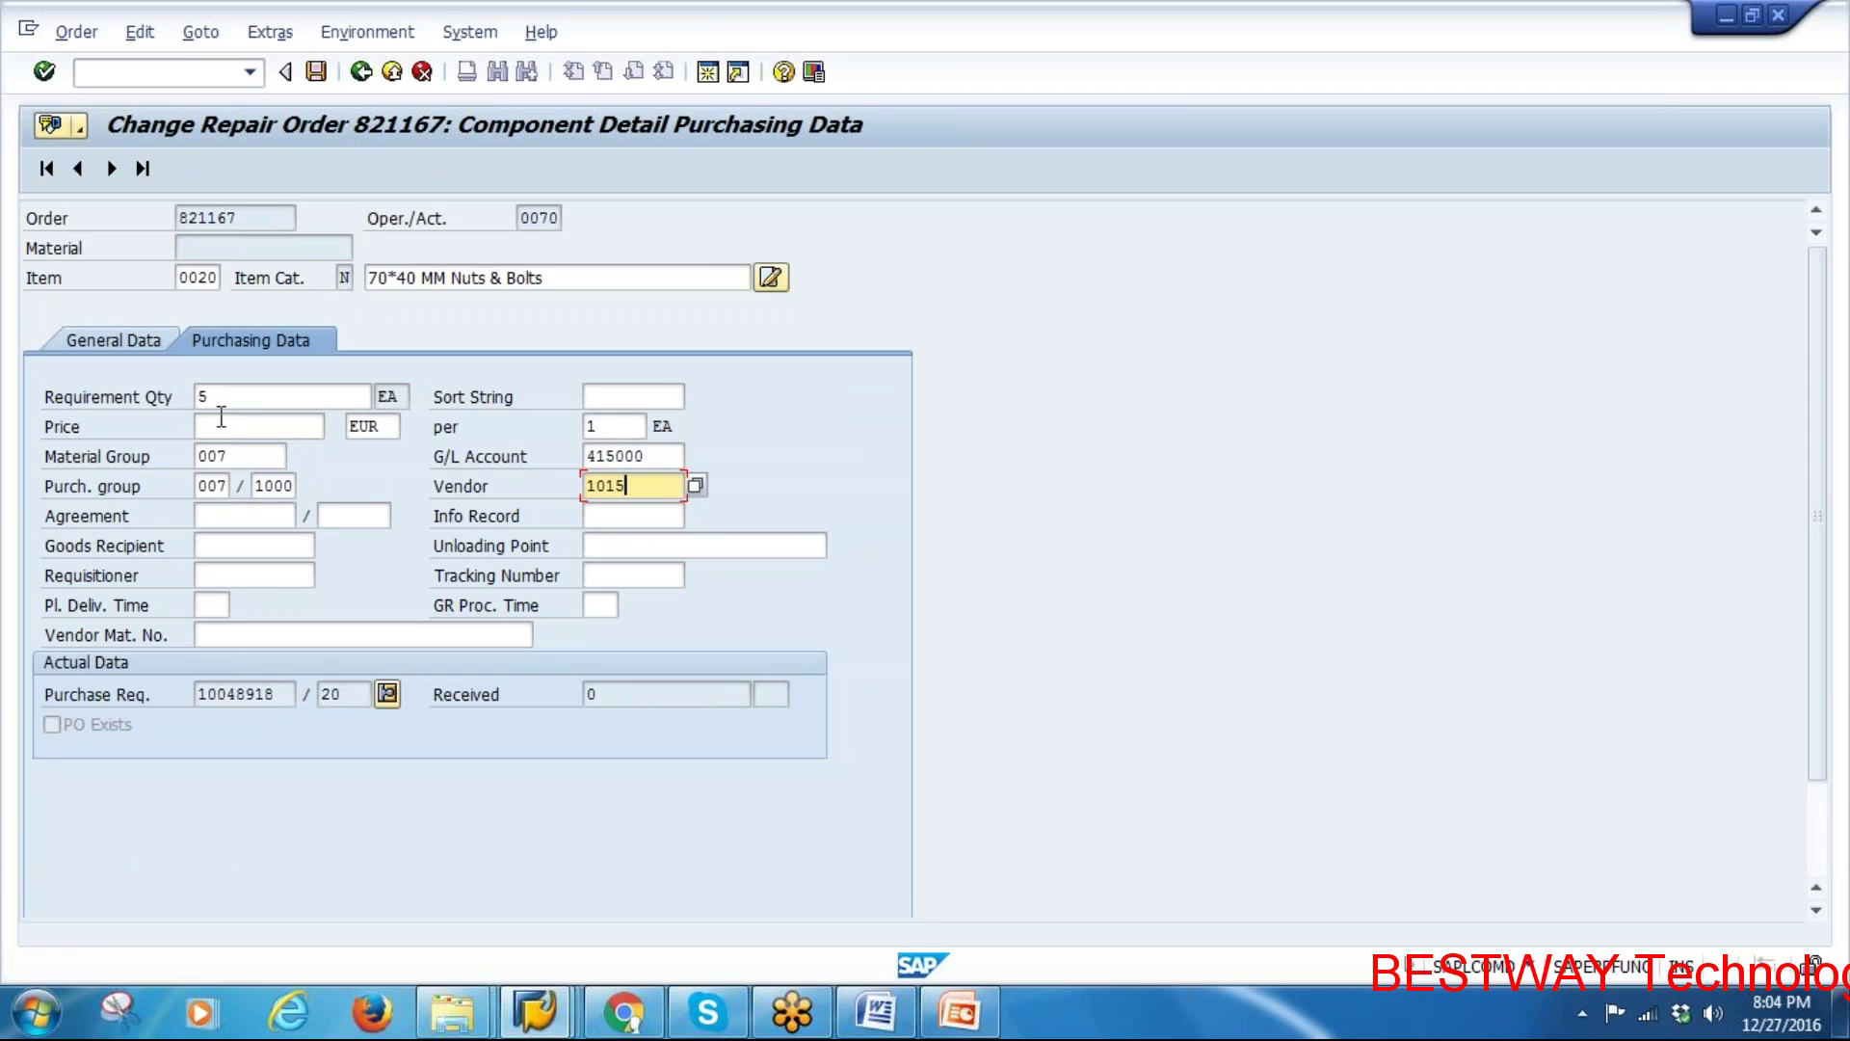
click(223, 416)
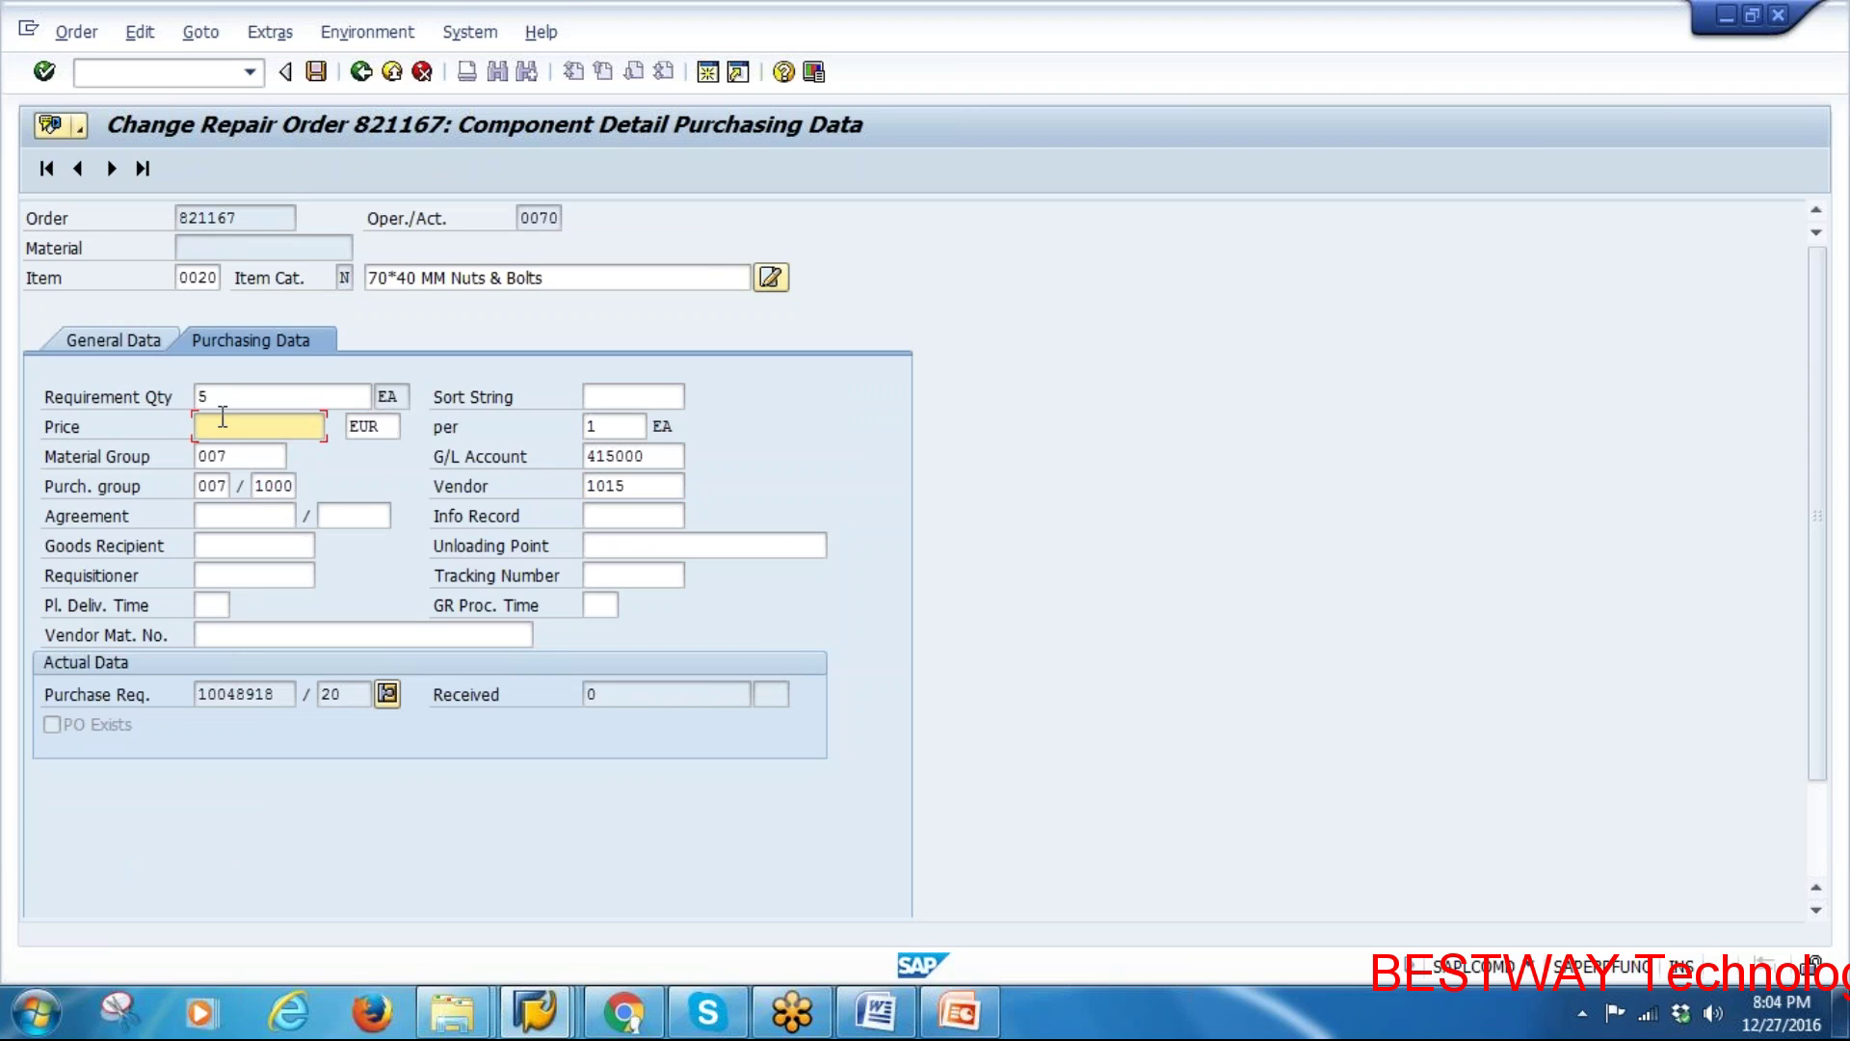
key(Return)
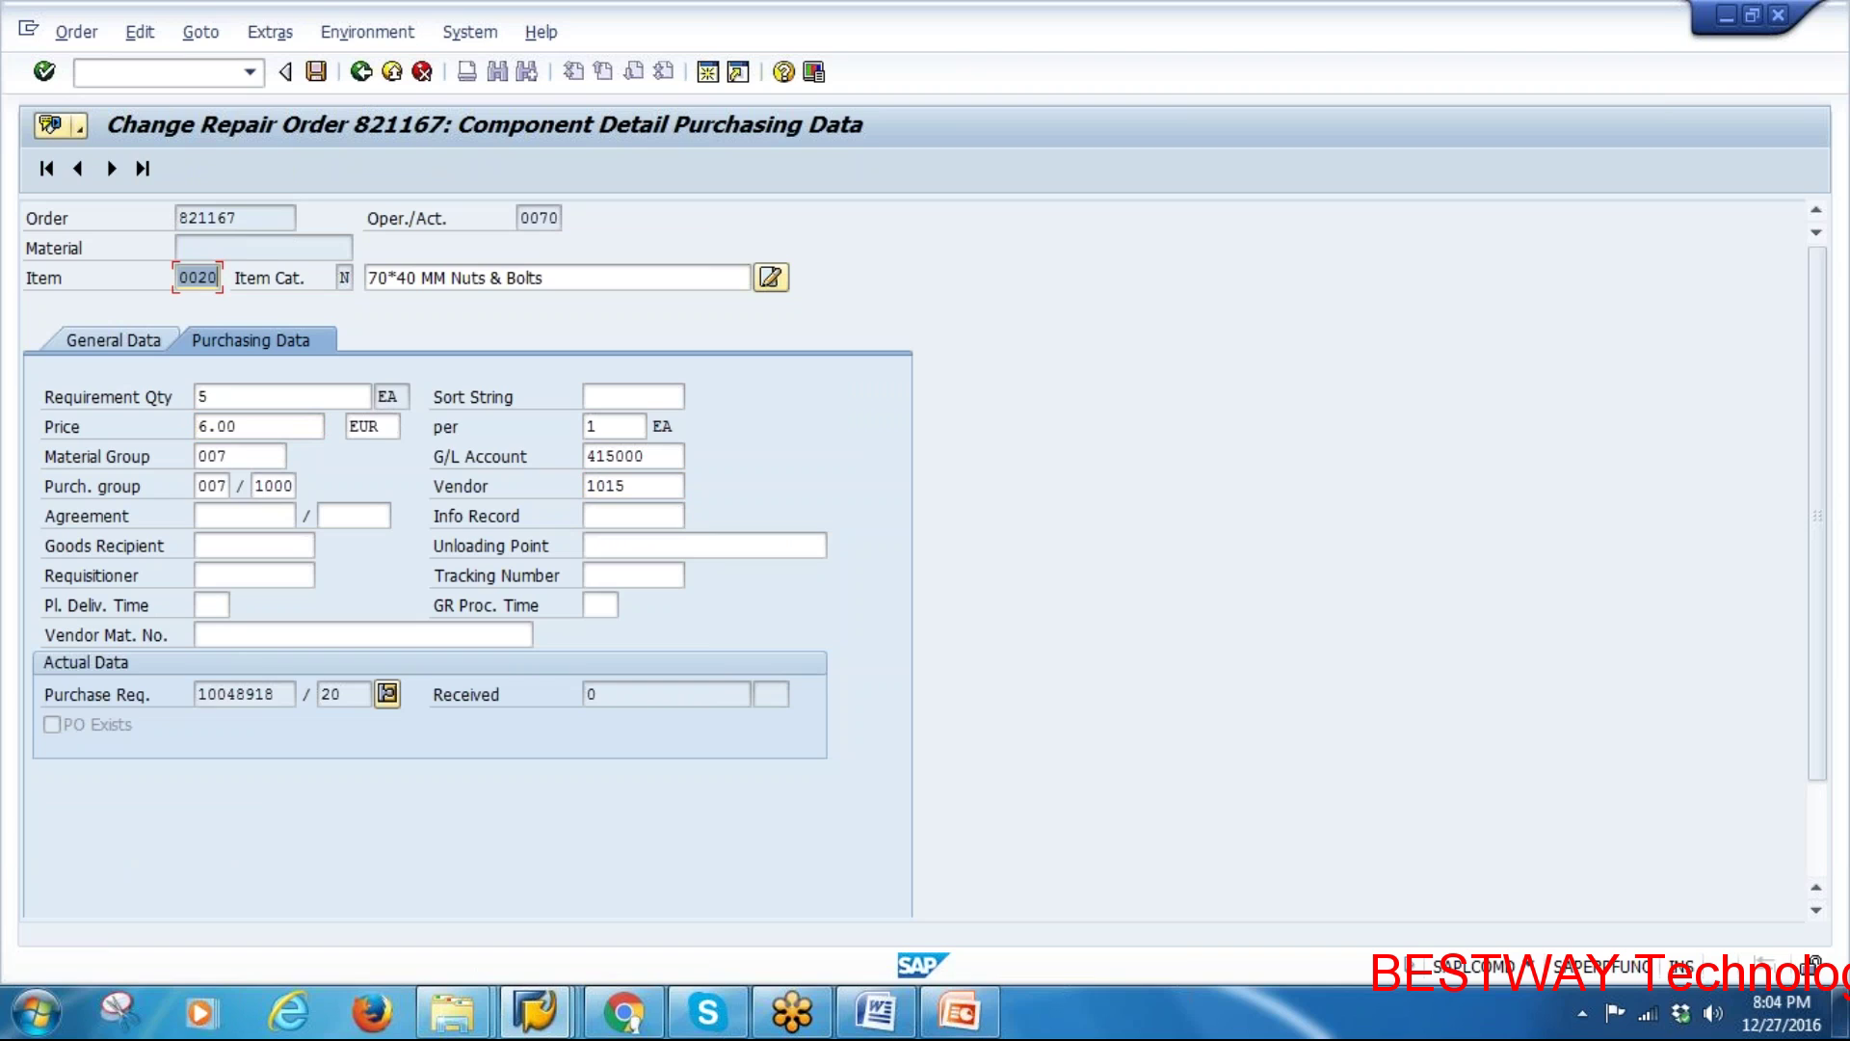
click(361, 71)
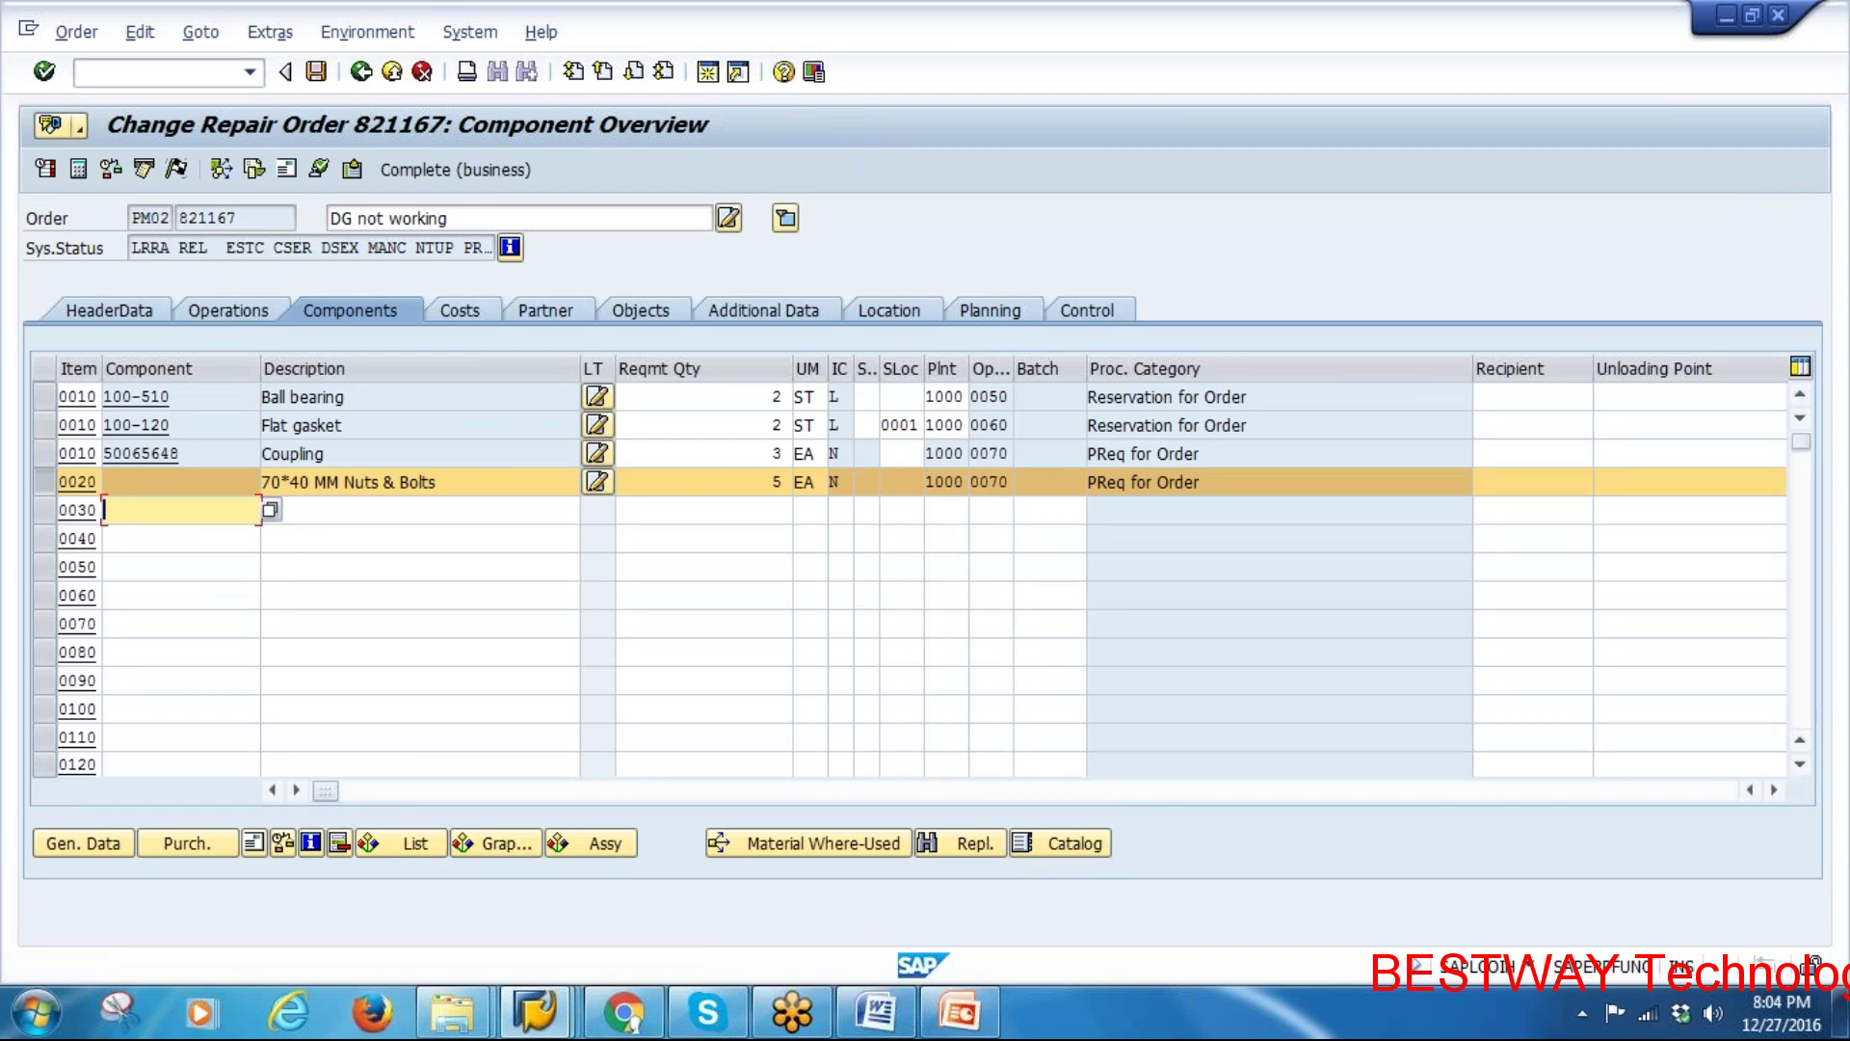
Recalculate the repair order's costs, review the planned material costs by category and save the order
click(42, 483)
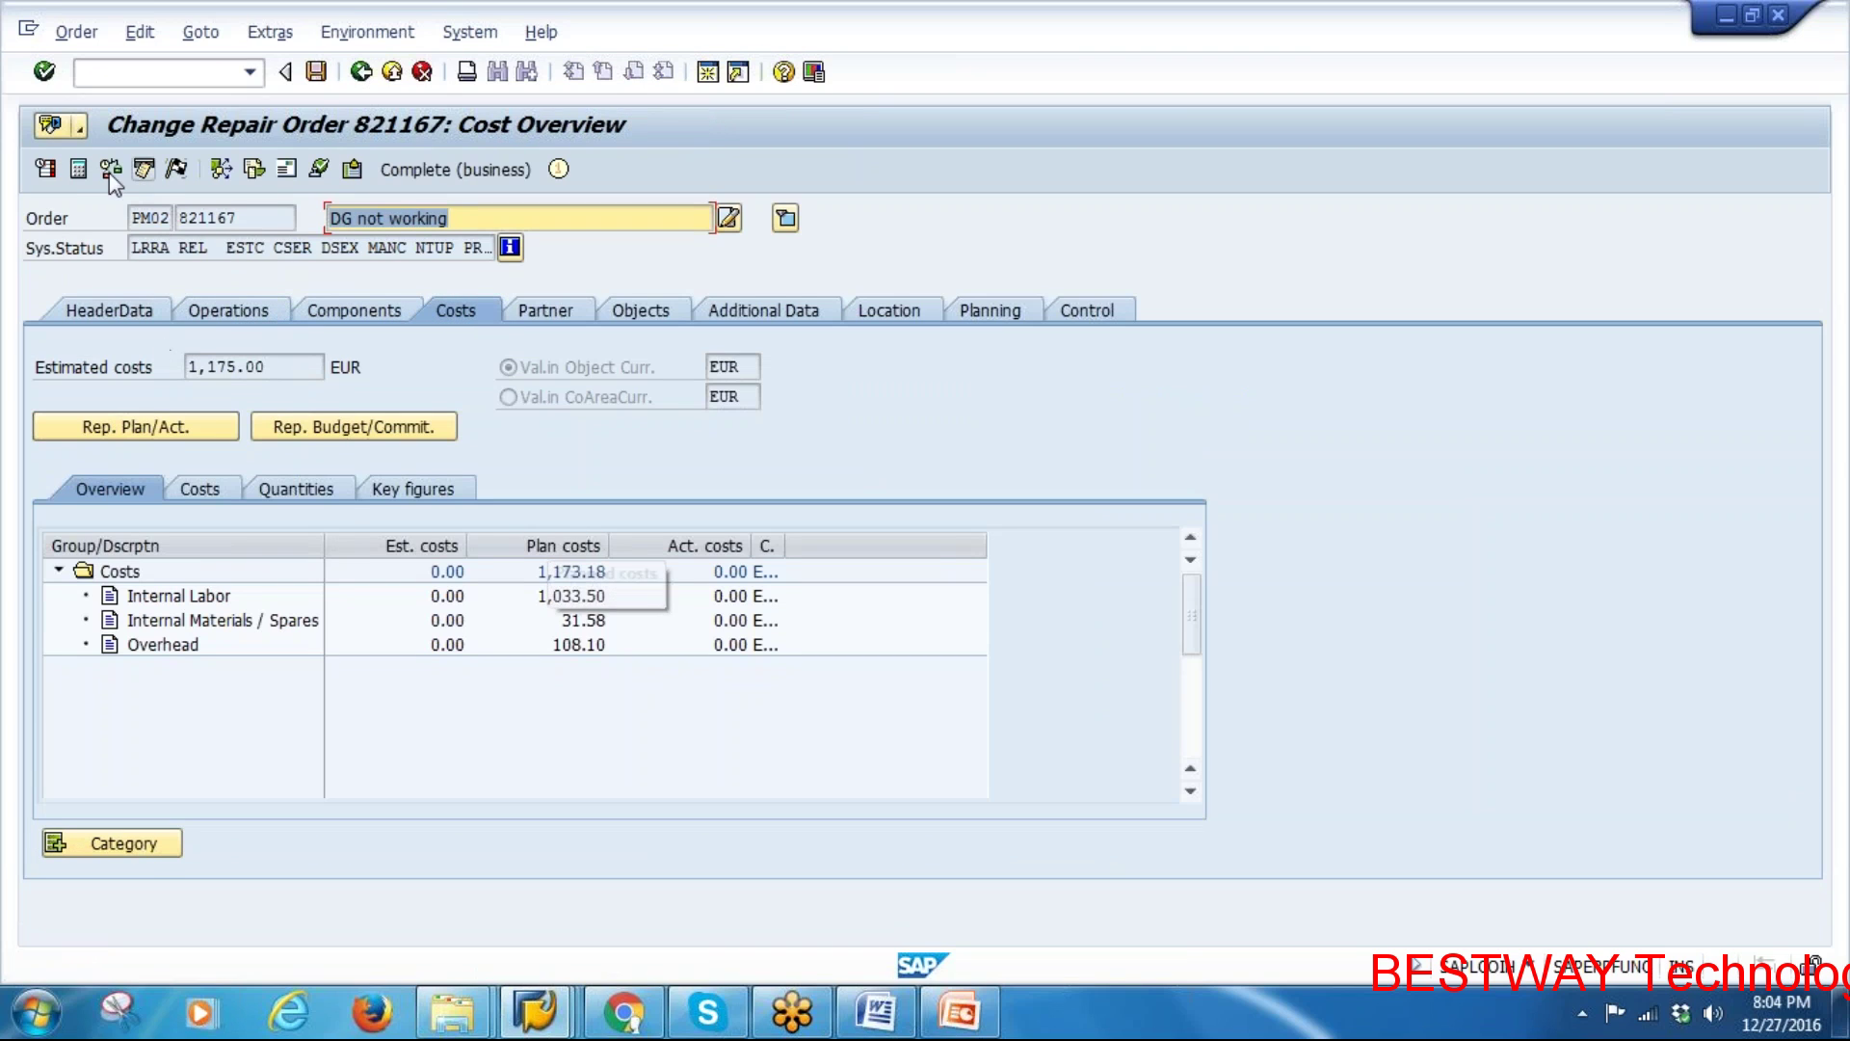
click(78, 170)
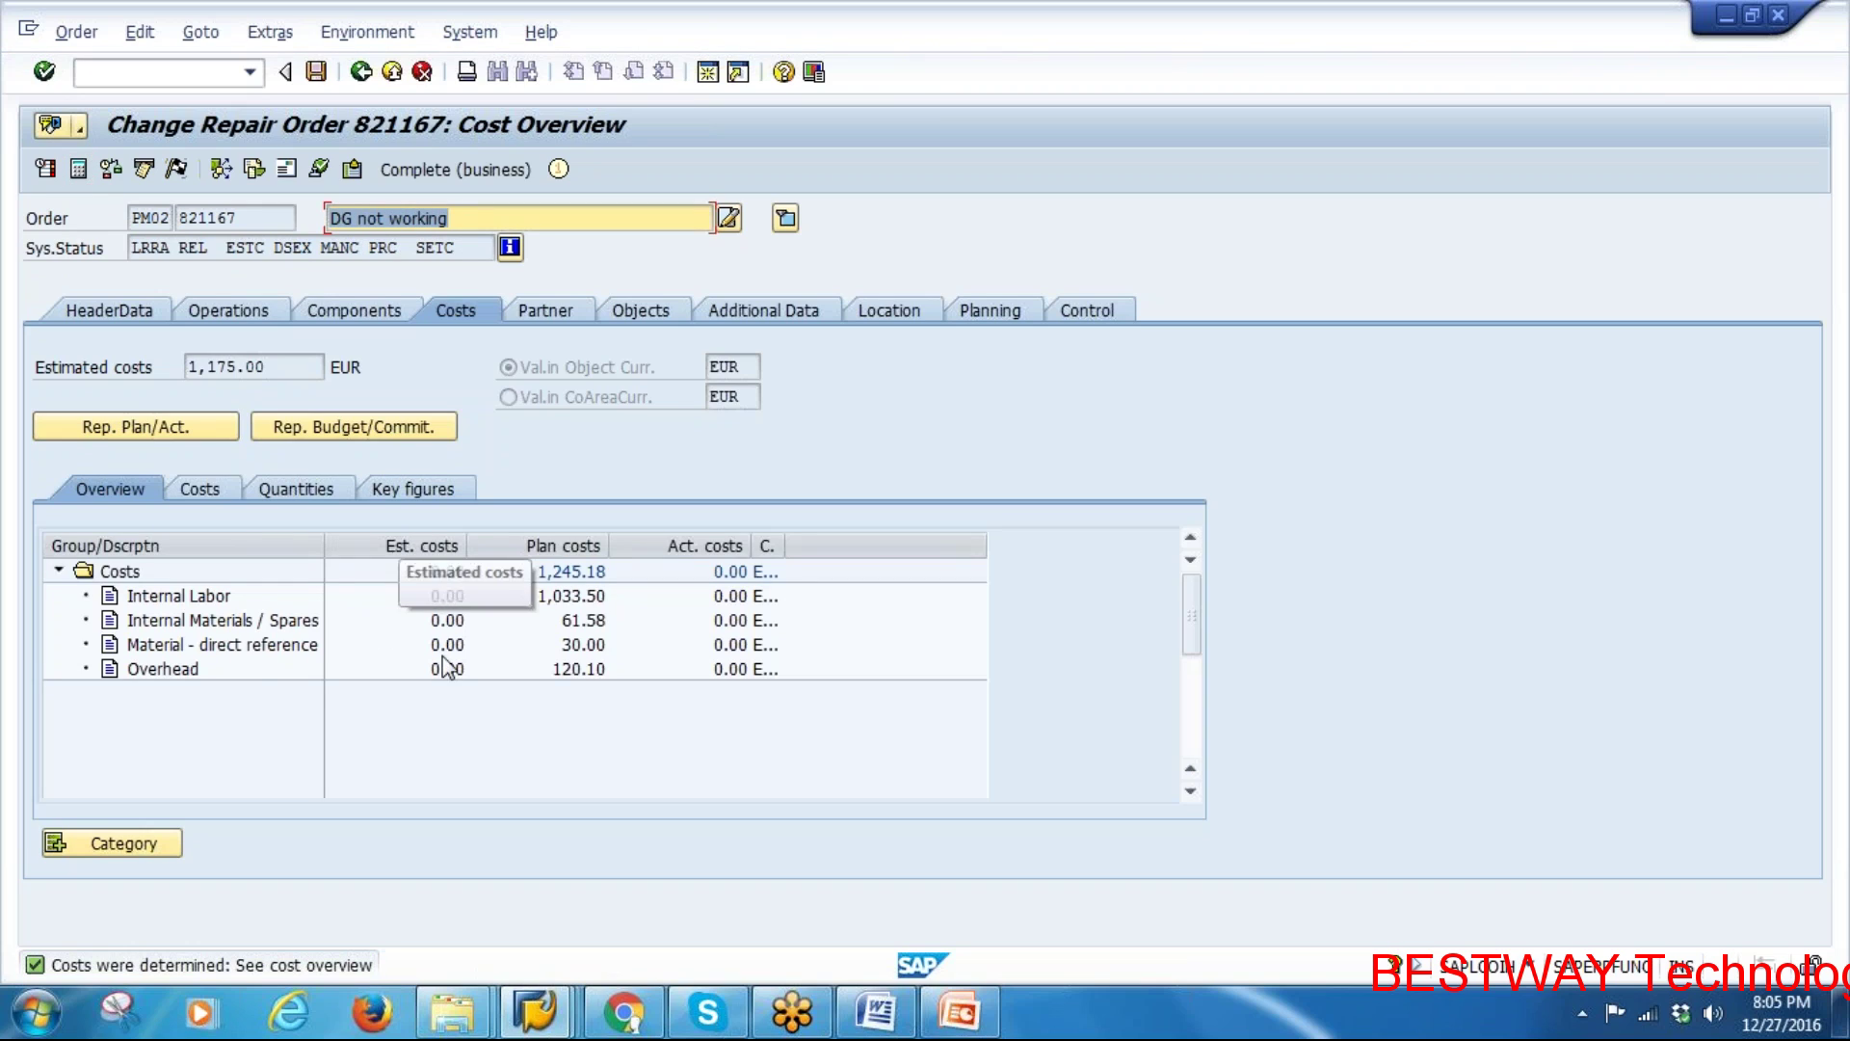
click(248, 620)
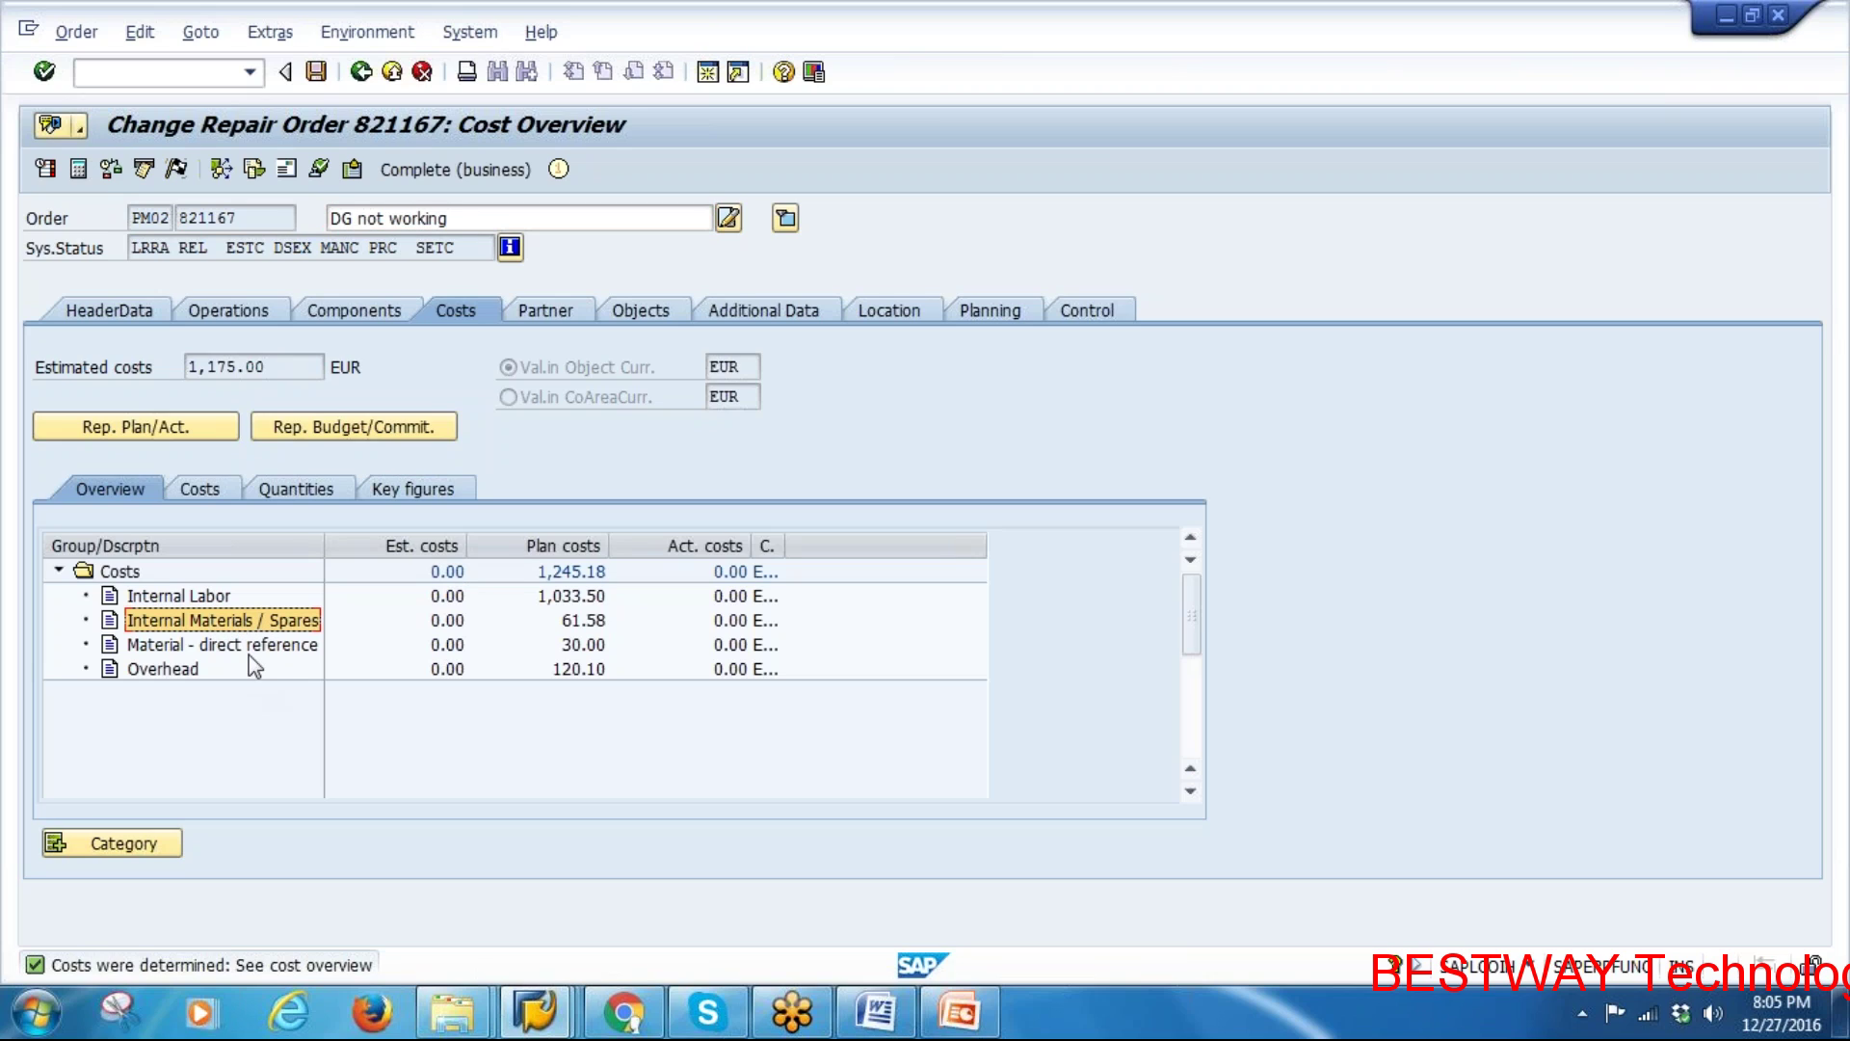
click(251, 648)
click(579, 645)
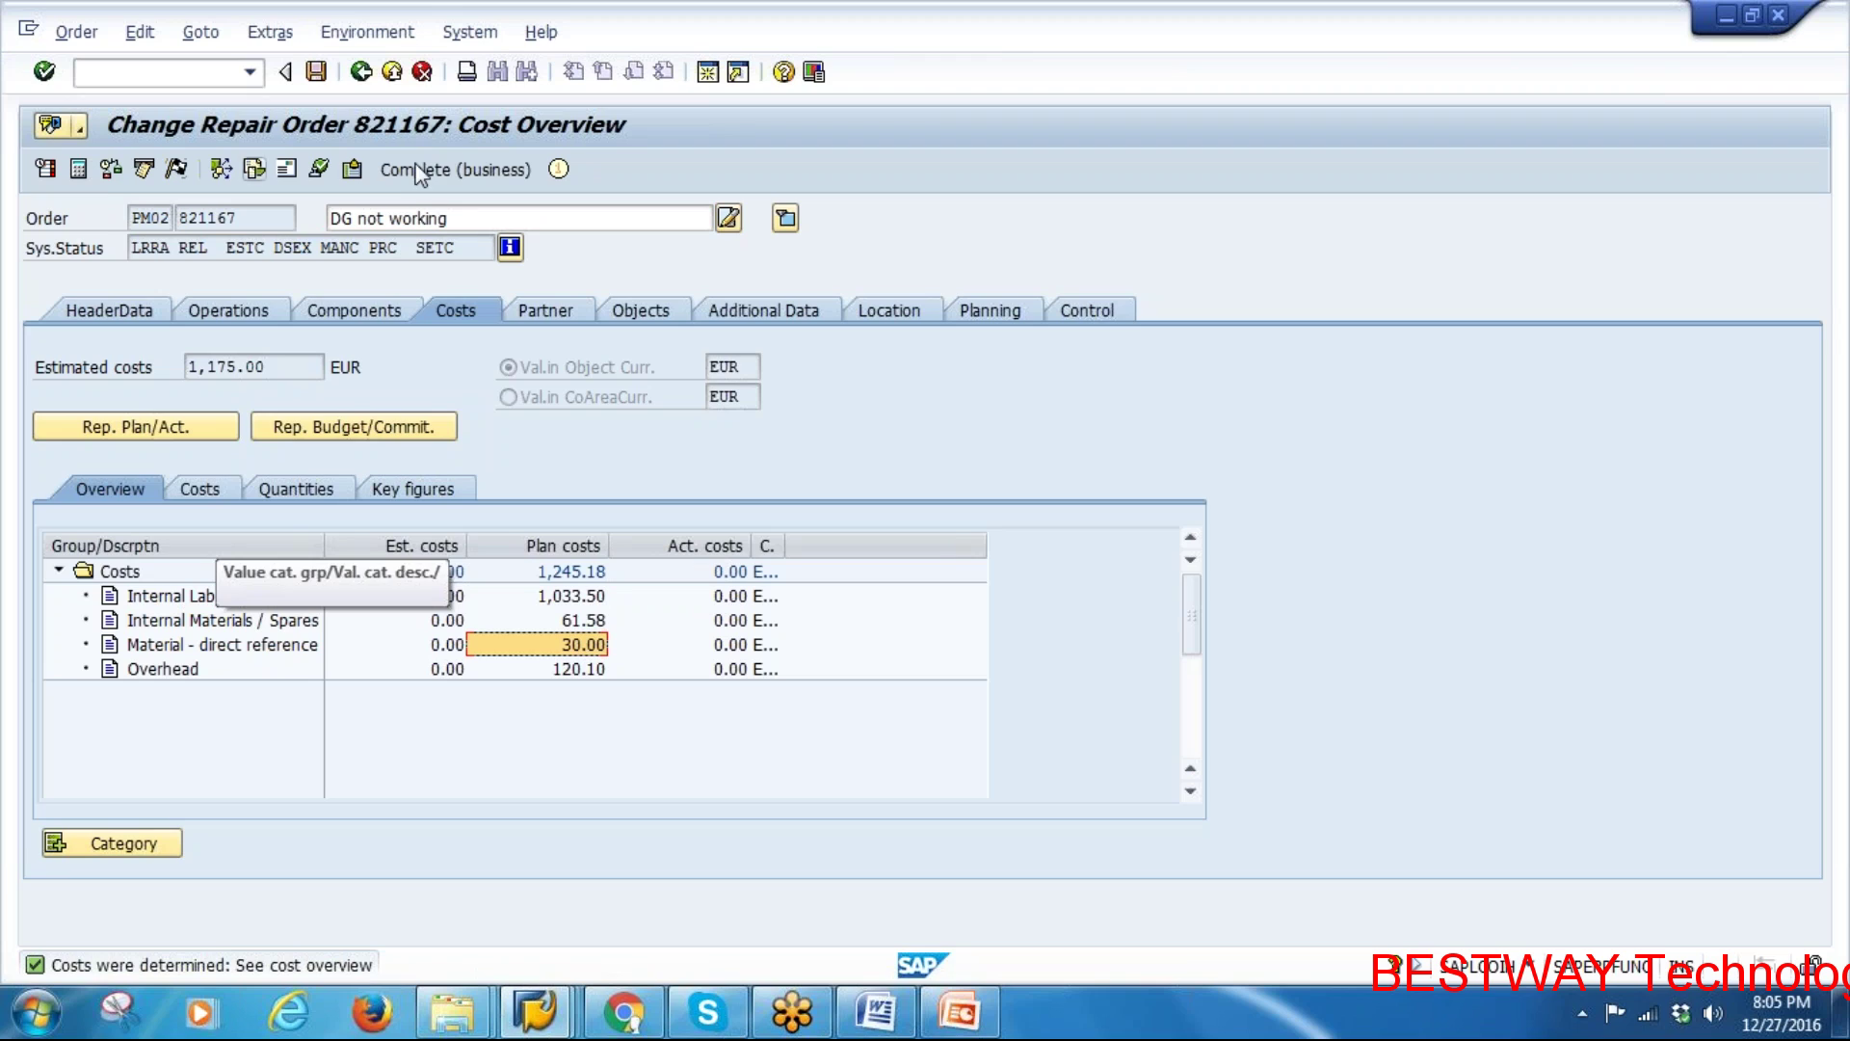
click(316, 72)
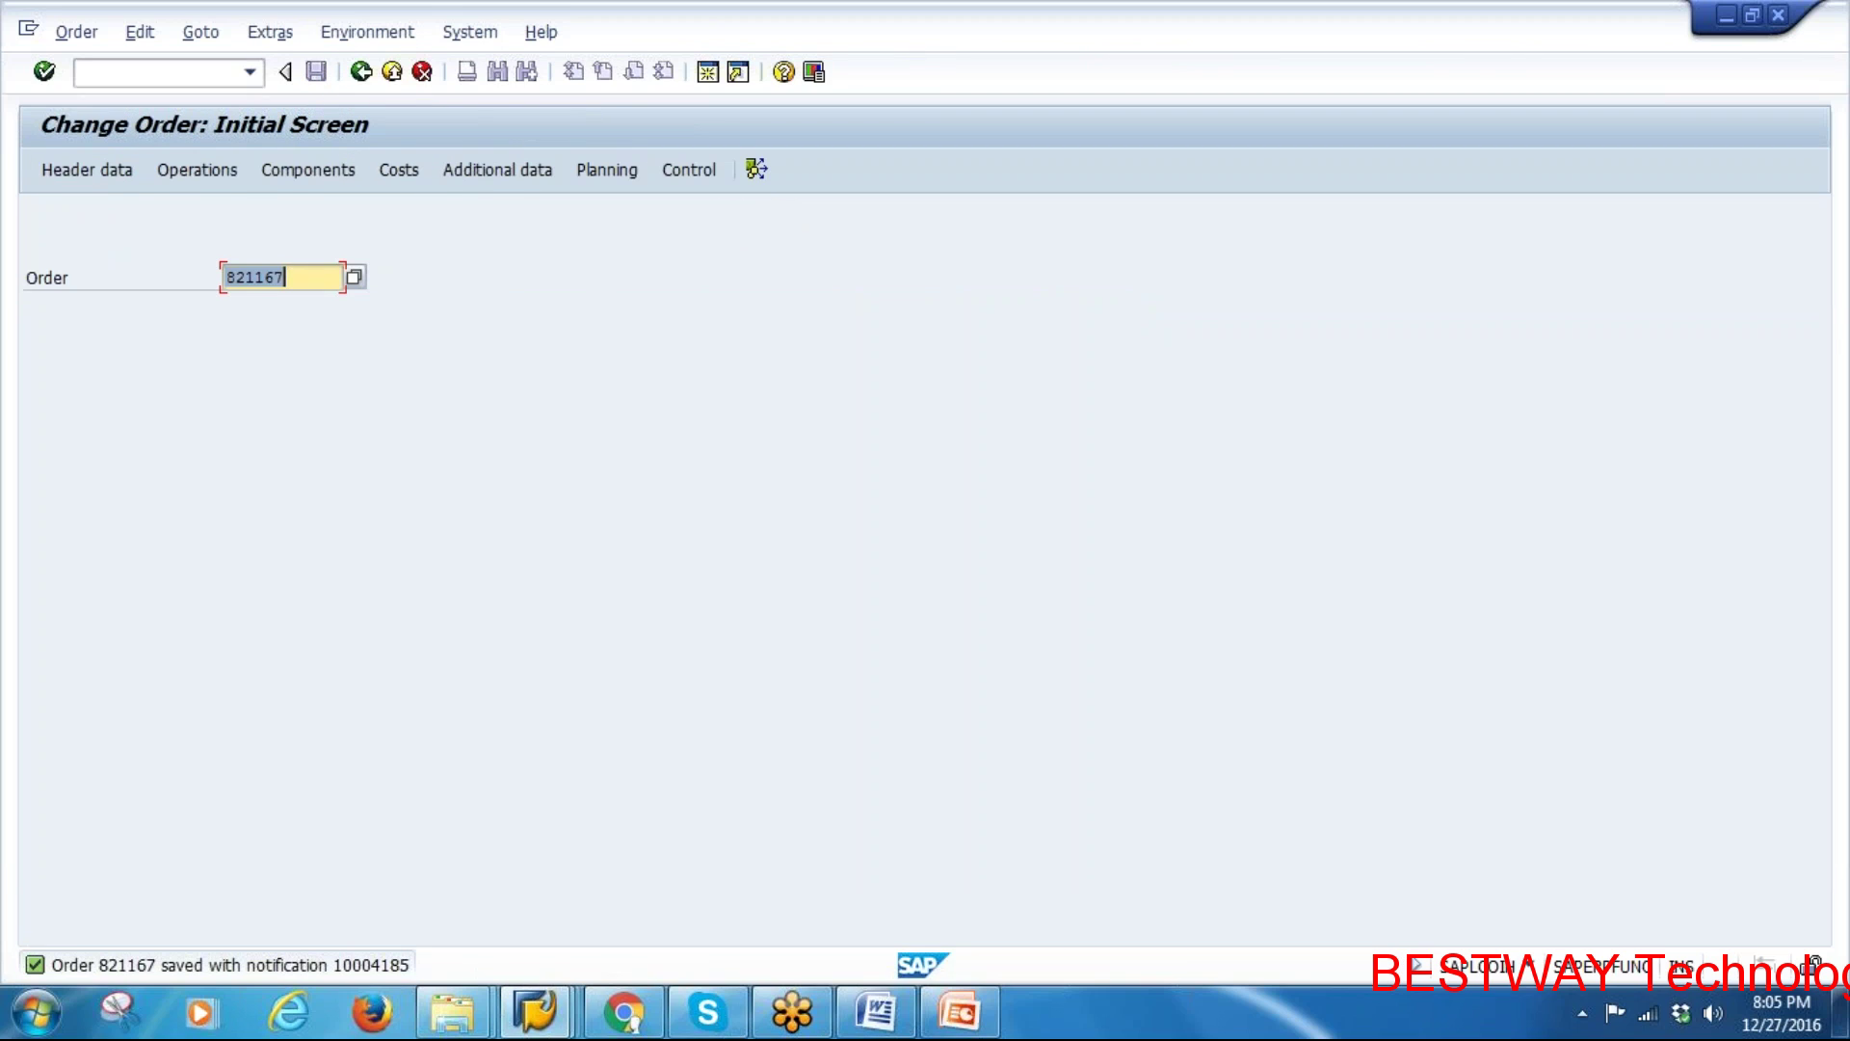
Switch to the Breakdown Maintenance presentation in PowerPoint and view the Stock Material Process Flow slide
click(960, 1012)
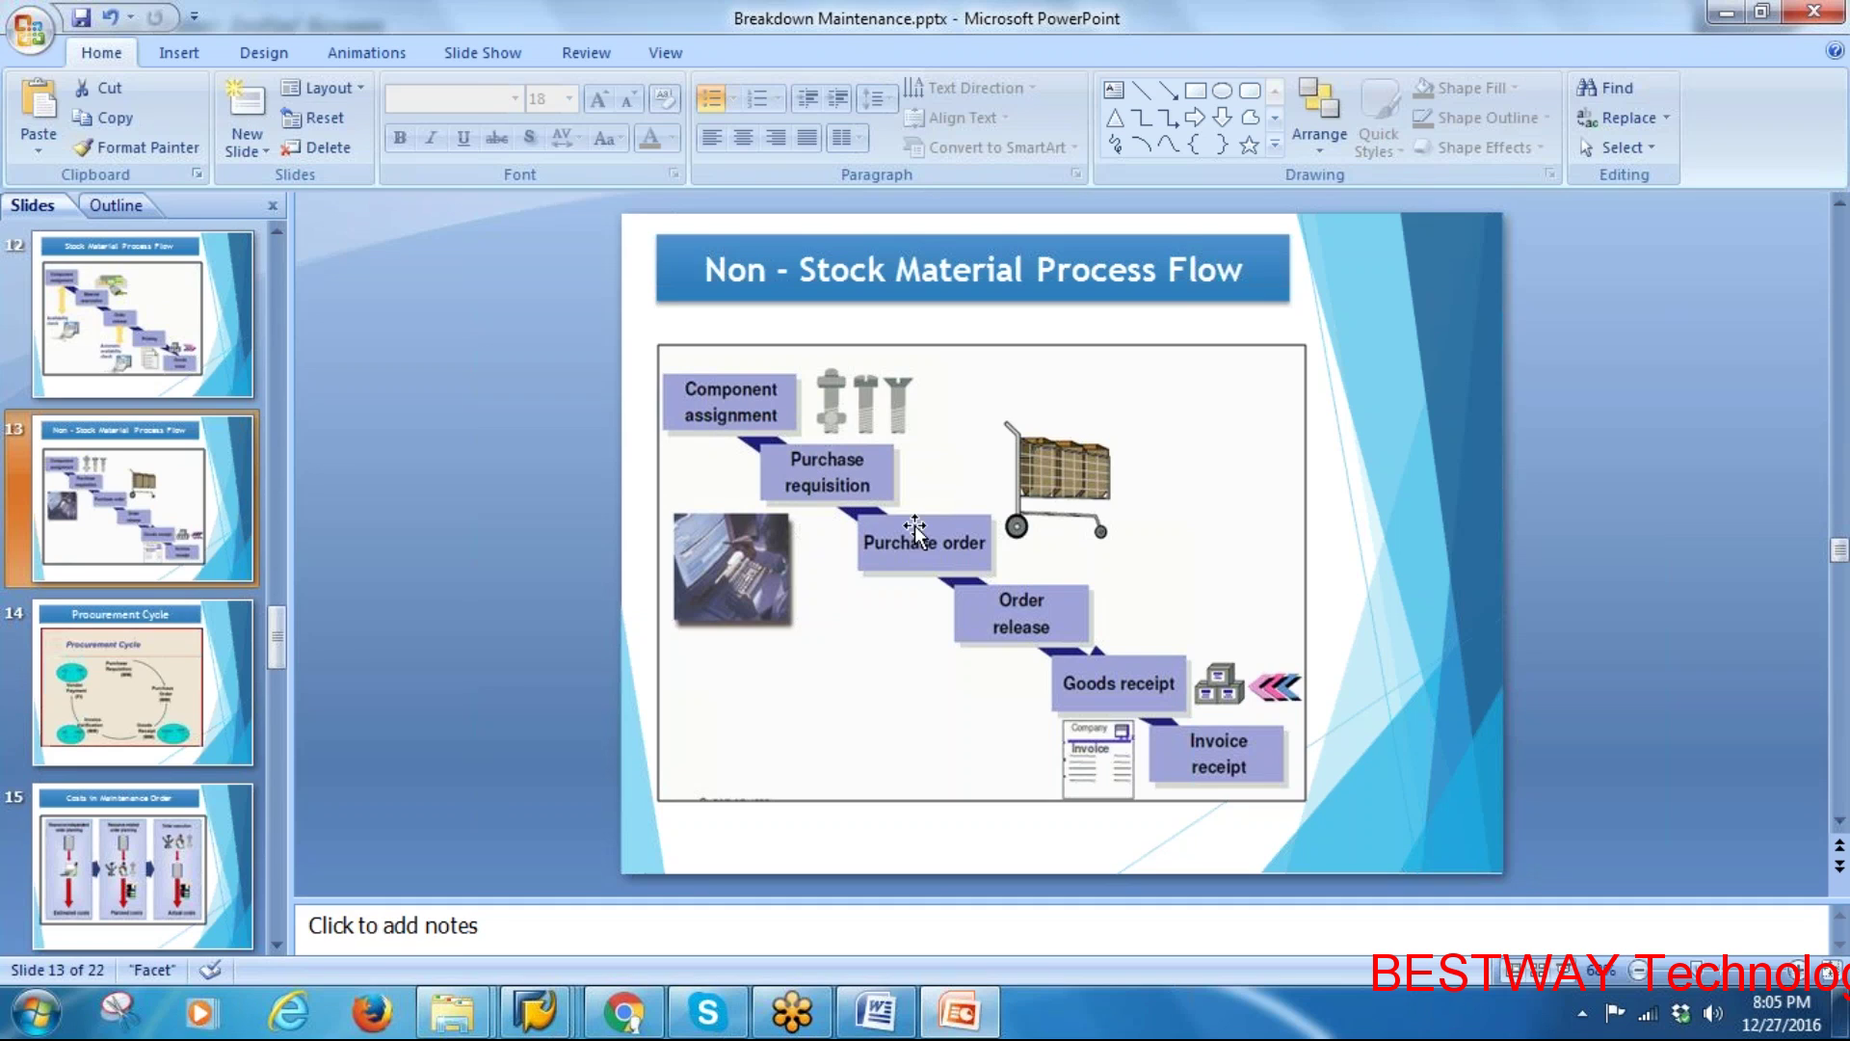
key(Page_Up)
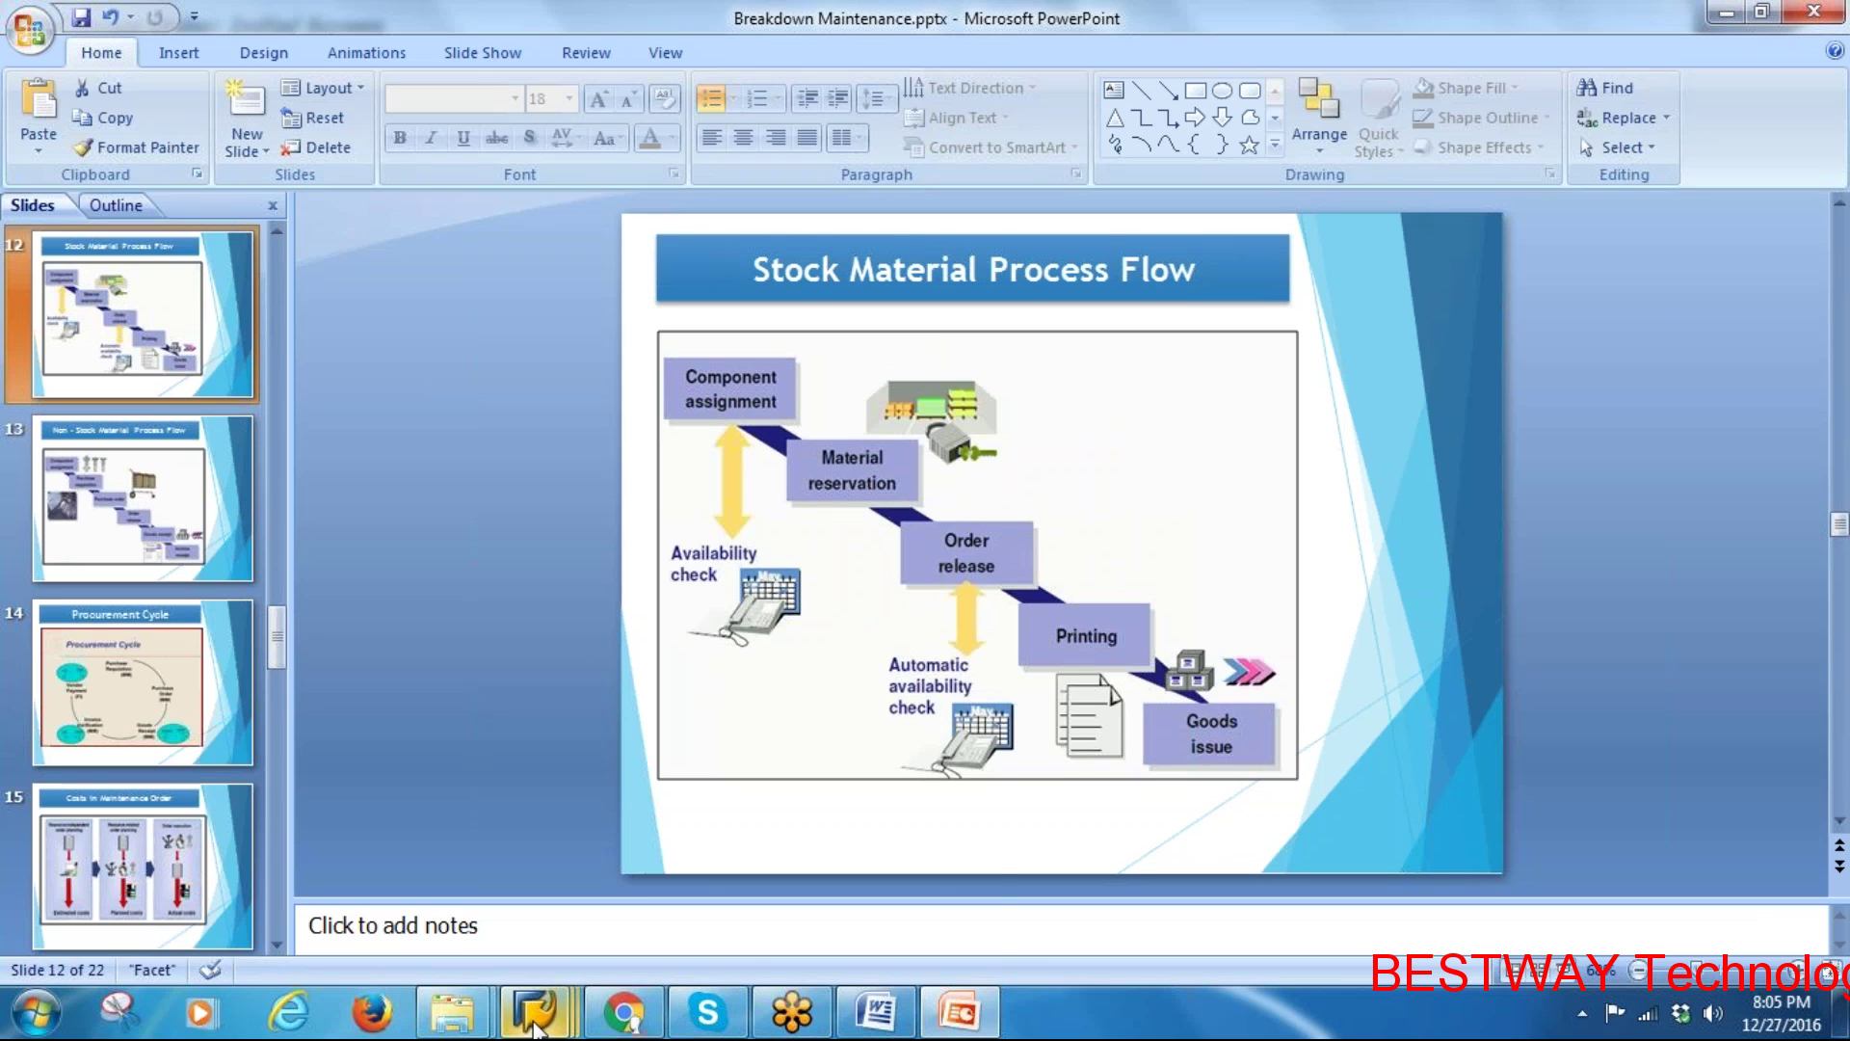
Switch to the SAP session with the list of permits, leave that list and start the goods movement transaction MIGO
mouse_move(533, 1012)
click(838, 867)
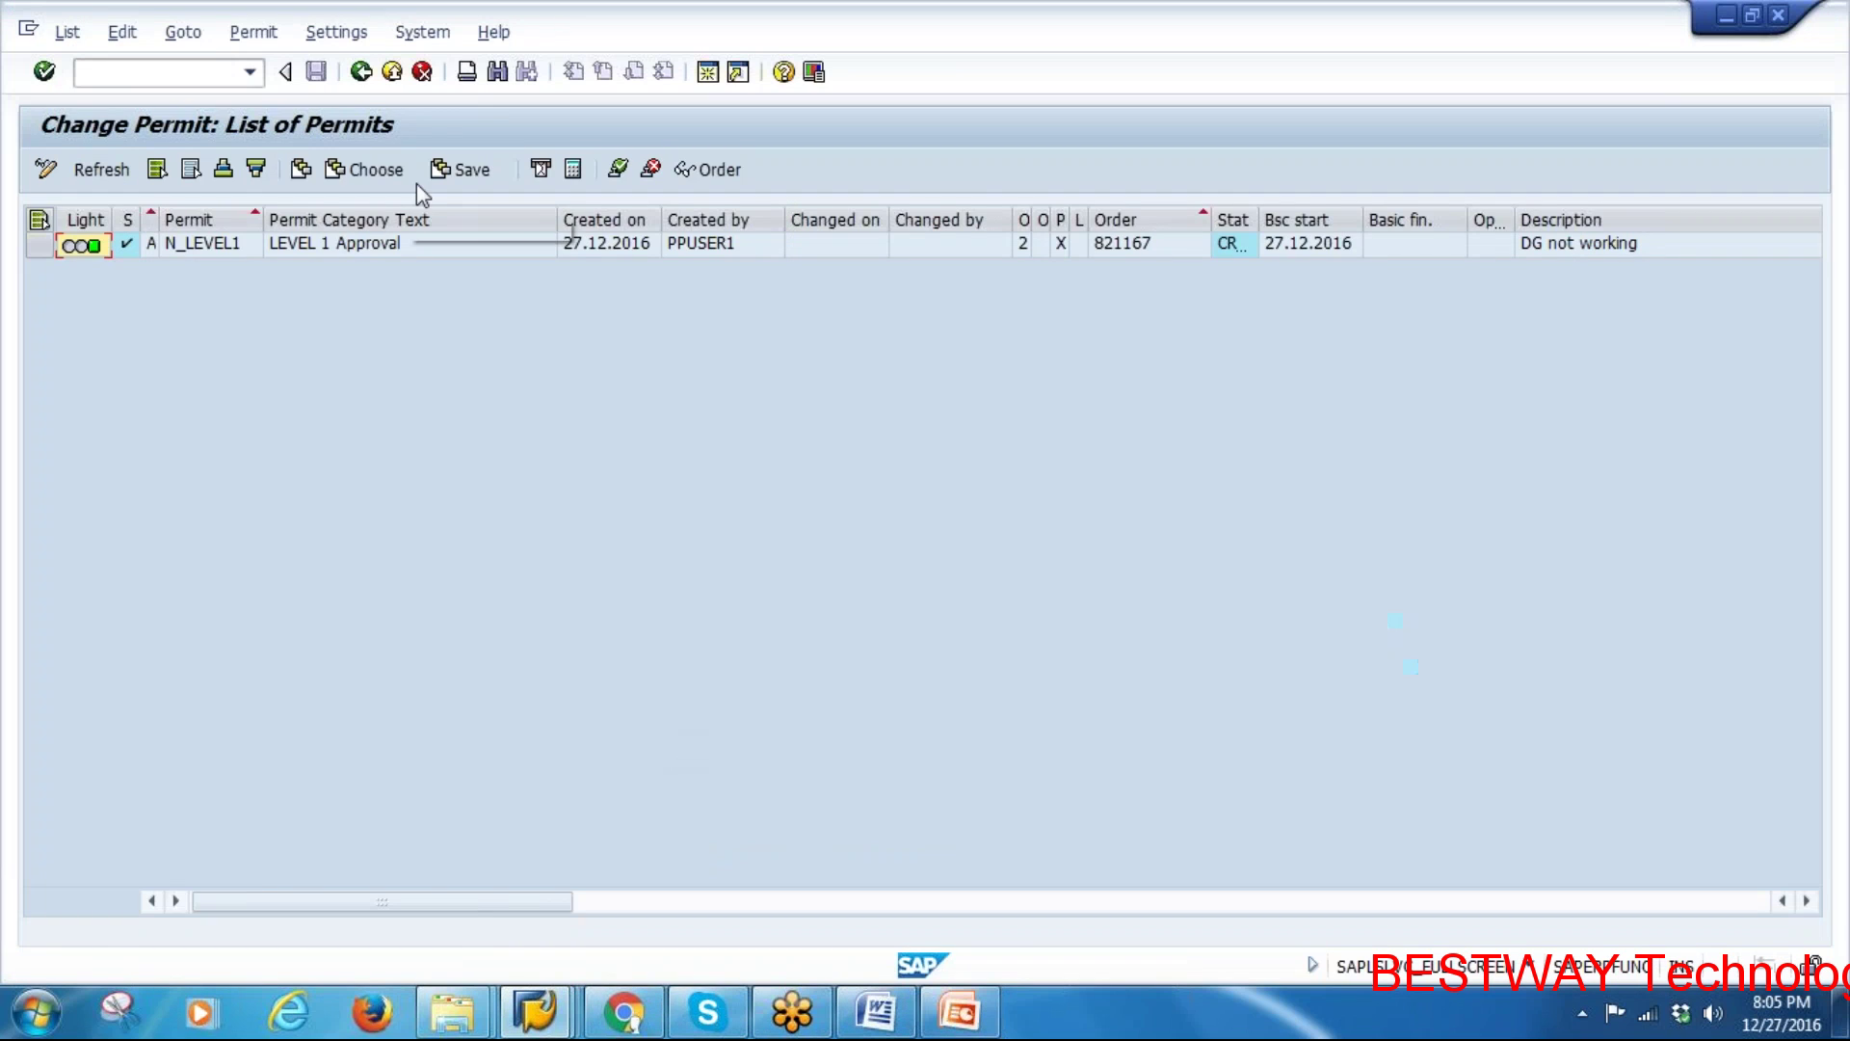
click(360, 72)
click(360, 71)
text(MI)
key(Return)
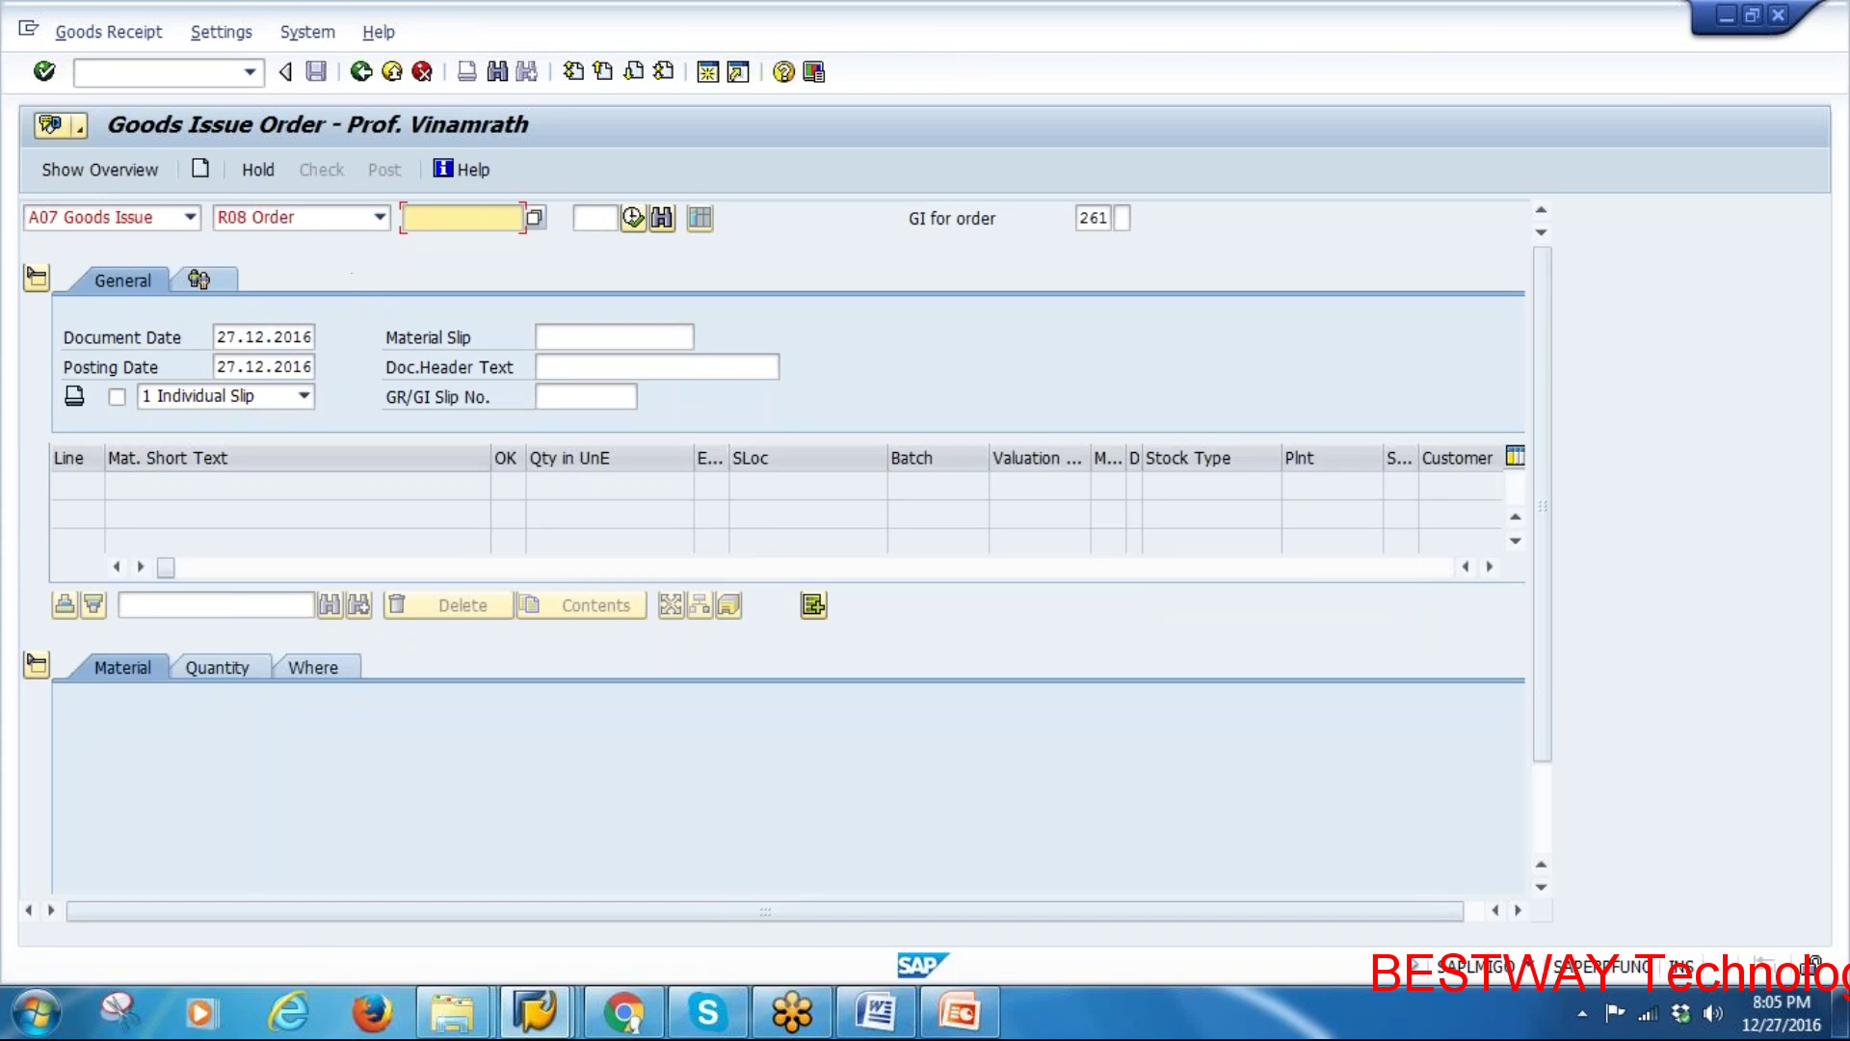
Open the saved repair order in display mode in the other session and examine its Ball bearing and Flat gasket components
mouse_move(545, 1028)
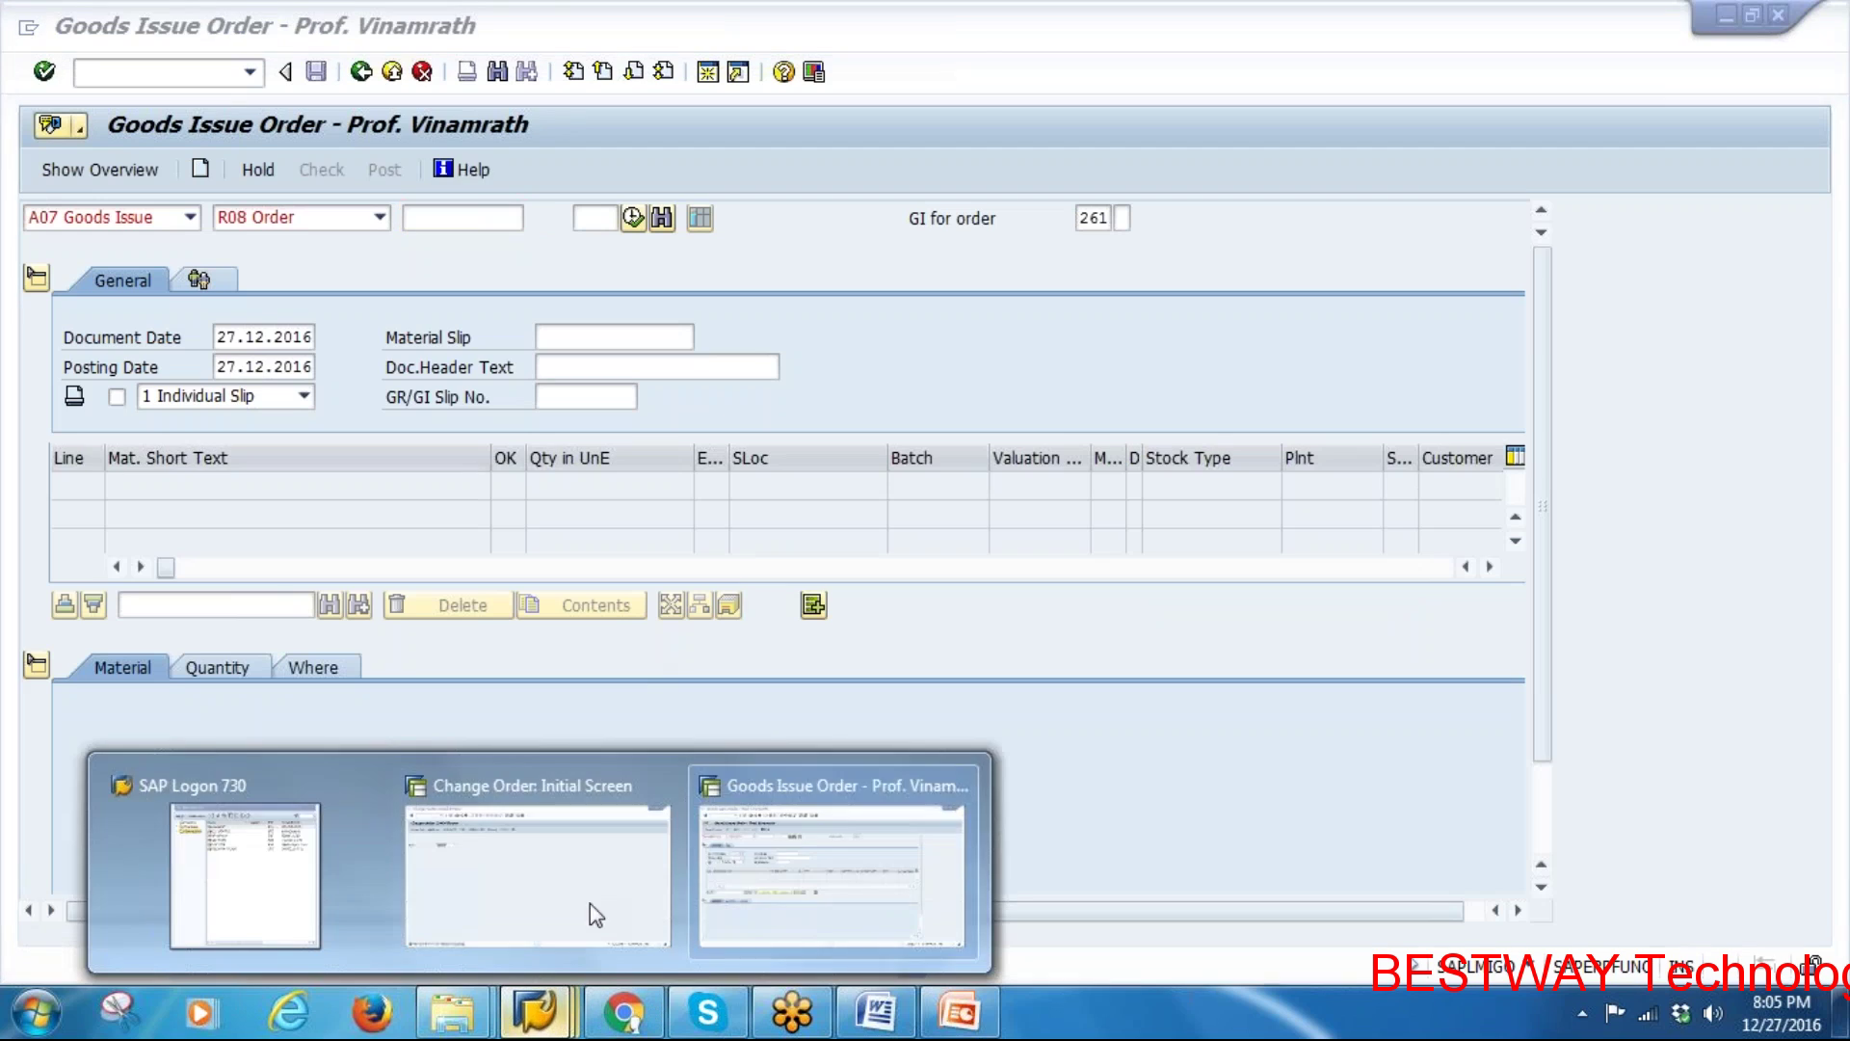
click(553, 858)
click(77, 32)
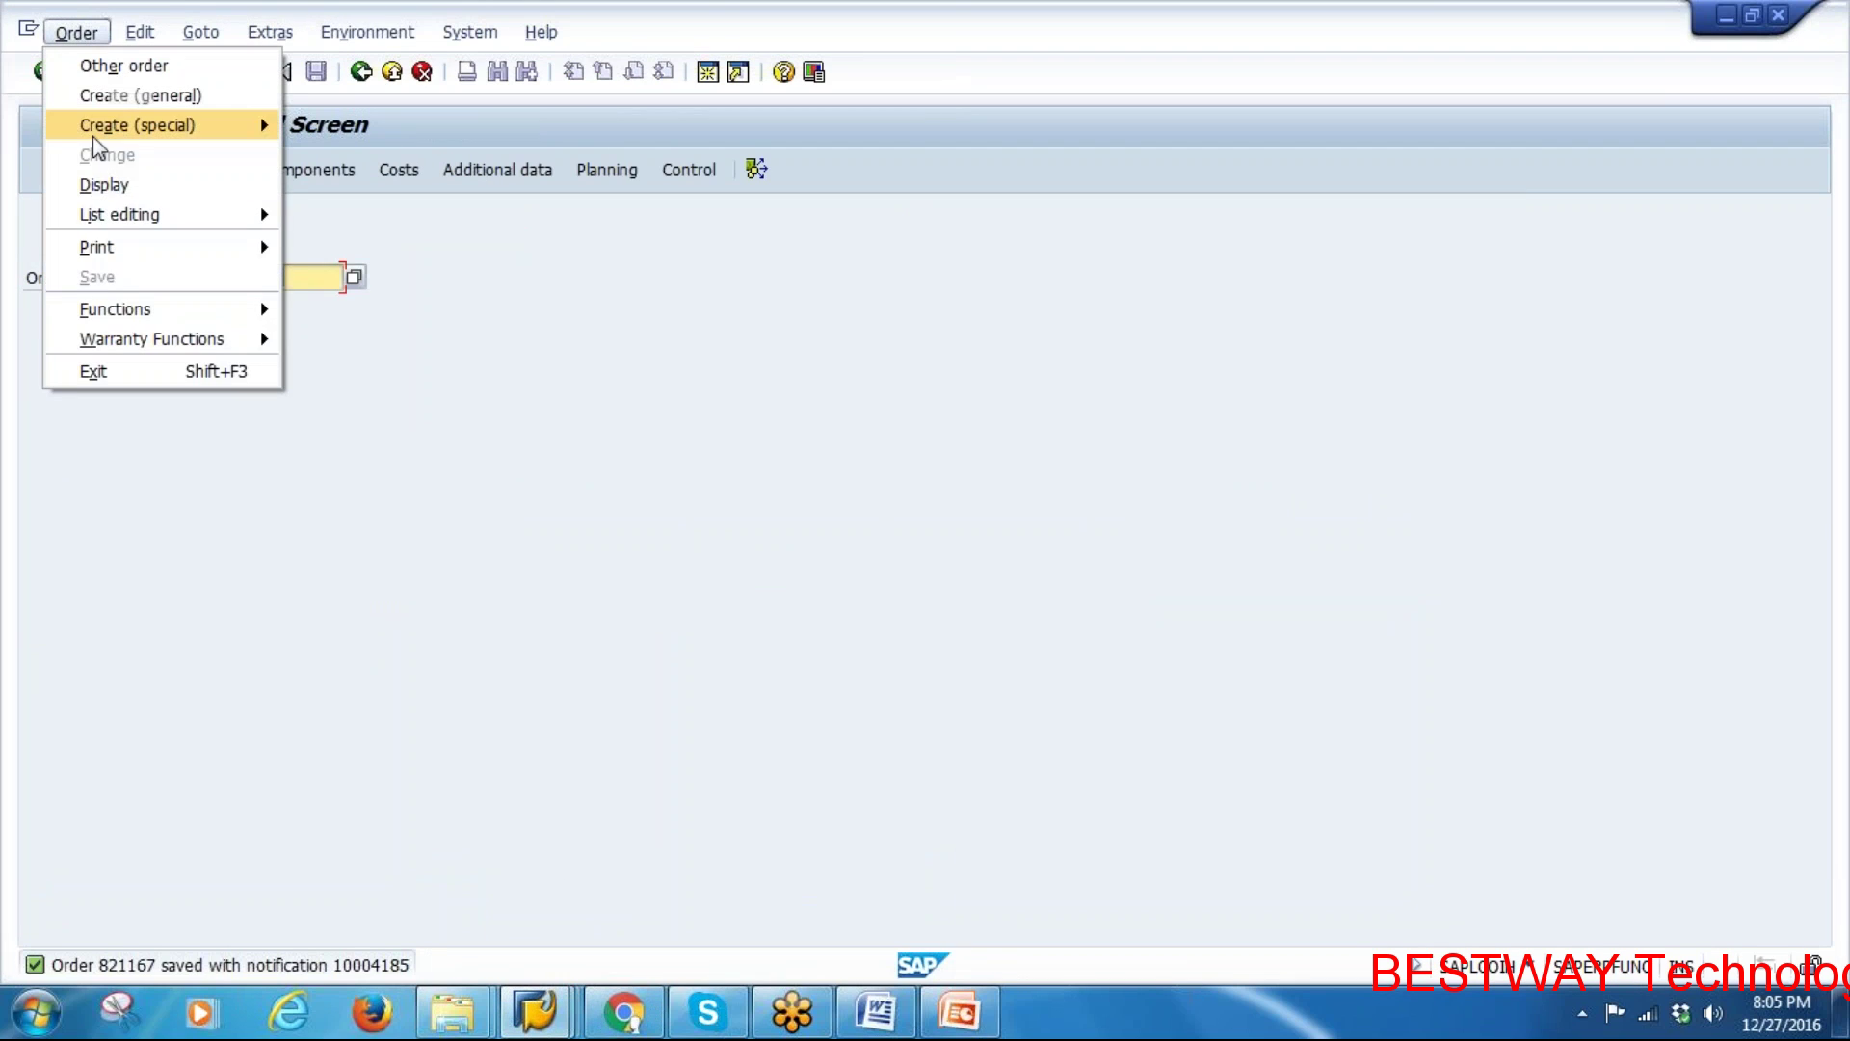
click(99, 182)
key(Return)
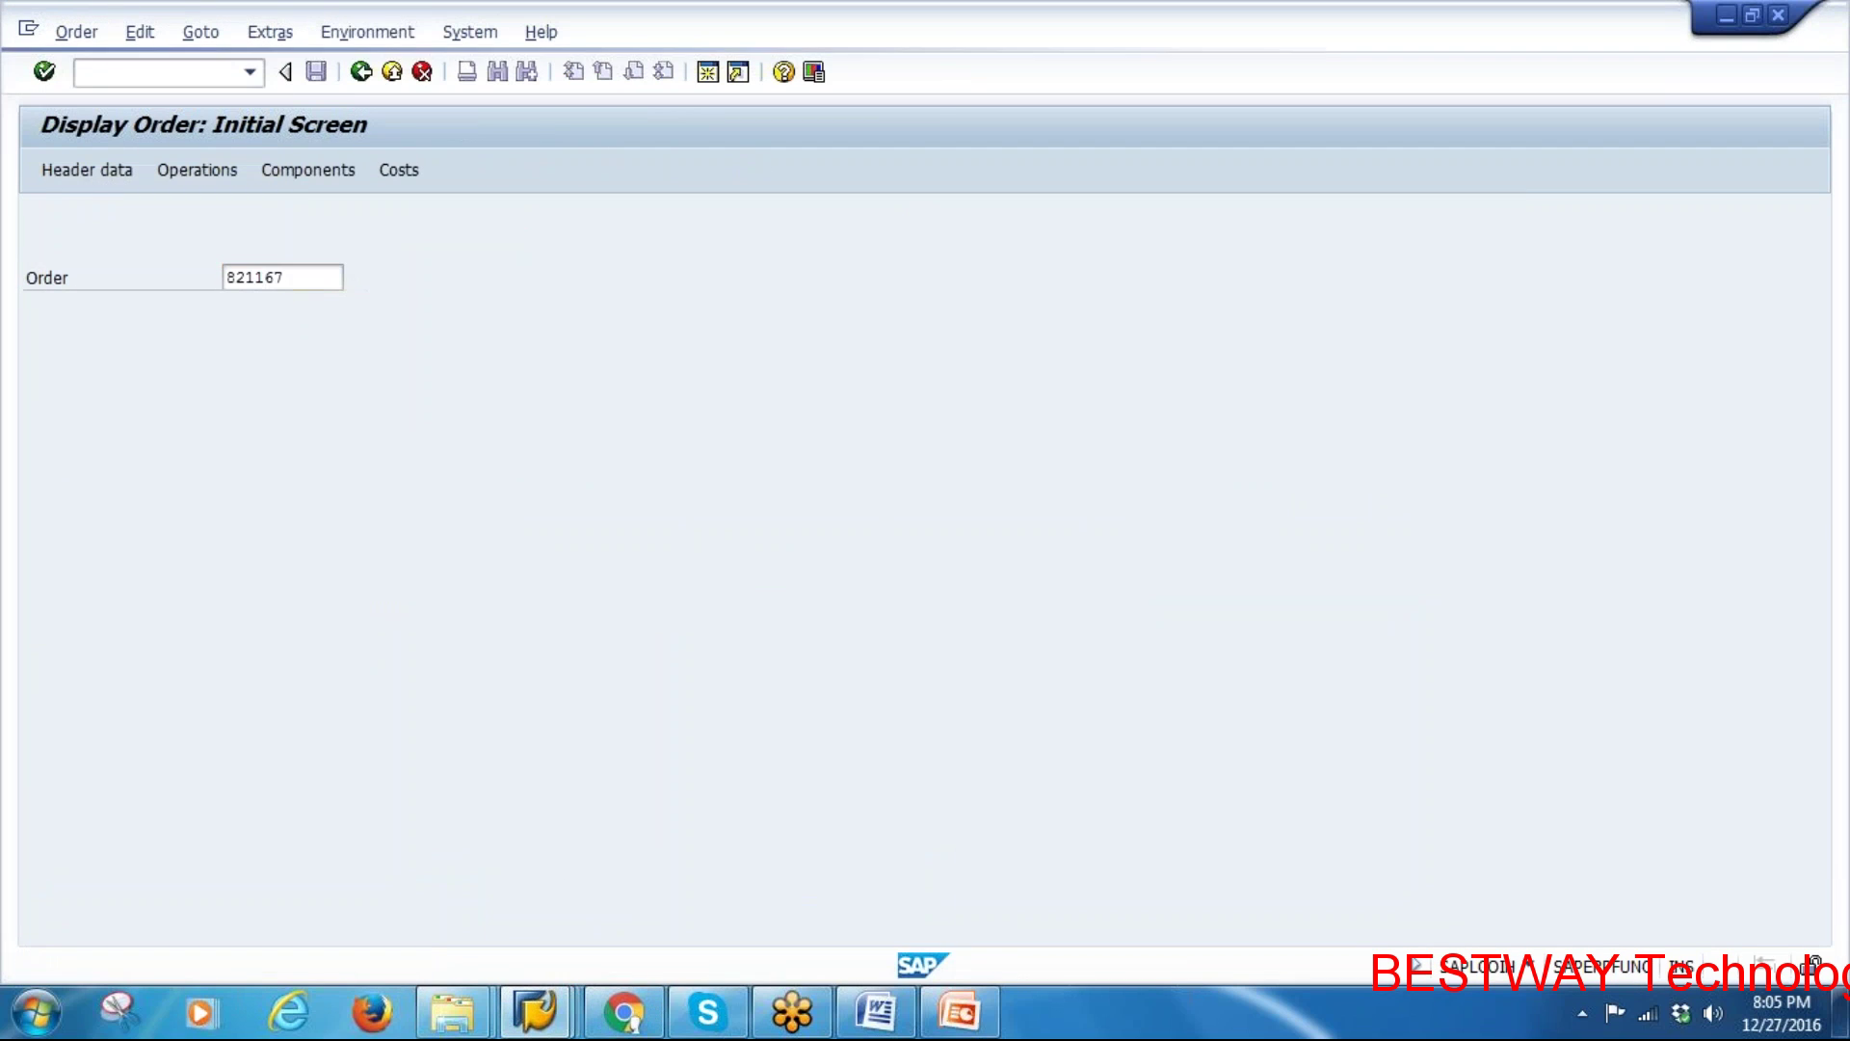
click(362, 305)
drag(367, 401, 191, 395)
drag(373, 433, 179, 426)
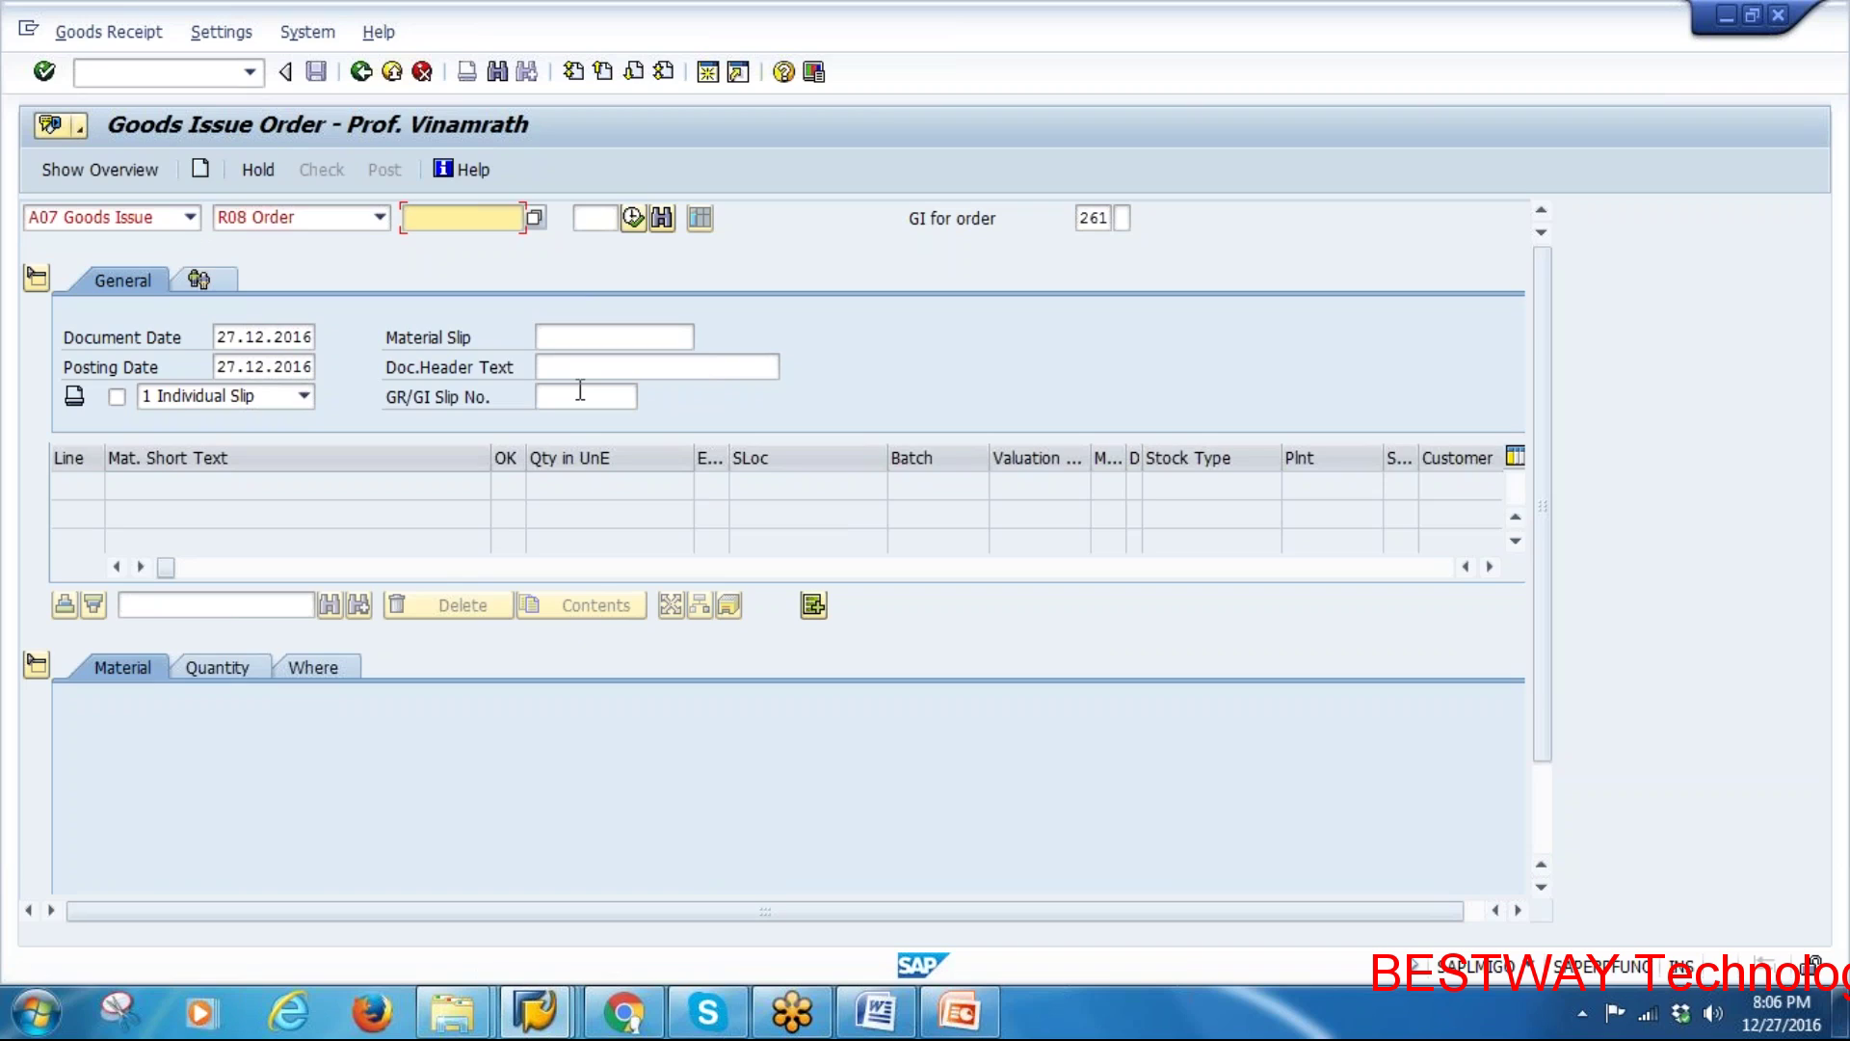
Load the repair order's items for posting as A07 Goods Issue with reference R08 Order, using the displayed order's number
click(189, 217)
click(117, 334)
click(380, 217)
click(362, 285)
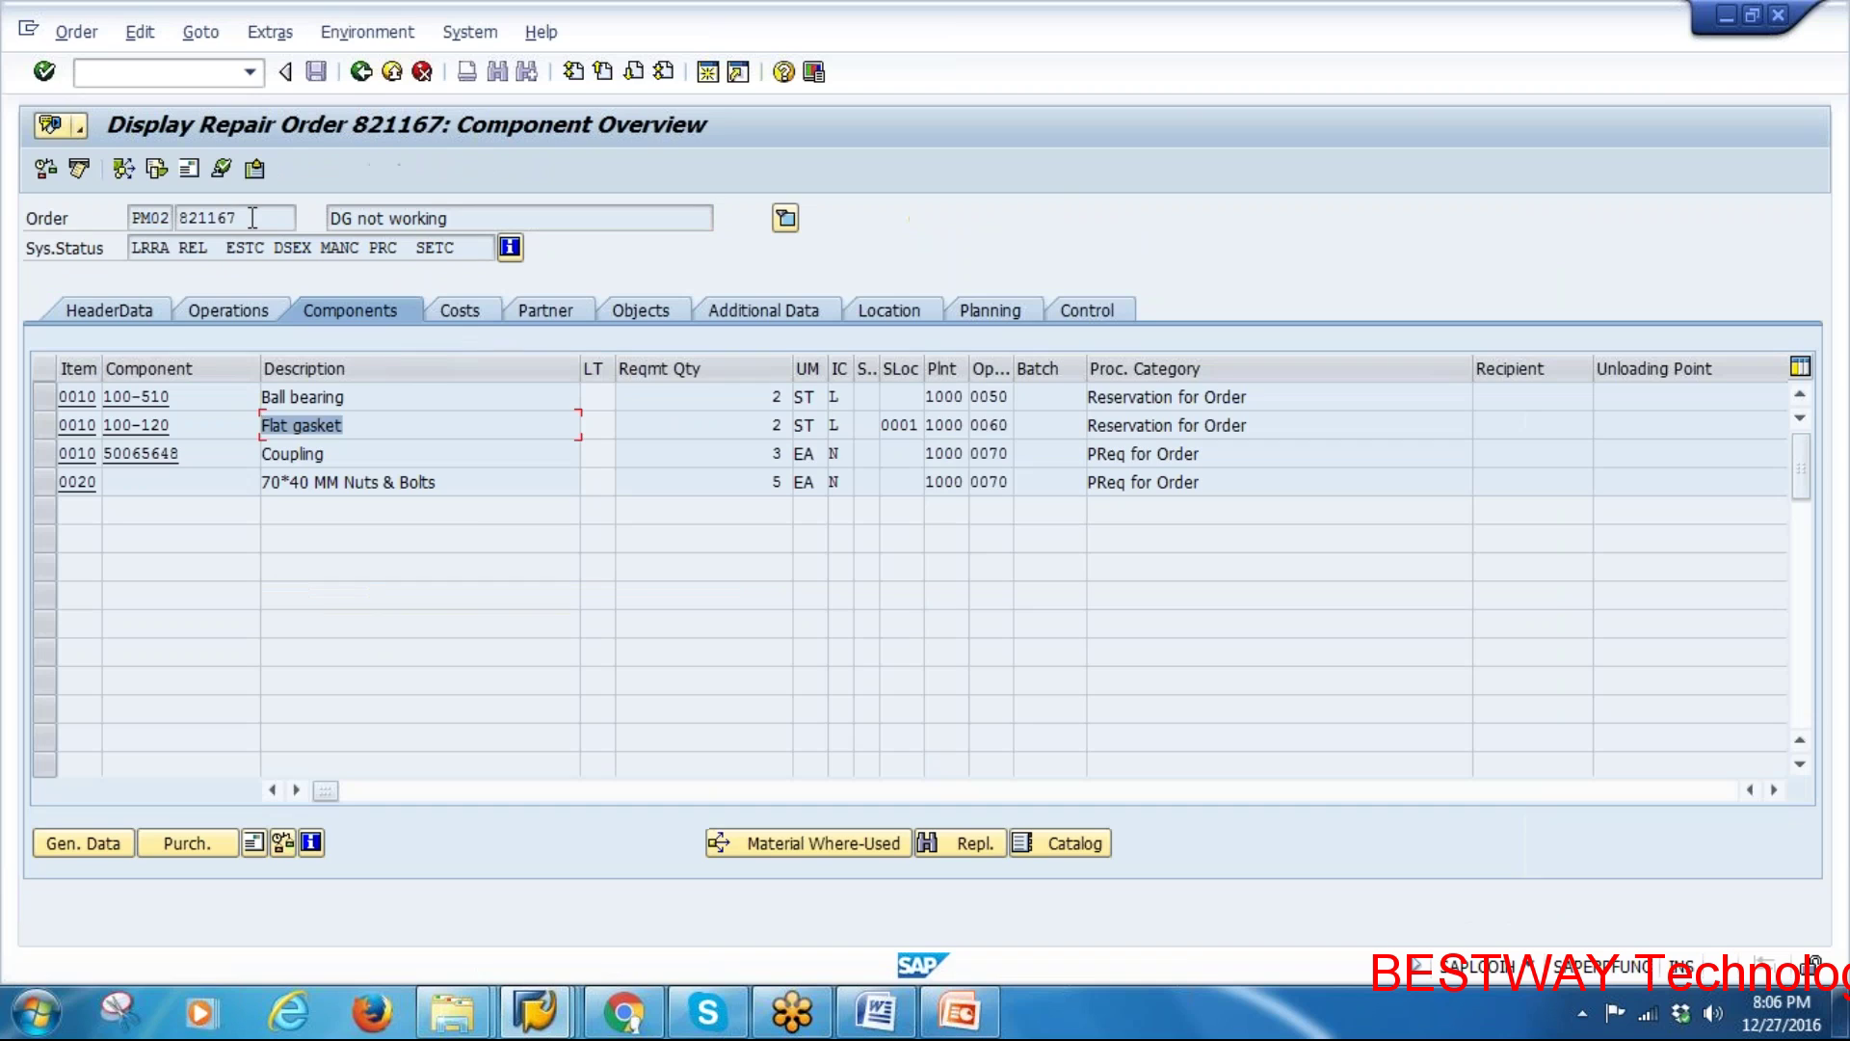
click(252, 218)
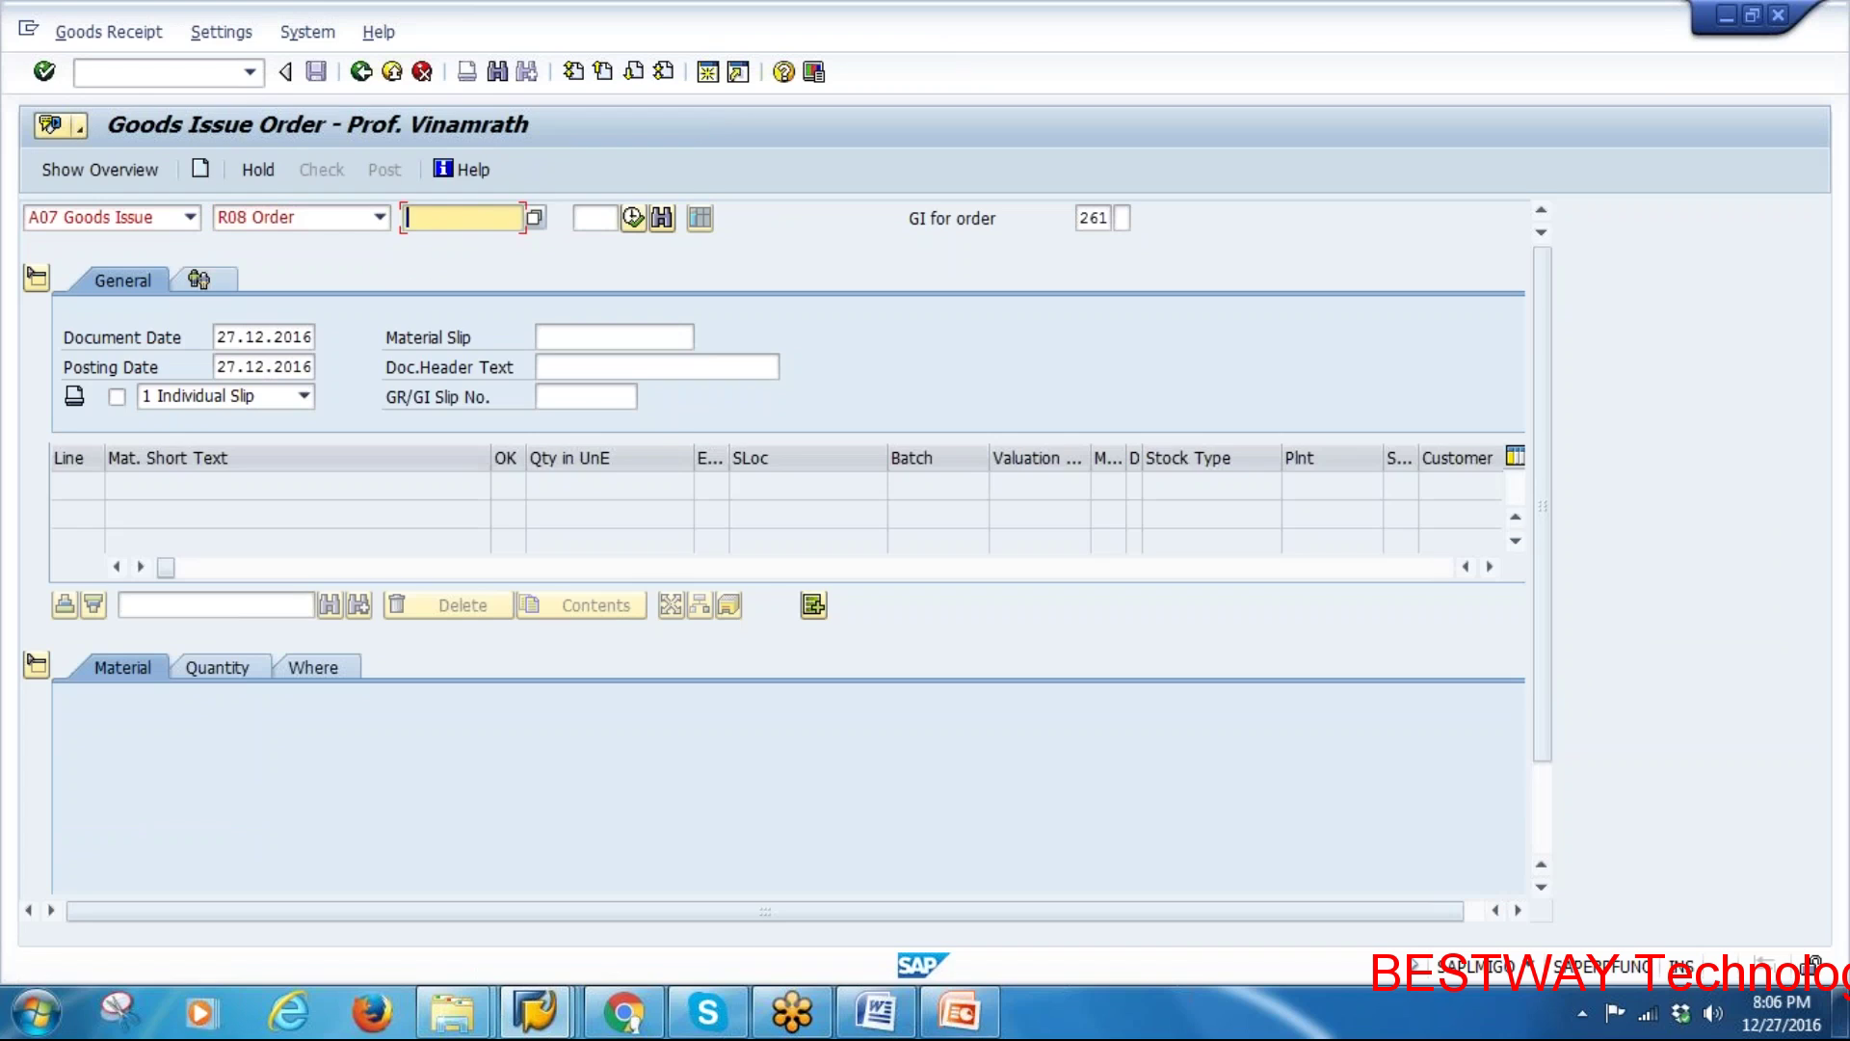
text(821167)
key(Return)
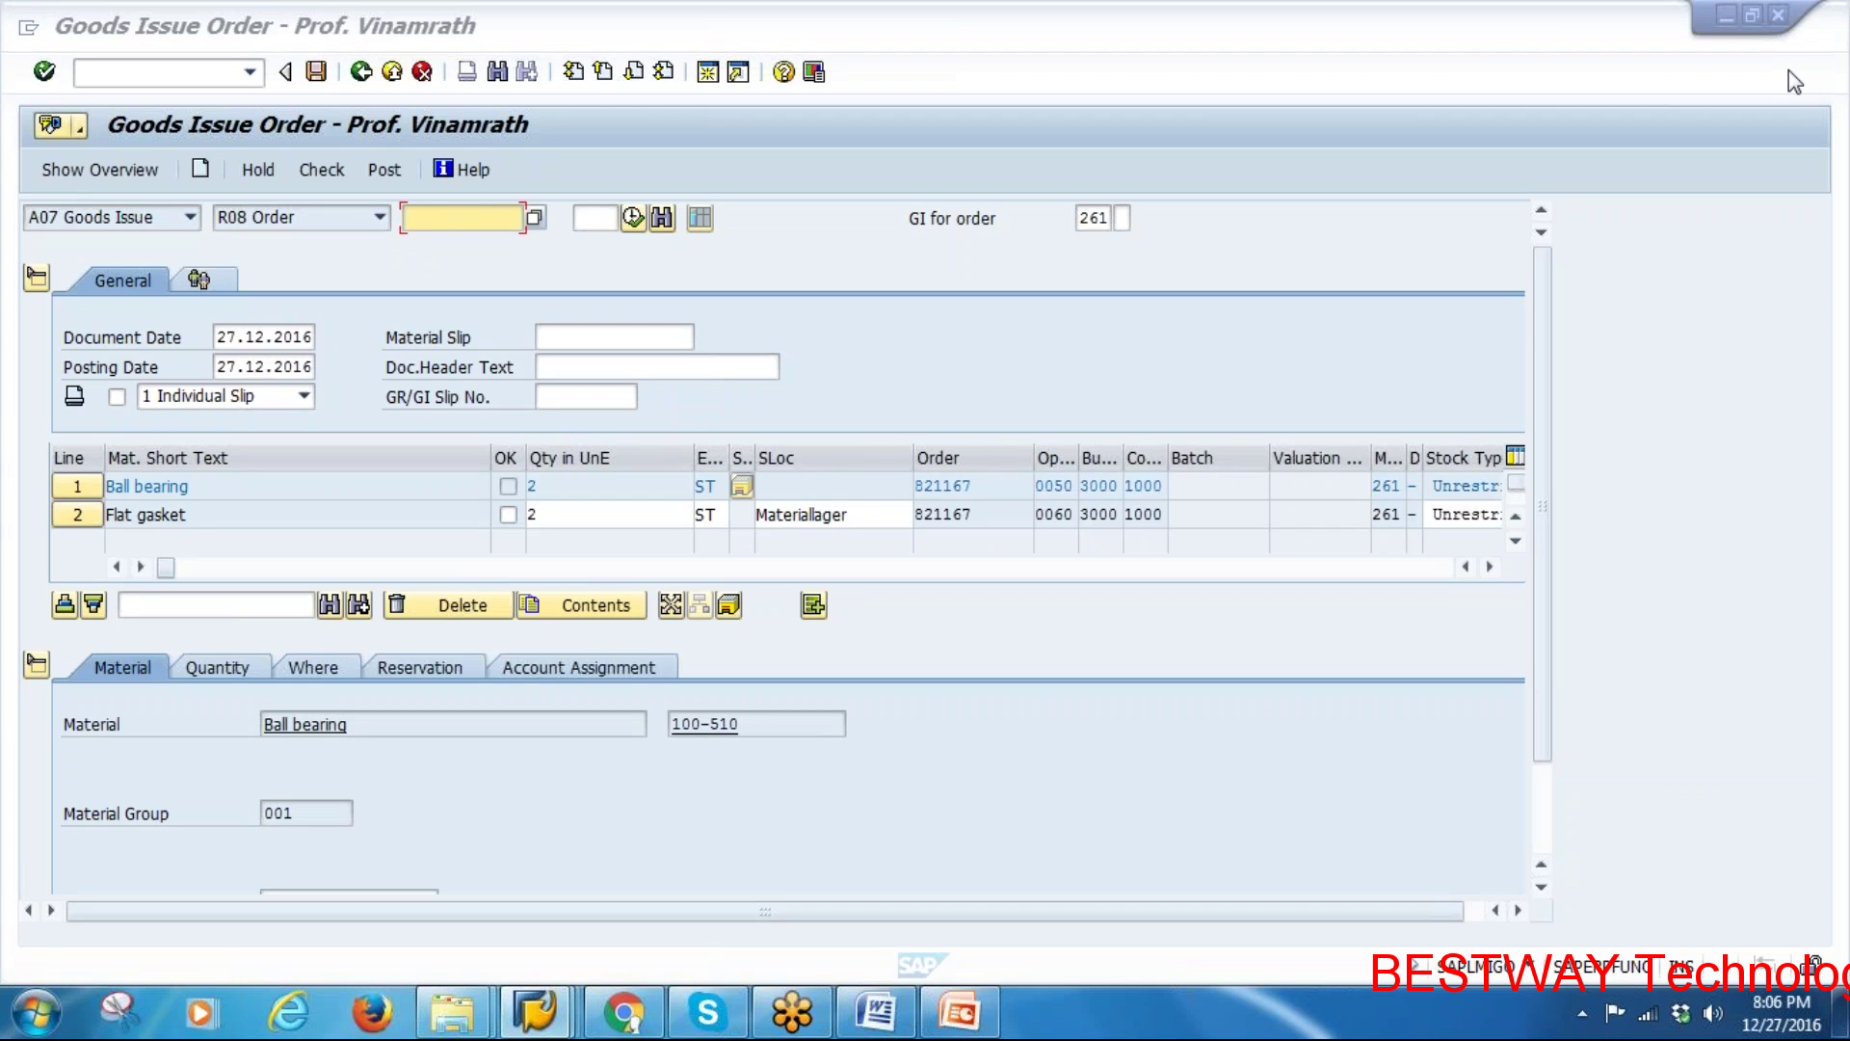
Collapse the item detail data and mark both the Ball bearing and Flat gasket lines as OK
click(226, 491)
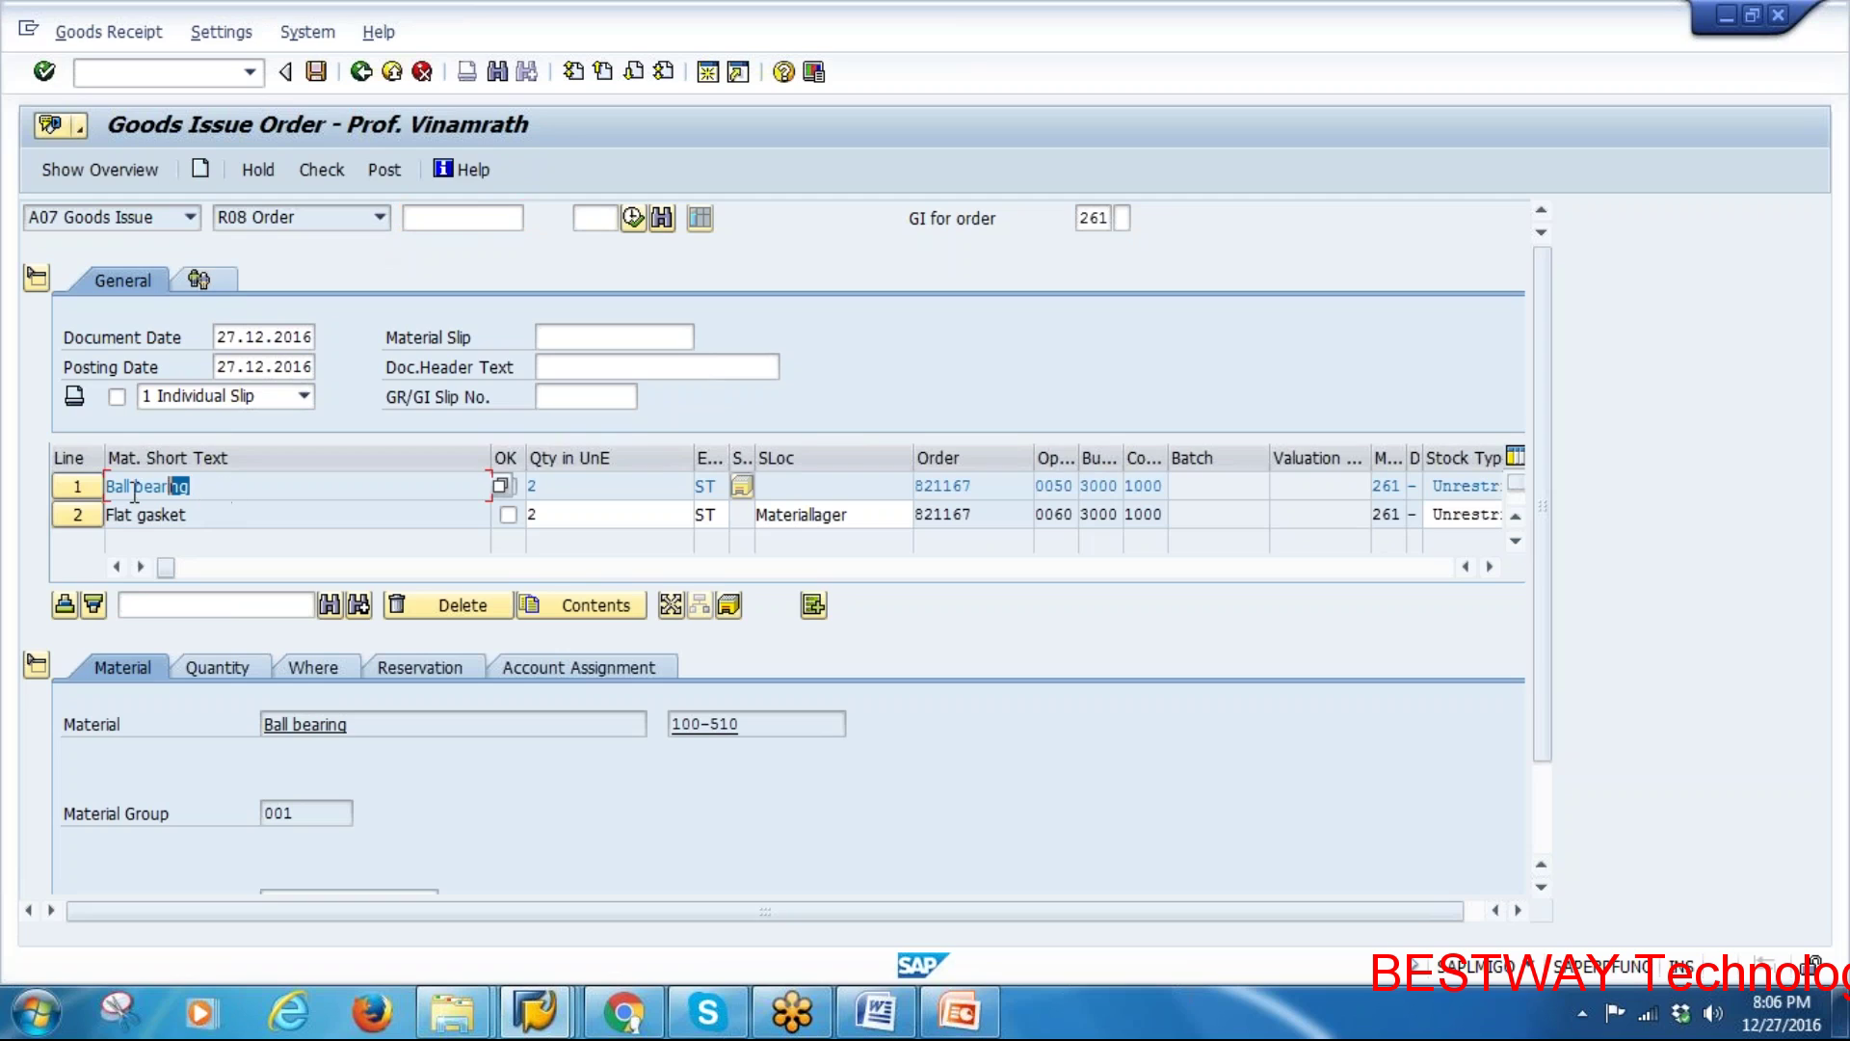
click(79, 513)
click(202, 488)
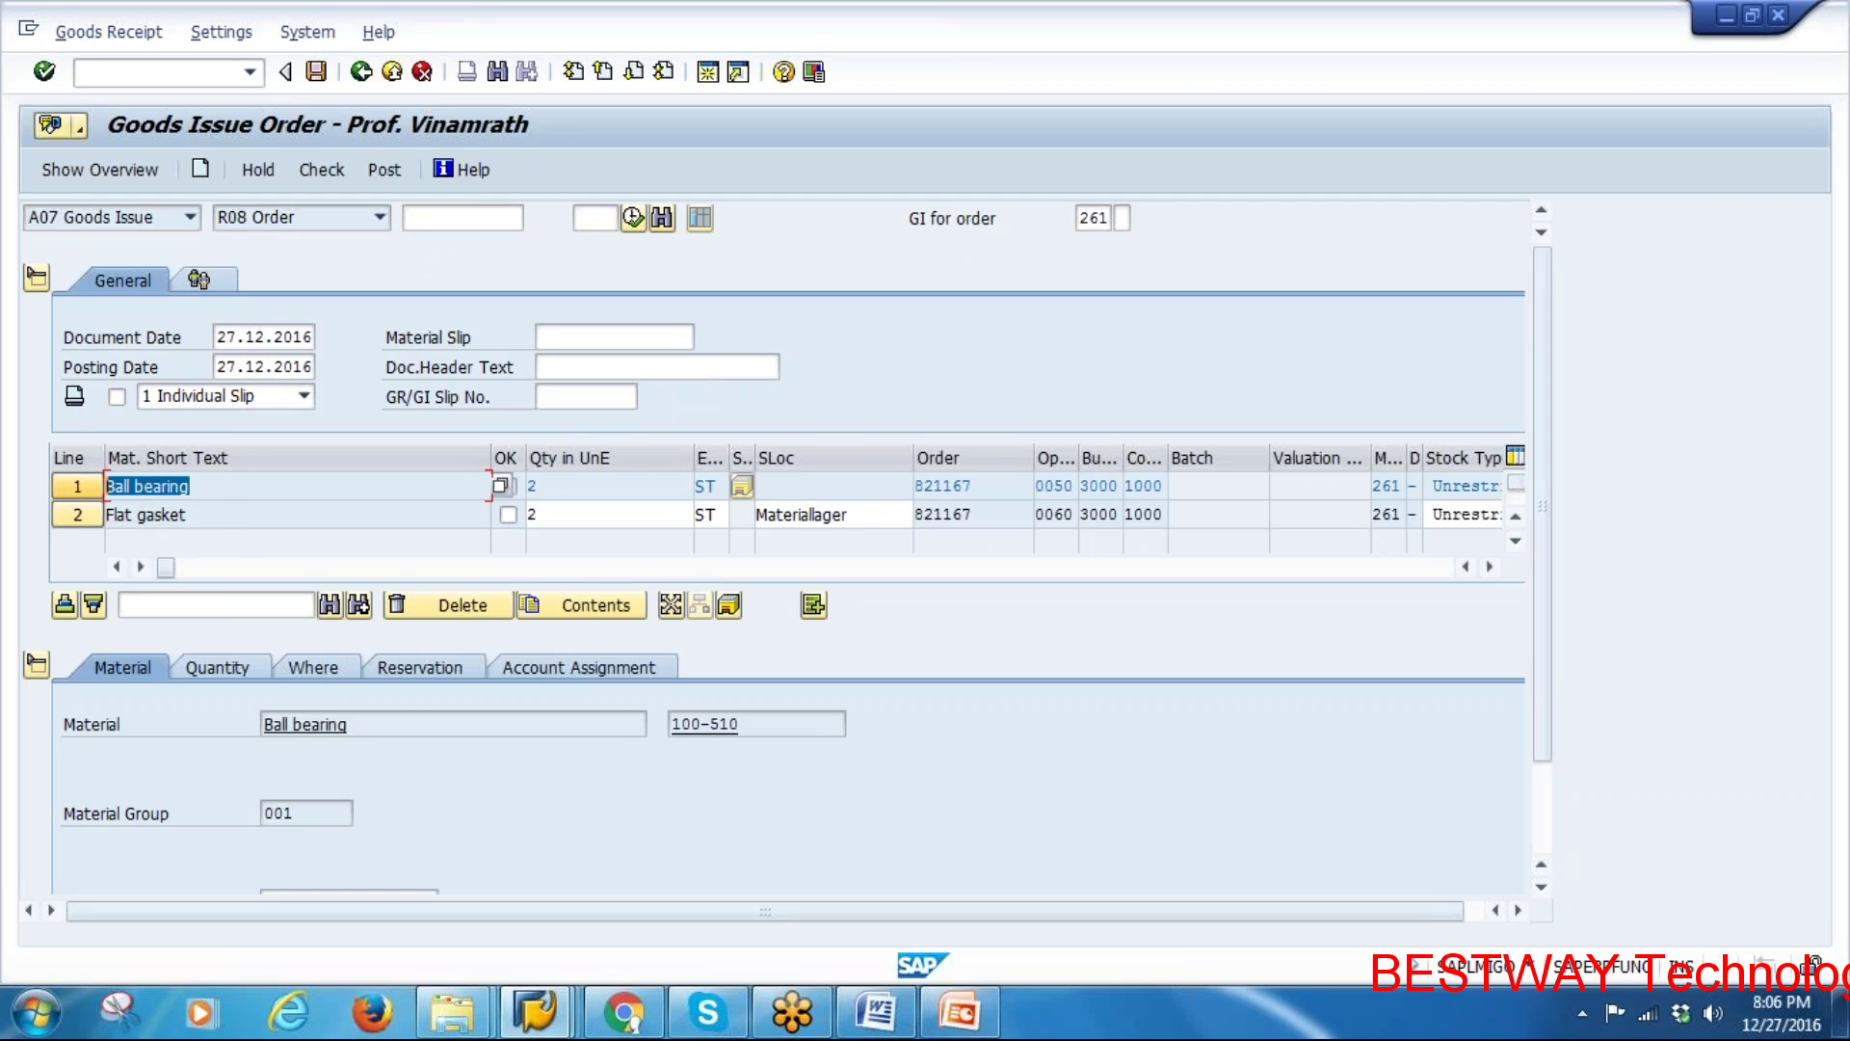
click(204, 518)
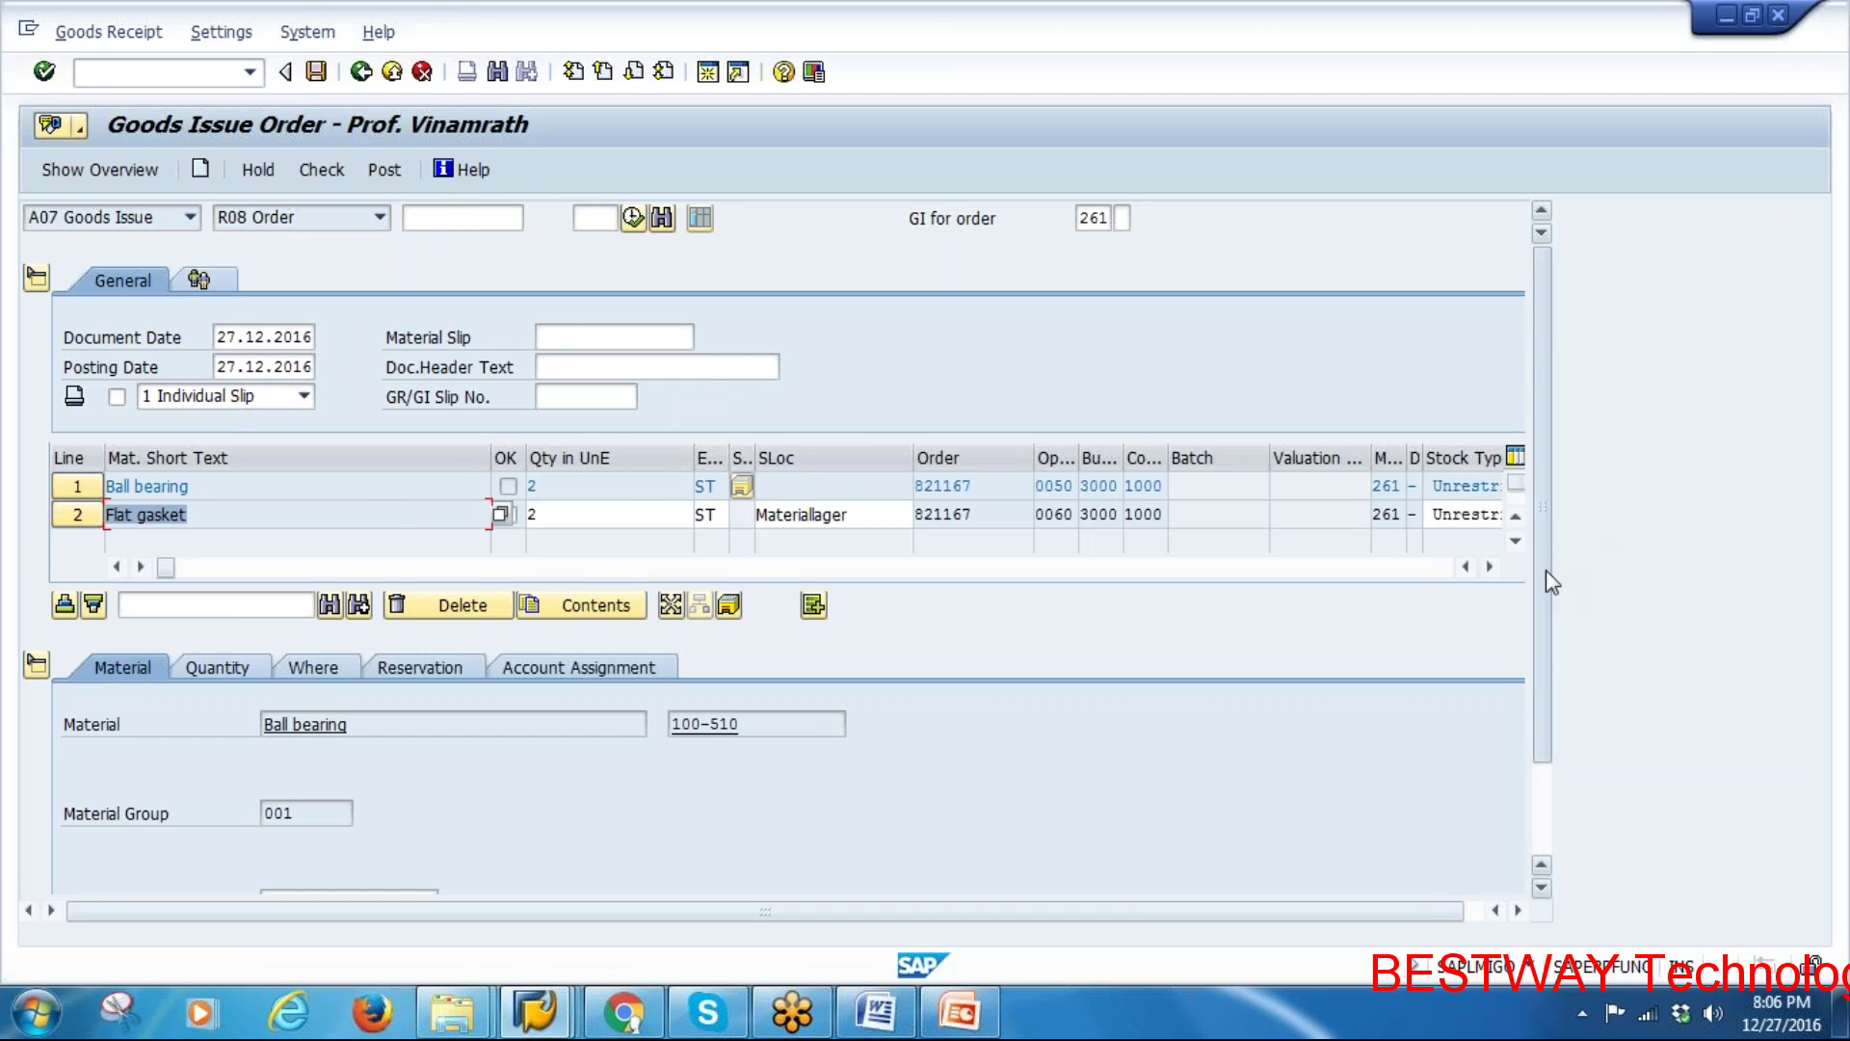
drag(1550, 576, 1494, 669)
click(37, 546)
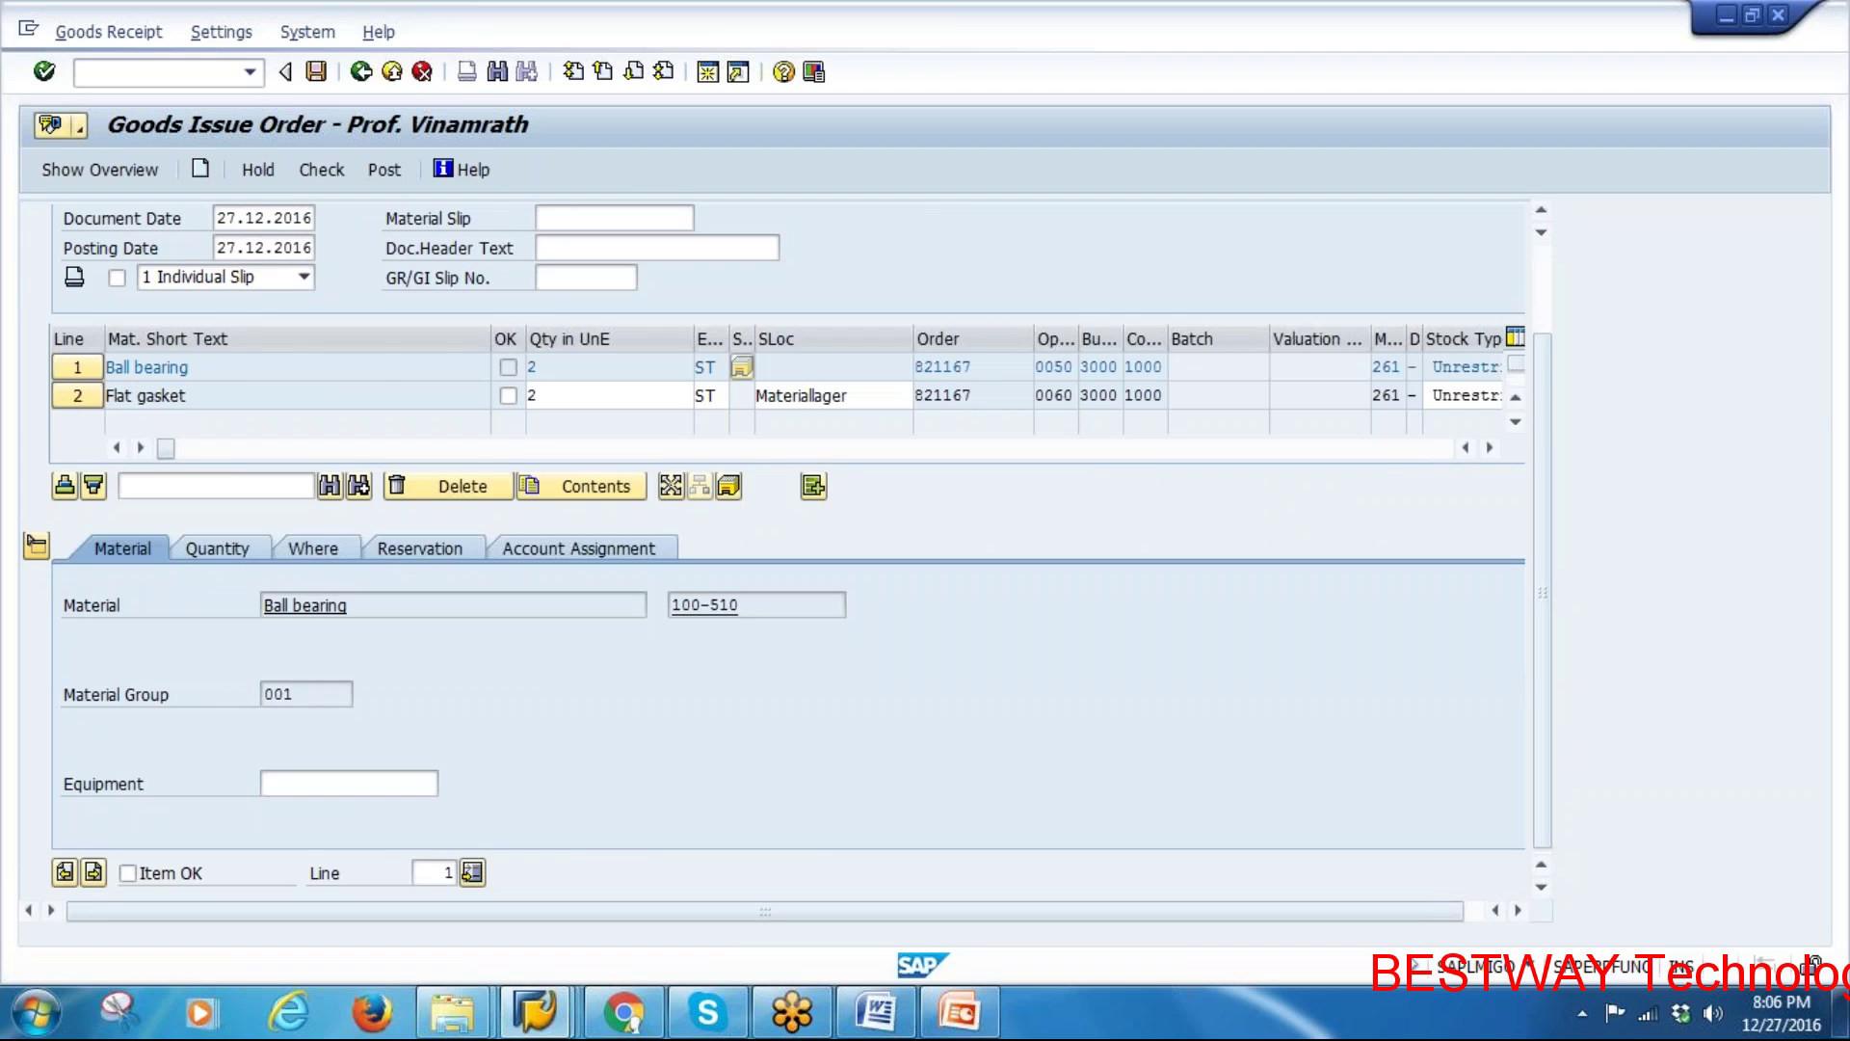
click(502, 500)
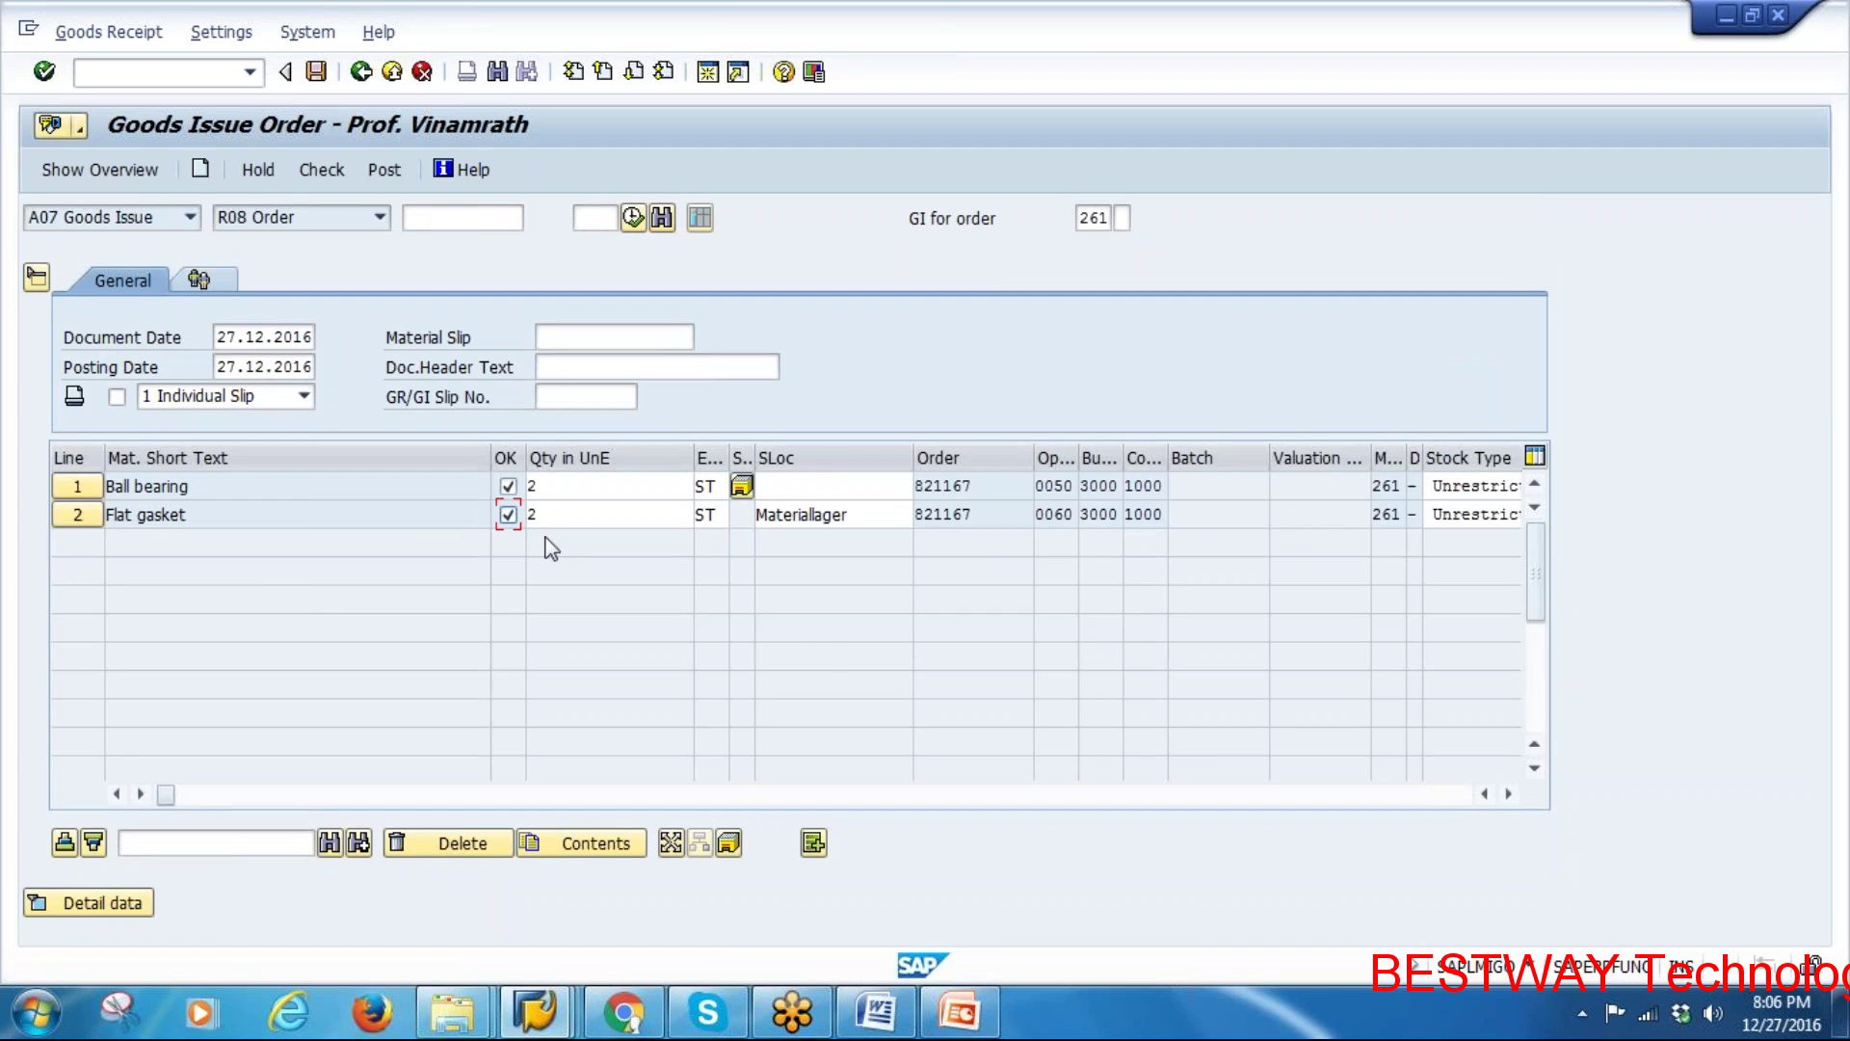
Set the storage location of the Ball bearing line to 0001
click(804, 496)
text(0001)
key(Return)
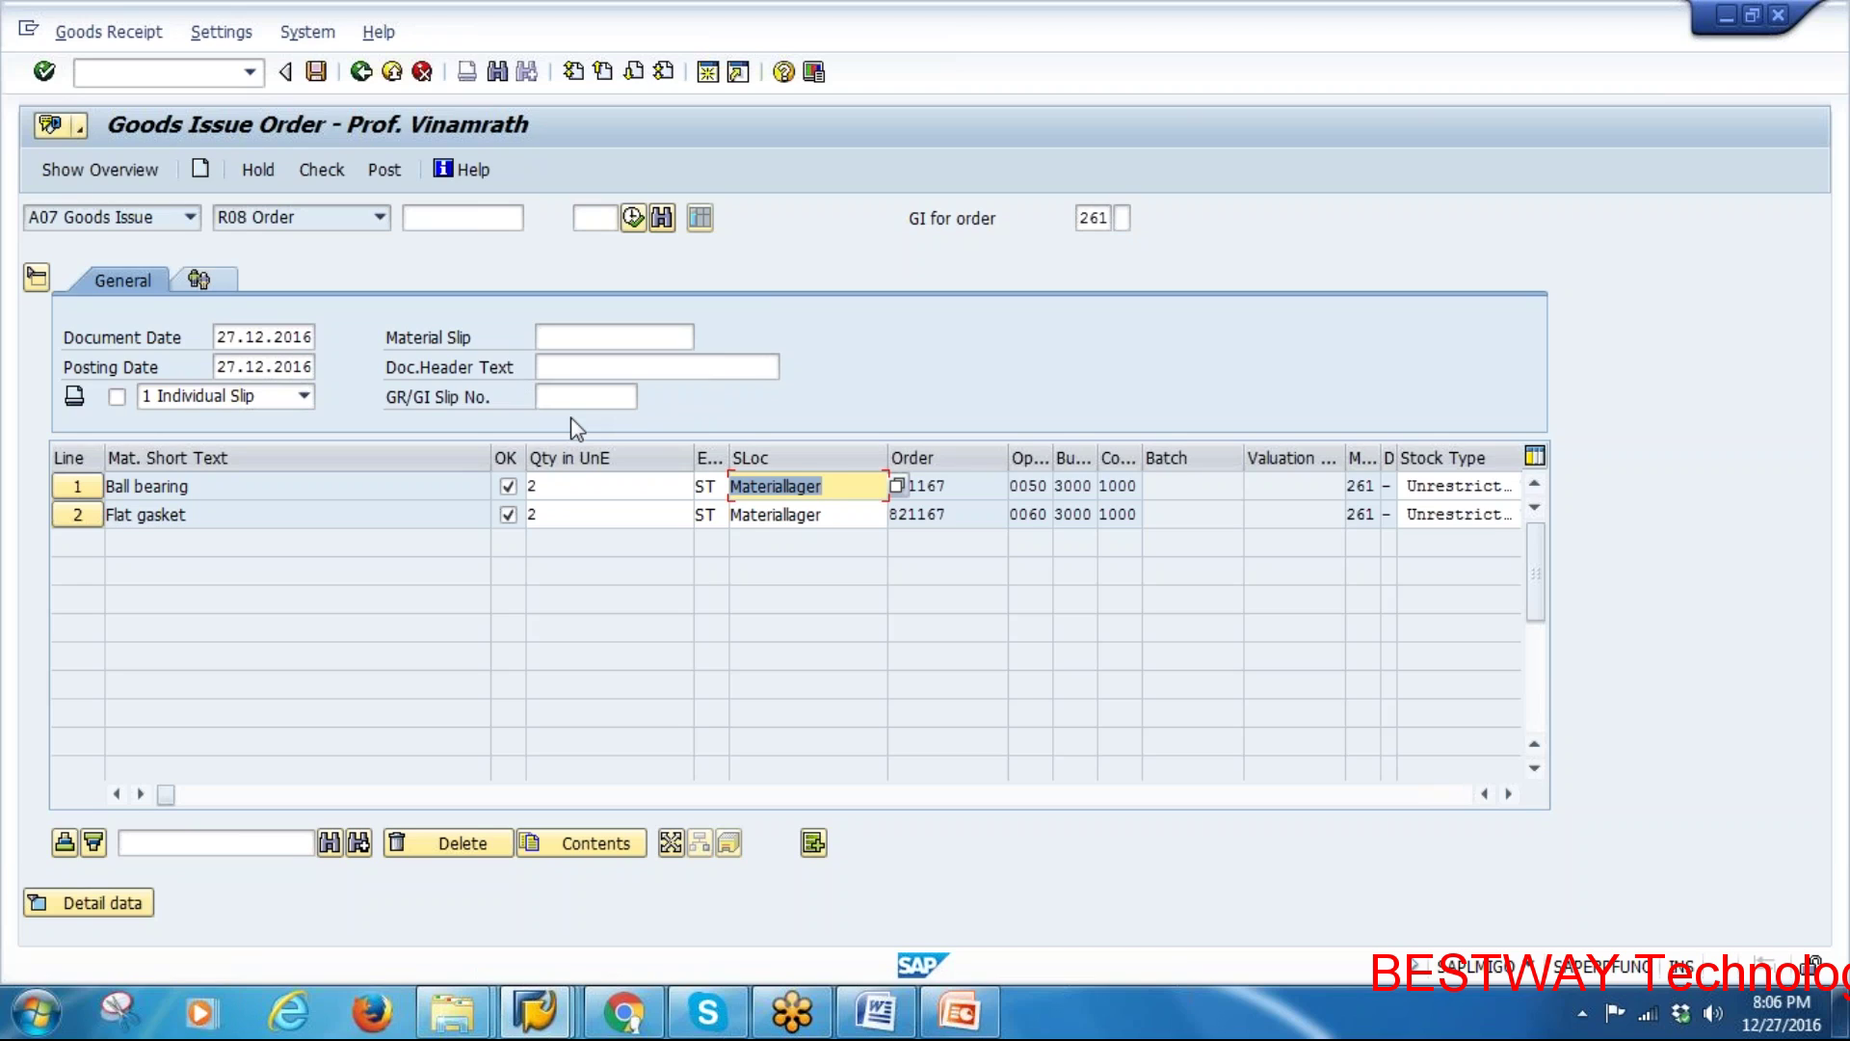
Check the goods issue for the Ball bearing and Flat gasket items and post the material document
mouse_move(197, 483)
mouse_down()
mouse_move(79, 485)
mouse_move(165, 515)
mouse_move(106, 515)
mouse_up()
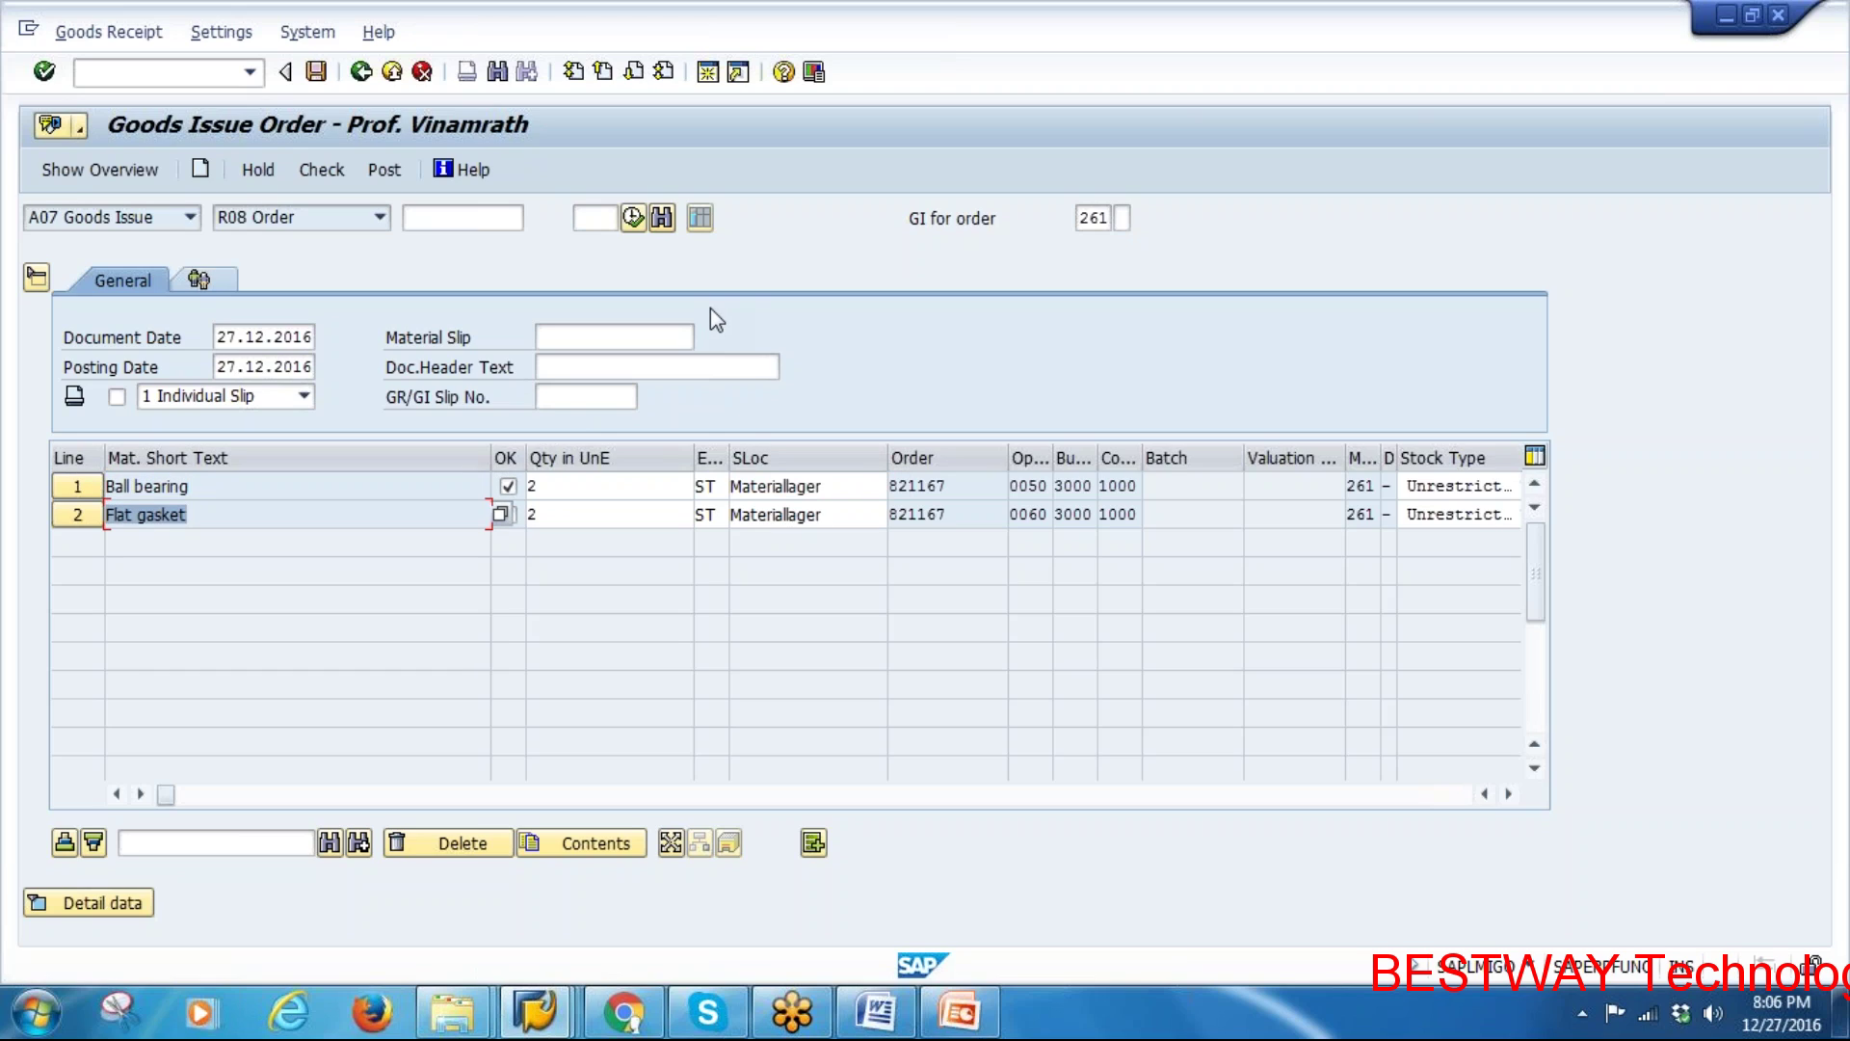
click(320, 170)
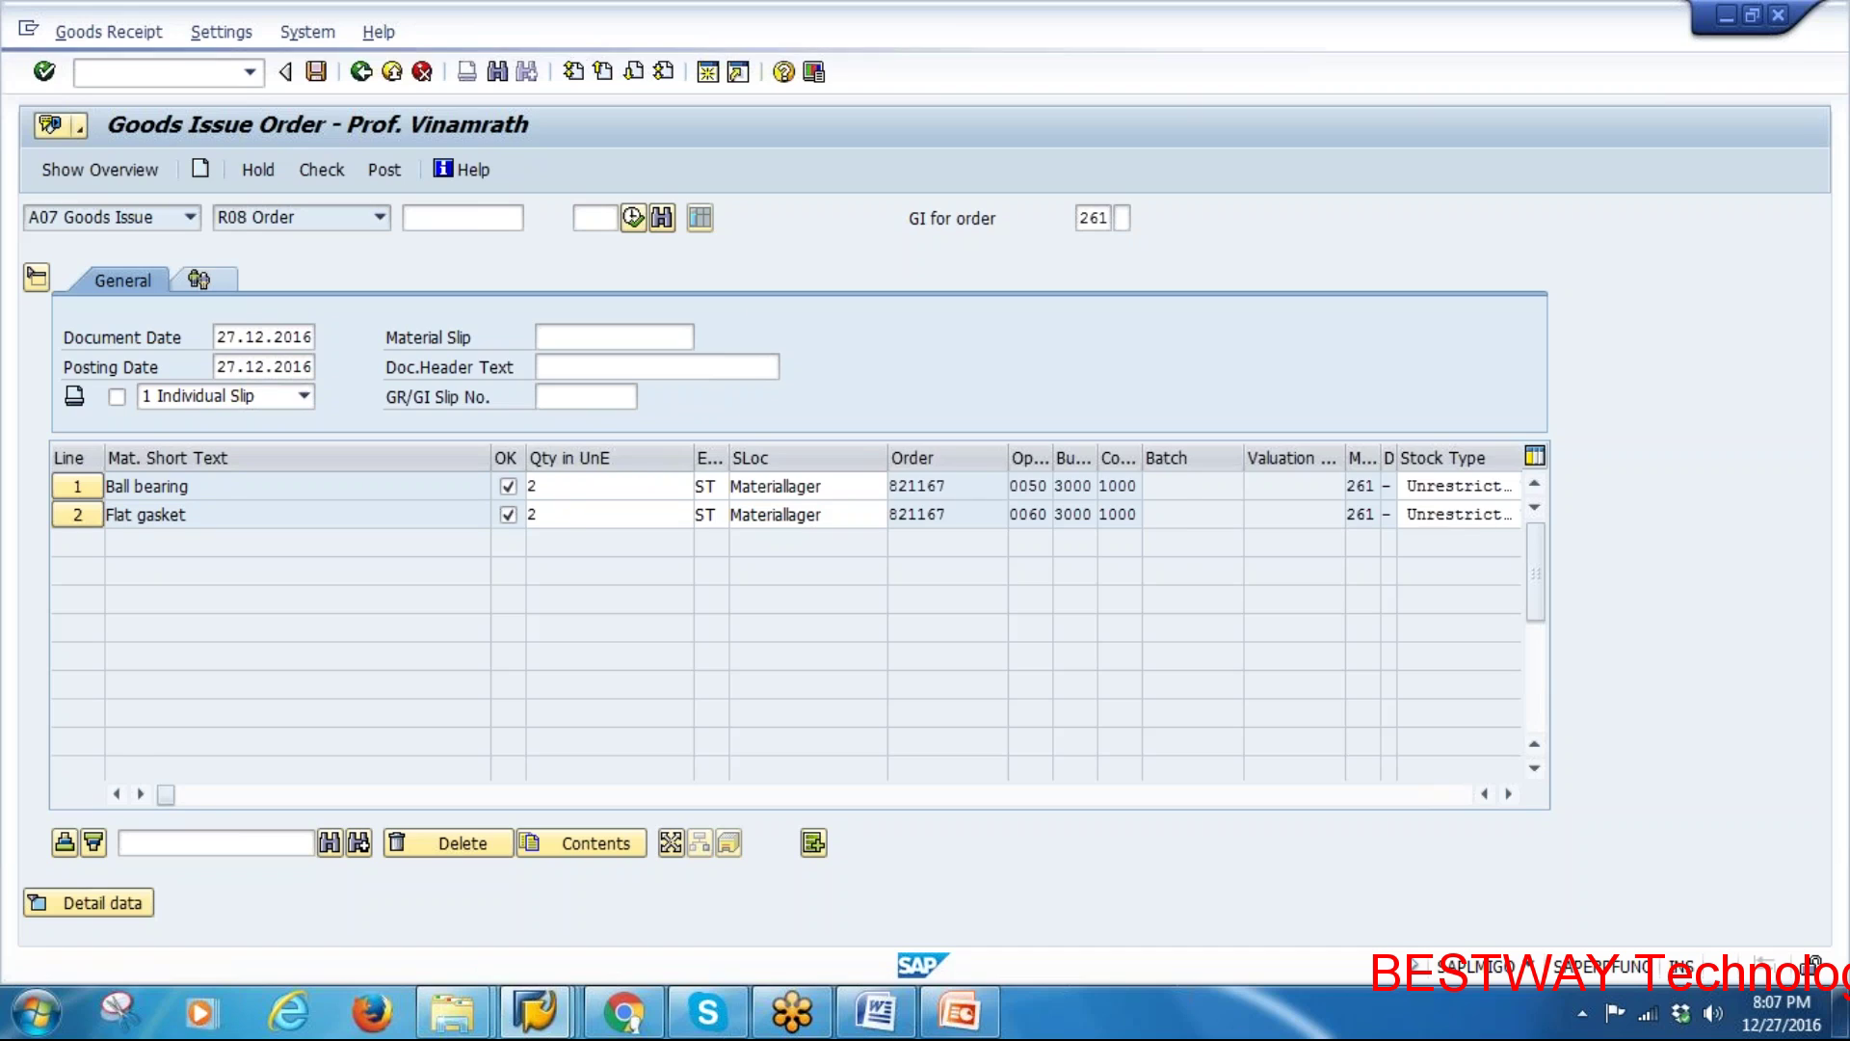
click(552, 514)
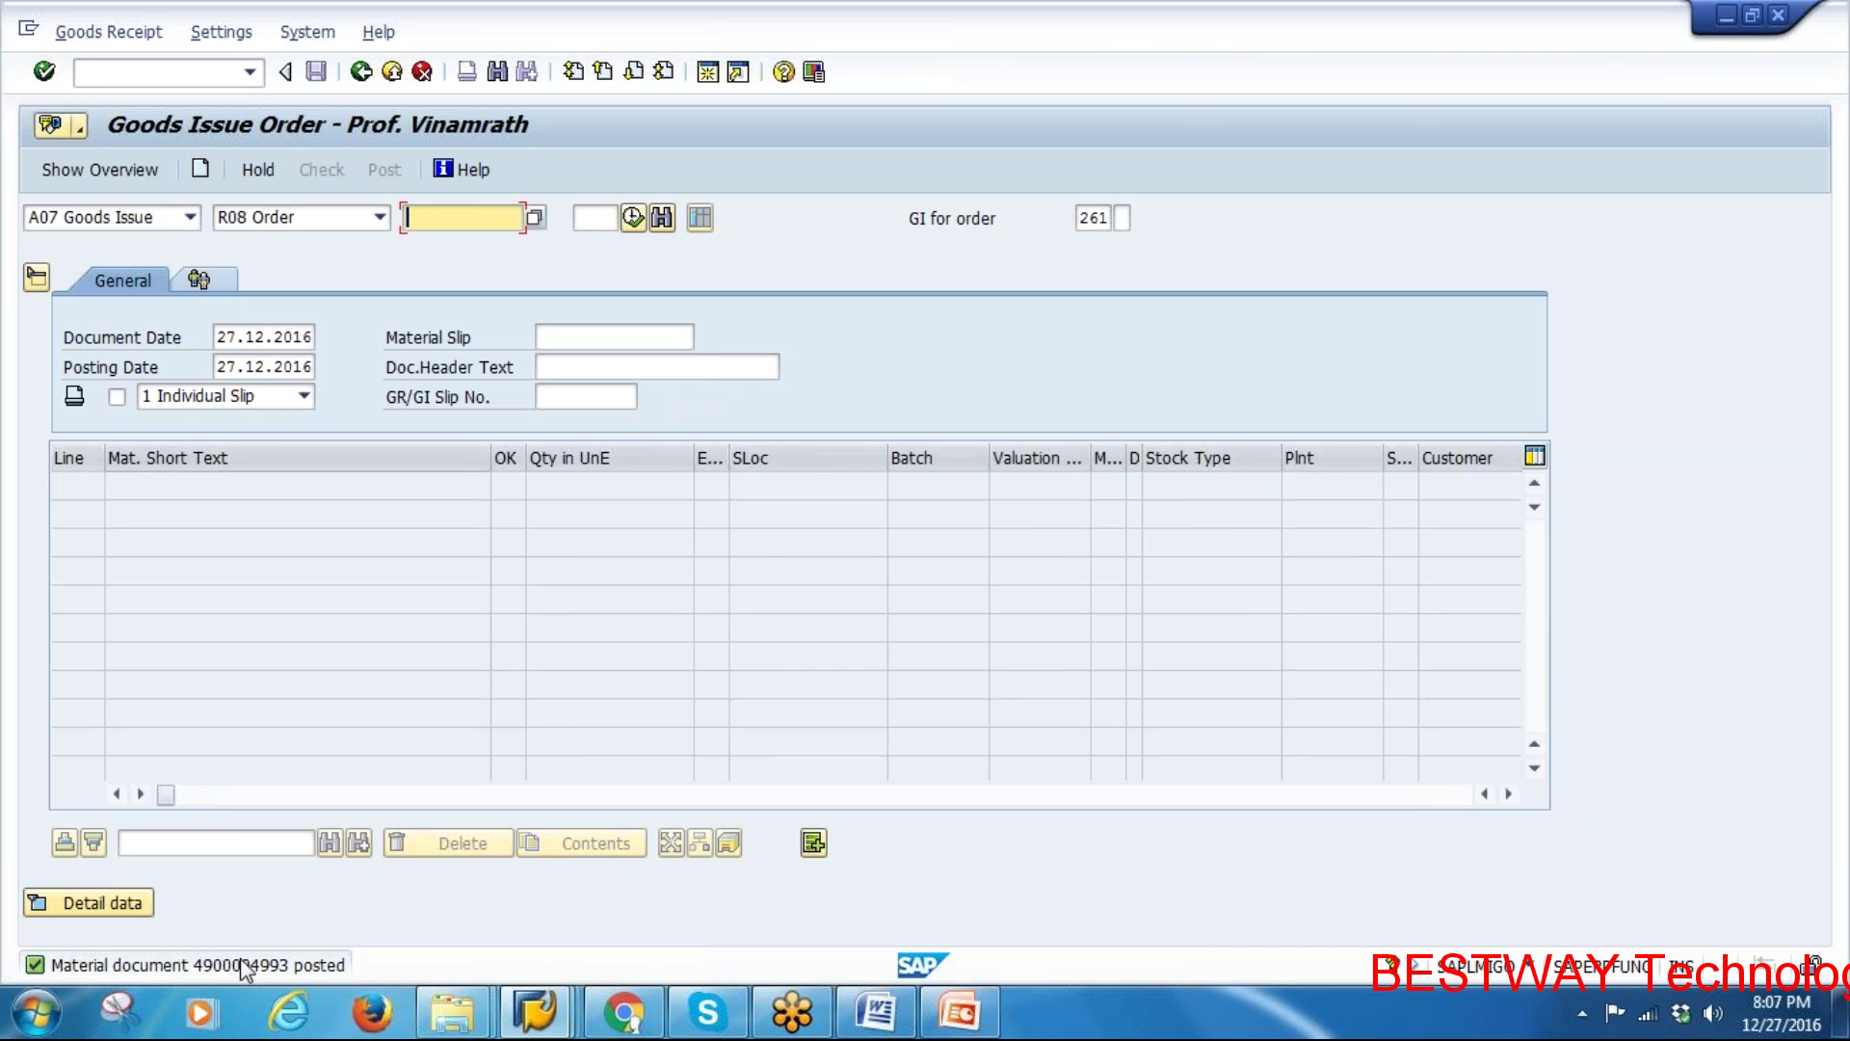
Reload the displayed repair order, examine the GMPS entry in its system status, and switch to the PowerPoint slide on stock material flow
mouse_move(545, 1027)
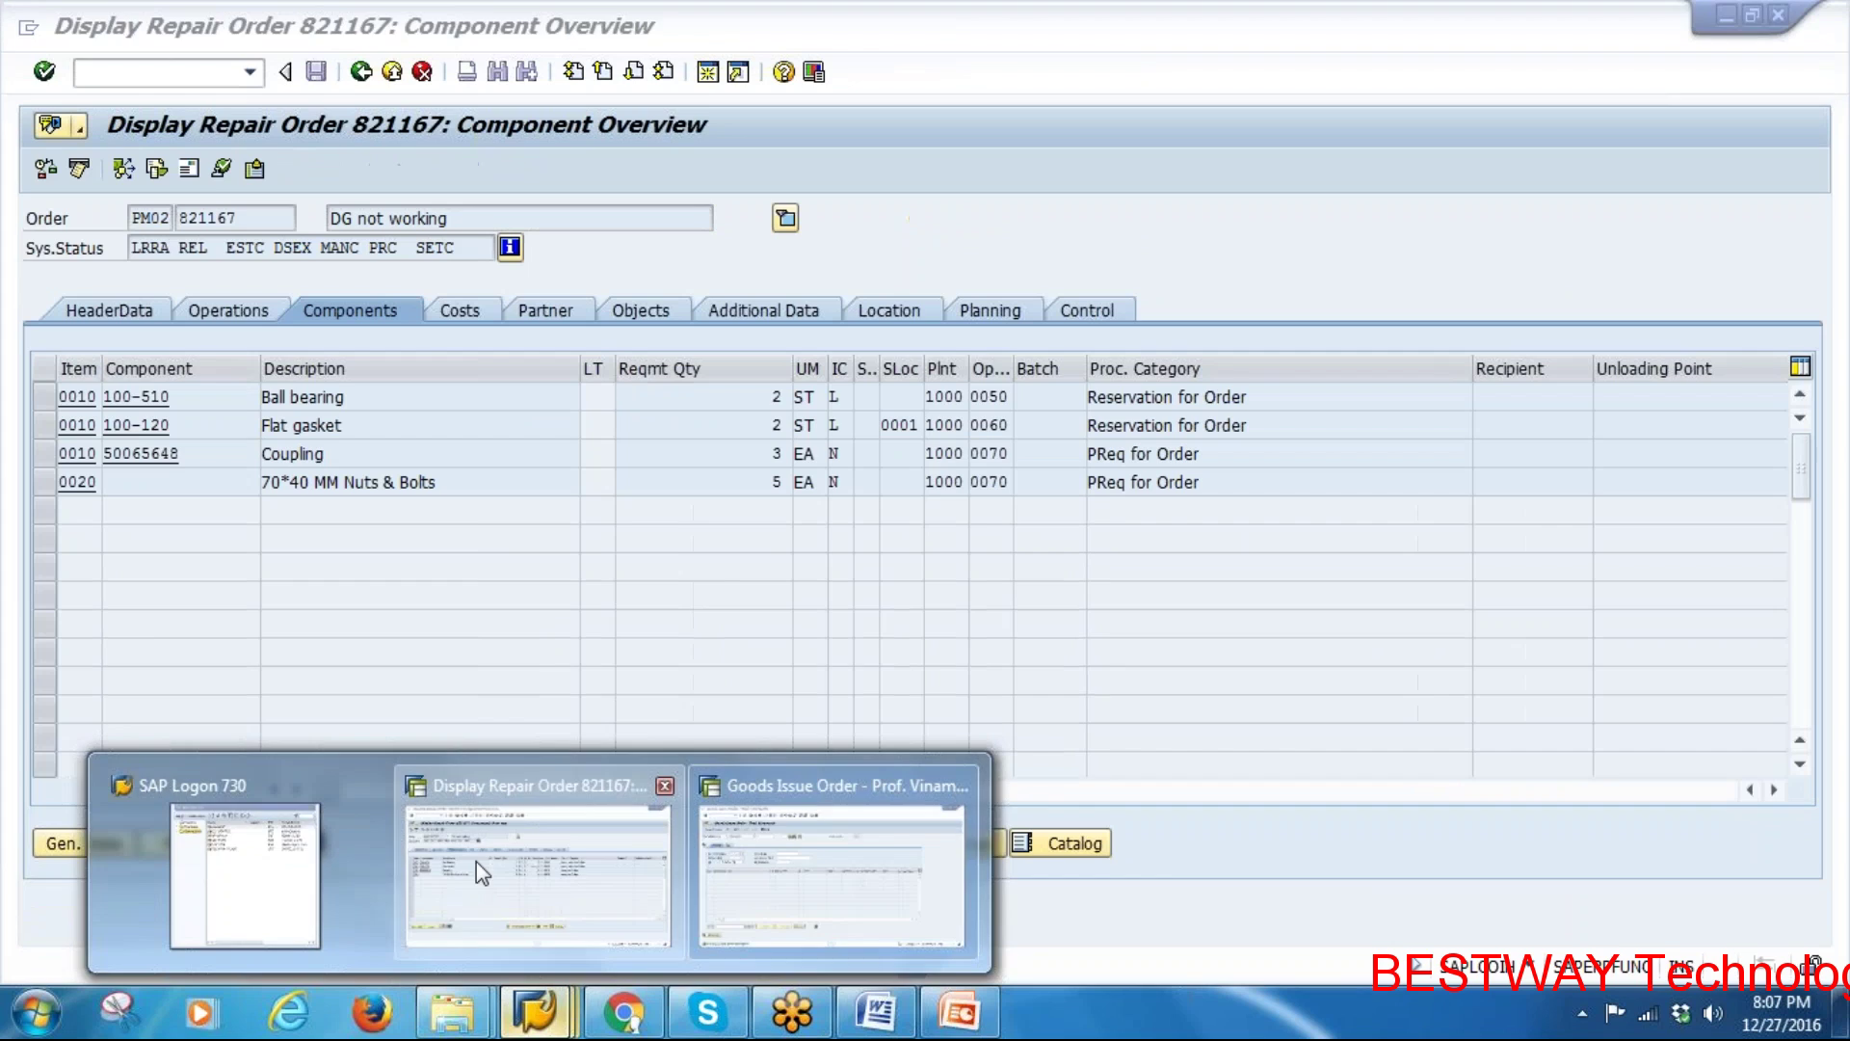
click(476, 861)
click(362, 72)
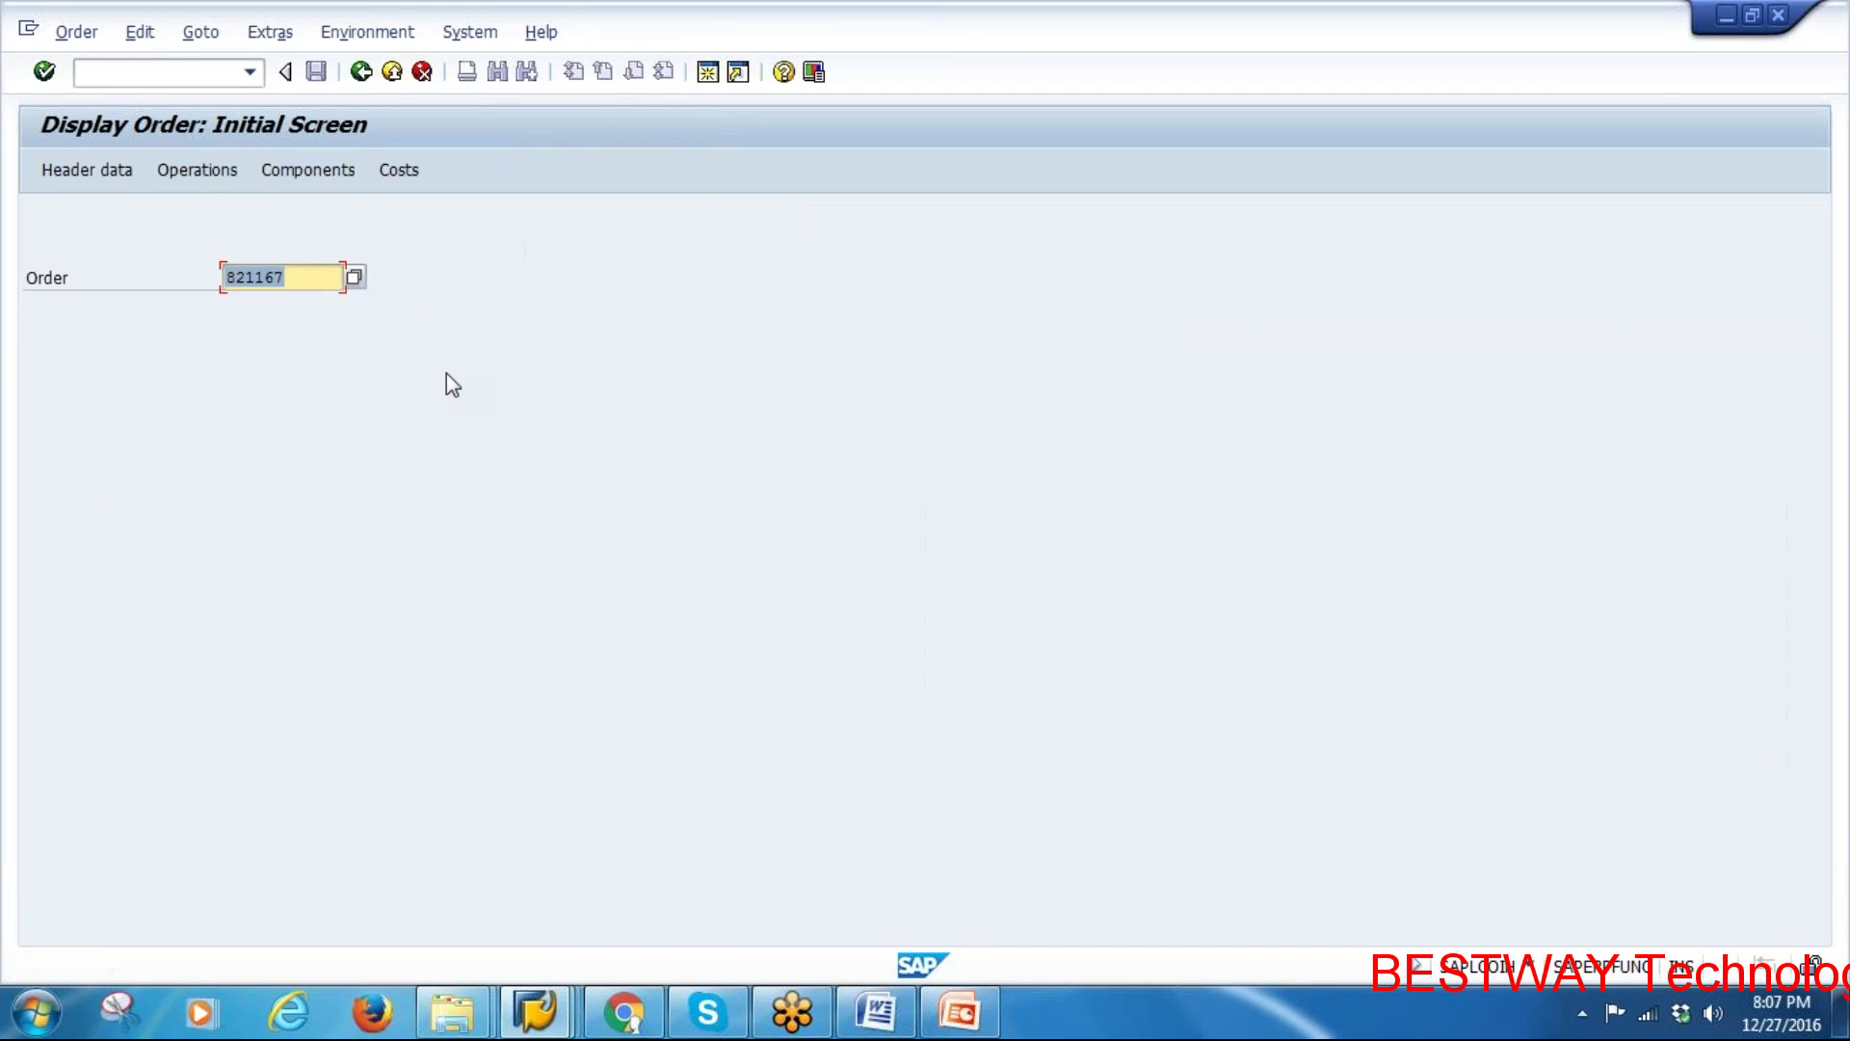
key(Return)
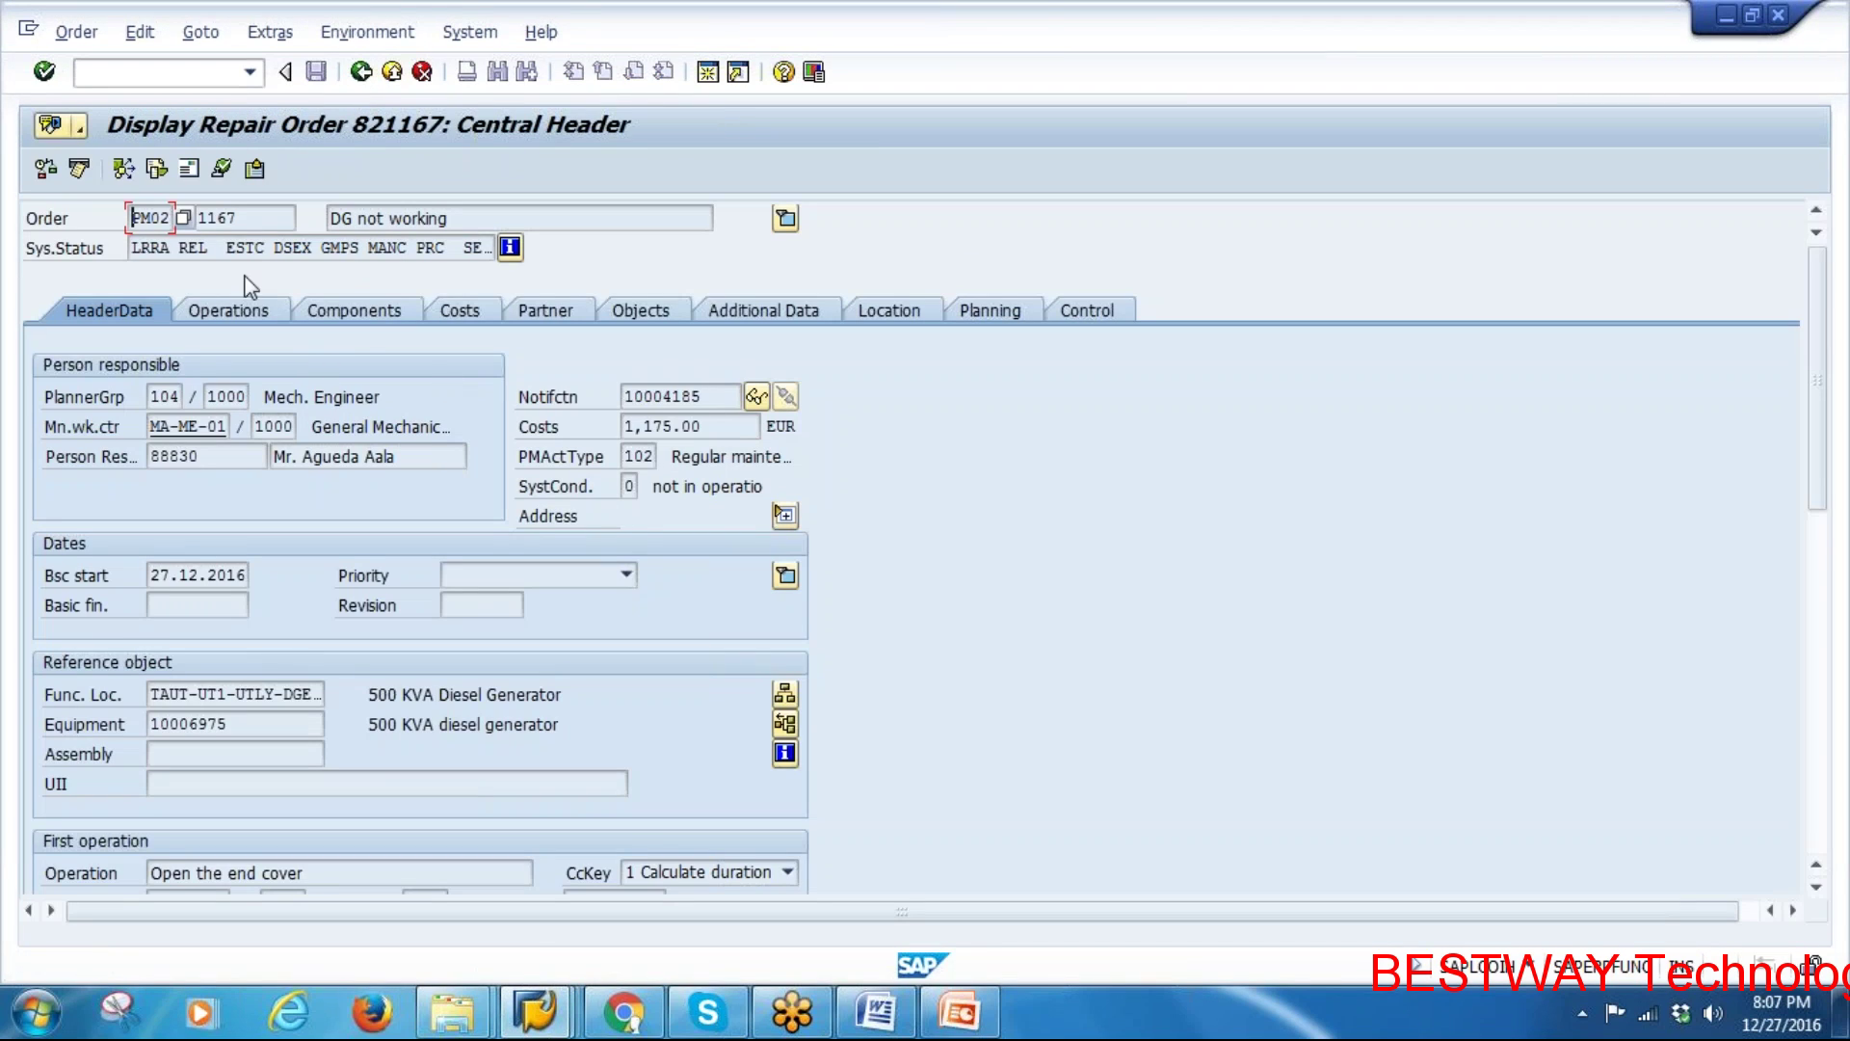
click(323, 249)
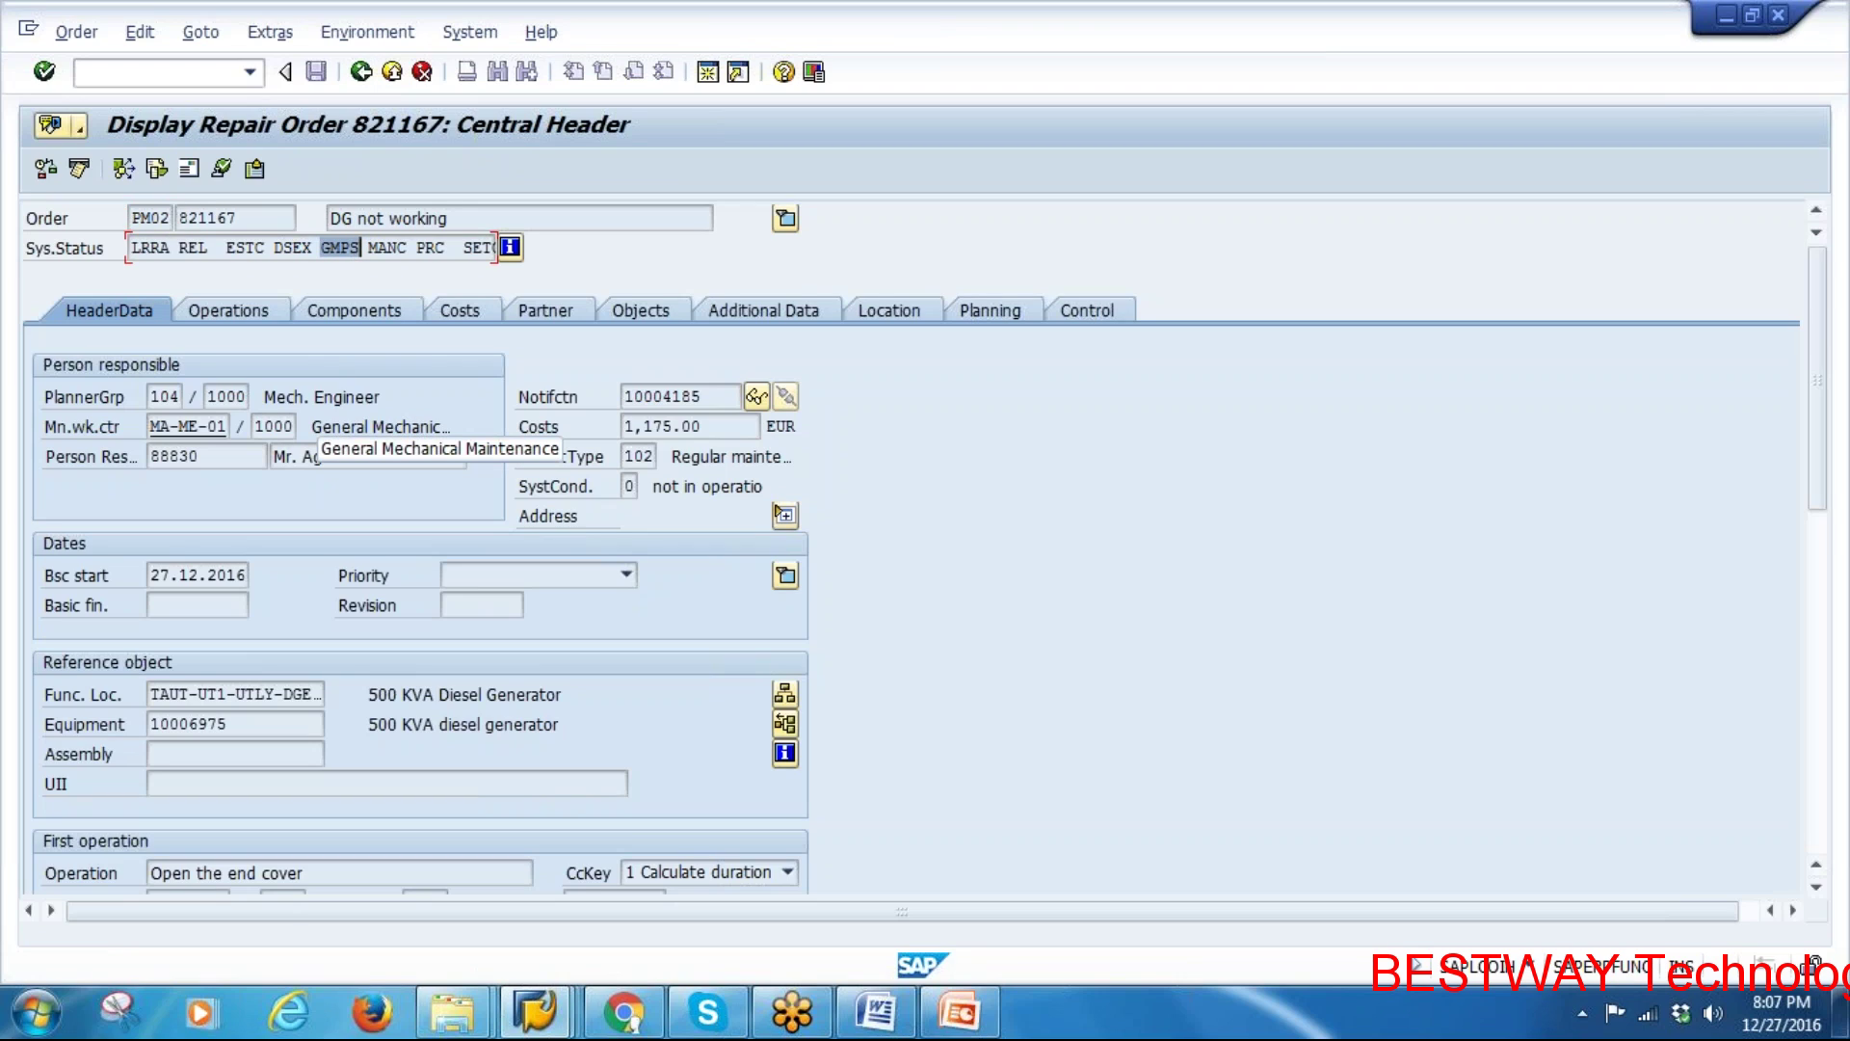
click(959, 1012)
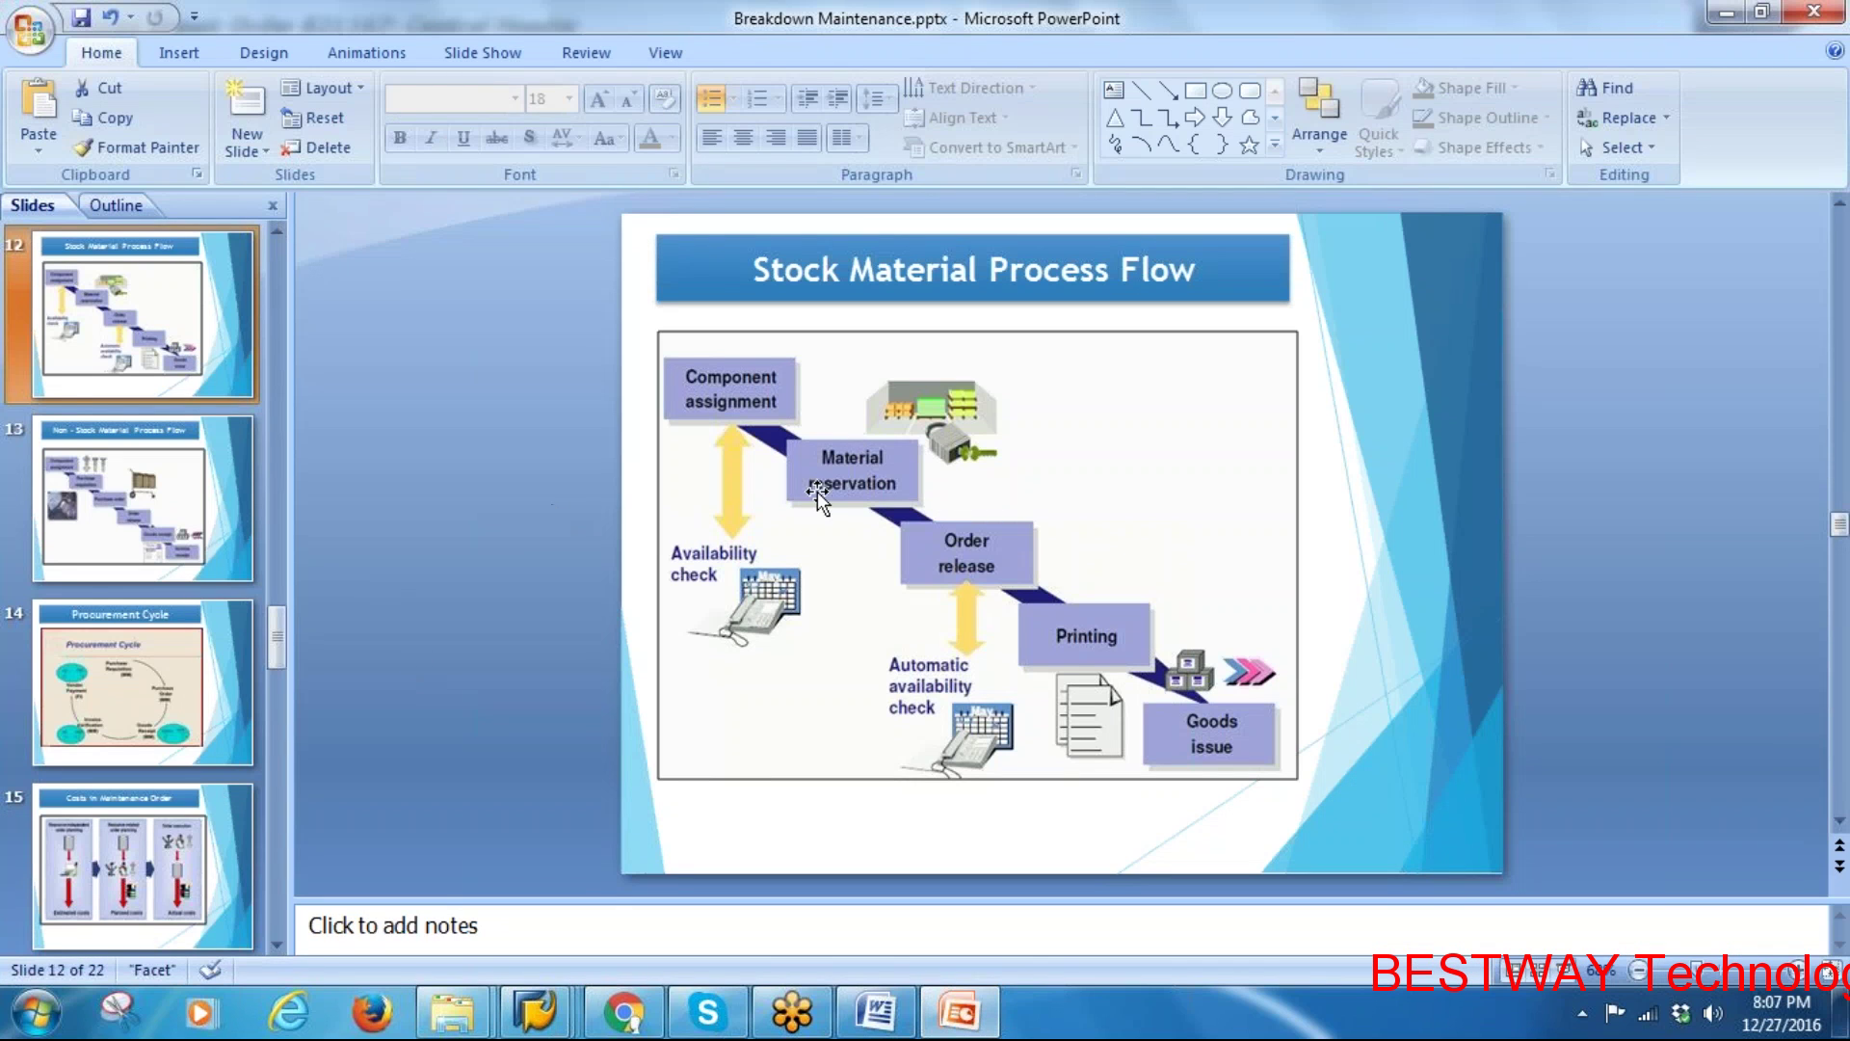
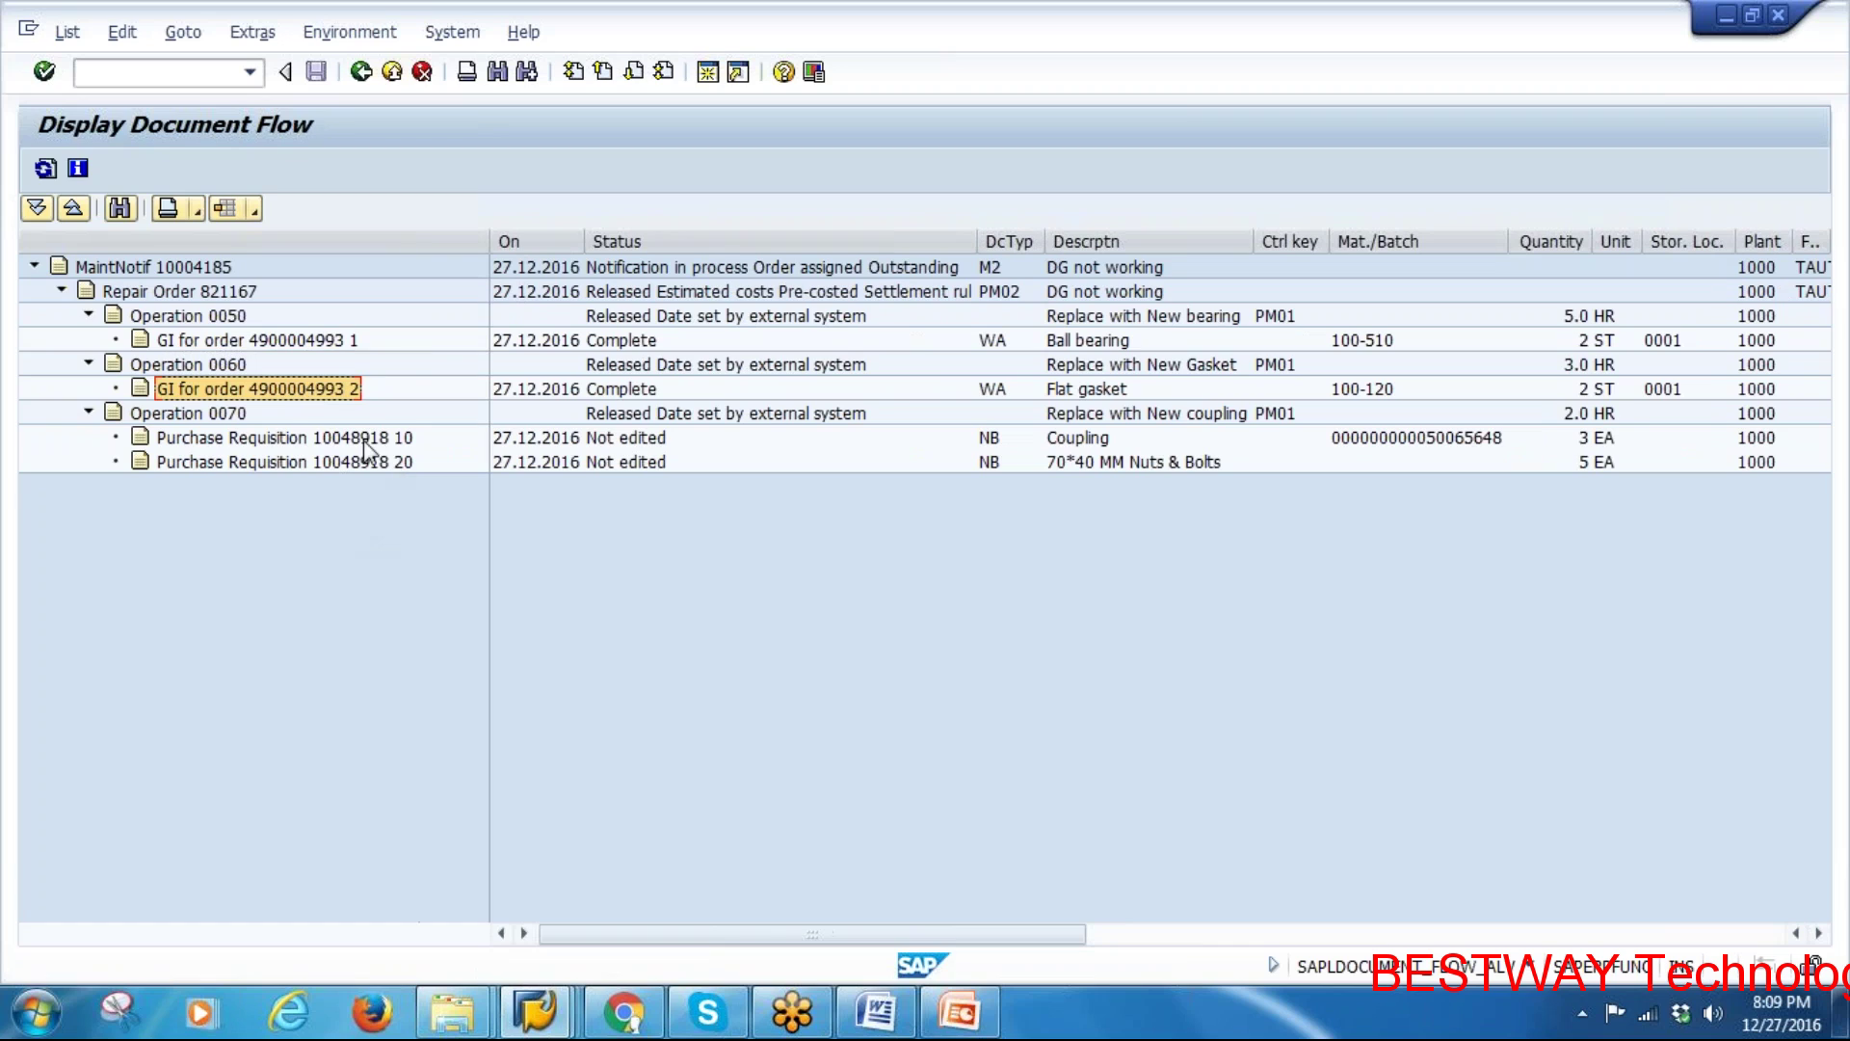
Review both purchase requisition items under operation 0070 in the document flow and return to the repair order's components
click(374, 439)
click(378, 463)
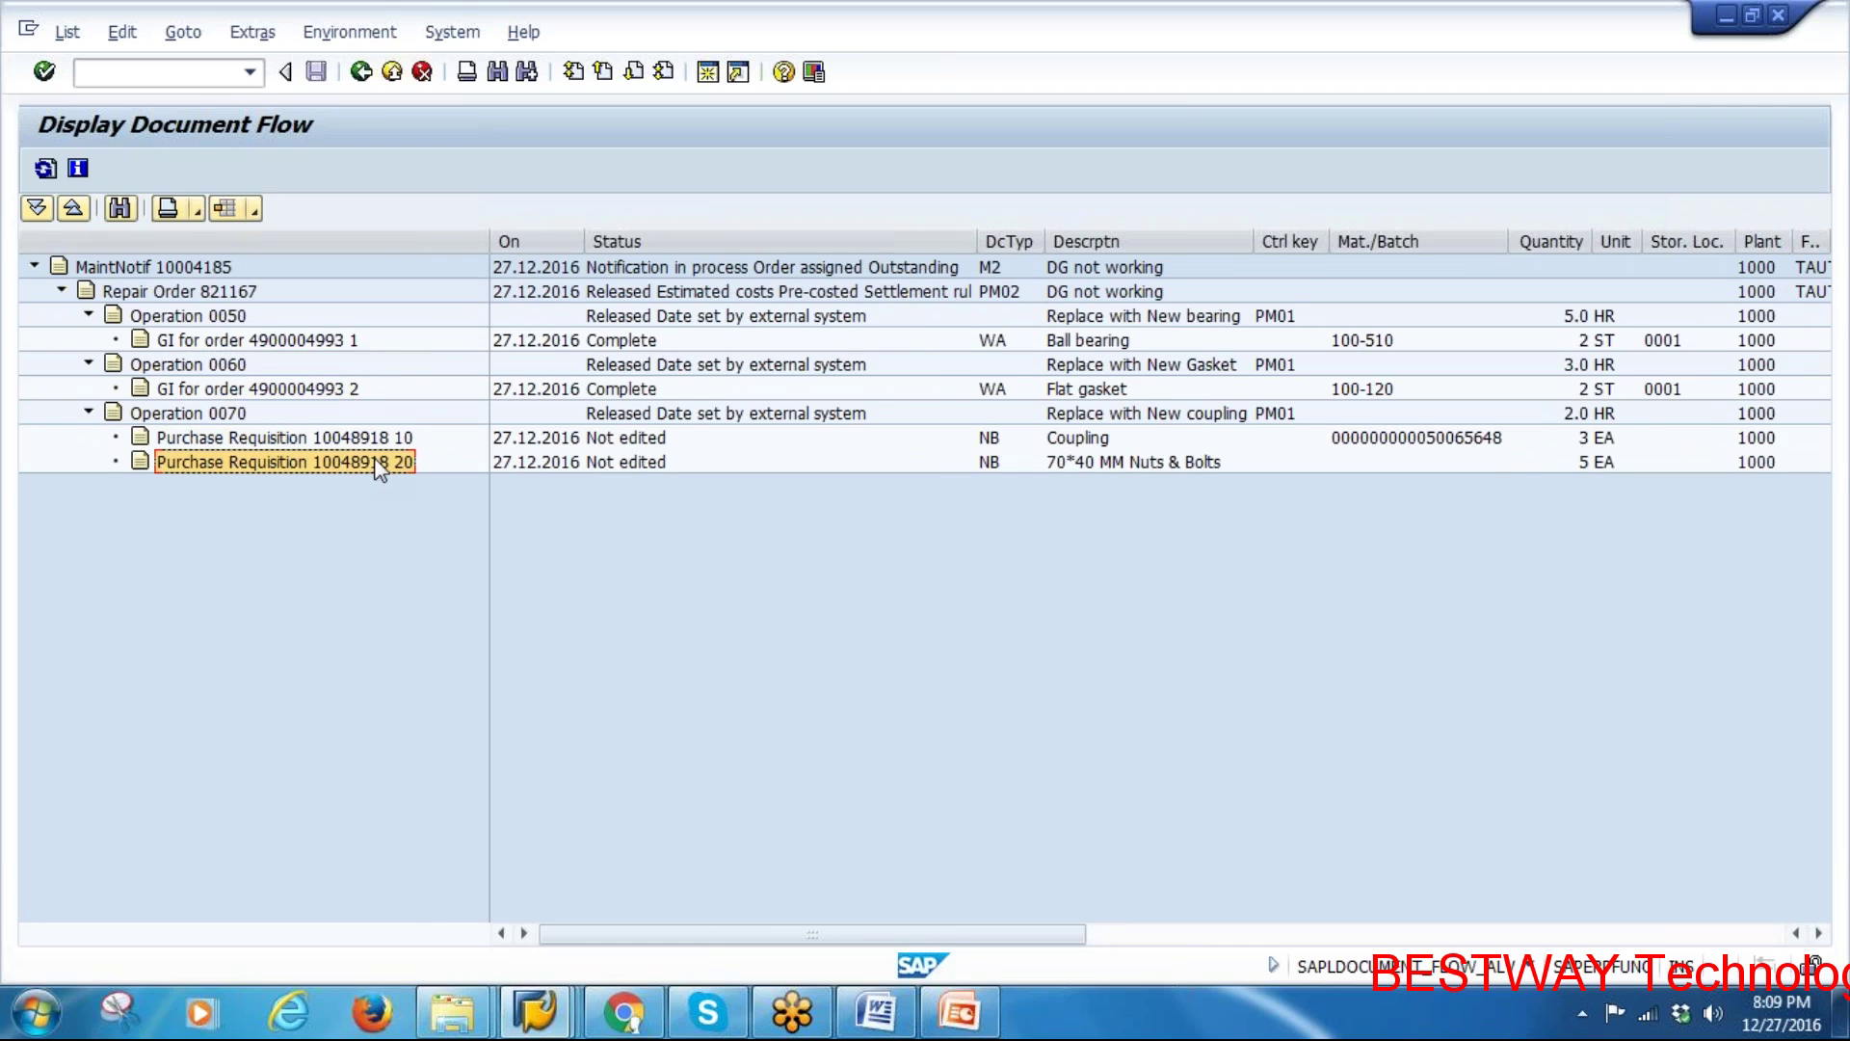
click(362, 71)
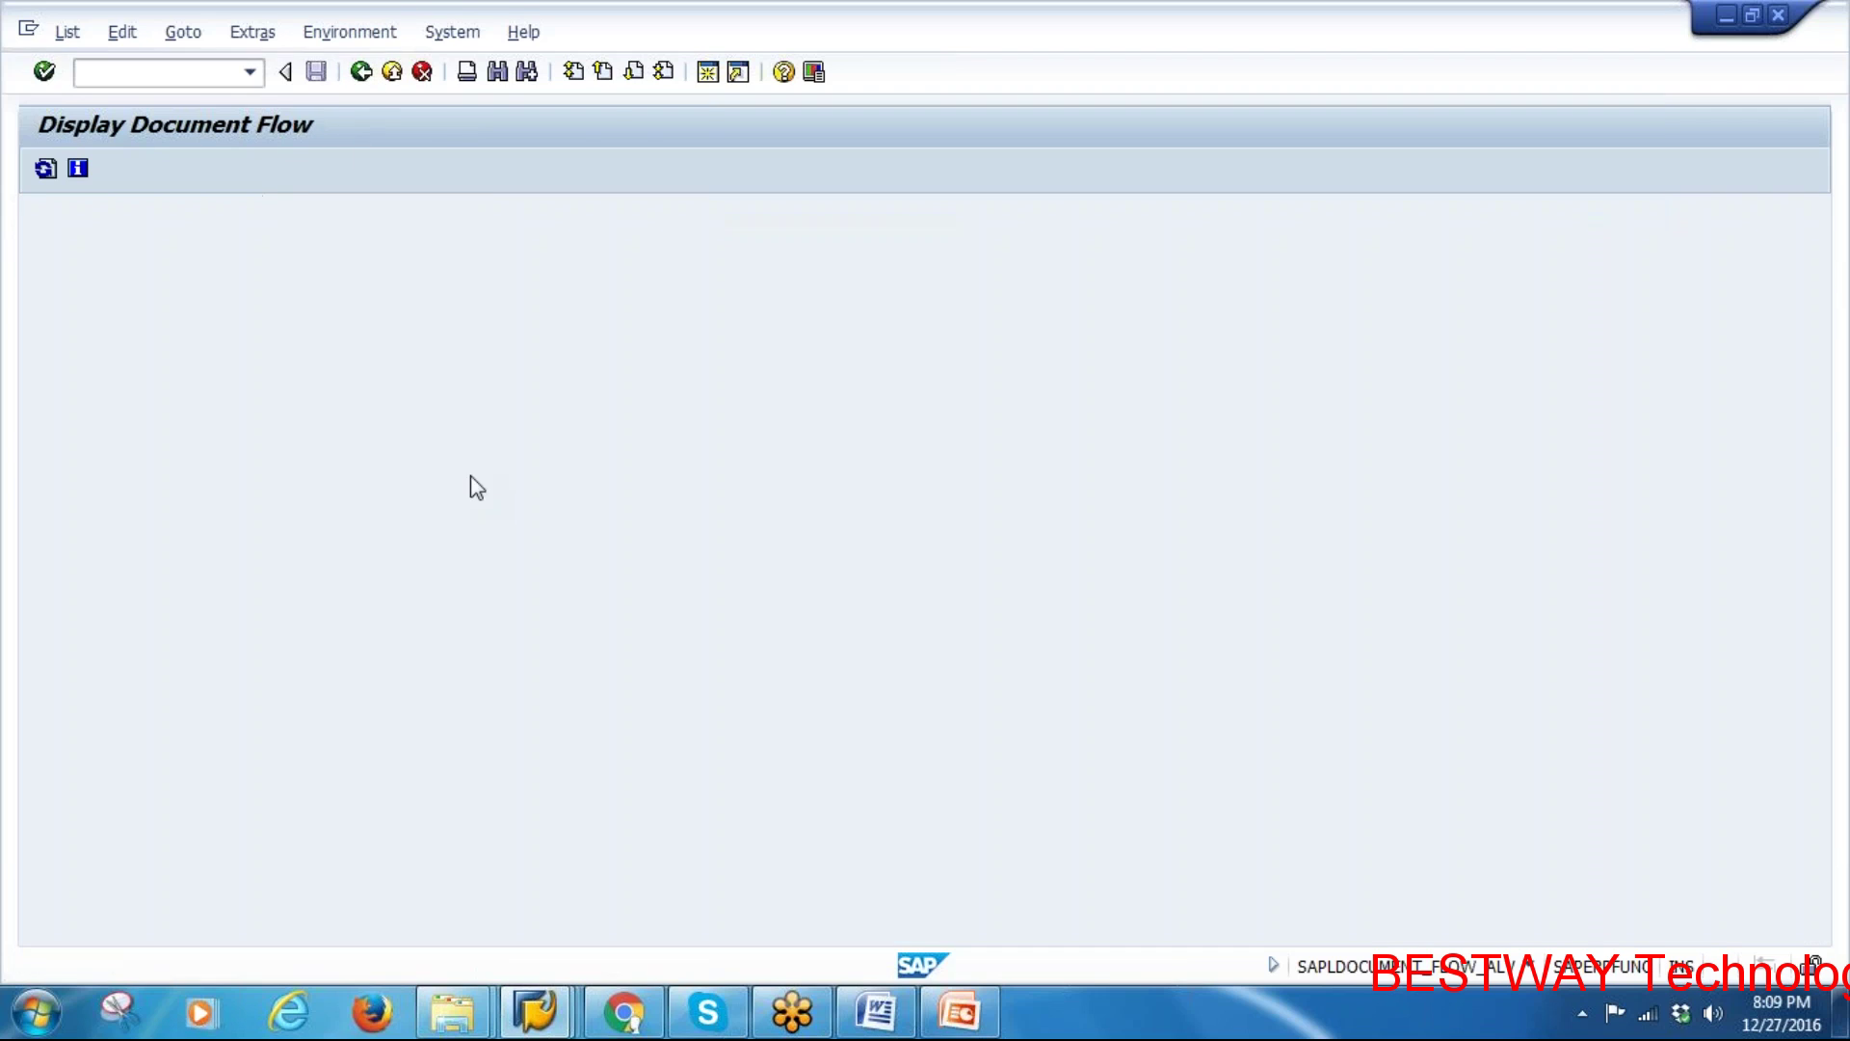
Open the purchasing data of the Coupling component and copy its purchase requisition number
click(44, 457)
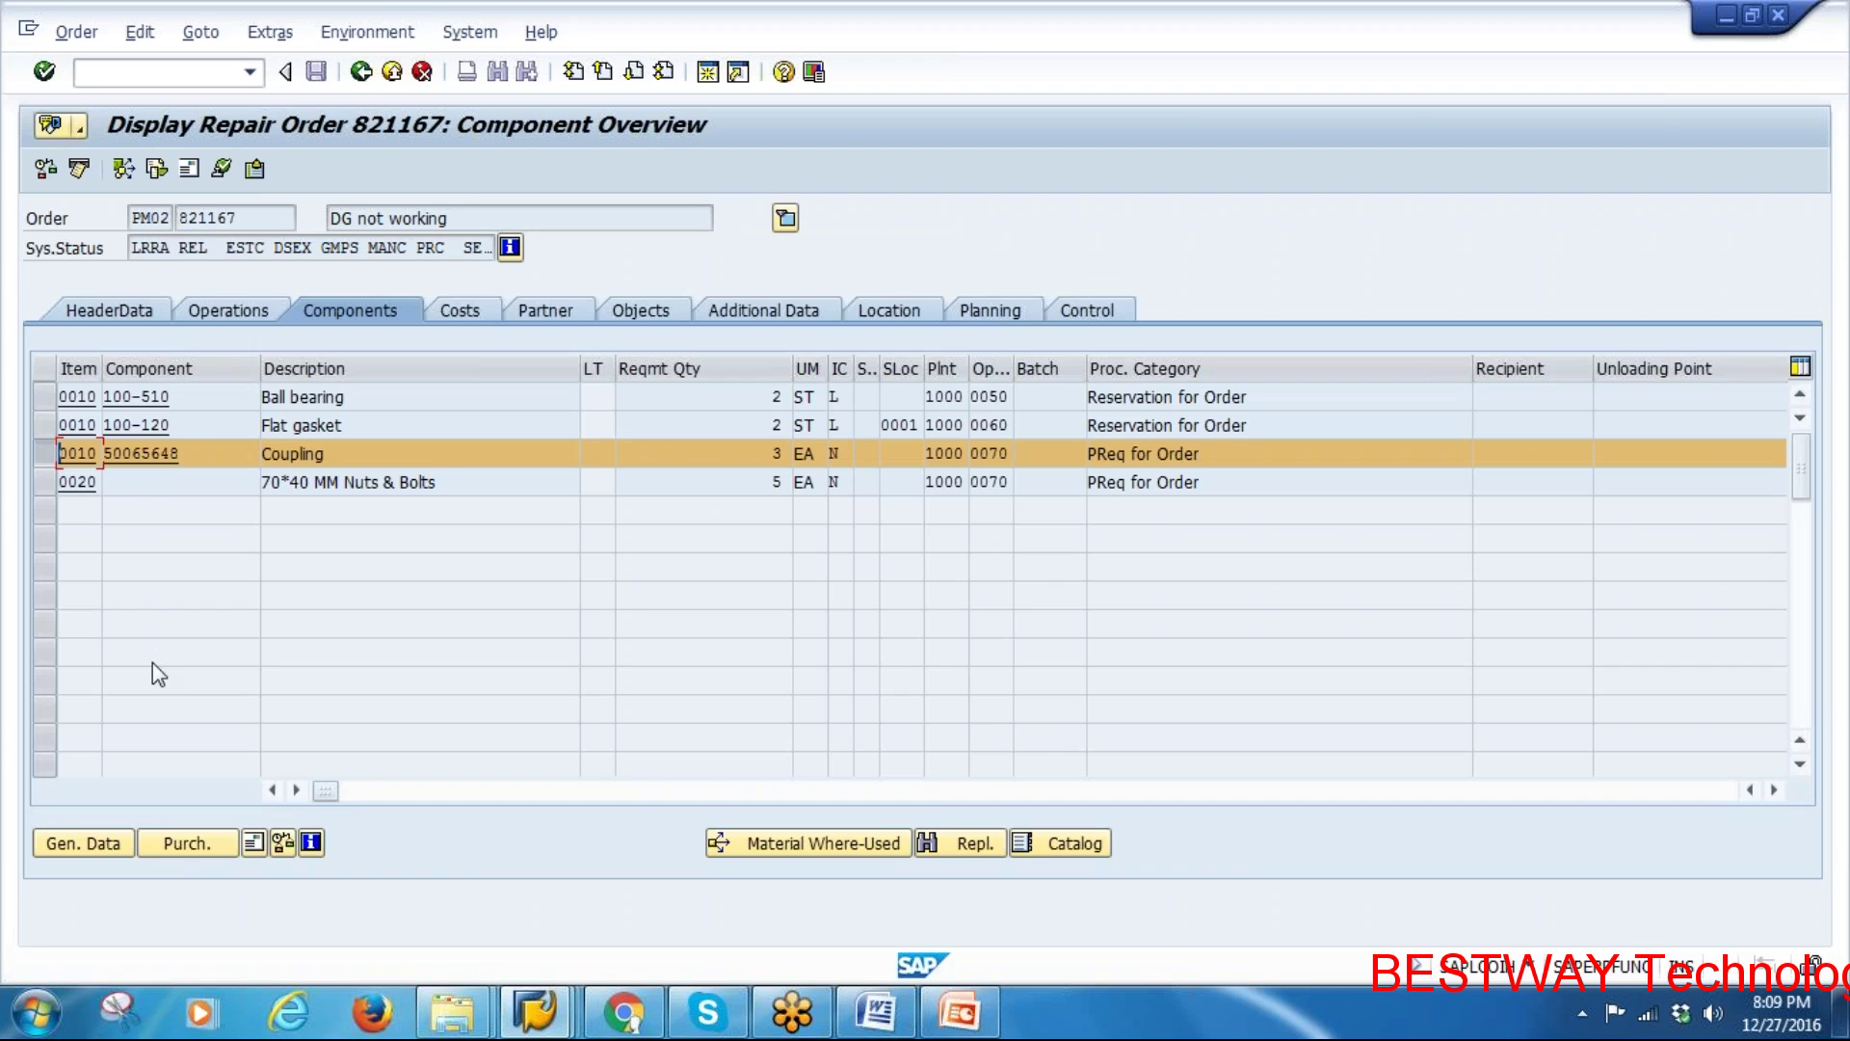
click(177, 845)
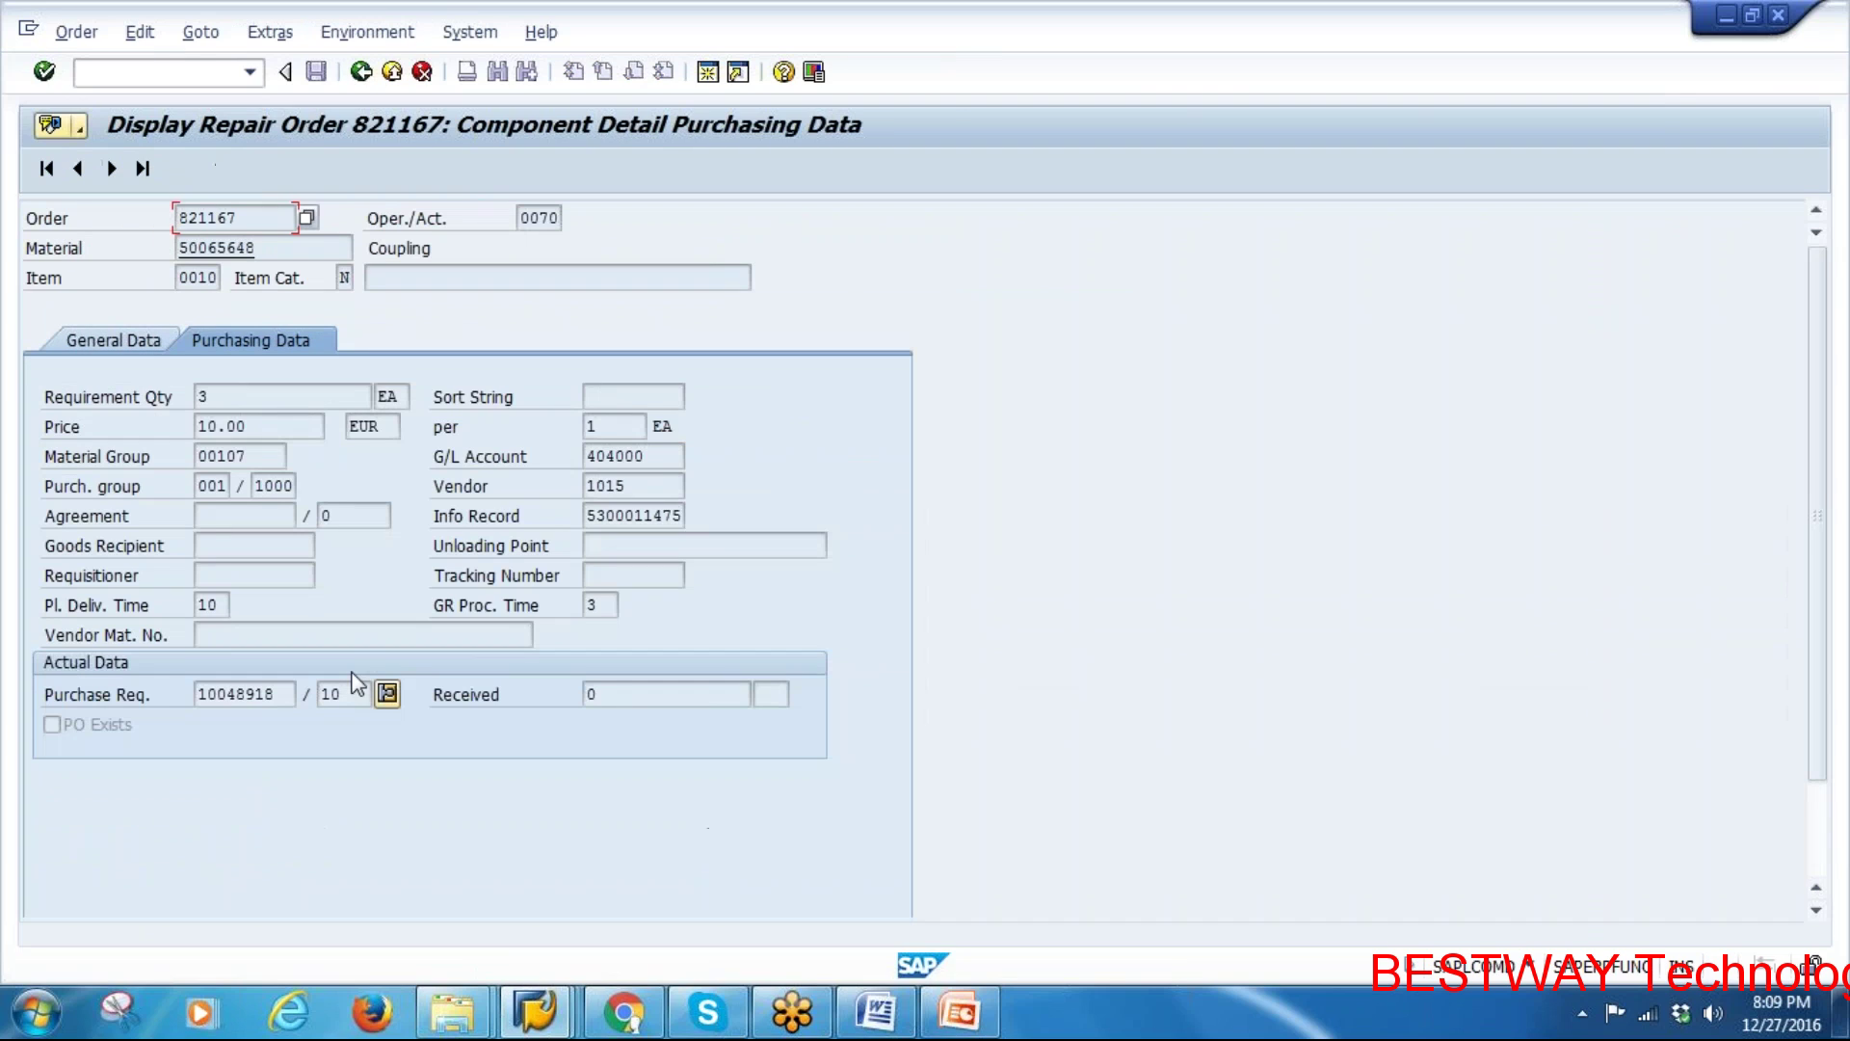
double_click(286, 697)
key(ctrl+c)
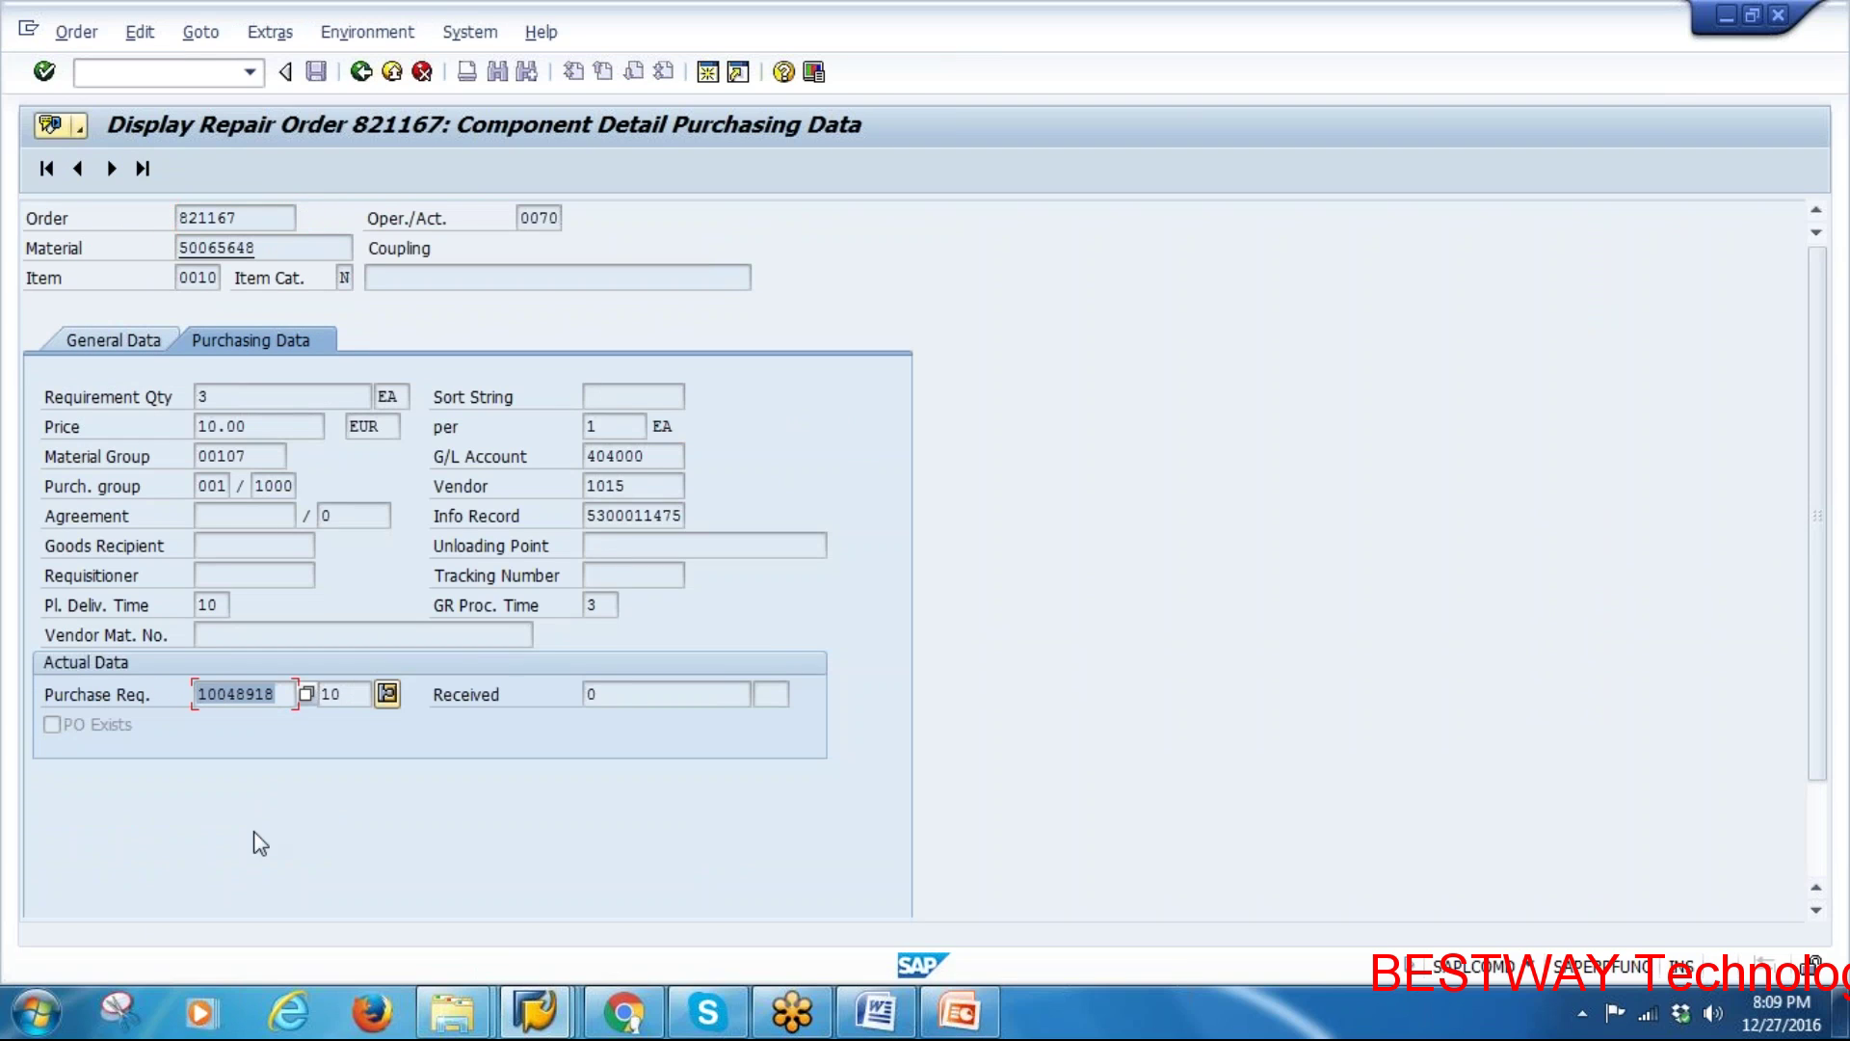
key(Left)
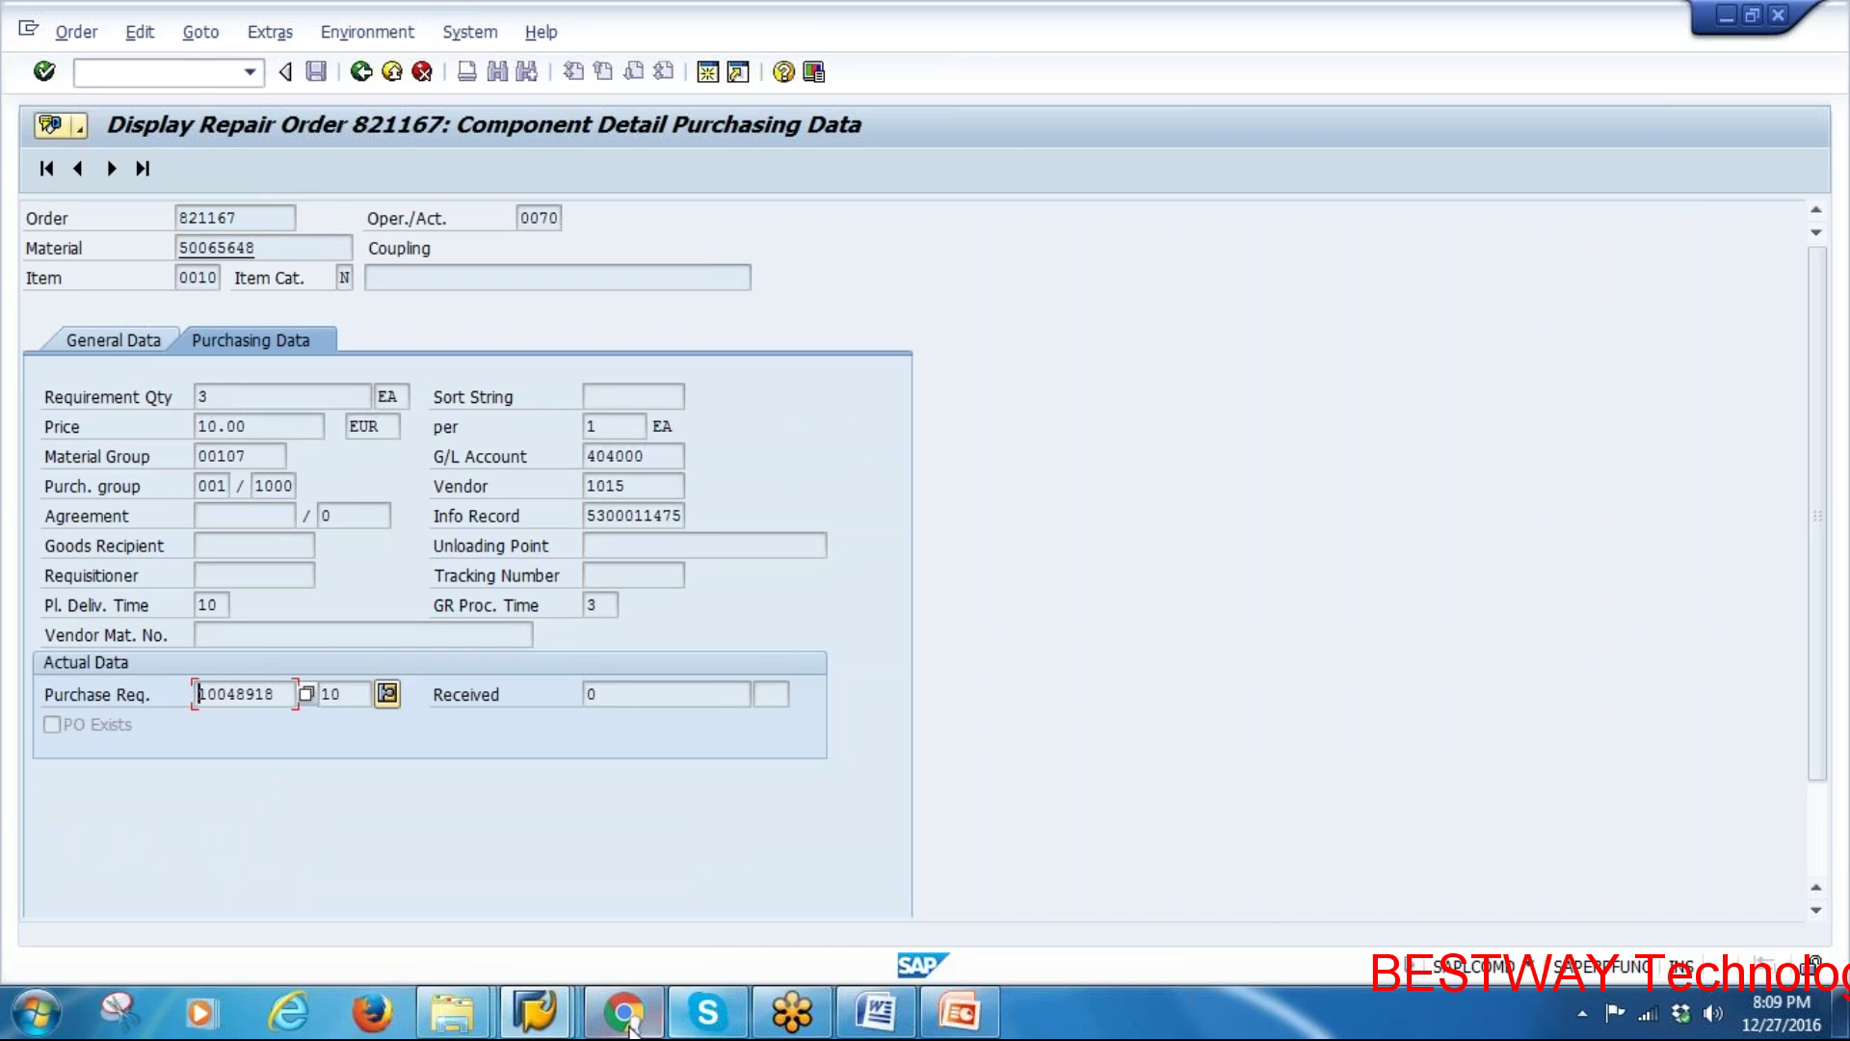
Leave the goods issue transaction in the other session and start purchase order creation with transaction ME21N
mouse_move(535, 1011)
click(843, 843)
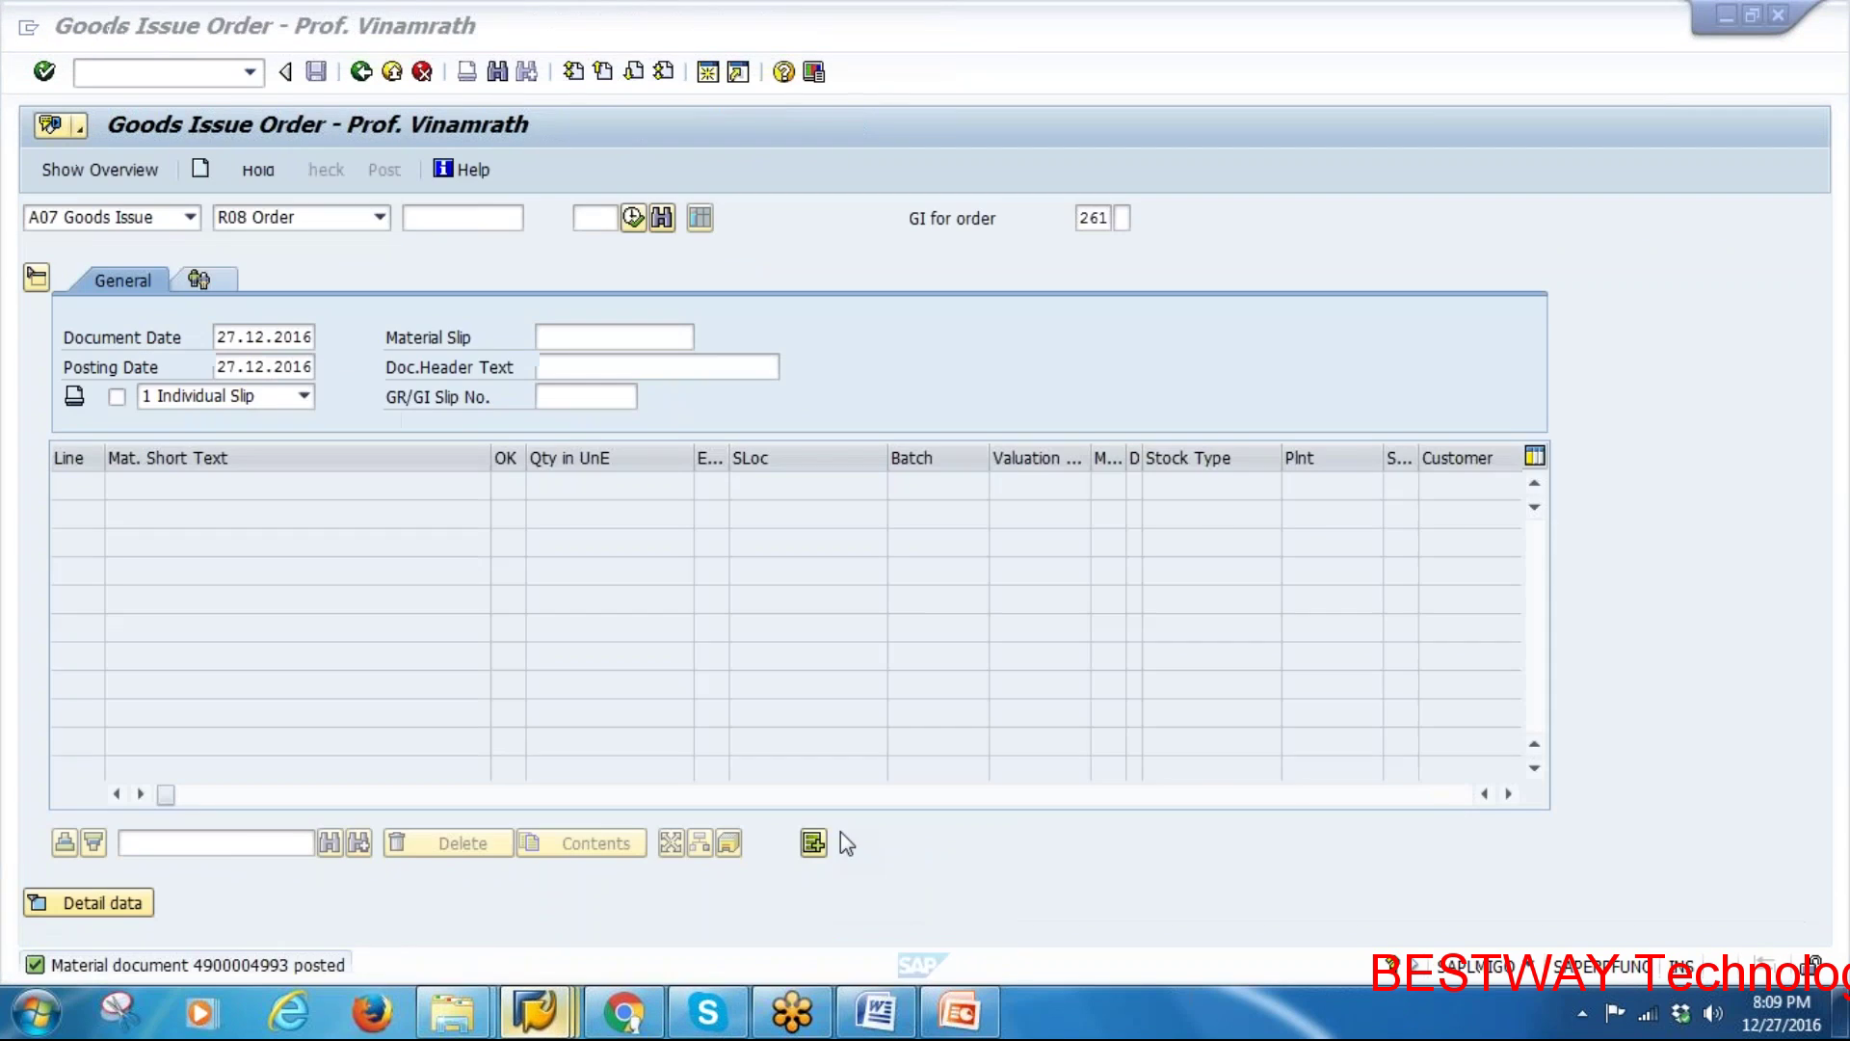
click(362, 72)
text(ME21N)
key(Return)
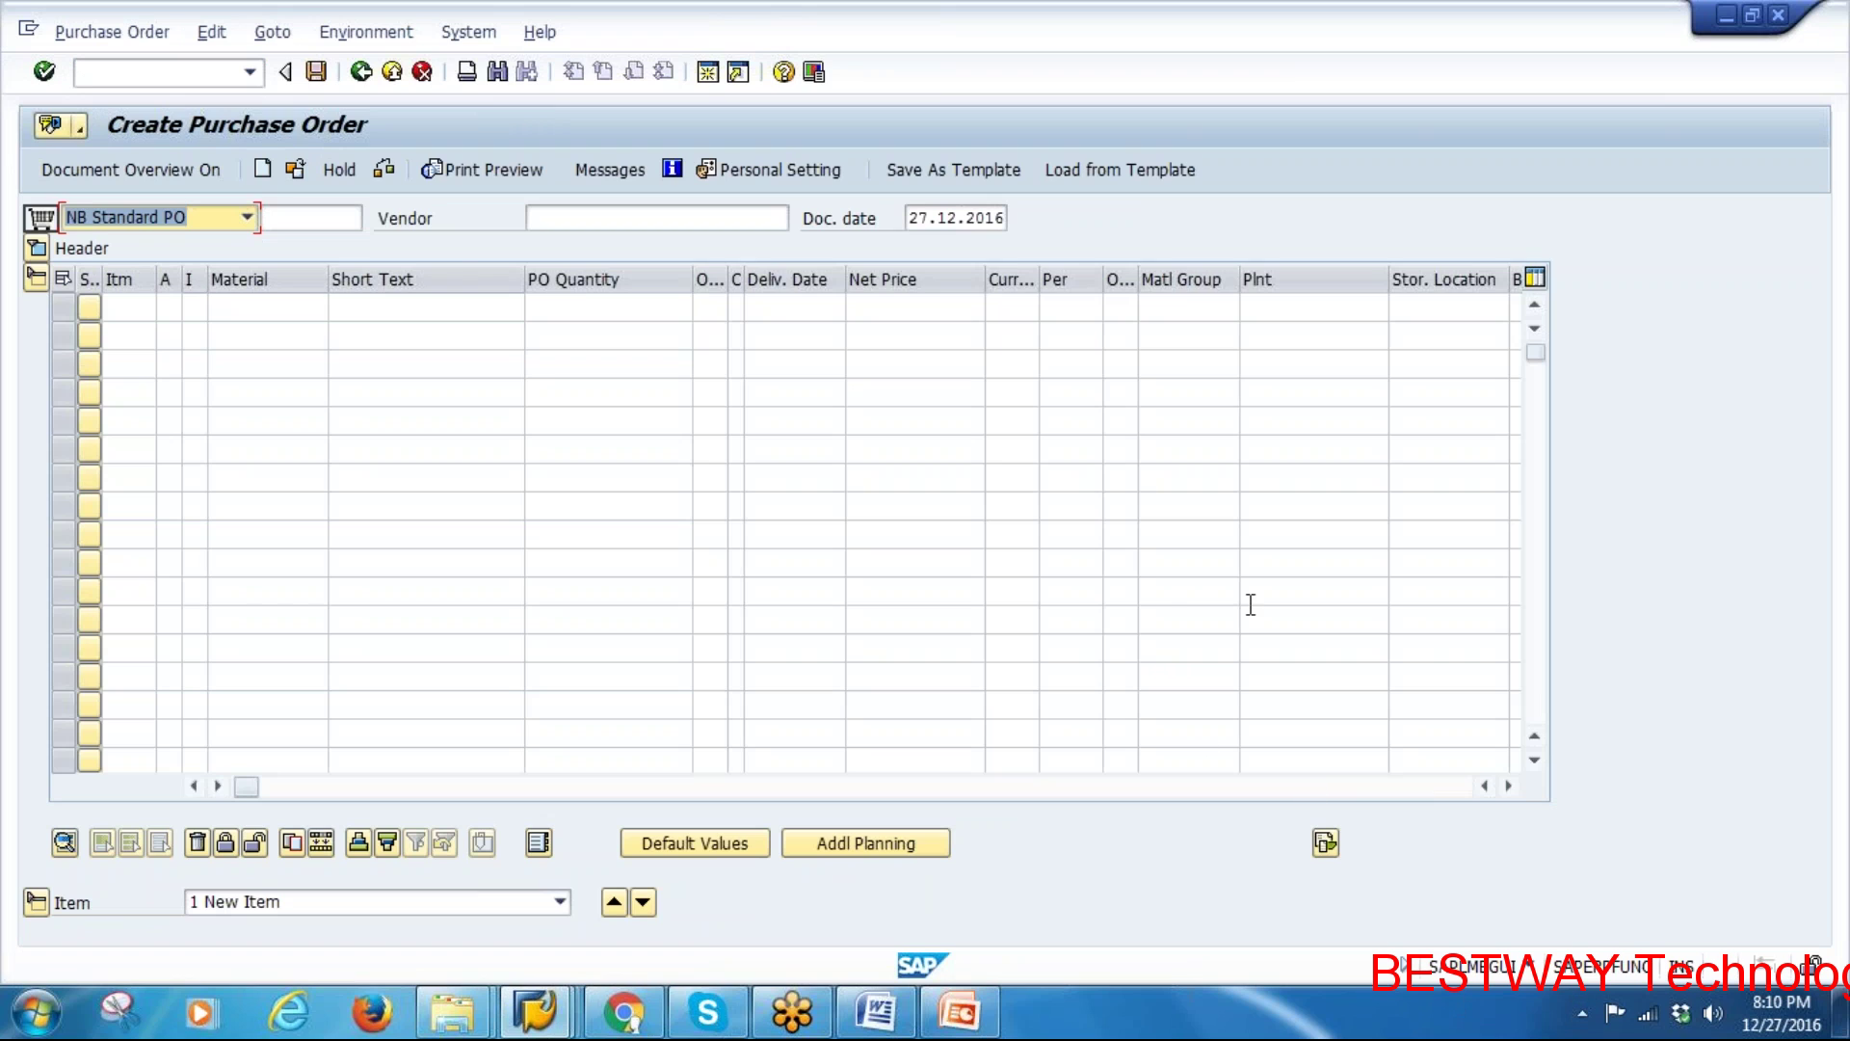
Load two purchase order items by referencing the copied purchase requisition number with requisition items 10 and 20
drag(247, 787, 743, 788)
click(676, 308)
key(ctrl+v)
click(679, 337)
key(ctrl+v)
click(753, 307)
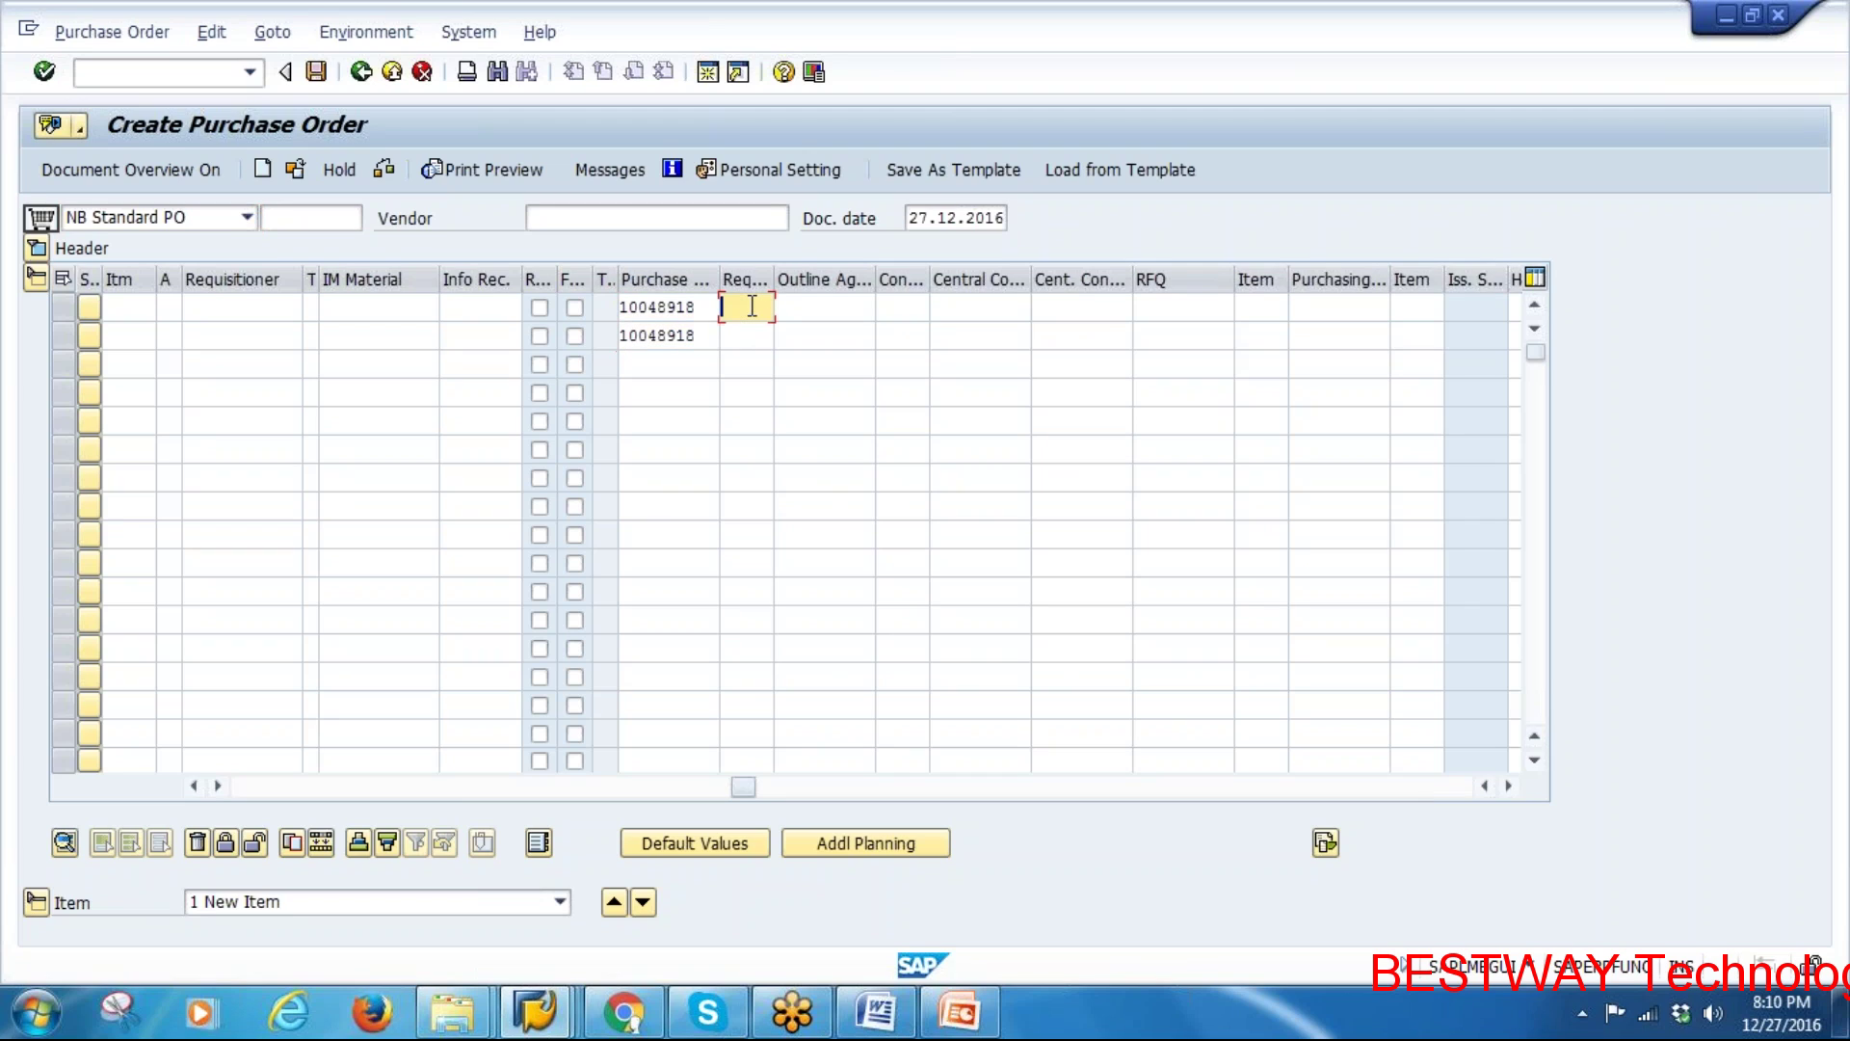
text(10)
key(Down)
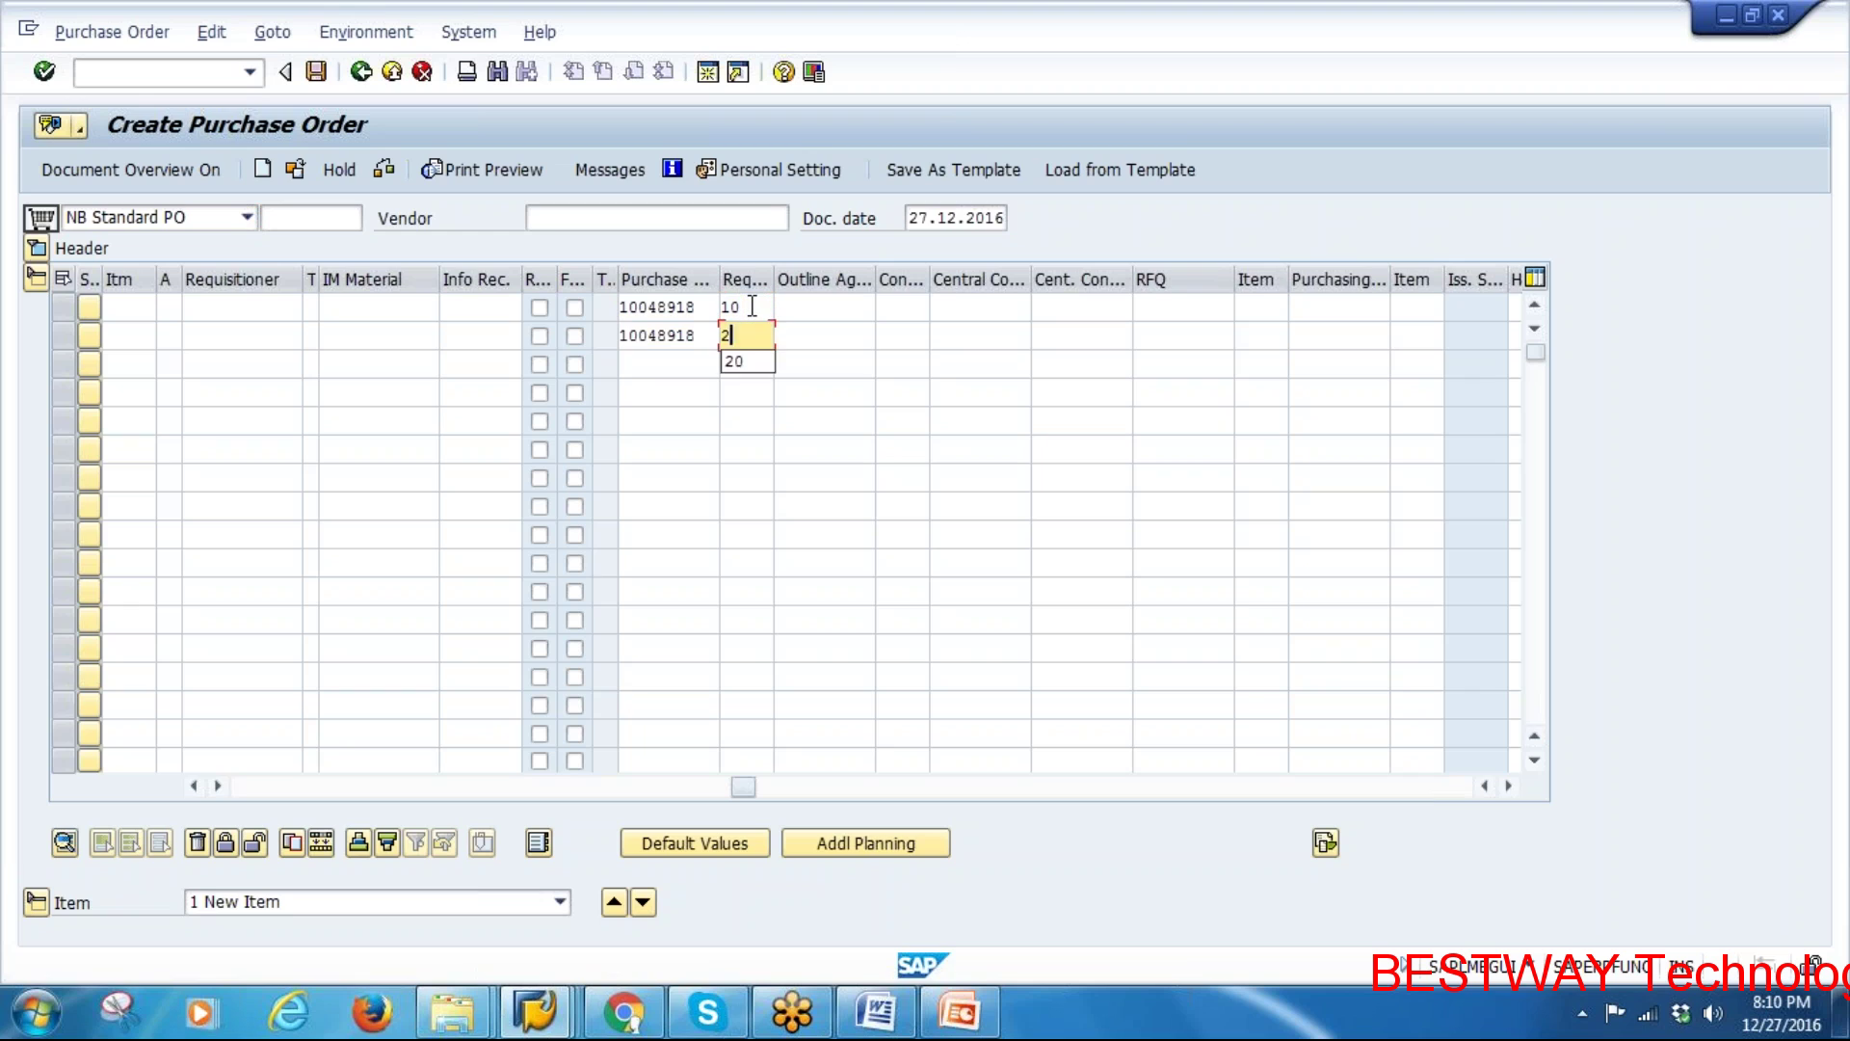
key(Return)
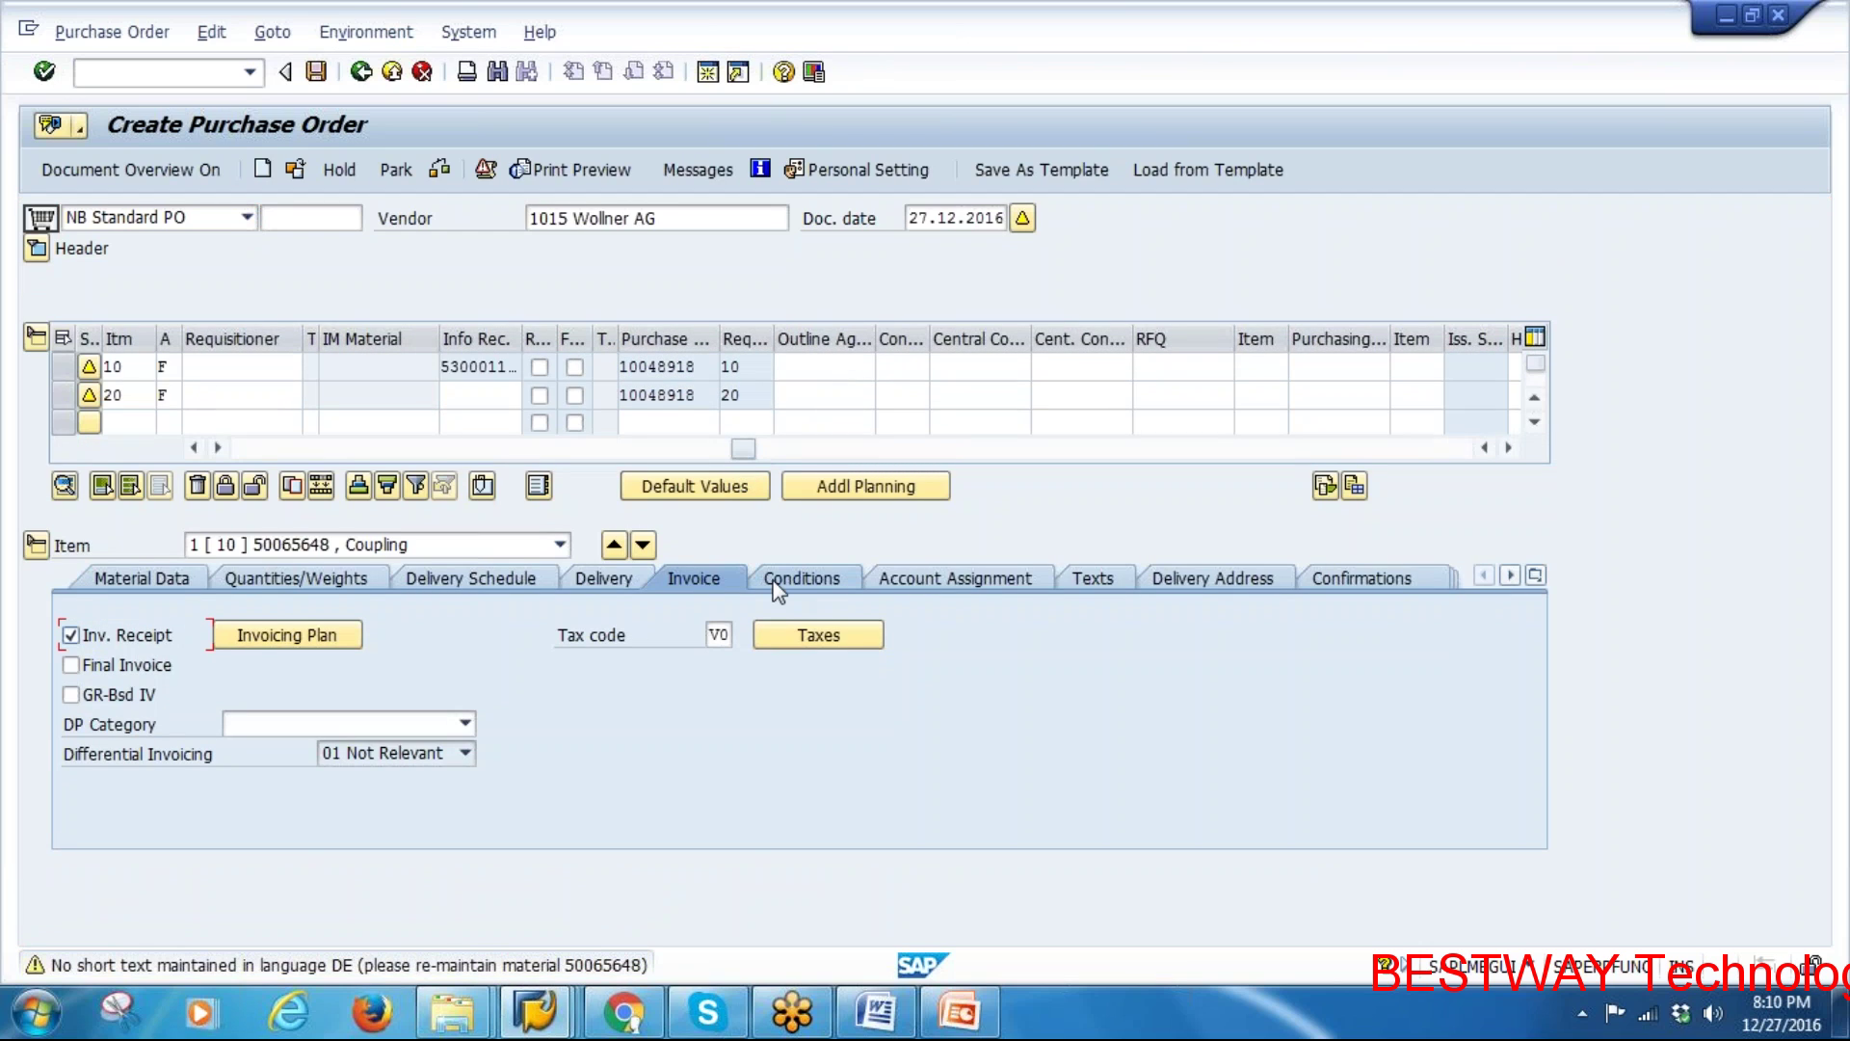
Review the item prices and plants, the header's organizational data, and the Coupling item's storage location in the purchase order
drag(744, 448, 290, 436)
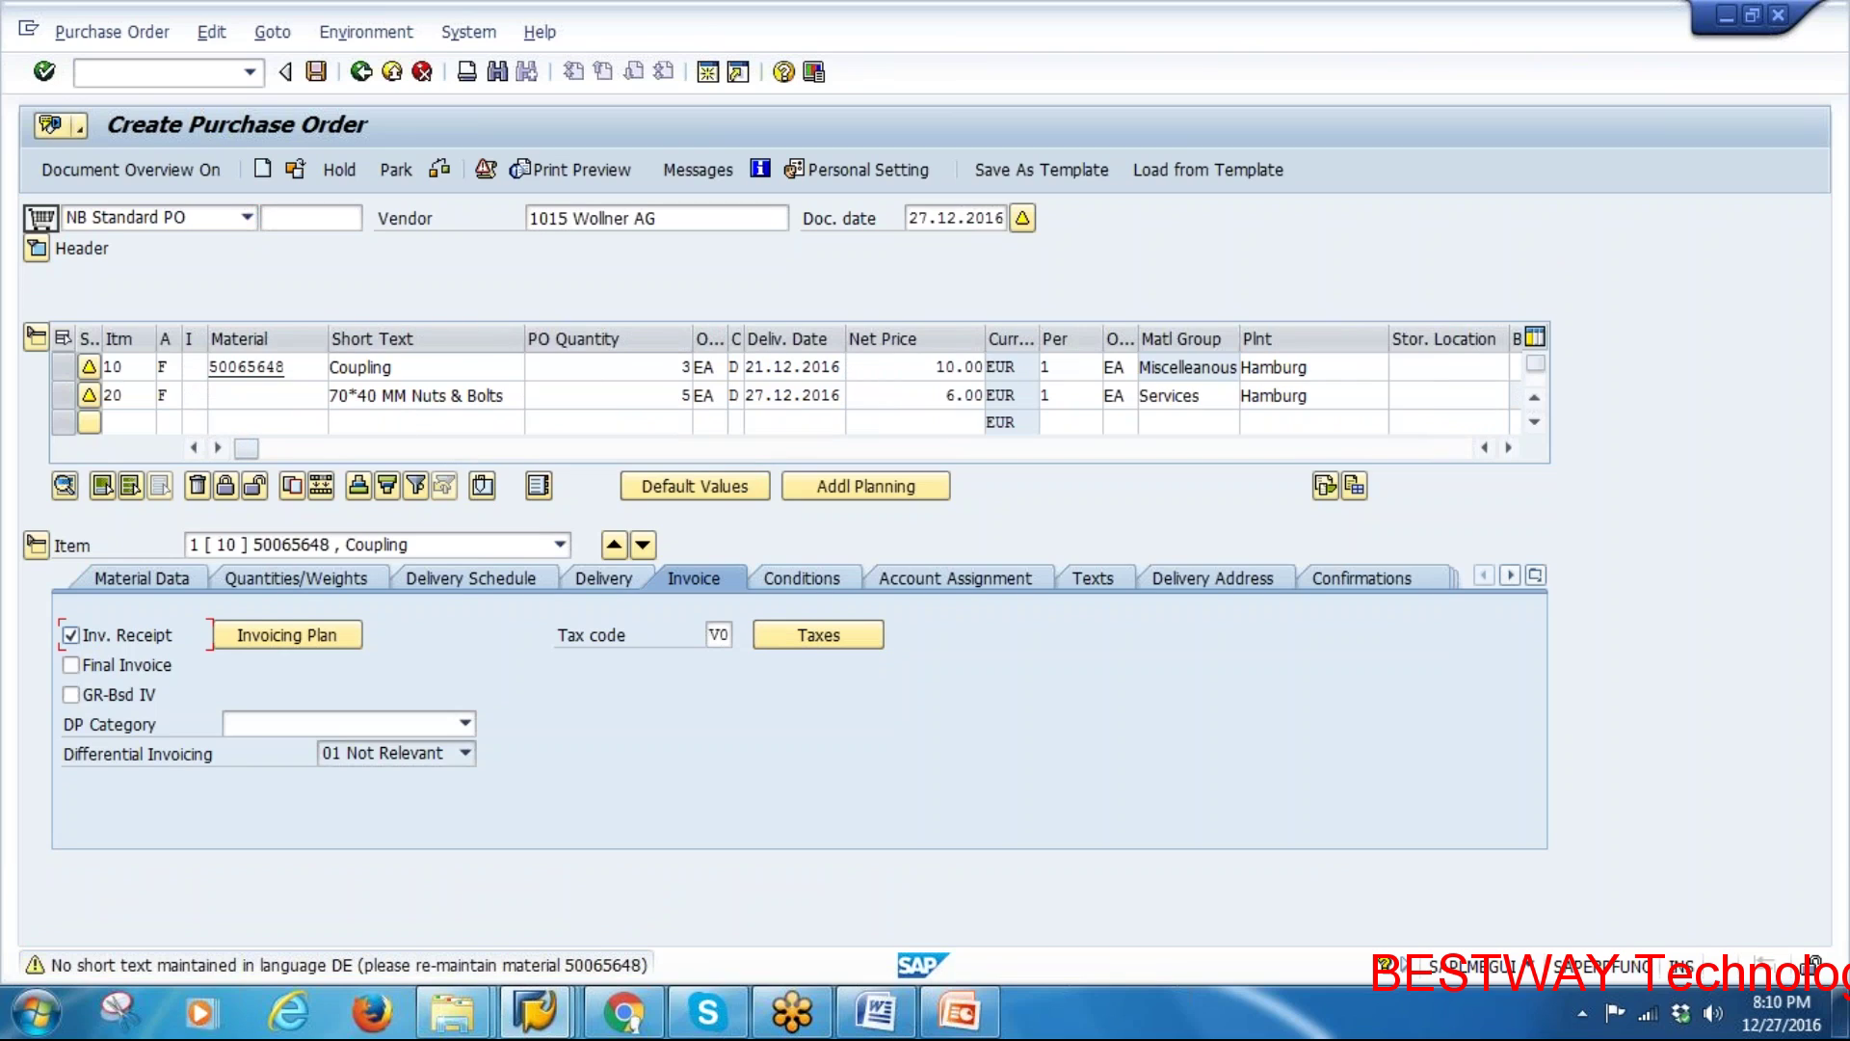
click(36, 248)
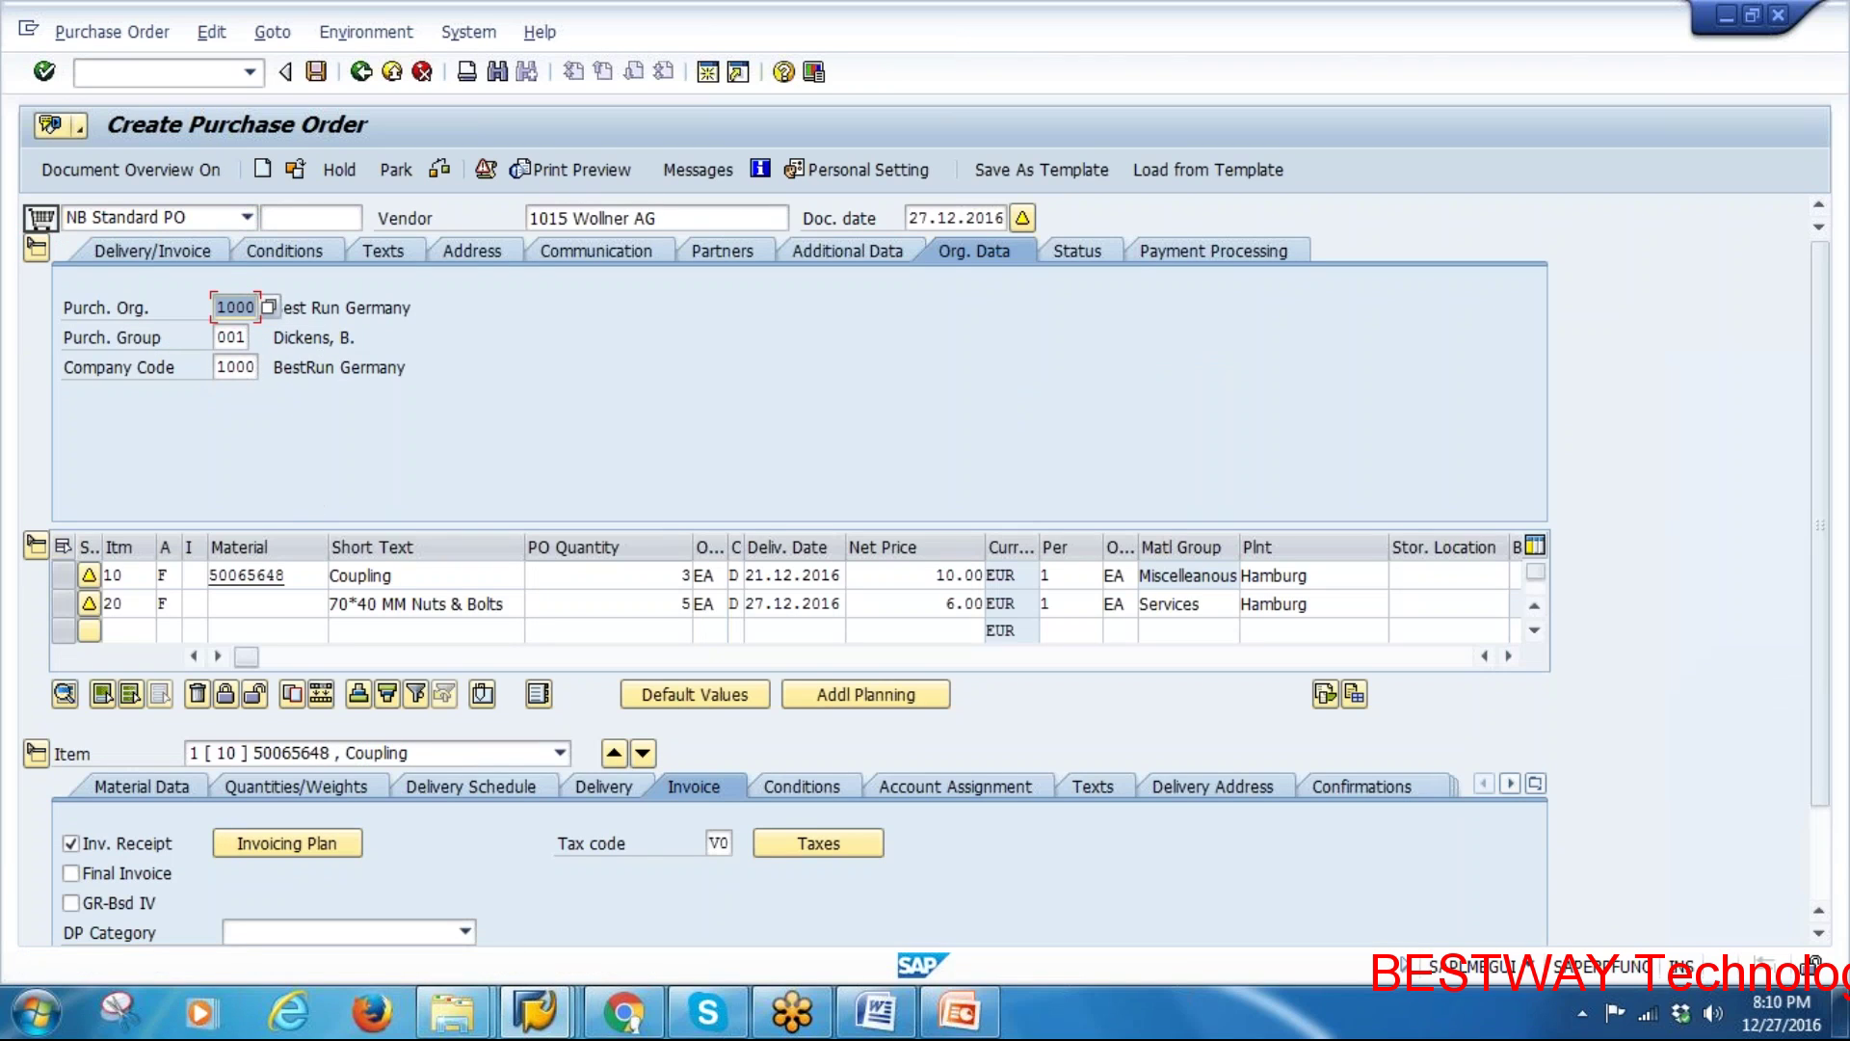
click(1442, 578)
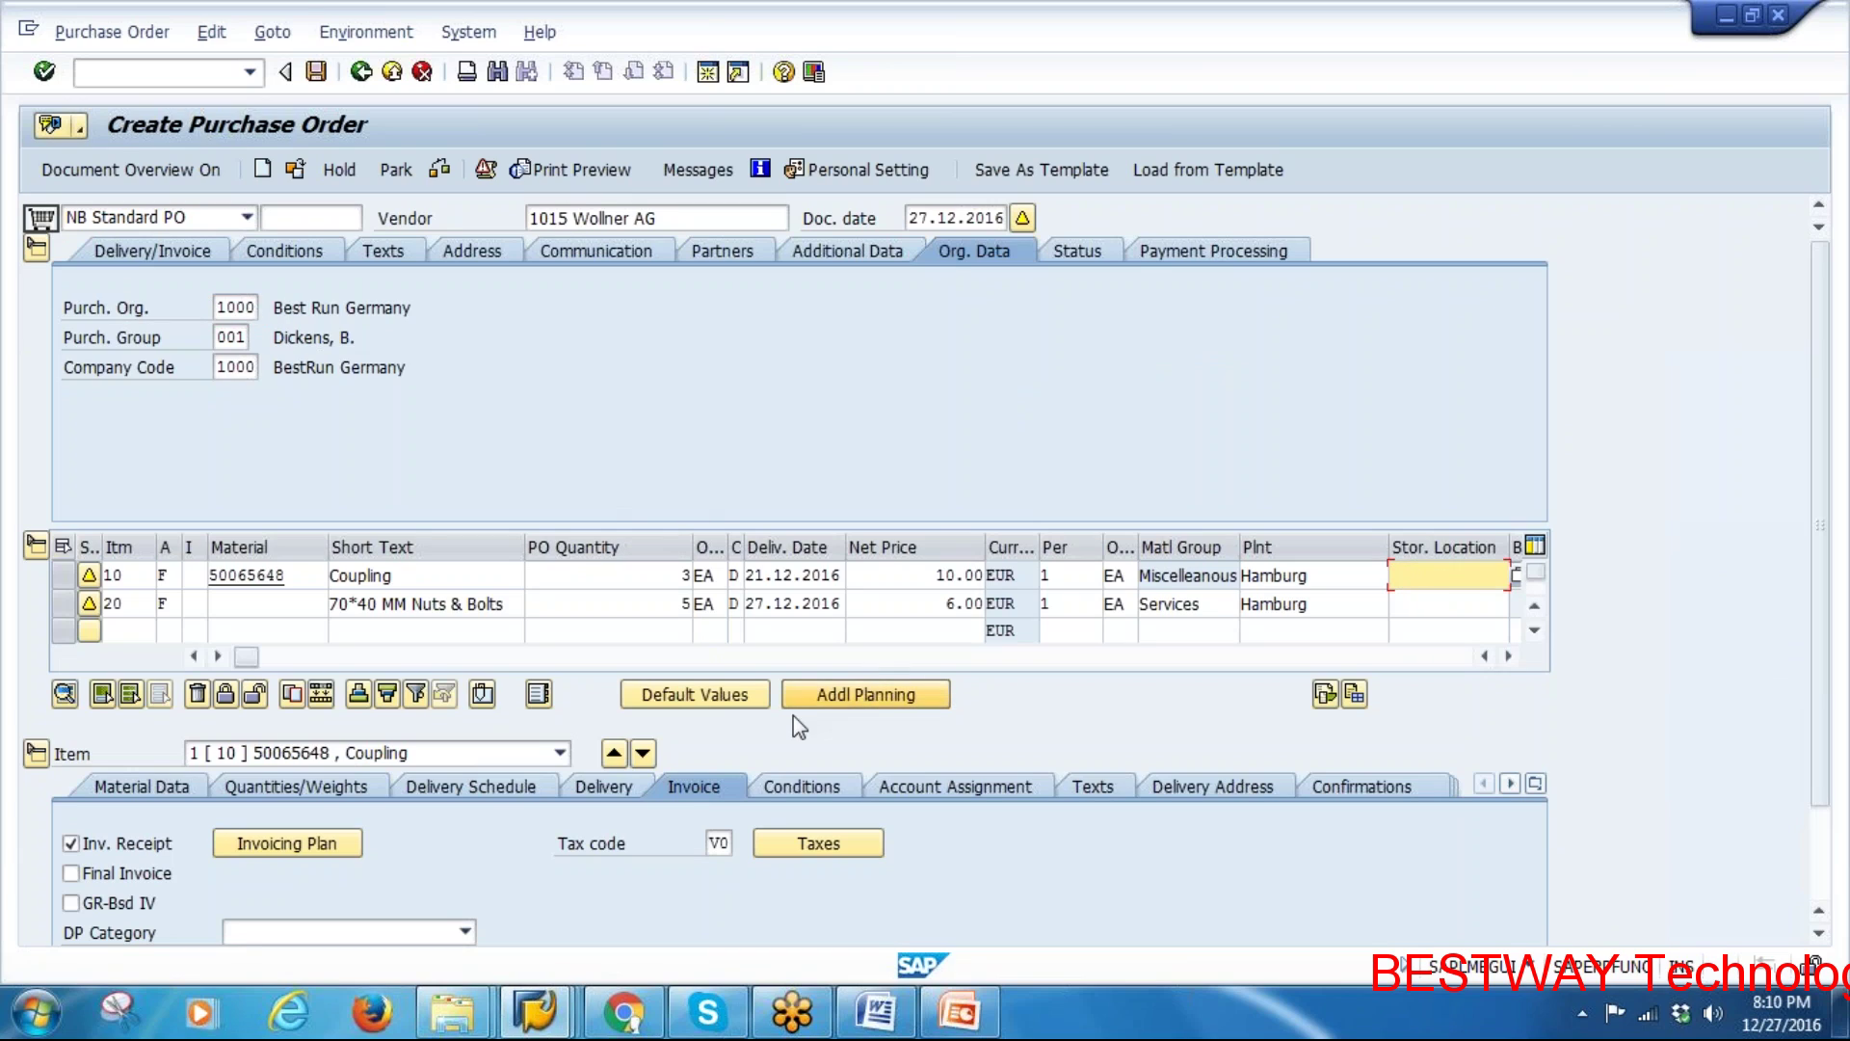
Check the purchase order for messages and examine the Coupling item's delivery schedule
click(442, 175)
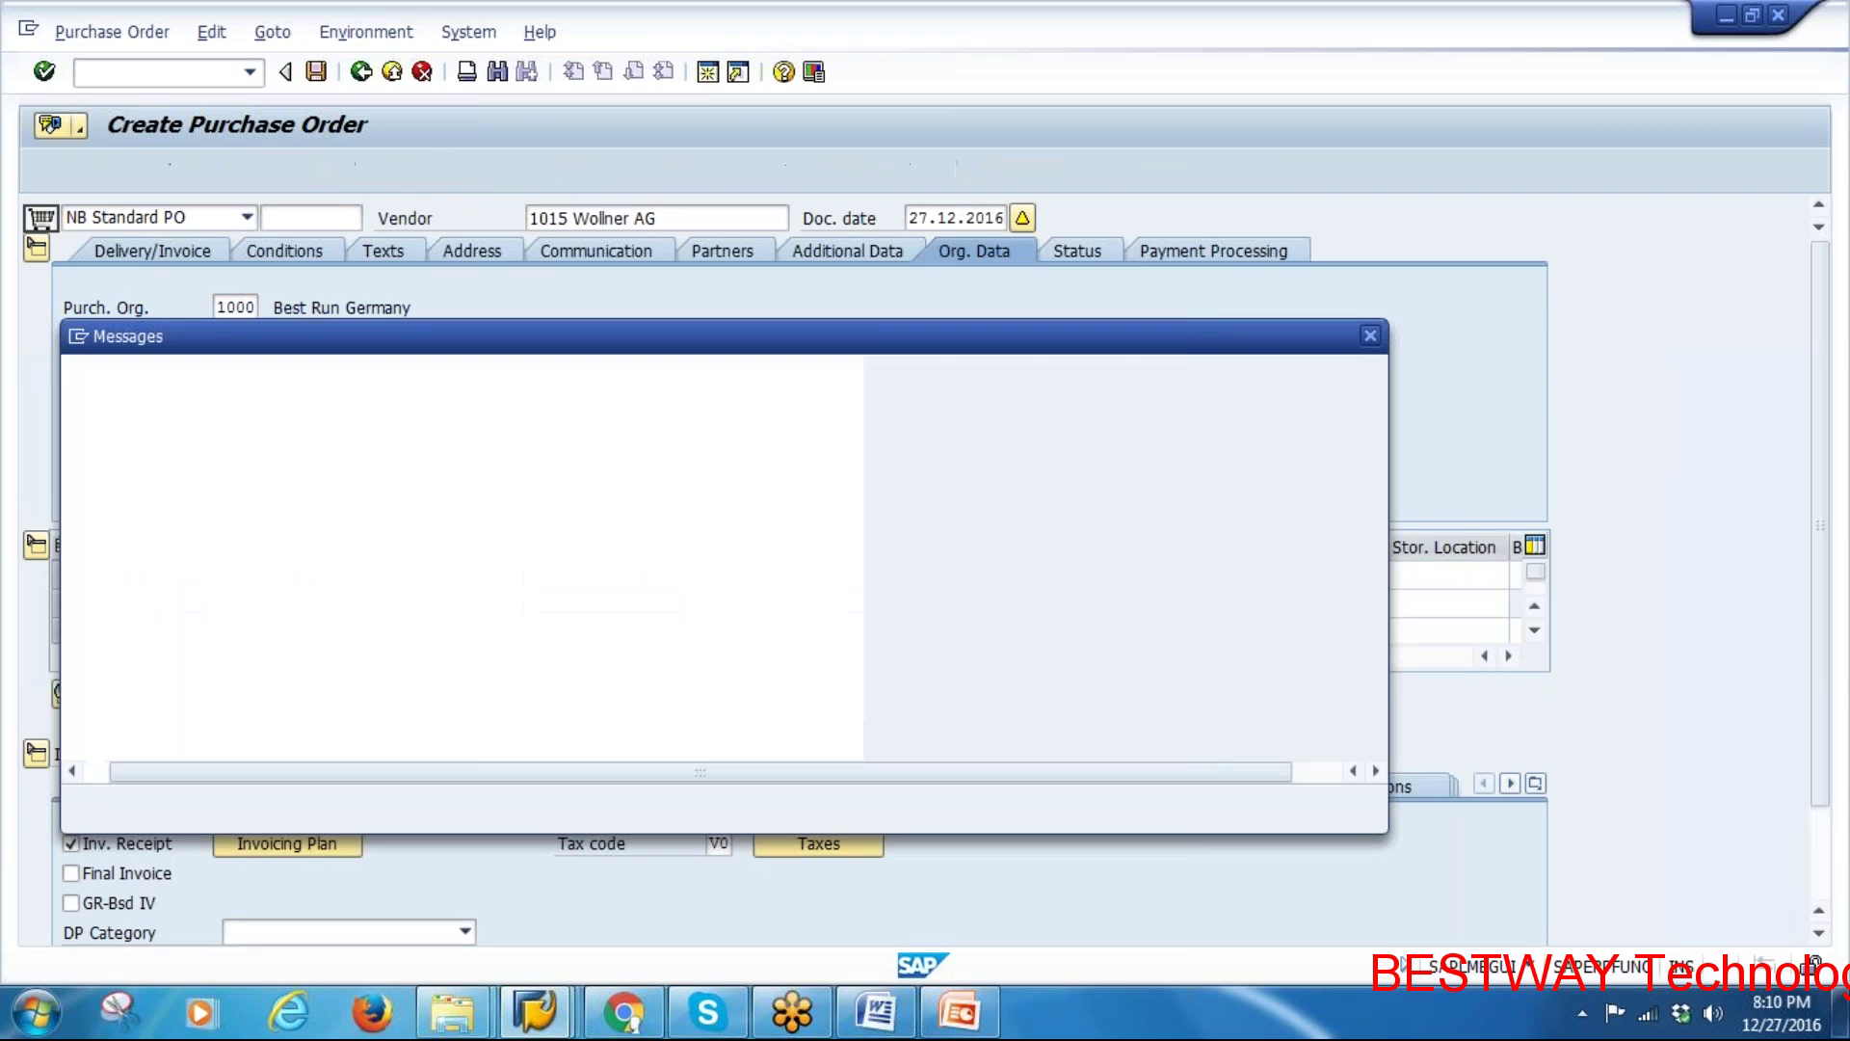
click(83, 809)
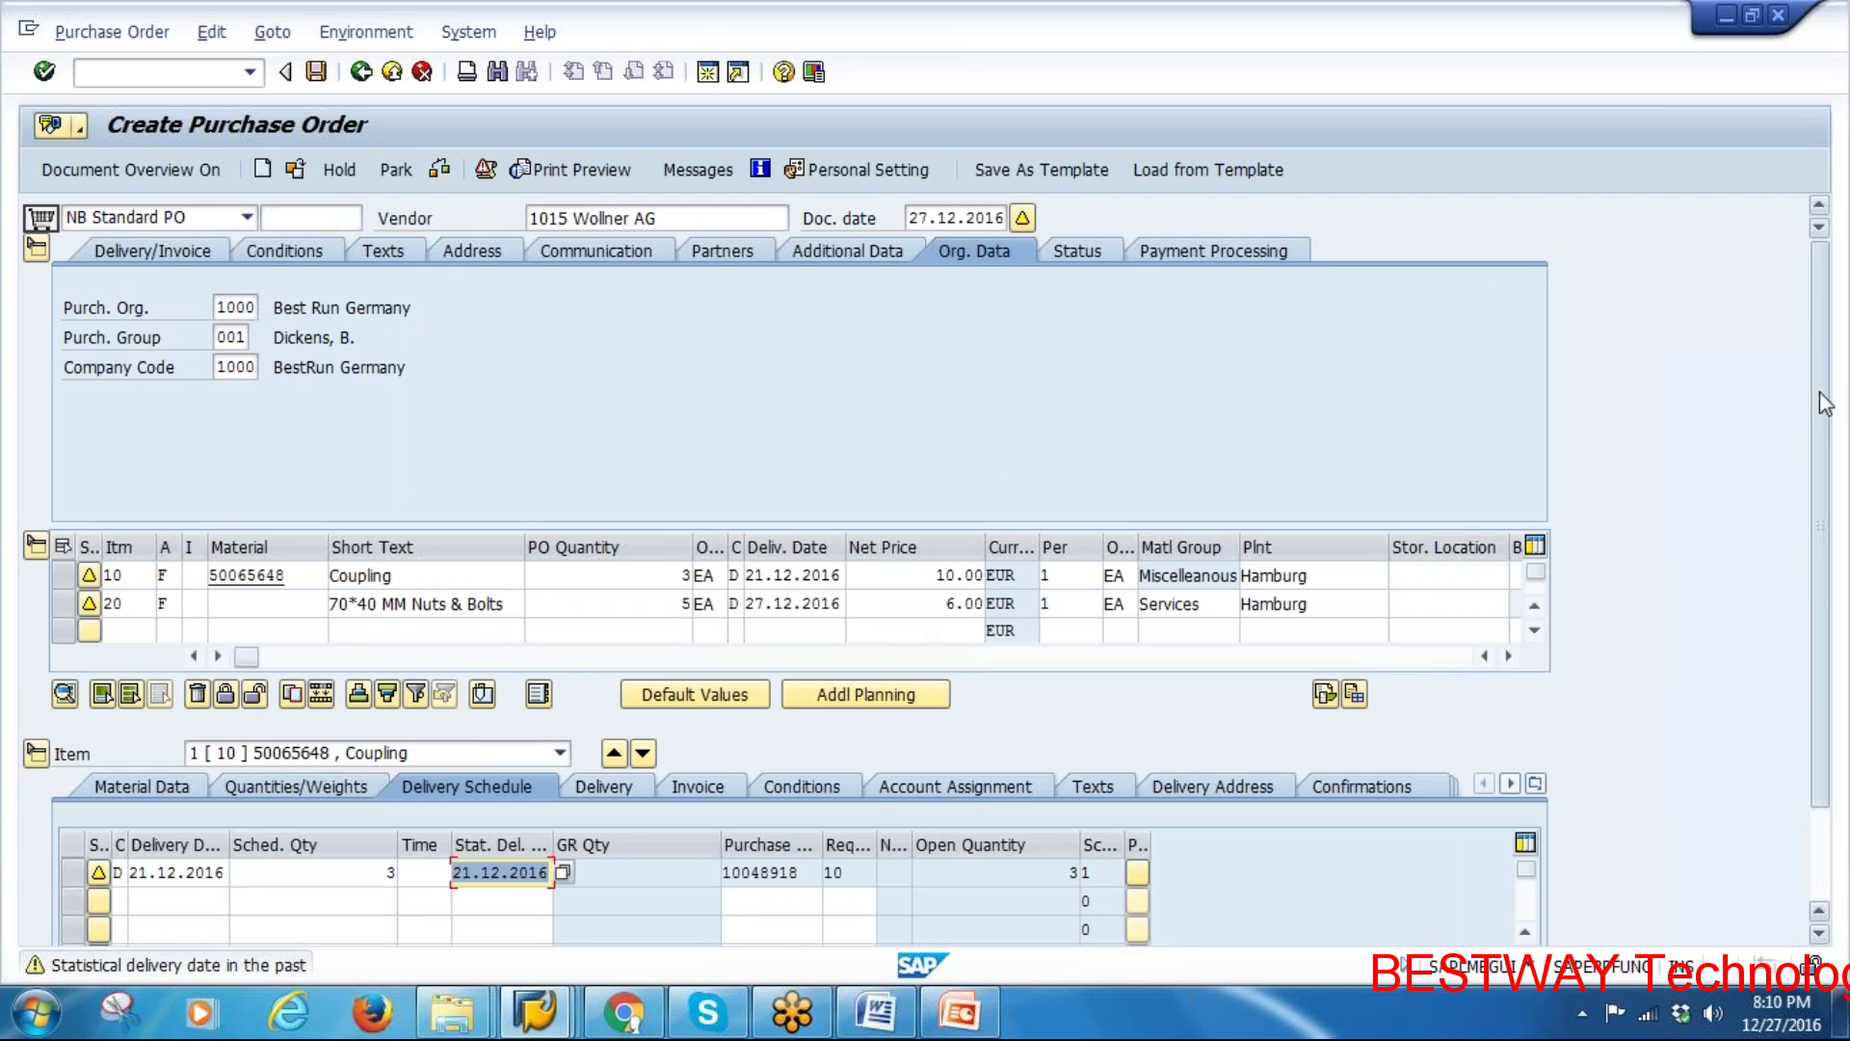
scroll(1811, 617, down, 3)
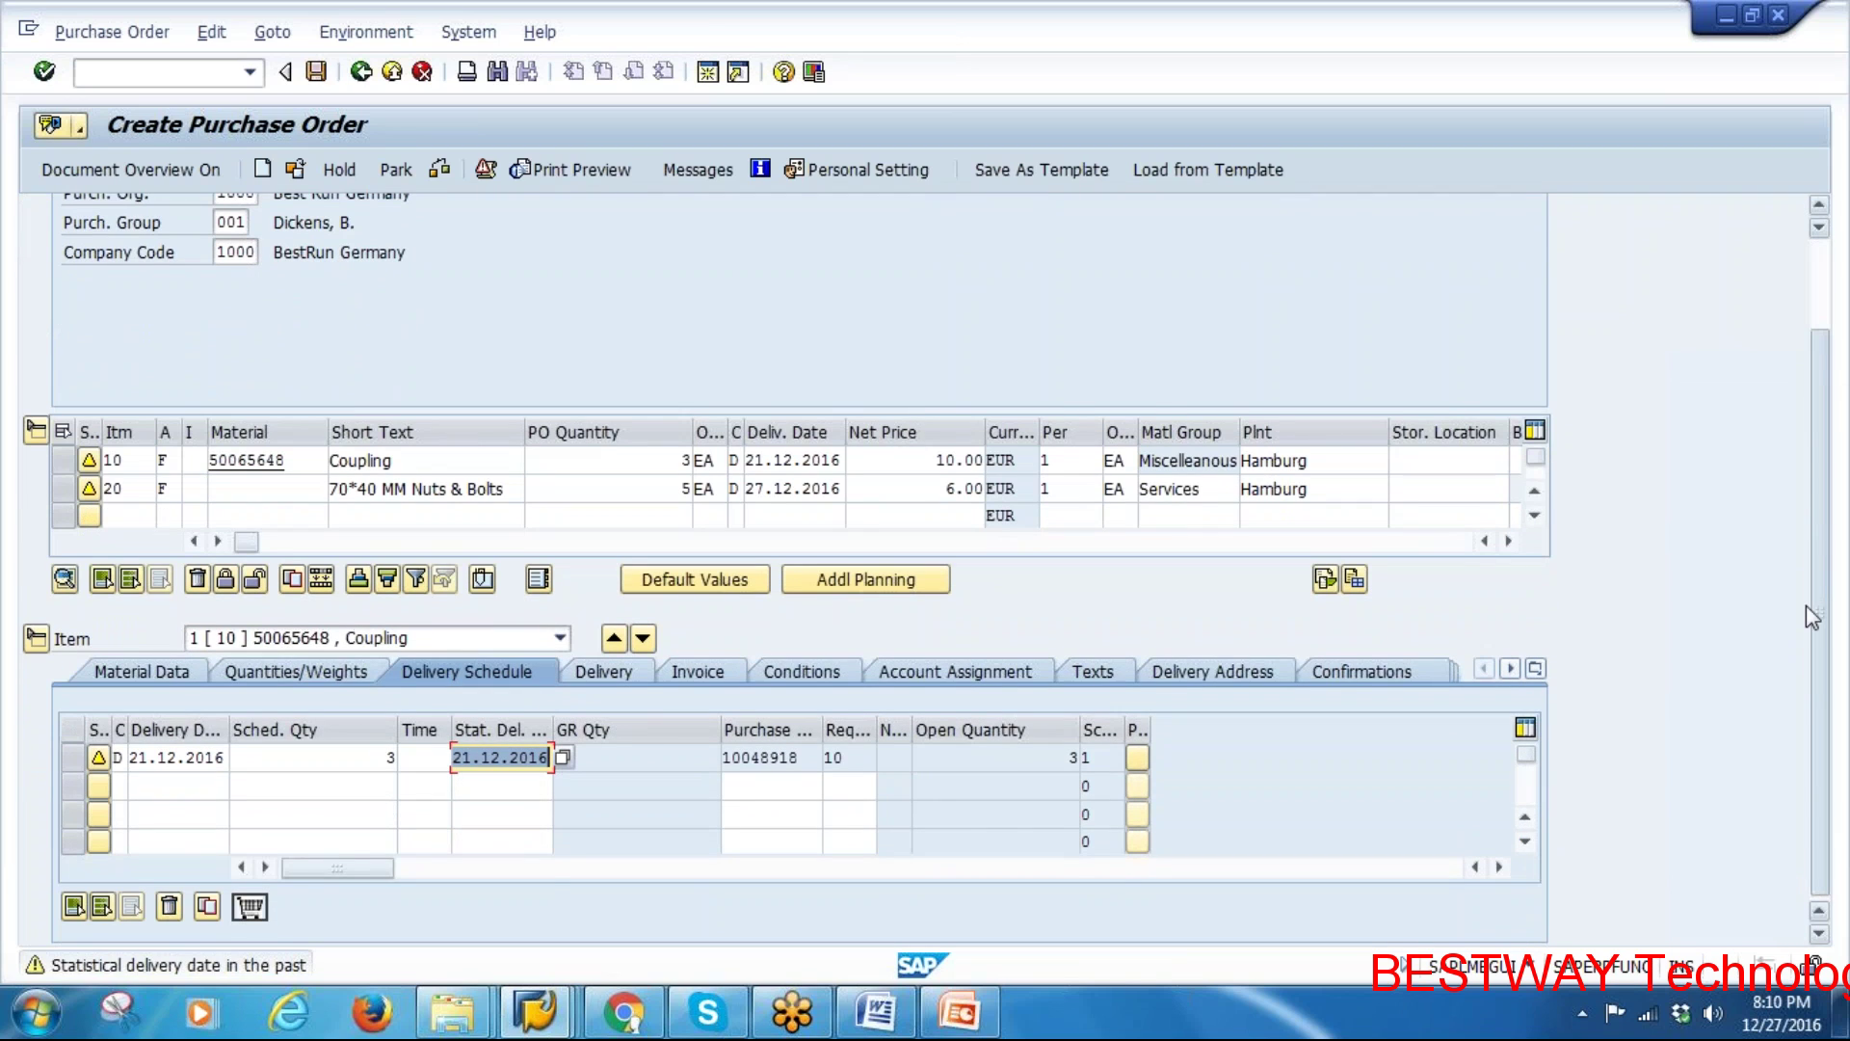
scroll(1817, 540, up, 3)
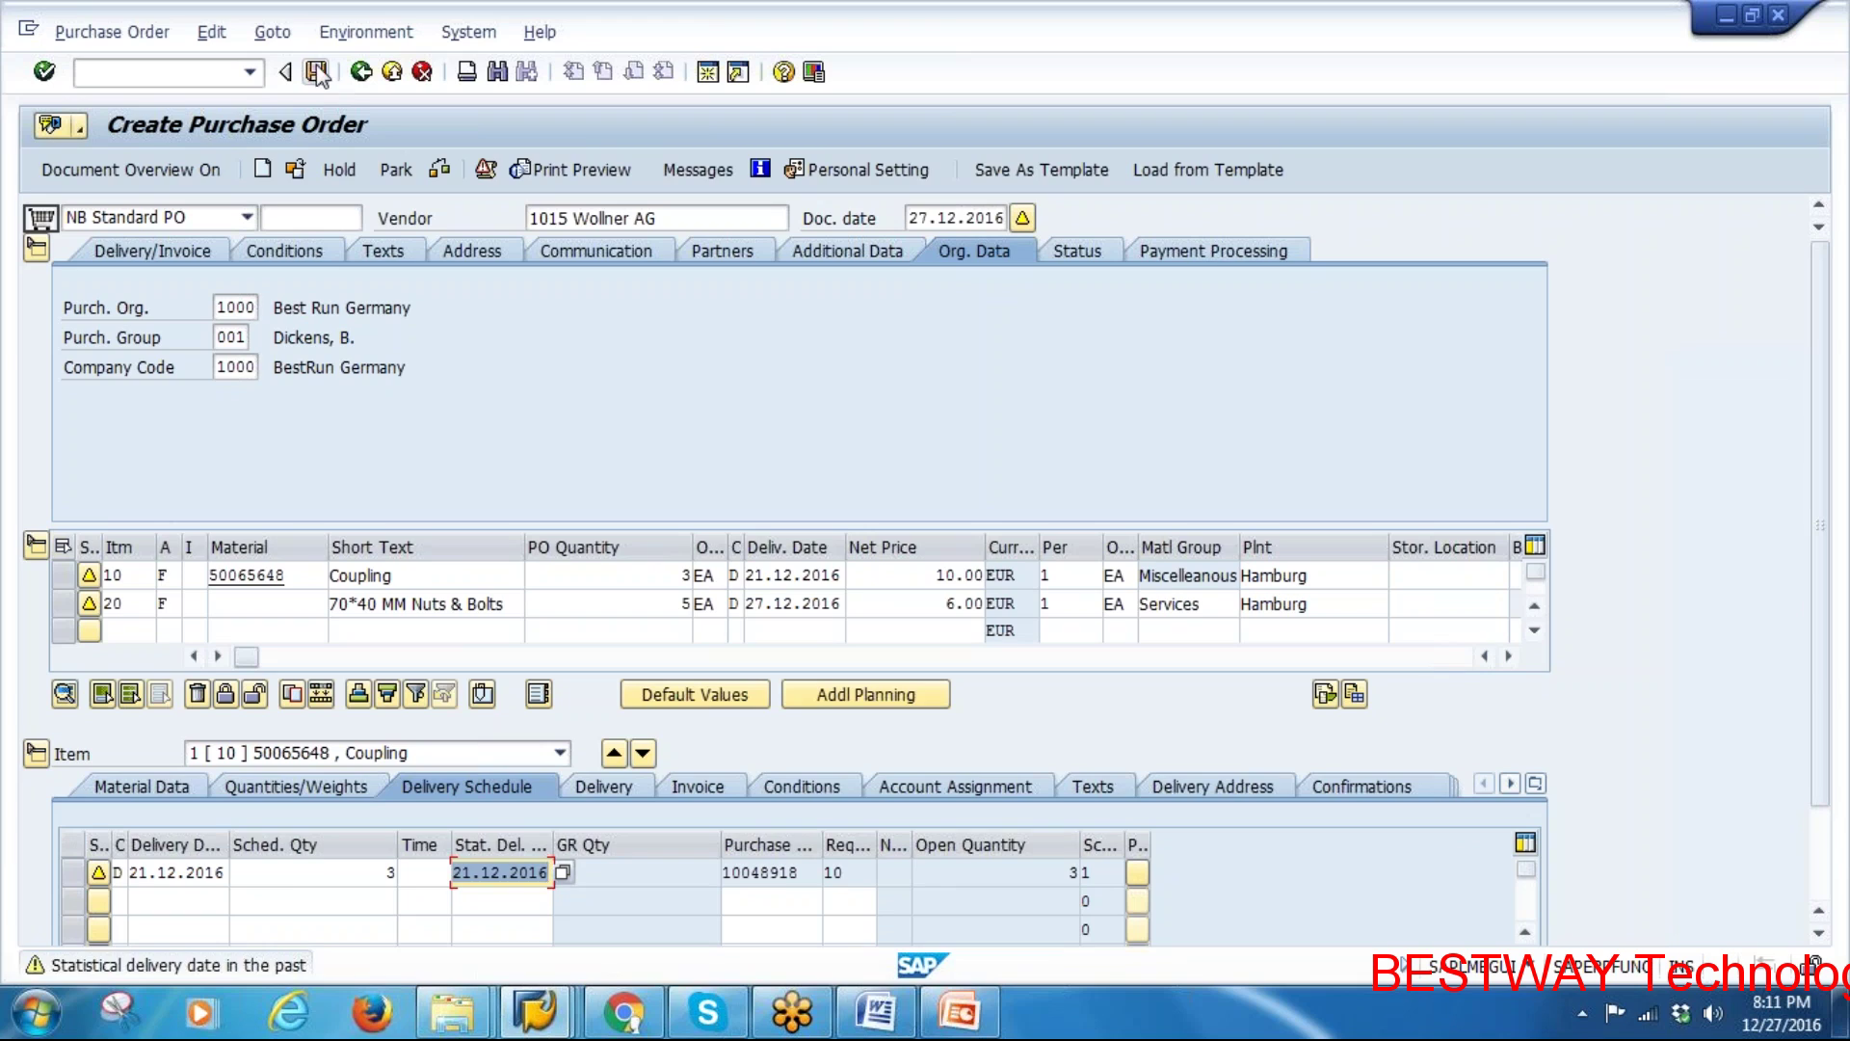
Save the purchase order despite the system messages and select its new number in the message details
click(316, 72)
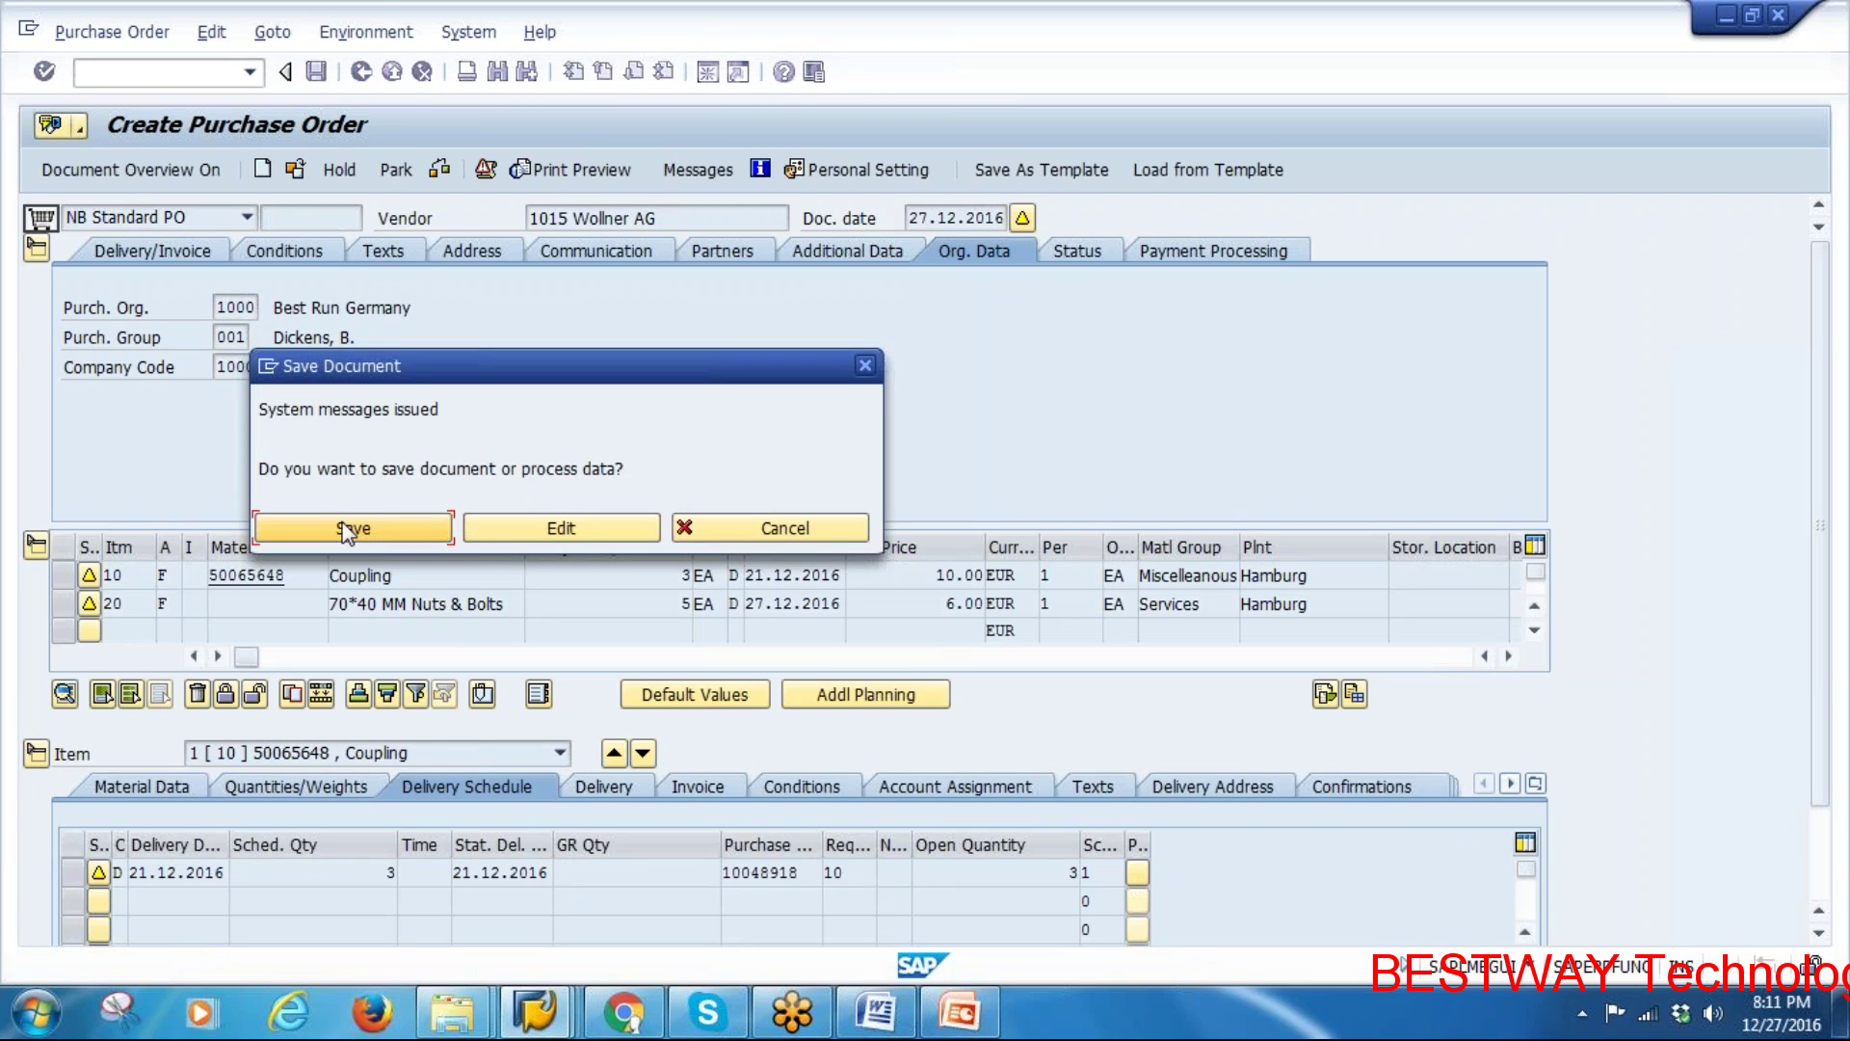
click(347, 530)
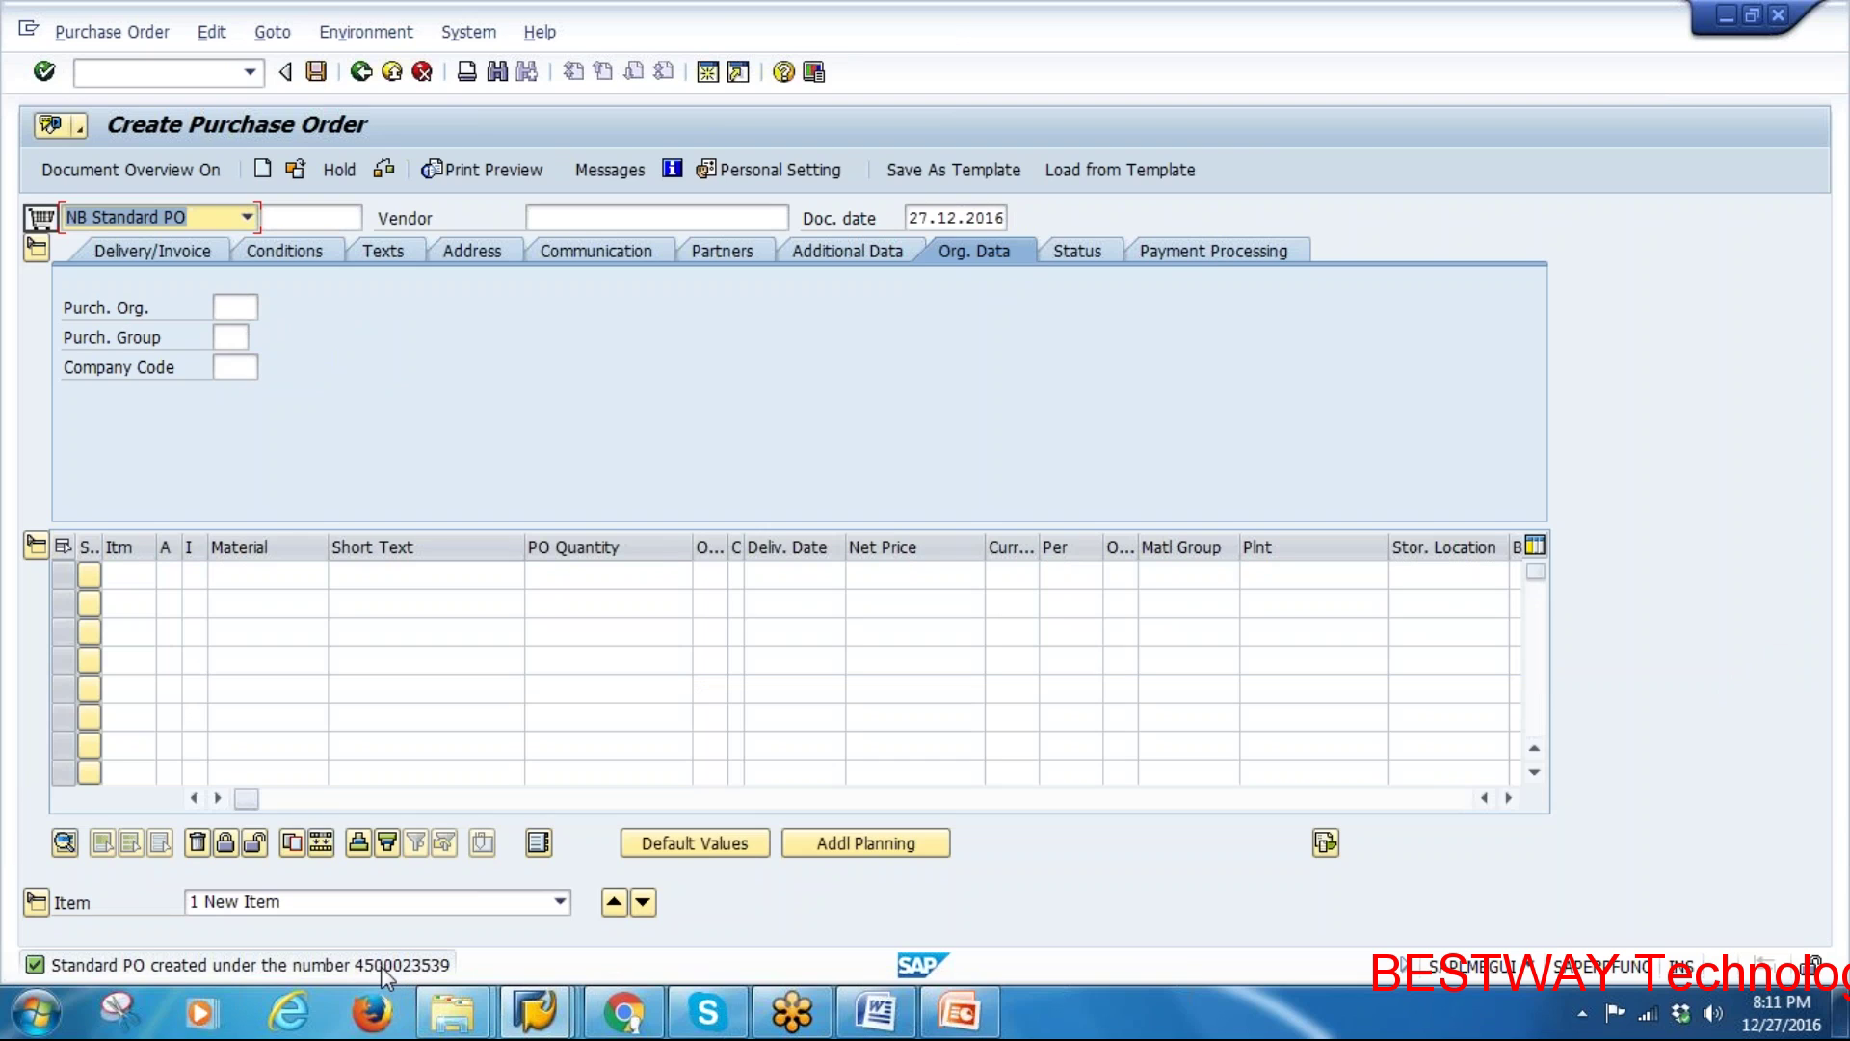
double_click(390, 964)
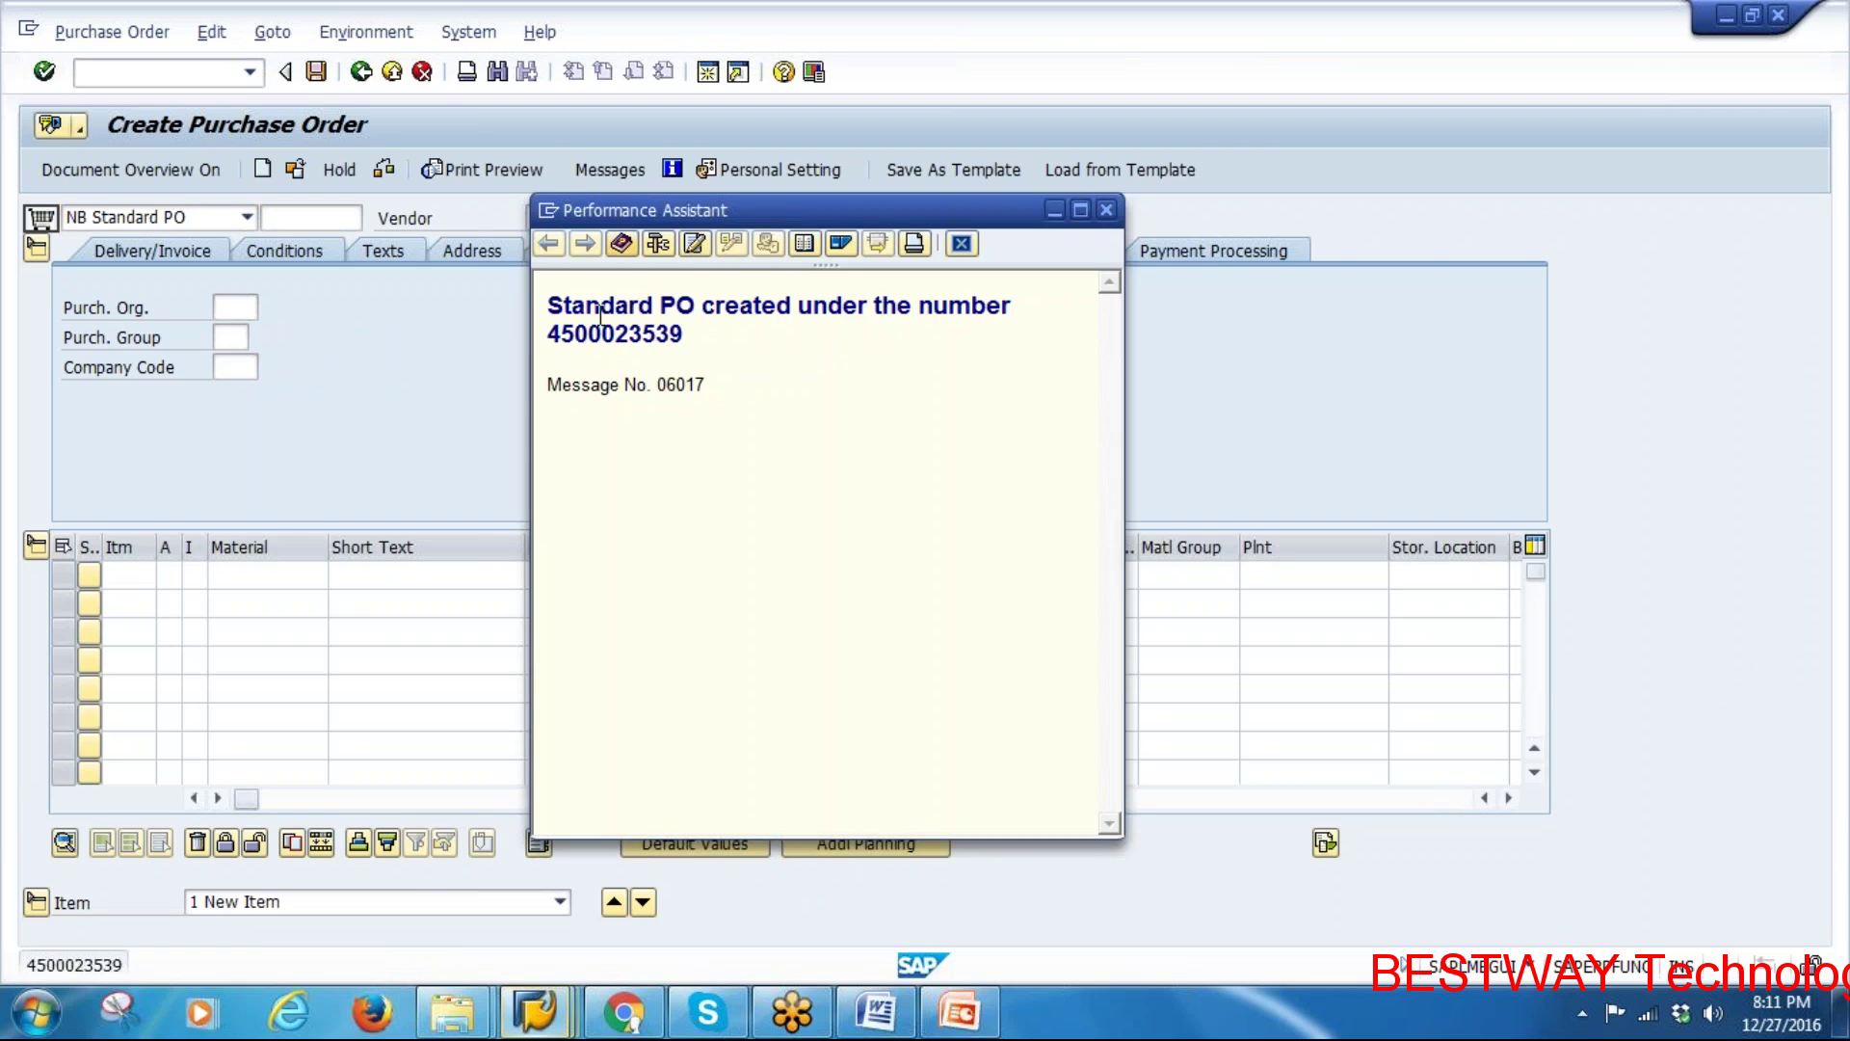
drag(548, 337, 684, 335)
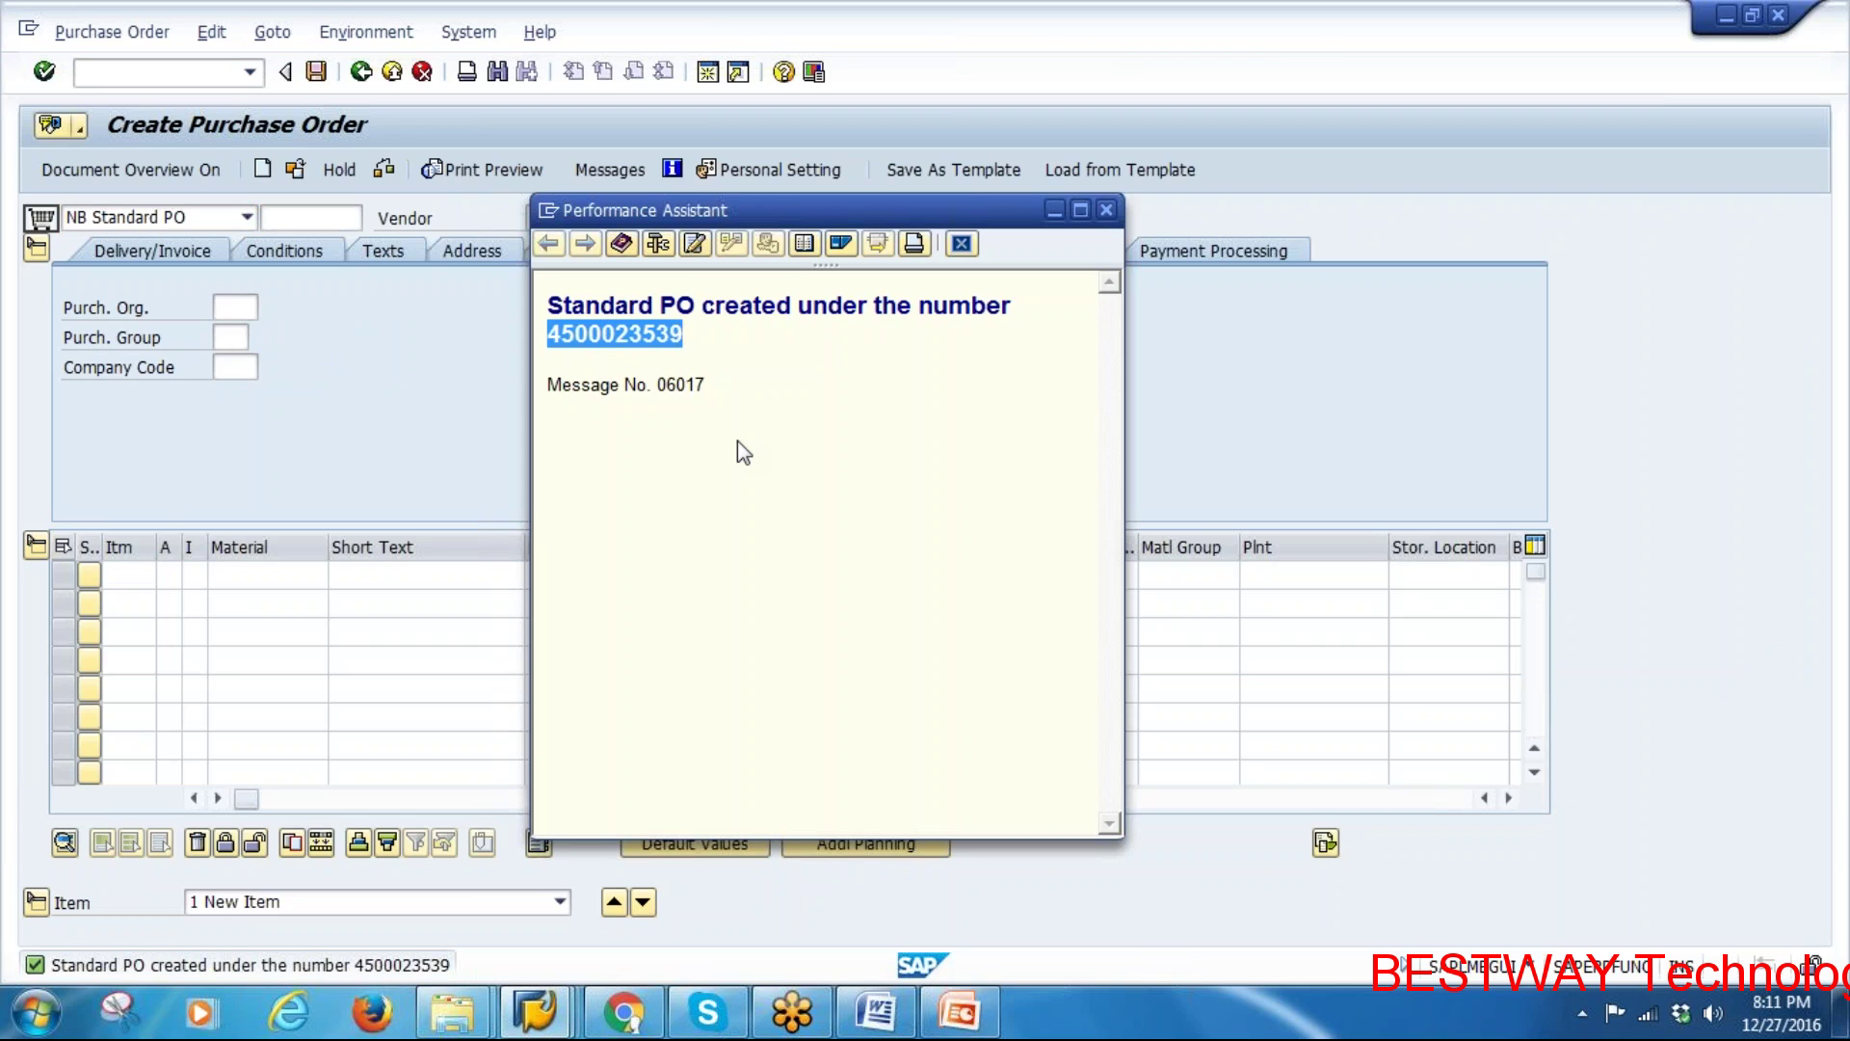
Switch to the repair order session, leave the component purchasing data, and reload the order
click(534, 1012)
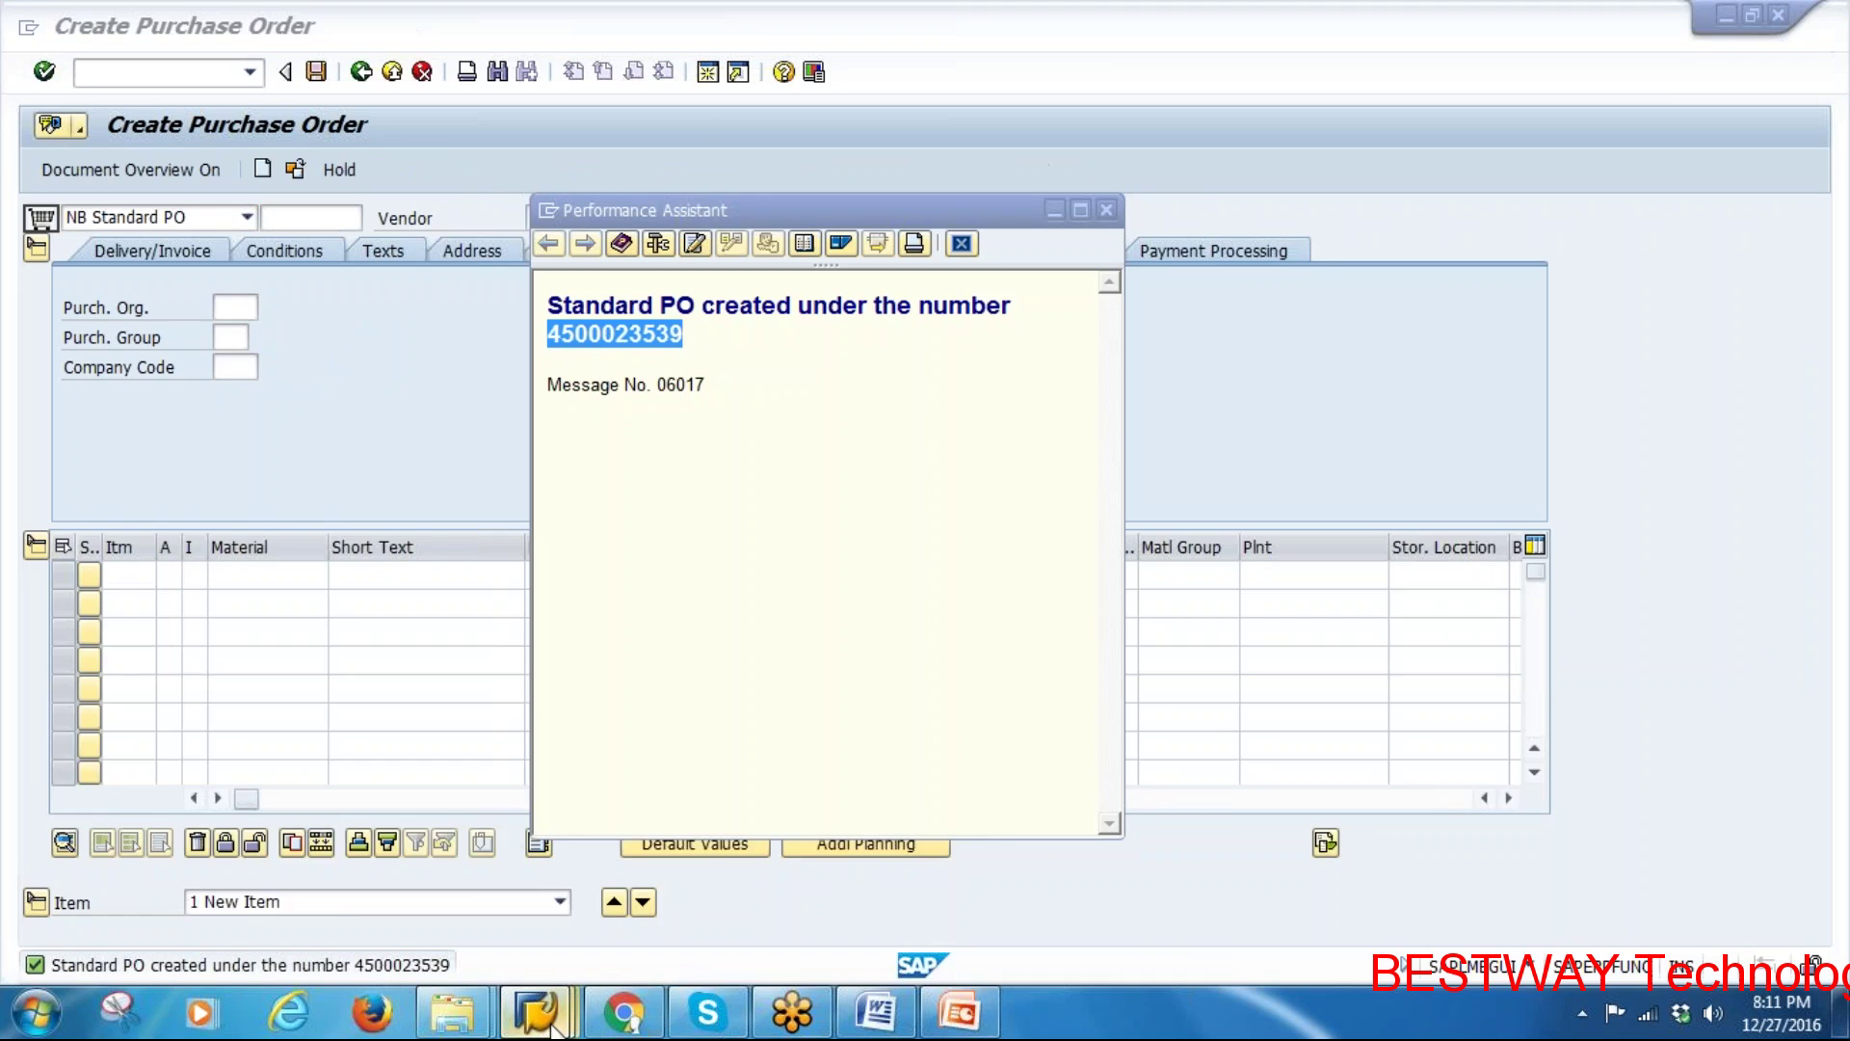
click(406, 854)
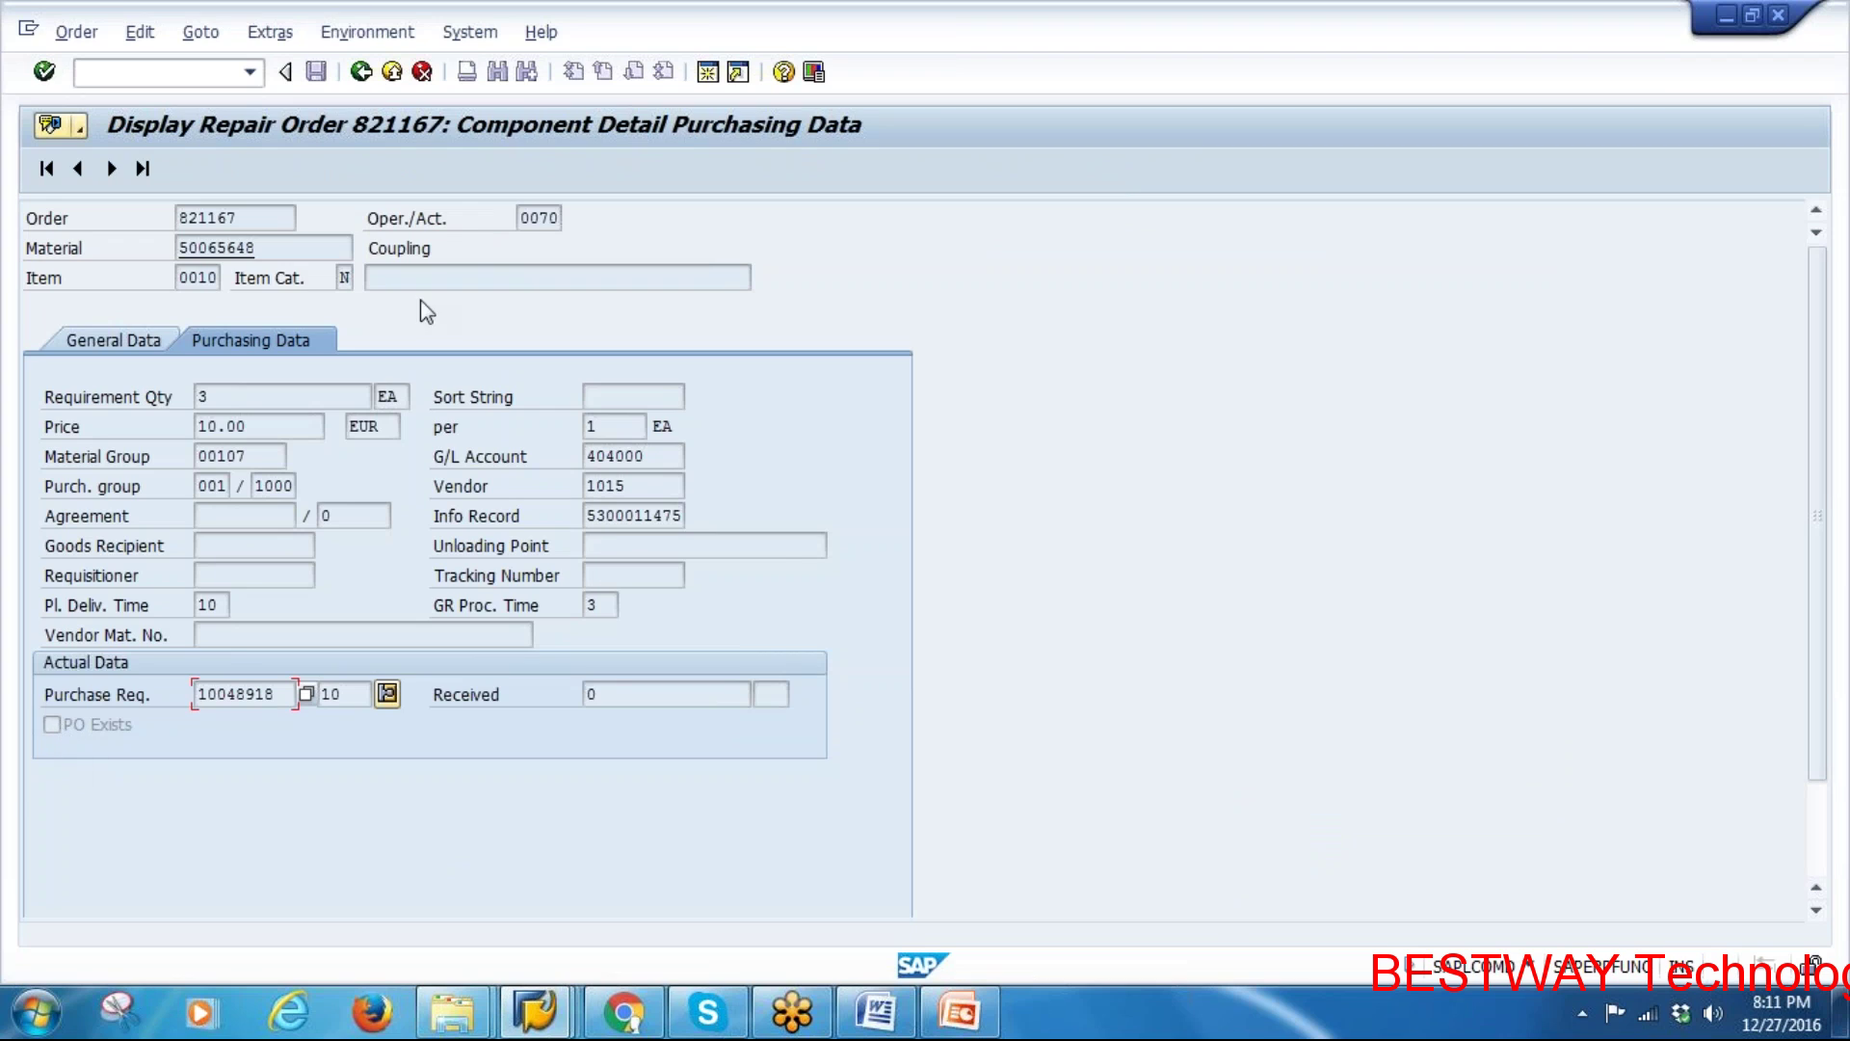
click(363, 71)
click(361, 71)
key(Return)
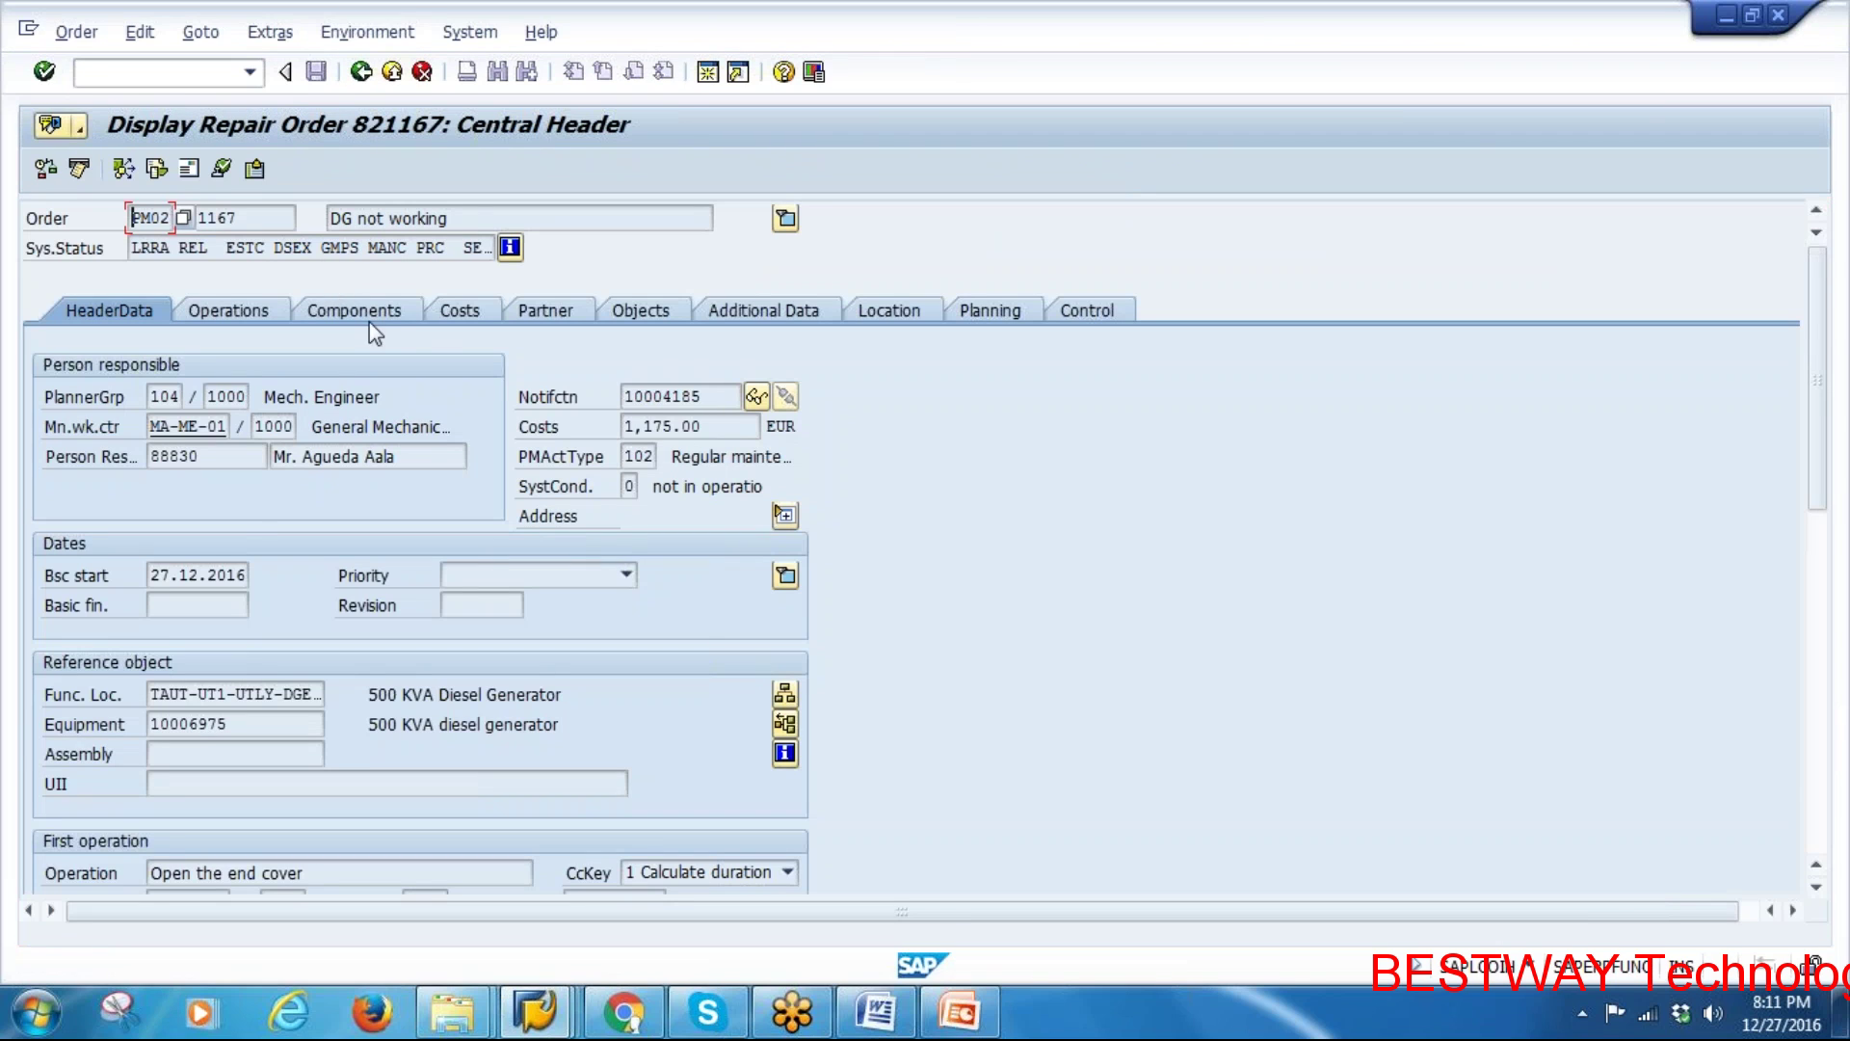
Examine the PO Exists indicator in the Coupling component's purchasing data and return to the component overview
click(366, 314)
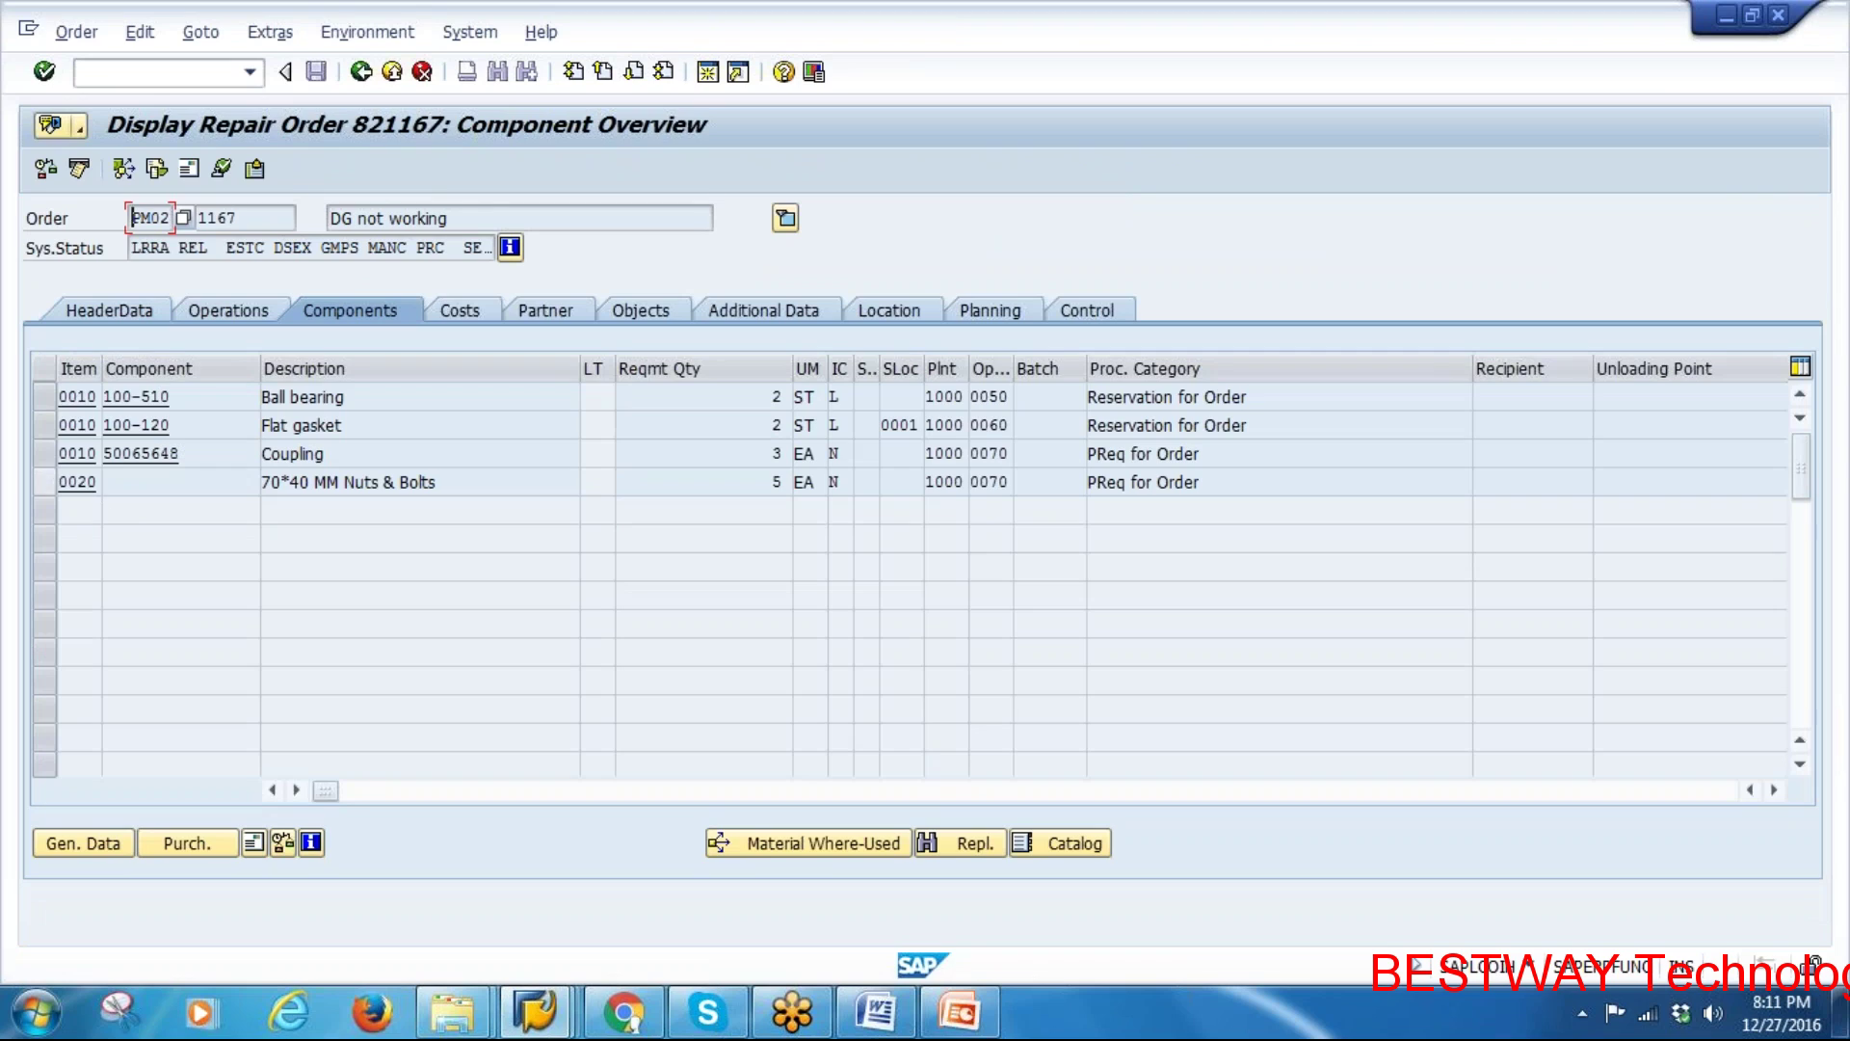
click(43, 453)
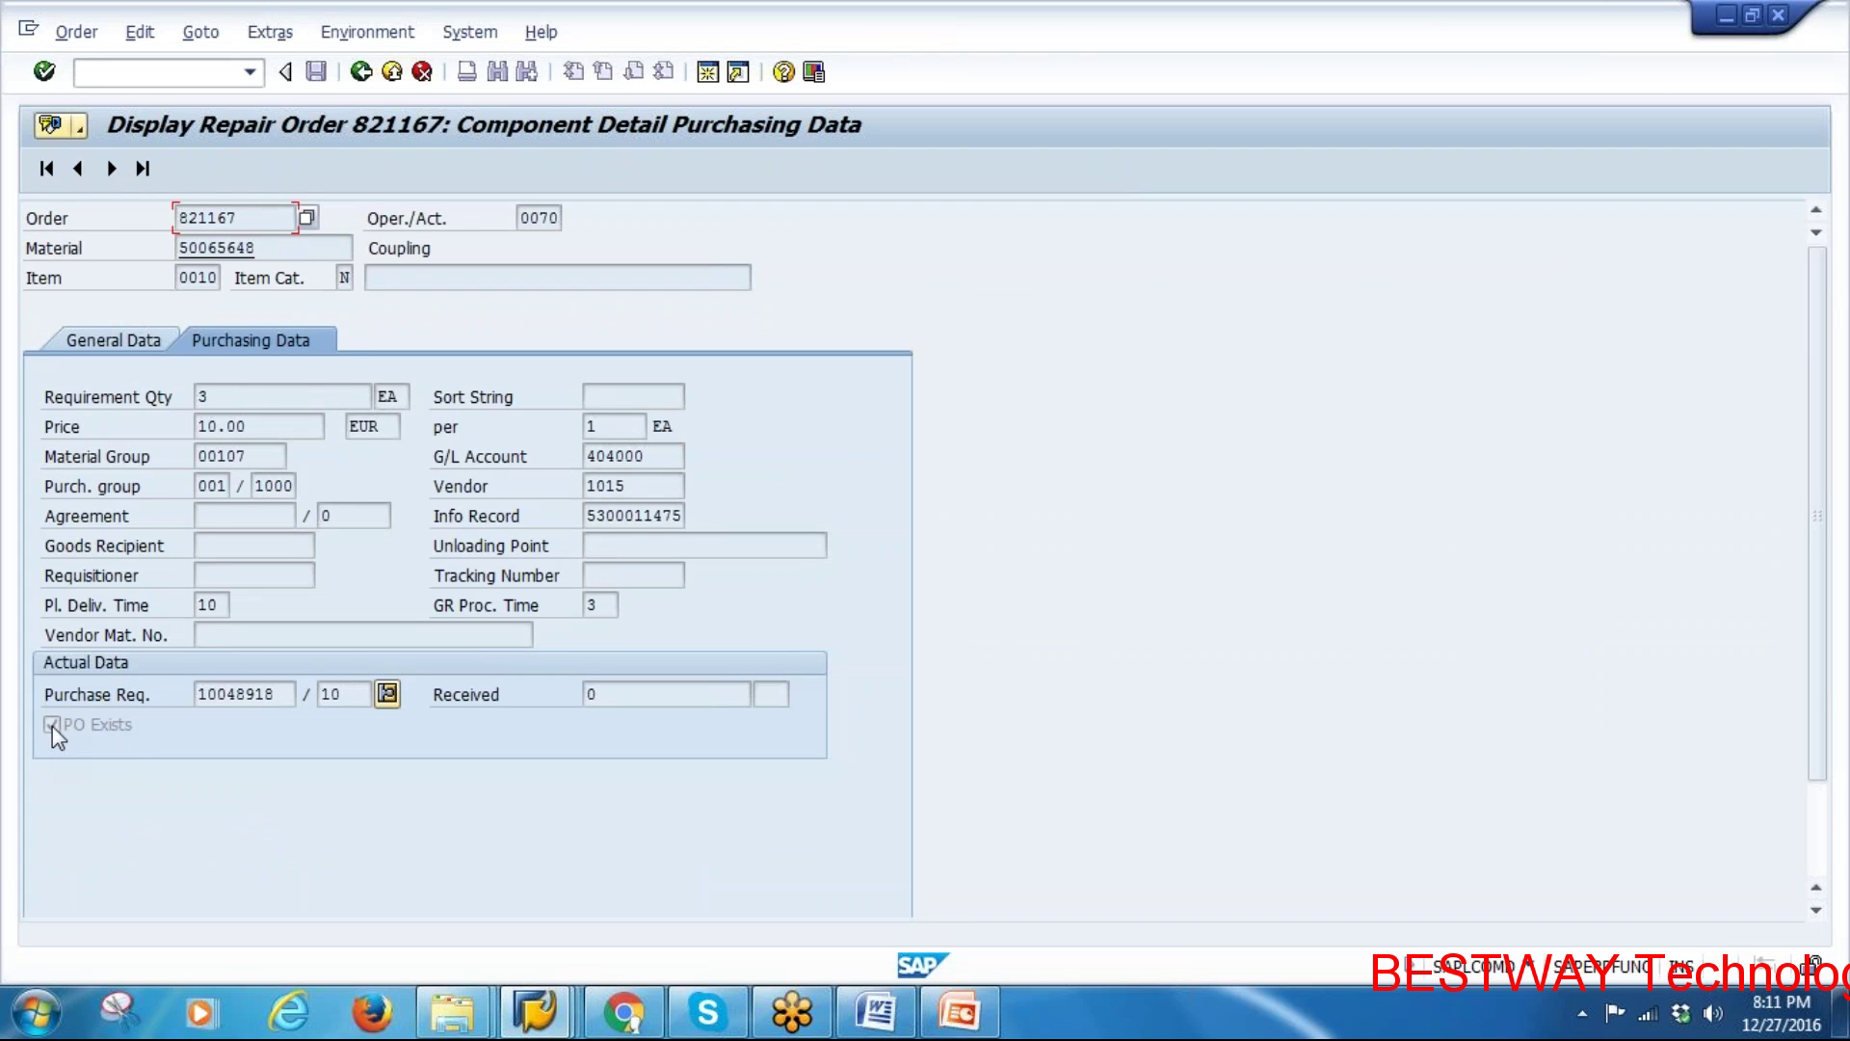
drag(287, 693, 209, 695)
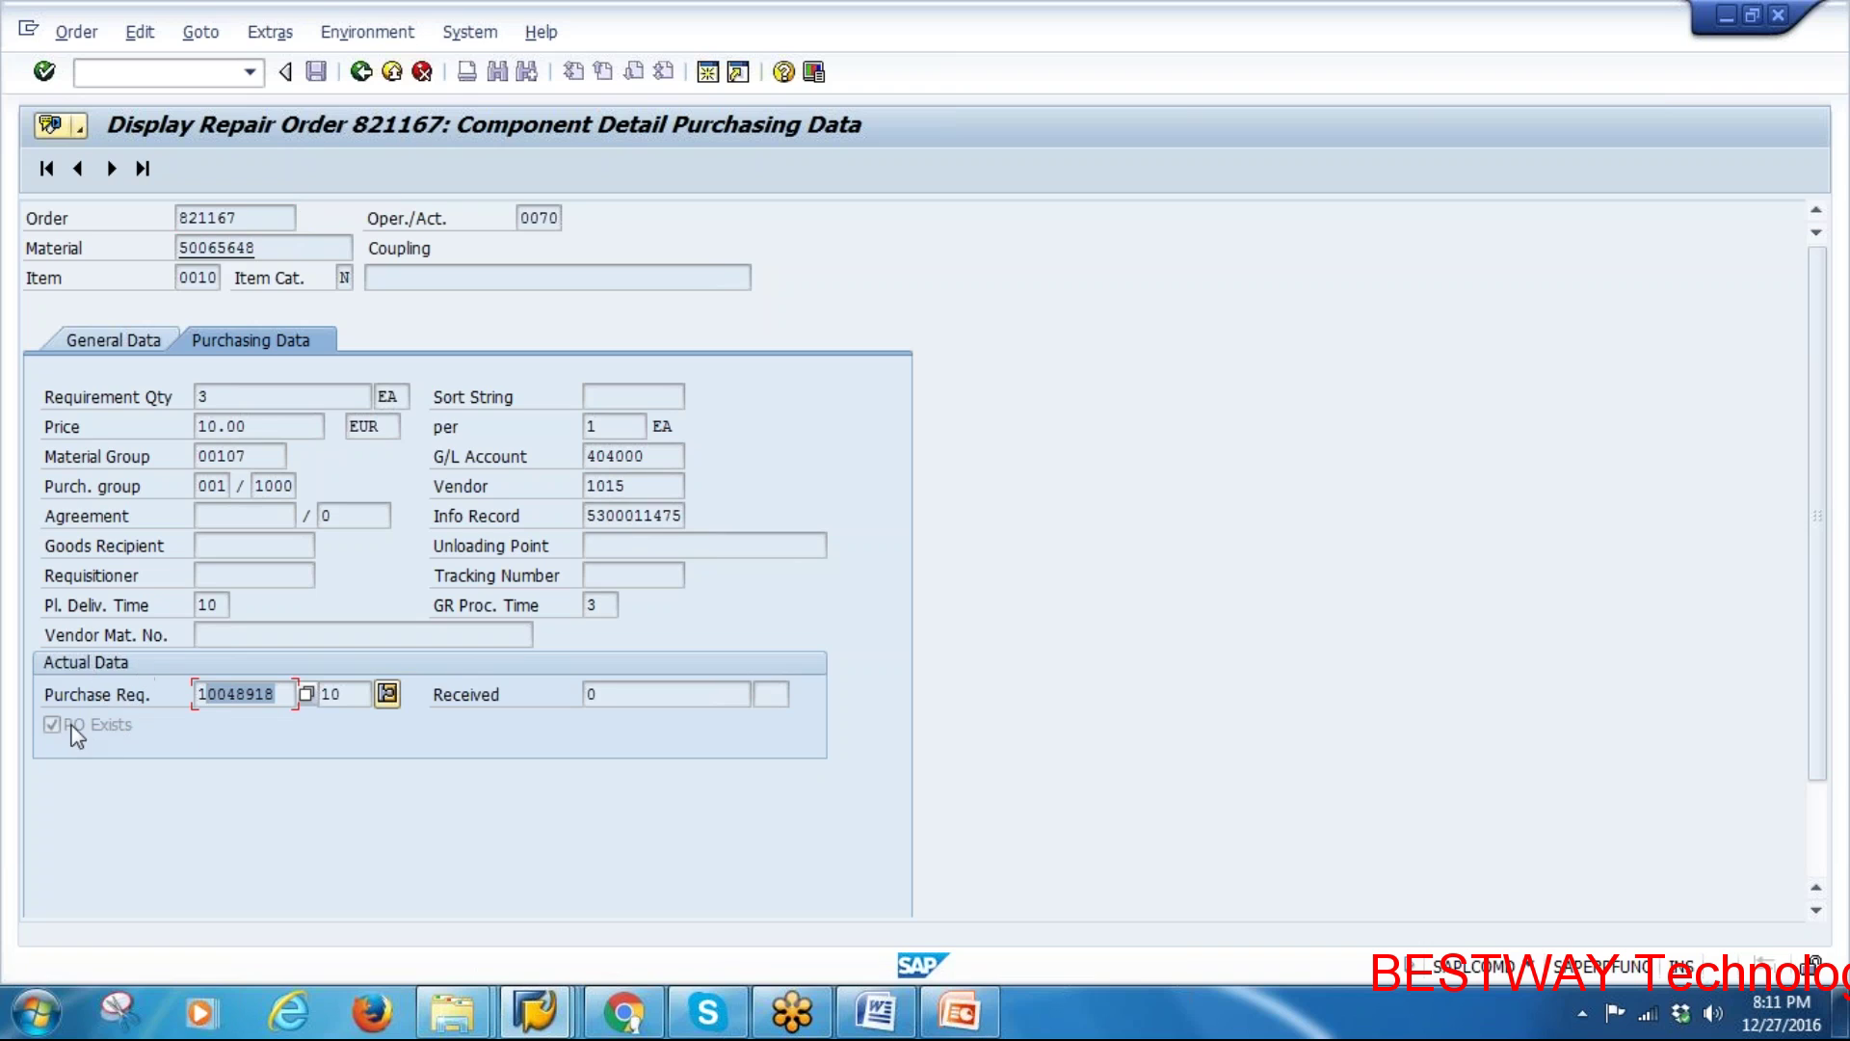
click(361, 71)
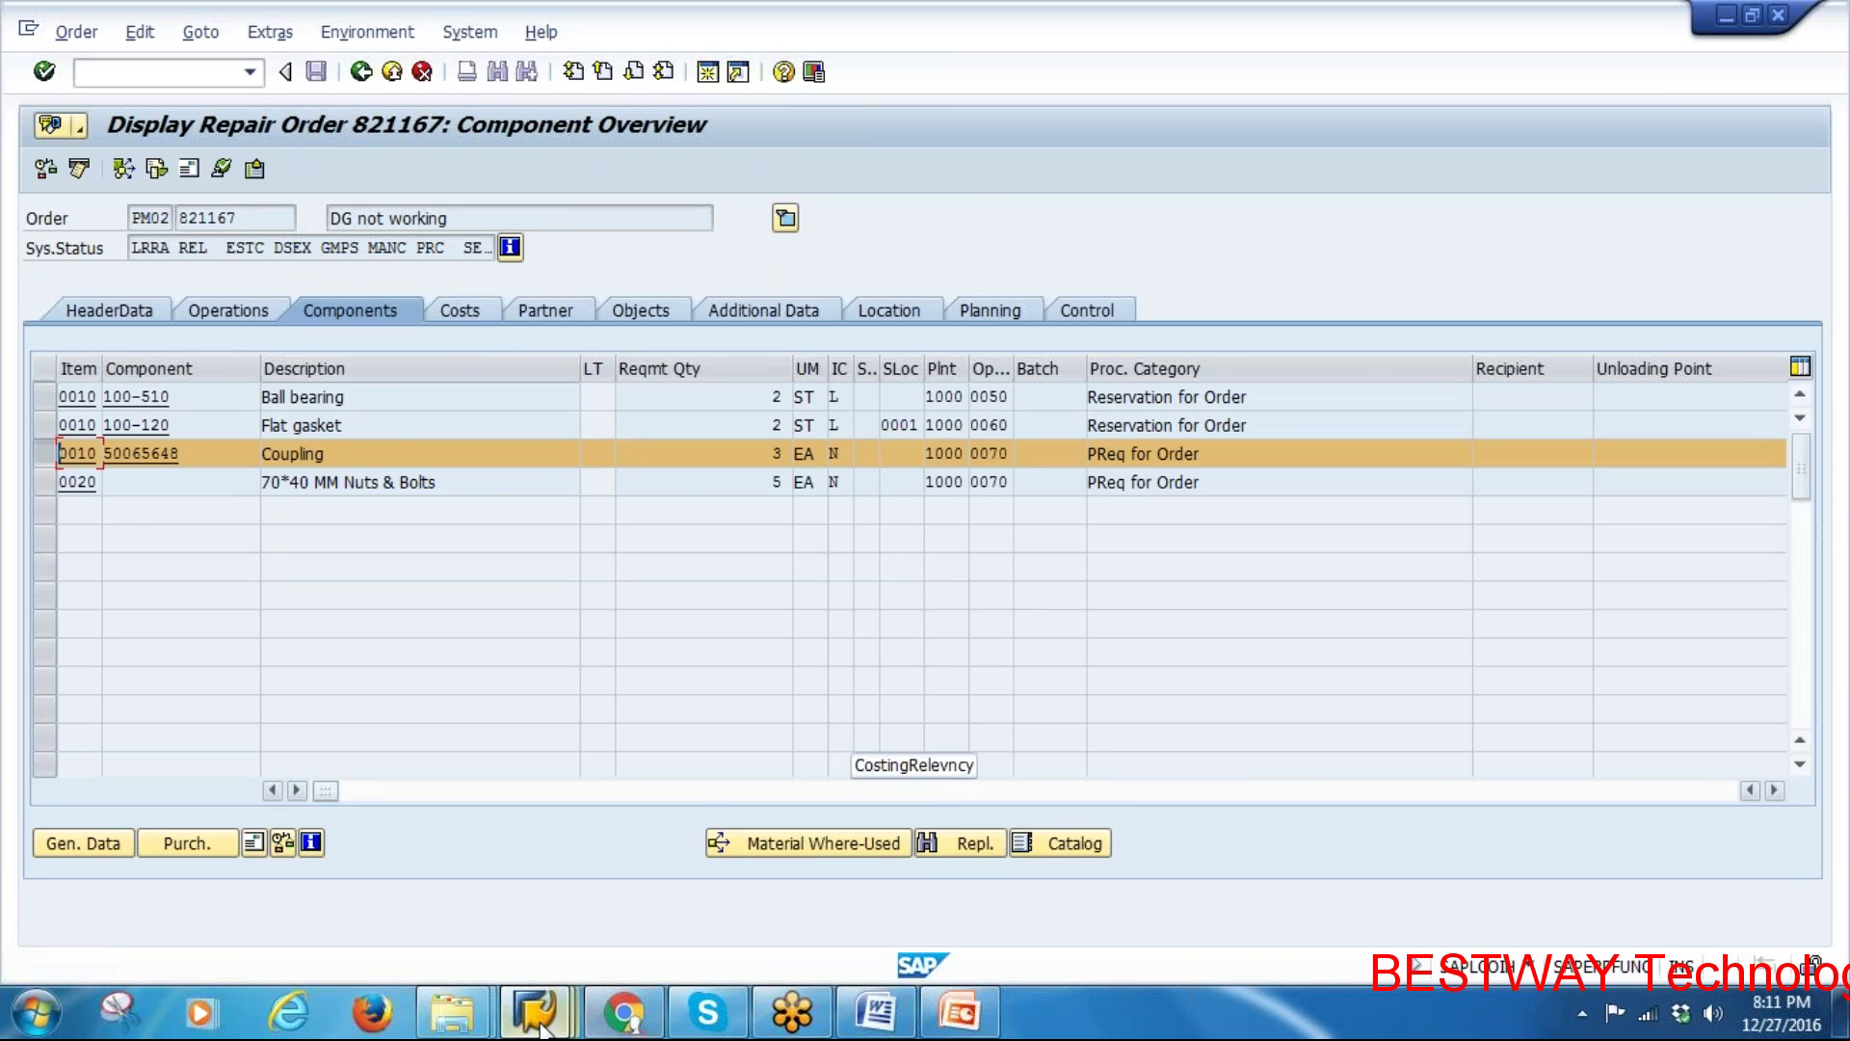
Copy the new purchase order number from the message details and close the message window
mouse_move(536, 1012)
click(1051, 880)
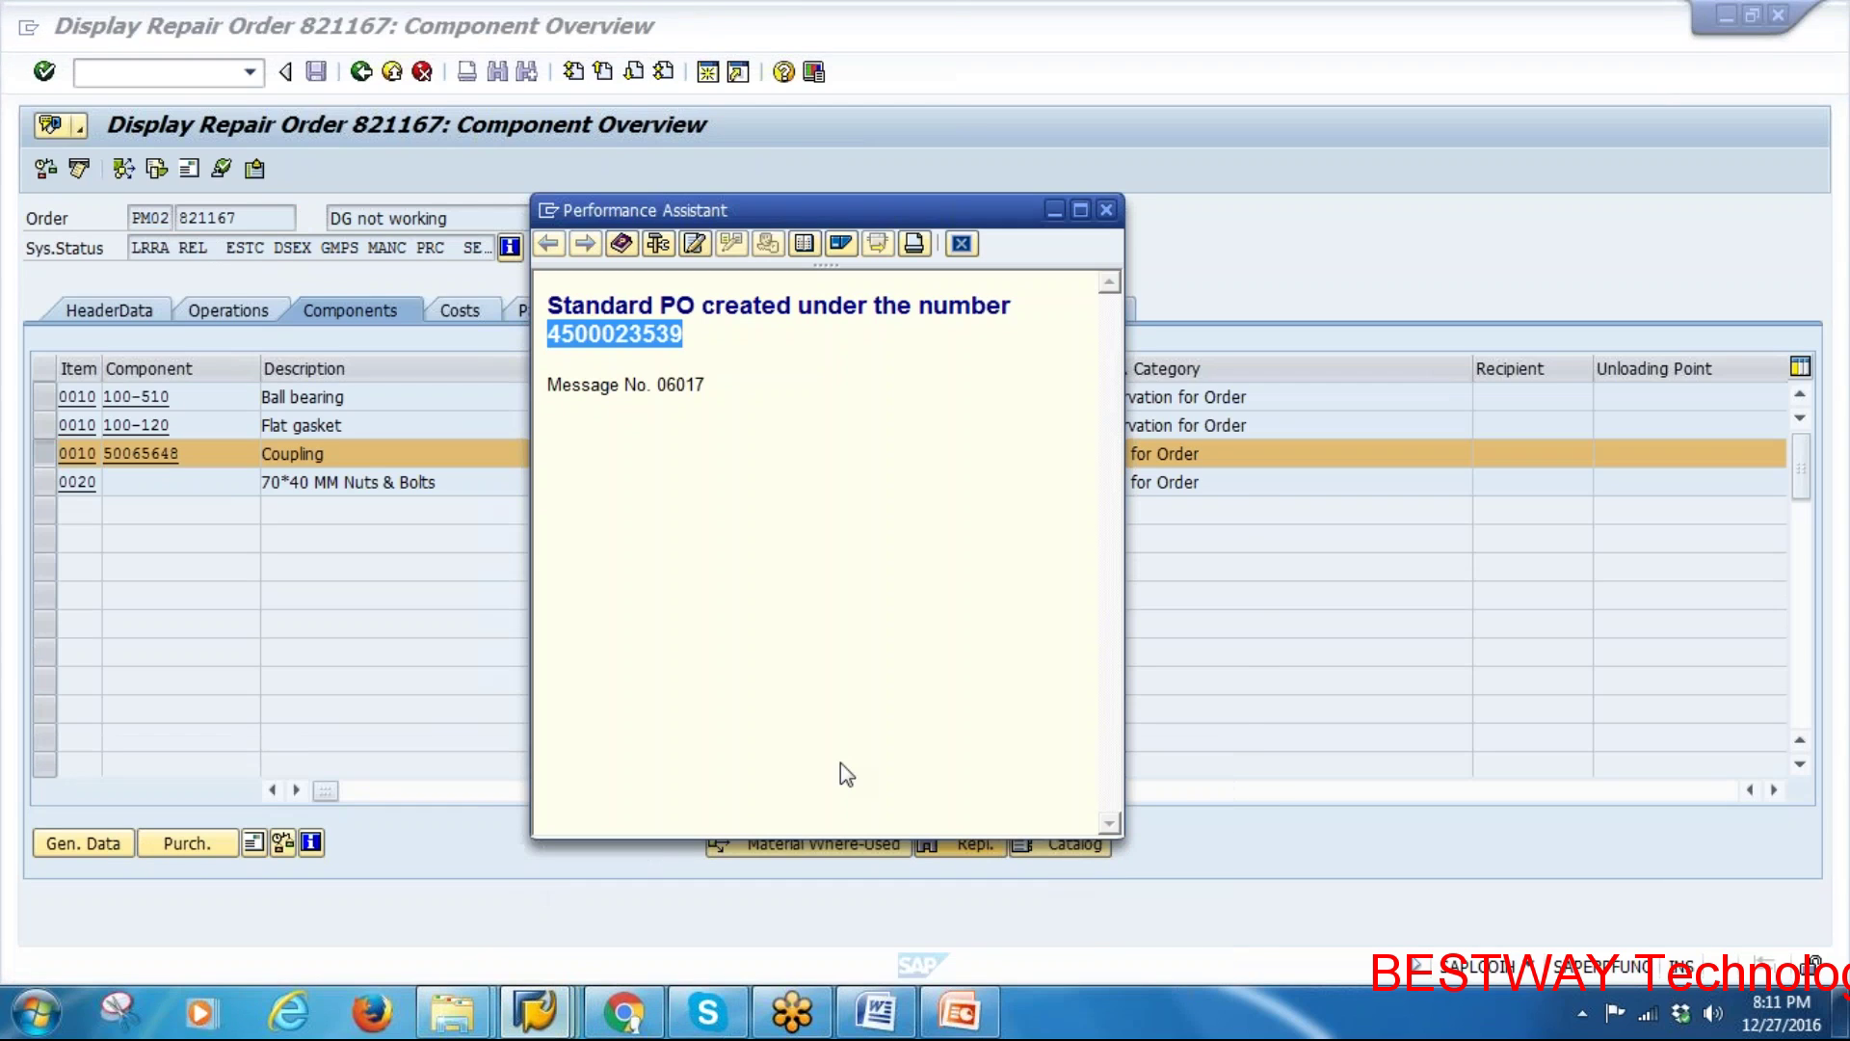
click(653, 355)
drag(554, 331, 686, 334)
click(1106, 209)
Switch back to the repair order session and open the order's document flow
key(alt+Tab)
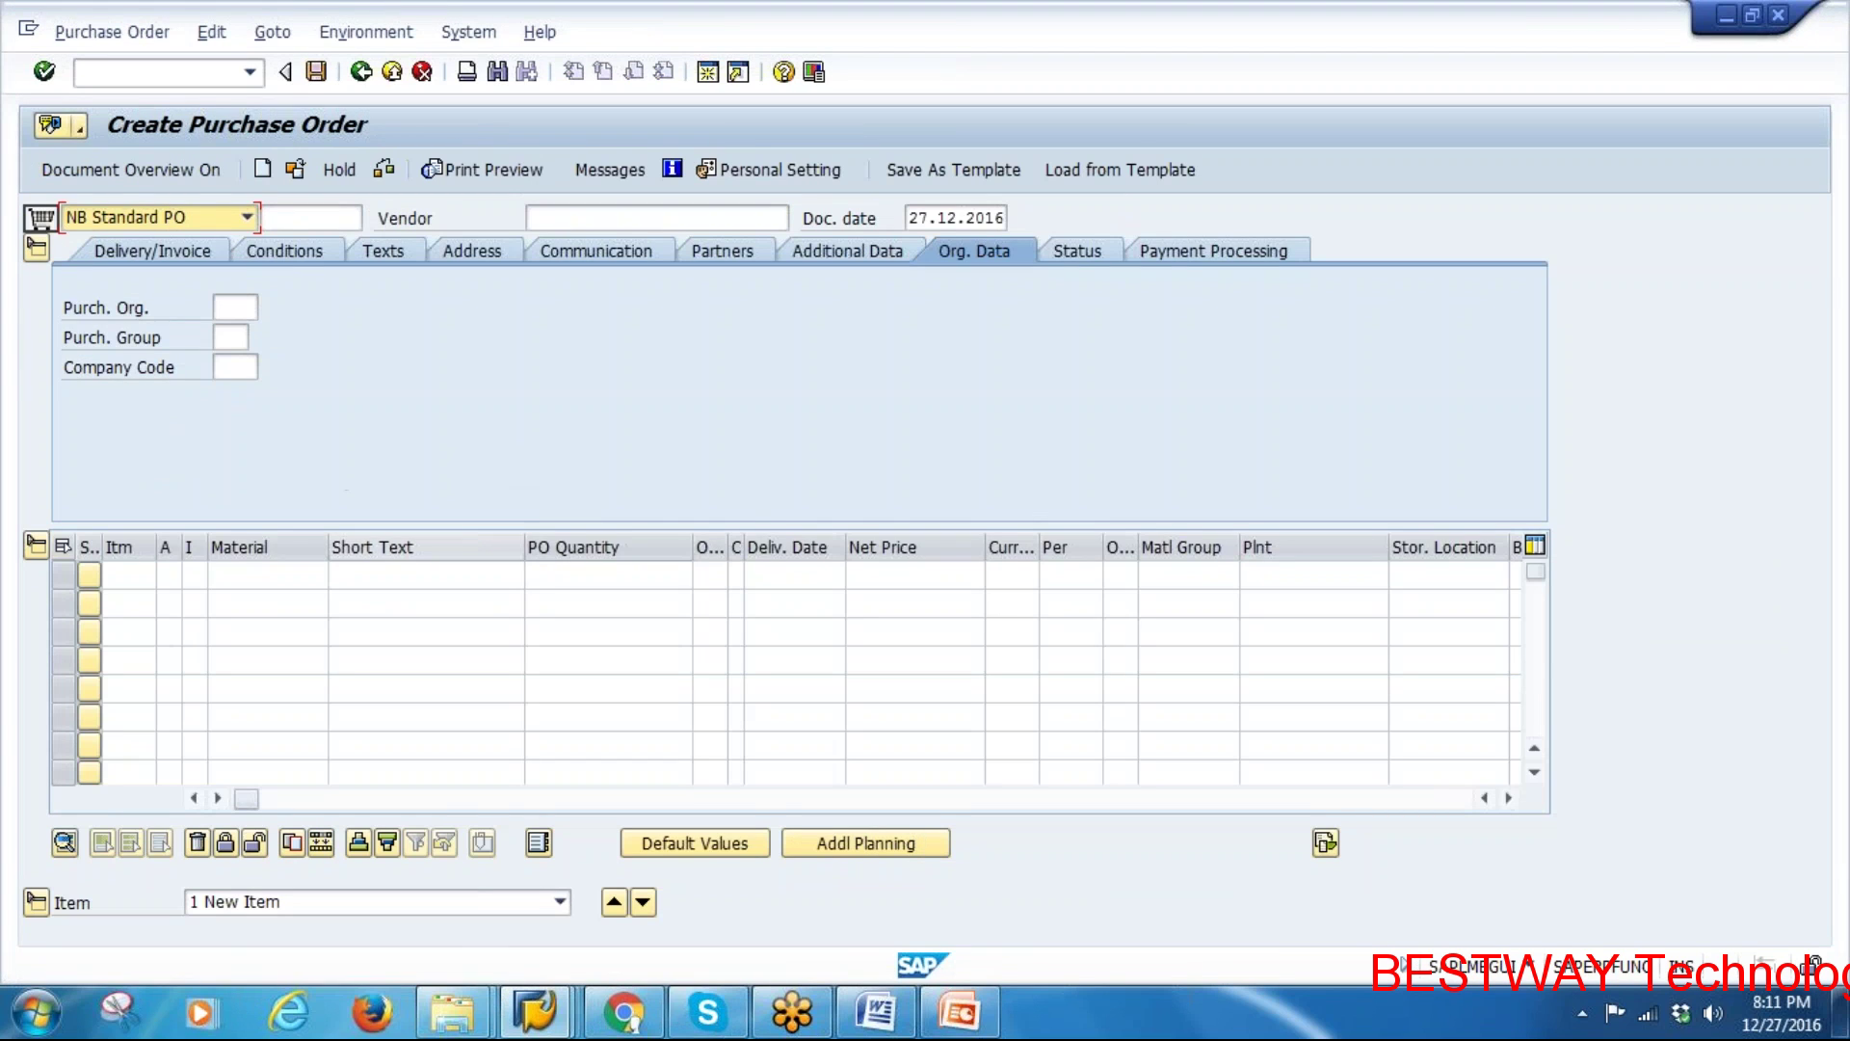
key(alt+Tab)
key(alt+Tab)
mouse_move(528, 1004)
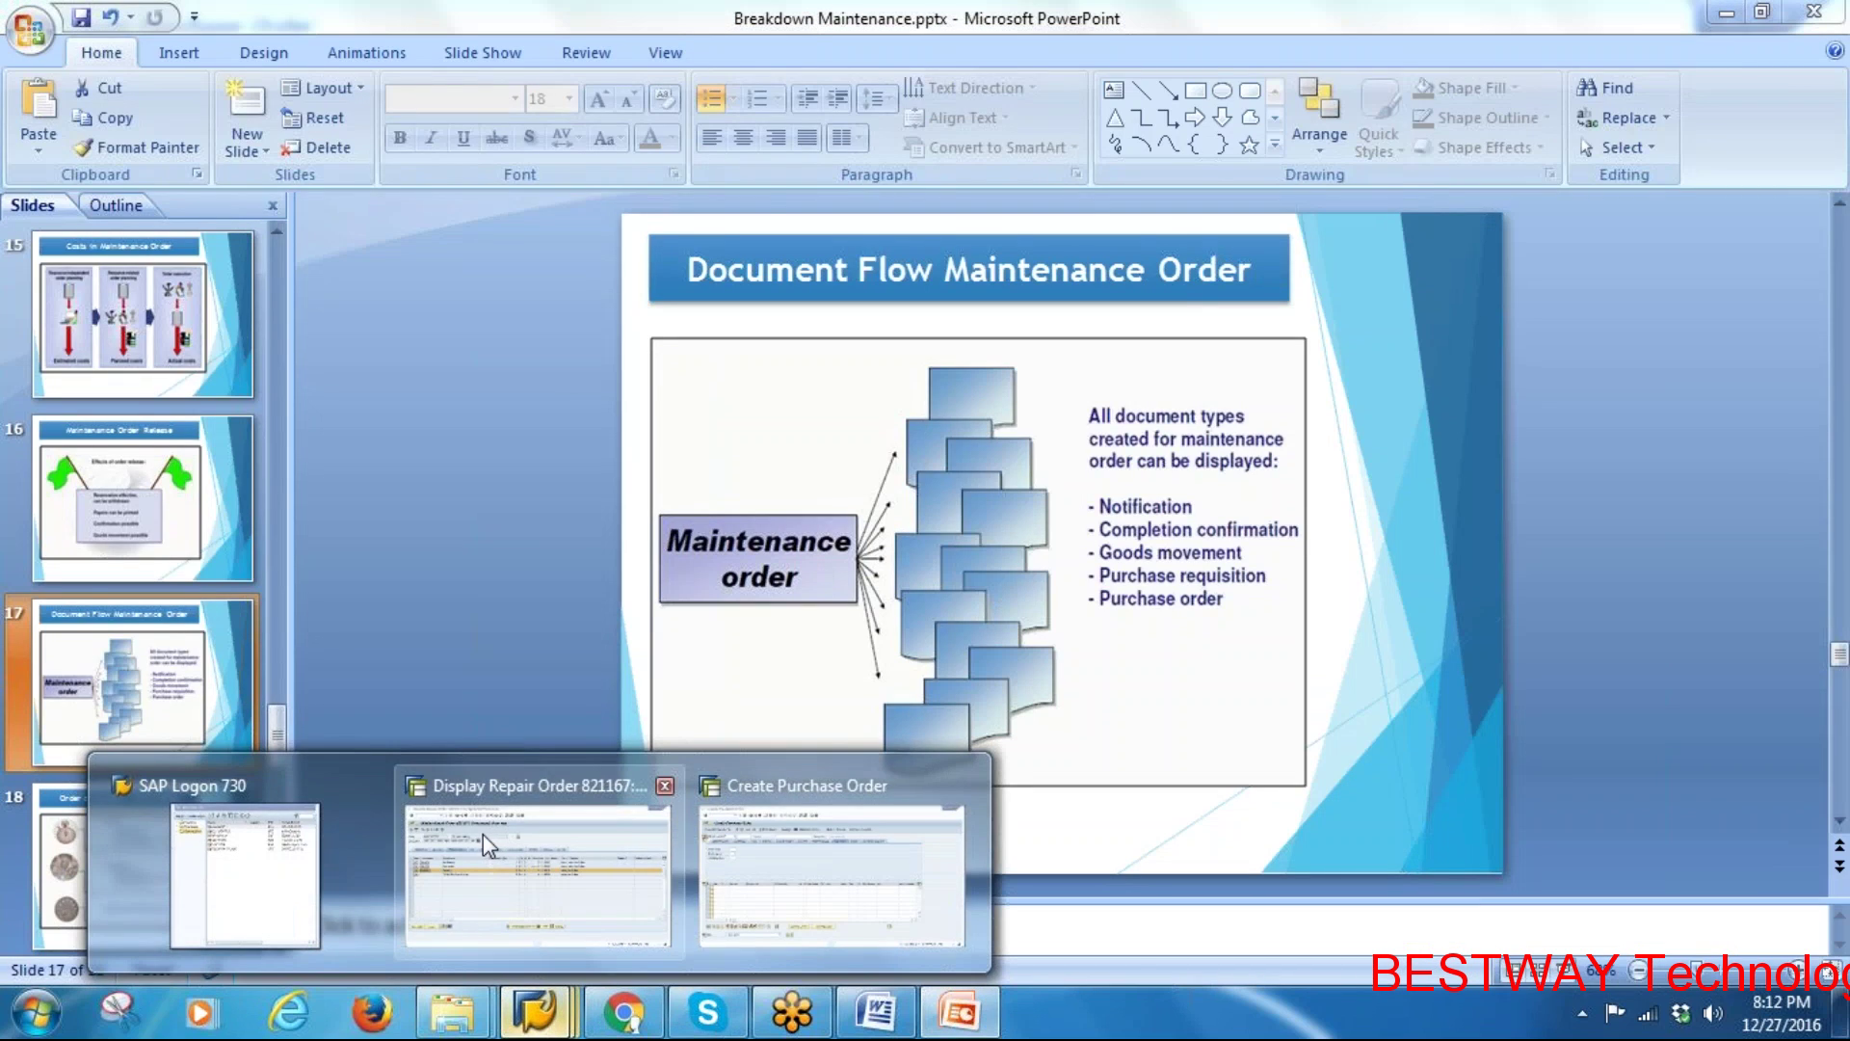
click(472, 827)
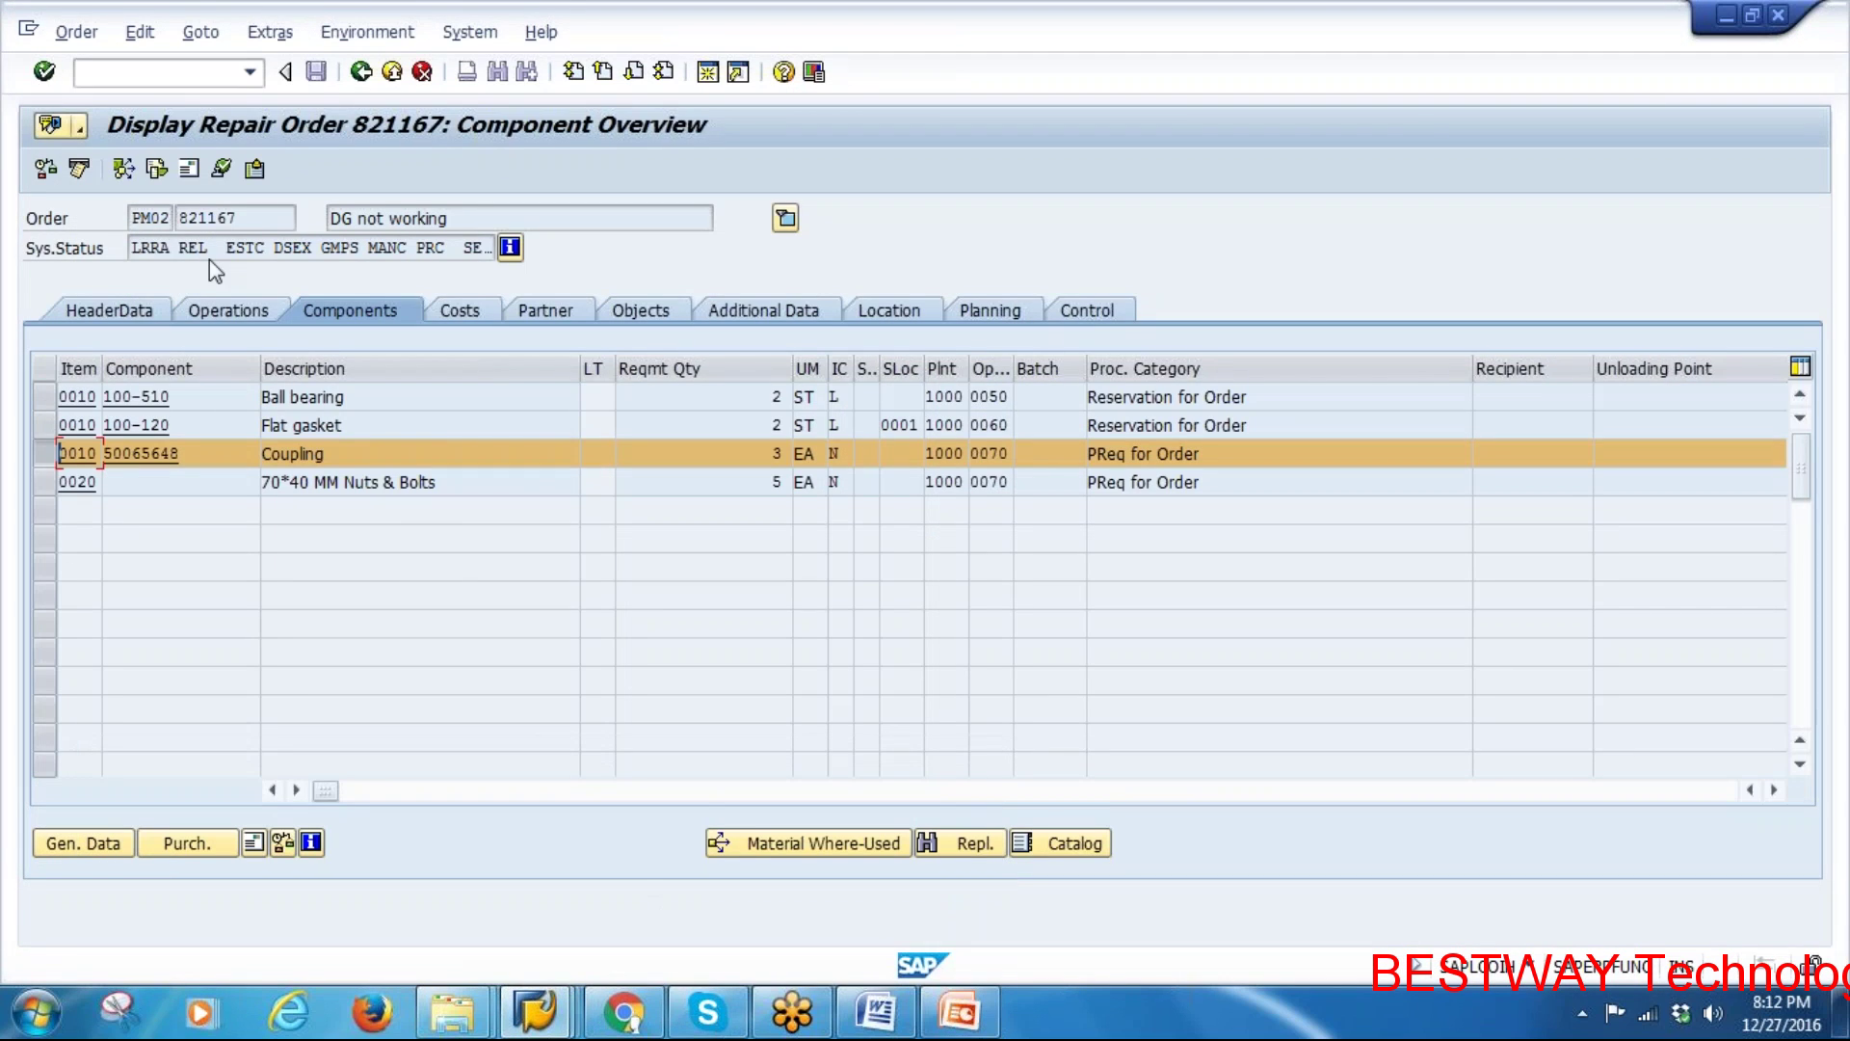
click(158, 170)
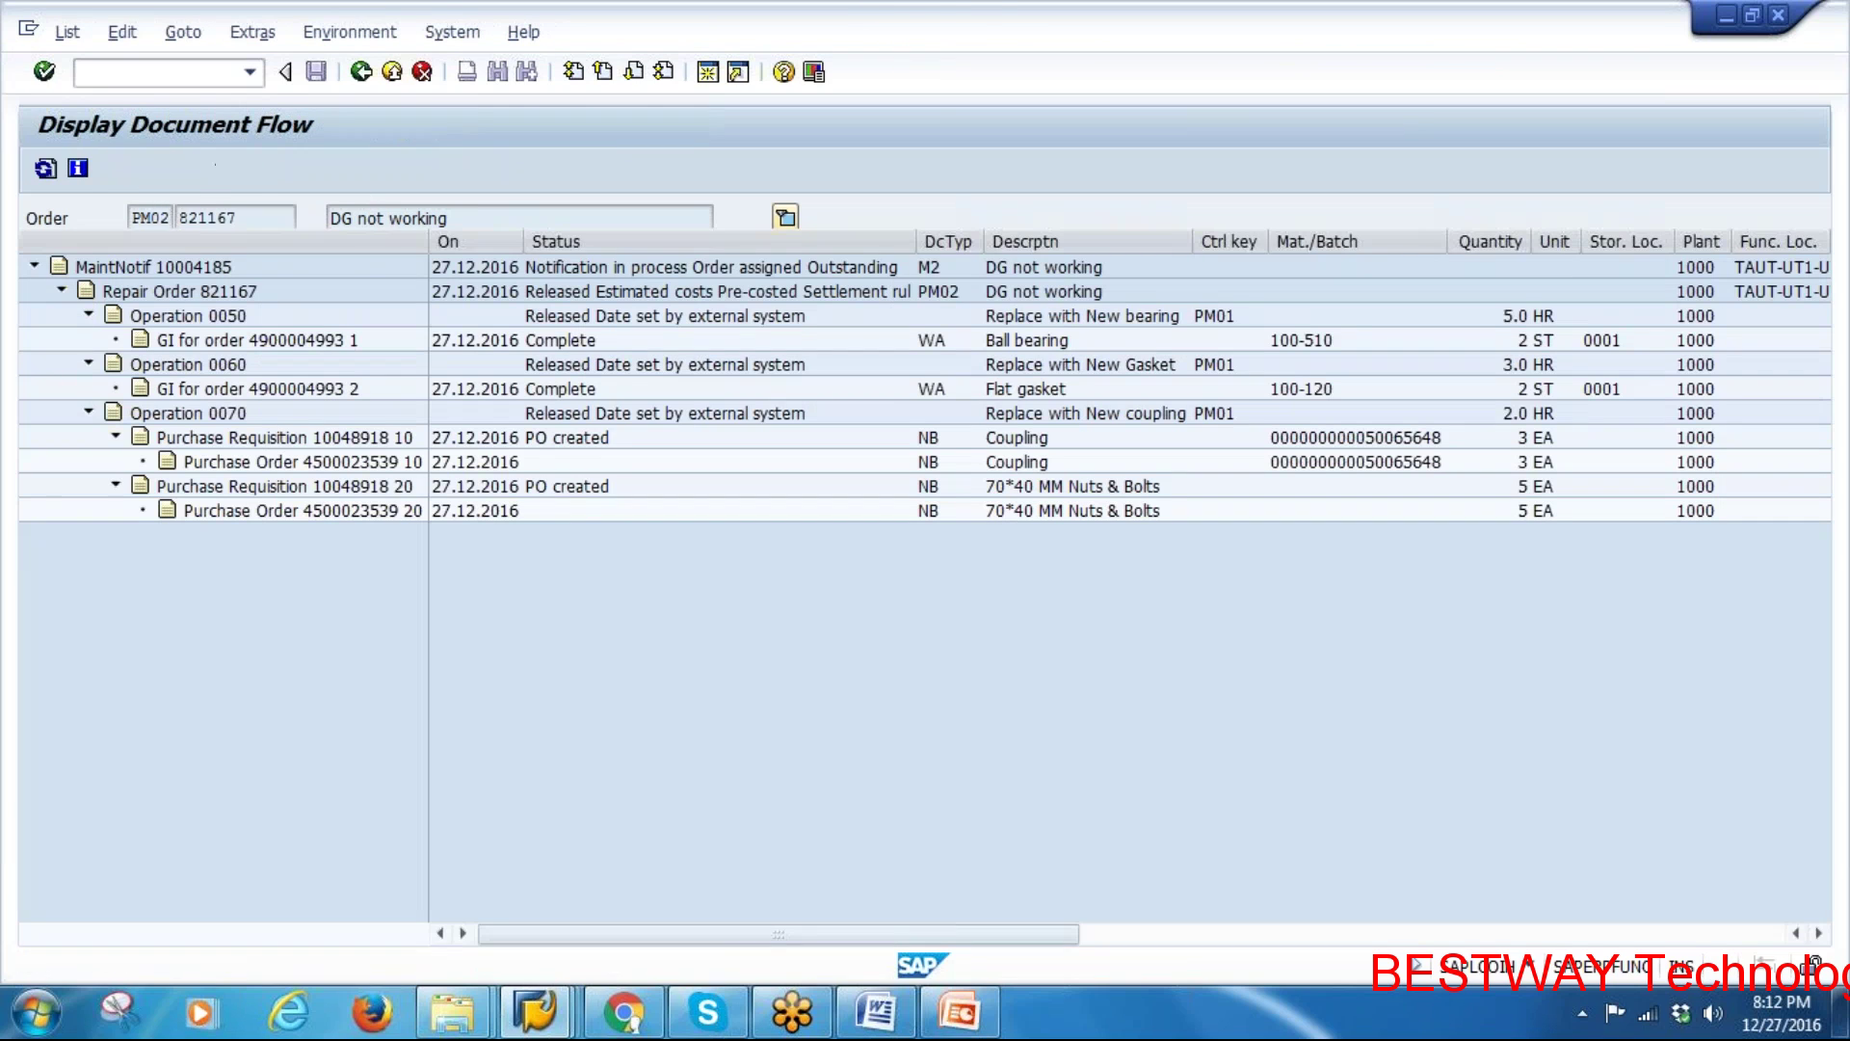
Examine the two purchase order entries under operation 0070 in the document flow and return to the repair order
click(366, 463)
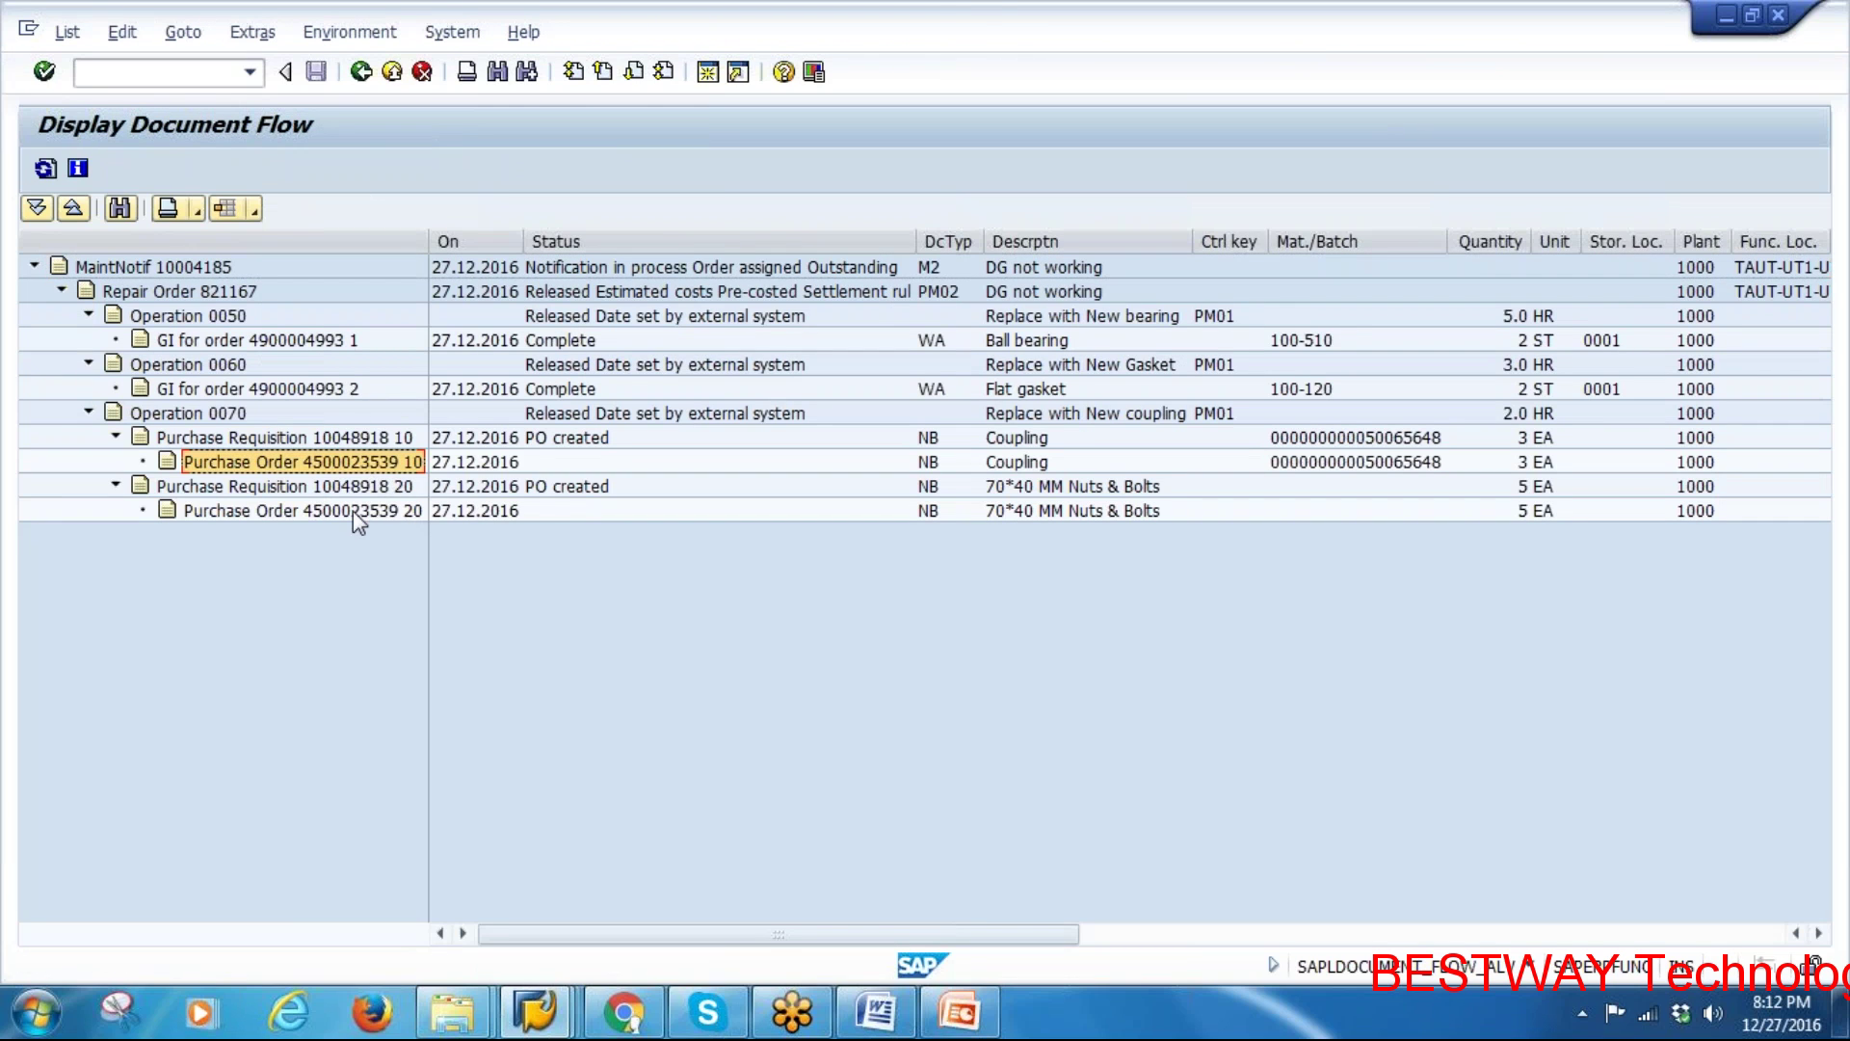
click(353, 510)
click(353, 462)
click(362, 510)
click(369, 464)
click(364, 511)
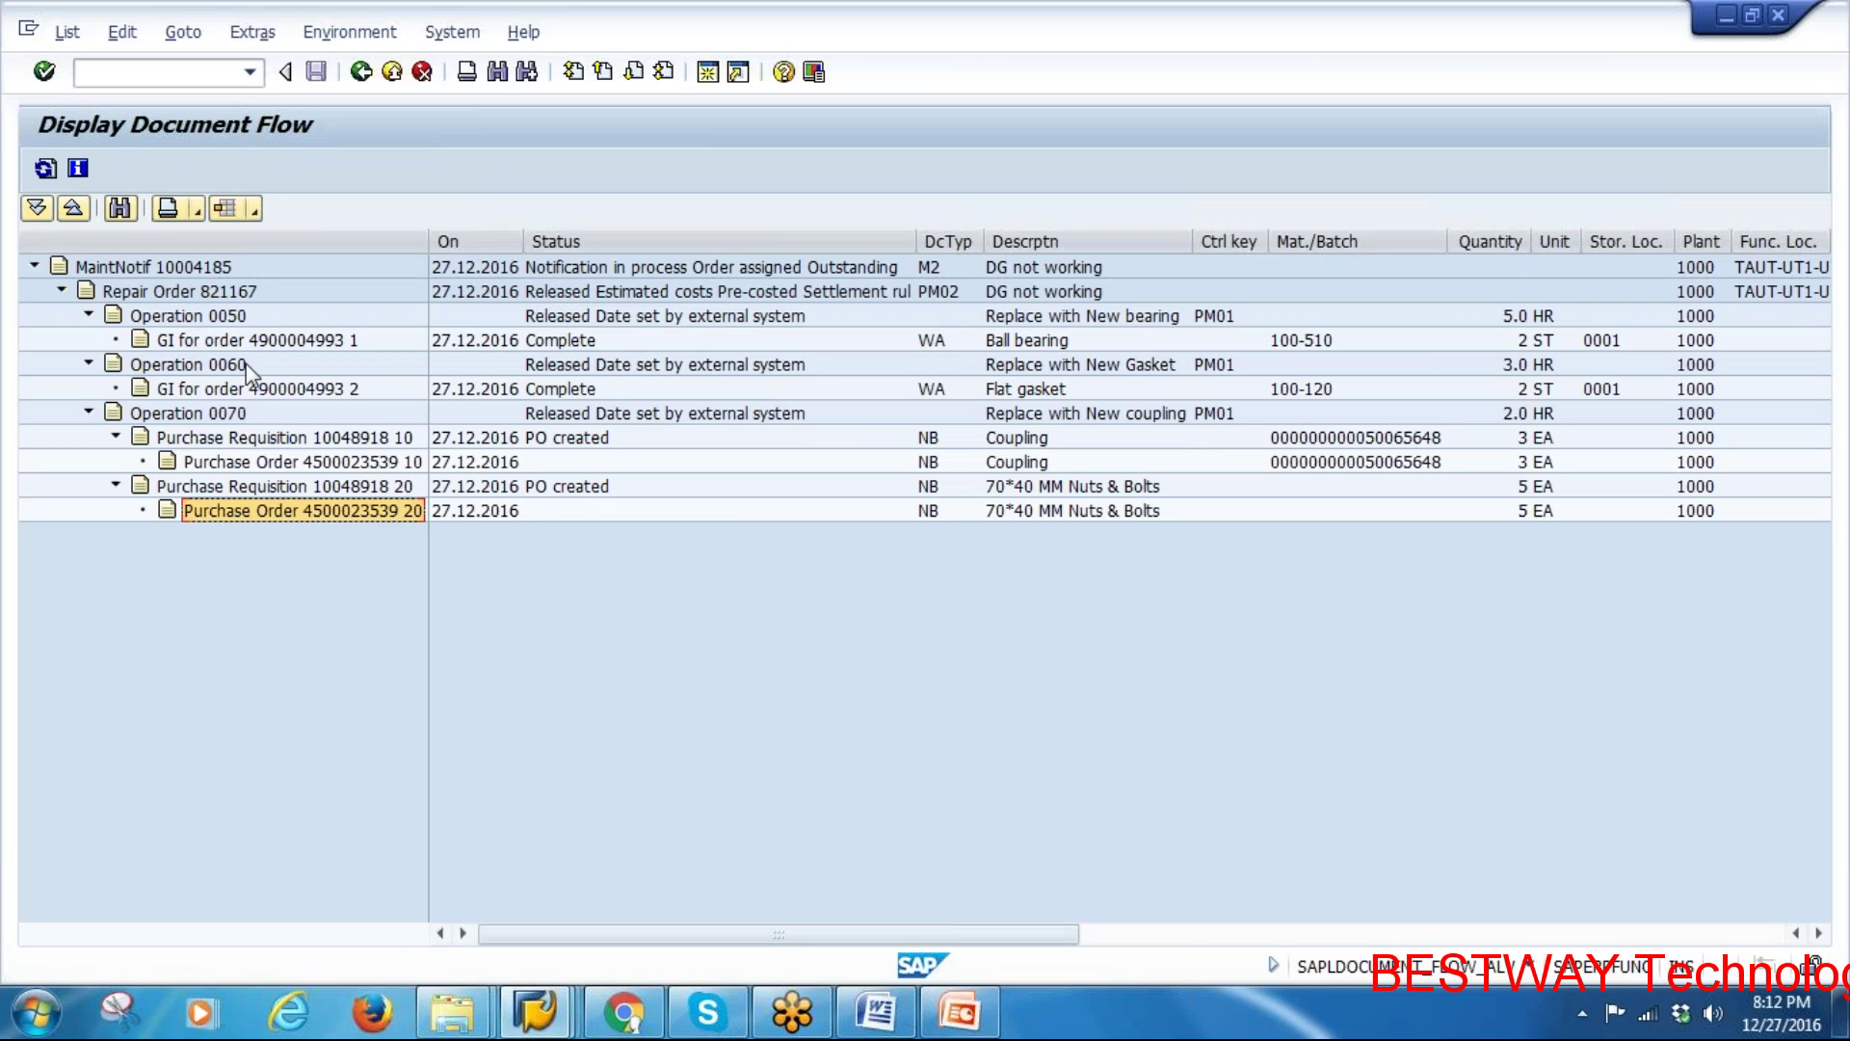
click(362, 71)
Switch to the purchase order session, leave order creation, and start the MIGO transaction
key(alt+Tab)
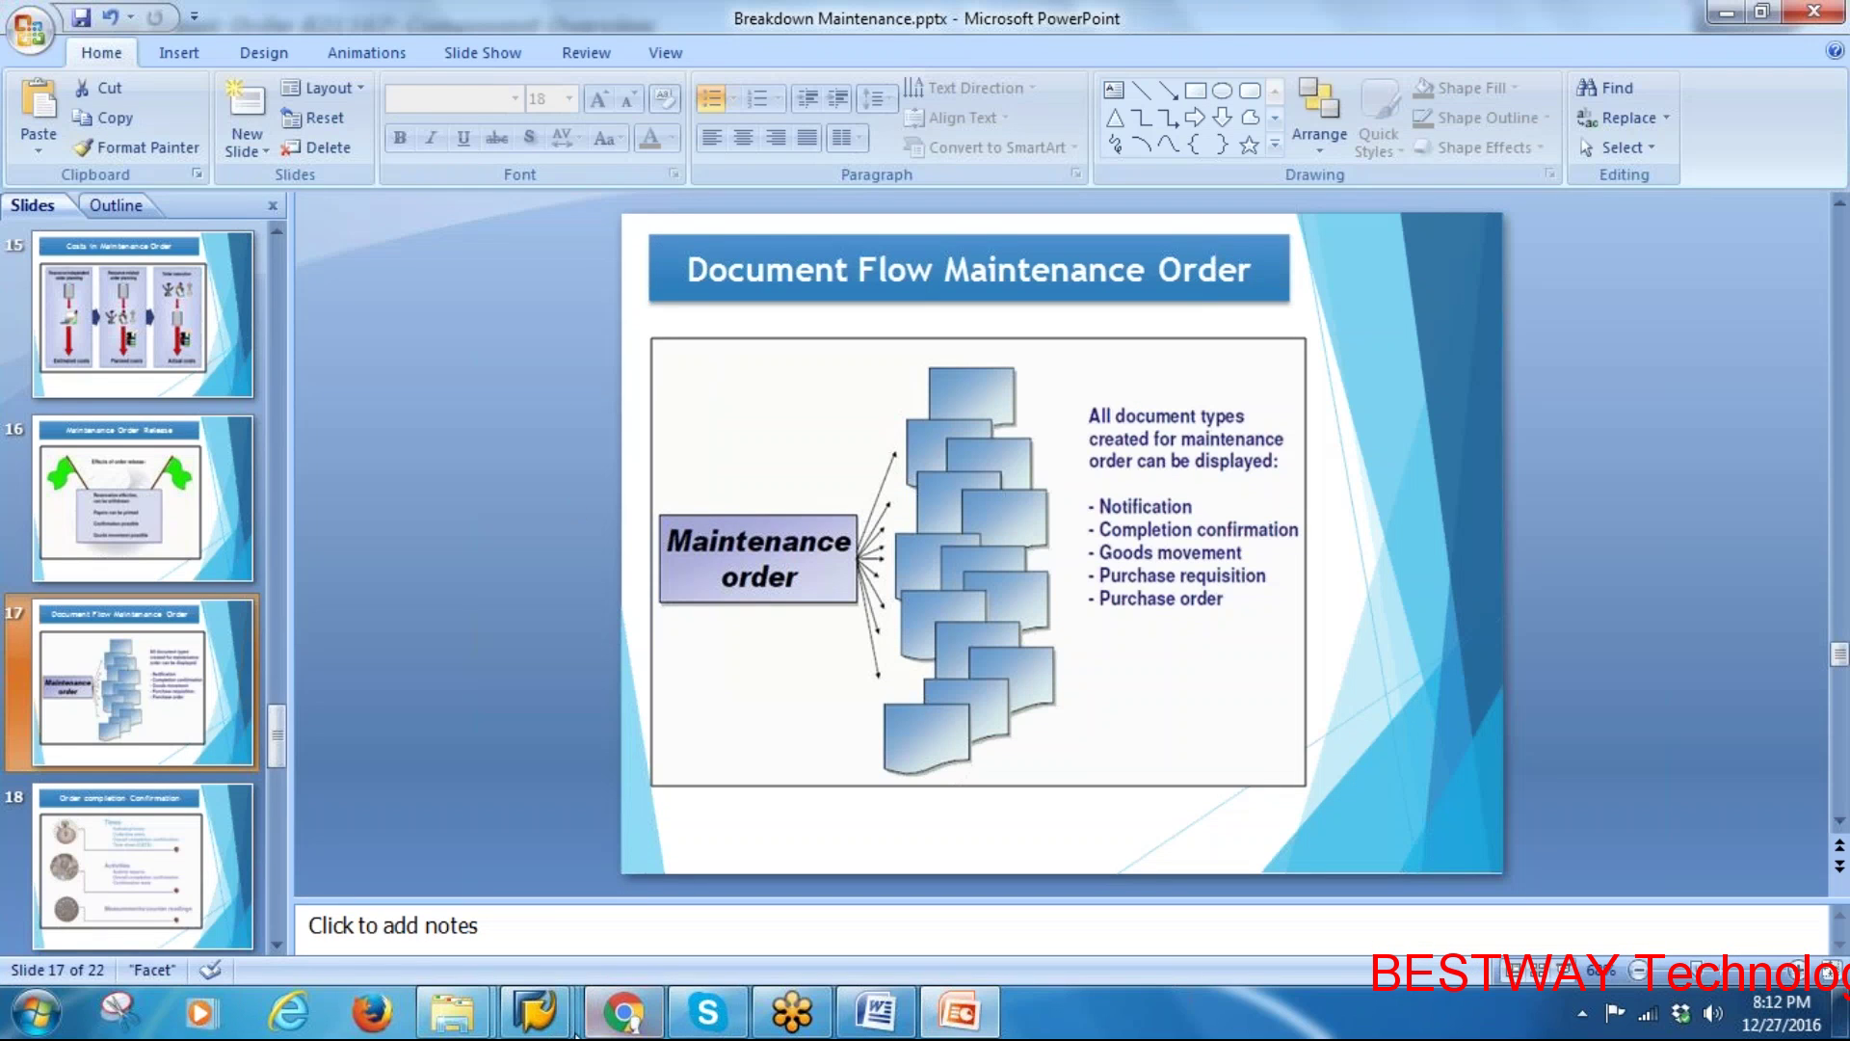
mouse_move(536, 1011)
click(861, 877)
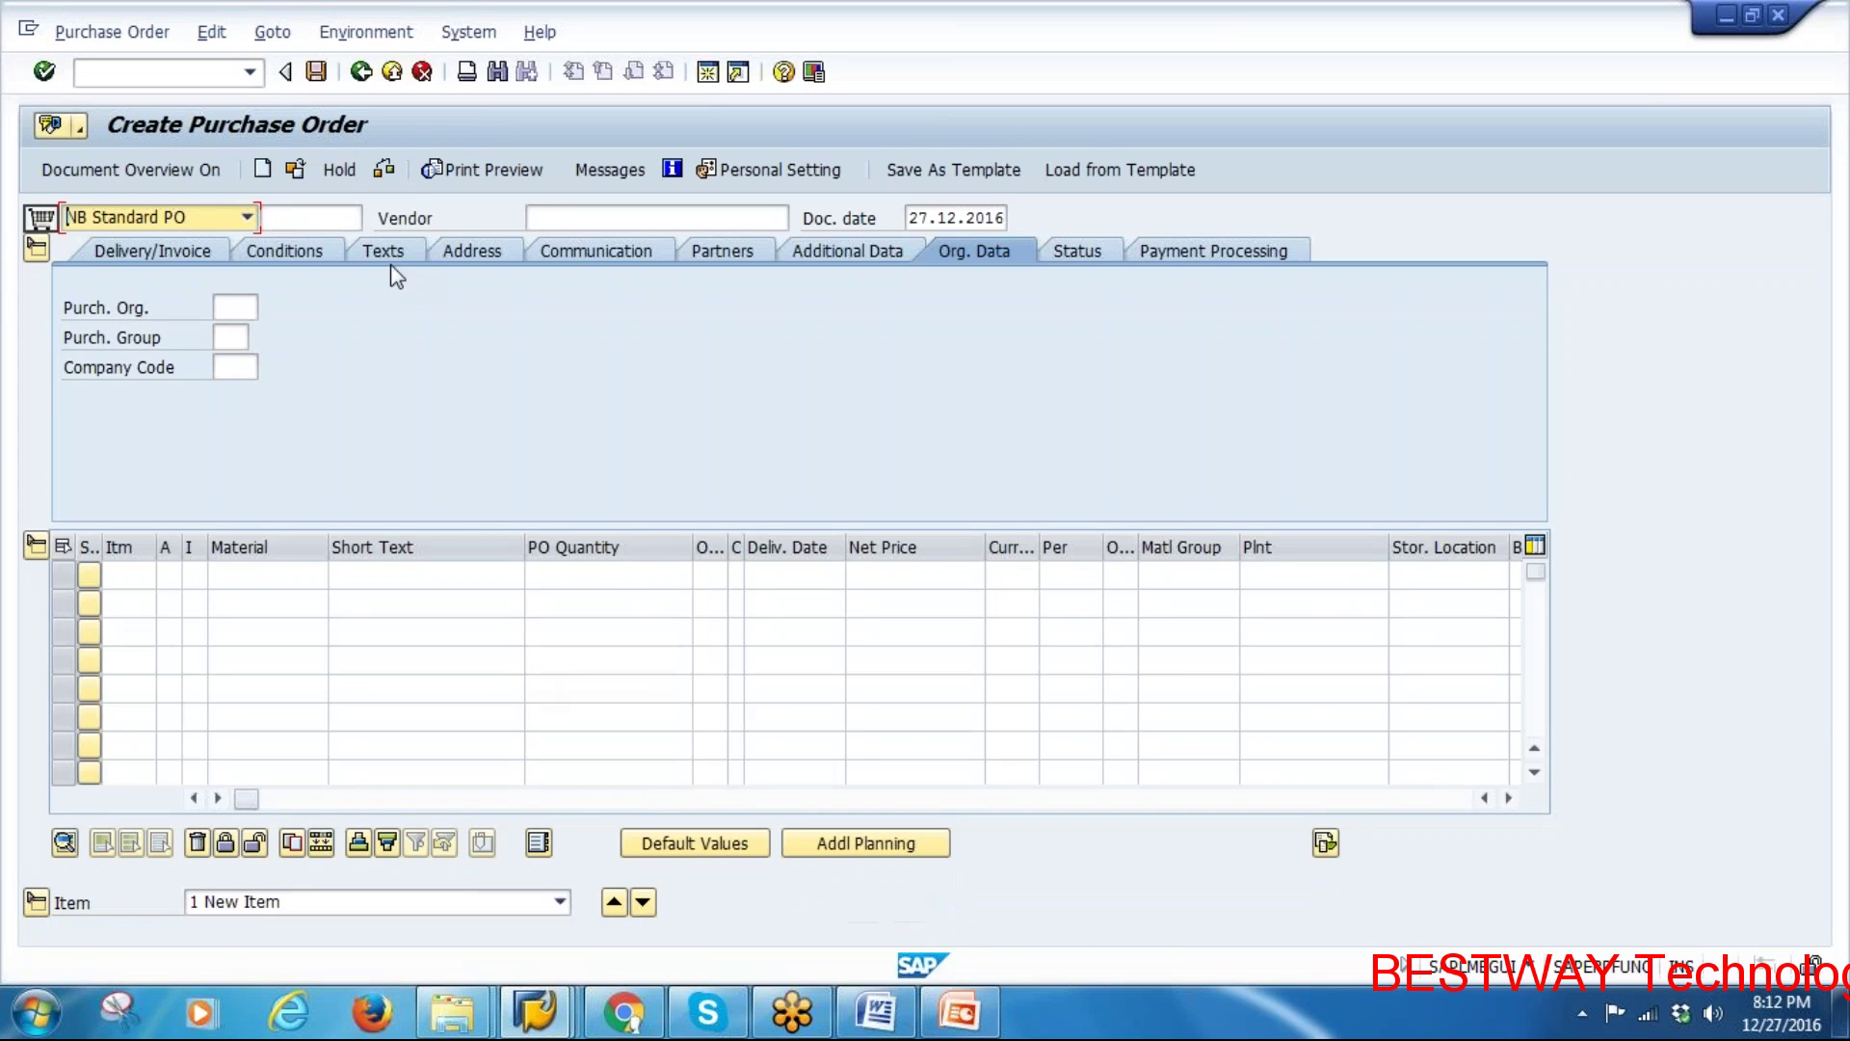
click(362, 72)
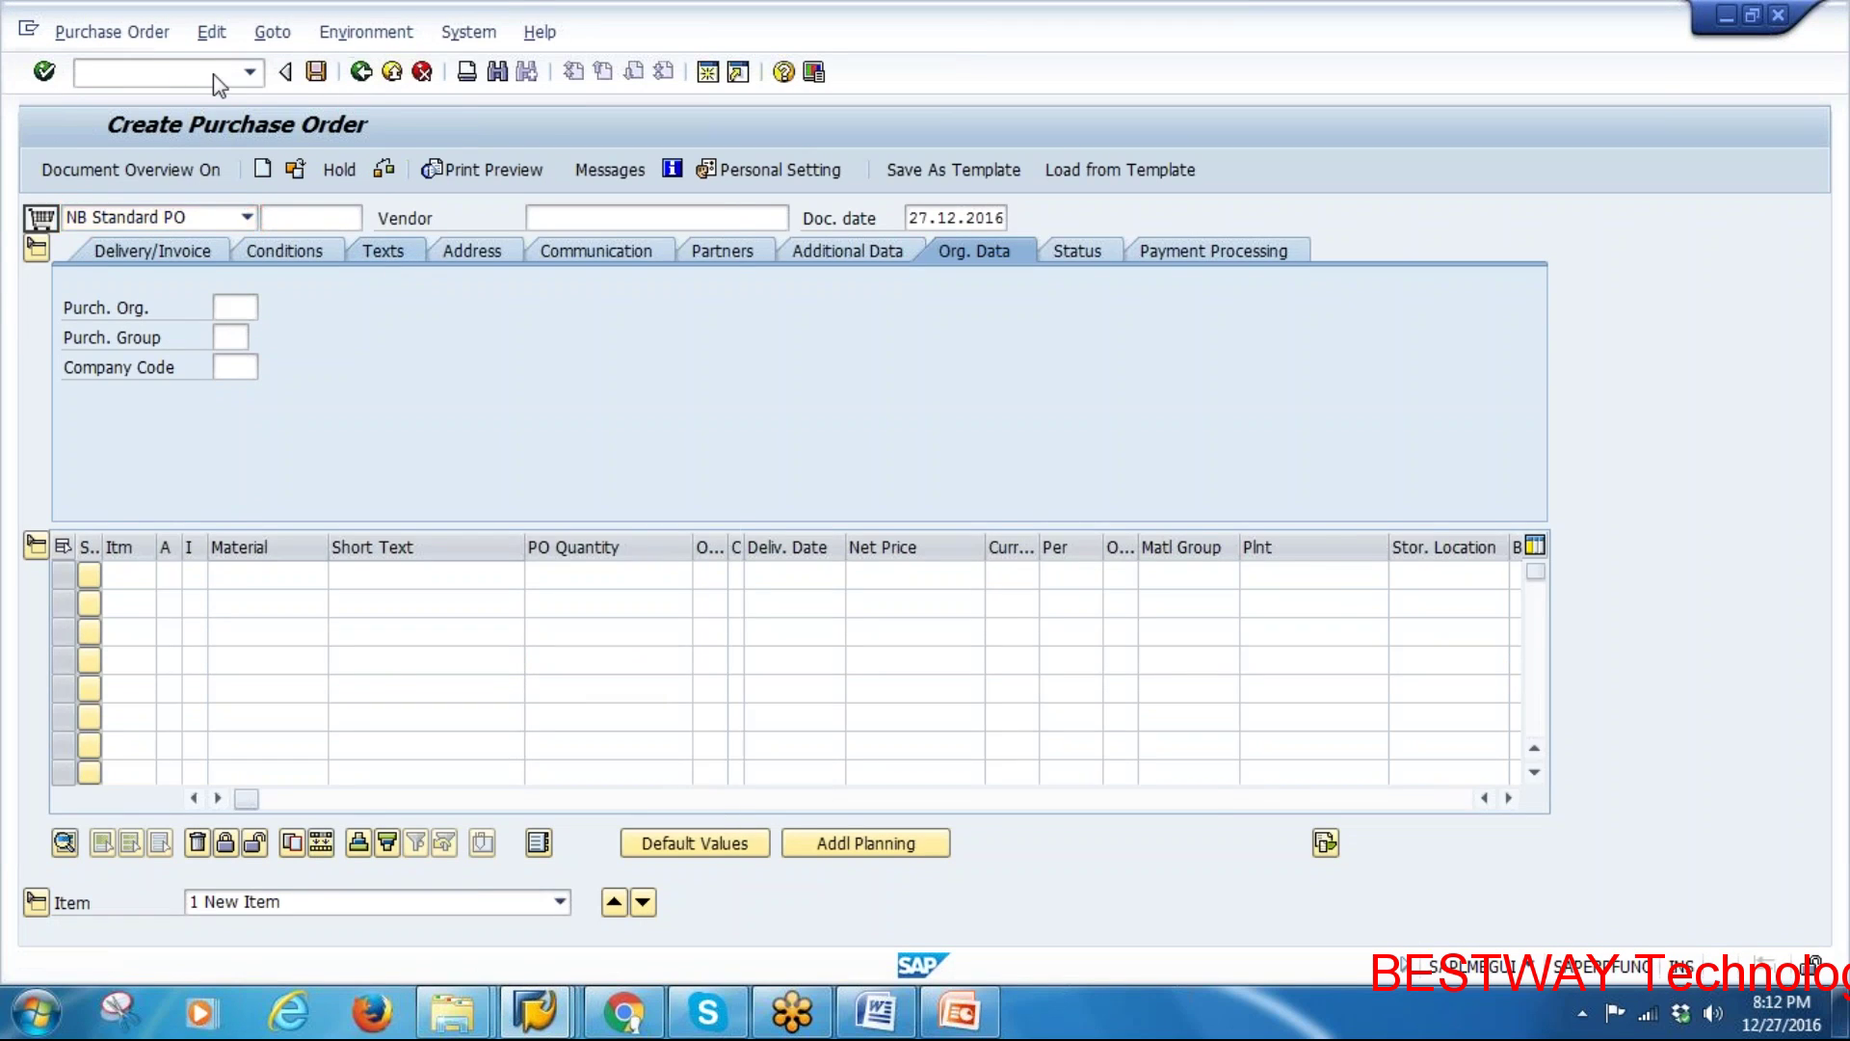
text(MIGO)
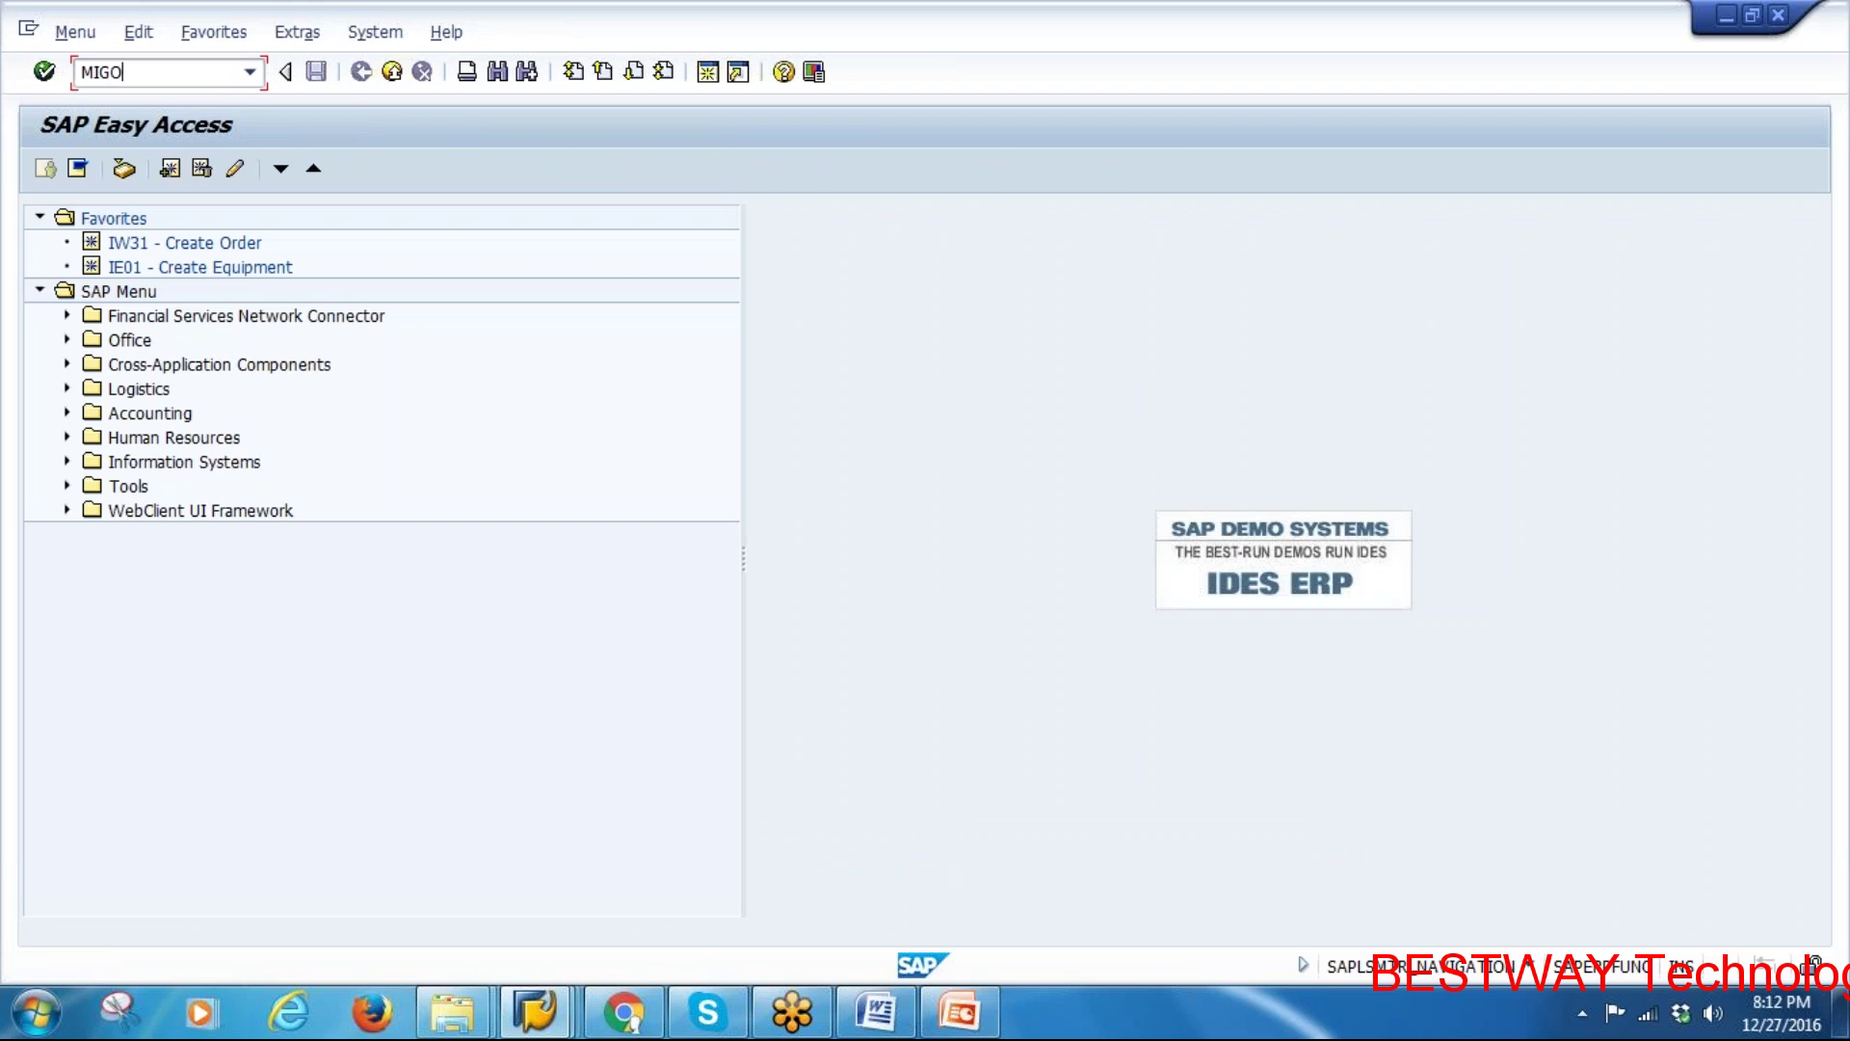
key(Return)
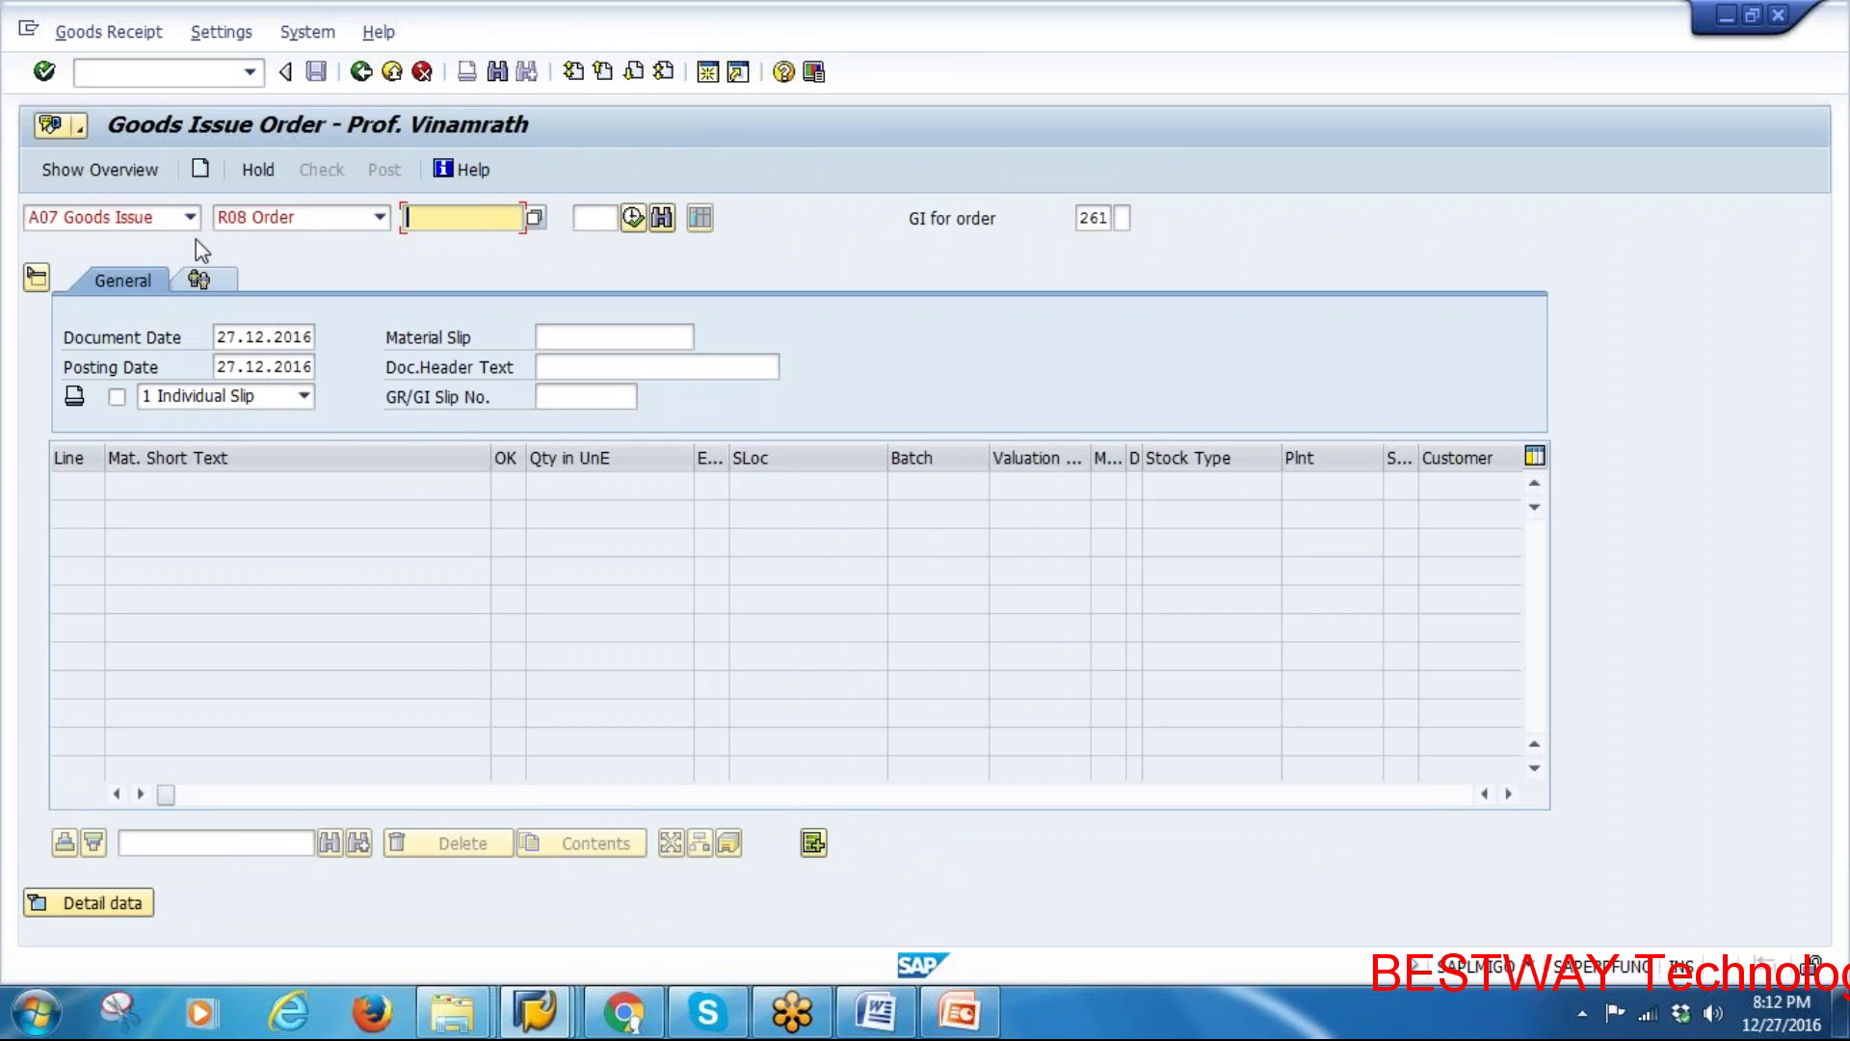
Set the transaction to A01 Goods Receipt against R01 Purchase Order and load the items of the copied purchase order number
click(192, 224)
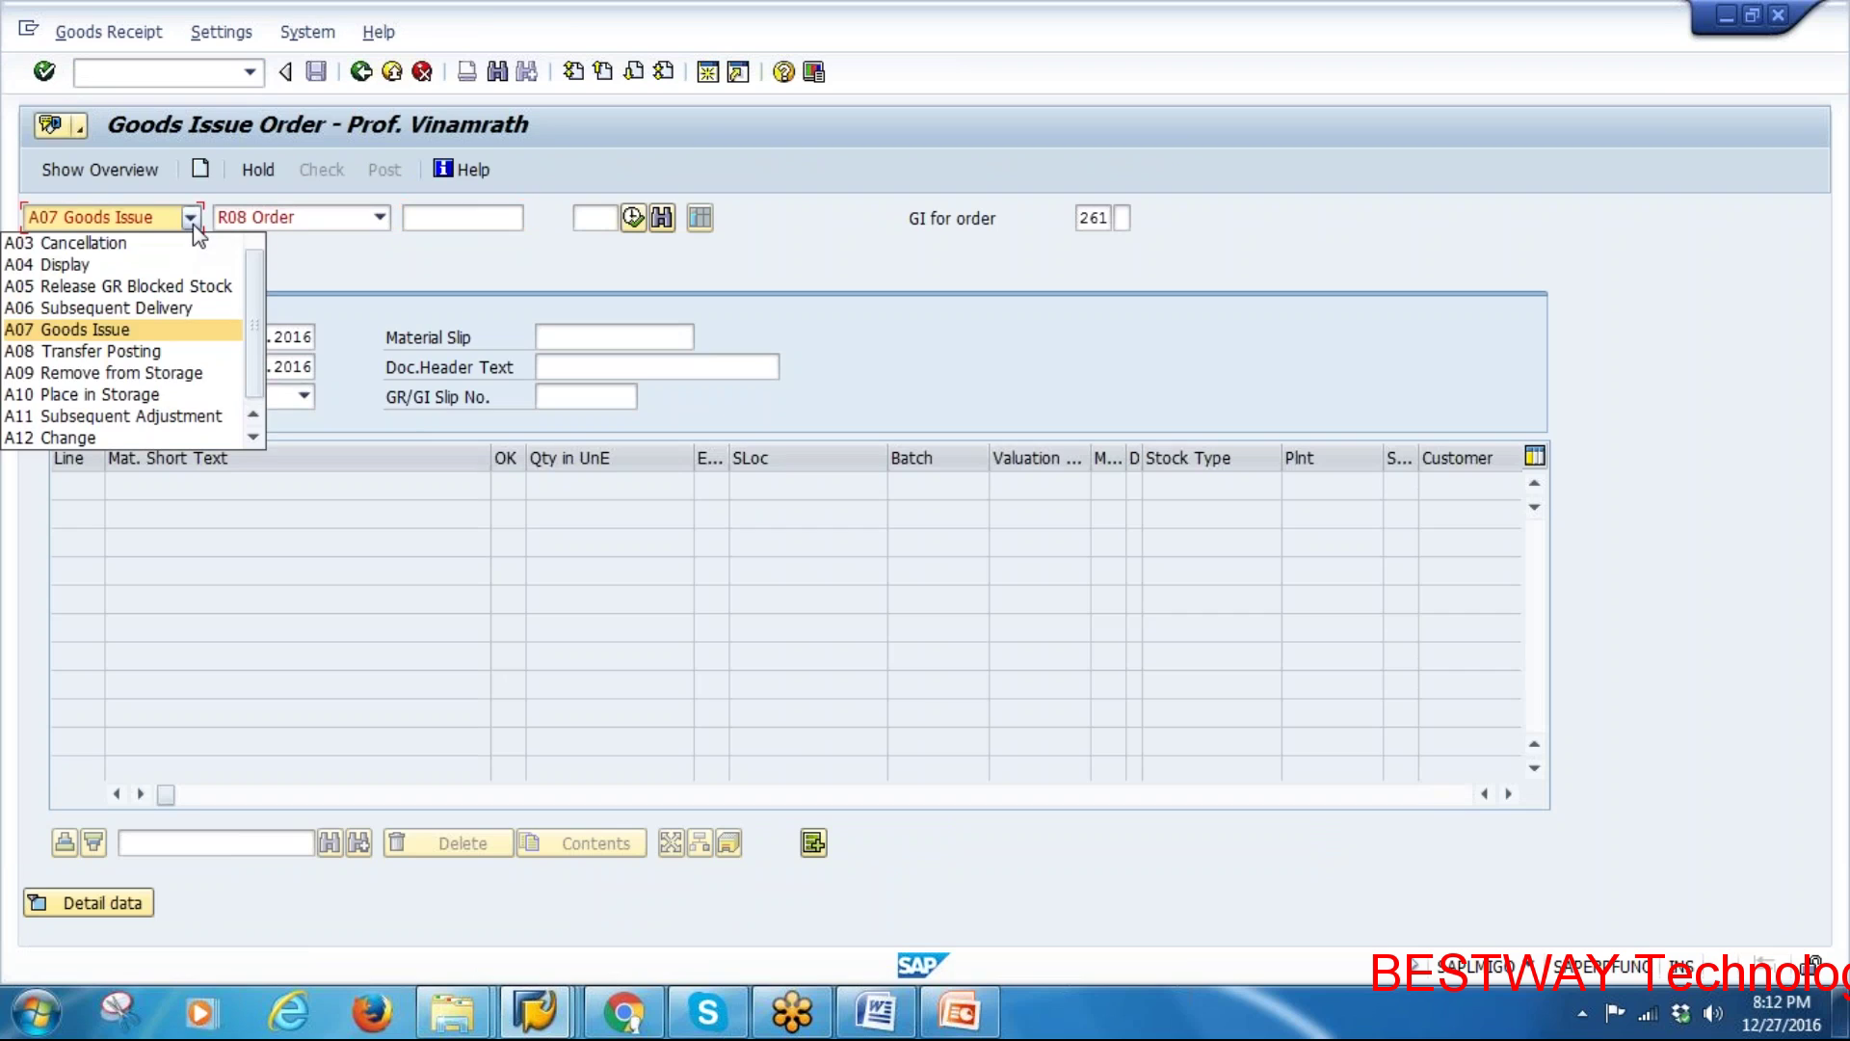
drag(255, 378, 251, 289)
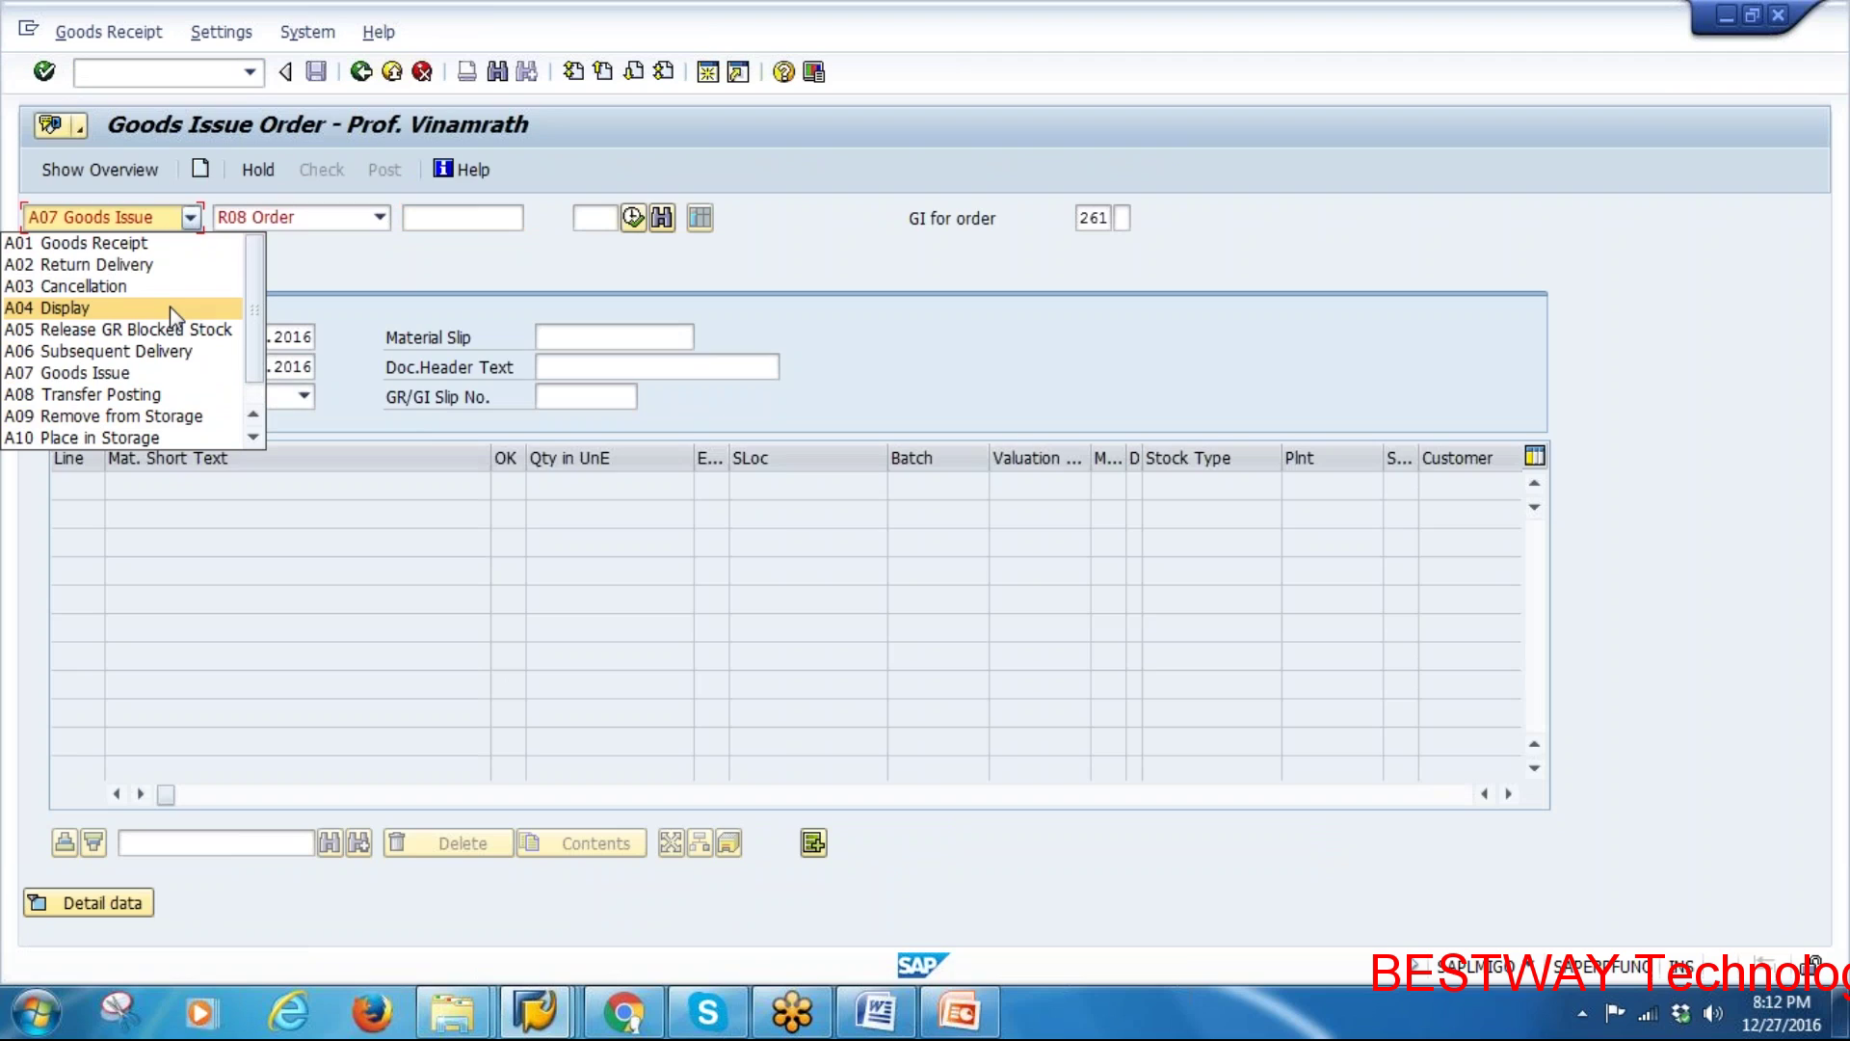
click(107, 249)
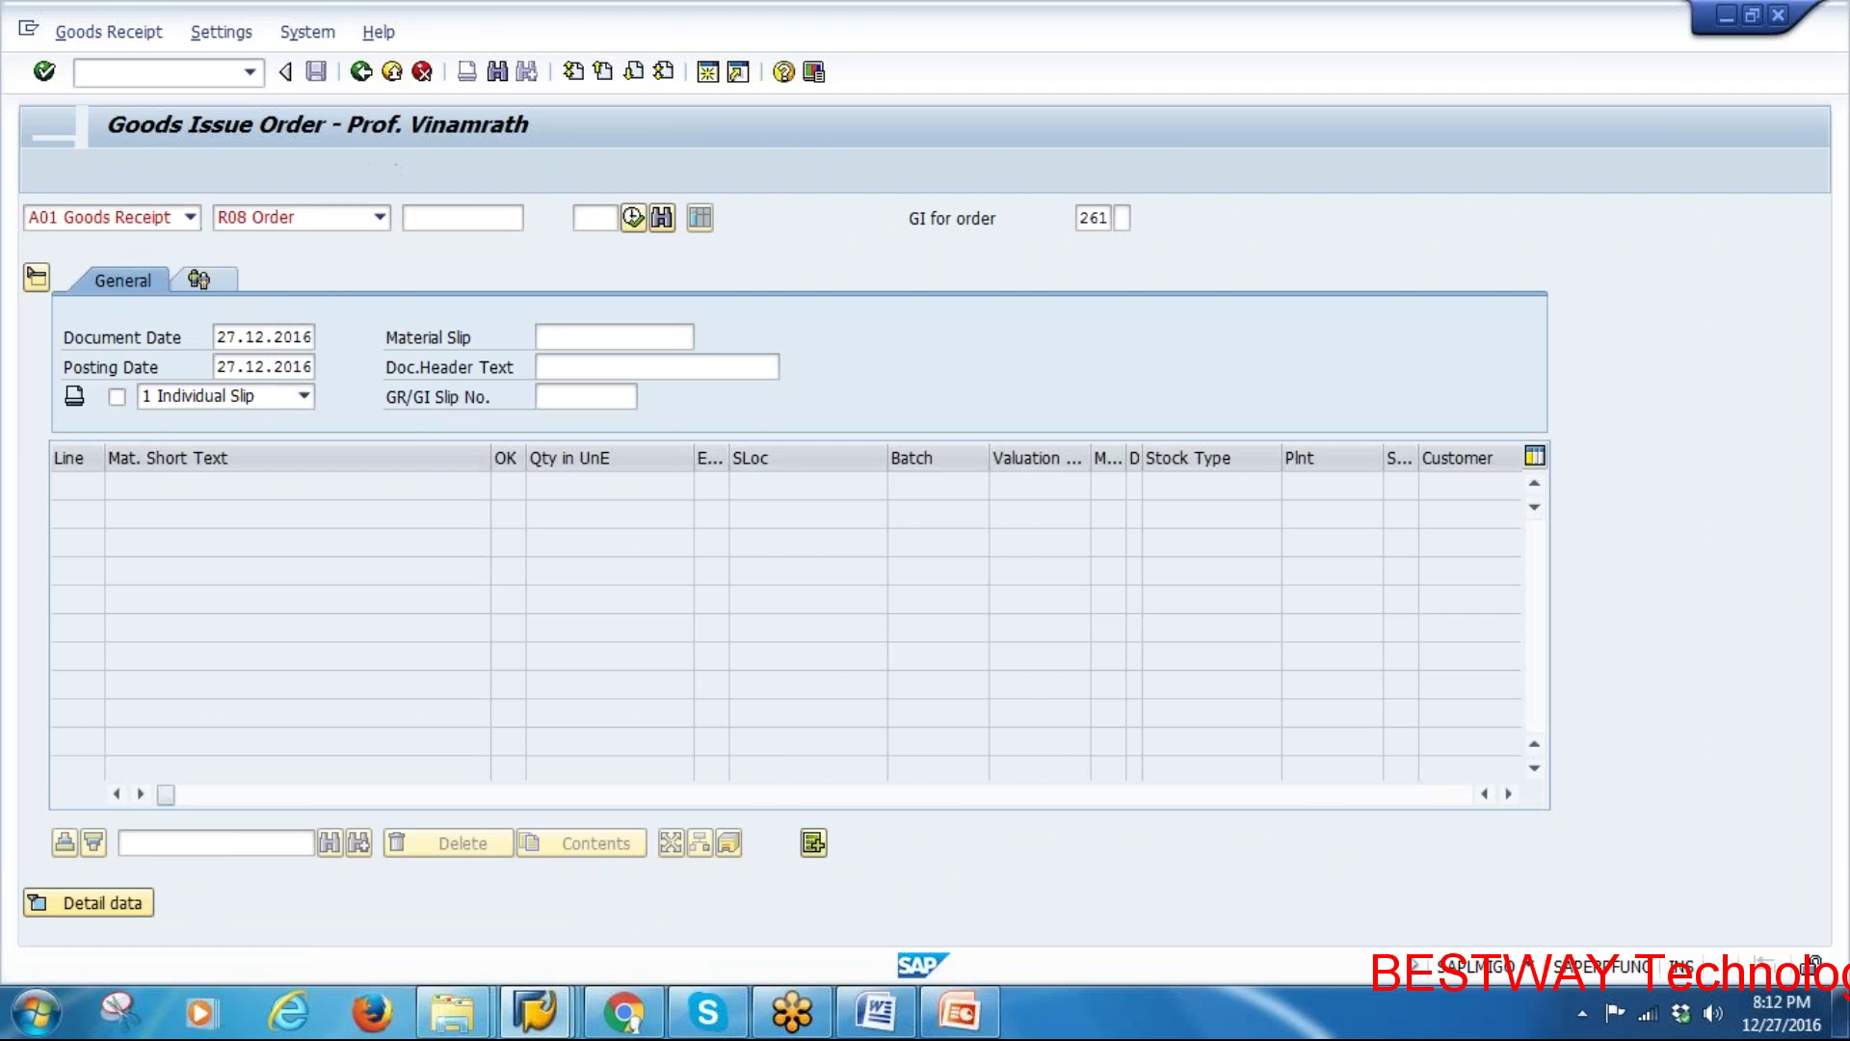
click(379, 218)
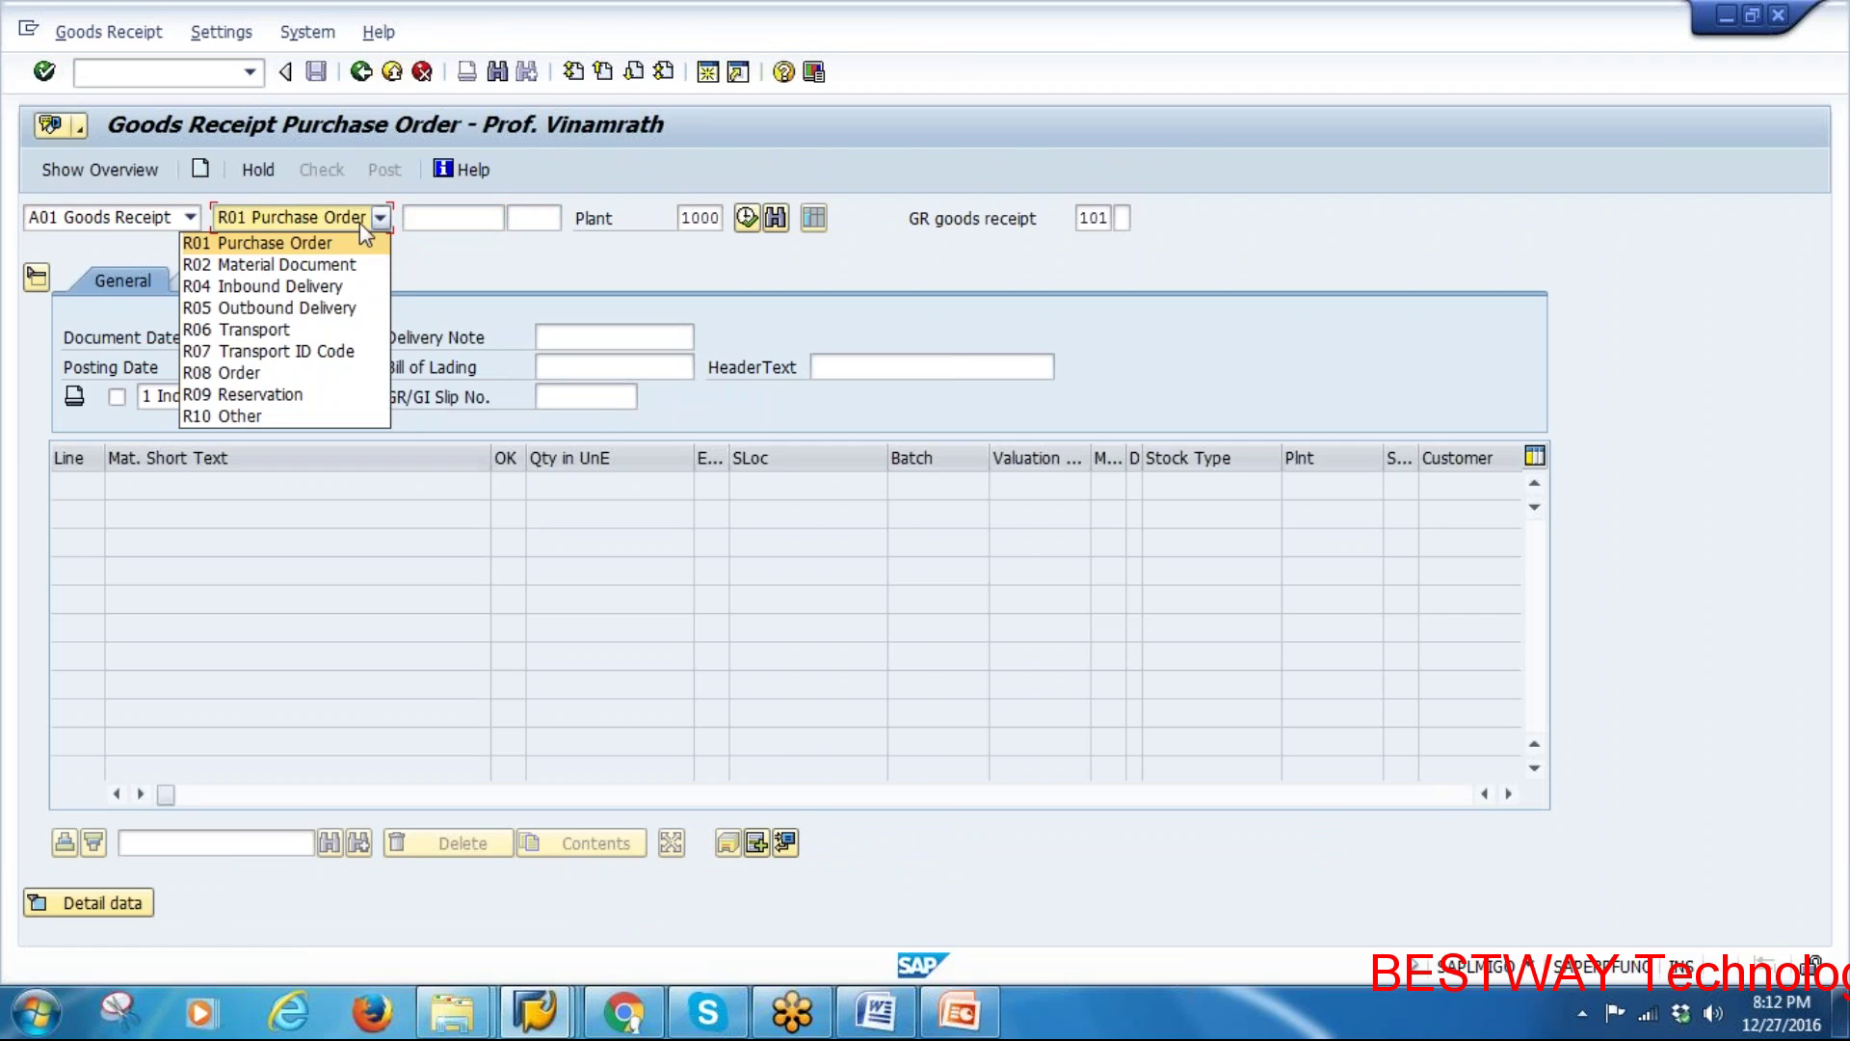
click(303, 246)
click(446, 221)
key(ctrl+v)
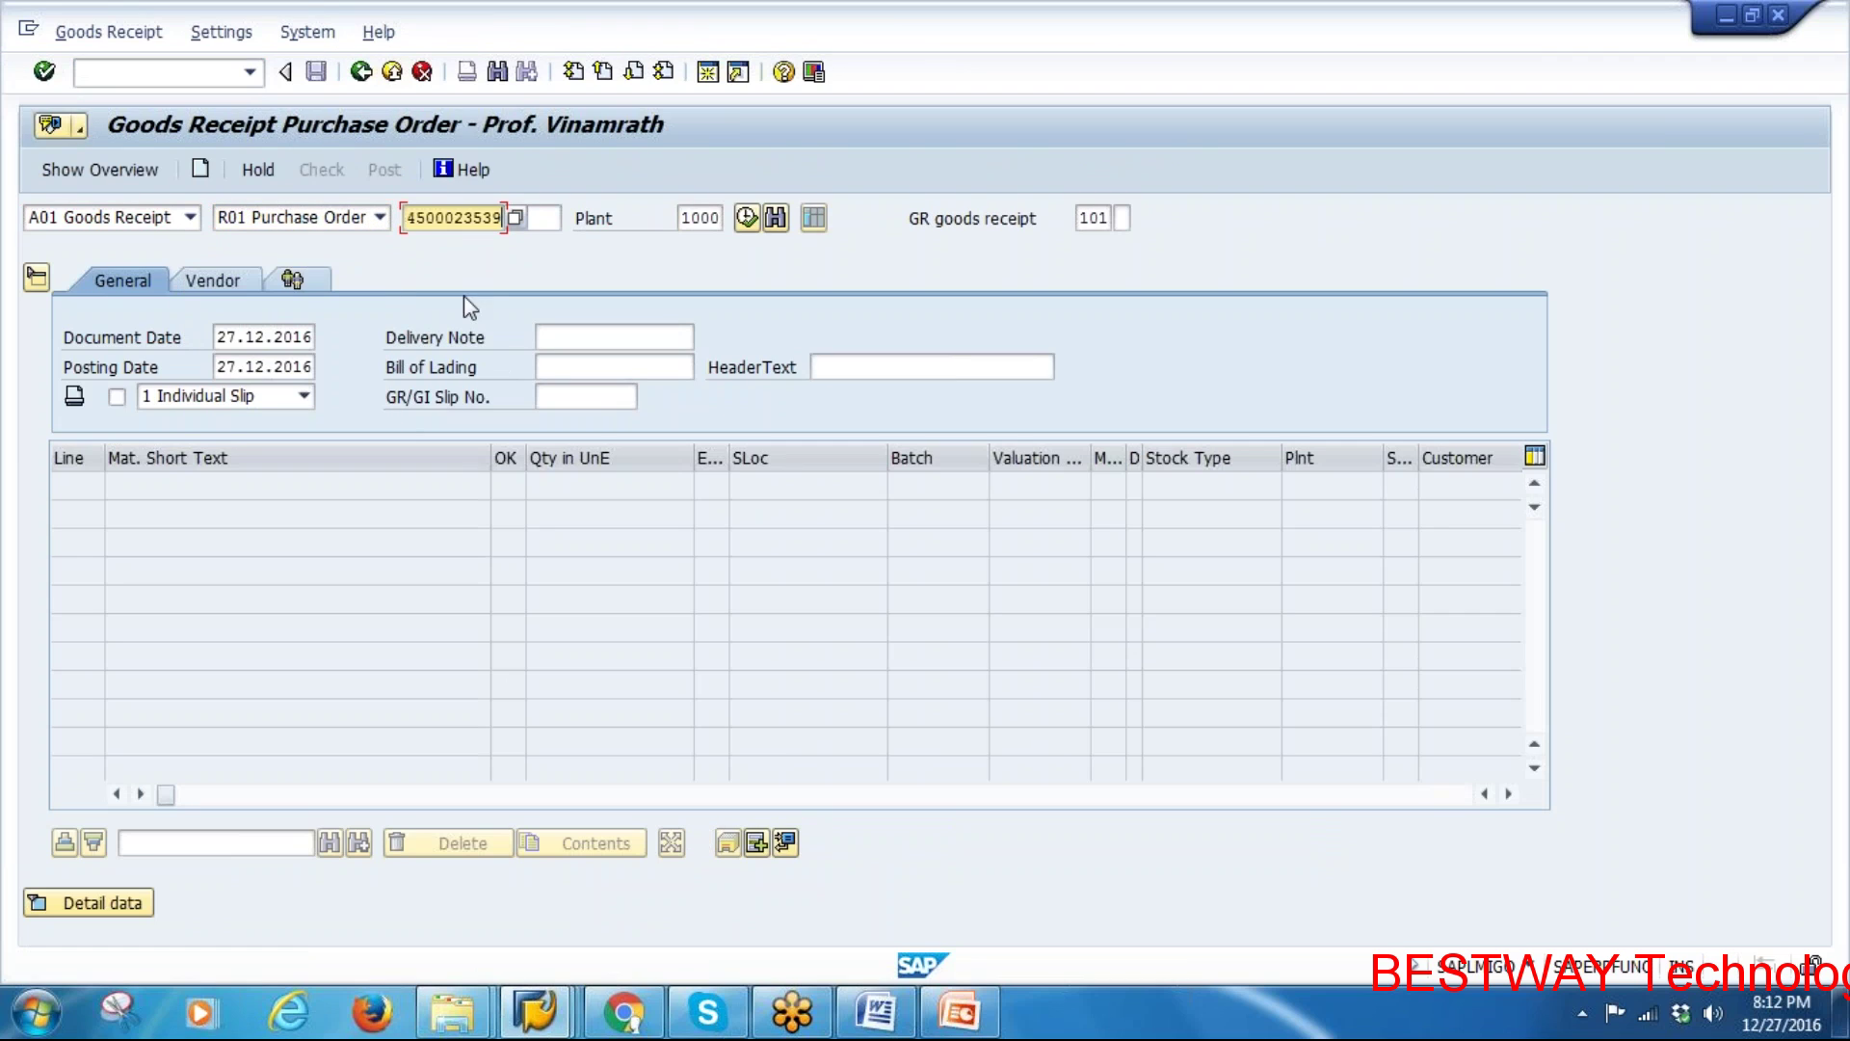
key(Return)
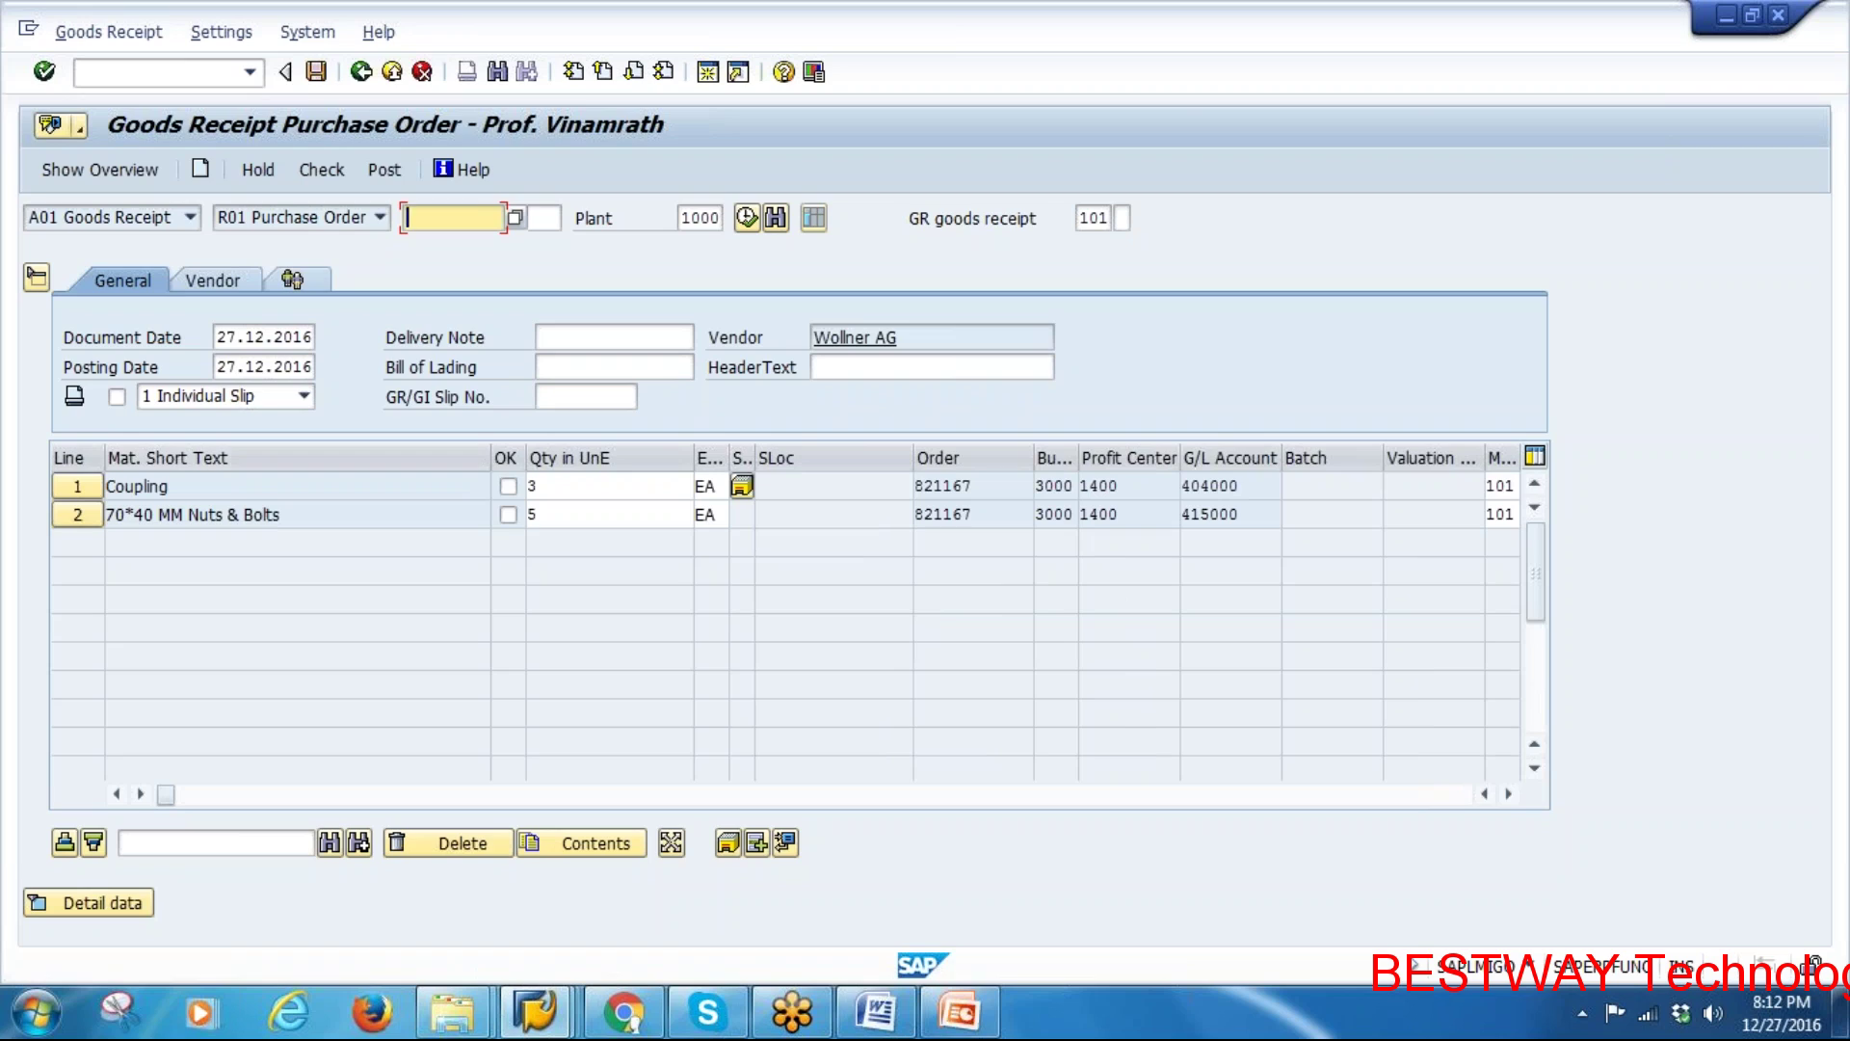
Mark the Coupling and 70*40 MM Nuts & Bolts items as OK and post the goods receipt
double_click(180, 479)
double_click(310, 517)
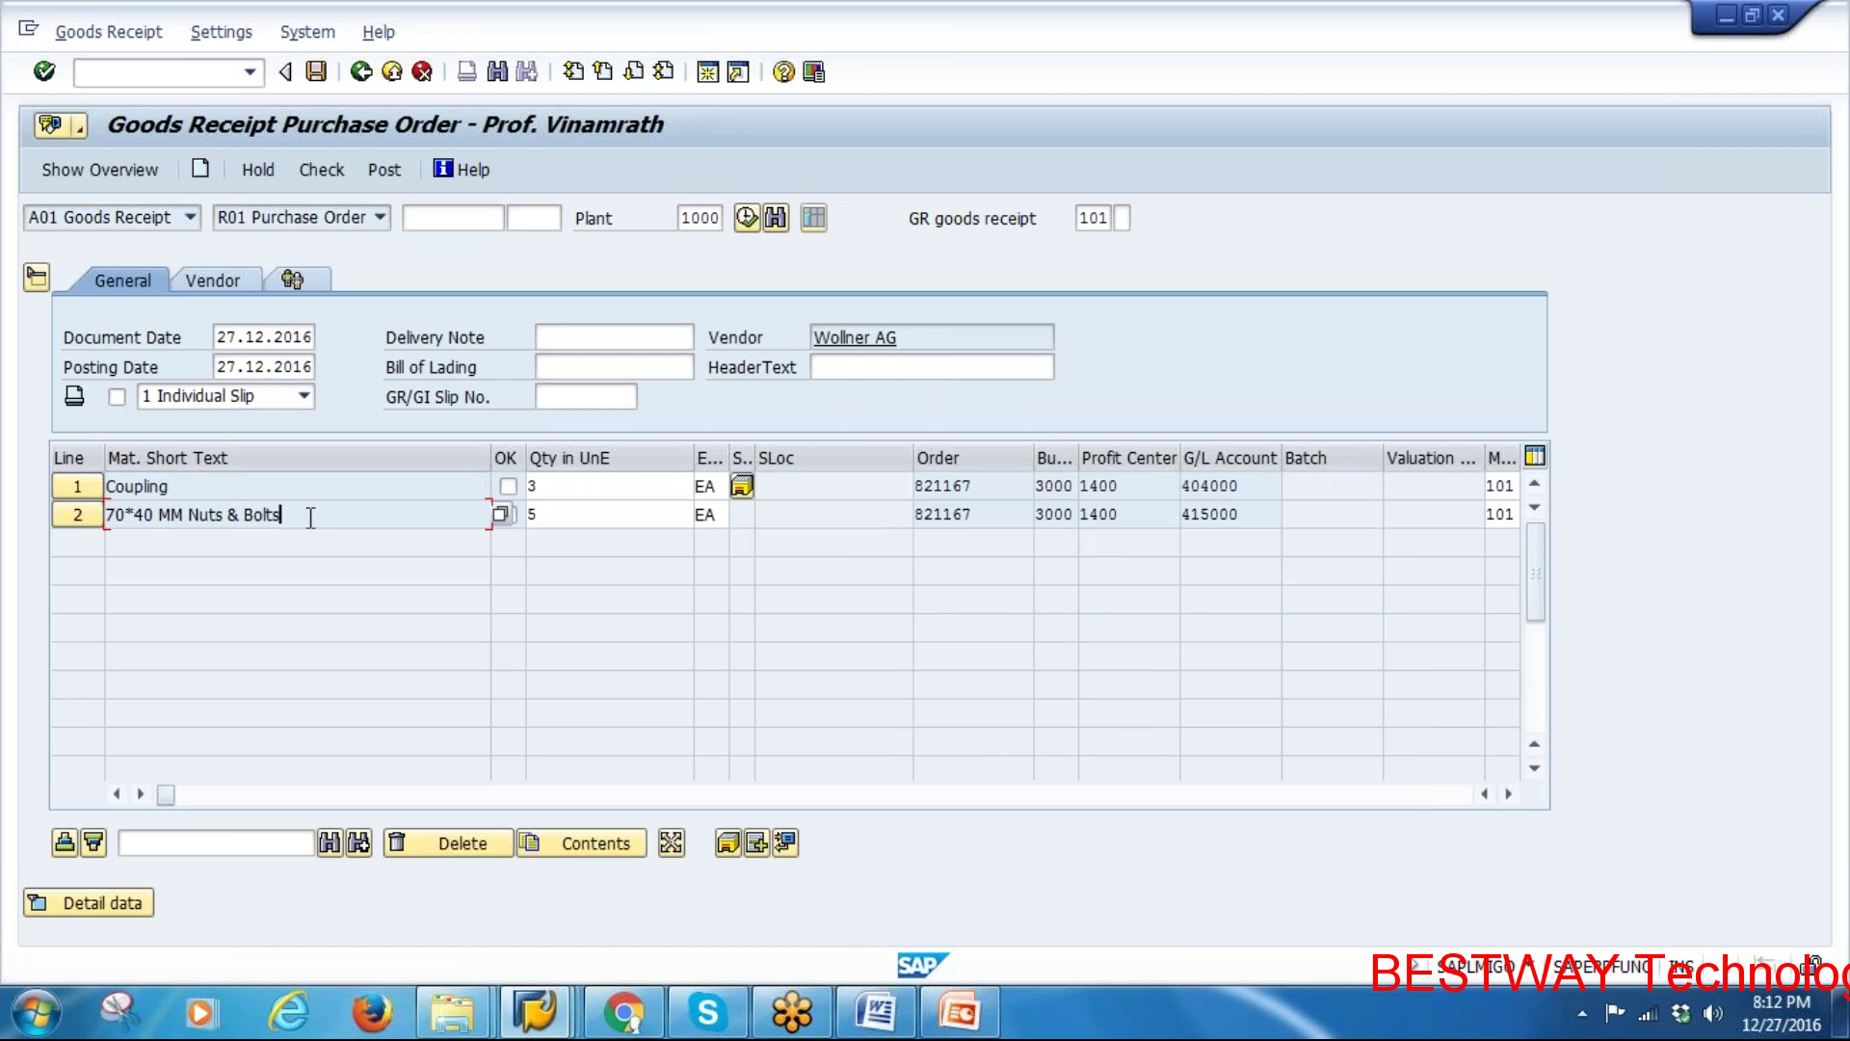
click(507, 485)
click(508, 515)
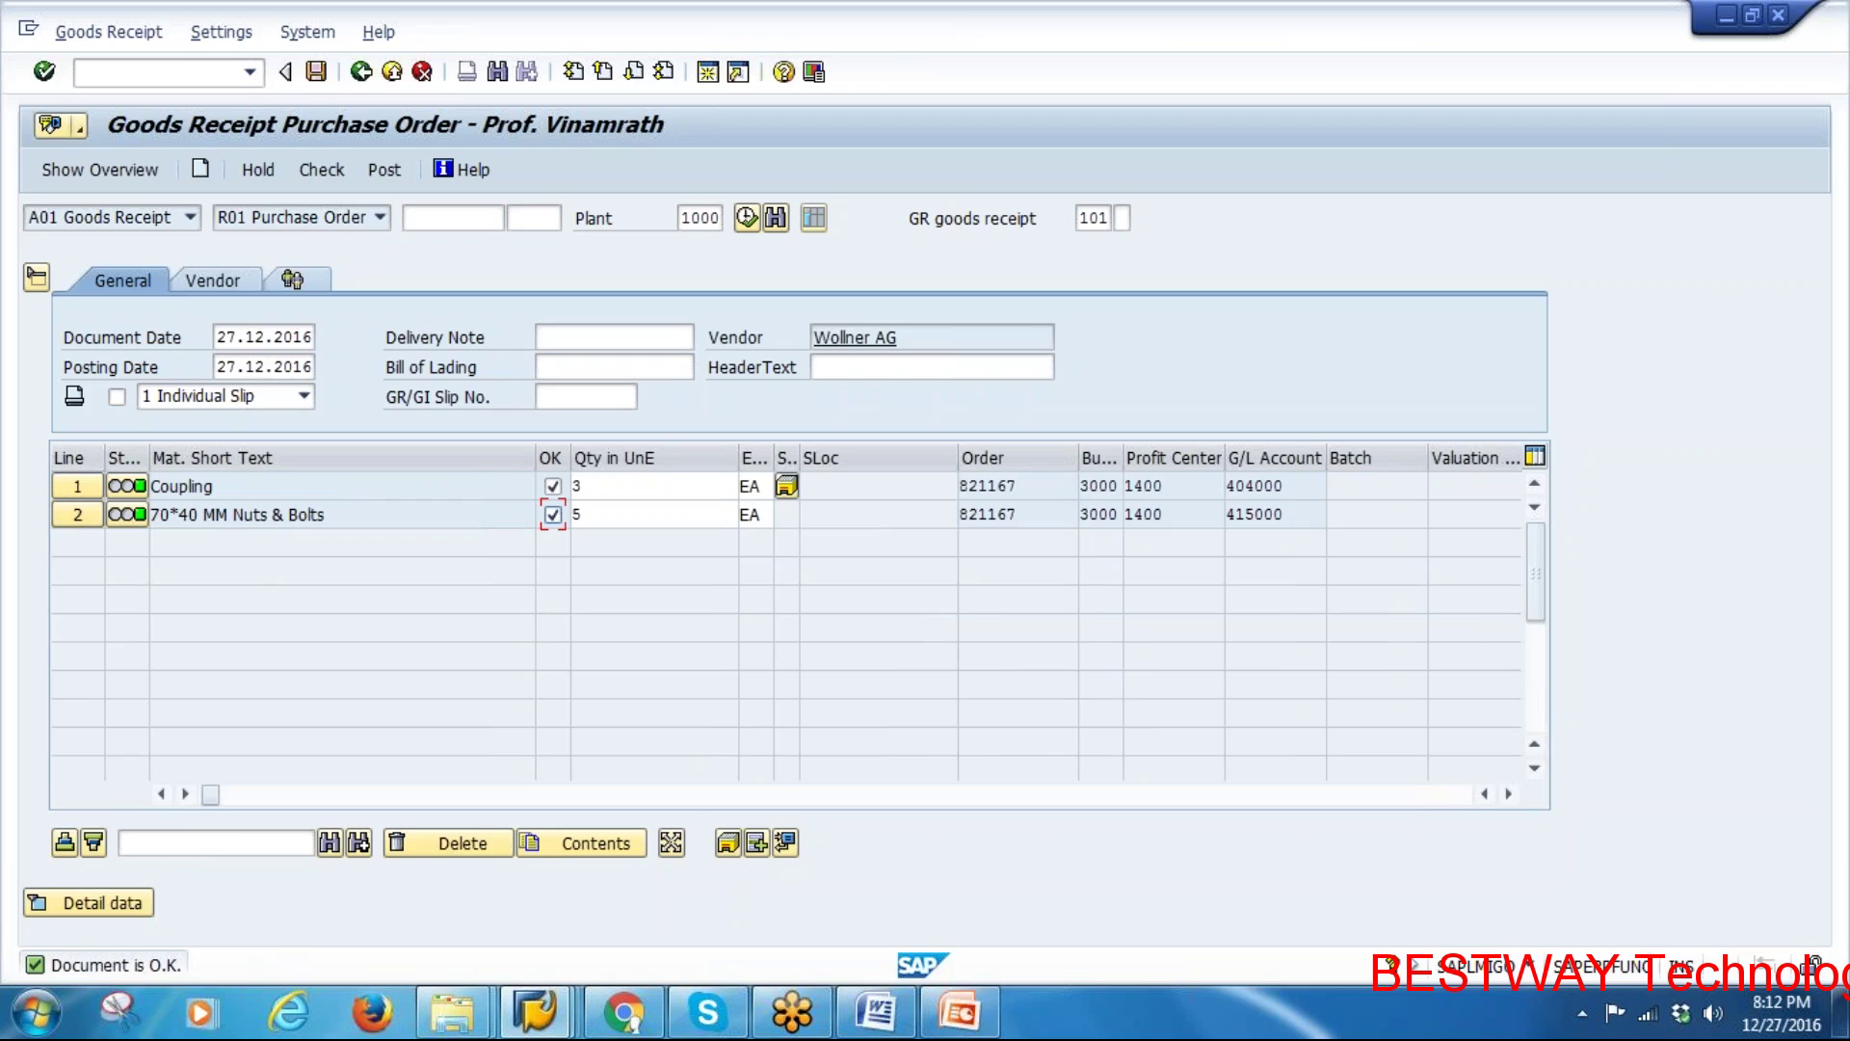
click(314, 71)
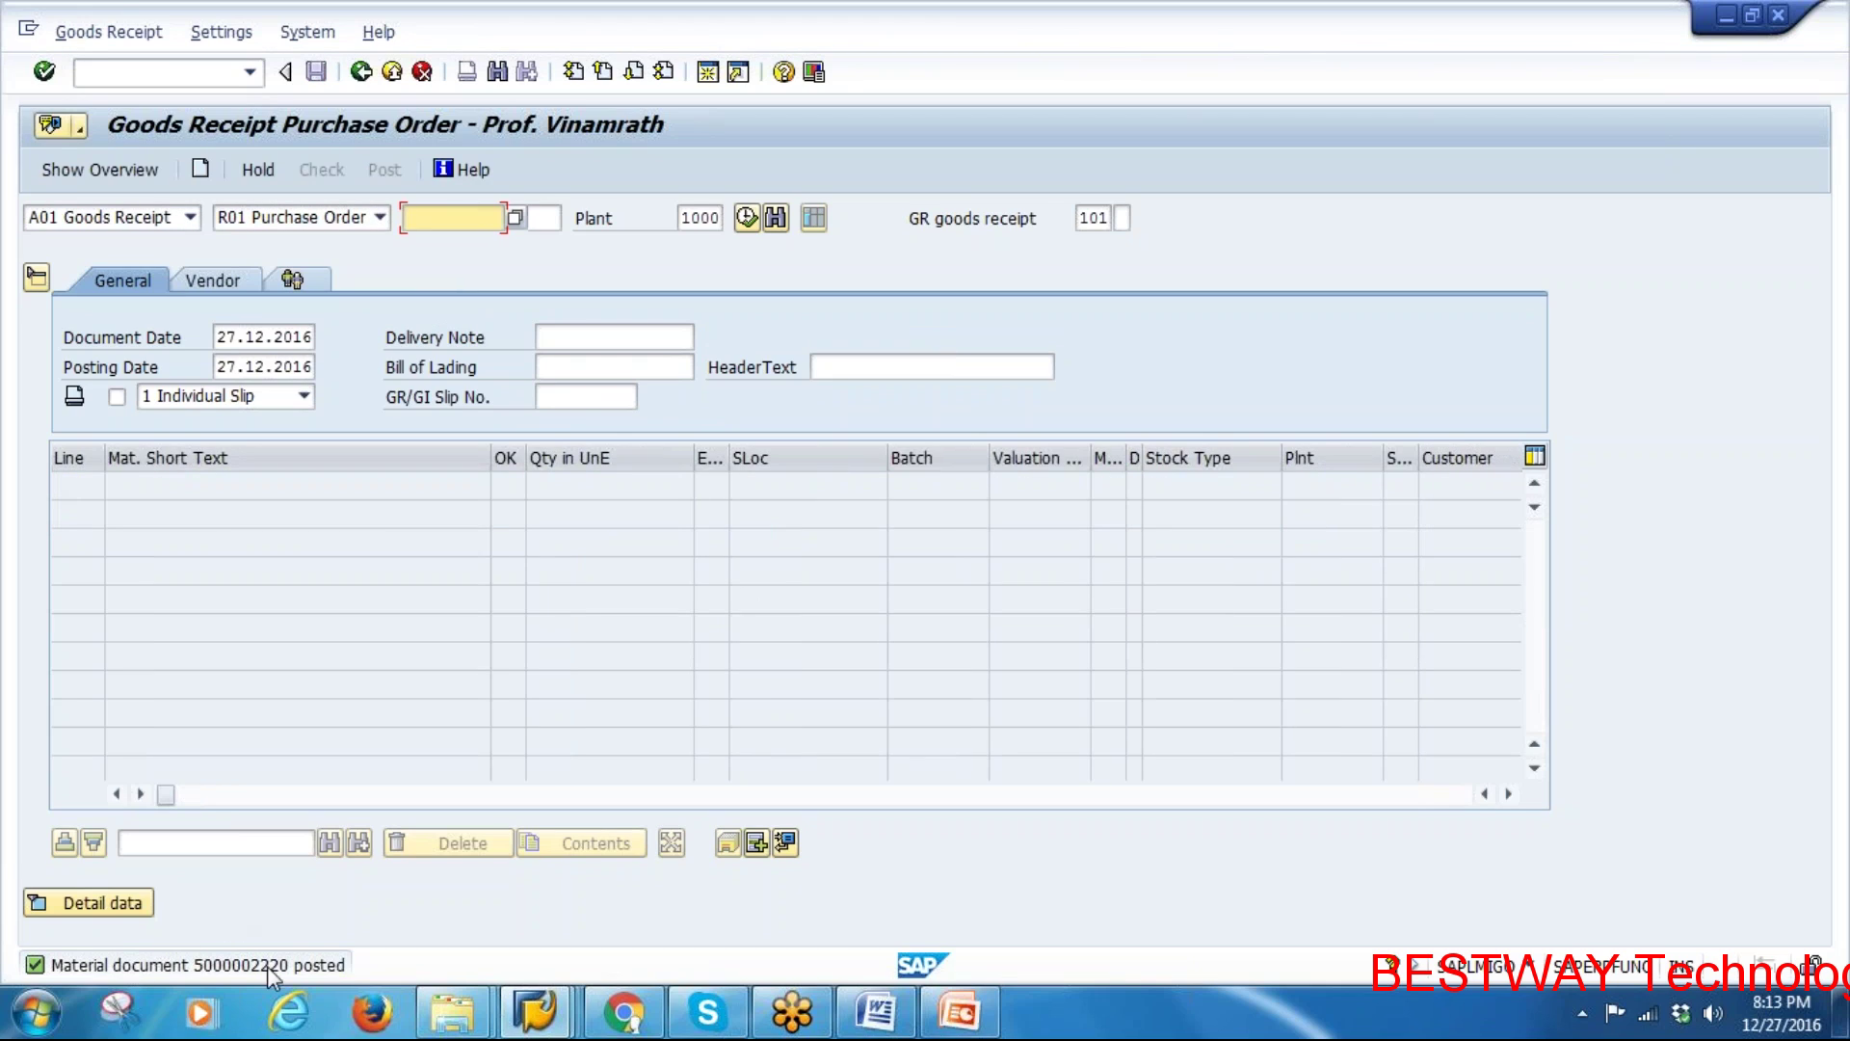
Switch to the repair order session, reload the order with its component overview, and open the document flow
click(536, 1012)
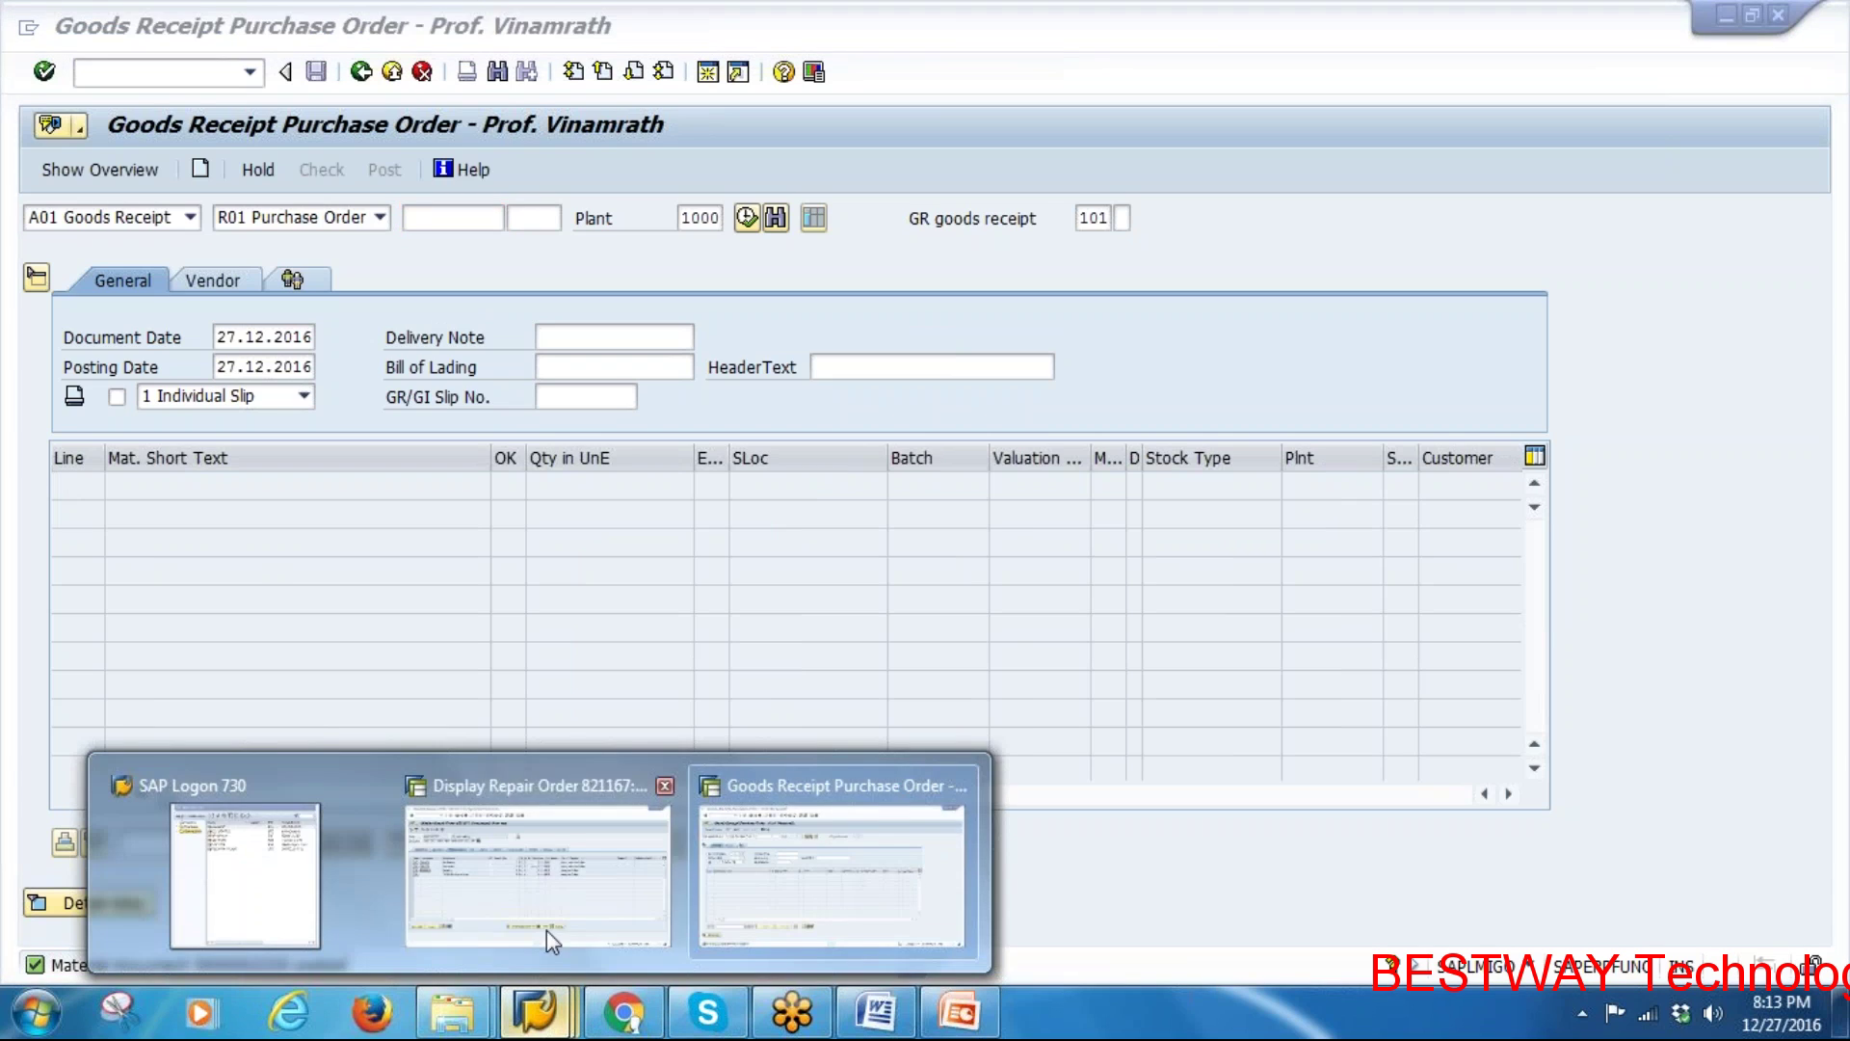
click(547, 928)
click(361, 73)
key(Return)
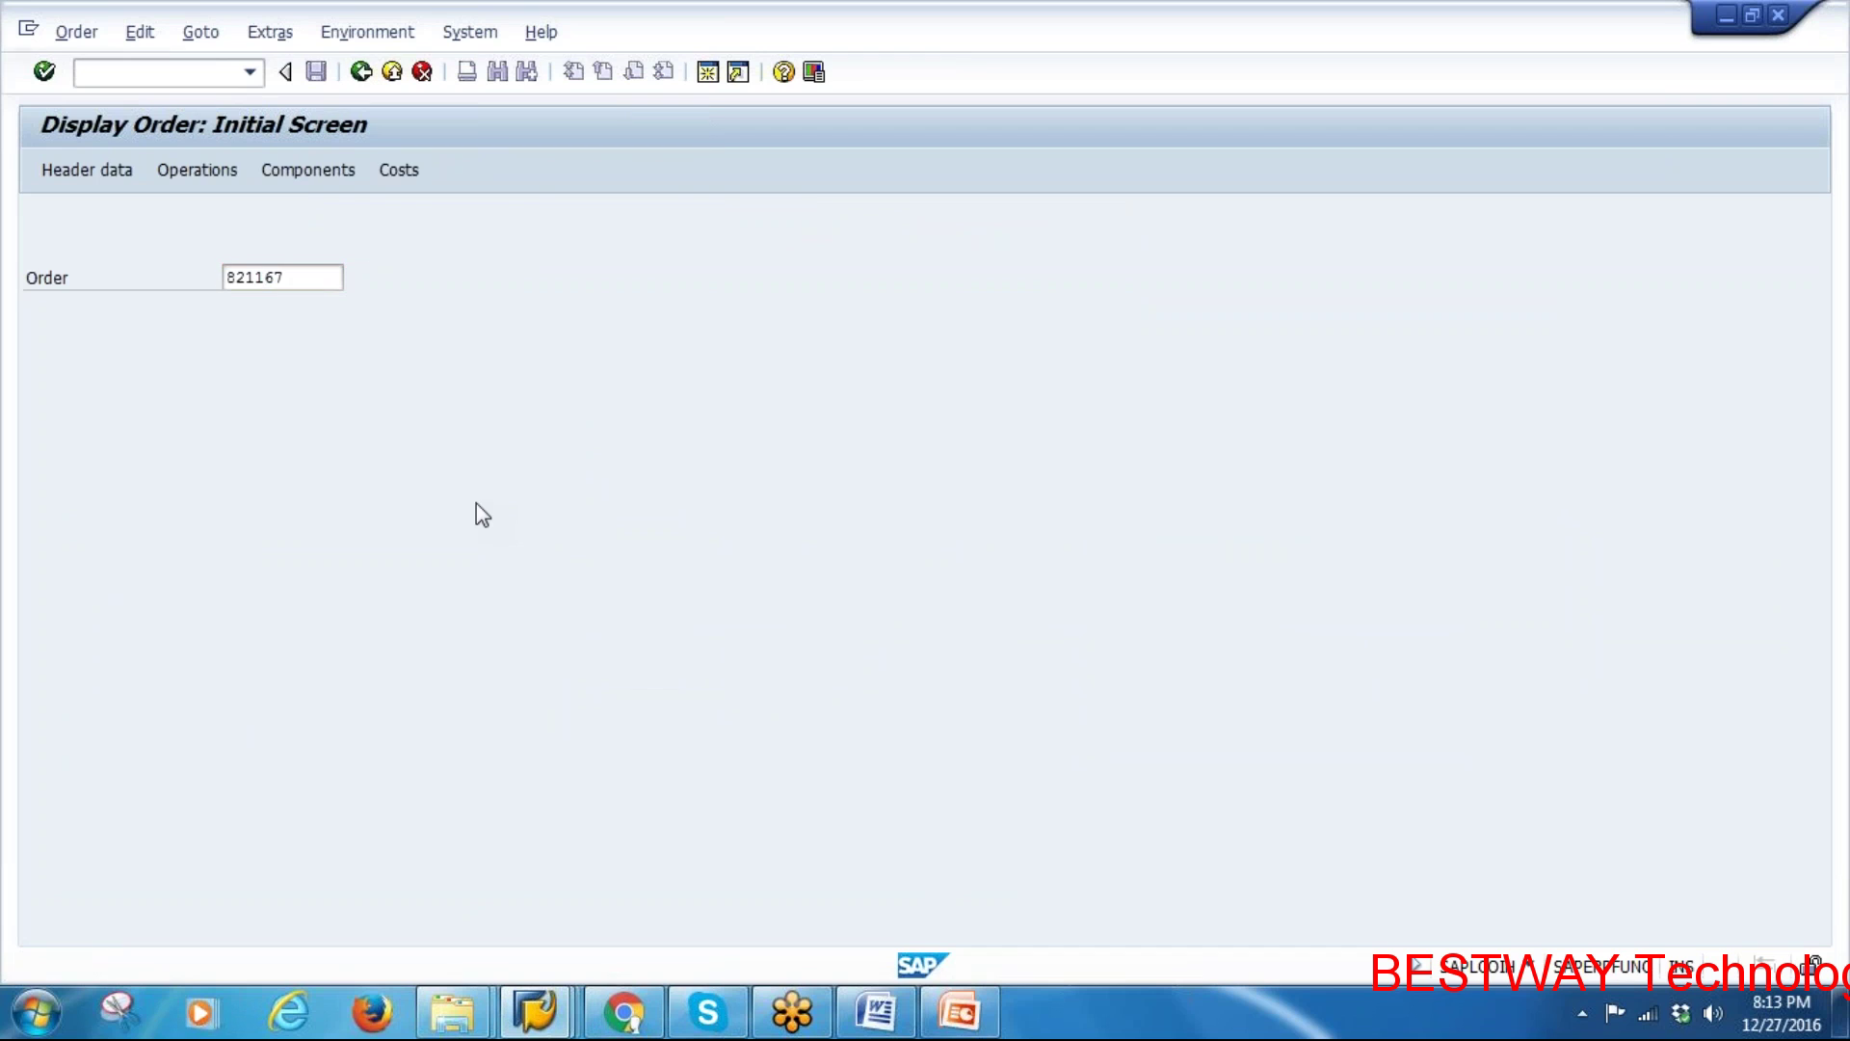
click(370, 313)
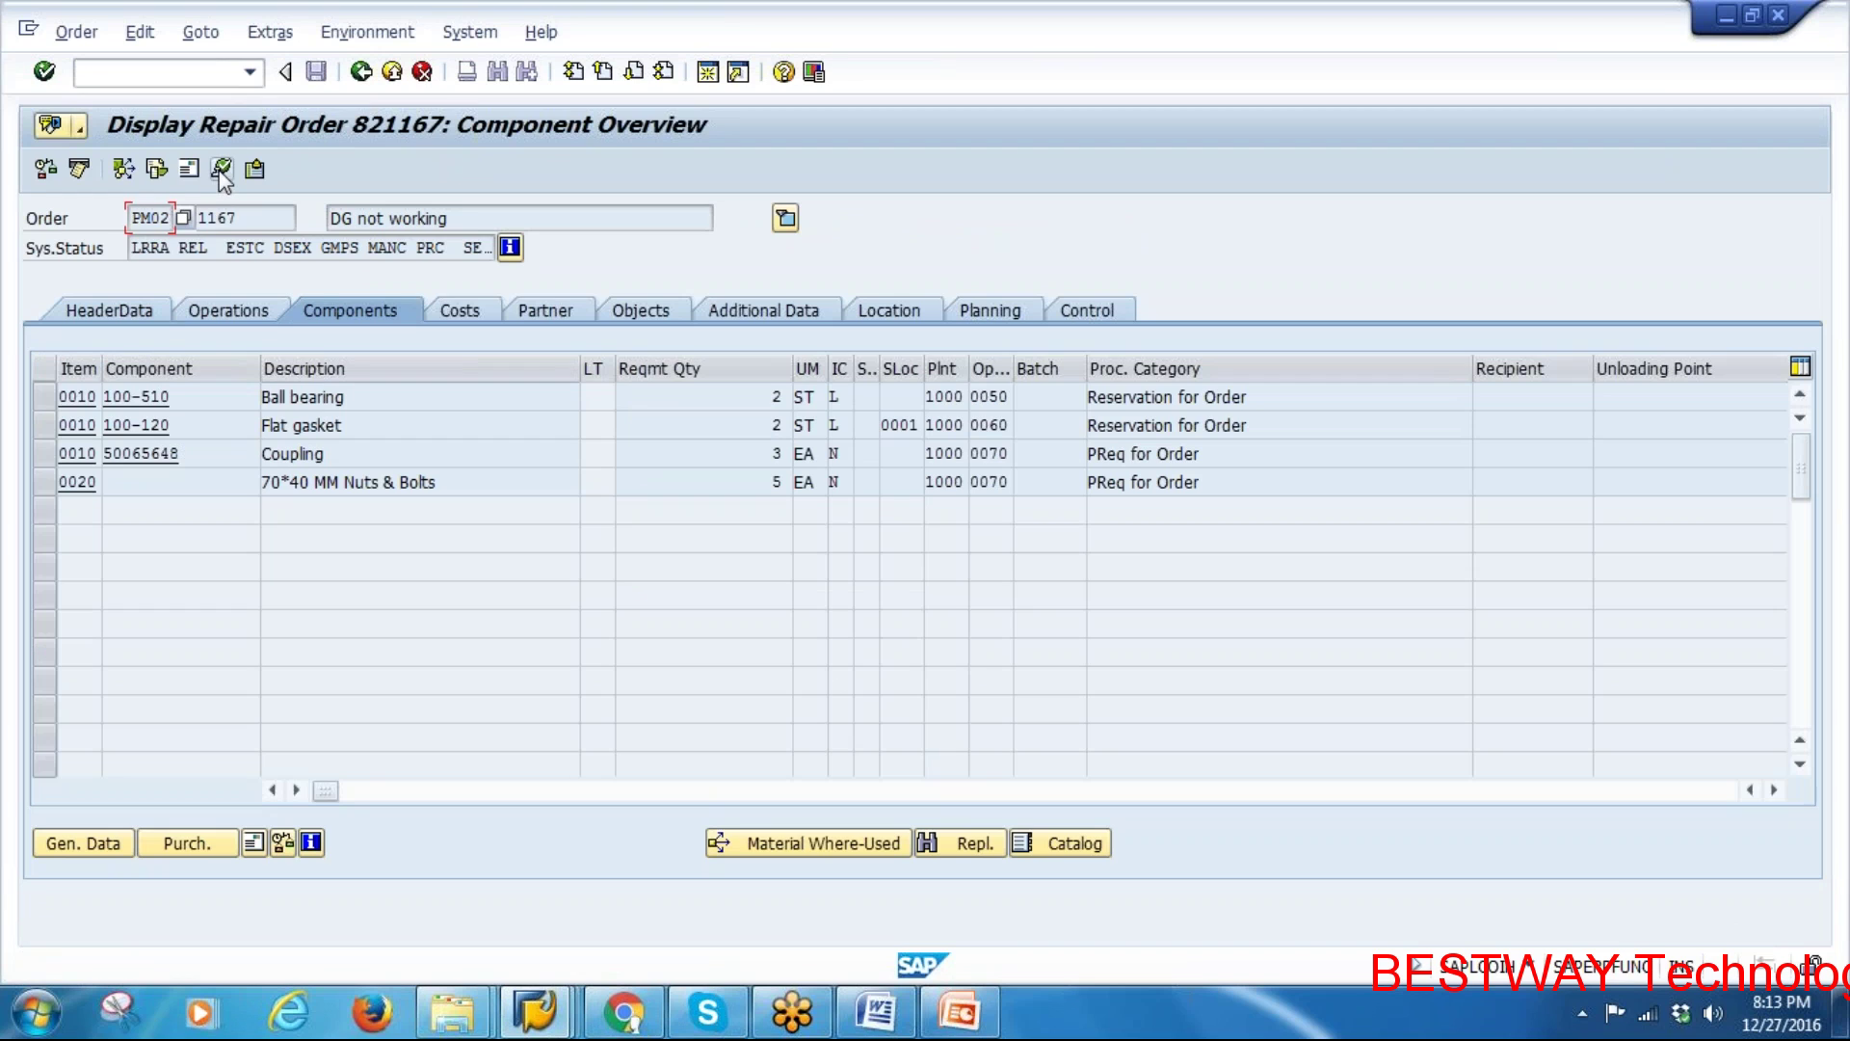
click(157, 170)
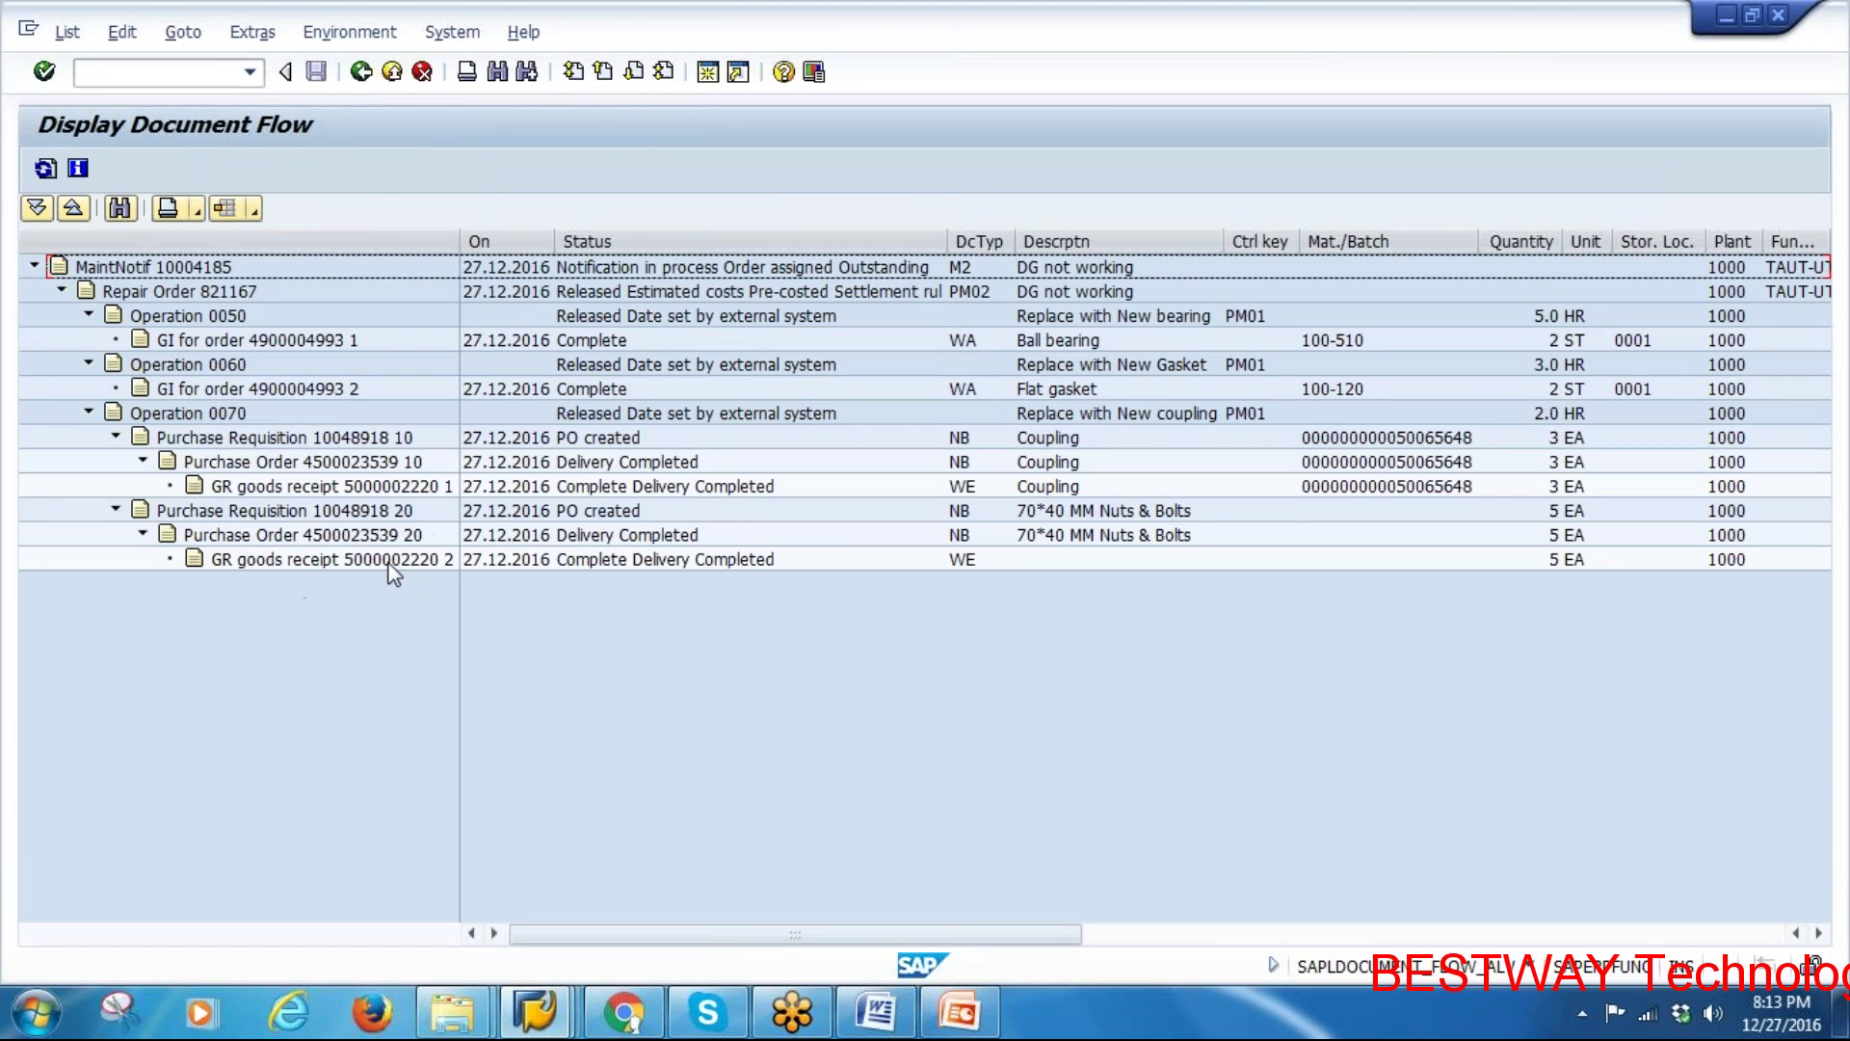
Examine the requisition, purchase order and goods receipt entries under operation 0070, and return to the order's operation overview
click(331, 439)
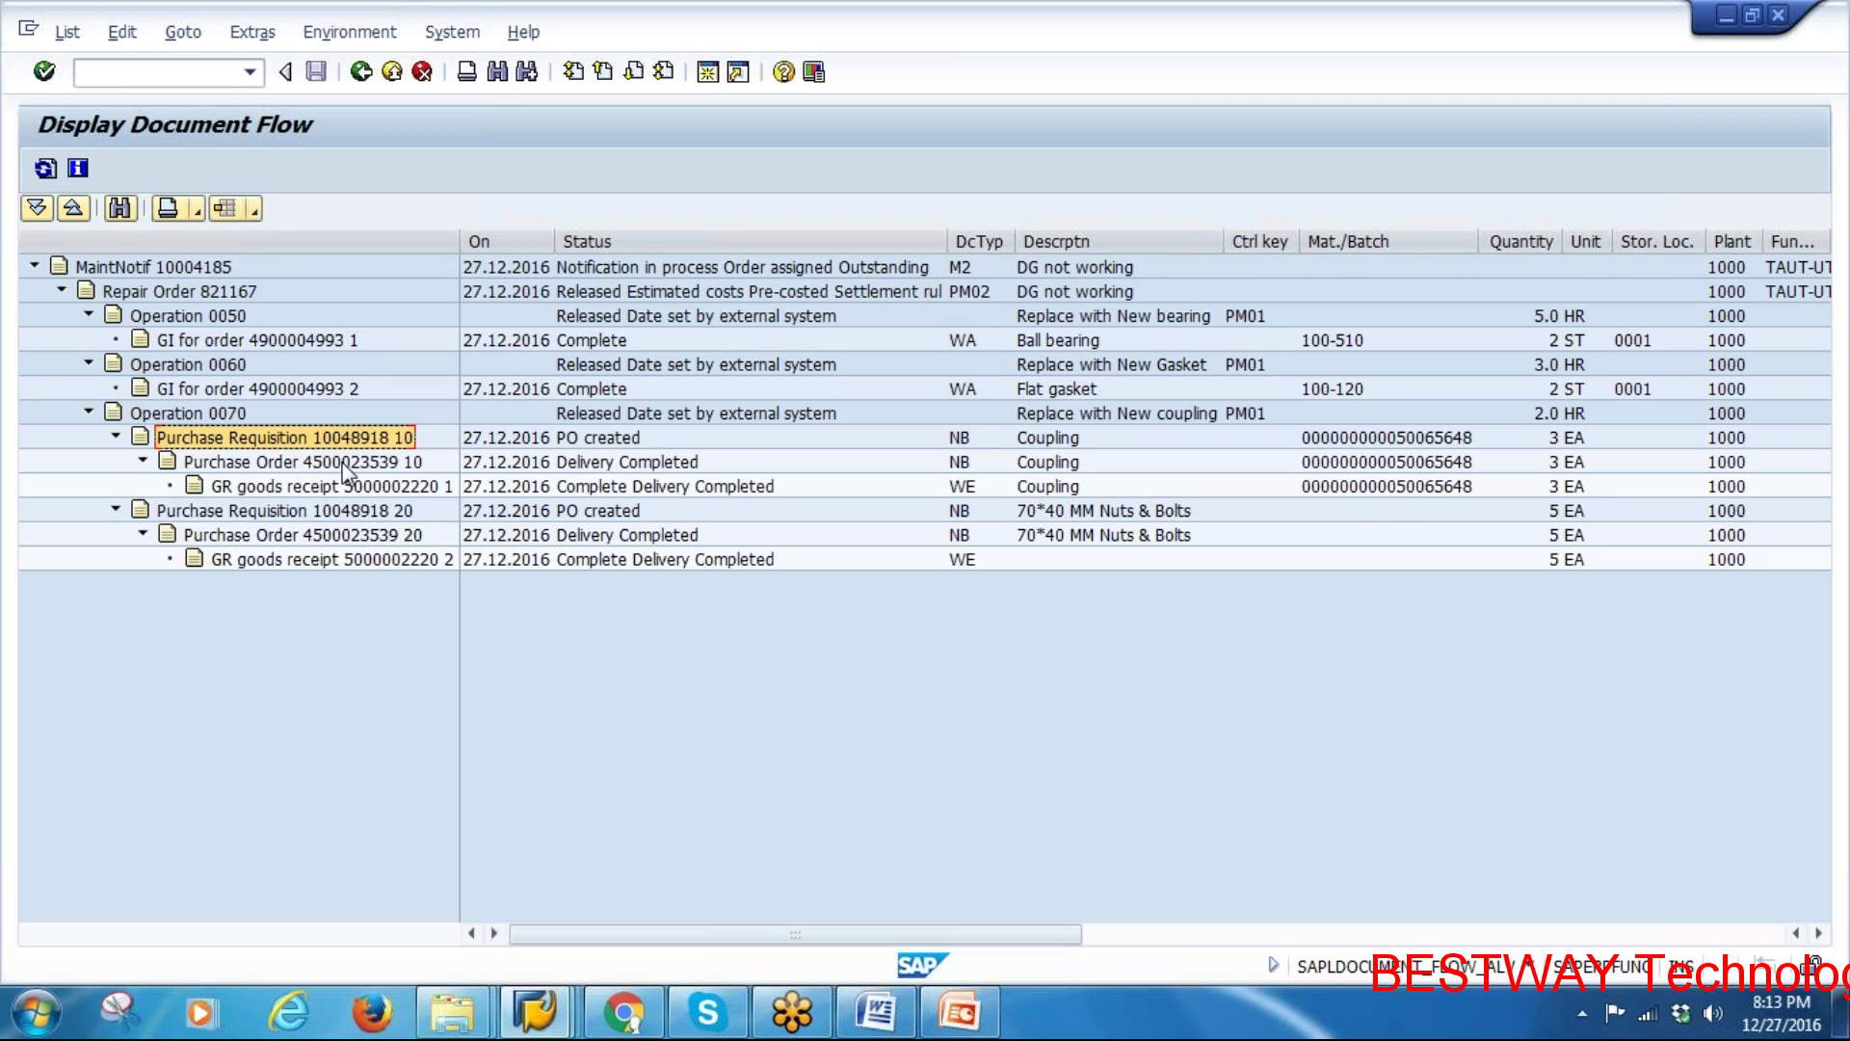
click(344, 465)
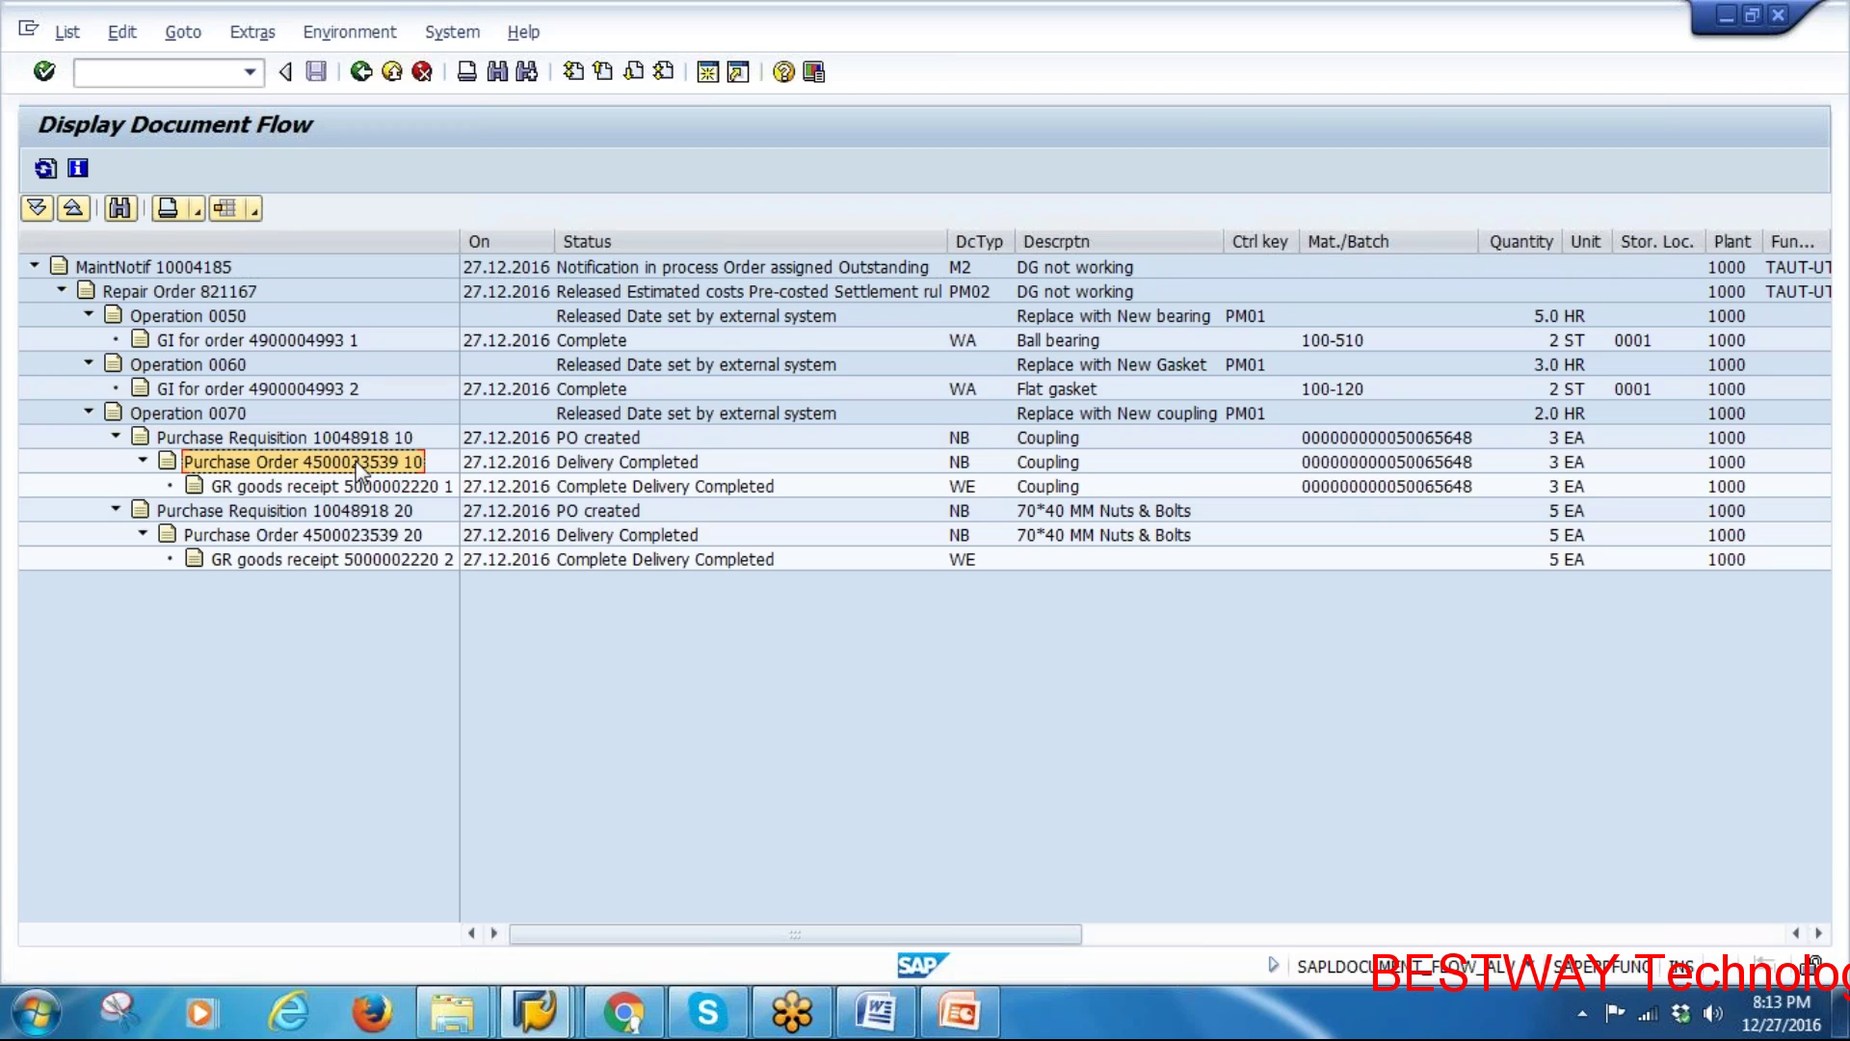
click(399, 491)
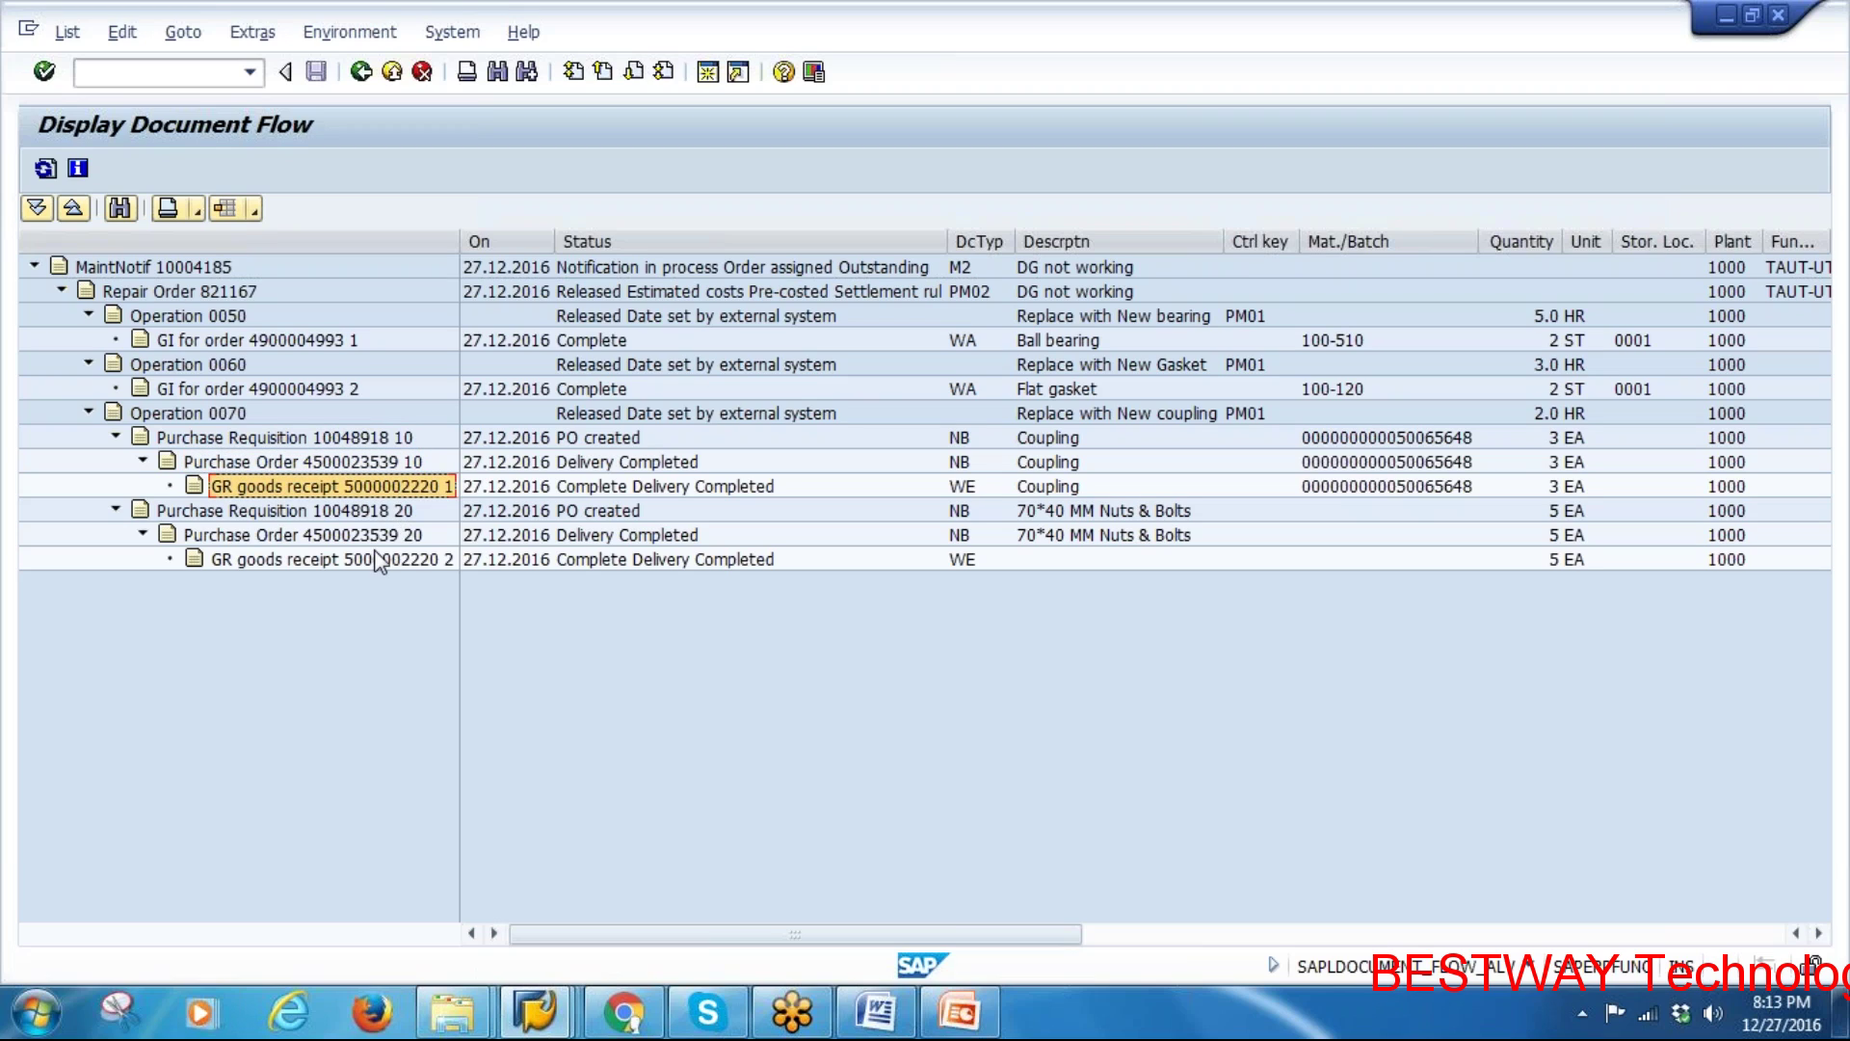
click(403, 561)
click(392, 489)
click(395, 560)
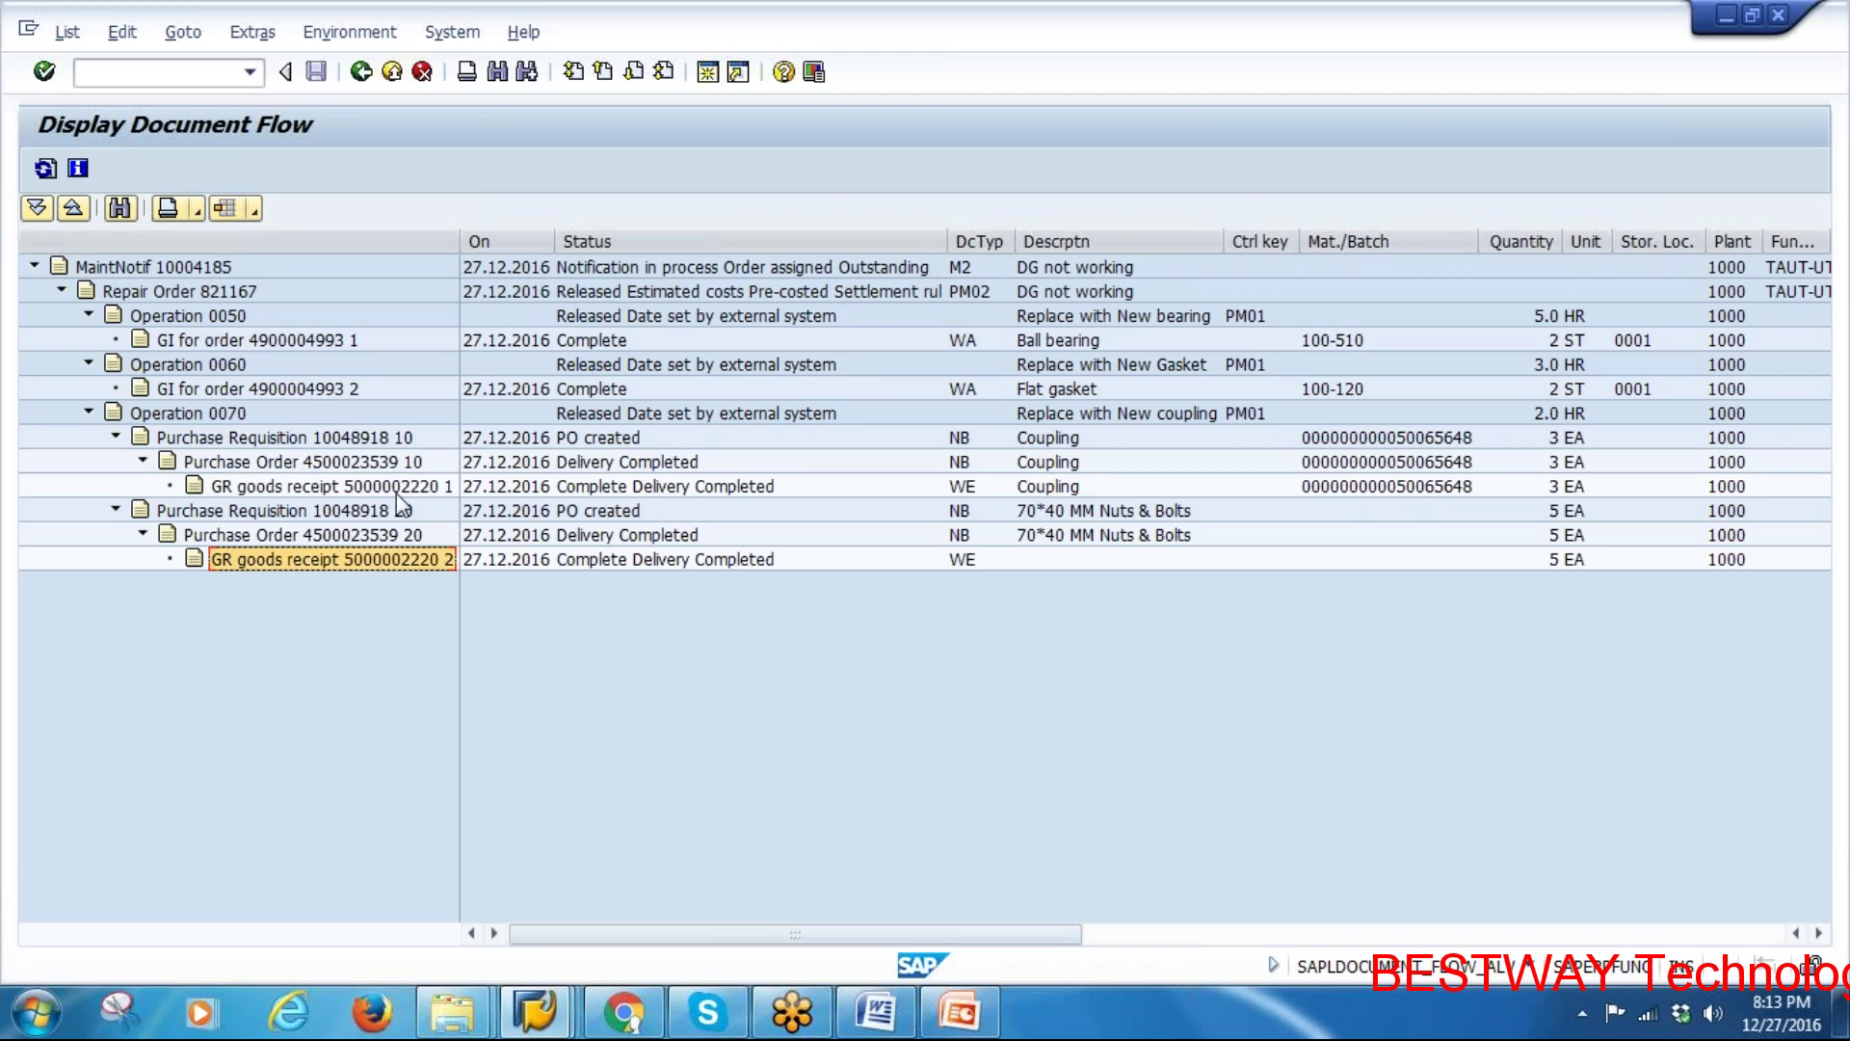
click(395, 488)
click(396, 563)
click(360, 72)
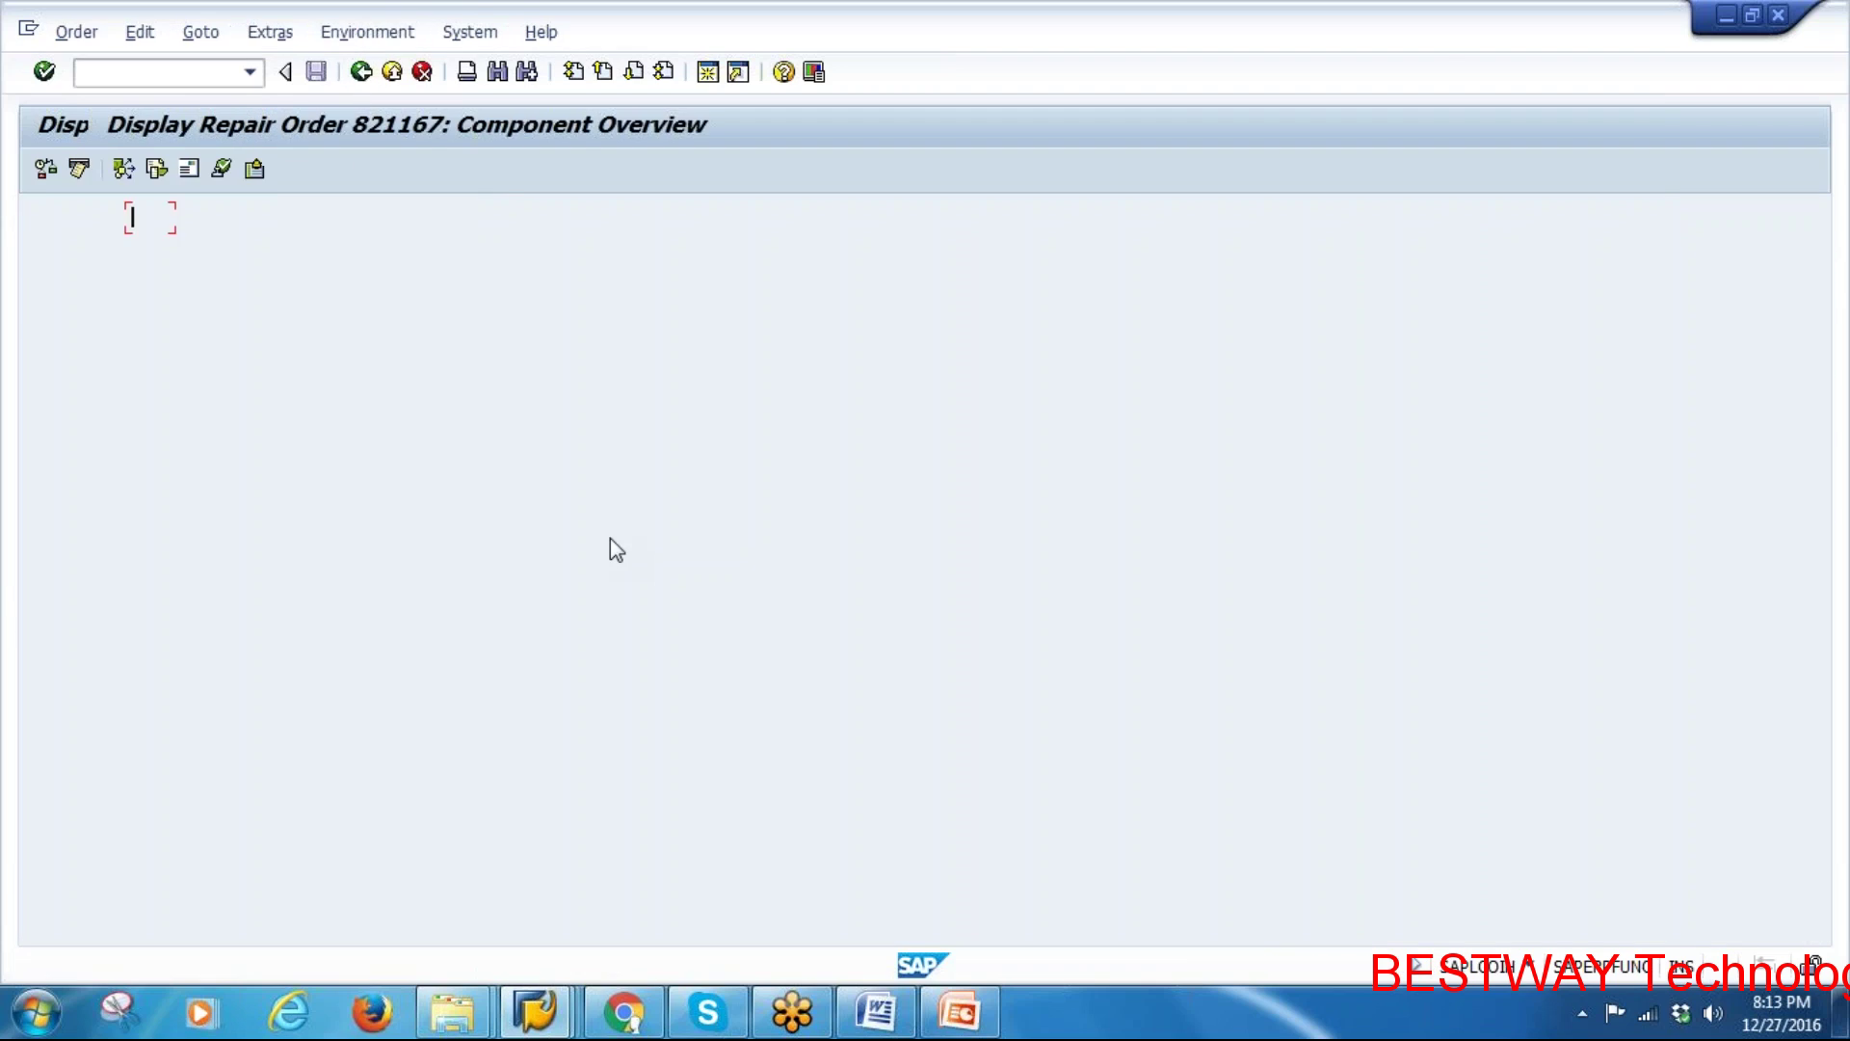
click(229, 310)
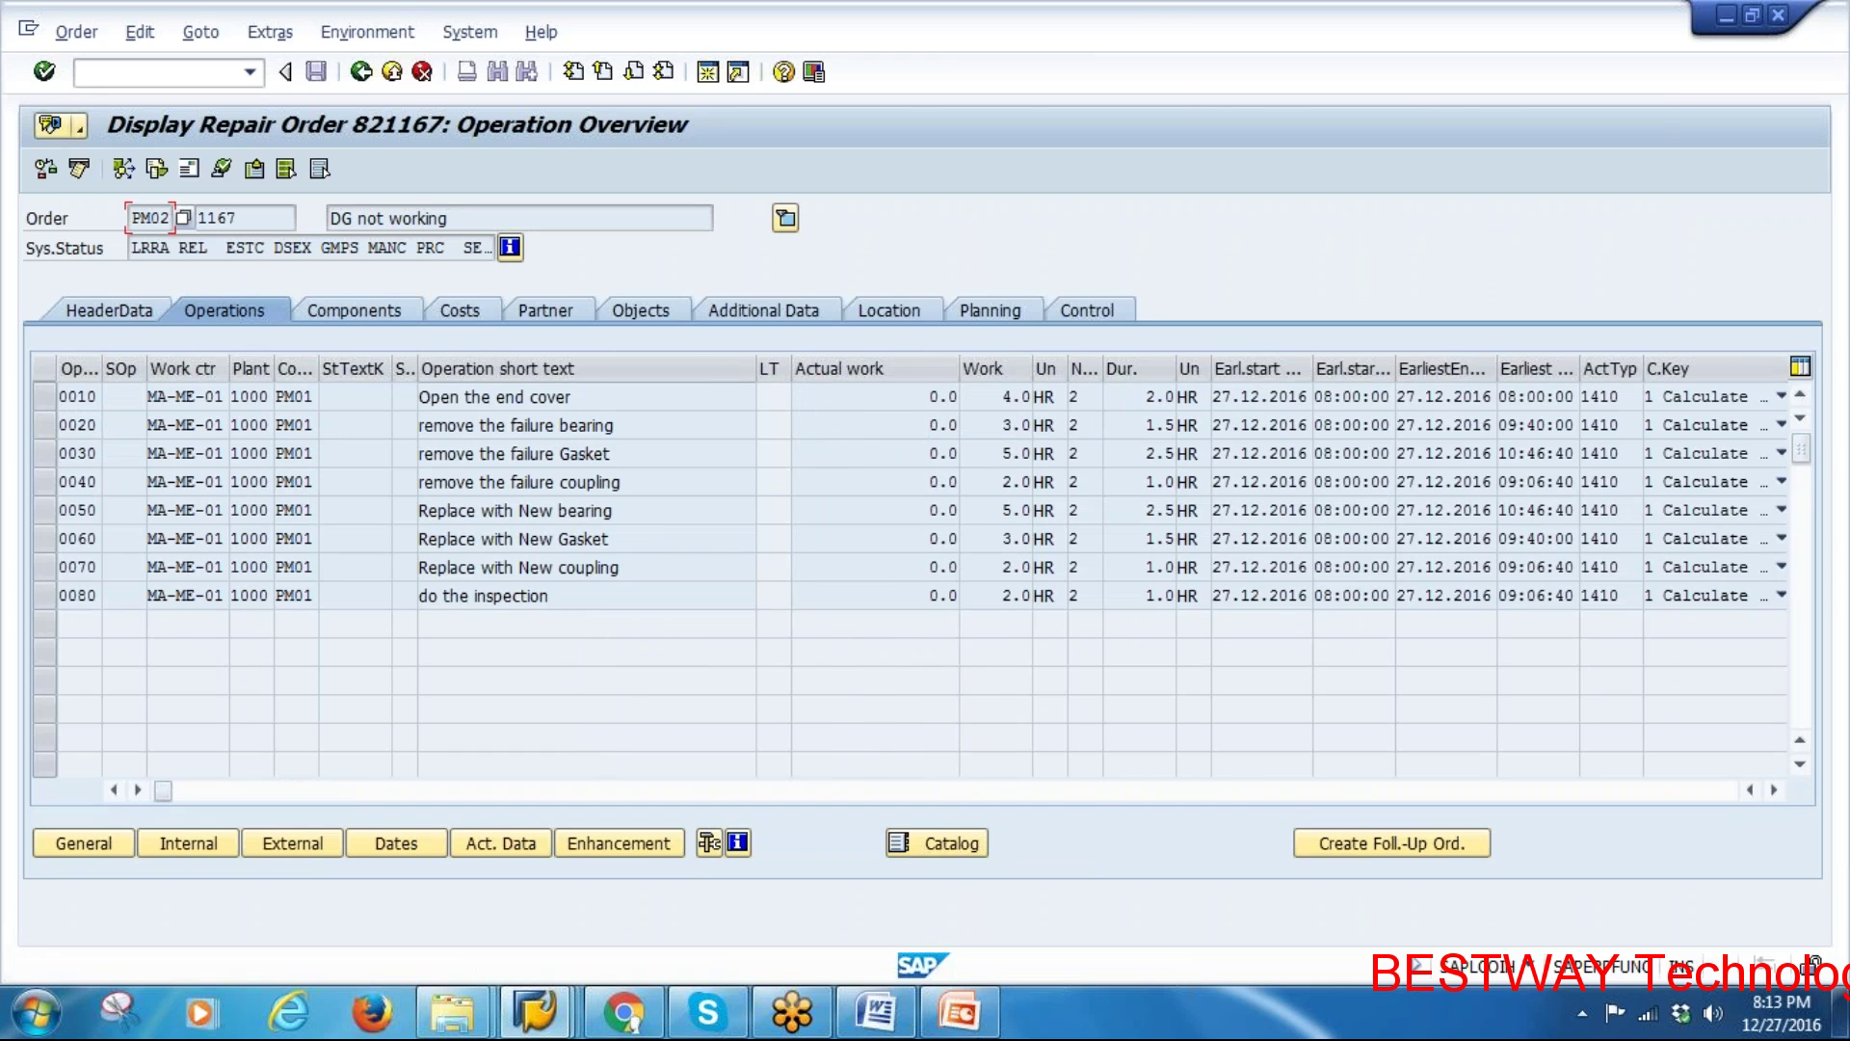
Switch to the PowerPoint presentation and review the slides on non-stock material process flow, procurement cycle, maintenance order costs and order release
click(959, 1012)
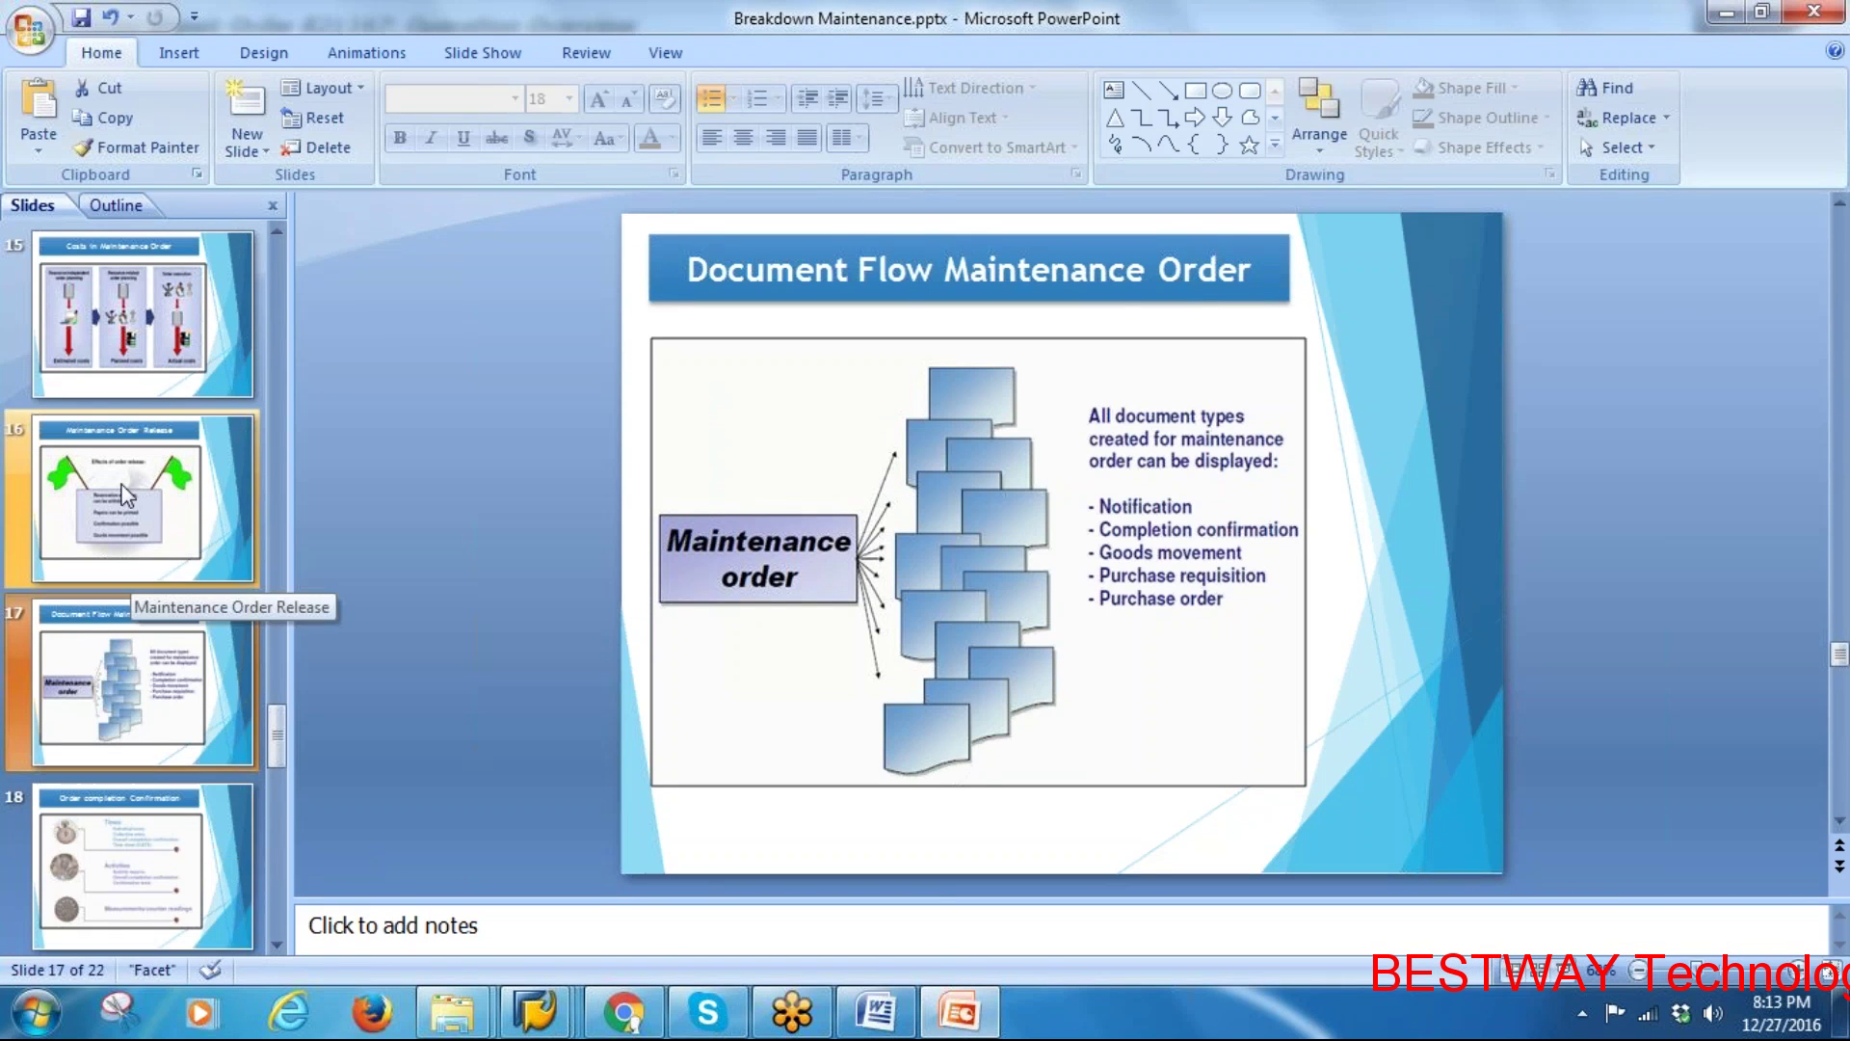
click(121, 318)
scroll(135, 539, up, 3)
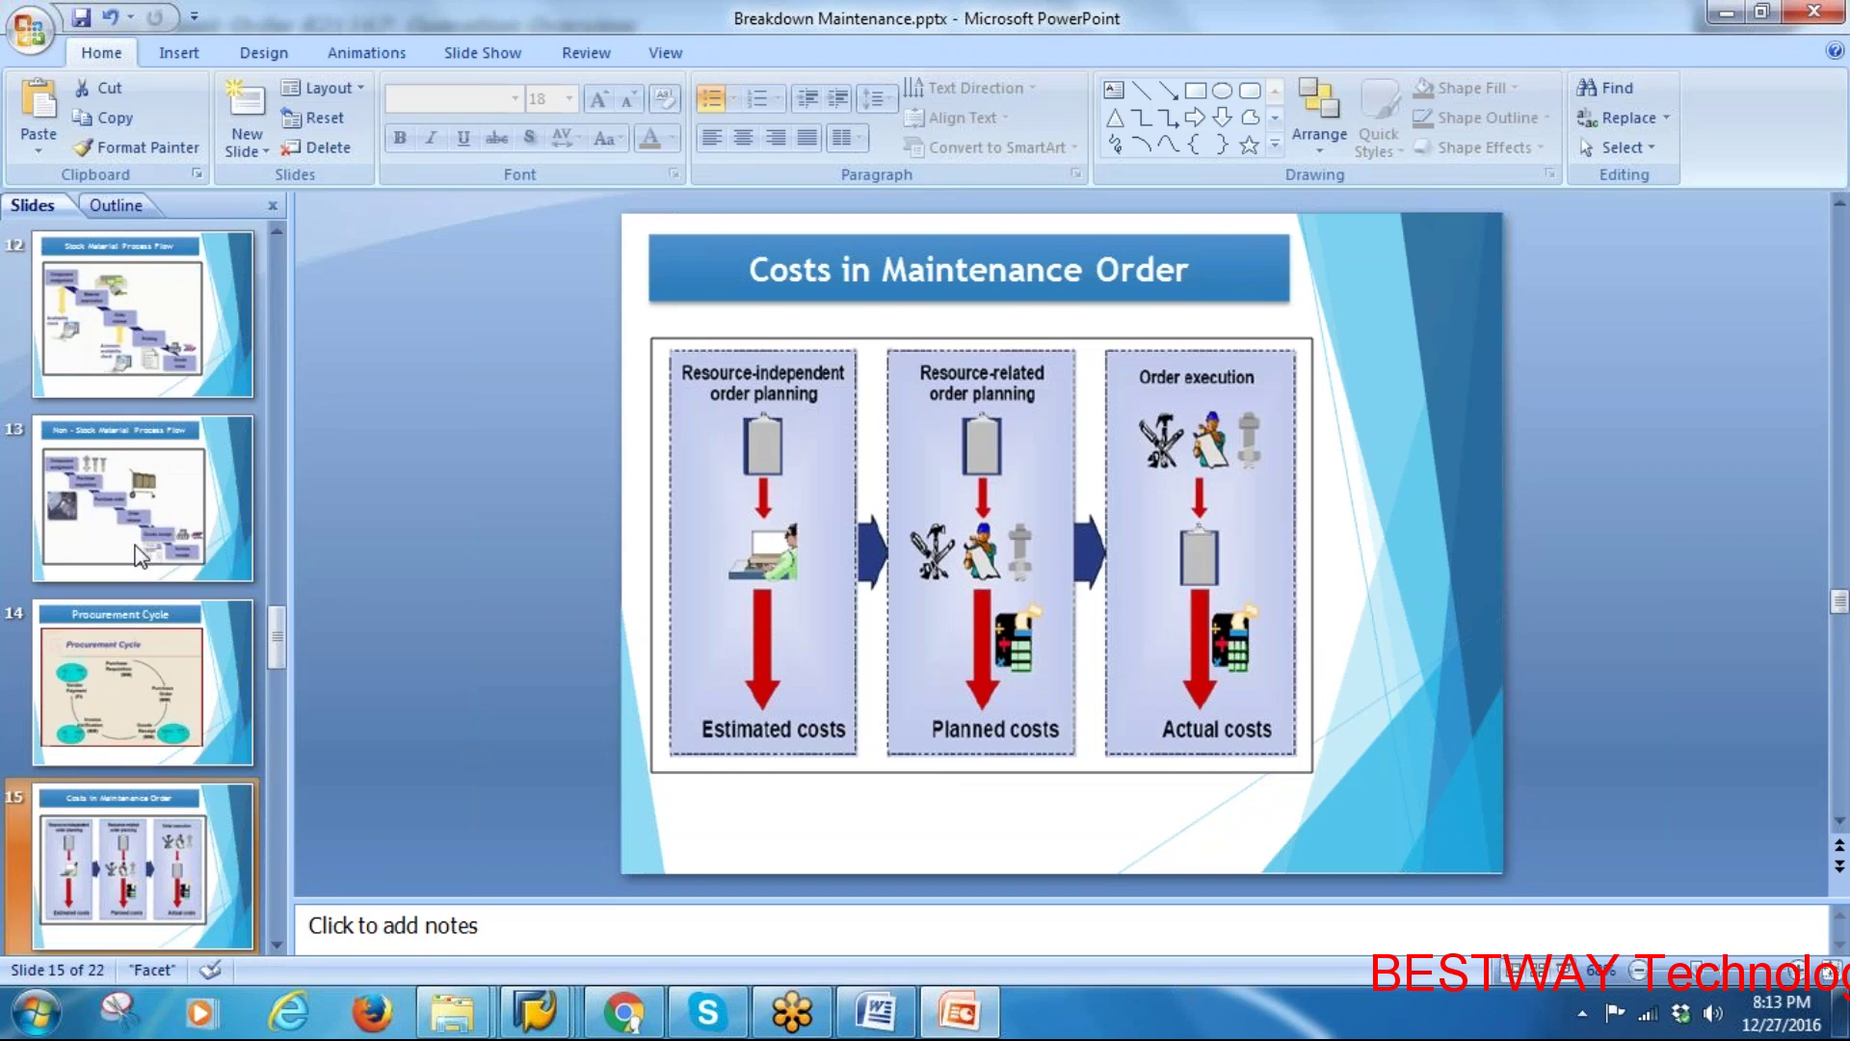
click(139, 554)
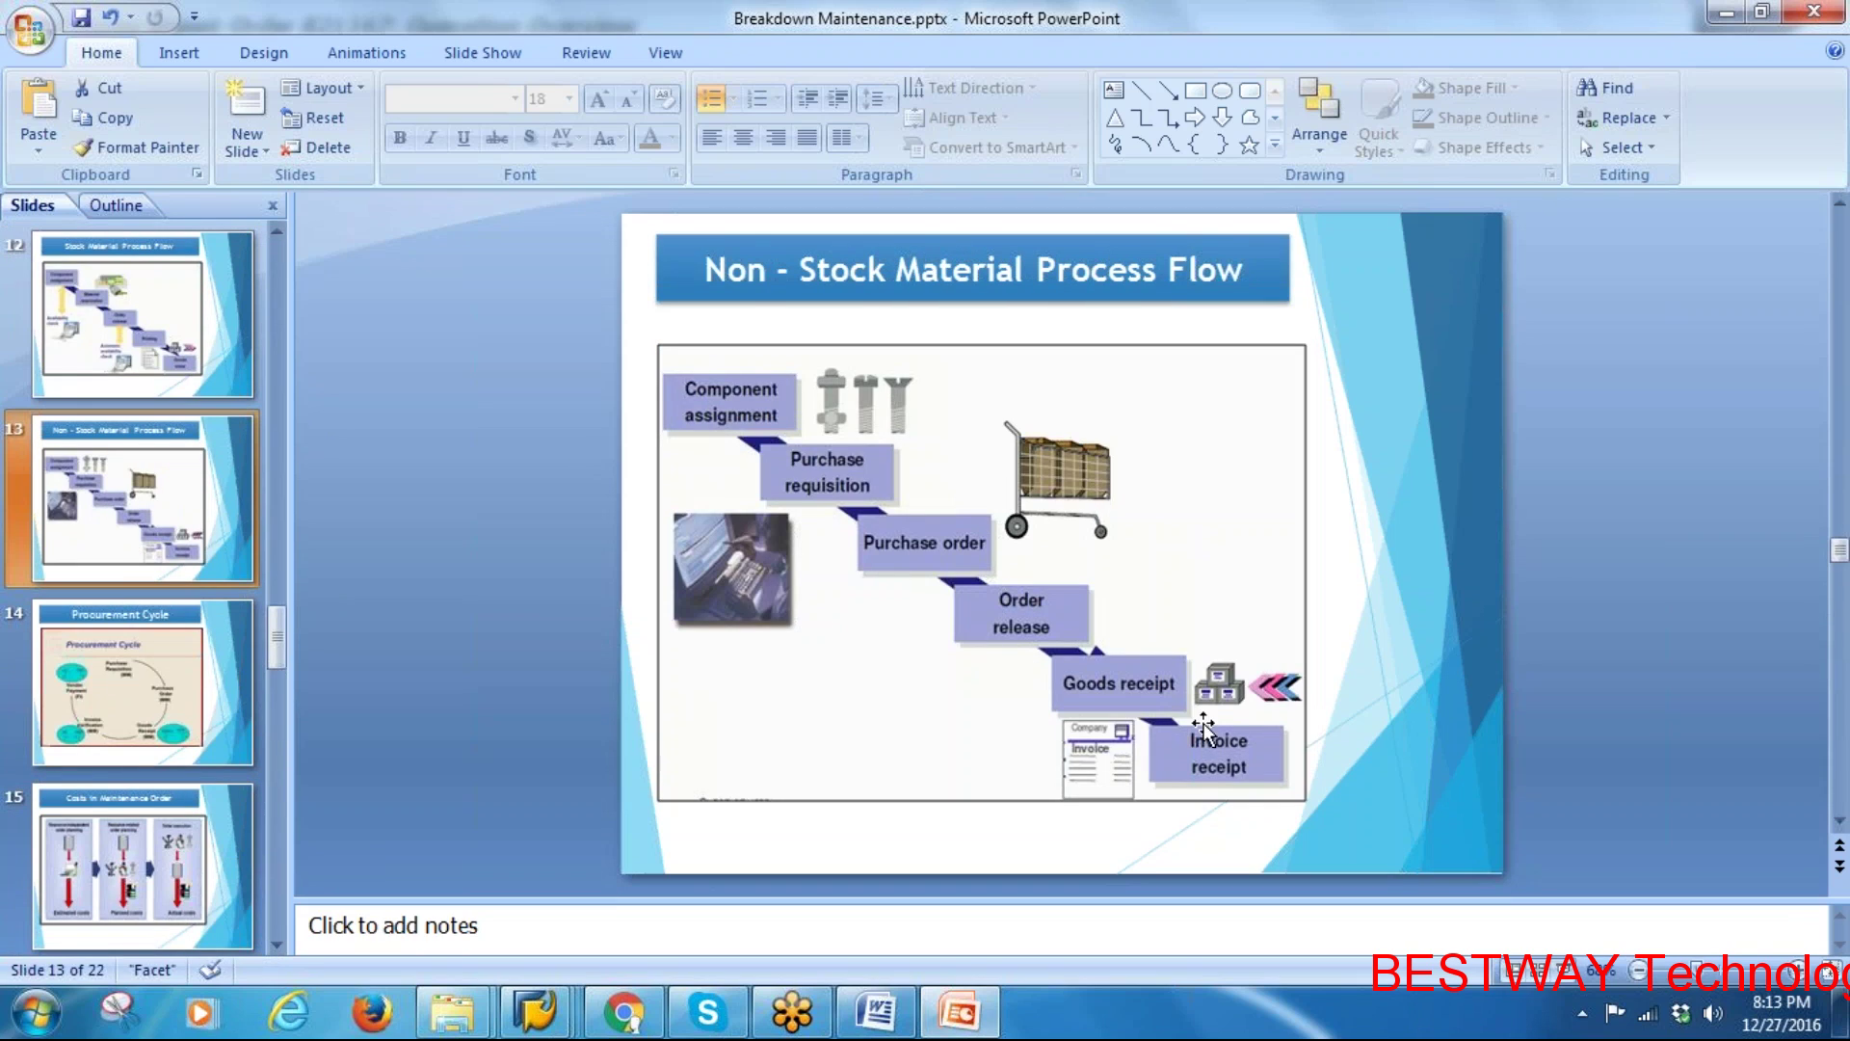
click(135, 713)
click(130, 872)
scroll(125, 771, down, 2)
click(116, 737)
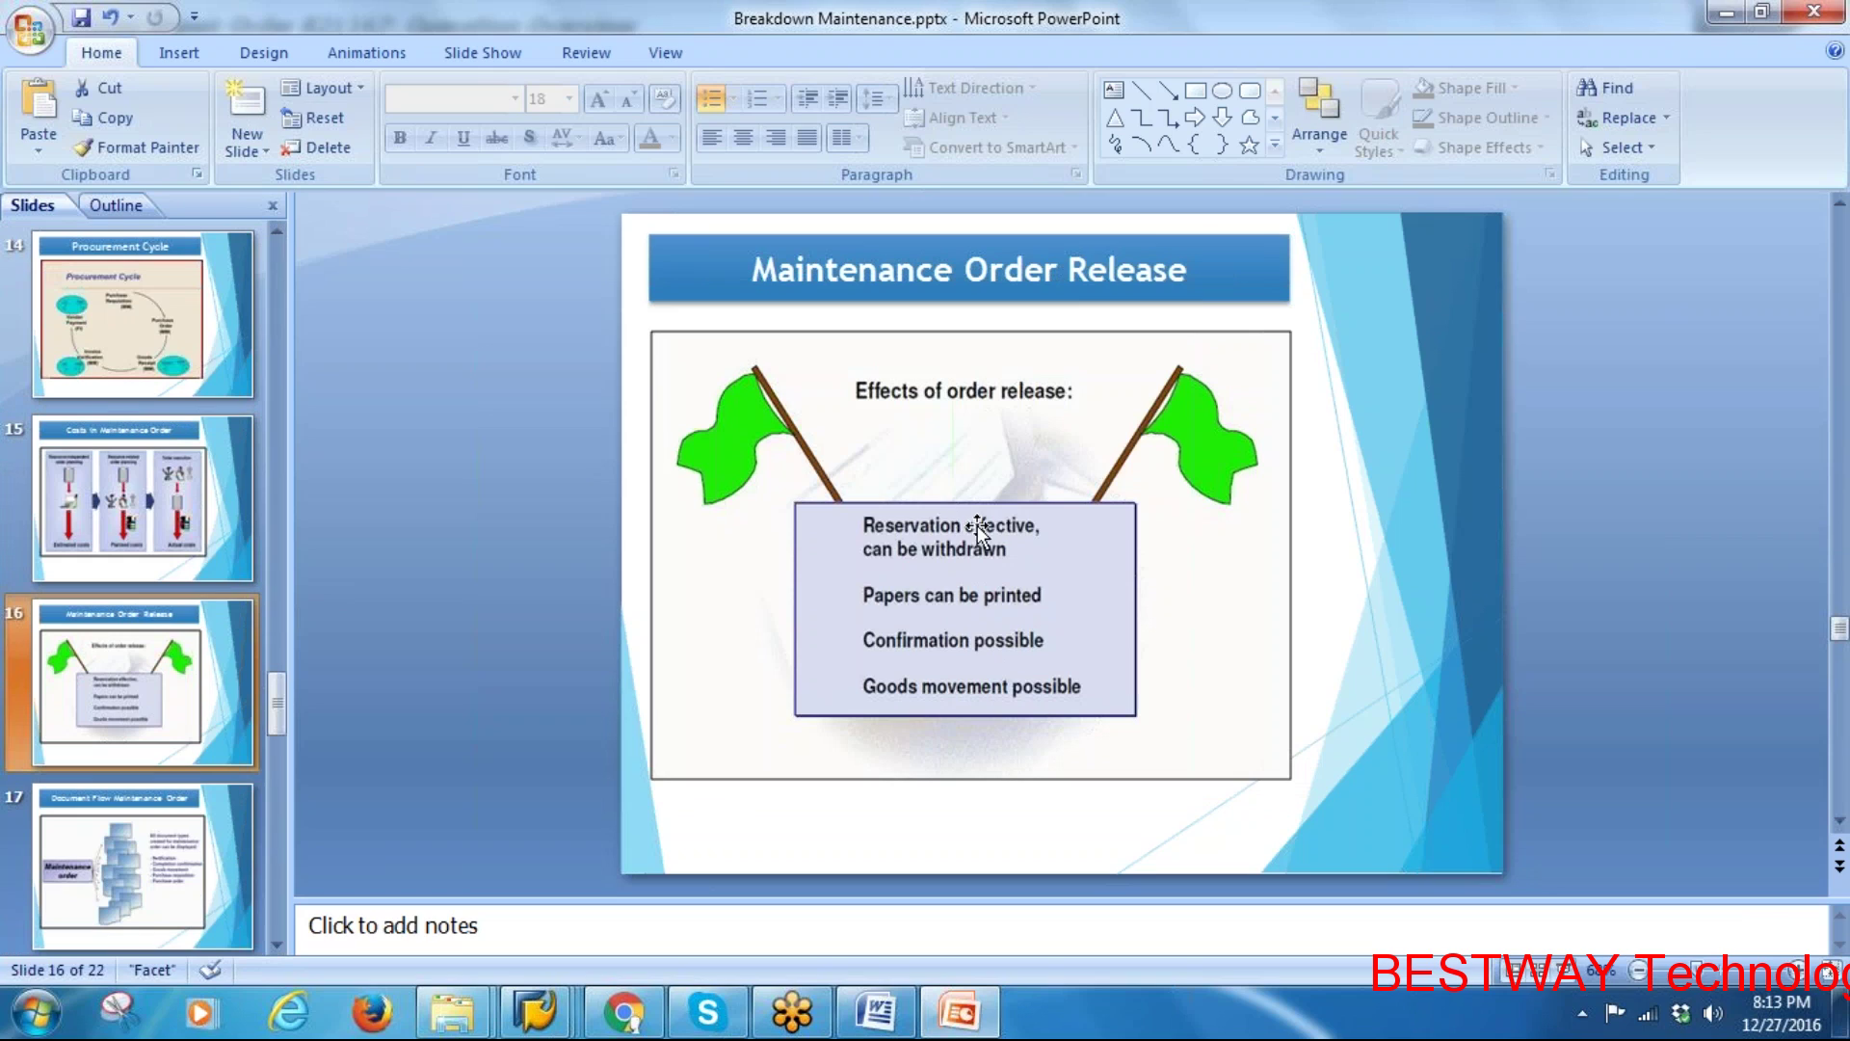
Review the slides on the maintenance order document flow and the order completion confirmation
key(Down)
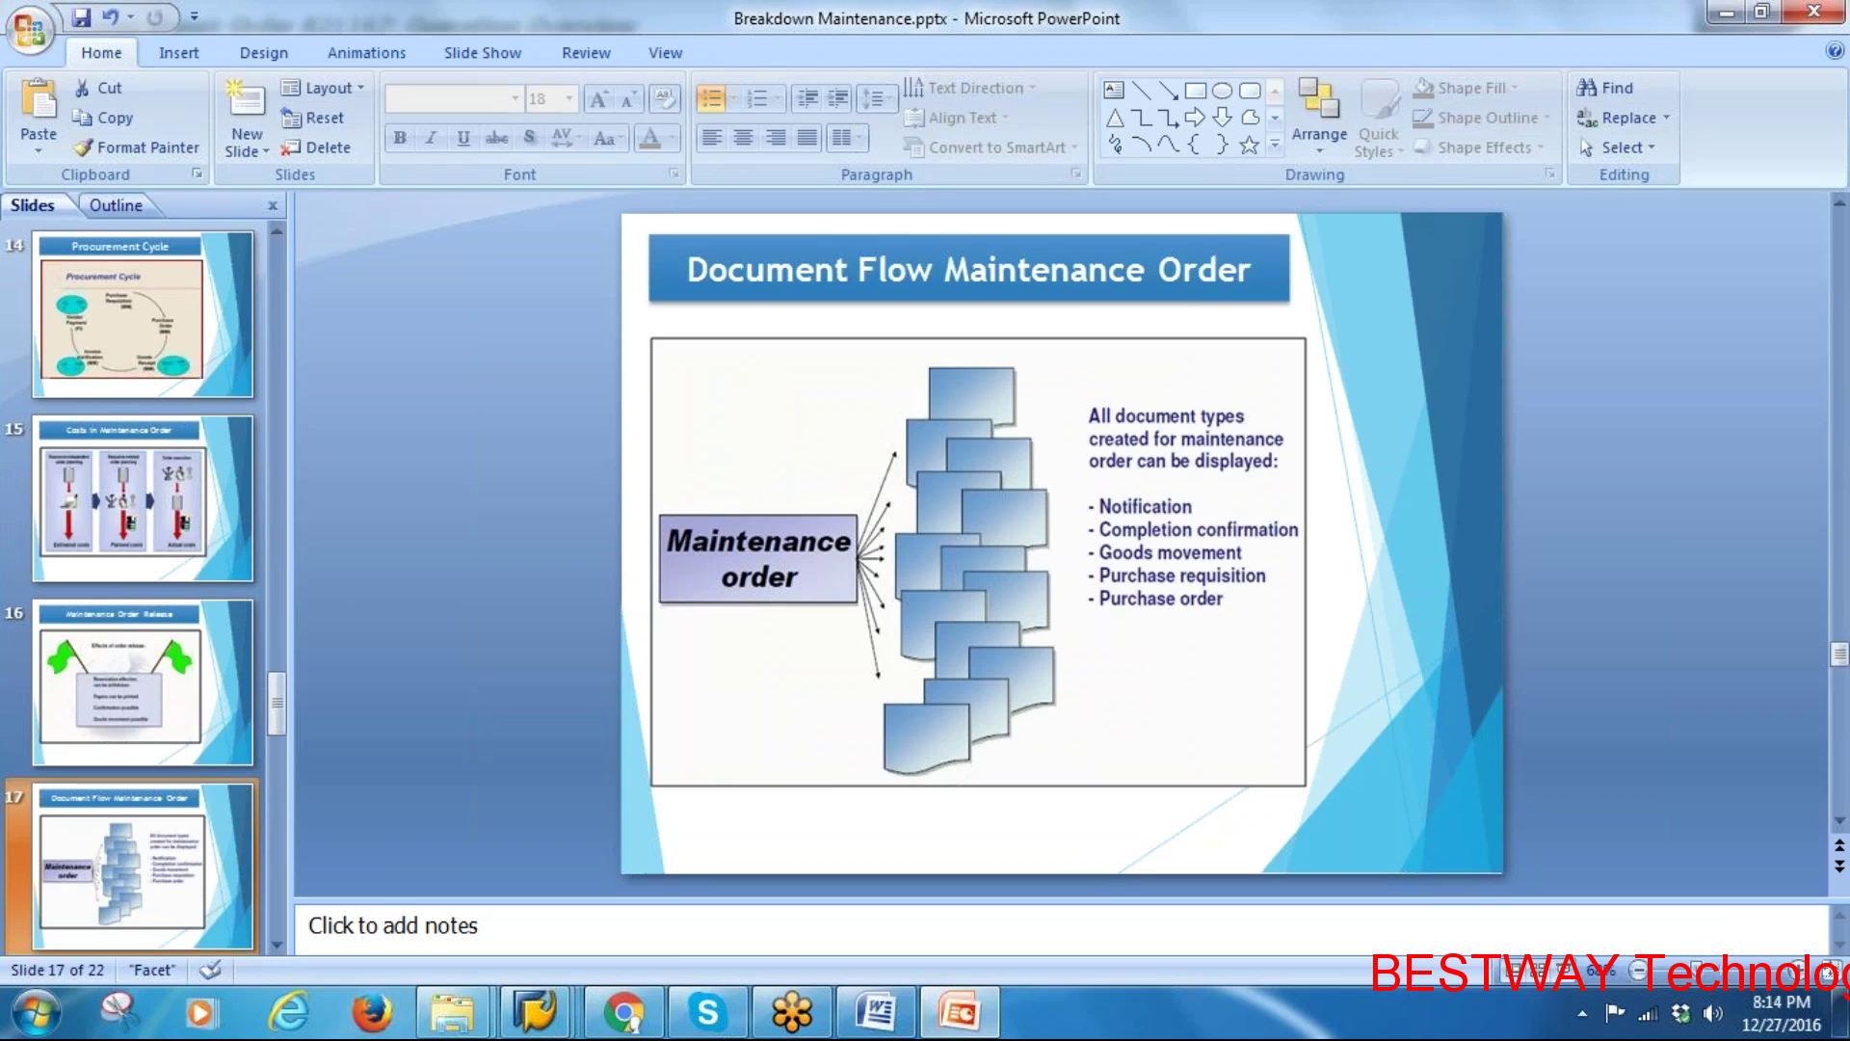
scroll(144, 674, down, 2)
click(128, 683)
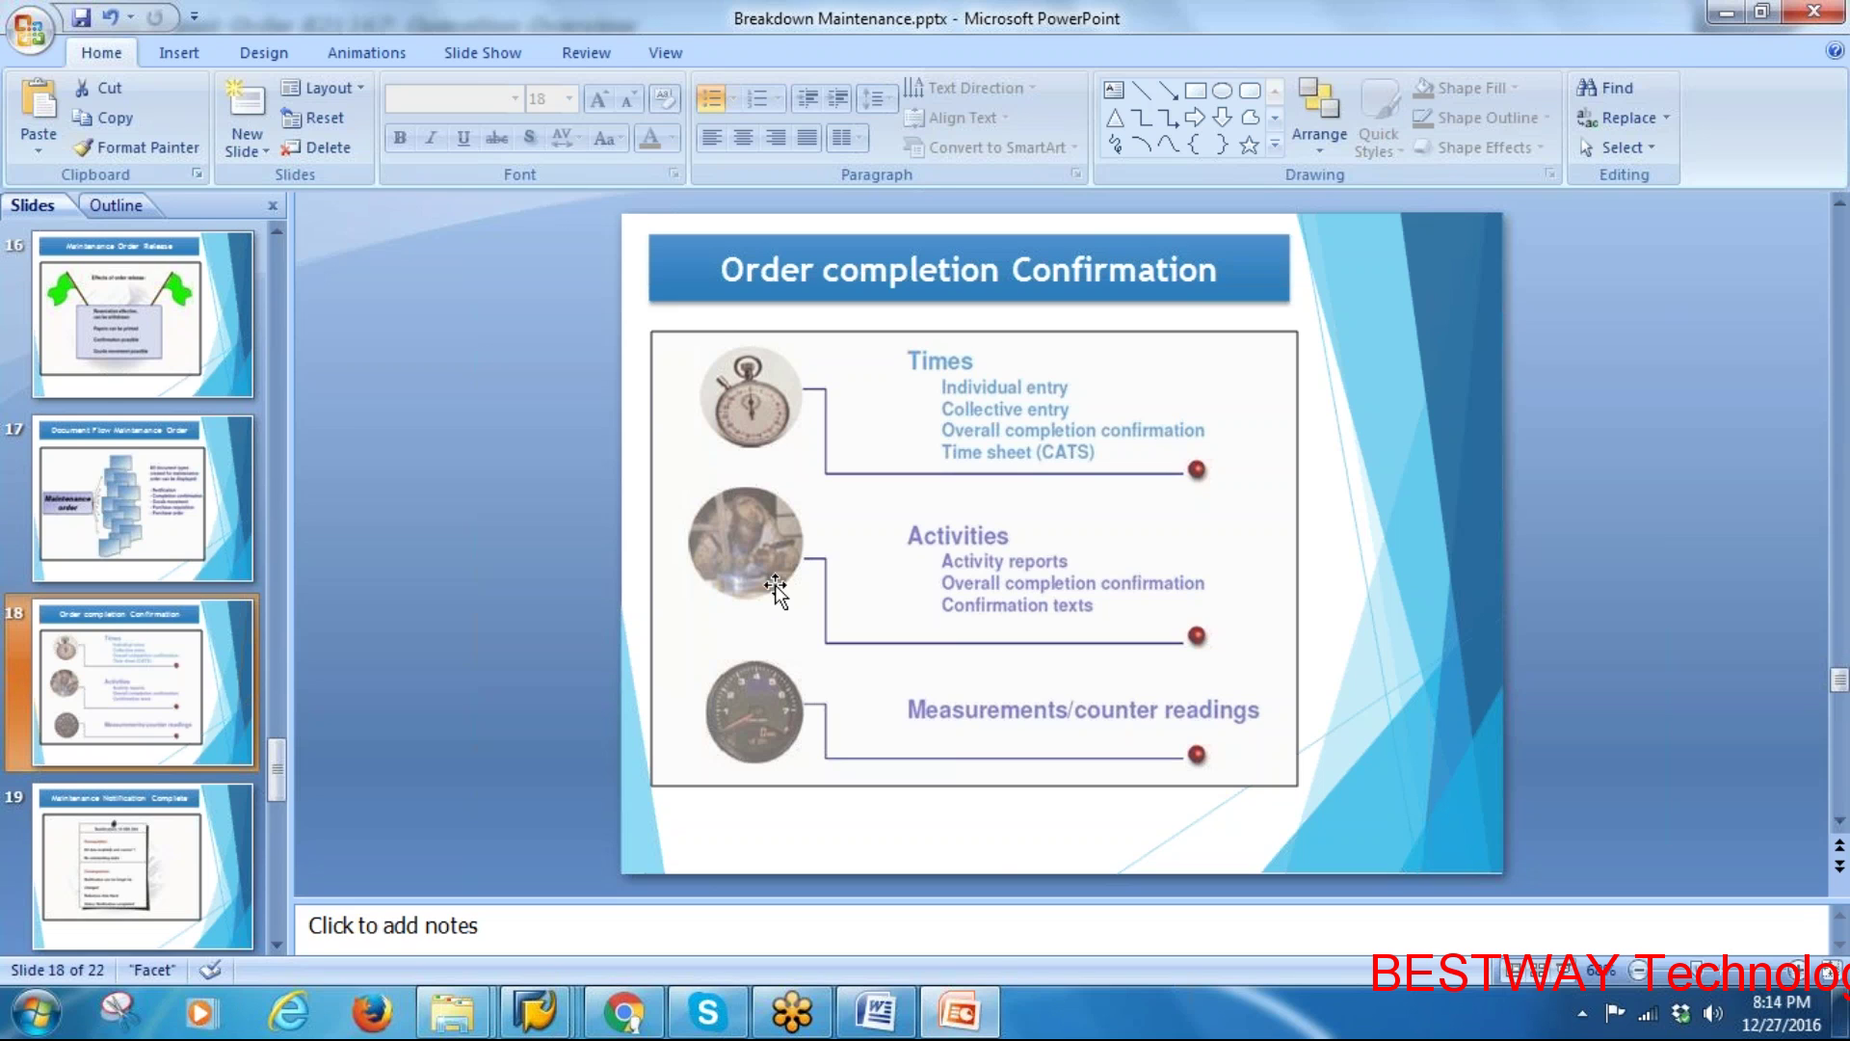
Switch to the SAP goods receipt session, leave it, and load the repair order for confirmation with transaction IW41
mouse_move(540, 1011)
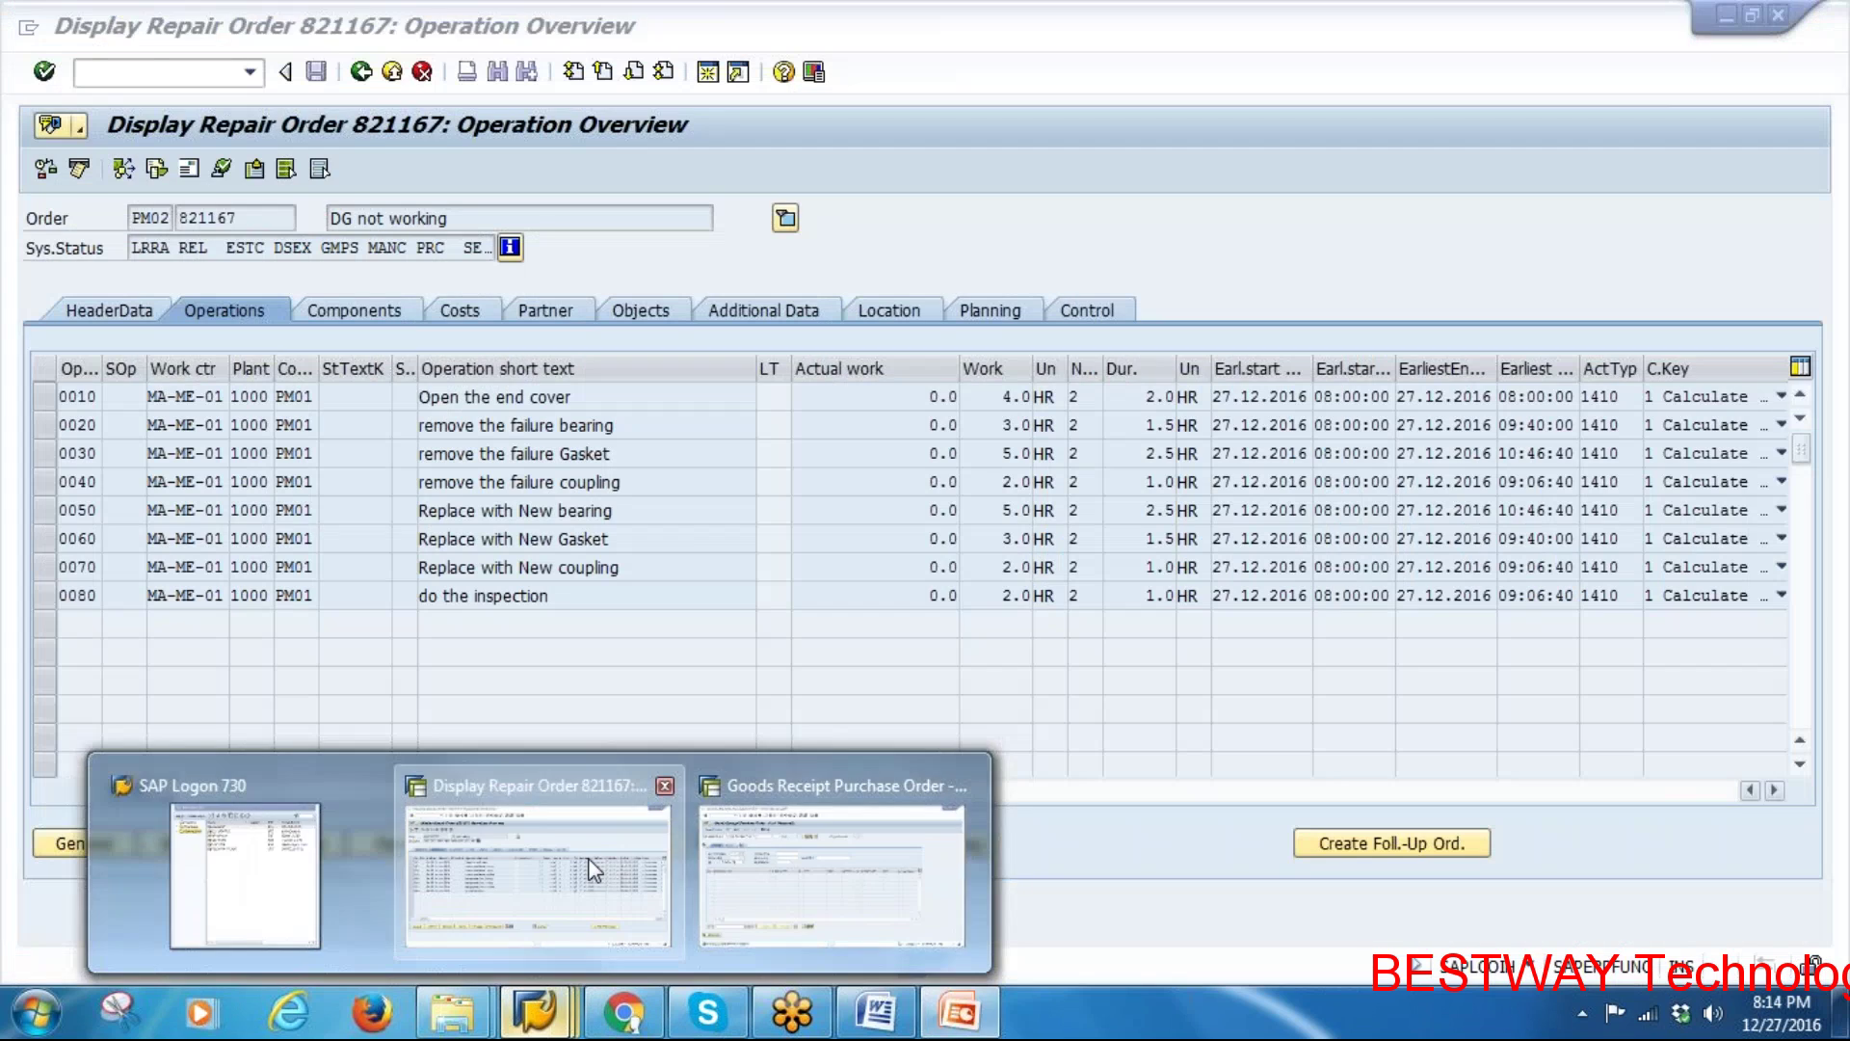
click(602, 867)
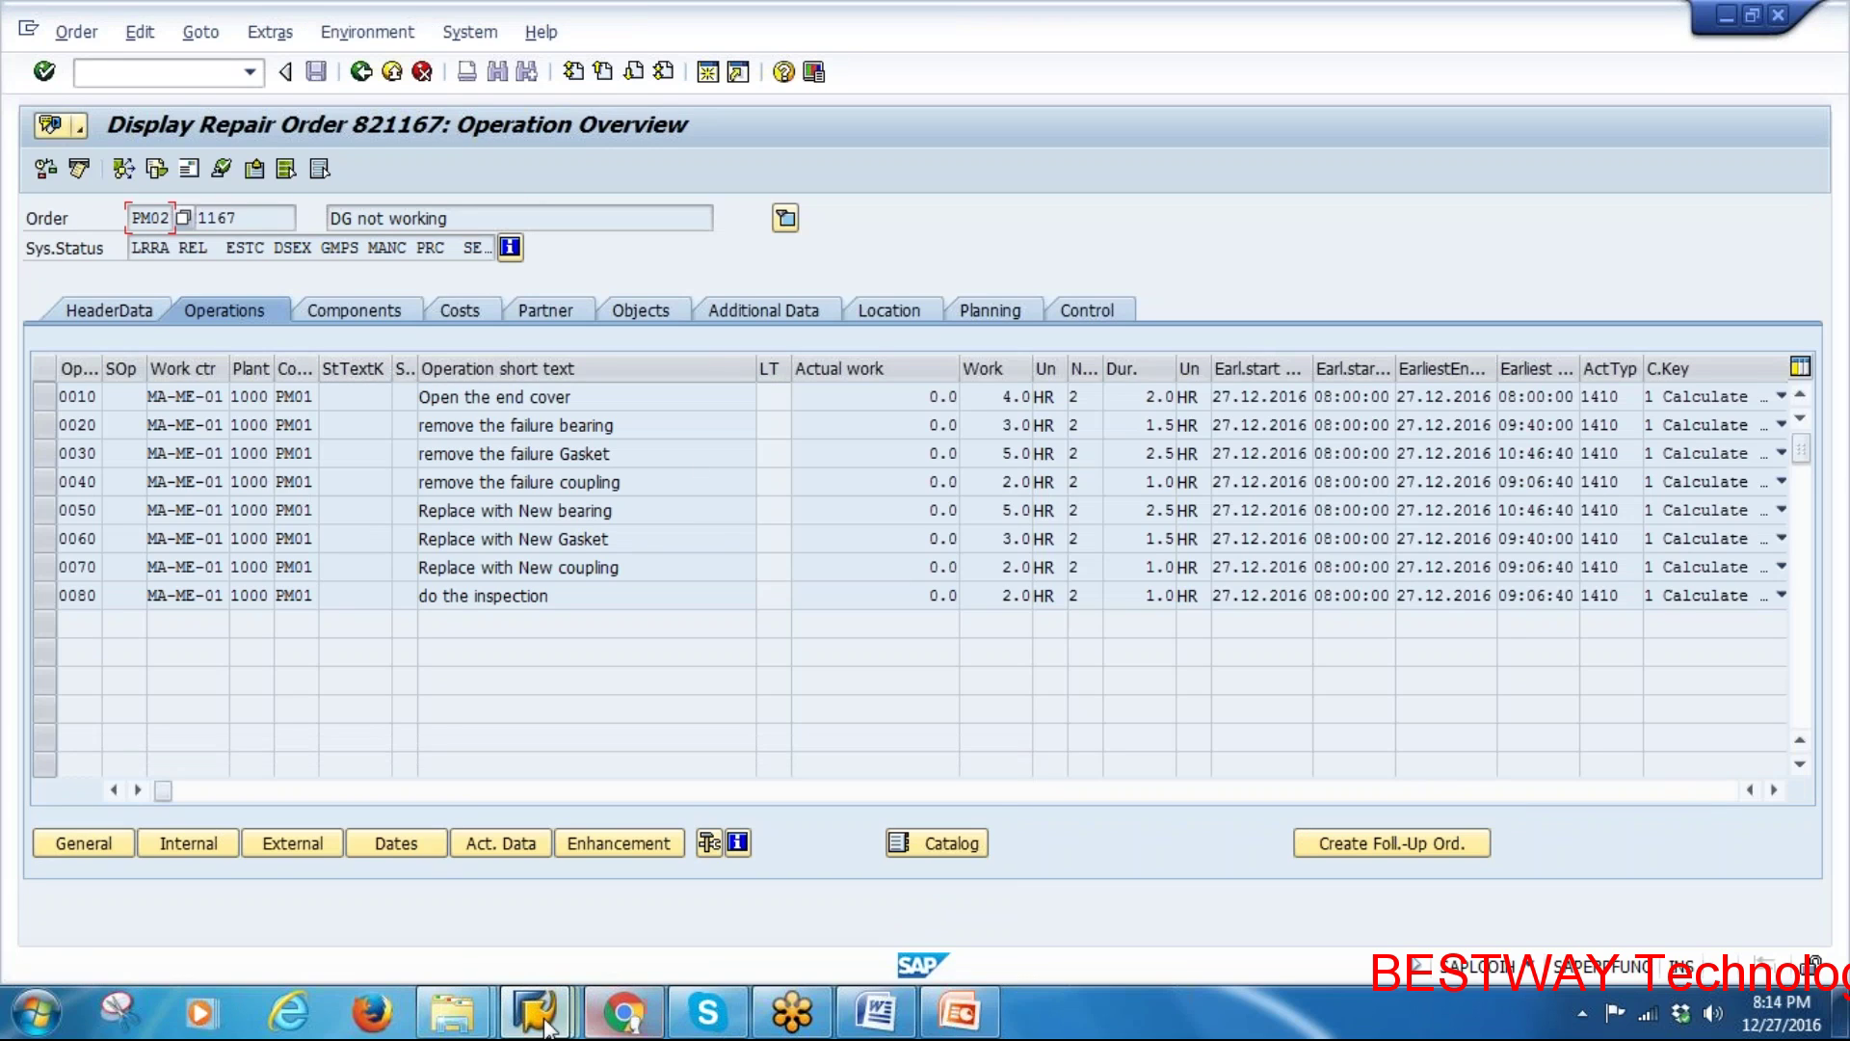
mouse_move(534, 1011)
click(888, 867)
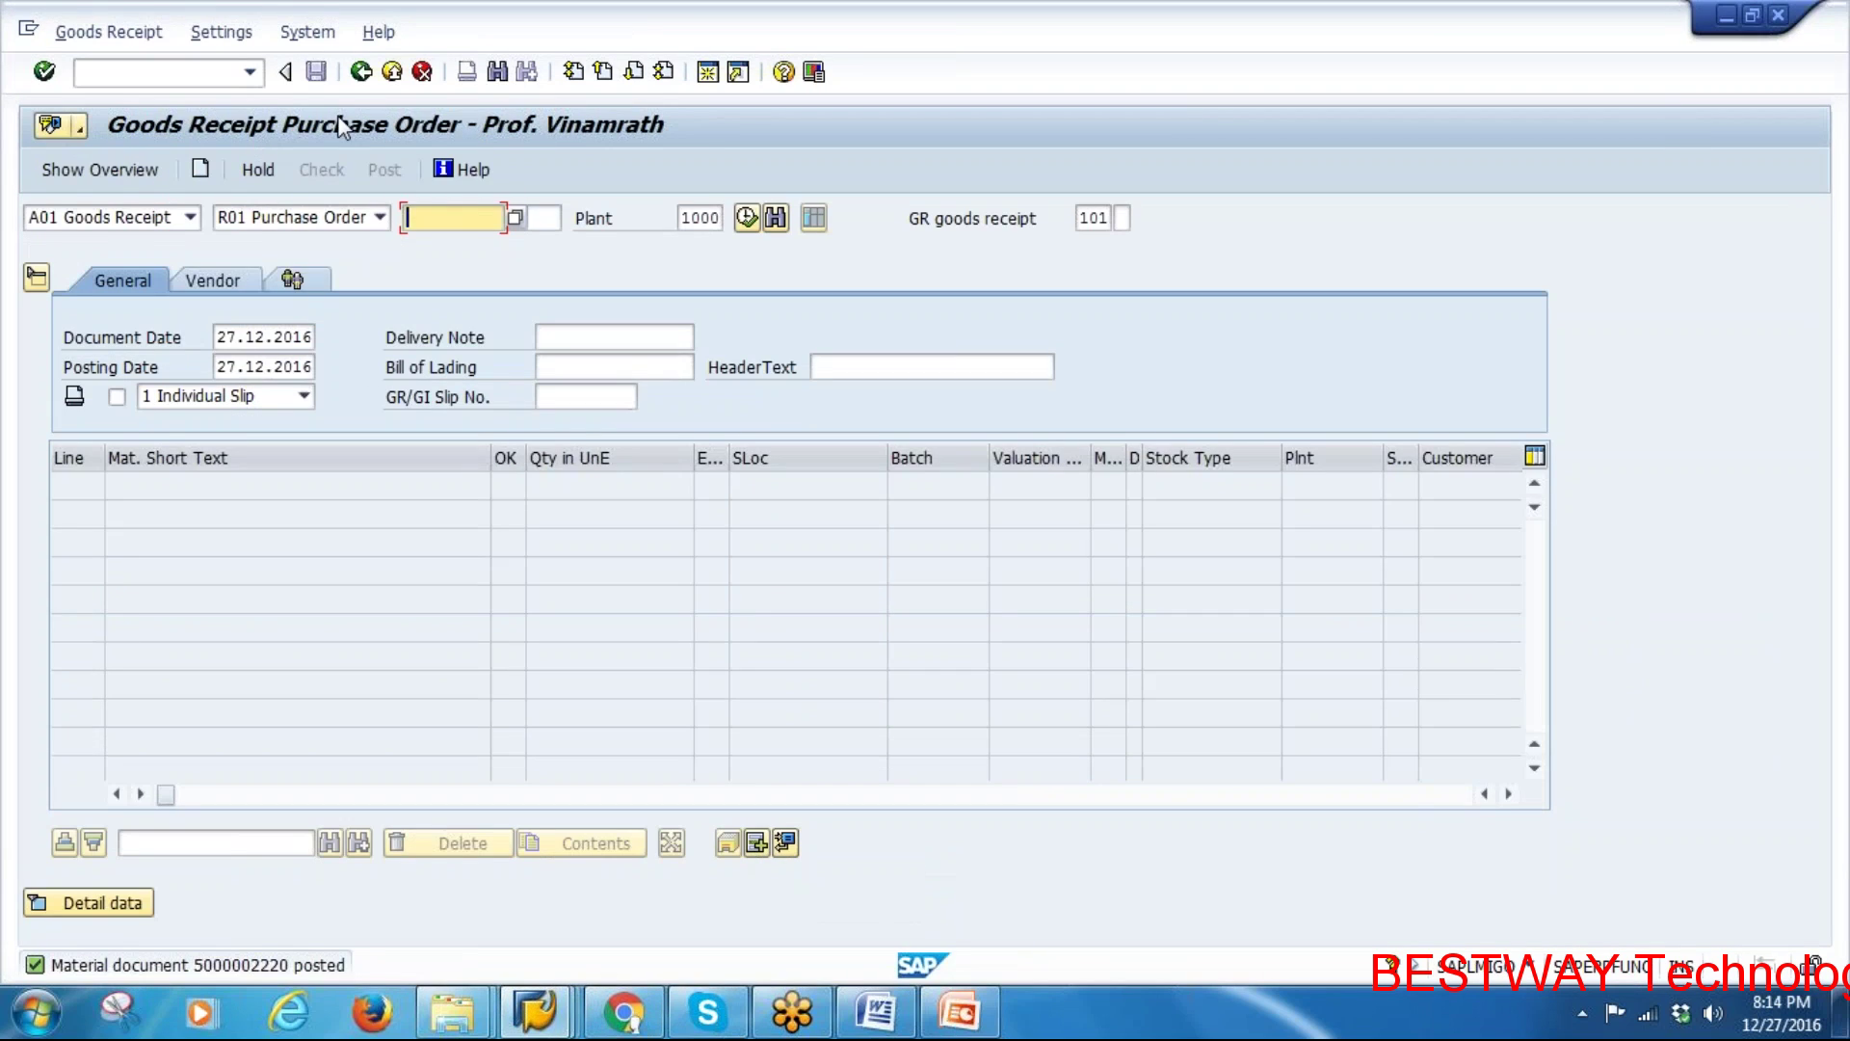
click(360, 71)
text(IW41)
key(Return)
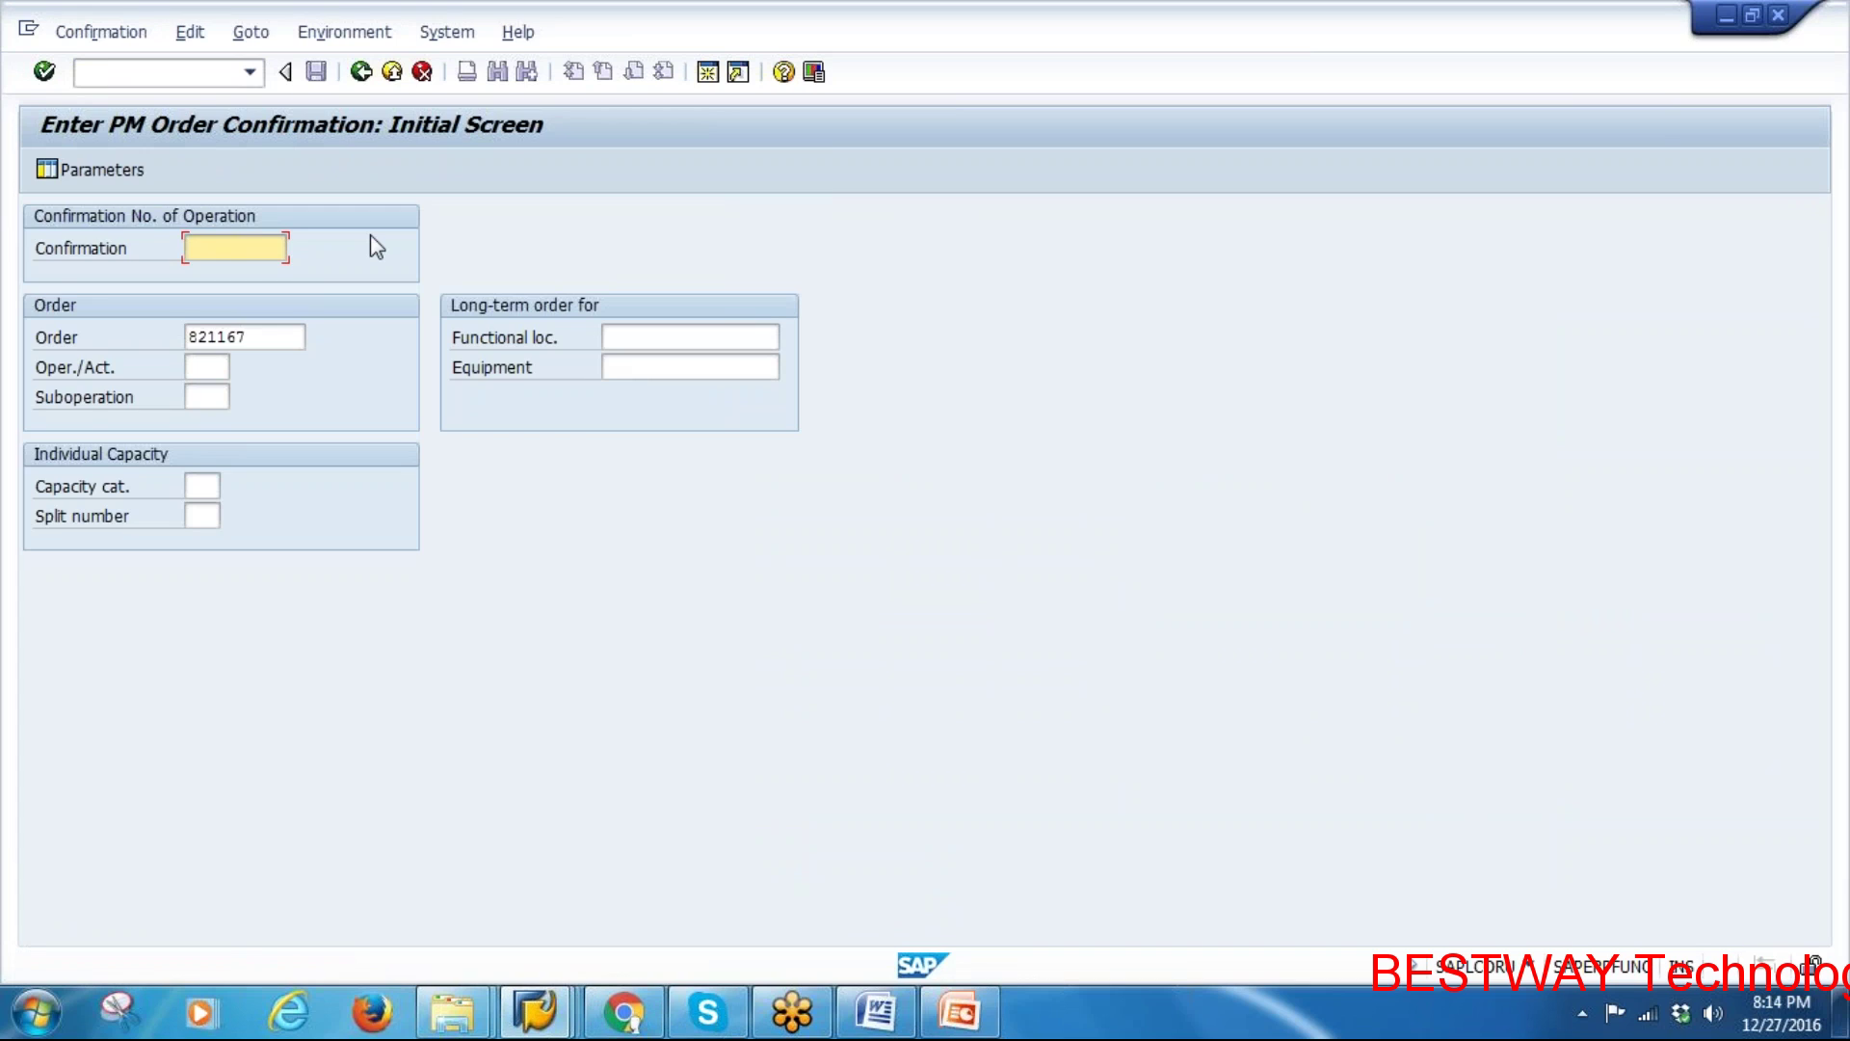
drag(255, 336, 166, 345)
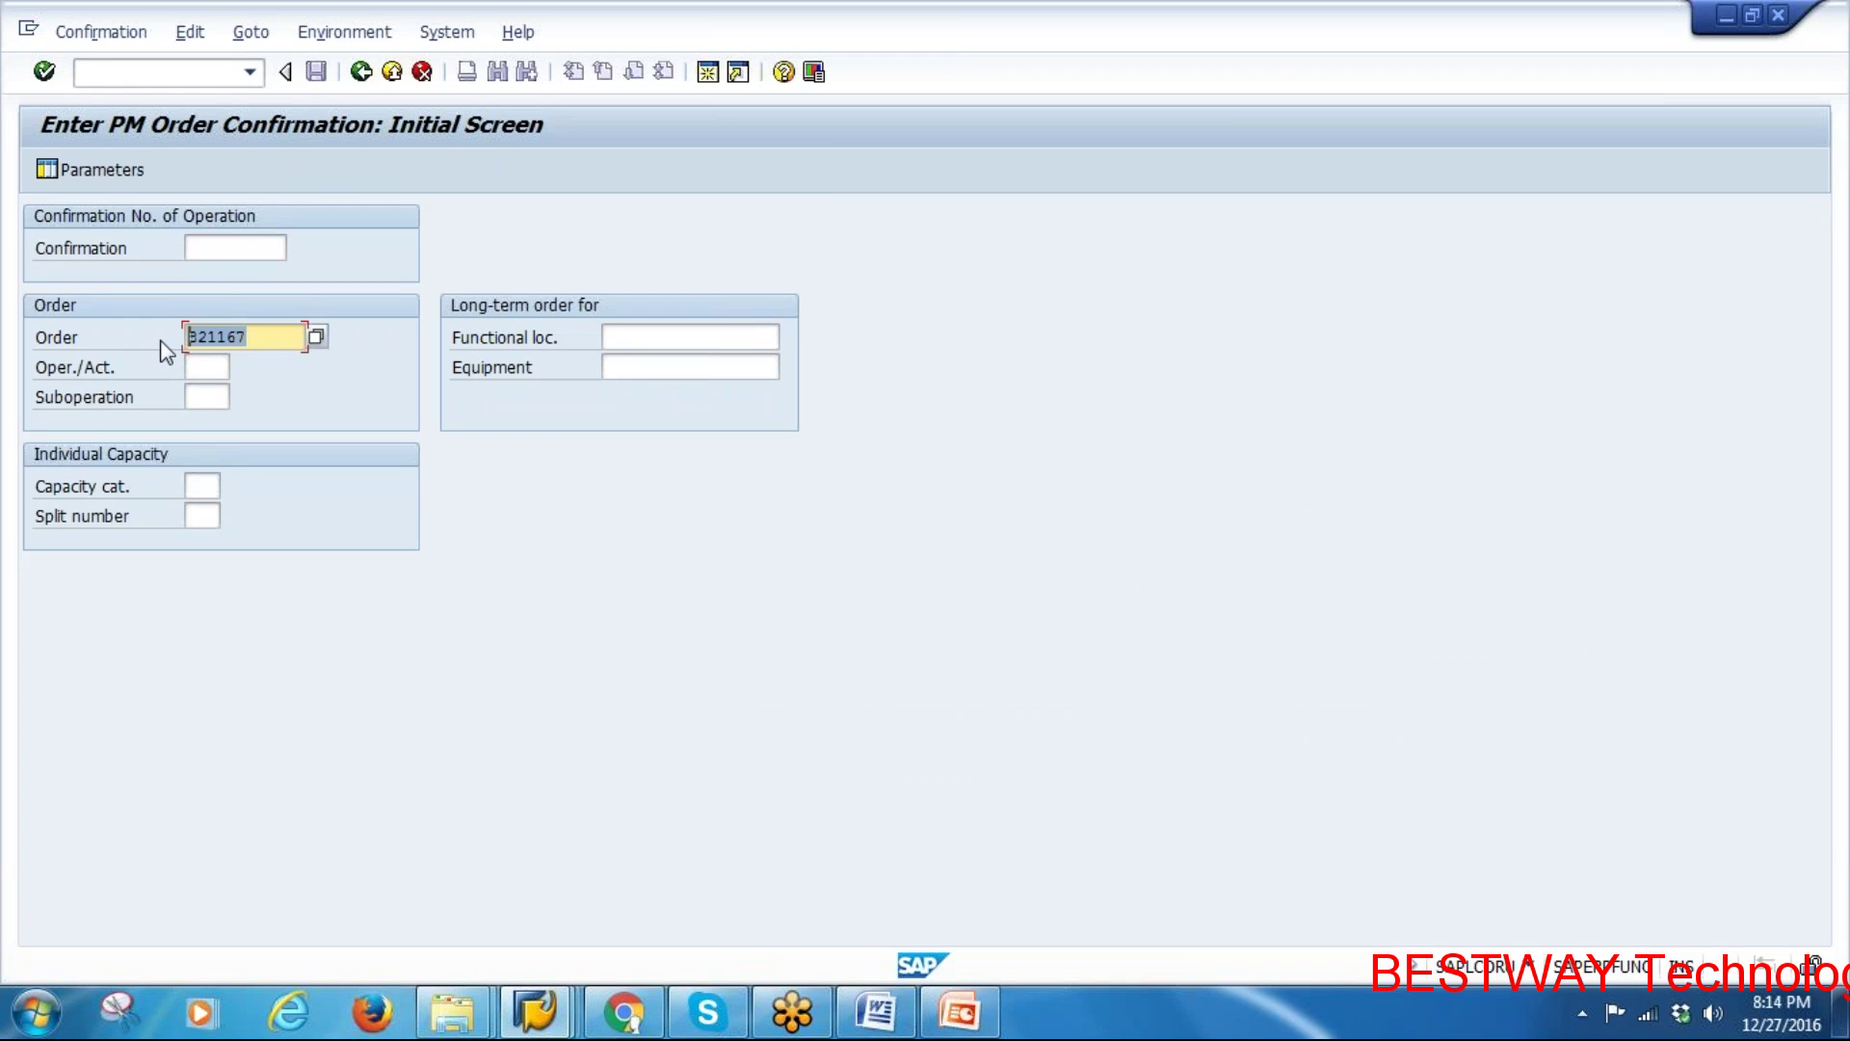
key(Return)
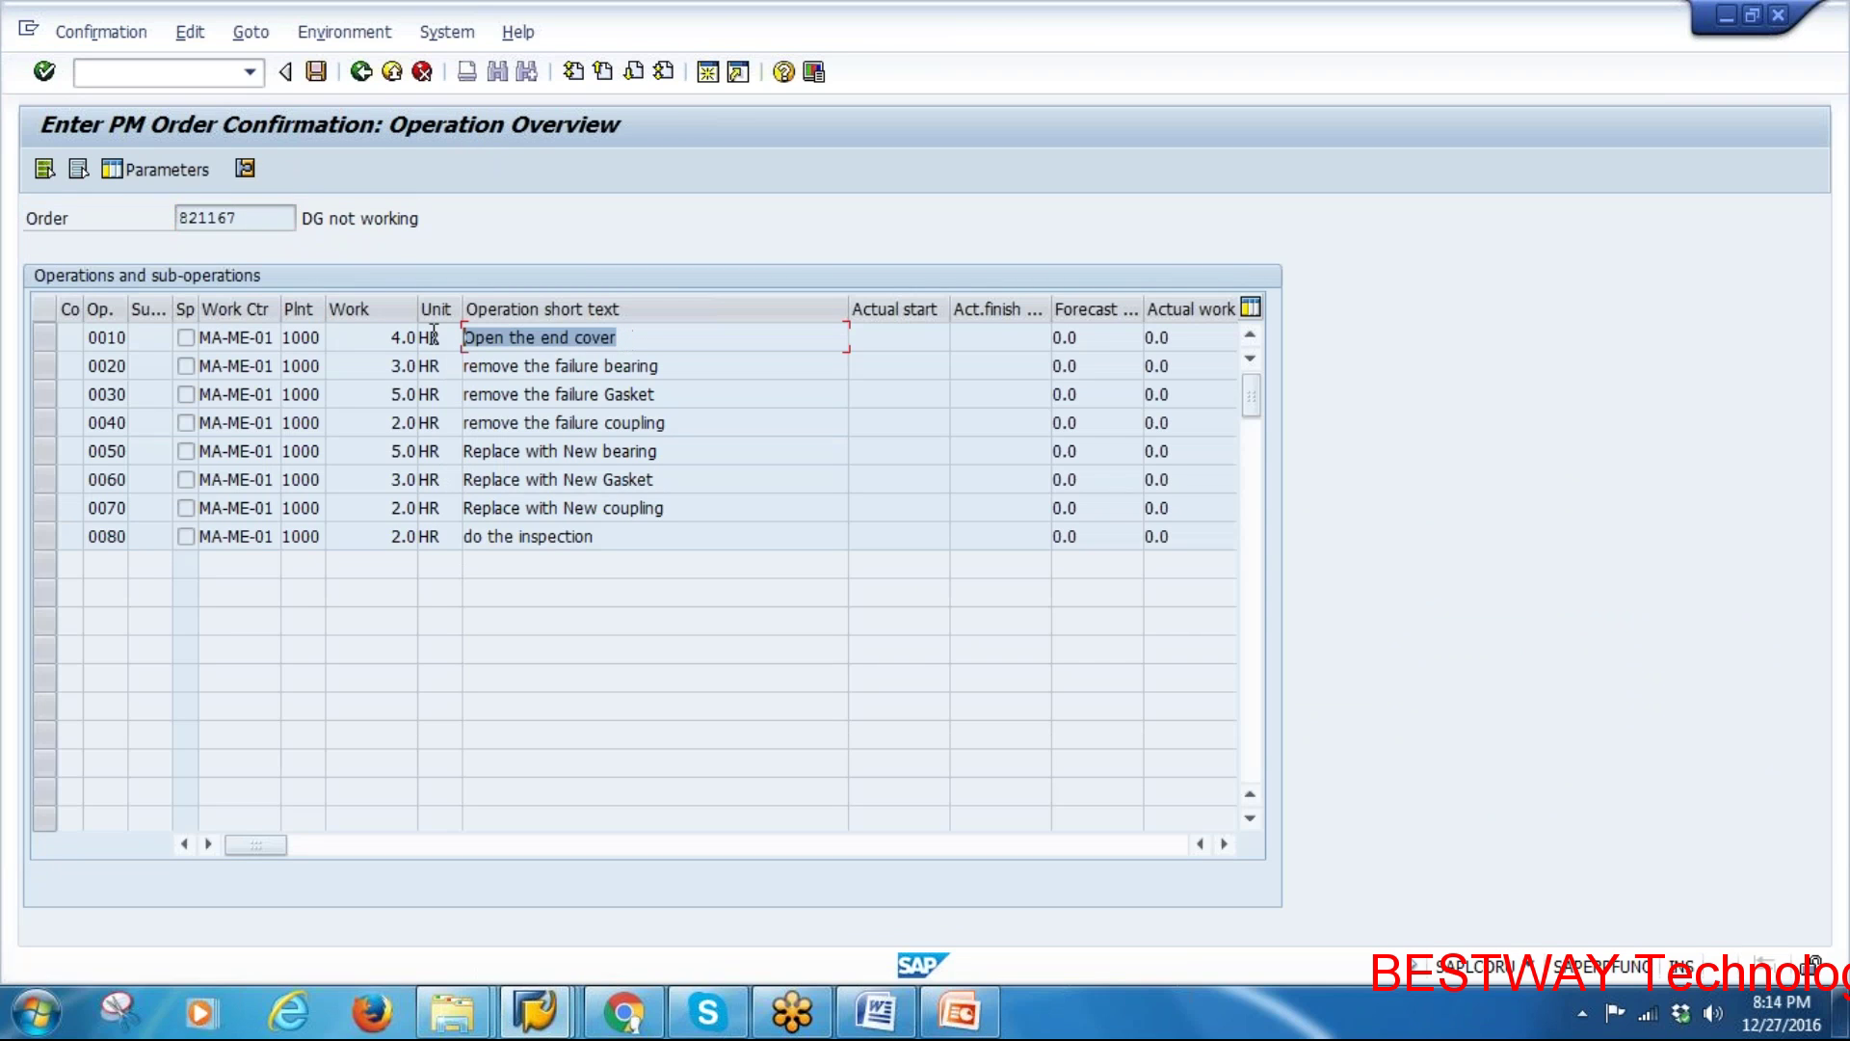
Compare the operations offered for confirmation with the repair order's operation list, from opening the end cover to the inspection
click(699, 365)
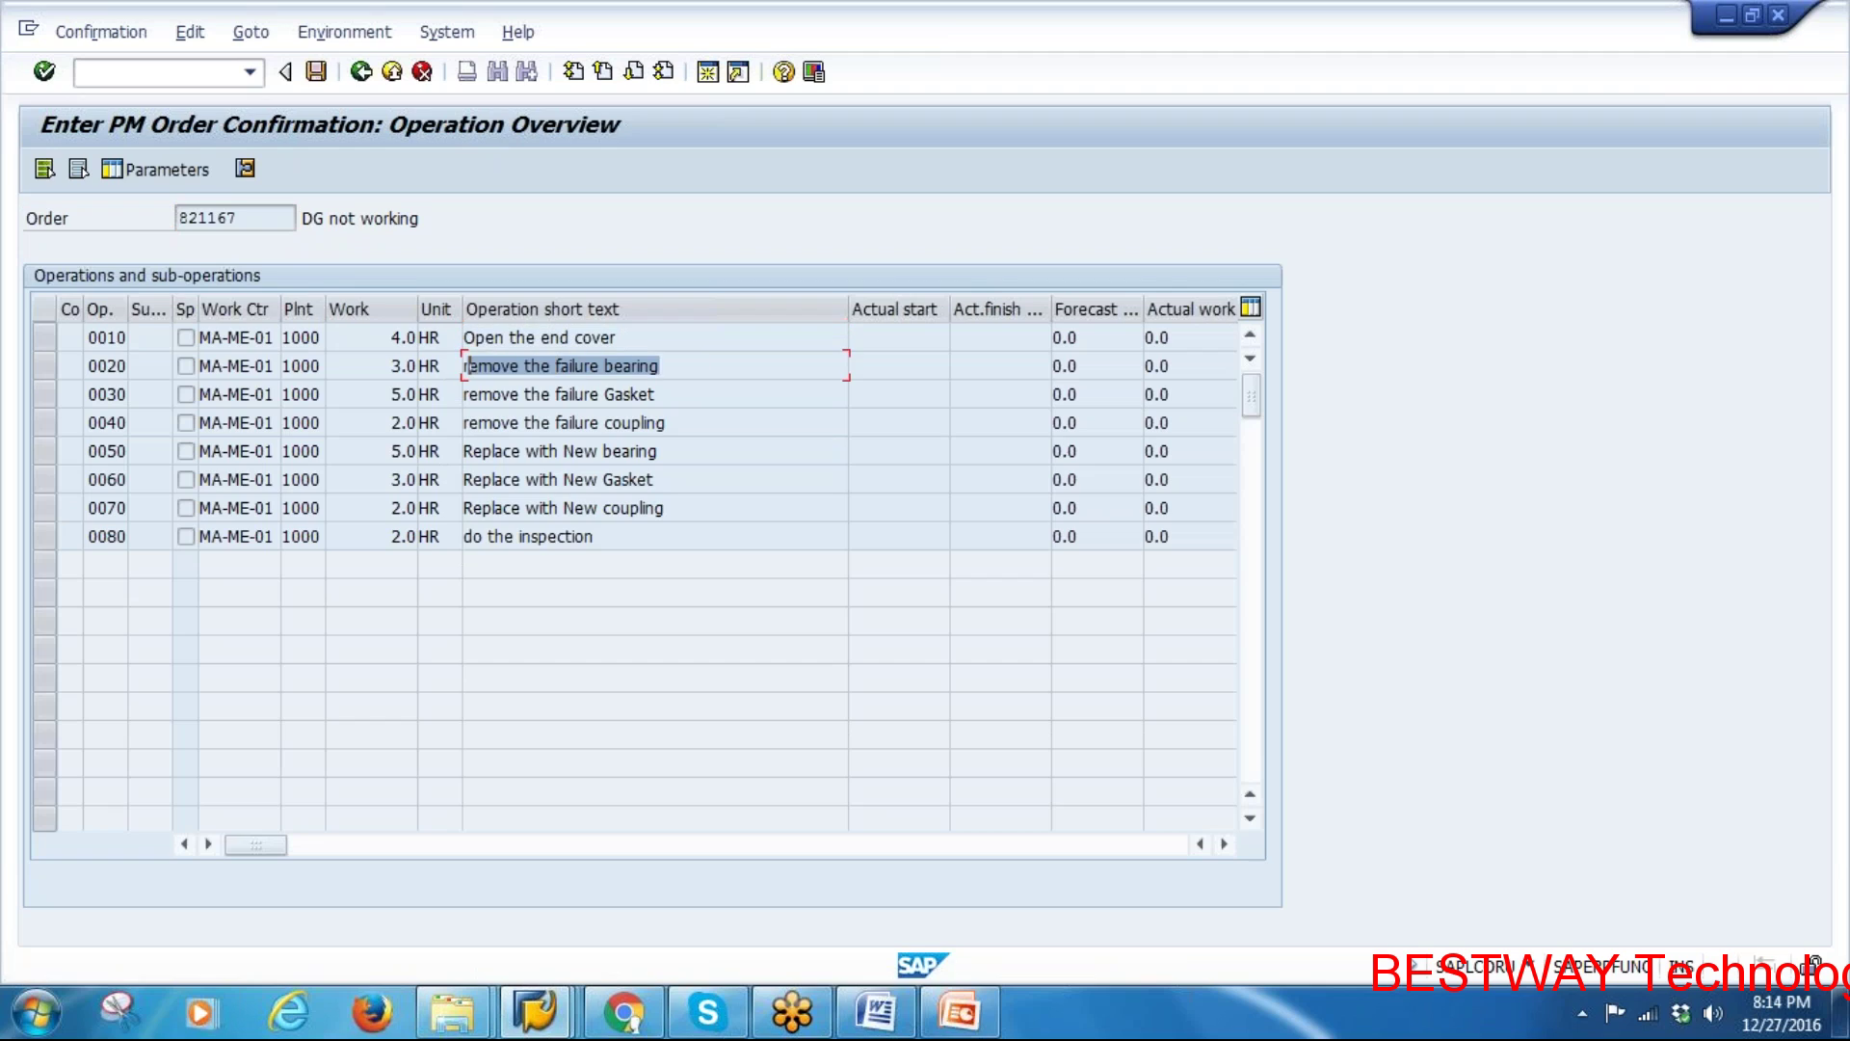
double_click(246, 216)
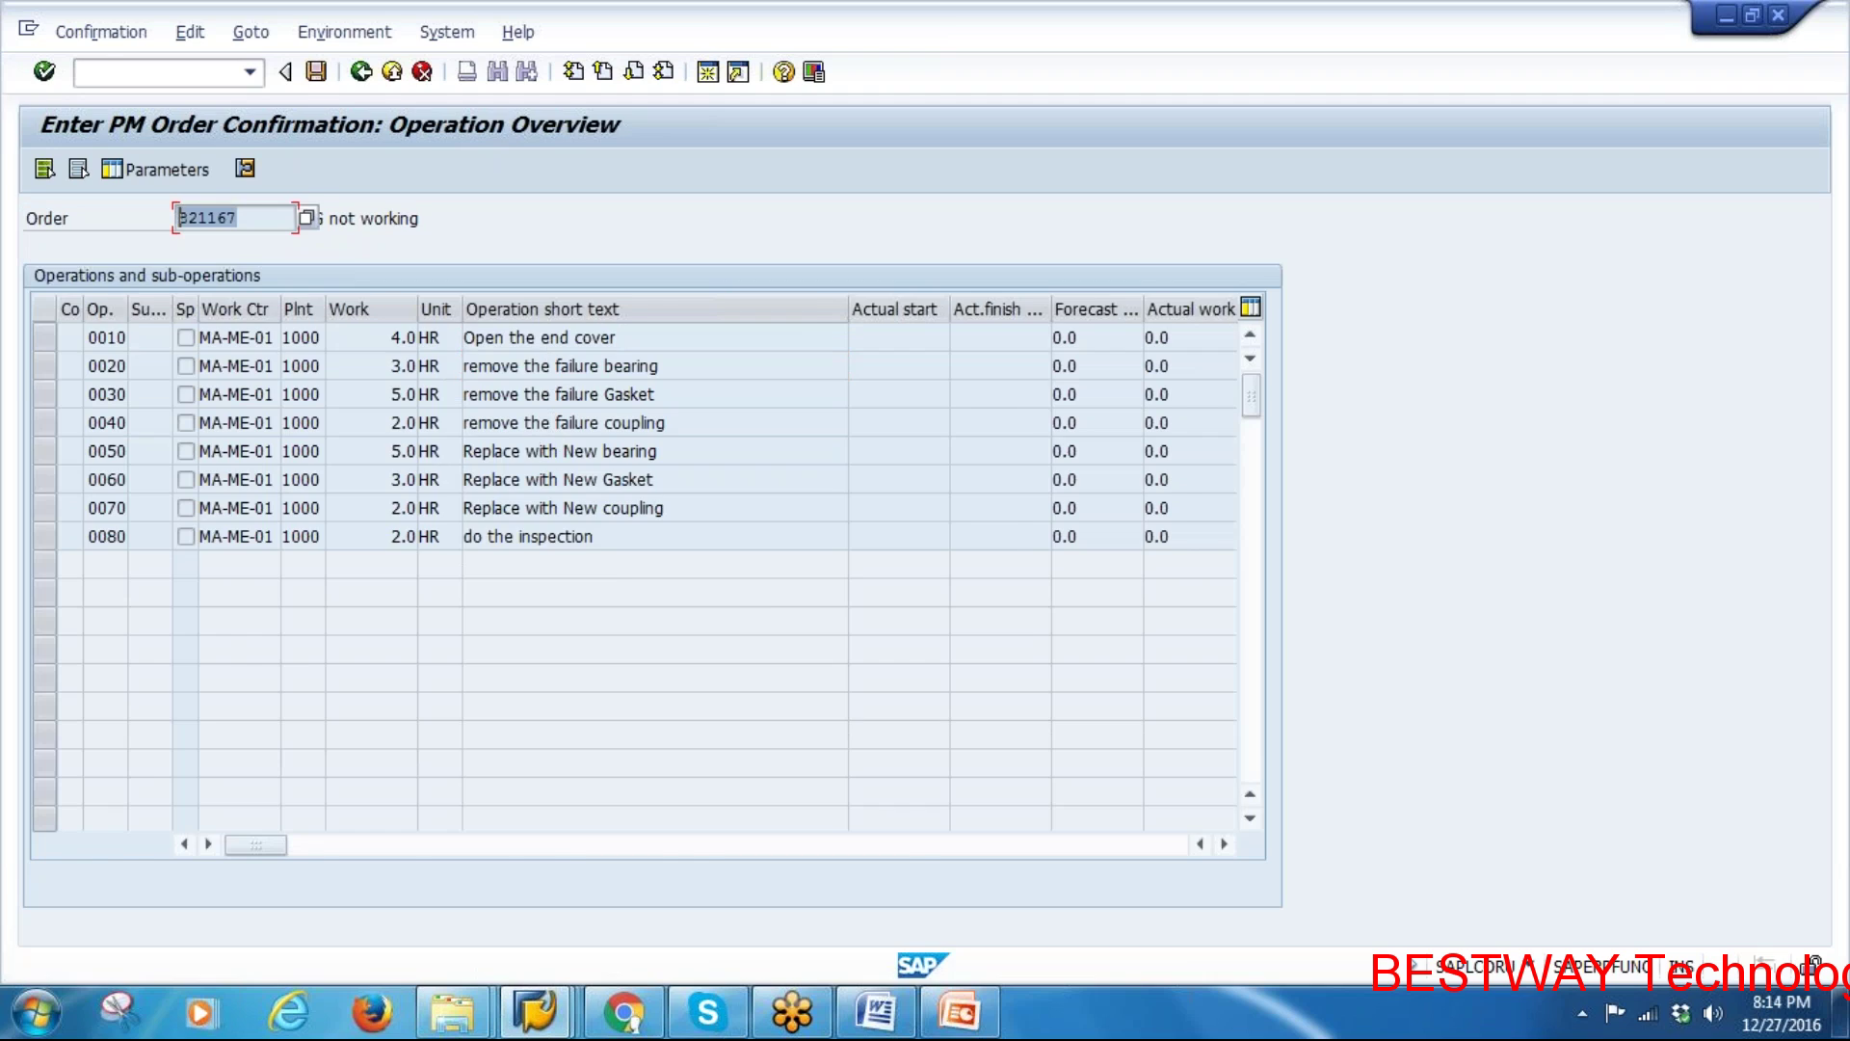
drag(574, 397, 418, 397)
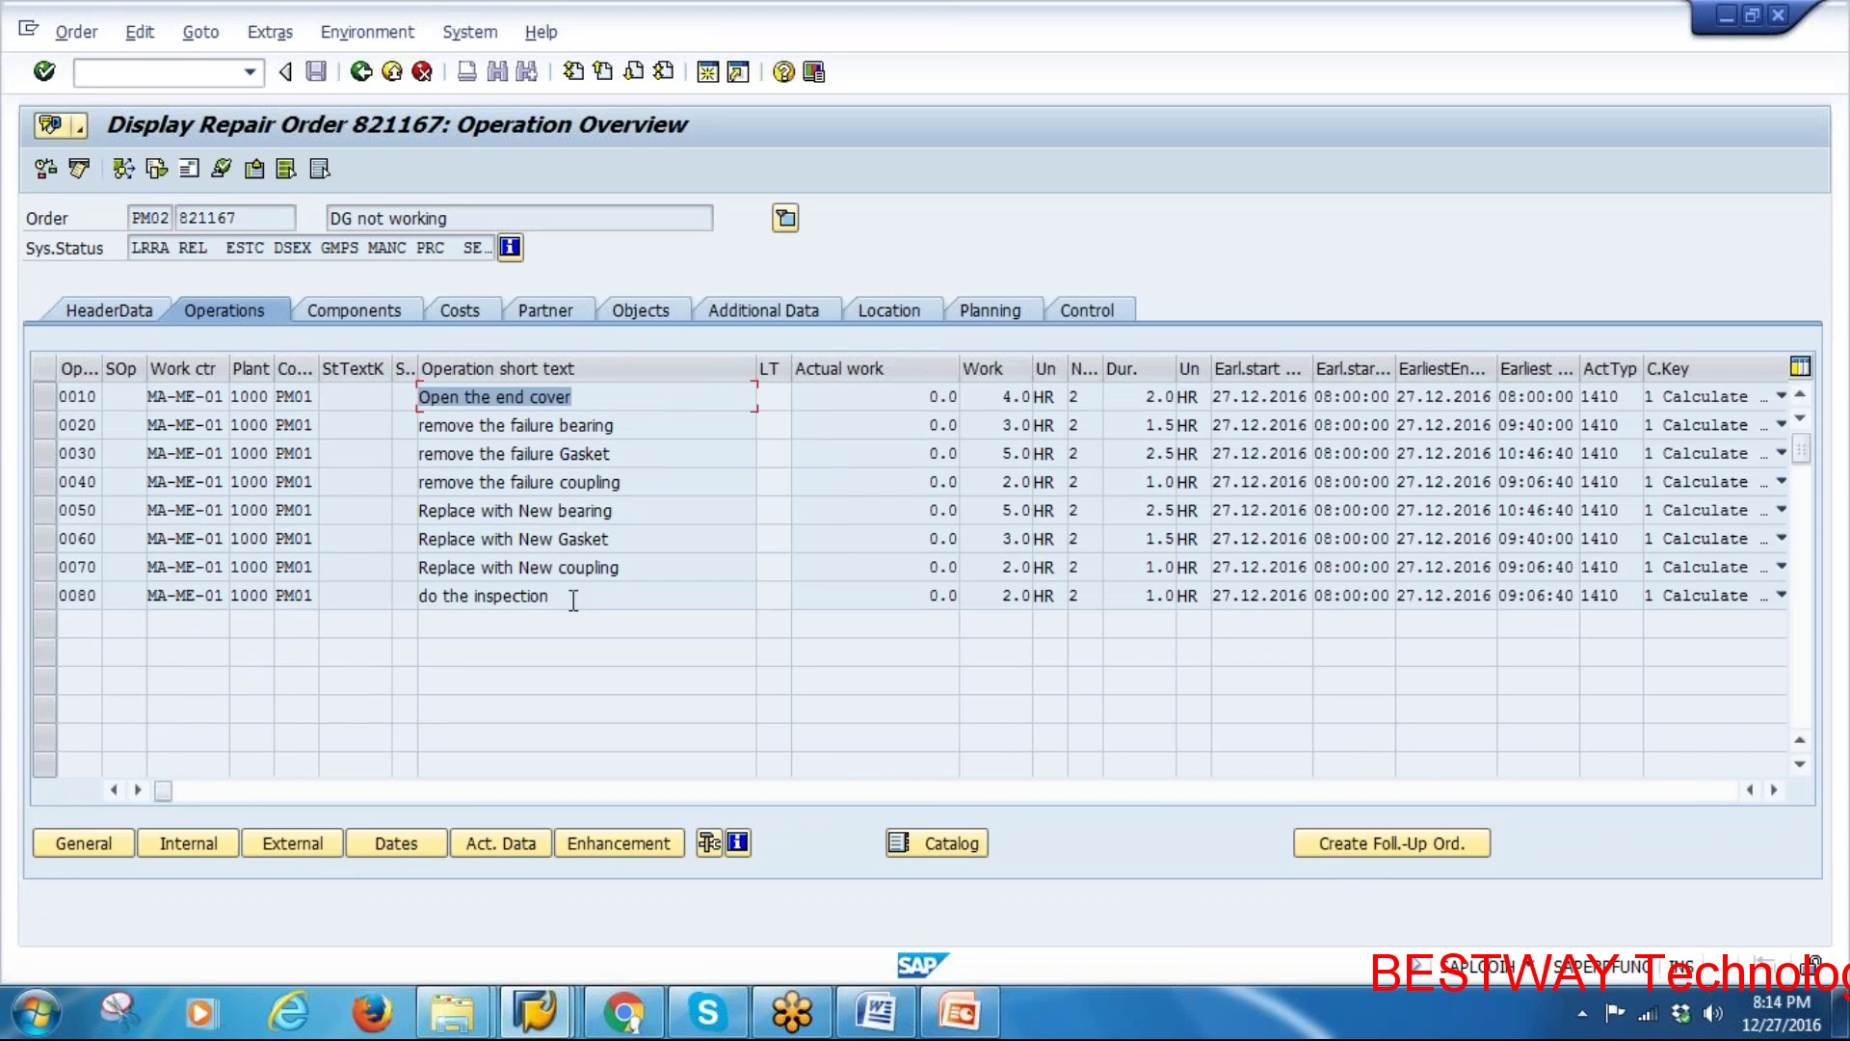
drag(572, 596, 418, 595)
Select all operations in the confirmation overview and open their actual data
key(F3)
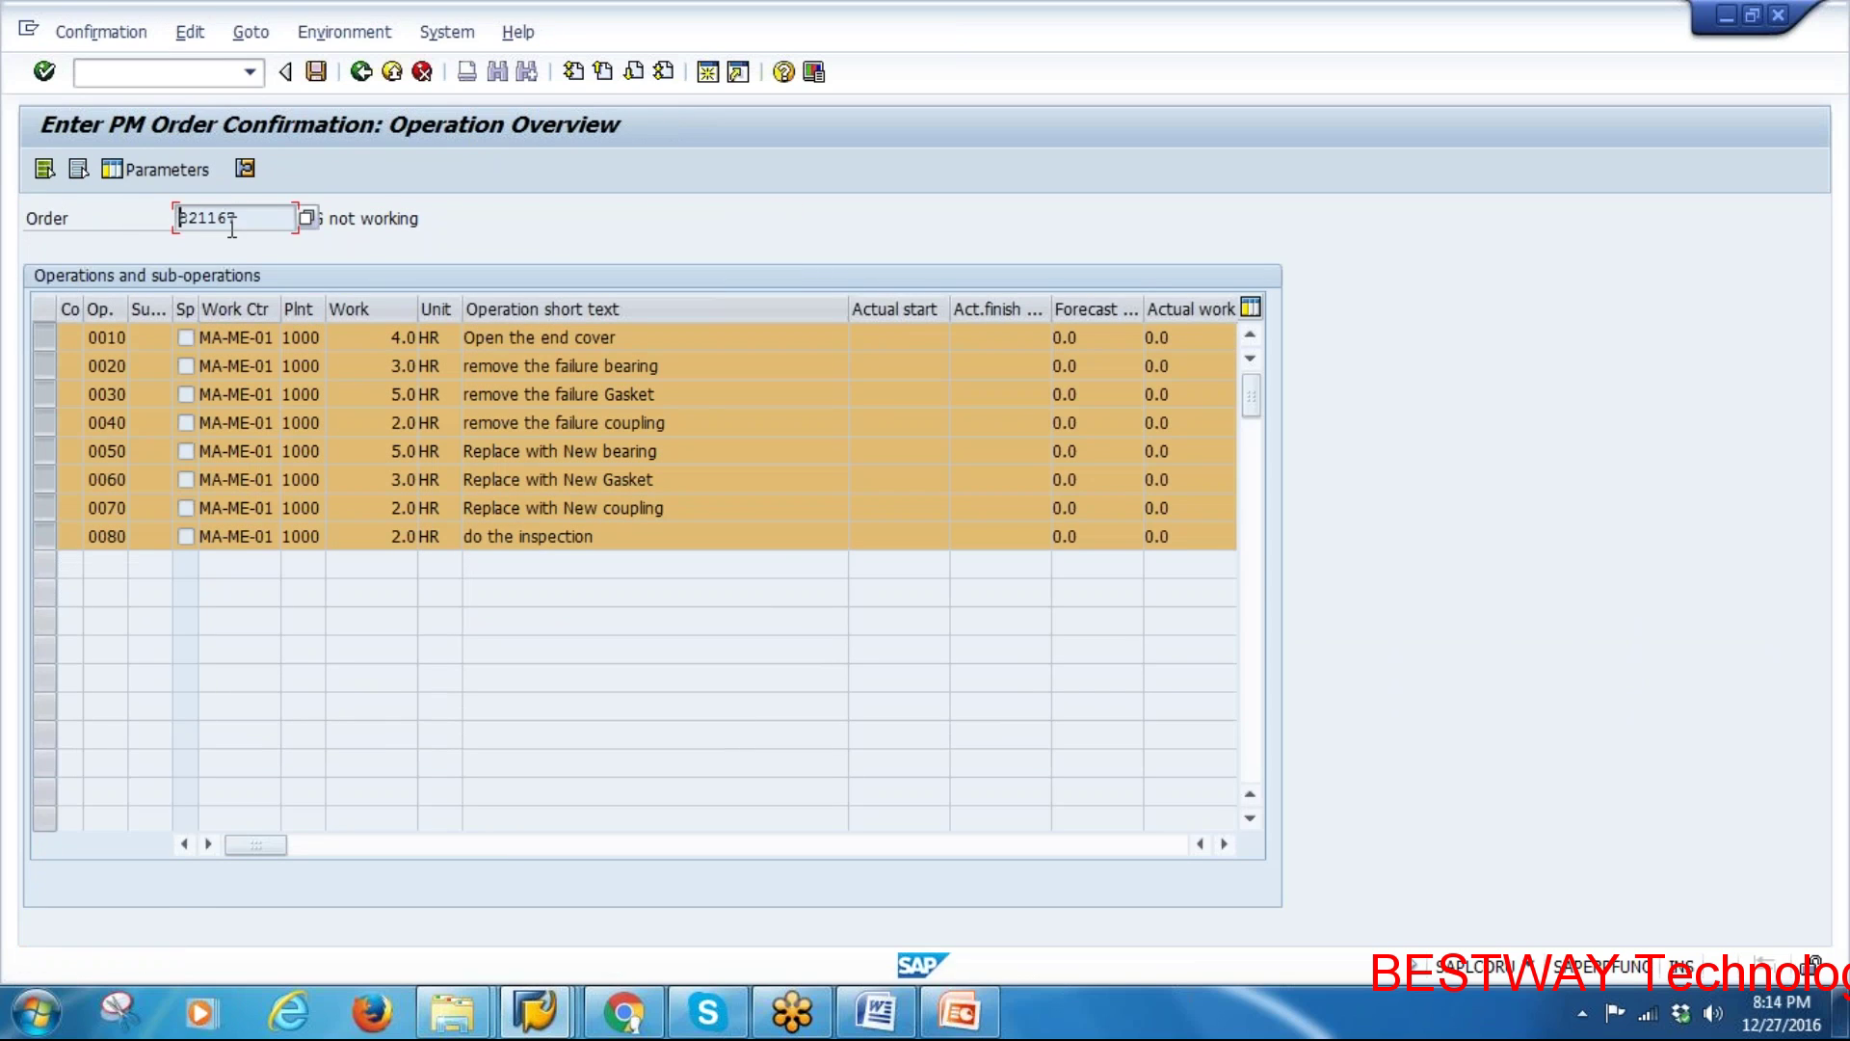
click(245, 169)
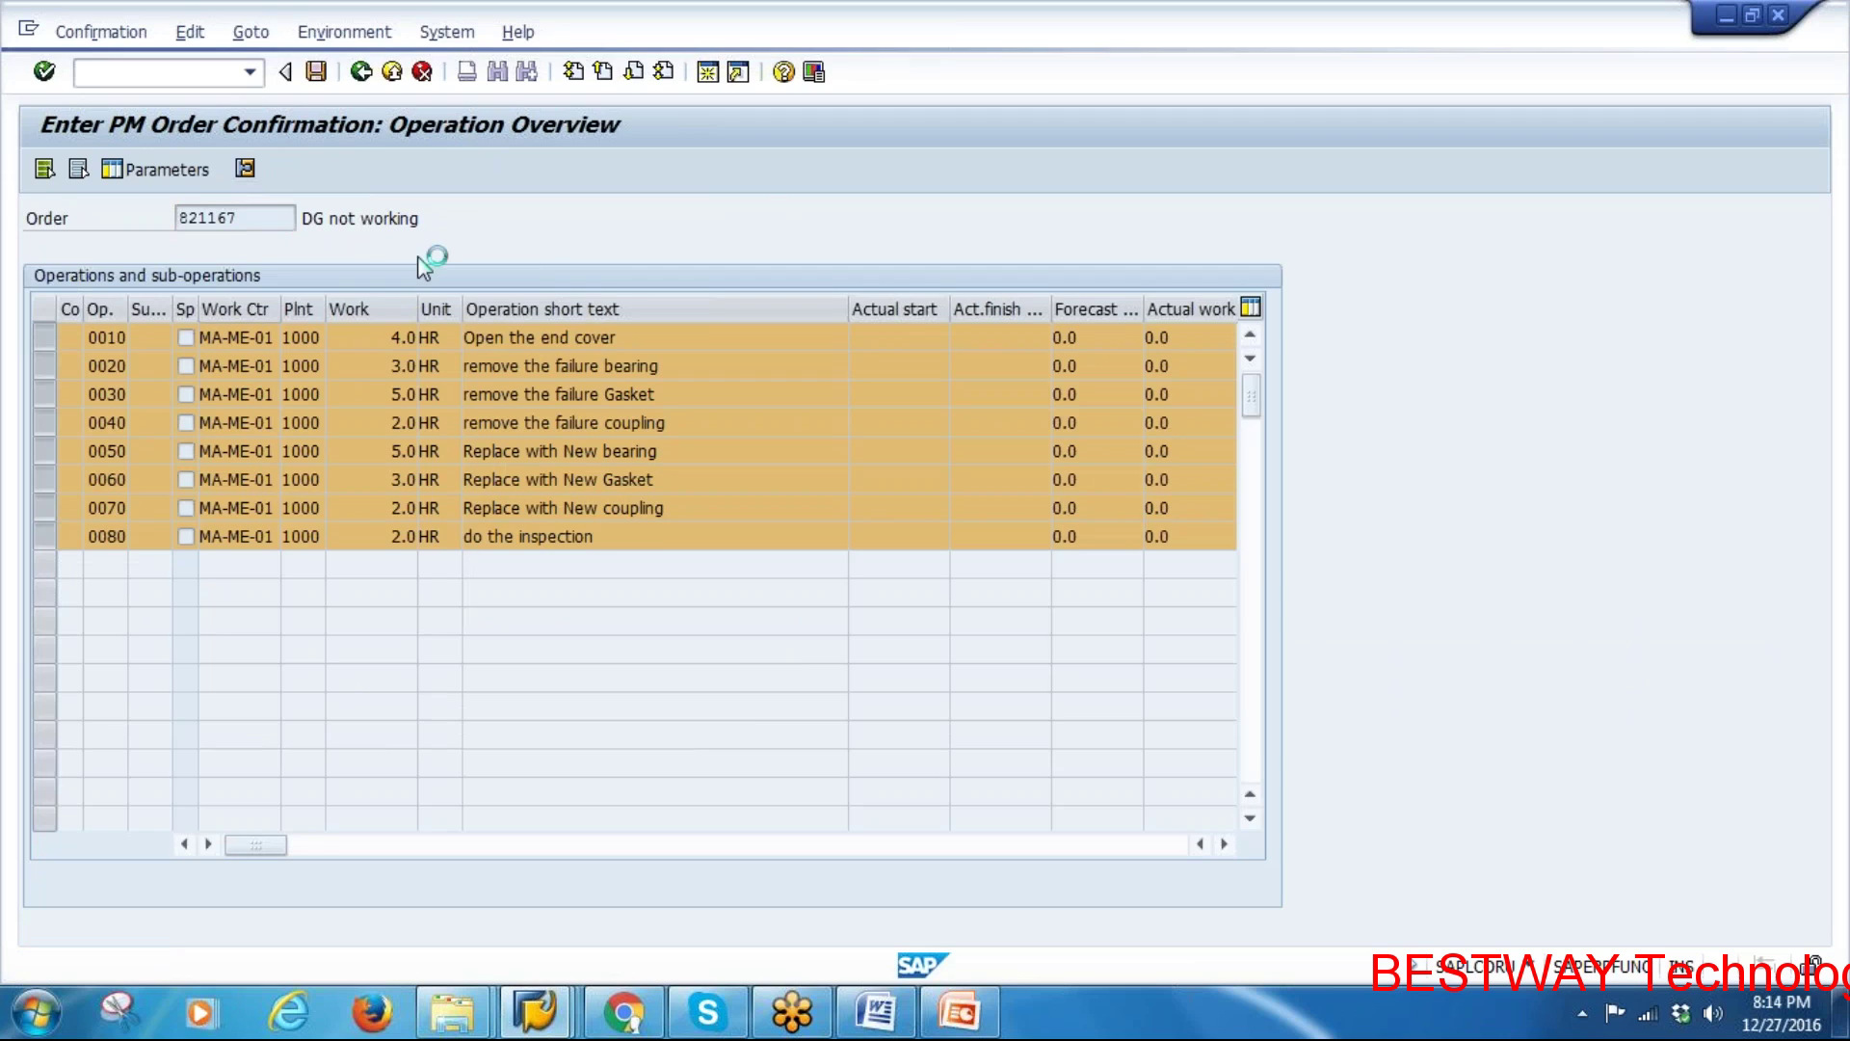
key(Tab)
key(Tab)
key(Tab)
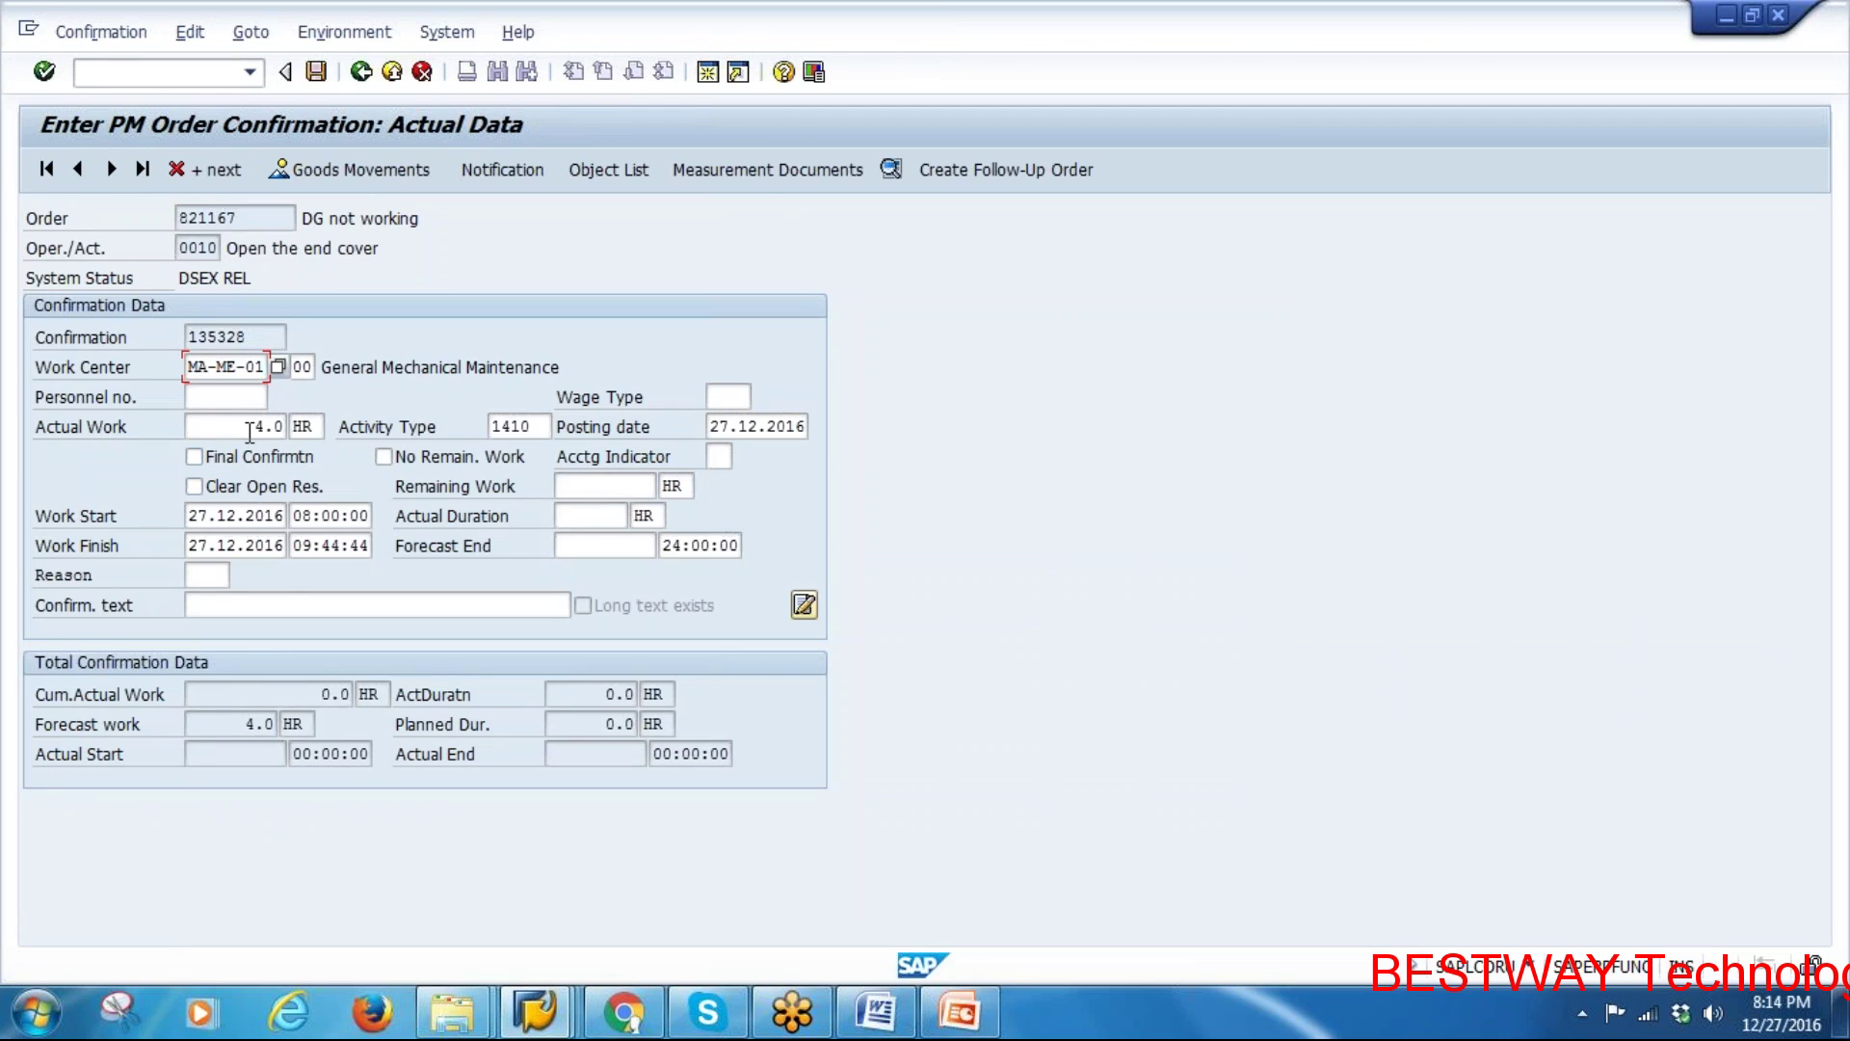
Set operation 0010's actual work to 4.2 hours, mark it as final with open reservations cleared and no remaining work, and proceed to operation 0020
drag(273, 425, 339, 426)
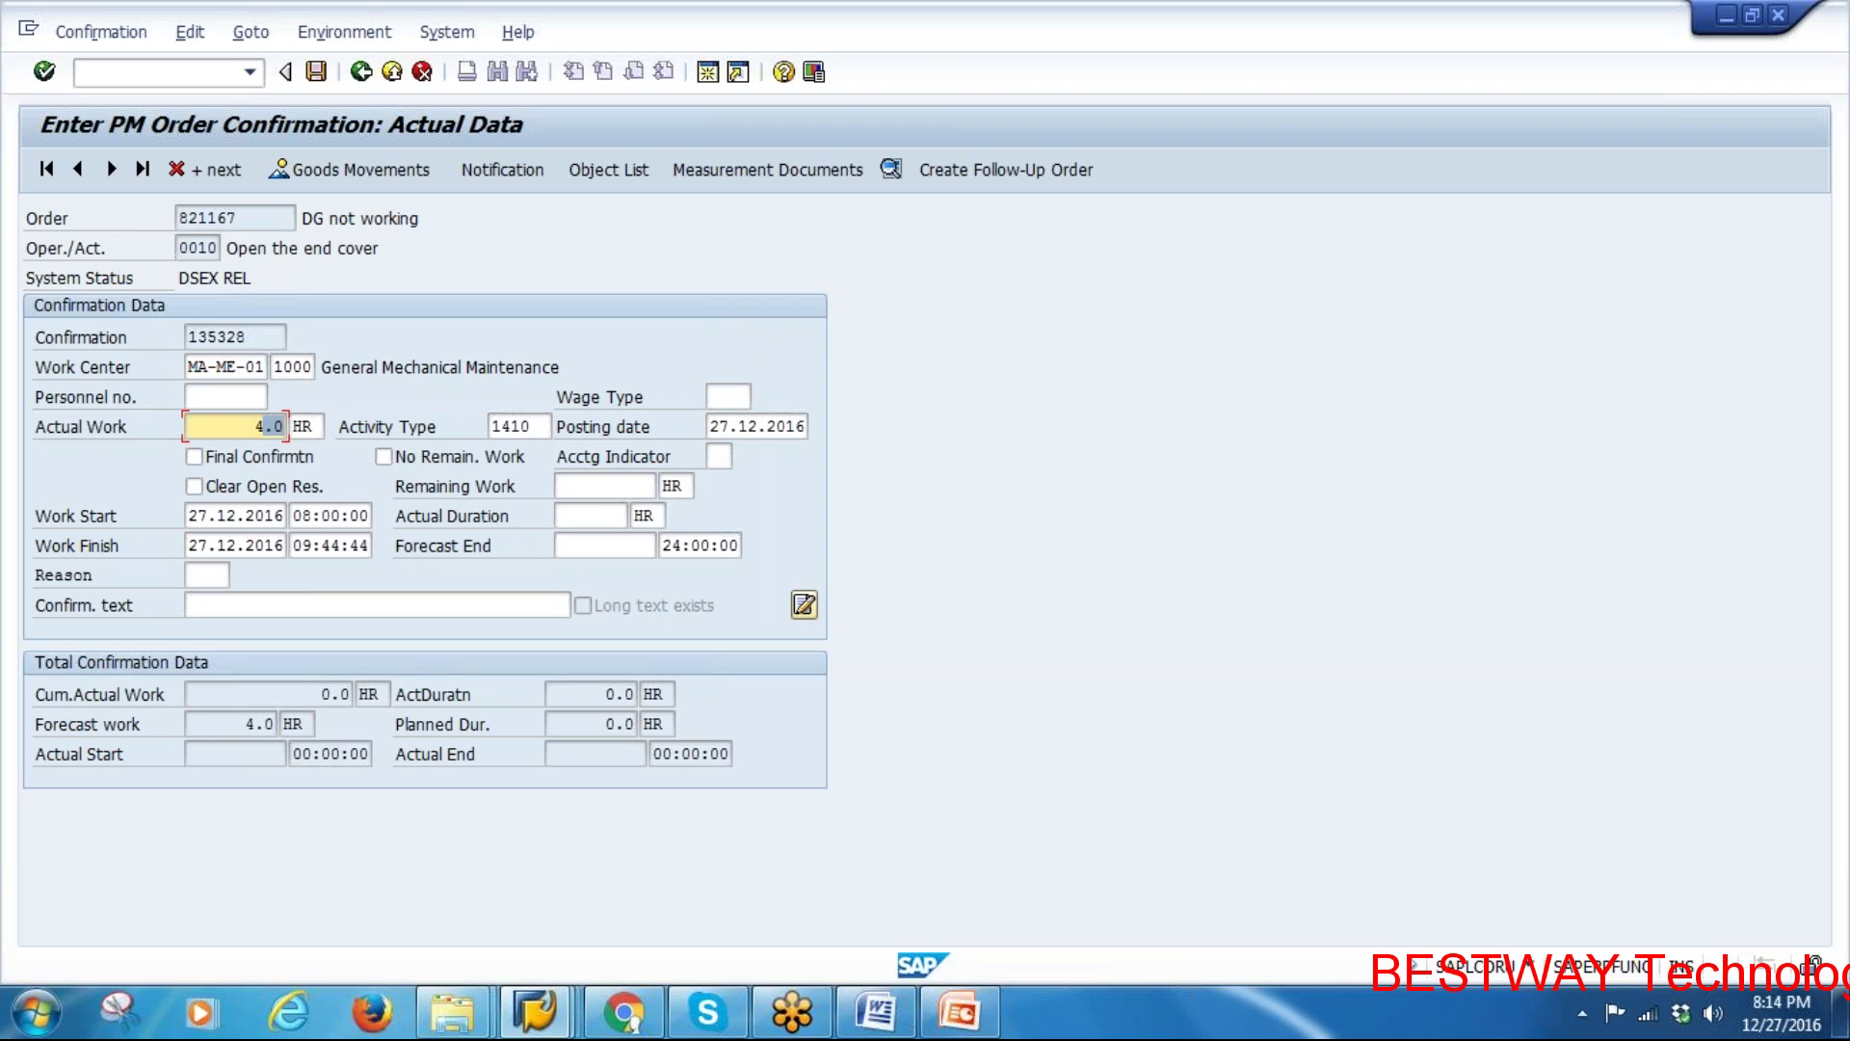
click(277, 424)
drag(249, 425, 332, 427)
click(198, 456)
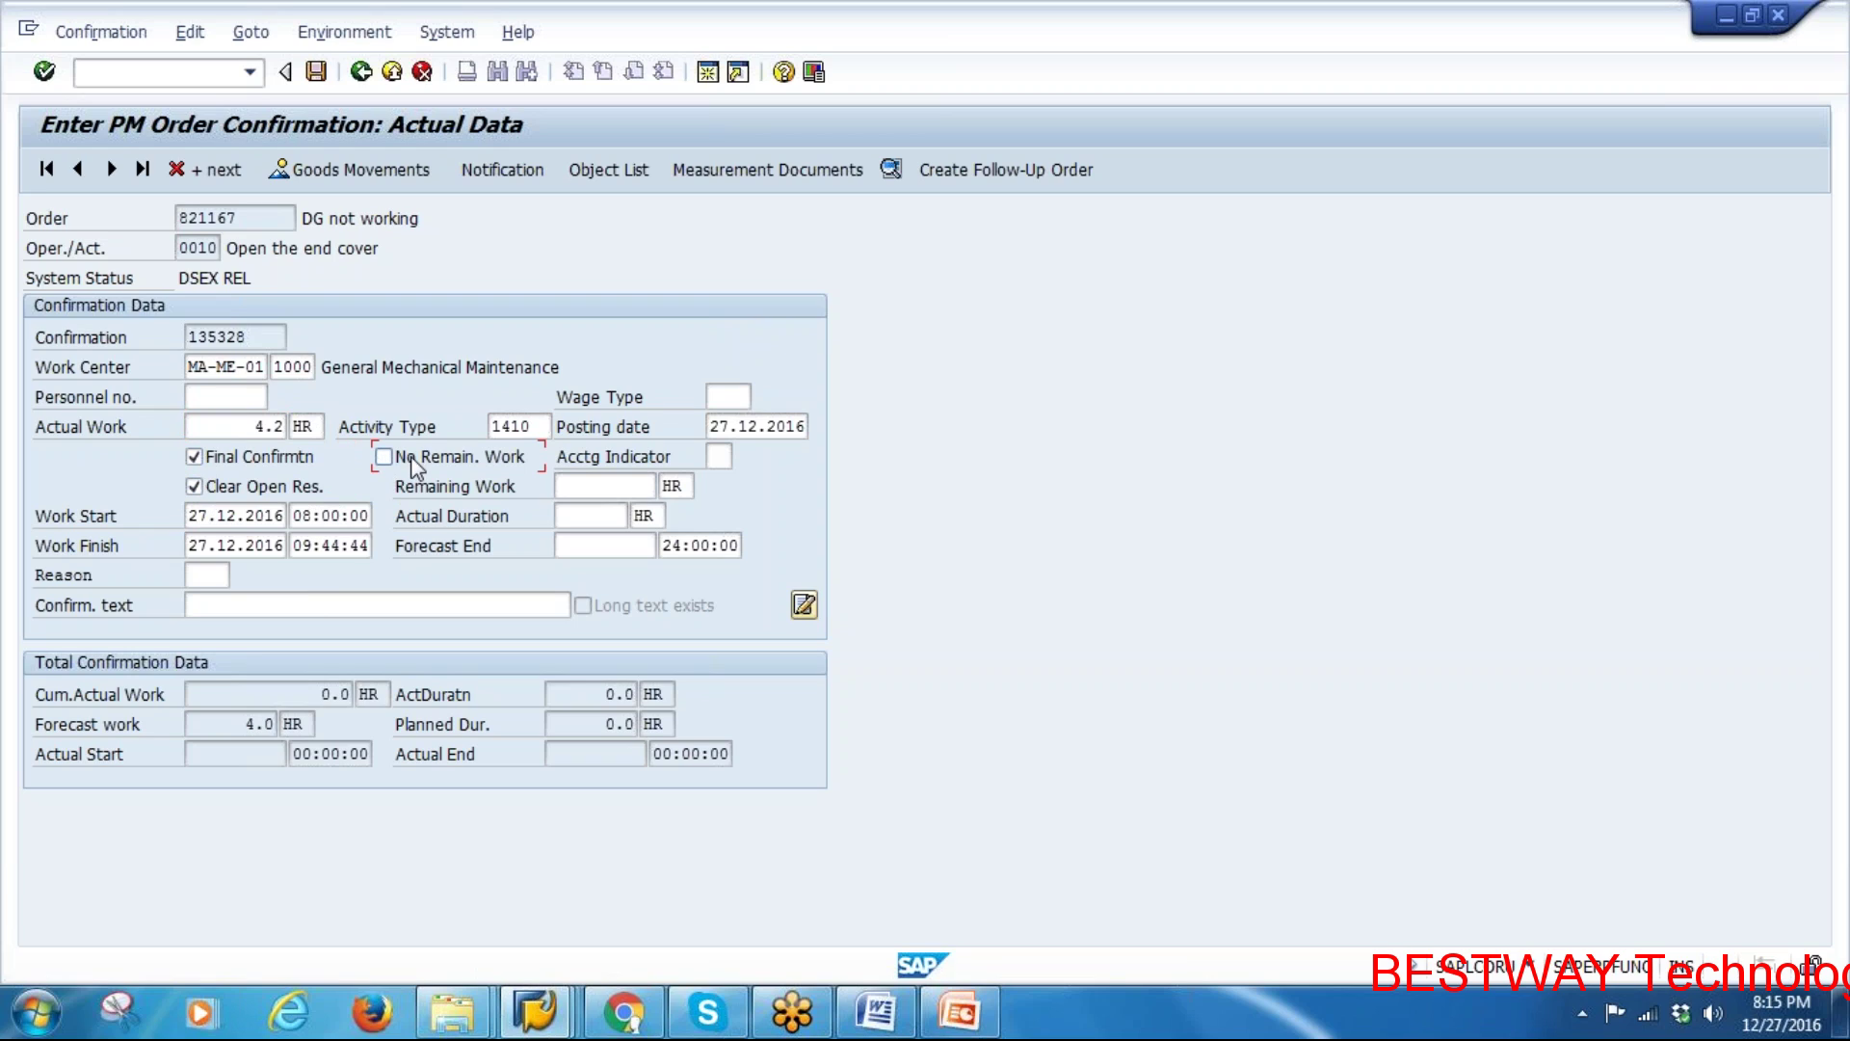
key(Return)
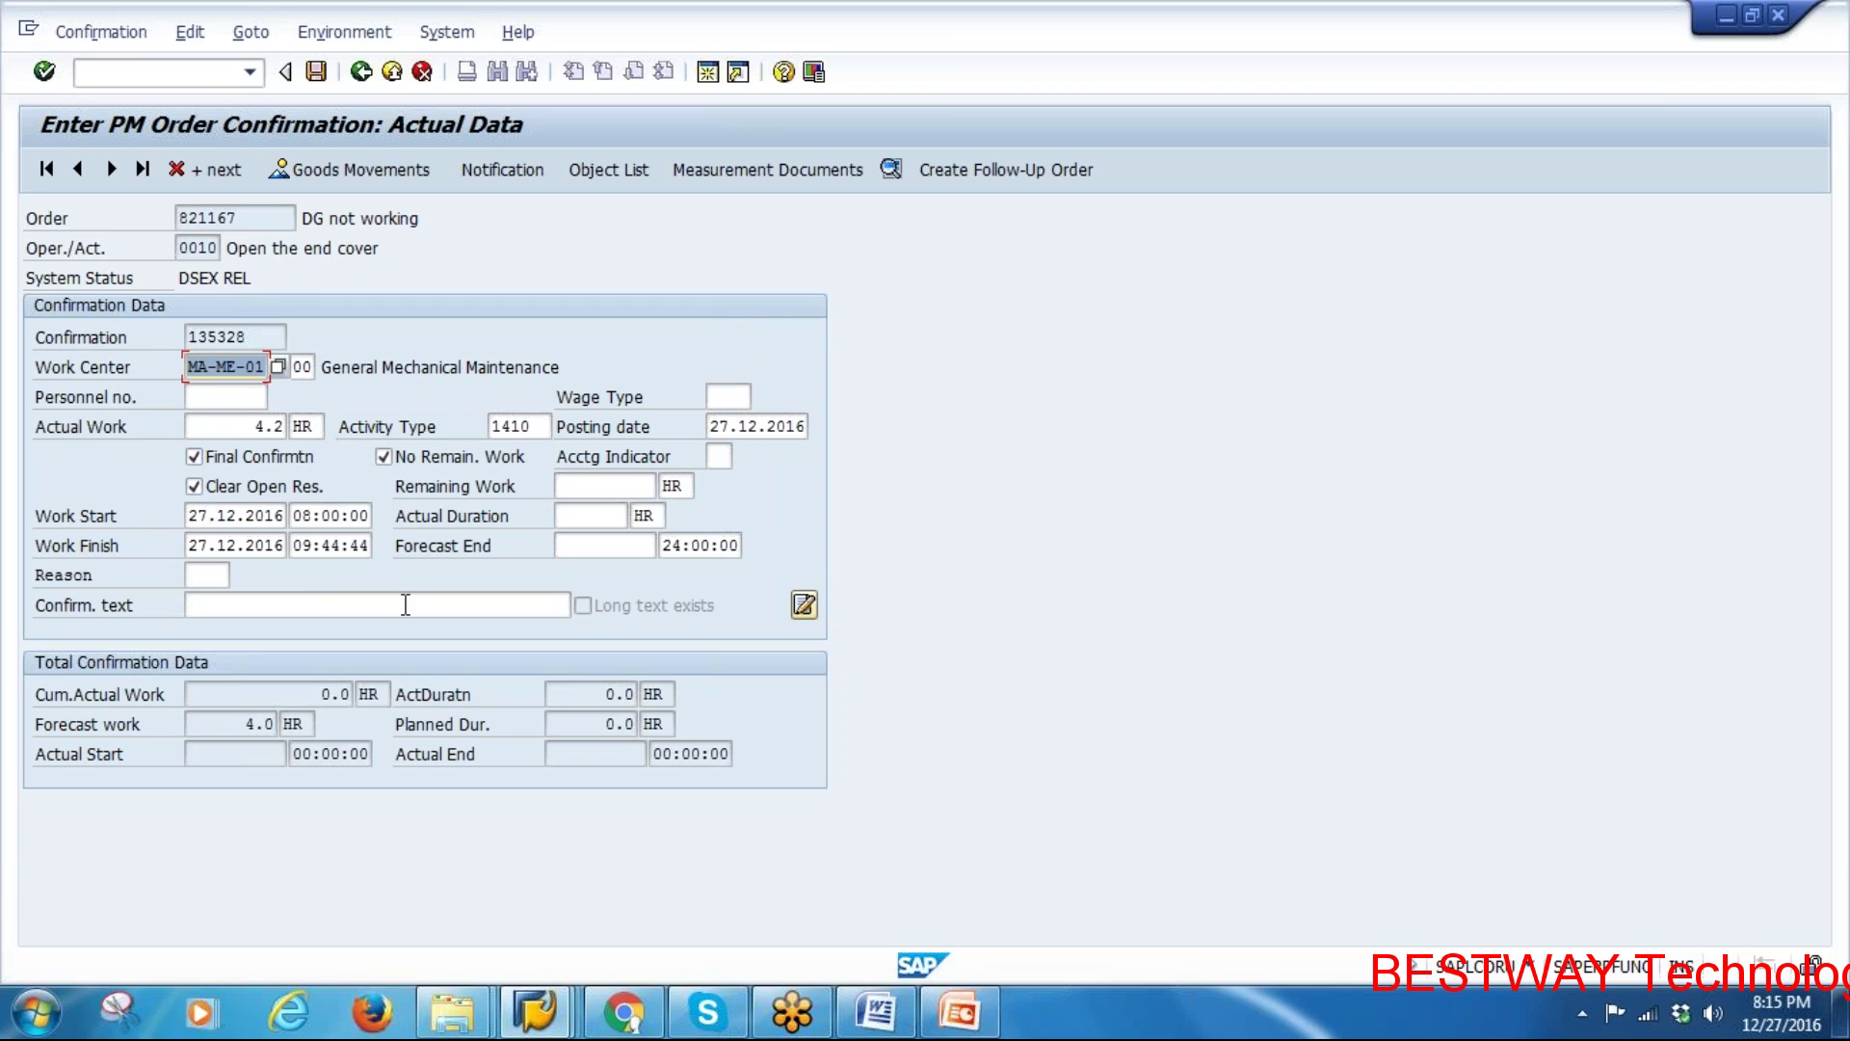
click(111, 169)
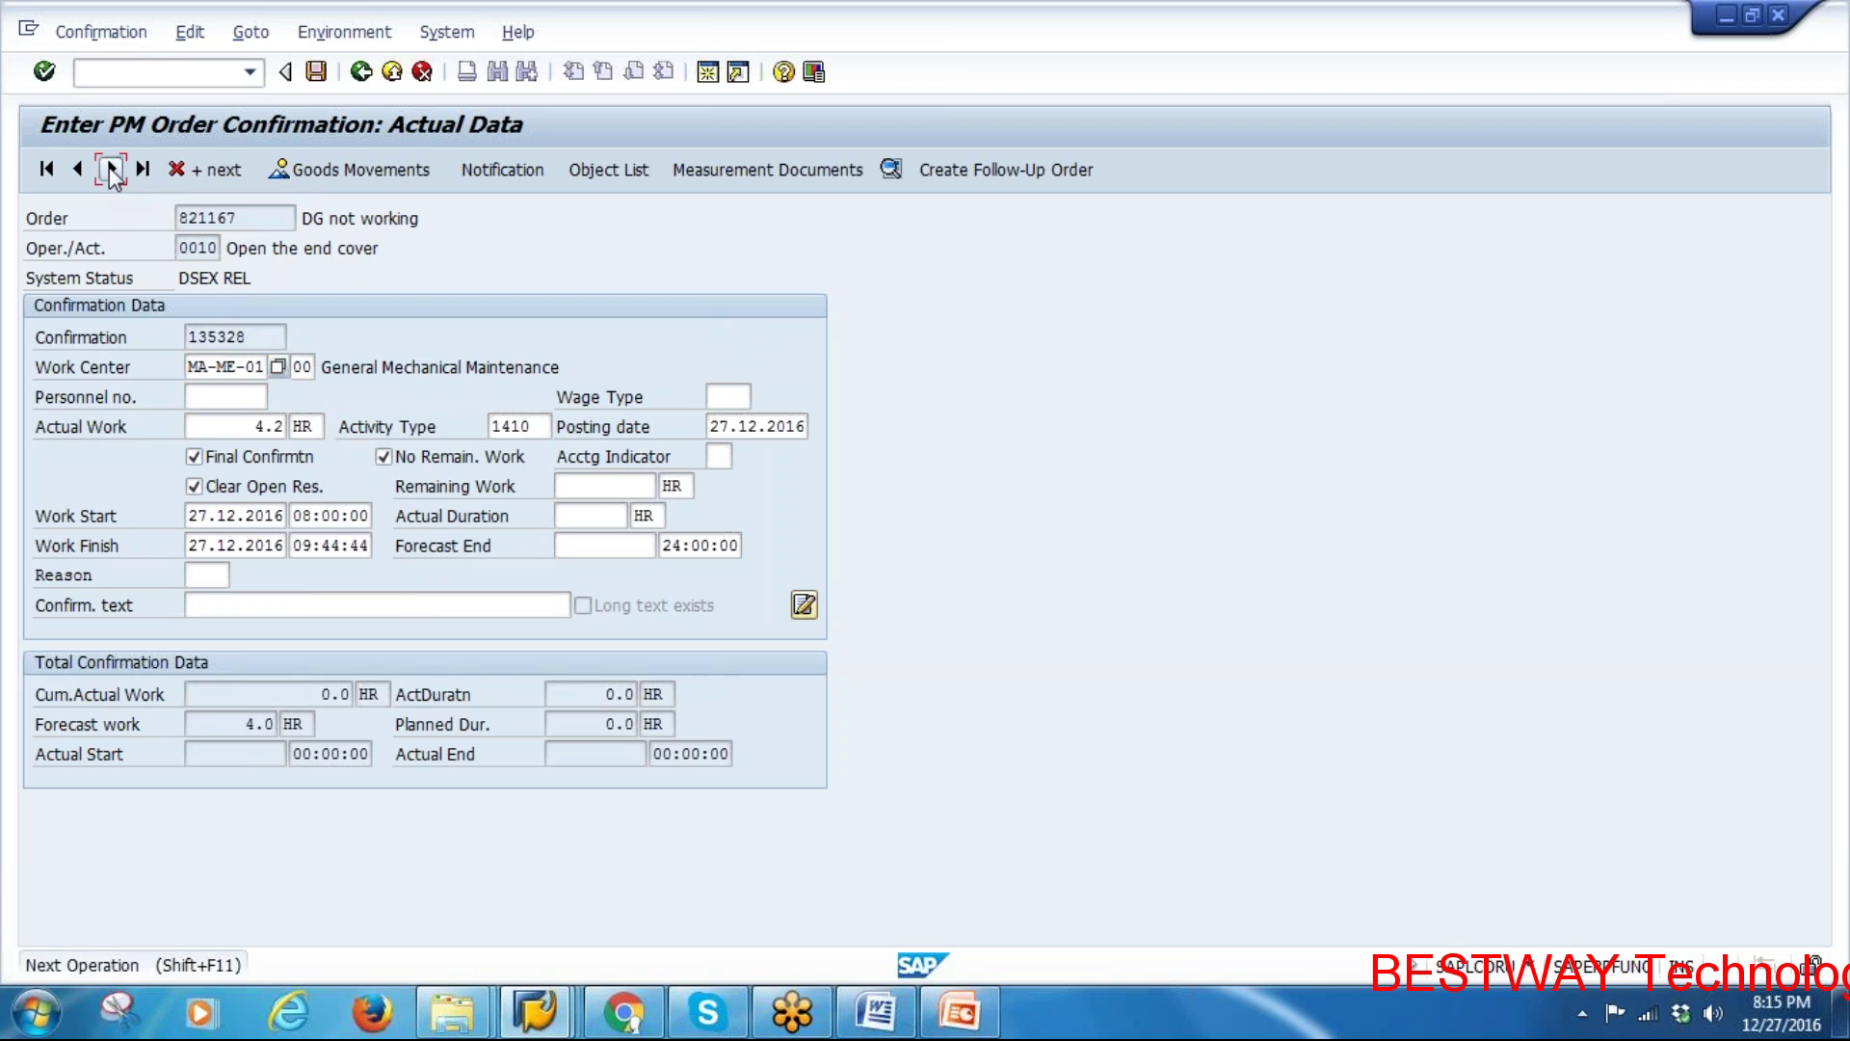
Mark operation 0020, removing the failure bearing, as finally confirmed with open reservations cleared and no remaining work
double_click(250, 425)
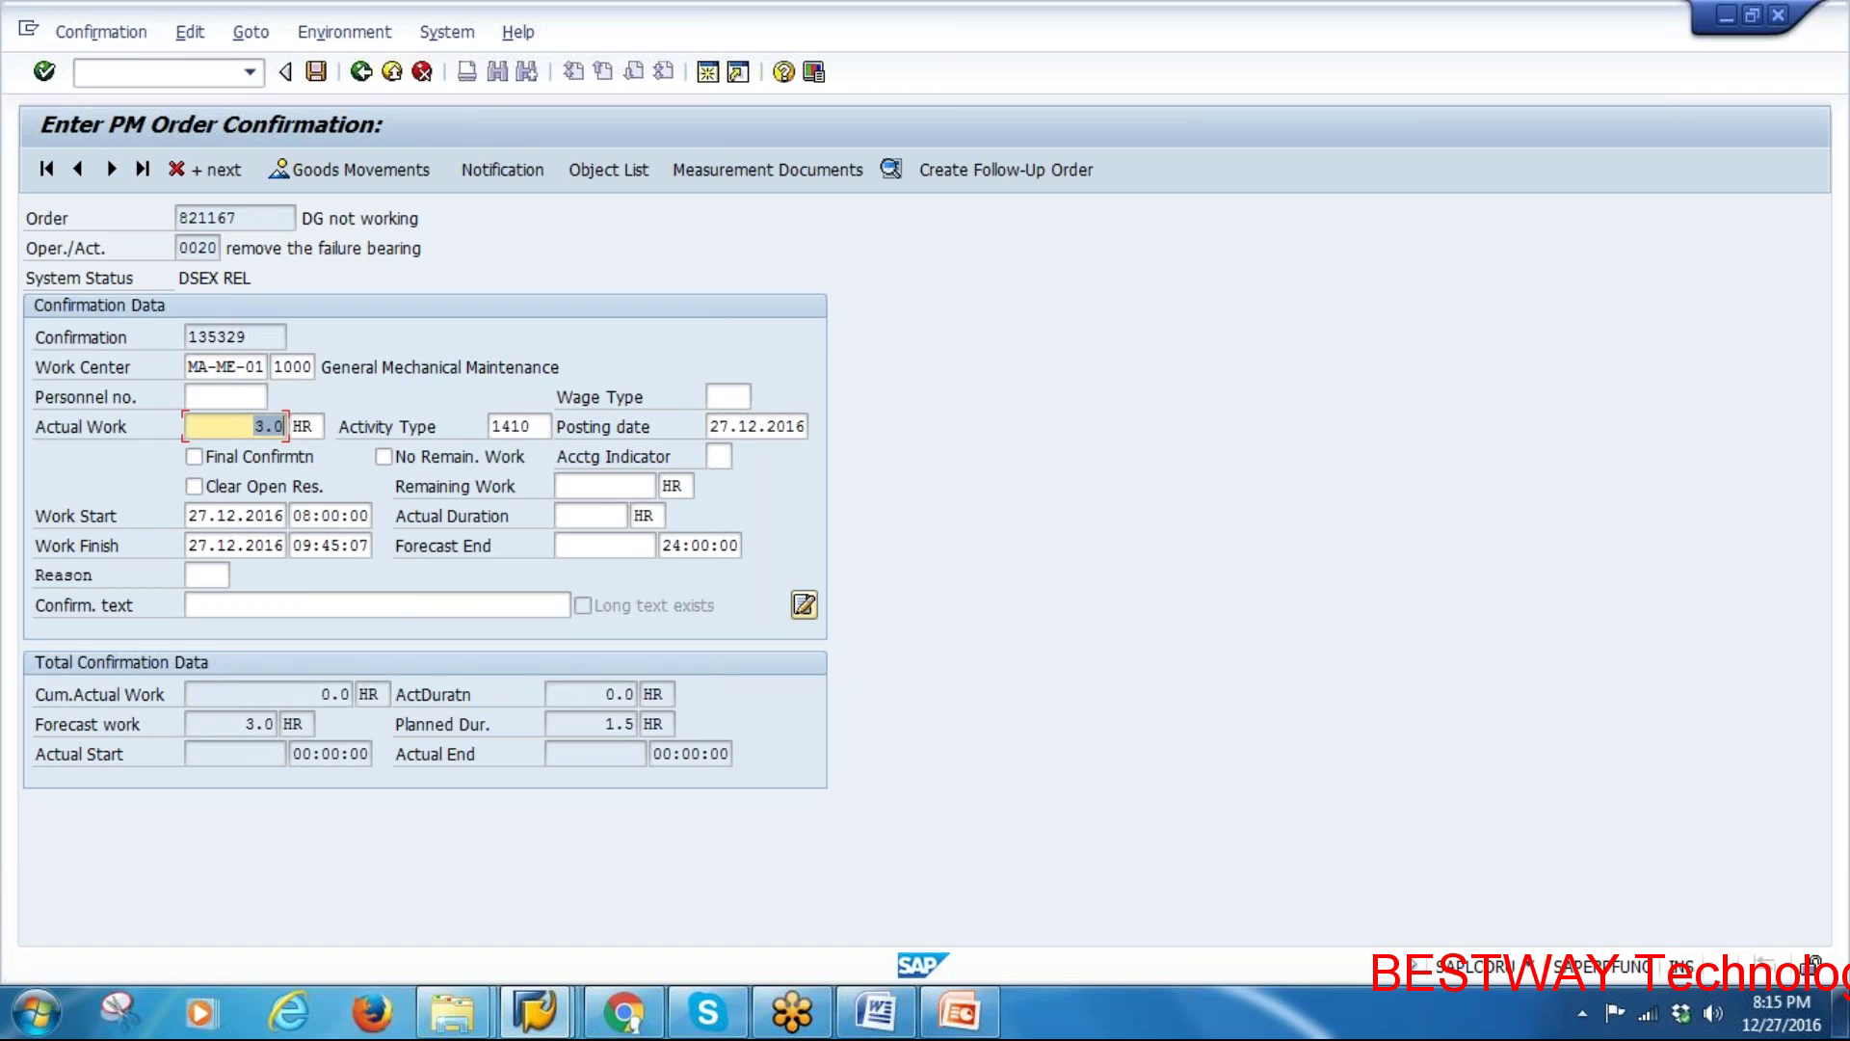
click(194, 456)
click(196, 486)
click(445, 458)
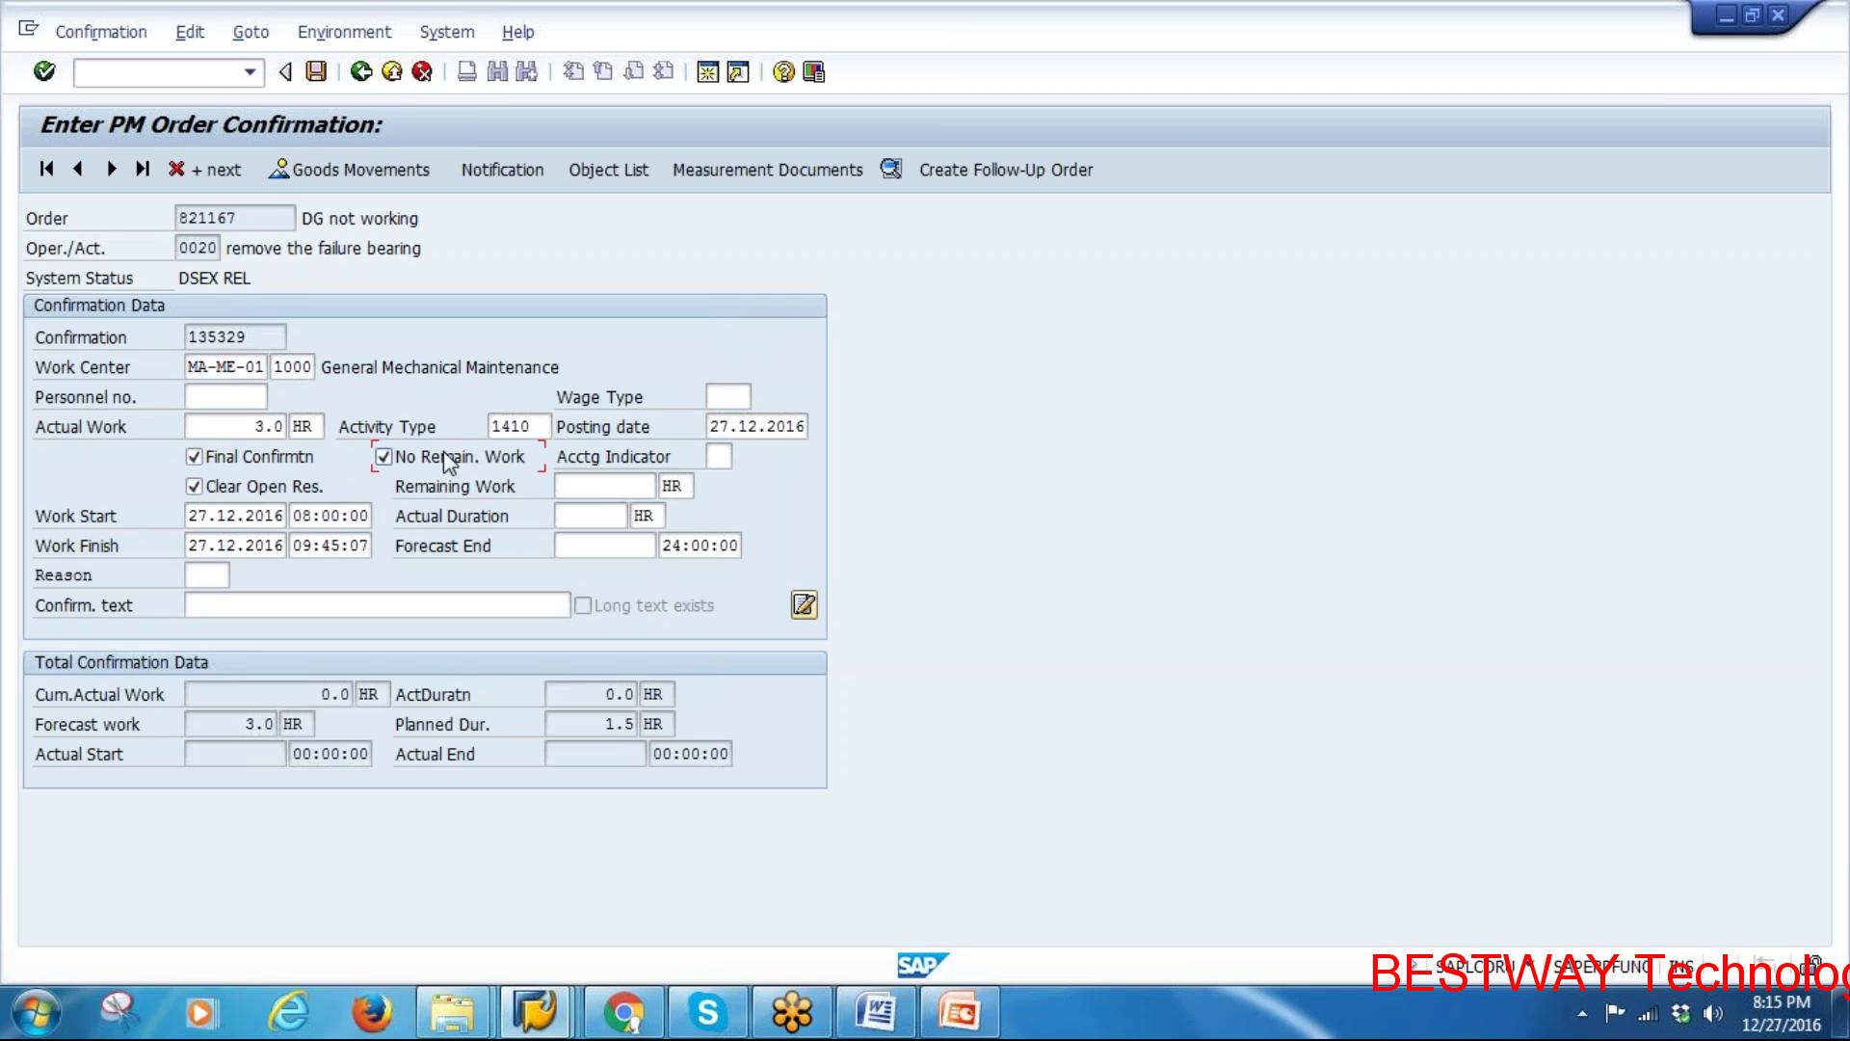
click(111, 171)
Mark operation 0030, removing the failure gasket, as finally confirmed with open reservations cleared and no remaining work
click(258, 460)
click(216, 486)
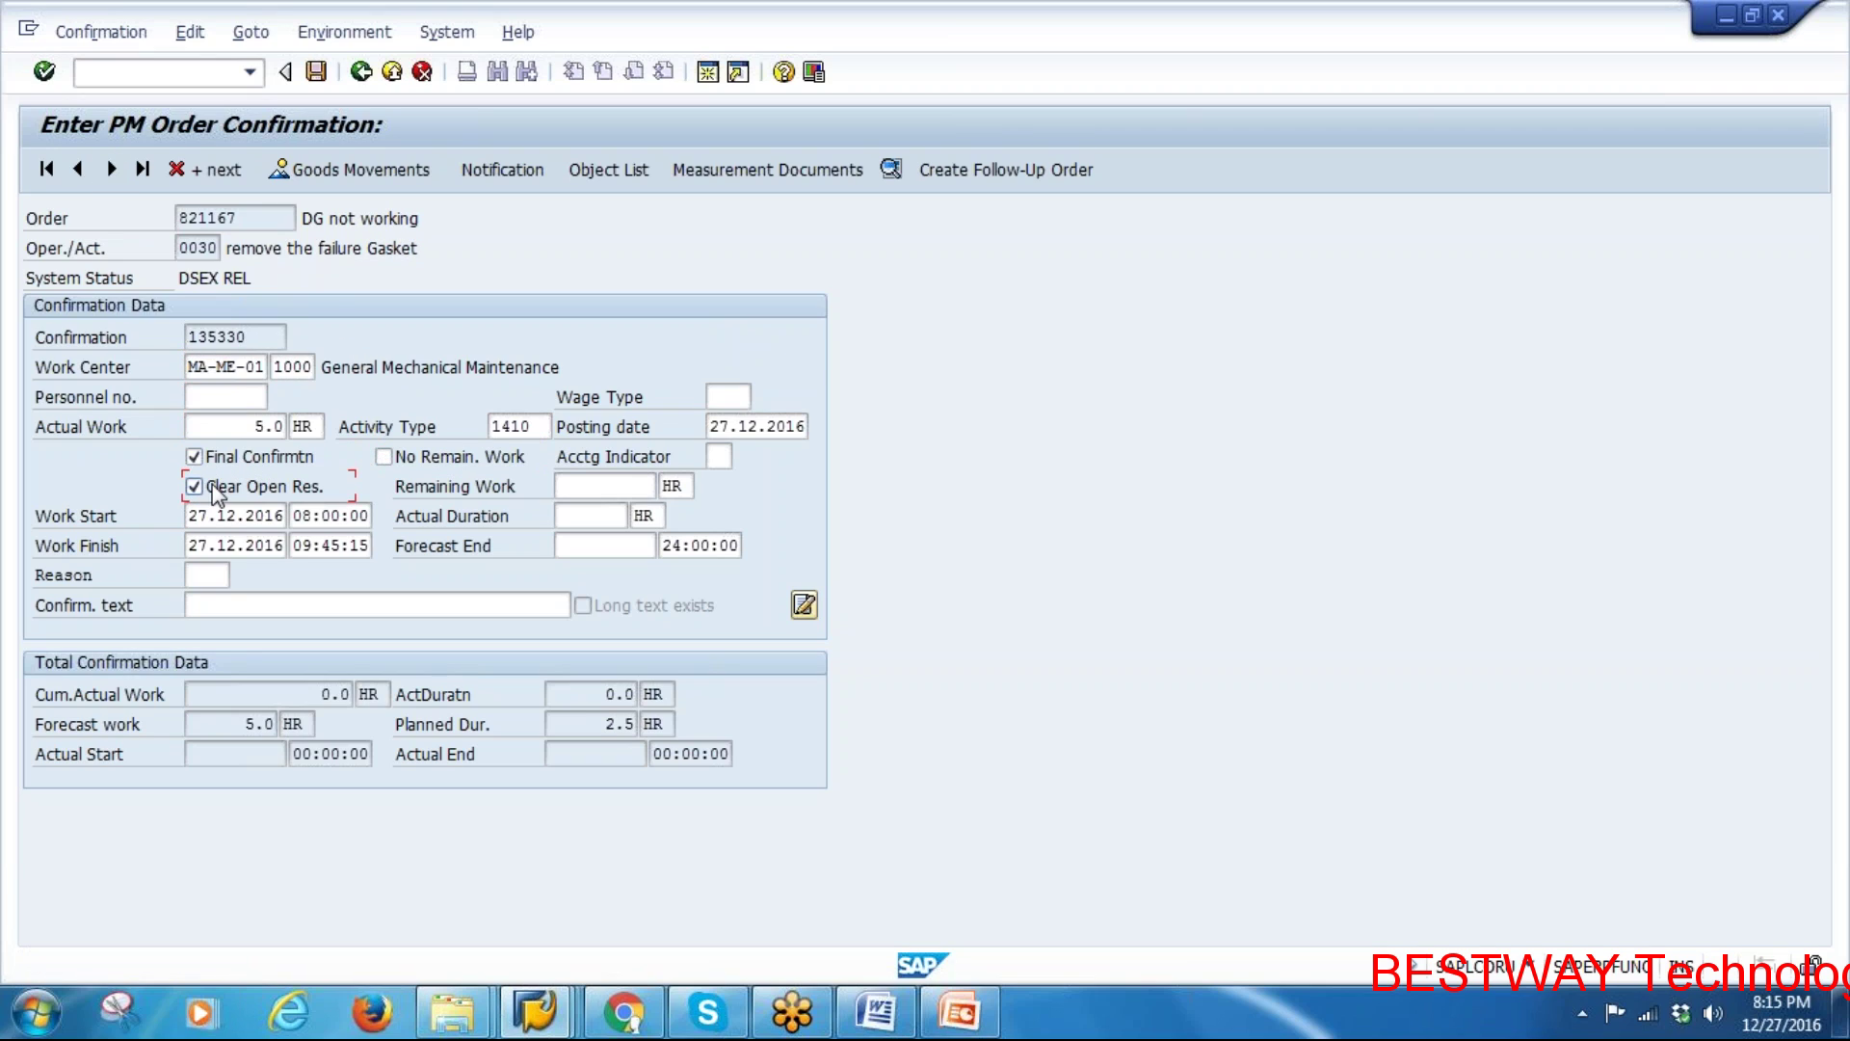
click(470, 459)
click(111, 170)
Set operation 0040's actual work to 2.5 hours and mark it as finally confirmed, with open reservations cleared and no remaining work
double_click(270, 426)
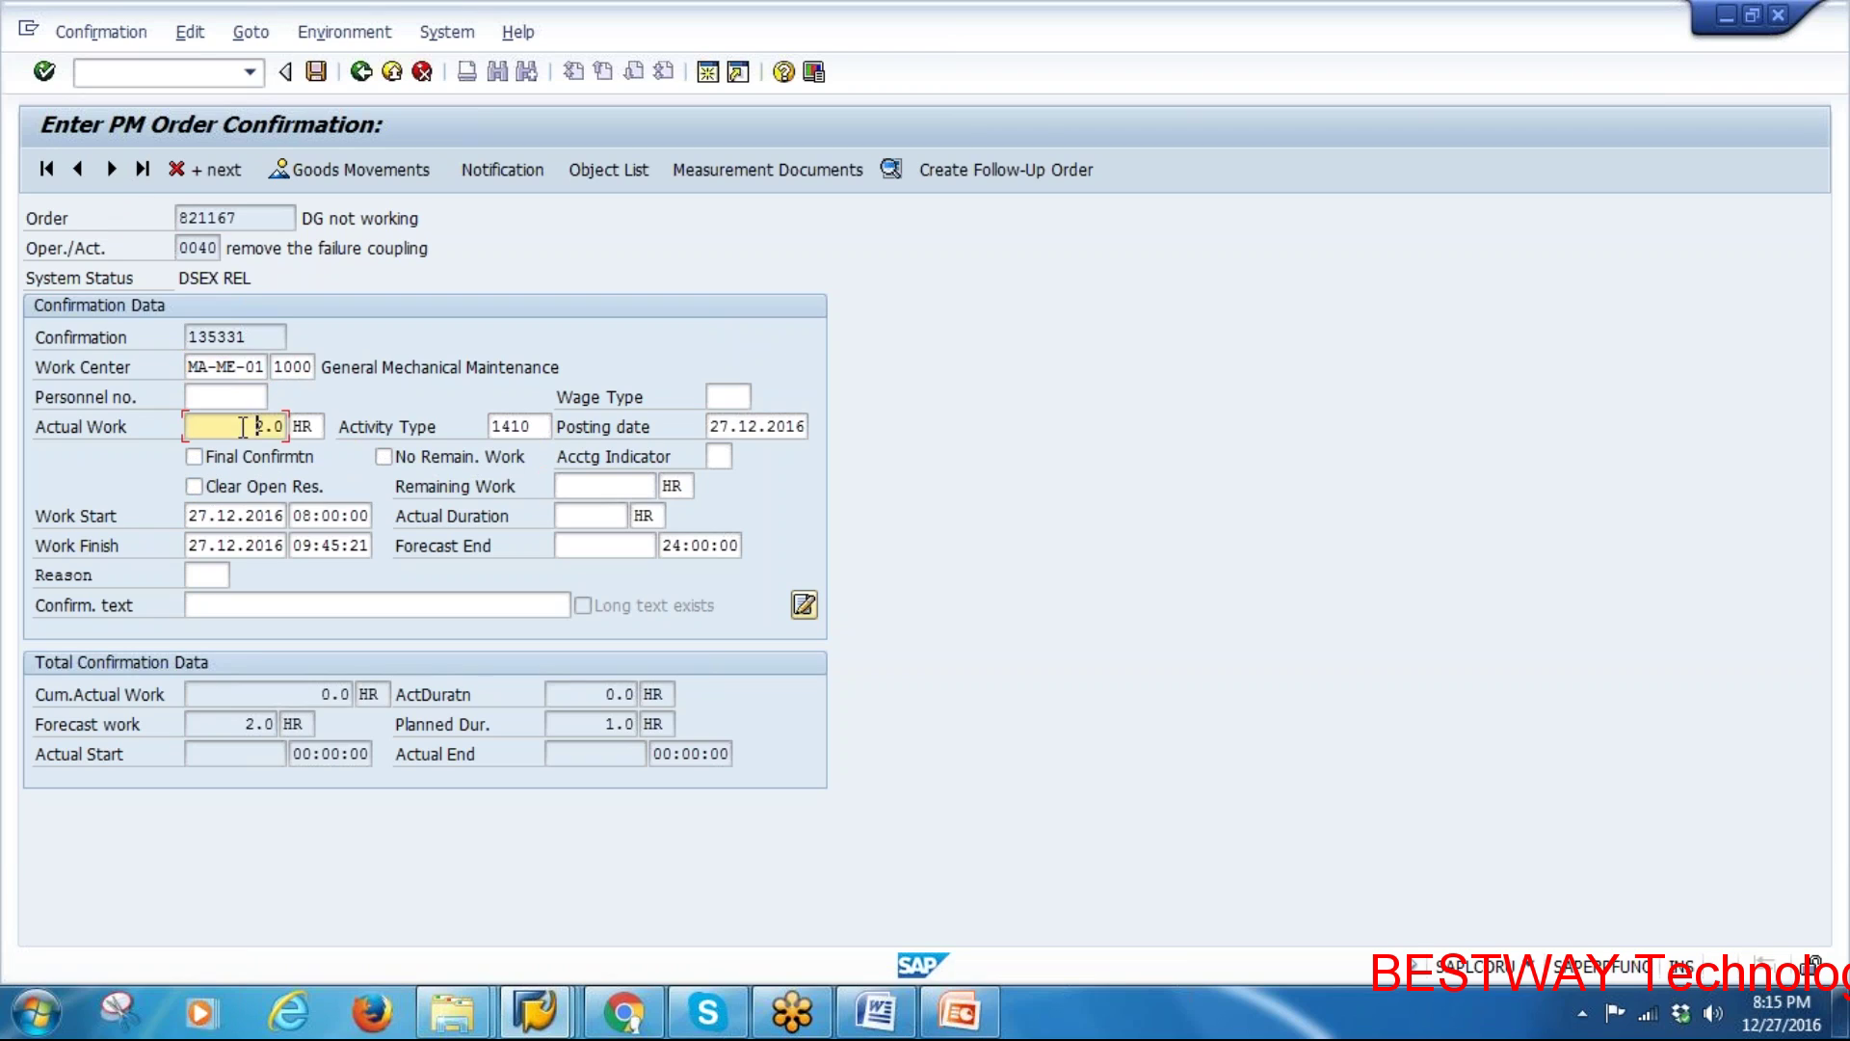
text(2.)
click(223, 457)
click(242, 488)
click(439, 464)
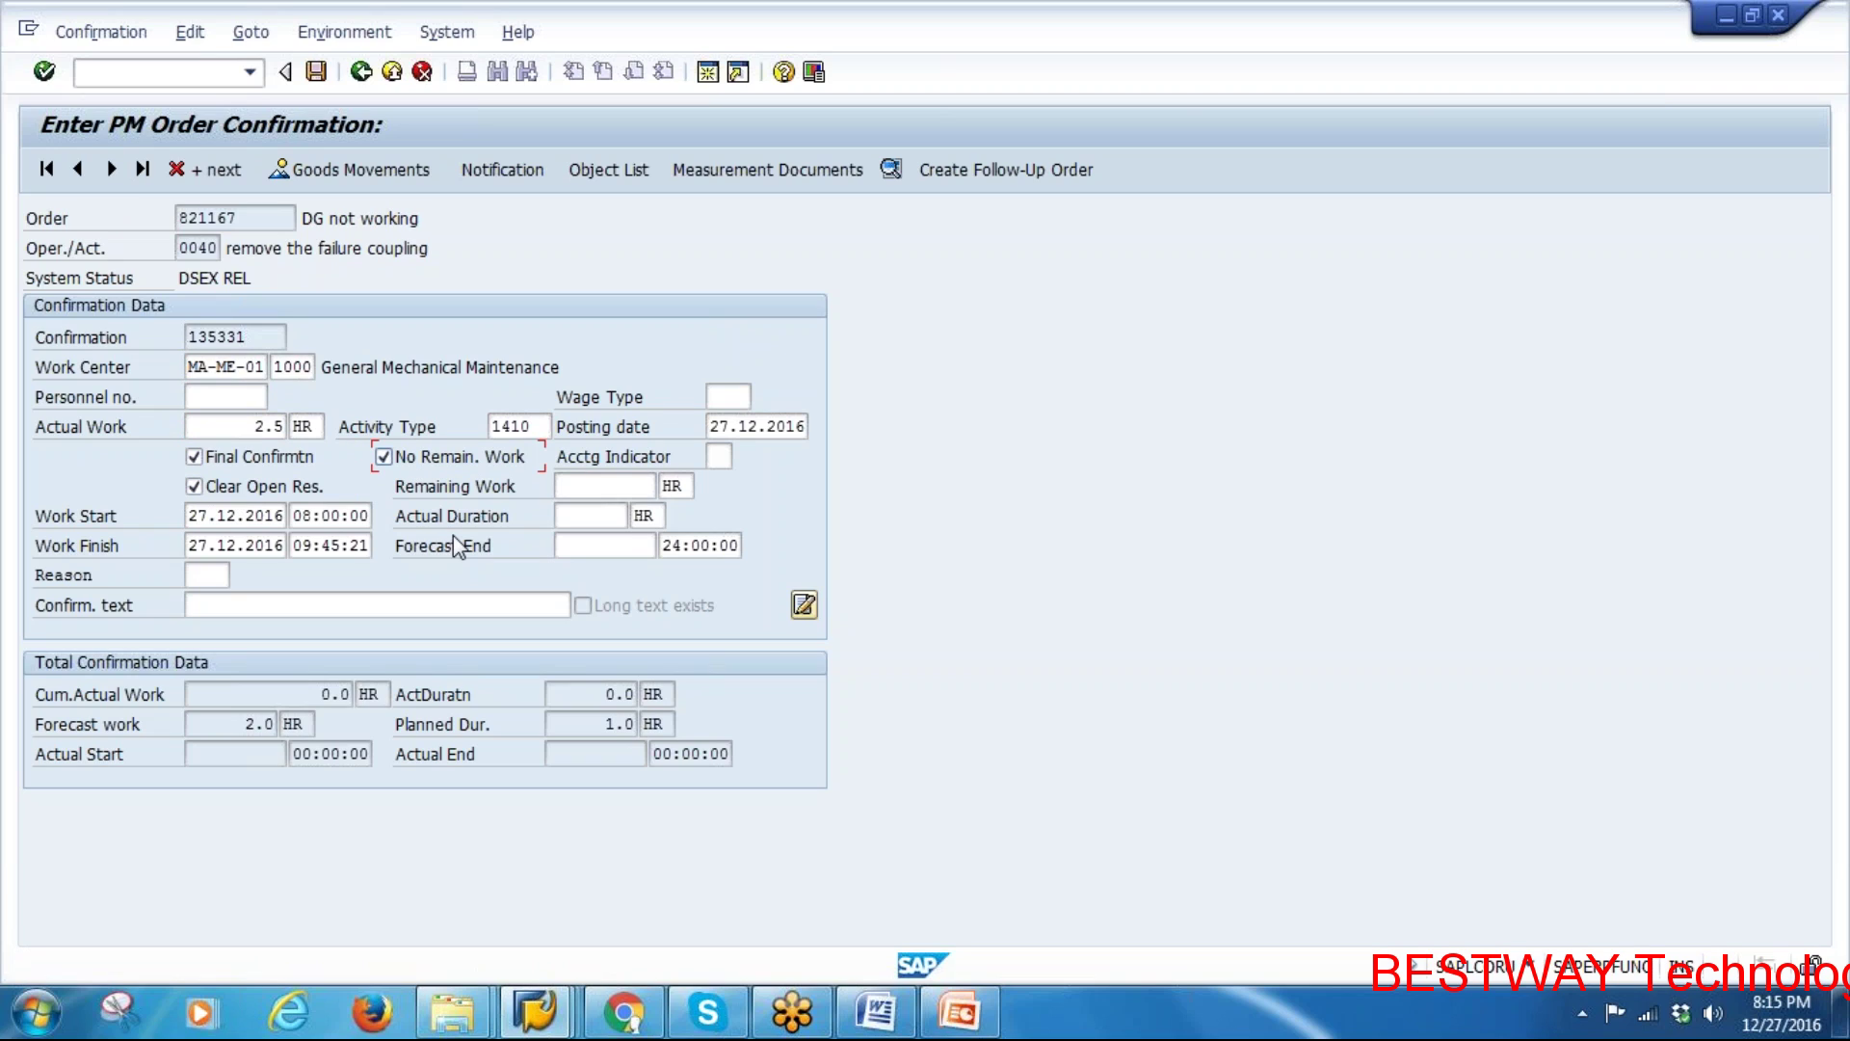
key(Return)
click(110, 168)
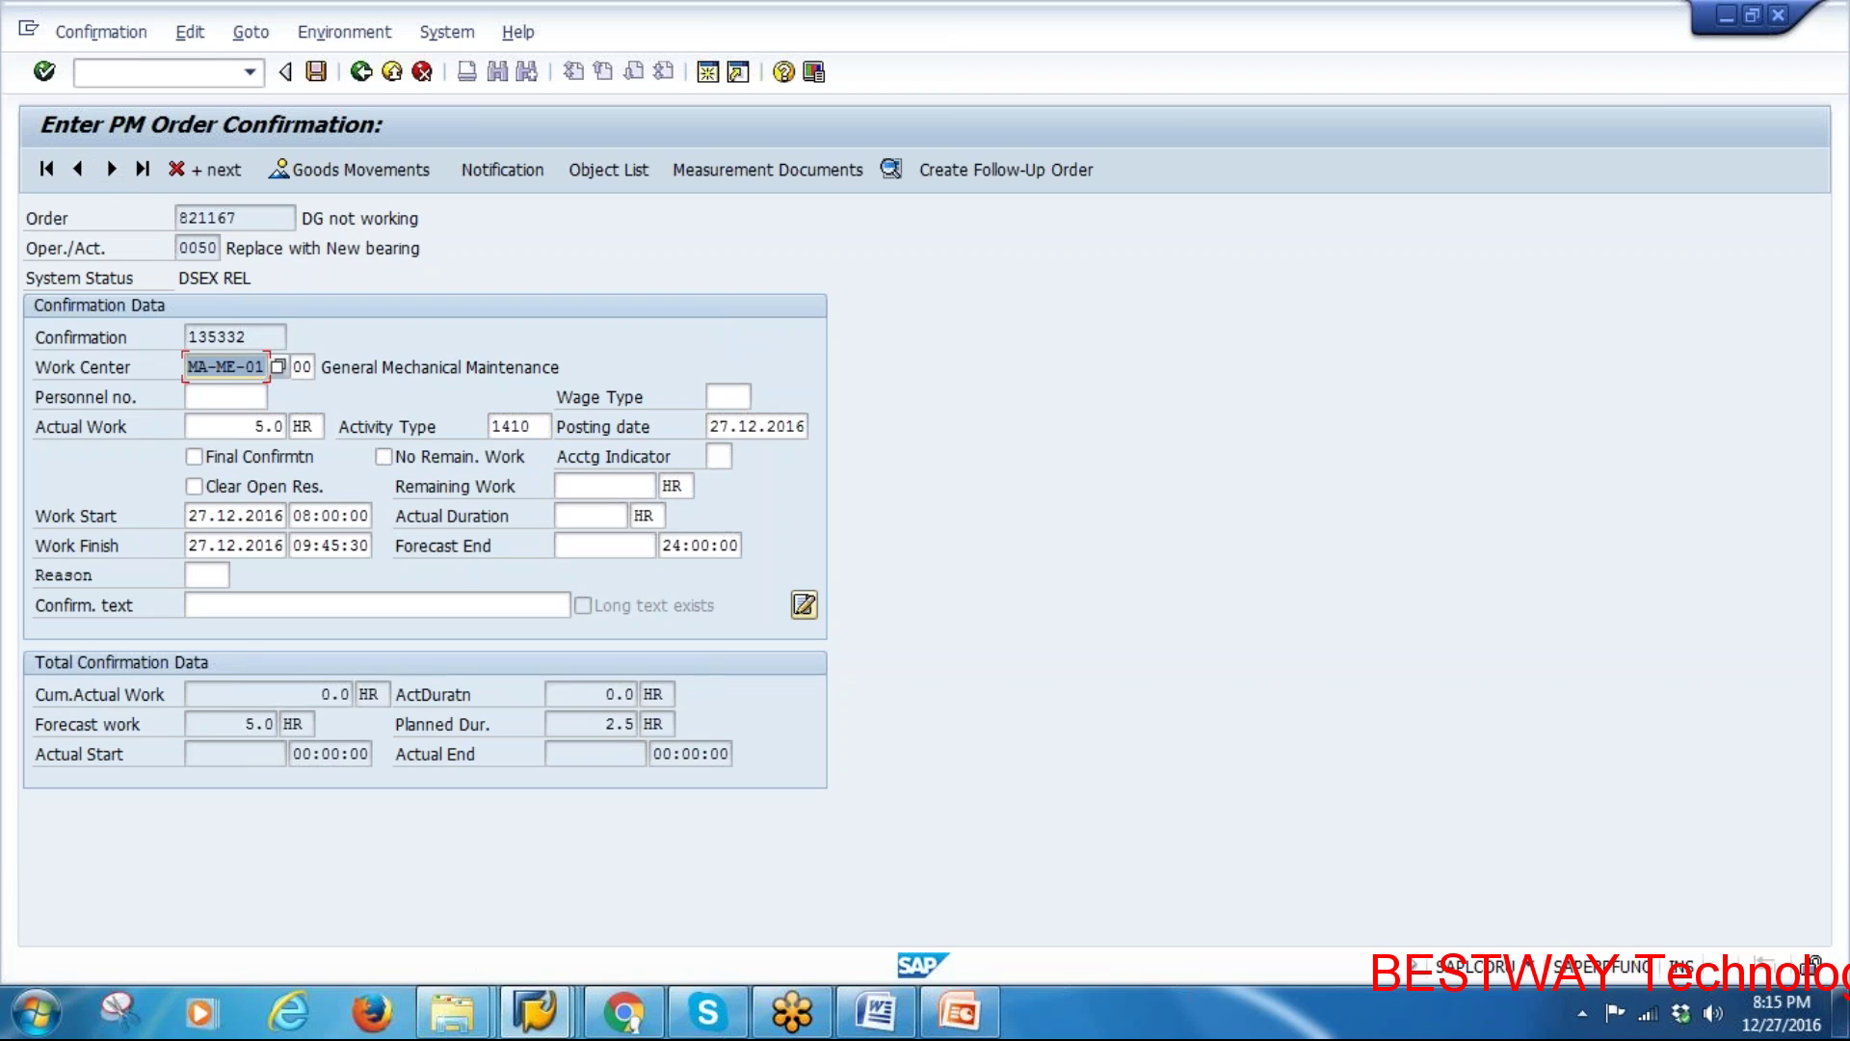
Mark operations 0050 and 0060 as finally confirmed, with open reservations cleared and no remaining work
click(239, 488)
click(421, 461)
click(111, 170)
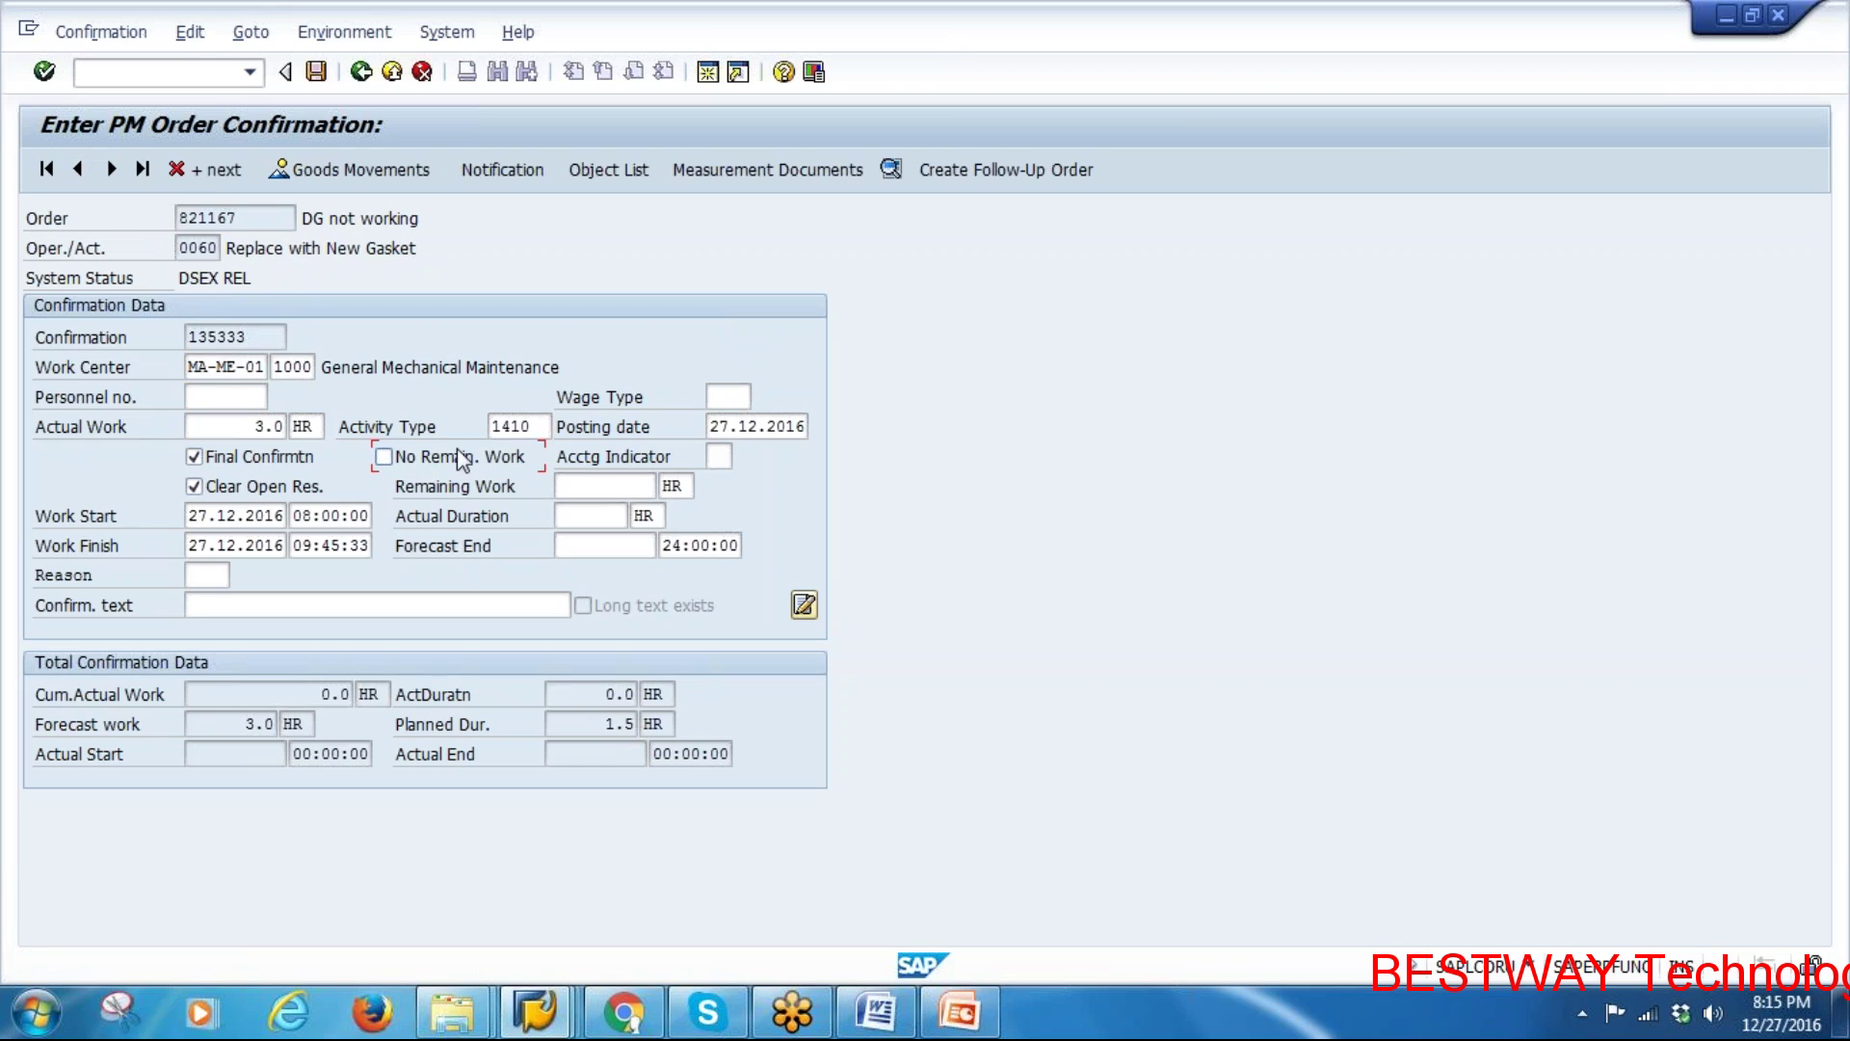
click(111, 168)
Mark operations 0070 and 0080 as final with open reservations cleared and no remaining work, and save all the confirmations
click(214, 459)
click(214, 490)
click(111, 170)
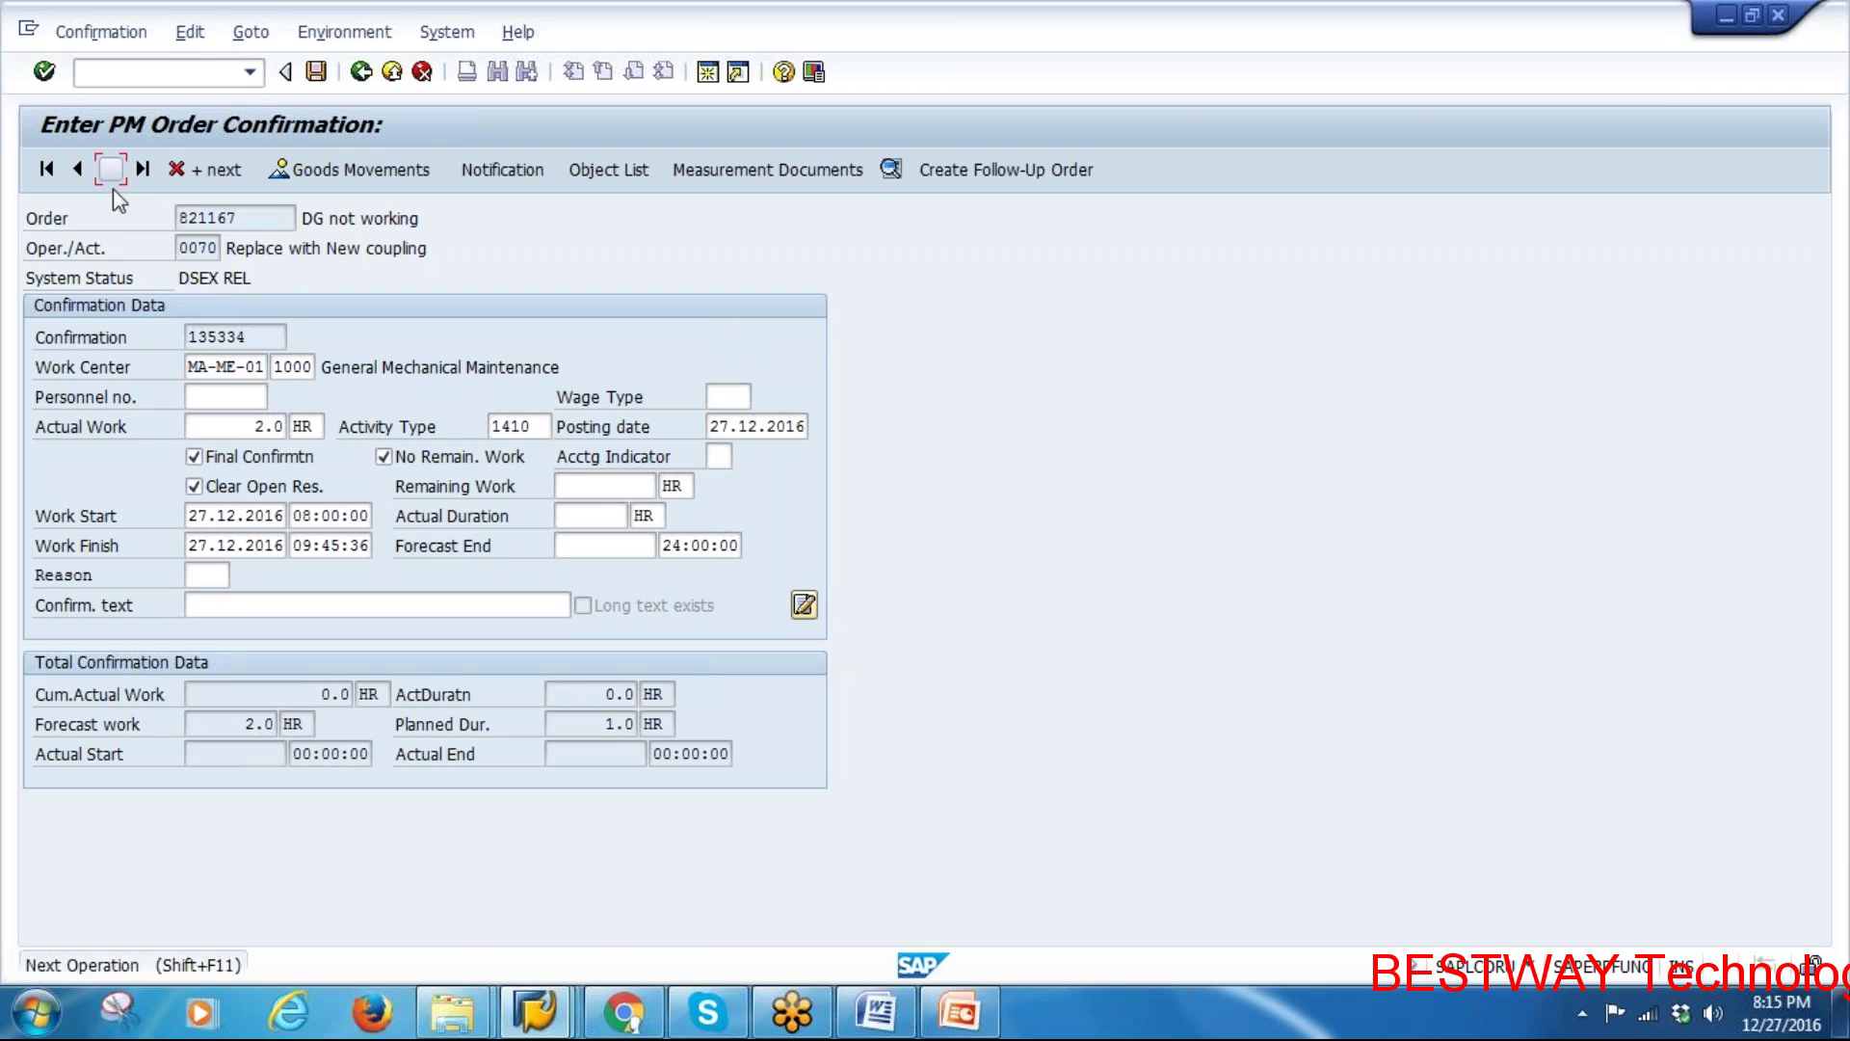
click(253, 457)
click(252, 489)
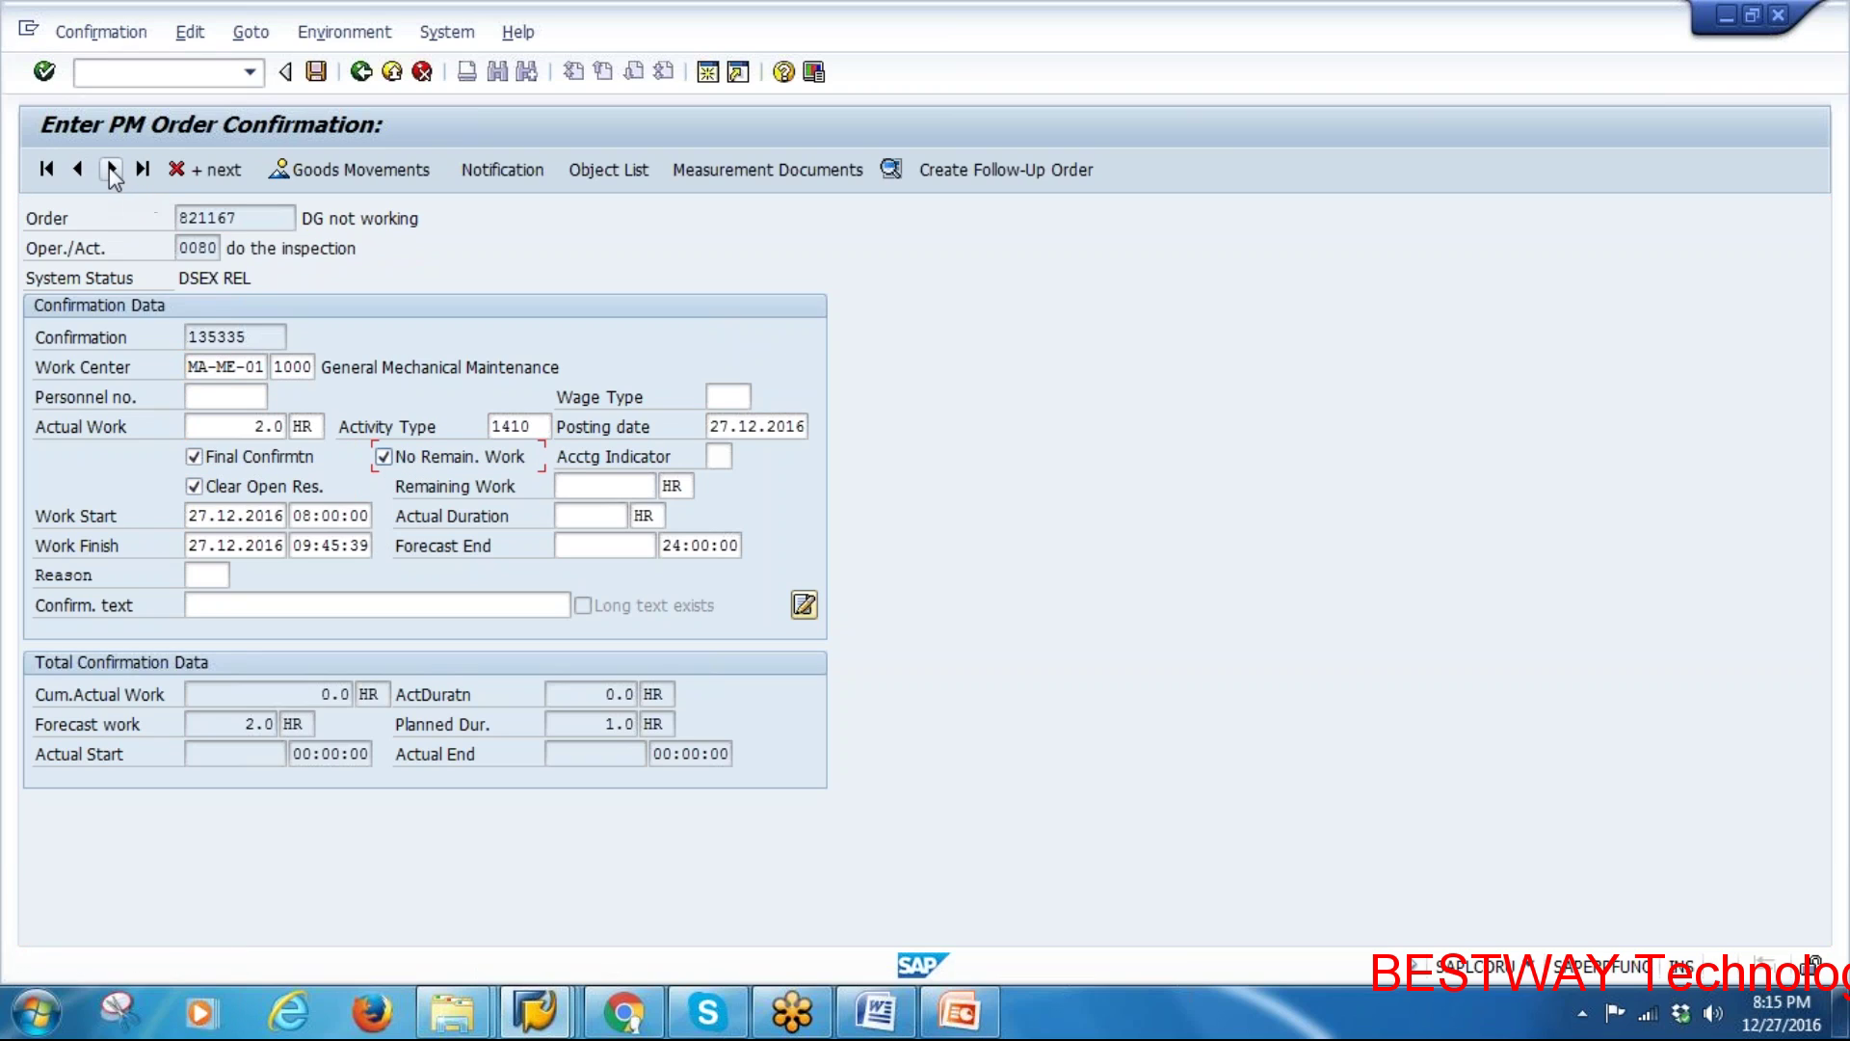
click(110, 171)
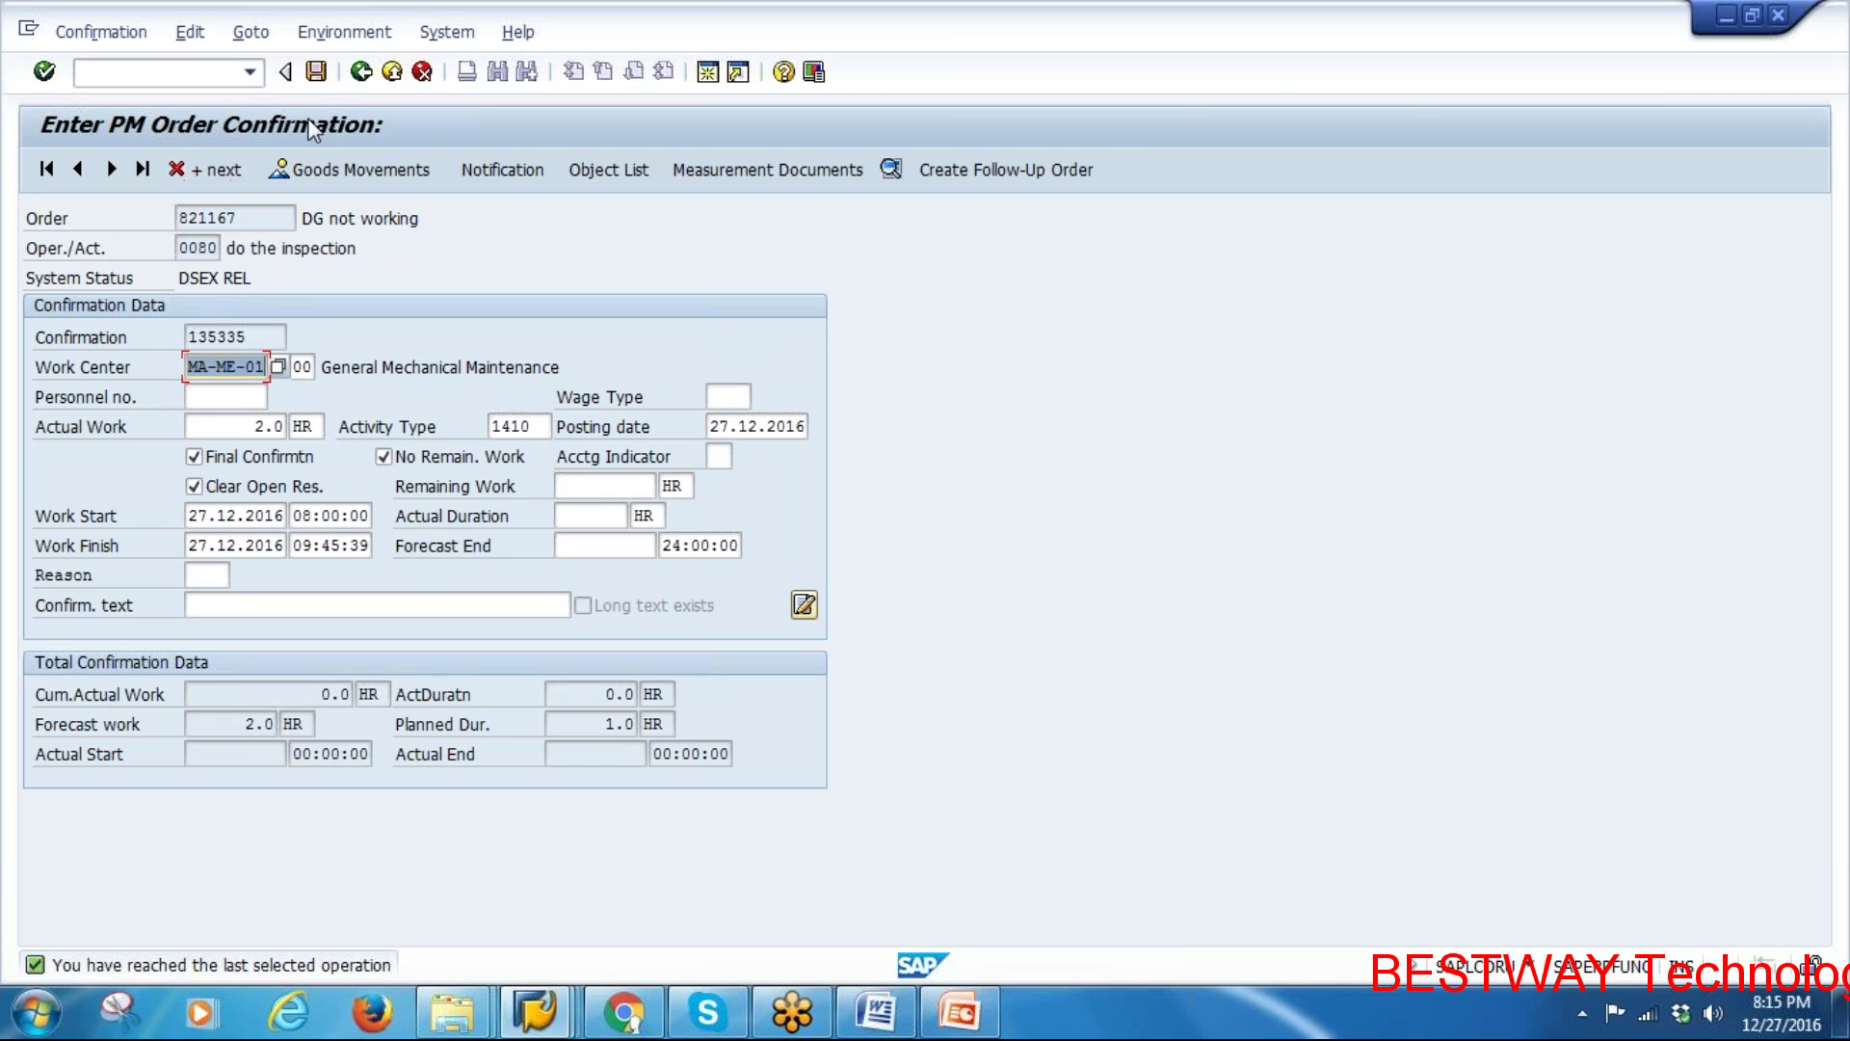
click(317, 72)
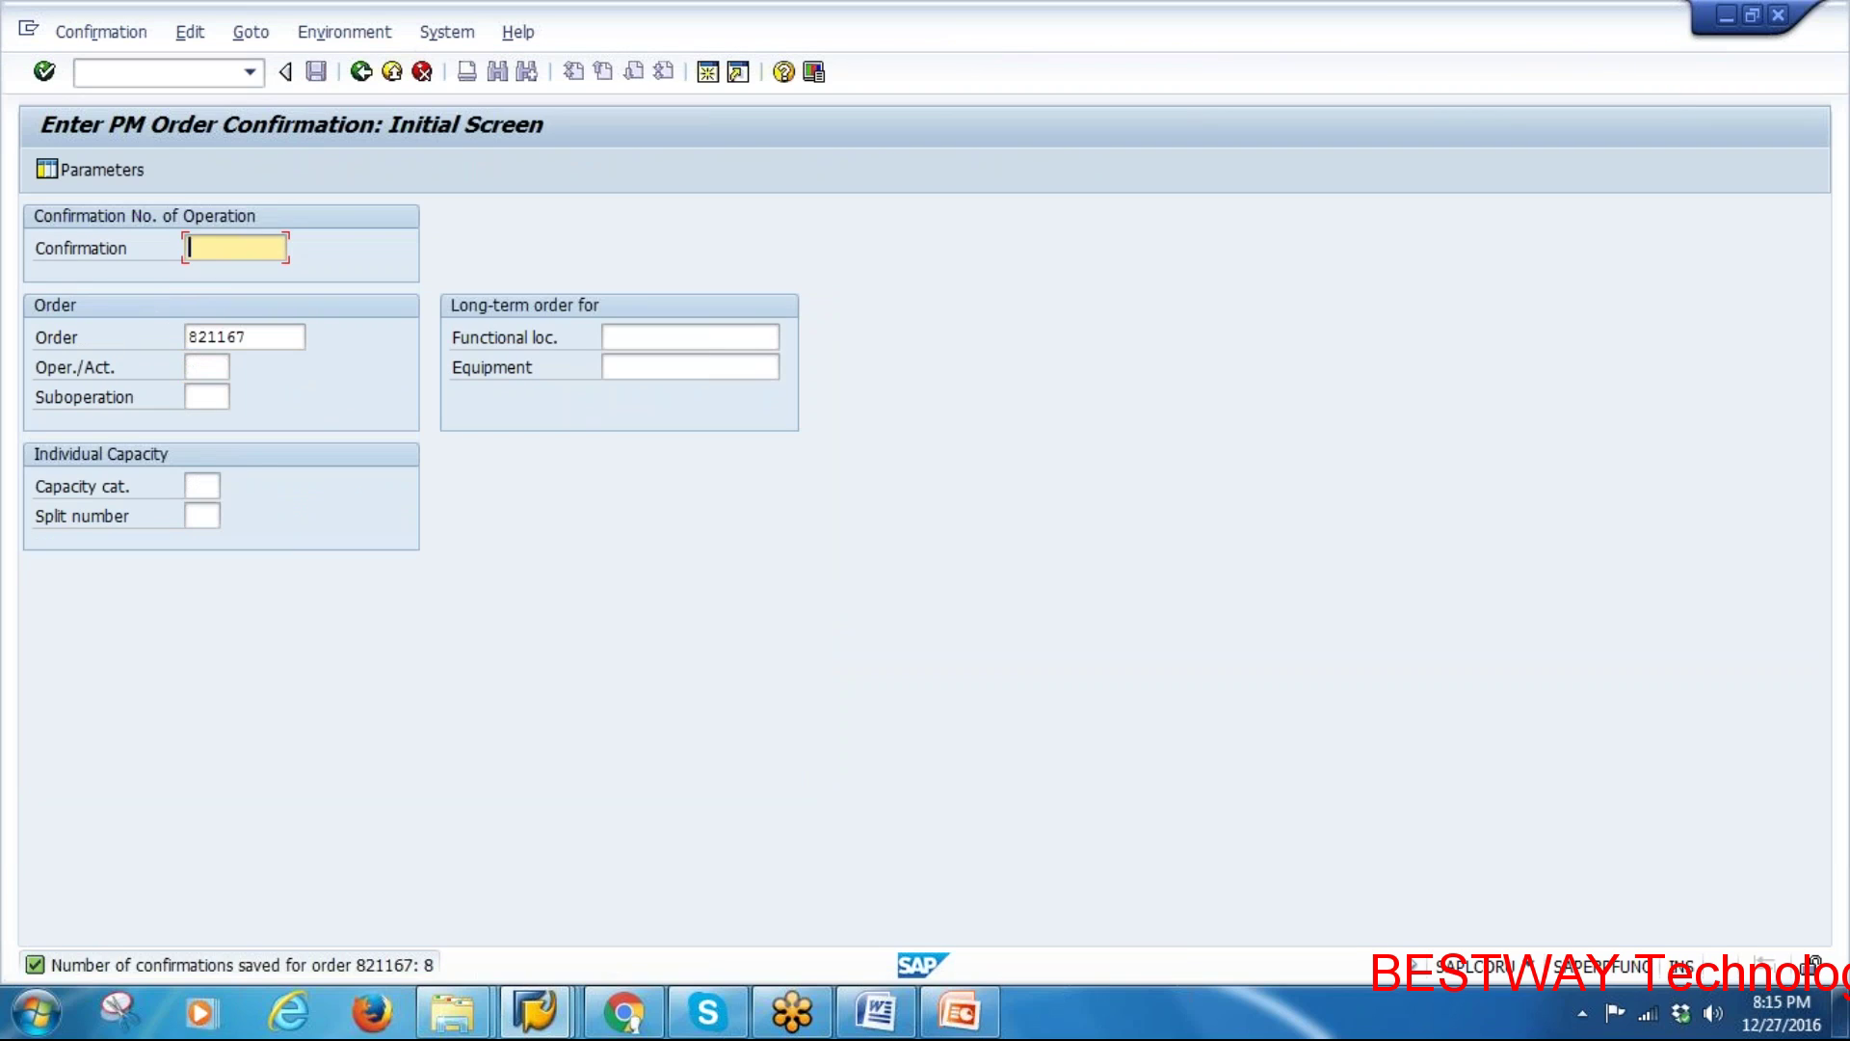
Switch to the repair order session and reload the order to display its header data
mouse_move(534, 1012)
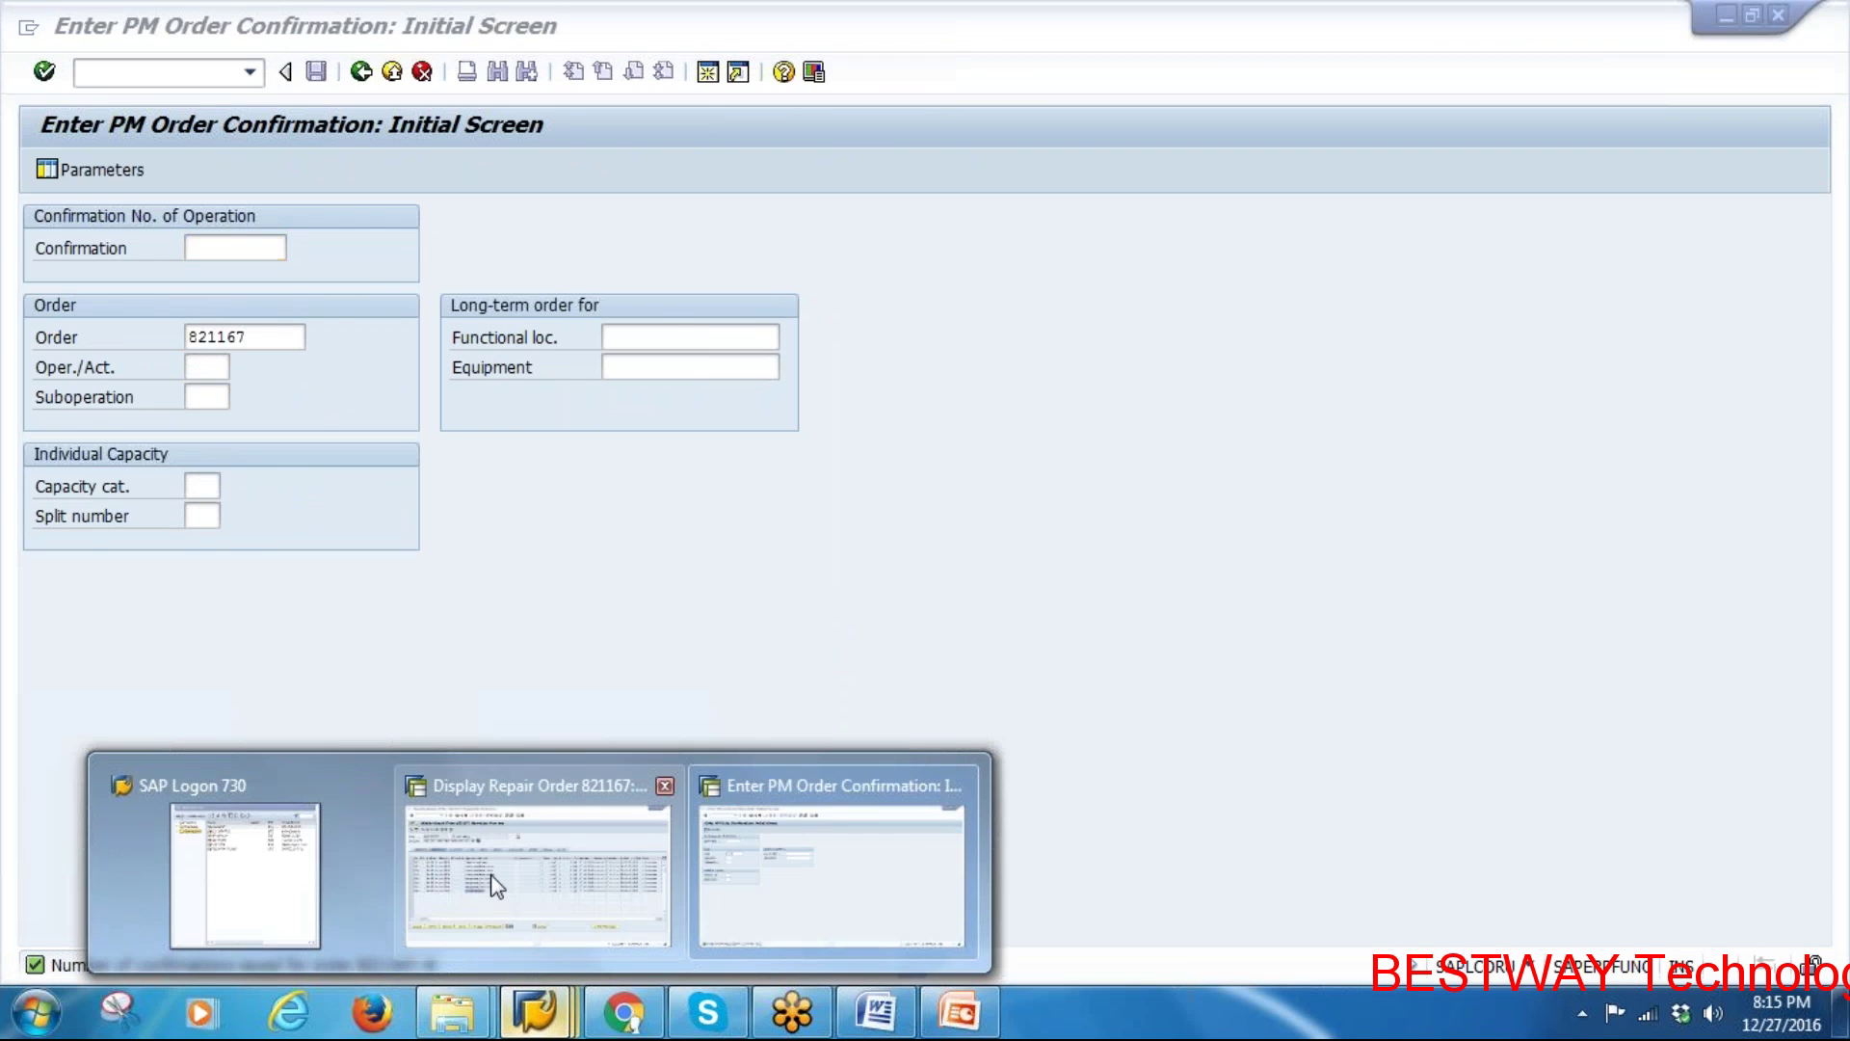
click(493, 882)
click(361, 72)
key(Return)
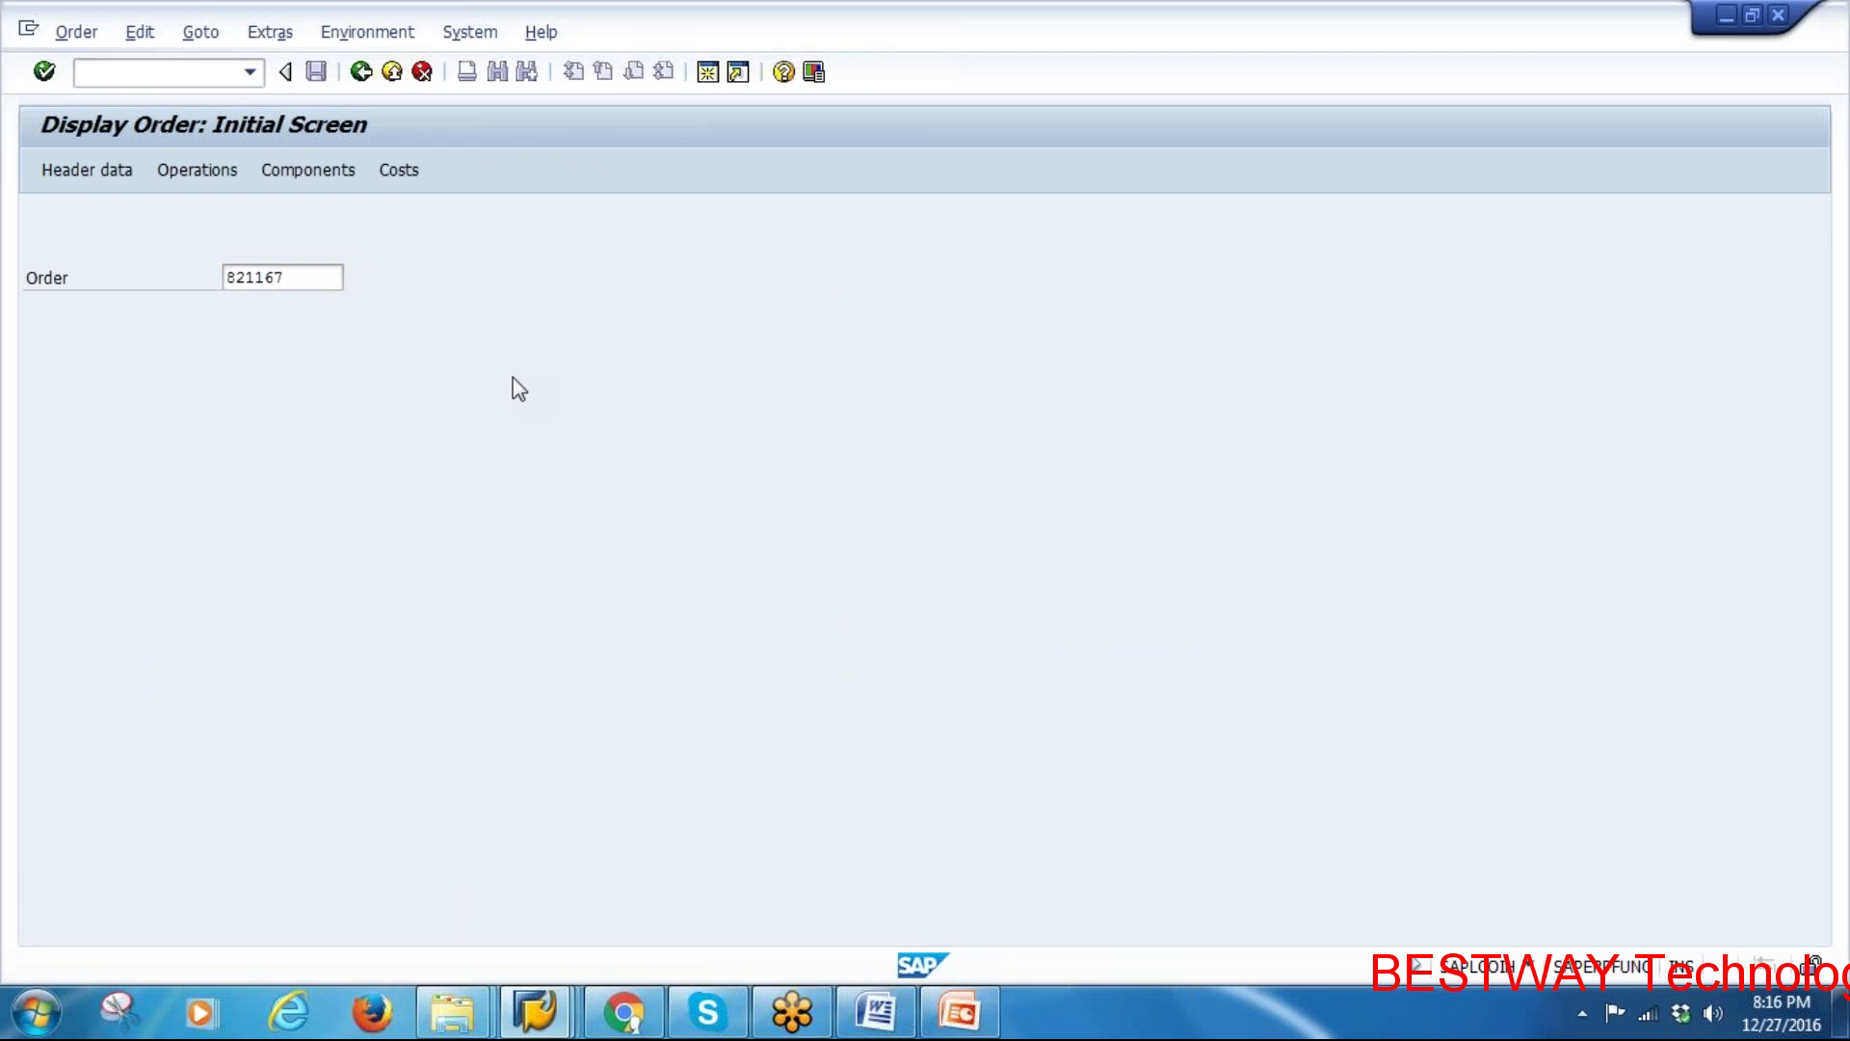
Check the repair order's system status for the CNF code and its description in the status details, and leave the status display
double_click(236, 255)
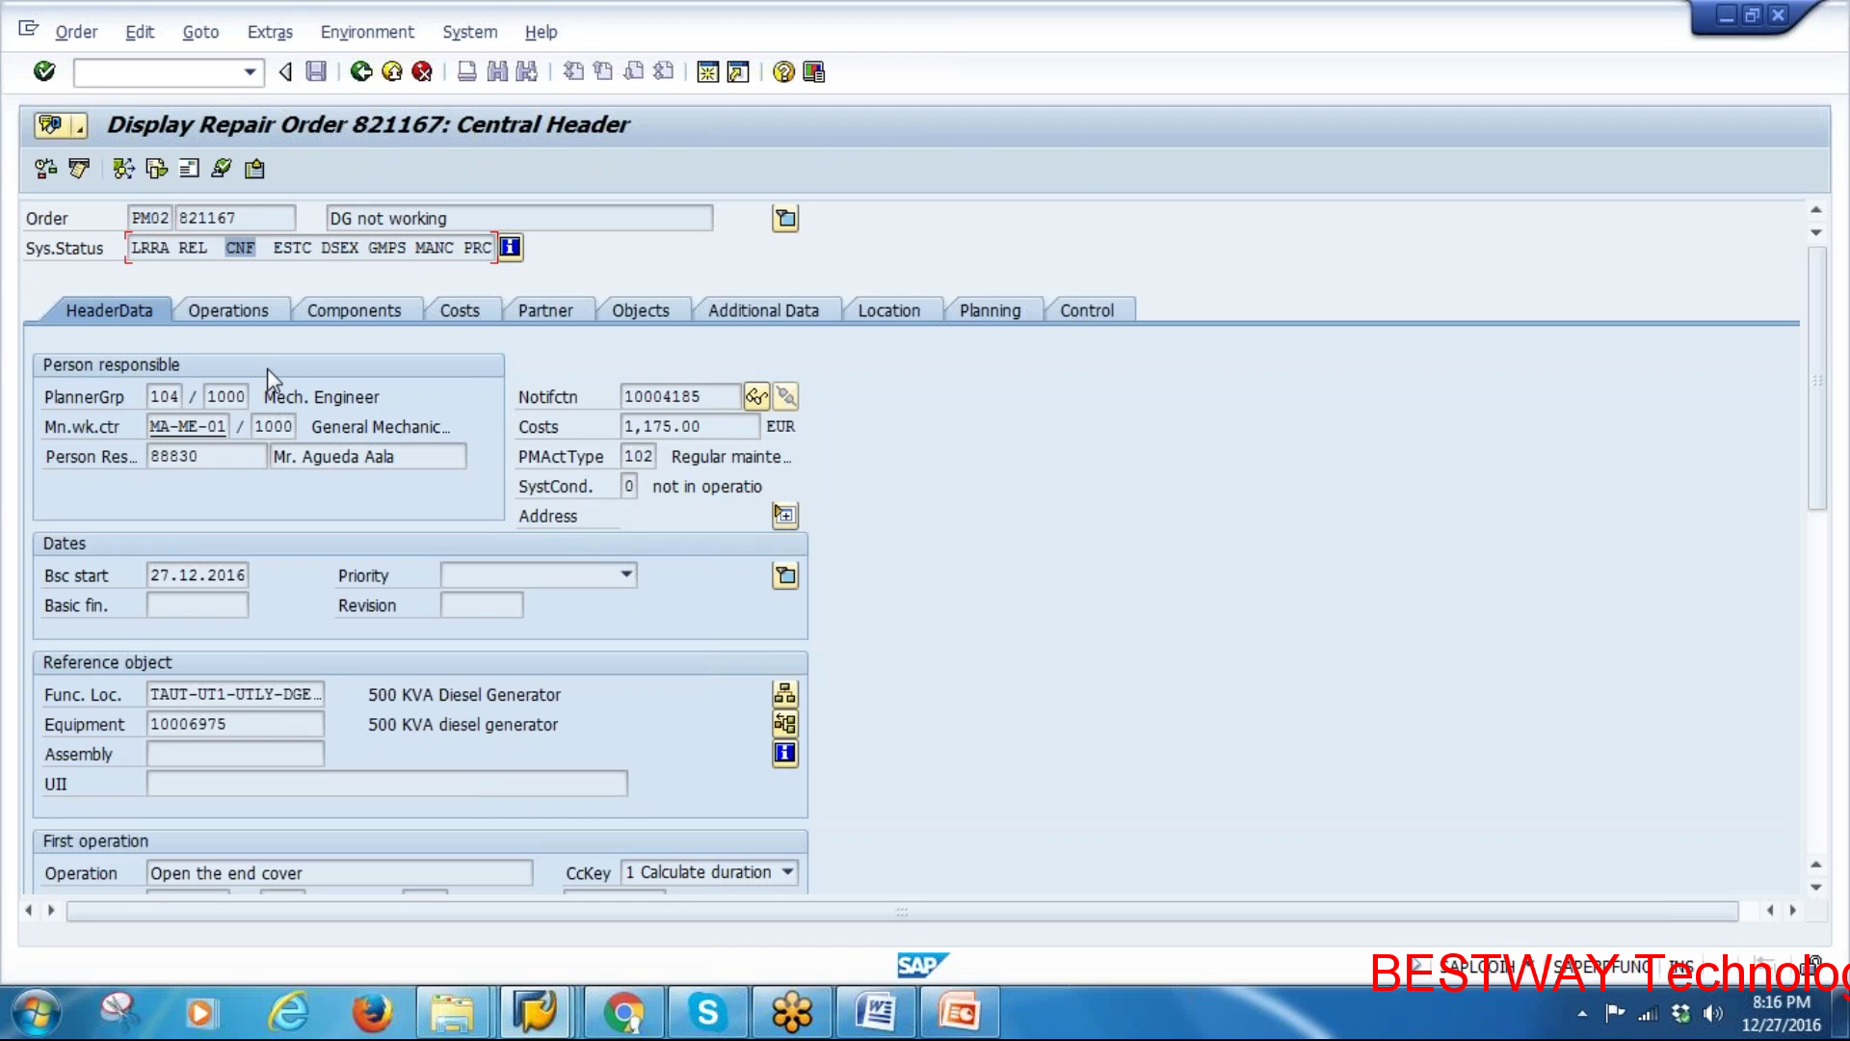
click(511, 250)
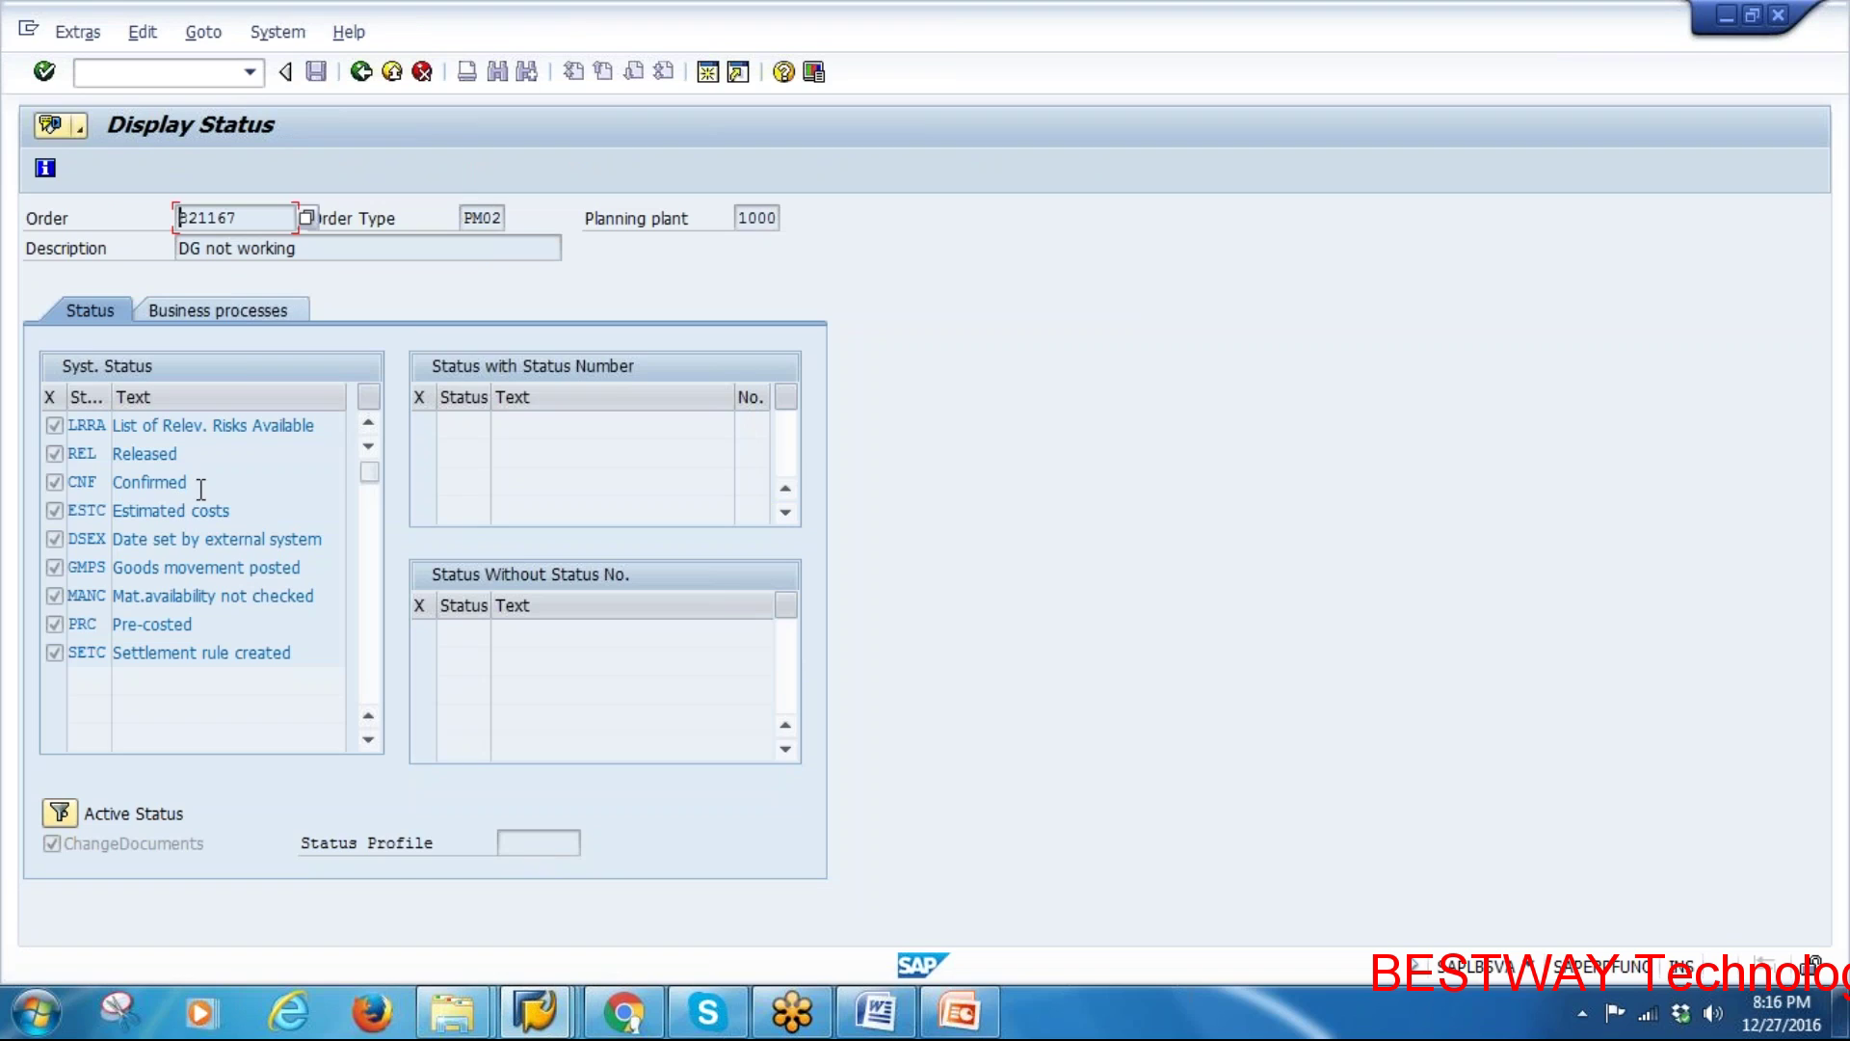
drag(198, 485, 86, 475)
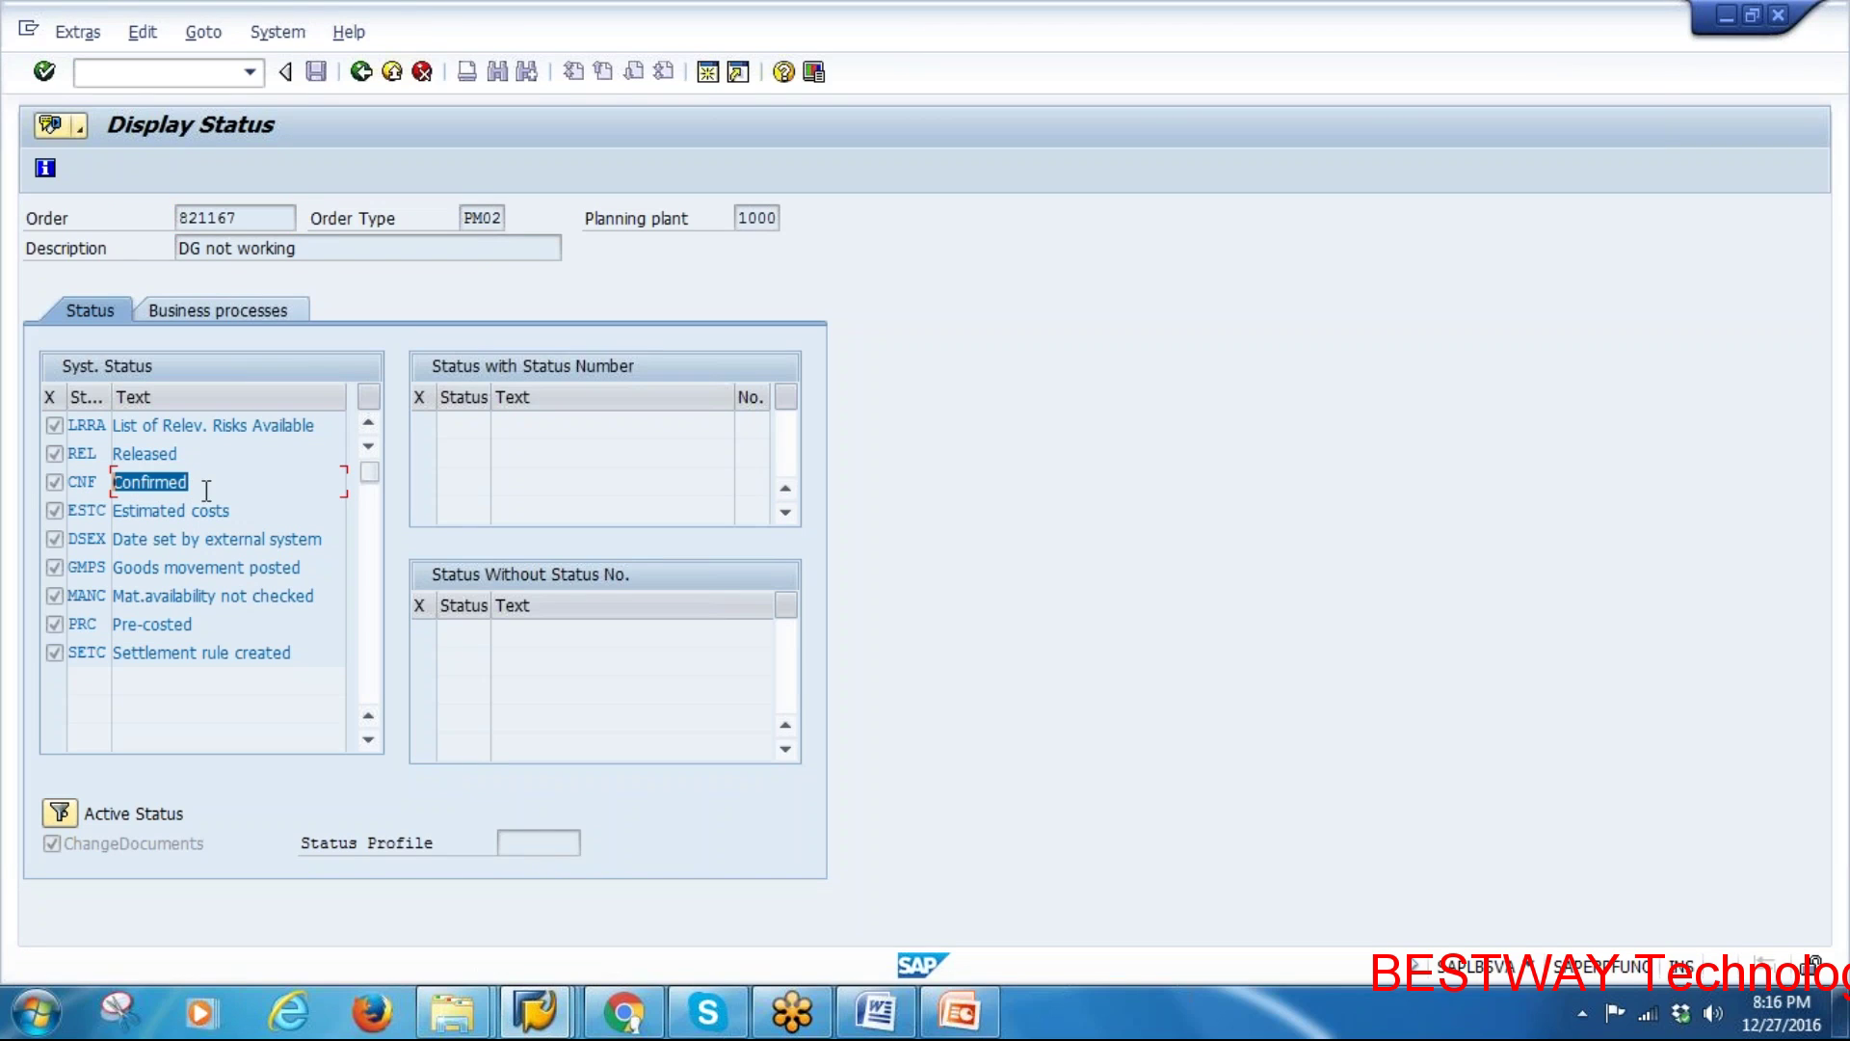
click(392, 81)
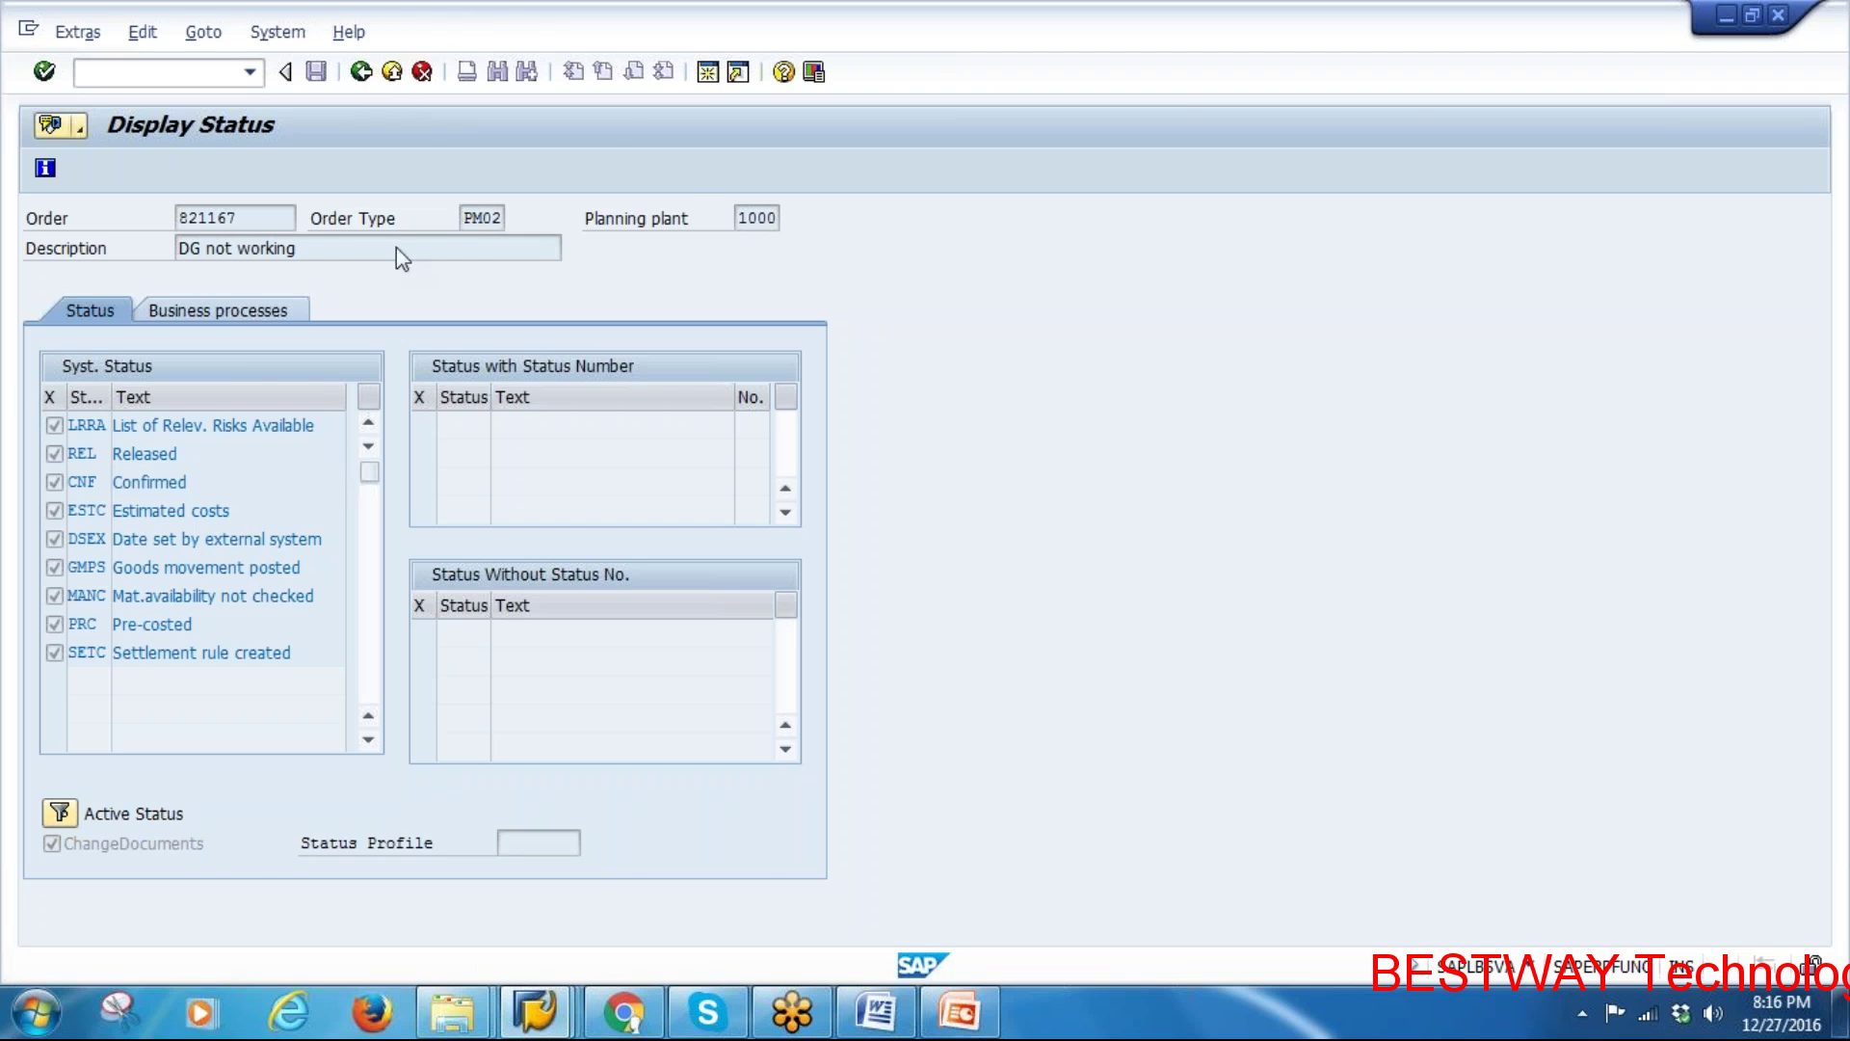
Switch to the PowerPoint presentation, review the Maintenance Notification Complete slide's prerequisites and consequences, and return to the repair order in SAP
click(978, 1029)
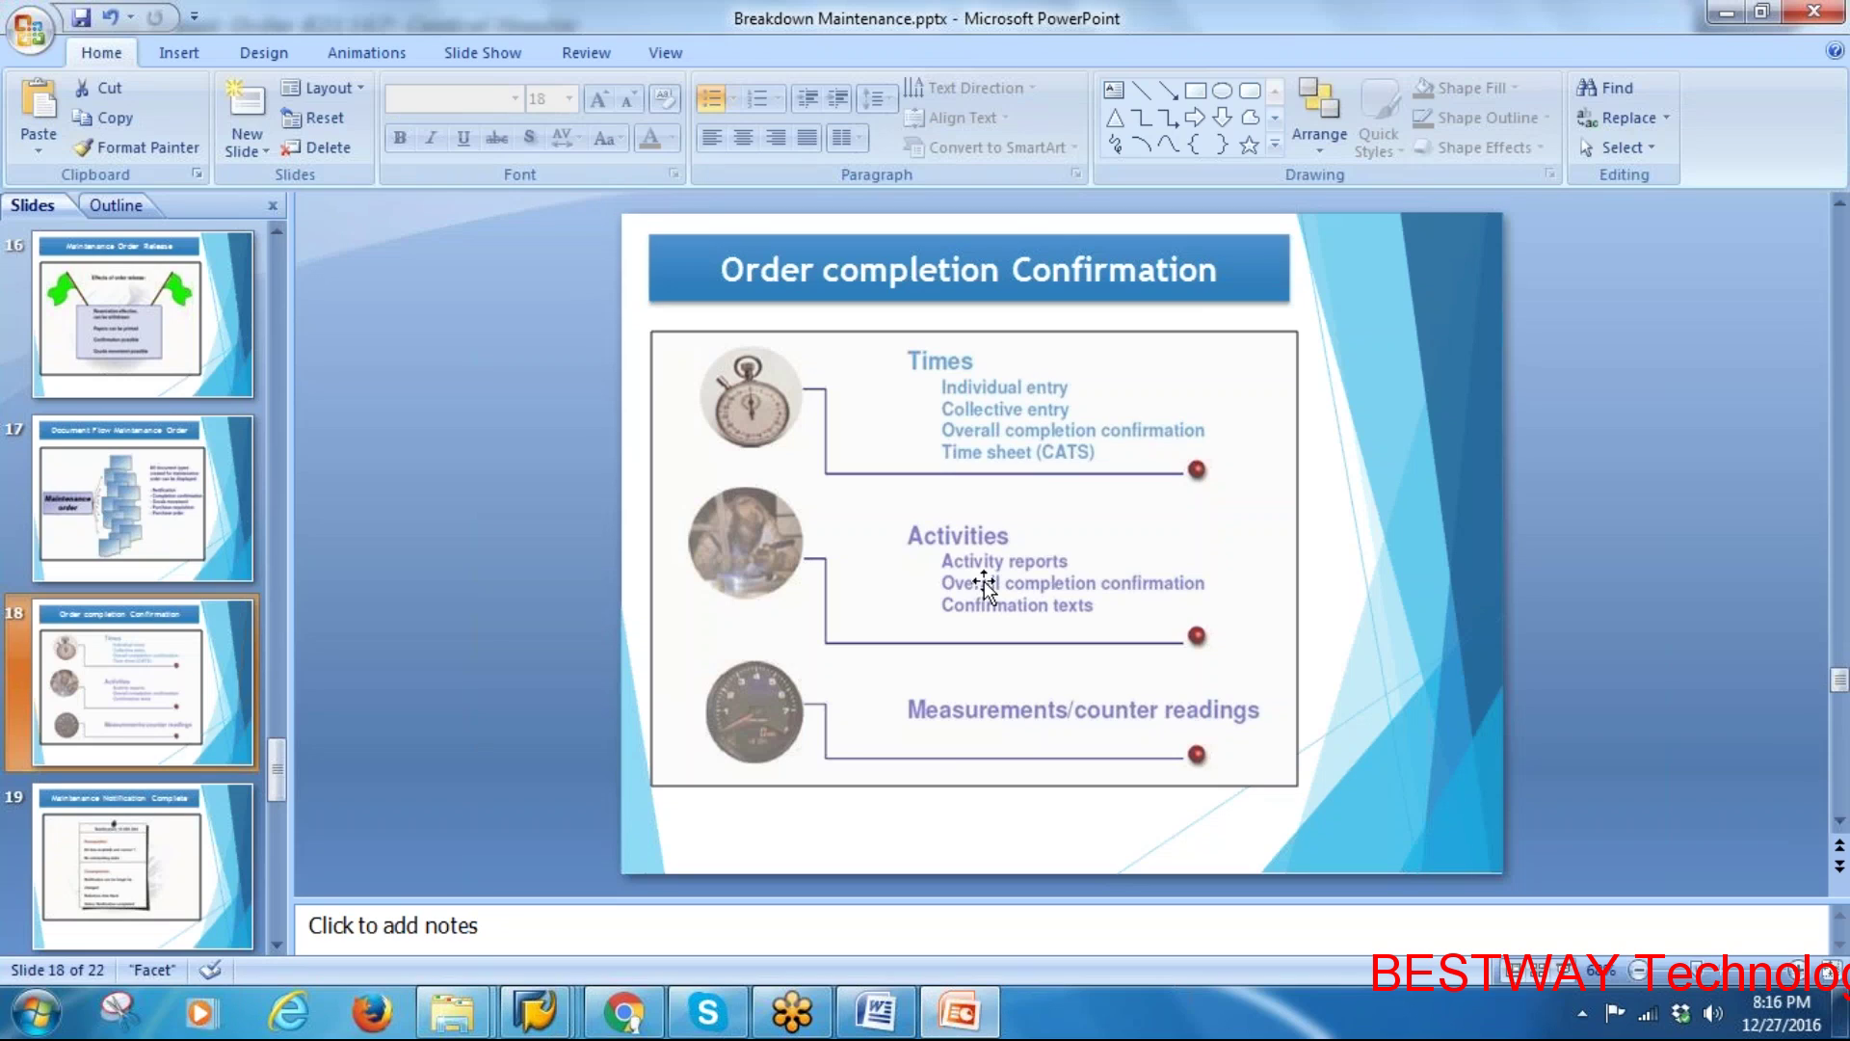
click(169, 867)
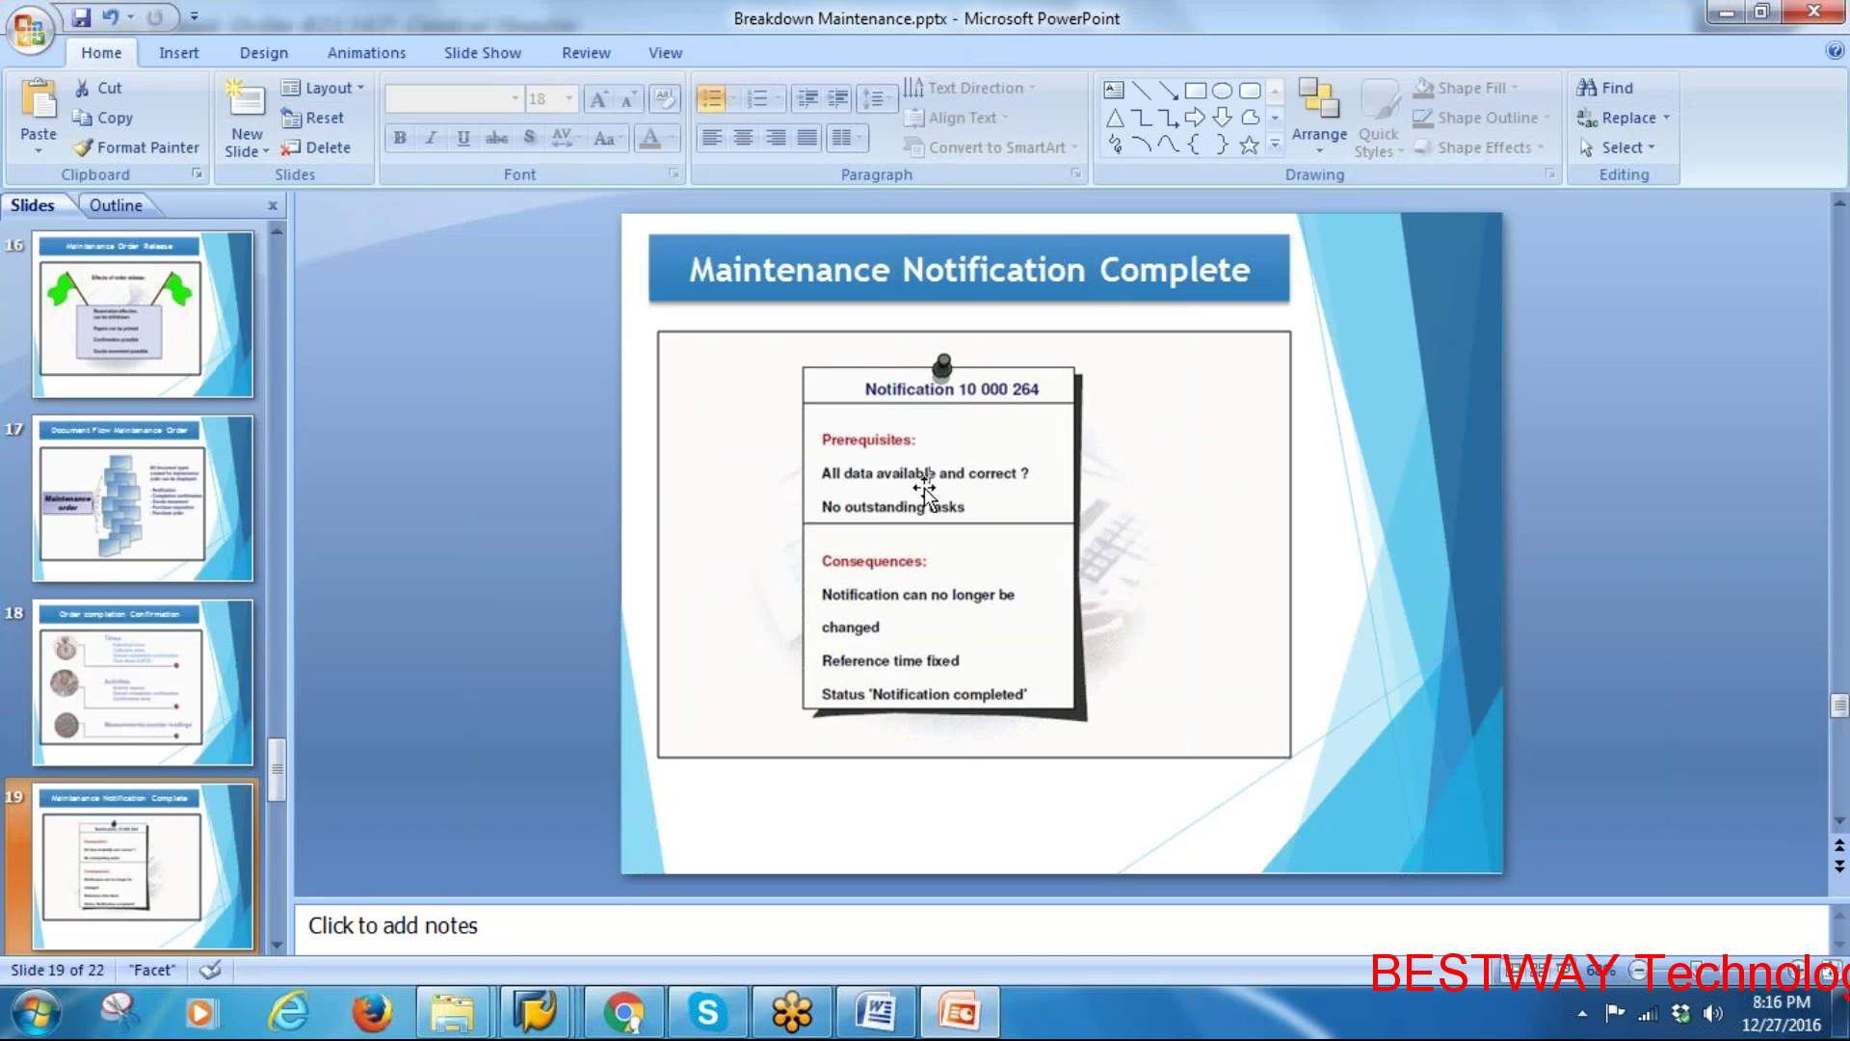
click(920, 487)
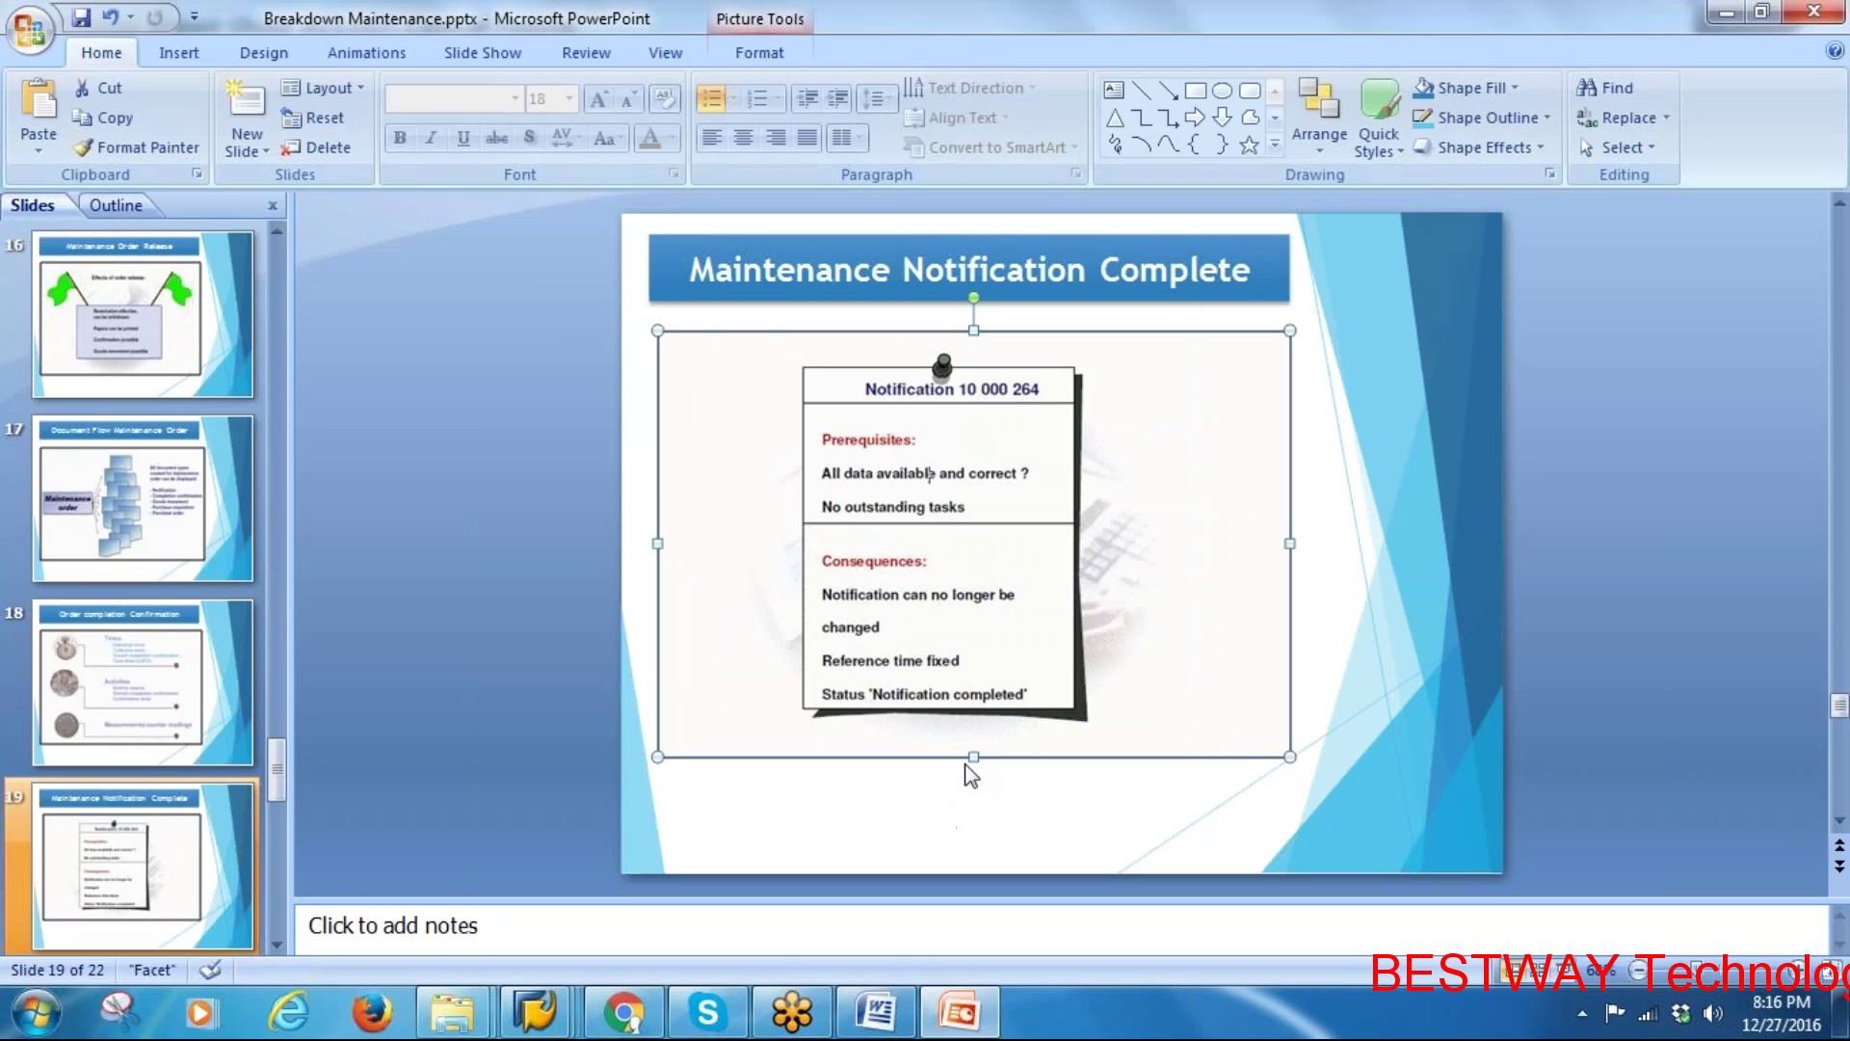
drag(971, 760, 971, 781)
drag(1290, 552, 1312, 570)
click(947, 835)
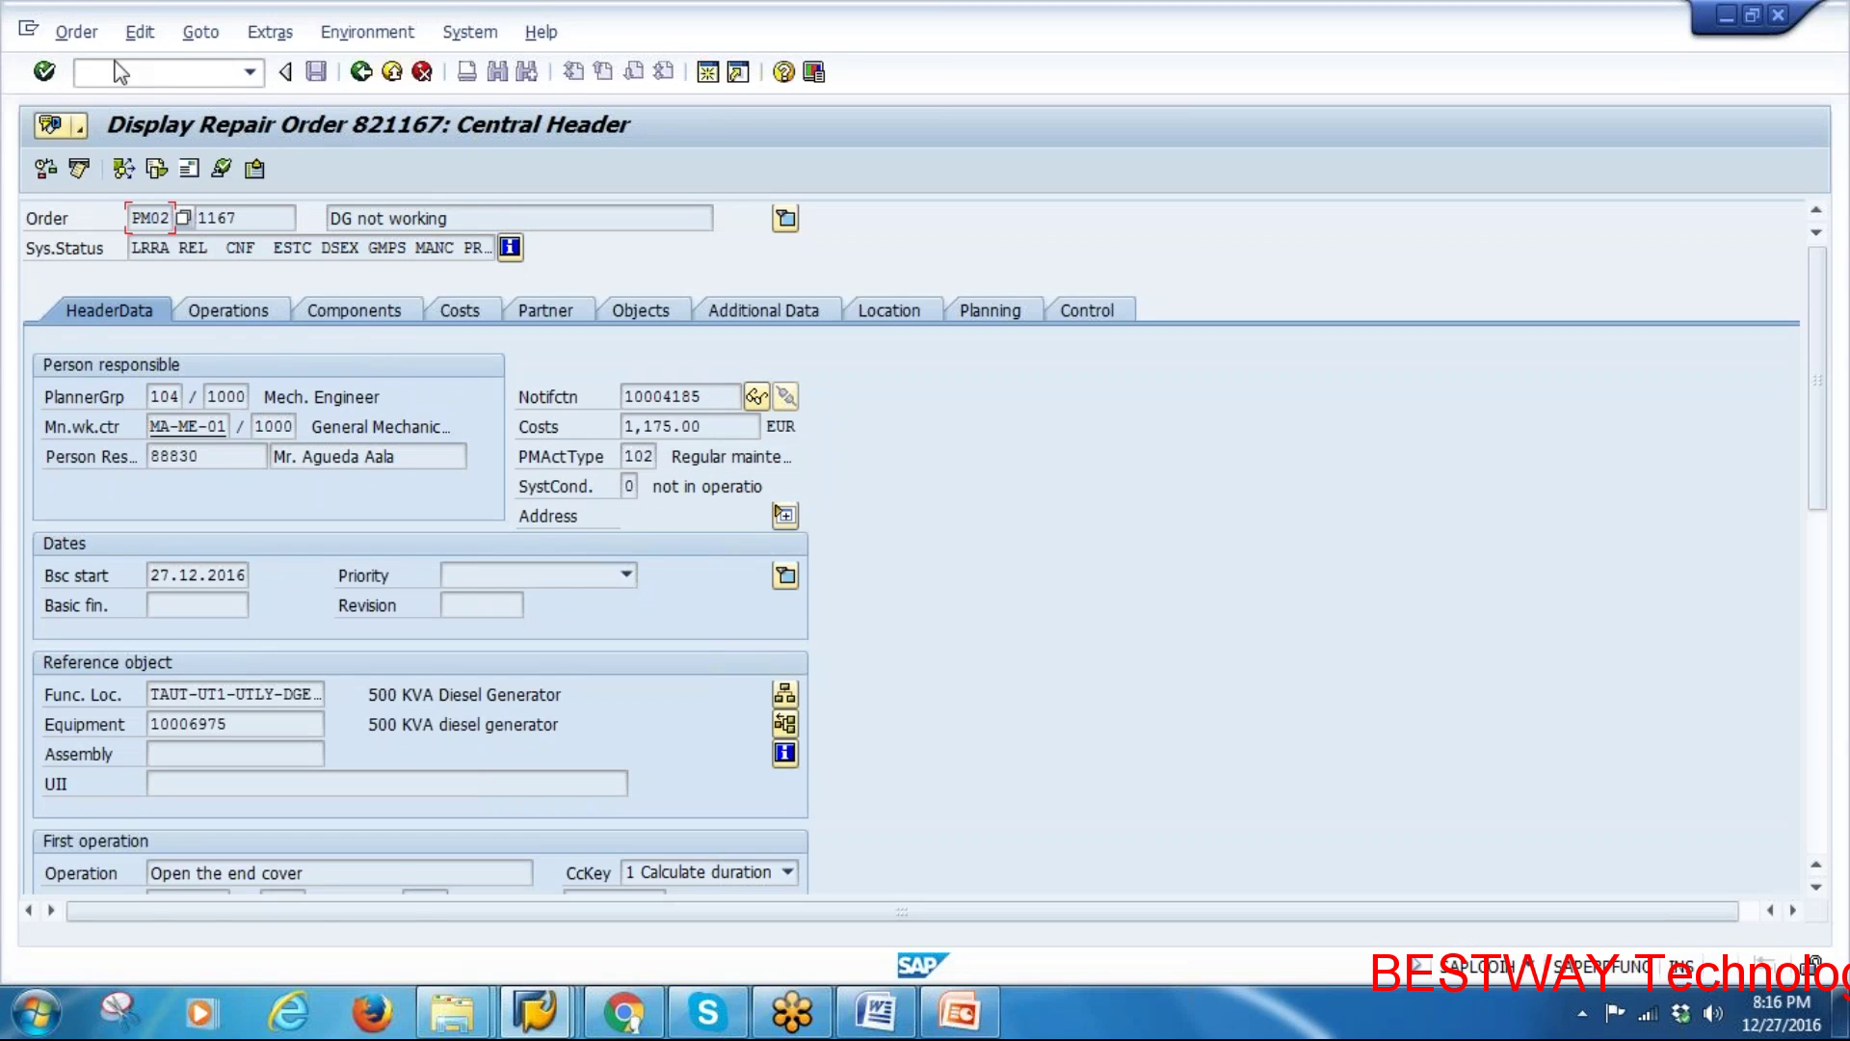
Switch the displayed repair order to change mode
click(76, 32)
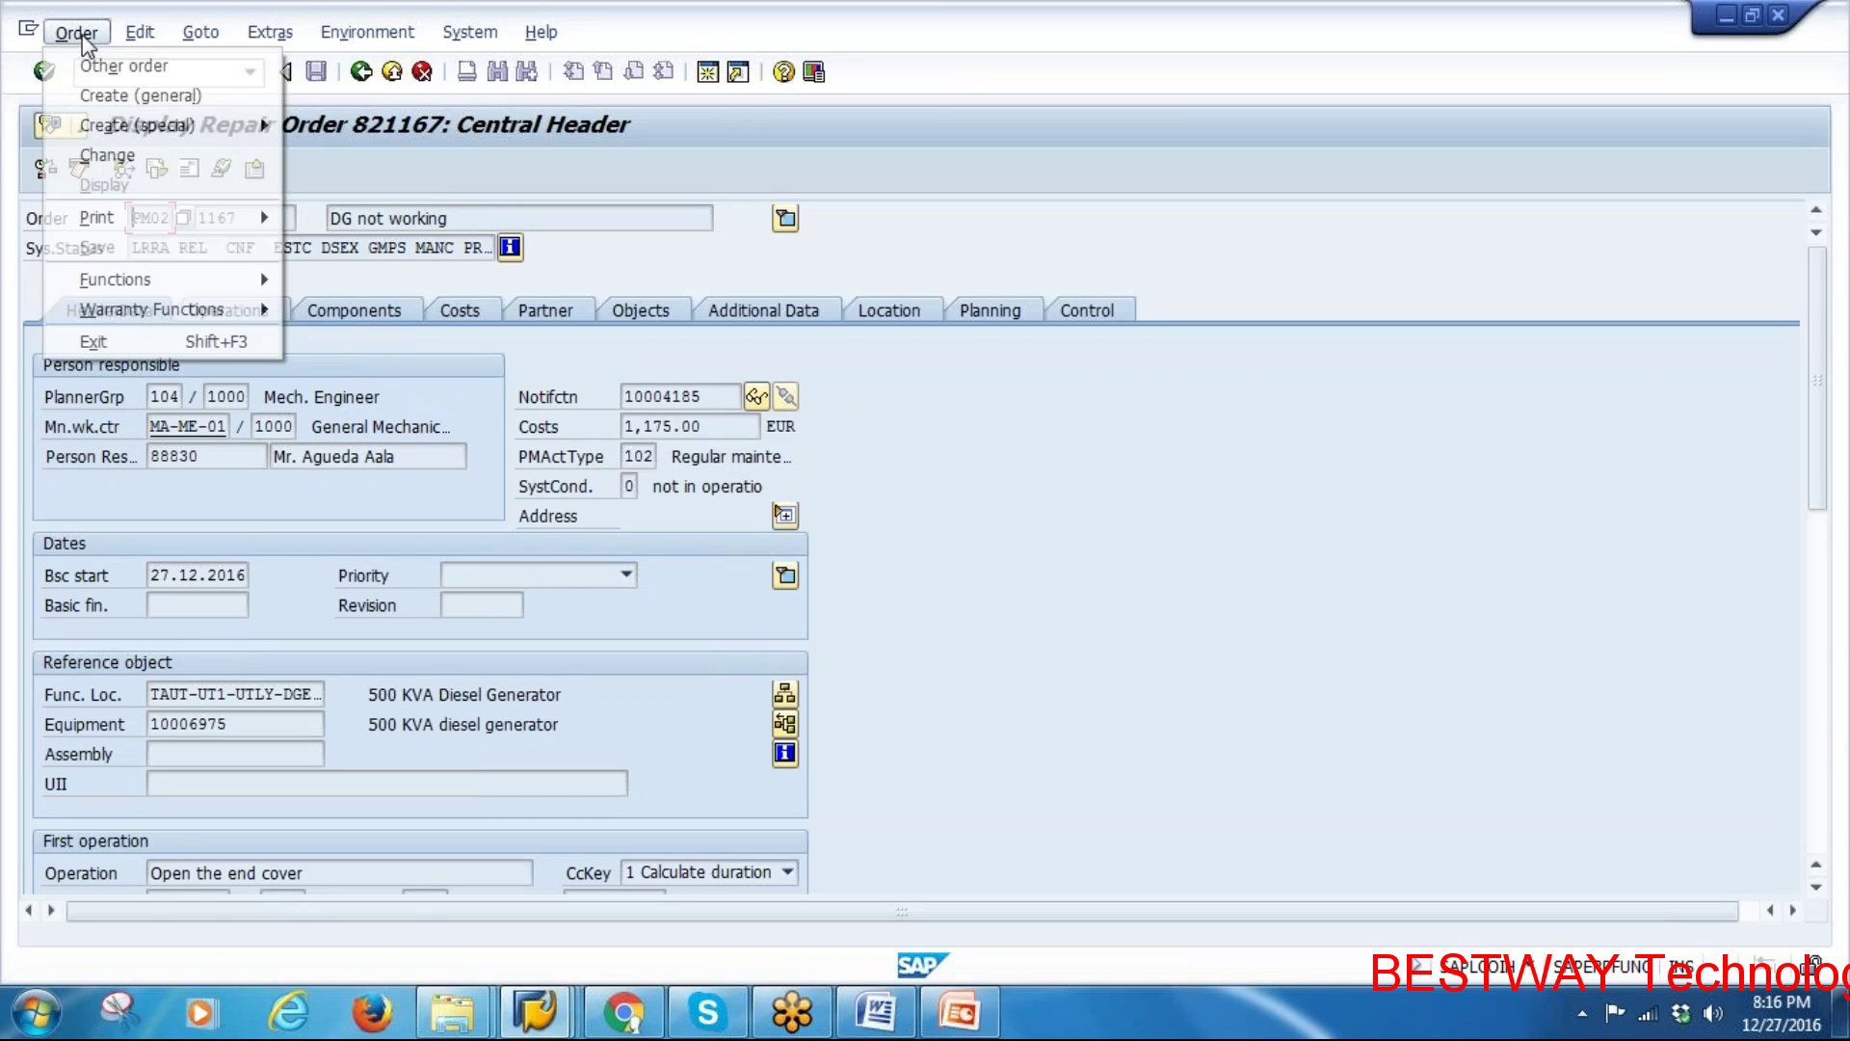
click(106, 152)
key(Return)
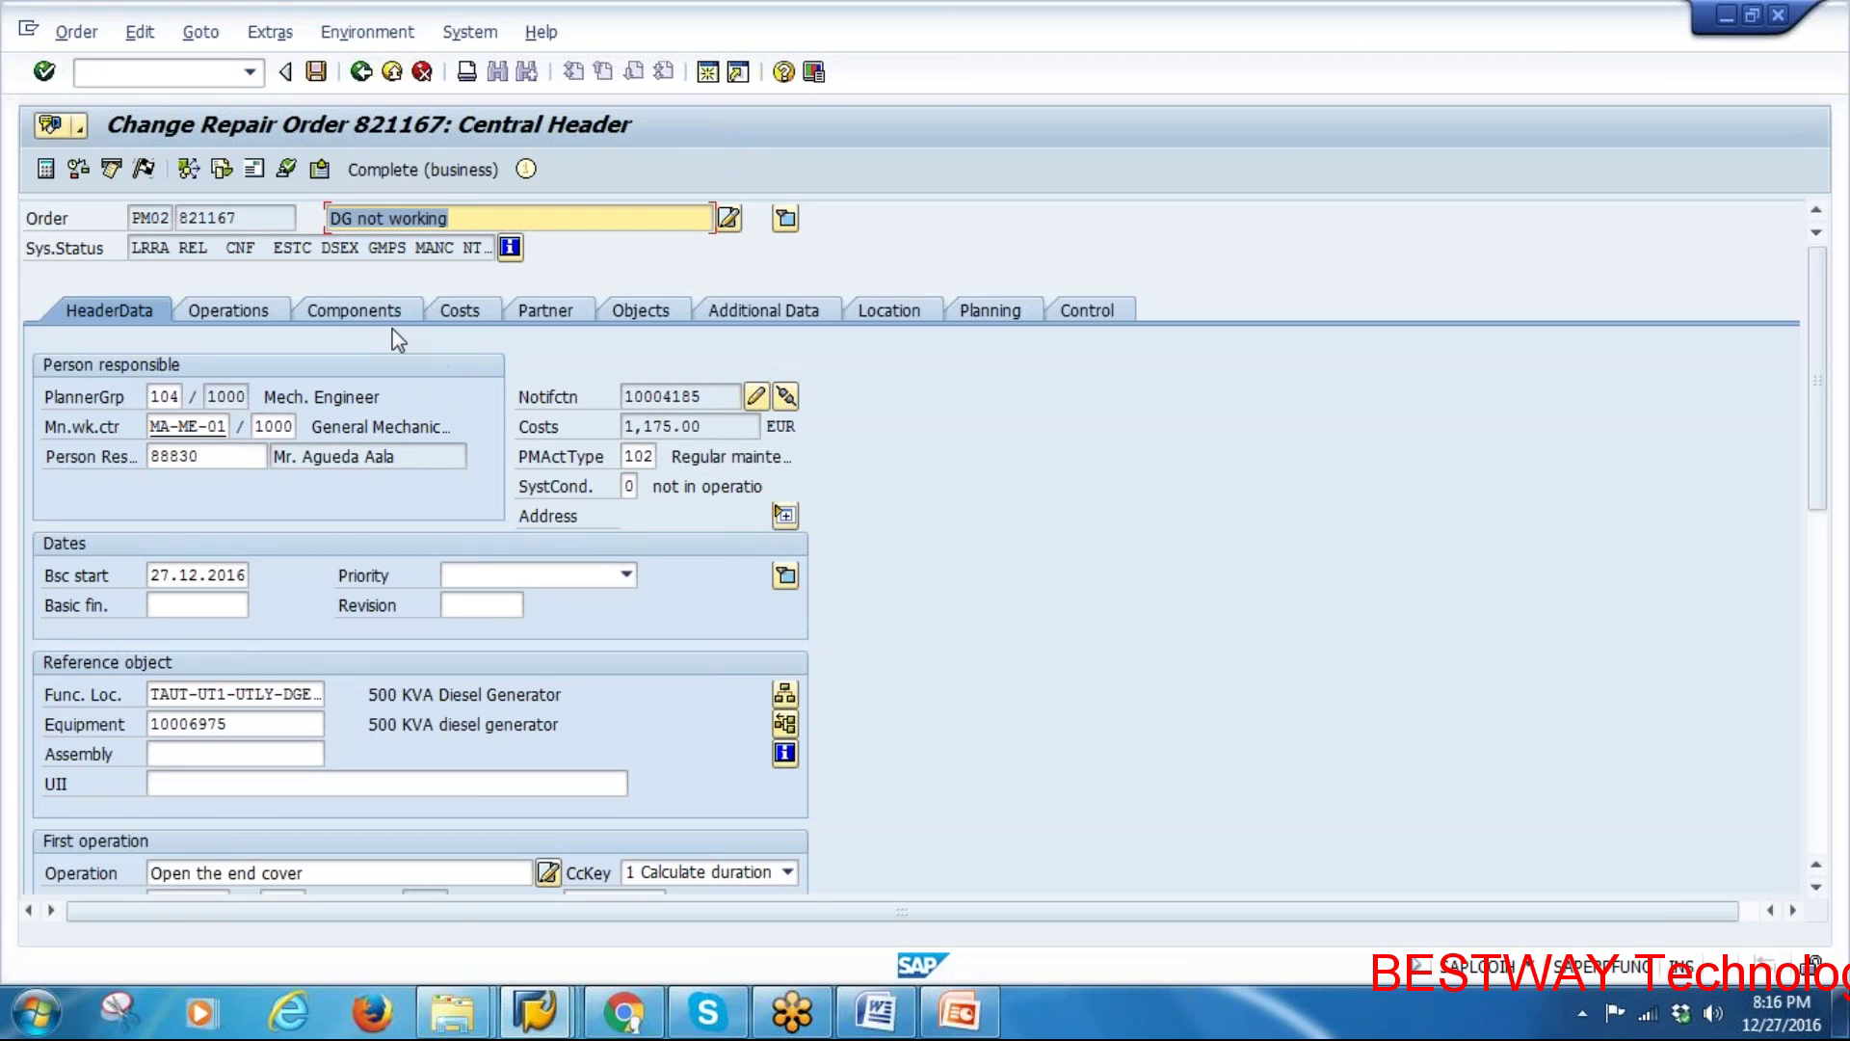
Examine the order's cost overview, comparing planned and actual costs for internal labor, internal materials/spares and direct-reference material
click(456, 310)
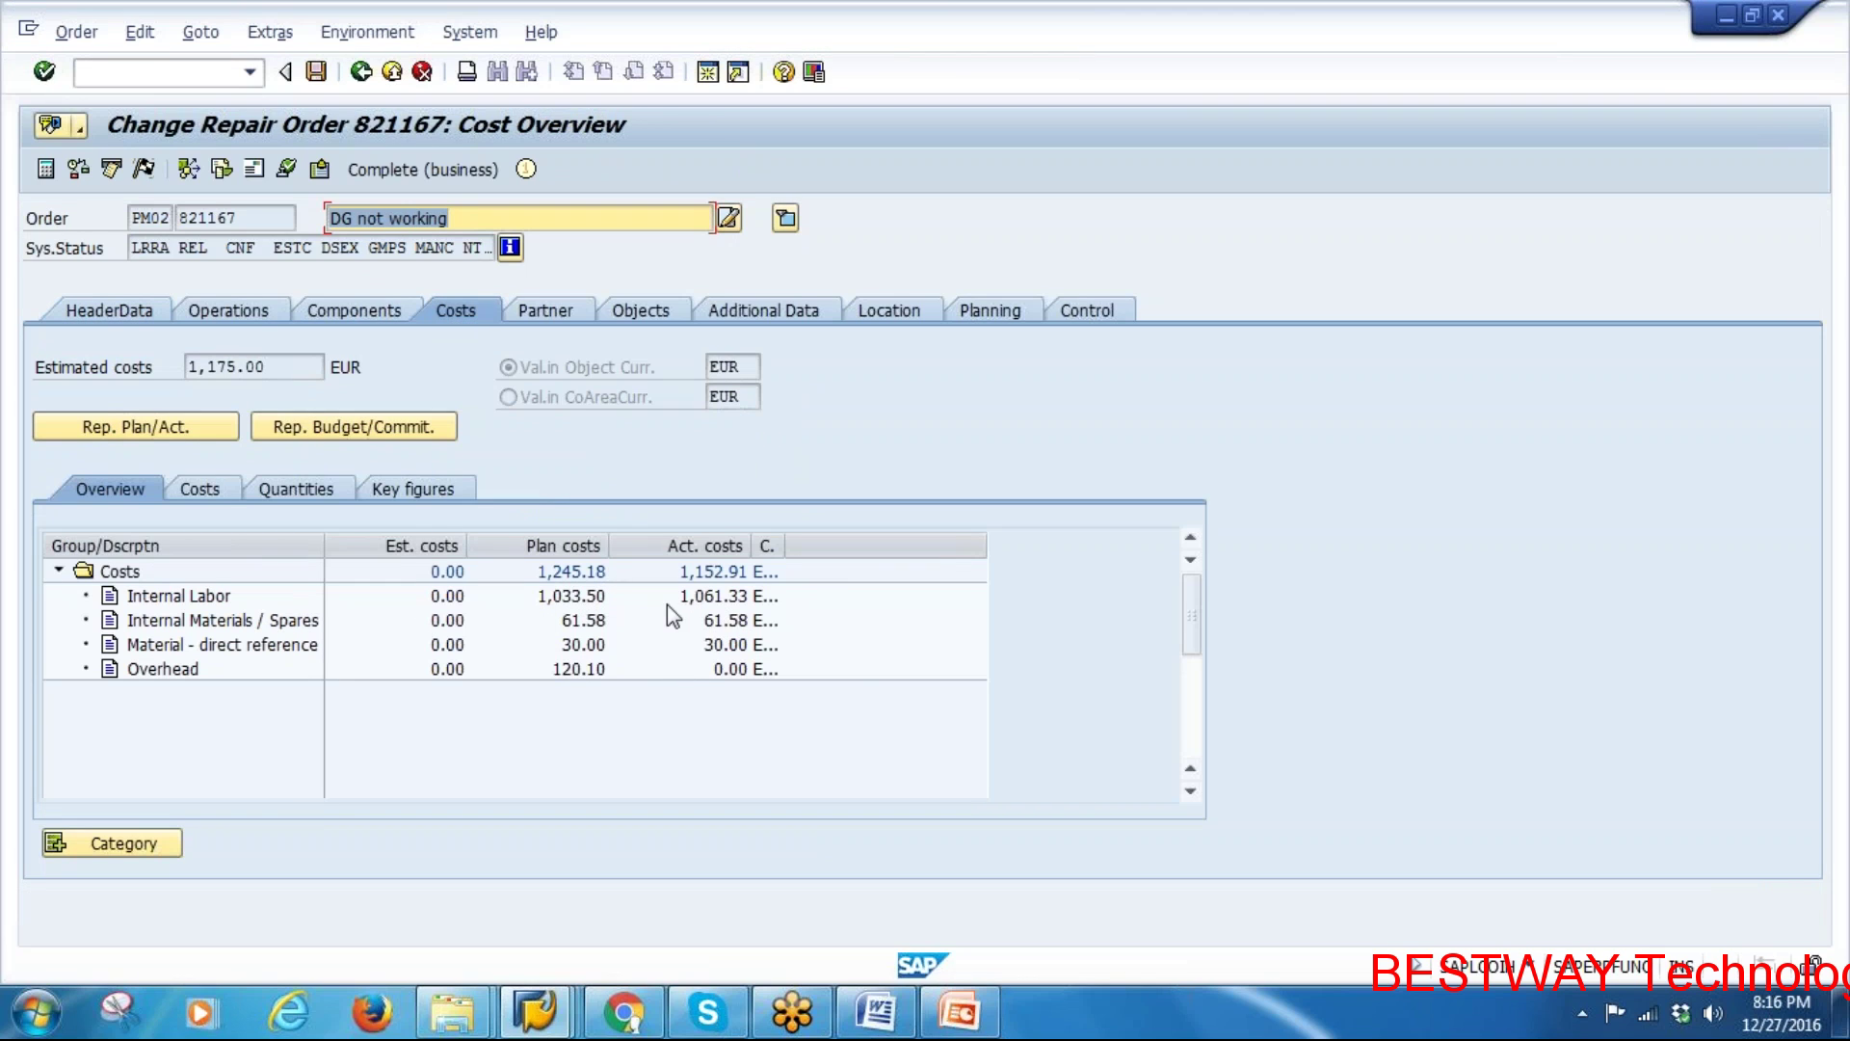
click(728, 602)
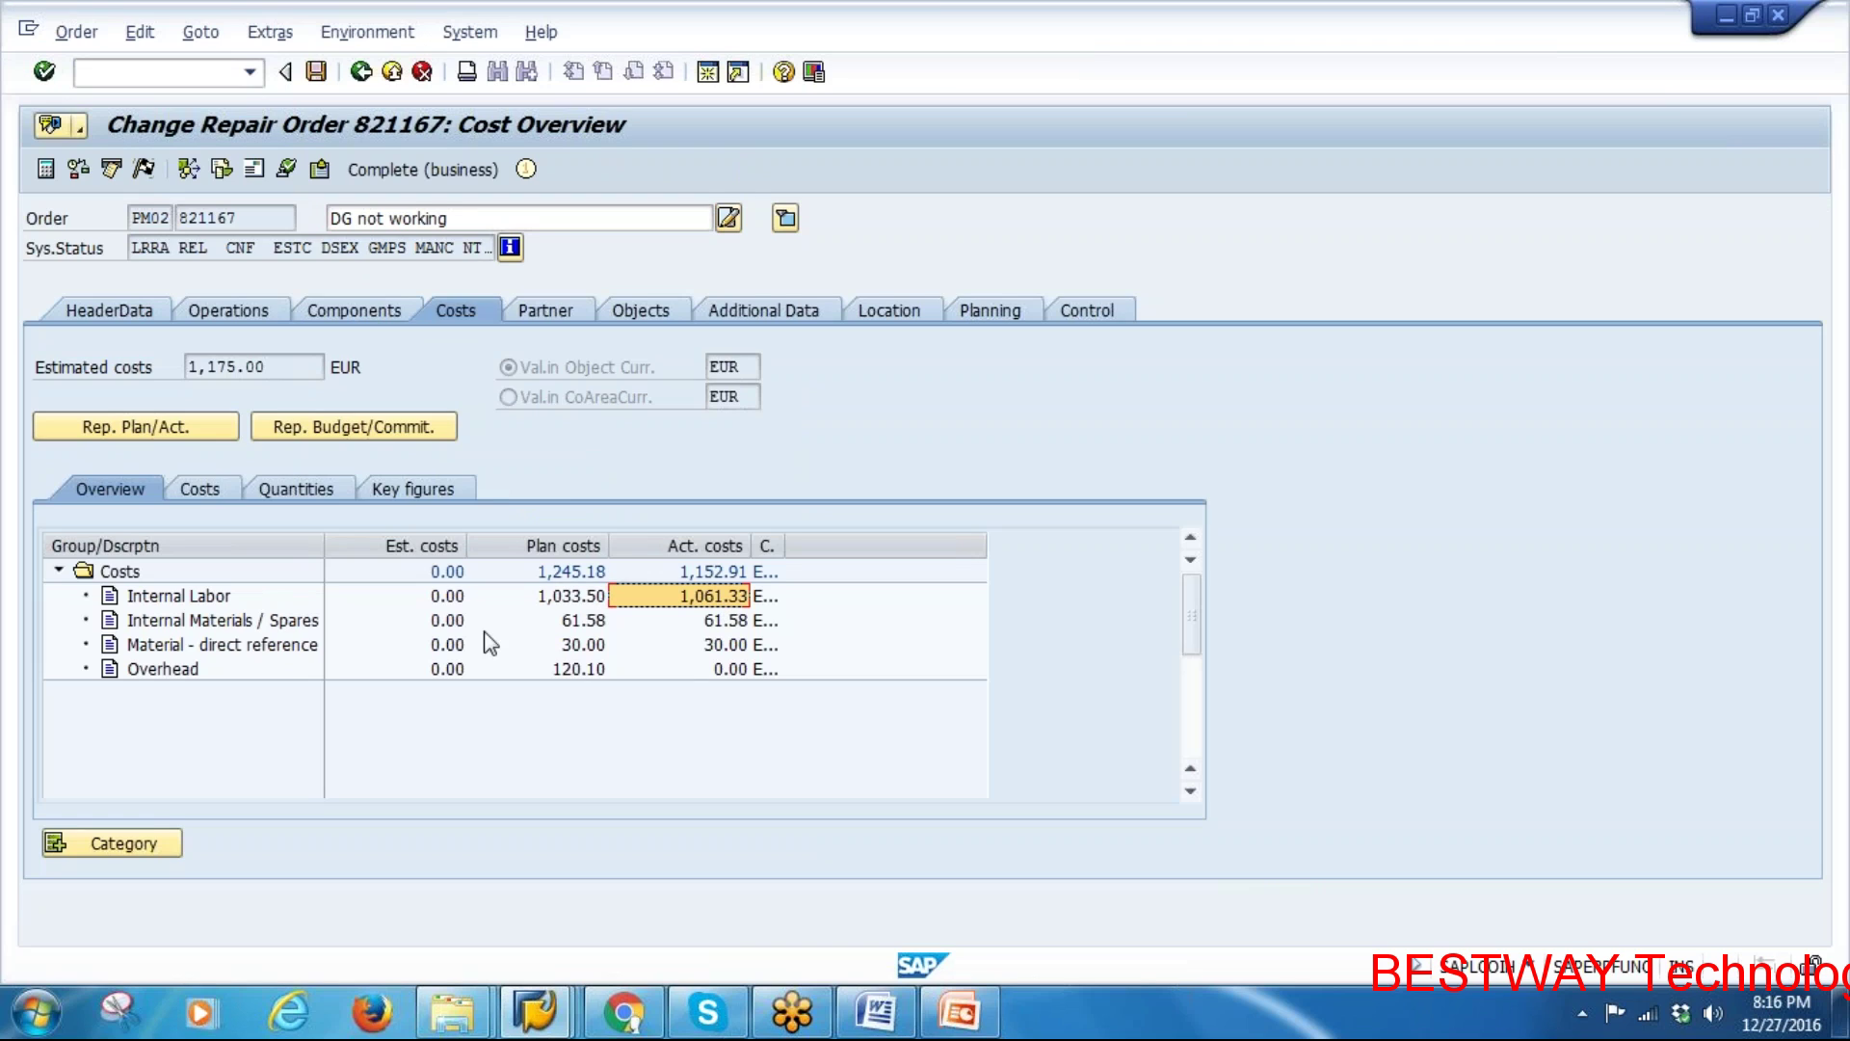
click(733, 623)
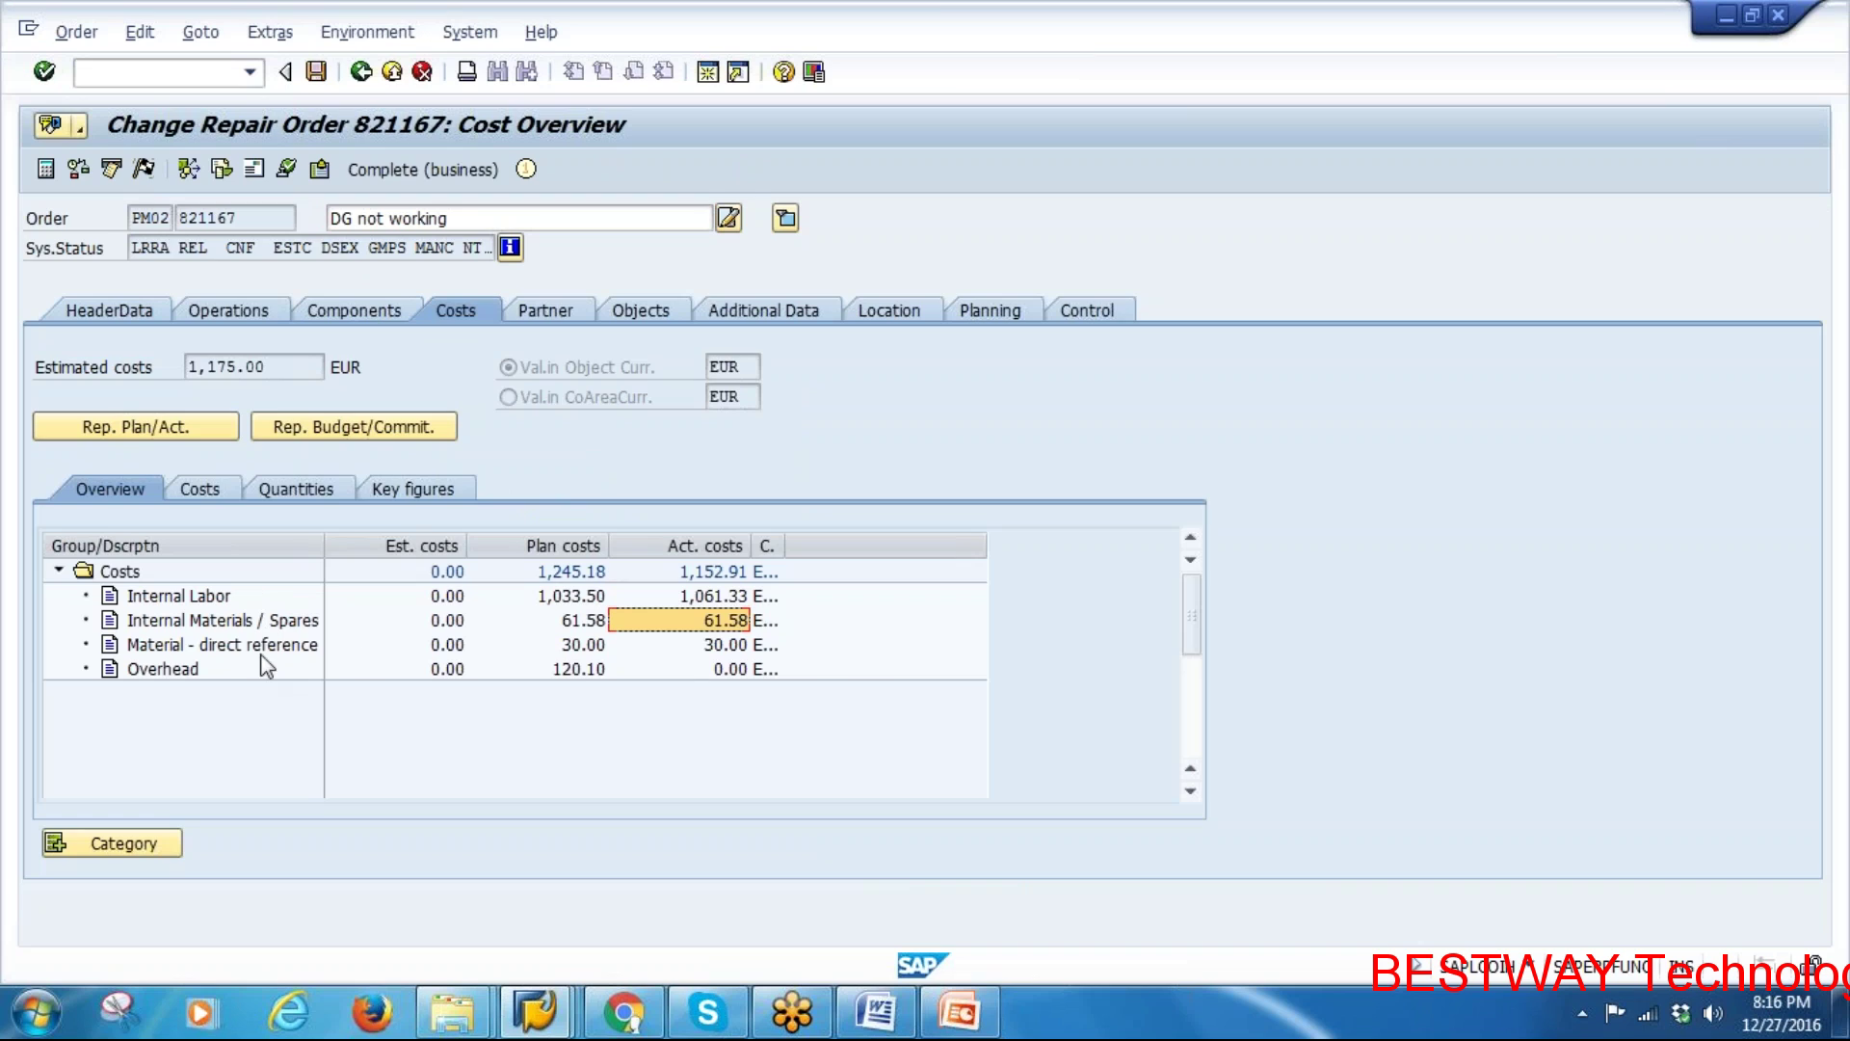
click(725, 646)
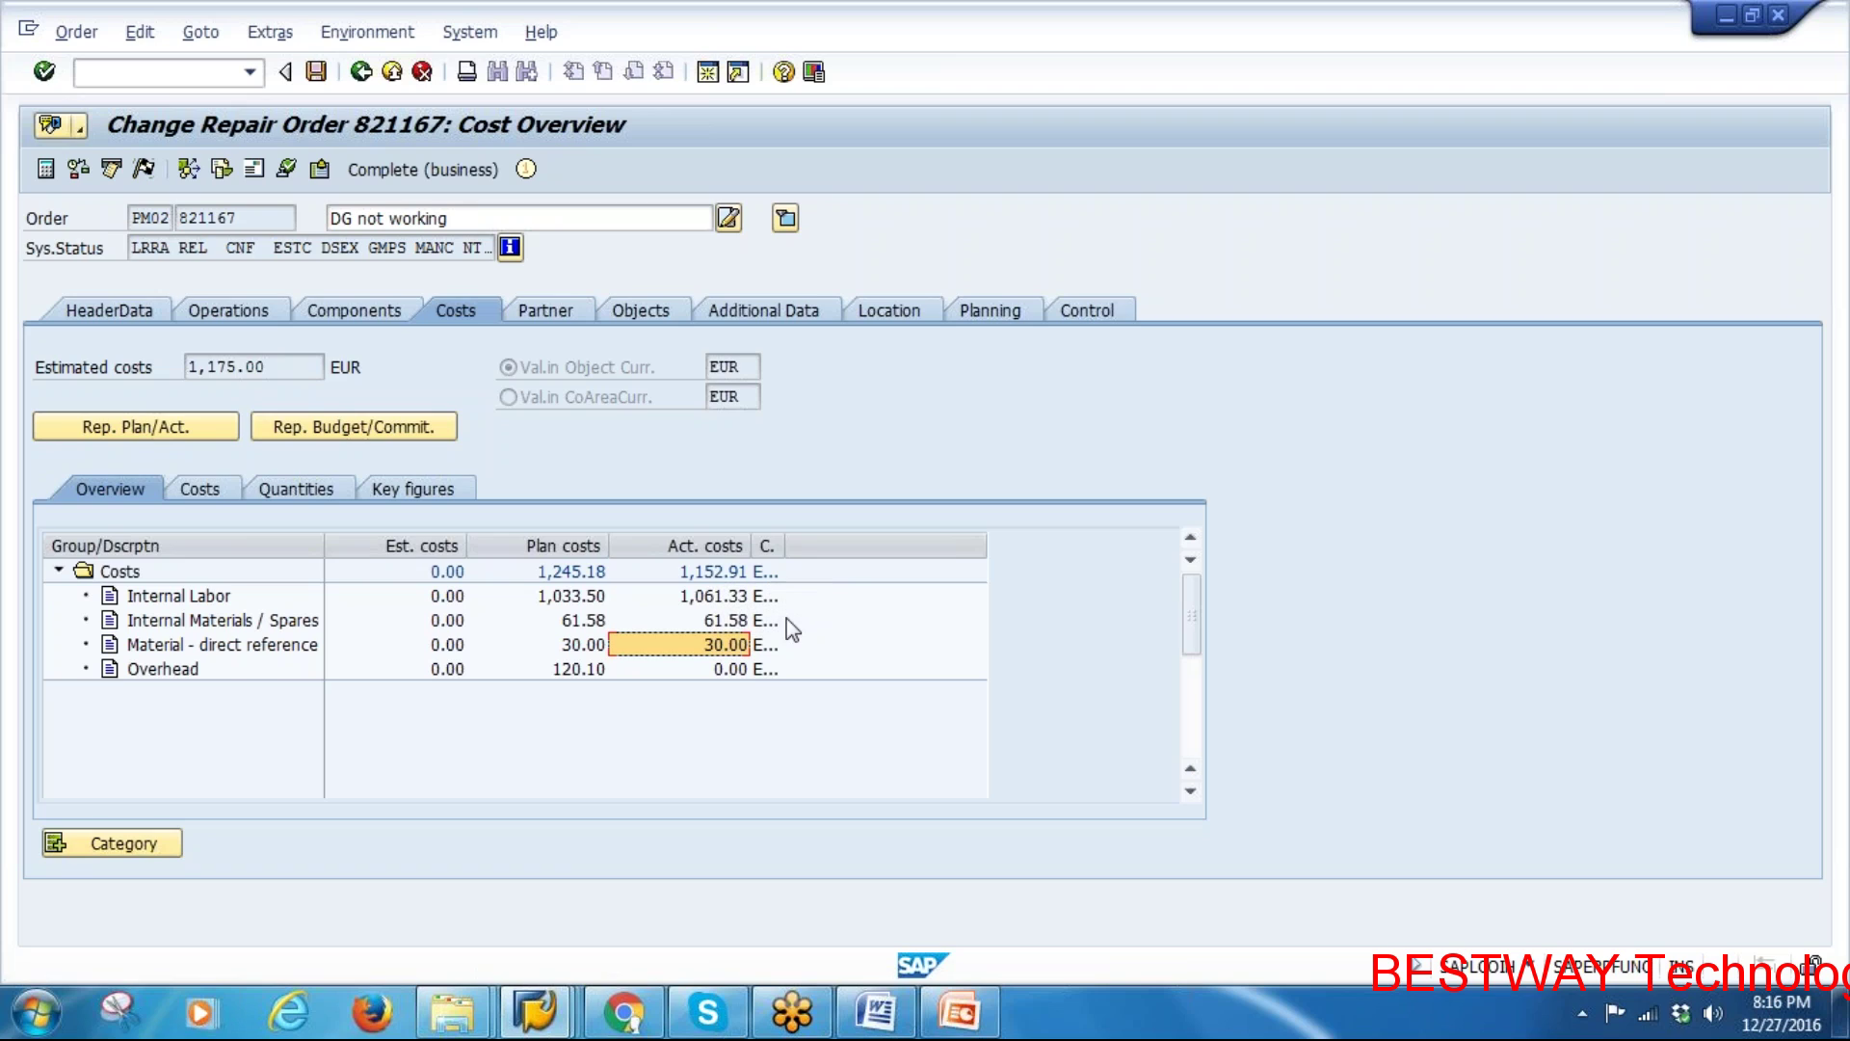
click(725, 599)
click(723, 622)
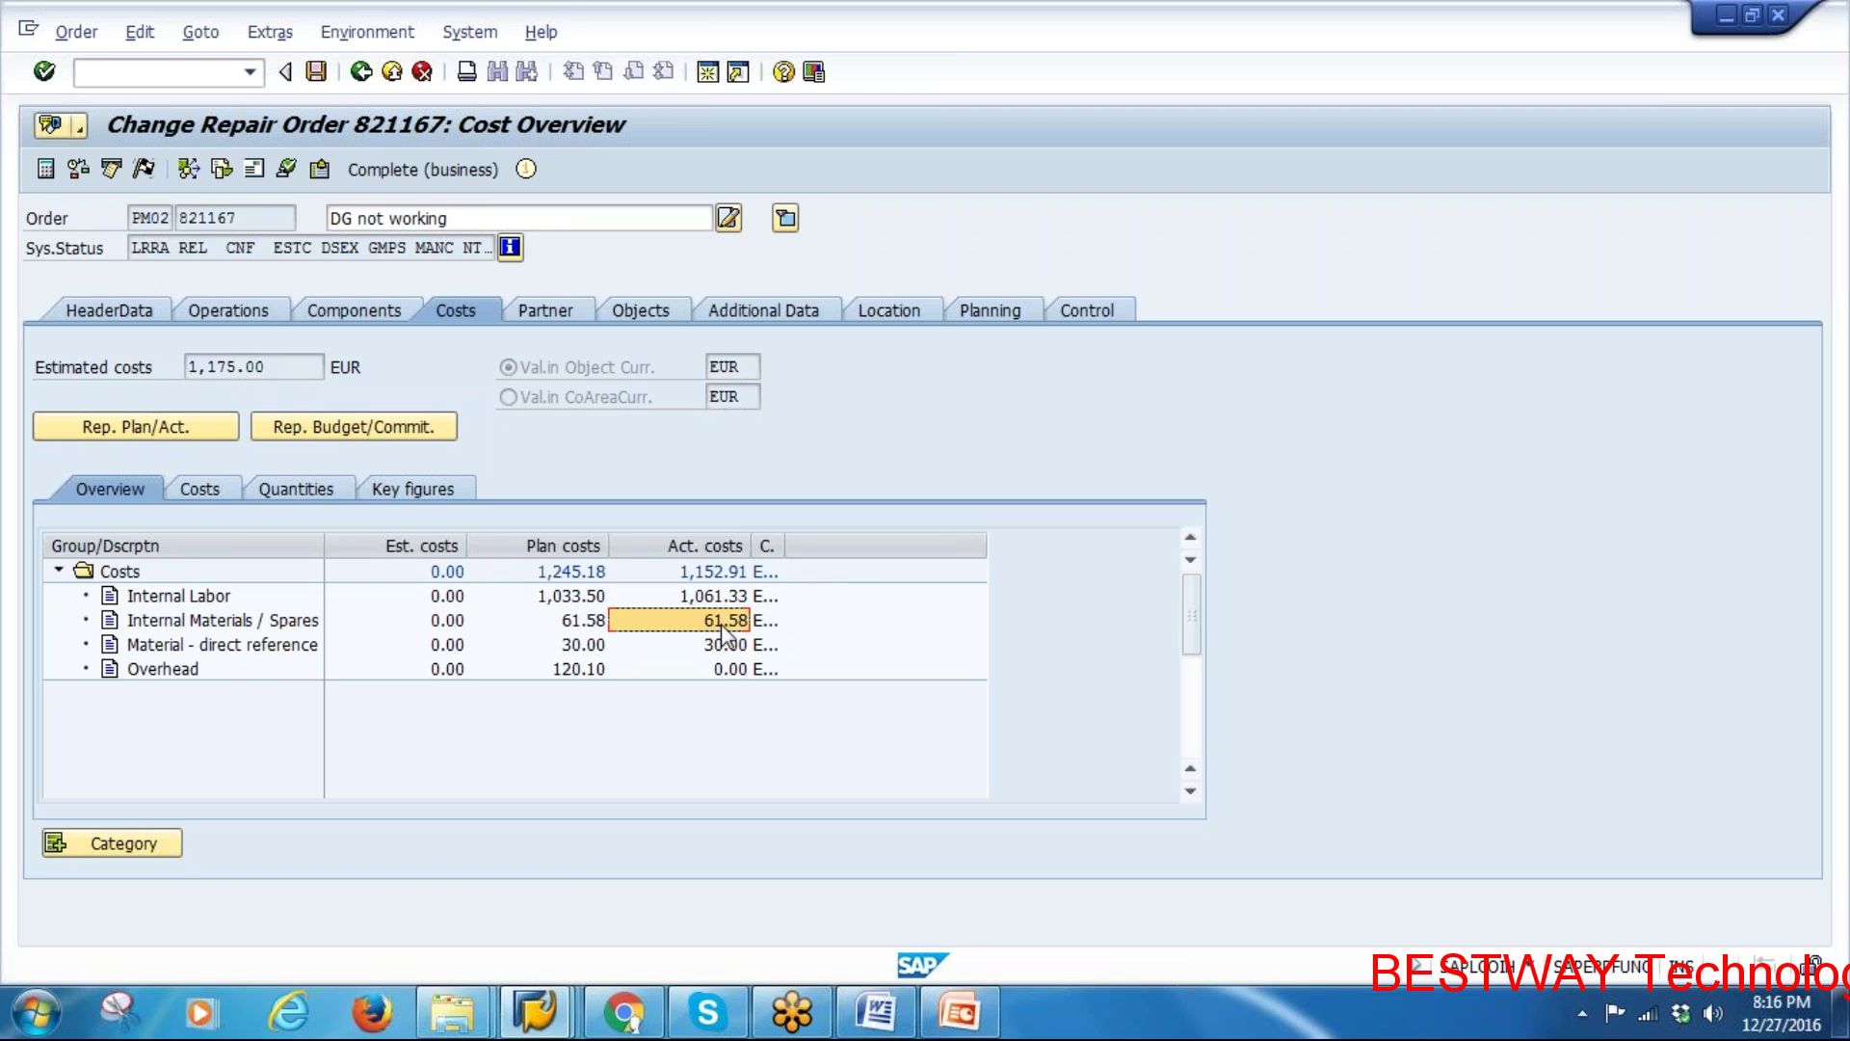
click(724, 647)
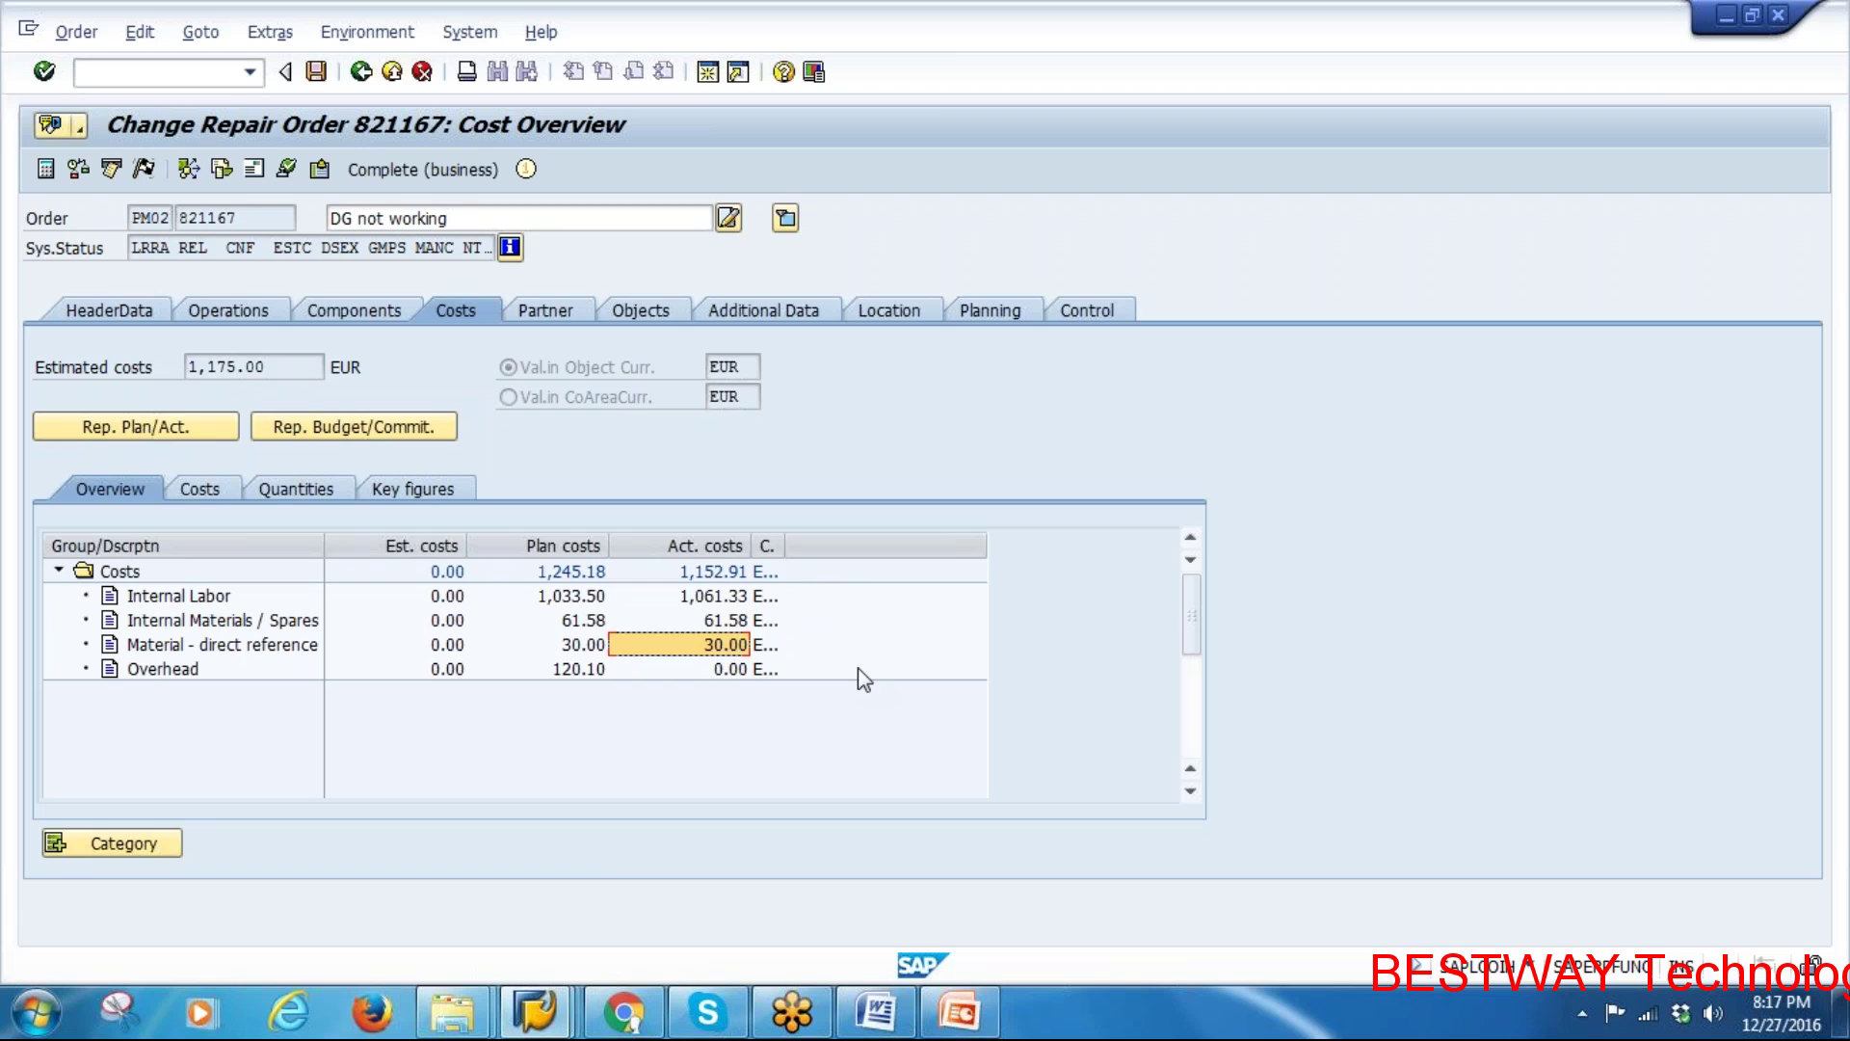
Return to the order's header data and open its linked malfunction notification for editing
click(128, 308)
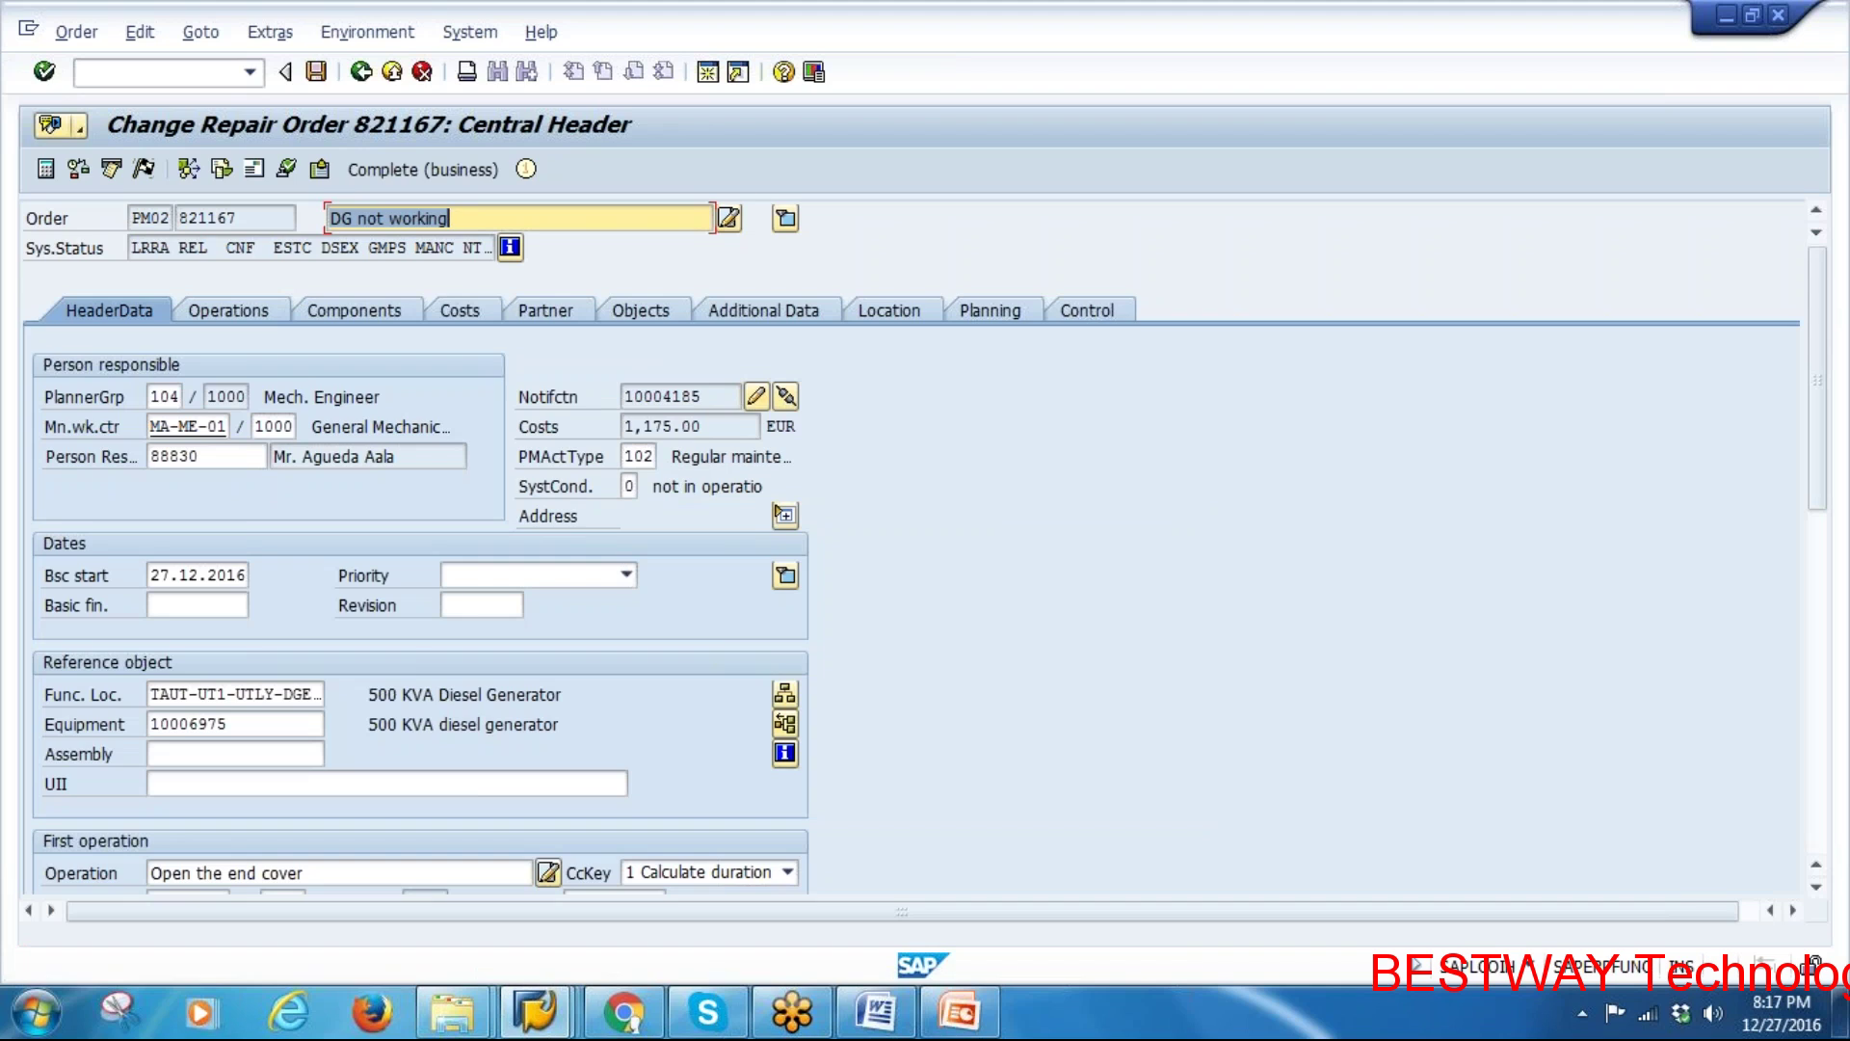
double_click(663, 397)
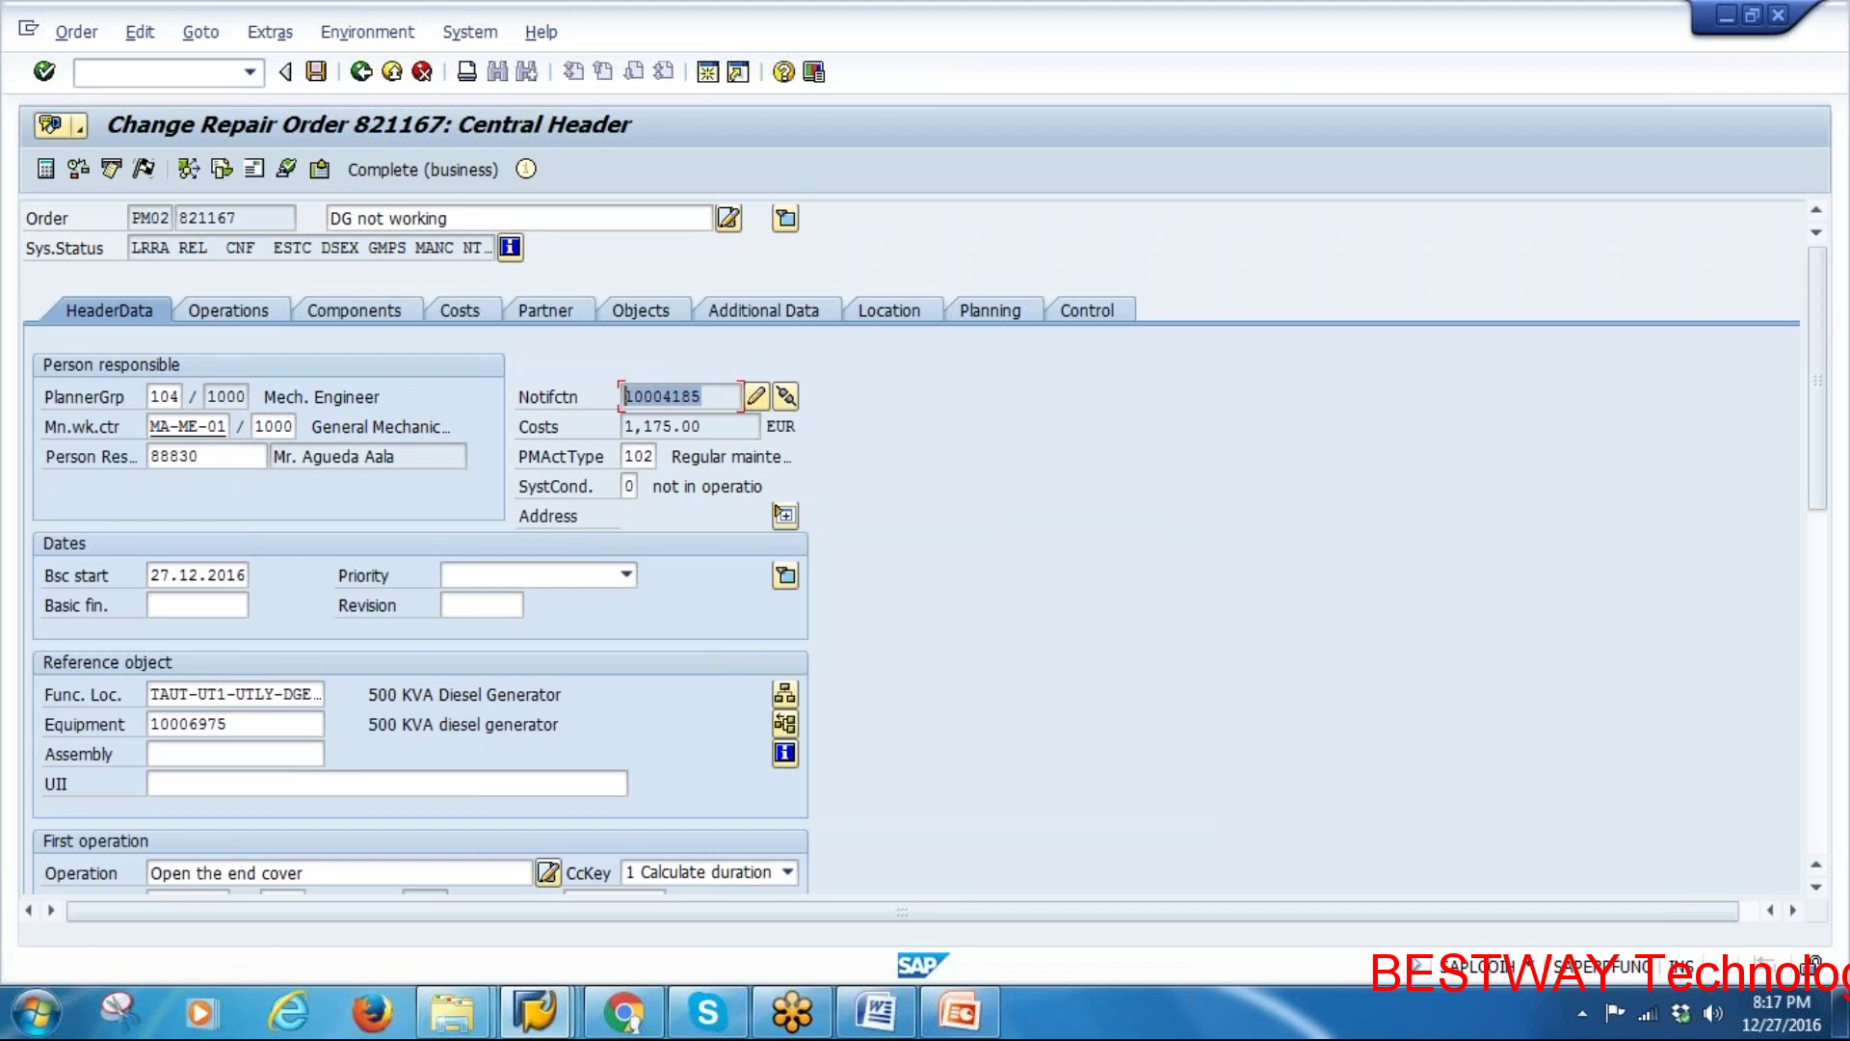
click(756, 397)
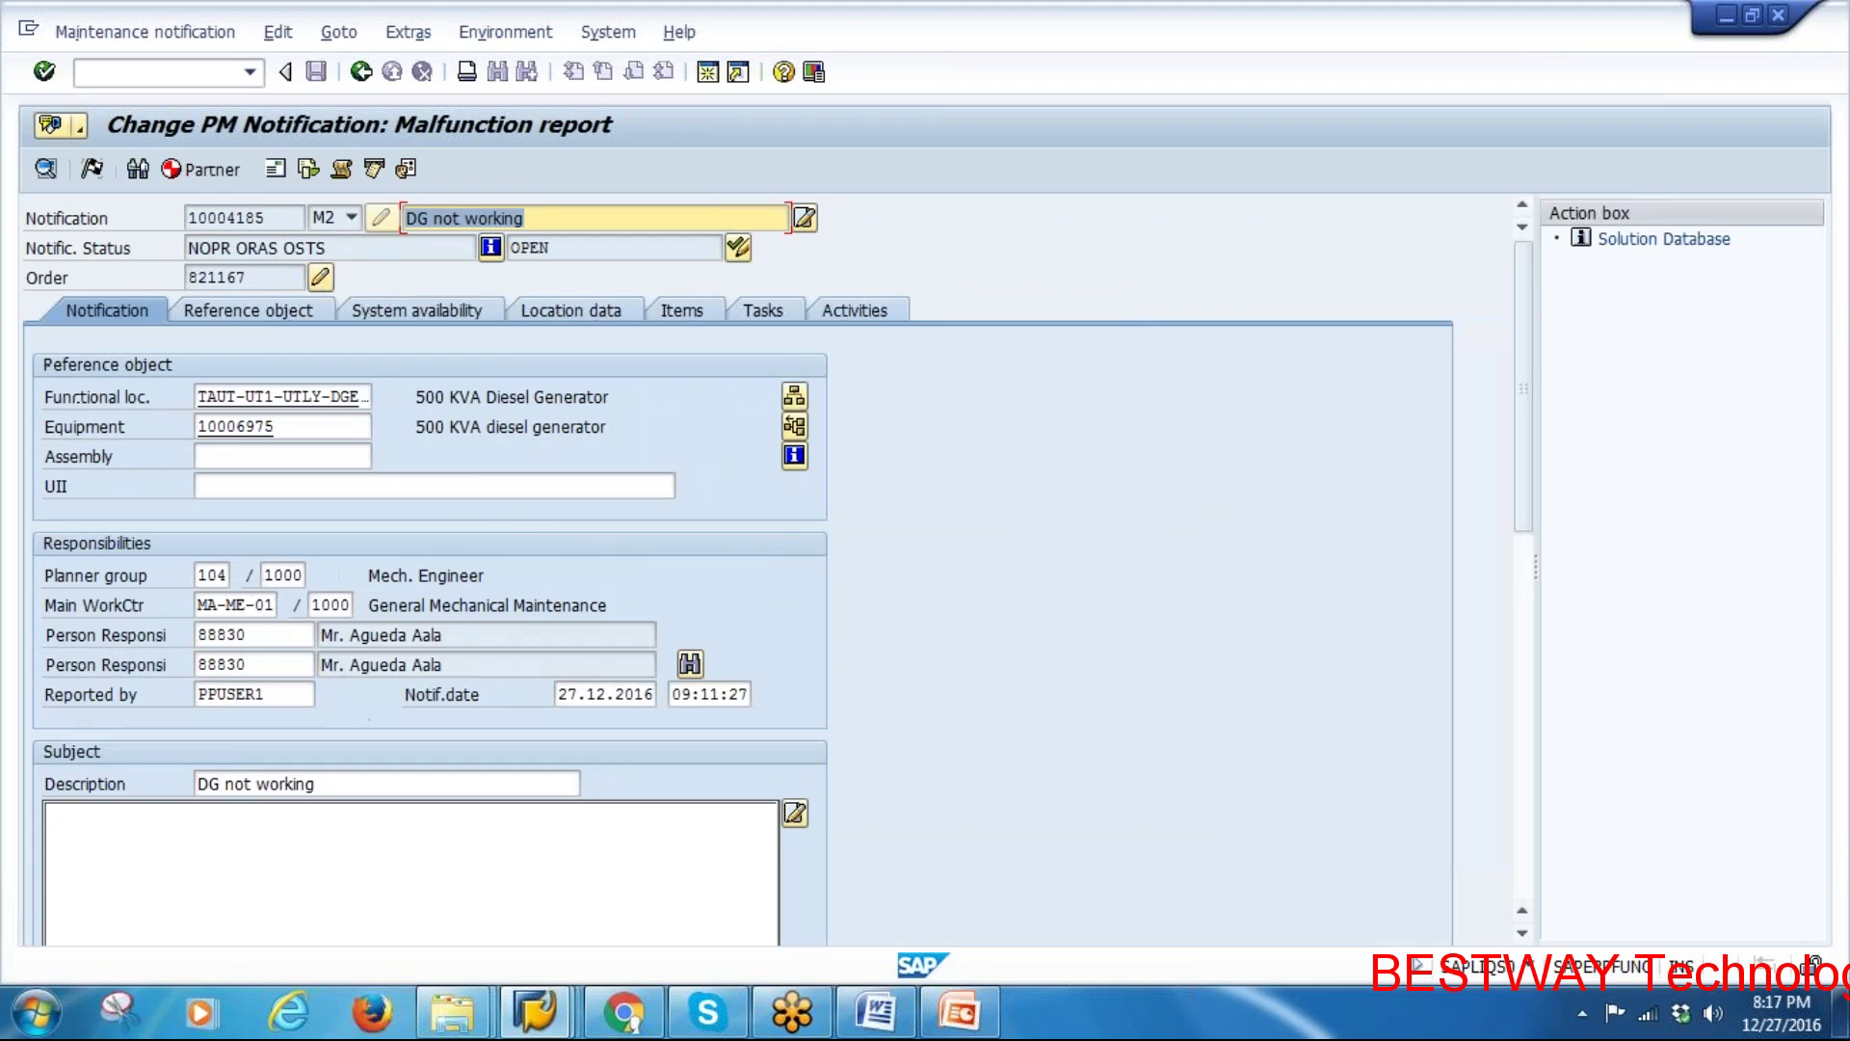
Complete all five notification tasks, from Replace Bearing to Do inspection, and check their task status
click(766, 307)
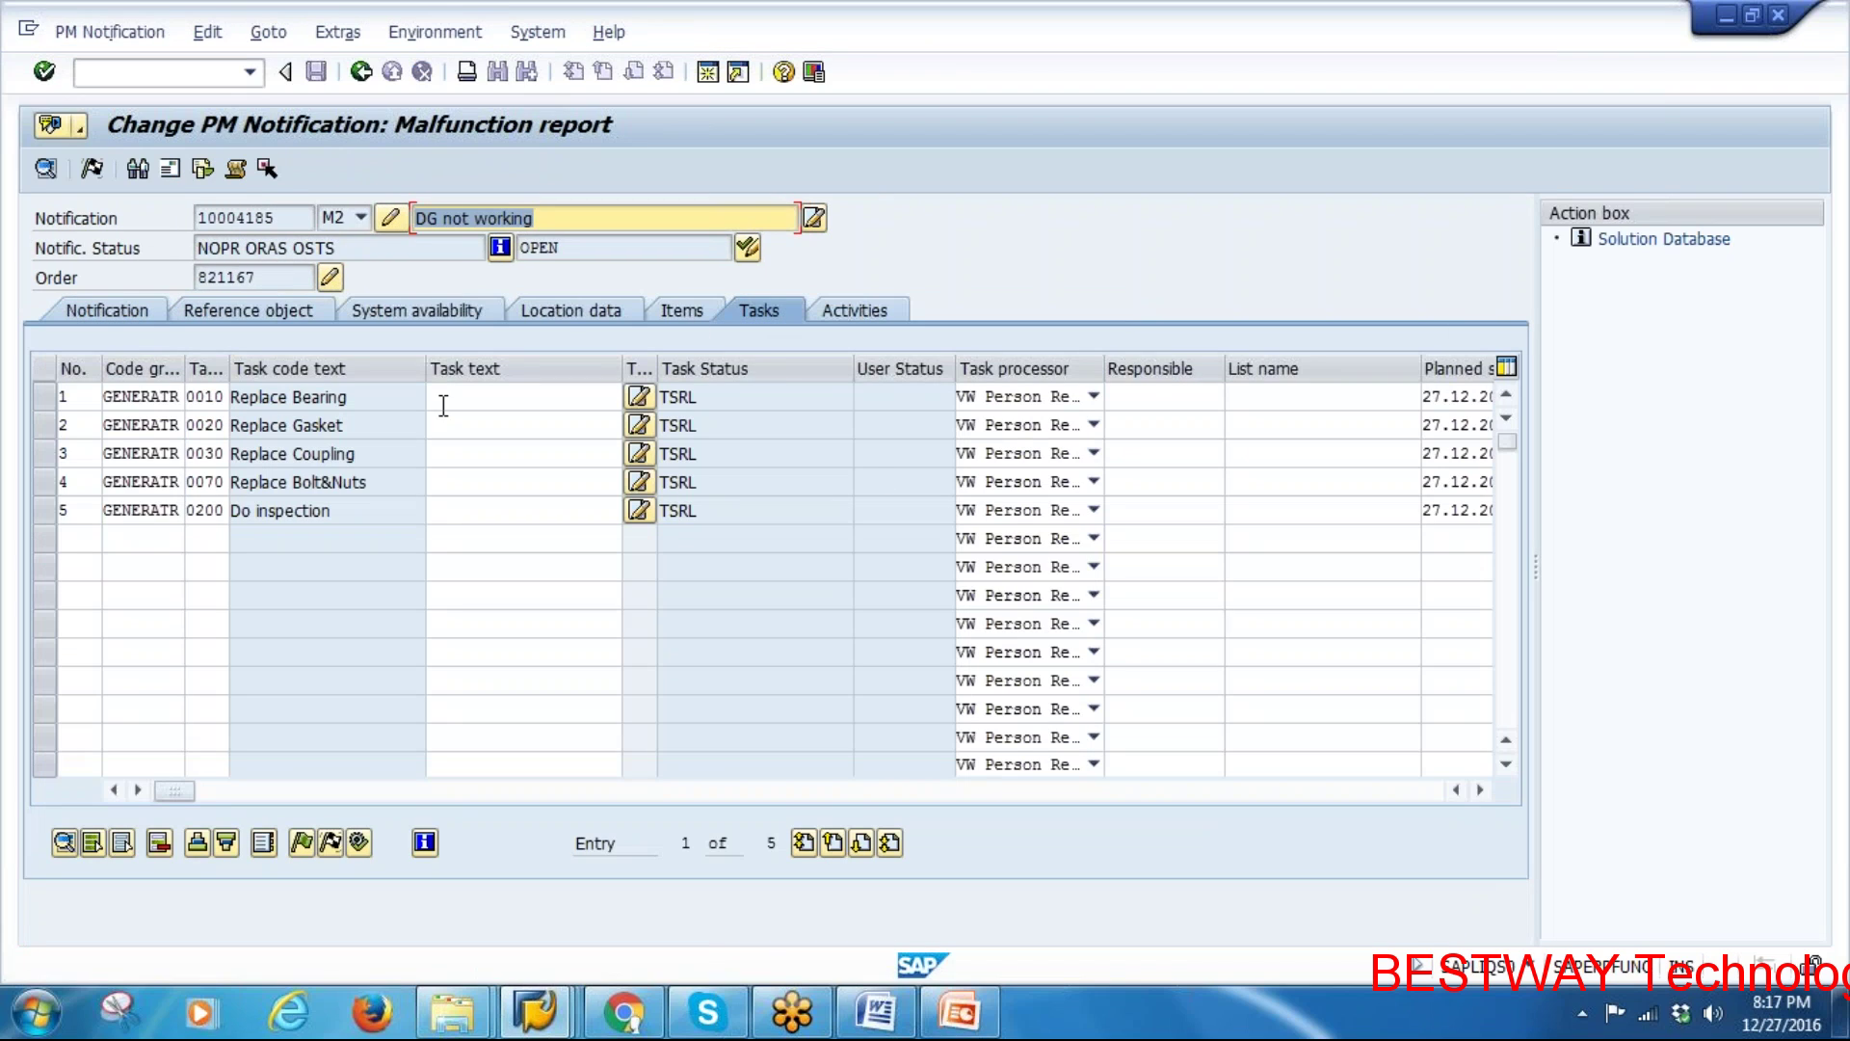
drag(43, 395, 43, 511)
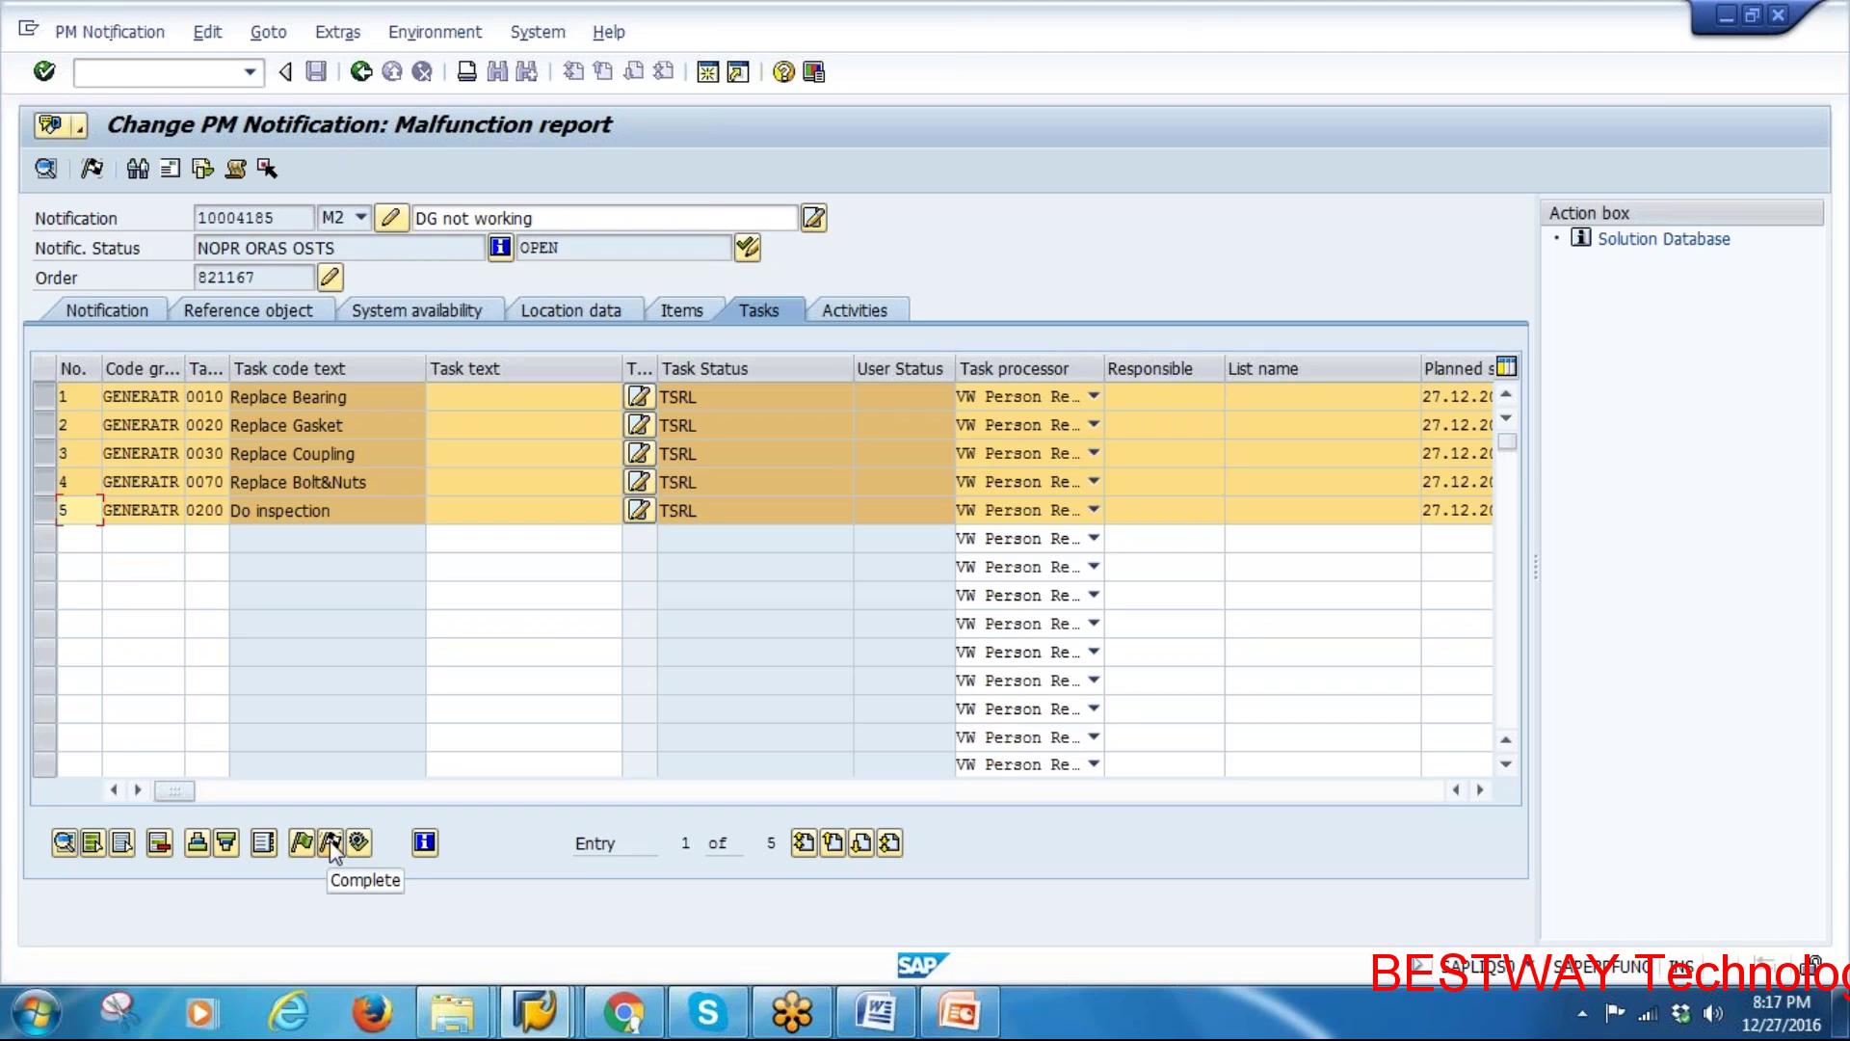
click(330, 844)
drag(732, 396, 608, 423)
drag(713, 399, 570, 448)
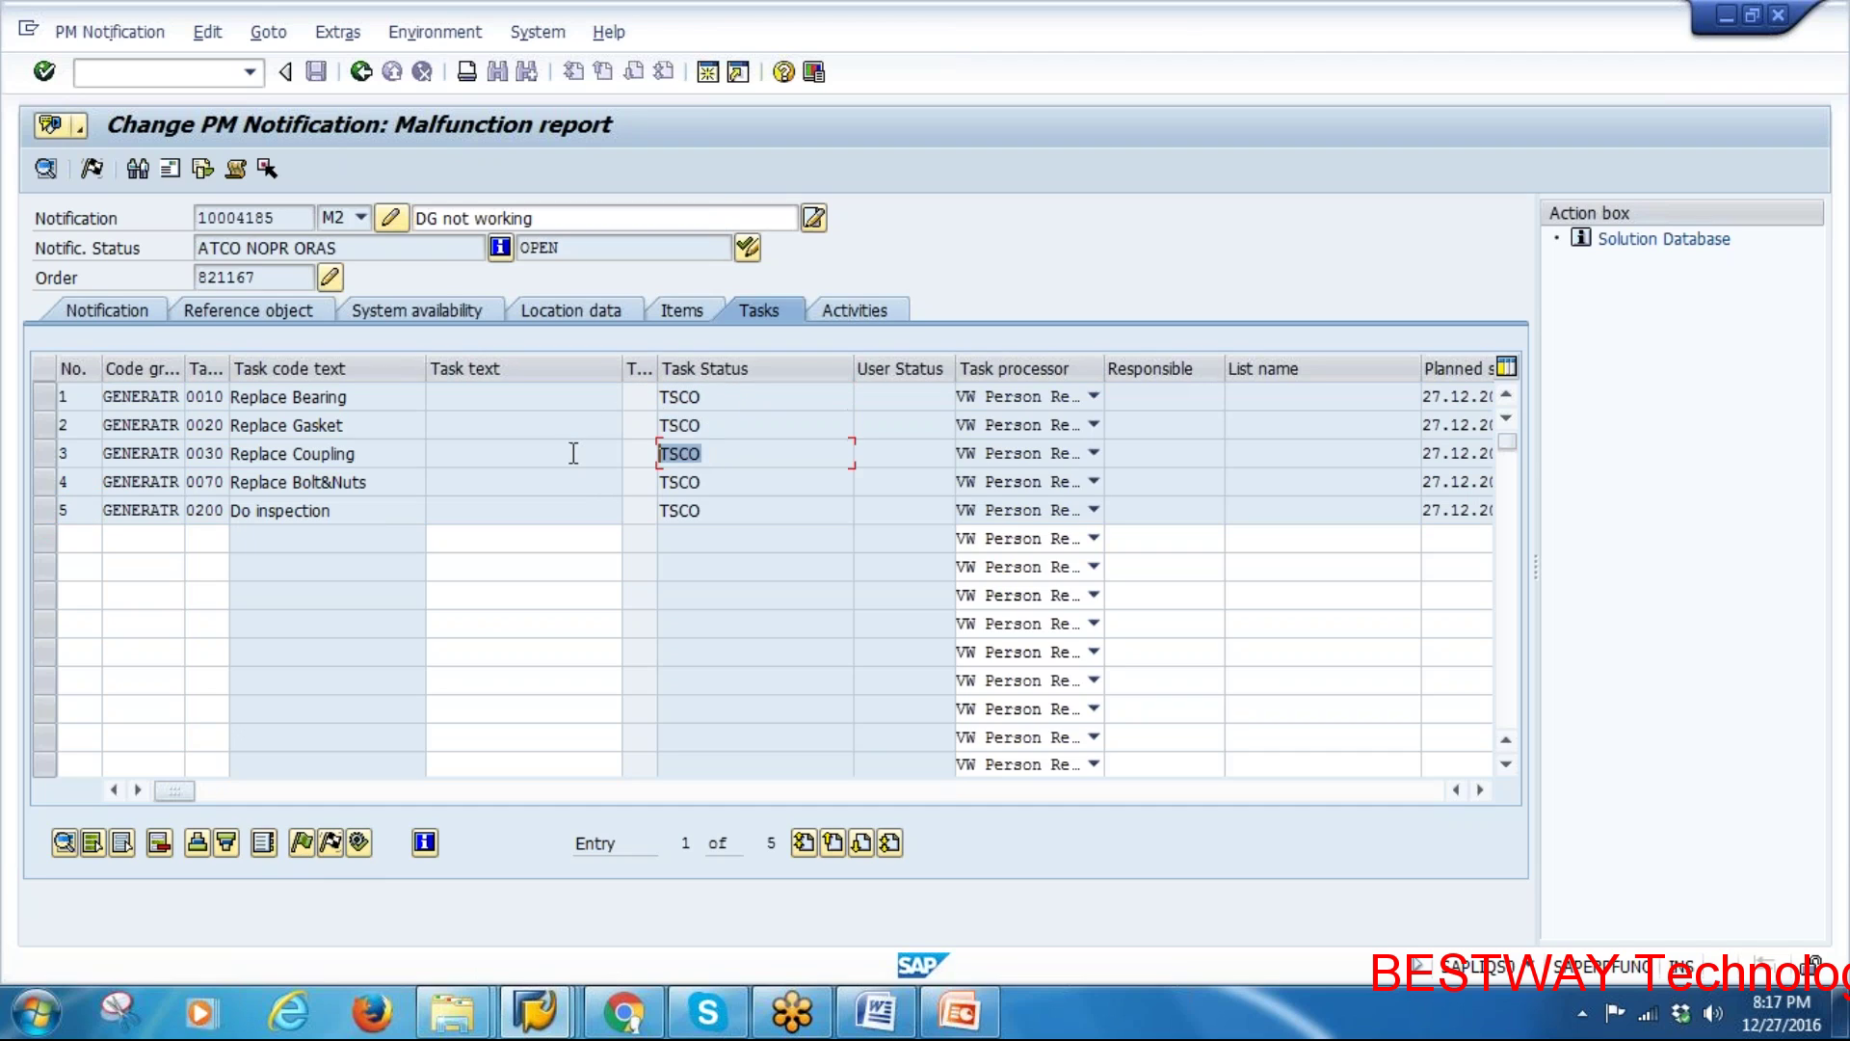
Add the Diesel Generator activities 0010 Bearing Replaced and 0020 Gasket Replaced to the notification's activity list
click(864, 311)
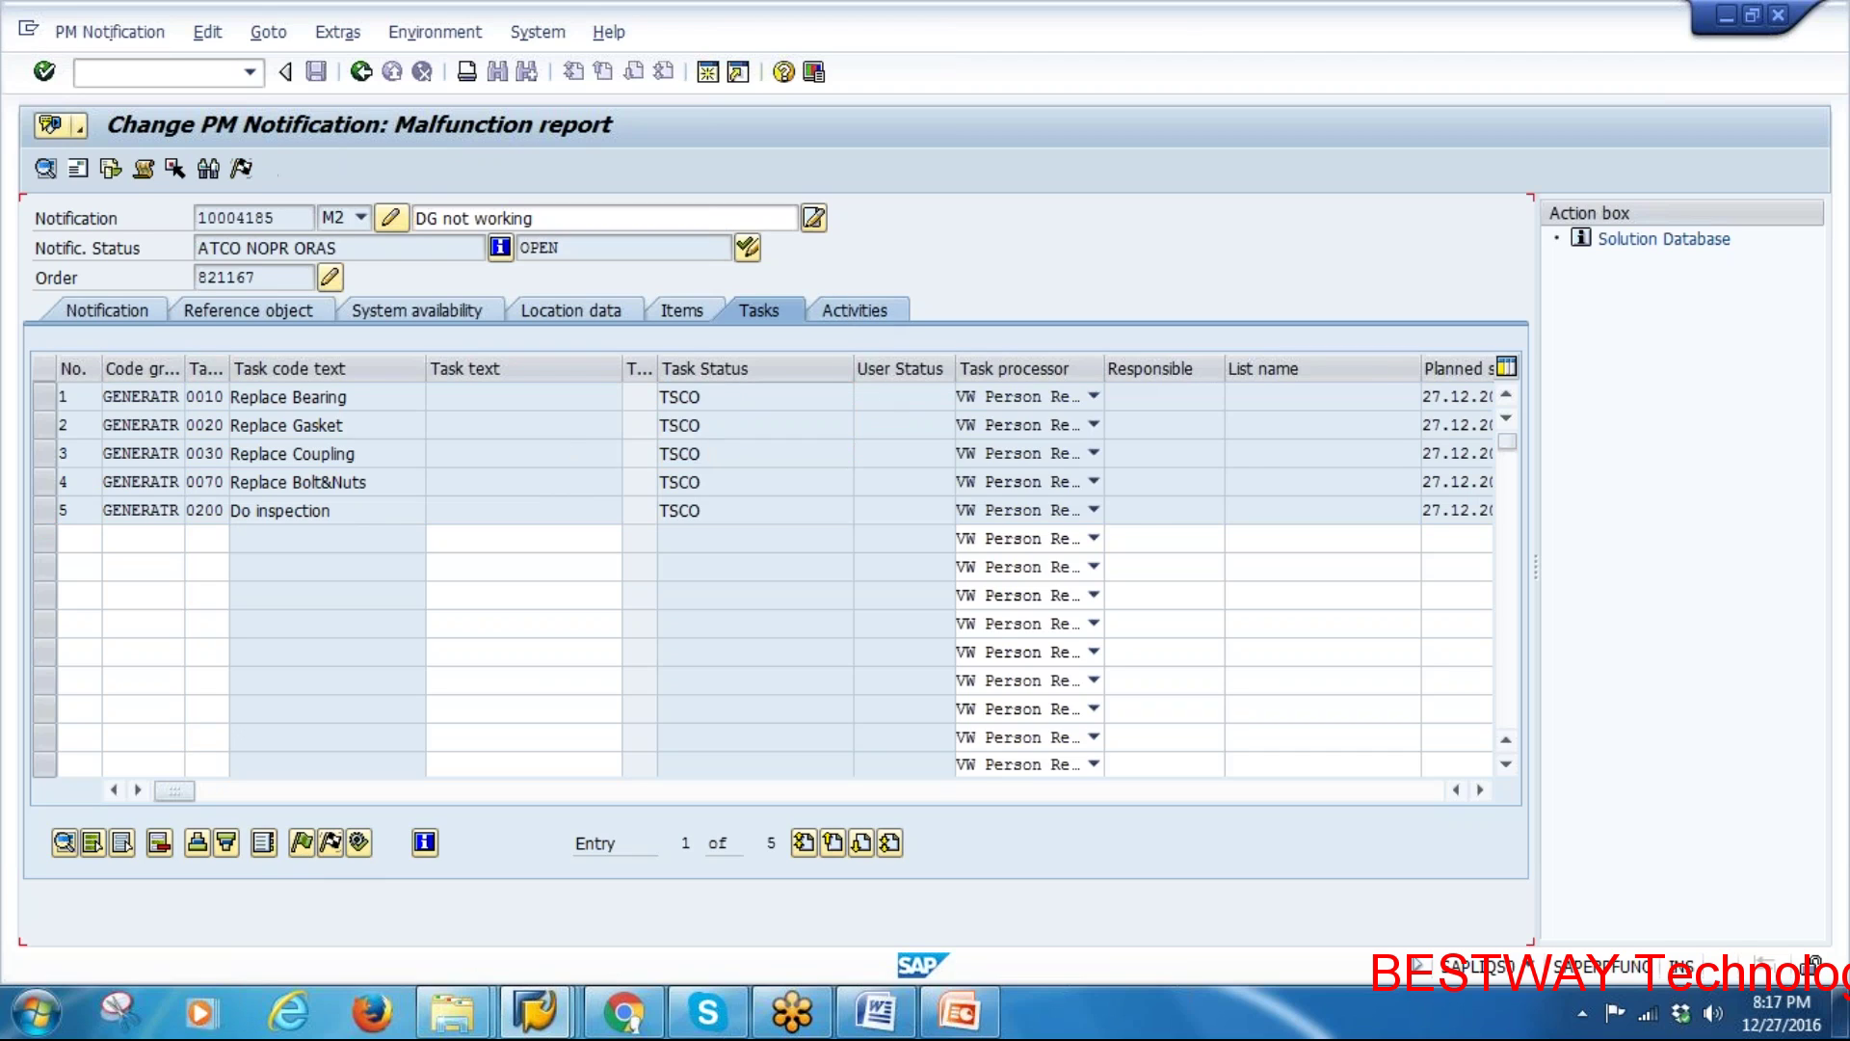
click(170, 404)
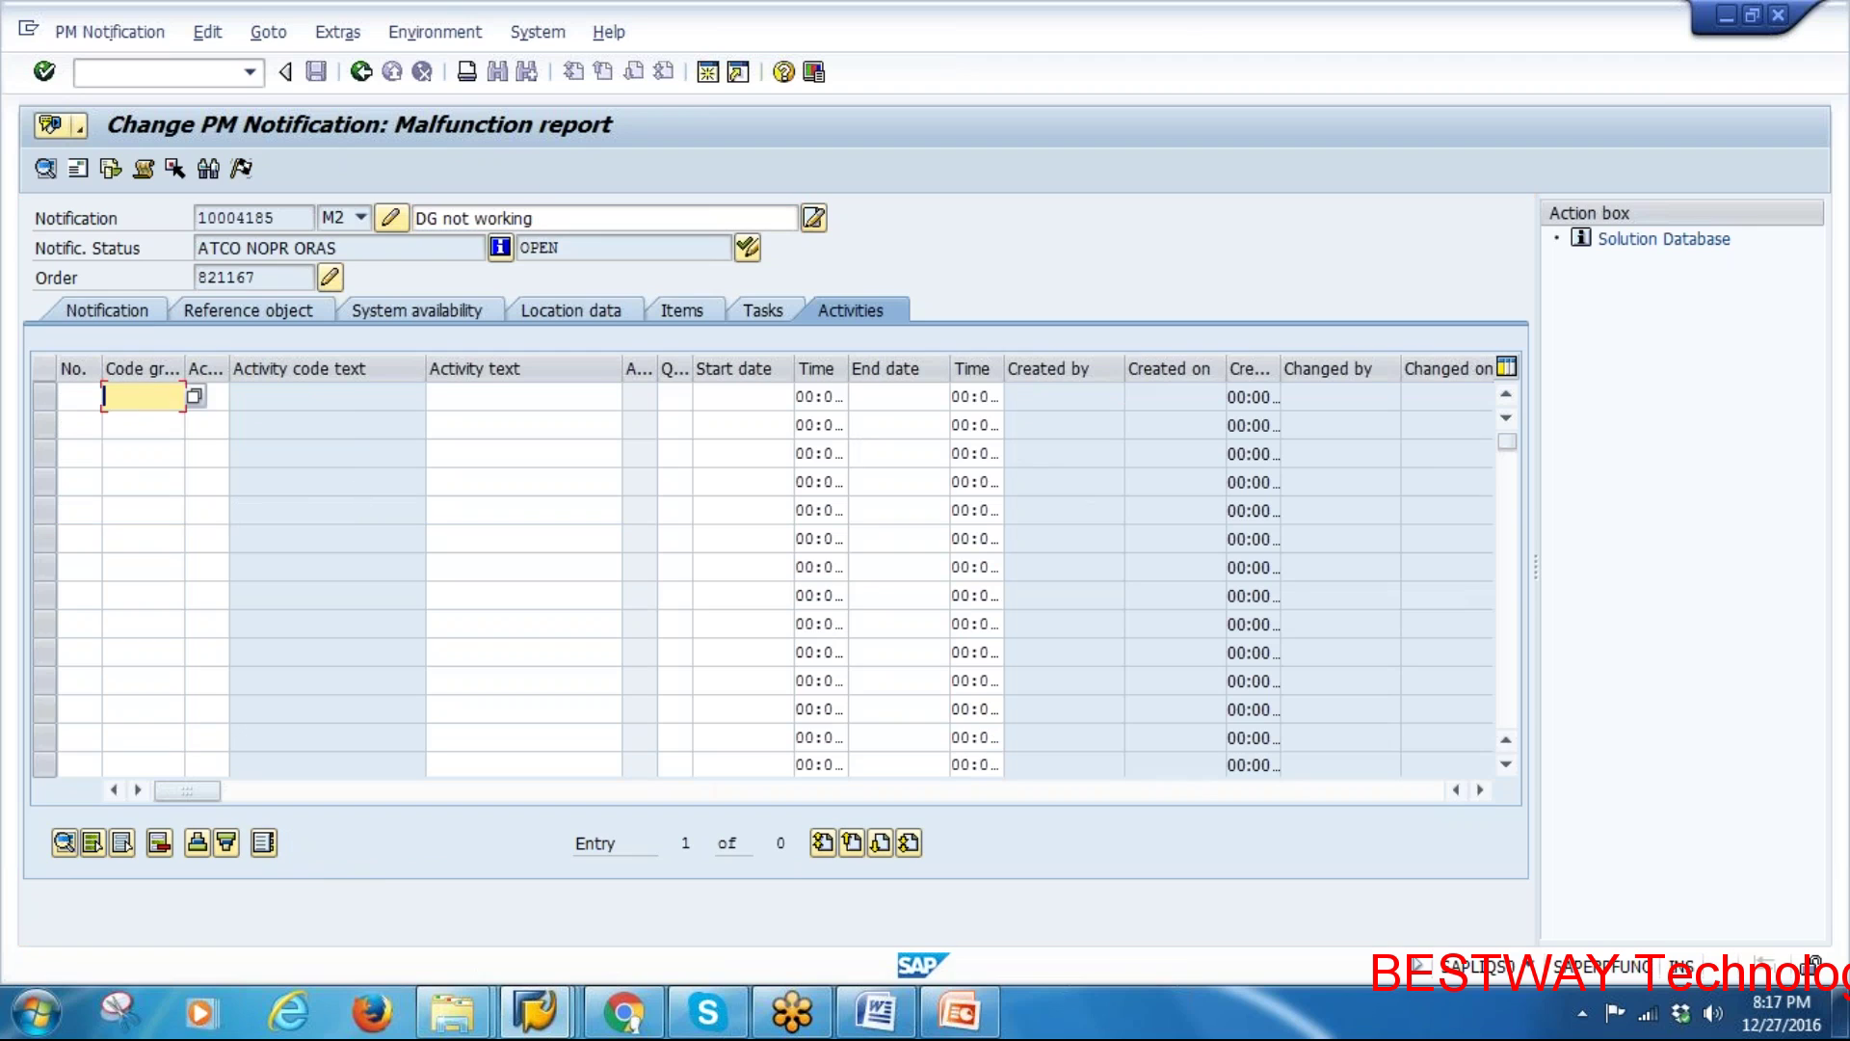
click(202, 398)
double_click(324, 376)
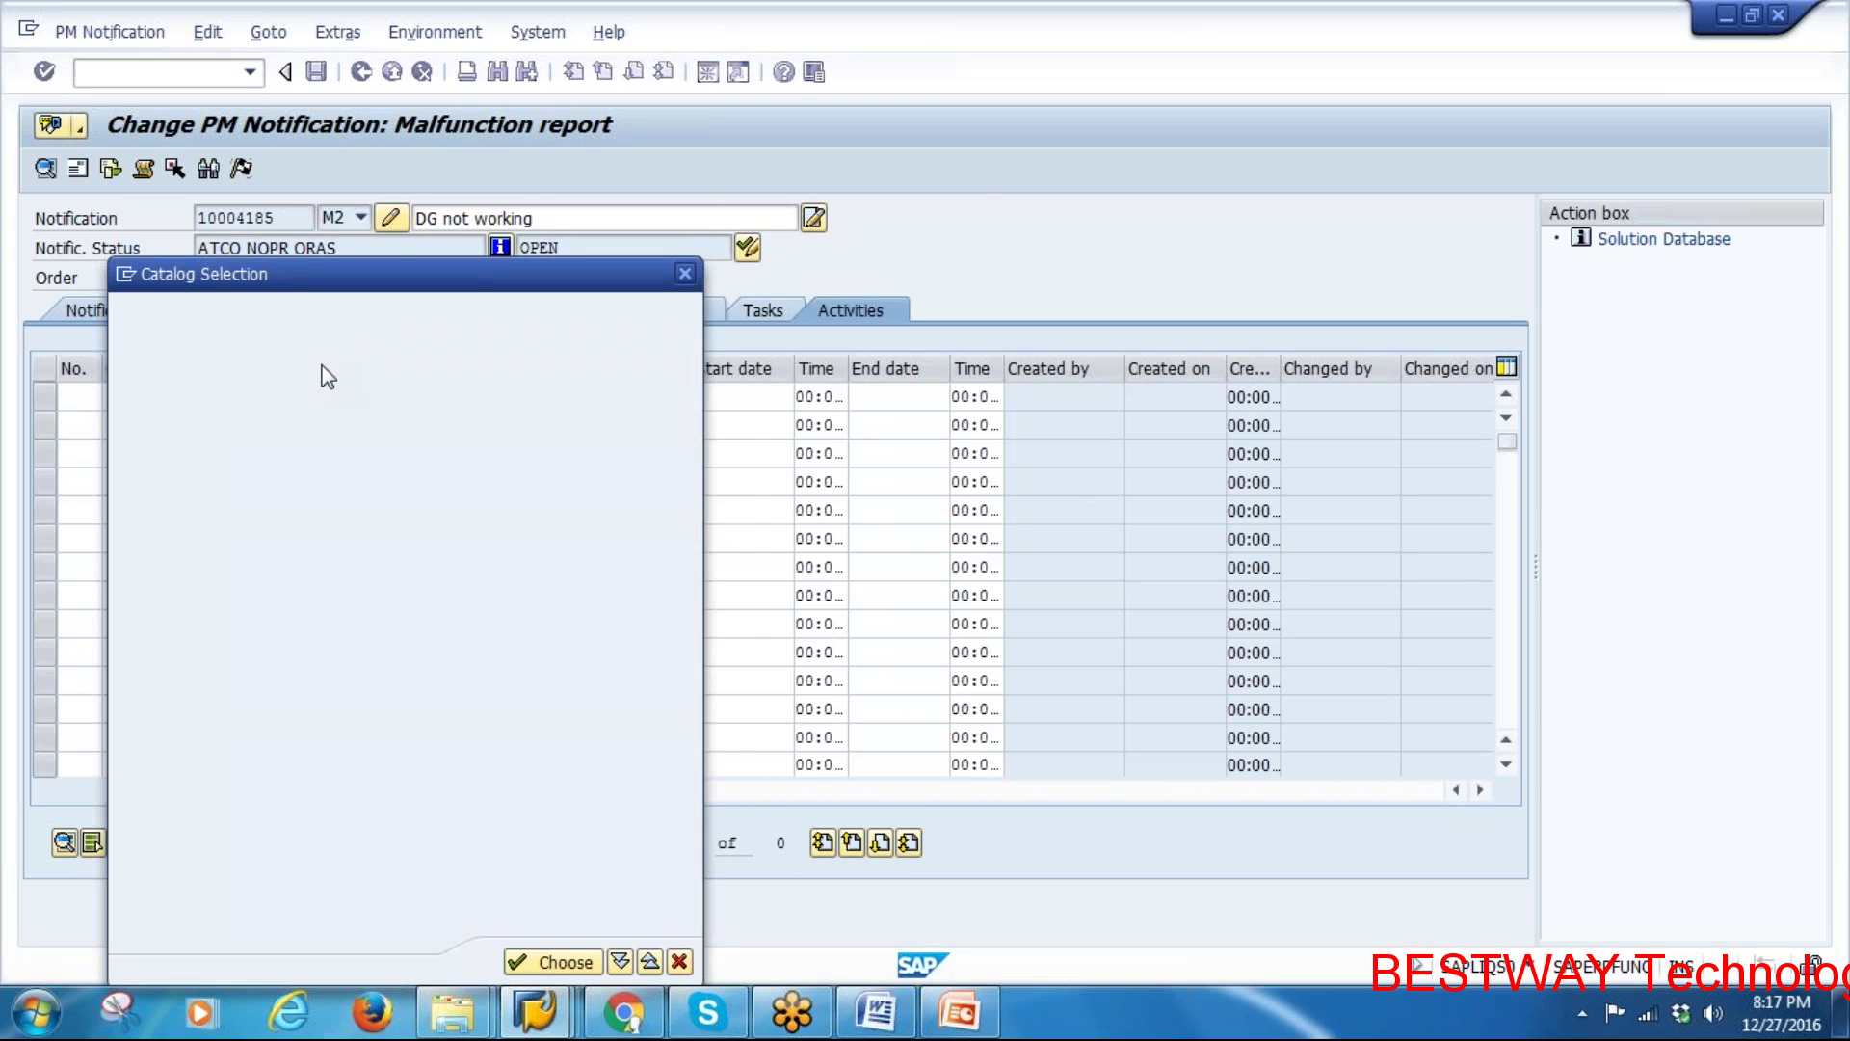
double_click(395, 482)
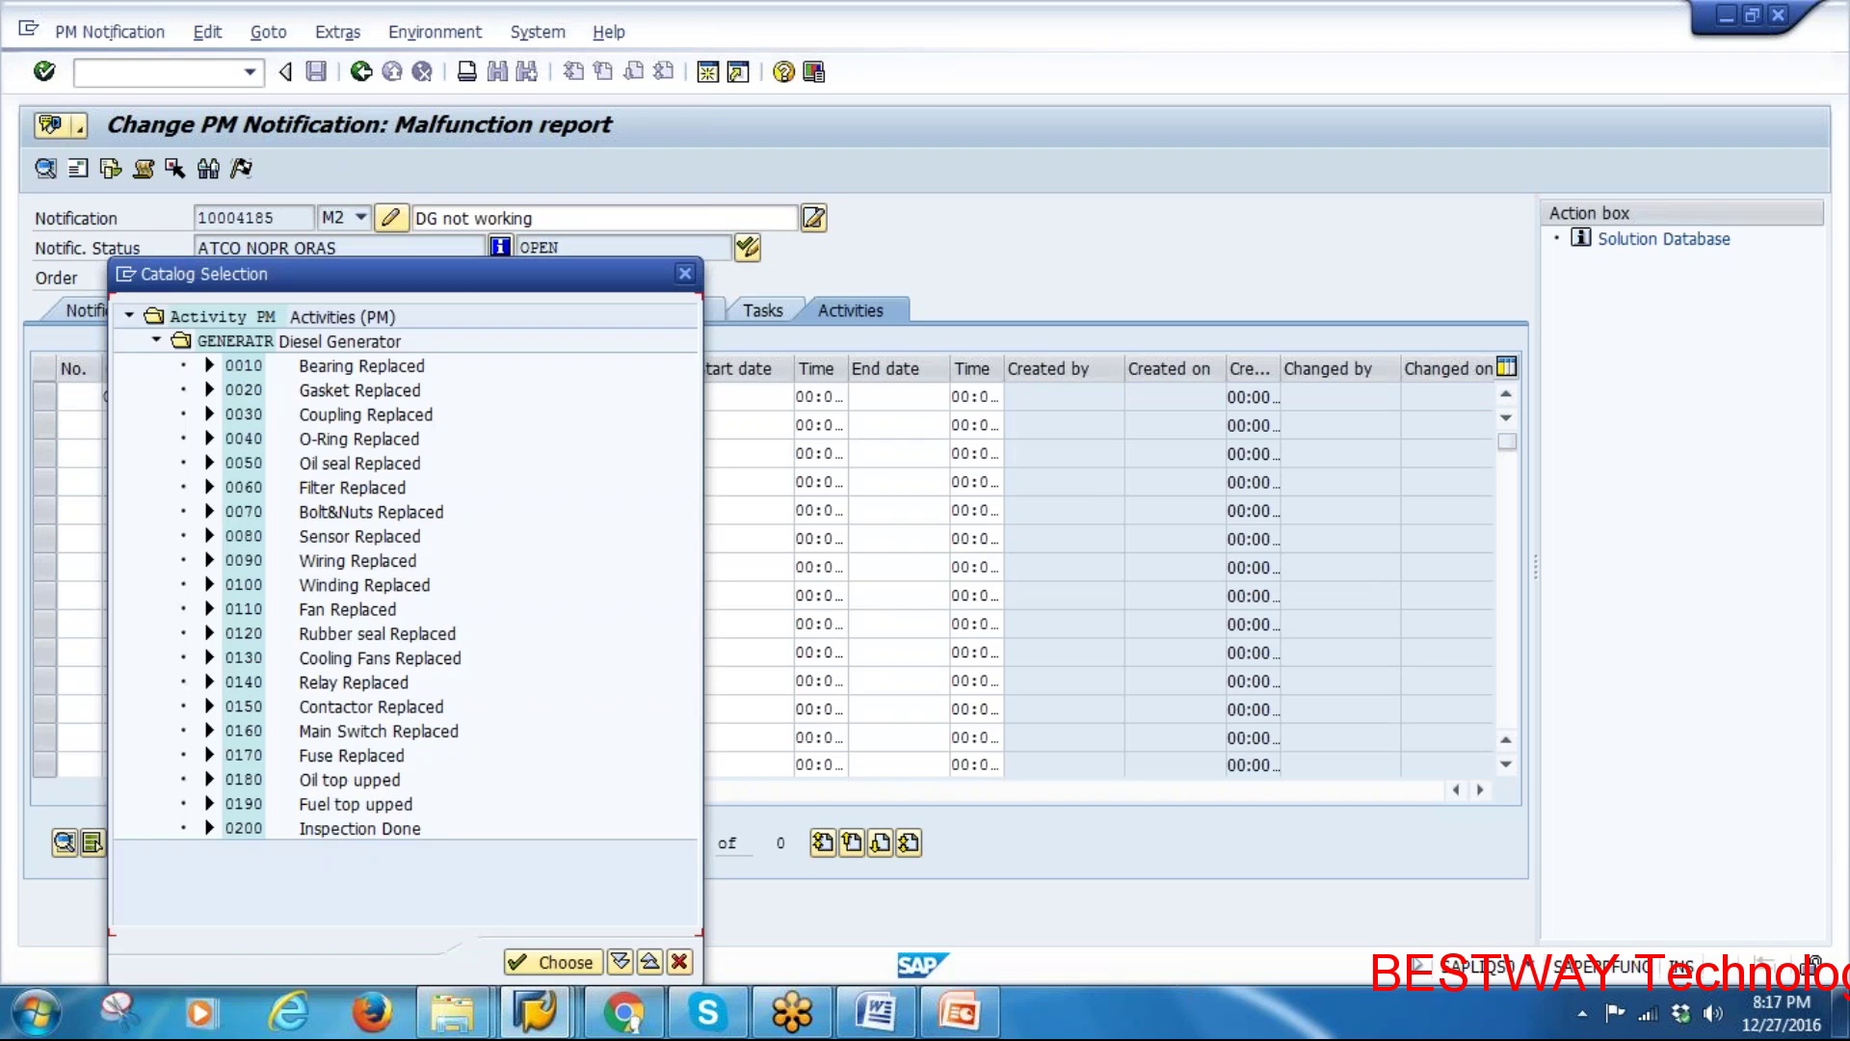
double_click(359, 395)
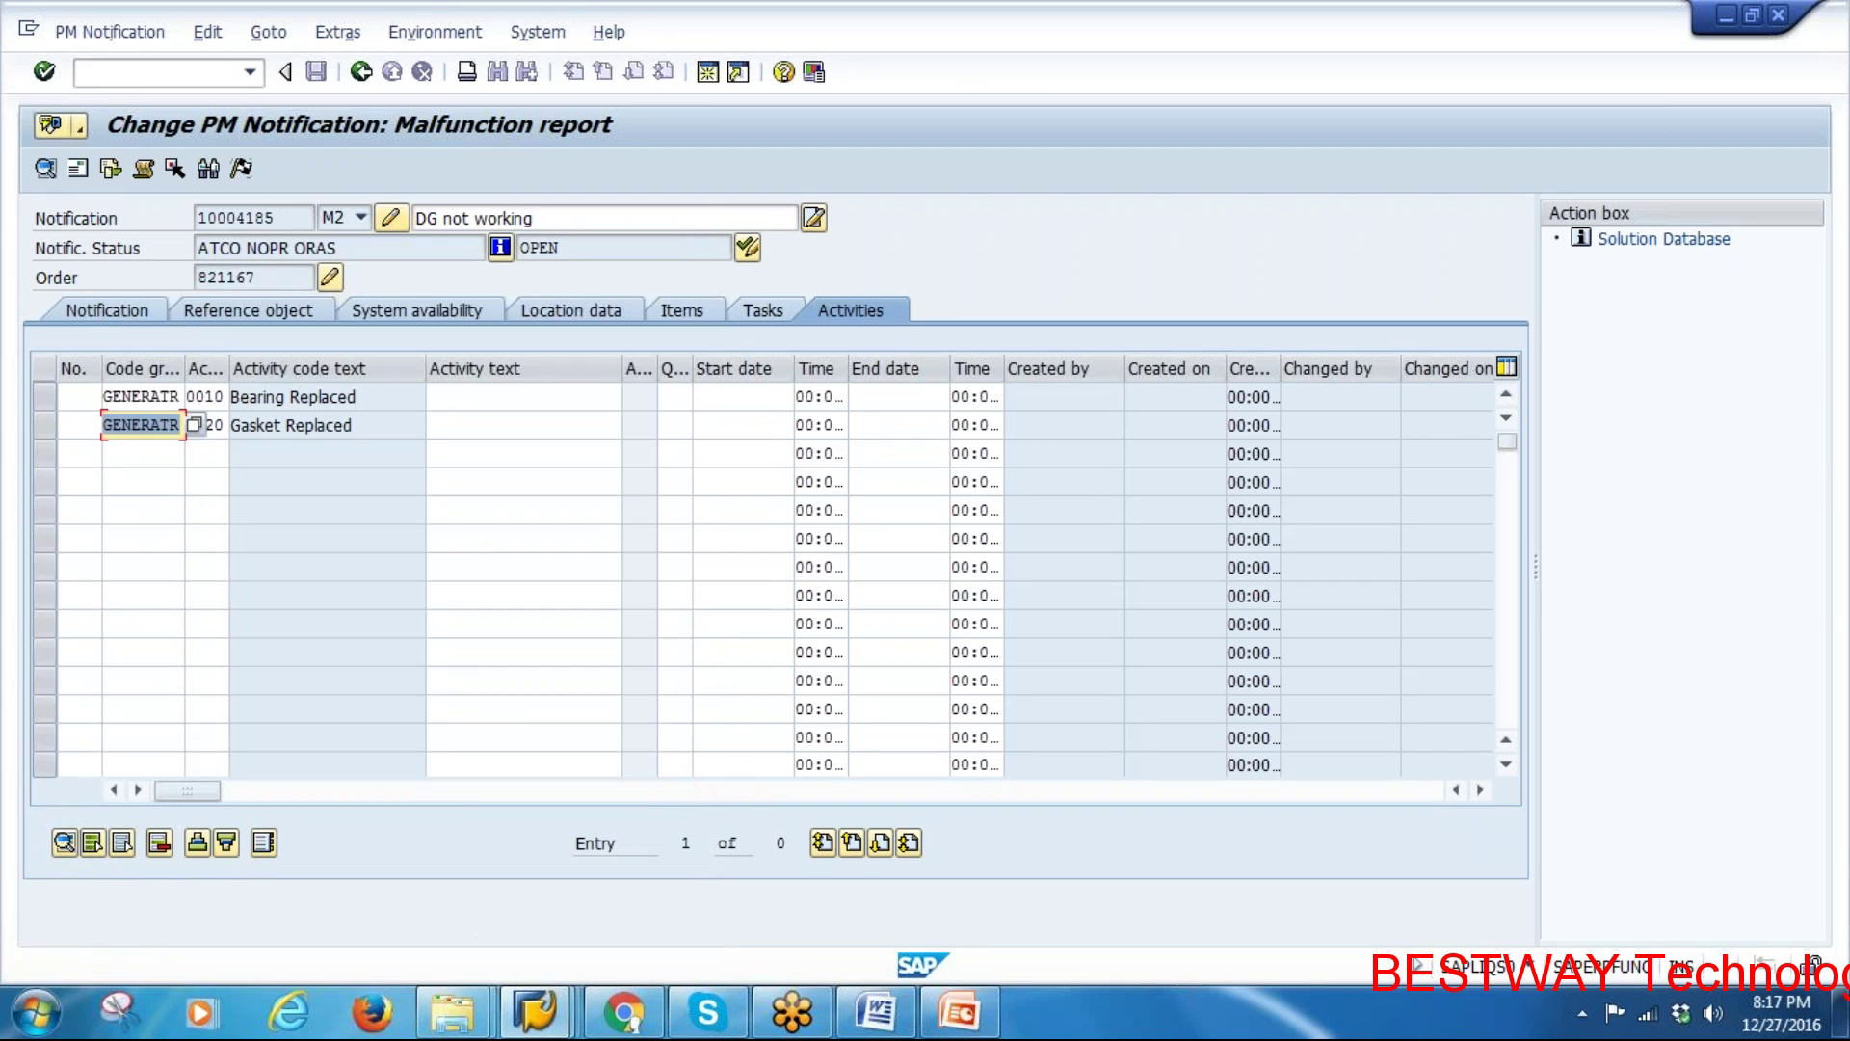
Add activities 0030 Coupling Replaced and 0070 Bolt&Nuts Replaced in the third and fourth activity rows
click(149, 452)
key(F4)
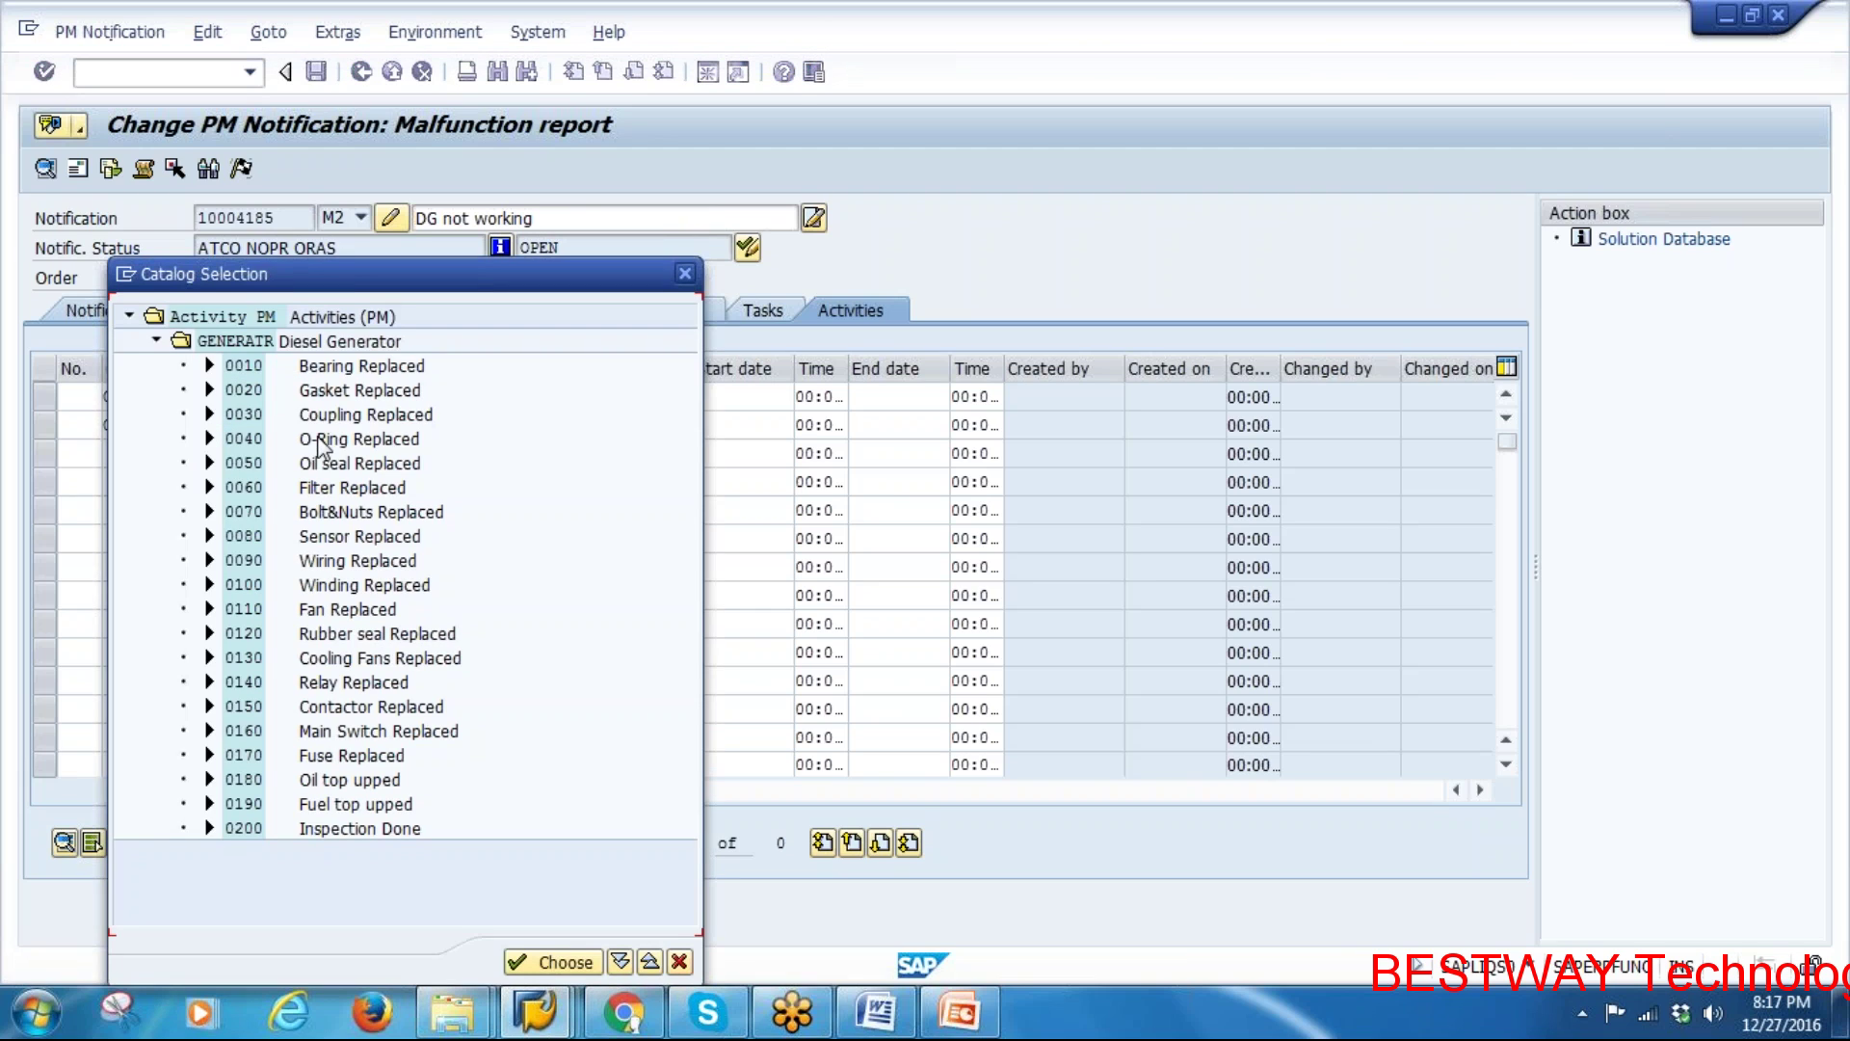
double_click(347, 416)
click(147, 482)
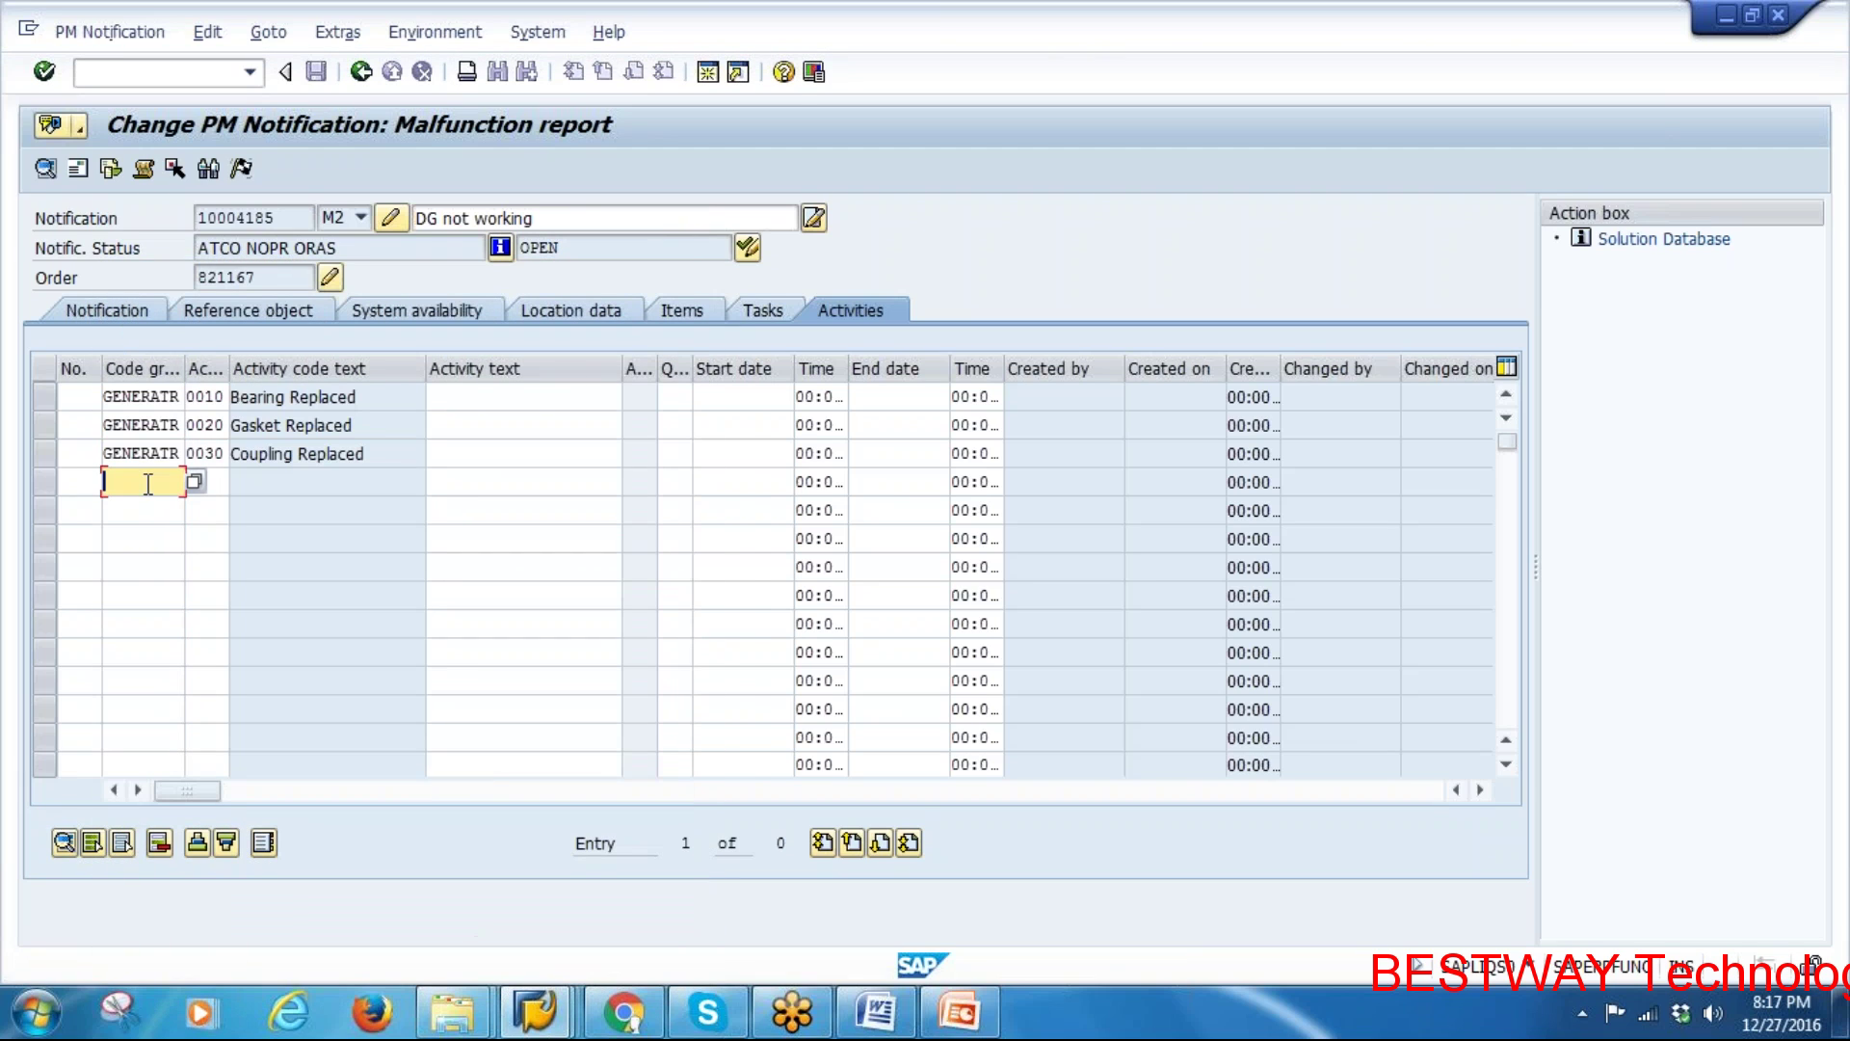
key(F4)
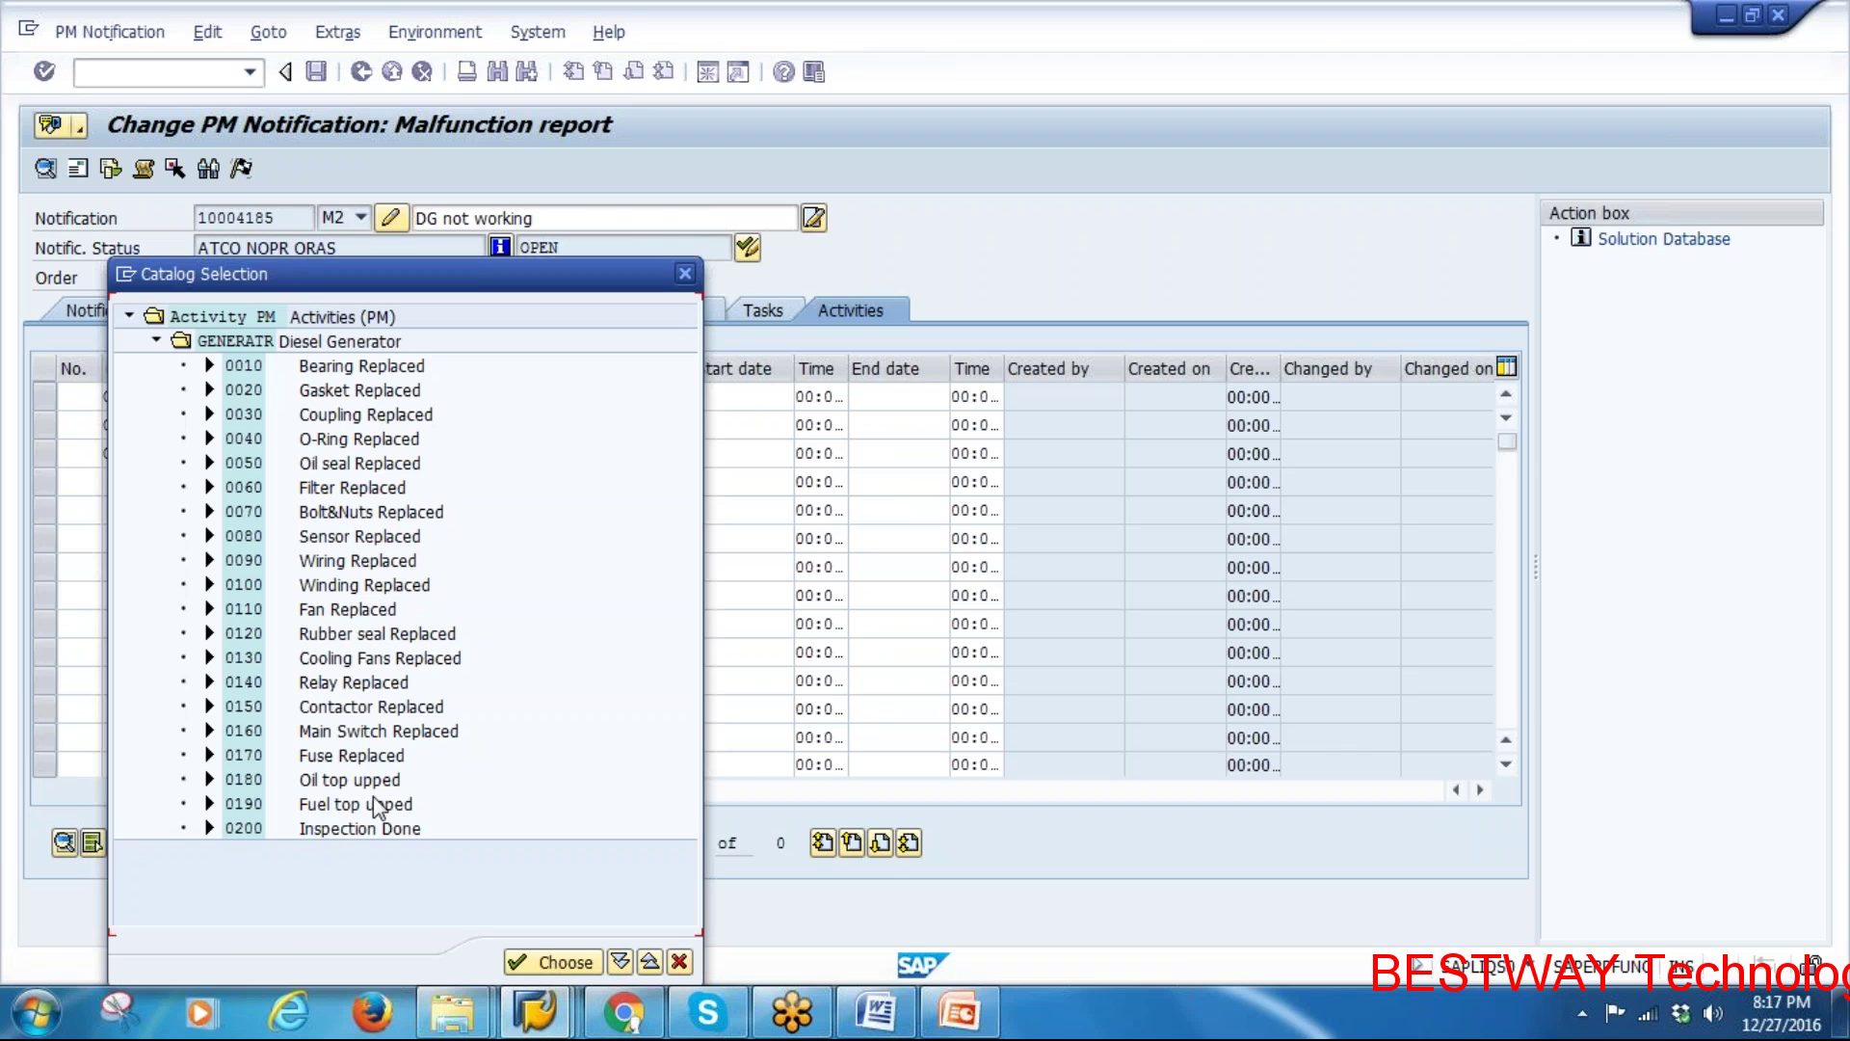
double_click(357, 513)
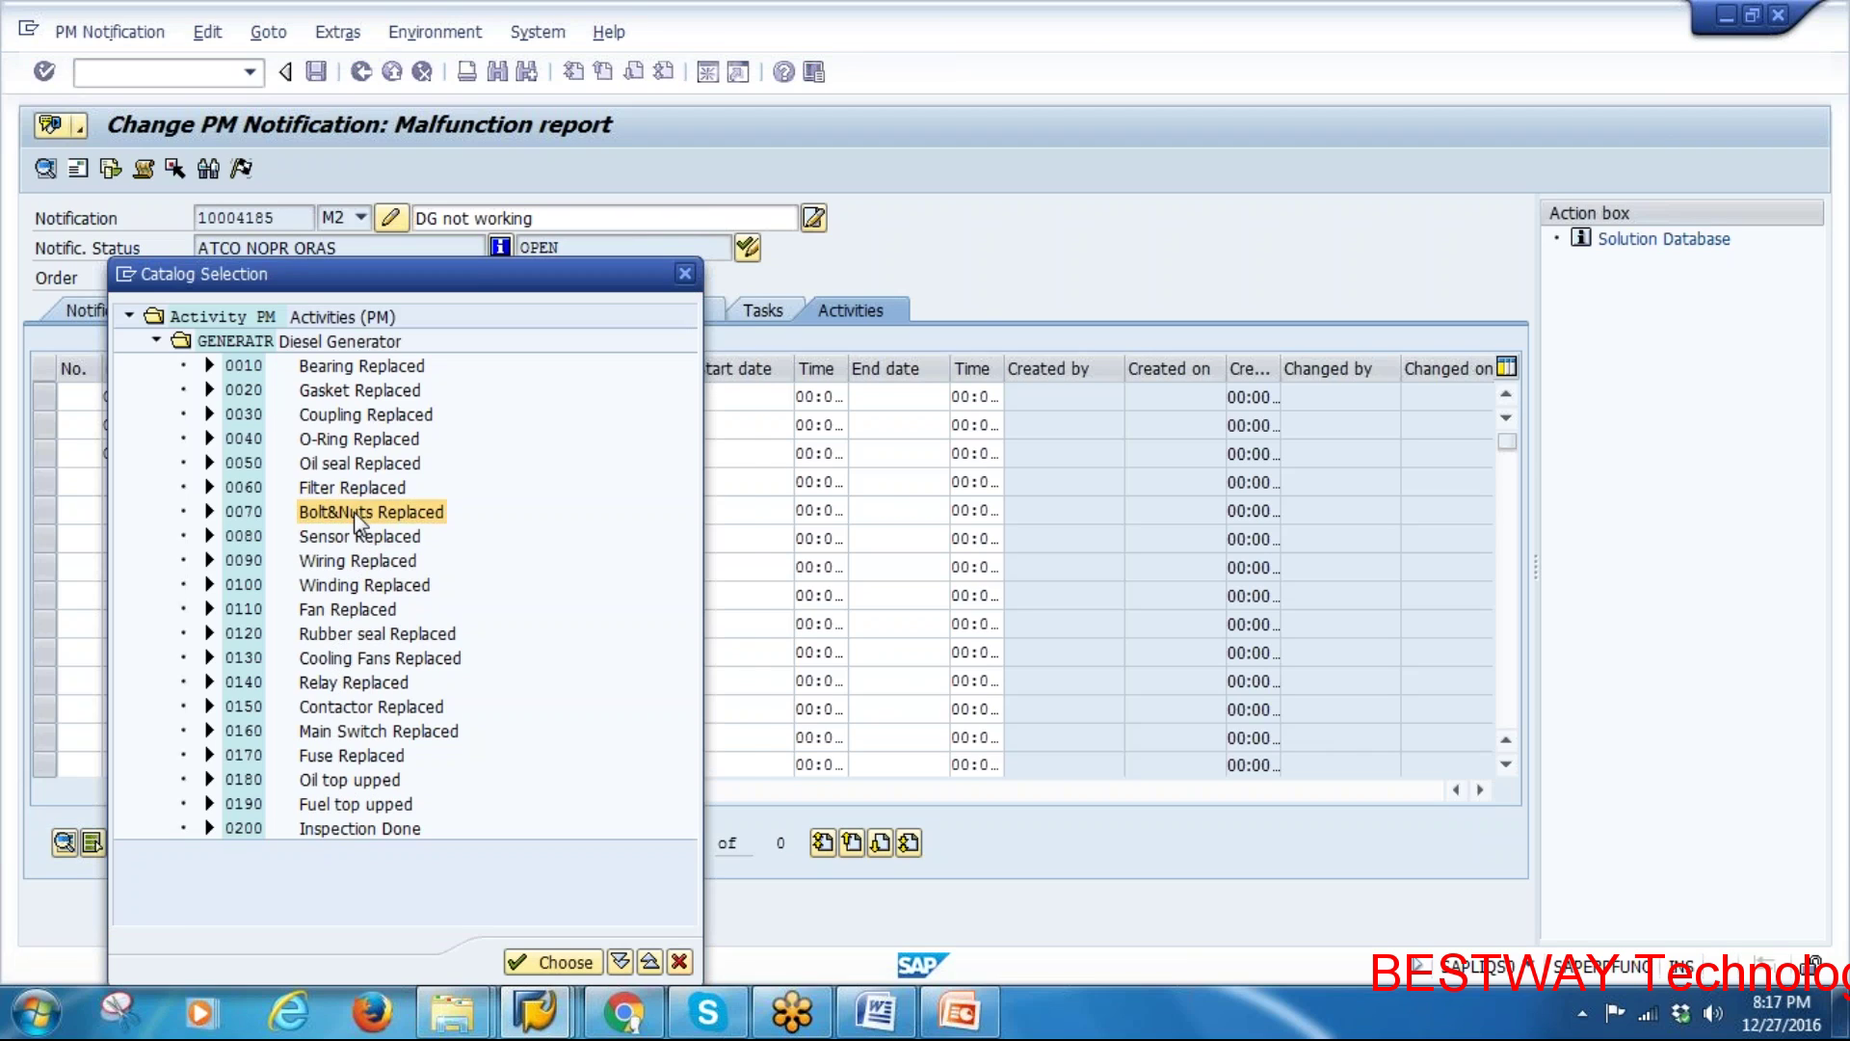
Add activity 0200 Inspection Done in the fifth row and confirm the activity list
click(125, 510)
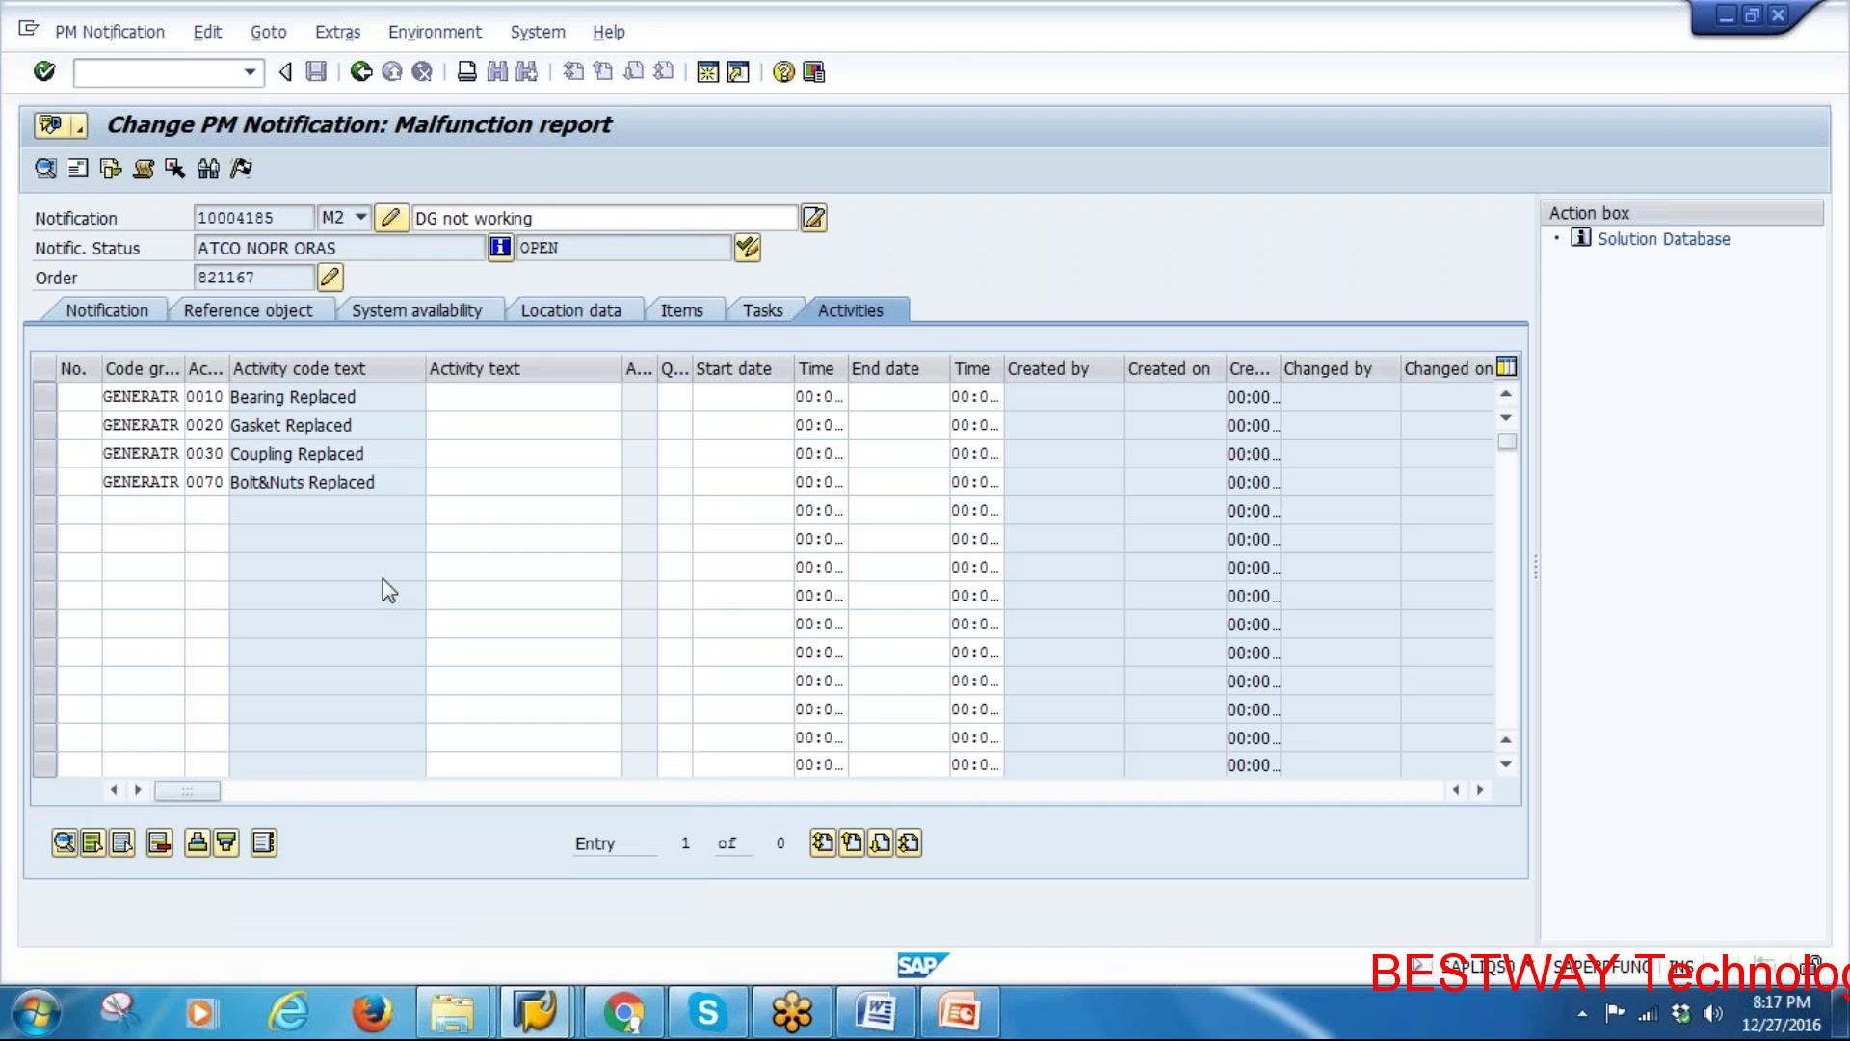
key(F4)
double_click(359, 829)
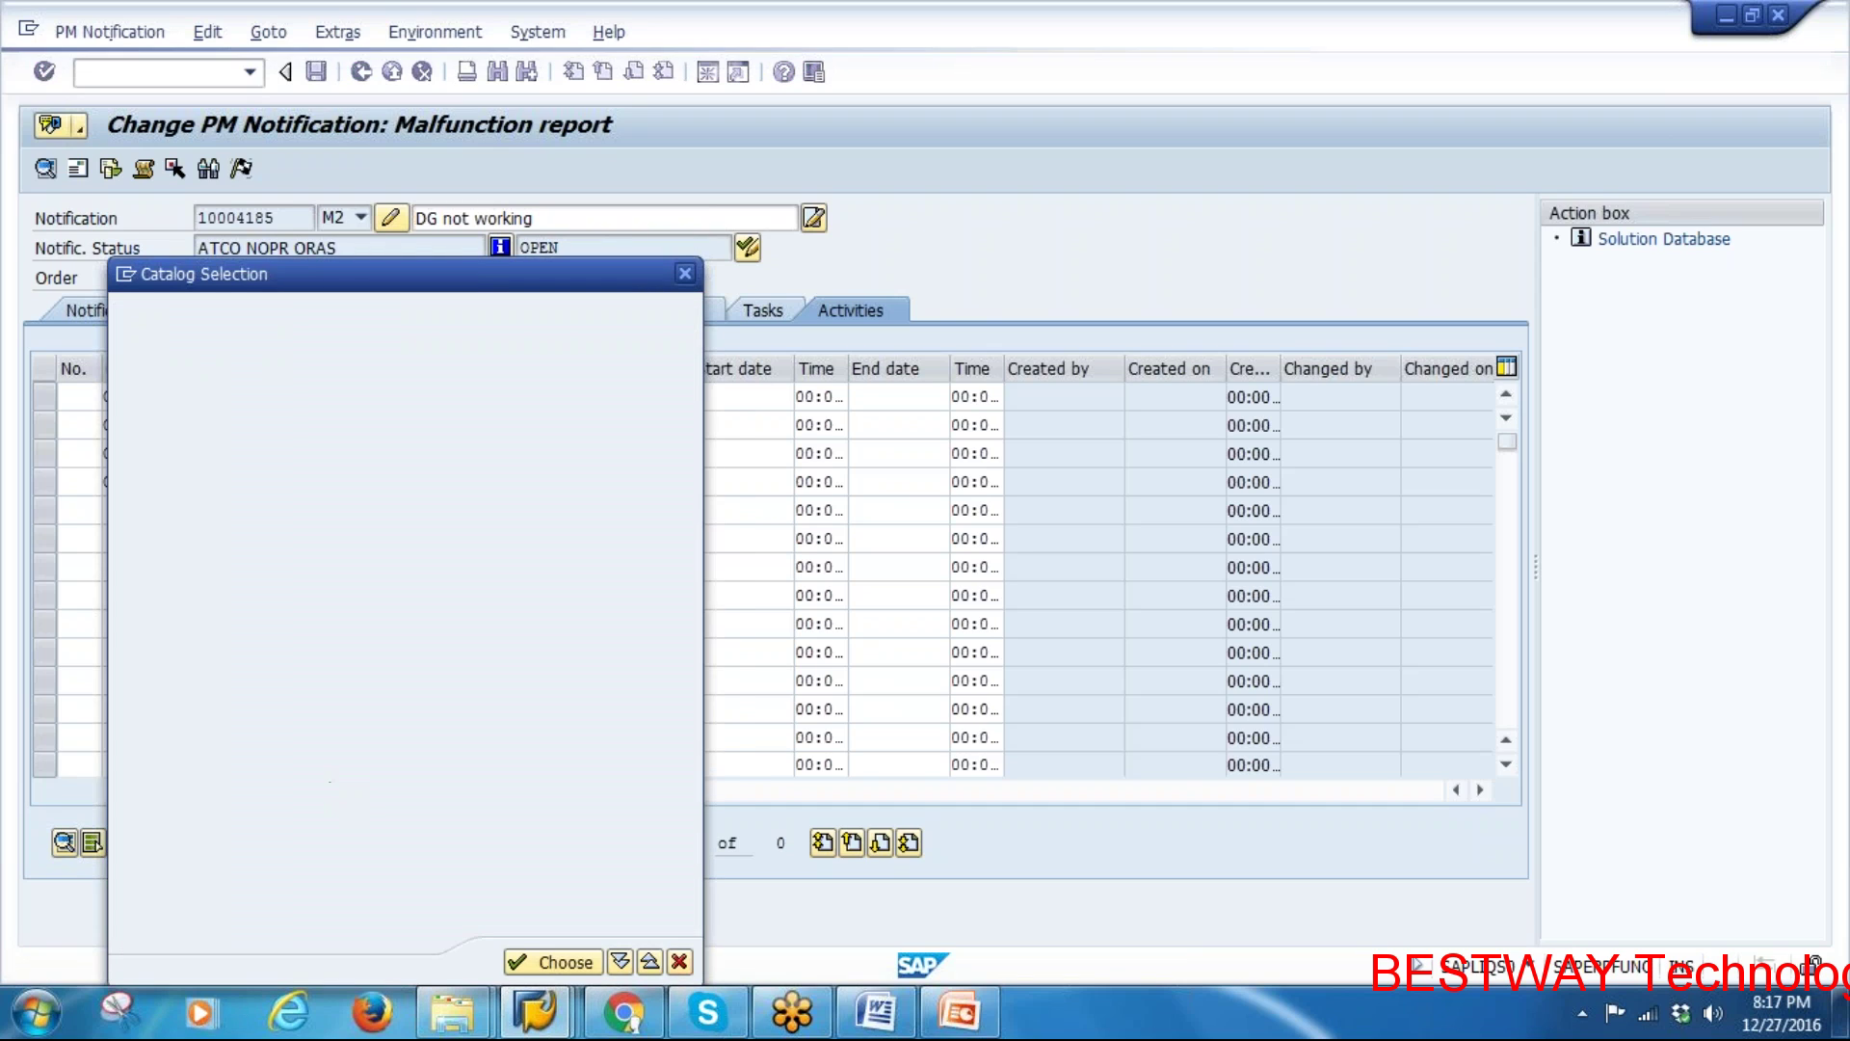
key(Return)
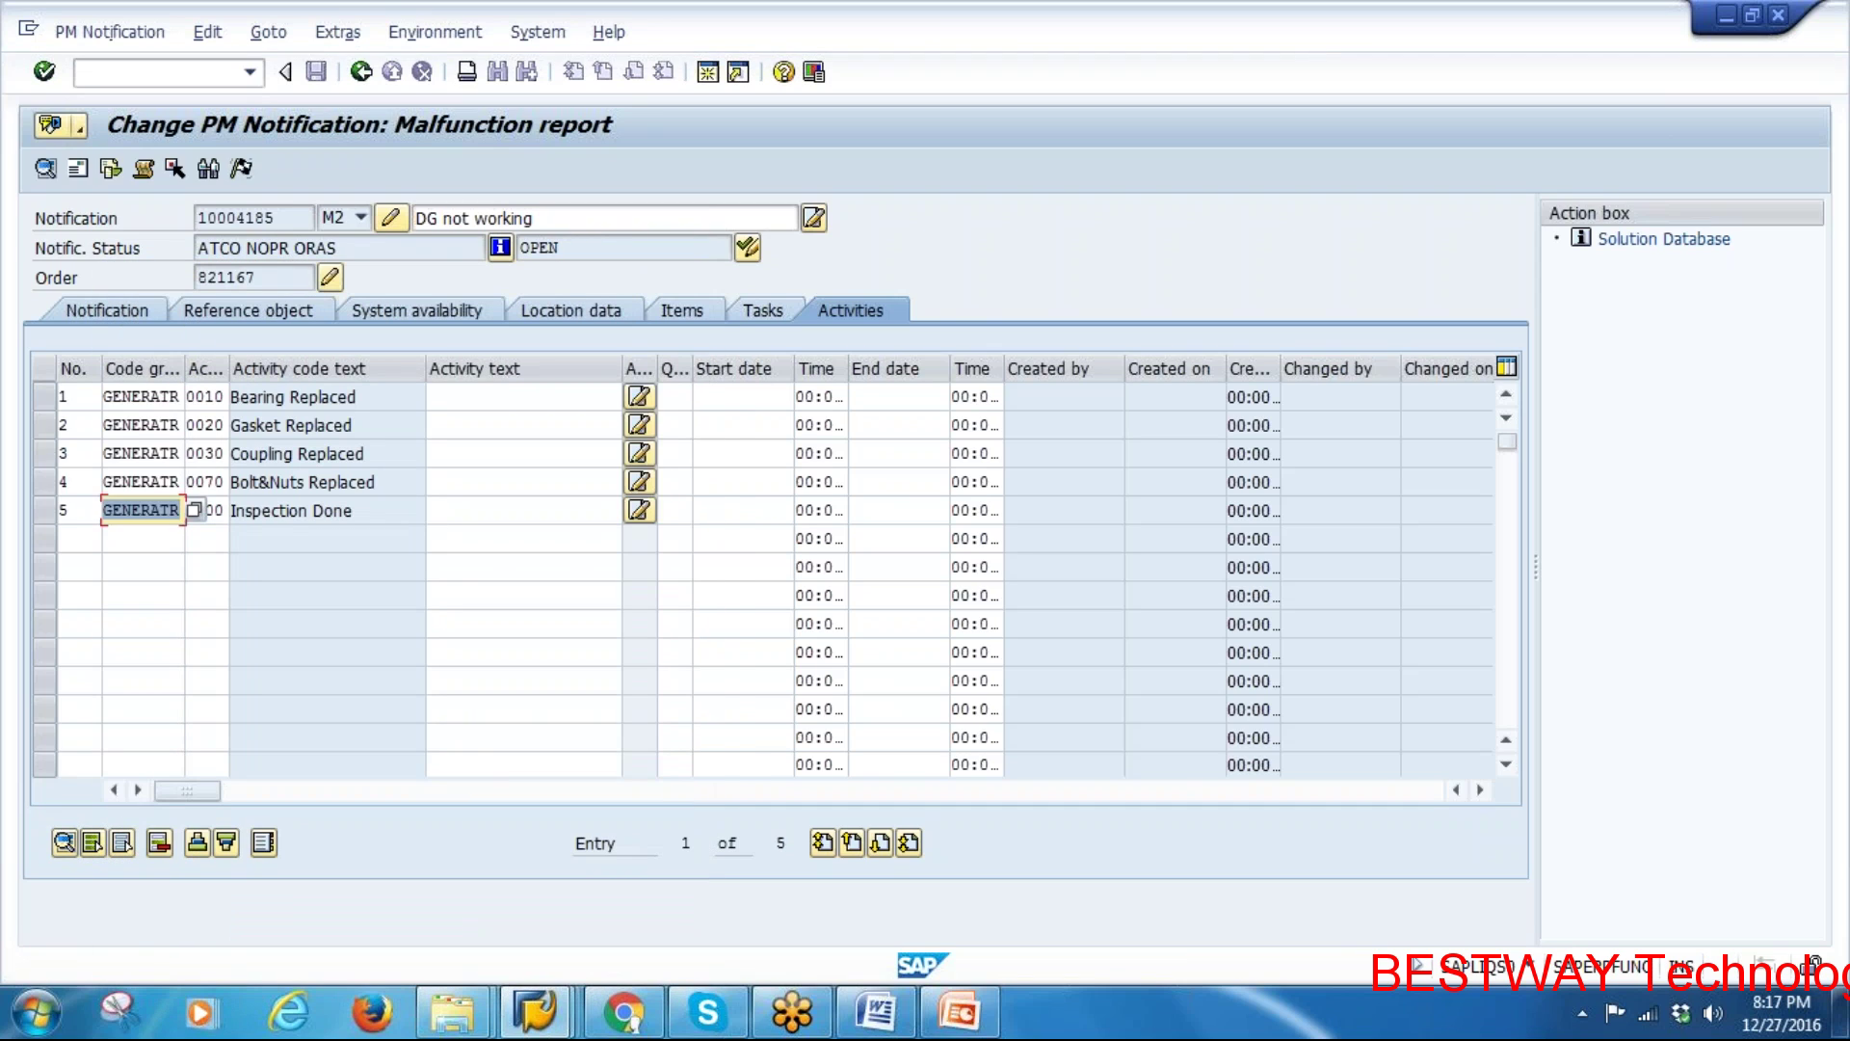
Check the start and end date fields of the Bearing Replaced activity and go back to the repair order
click(723, 397)
click(873, 401)
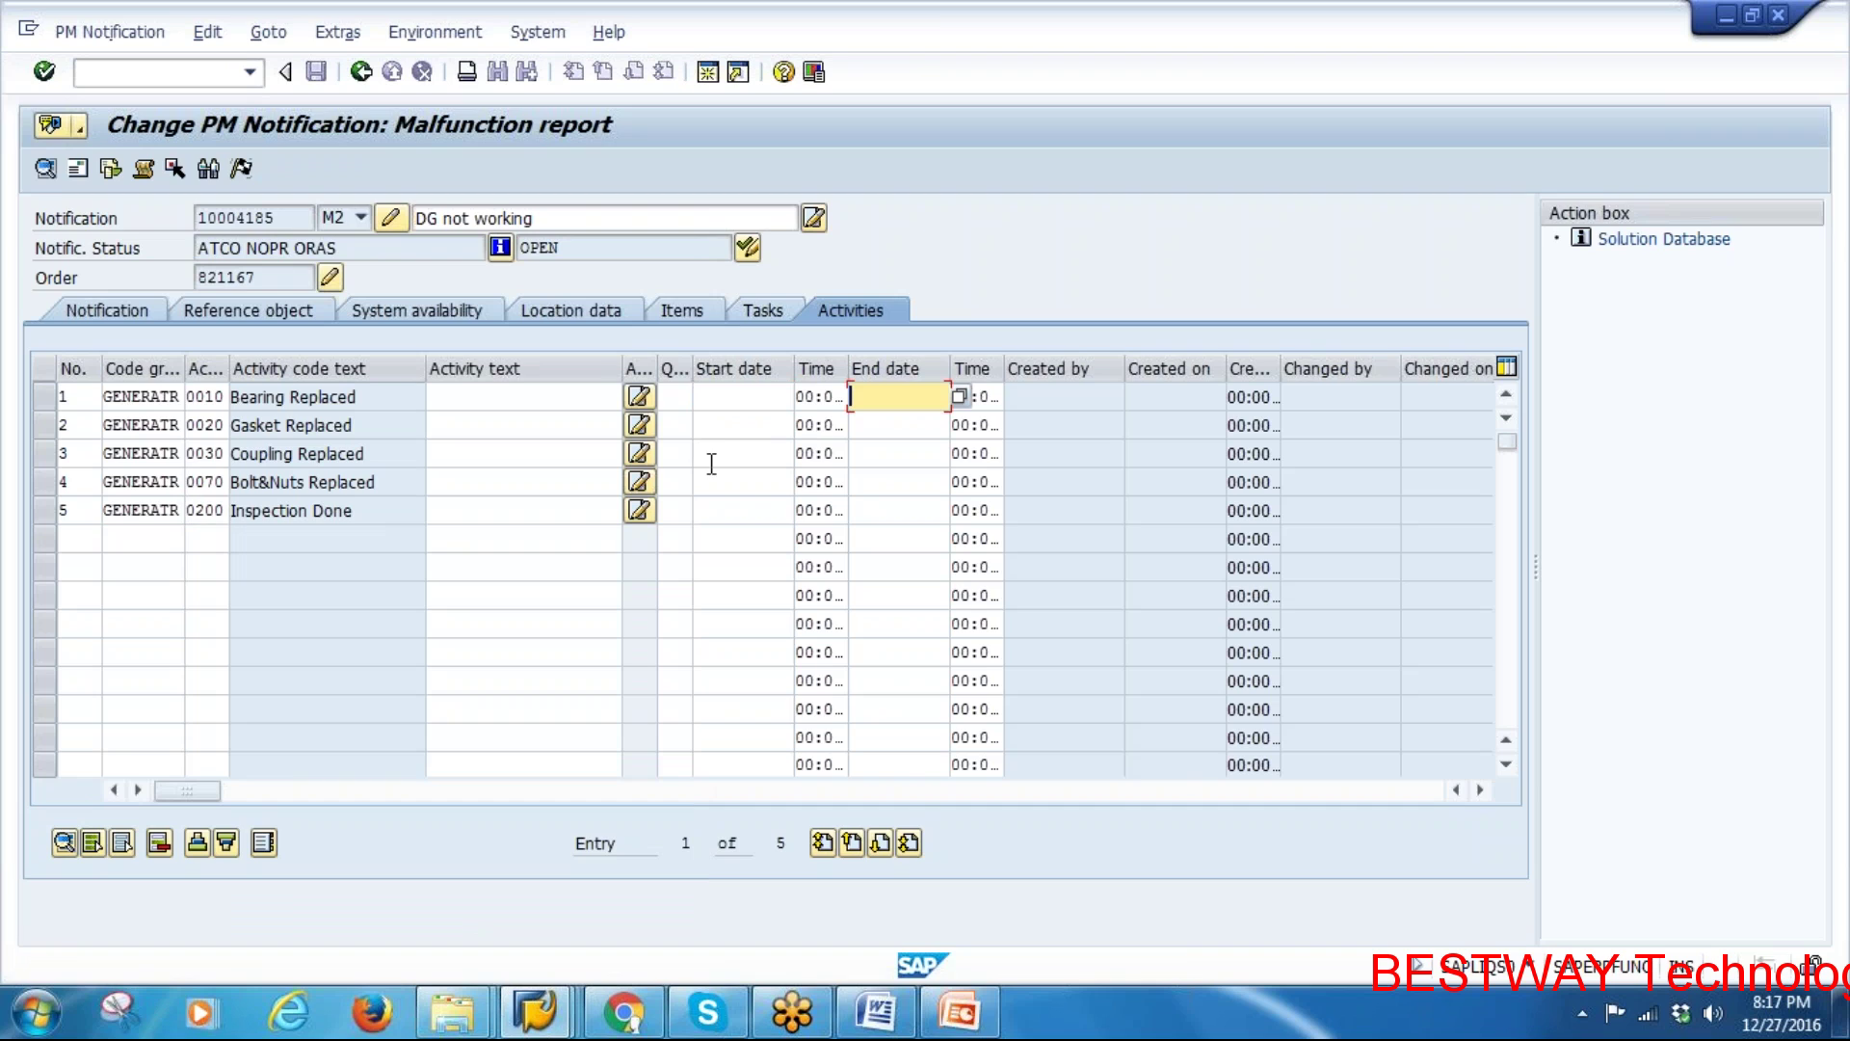
click(361, 72)
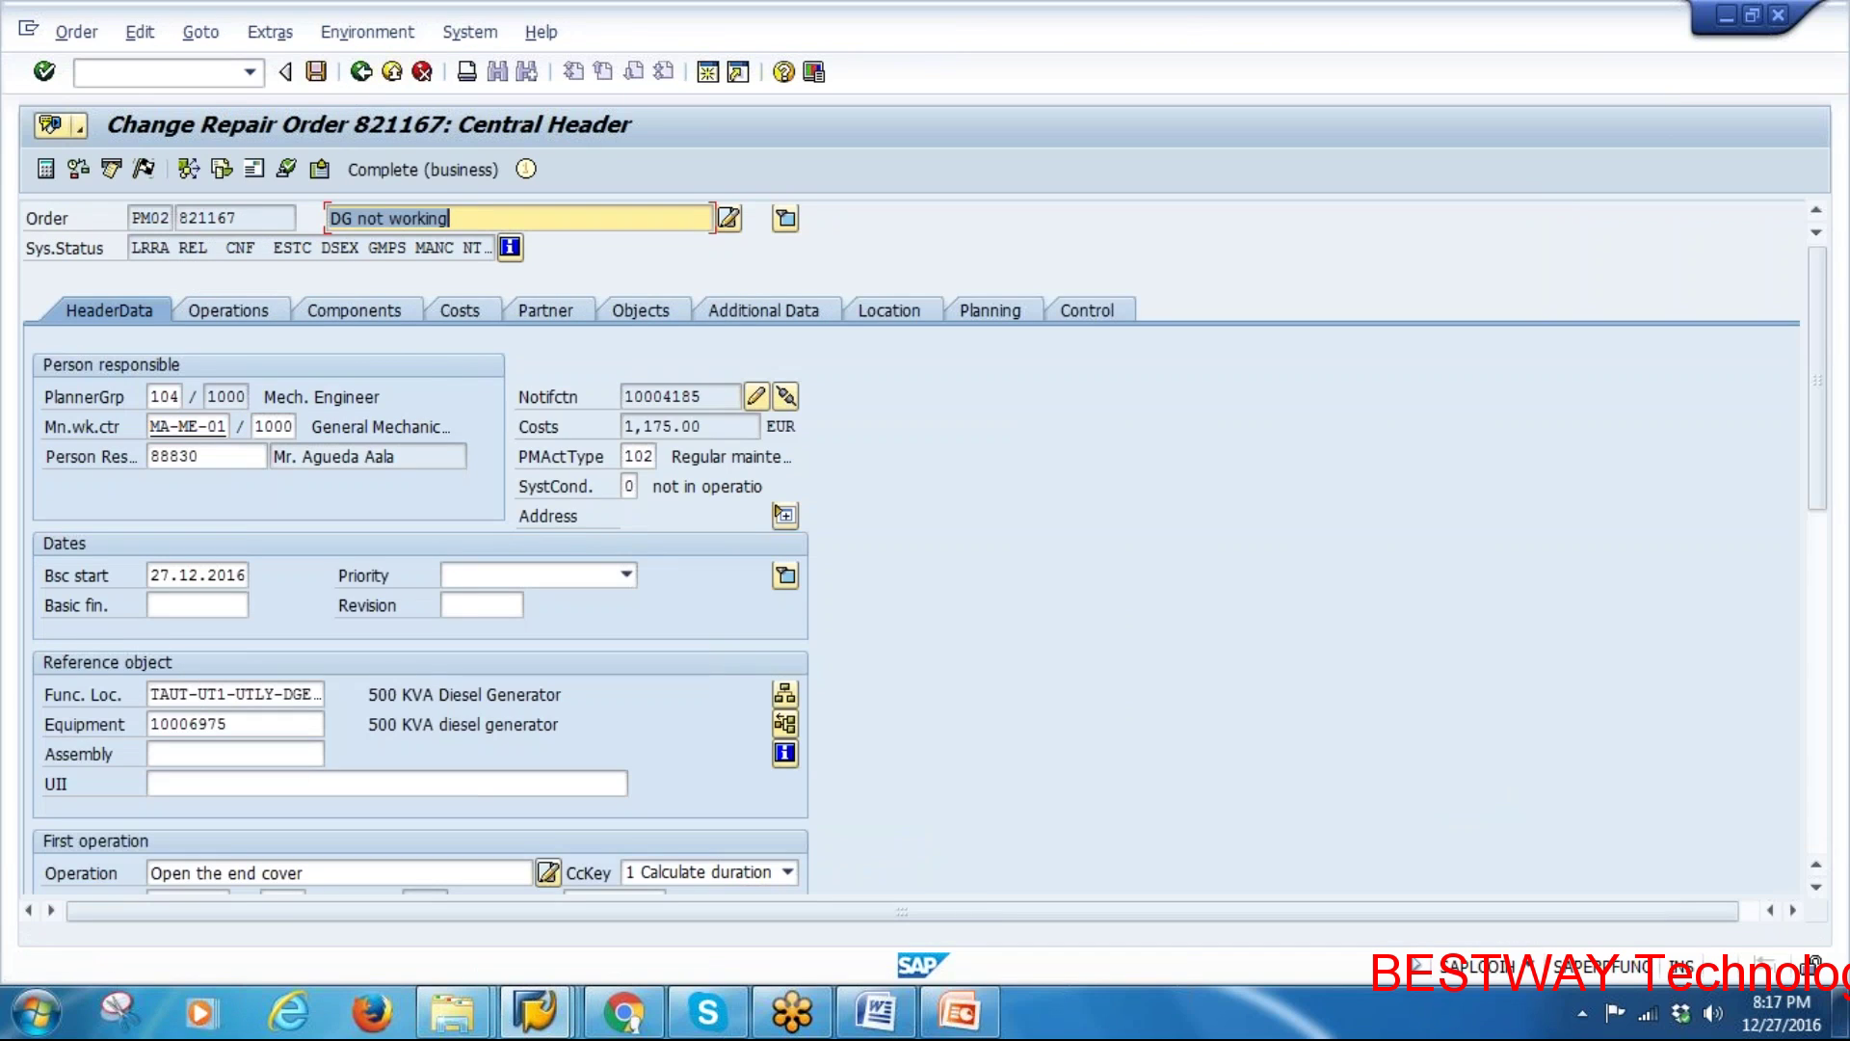
Examine the order's operations for replacing the bearing, gasket and coupling, including the bearing operation's earliest start date
click(246, 312)
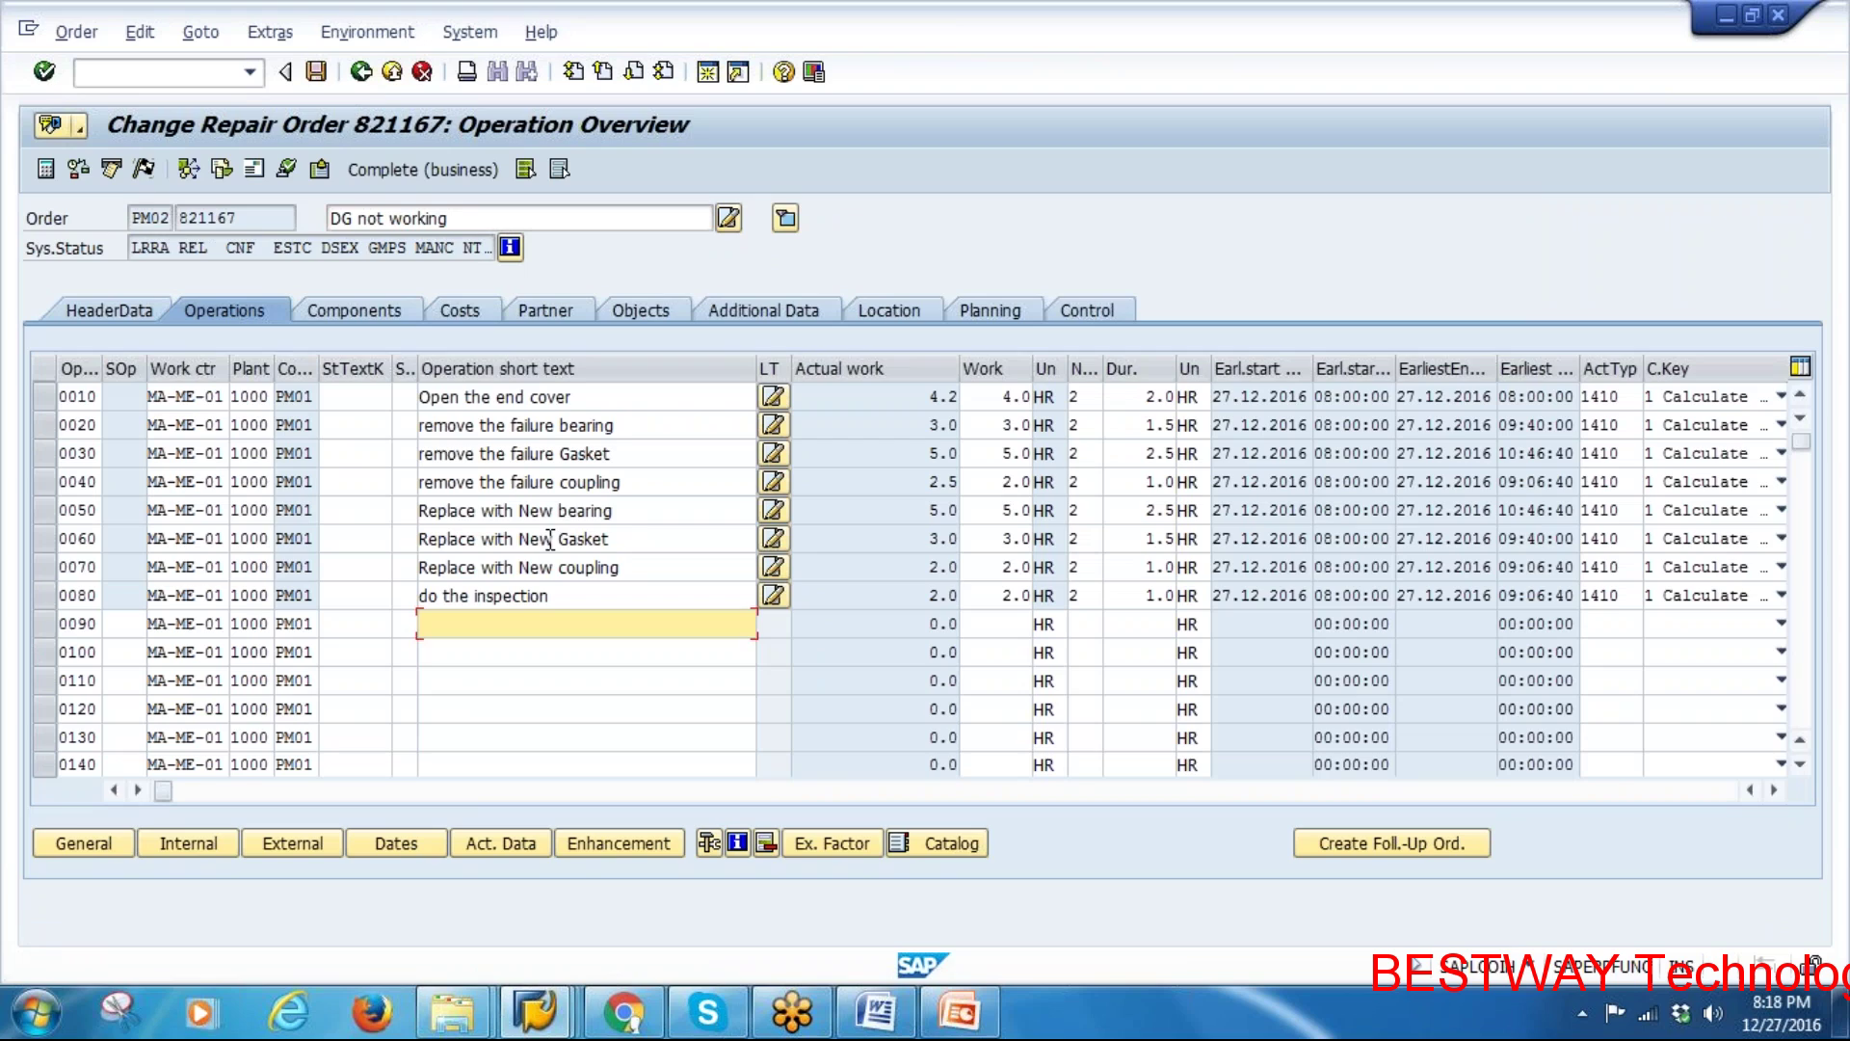
click(622, 513)
click(629, 542)
click(640, 568)
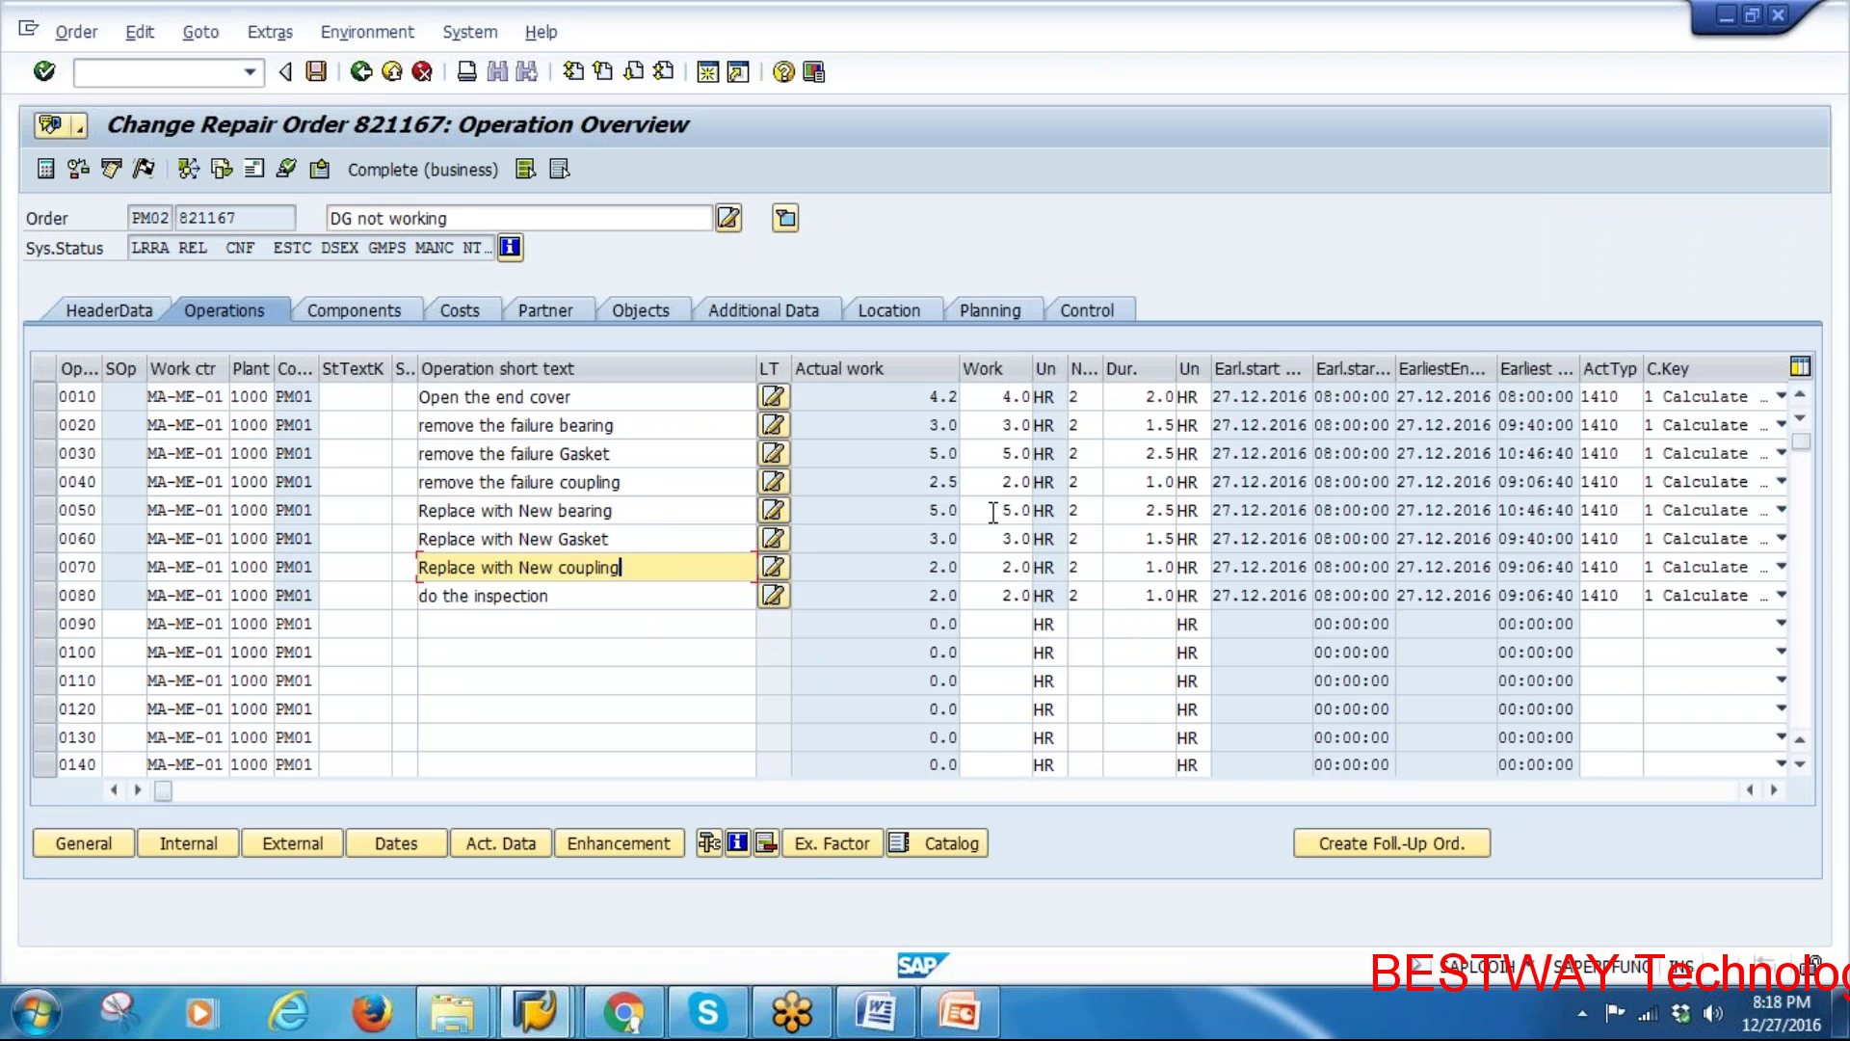
click(1301, 510)
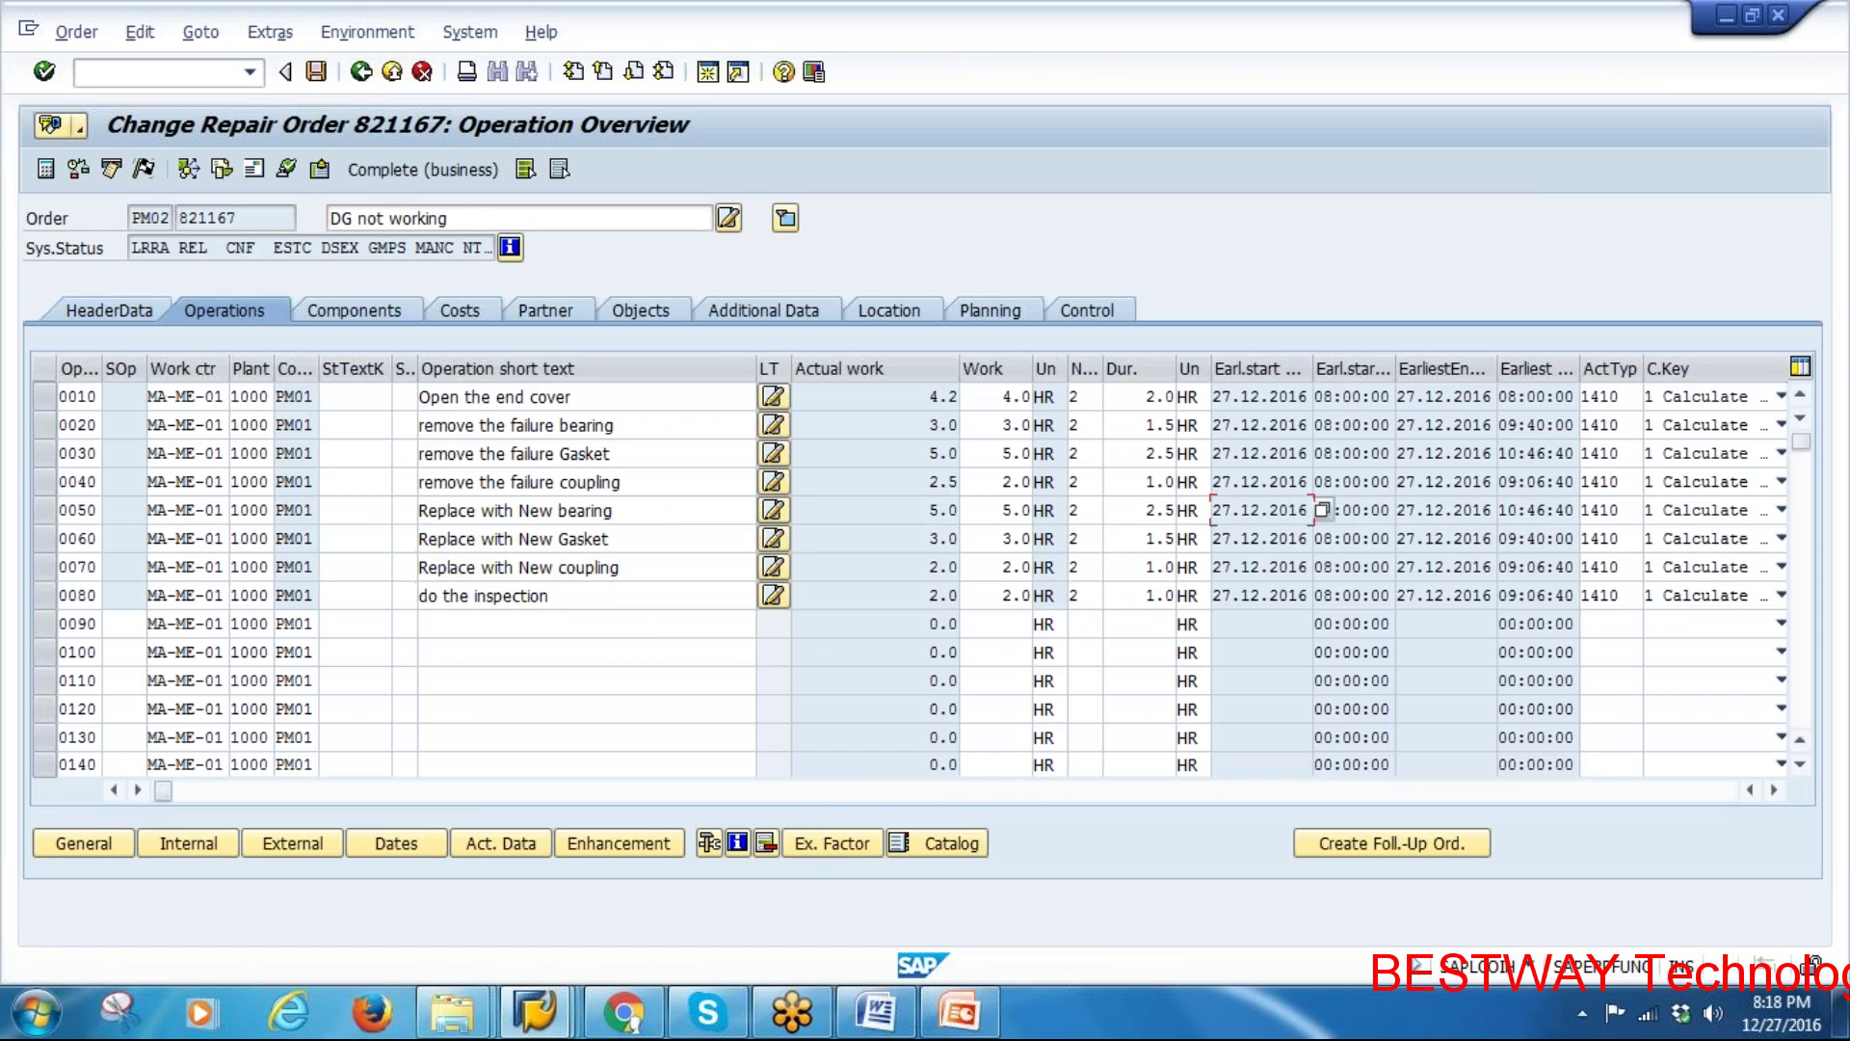
Copy the earliest start and end dates and times of operations 0050 to 0070 into the notification's first three activities
drag(1216, 509, 1573, 566)
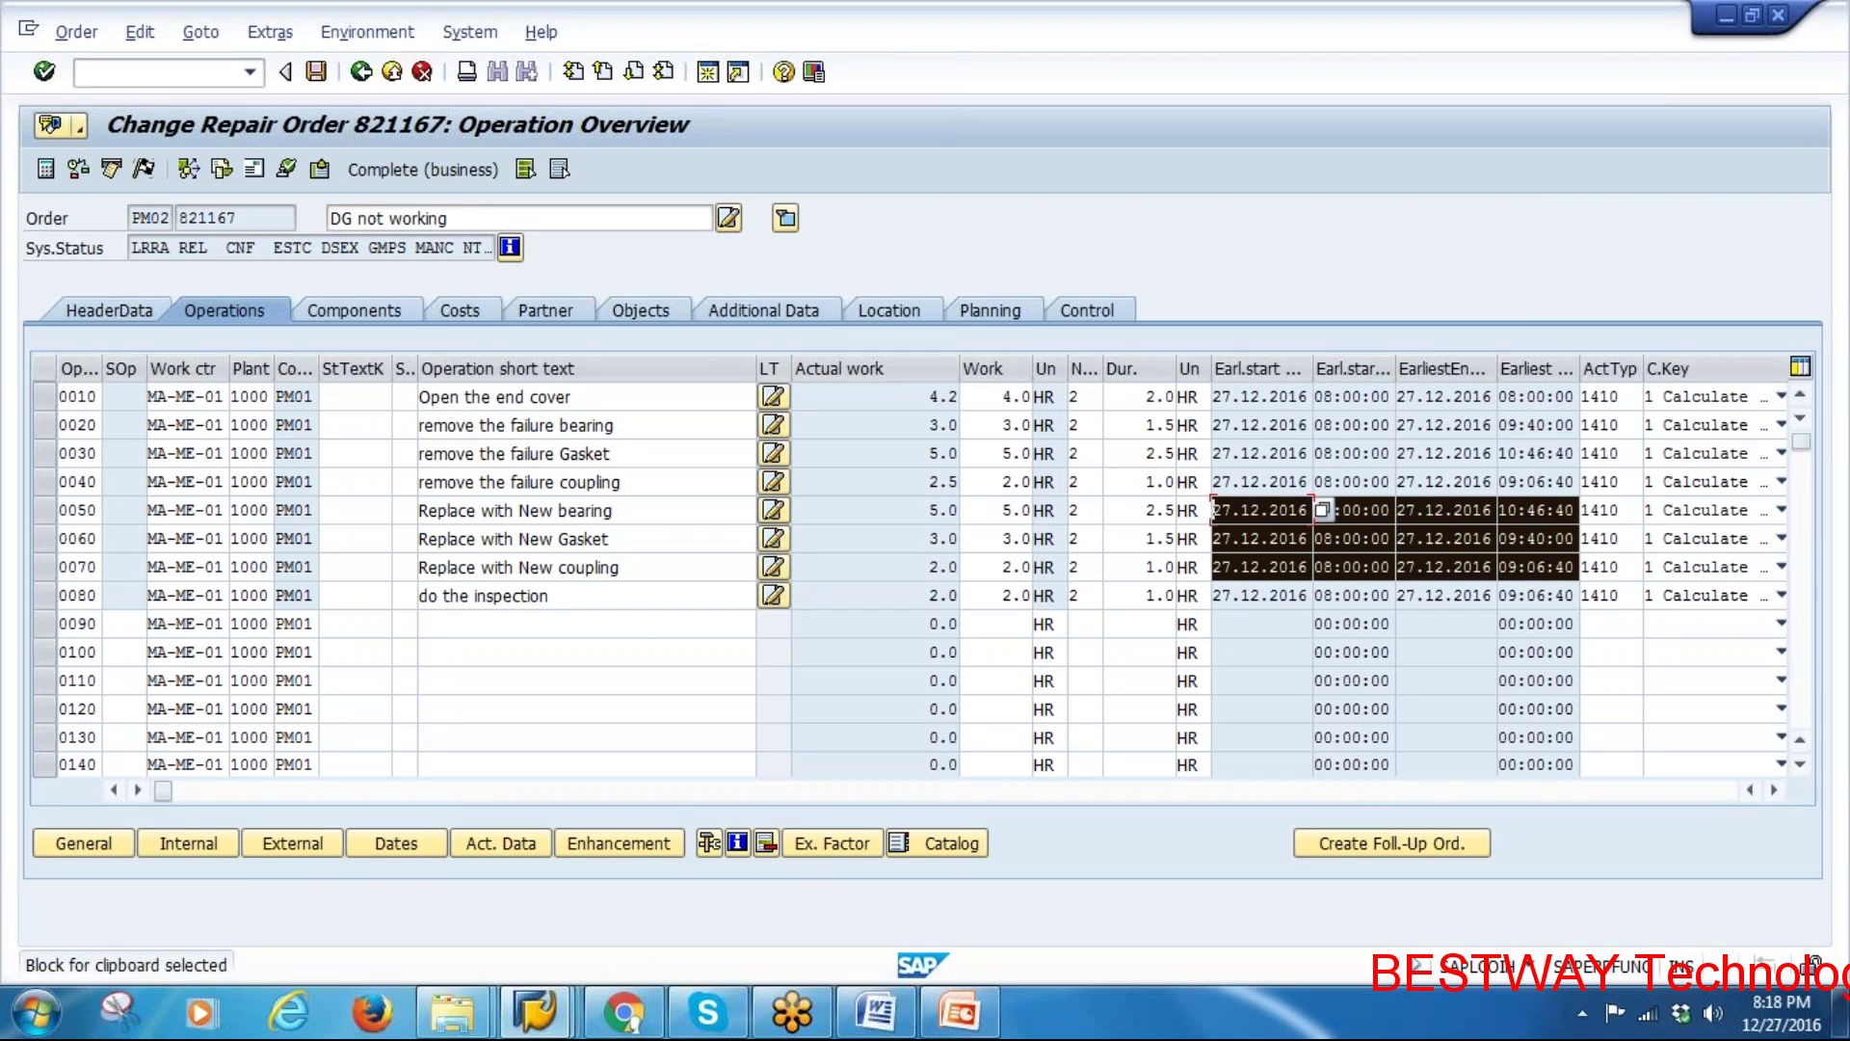
key(ctrl+c)
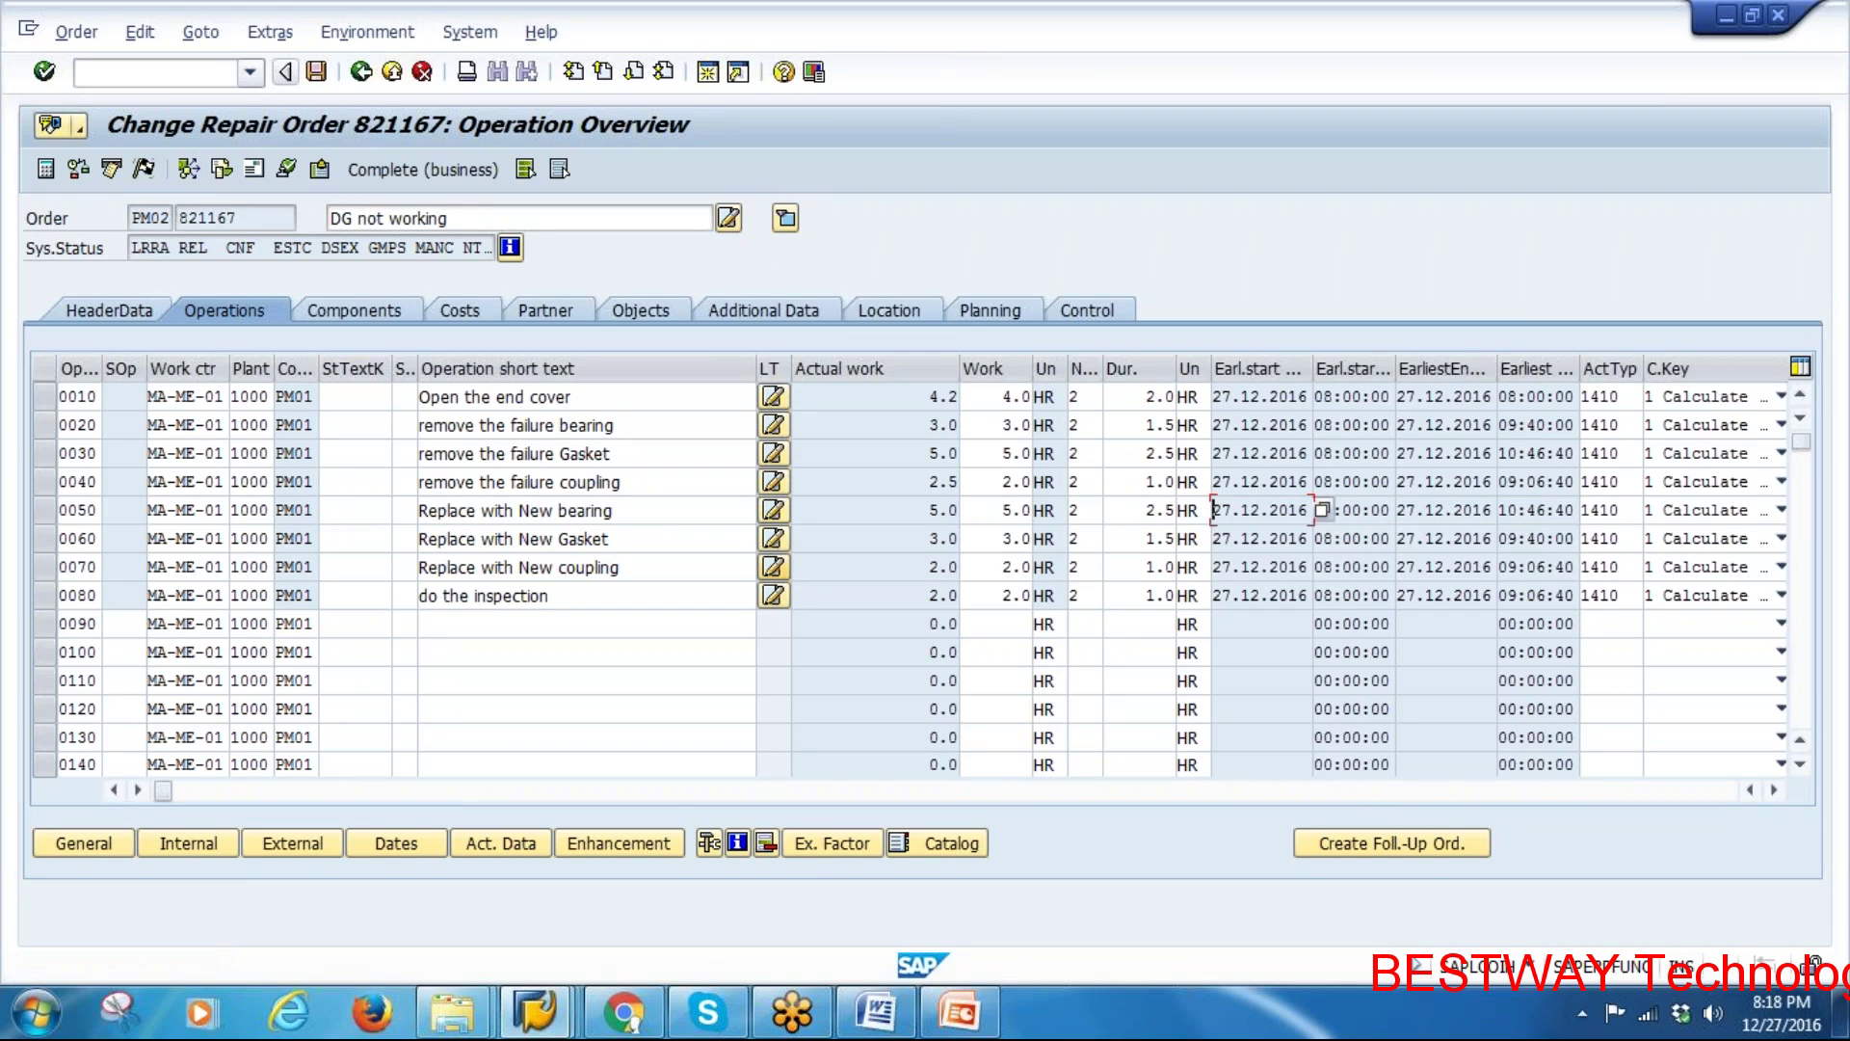
click(108, 308)
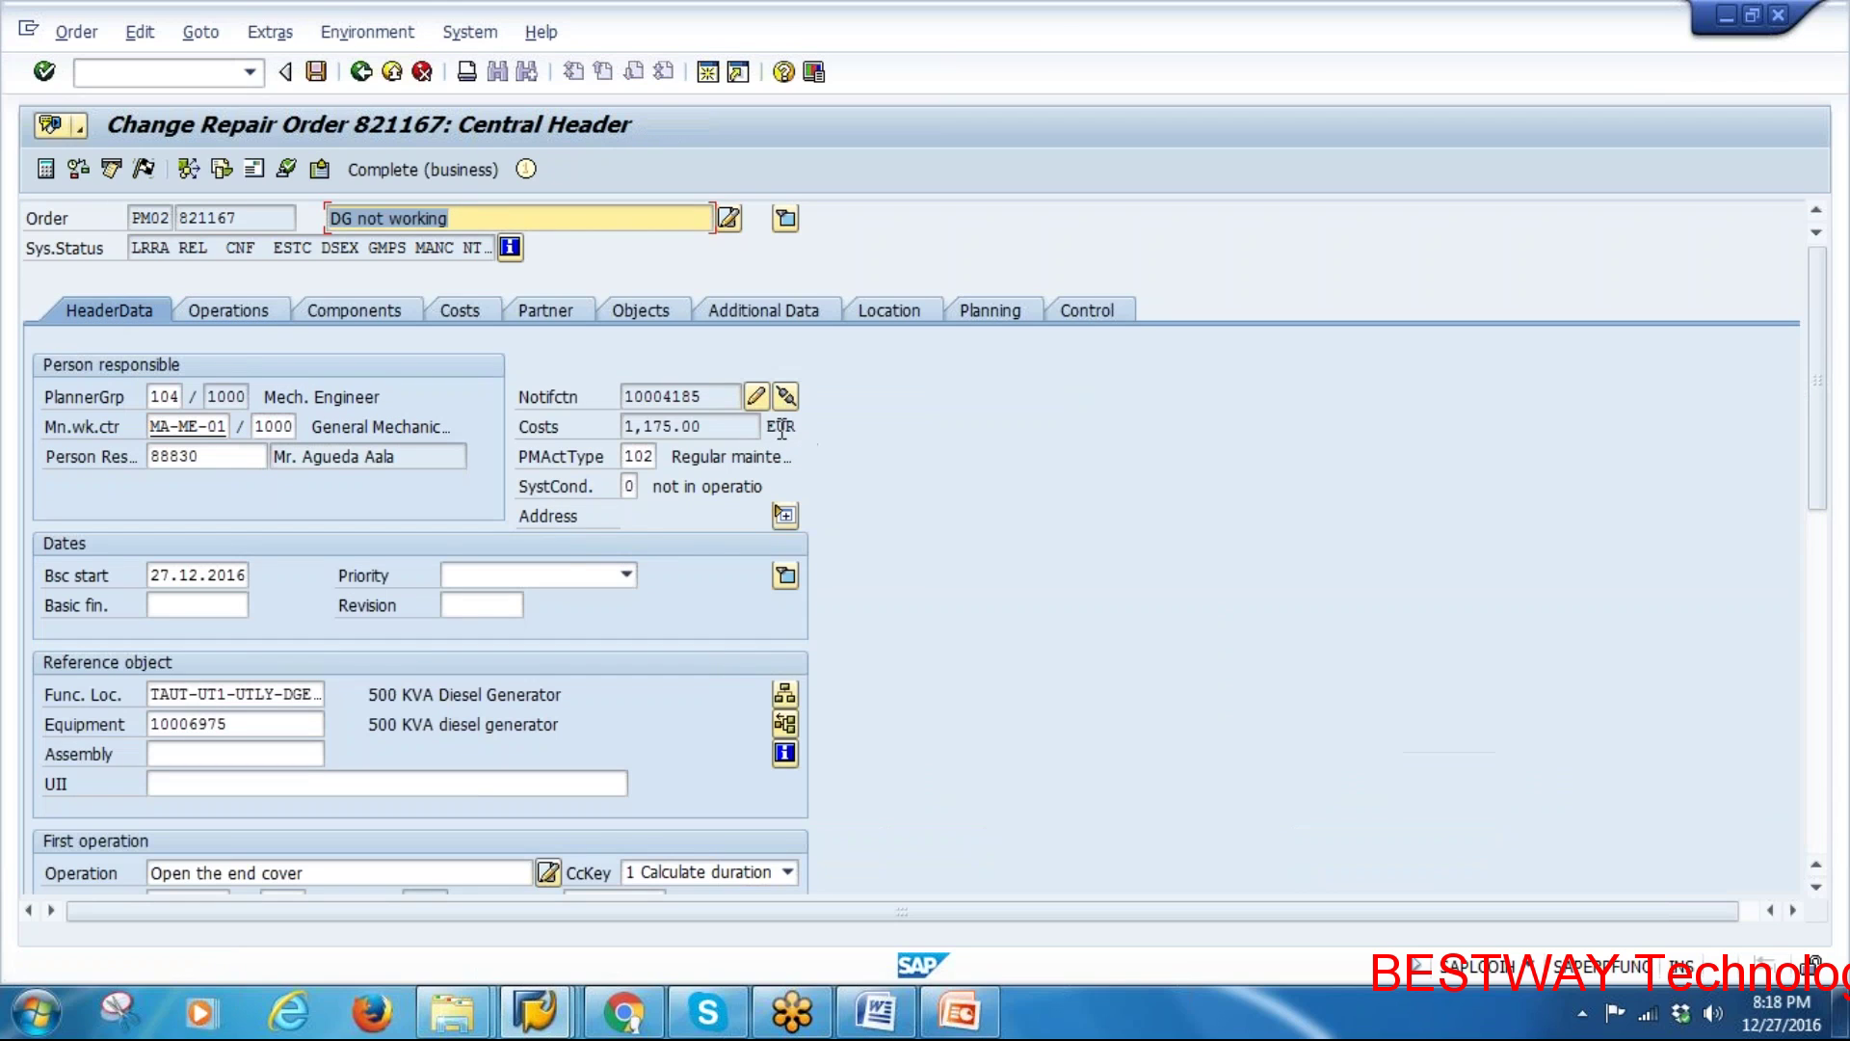
click(755, 396)
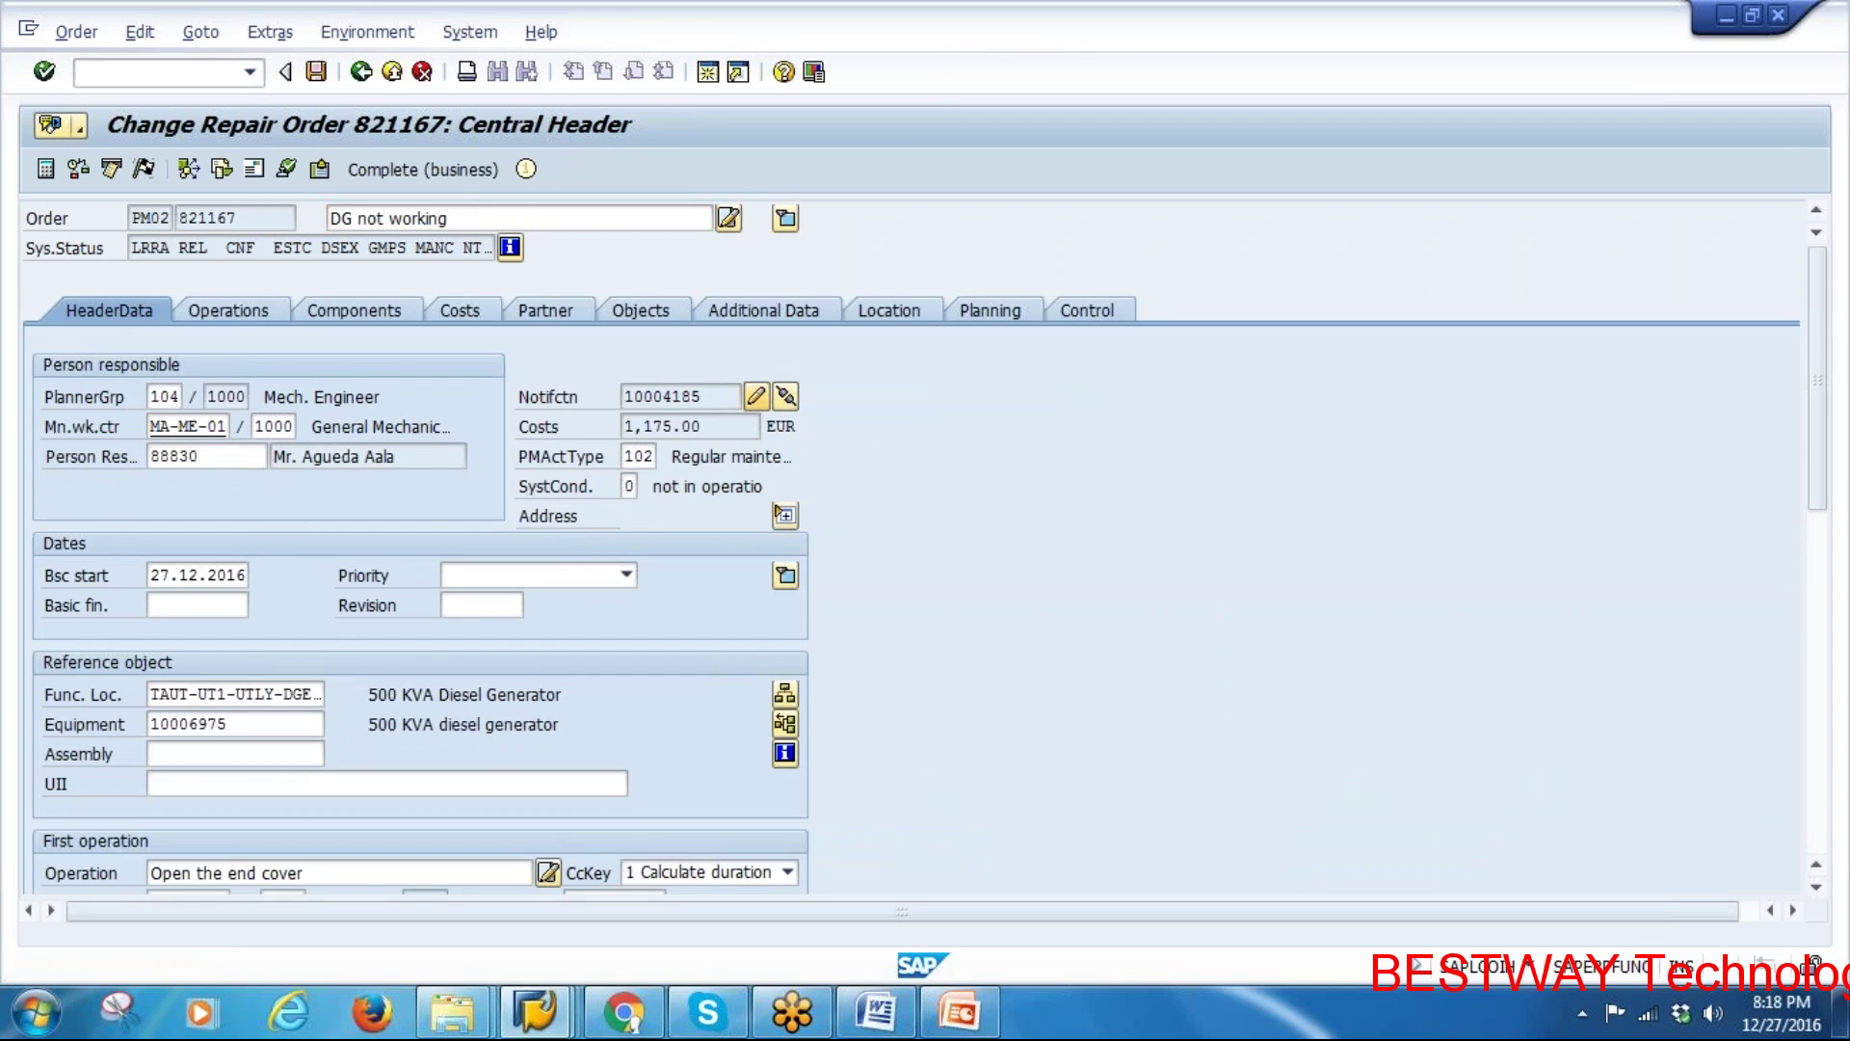
click(848, 312)
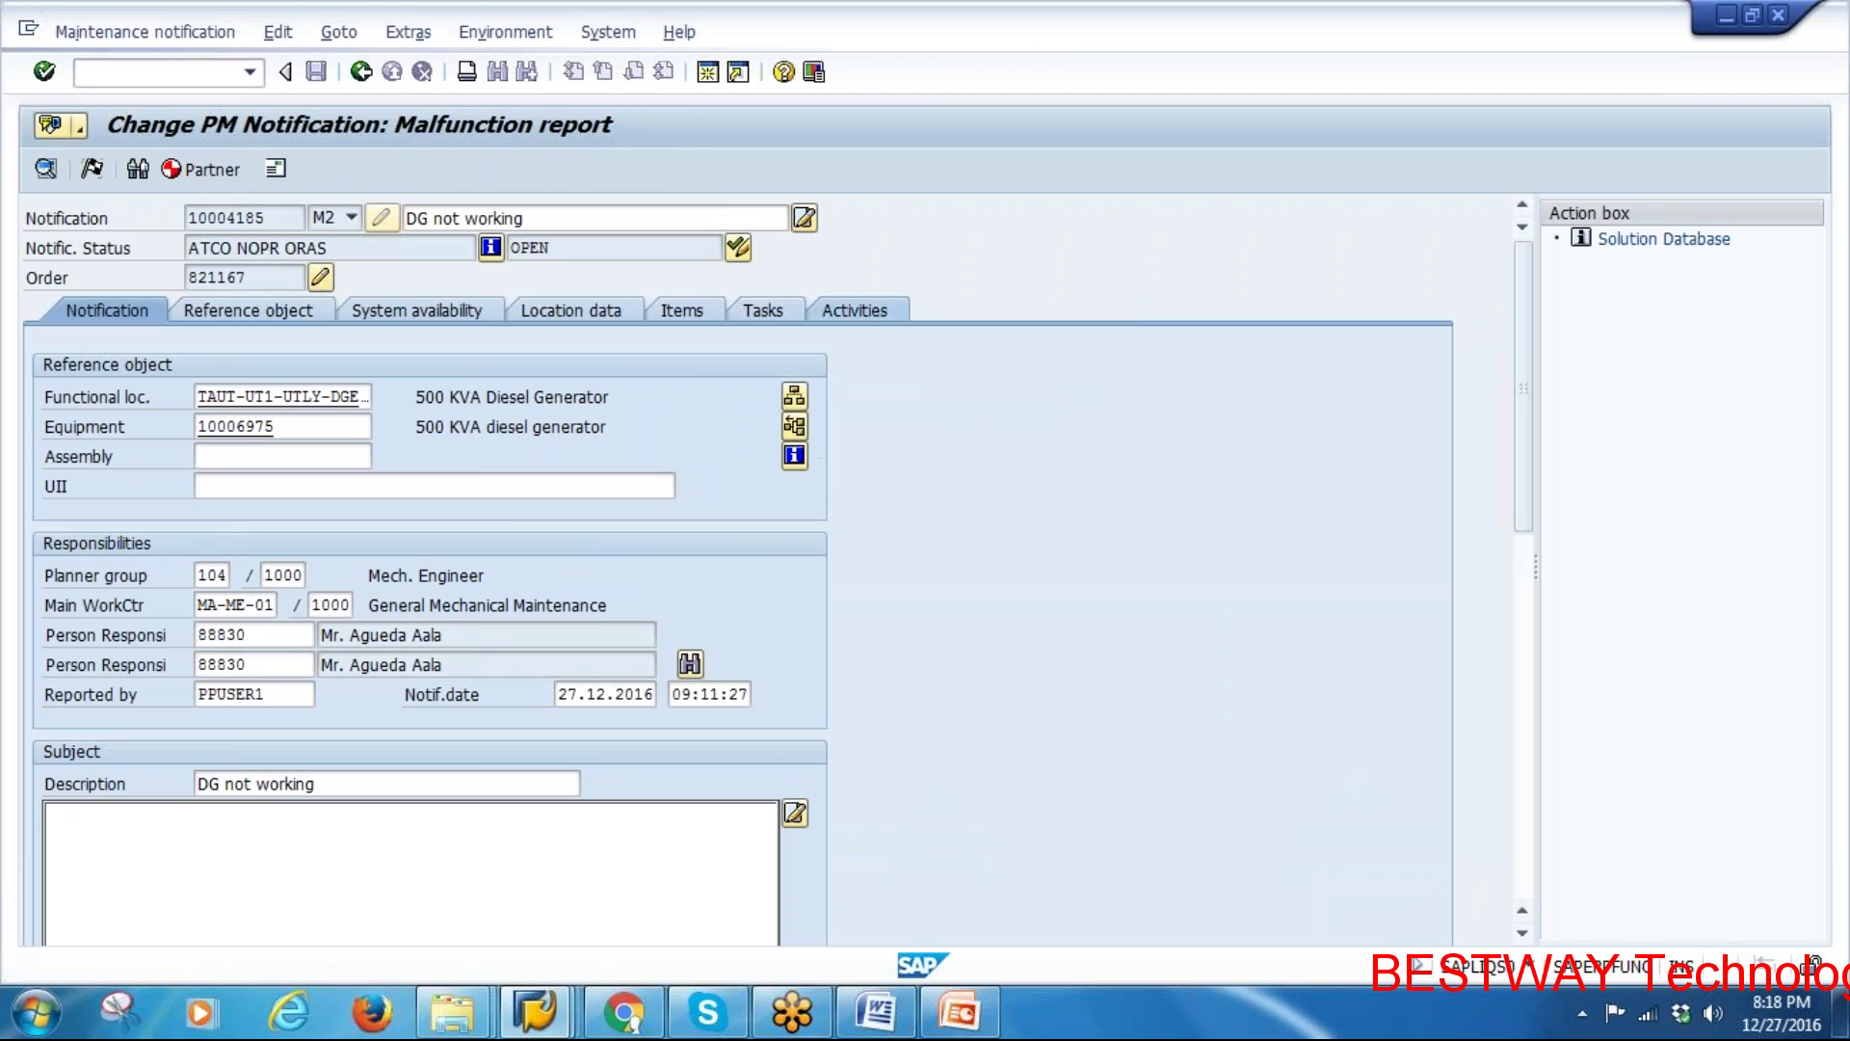
click(722, 398)
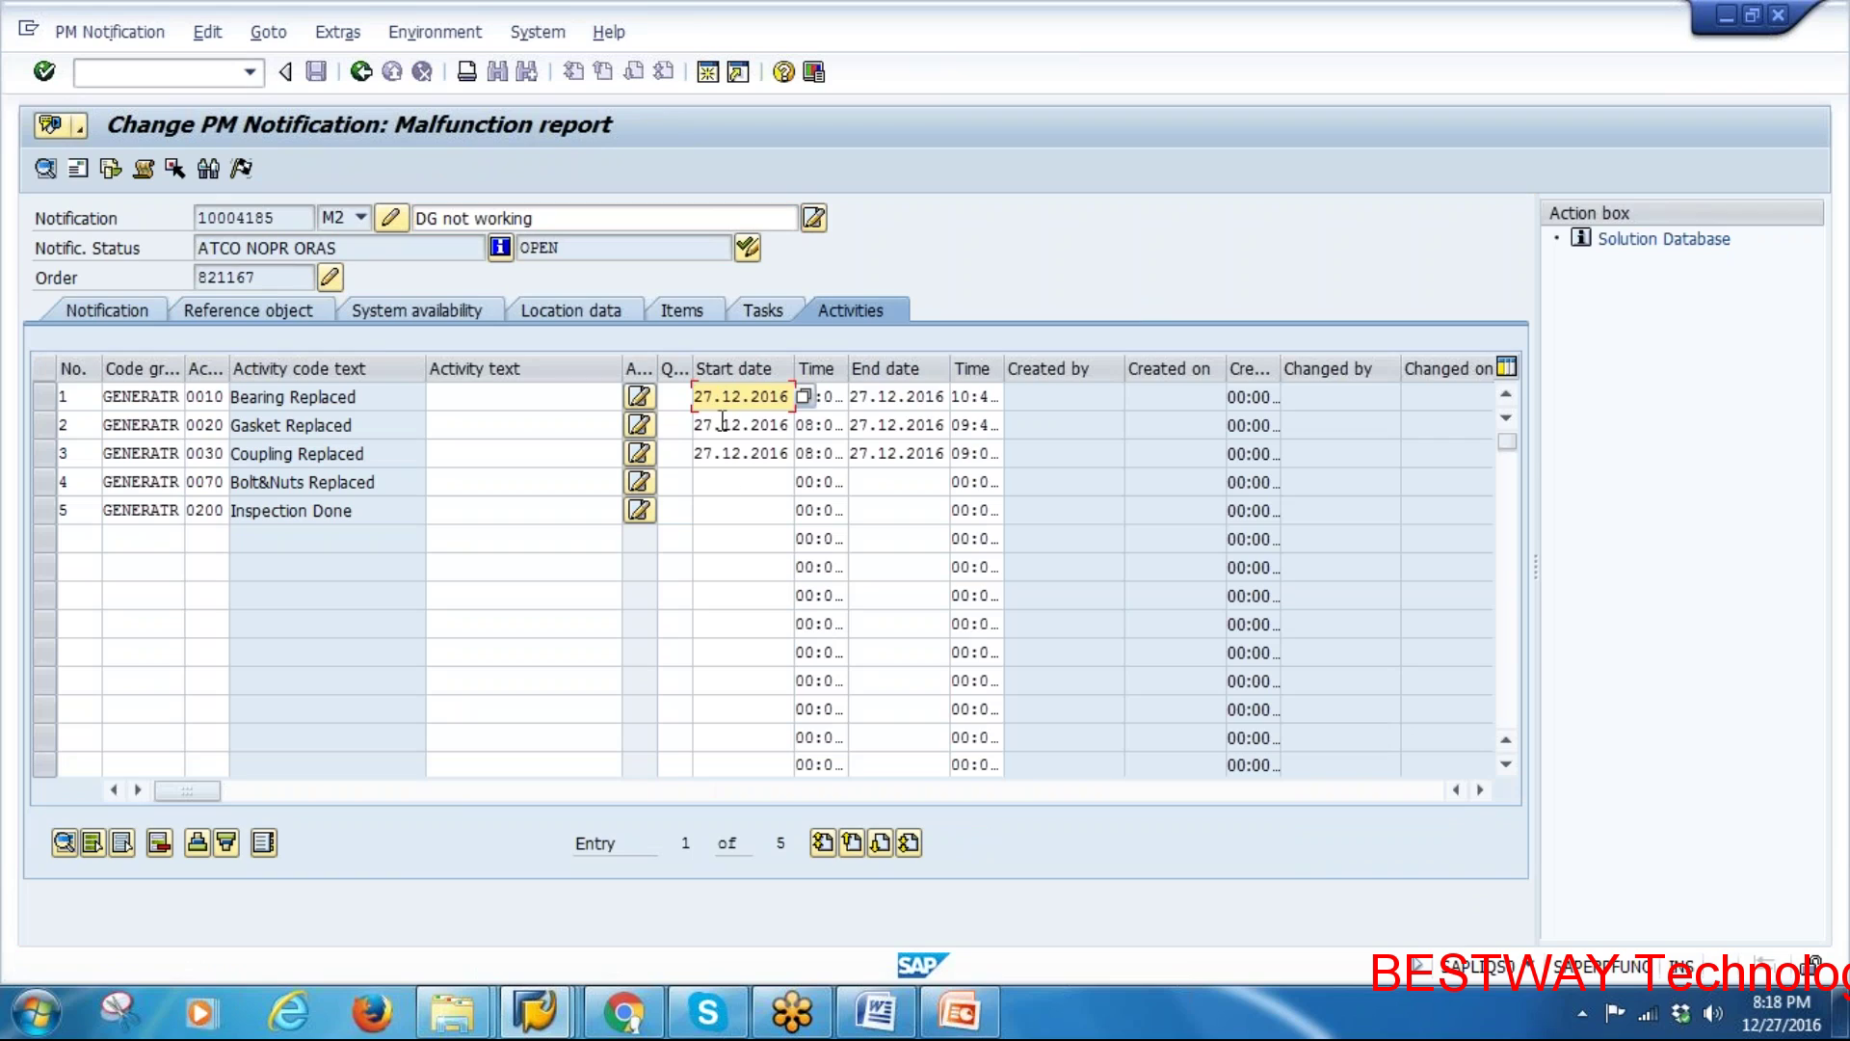
Copy the Coupling Replaced activity's start and end dates and times into the Bolt&Nuts Replaced activity
click(725, 480)
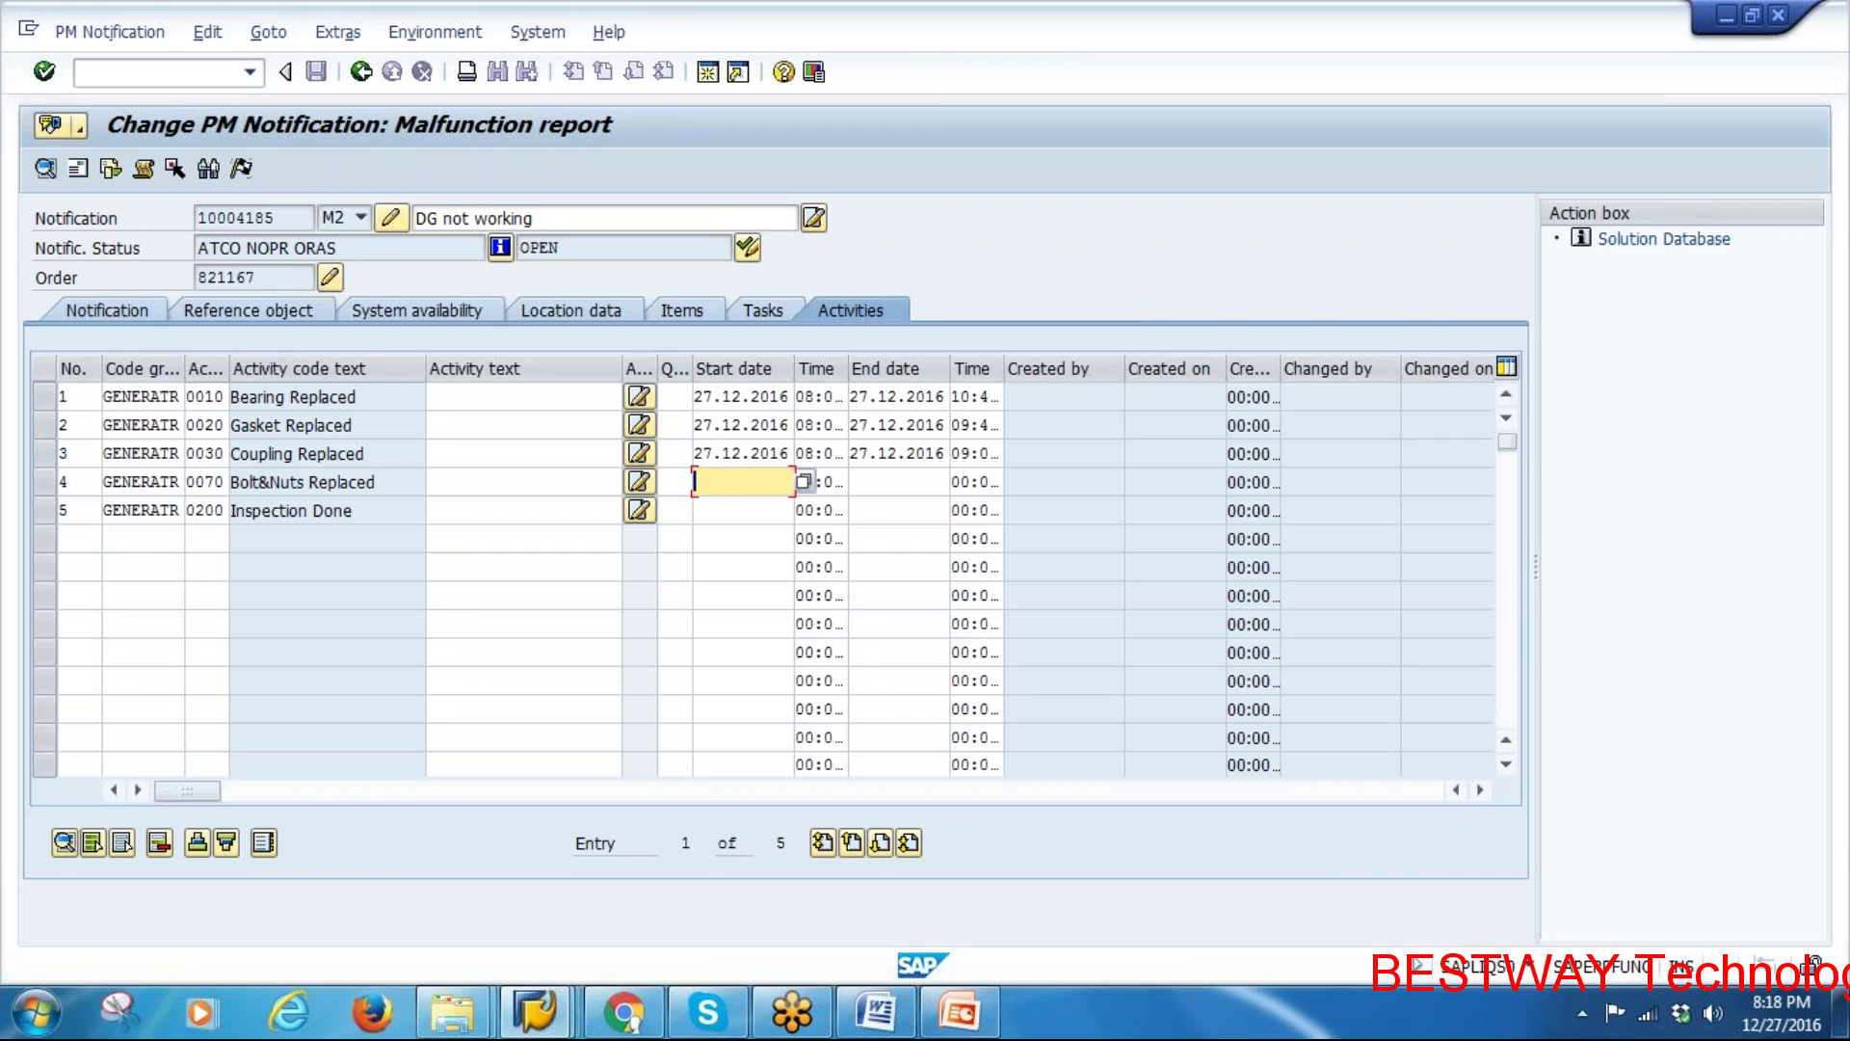
click(704, 453)
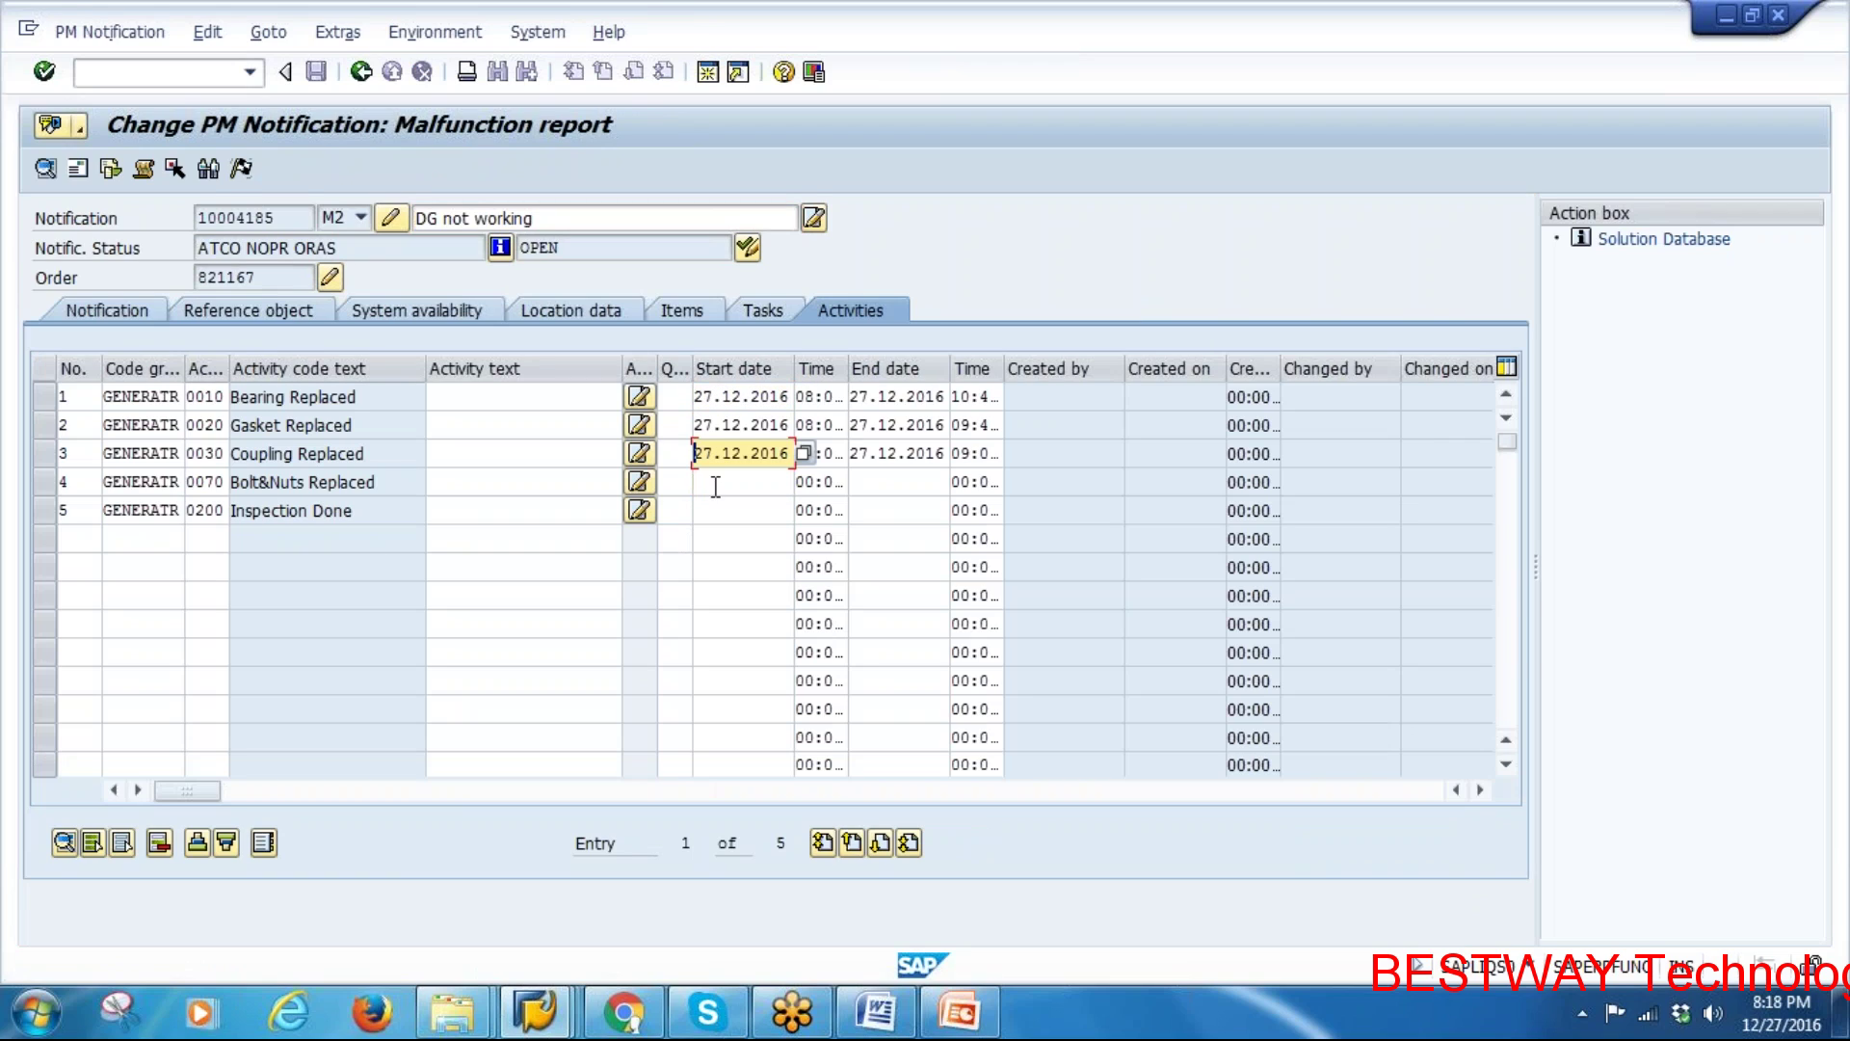
key(ctrl+y)
drag(694, 452, 1000, 458)
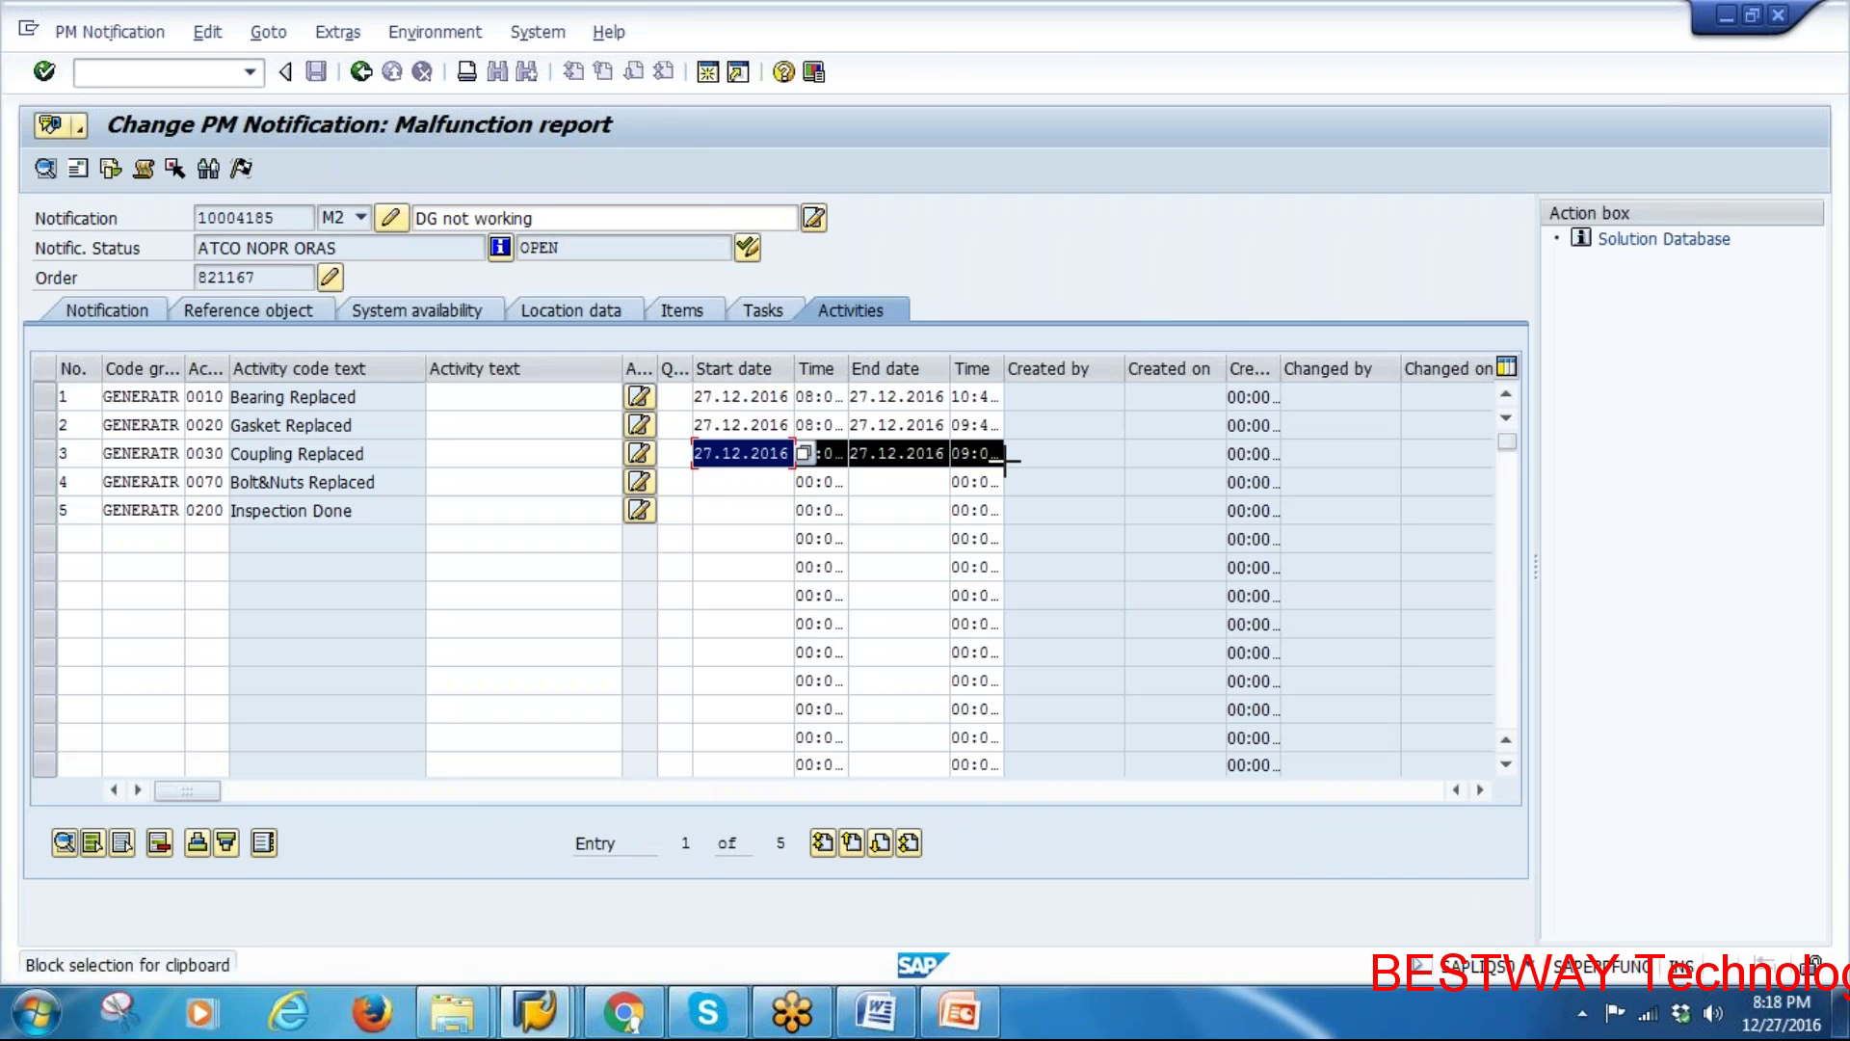
key(ctrl+c)
click(703, 481)
key(ctrl+v)
click(710, 511)
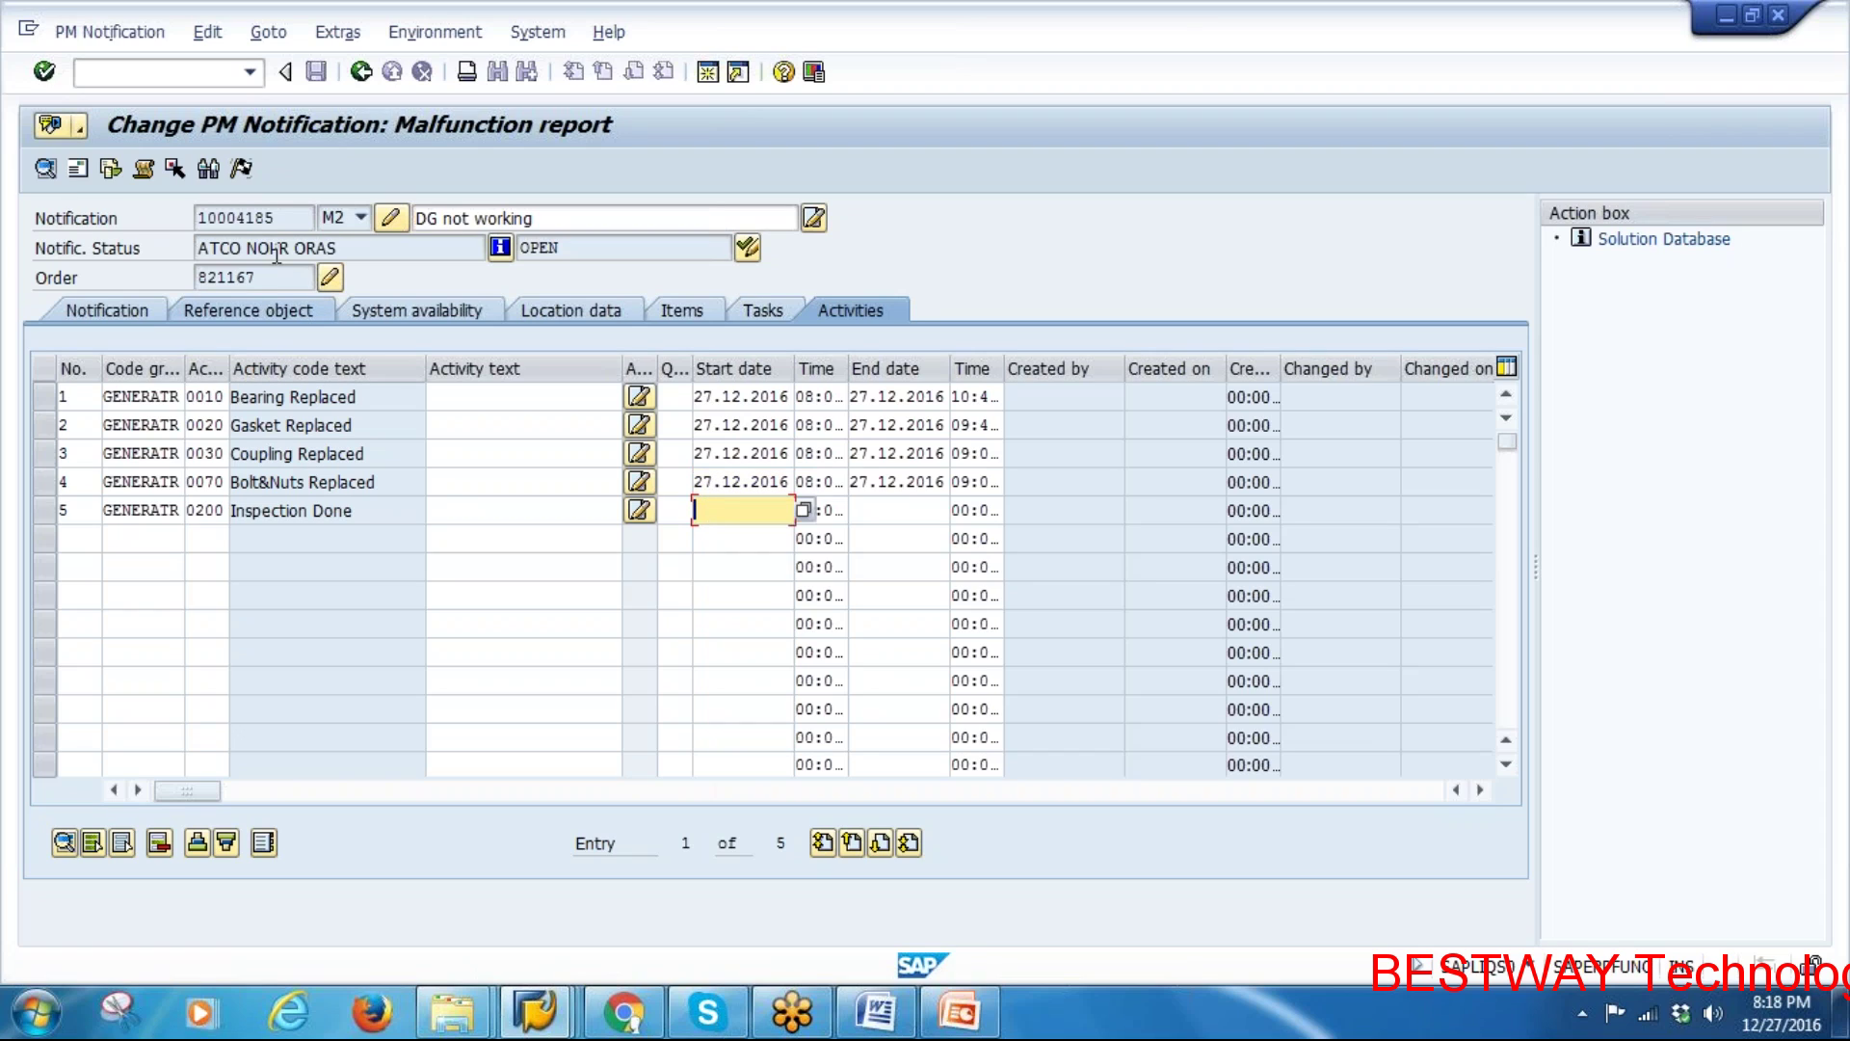
Copy the earliest start and end dates and times of inspection operation 0080 into the notification's Inspection Done activity
click(361, 71)
click(224, 309)
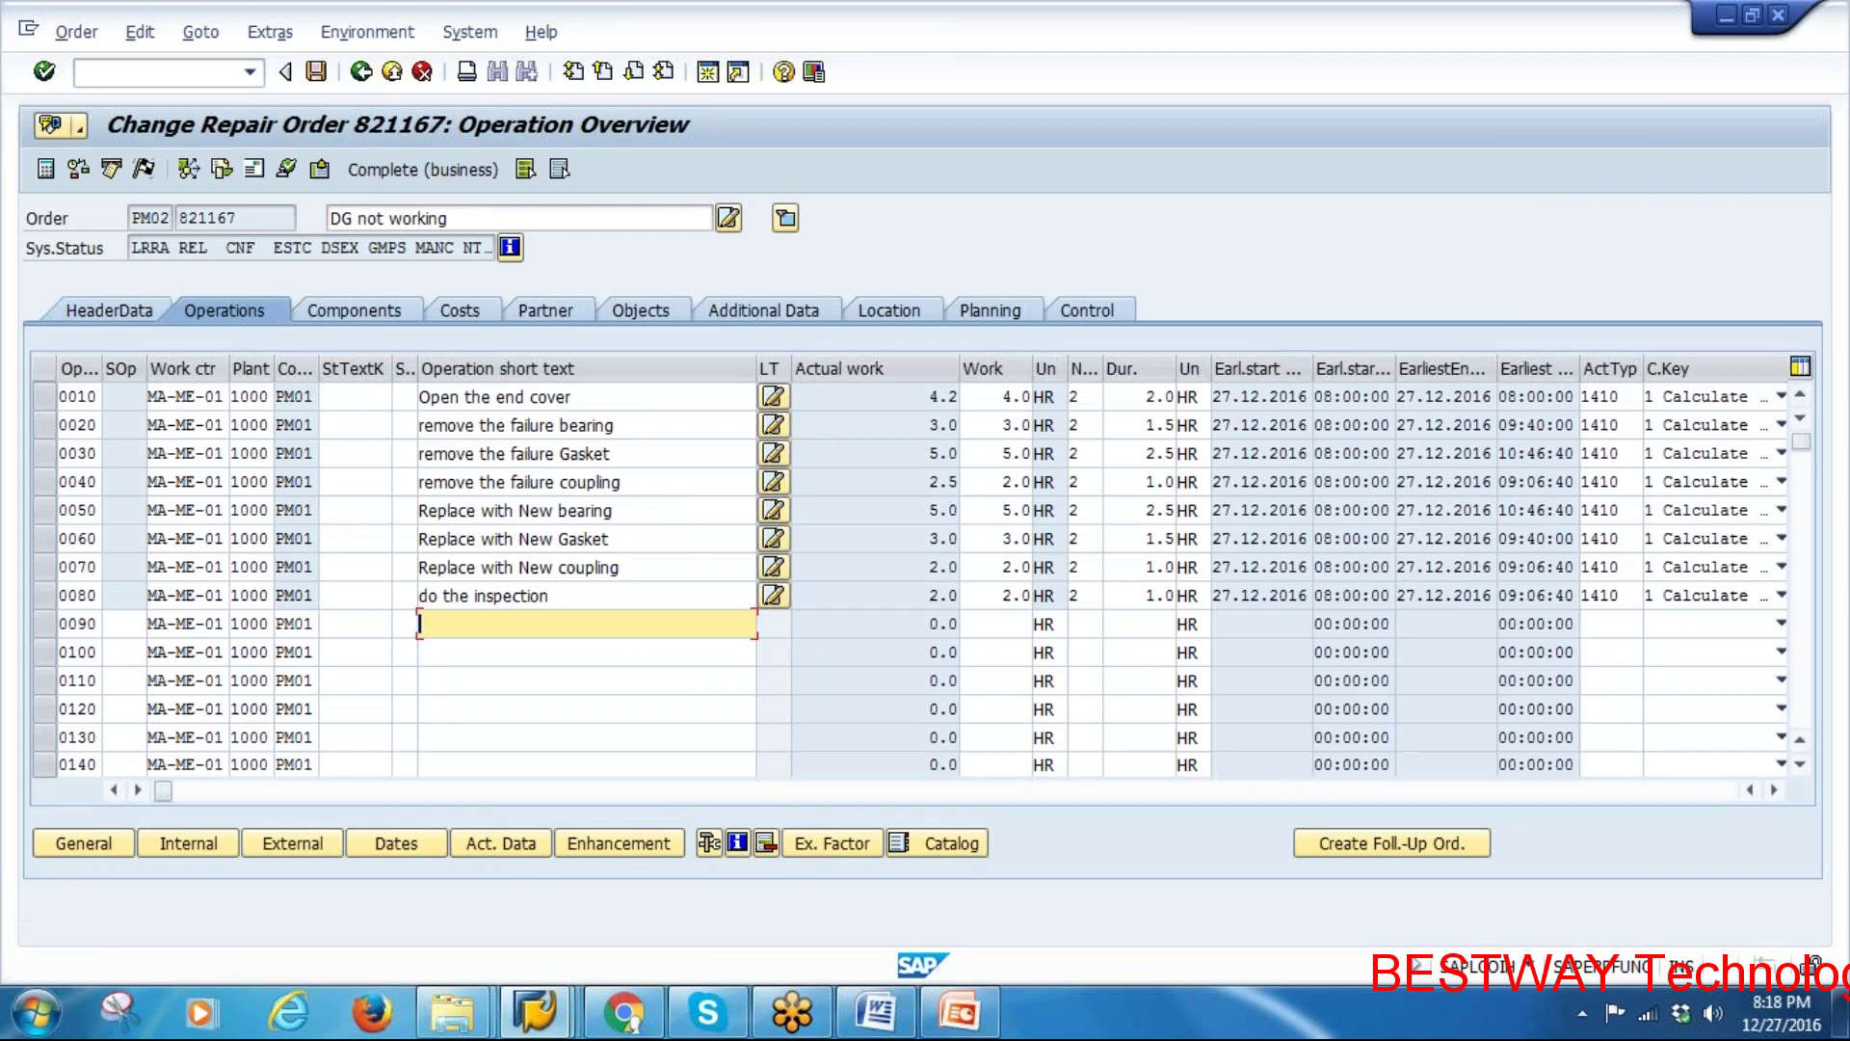
click(1216, 594)
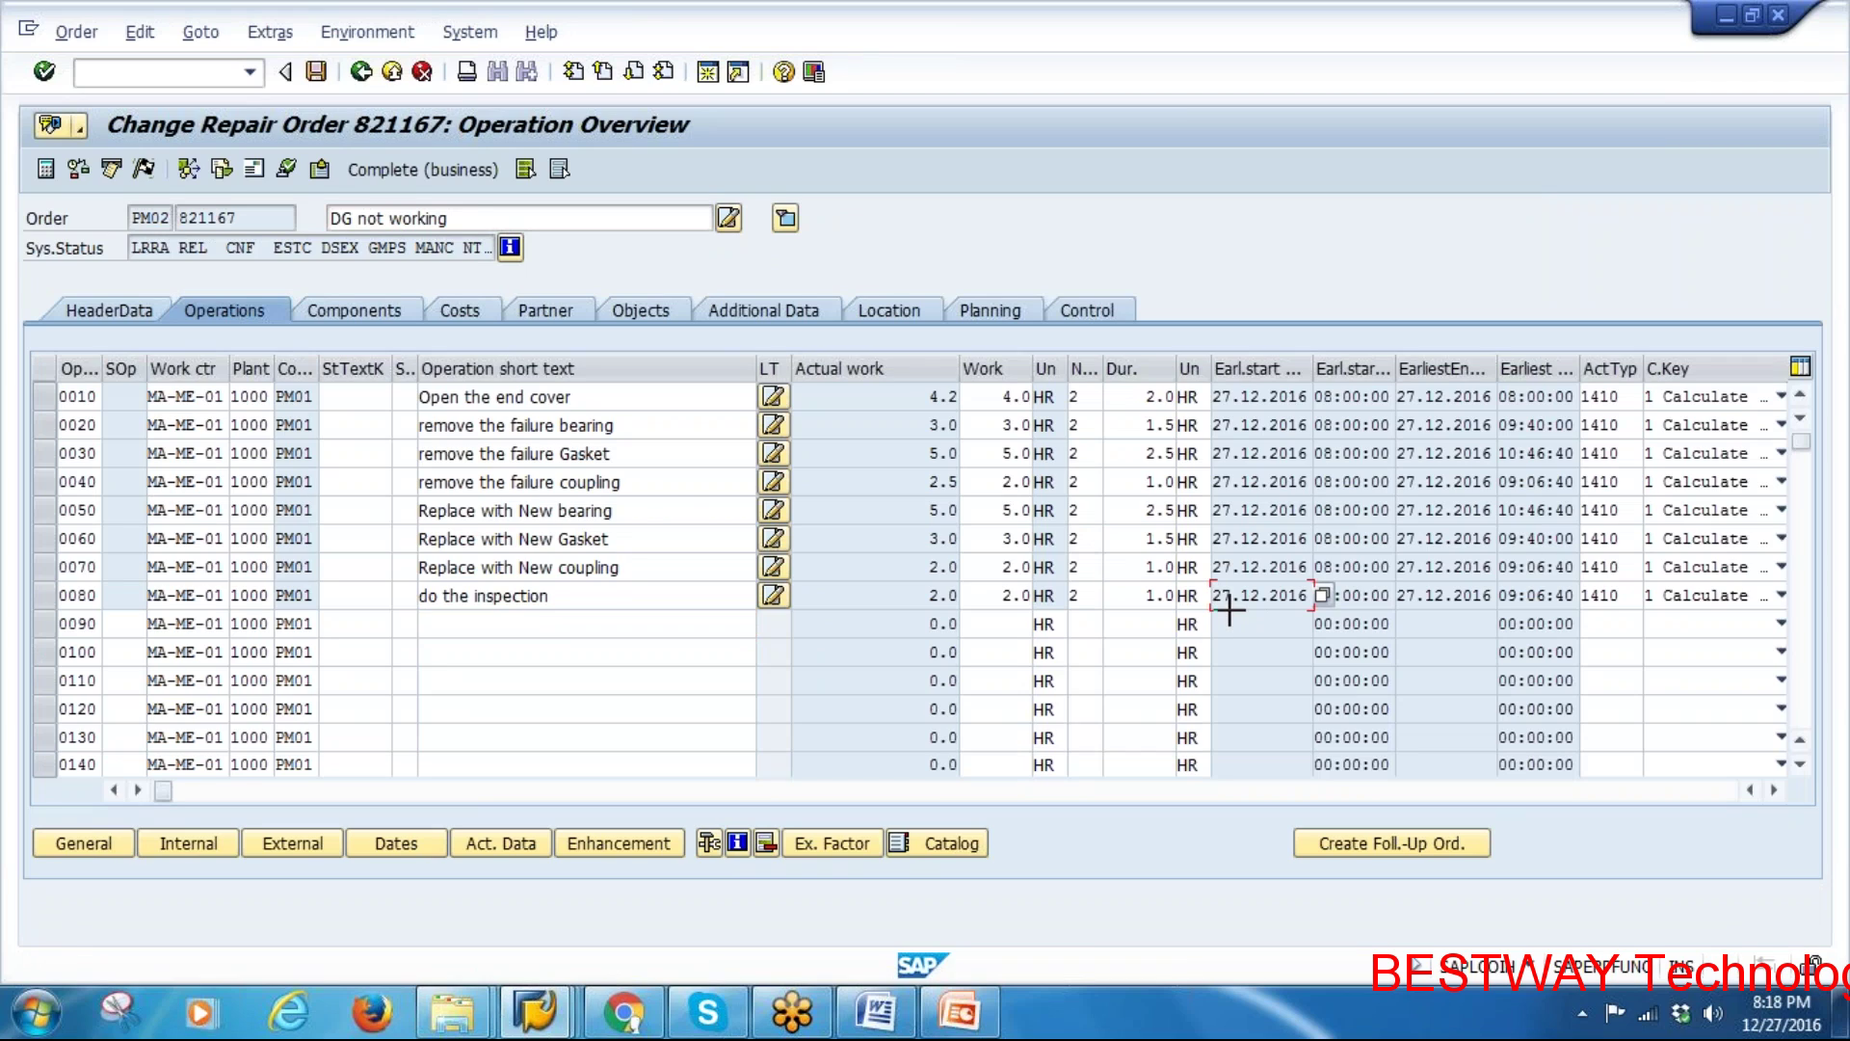
key(ctrl+y)
drag(1216, 595, 1570, 594)
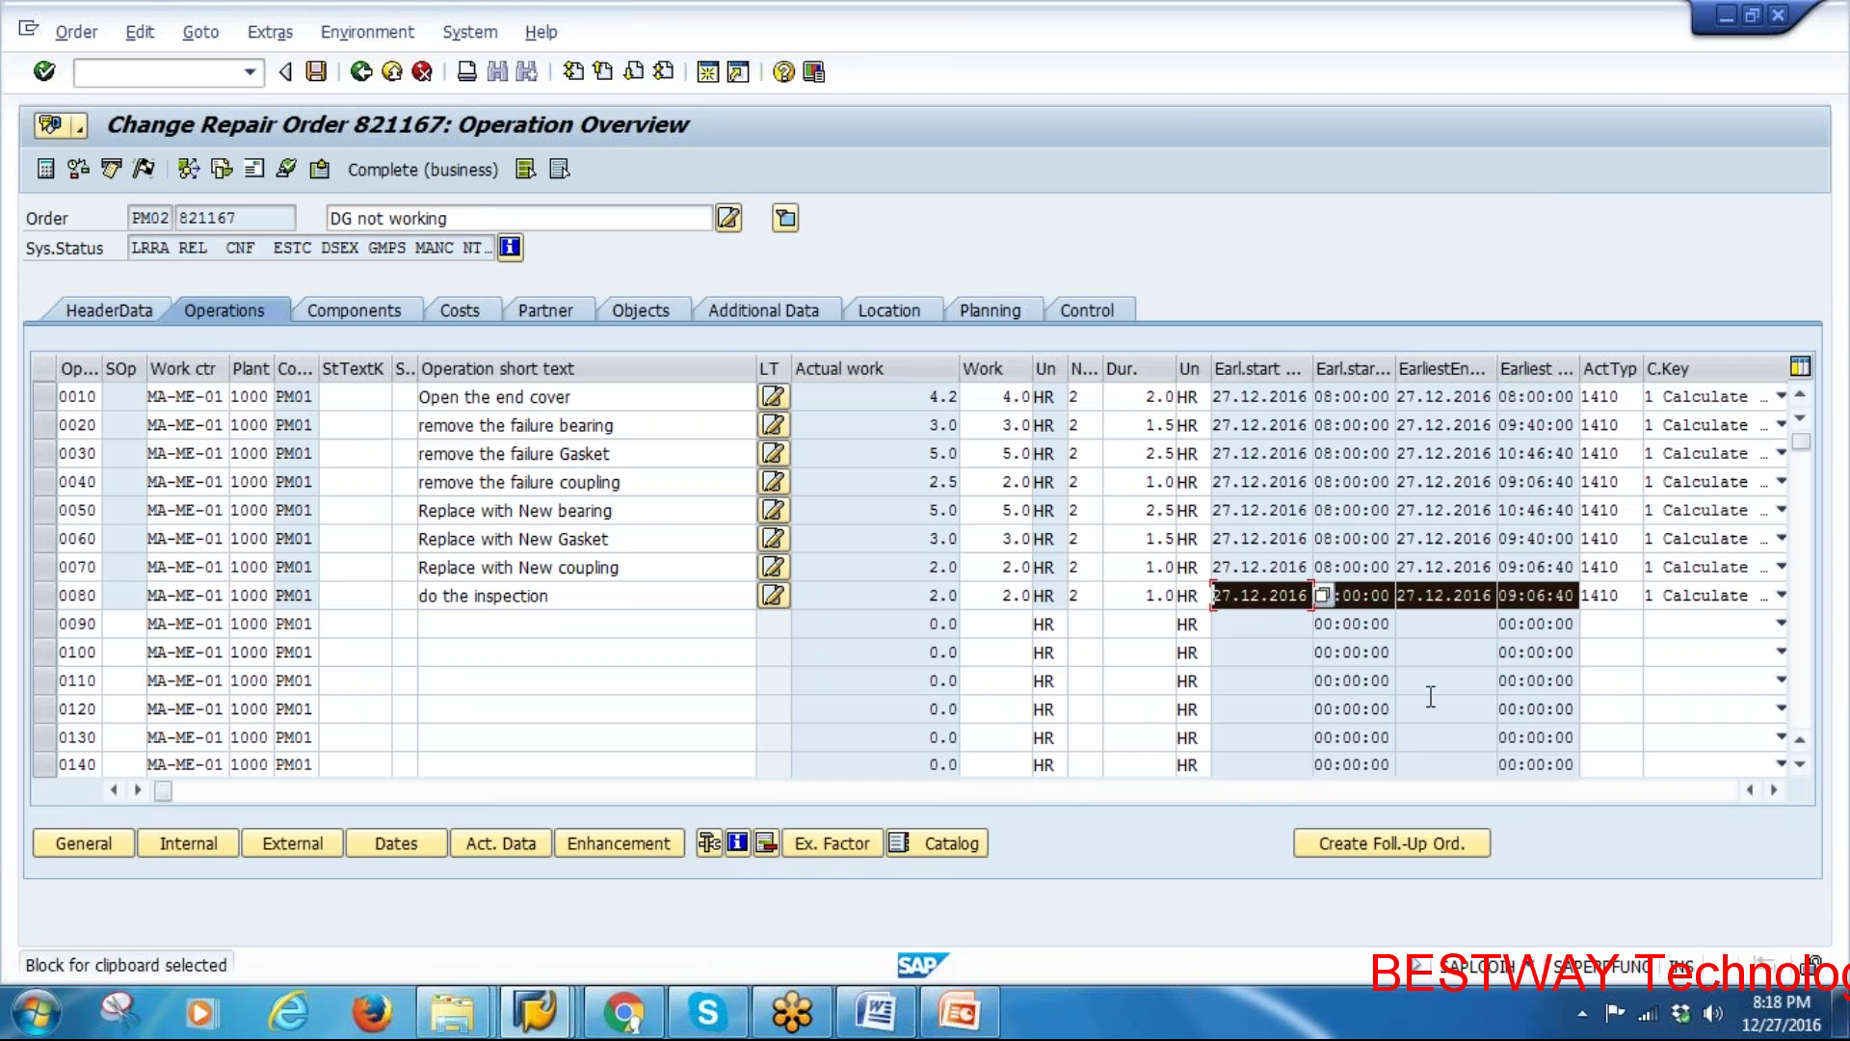
key(ctrl+c)
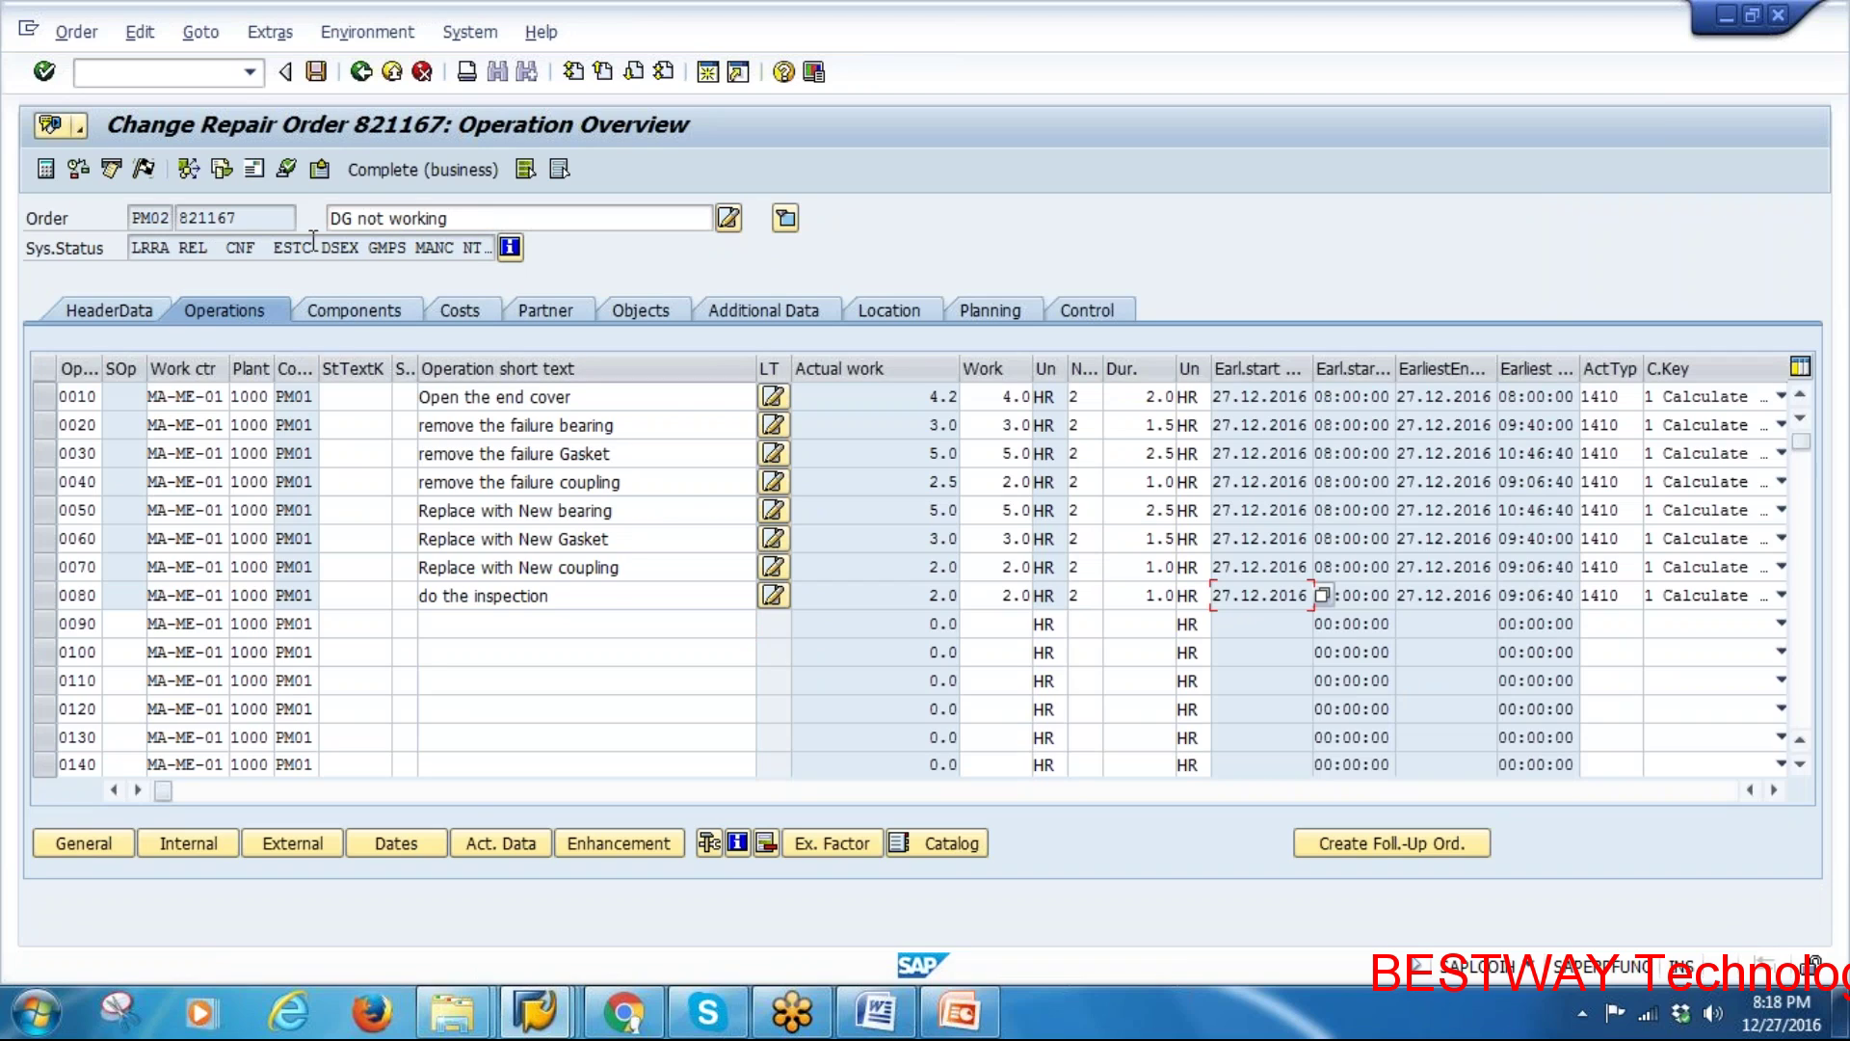
click(157, 304)
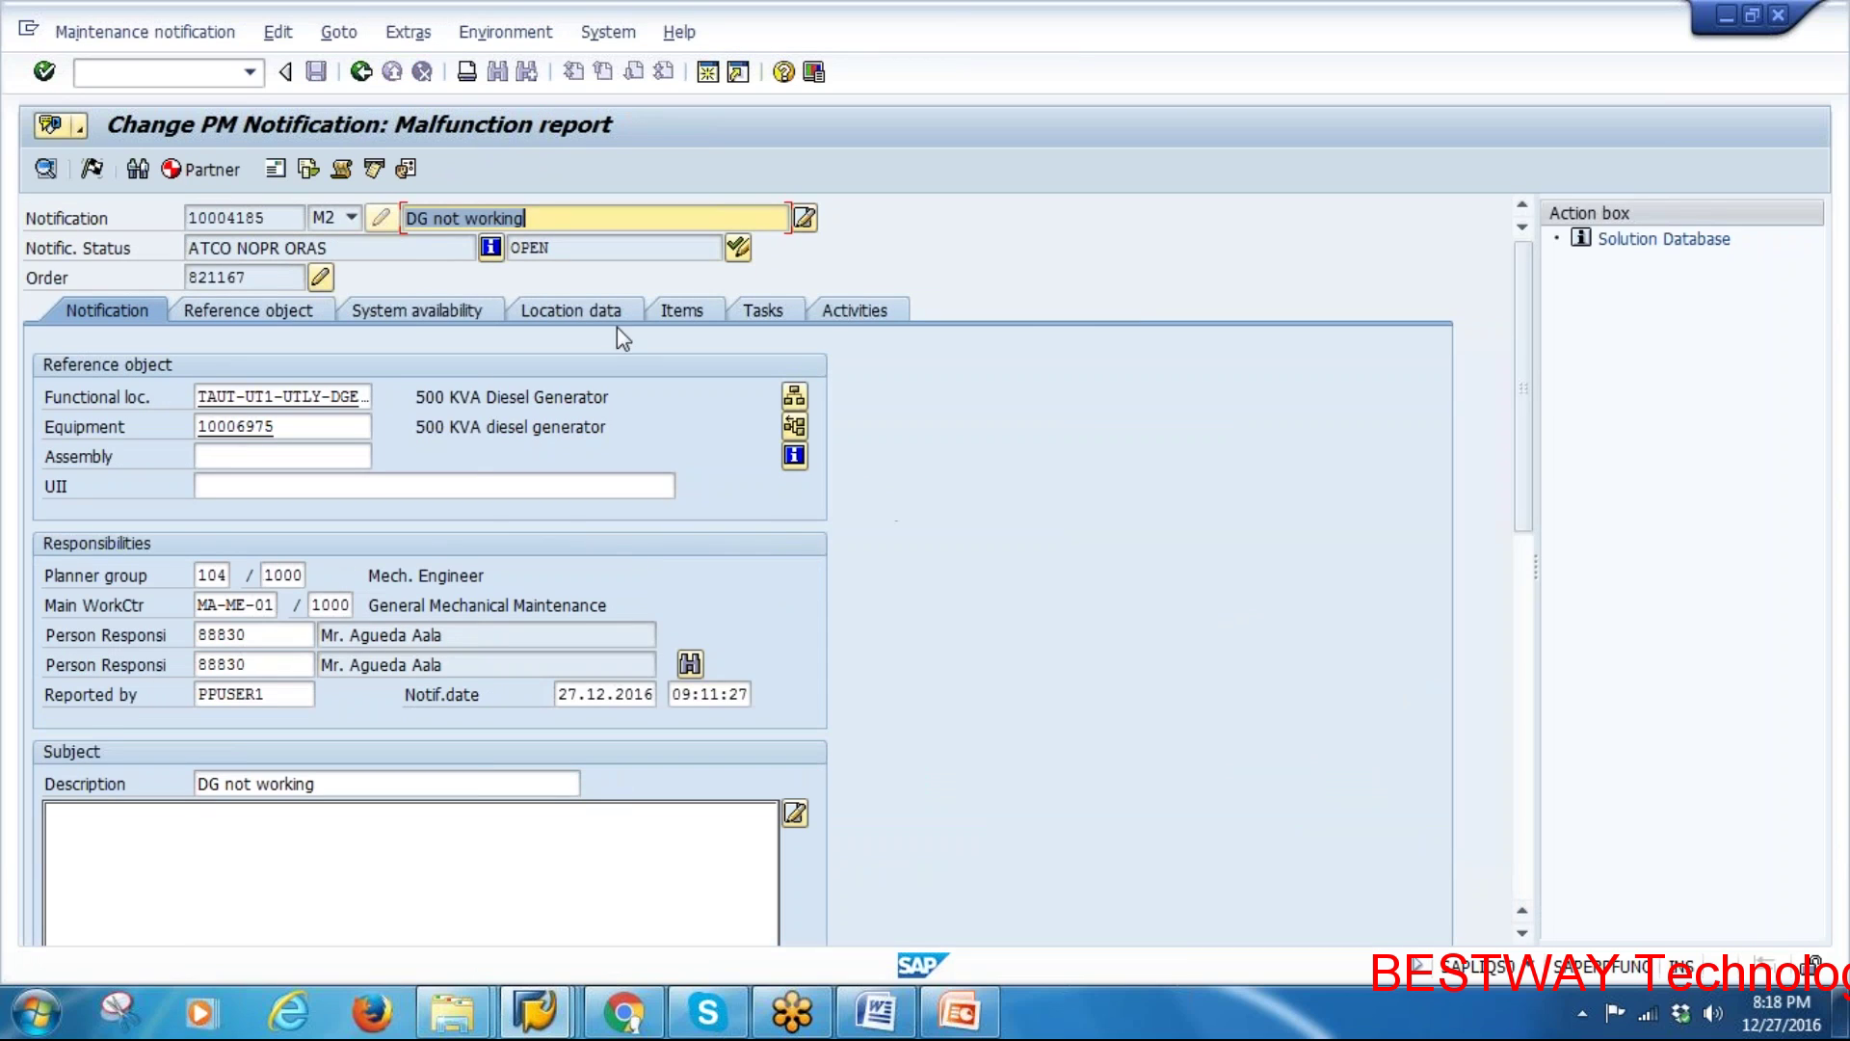
click(870, 316)
click(727, 501)
key(Return)
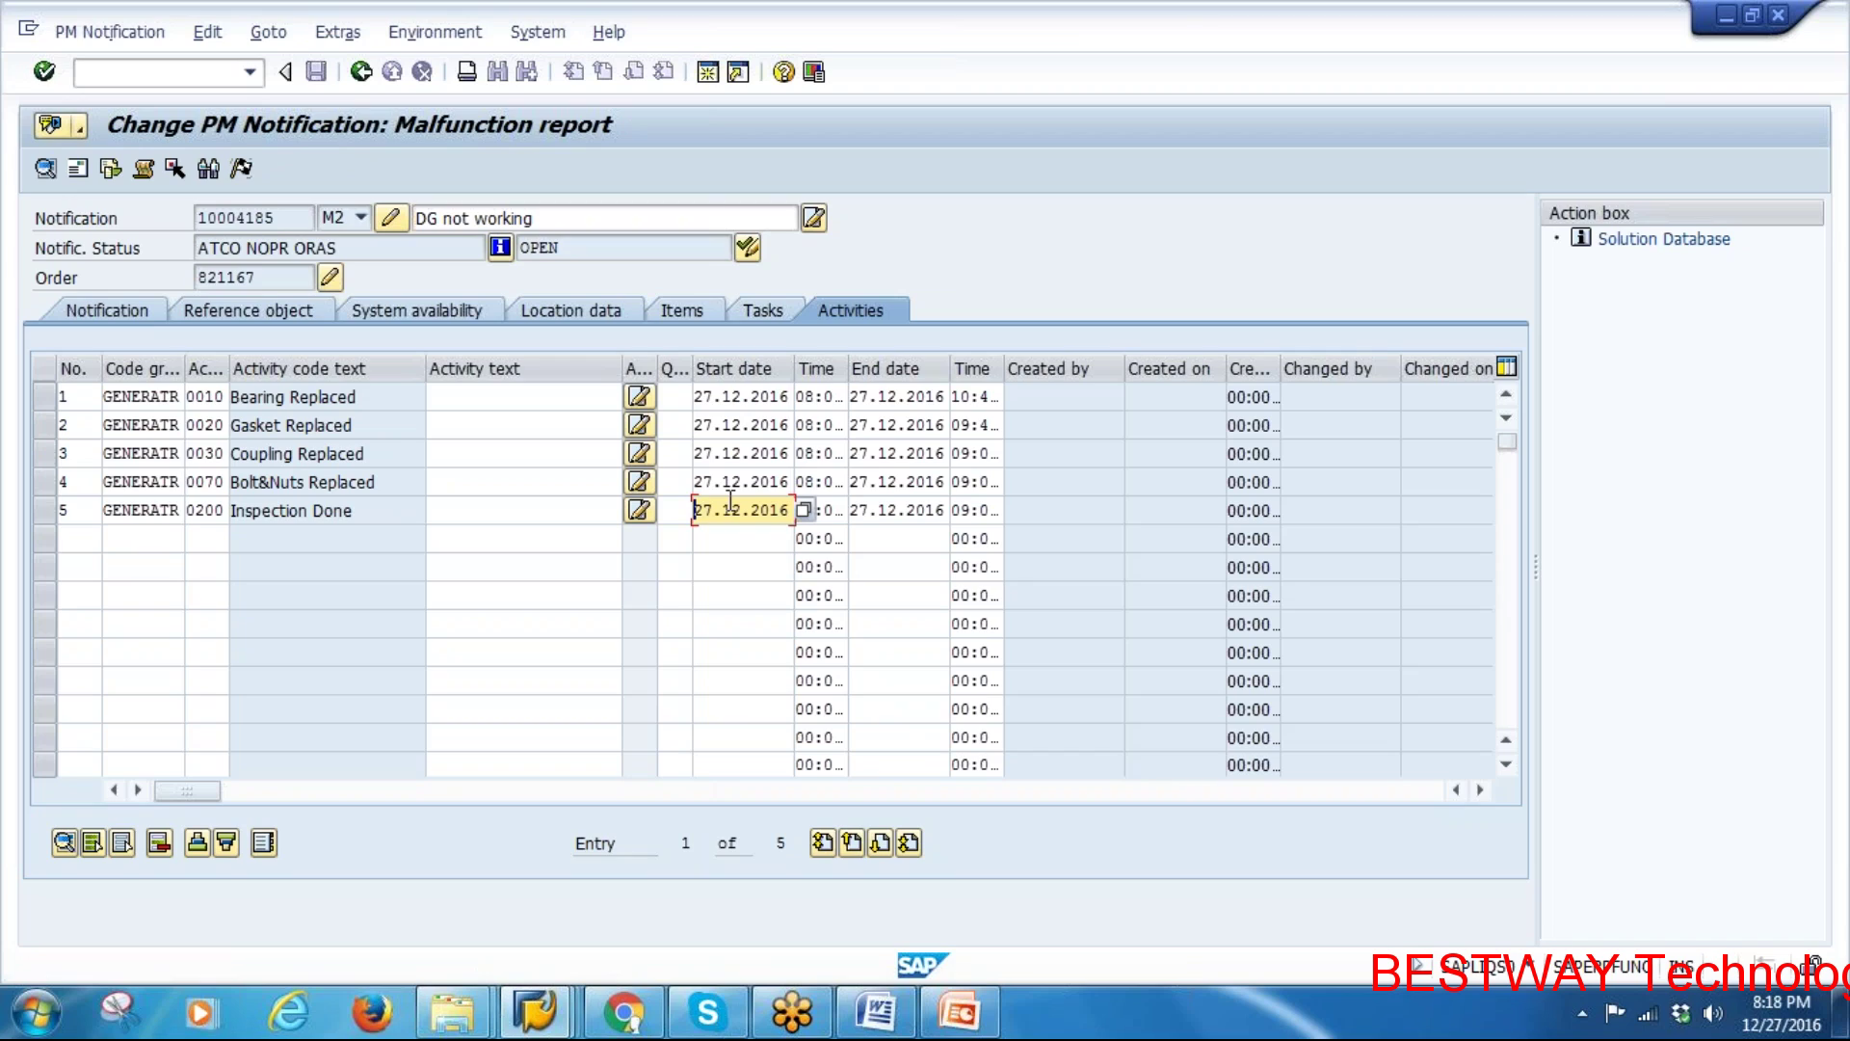
Check the start dates of the Inspection Done and Bearing Replaced activities
key(shift+End)
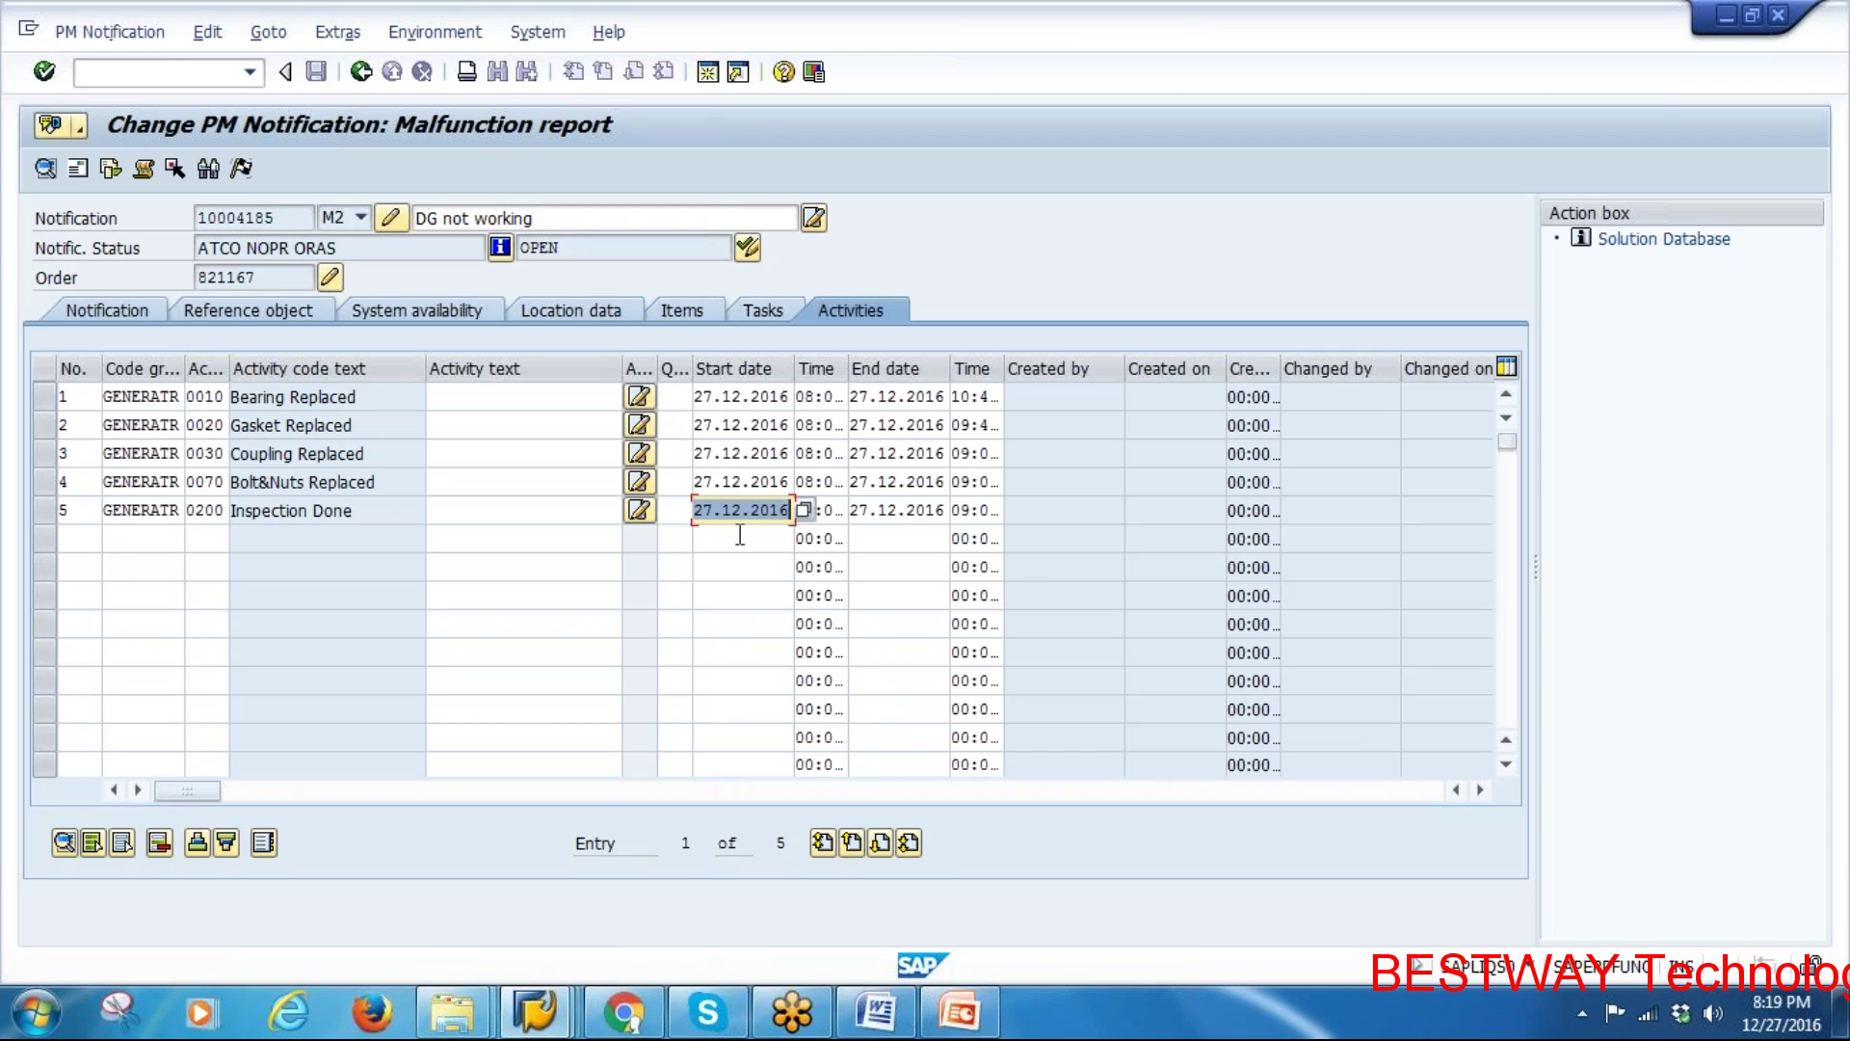
click(268, 416)
click(768, 395)
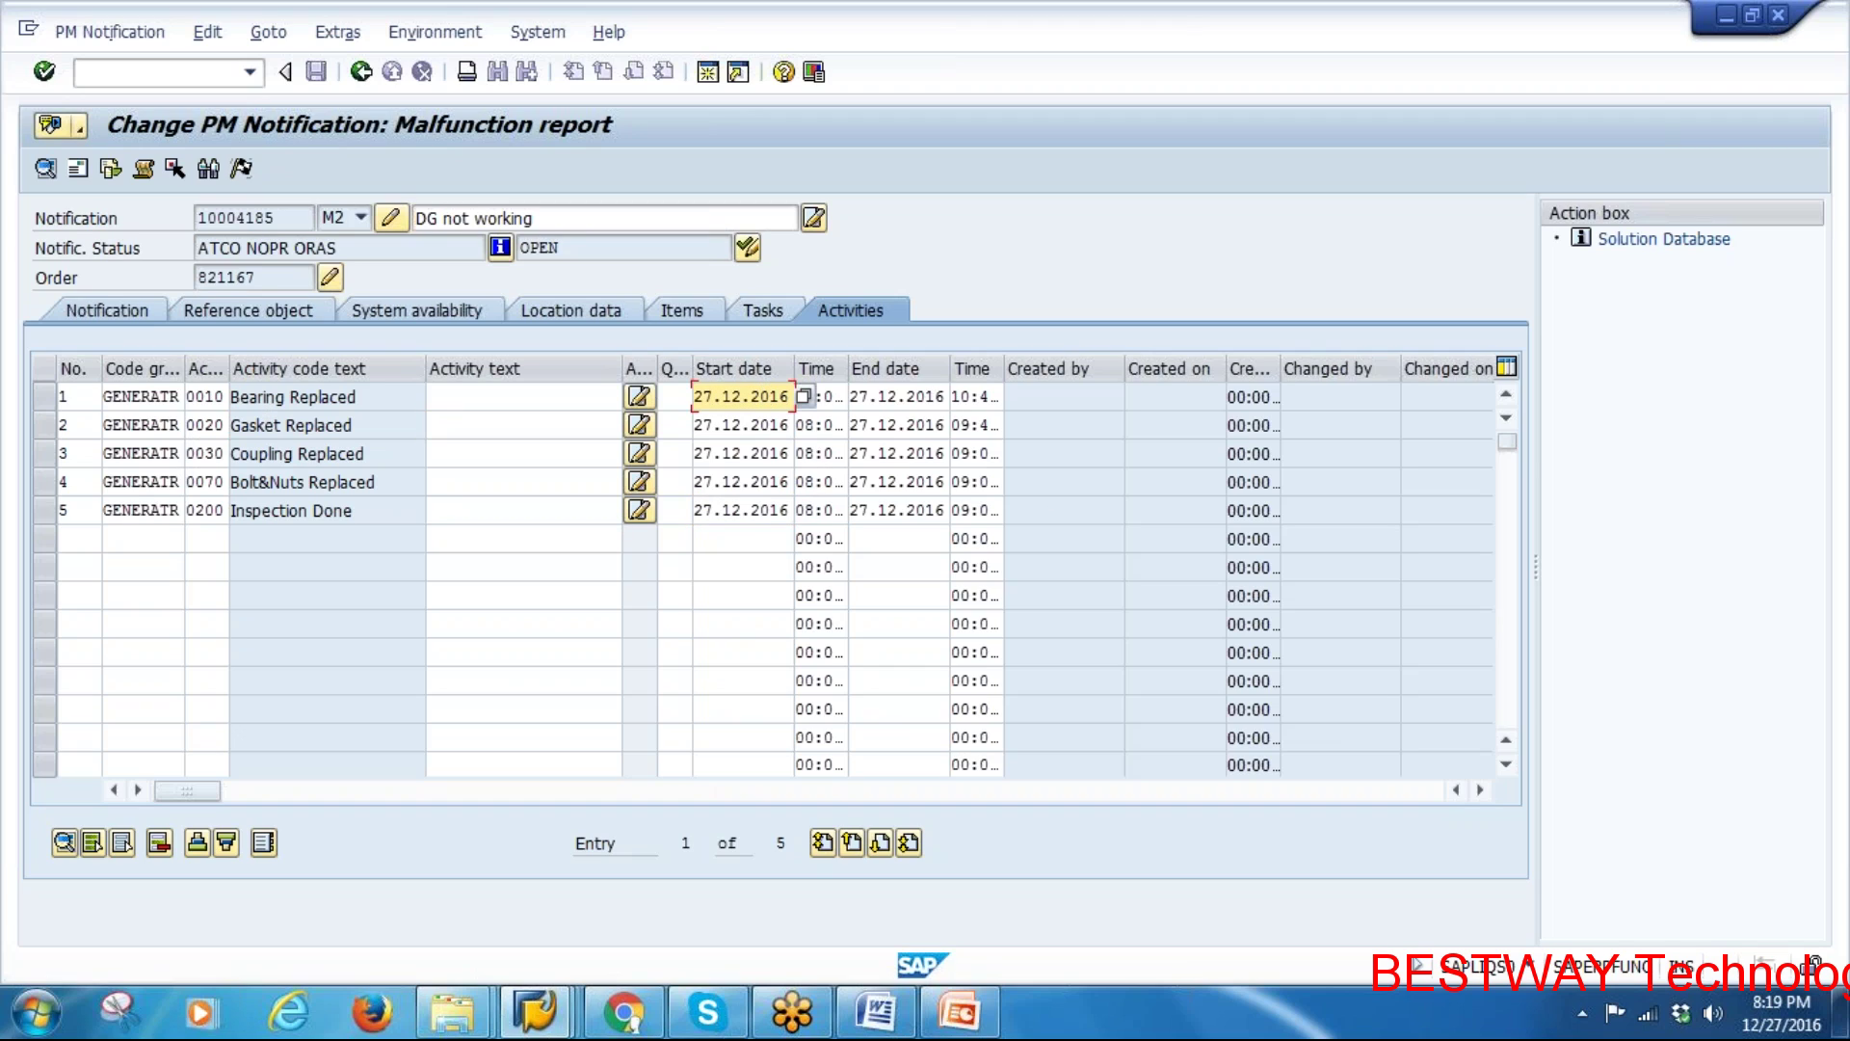
key(ctrl+a)
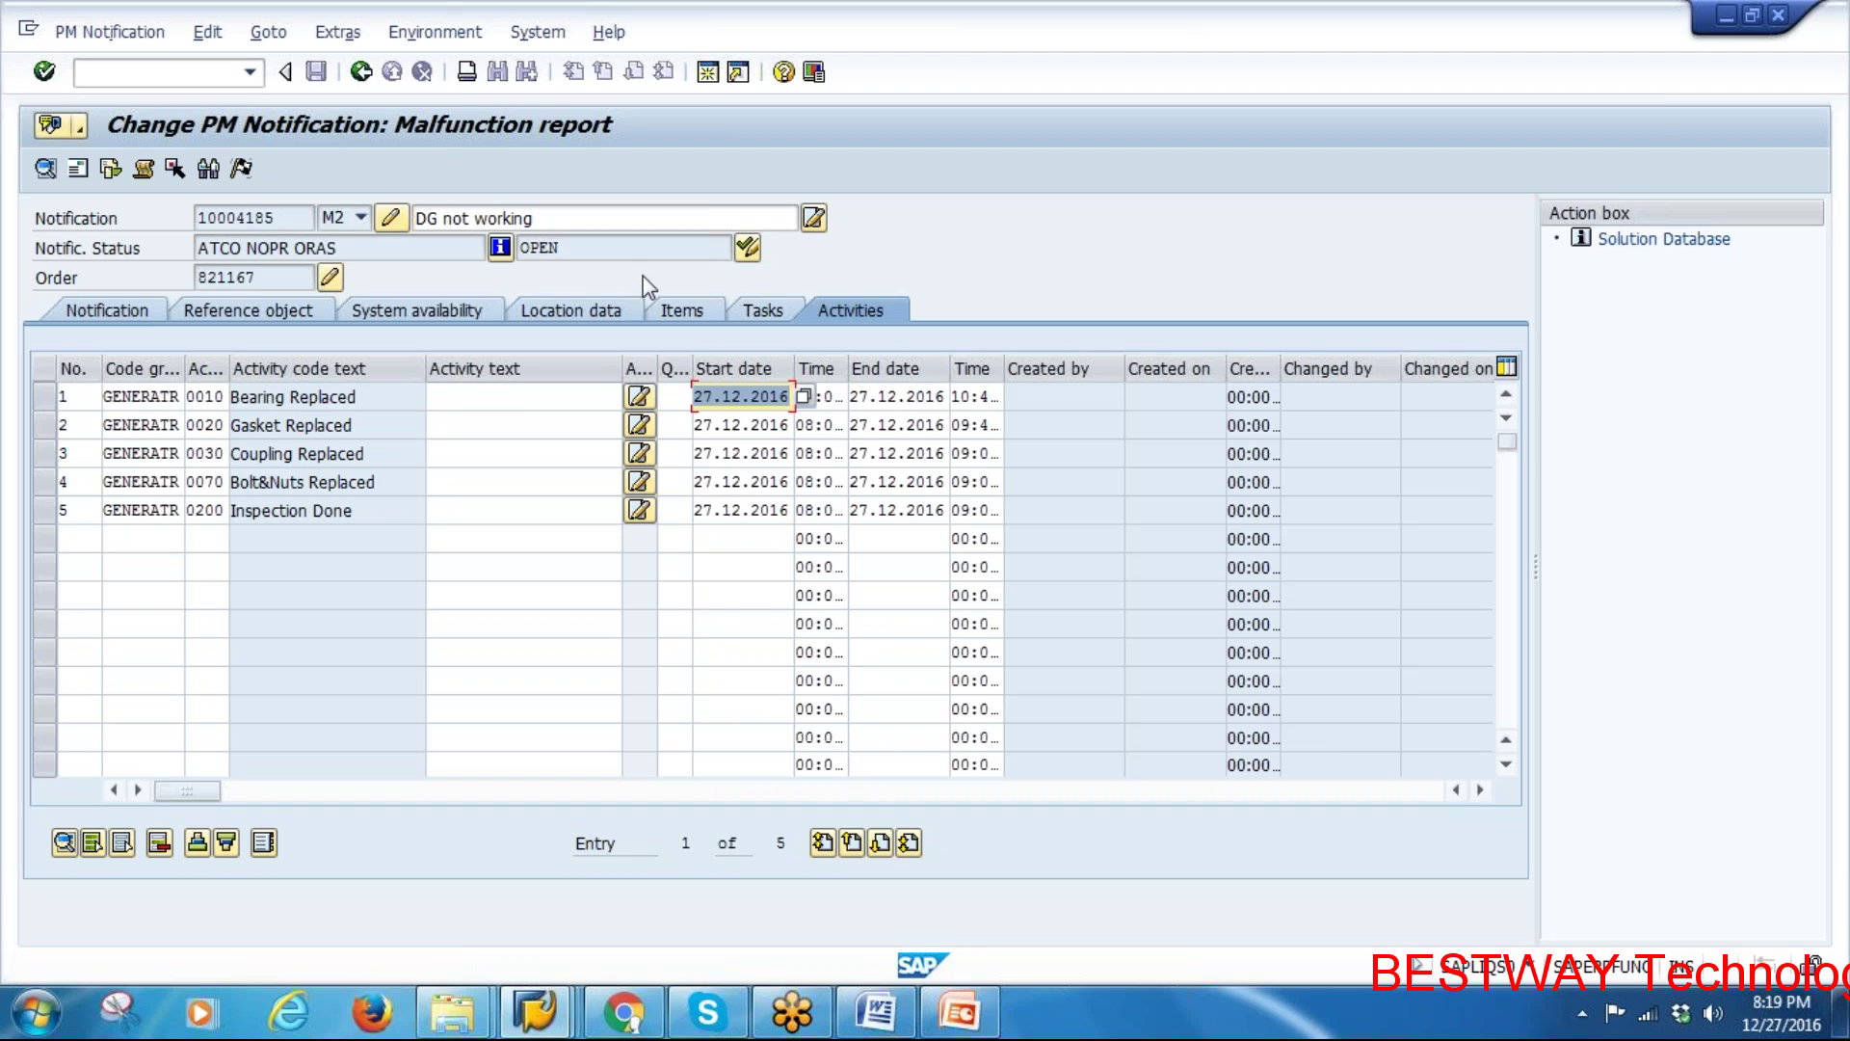
Mark all five notification tasks, from Replace Bearing to Do inspection, as successful and check their task status
click(762, 309)
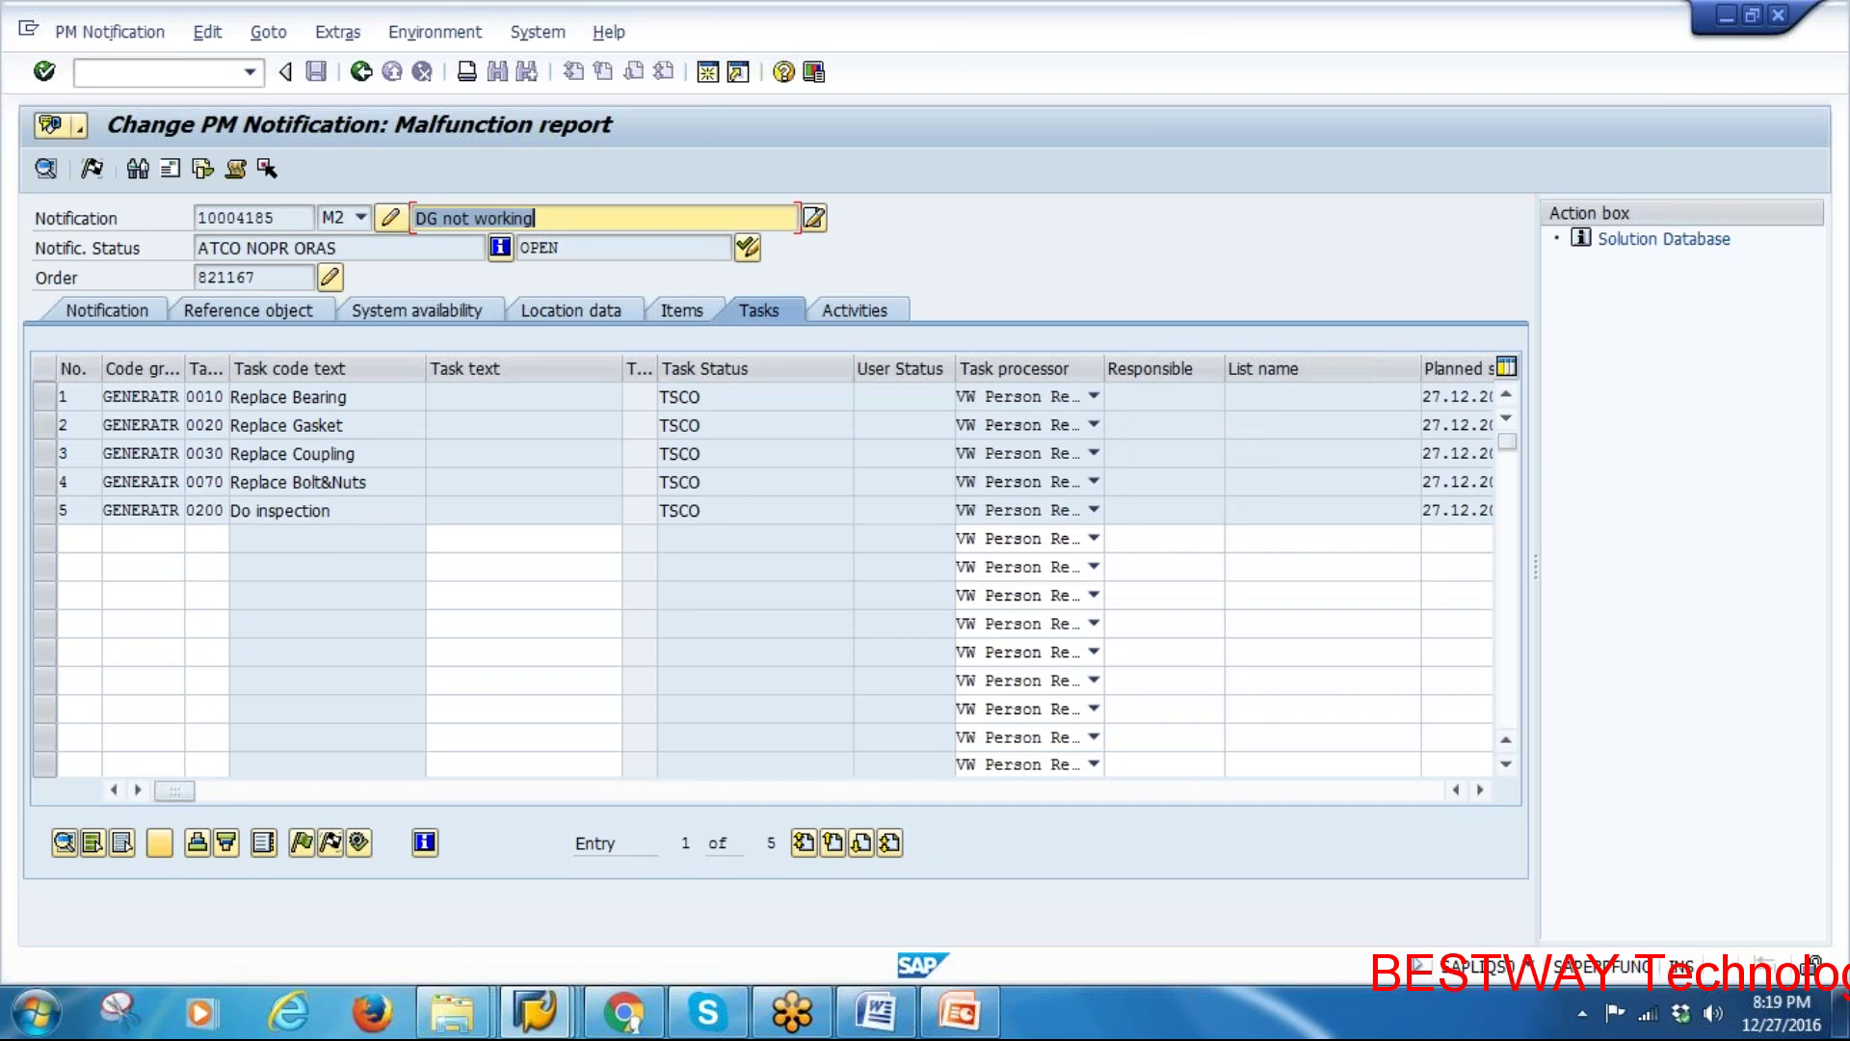
click(92, 841)
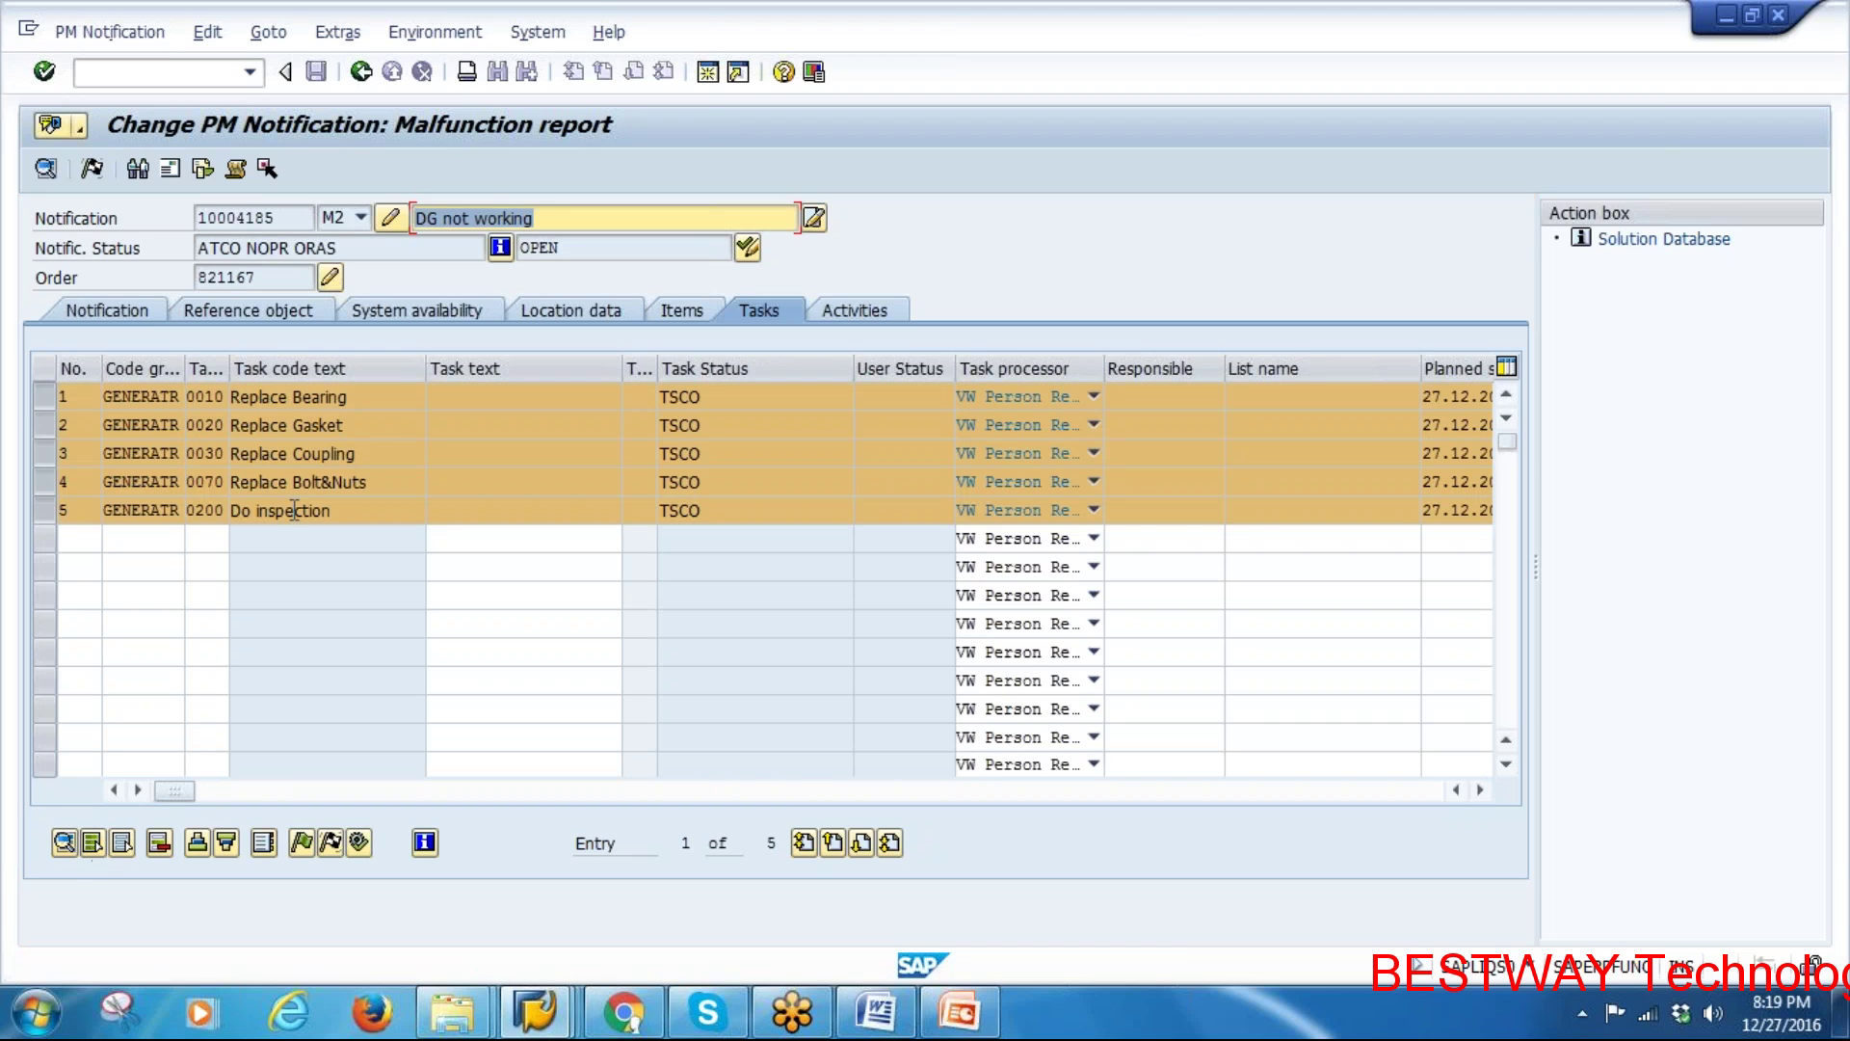
click(360, 843)
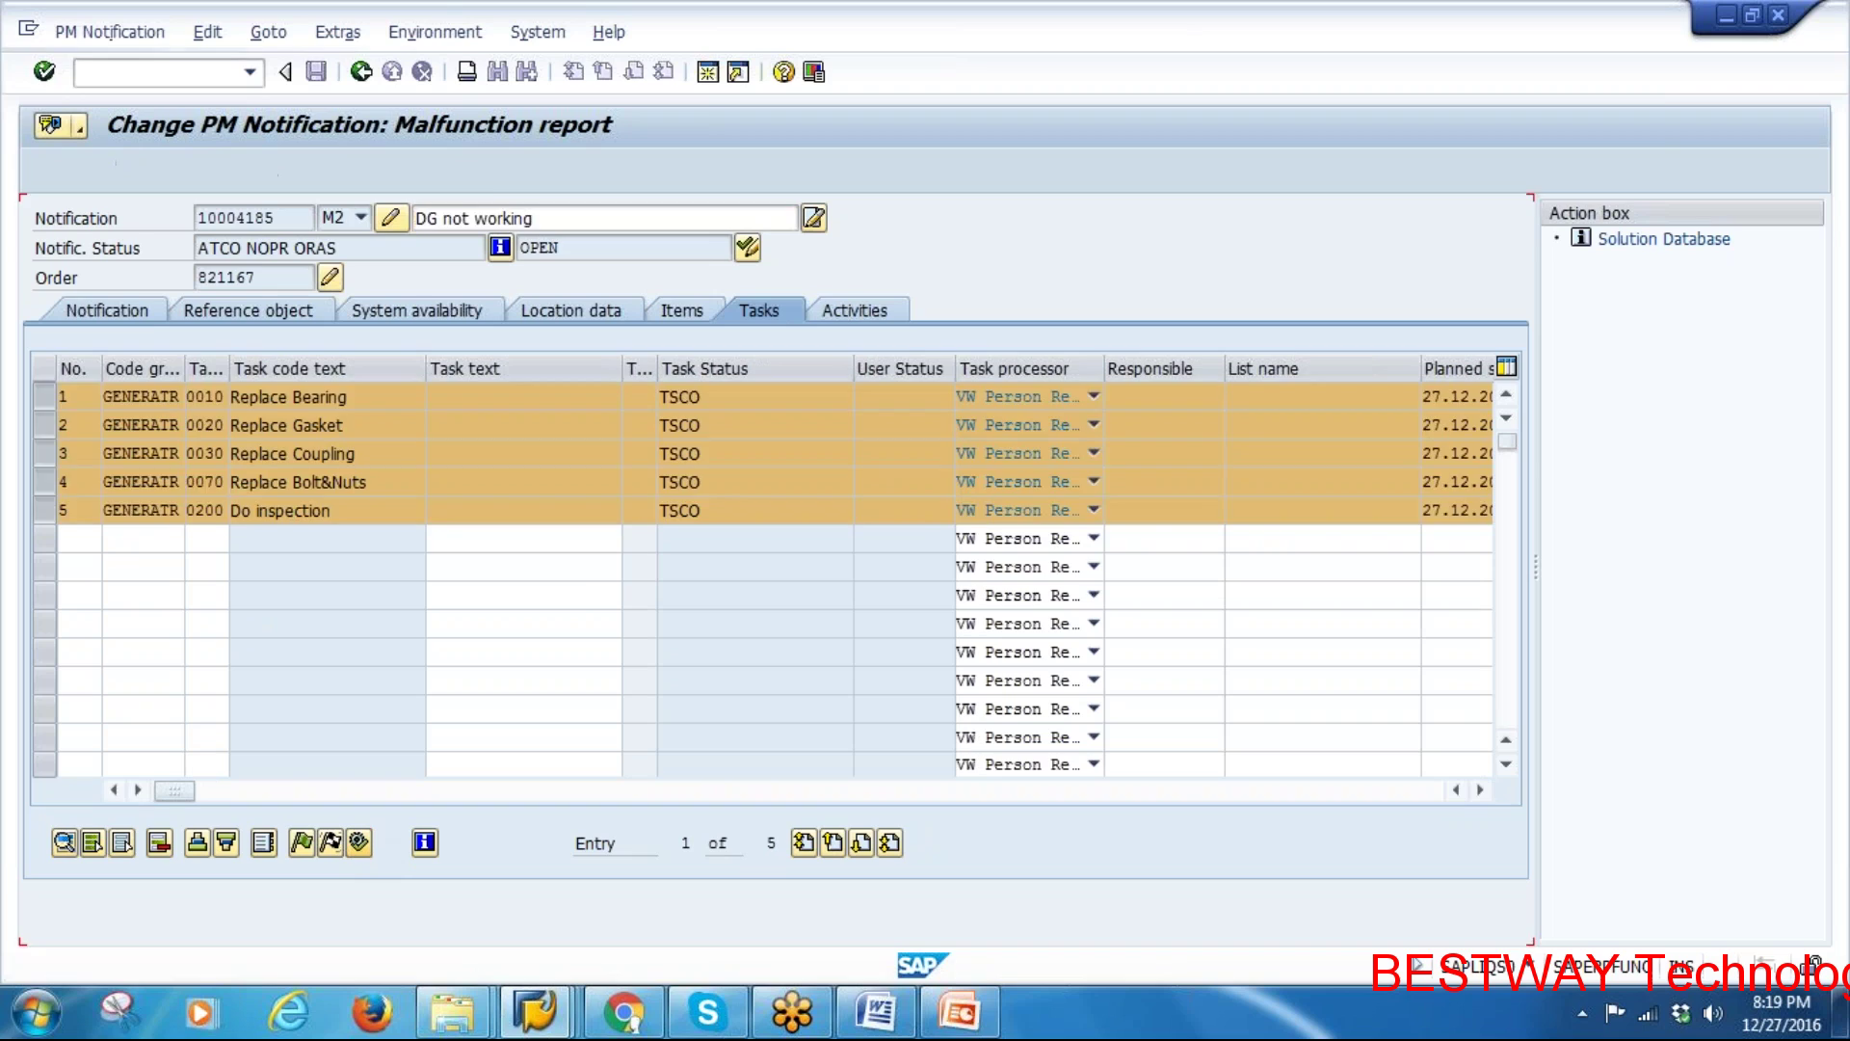
drag(716, 397, 763, 398)
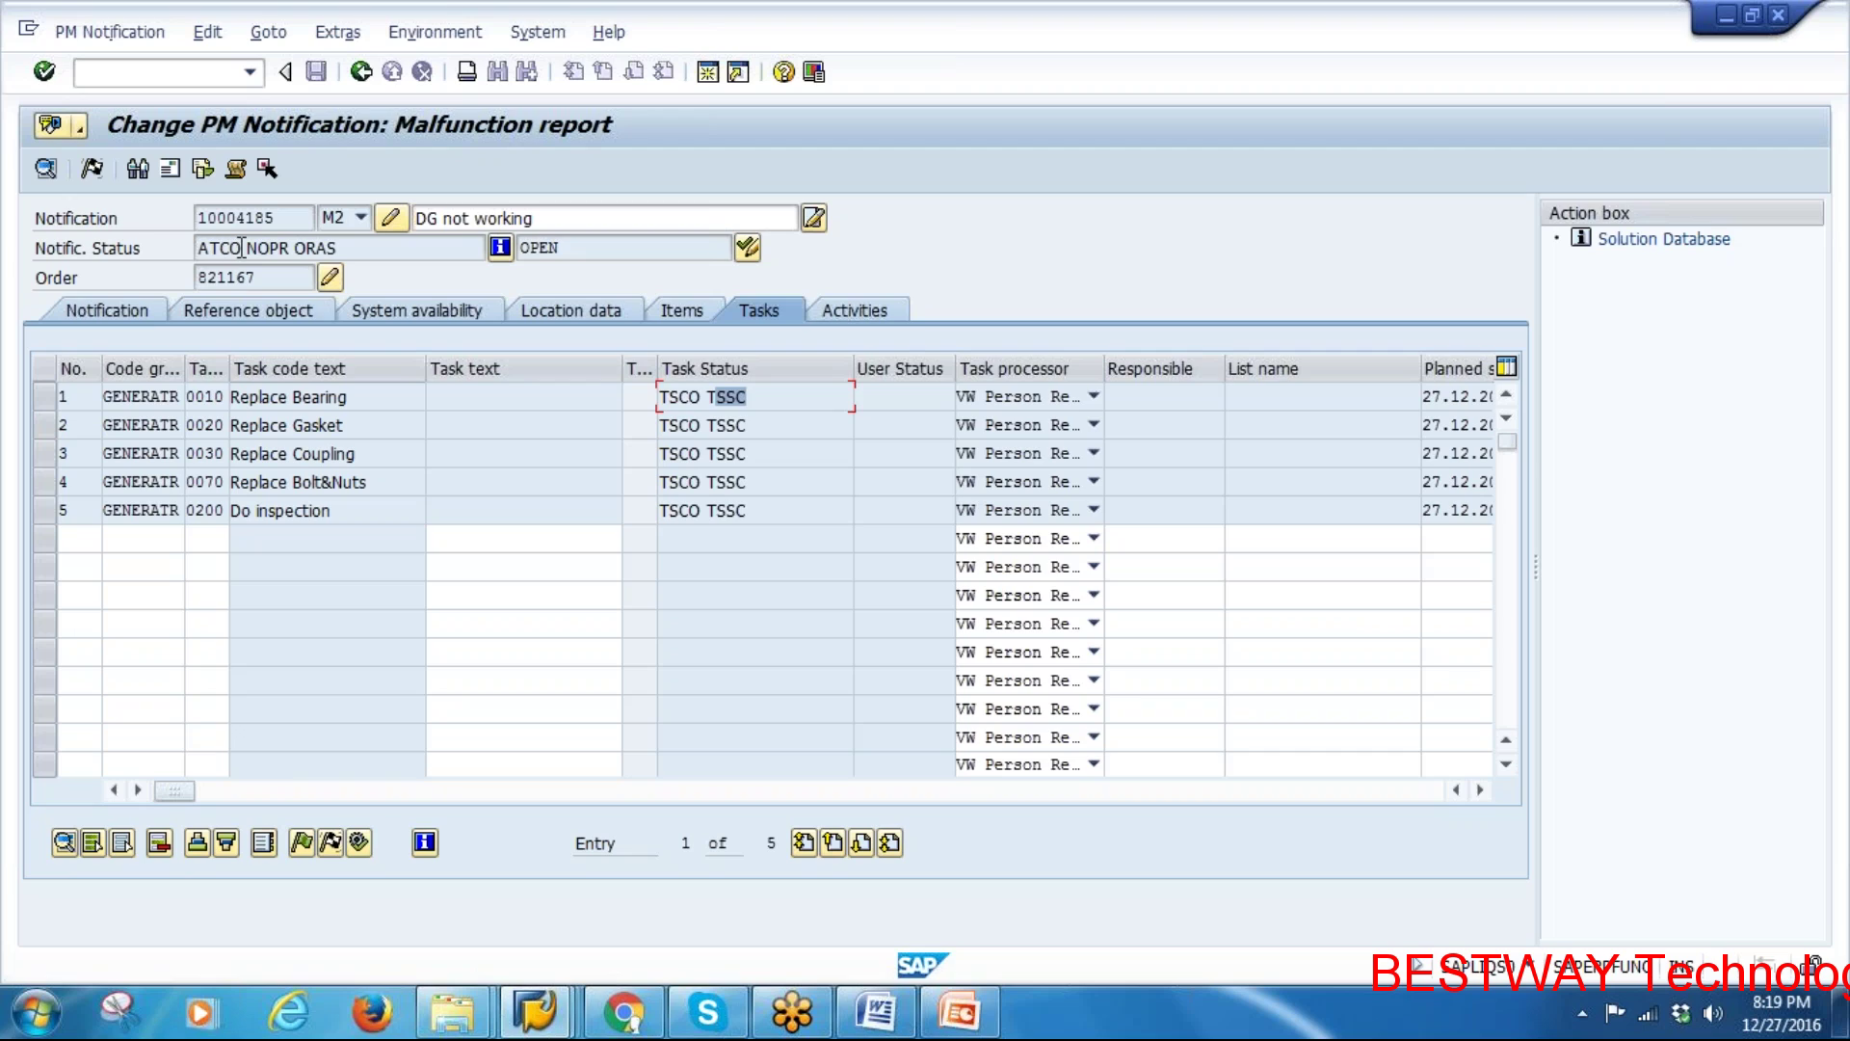
Examine the notification's system status descriptions for completed tasks and assigned order, and return to the task list
drag(246, 249, 190, 250)
click(208, 250)
click(499, 247)
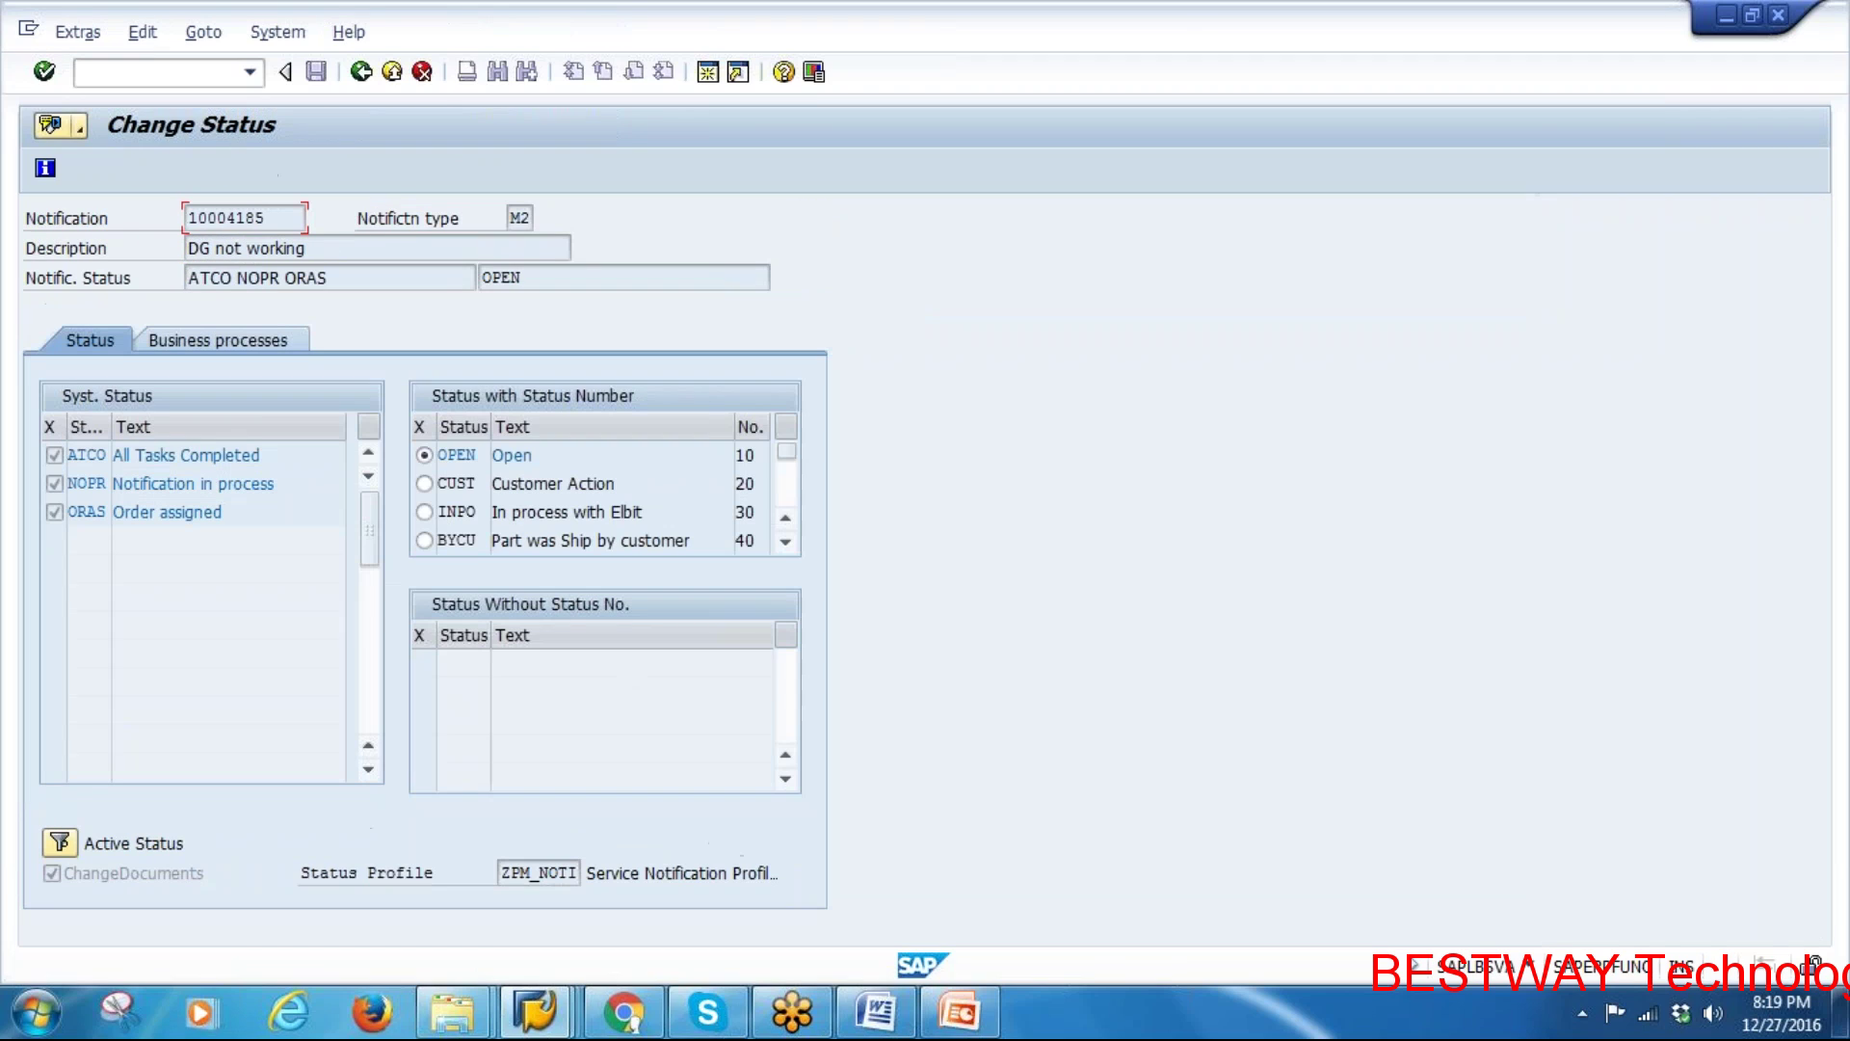
drag(260, 454, 113, 455)
triple_click(233, 460)
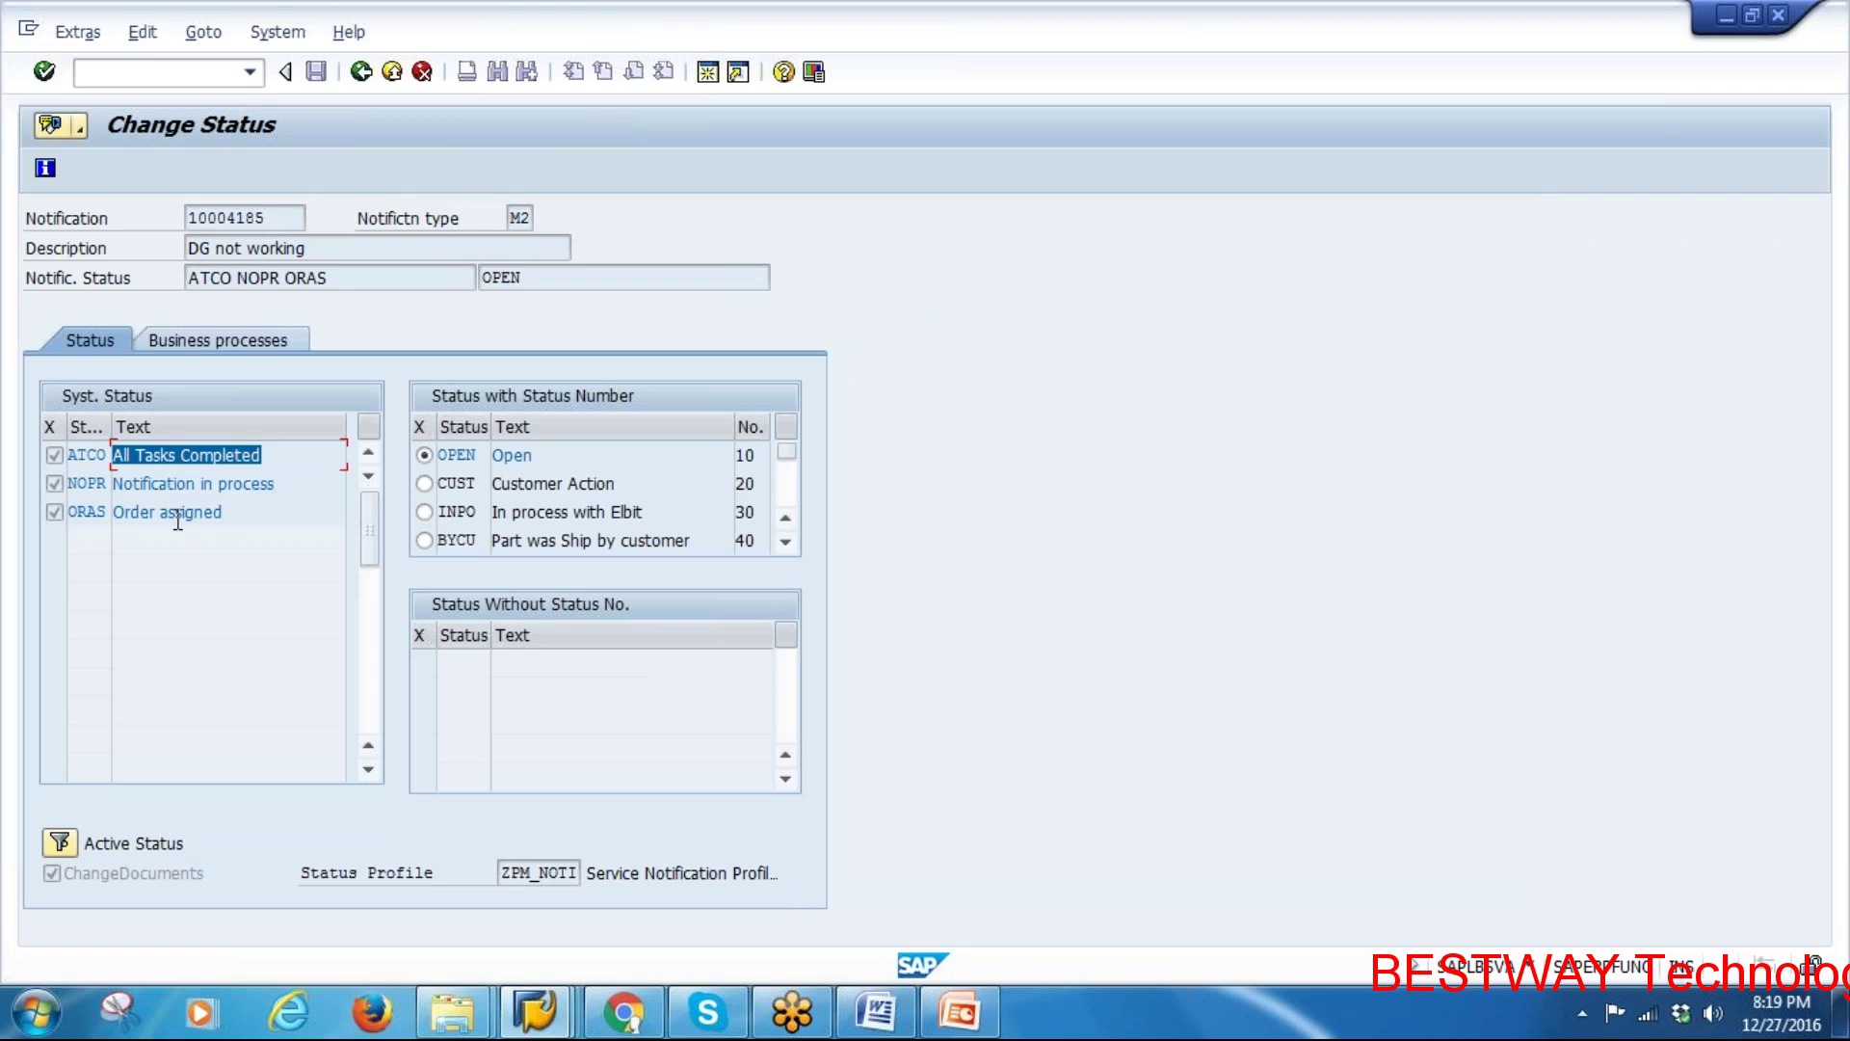
drag(226, 517, 116, 513)
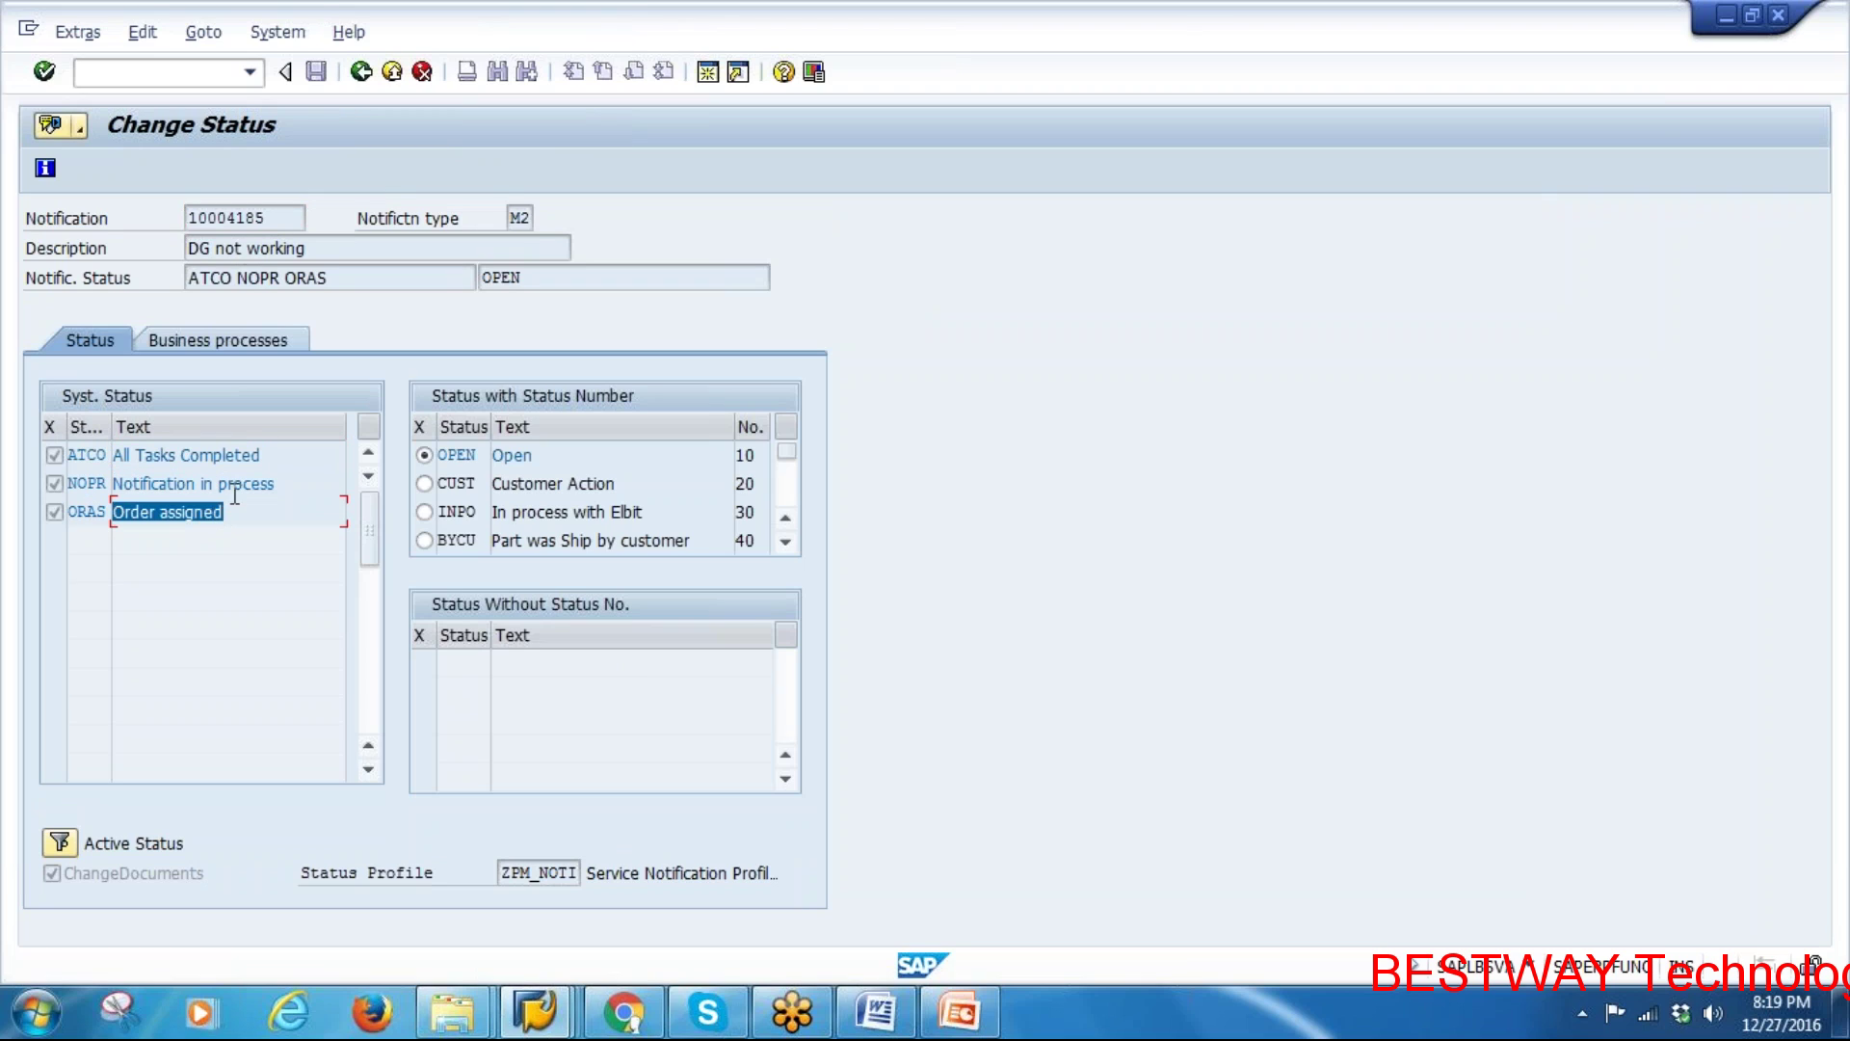
drag(277, 219, 114, 217)
drag(237, 513, 96, 513)
click(362, 73)
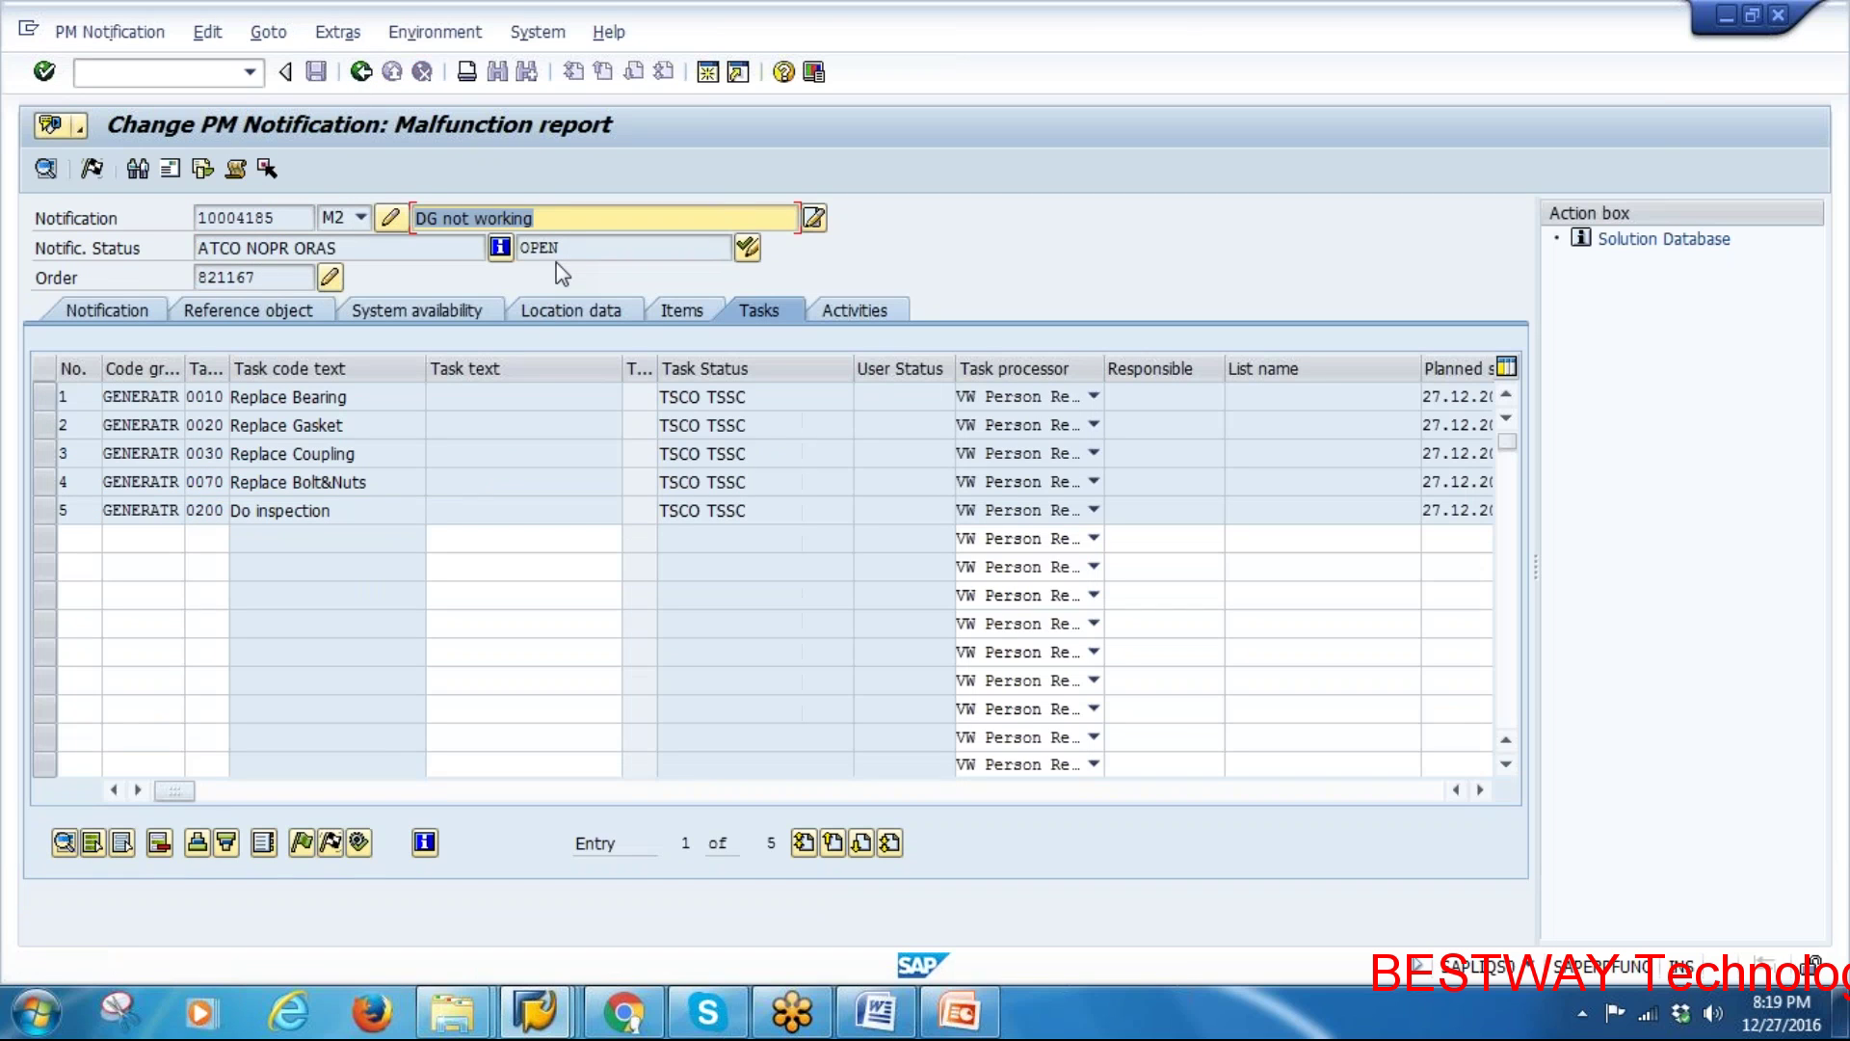
Complete the notification with reference date 27.12.2016 and time 06:49:39, checking the presentation's completion slide first, and save it with the order
click(92, 164)
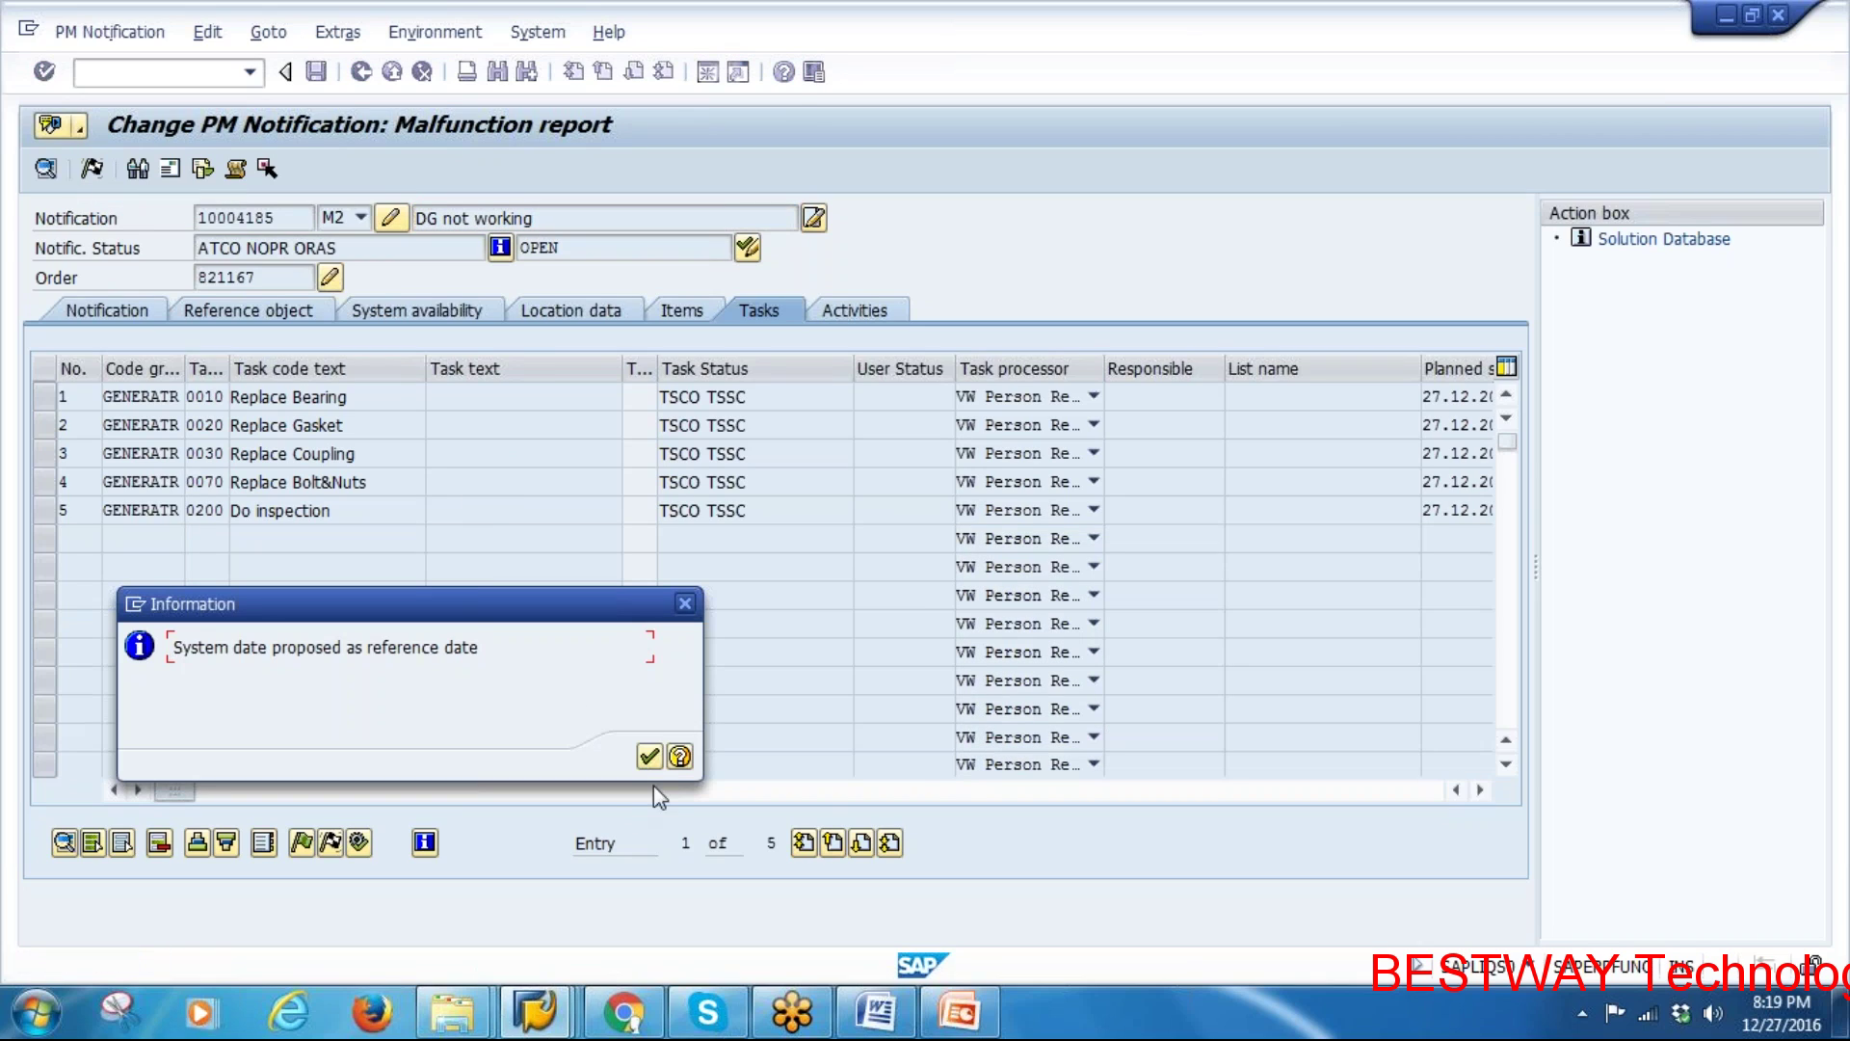
click(648, 755)
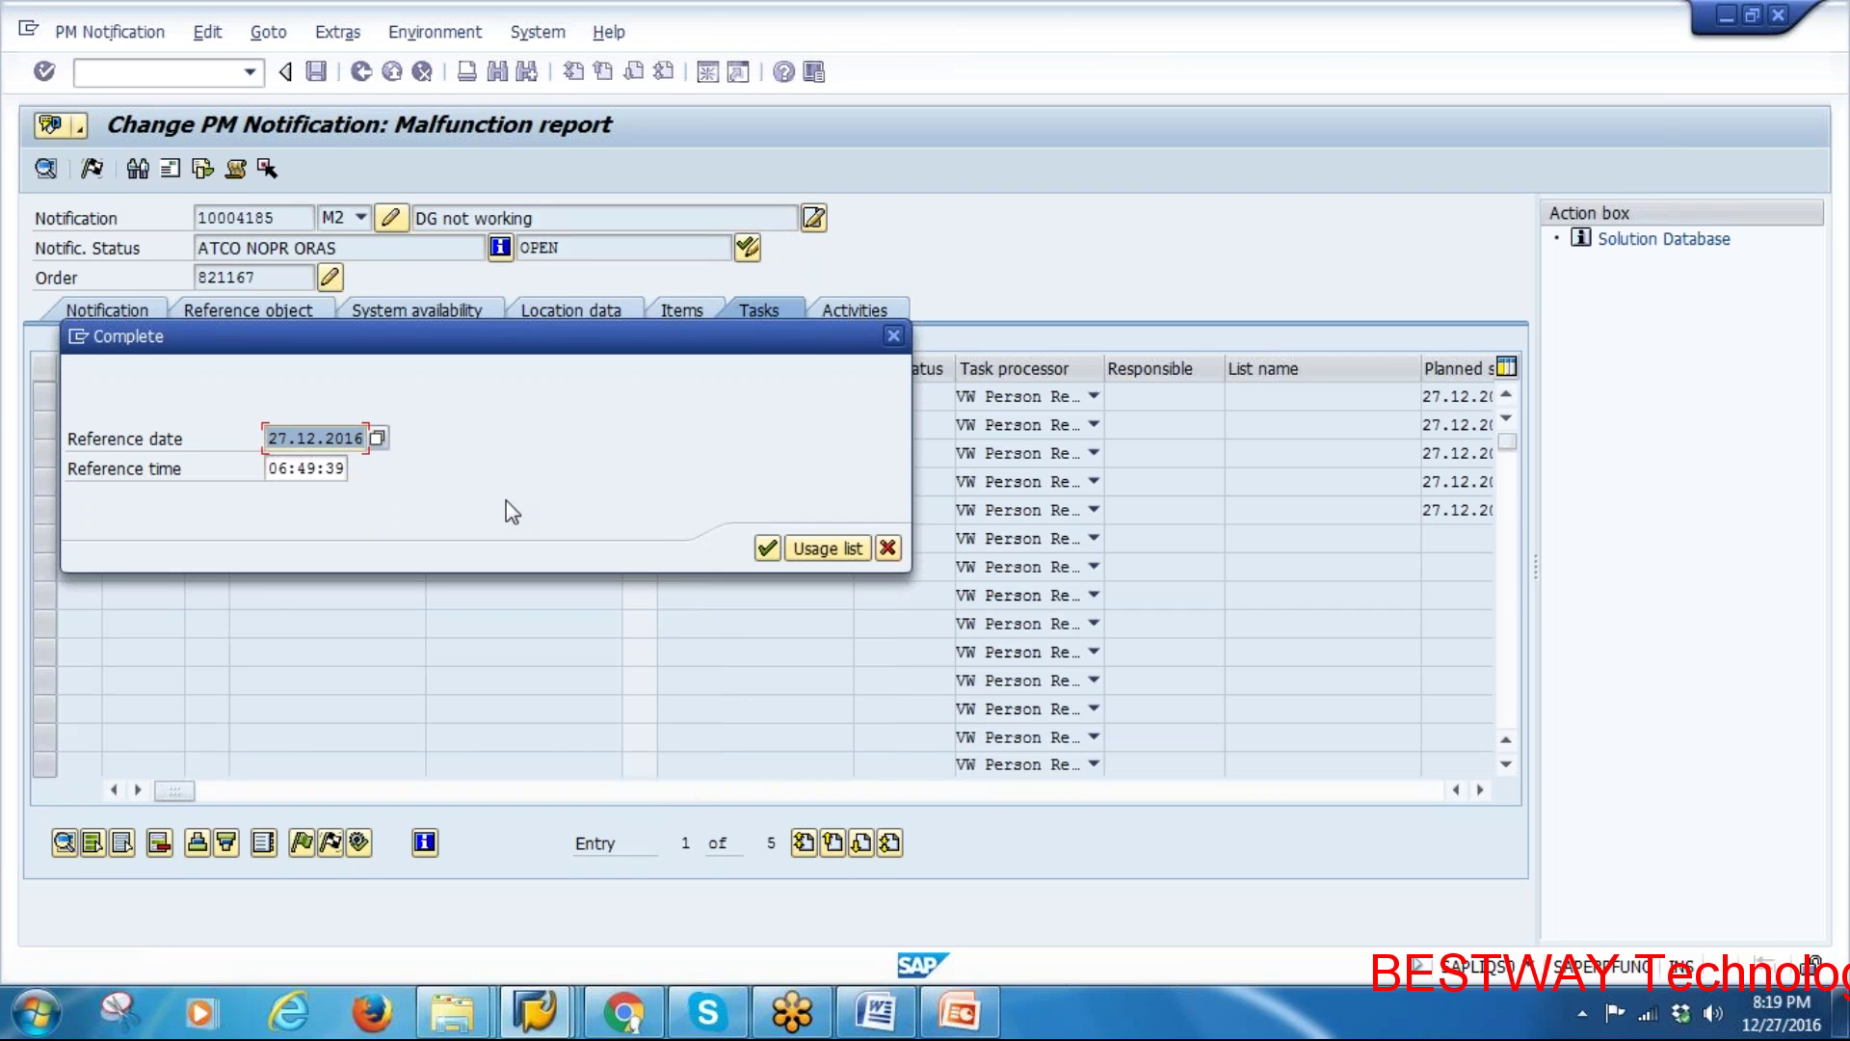
click(959, 1014)
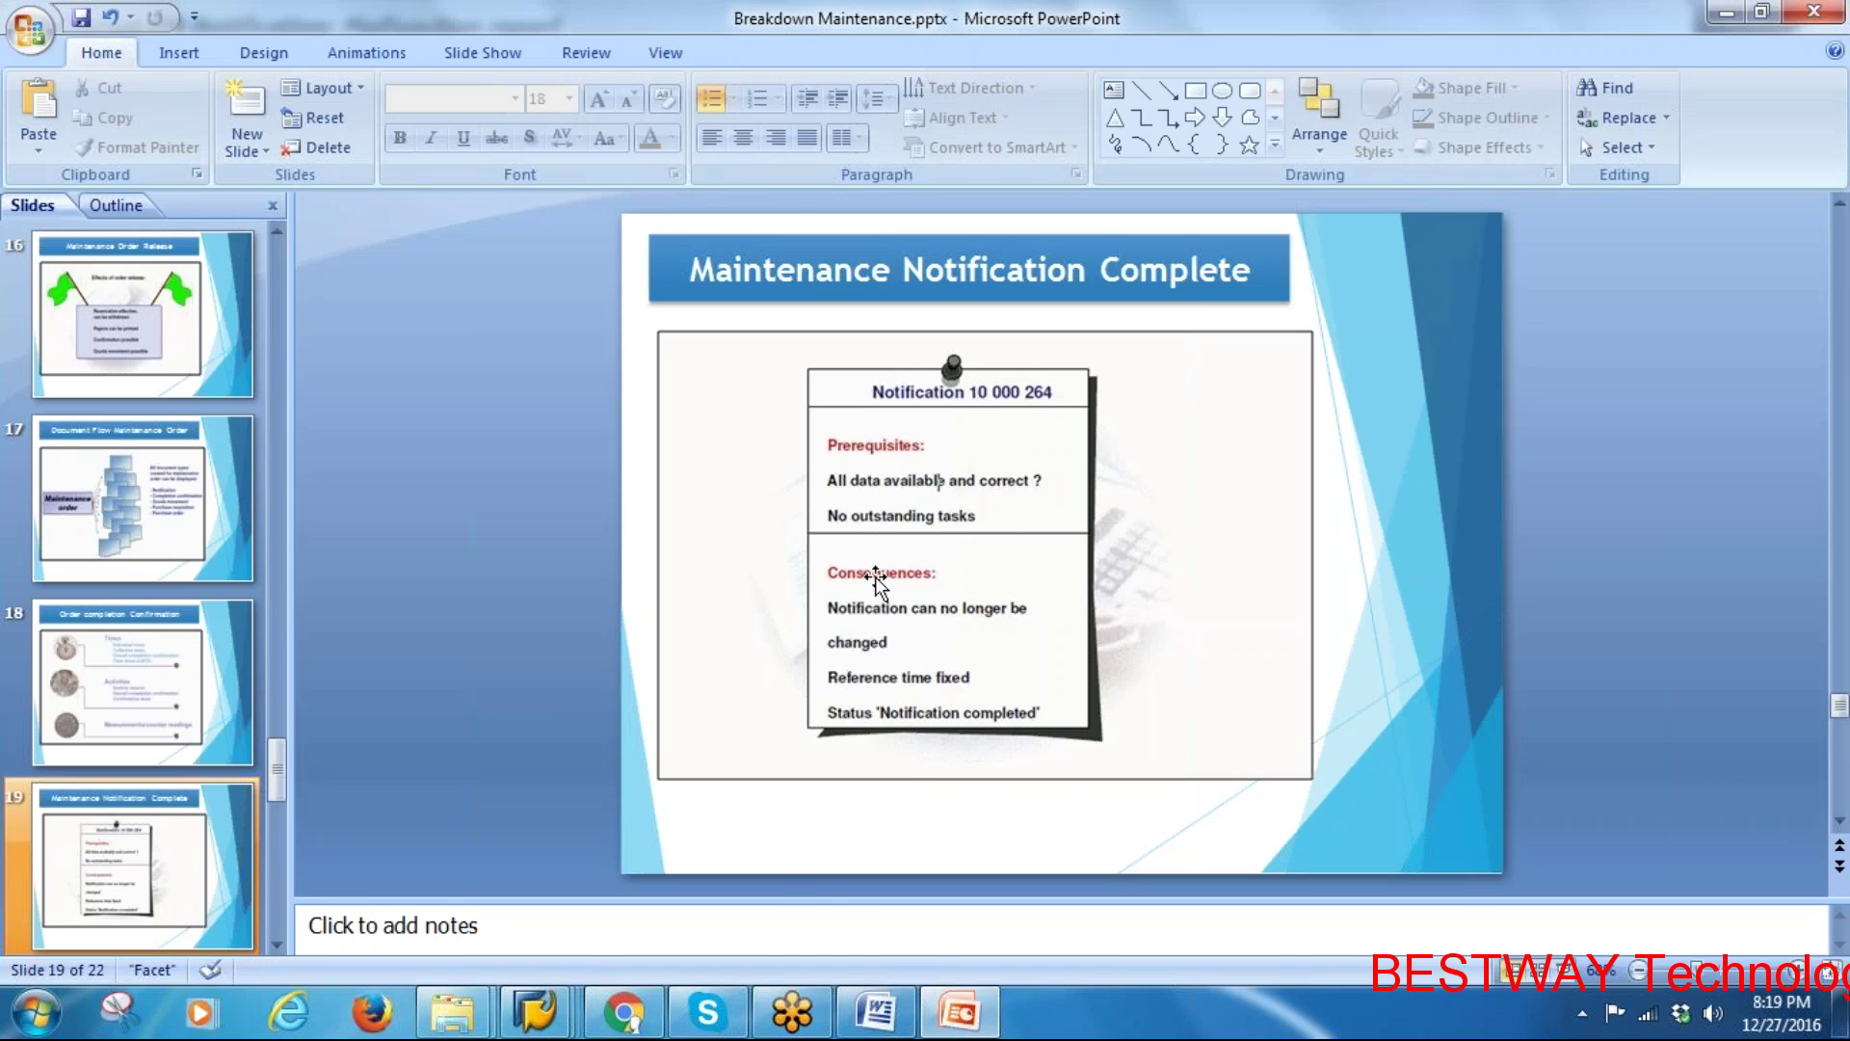
key(alt+Tab)
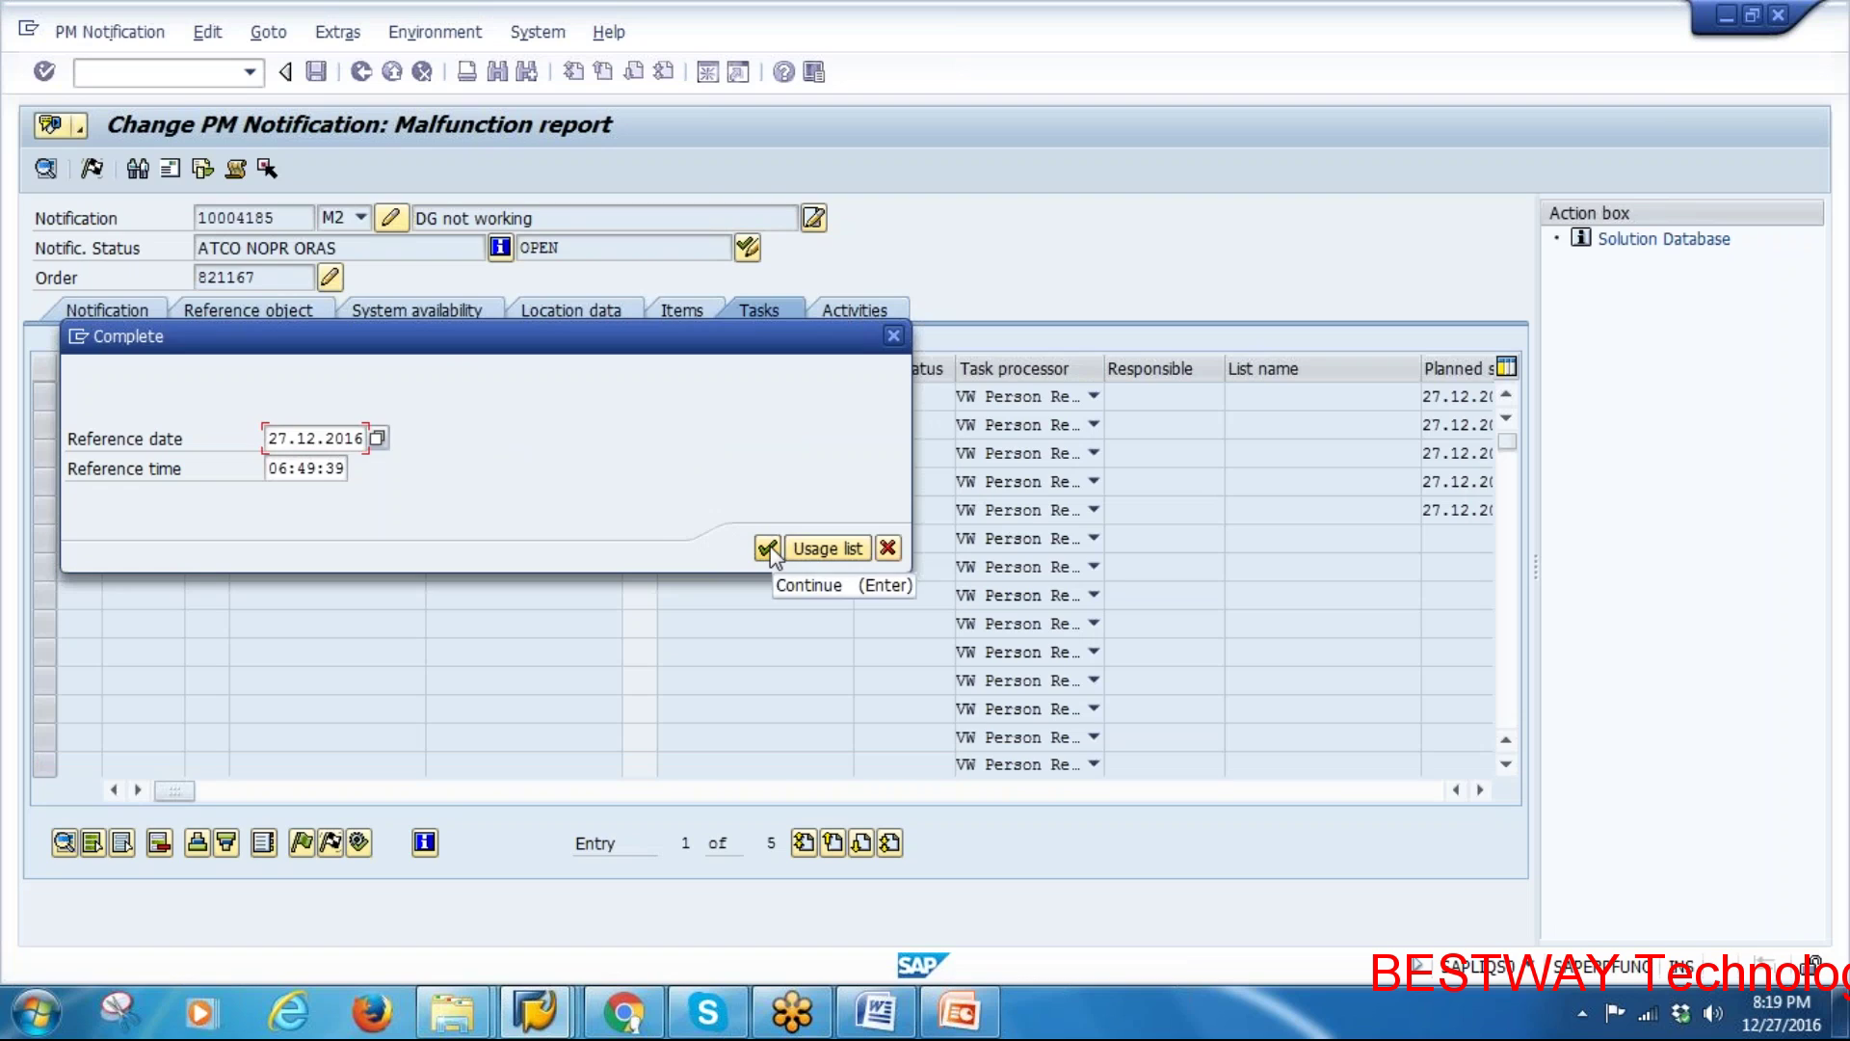
click(768, 547)
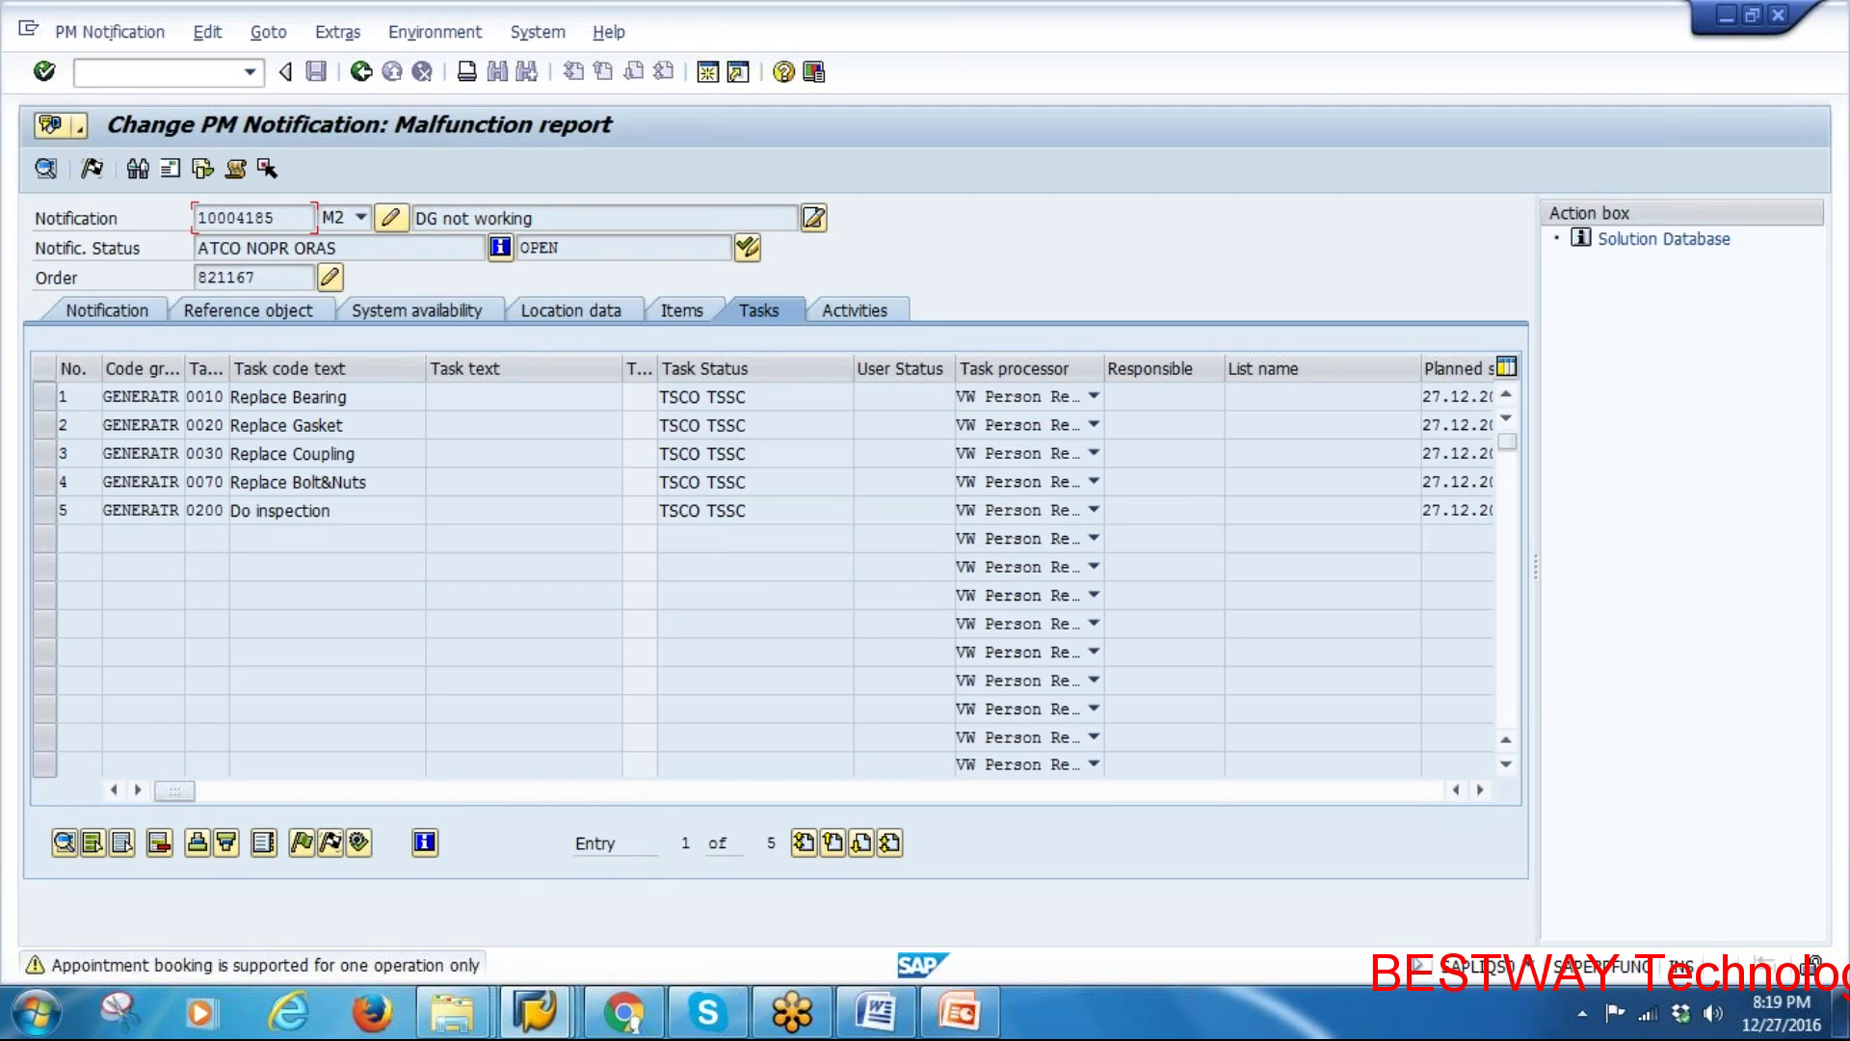
click(593, 874)
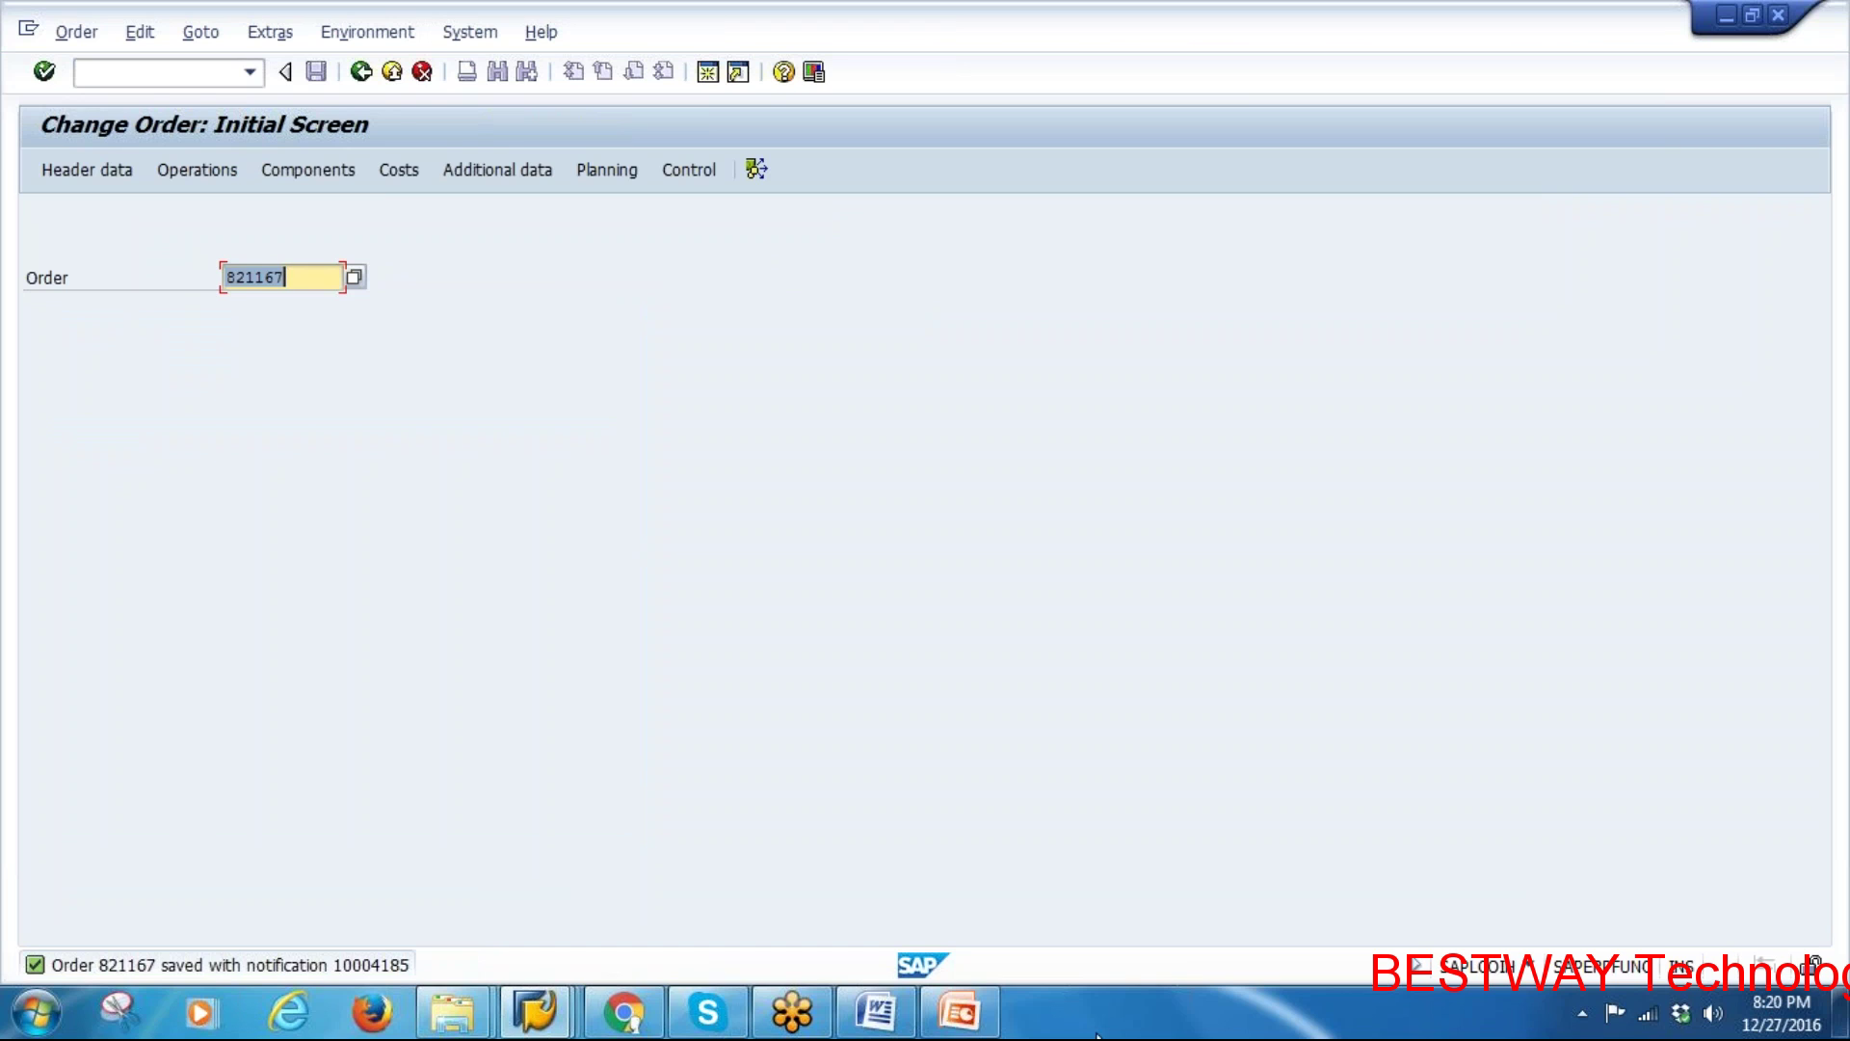
Switch to the PowerPoint presentation, view the Maintenance Order Technical Completion slide, and return to the order's initial screen
click(958, 1012)
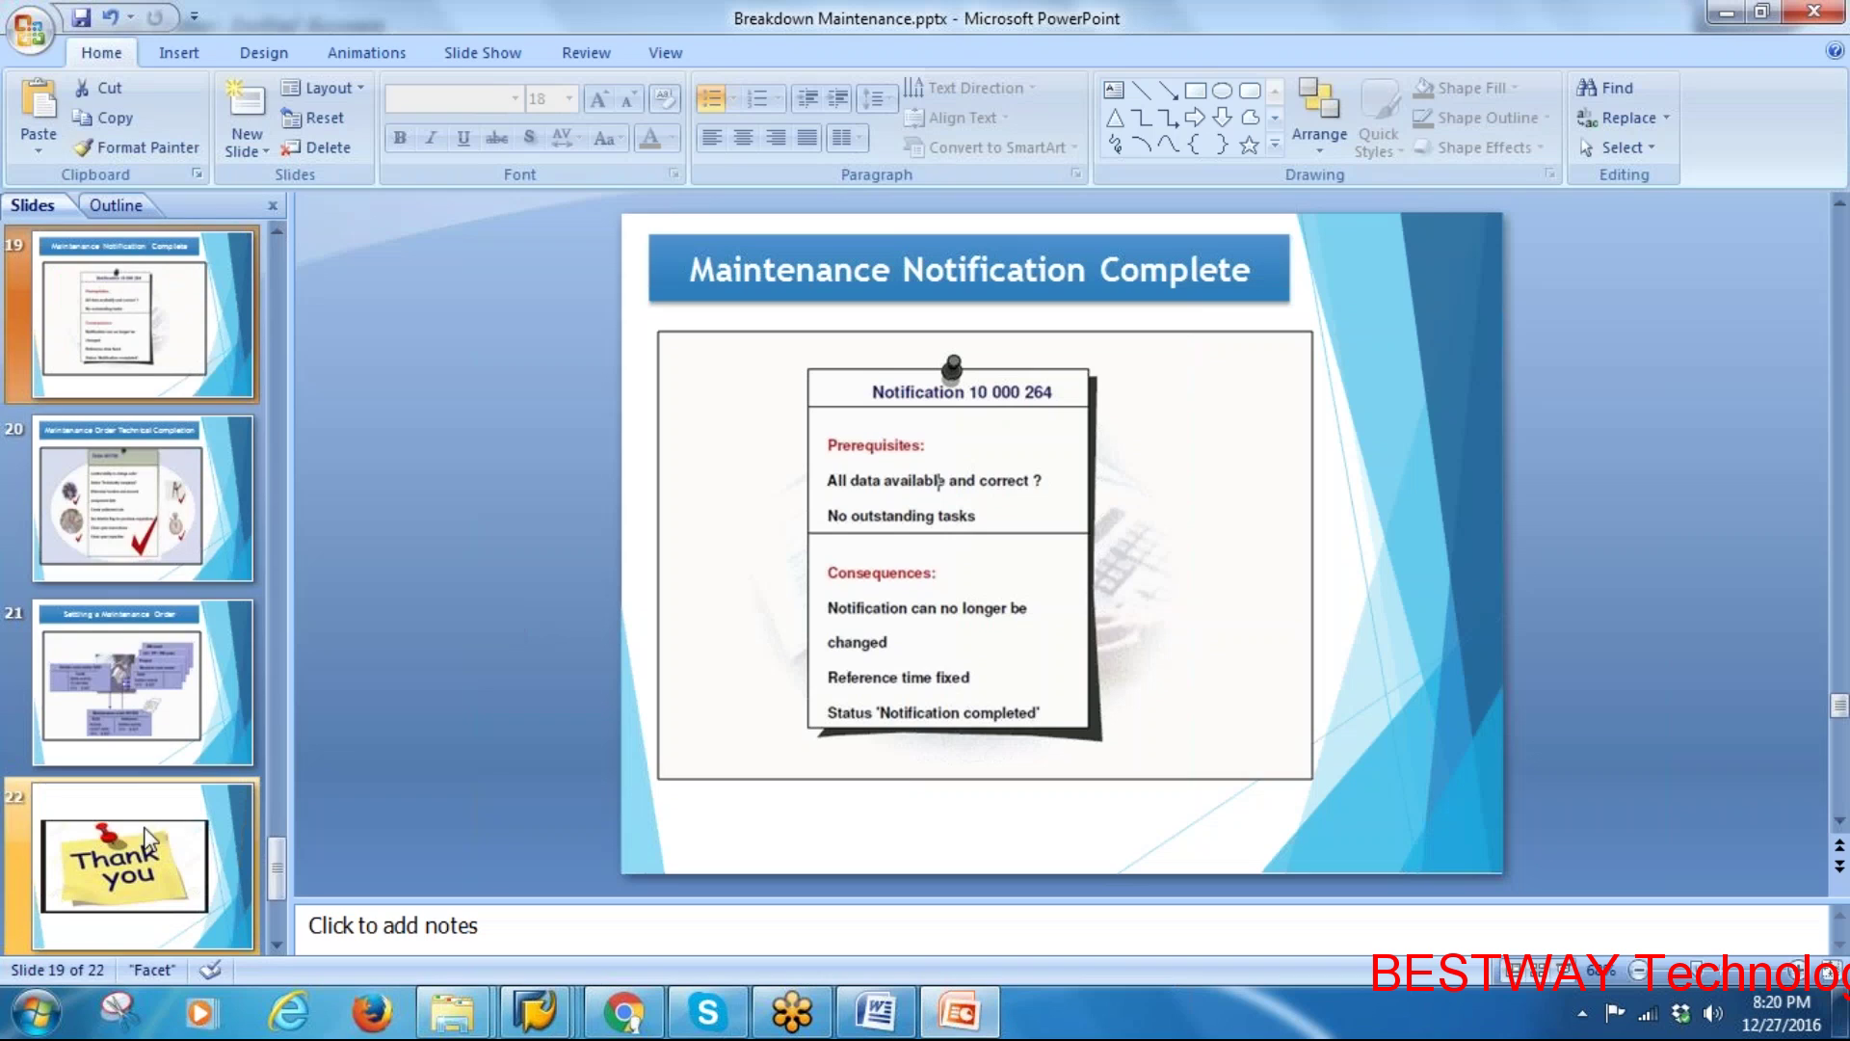
click(139, 484)
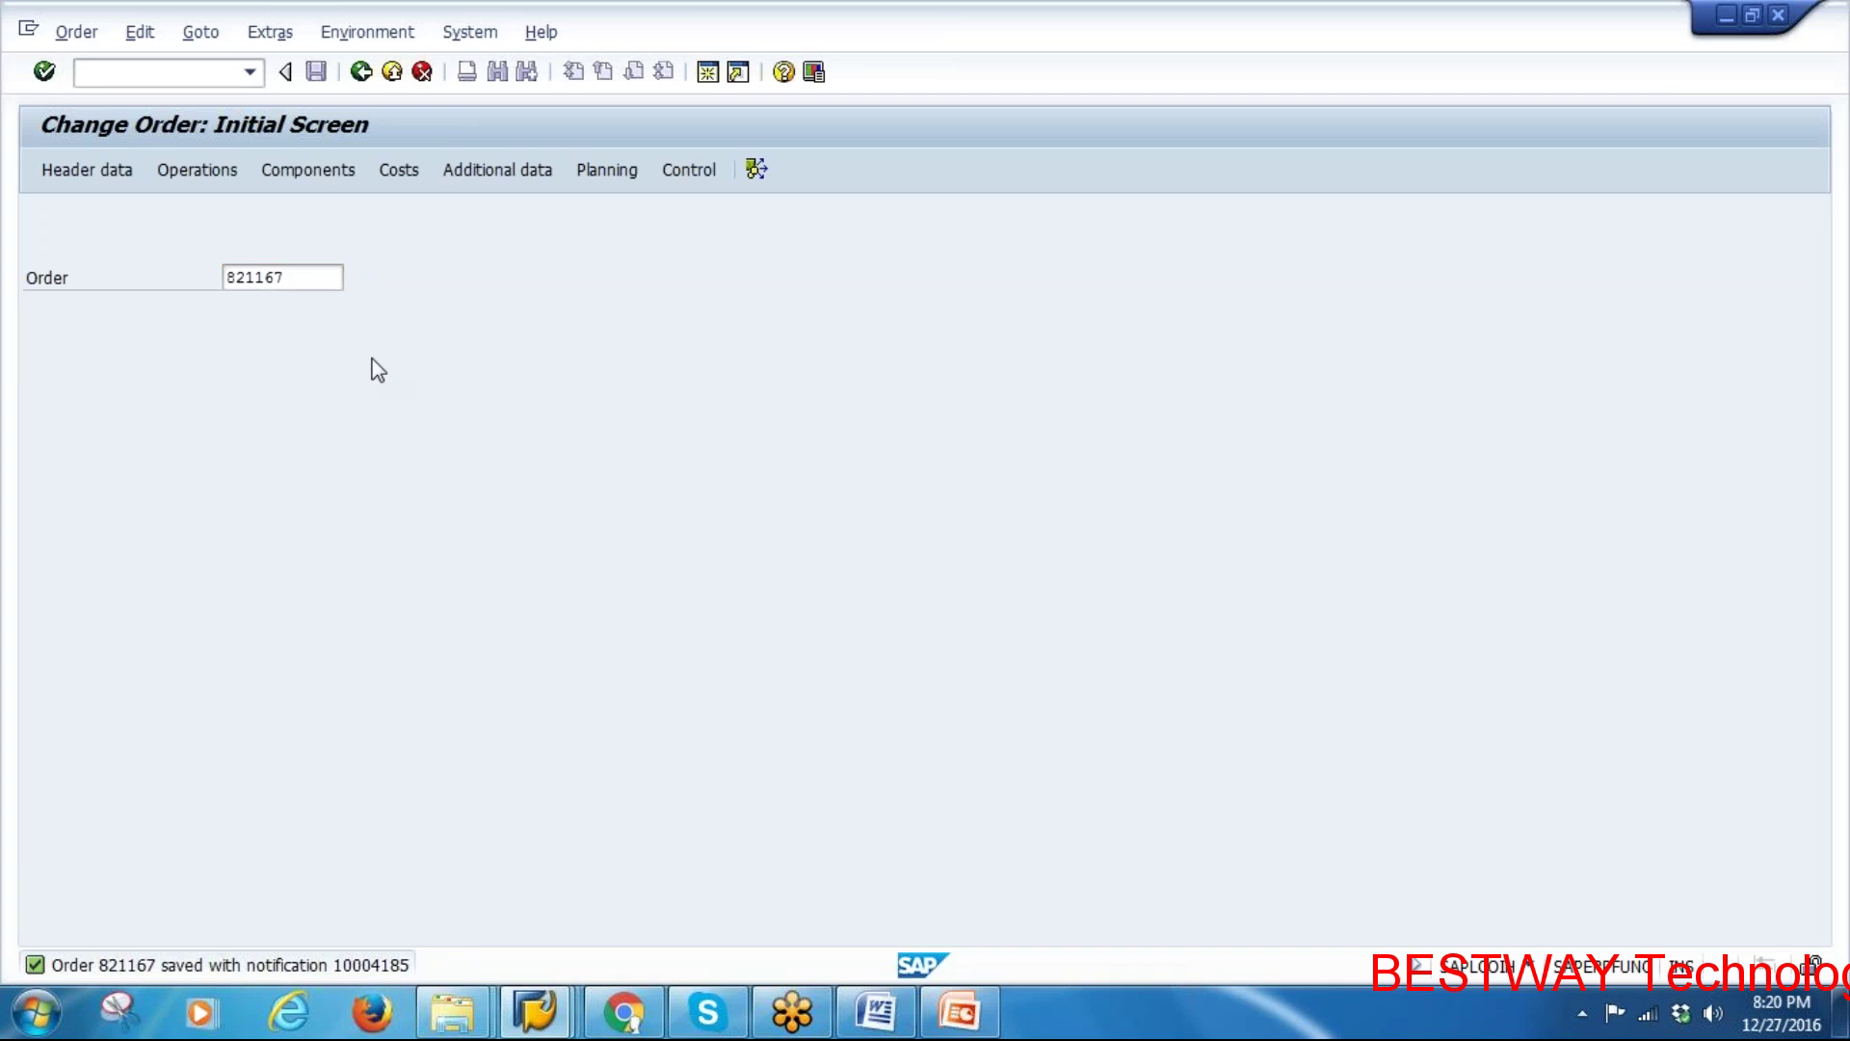
Open the repair order and technically complete it with reference date 27.12.2016 and time 06:50:25, keeping Complete notifctns selected
key(Return)
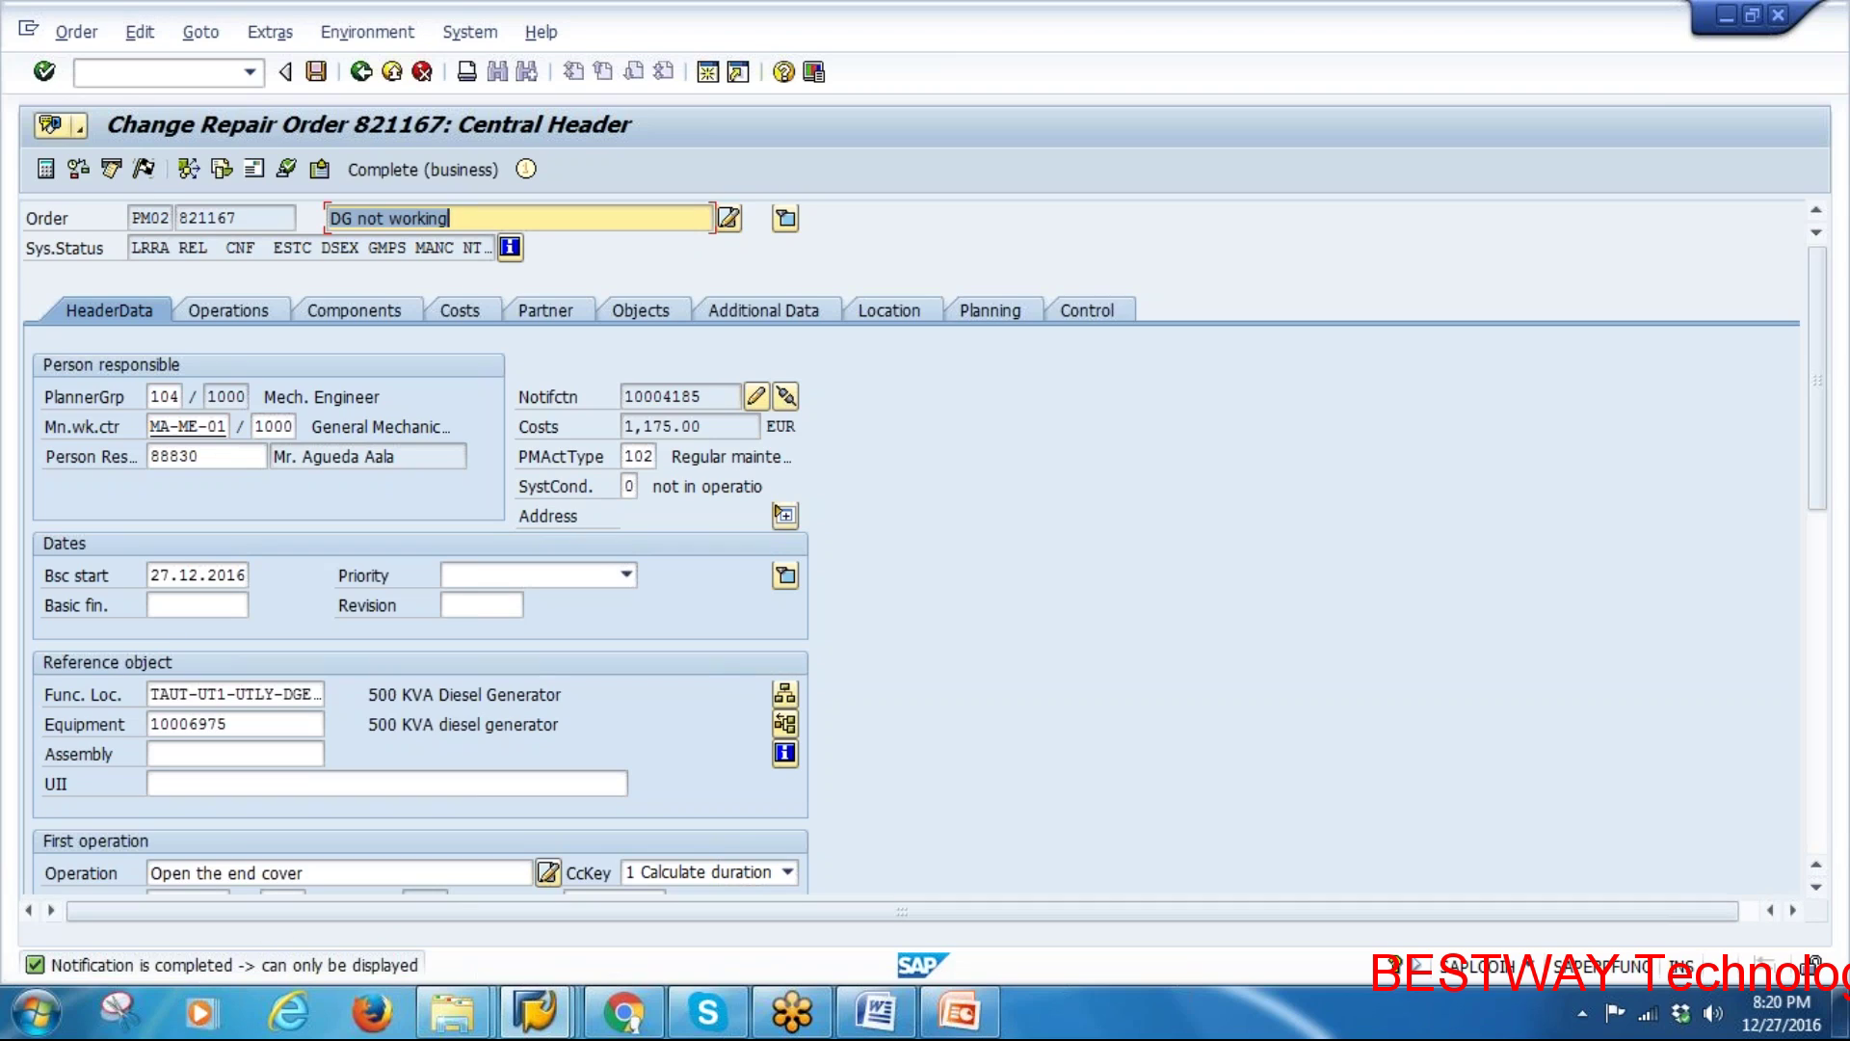
click(144, 171)
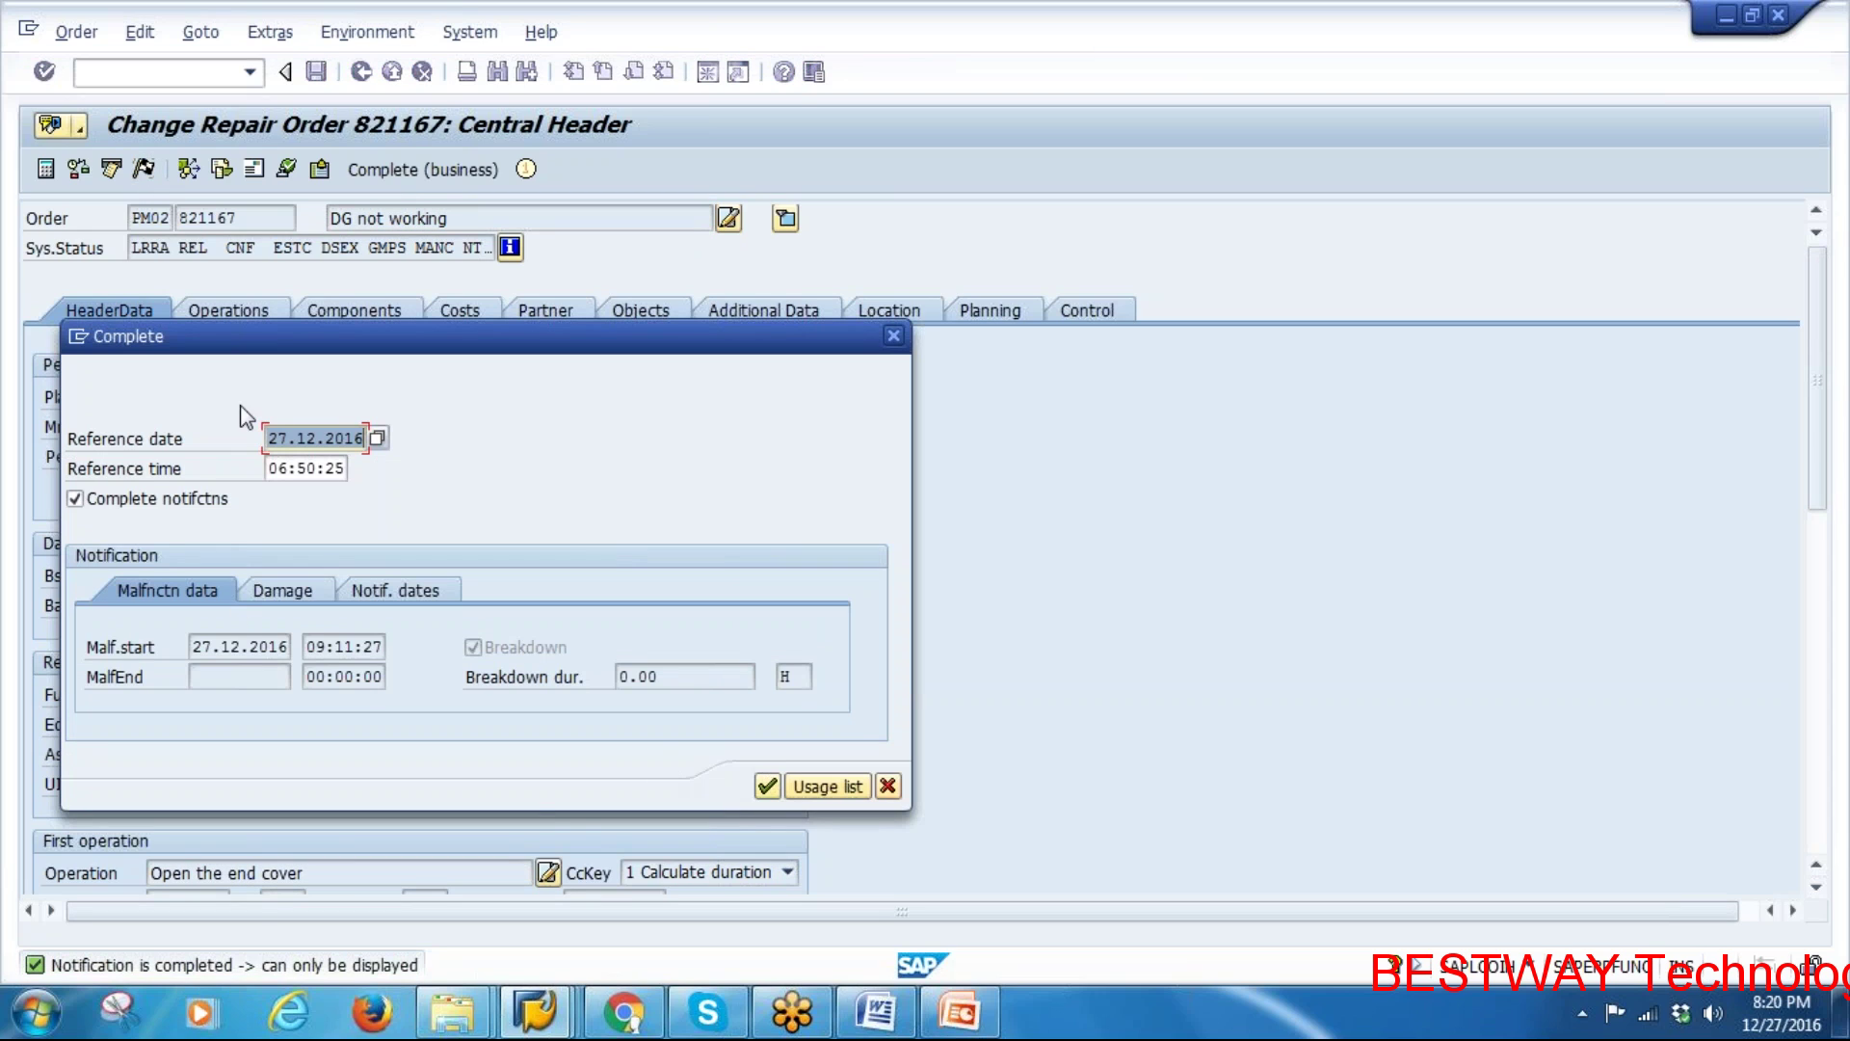
click(768, 786)
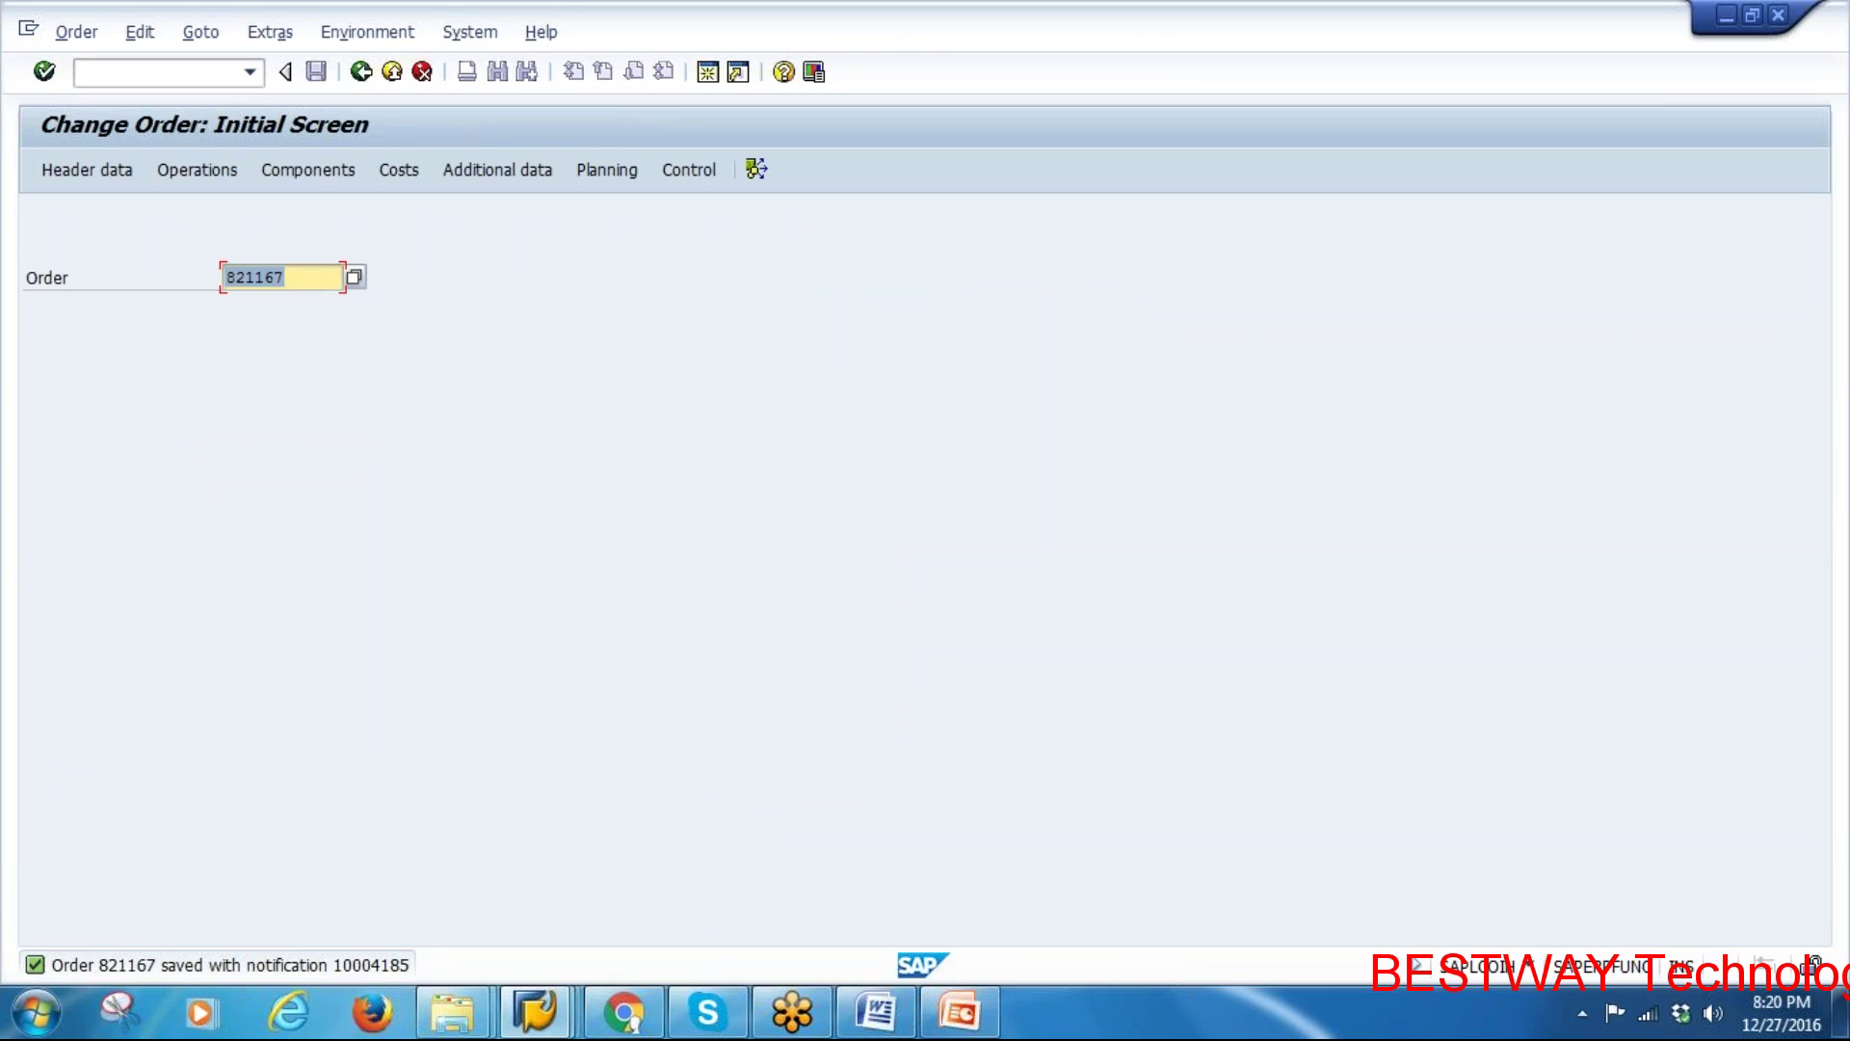
Reopen the repair order, examine the TECO entry in its system status descriptions, and return to the header data
key(Return)
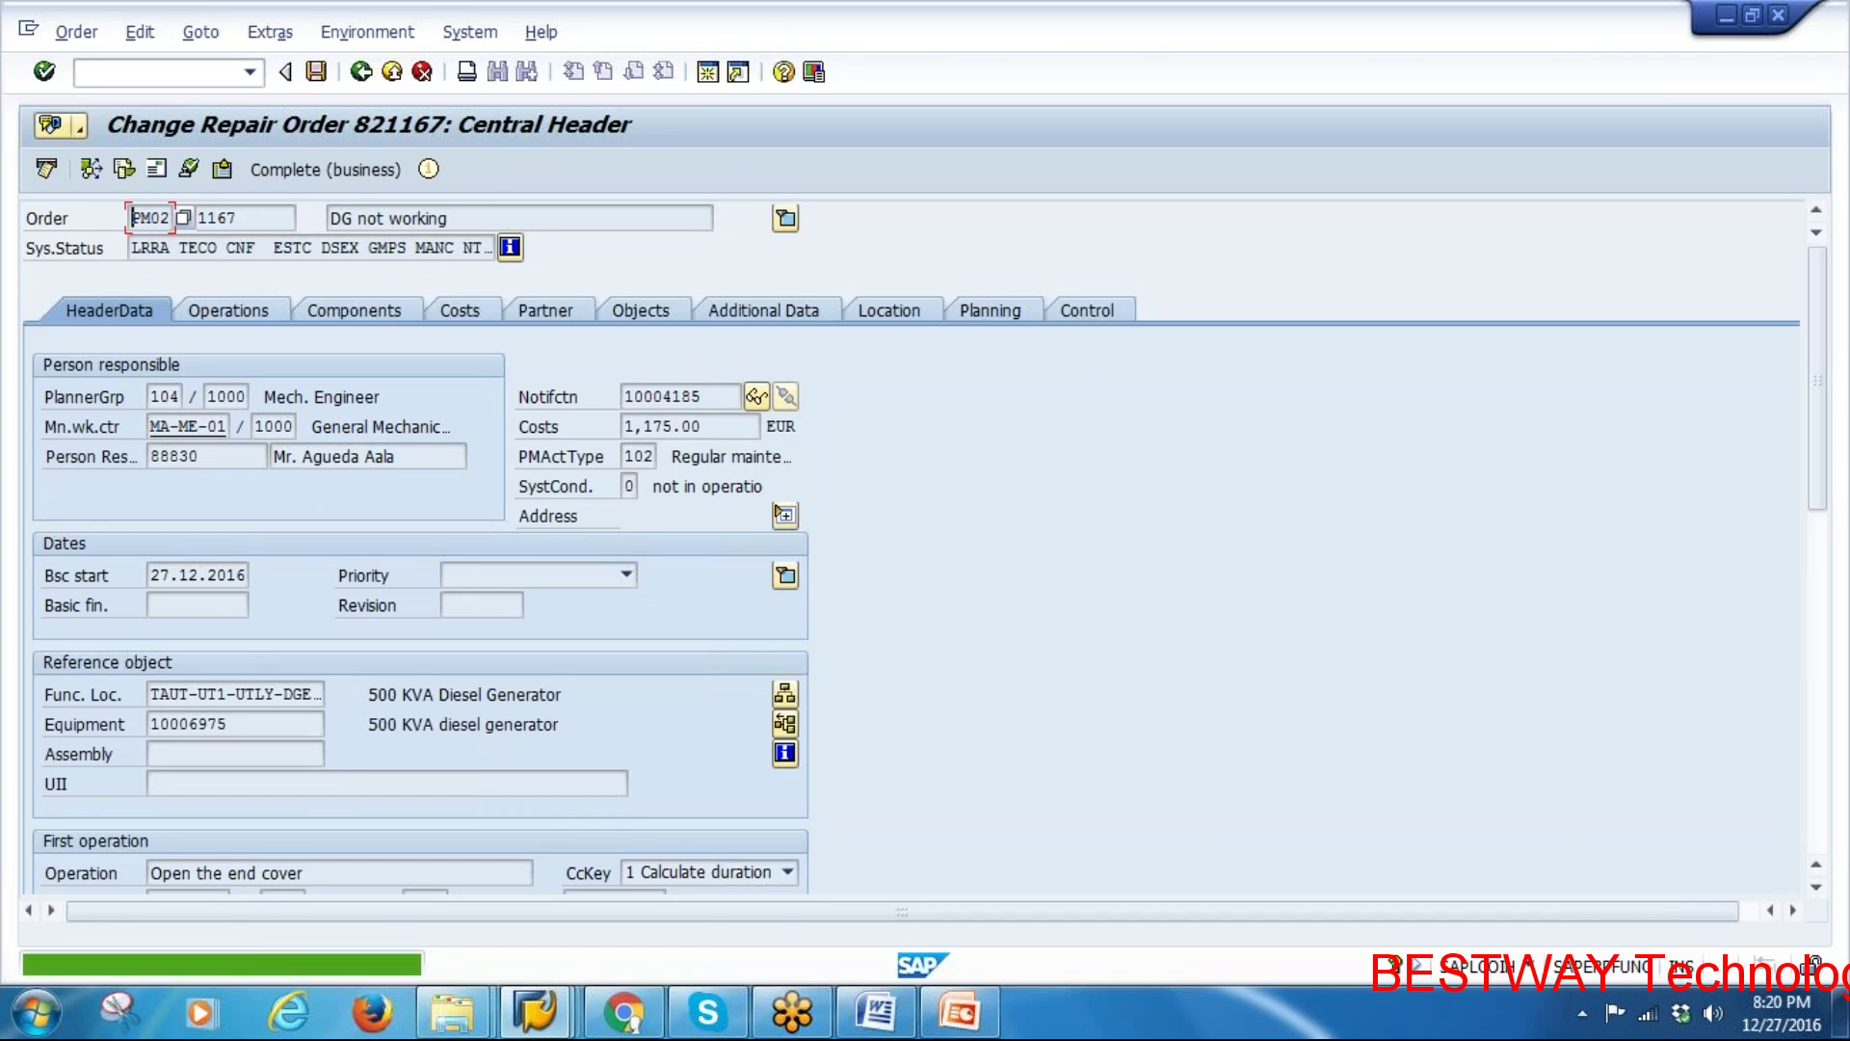
drag(178, 248, 212, 249)
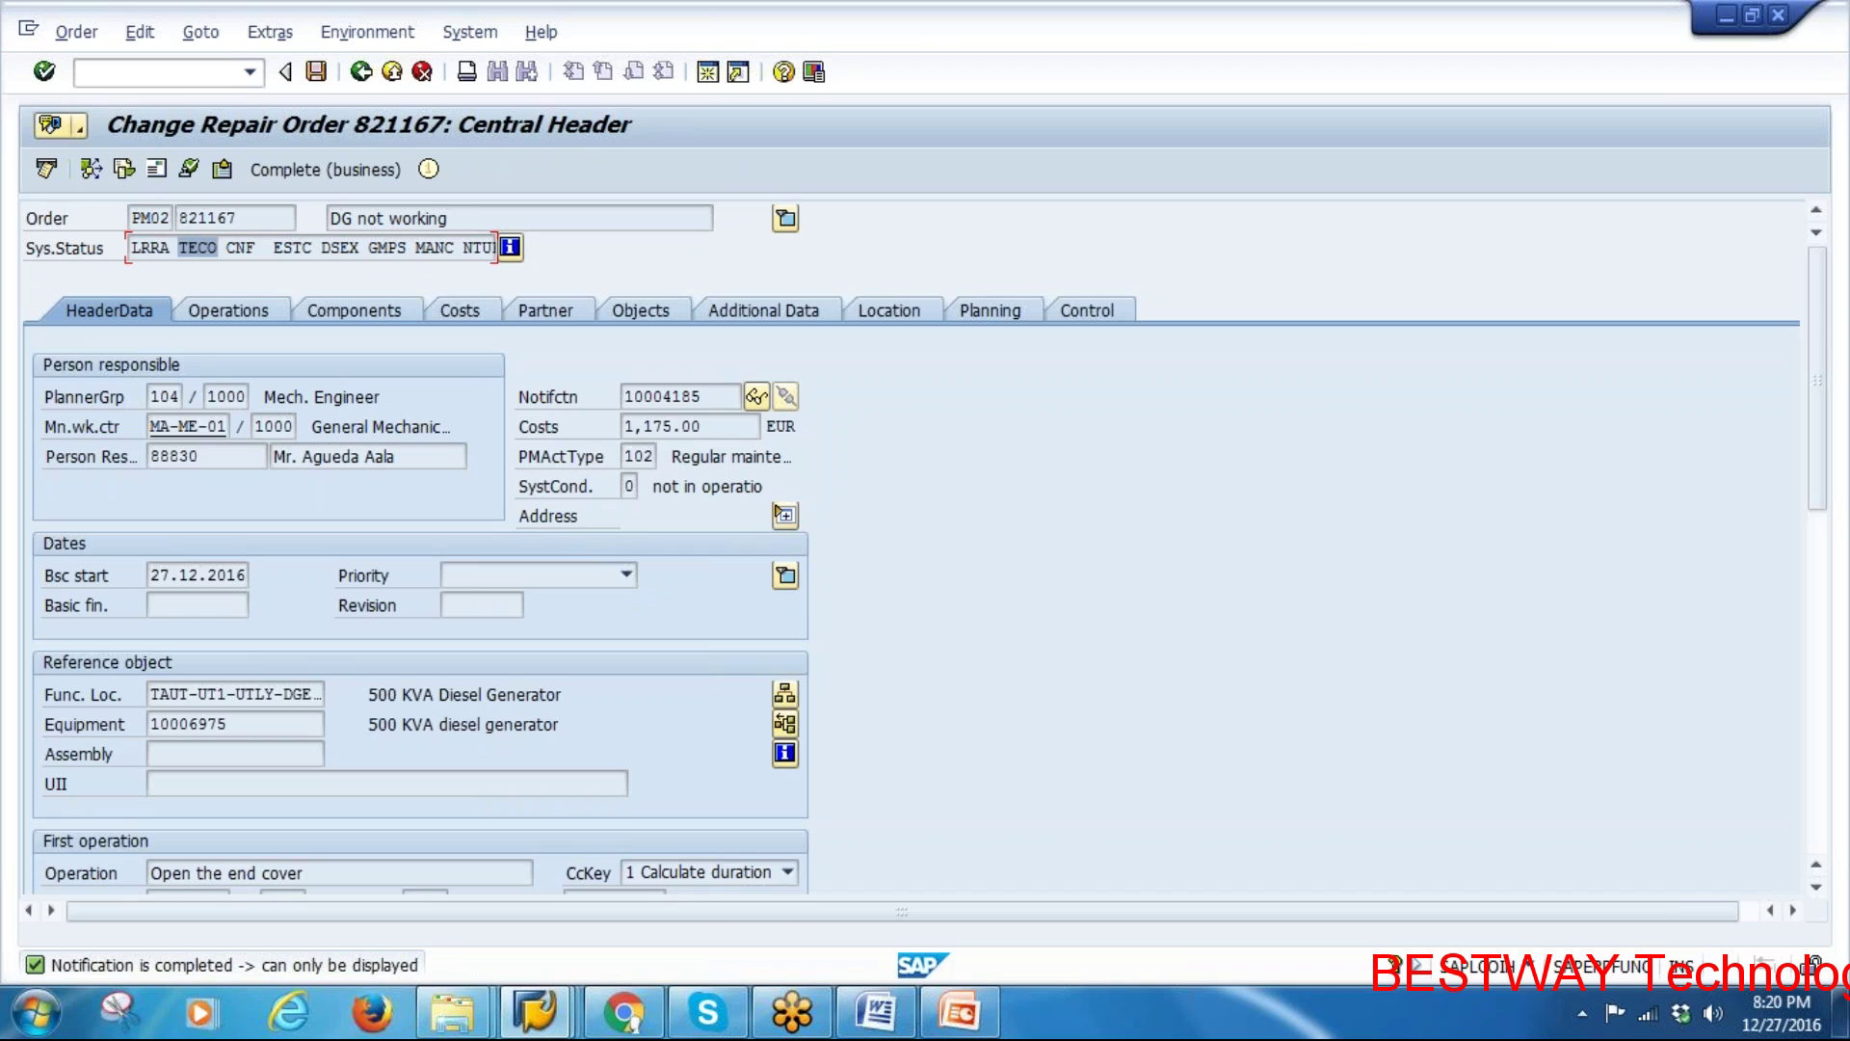
click(508, 246)
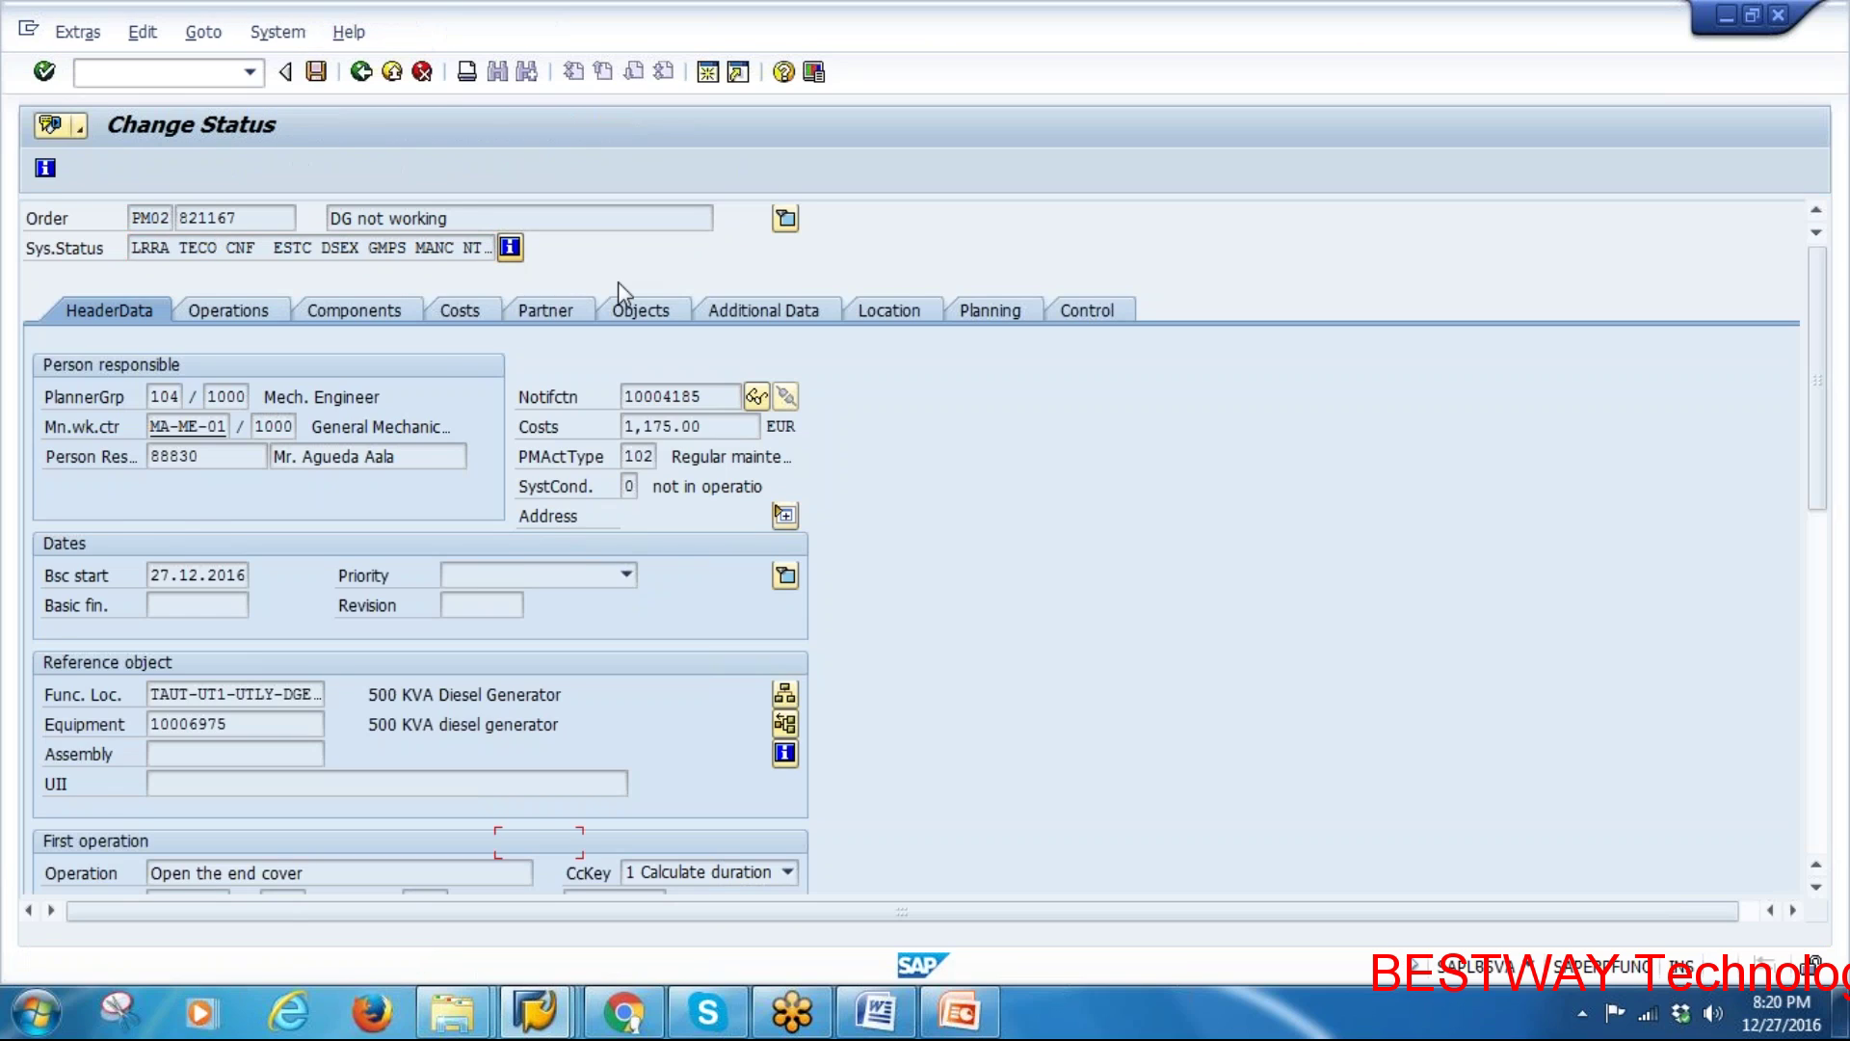
drag(287, 459, 80, 458)
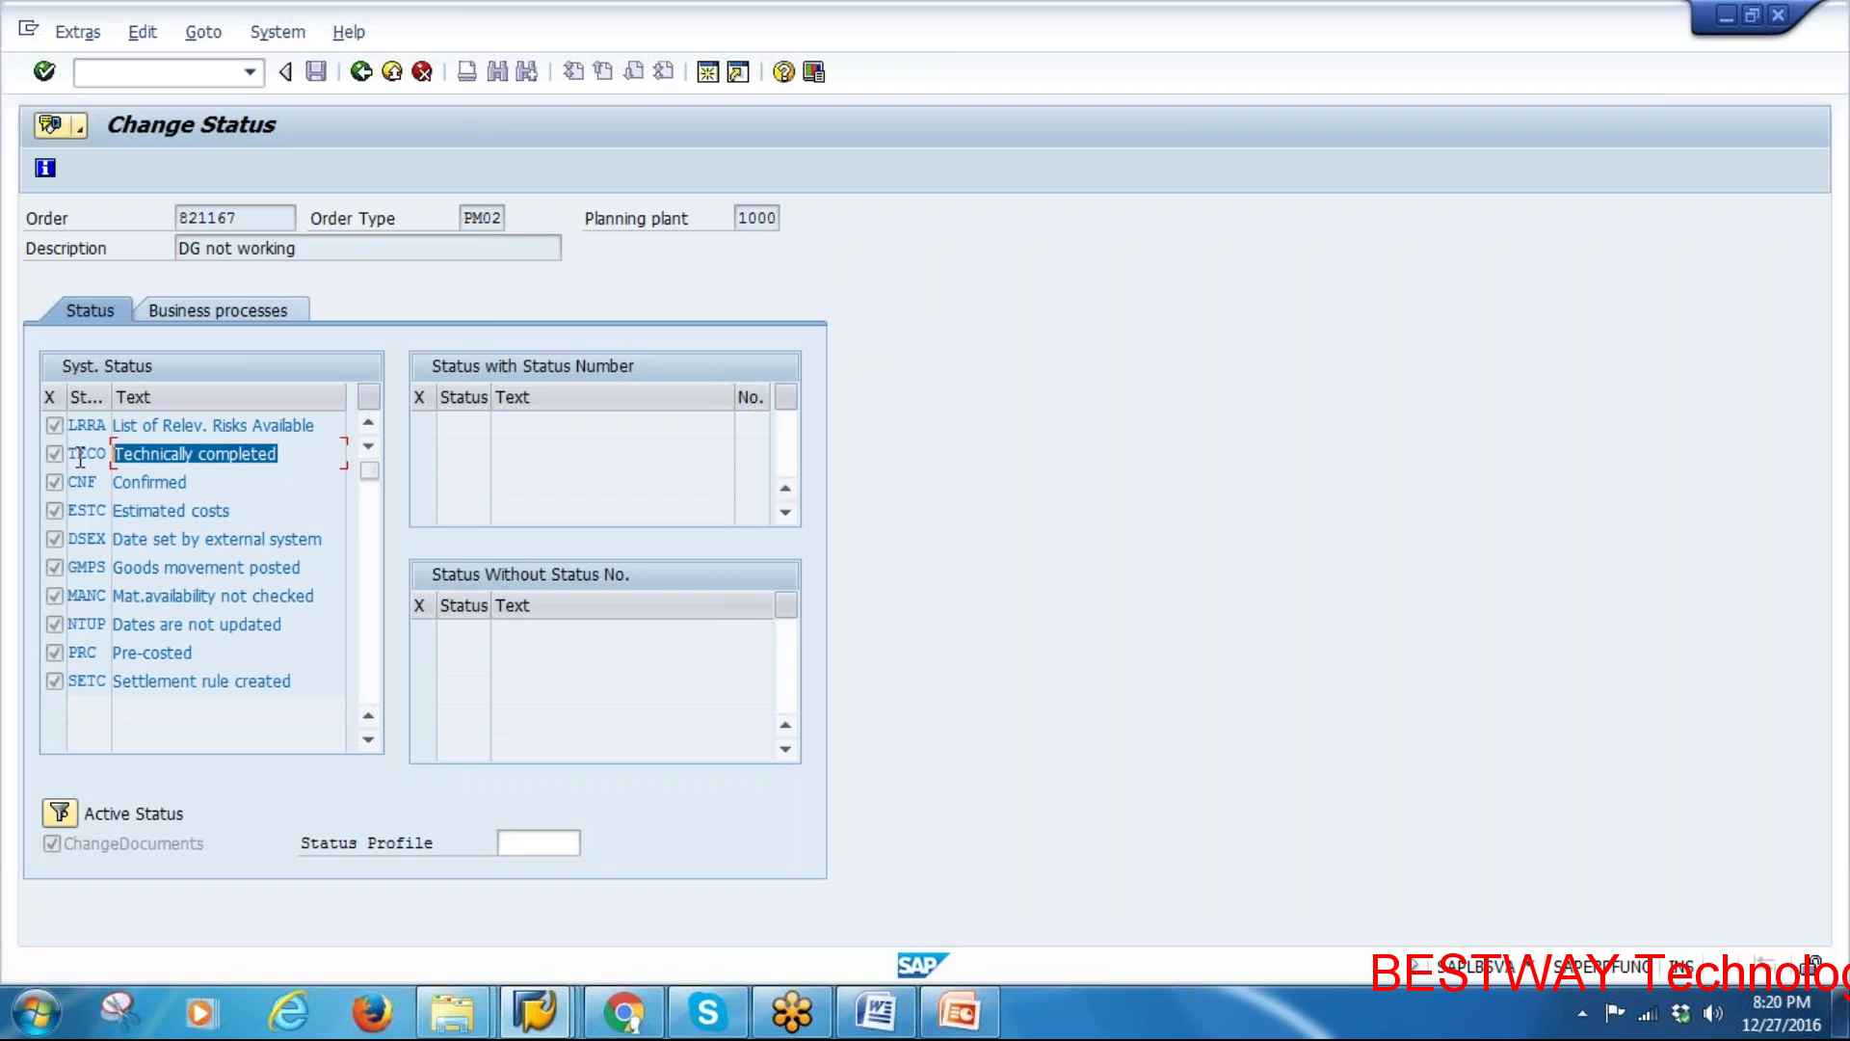
click(361, 72)
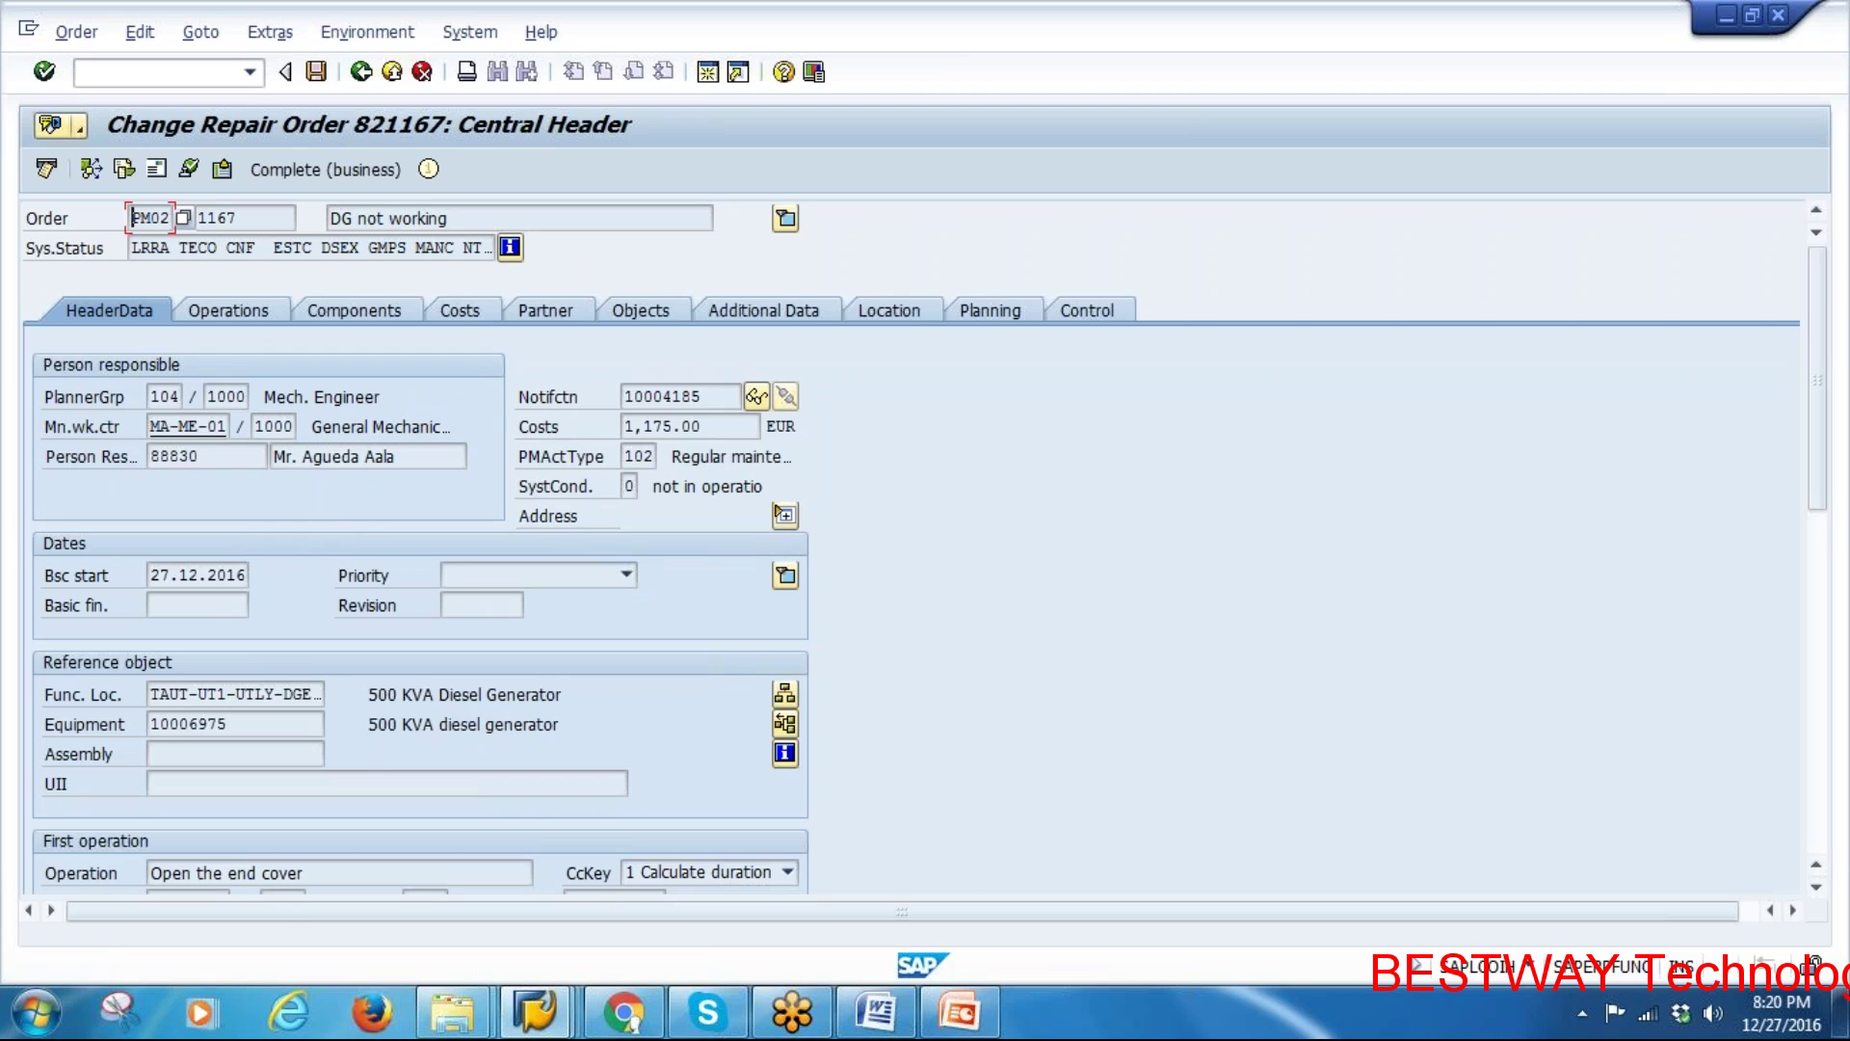
Check the actual Overhead amount in the repair order's cost overview
mouse_move(959, 1012)
click(460, 310)
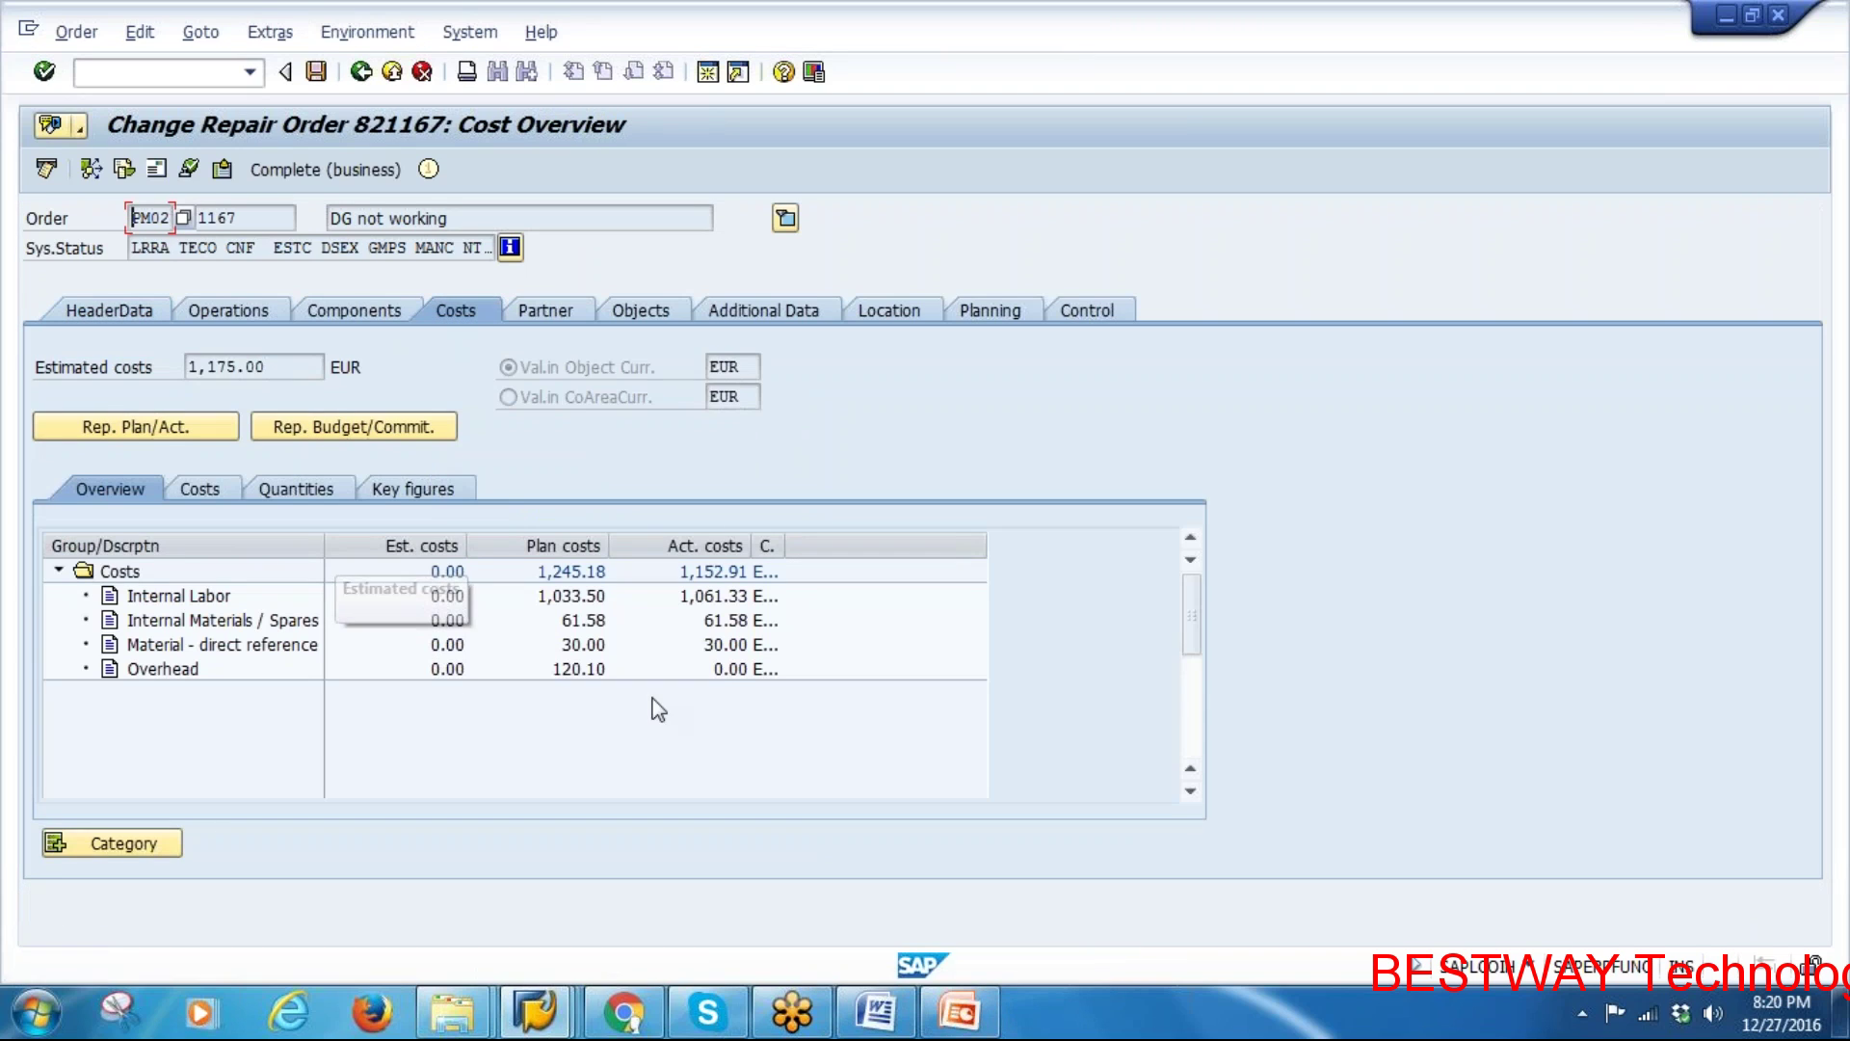
click(732, 671)
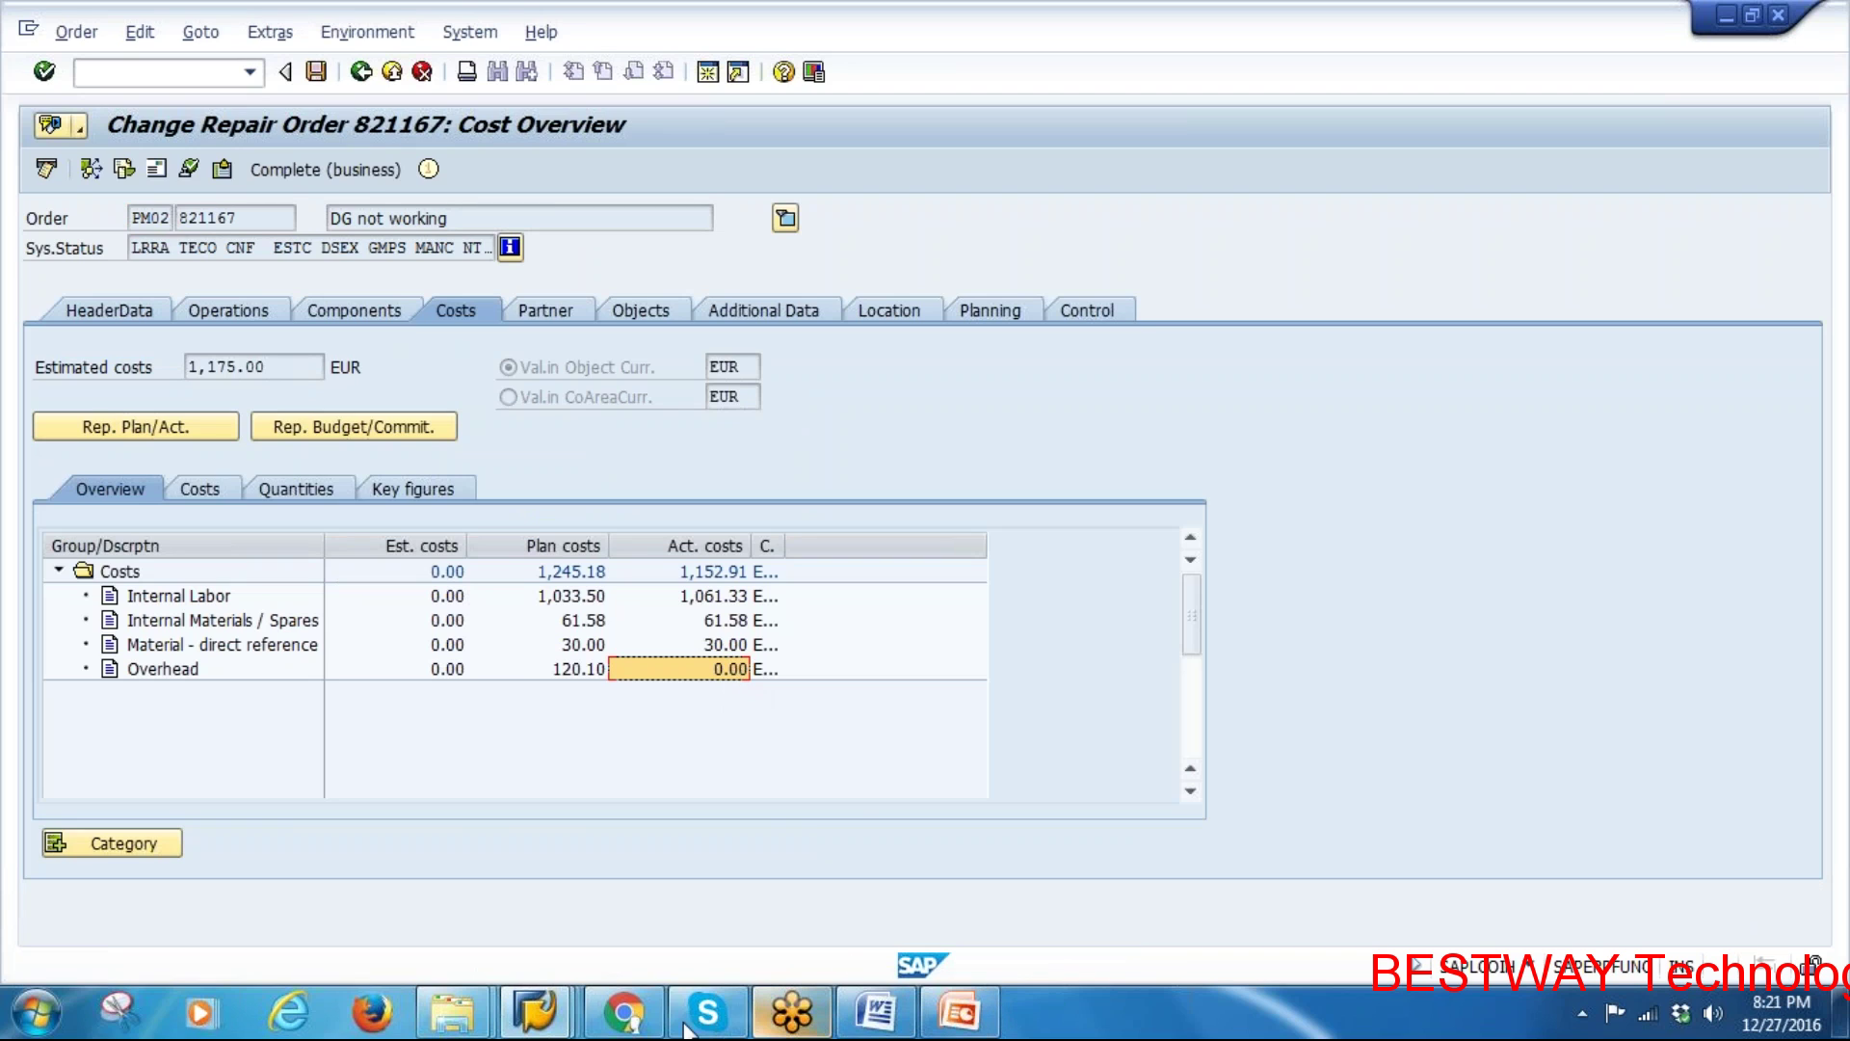
Switch to the order confirmation session, leave it, and start Actual Overhead Calculation: Order with controlling area 1000
mouse_move(534, 1012)
click(713, 886)
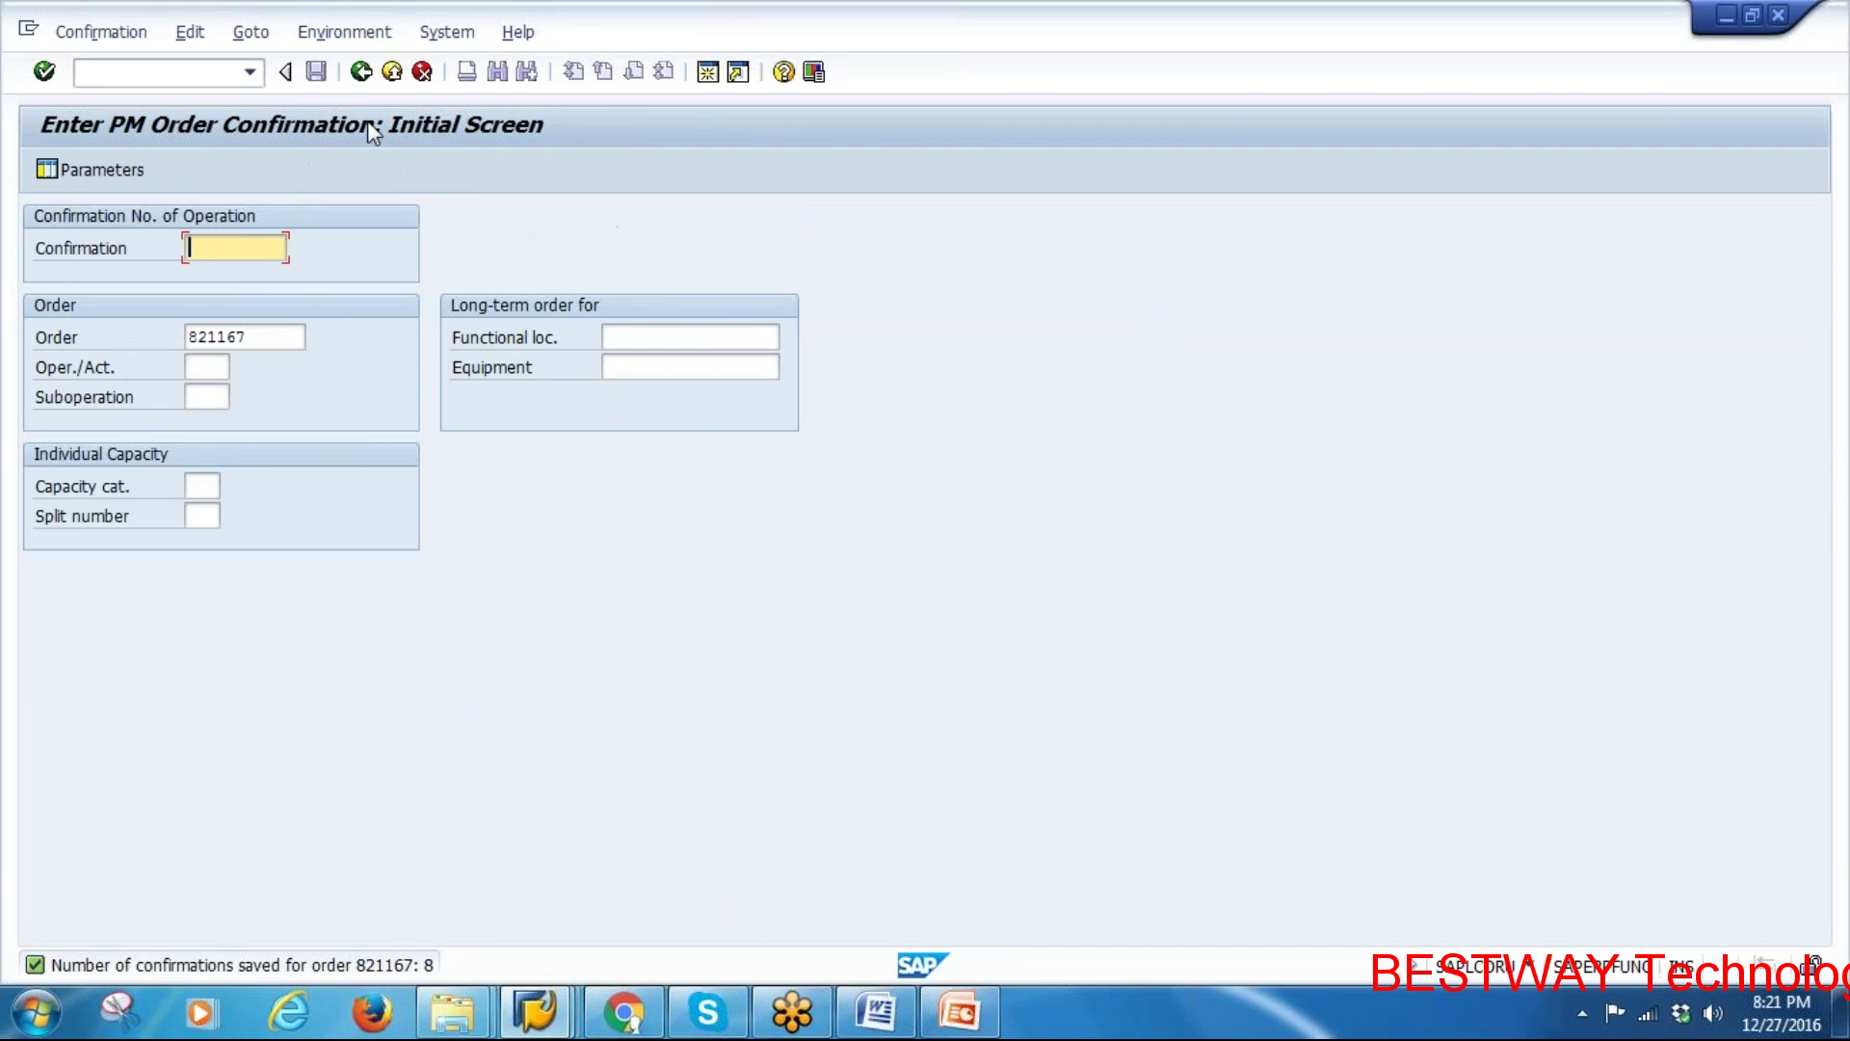
click(362, 72)
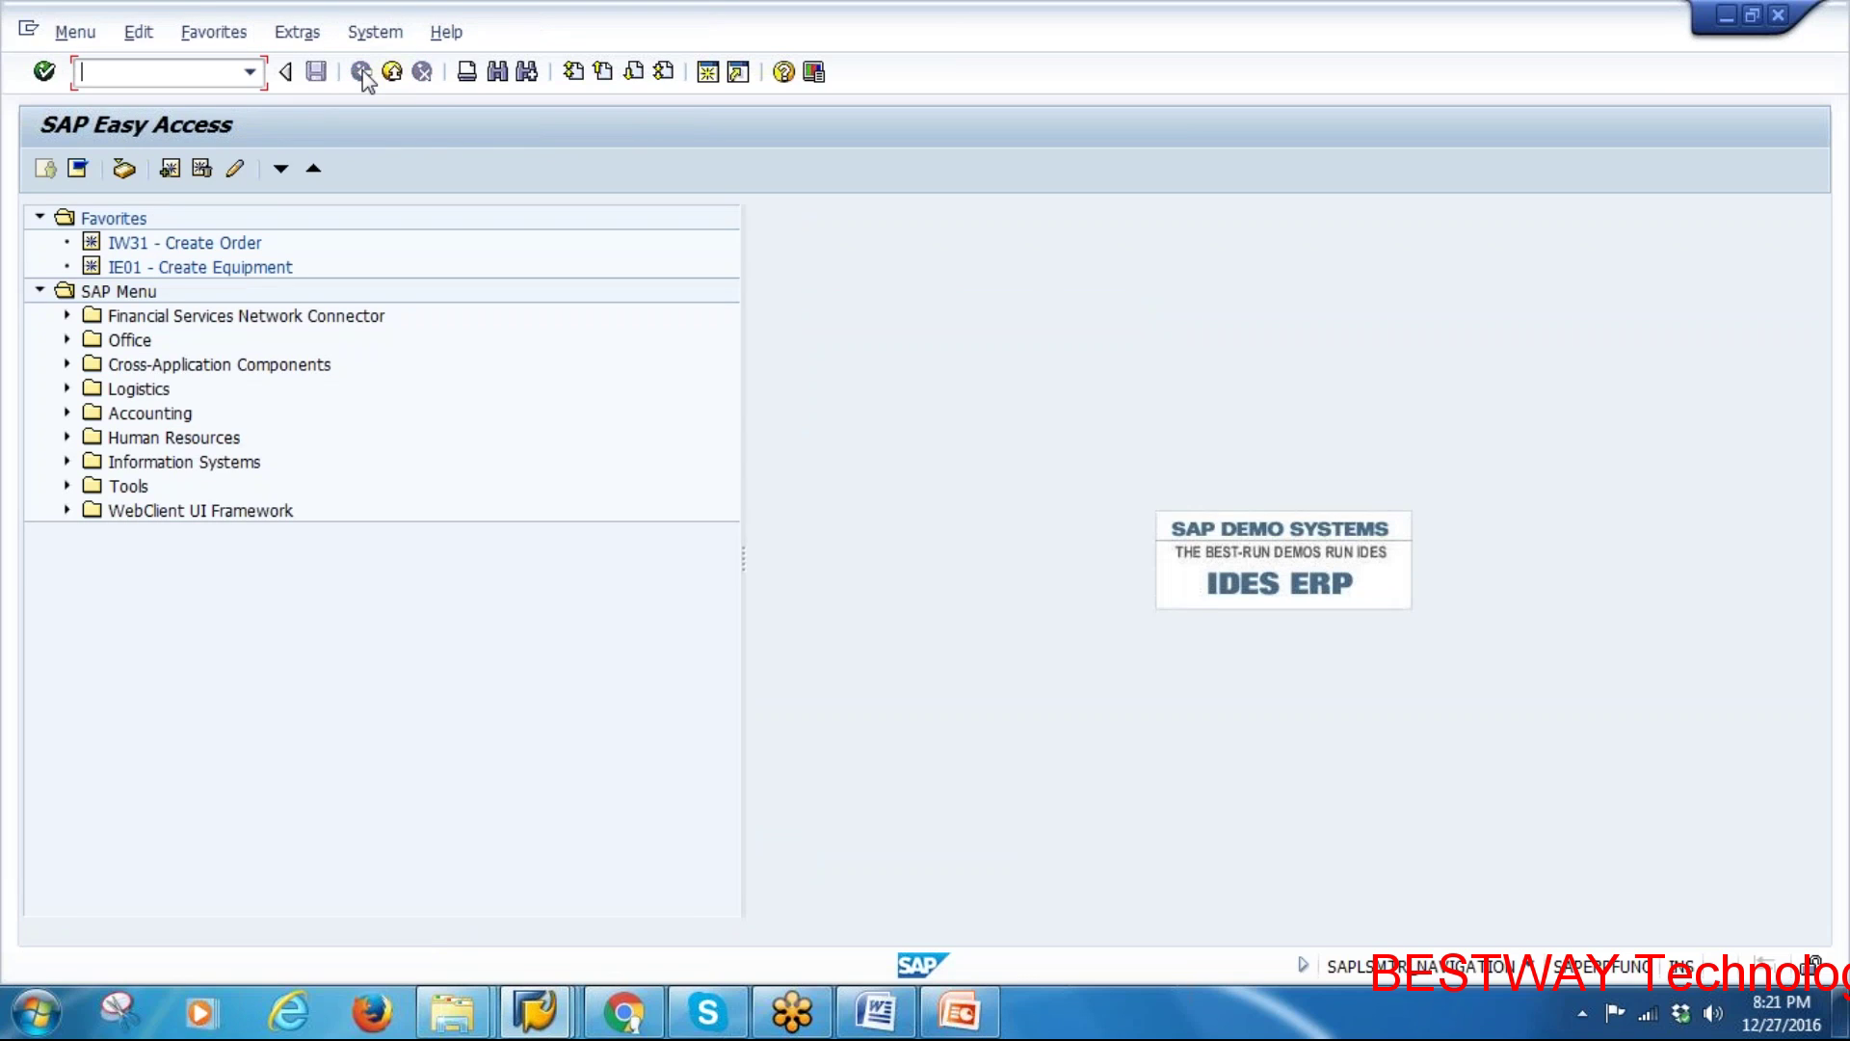
text(I2)
key(Return)
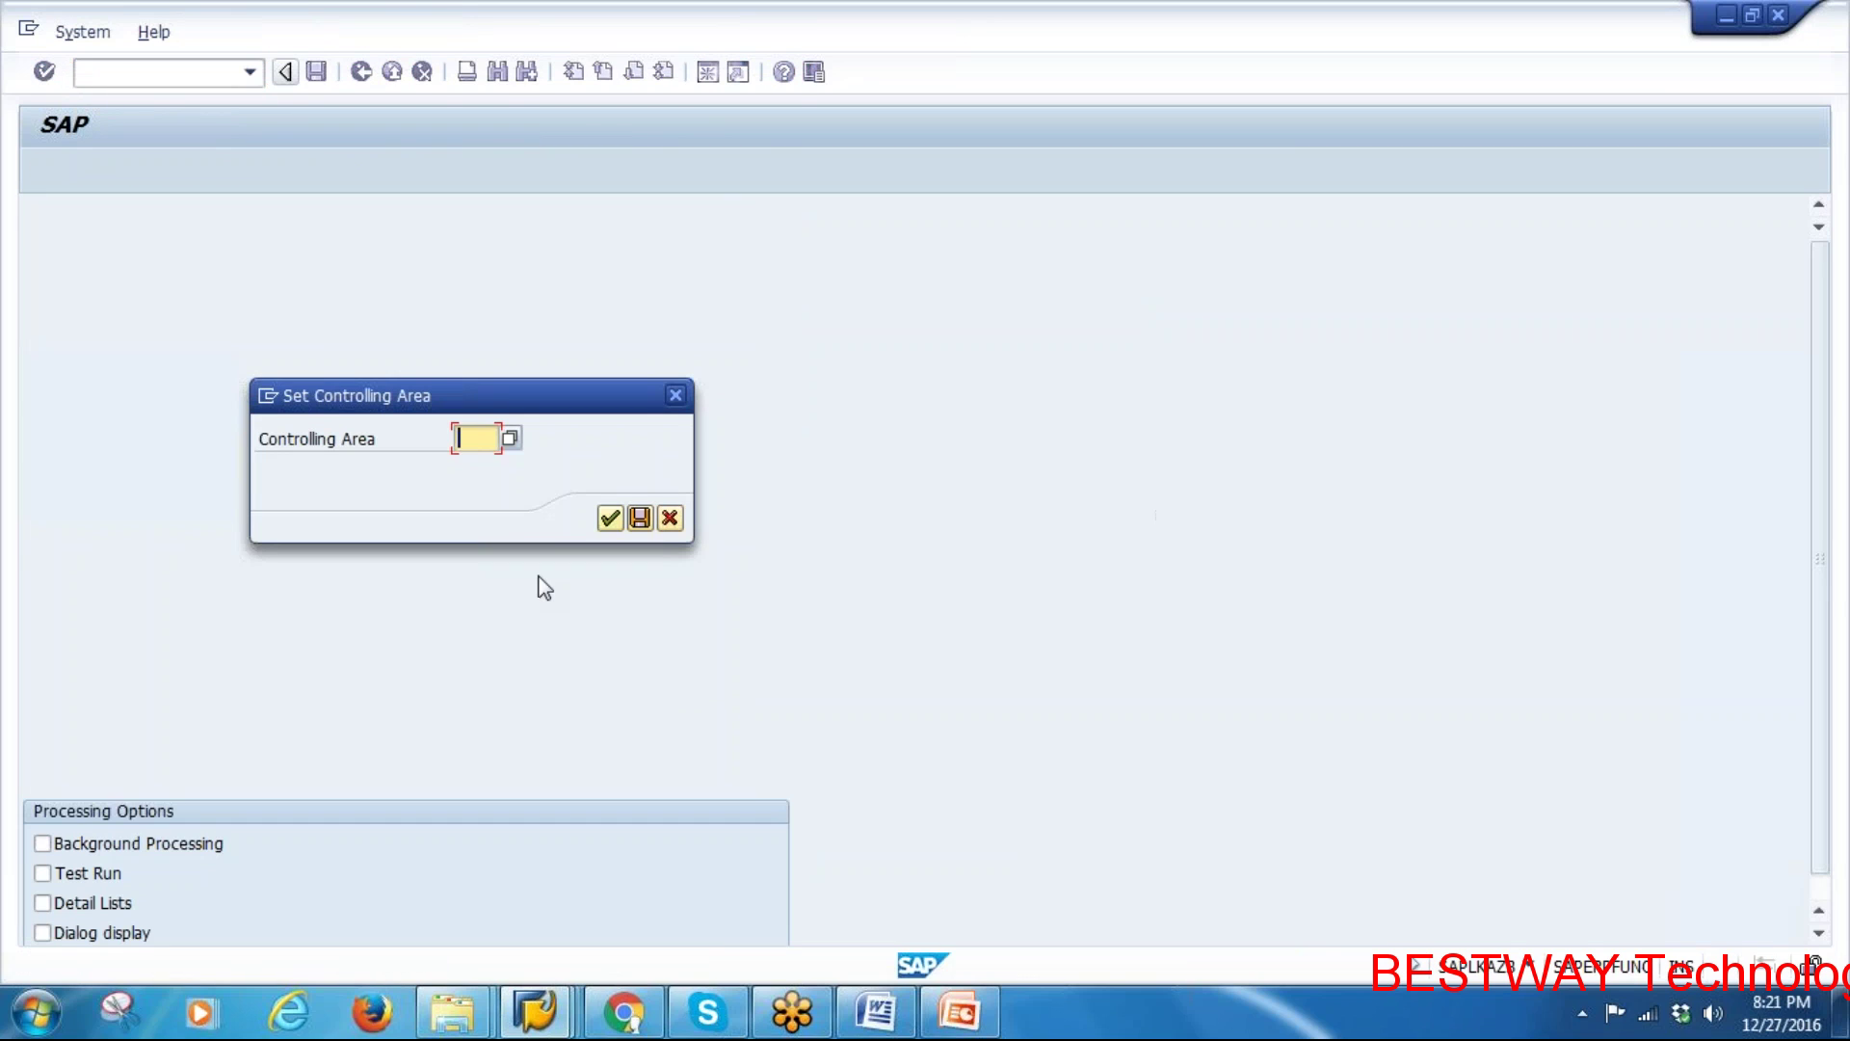
text(1000)
click(610, 519)
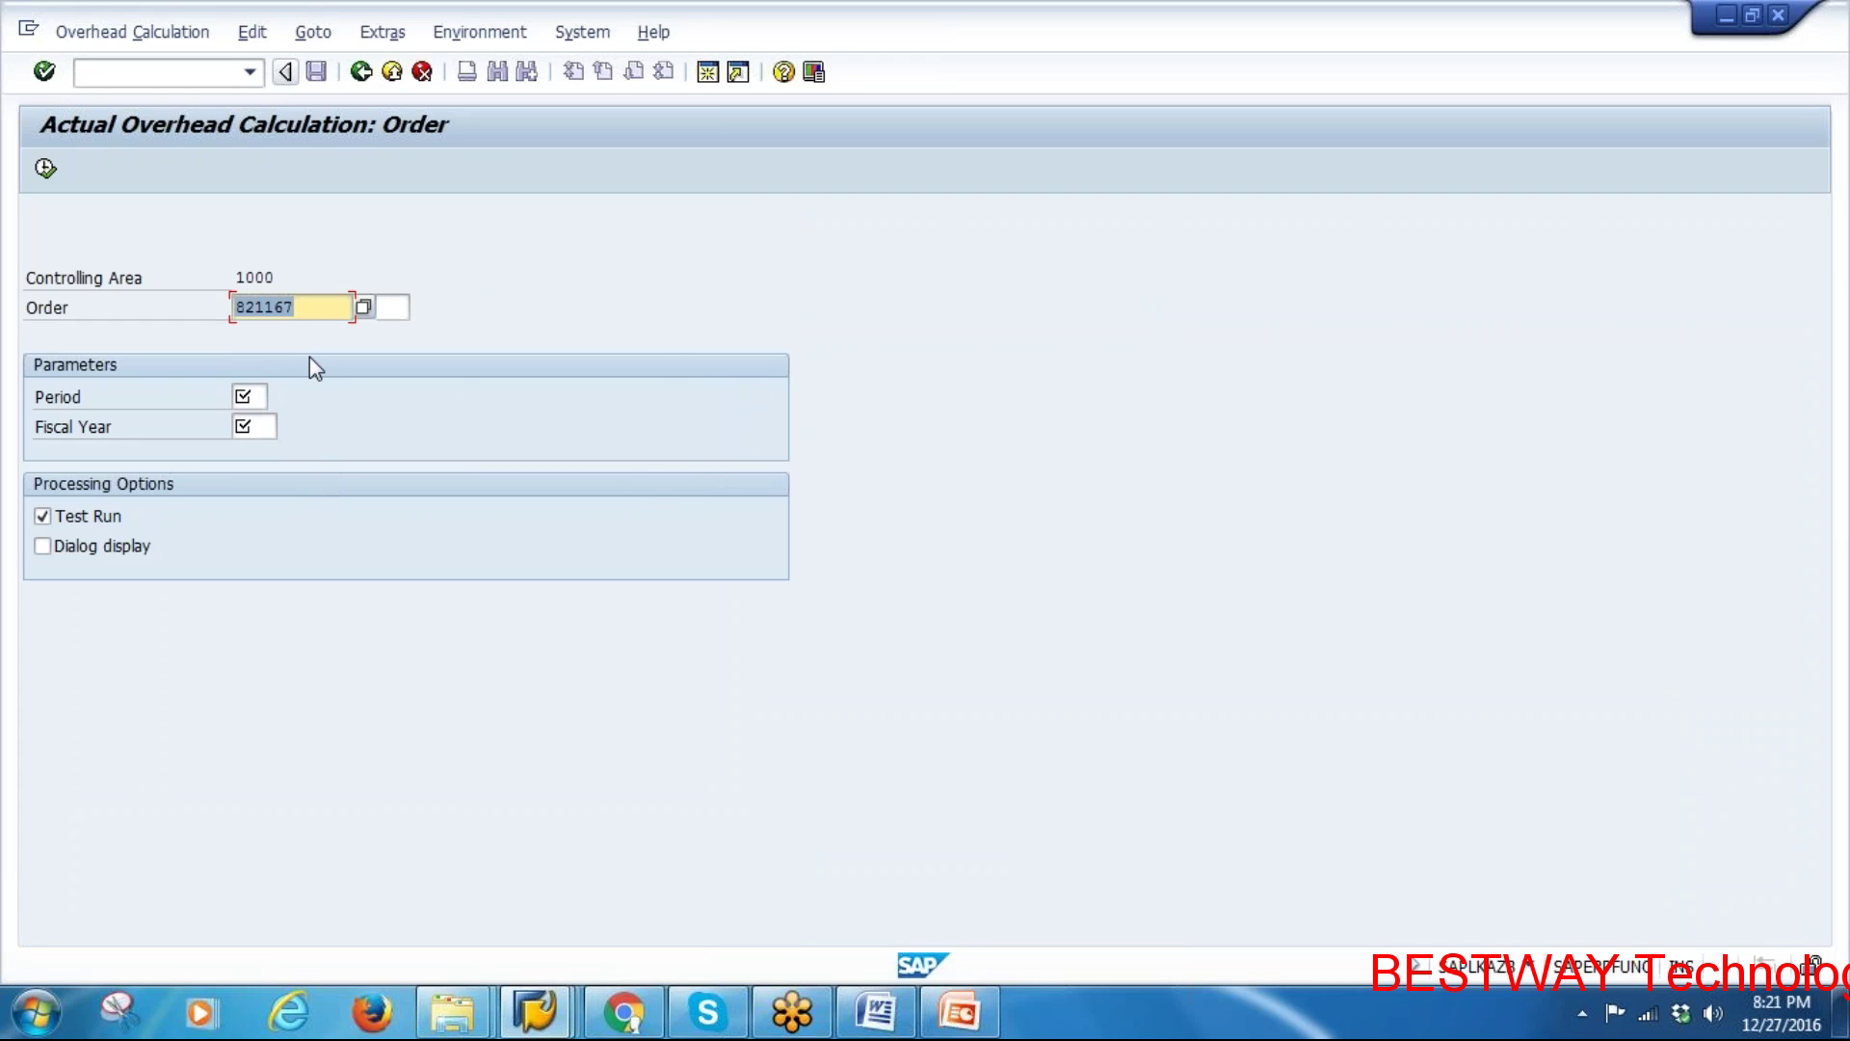
Execute the order's actual overhead calculation for period 12 and fiscal year 2016 with Test Run turned off
click(266, 279)
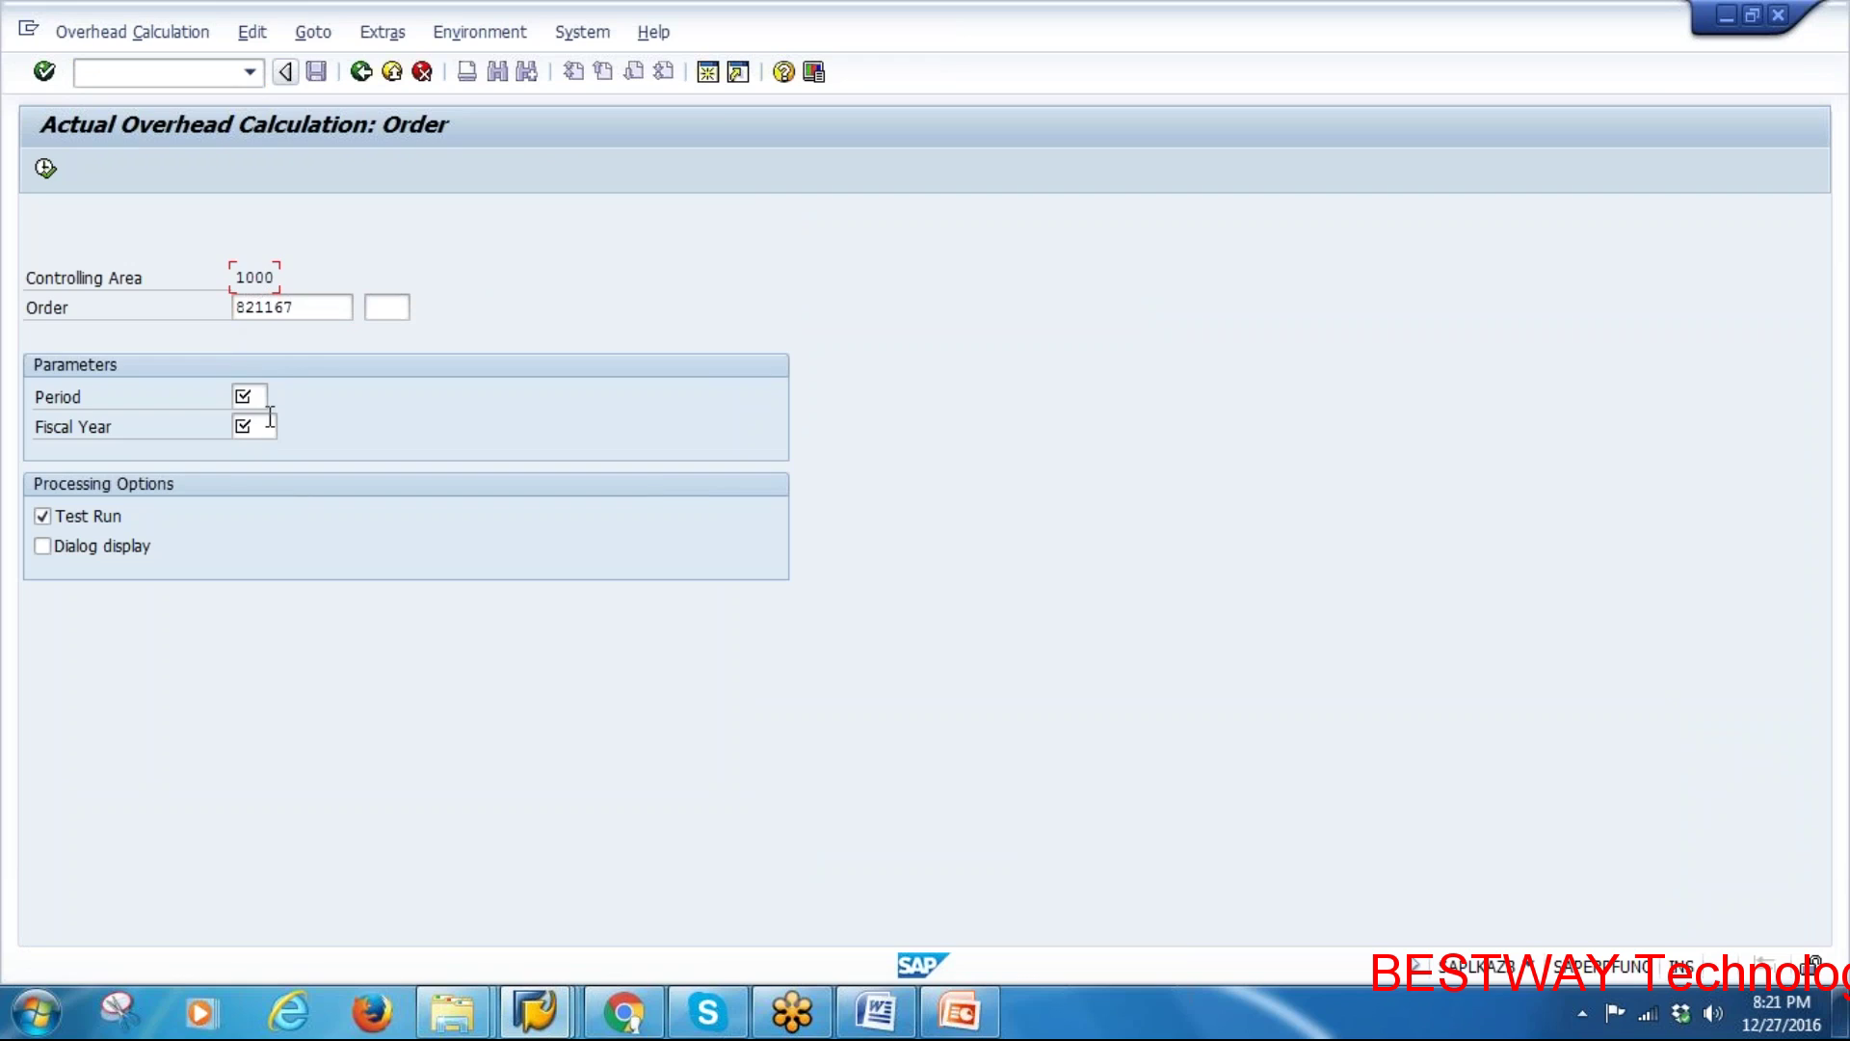
key(Tab)
click(251, 395)
click(243, 425)
text(2016)
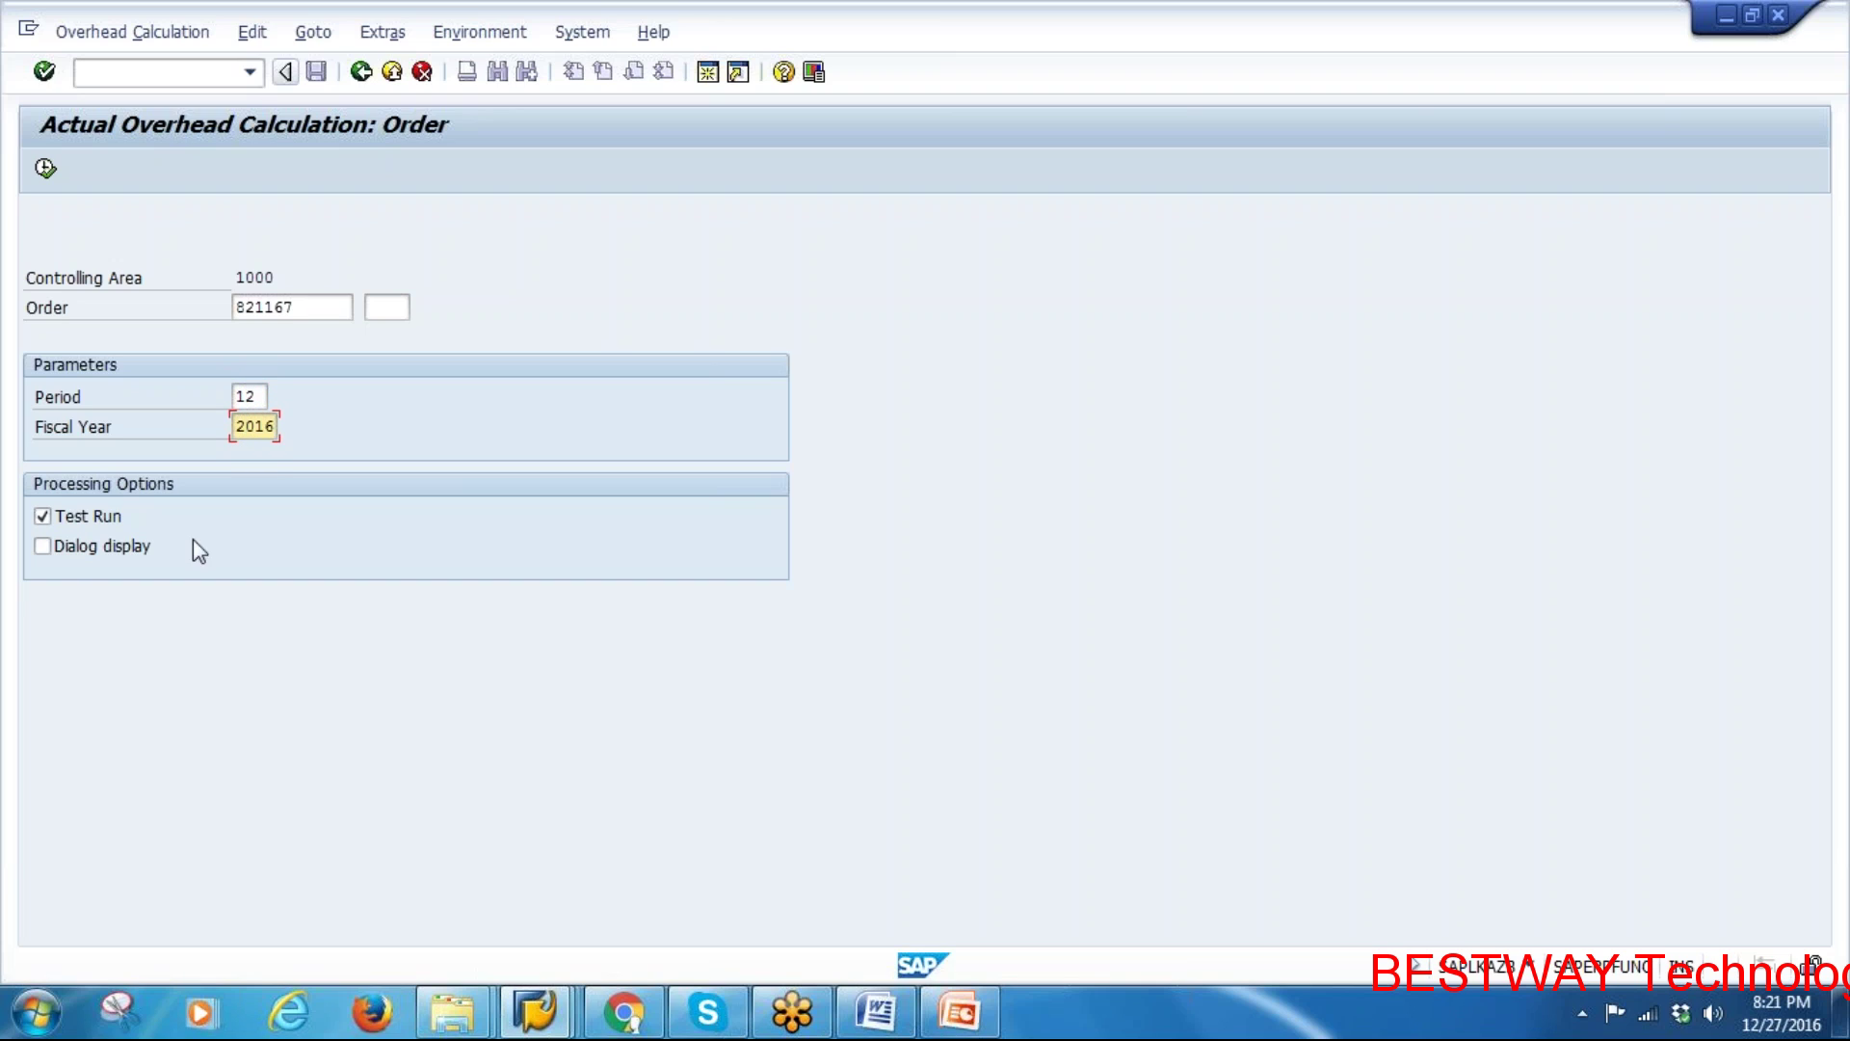
click(42, 516)
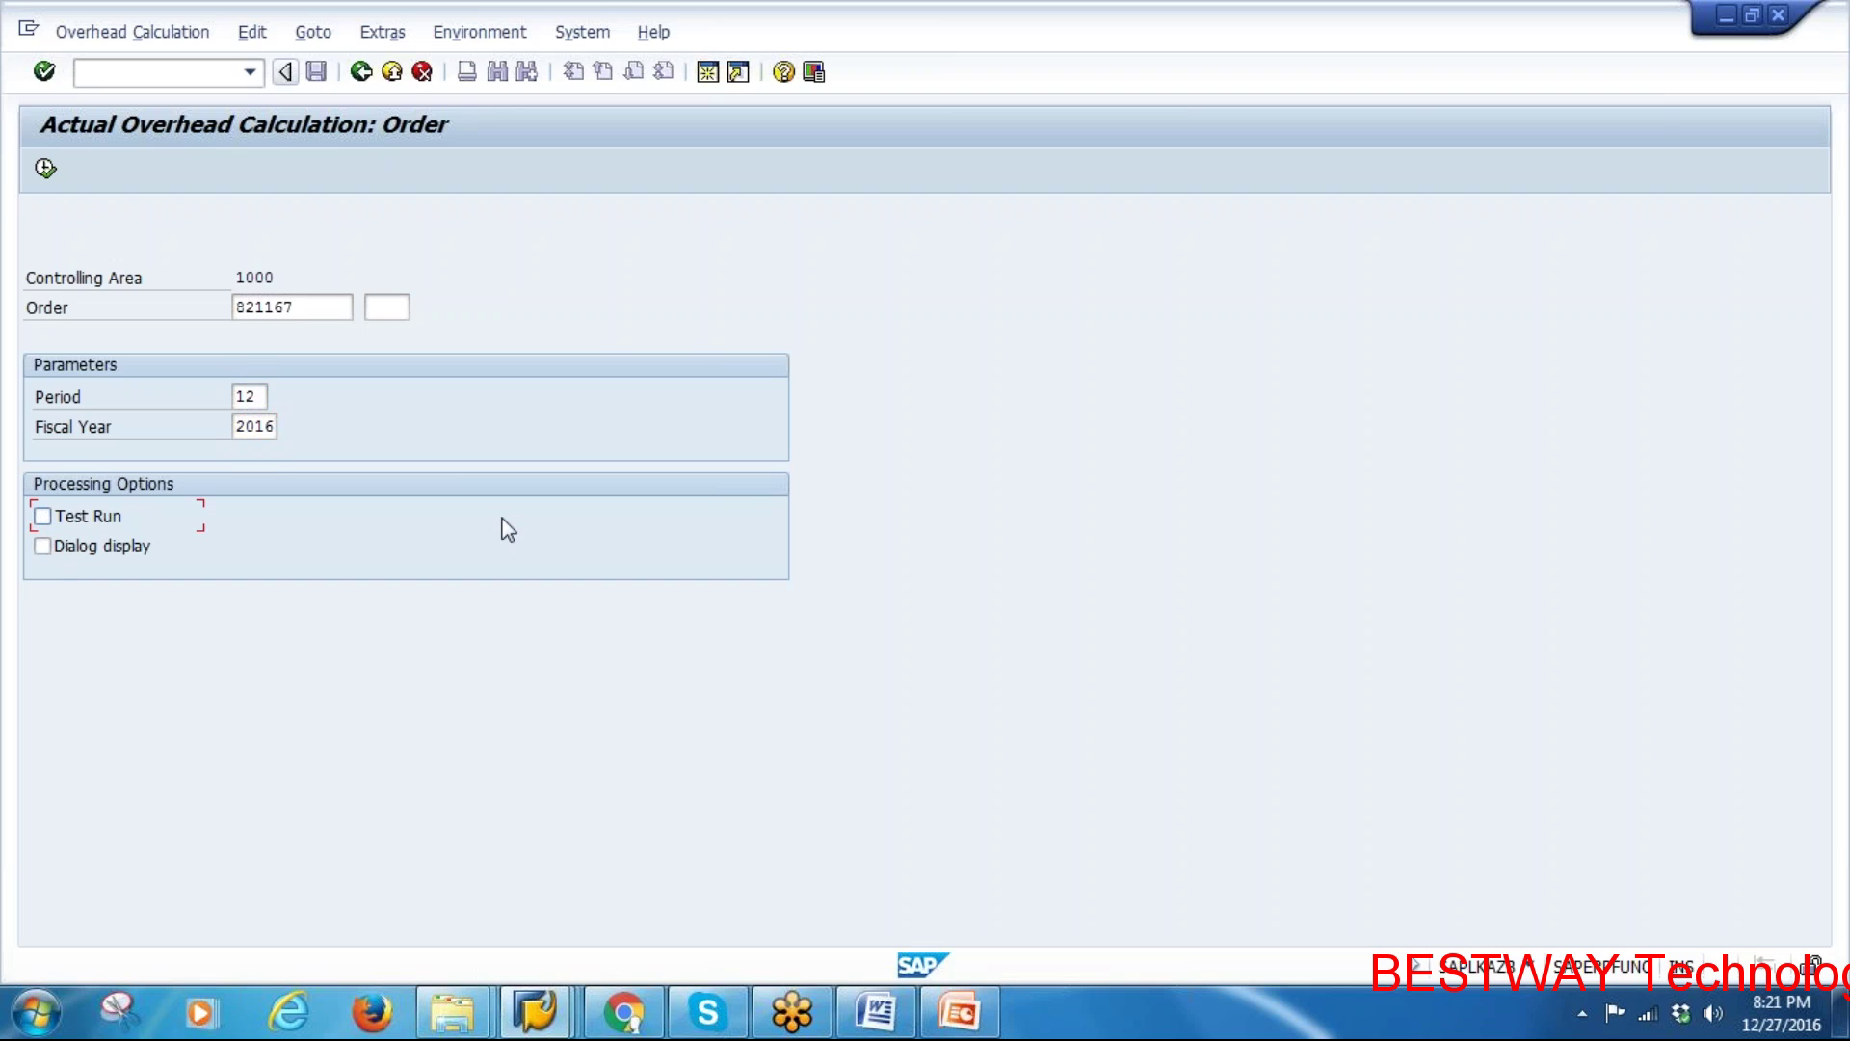
click(45, 170)
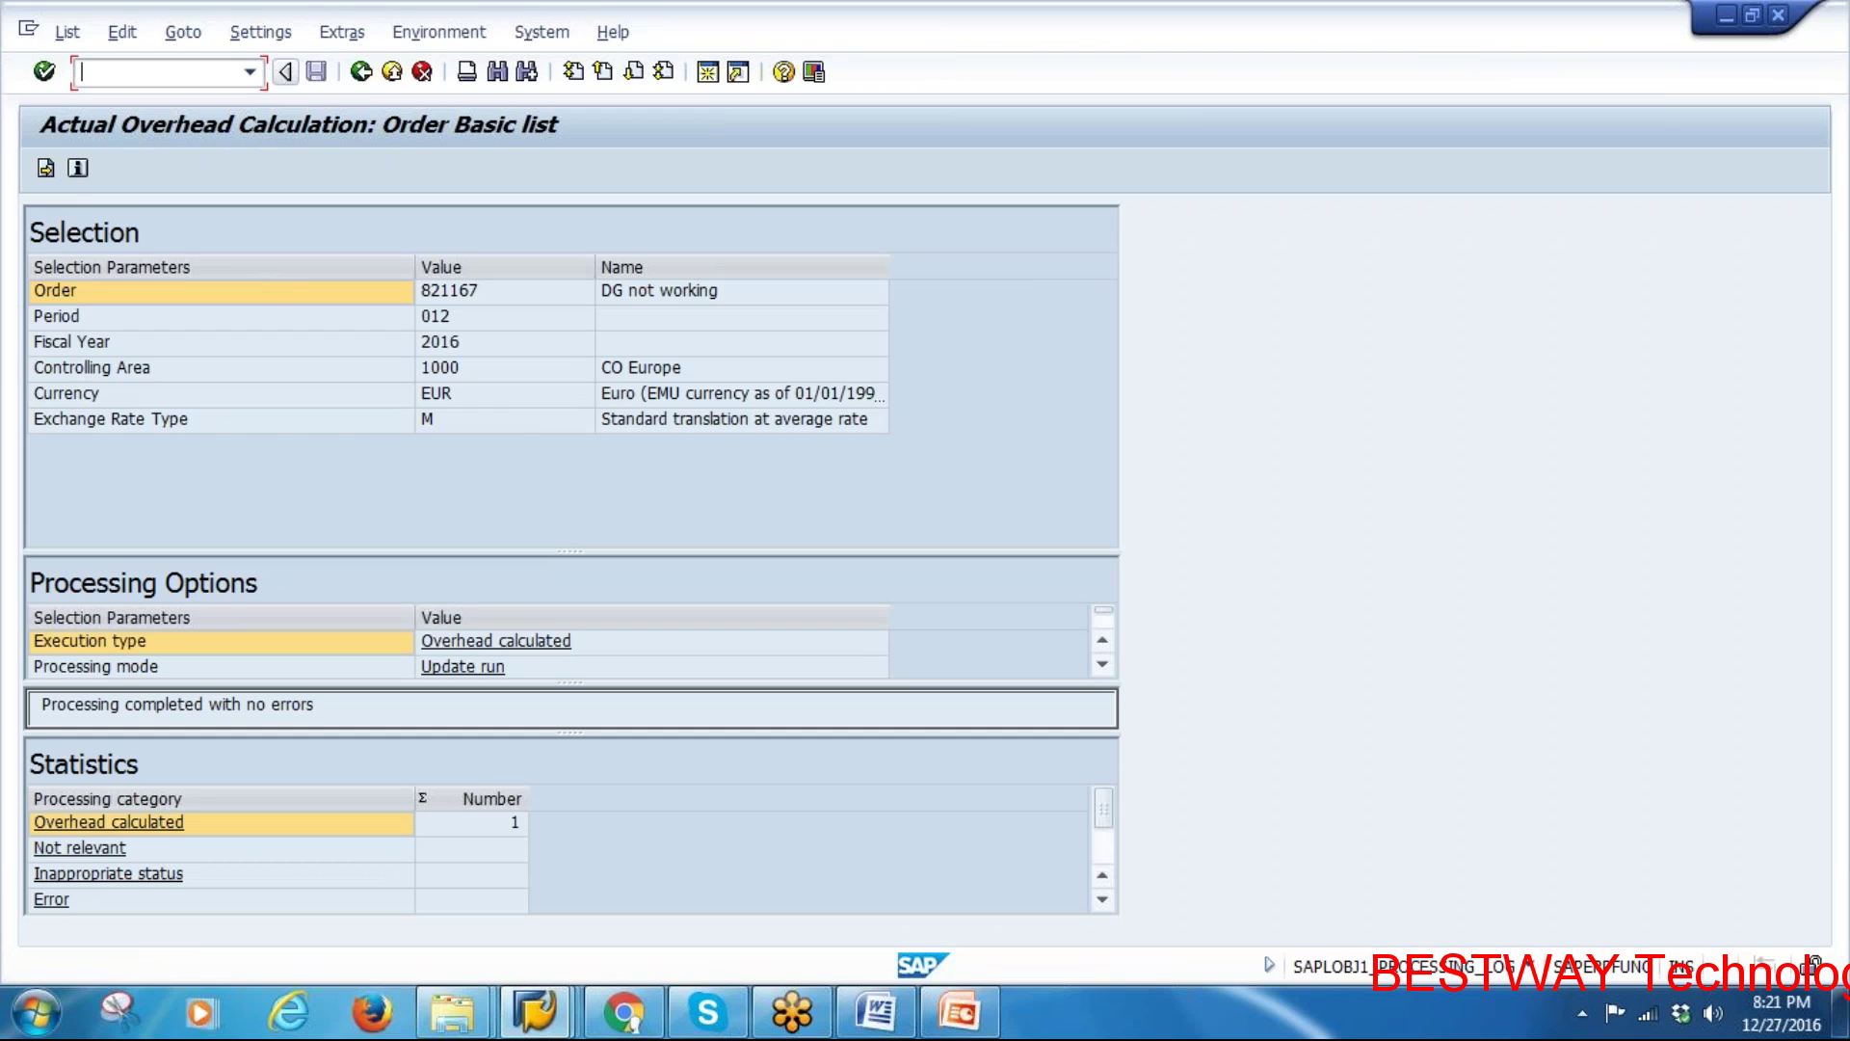
Read the help text for the Overhead calculated execution type, close it, and display the order's overhead debits list
click(466, 644)
key(F1)
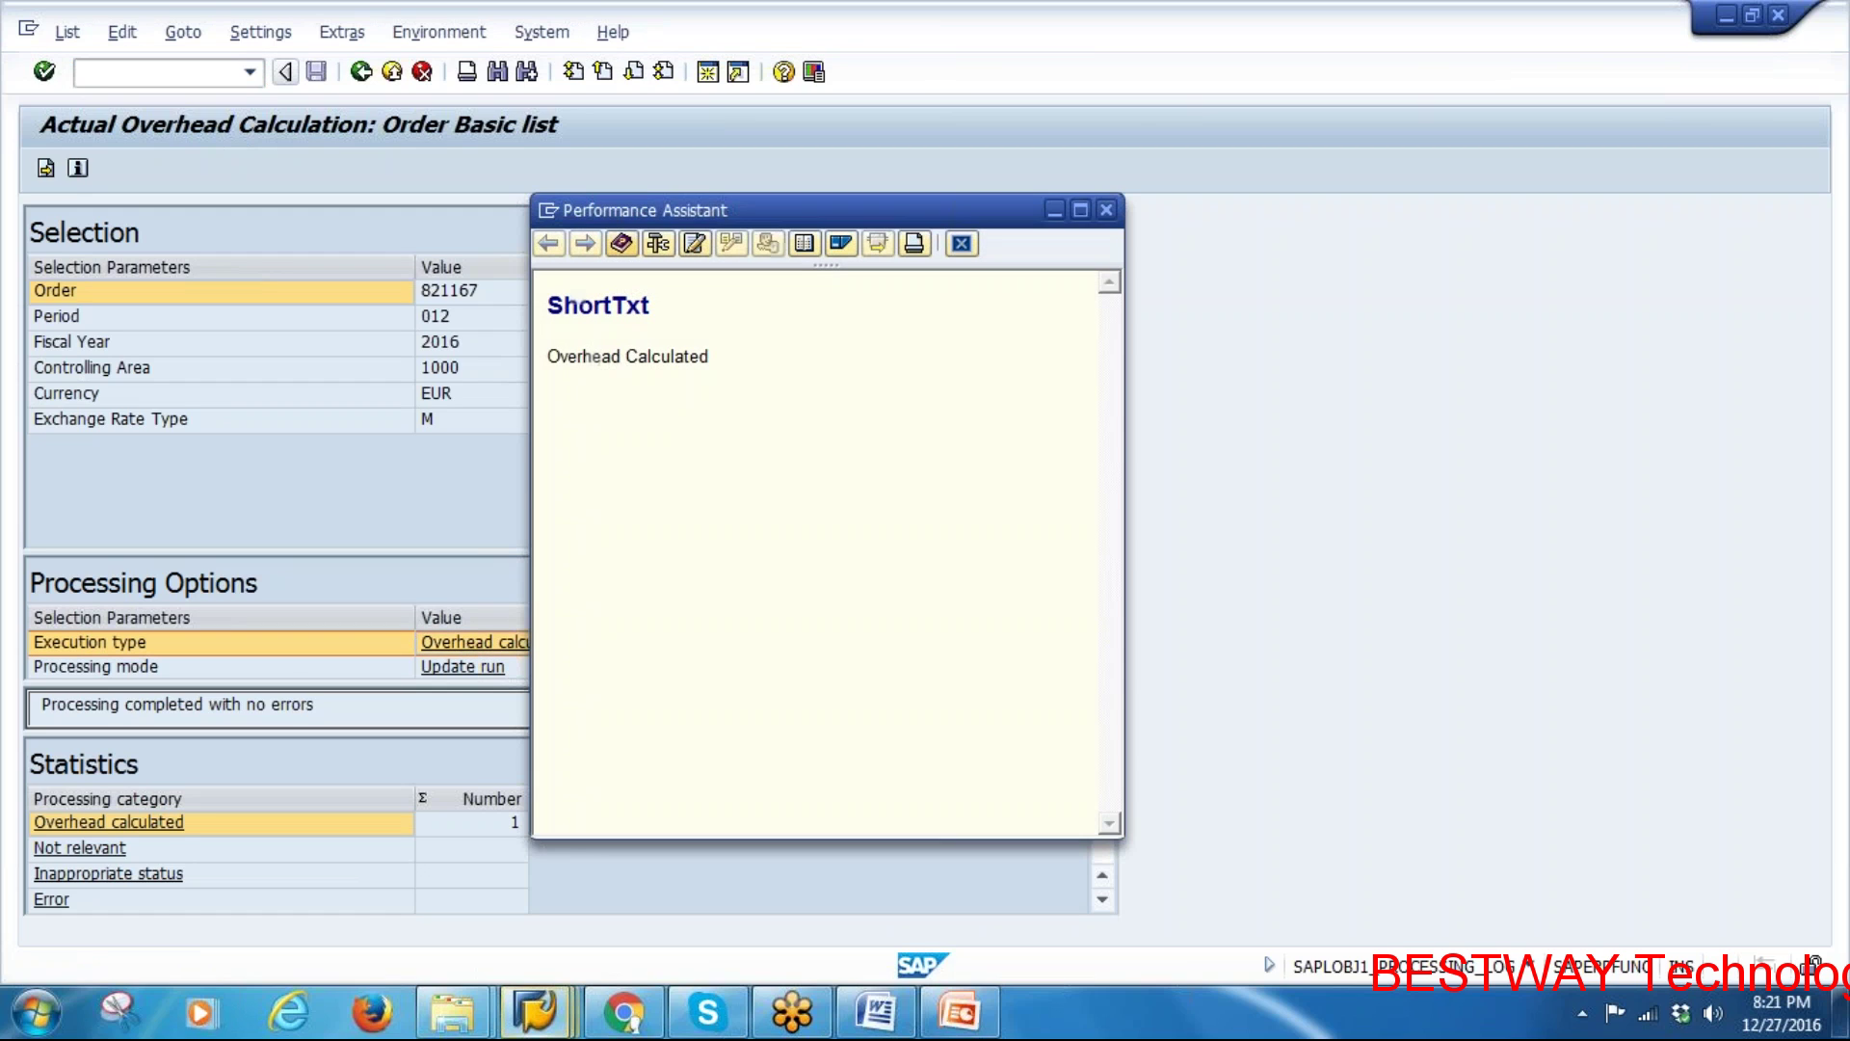
click(1106, 209)
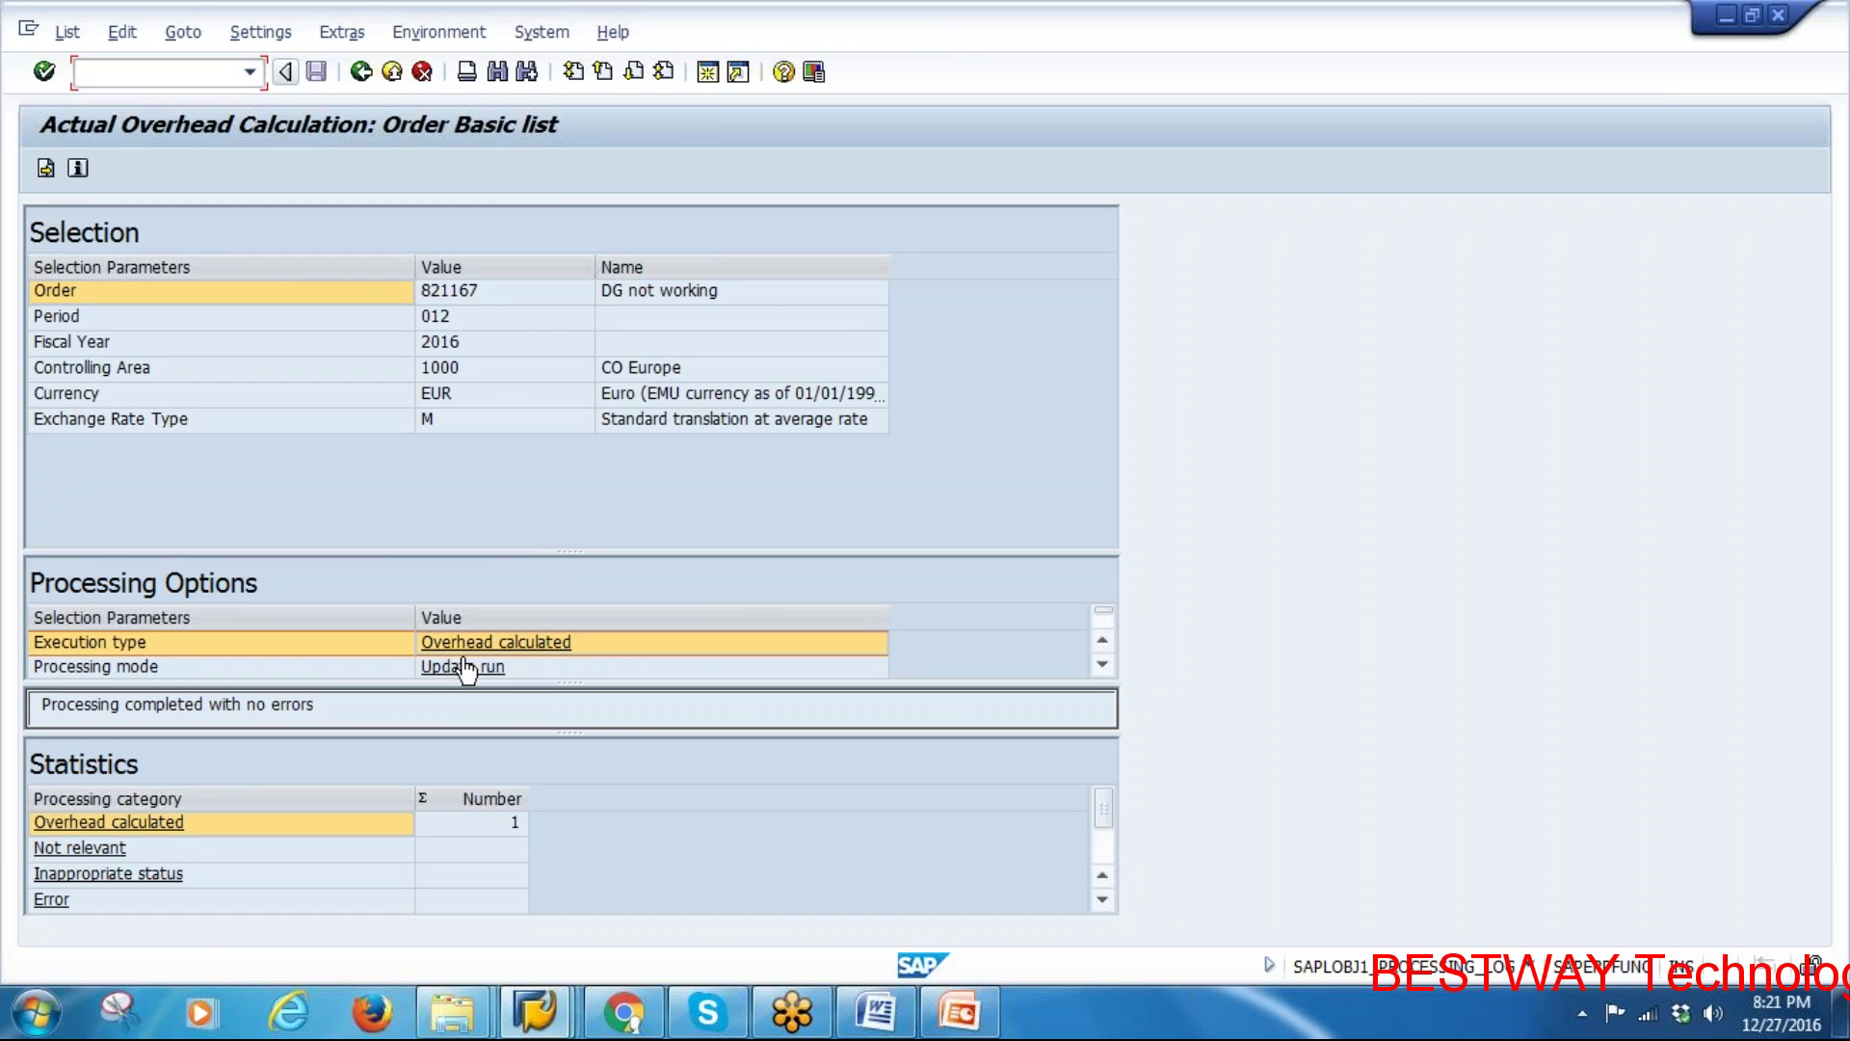
click(45, 168)
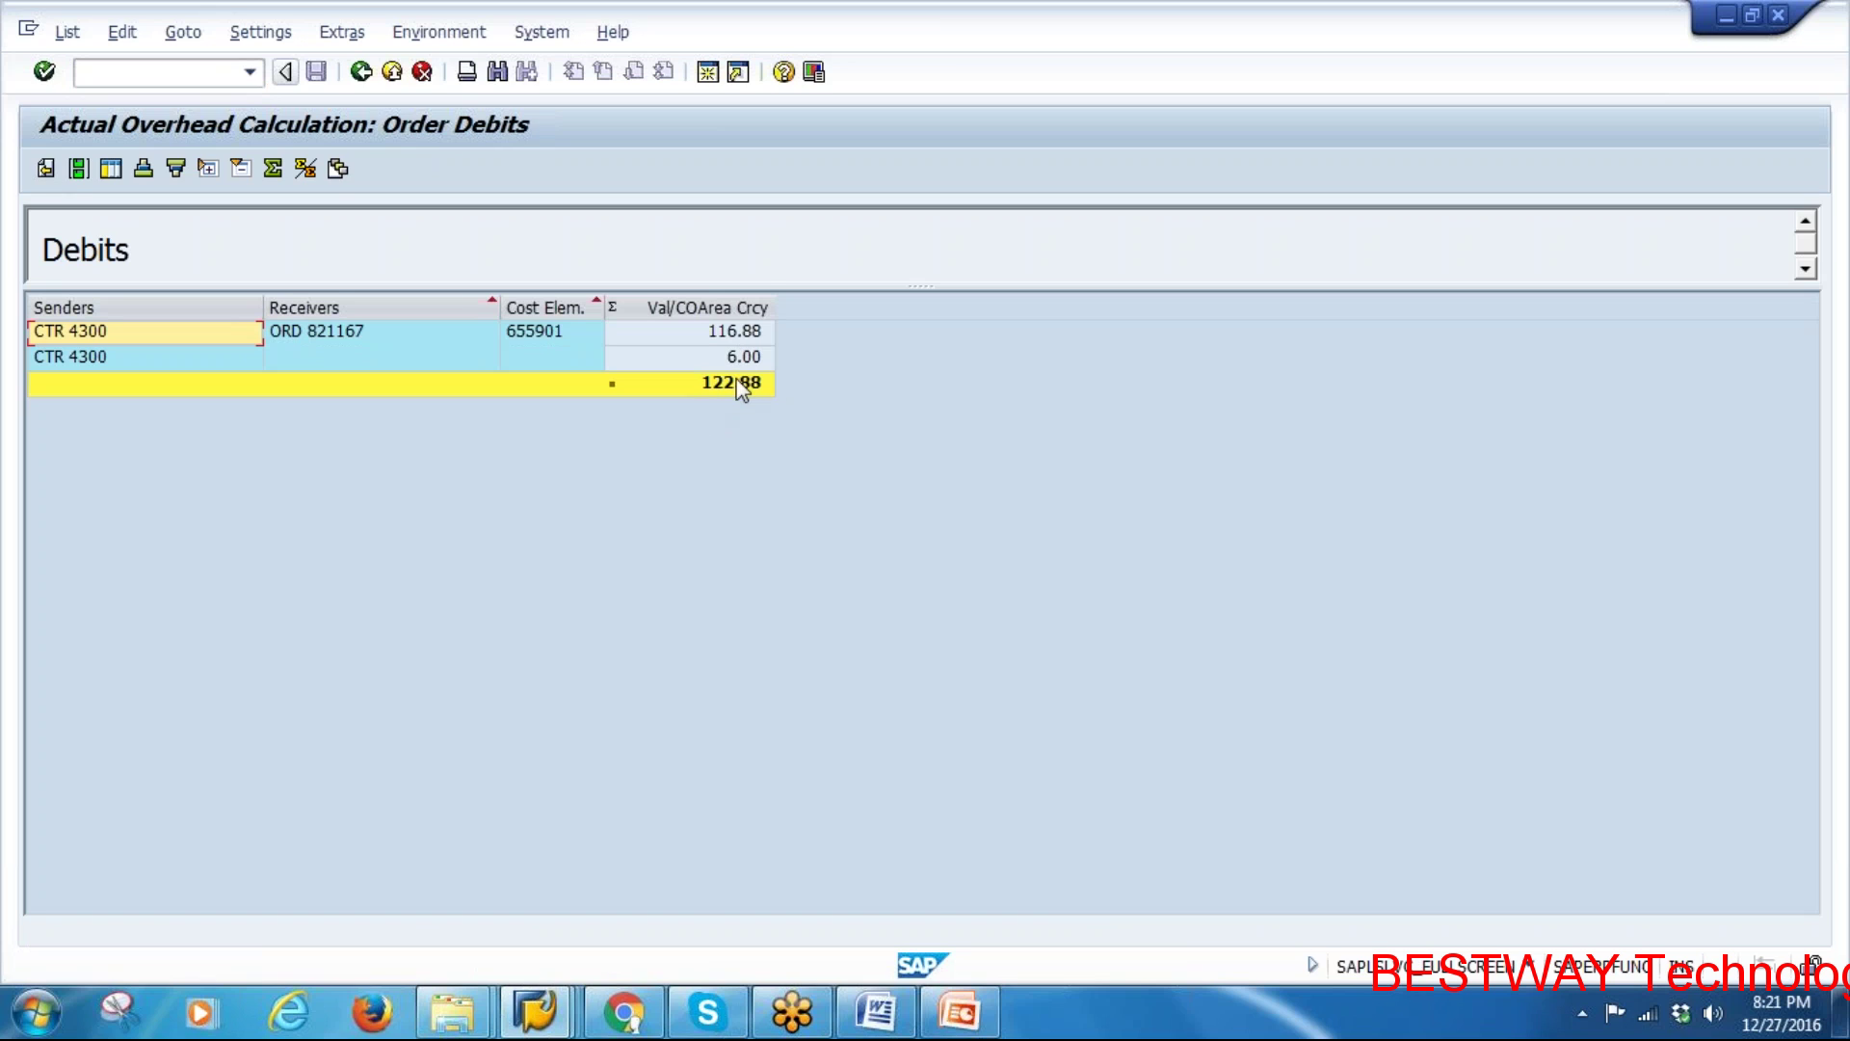
Switch to the repair order session, reload the order, and check the actual Overhead amount in its cost overview
click(543, 1009)
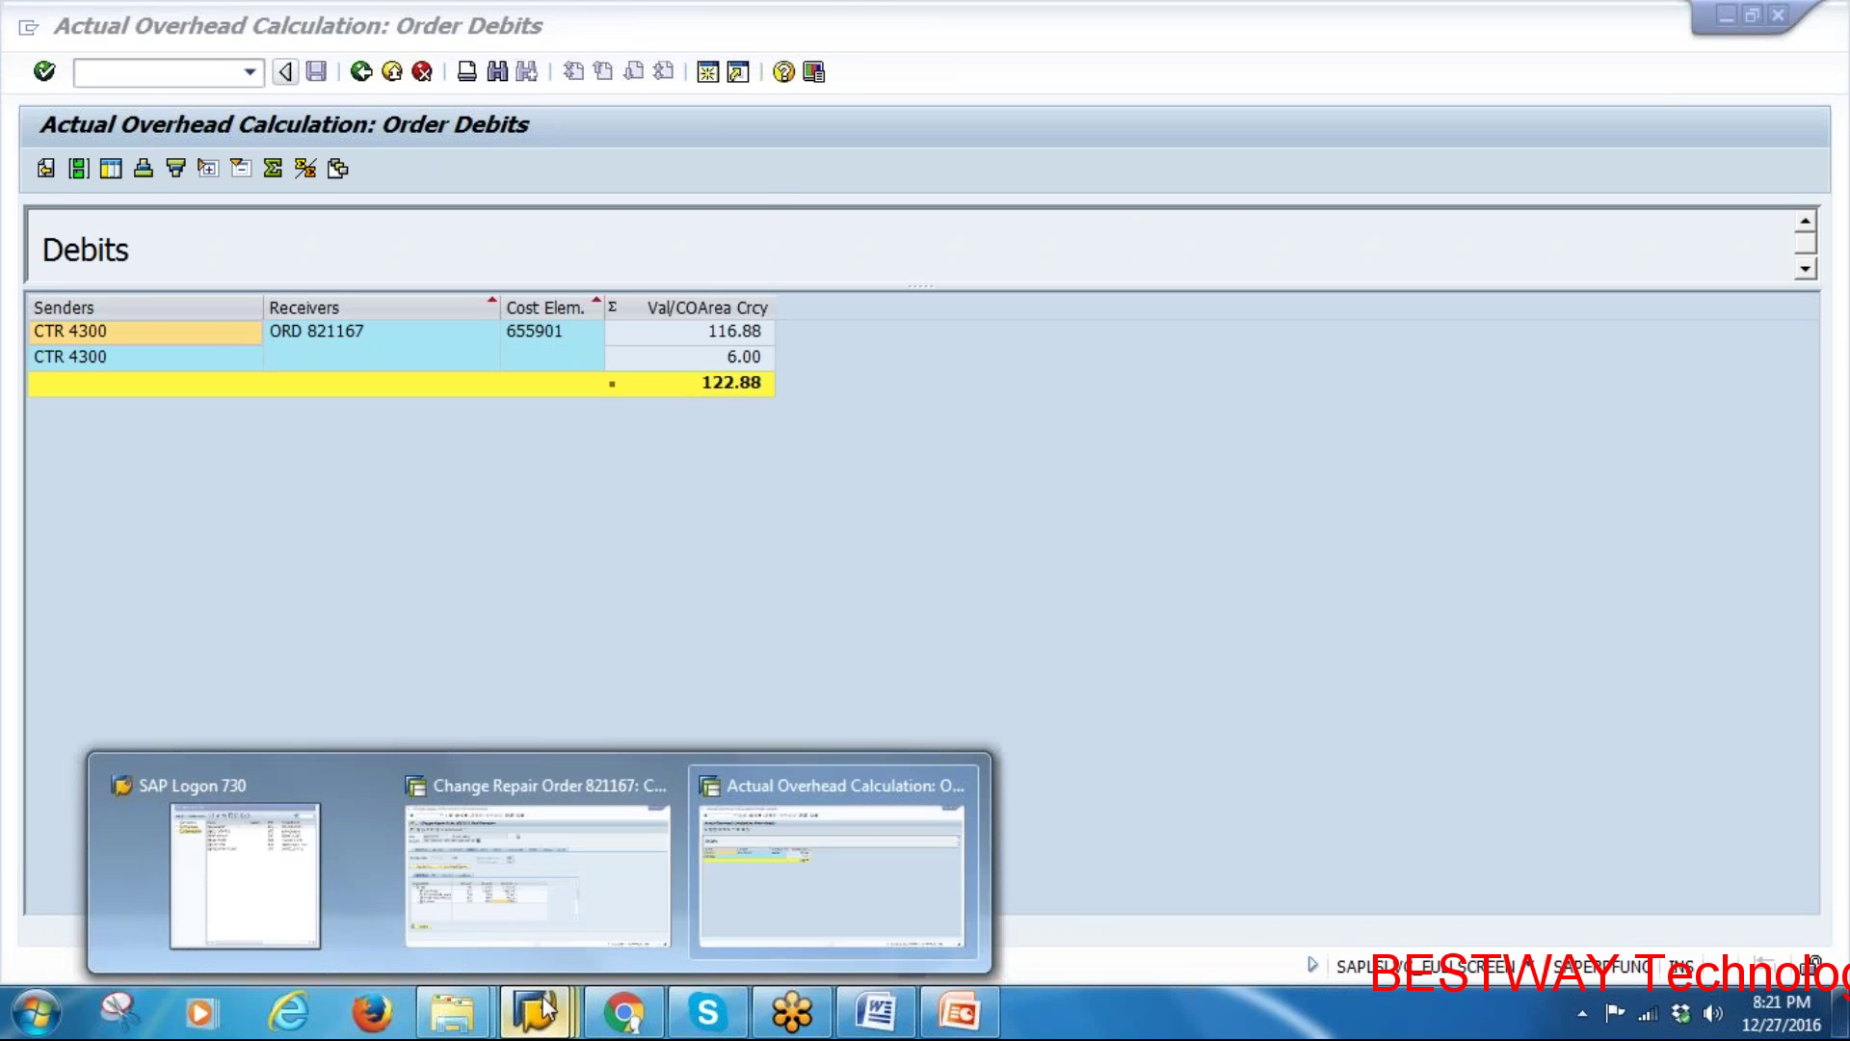
click(532, 867)
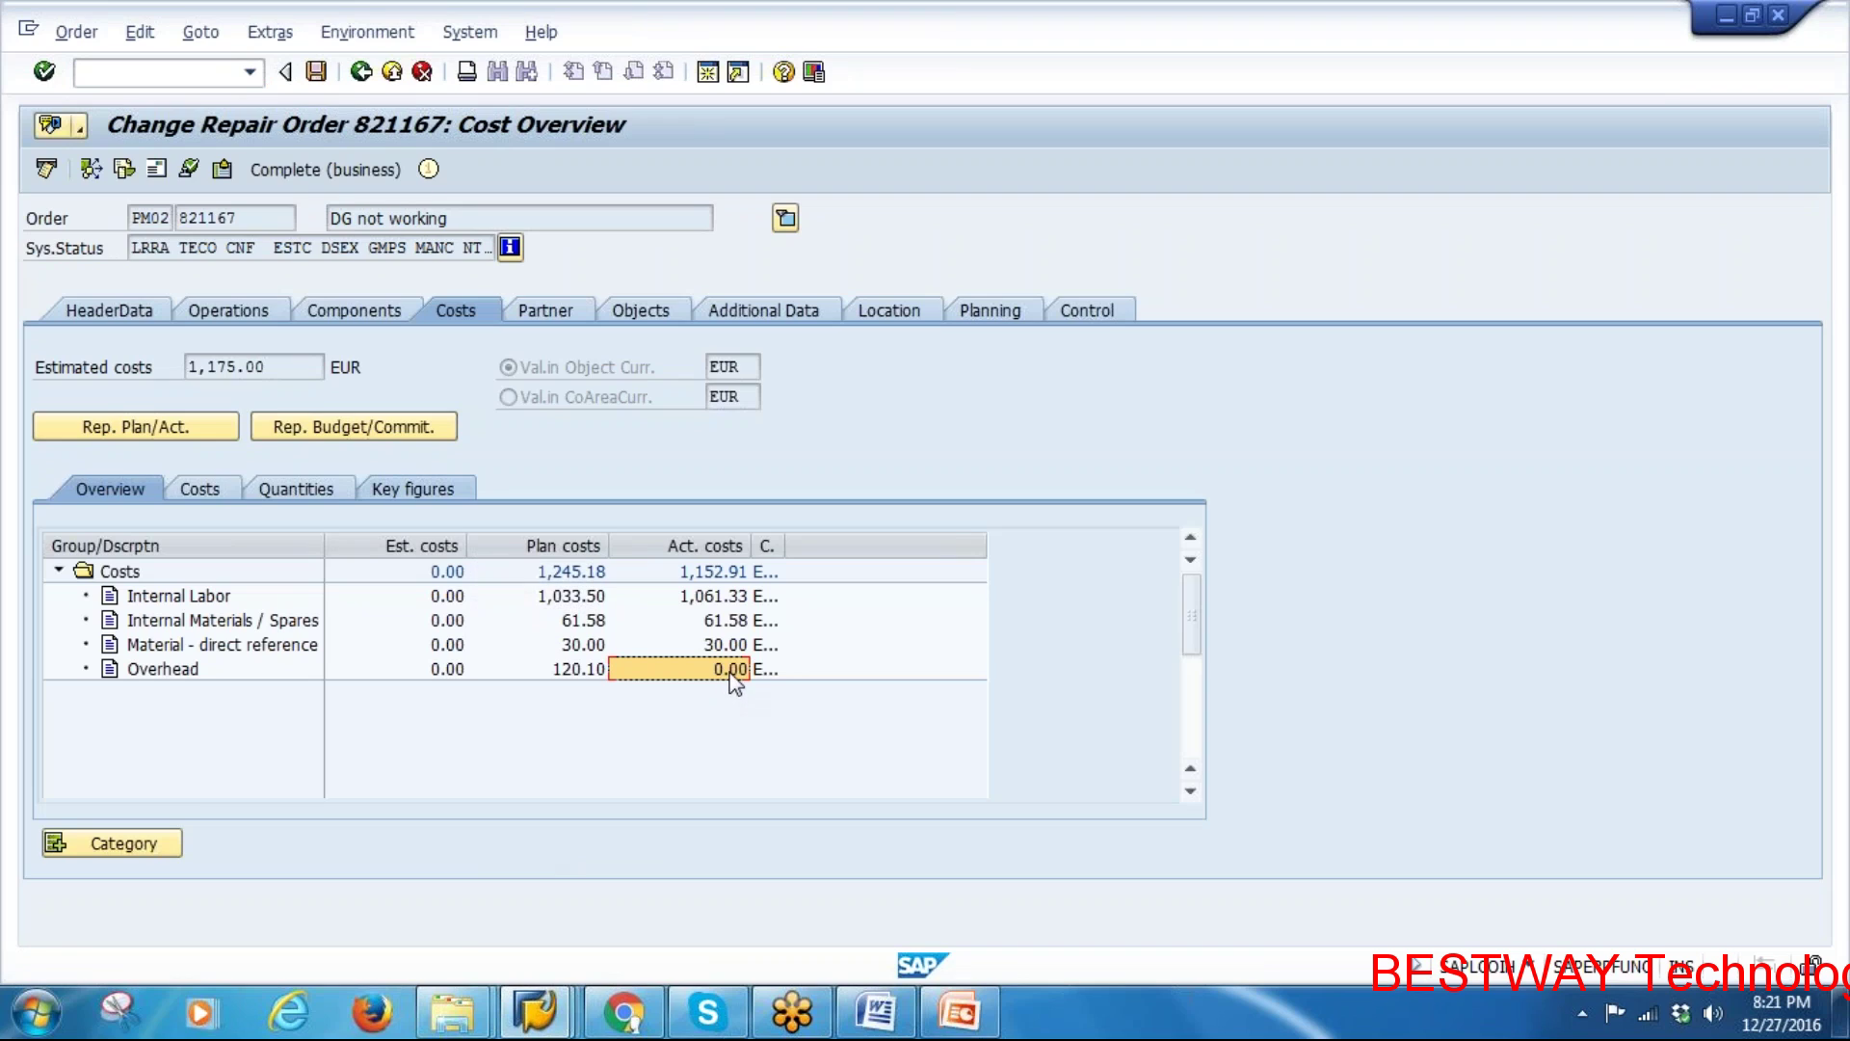
click(361, 74)
click(364, 497)
key(Return)
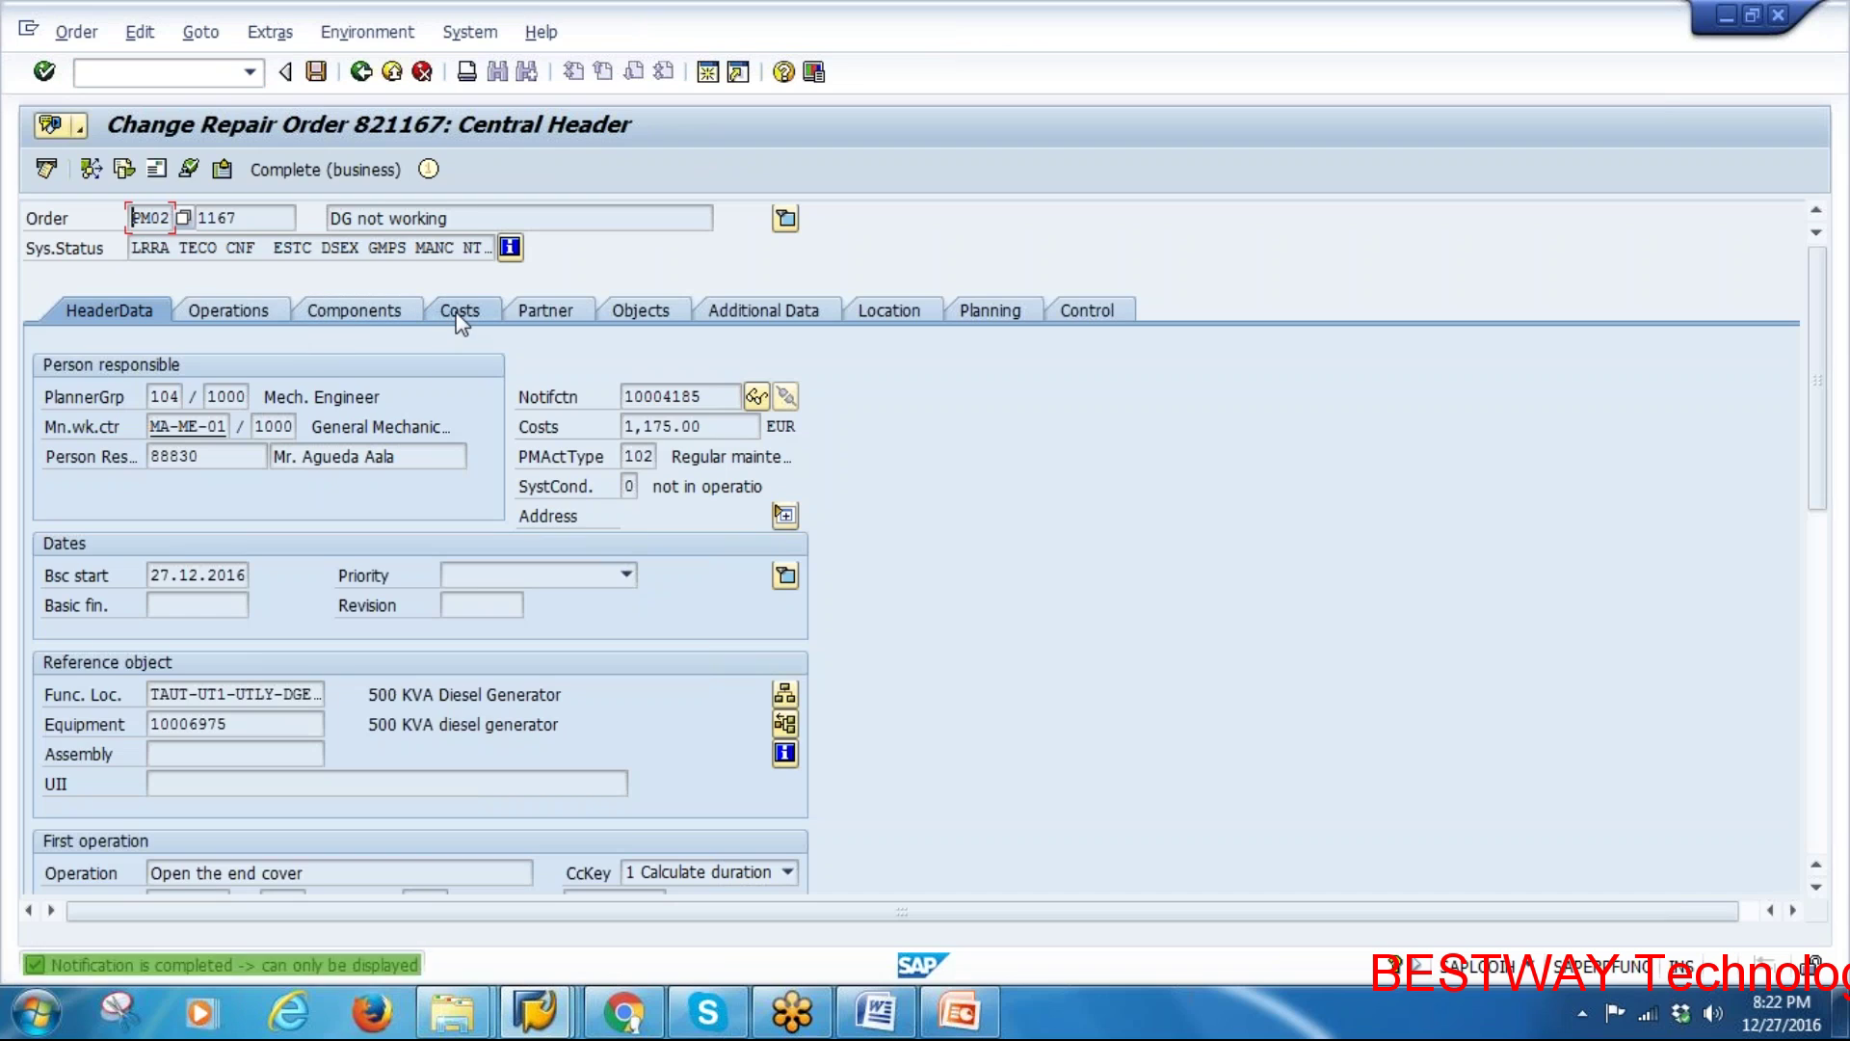
click(459, 310)
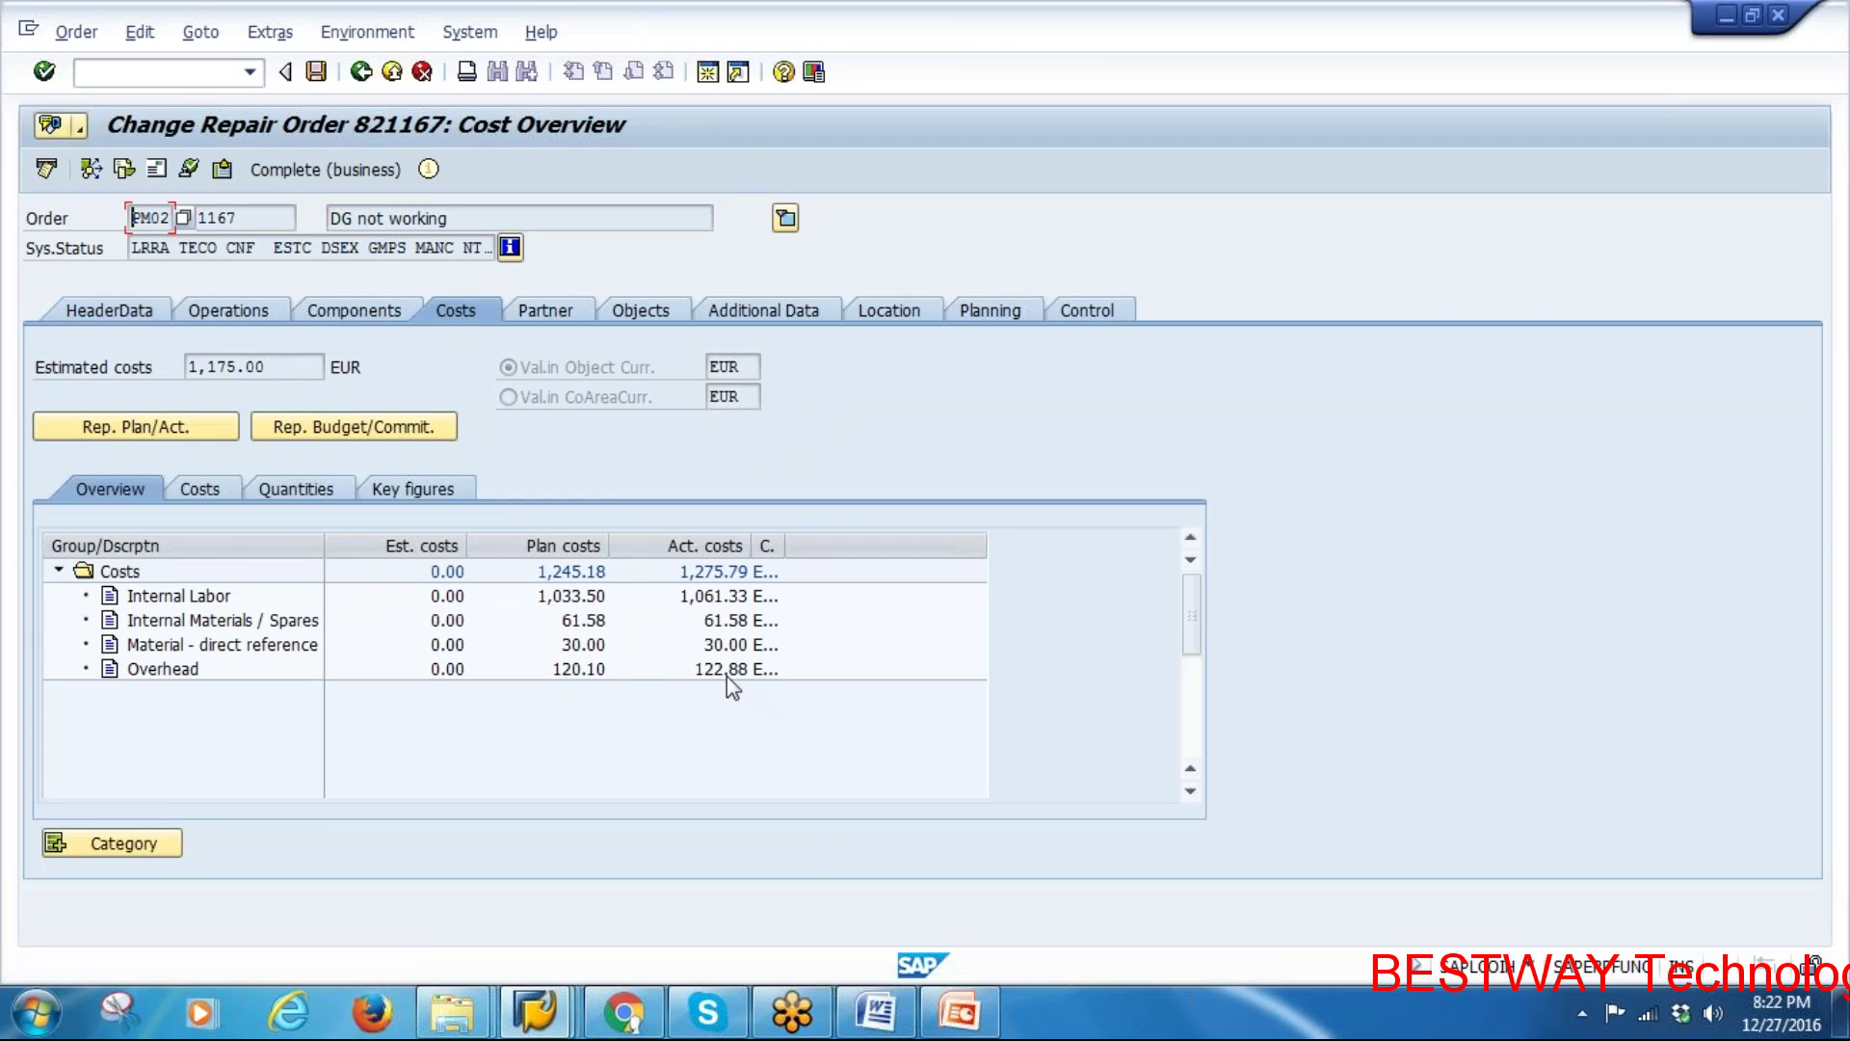
click(730, 671)
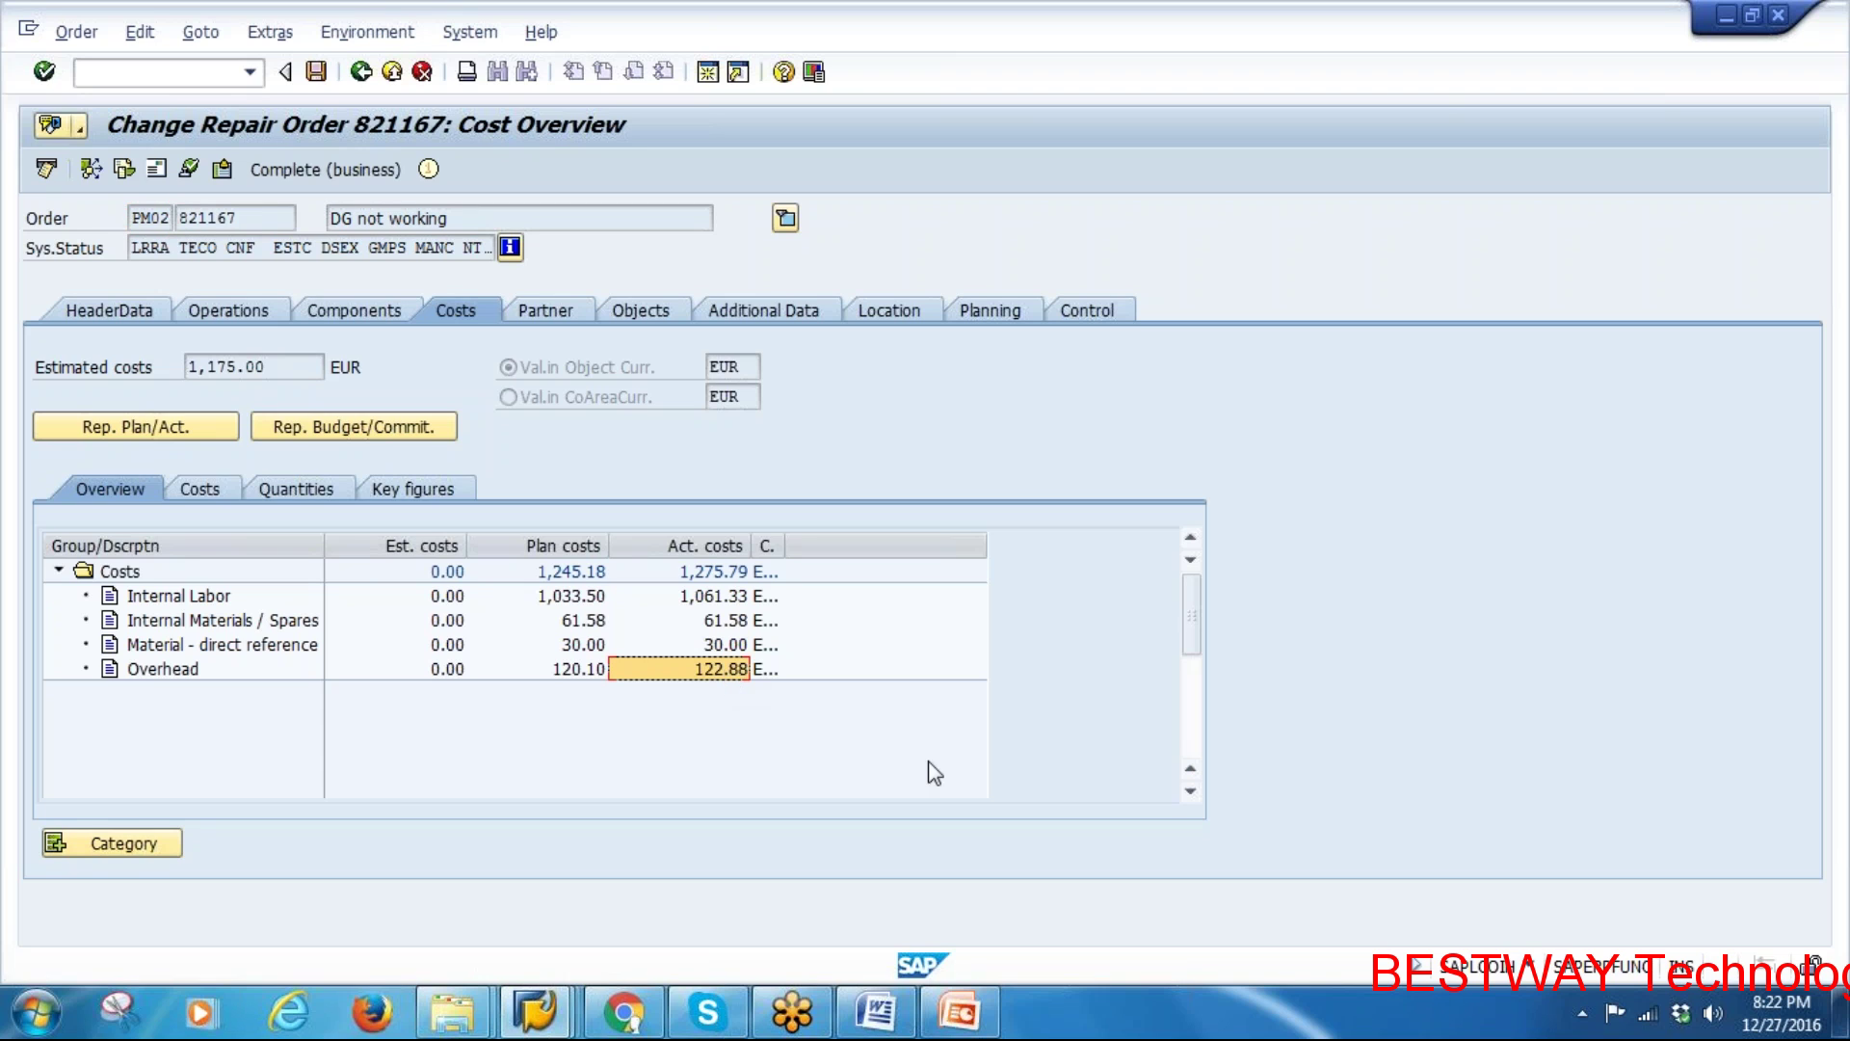
Switch to PowerPoint, slightly enlarge the diagram on the Settling a Maintenance Order slide, and return to the repair order
click(959, 1012)
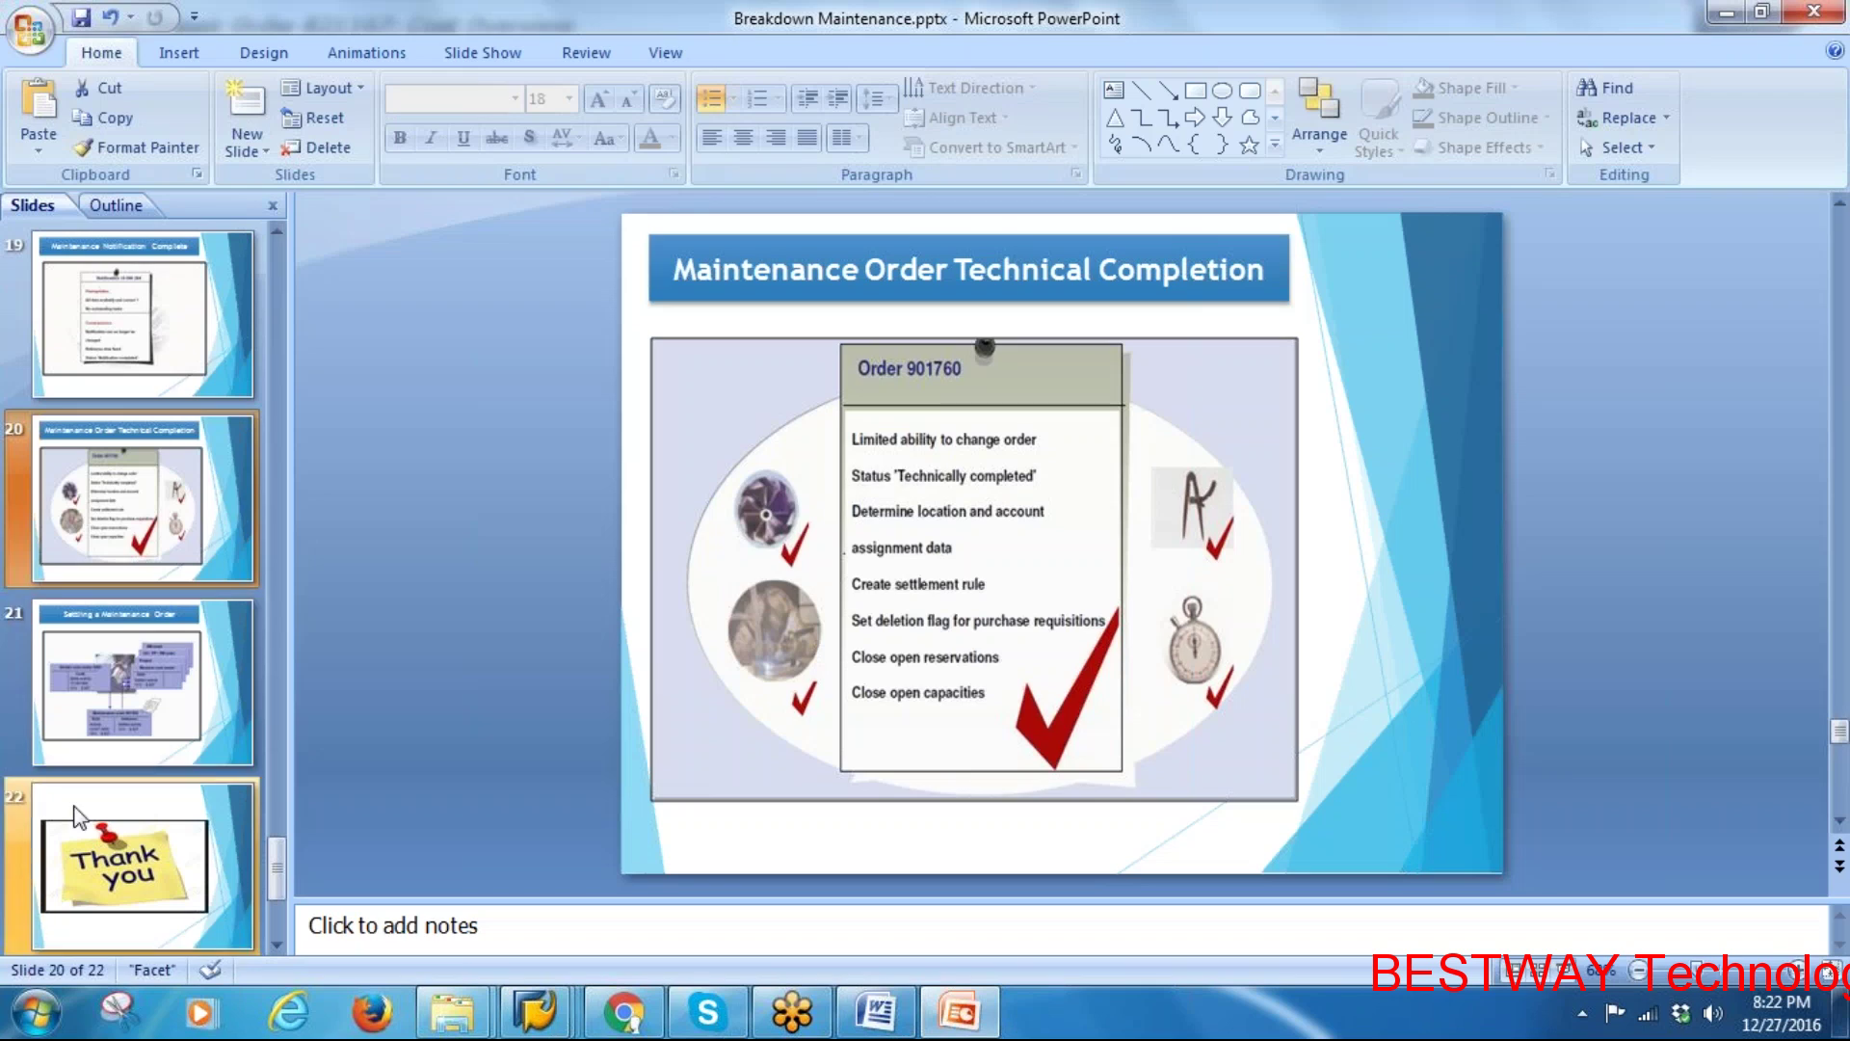
scroll(779, 565, down, 1)
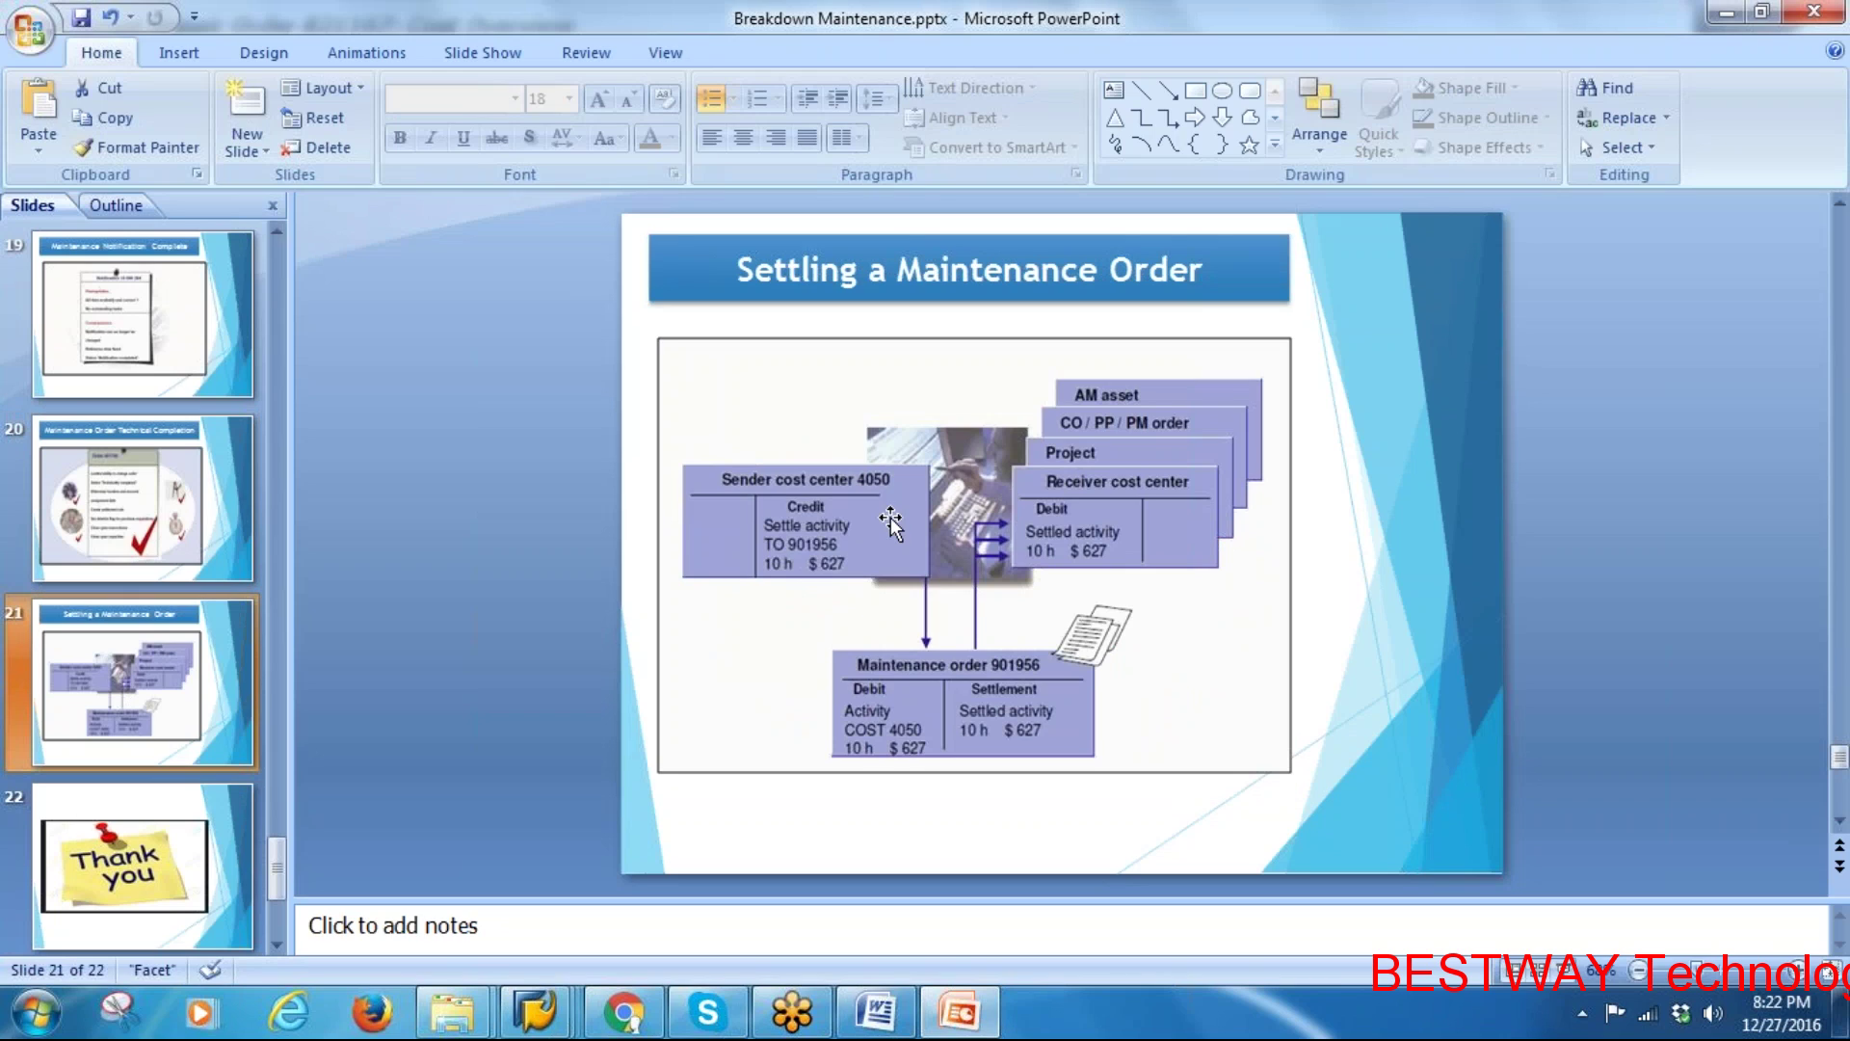
click(860, 590)
drag(1293, 557, 1314, 557)
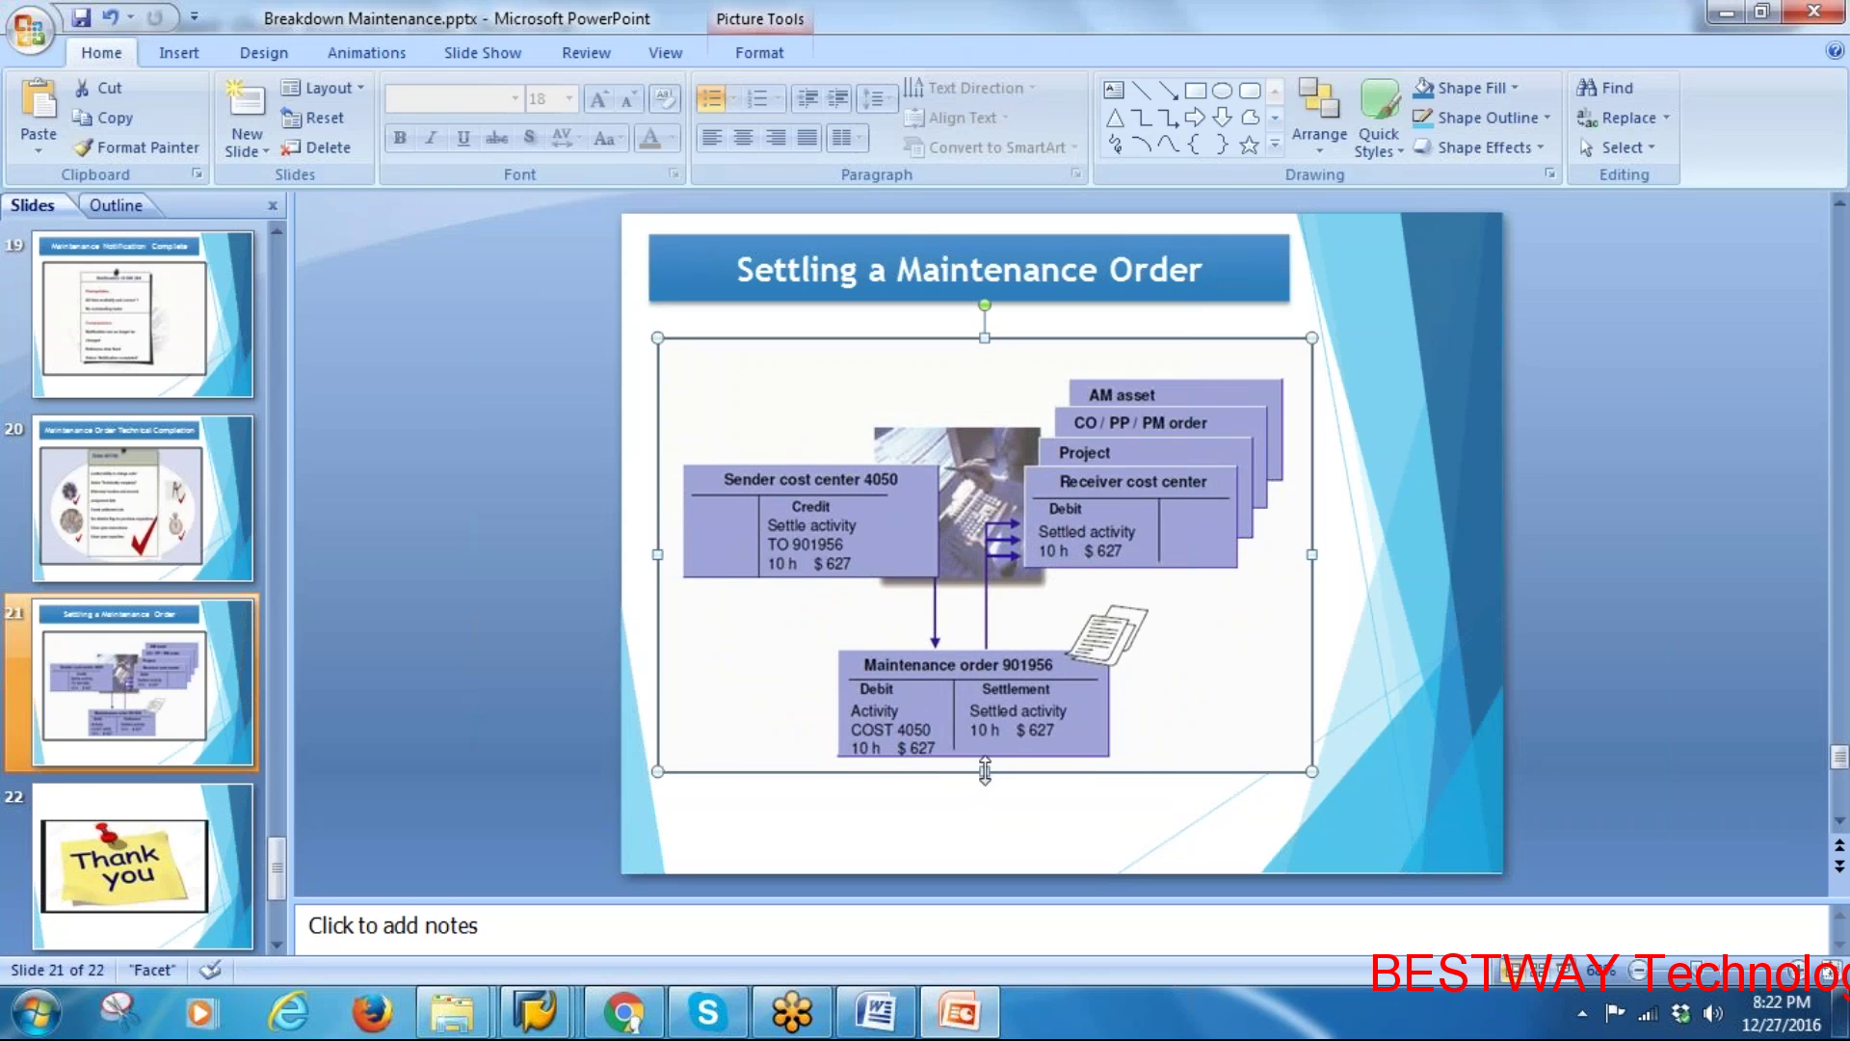
drag(984, 771, 984, 785)
drag(649, 558, 651, 562)
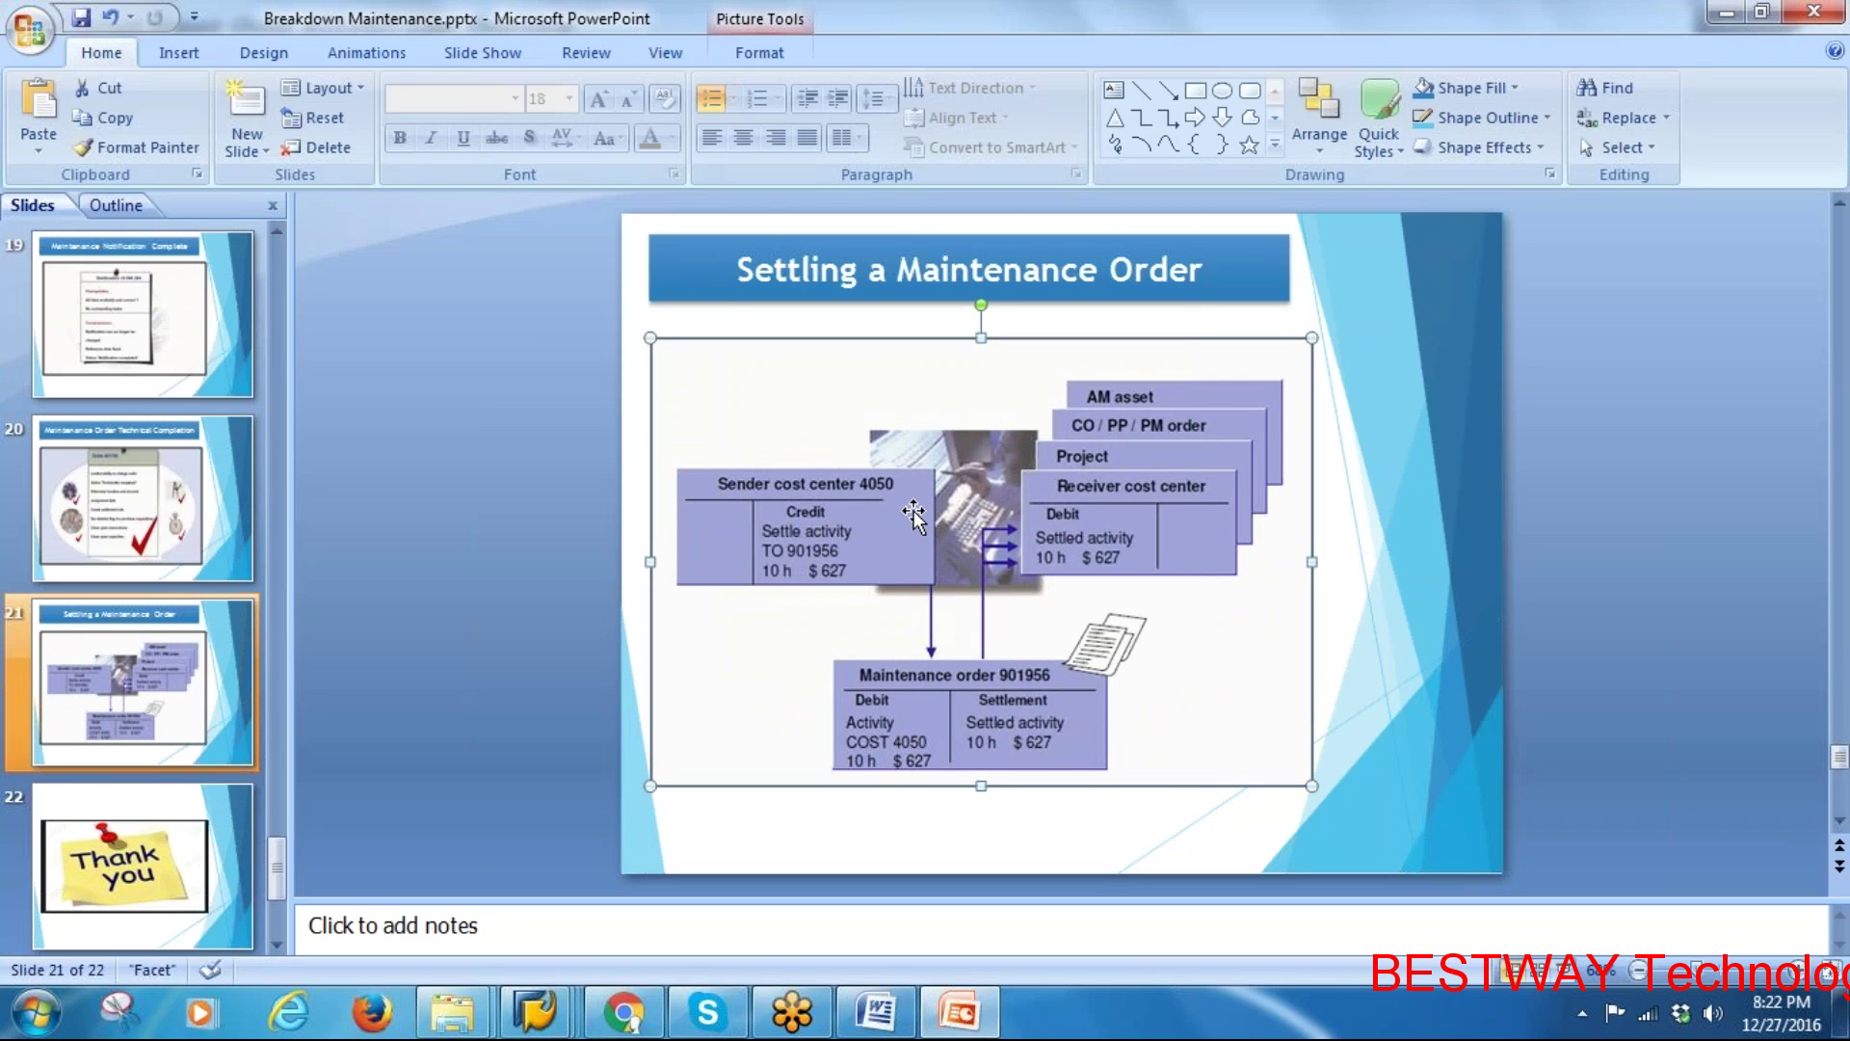
key(alt+Tab)
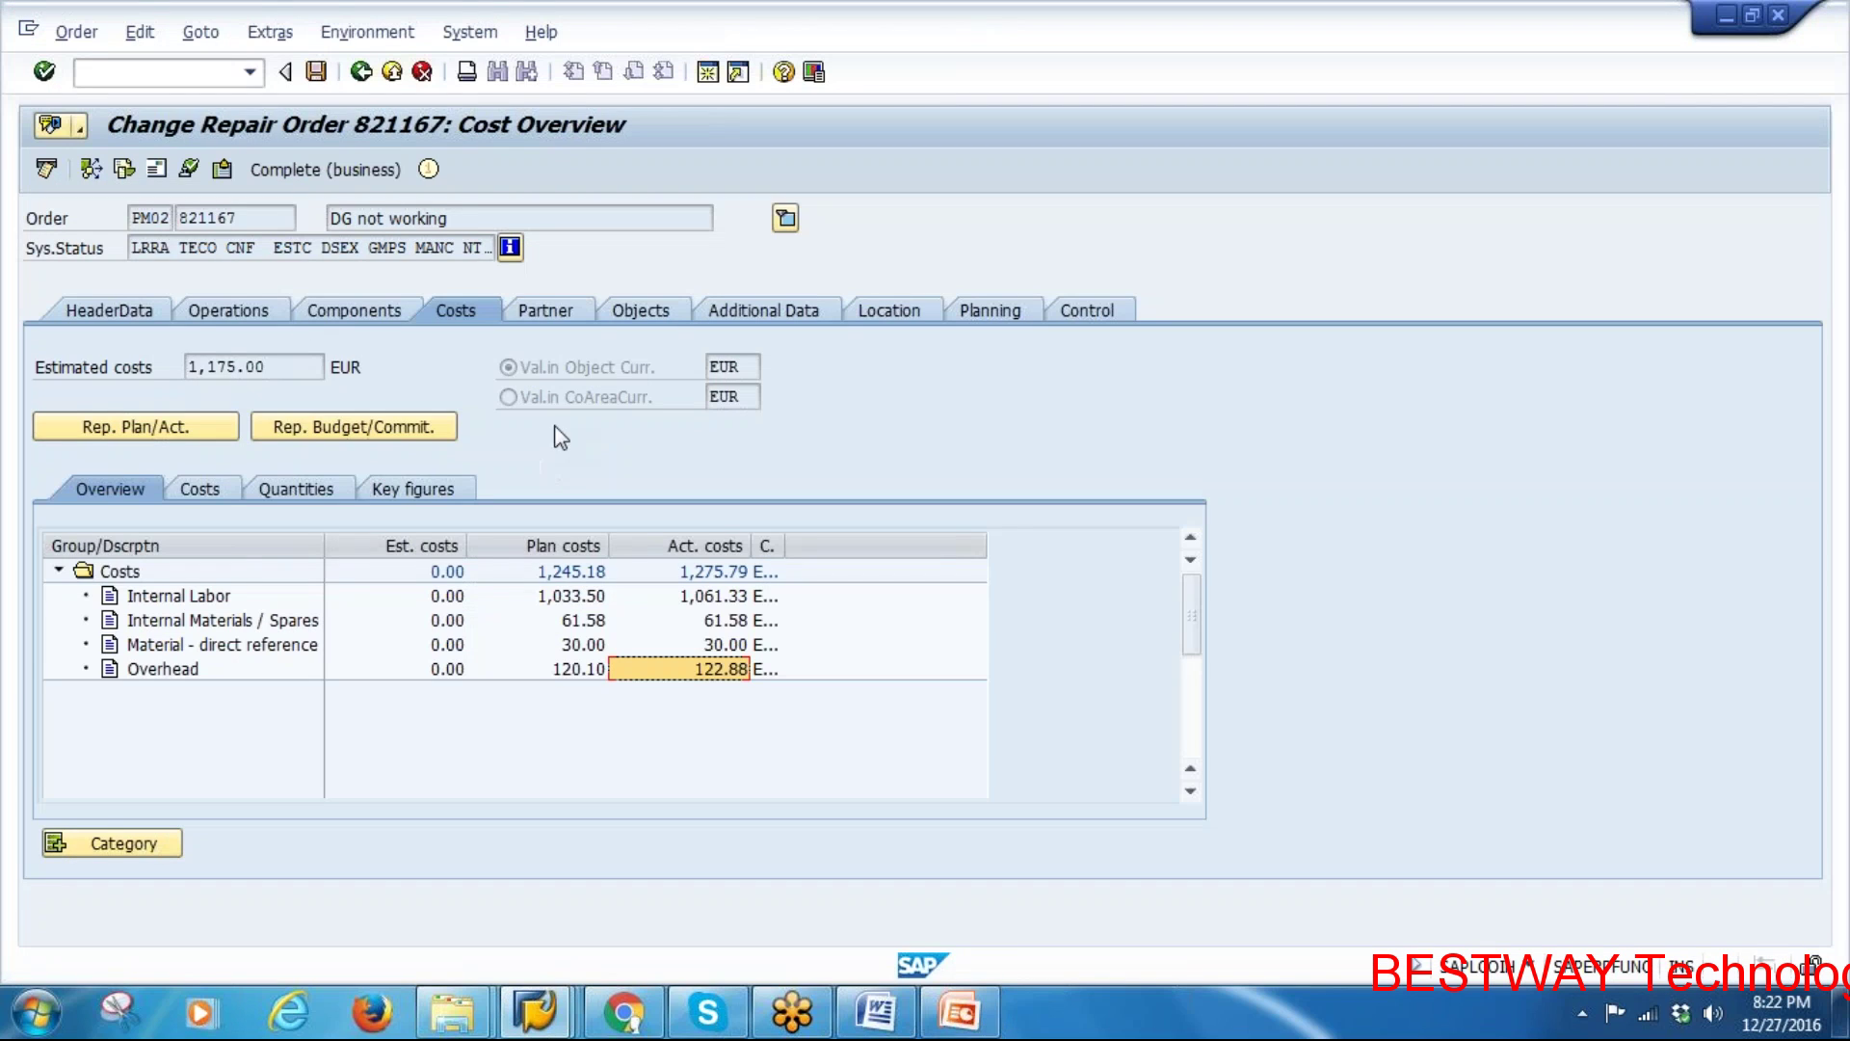
Examine the Total act.costs column in the order's plan/actual cost report, and switch back to the overhead debits list
click(141, 432)
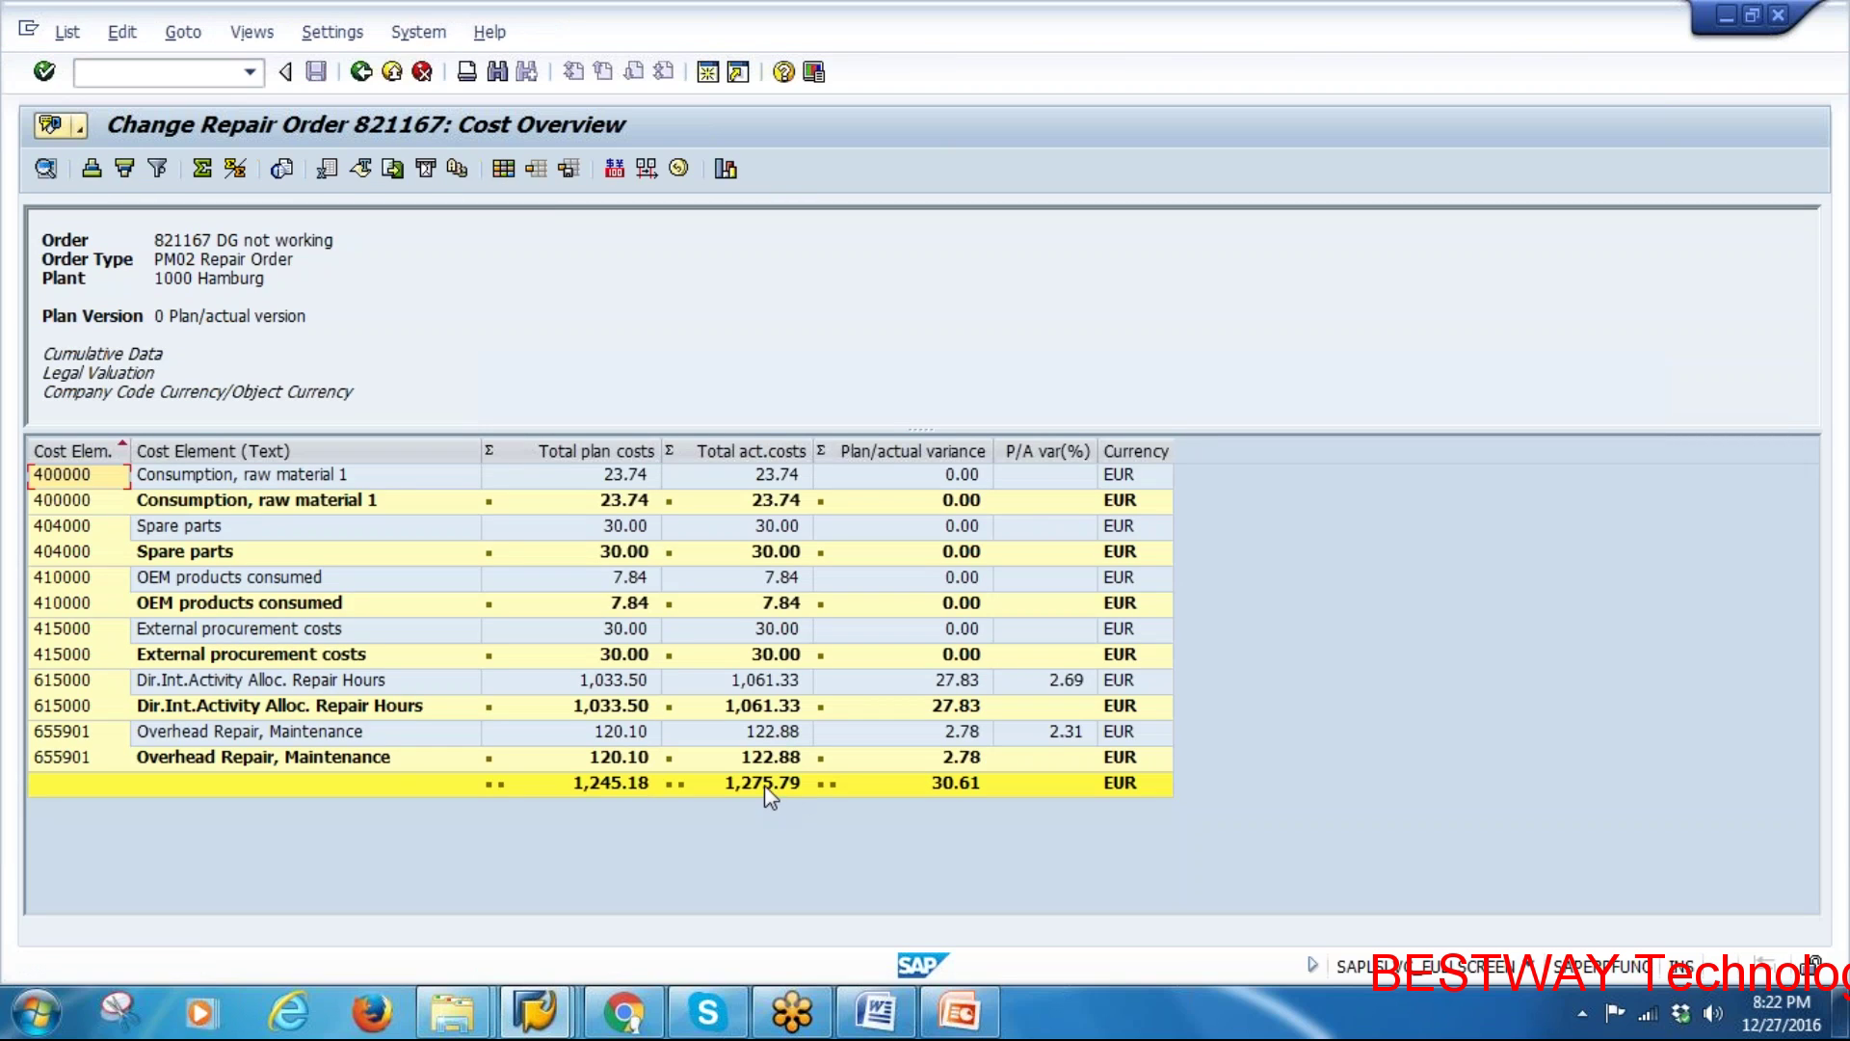
click(753, 451)
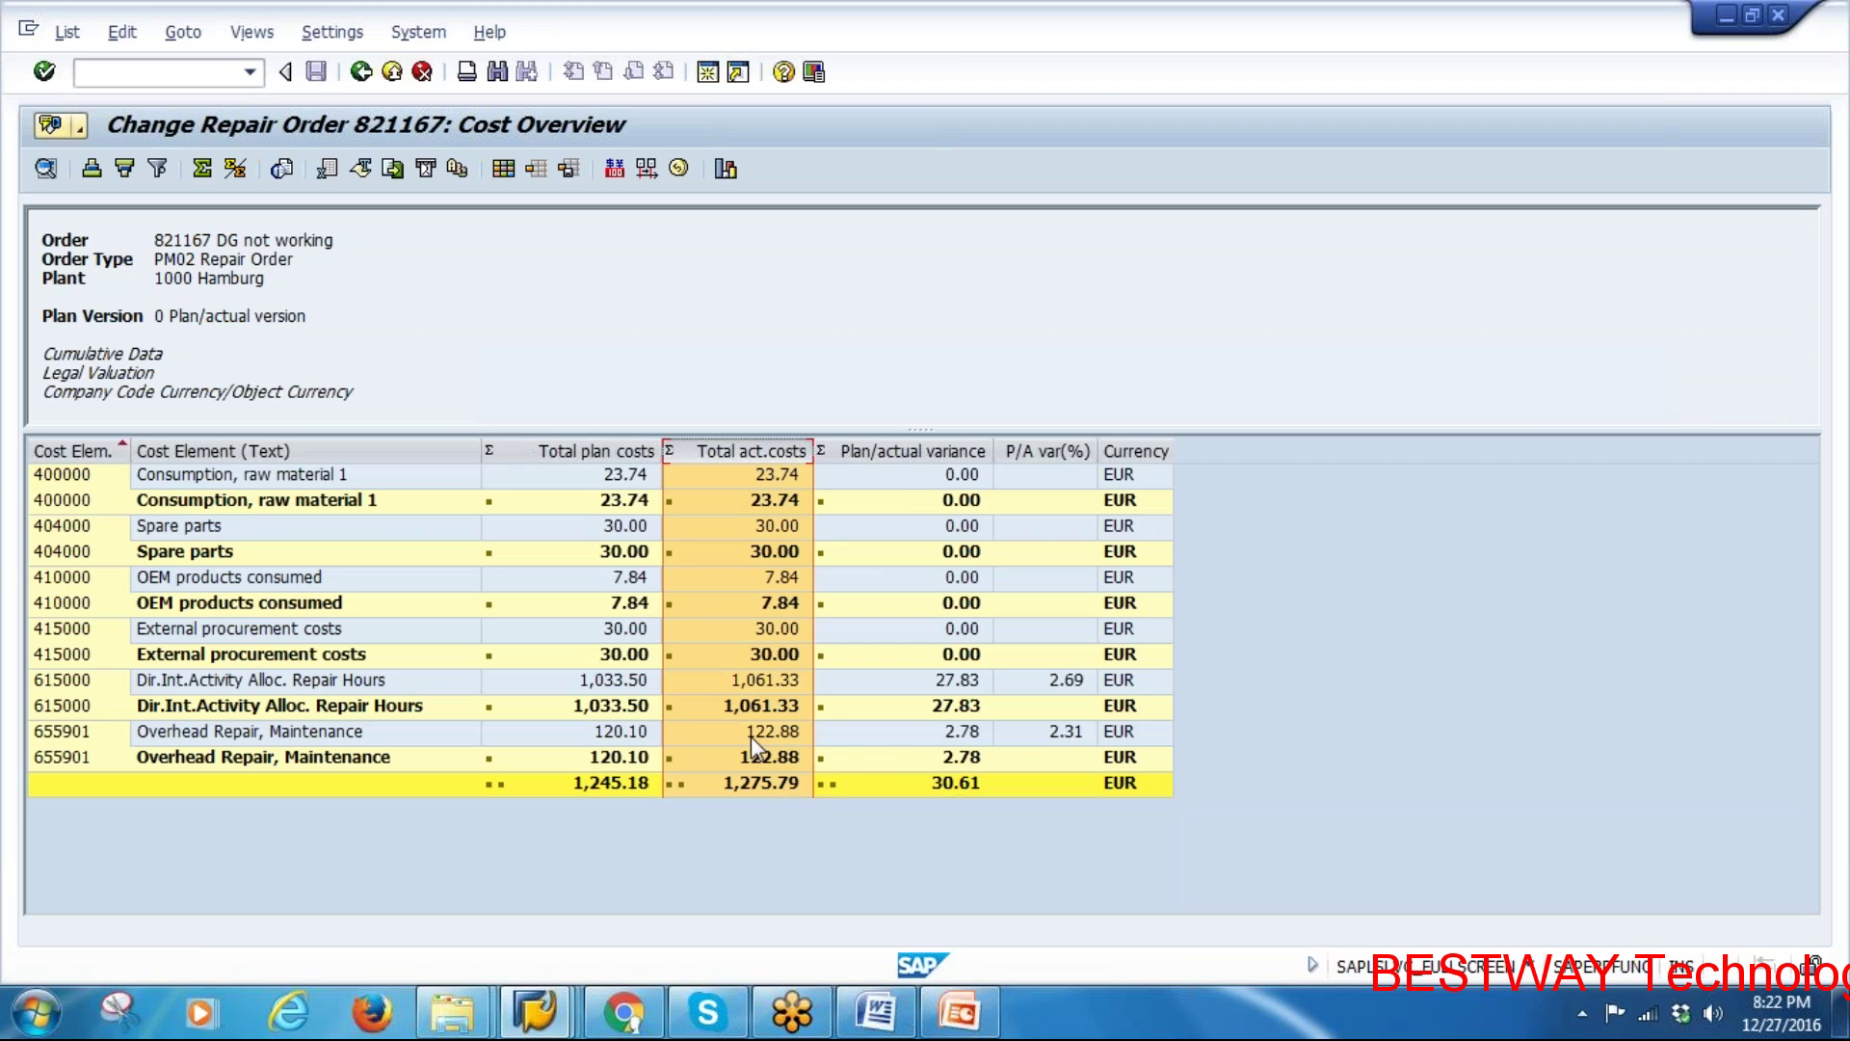
click(360, 71)
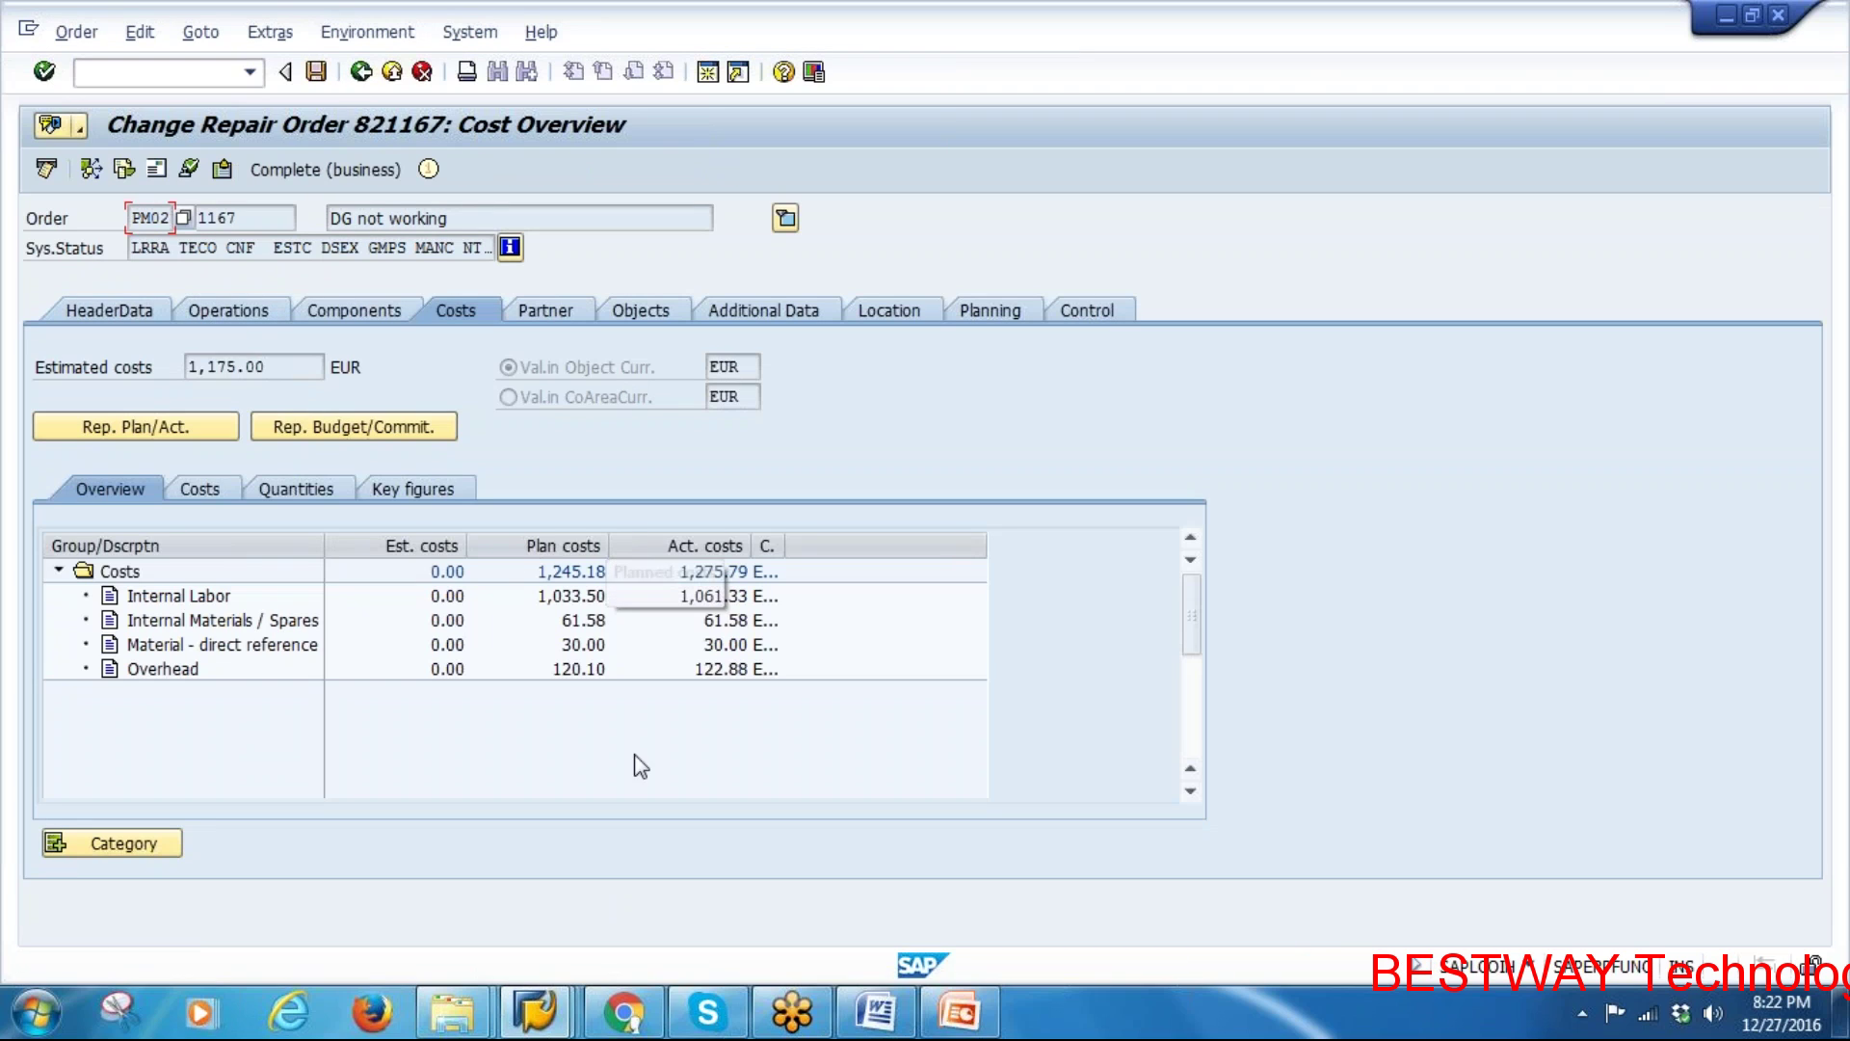
mouse_move(533, 1026)
click(801, 905)
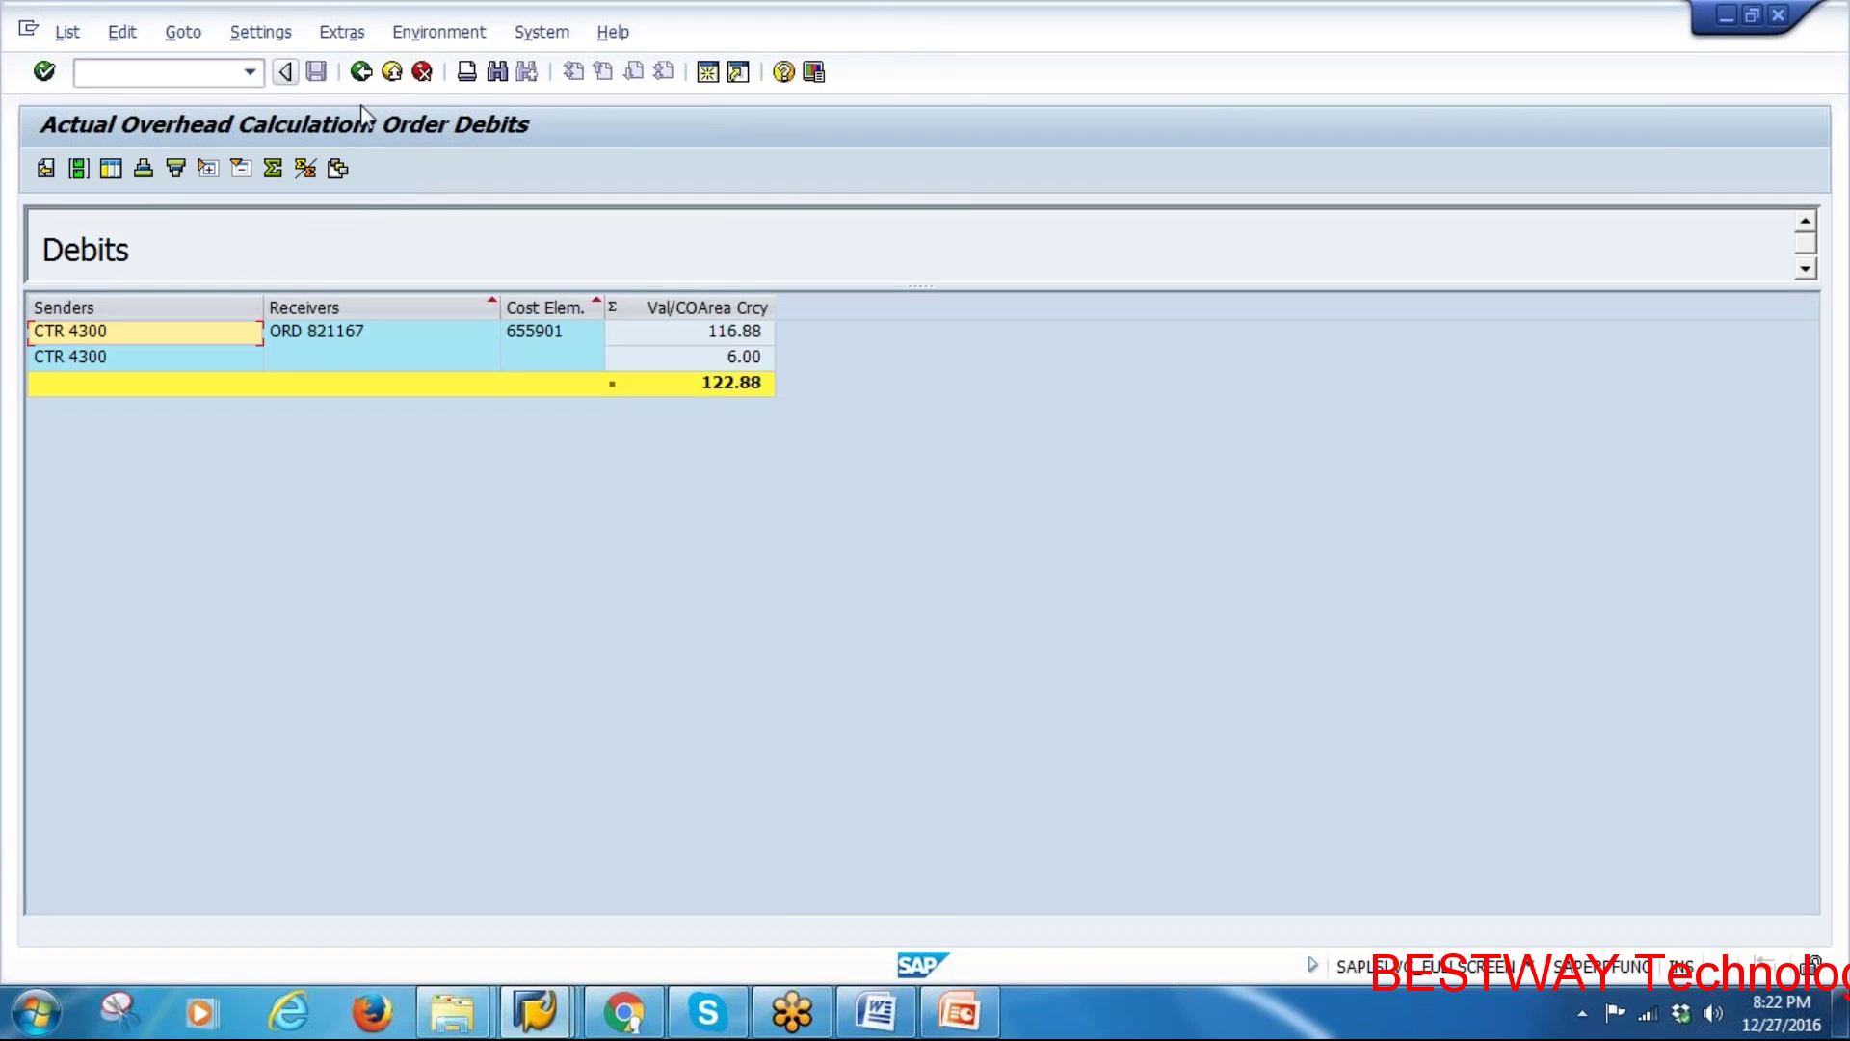
Exit the actual overhead calculation and open the Actual Settlement: Order transaction
click(360, 73)
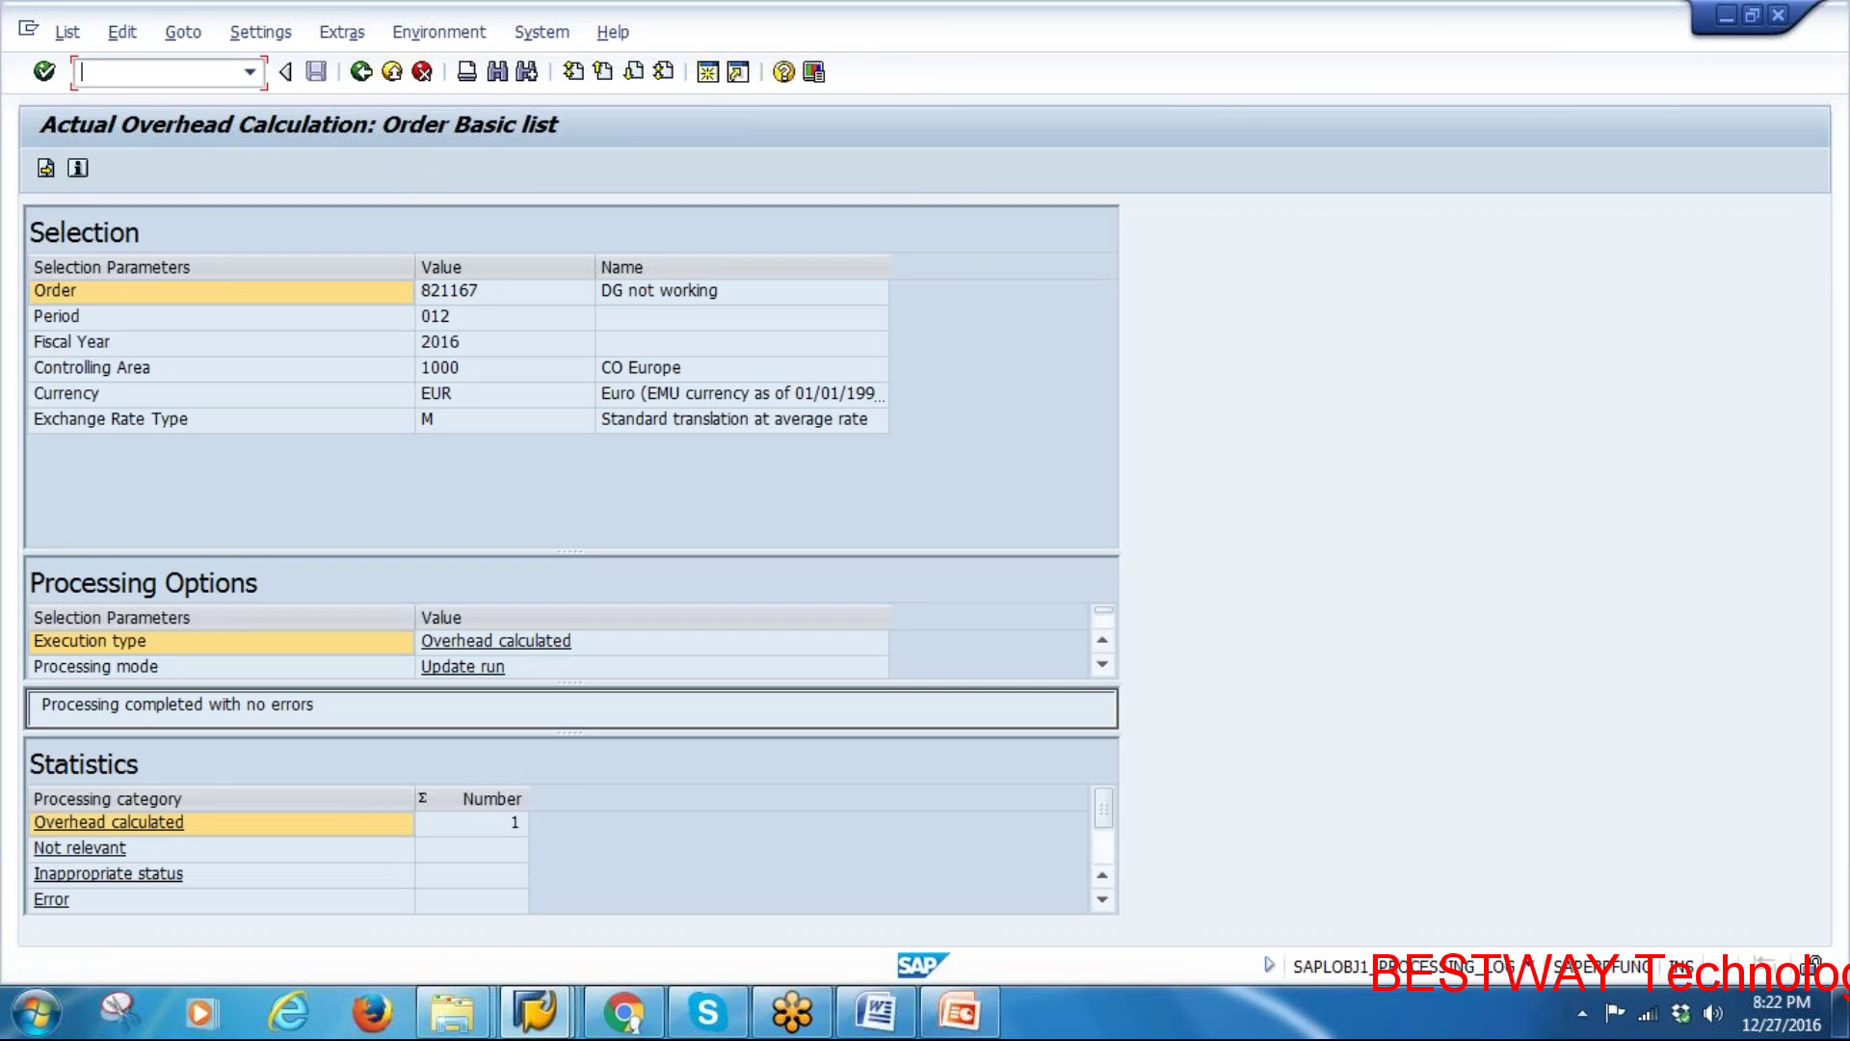
click(360, 73)
click(361, 73)
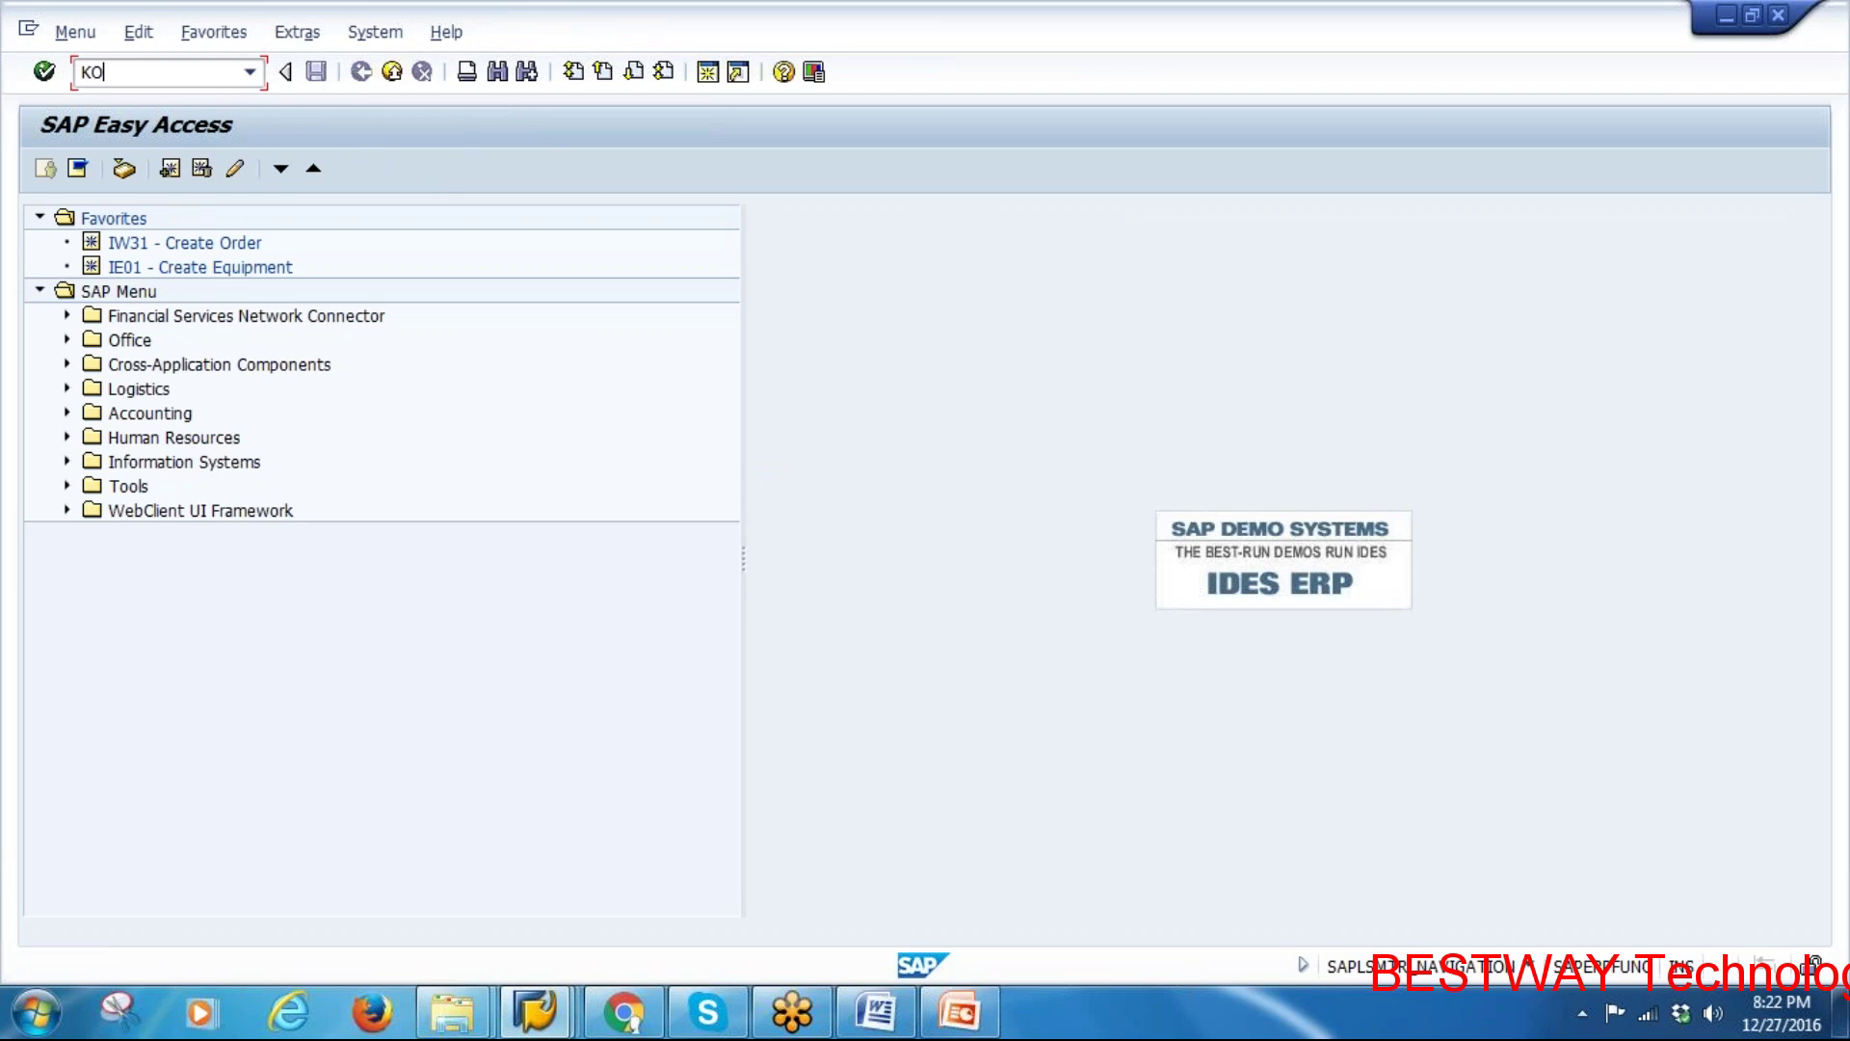
key(Return)
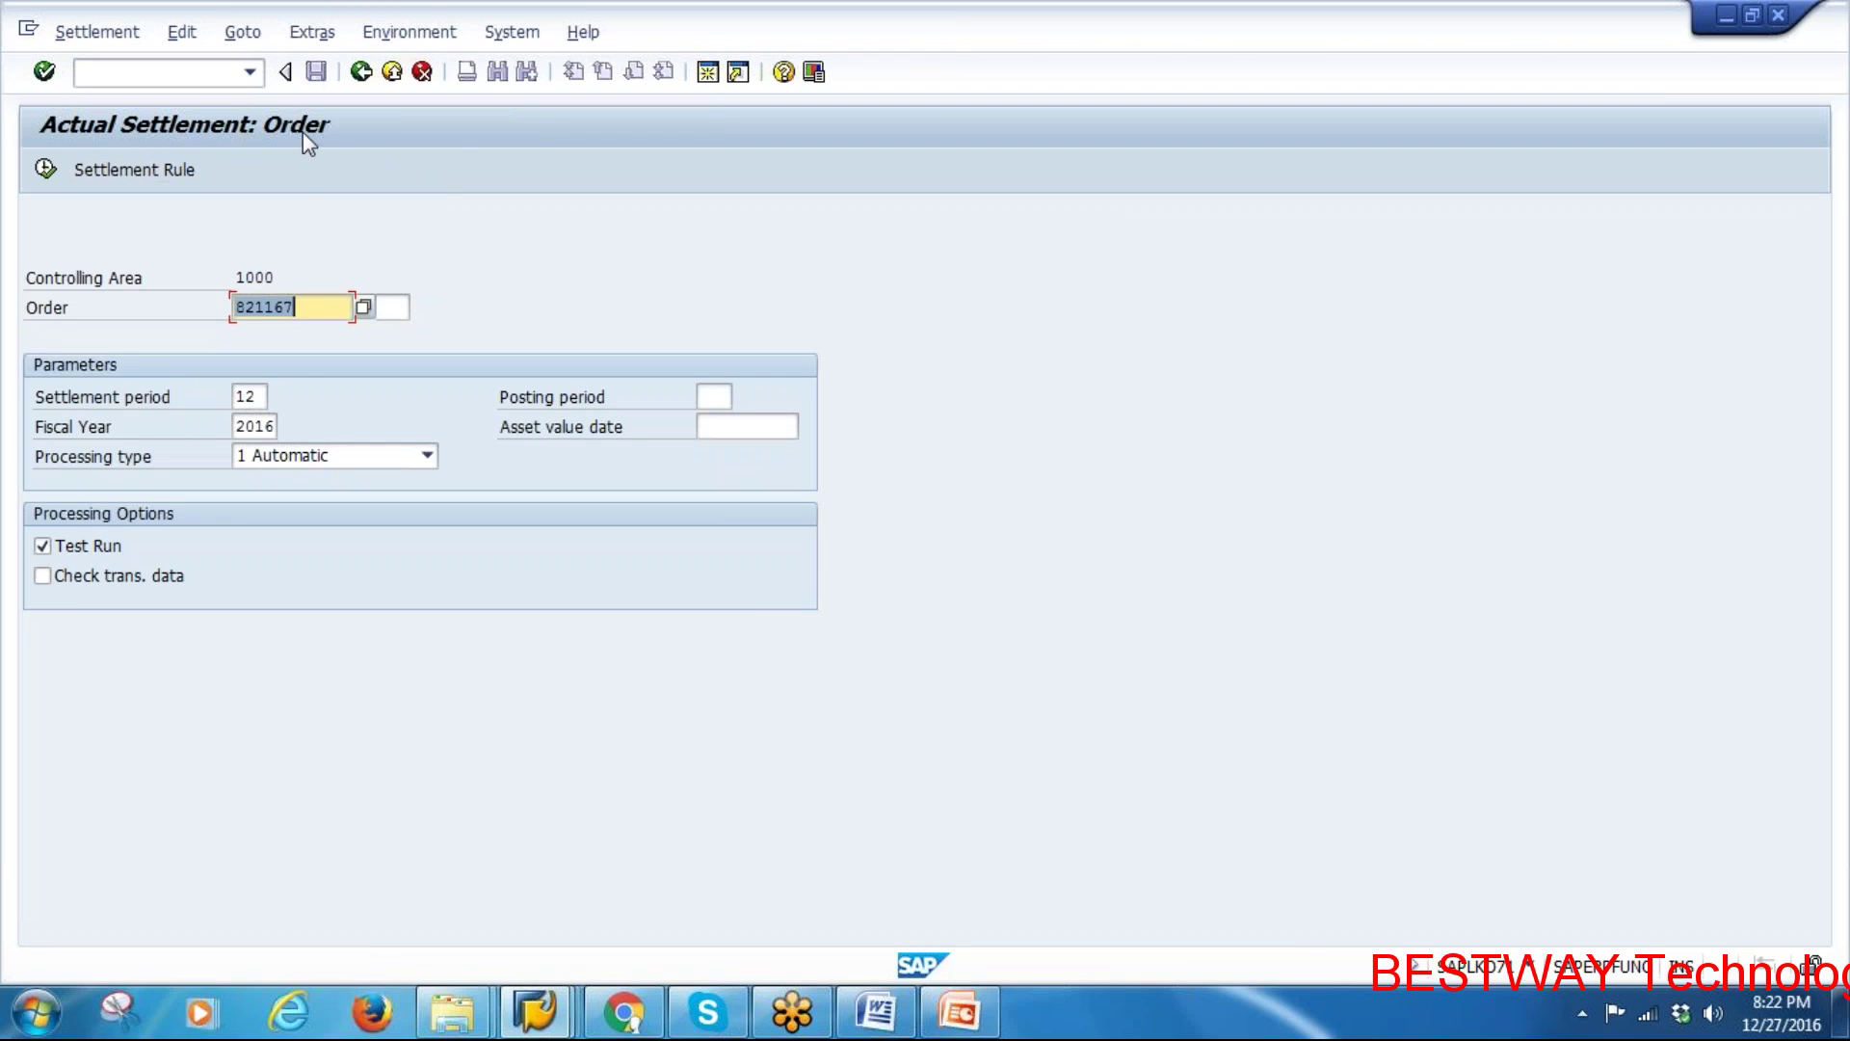
Turn off Test Run and try to settle the repair order for period 12 of fiscal year 2016 with automatic processing
click(247, 403)
click(239, 425)
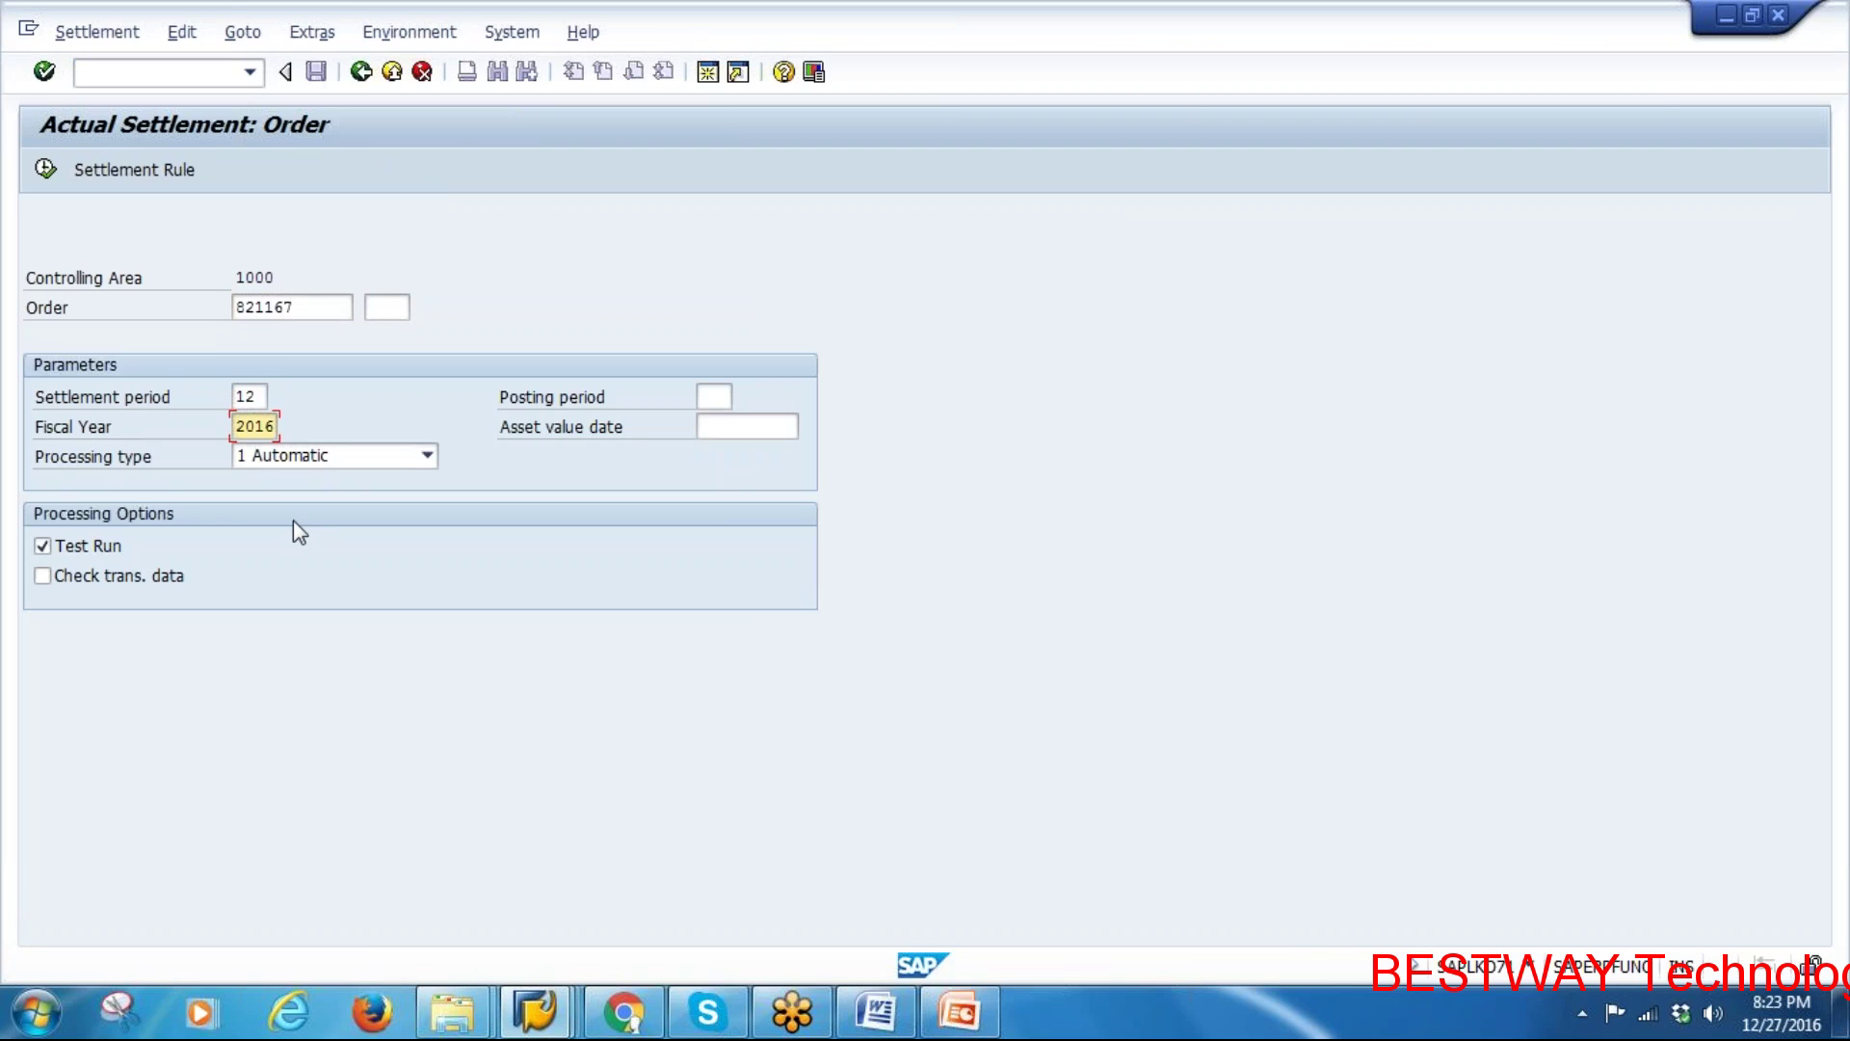
click(72, 546)
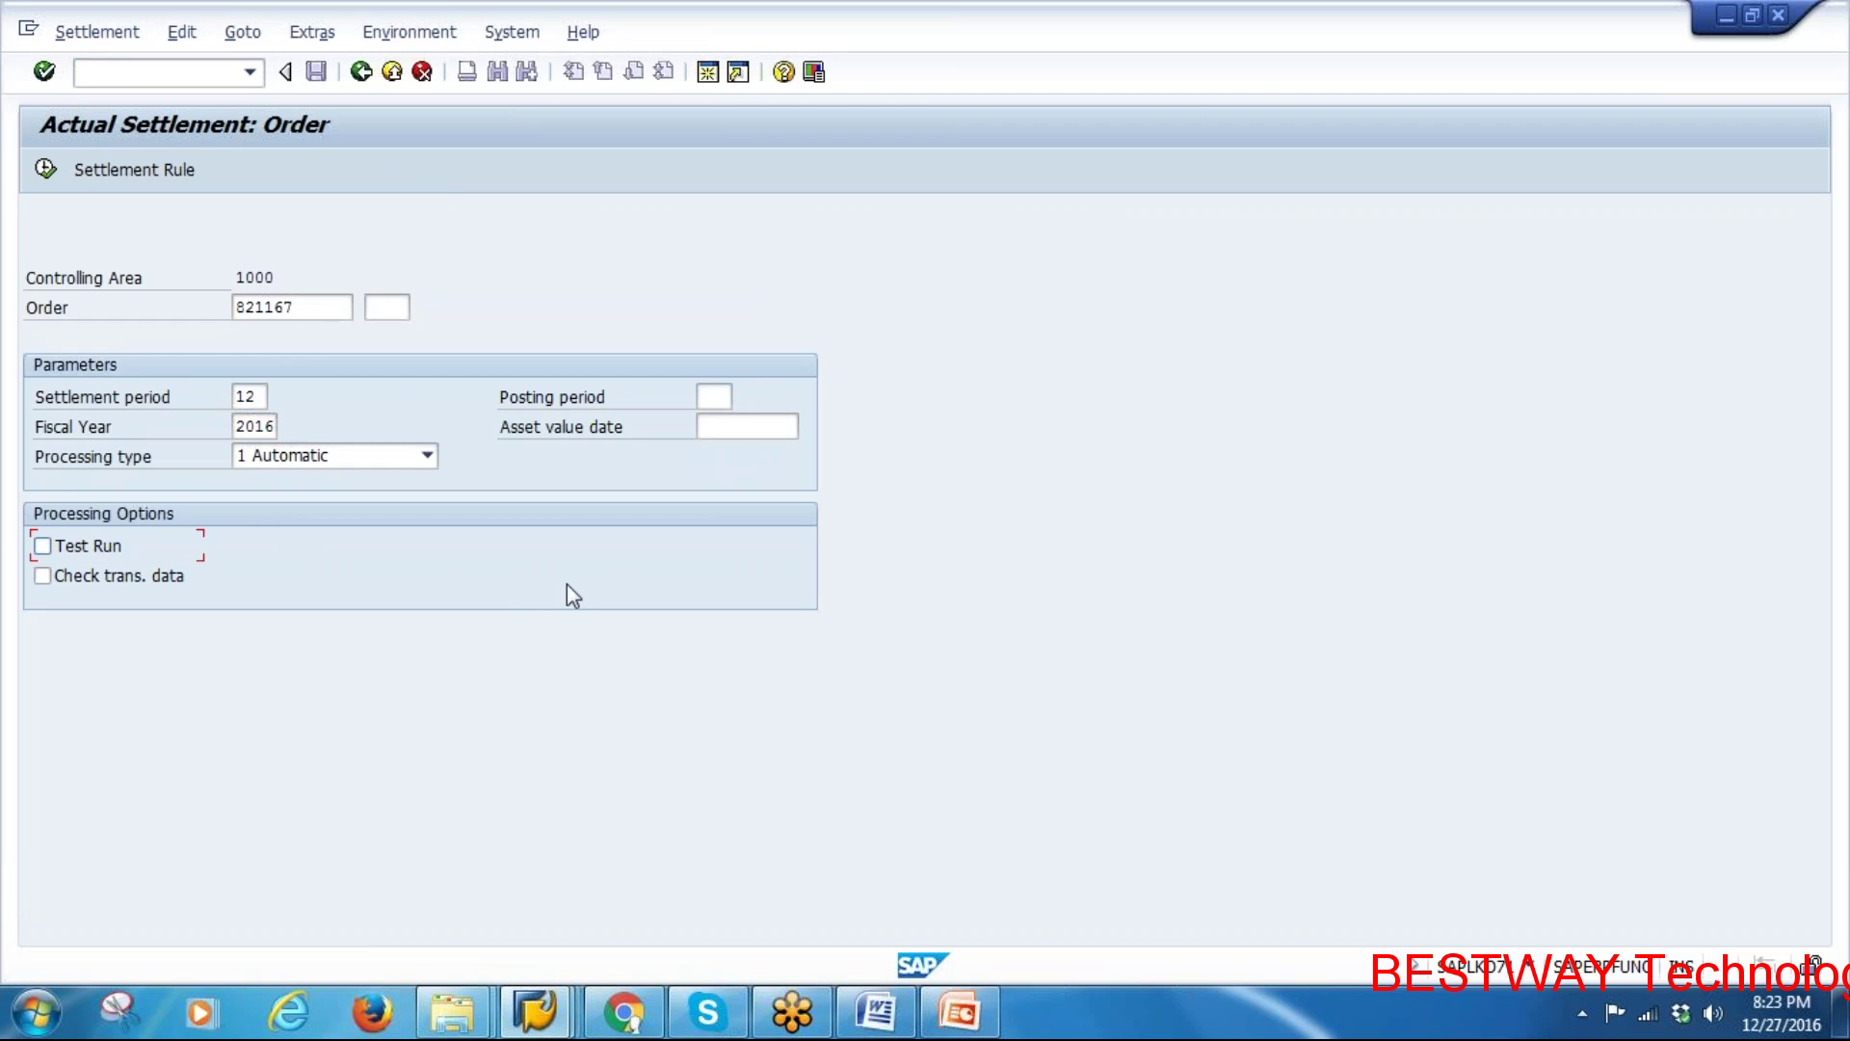
double_click(264, 307)
click(45, 170)
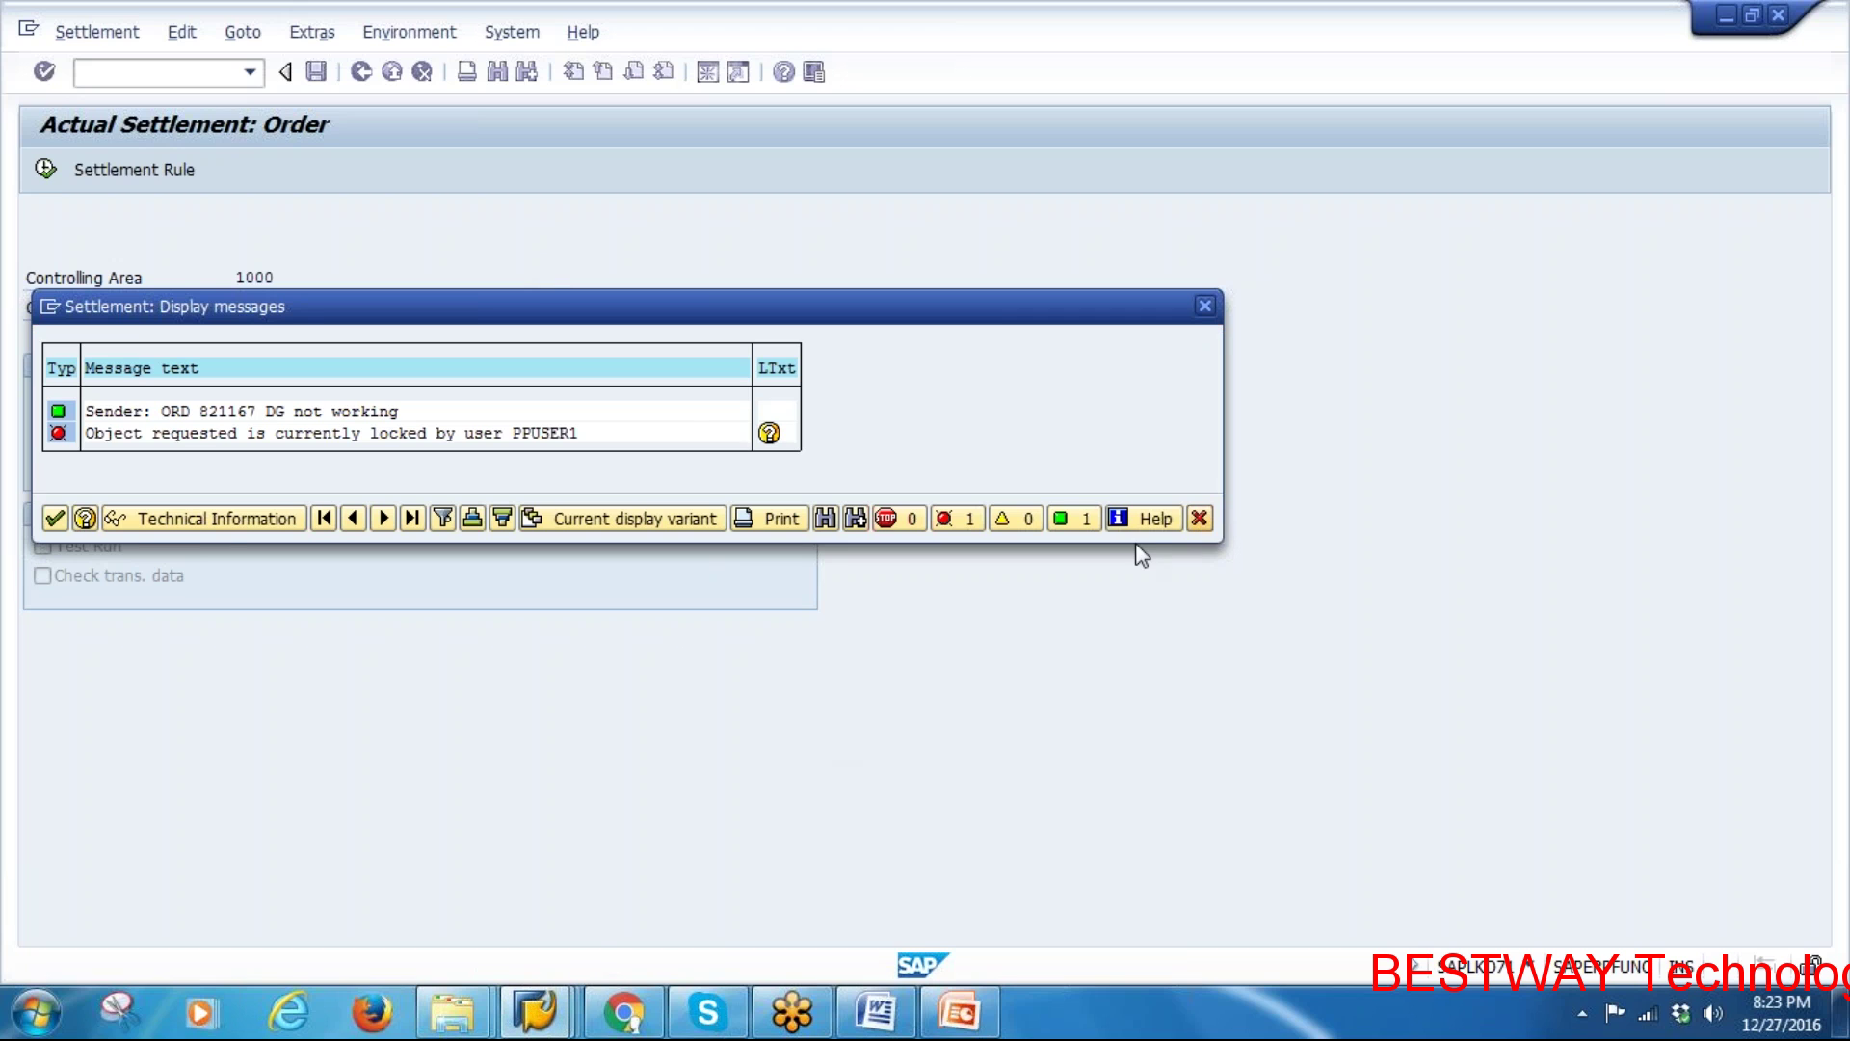
key(Return)
Switch to the repair order session and reload the order from the Change Order initial screen
mouse_move(535, 1011)
click(561, 905)
click(286, 71)
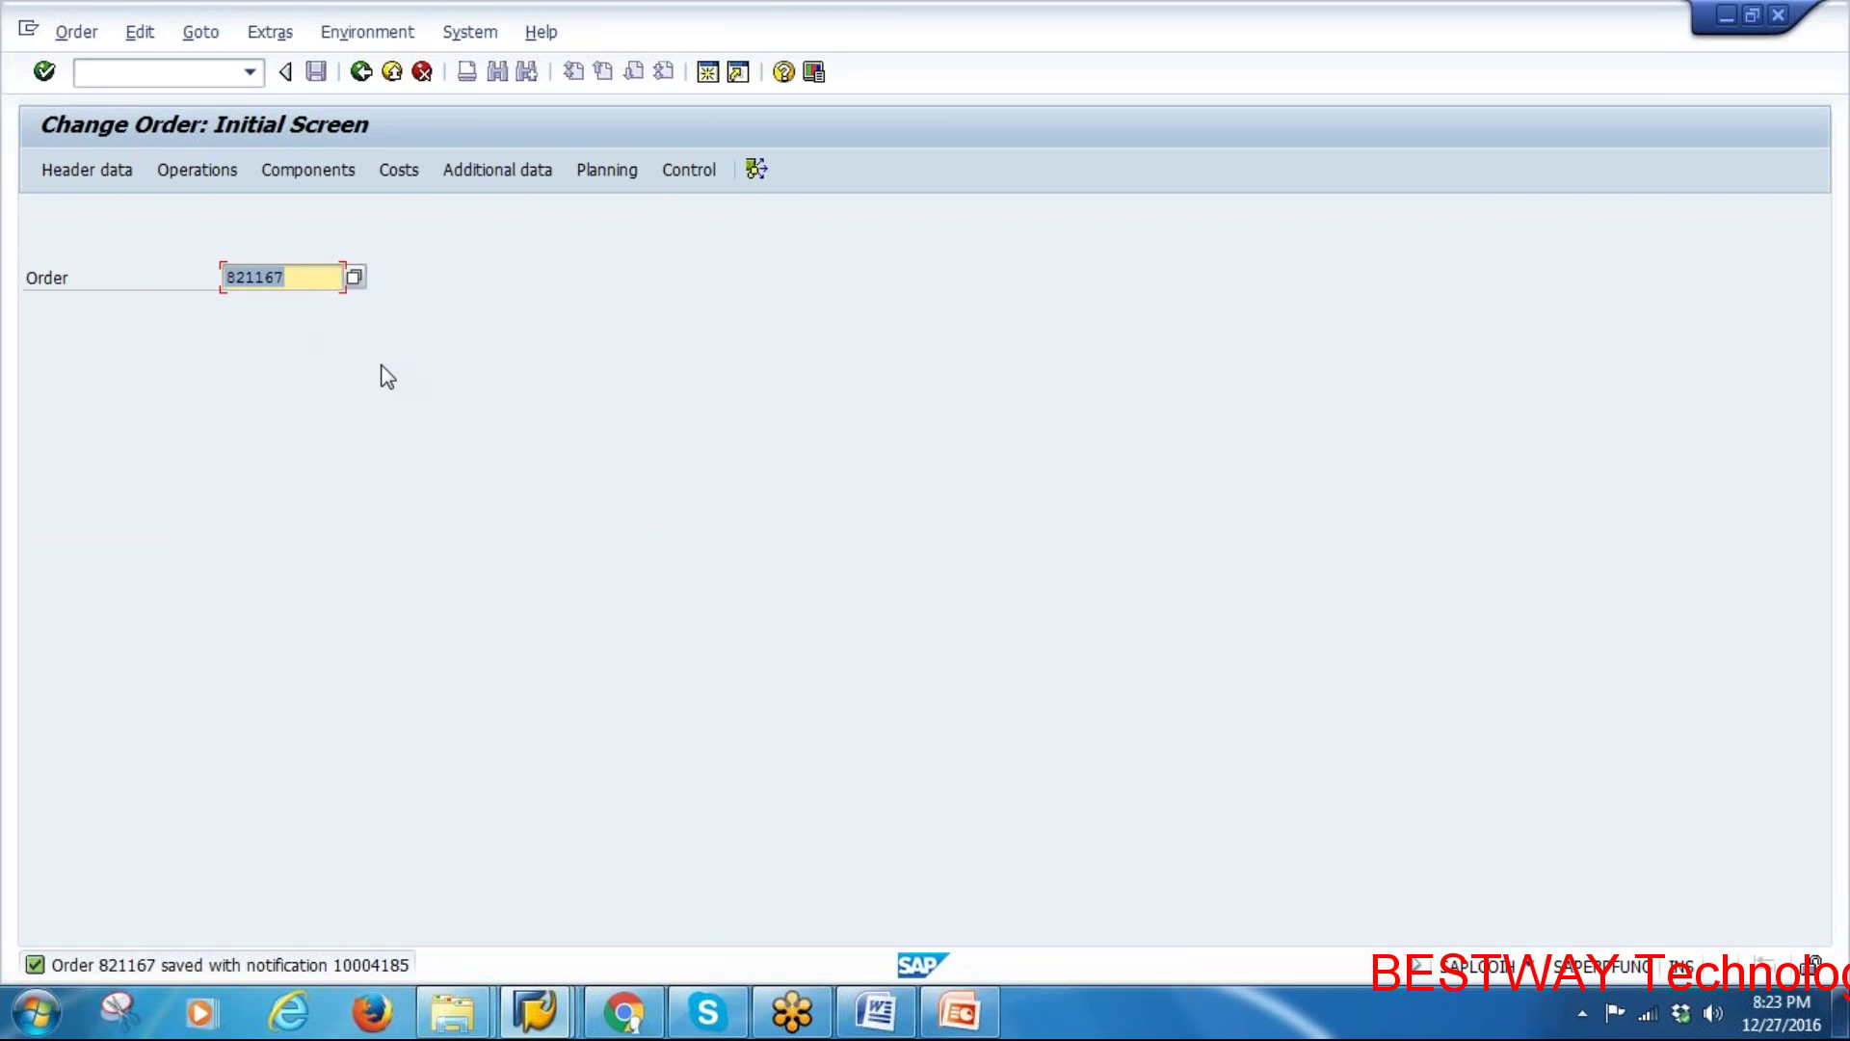
key(Return)
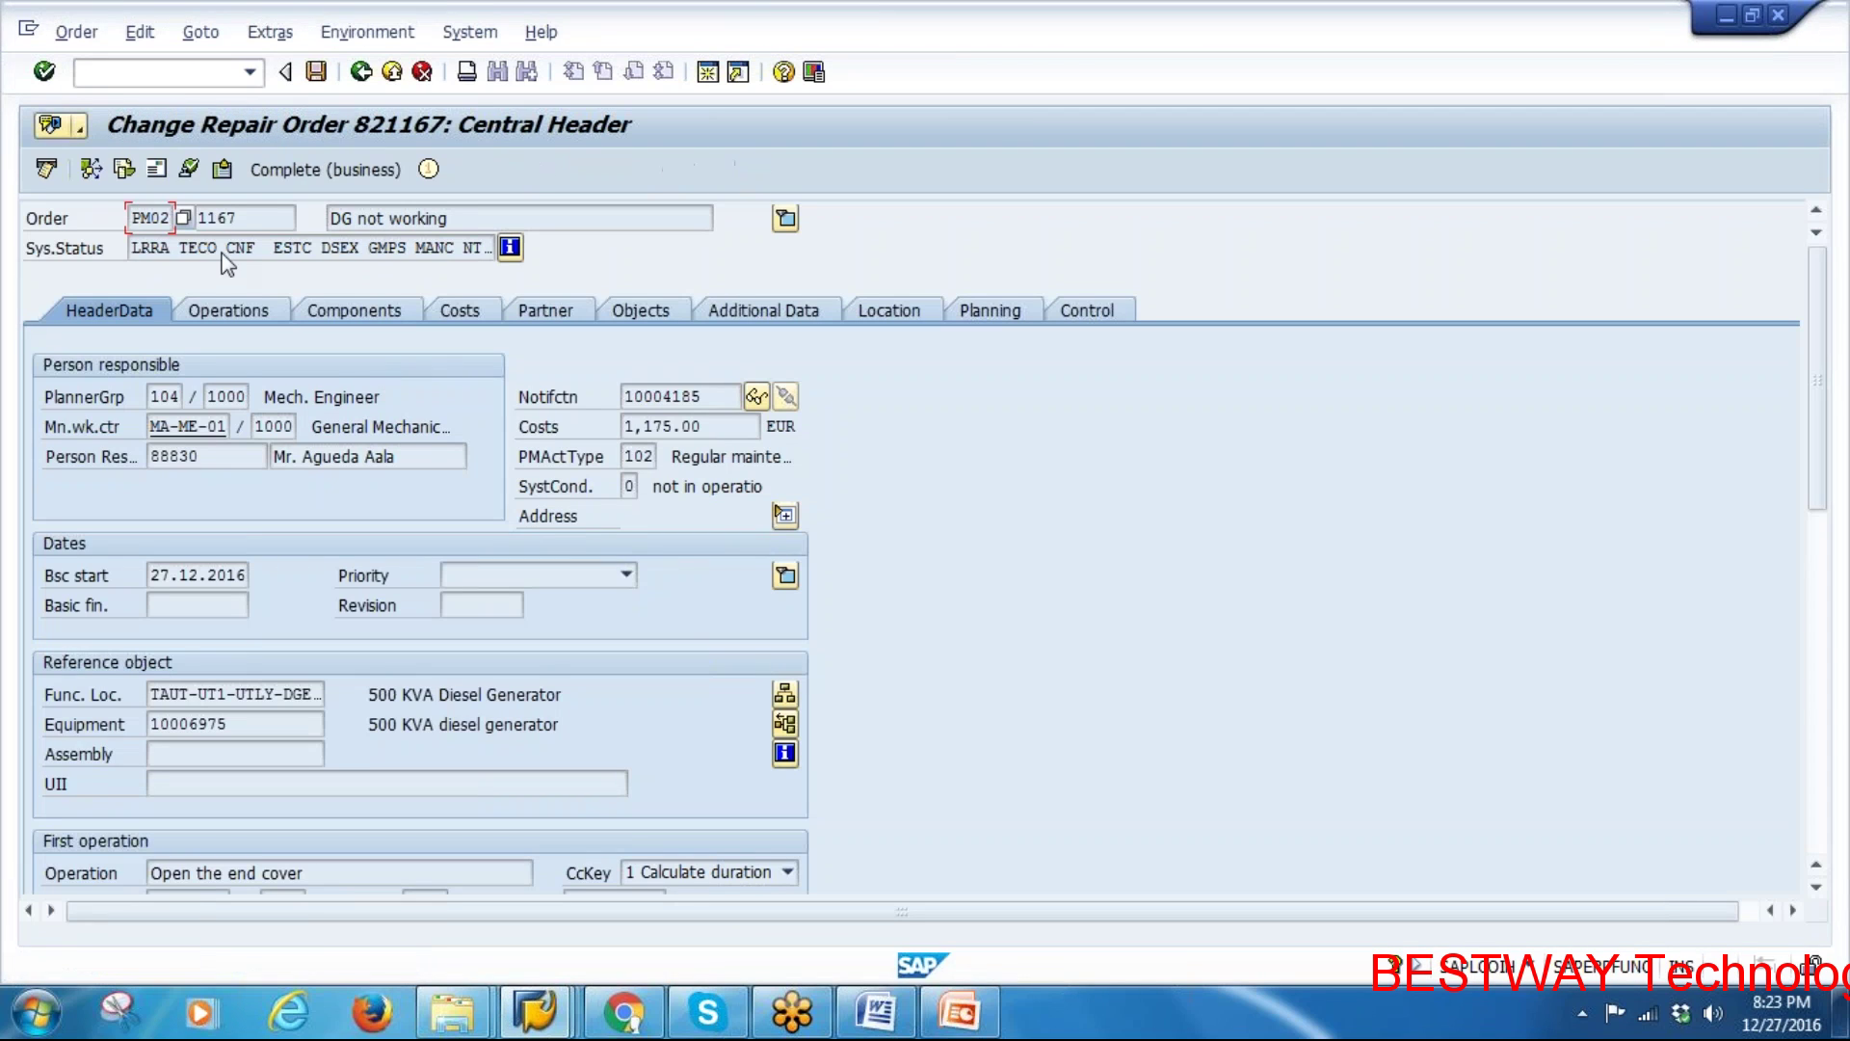
Try to set the repair order to business completion, read the completion log, and dismiss the dialogs
click(304, 172)
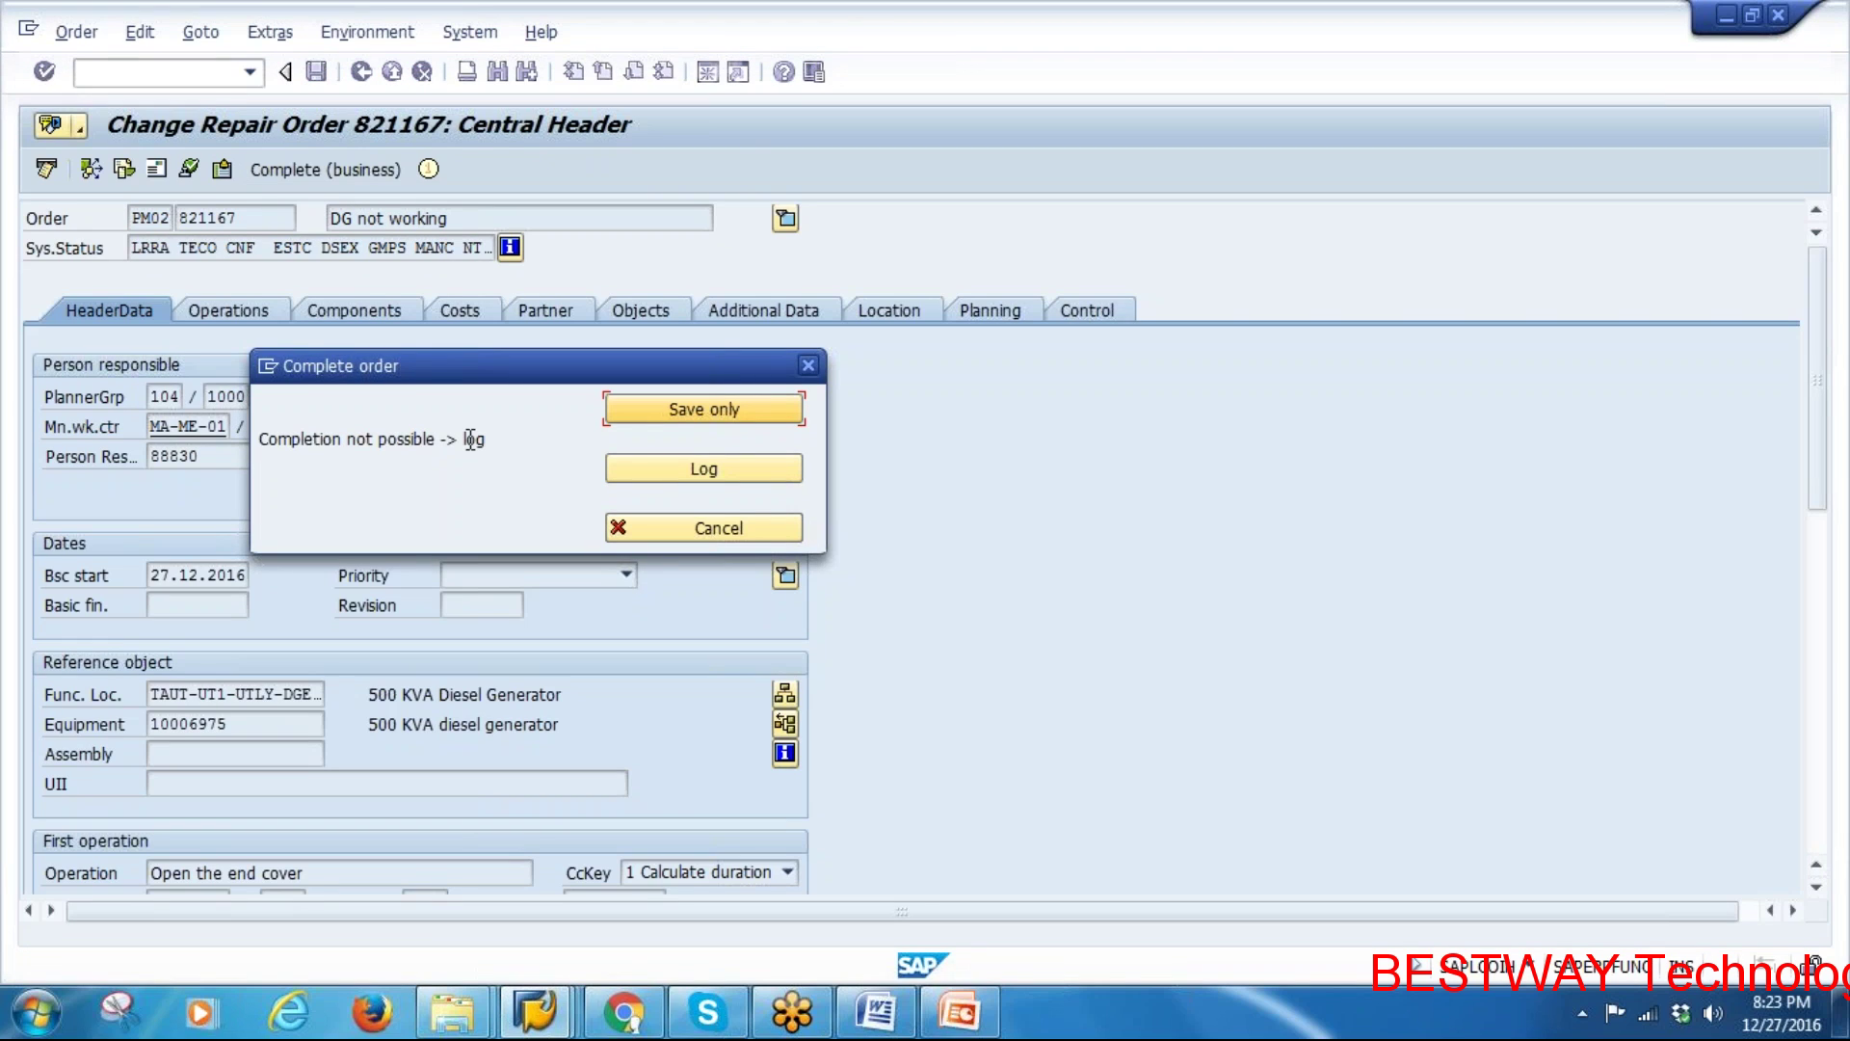
click(704, 469)
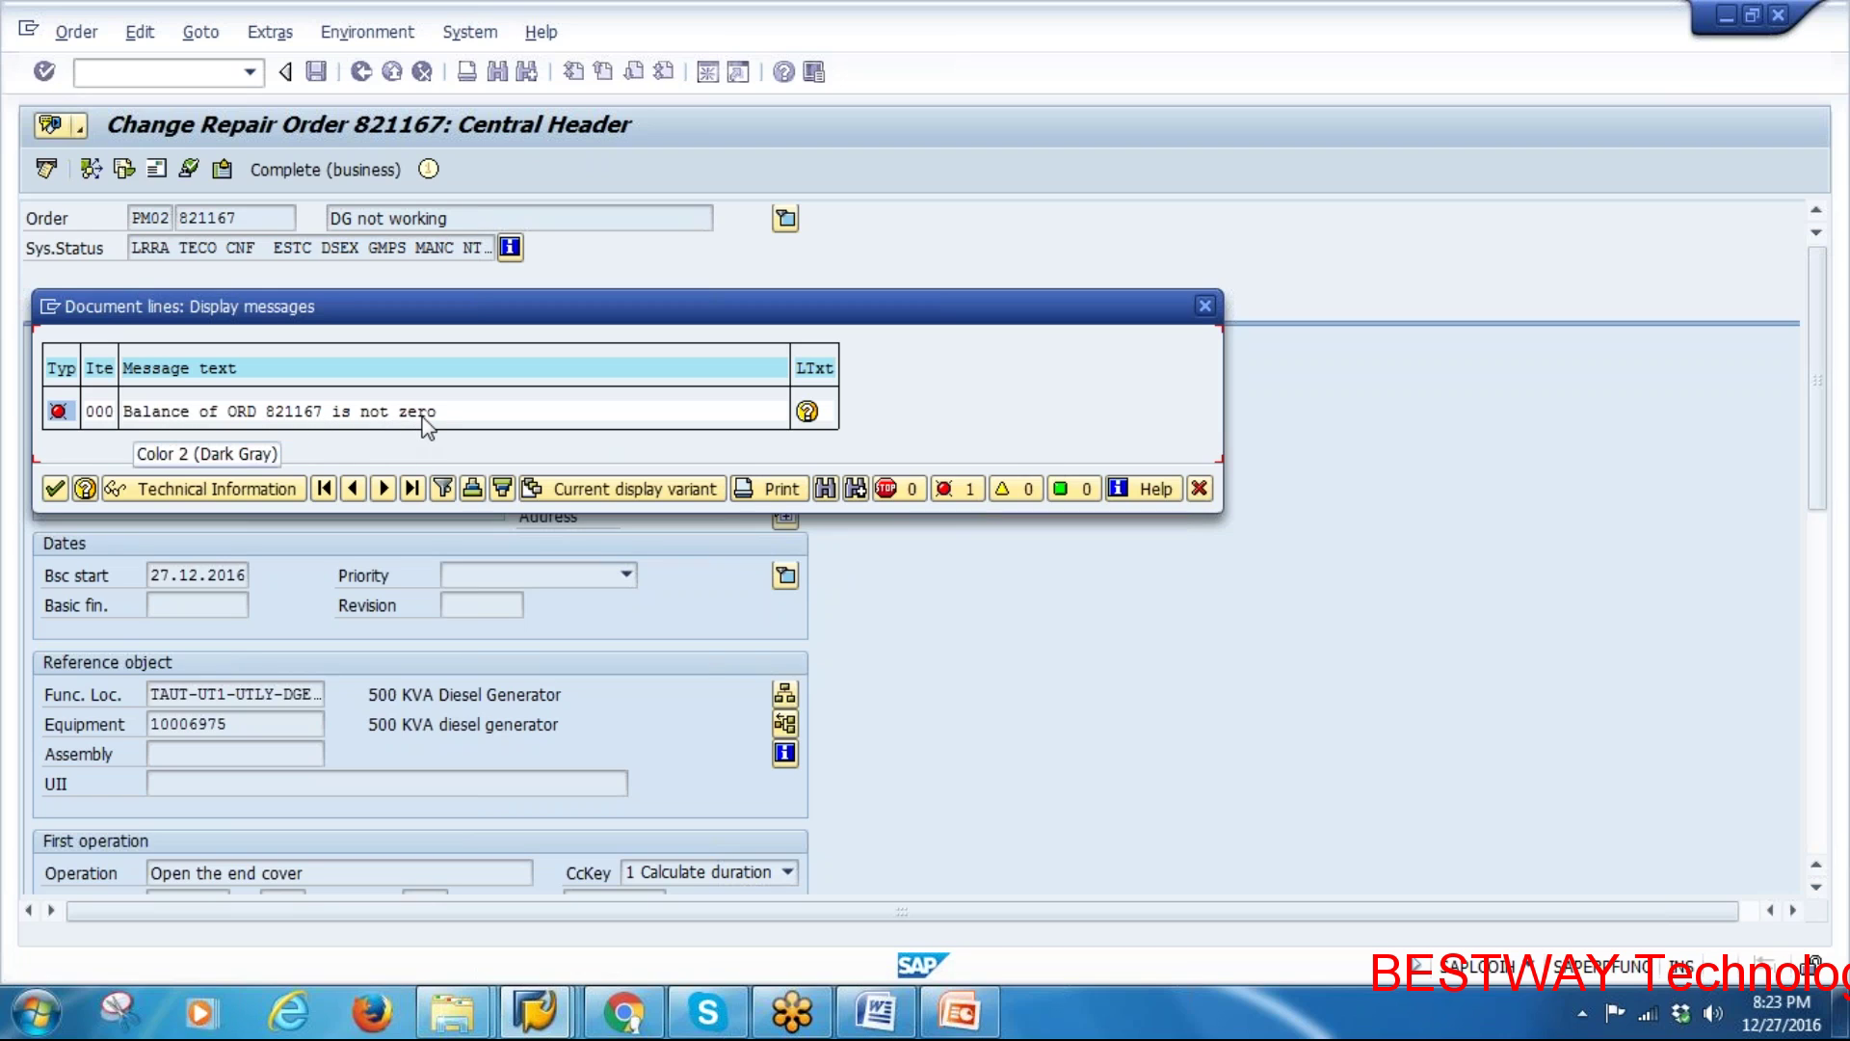
click(54, 488)
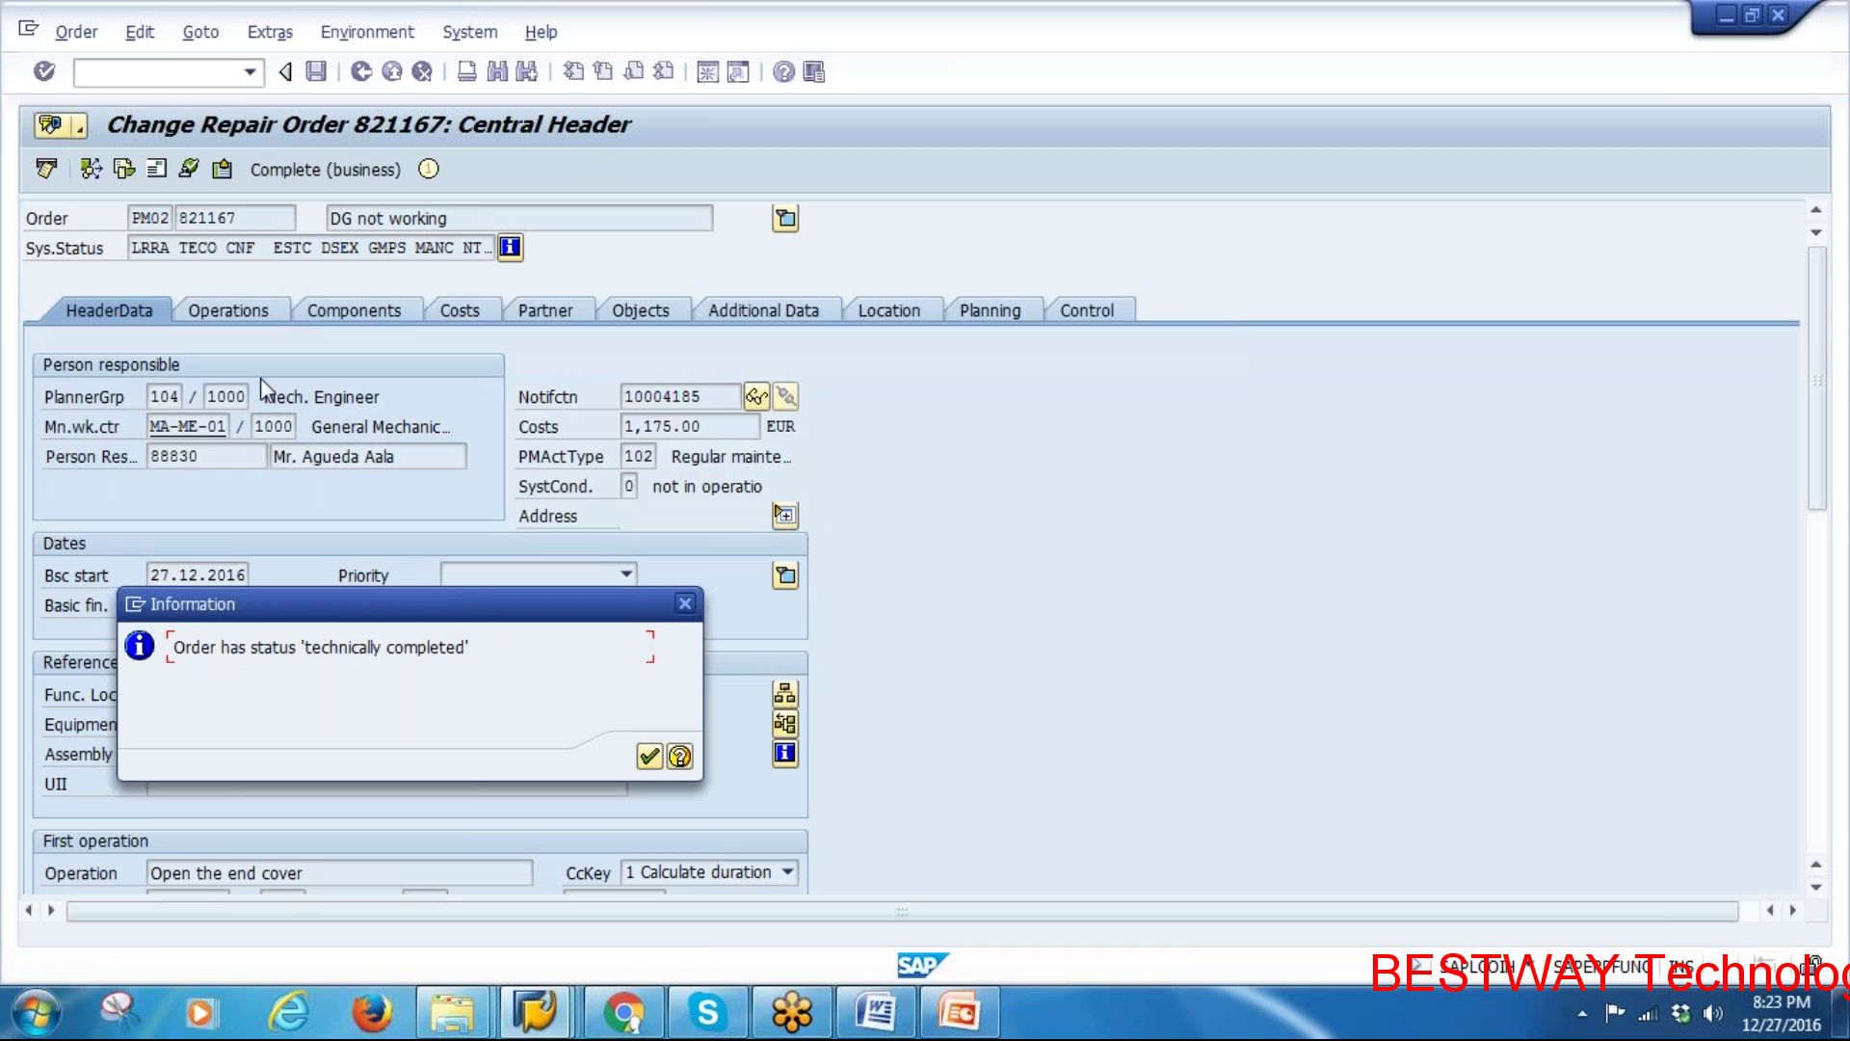
click(650, 757)
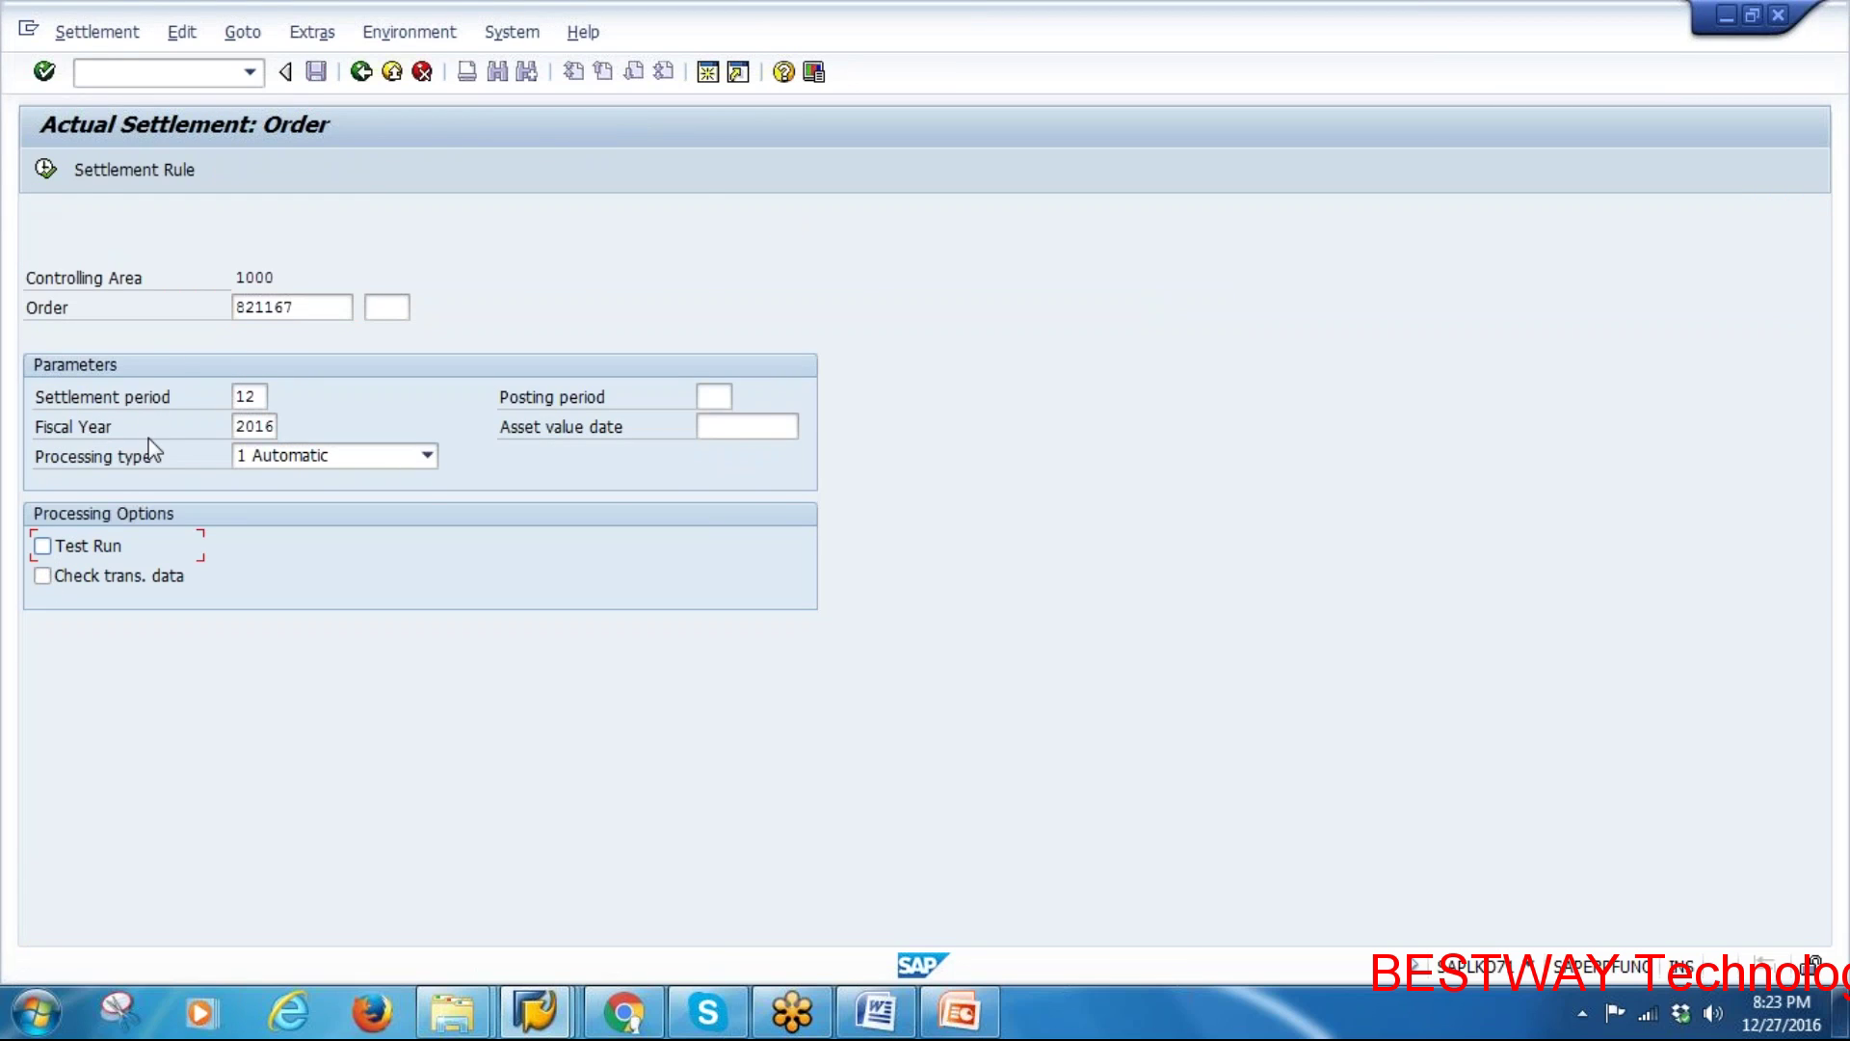
Save and leave the repair order so that it is free for settlement
key(F3)
click(317, 73)
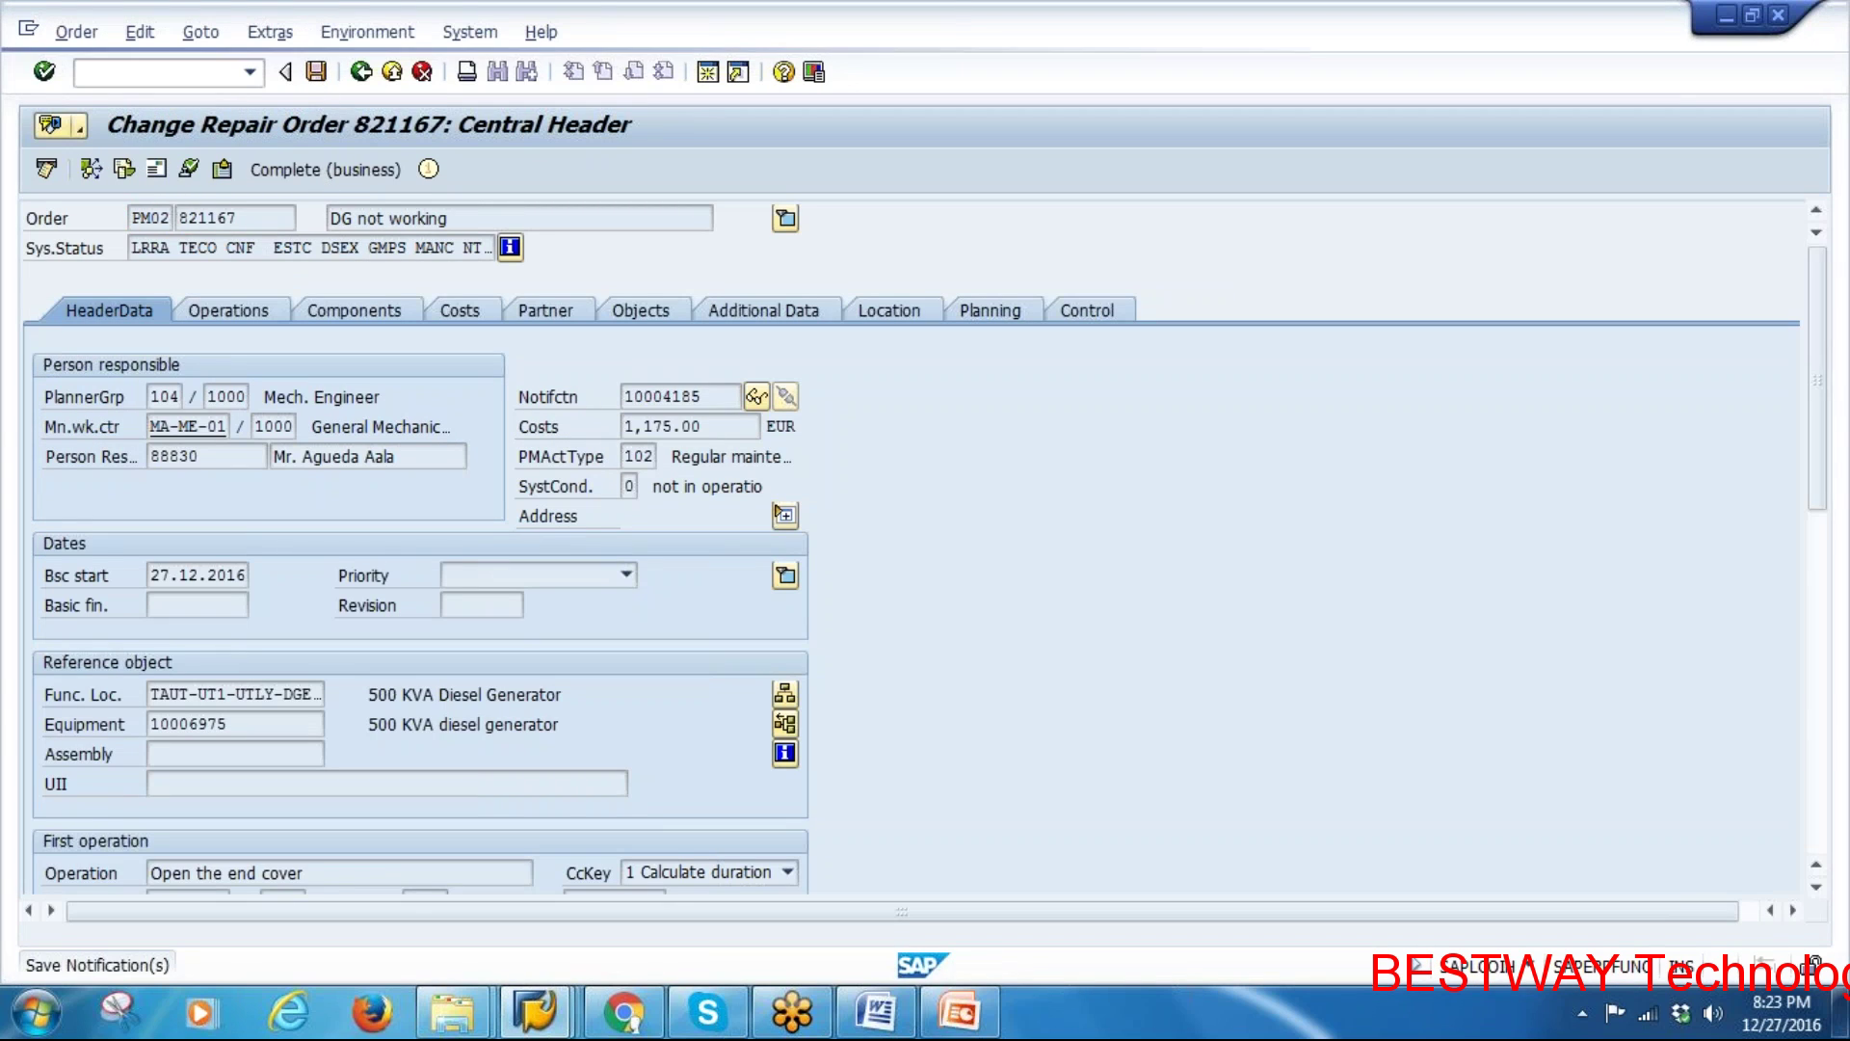
click(362, 73)
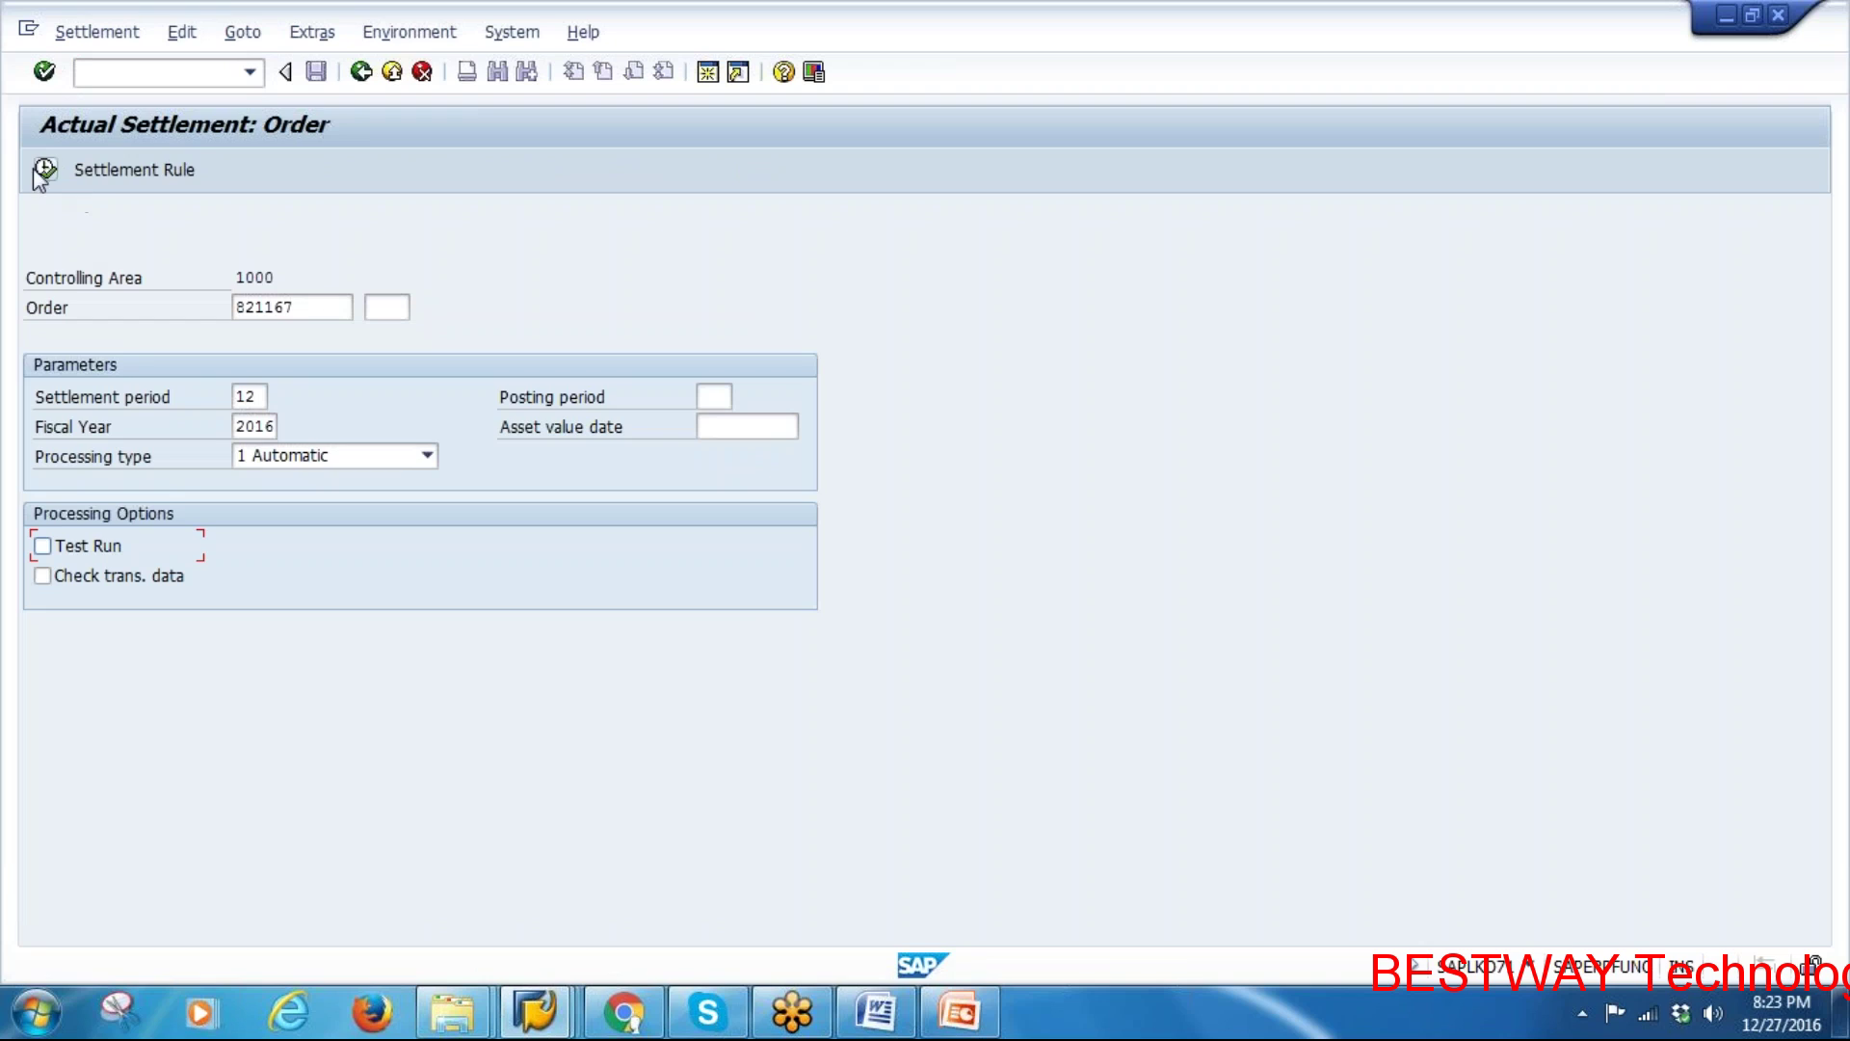
Execute the order's actual settlement as an update run and display the detail list of settled values
click(45, 171)
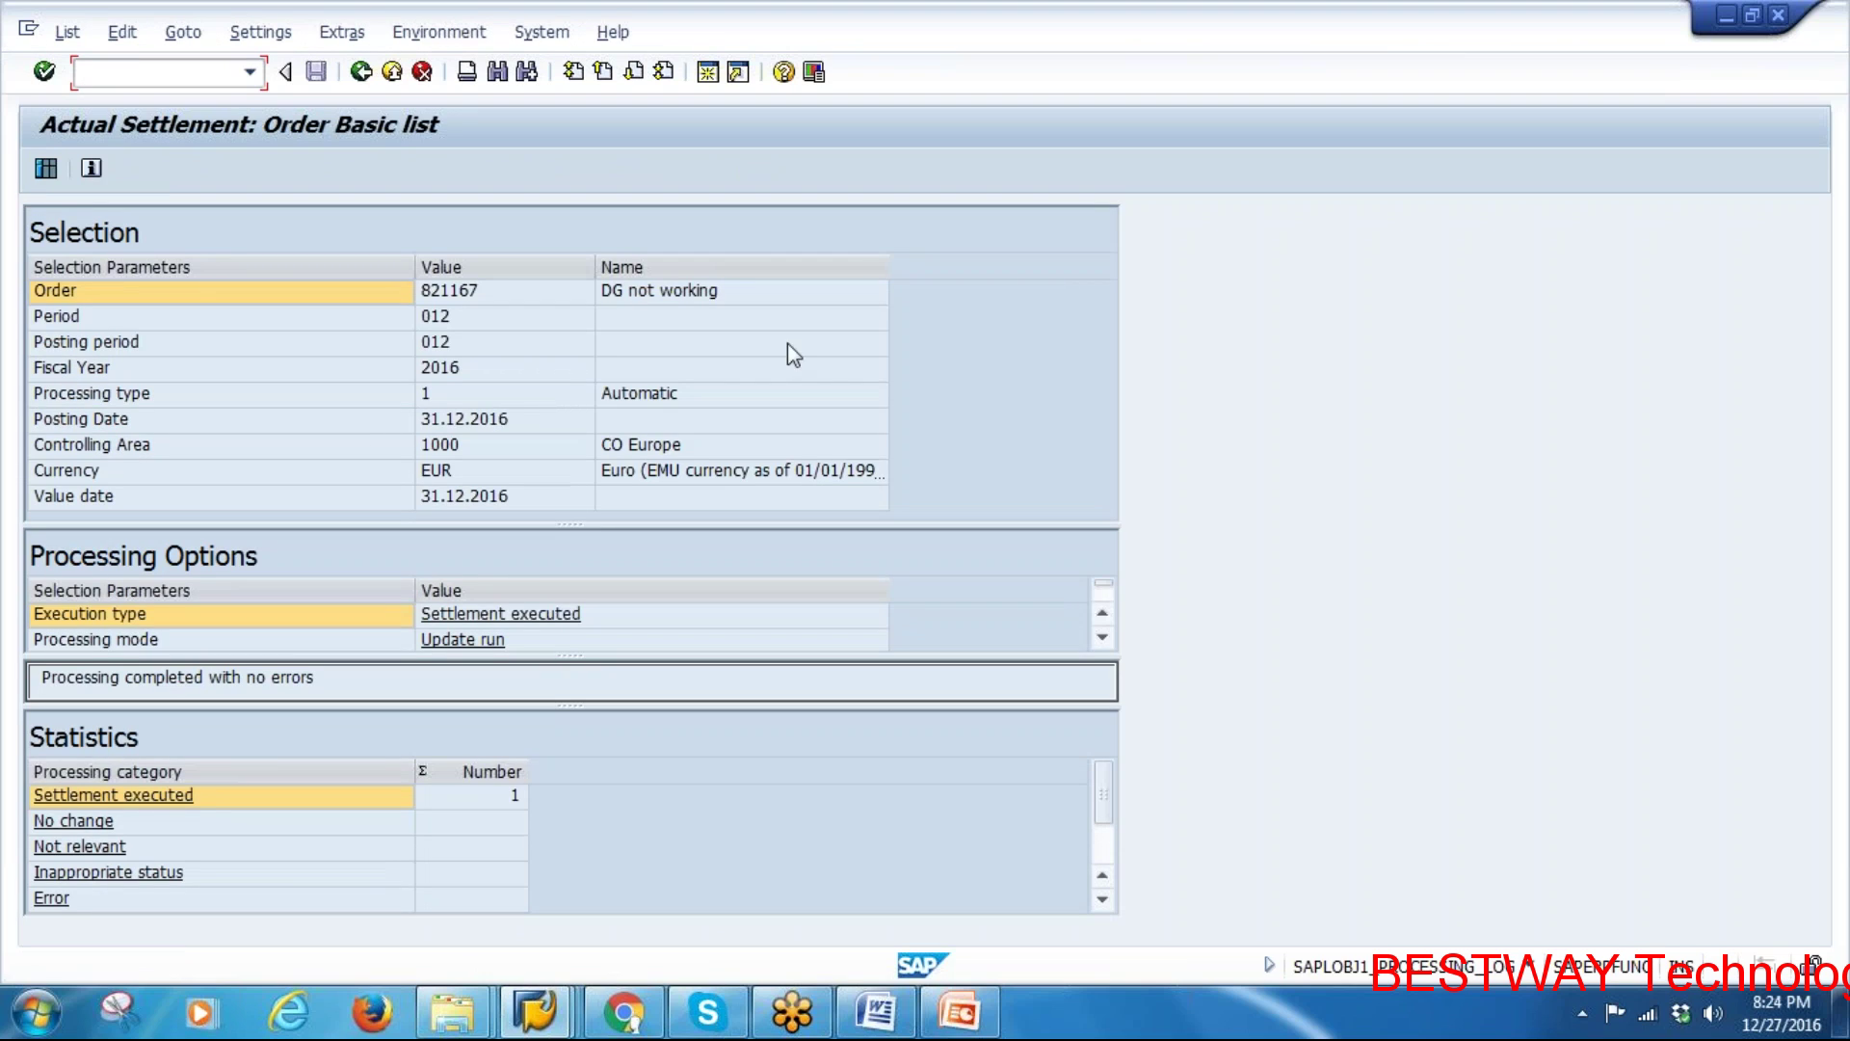
click(45, 170)
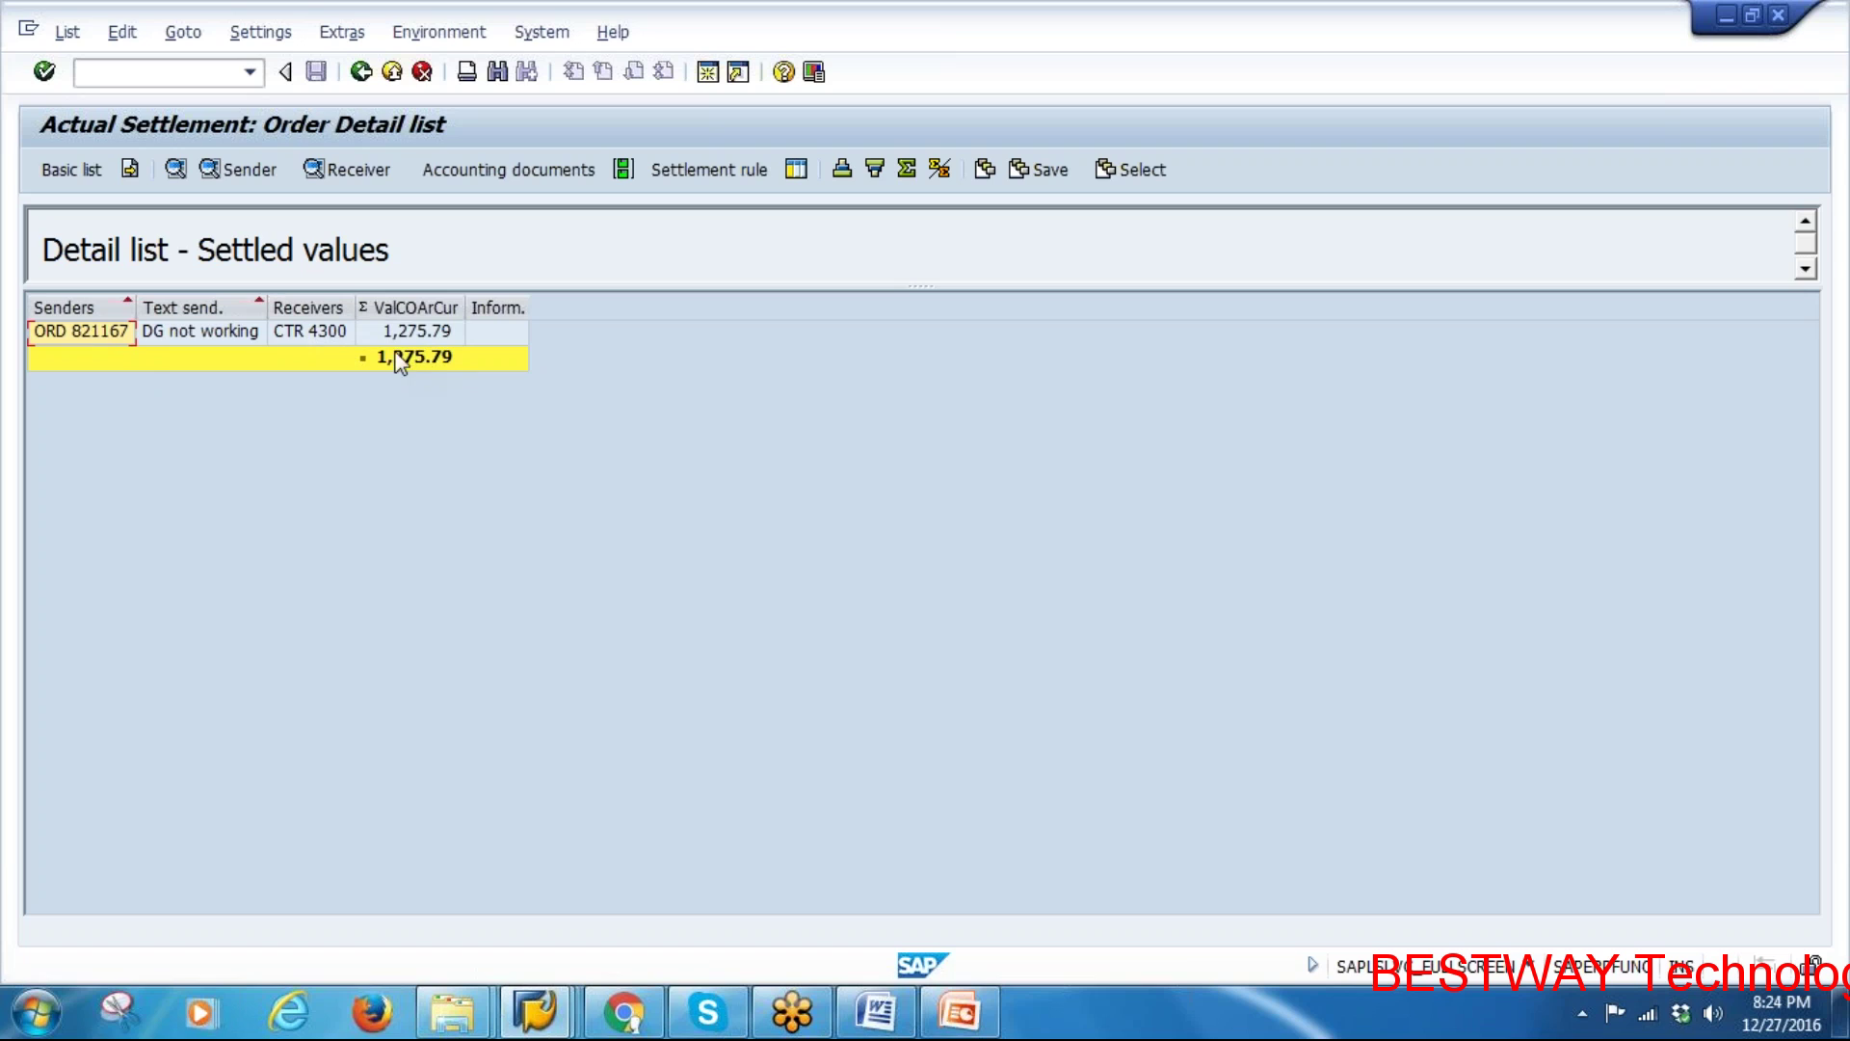
Switch to the other session and display the repair order with transaction IW33
mouse_move(535, 1012)
click(455, 858)
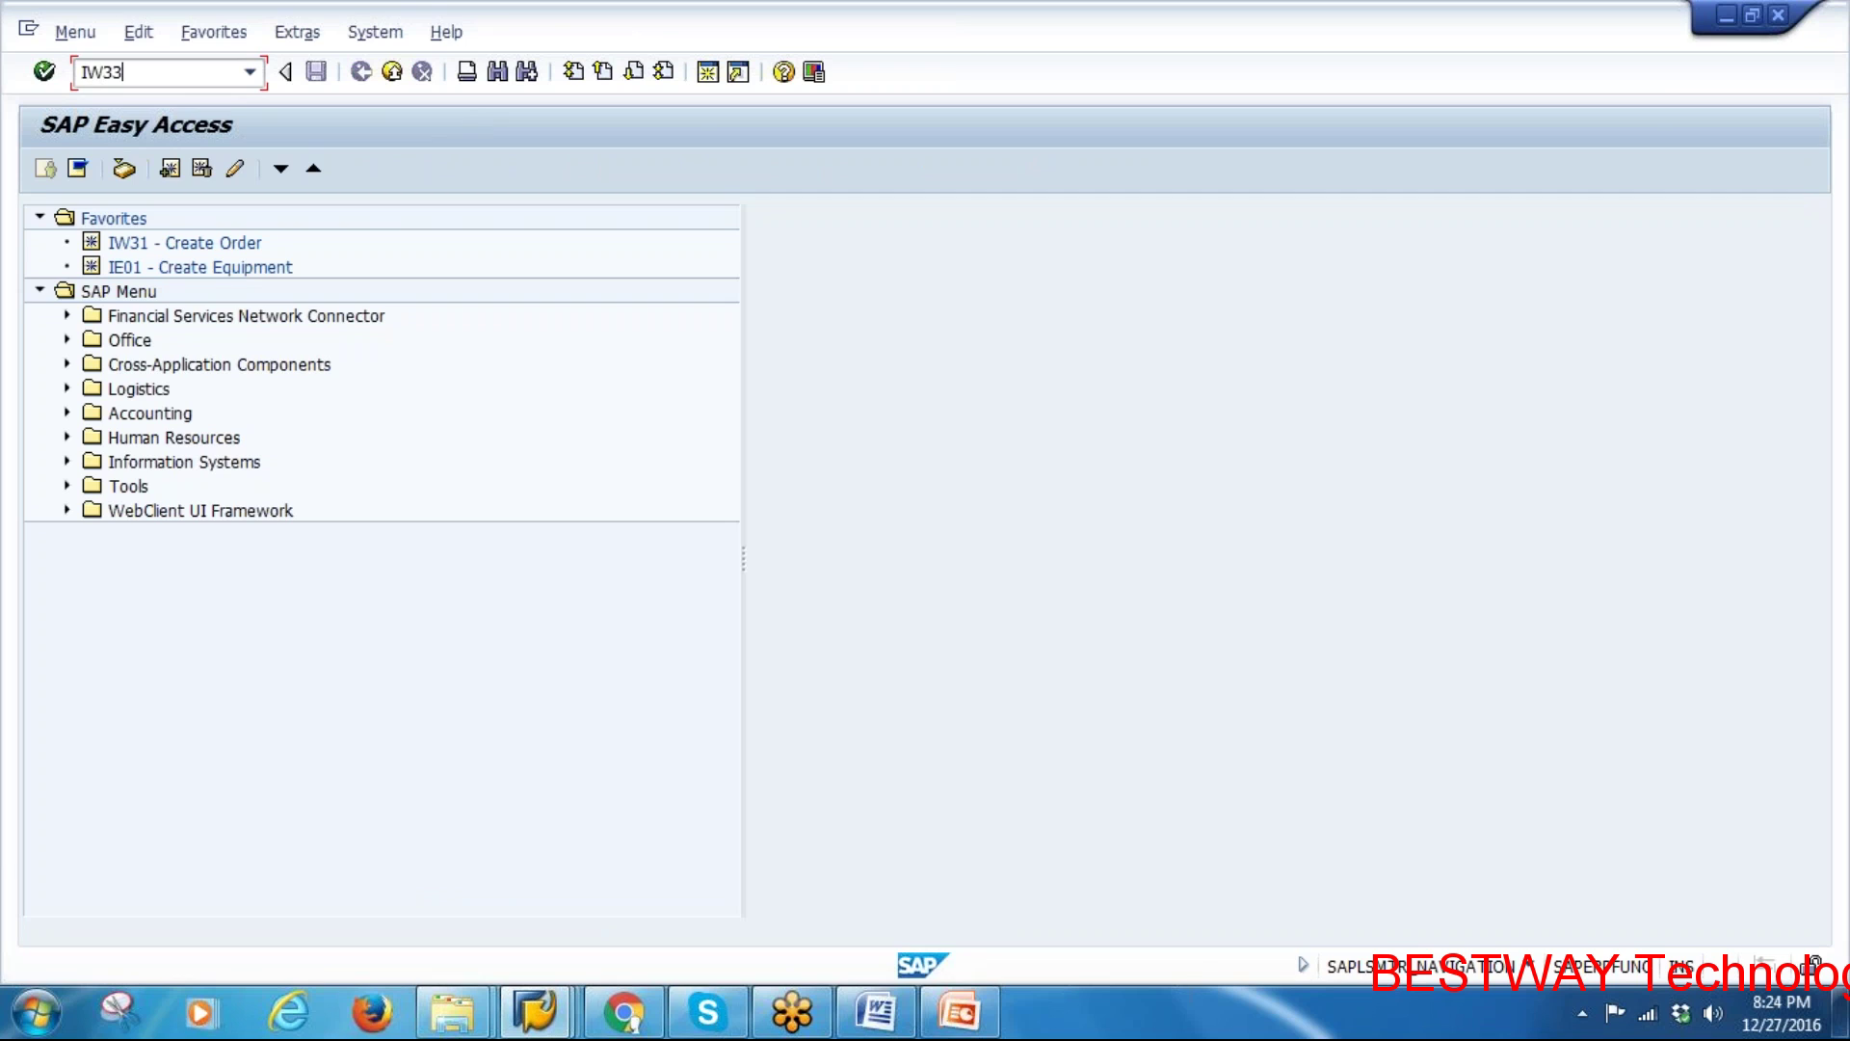
text(IW33)
key(Return)
key(Return)
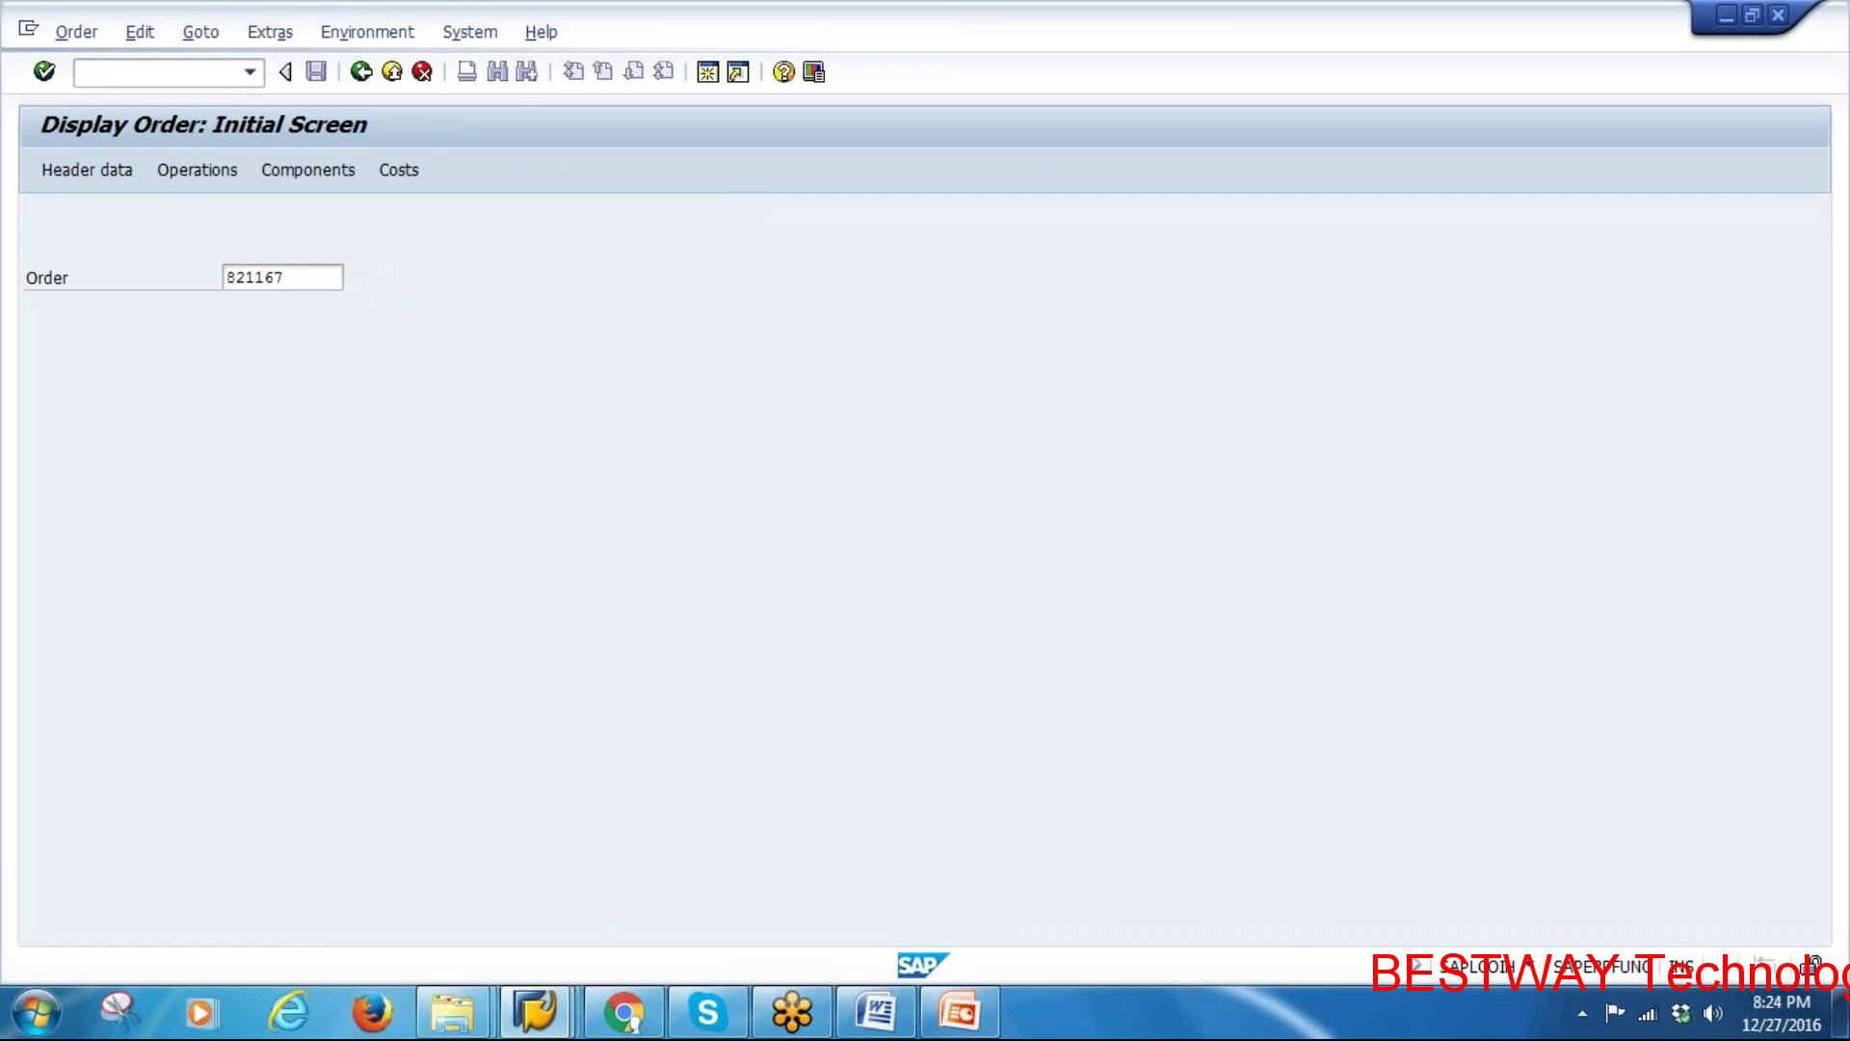
Open the plan/actual report from the order's cost overview and examine the Total act.costs column and its total
click(459, 310)
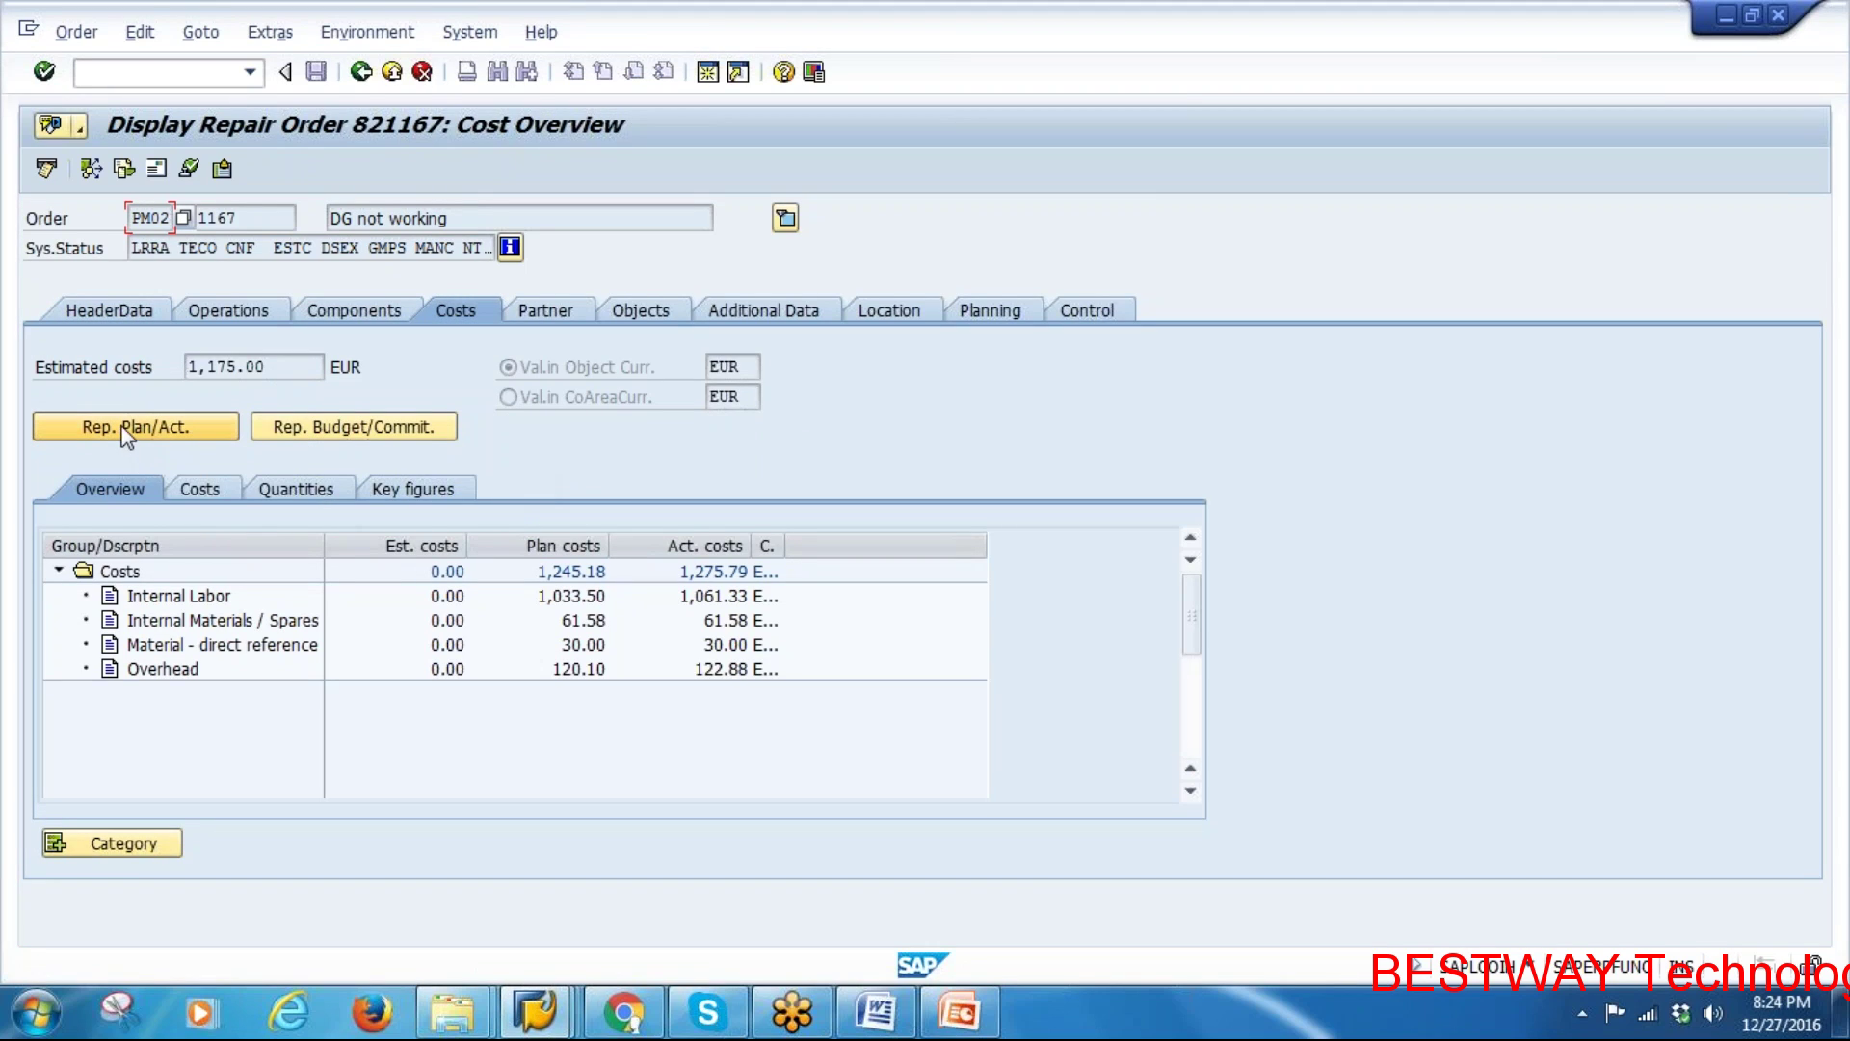
click(133, 422)
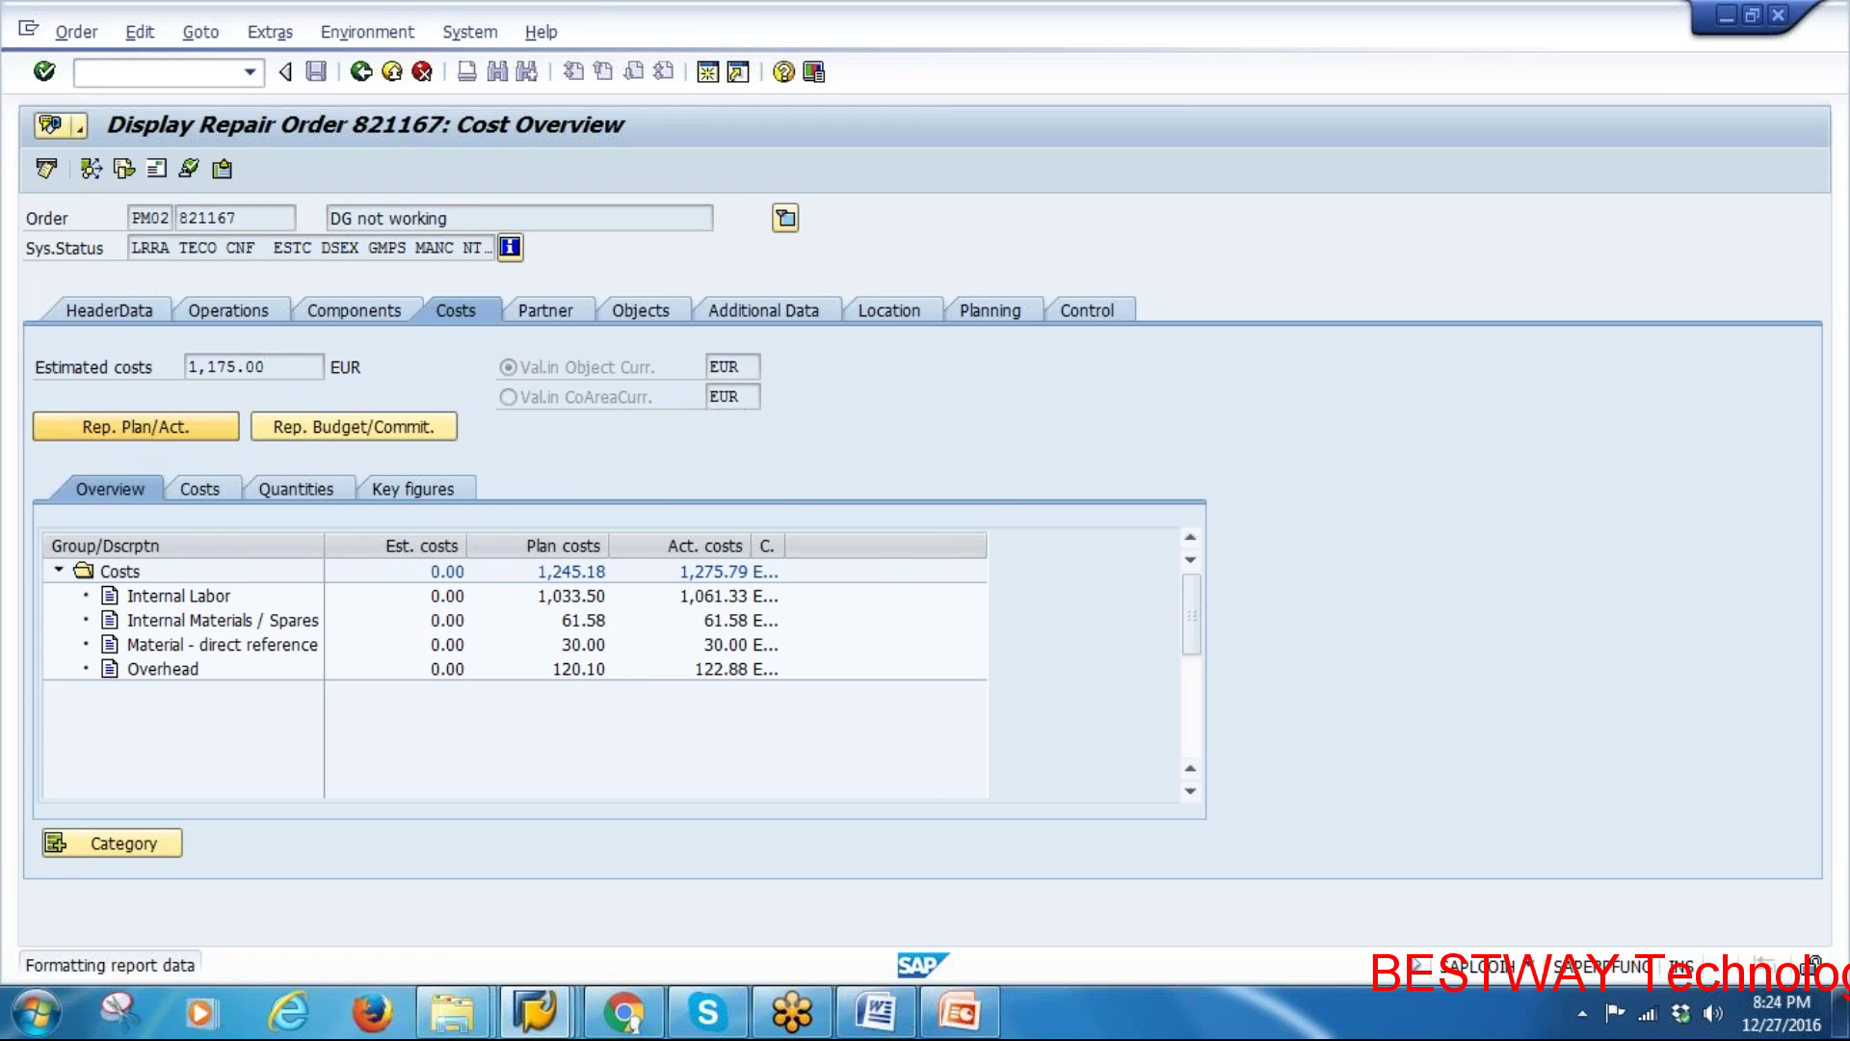
scroll(1437, 743, down, 2)
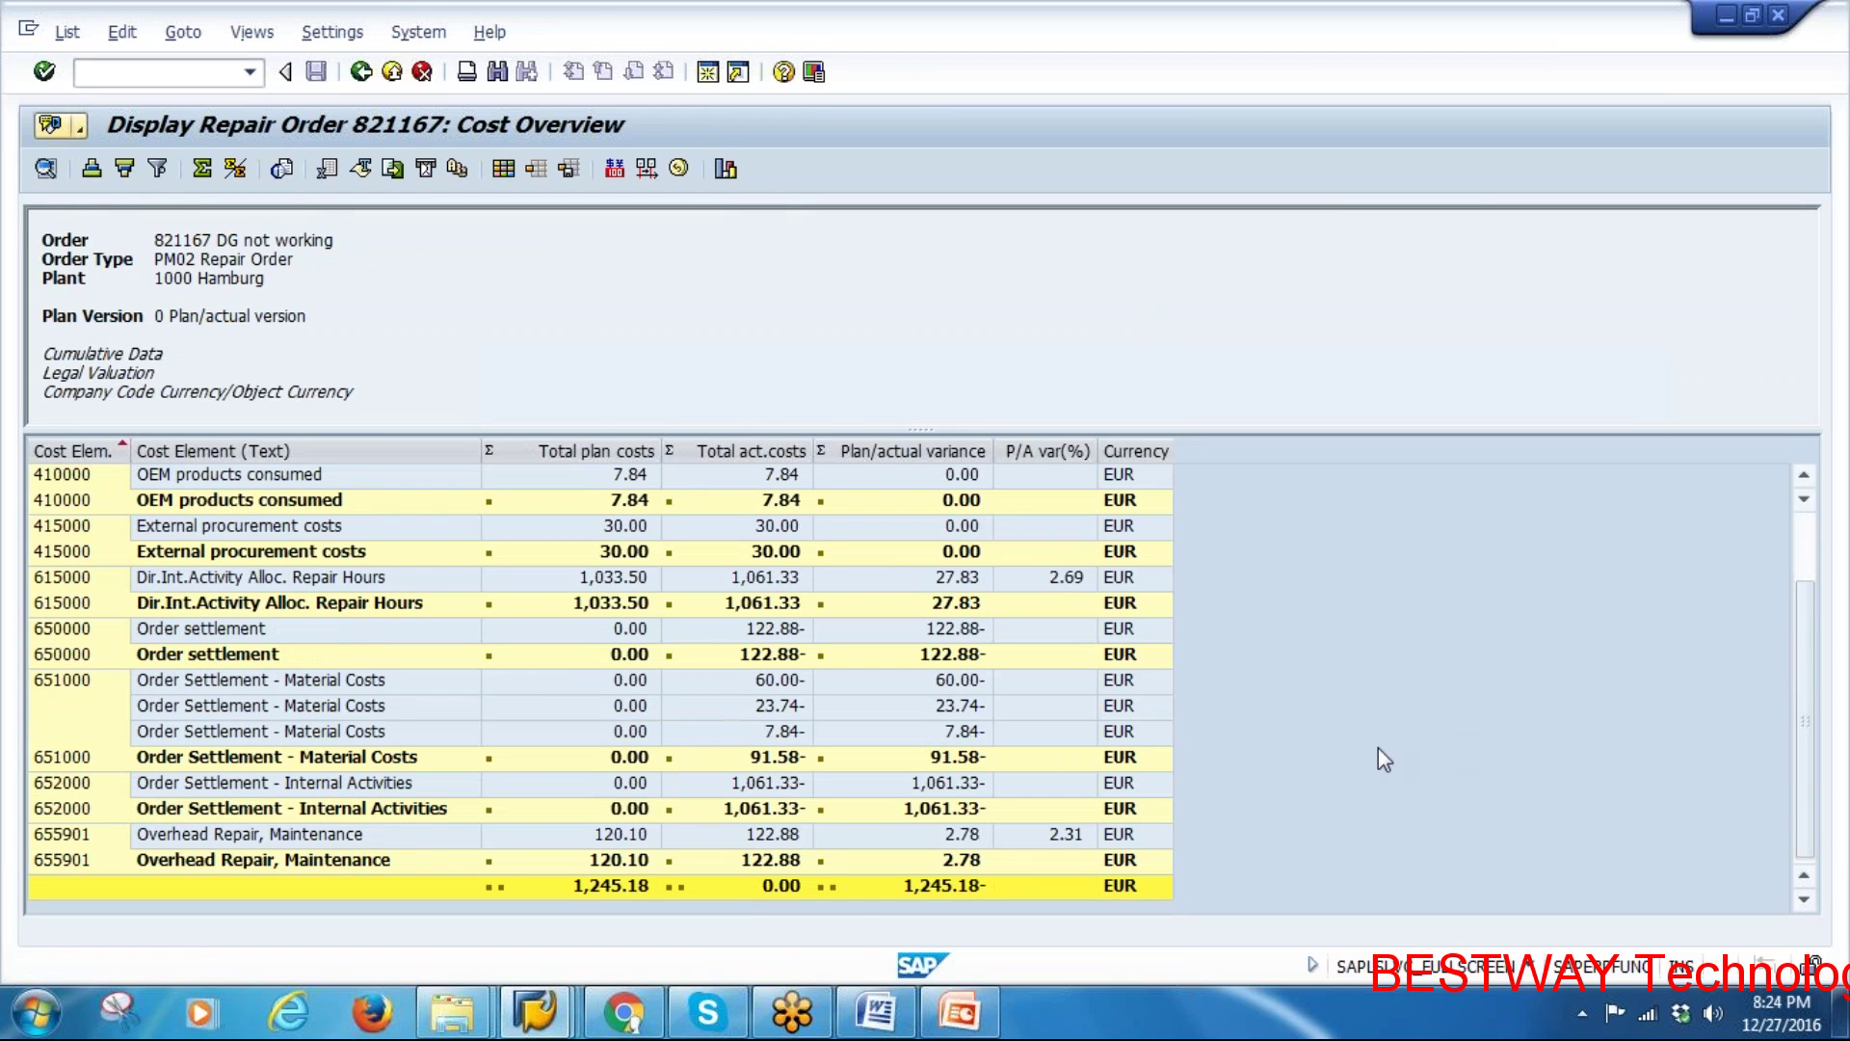
click(771, 888)
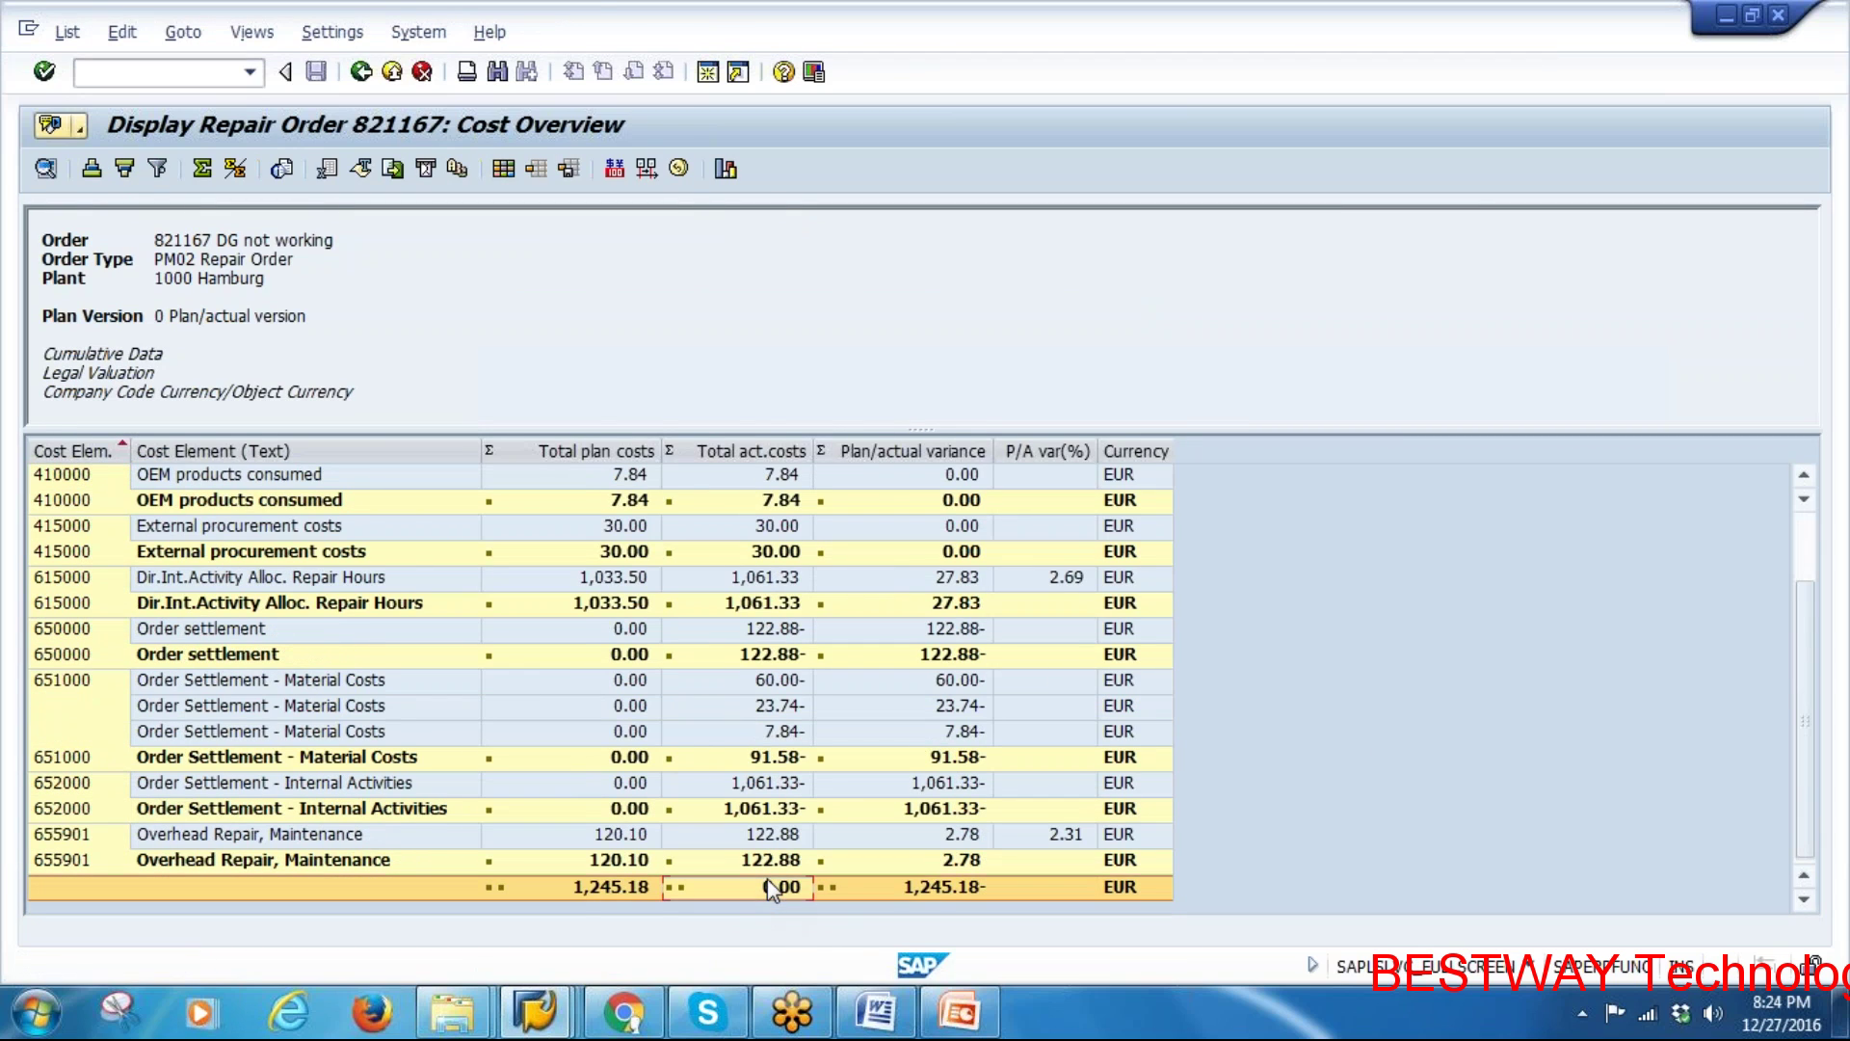
click(761, 451)
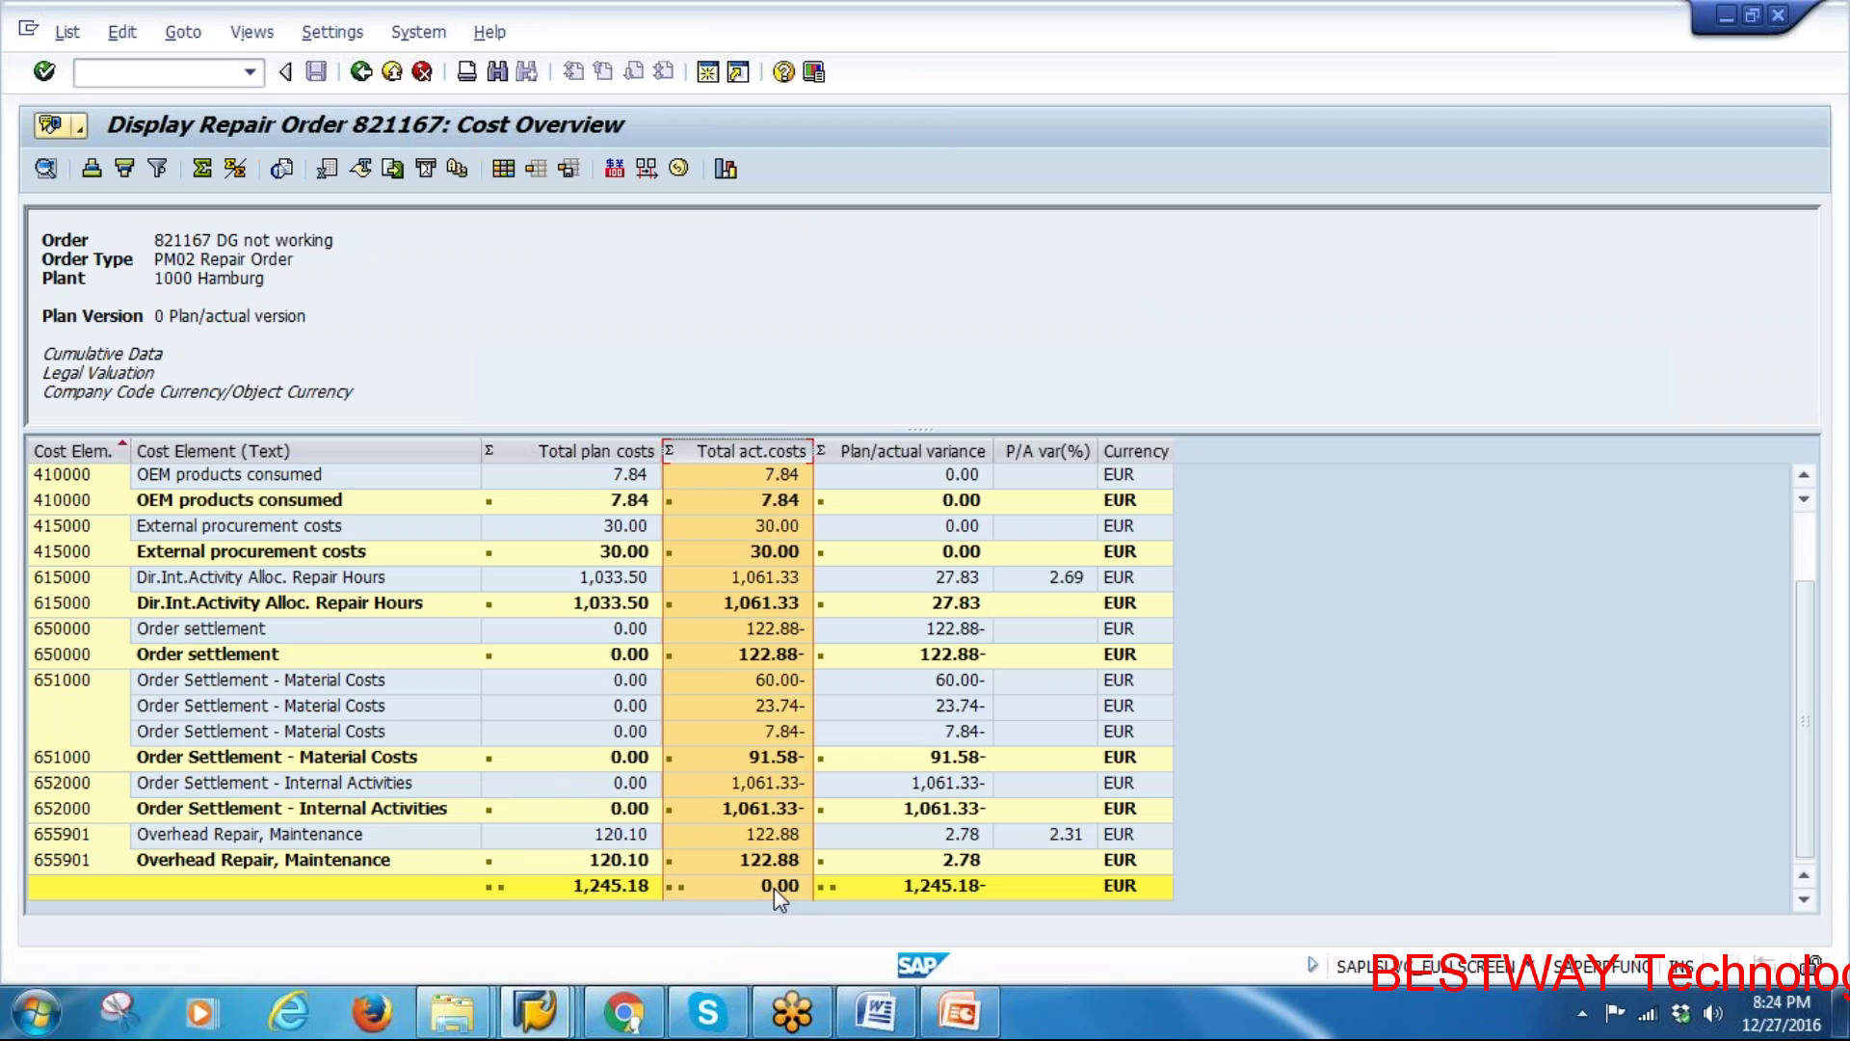
Leave the cost report, reopen the repair order in change mode, and start its business completion
click(361, 72)
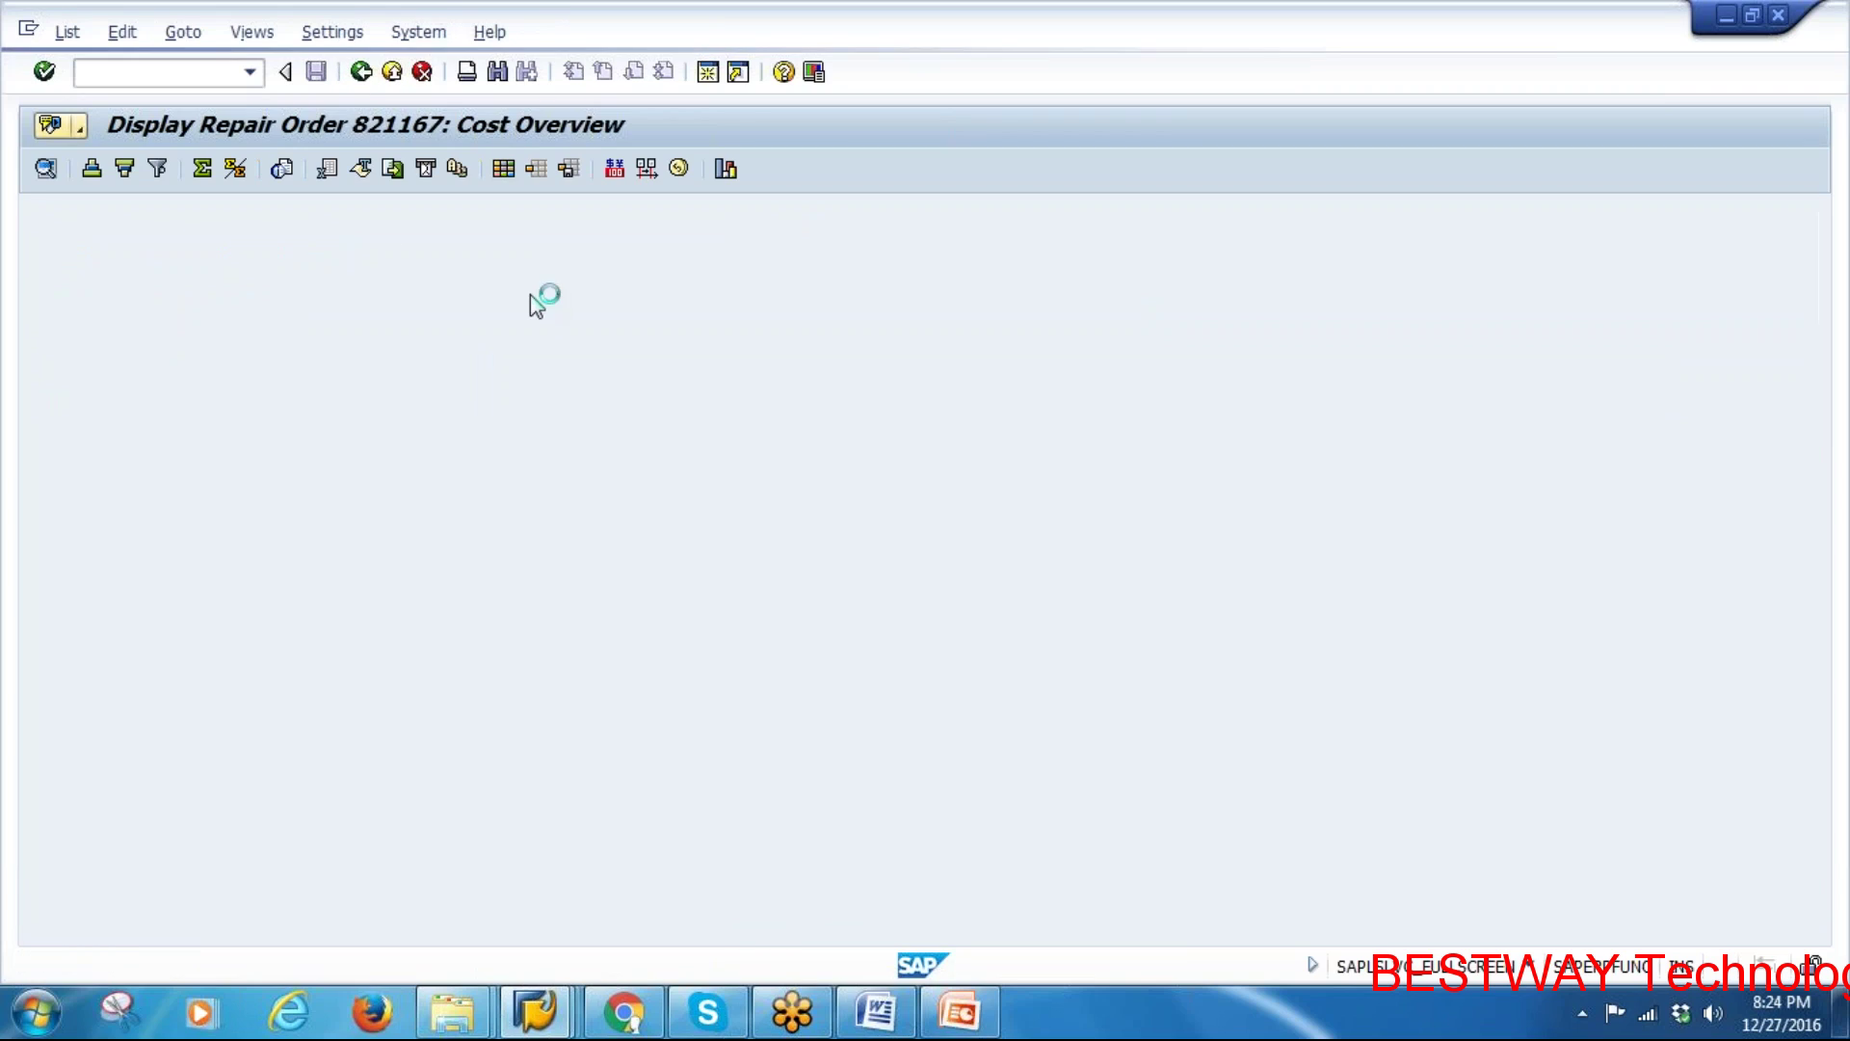
click(76, 32)
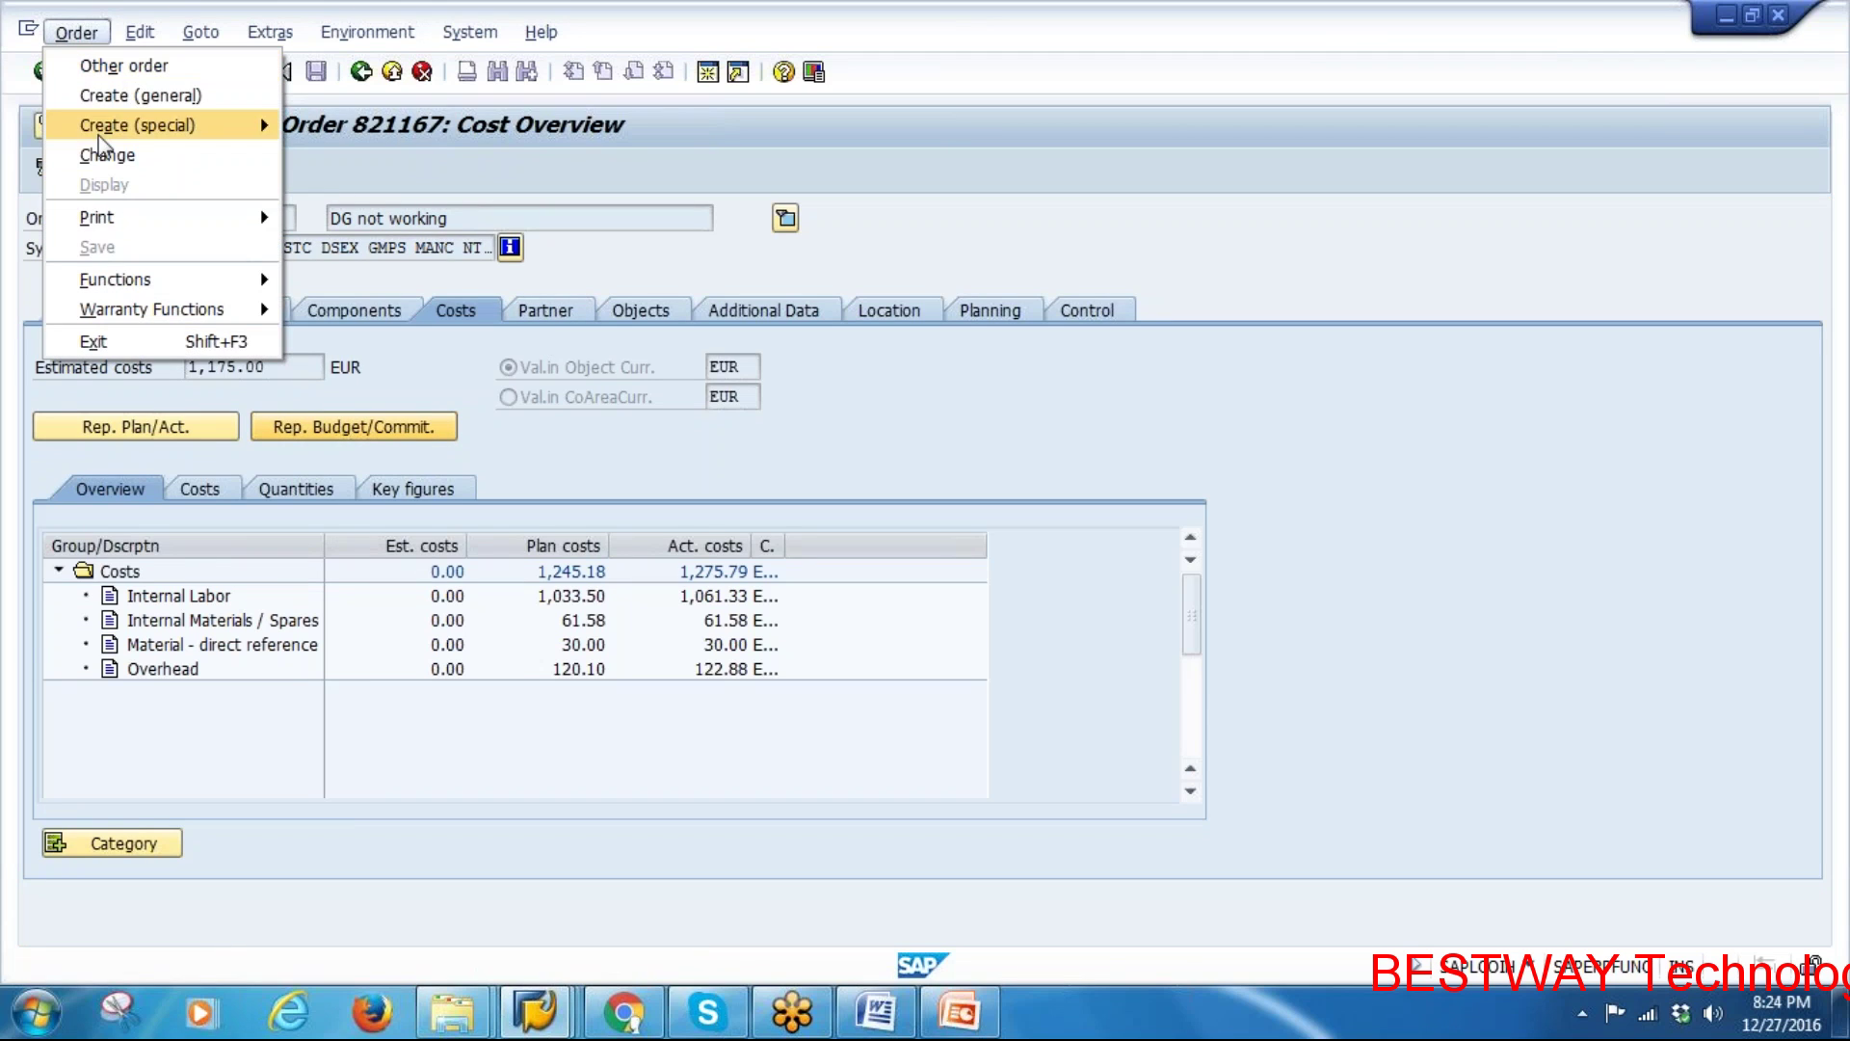
click(106, 154)
key(Return)
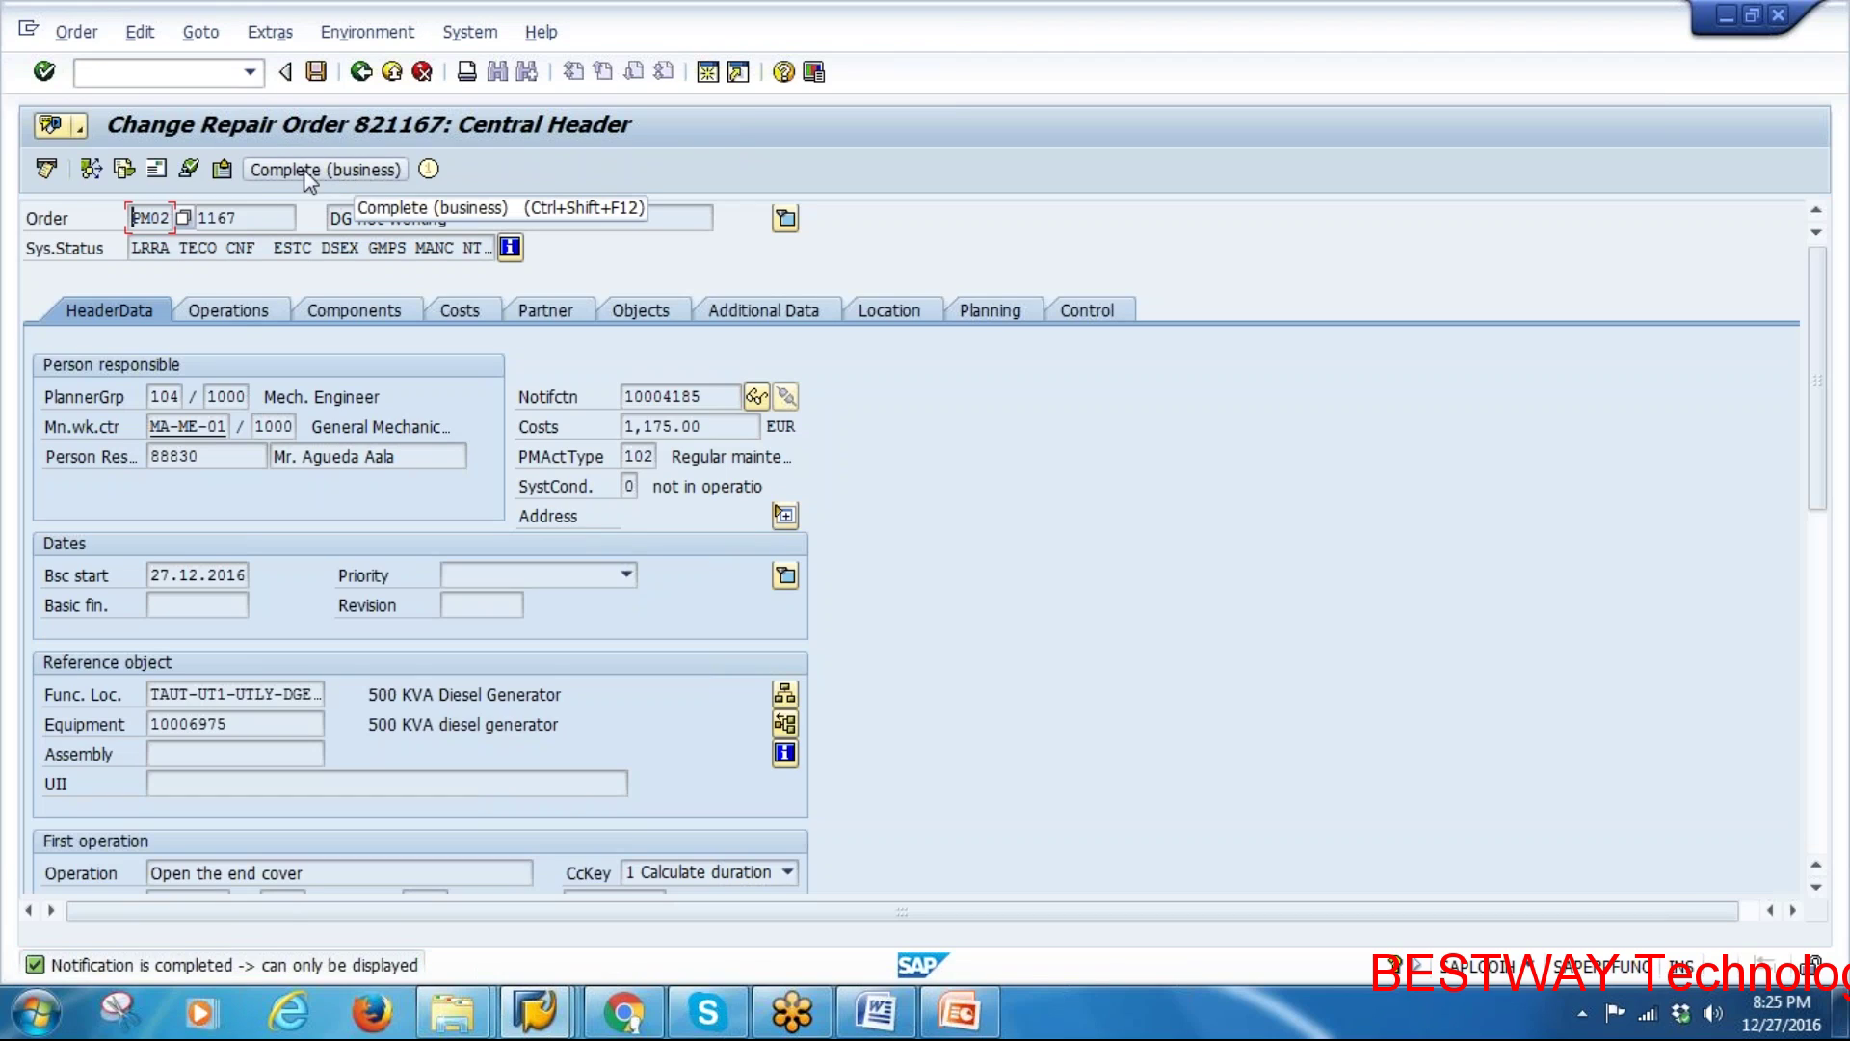
click(333, 169)
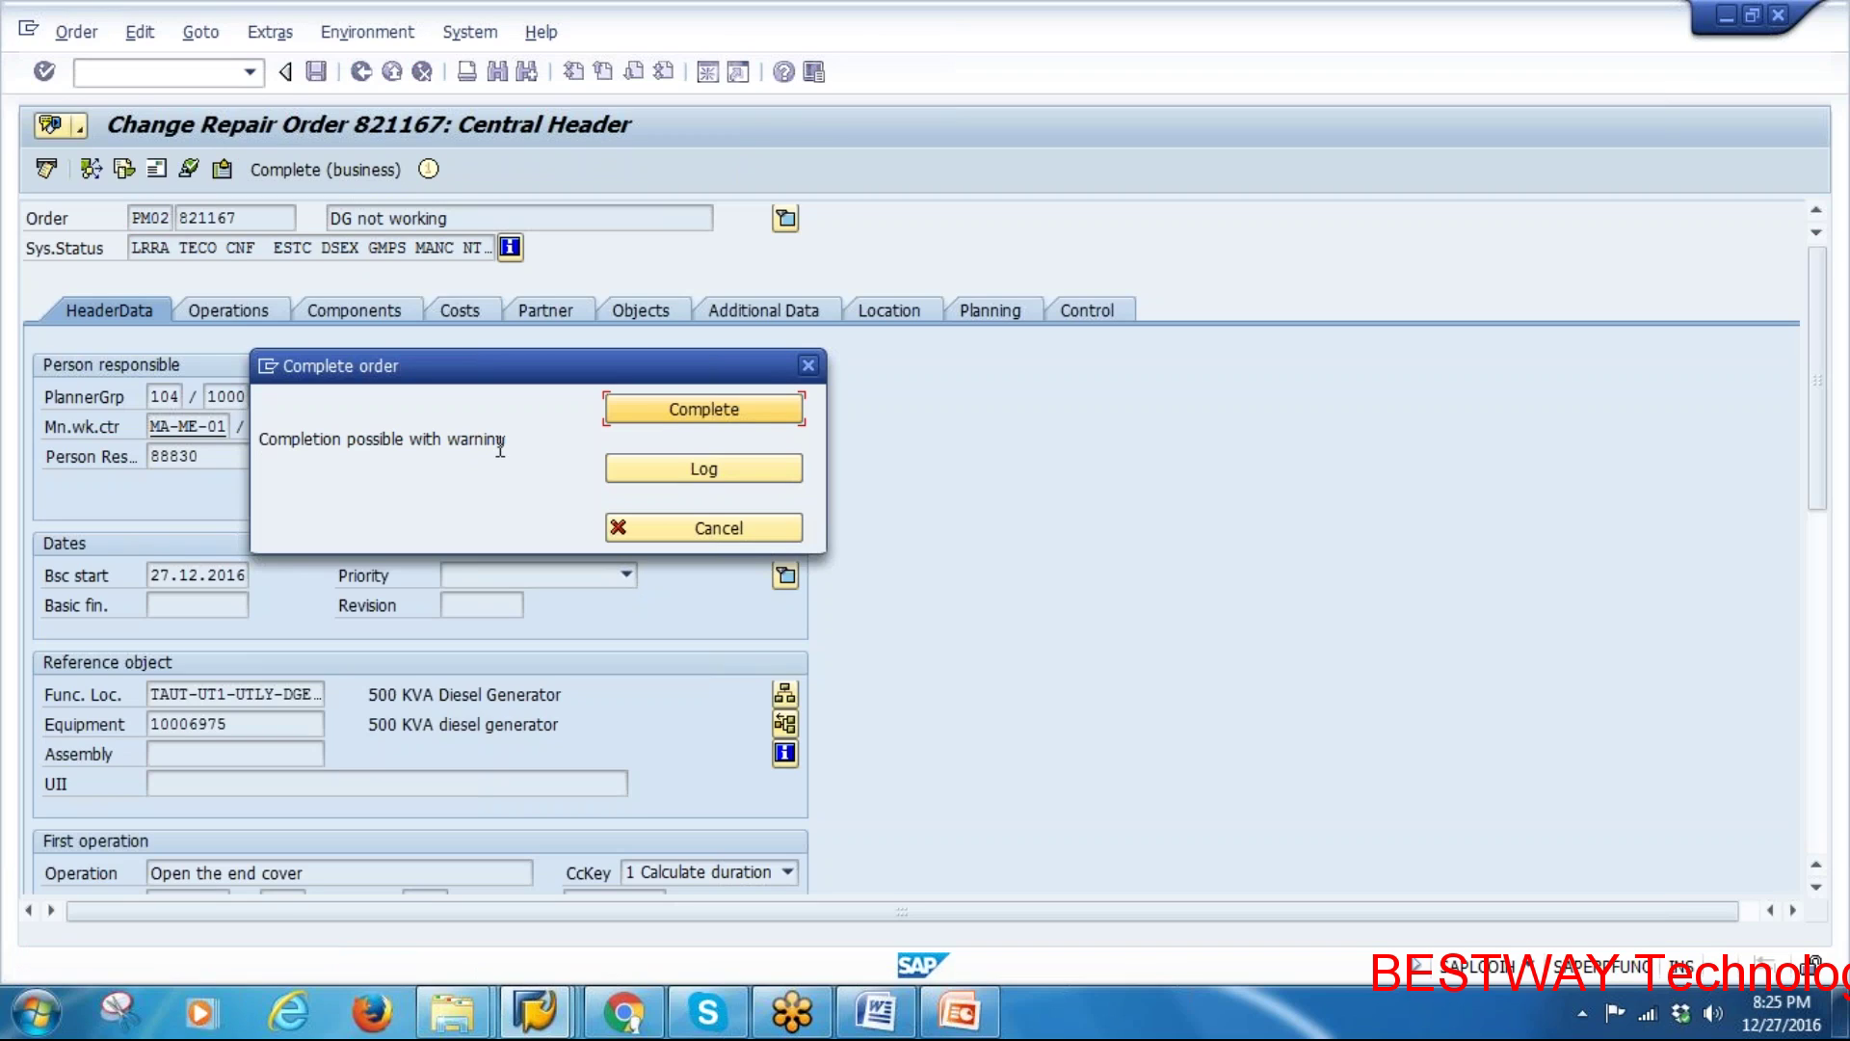
Switch to PowerPoint, review the Non - Stock Material Process Flow slide, and return to the completion dialog
click(961, 1011)
scroll(154, 598, up, 5)
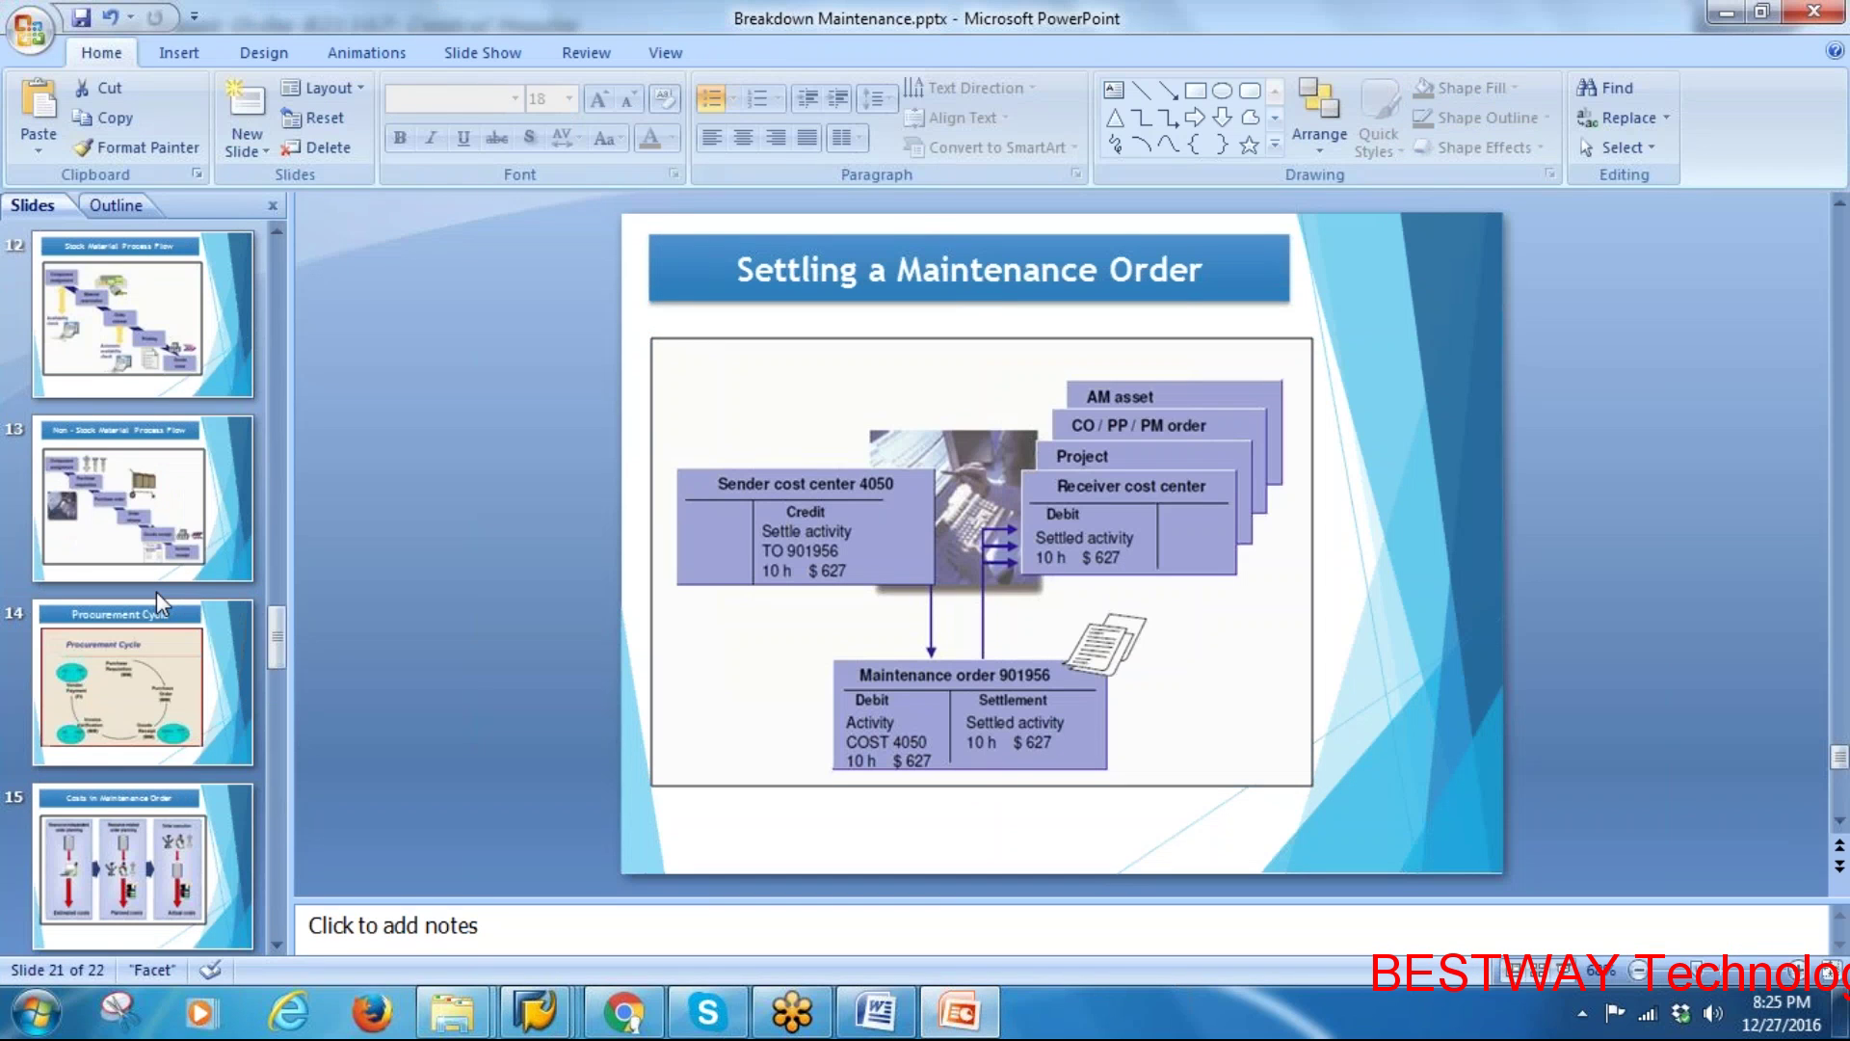
click(125, 506)
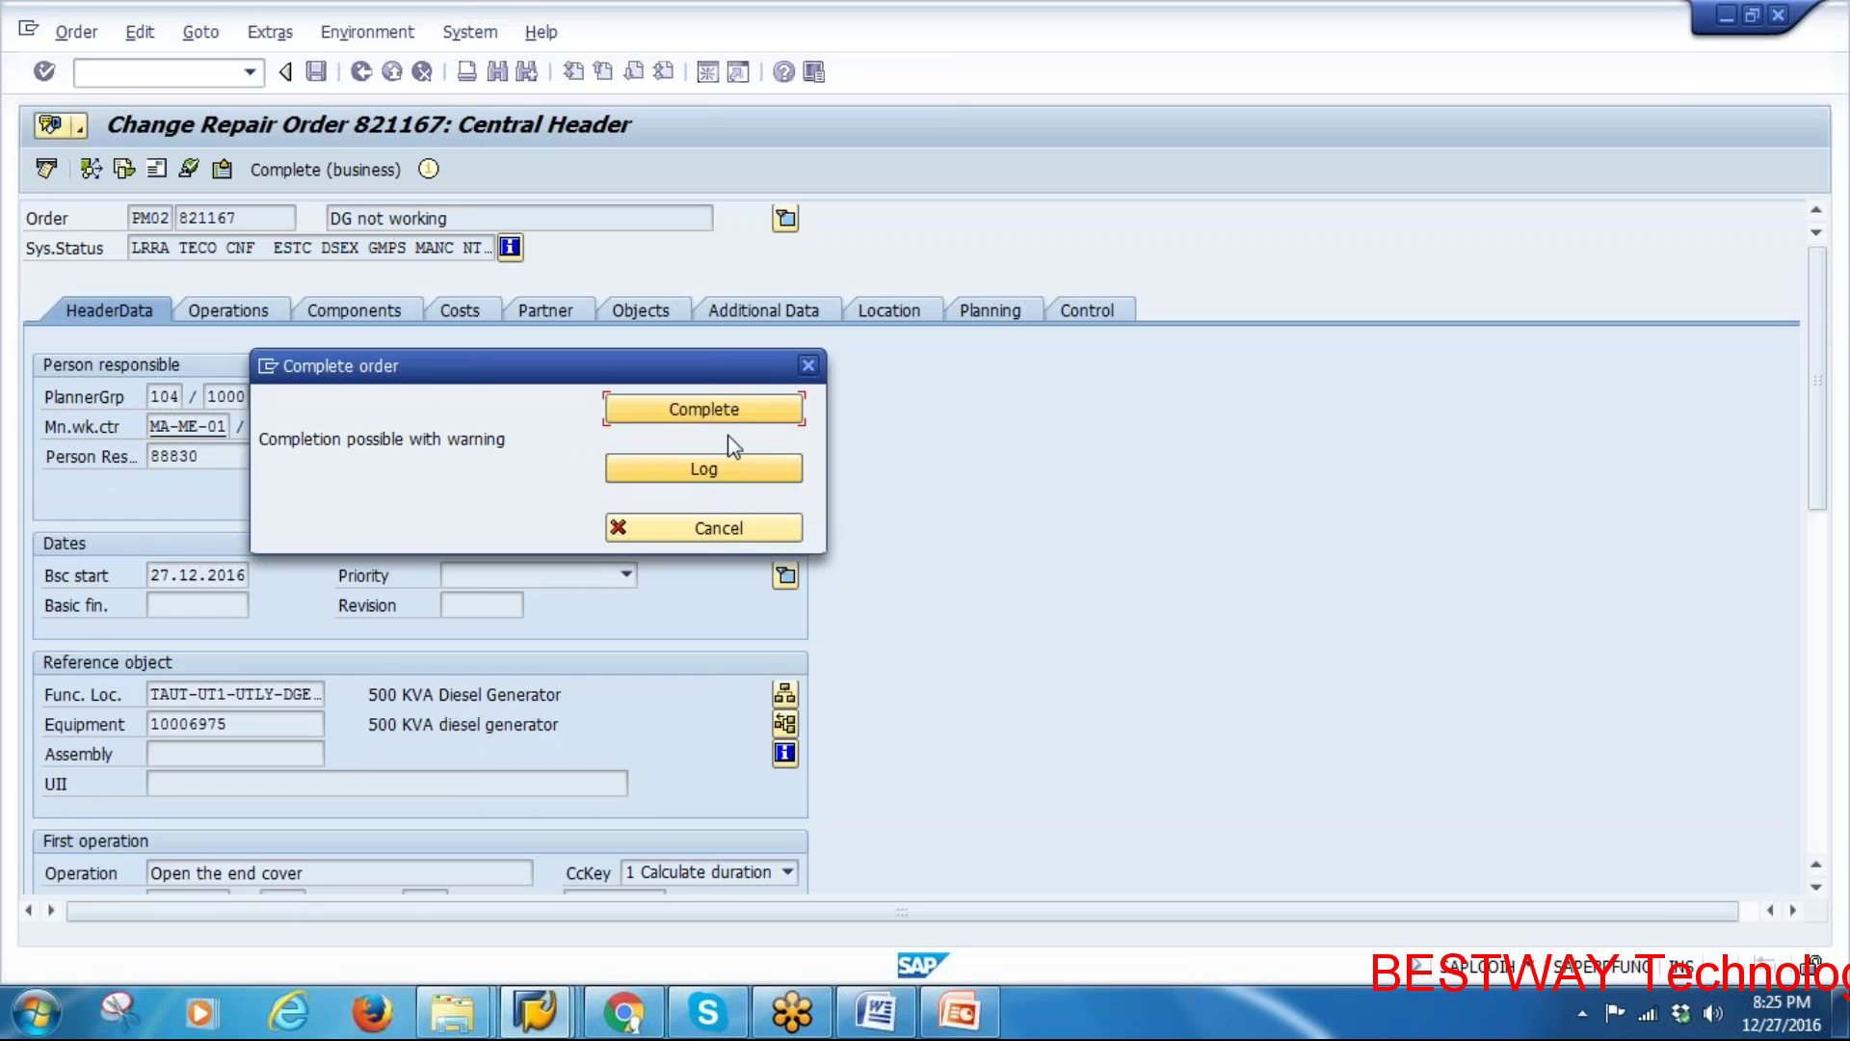
Examine the completion log and the long text about the missing final billing indicator, and close the messages
click(704, 468)
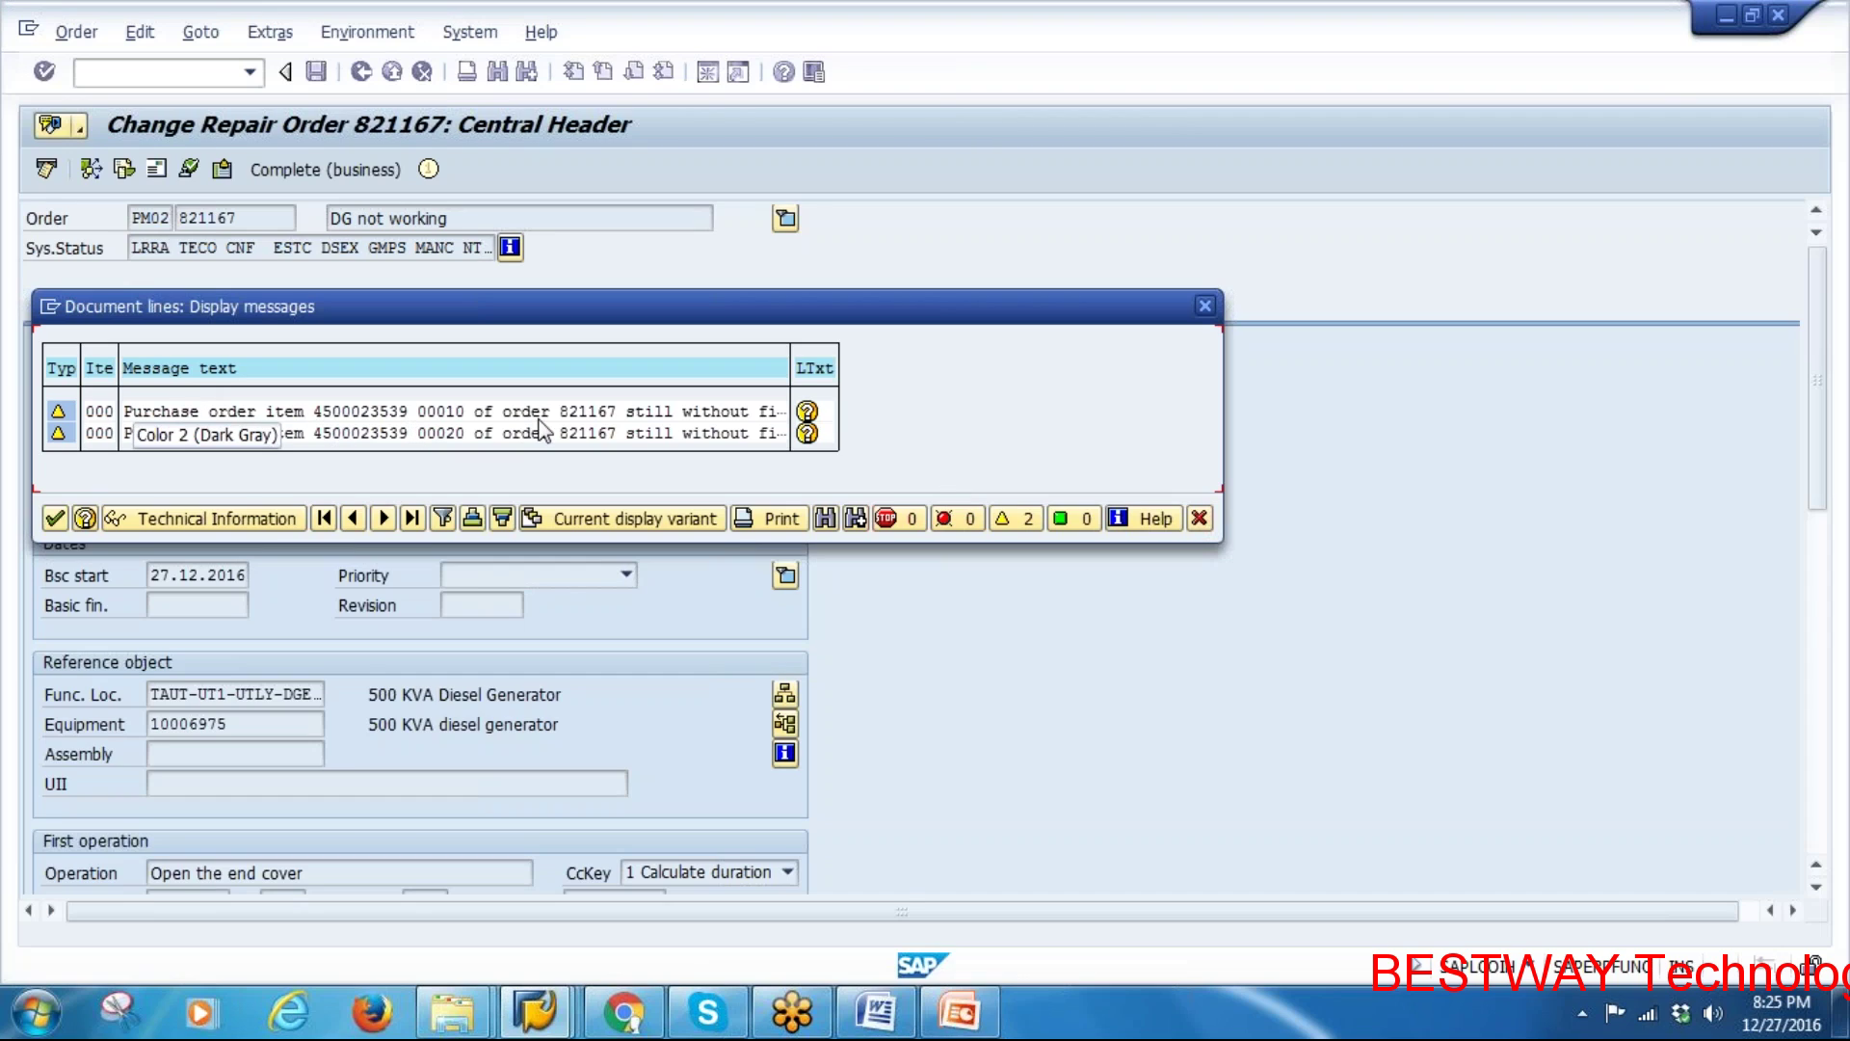
click(808, 433)
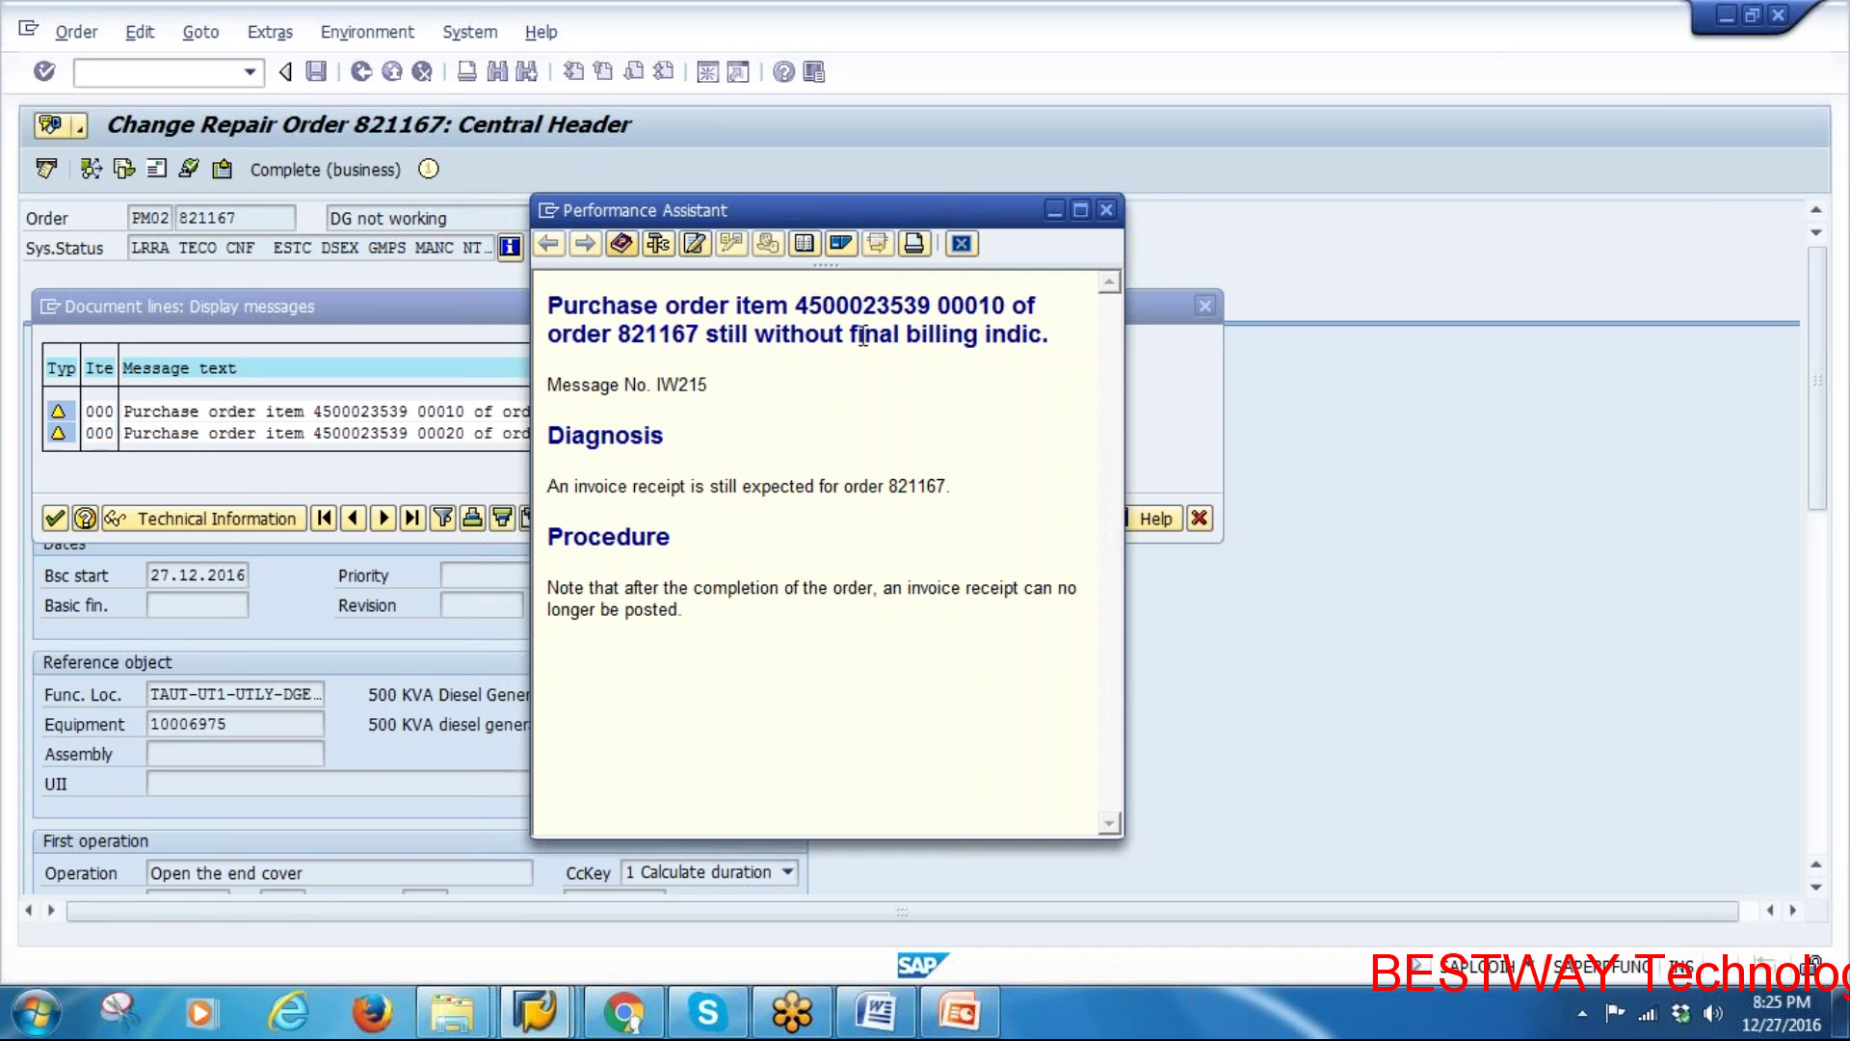
drag(852, 336, 1045, 348)
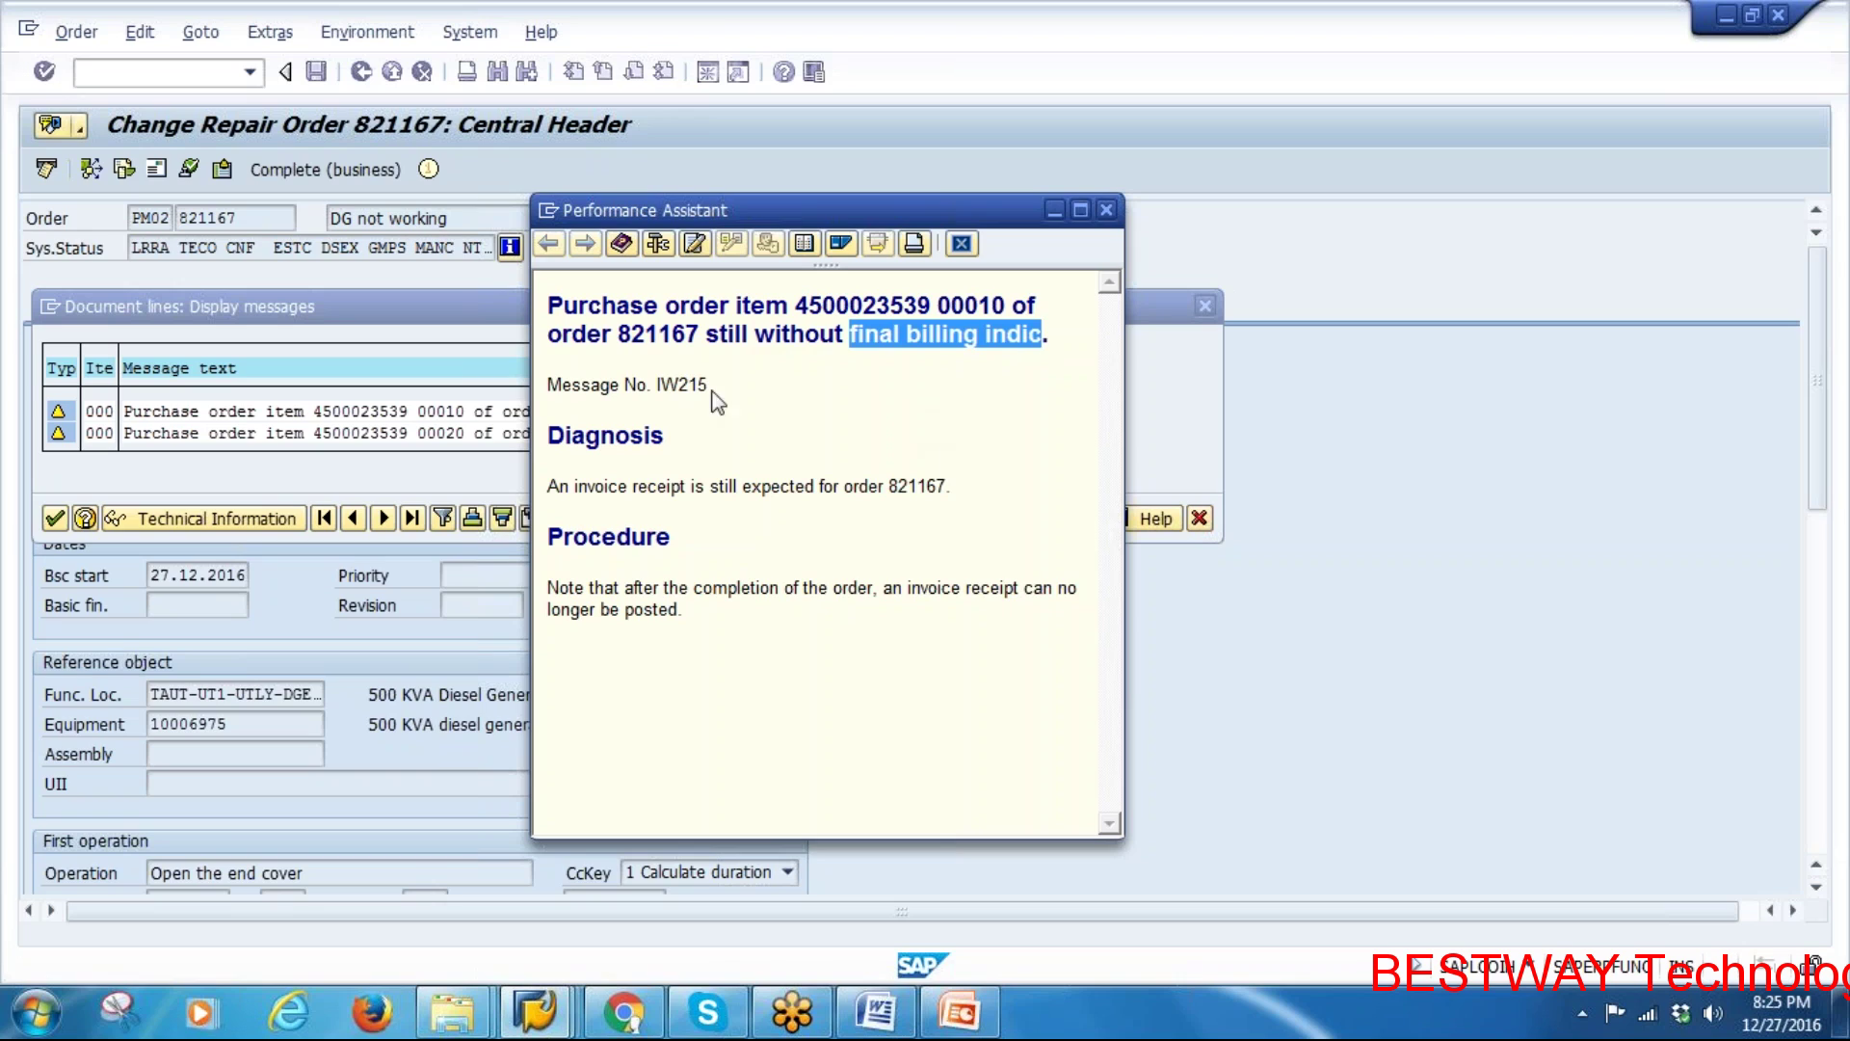
click(987, 366)
click(1107, 209)
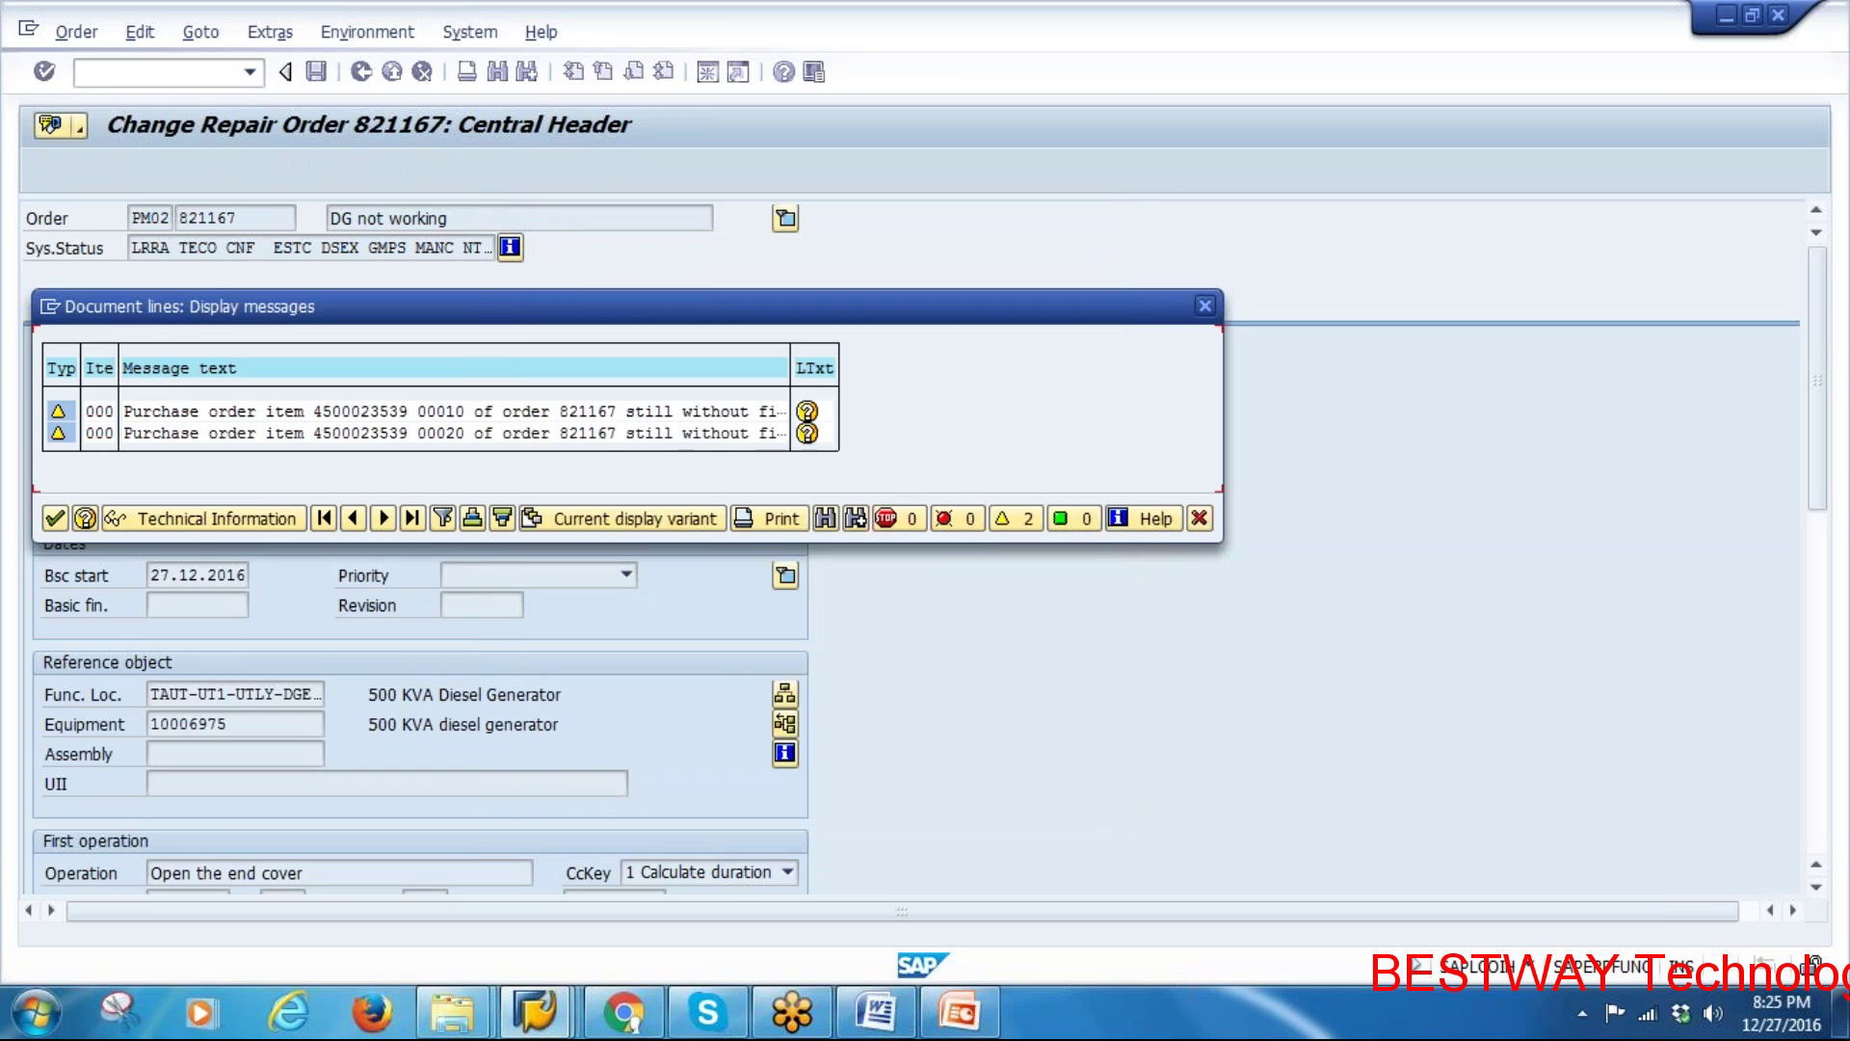
click(58, 524)
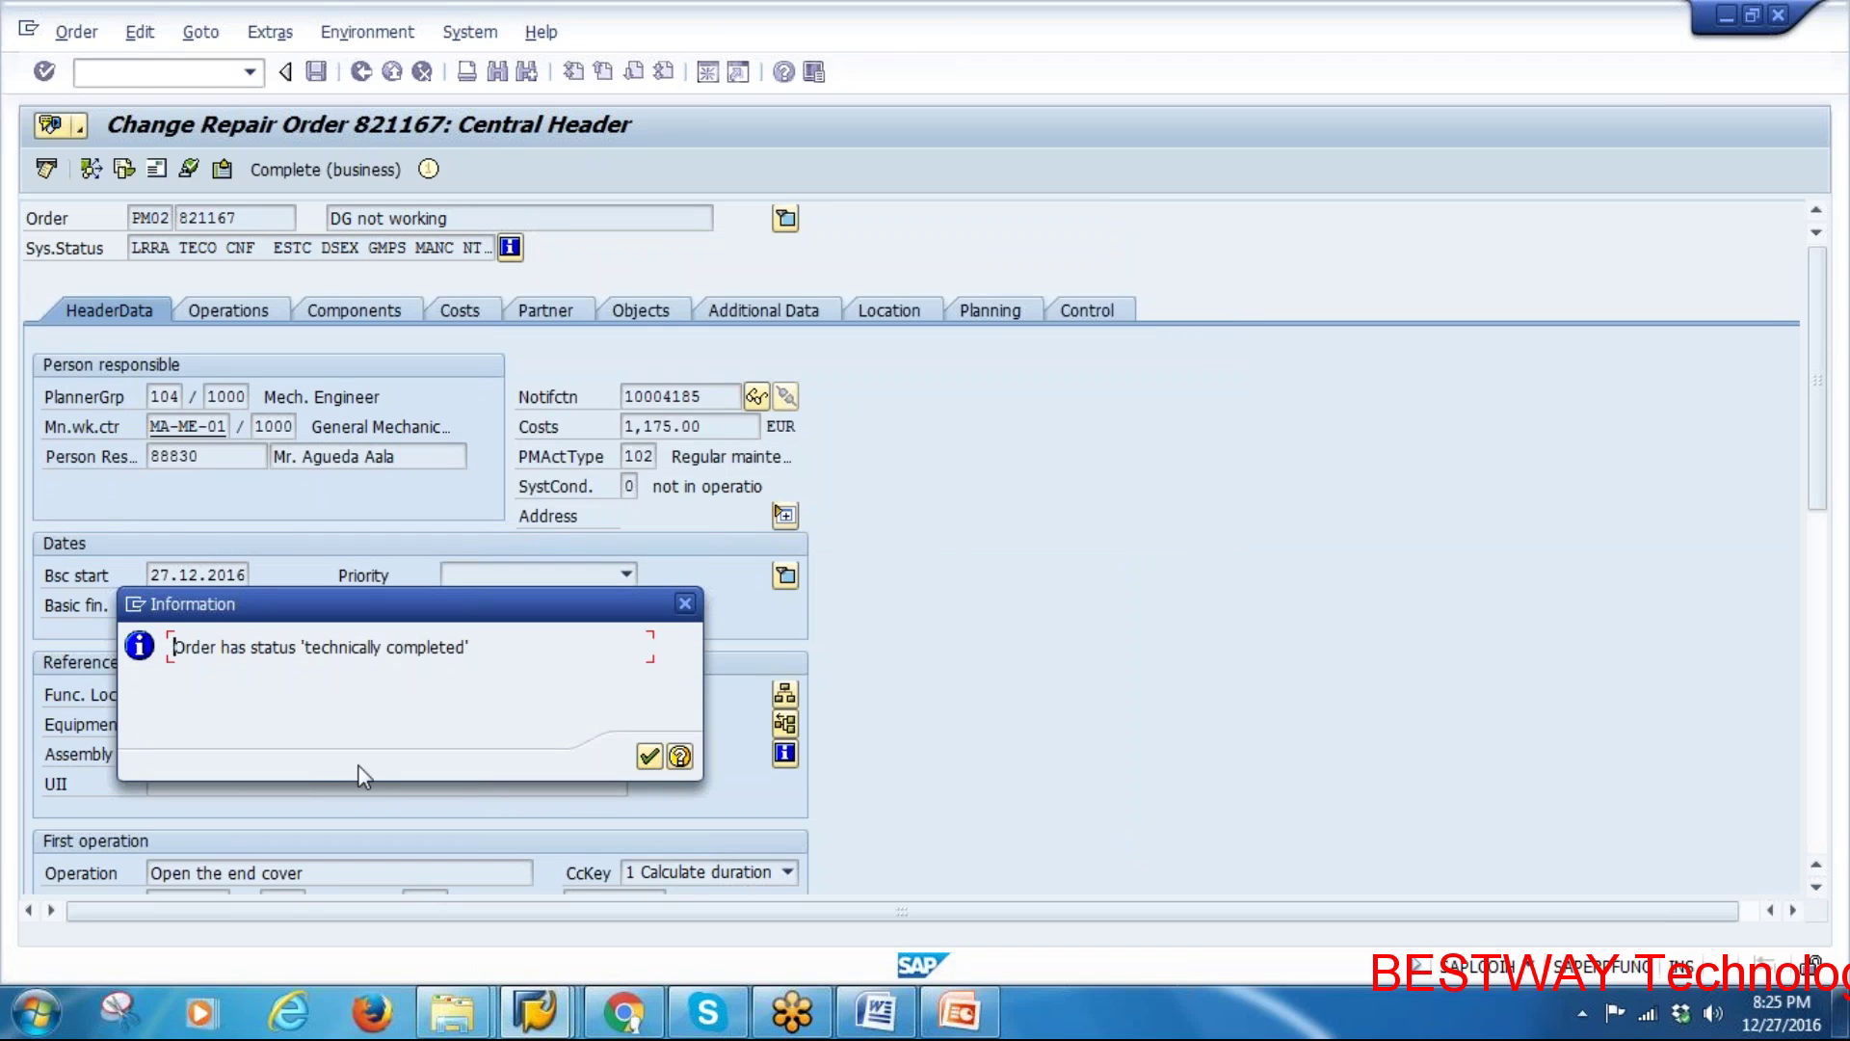
click(648, 756)
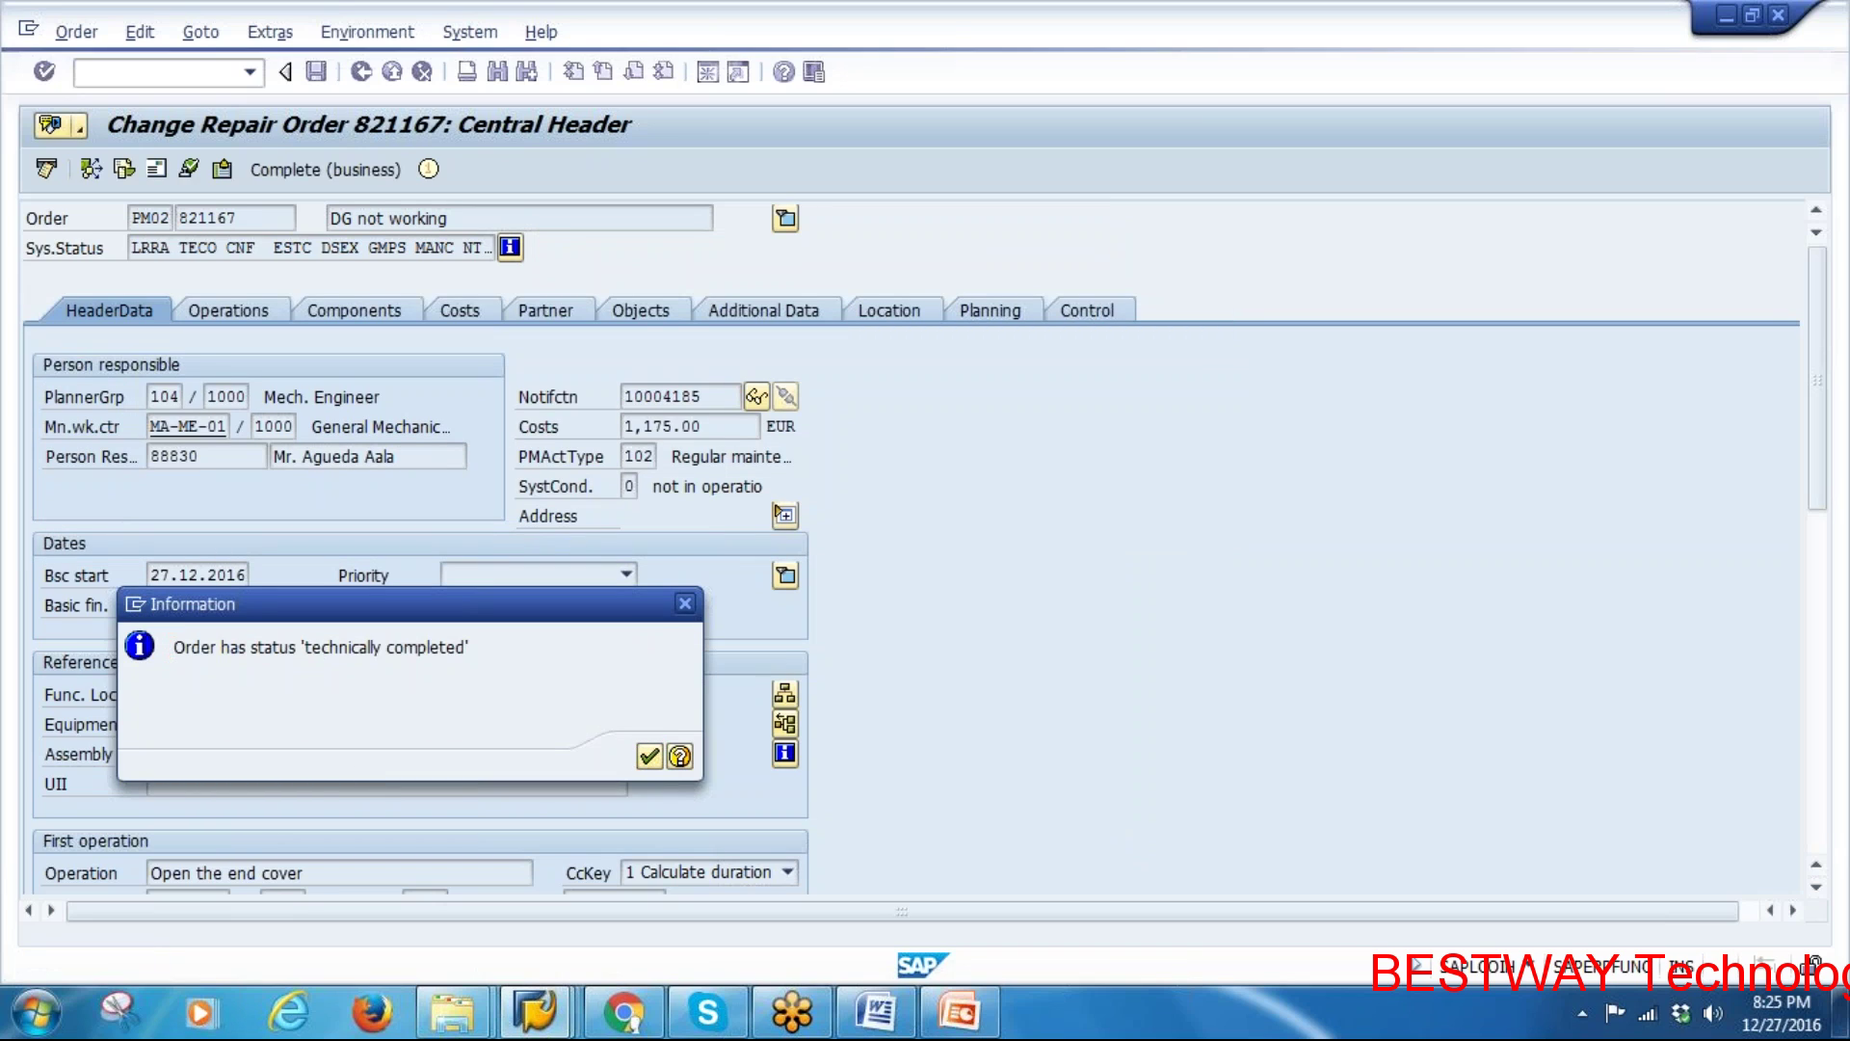
Complete the repair order for business despite the warning, and reopen it in change mode
click(314, 171)
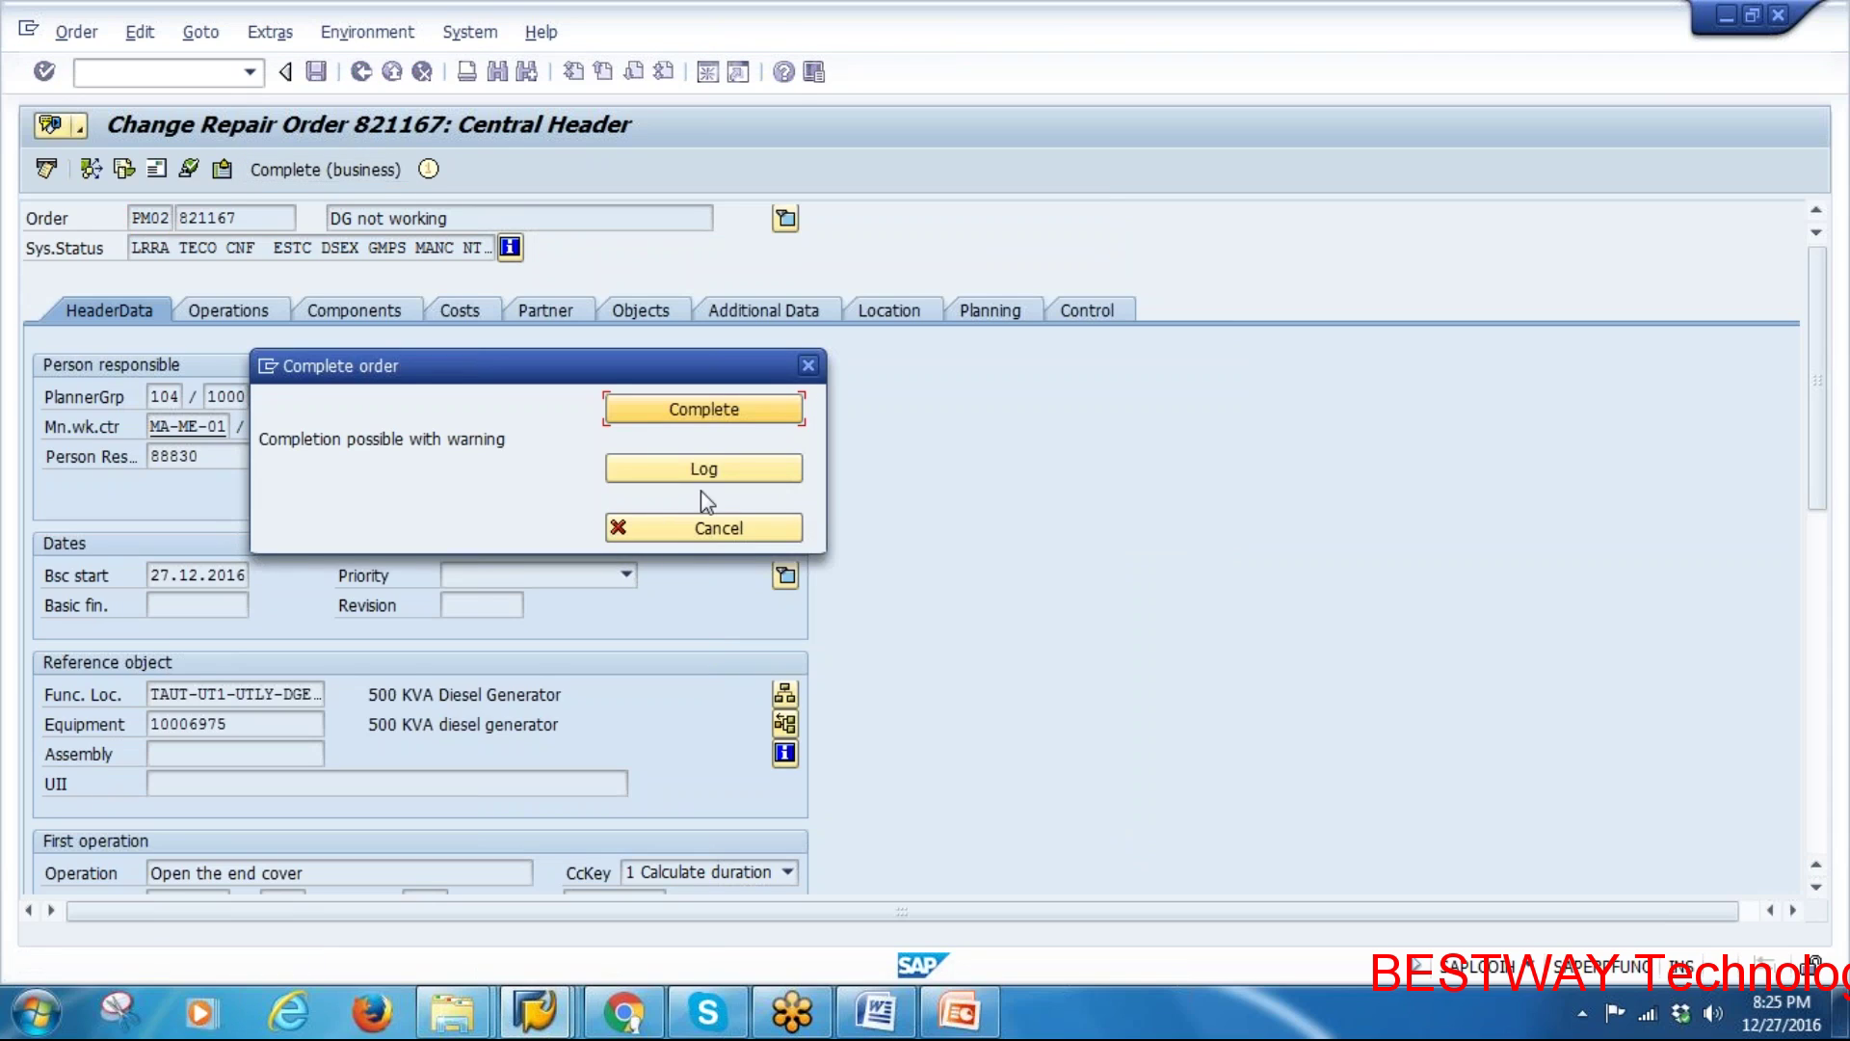
click(720, 407)
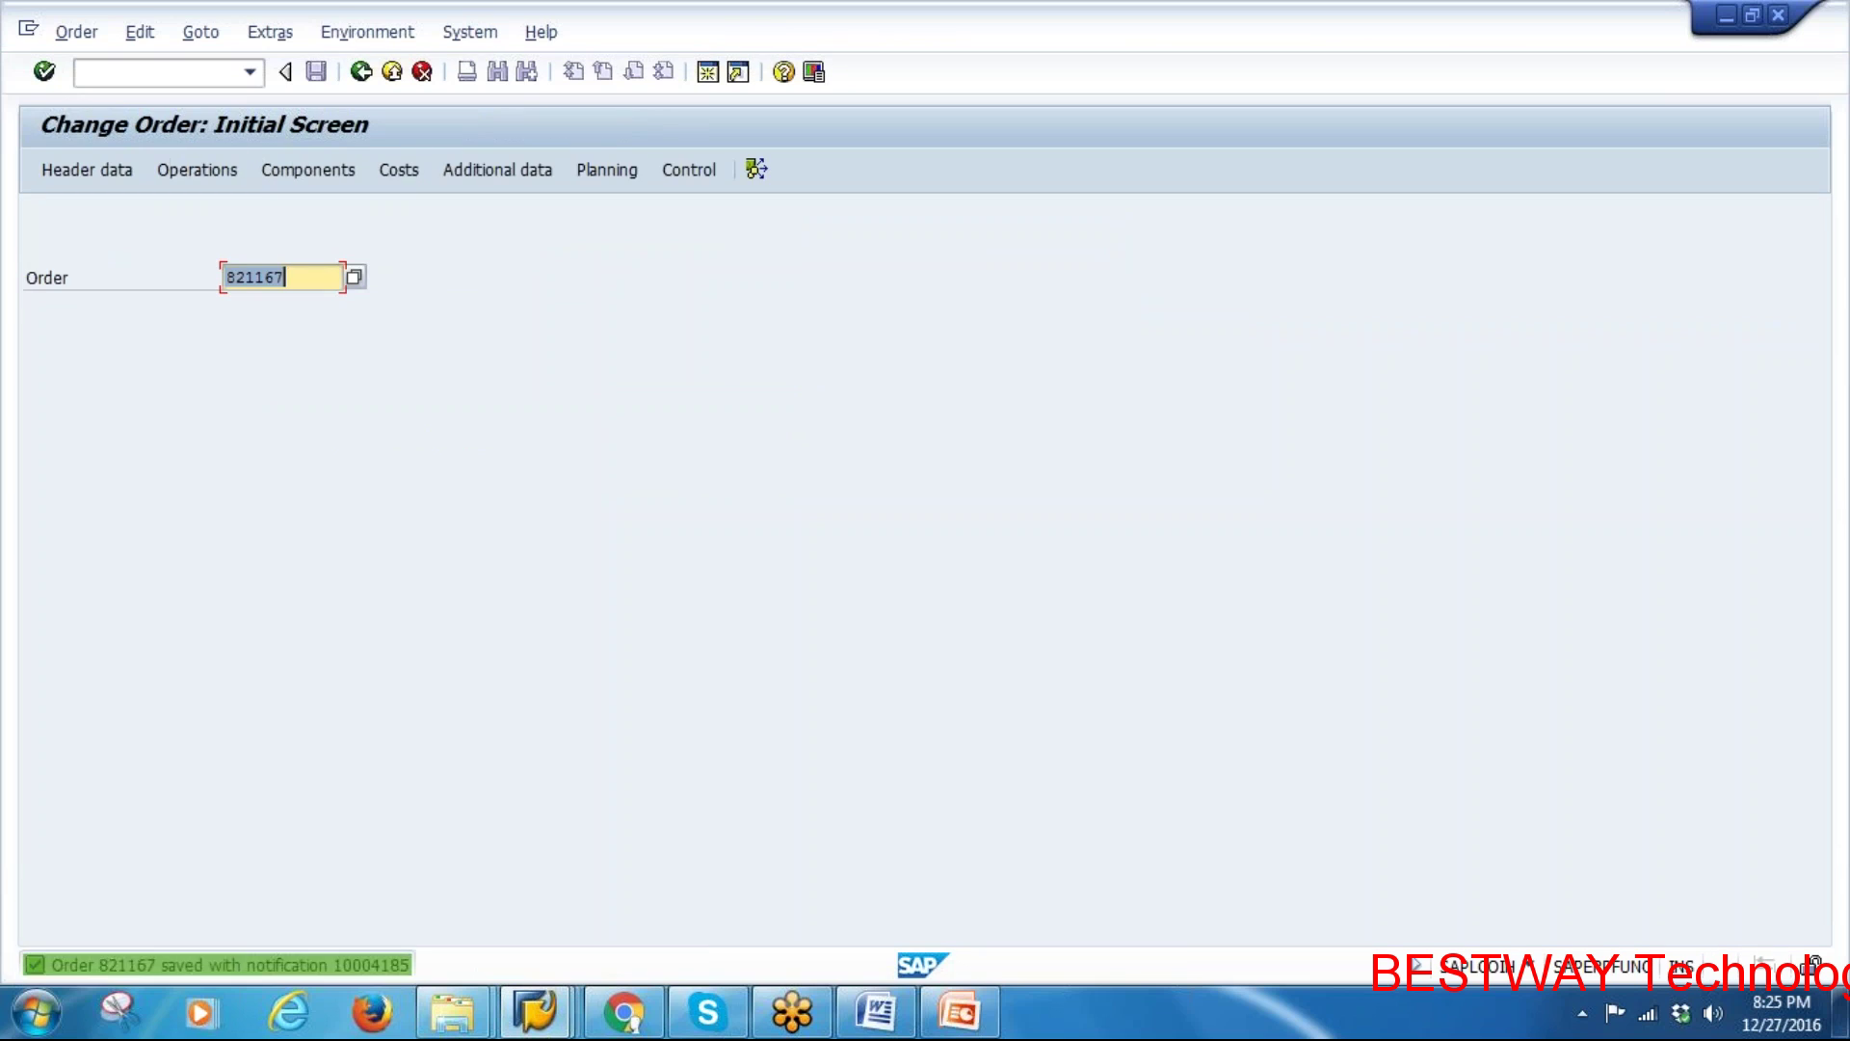
key(Return)
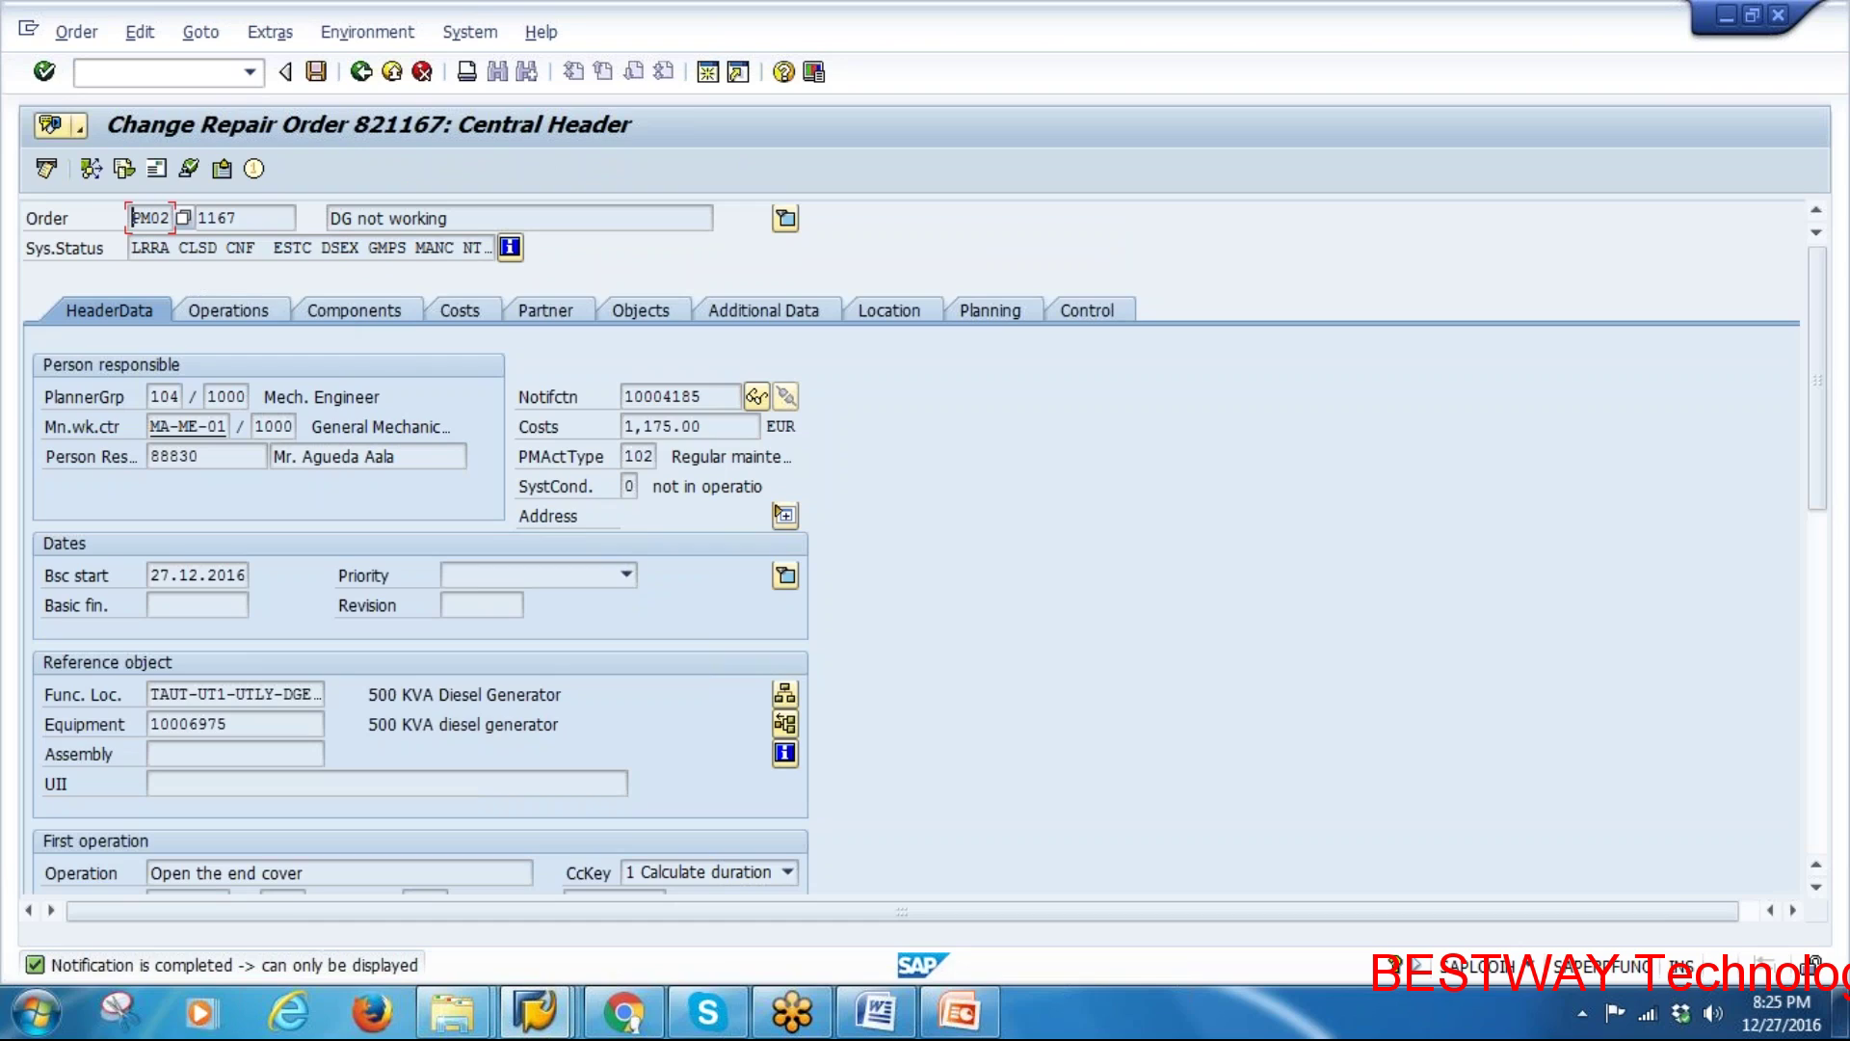
Examine the repair order's detailed system status for the Closed entry and return to the central header
drag(179, 247, 218, 249)
click(510, 248)
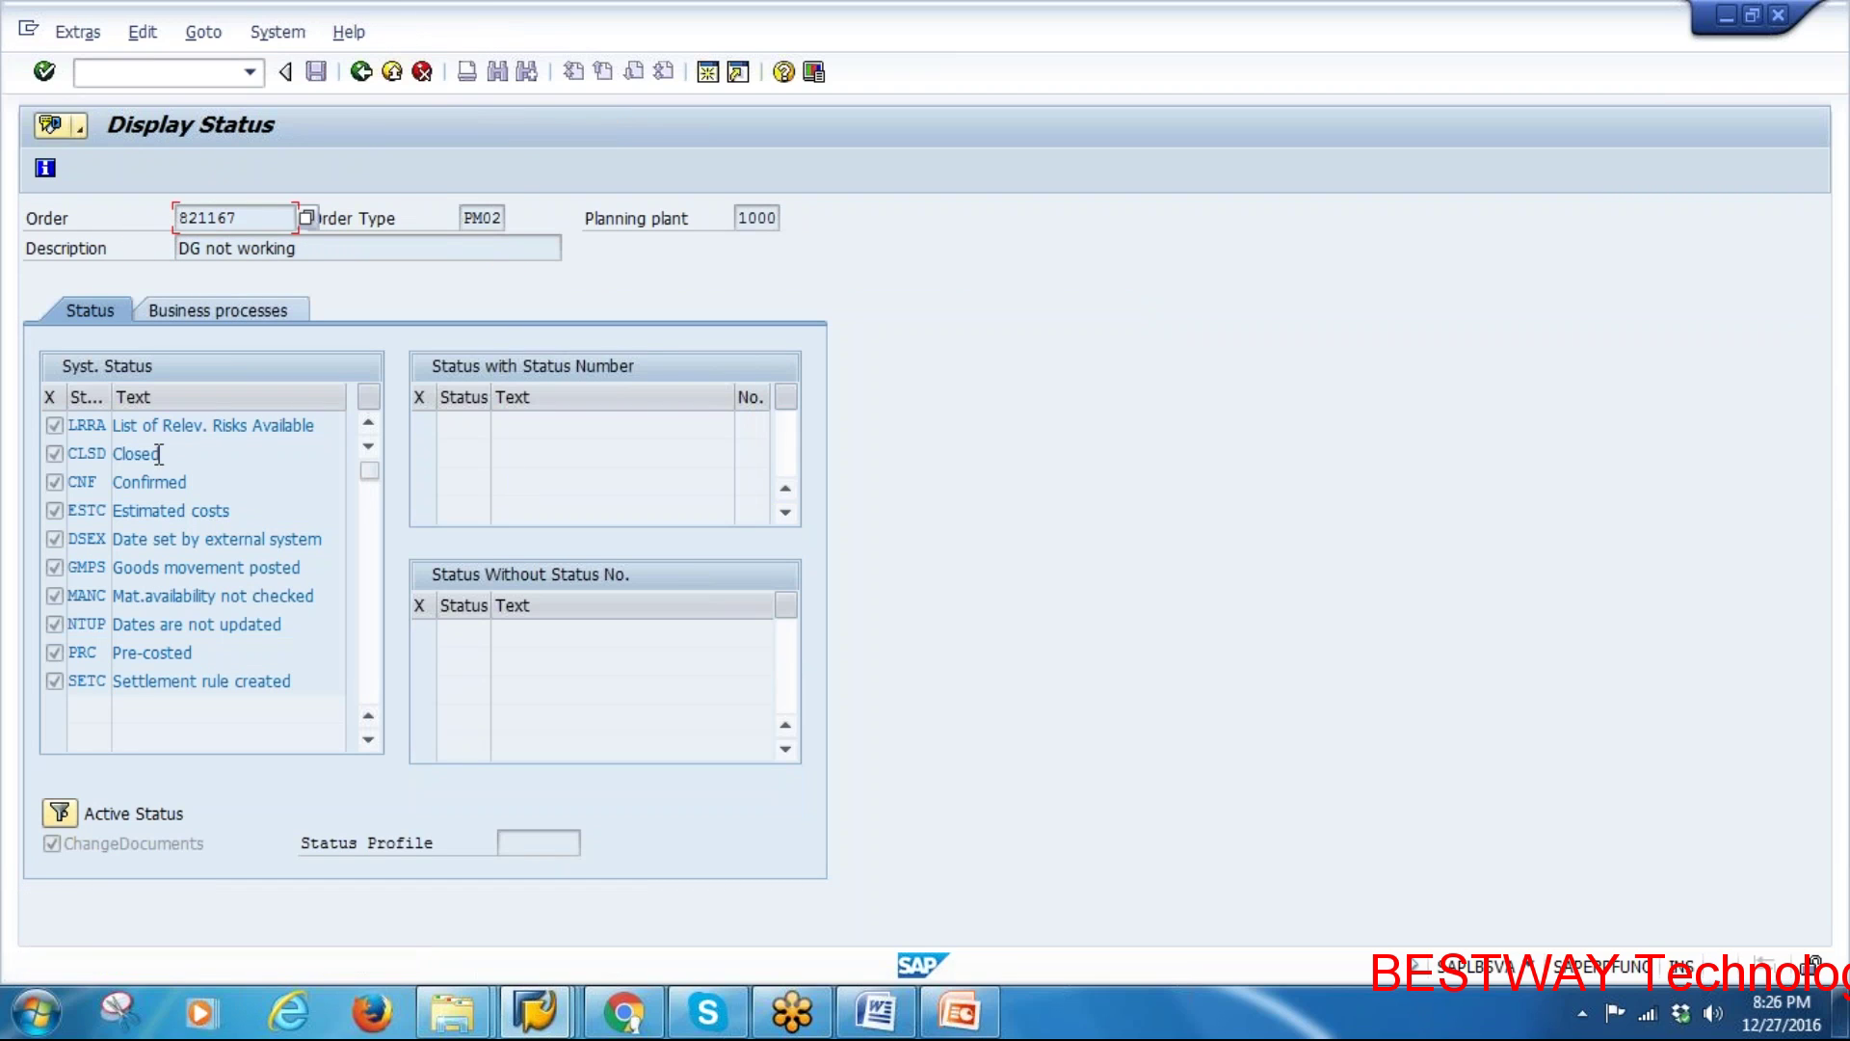
double_click(161, 453)
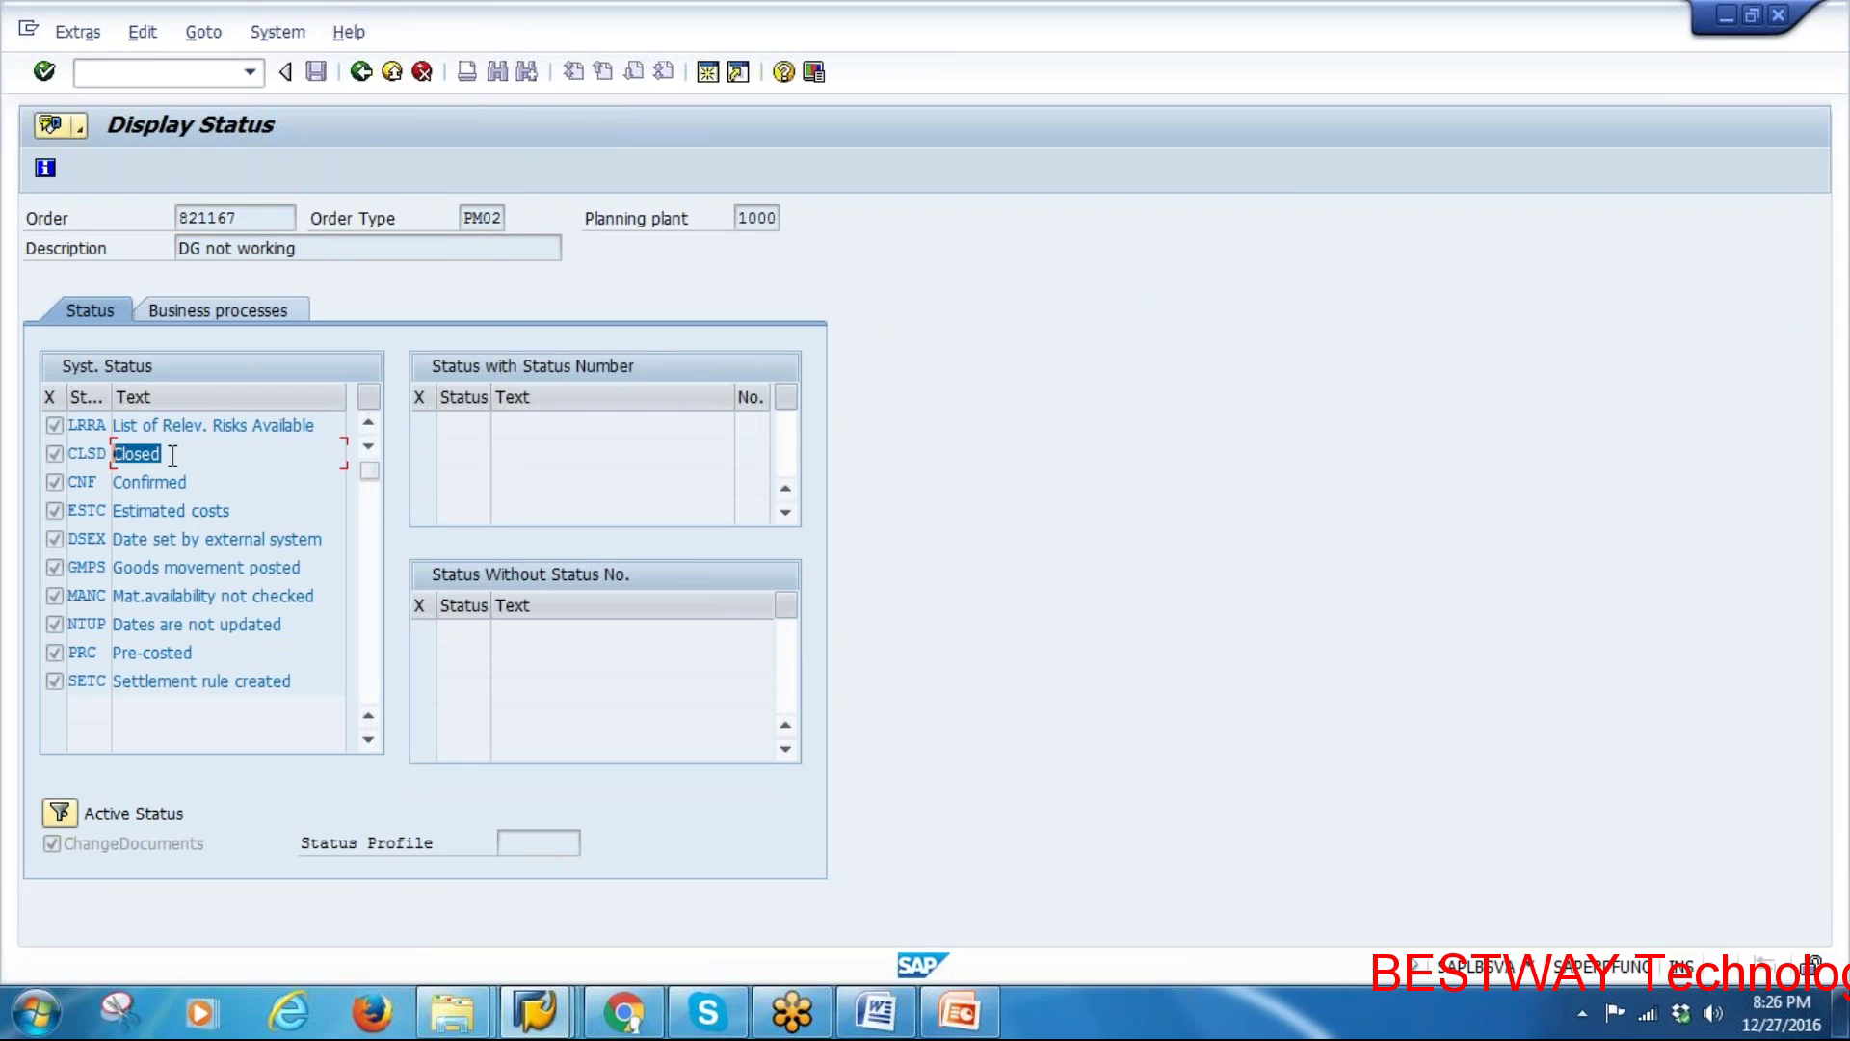
click(361, 71)
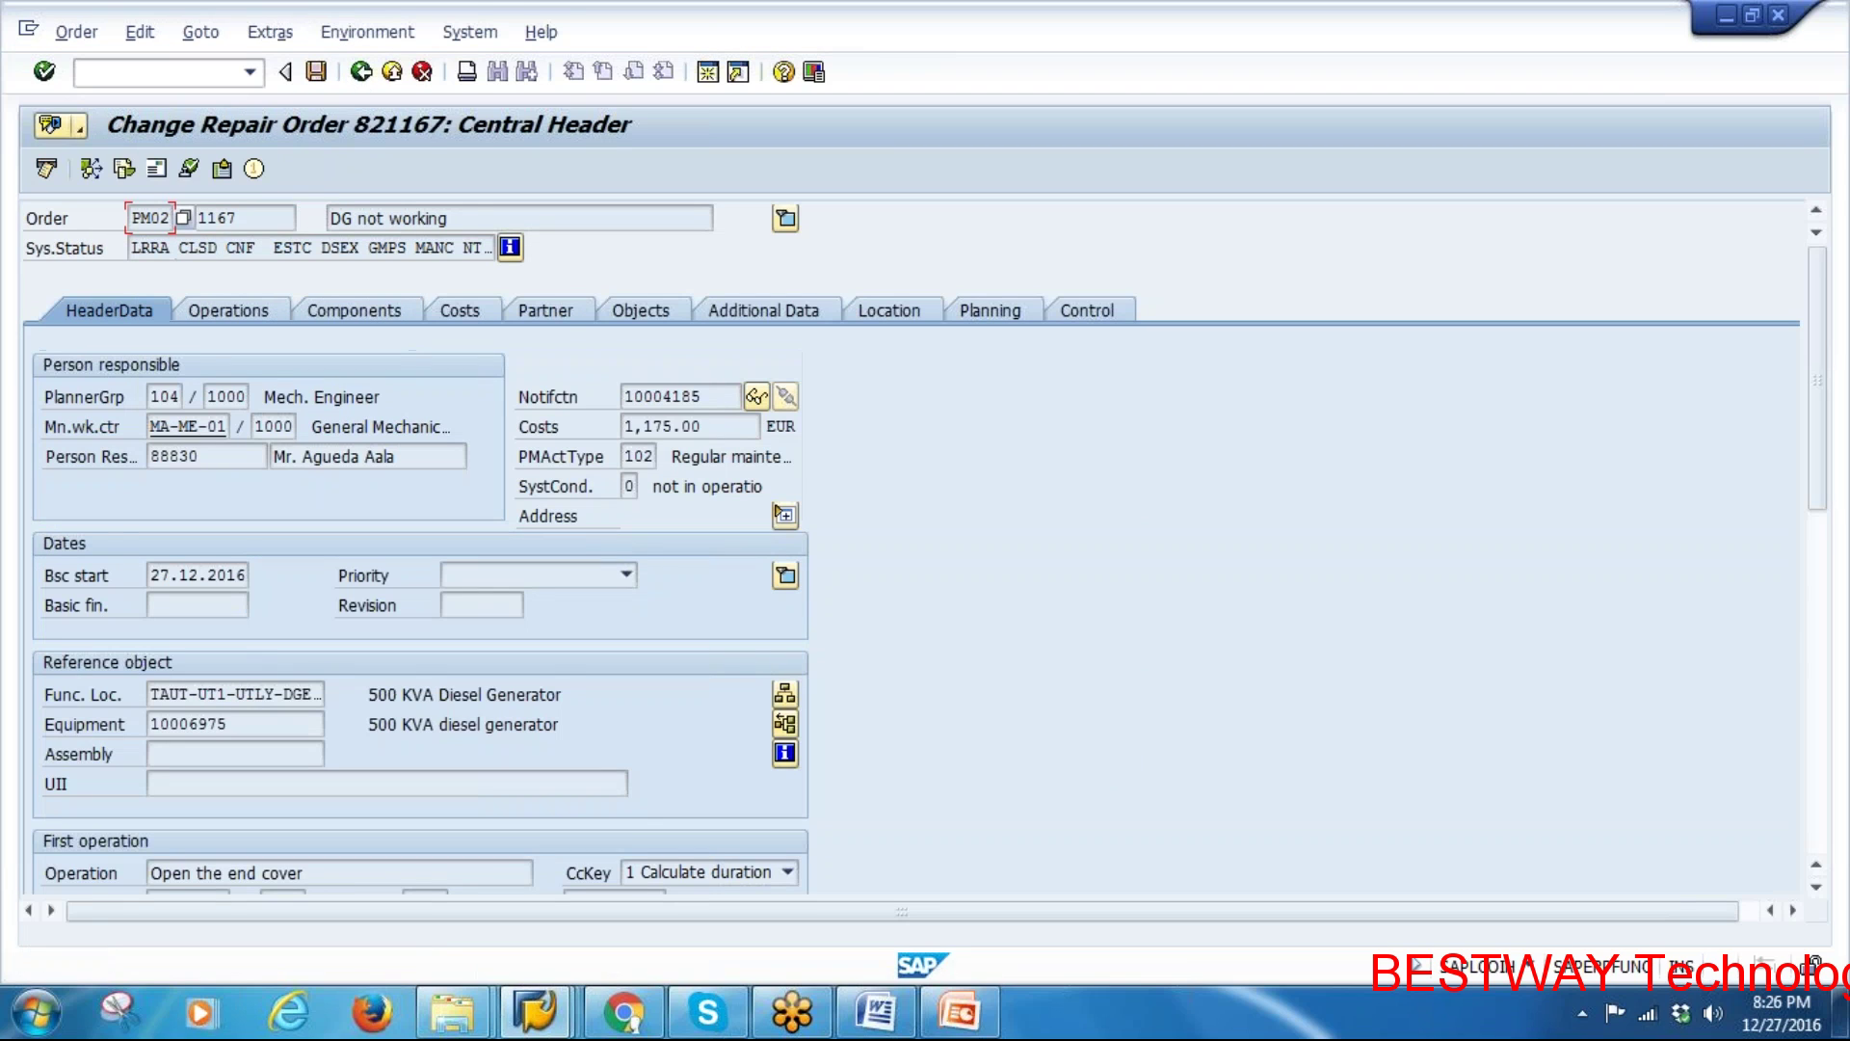
Review the closed order's header fields, component list and cost overview
click(159, 396)
click(199, 574)
click(231, 311)
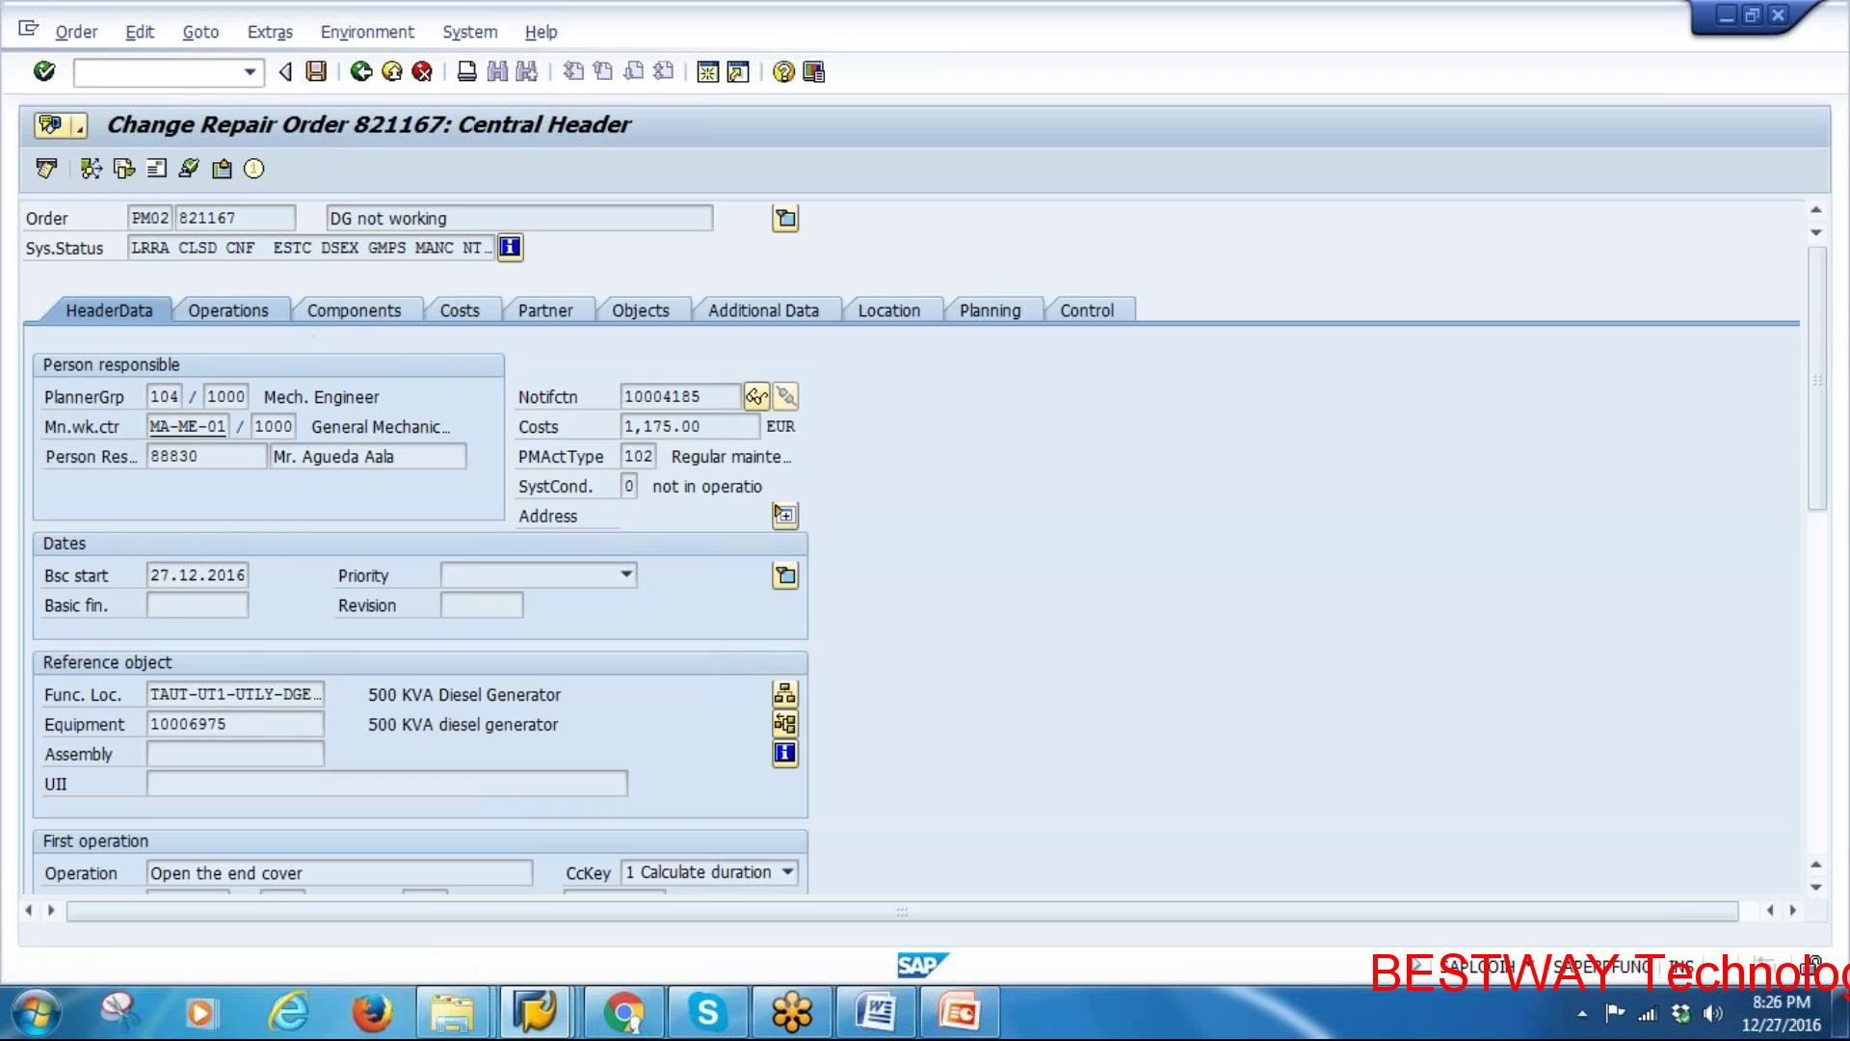
click(353, 310)
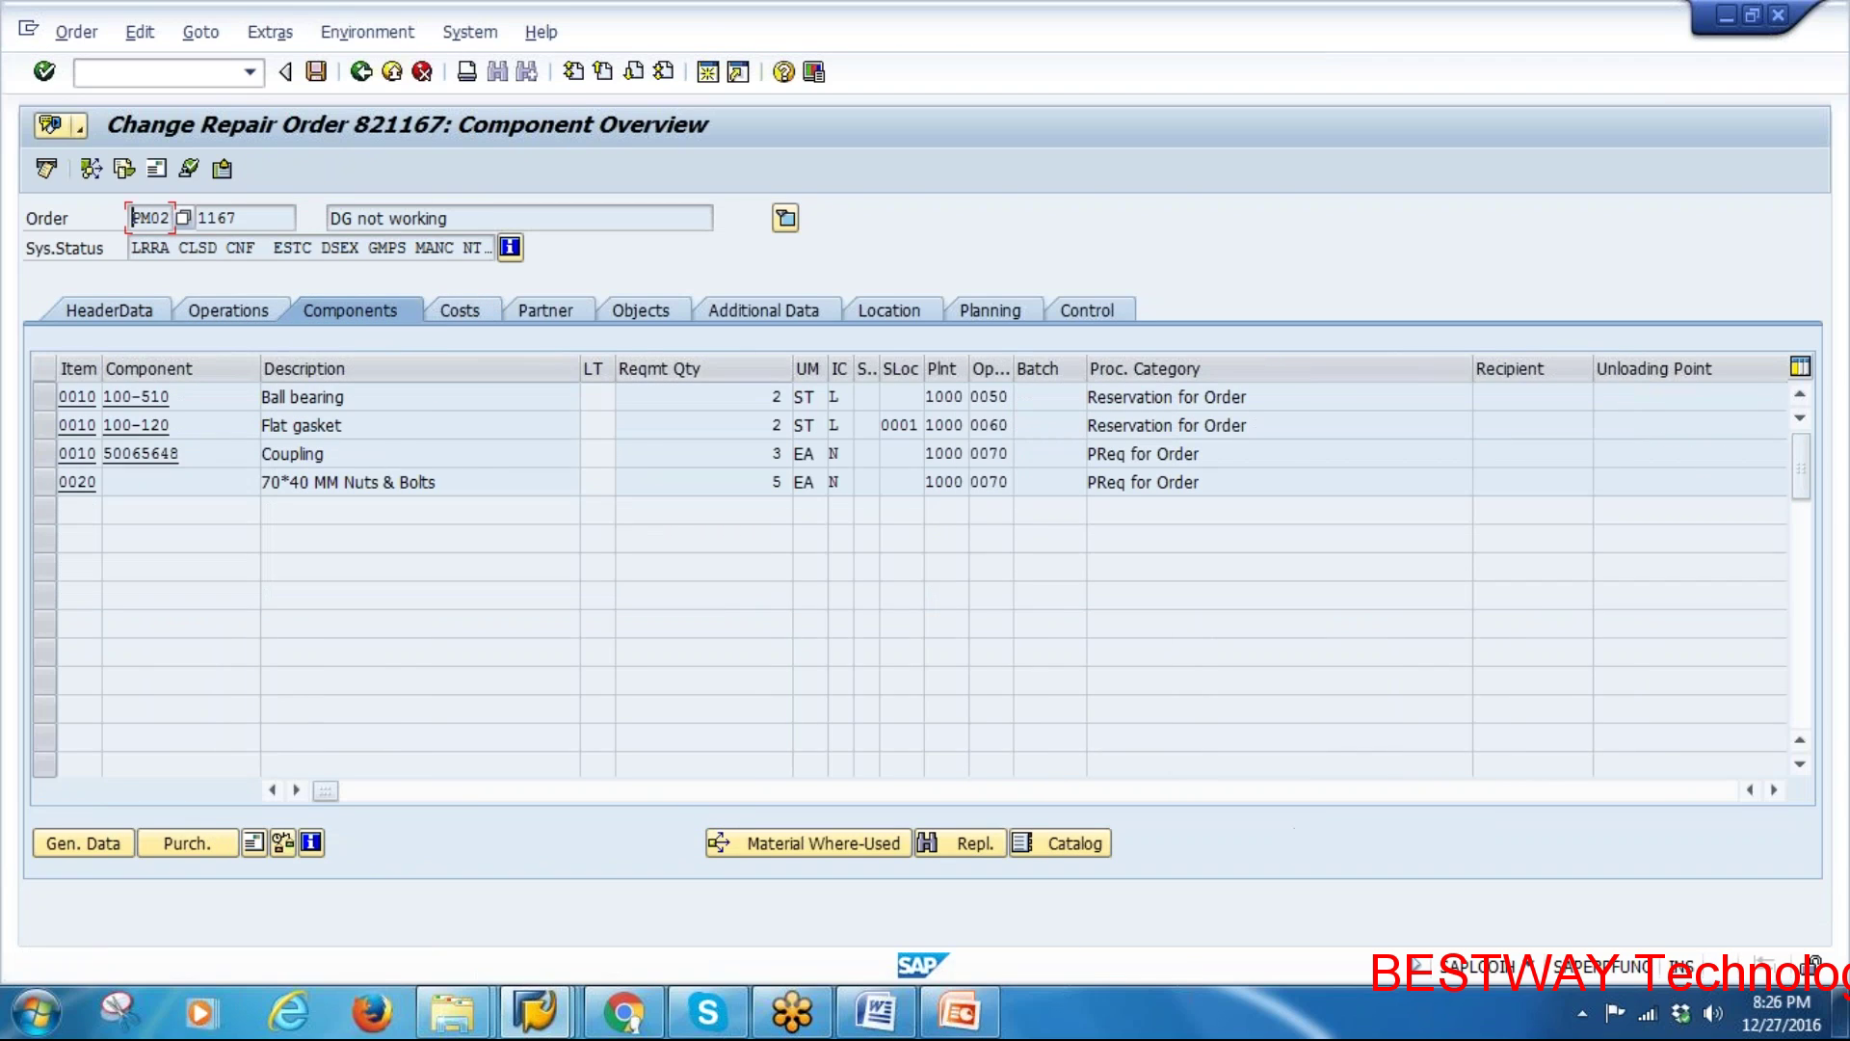
click(460, 310)
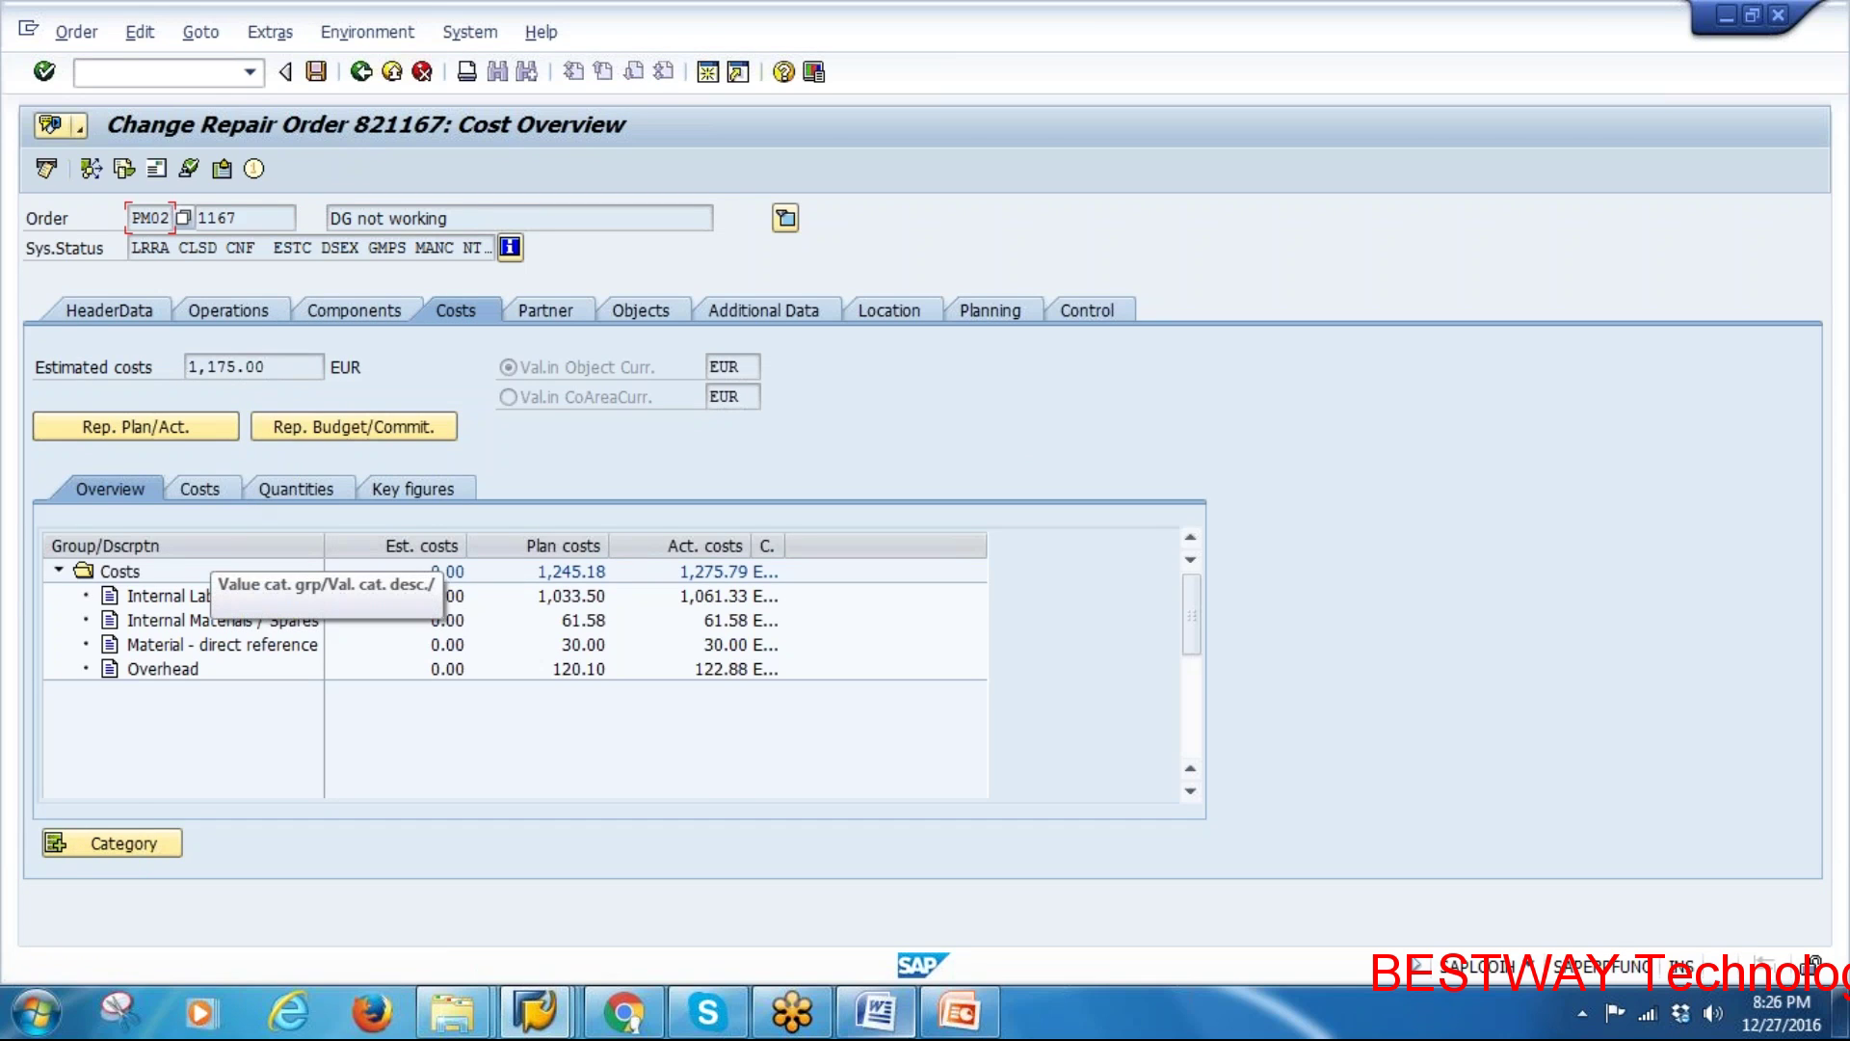
Switch to PowerPoint and review the Settling a Maintenance Order slide near the end of the Breakdown Maintenance deck
key(alt+Tab)
scroll(150, 833, down, 3)
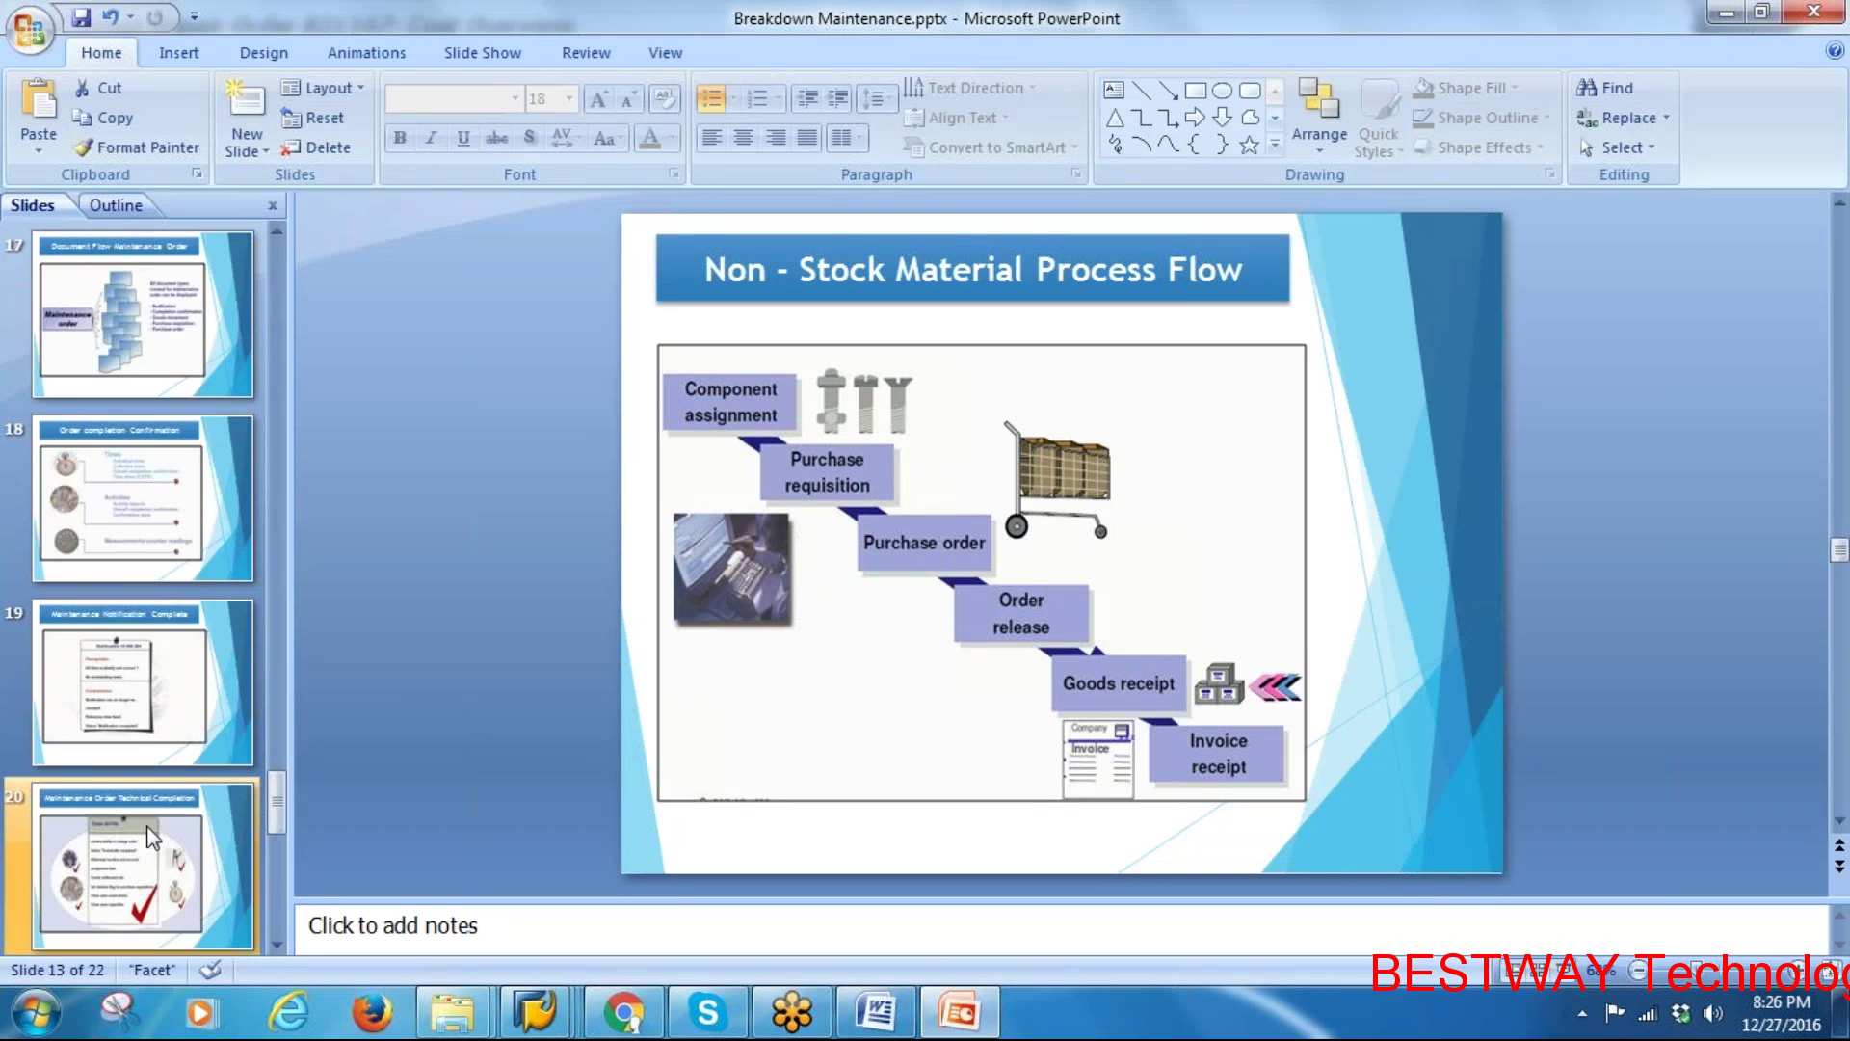
click(102, 886)
scroll(135, 732, down, 3)
click(140, 514)
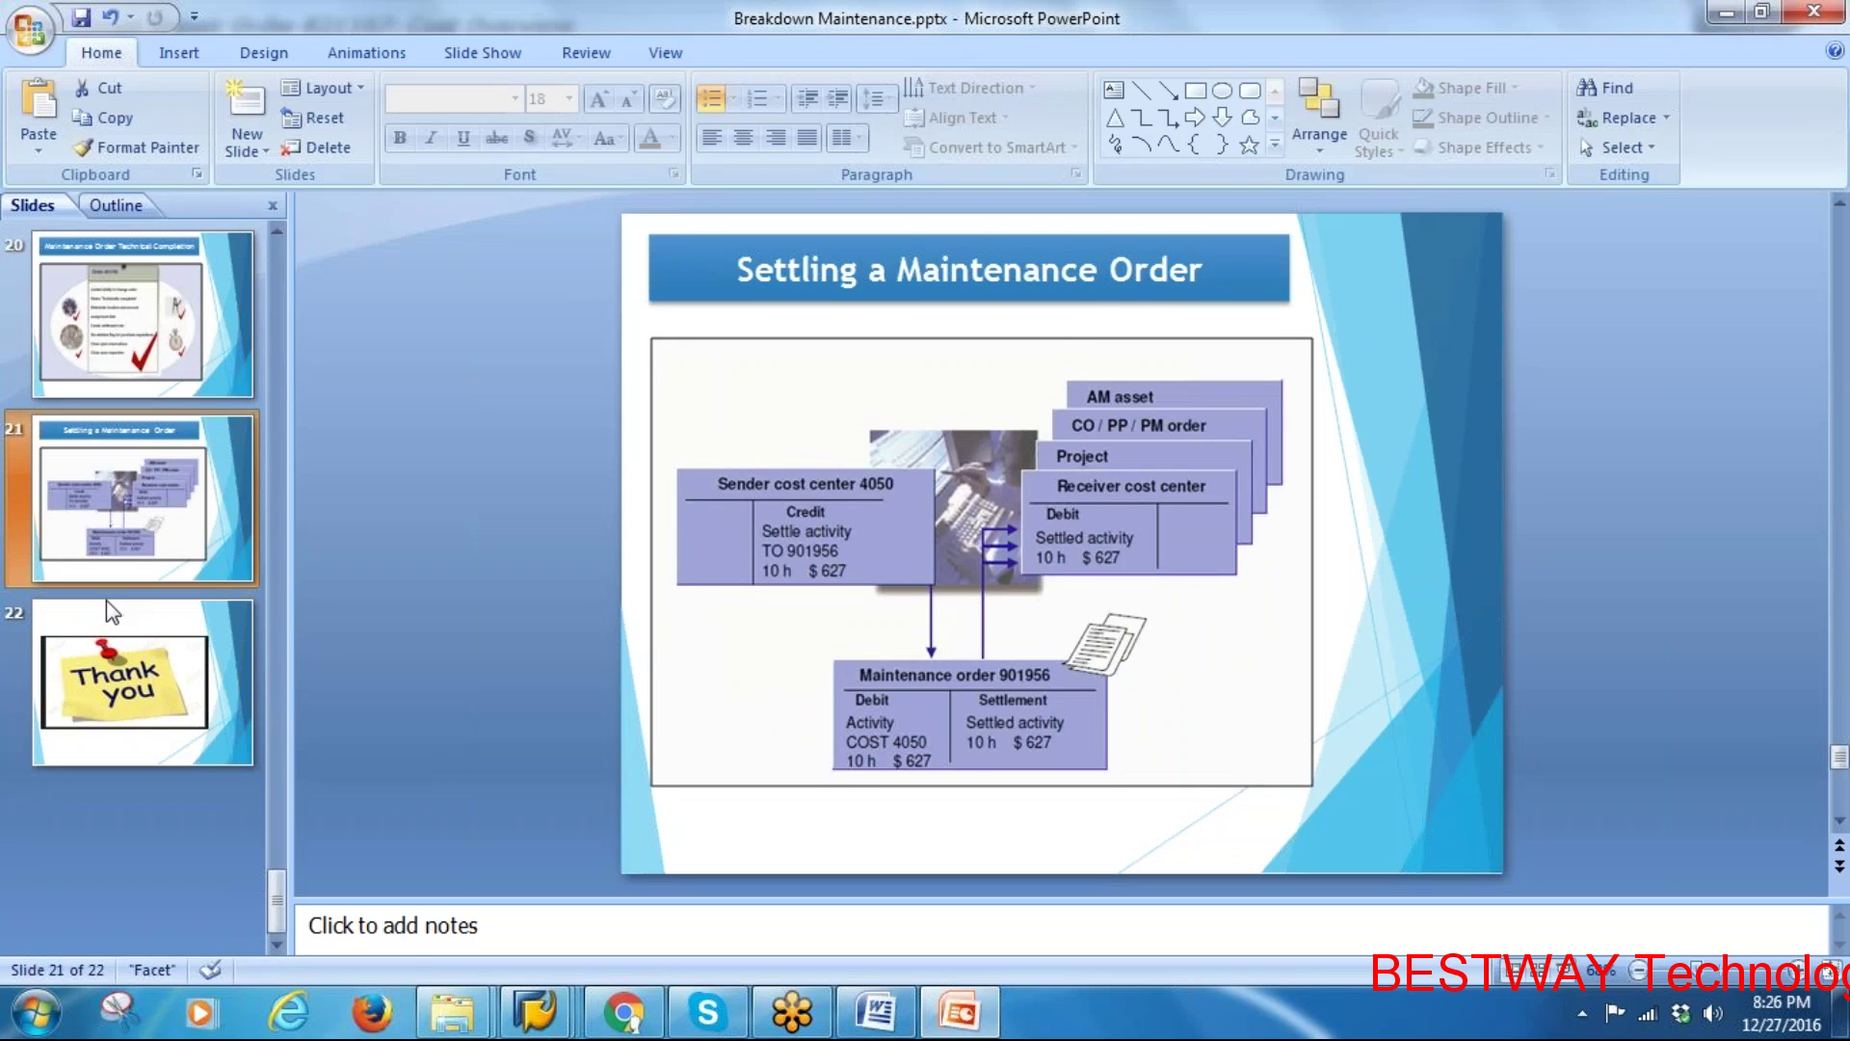
scroll(111, 609, up, 20)
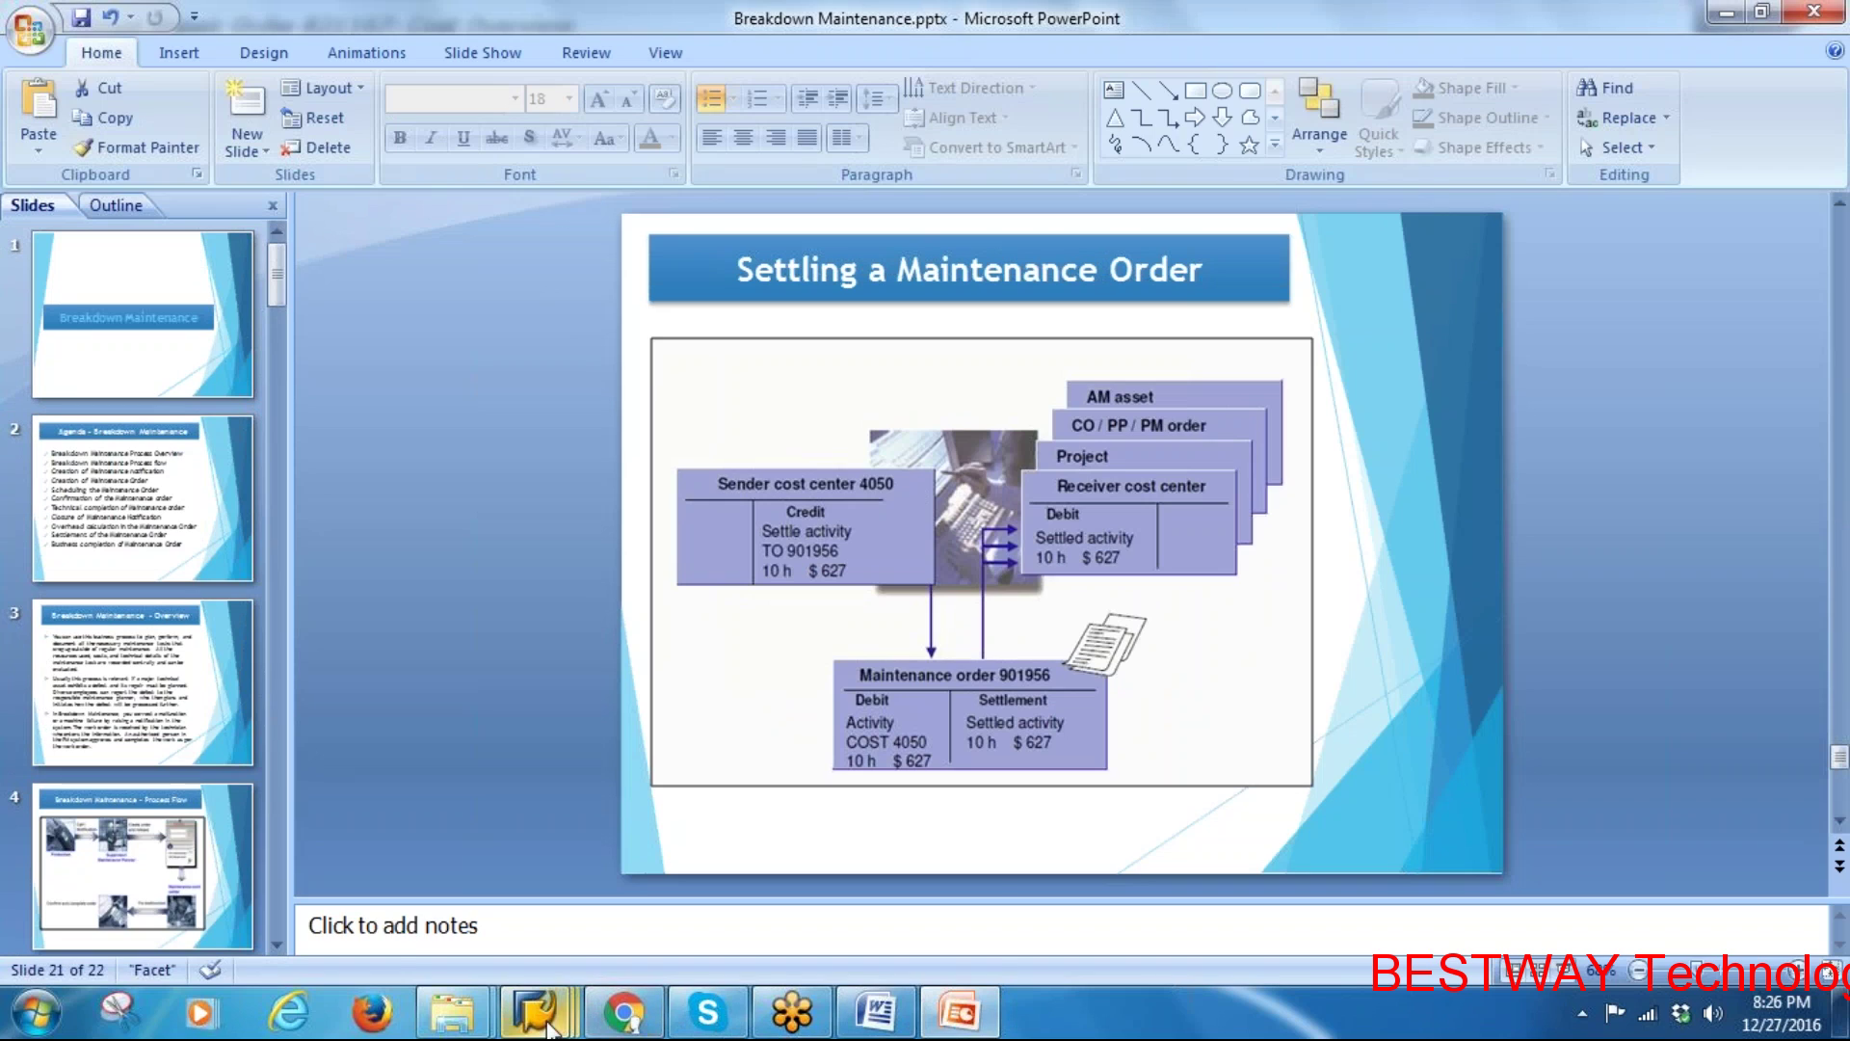
Switch to SAP's actual settlement session and leave the settled values detail list
mouse_move(535, 1012)
click(833, 867)
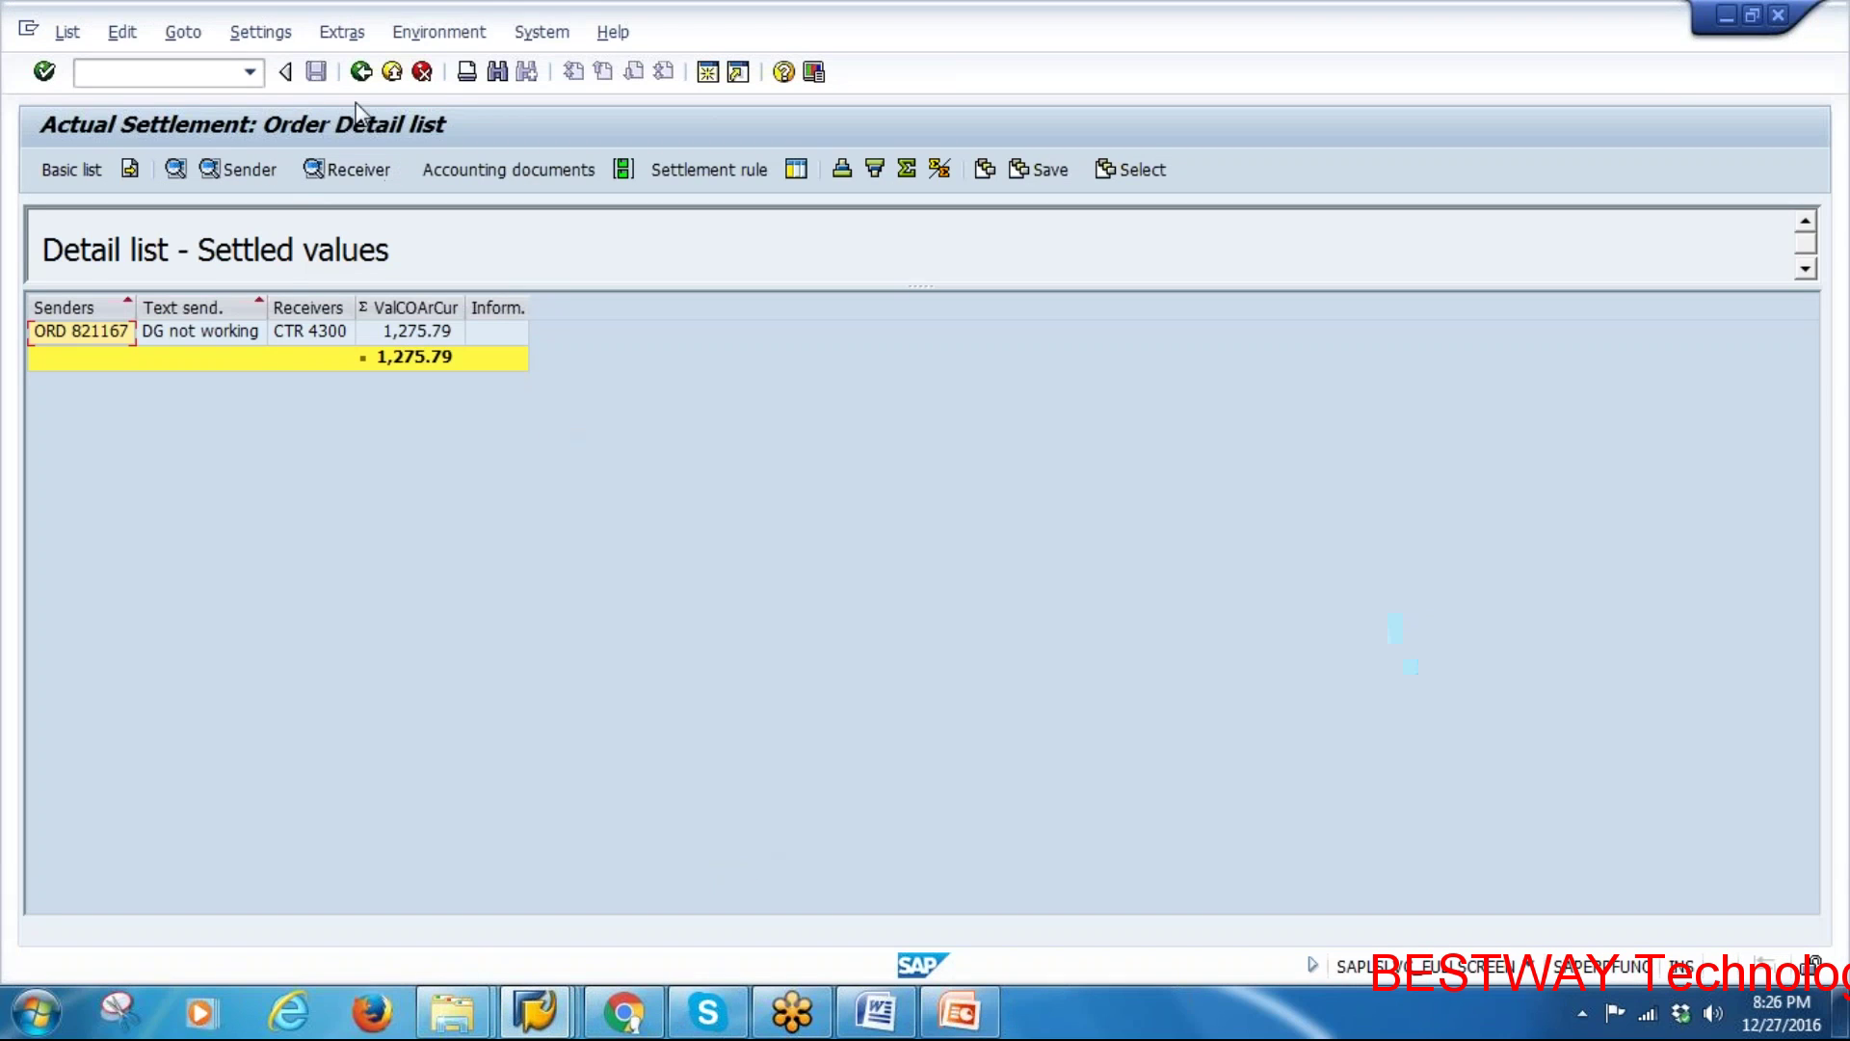
click(360, 71)
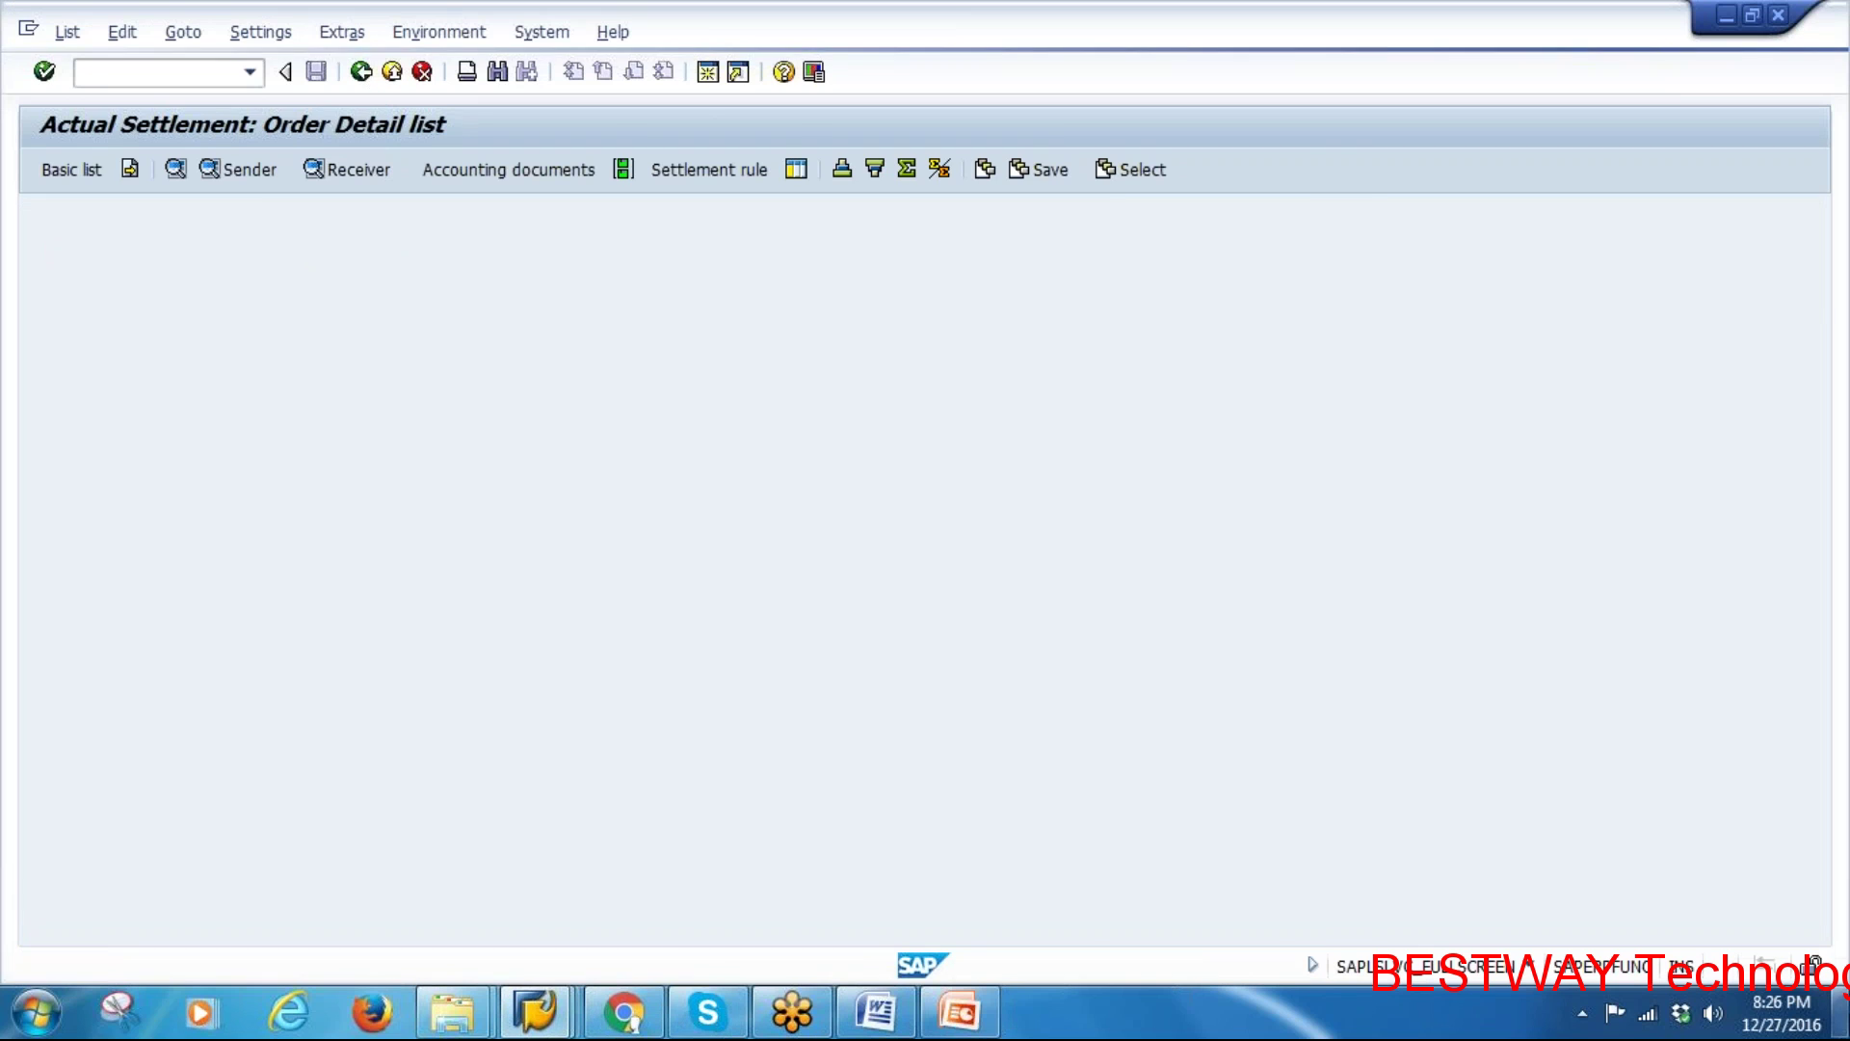
Open the SAP.xlsx workbook from the desktop and enter PM01 in cell E8 beside Internal
key(super+d)
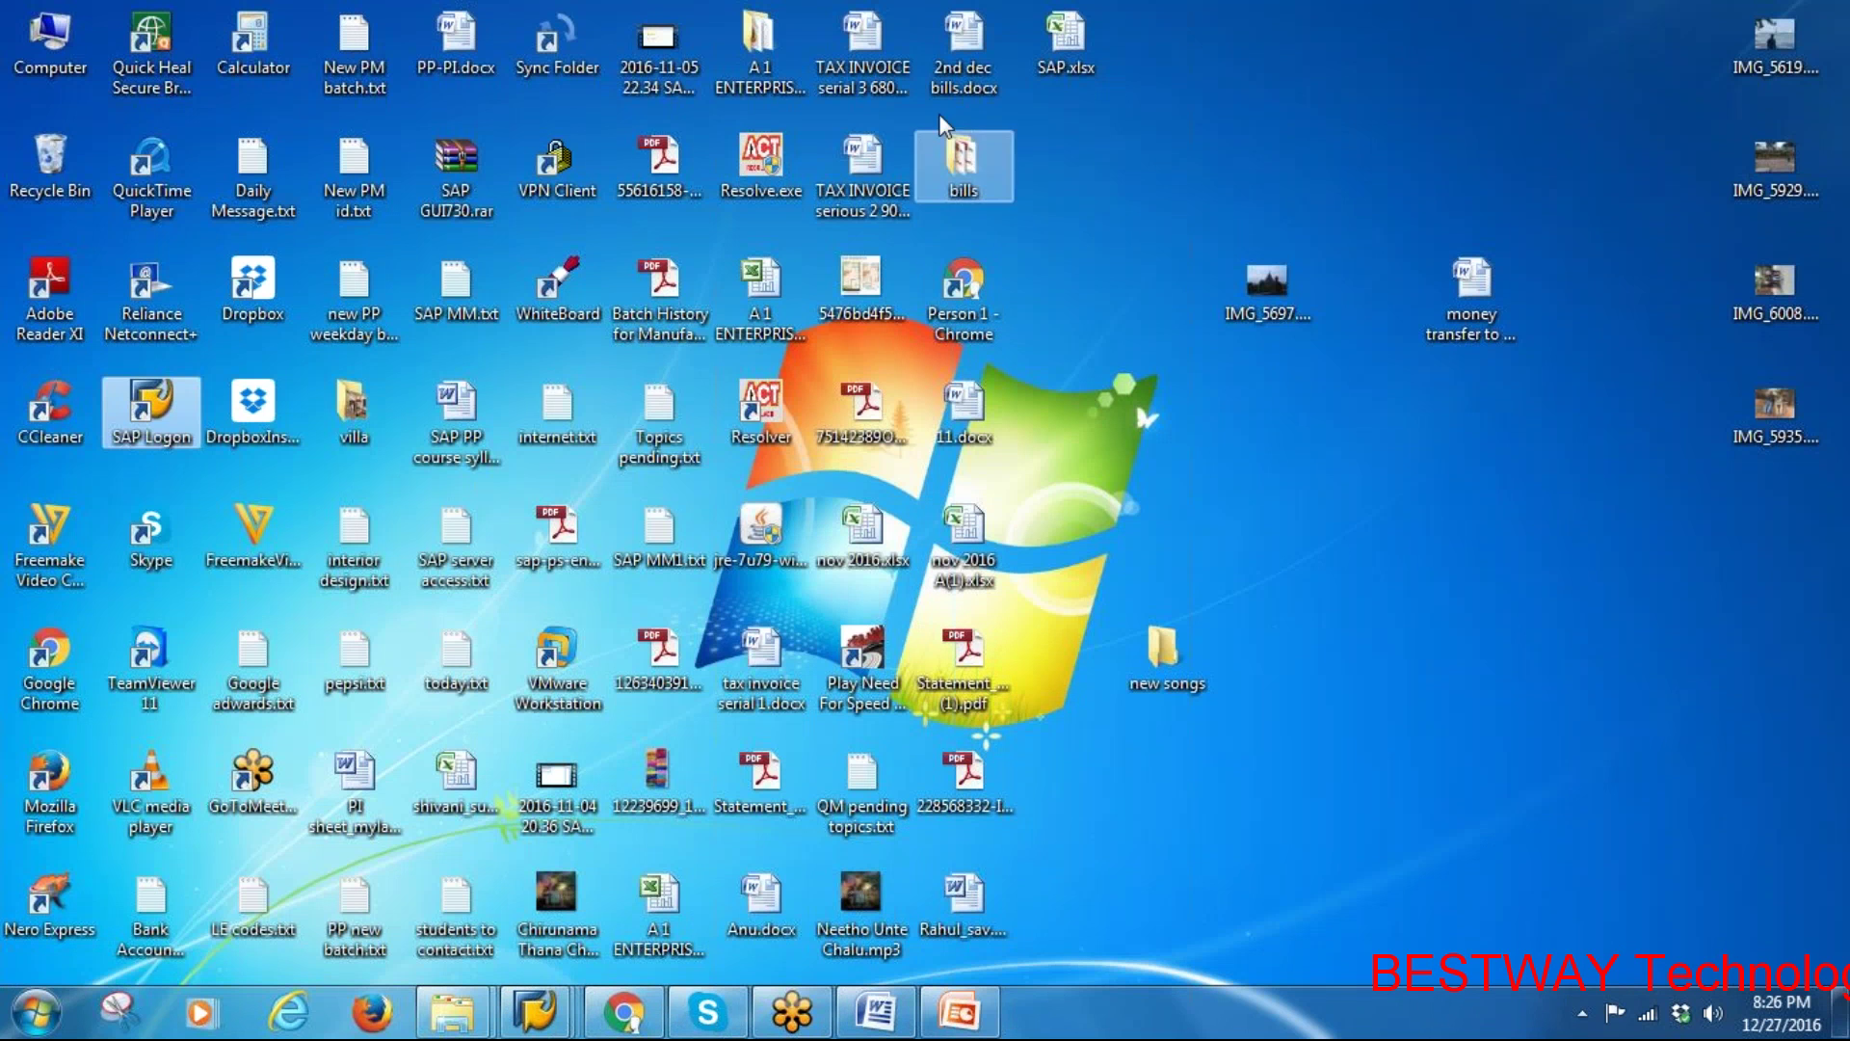
double_click(1037, 58)
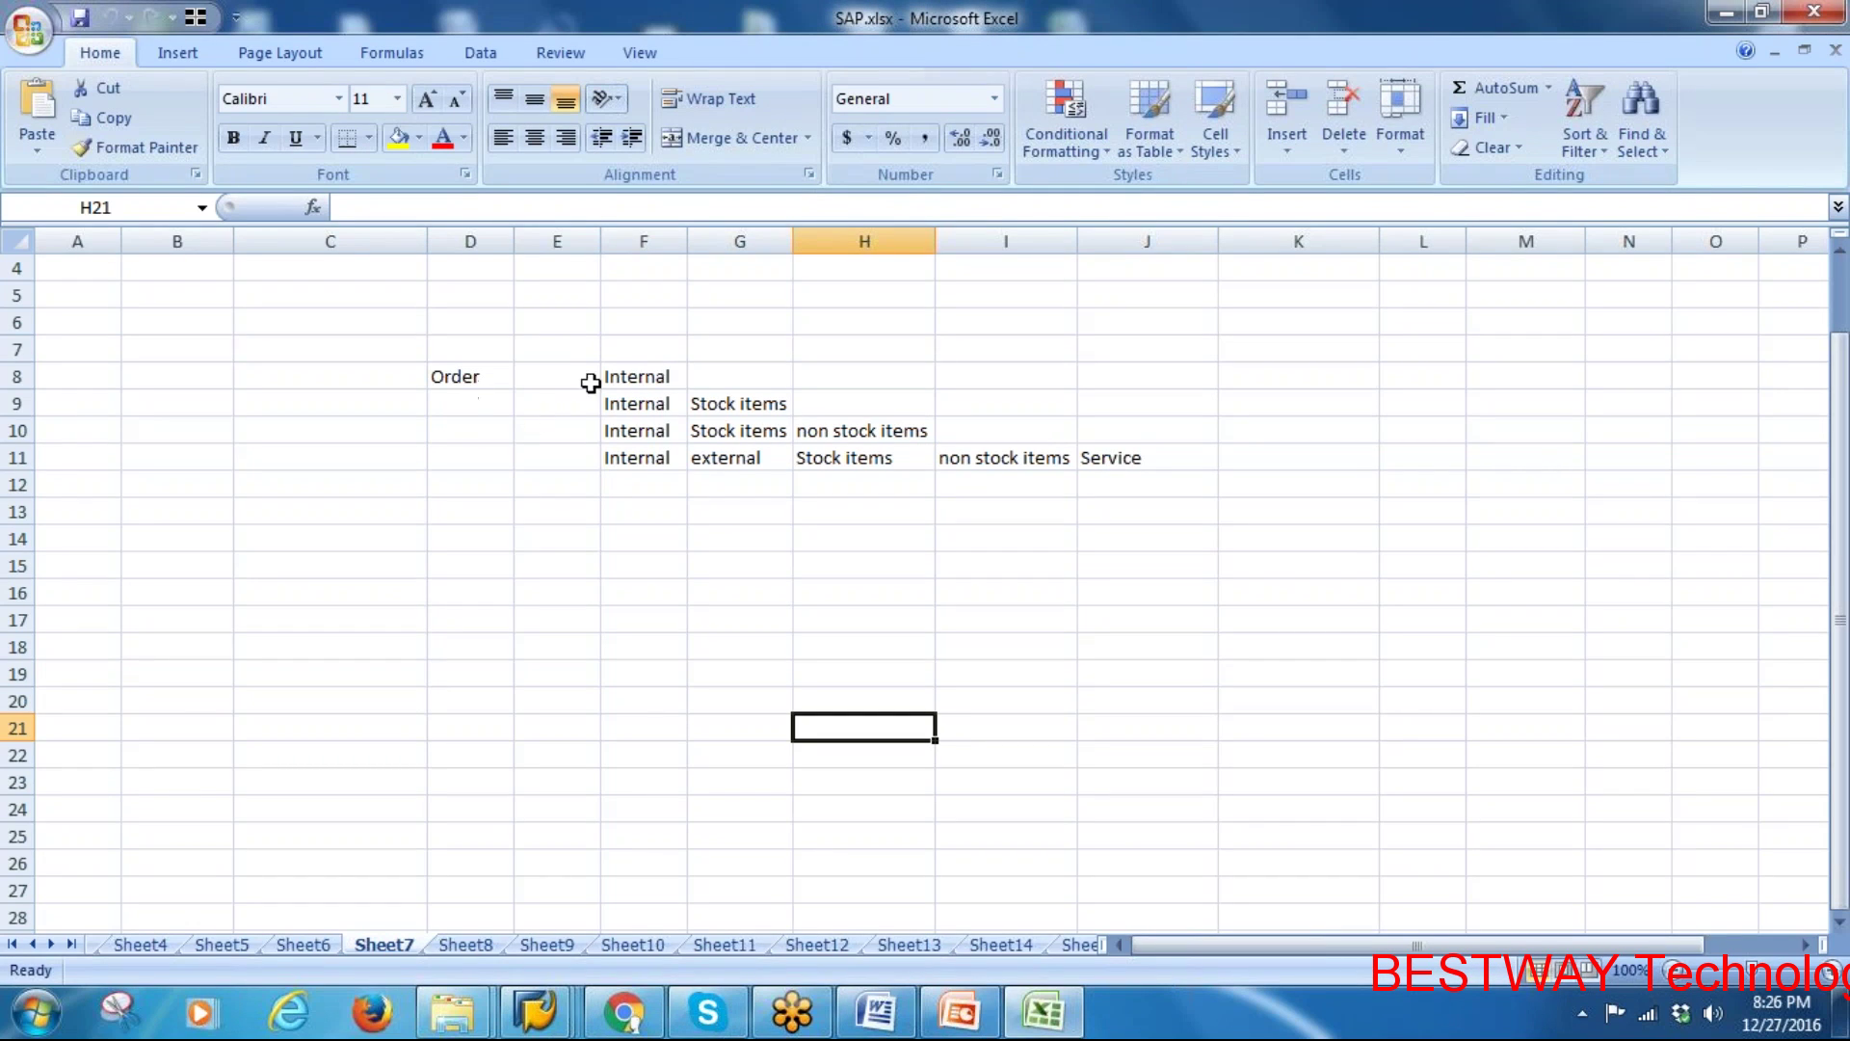
click(557, 379)
text(PM01)
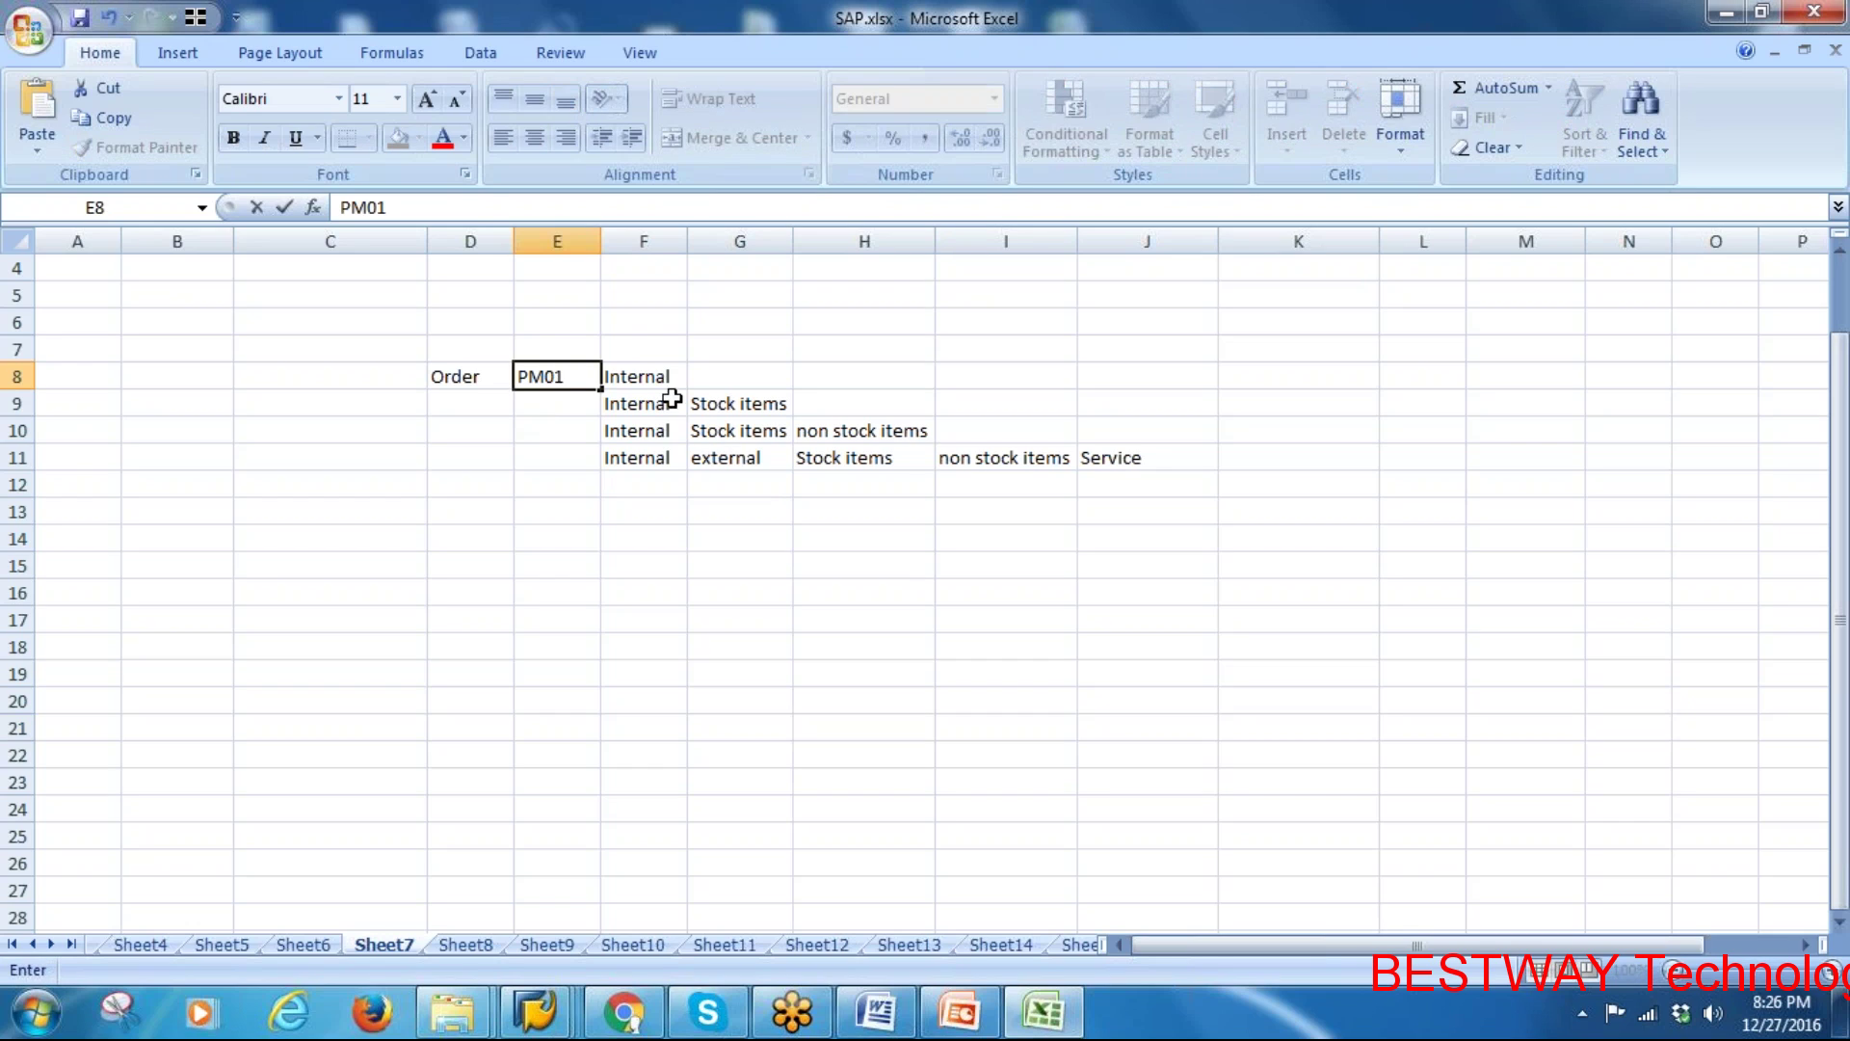
click(669, 385)
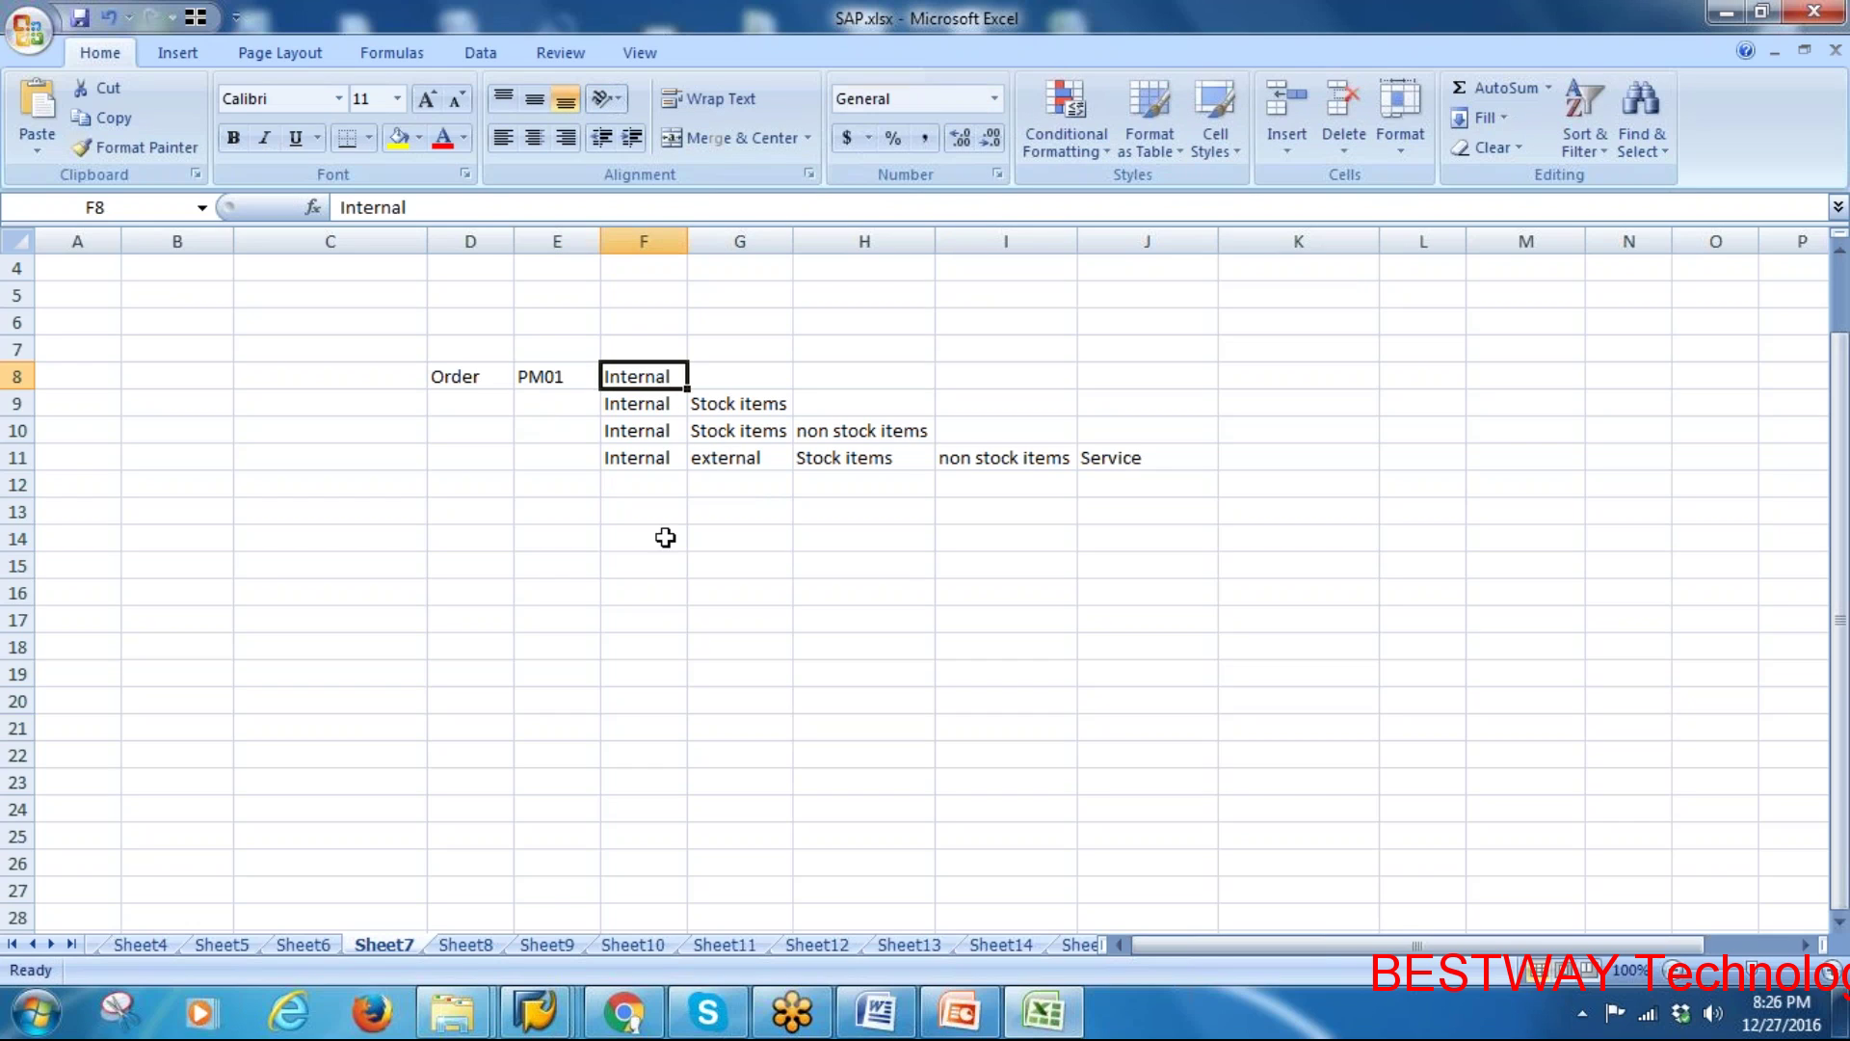
Enter PM02 in cells E9 and E10 for the stock and non stock item rows
click(554, 404)
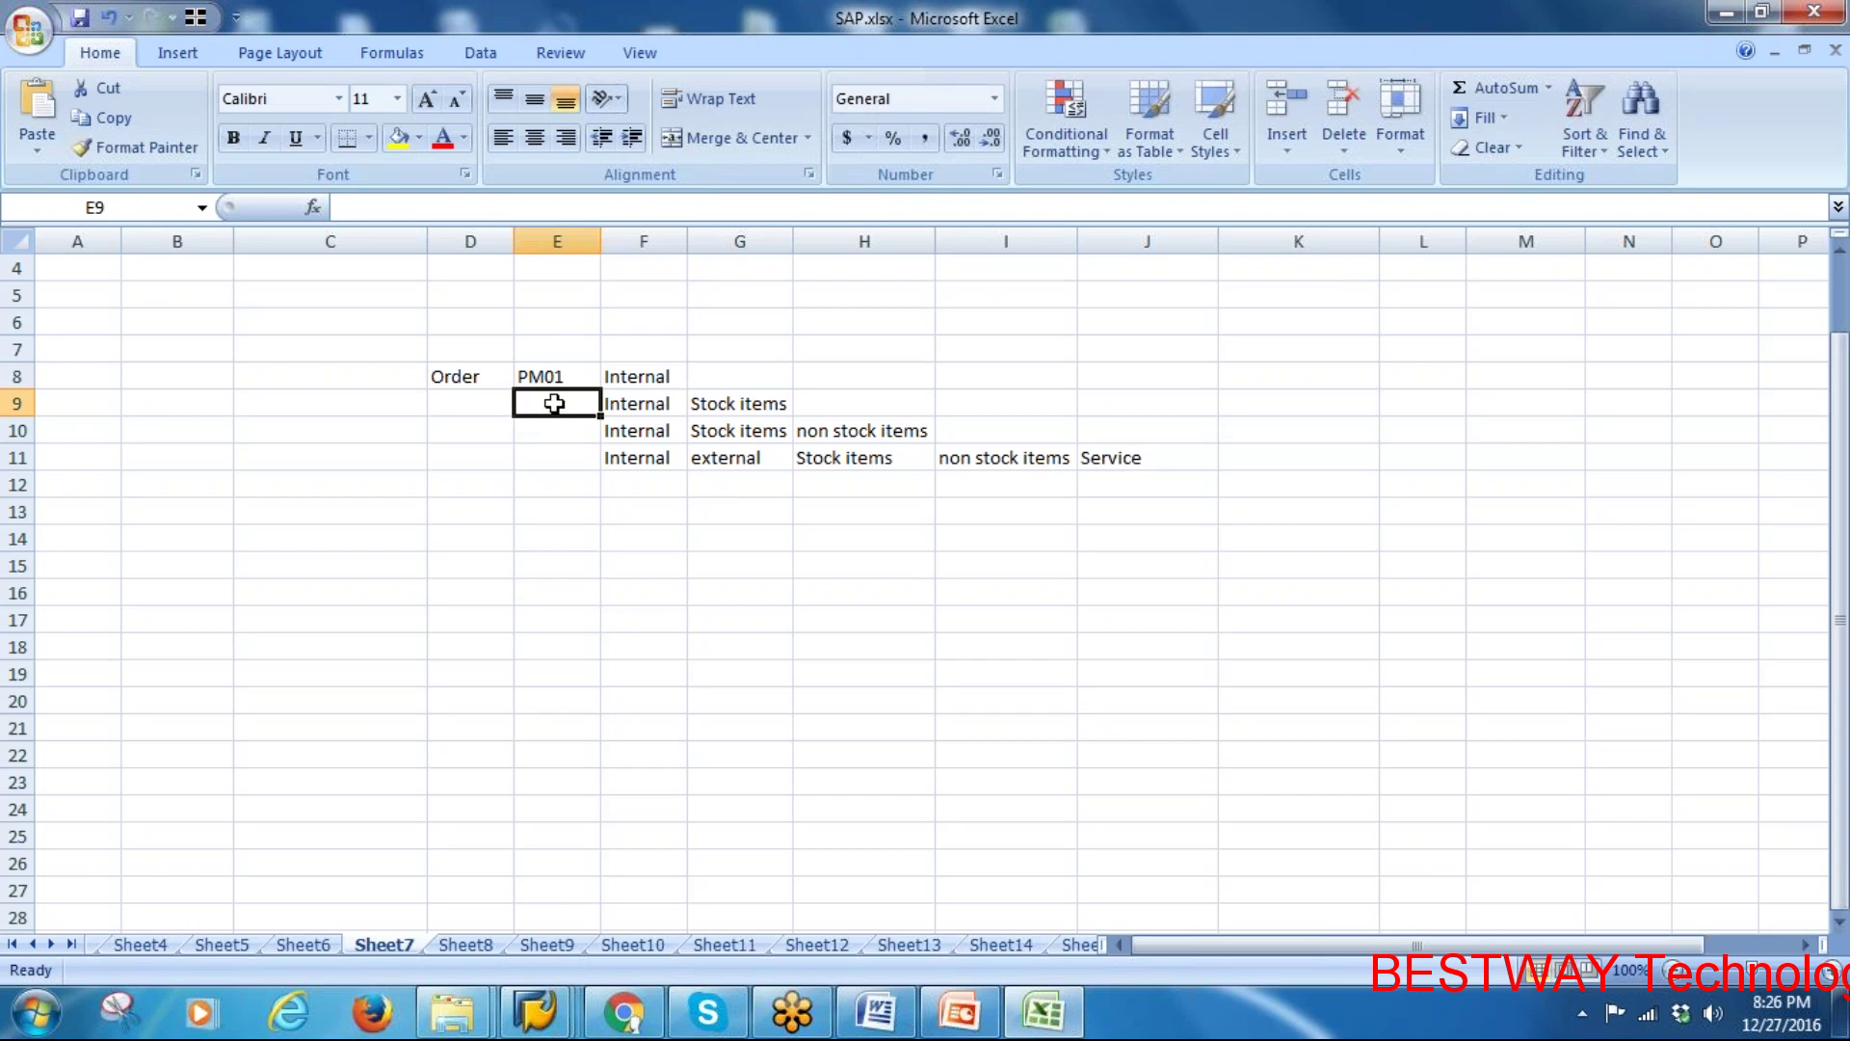
text(PM02)
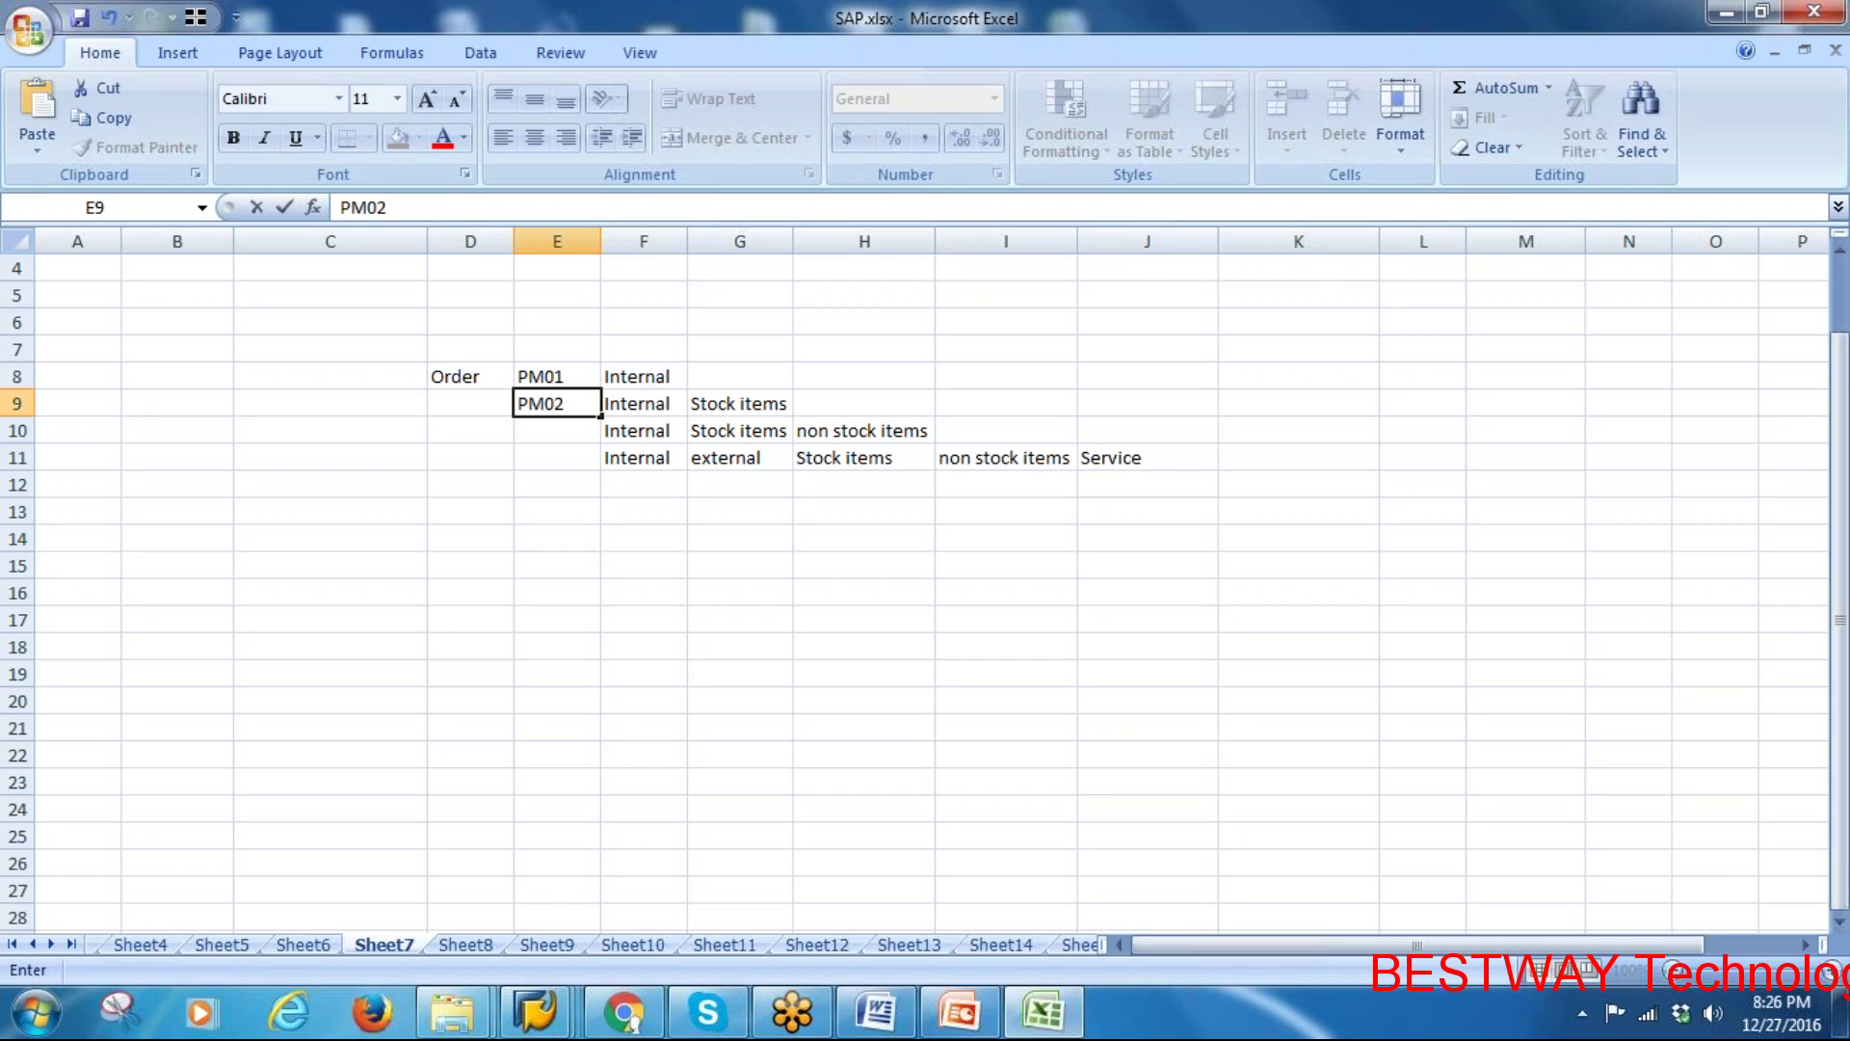
click(641, 410)
click(749, 405)
click(566, 432)
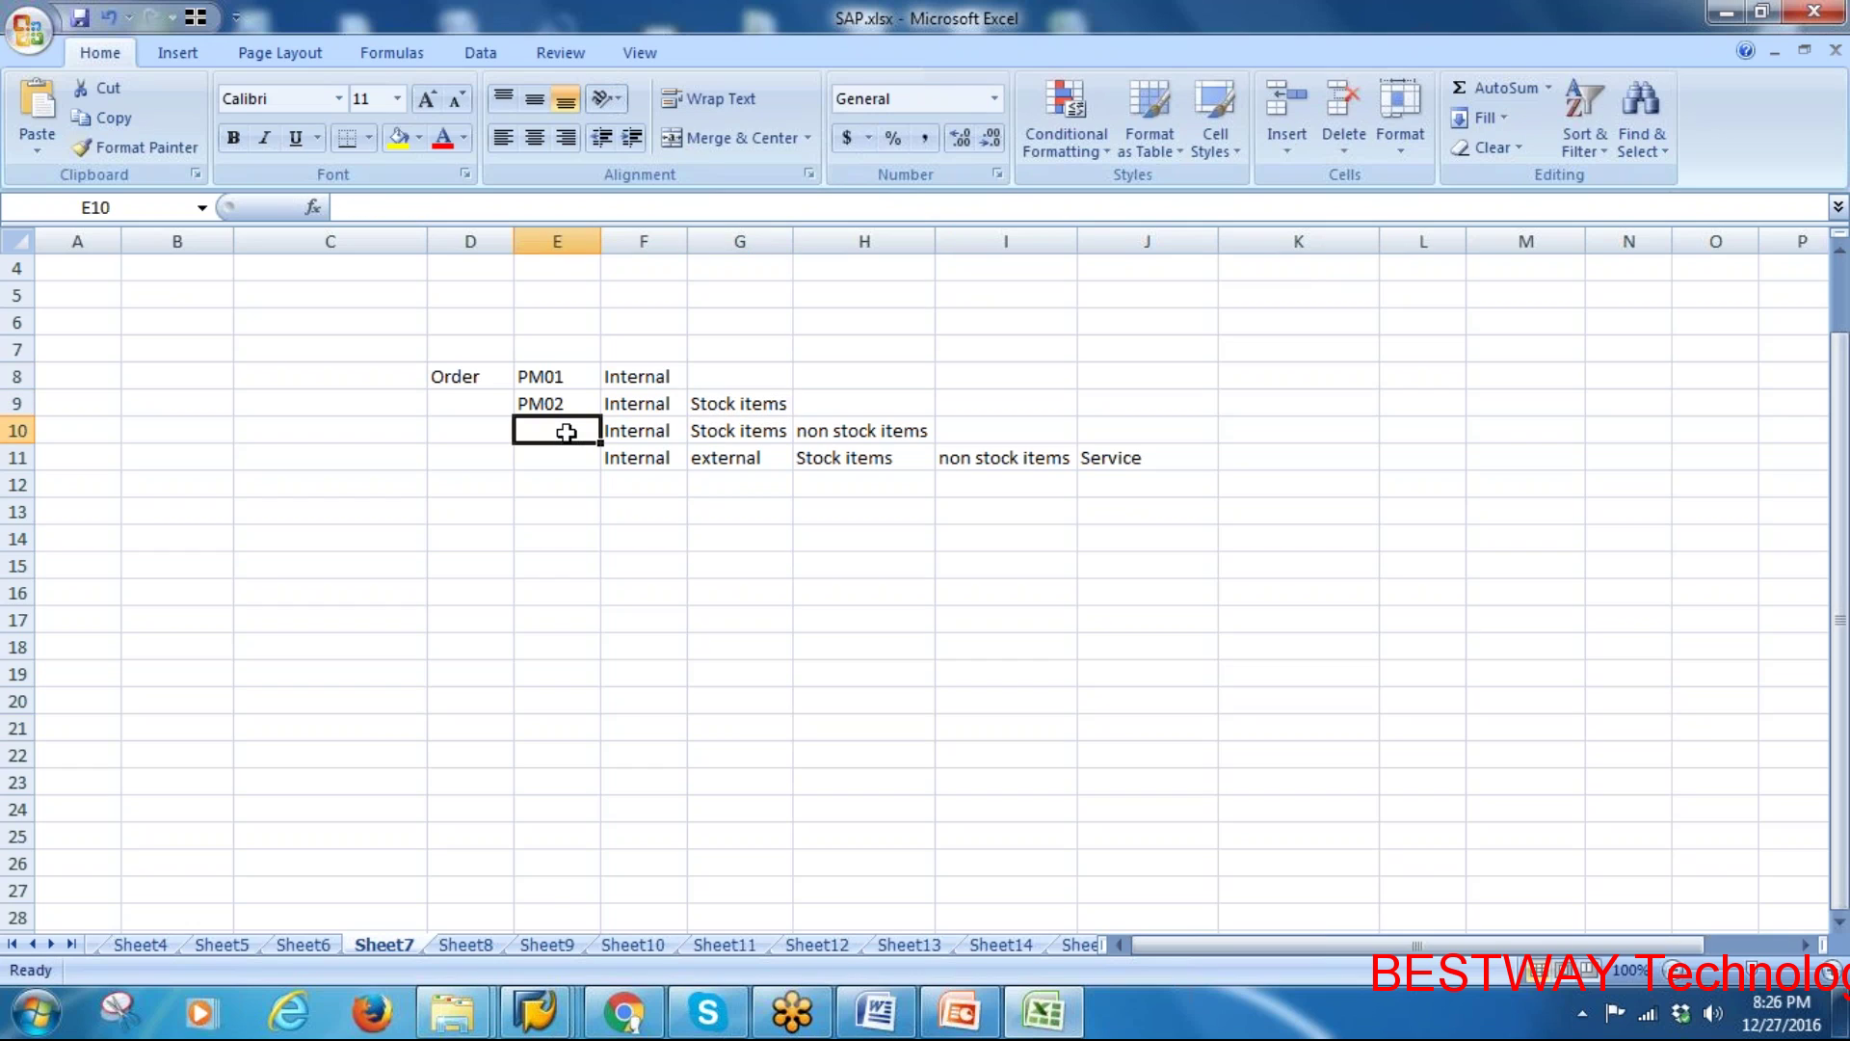
text(PM02)
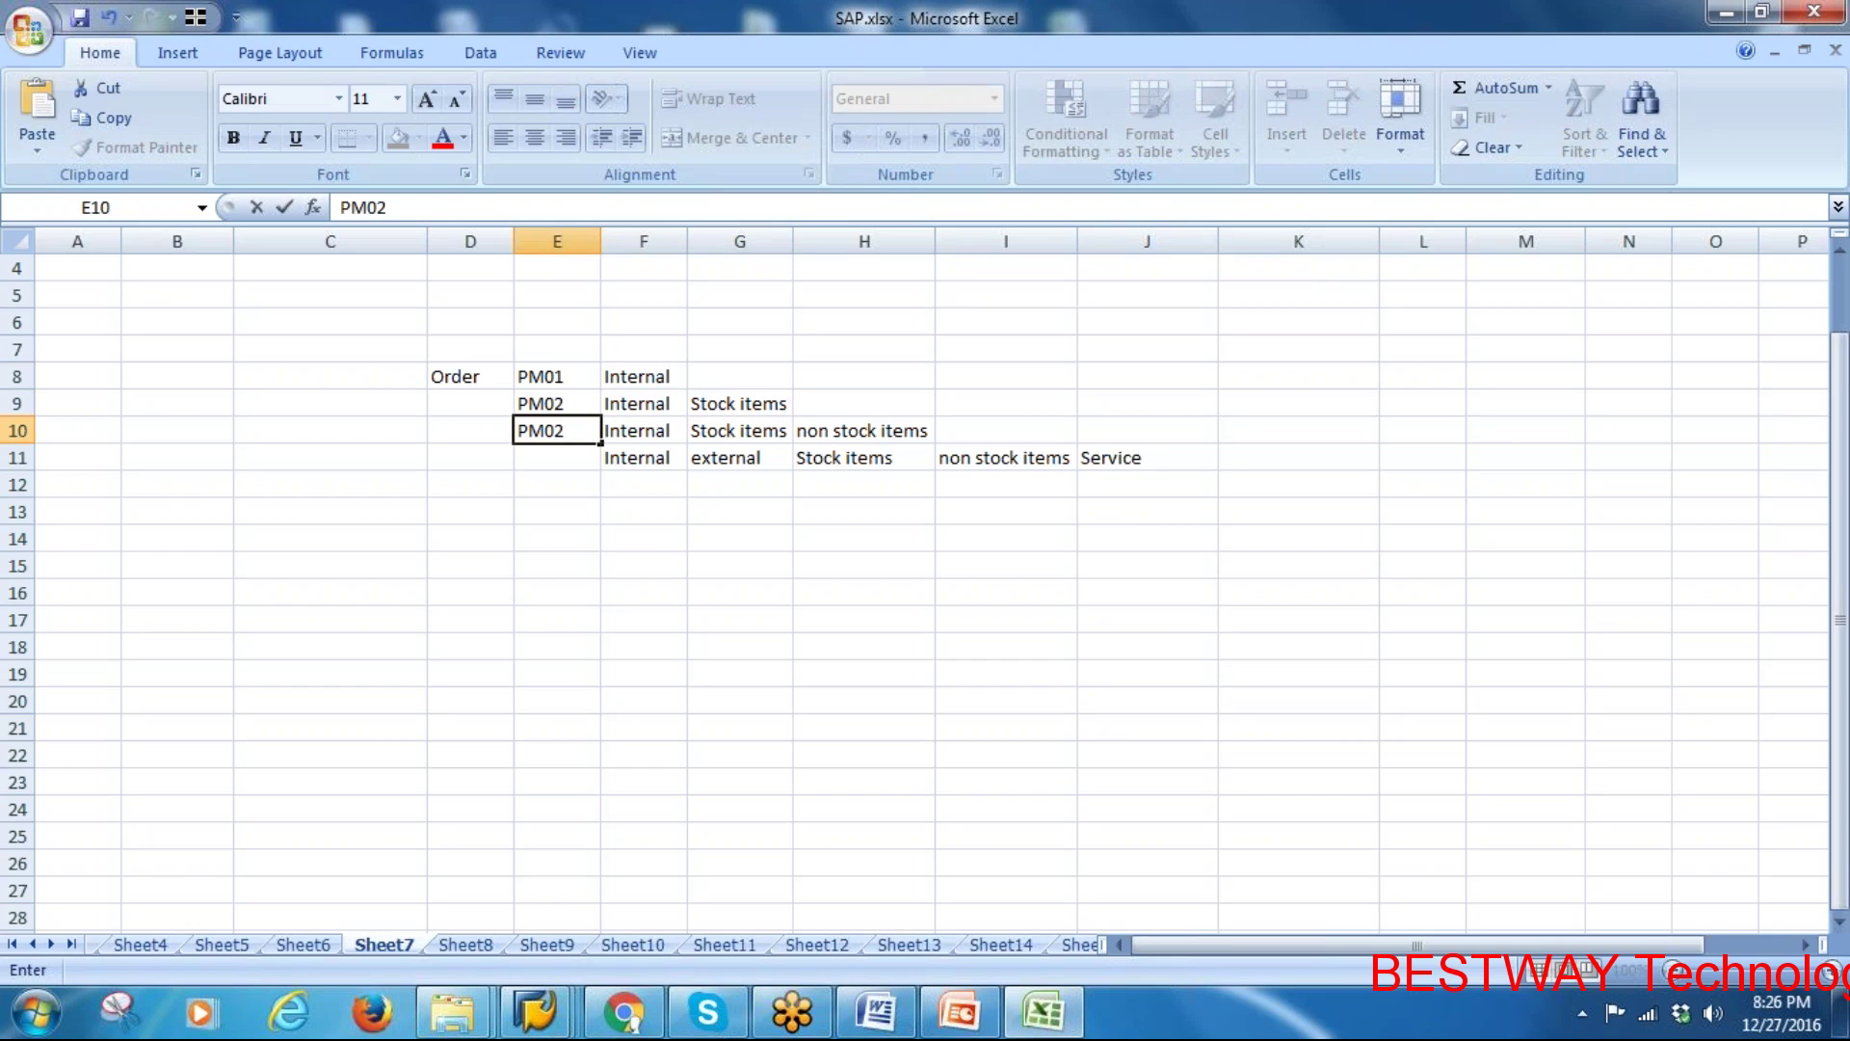
click(675, 436)
Fill the order type range E8:H10 with yellow
click(756, 452)
click(760, 430)
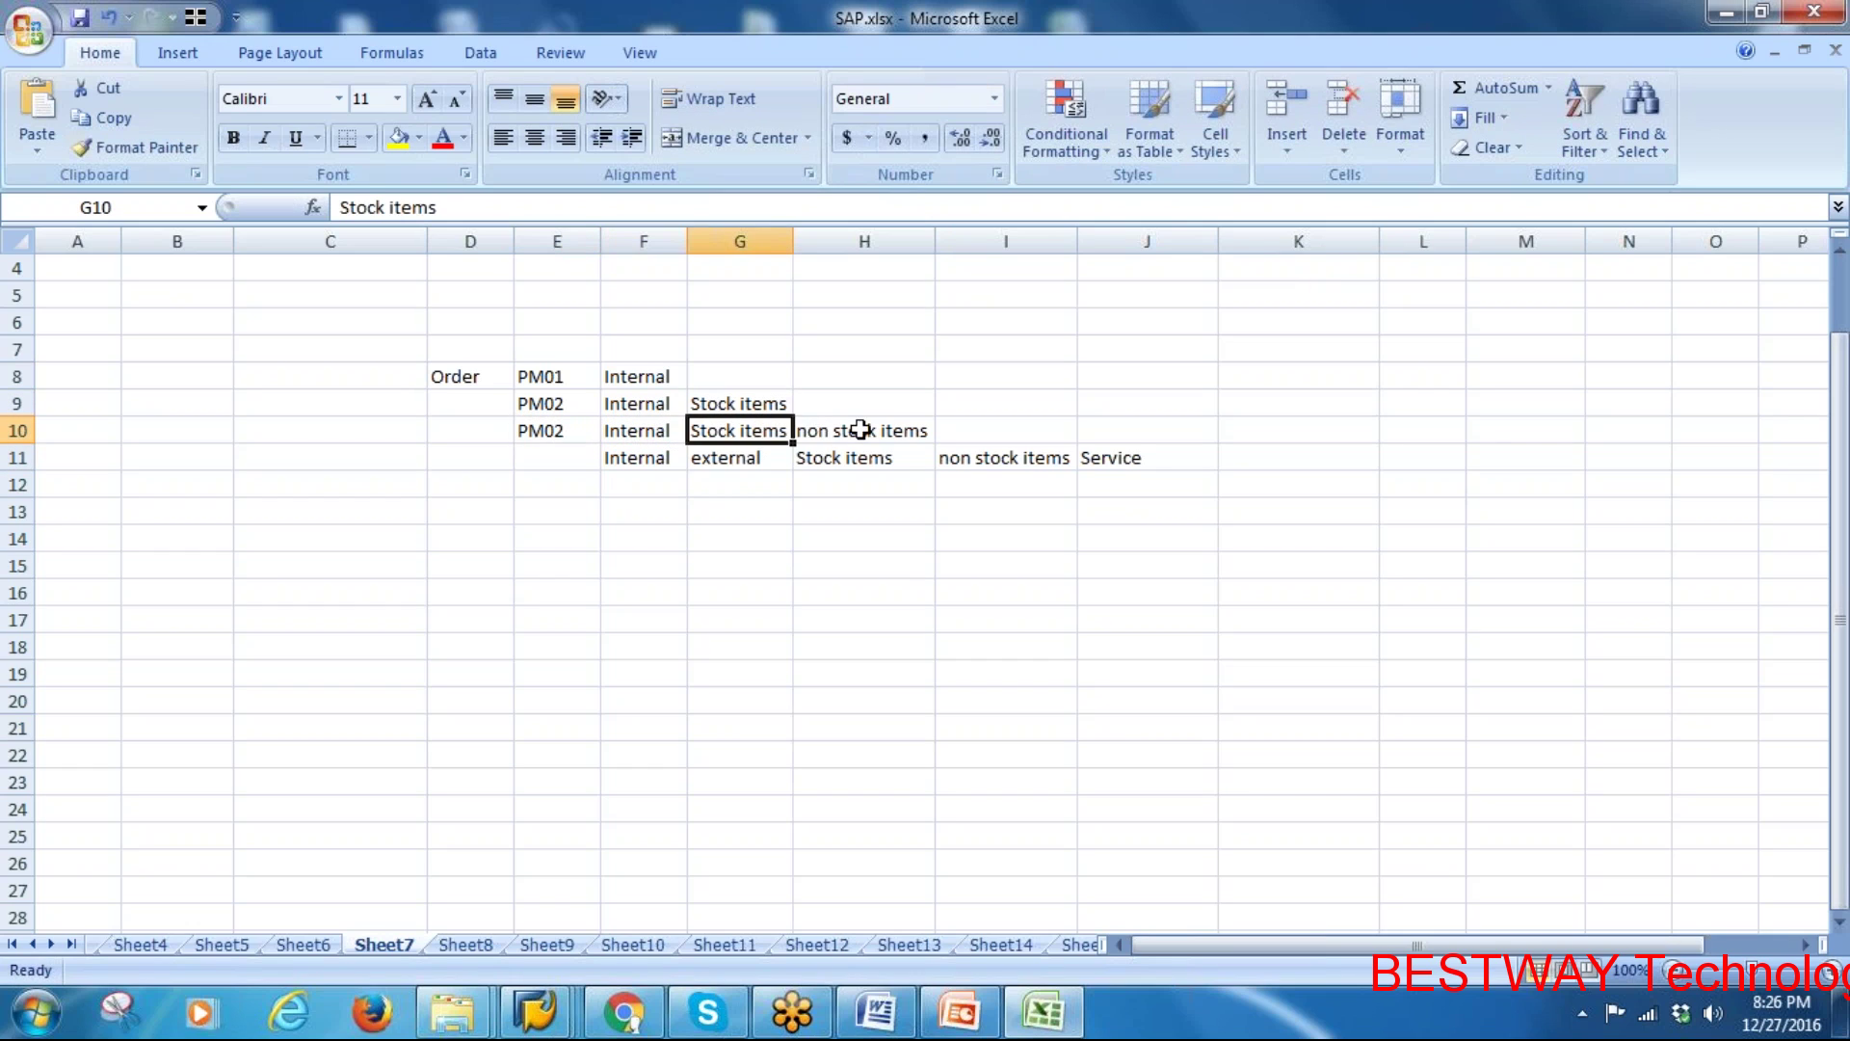
click(861, 430)
drag(566, 373, 867, 427)
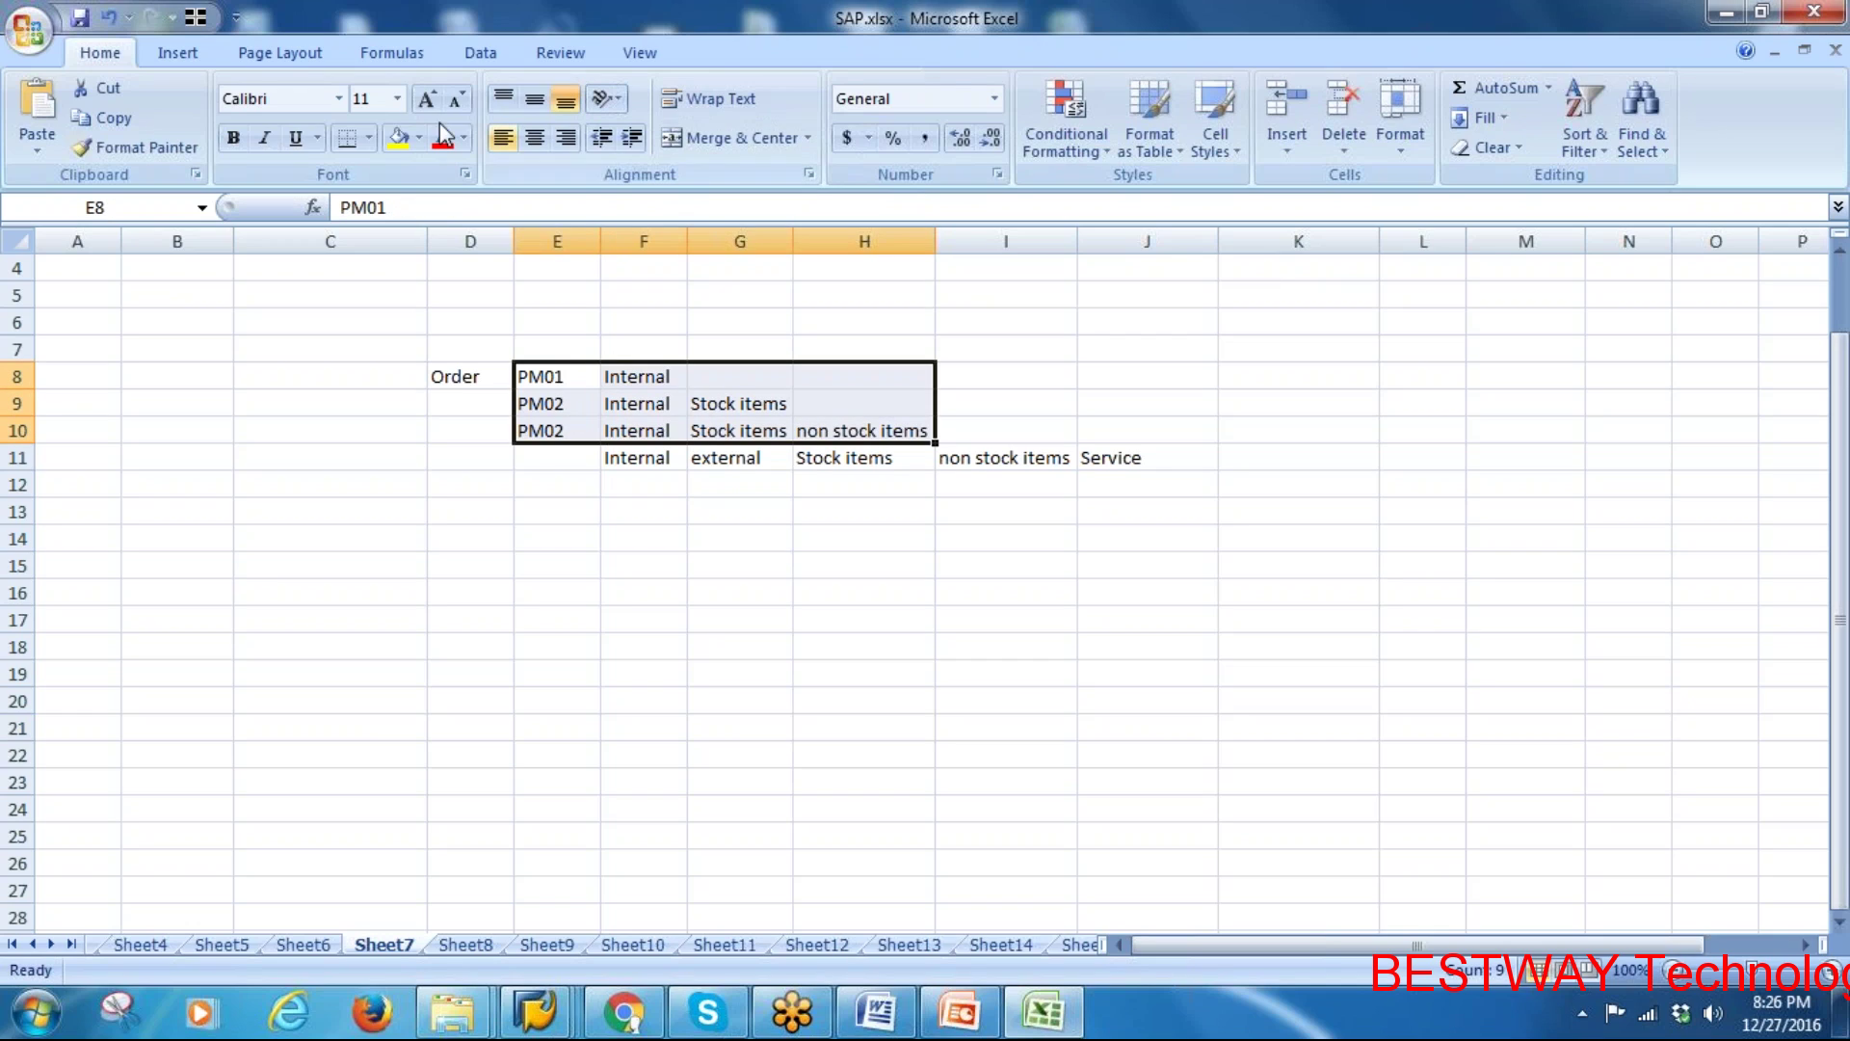
click(398, 137)
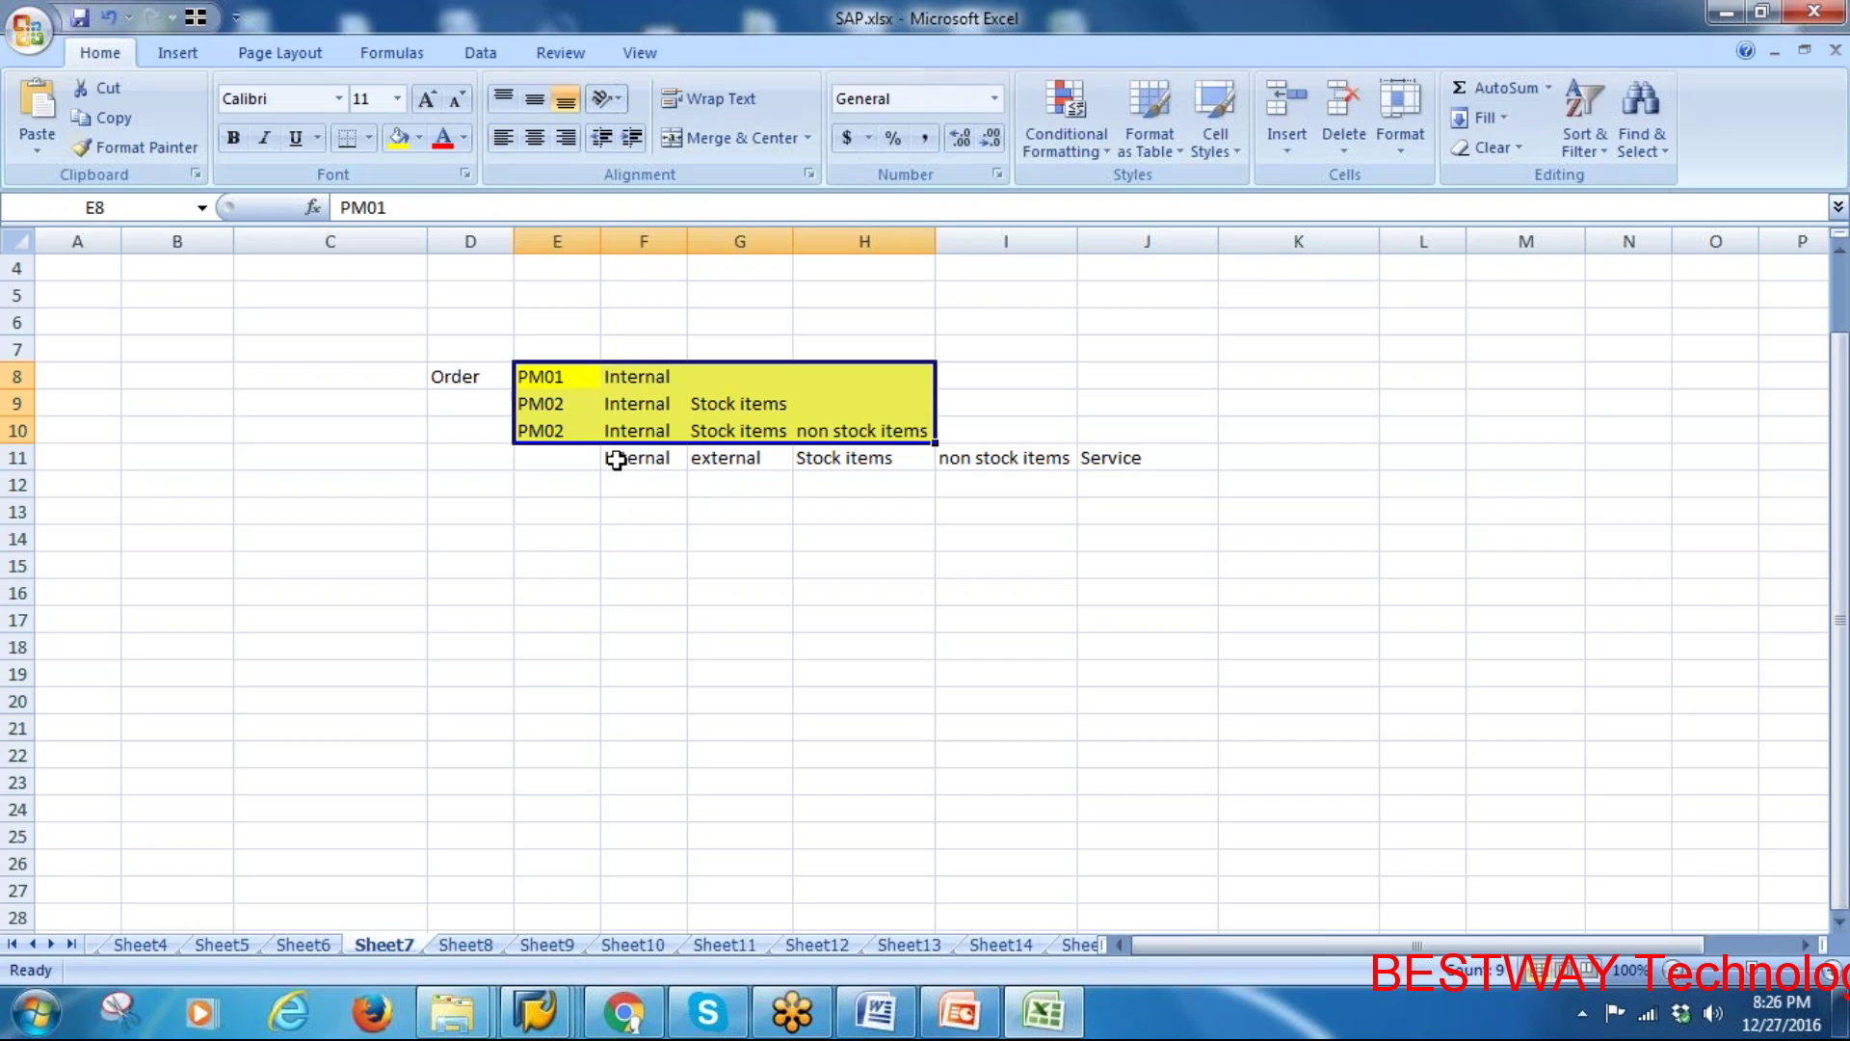
Examine the row 11 combination of Internal, external, Stock items, non stock items and Service
drag(616, 459, 1058, 461)
click(640, 460)
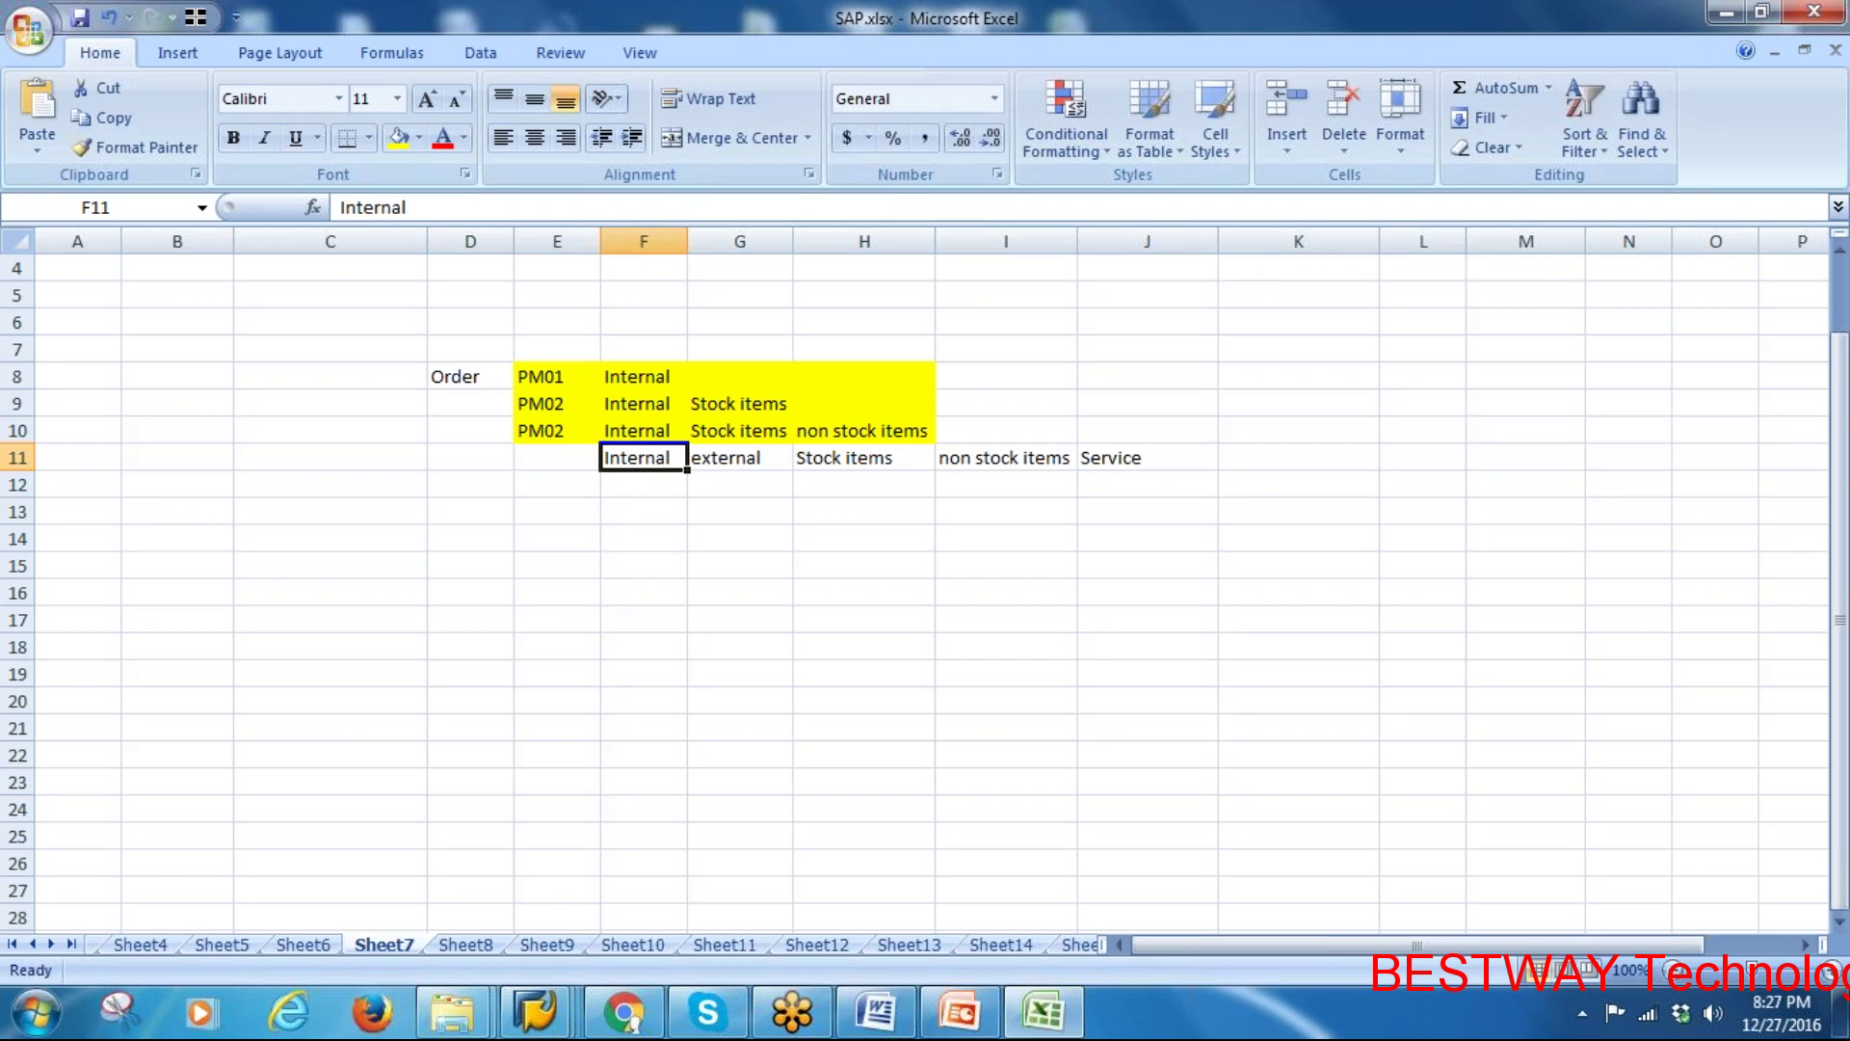
key(Right)
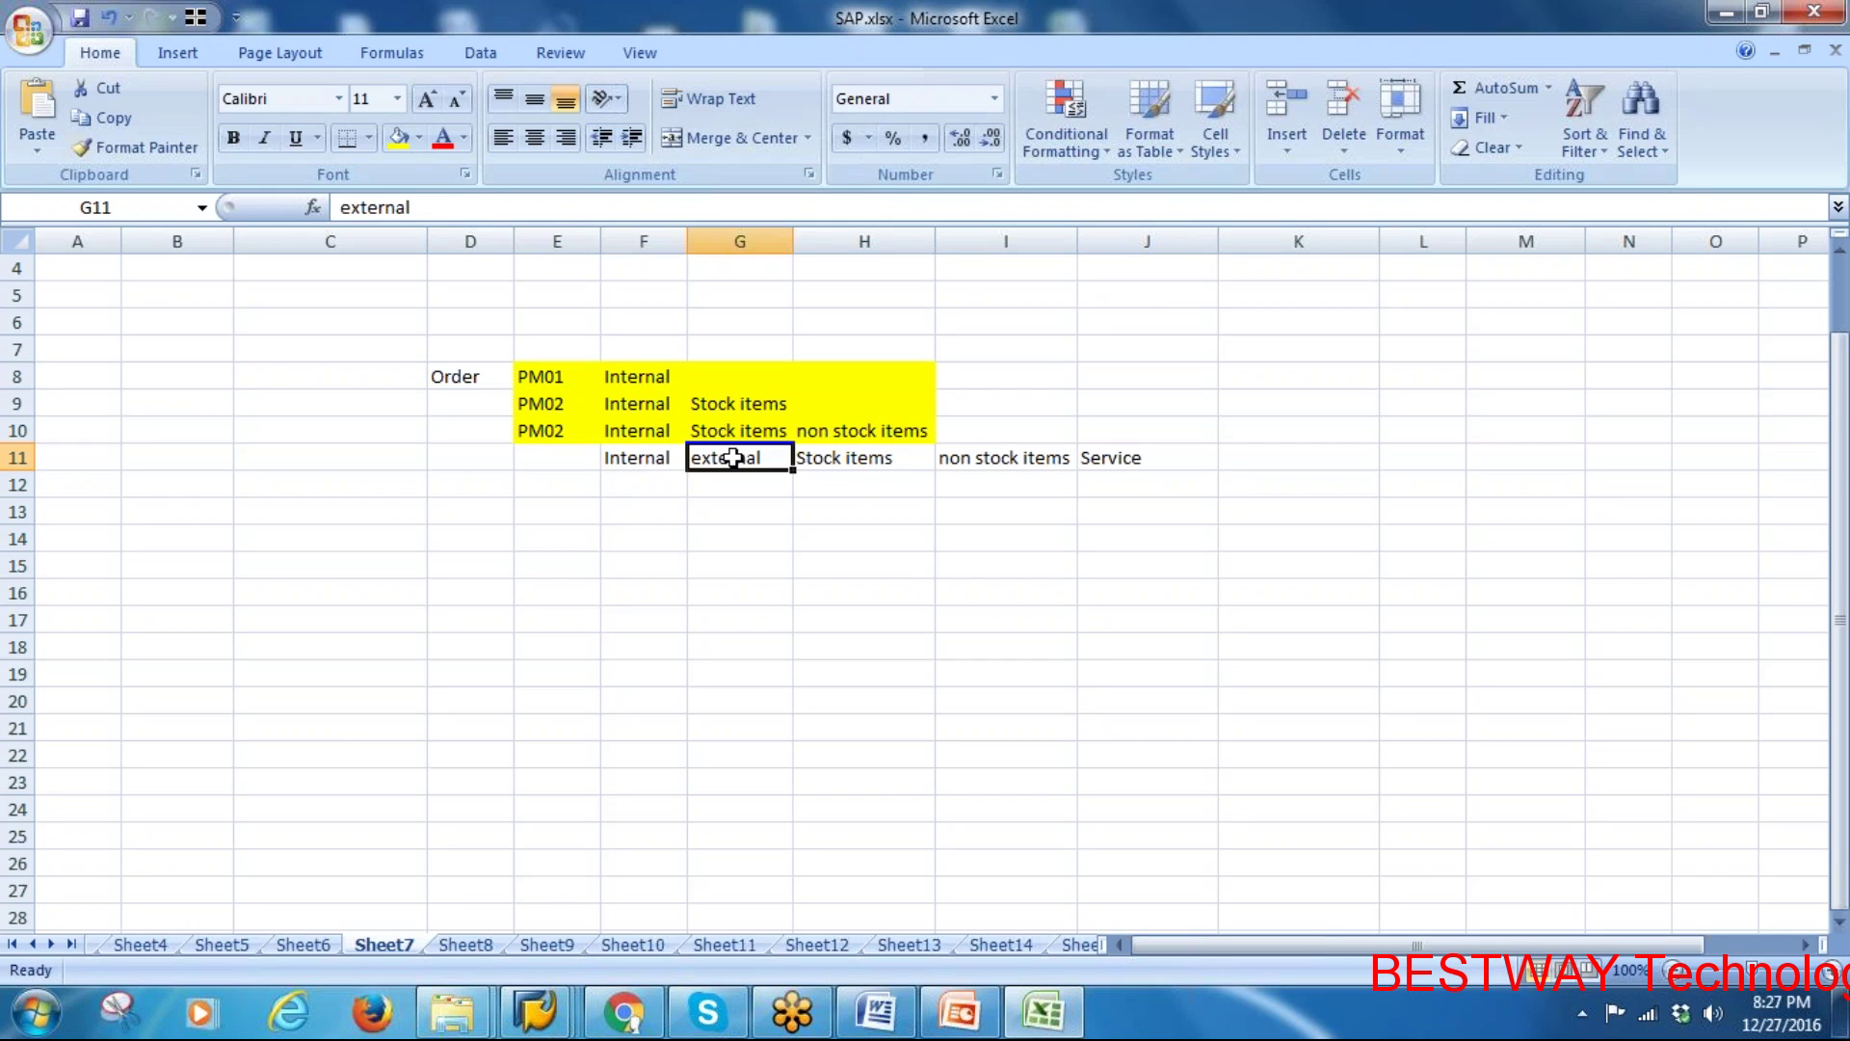
click(844, 458)
click(973, 468)
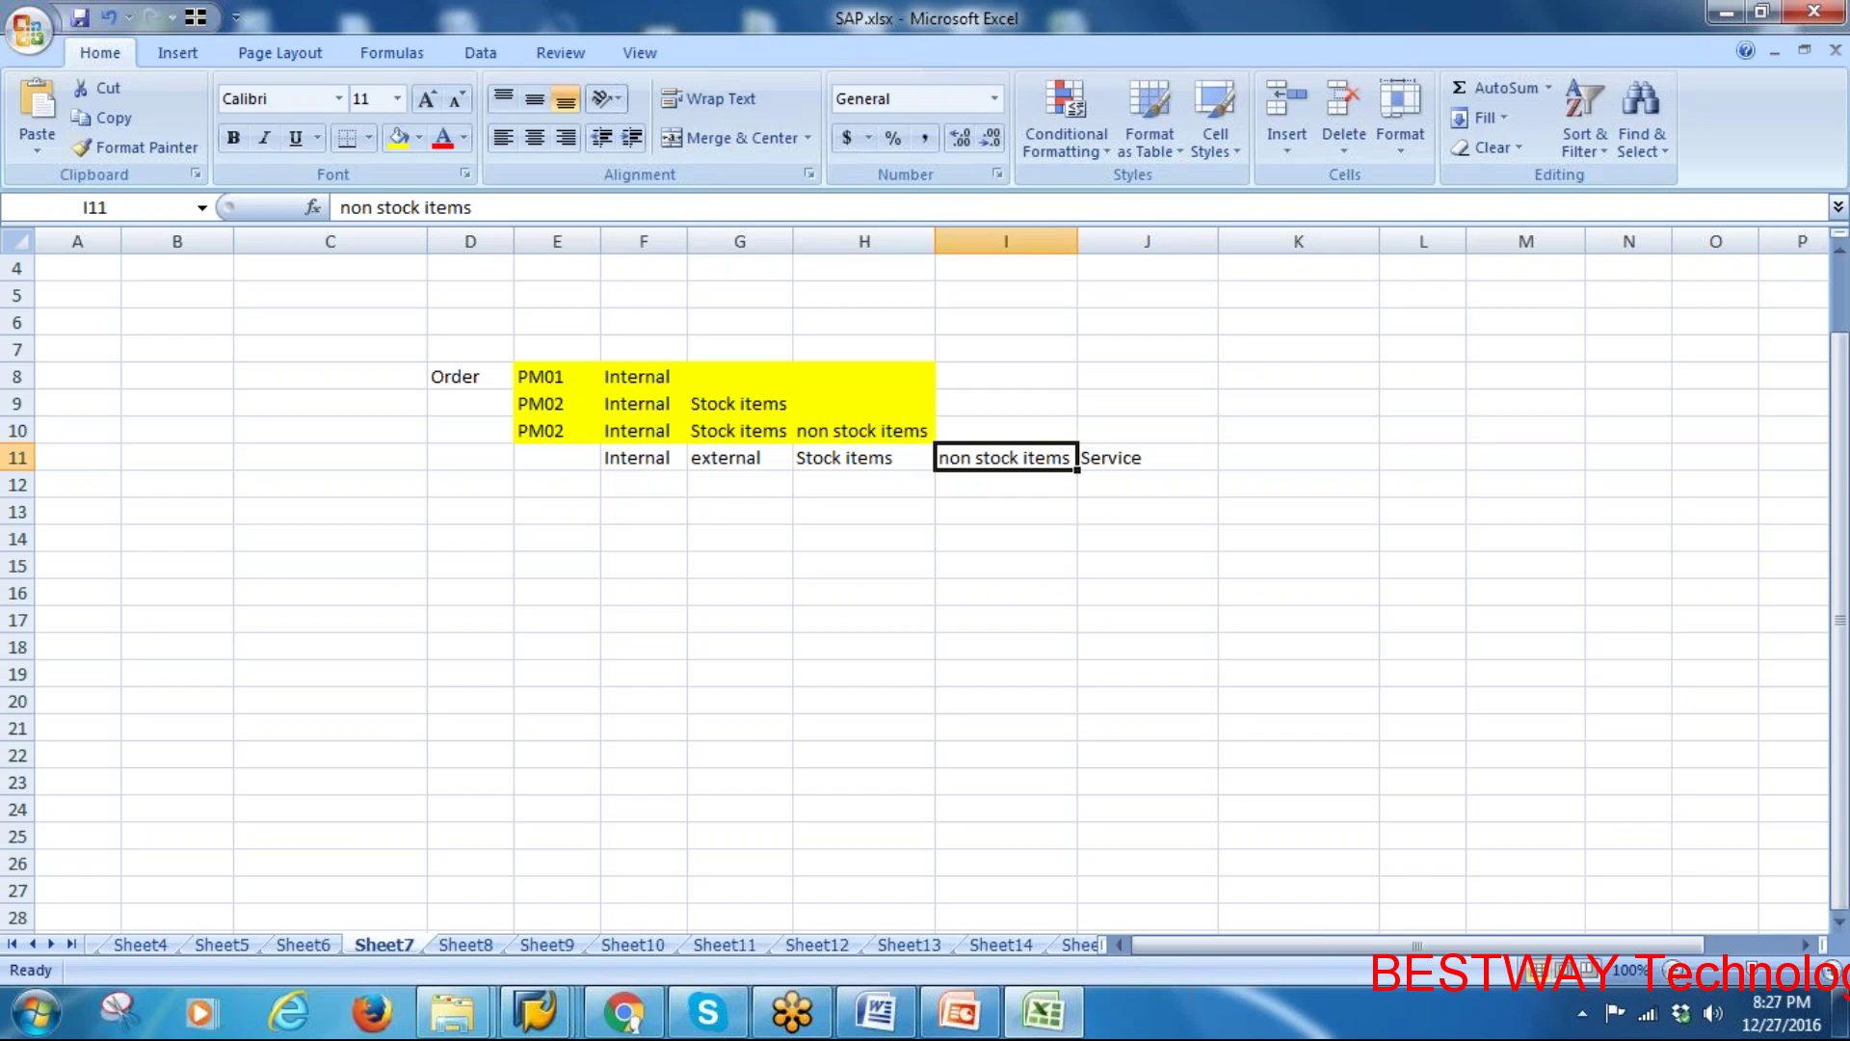
click(1122, 458)
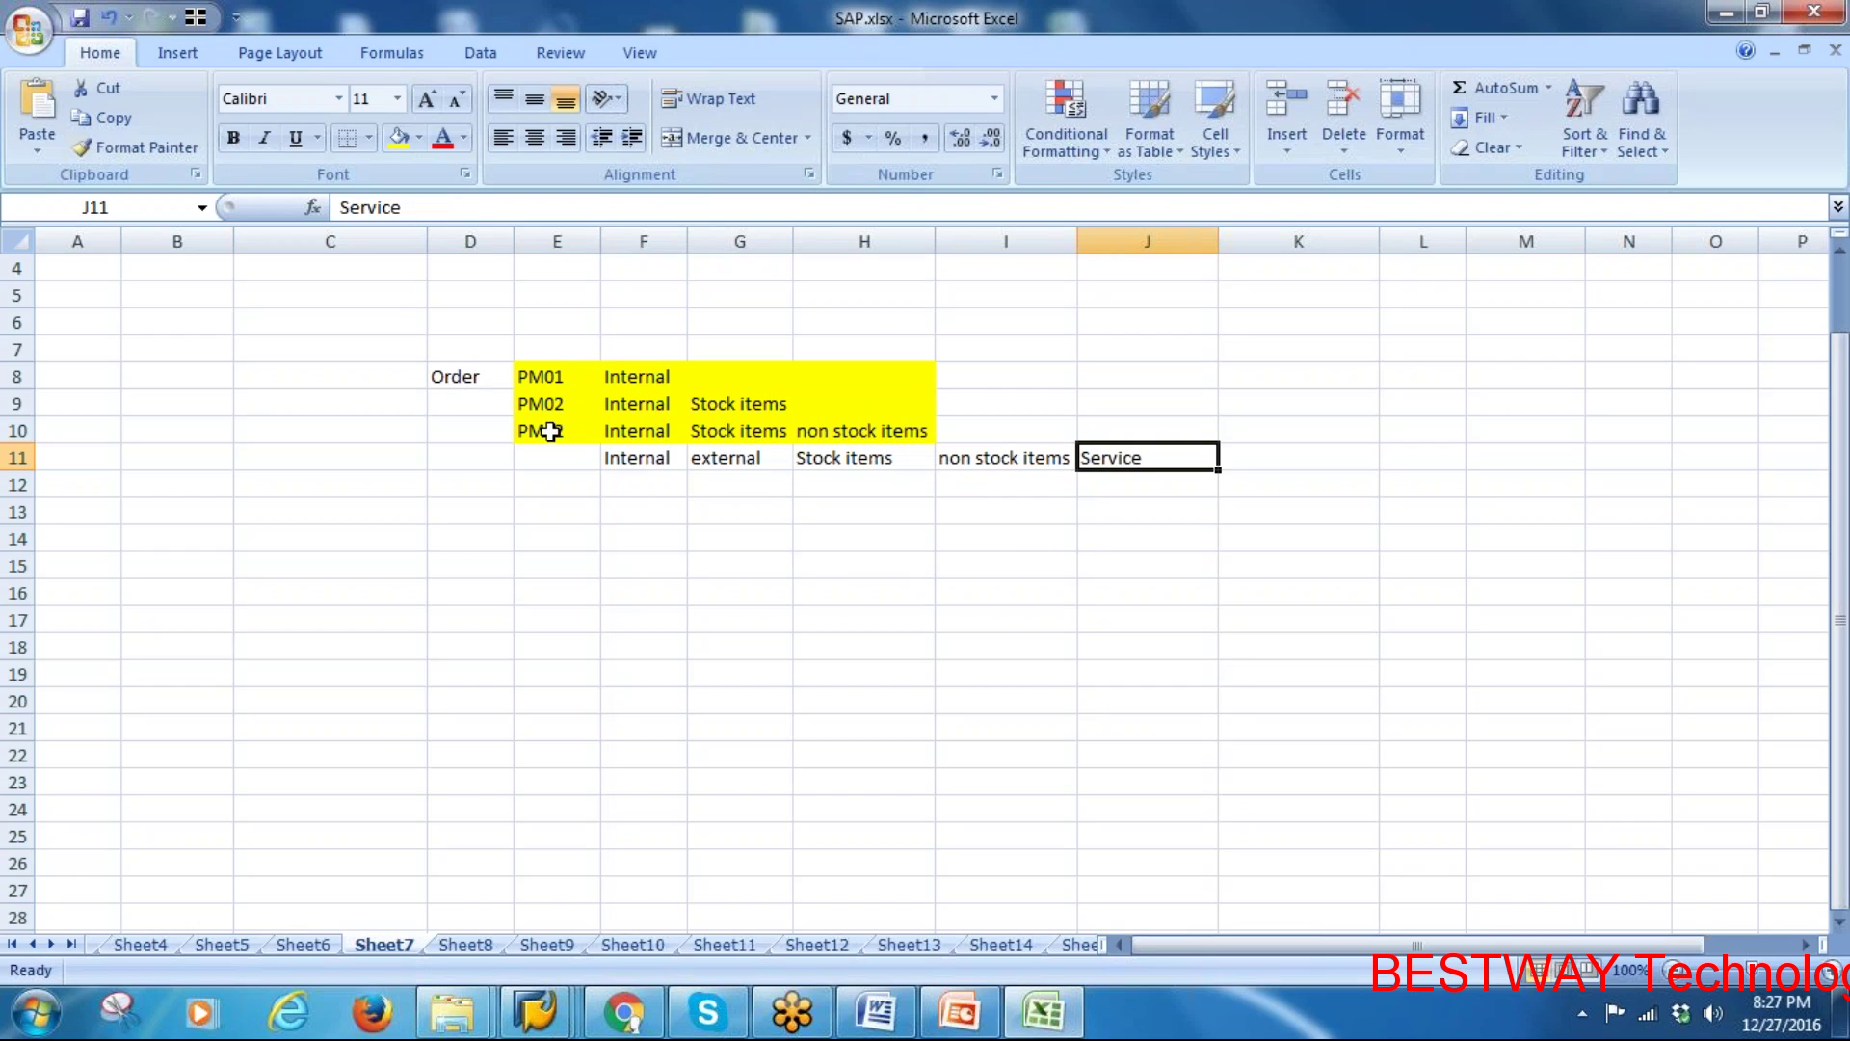
click(633, 458)
drag(633, 457, 1123, 454)
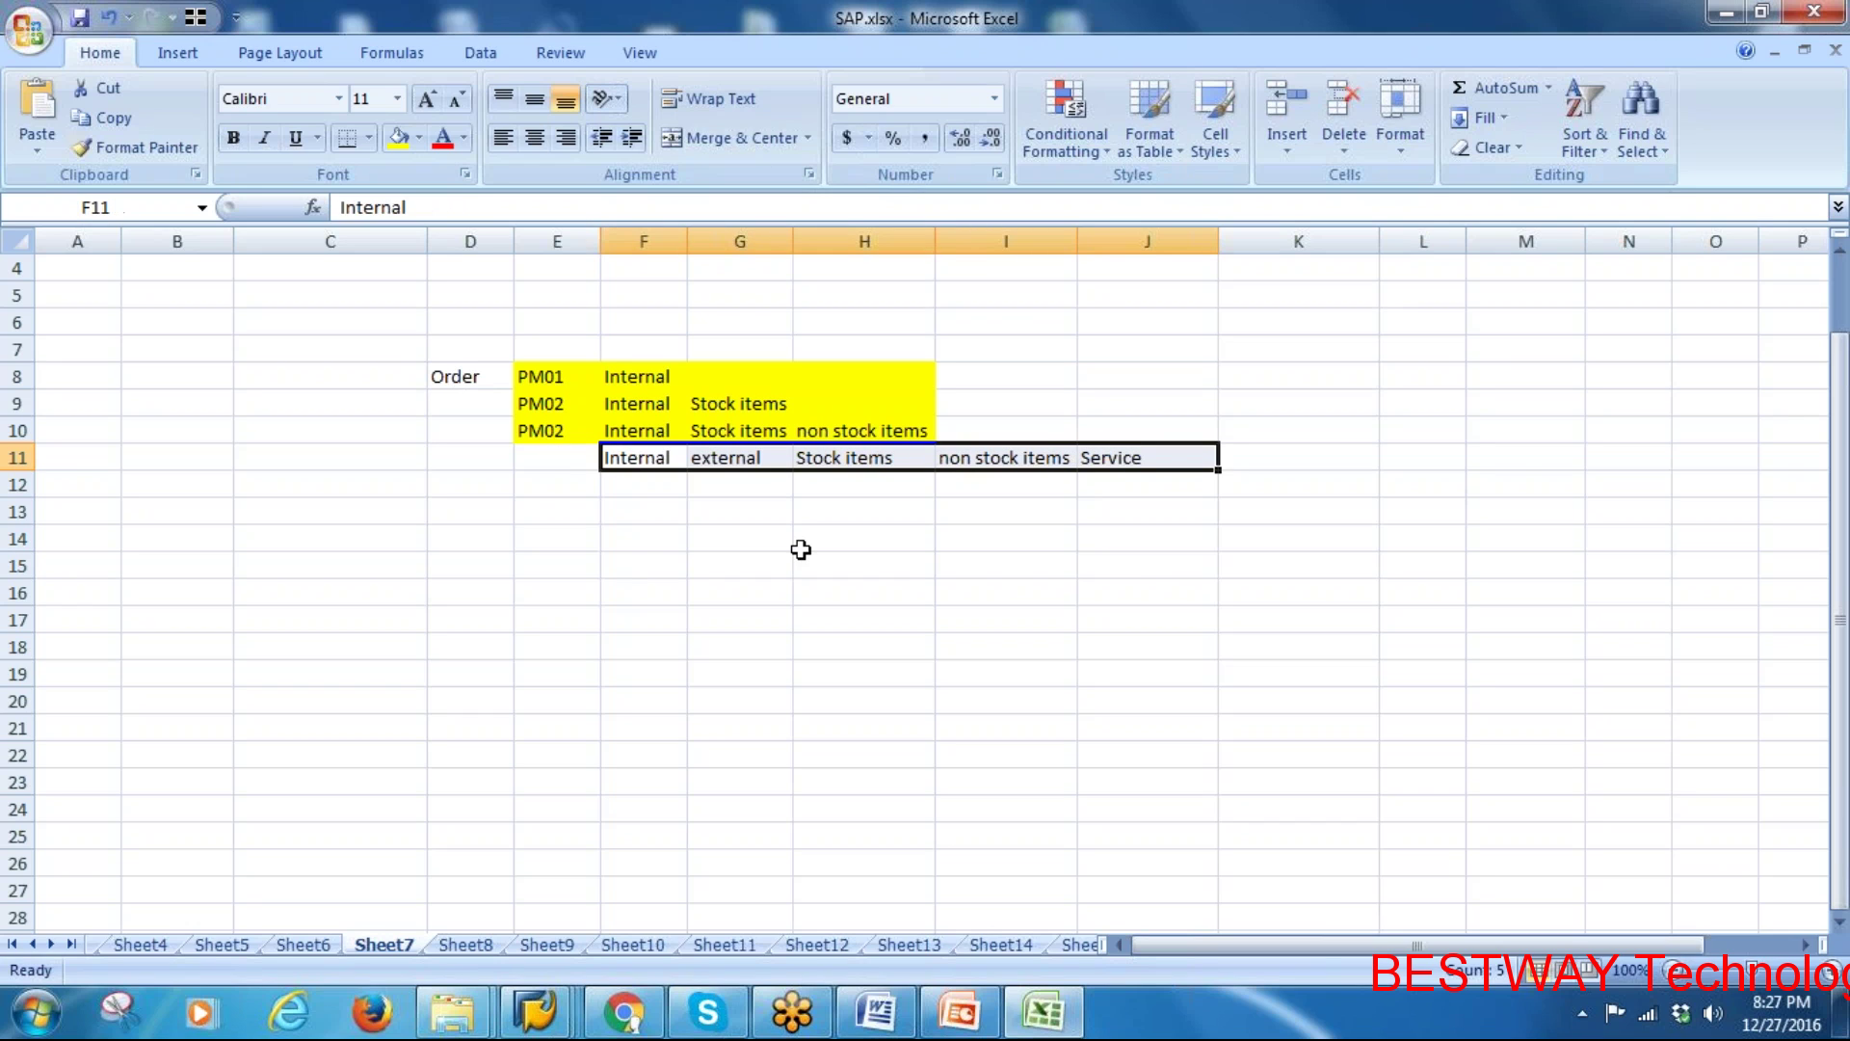
Switch to the SAP repair order, examine its document flow down to the last confirmations, and return to the cost overview
mouse_move(533, 1019)
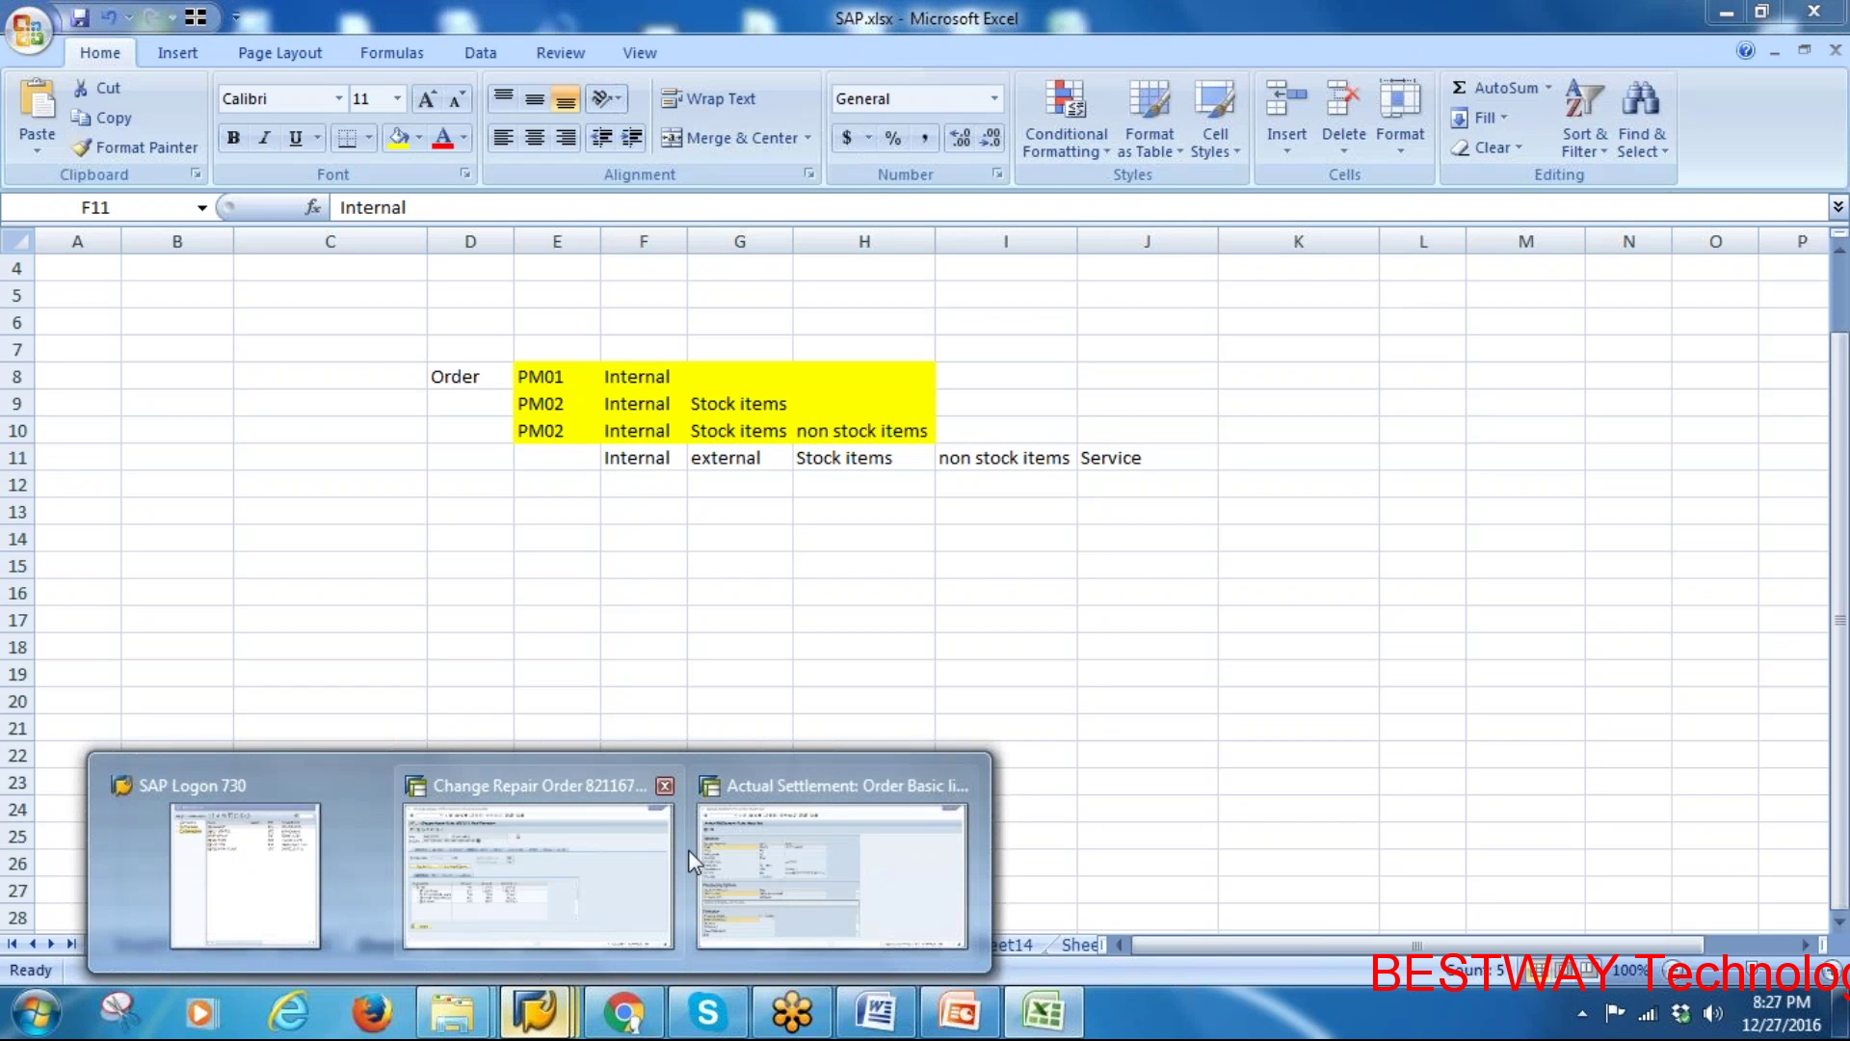
click(539, 848)
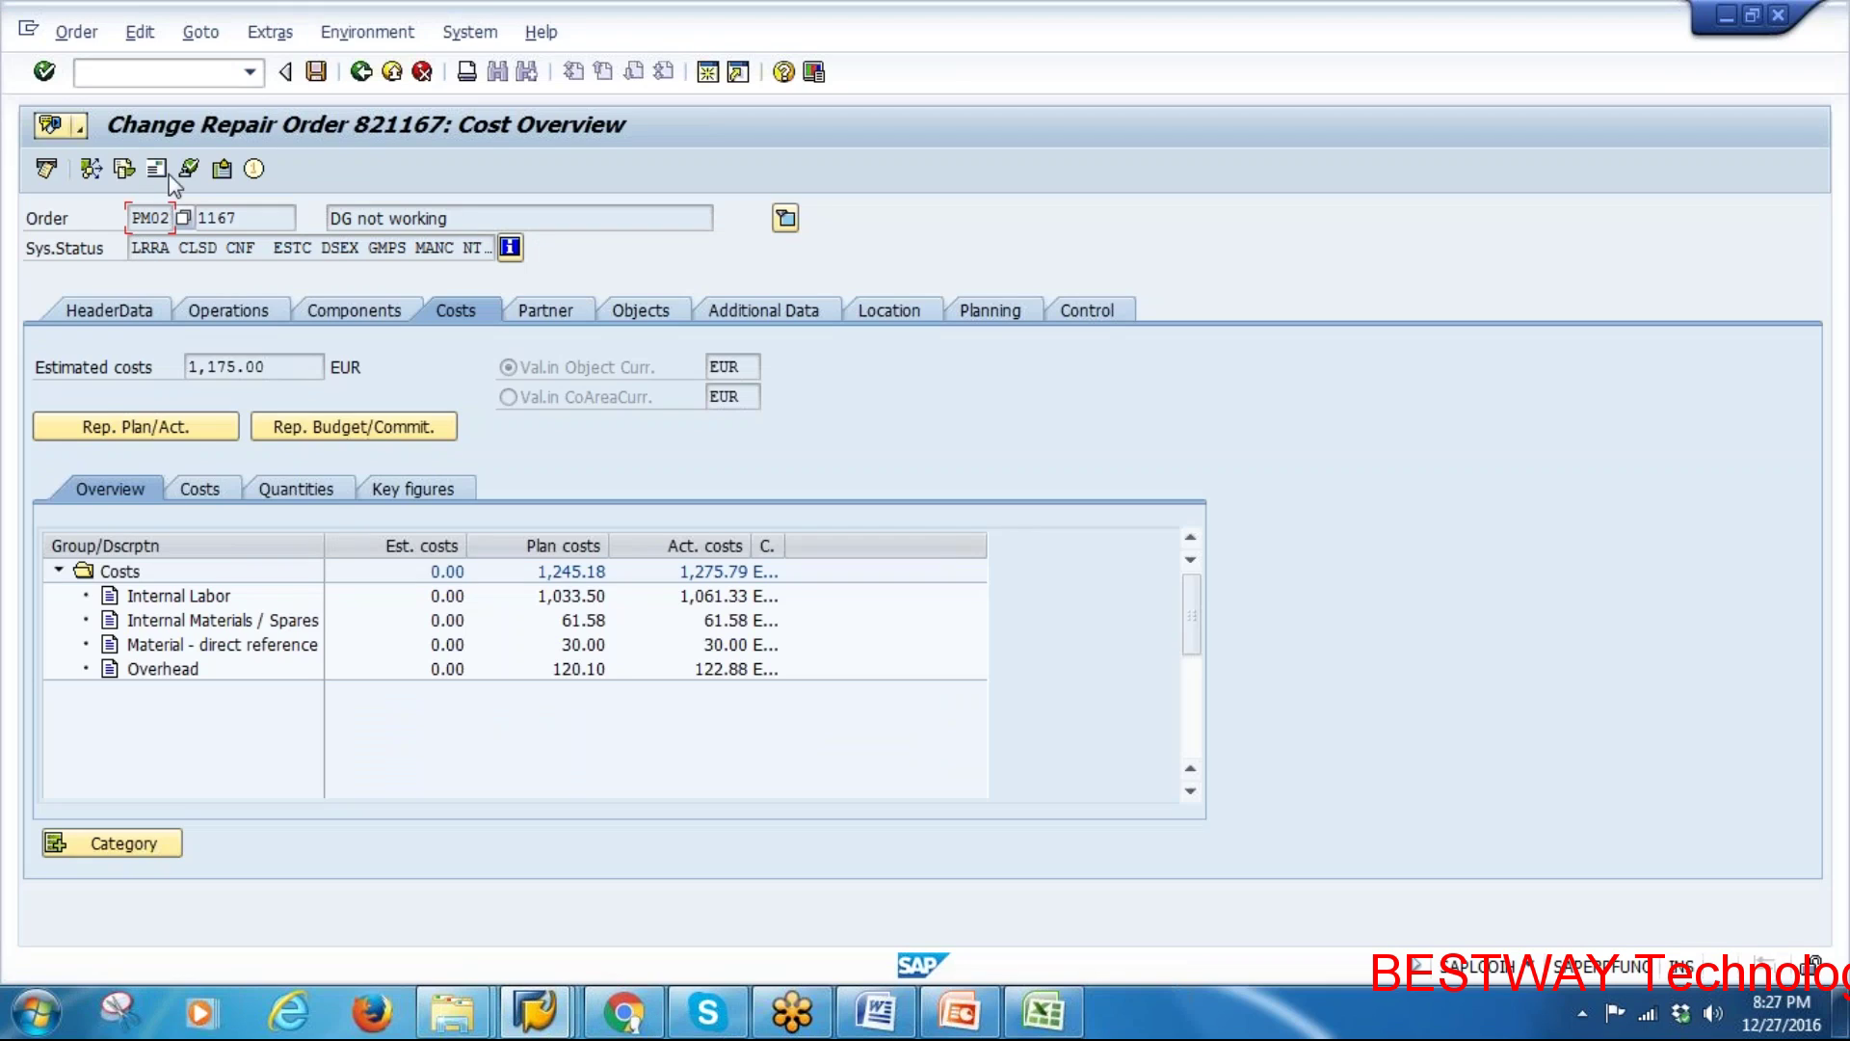
click(124, 169)
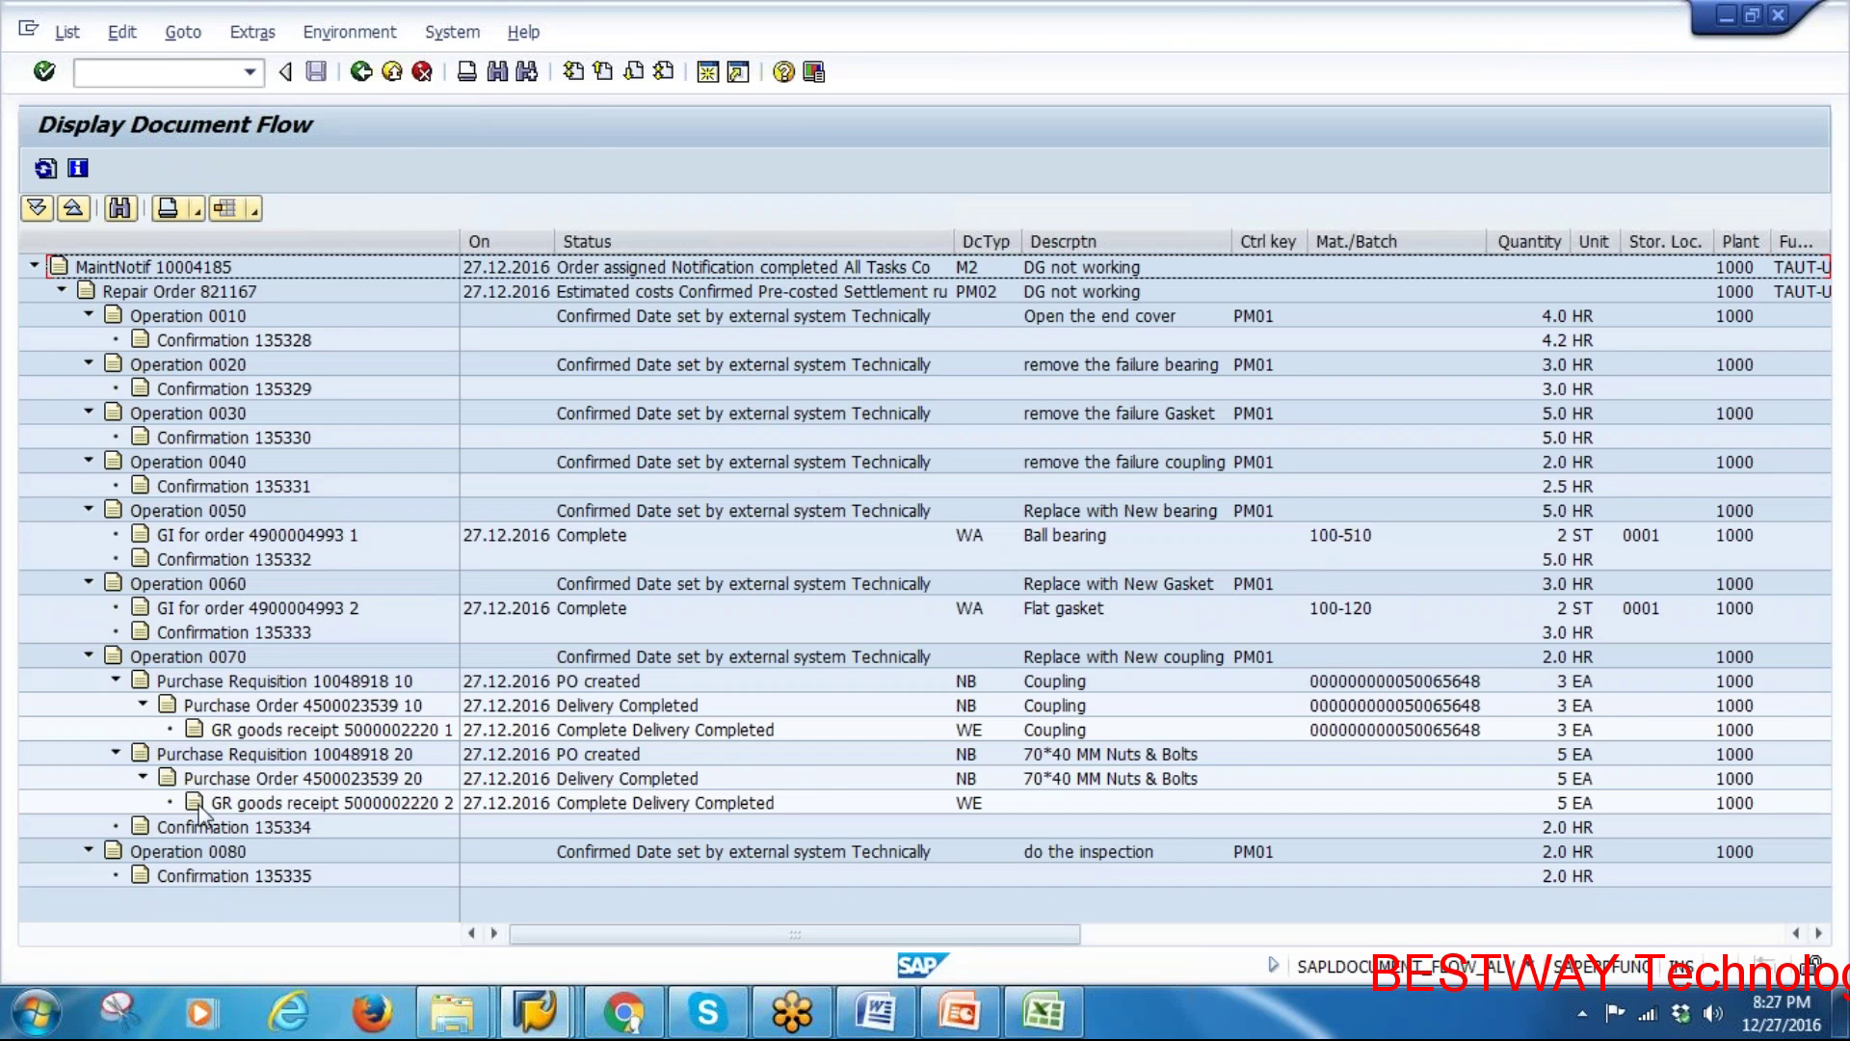
click(241, 830)
click(222, 877)
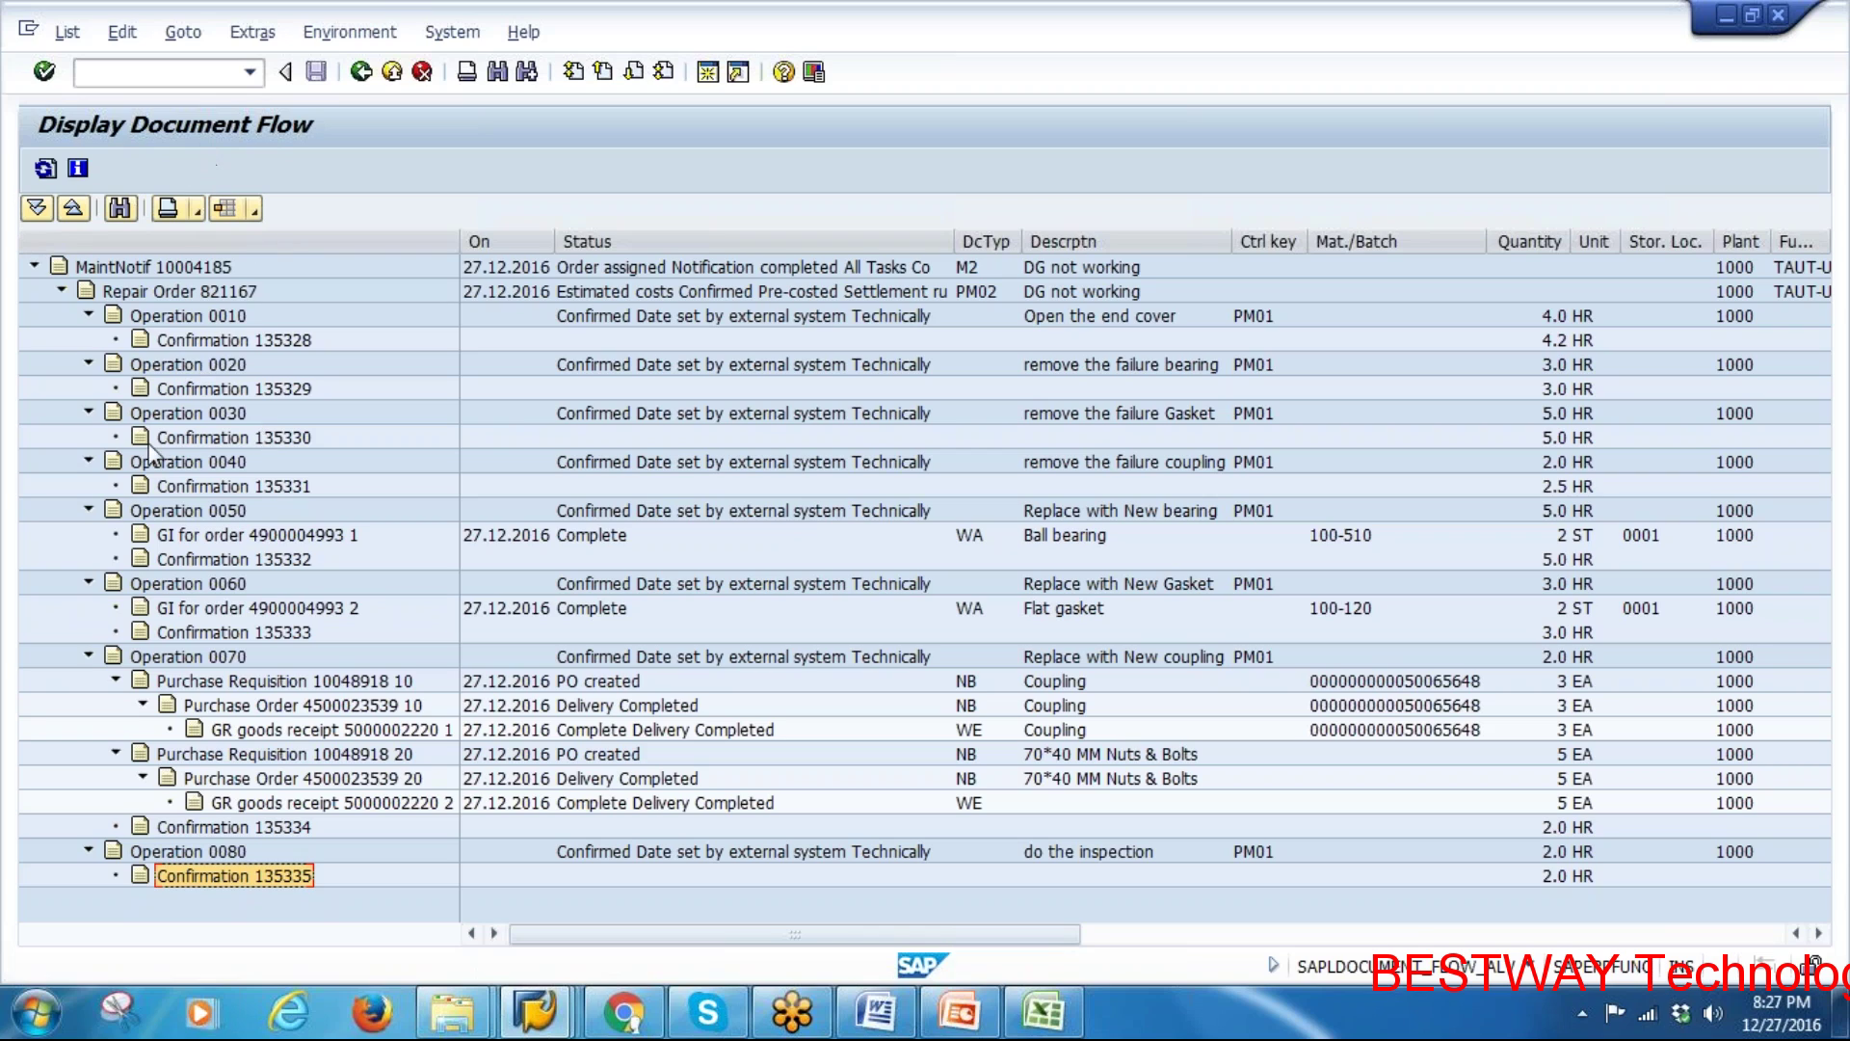
click(360, 72)
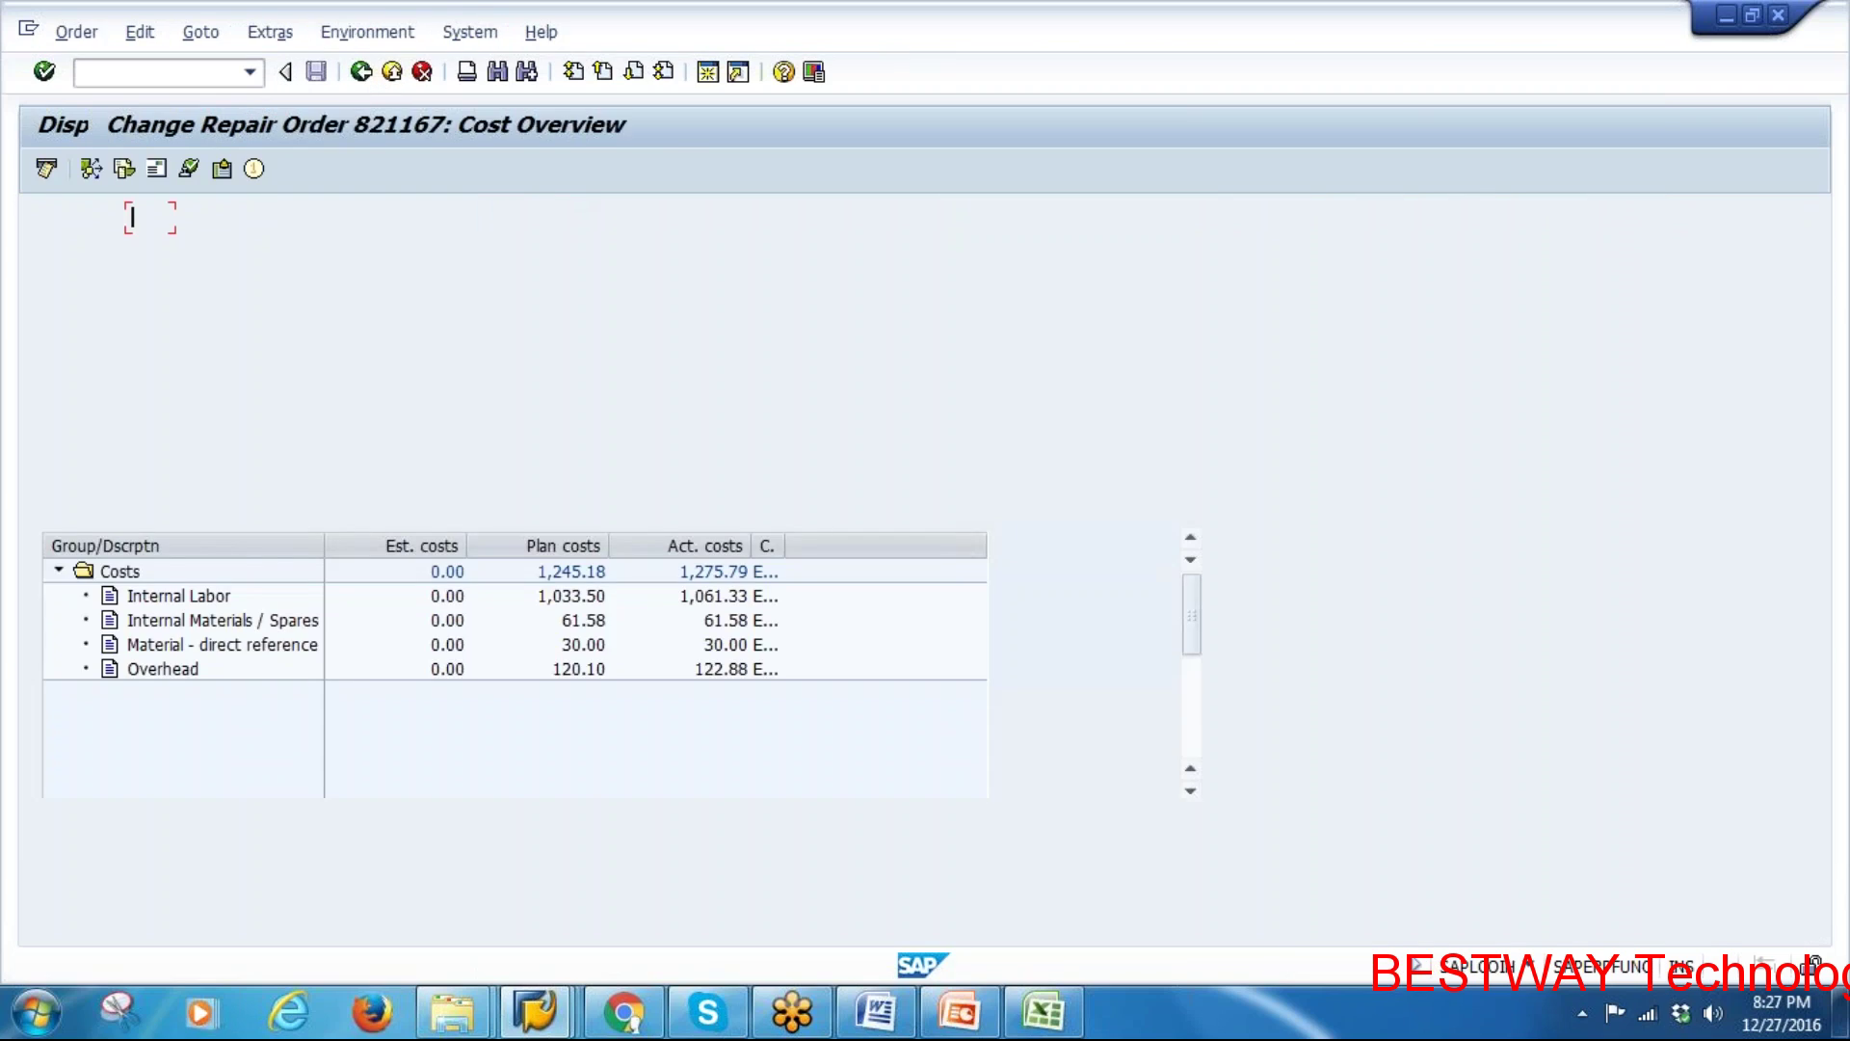
Switch to PowerPoint and look through the Breakdown Maintenance slide thumbnails from the last slide back to the first
click(960, 1011)
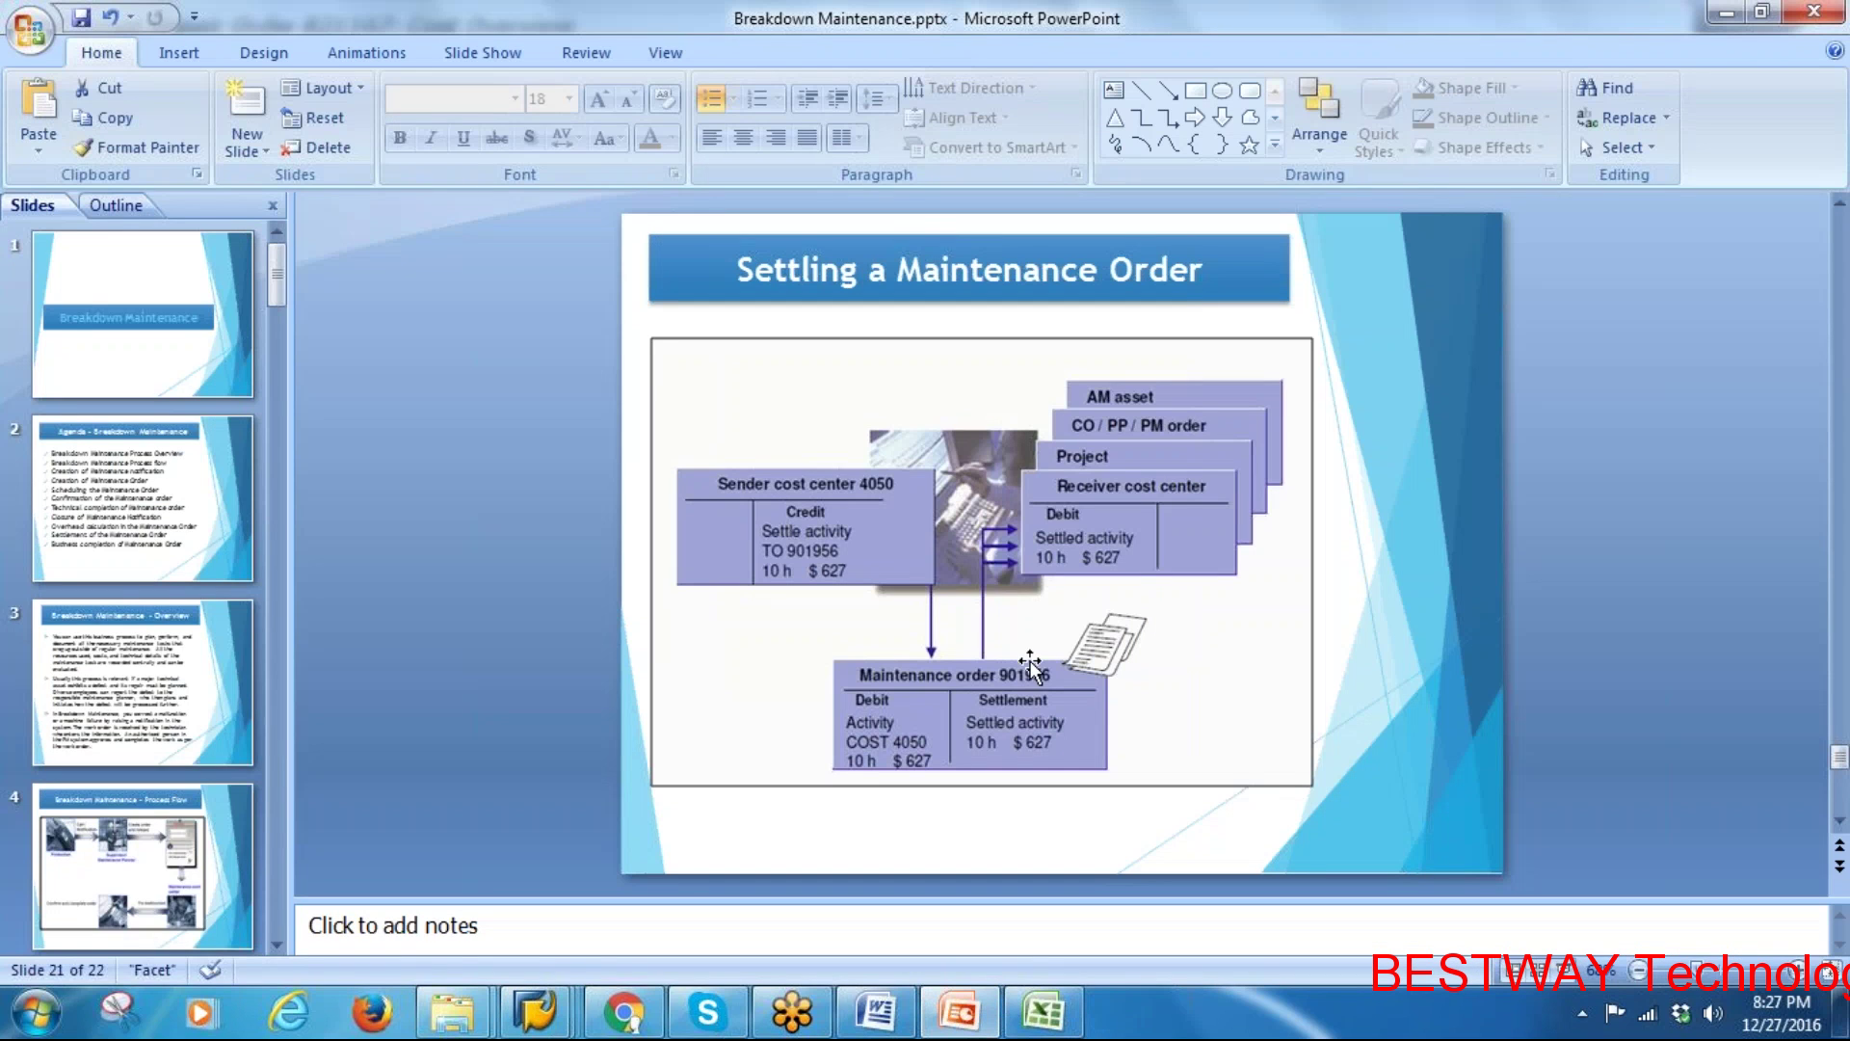
scroll(135, 674, down, 15)
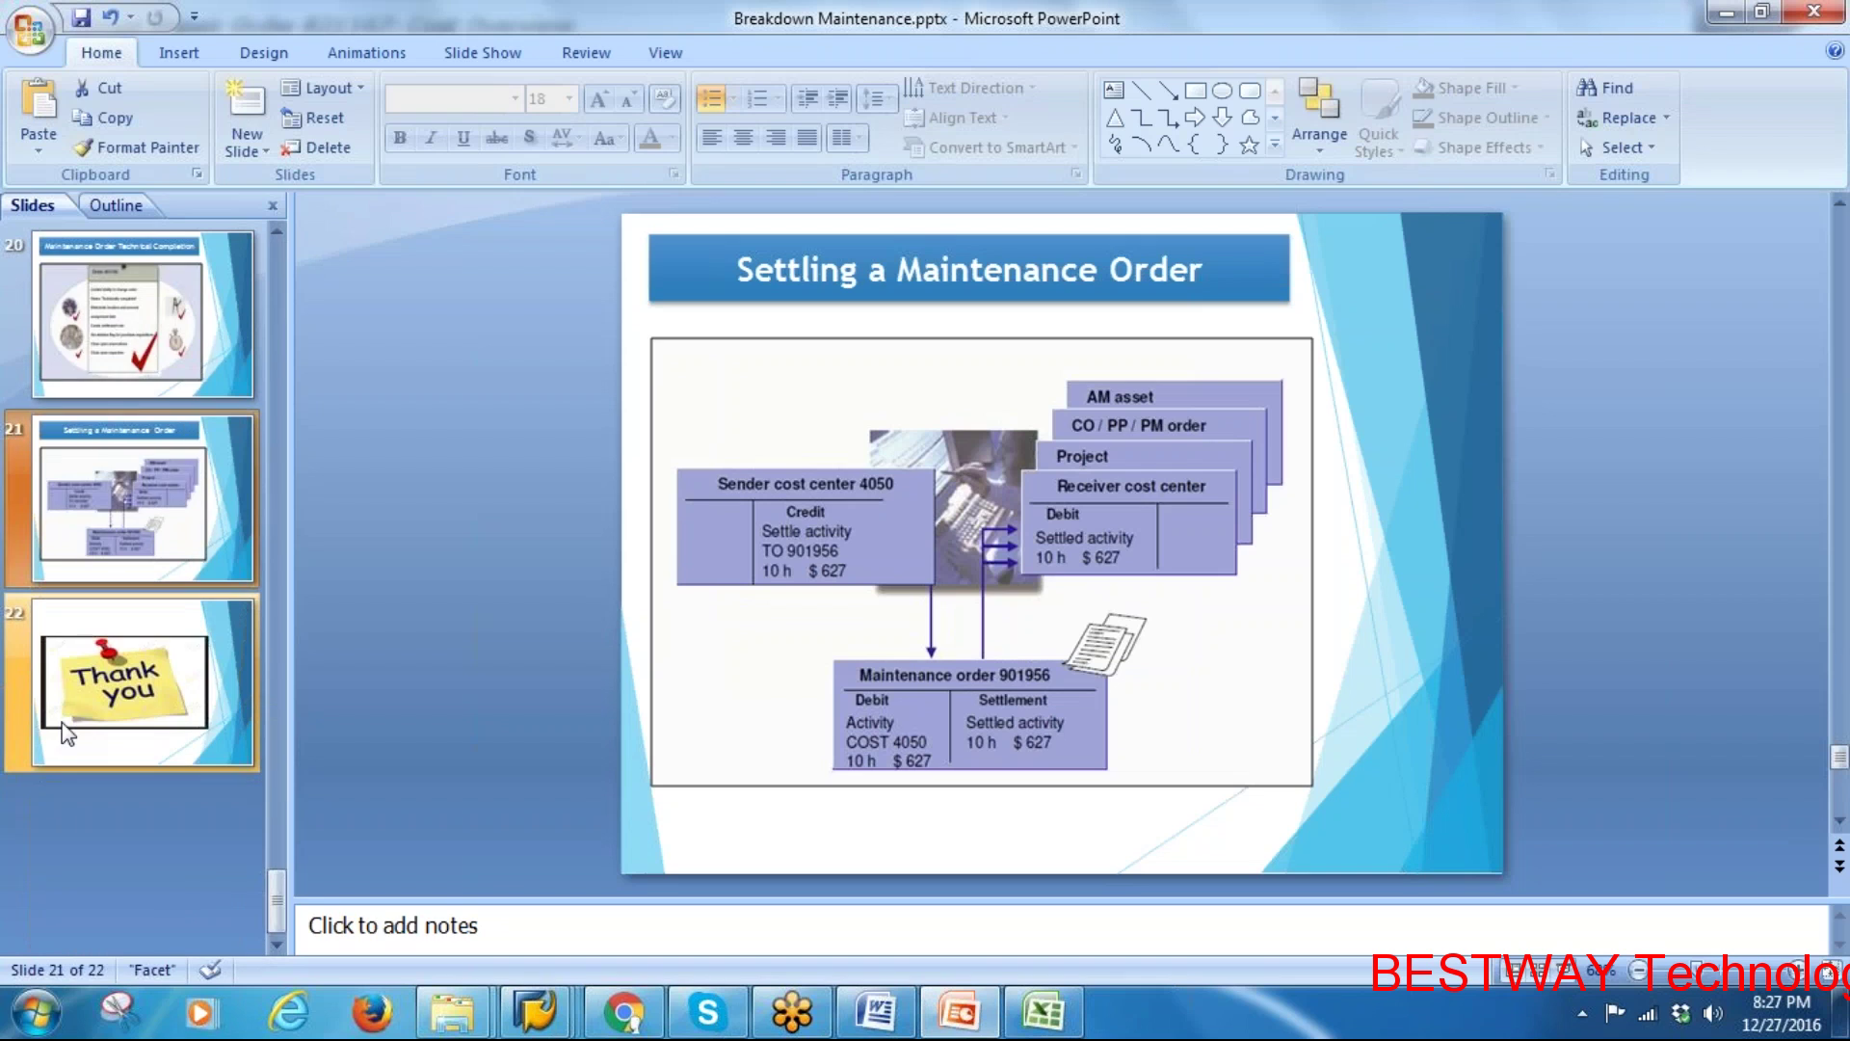
scroll(63, 732, up, 15)
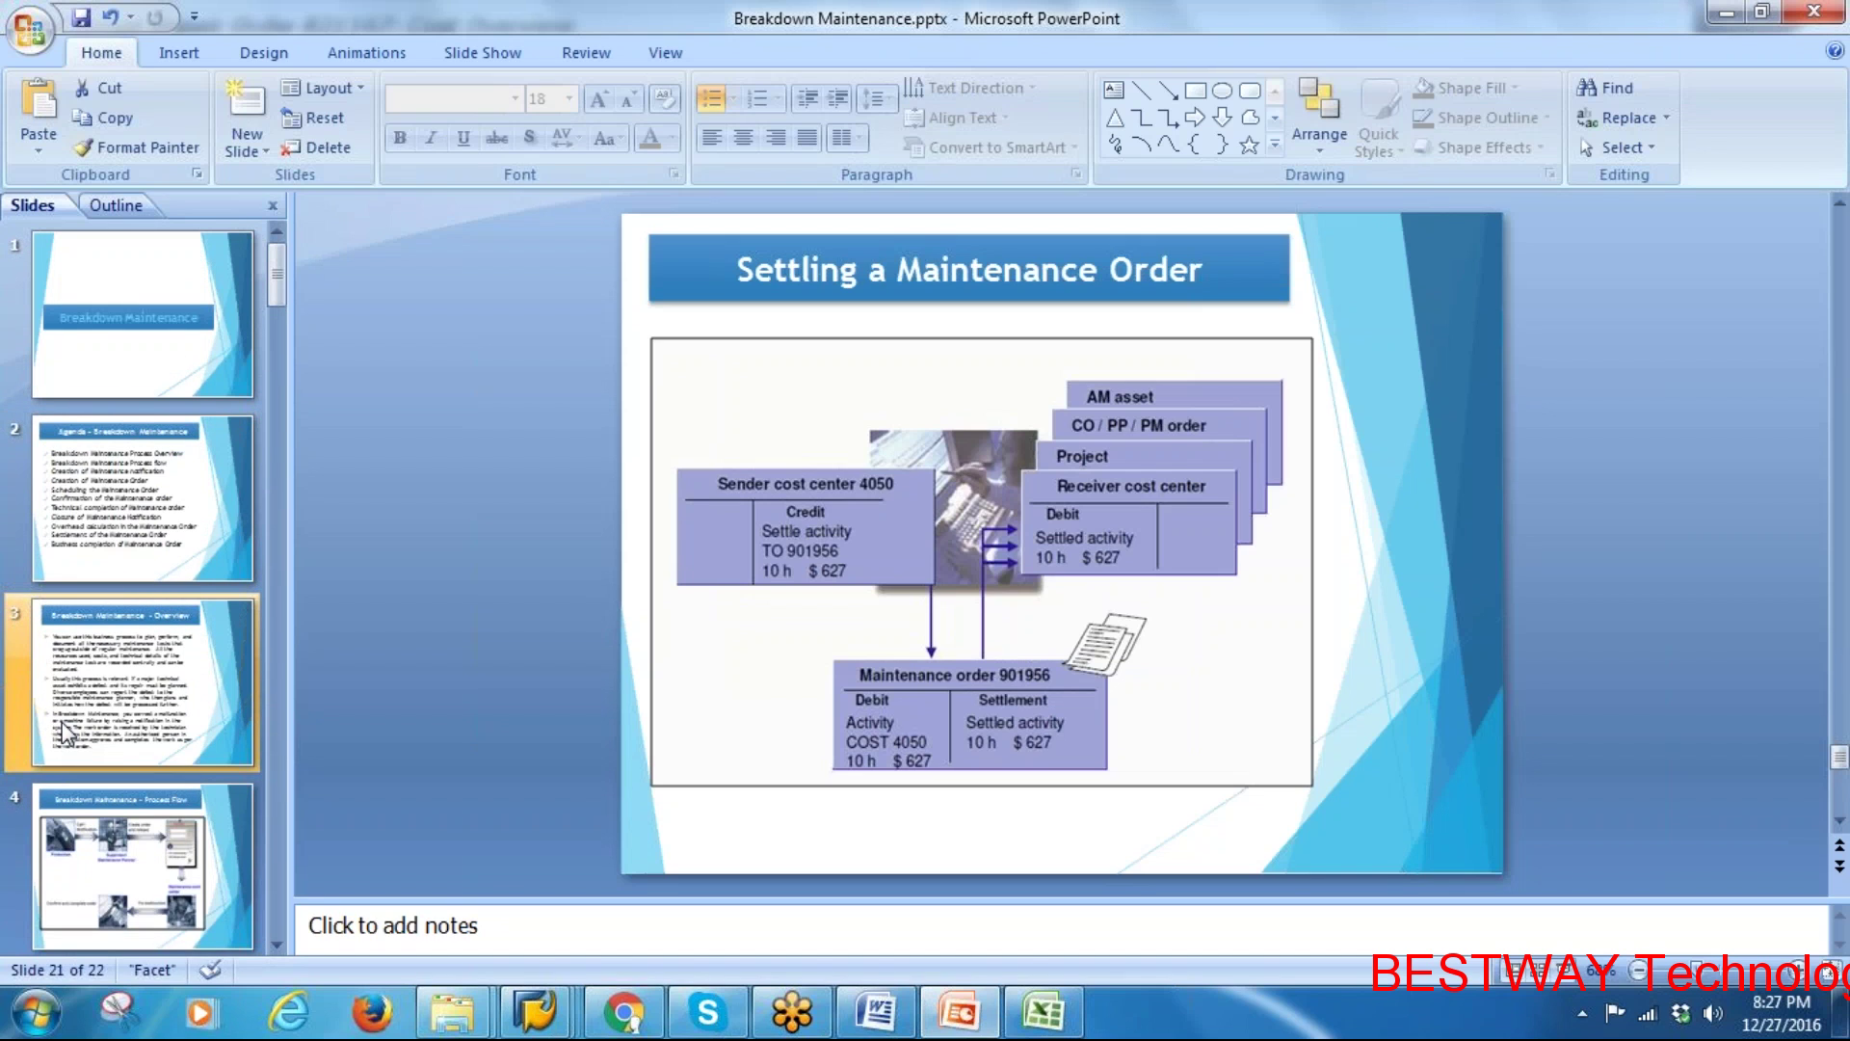